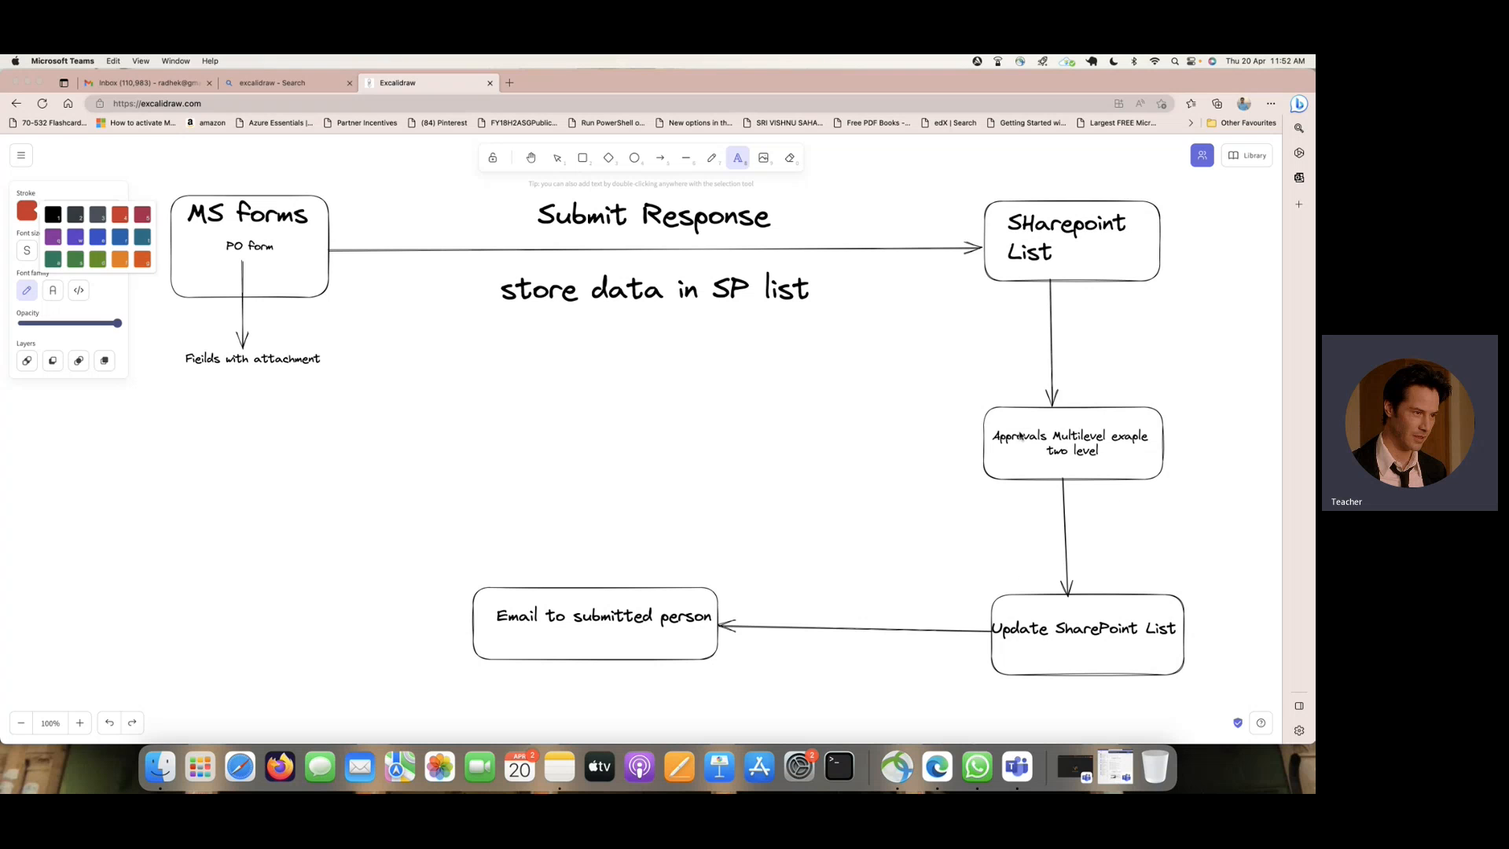
- Close the mail inbox page and load office.com in a new browser tab
left_click(208, 83)
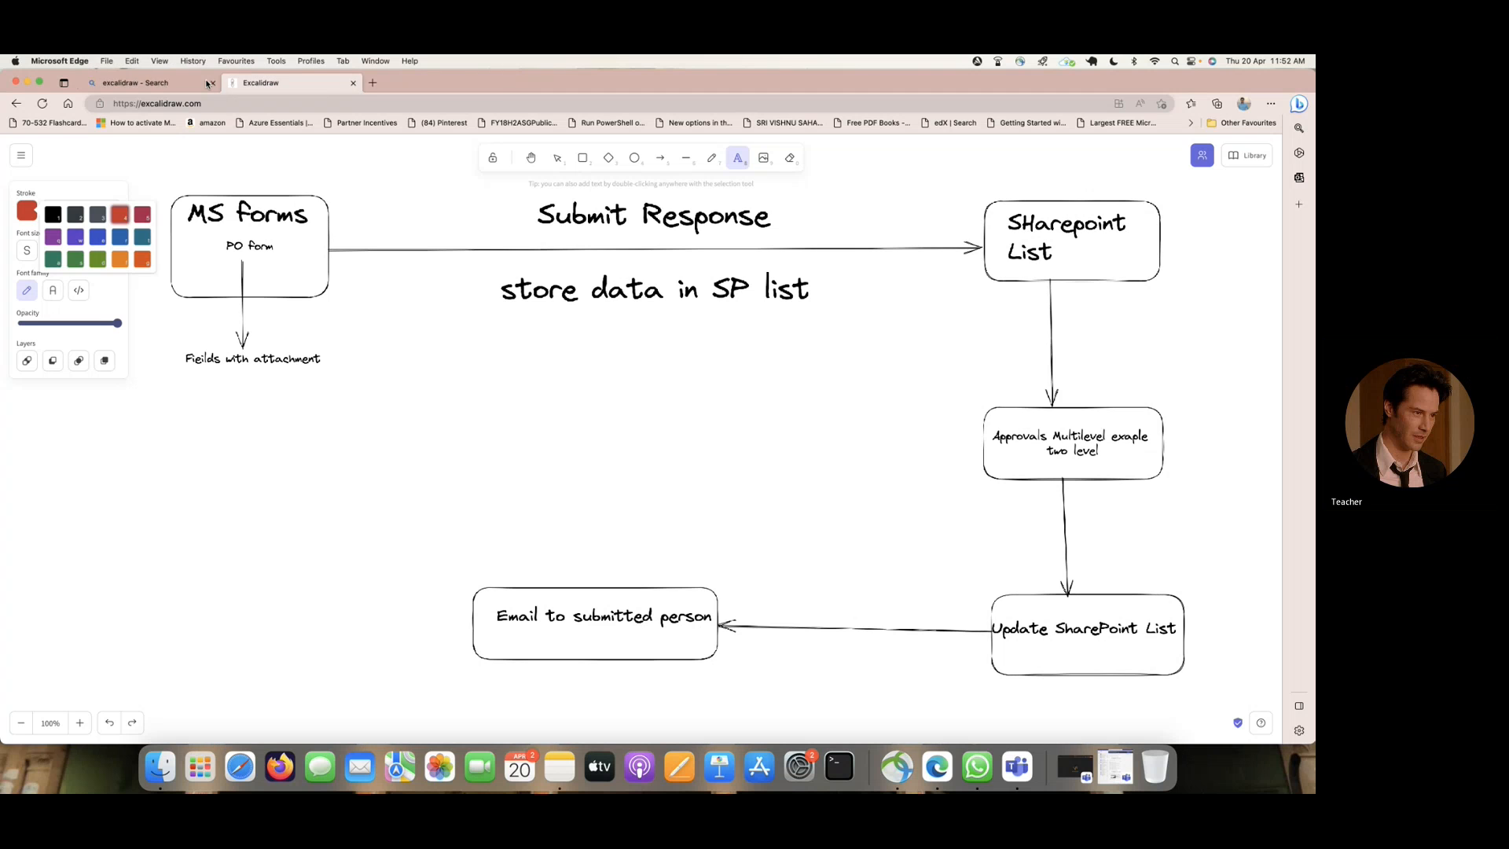
left_click(370, 83)
type("off")
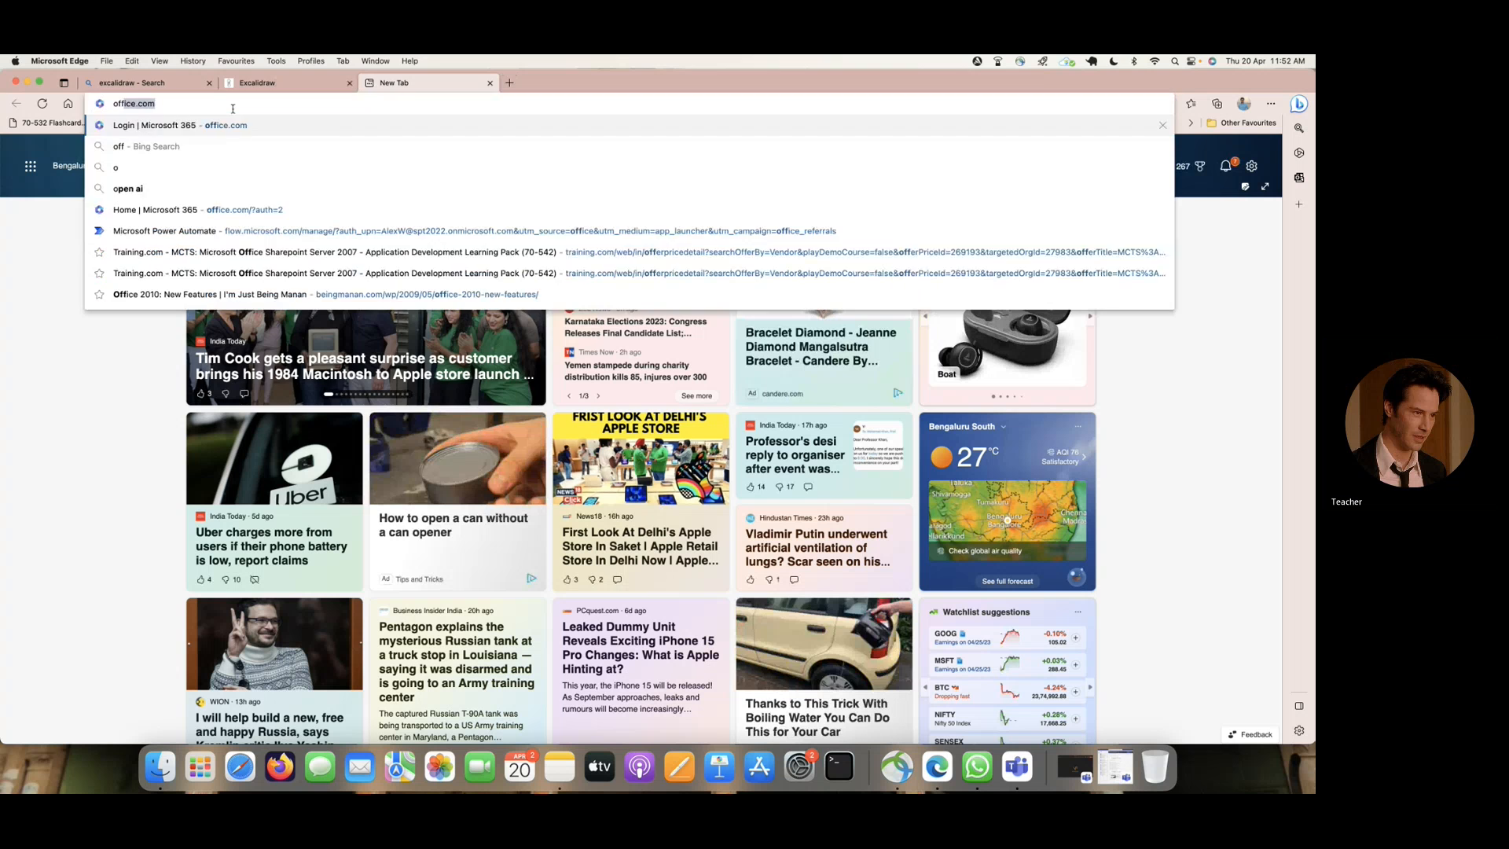
type("ice")
key("Return")
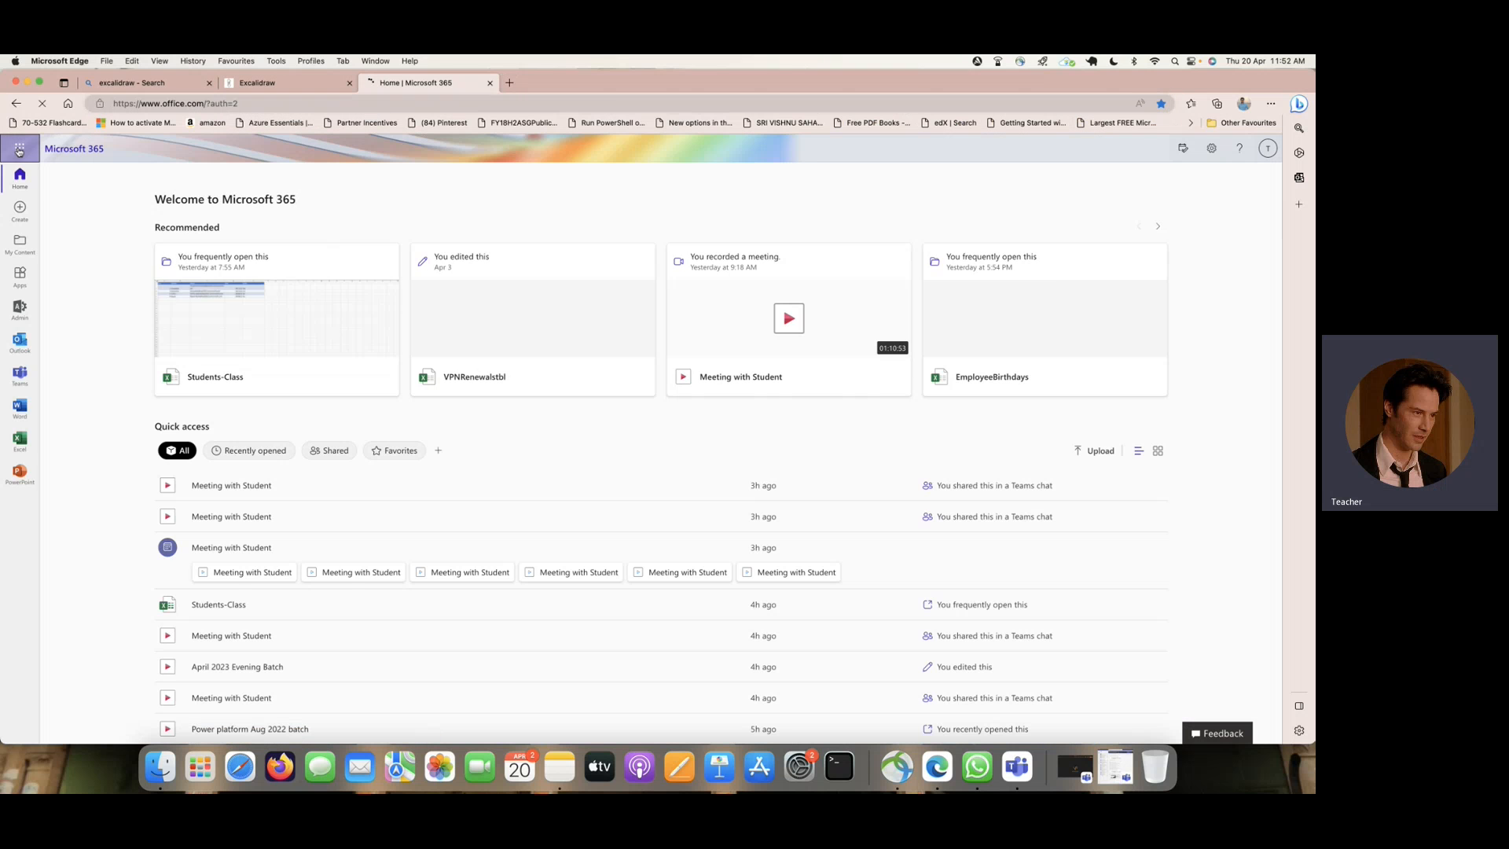
- Open Microsoft Forms from Microsoft 365 and create a new form titled "PO Form"
left_click(20, 151)
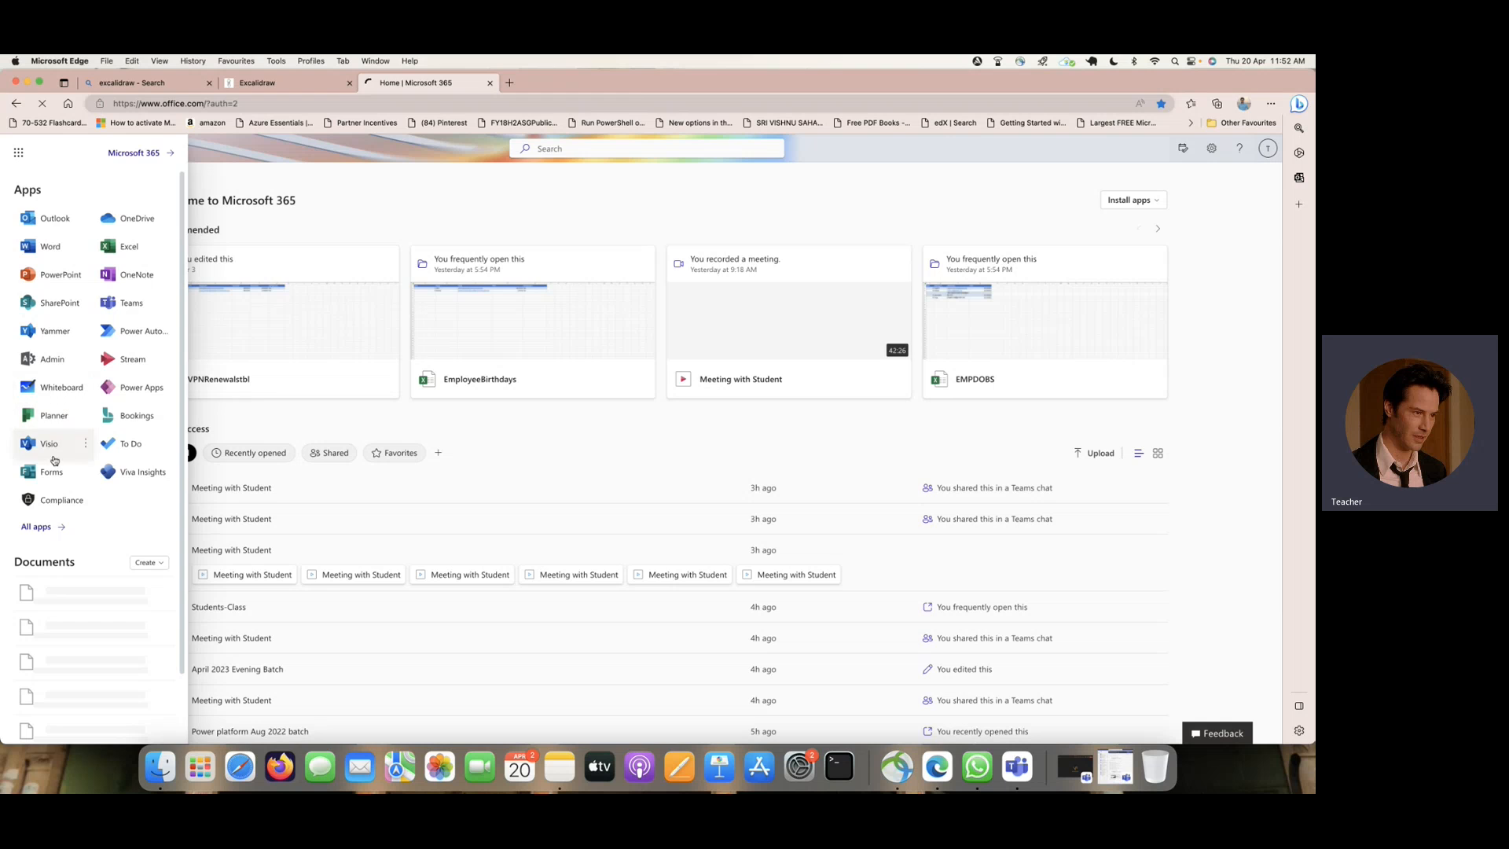
left_click(52, 471)
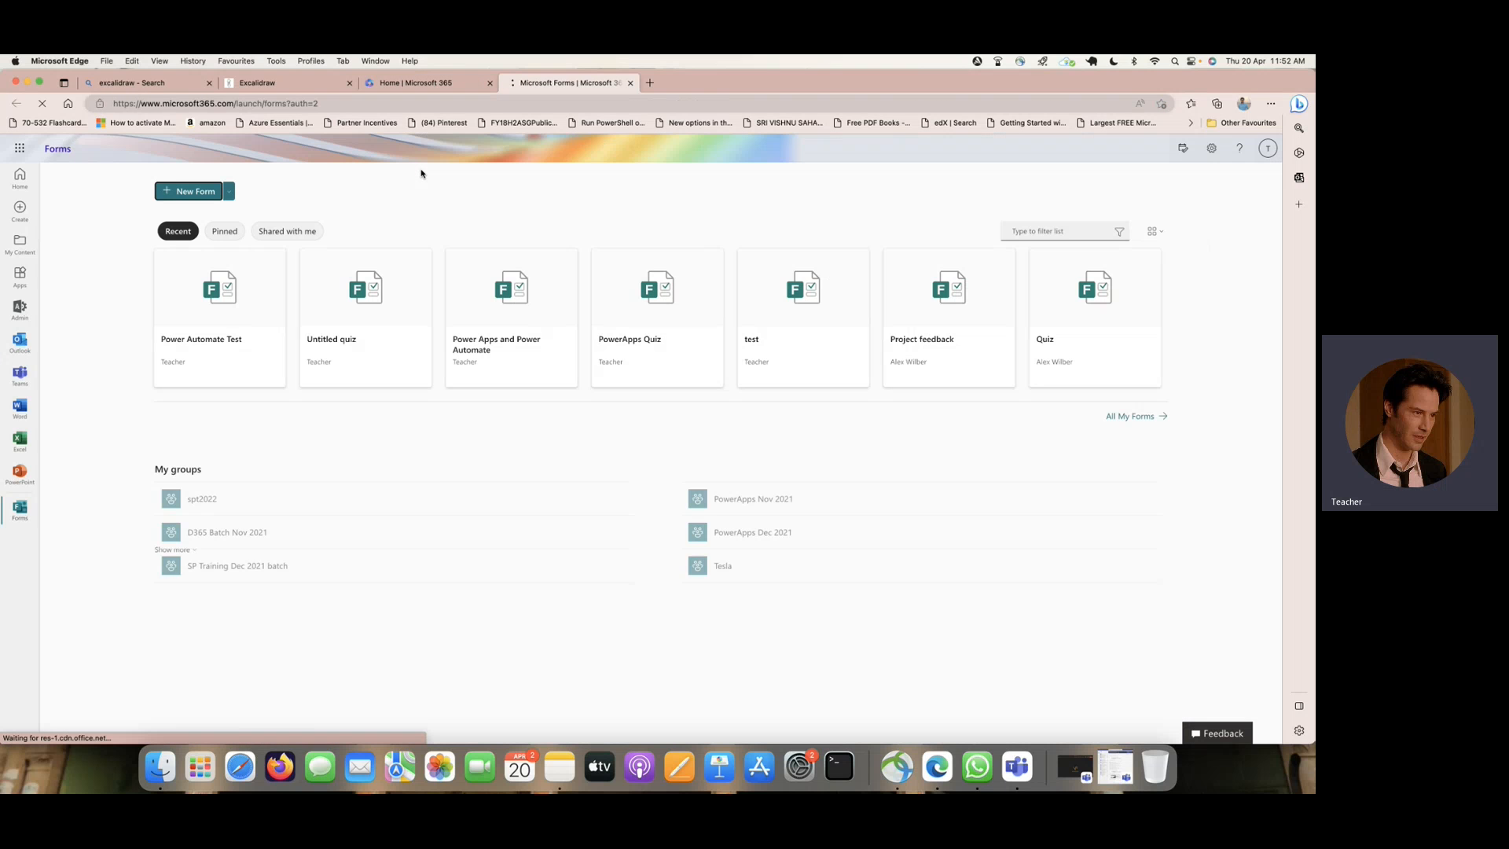
left_click(188, 192)
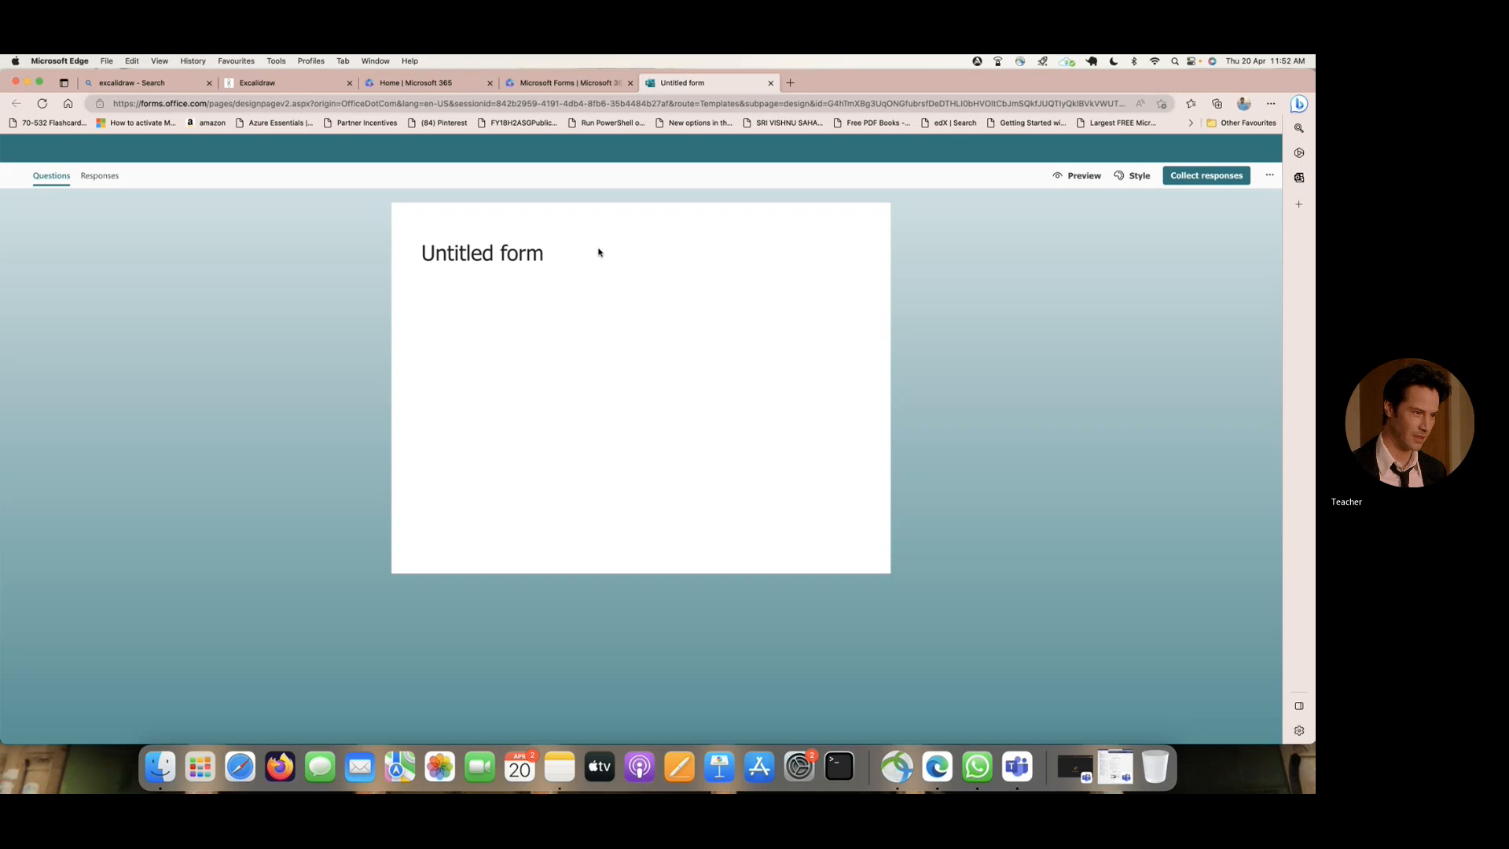
left_click(516, 253)
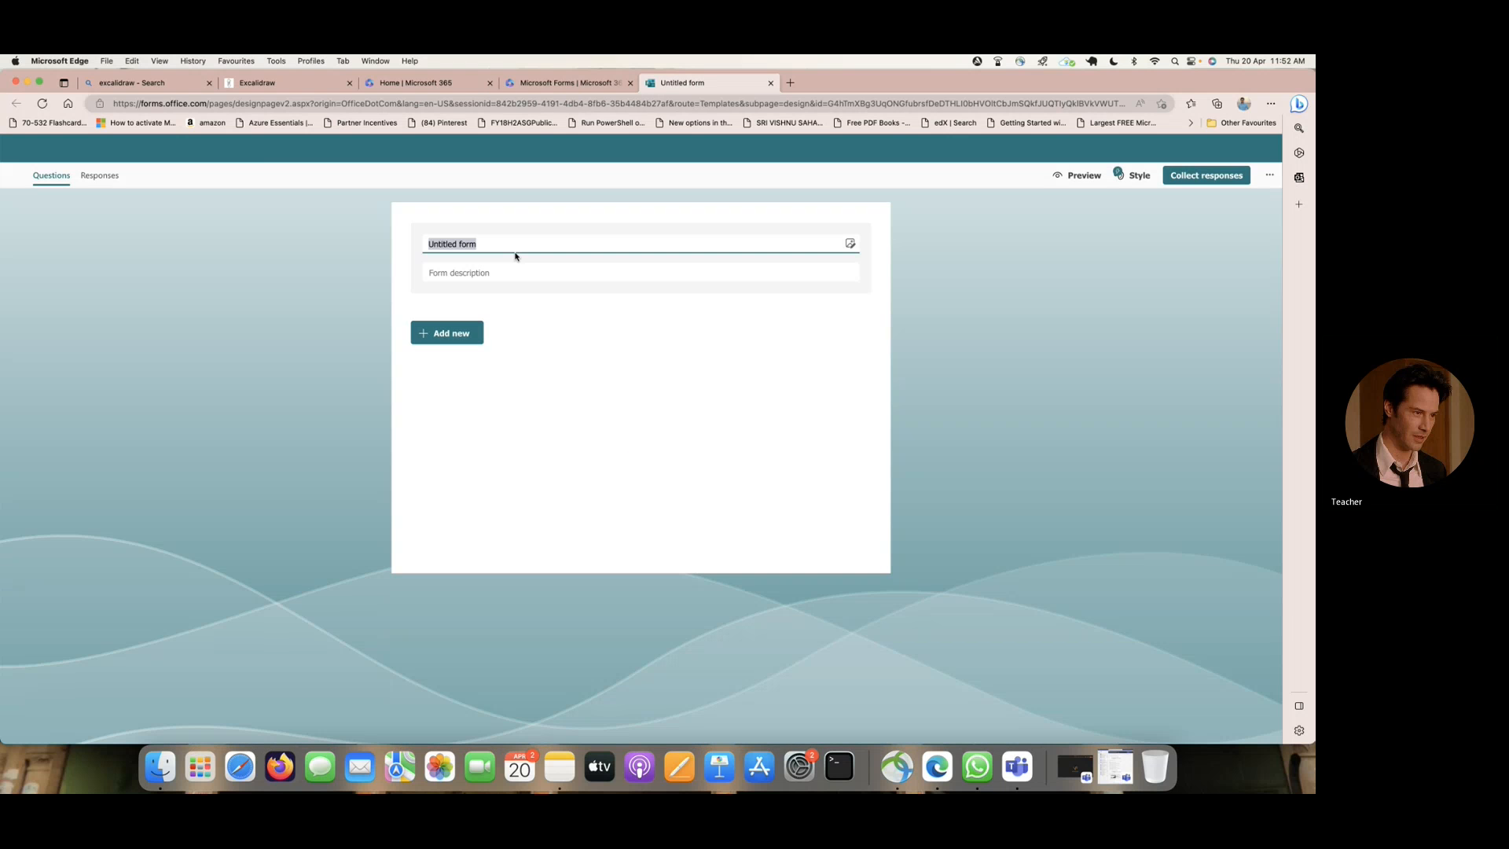
type("PO")
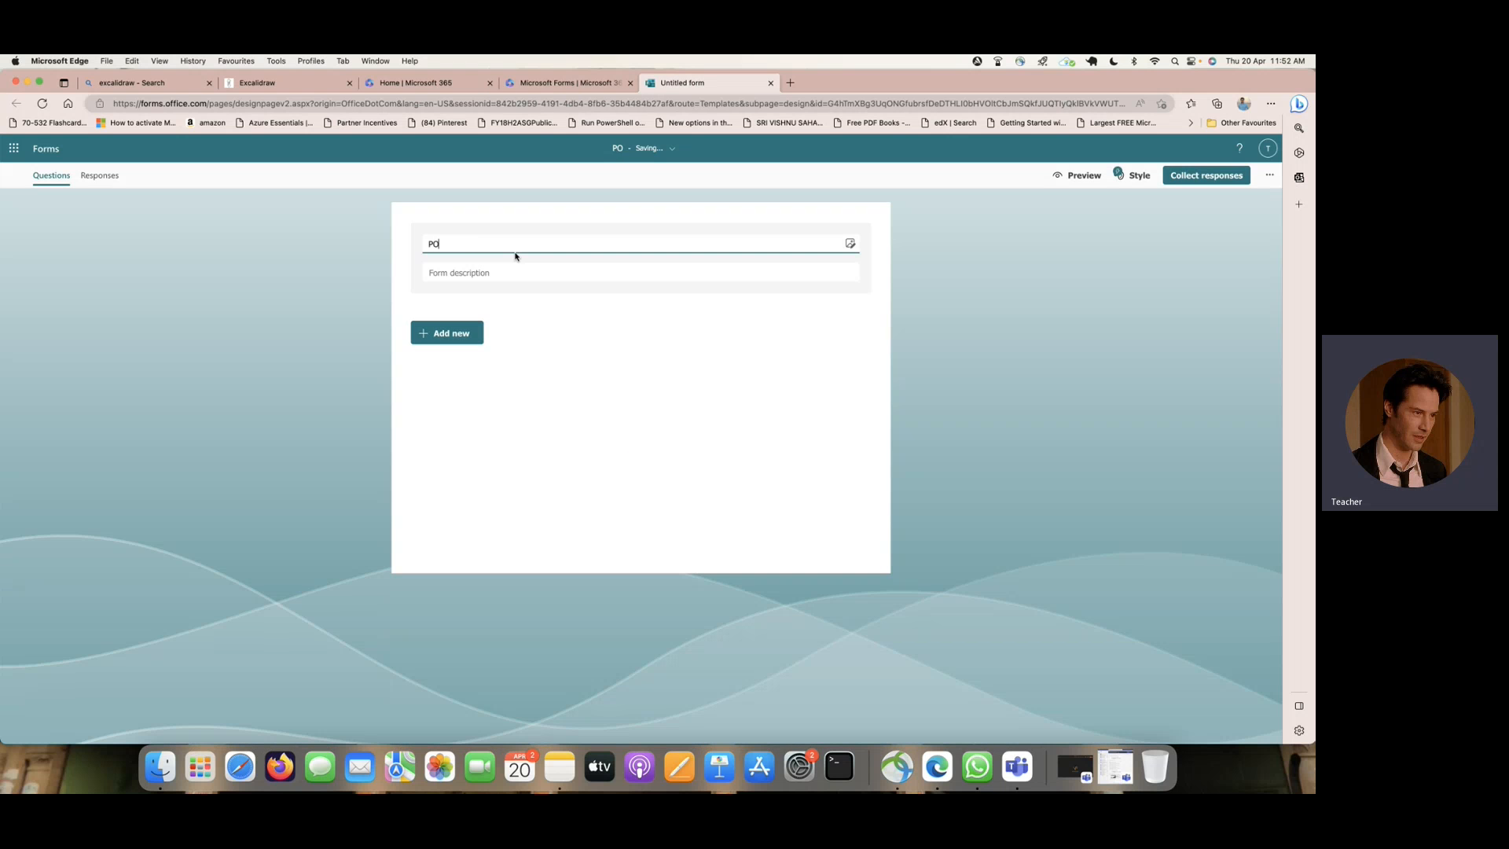
type(" Form")
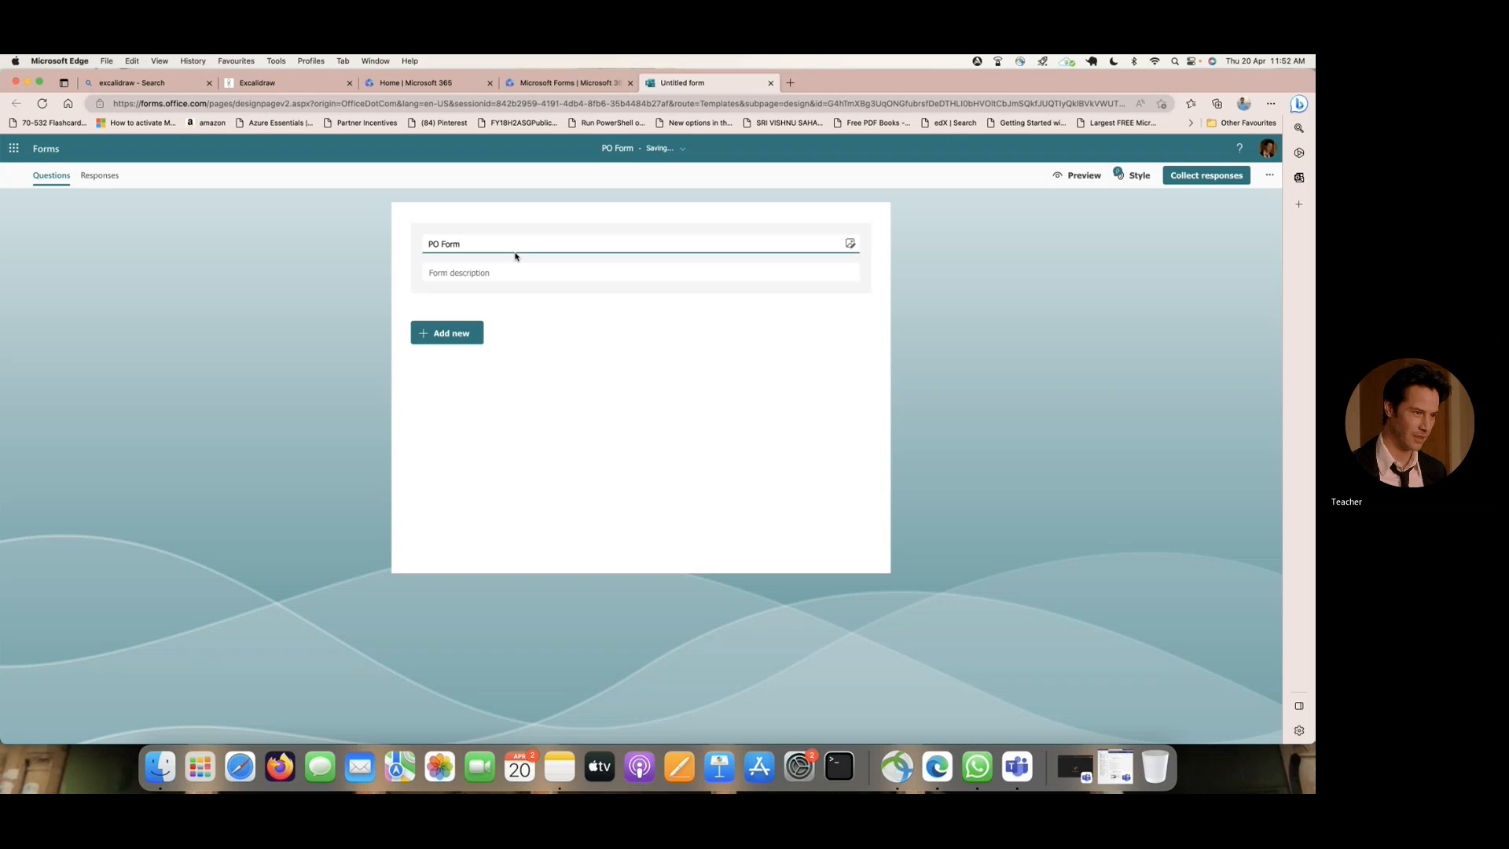
- Add a text question named "EMPName" as the form's first question
left_click(461, 336)
left_click(541, 336)
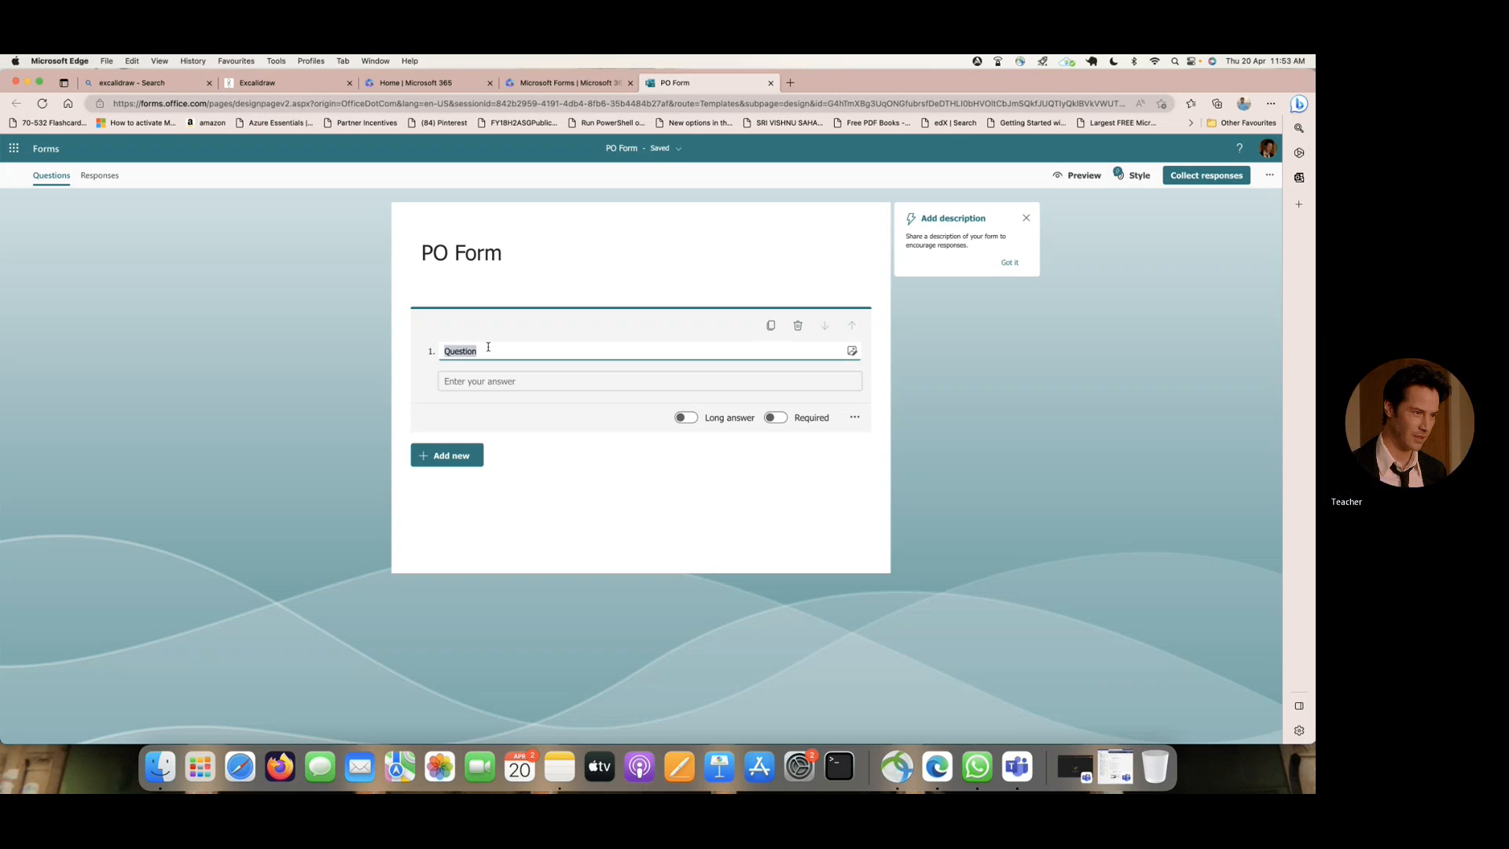
type("Name")
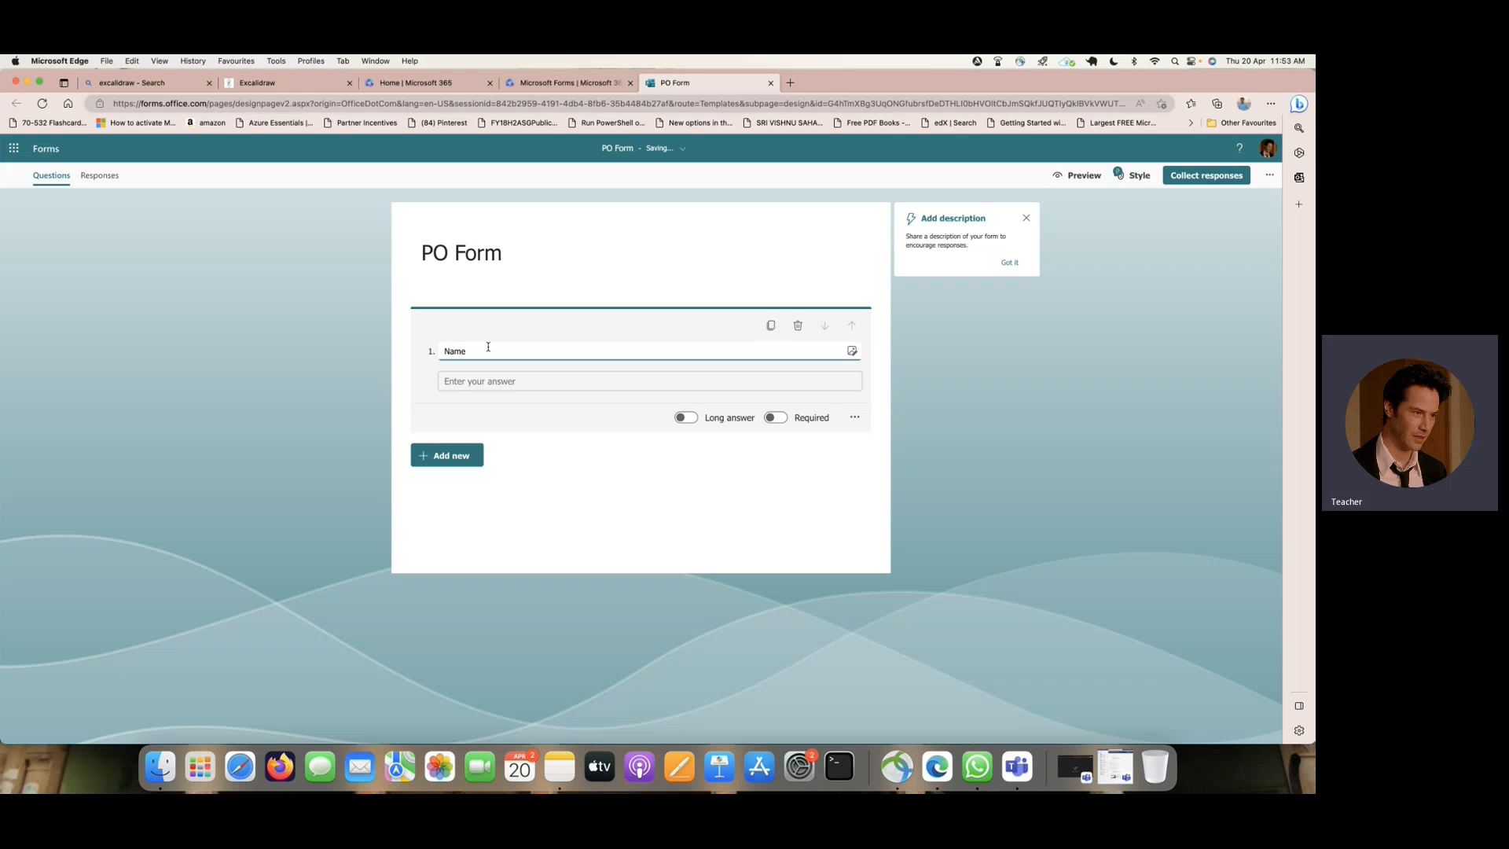
type("EMP")
- Add a second text question named "Description" below EMPName
left_click(459, 457)
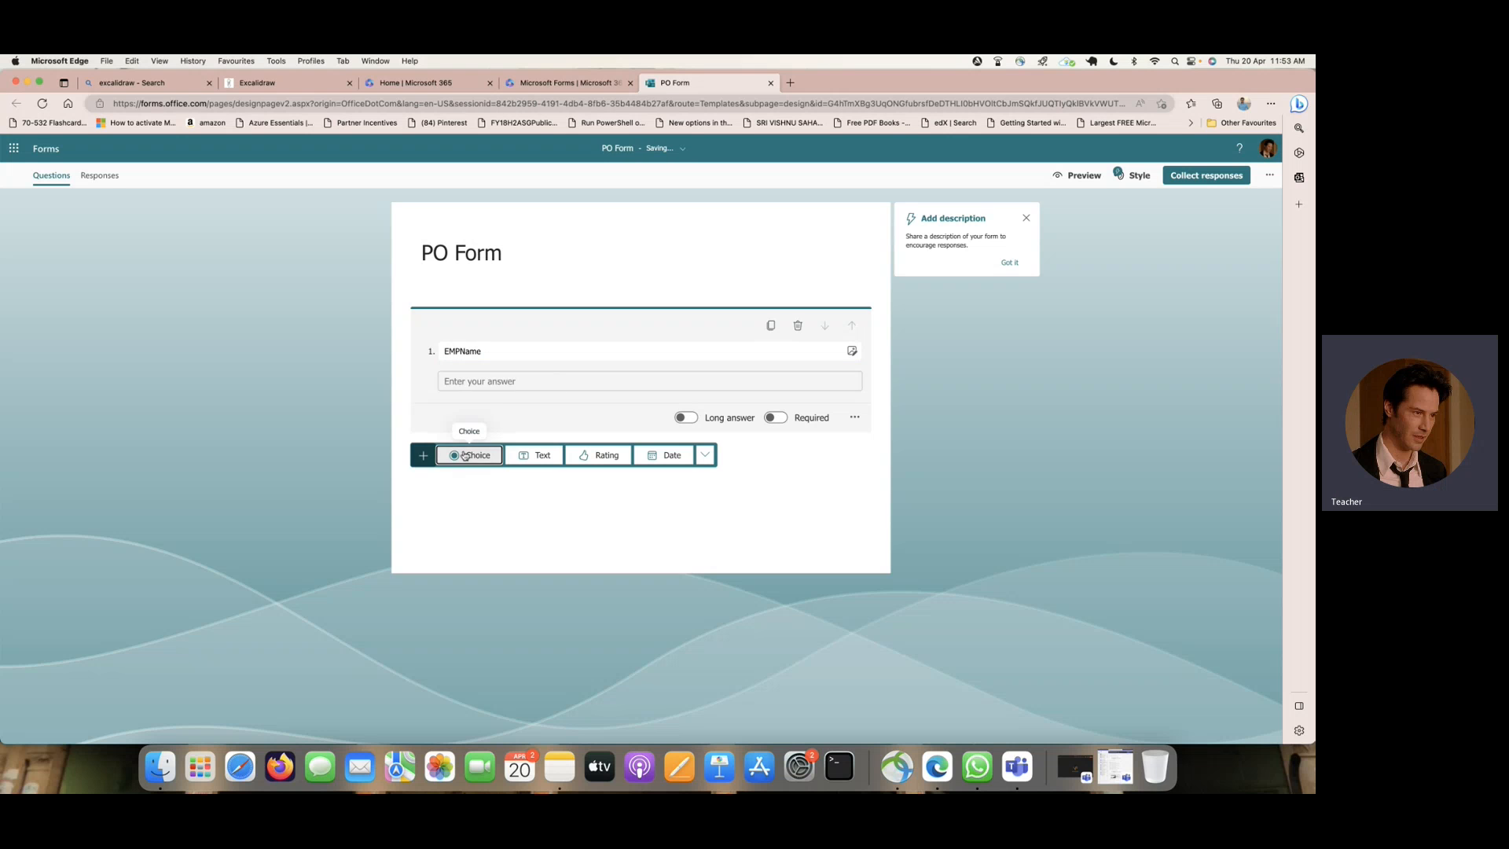
left_click(541, 455)
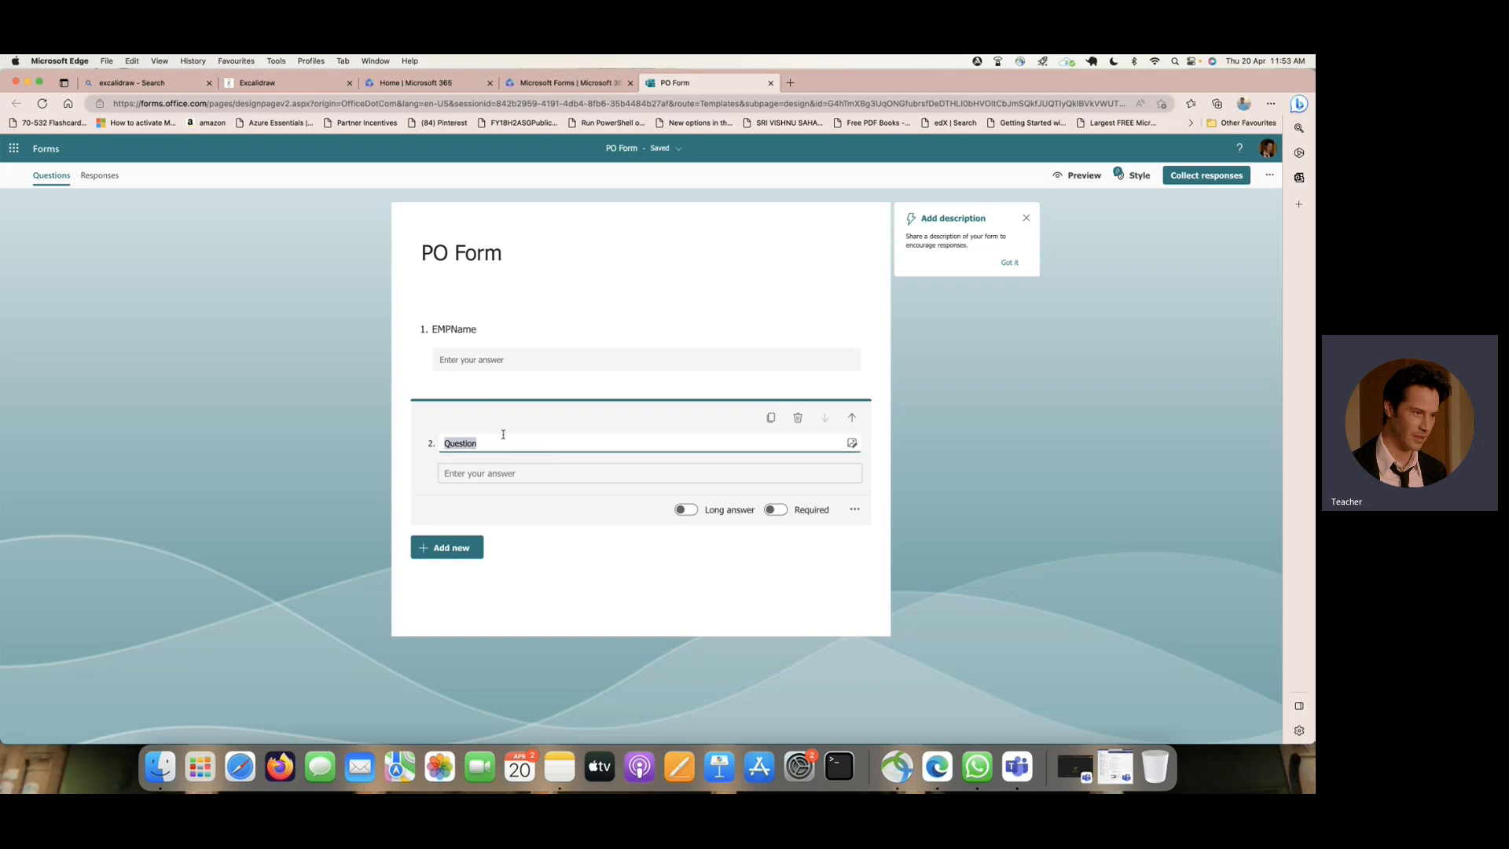
type("Descr")
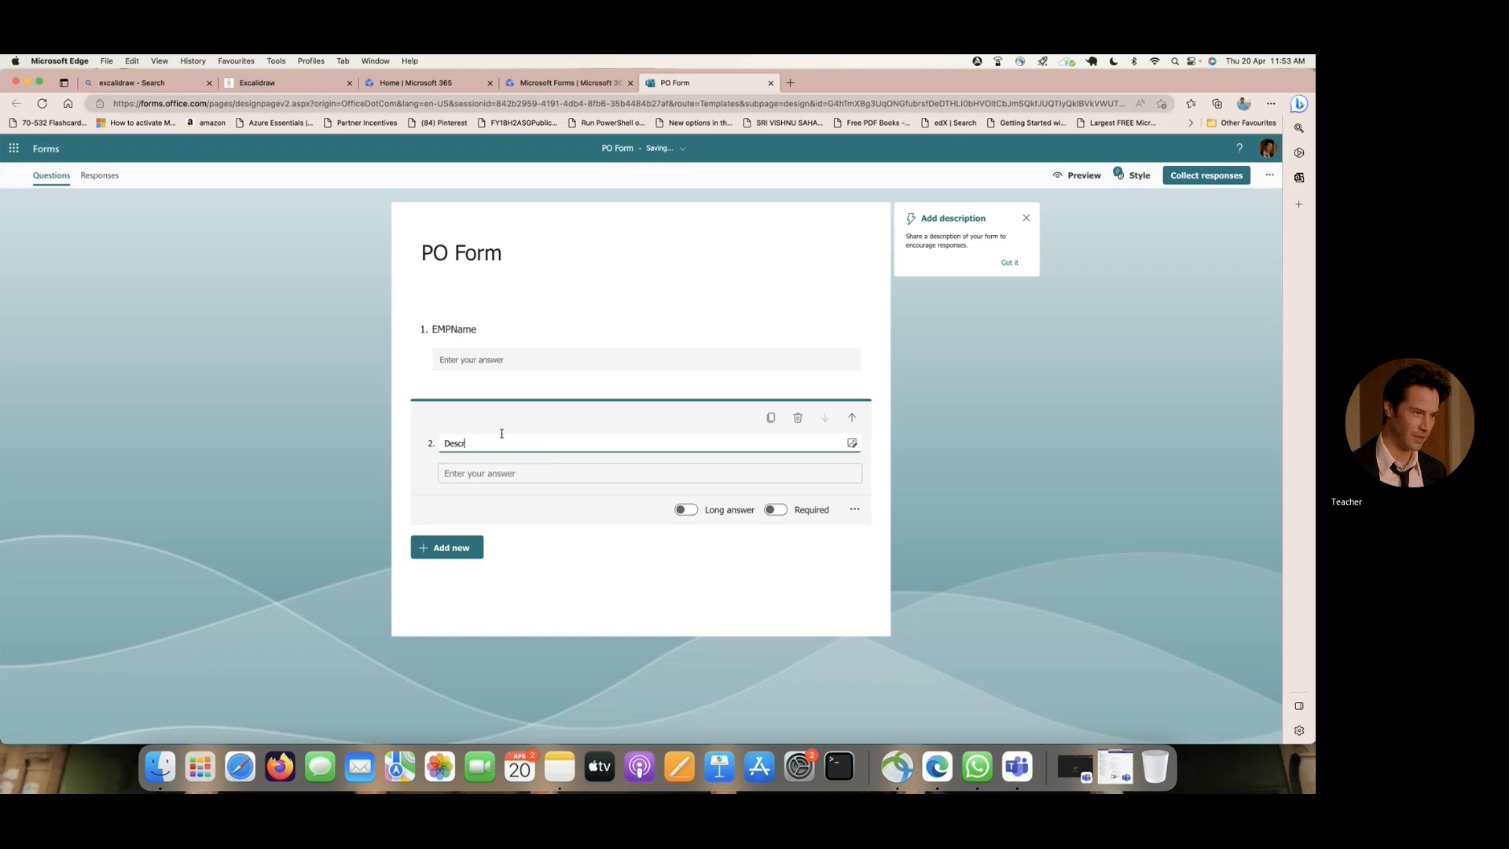
type("iption")
- Add a third text question named "Department" below Description
left_click(453, 548)
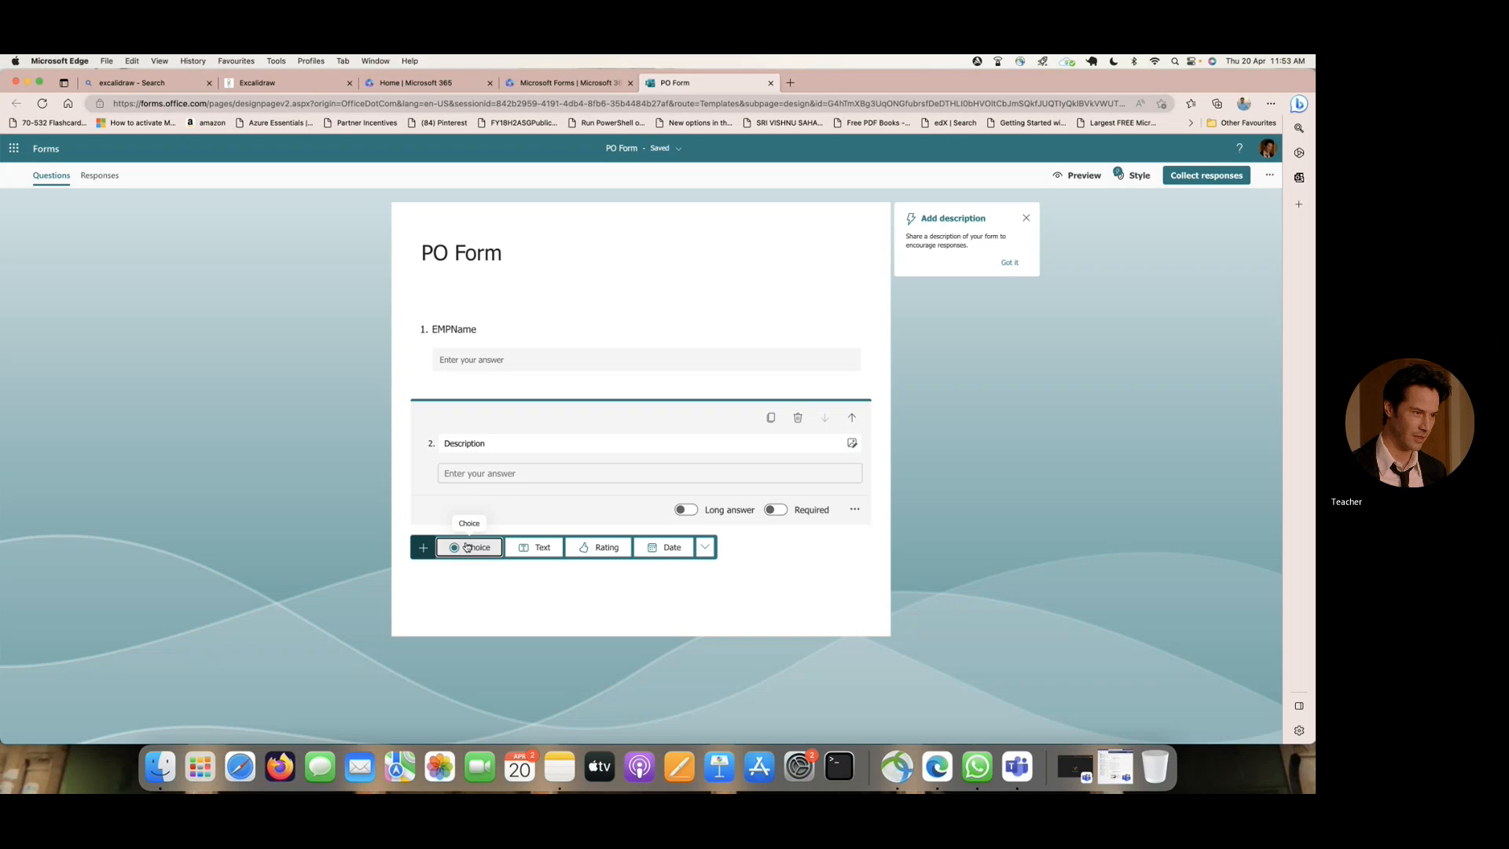
left_click(533, 548)
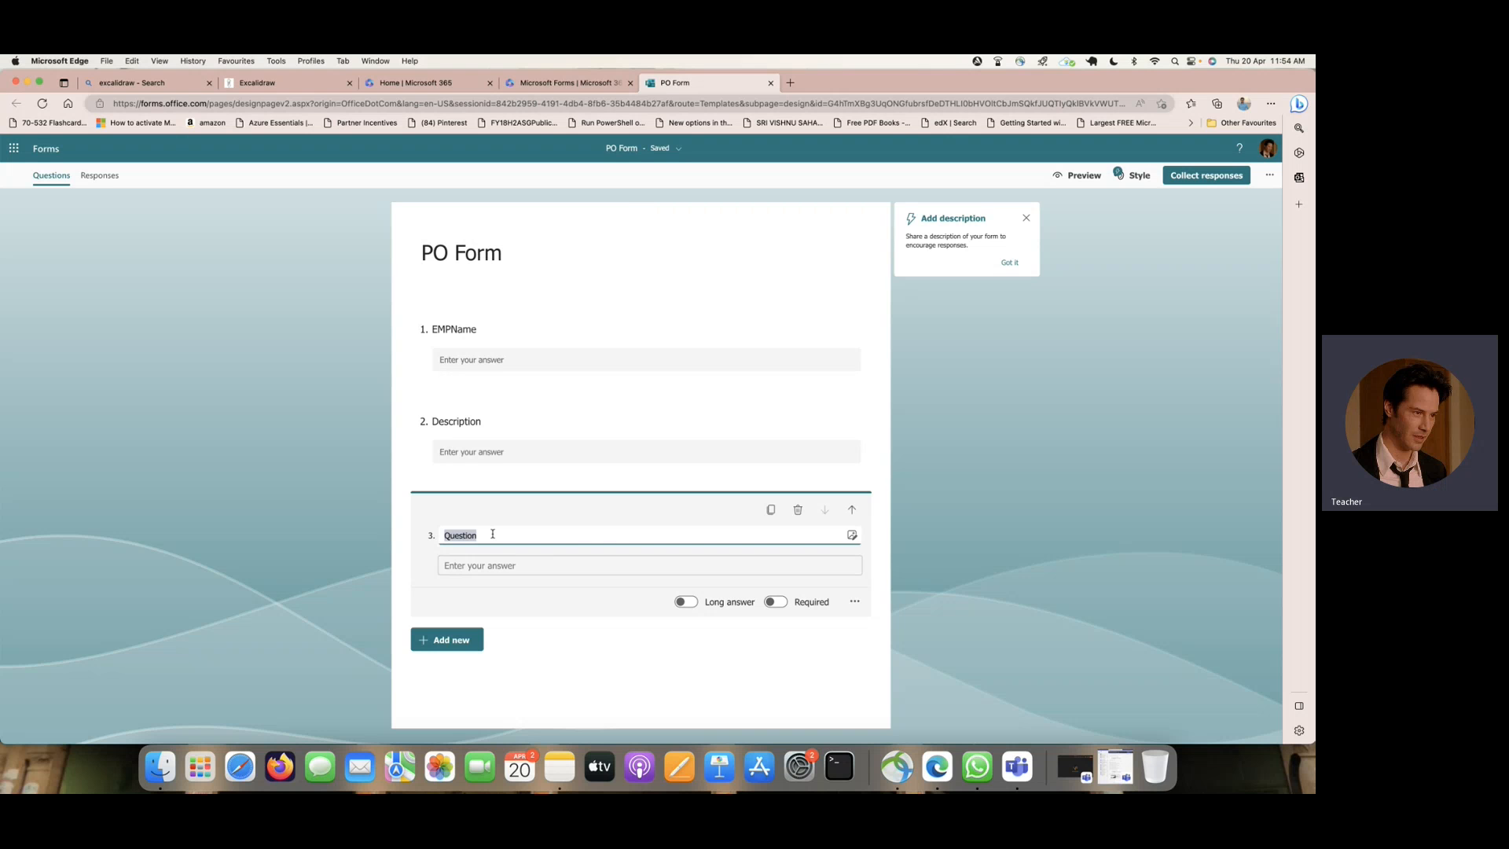
type("De")
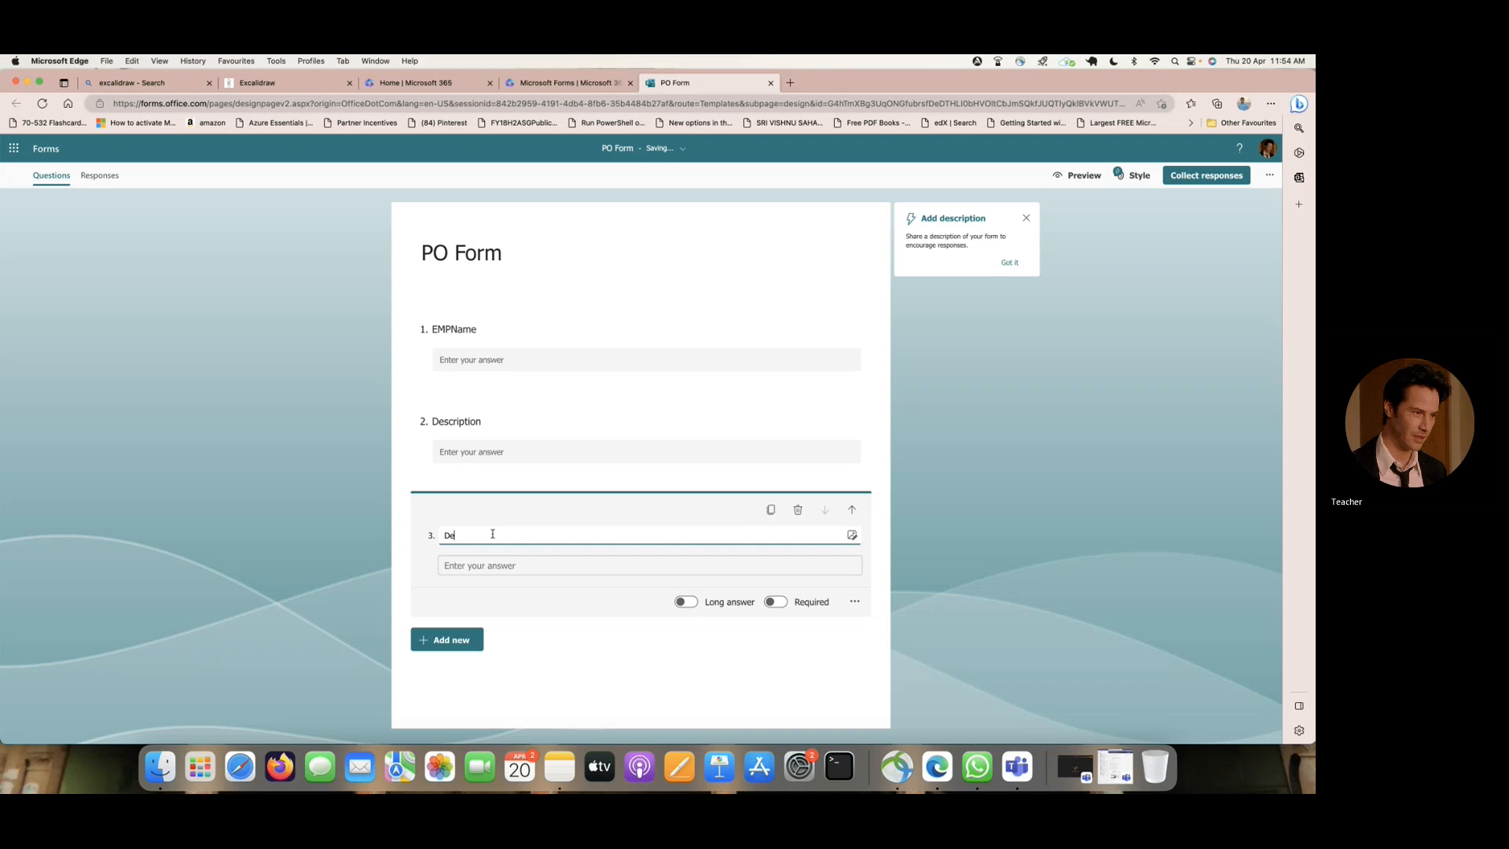
type("partment")
- Add a fourth text question named "Location" below Department
left_click(467, 640)
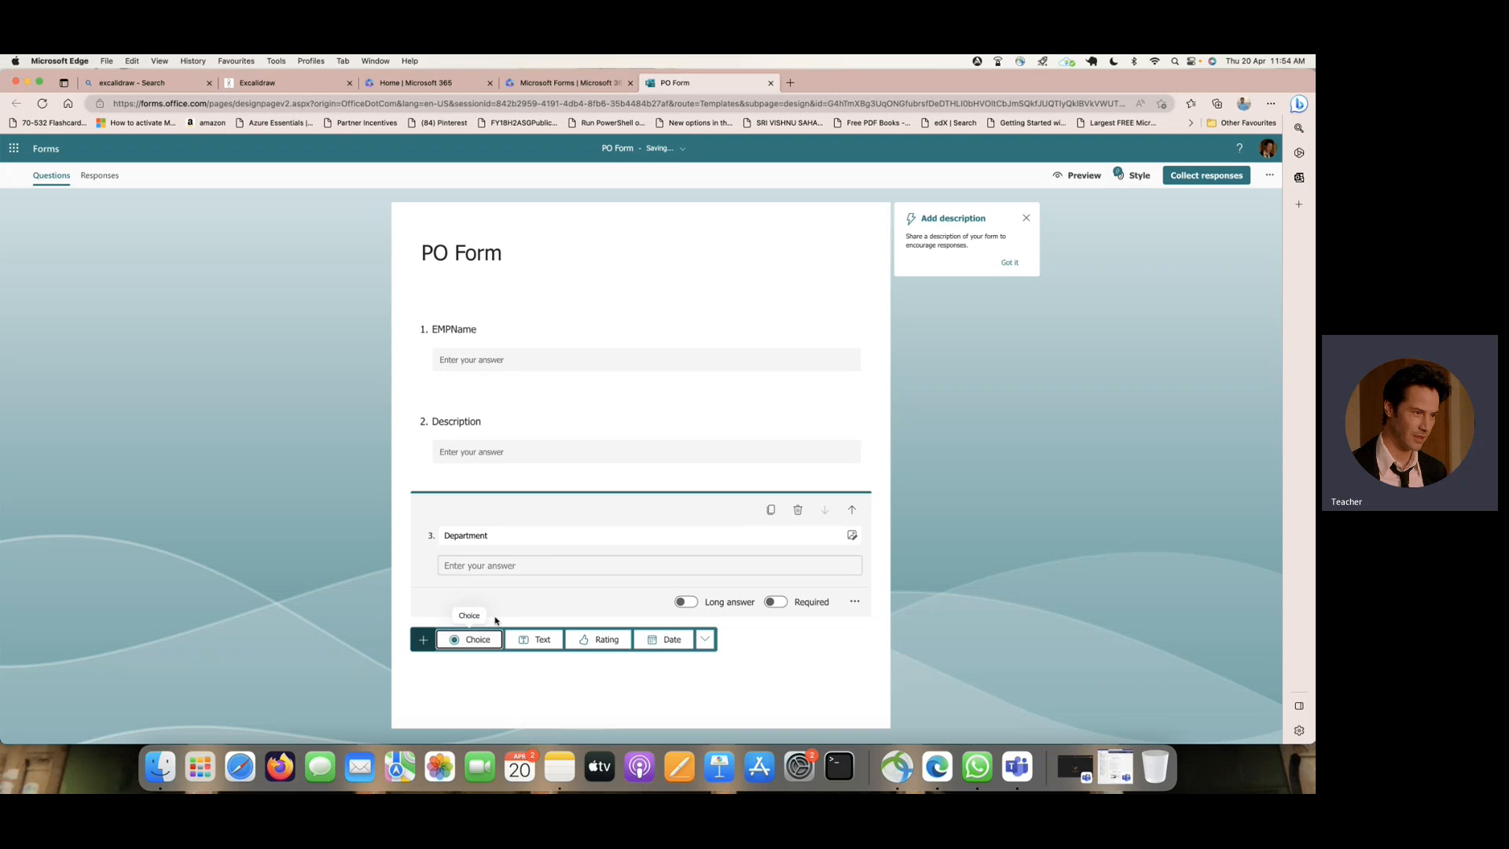
left_click(543, 639)
type("Lo")
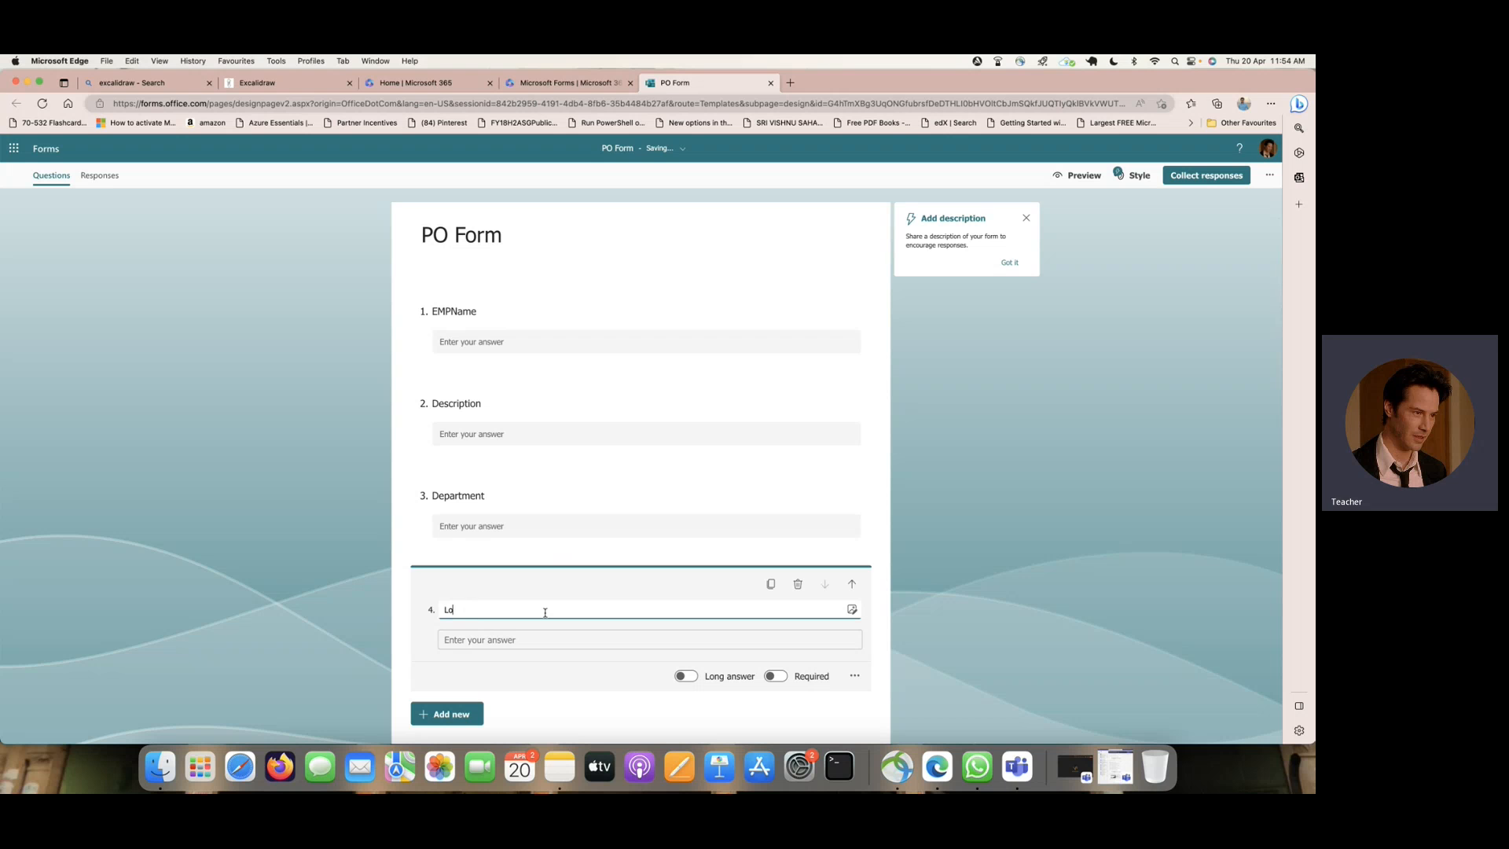
type("cation")
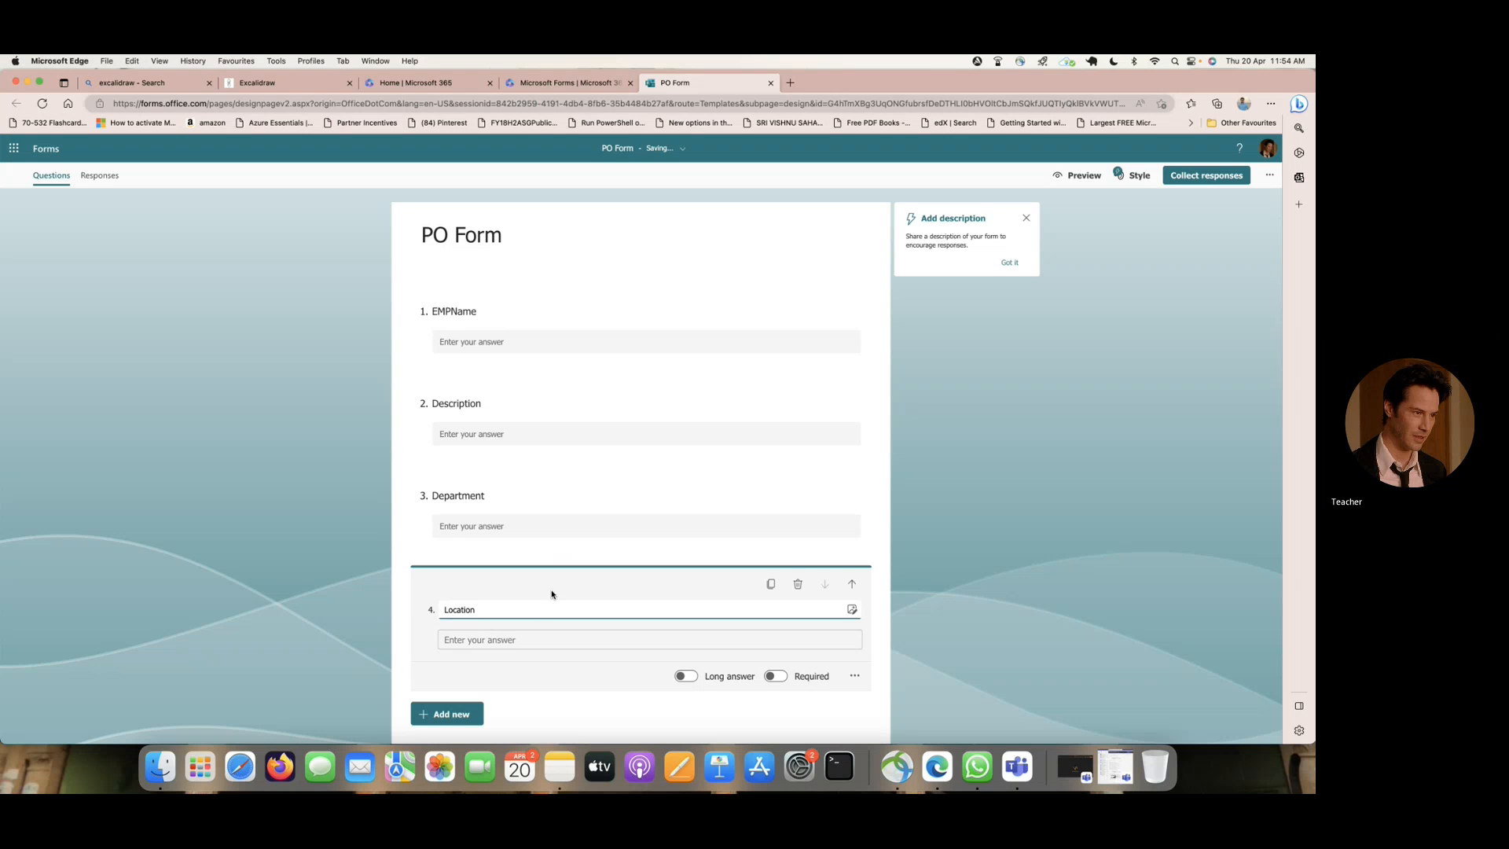
- Add a file upload question below Location and set its file number limit to 3
scroll(550, 594, "down", 2)
left_click(459, 641)
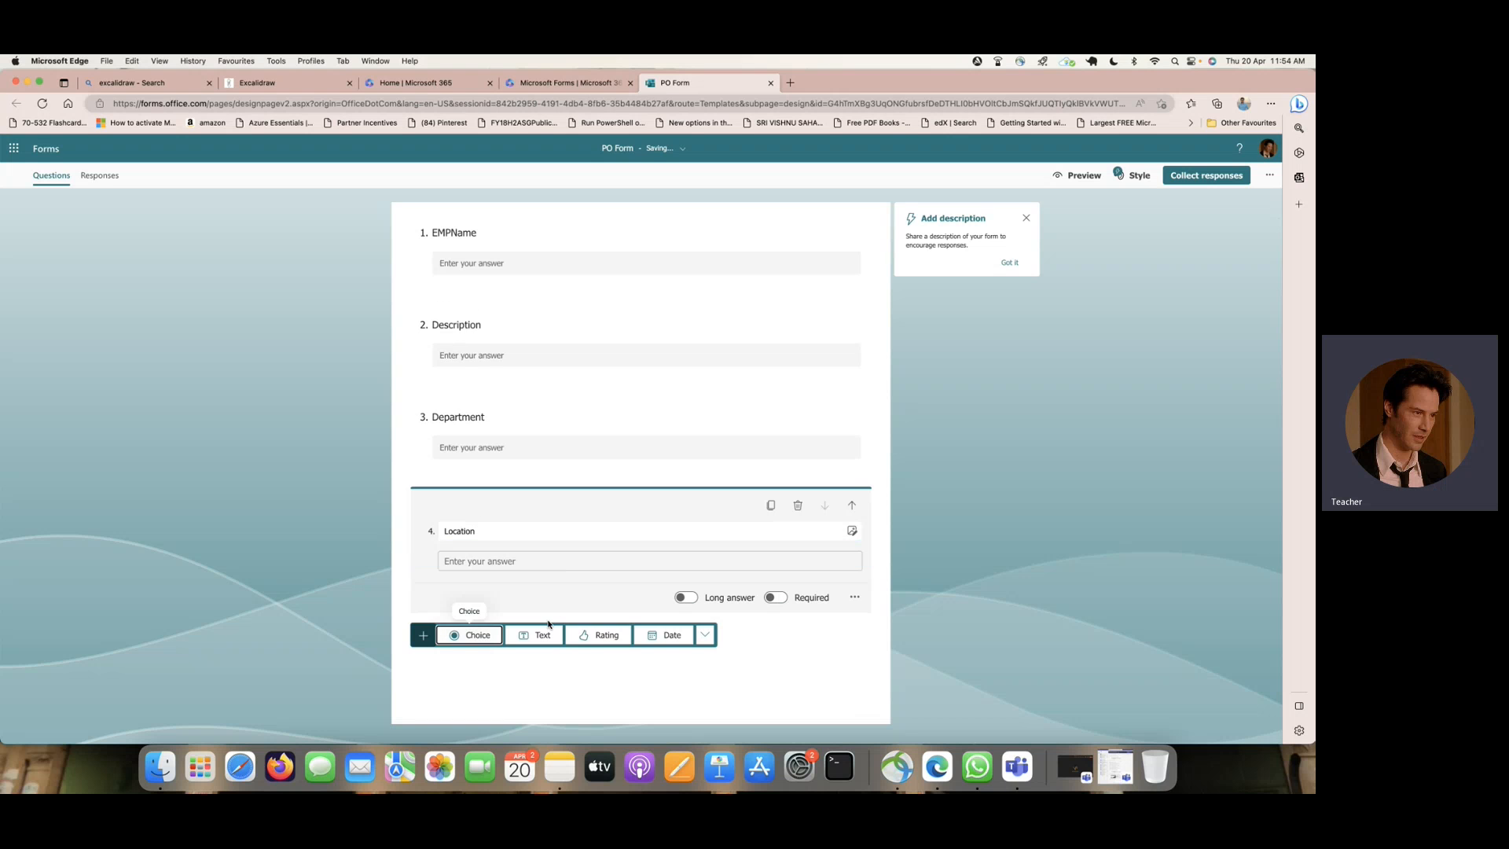
left_click(706, 638)
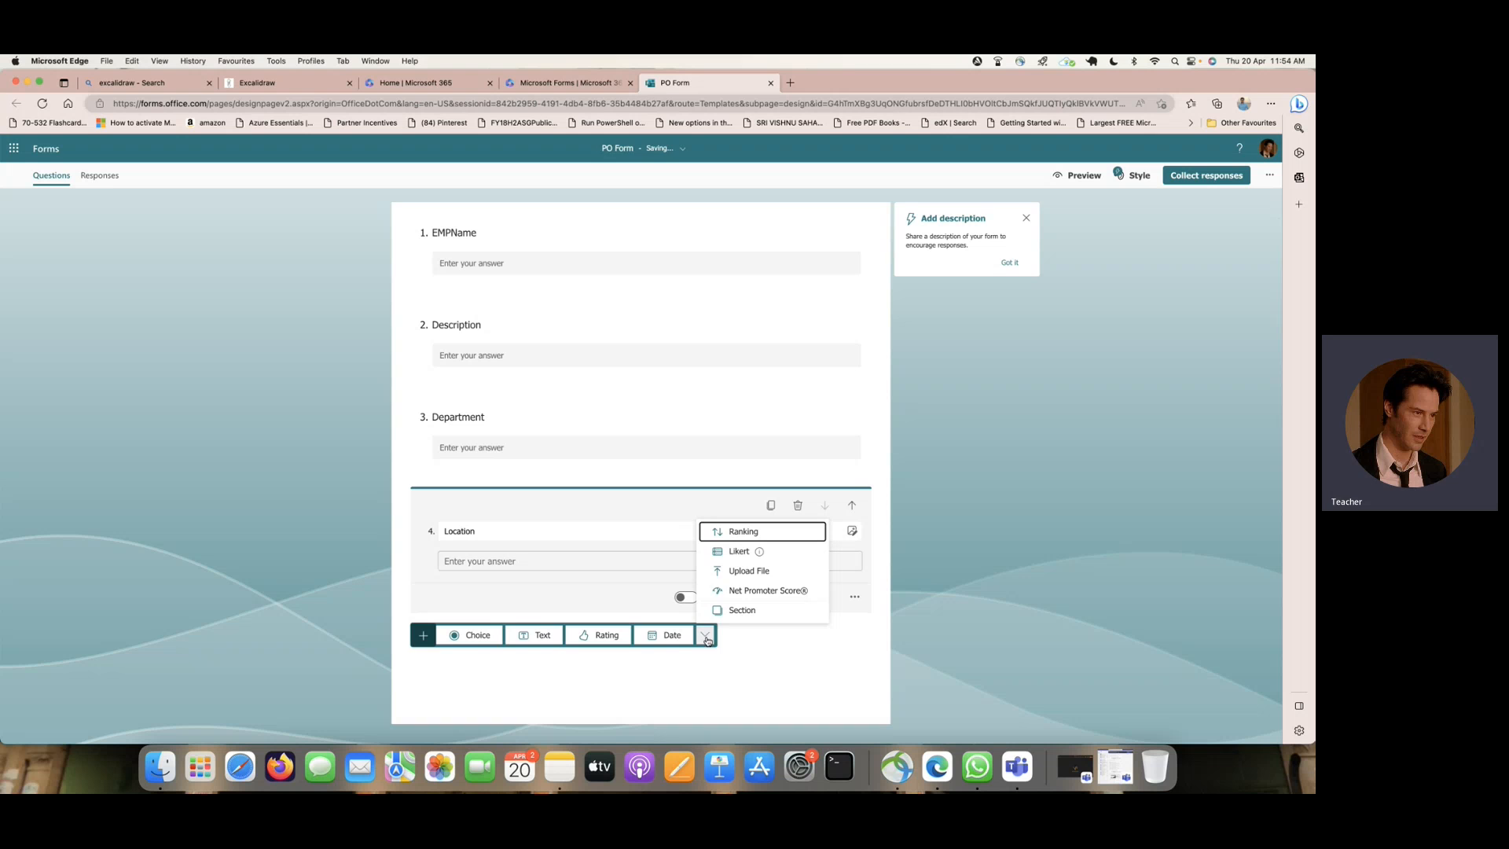
left_click(776, 573)
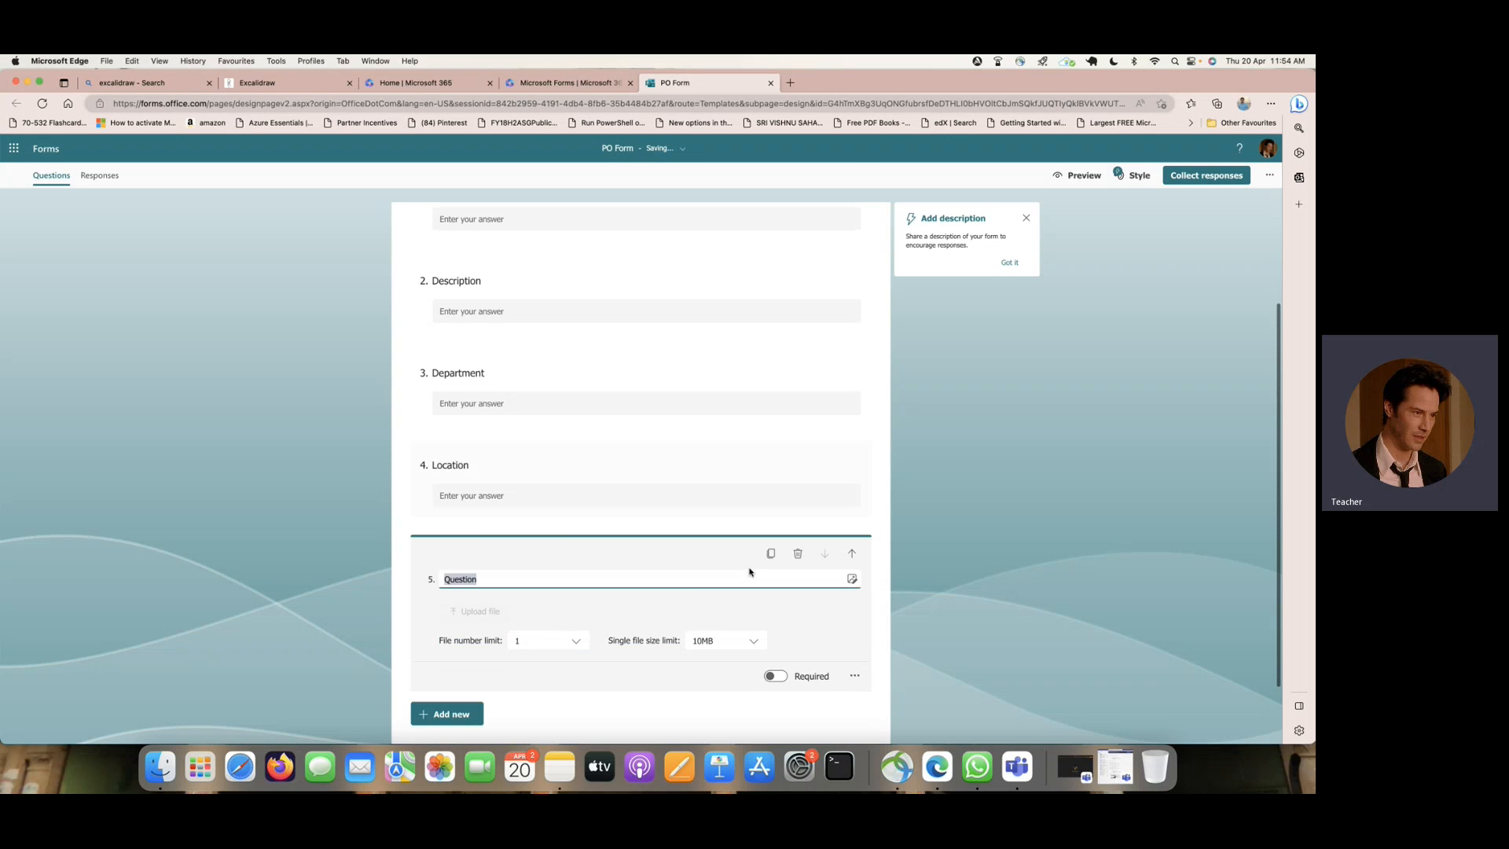
scroll(586, 540, "down", 2)
left_click(546, 565)
left_click(546, 629)
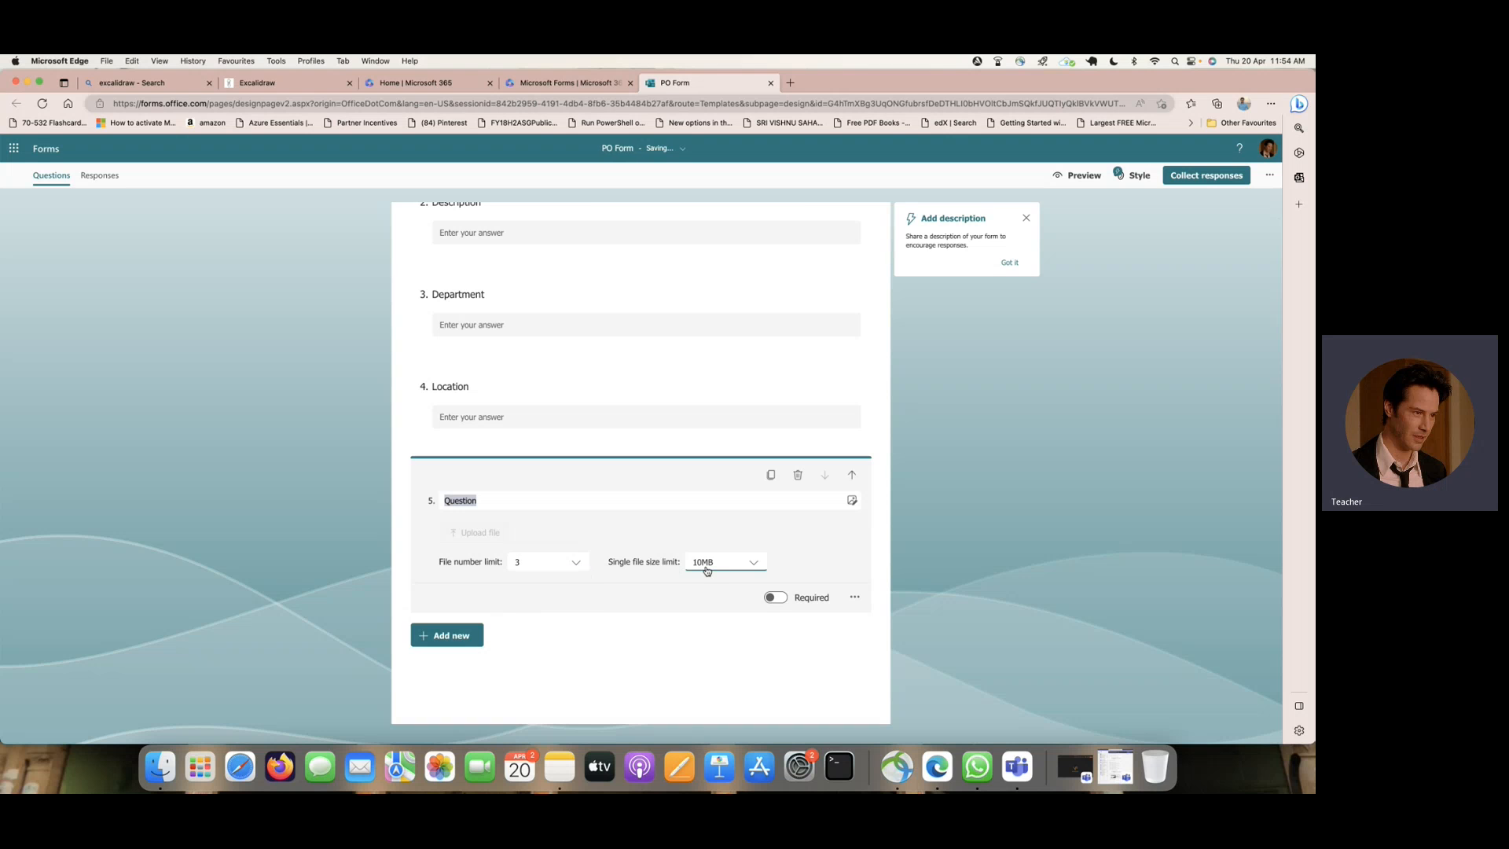
- Rename the file upload question as "Add File"
left_click(494, 500)
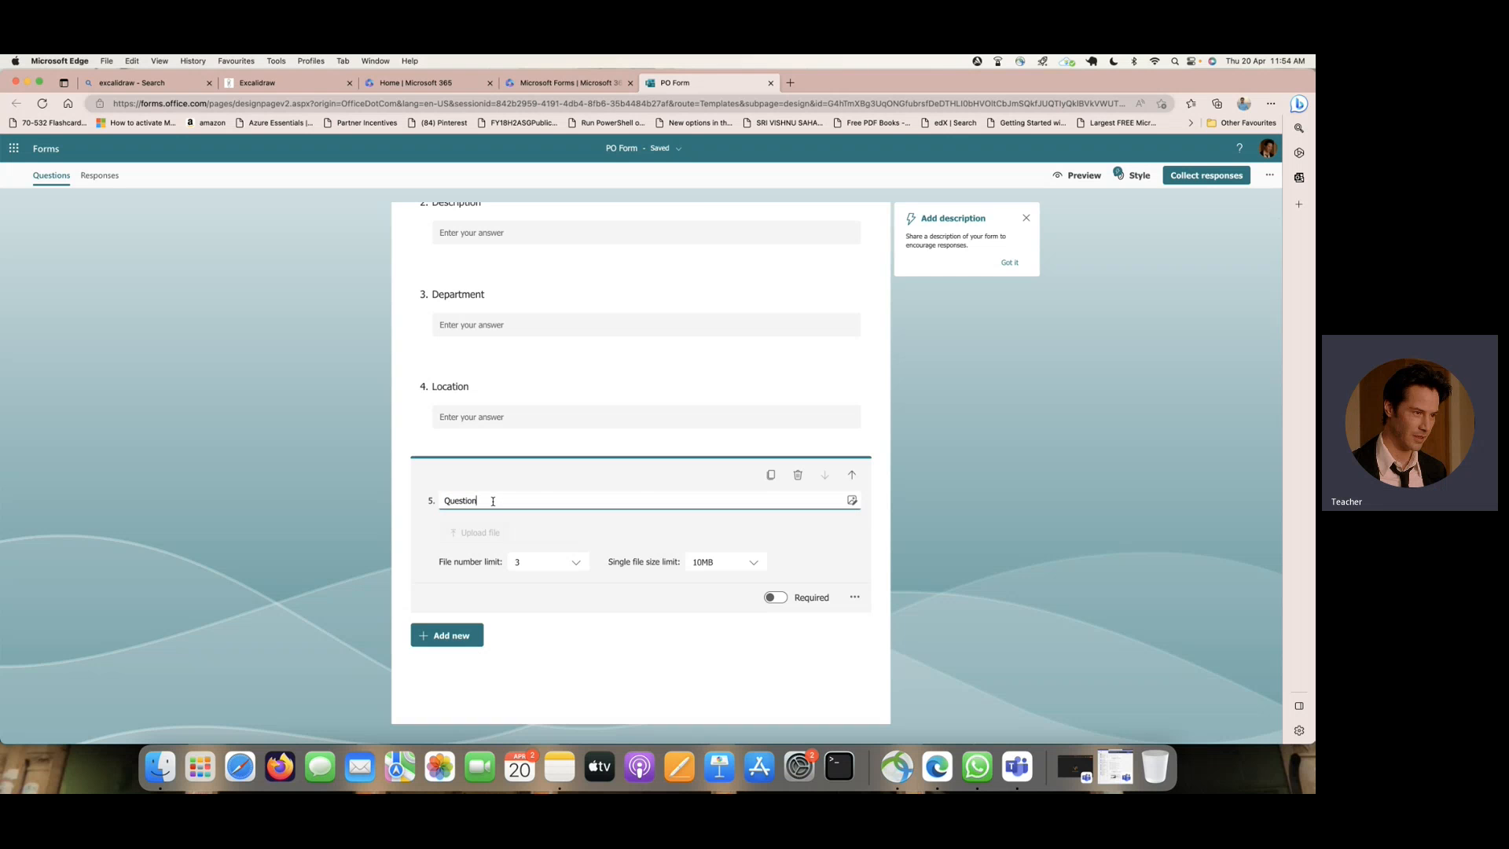
left_click_drag(498, 501, 429, 495)
type("Add")
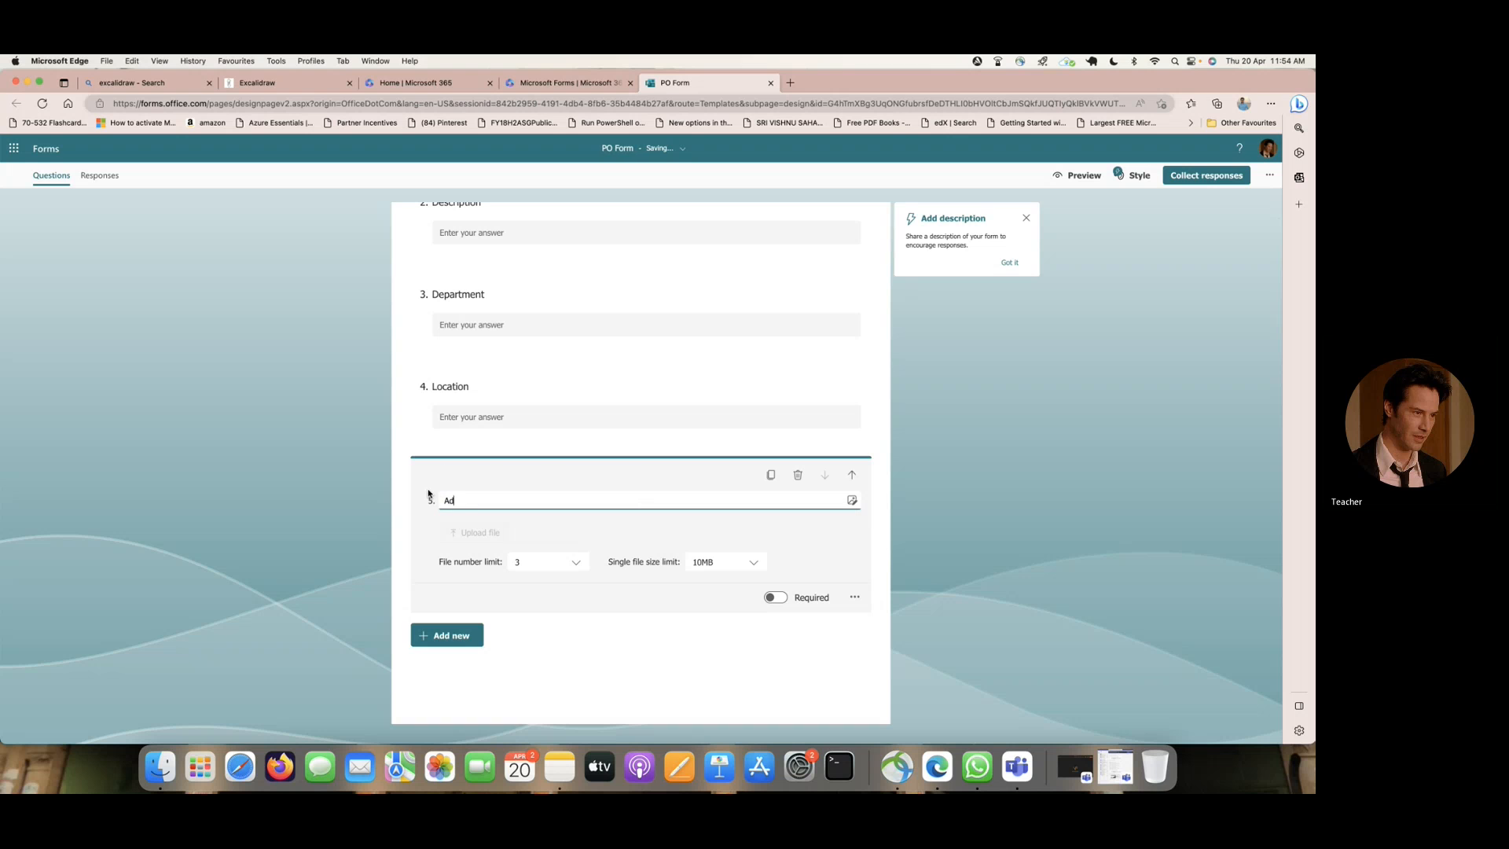
type("le")
- Preview the PO Form in the computer and mobile layouts, checking its questions, and return to the form editor
scroll(597, 441, "up", 3)
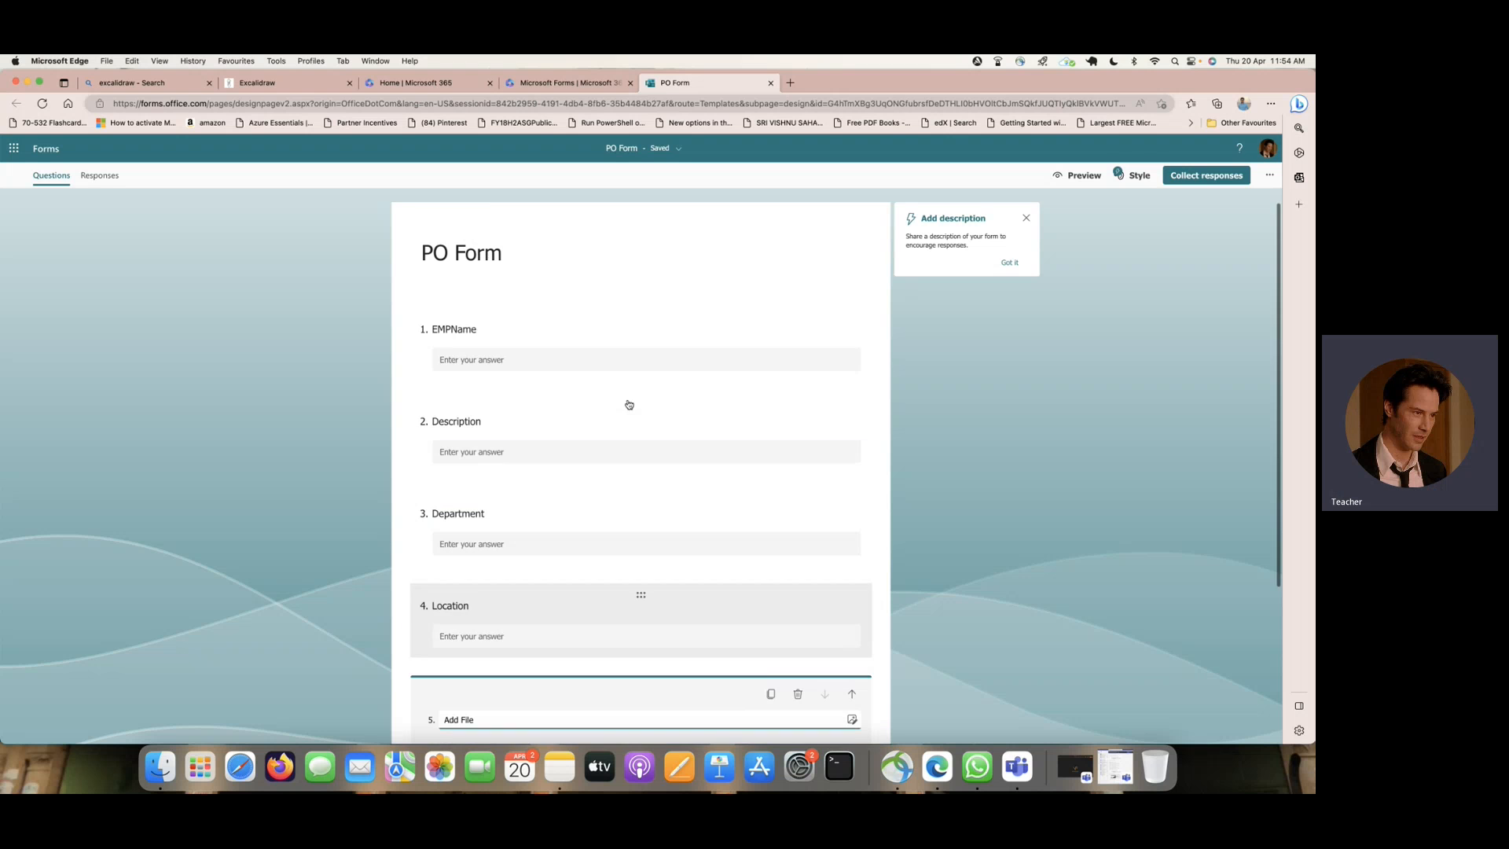
left_click(1084, 176)
scroll(649, 337, "down", 5)
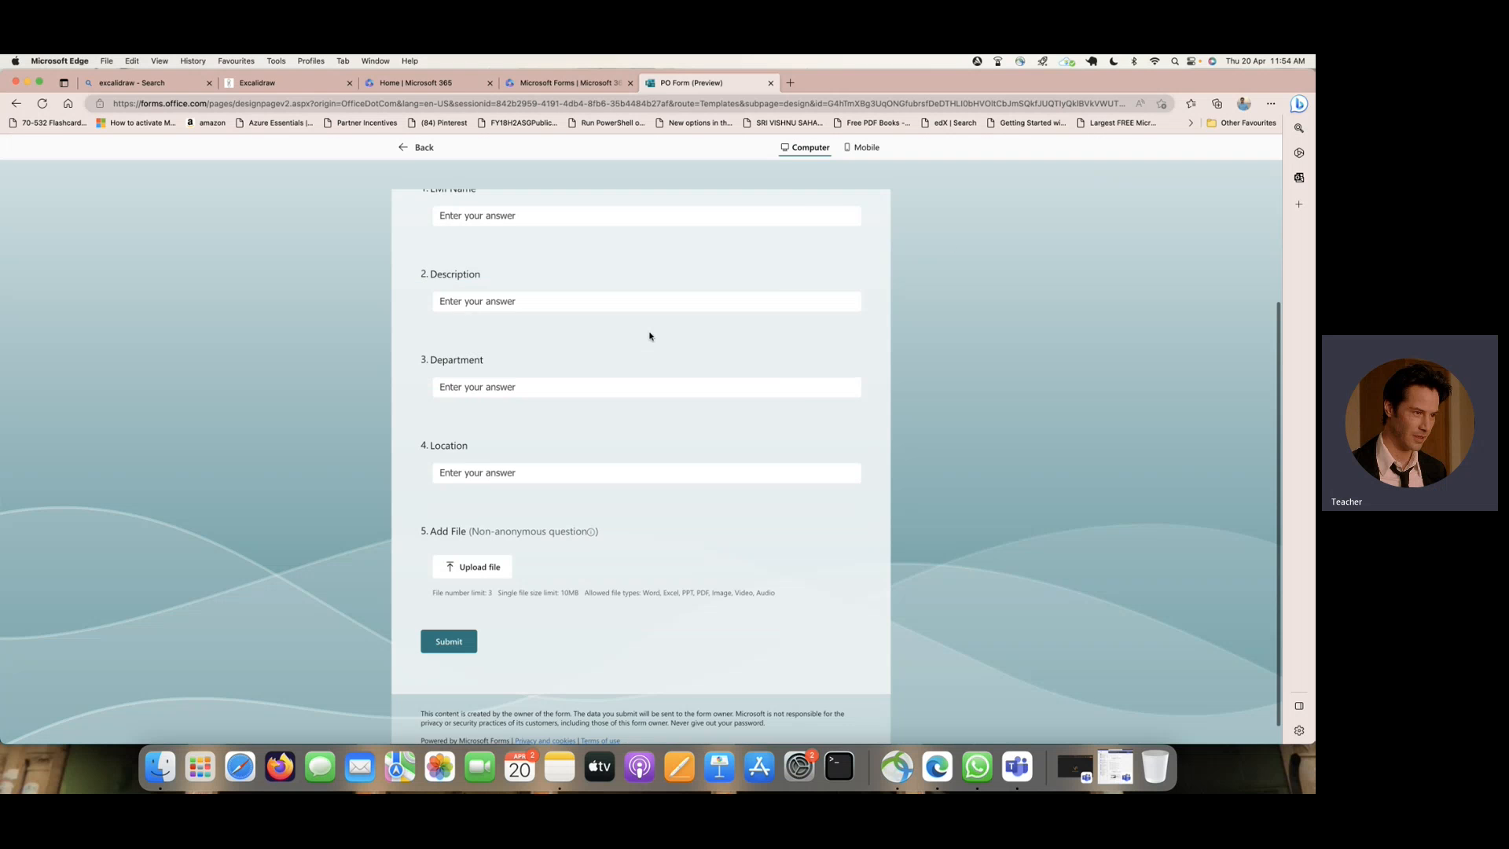
scroll(649, 337, "up", 5)
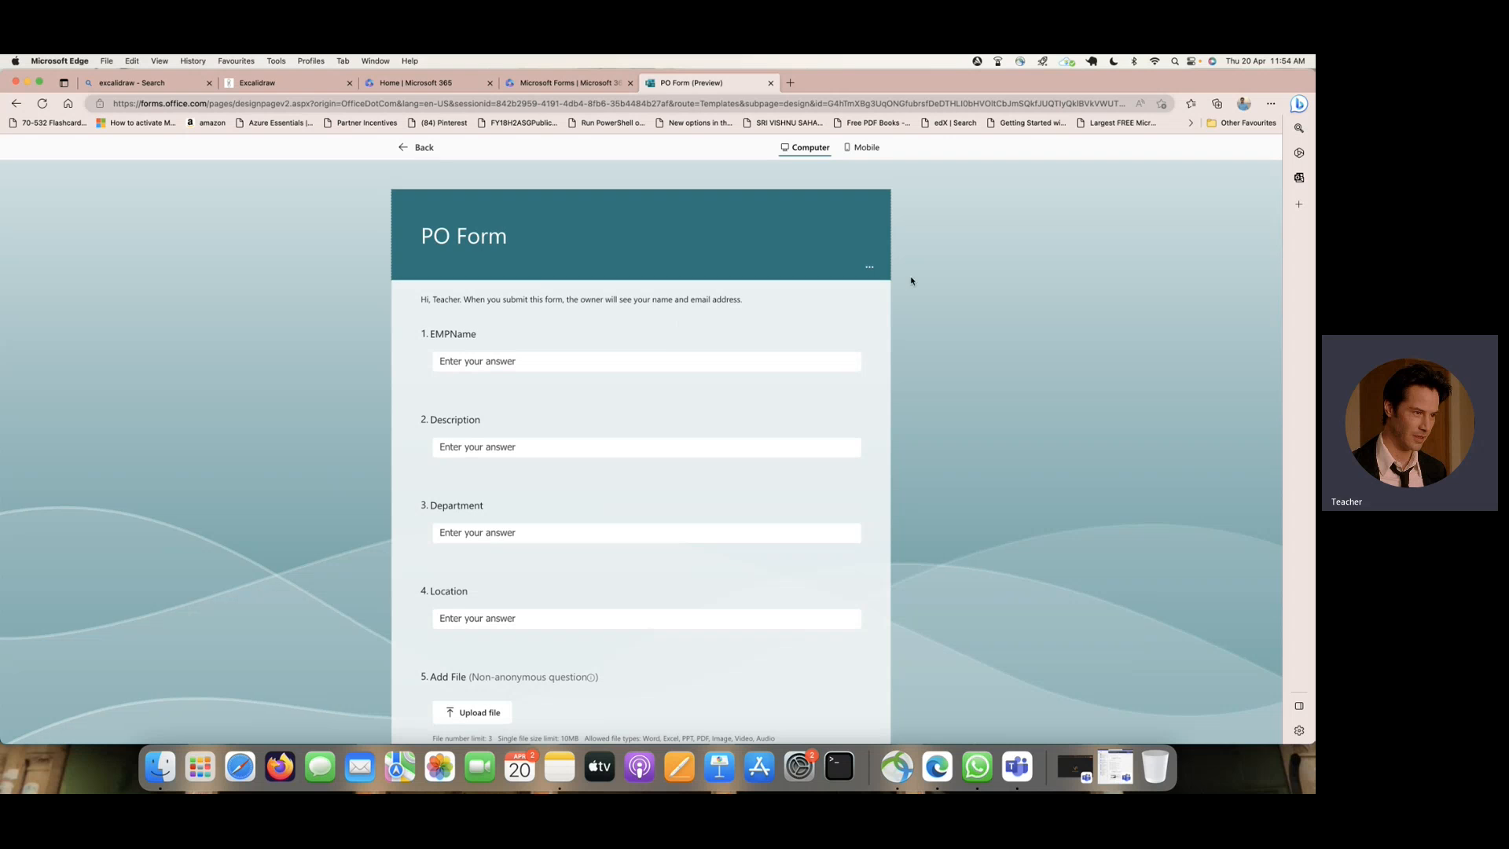
left_click(863, 149)
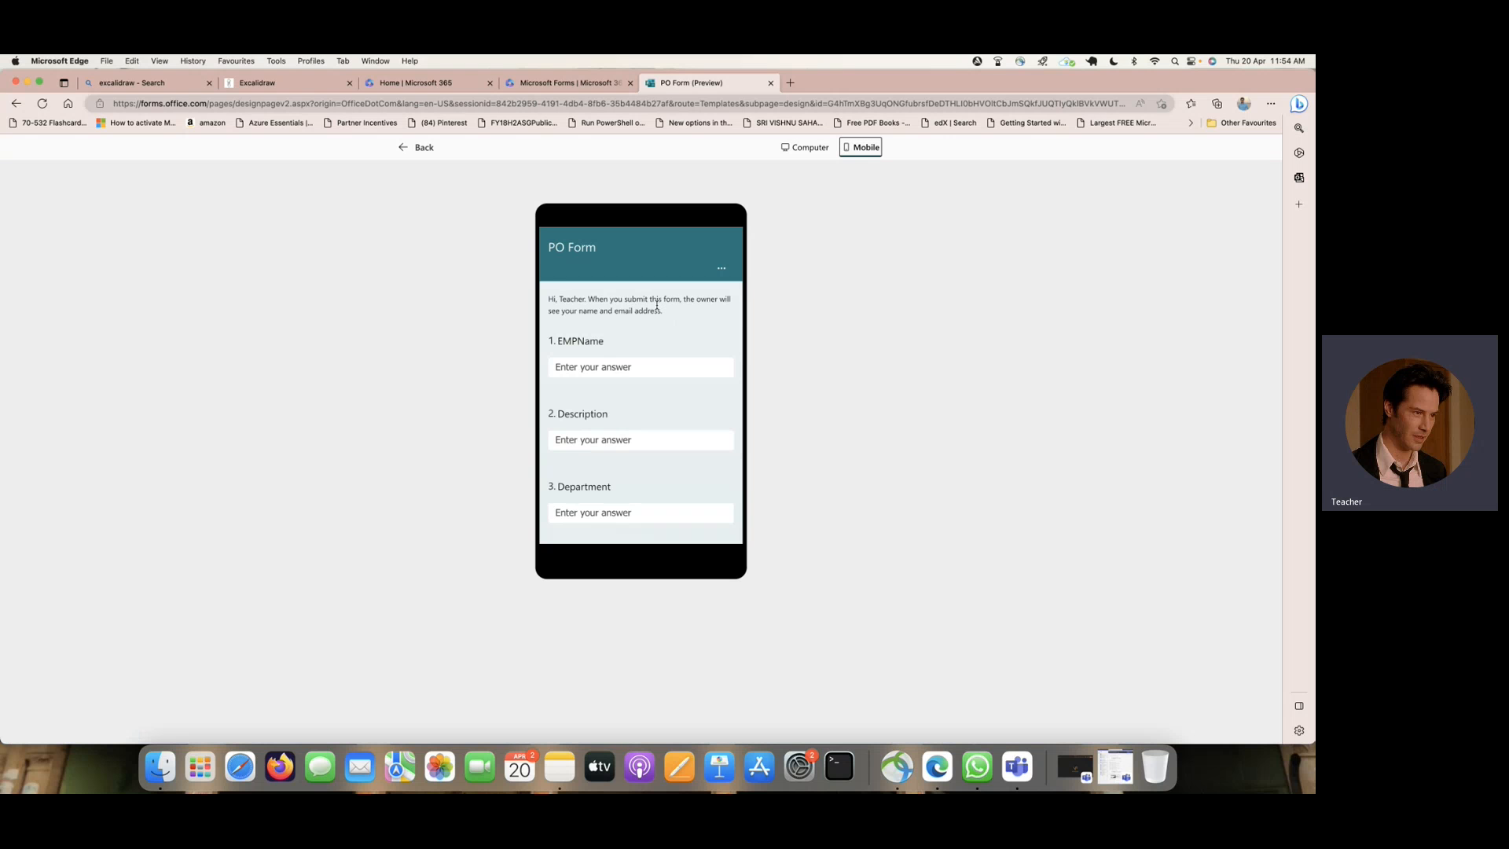
scroll(640, 352, "down", 5)
scroll(641, 355, "up", 5)
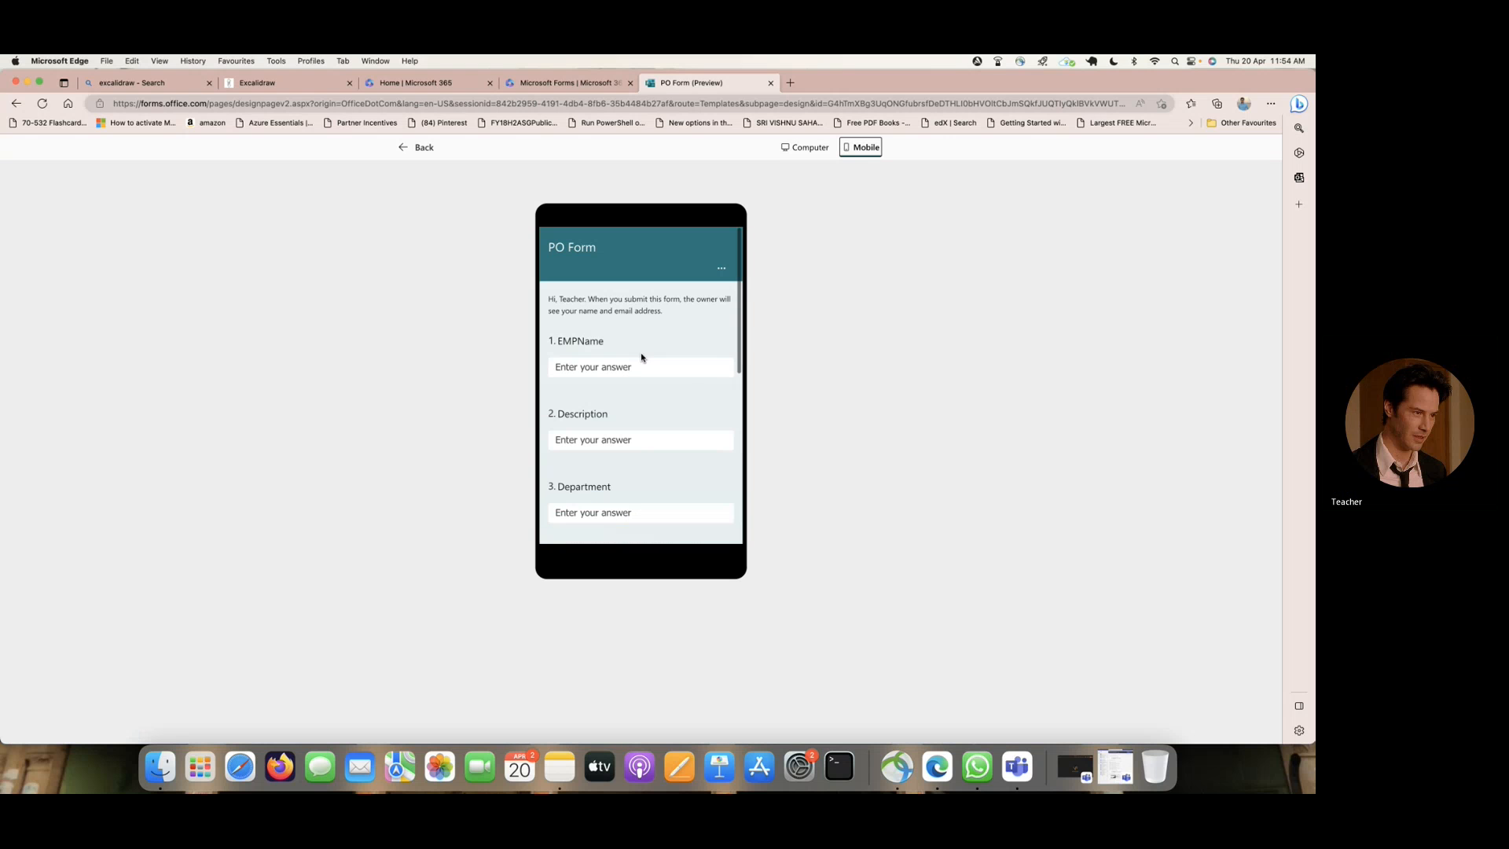
left_click(423, 149)
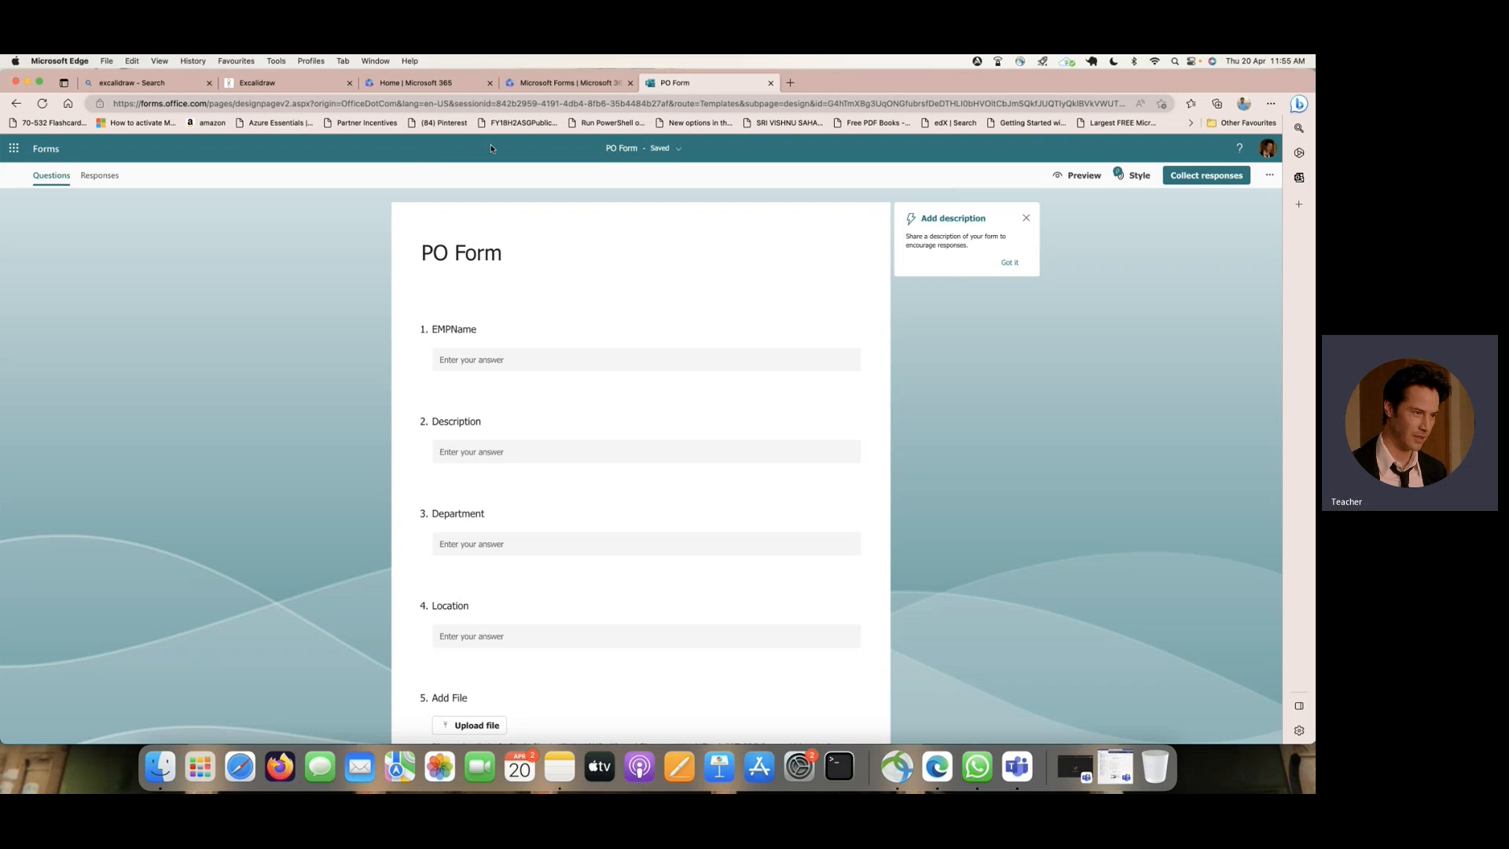
- Switch to the Excalidraw workflow diagram and add the label "step - 1" in red above the MS forms box
left_click(276, 82)
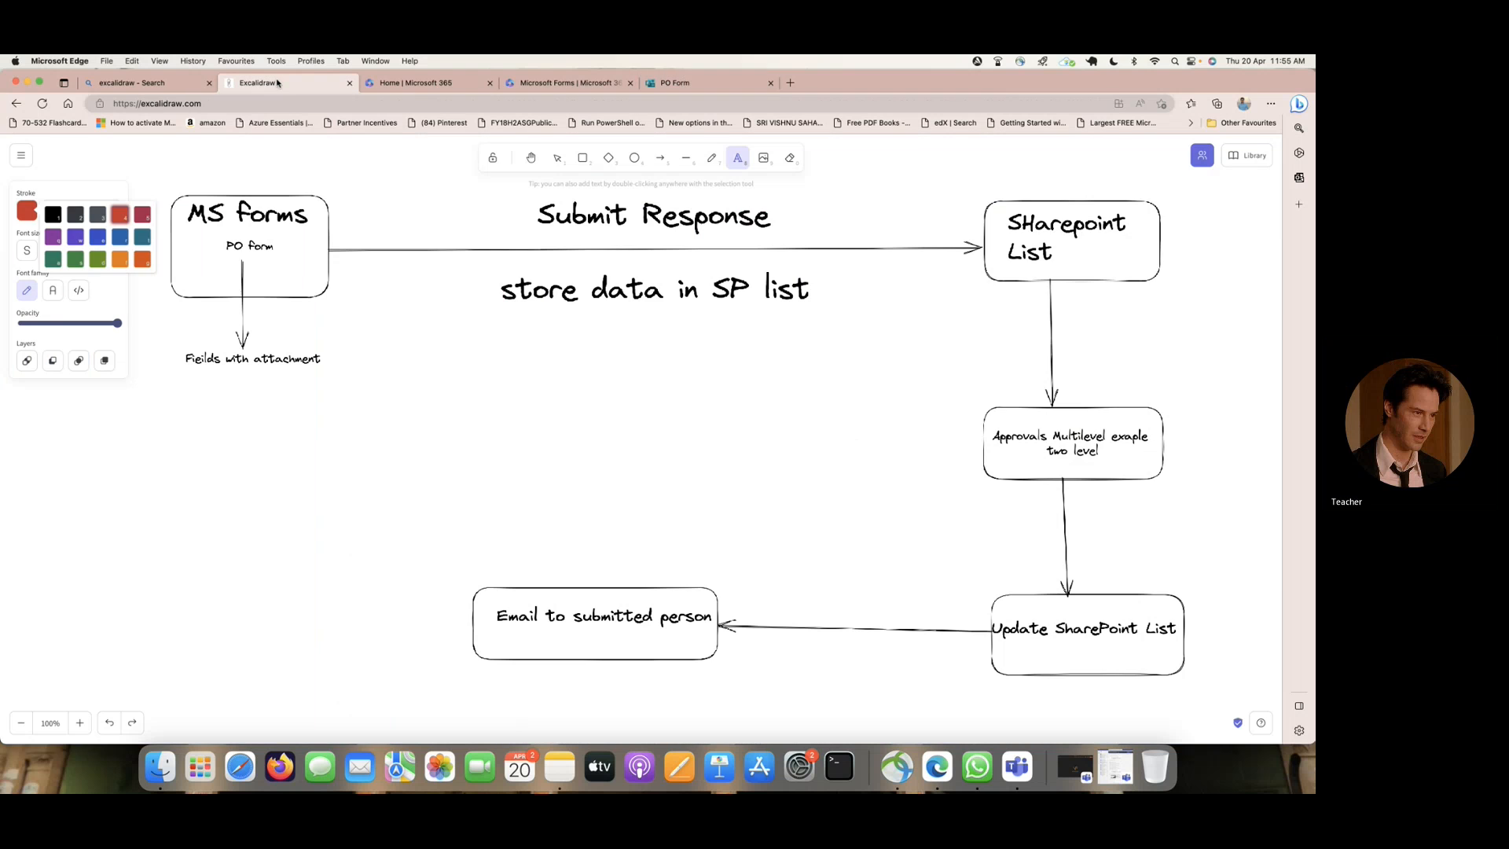
left_click(240, 168)
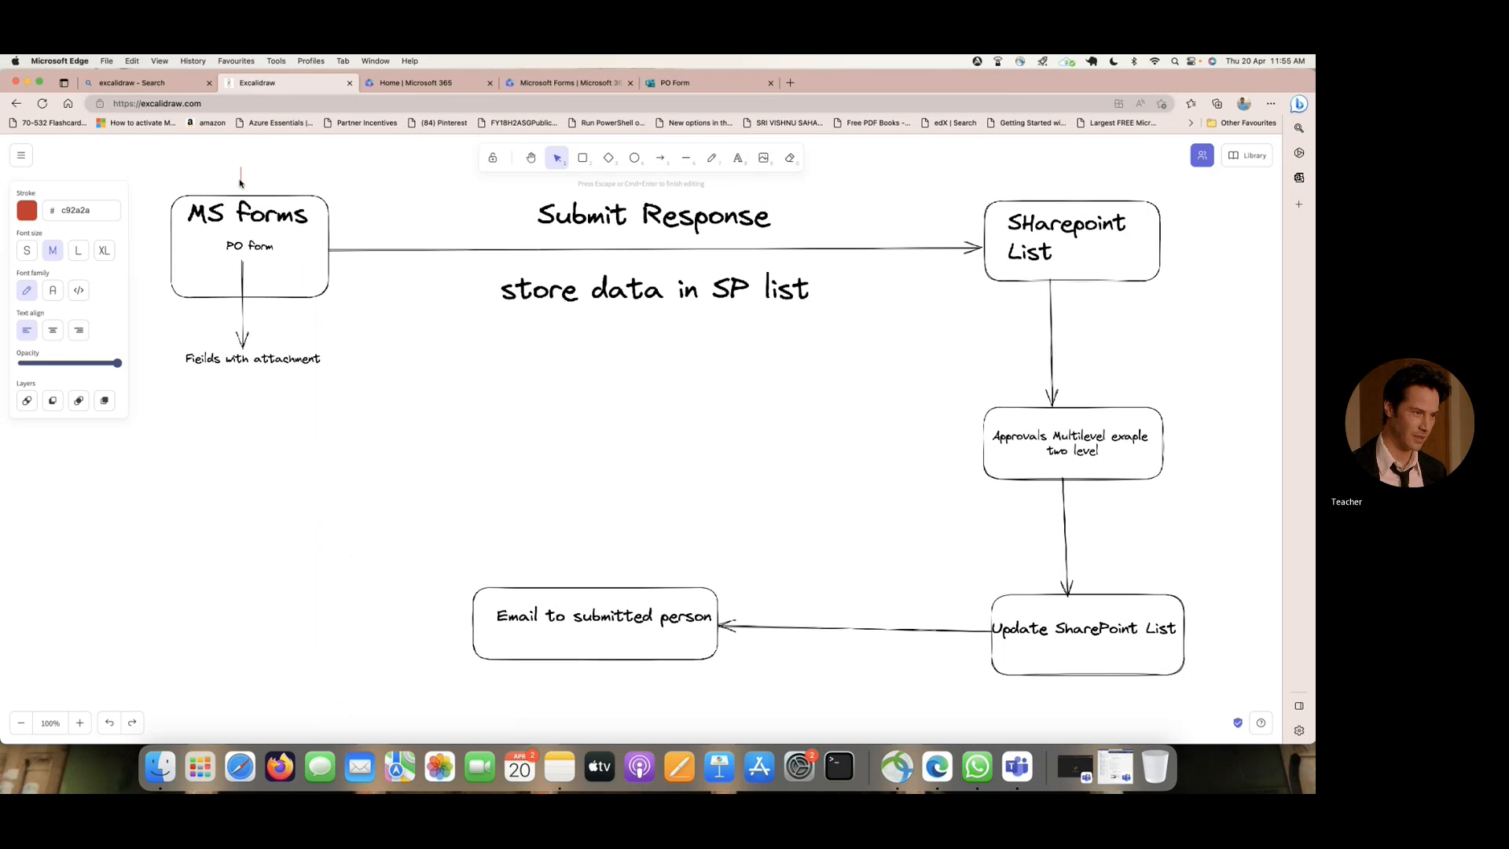
type("step - 1")
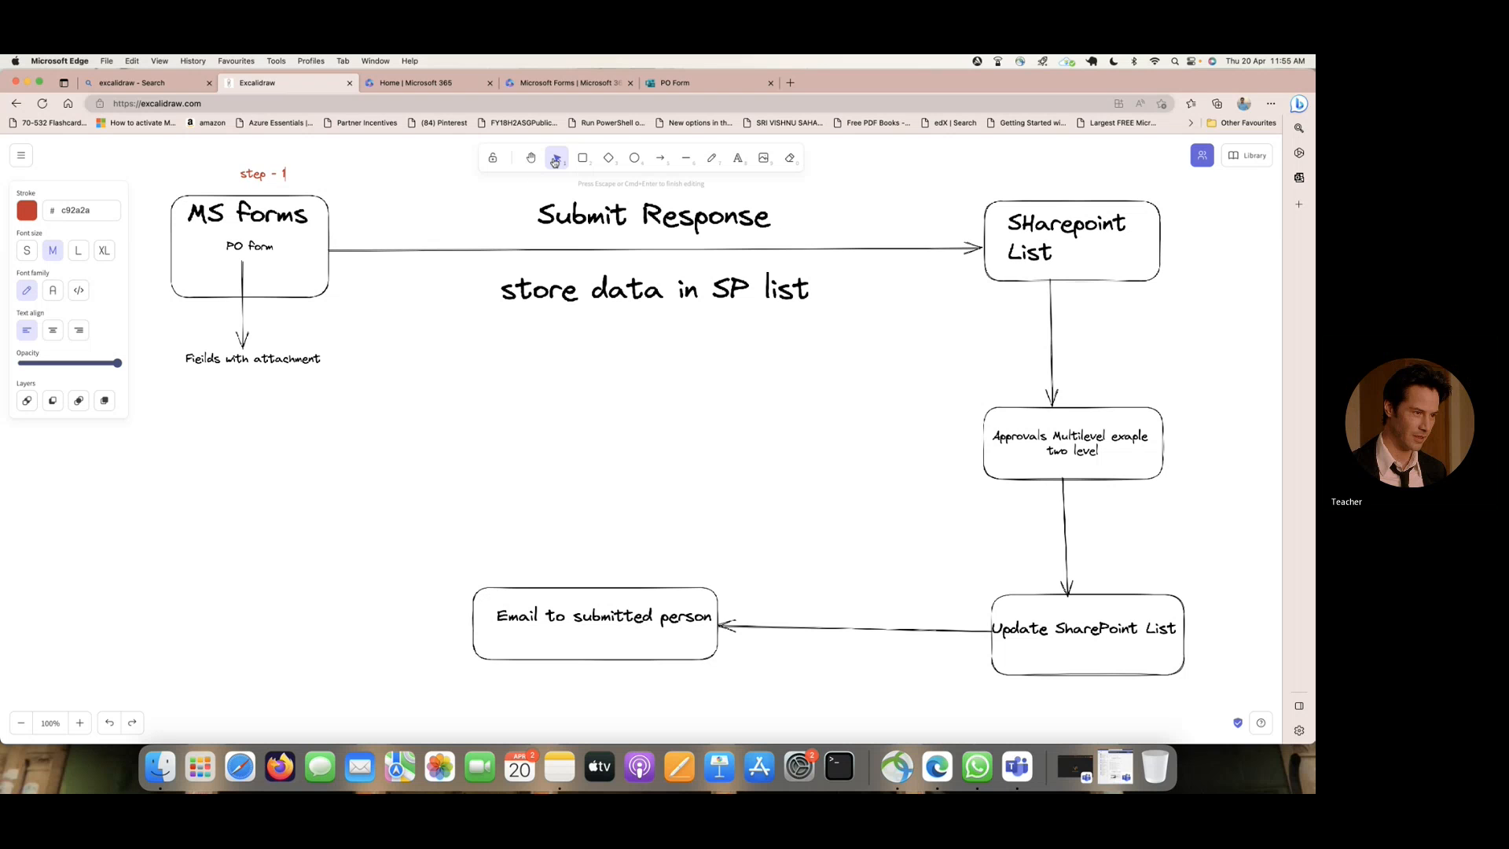
left_click(309, 174)
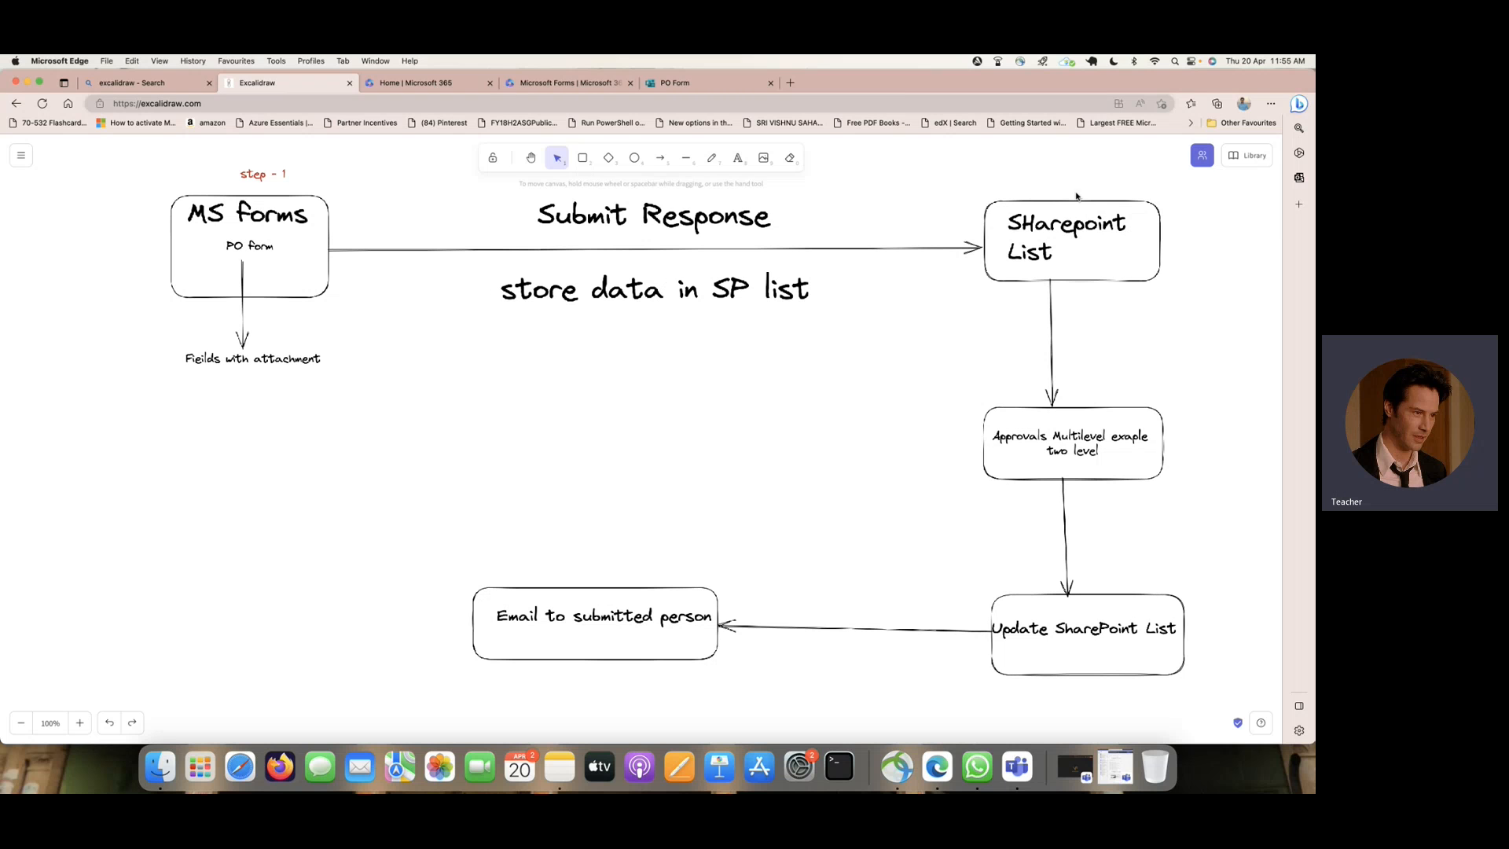
- Add the text label "step 2" above the SHarepoint List box
left_click(737, 158)
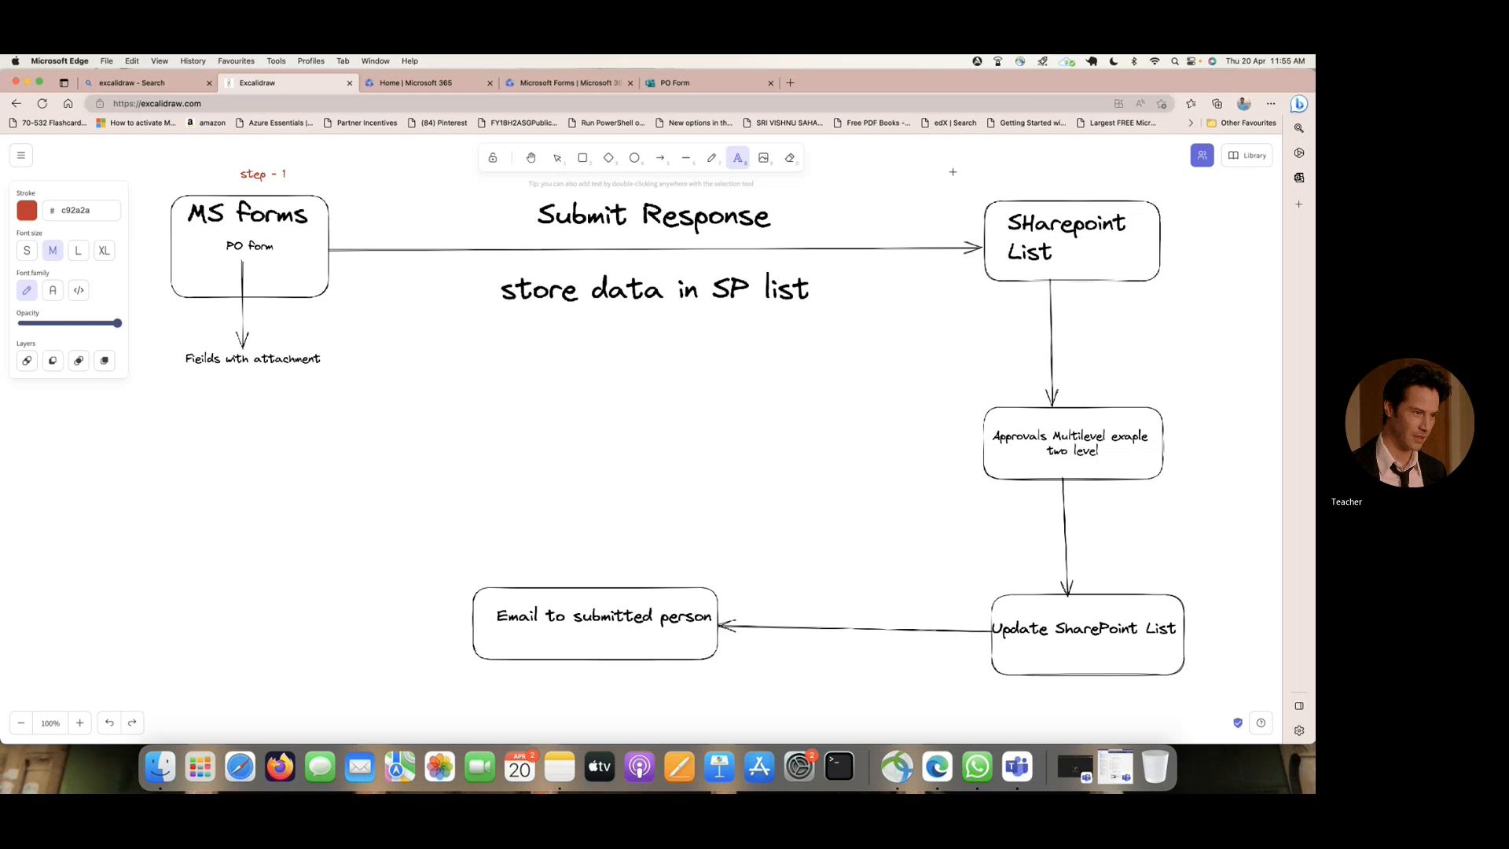
left_click(1042, 174)
type("step 2")
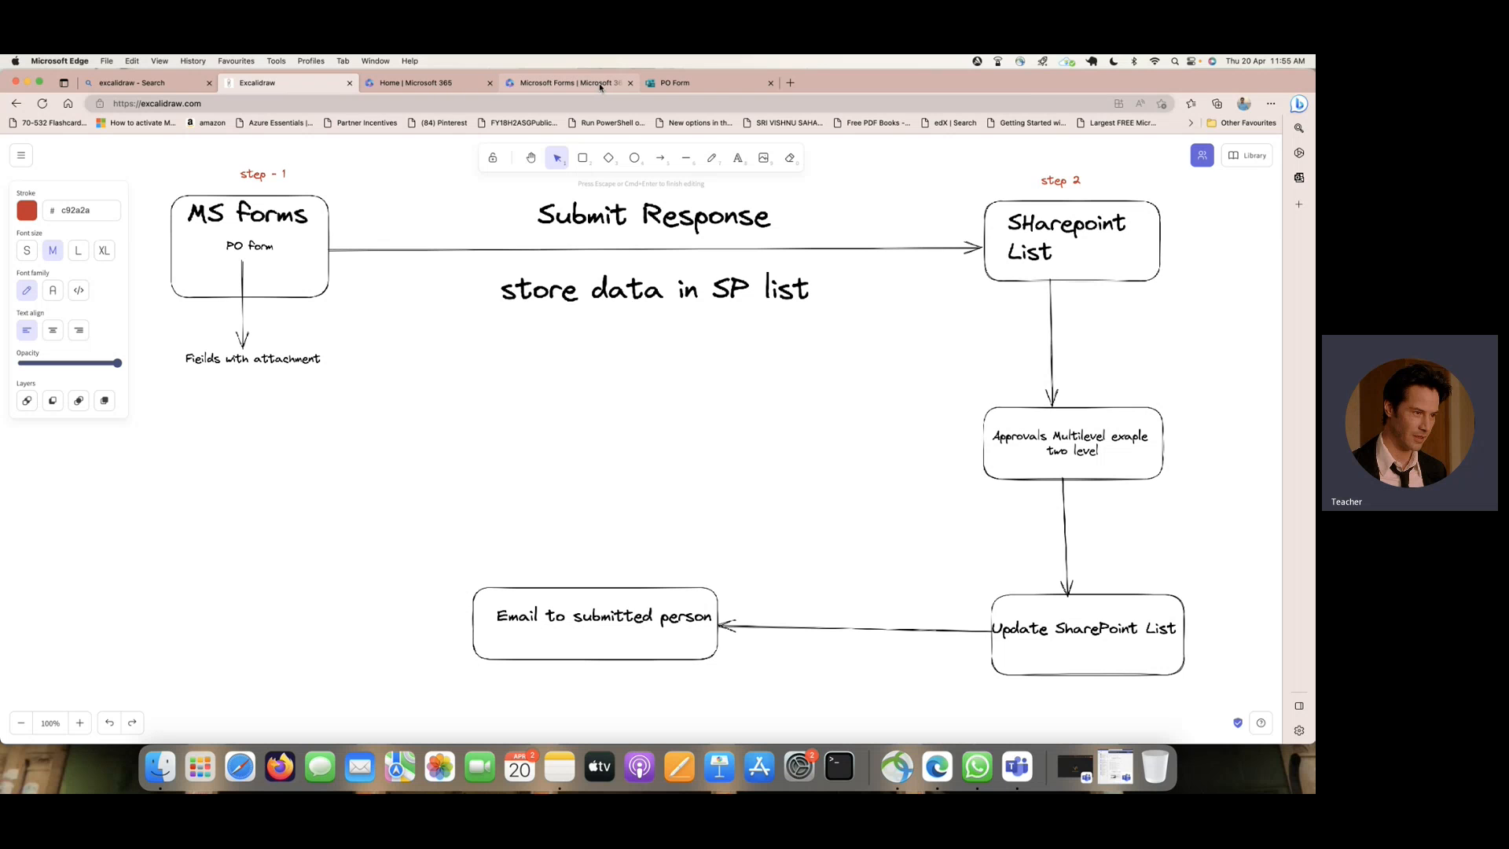
- Launch SharePoint from Microsoft 365 and open the site contents of the Reliance site
left_click(439, 84)
left_click(18, 151)
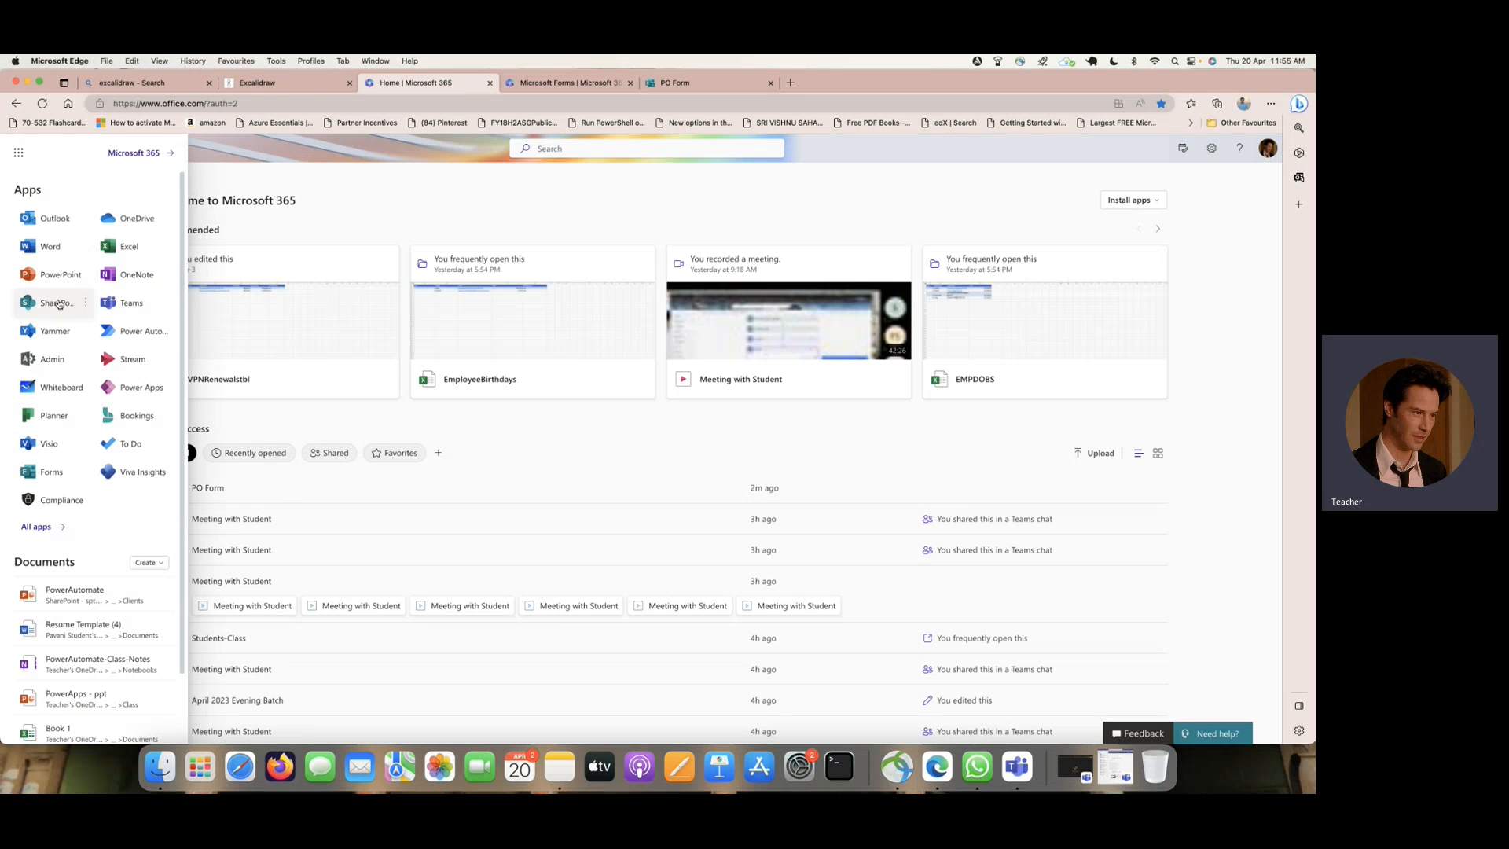
left_click(58, 304)
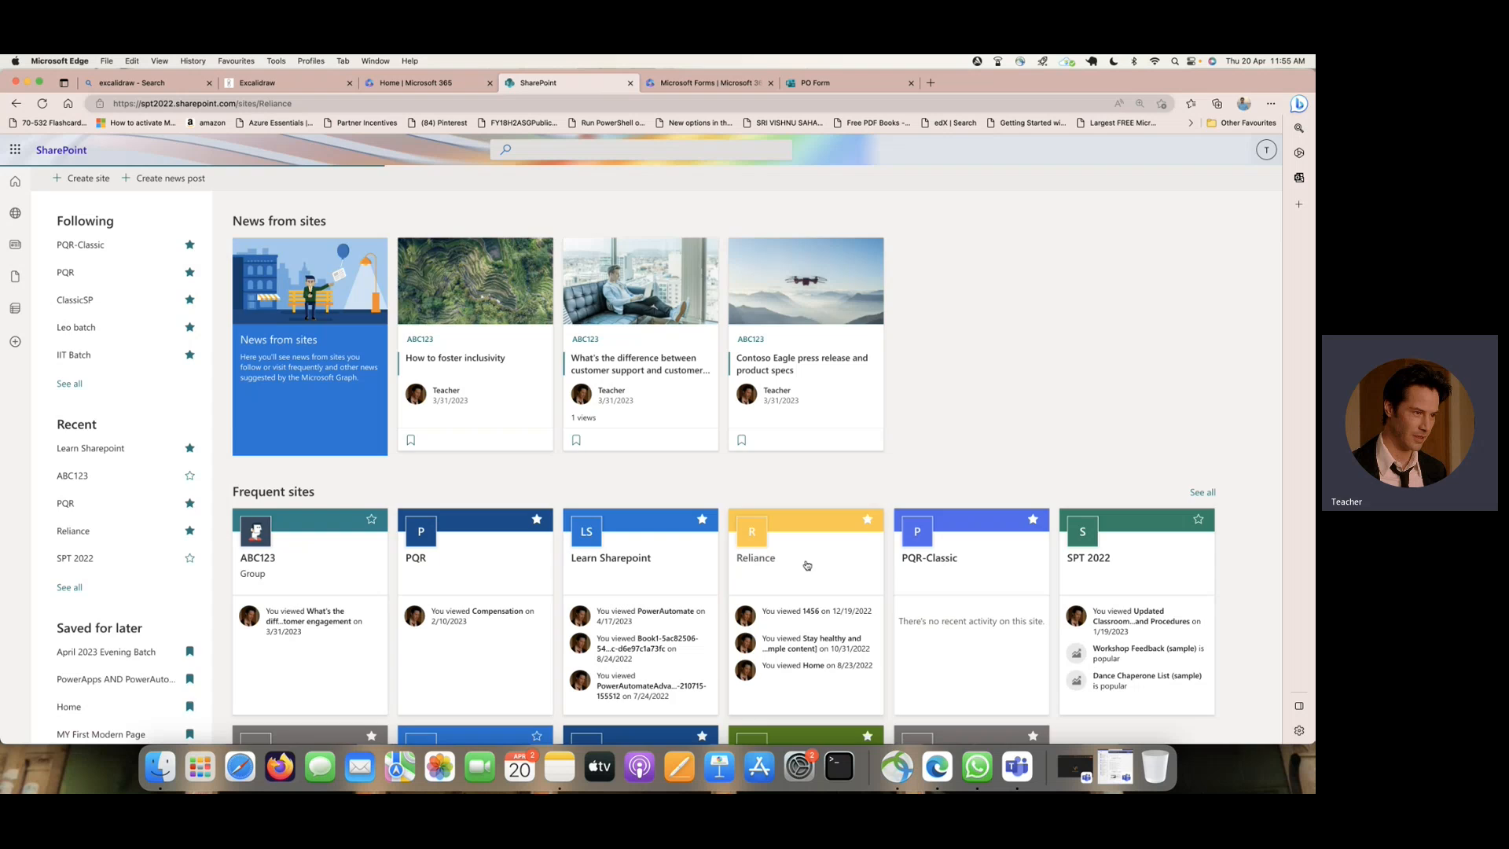
left_click(805, 560)
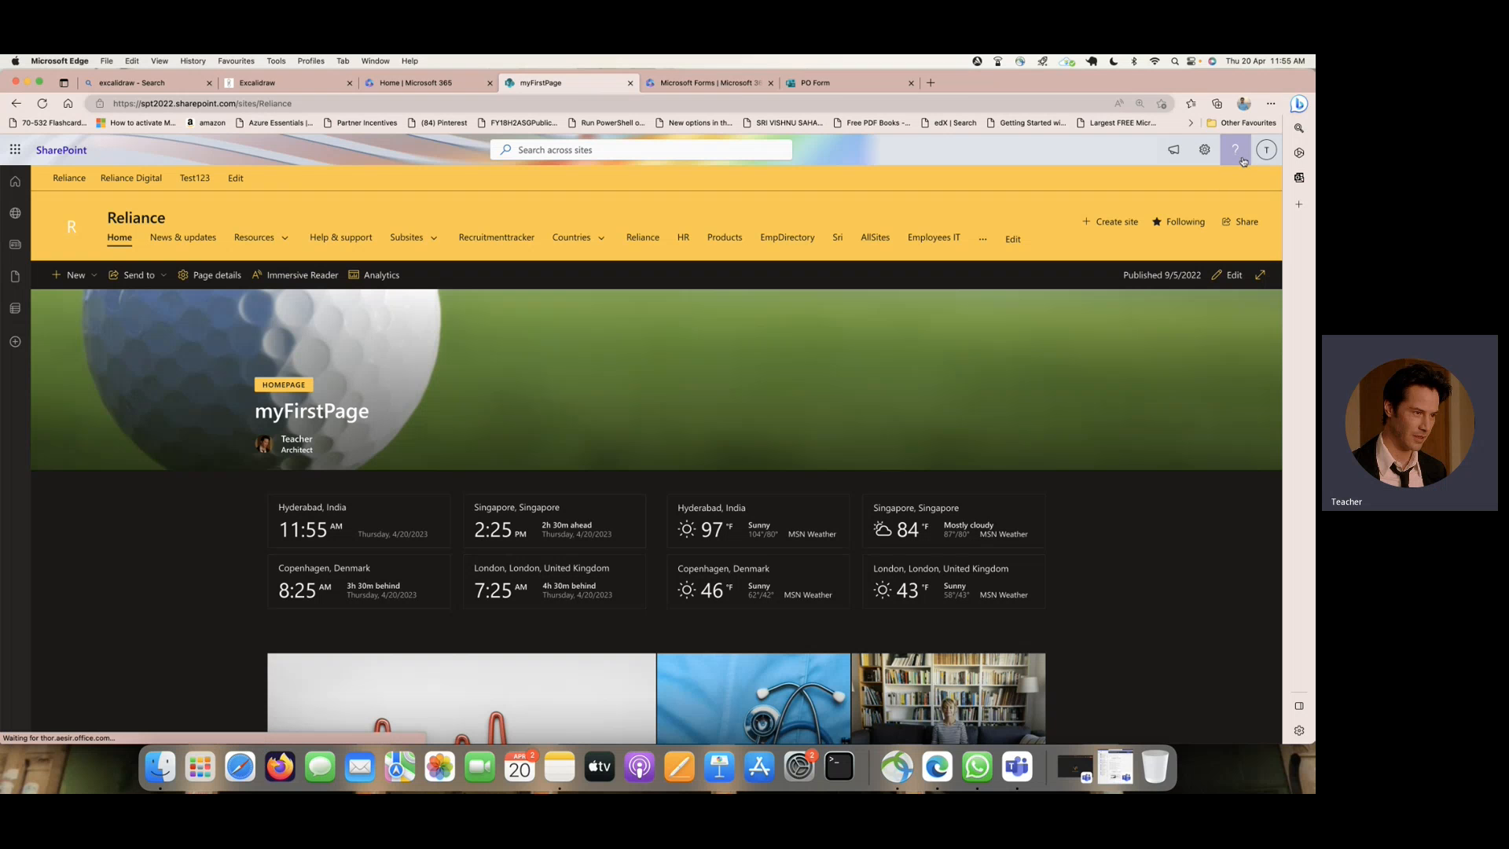
left_click(1206, 154)
left_click(1123, 270)
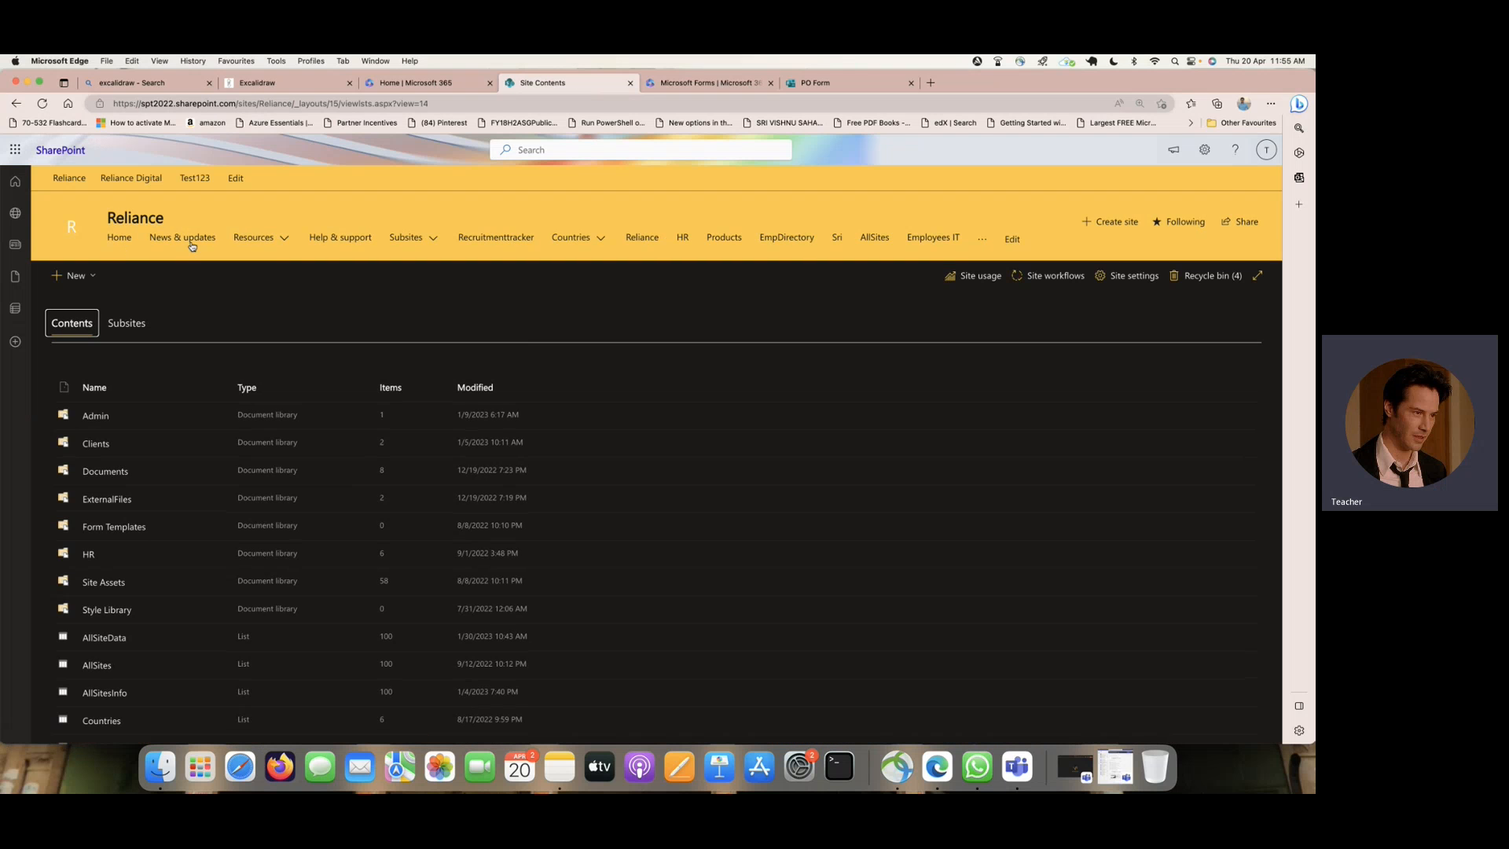
- Create a blank list named "POOrder" in the Reliance site
left_click(88, 276)
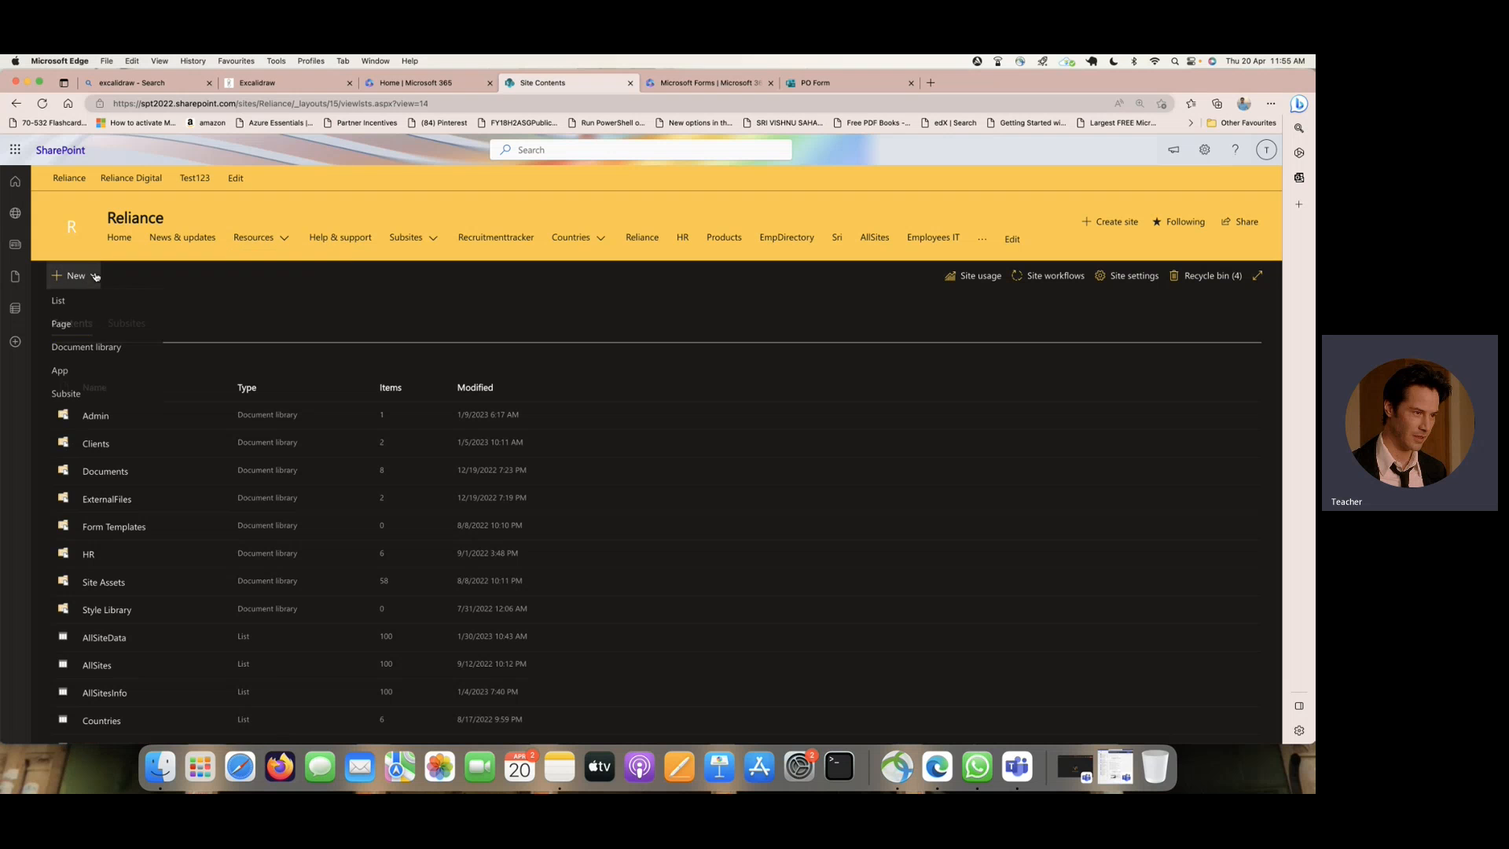
left_click(96, 306)
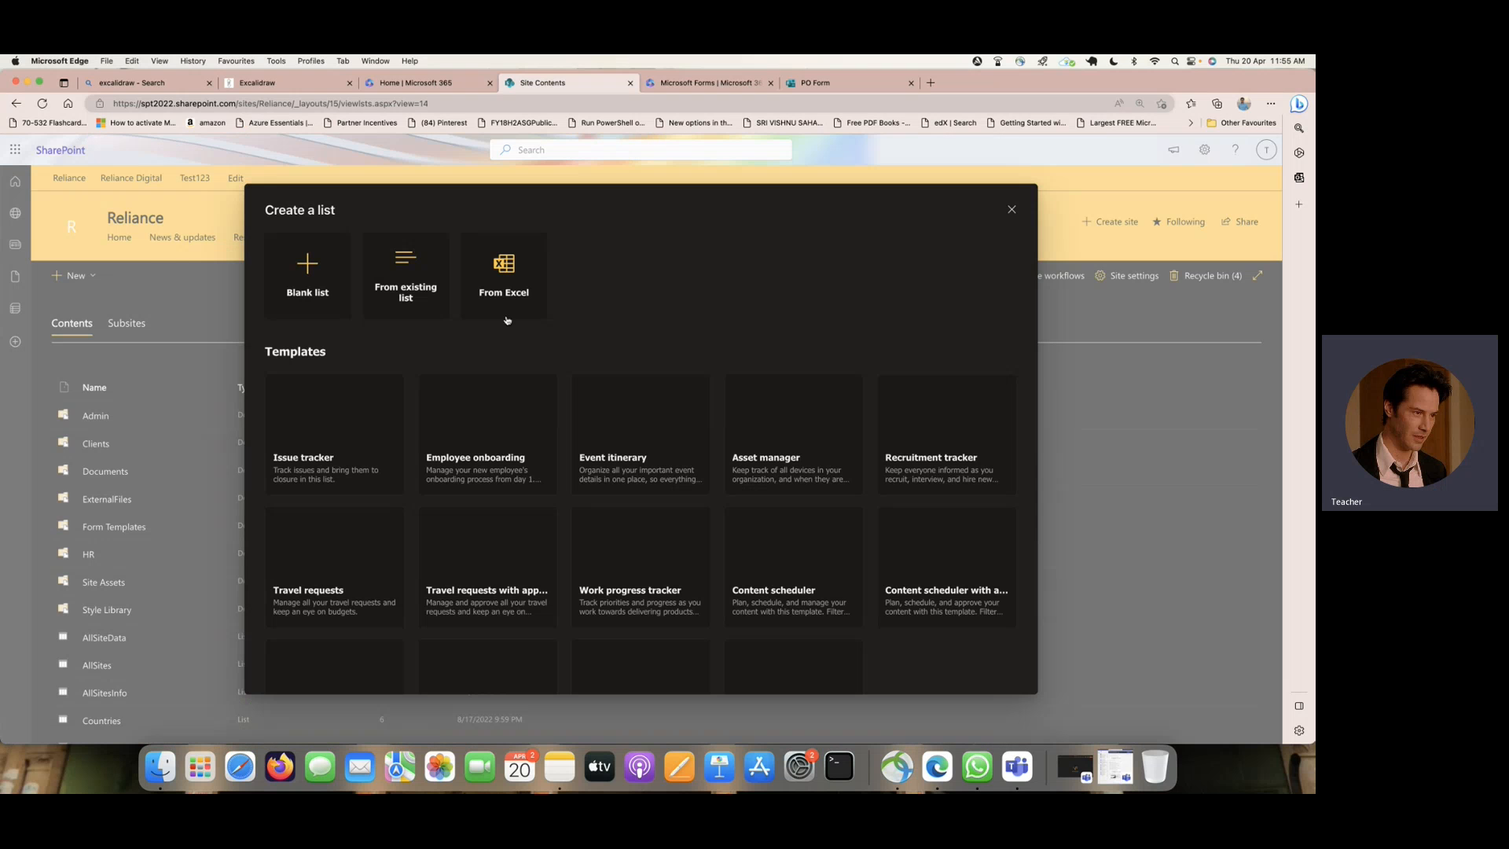
left_click(309, 275)
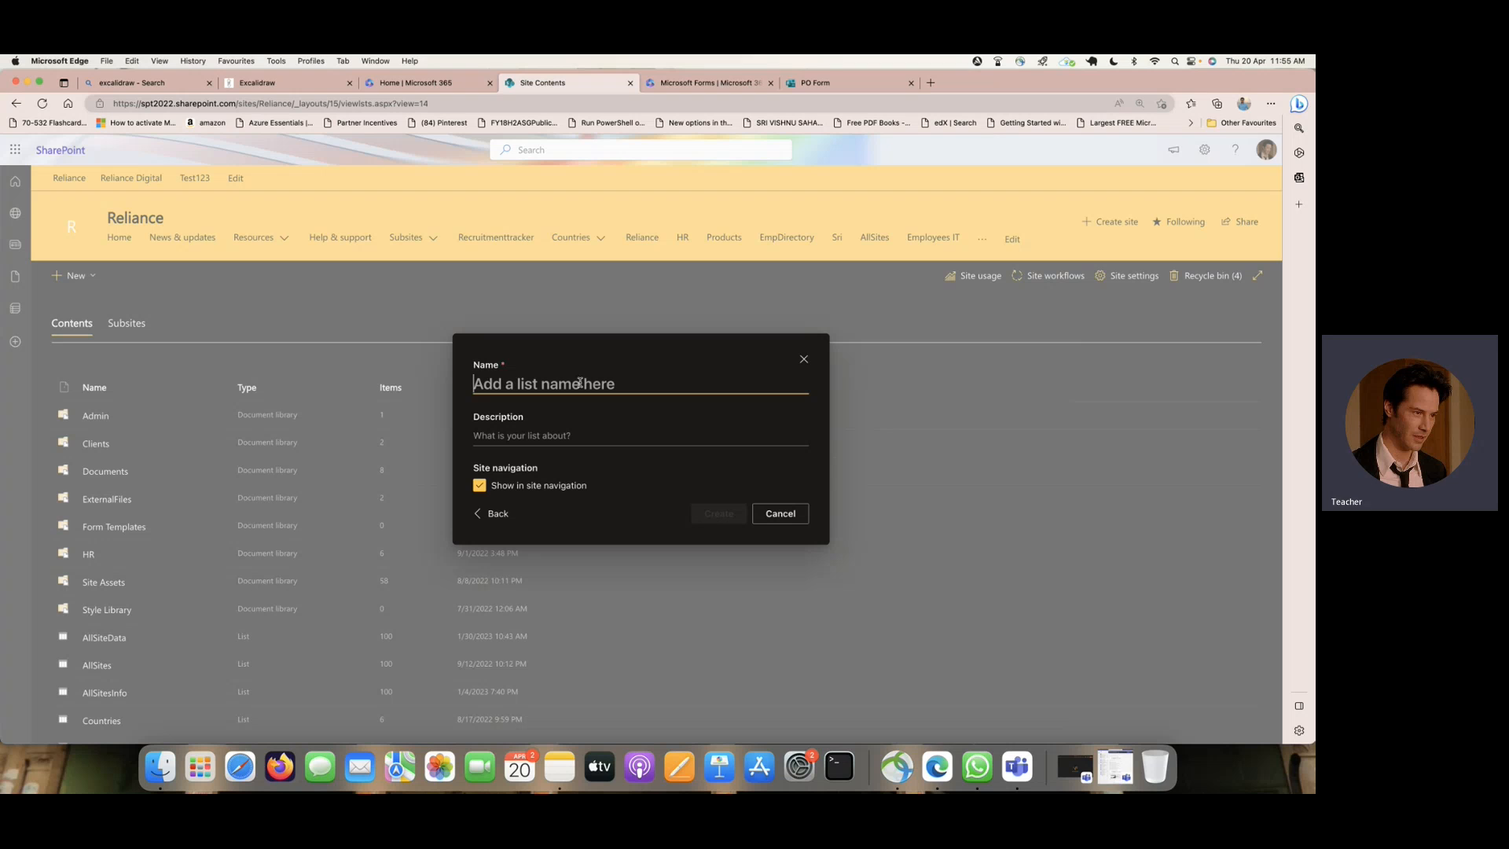
type("POOrder")
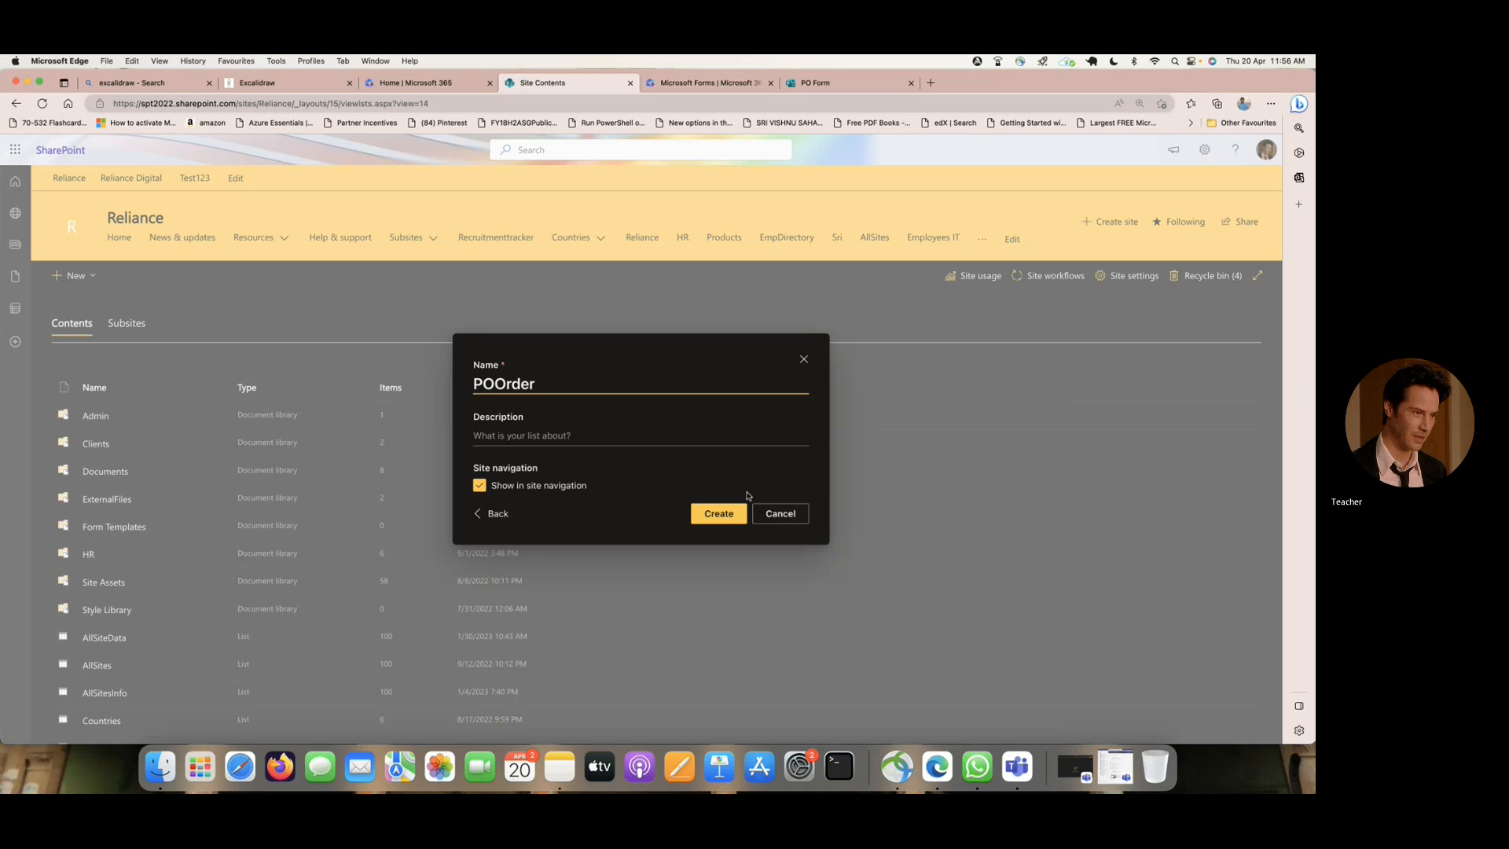
left_click(710, 515)
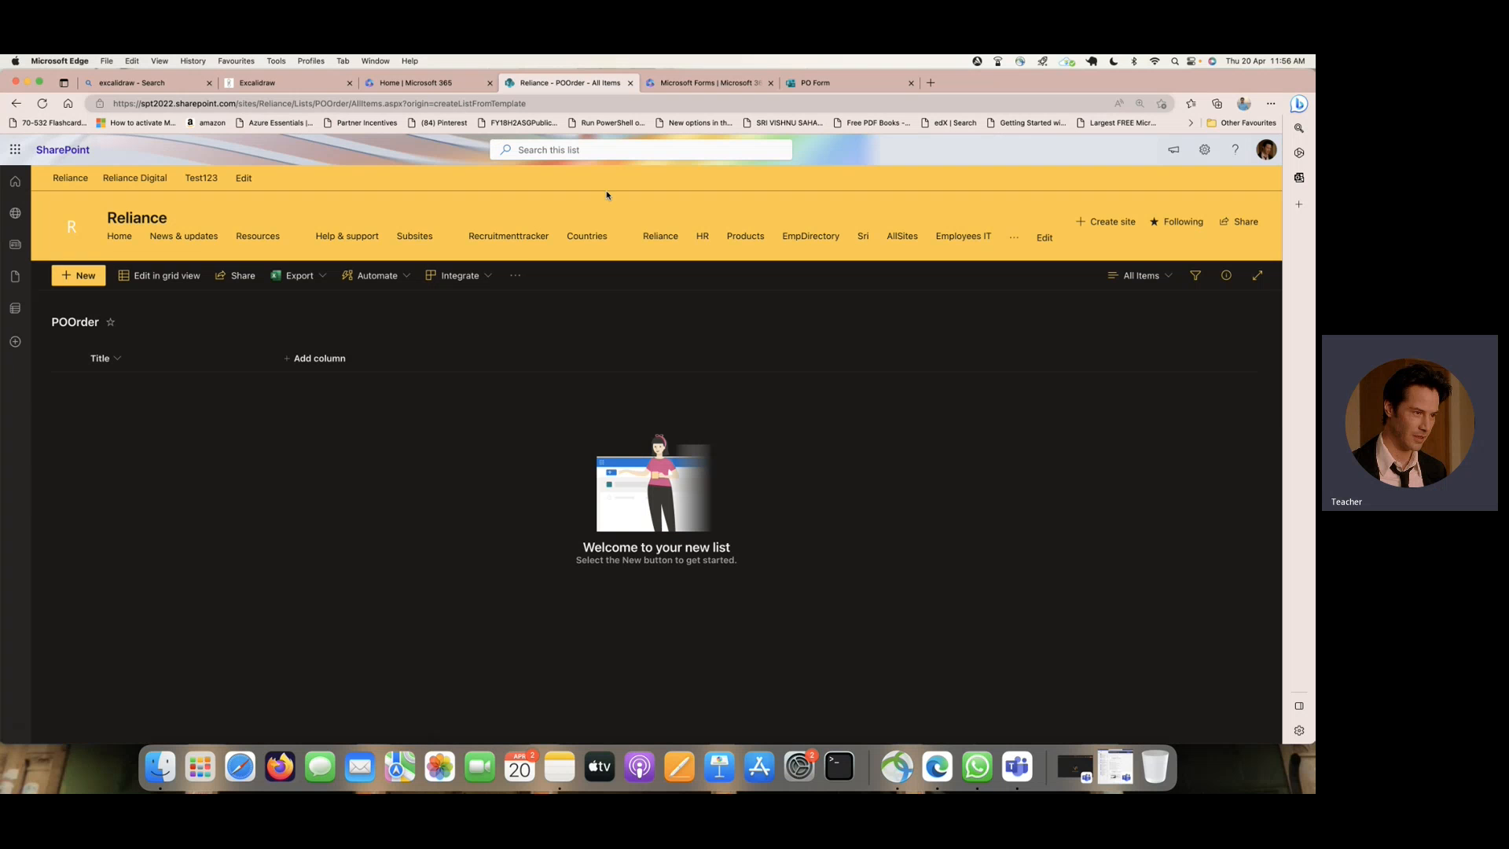
- Check the PO Form's questions and add a multiple lines of text column named "Desc" to the POOrder list
left_click(846, 82)
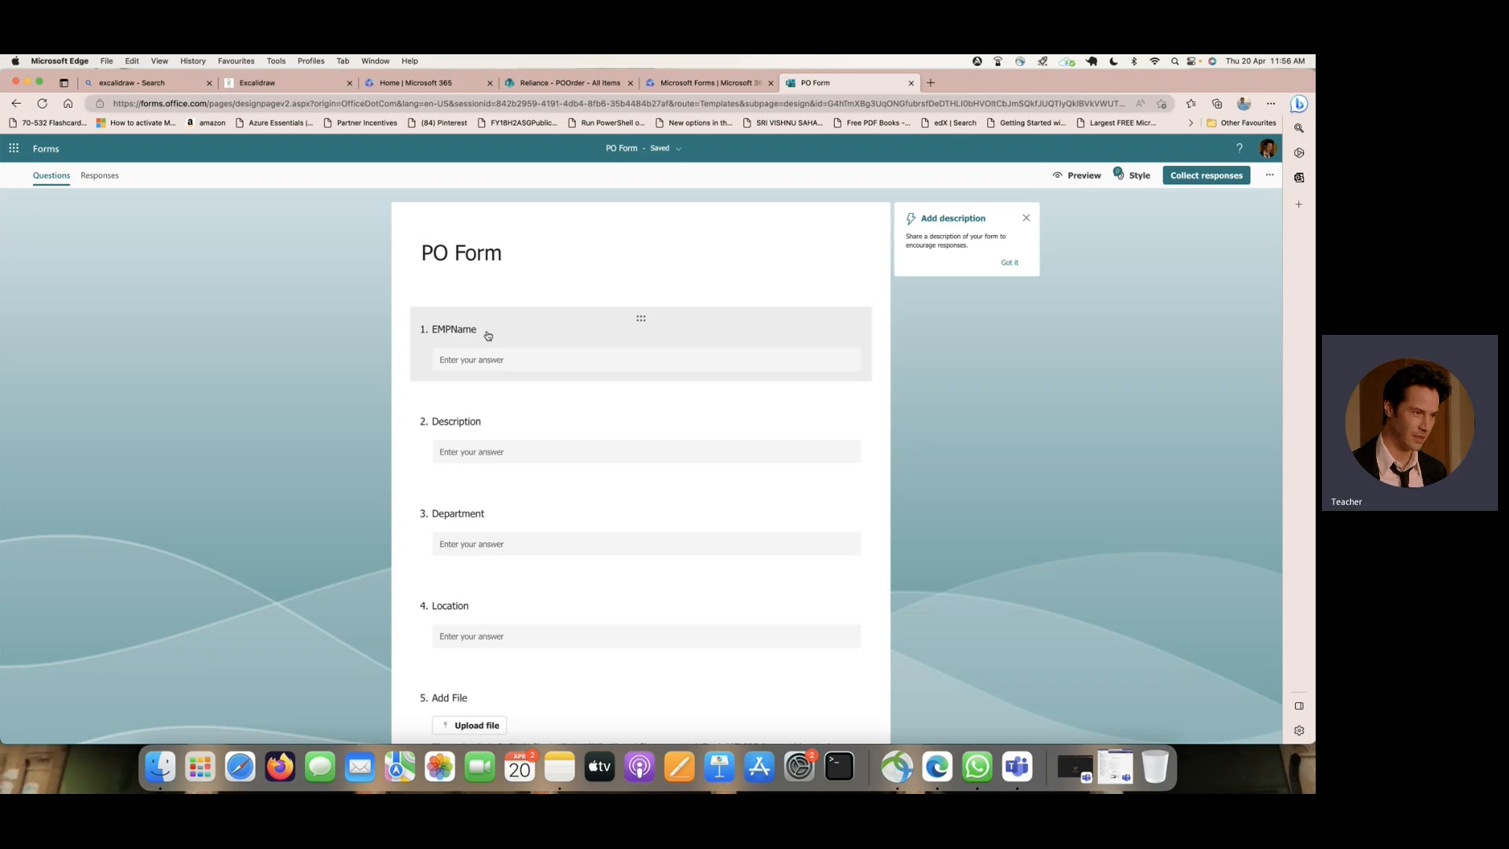
left_click(587, 79)
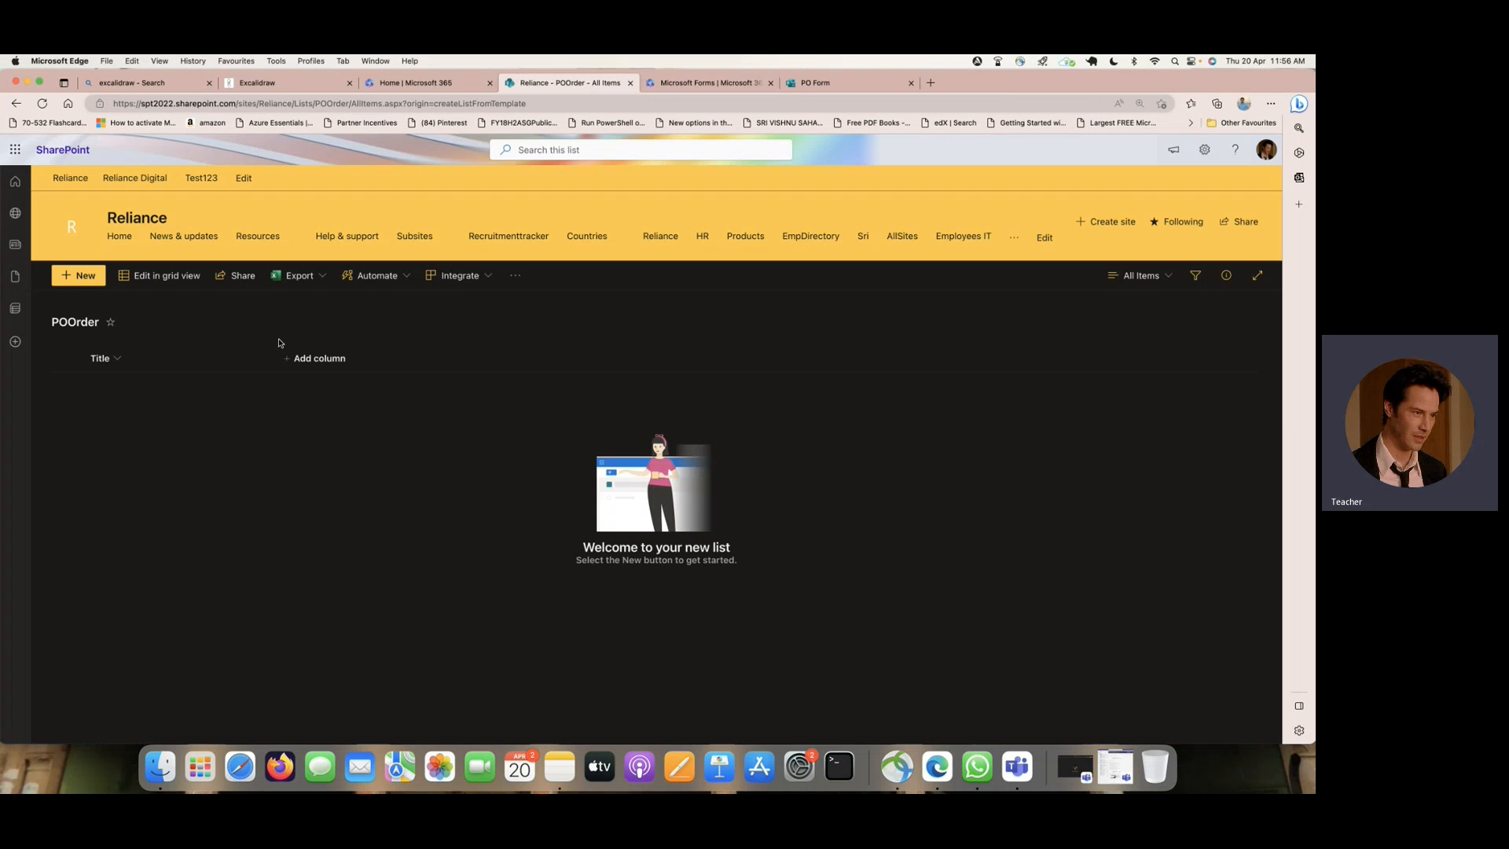
left_click(343, 361)
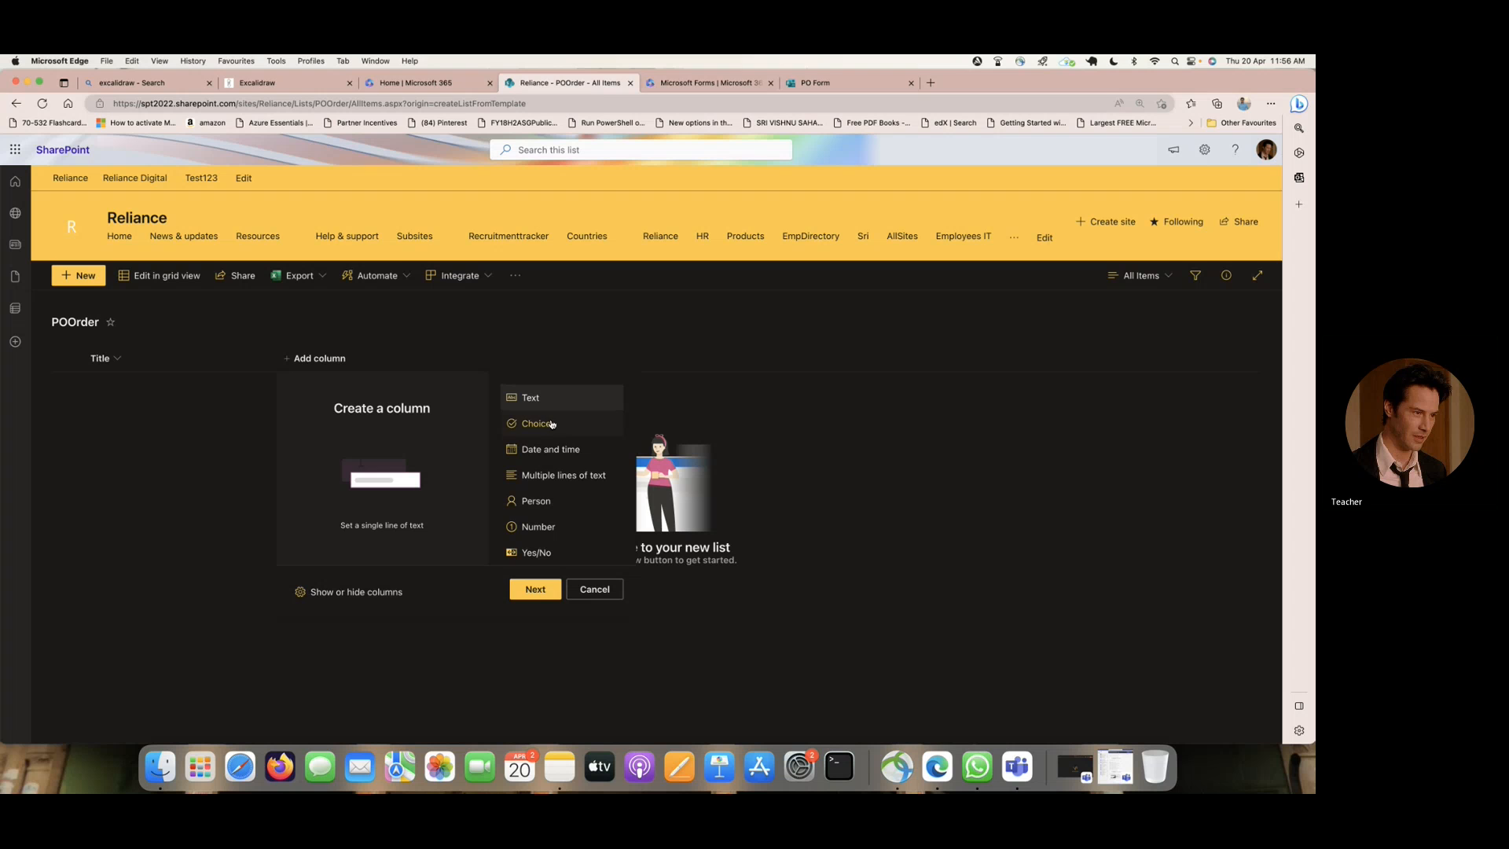
left_click(583, 475)
left_click(535, 588)
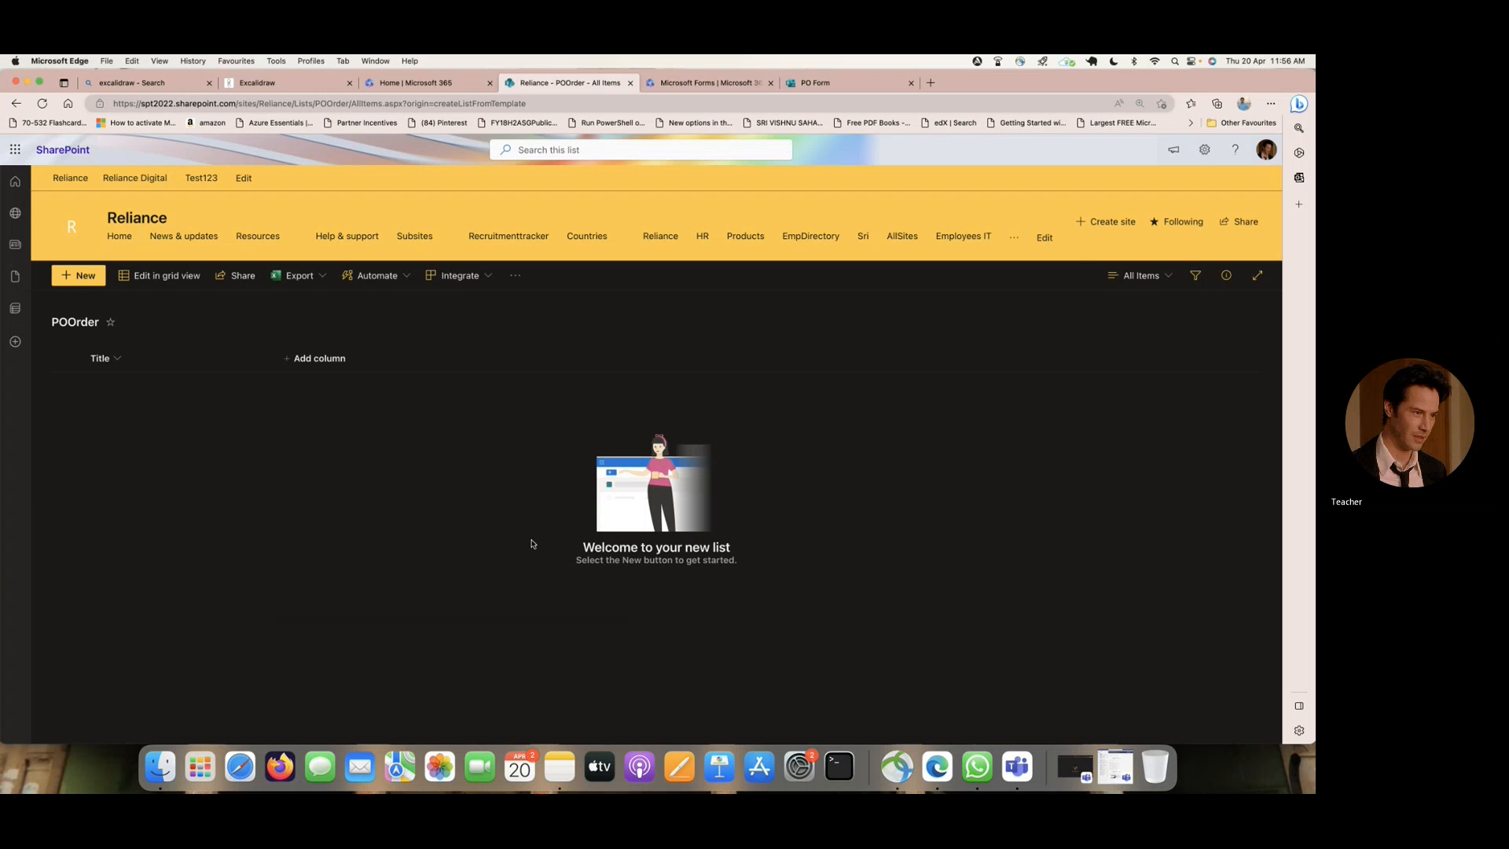
type("Desc")
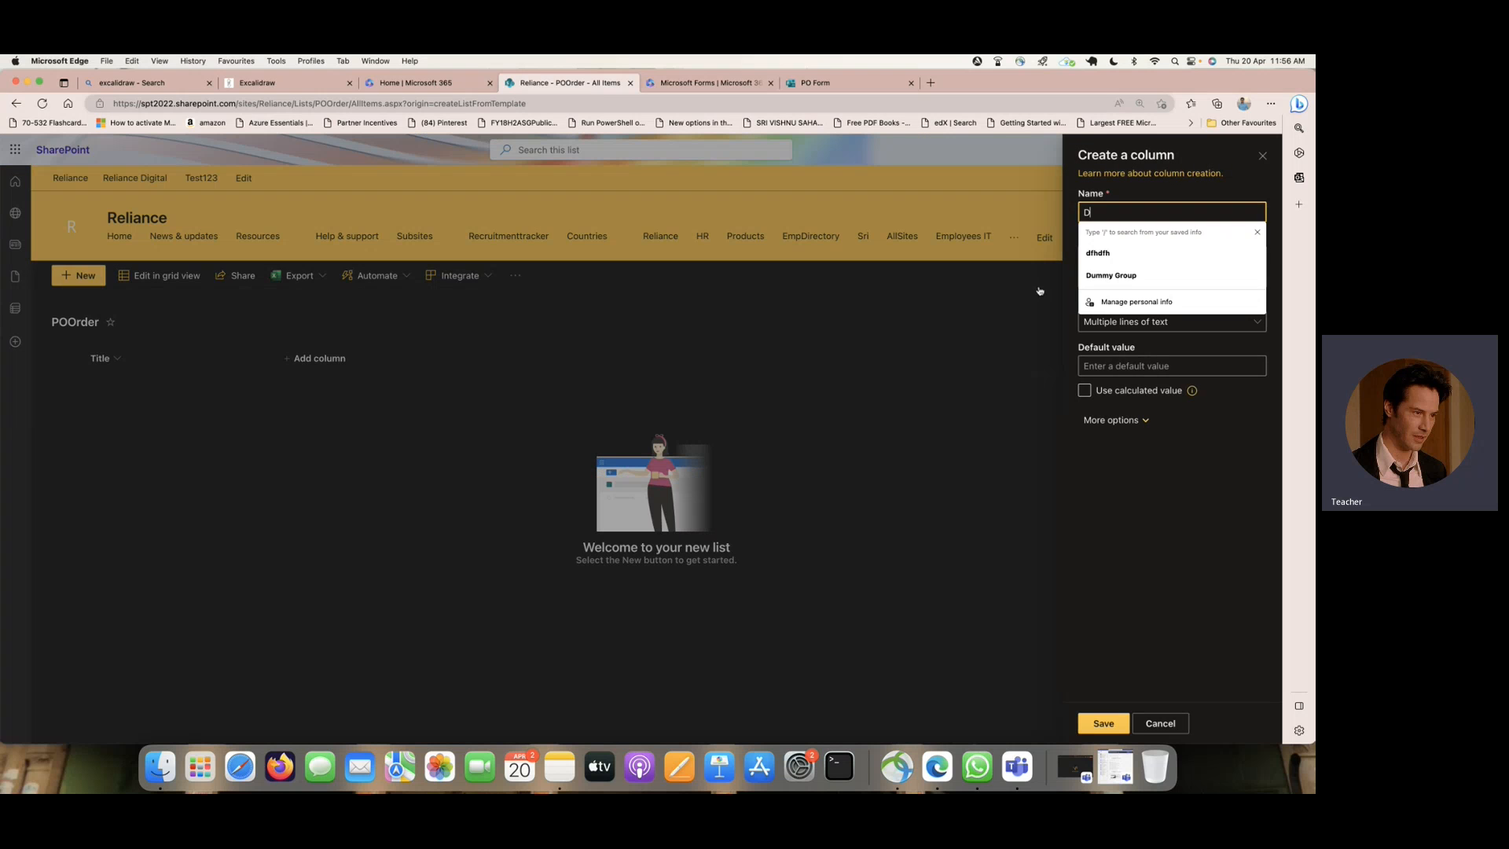
left_click(1091, 727)
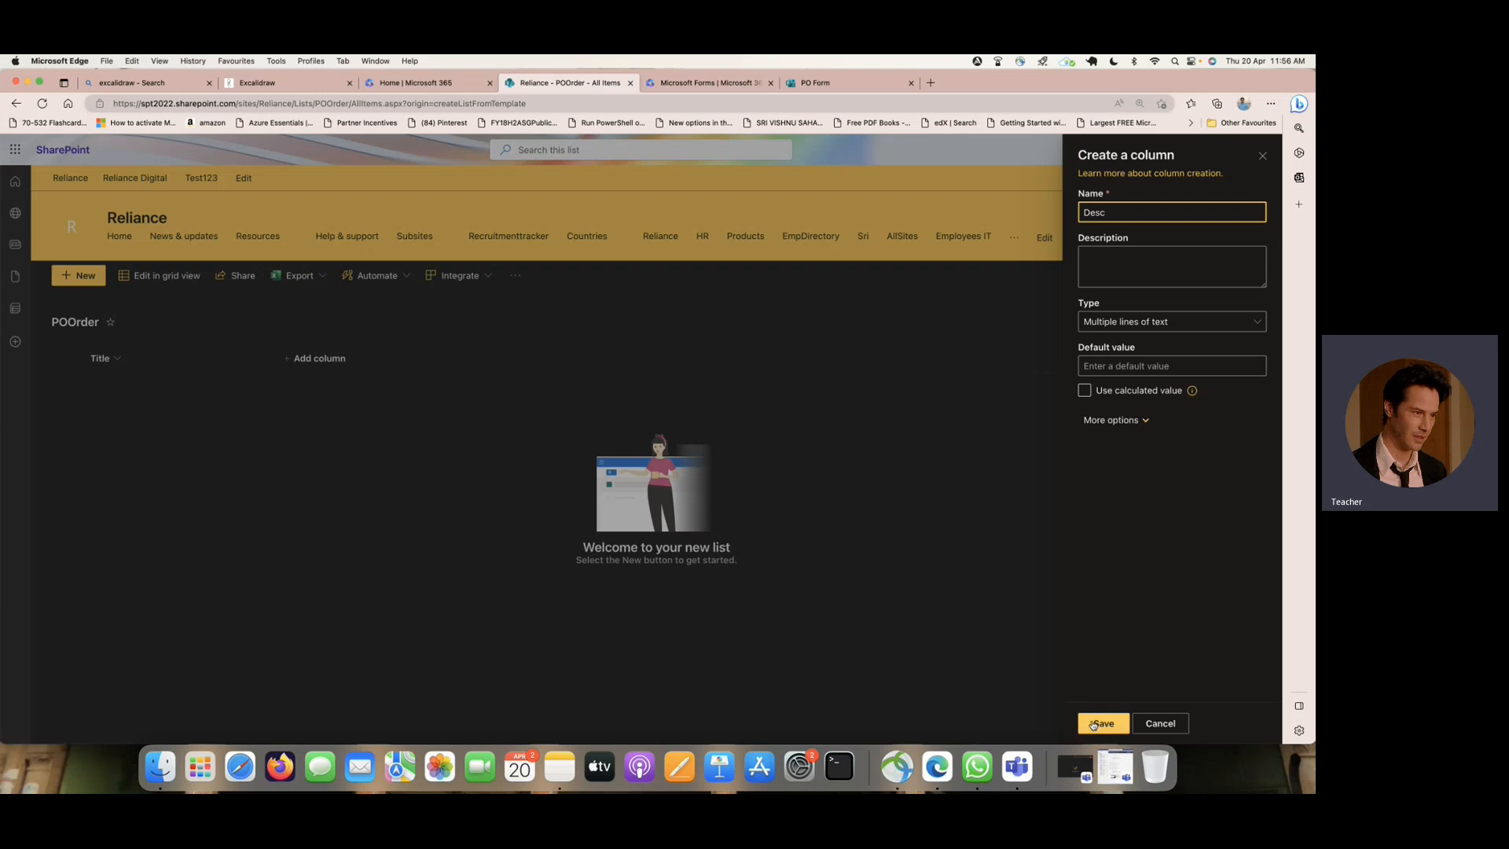
- Check the form's next question and add a single line of text column named "Department" to the POOrder list
left_click(838, 83)
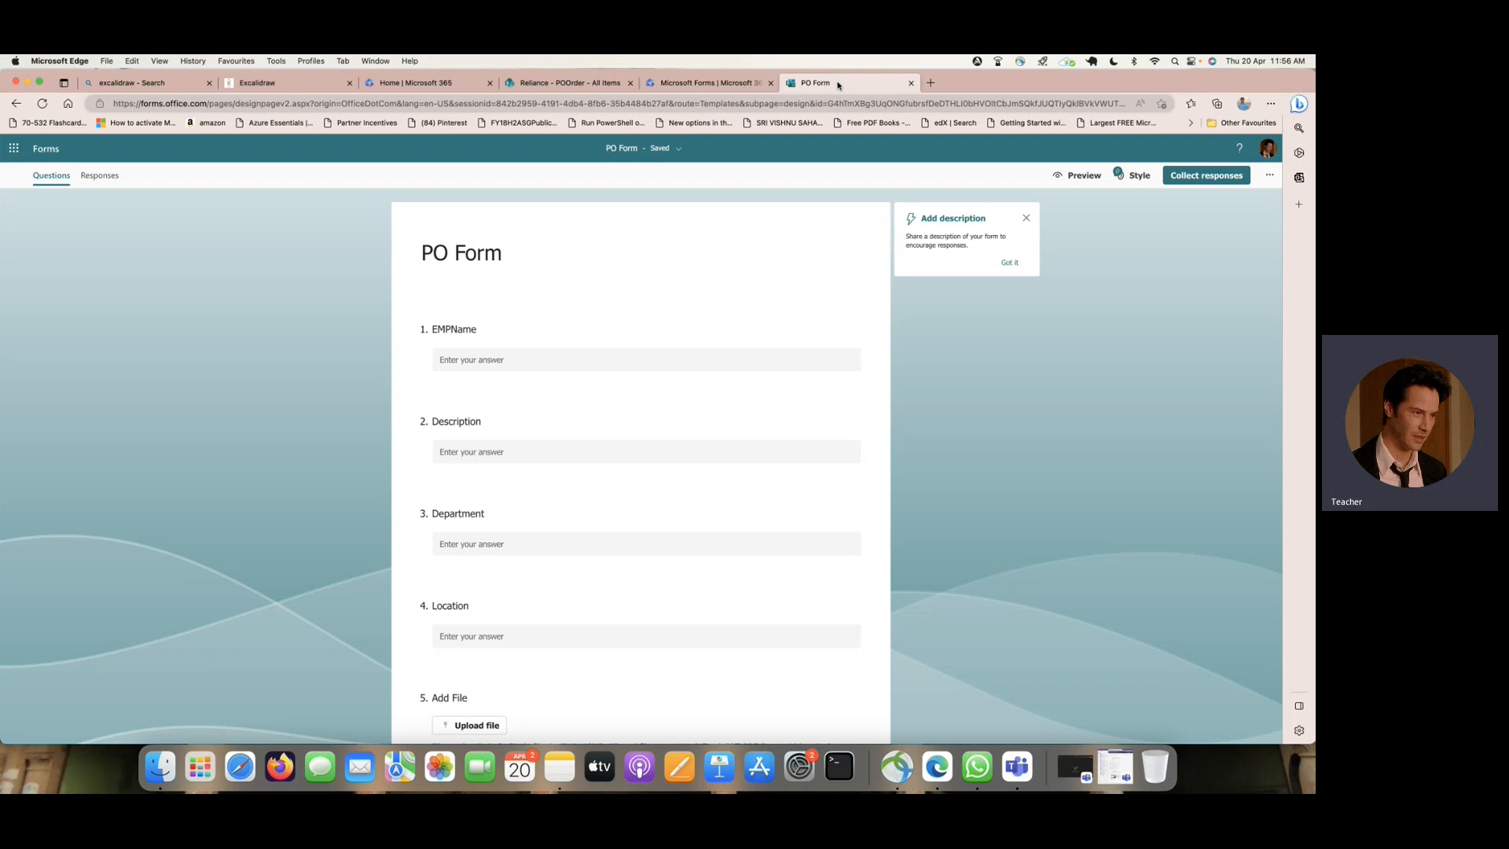
left_click(554, 84)
left_click(418, 358)
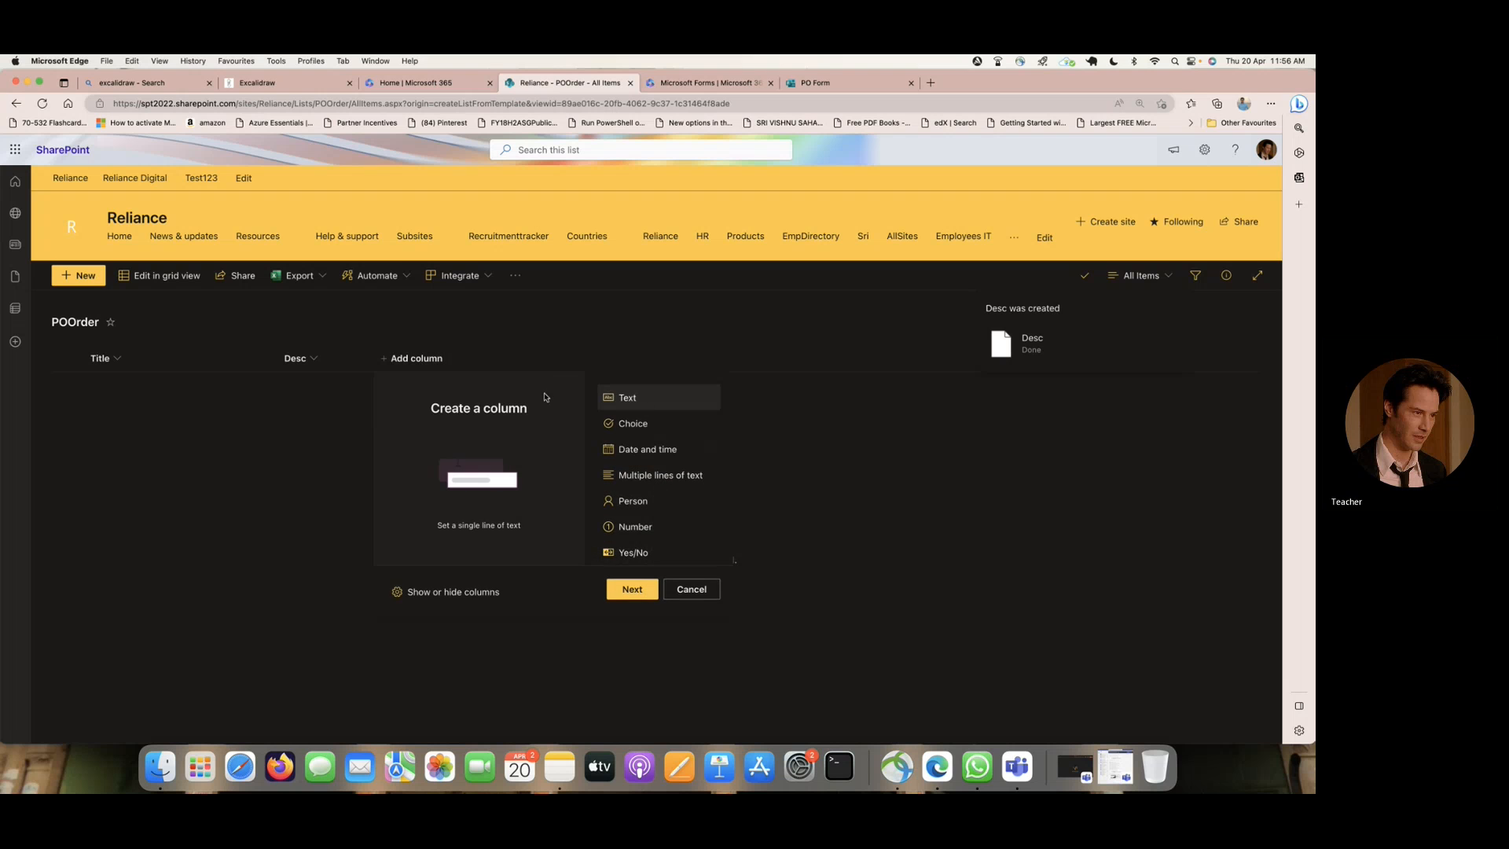
left_click(649, 589)
type("Department")
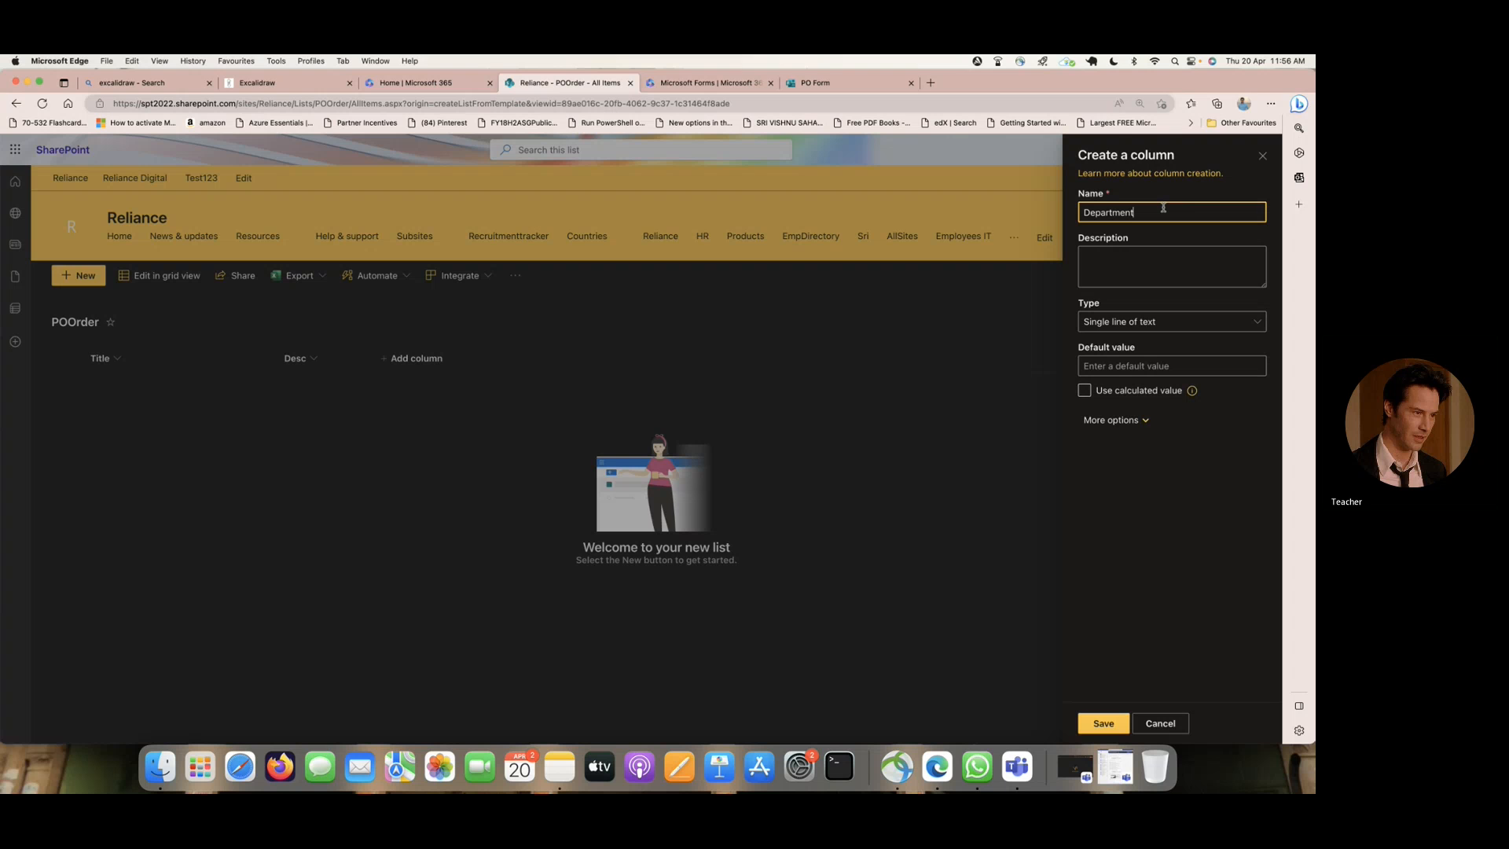
left_click(1097, 723)
- Add a single line of text column named "Location" after Department
left_click(508, 358)
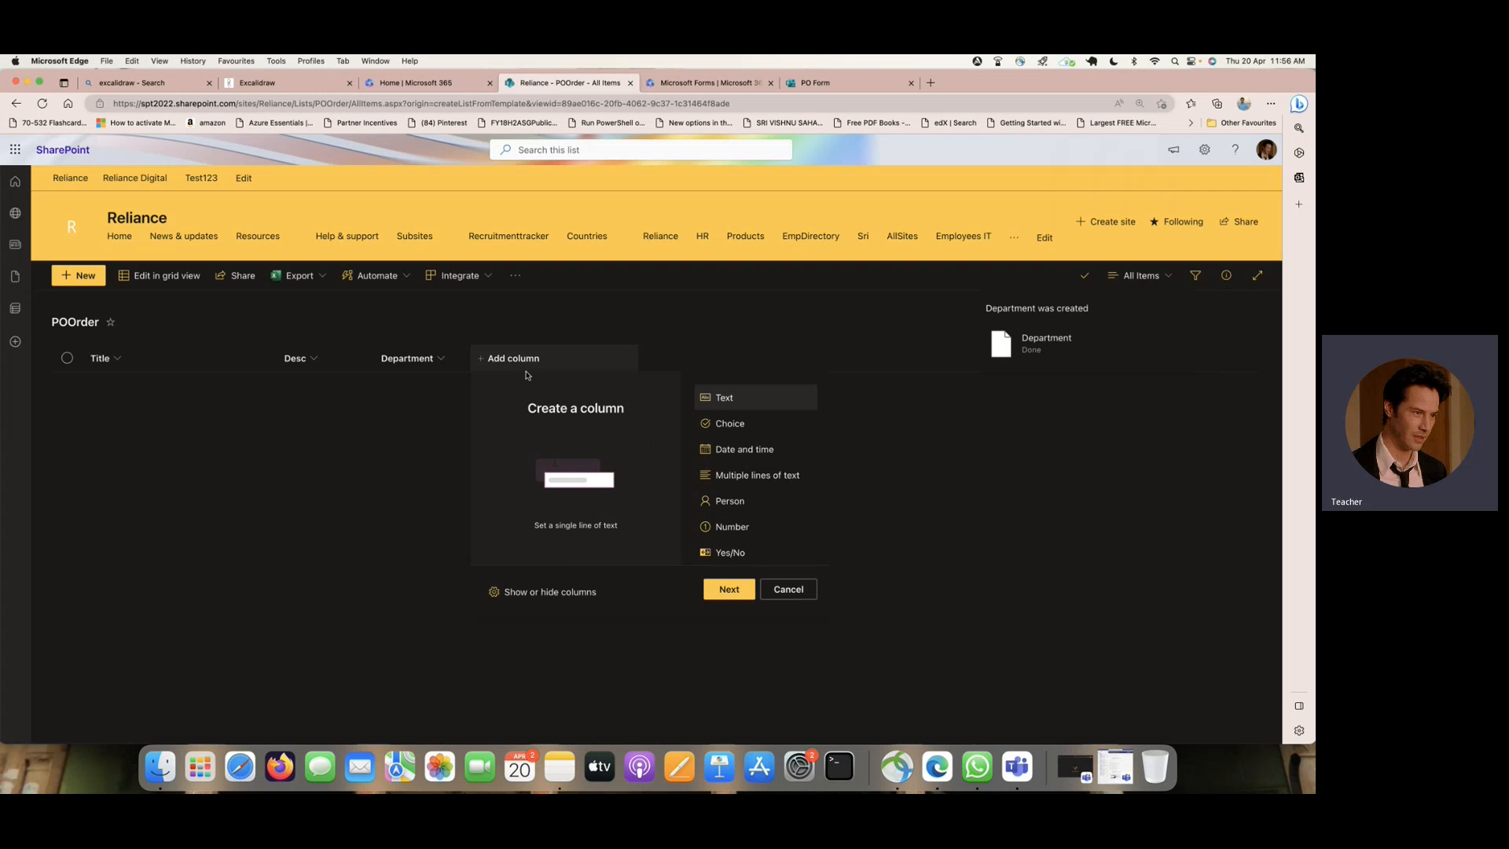
left_click(730, 589)
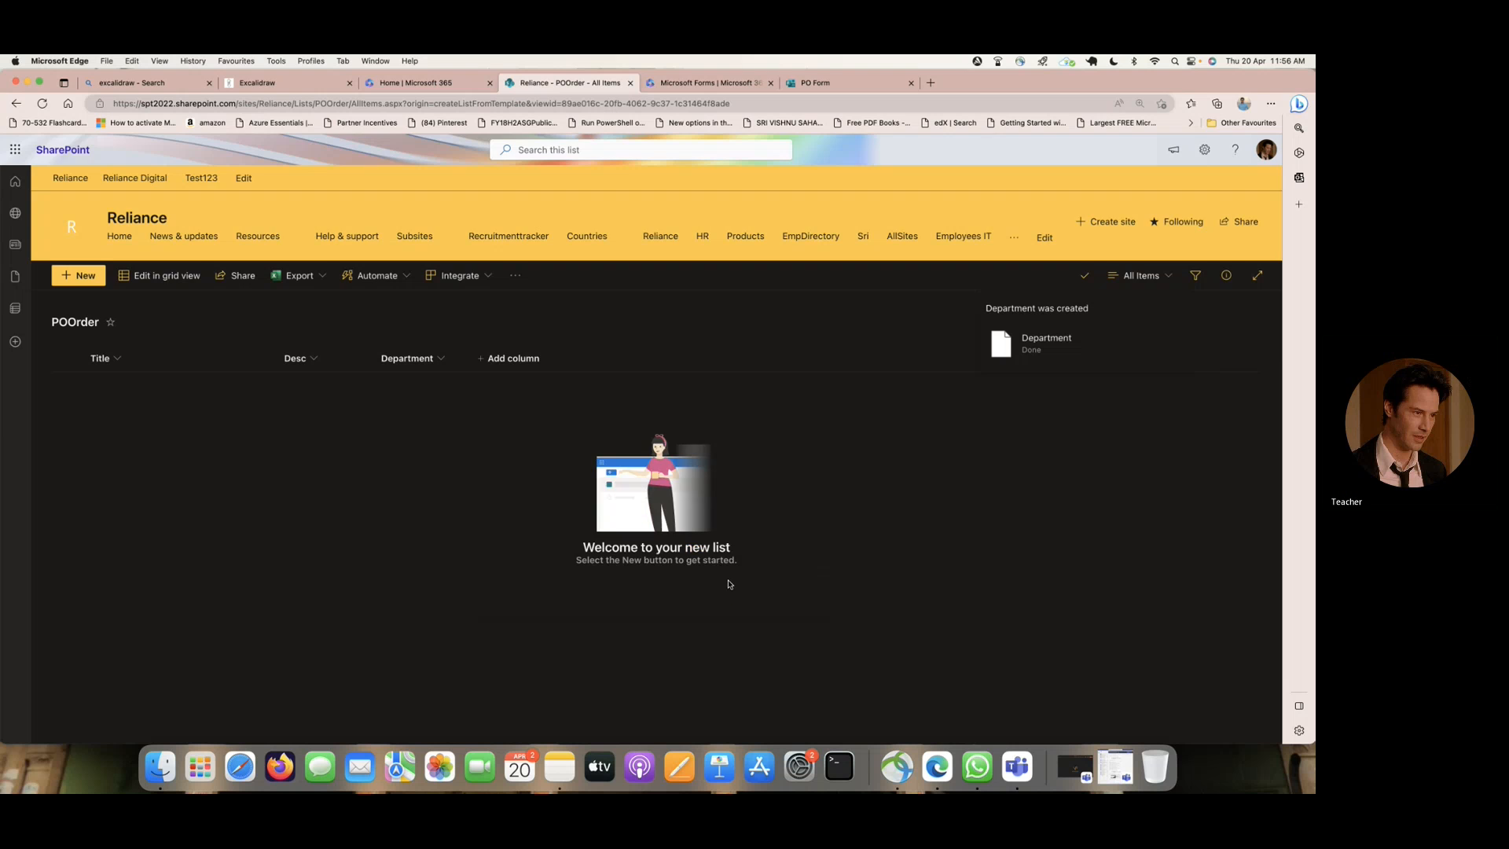
type("Location")
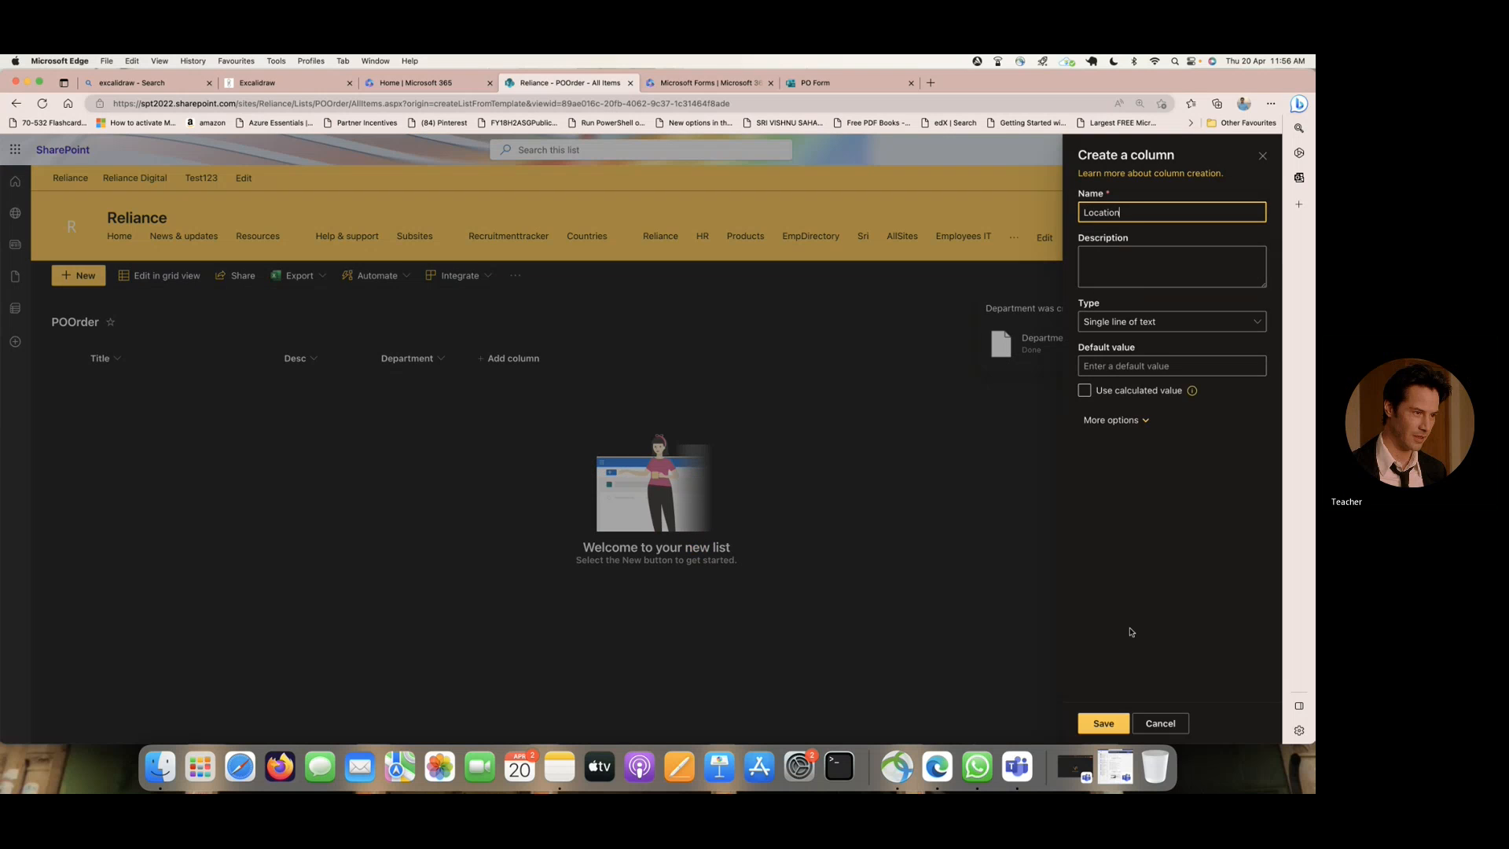
left_click(1104, 723)
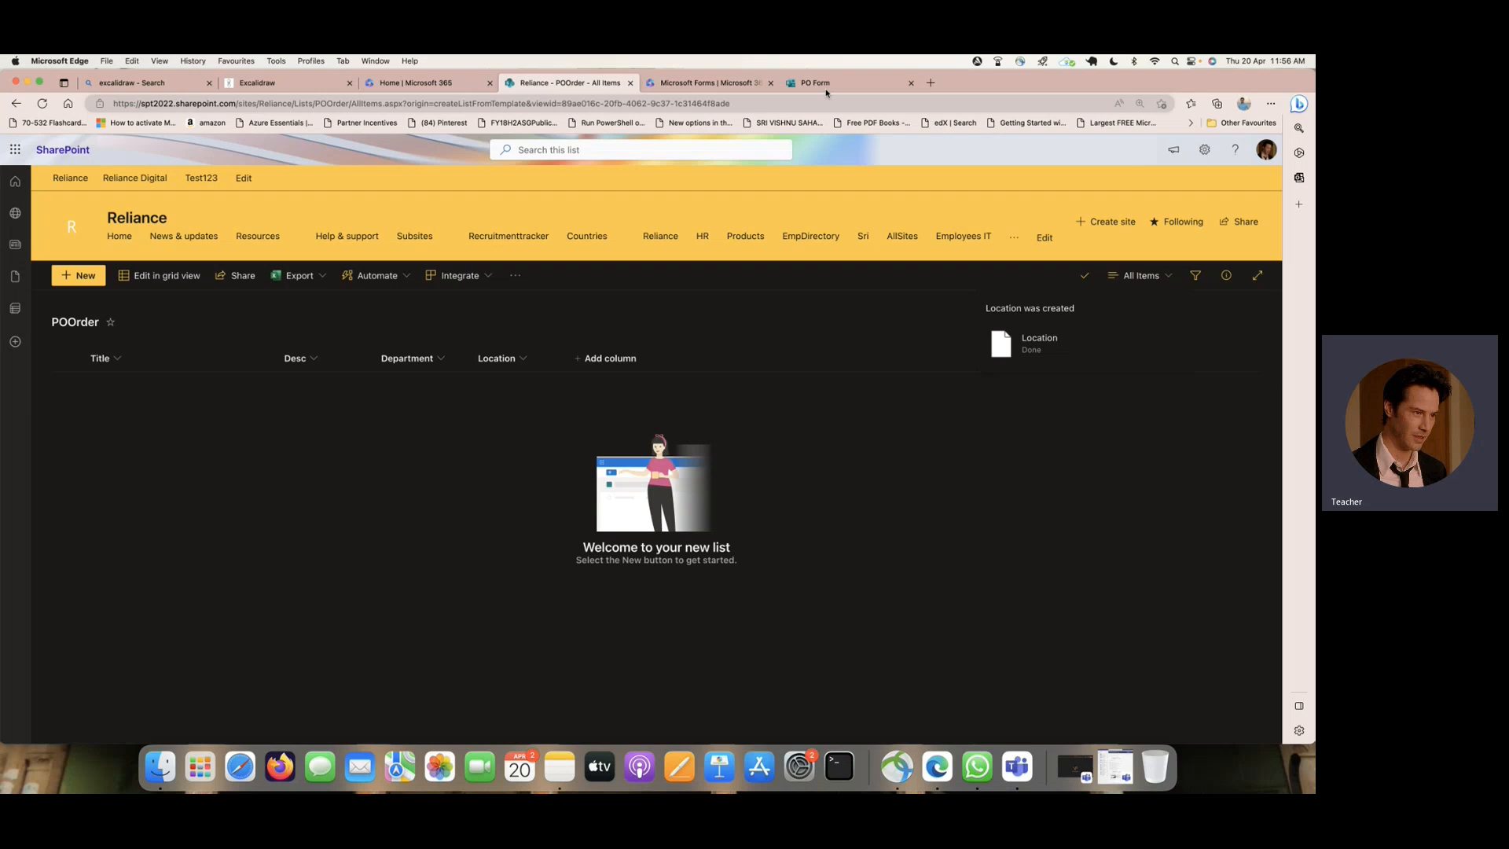
- Check the PO Form's file question and include the Attachments column in the POOrder list's All Items view
left_click(826, 90)
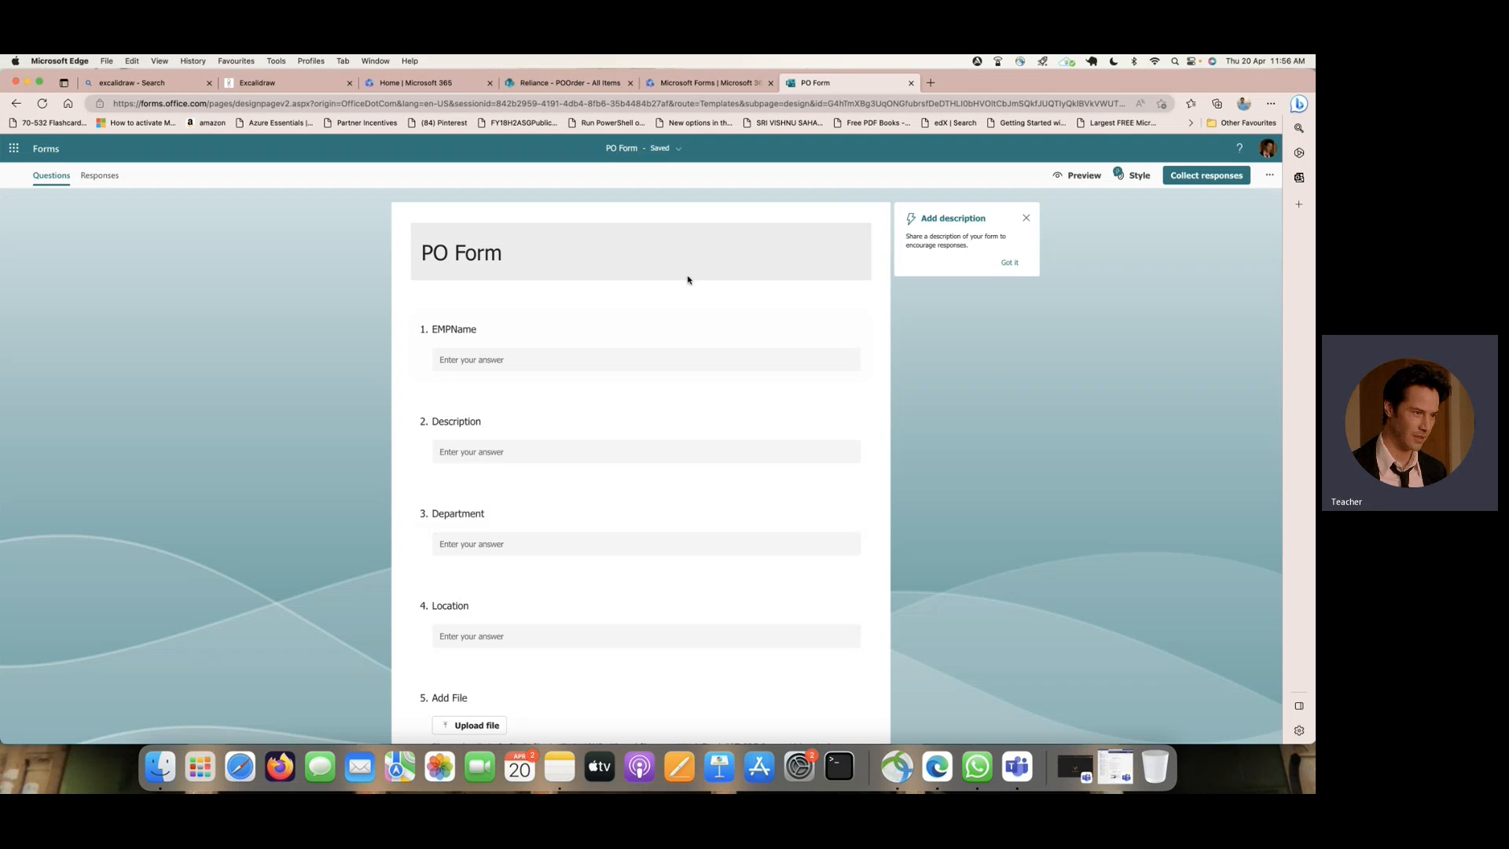
left_click(546, 85)
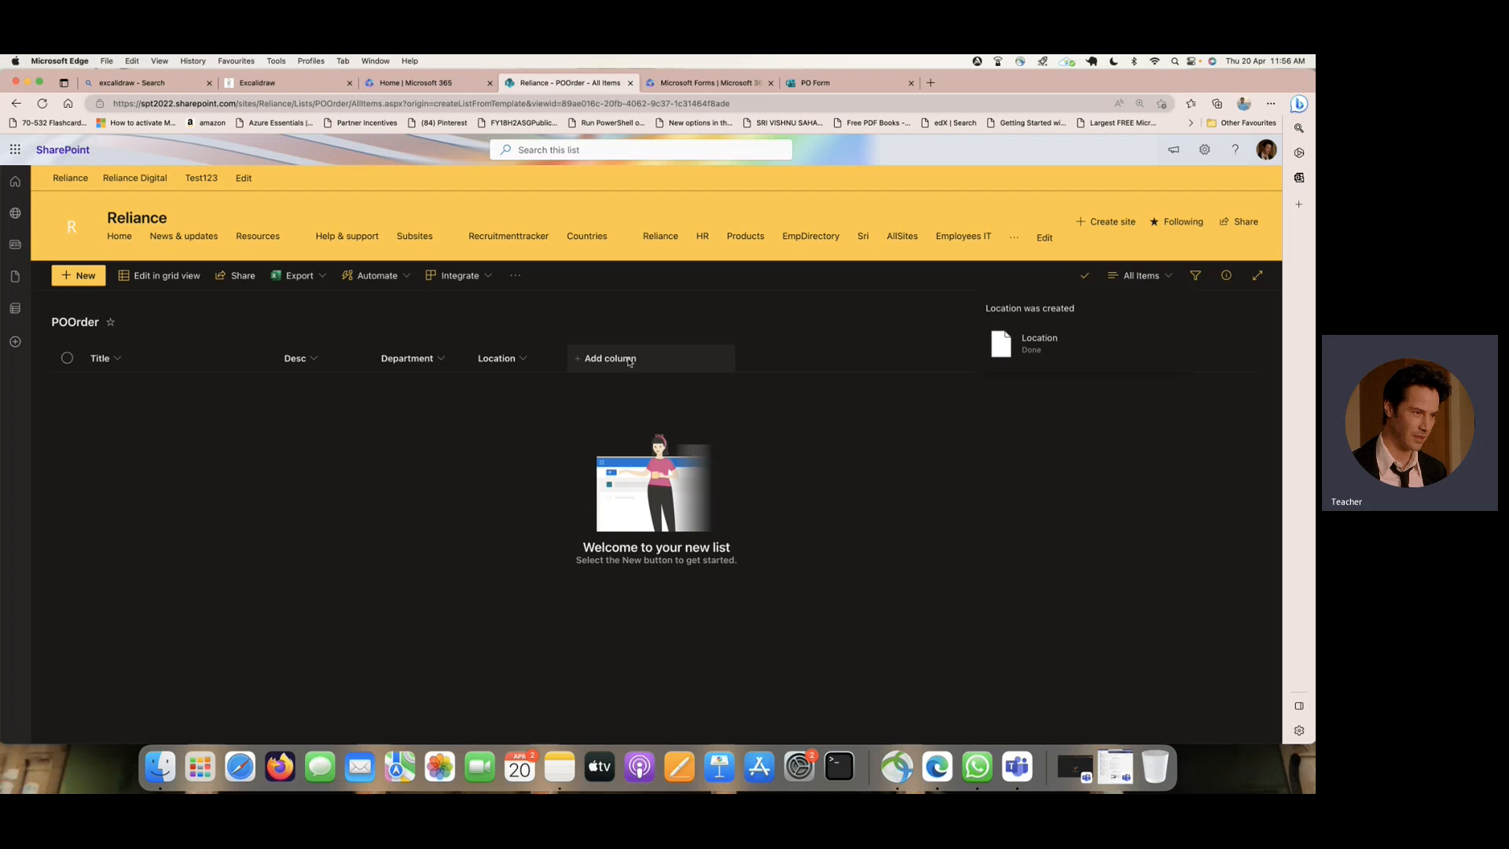
left_click(1168, 276)
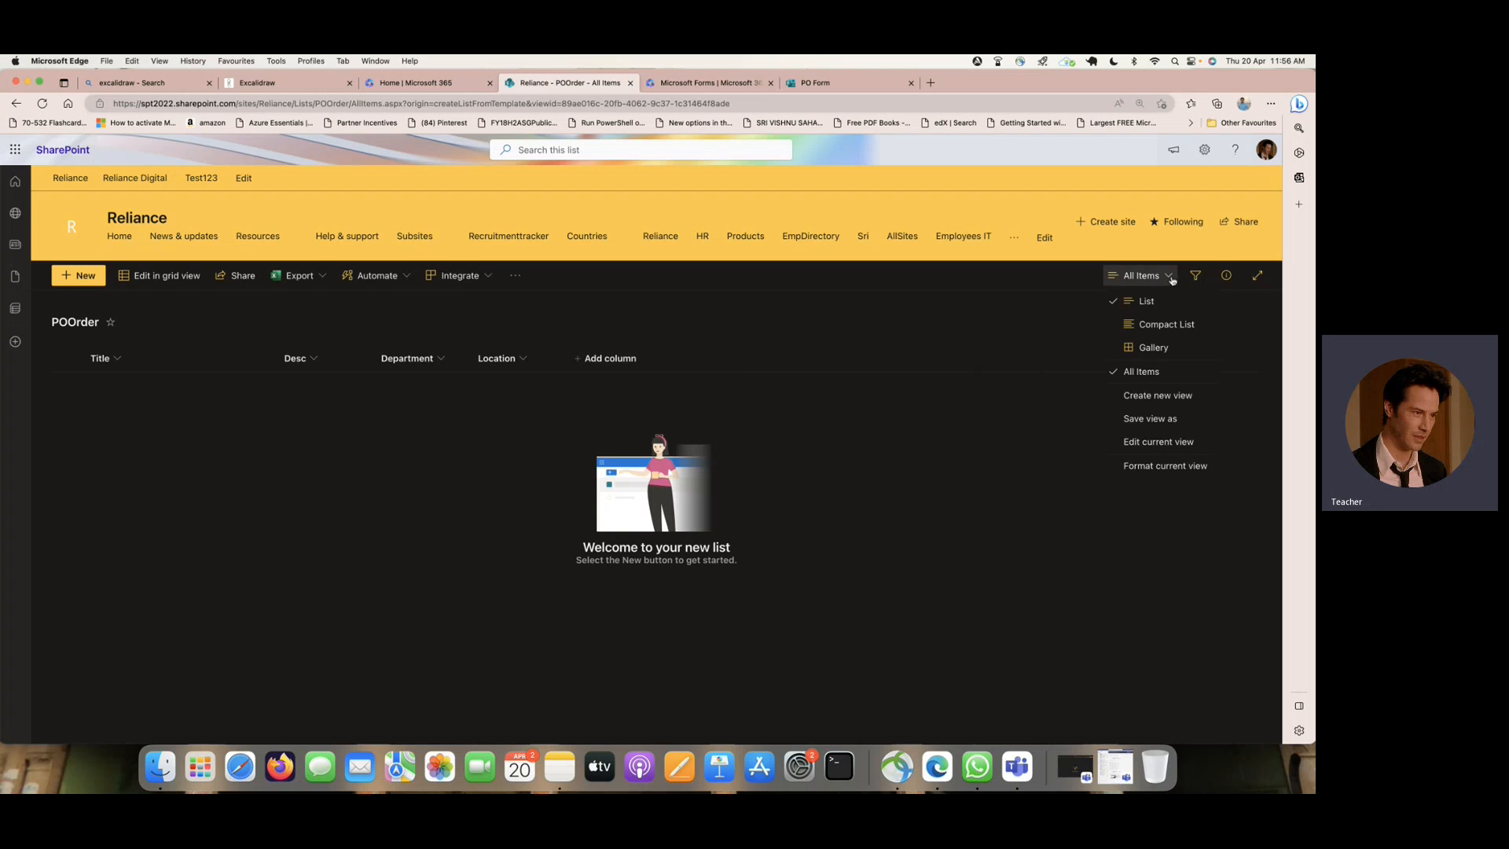
left_click(1193, 442)
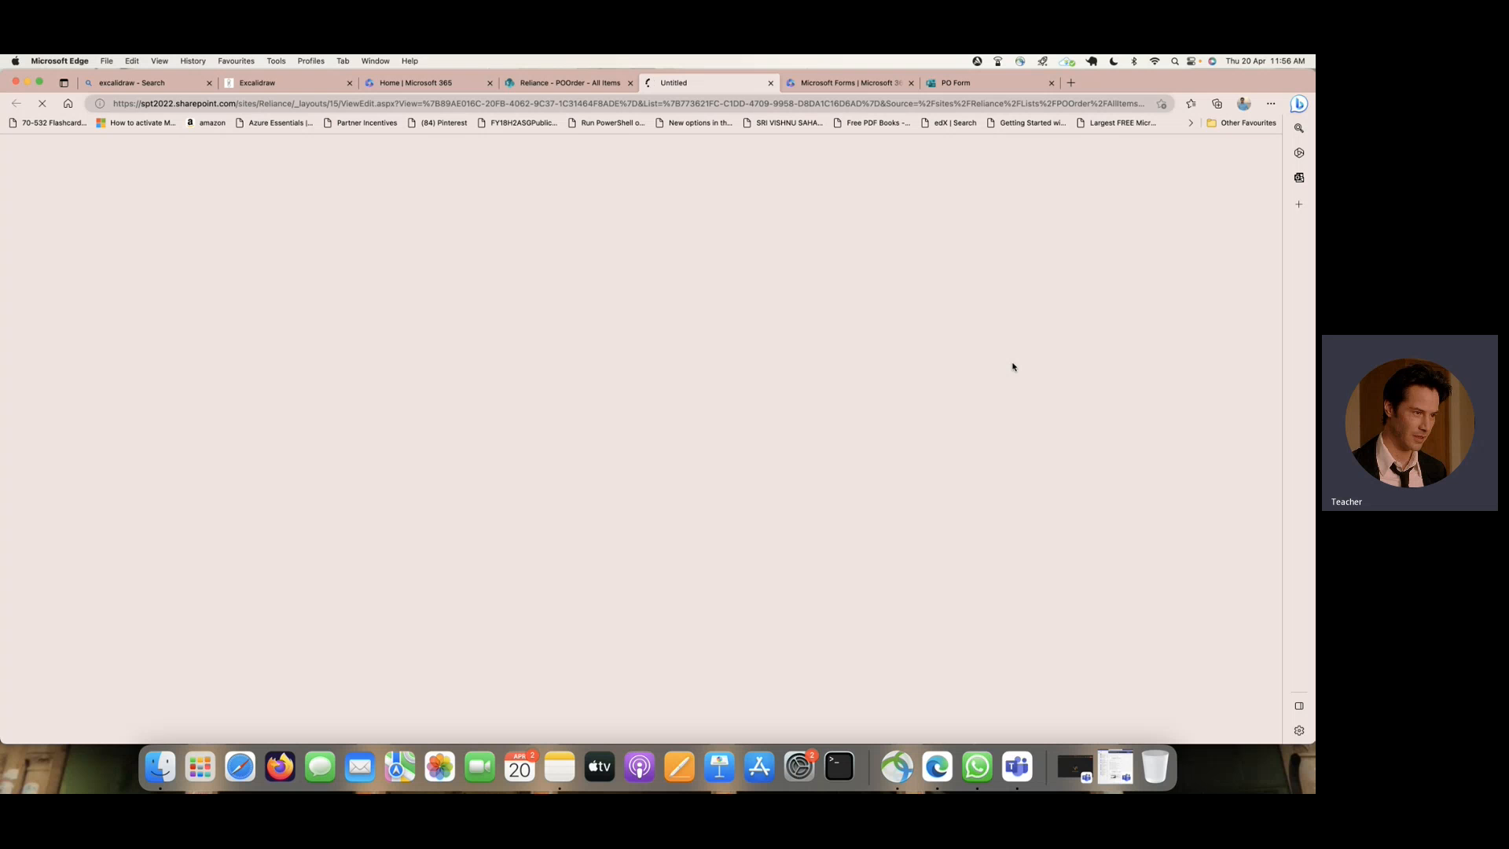
scroll(1012, 367, "down", 5)
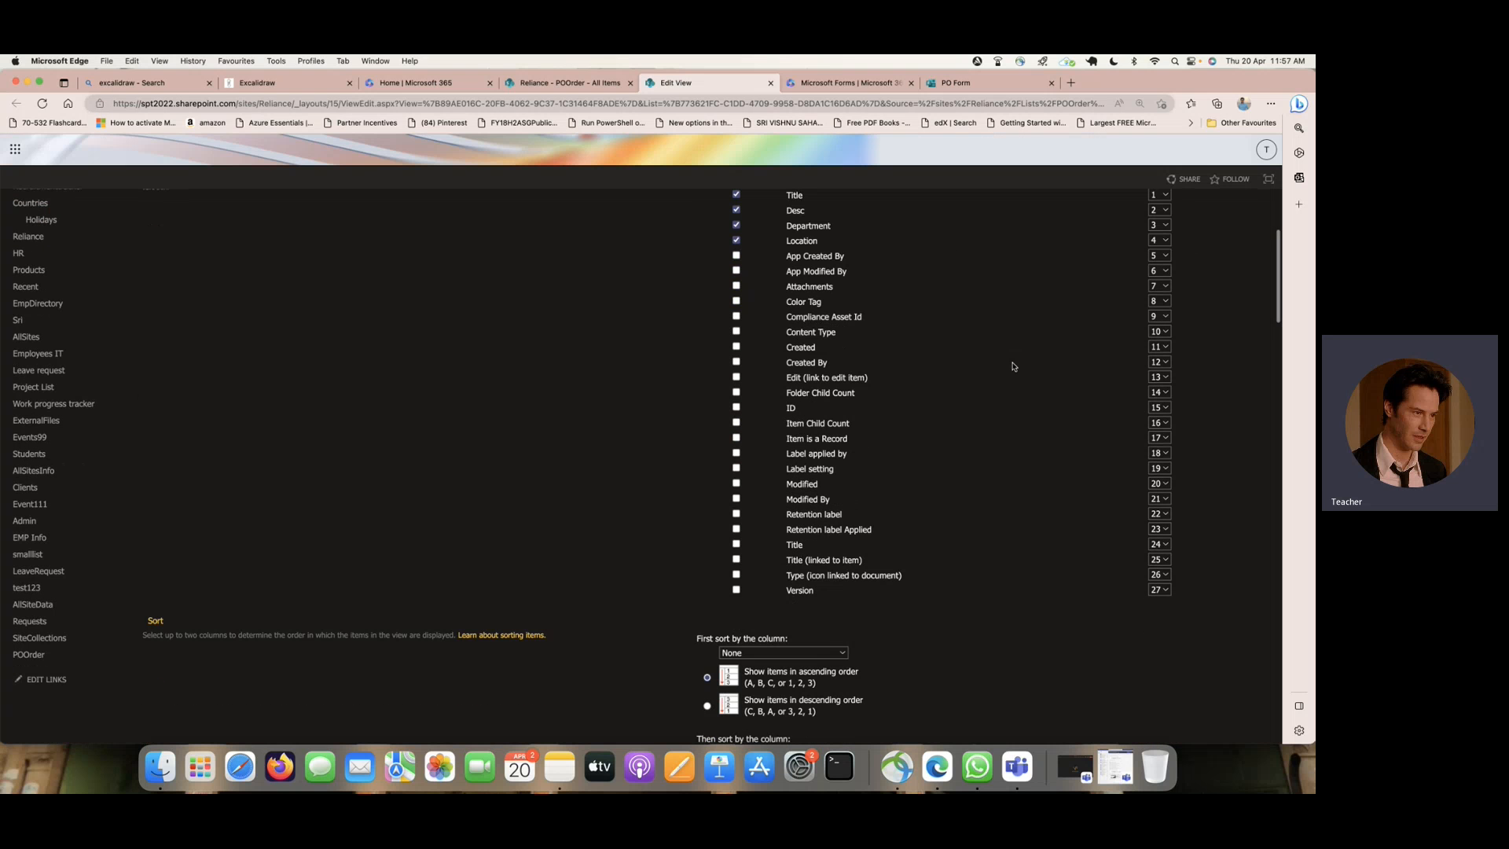
left_click(737, 282)
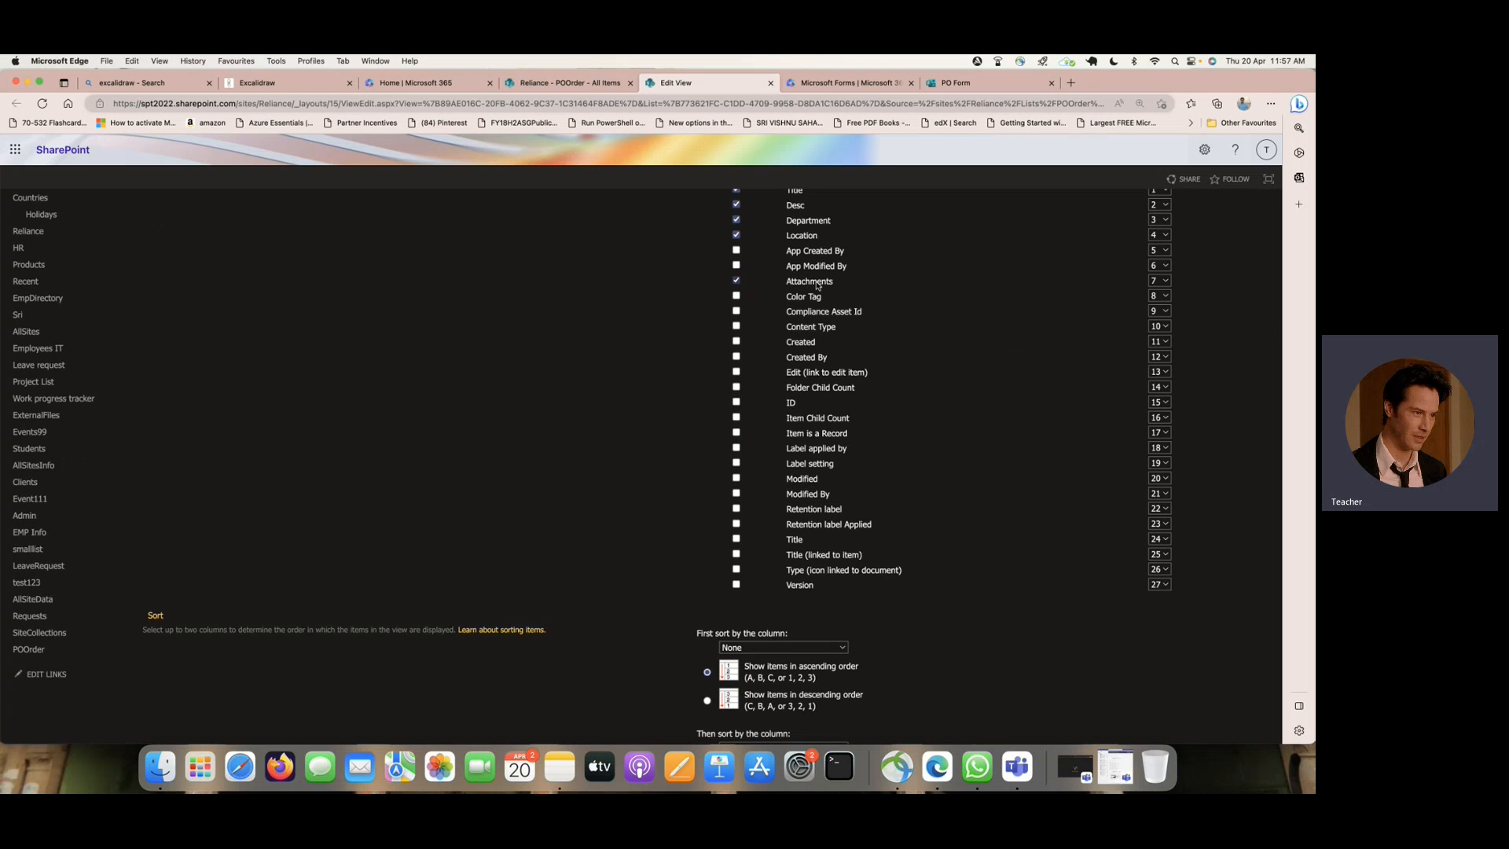
- Set the Attachments column's total to Count and save the All Items view
scroll(956, 364, "down", 15)
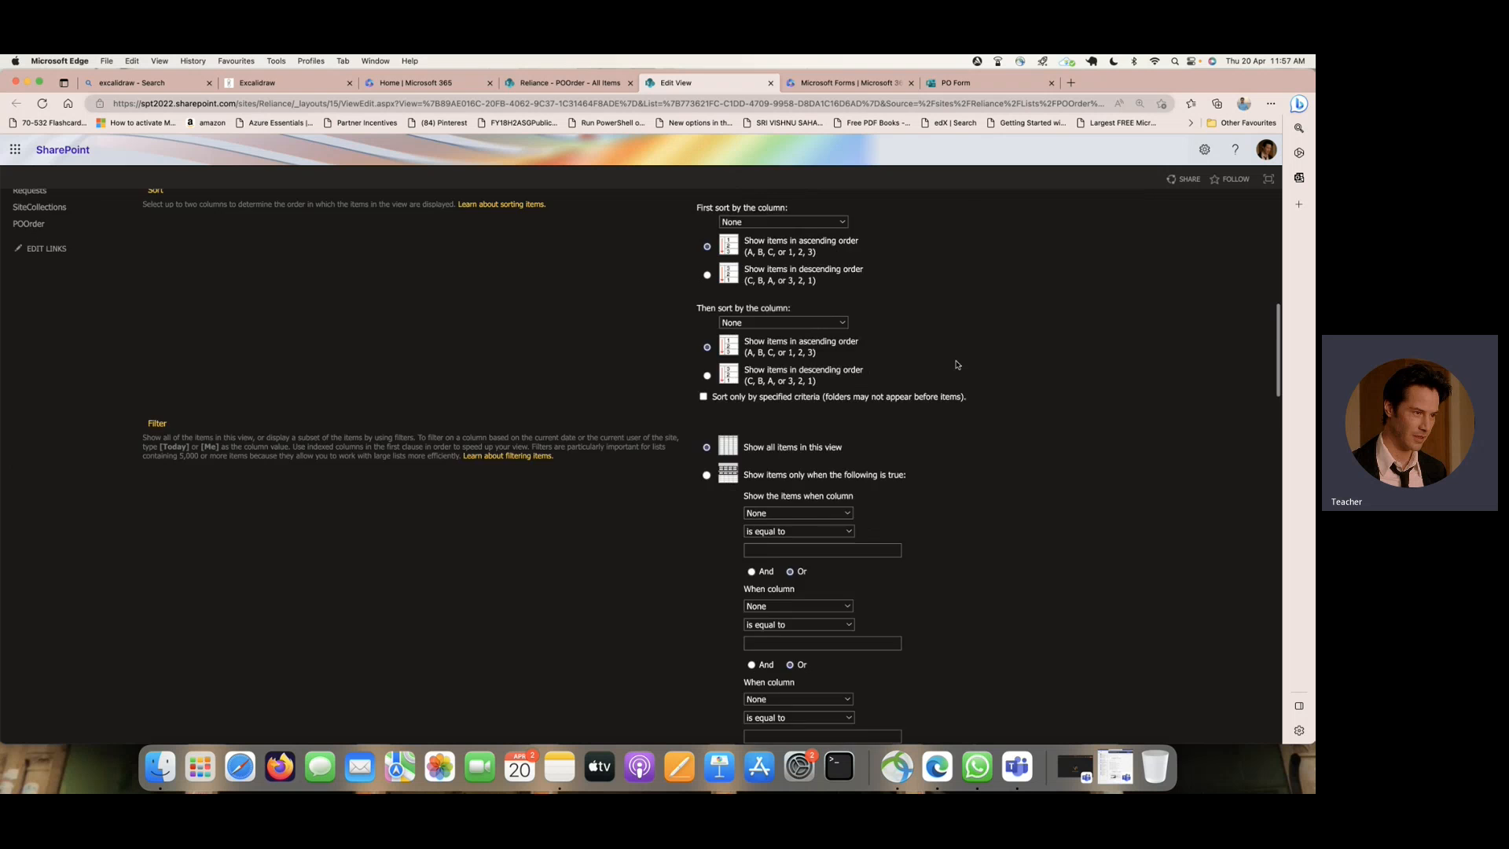
scroll(956, 364, "down", 10)
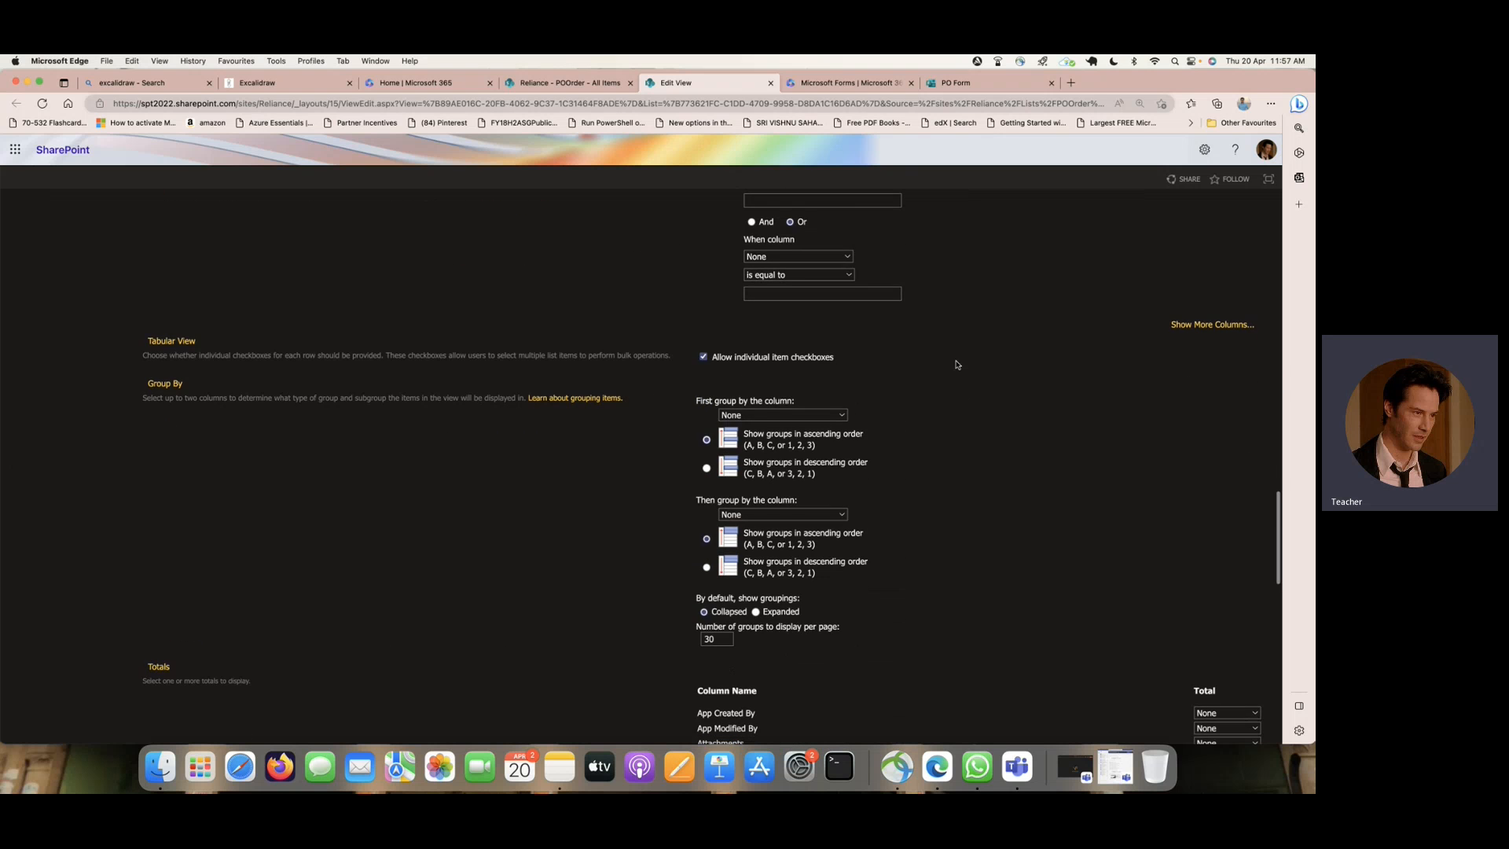
scroll(956, 364, "down", 1)
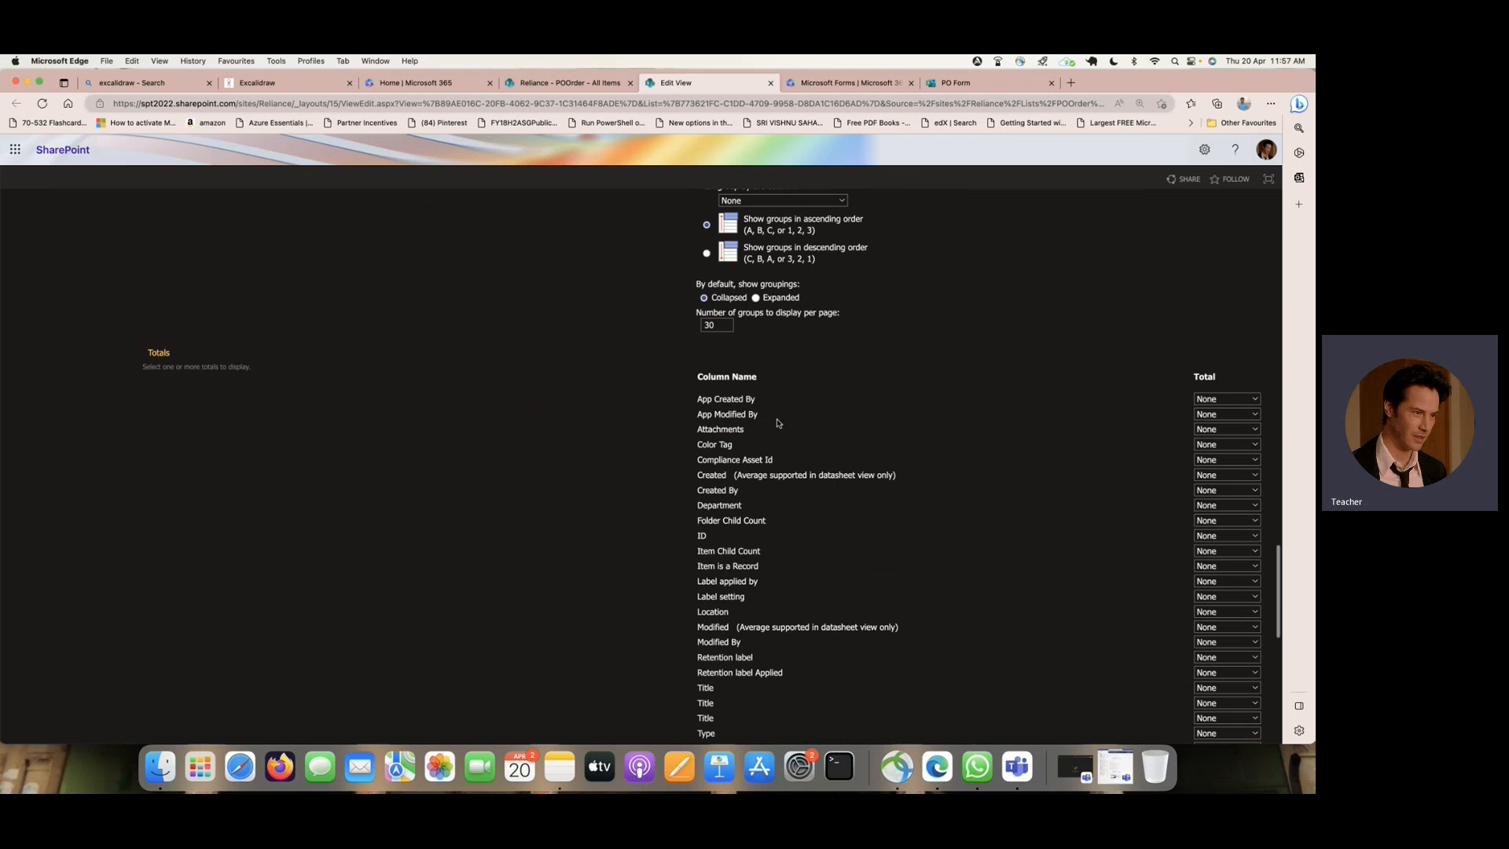
left_click(1256, 430)
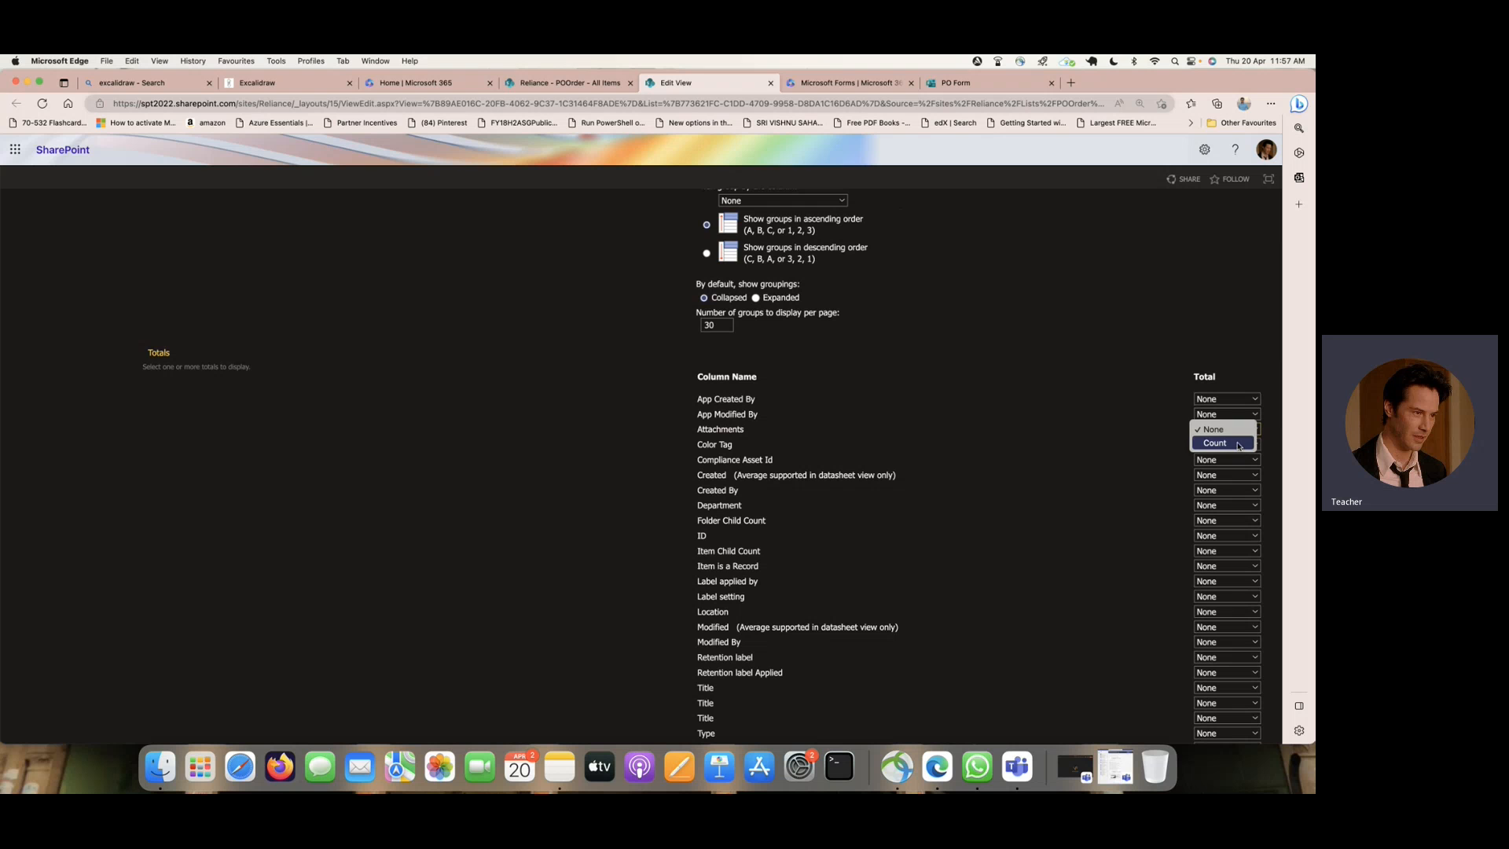
left_click(1237, 445)
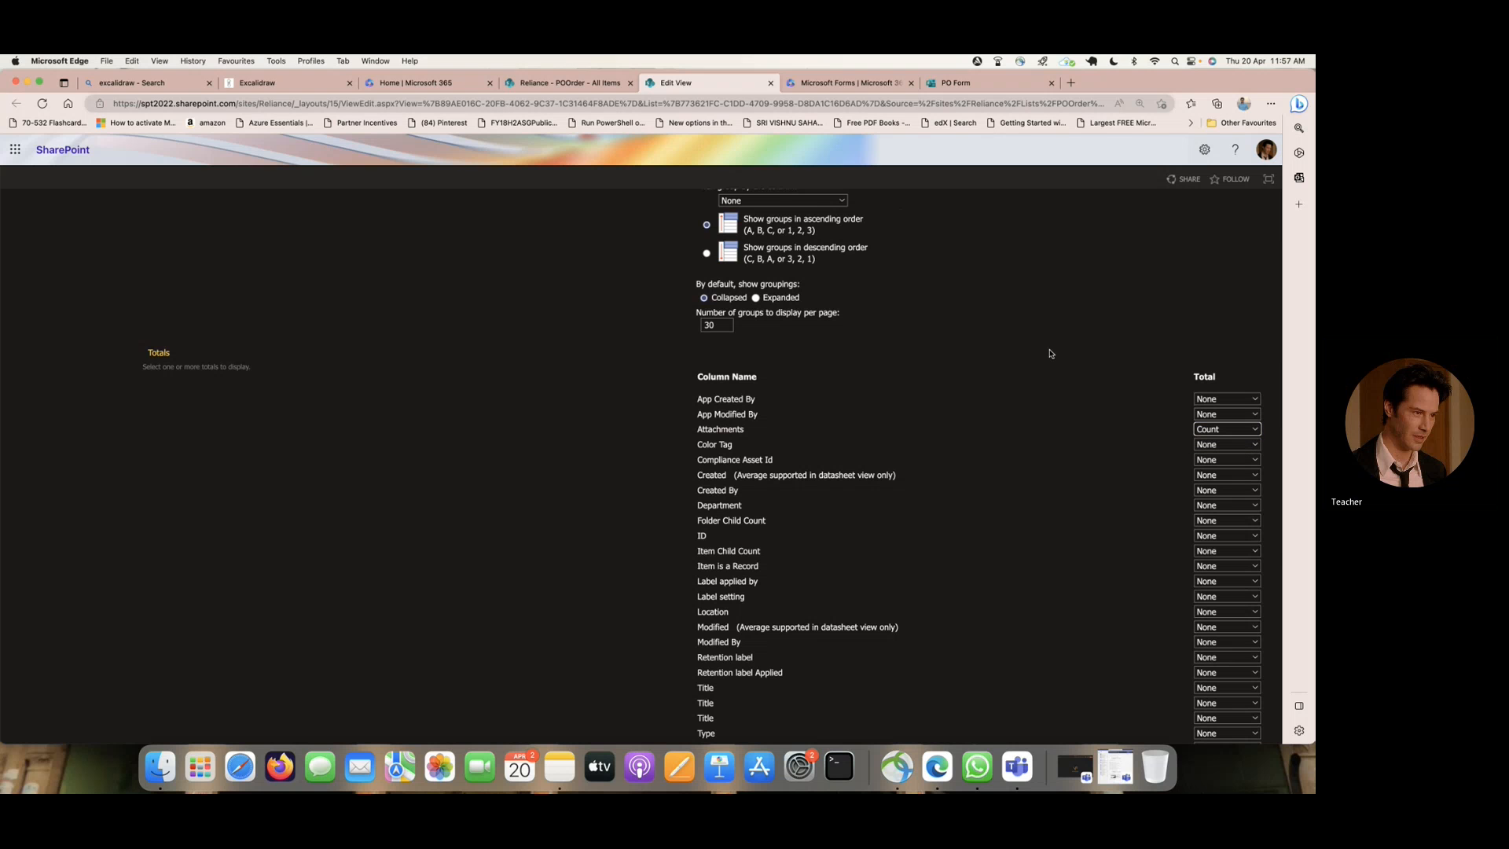
scroll(1050, 355, "up", 20)
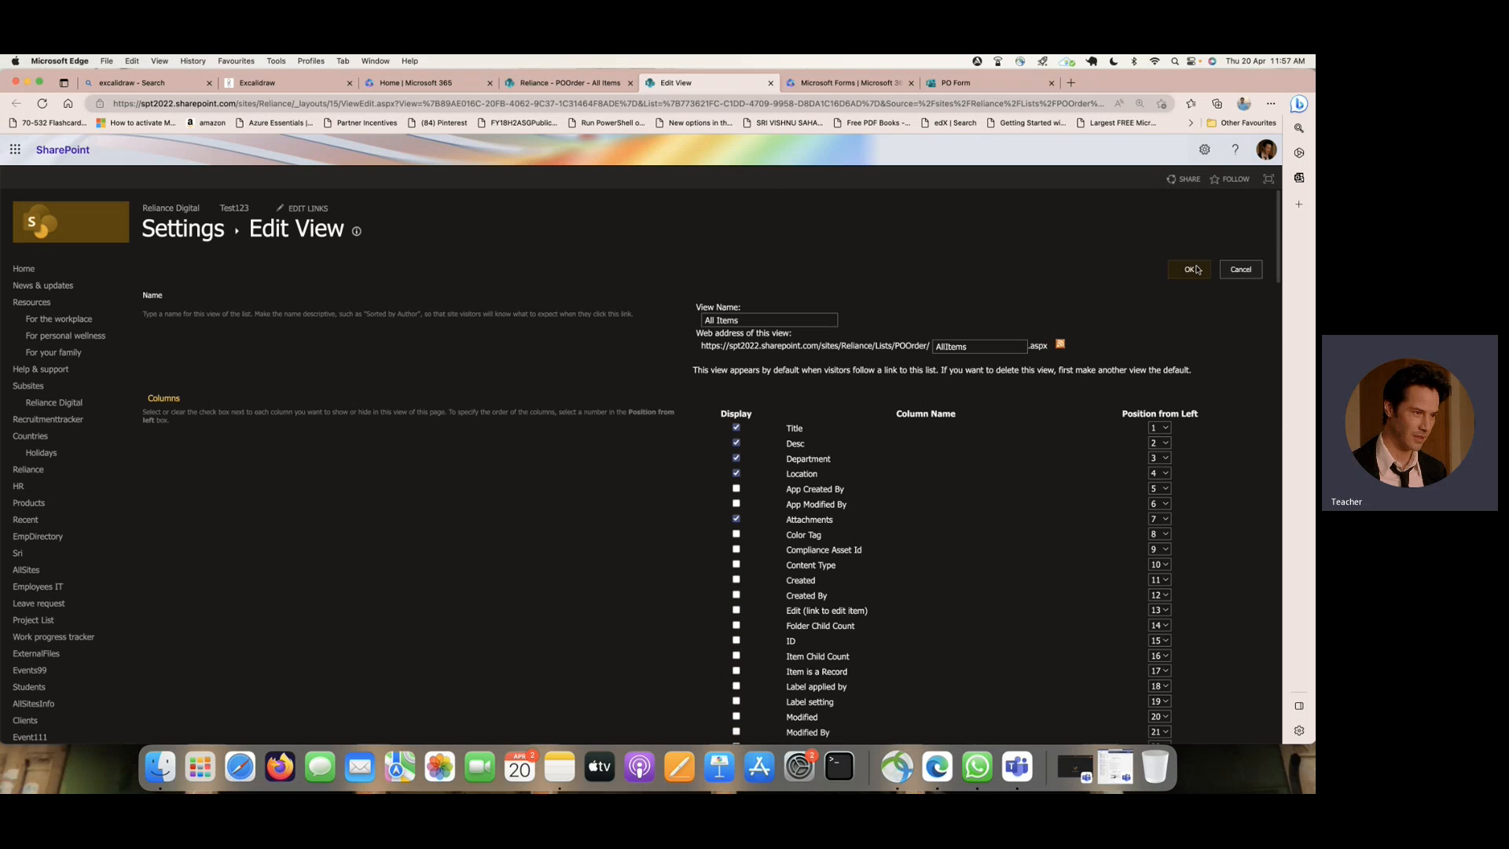
left_click(1190, 269)
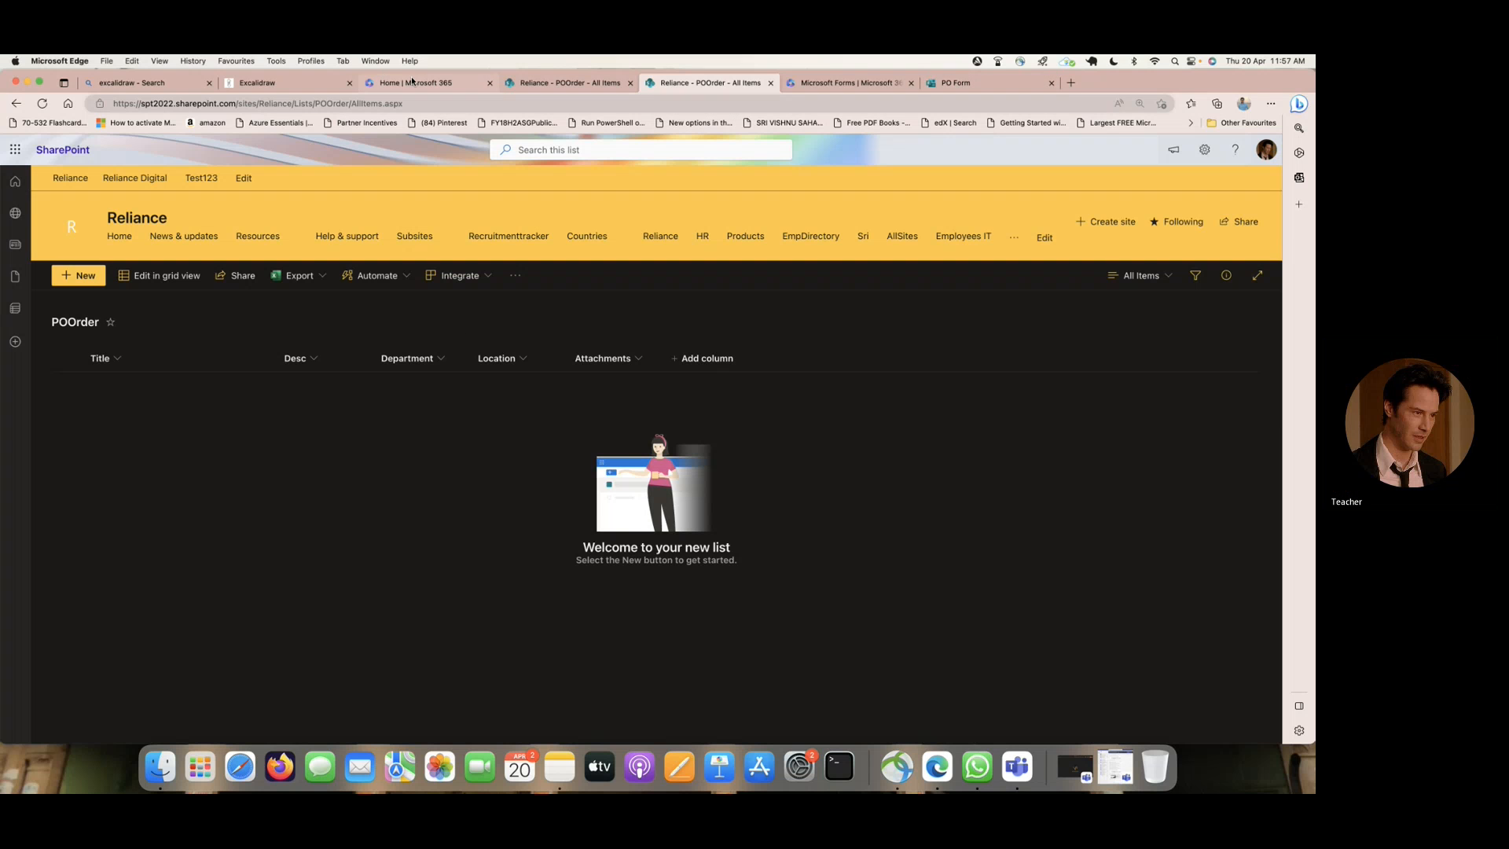
- Switch to the workflow diagram in Excalidraw
left_click(282, 83)
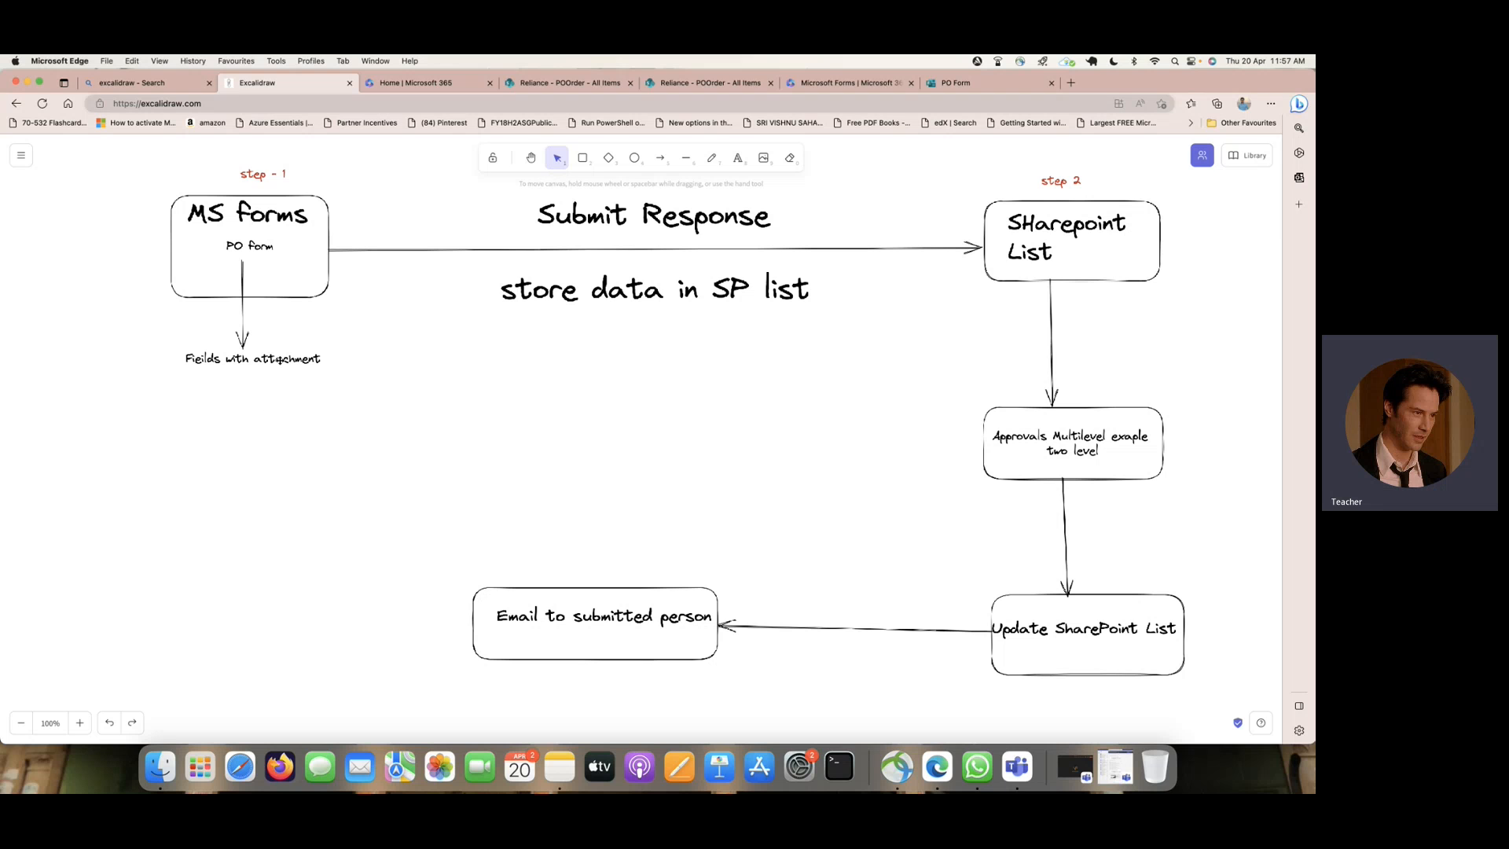
left_click(22, 154)
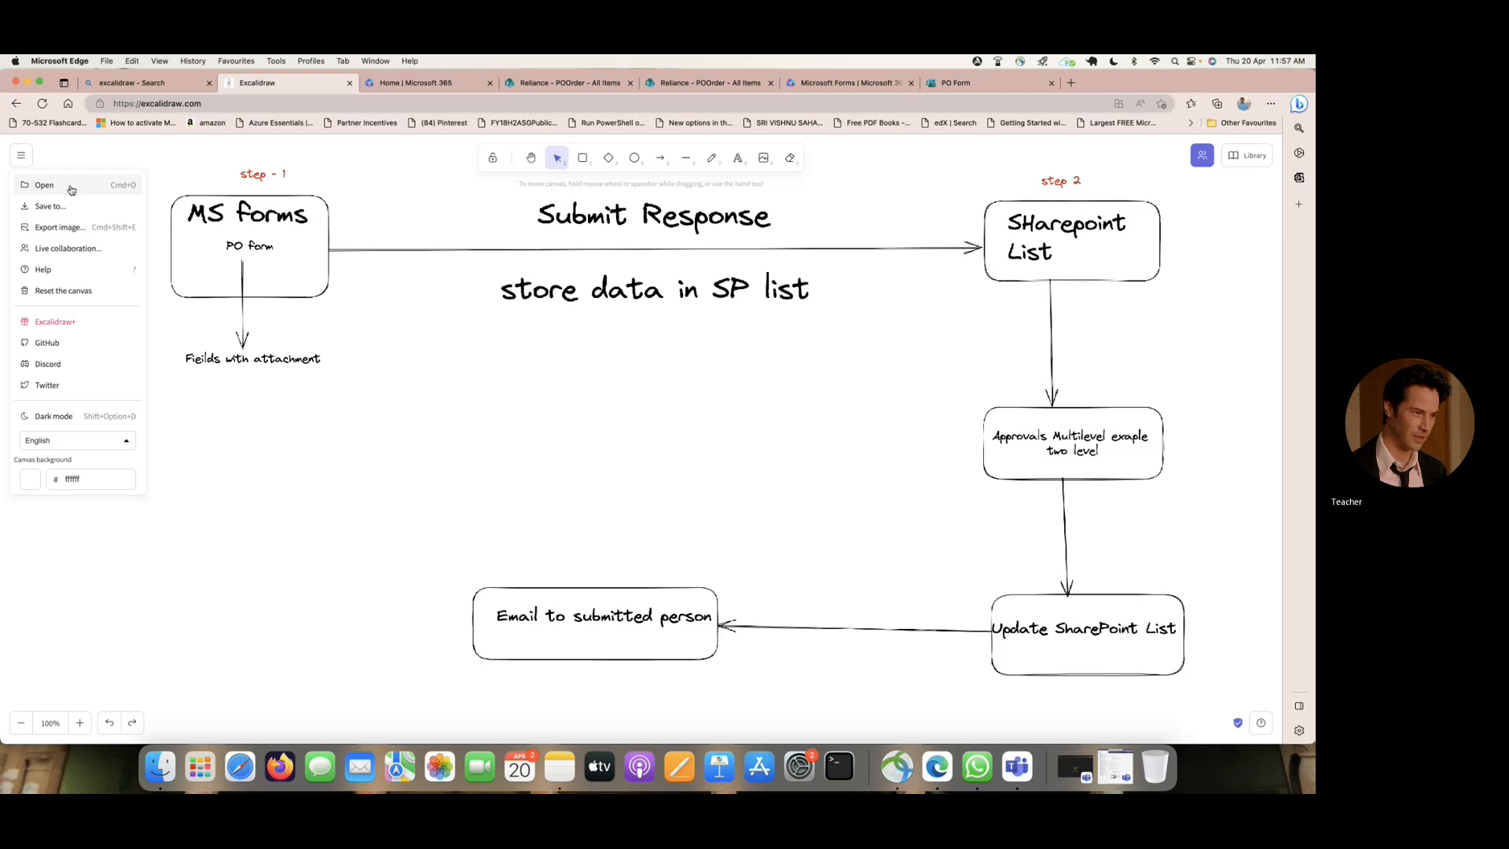
left_click(303, 410)
left_click_drag(268, 384, 309, 406)
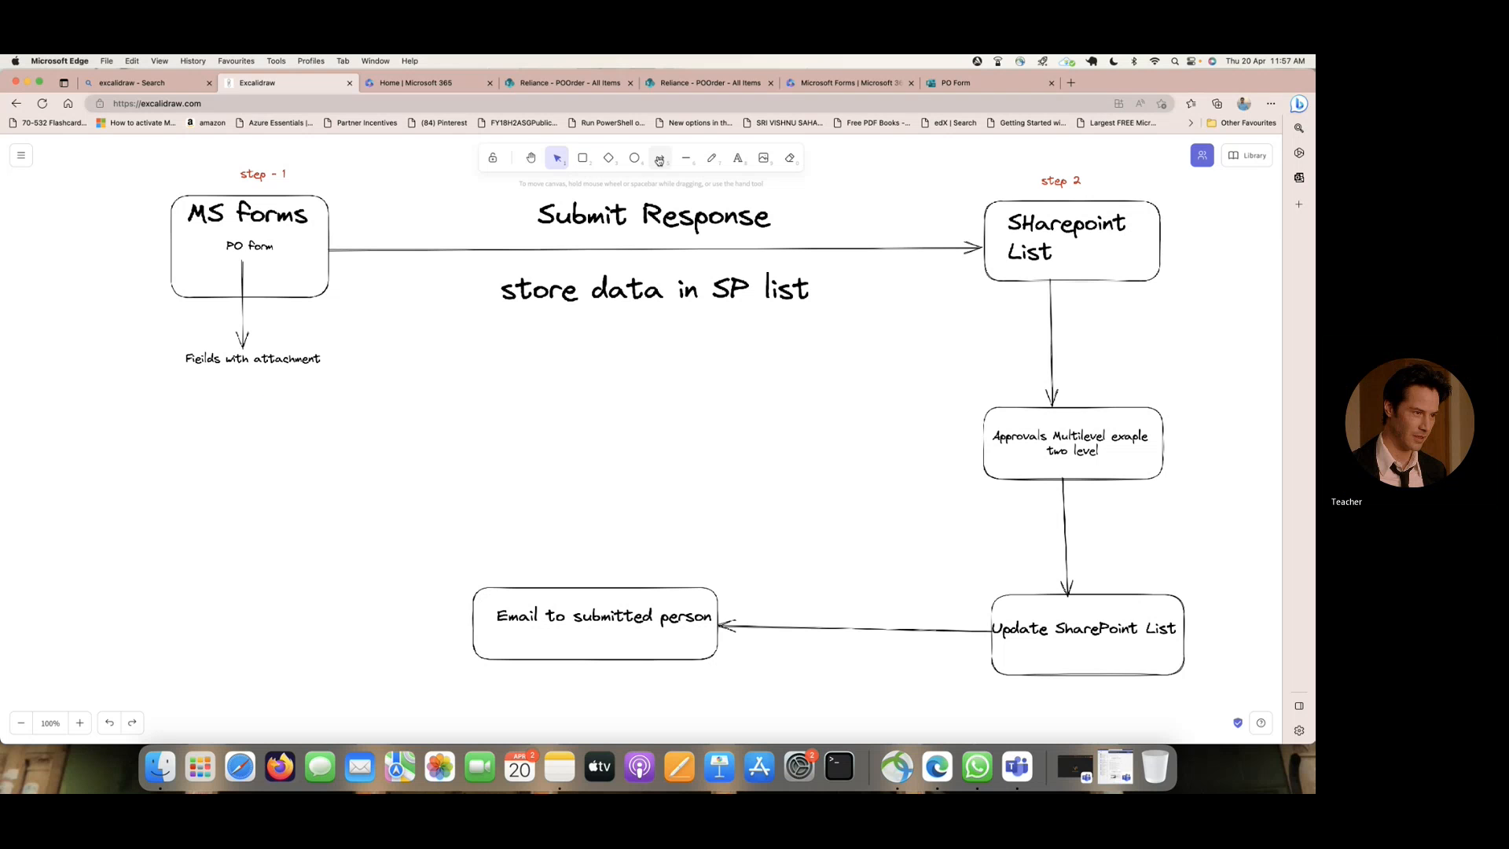
left_click(530, 157)
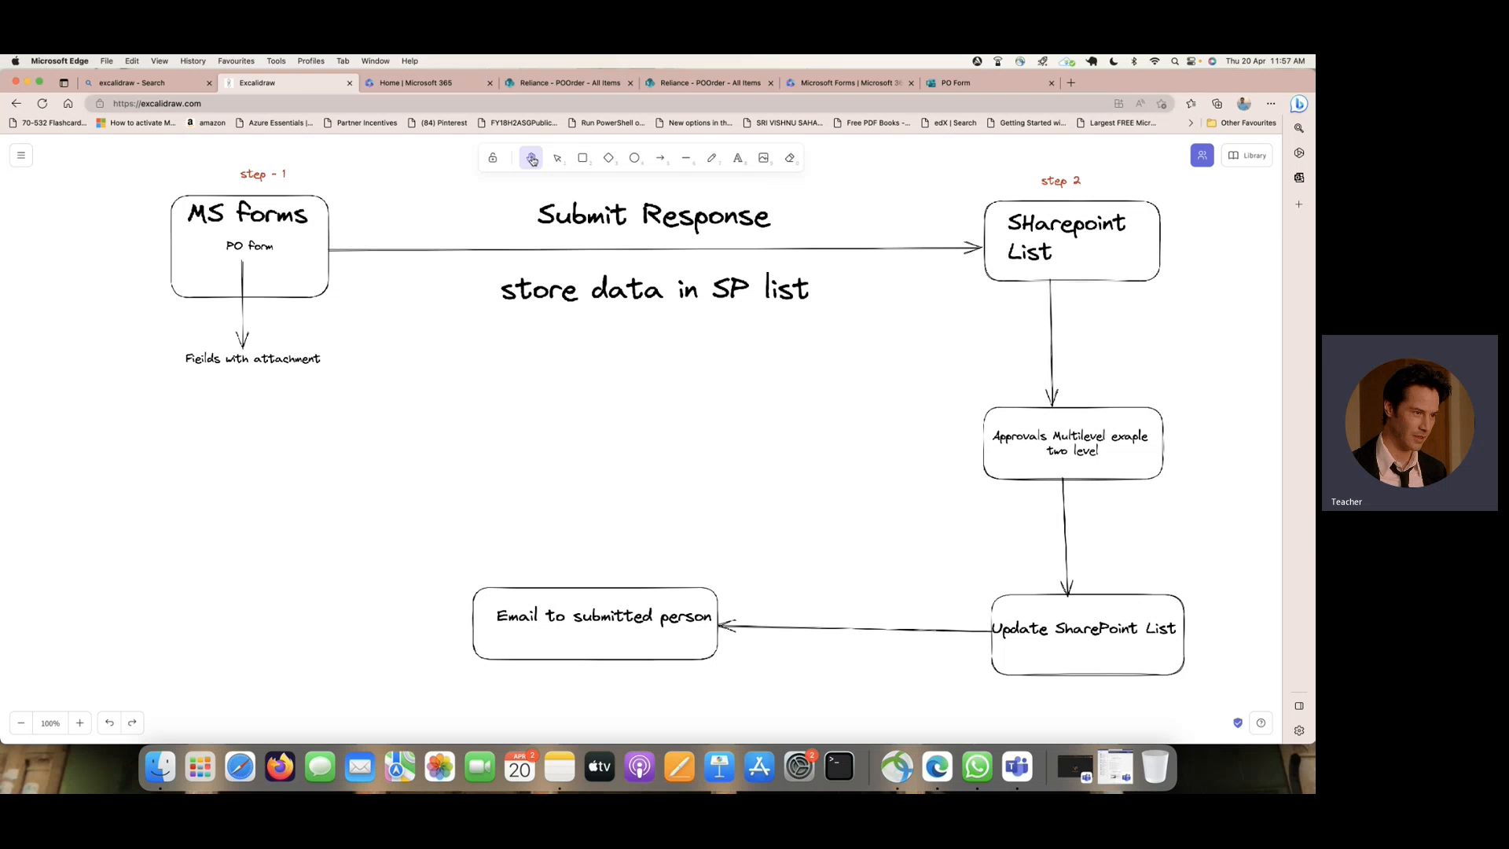
left_click(557, 158)
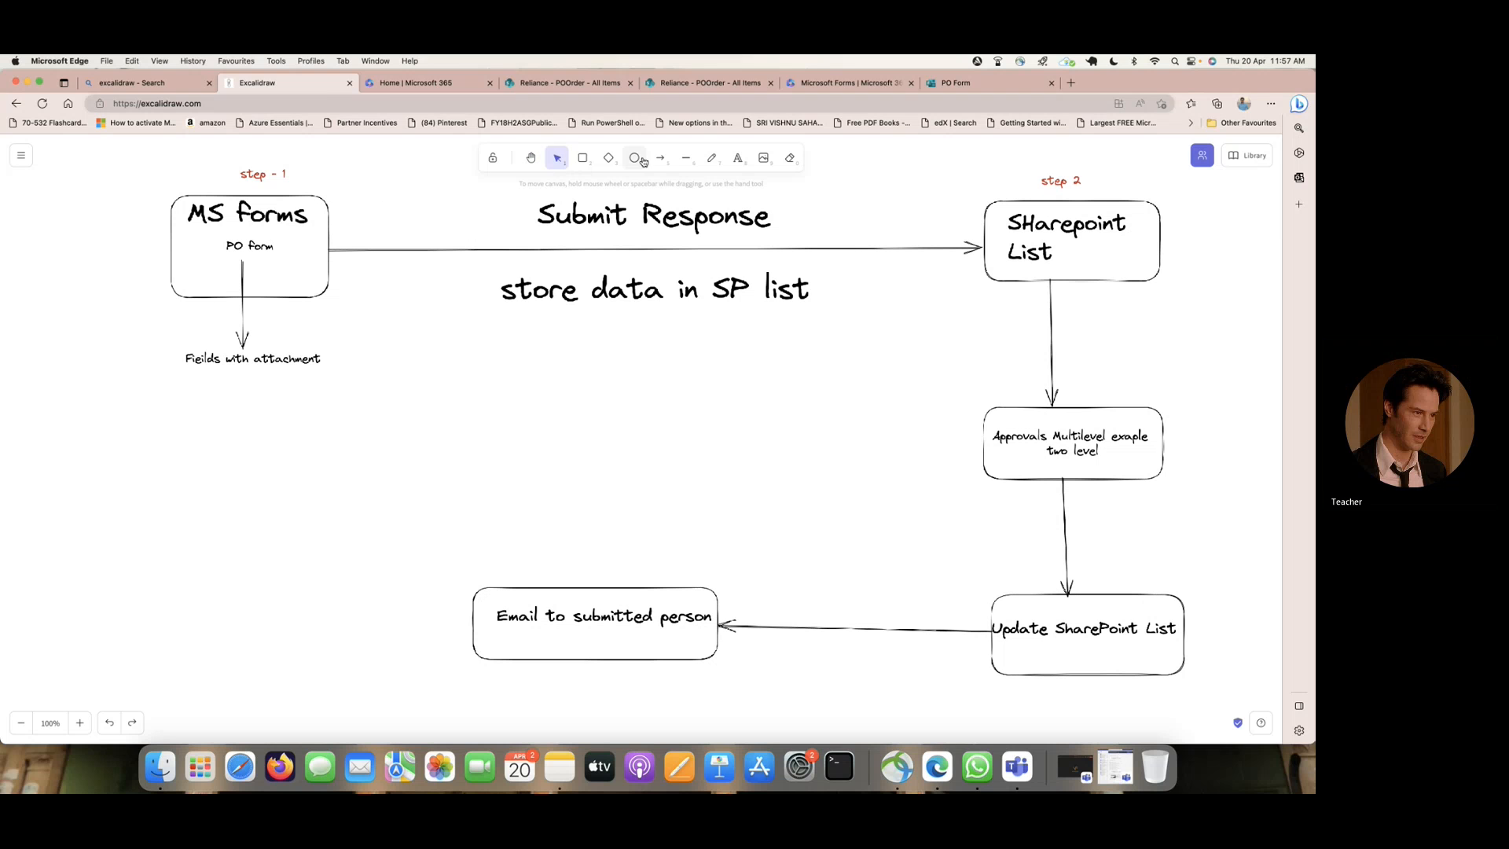
- Draw a green (2b8a3e) freehand frame around the flow from the MS forms box to the SharePoint List box
left_click(711, 160)
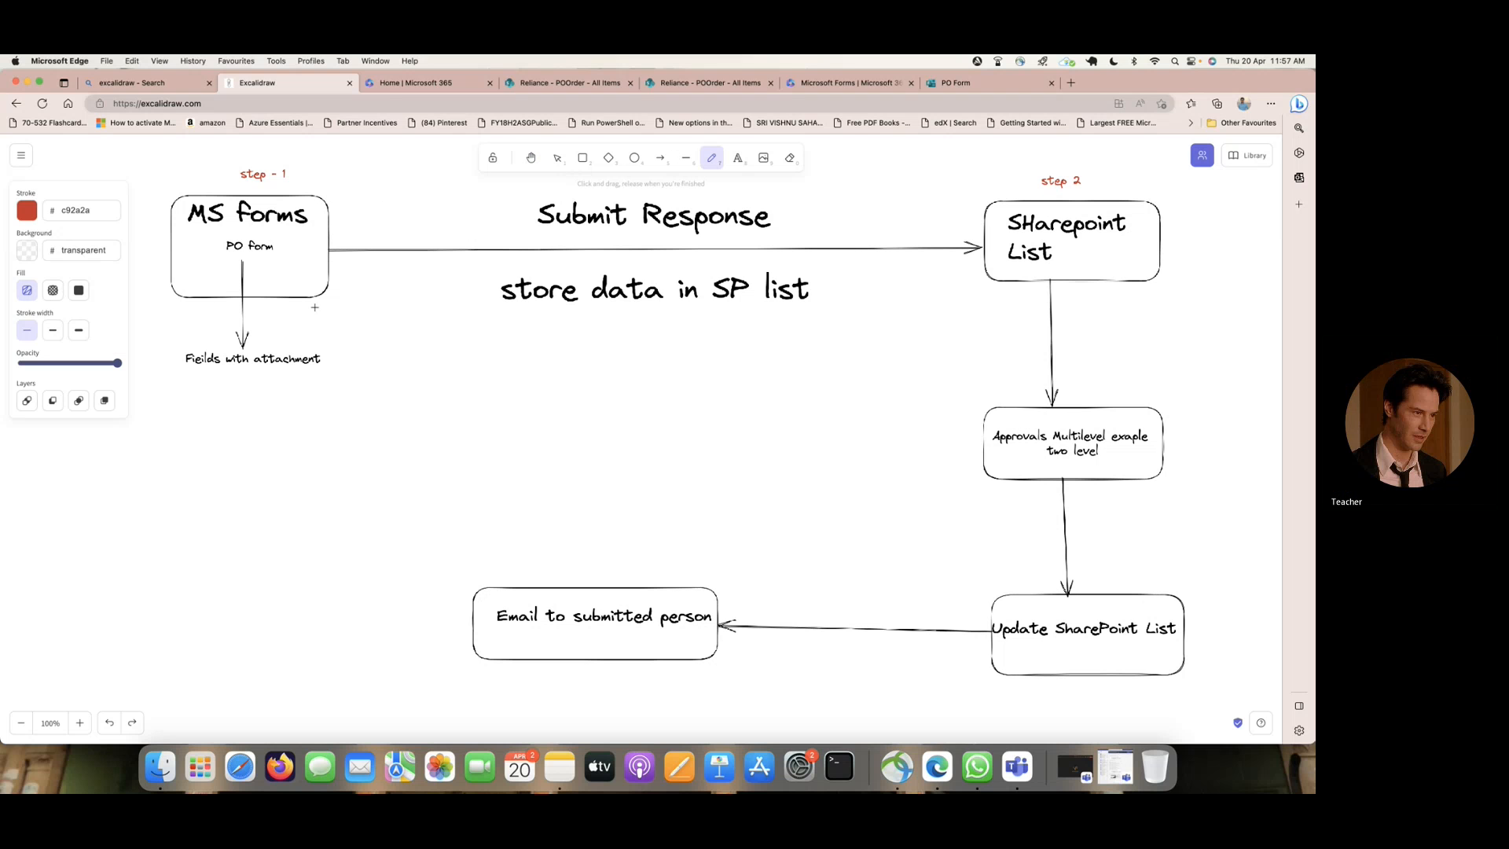
left_click(34, 212)
left_click(75, 259)
left_click_drag(163, 159, 166, 375)
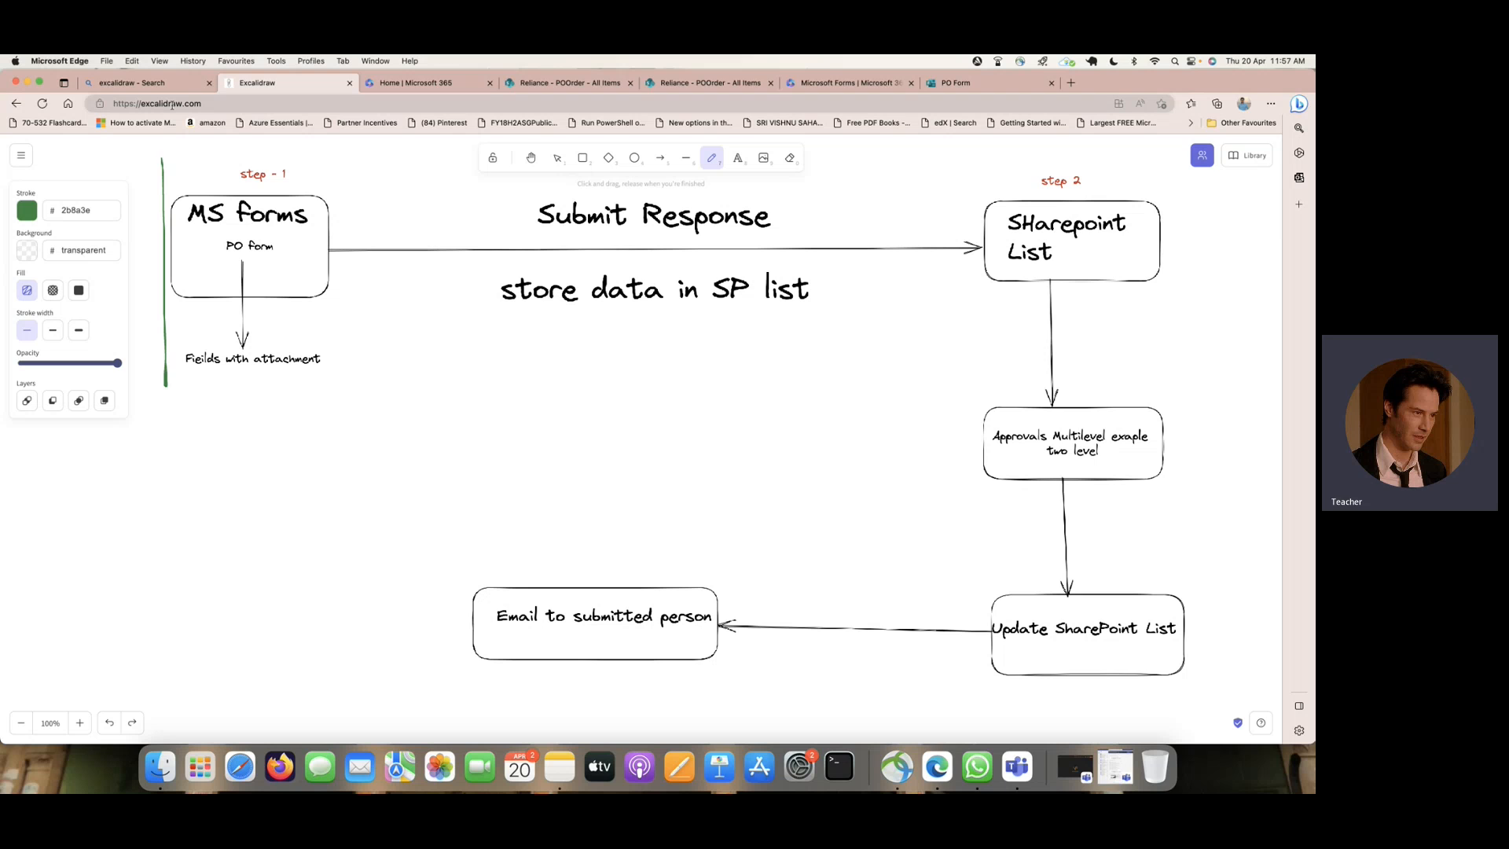
mouse_move(162, 156)
left_mouse_down()
mouse_move(612, 183)
mouse_move(1172, 170)
left_mouse_up()
mouse_move(1184, 192)
left_mouse_down()
mouse_move(1191, 360)
mouse_move(176, 372)
left_mouse_up()
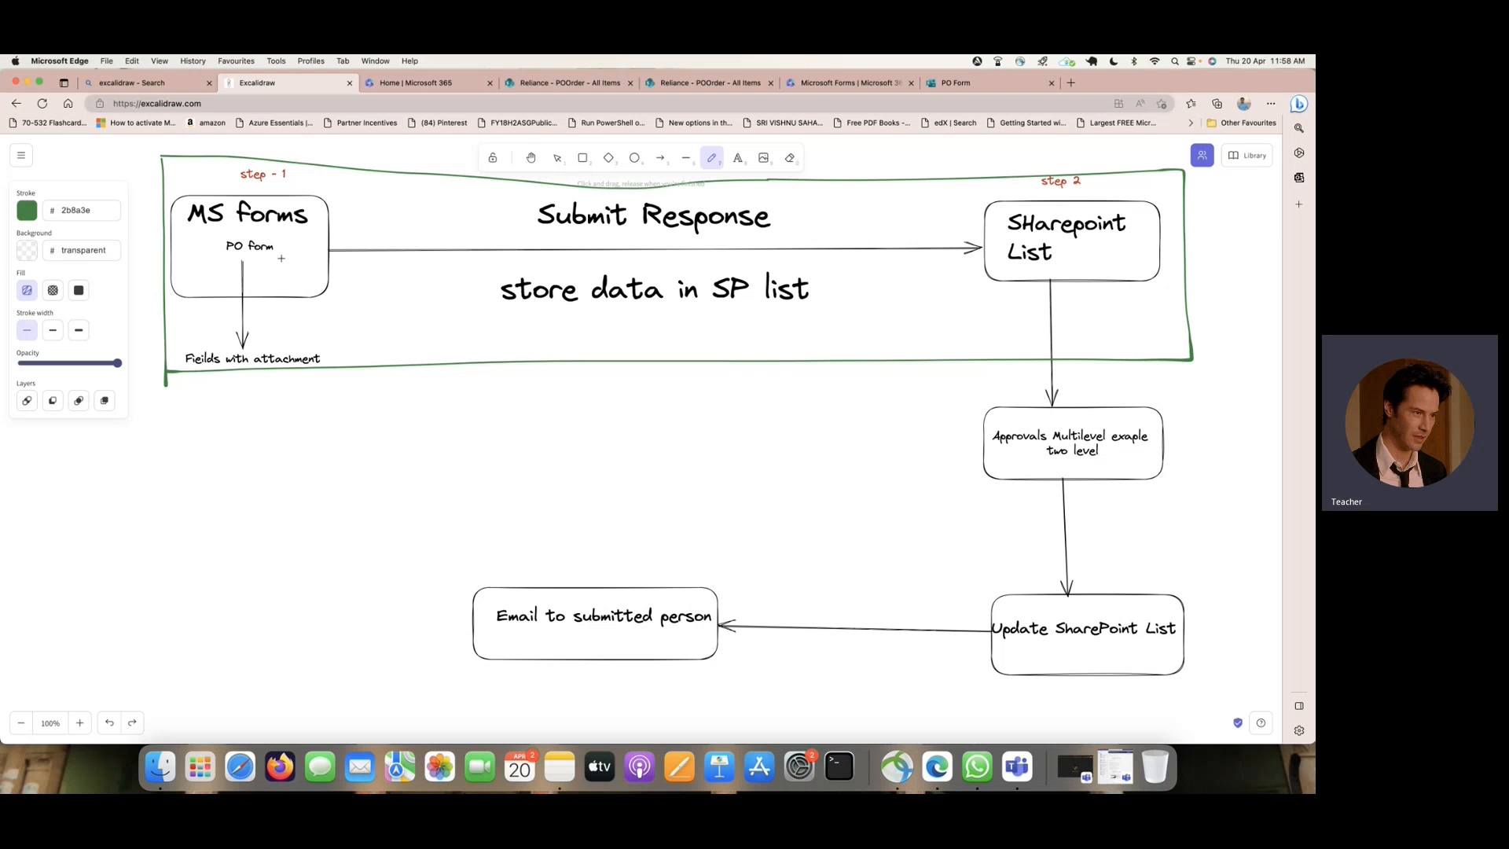
- Handwrite the note "1) Get the response from ms form" in green just below the frame
left_click_drag(213, 388, 217, 428)
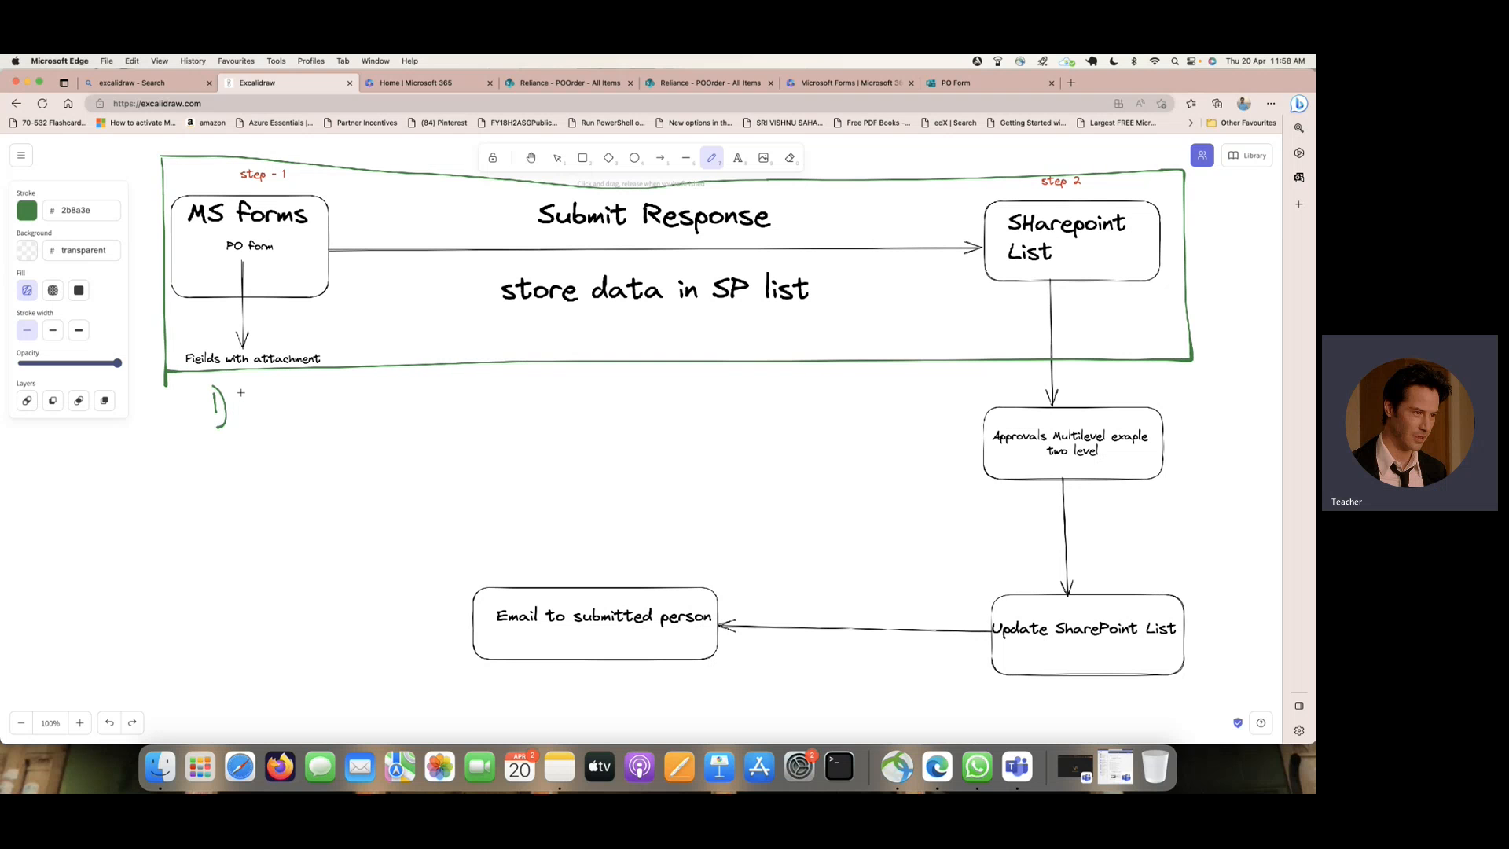
mouse_move(244, 391)
left_mouse_down()
mouse_move(268, 410)
mouse_move(276, 391)
mouse_move(290, 407)
mouse_move(406, 391)
mouse_move(563, 404)
mouse_move(620, 386)
left_mouse_up()
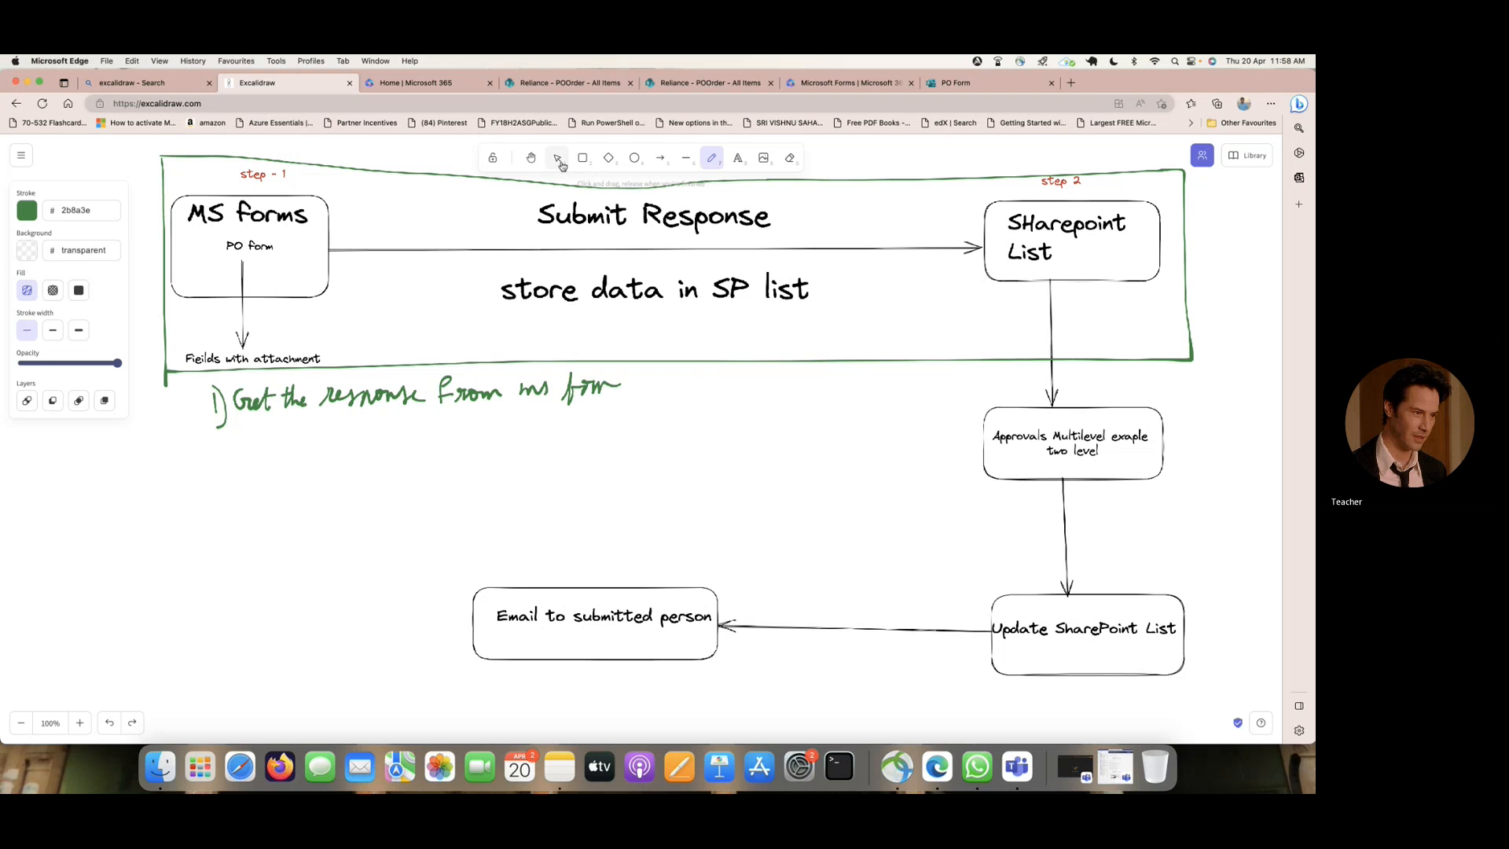
- Add the text "2) Capture the responses" in XL font size below the handwritten first note
left_click(737, 158)
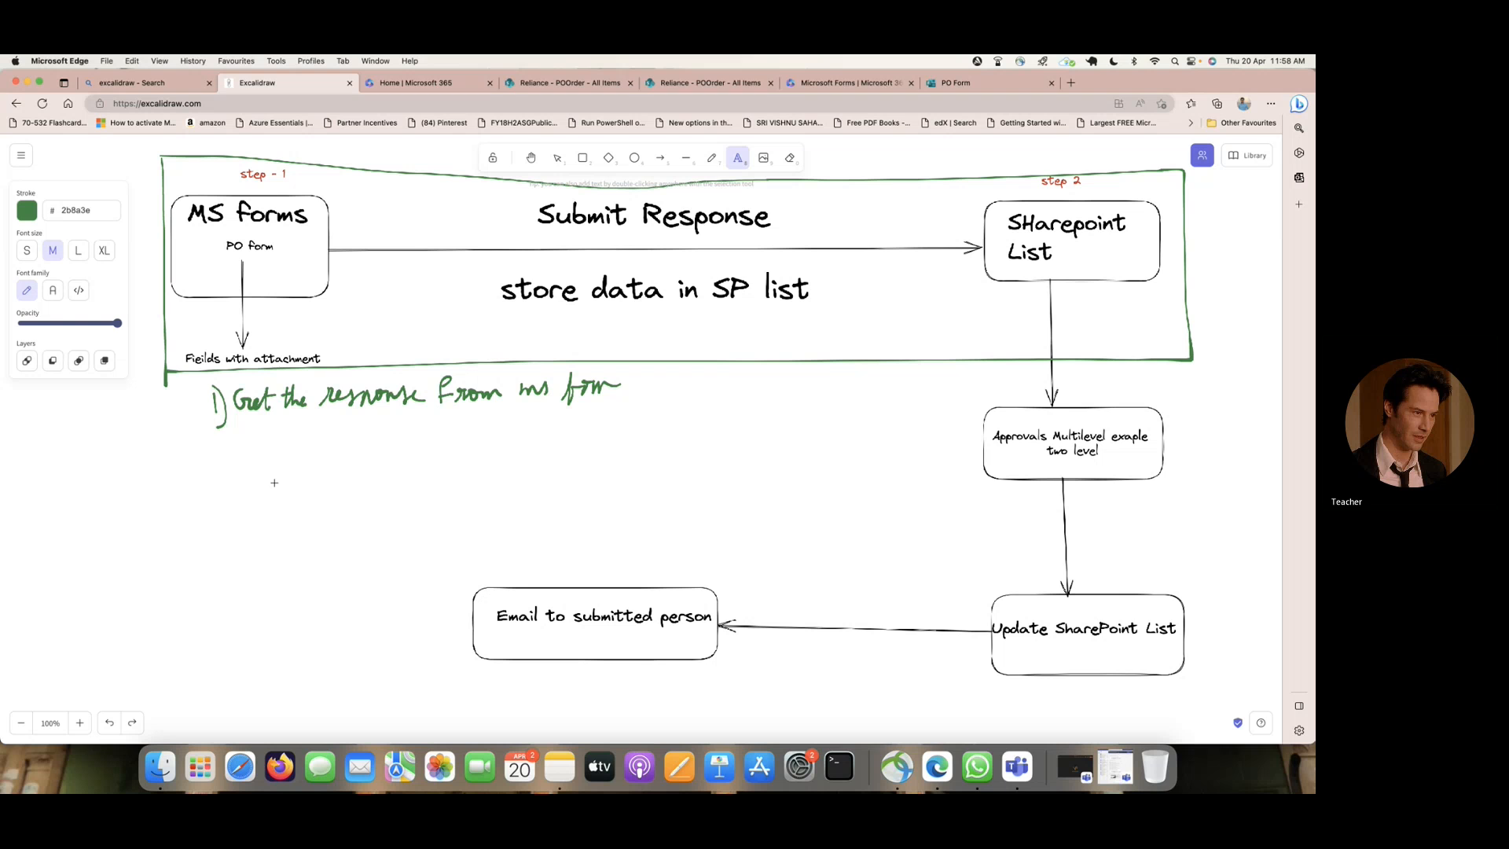
left_click(213, 438)
type("2")
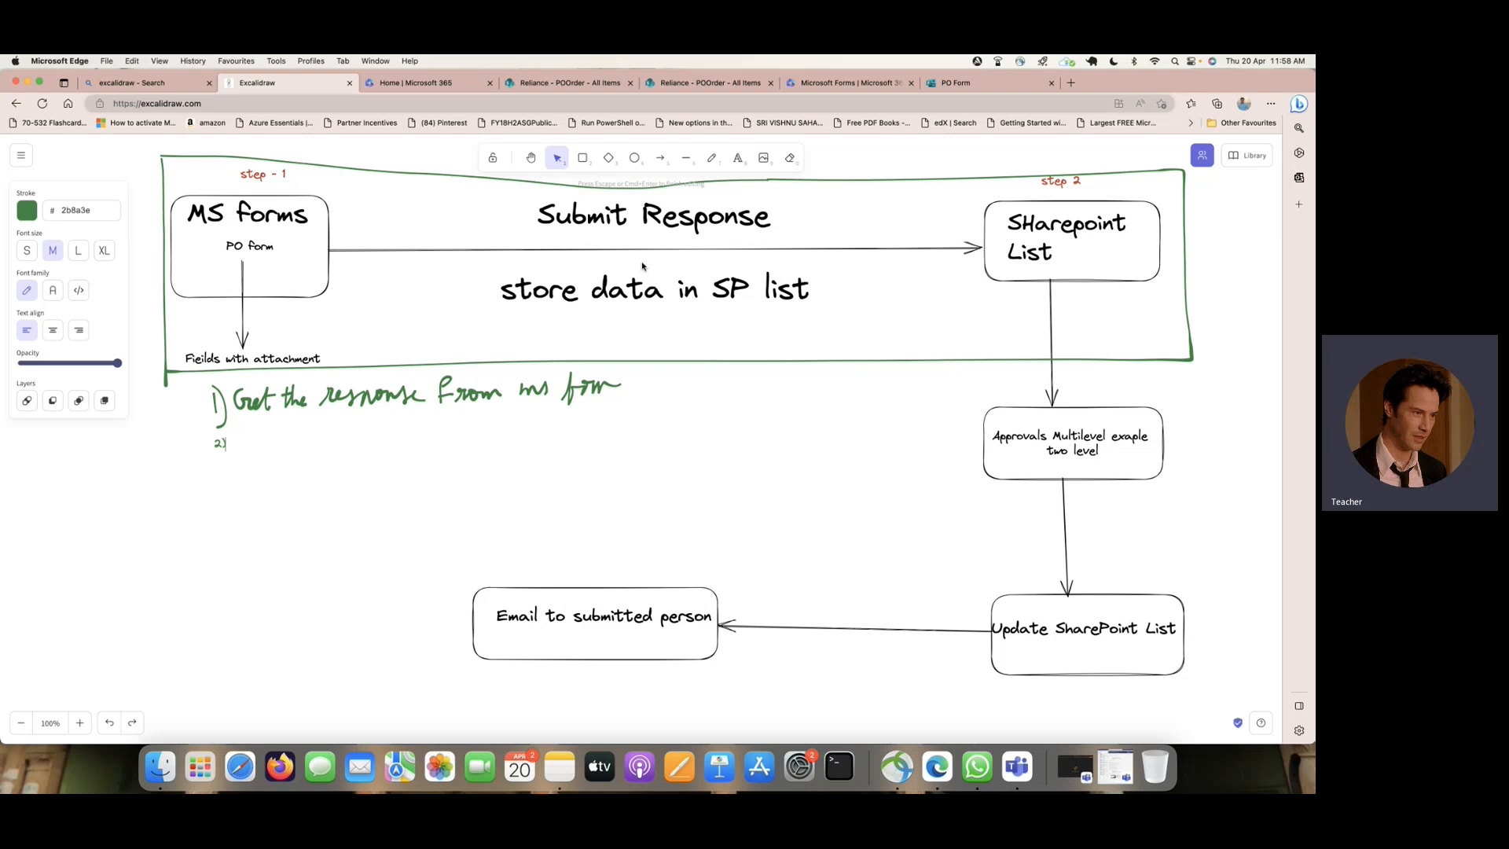
left_click(78, 251)
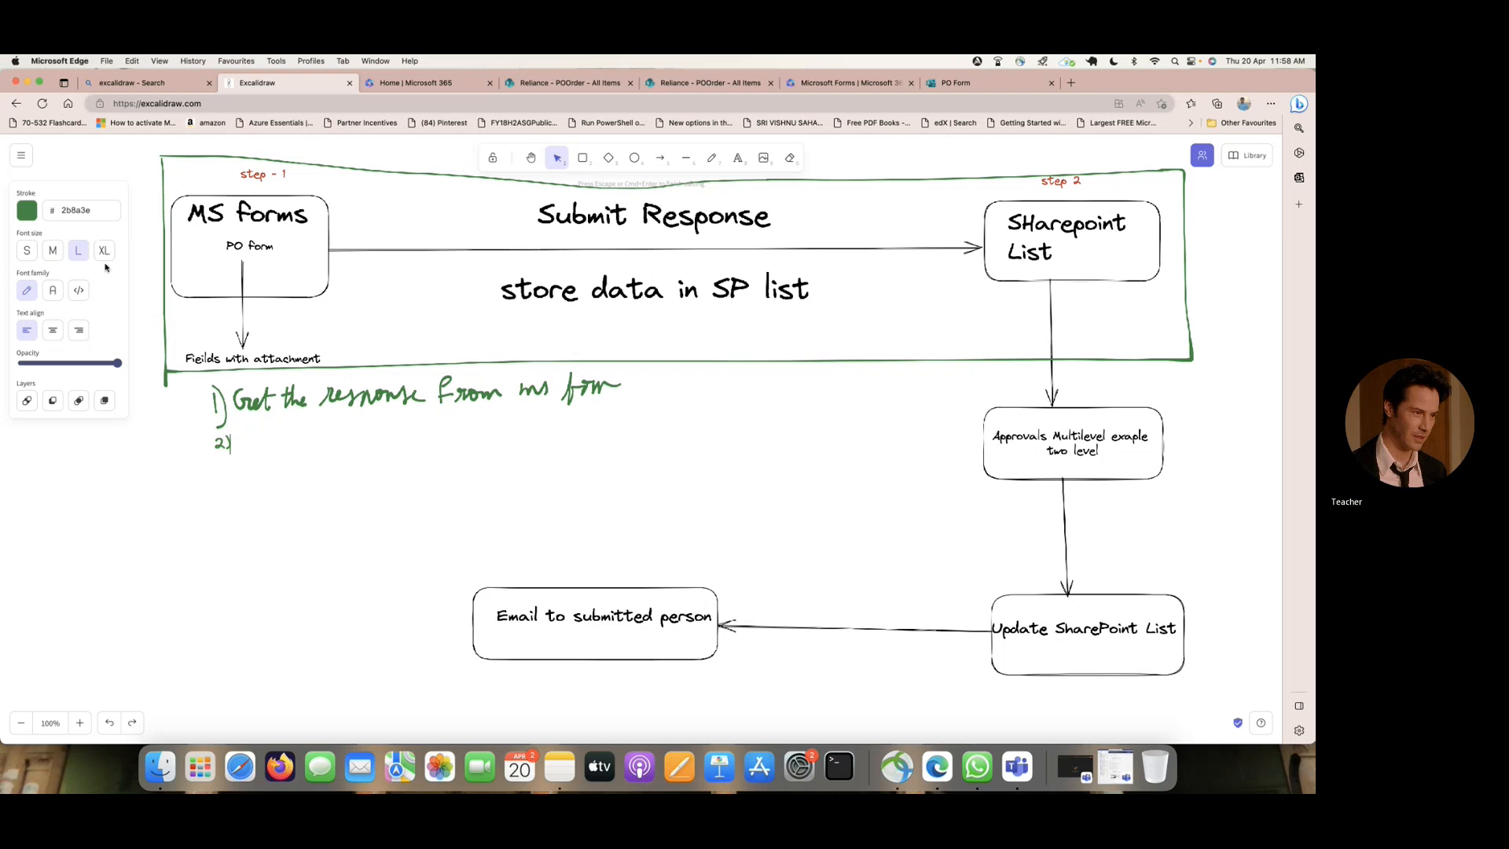
left_click(103, 251)
type("Capt")
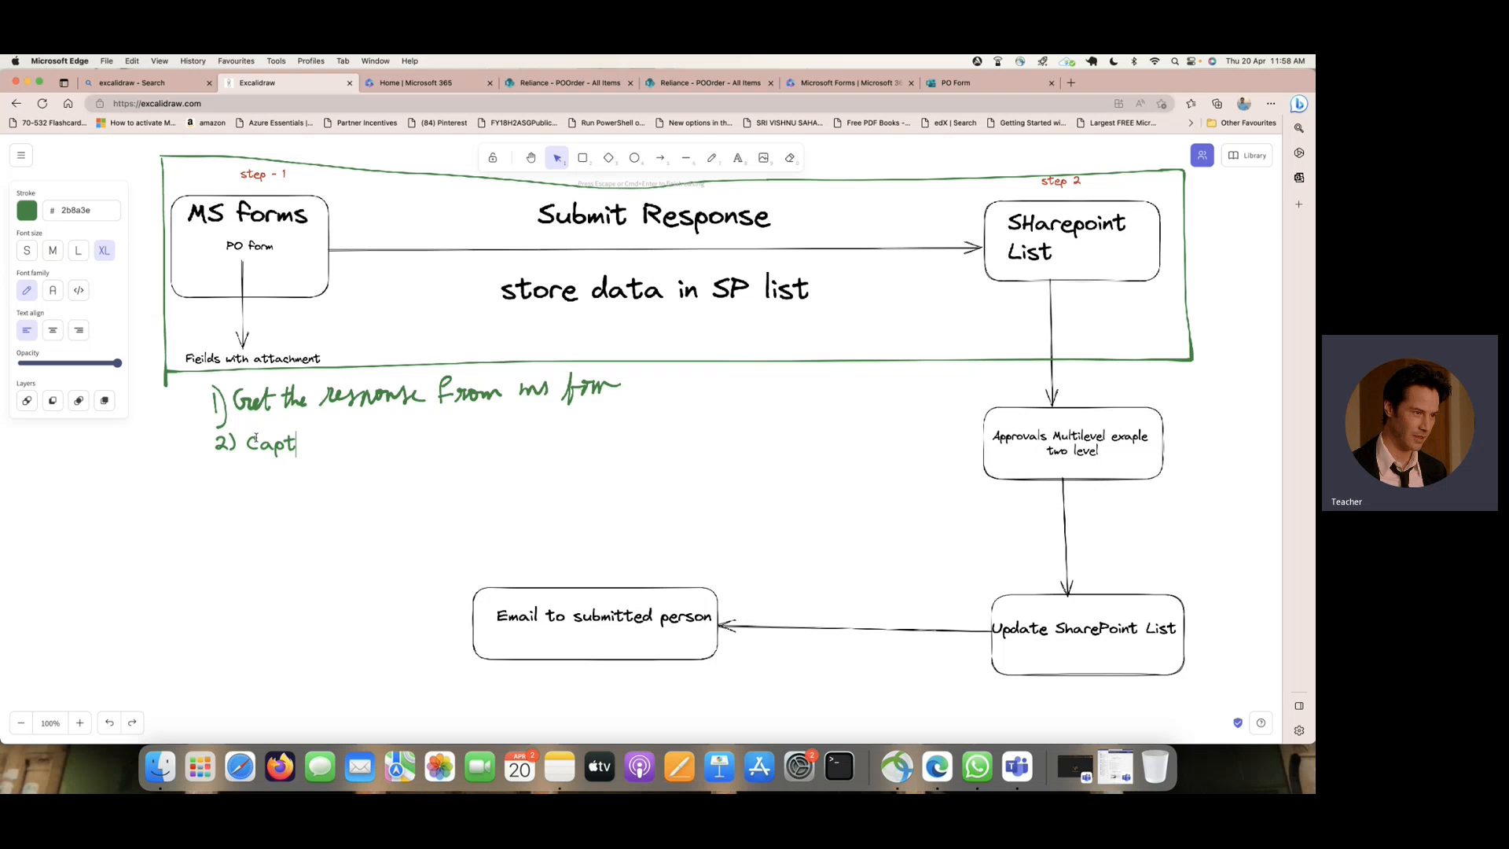
type("ure the")
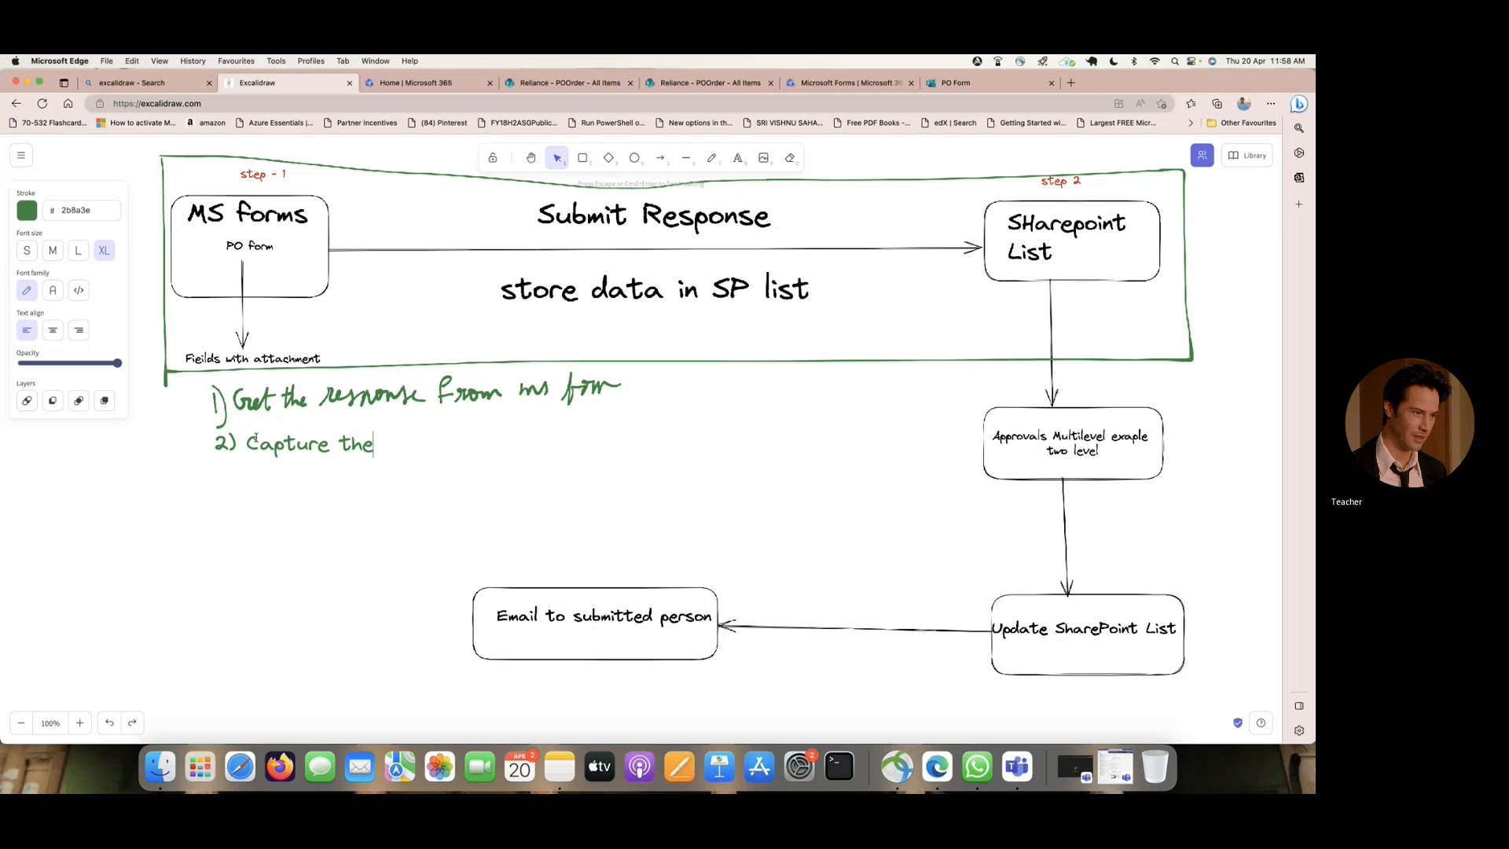
type(" responses")
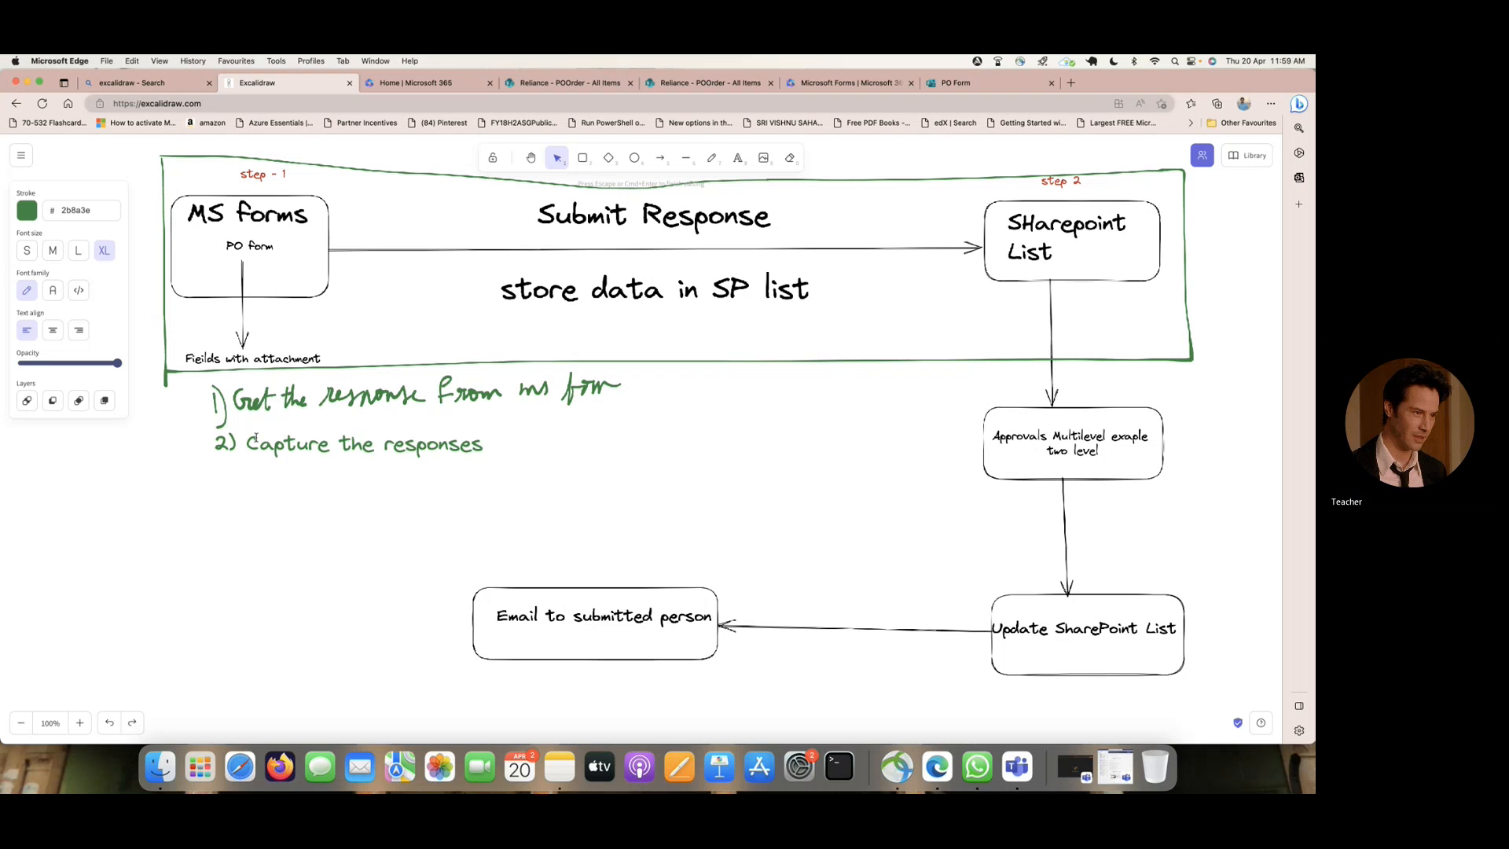
- Add the line "3)We need to see how the JSON code formation for Adding a file." below the second note
key("Return")
type("3)")
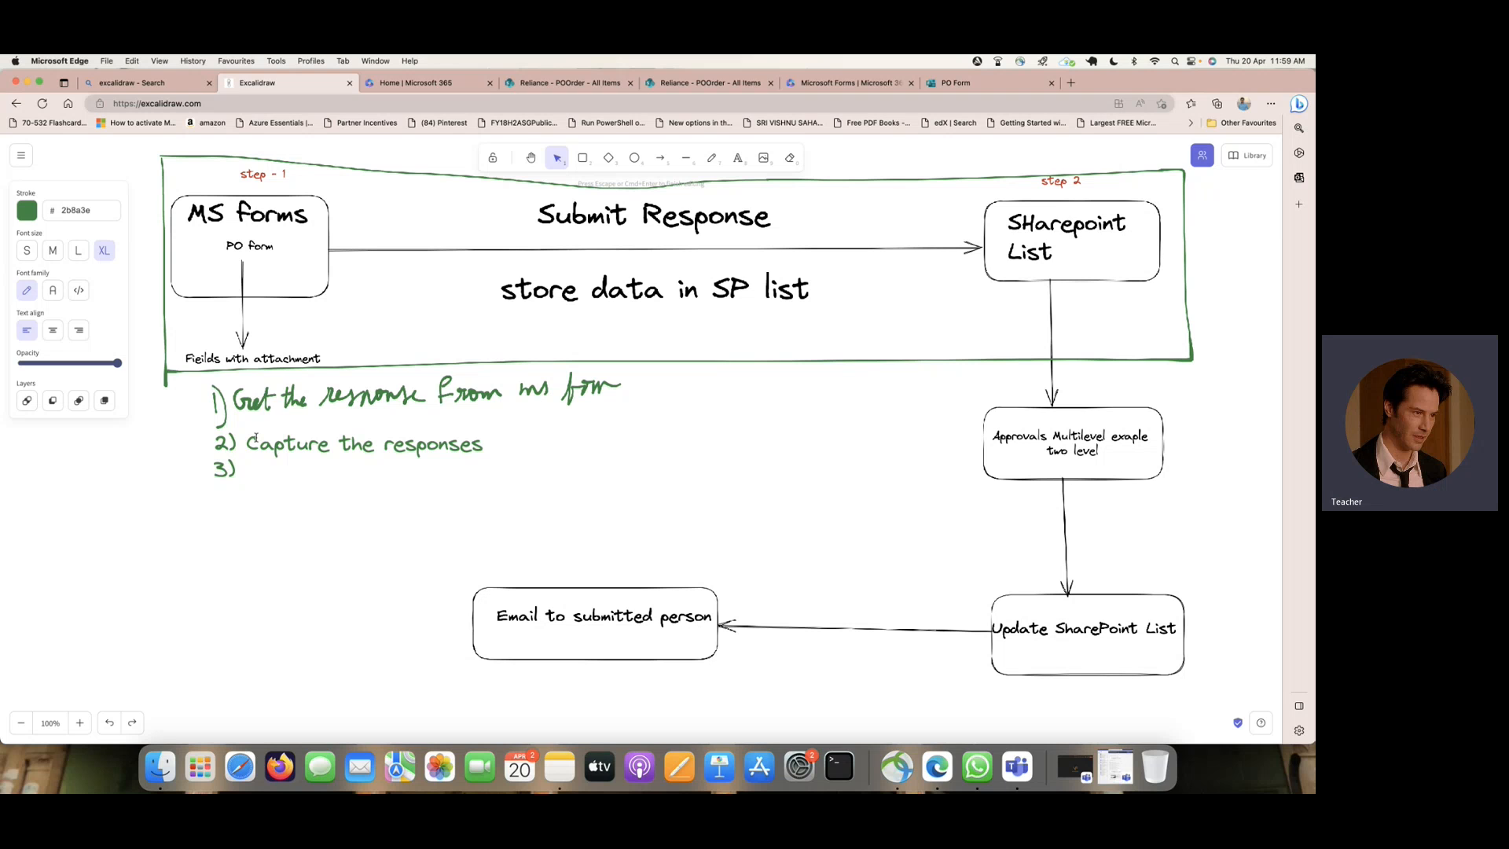
type("We ")
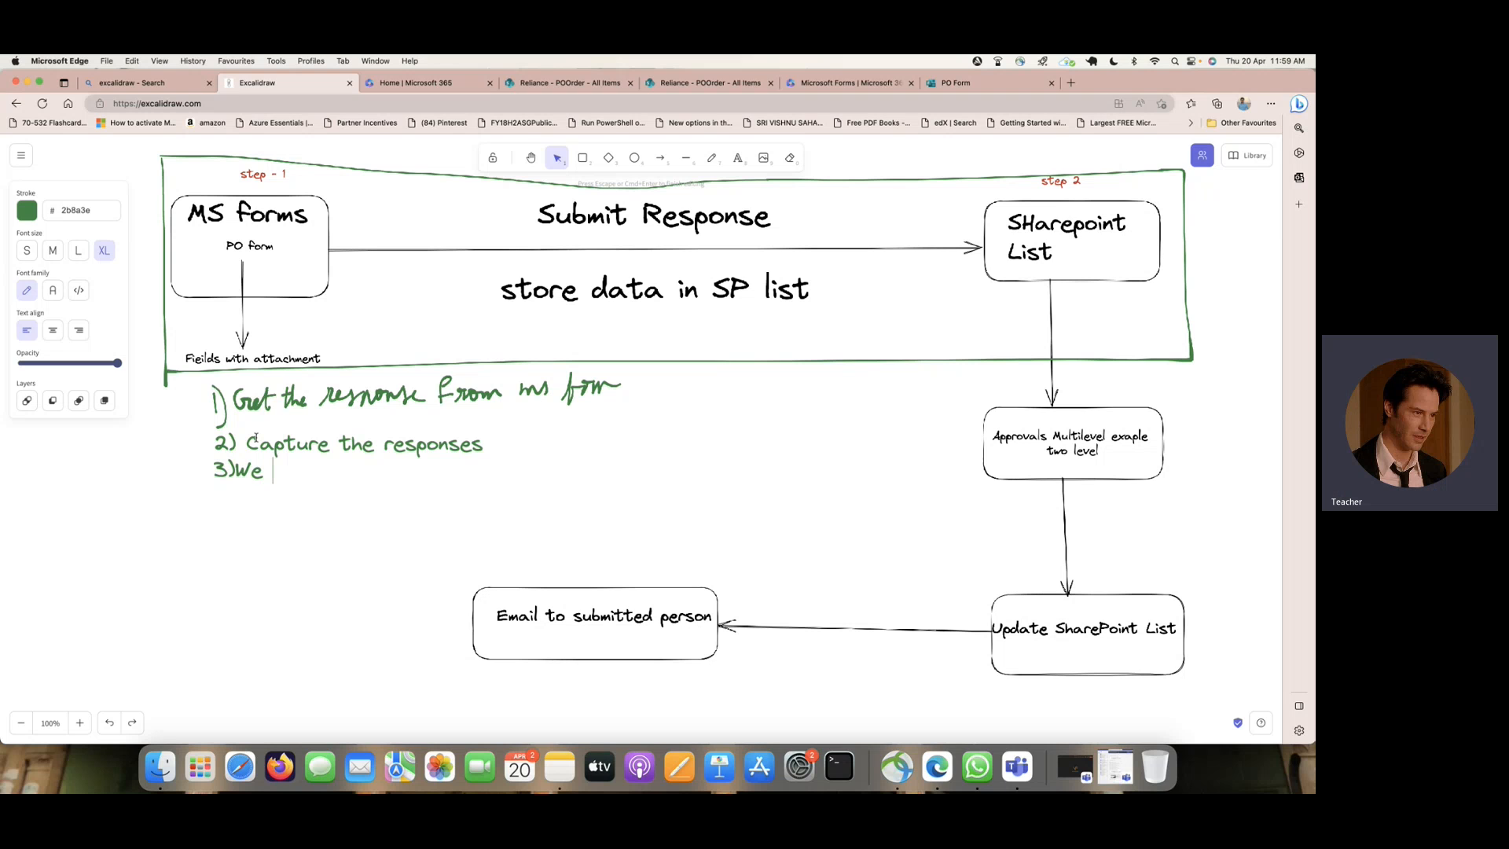
type("need to")
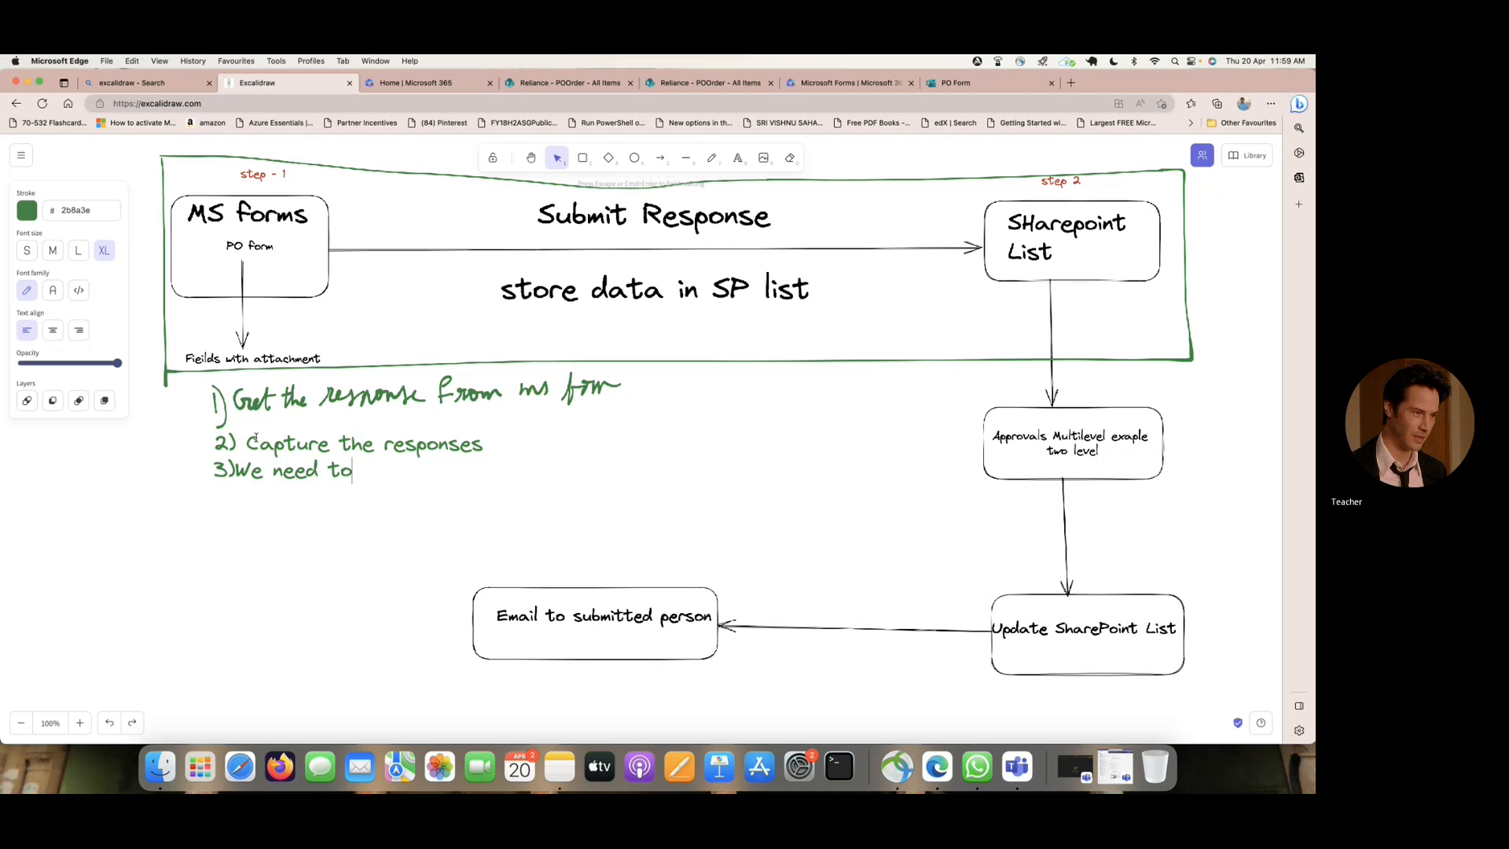
type(" c")
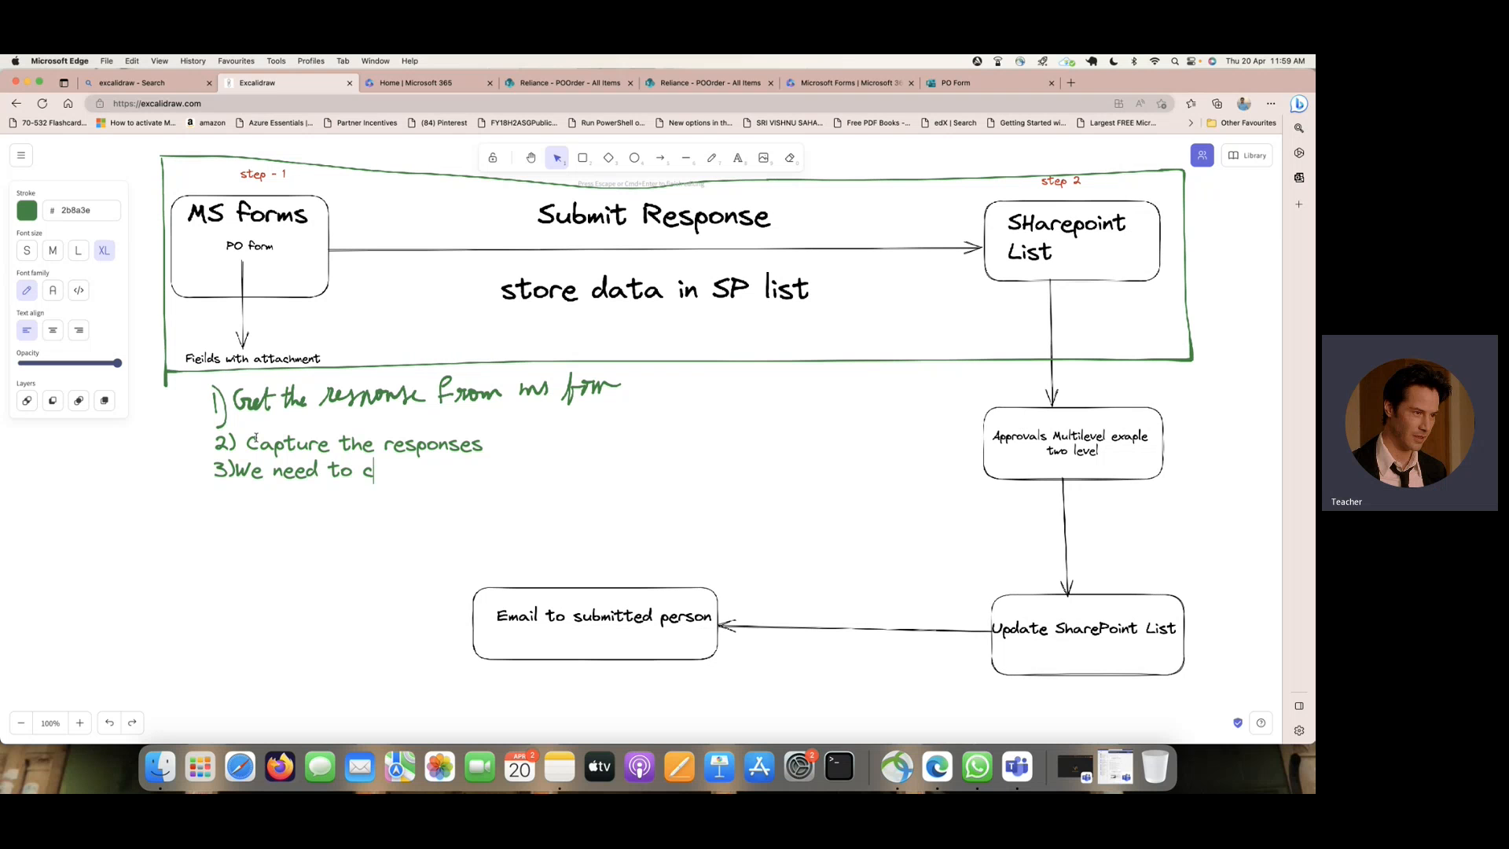
type("atur")
key("BackSpace")
key("BackSpace")
key("BackSpace")
key("BackSpace")
key("BackSpace")
type("see how the ")
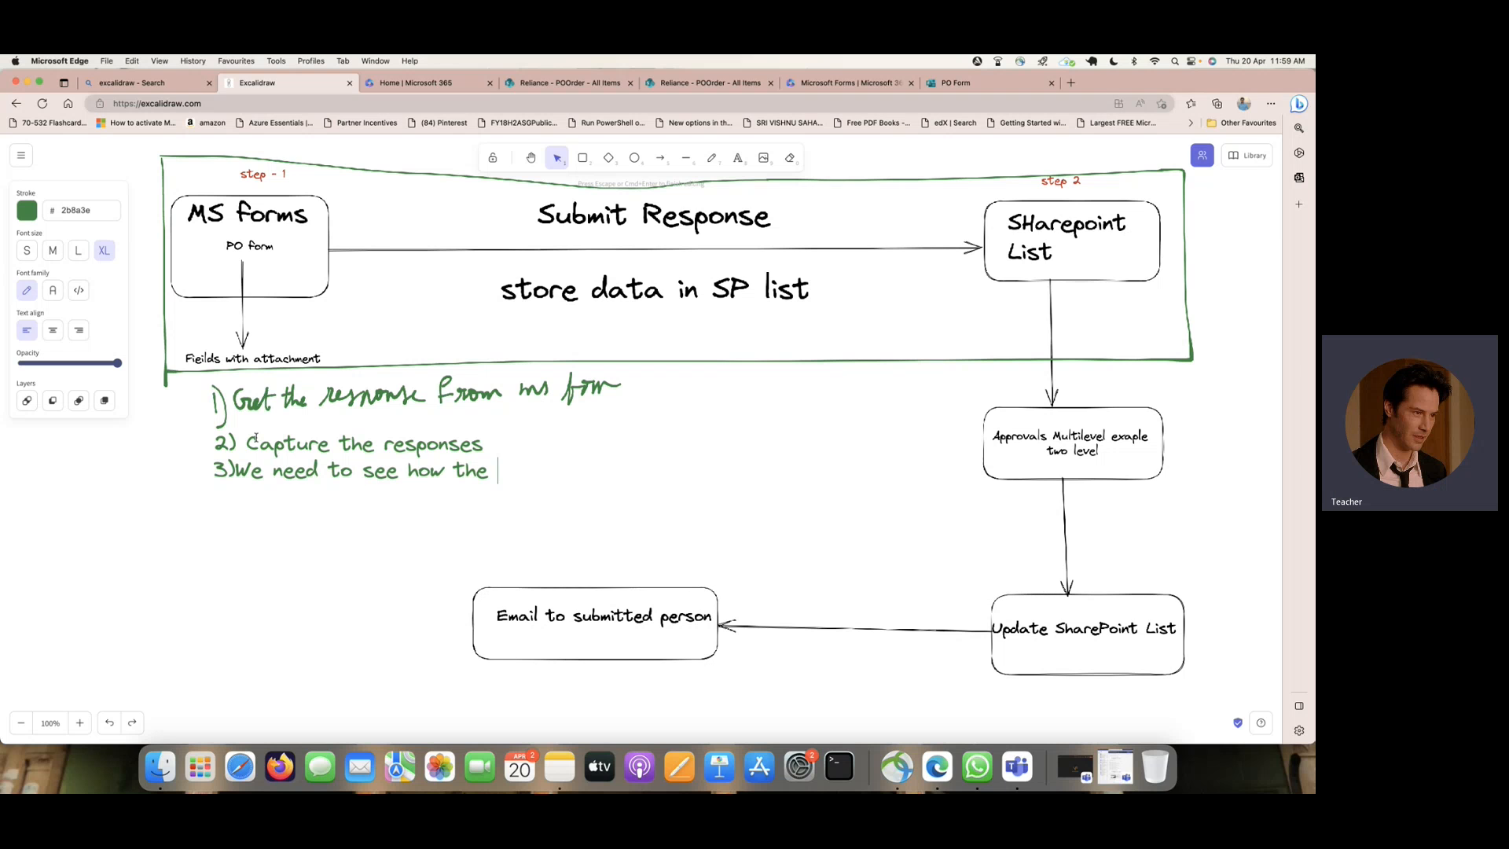
type("JSON cod")
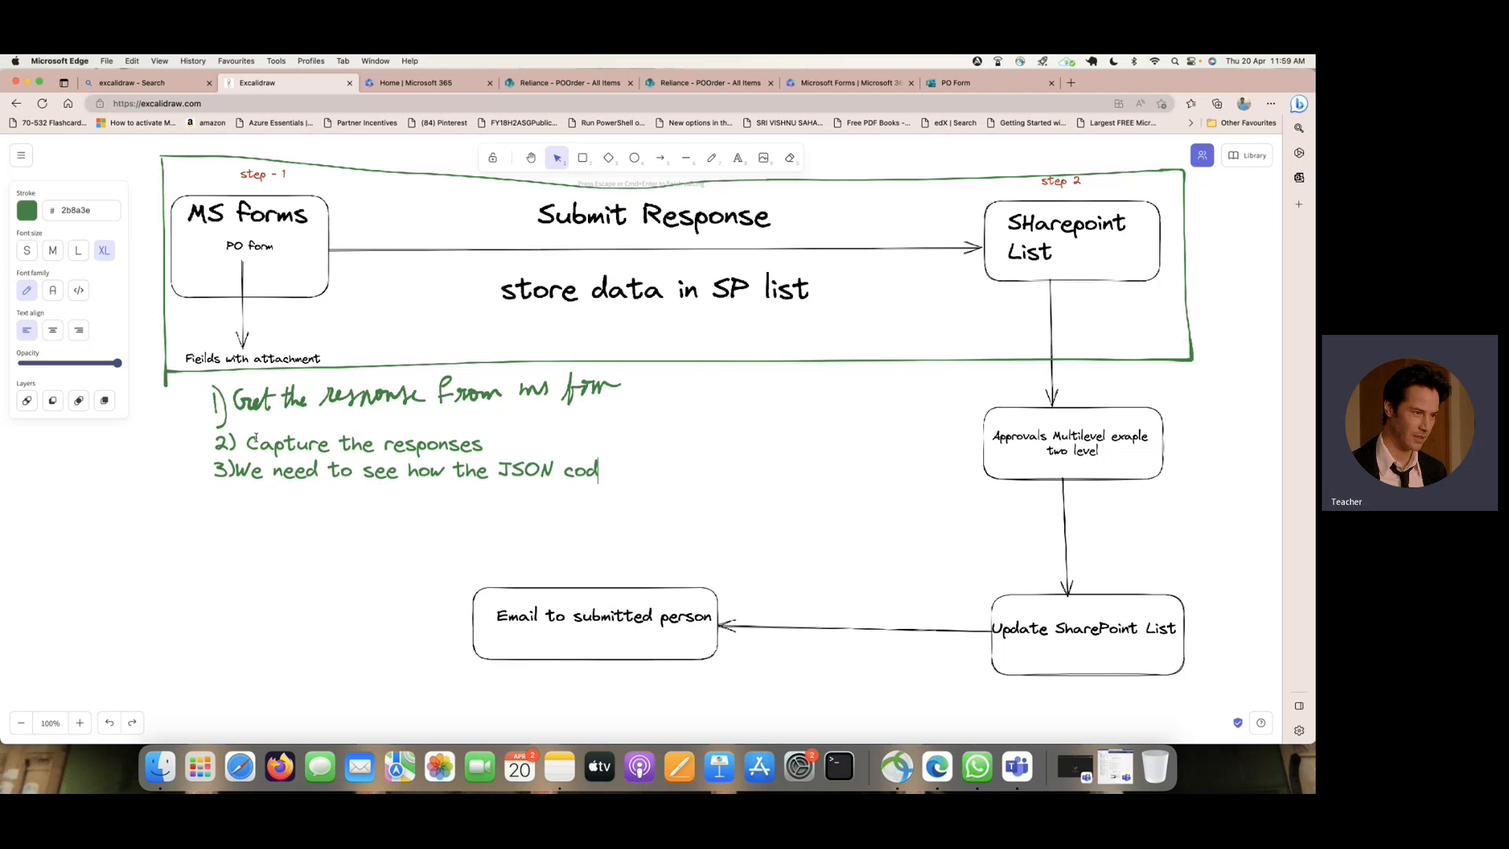
type("e forma")
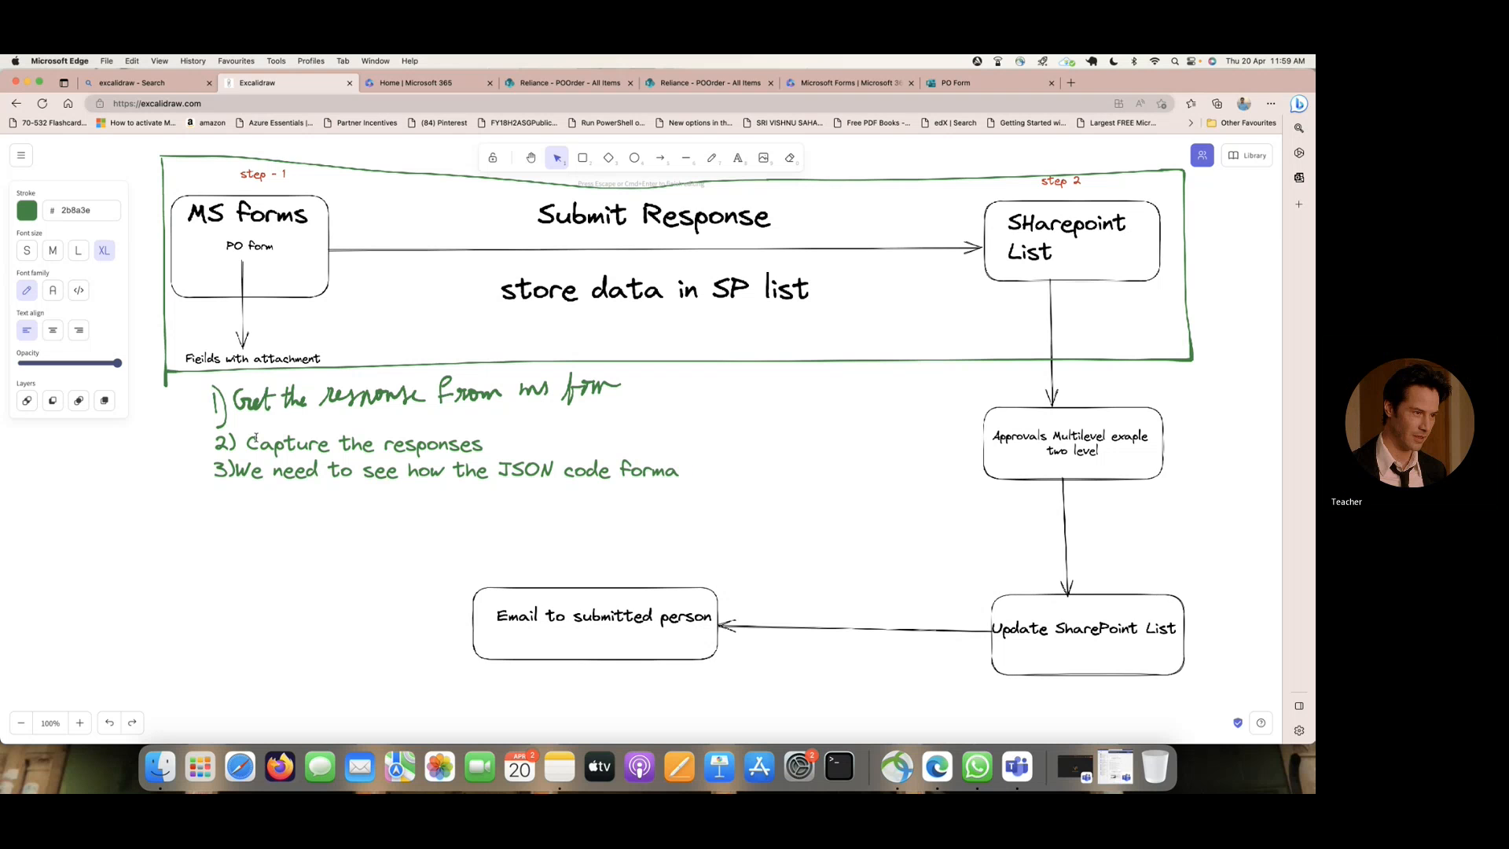
type("tion for Adding a f")
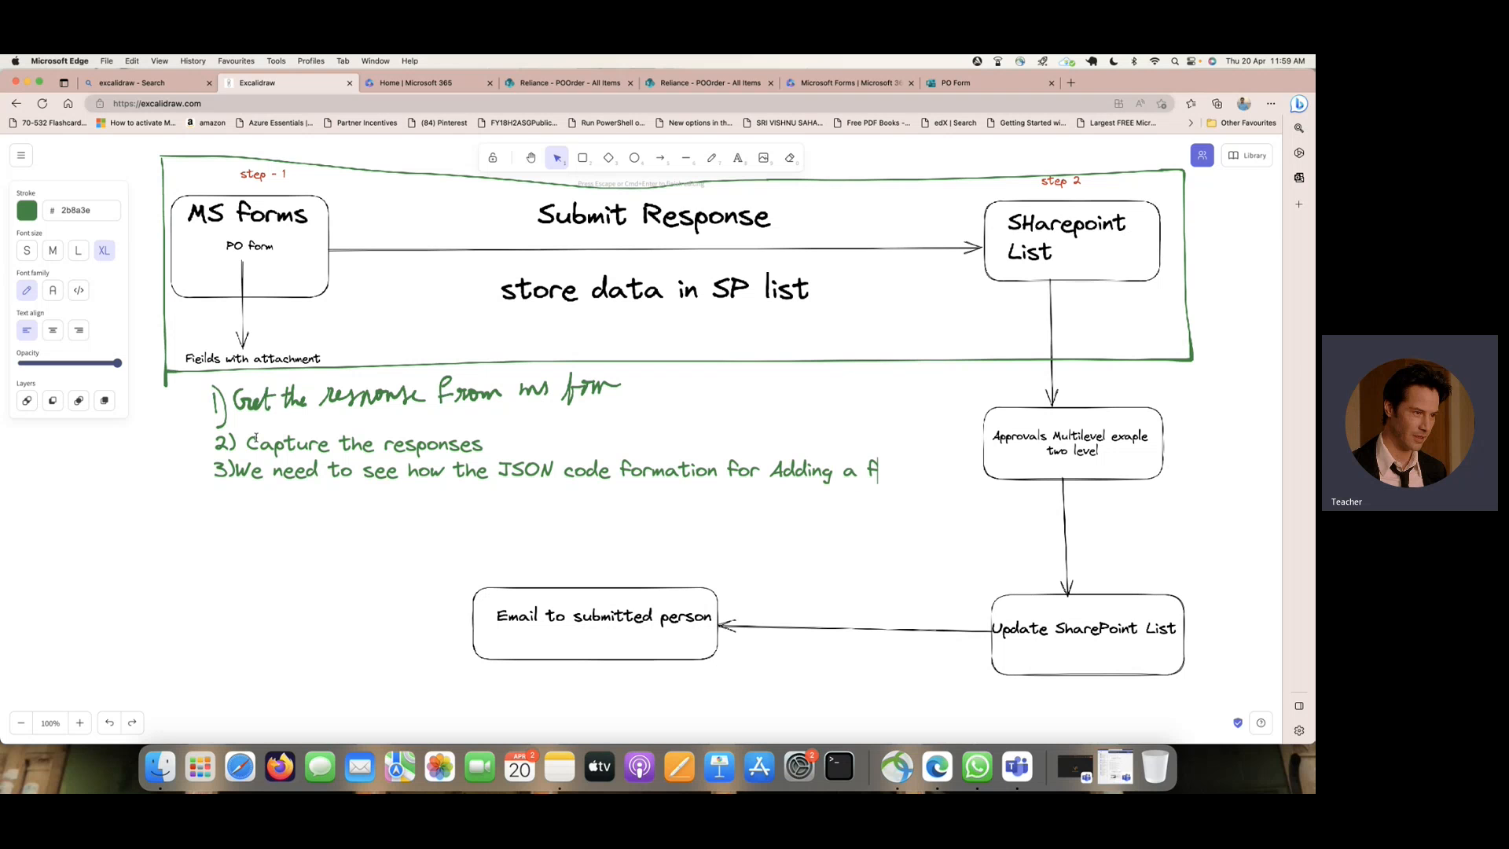
type("ile.")
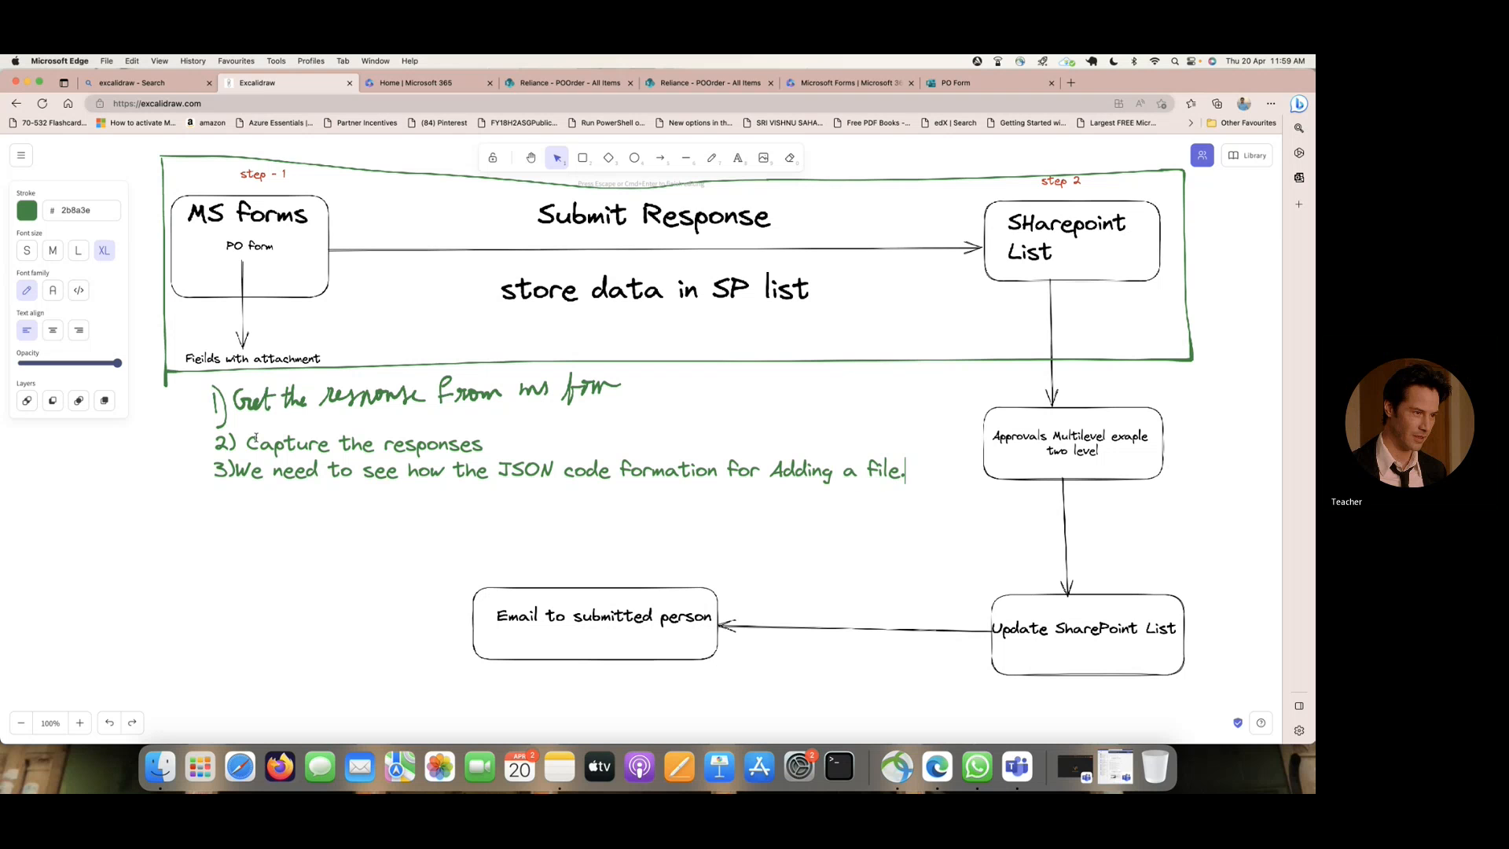
- Add the line "4) Parse that data to get file name" to the notes
key("Return")
type("4")
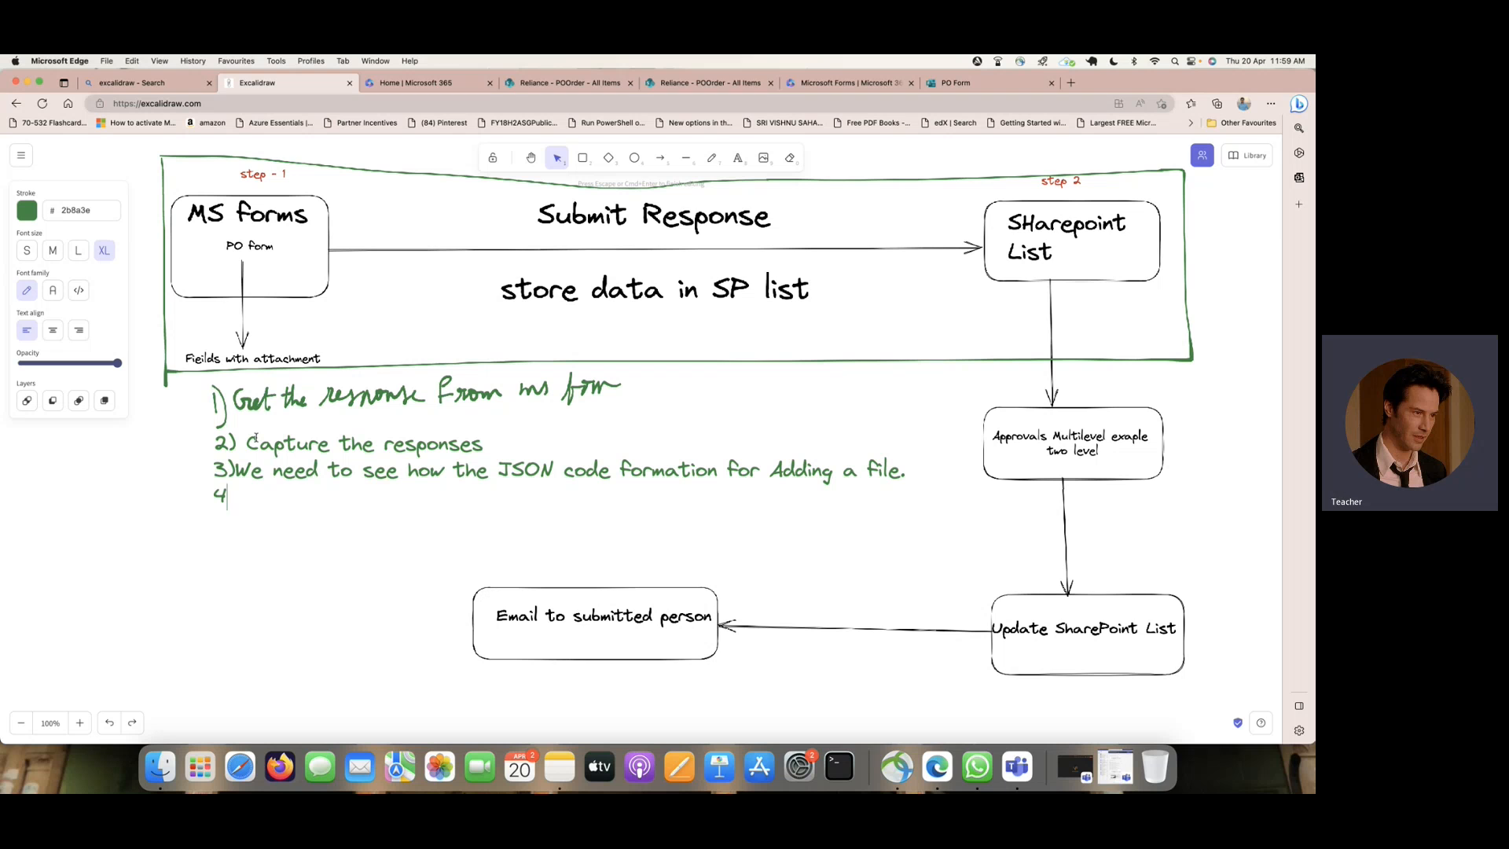
type(") Parse")
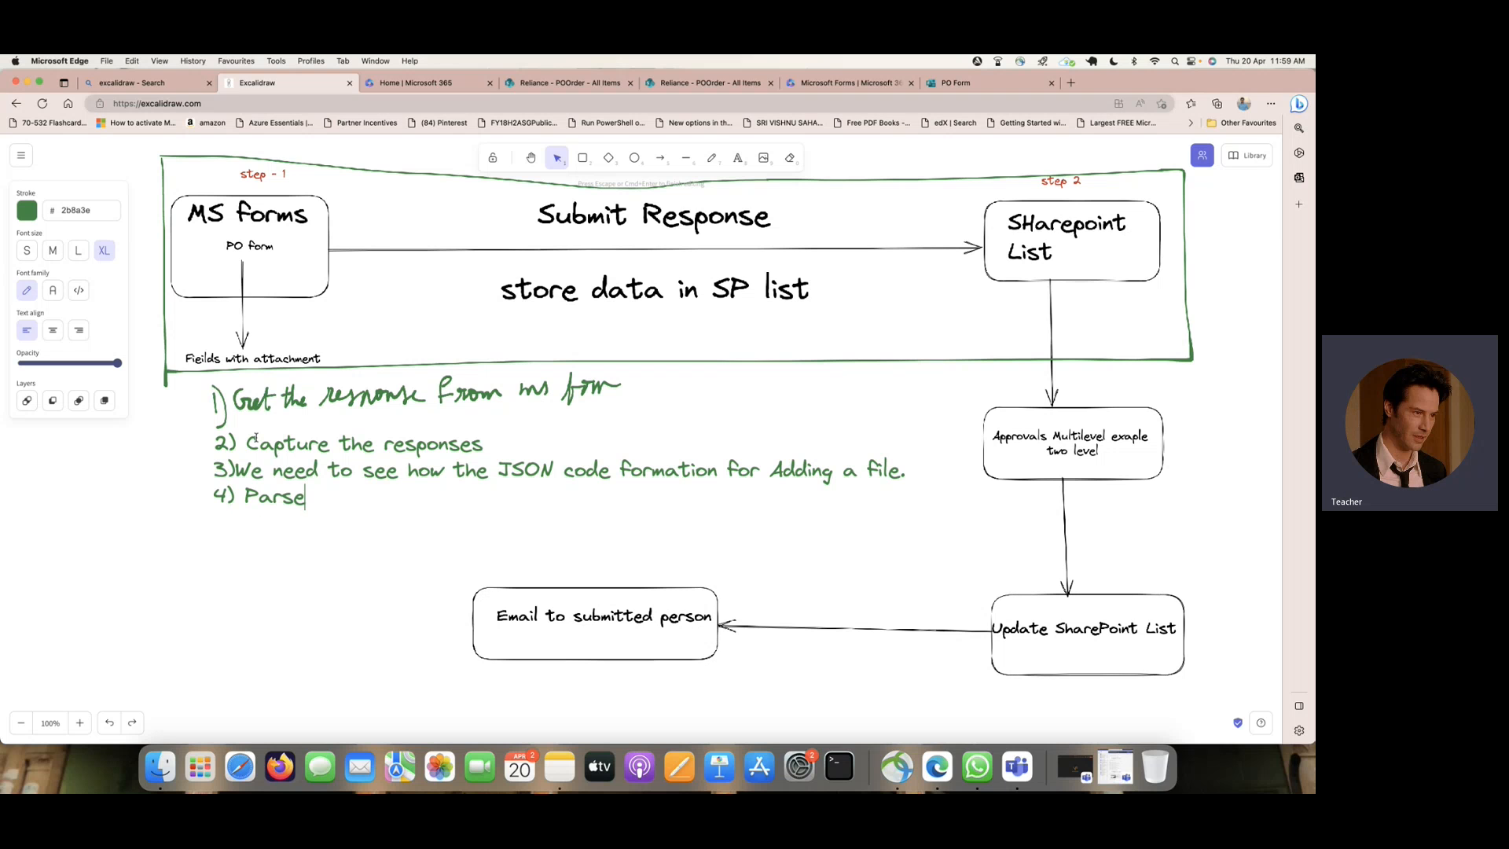
type(" that dat")
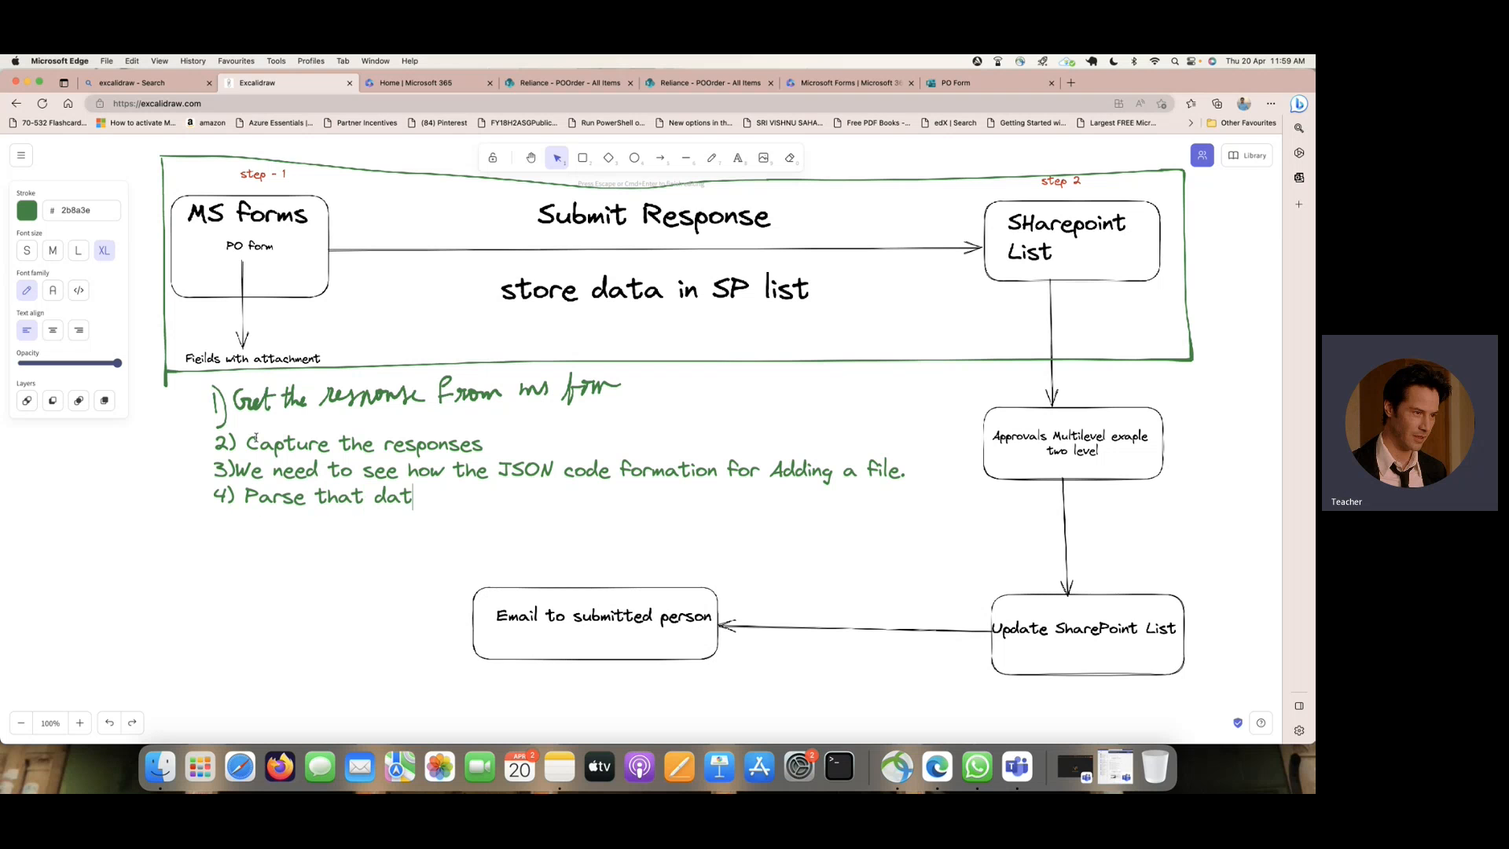
type("a to ")
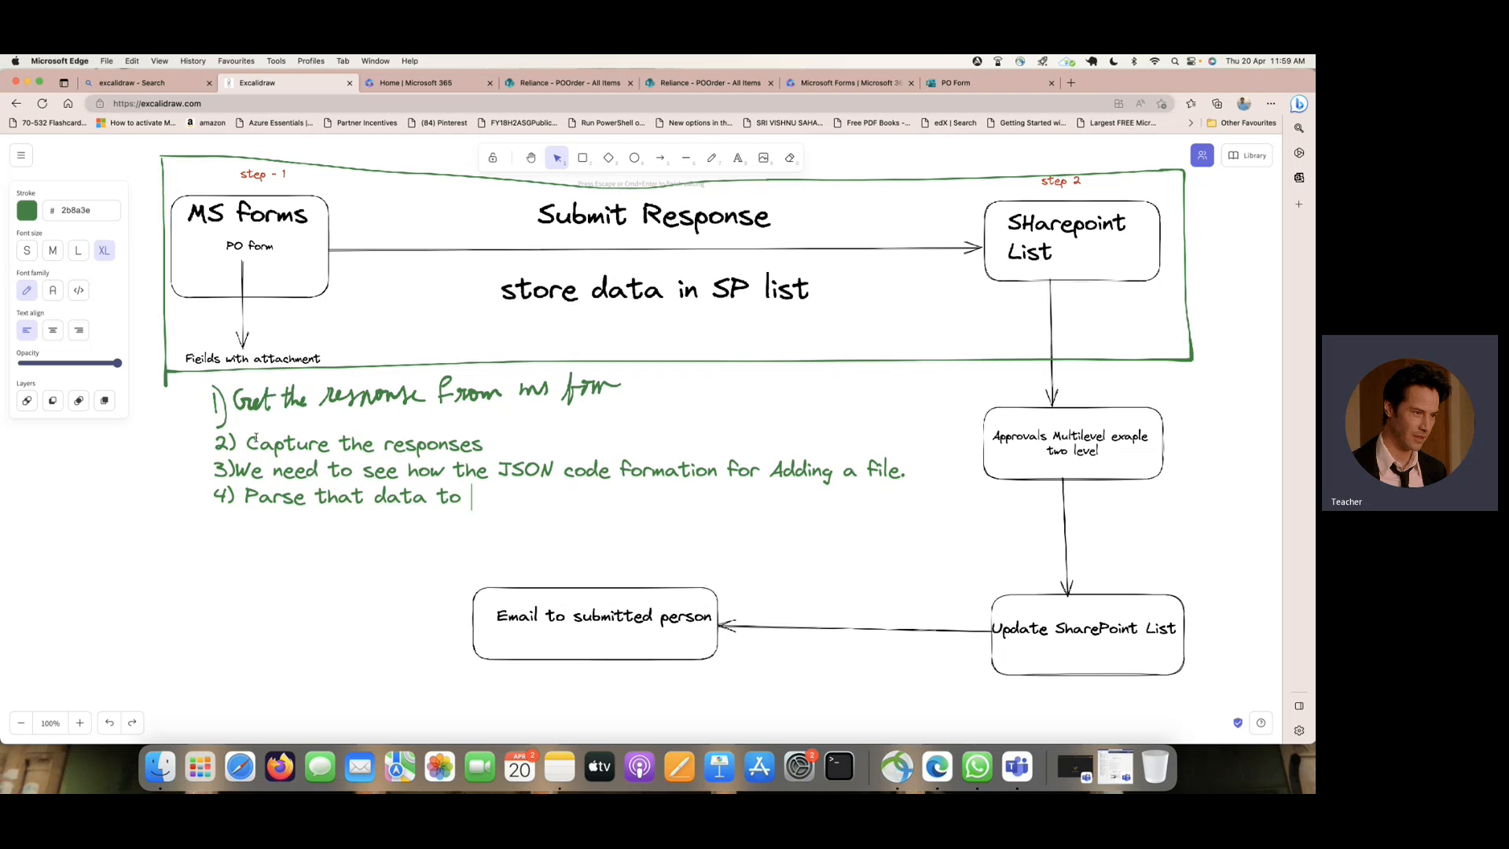
type("get file name")
- Add the line "5) Create a list item" to the notes and begin a new line numbered "6)"
key("Return")
type("5)")
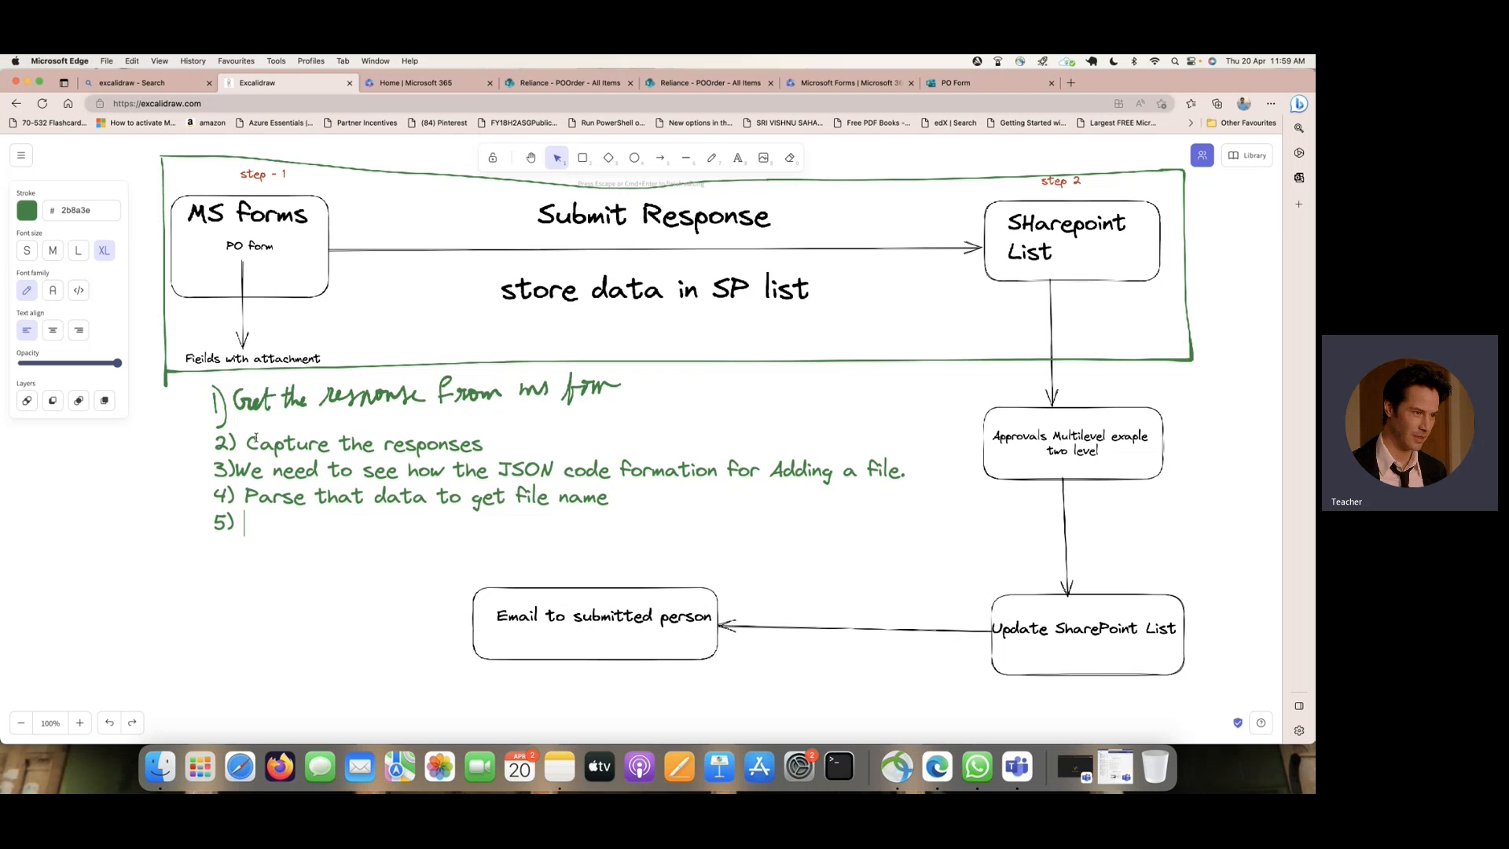
type(" Creat")
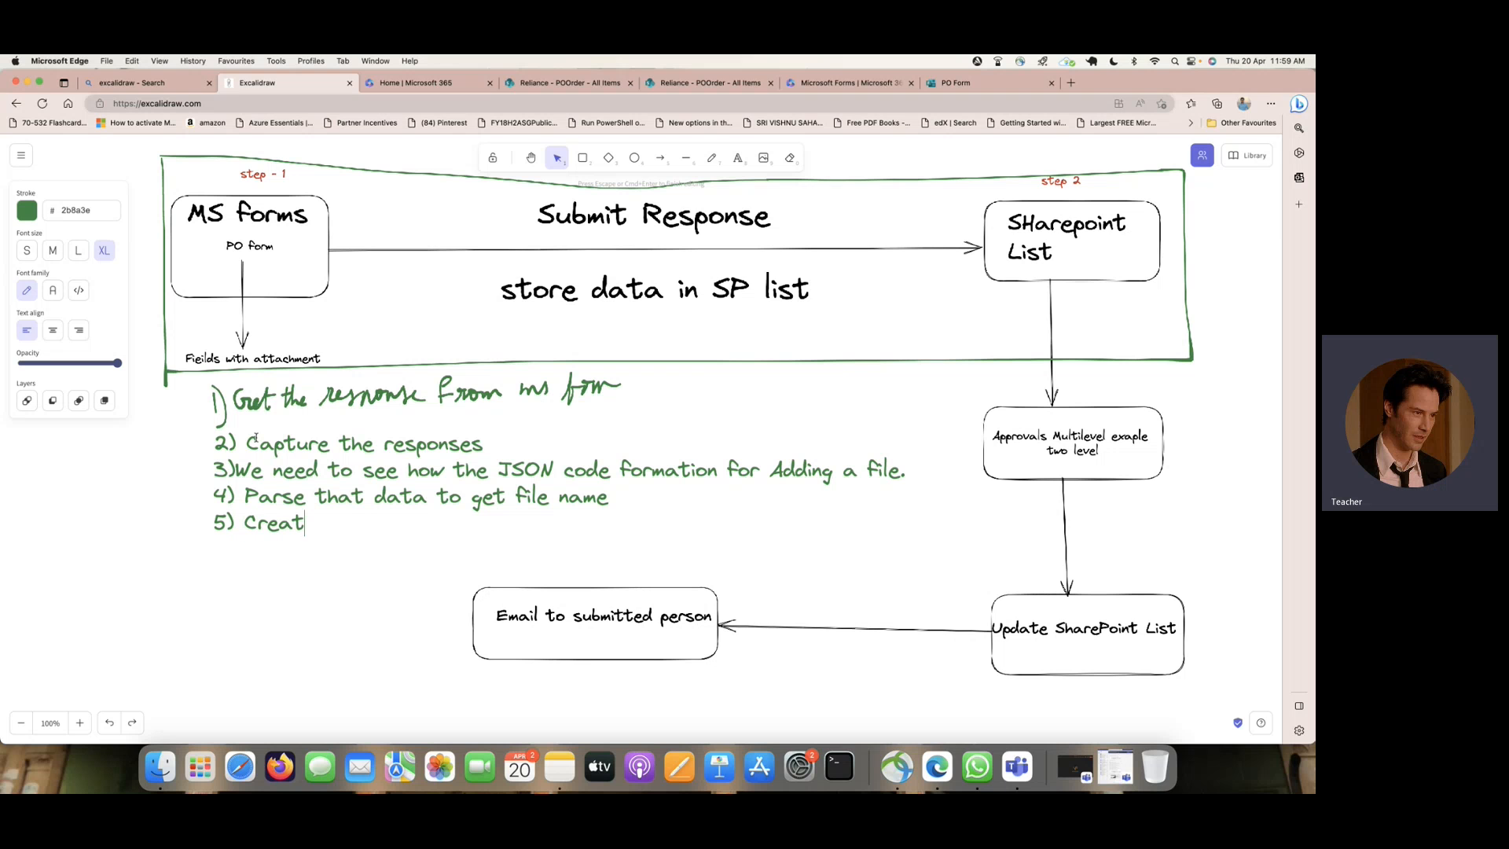
type("e a l")
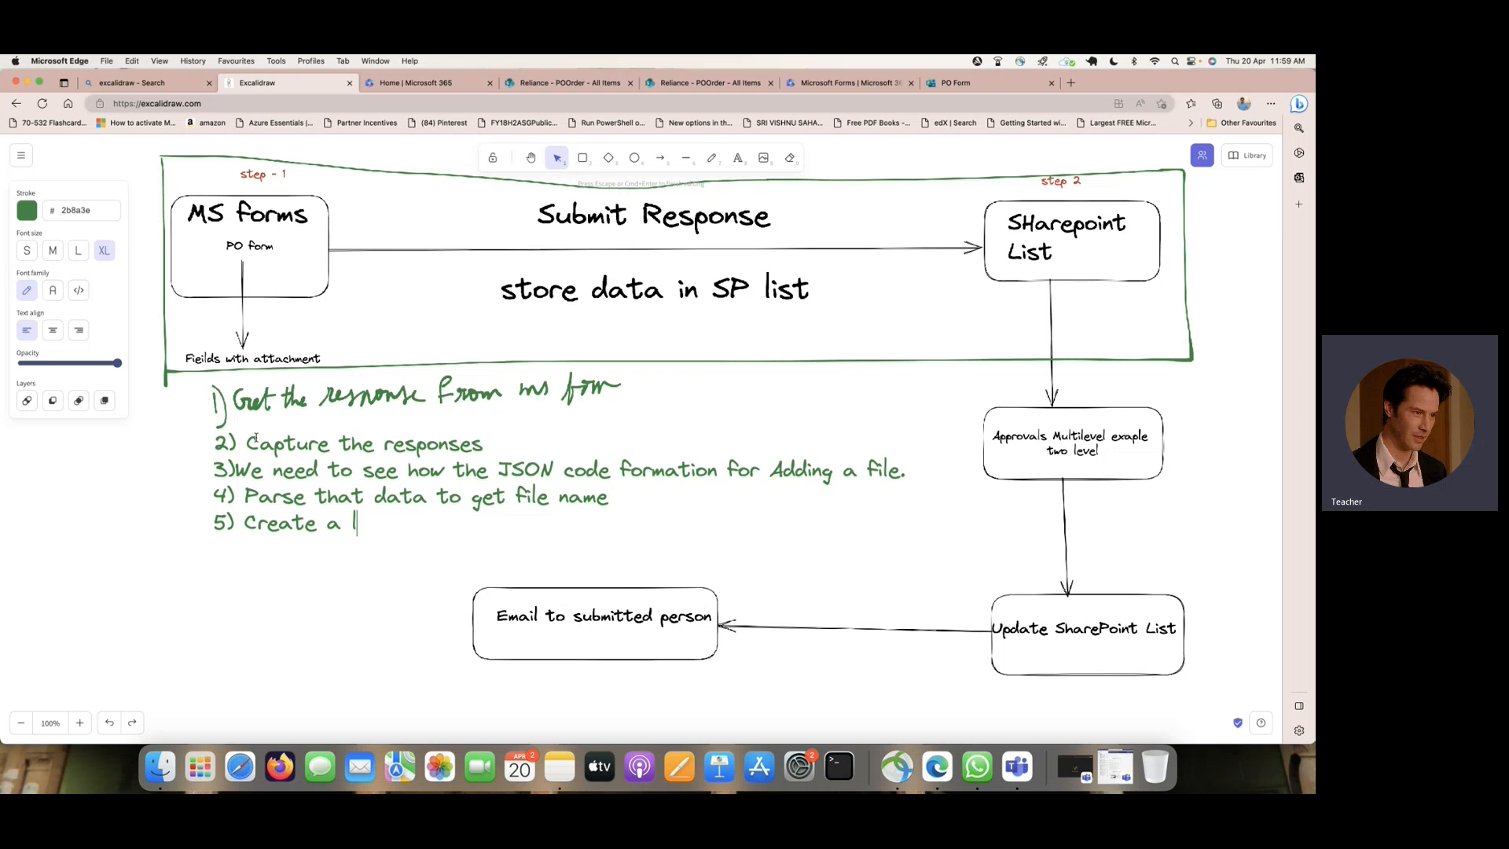
type("ist item")
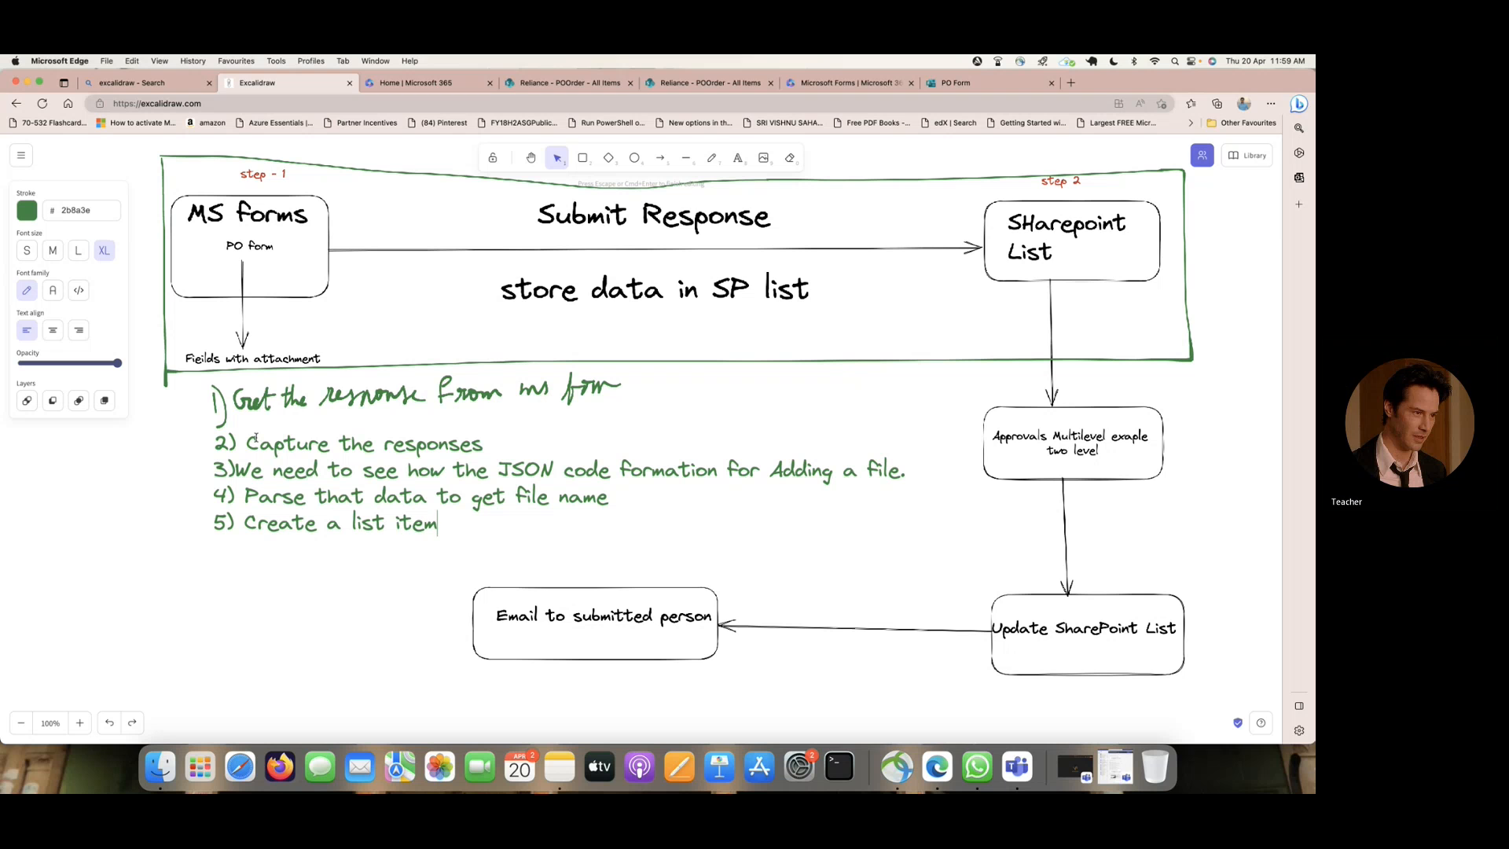
key("Return")
type("6)")
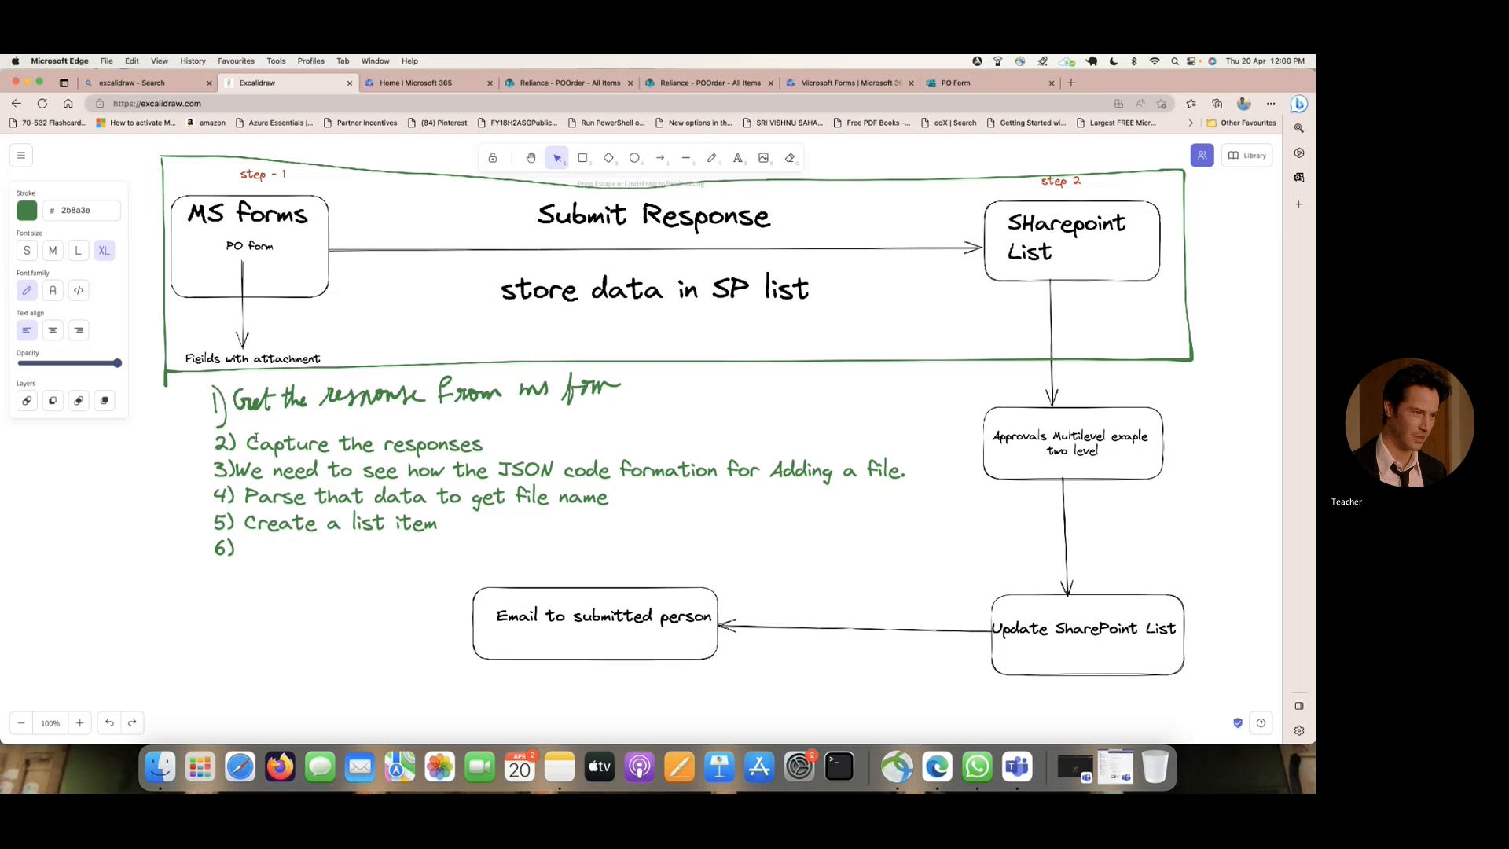
type("create")
key("BackSpace")
key("BackSpace")
key("BackSpace")
key("BackSpace")
key("BackSpace")
key("BackSpace")
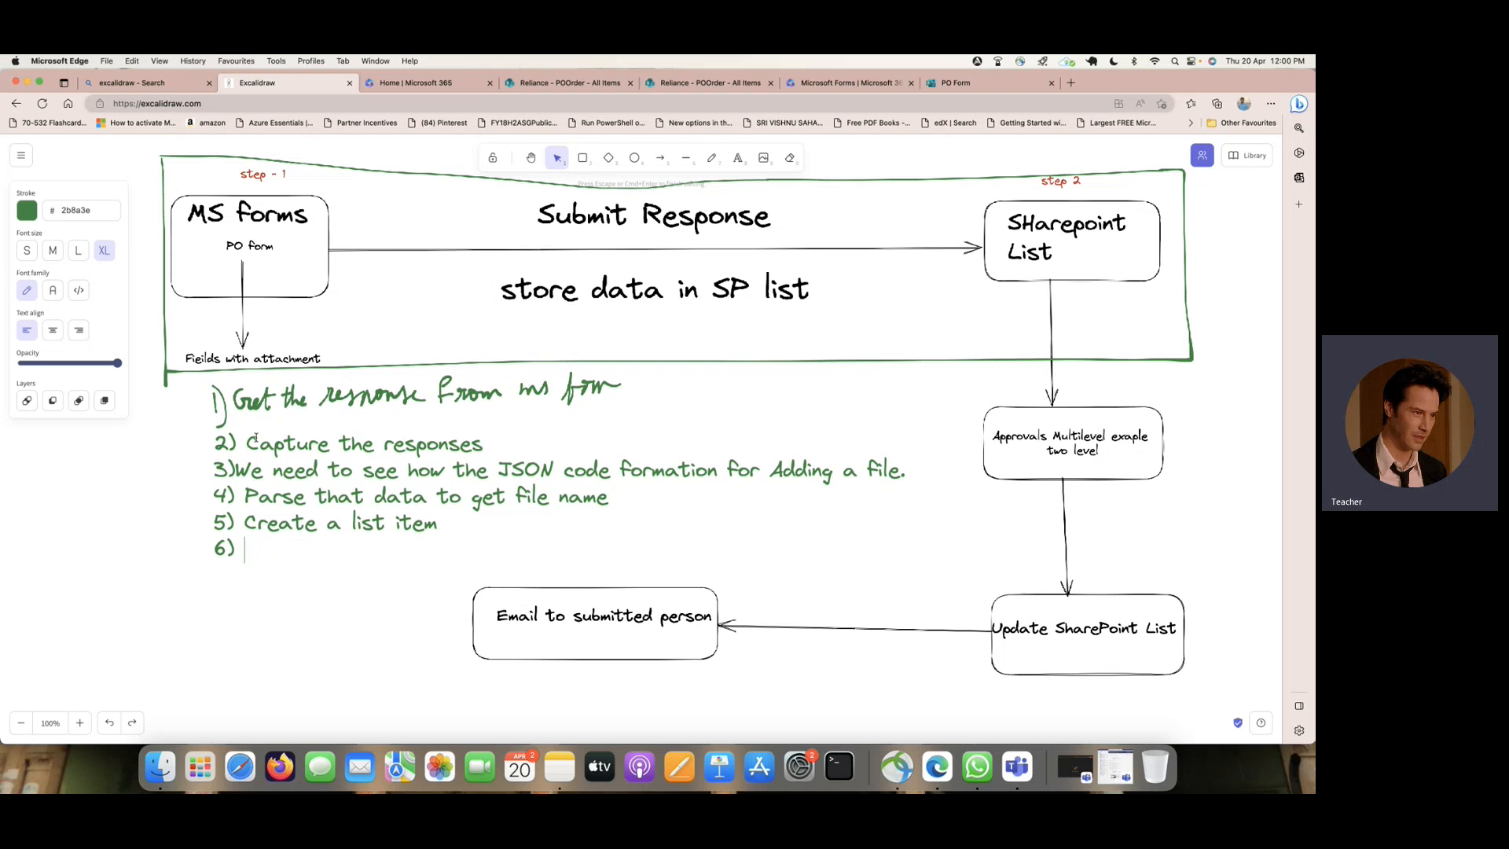
type("Get the filenam")
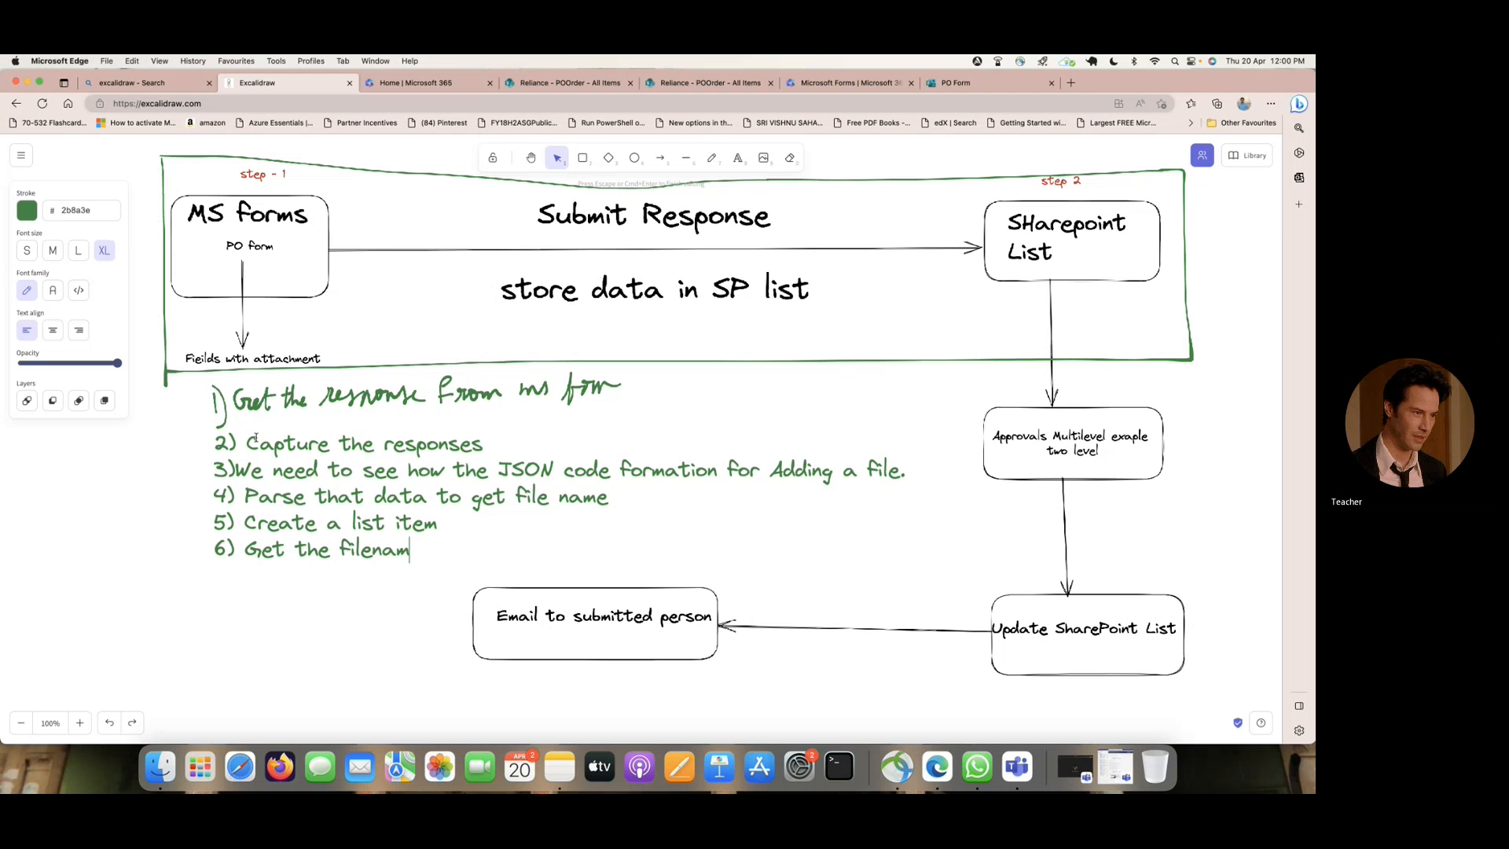
- Fill in the sixth note with "Get the filename and file content which is created in onedrive"
type("e and f")
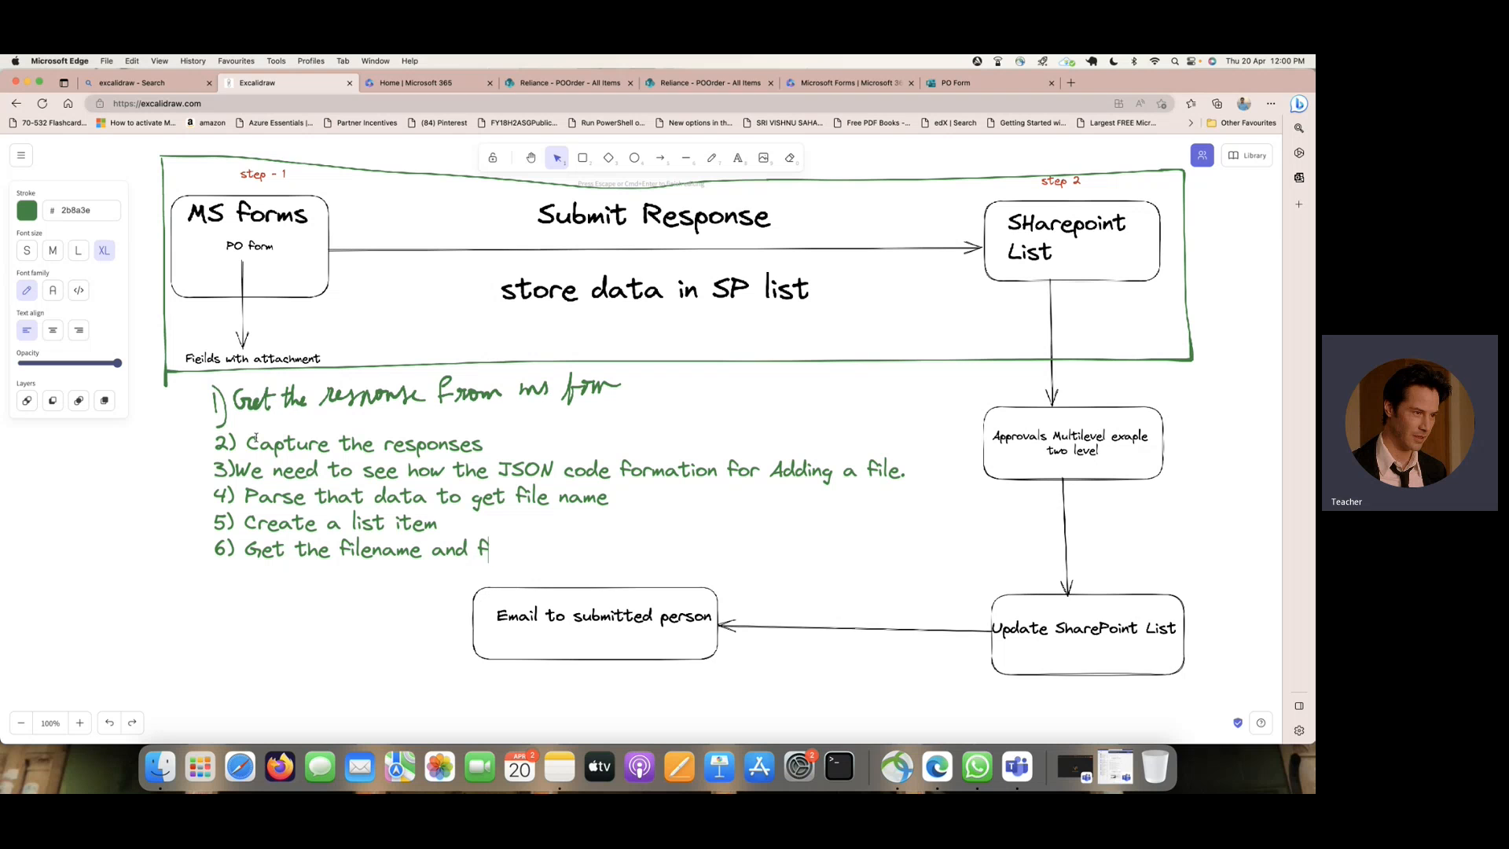
type("ile content")
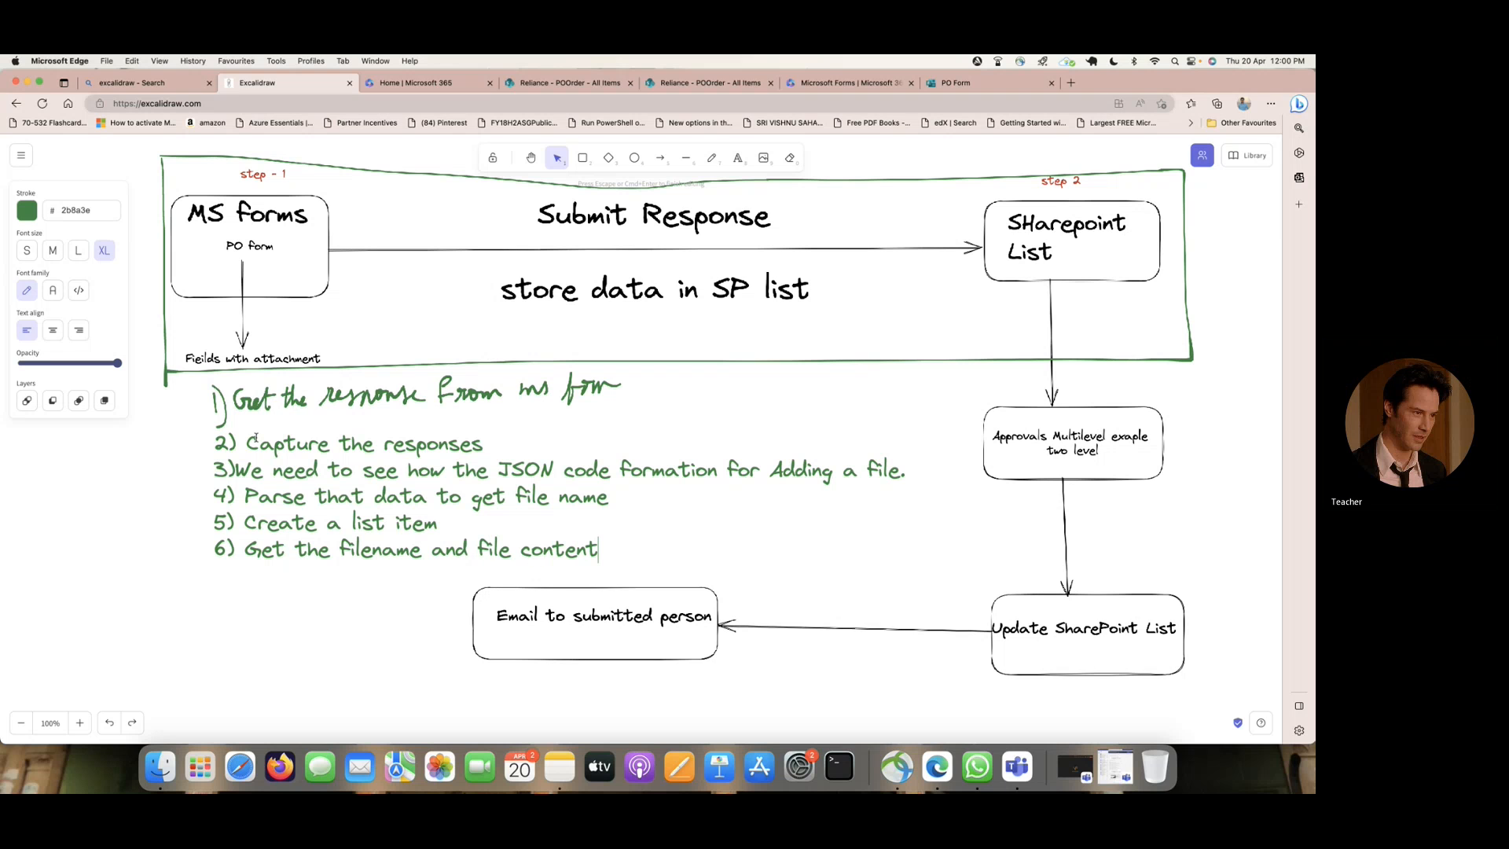
type(" whi")
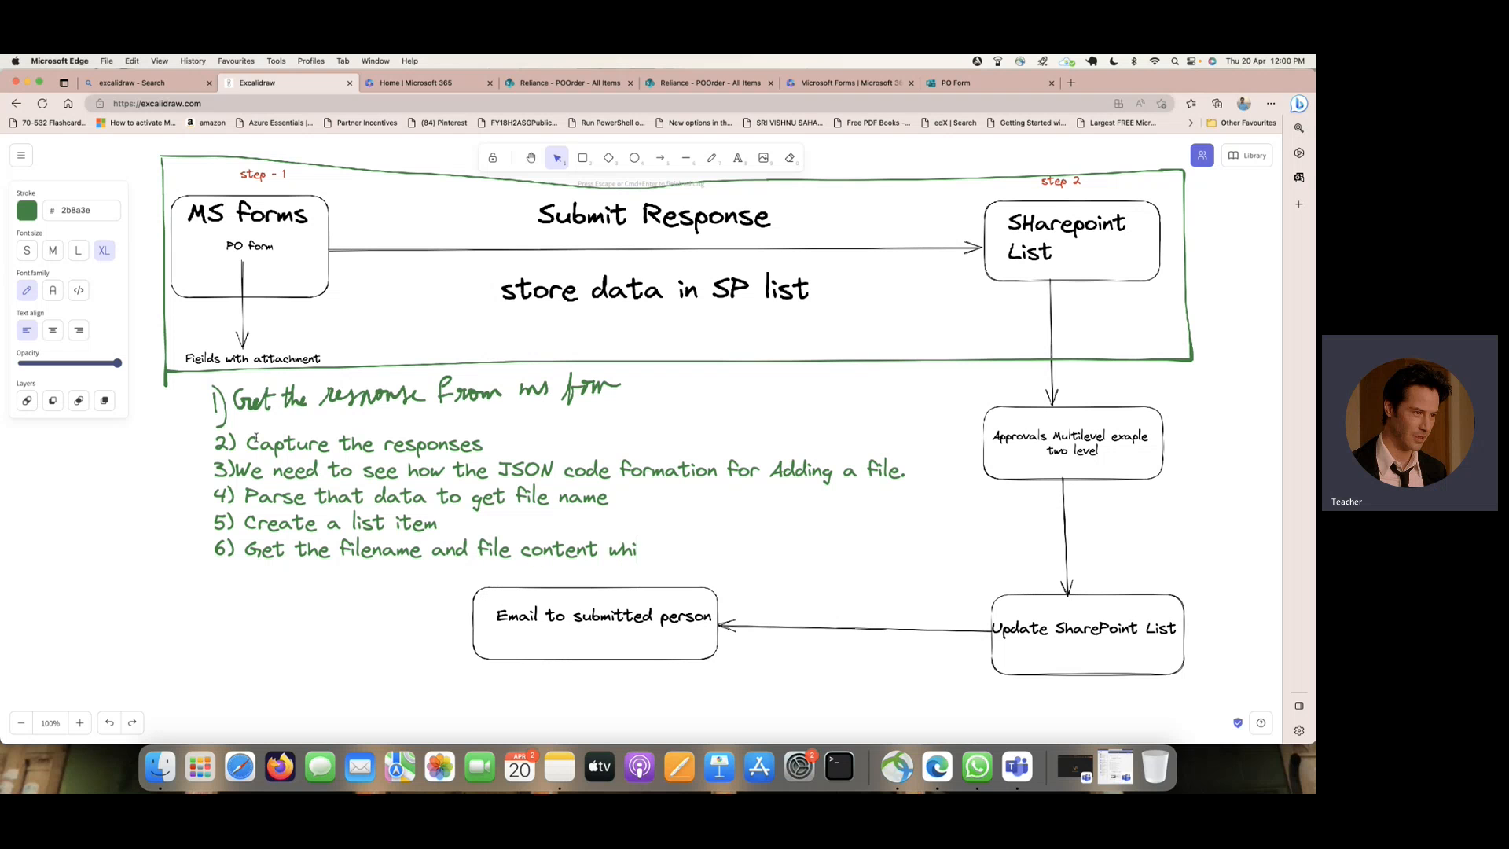
type("ch is")
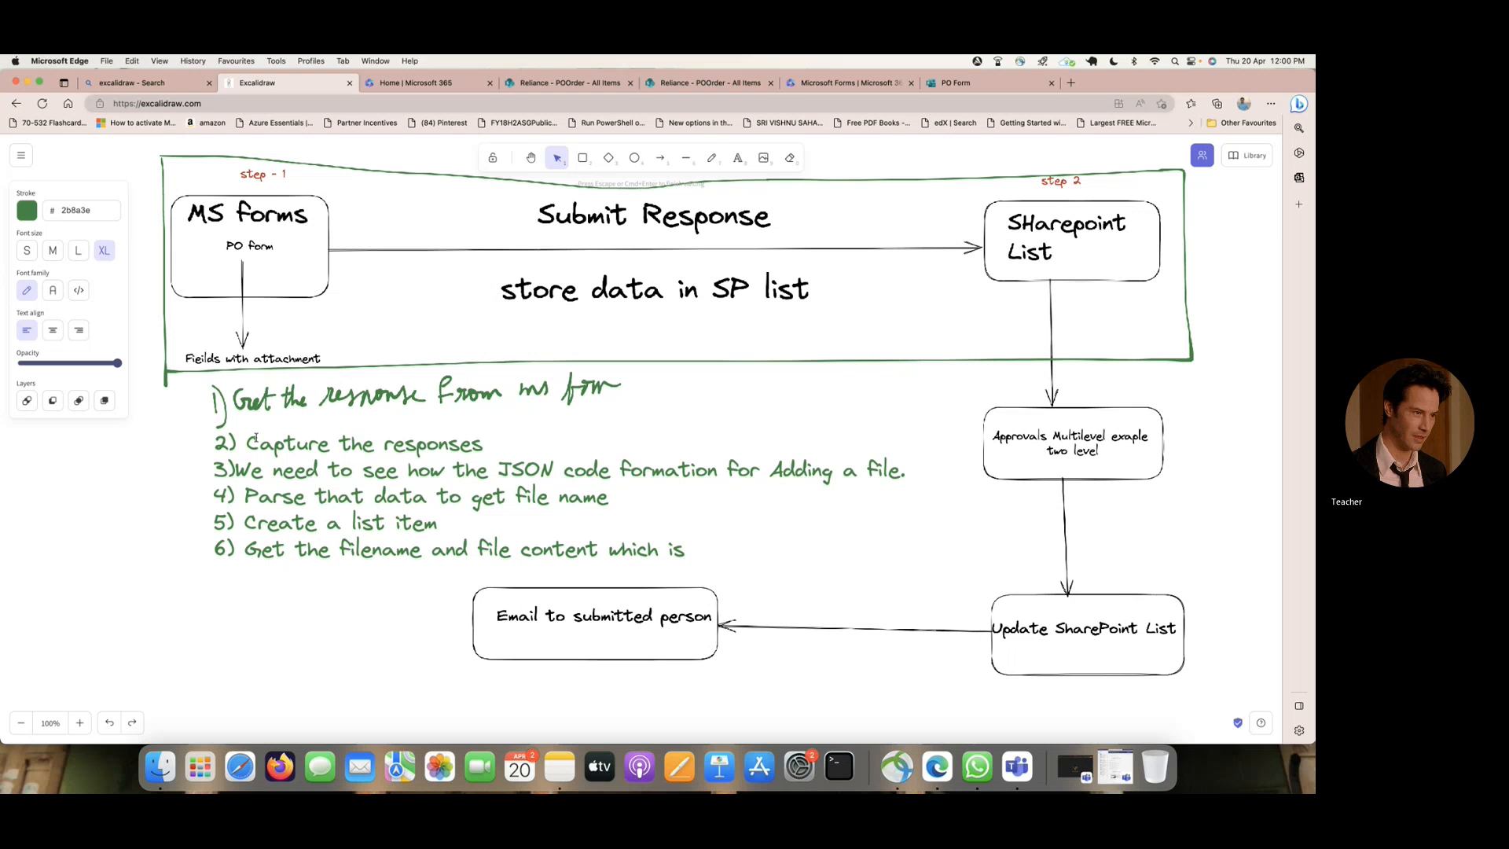
type(" created ")
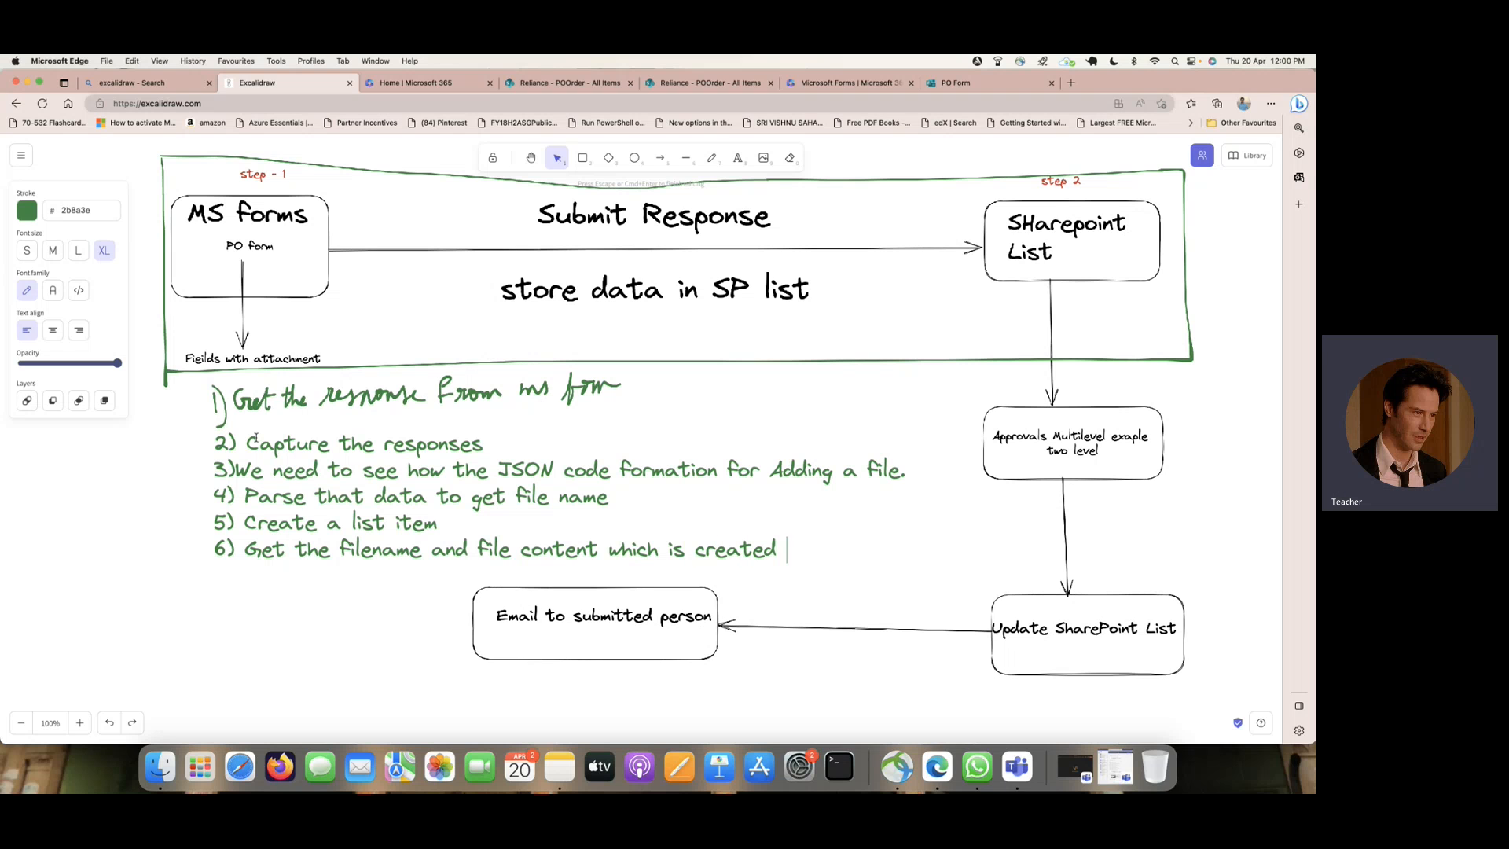
type("in on")
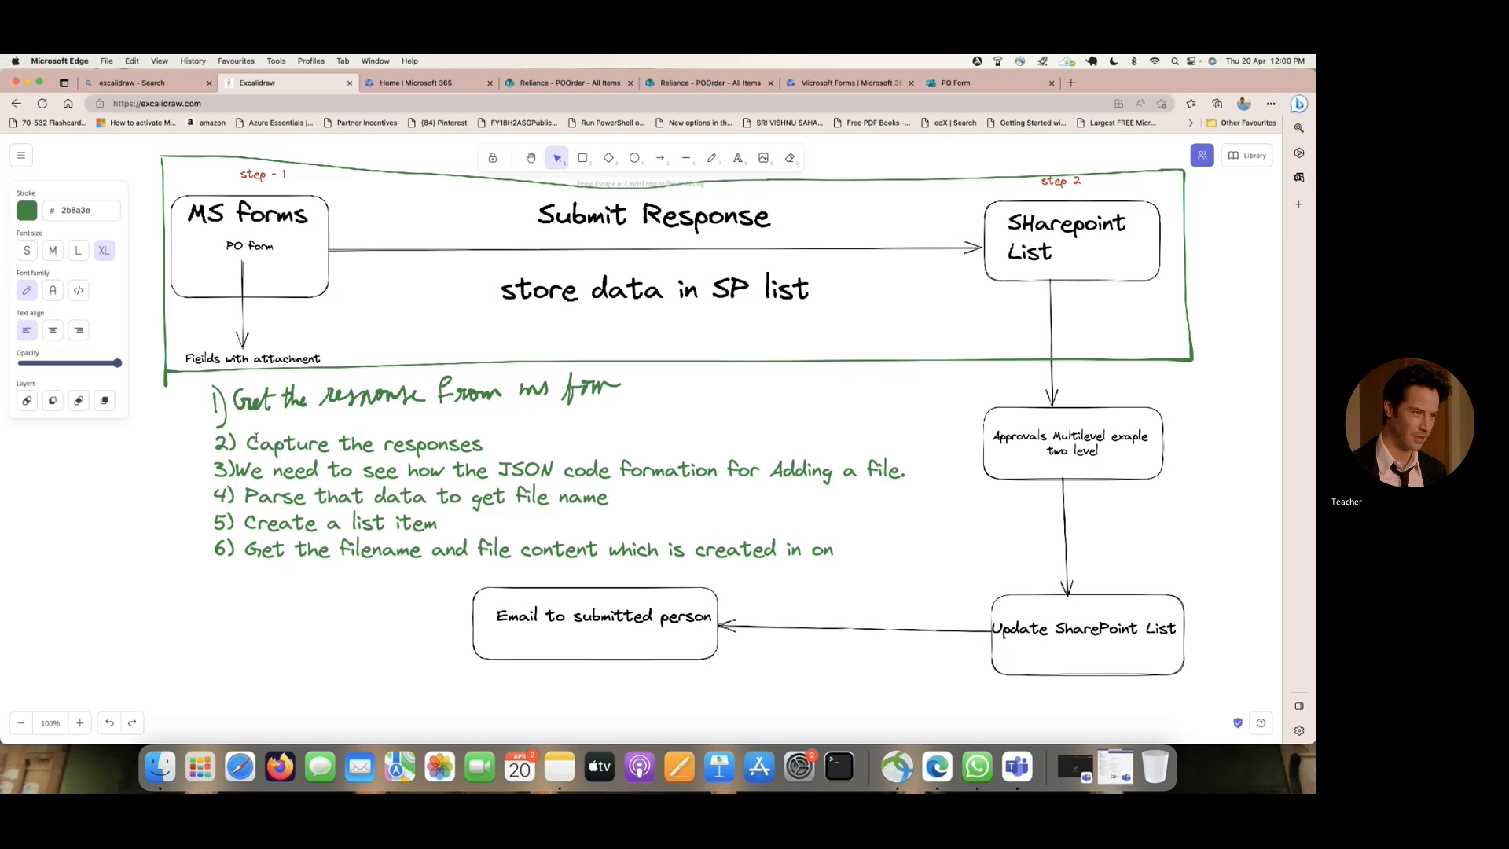
type("edrive")
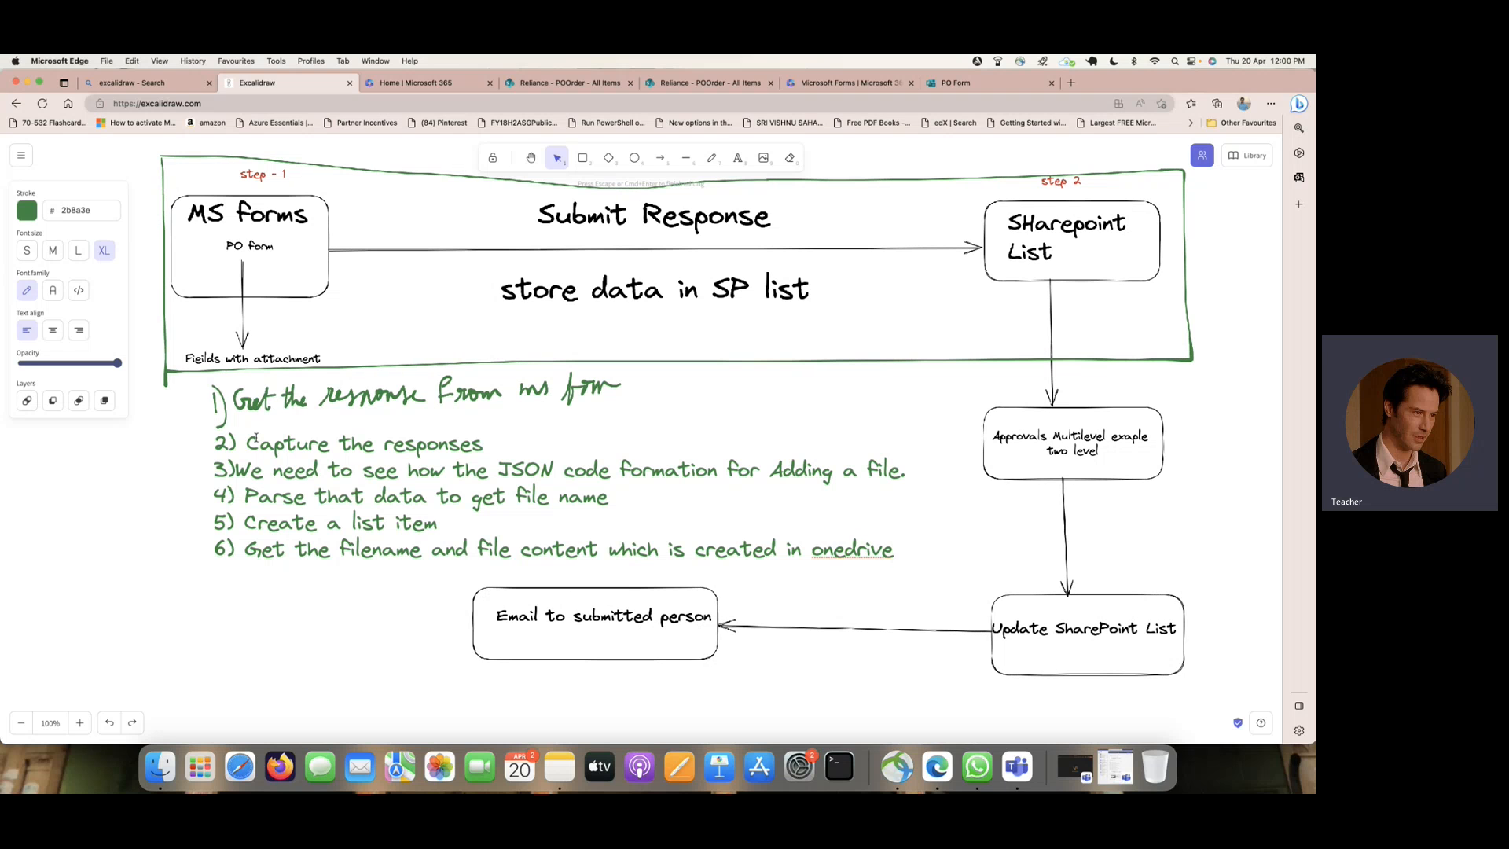
- Add the line "7) Add attachments to that list." to the notes
key("Return")
type("7) Add")
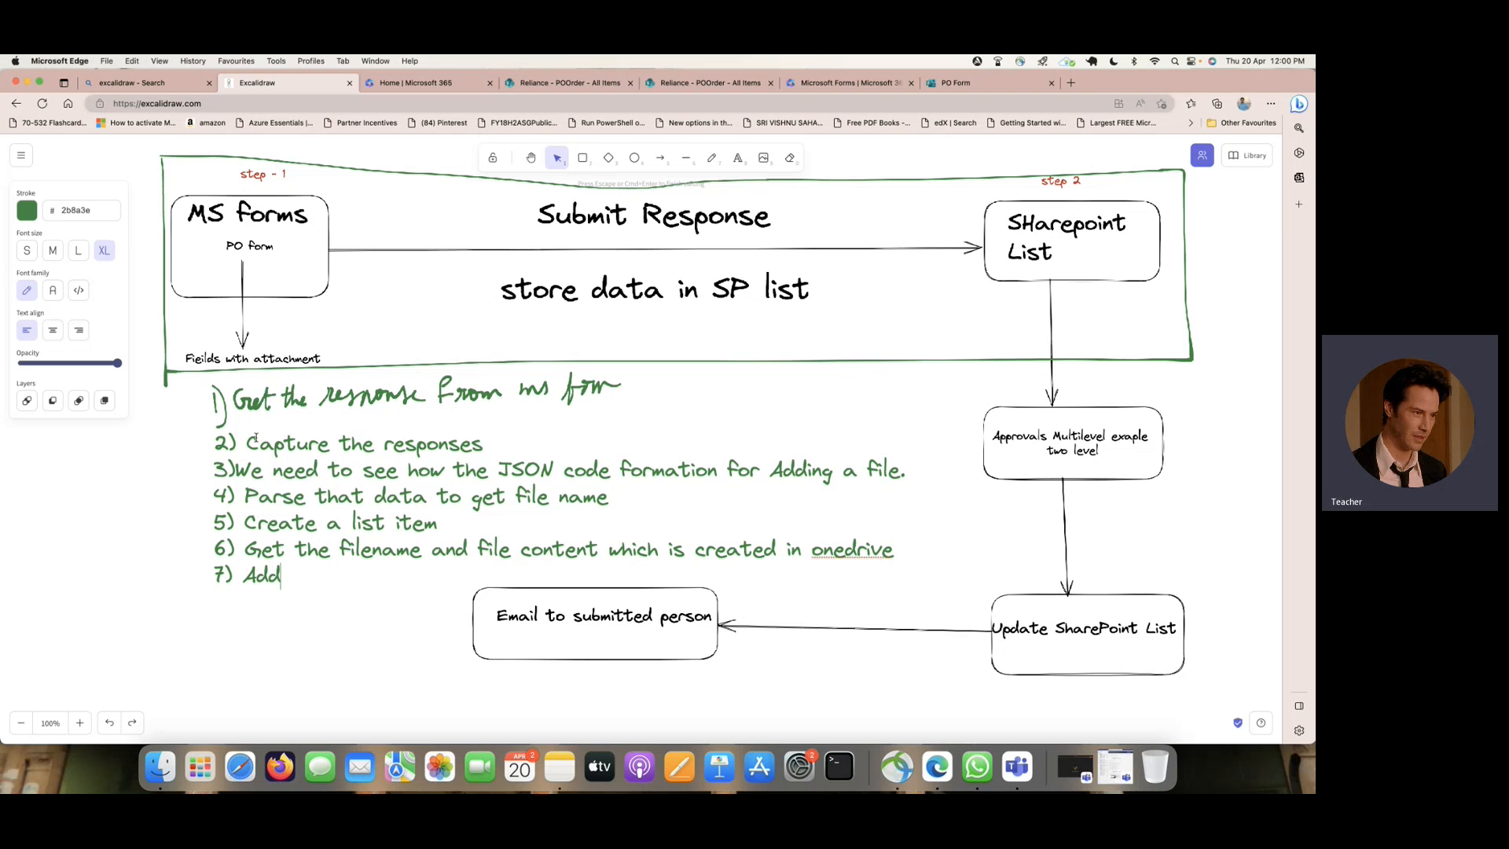
type(" attachm")
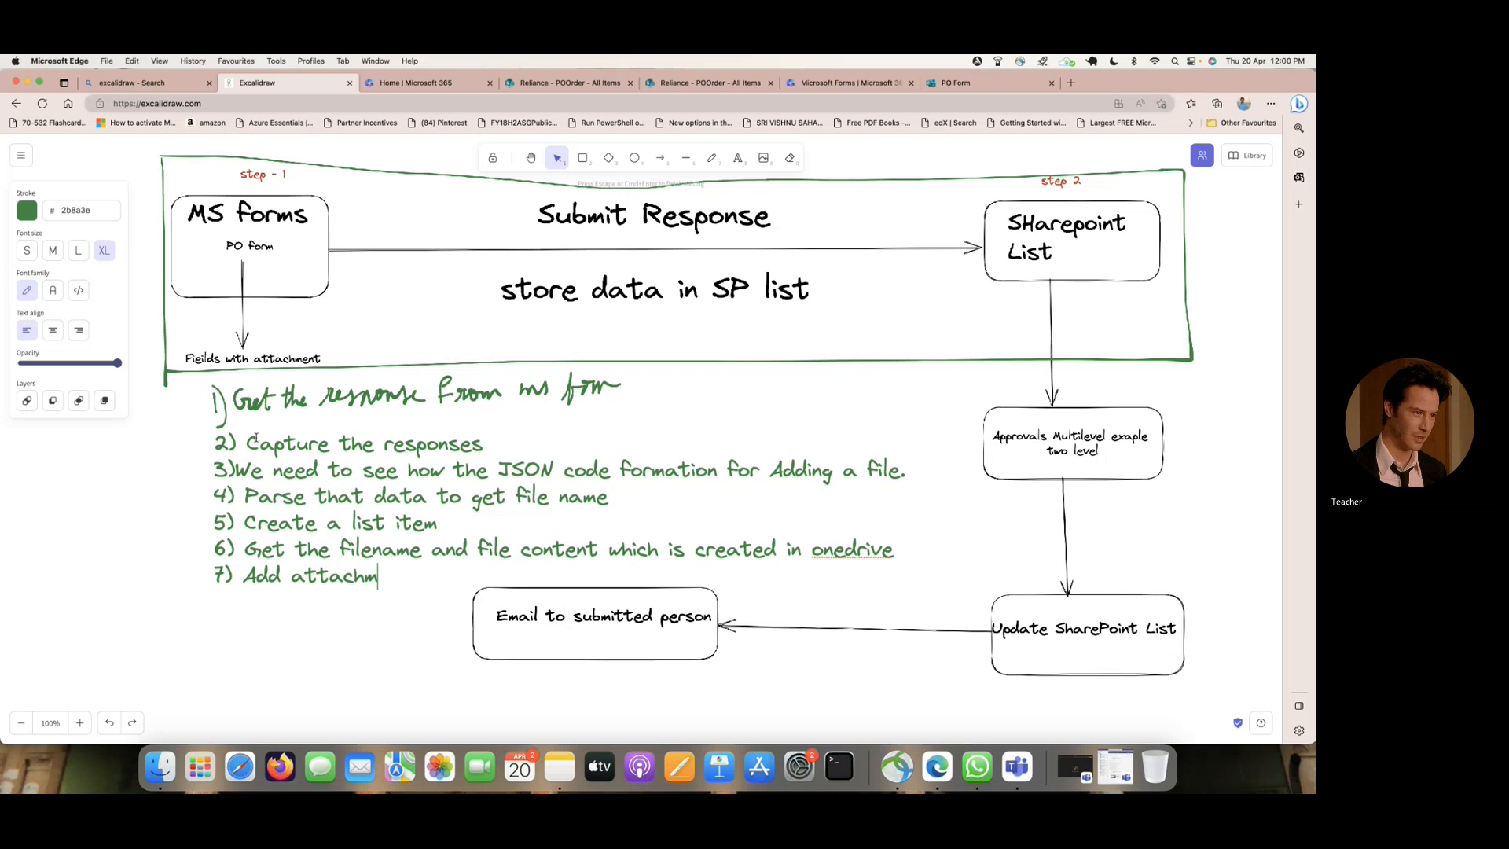
type("ents to t")
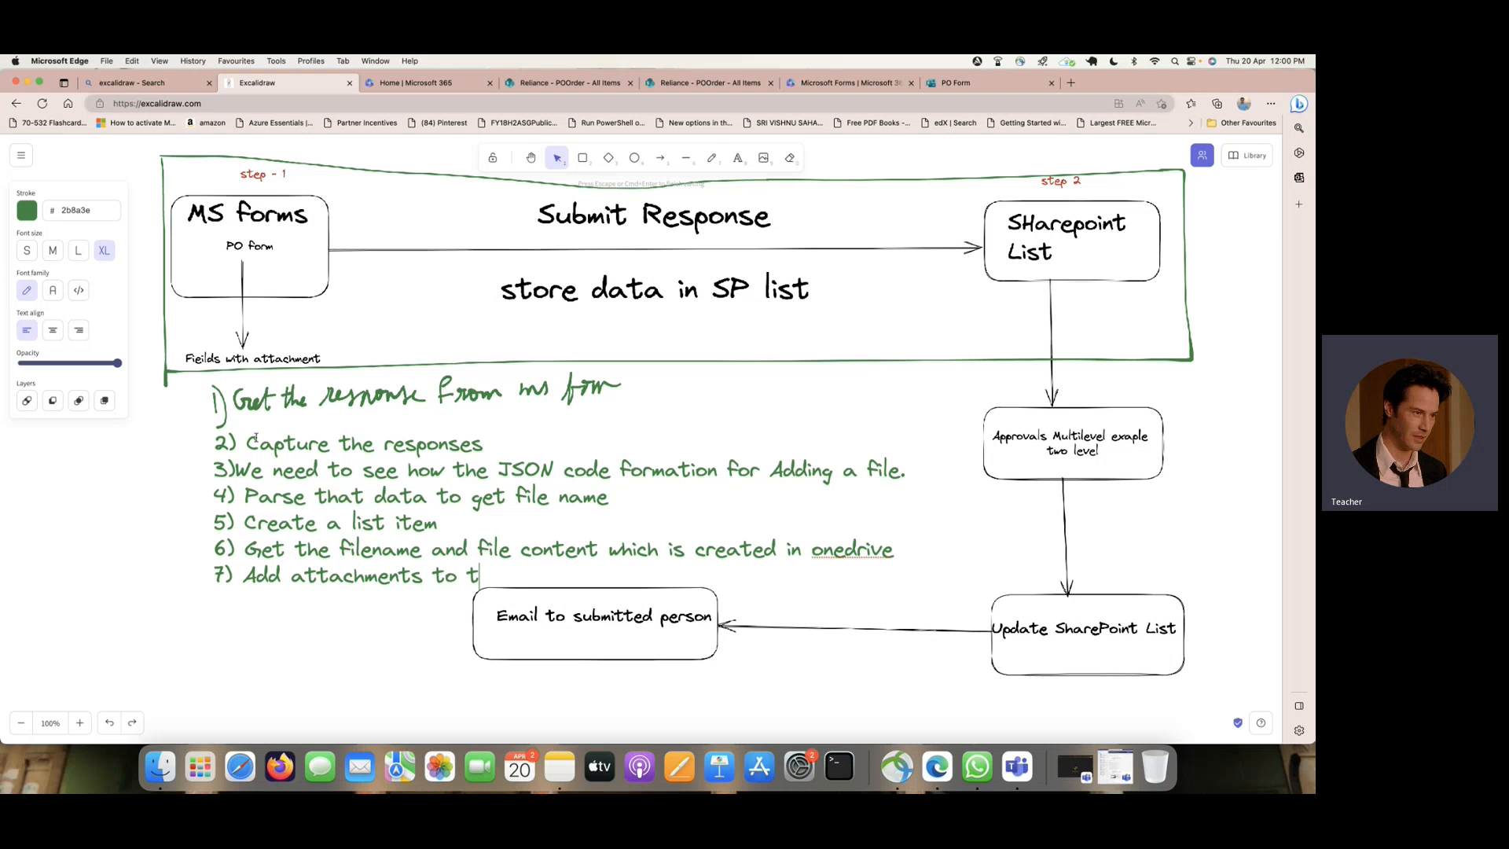
type("hat list.")
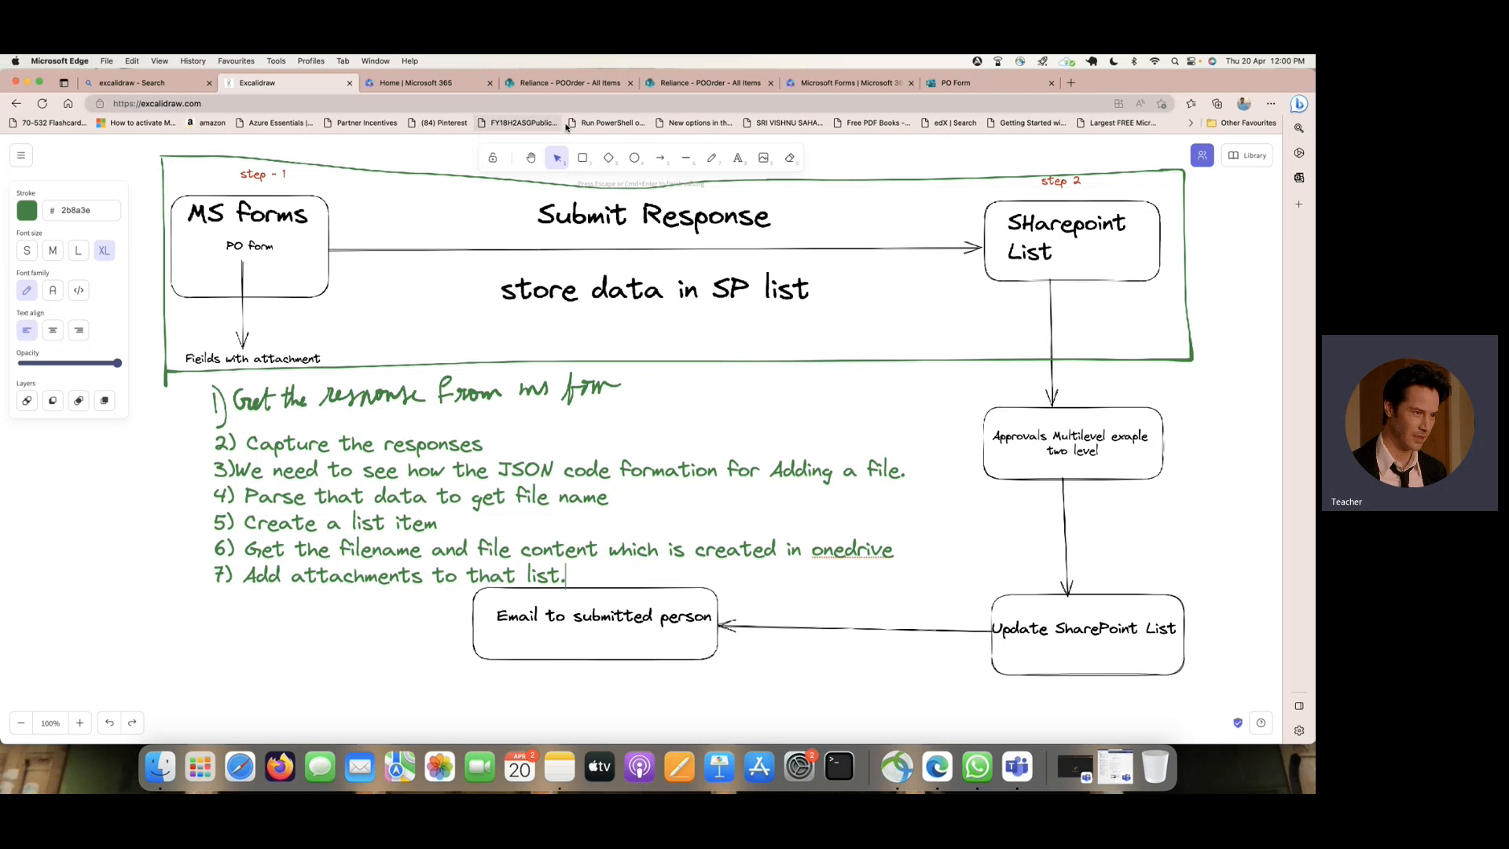
- Switch to the Microsoft 365 home page and open Power Automate from its apps
left_click(427, 82)
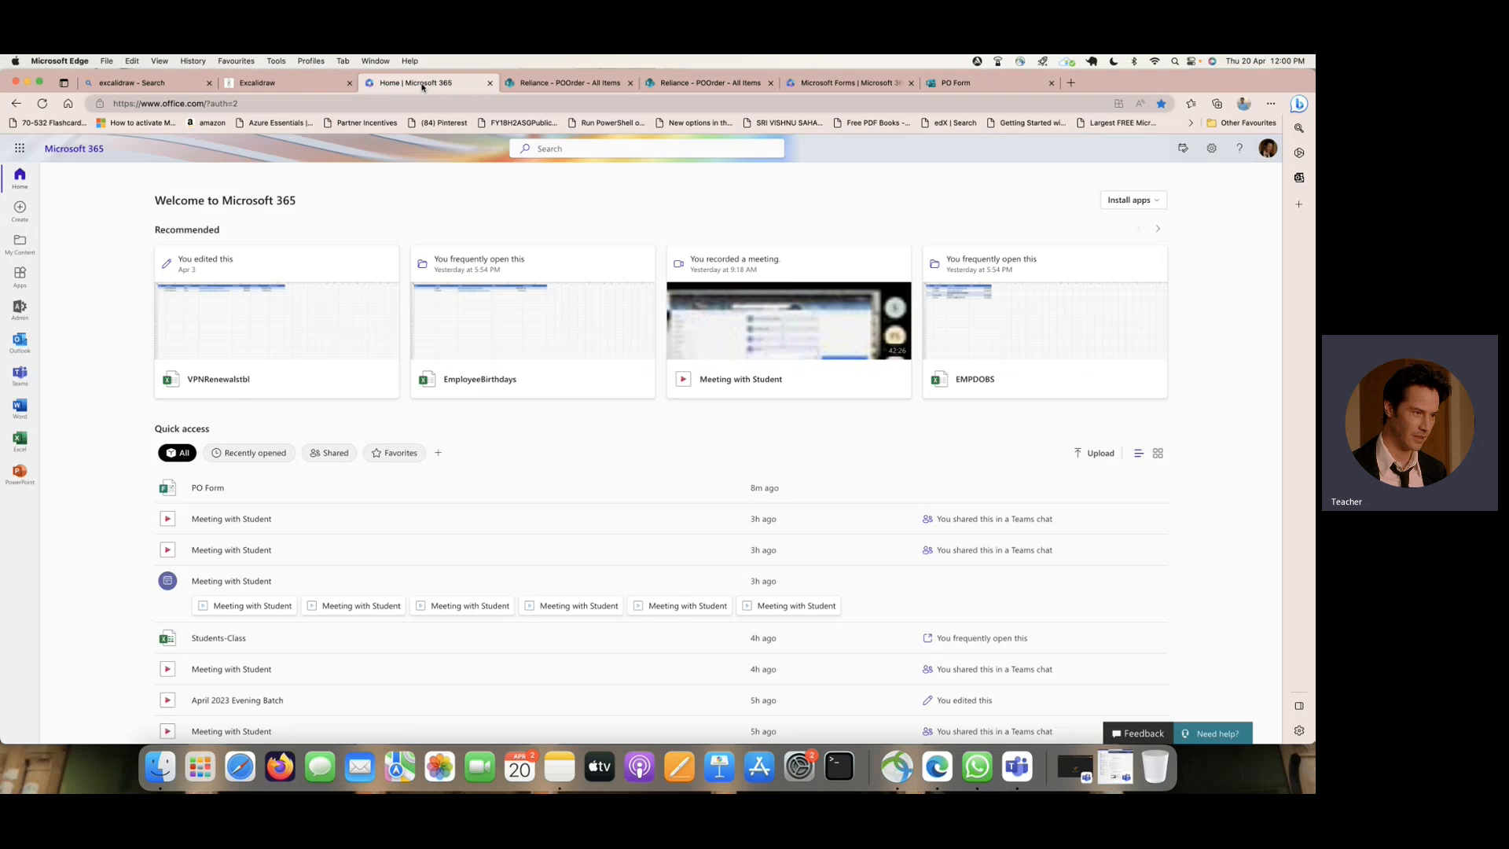
left_click(298, 82)
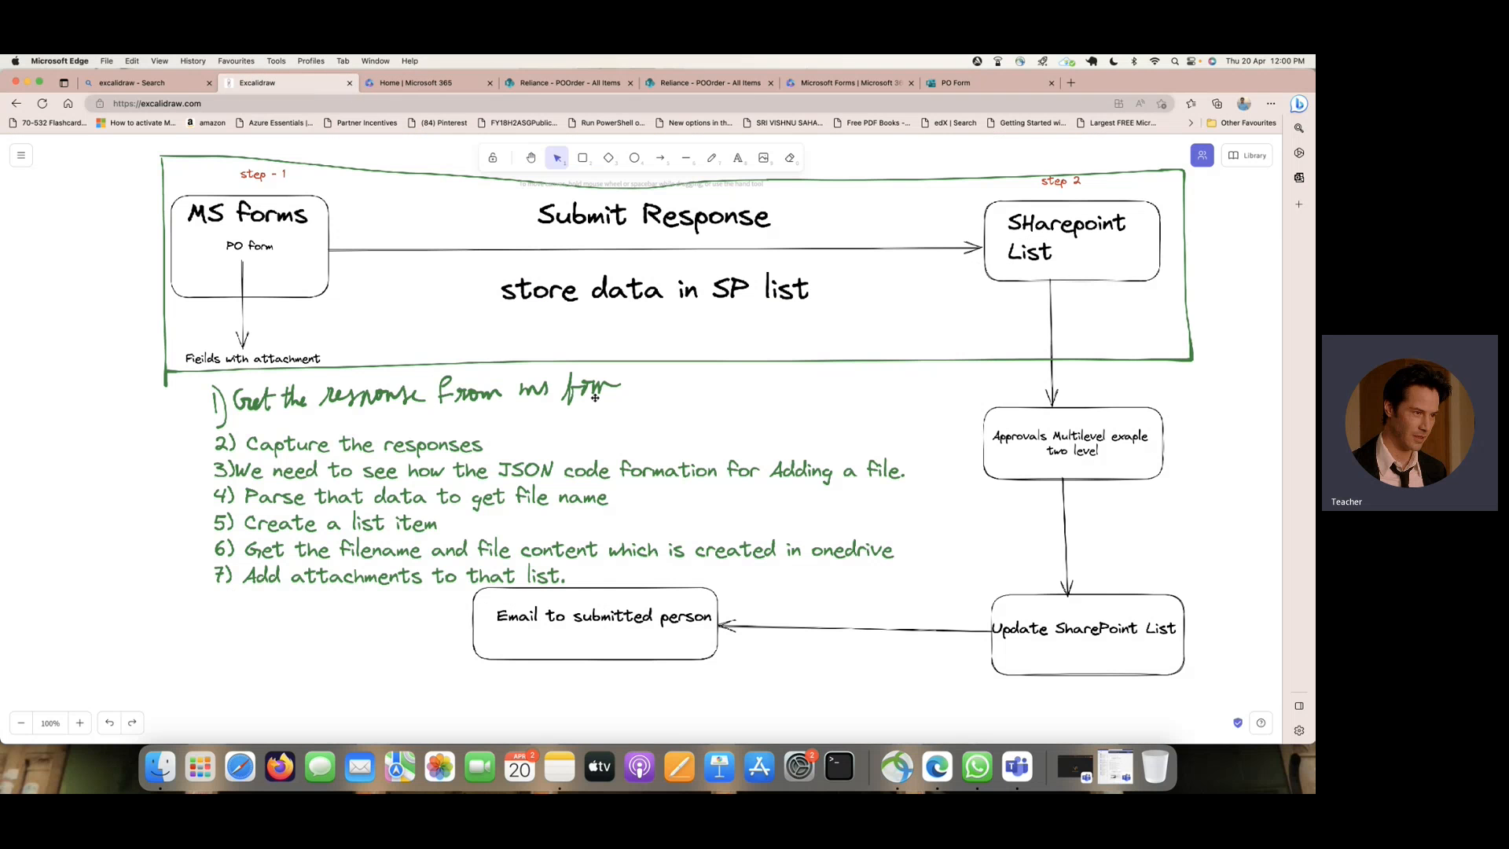
left_click(409, 83)
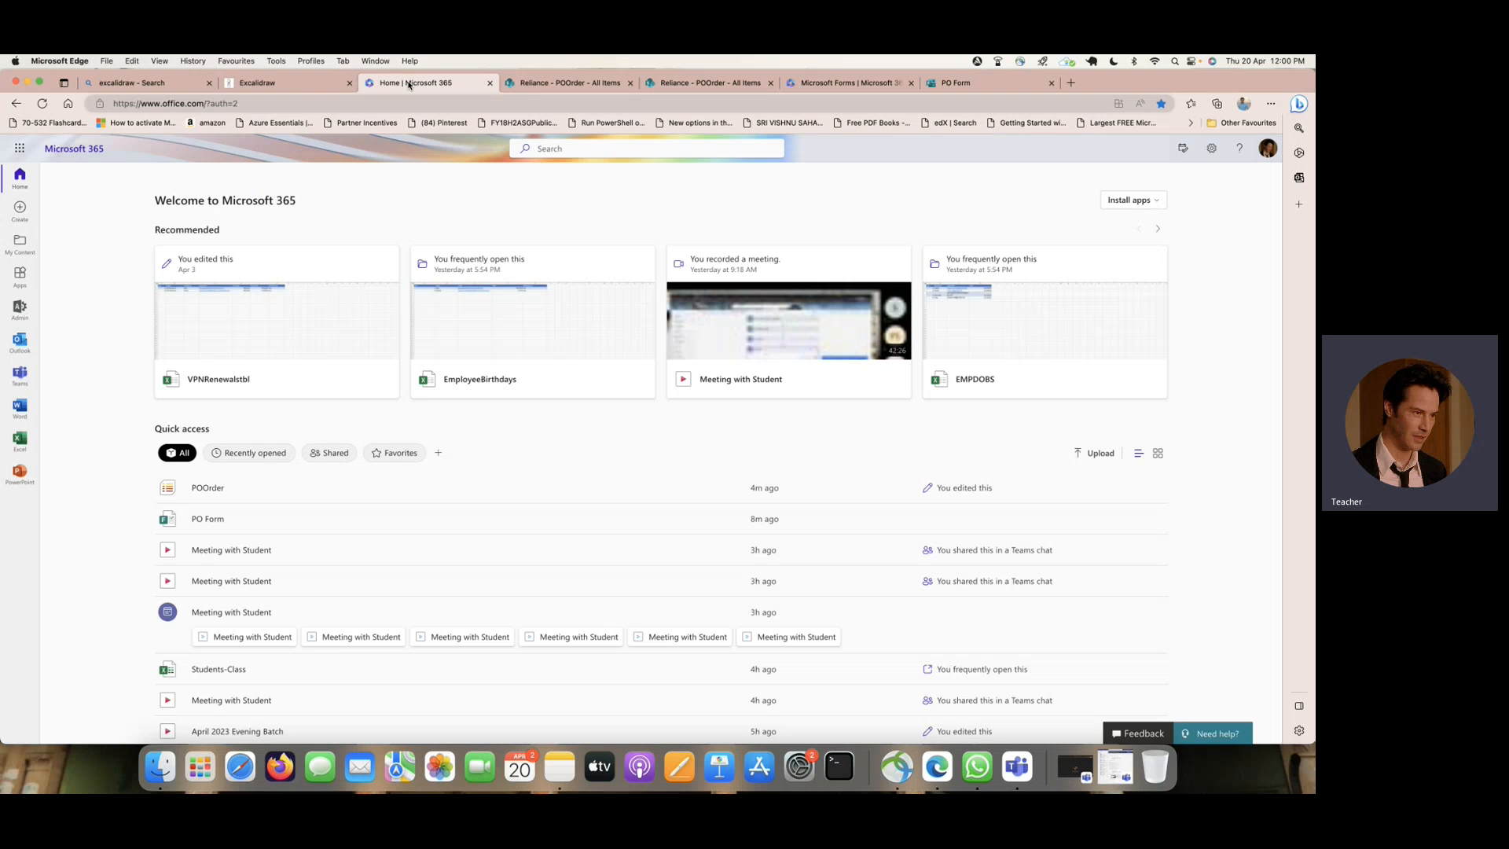
left_click(20, 148)
left_click(142, 335)
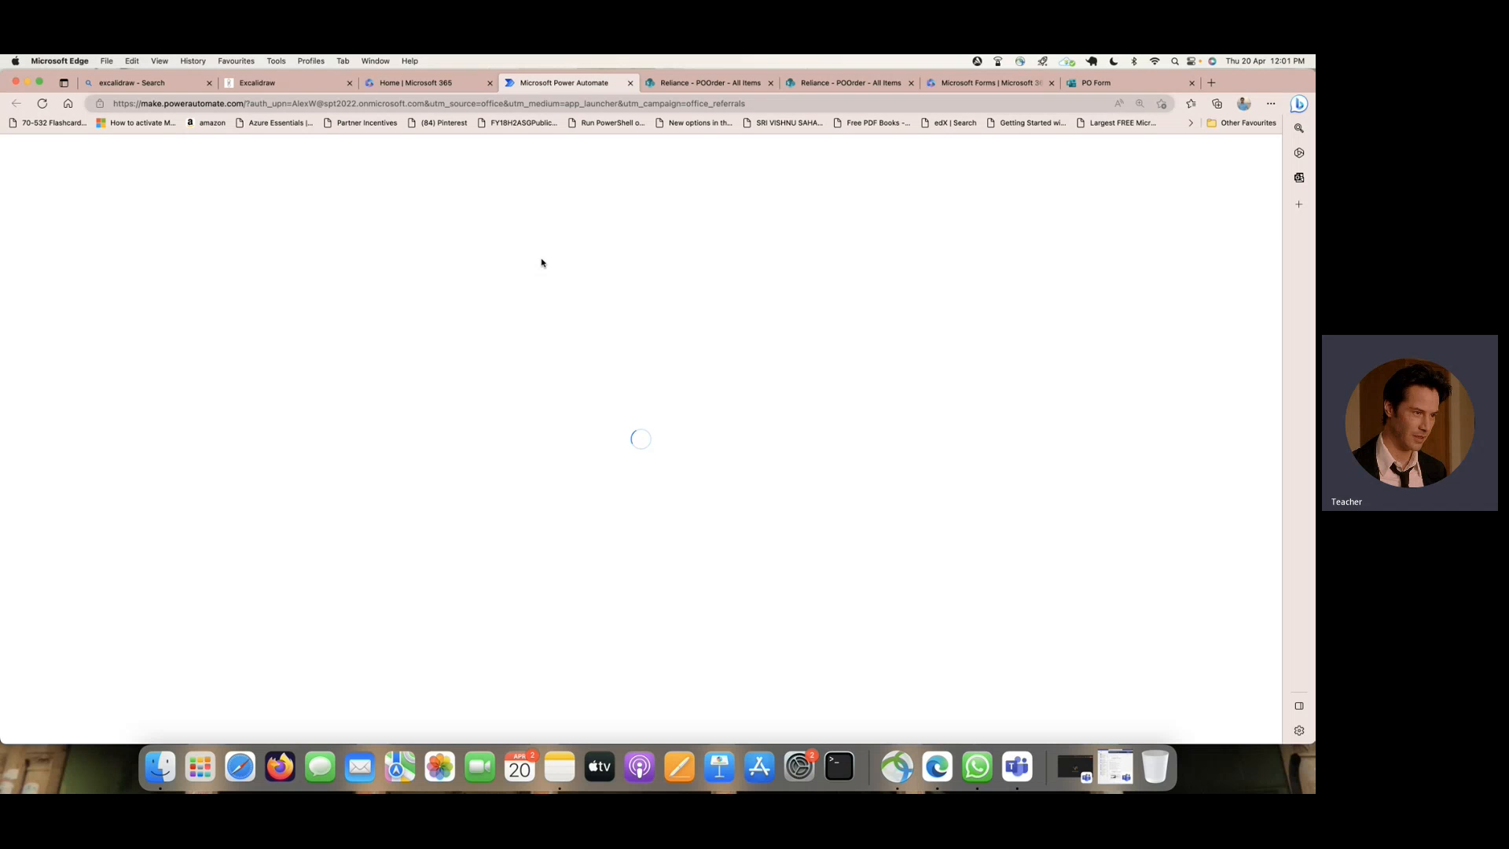
left_click(1103, 85)
left_click(992, 83)
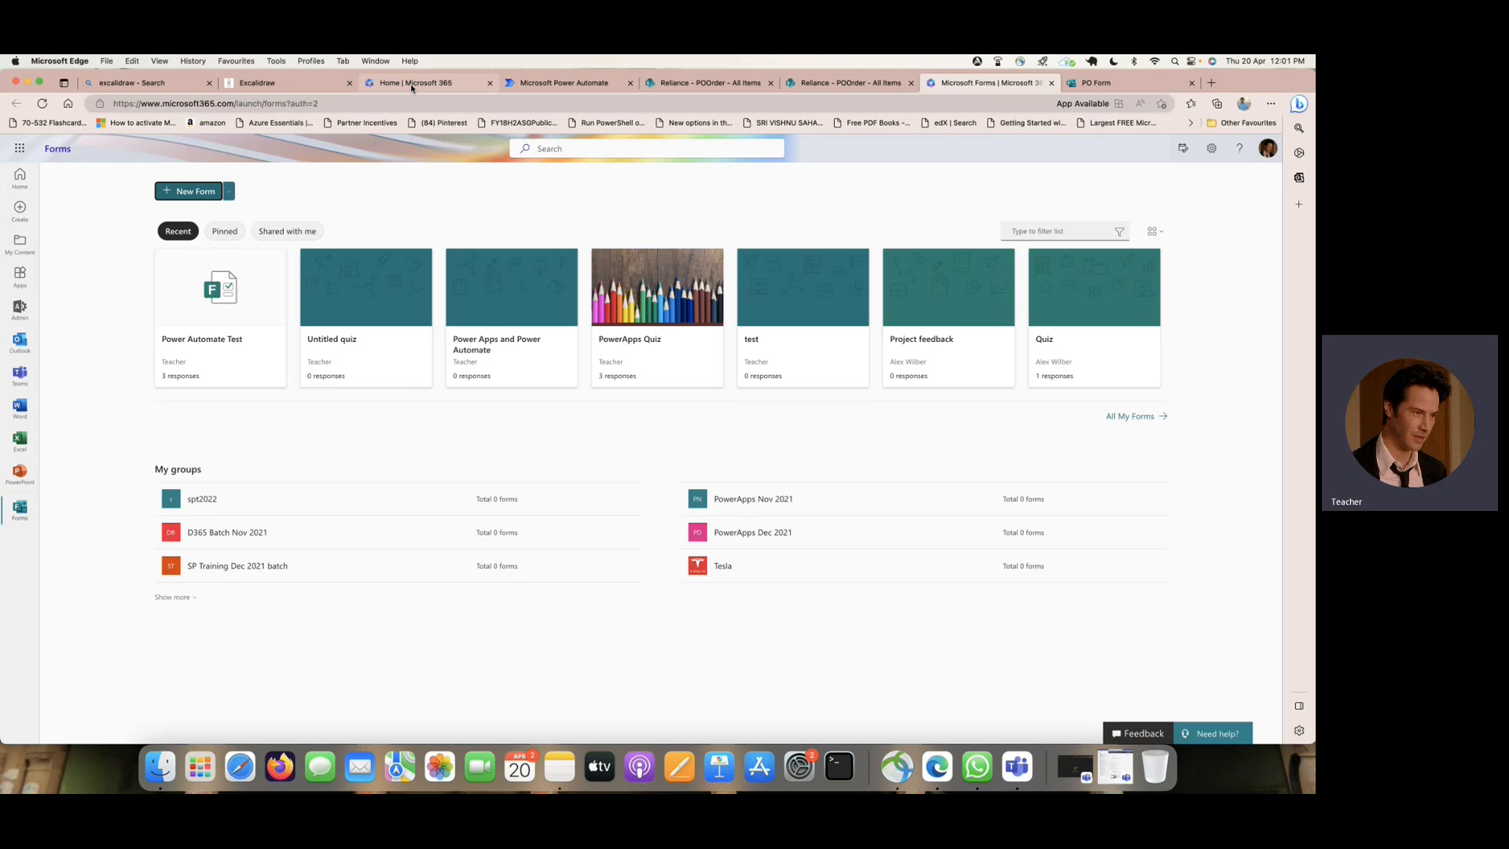
left_click(275, 82)
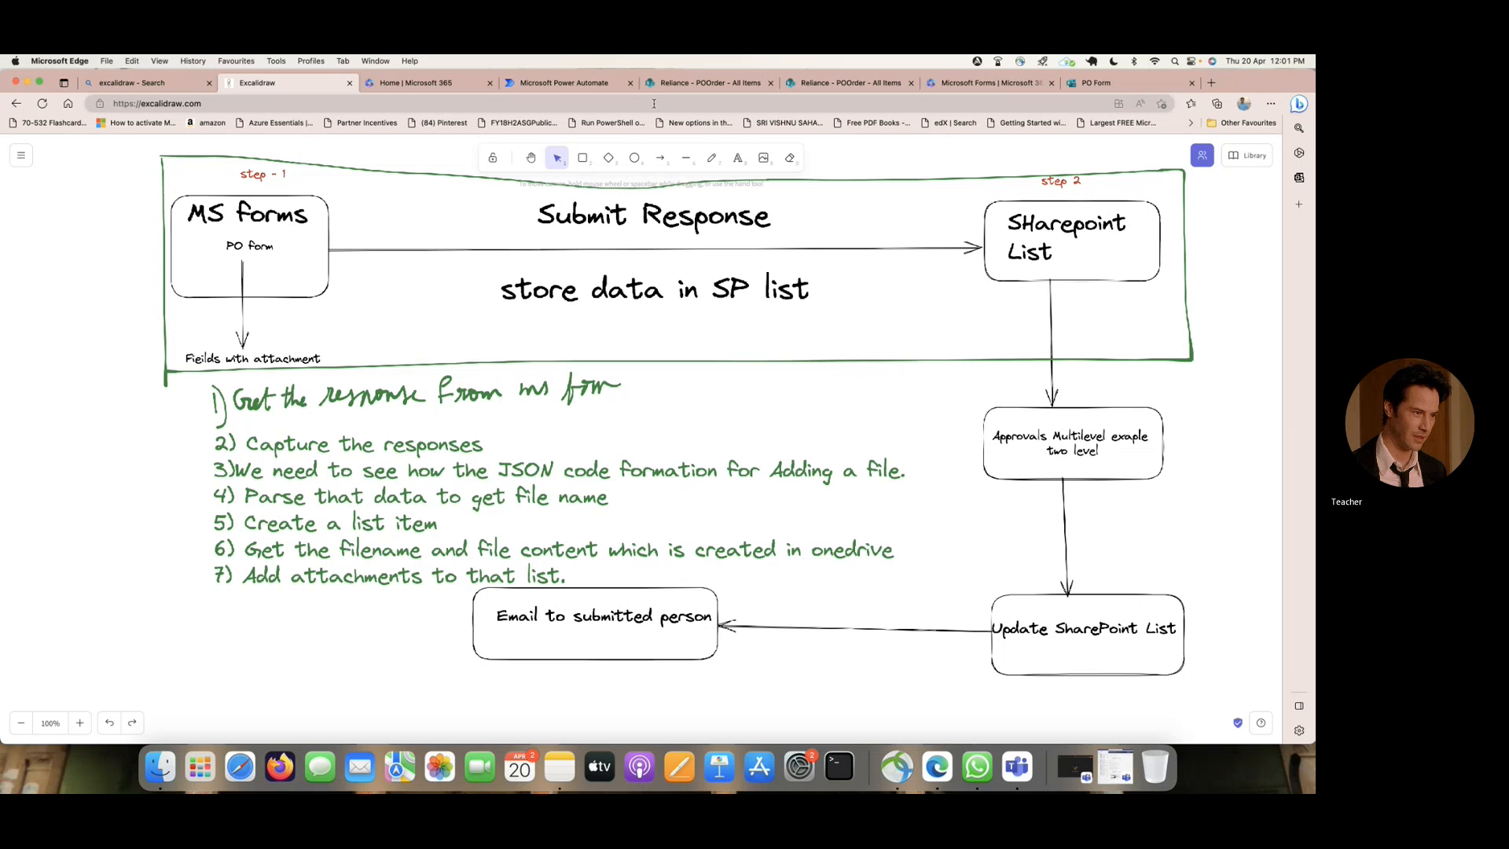
left_click(569, 83)
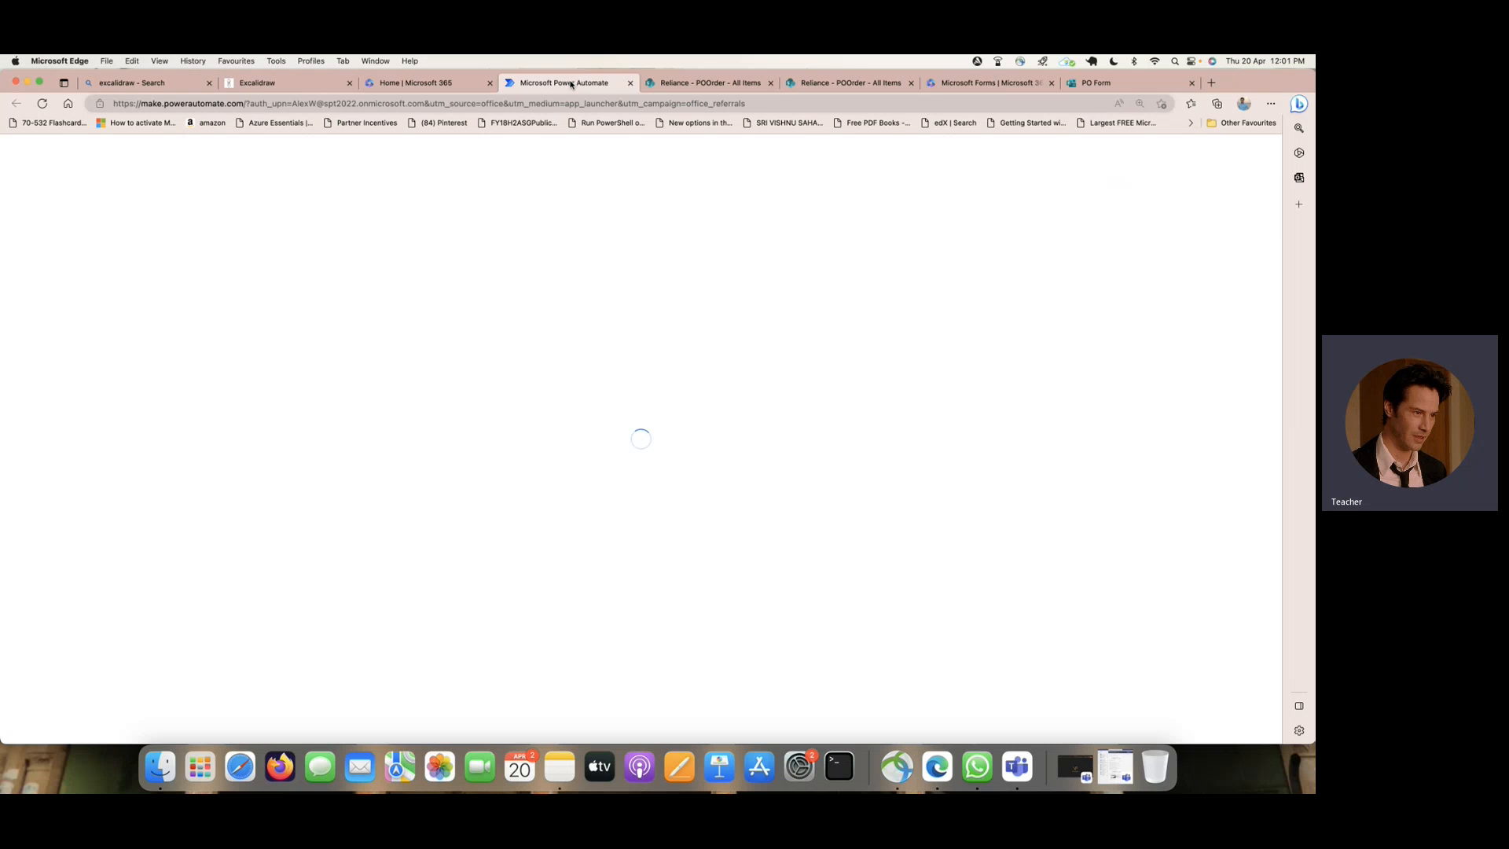
left_click(256, 82)
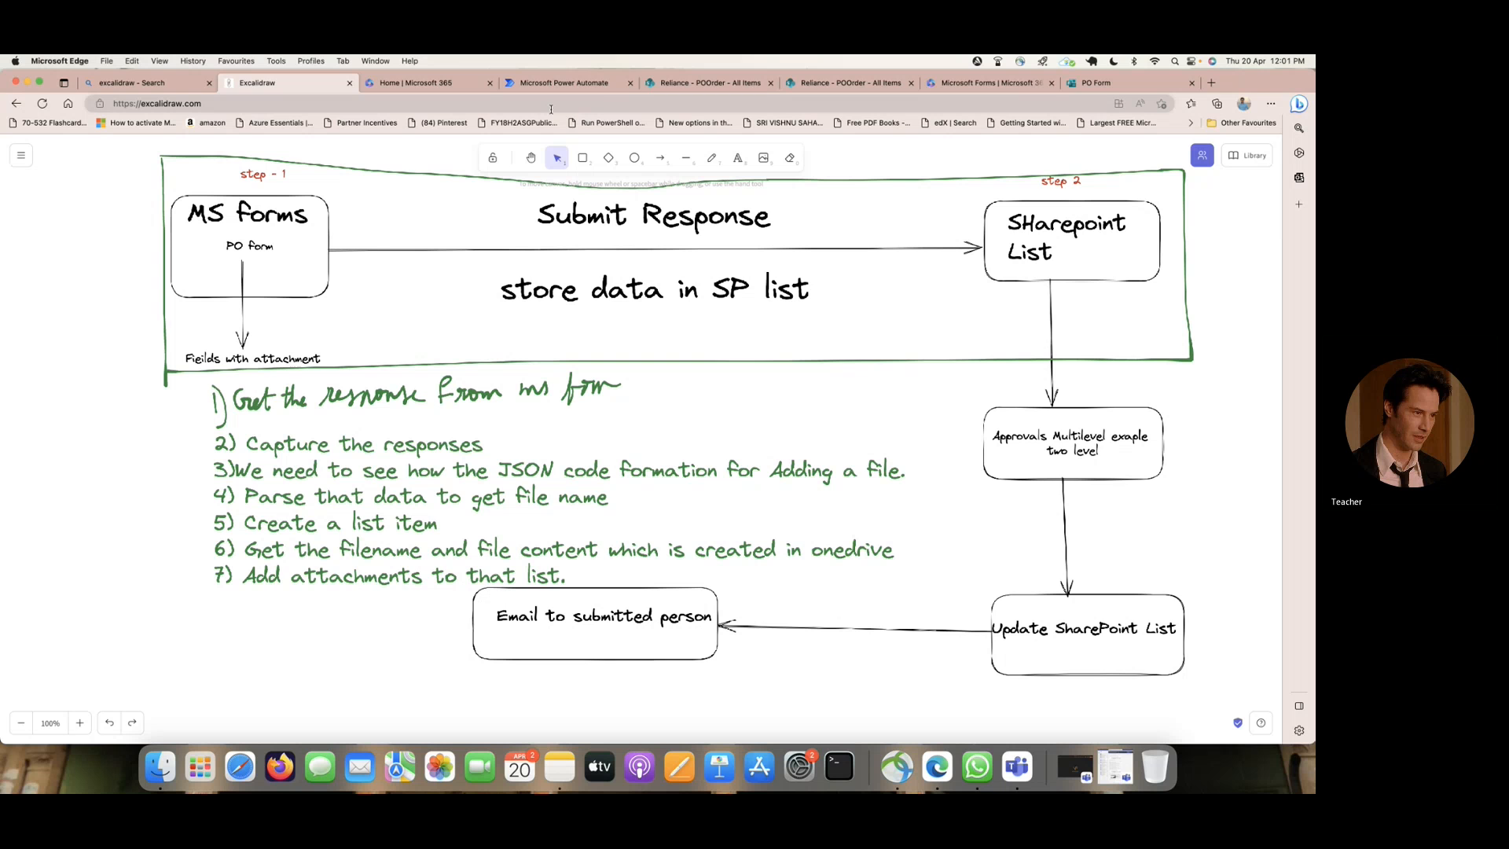
- Switch to Power Automate and start a blank automated cloud flow, skipping the initial flow name and trigger setup
left_click(554, 83)
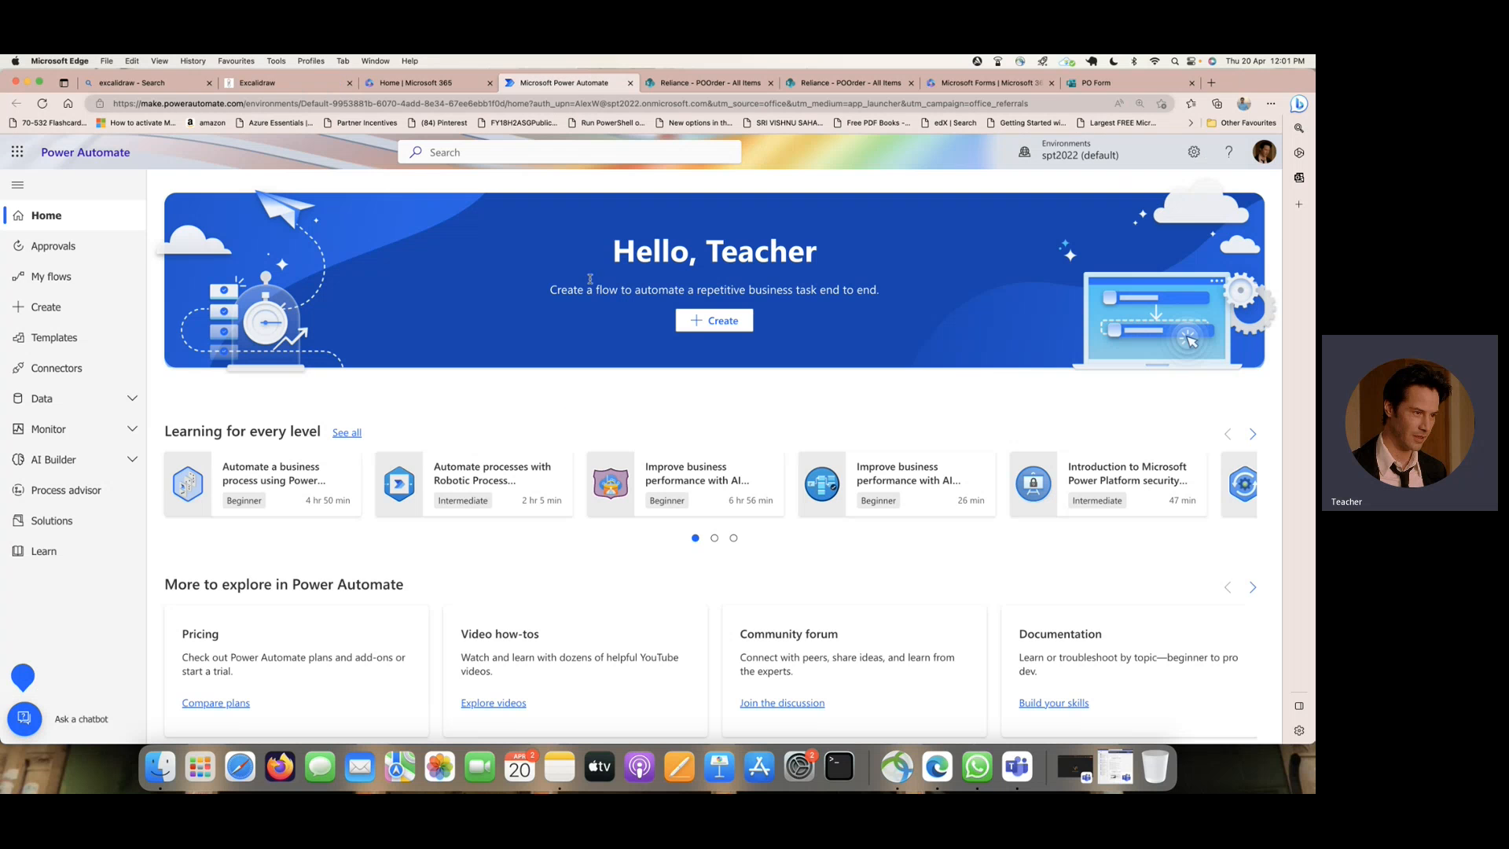
left_click(48, 305)
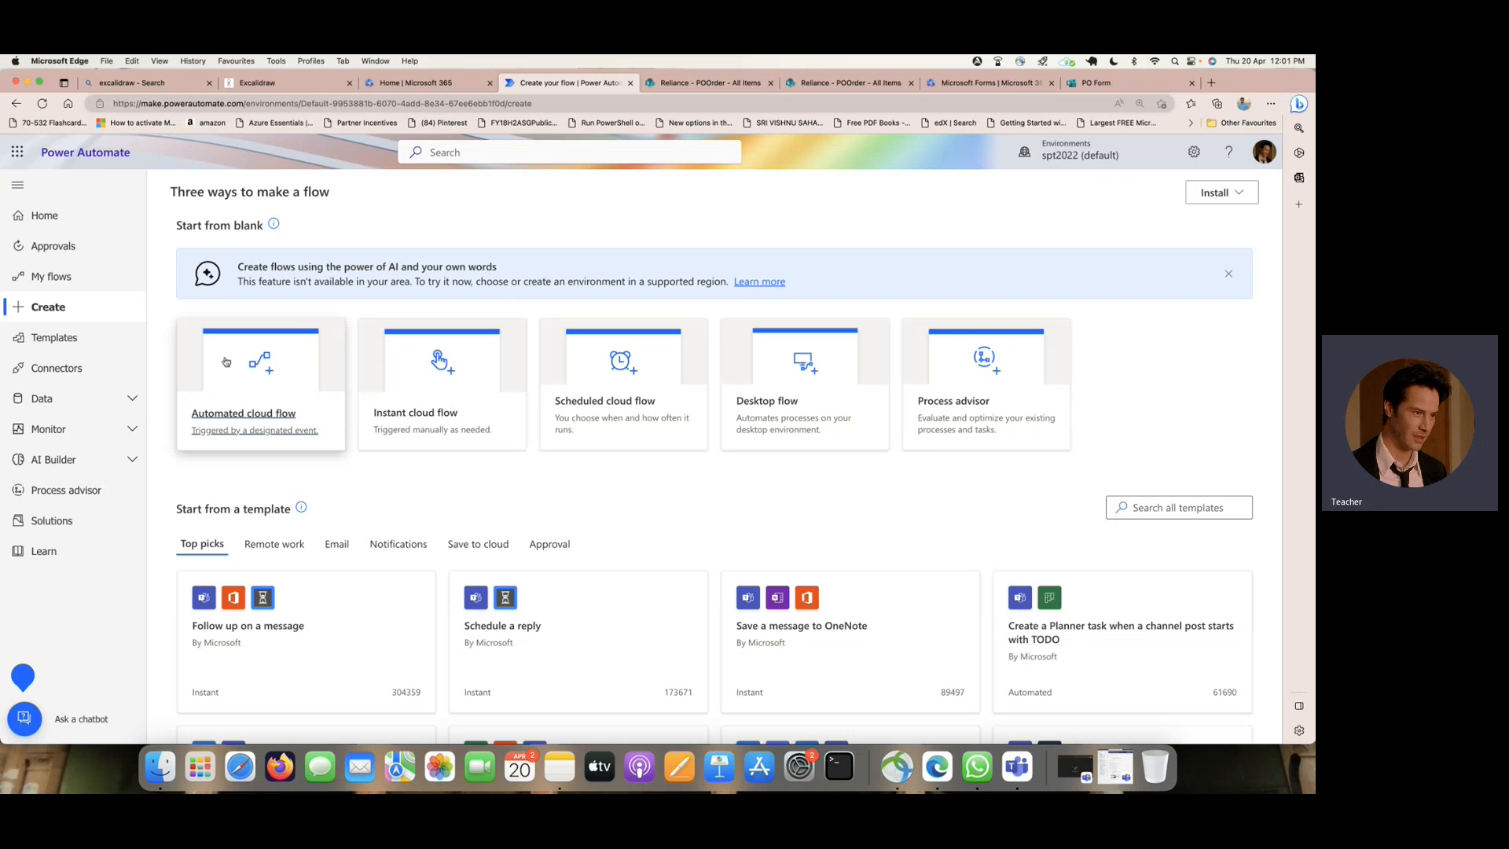
left_click(262, 419)
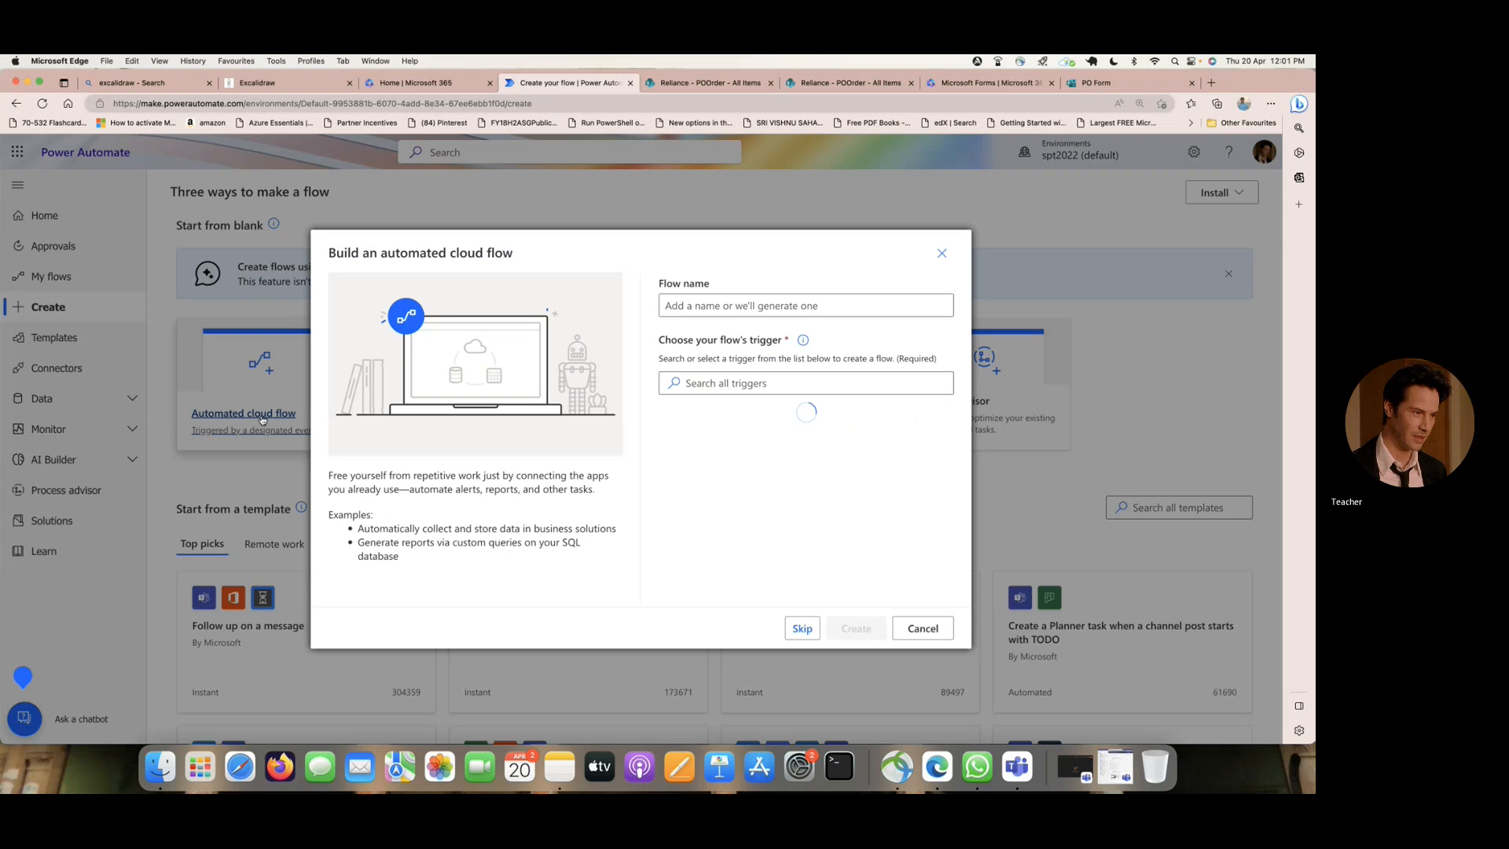
left_click(802, 628)
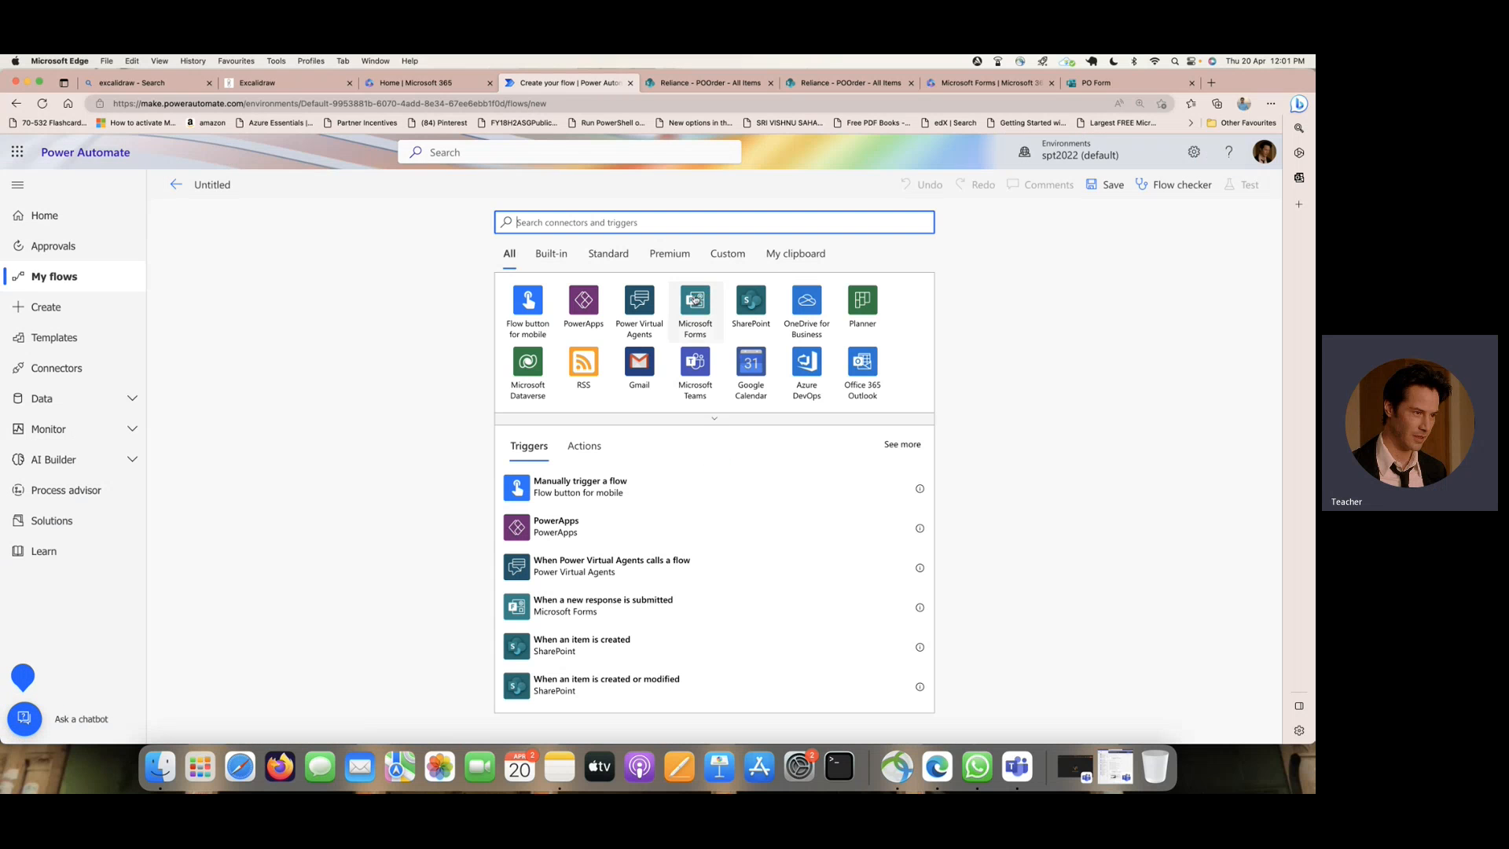
- Add the Microsoft Forms trigger "When a new response is submitted" and set its Form Id to PO Form
left_click(695, 299)
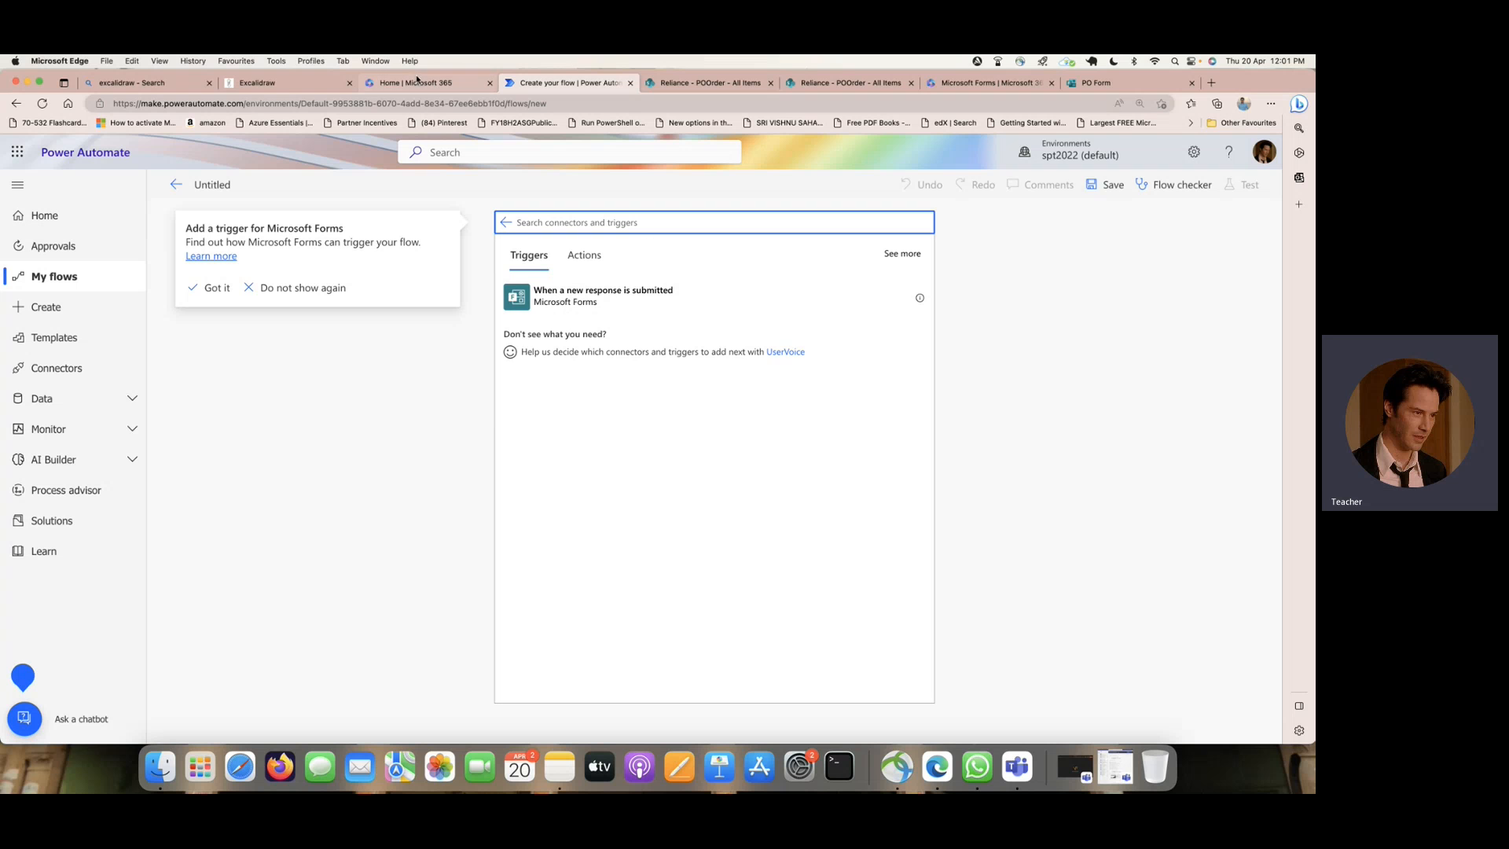
left_click(253, 81)
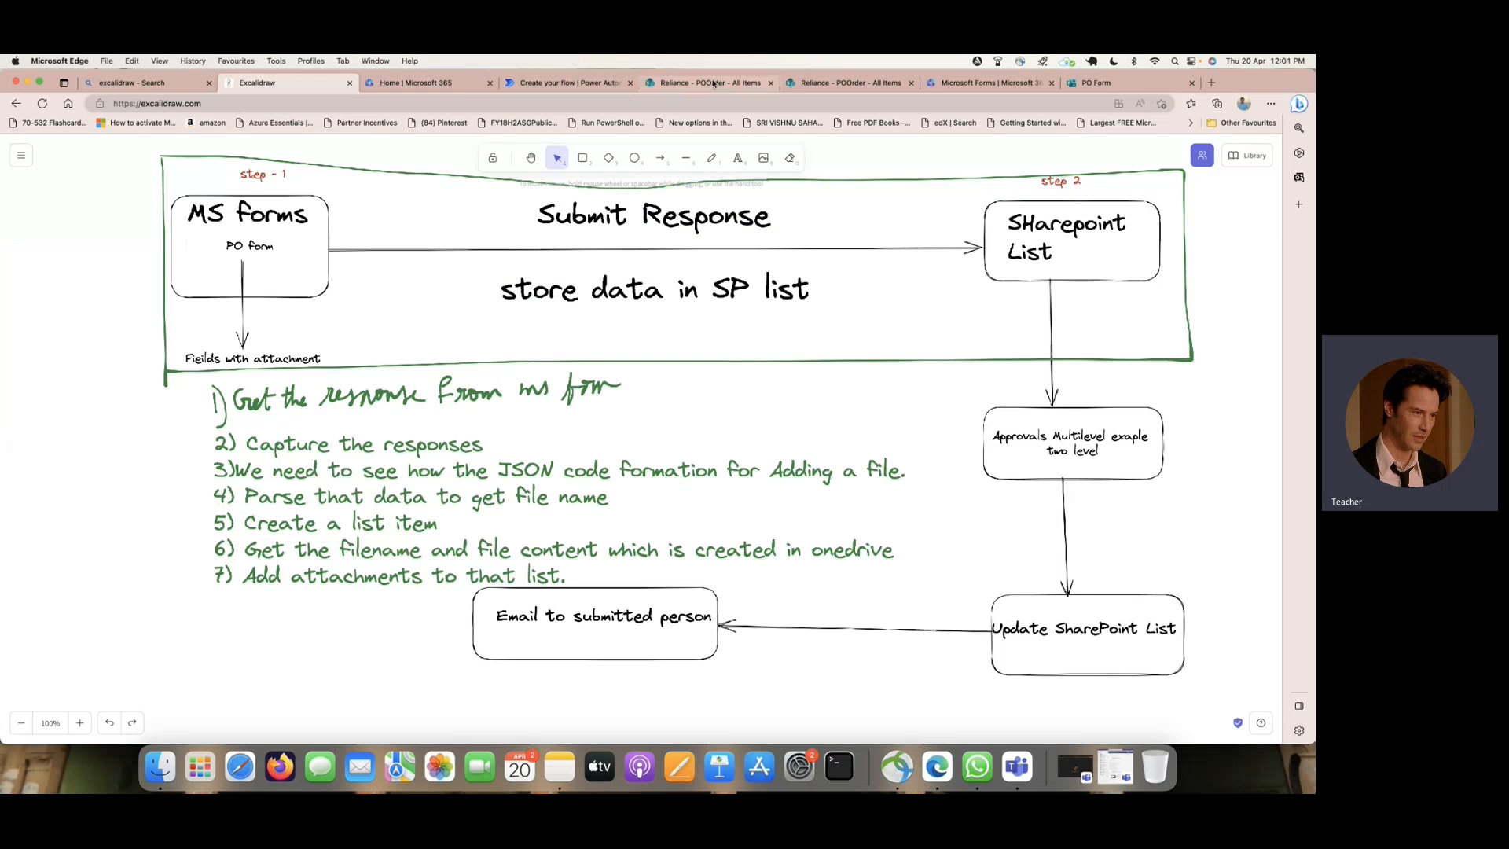
left_click(634, 89)
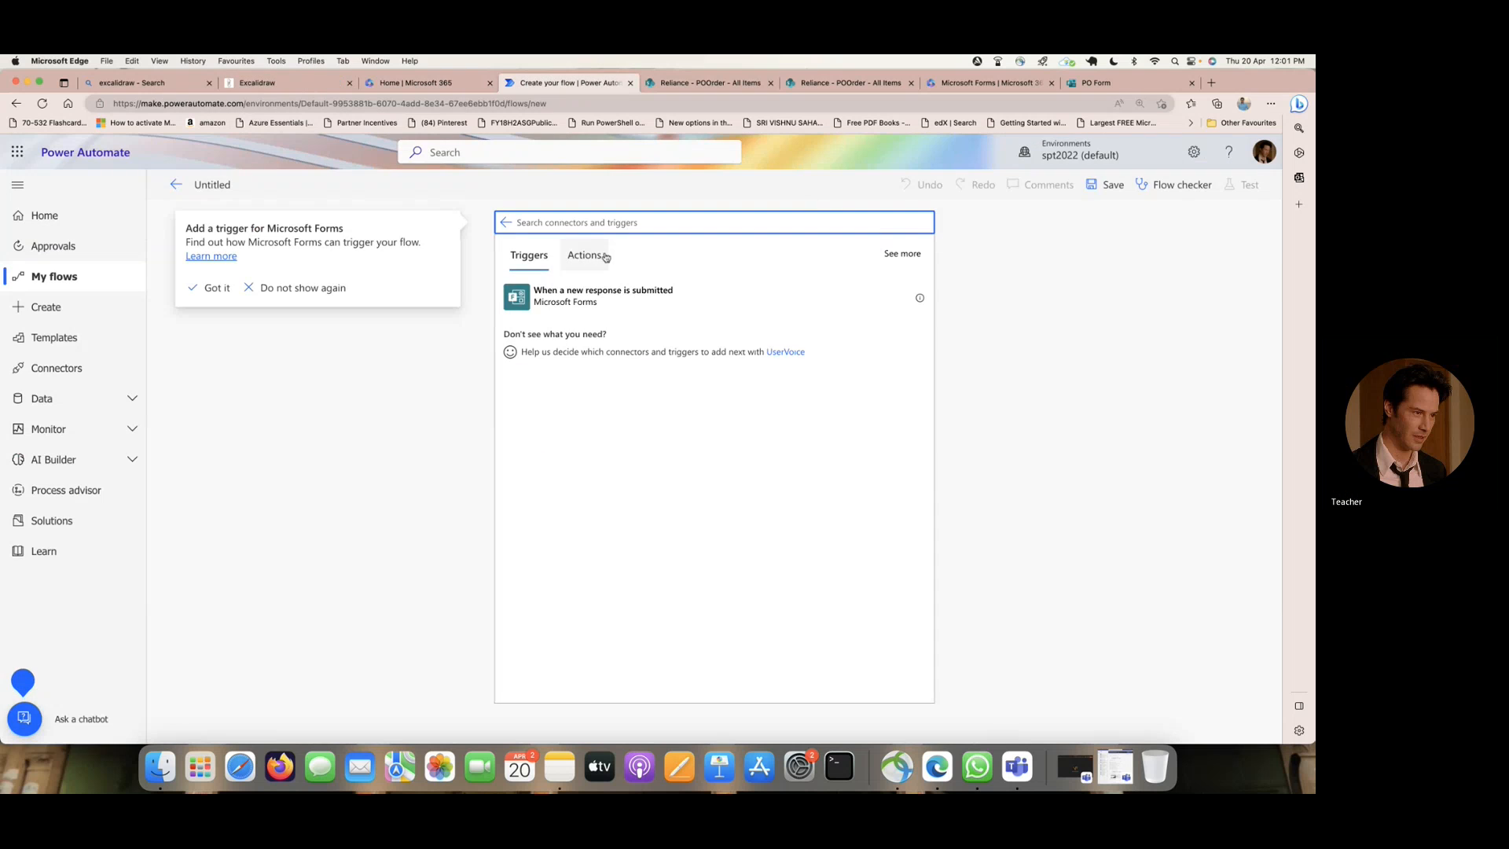
left_click(654, 302)
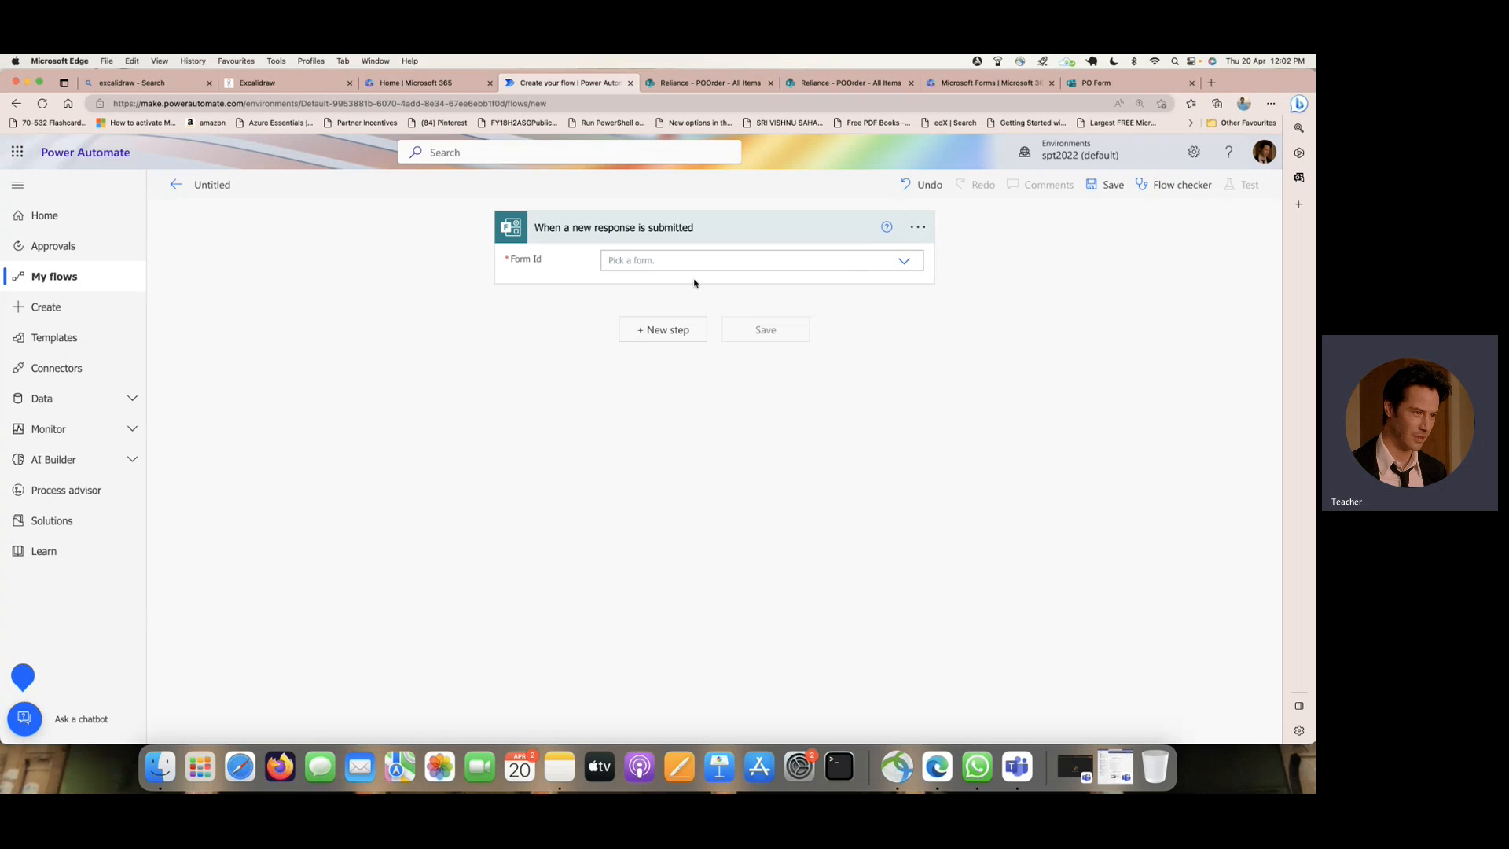
left_click(891, 261)
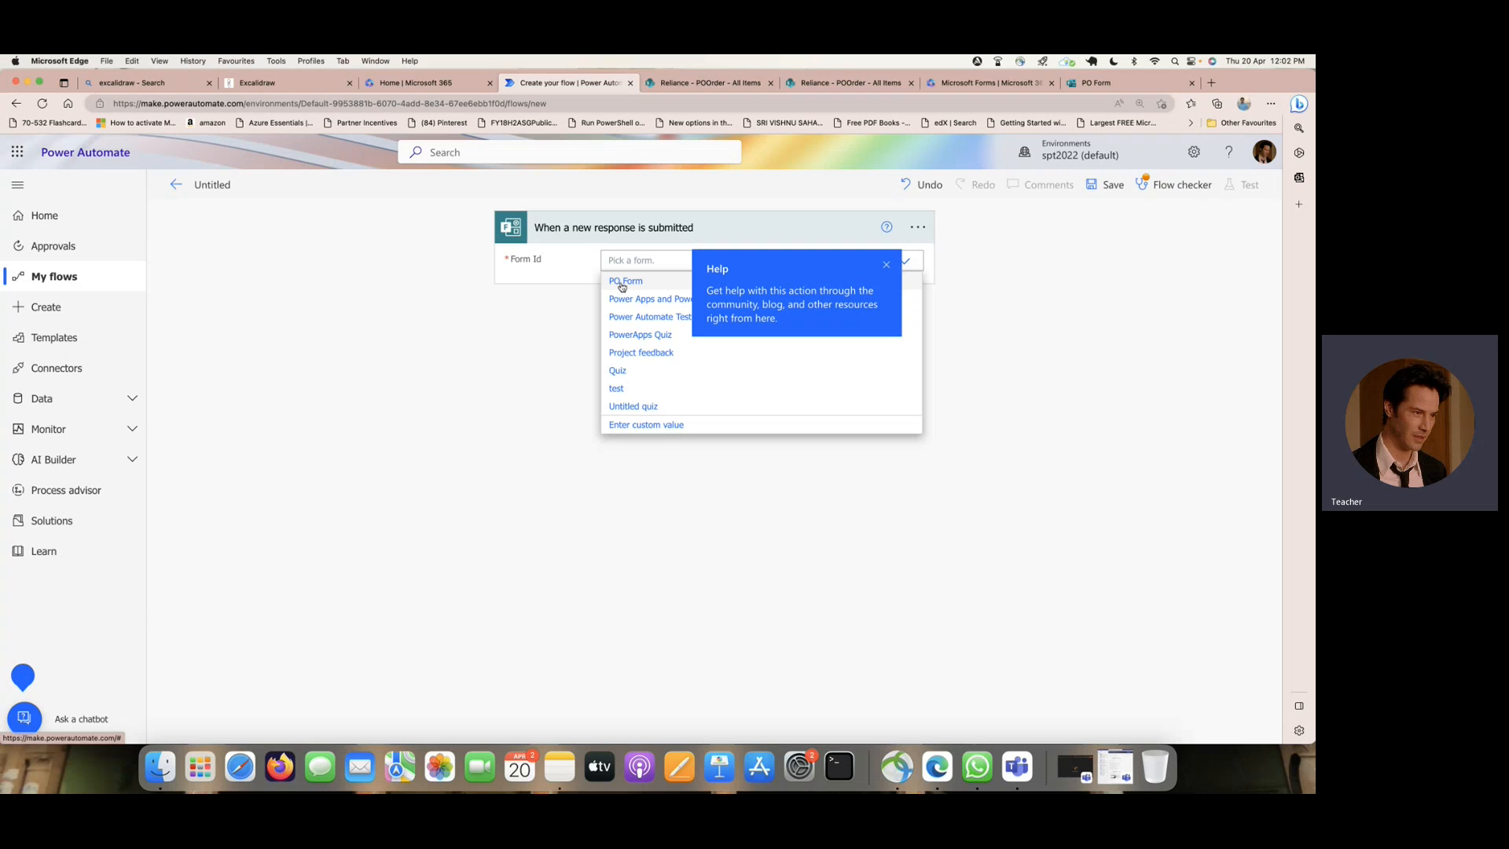
left_click(624, 282)
left_click(886, 265)
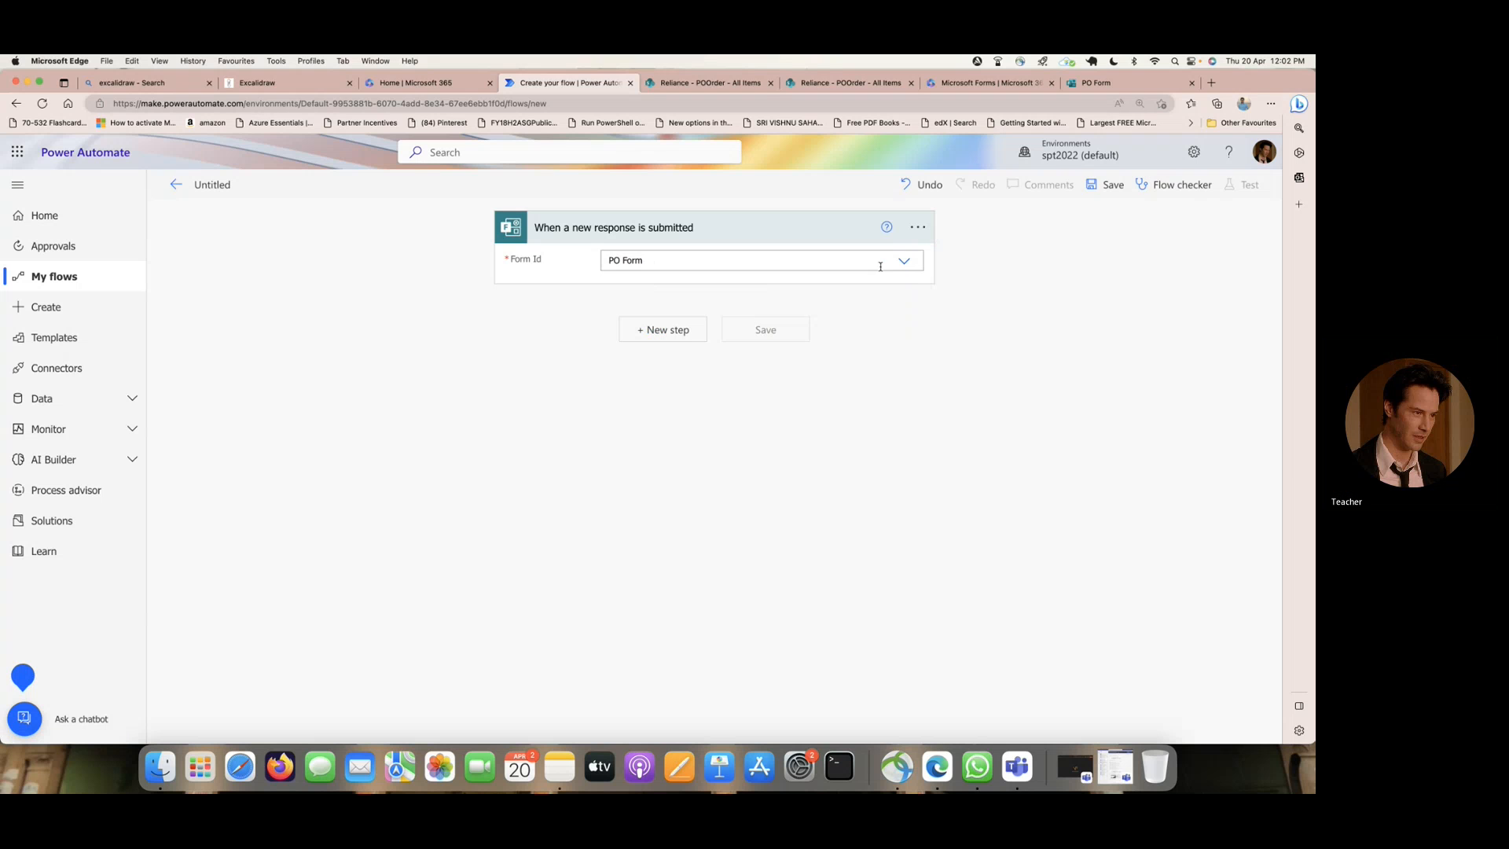
- Add a Get response details action with Form Id PO Form and the trigger's Response Id as its Response Id
left_click(679, 329)
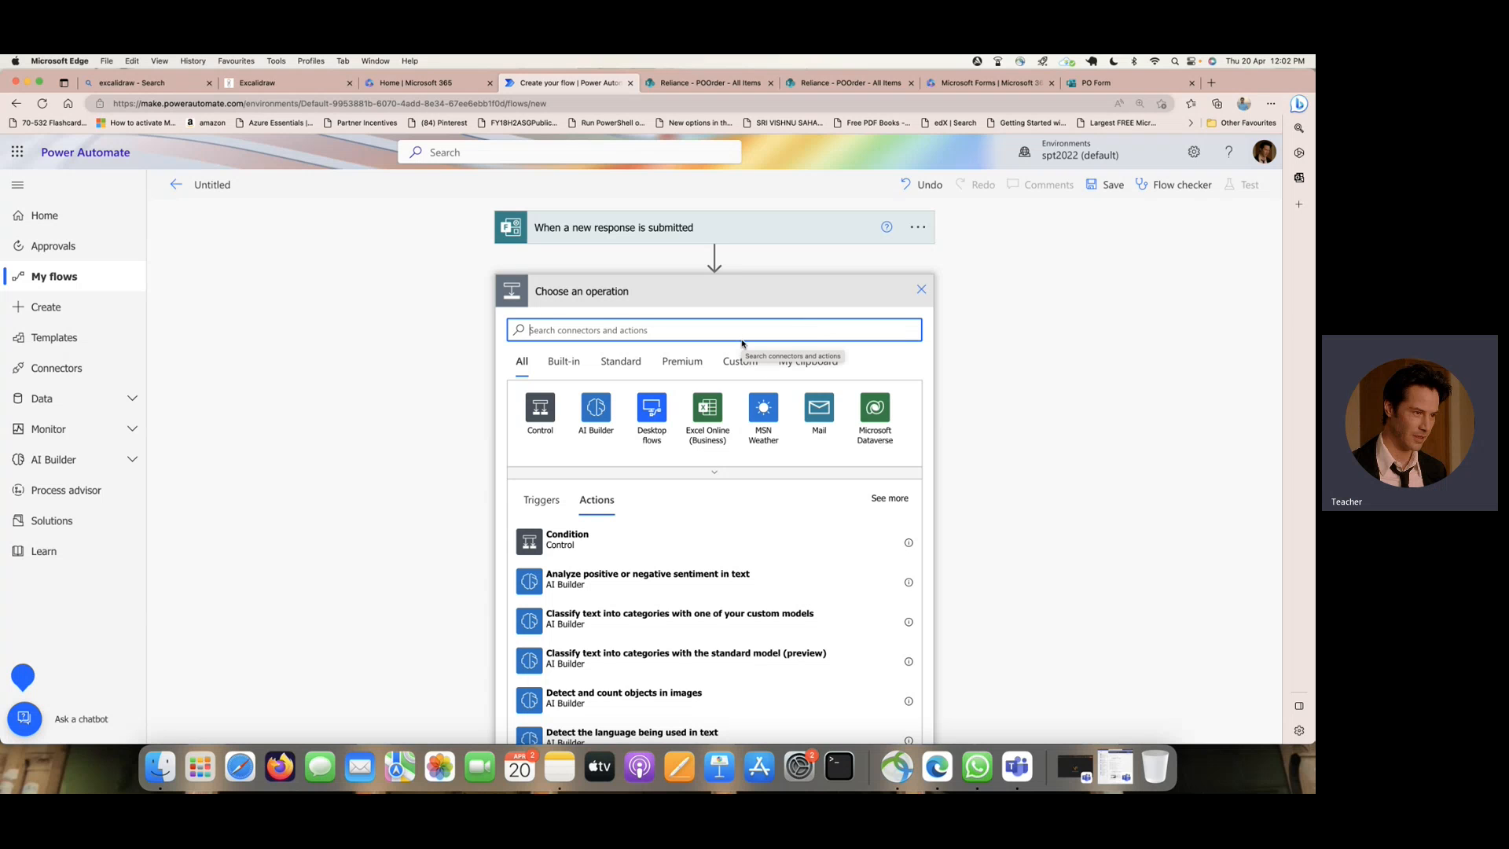
type("get response")
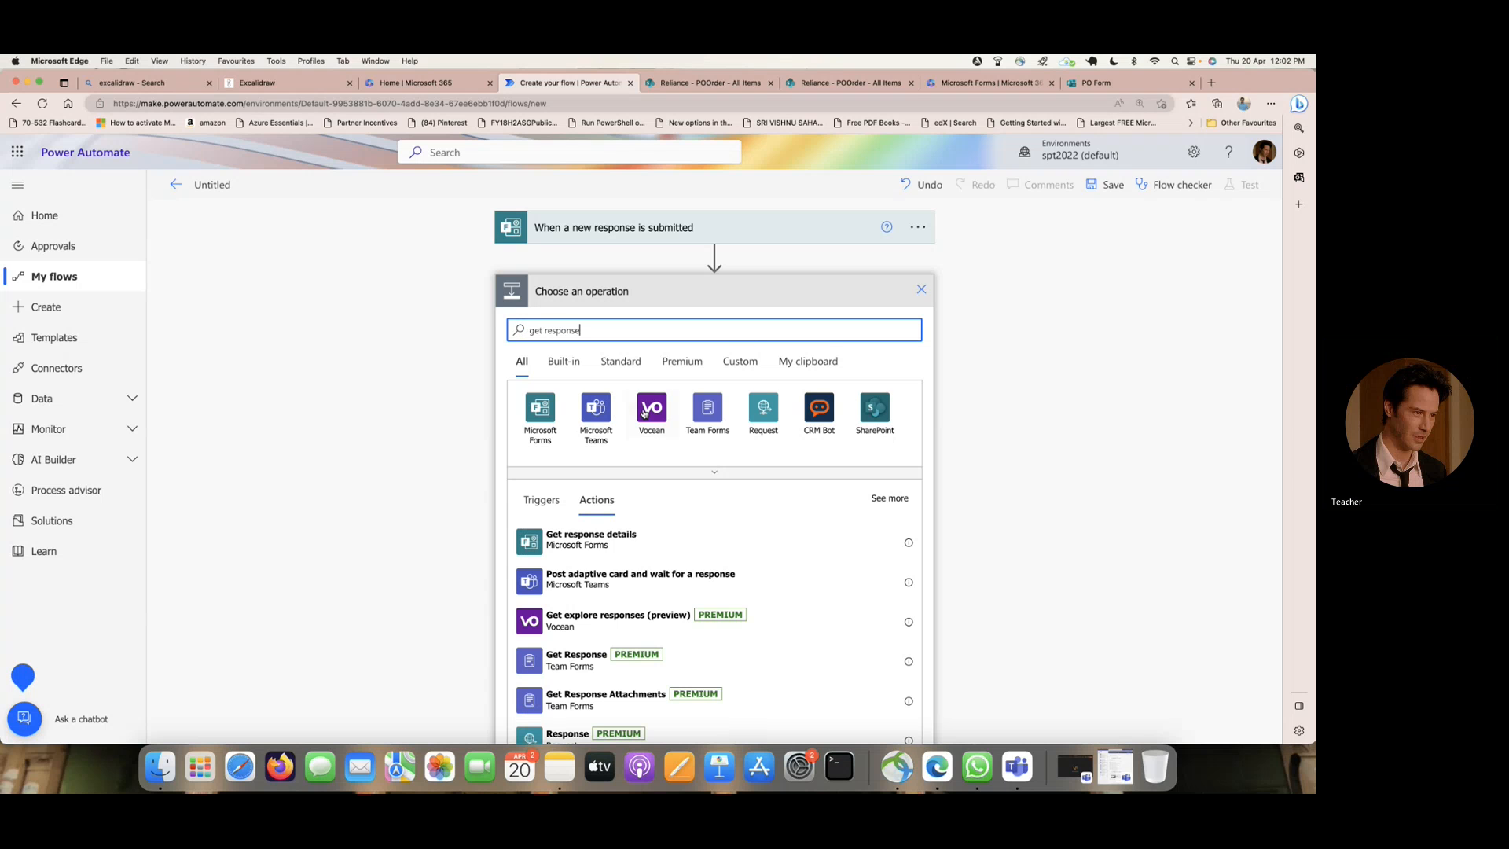
left_click(590, 539)
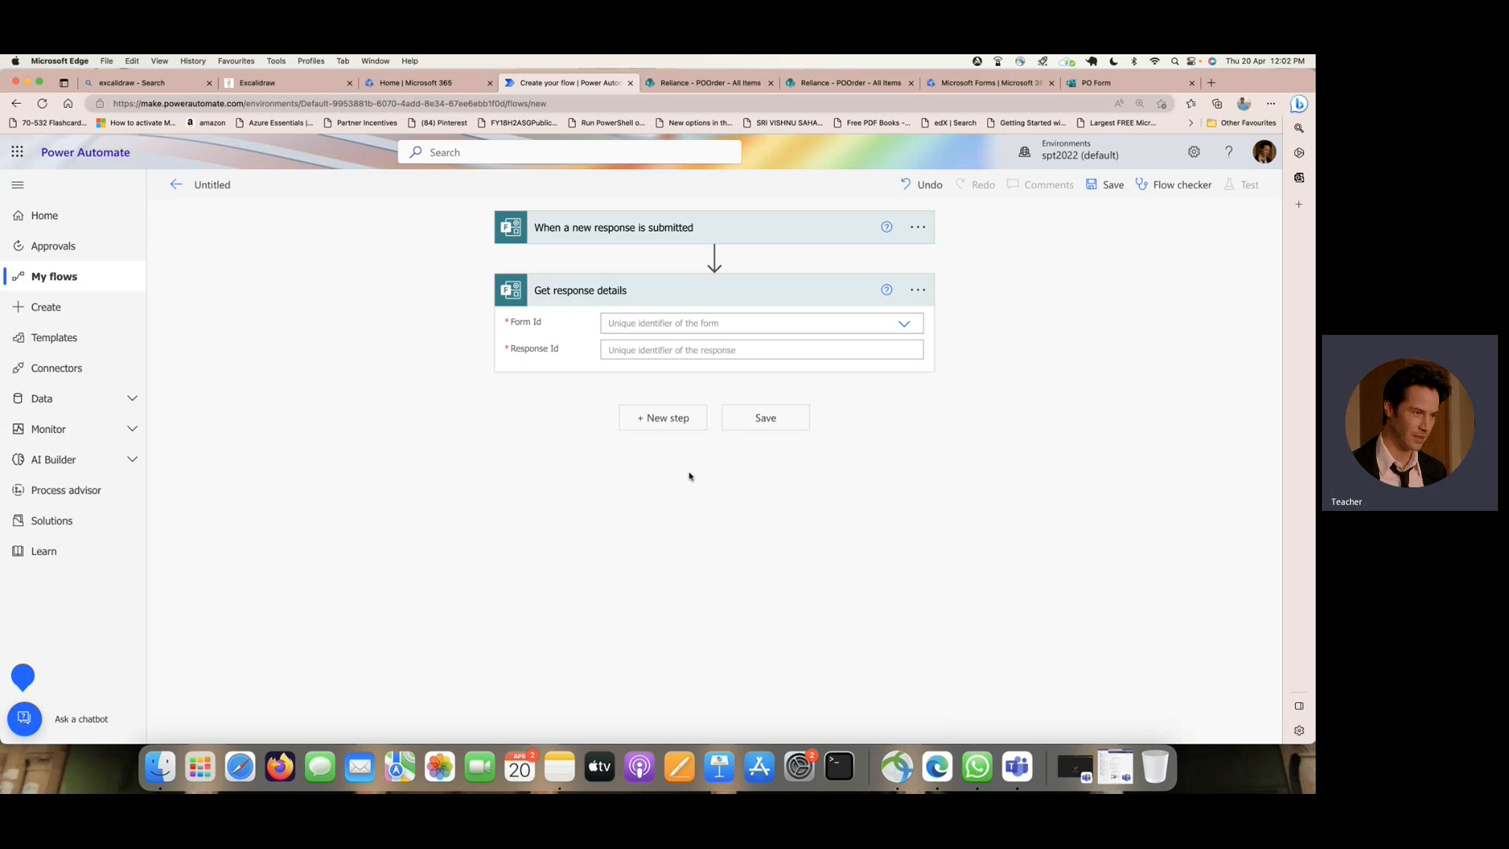
left_click(902, 325)
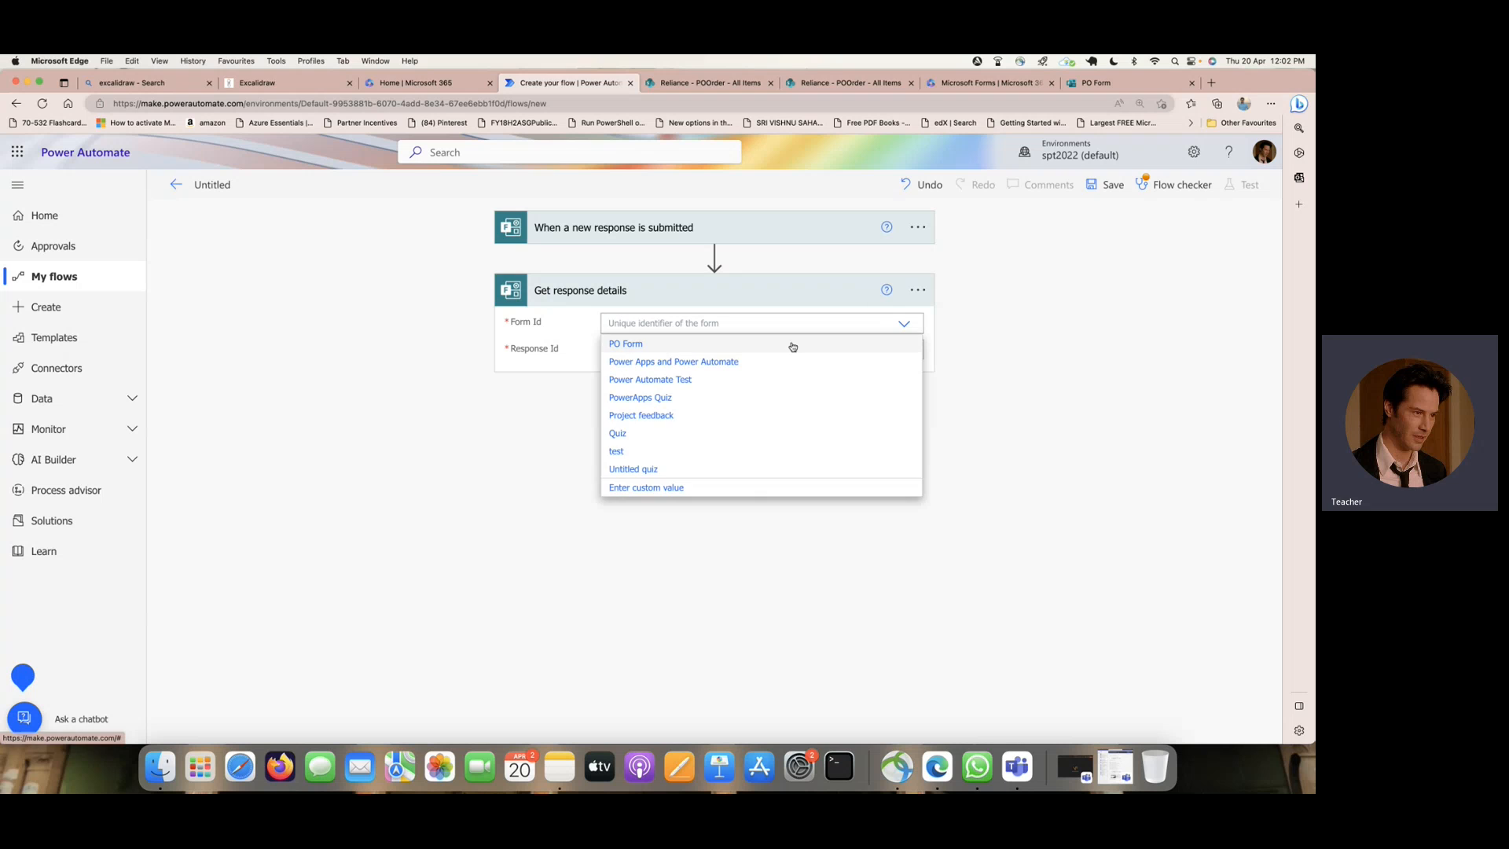
left_click(668, 344)
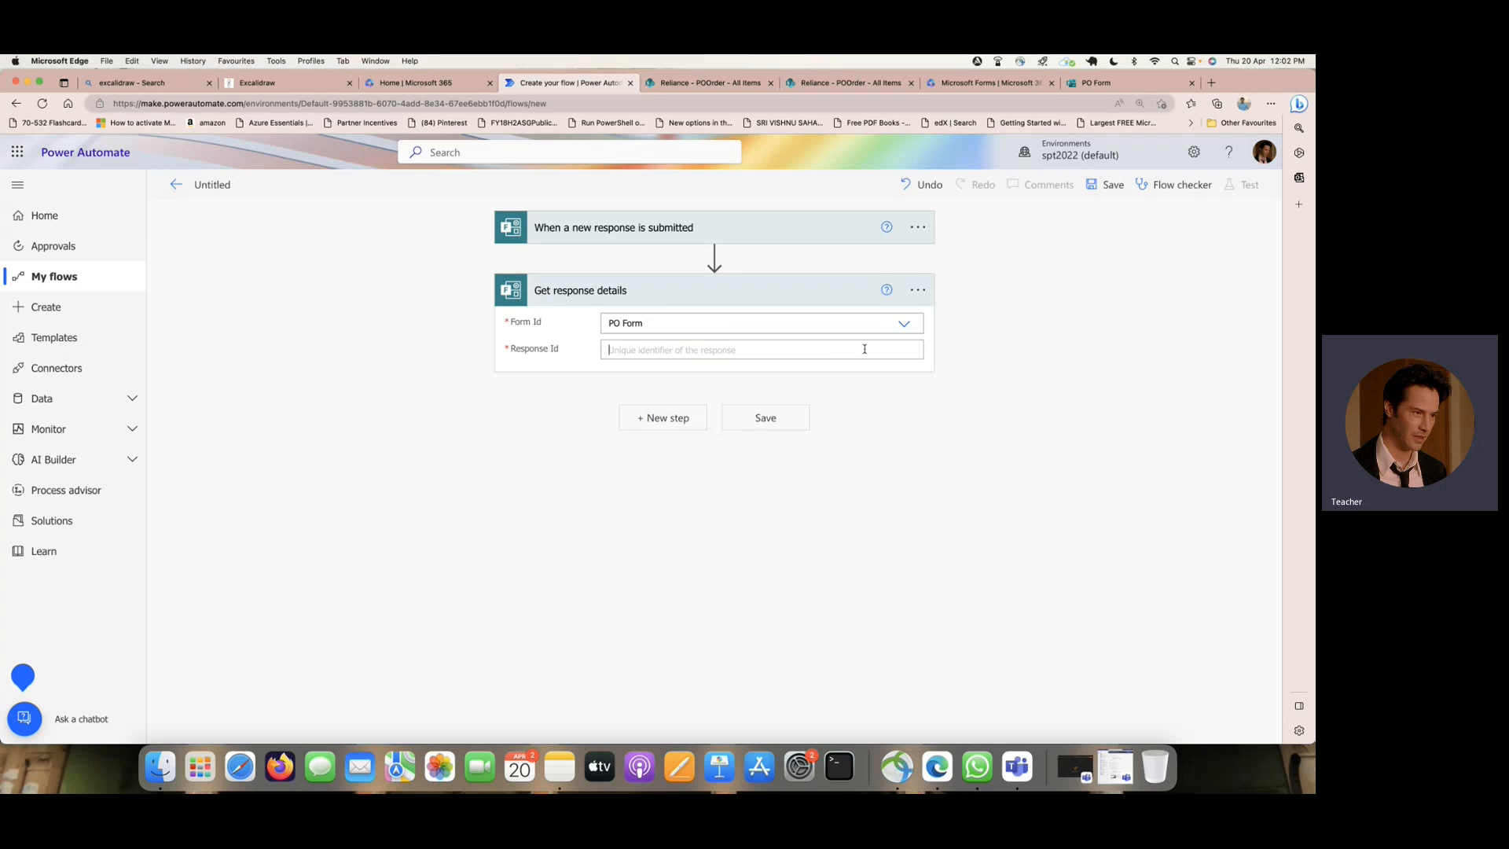
left_click(865, 349)
left_click(1111, 523)
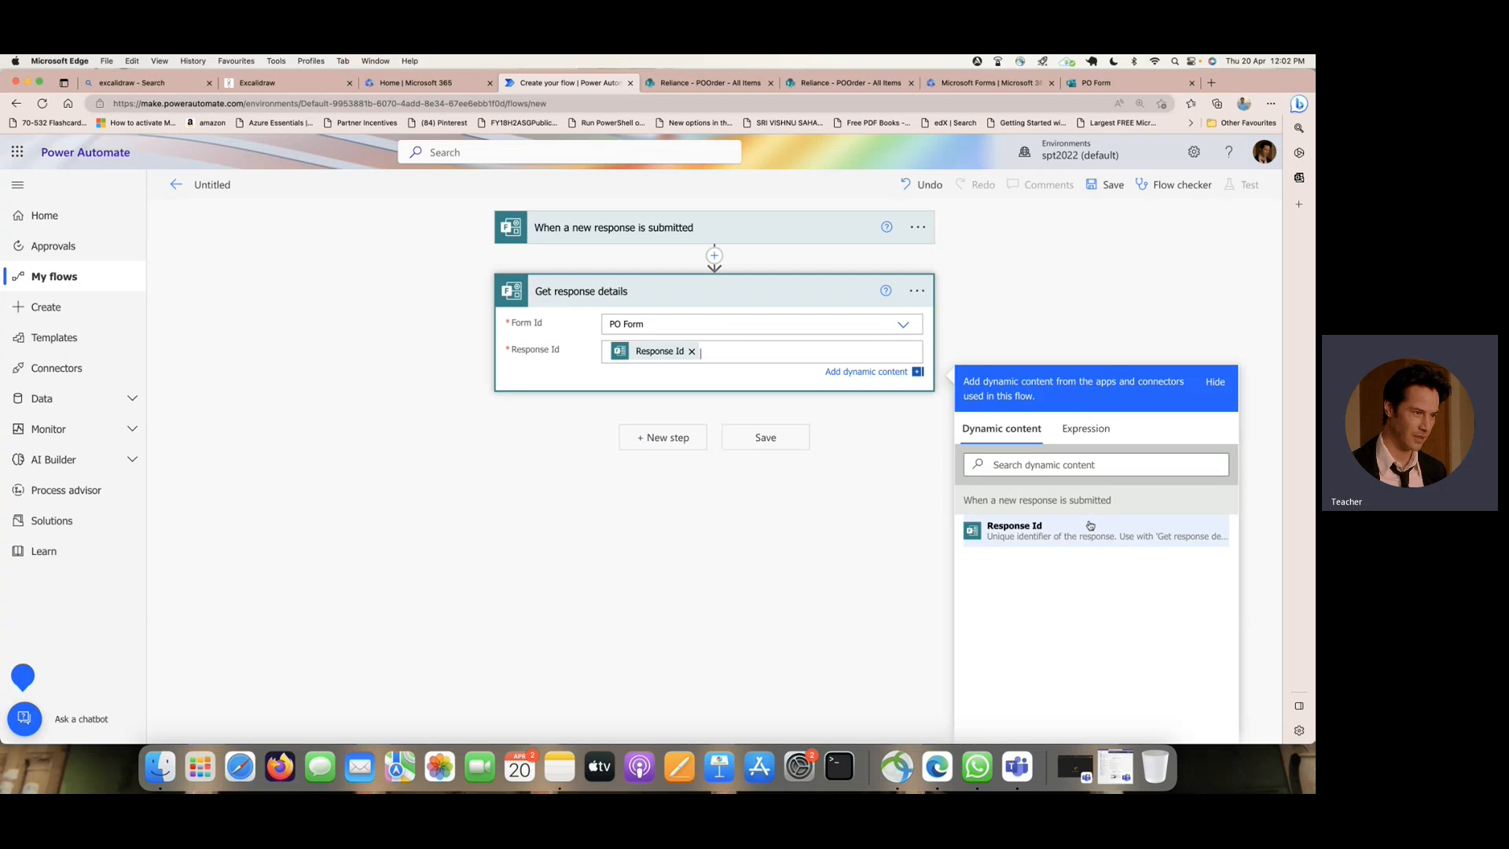
- Save the flow and check its test options
left_click(1113, 188)
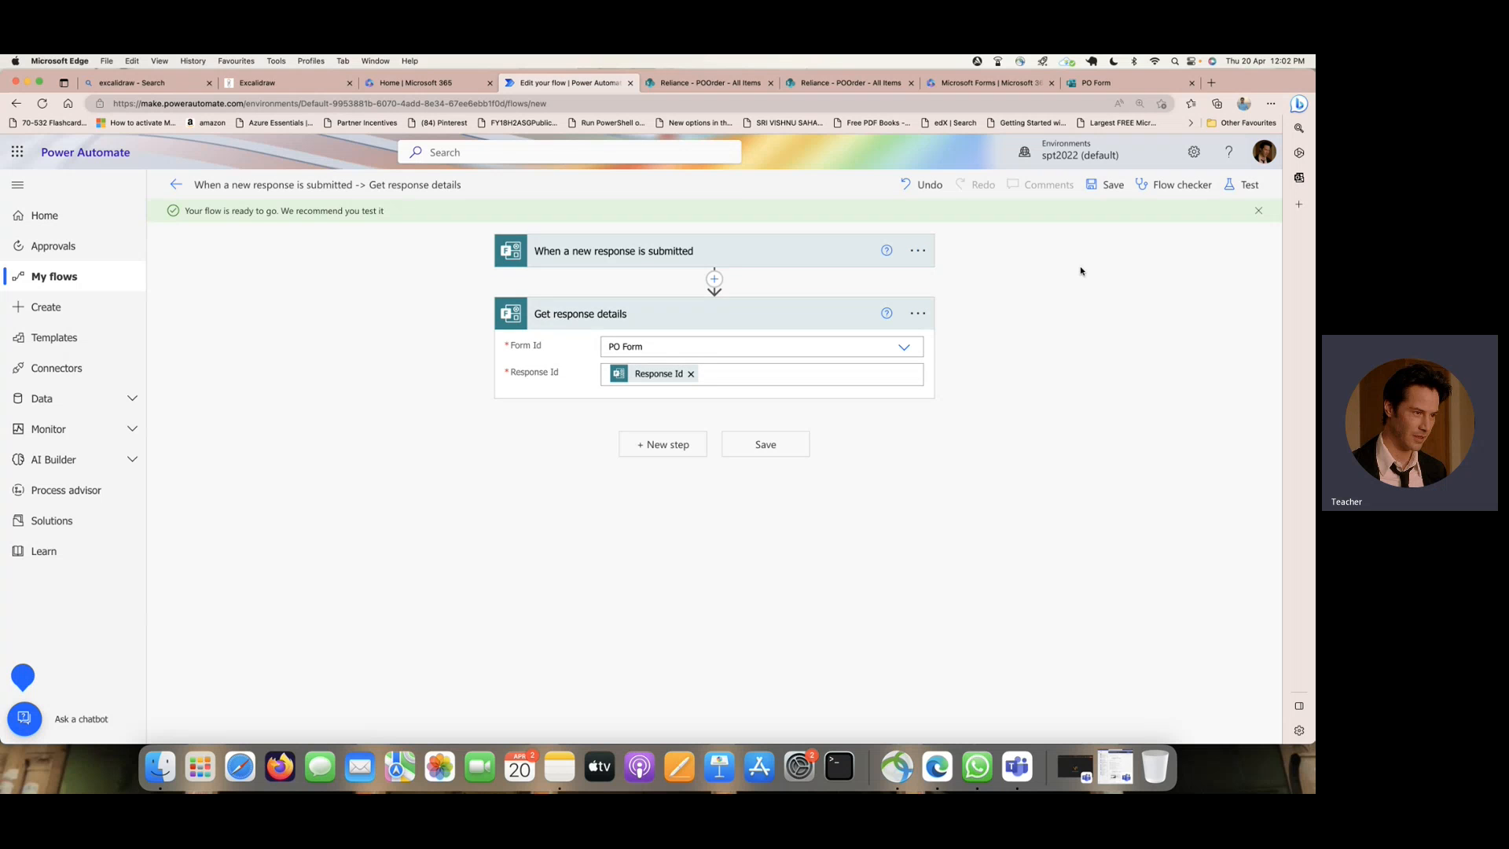
left_click(1243, 186)
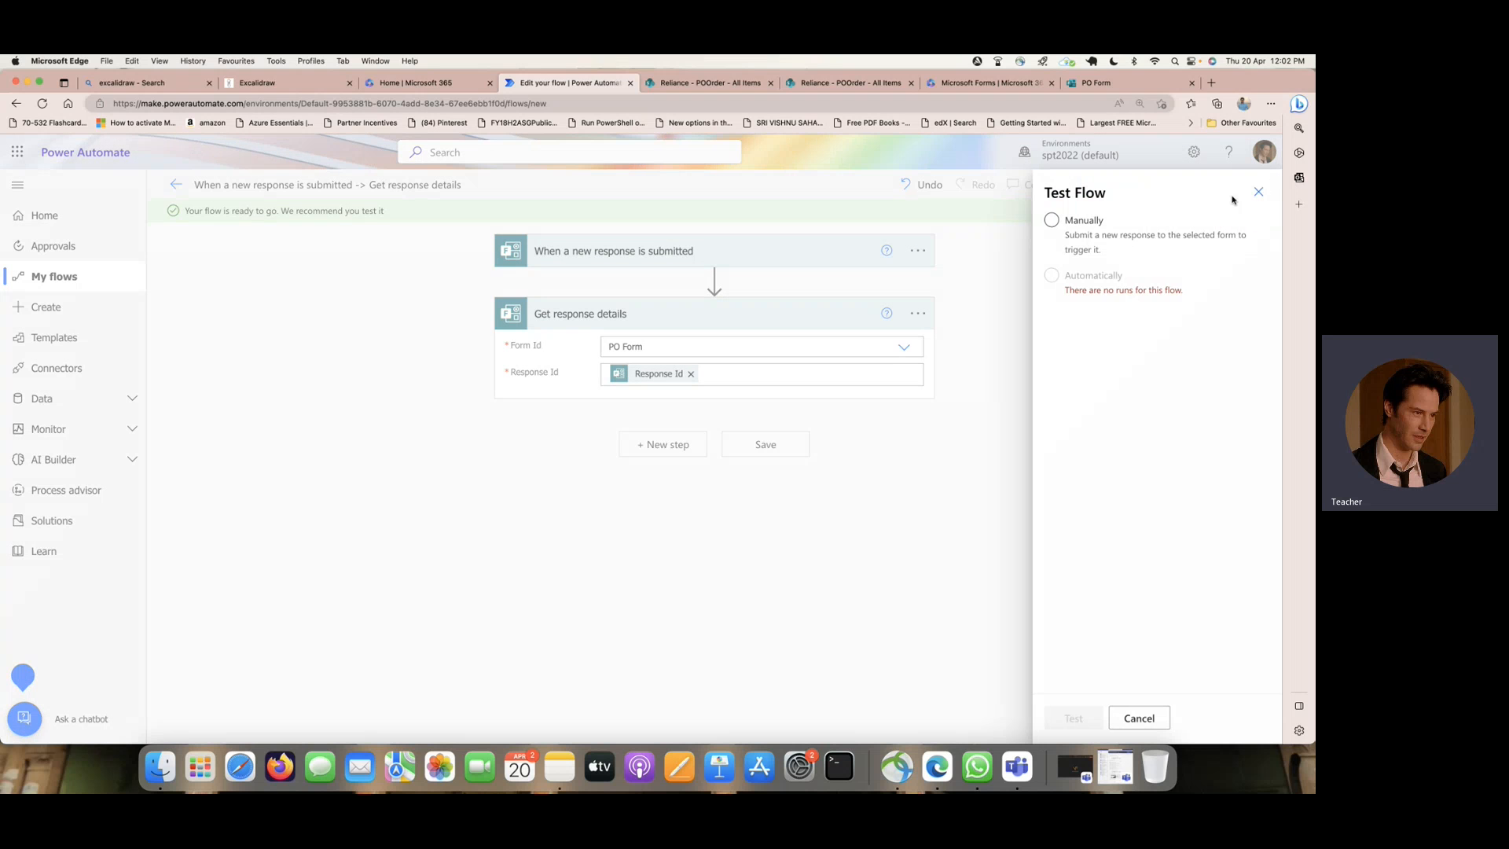
left_click(1262, 195)
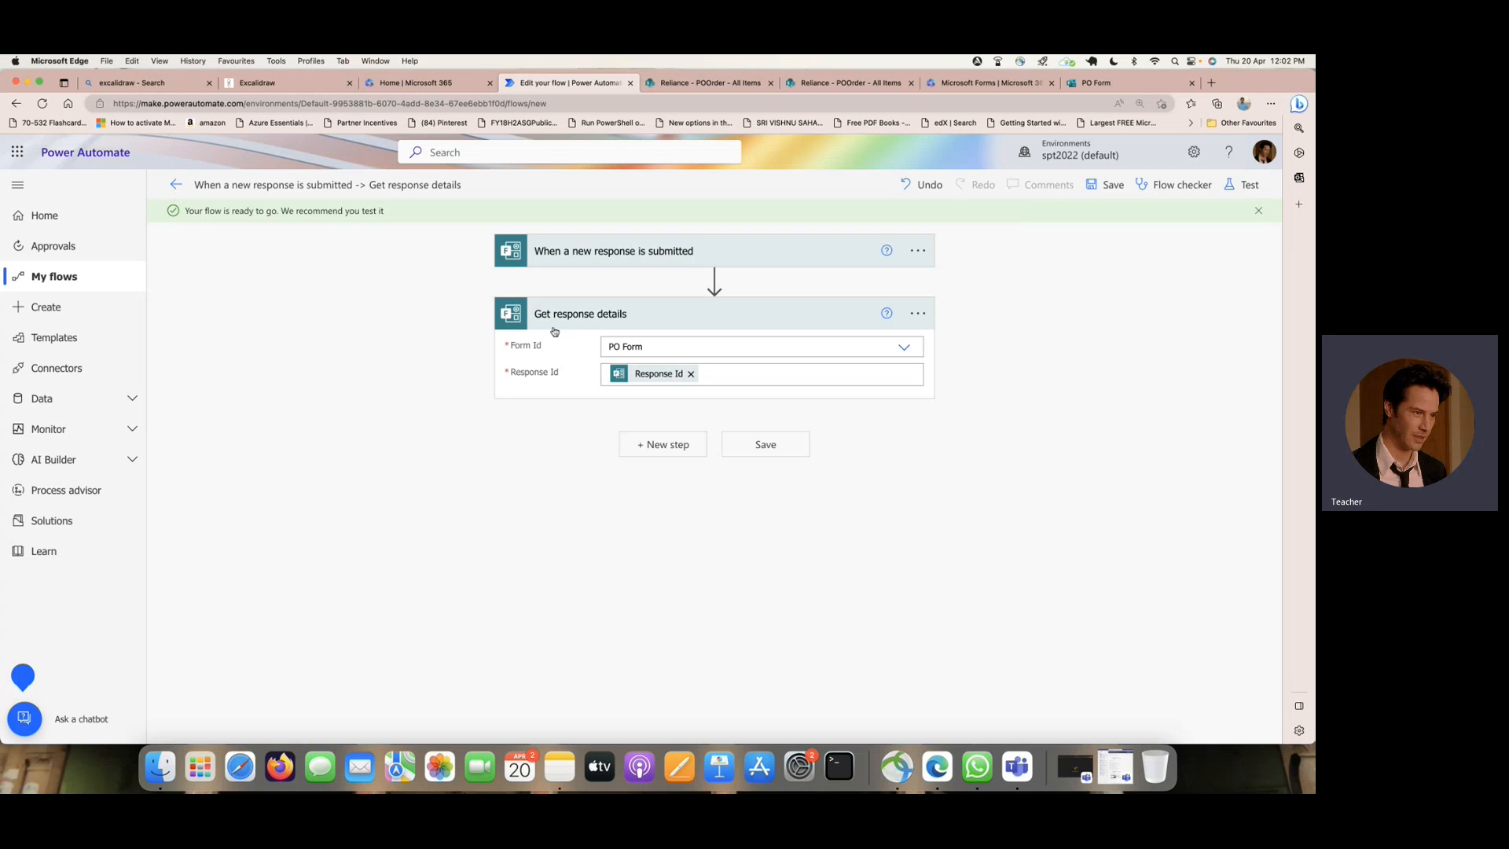
- Add a Compose data operation after Get response details and browse the dynamic content available for its inputs
left_click(666, 445)
type("compose")
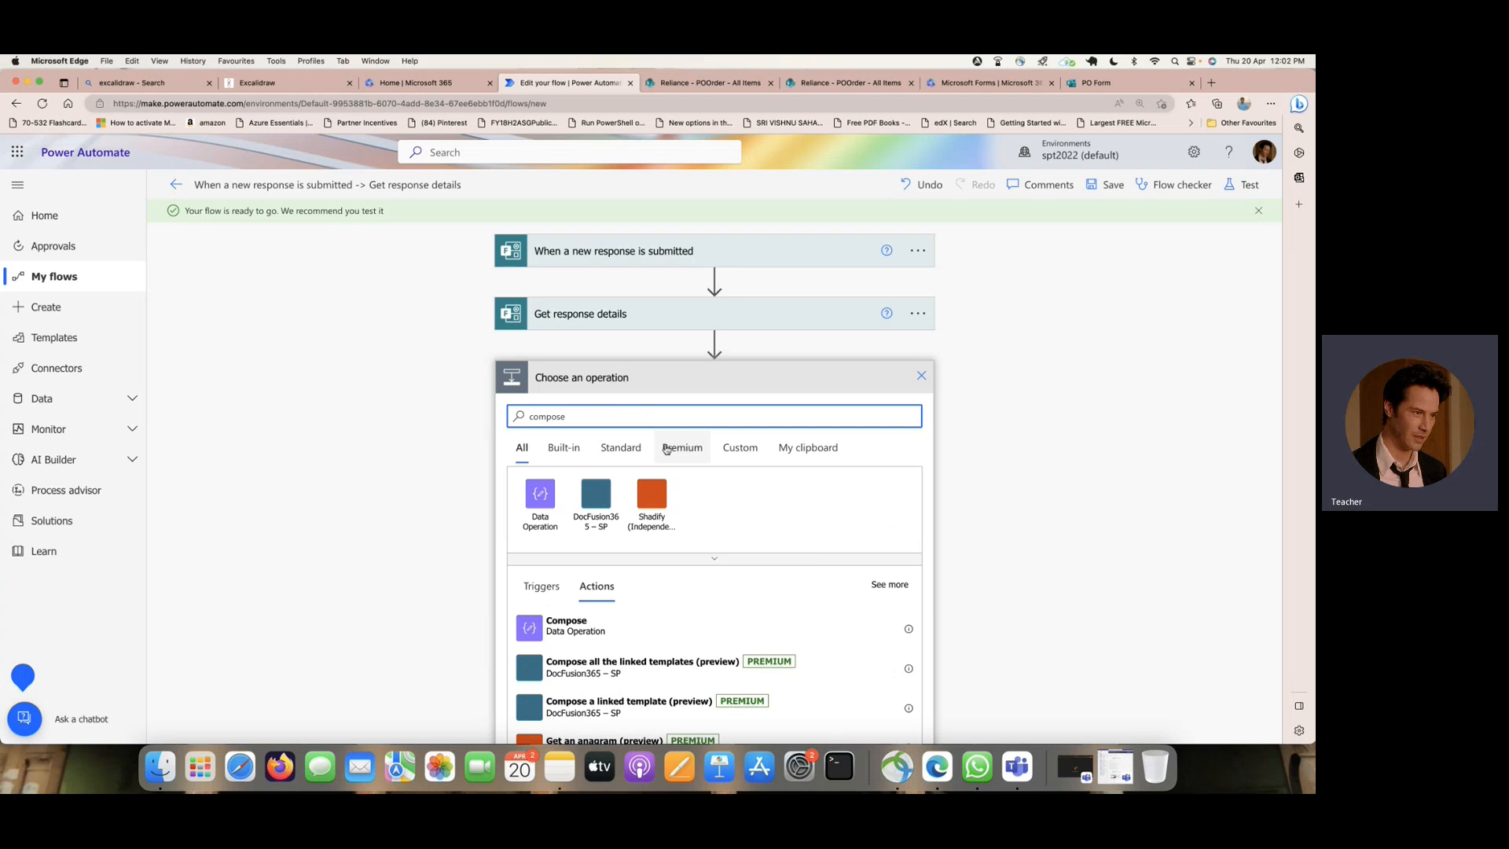
left_click(606, 632)
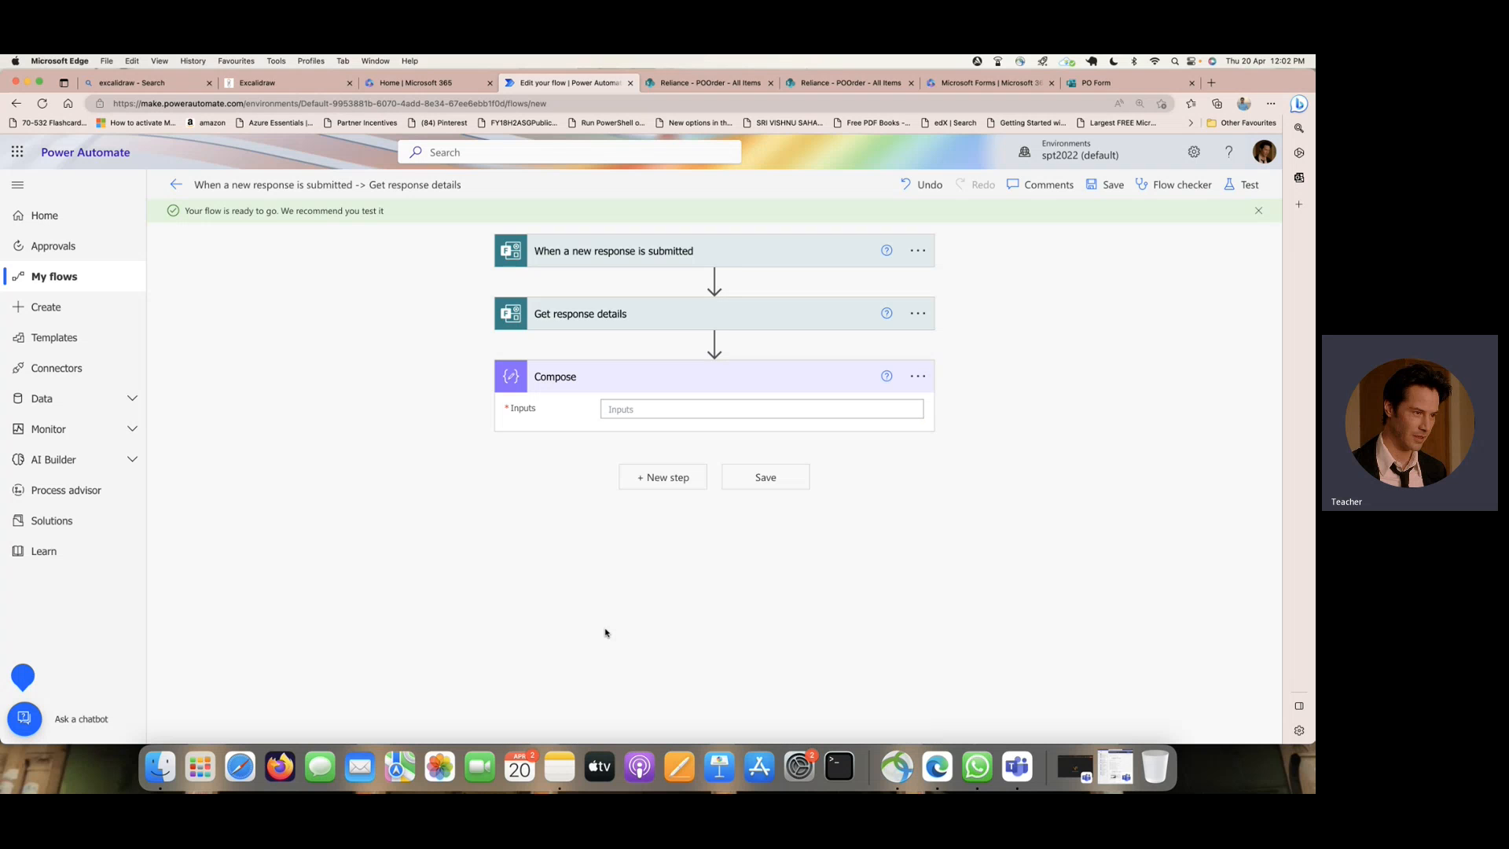
left_click(662, 412)
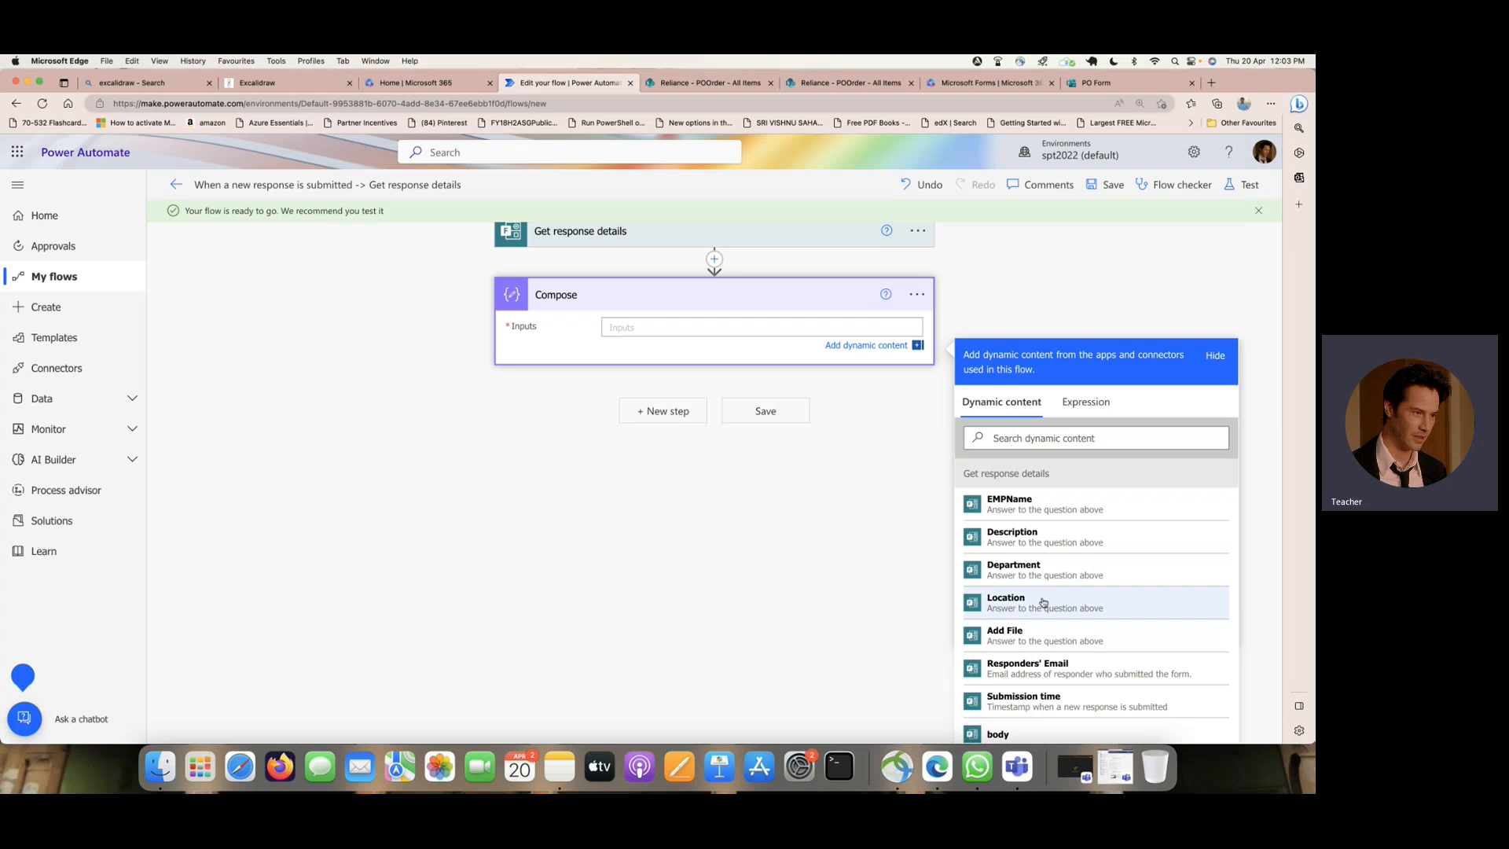
scroll(1044, 602, "down", 2)
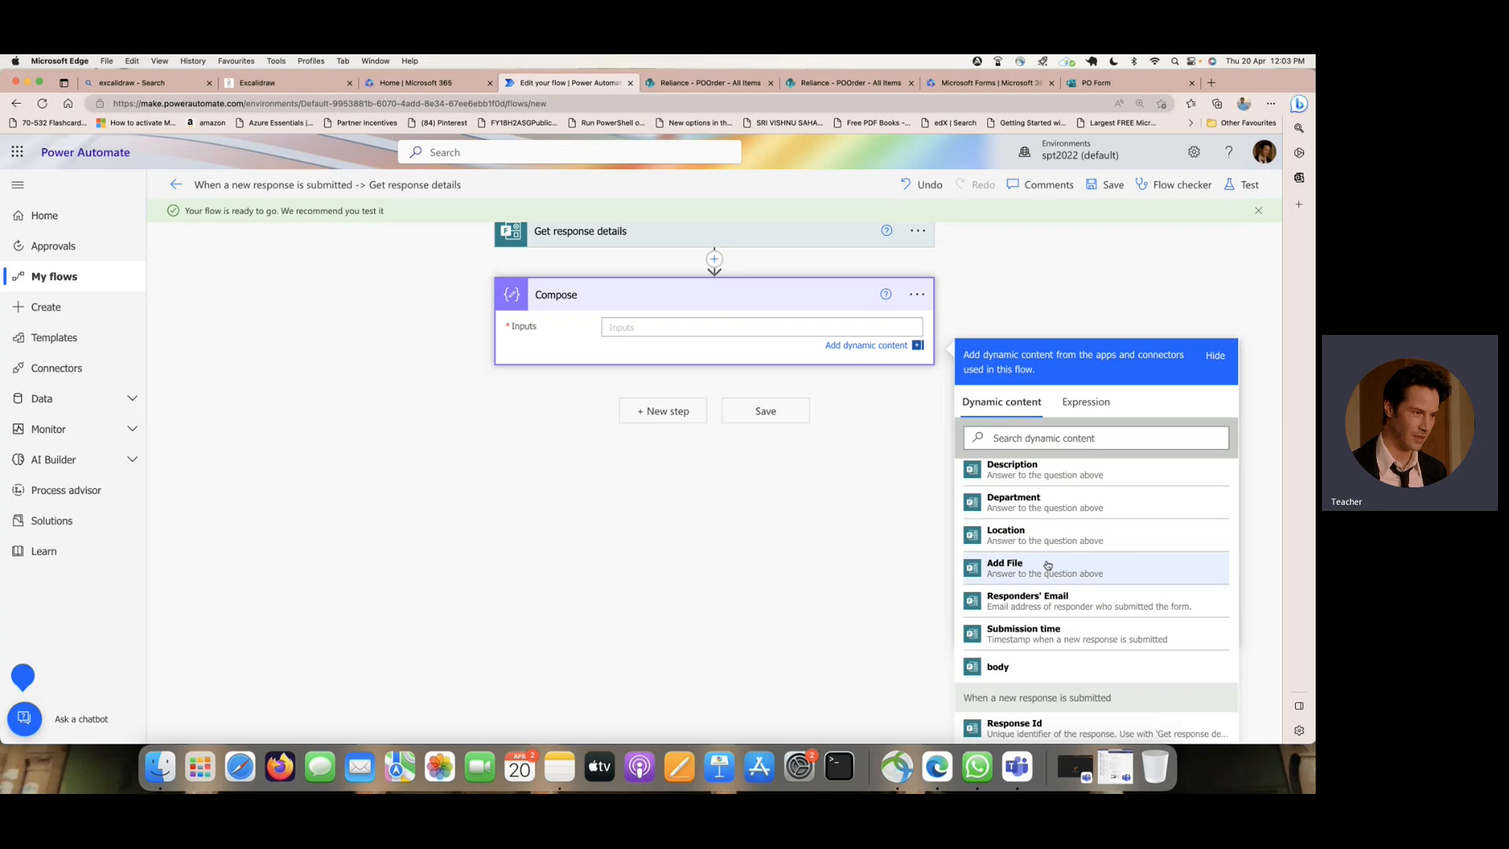
- Delete the Compose action from the flow
left_click(918, 296)
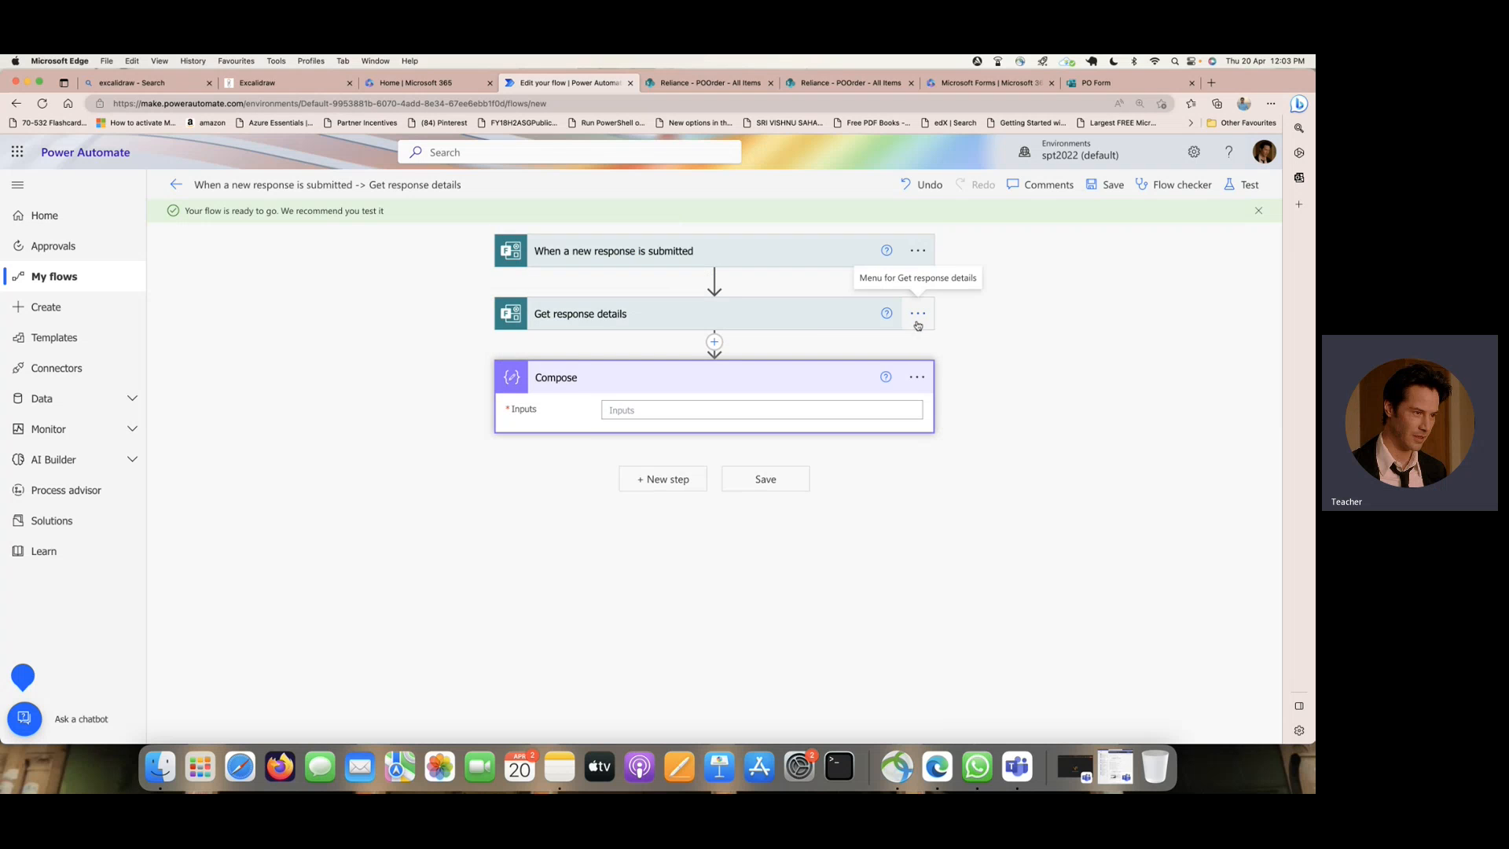
left_click(917, 318)
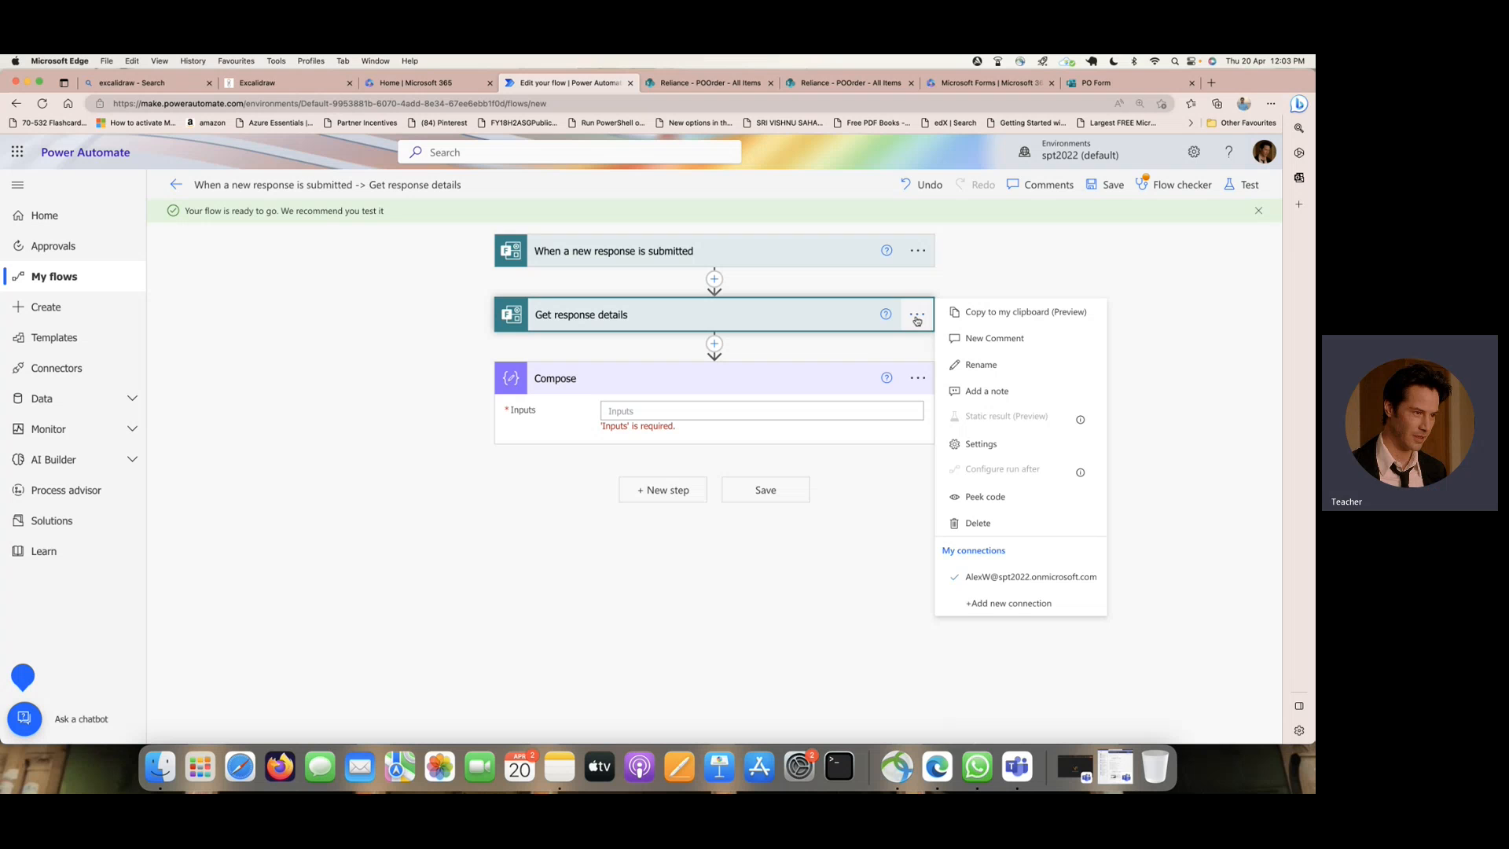
left_click(917, 377)
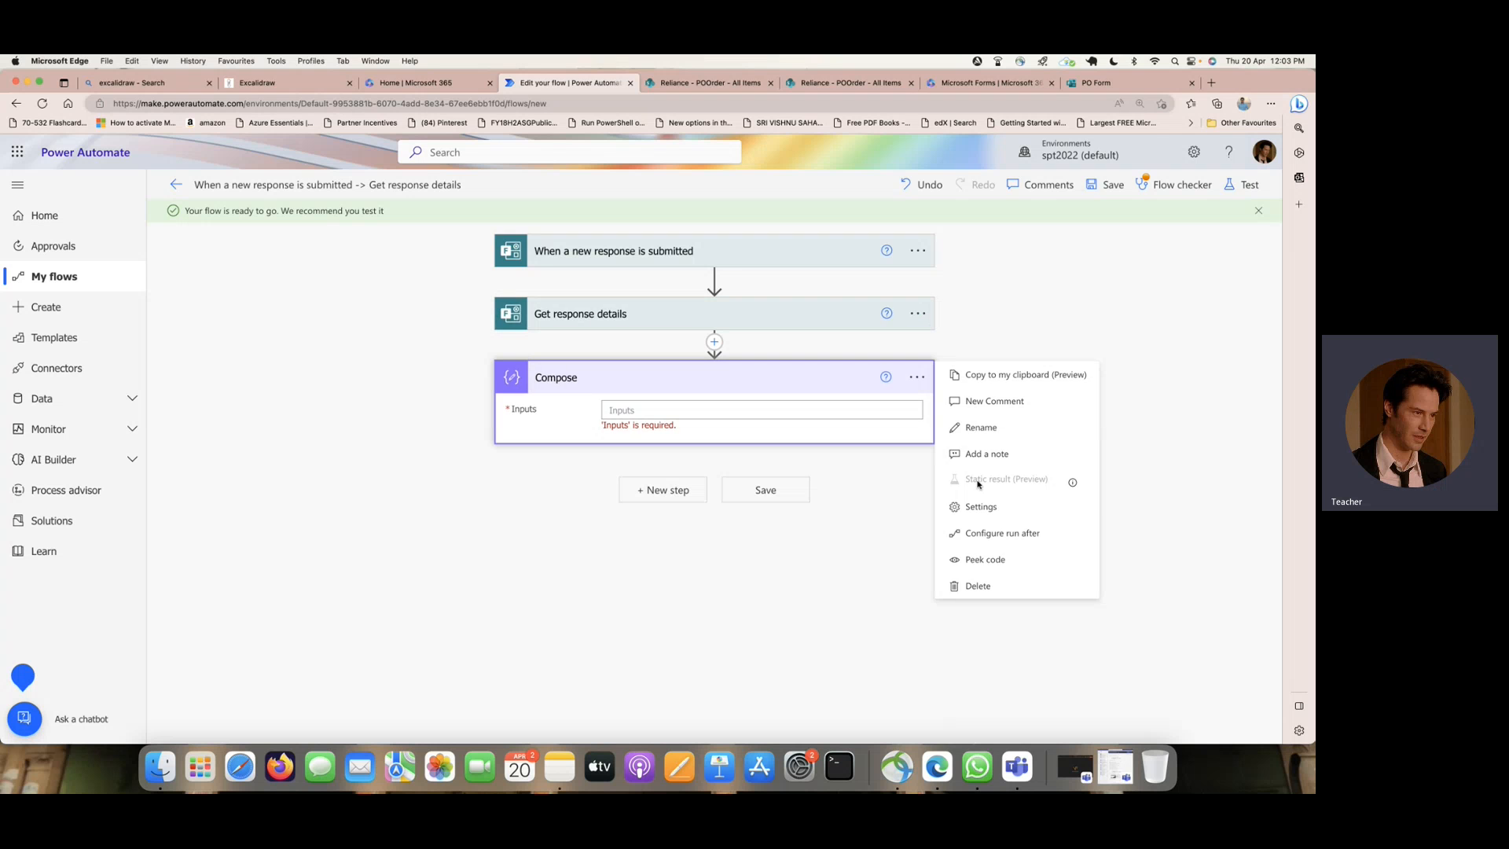
left_click(1009, 586)
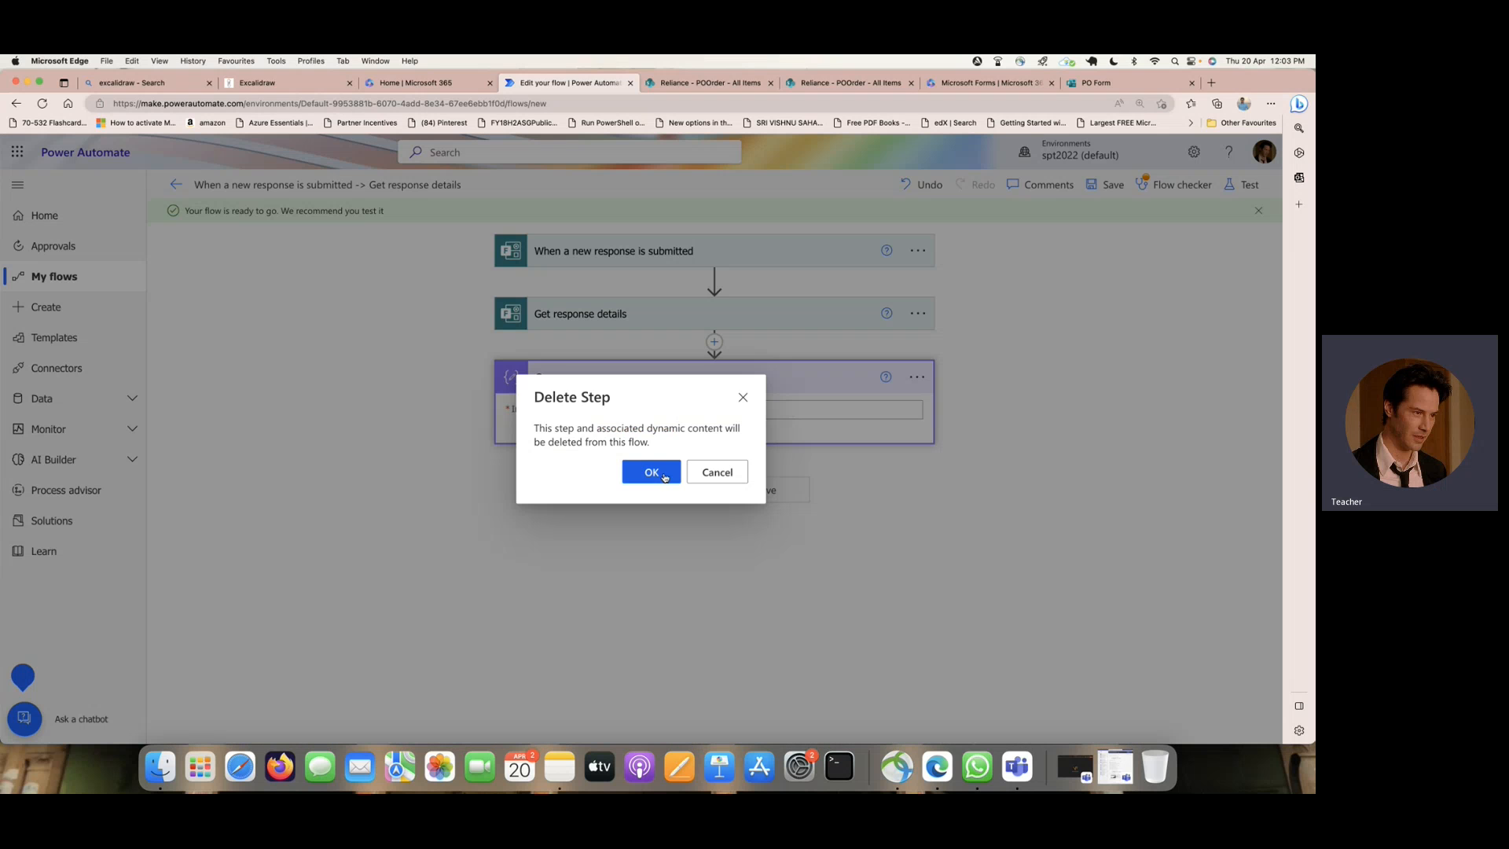
left_click(651, 471)
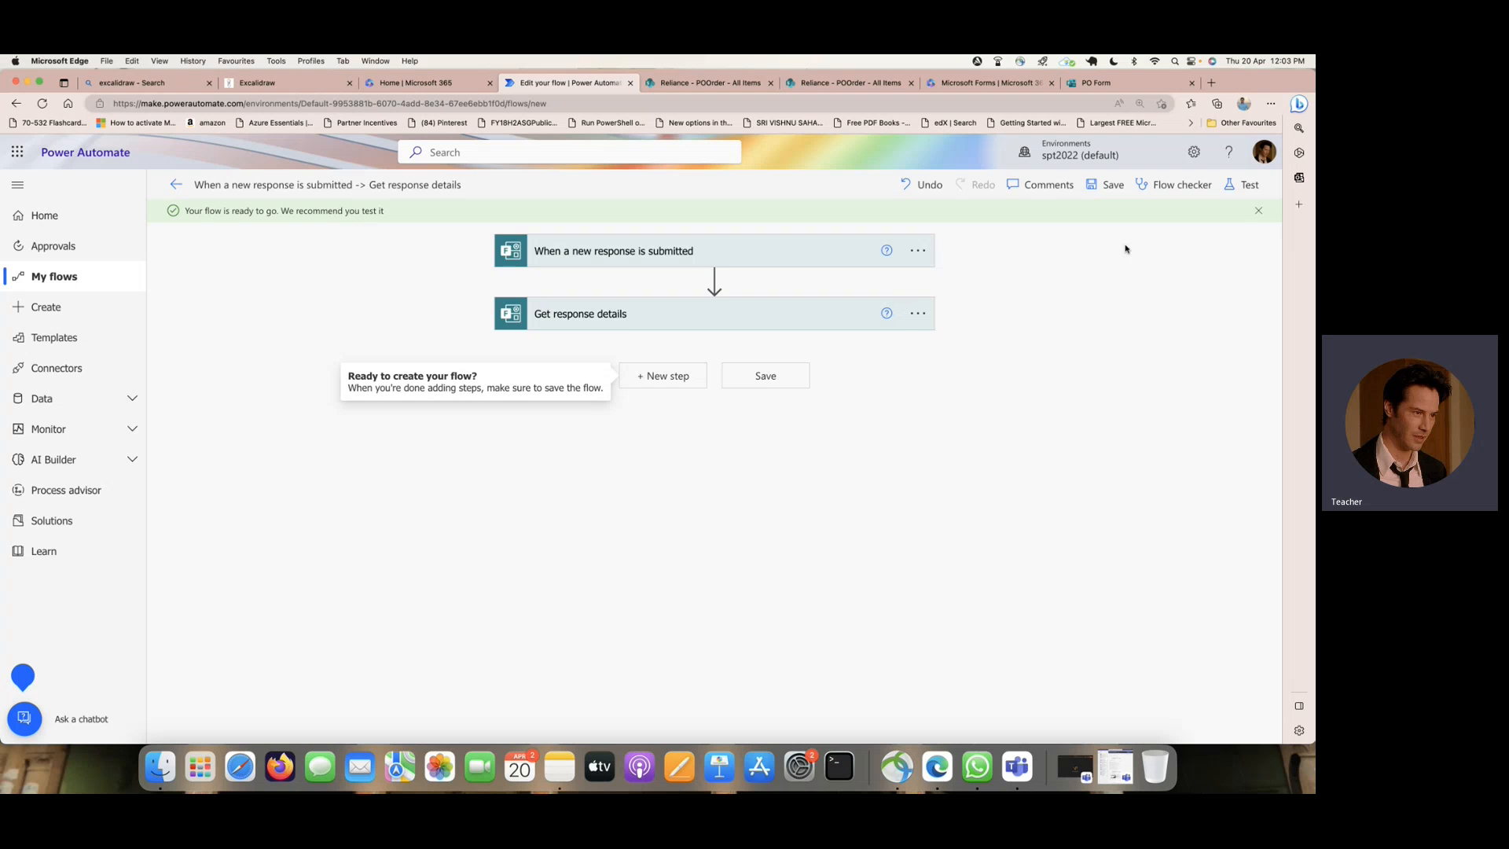
- Start a manual test of the flow and switch to the PO Form
left_click(1246, 187)
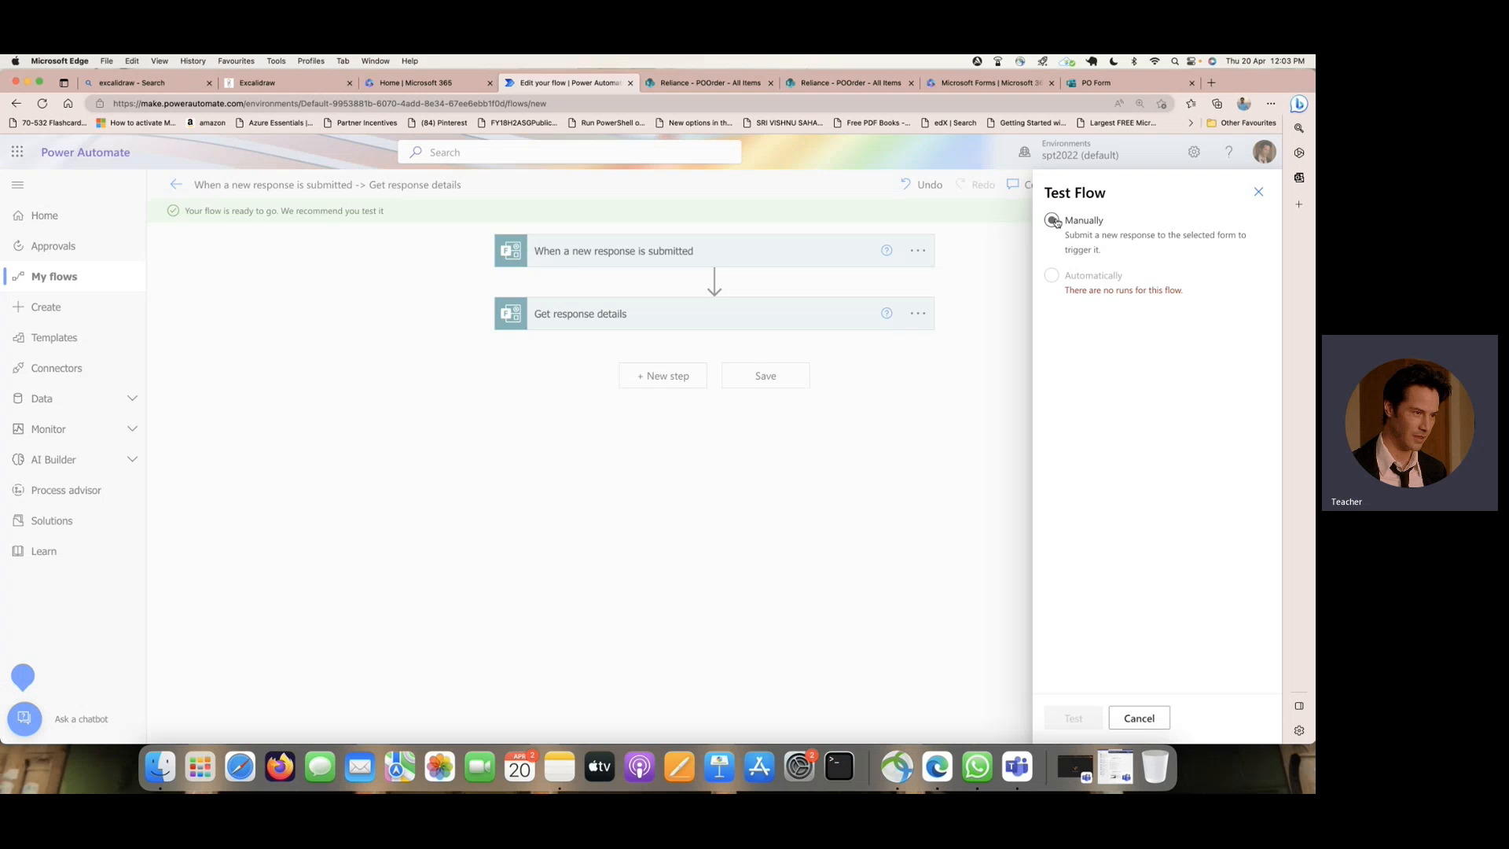
left_click(1053, 221)
left_click(1073, 717)
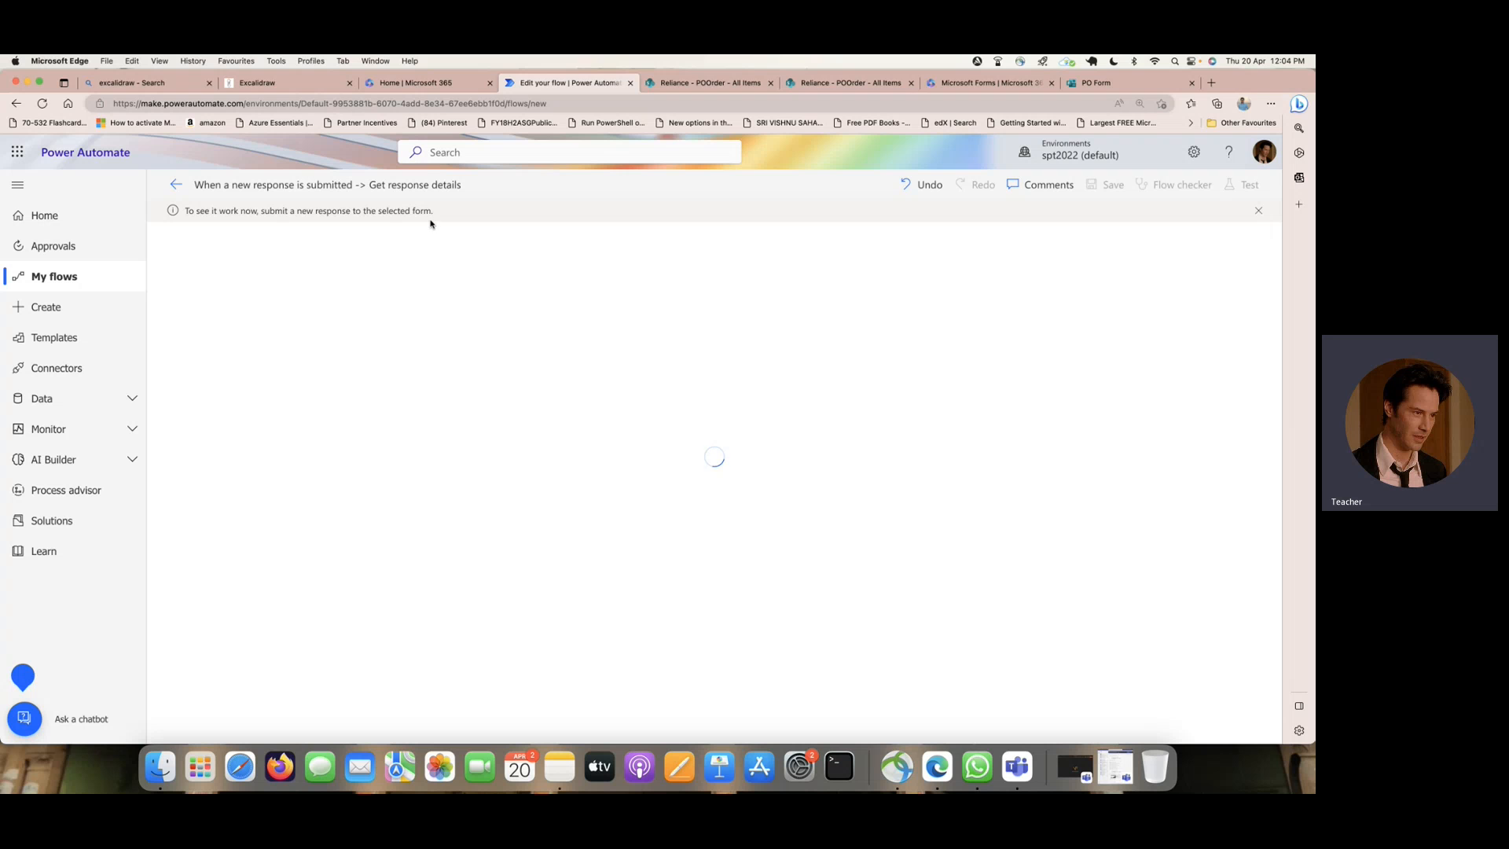
left_click(1095, 84)
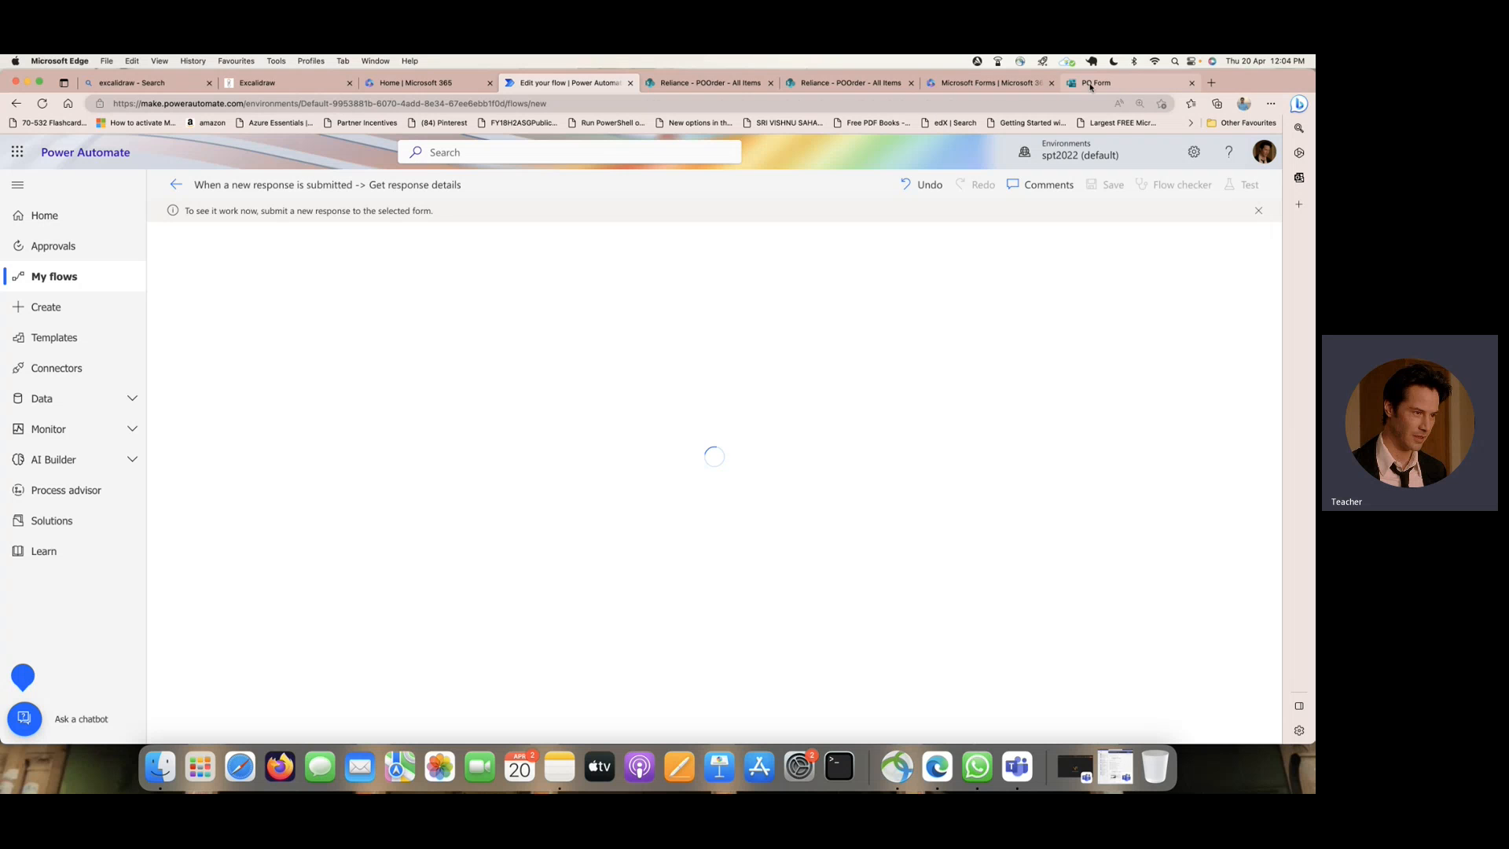
- Switch the PO Form preview to the mobile layout and enter the employee's name in the EMPName question
left_click(1082, 175)
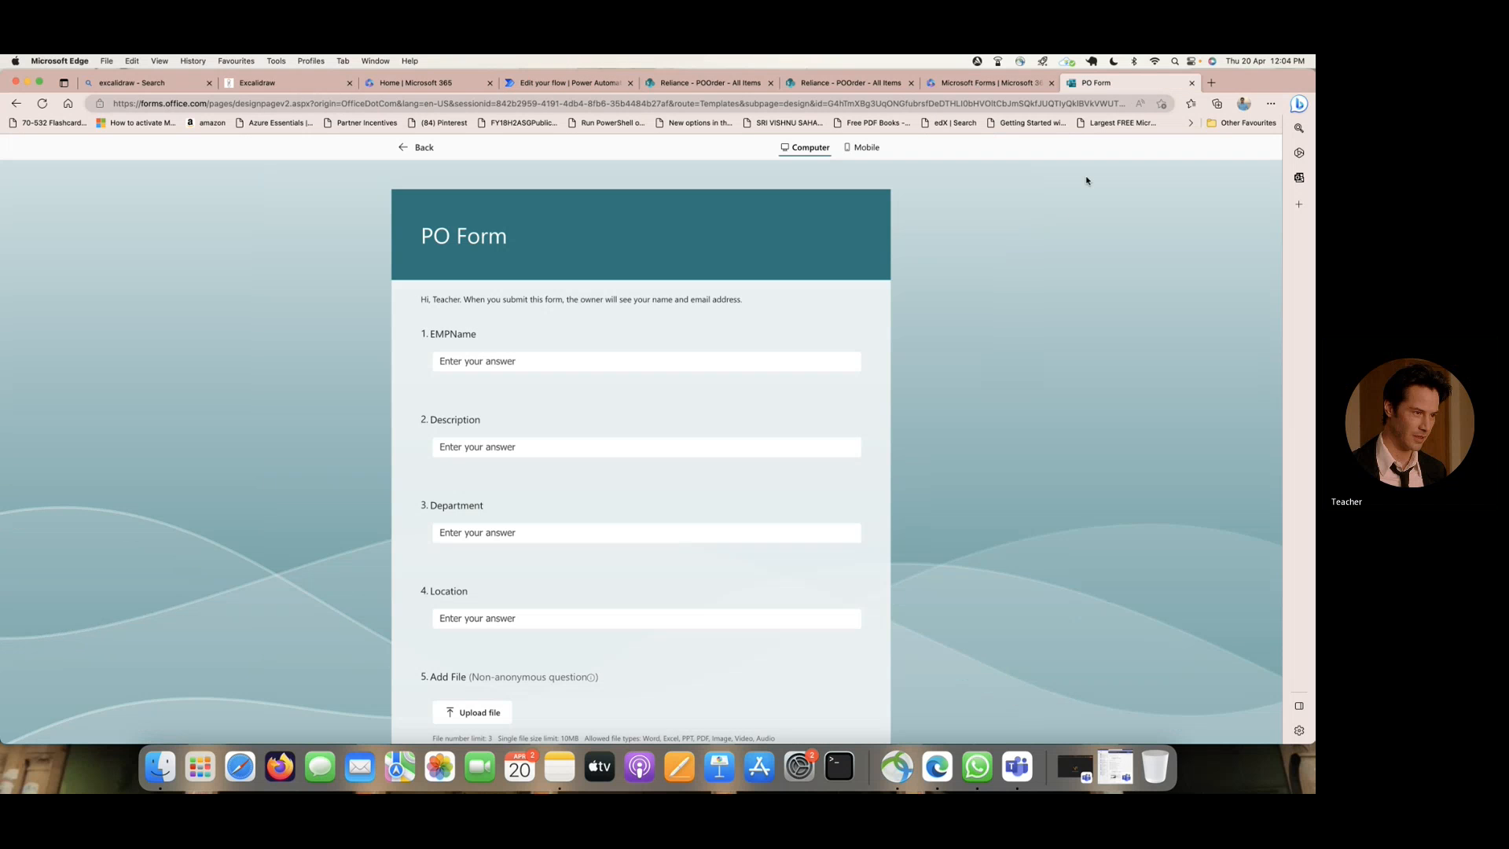
left_click(862, 147)
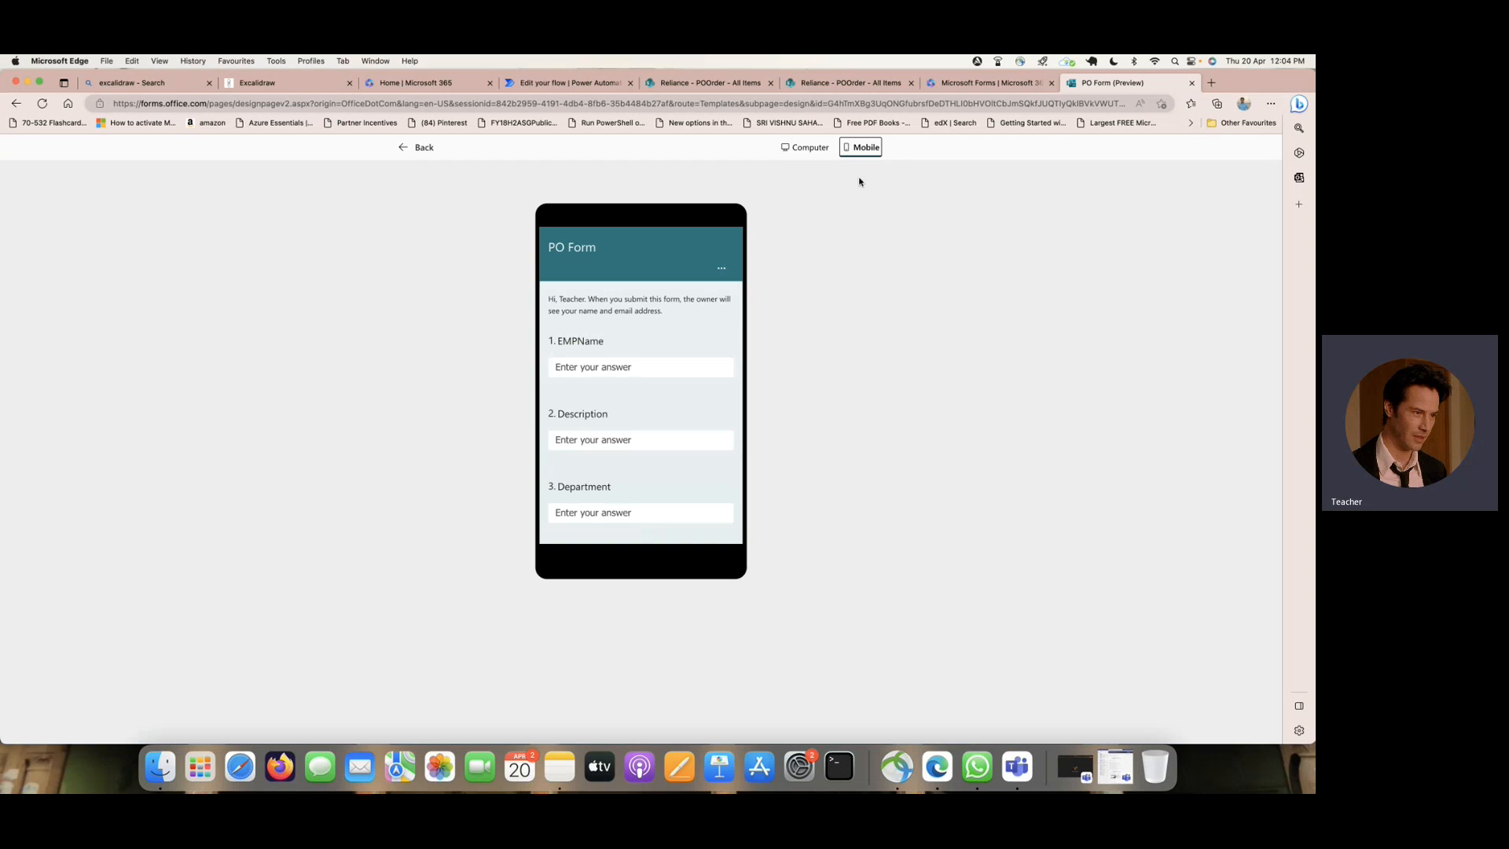
left_click(611, 367)
type("Bharath")
key("Tab")
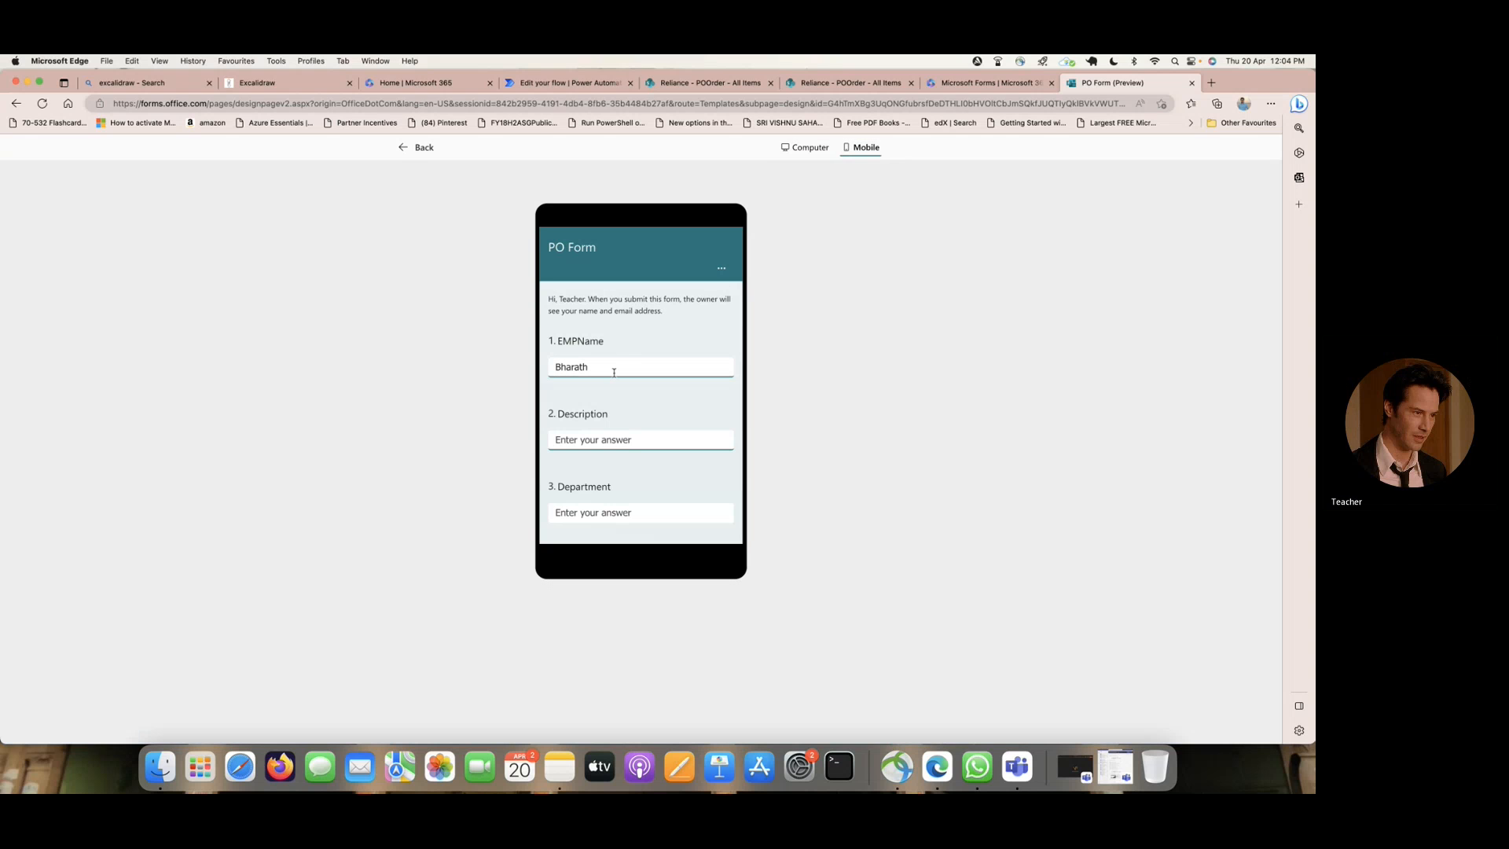
- Fill in the PO Form with Description Test, Department HR and Location India
left_click(615, 442)
type("Test")
scroll(615, 442, "down", 1)
left_click(603, 473)
type("HR")
scroll(603, 472, "down", 3)
left_click(603, 432)
type("India")
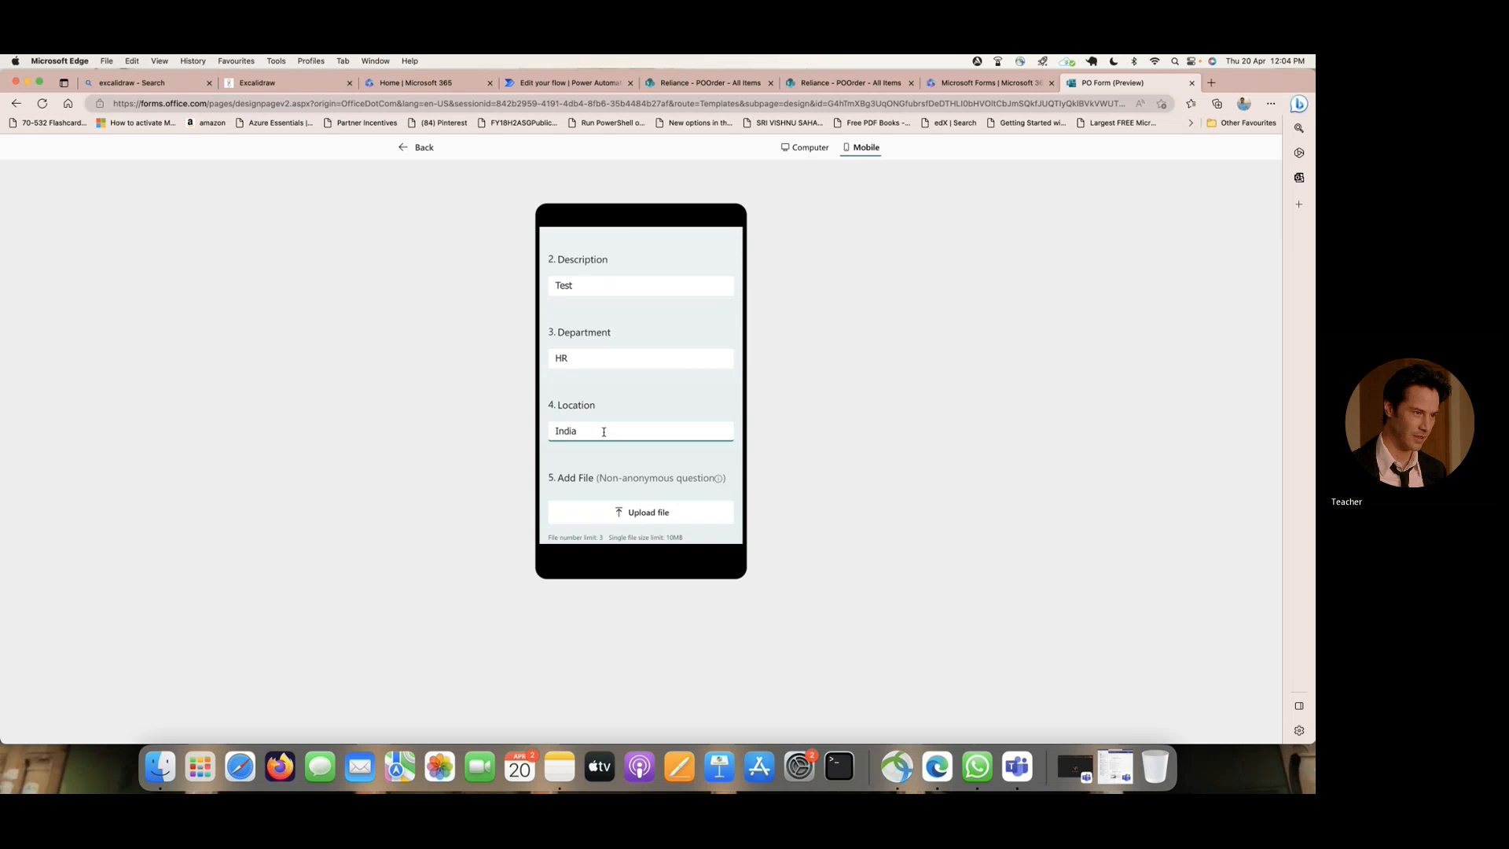
- Attach pls-cert-badge-pmle.png from the Desktop folder to the Add File question
scroll(605, 432, "down", 2)
left_click(658, 457)
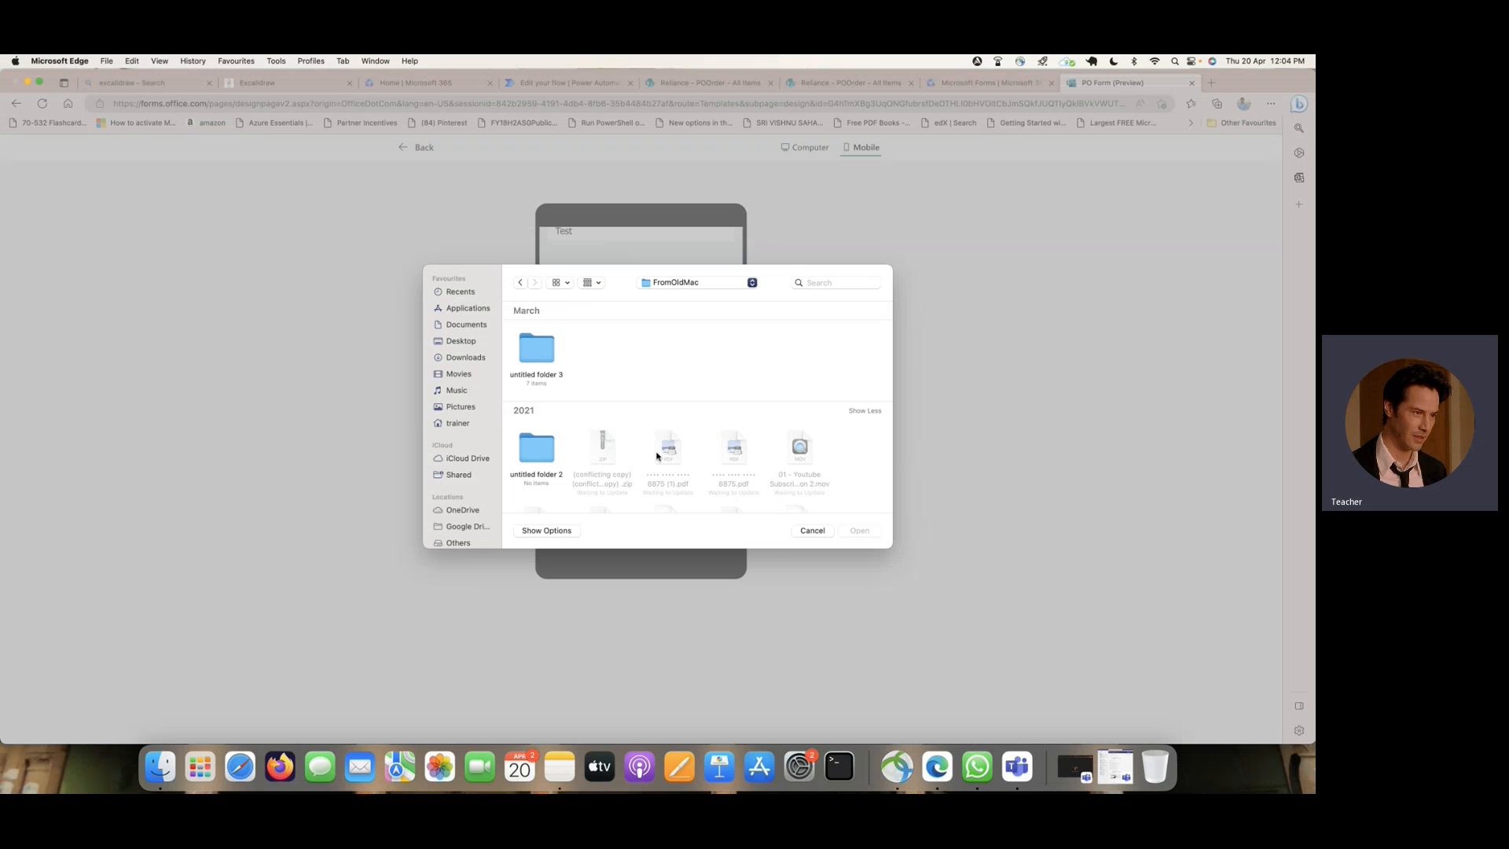
left_click(465, 342)
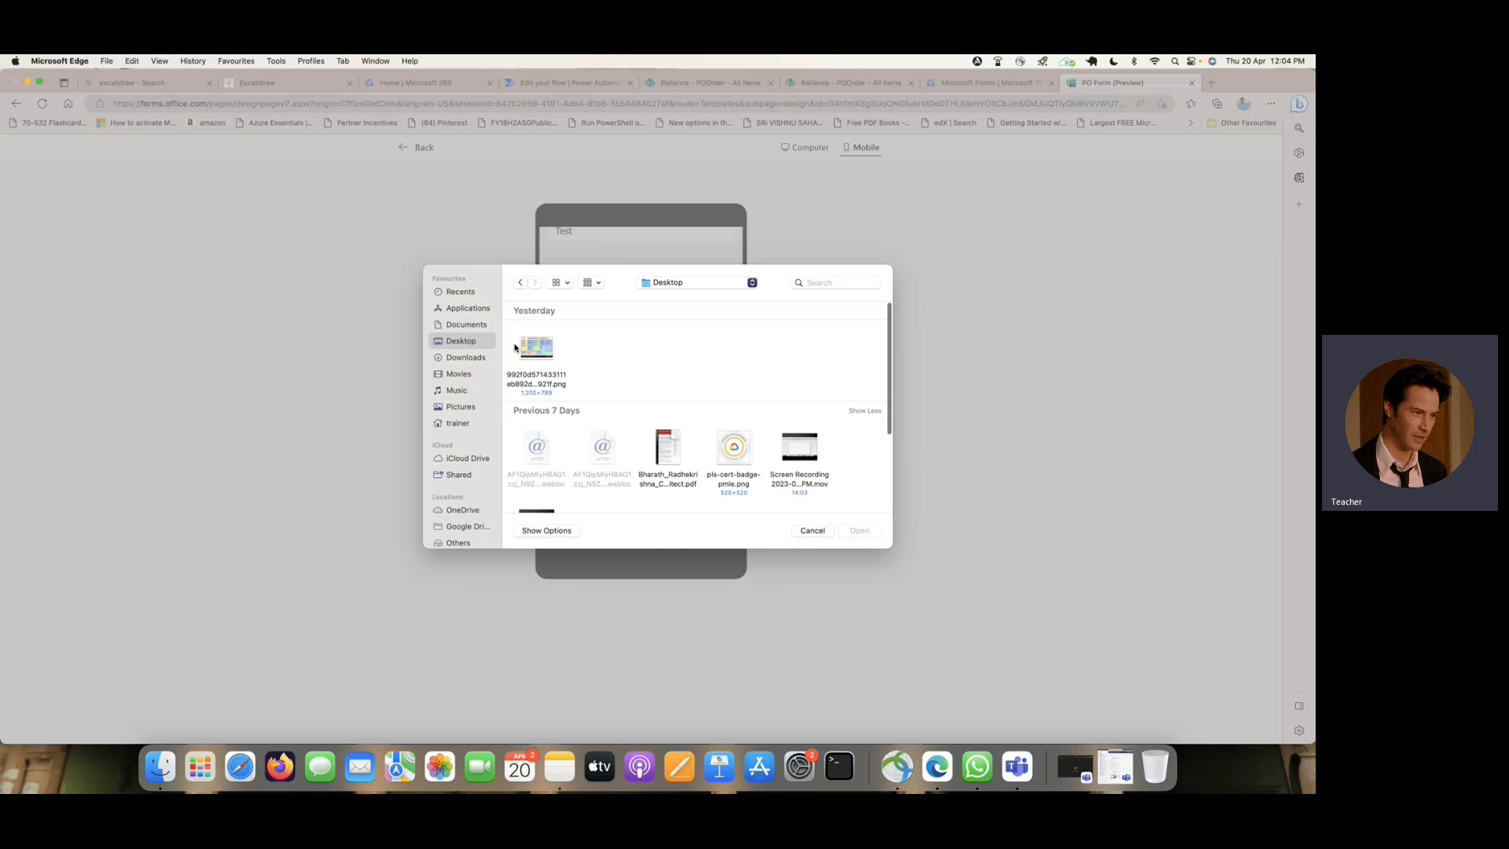
left_click(539, 347)
left_click(731, 449)
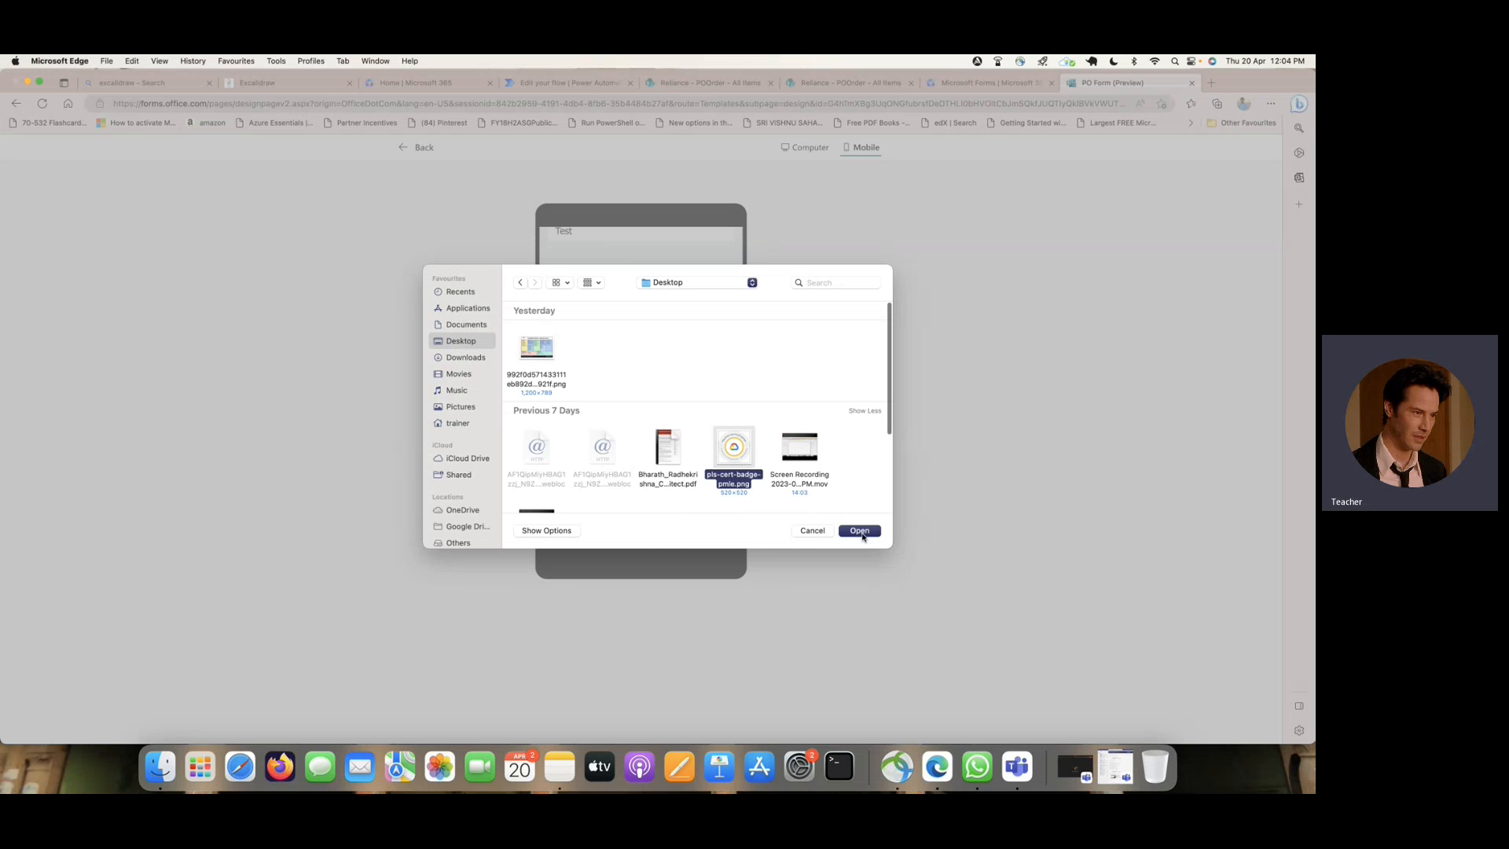
left_click(860, 530)
- Submit the PO Form response and check the flow's test run in Power Automate
scroll(639, 454, "down", 2)
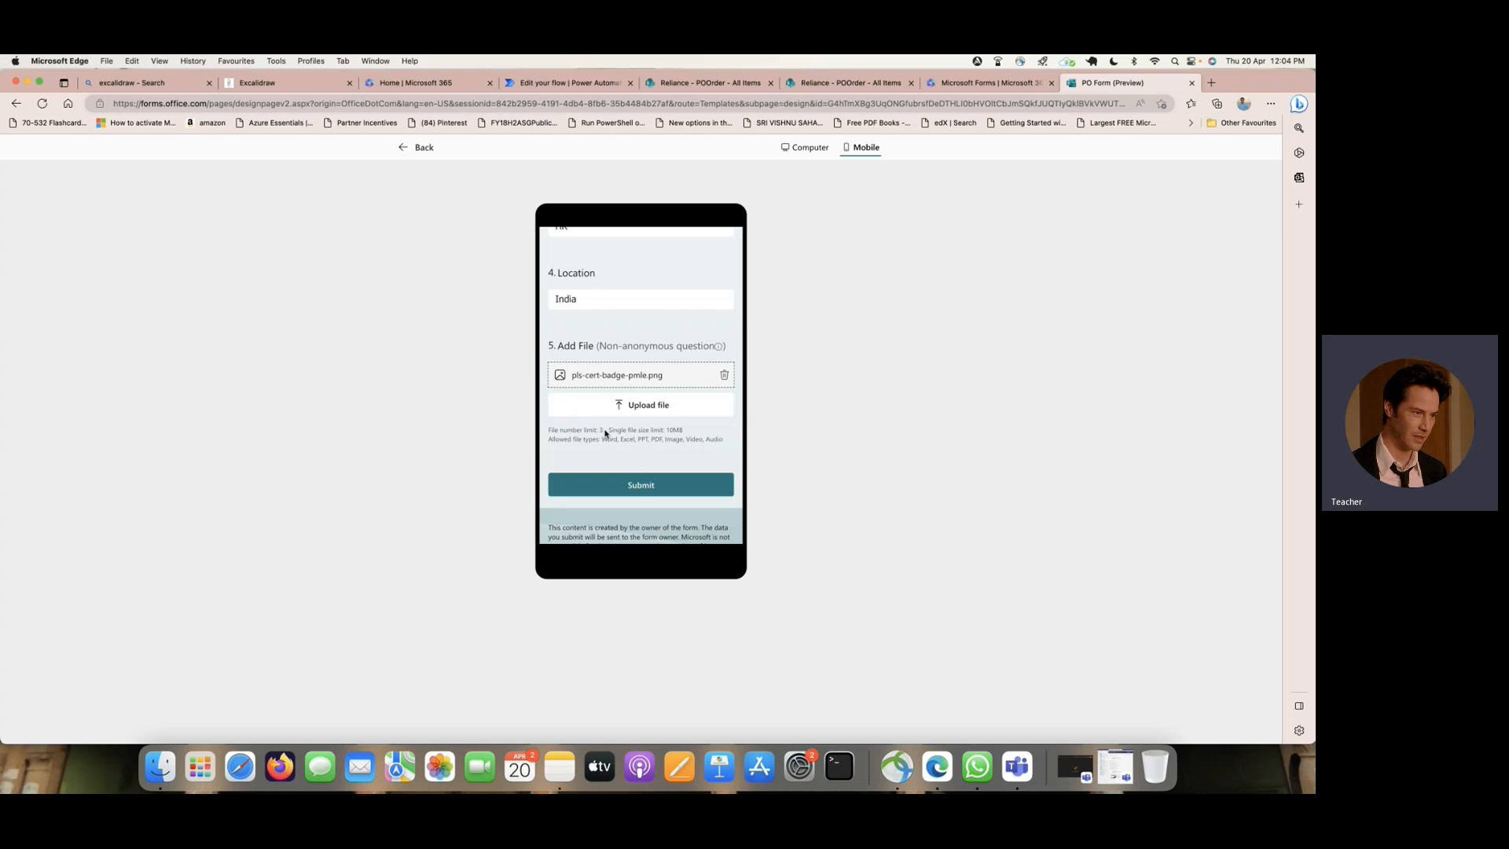
left_click(680, 490)
left_click(562, 83)
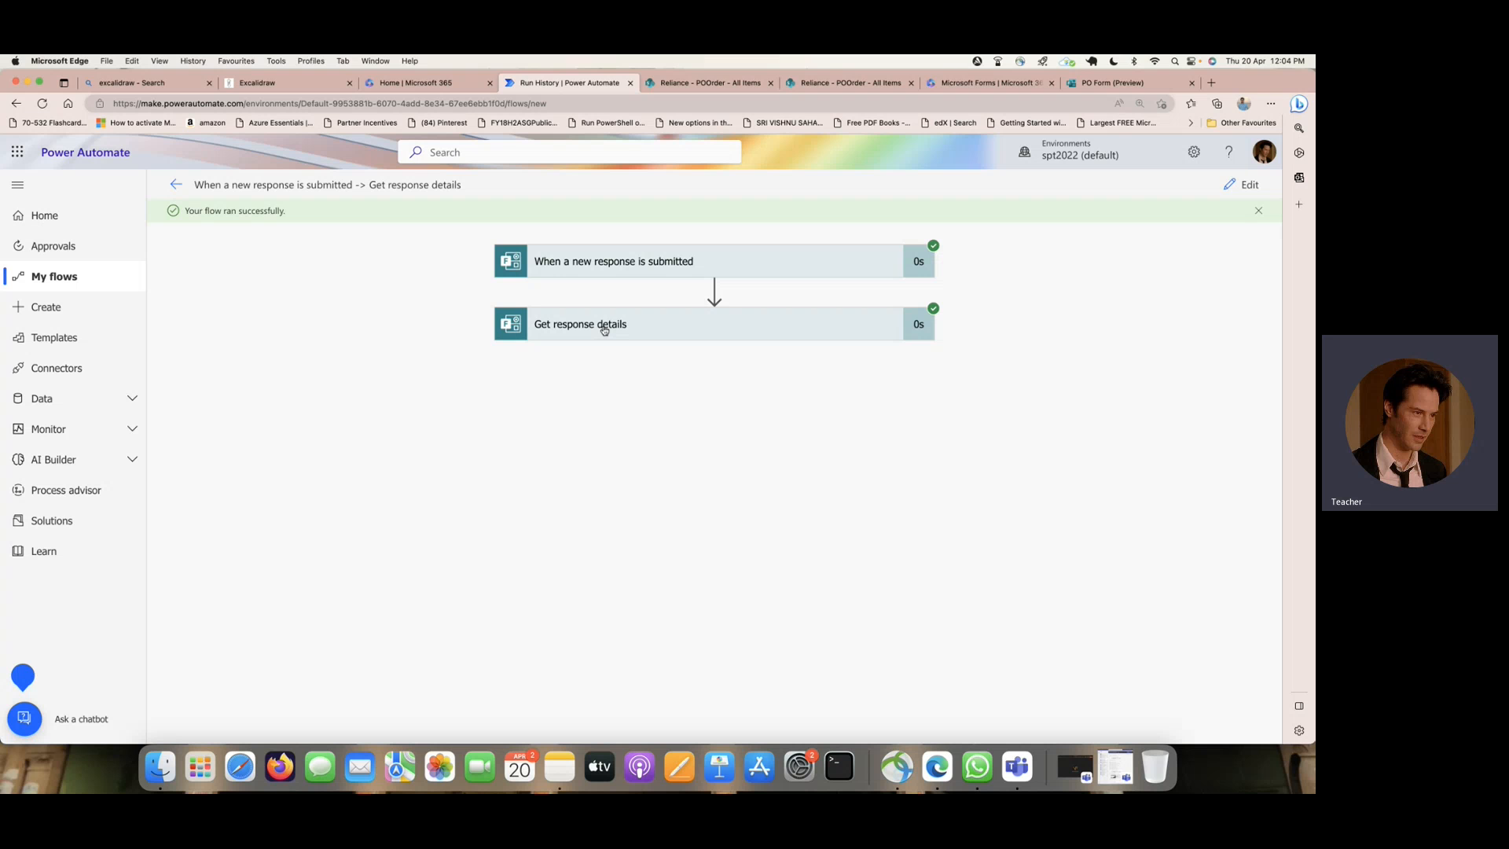
- Open OneDrive from Microsoft 365 and locate the uploaded attachment in My files under Apps, Microsoft Forms, PO Form, Question
left_click(402, 84)
left_click(19, 149)
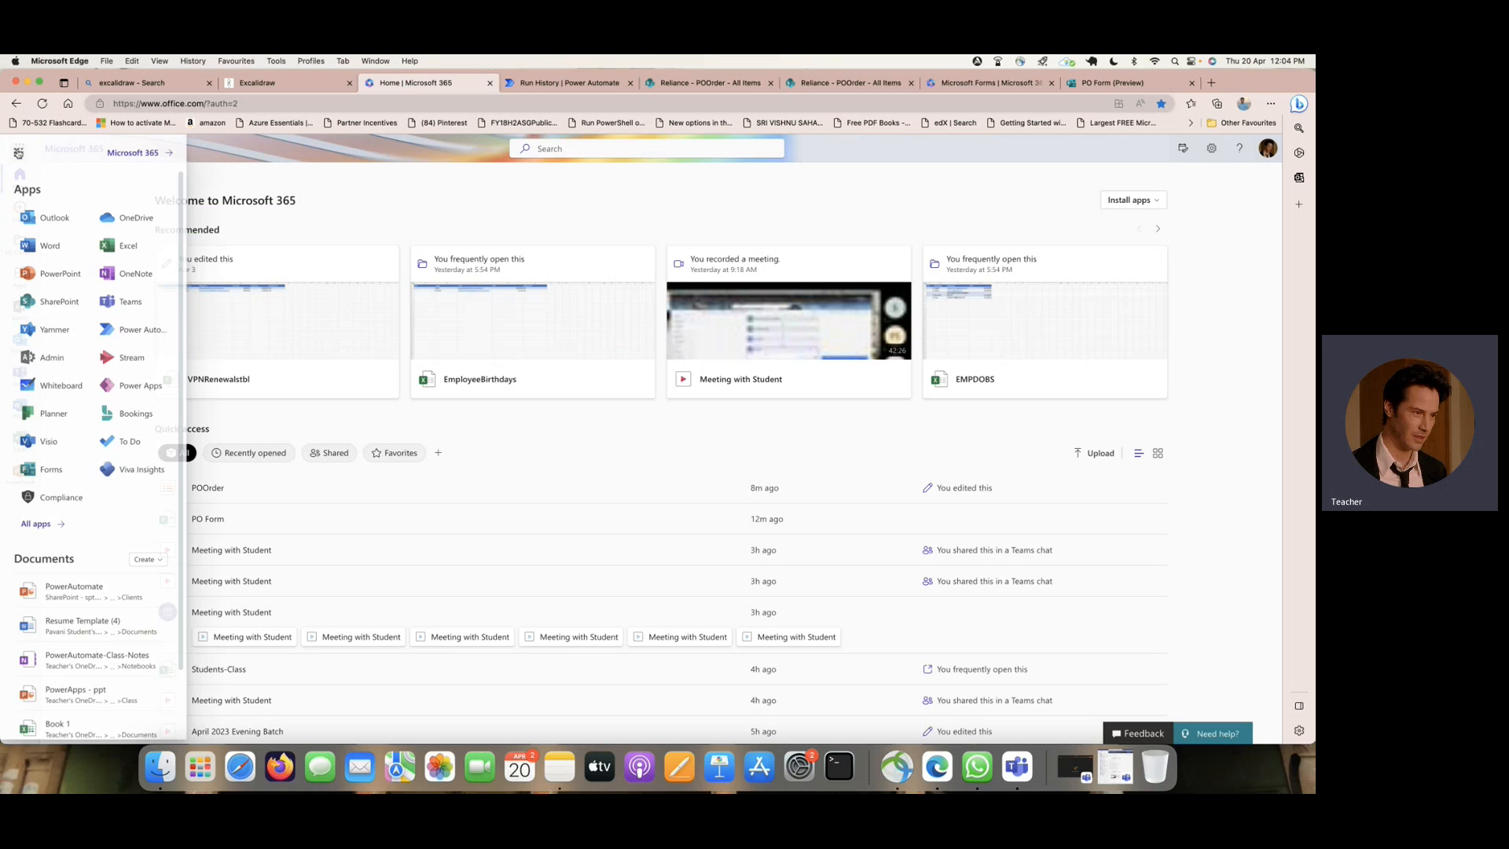
left_click(140, 217)
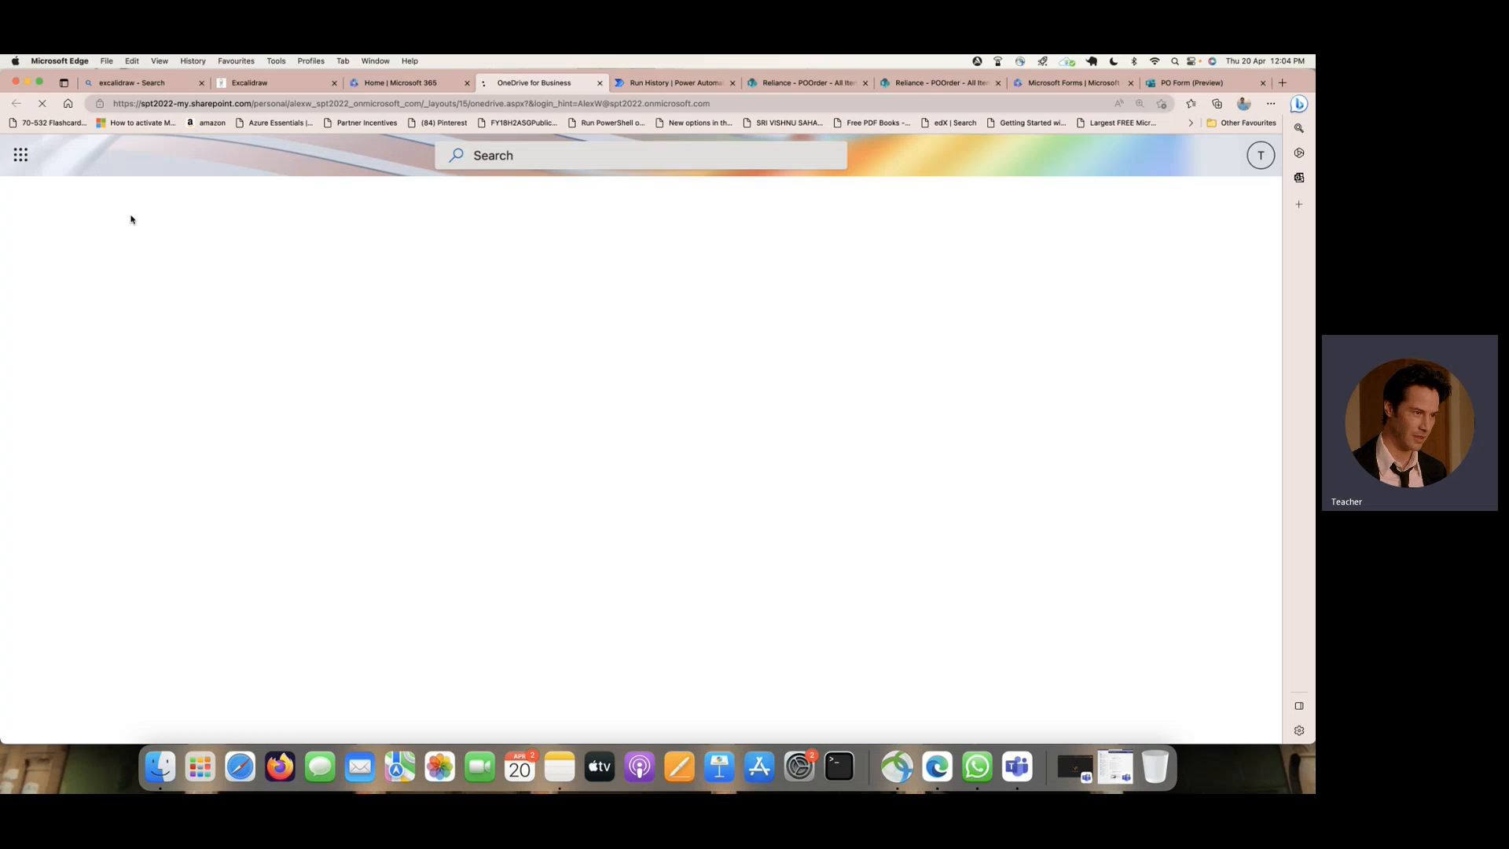
left_click(82, 272)
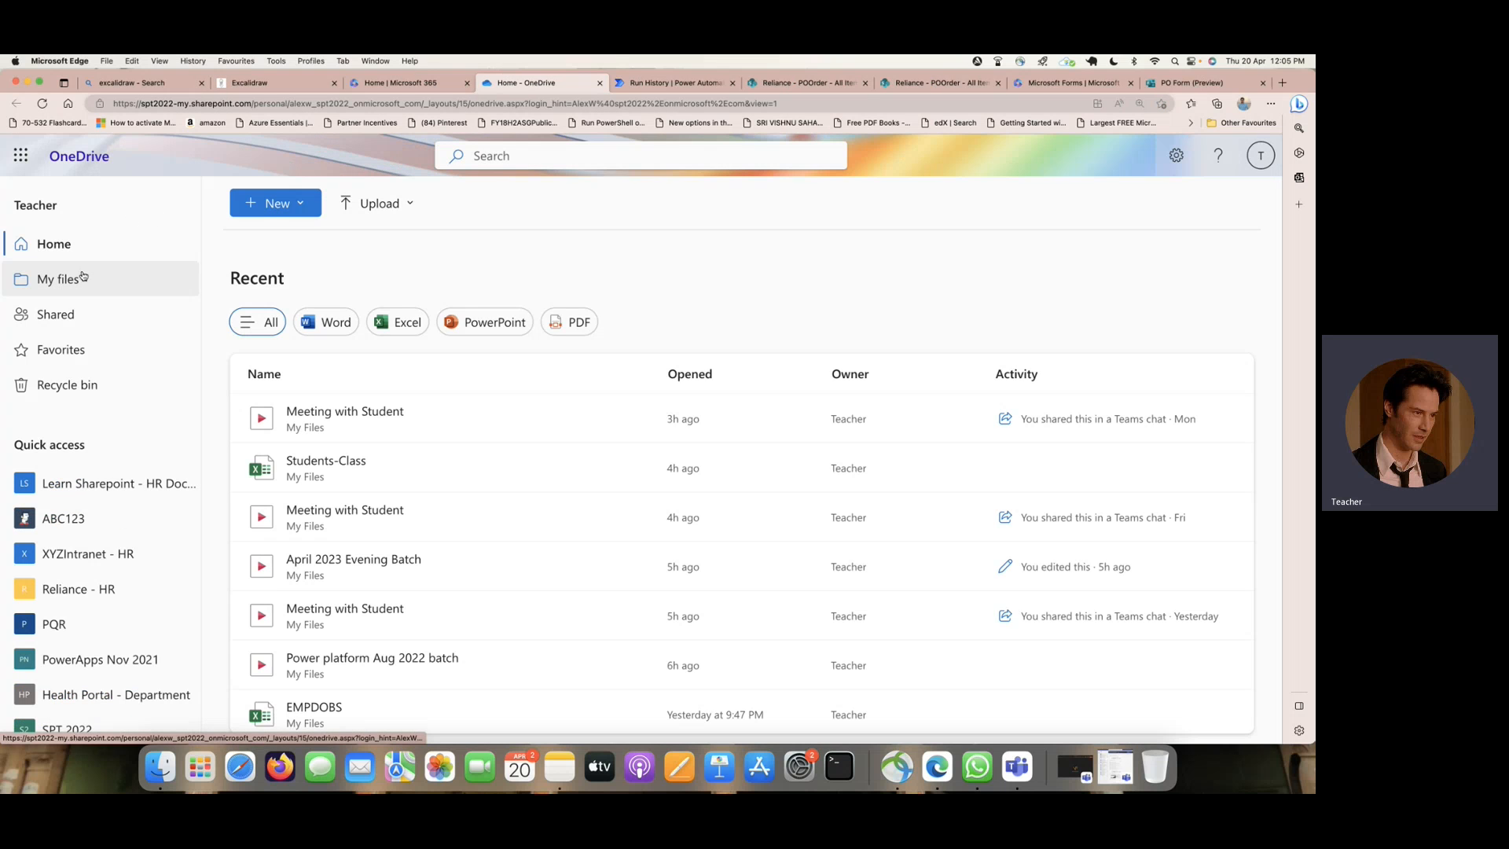
scroll(425, 346, "down", 5)
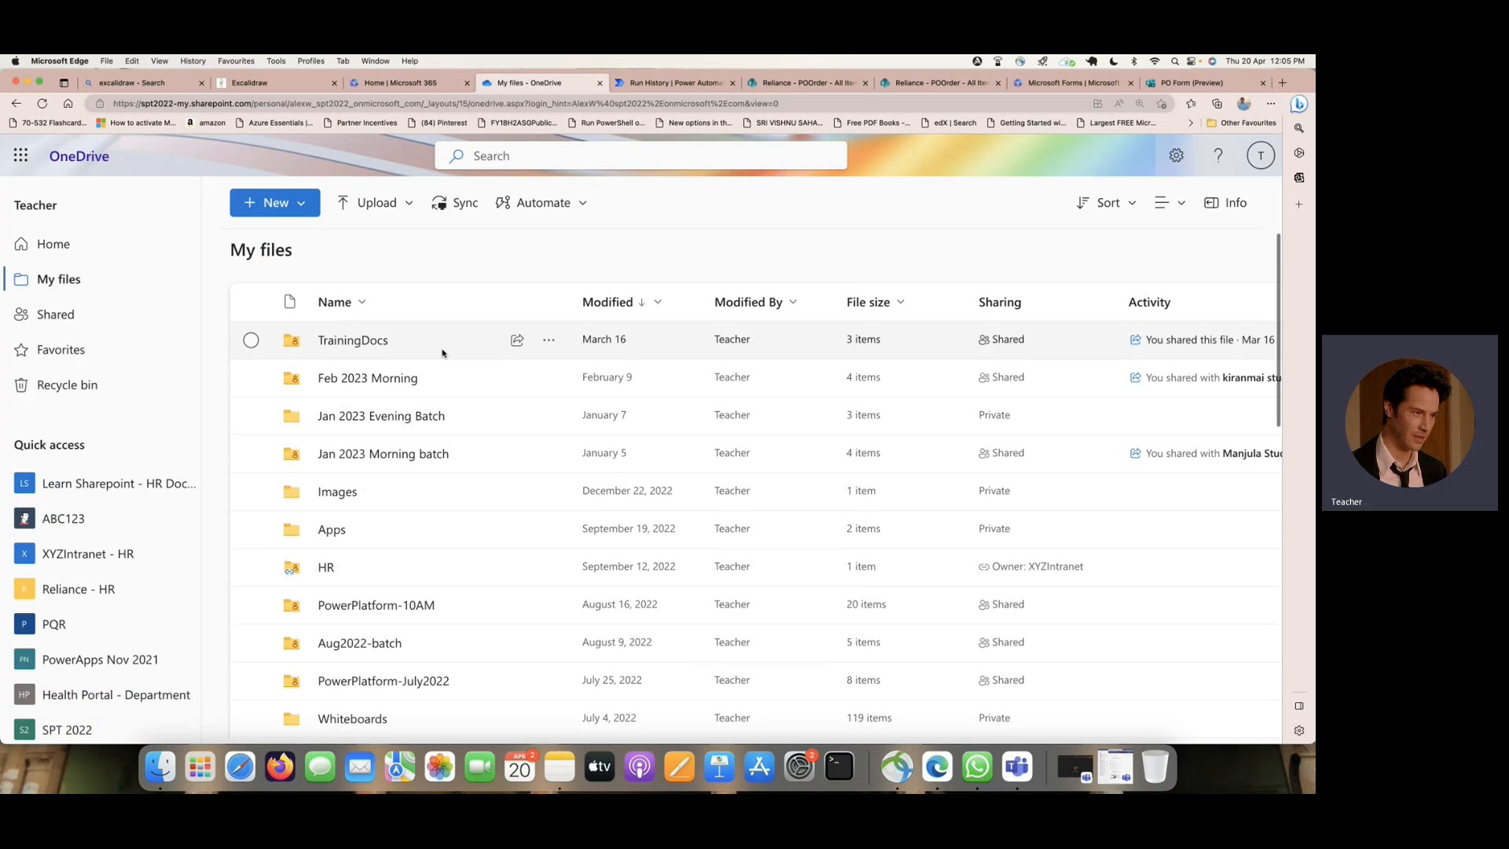
left_click(333, 365)
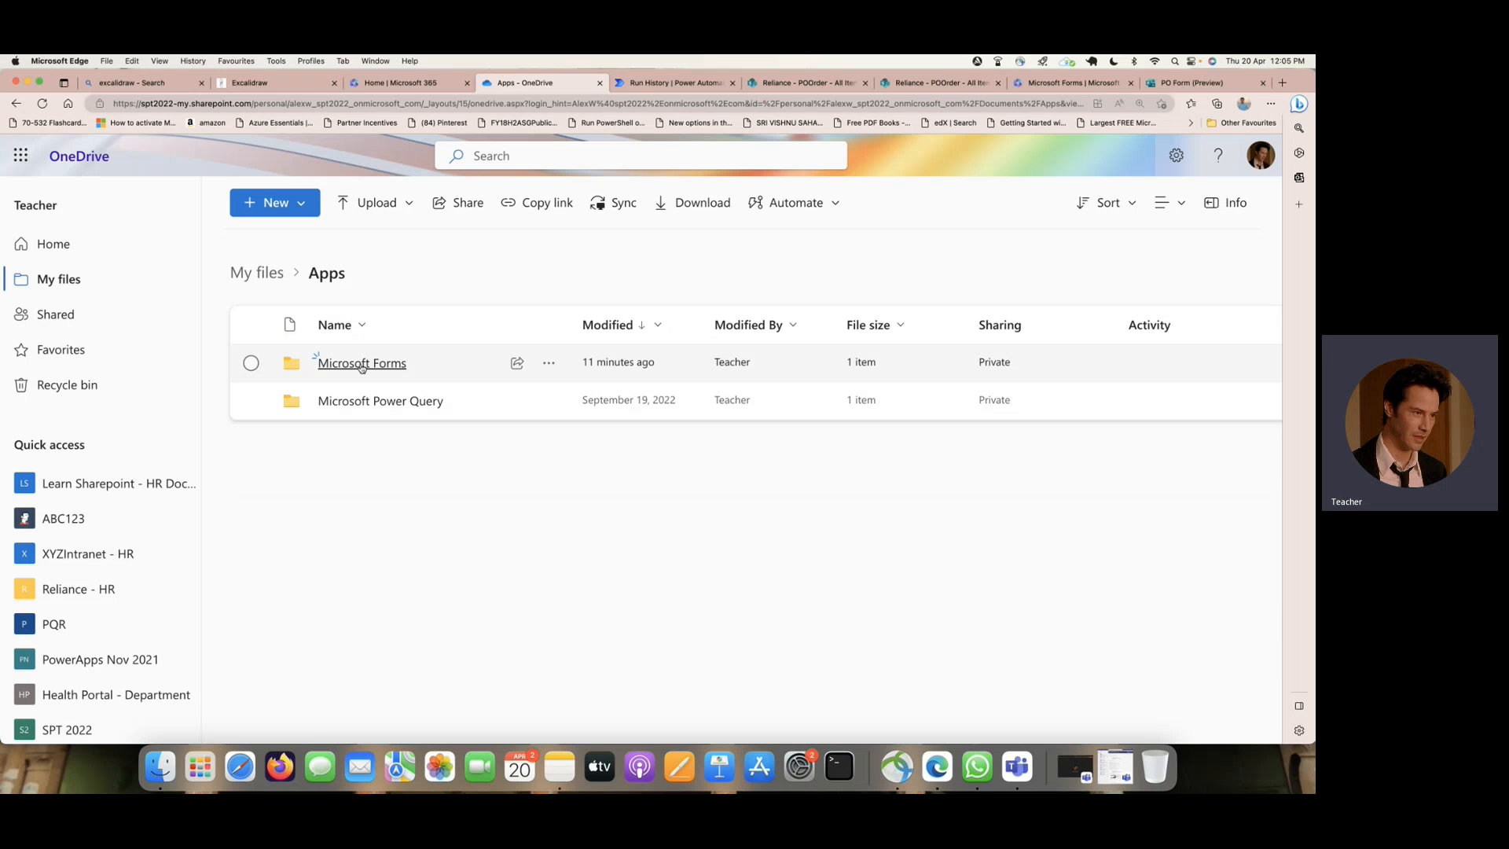
left_click(355, 365)
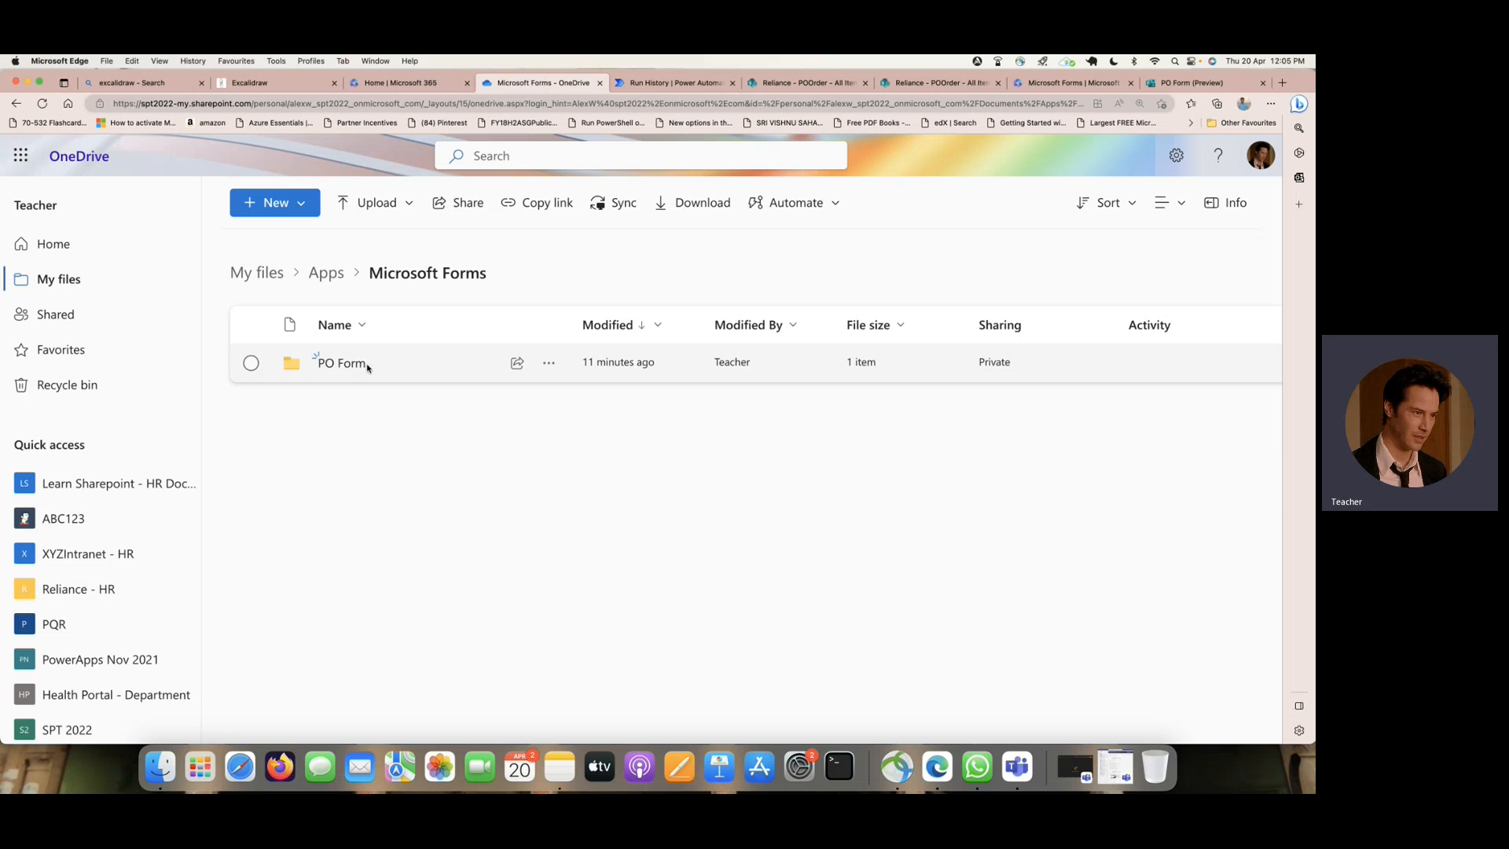
left_click(343, 365)
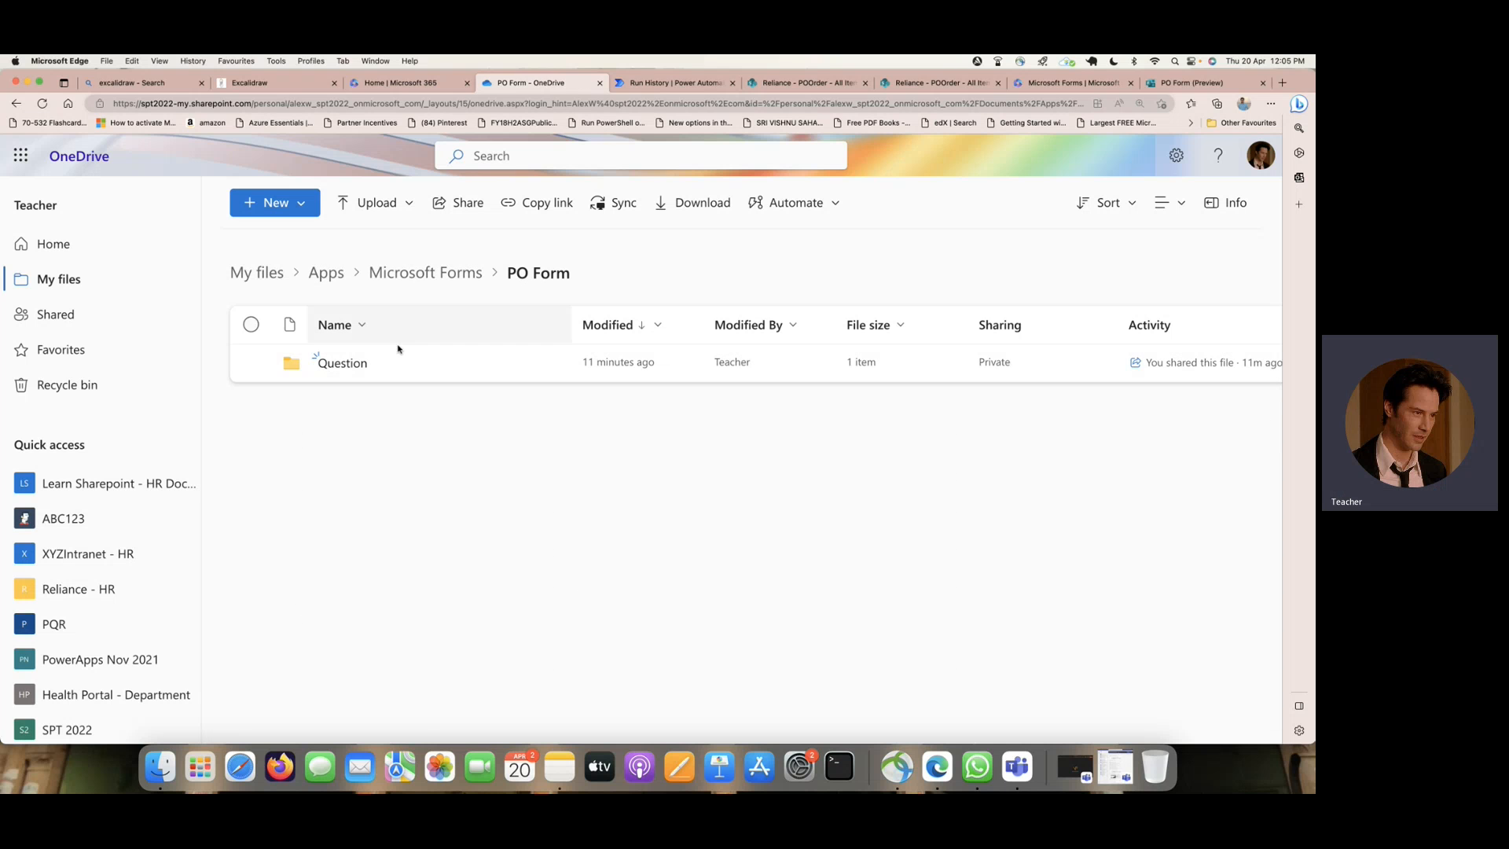
left_click(346, 362)
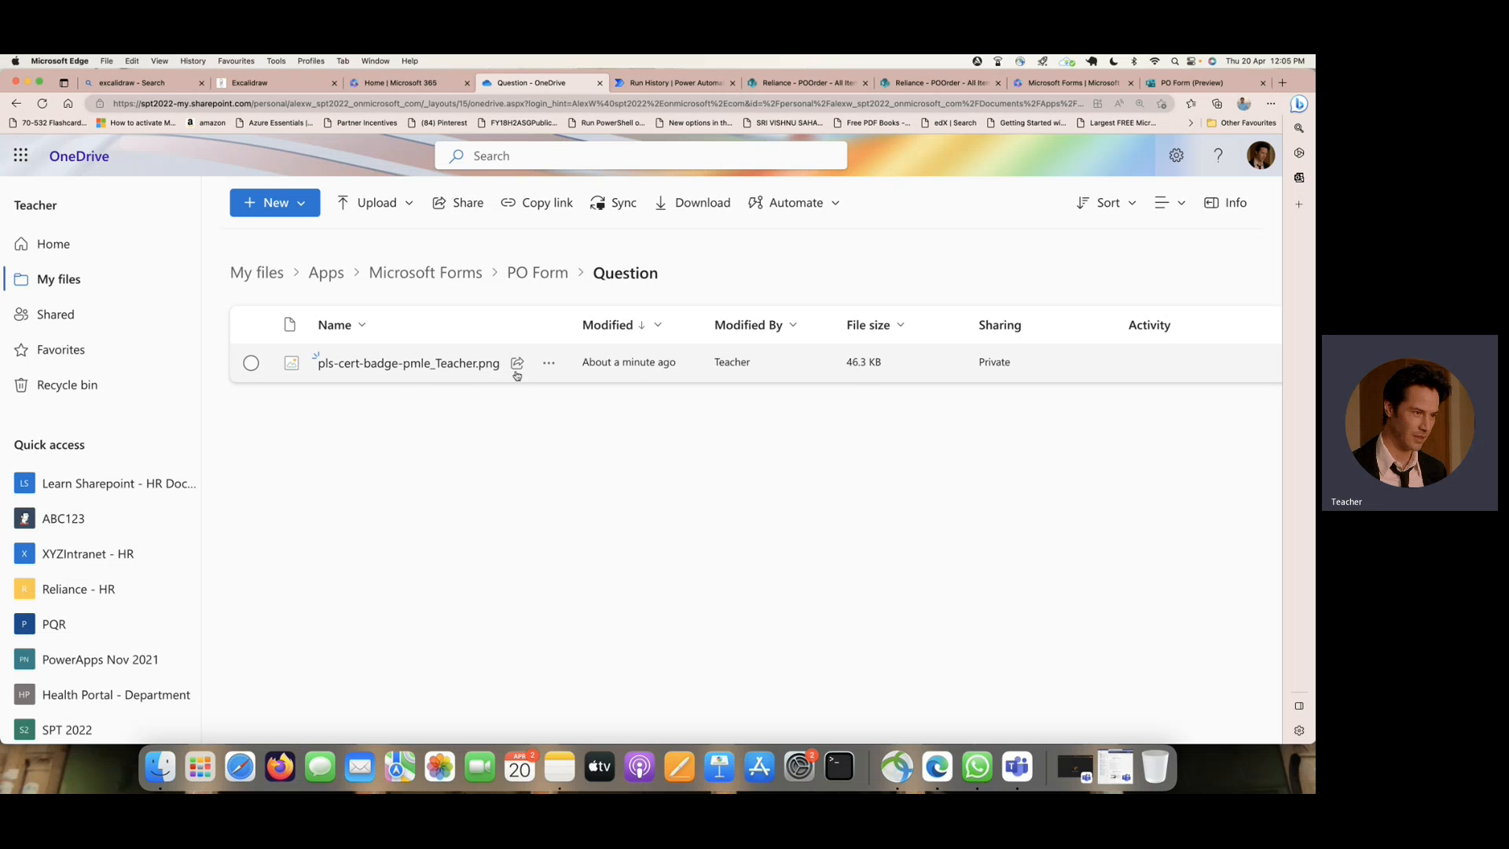
mouse_move(469, 370)
- Return to the flow's test run and examine the inputs and outputs of the Get response details action
left_click(676, 83)
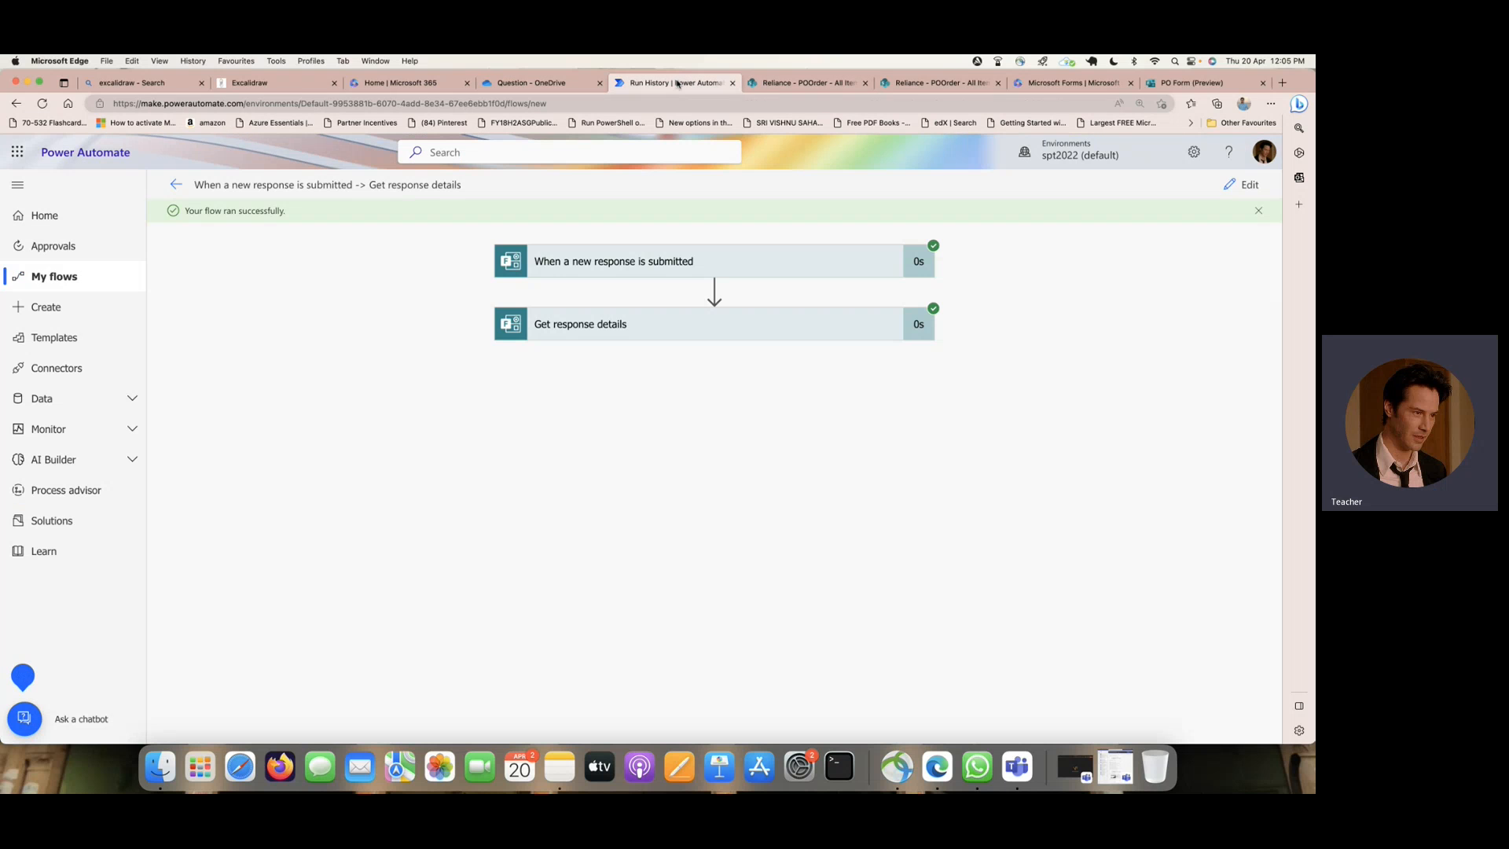
left_click(756, 320)
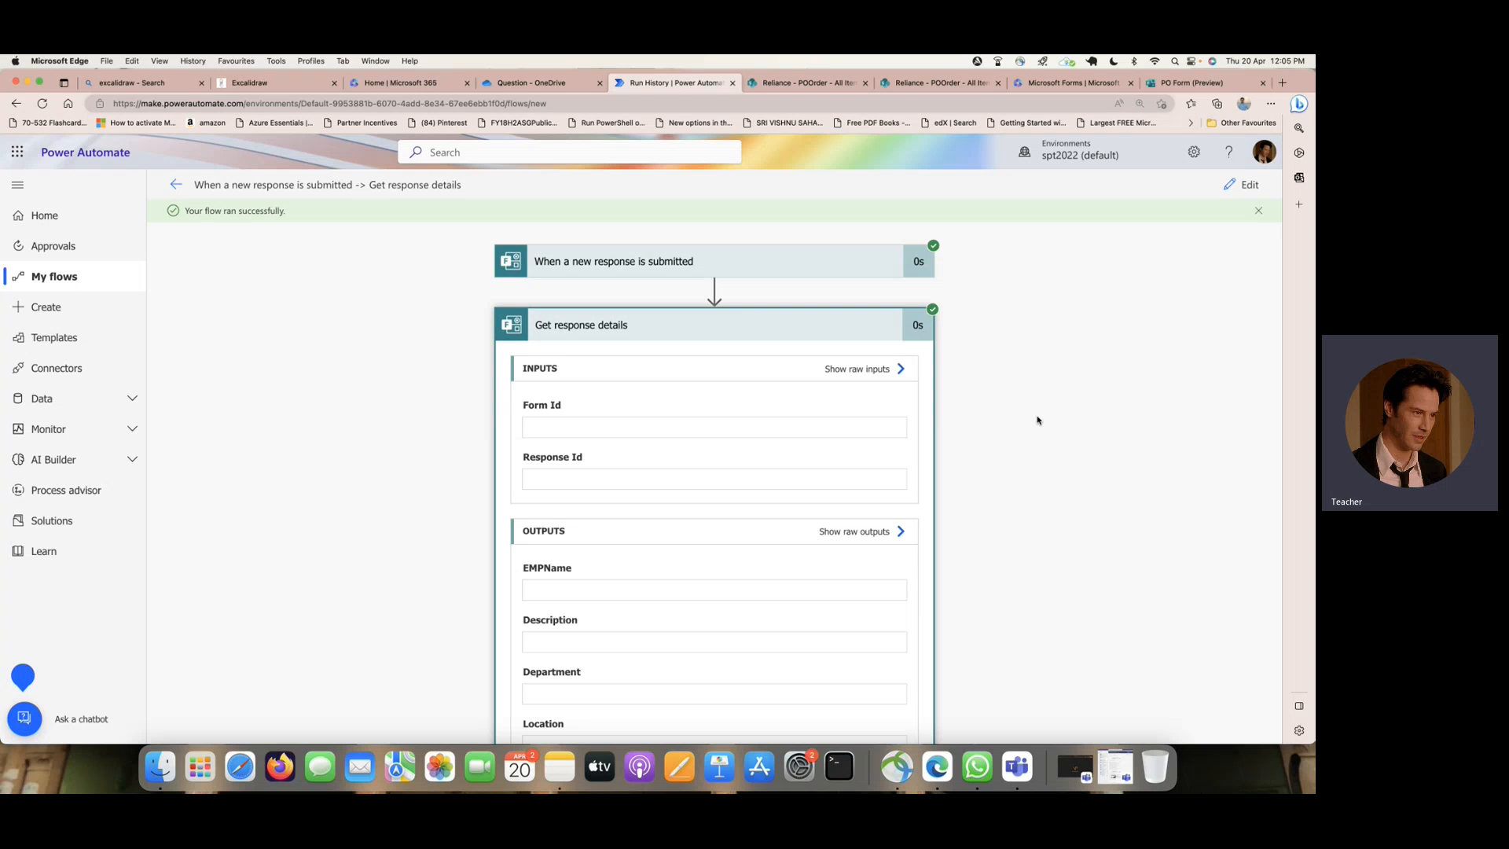
scroll(987, 412, "down", 3)
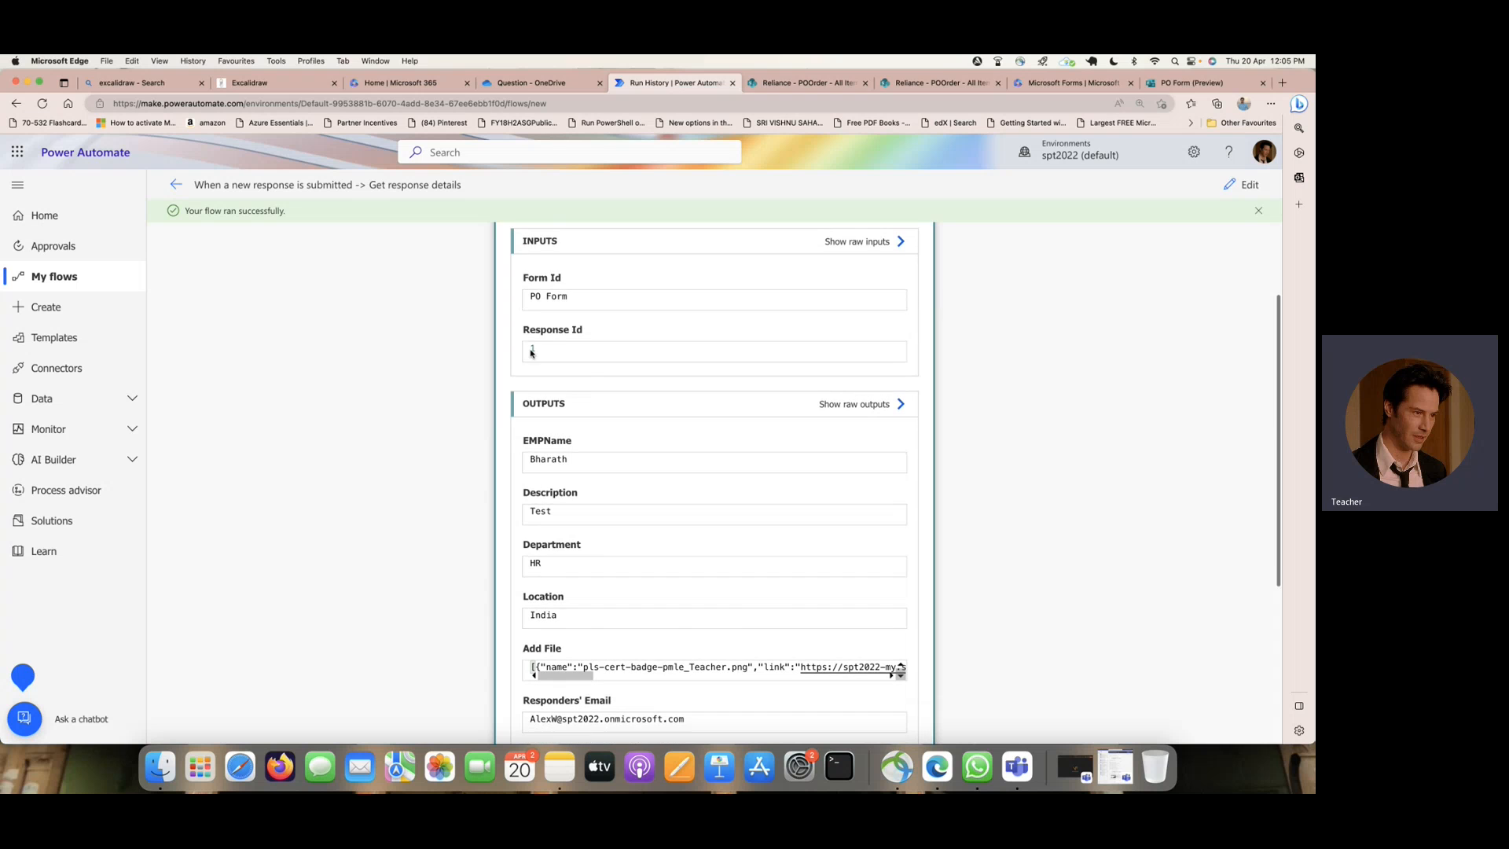
scroll(590, 369, "down", 4)
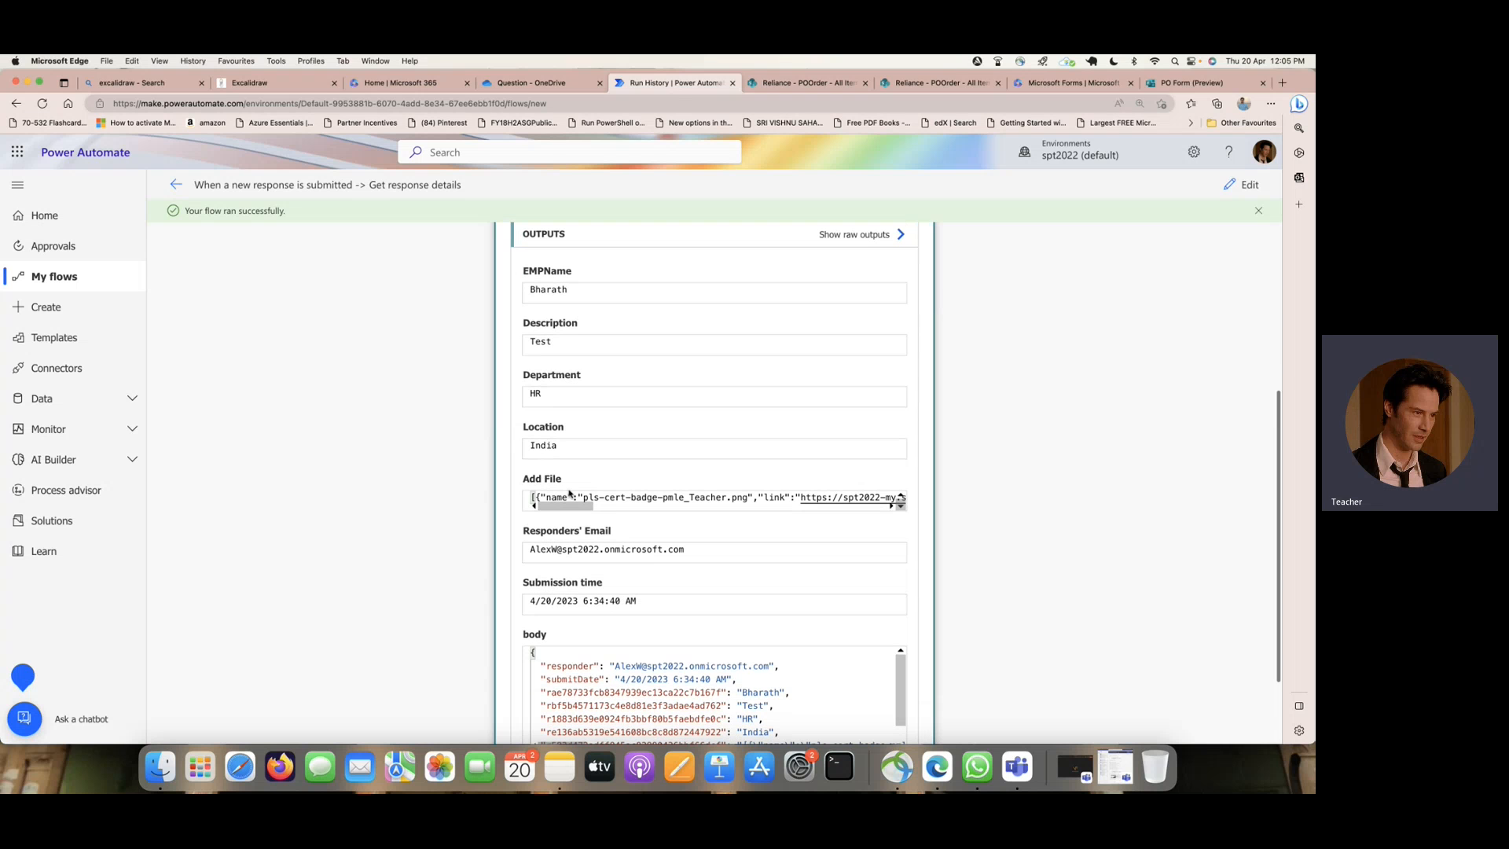
- Select the entire Add File output value of the Get response details action
left_click_drag(537, 497, 901, 499)
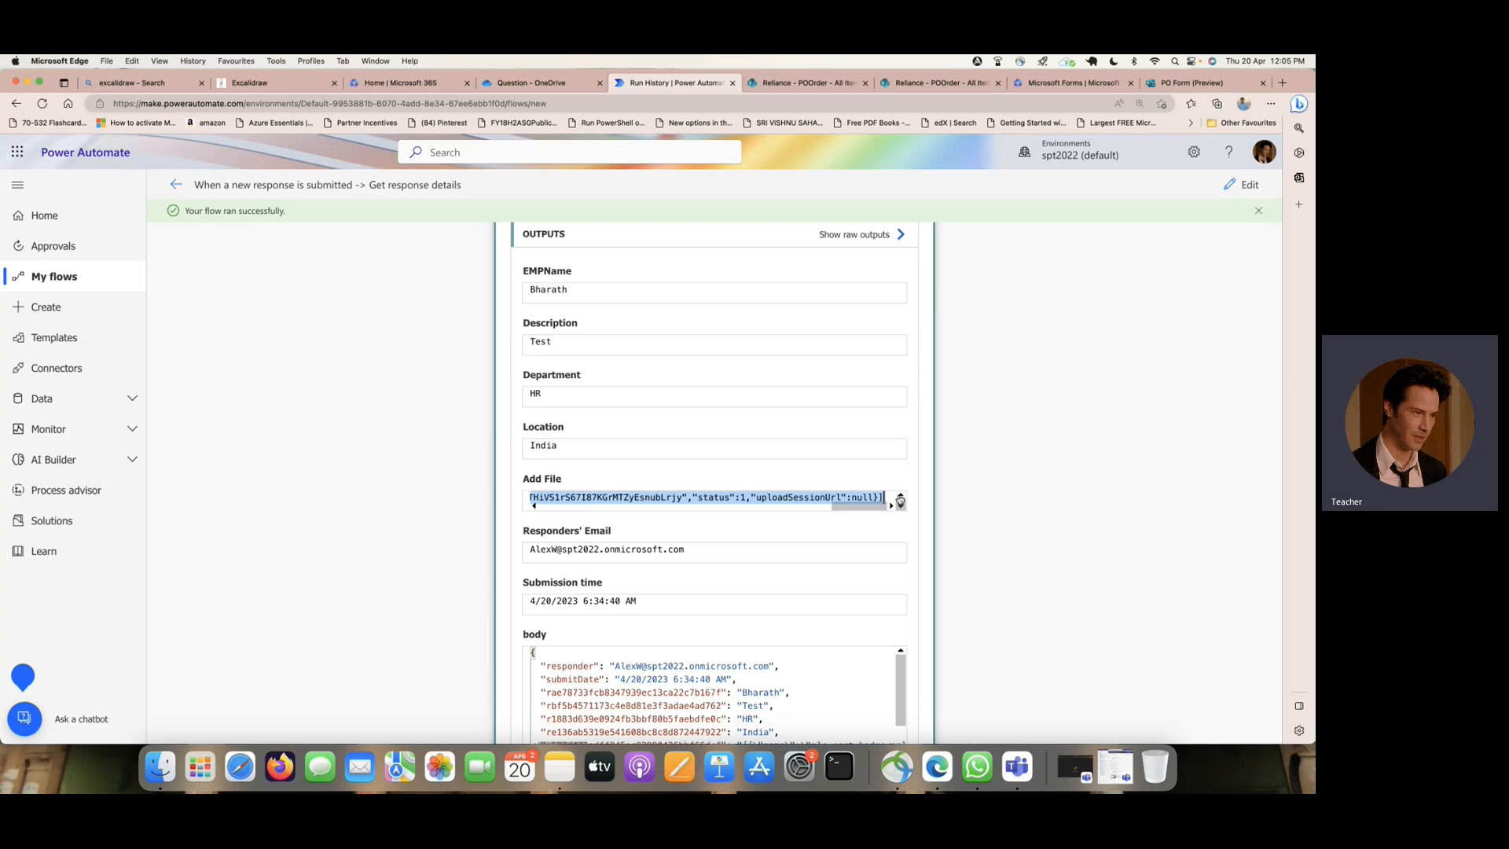
right_click(715, 497)
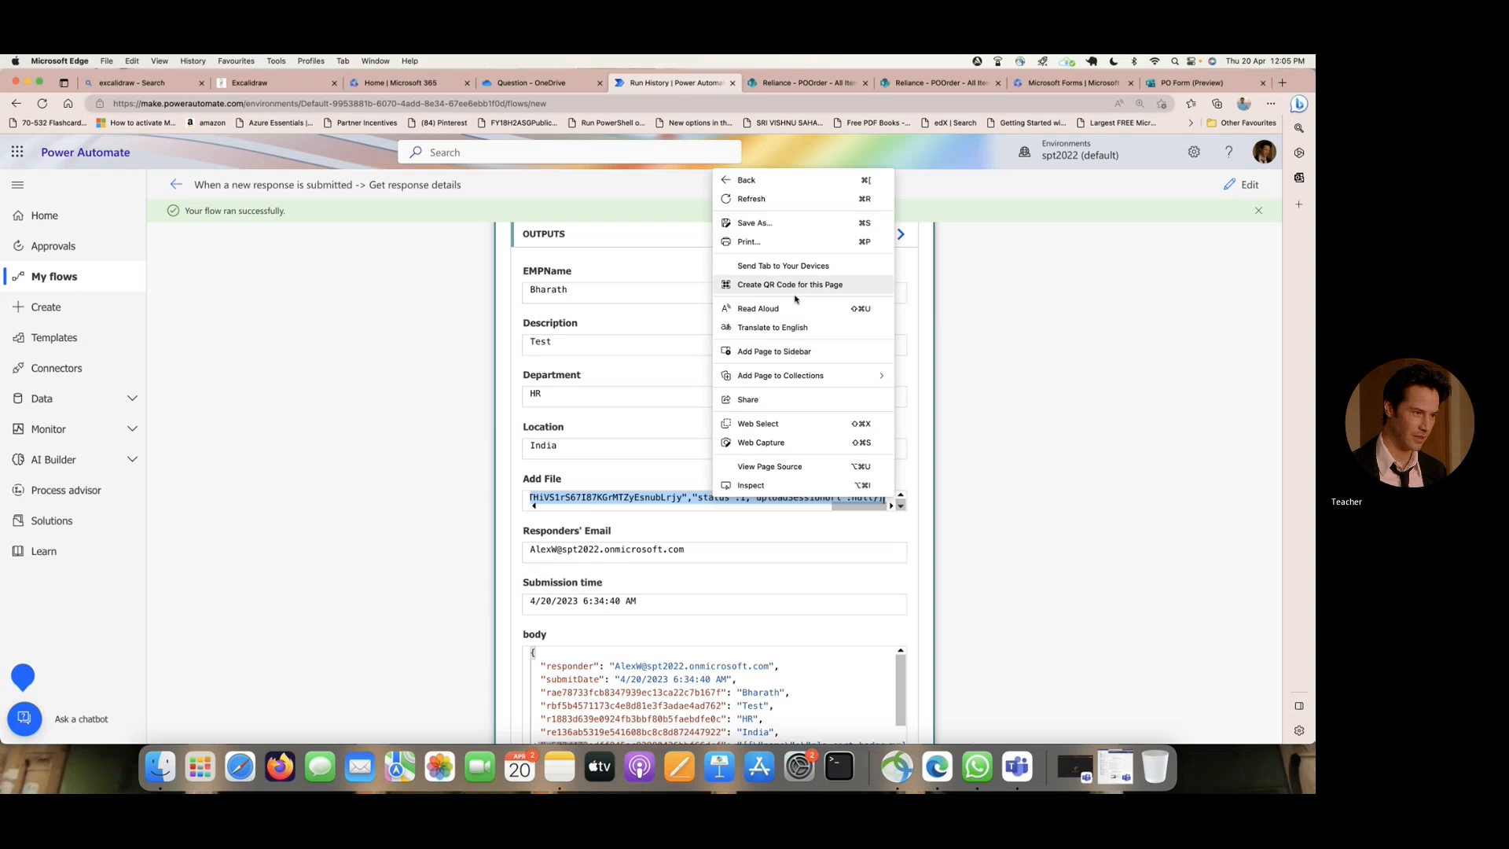
left_click(1014, 377)
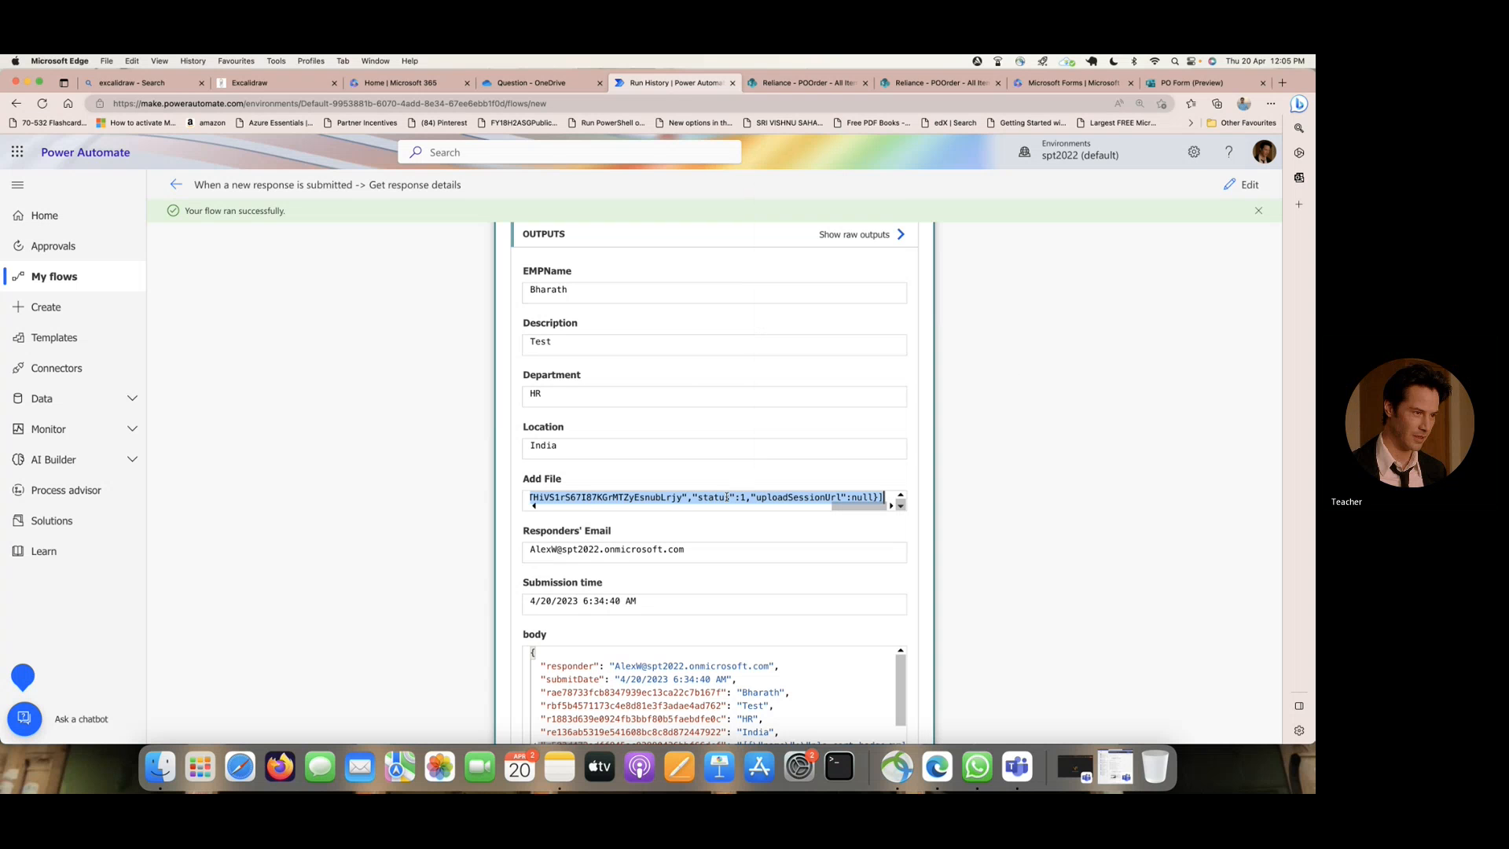
- Search the web for "array to table" in a new browser tab and look through the results
left_click(1284, 83)
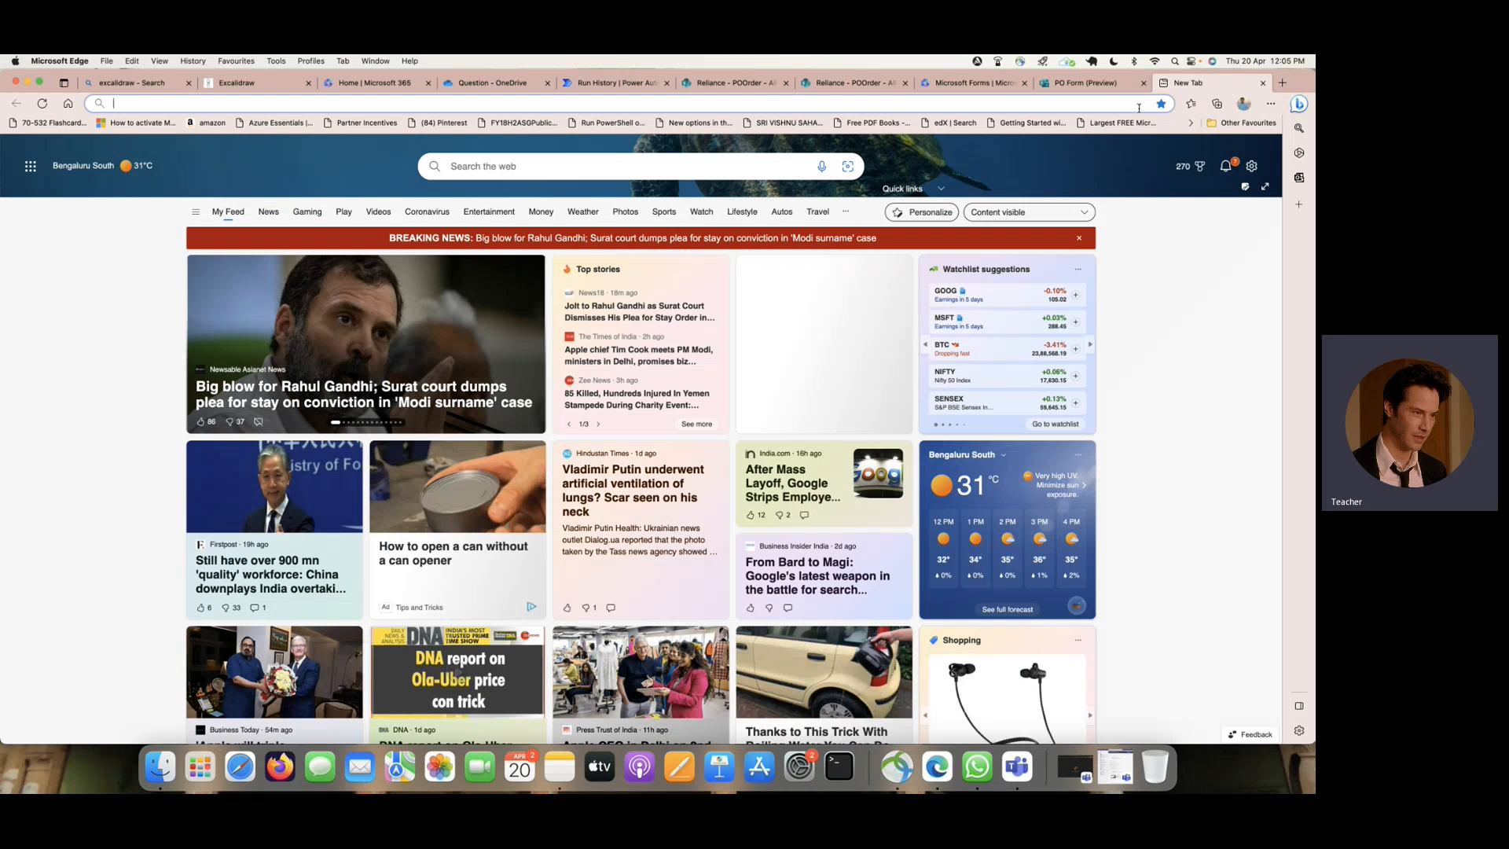
type("json to")
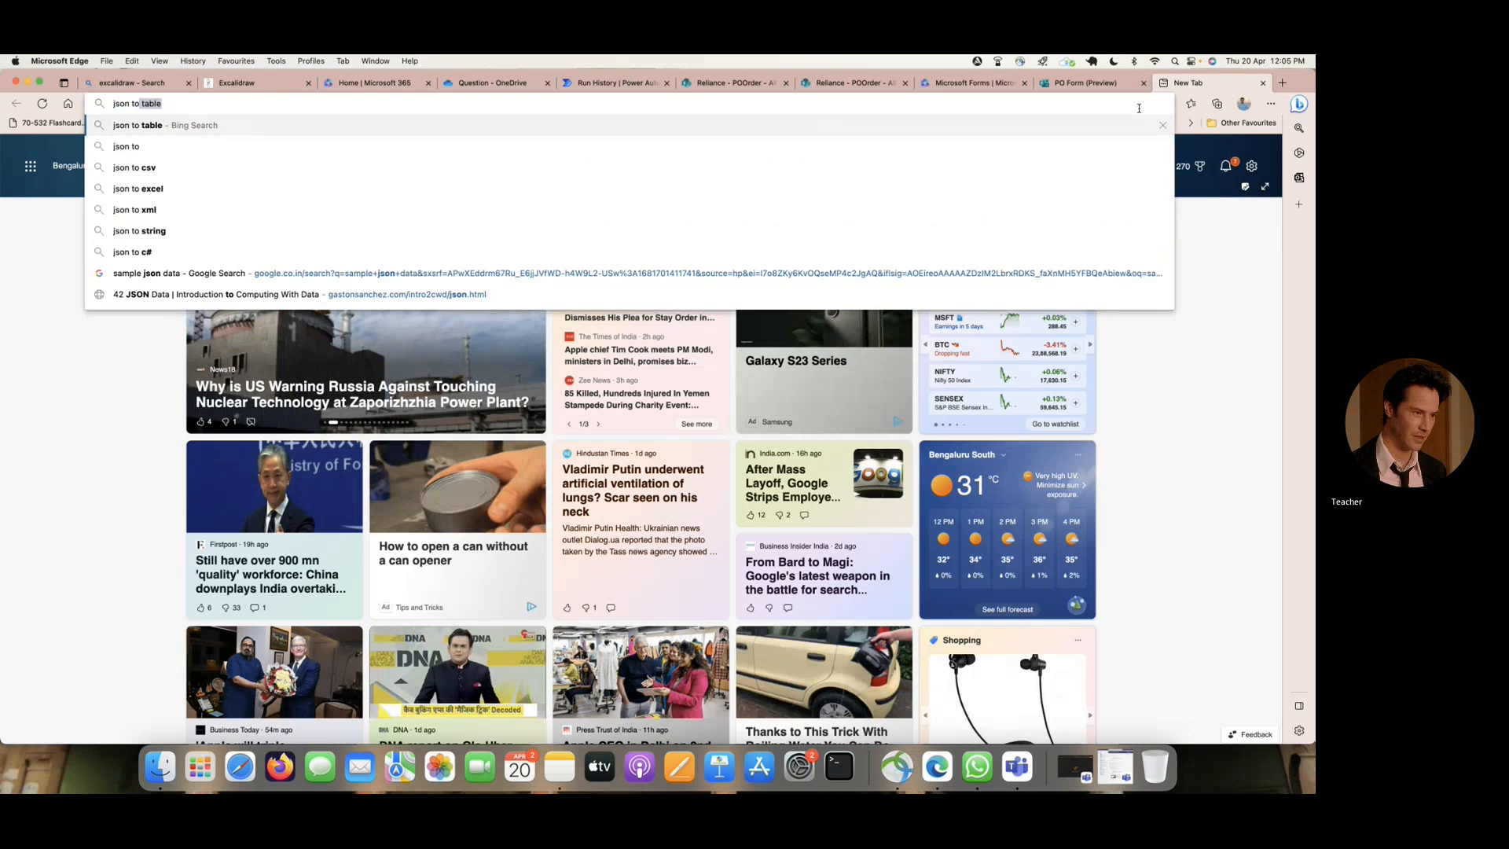
key("BackSpace")
key("BackSpace")
key("BackSpace")
key("BackSpace")
key("BackSpace")
key("BackSpace")
key("BackSpace")
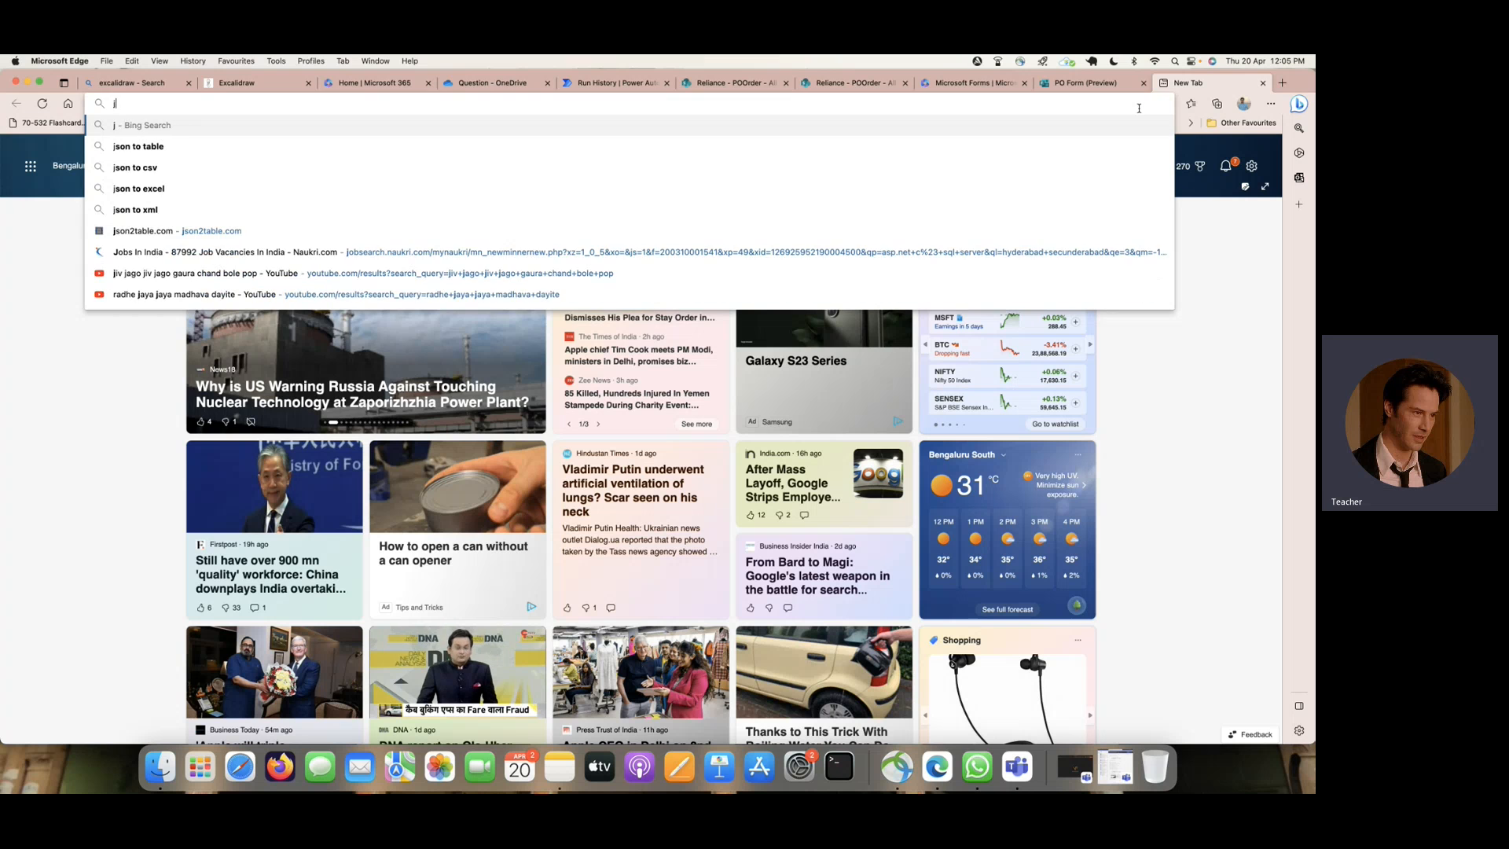
type("array to ")
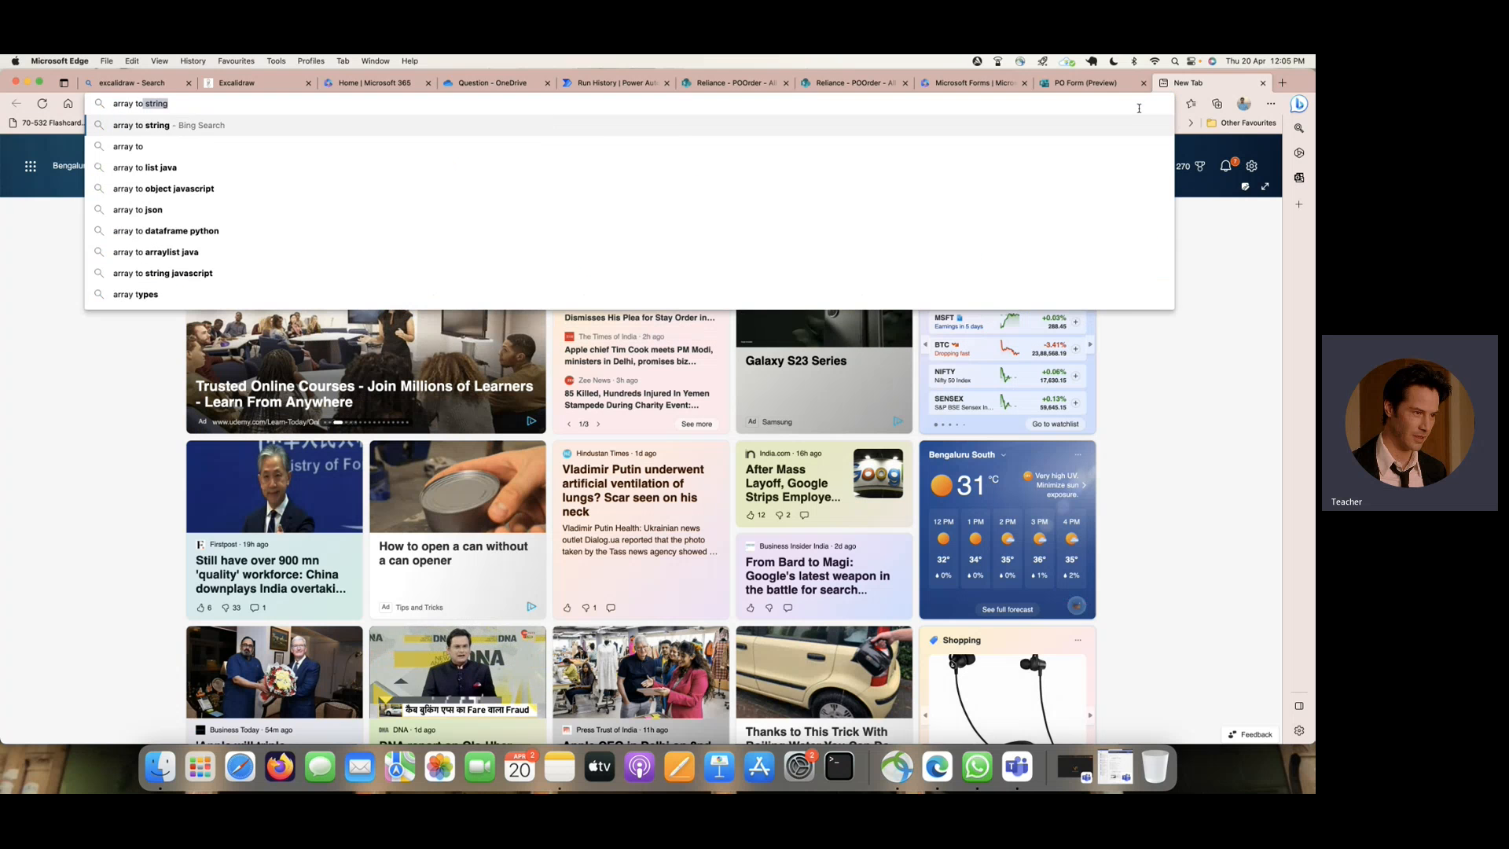
type("table")
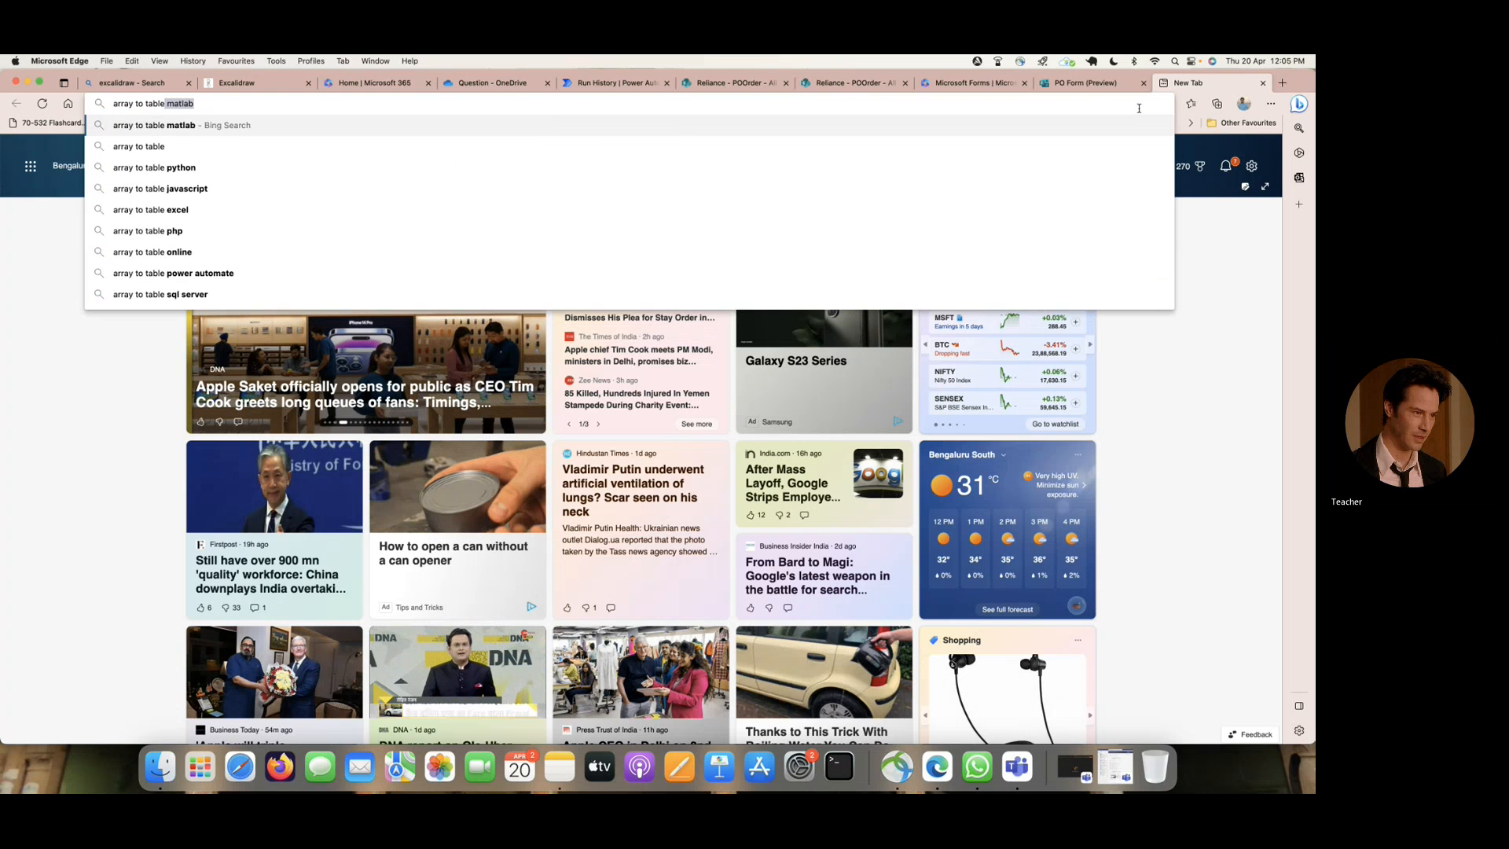
key("Return")
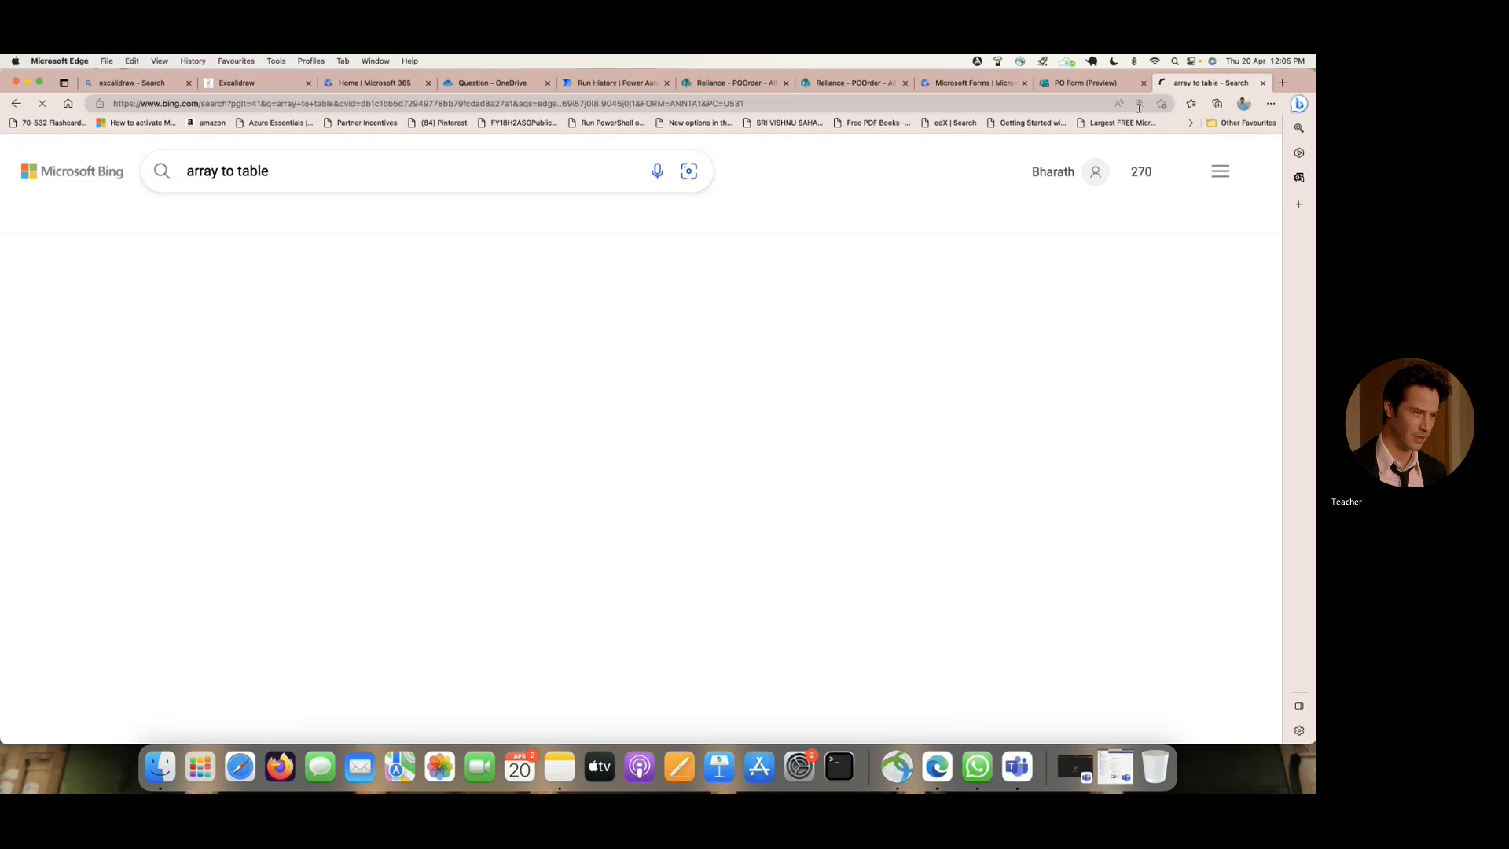
scroll(437, 356, "down", 10)
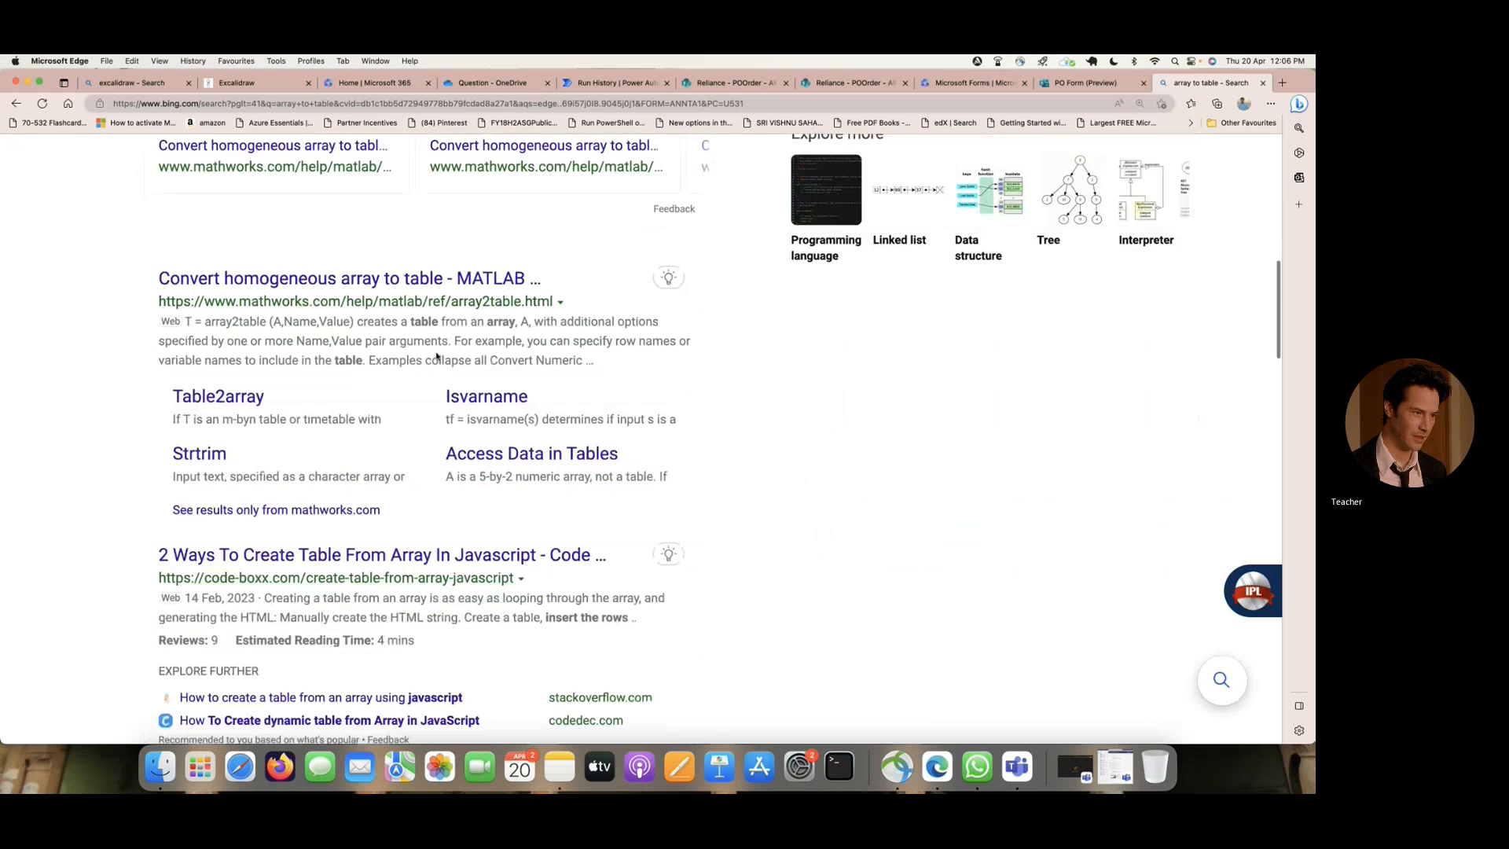
scroll(352, 283, "up", 15)
- Refine the web search to "array to table converter"
left_click(287, 169)
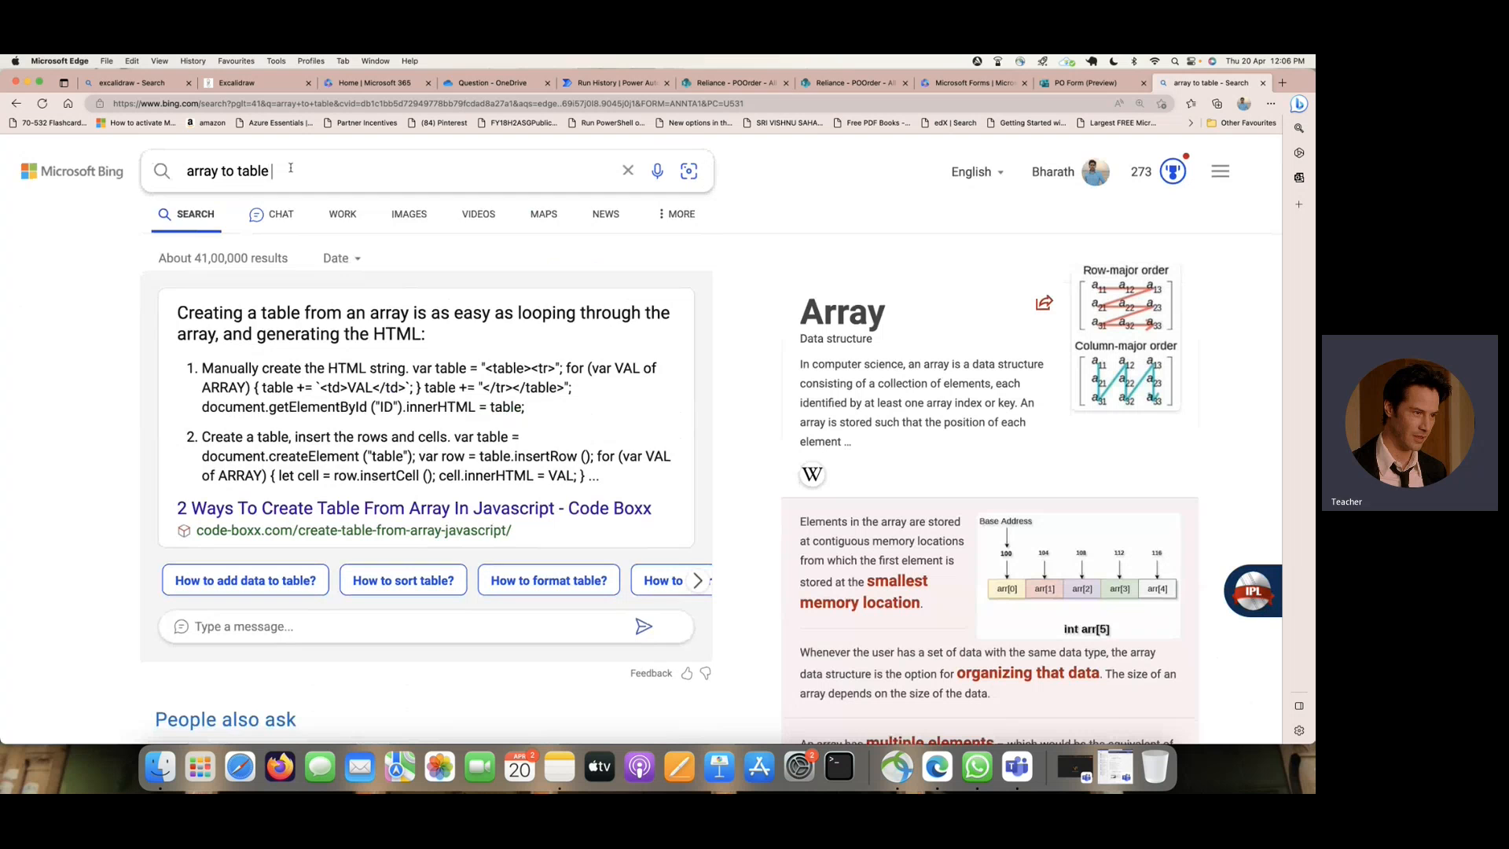
type("converter")
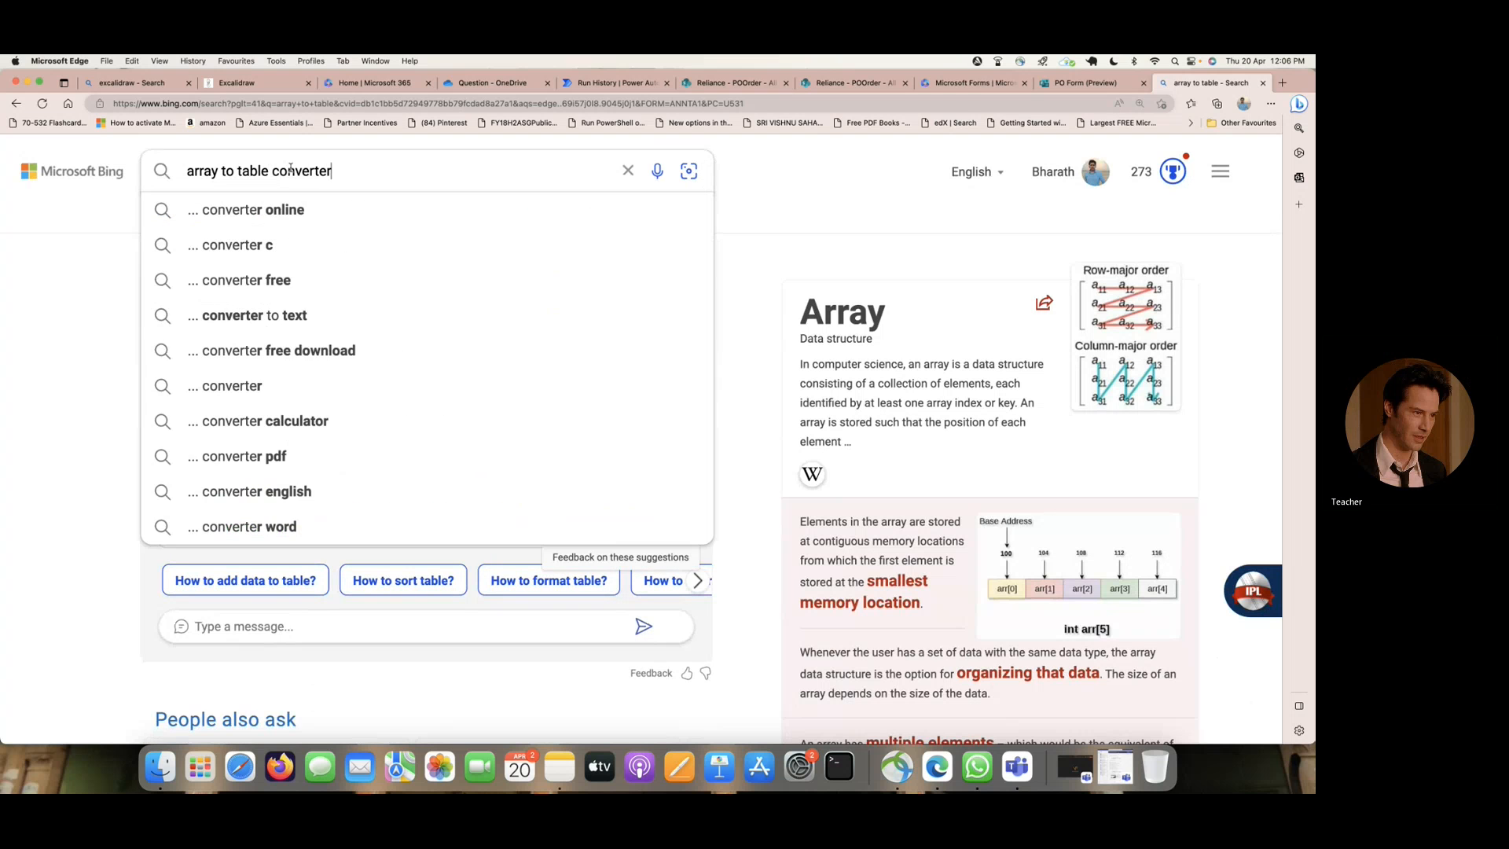
key("Return")
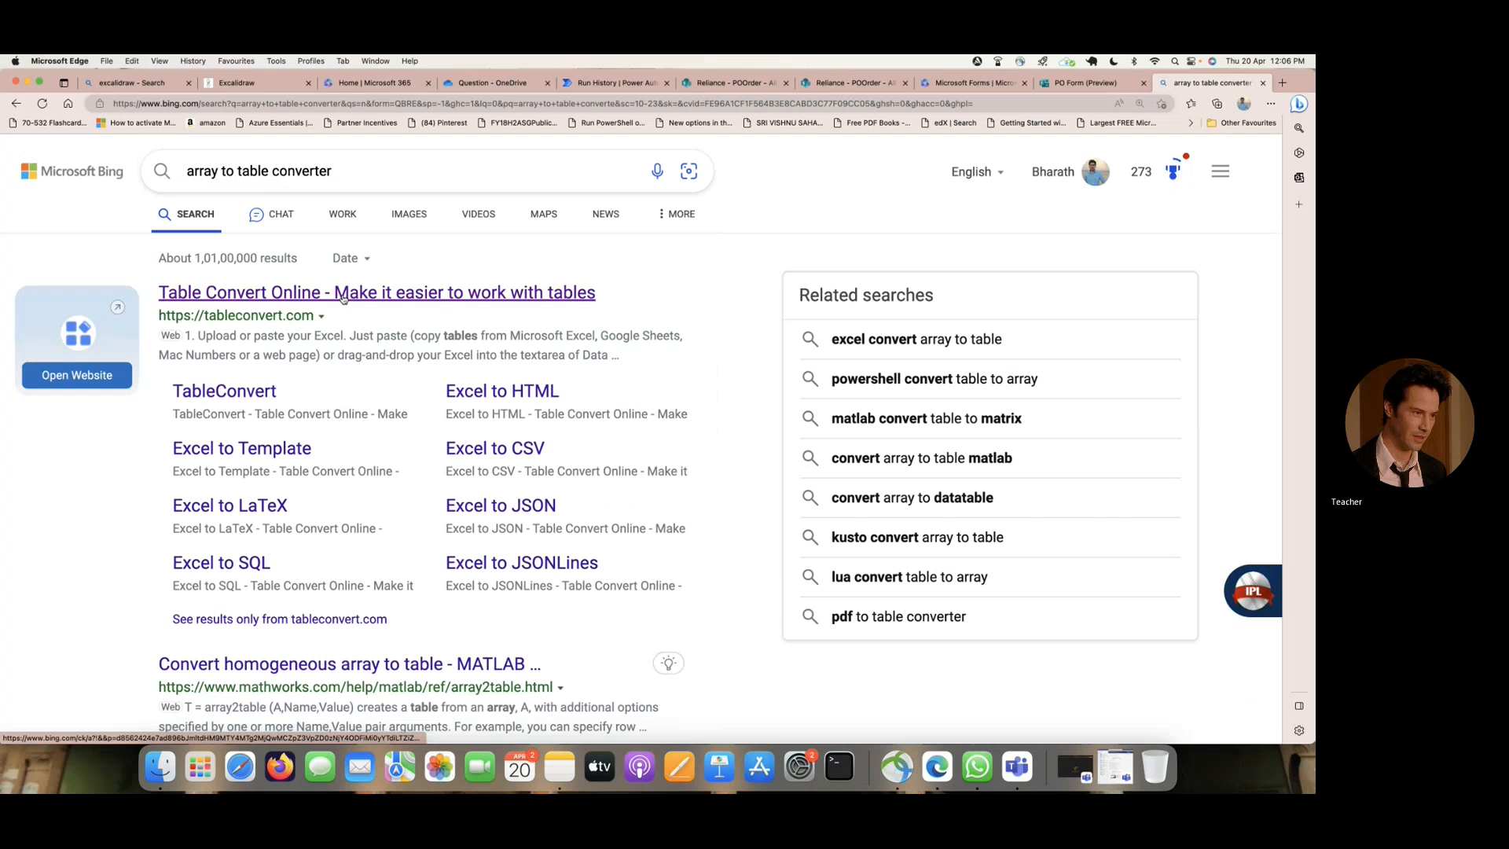
- Refine the web search to "json array to table converter"
scroll(344, 299, "down", 3)
scroll(339, 295, "up", 3)
double_click(209, 171)
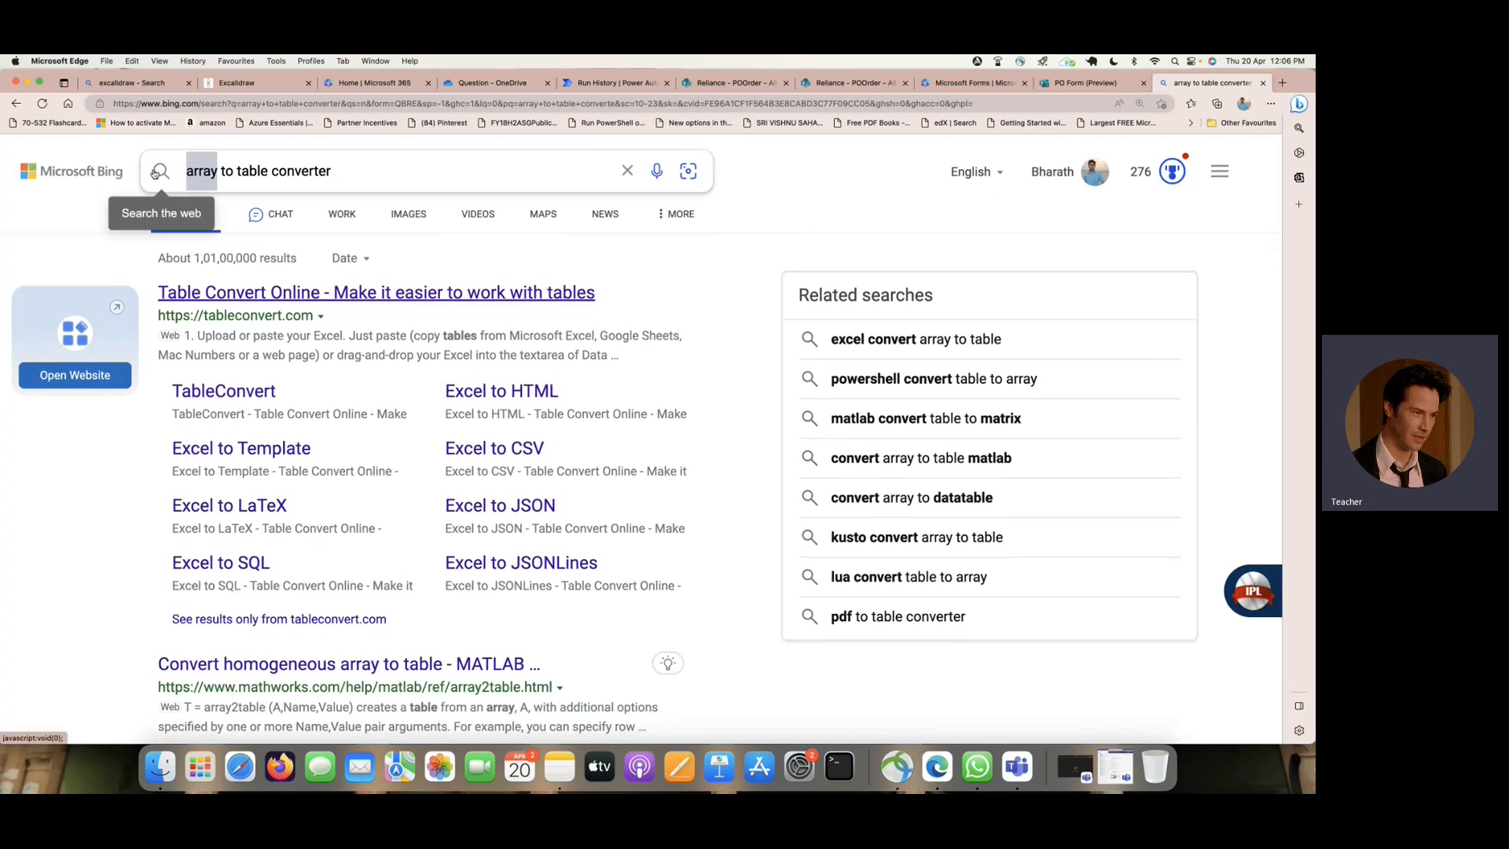
type("json array")
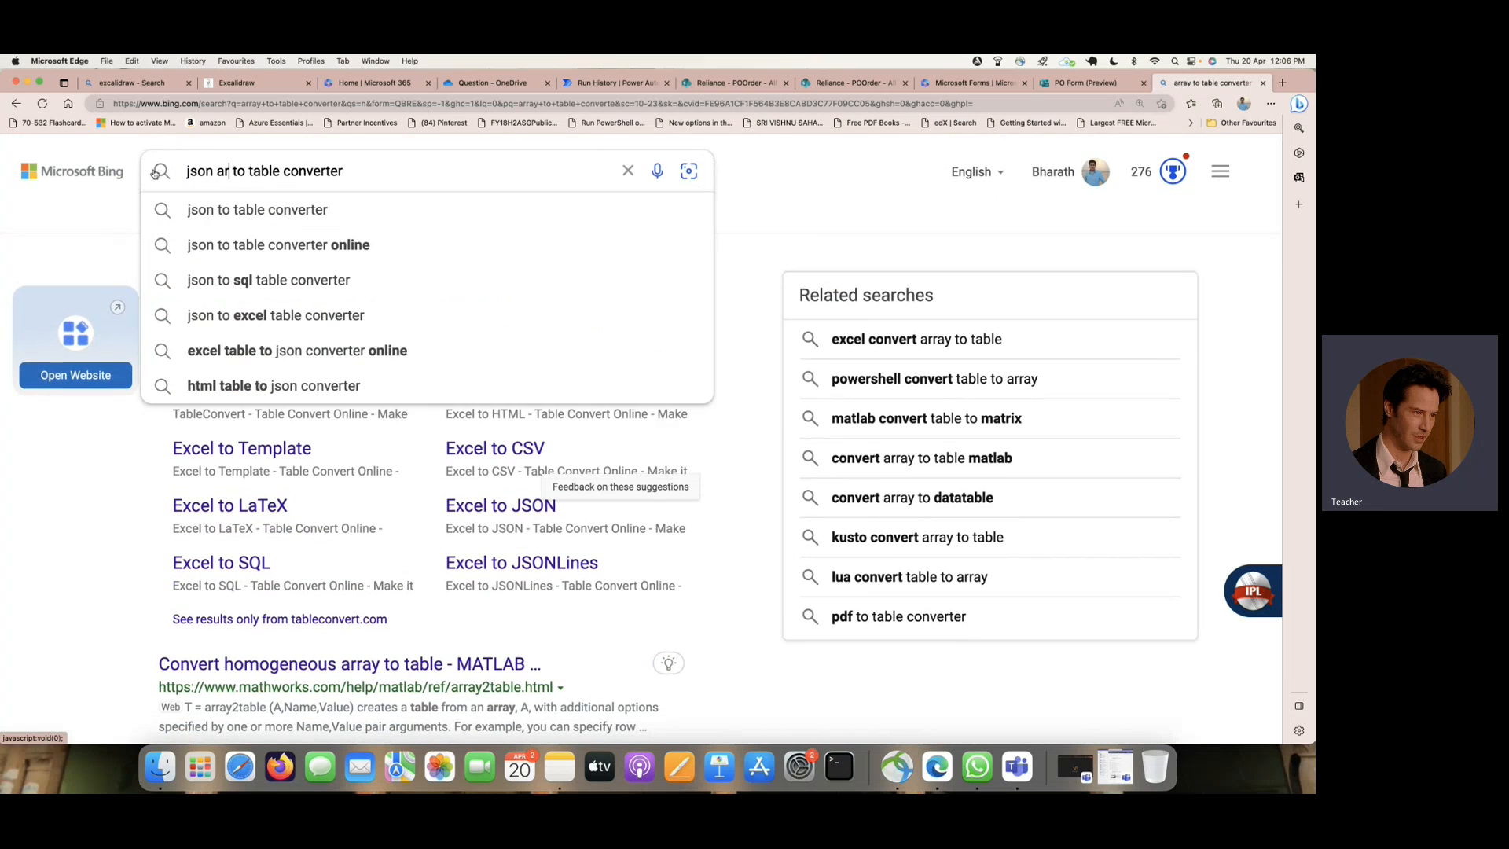
left_click(156, 173)
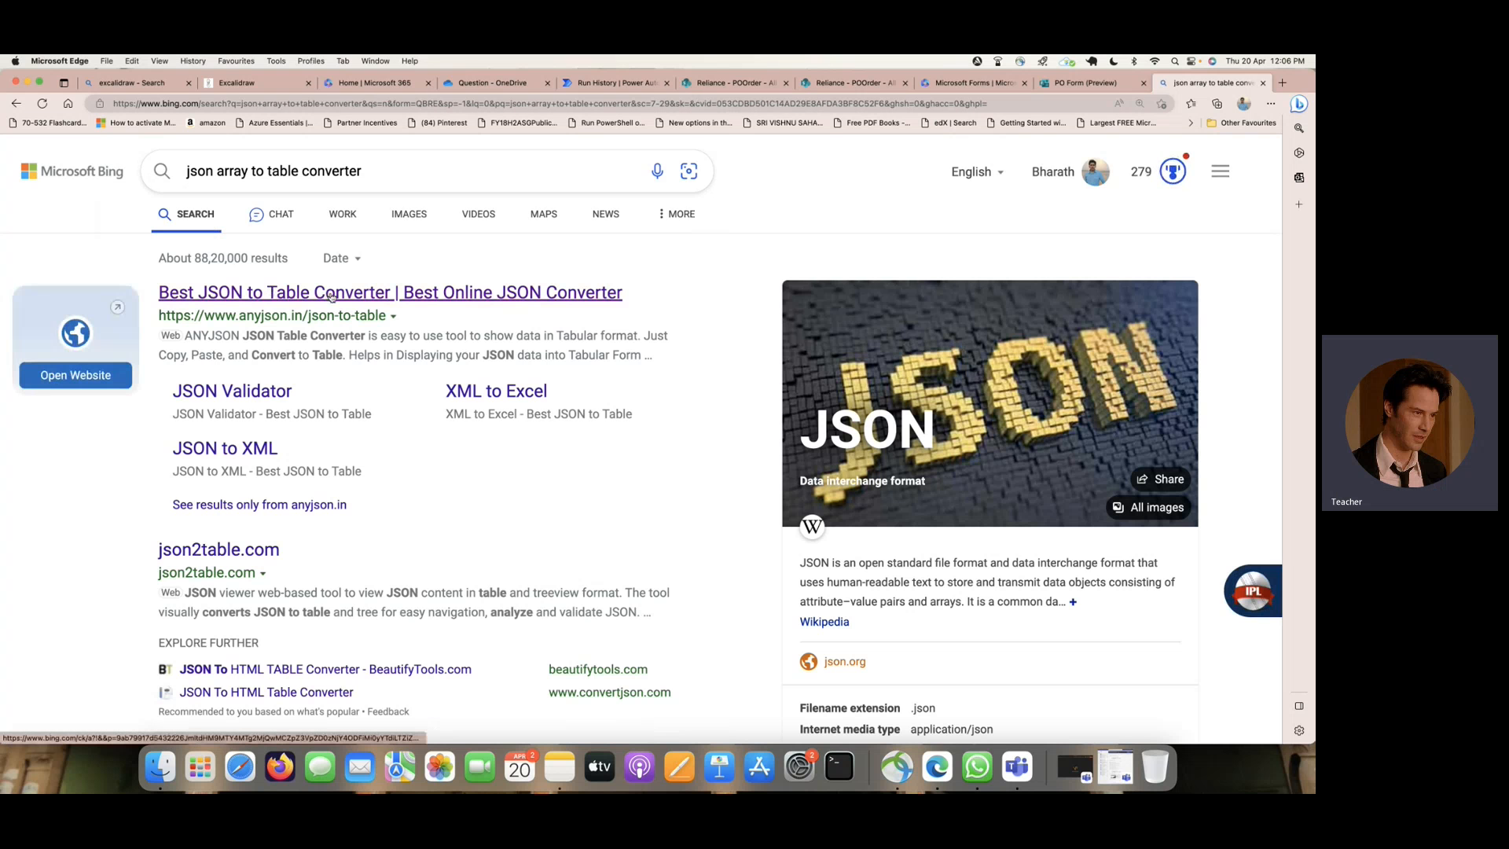
- Open json2table.com, convert the copied Add File JSON into a table, and examine the file name and link columns
left_click(243, 551)
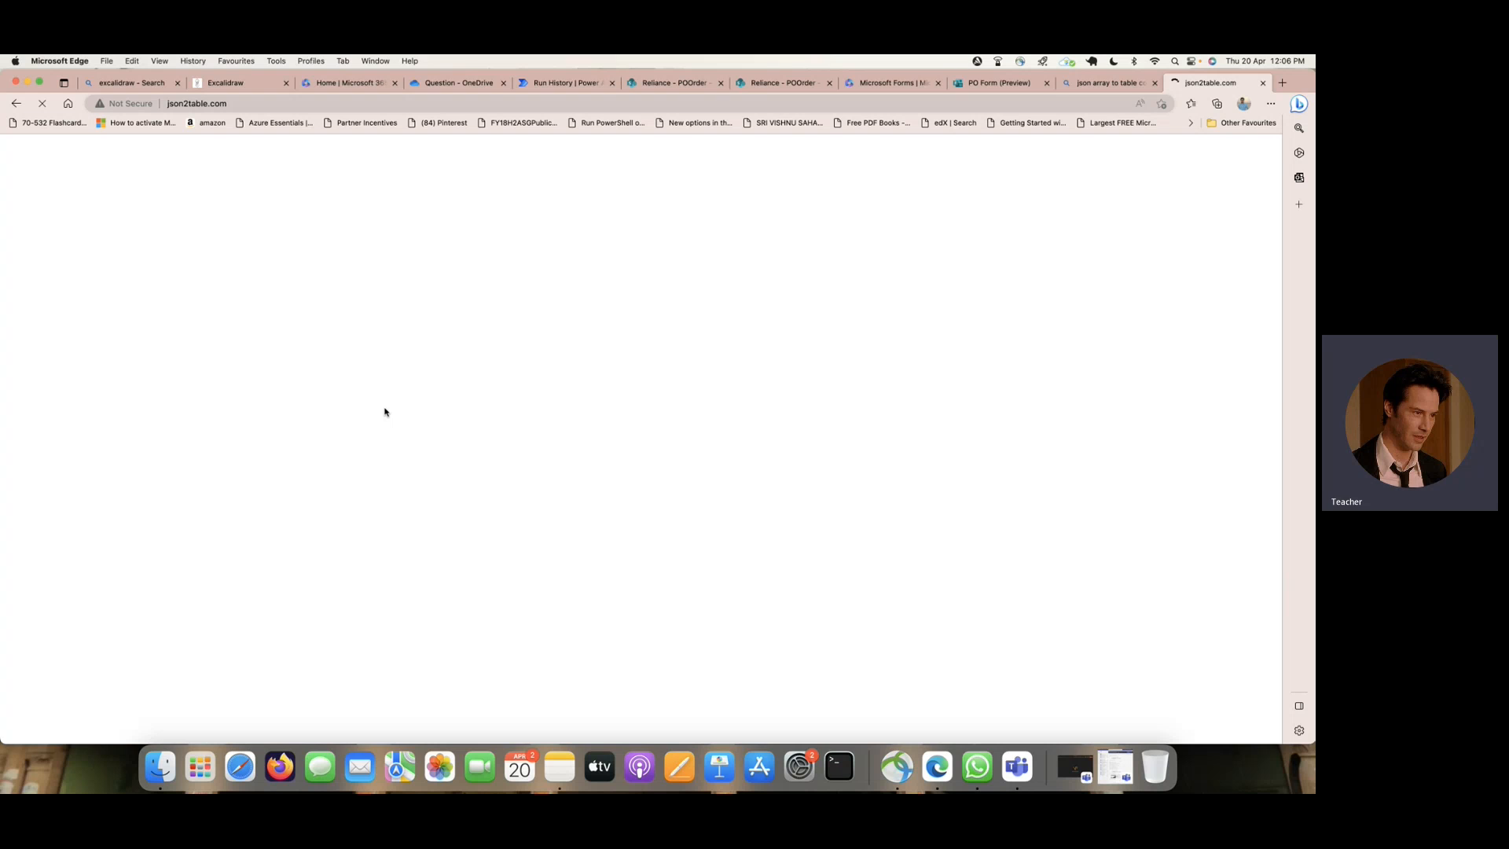
type("[{\"name\":\"pls-cert-badge-pmle_Teacher.png\",\"link\":\"https://spt2022-my.sharepoint.com/personal/alexw_spt2022_onmicrosoft_com/Documents/Apps/Microsoft%20Forms/PO%20Form/Question/pls-cert-badge-pmle_Teacher.png\",\"id\":\"01DJX335EVS5FKKJENUFFJYLFC54PYKPLG\",\"type\":null,\"size\":47453,\"referenceId\":\"01DJX335HRD6OX7PU7S5F3PXLMJATZXCQM\",\"driveId\":\"b!I1RmHYCDE0W5XuX16VKtS1bFxo3jAxhGpTxTHiVS1rS67I87KGrMTZyEsnubLrjy\",\"status\":1,\"uploadSessionUrl\":null}]")
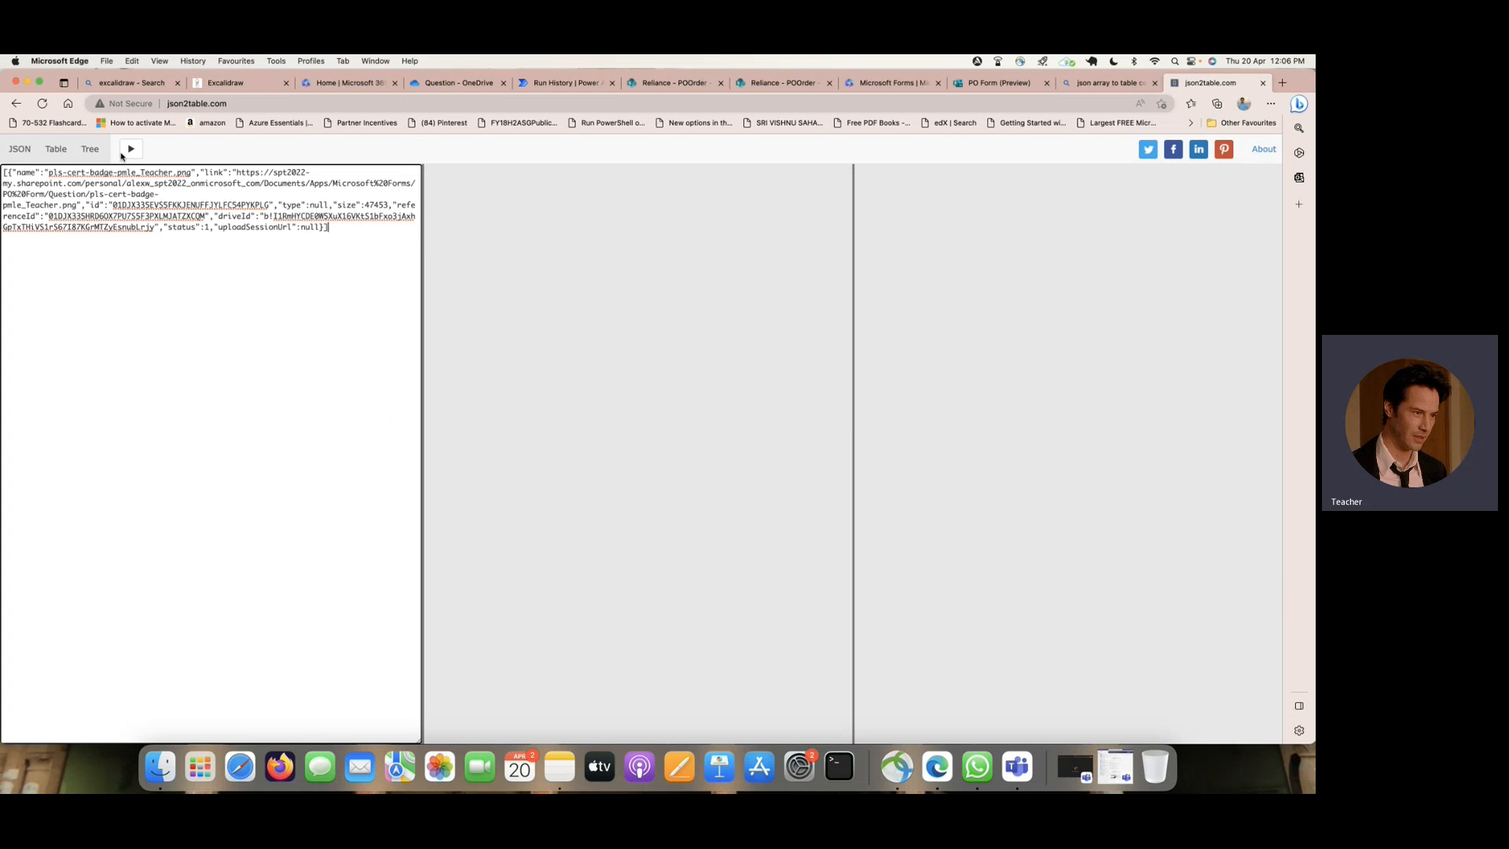
left_click(130, 150)
scroll(472, 194, "right", 3)
scroll(472, 194, "right", 10)
scroll(474, 194, "left", 10)
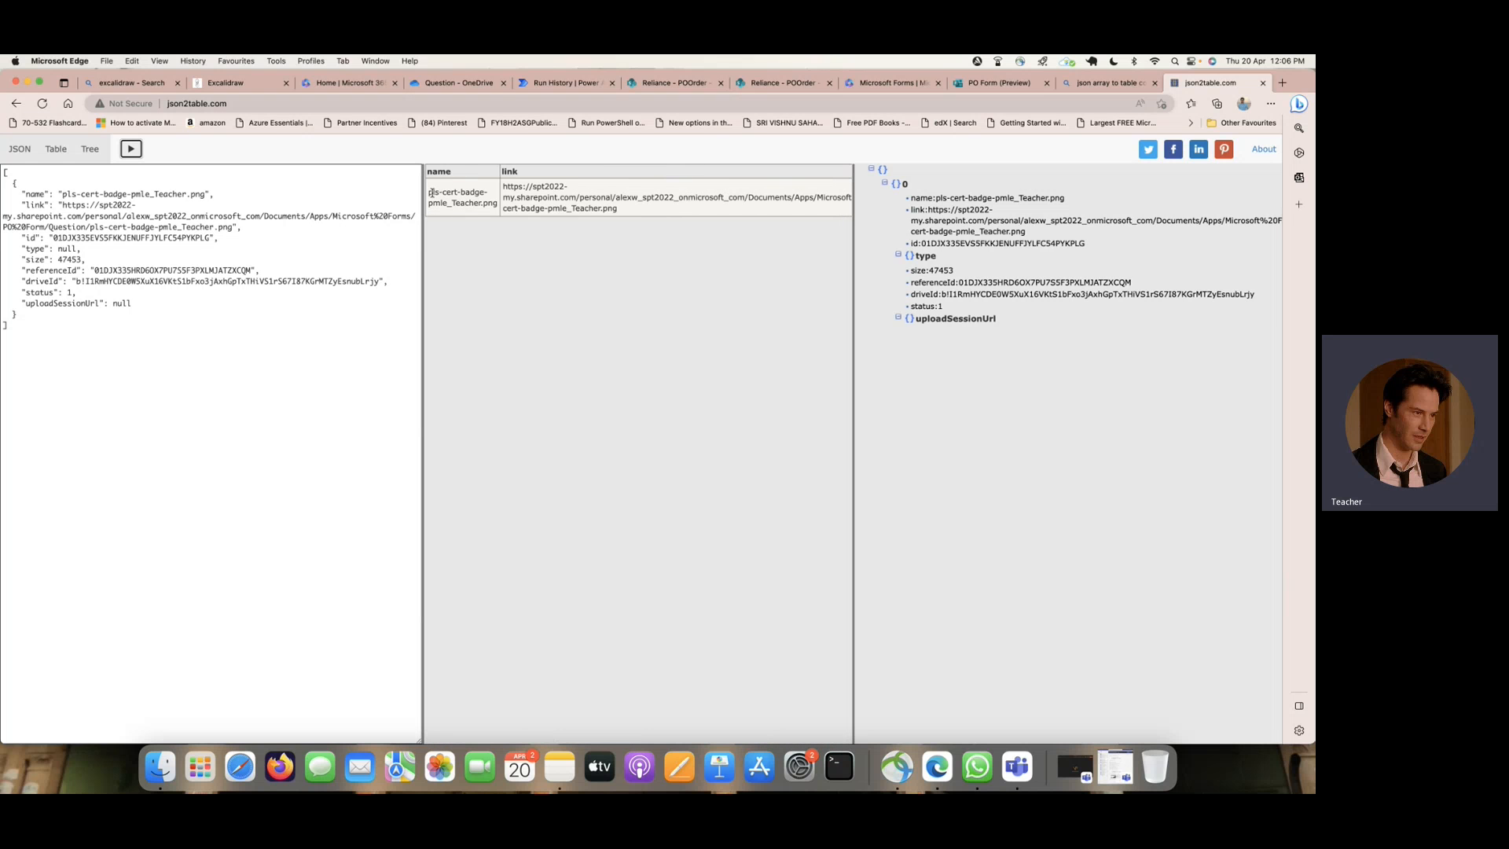
left_click_drag(430, 193, 496, 203)
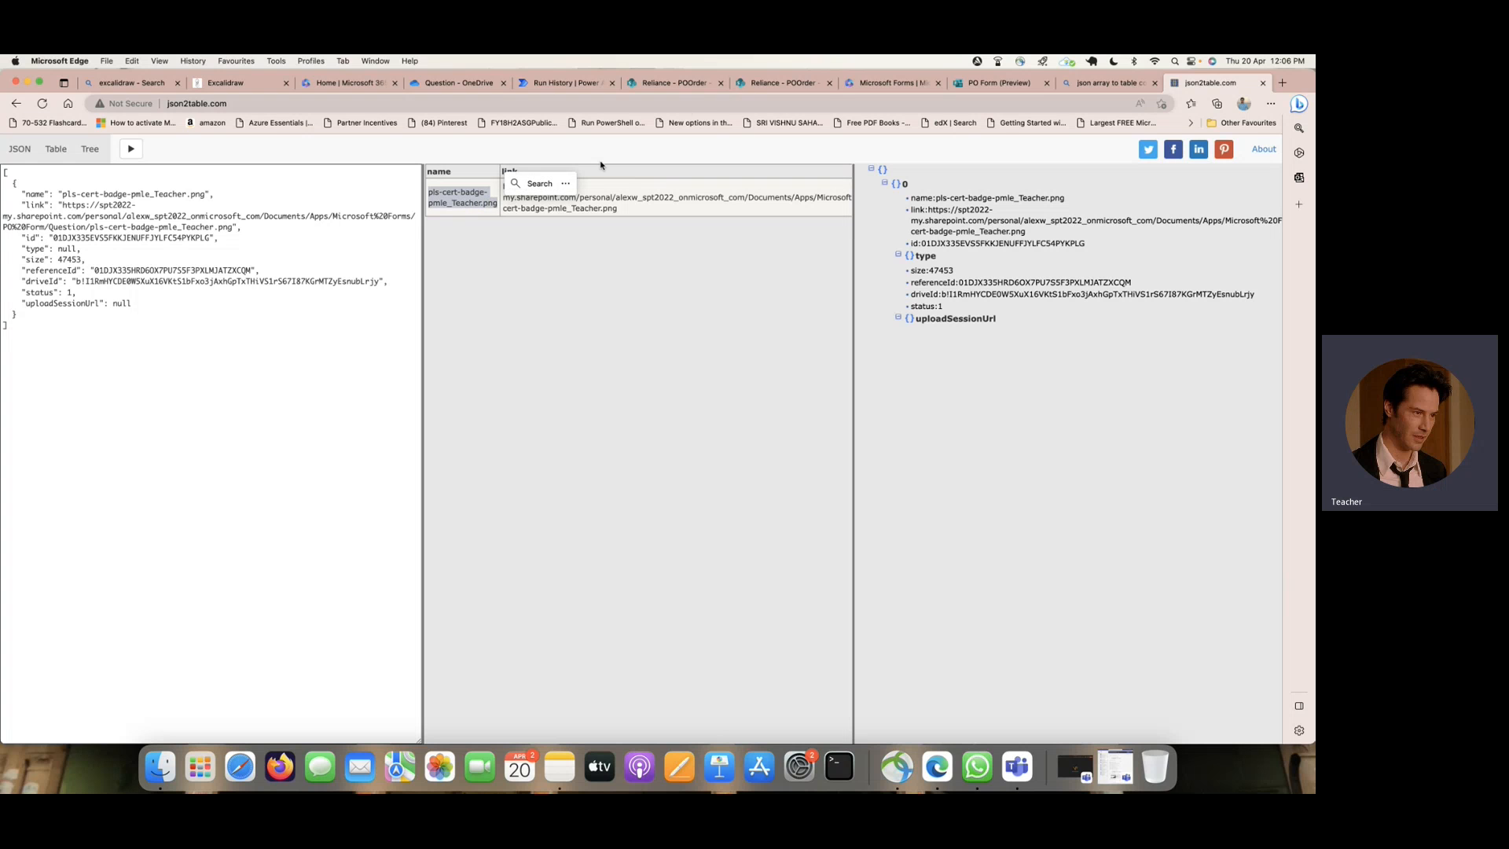
- Return to the flow's test run and review the Add File and body outputs of Get response details
left_click(669, 83)
left_click(567, 83)
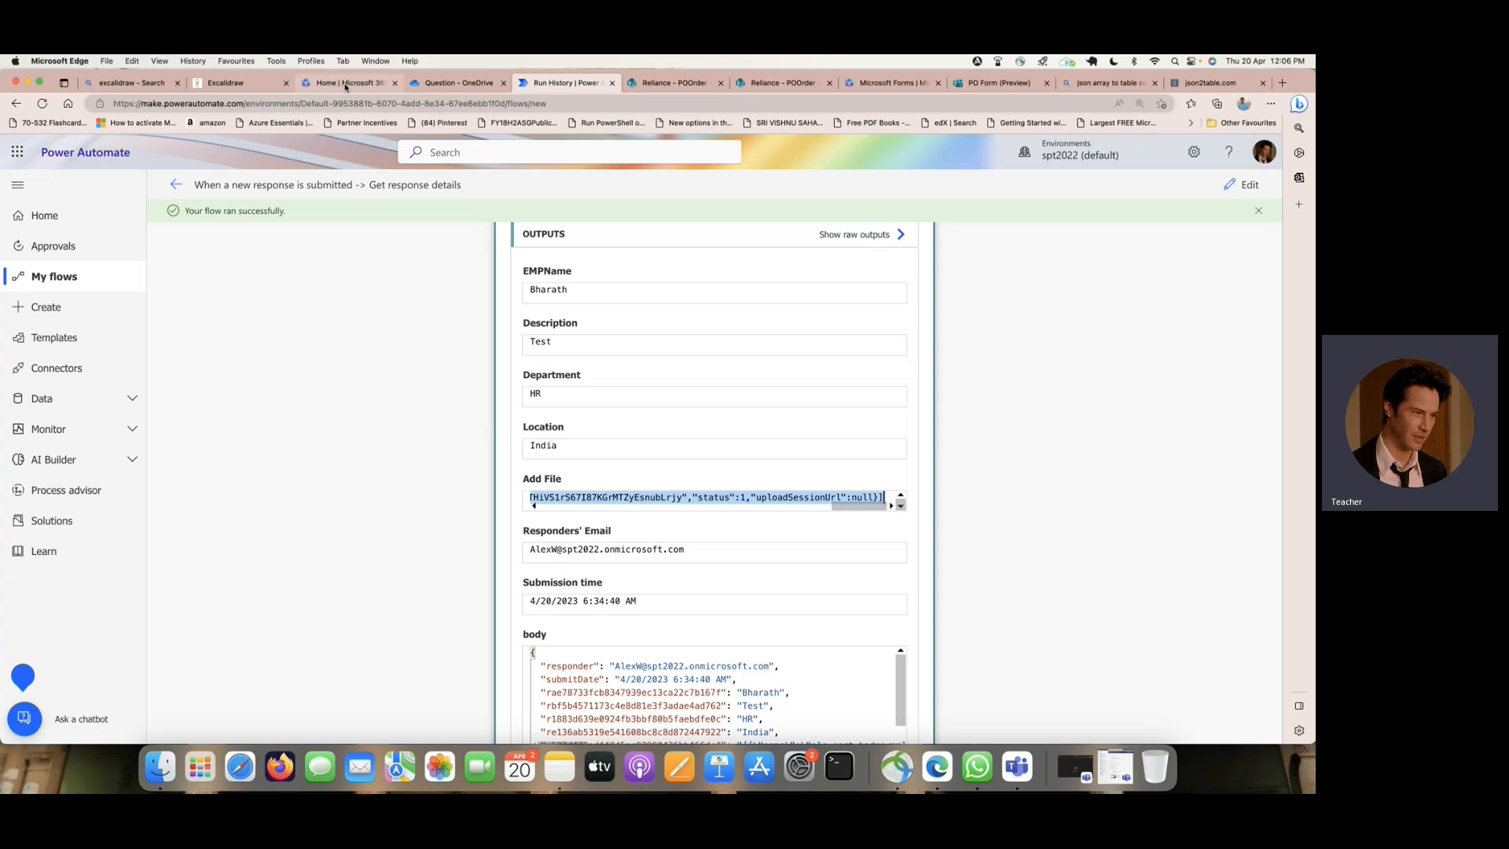
left_click(441, 83)
left_click(557, 83)
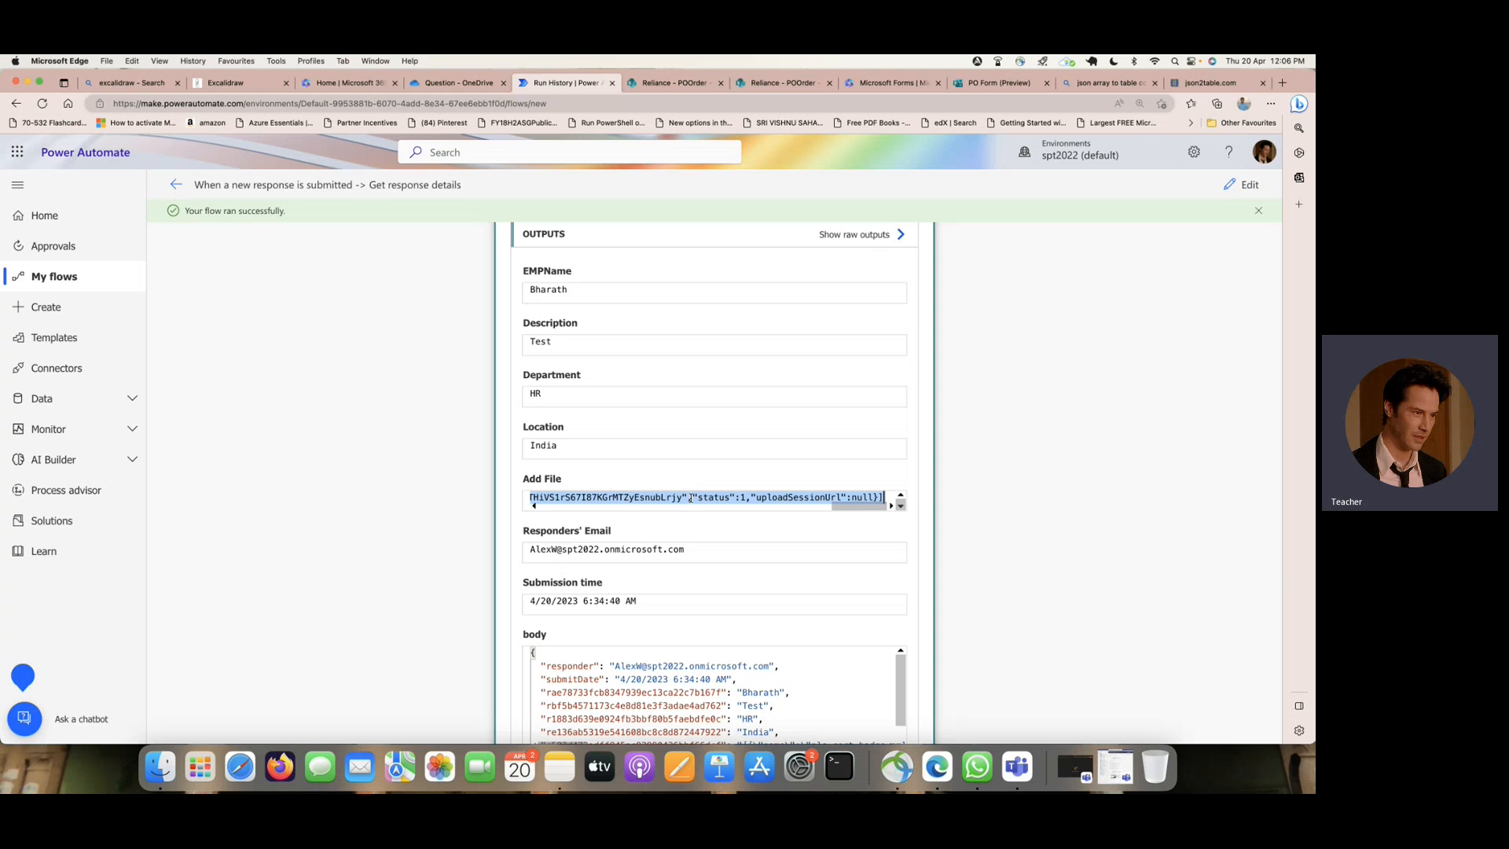
scroll(1121, 422, "down", 3)
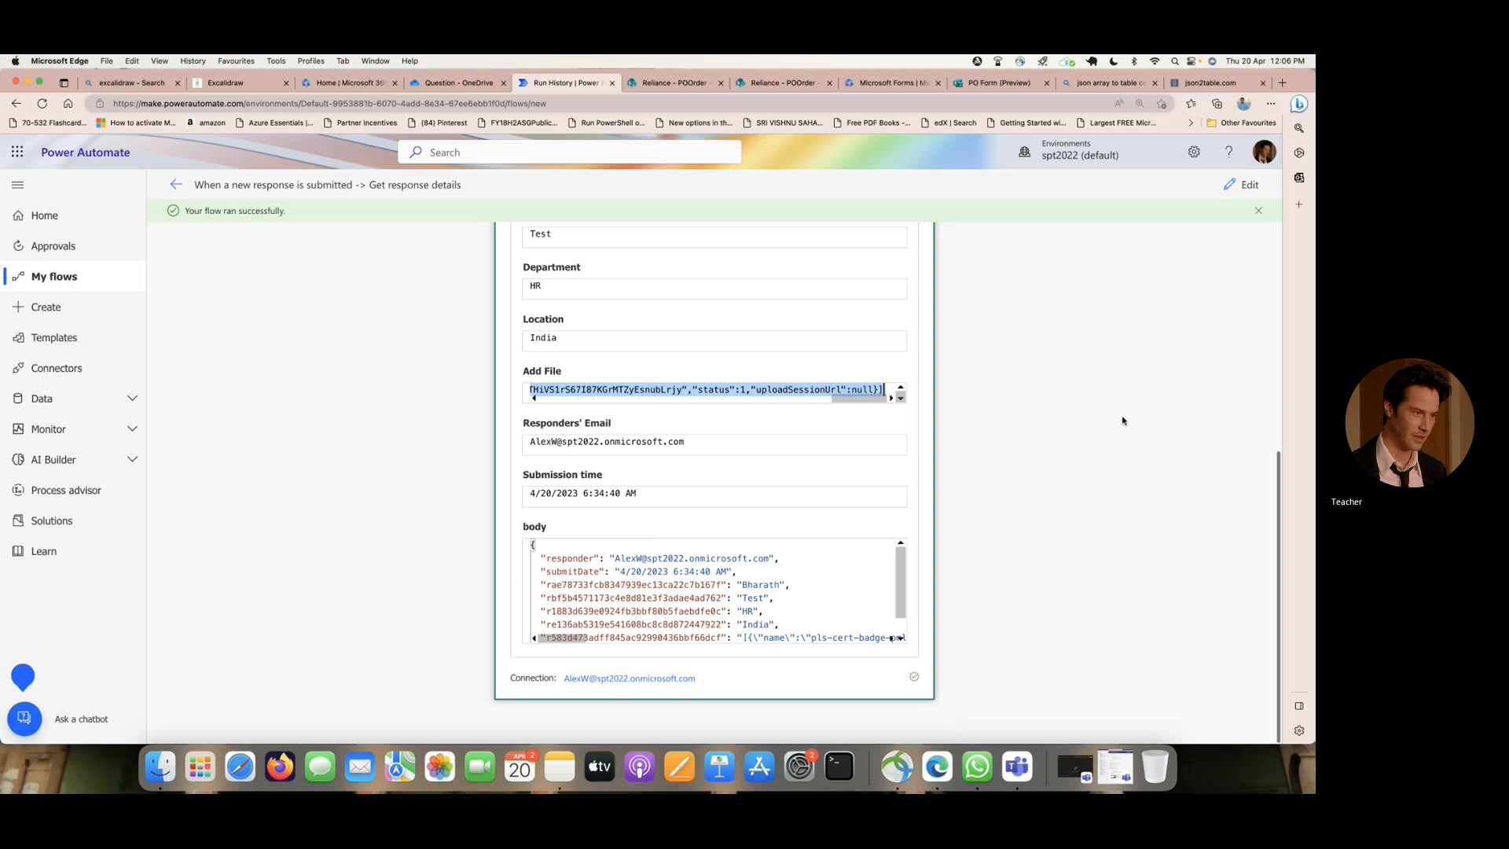
scroll(811, 567, "down", 1)
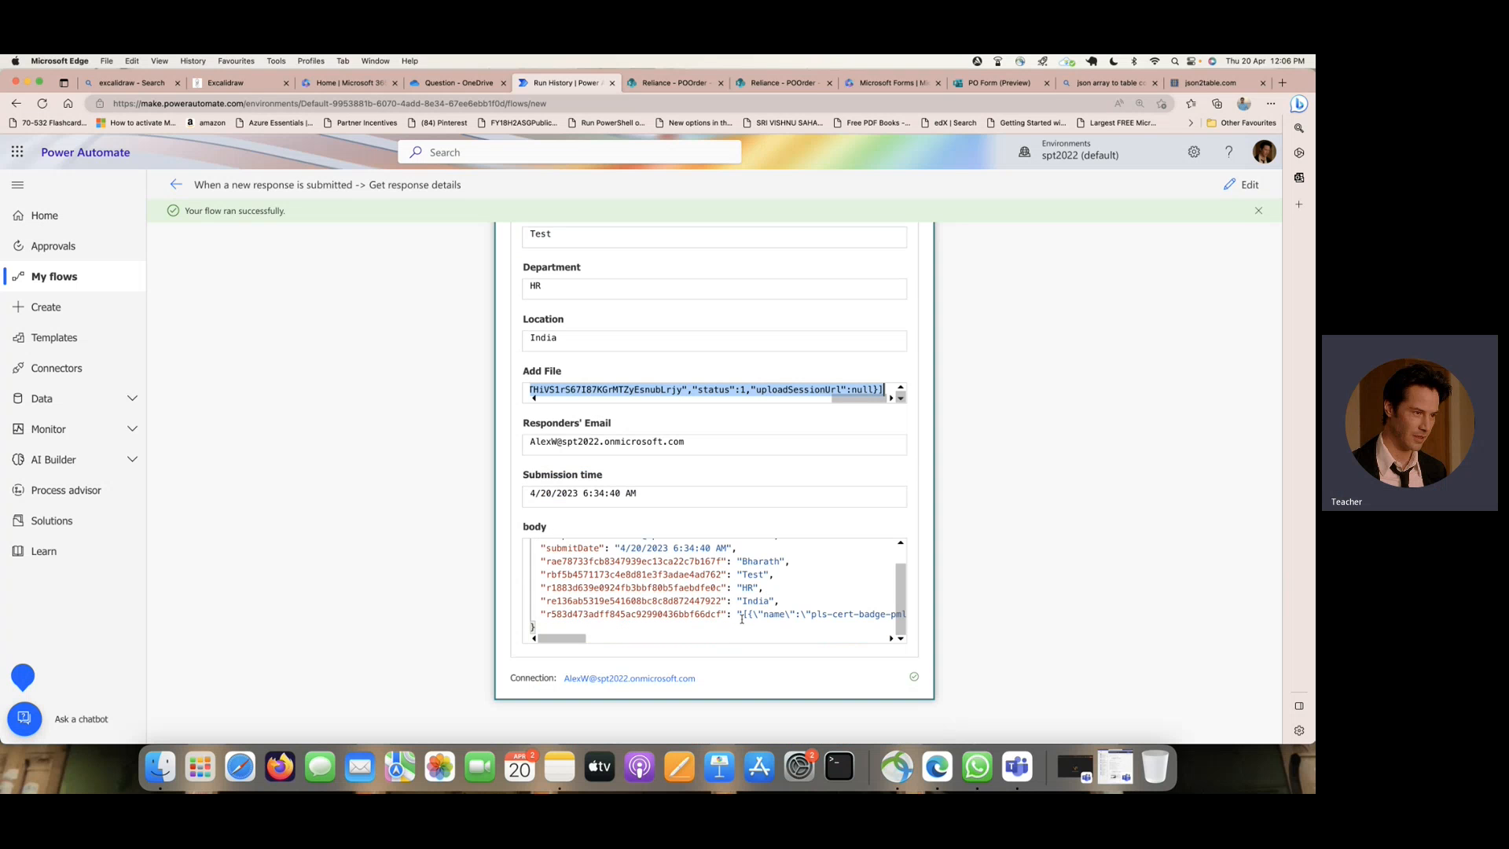
- Reopen the flow for editing and add a Parse JSON action after Get response details
left_click(1250, 186)
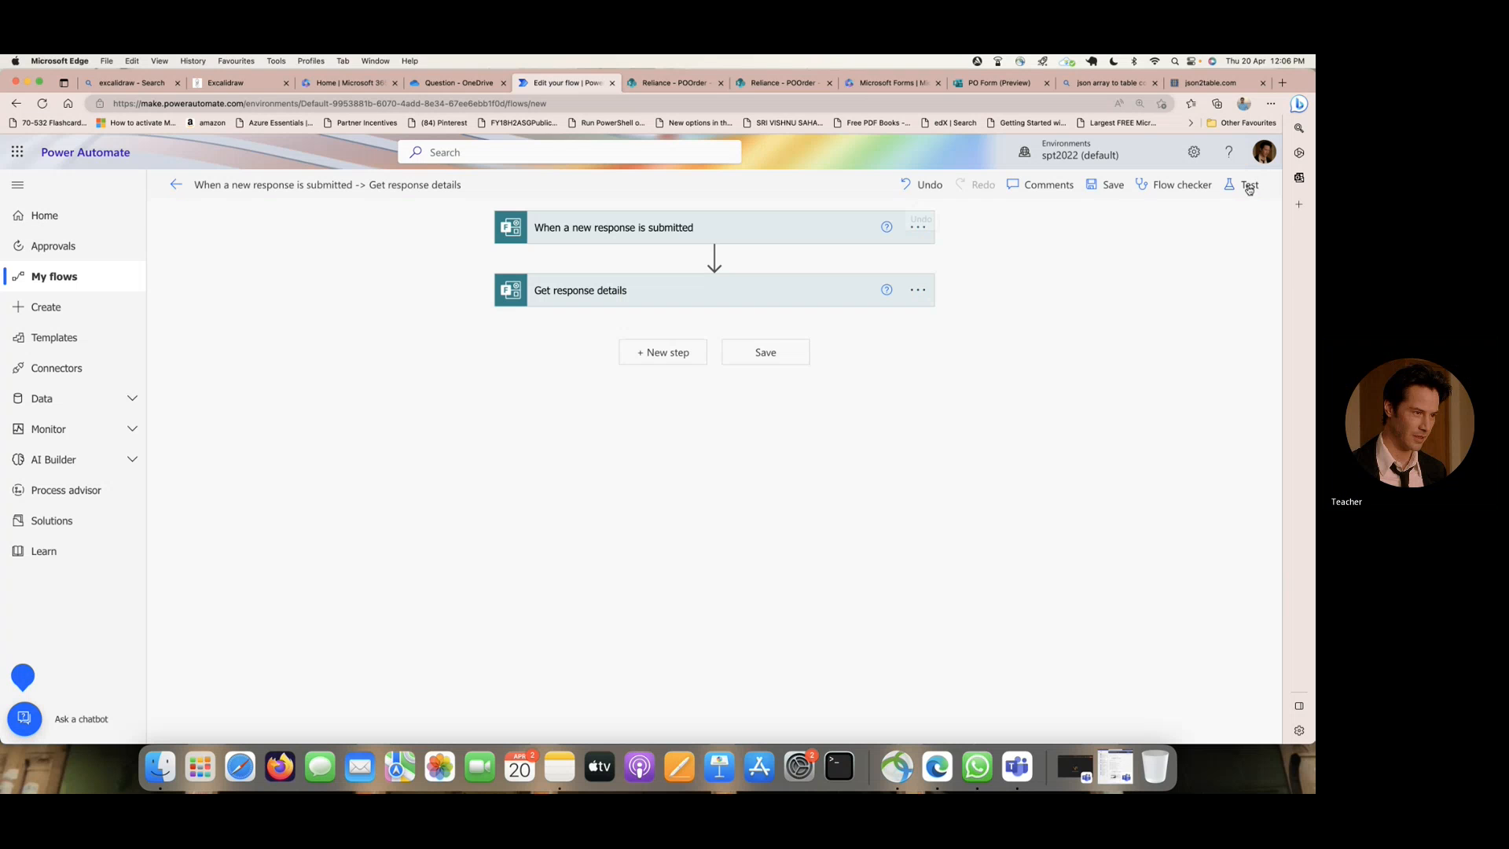
left_click(673, 355)
type("p")
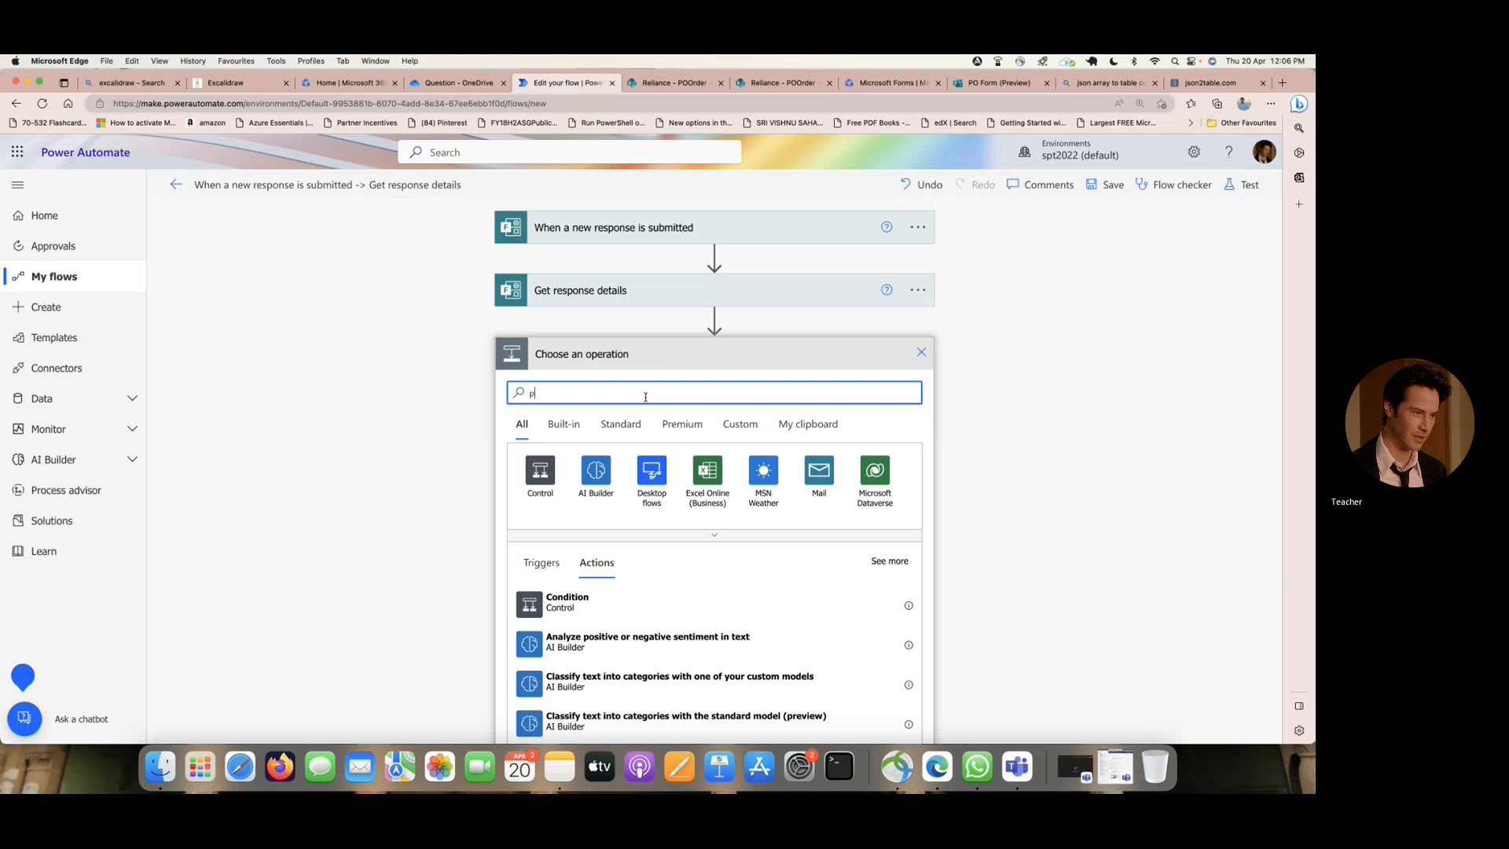
type("arse")
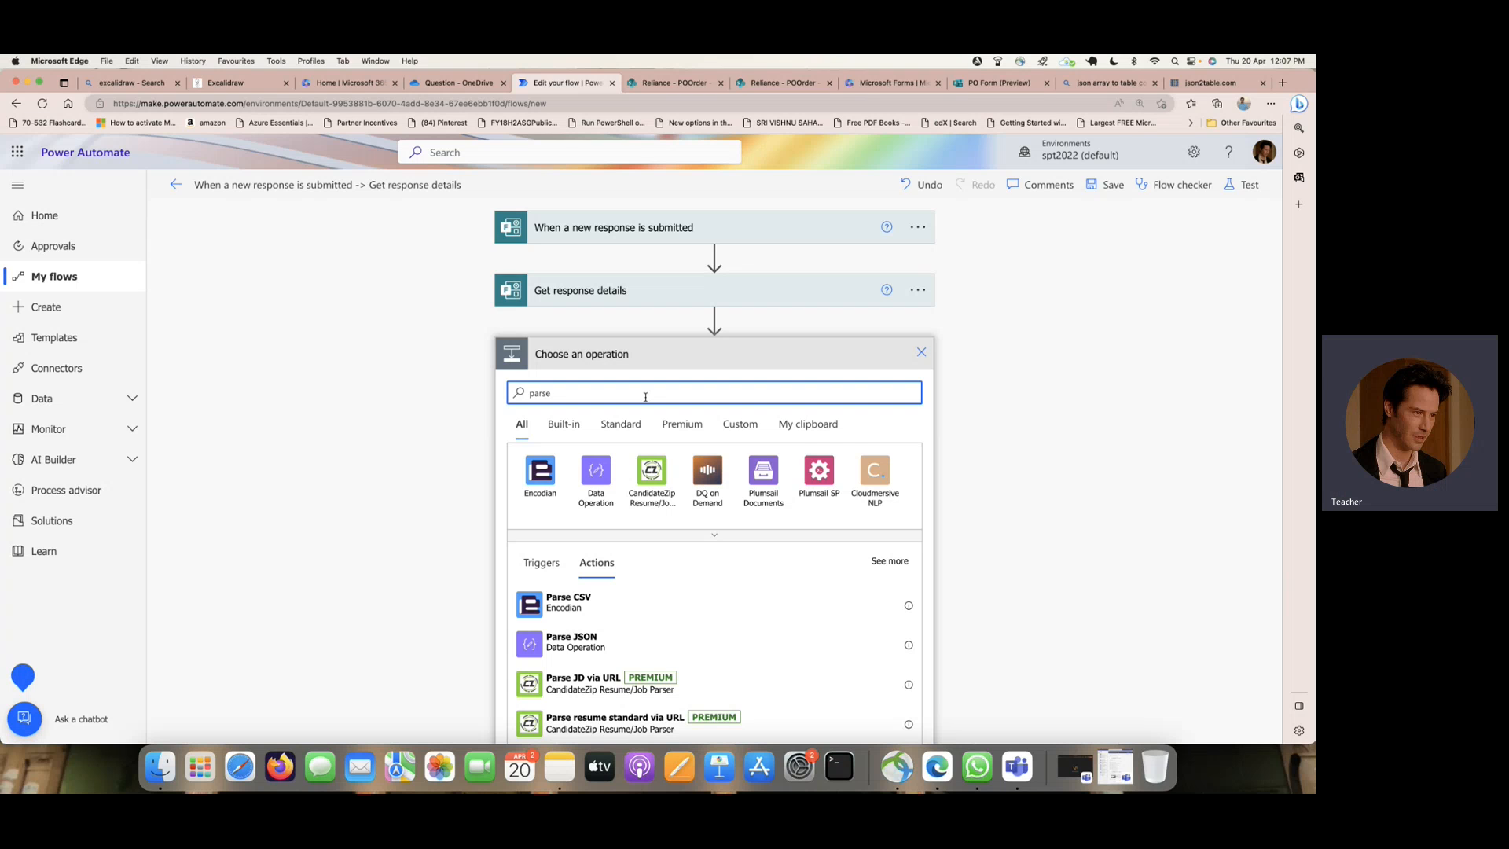
scroll(645, 397, "down", 1)
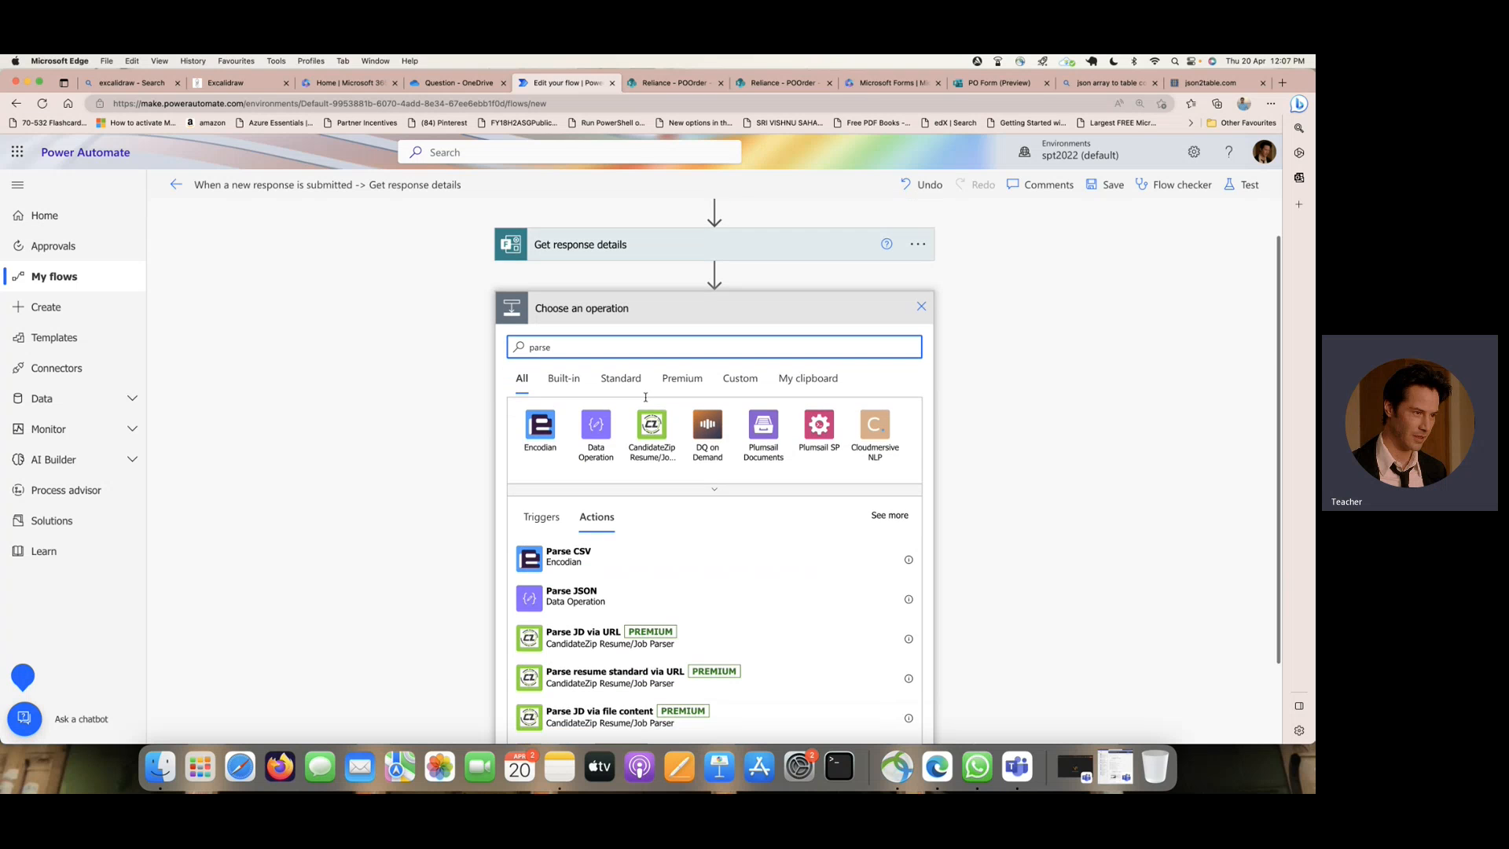
left_click(594, 595)
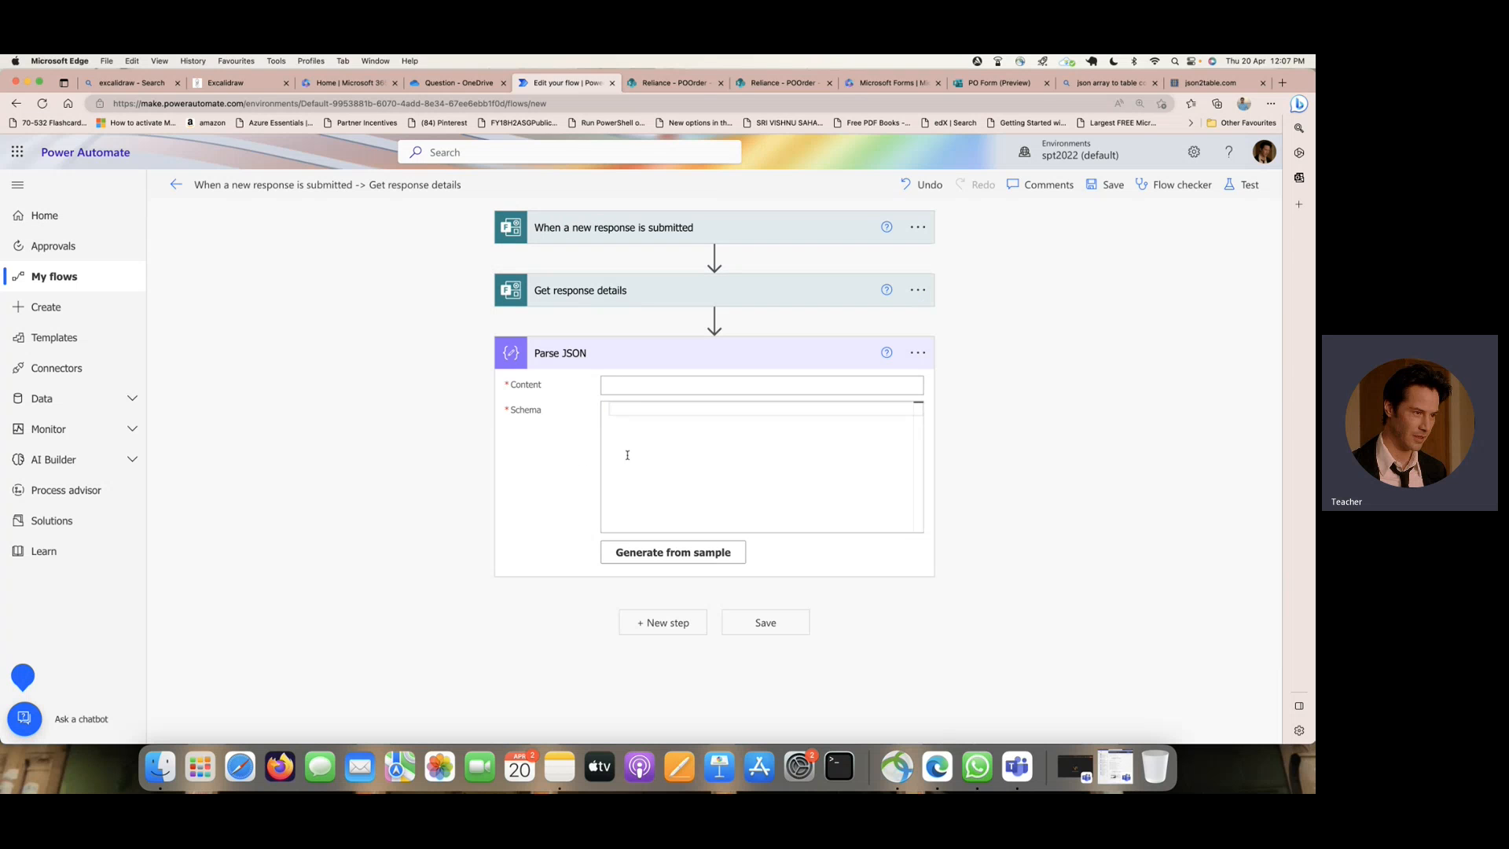
- Set the Parse JSON content to the body output of Get response details
left_click(641, 386)
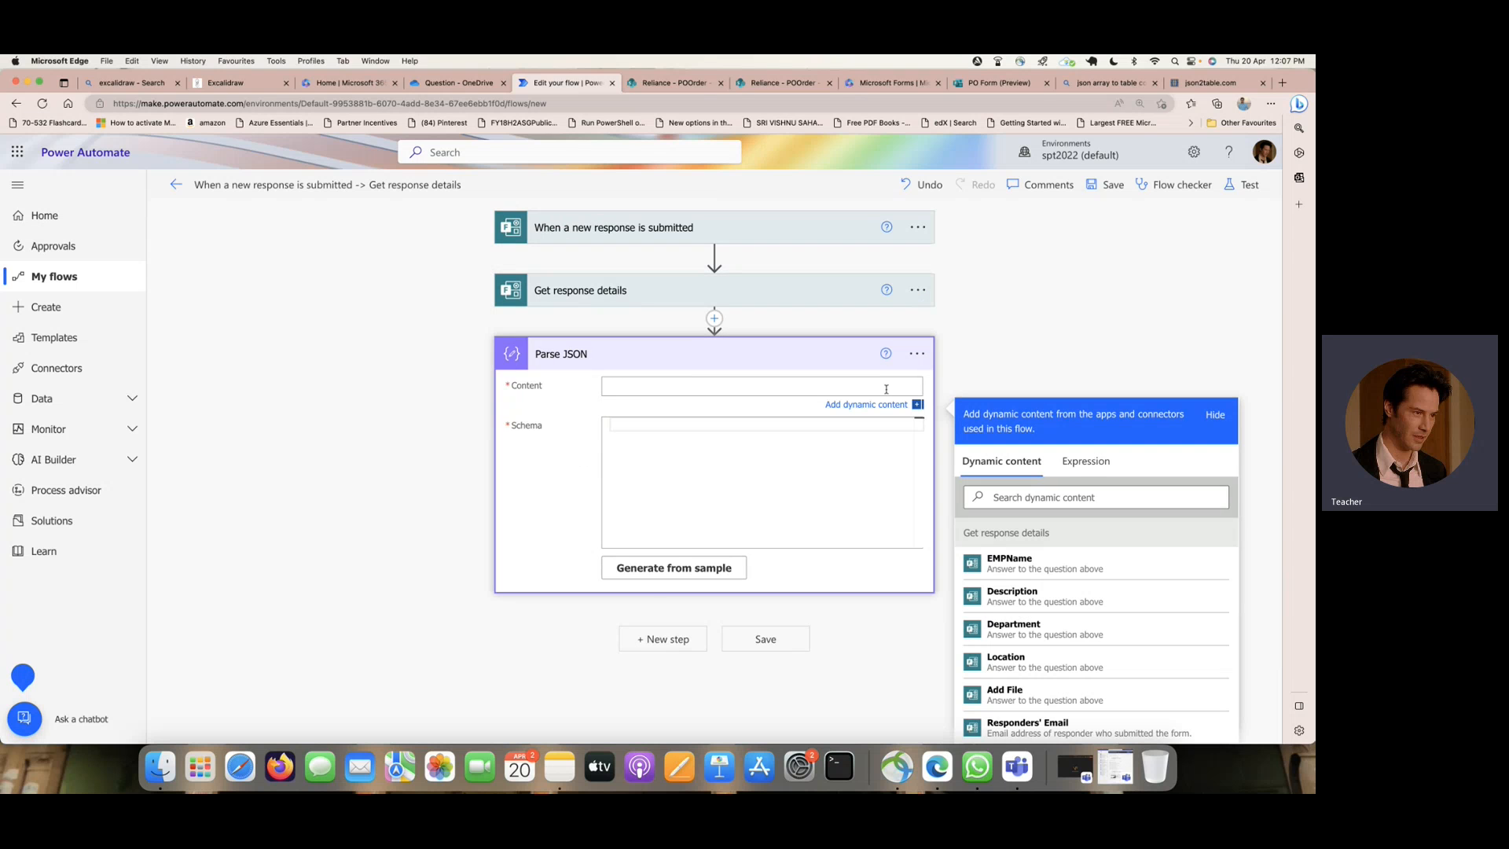
scroll(1030, 331, "down", 2)
scroll(1069, 582, "down", 3)
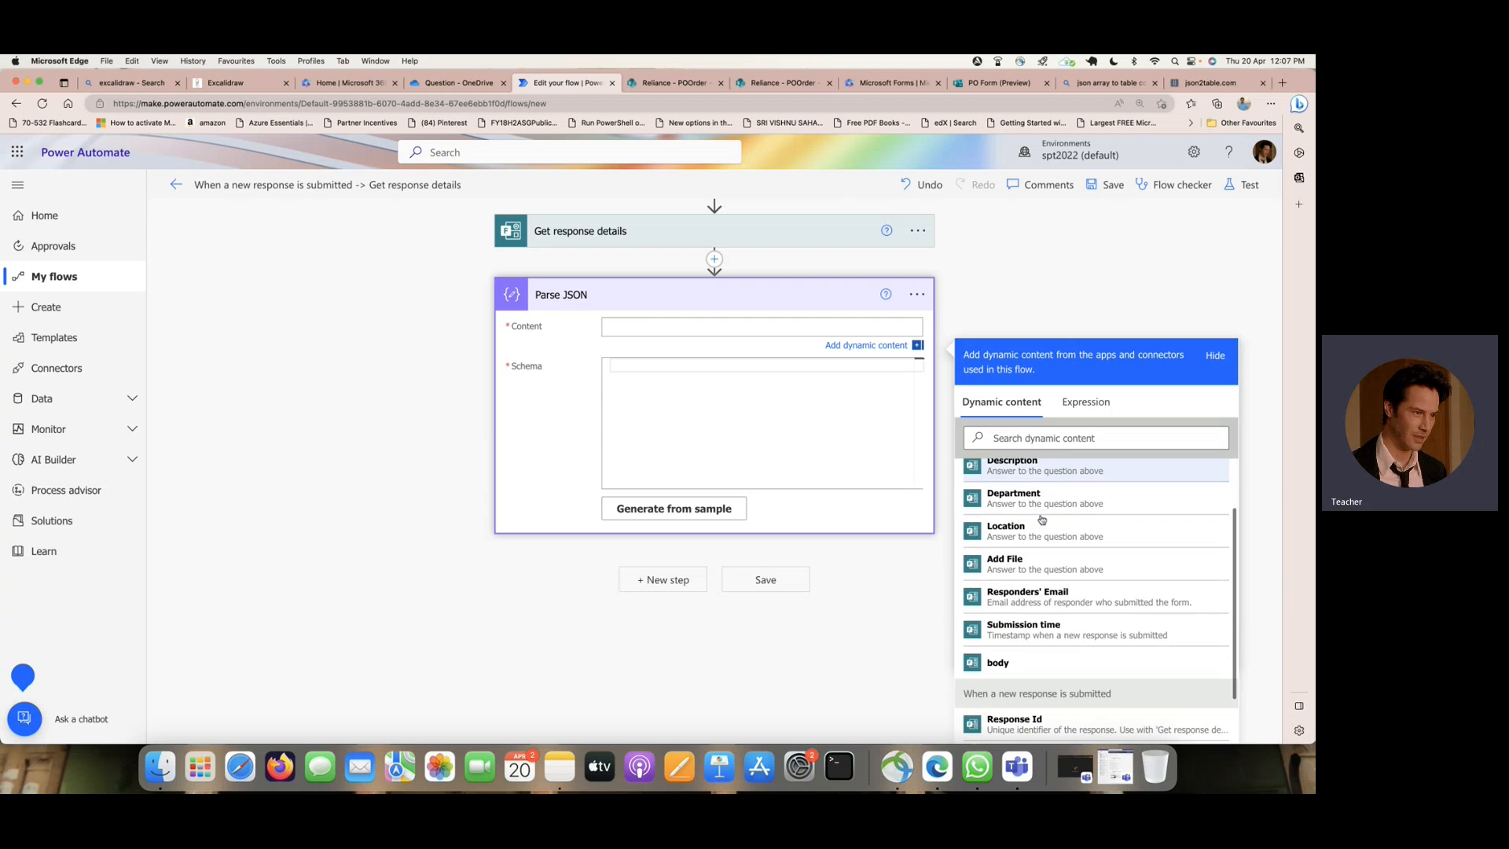
left_click(1058, 629)
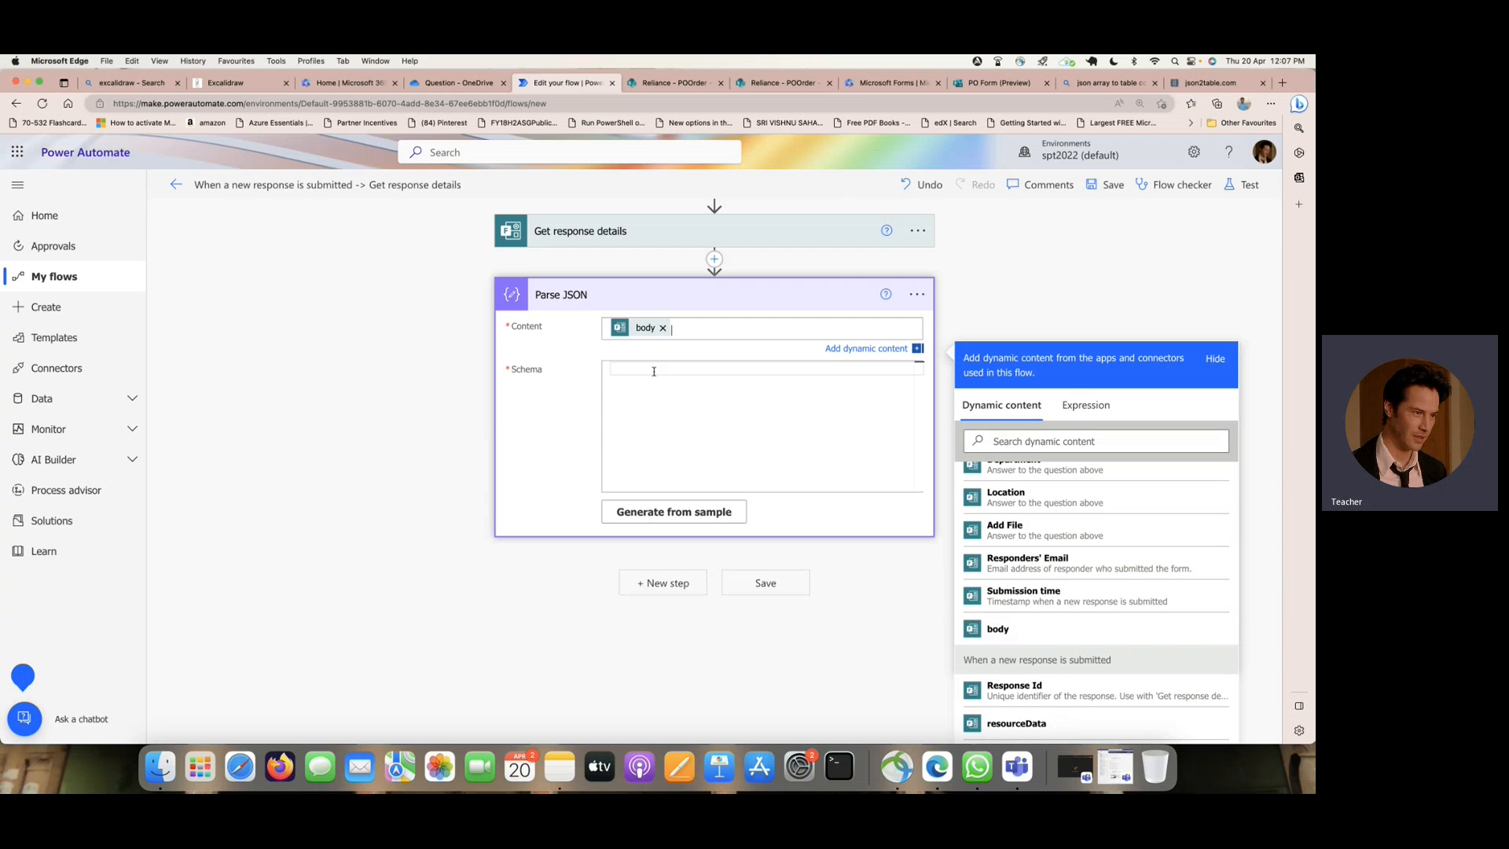
- Generate the Parse JSON schema using the copied Add File array as the sample payload
left_click(707, 519)
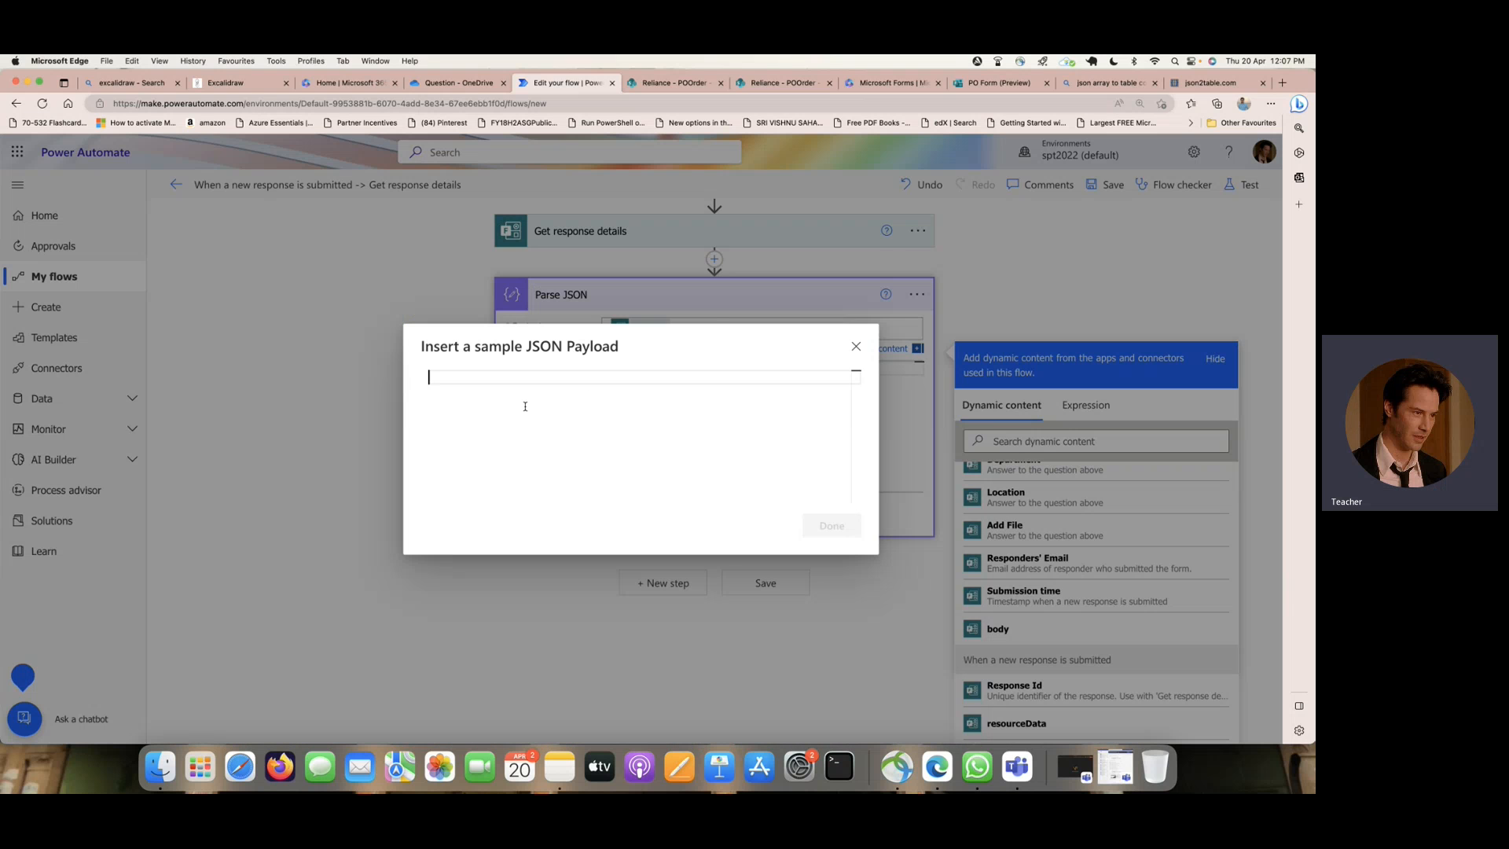
key("super+v")
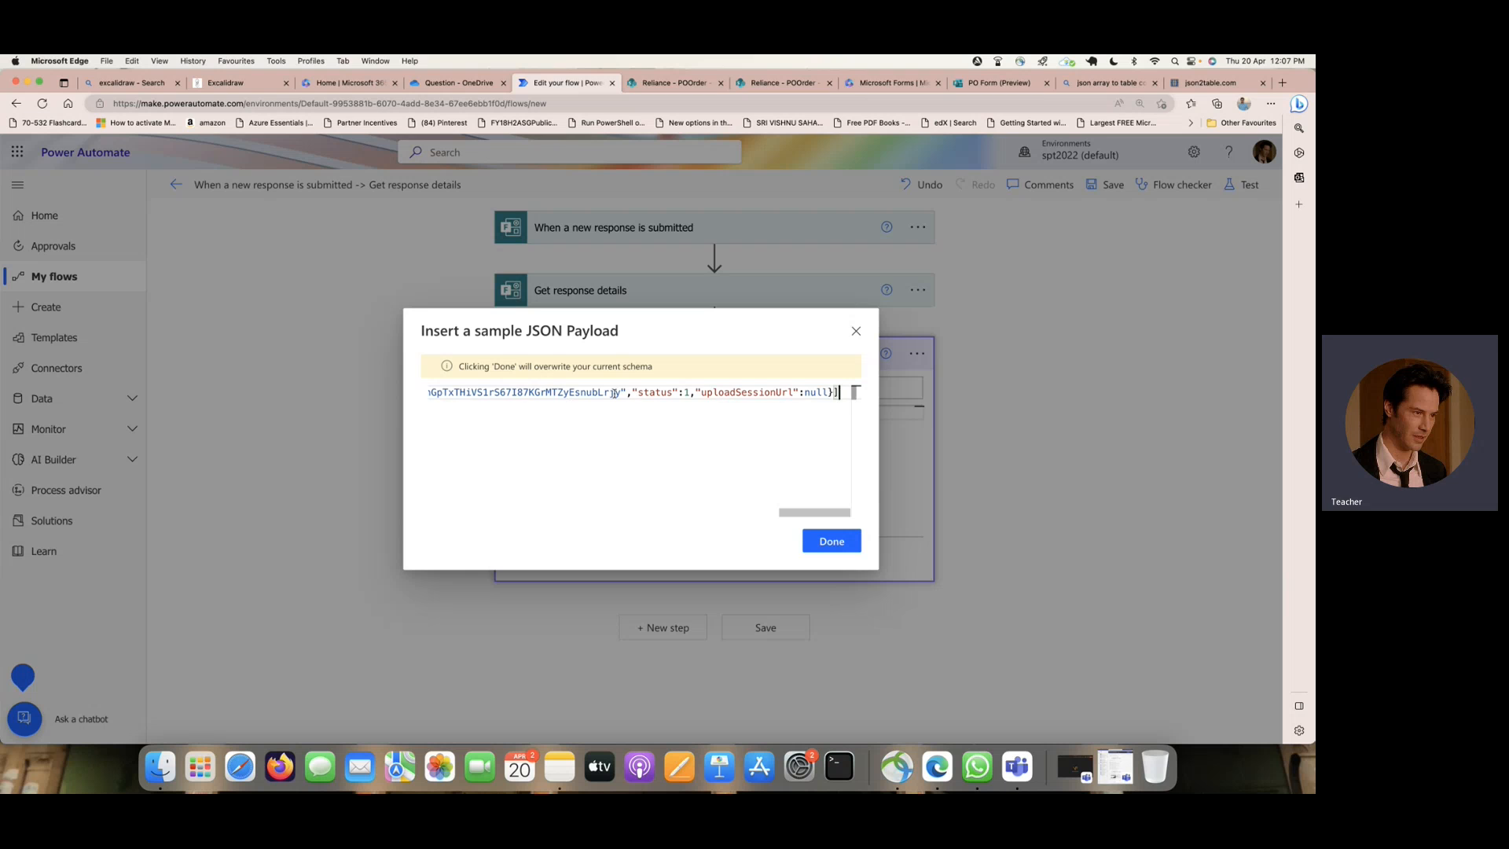
scroll(614, 393, "left", 15)
scroll(616, 393, "left", 2)
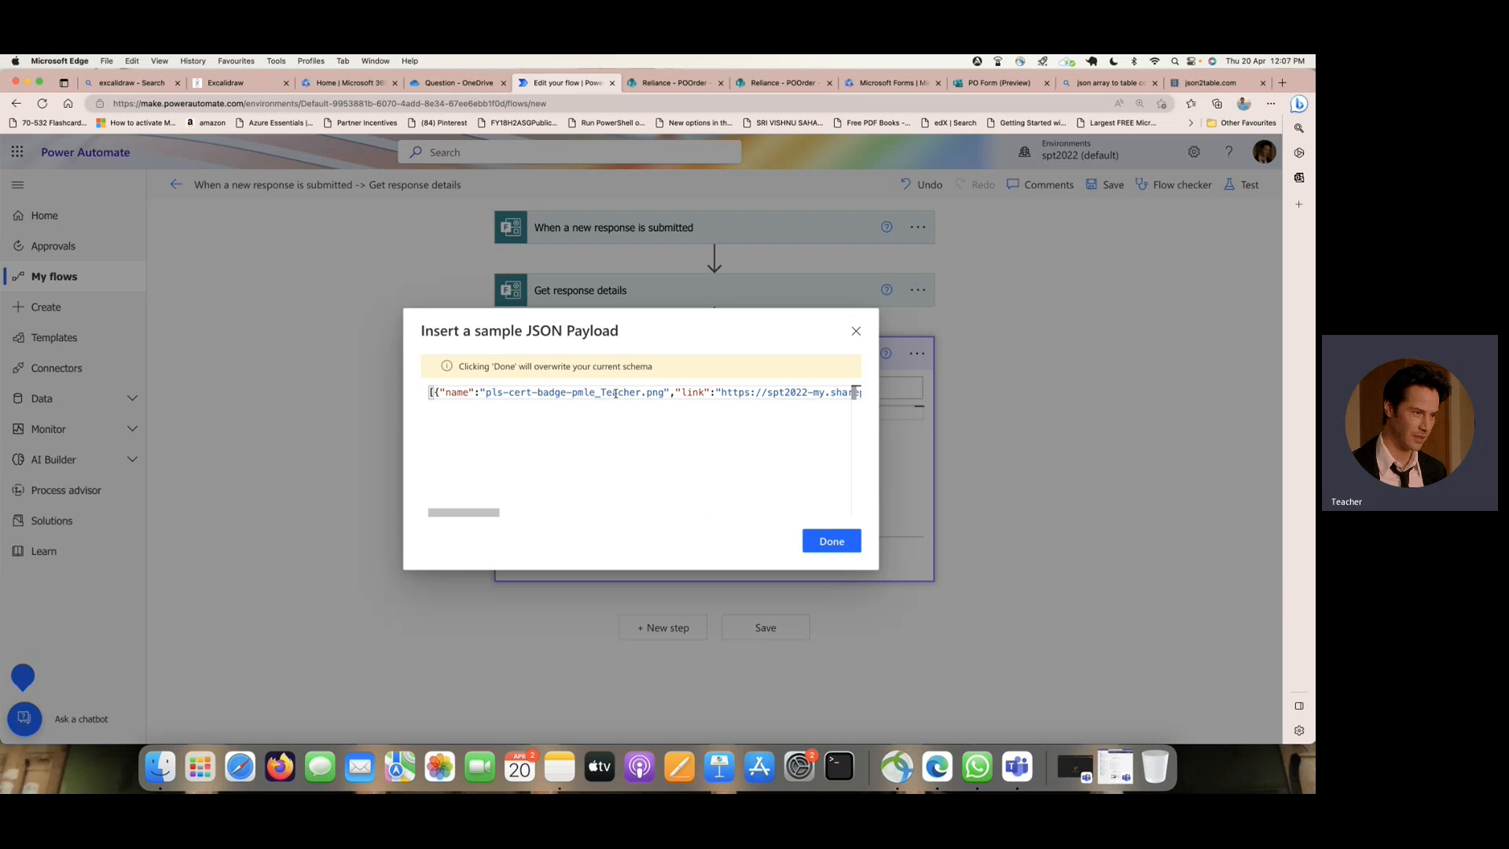
left_click(841, 542)
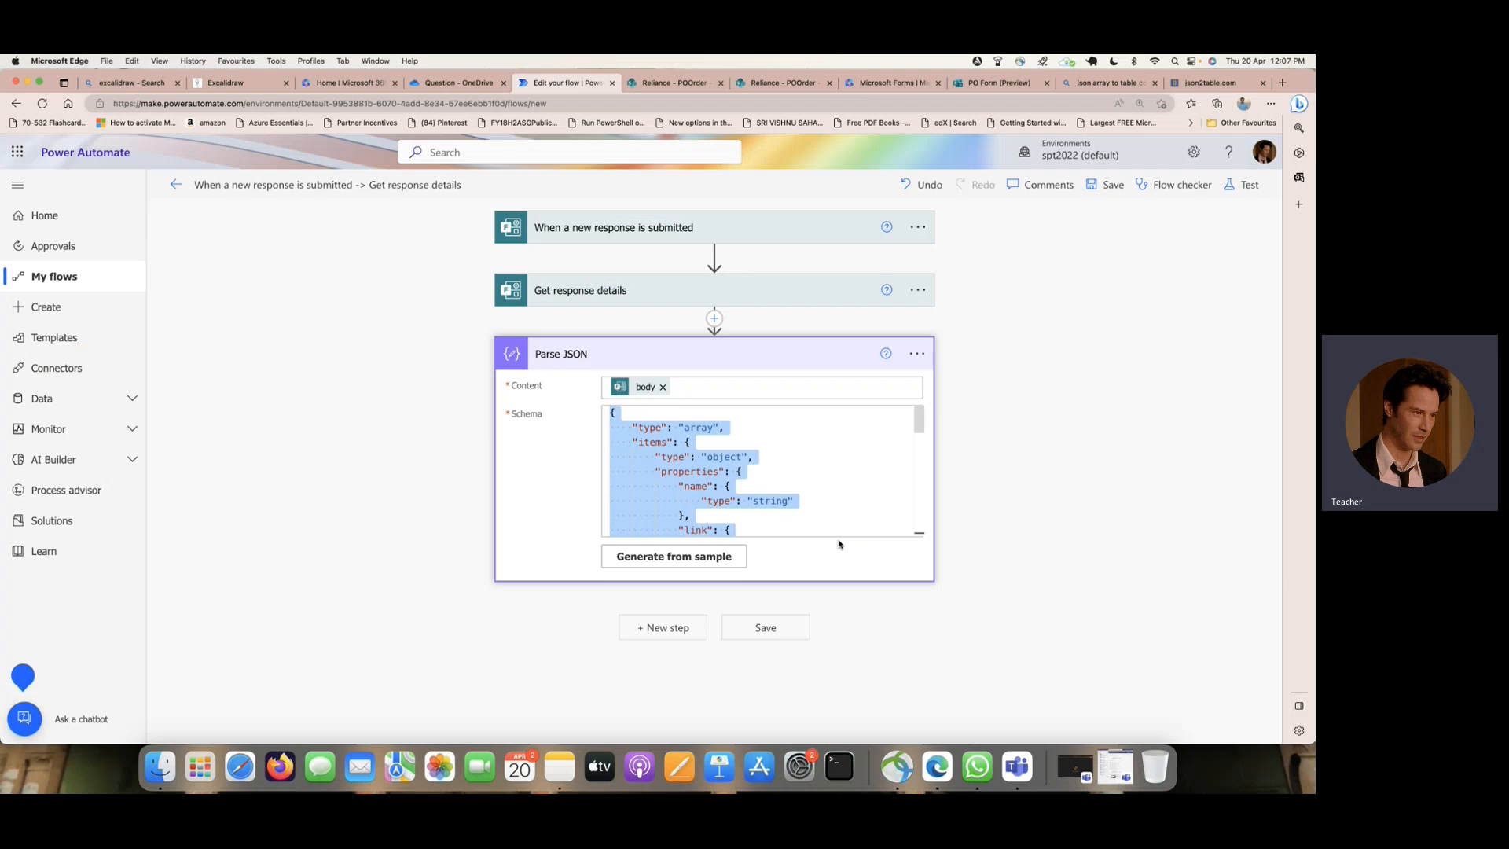
- Add a Compose action after Parse JSON with the parsed name value as its input, and check it inside the Apply to each loop
left_click(670, 627)
type("compose")
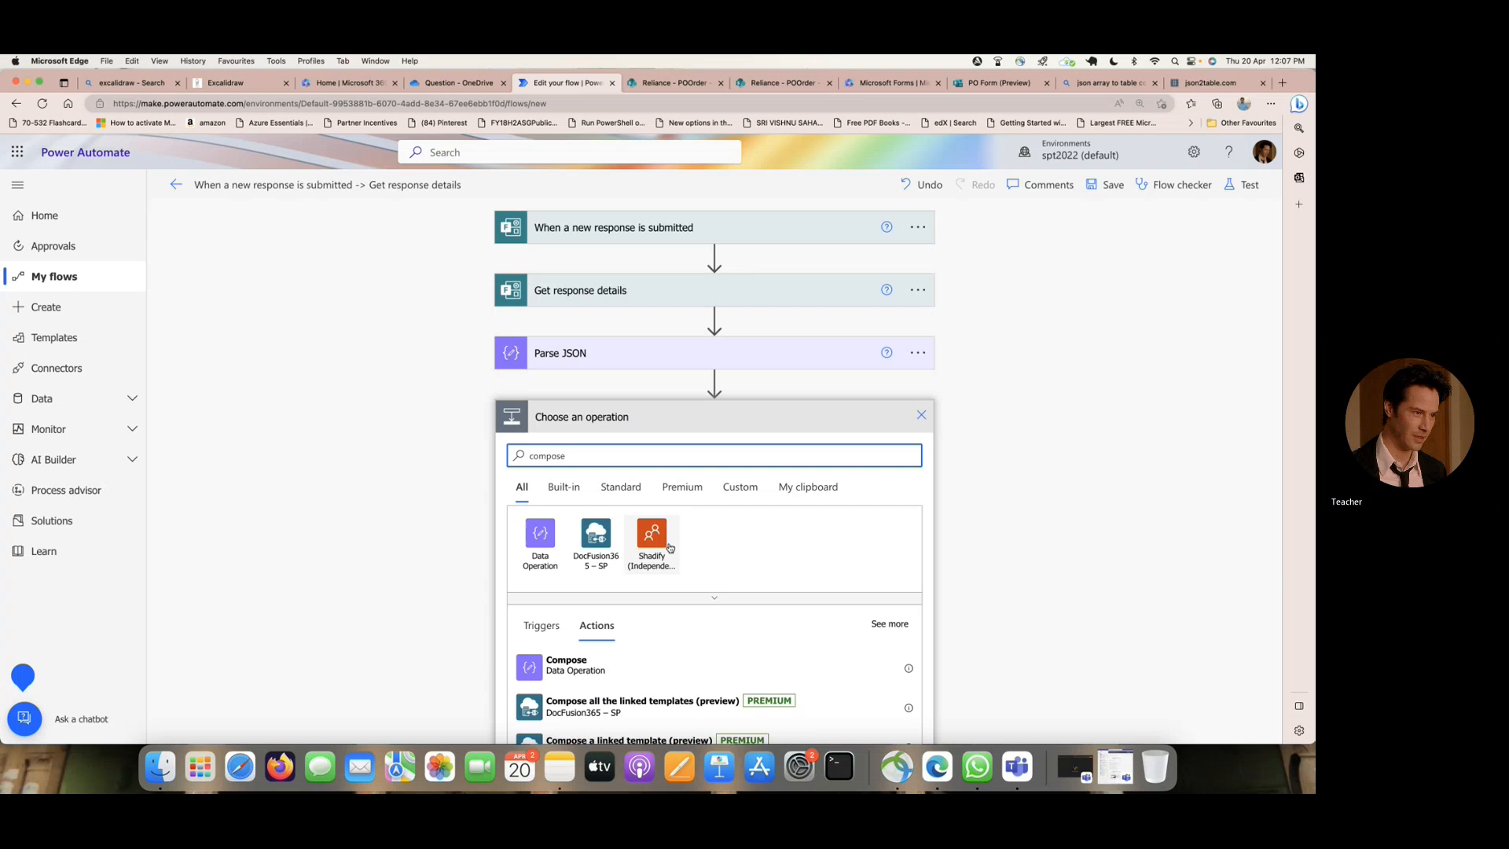
scroll(670, 548, "down", 1)
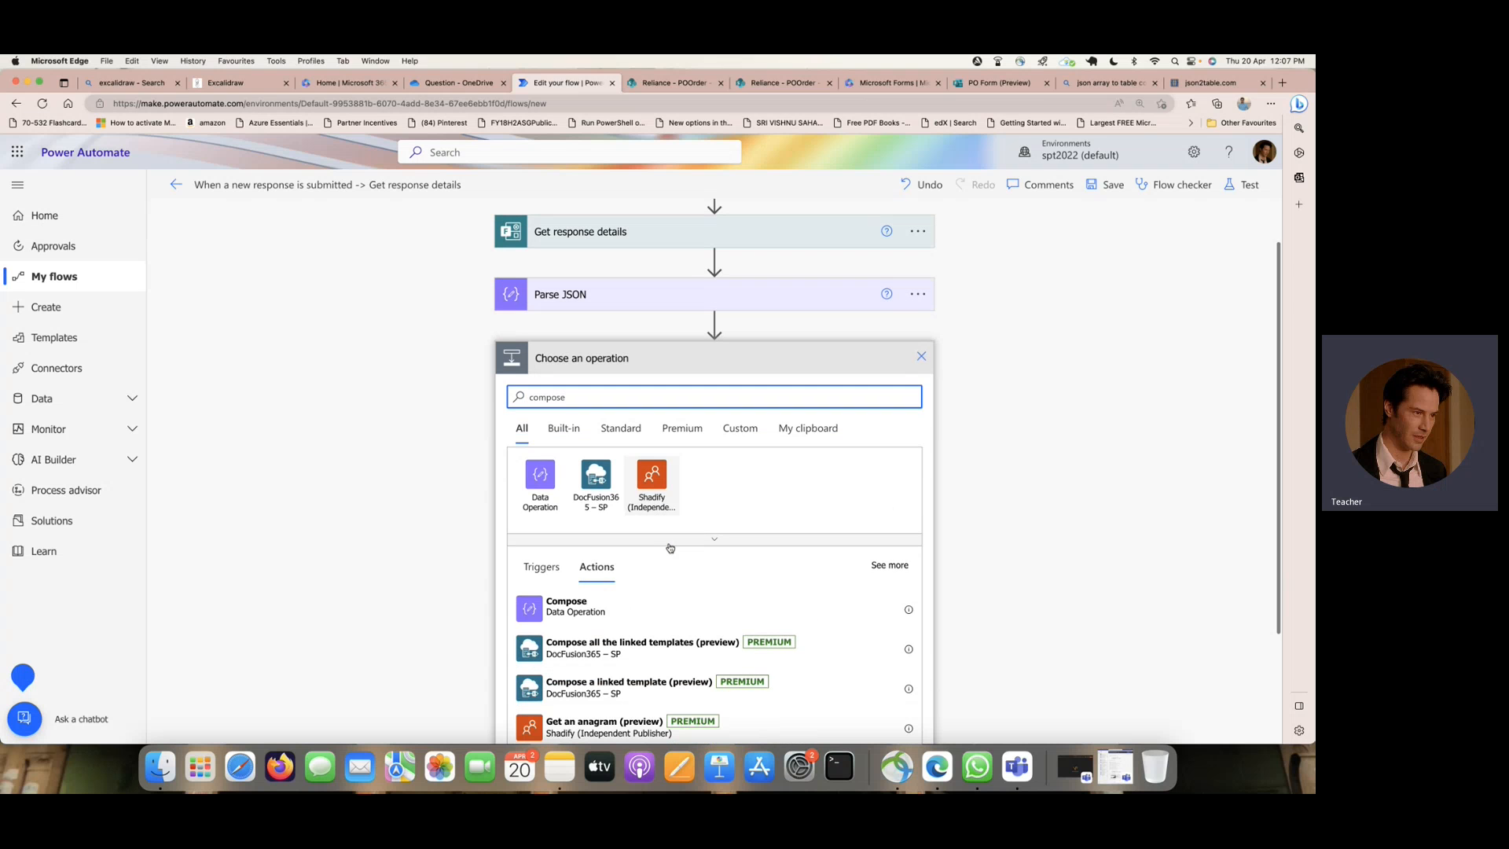
left_click(601, 612)
left_click(816, 449)
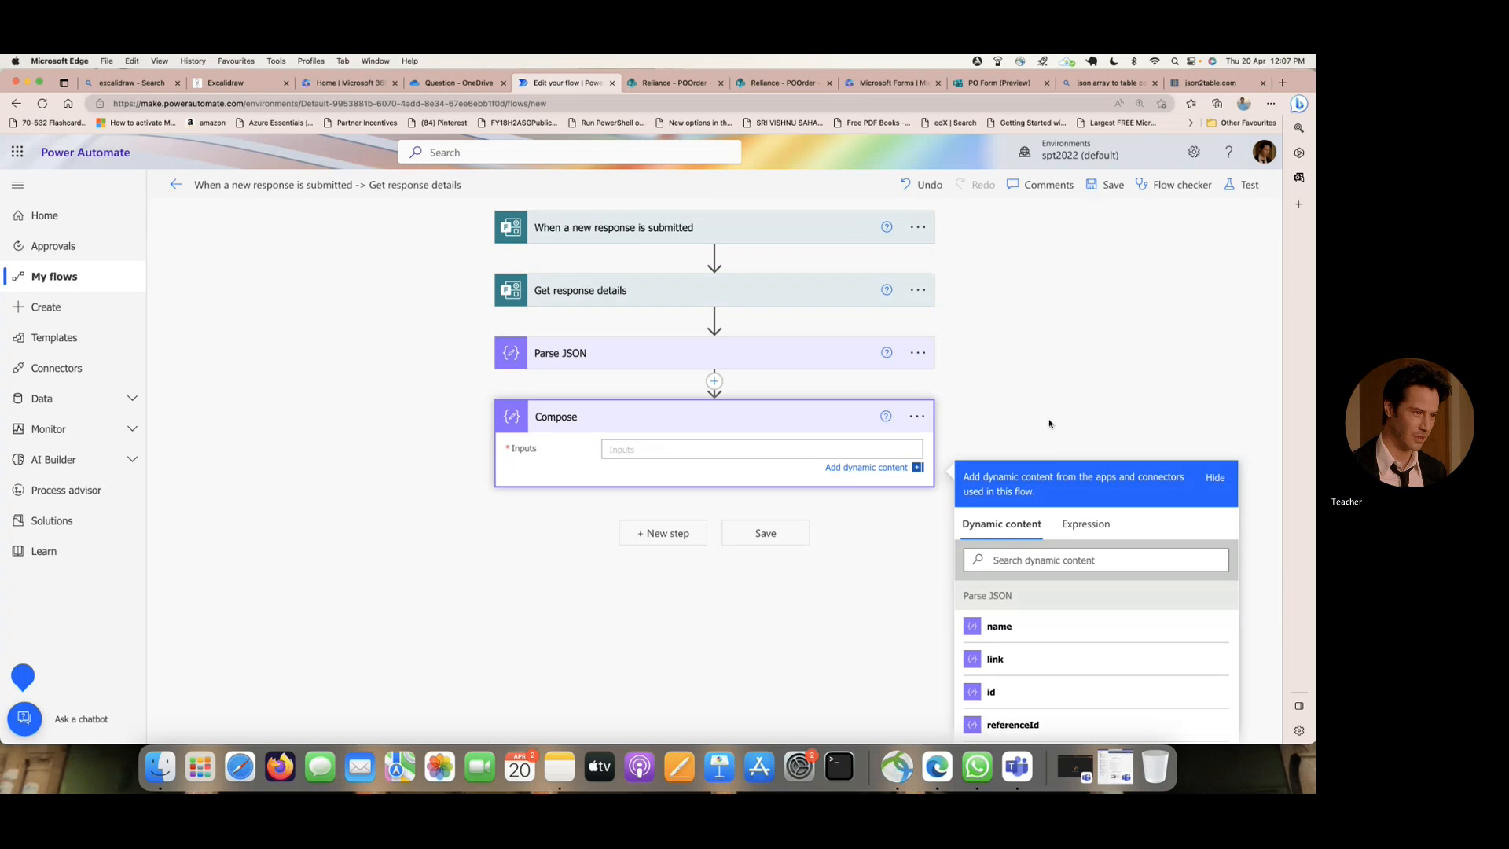
left_click(1036, 510)
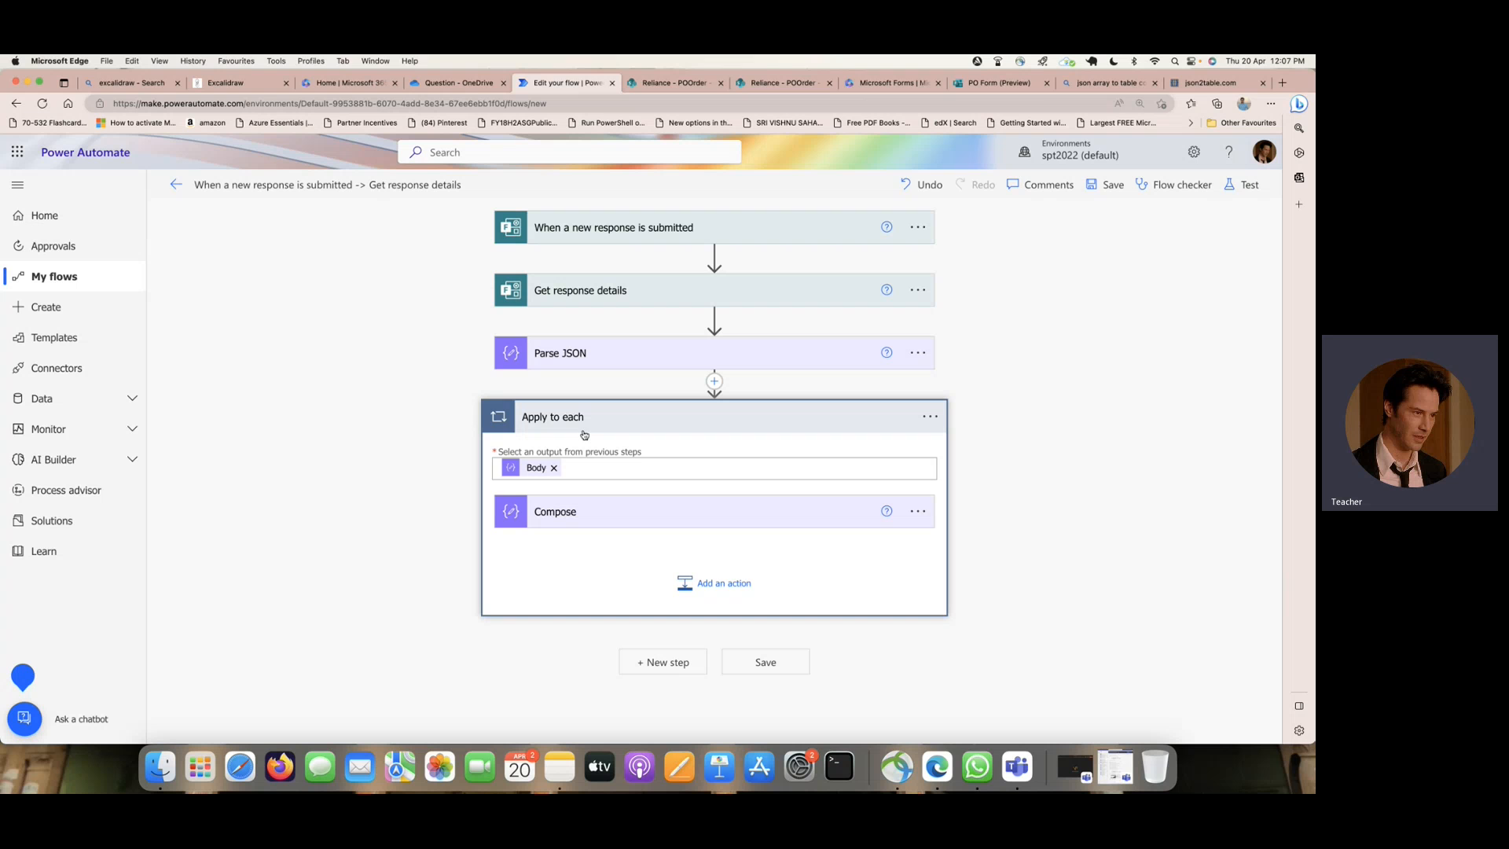
left_click(571, 517)
- Save the flow and test it automatically with the recent succeeded trigger run
left_click(1250, 187)
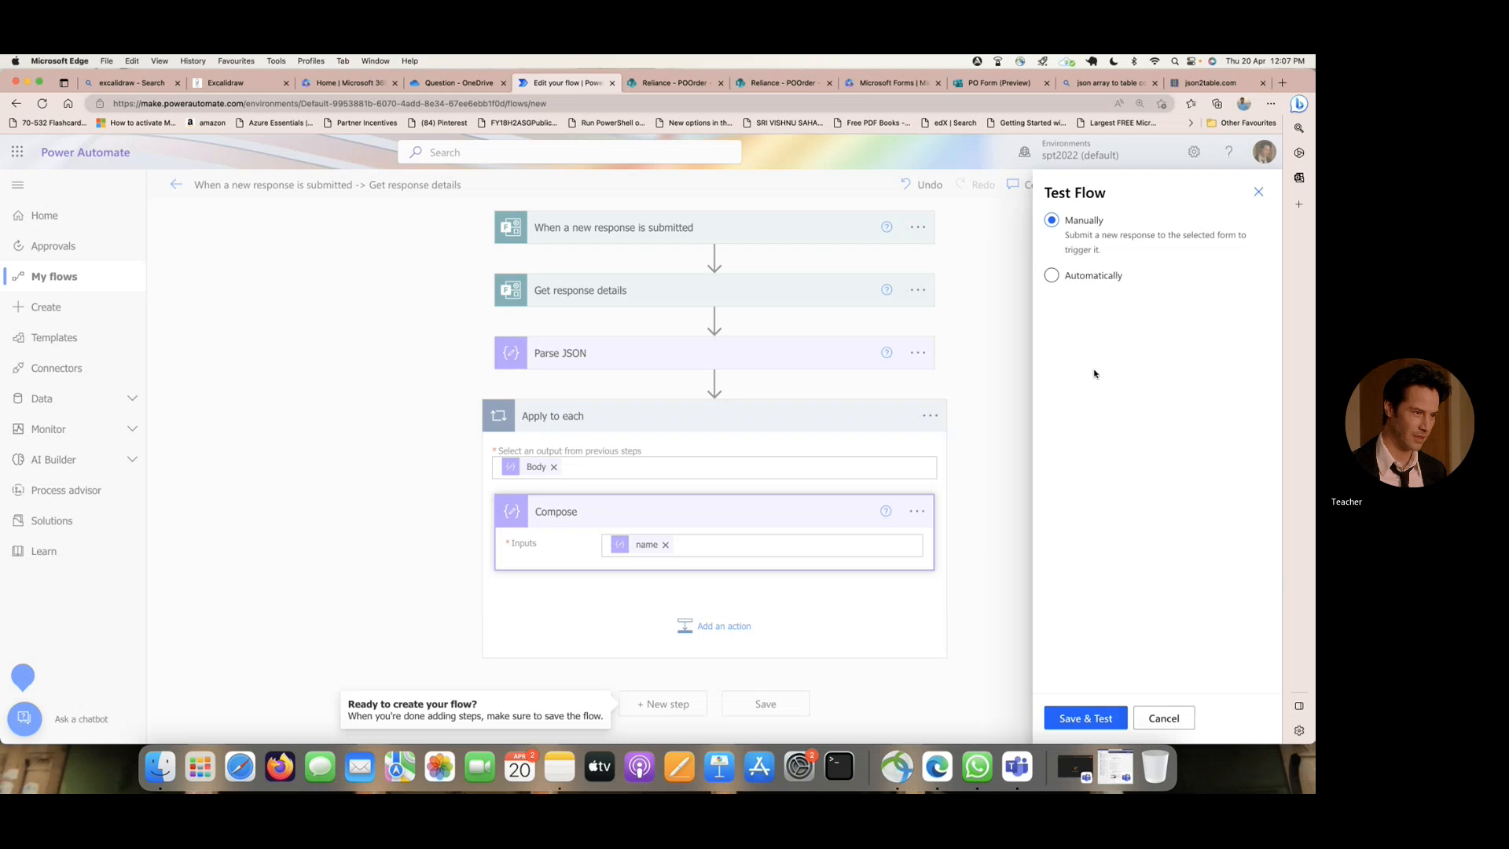
left_click(1084, 282)
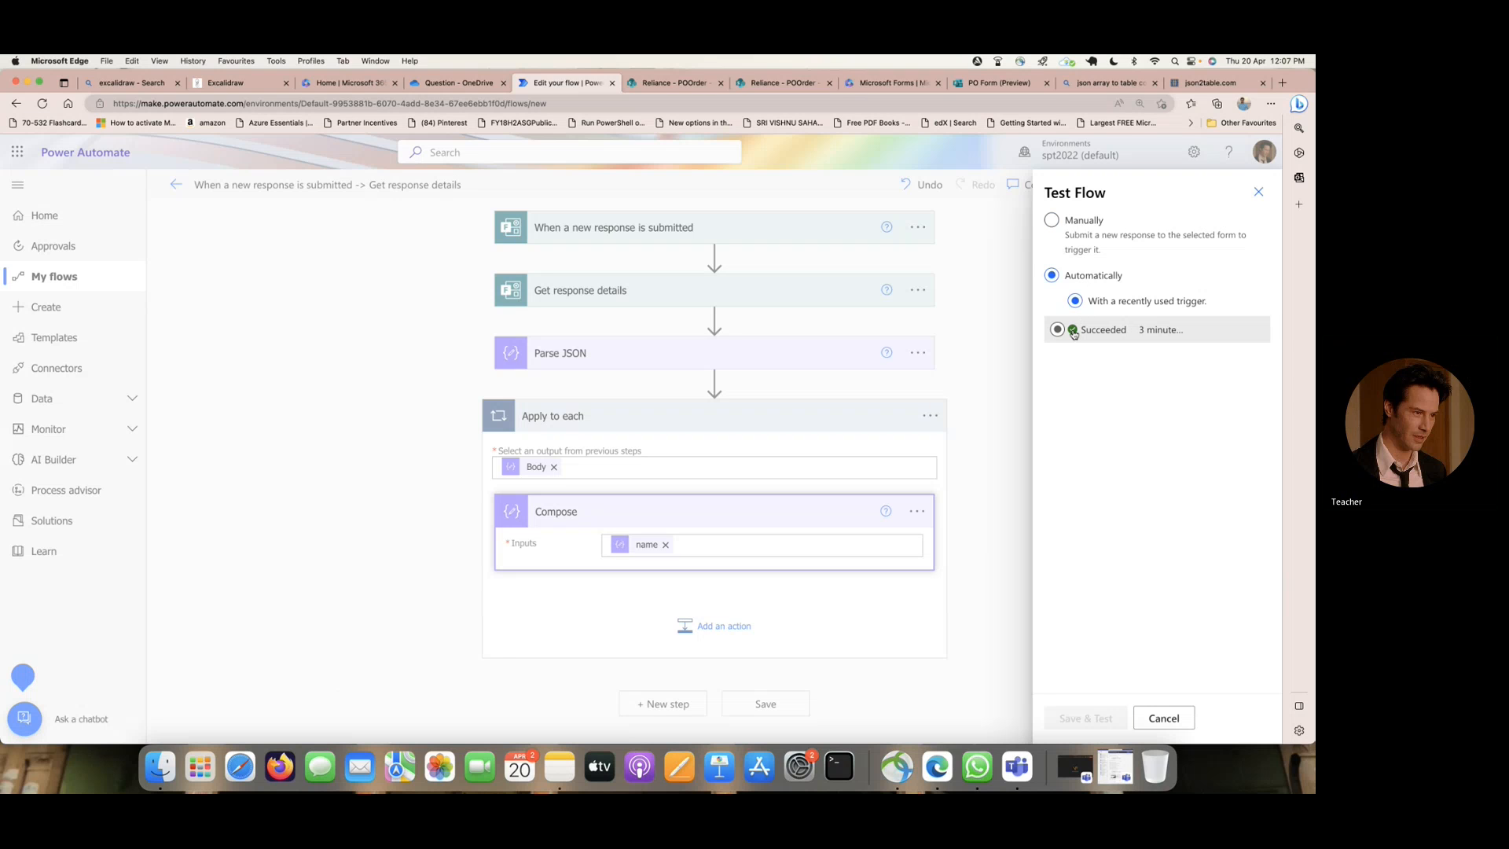
left_click(1066, 329)
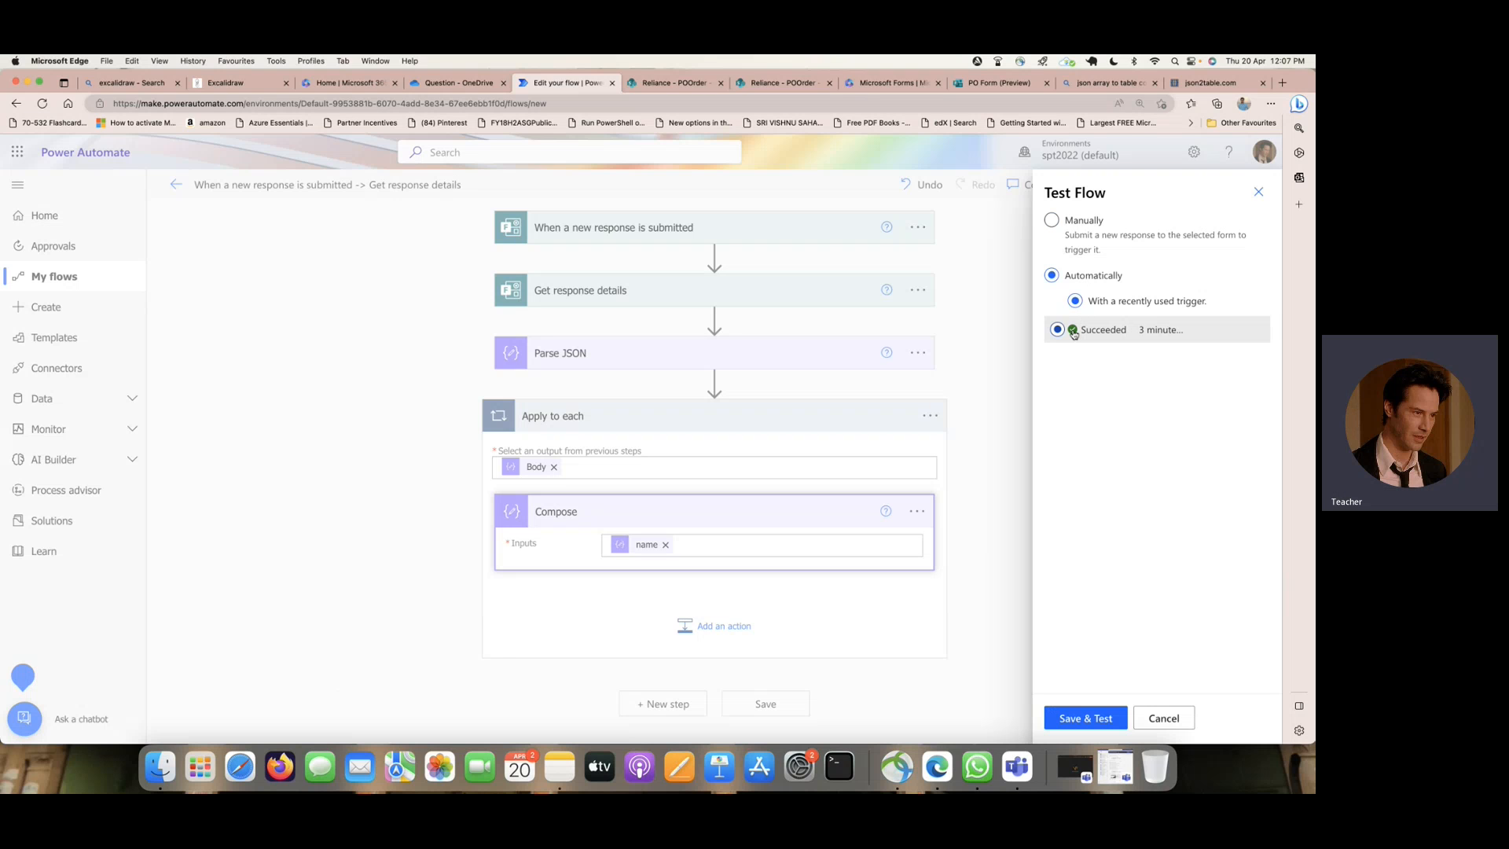
left_click(1081, 719)
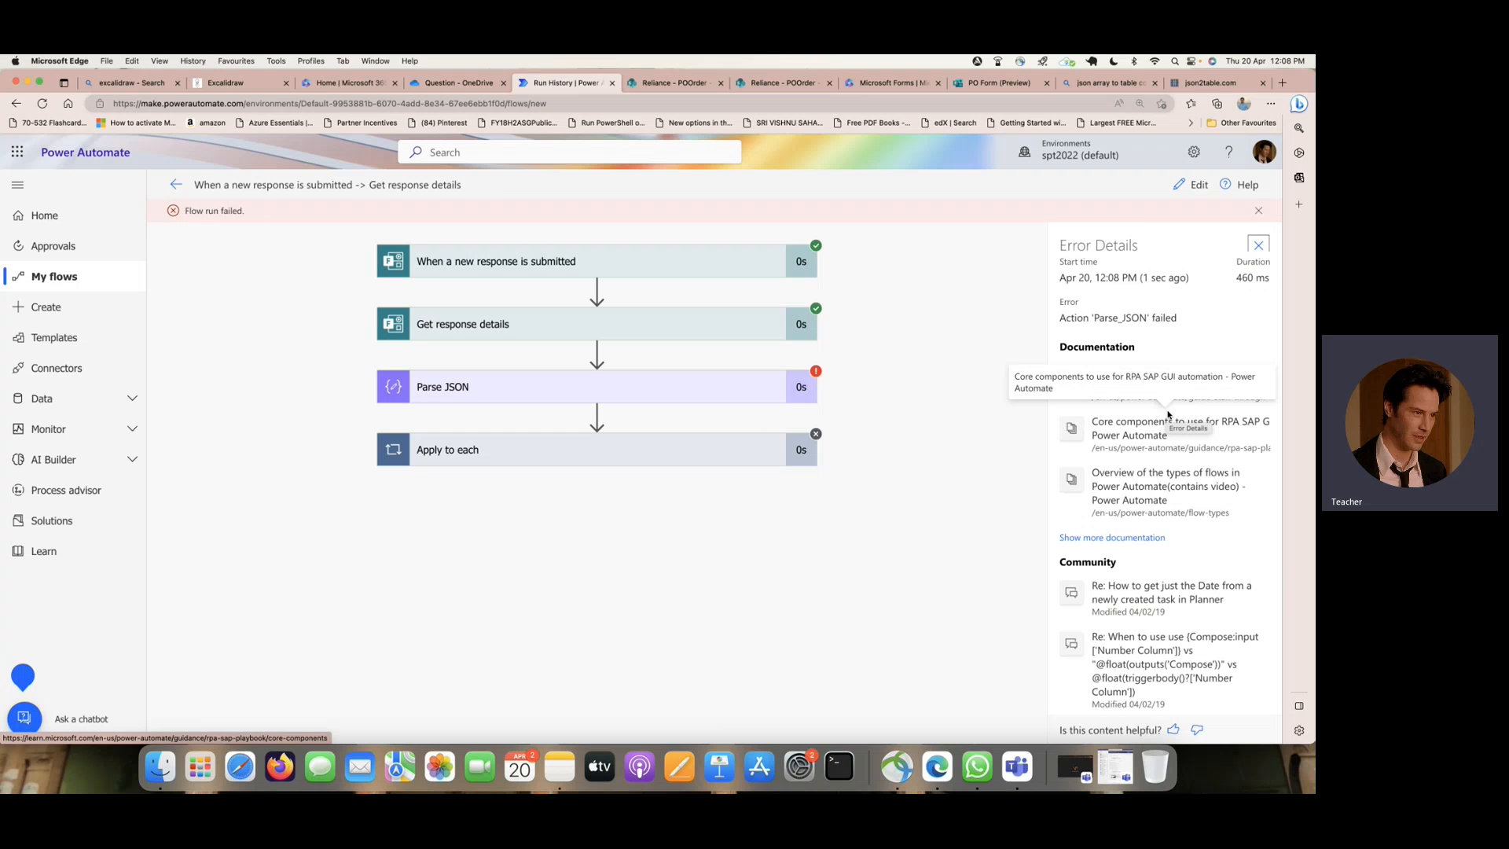
- Reopen the flow for editing and start a manual test
left_click(1195, 186)
left_click(1246, 185)
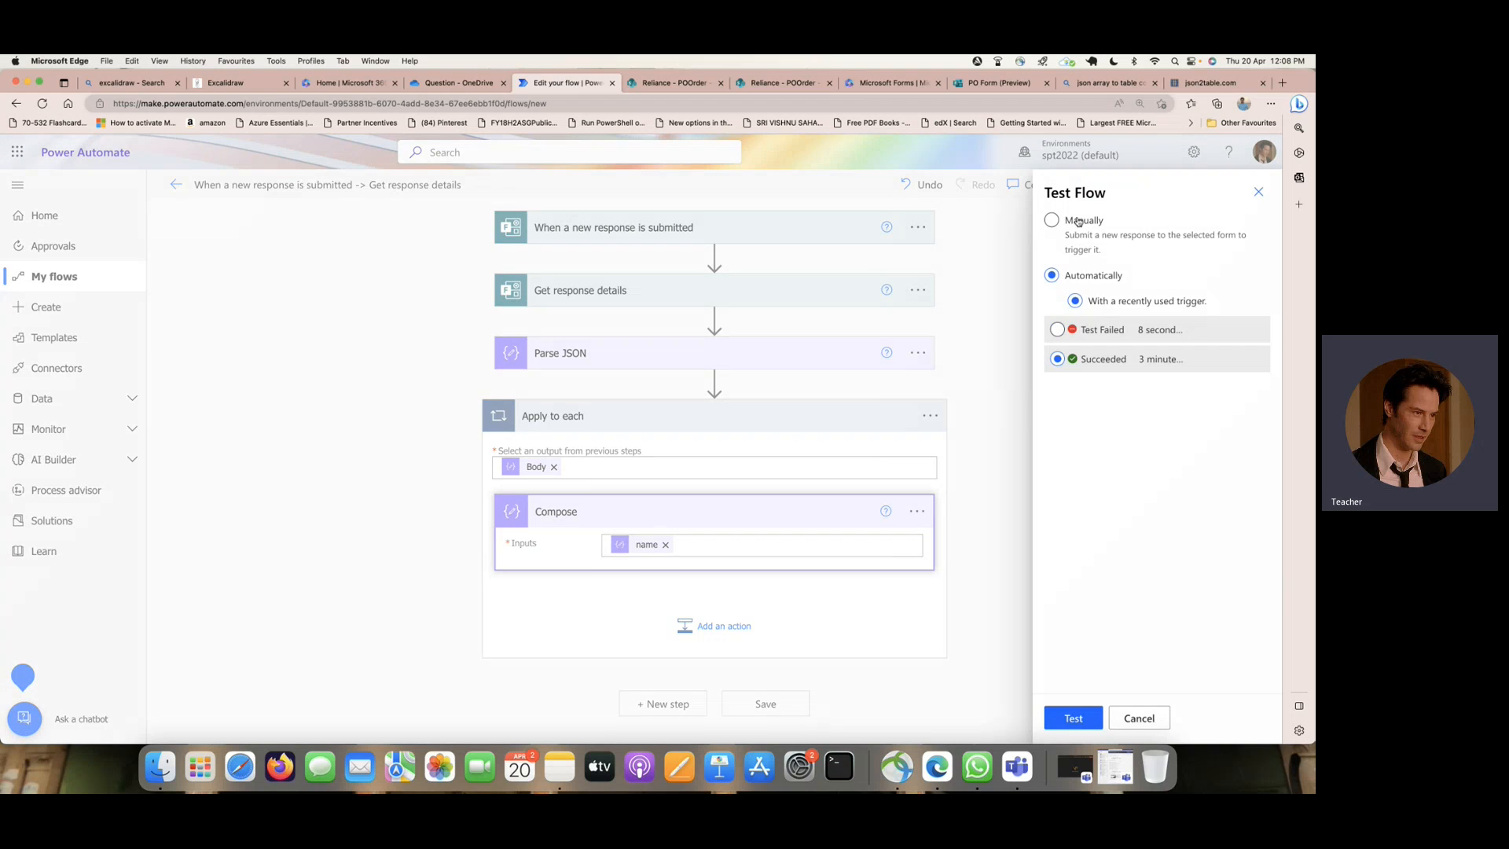
left_click(1077, 222)
left_click(1074, 718)
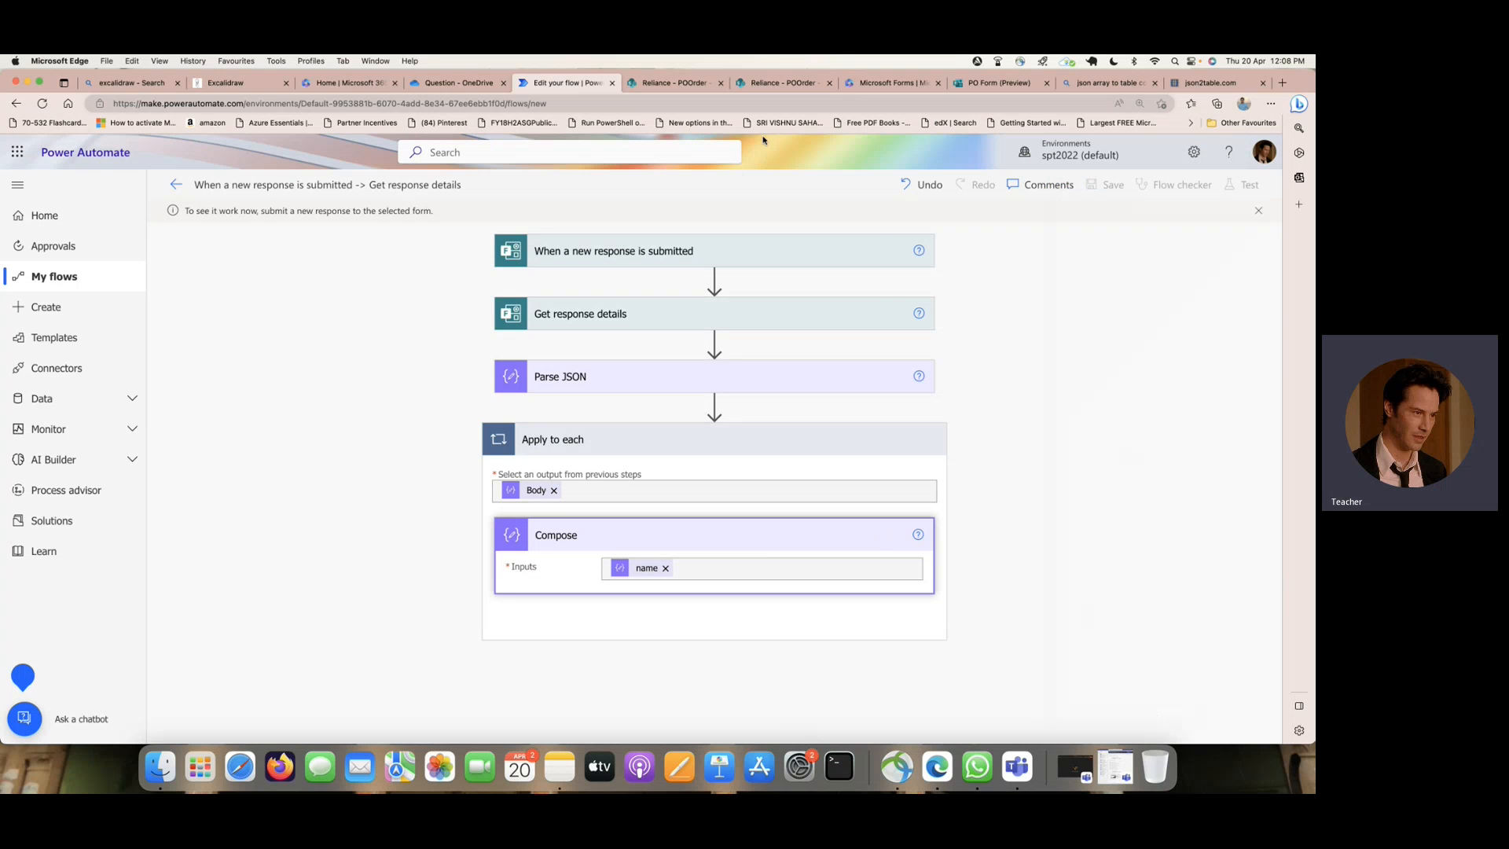
- Start another PO Form response and enter the employee's name, description Test, department HR and location India
left_click(1002, 83)
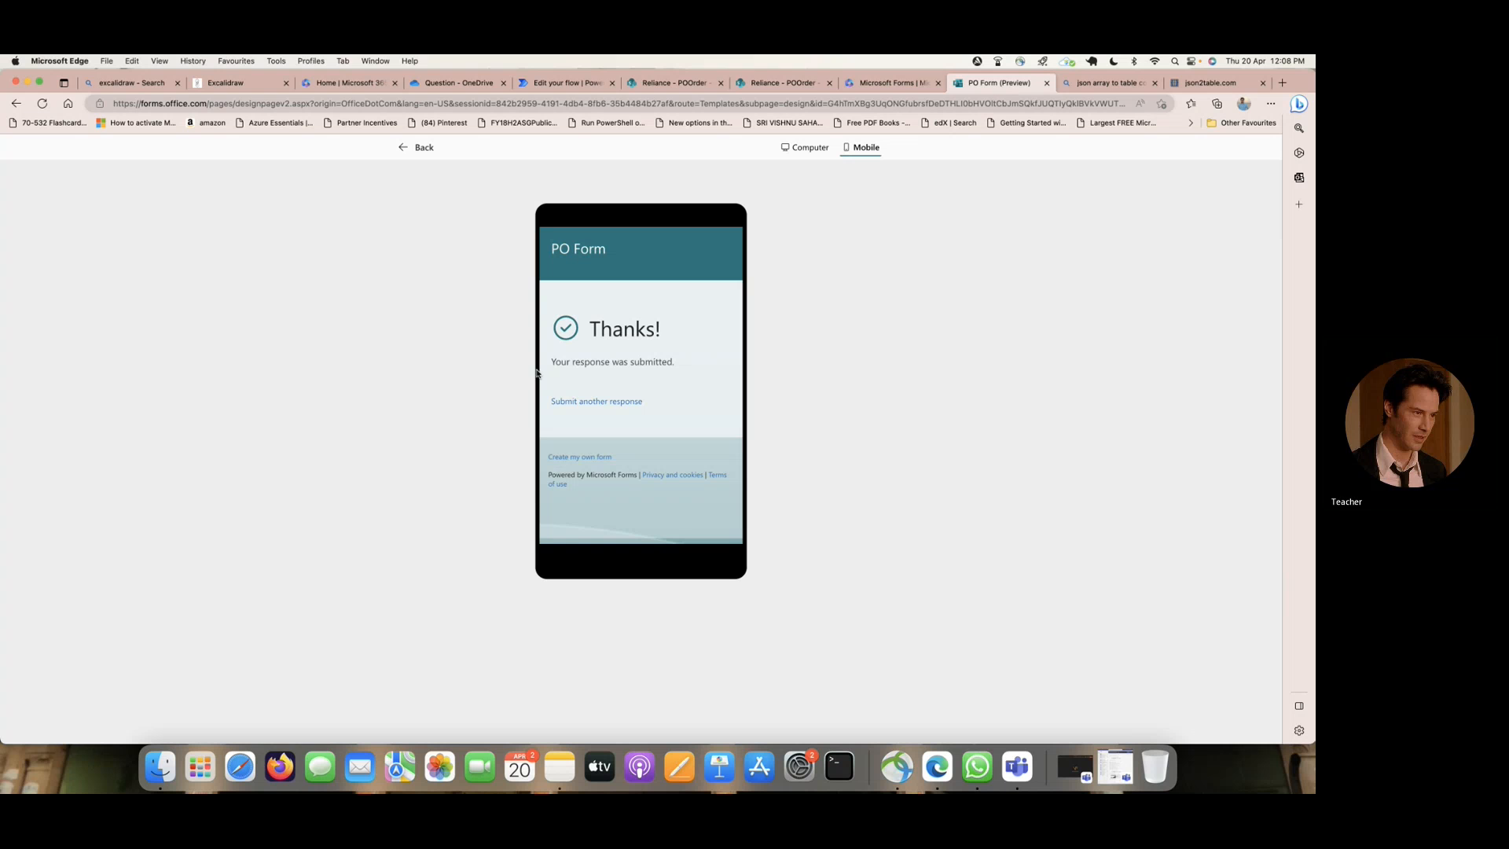
left_click(596, 401)
left_click(601, 367)
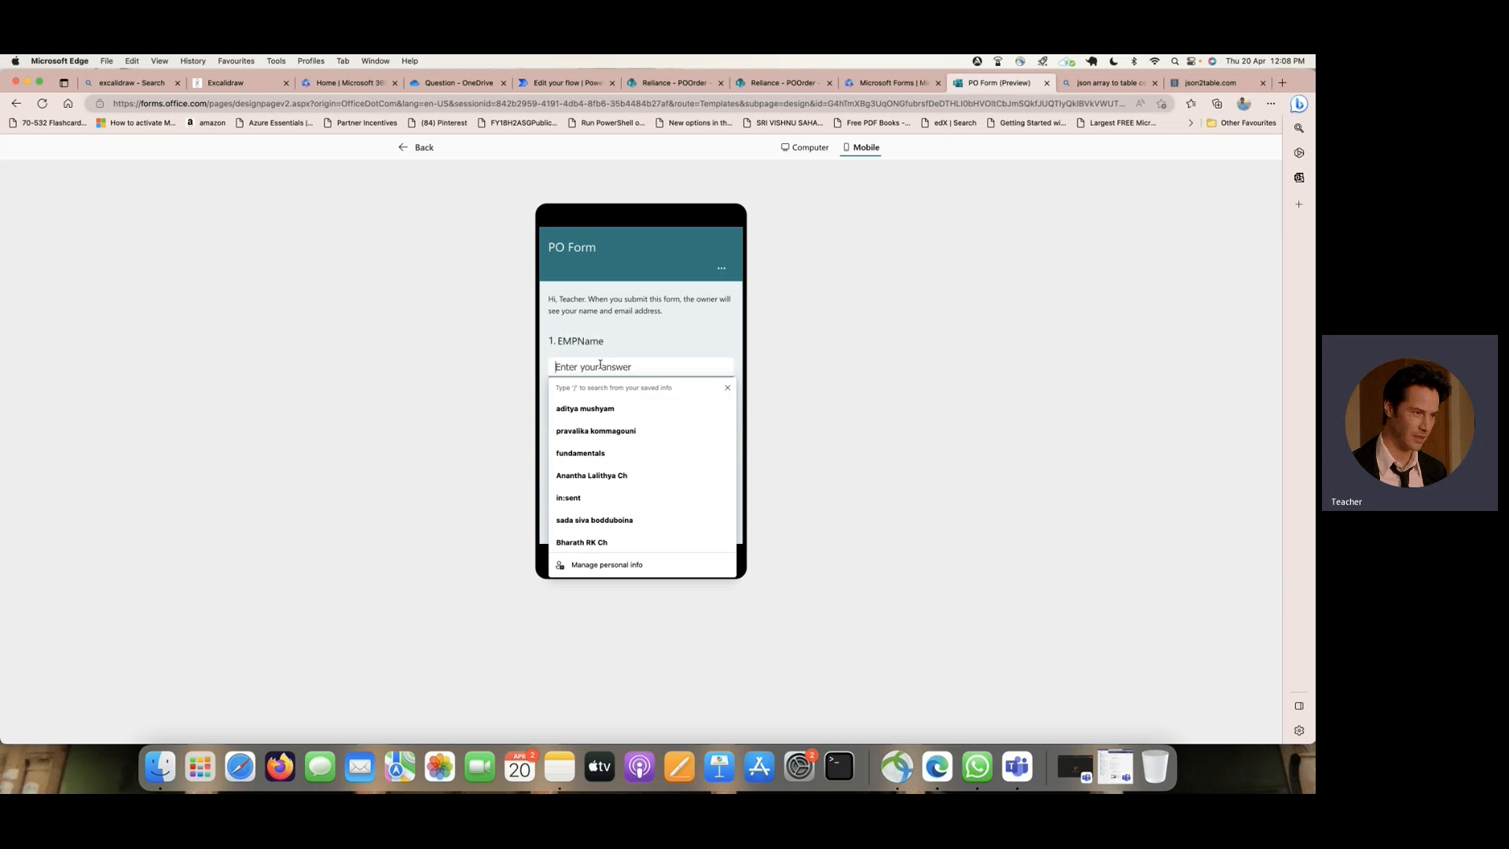
type("Hari")
key("Tab")
type("Test")
key("Tab")
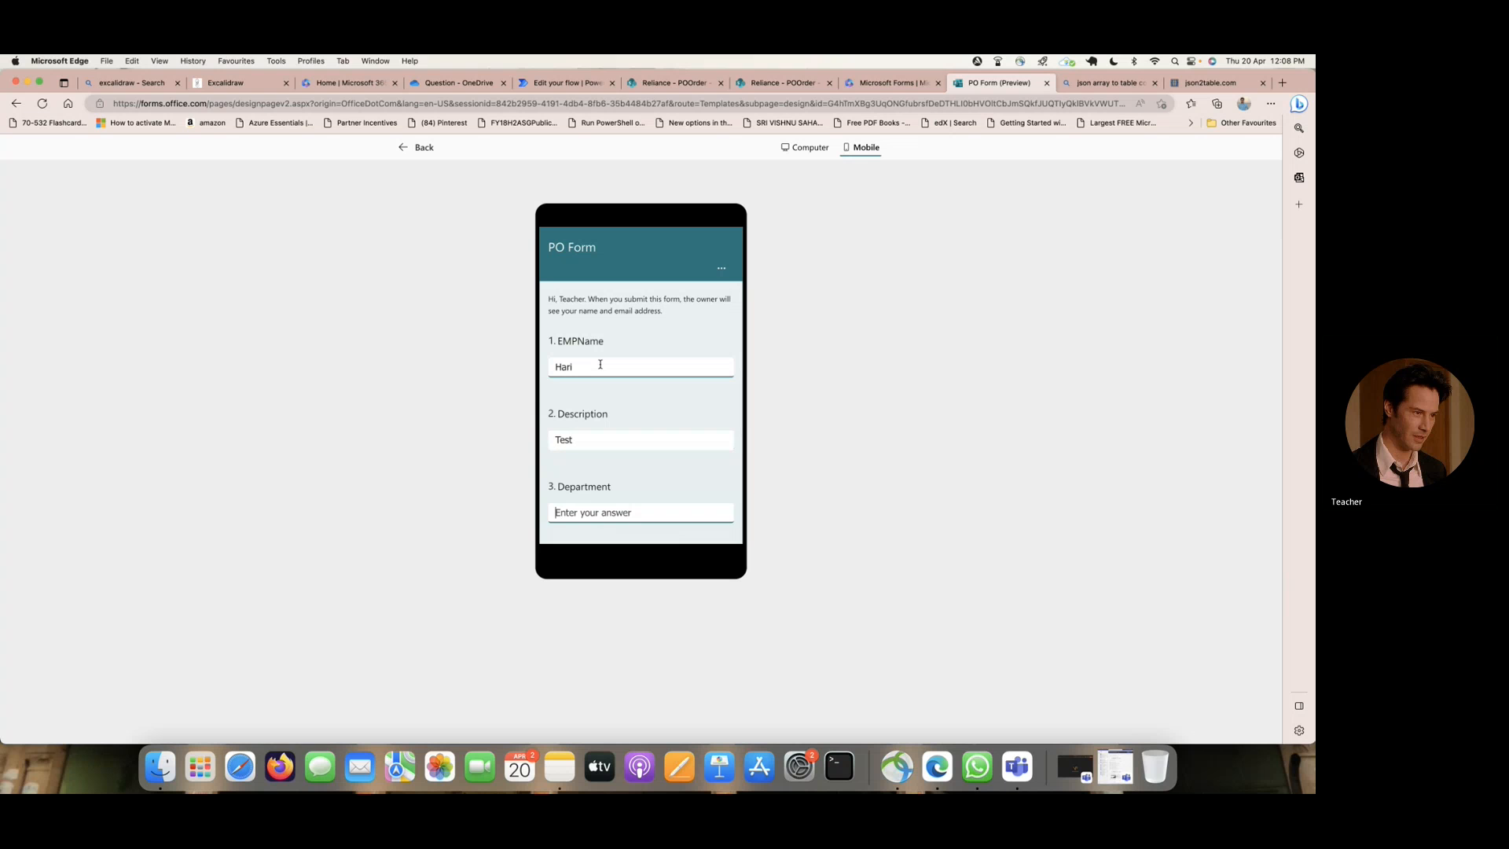
type("HR")
key("Tab")
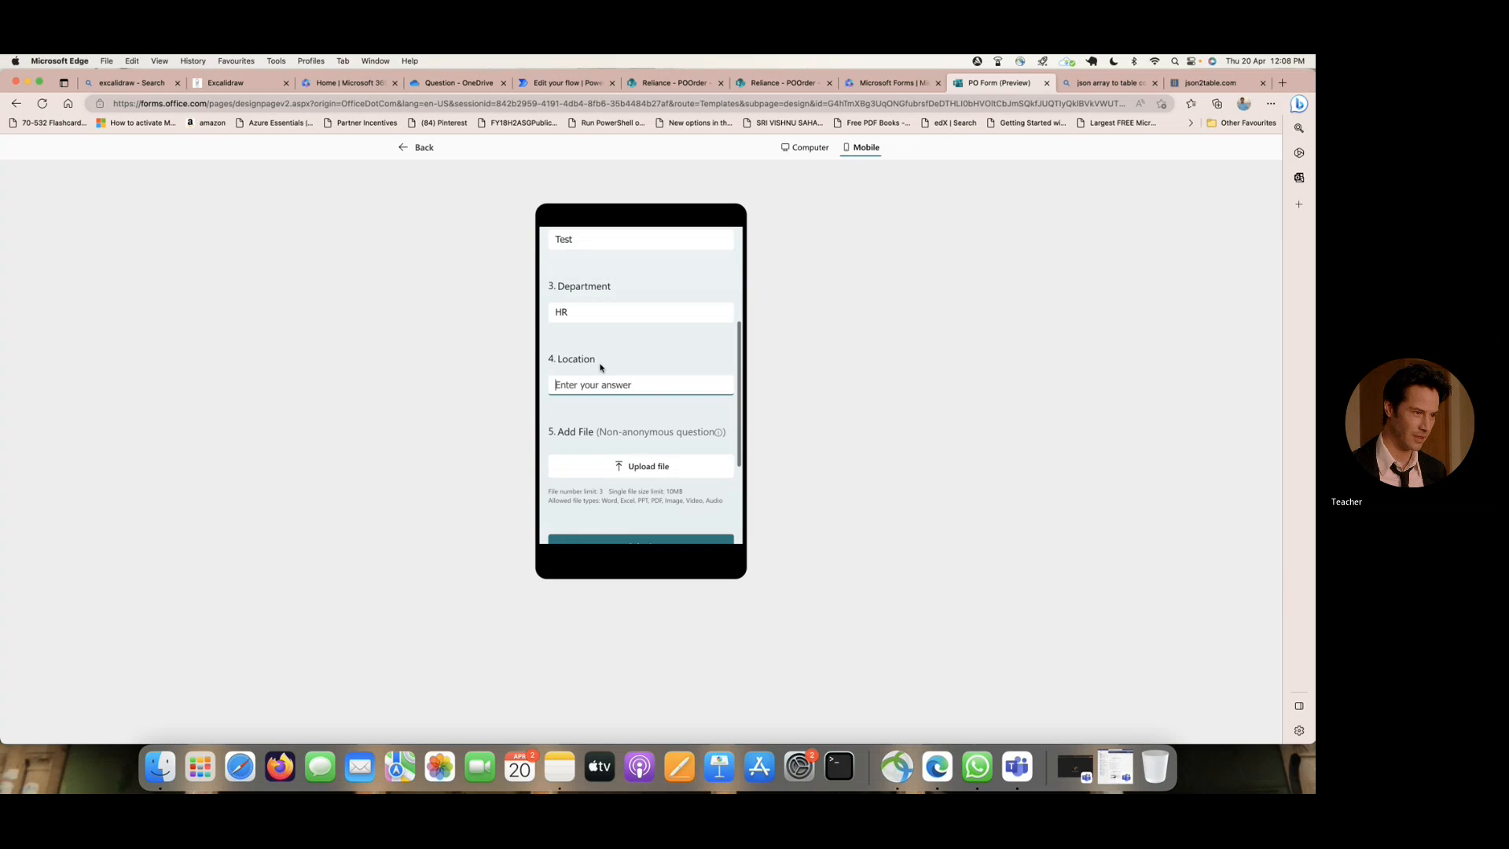
type("India")
- Attach the image pls-cert-badge-pmle.png from the Desktop to the Add File question and submit the PO Form response
left_click(671, 468)
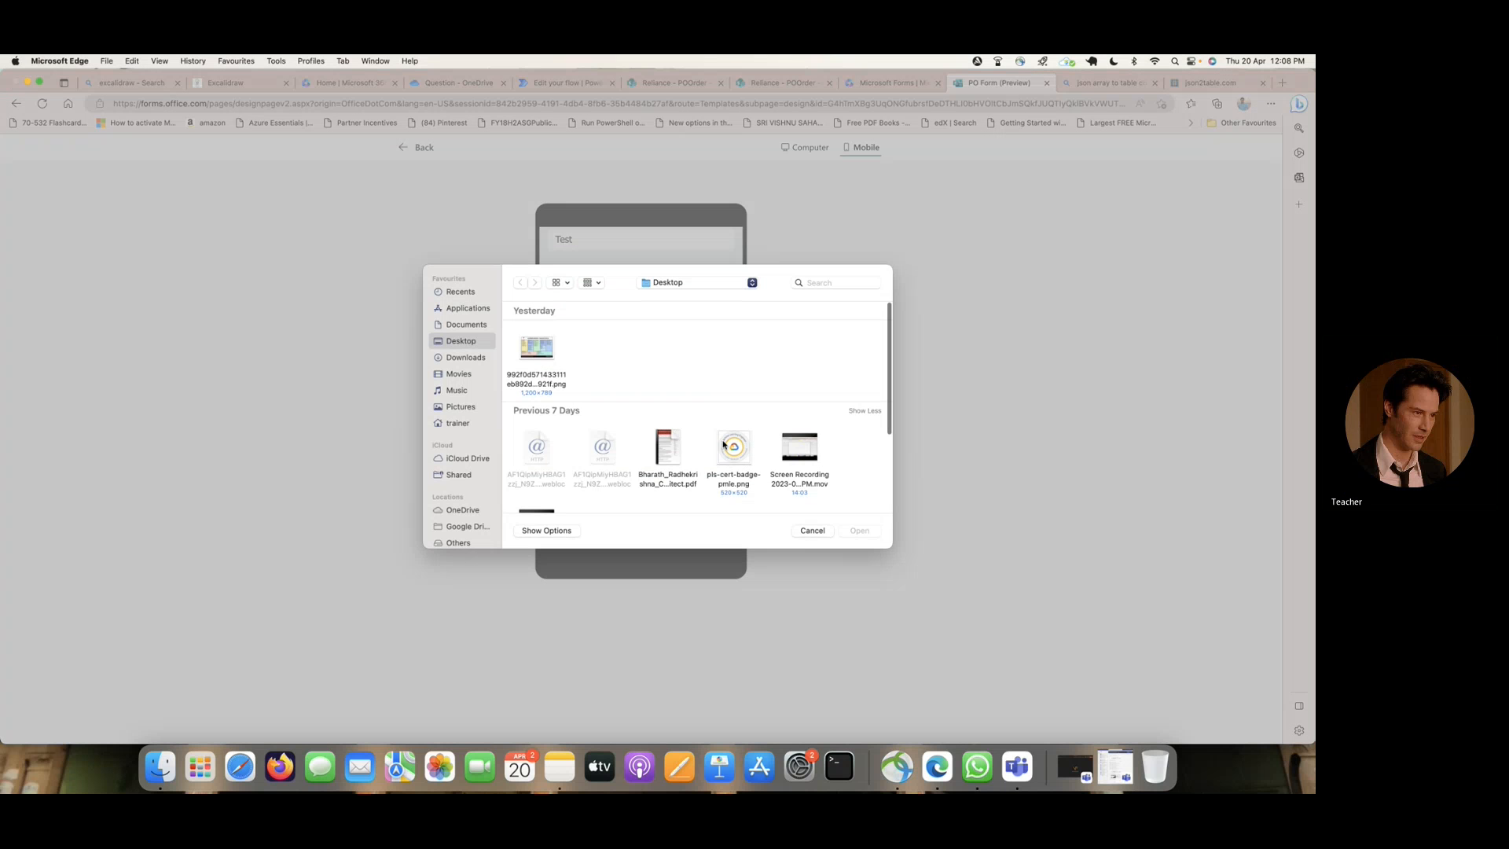
left_click(724, 445)
left_click(866, 532)
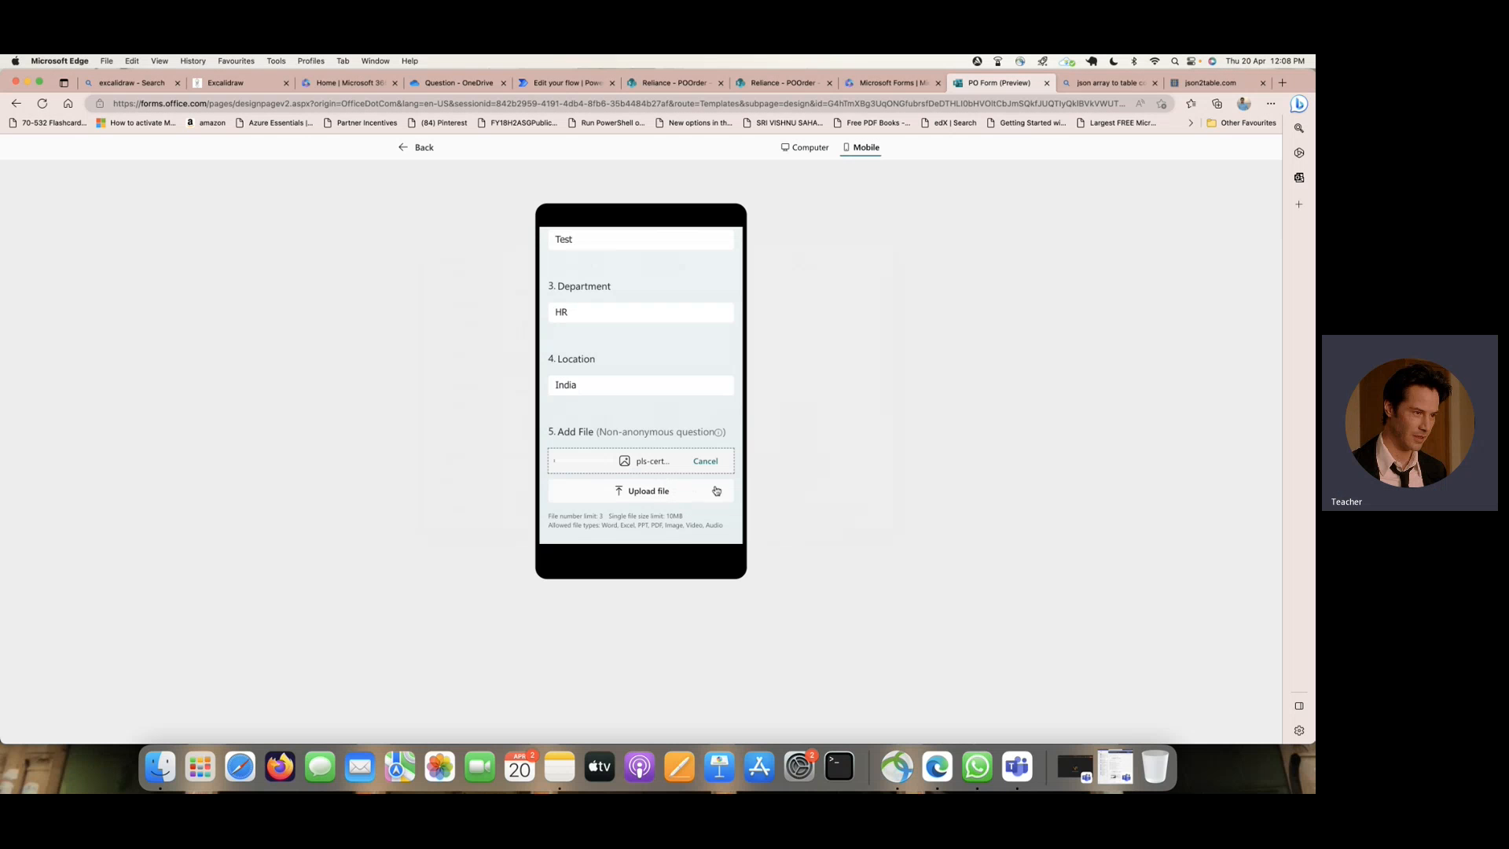
scroll(675, 500, "down", 2)
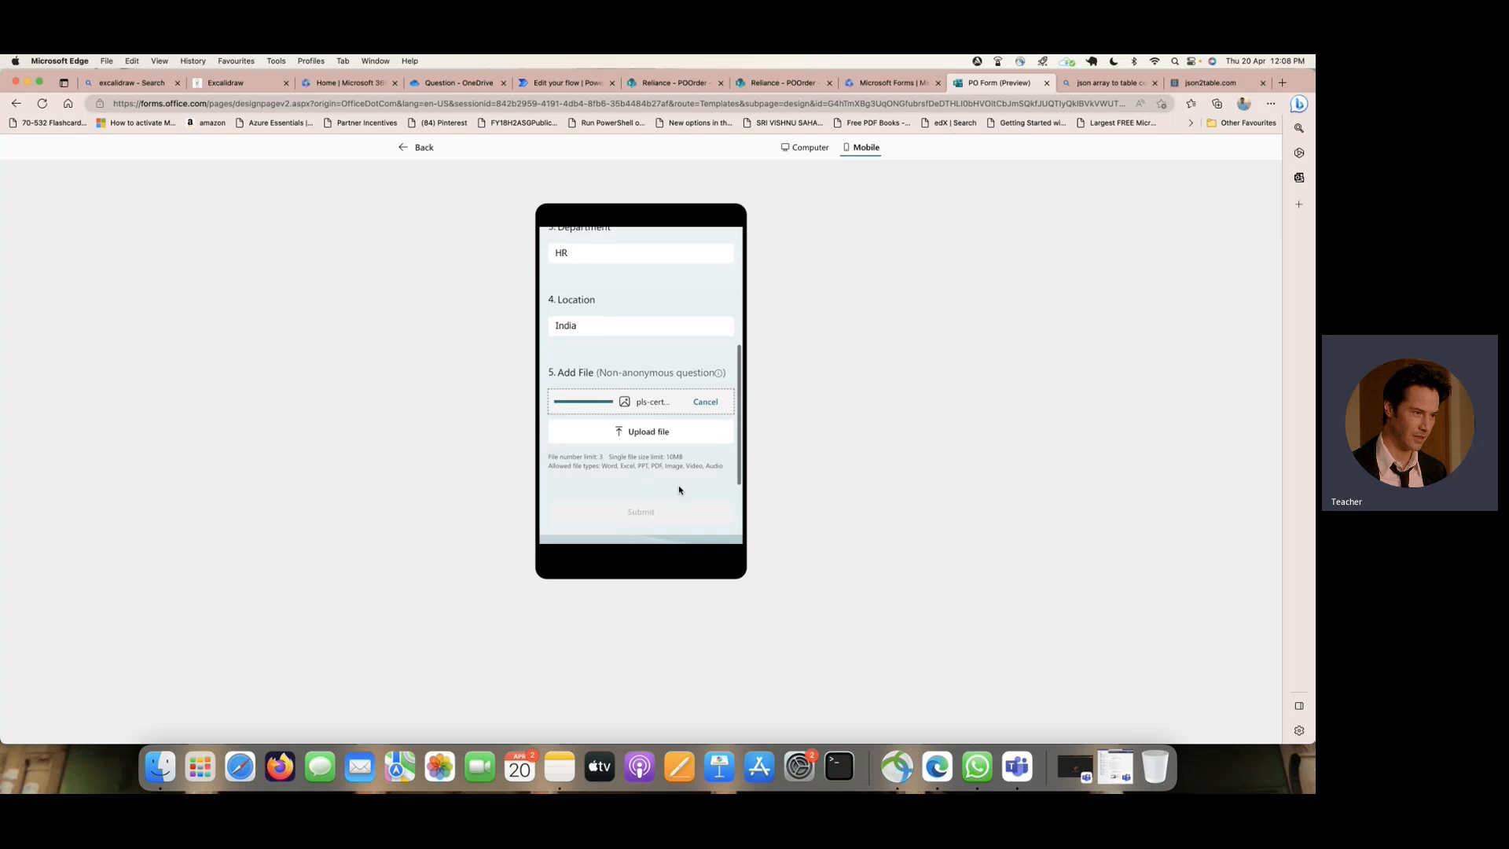
left_click(658, 513)
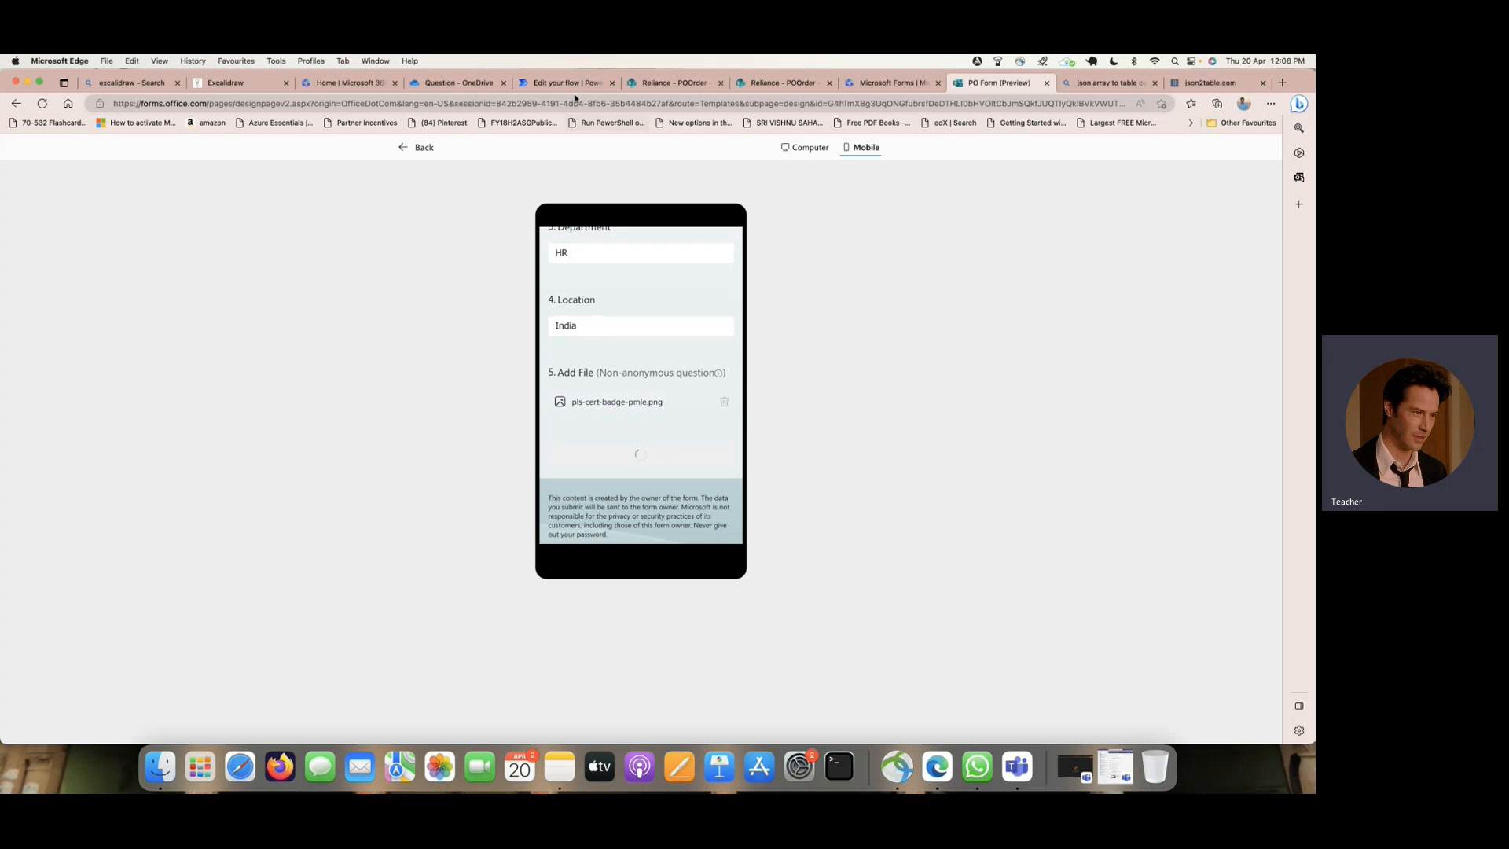
- Return to the flow run and examine the Parse JSON action's input content, schema and output errors
left_click(566, 82)
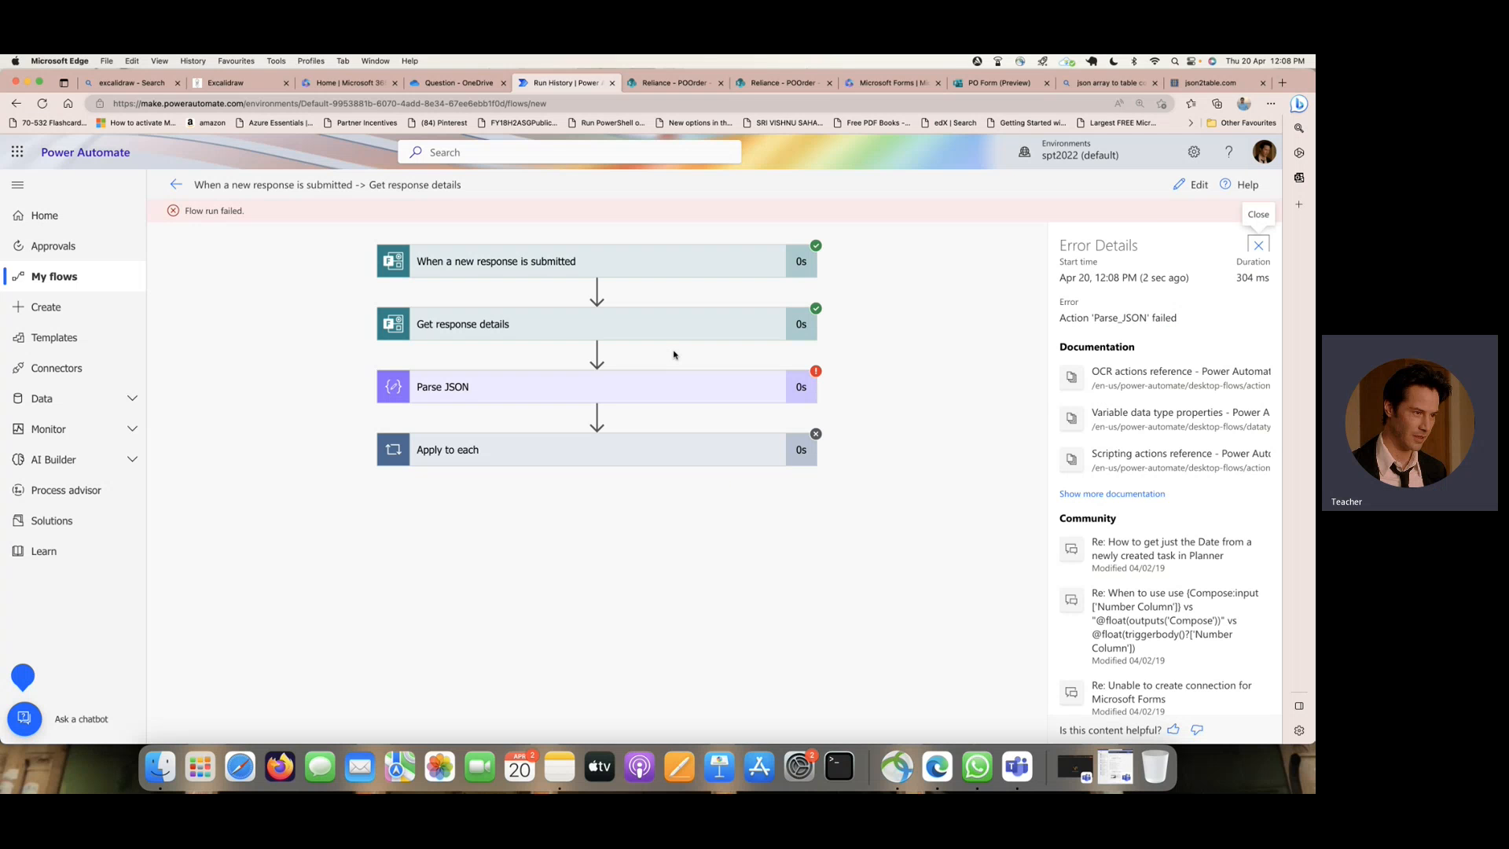
left_click(656, 394)
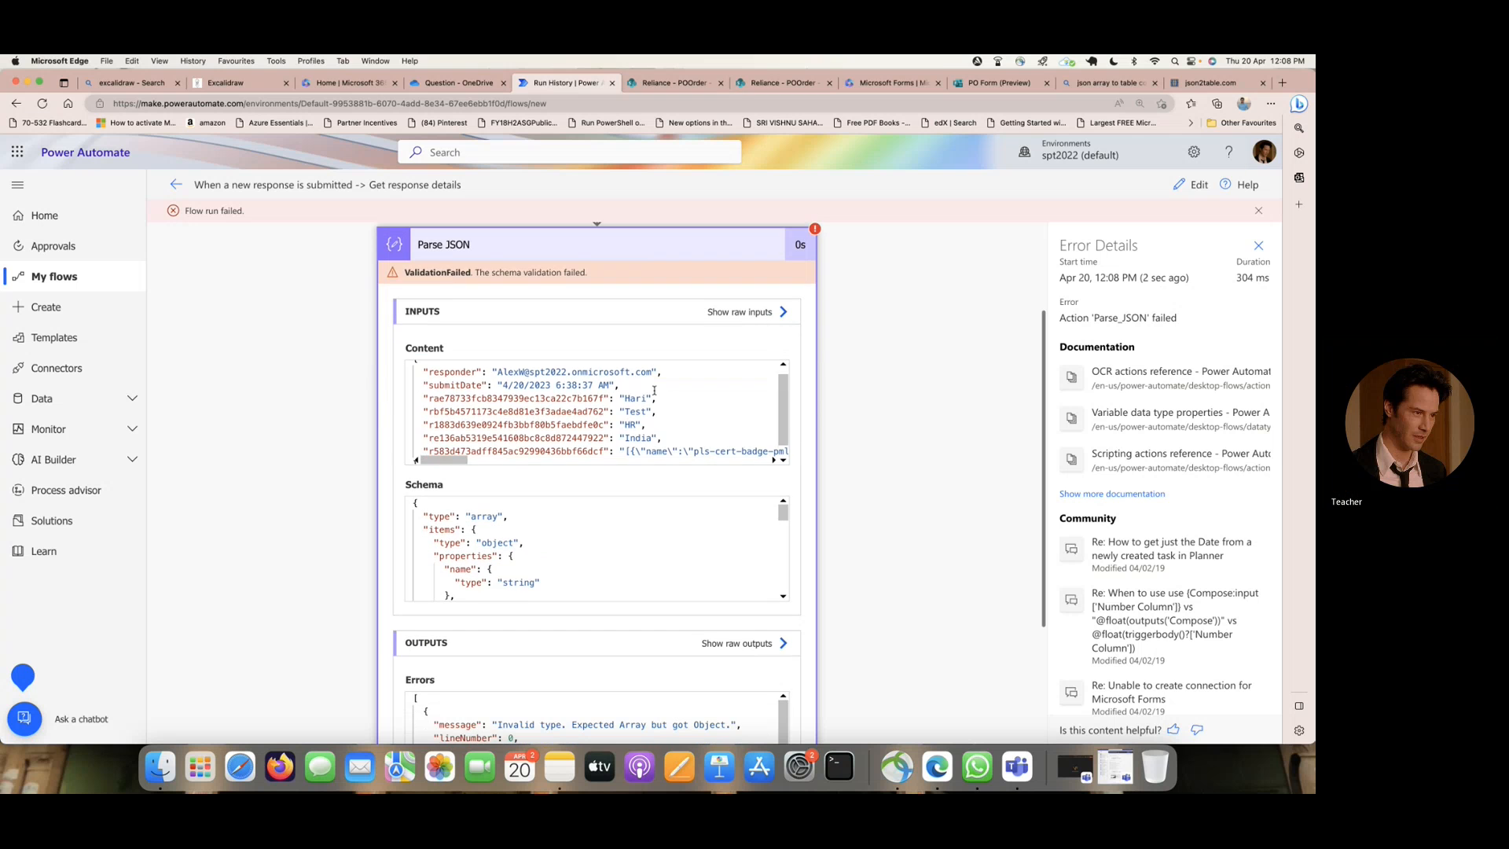
scroll(655, 390, "down", 1)
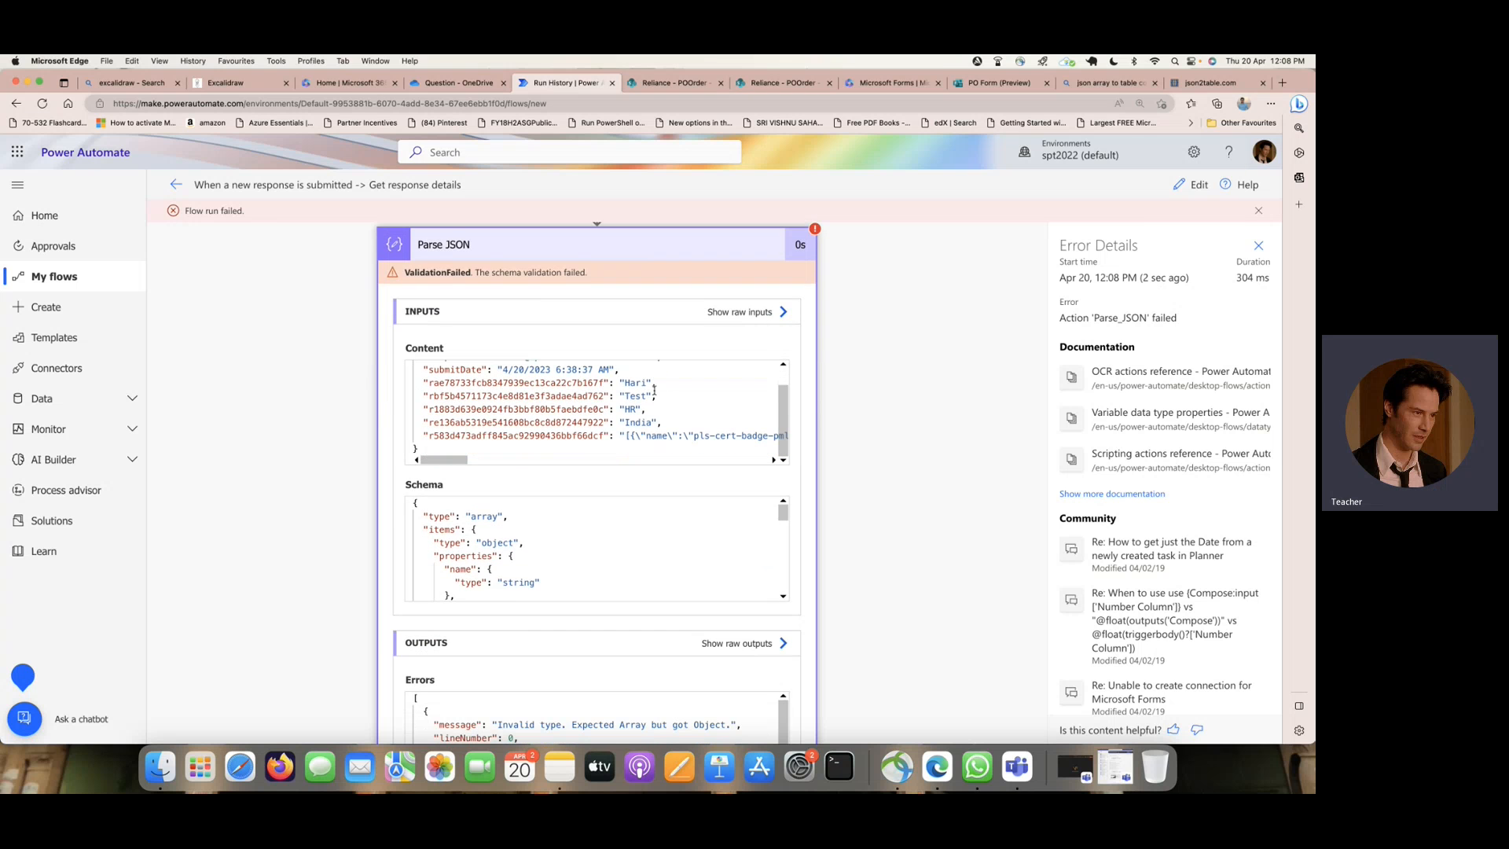
scroll(655, 390, "down", 1)
scroll(688, 522, "down", 10)
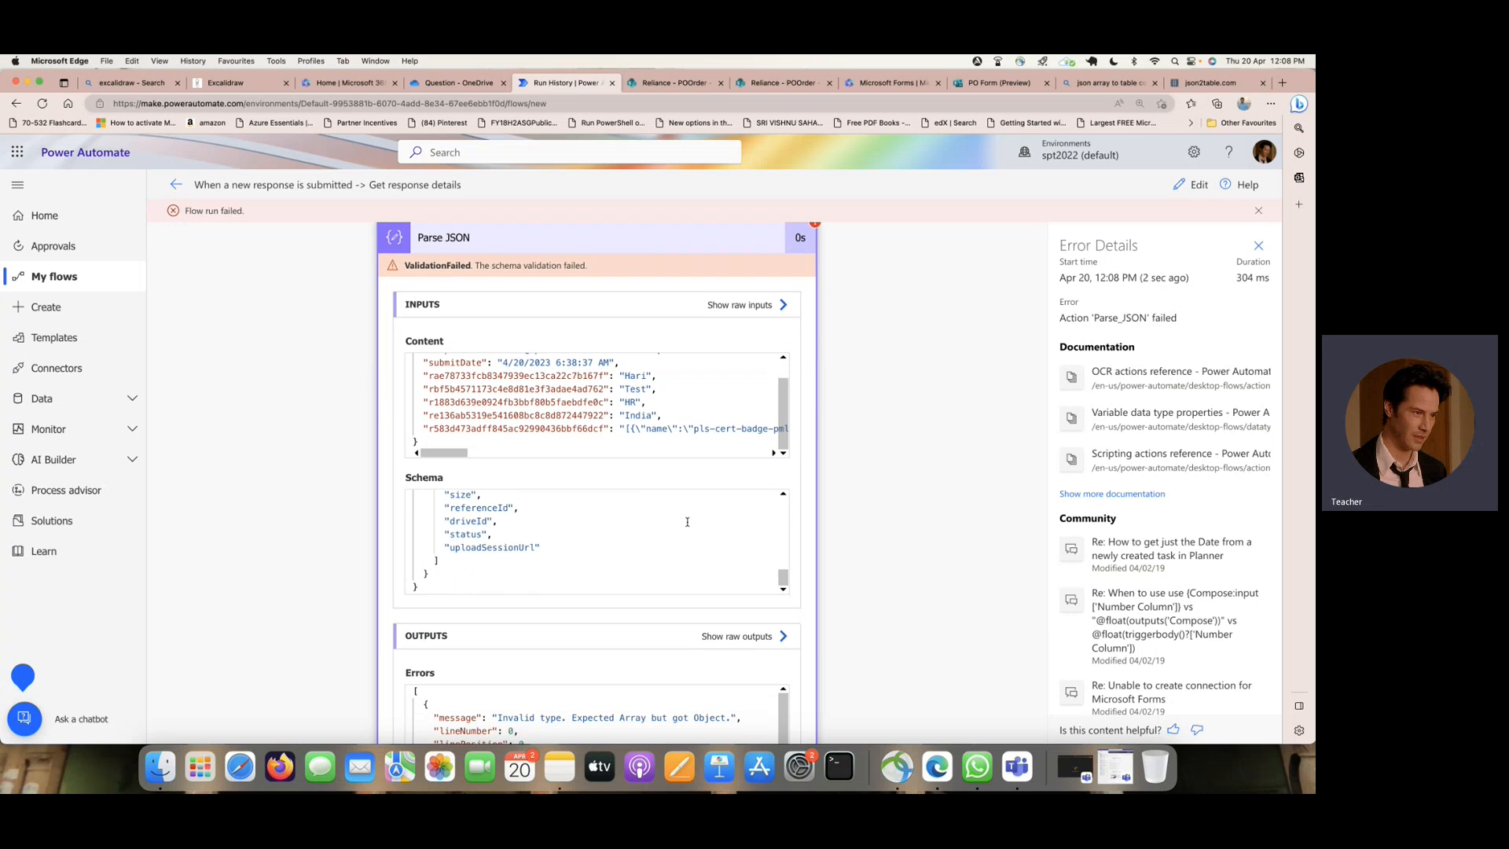
scroll(745, 624, "down", 3)
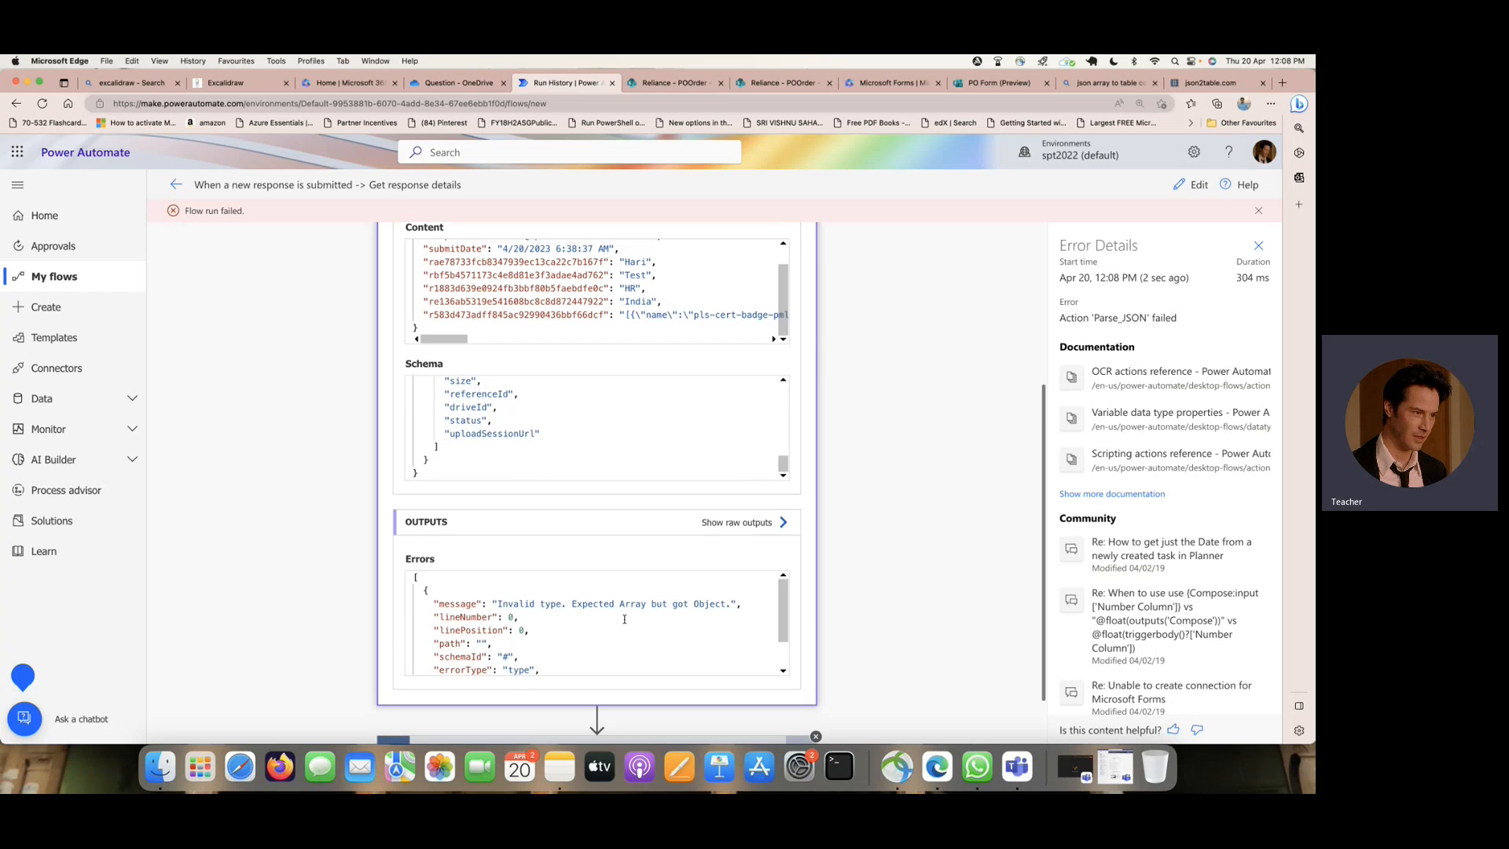
- Reopen the flow for editing and replace the Parse JSON content with the Add File value from Get response details
left_click(1201, 192)
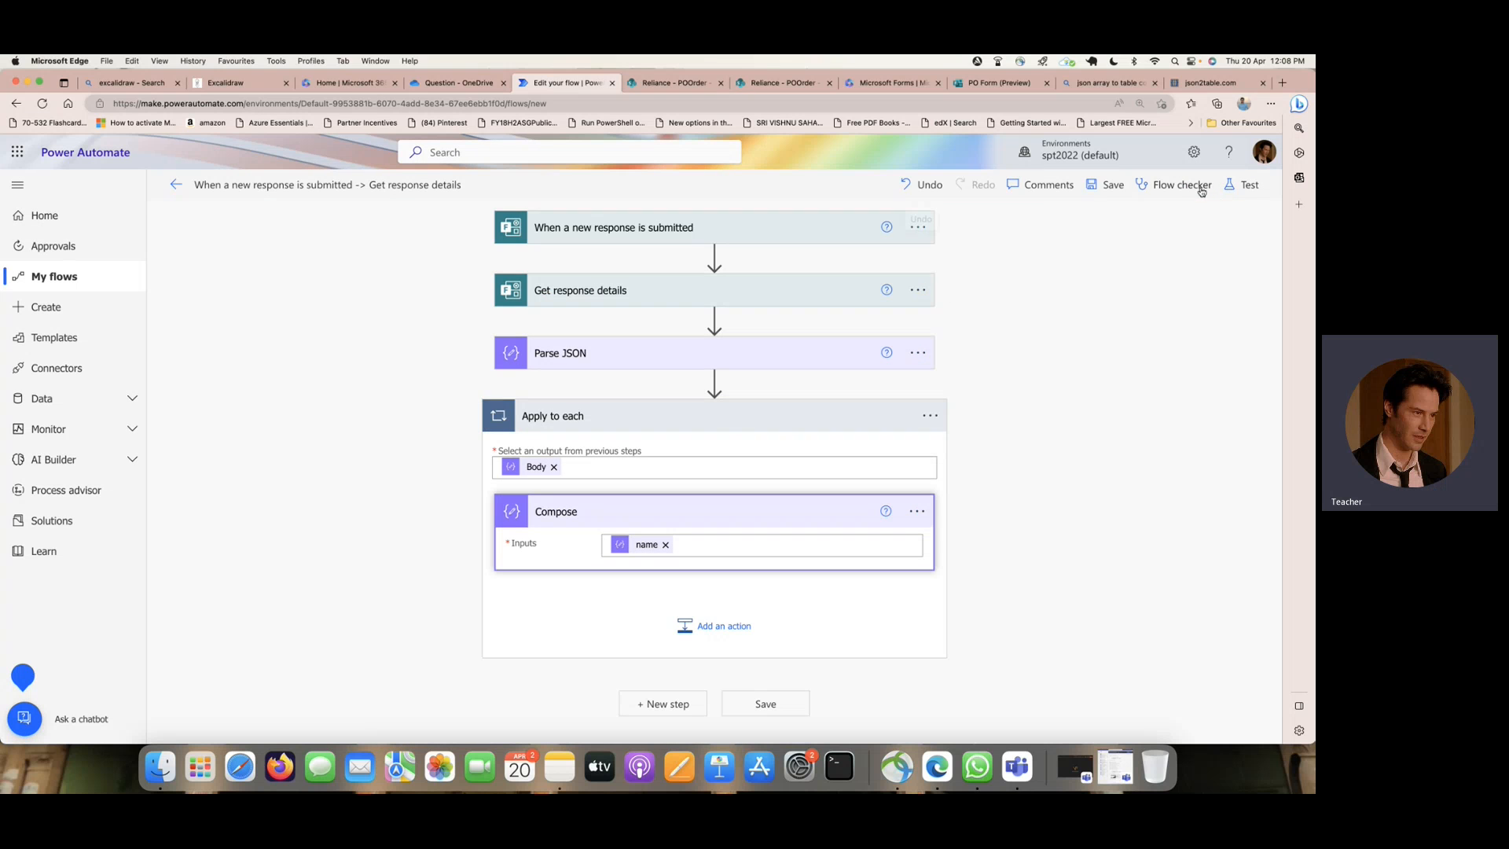
left_click(603, 356)
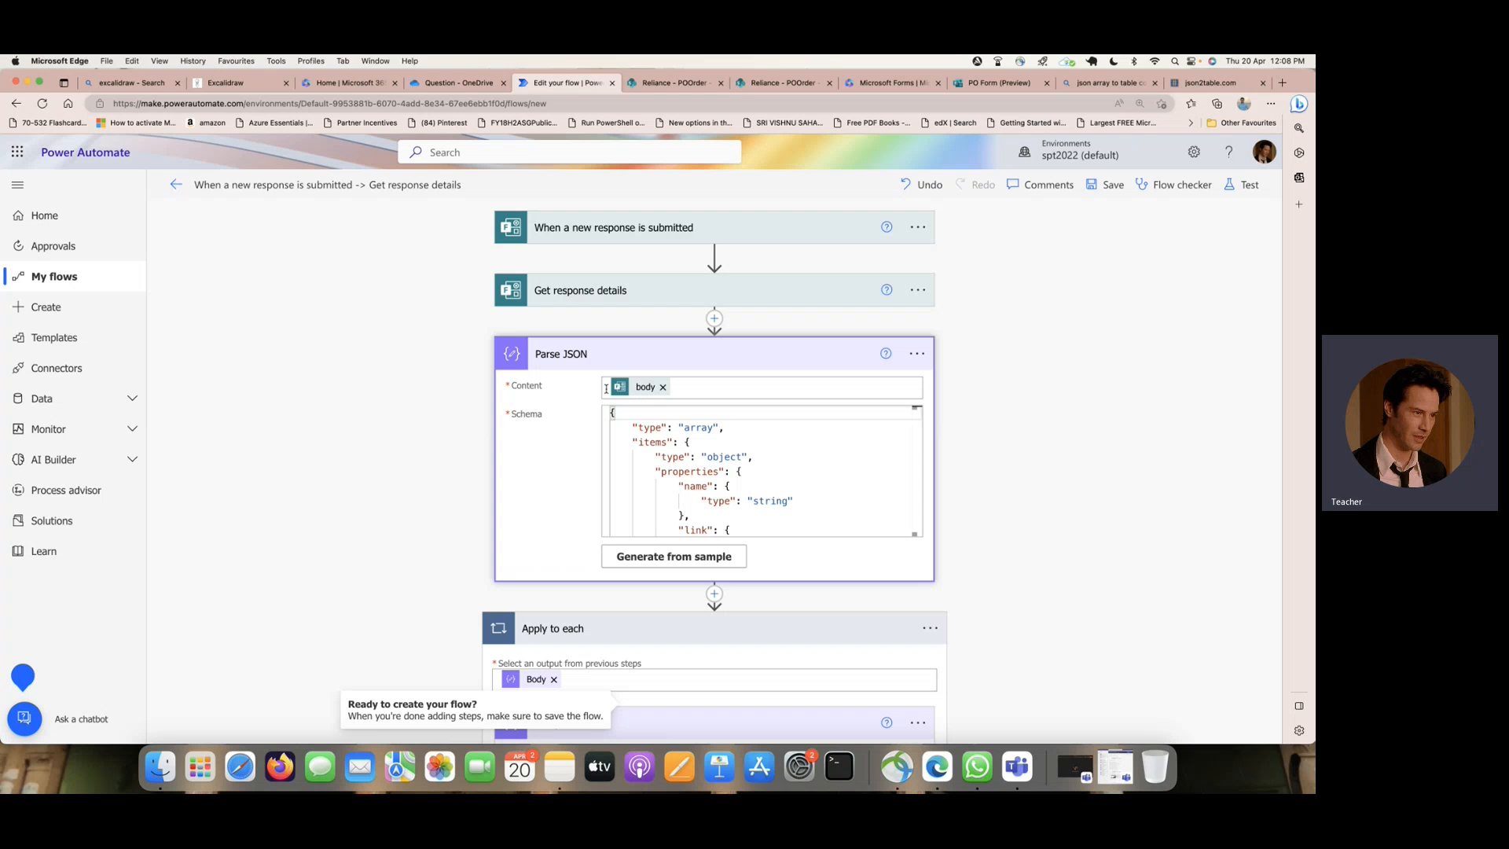
left_click(666, 390)
left_click(665, 389)
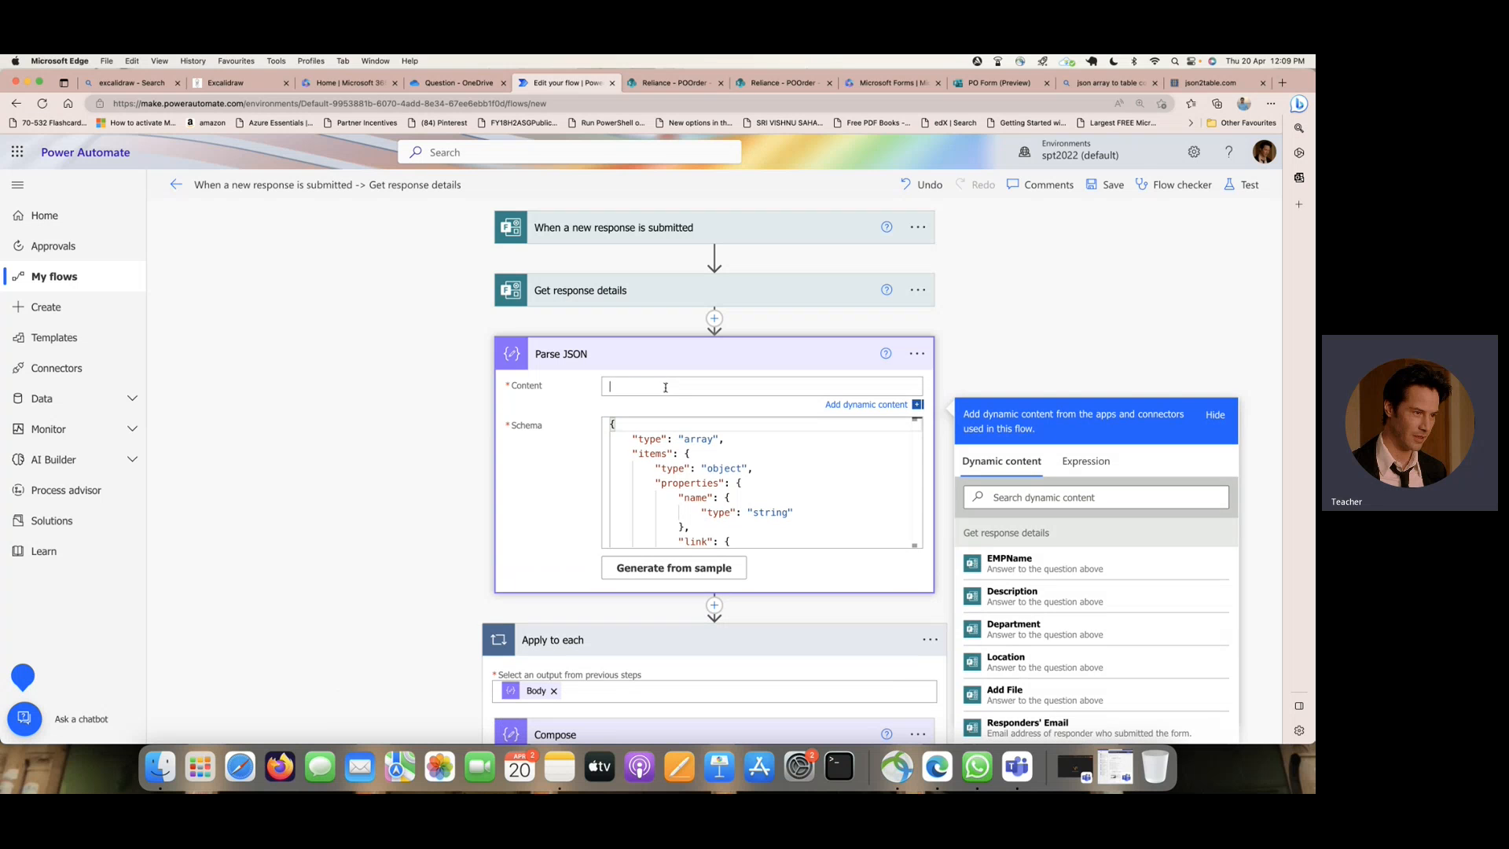
scroll(996, 350, "down", 3)
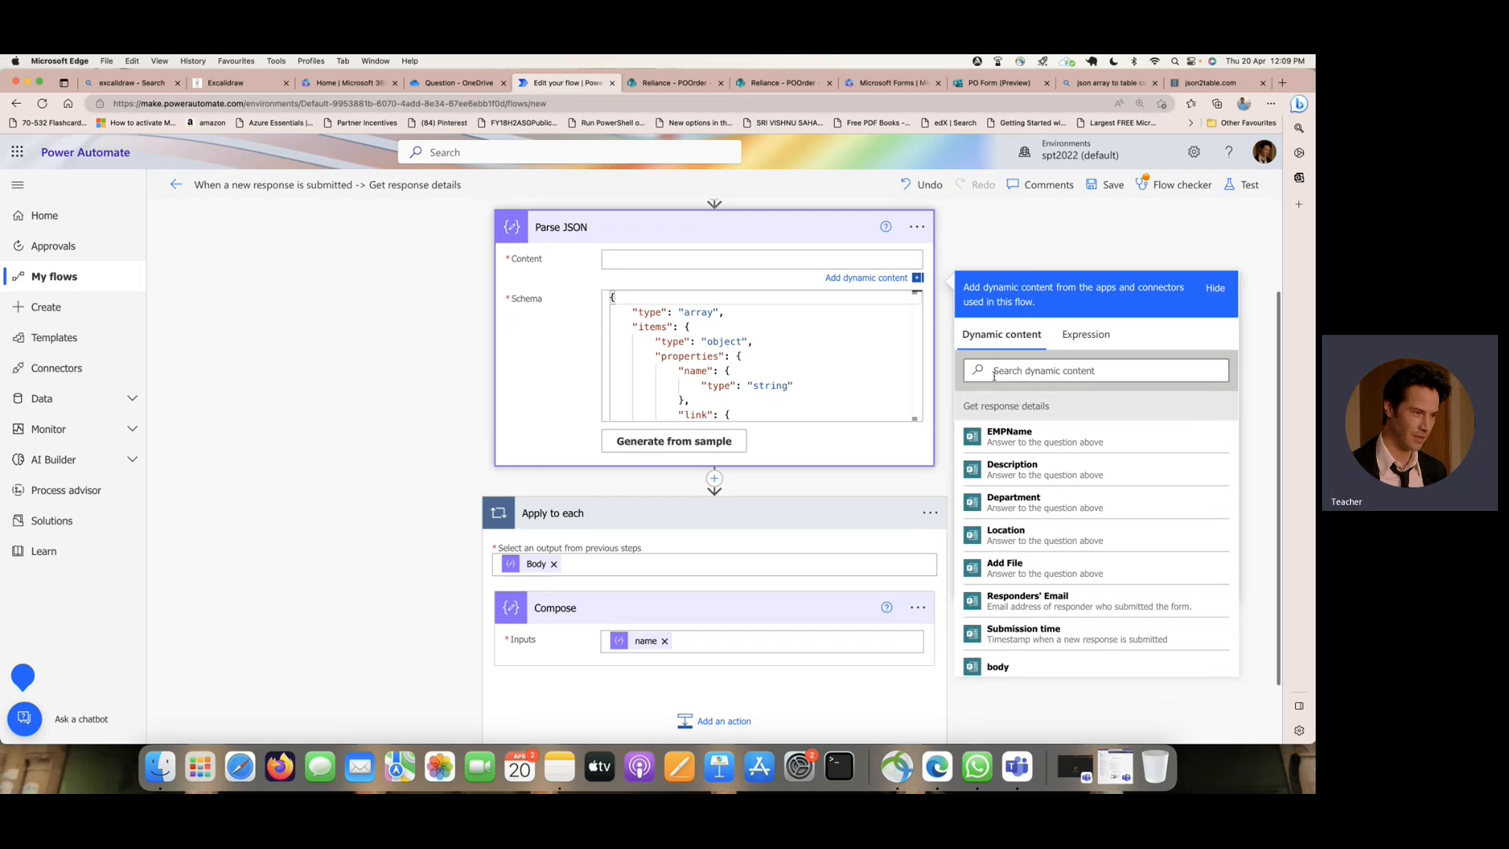
left_click(1074, 568)
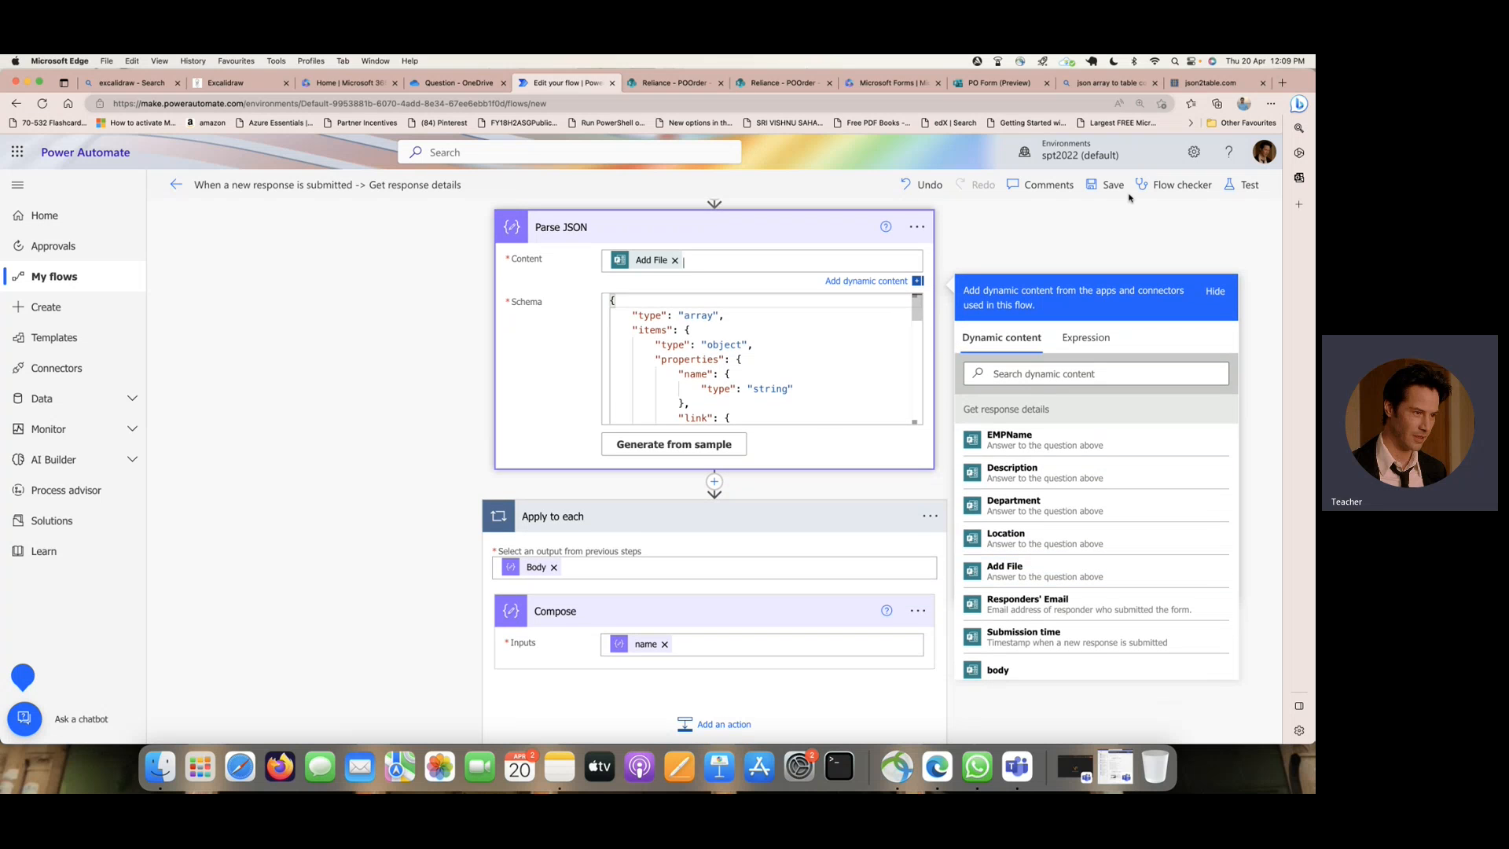
- Save the flow and test it automatically using the recently used trigger from the succeeded run
left_click(1234, 185)
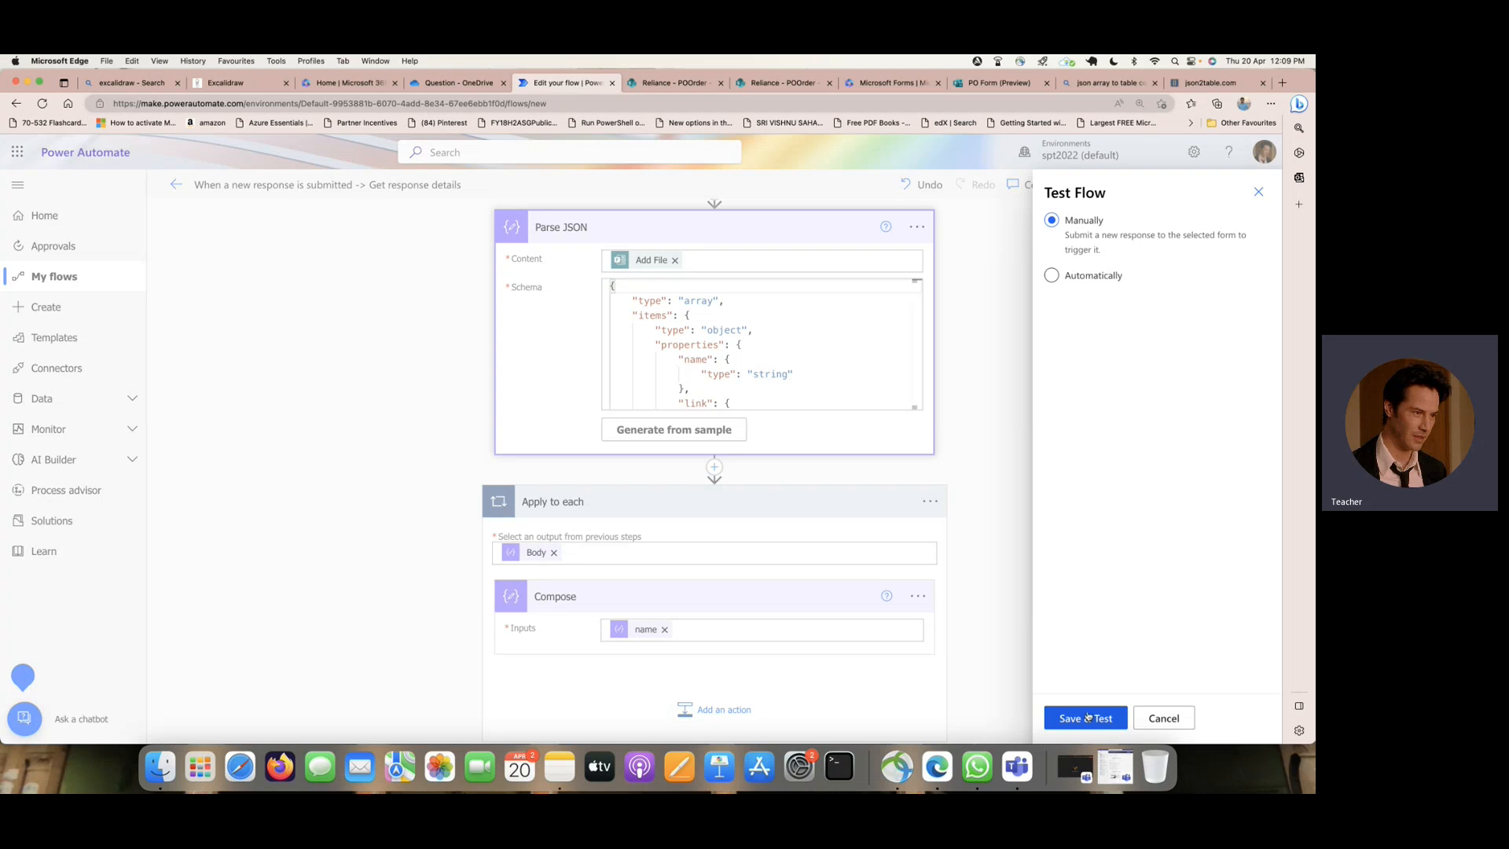
left_click(1052, 275)
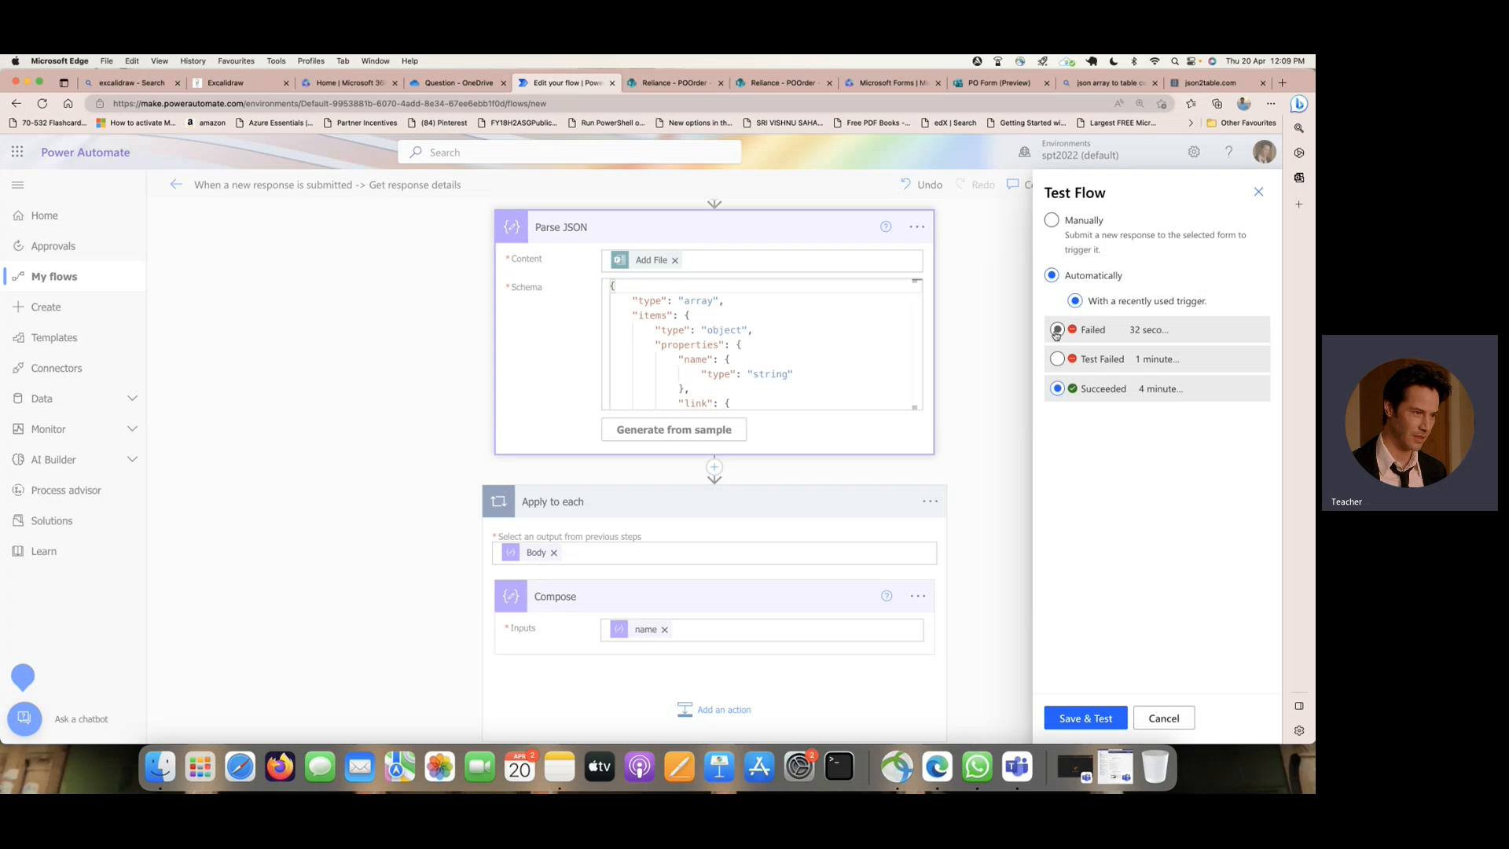
left_click(1075, 716)
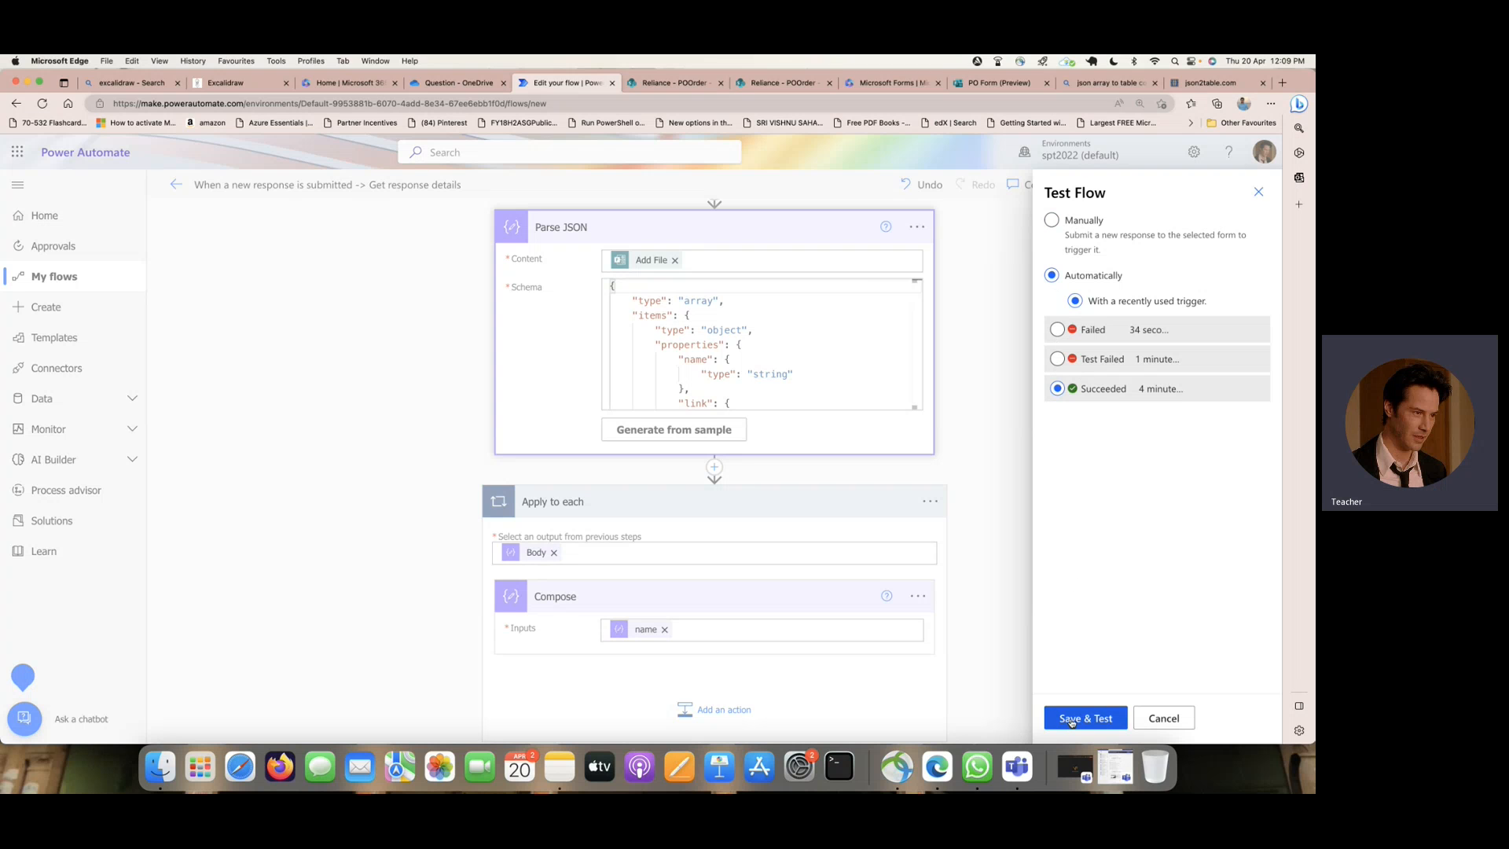
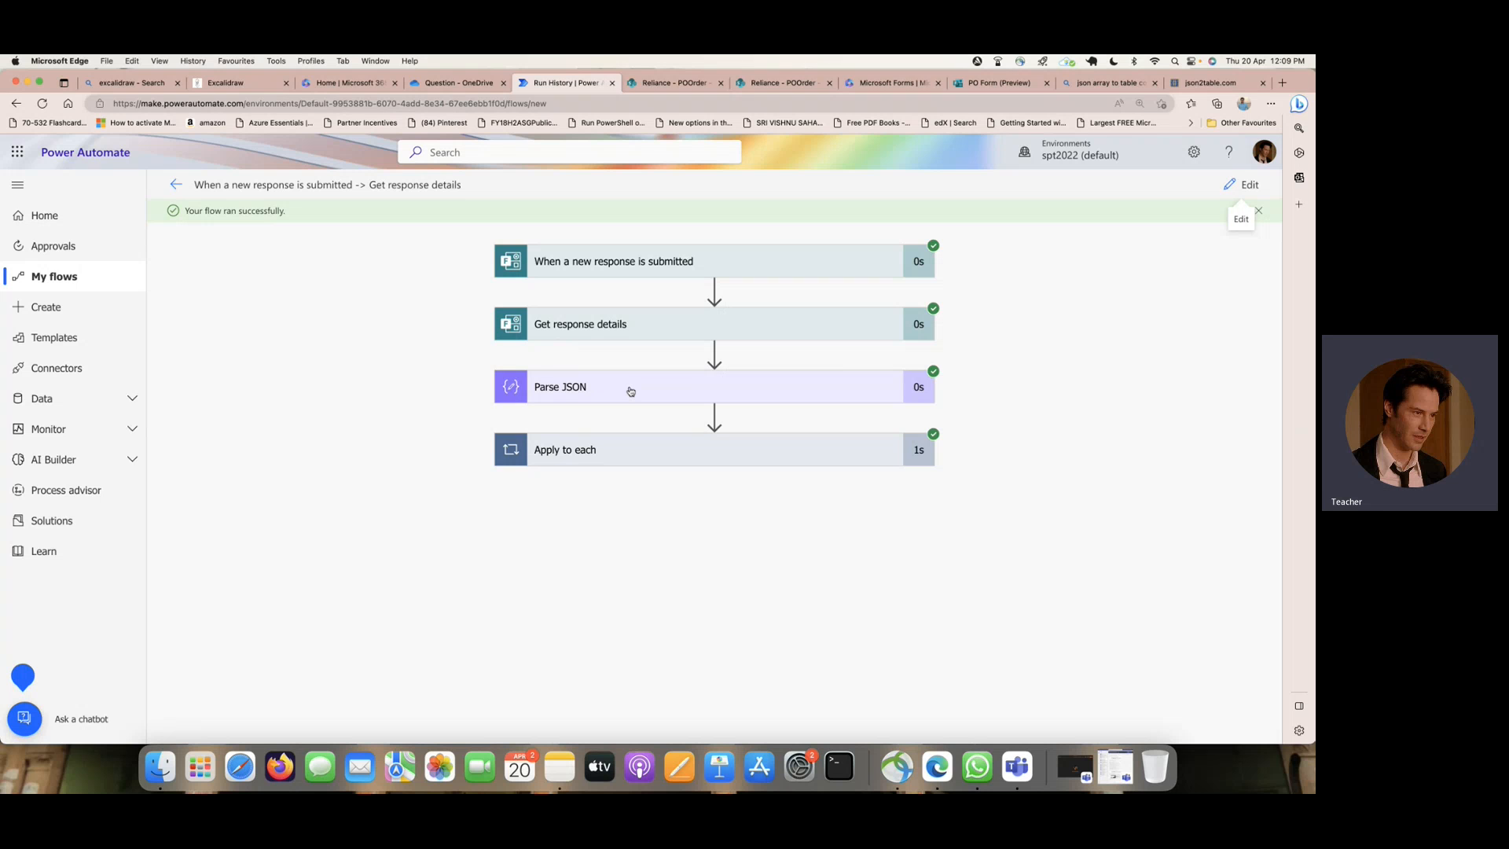
- Examine the Compose action's input and output file name inside the Apply to each loop, comparing it with the Desktop files
left_click(651, 449)
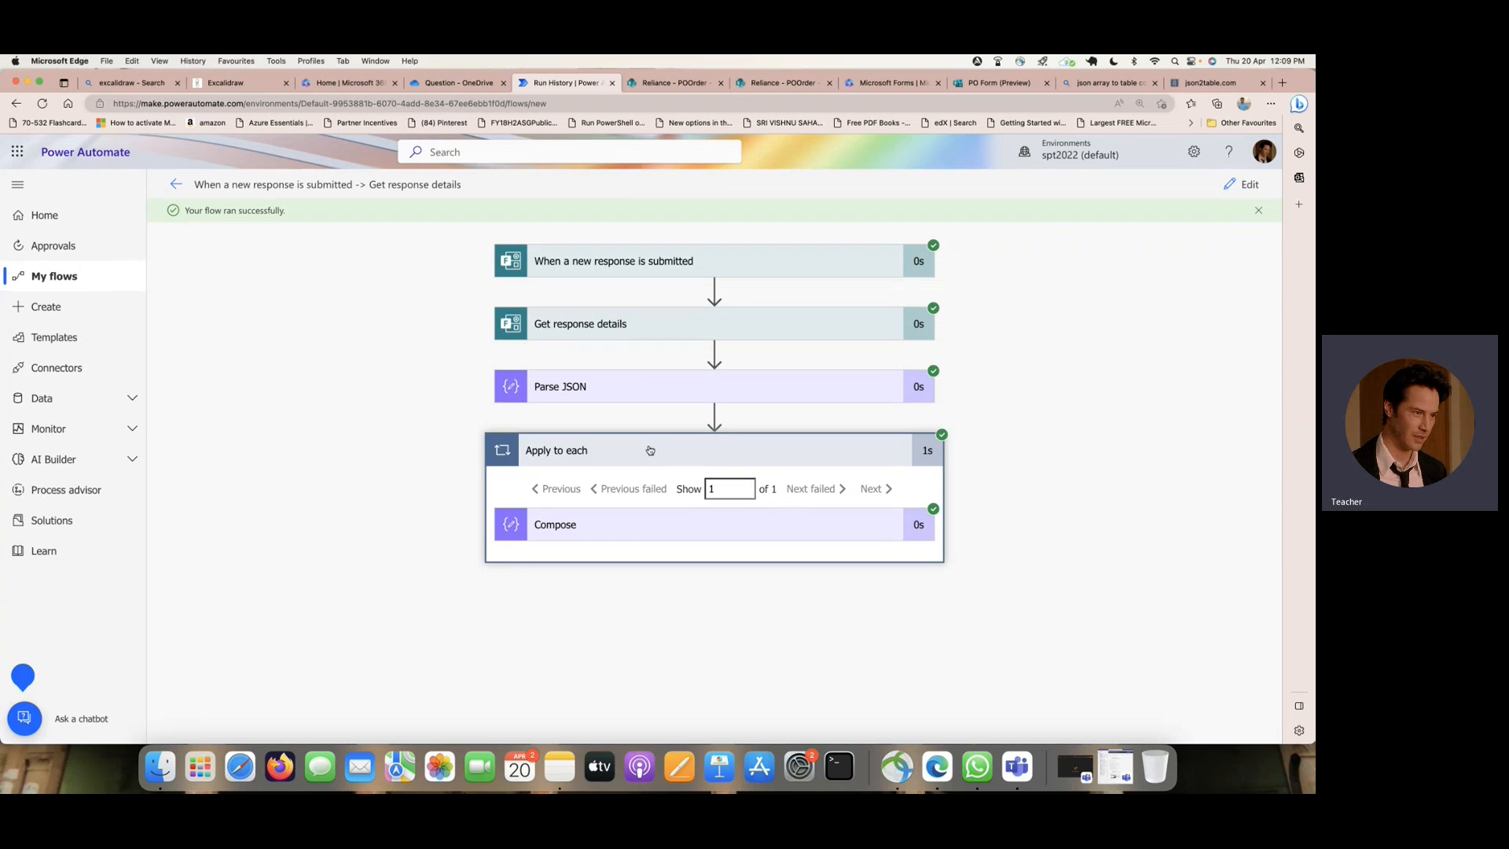
left_click(643, 526)
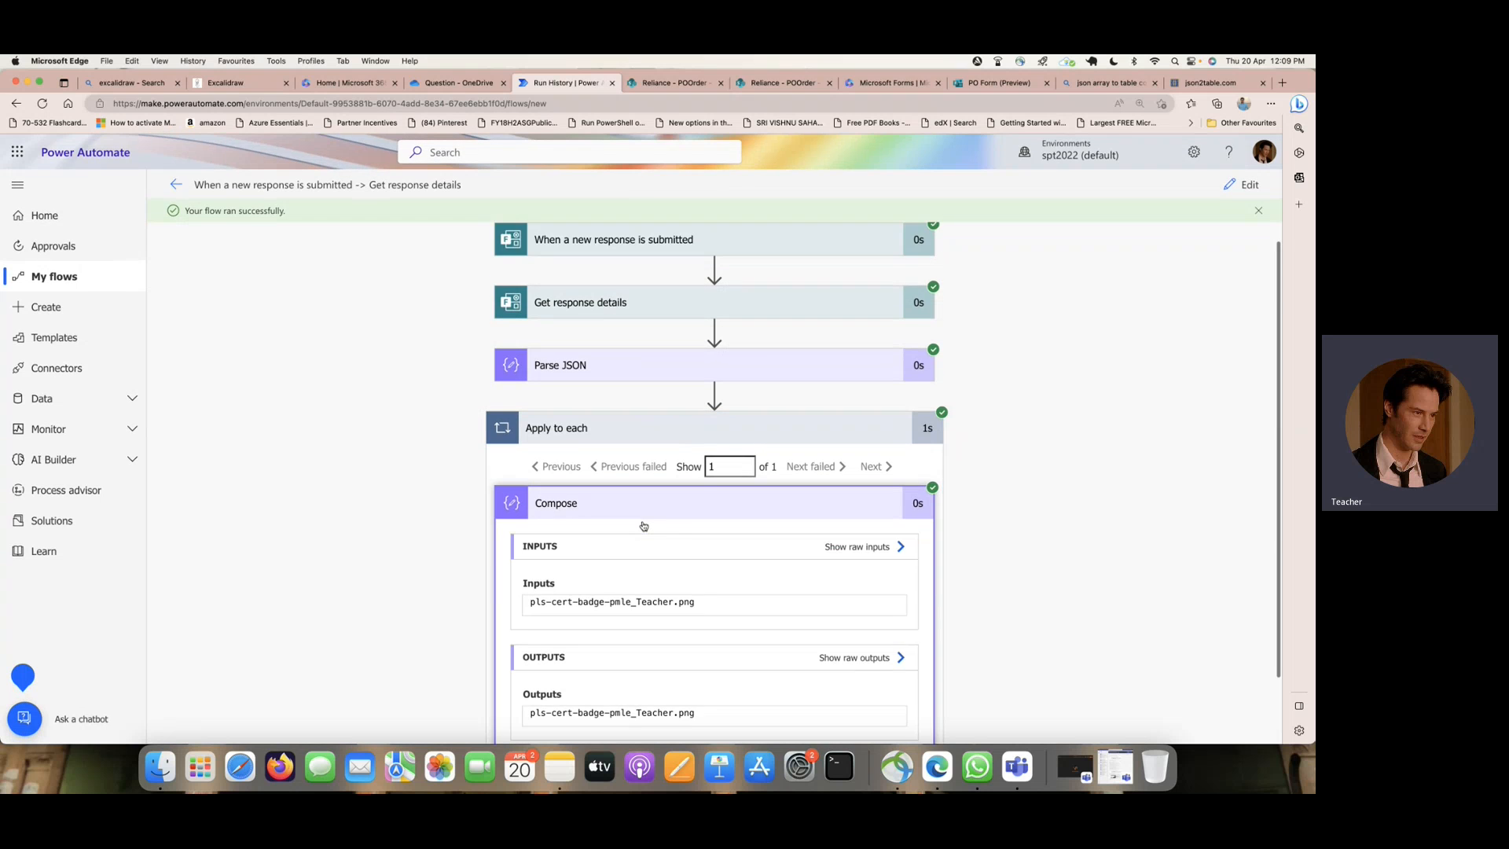
left_click_drag(544, 525, 693, 530)
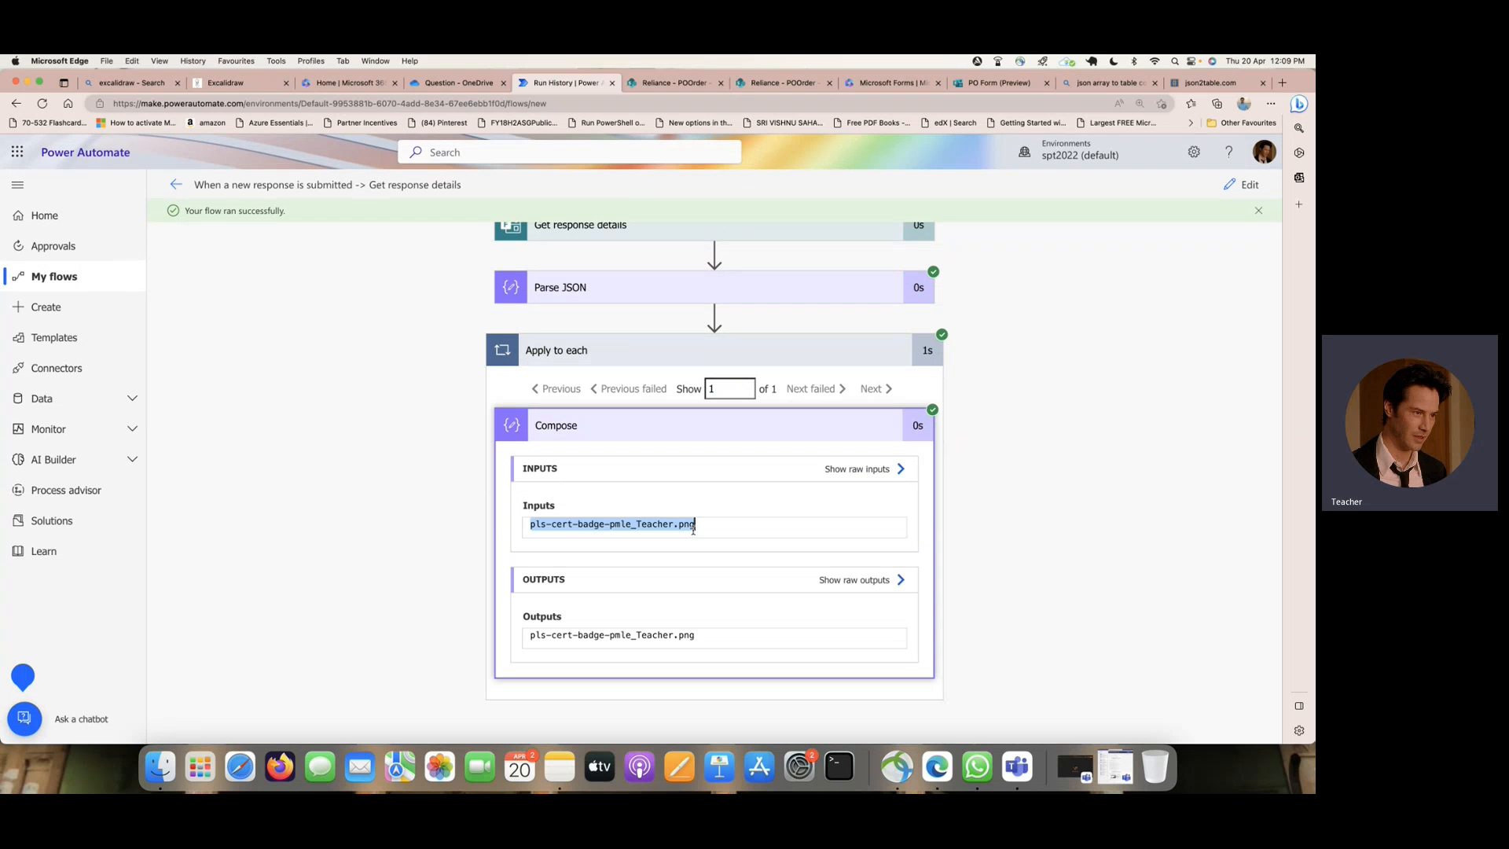
left_click(160, 766)
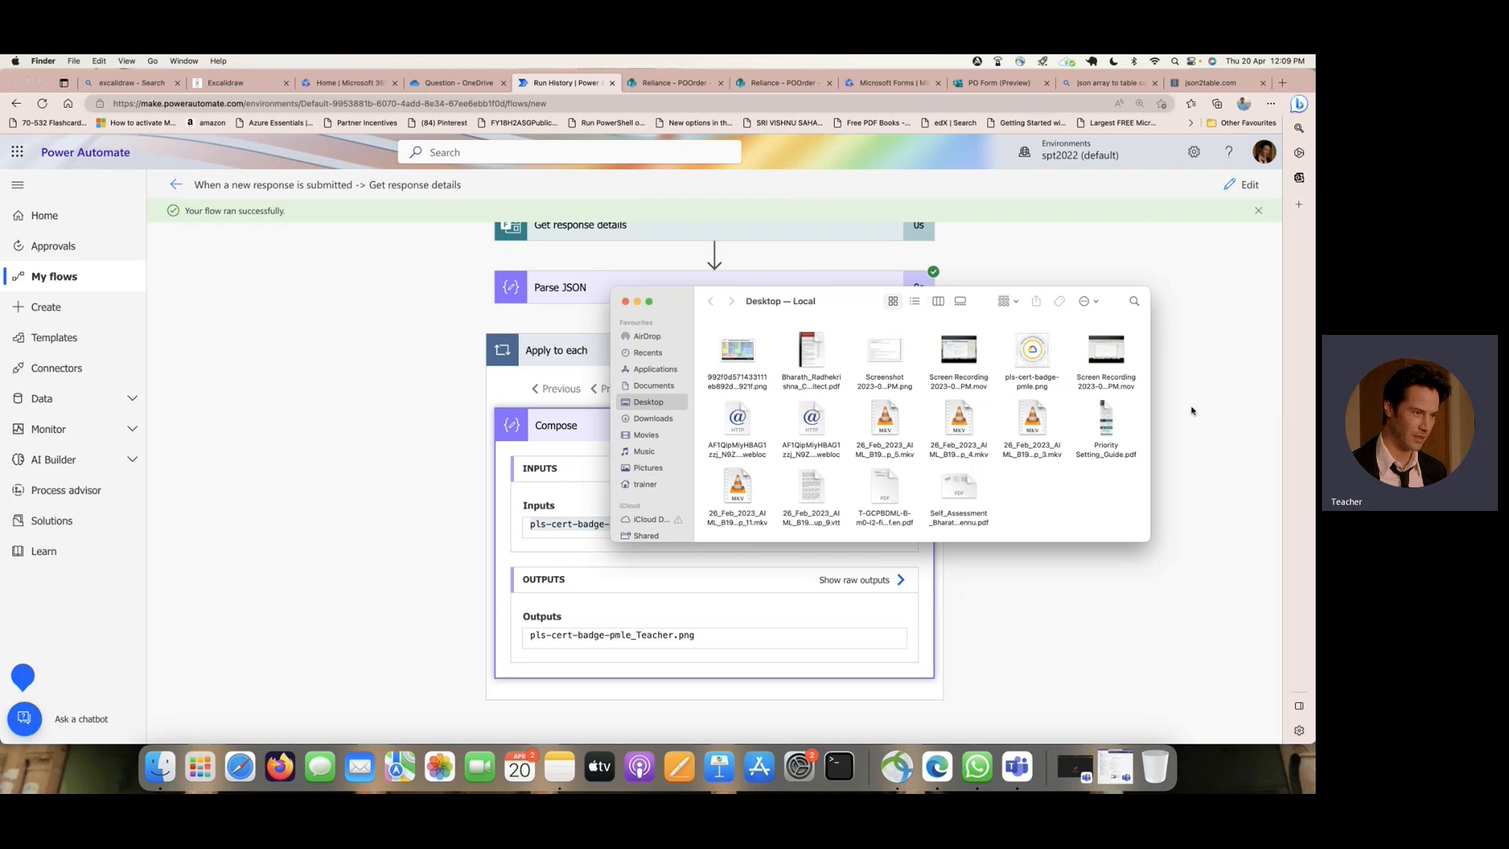
left_click(782, 565)
left_click_drag(530, 635, 696, 635)
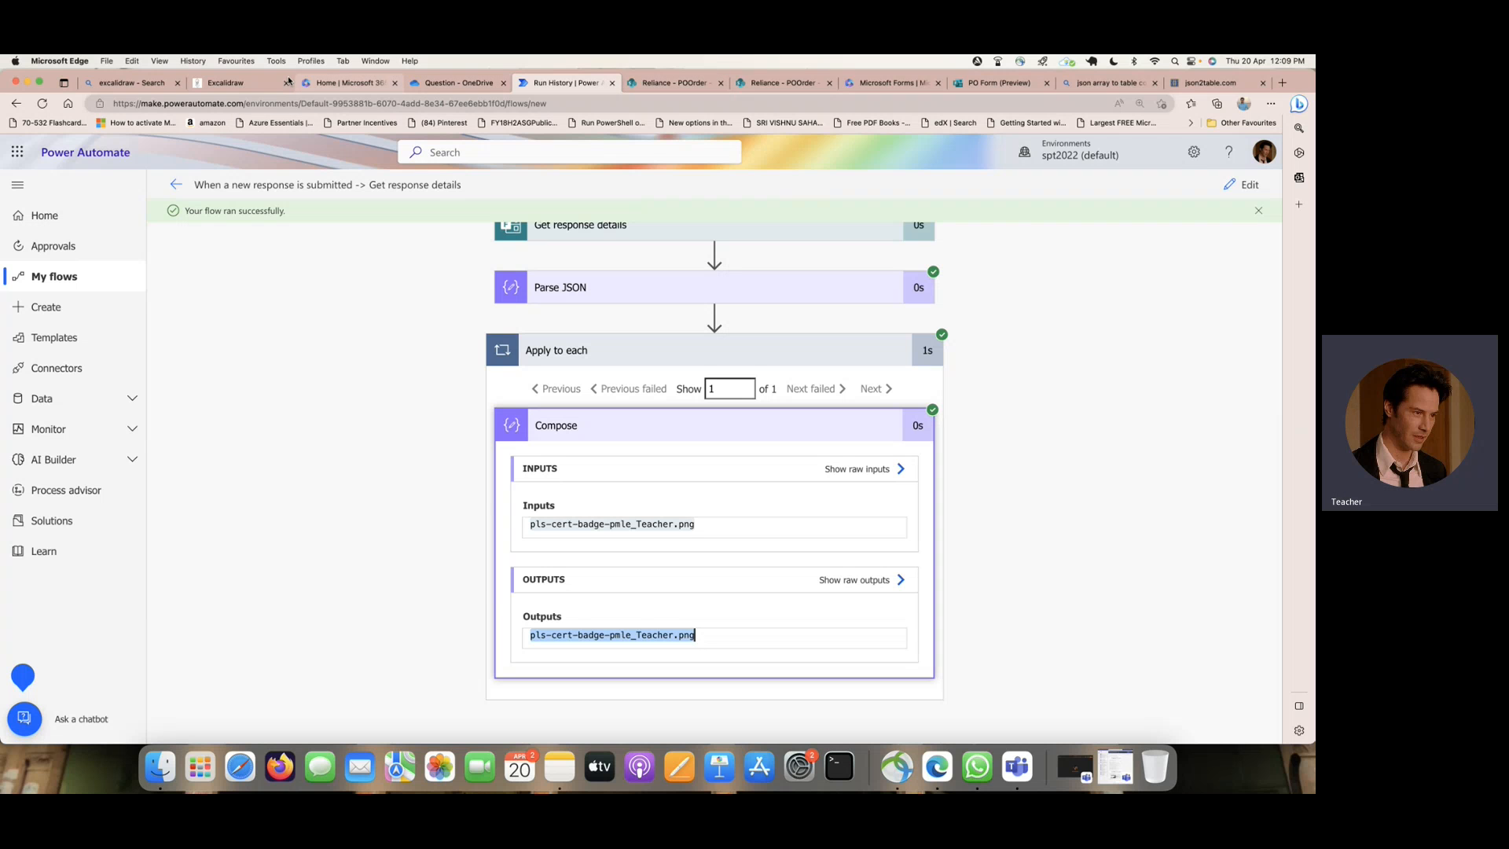
- Switch to the Excalidraw plan and draw red freehand tick marks beside items 1 to 4 of the step list
left_click(234, 84)
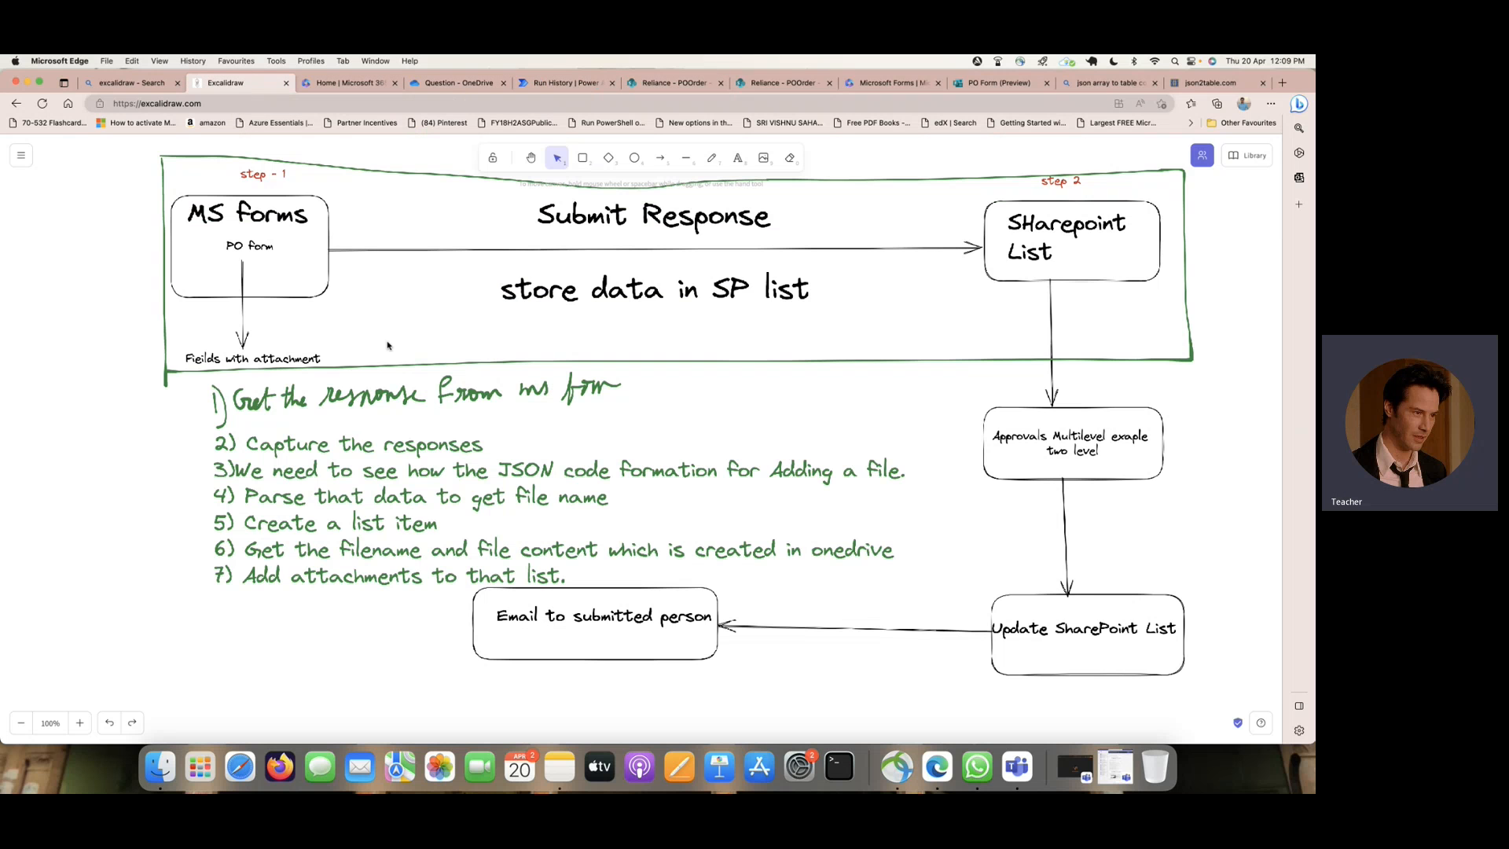
left_click(22, 158)
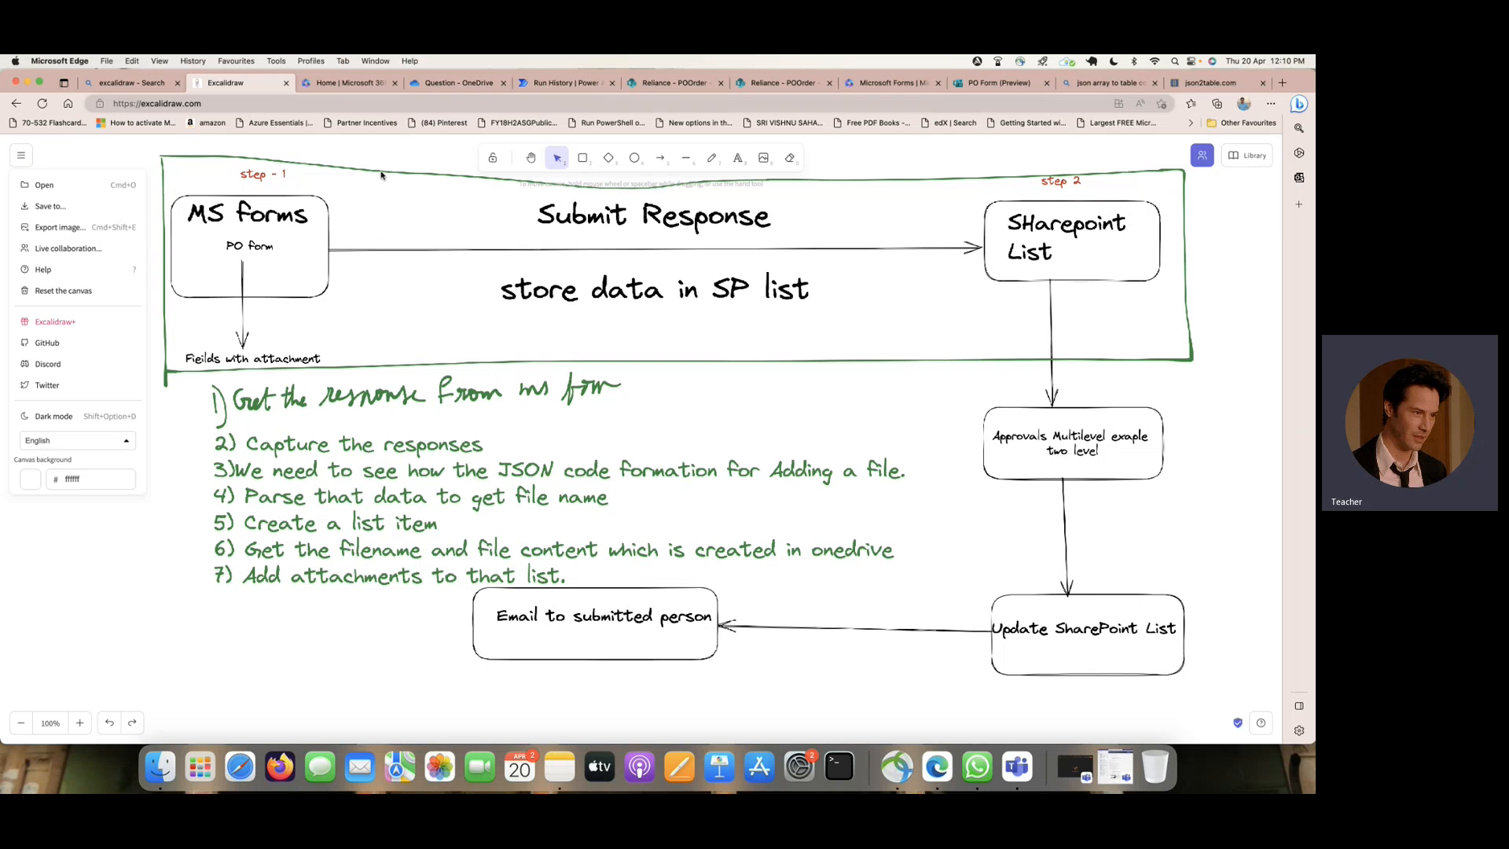
left_click(563, 161)
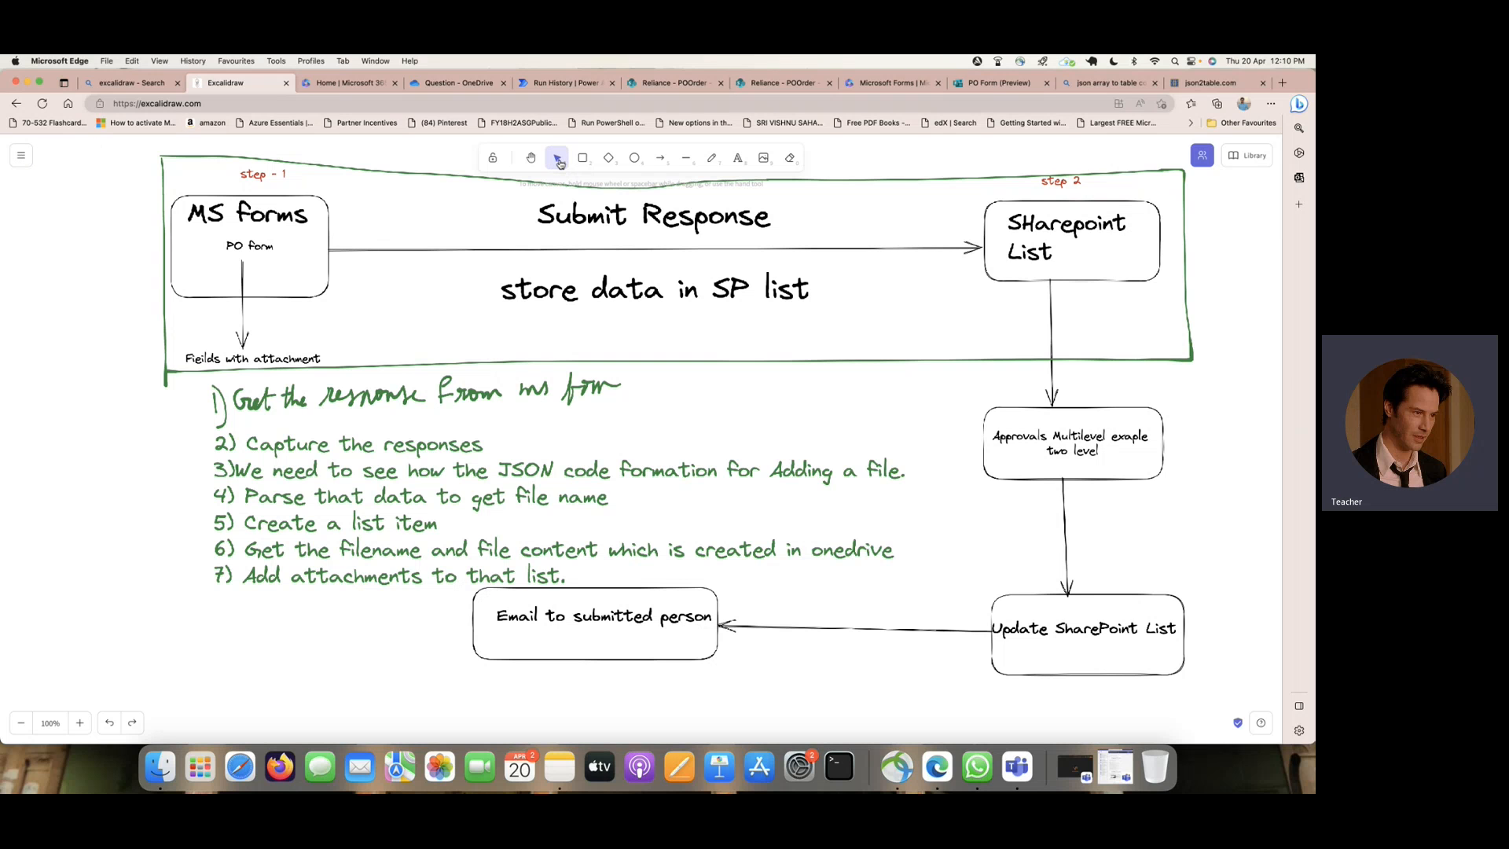
key("p")
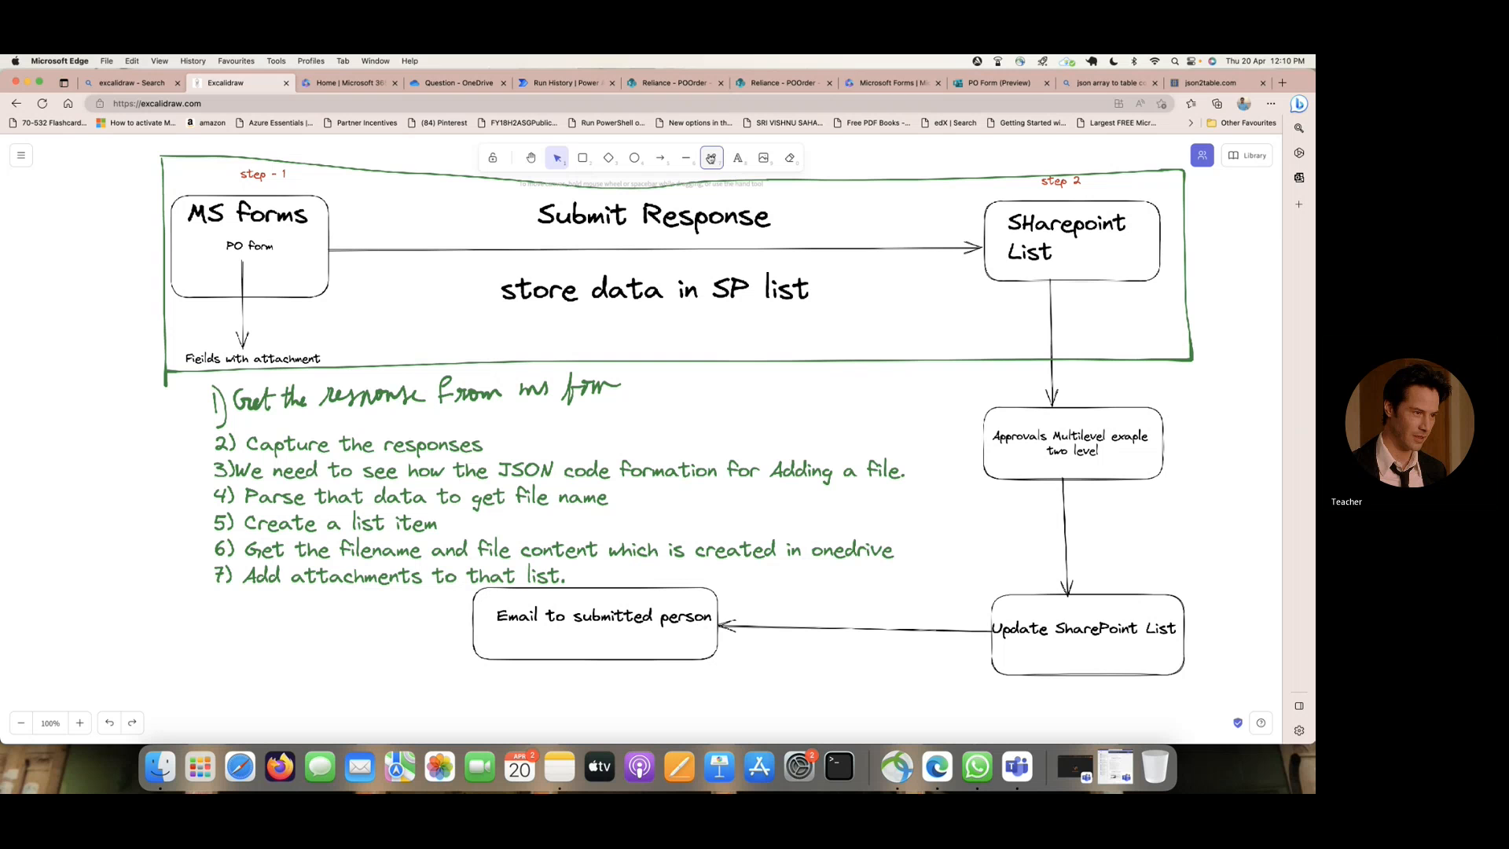
left_click(28, 210)
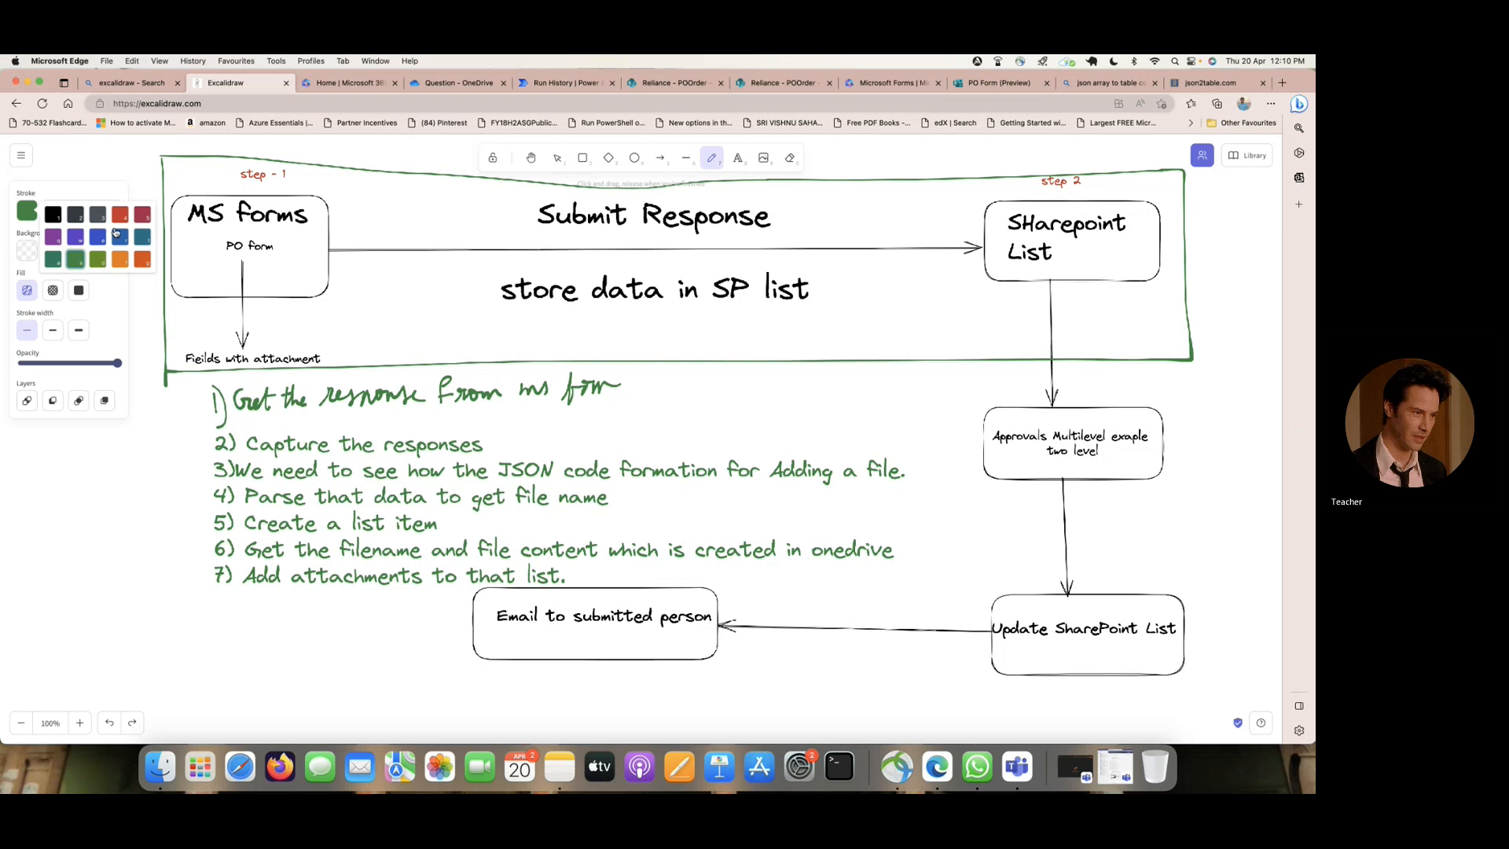
left_click(122, 217)
left_click_drag(623, 385, 673, 372)
left_click_drag(519, 448, 570, 431)
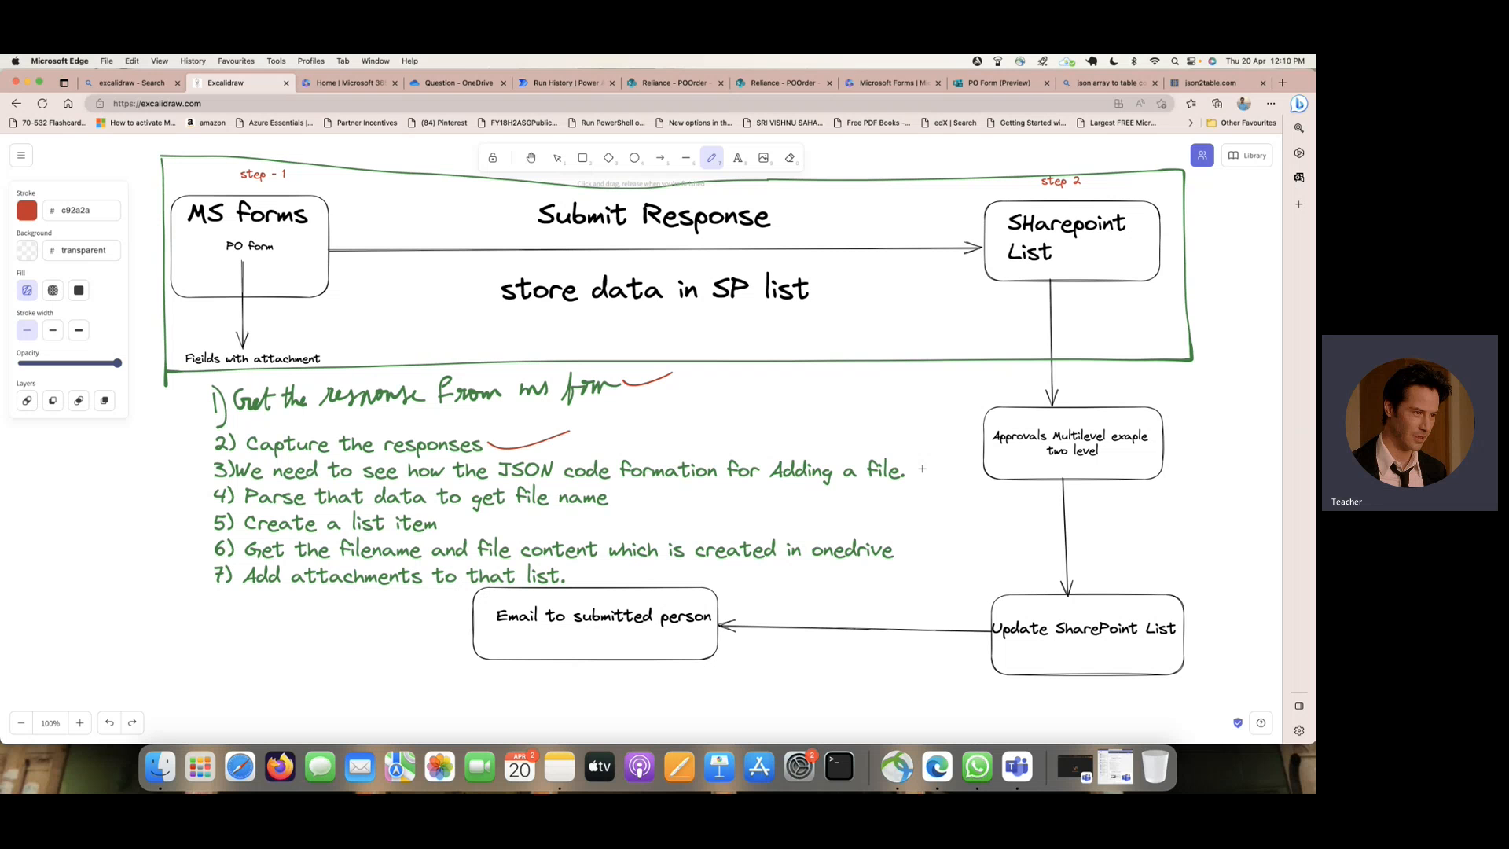
left_click_drag(906, 469, 948, 450)
left_click_drag(614, 499, 663, 489)
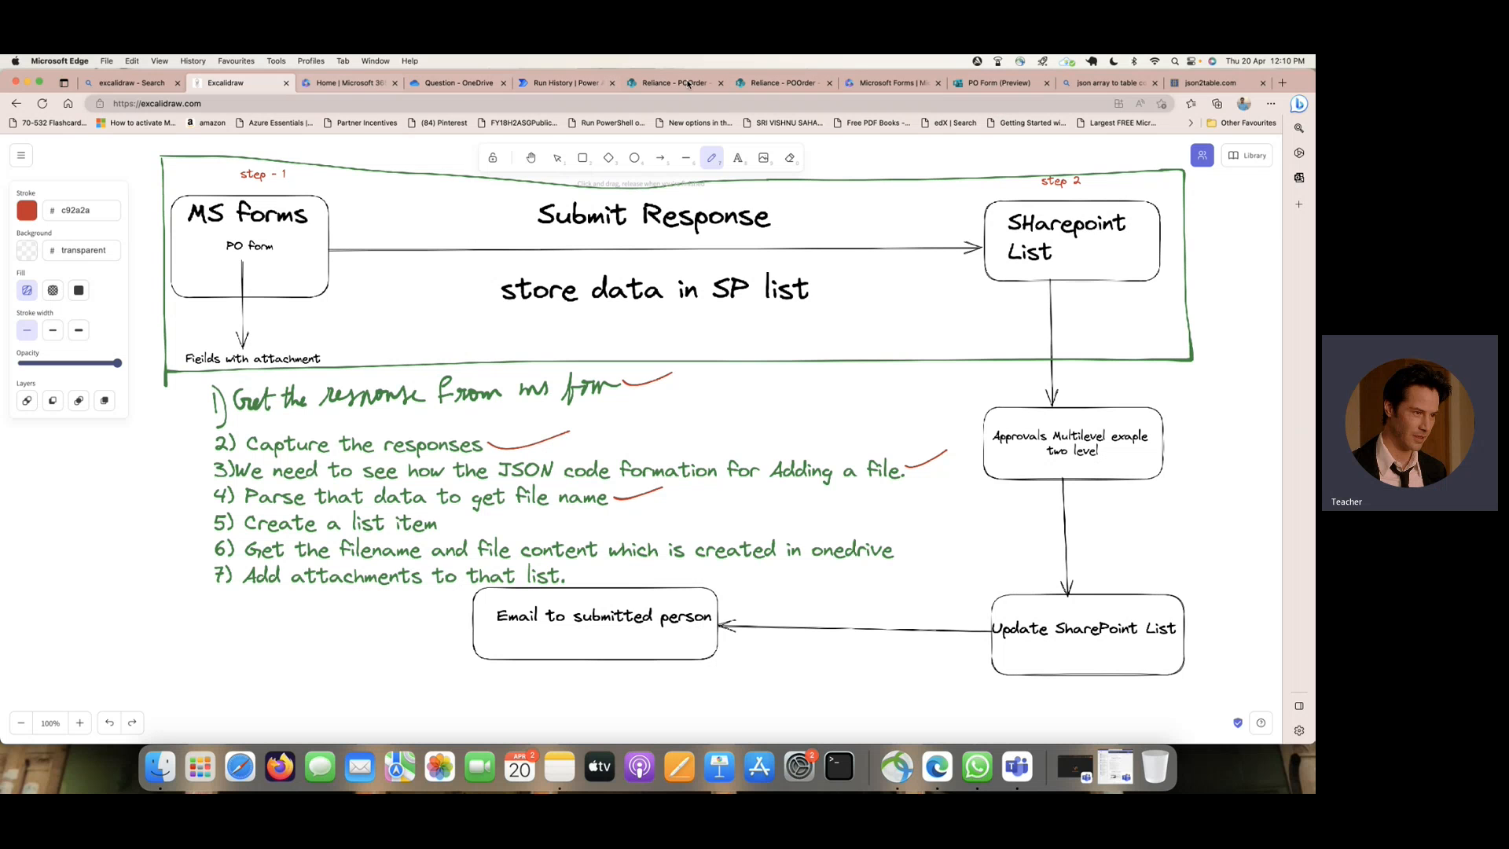
- Return to Power Automate, reopen the flow for editing and add a SharePoint Create item action after Apply to each
left_click(561, 84)
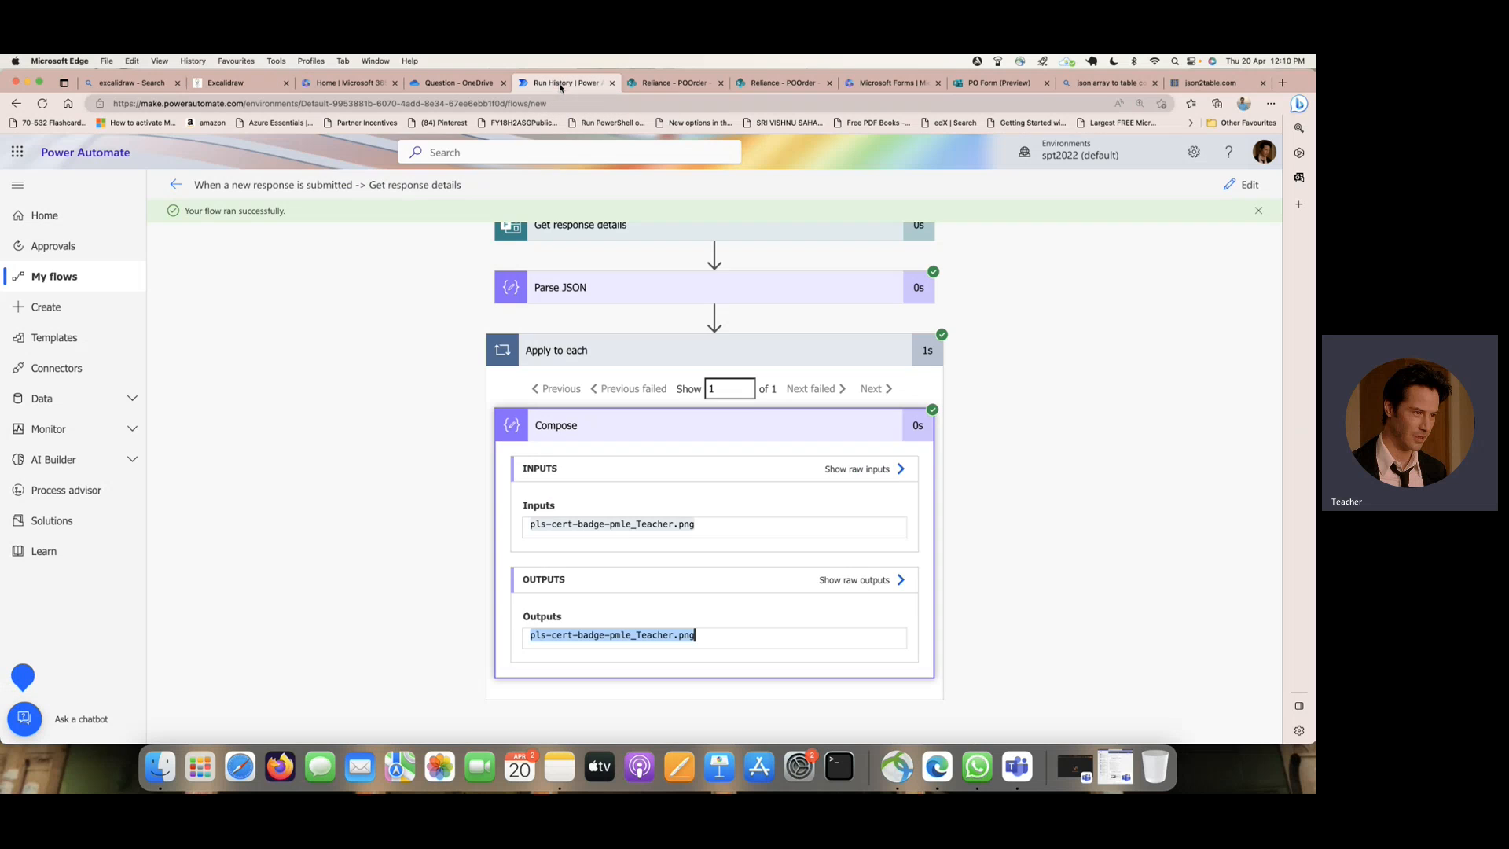
left_click(1245, 186)
scroll(1127, 322, "down", 3)
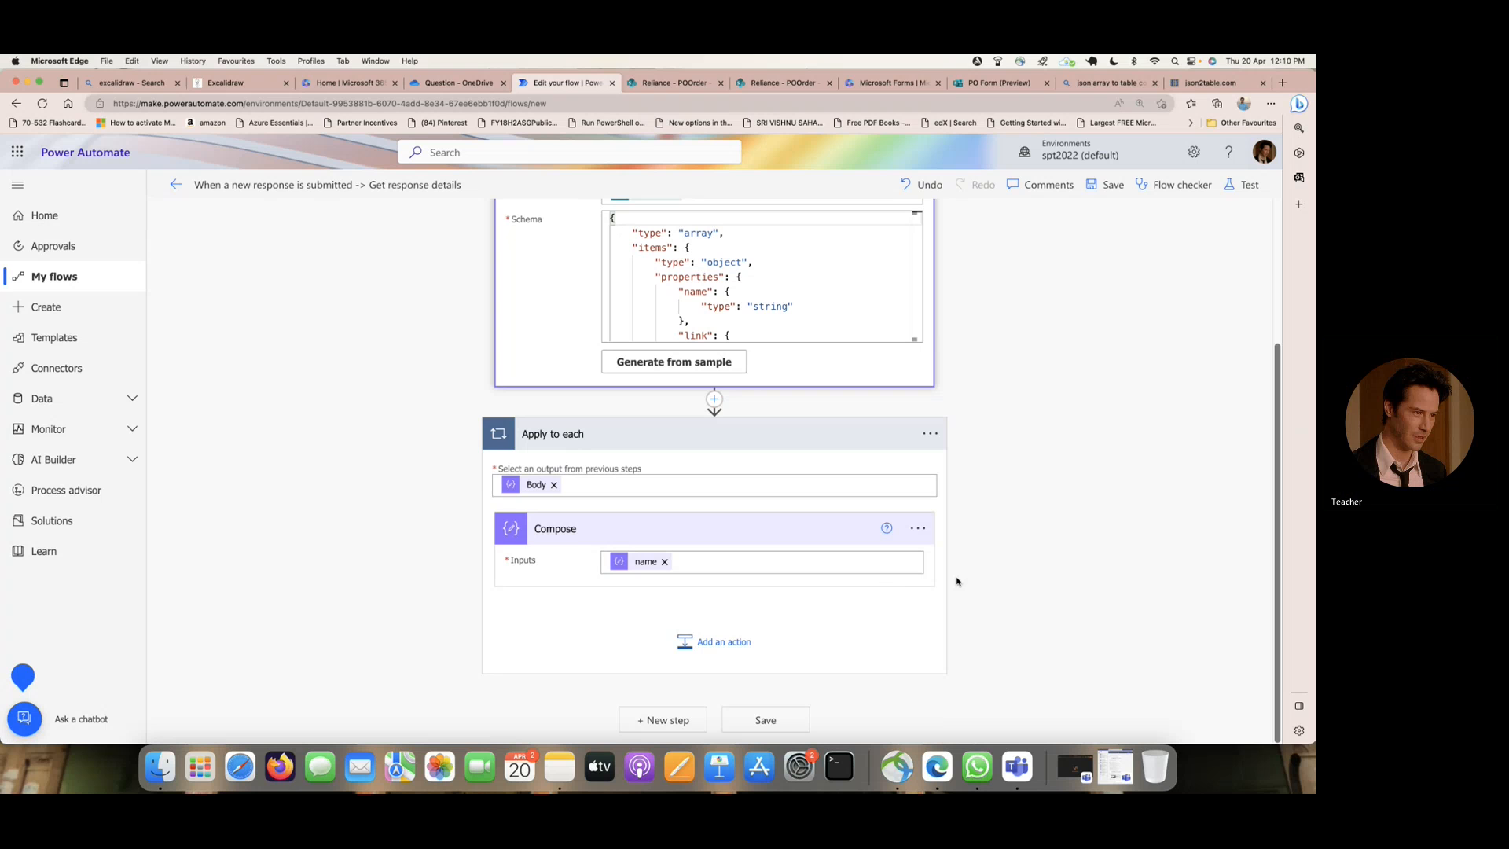
left_click(680, 725)
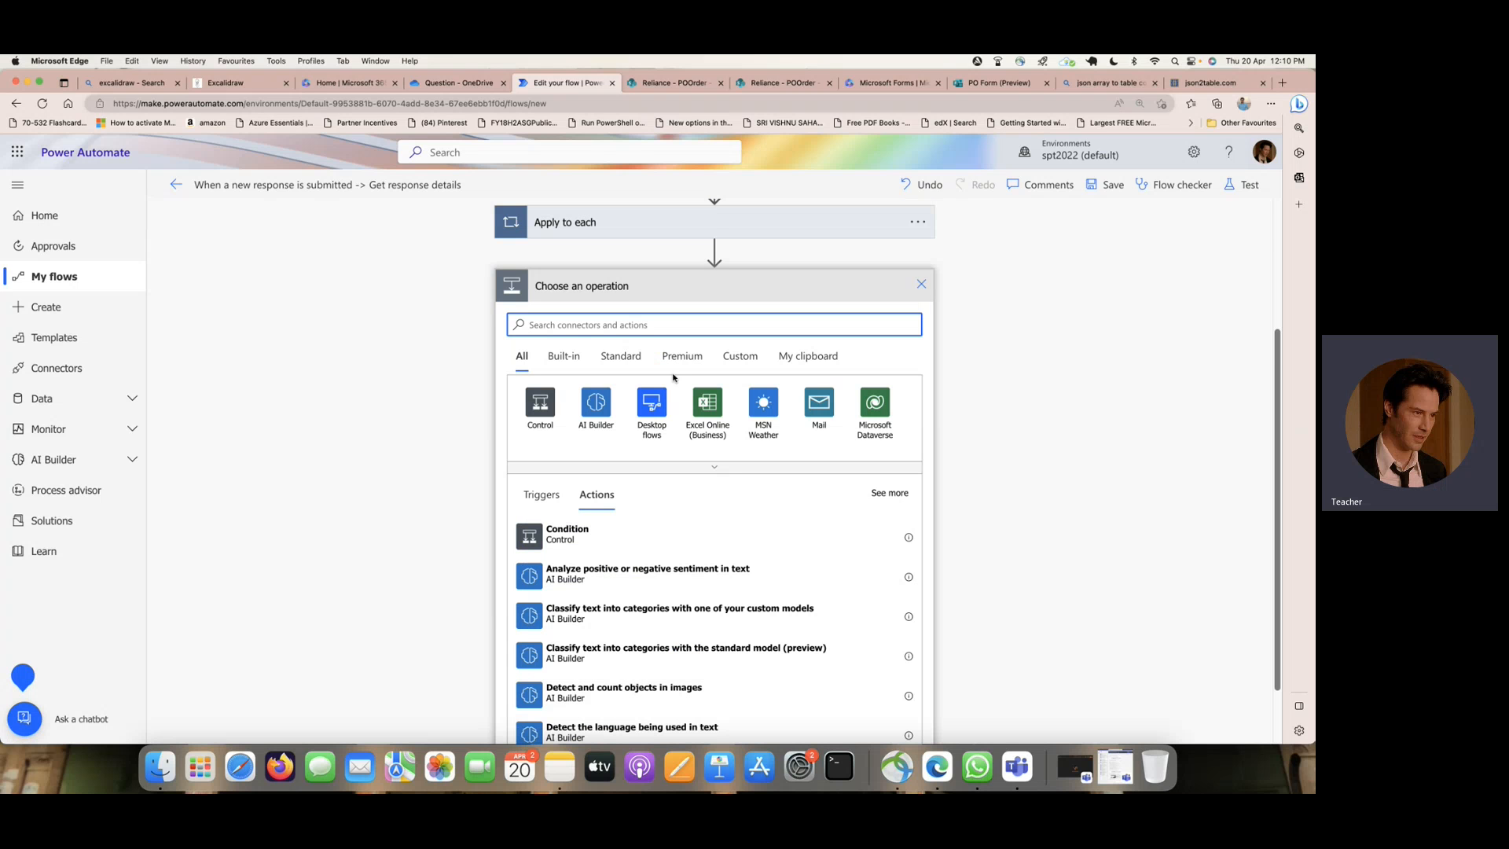
type("create")
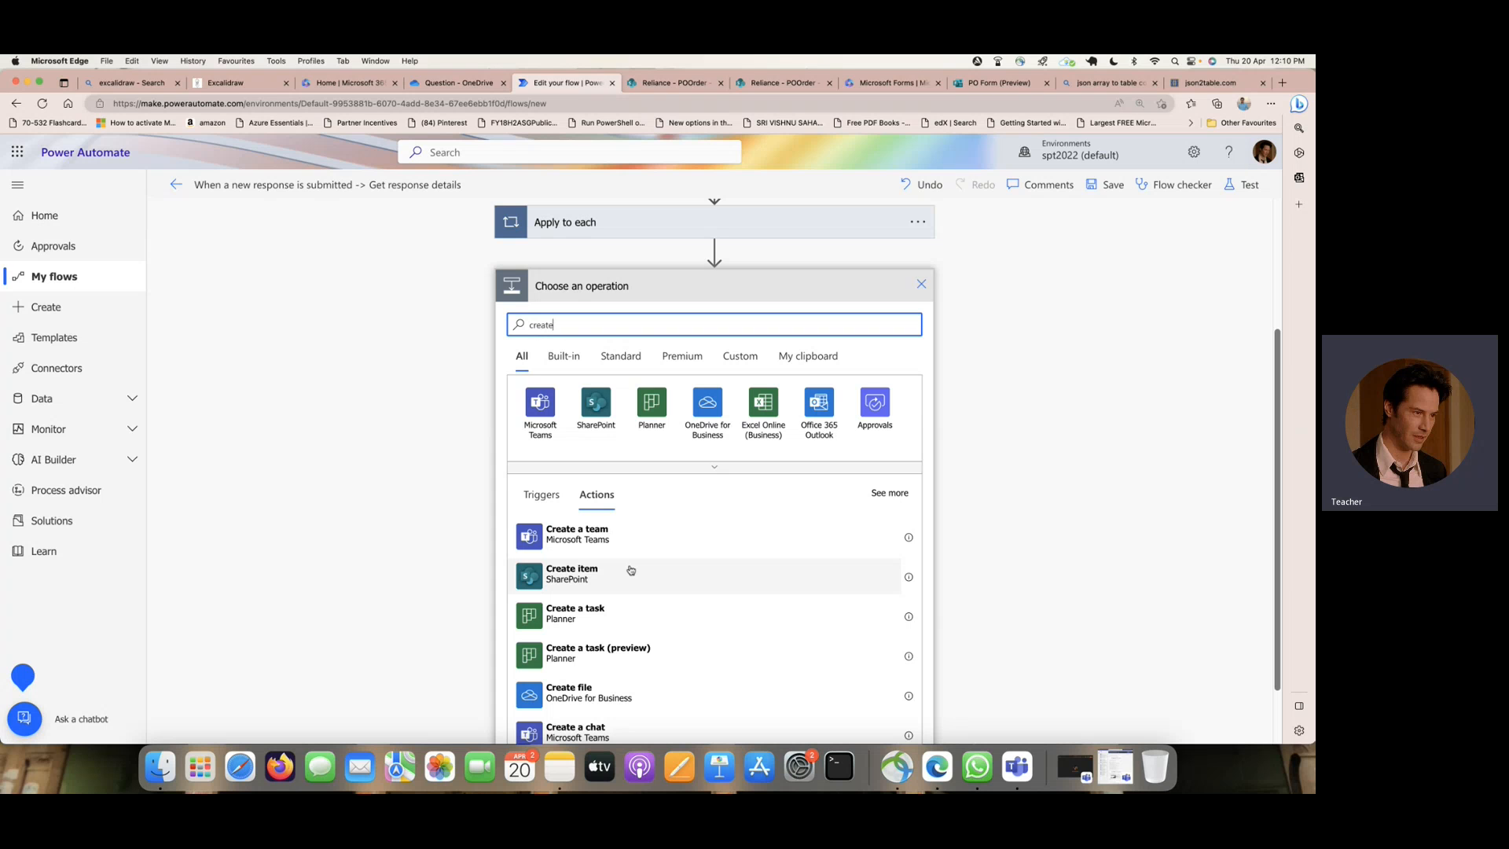
left_click(630, 570)
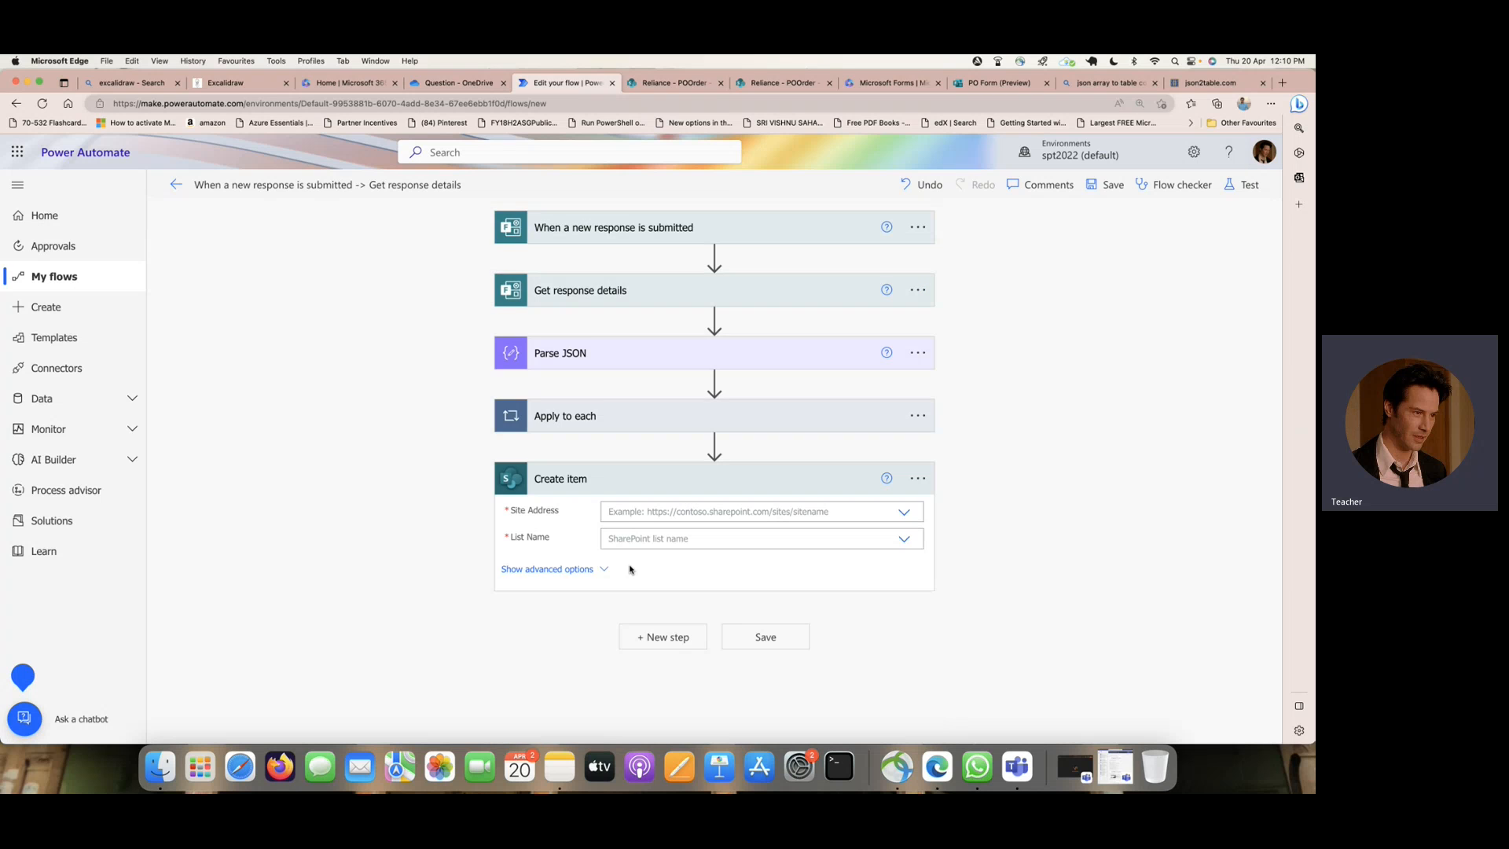
- Set the Create item action's site address to Reliance and its list name to POOrder
left_click(906, 513)
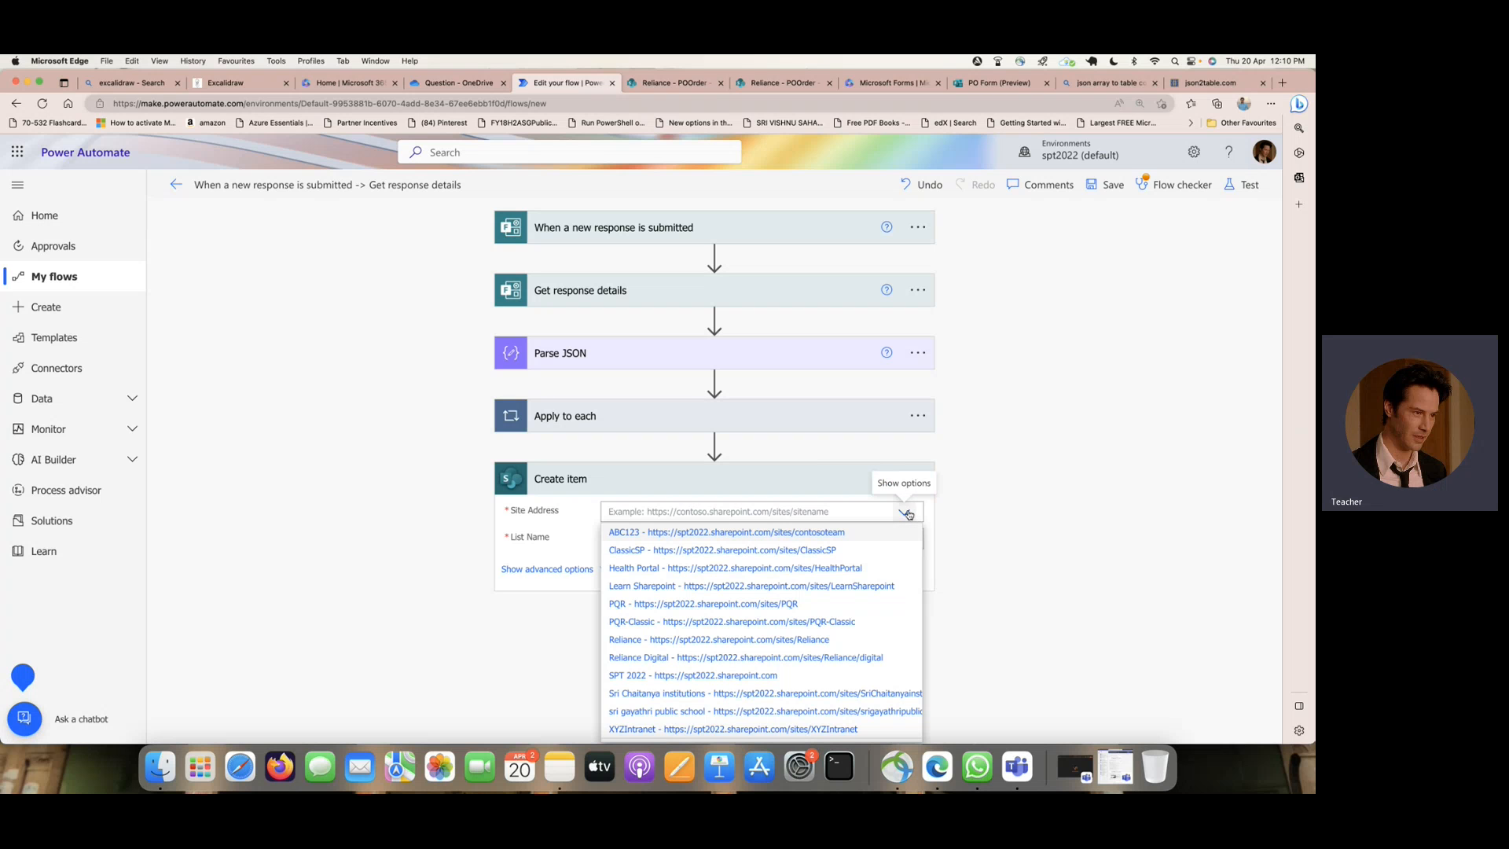
scroll(748, 559, "down", 1)
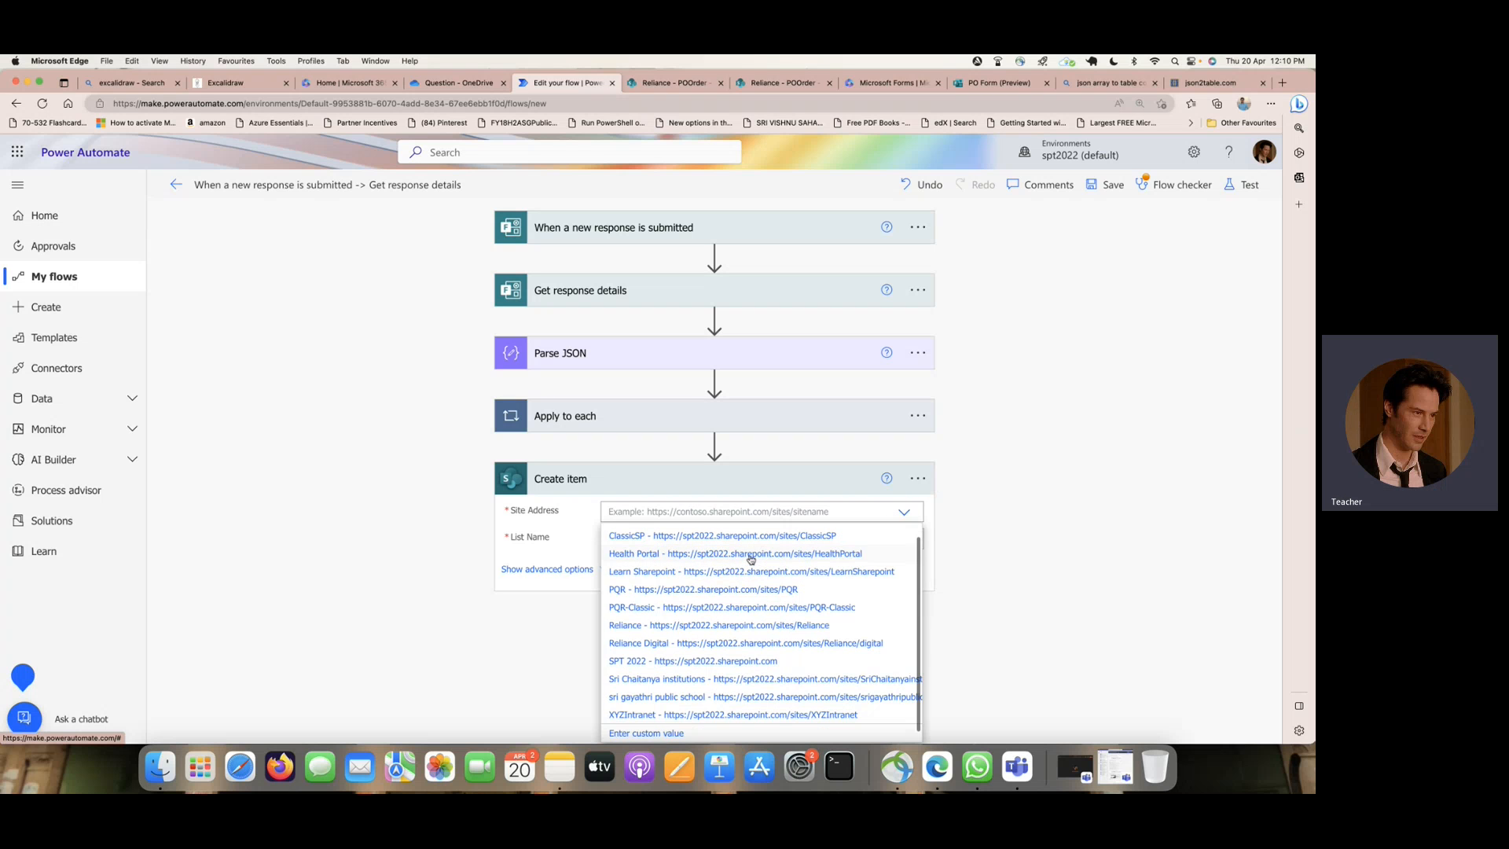
left_click(714, 626)
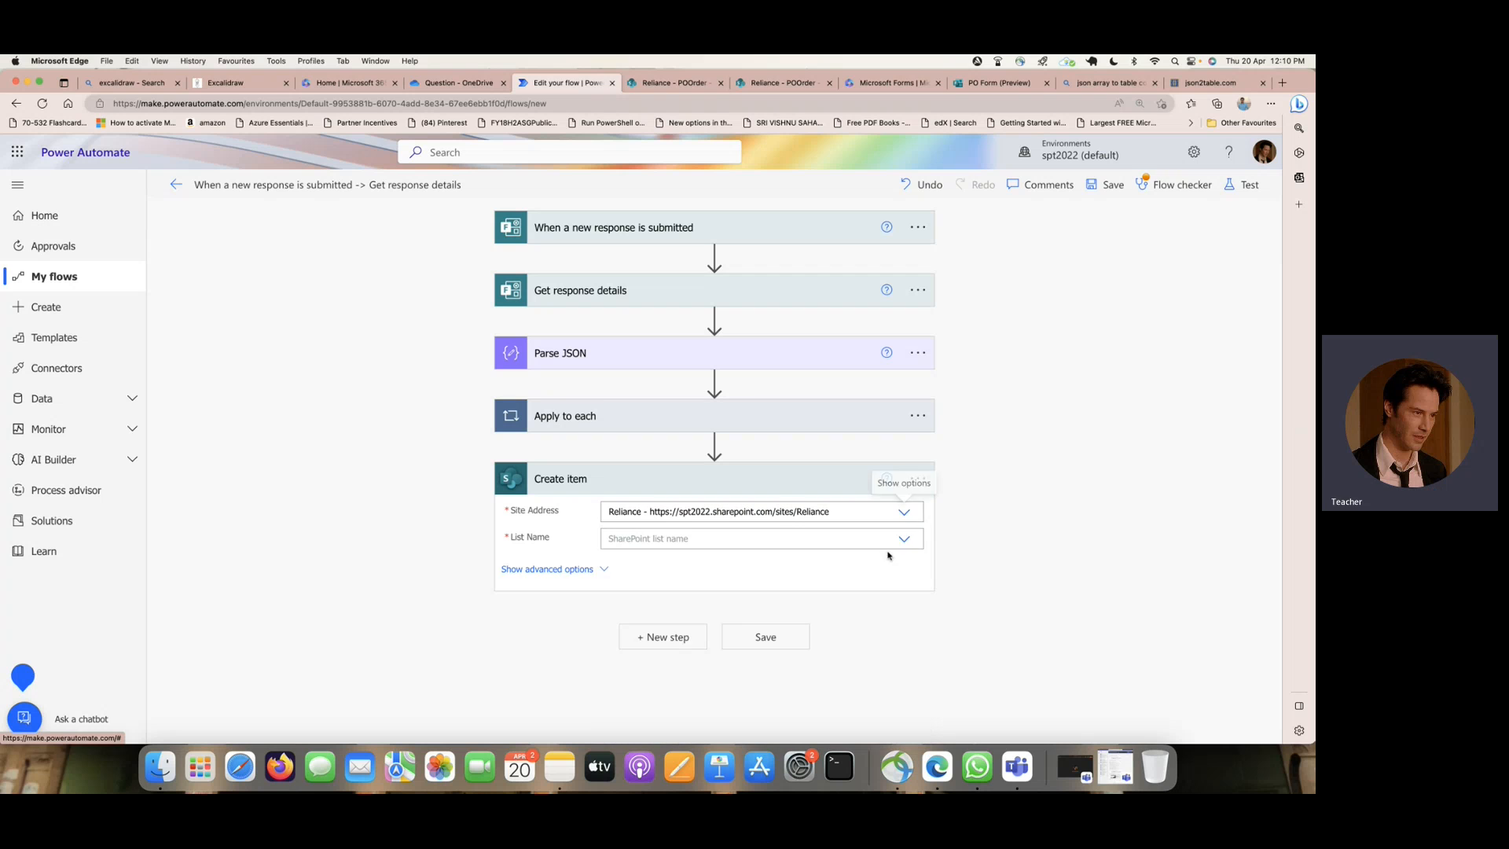
left_click(904, 539)
scroll(756, 582, "down", 5)
left_click(638, 574)
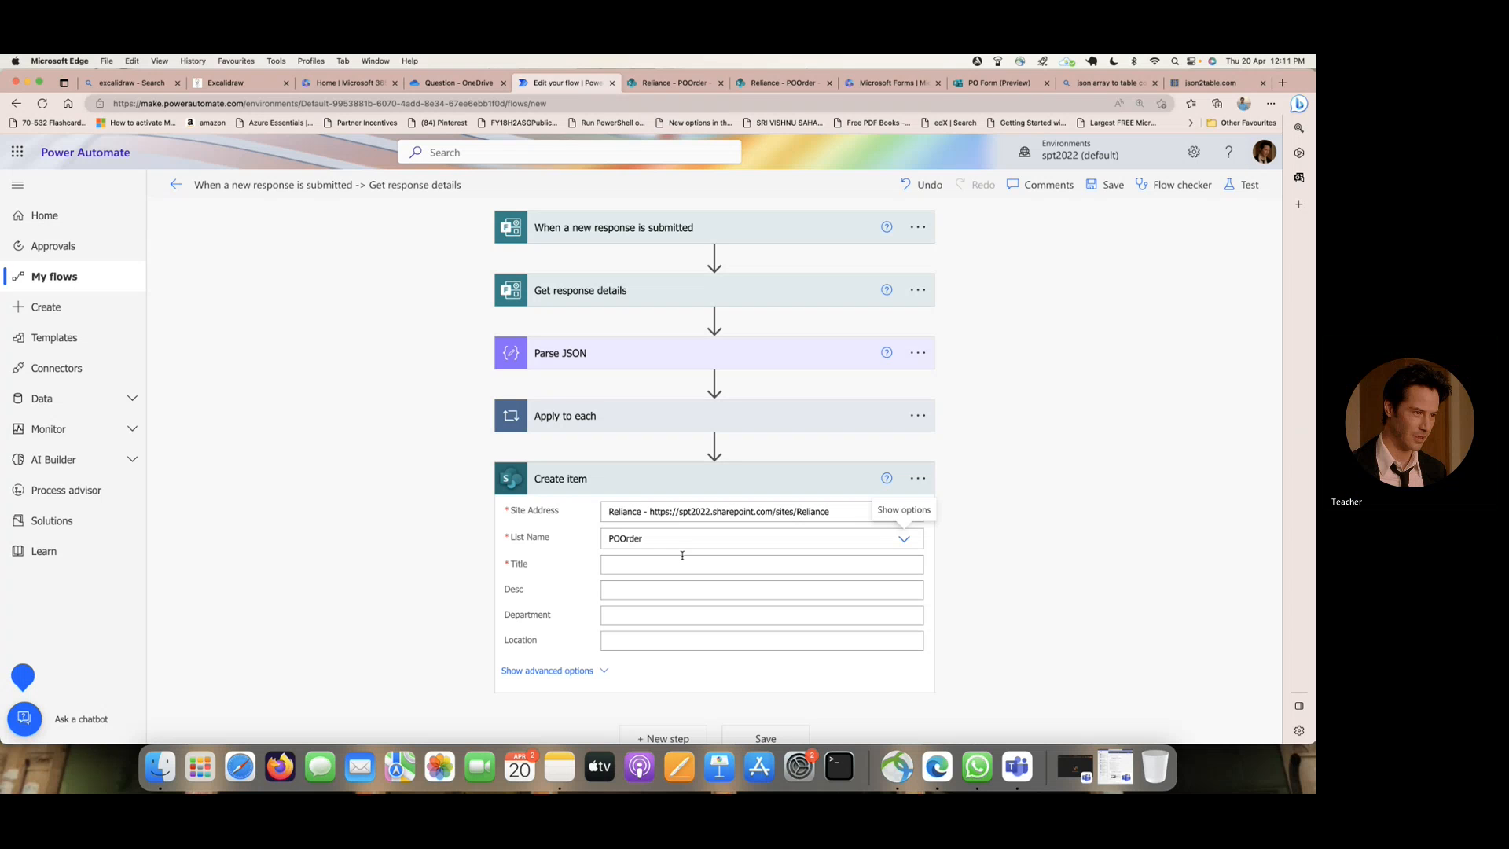
- Map the Create item Title to EMPName and Desc to Description from the form's response details
left_click(637, 566)
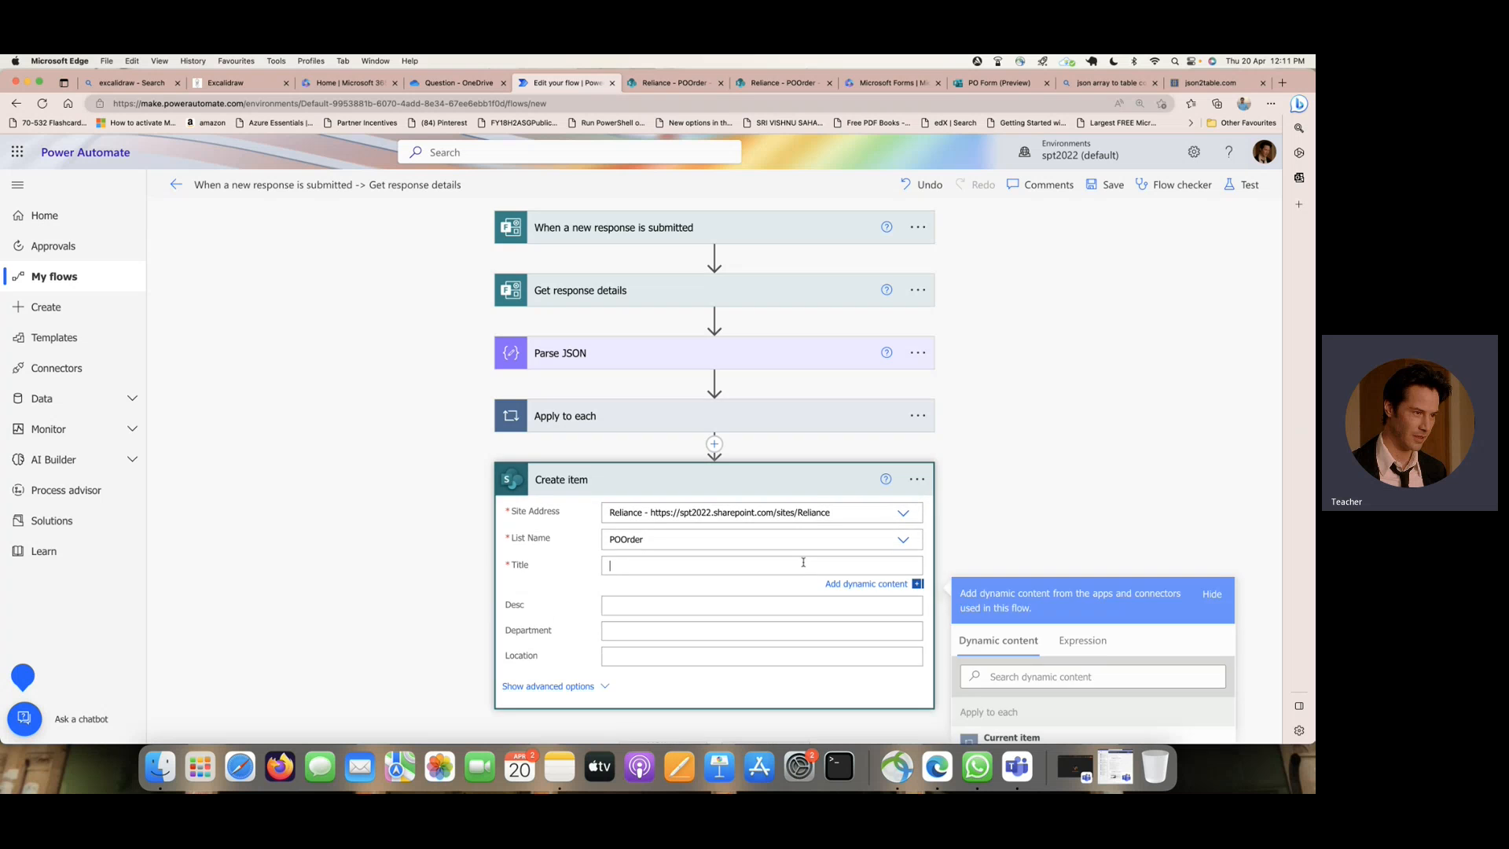
scroll(1047, 536, "down", 10)
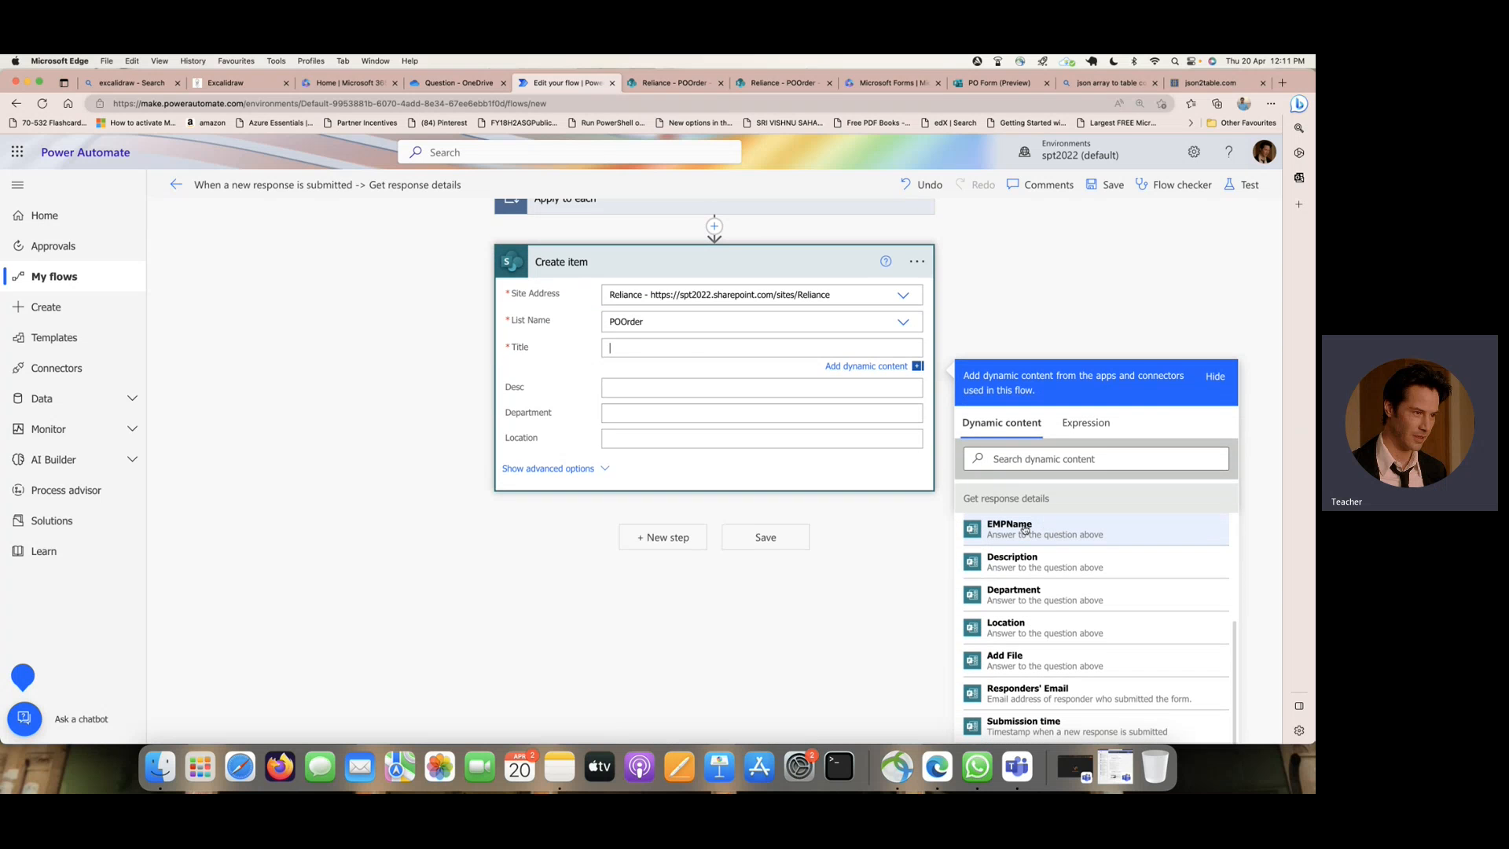
left_click(1046, 534)
left_click(670, 393)
scroll(1092, 563, "down", 5)
left_click(1067, 556)
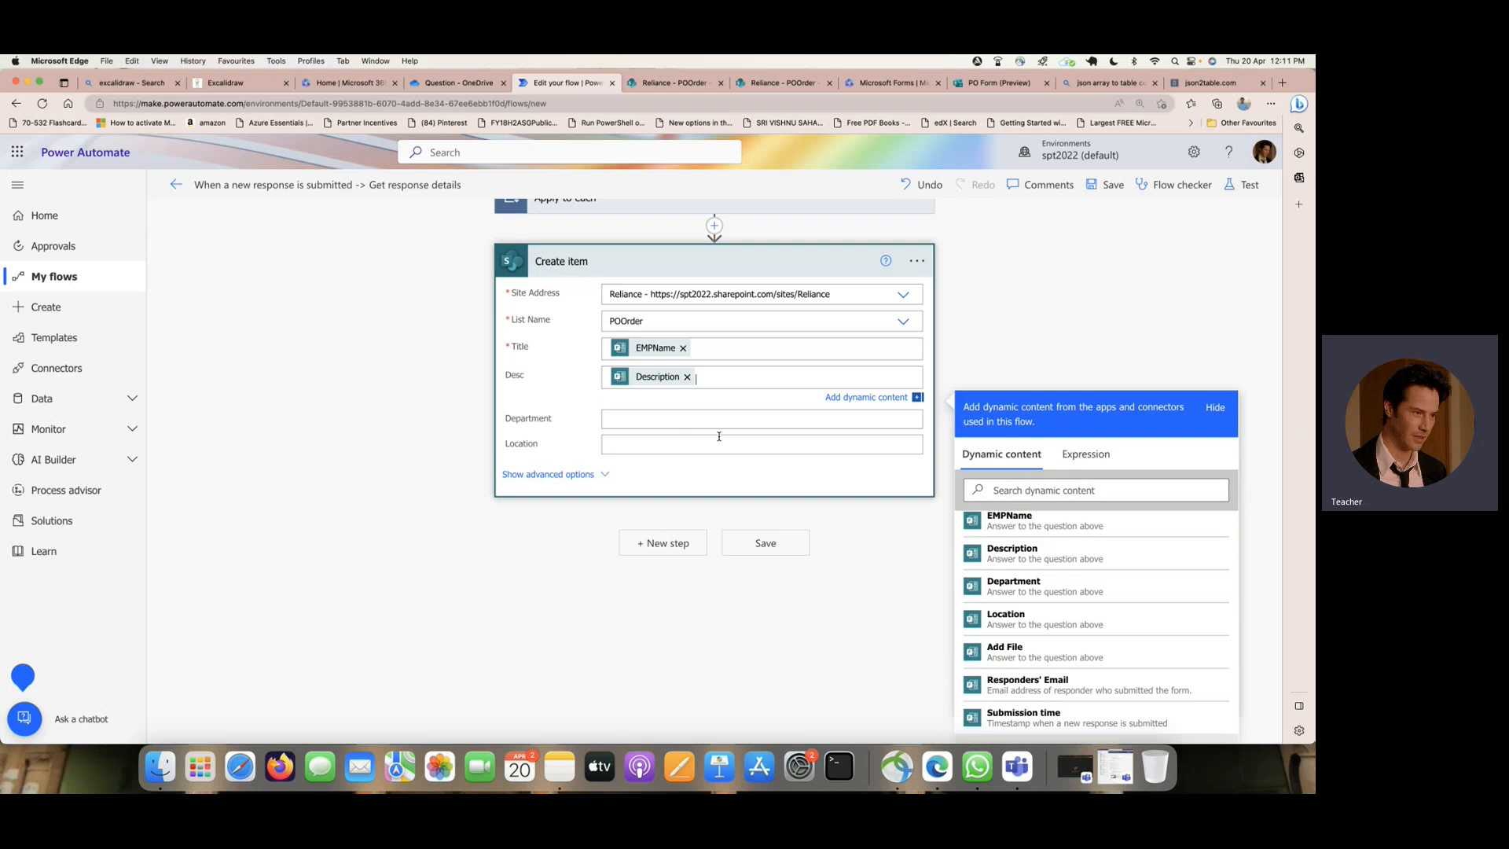
- Map the Create item Department and Location fields to the matching form answers and show the action's advanced options
left_click(674, 425)
scroll(1144, 589, "down", 5)
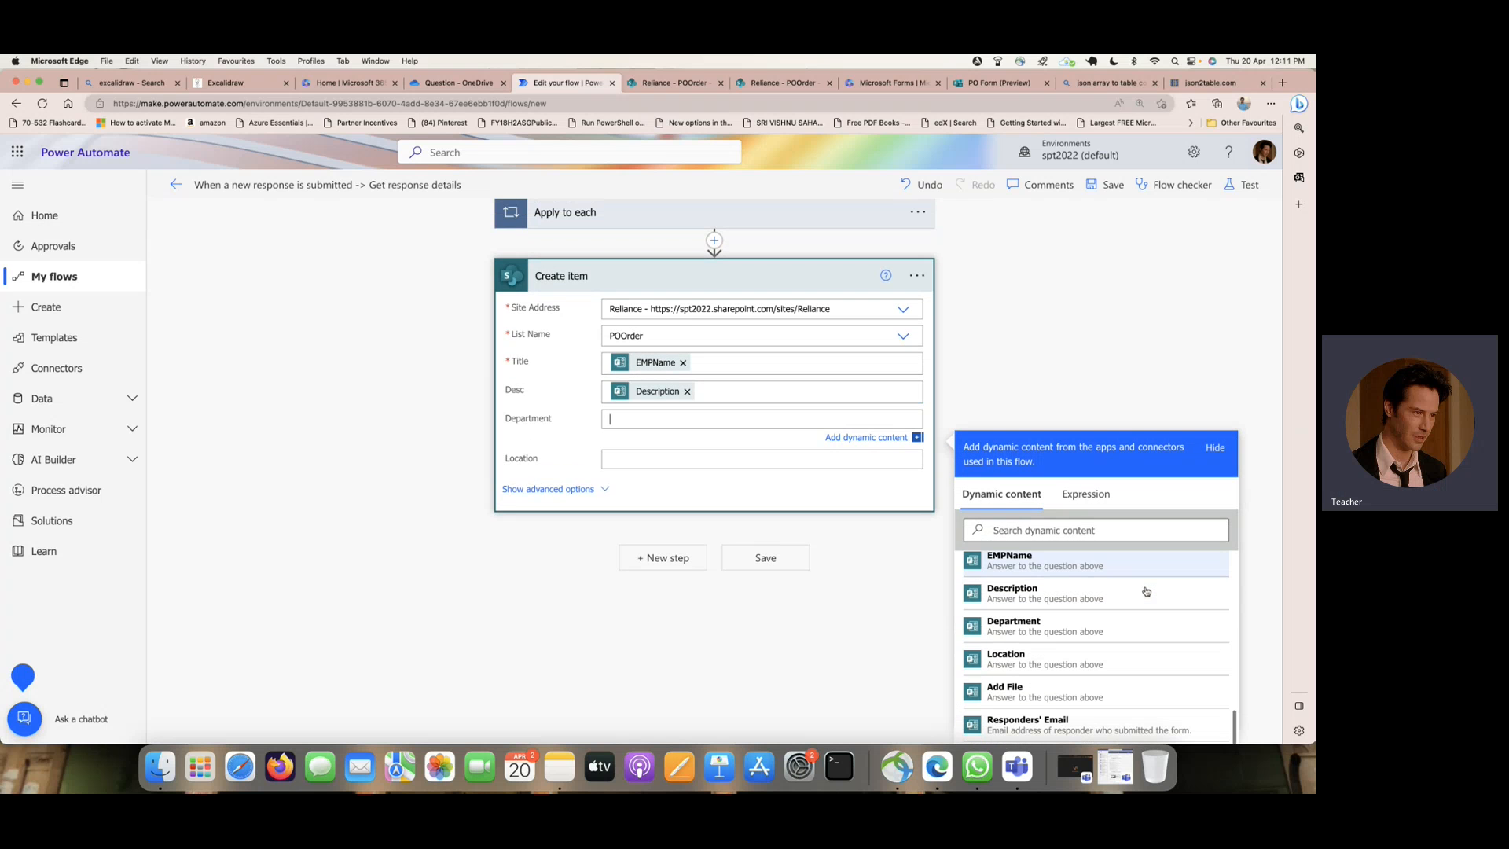
left_click(1092, 631)
left_click(712, 463)
scroll(1095, 634, "down", 3)
scroll(1095, 633, "down", 5)
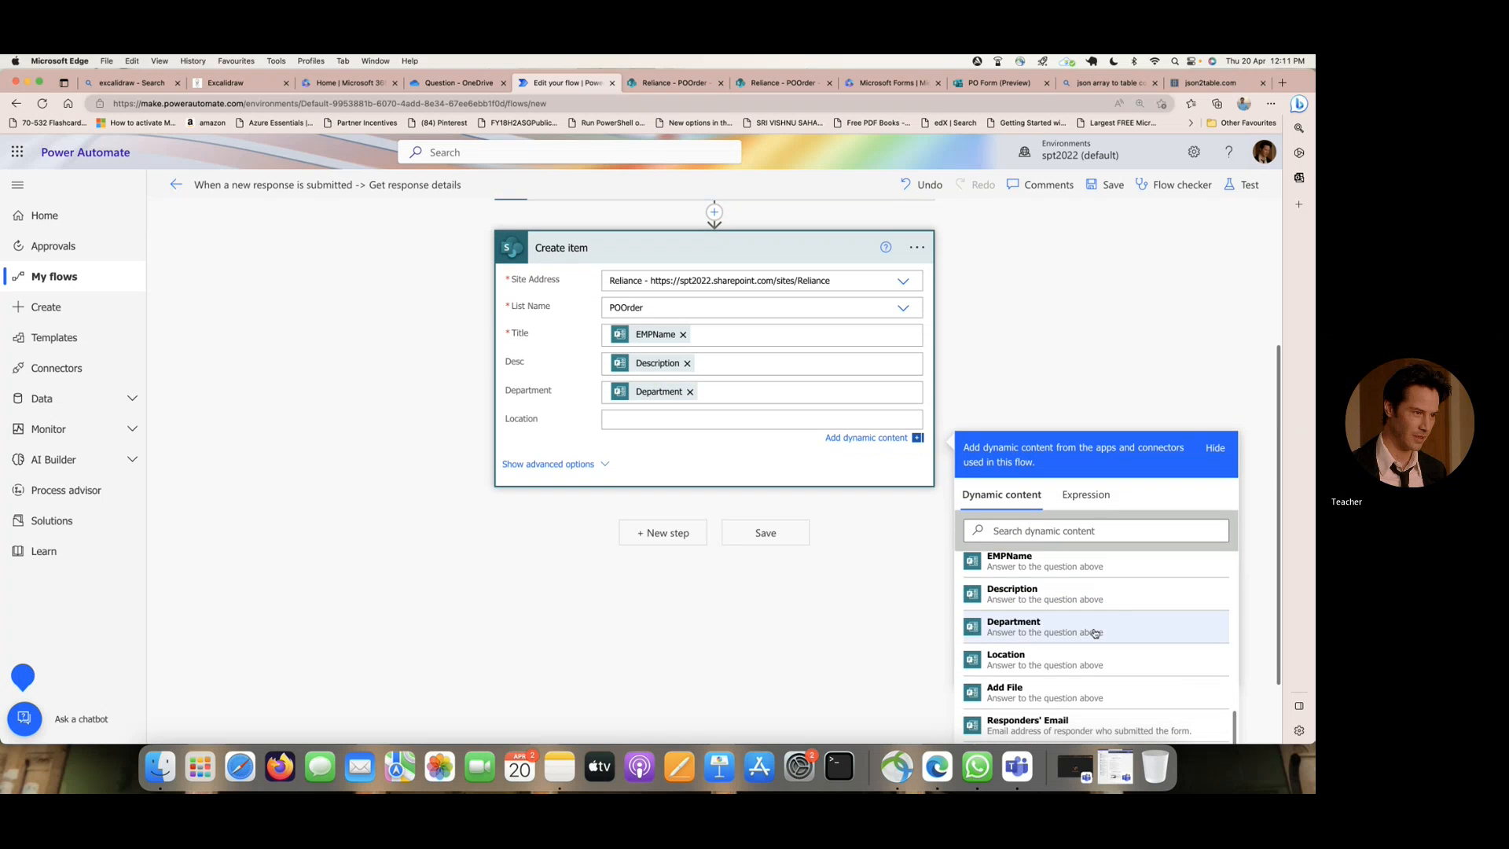
left_click(1088, 659)
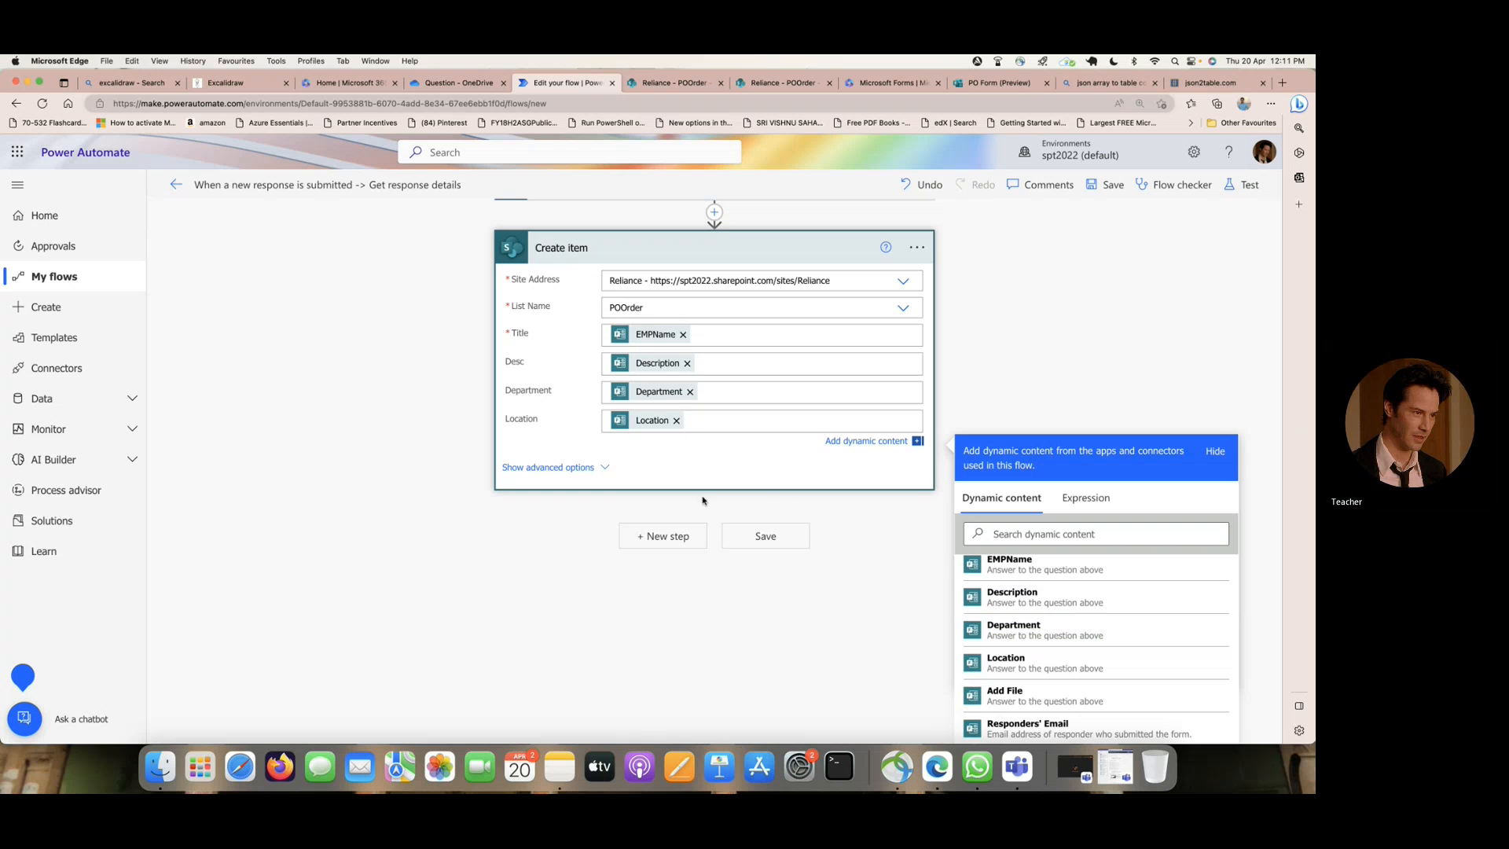
left_click(608, 469)
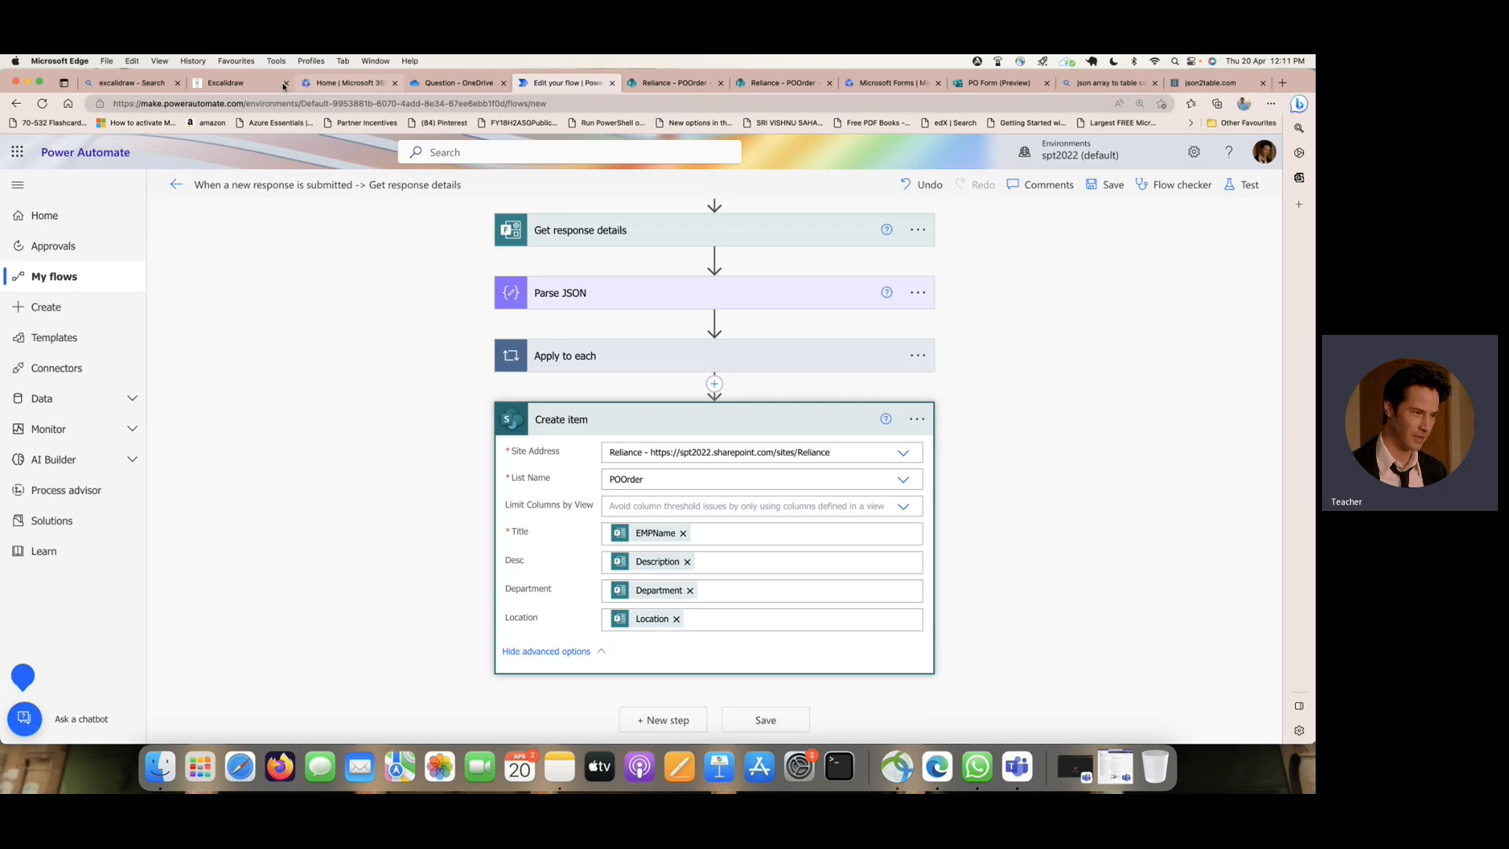
- Draw a red tick beside "Create a list item" in the Excalidraw plan, and check the PO Form Question folder in OneDrive
left_click(236, 83)
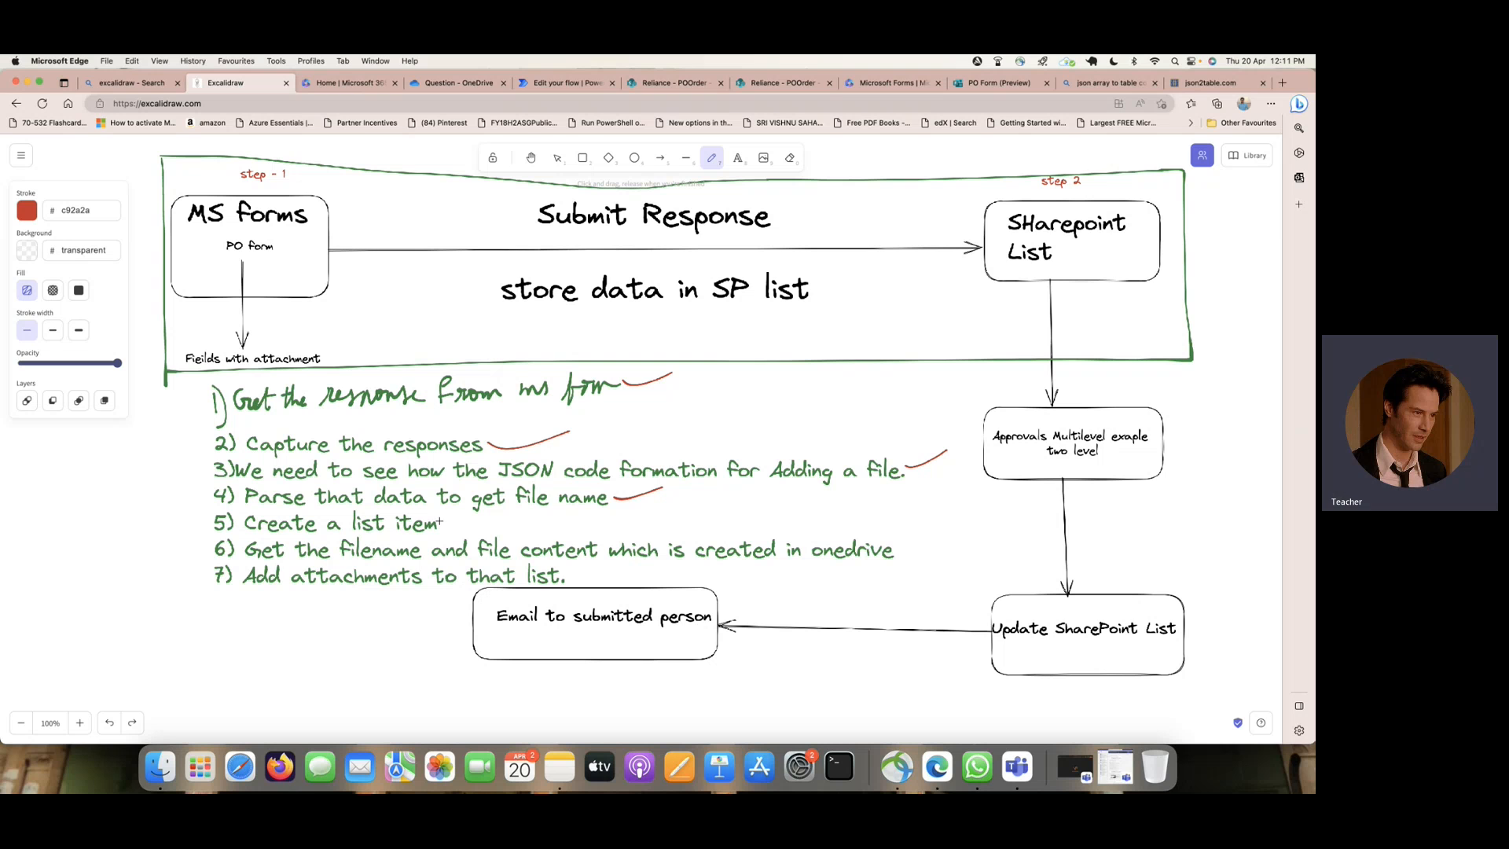
left_click_drag(477, 520, 486, 515)
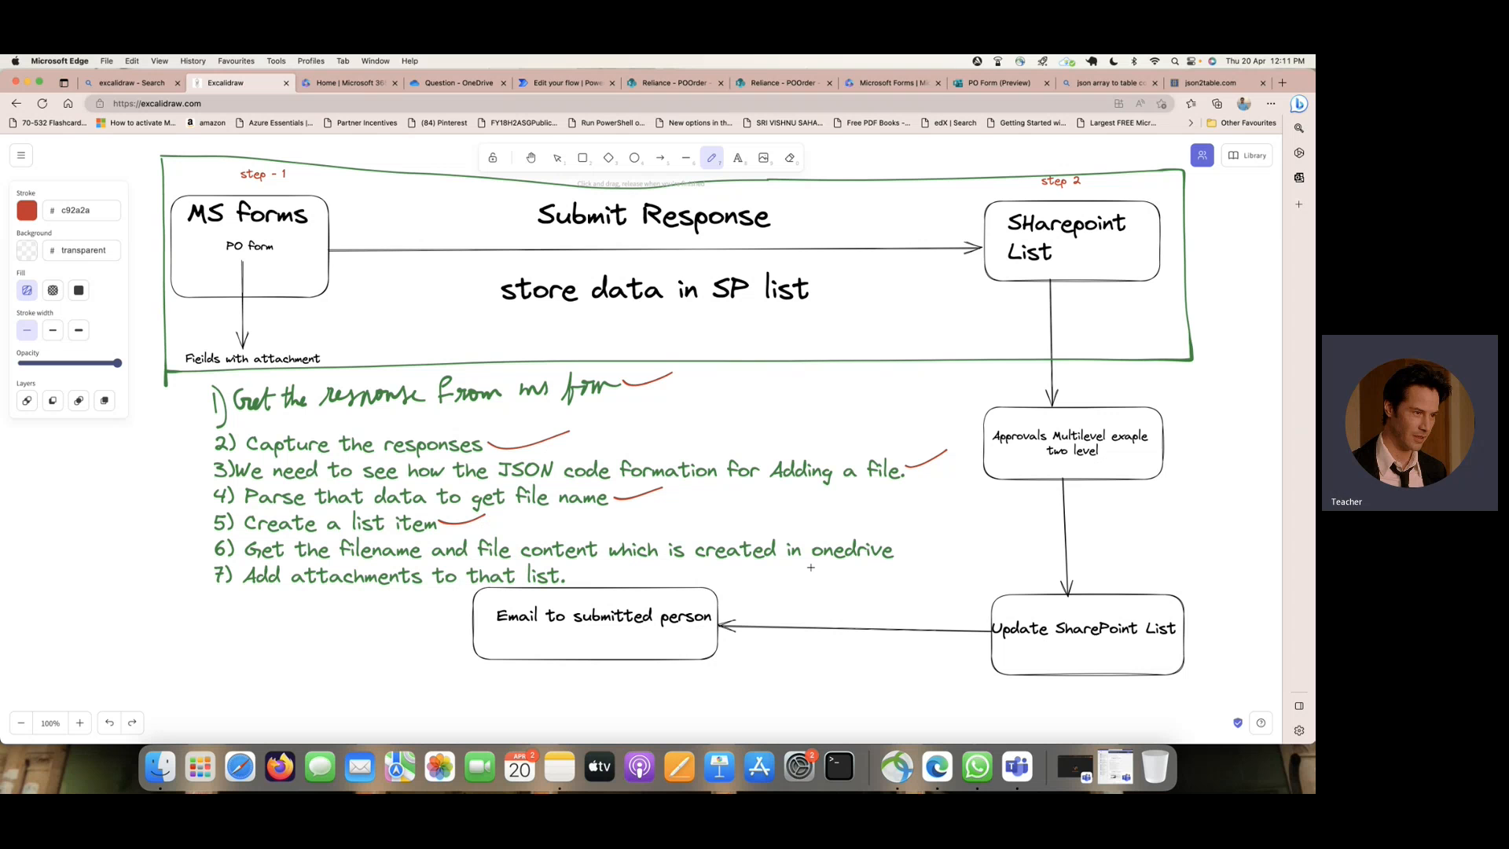
left_click(448, 84)
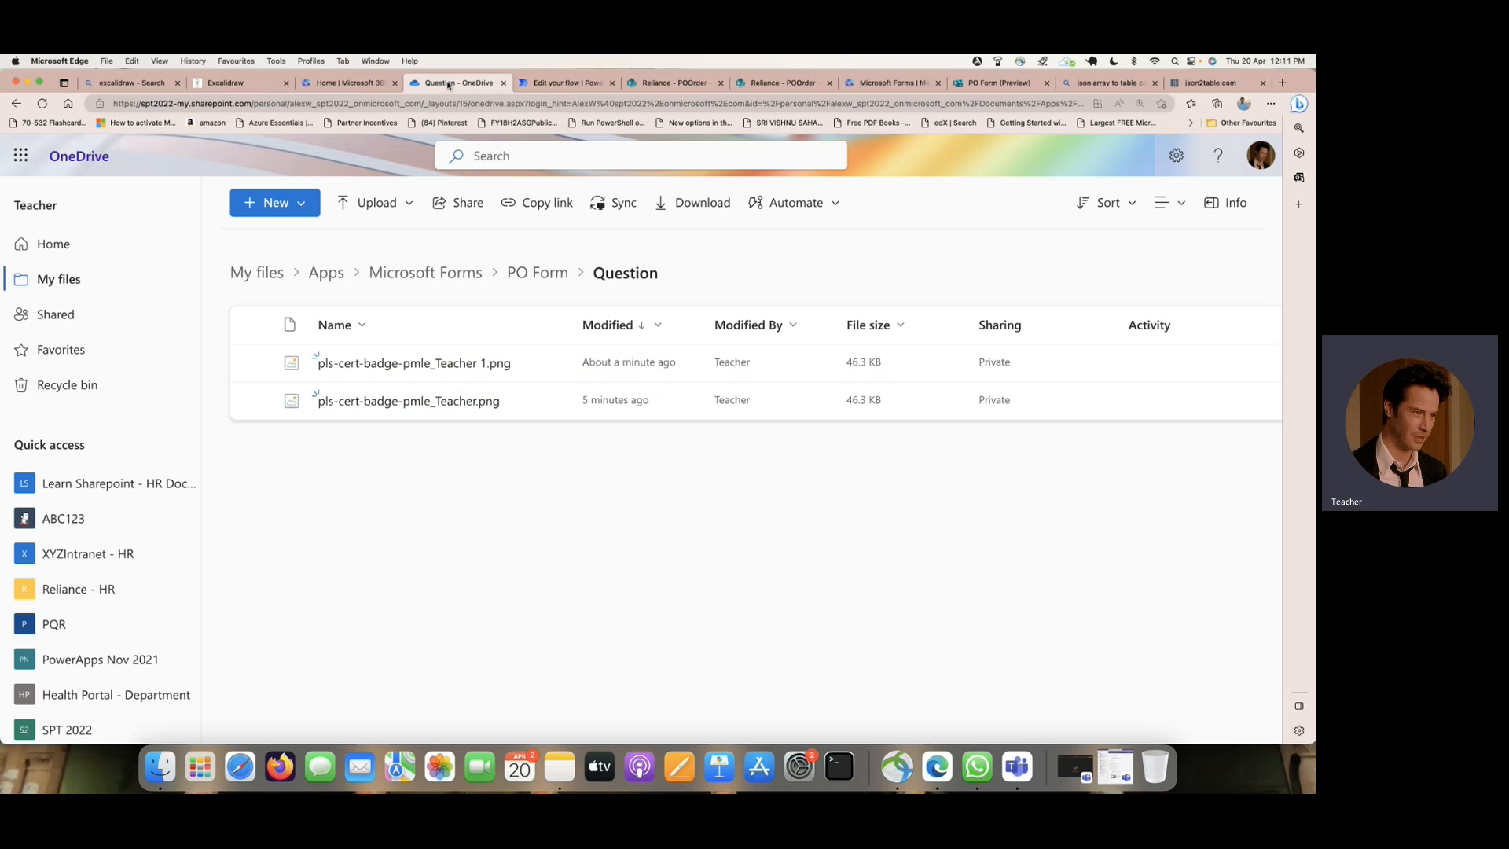
- Return to the Power Automate flow and add a OneDrive for Business Get file content action after Create item
left_click(565, 83)
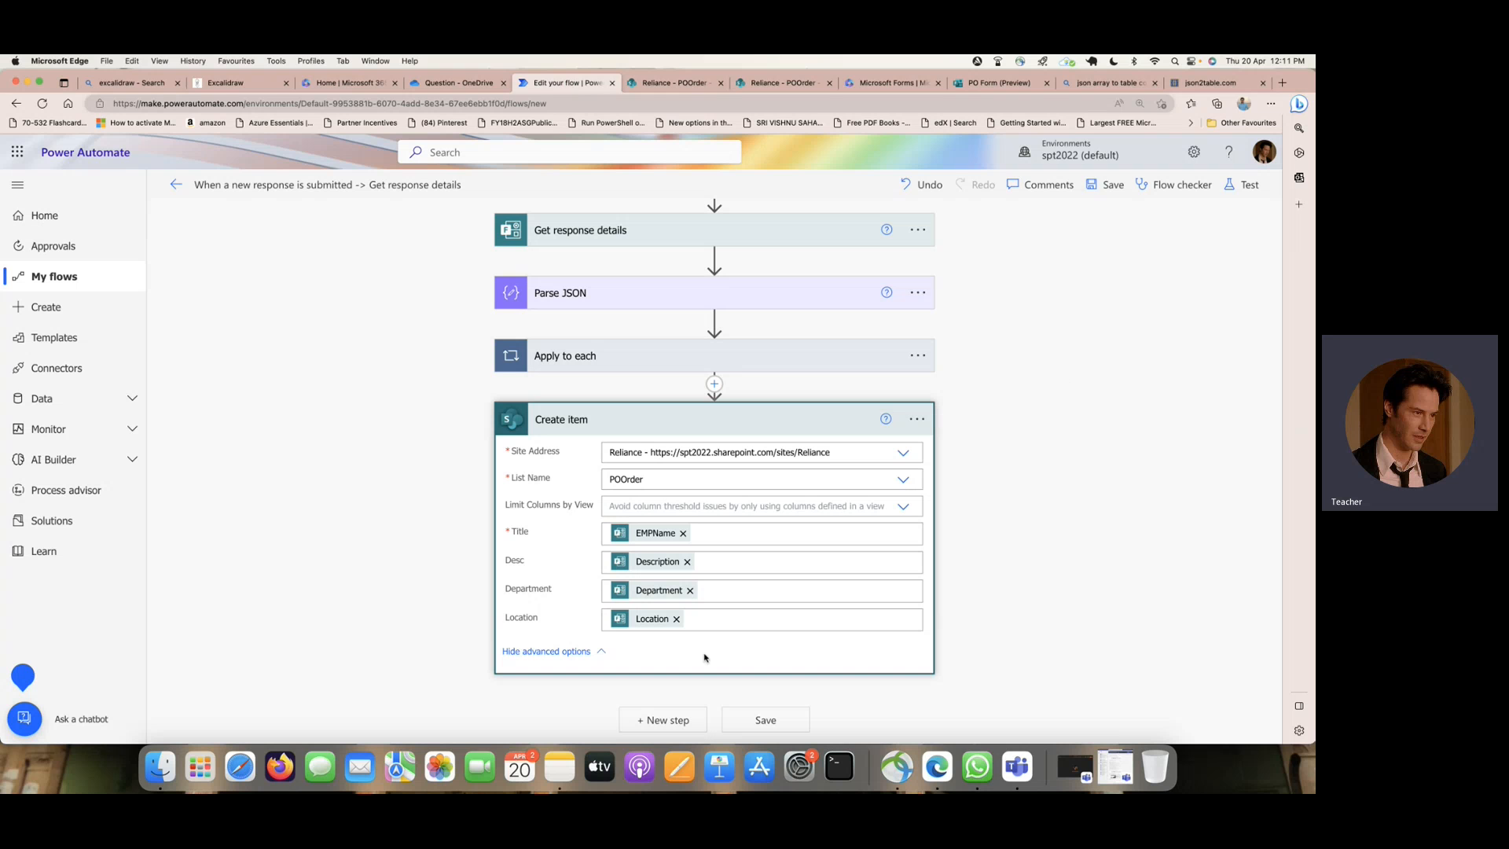
left_click(676, 720)
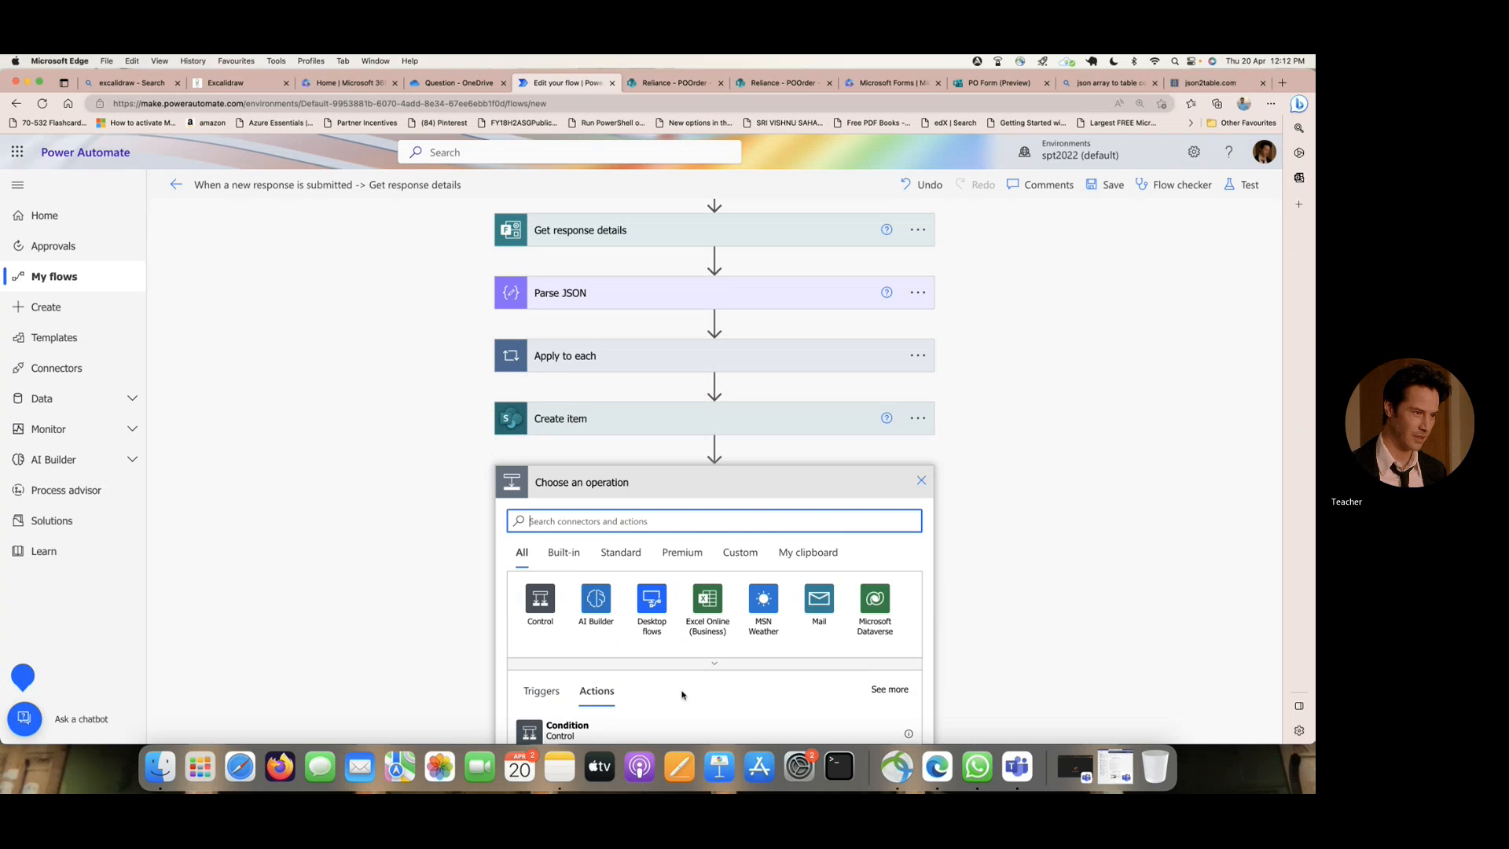
scroll(998, 492, "down", 5)
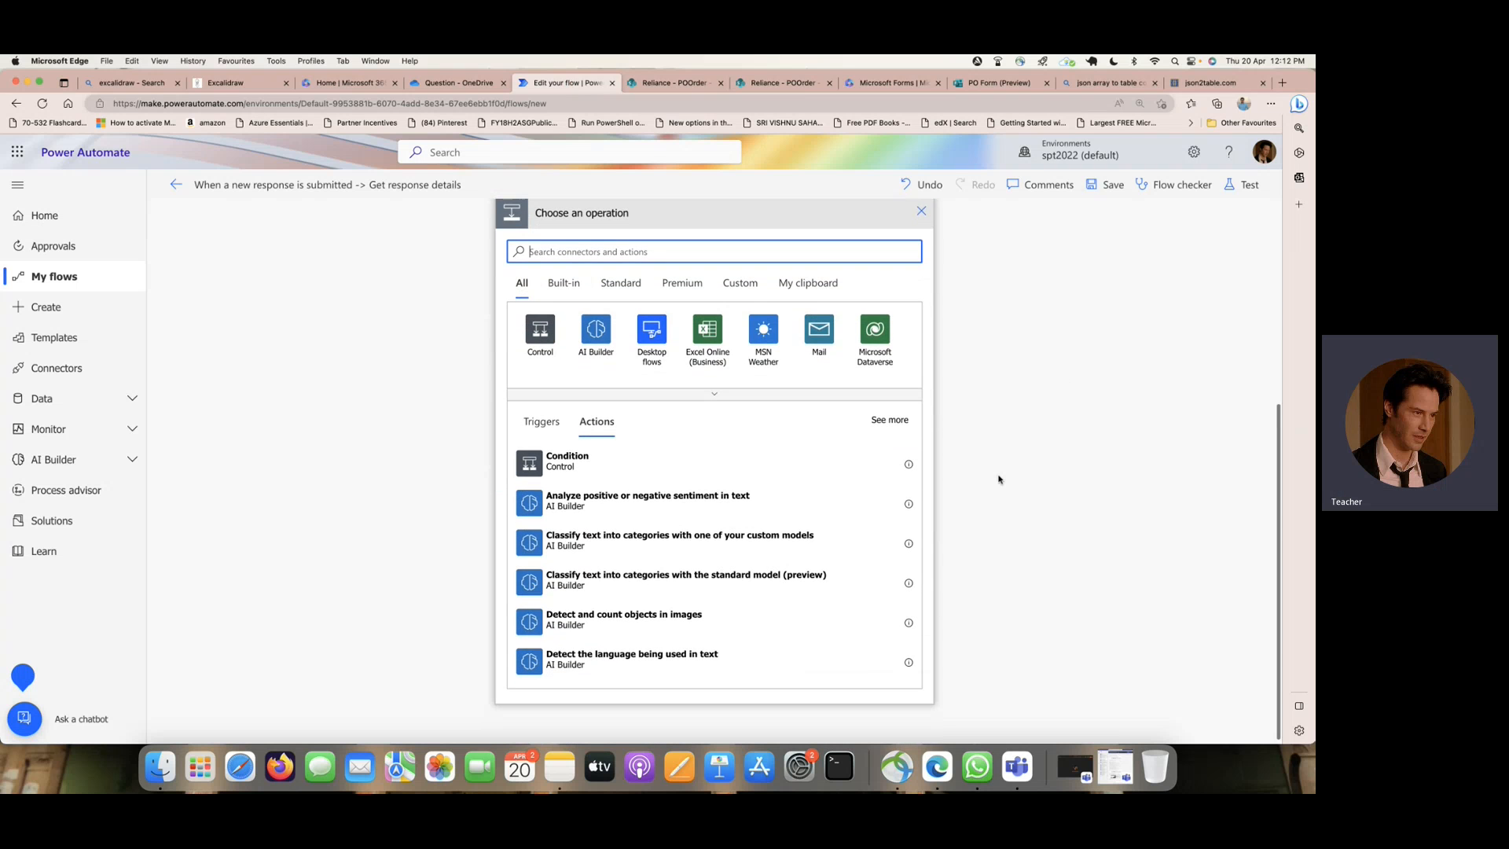
type("o")
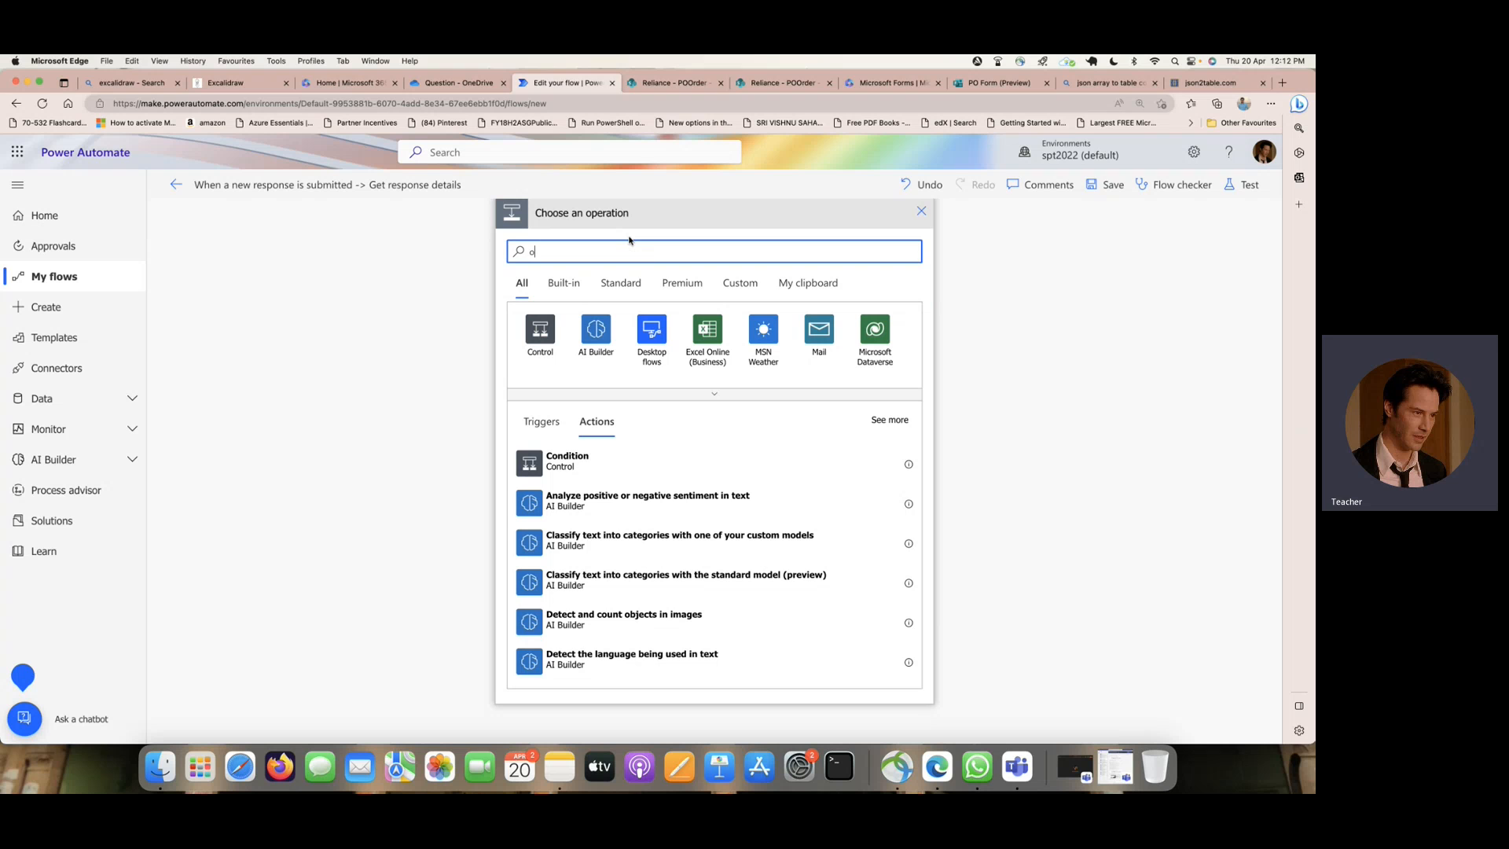
type("nedrive")
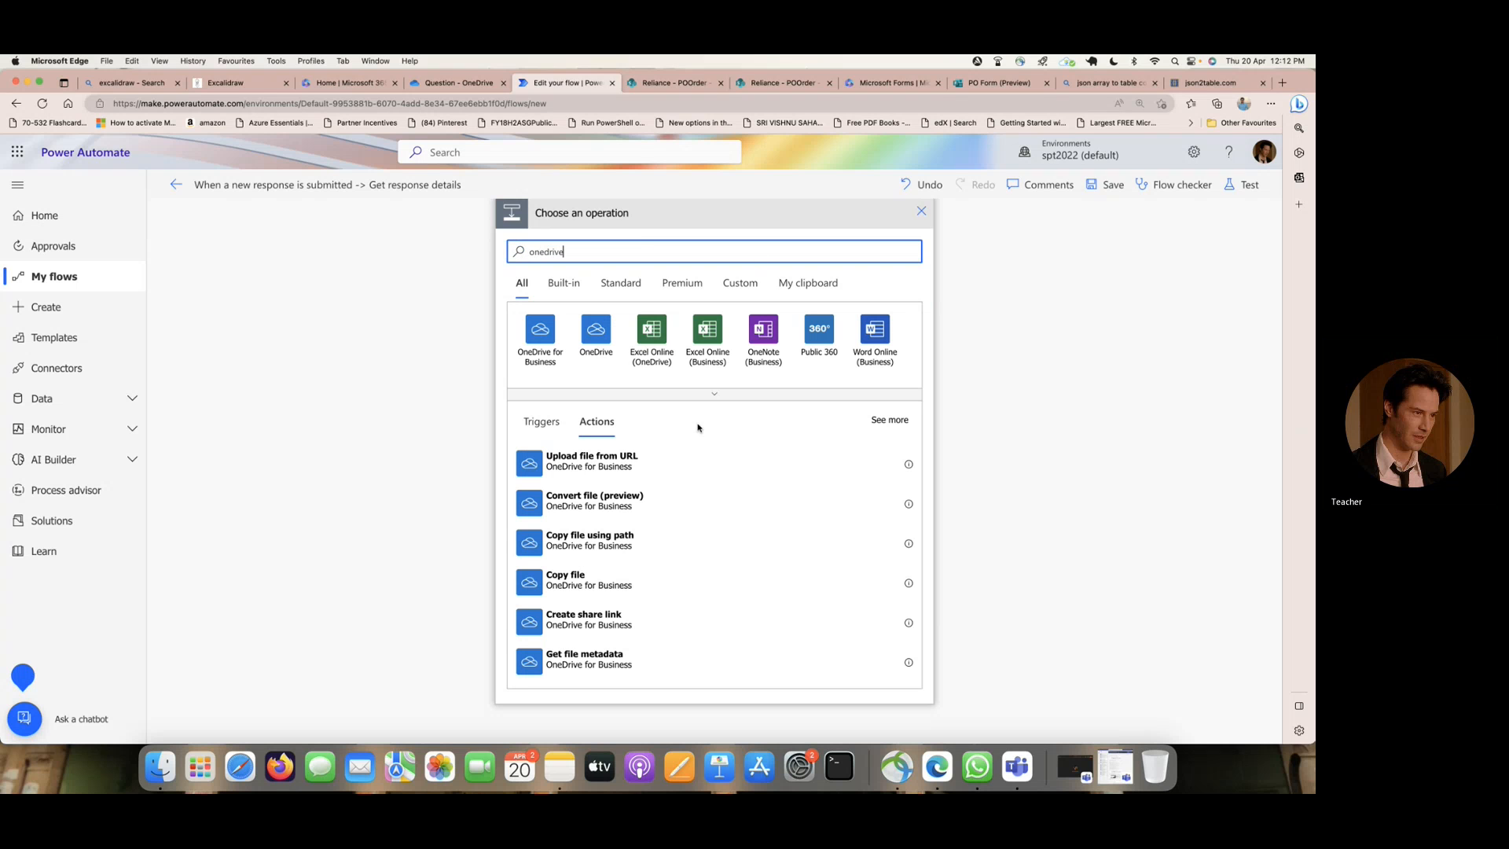
scroll(673, 470, "down", 3)
scroll(674, 470, "down", 5)
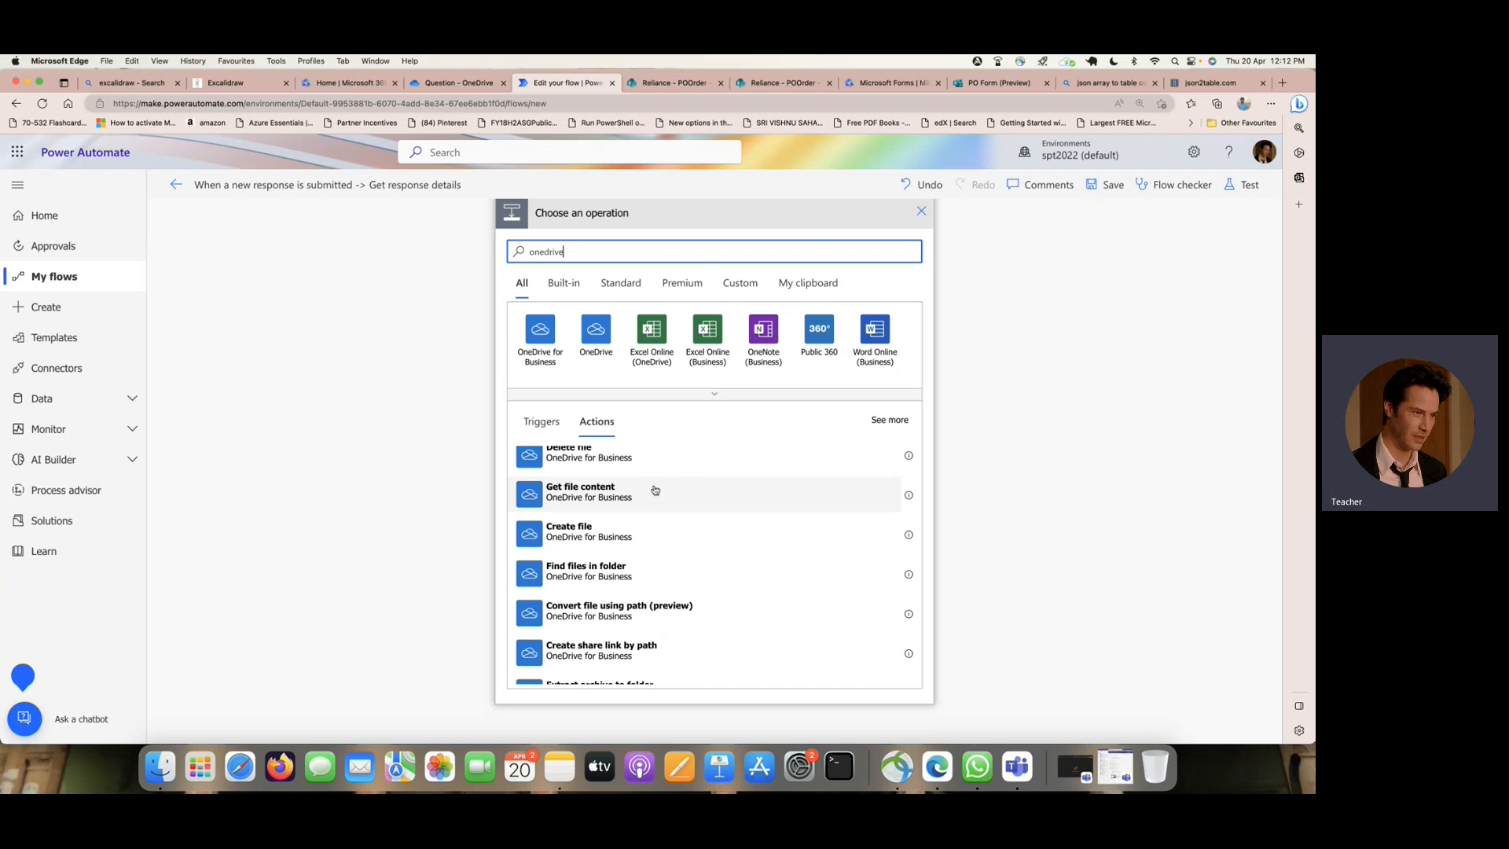
left_click(910, 496)
left_click(607, 500)
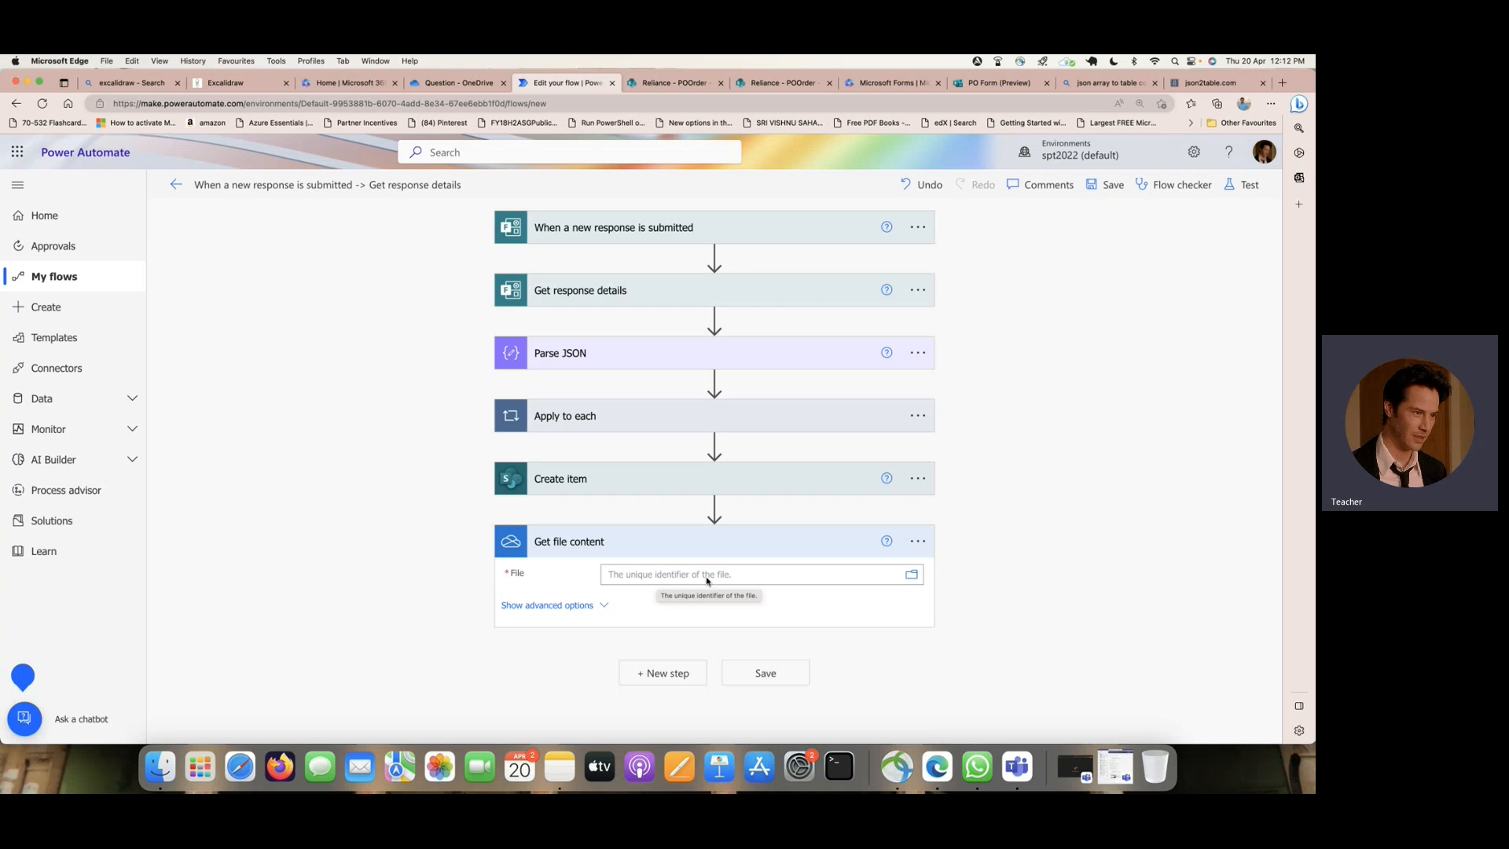
- Delete the Get file content action from the flow
left_click(917, 543)
left_click(1017, 542)
left_click(680, 474)
- Add the OneDrive for Business action Get file content using path after Create item
left_click(651, 546)
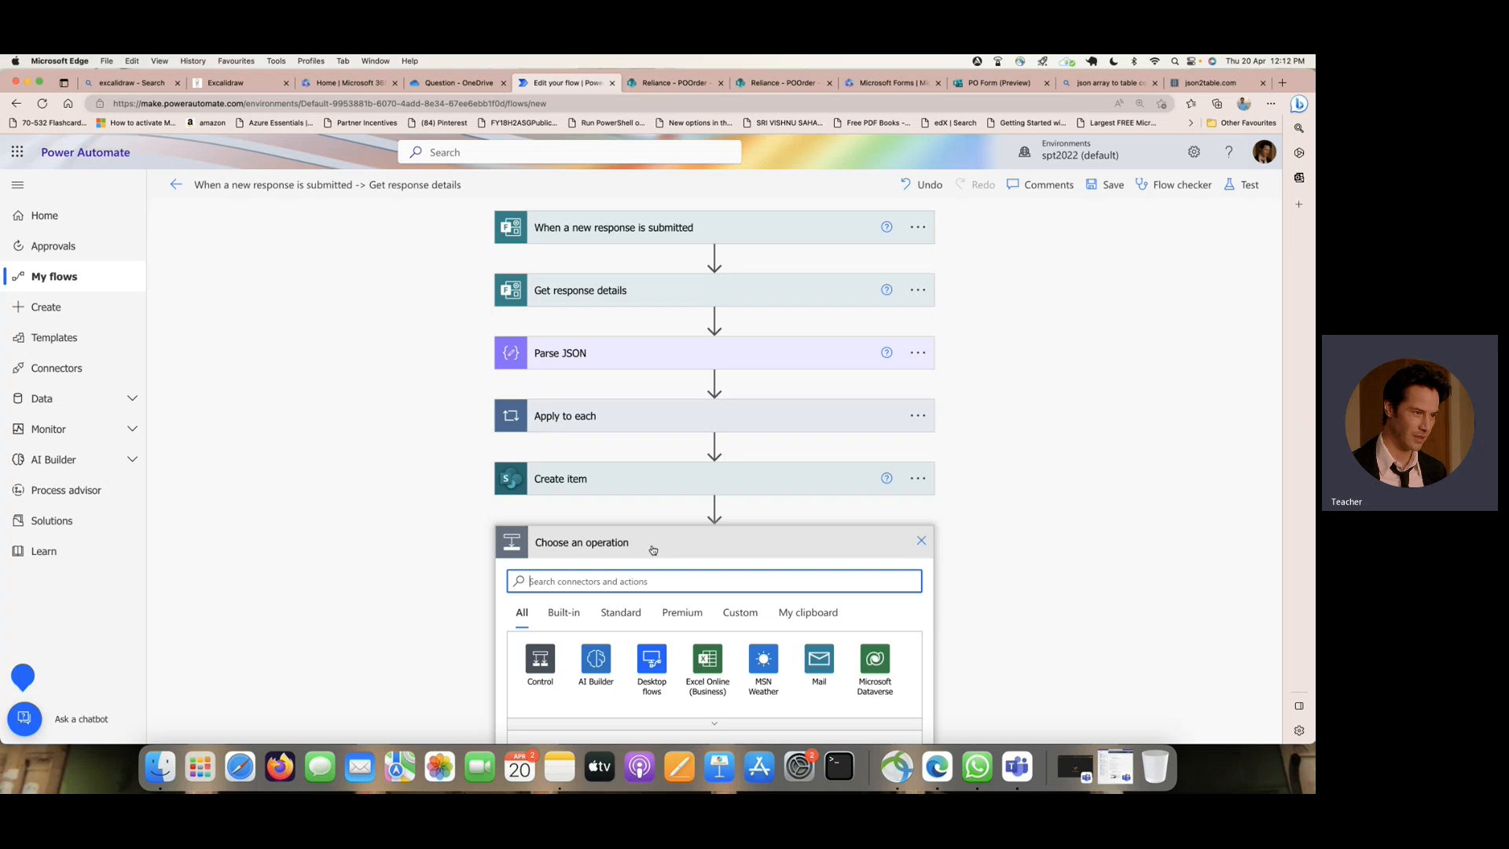
type("onedrive")
scroll(627, 583, "down", 5)
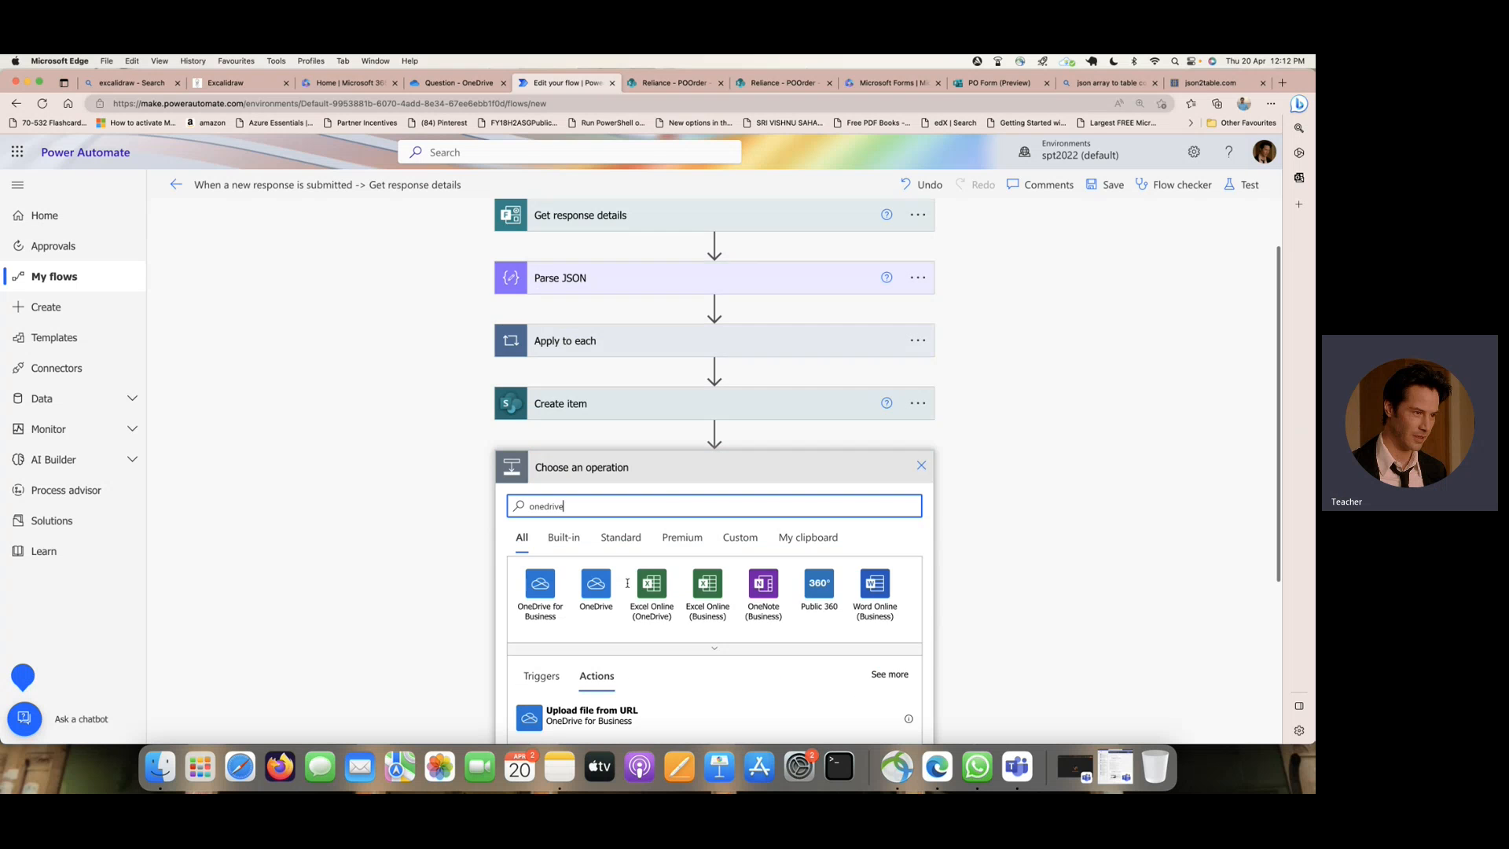
scroll(627, 588, "down", 2)
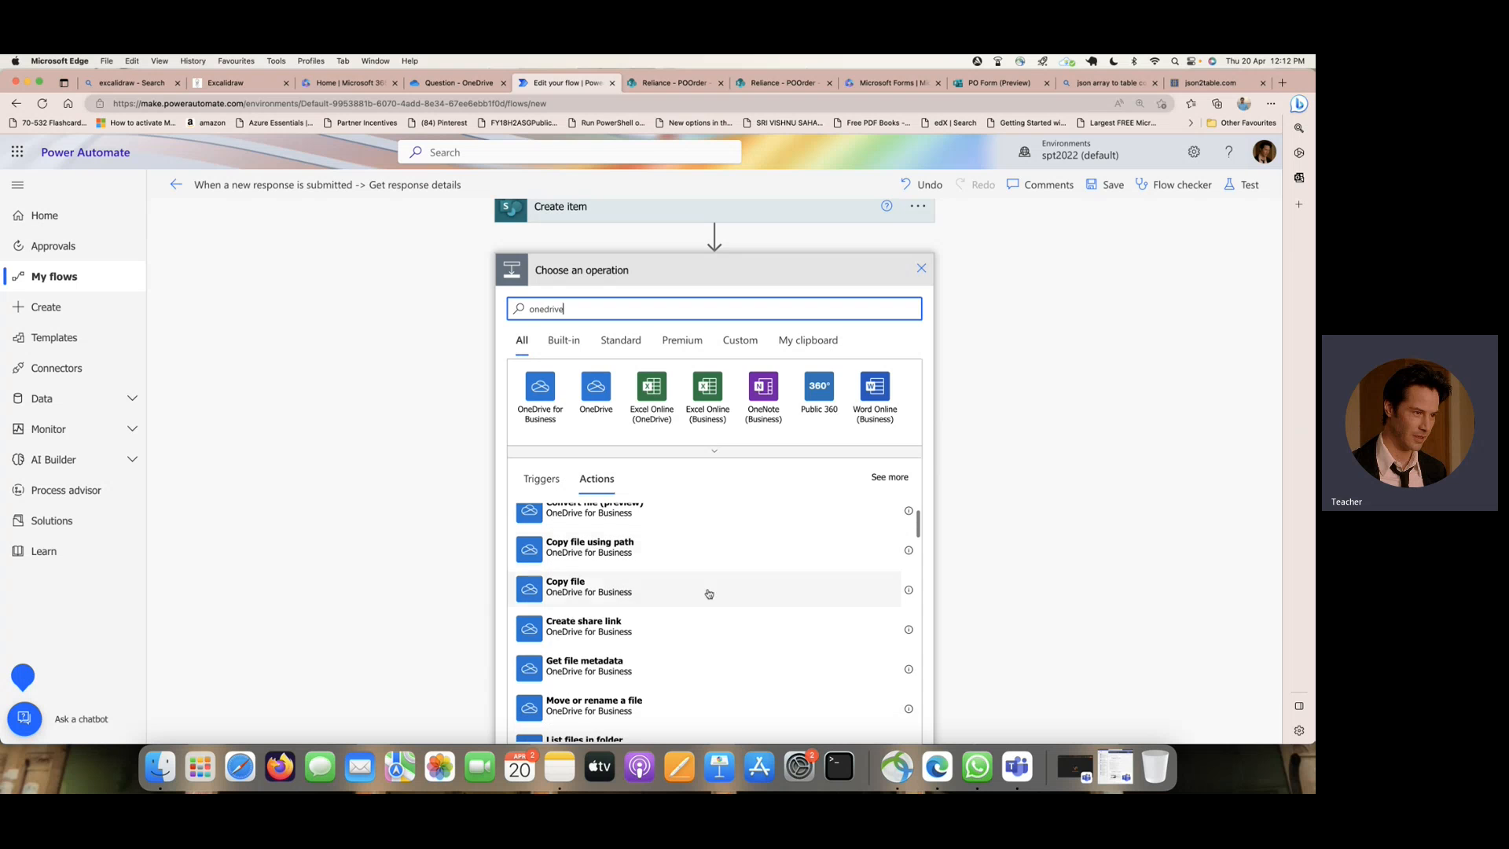
scroll(1000, 551, "down", 1)
scroll(1000, 554, "down", 1)
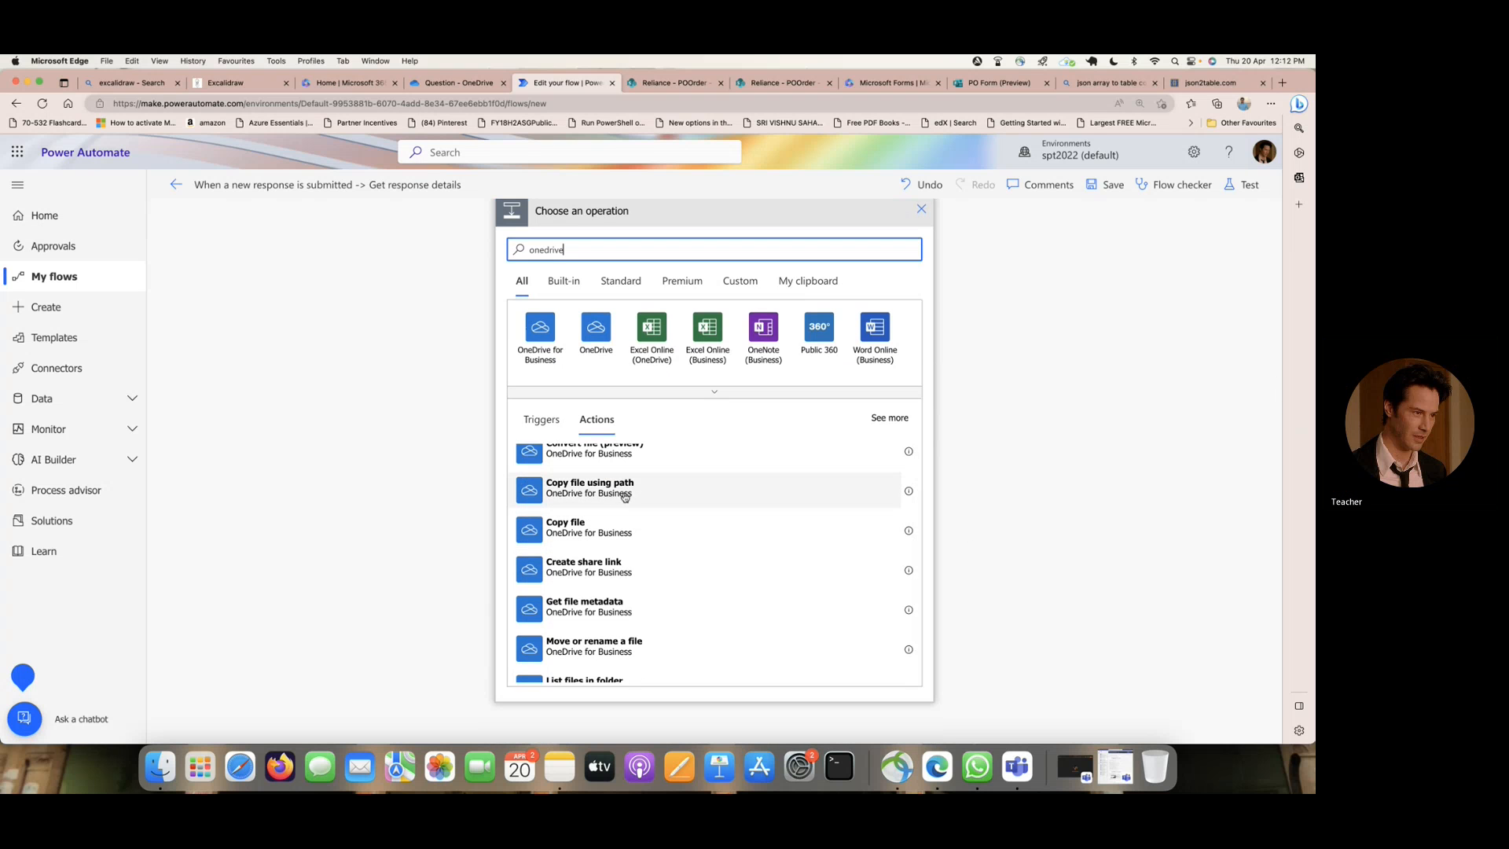
scroll(627, 495, "down", 3)
scroll(625, 497, "down", 5)
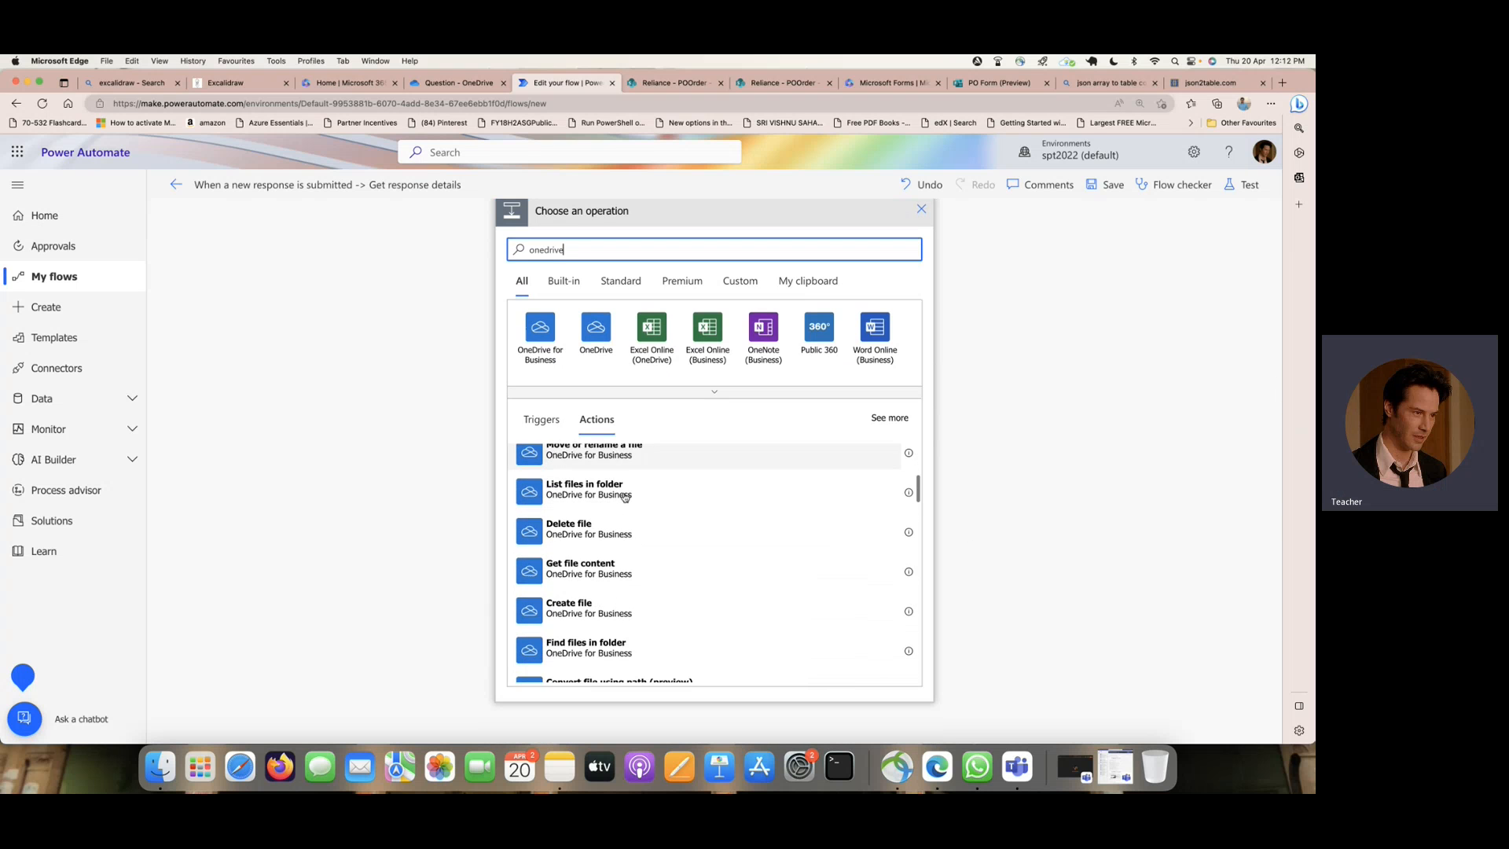
scroll(625, 496, "down", 2)
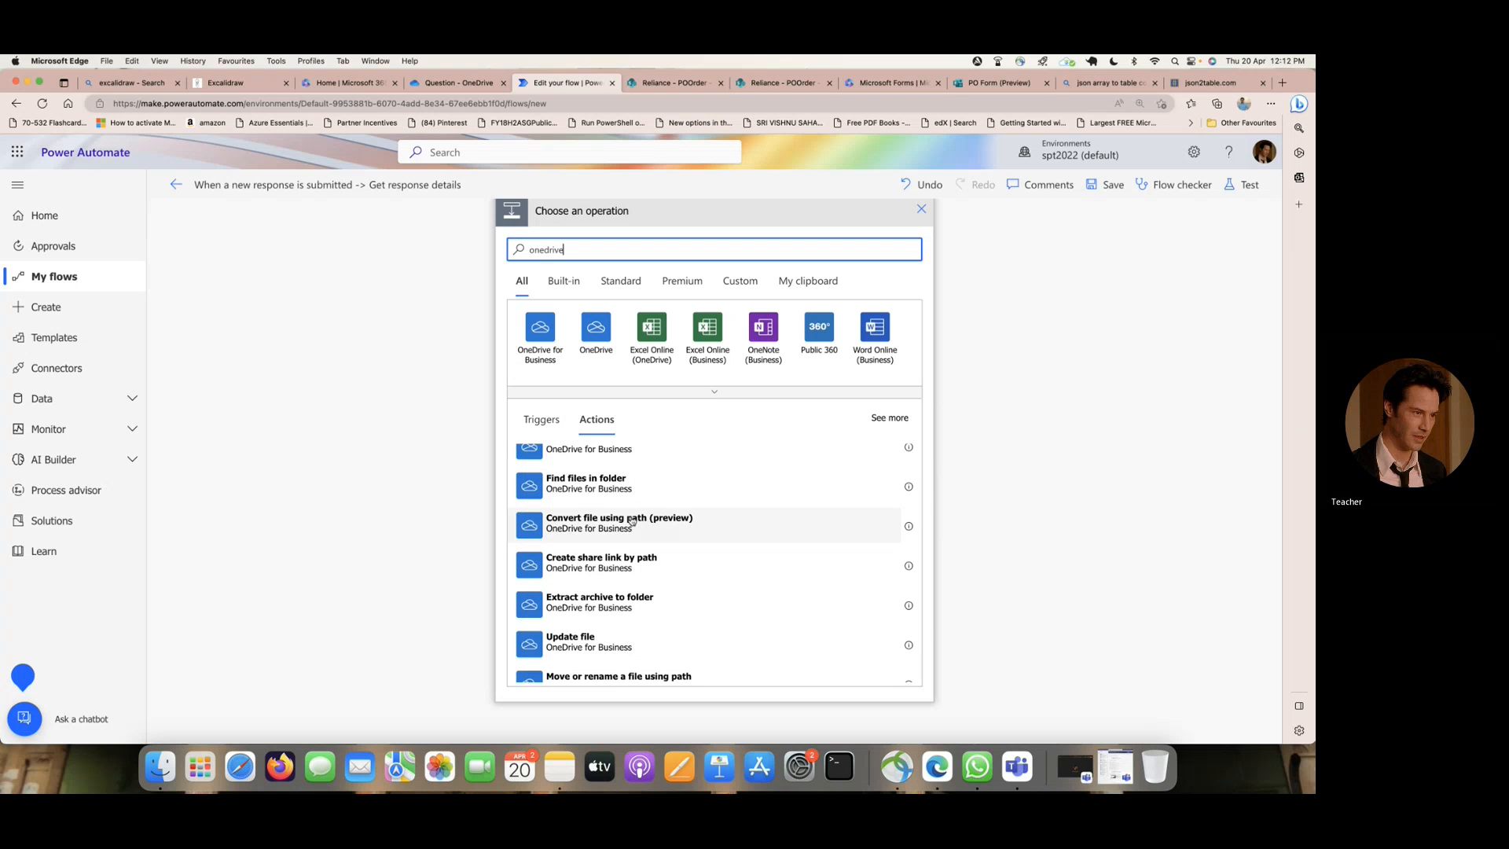
scroll(631, 519, "up", 3)
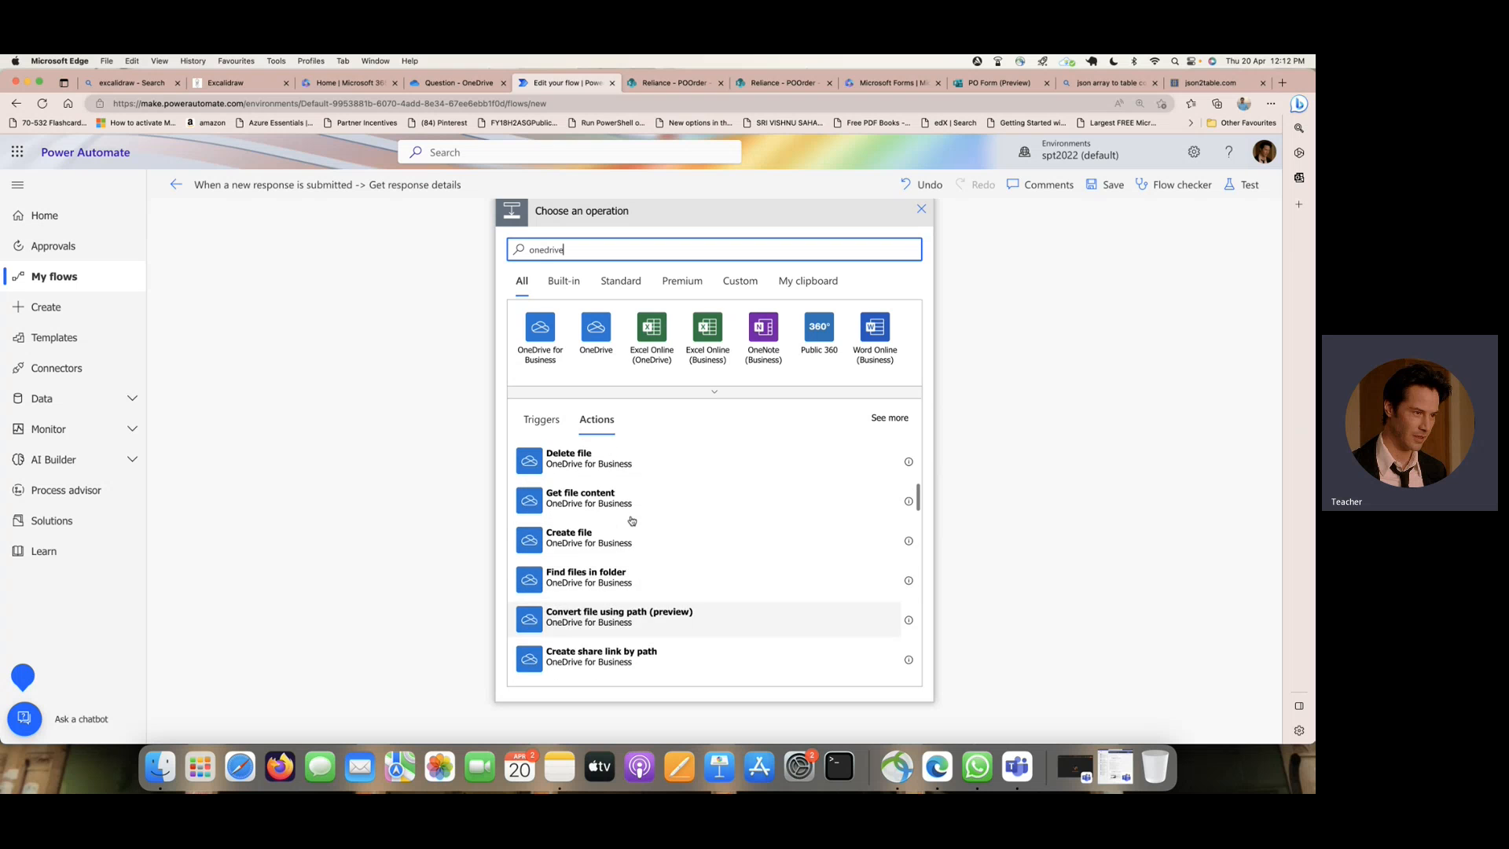
scroll(632, 519, "down", 5)
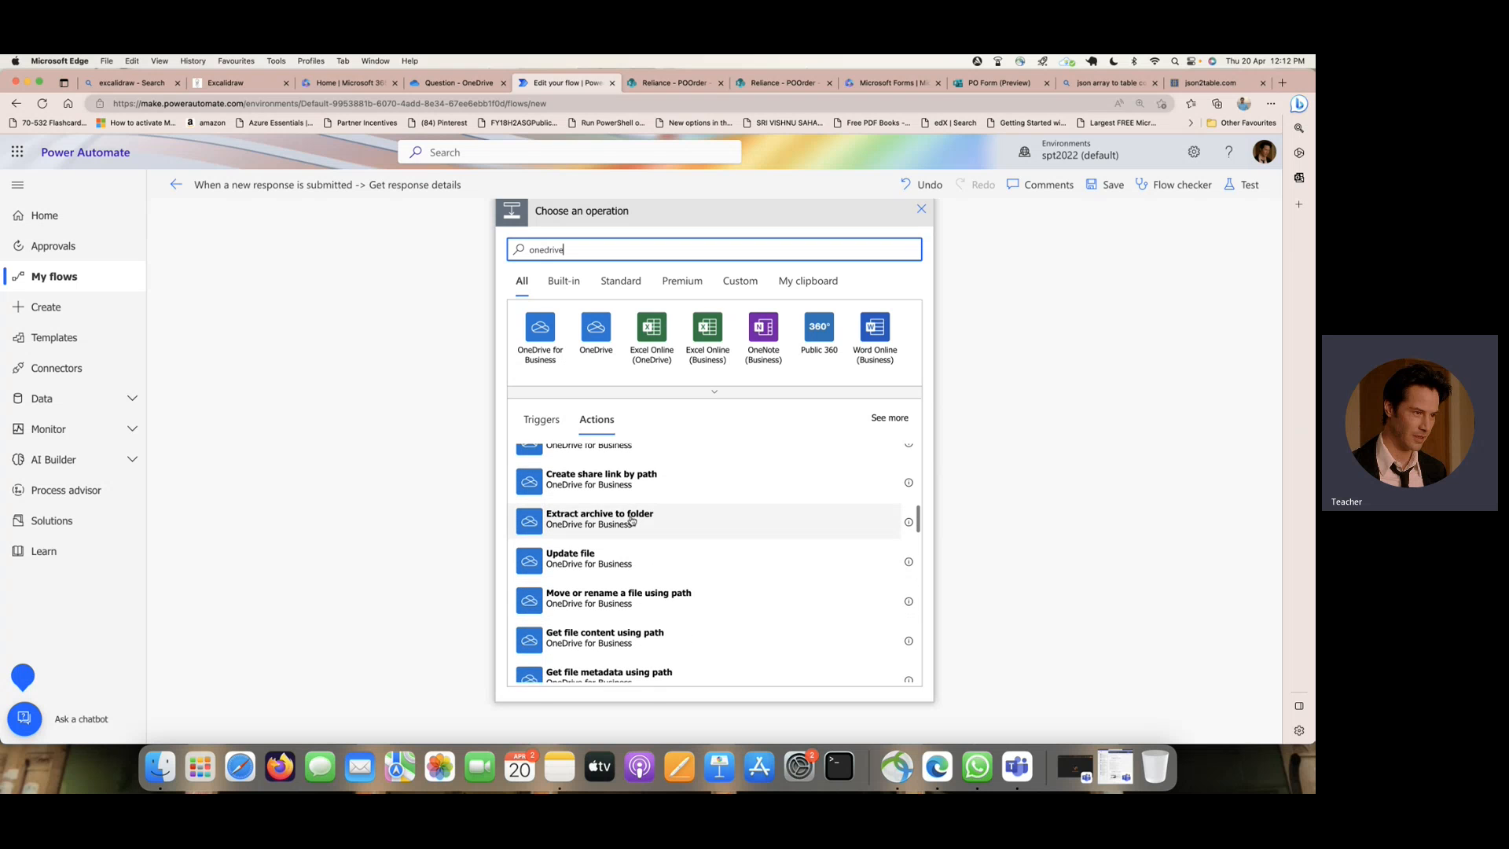
scroll(631, 520, "down", 1)
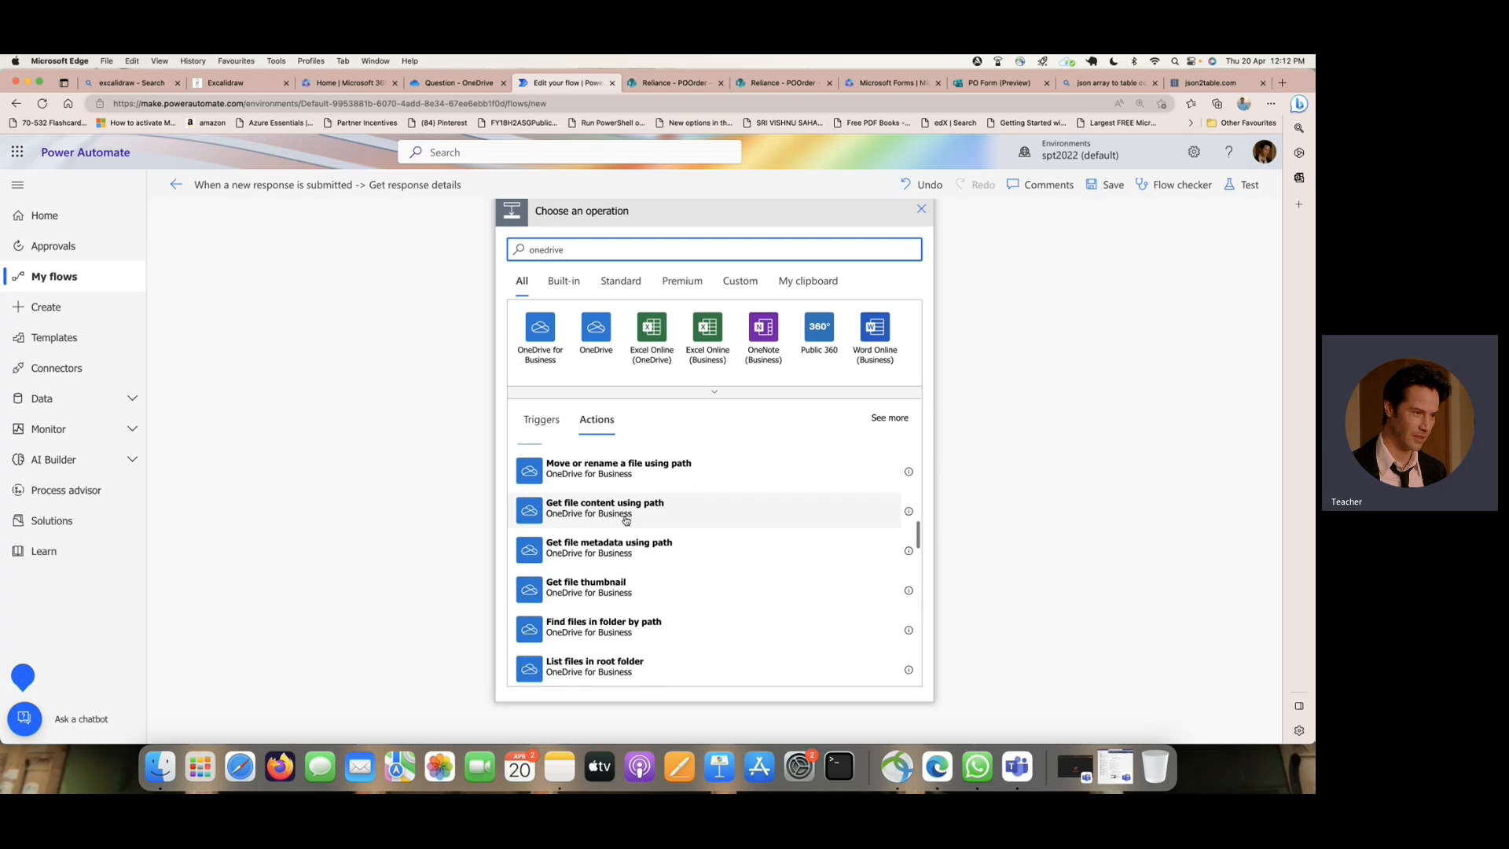
left_click(642, 515)
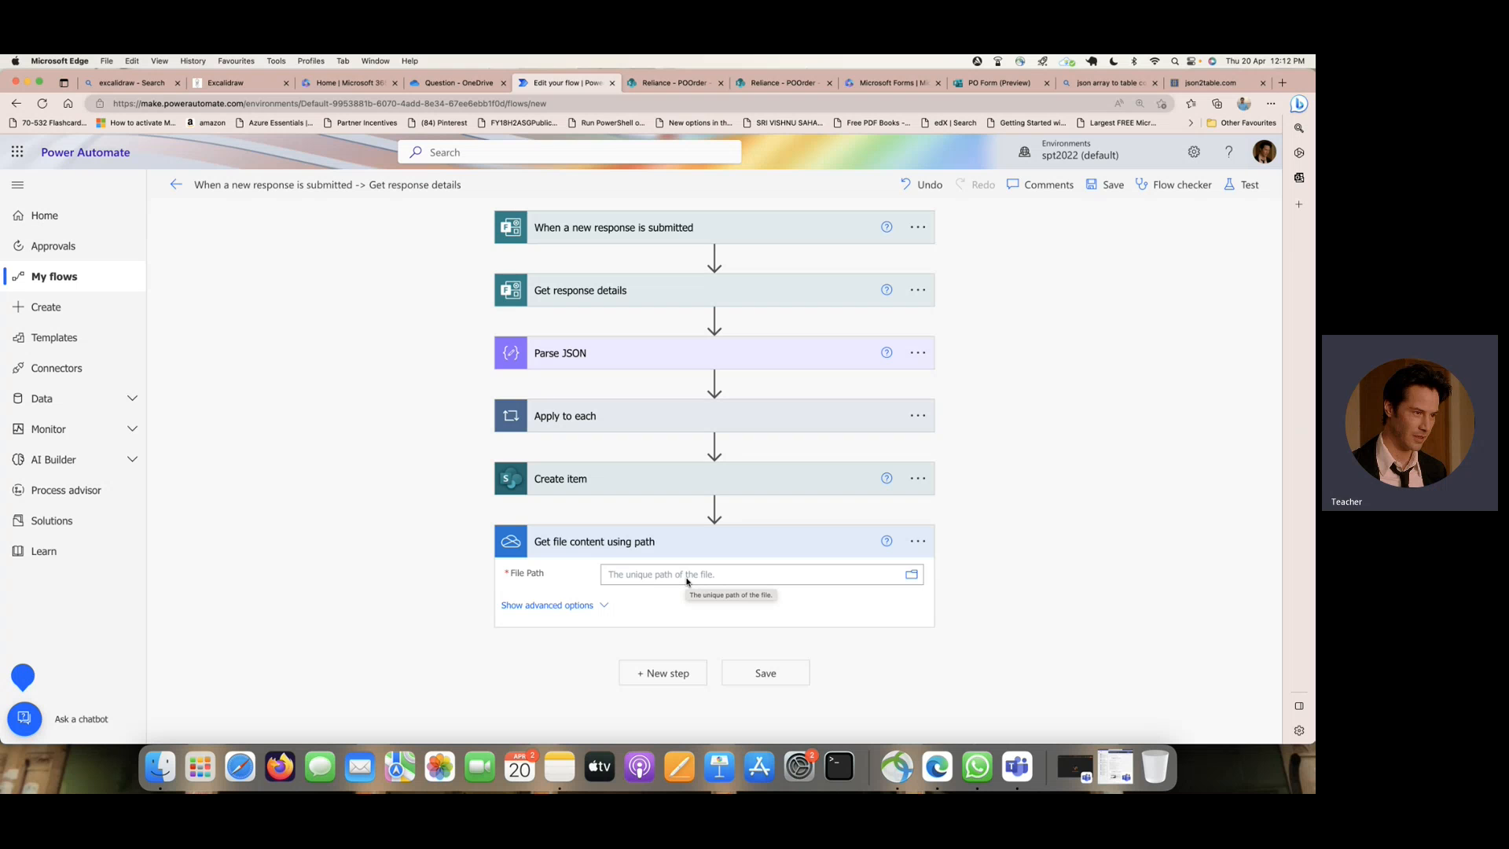
- Show the details of pls-cert-badge-pmle_Teacher 1.png in the OneDrive Question folder and copy its path
left_click(459, 82)
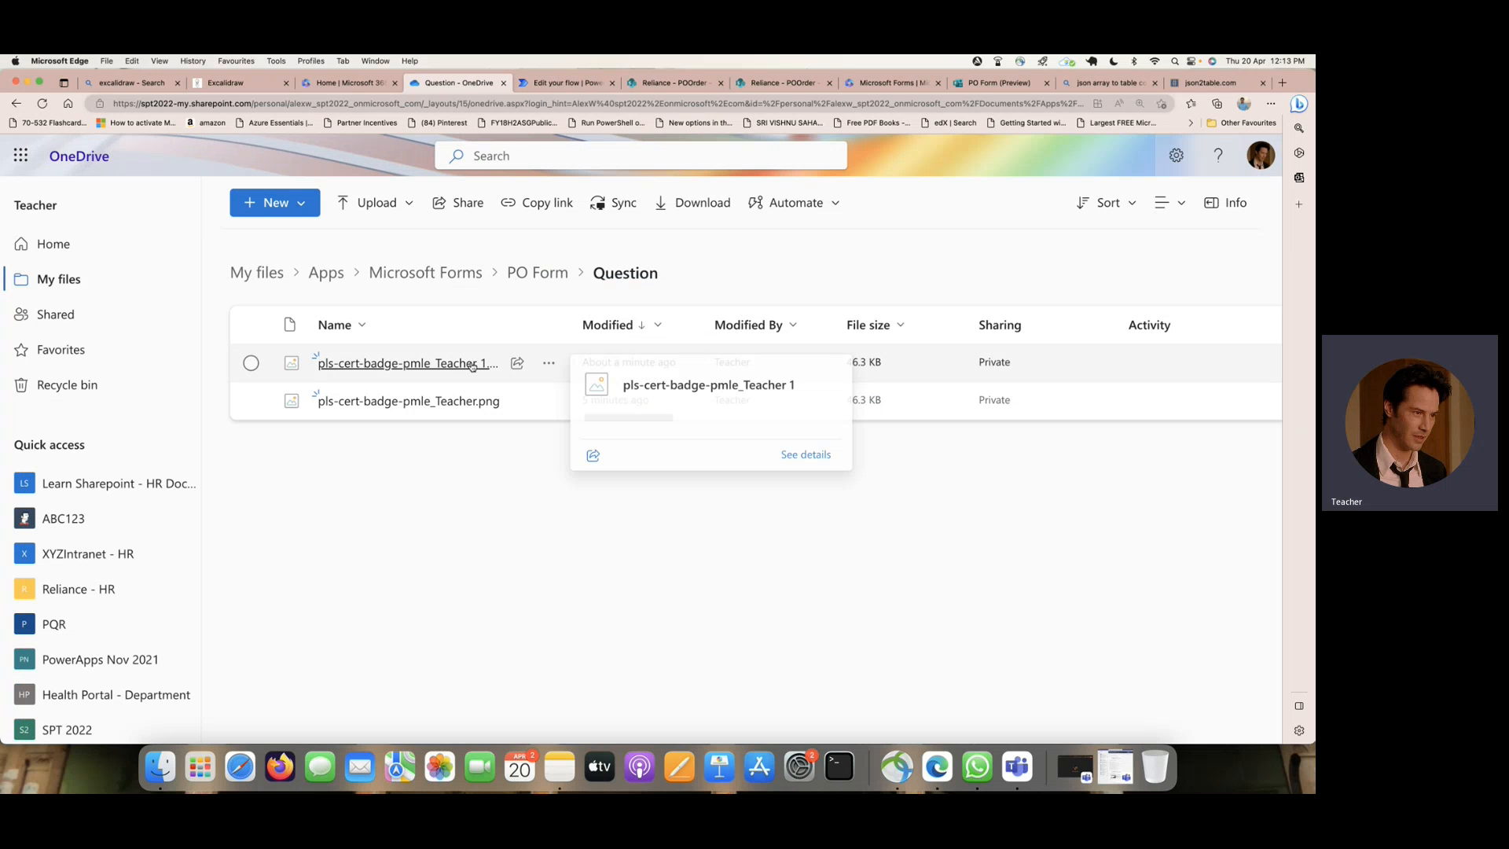
left_click(251, 362)
left_click(1232, 206)
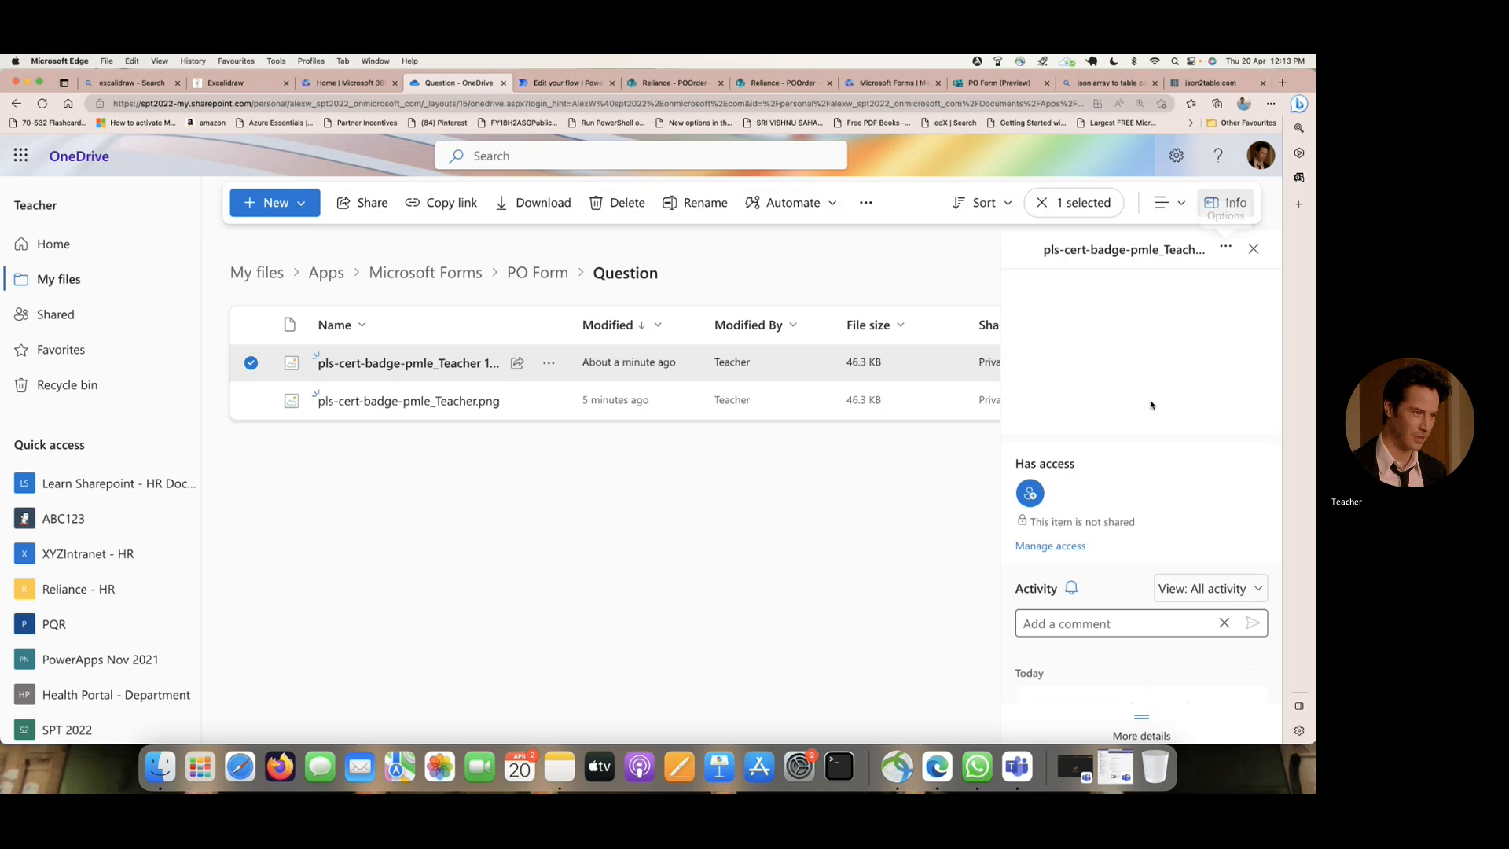
scroll(1135, 410, "down", 5)
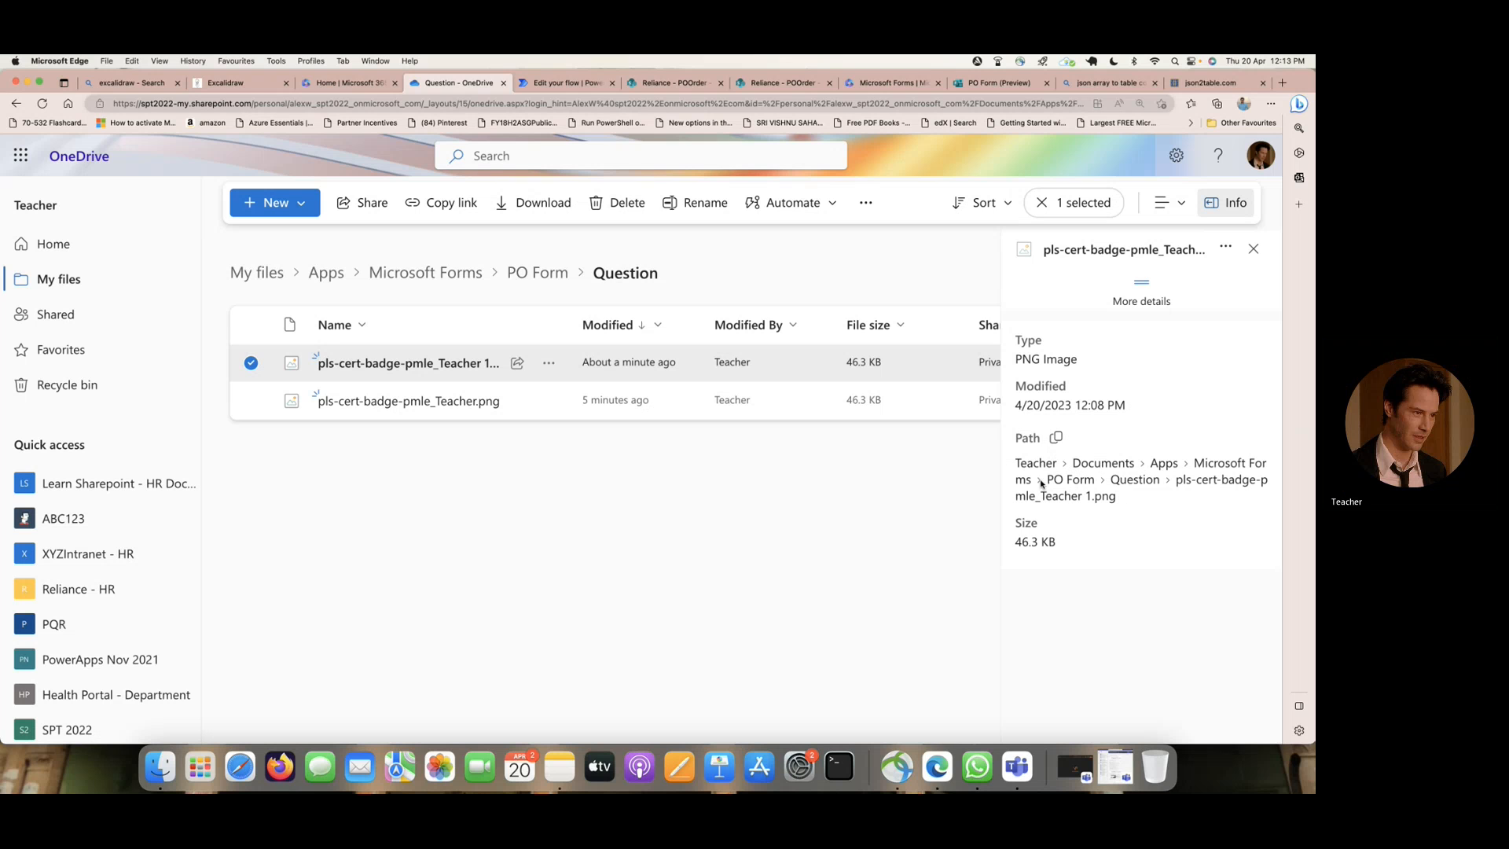
right_click(1019, 466)
left_click(1080, 477)
left_click(1056, 437)
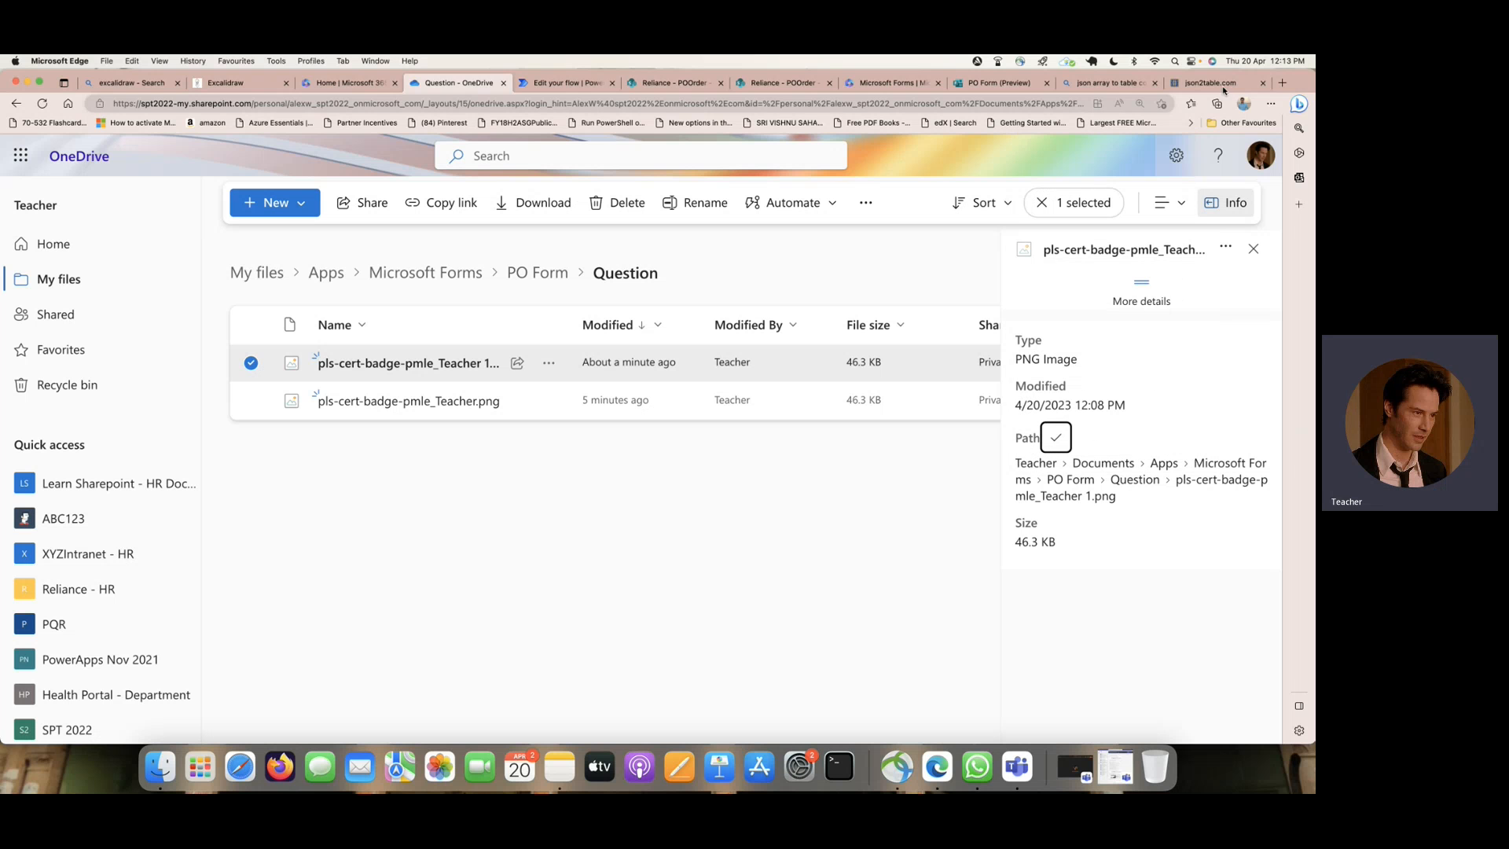
- Search the web for "new notepad free" in a new browser tab
left_click(1280, 82)
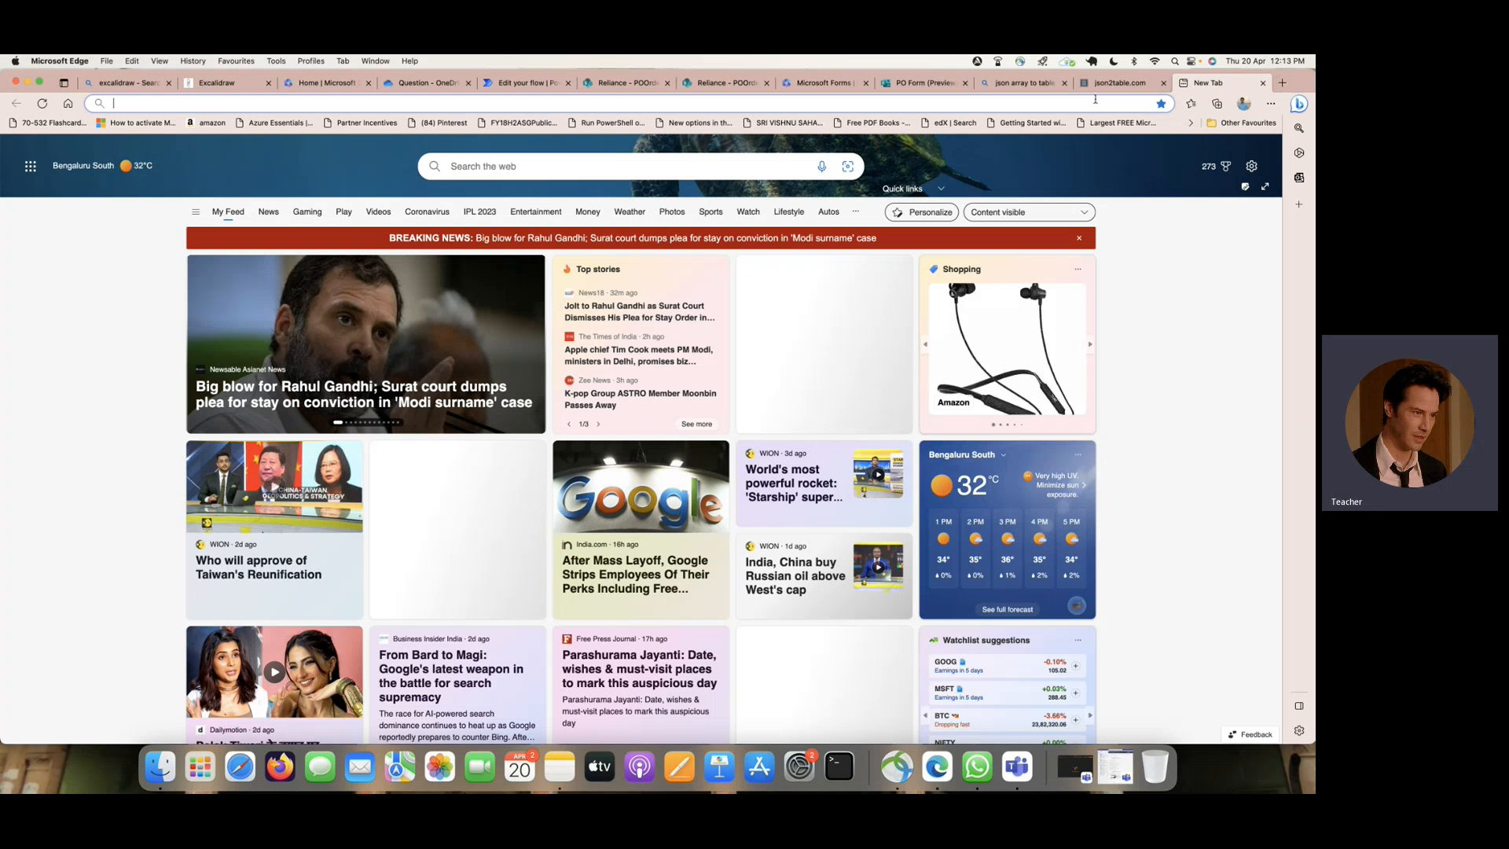
type("new ")
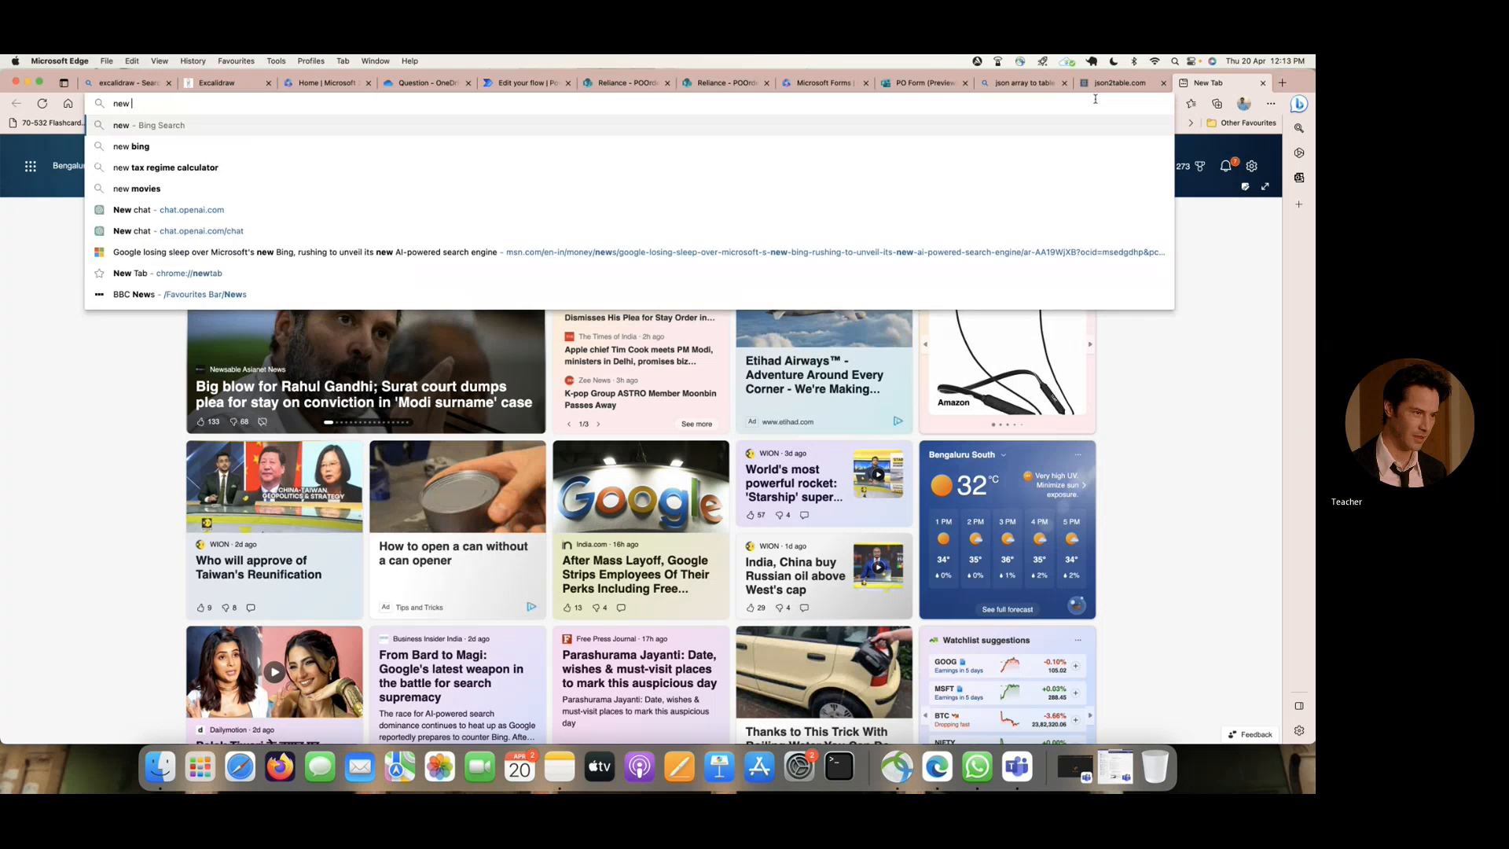
type("notepad ")
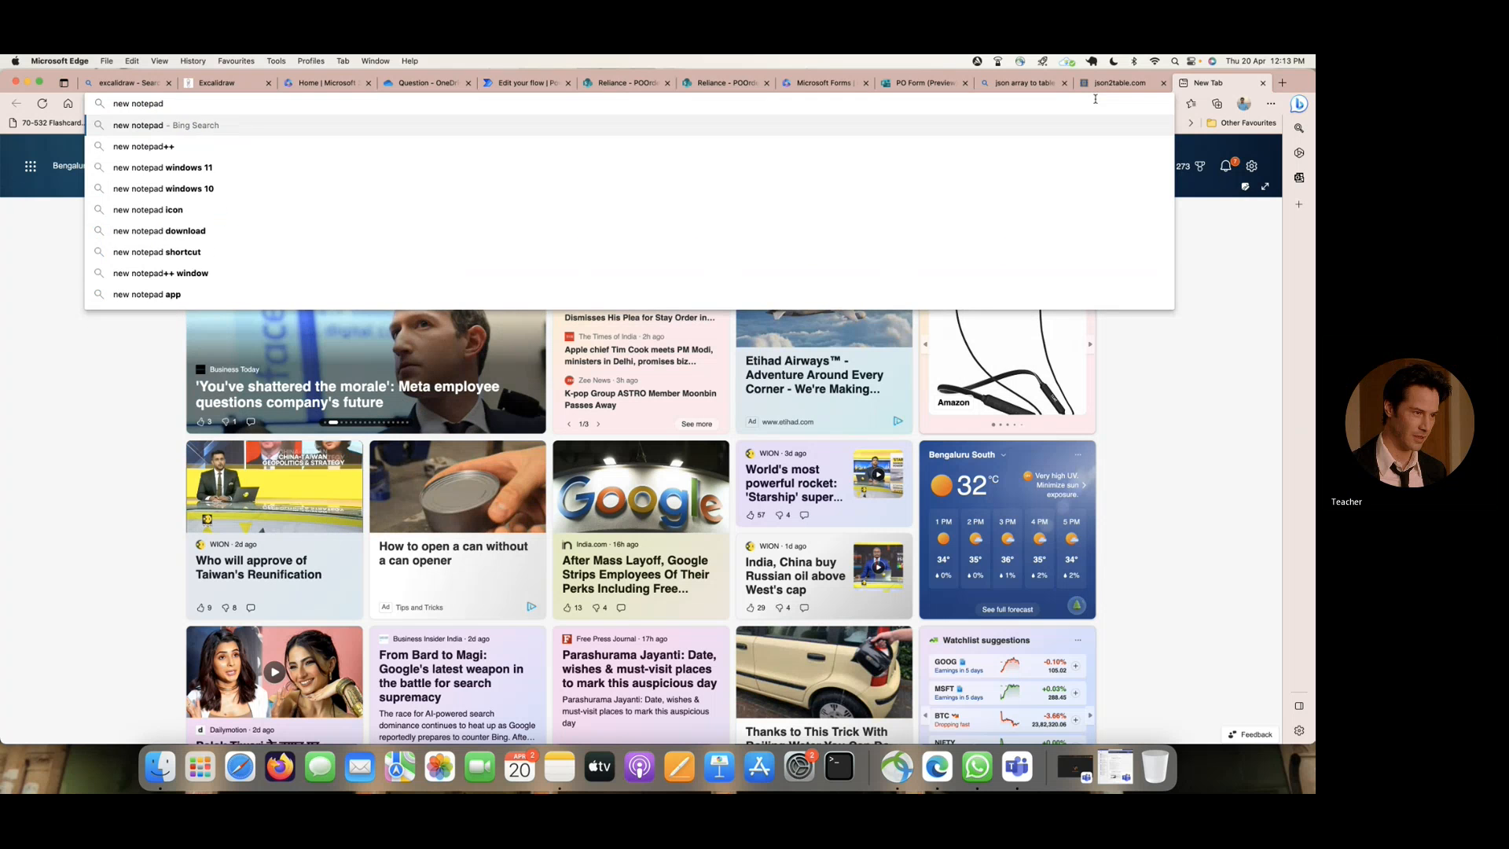
type("free")
key("Return")
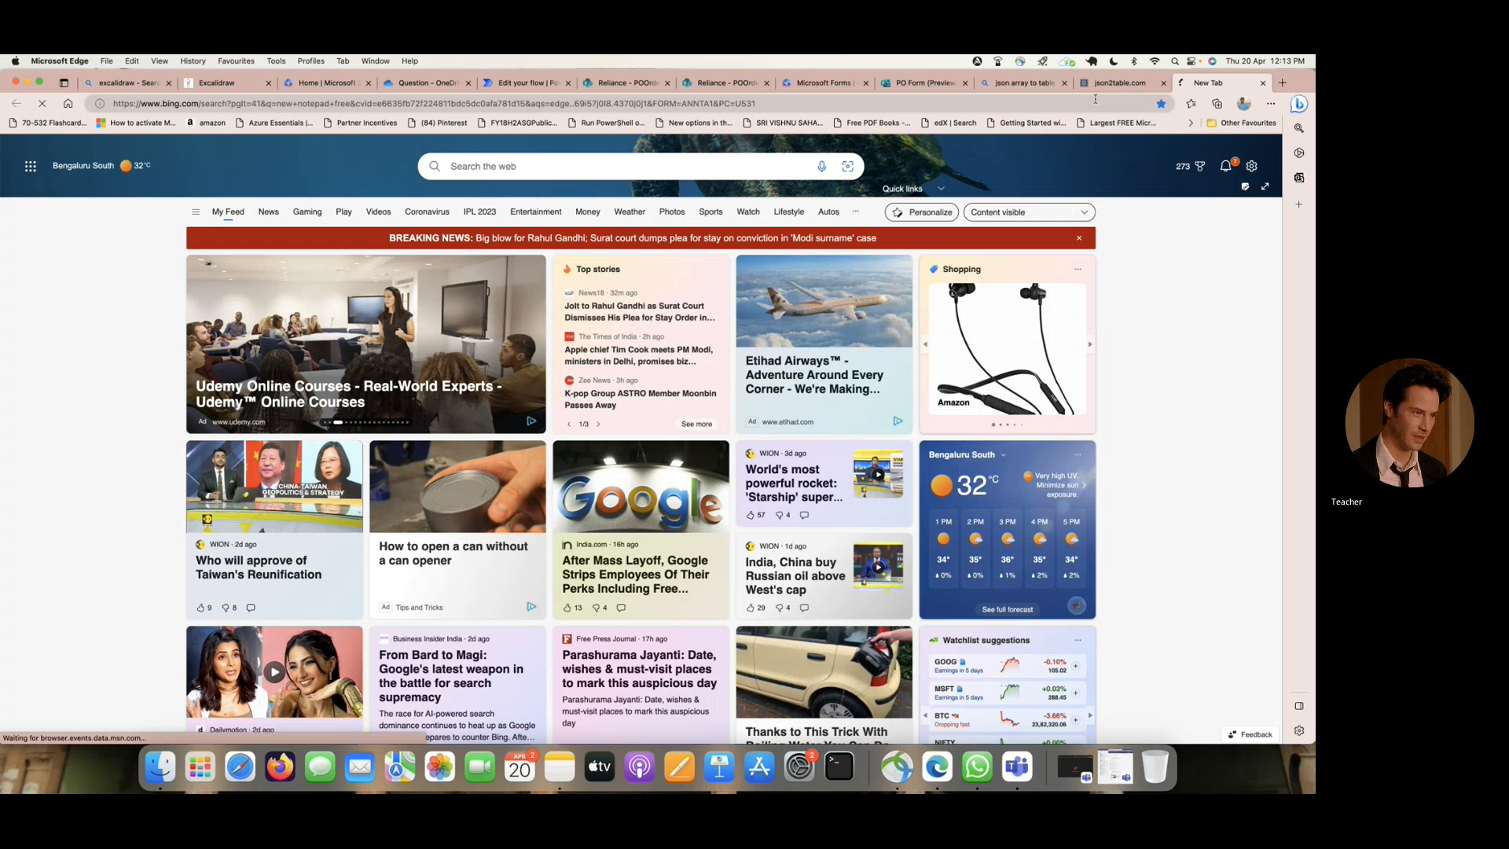
scroll(286, 441, "down", 5)
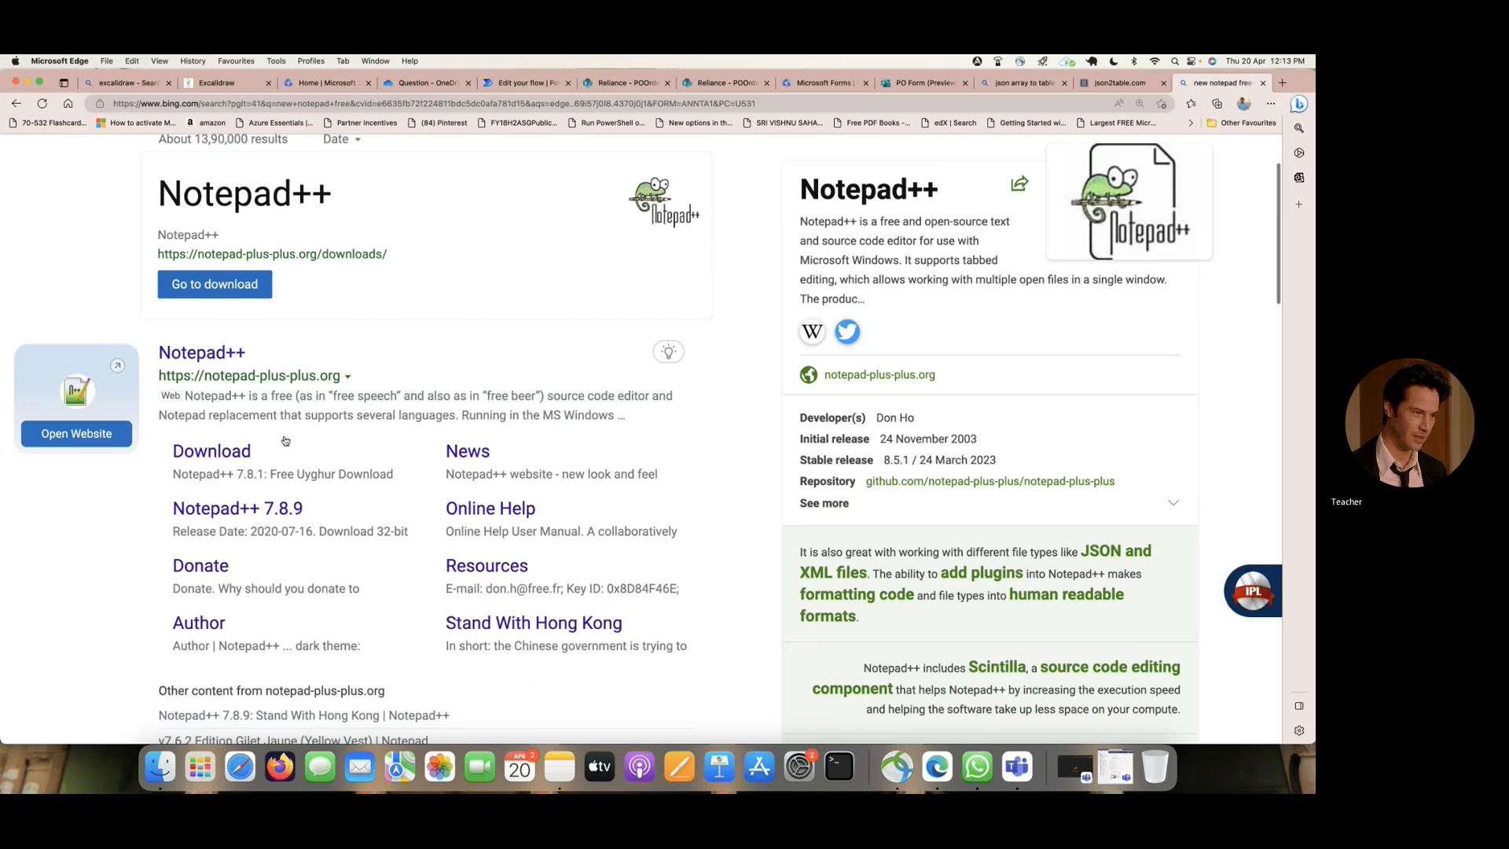
scroll(285, 441, "down", 4)
scroll(312, 236, "up", 12)
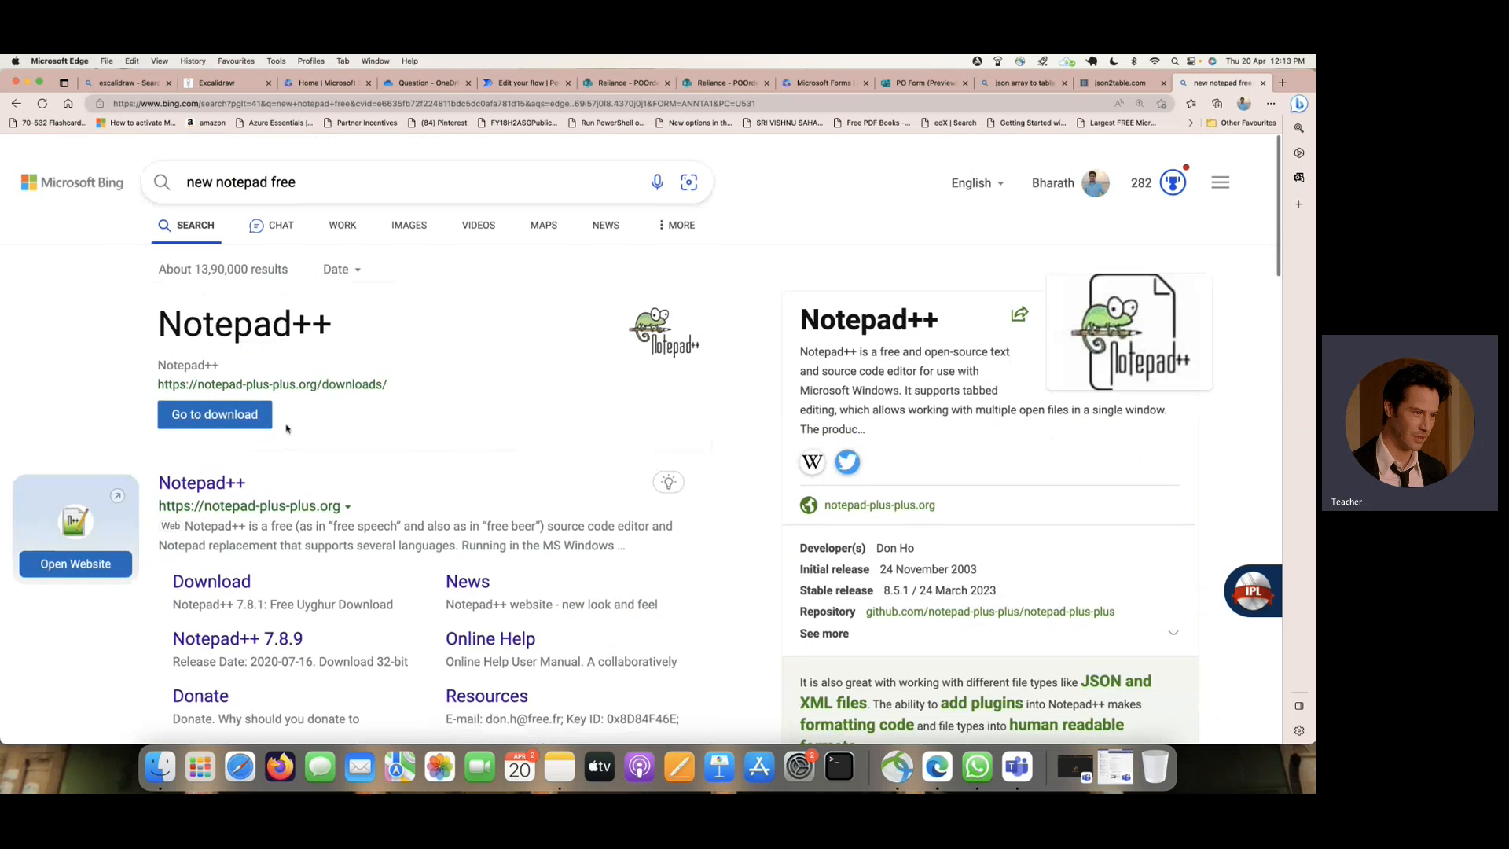
- Refine the web search to "new notepad free online" and open the Online Notepad site
left_click(312, 176)
type("onlin")
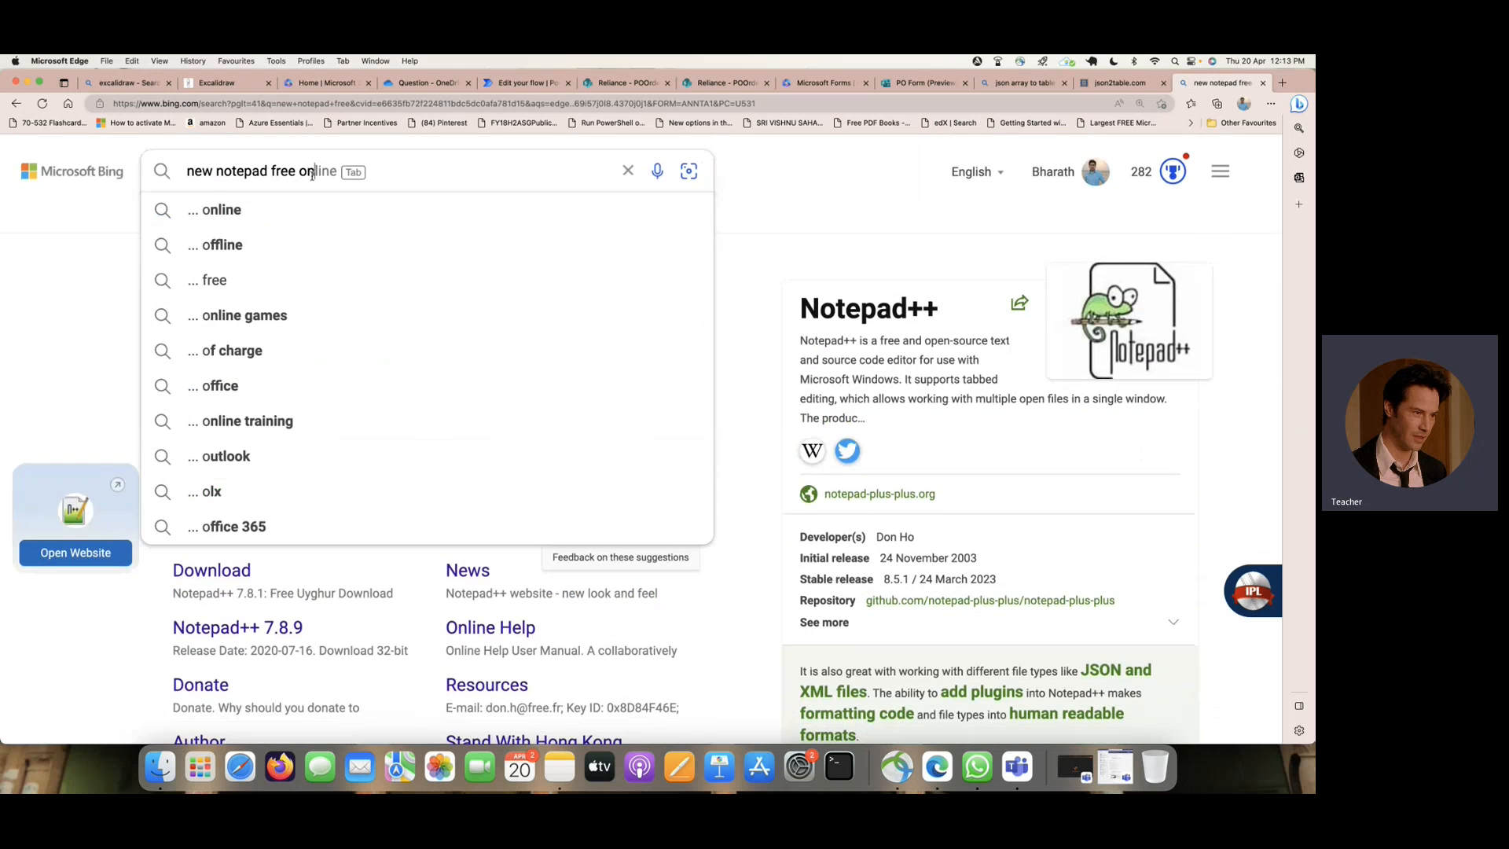
type("e")
key("Return")
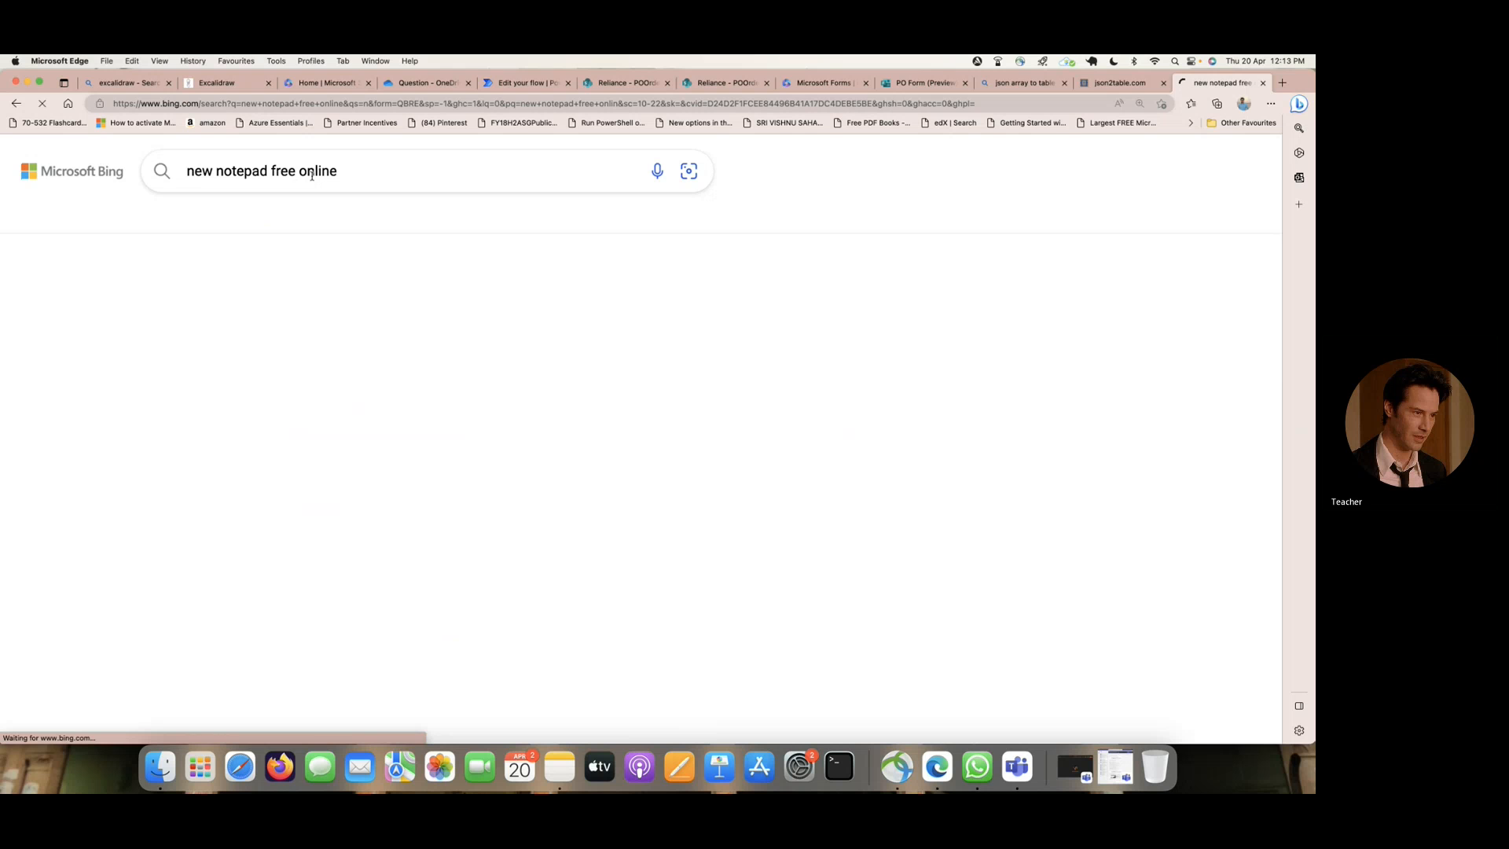
left_click(200, 292)
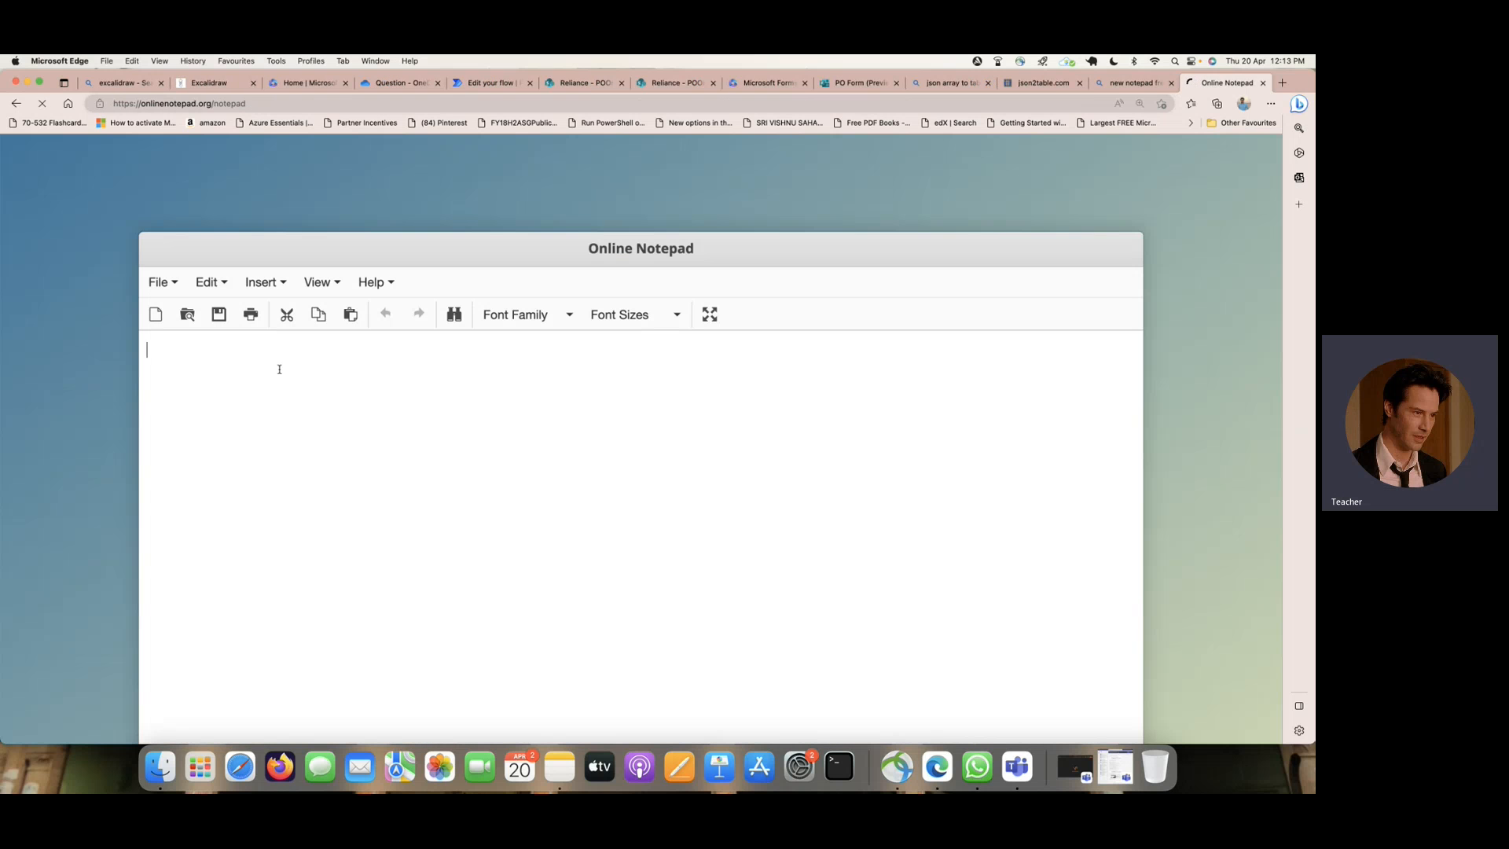
- Try to paste the copied file path into Online Notepad, and clear the pasted content
key("super+v")
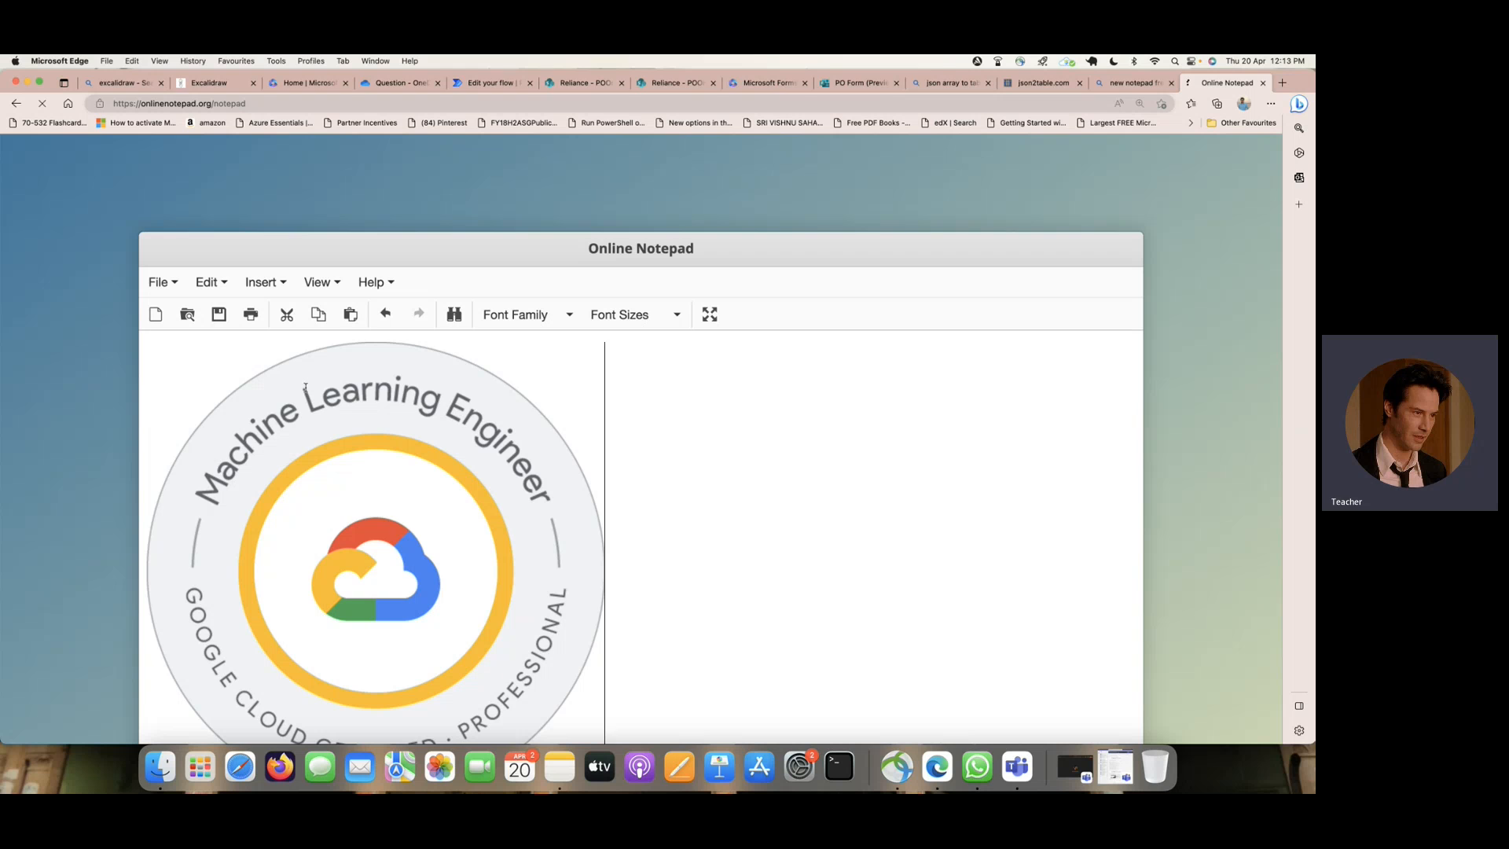
key("BackSpace")
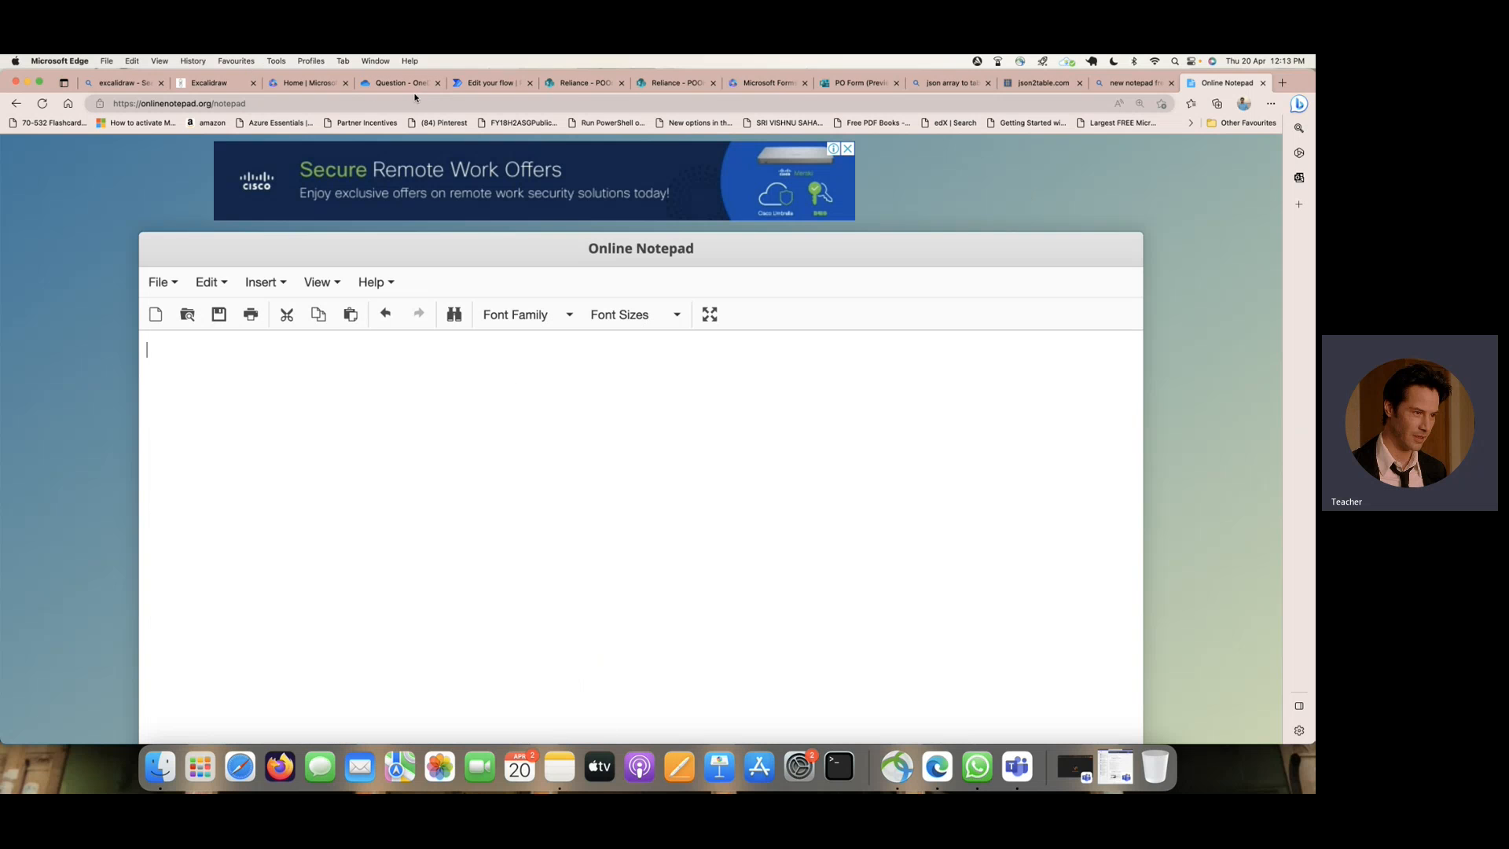
- Preview pls-cert-badge-pmle_Teacher 1.png in OneDrive to examine its address, and return to the Question folder
left_click(392, 84)
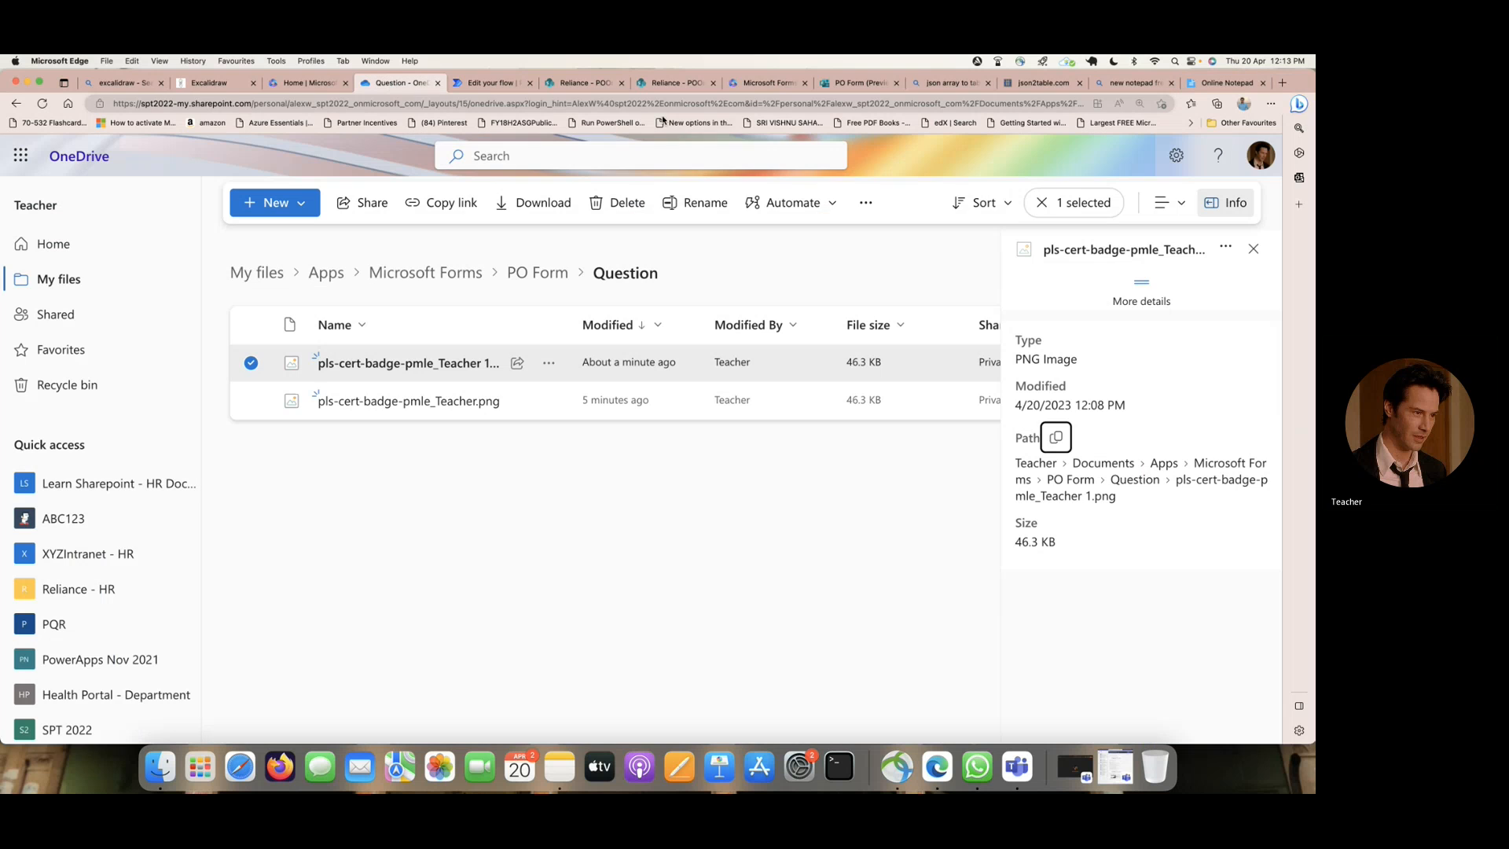
left_click(407, 368)
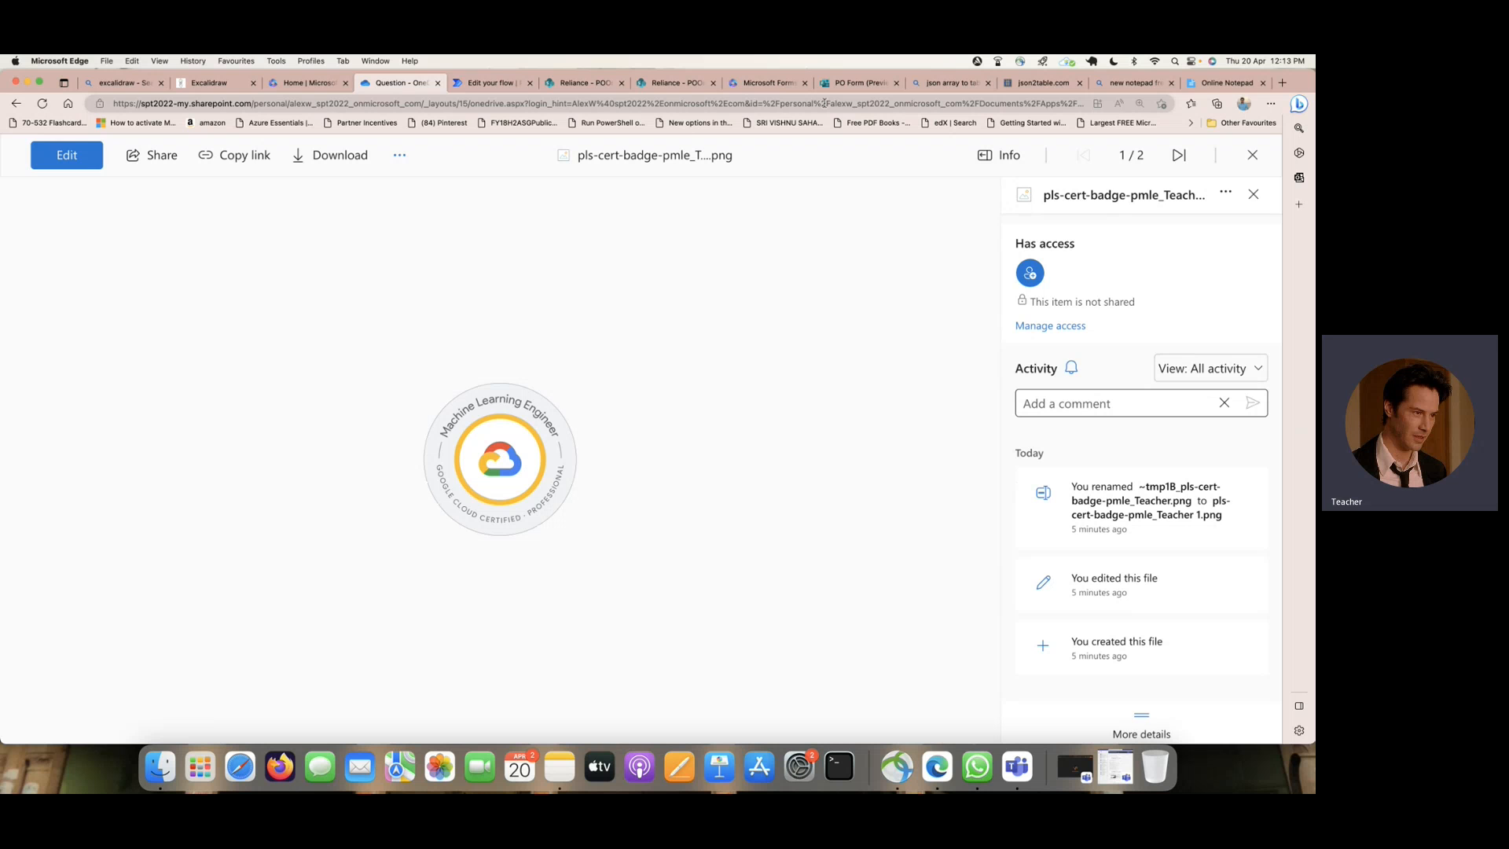
left_click(12, 102)
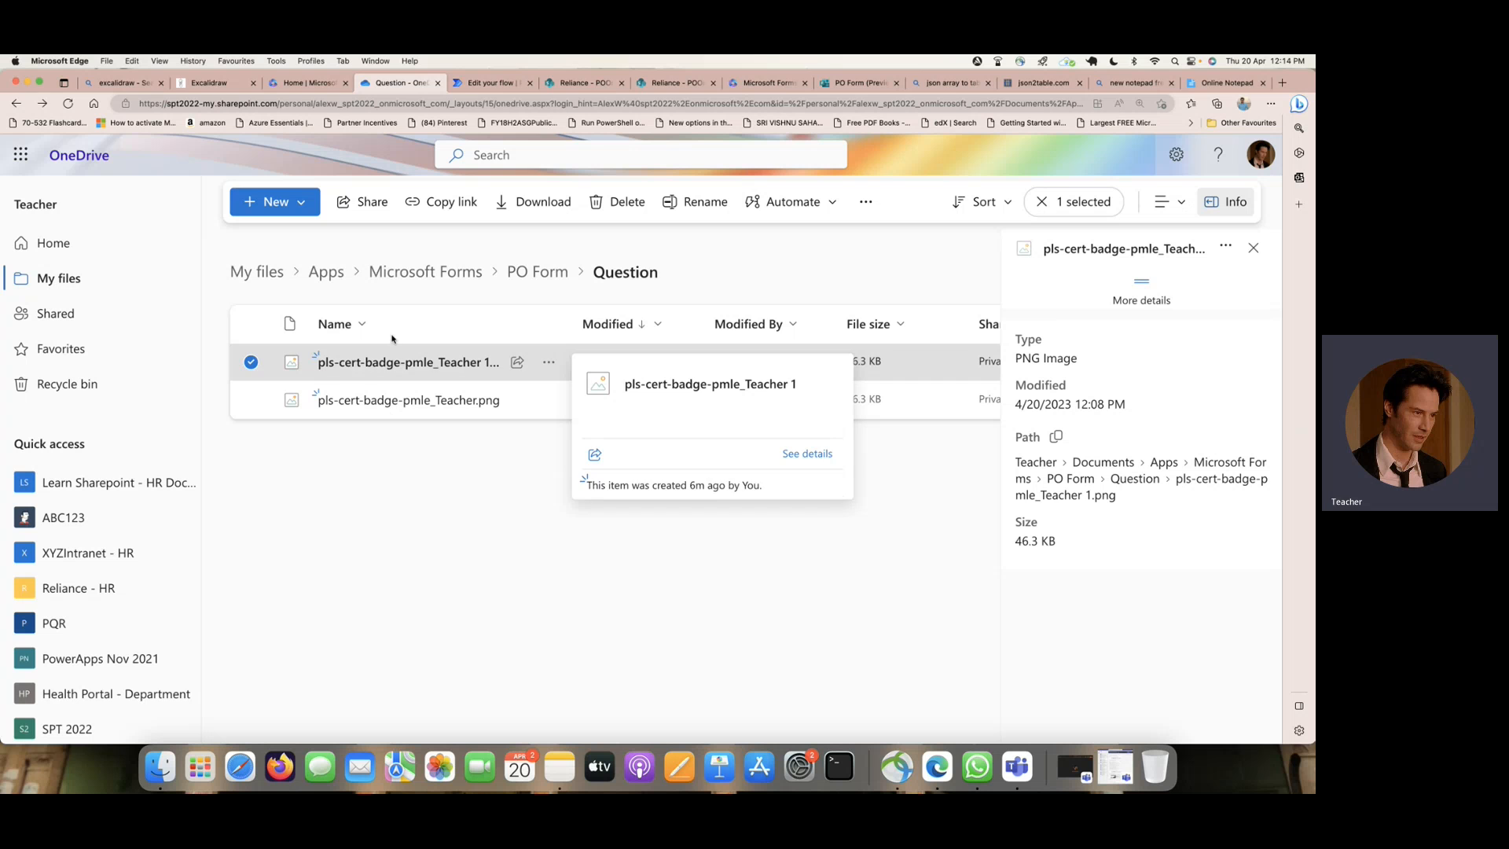
left_click_drag(691, 276, 313, 273)
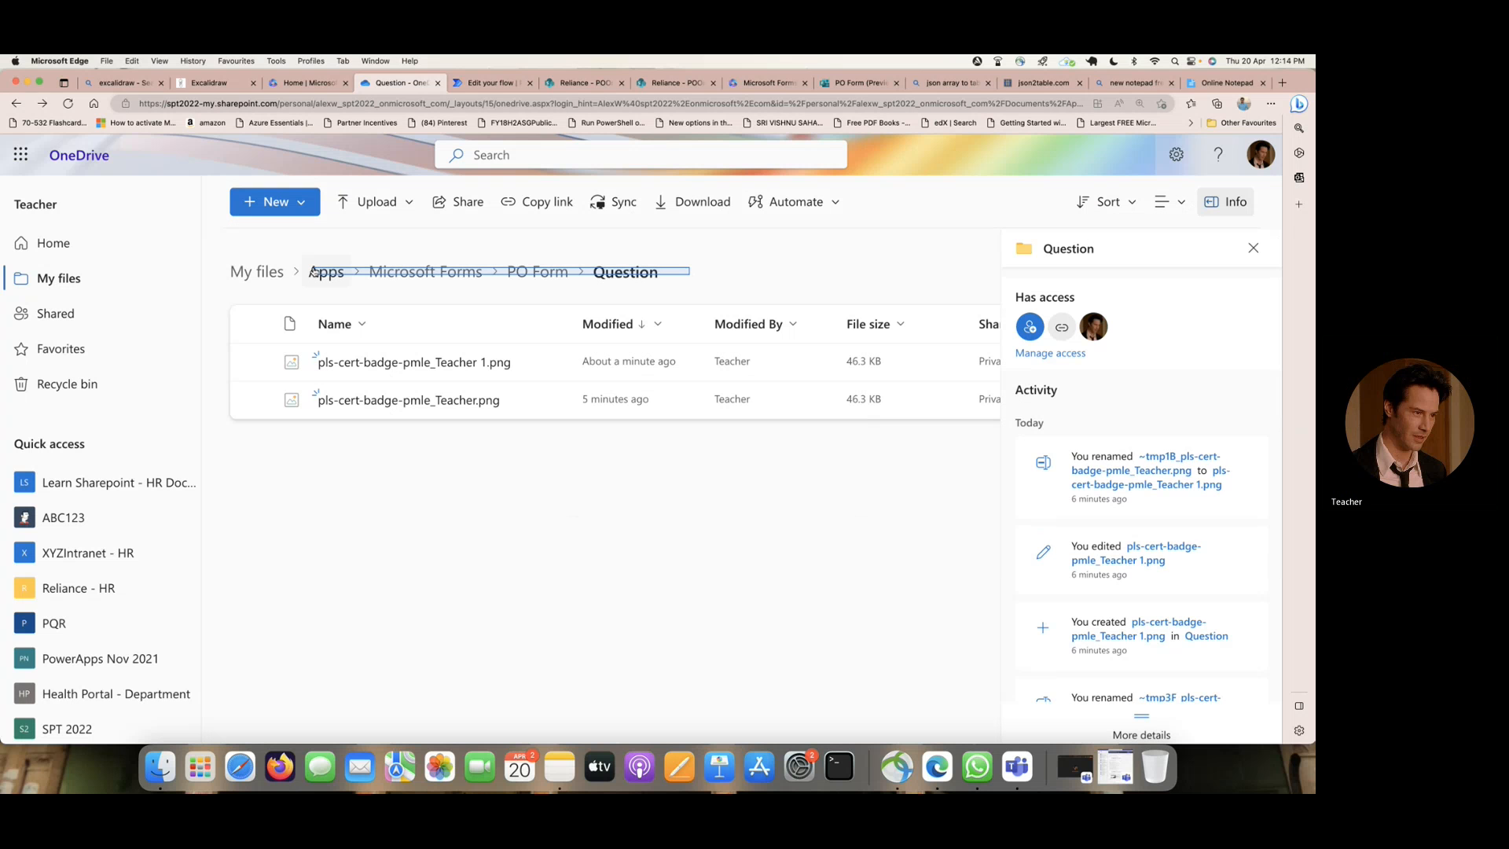
right_click(391, 272)
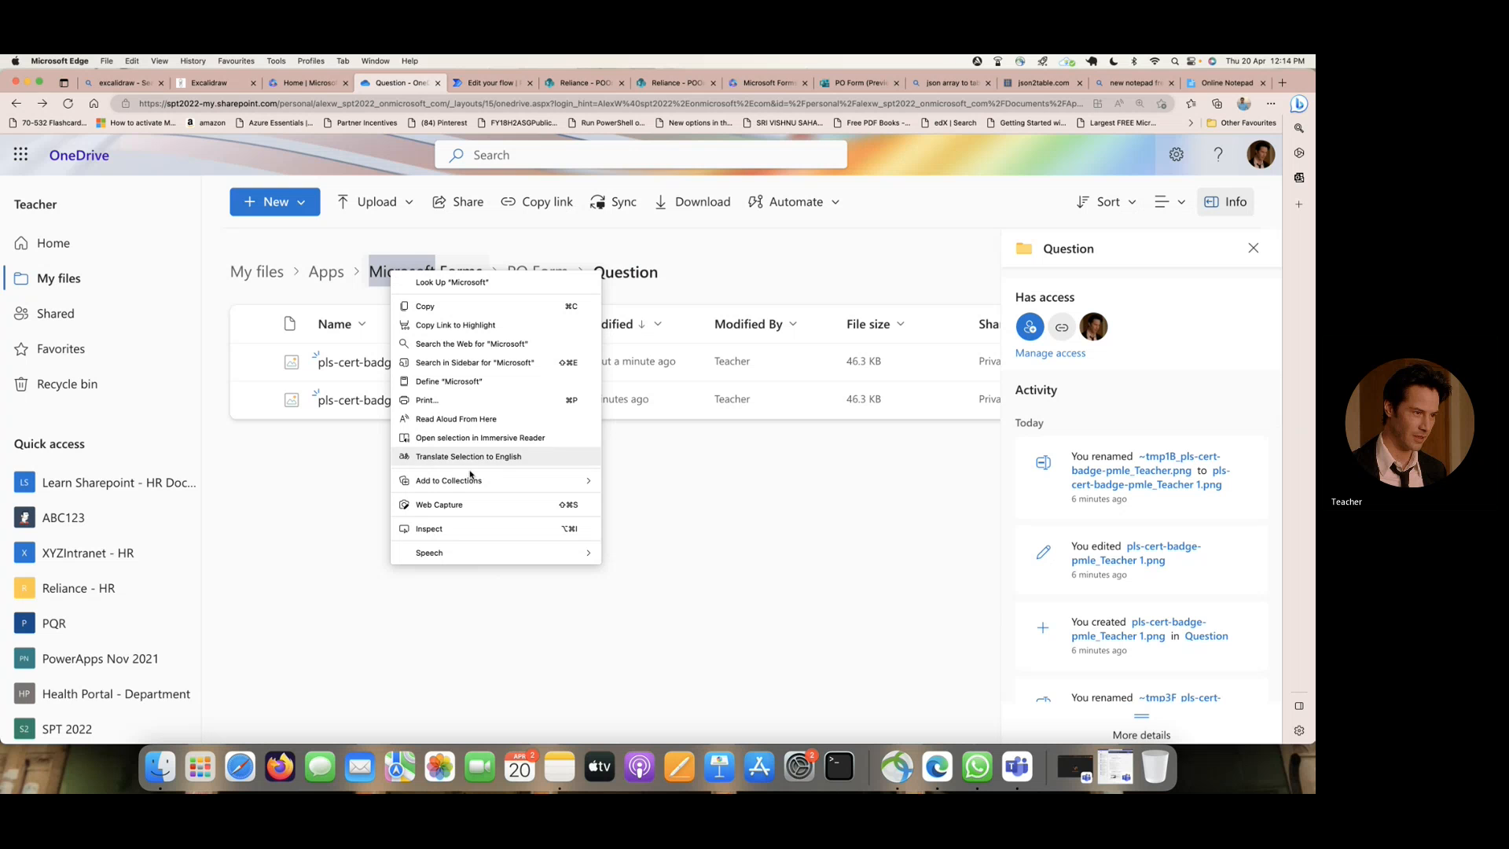
mouse_move(508, 555)
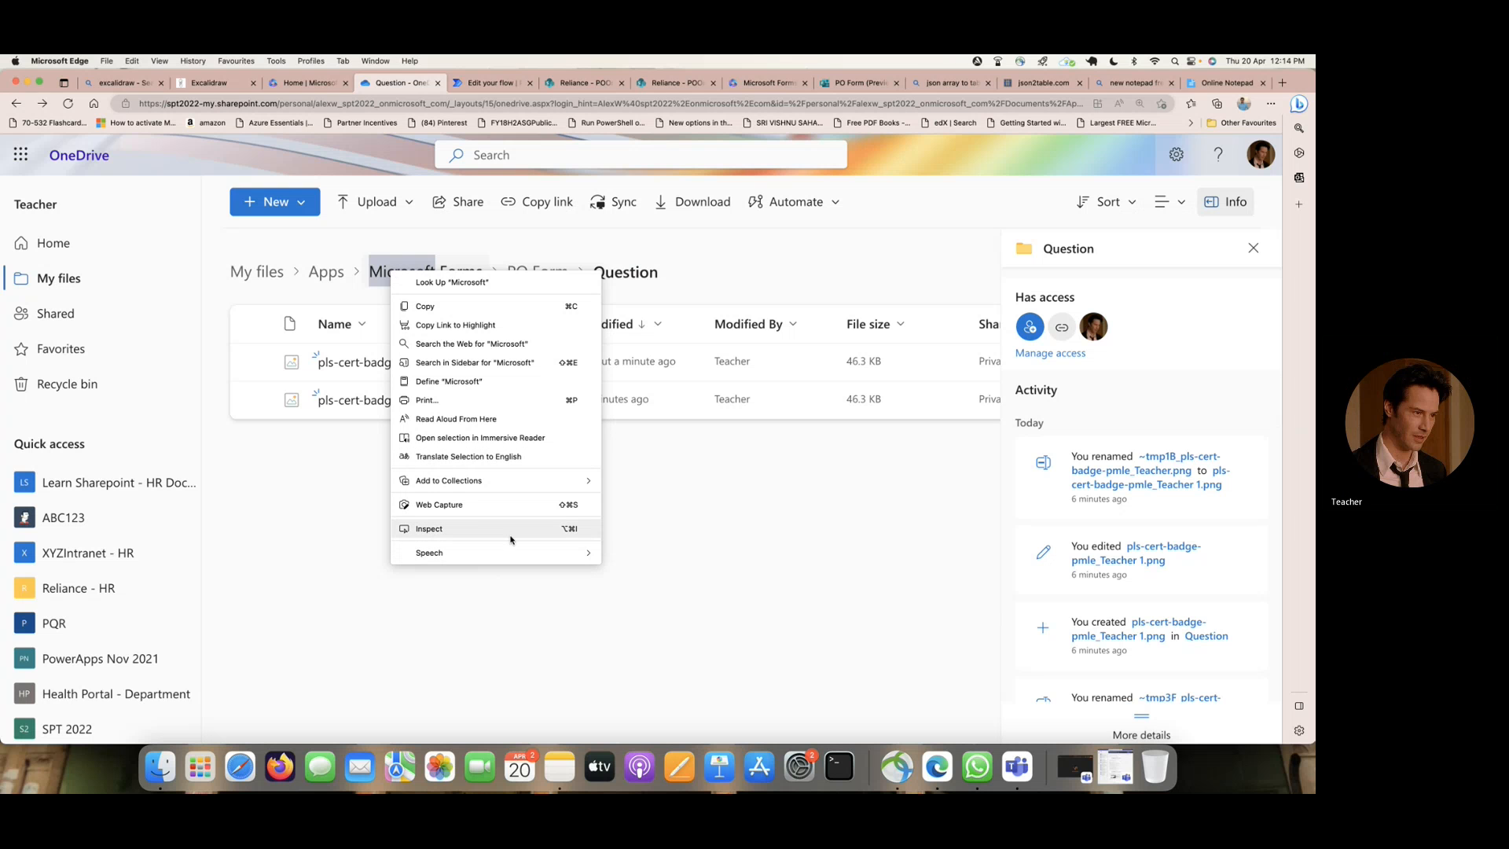
left_click(464, 529)
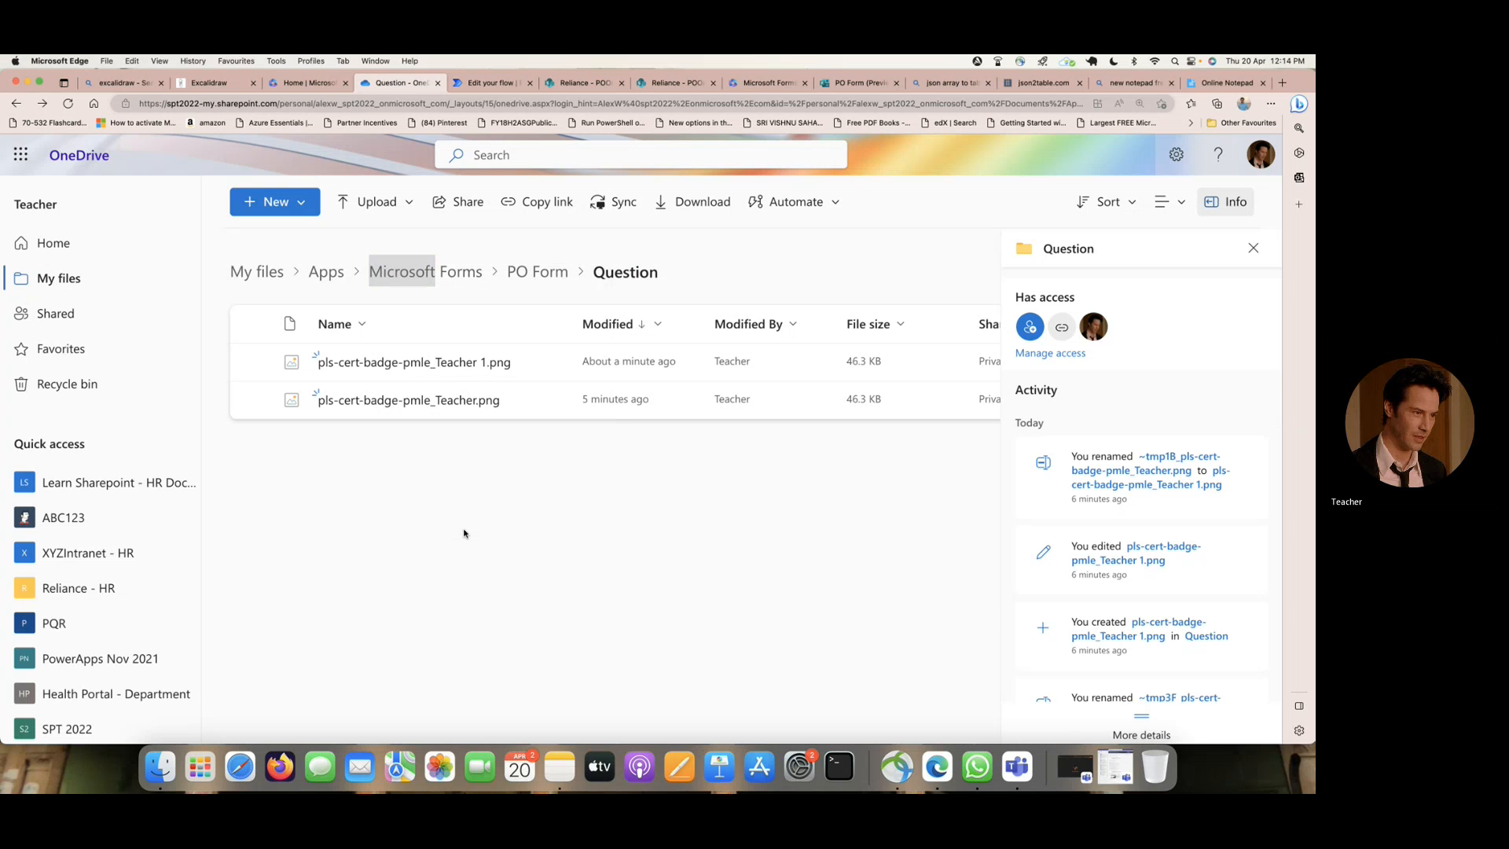
left_click(36, 508)
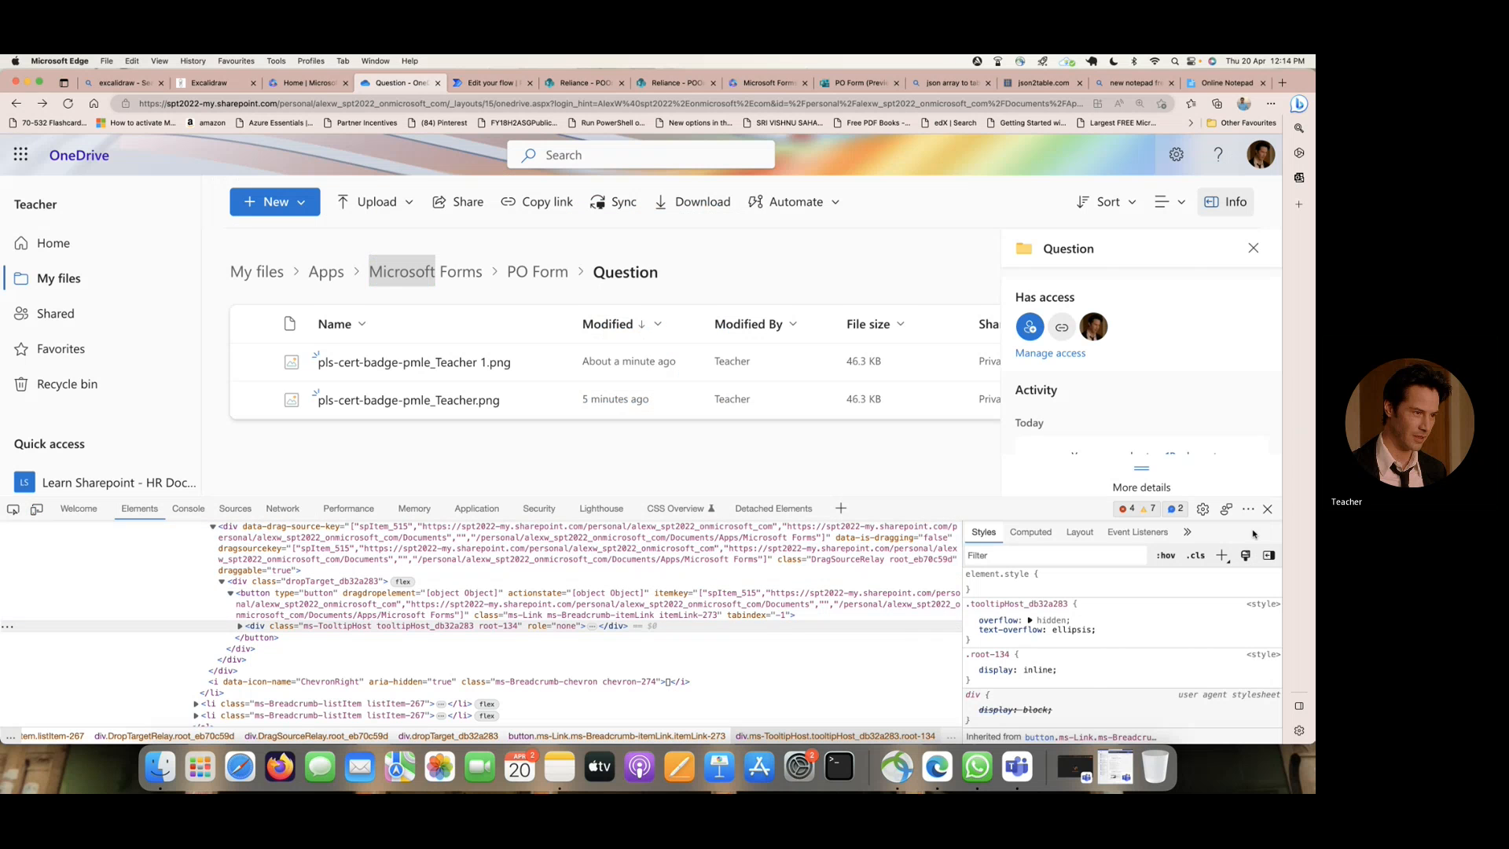
left_click(1267, 509)
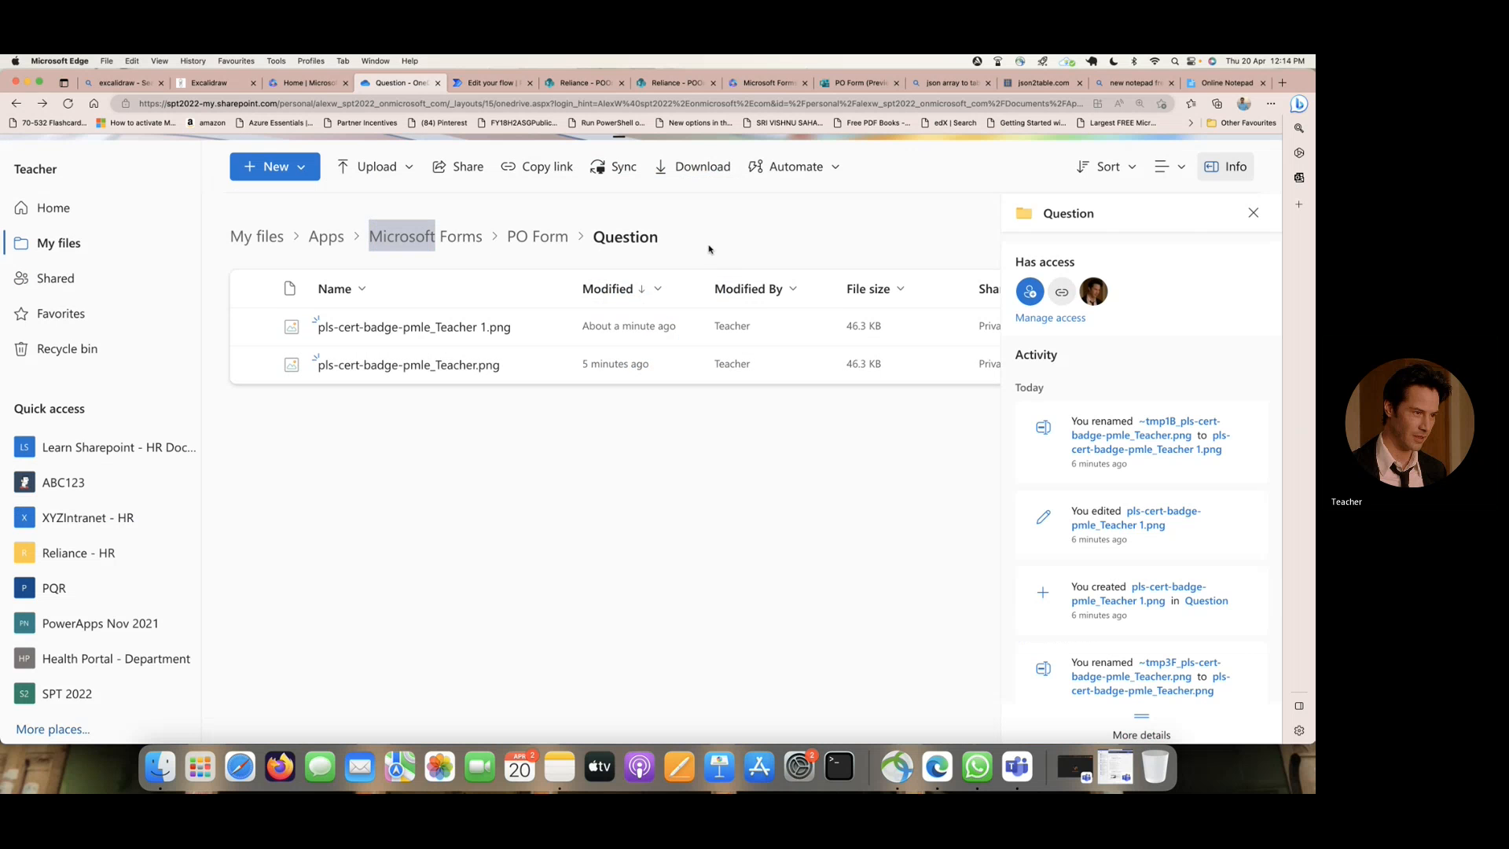
mouse_move(722, 246)
left_mouse_down()
mouse_move(292, 240)
mouse_move(344, 258)
mouse_move(667, 263)
left_mouse_up()
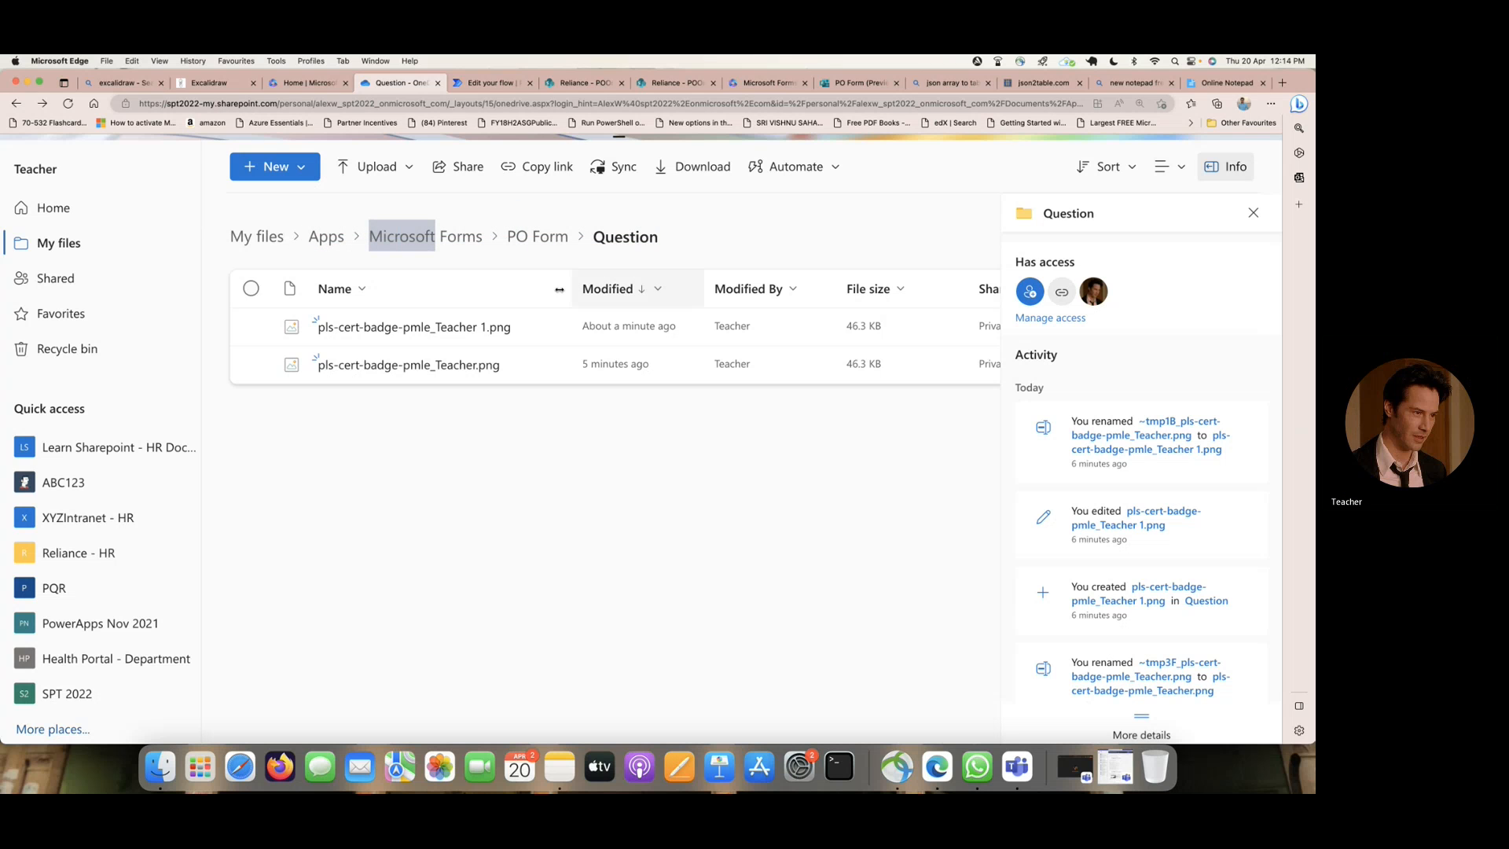
- Write the start of the OneDrive folder path, Apps/Microsoft Forms/, in Online Notepad
left_click(1227, 86)
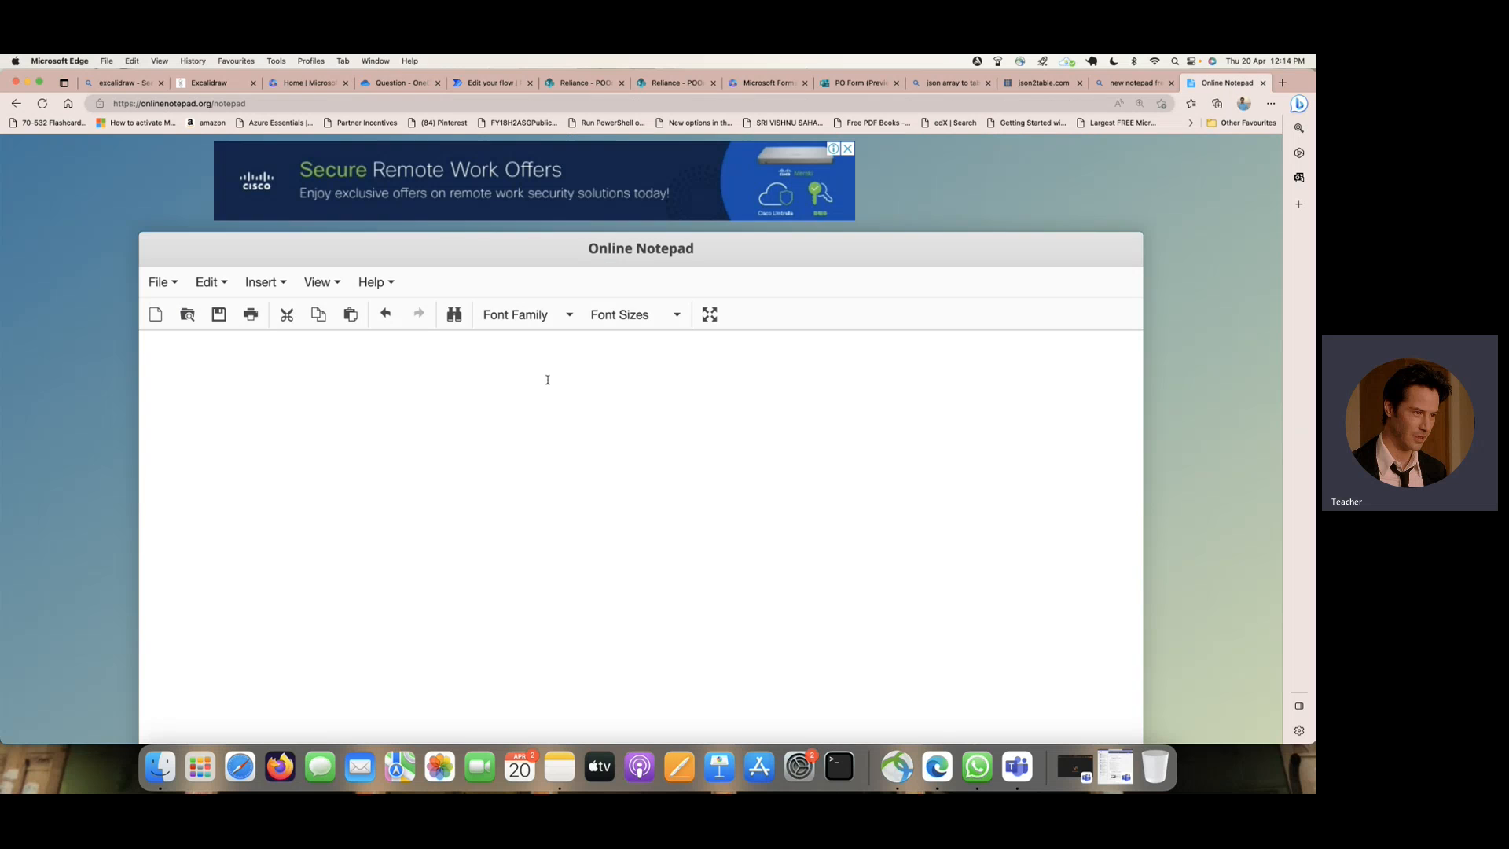
type("Apps/")
left_click(400, 84)
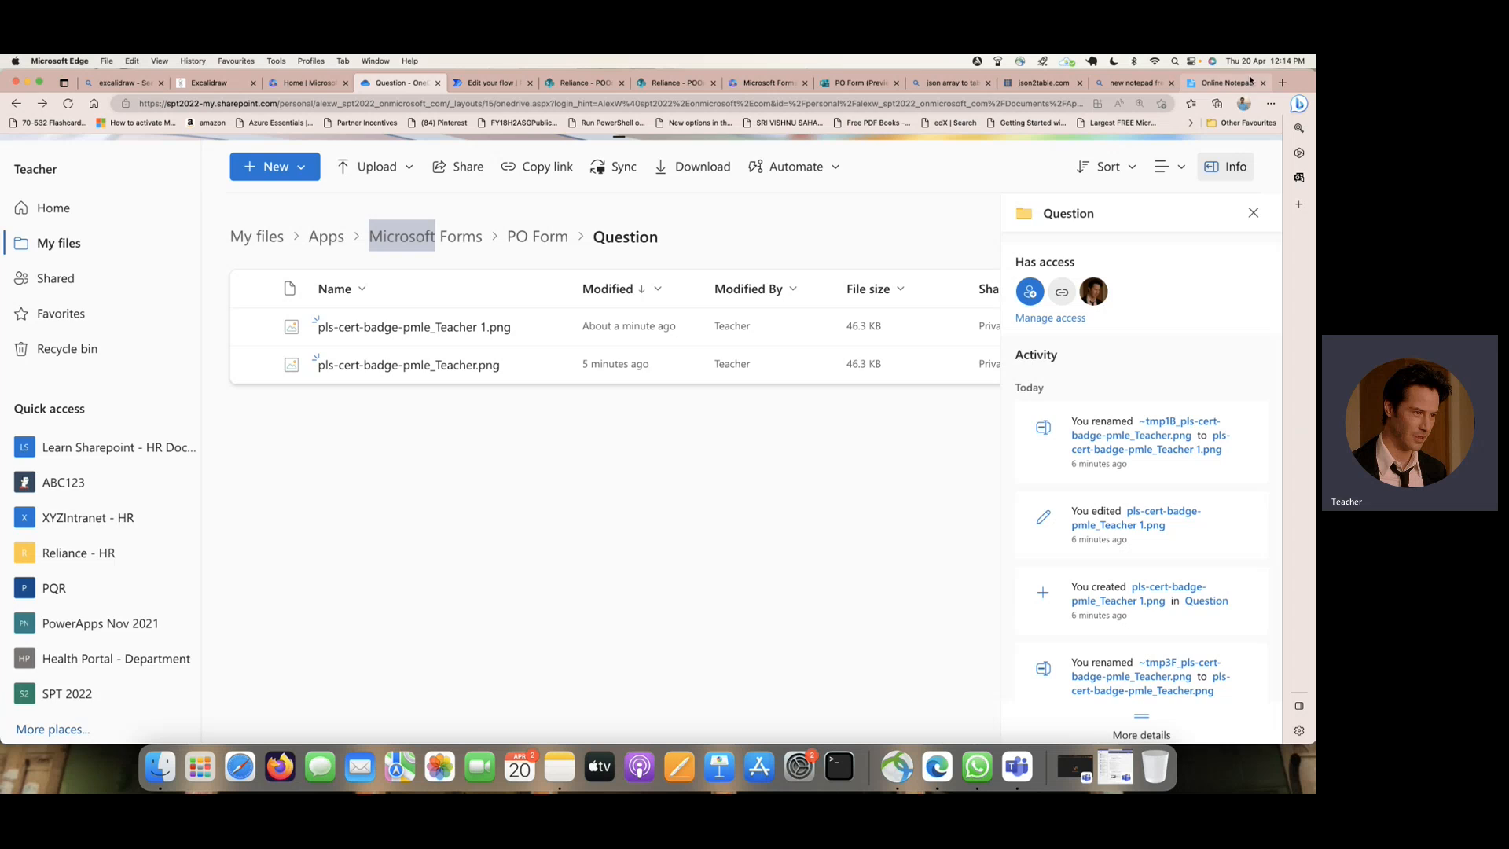
left_click(1226, 83)
type("roso")
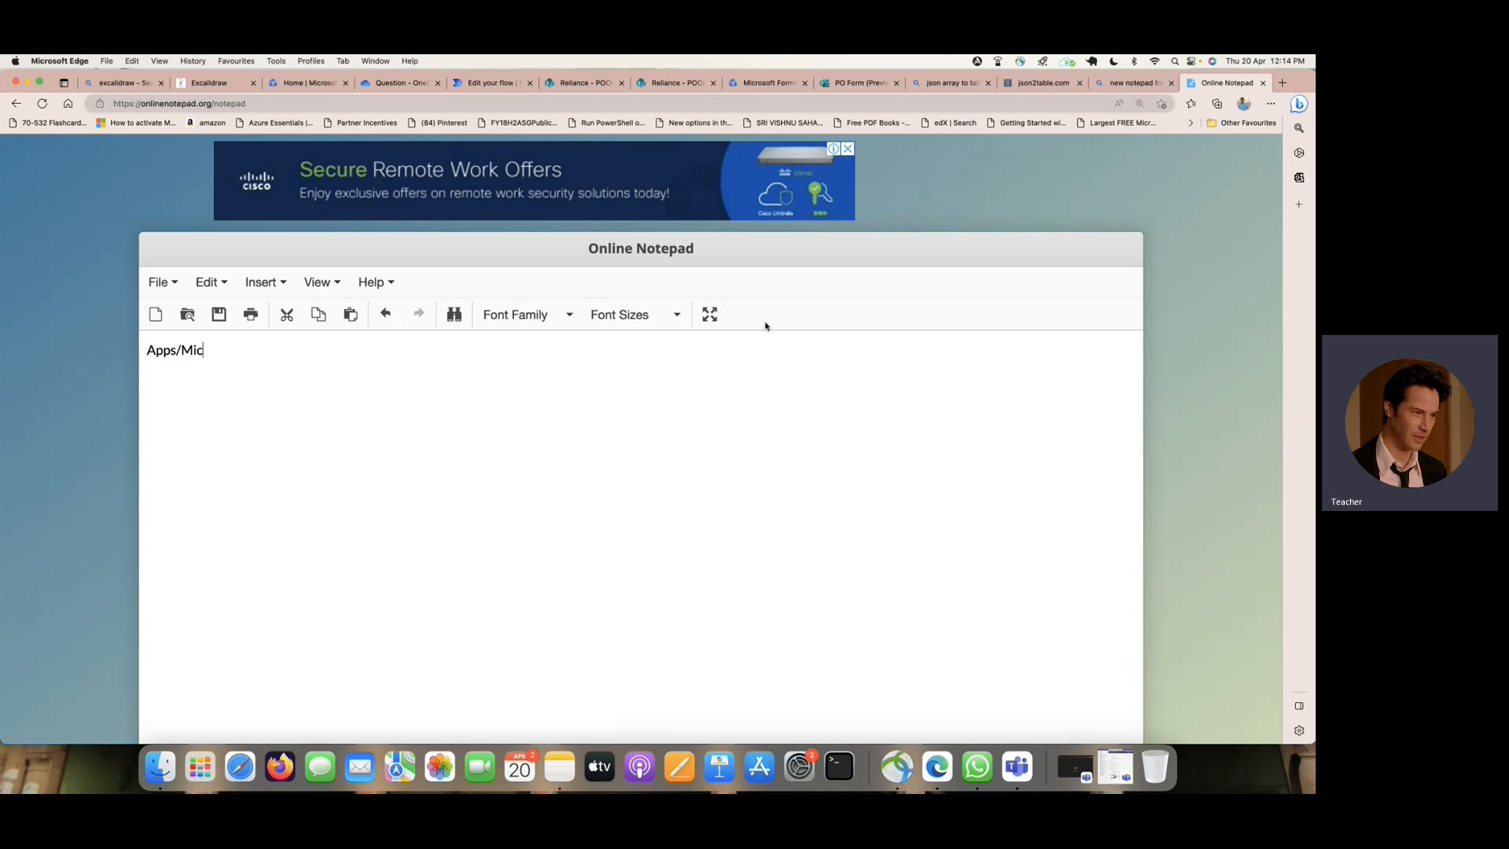
type("ft Forms/")
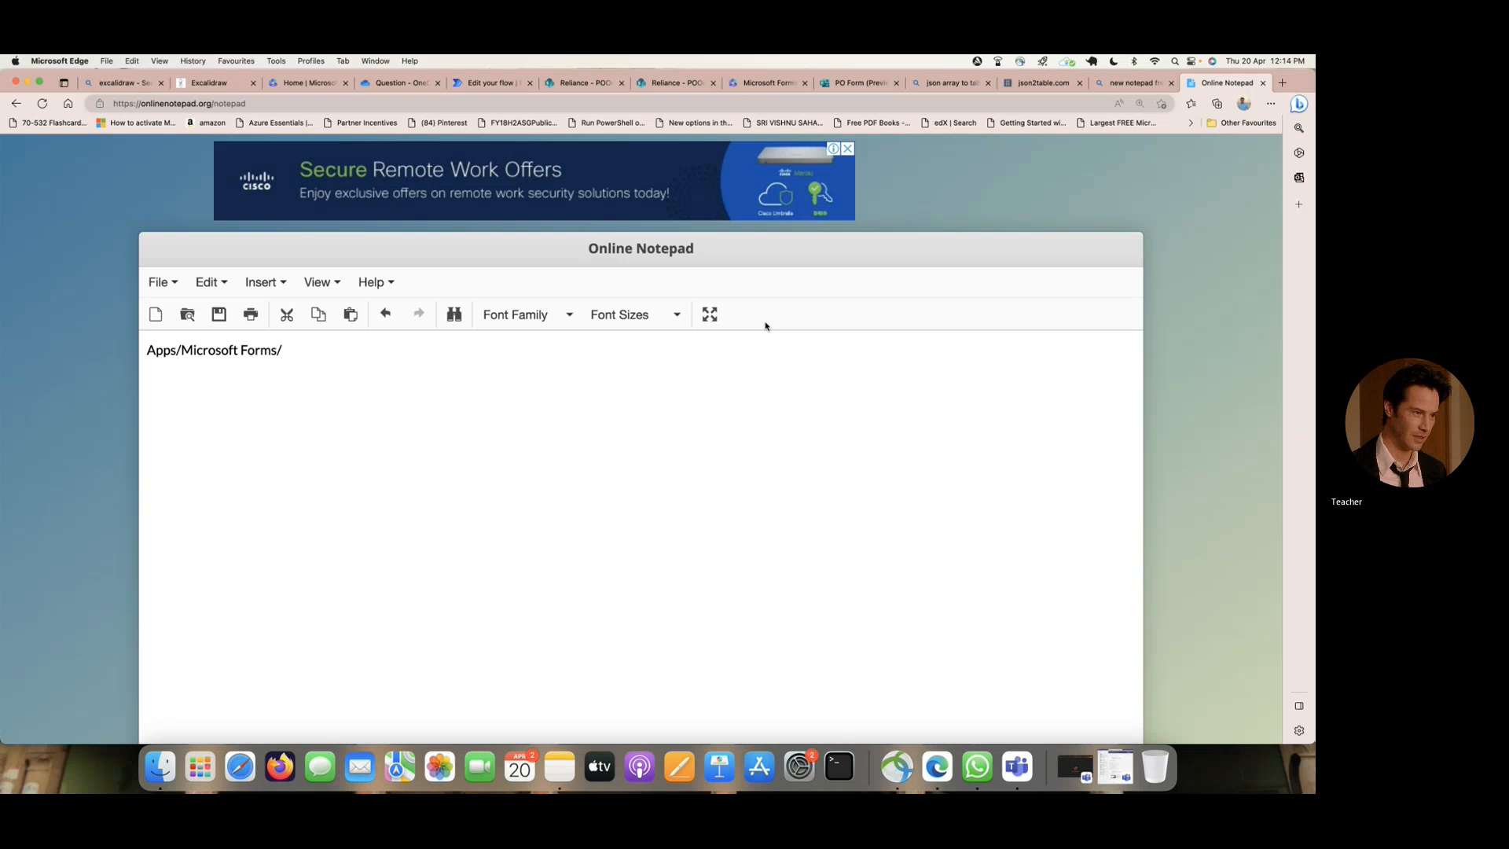
- Append PO Form/Question/ to the path in Online Notepad, checking the folder and file names in OneDrive
left_click(391, 84)
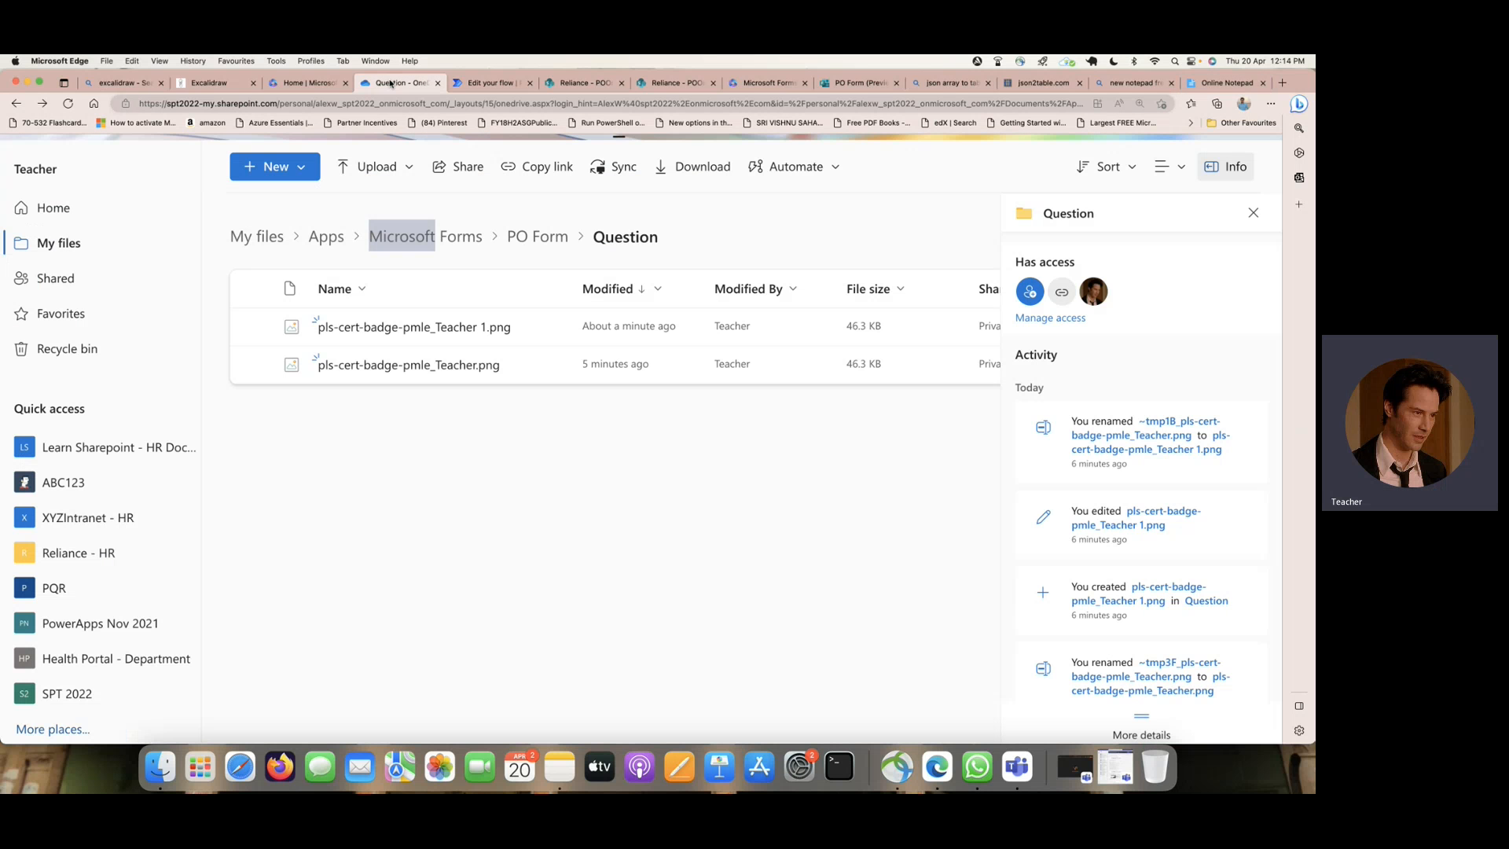
left_click(1226, 82)
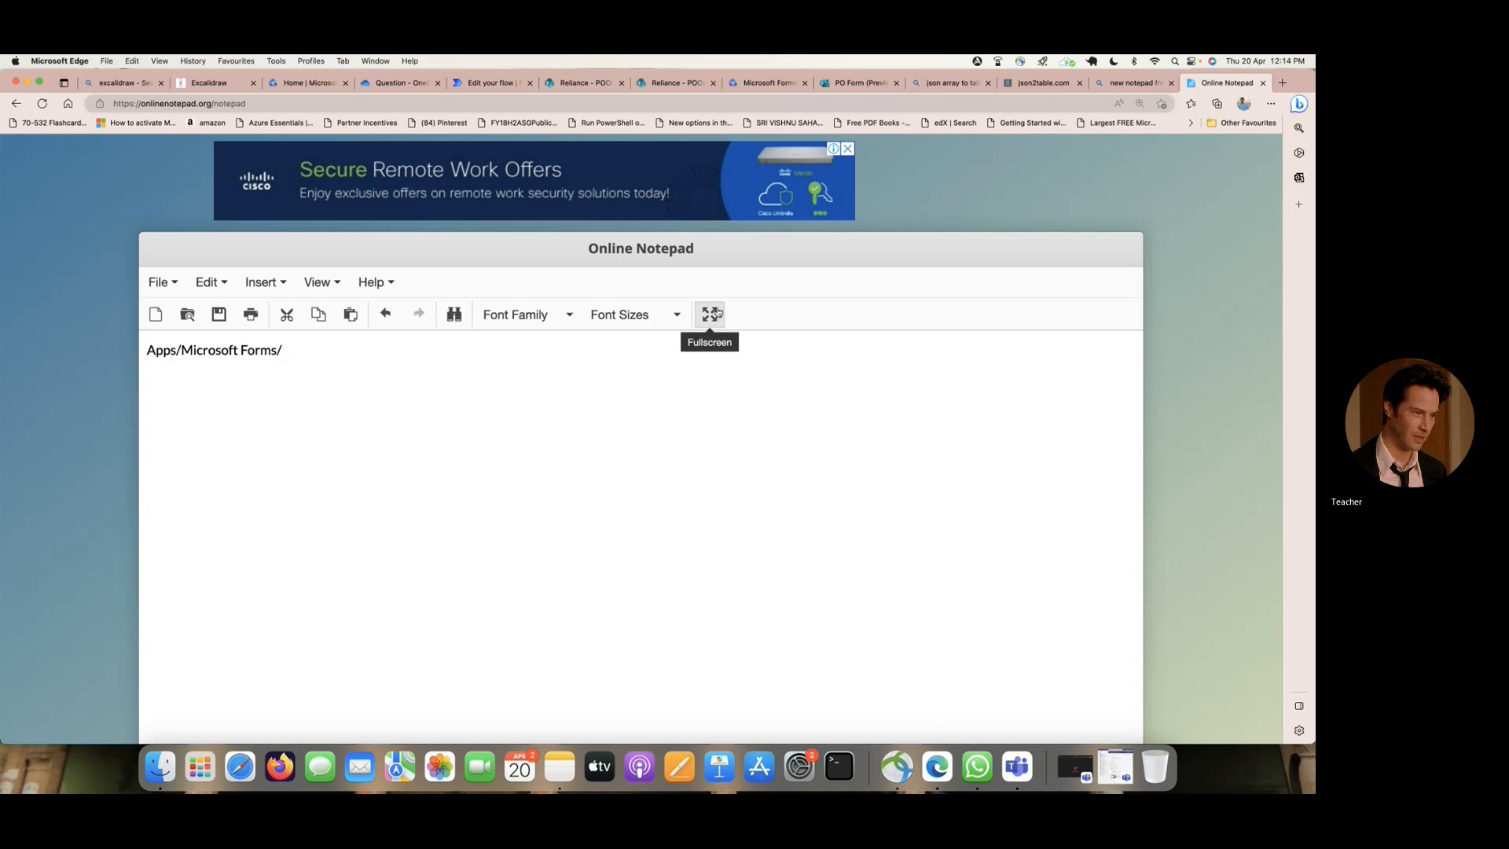
type("PO Form/")
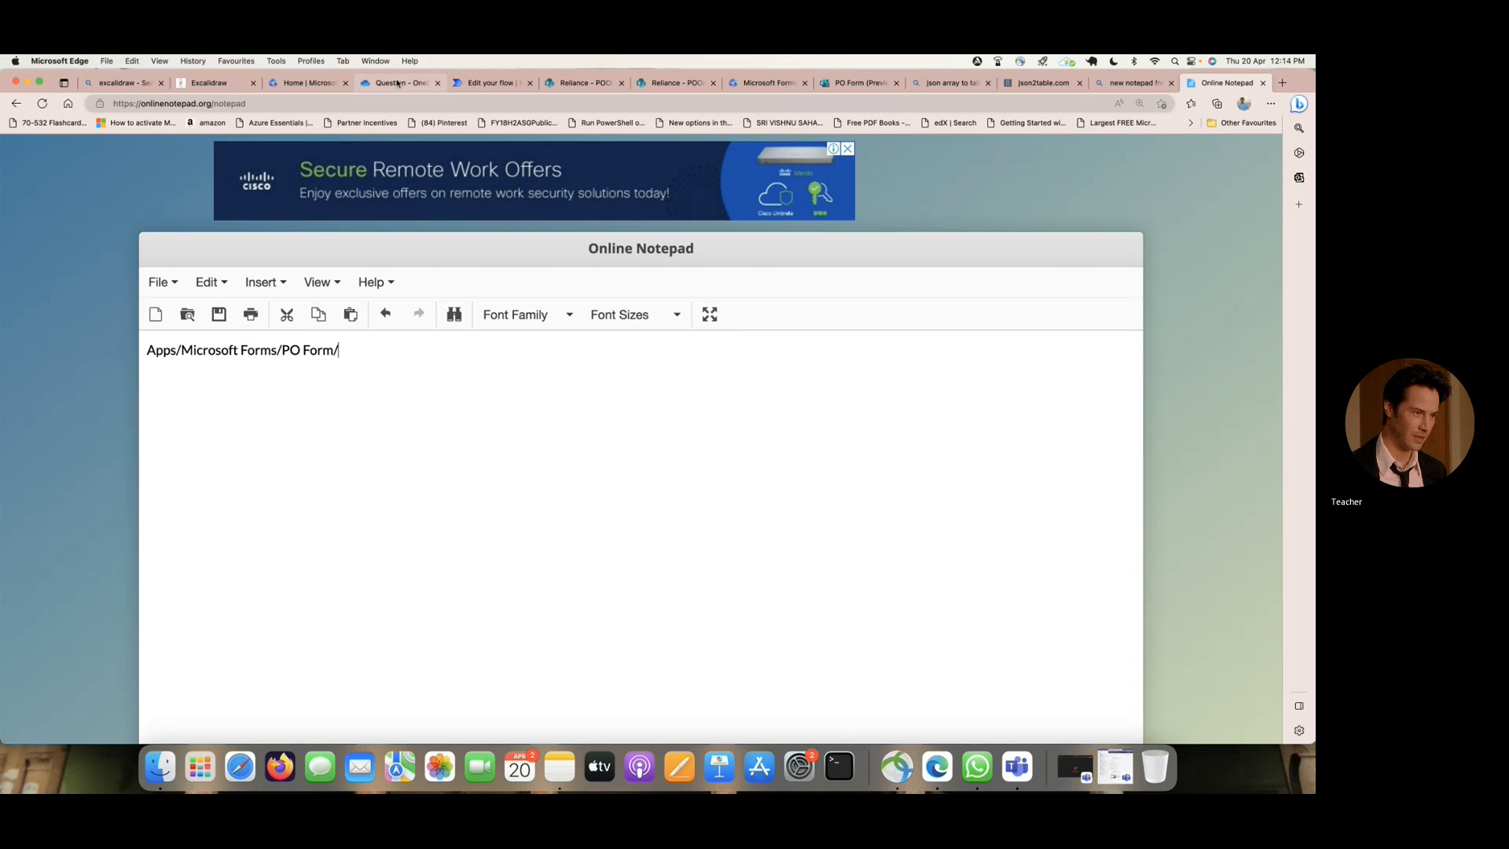
left_click(398, 82)
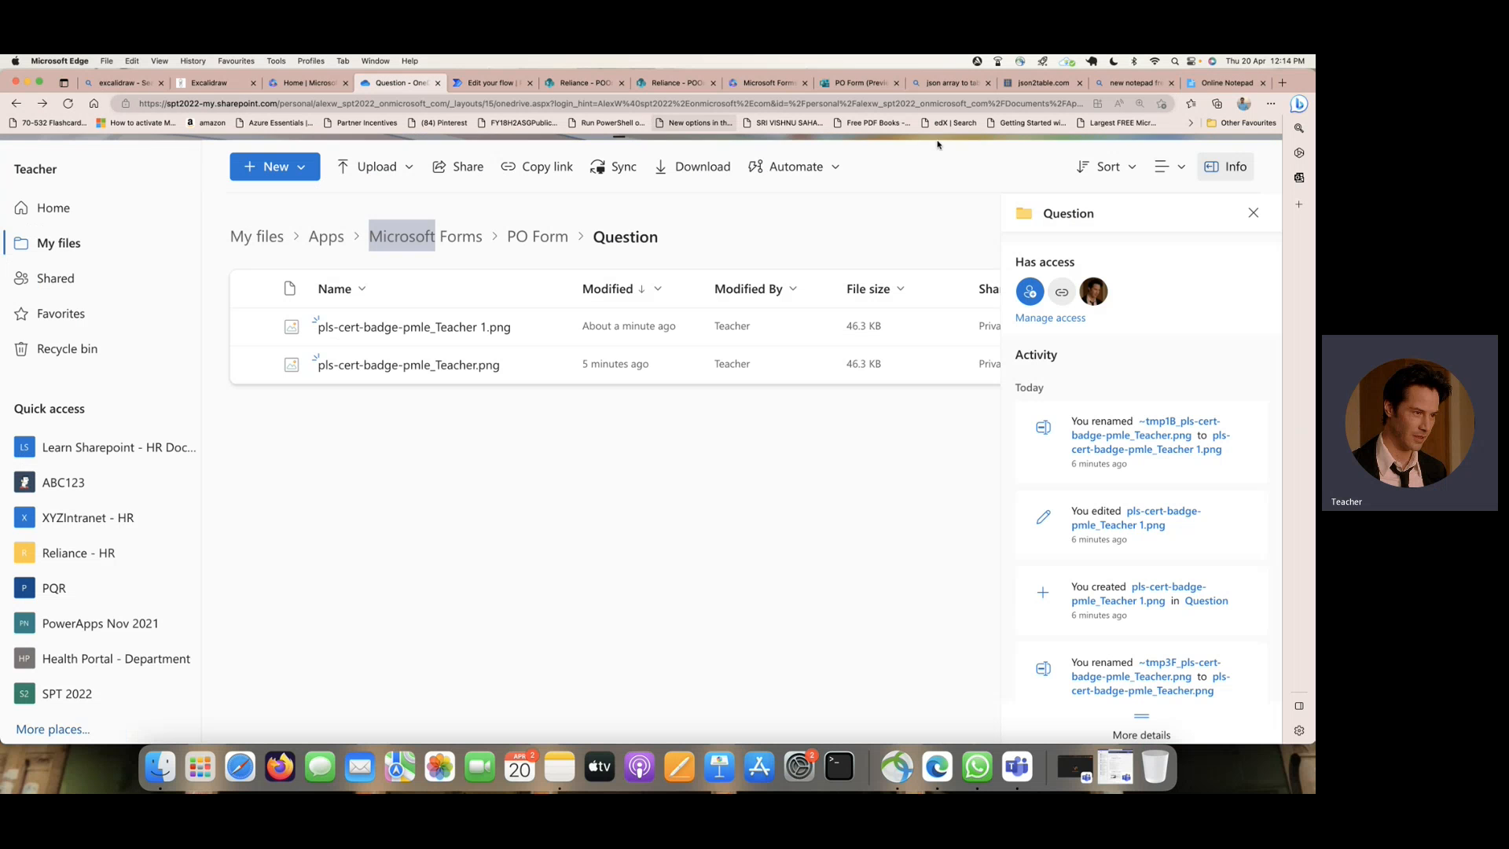
left_click(1212, 85)
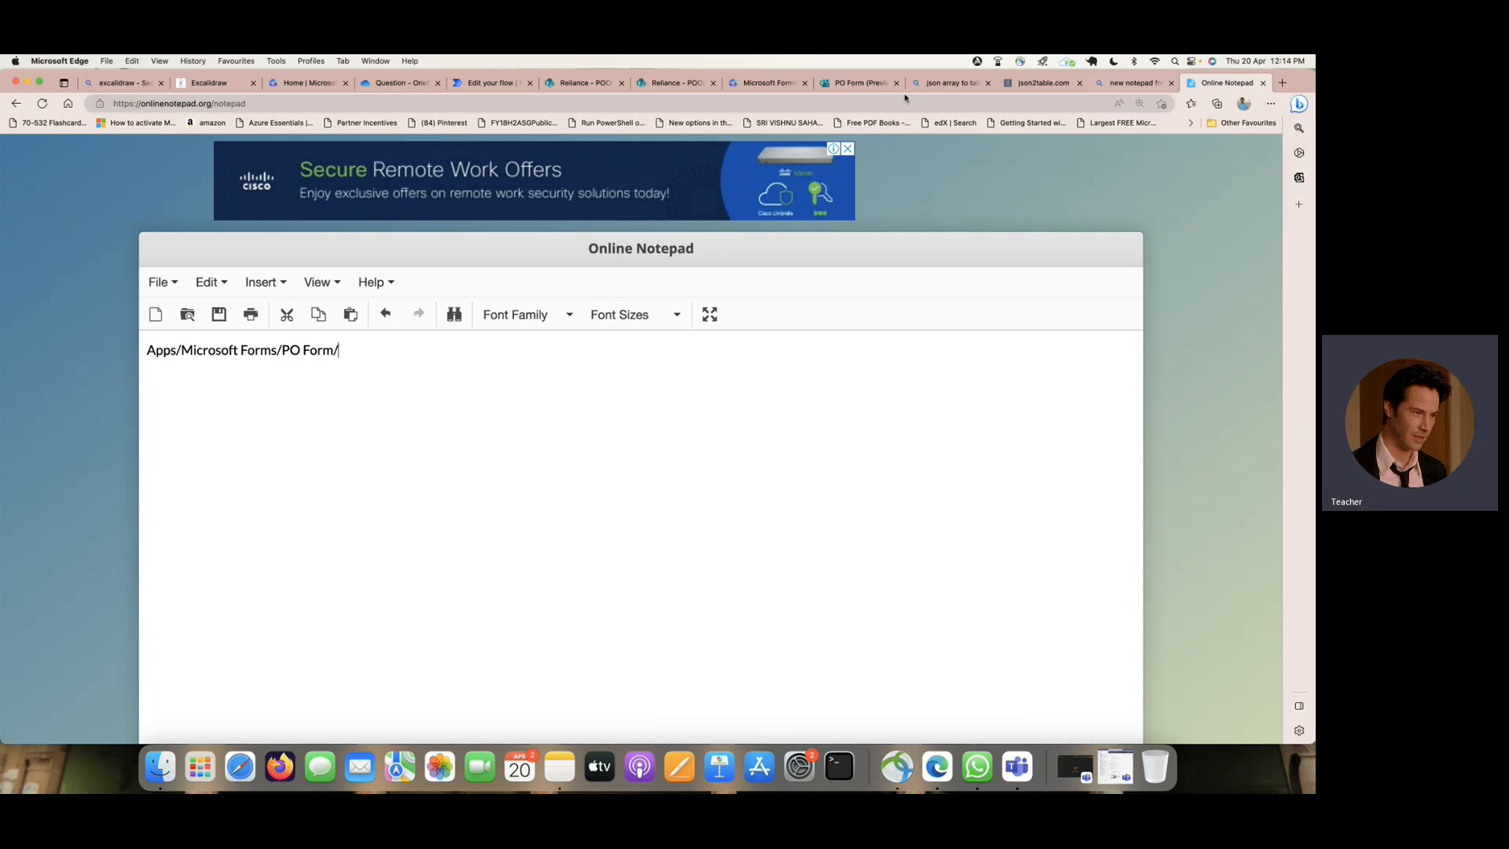
left_click(413, 85)
left_click(1222, 83)
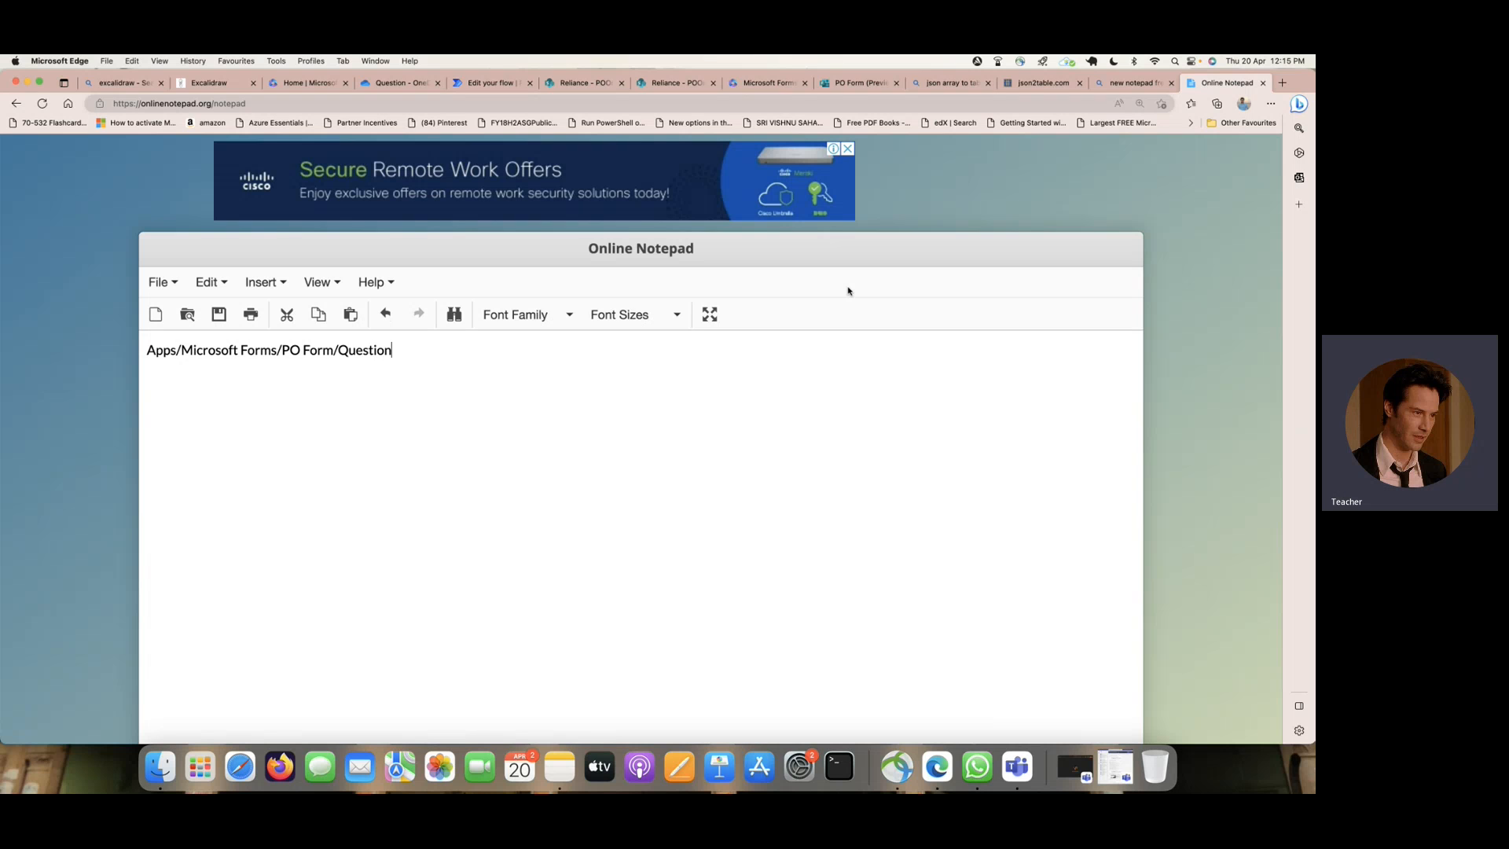
left_click(378, 82)
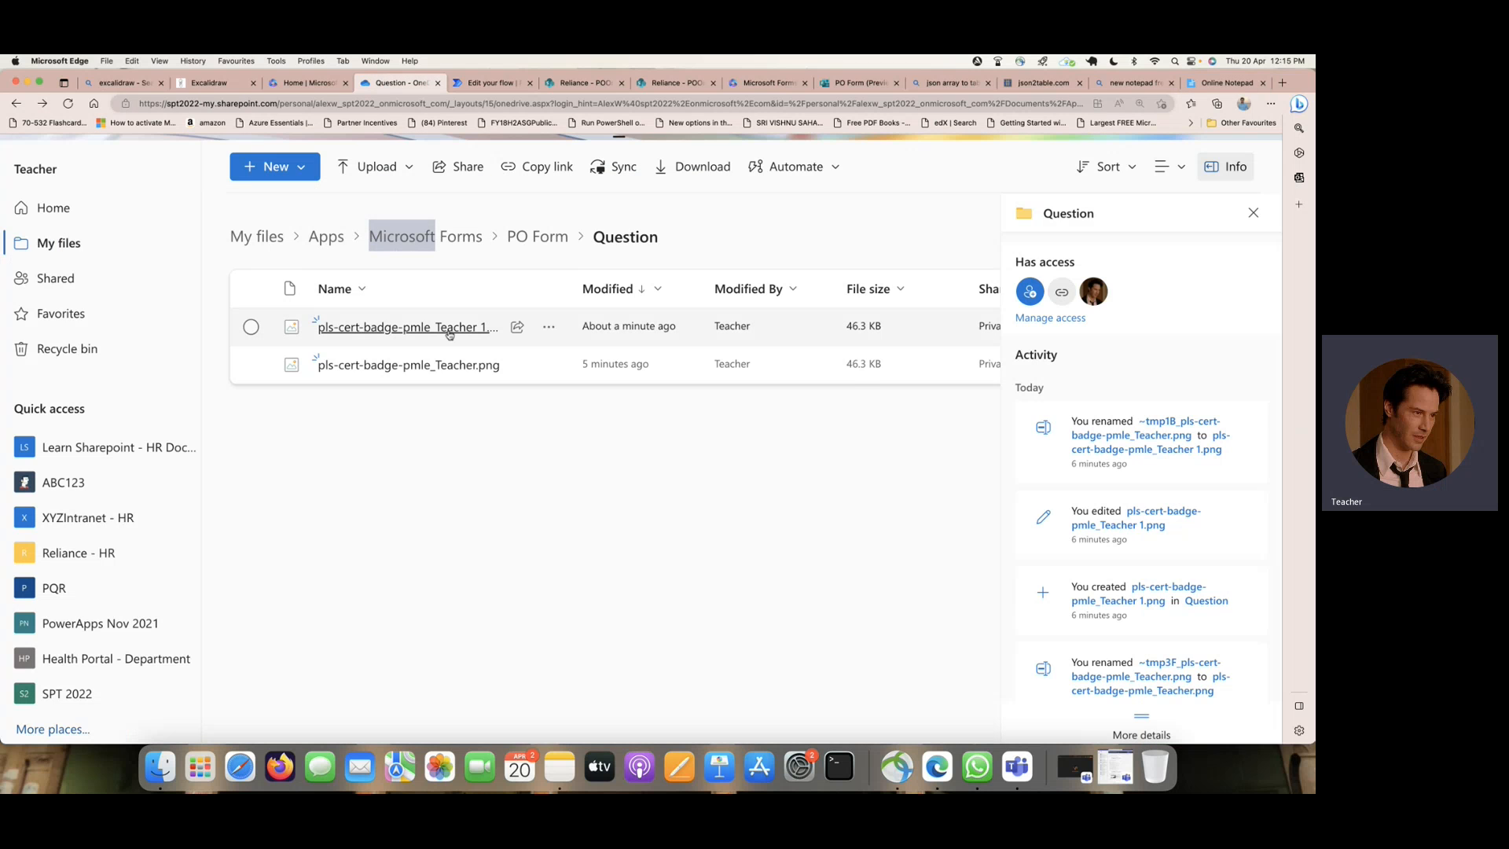
mouse_move(455, 333)
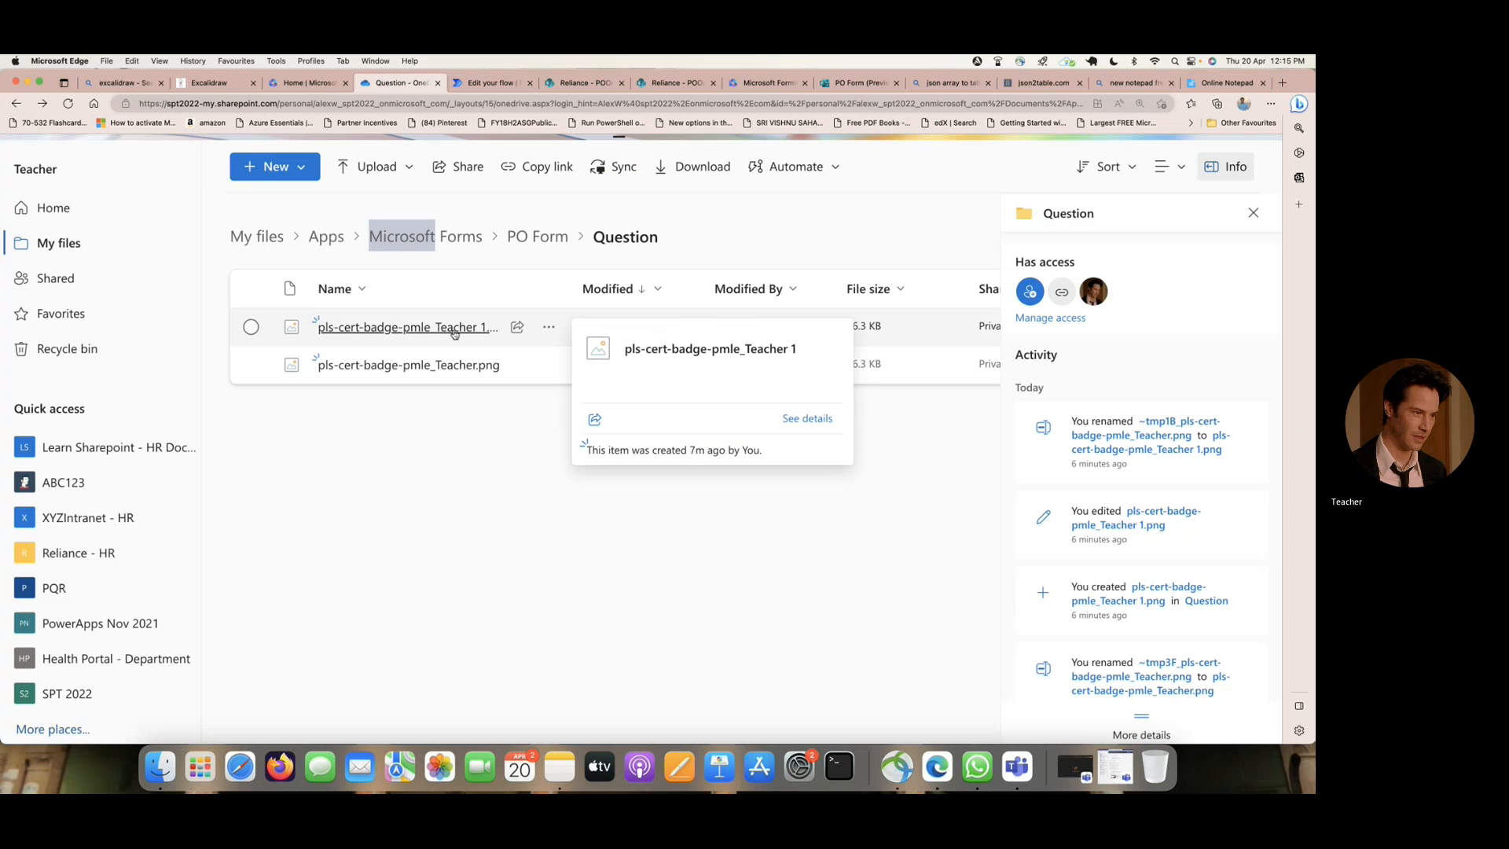
left_click(1208, 85)
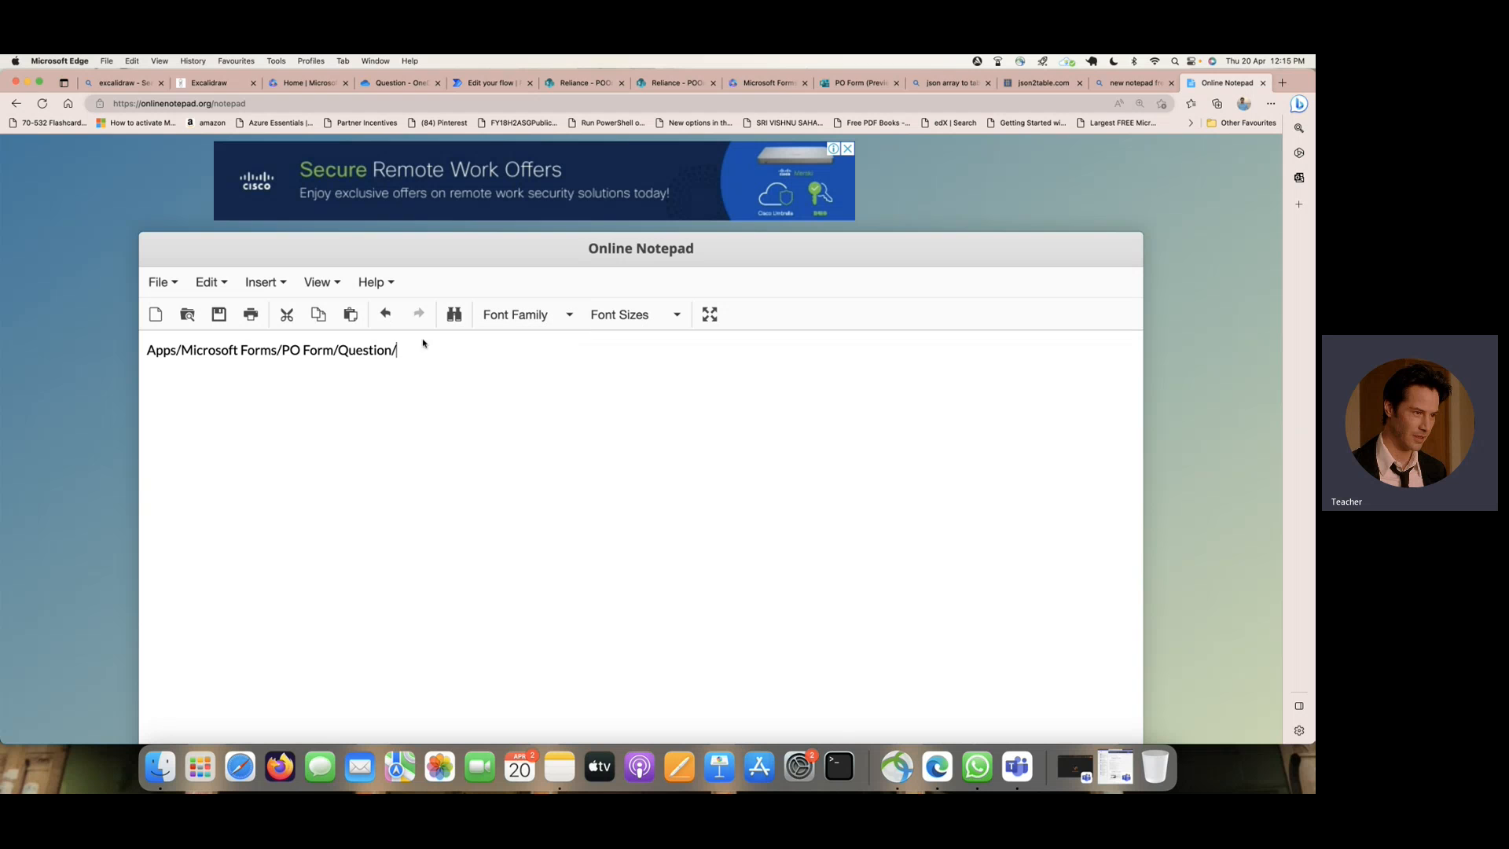
- Copy Apps/Microsoft Forms/PO Form/Question/ from Online Notepad into the File Path of Get file content using path in Power Automate
left_click_drag(407, 347, 149, 348)
right_click(231, 352)
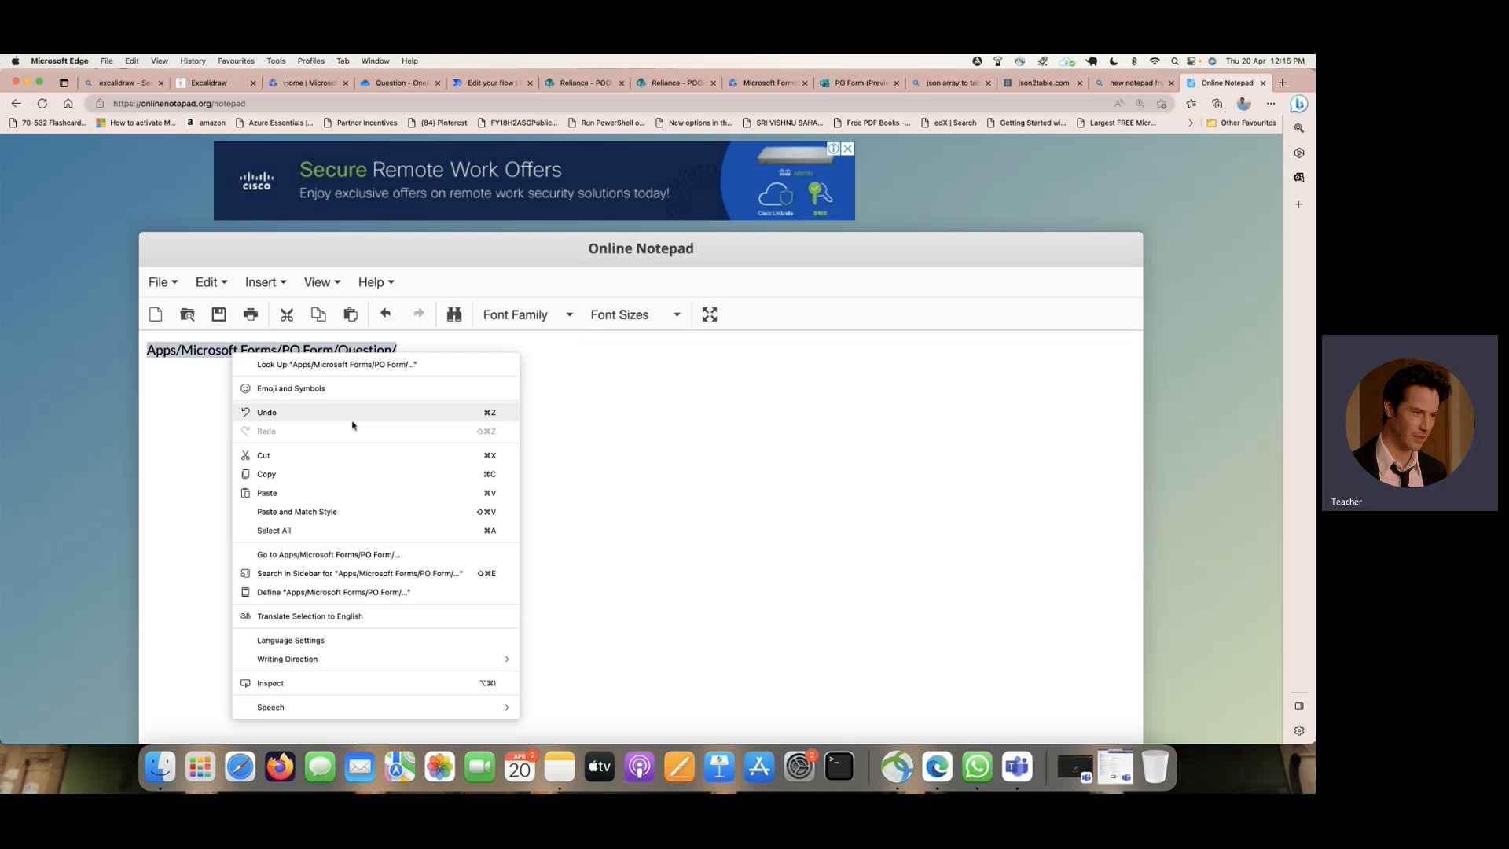
left_click(379, 474)
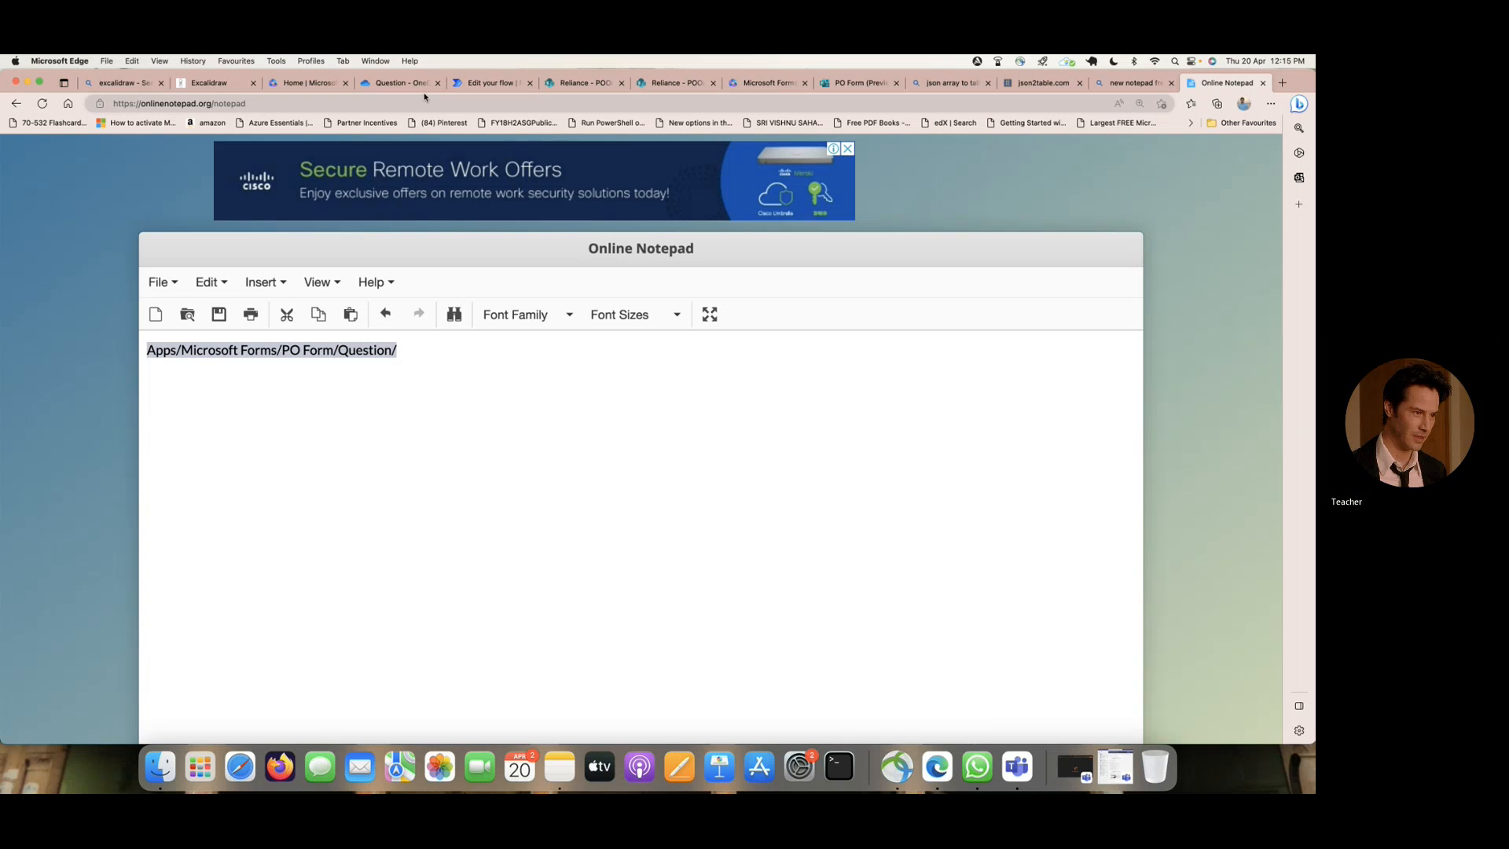
left_click(480, 88)
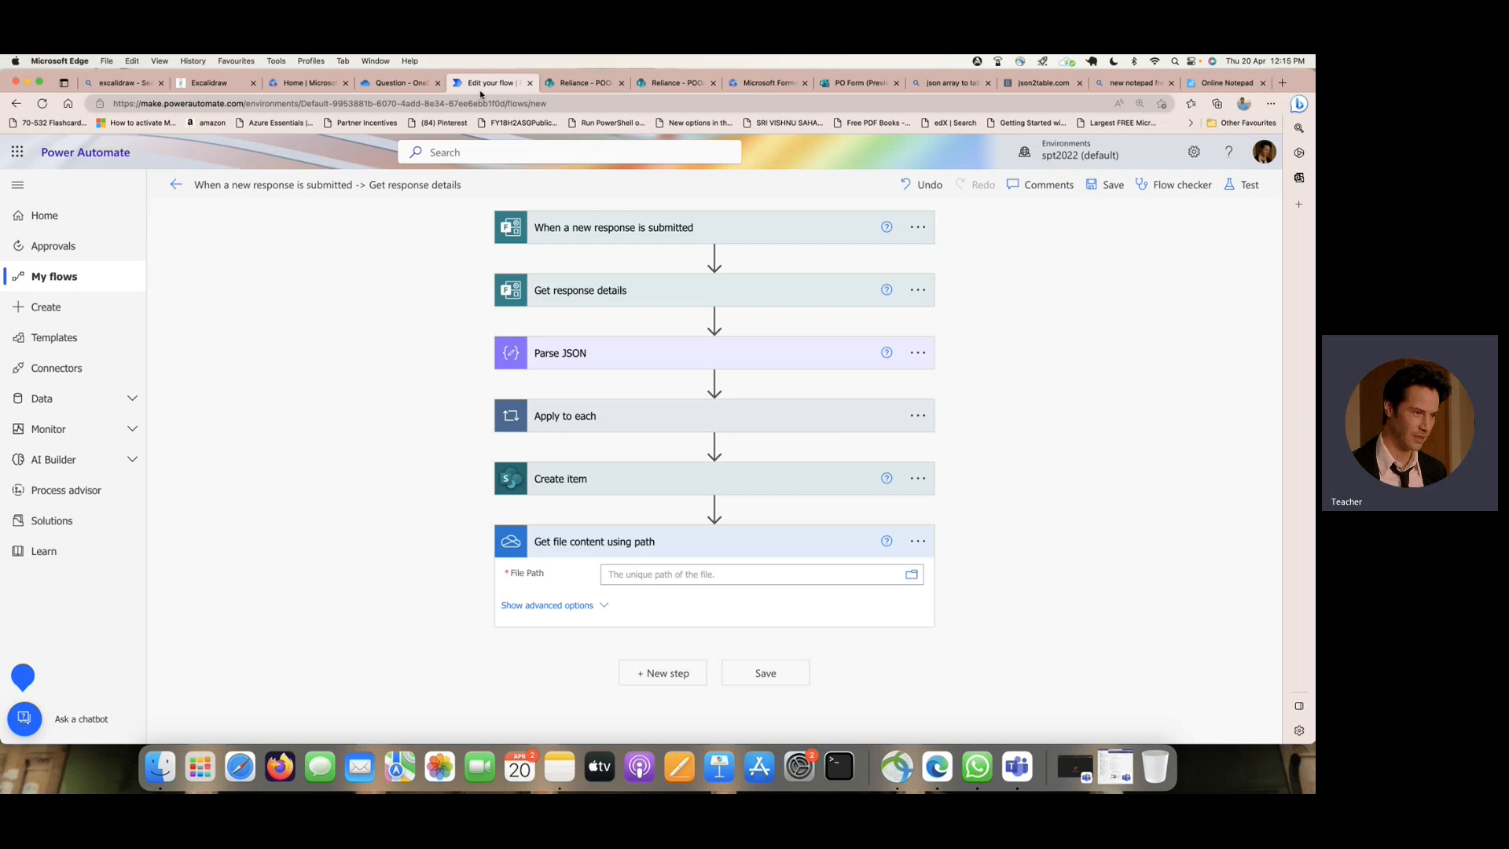
left_click(654, 573)
key("super+v")
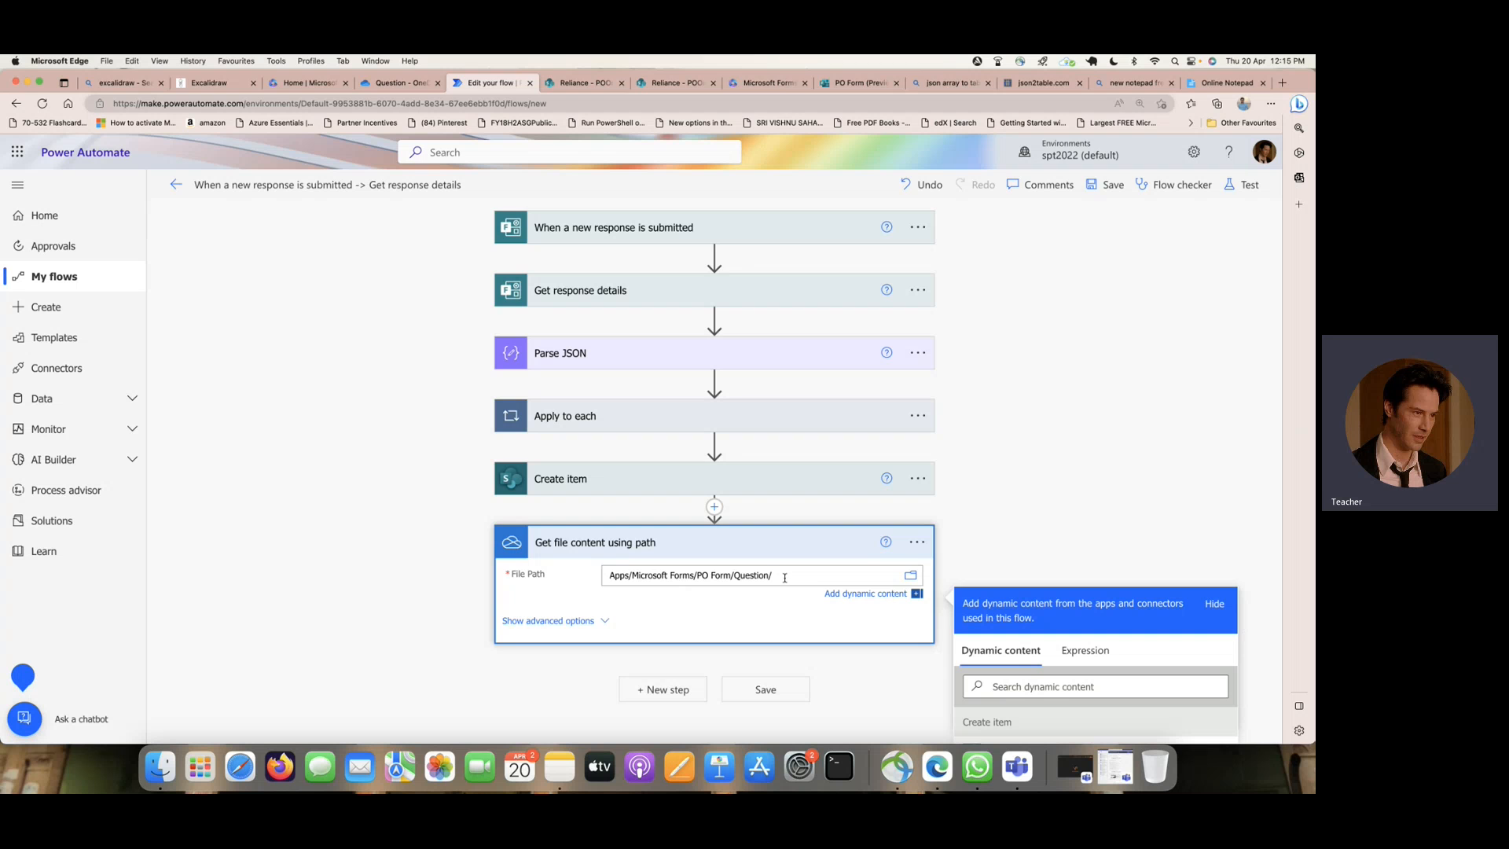
- Append the Parse JSON name value to the File Path of Get file content using path, and review the completed path
scroll(901, 534, "down", 5)
scroll(1023, 522, "down", 1)
scroll(1024, 522, "down", 8)
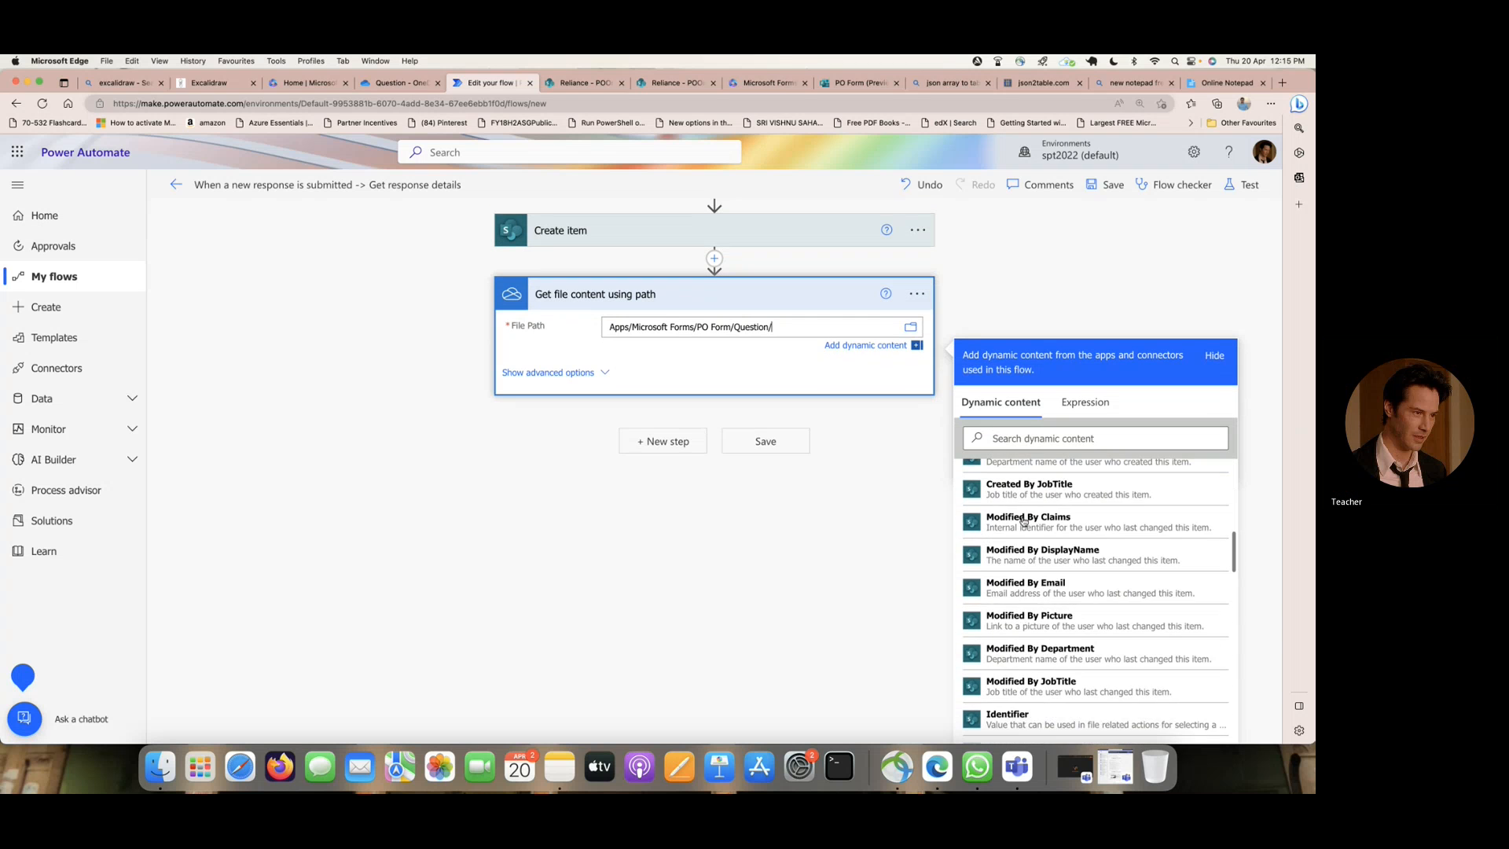
scroll(1023, 522, "down", 10)
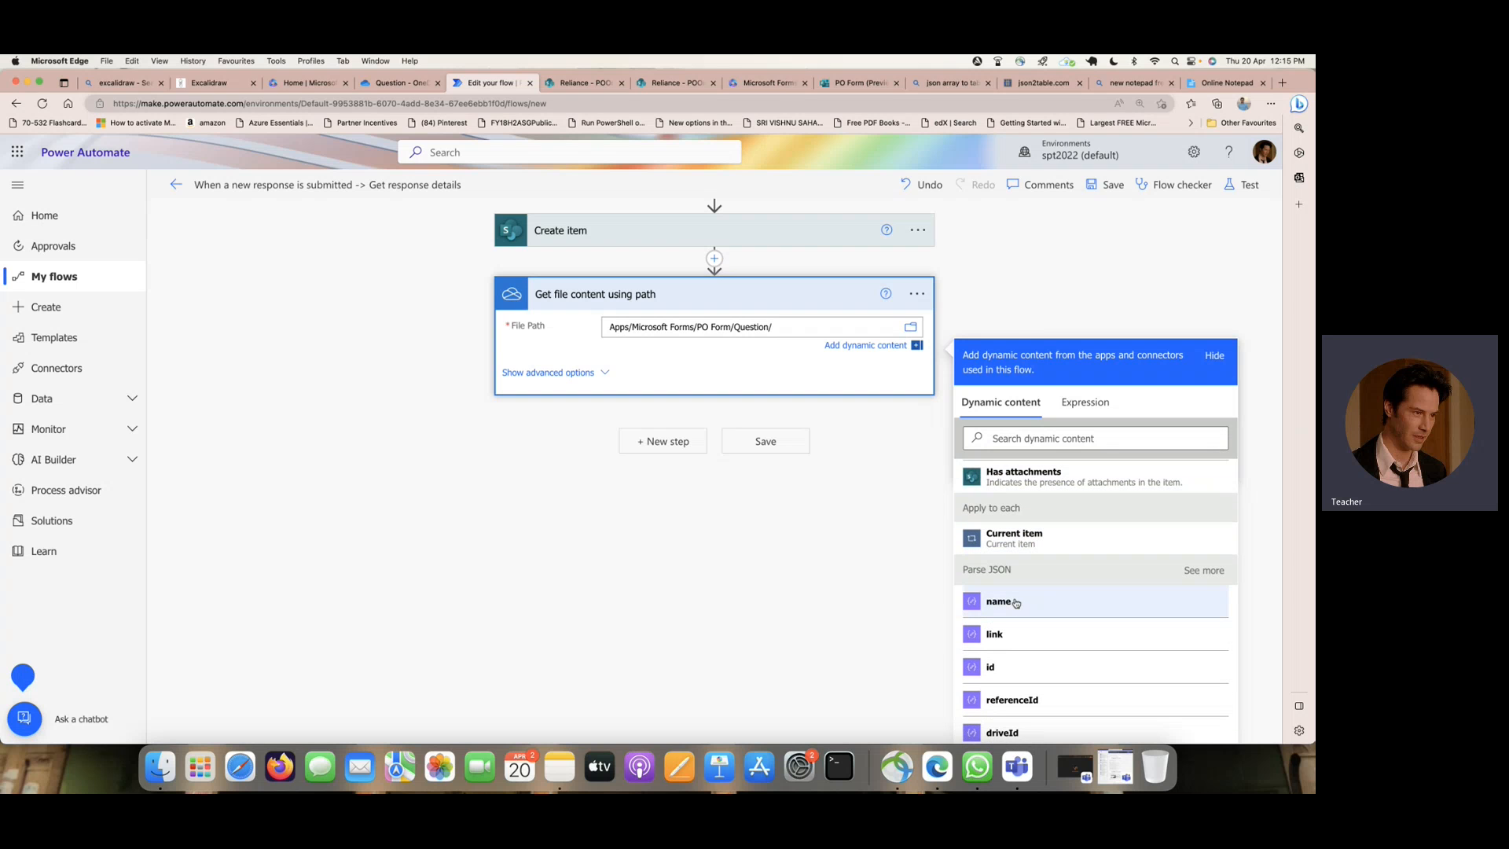
left_click(1015, 602)
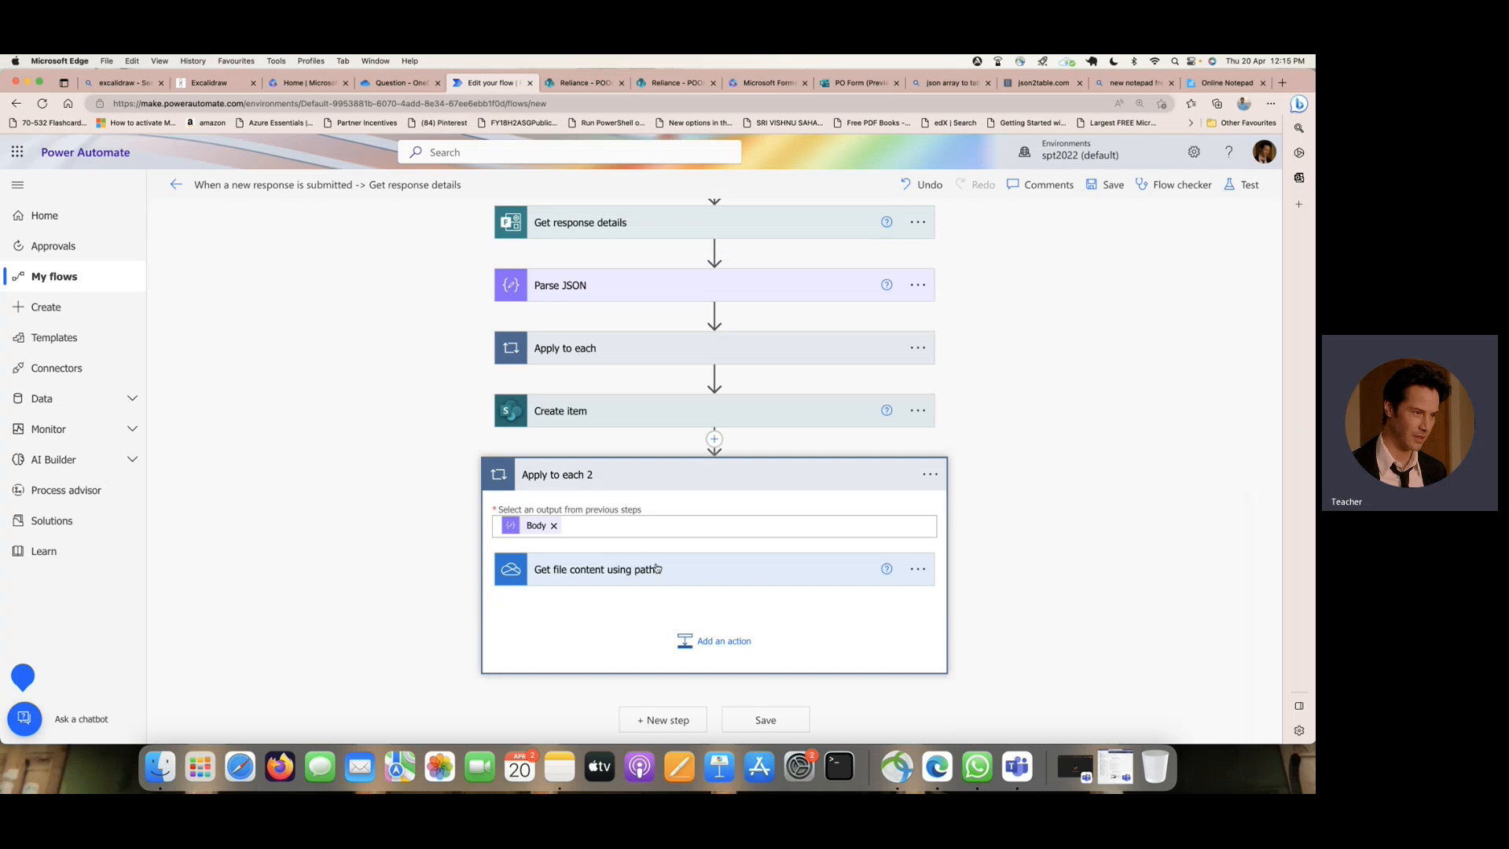
left_click(696, 573)
scroll(1019, 464, "down", 4)
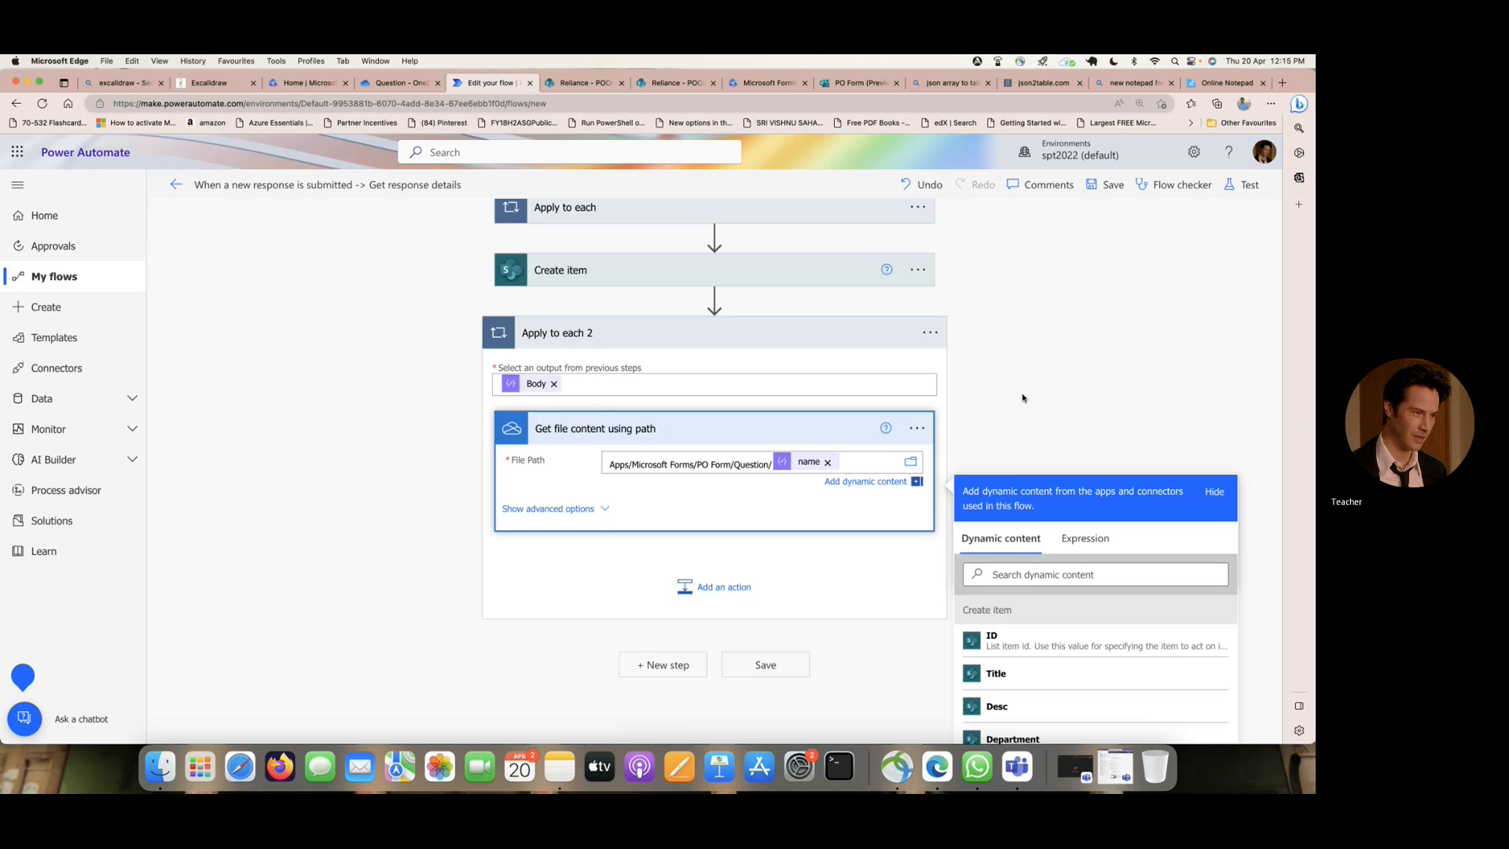
scroll(866, 414, "down", 4)
scroll(865, 415, "up", 4)
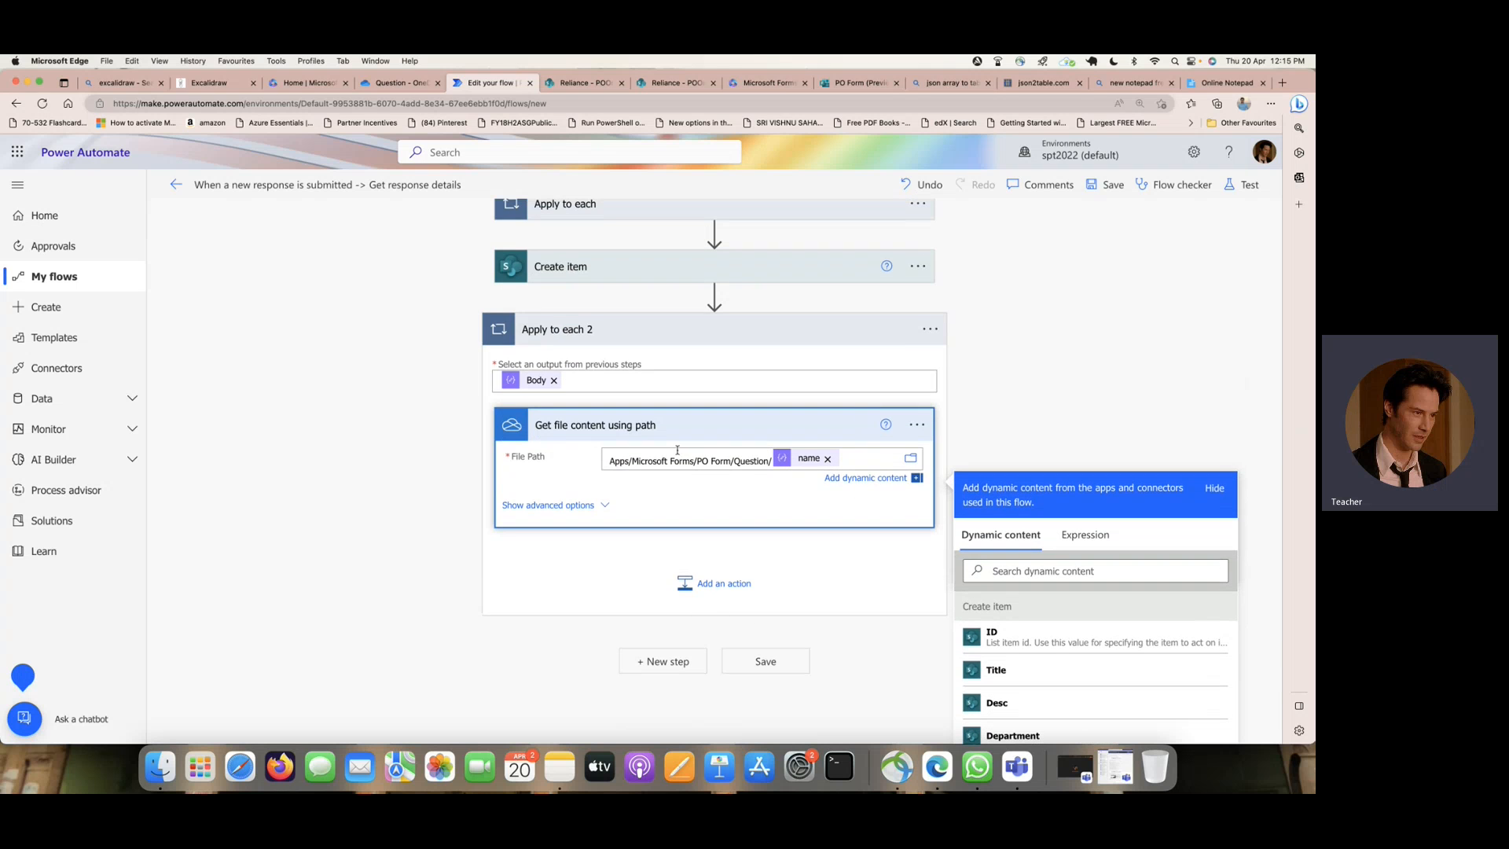
left_click(678, 450)
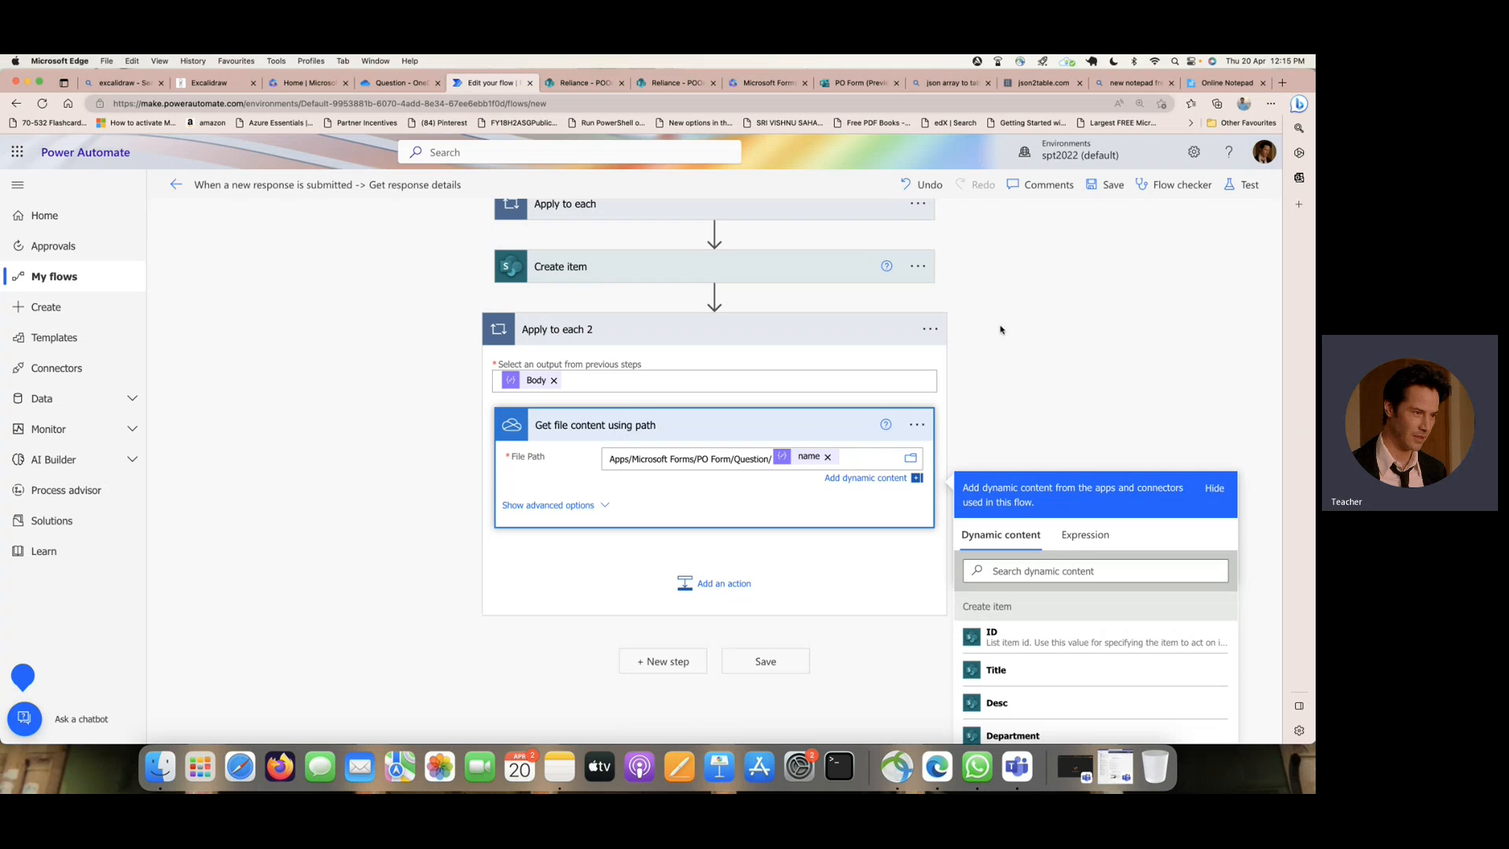
- Add a SharePoint Add attachment action below the Apply to each 2 loop
scroll(1004, 326, "down", 3)
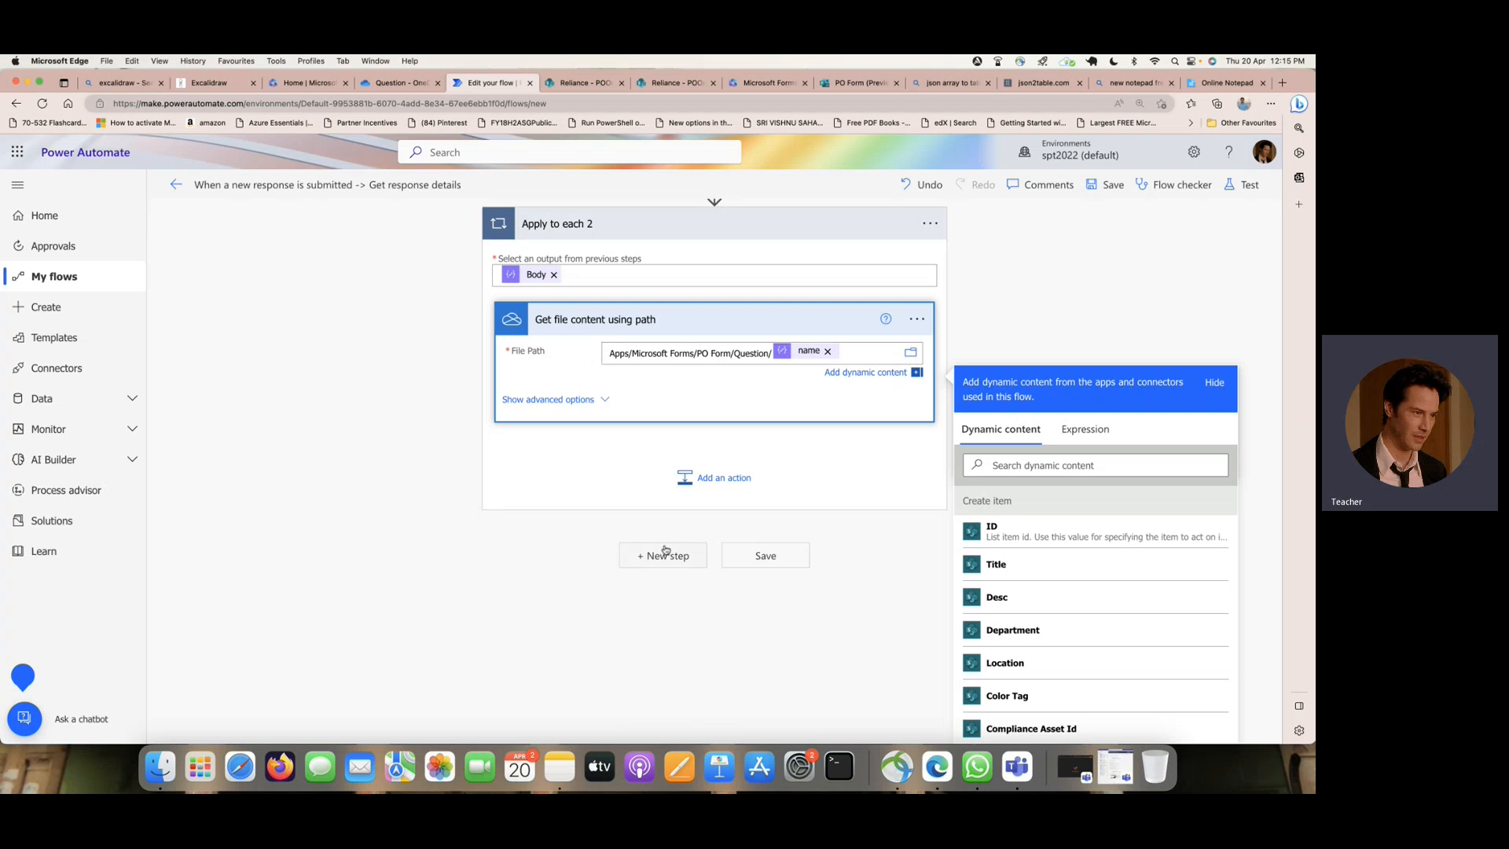
scroll(400, 524, "up", 5)
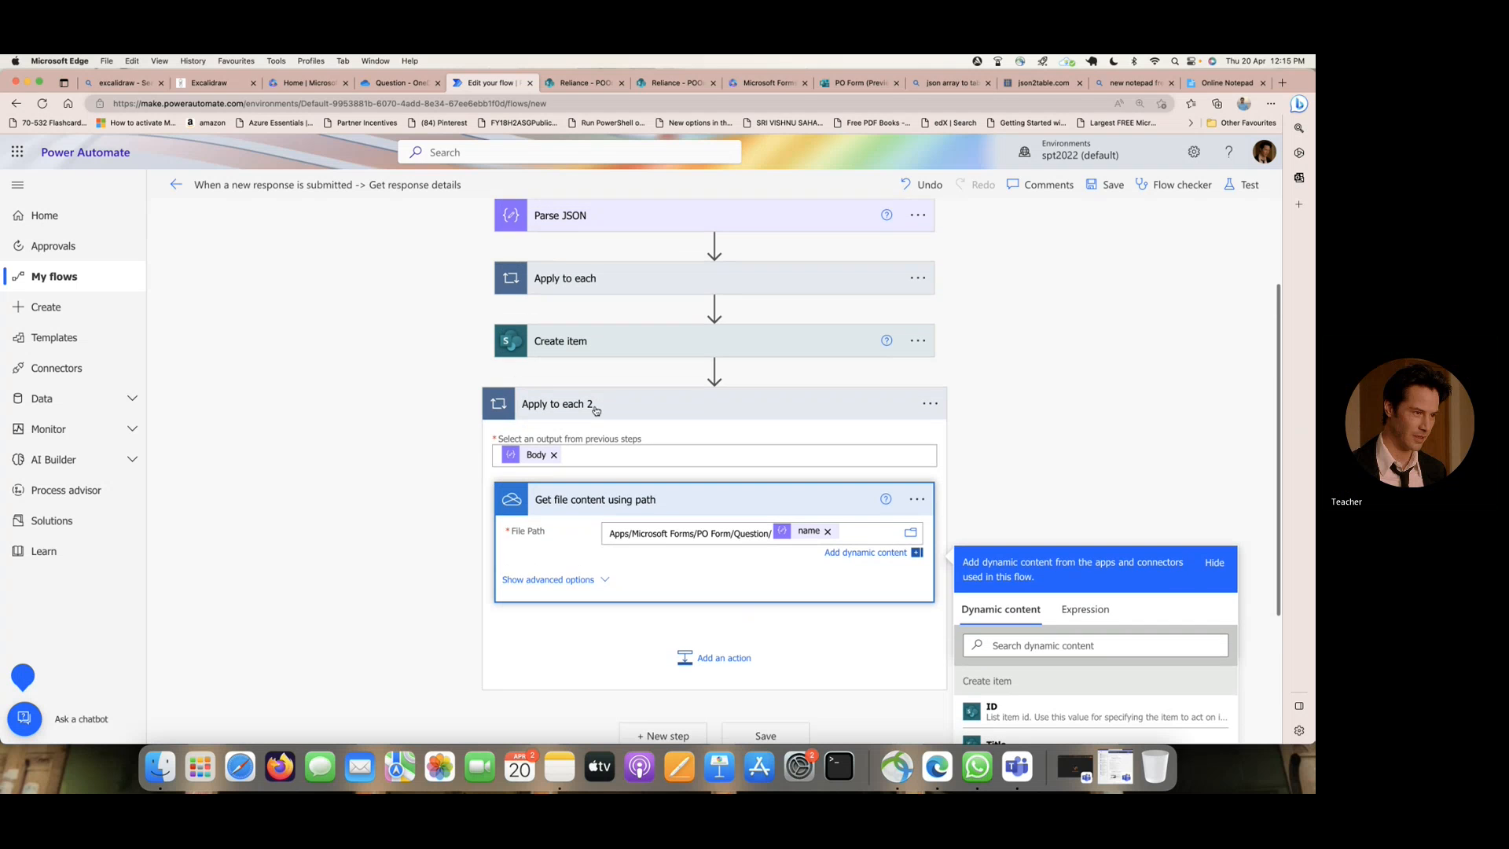
scroll(366, 417, "down", 3)
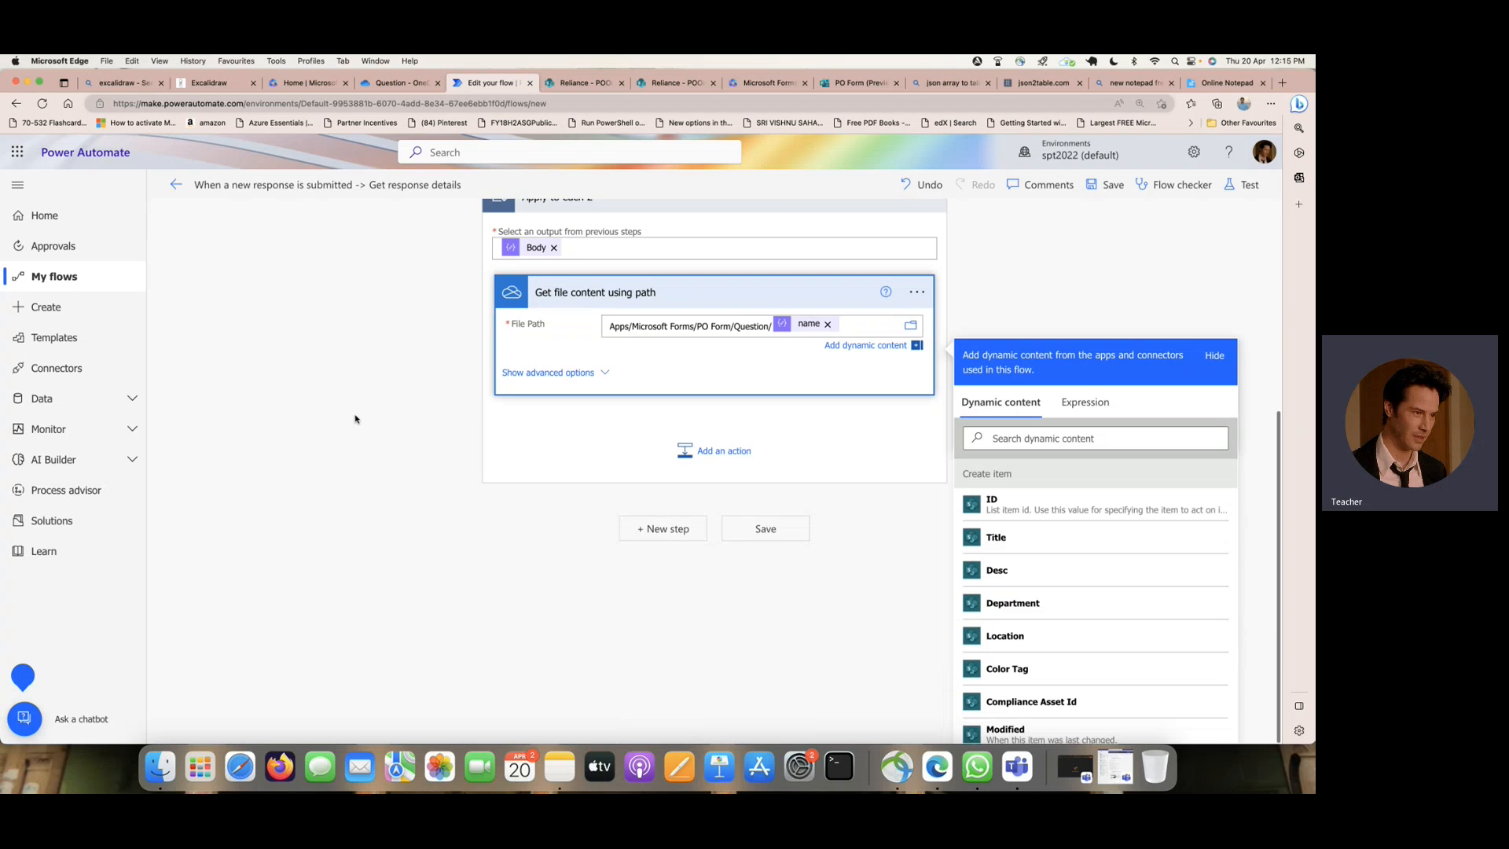
left_click(673, 532)
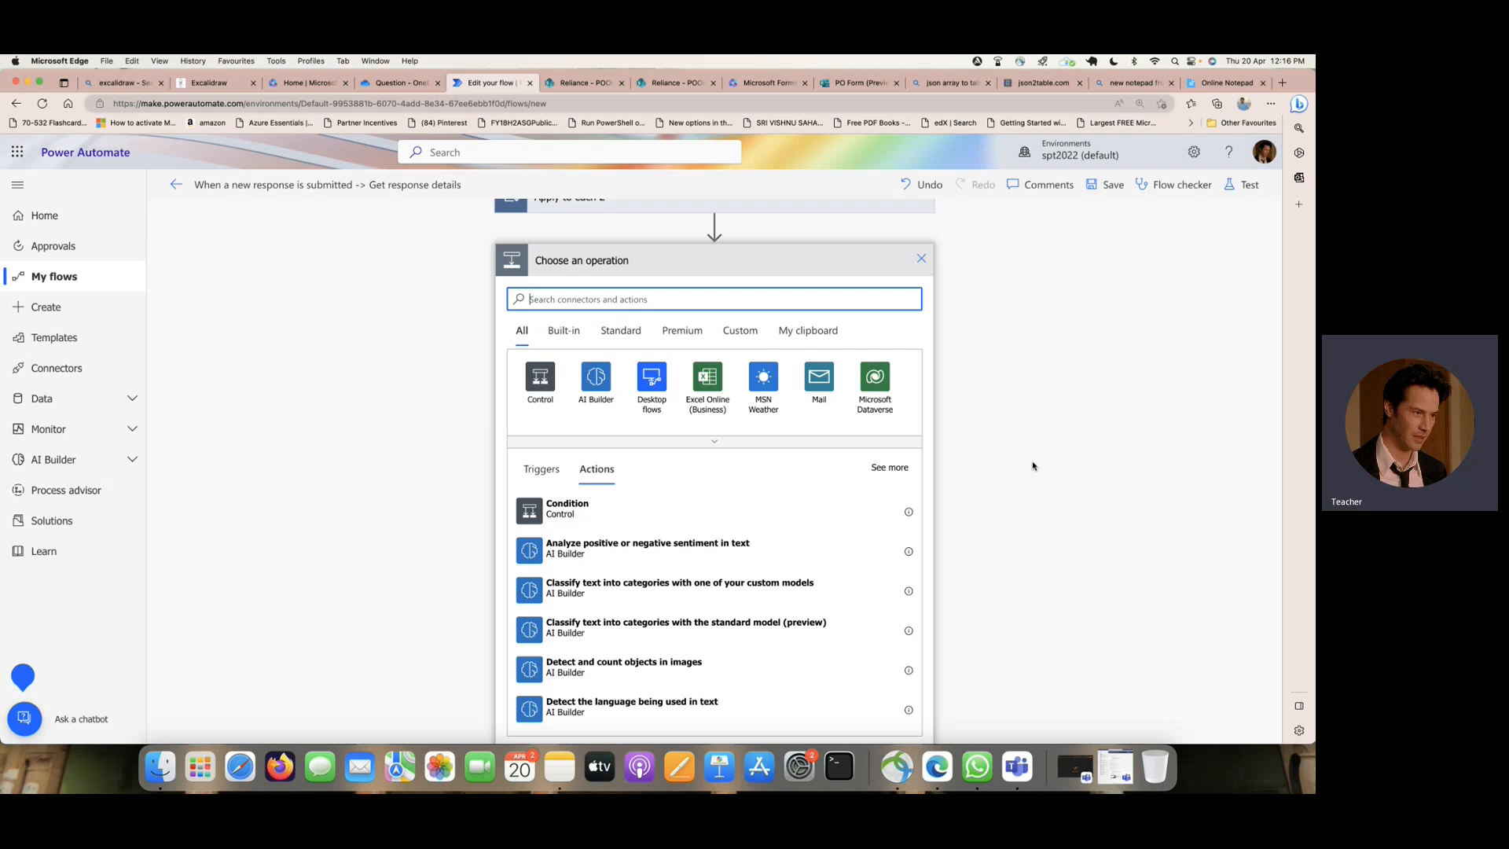
scroll(1033, 466, "down", 1)
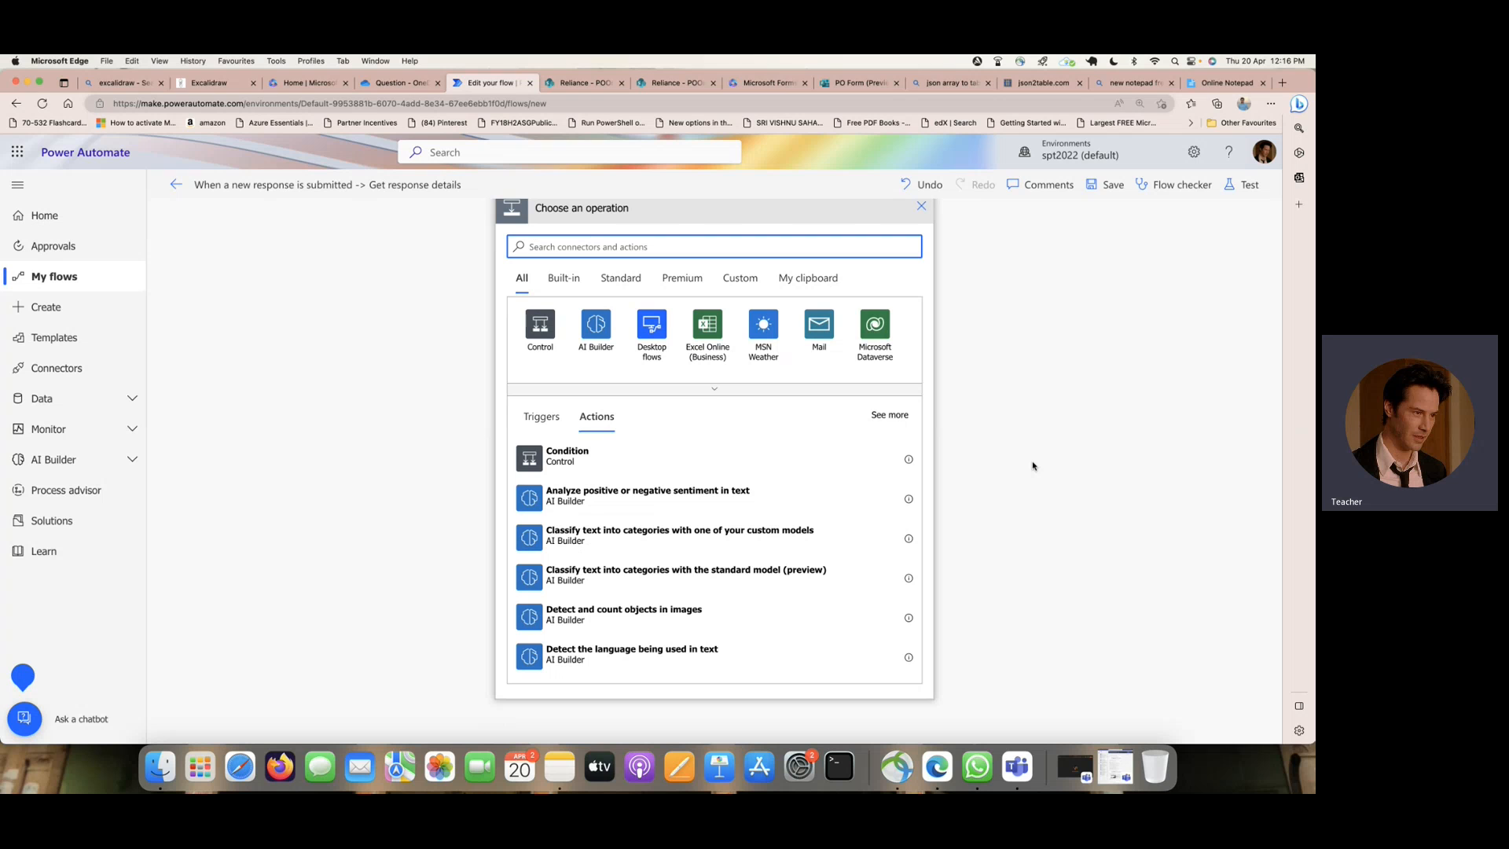
type("add")
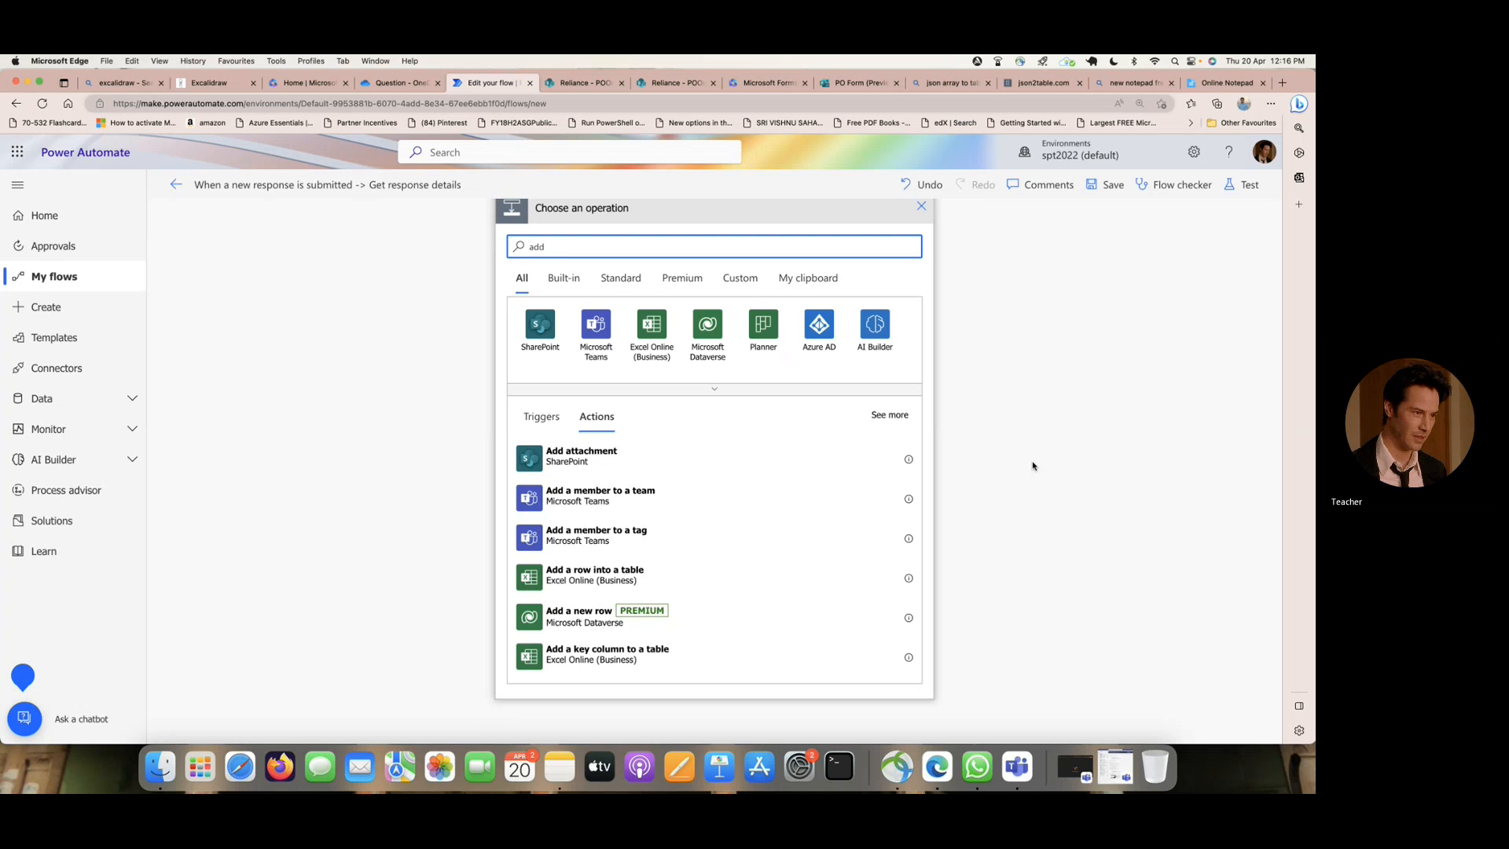
left_click(615, 454)
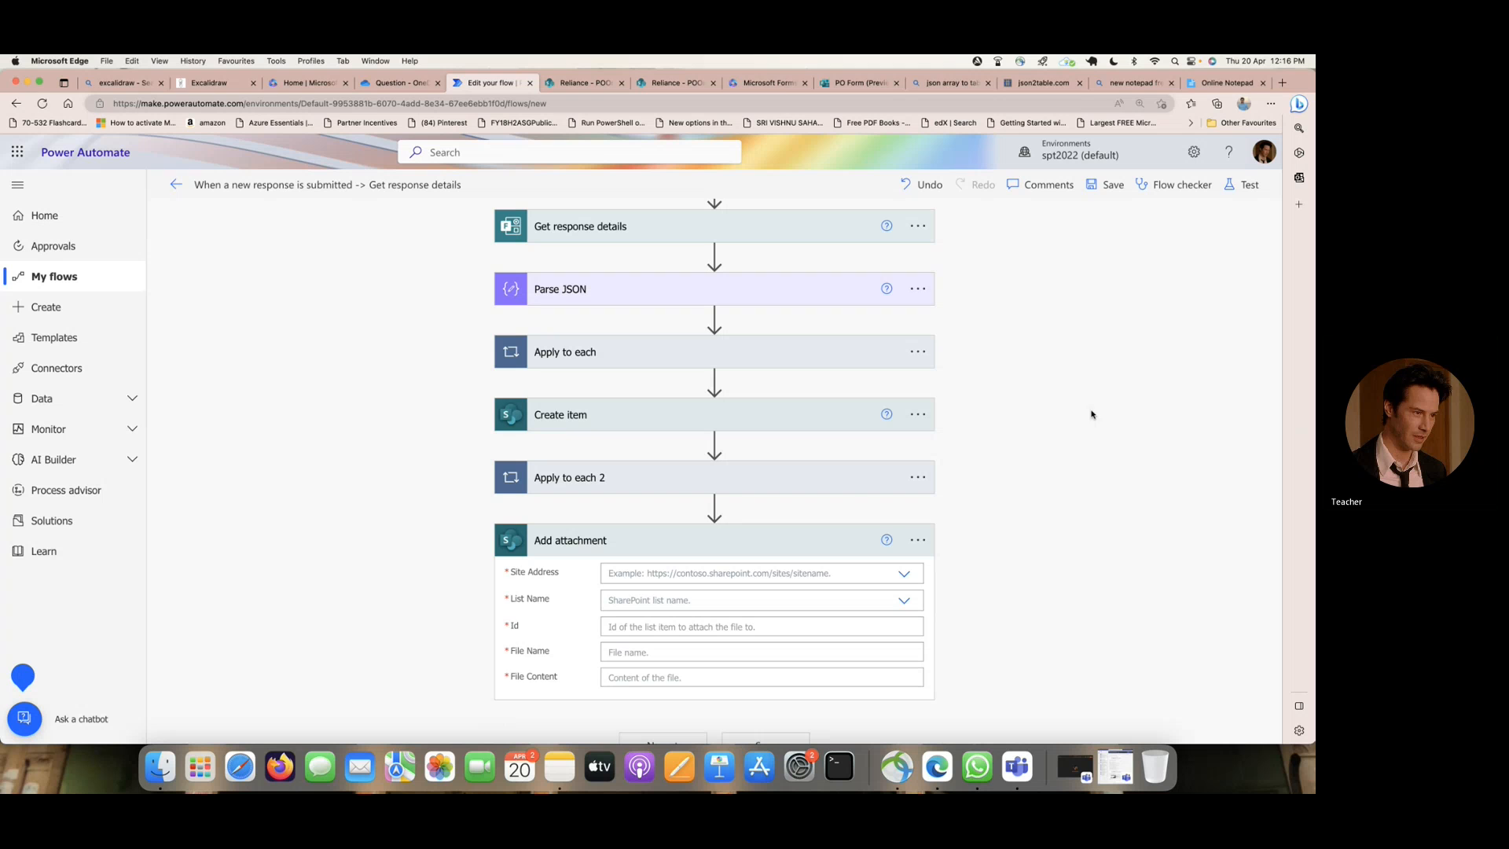
- Set the Add attachment action's Site Address to the Reliance site and its List Name to POOrder
left_click(771, 478)
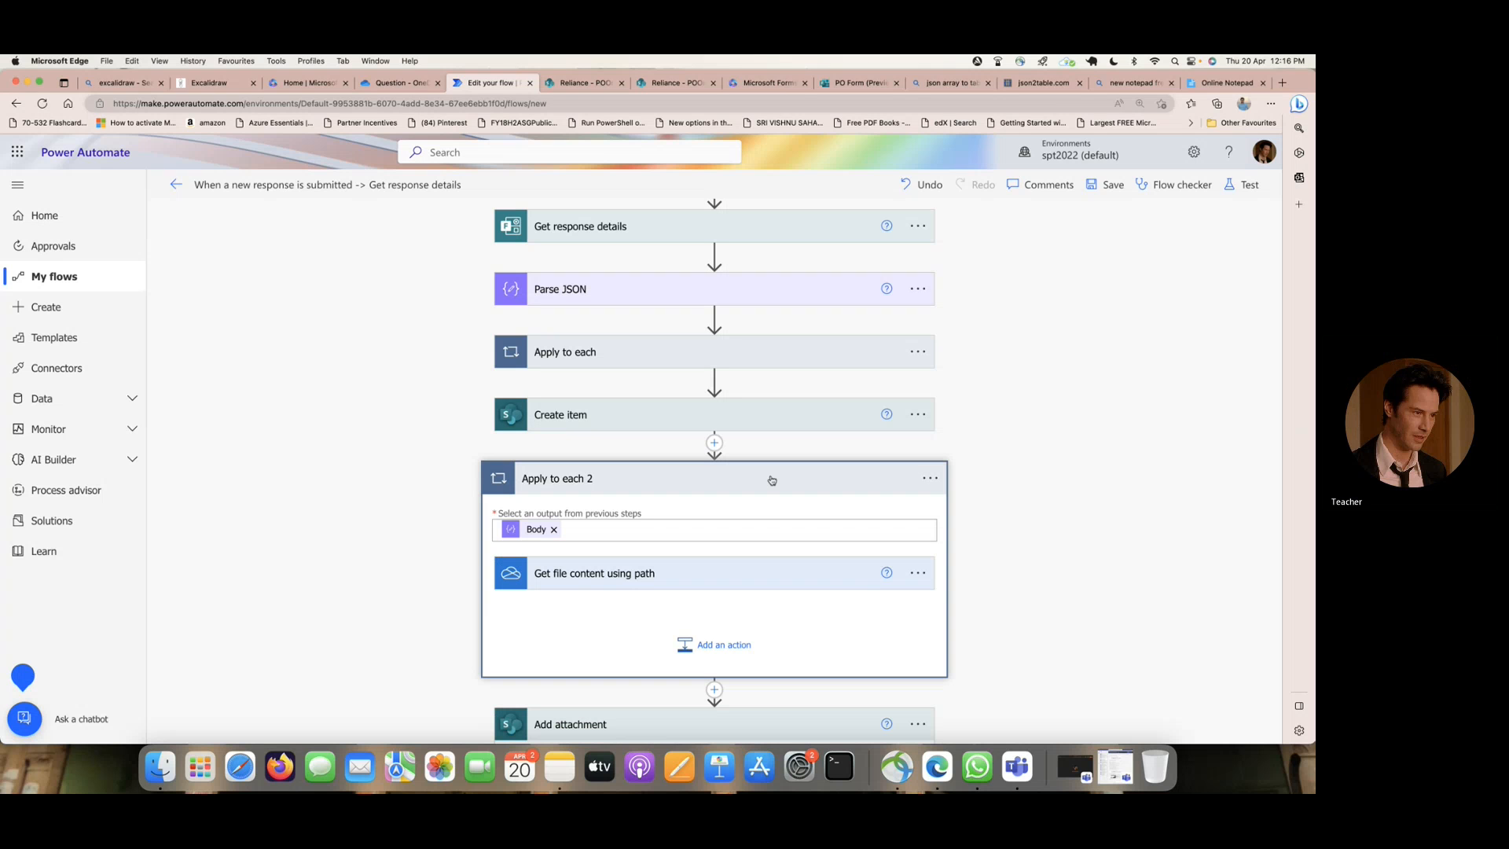
scroll(1035, 474, "down", 3)
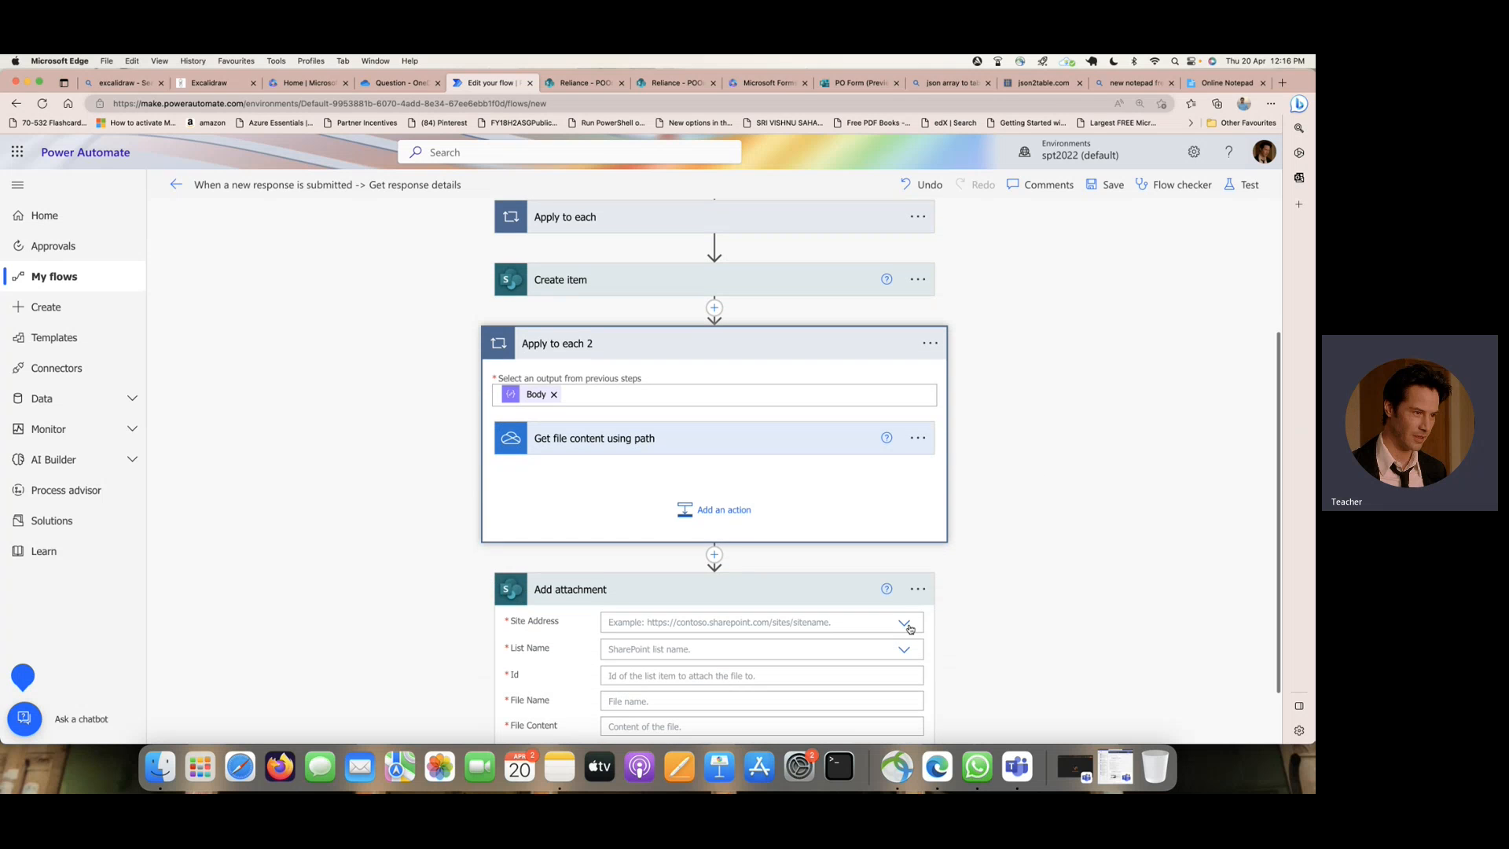
left_click(907, 624)
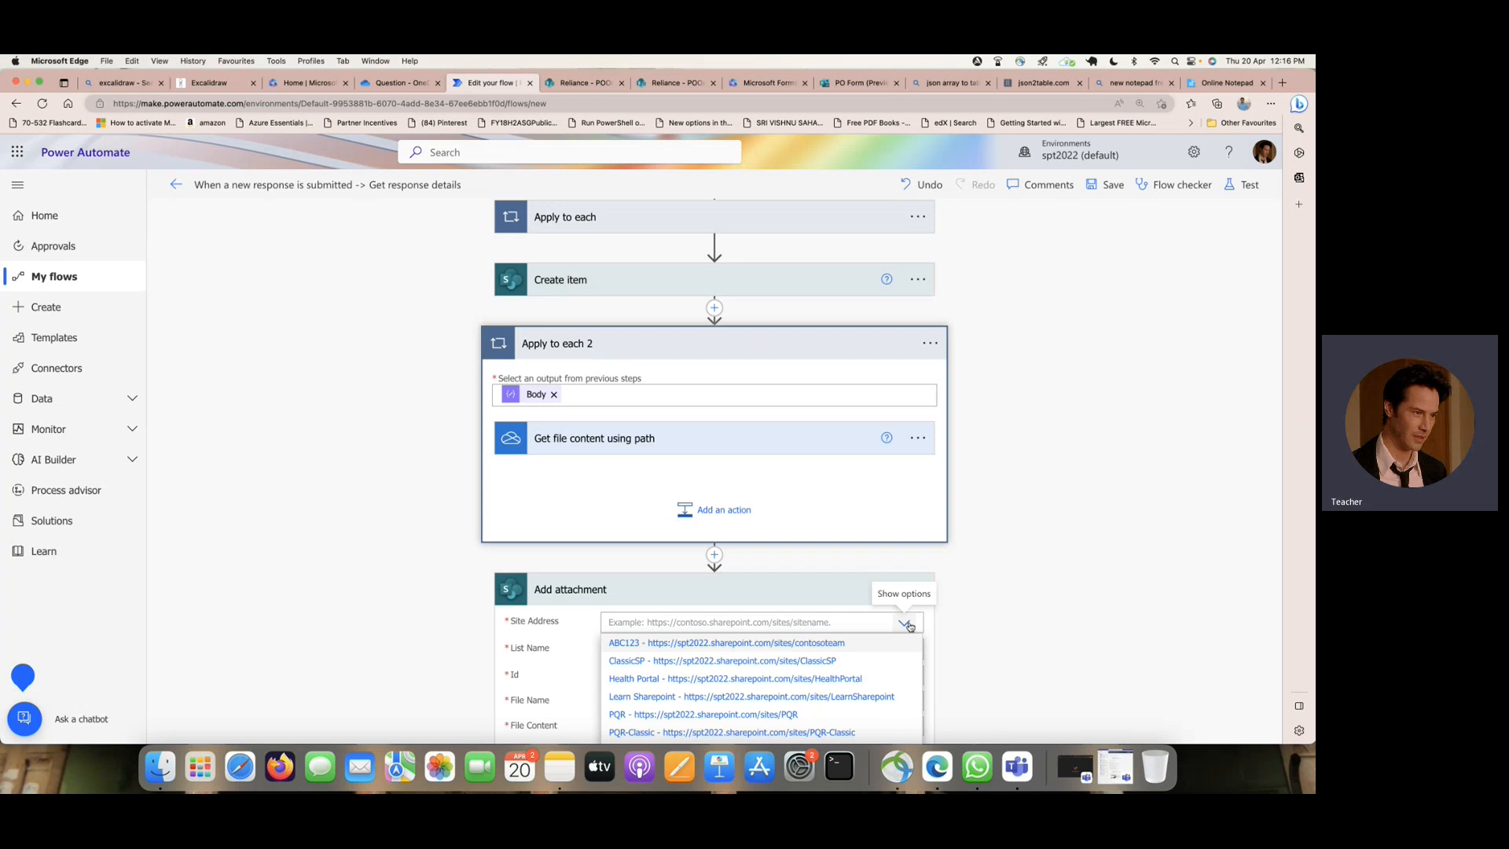
scroll(987, 600, "down", 3)
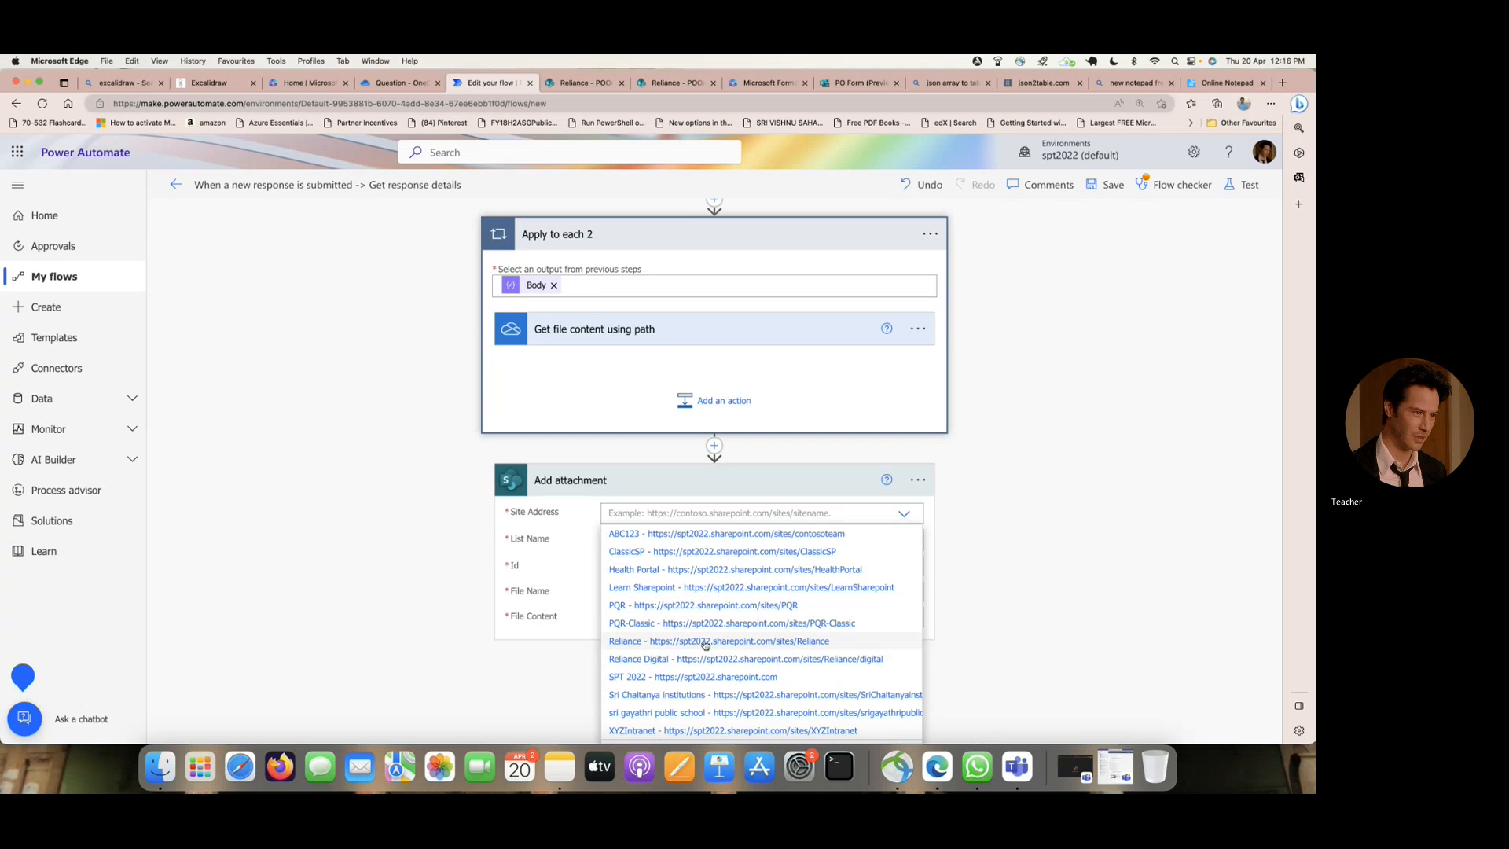
left_click(706, 643)
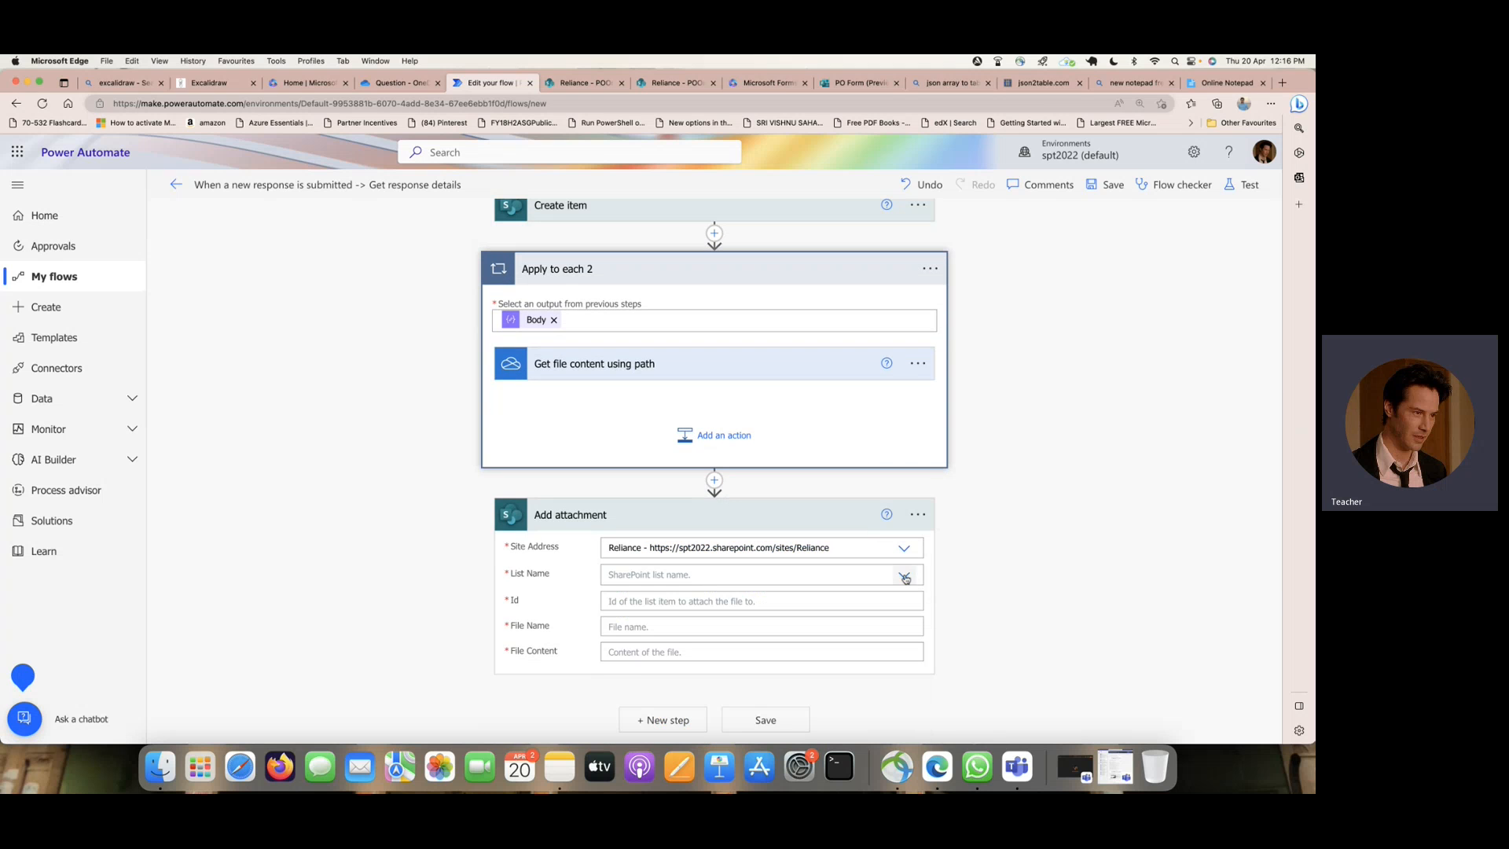
left_click(817, 577)
scroll(716, 605, "down", 5)
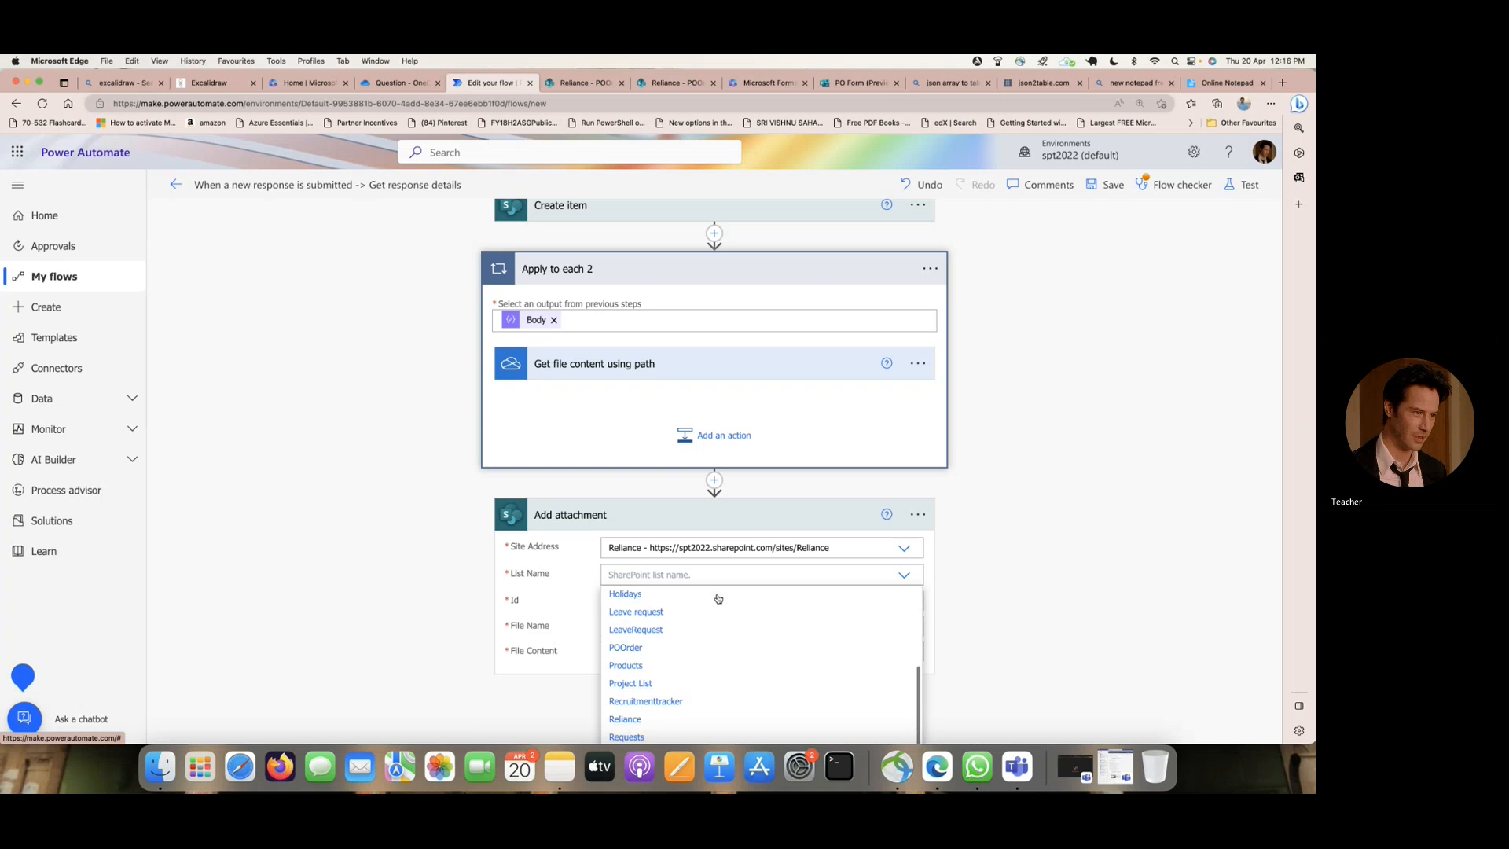
left_click(626, 641)
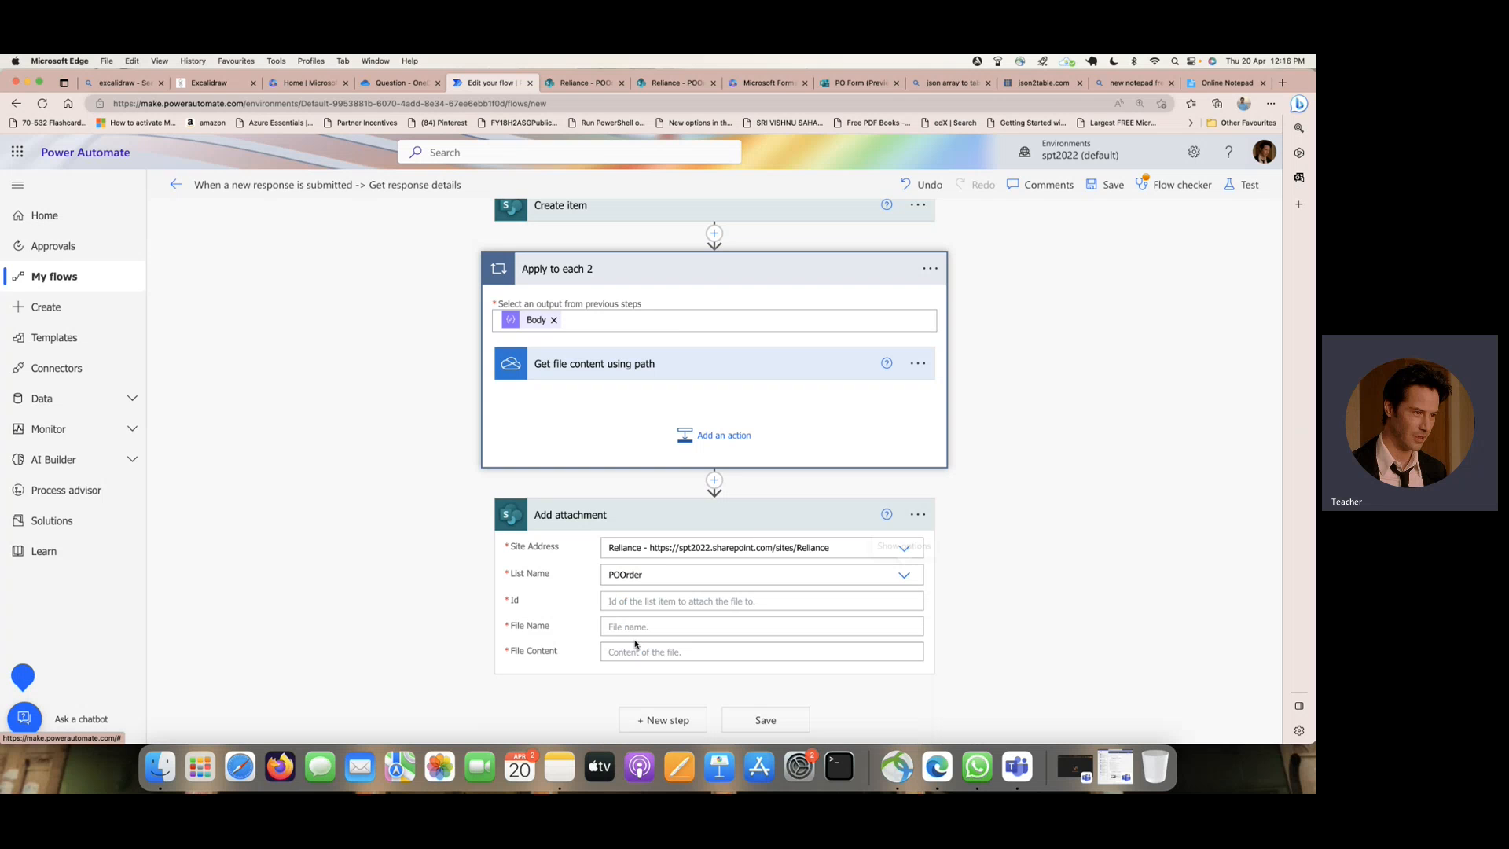
- Fill the Id of Add attachment with the ID value from Create item
left_click(645, 602)
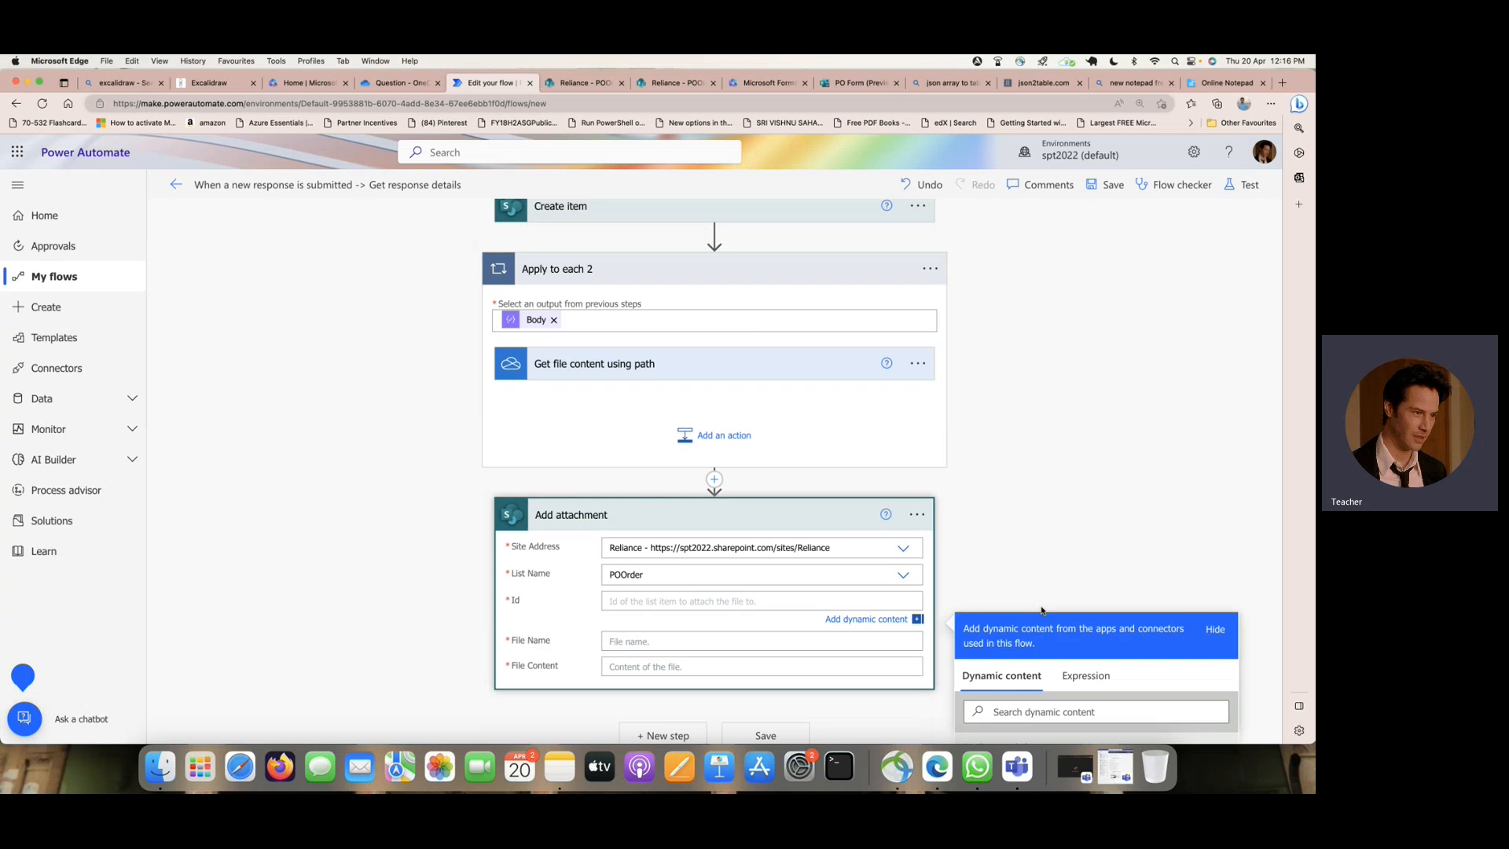
scroll(1044, 606, "down", 5)
left_click(1032, 570)
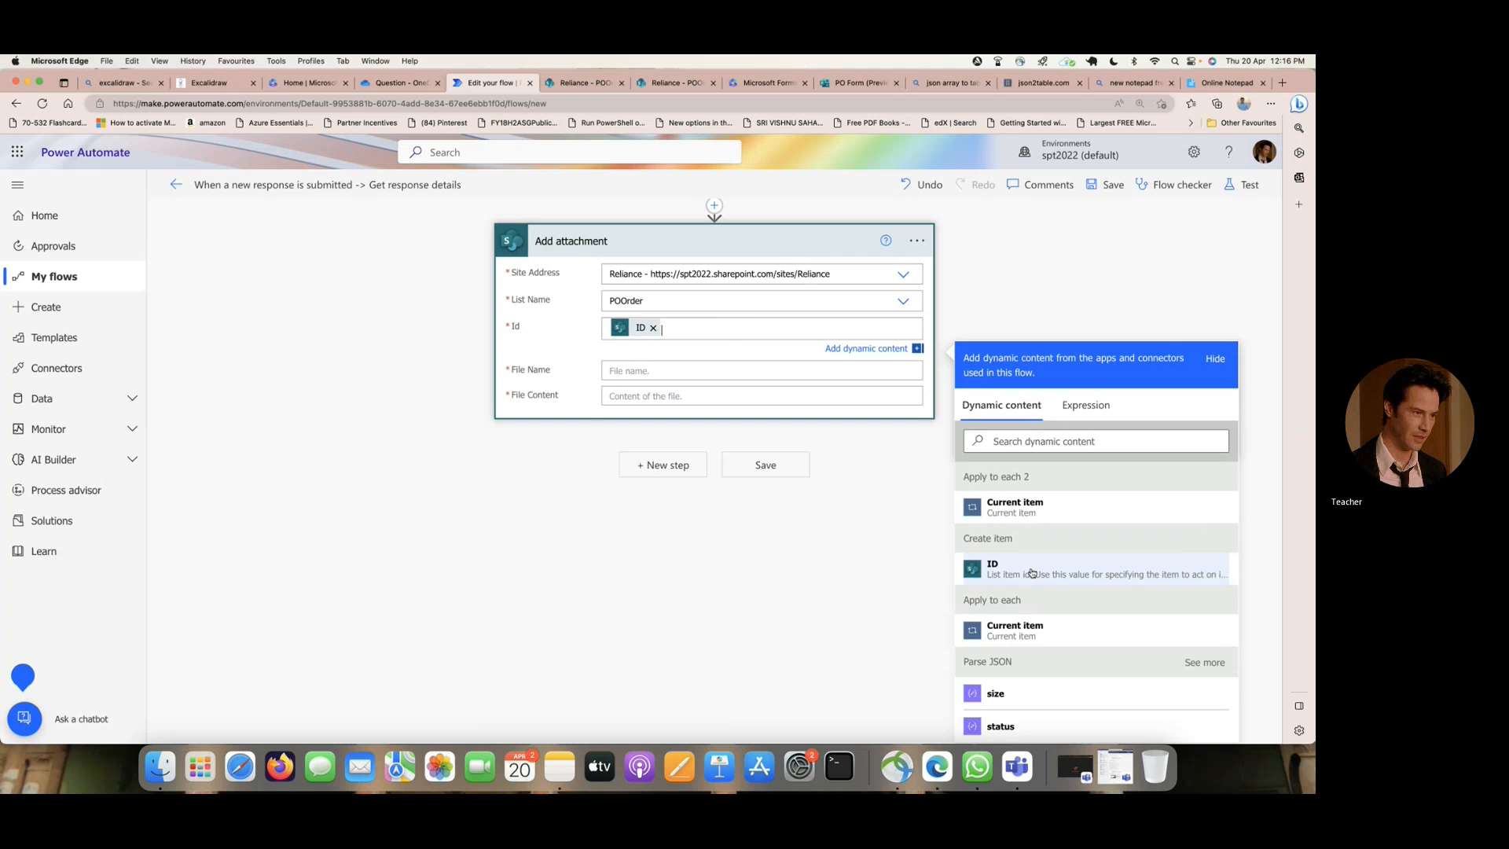
- Look through the dynamic content available for the File Name of Add attachment for a OneDrive file value
left_click(677, 370)
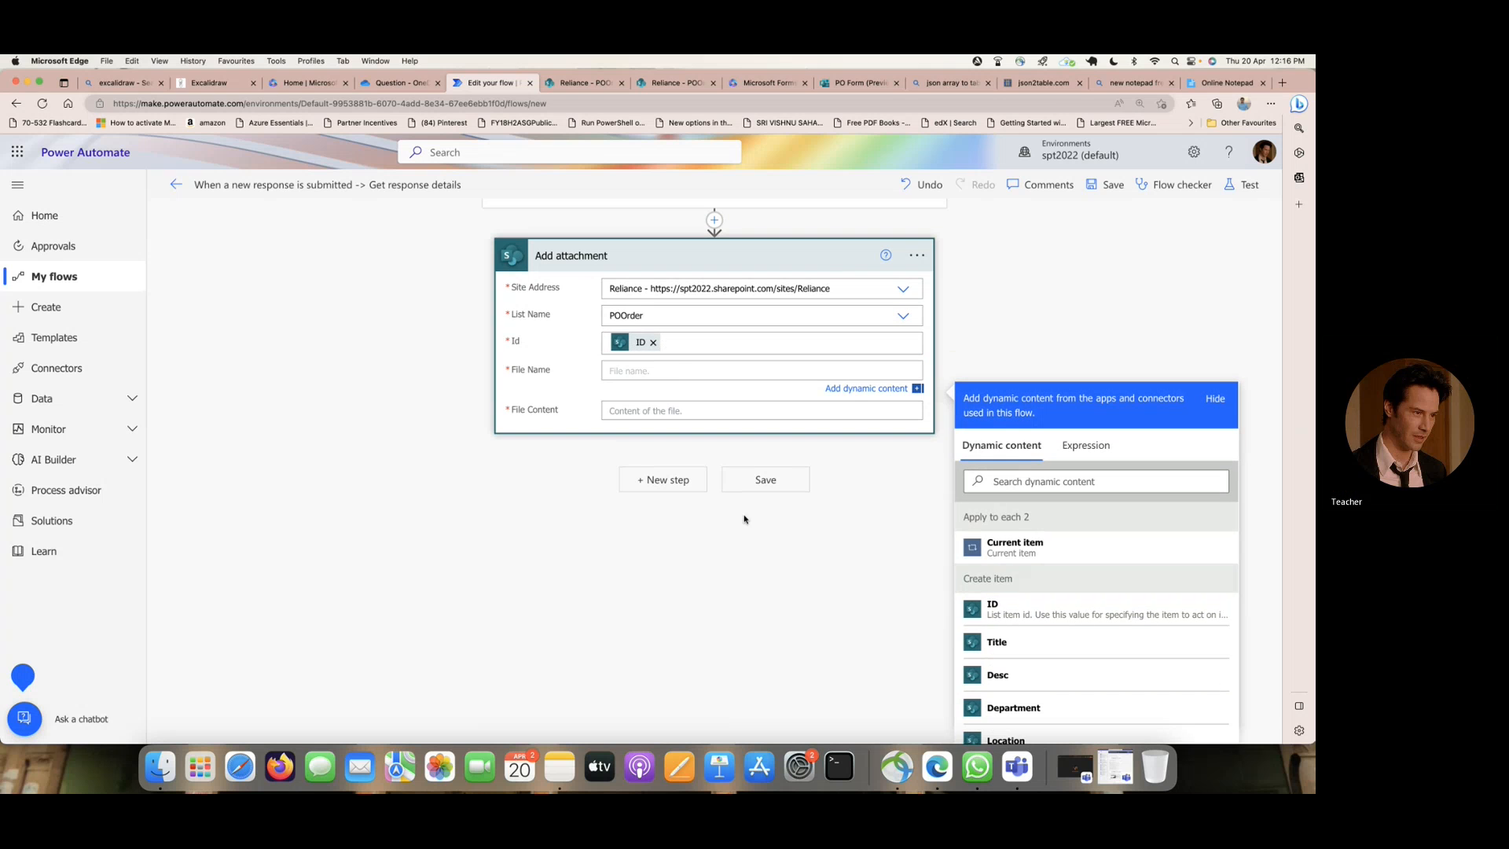
scroll(784, 522, "up", 3)
scroll(784, 523, "up", 1)
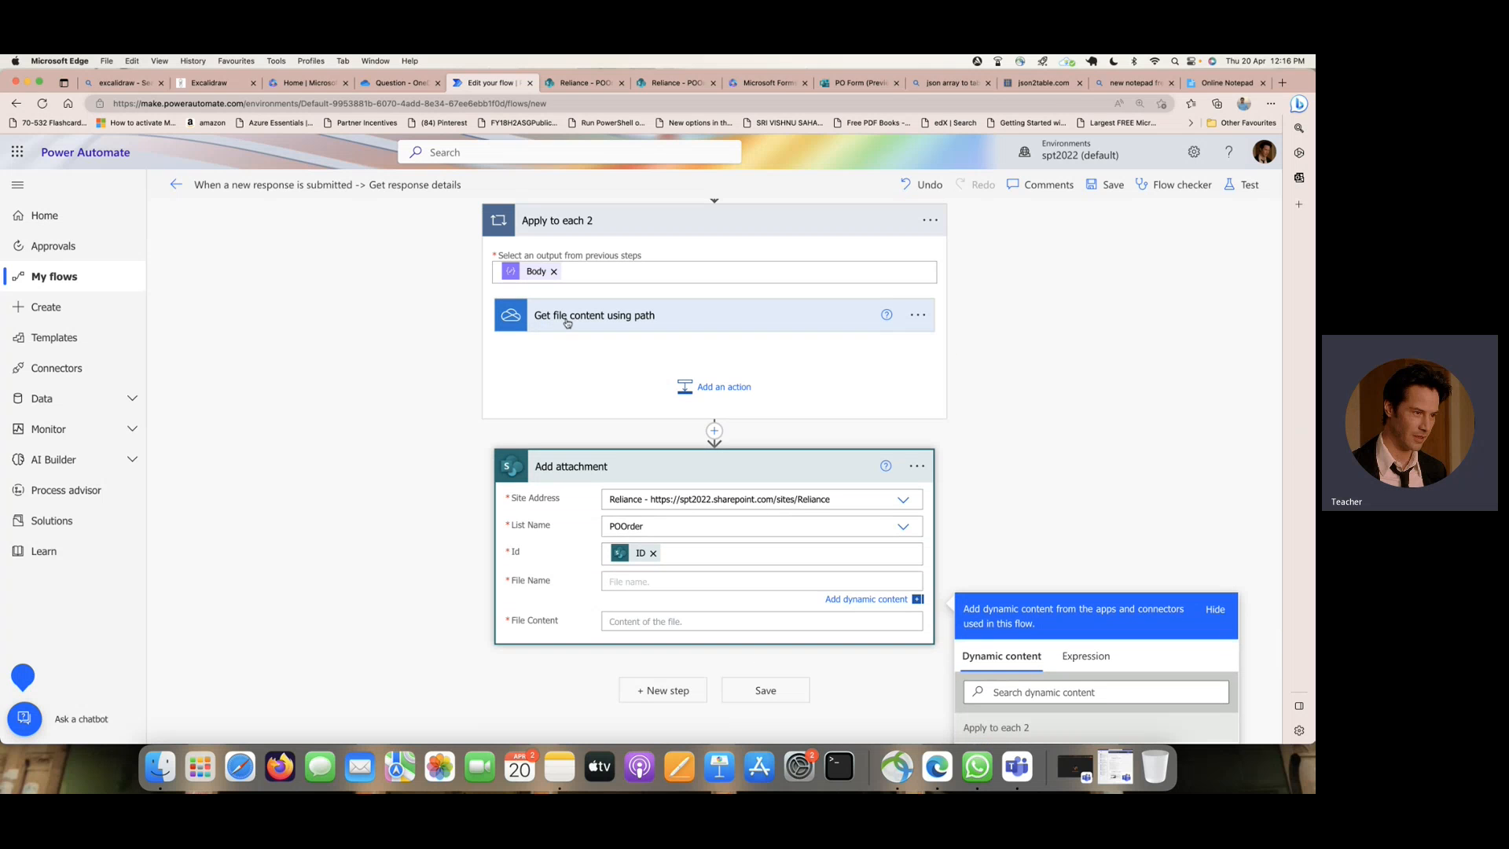
scroll(1065, 397, "down", 5)
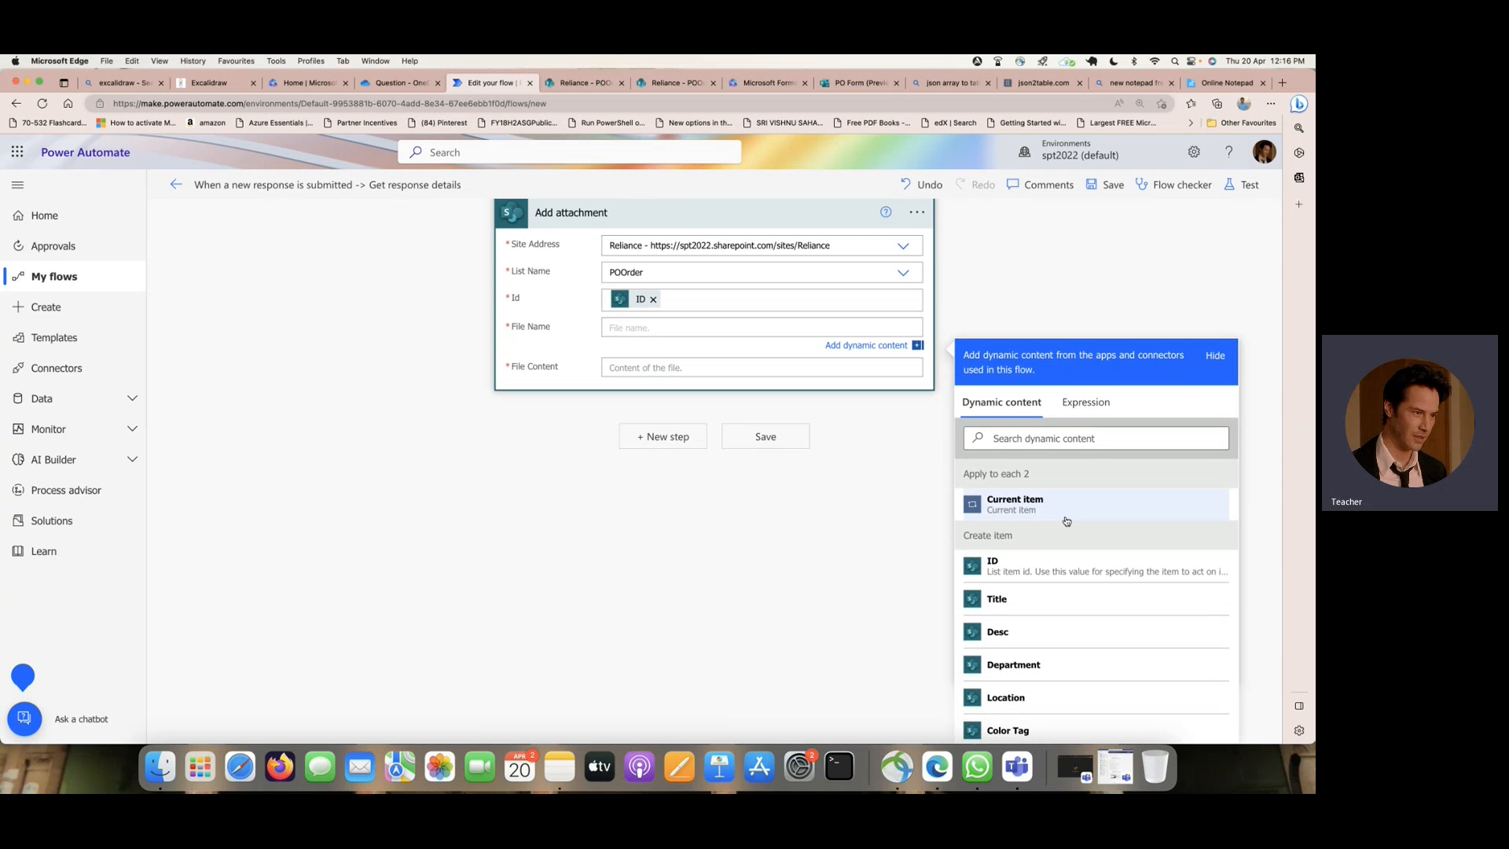
scroll(1067, 519, "down", 6)
scroll(1067, 520, "down", 10)
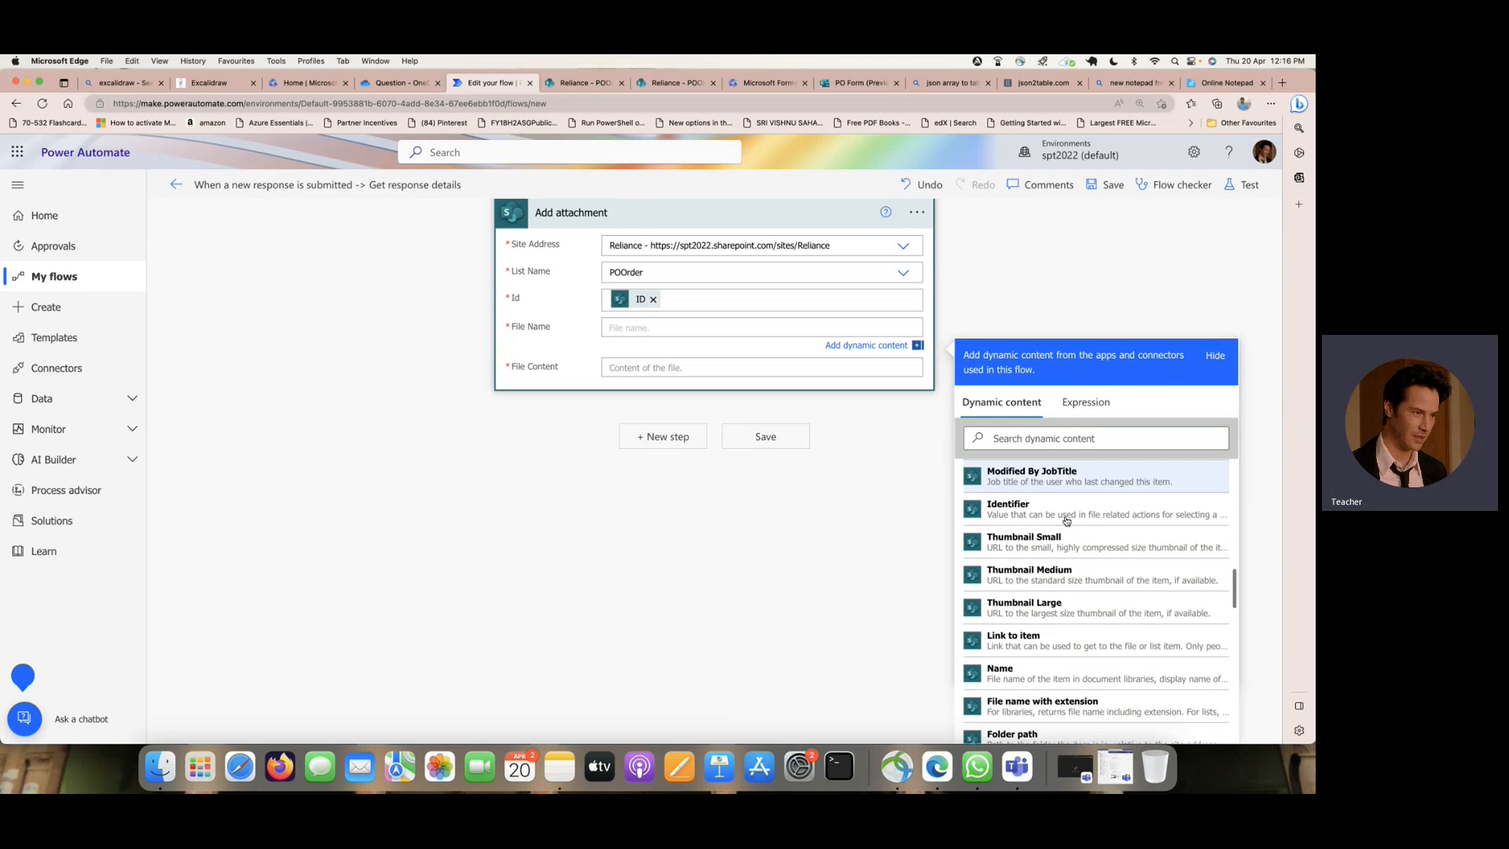
scroll(1067, 521, "down", 10)
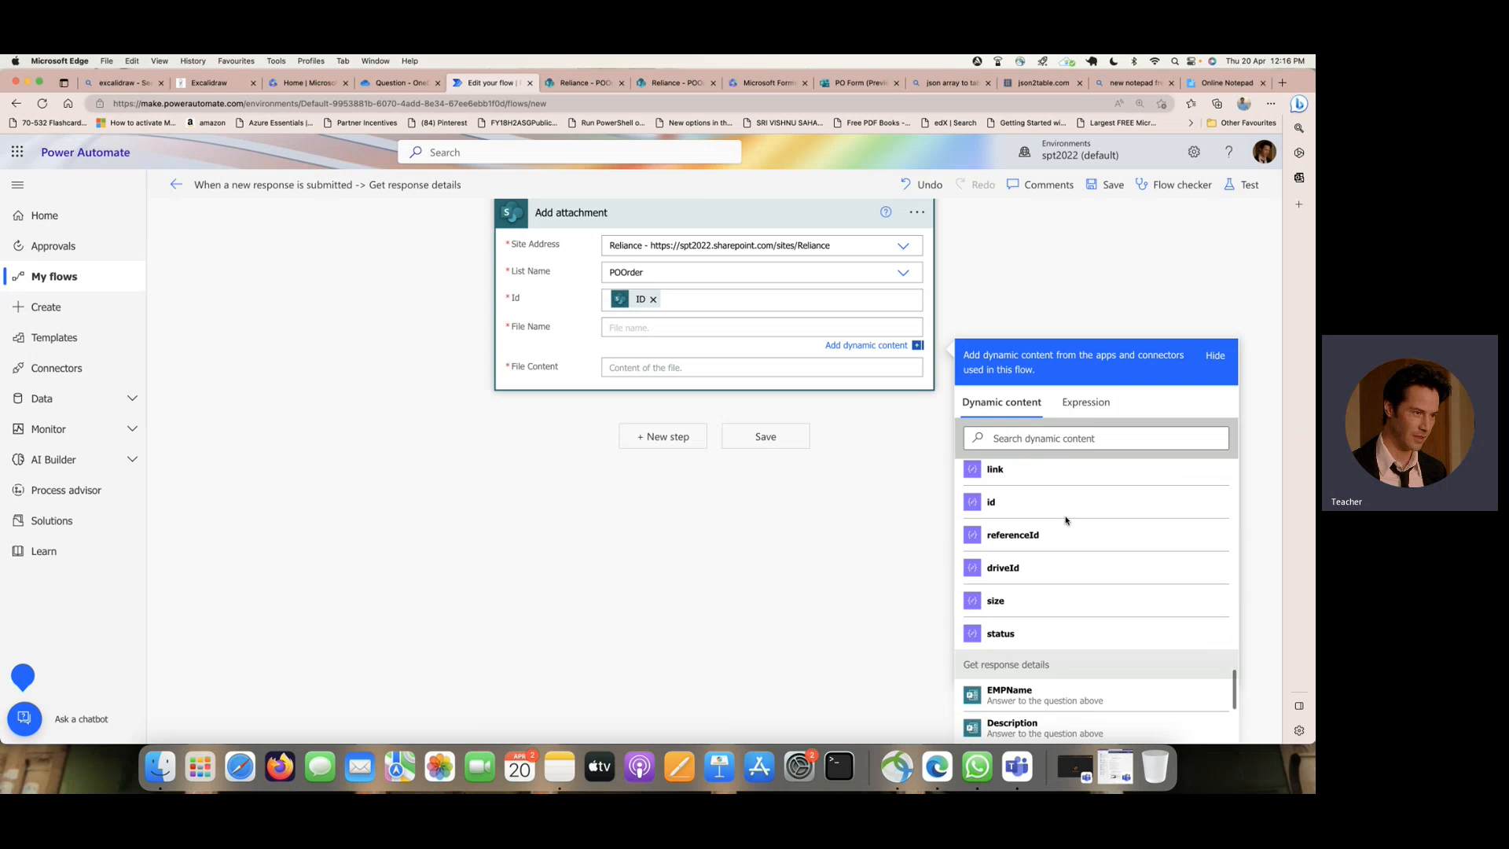
scroll(1066, 520, "up", 20)
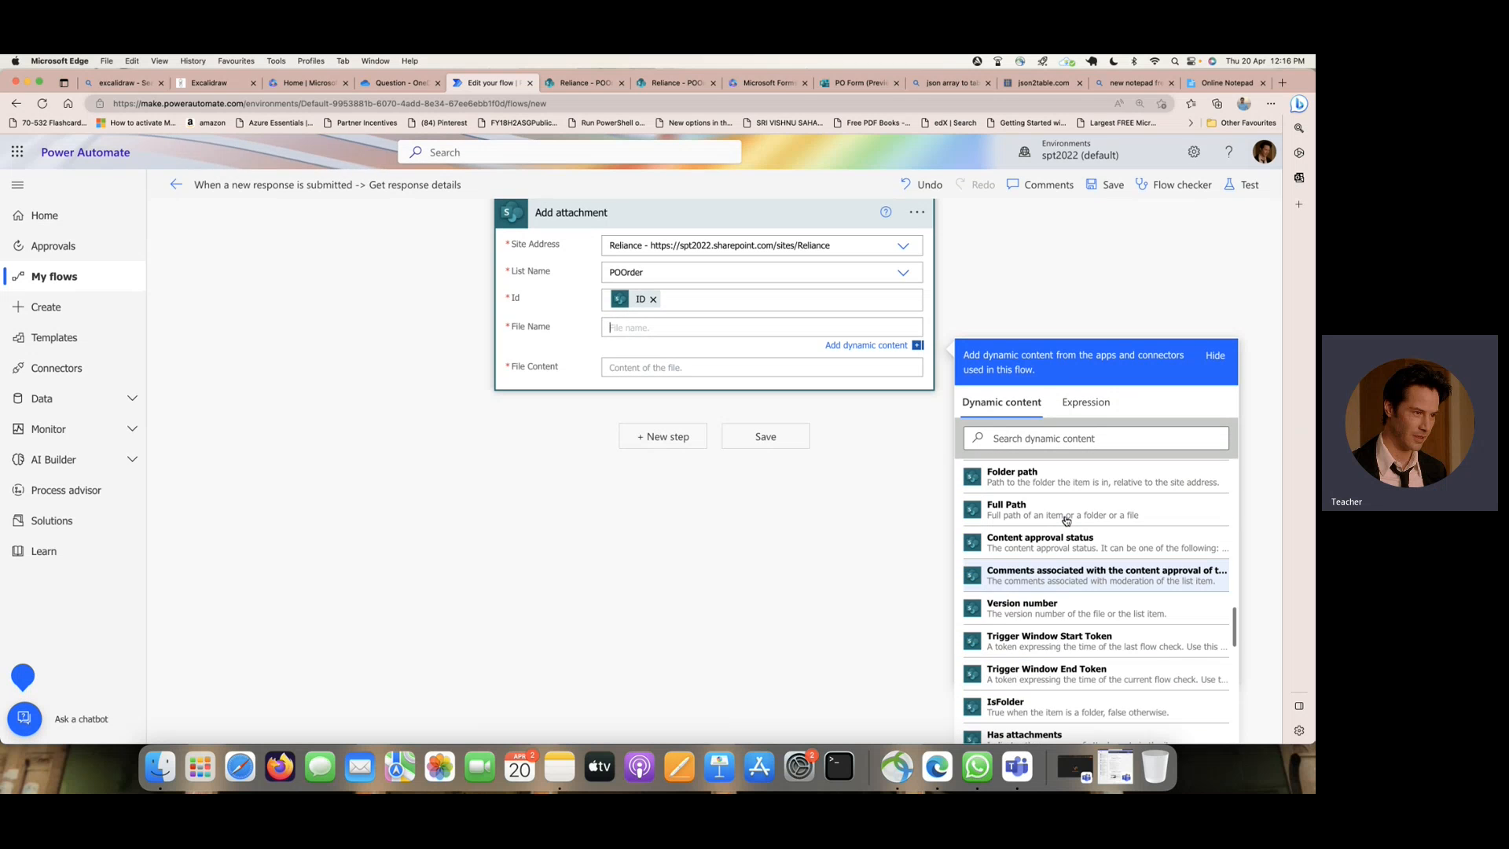
scroll(1066, 520, "up", 6)
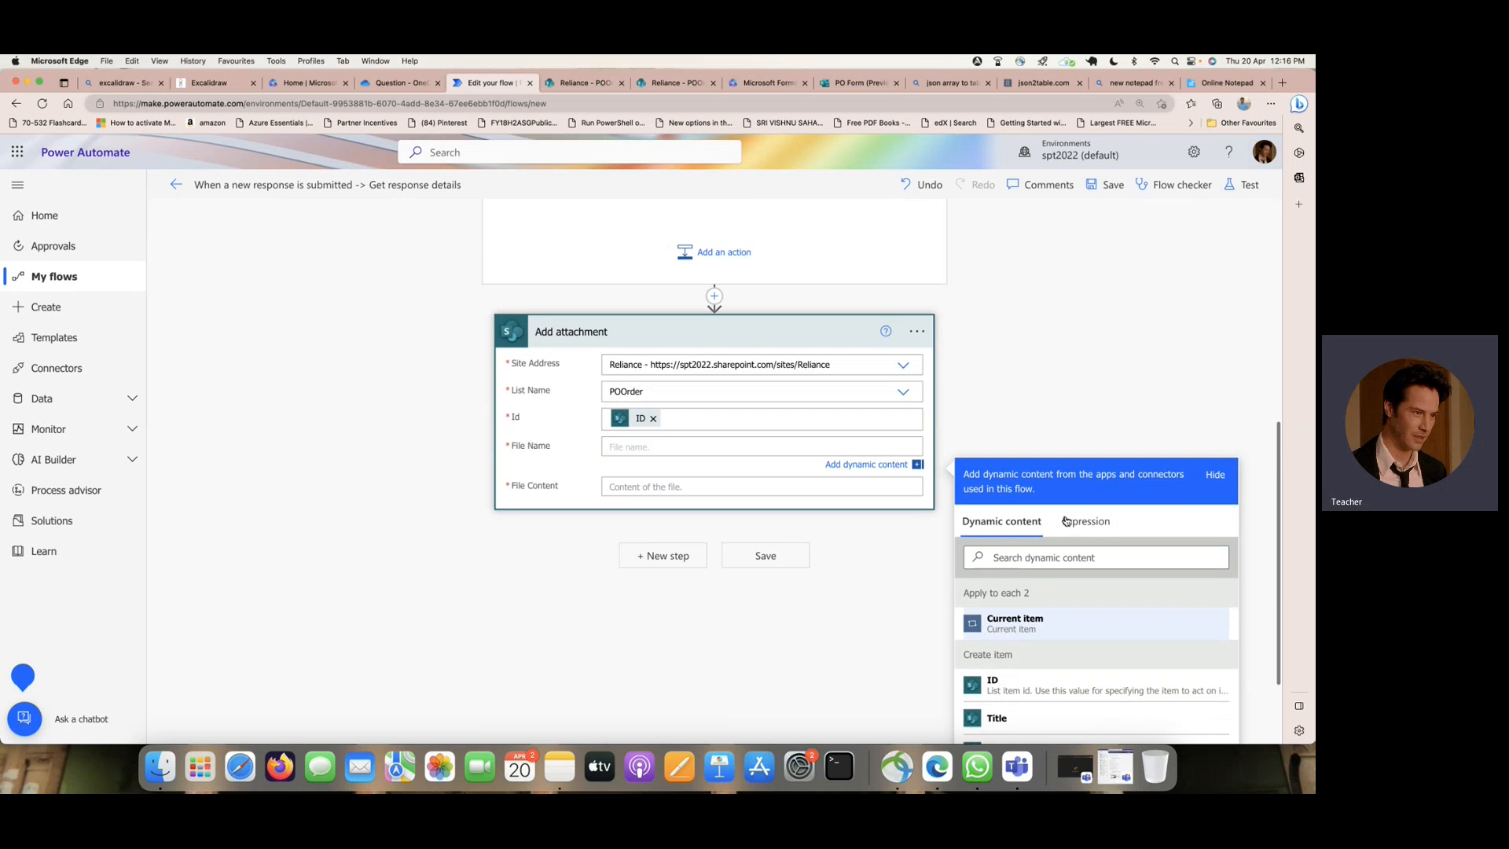
- Search the File Name dynamic content for onedr, clear the search, and check the actions above Add attachment
left_click(1021, 574)
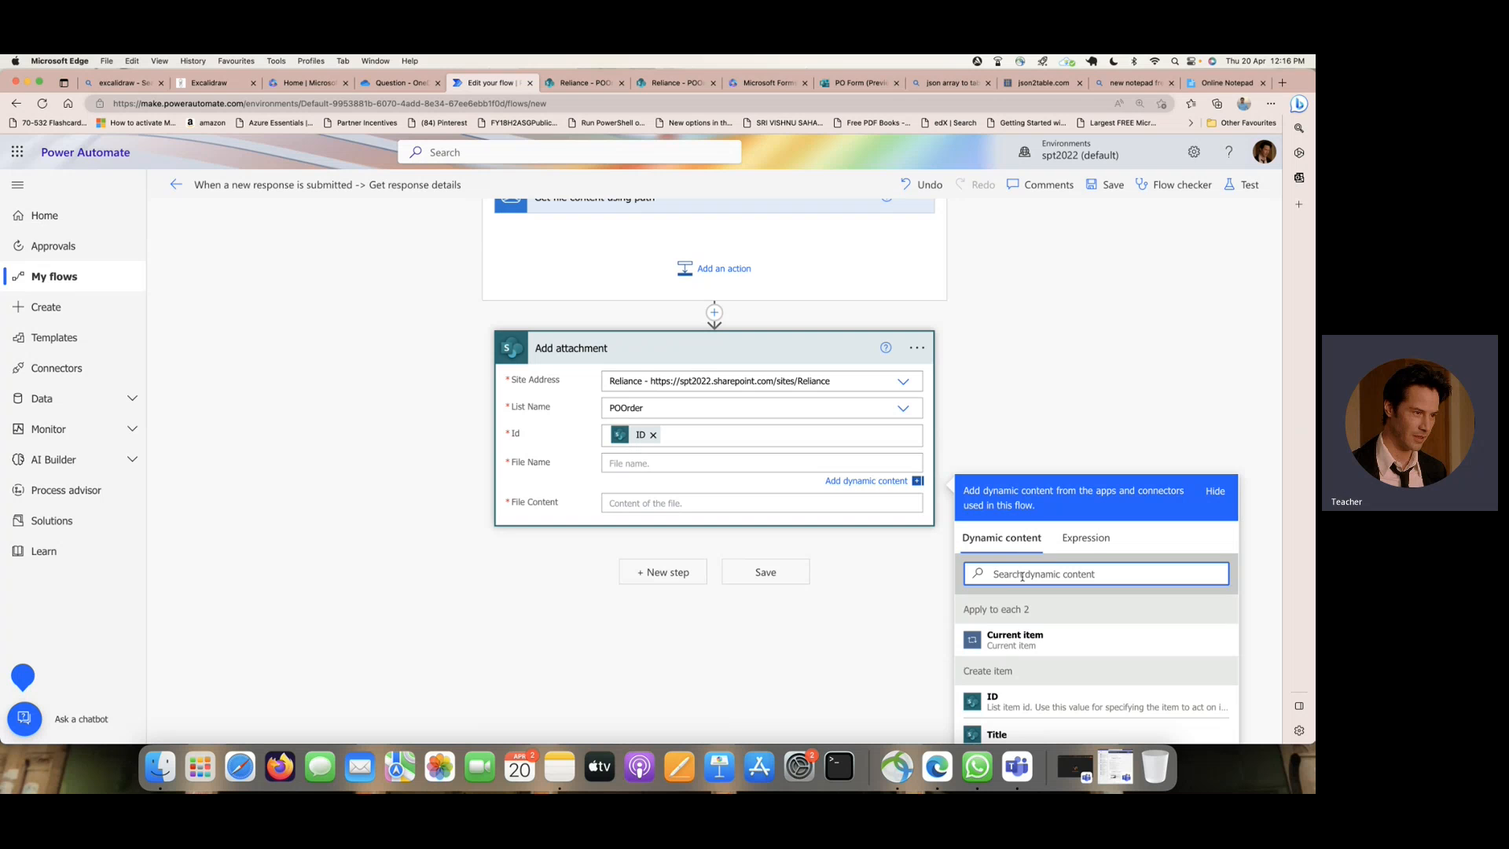
type("onedr")
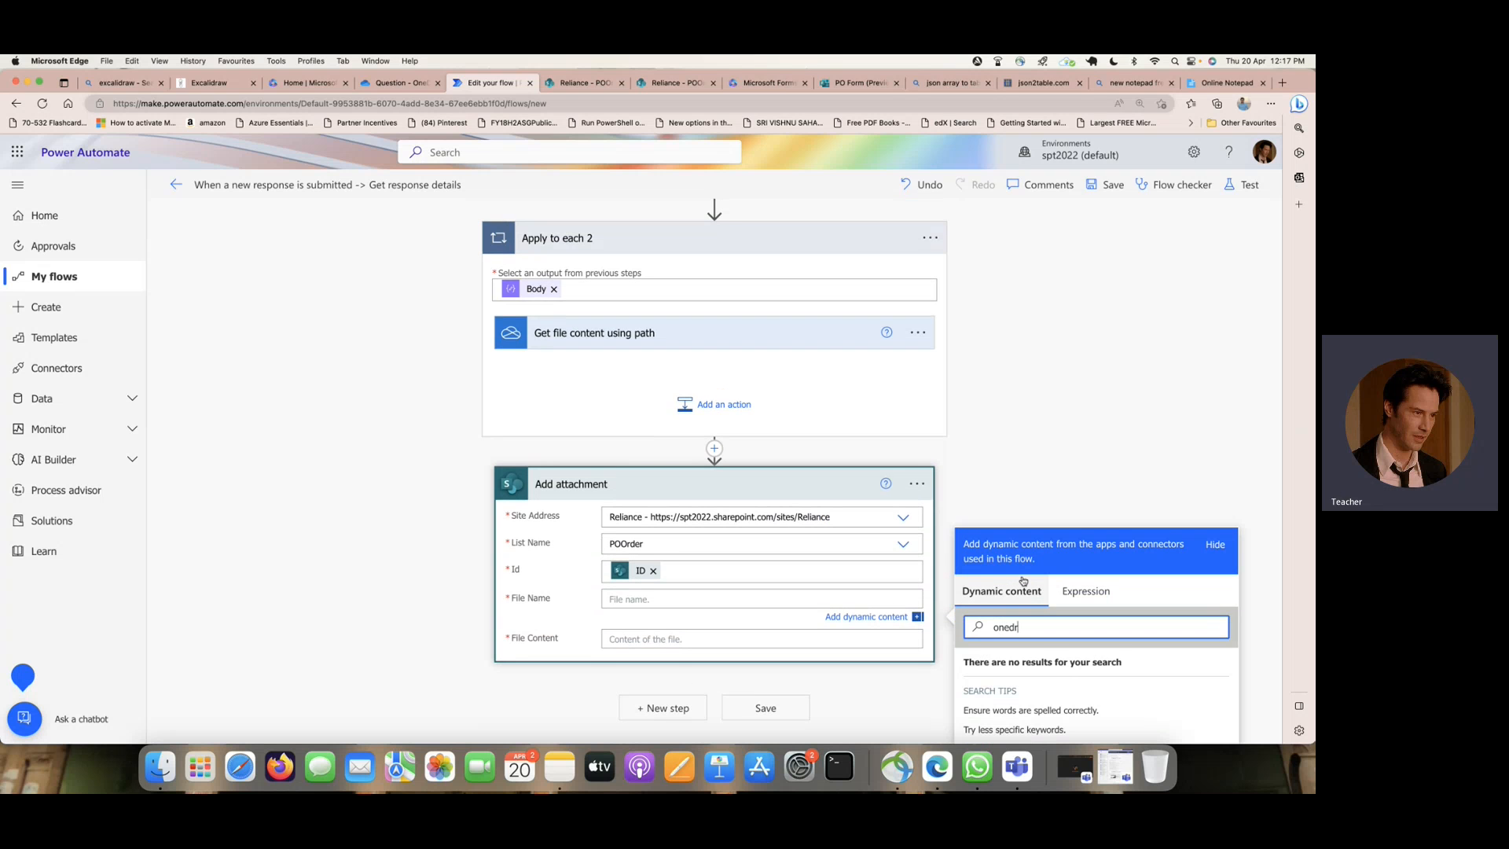
key("BackSpace")
key("BackSpace")
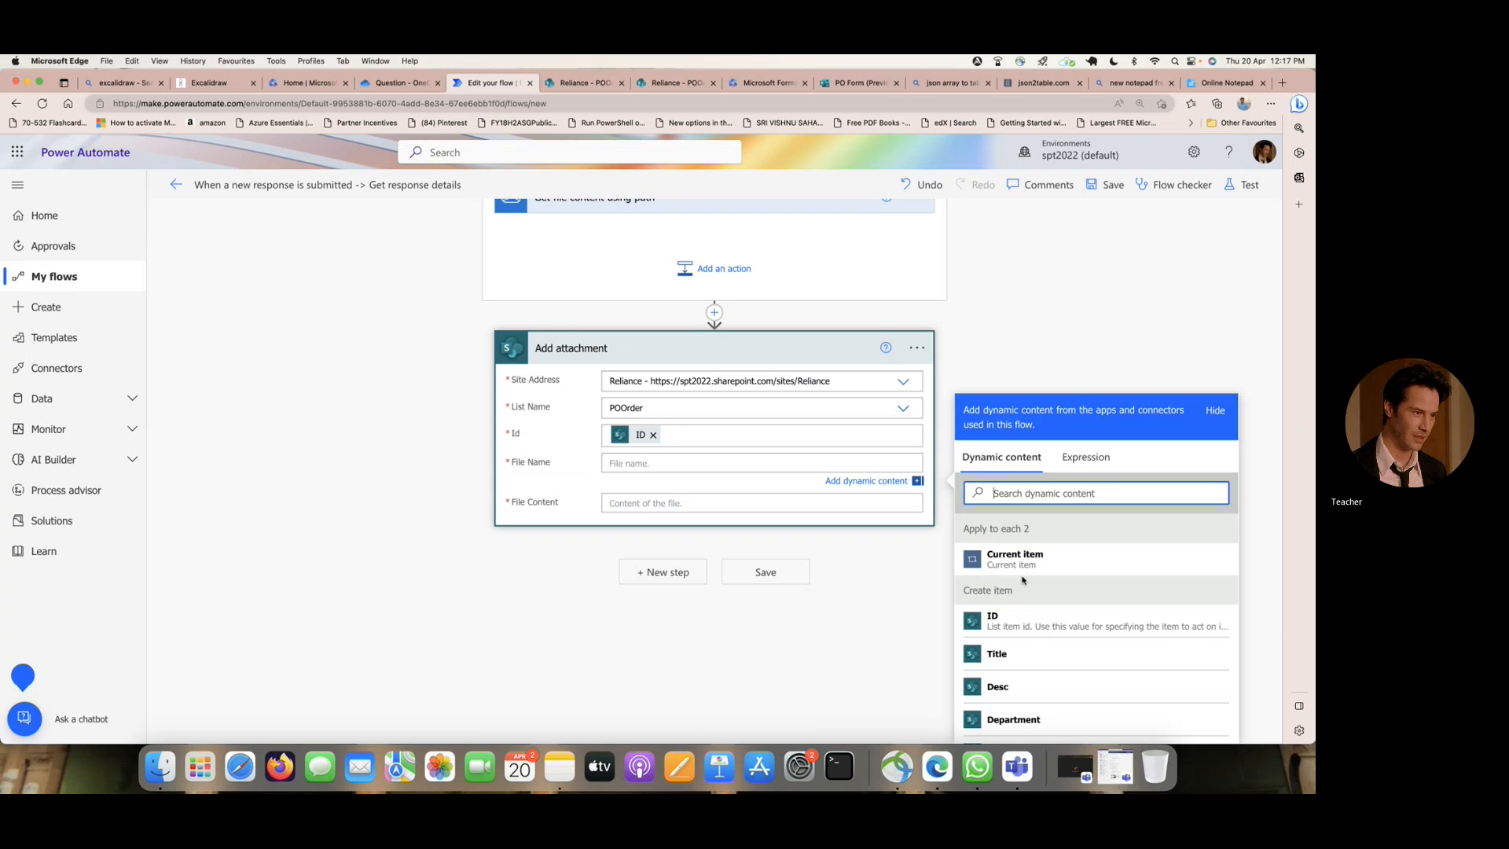
scroll(904, 392, "up", 3)
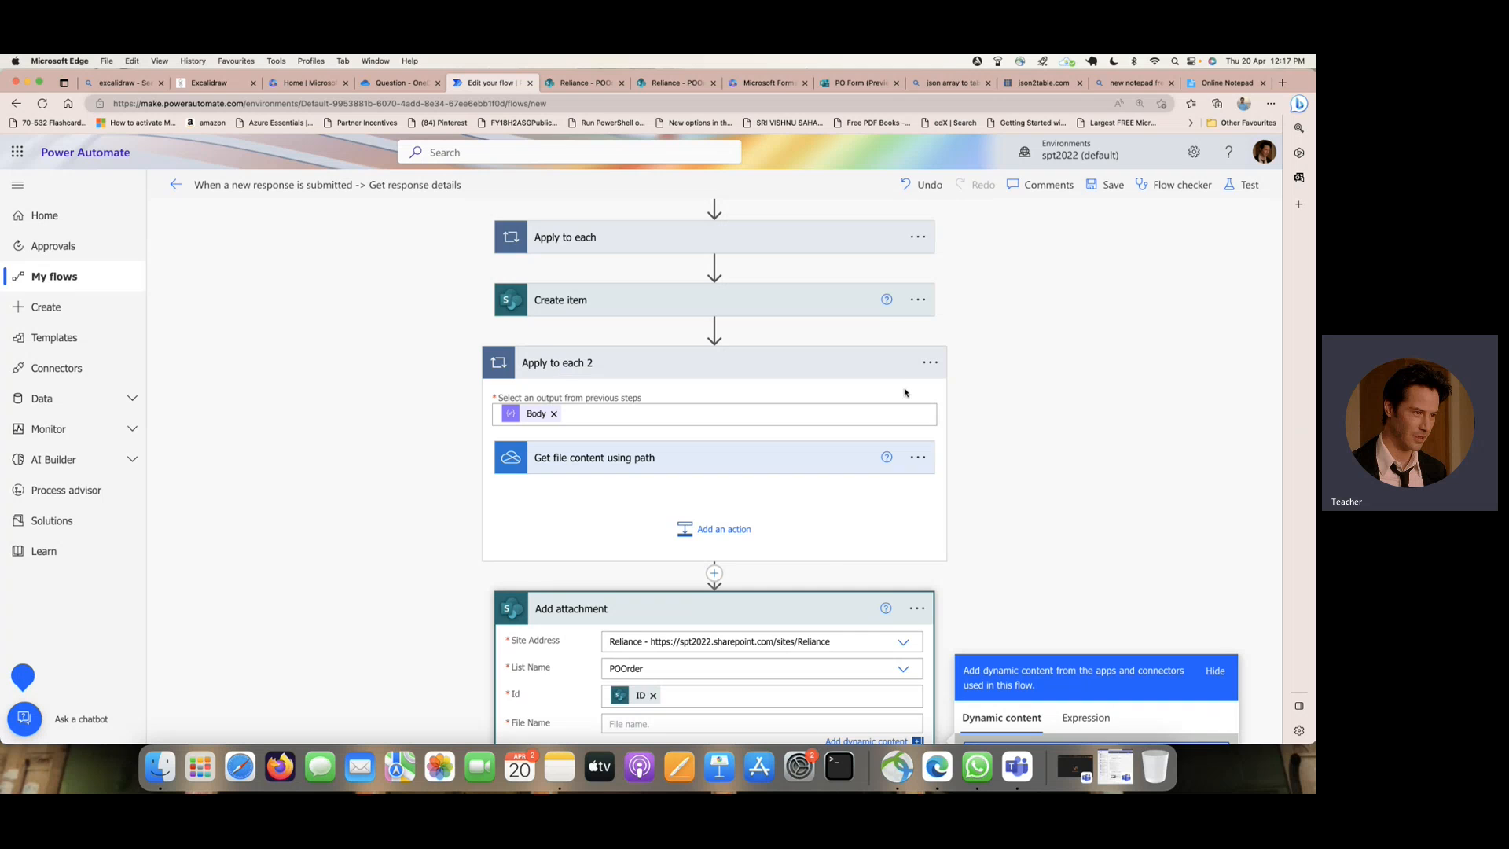
scroll(904, 393, "down", 3)
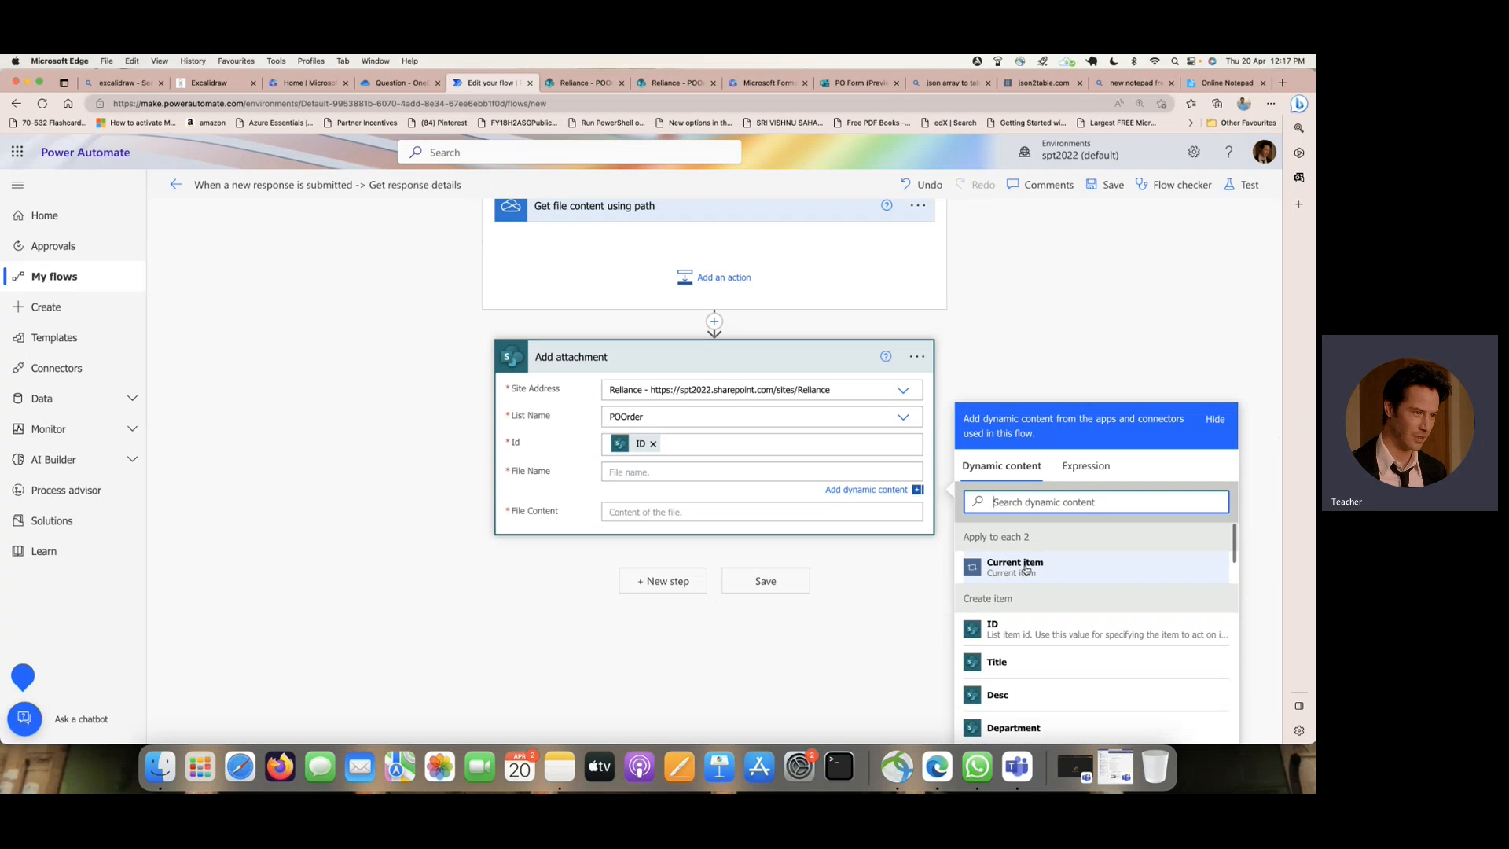
- Look through the dynamic content available for the File Content of Add attachment and search it for content
left_click(670, 474)
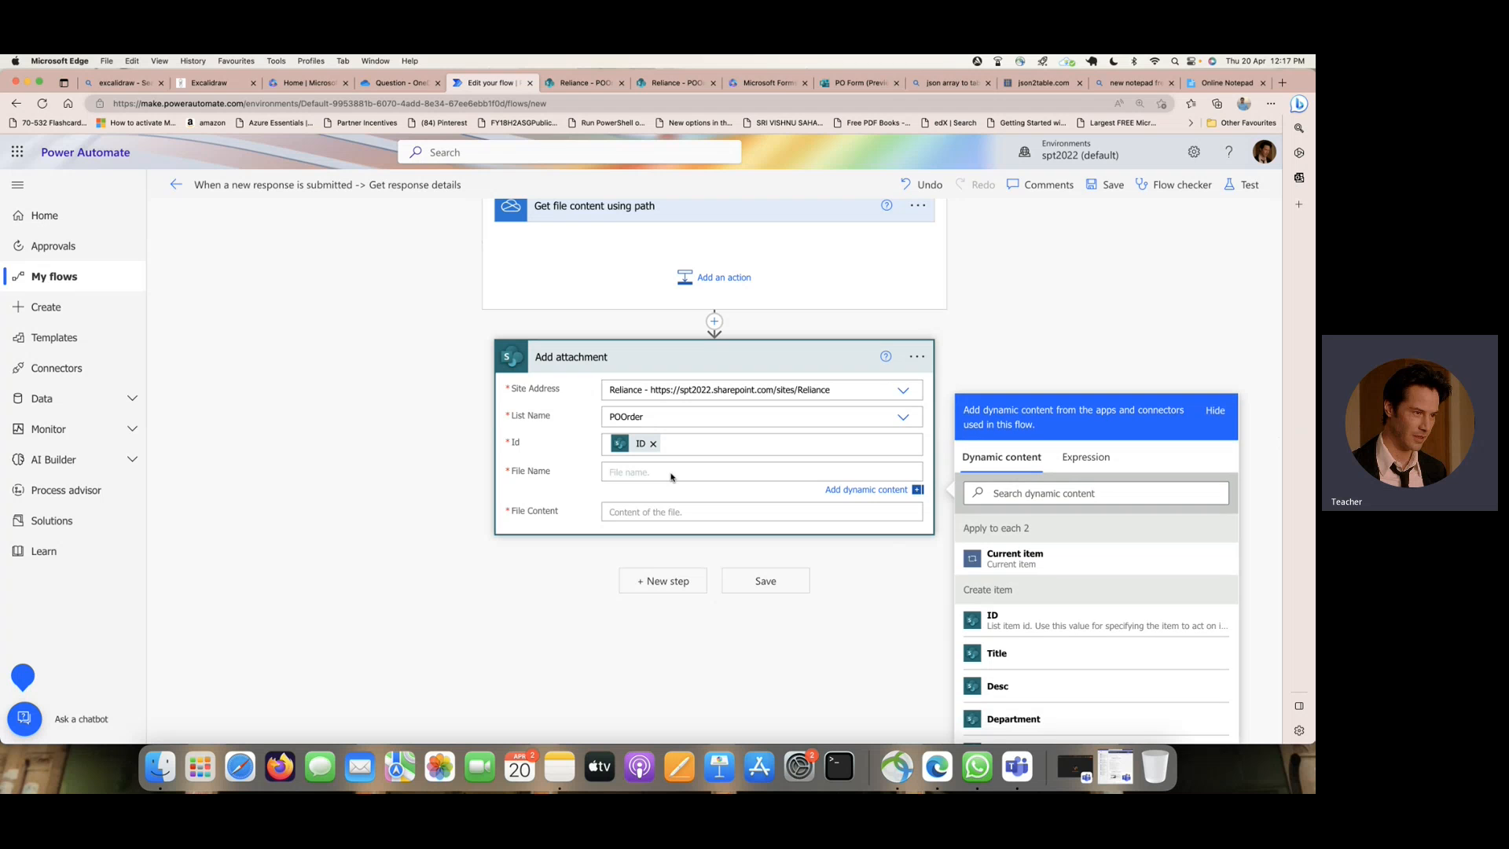
left_click(671, 512)
scroll(1014, 496, "down", 5)
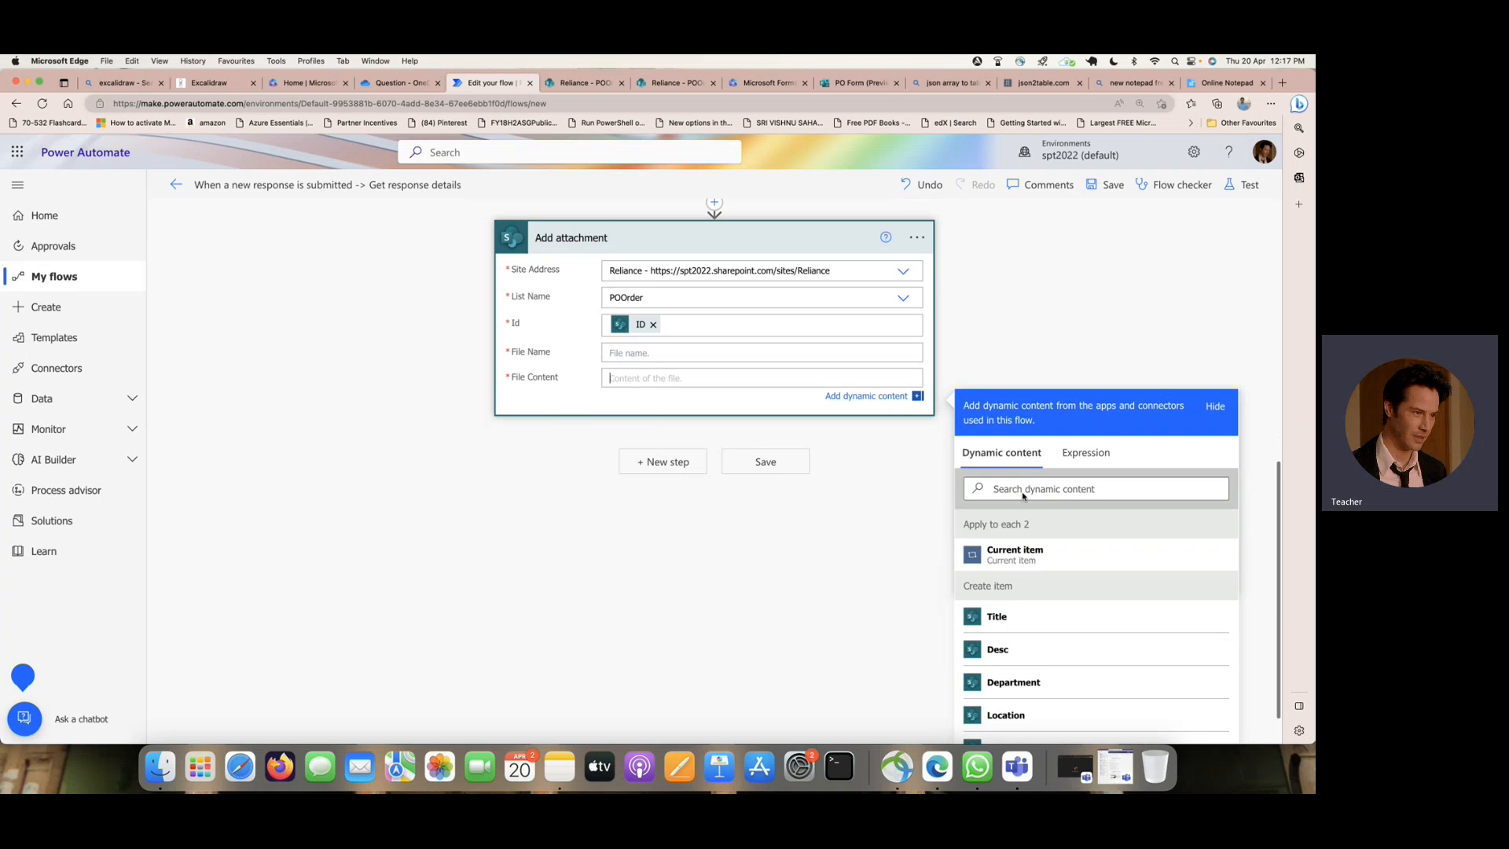
scroll(1023, 496, "down", 10)
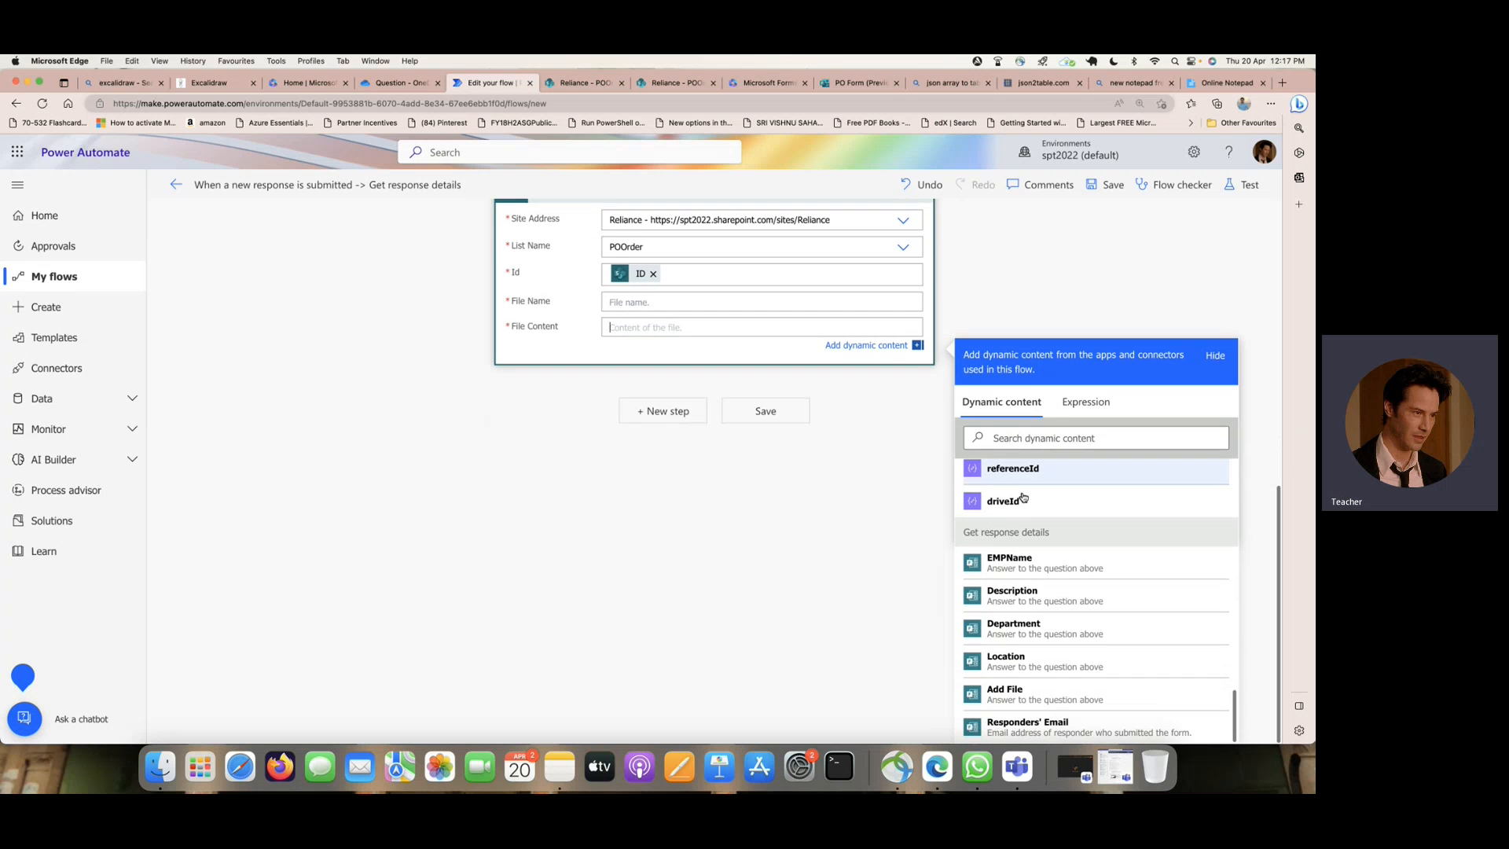
scroll(714, 465, "up", 4)
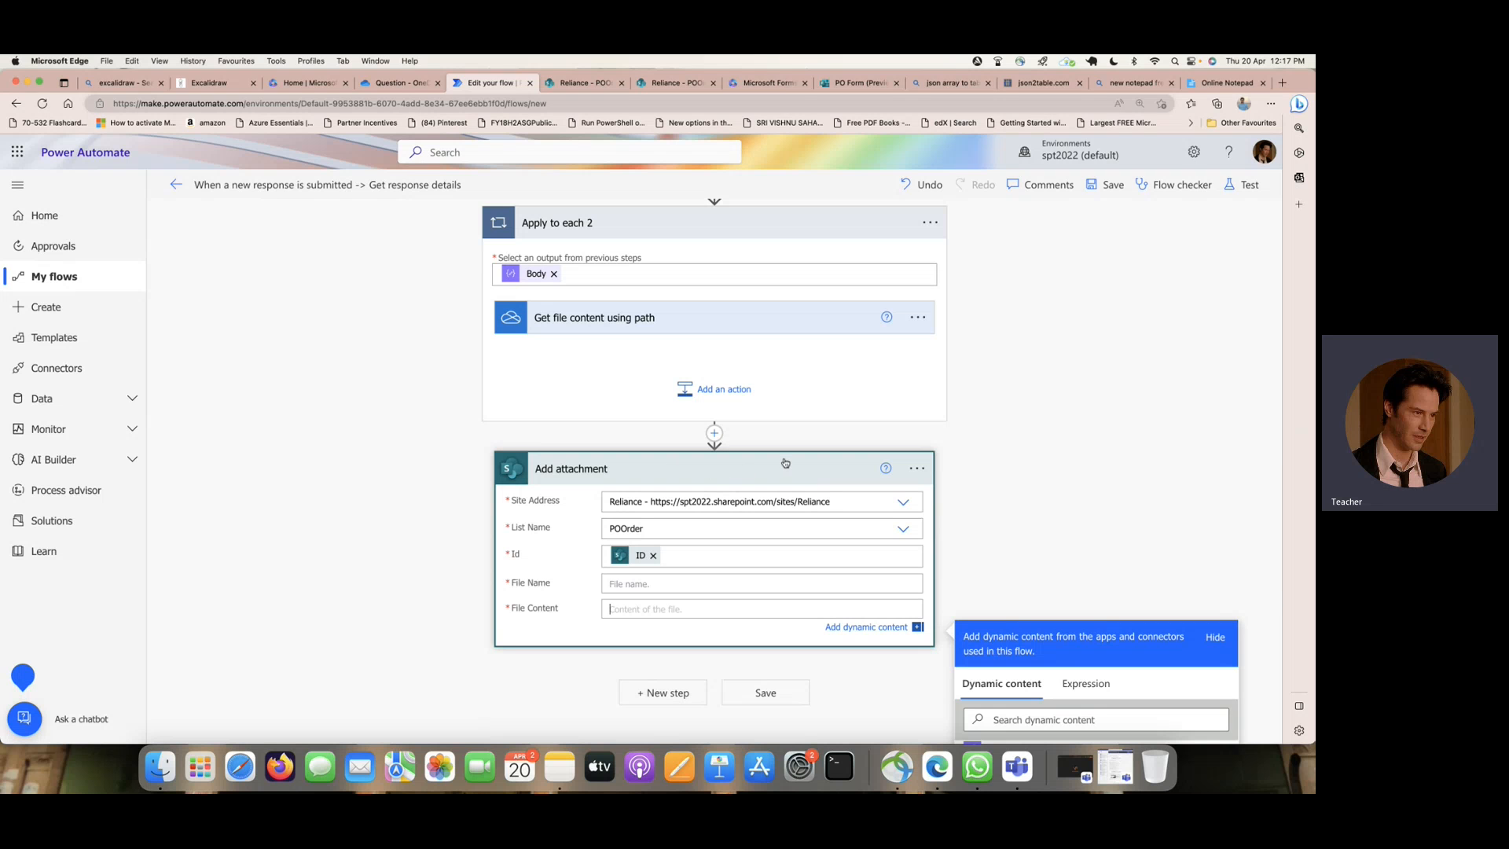
scroll(1075, 472, "down", 3)
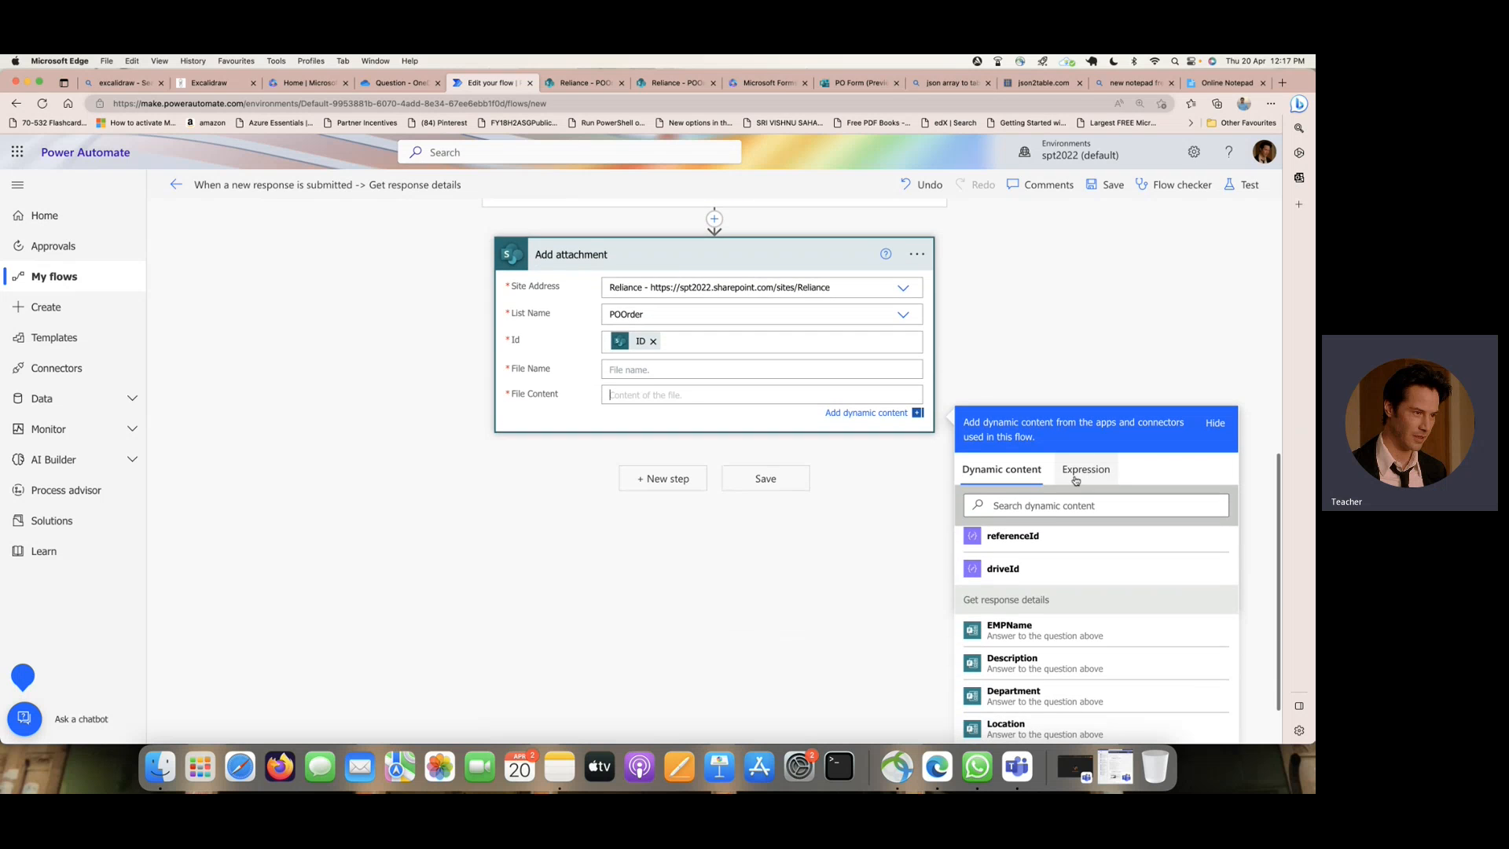
scroll(1072, 562, "up", 10)
scroll(1070, 569, "down", 3)
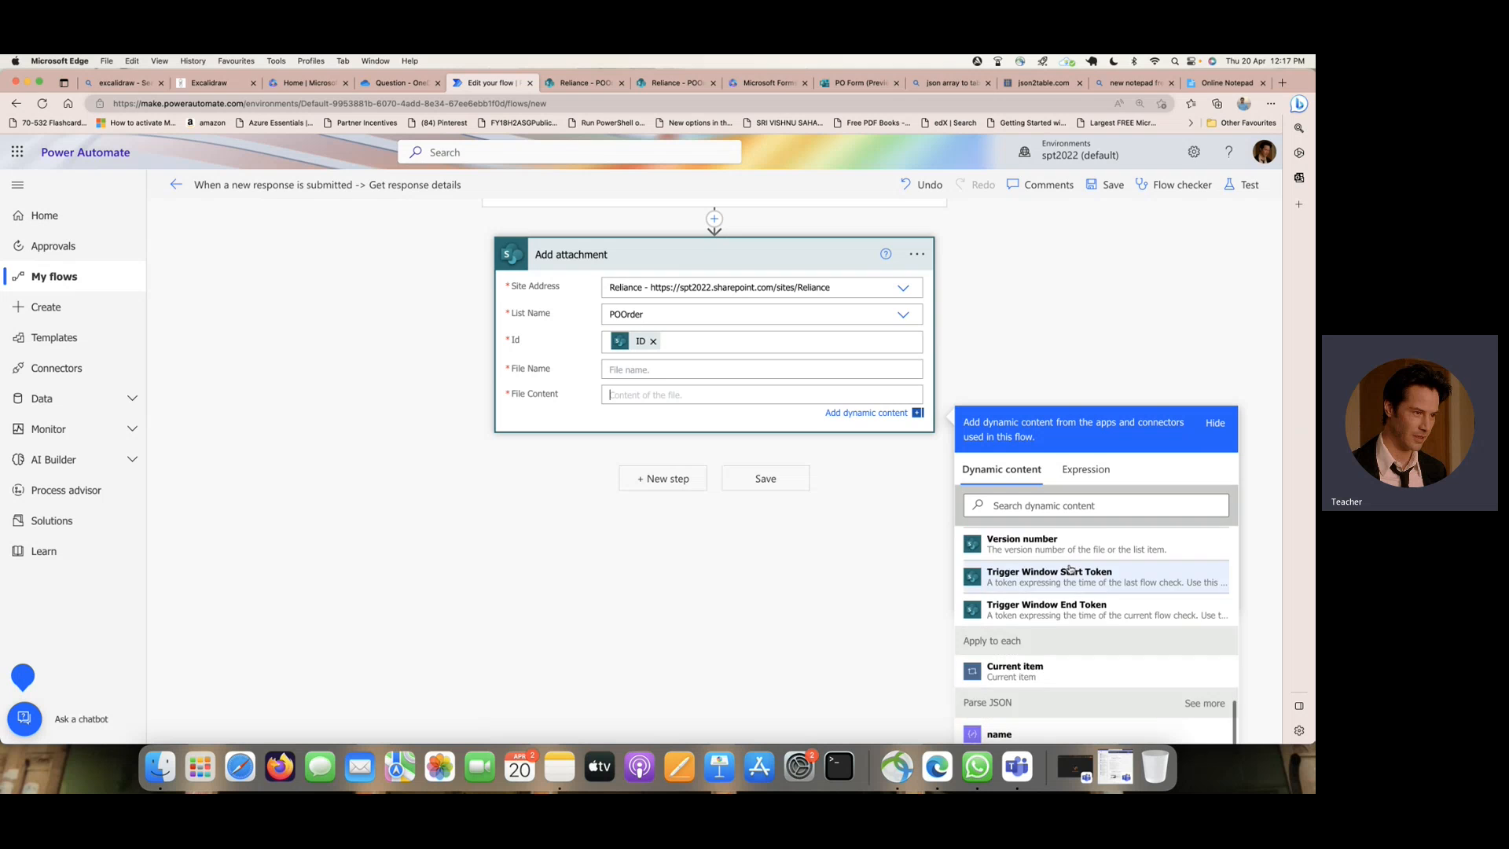
scroll(1070, 570, "down", 5)
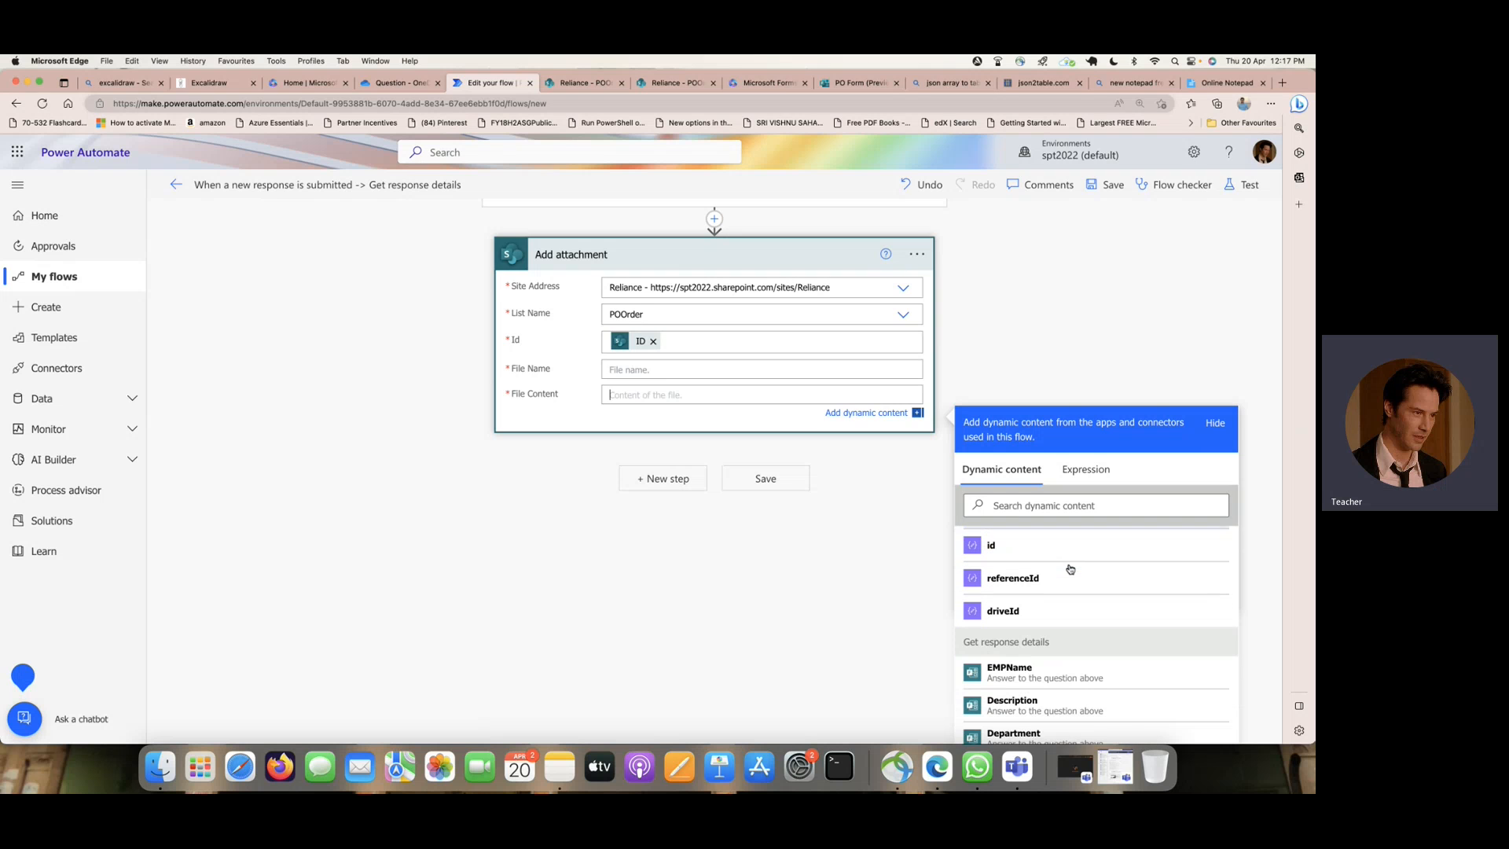
left_click(1030, 507)
type("content")
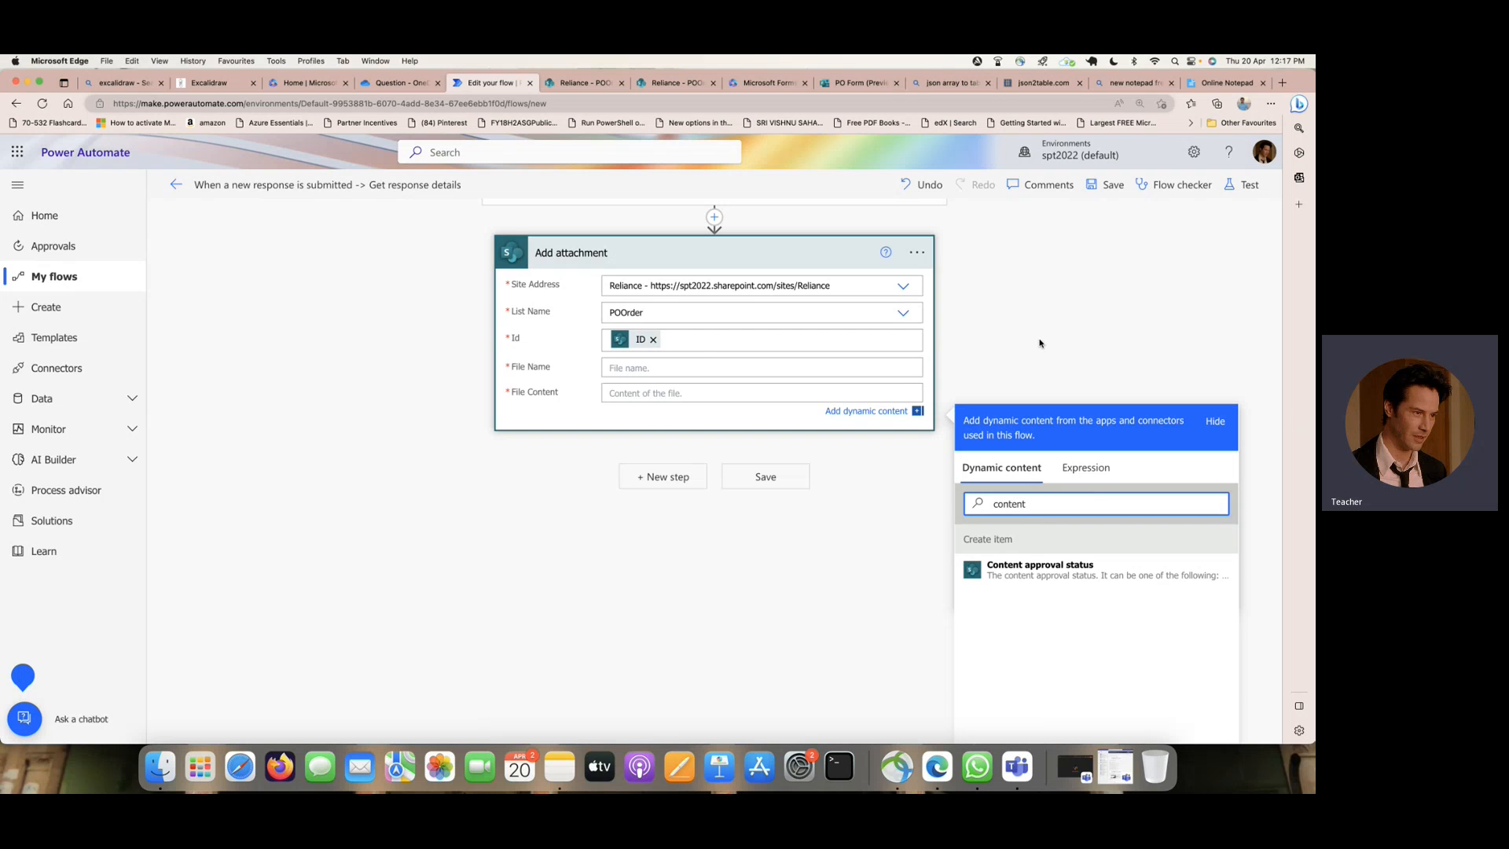
- Move Add attachment into Apply to each 2 below Get file content using path, and set its File Name to the Parse JSON name value
scroll(1040, 344, "up", 5)
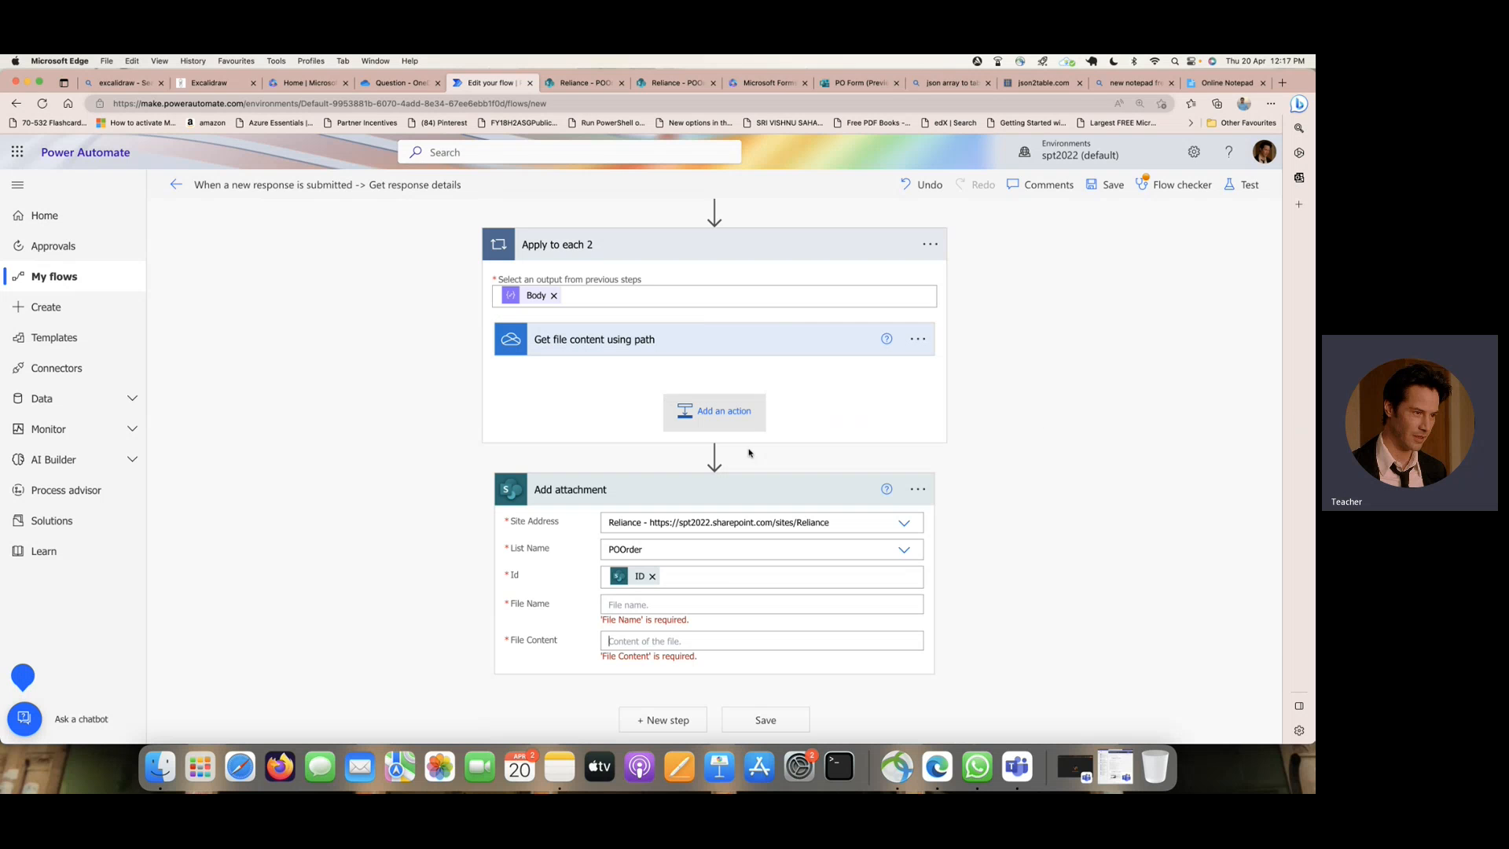
left_click_drag(788, 490, 806, 383)
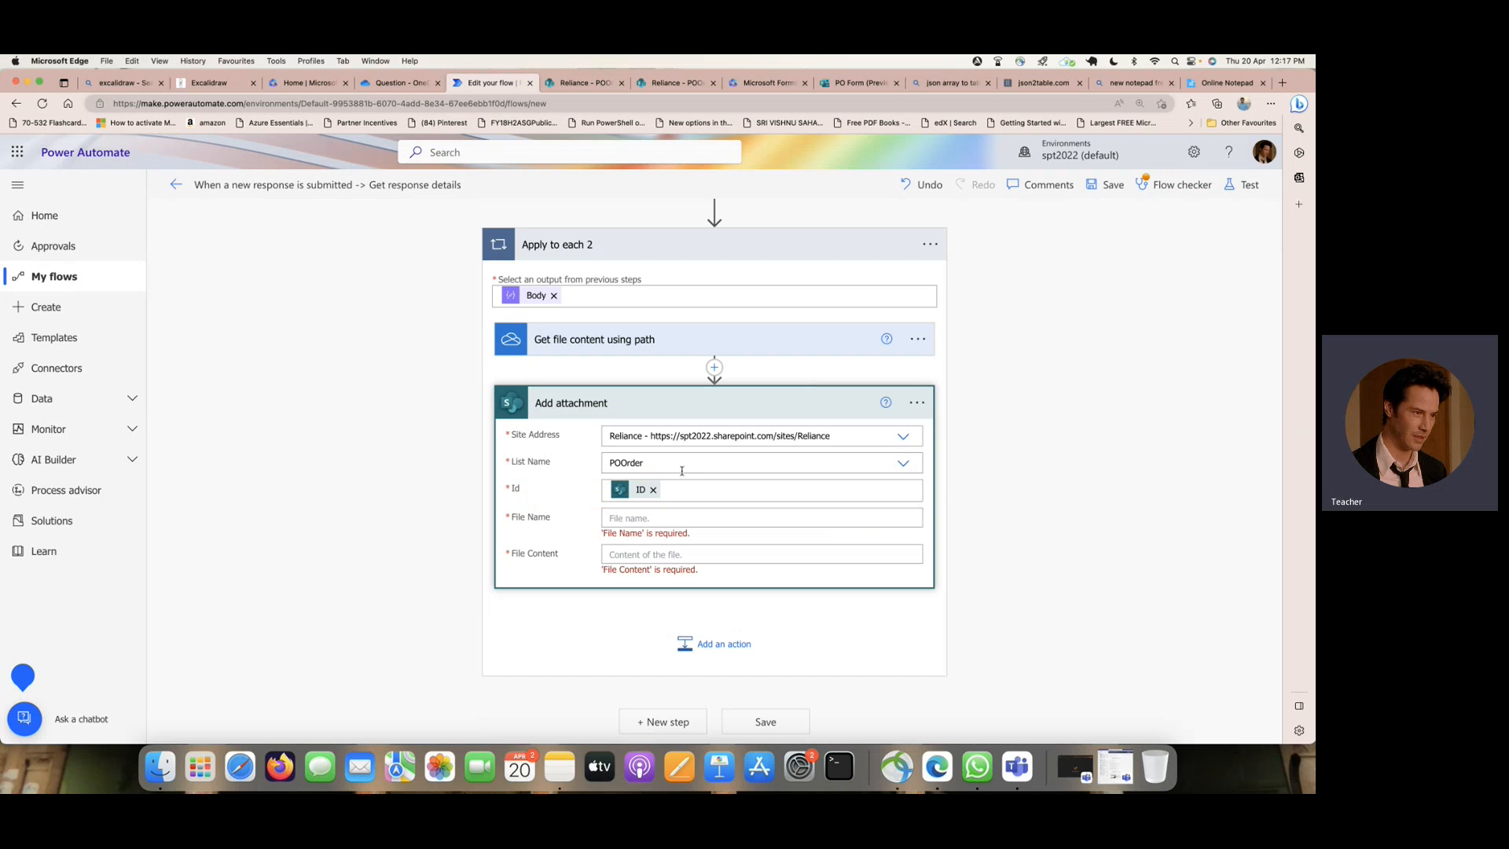
left_click(644, 515)
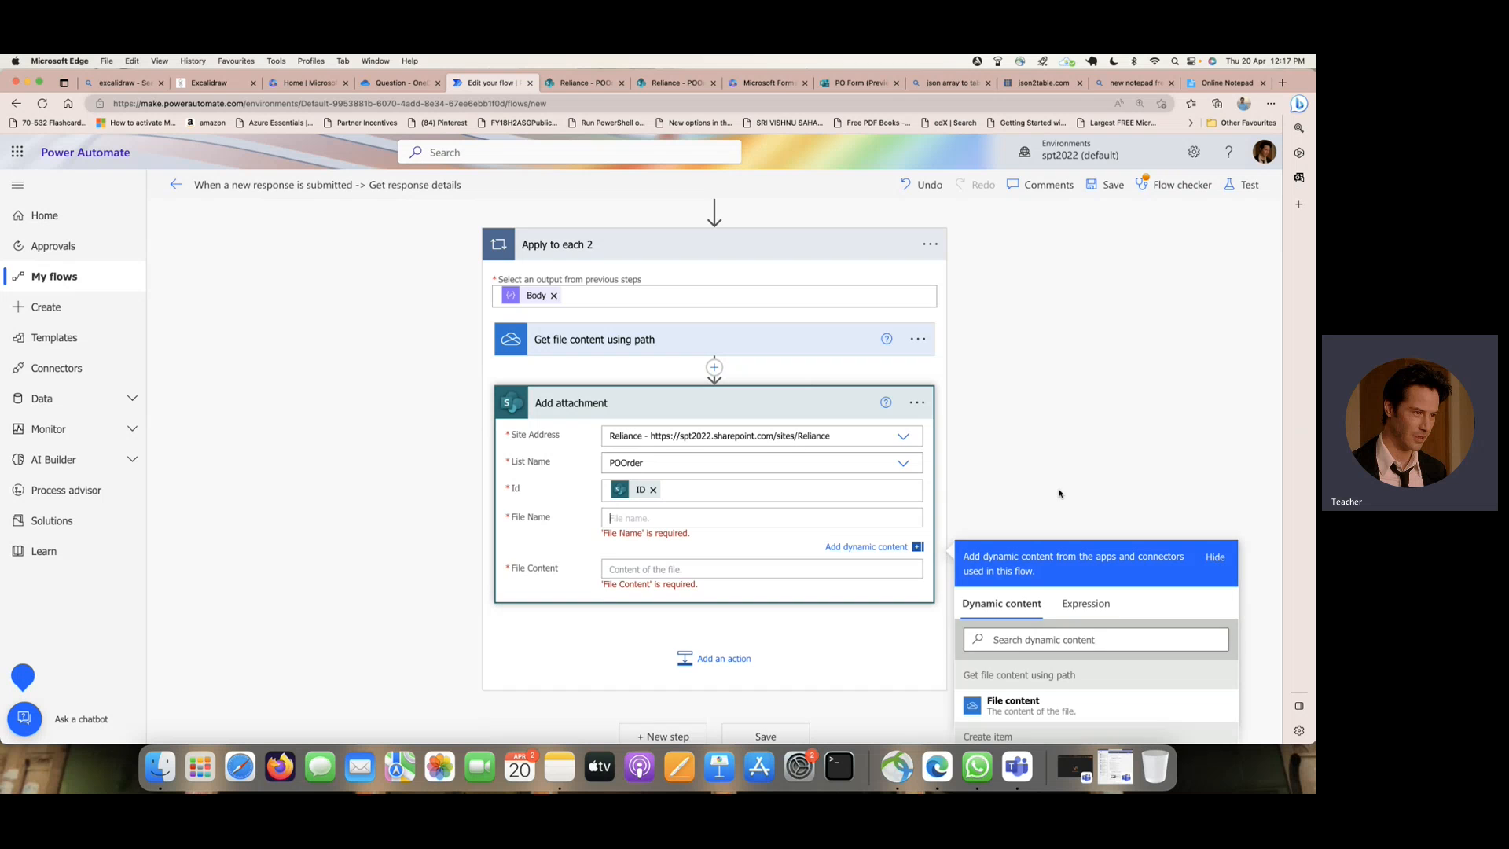
scroll(1060, 489, "down", 1)
scroll(1060, 489, "up", 1)
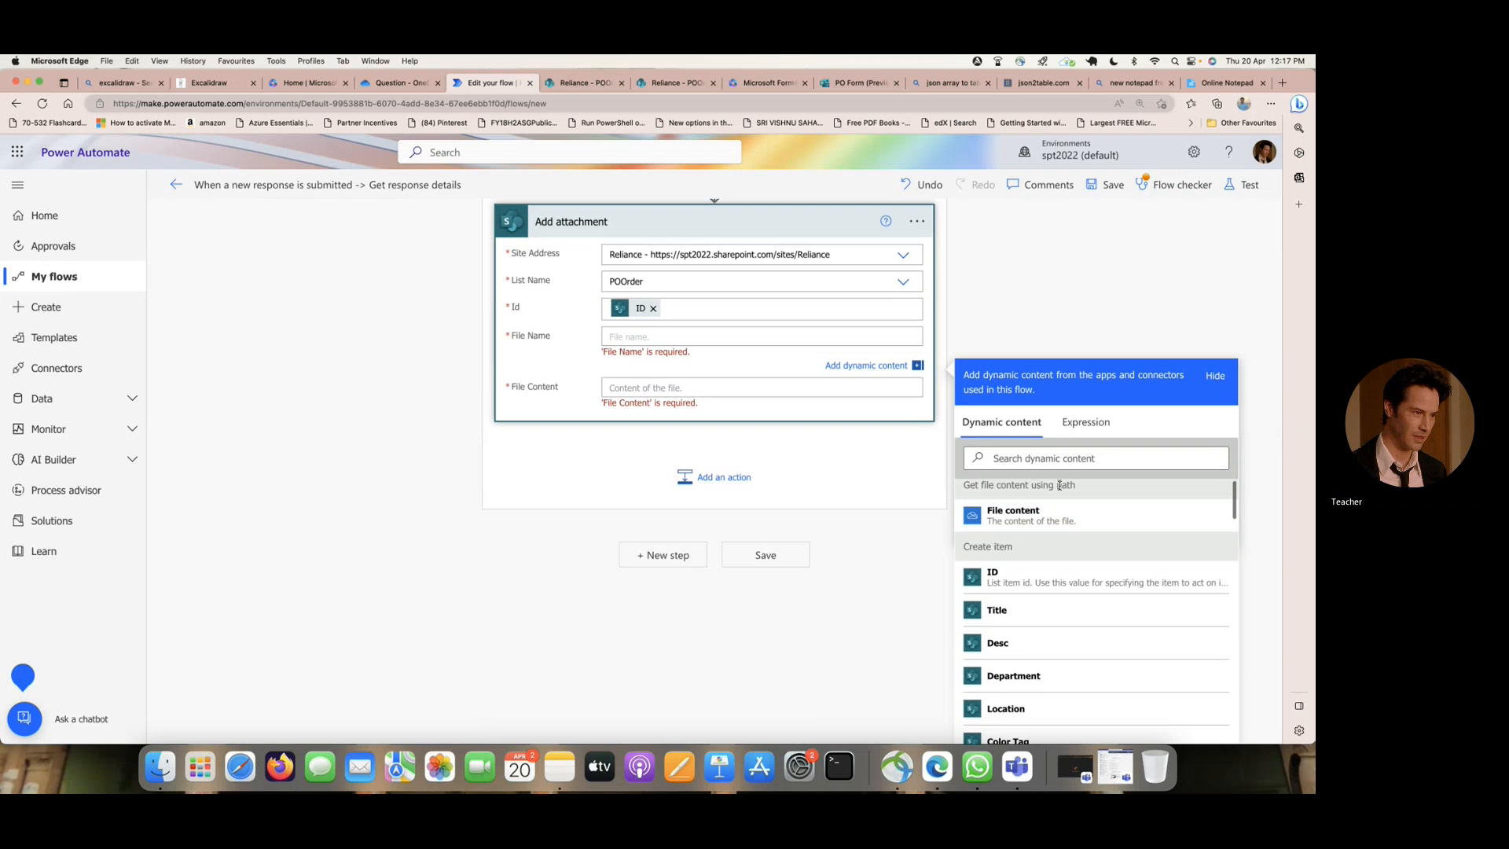
scroll(1081, 529, "down", 5)
scroll(1083, 538, "down", 10)
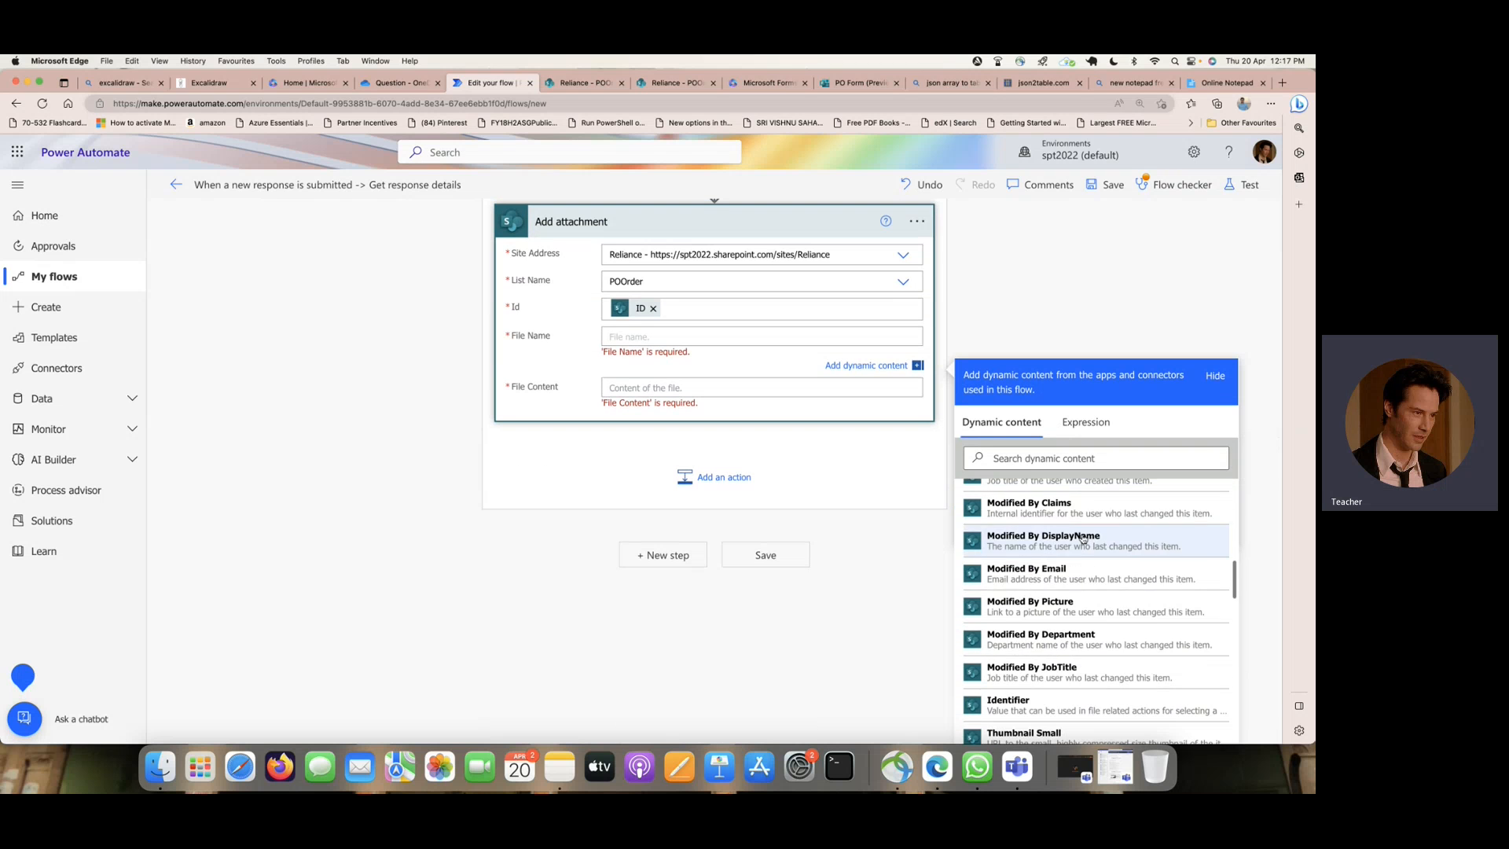
scroll(1083, 539, "down", 2)
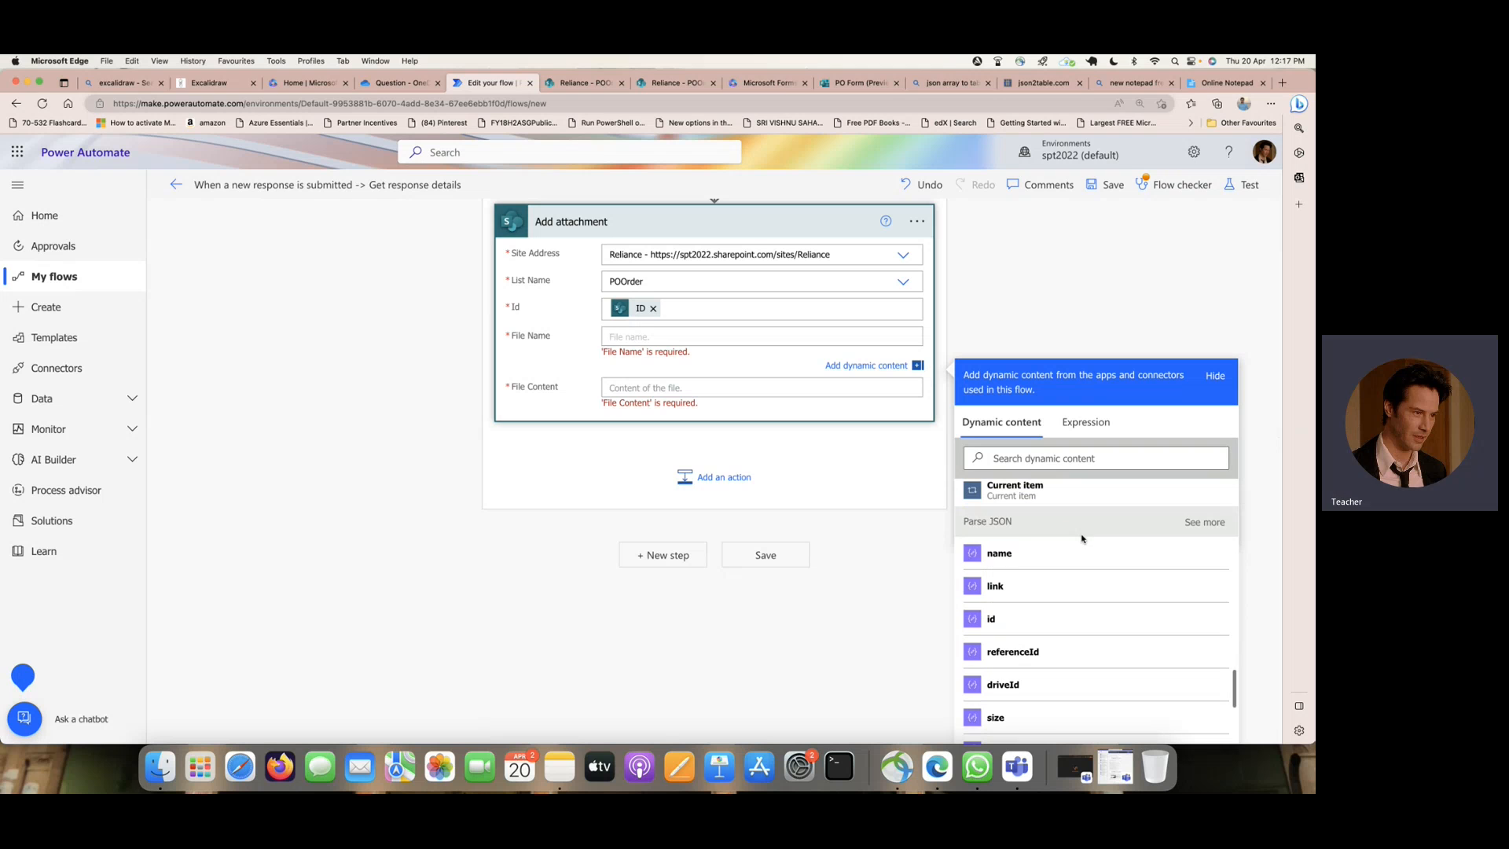
left_click(1055, 554)
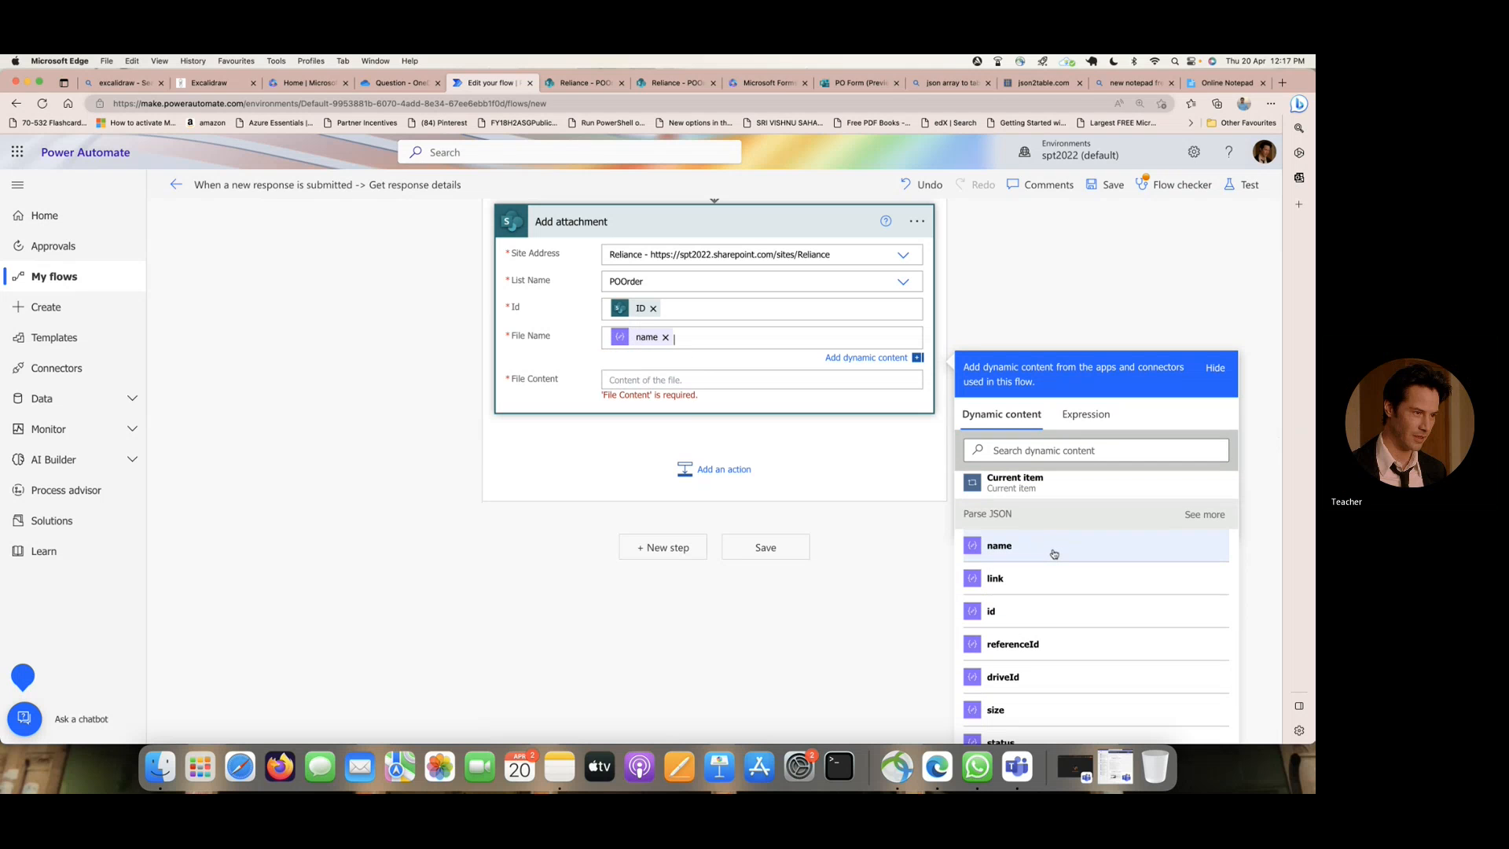
- Set the File Content of Add attachment to File content from Get file content using path, and save the flow
left_click(680, 383)
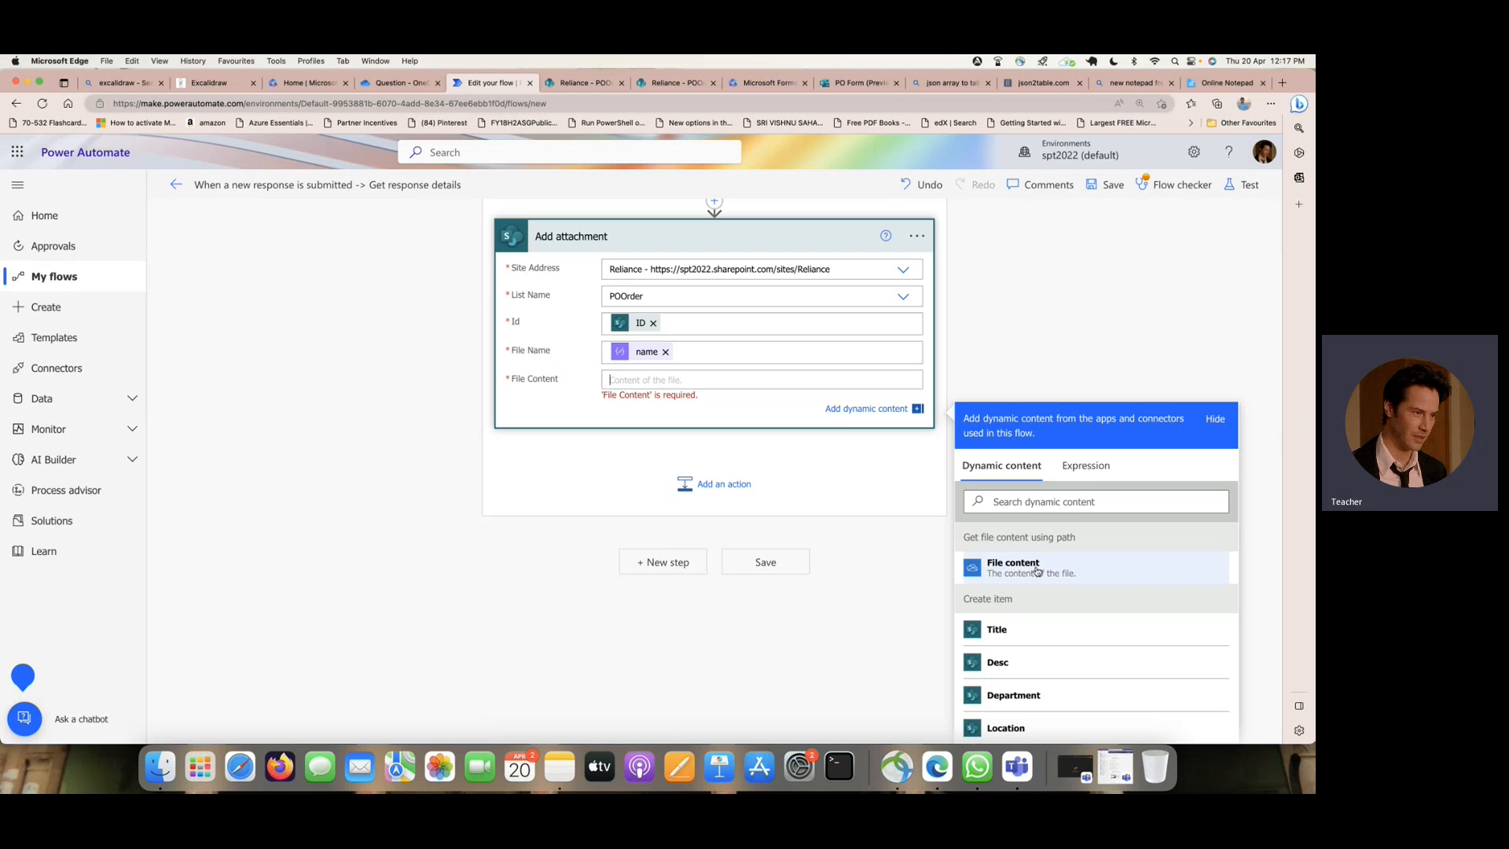
left_click(1036, 569)
left_click(1108, 185)
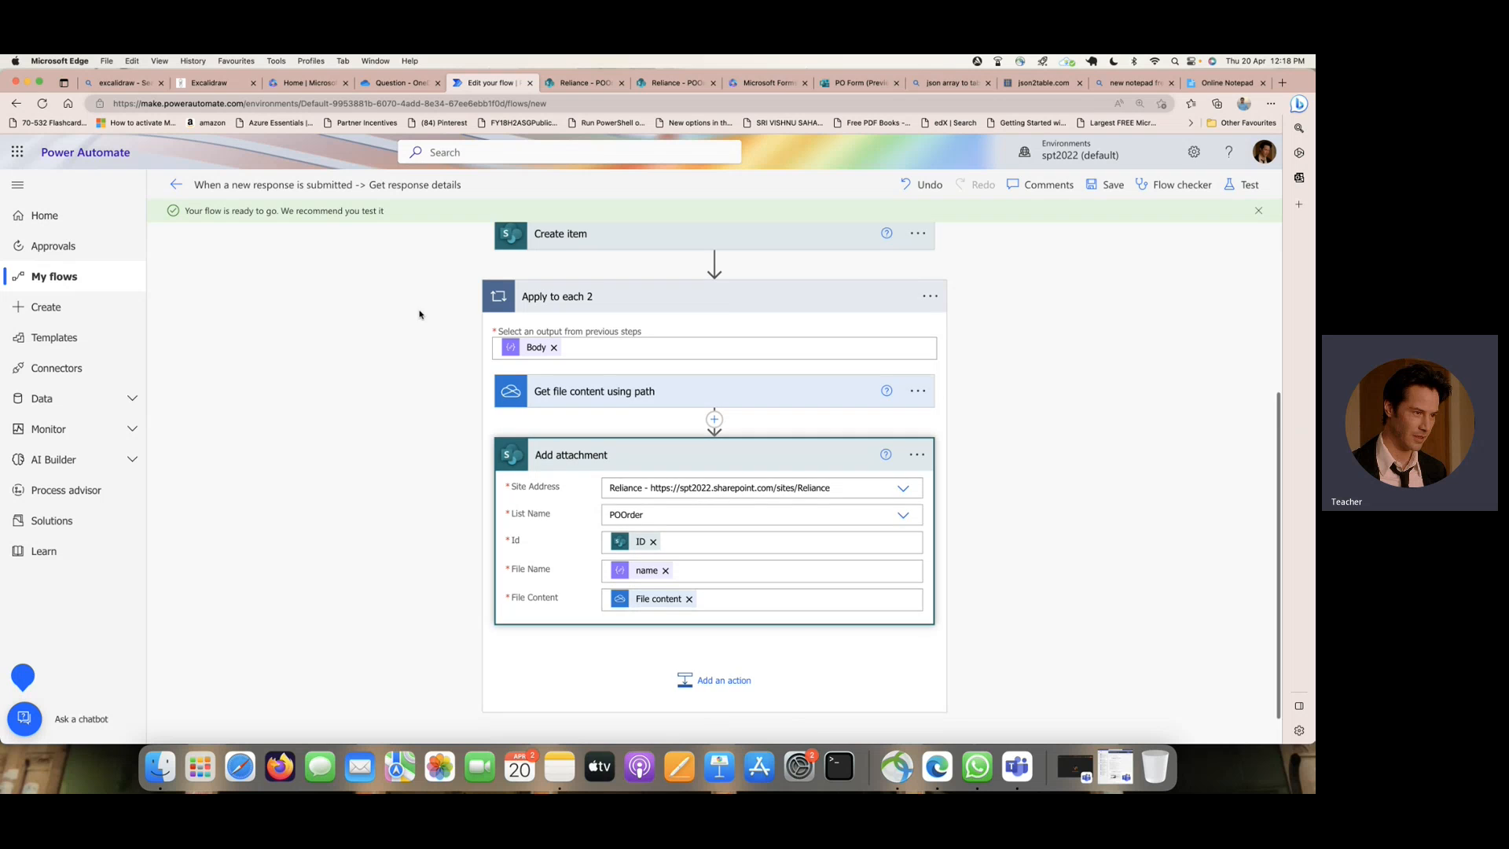
- Check the File Path in Get file content using path and start a manual test of the flow
scroll(419, 315, "up", 2)
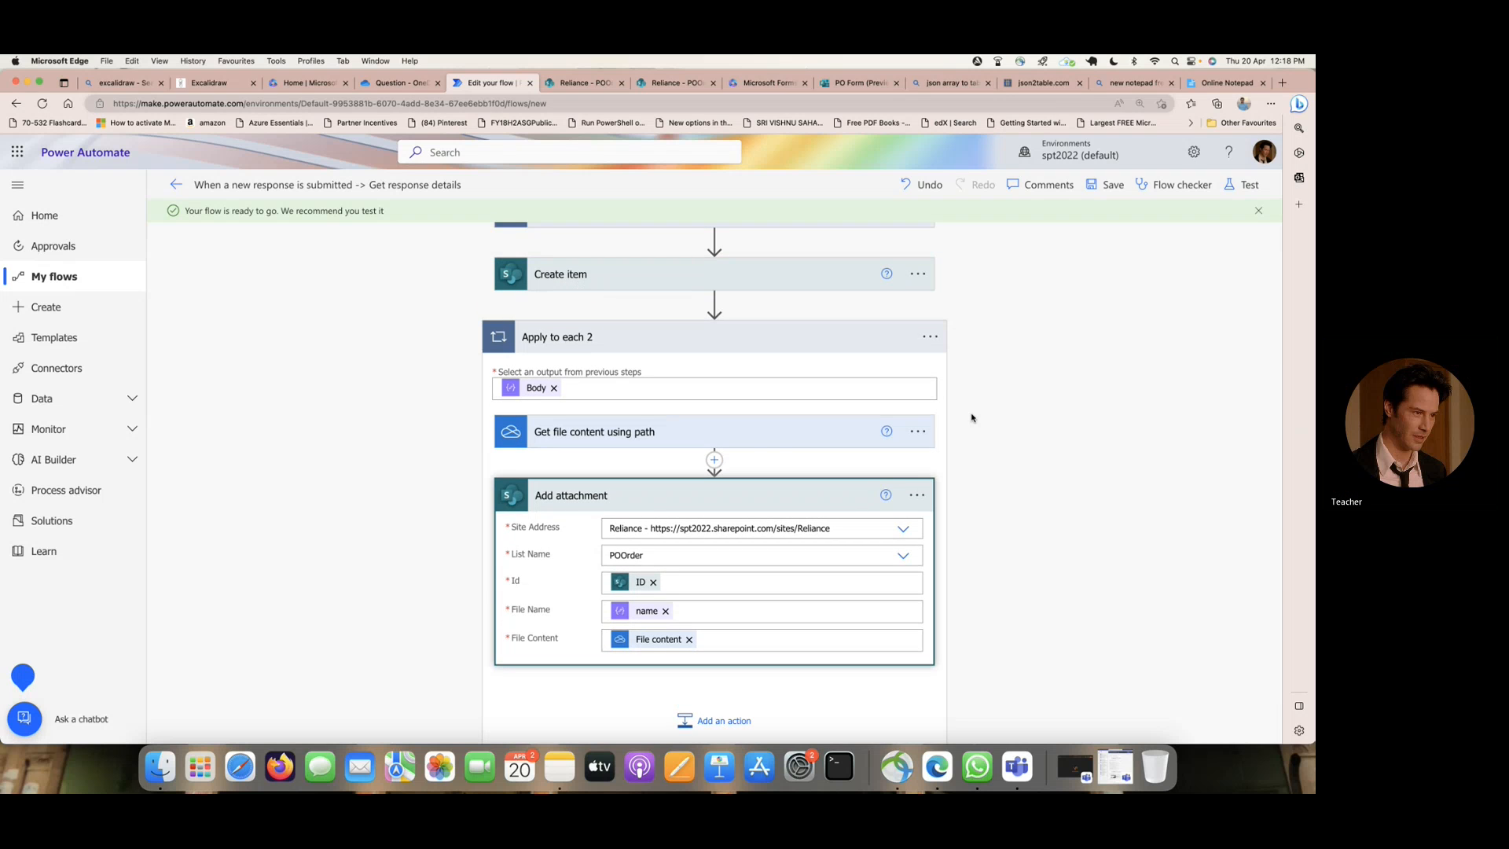
left_click(757, 442)
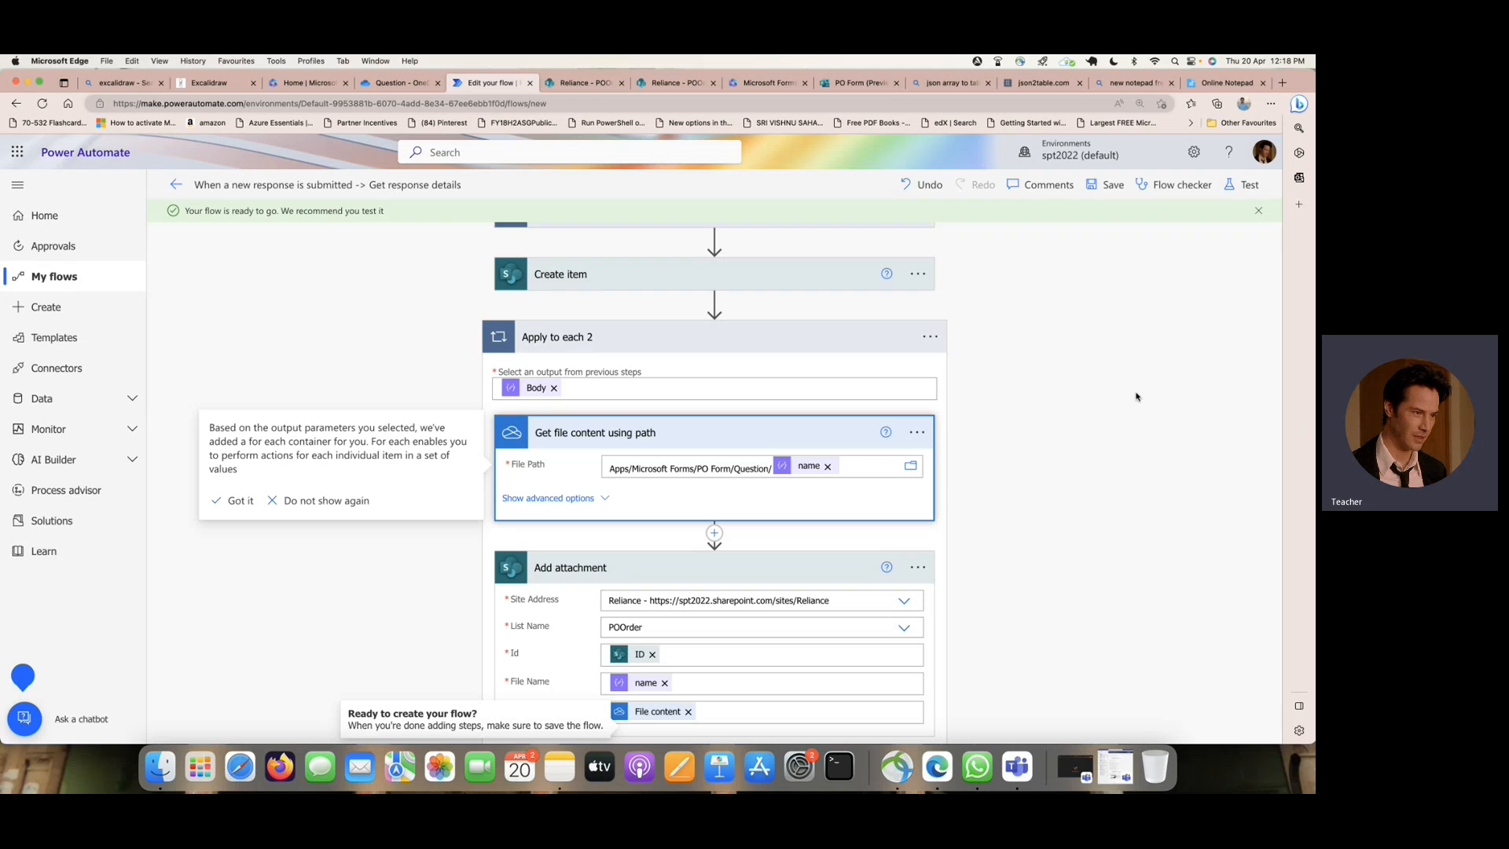
left_click(1250, 187)
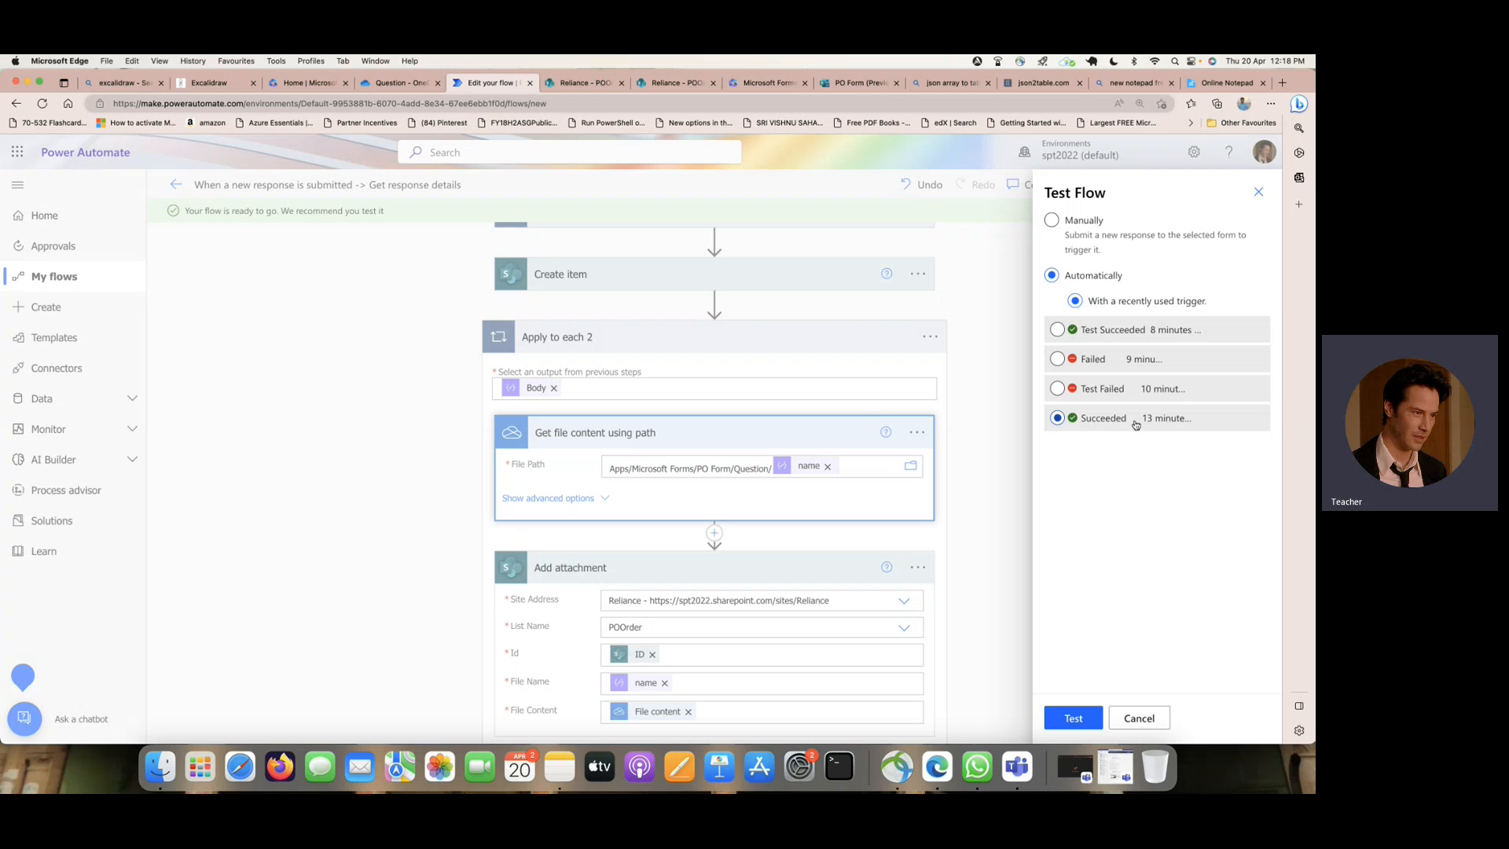
left_click(1058, 330)
left_click(1051, 220)
left_click(1074, 718)
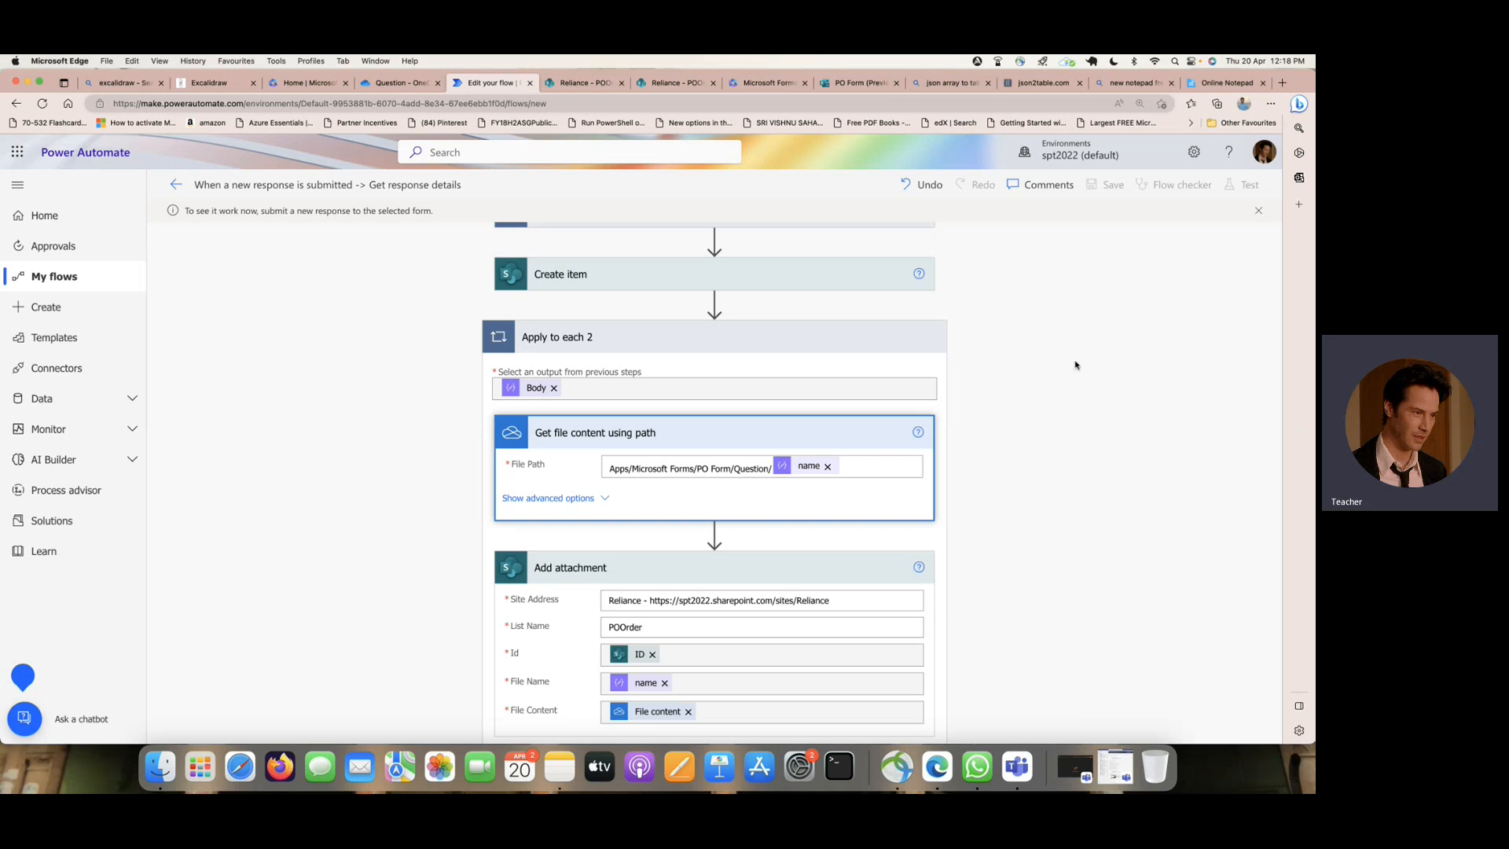
- Start another response in the PO Form preview with the employee's name as EMPName and Test1 as Description, Department and Location
left_click(853, 82)
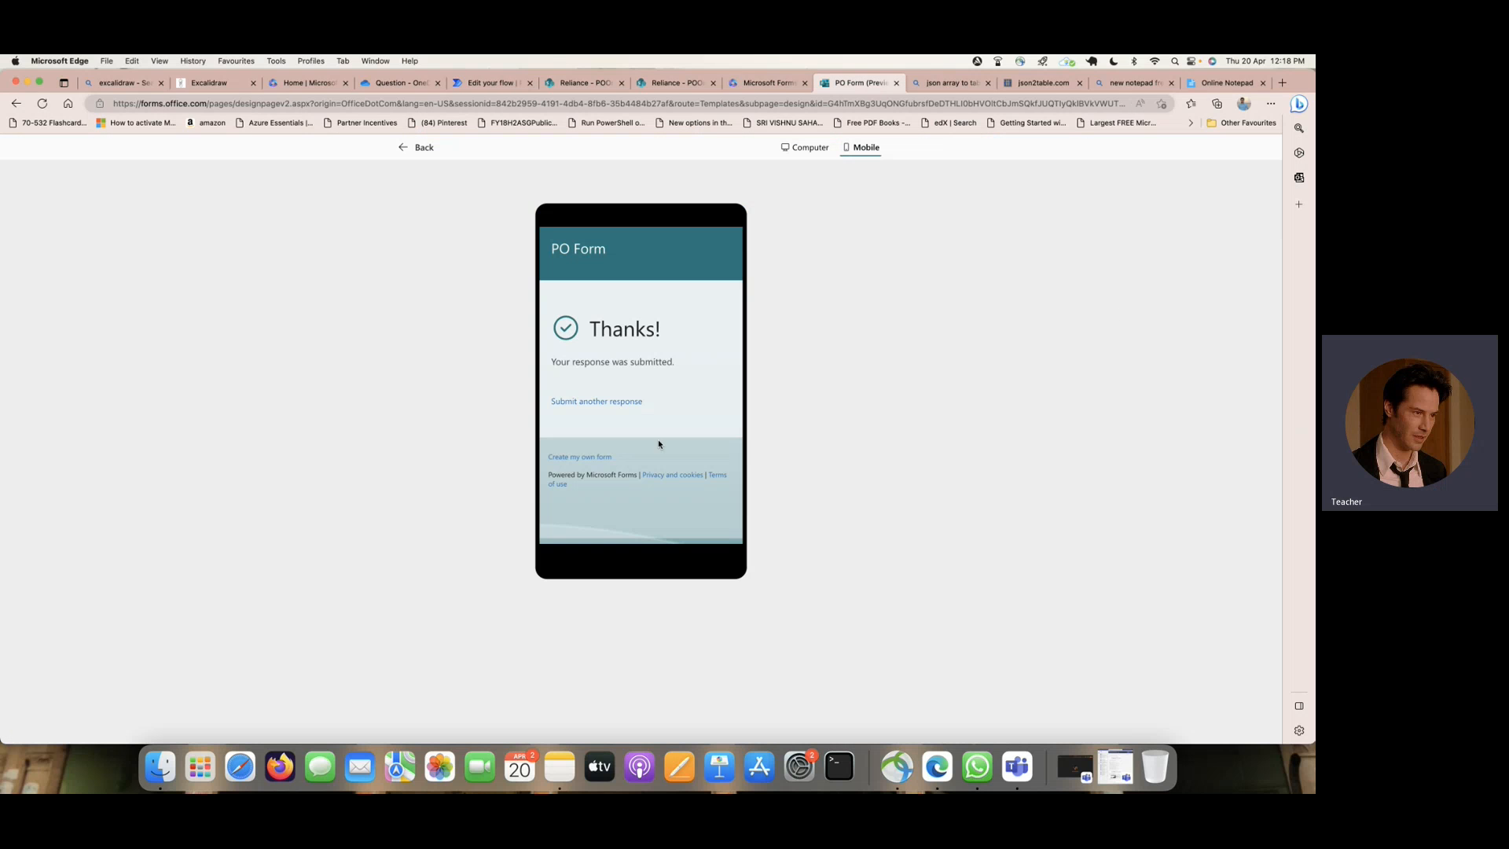
left_click(621, 402)
left_click(629, 367)
type("Bharath")
key("Tab")
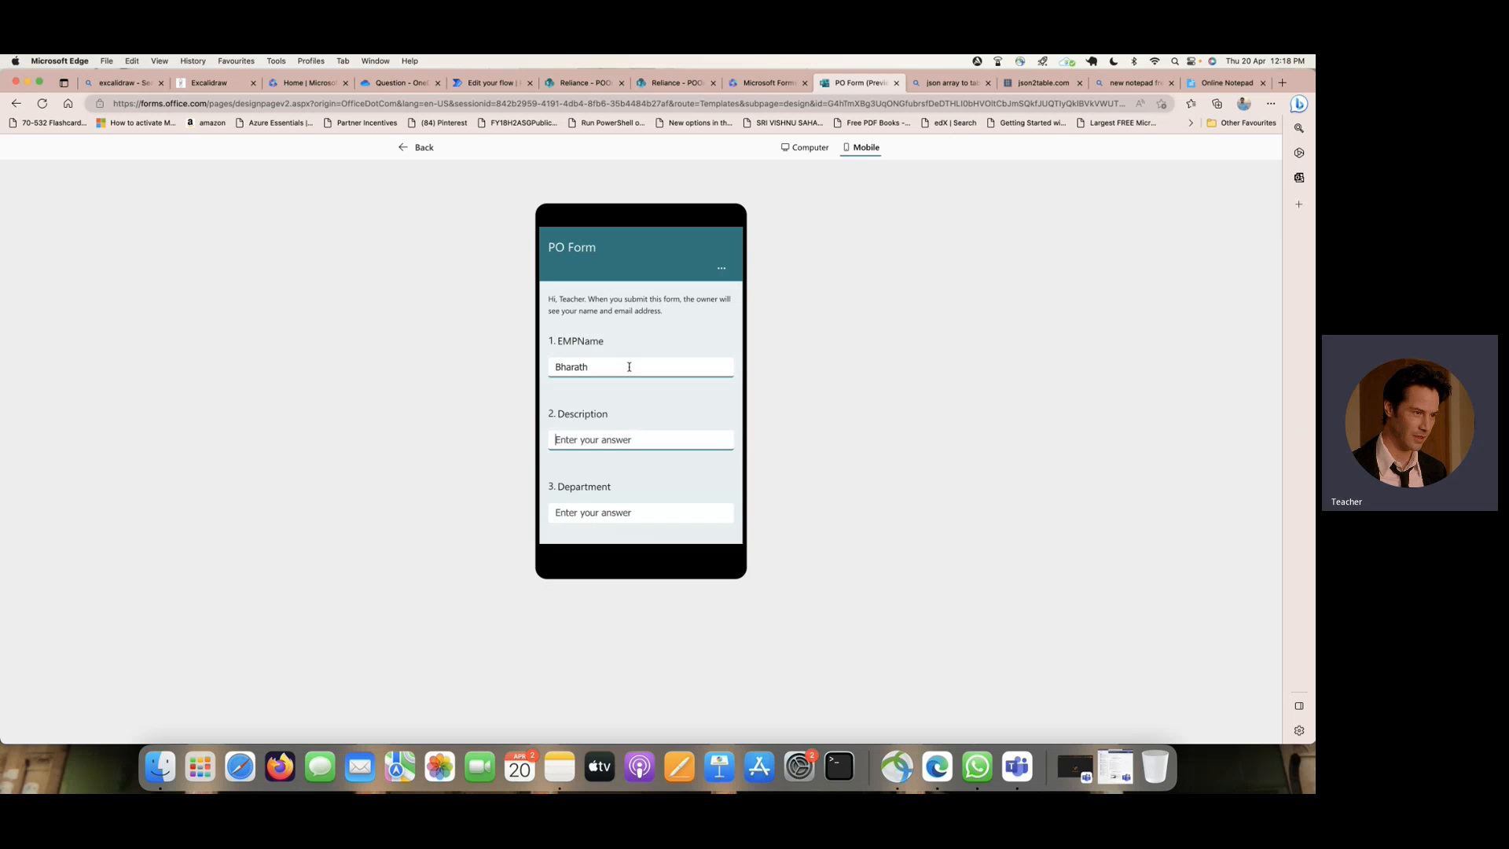
type("Test")
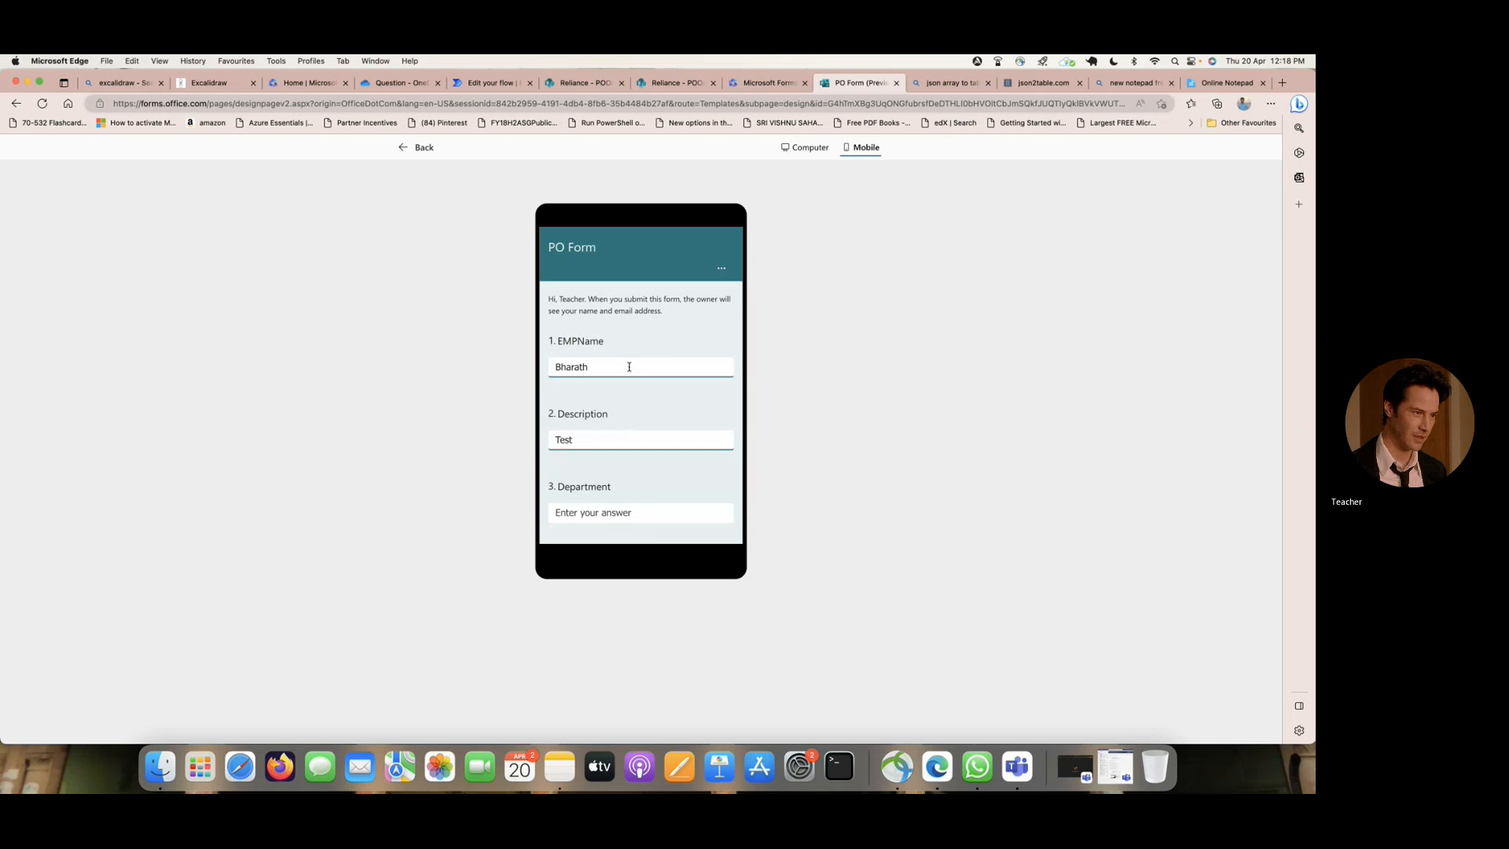
type("1")
key("Tab")
type("Test1")
key("Tab")
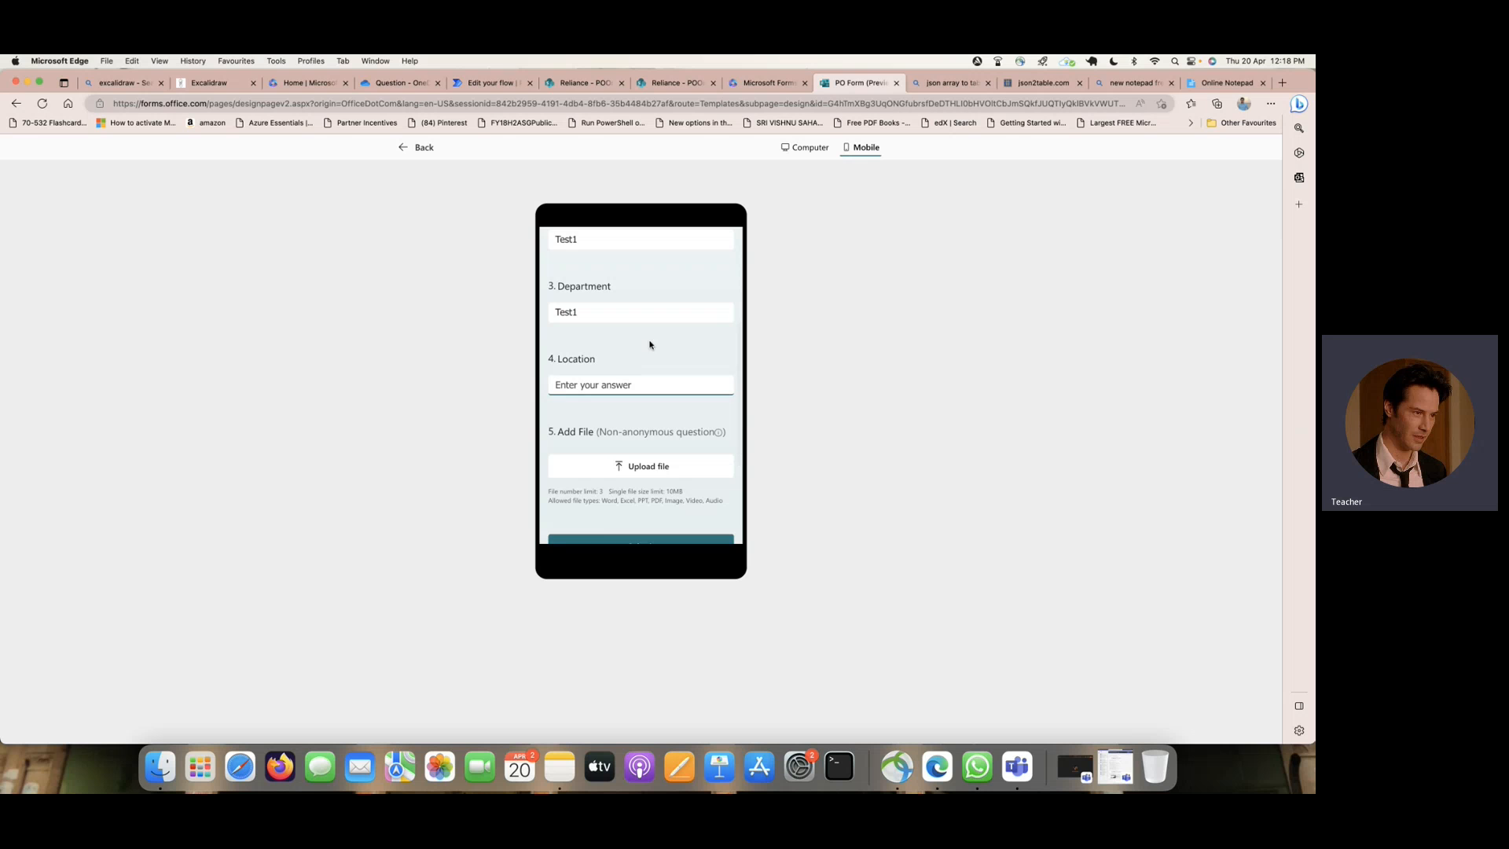
type("Test1")
- Upload the Screenshot 2023-04-17 PNG from the Desktop to the Add File question and submit the response
left_click(664, 464)
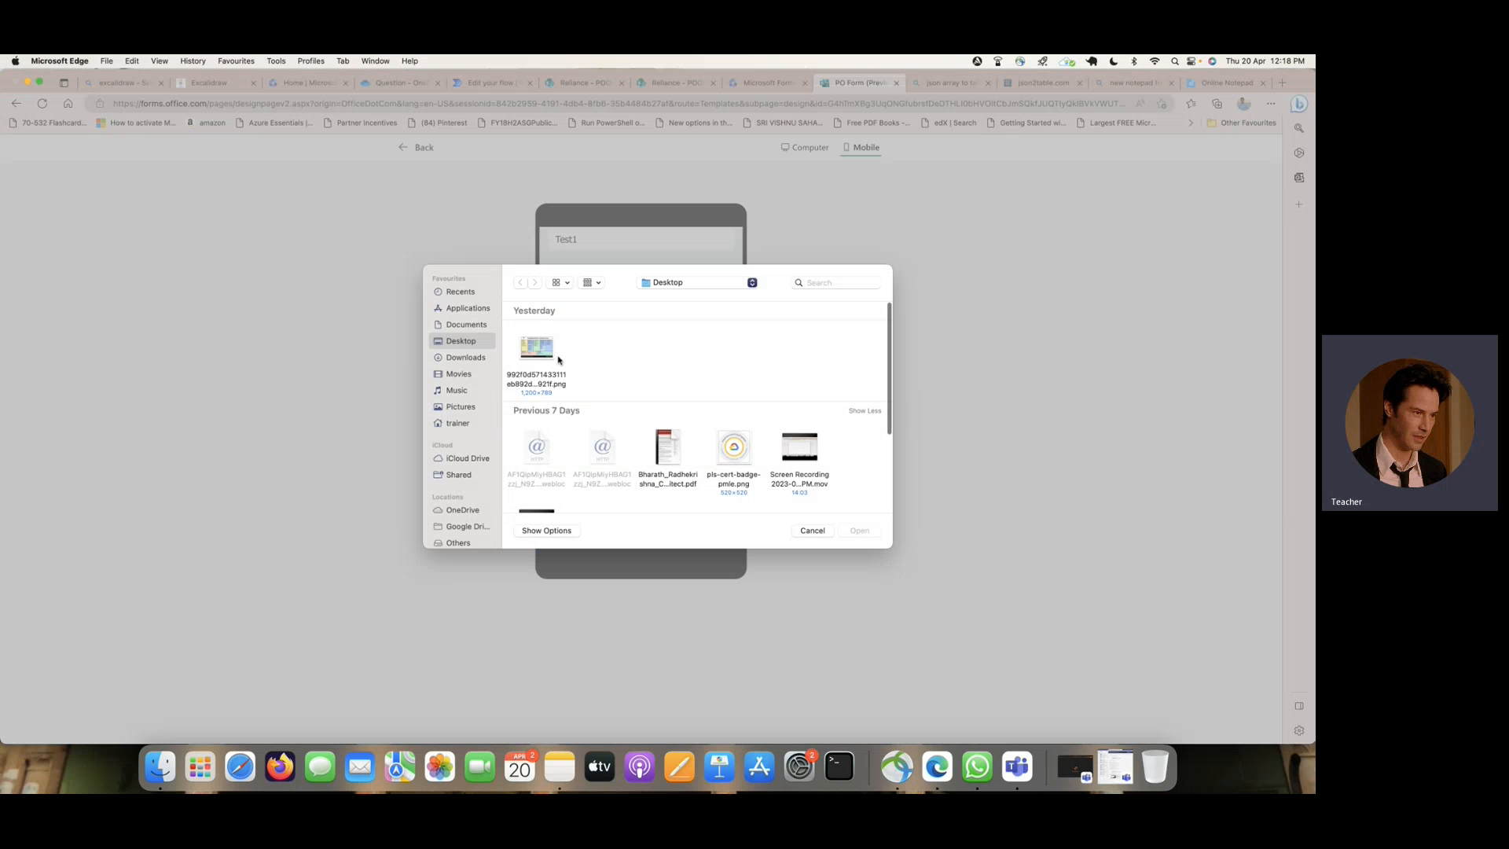
scroll(674, 395, "down", 3)
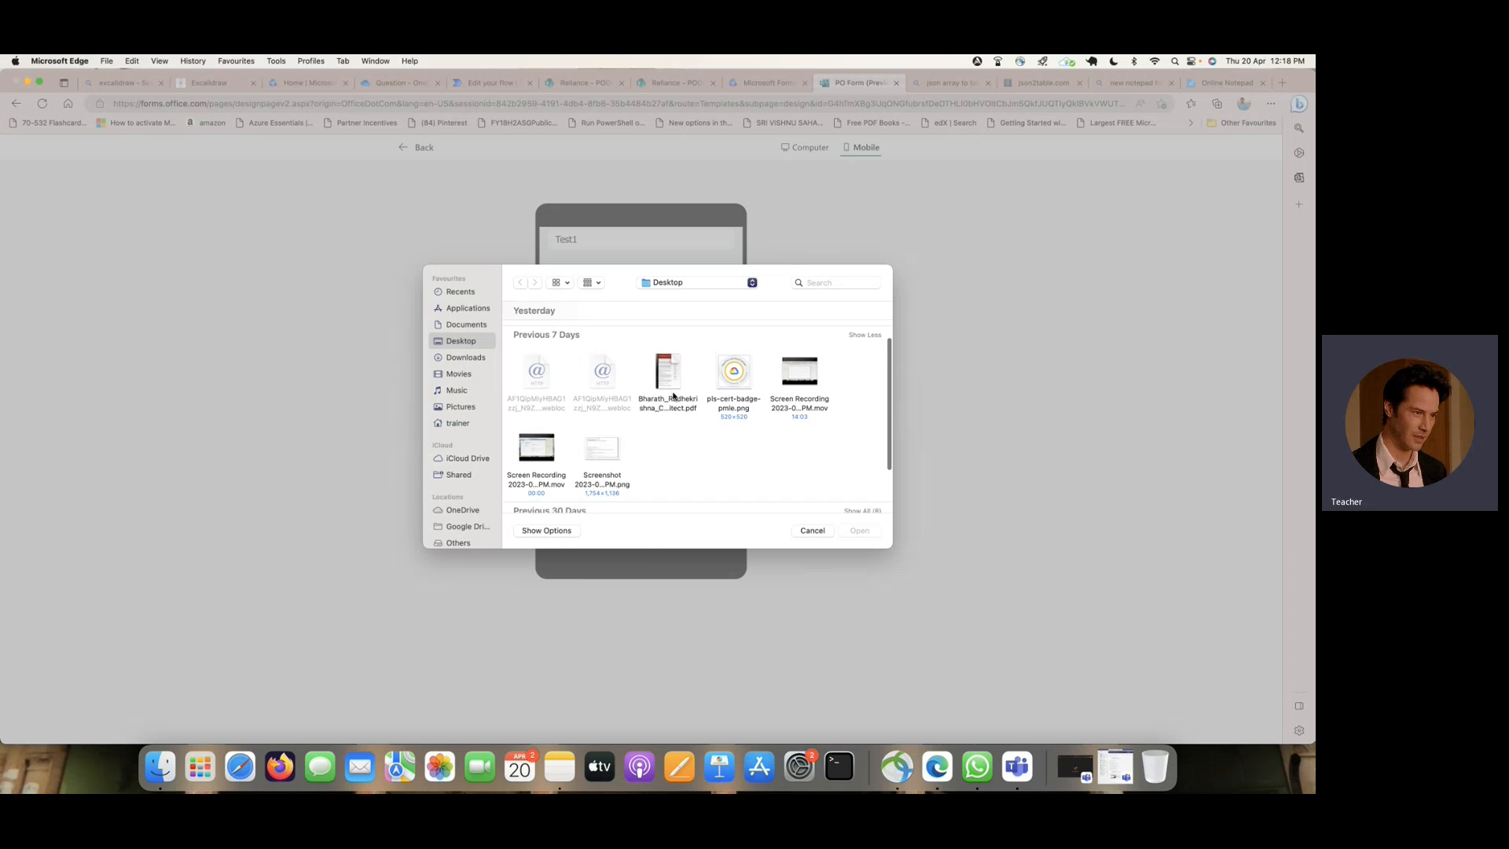
scroll(641, 393, "down", 2)
left_click(603, 391)
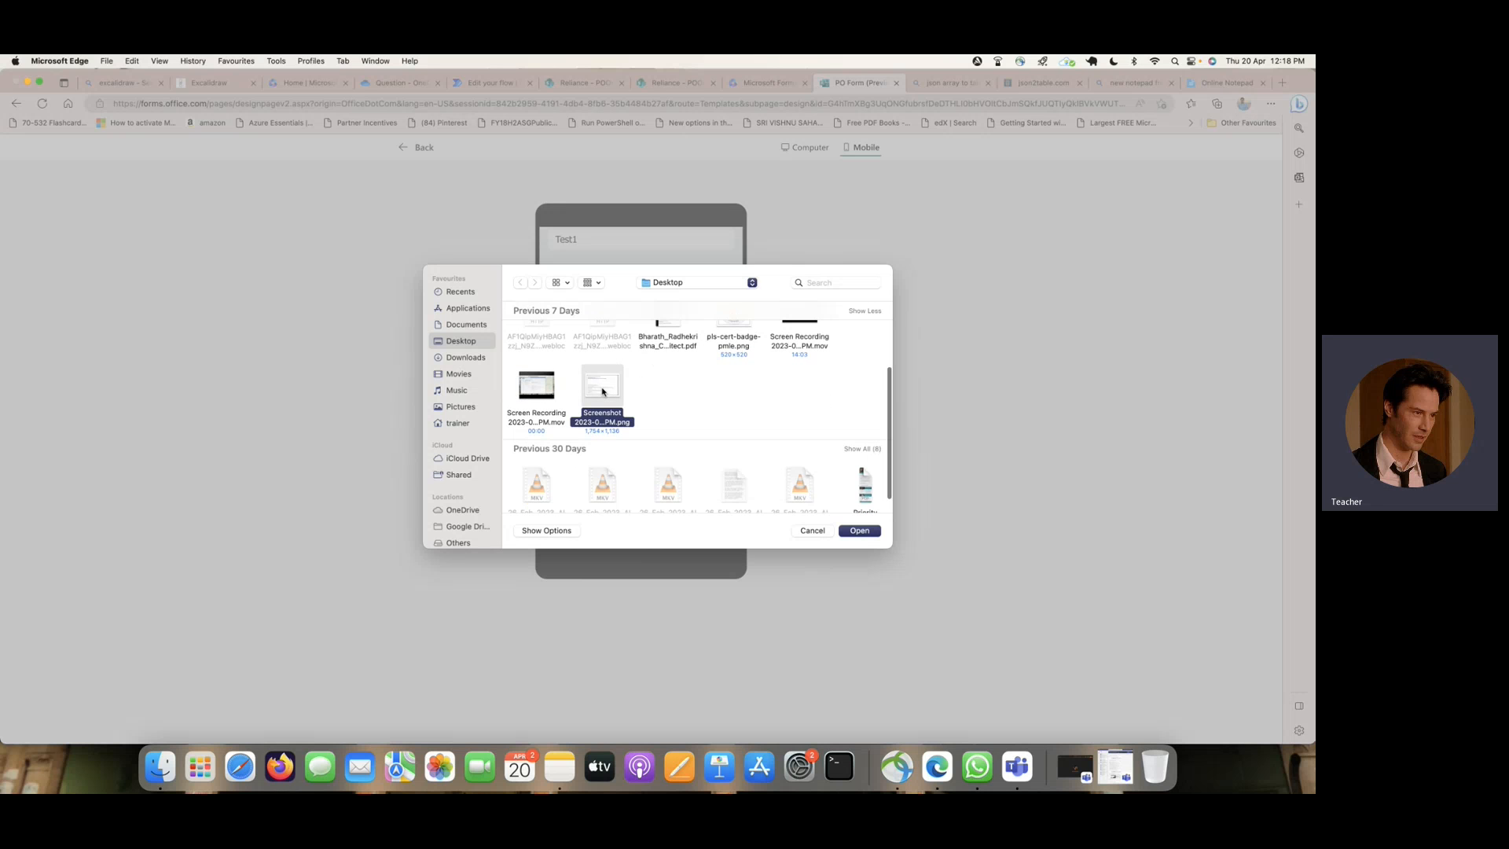
left_click(860, 531)
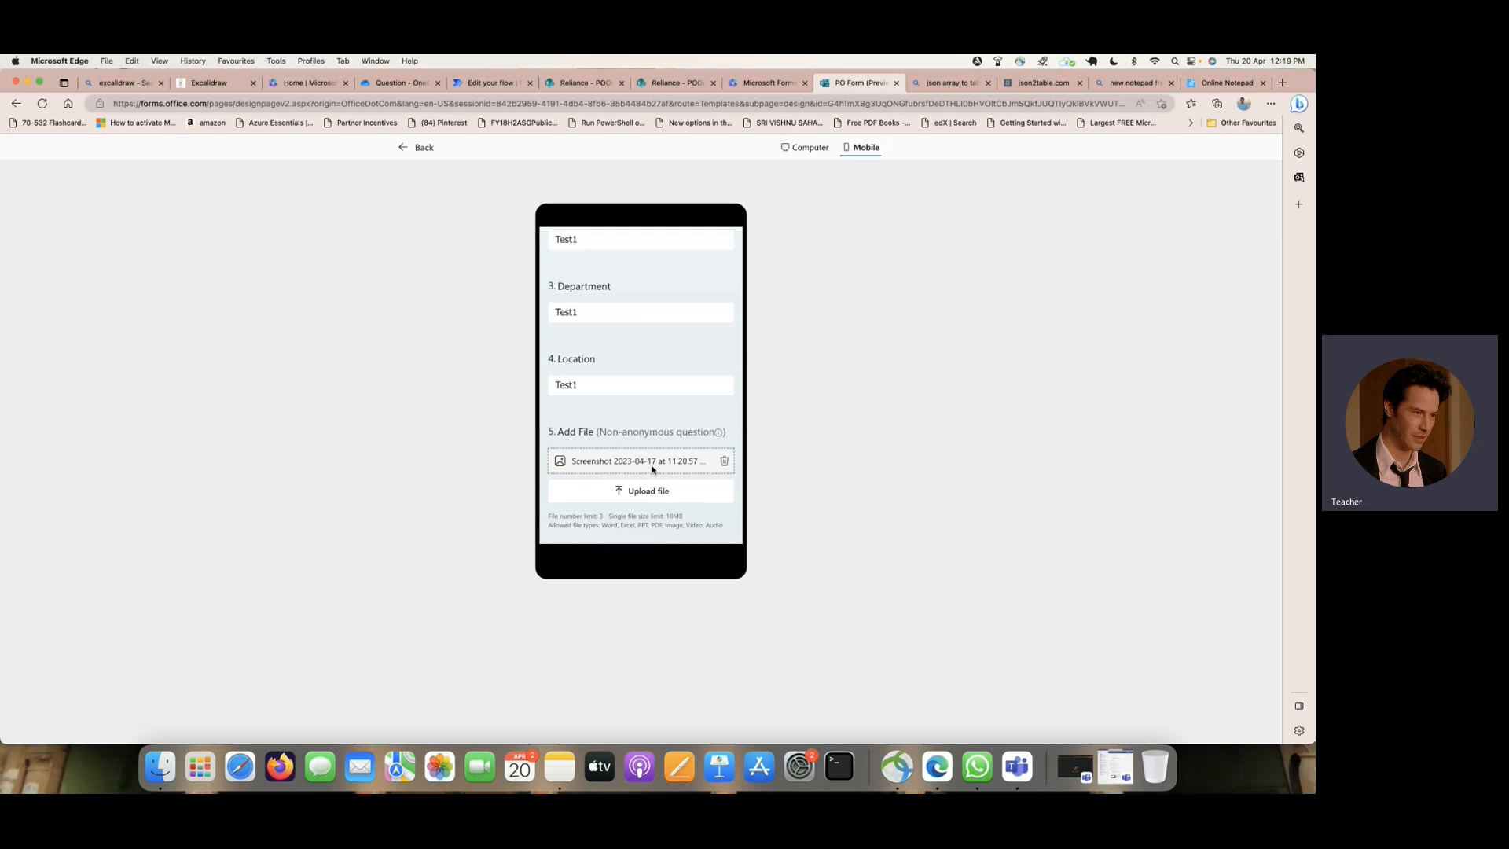
scroll(654, 470, "down", 3)
left_click(672, 482)
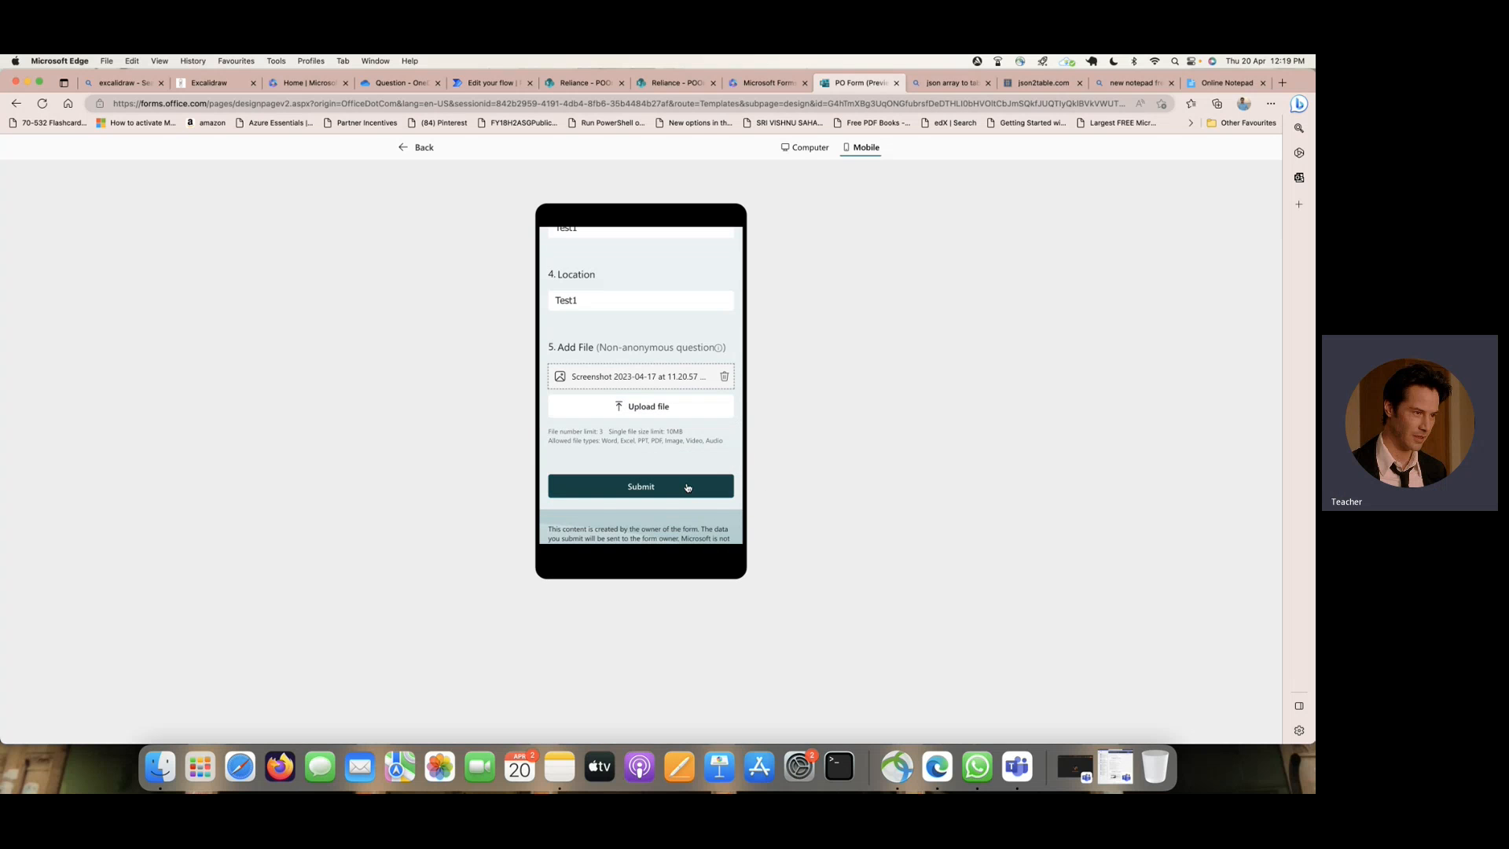
- Check the run result of the flow and the uploaded screenshot in the OneDrive Question folder
left_click(489, 82)
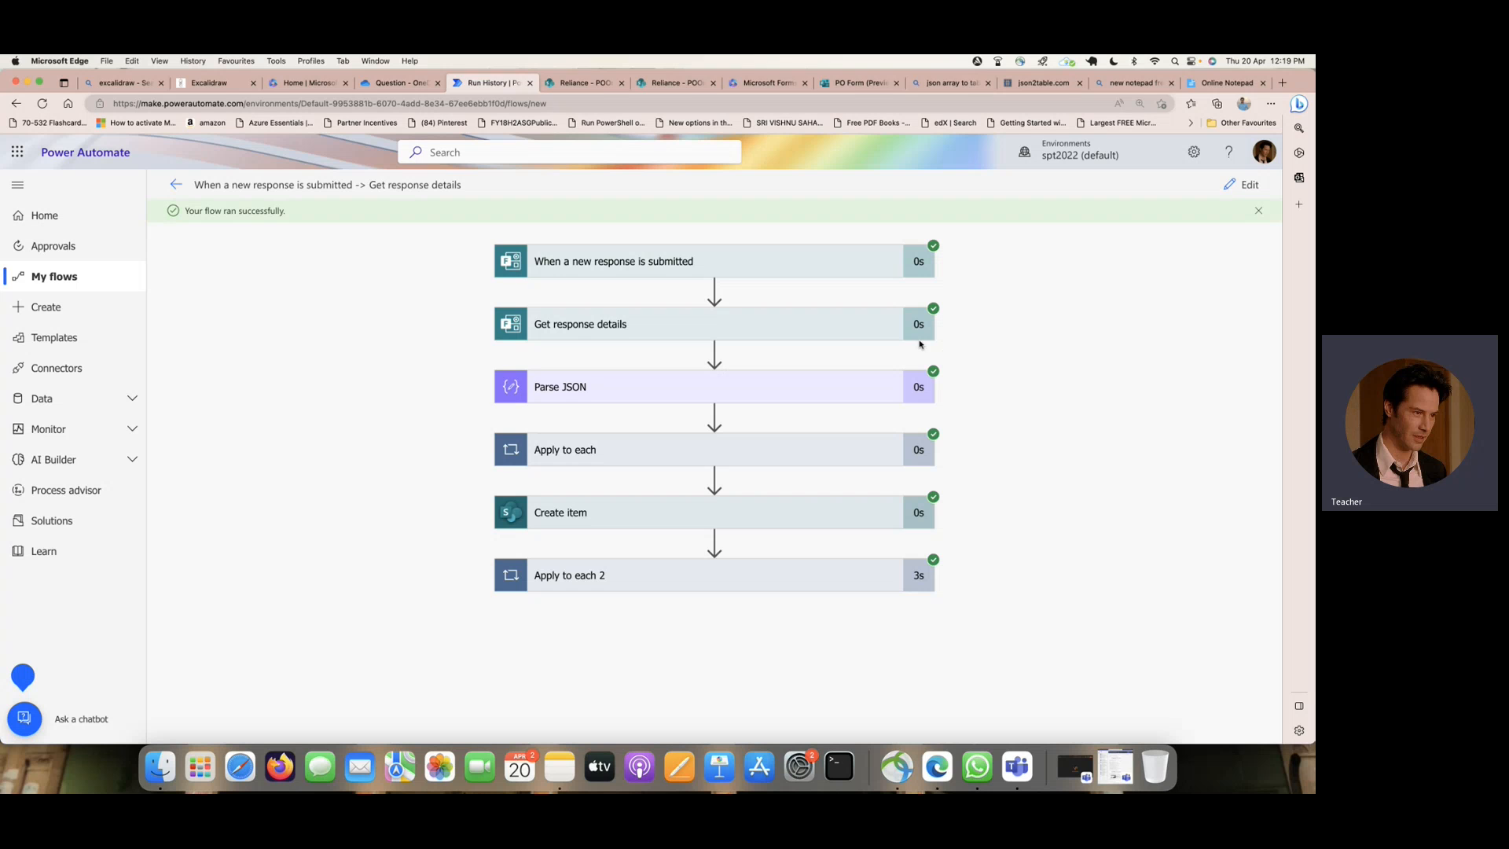
left_click(387, 86)
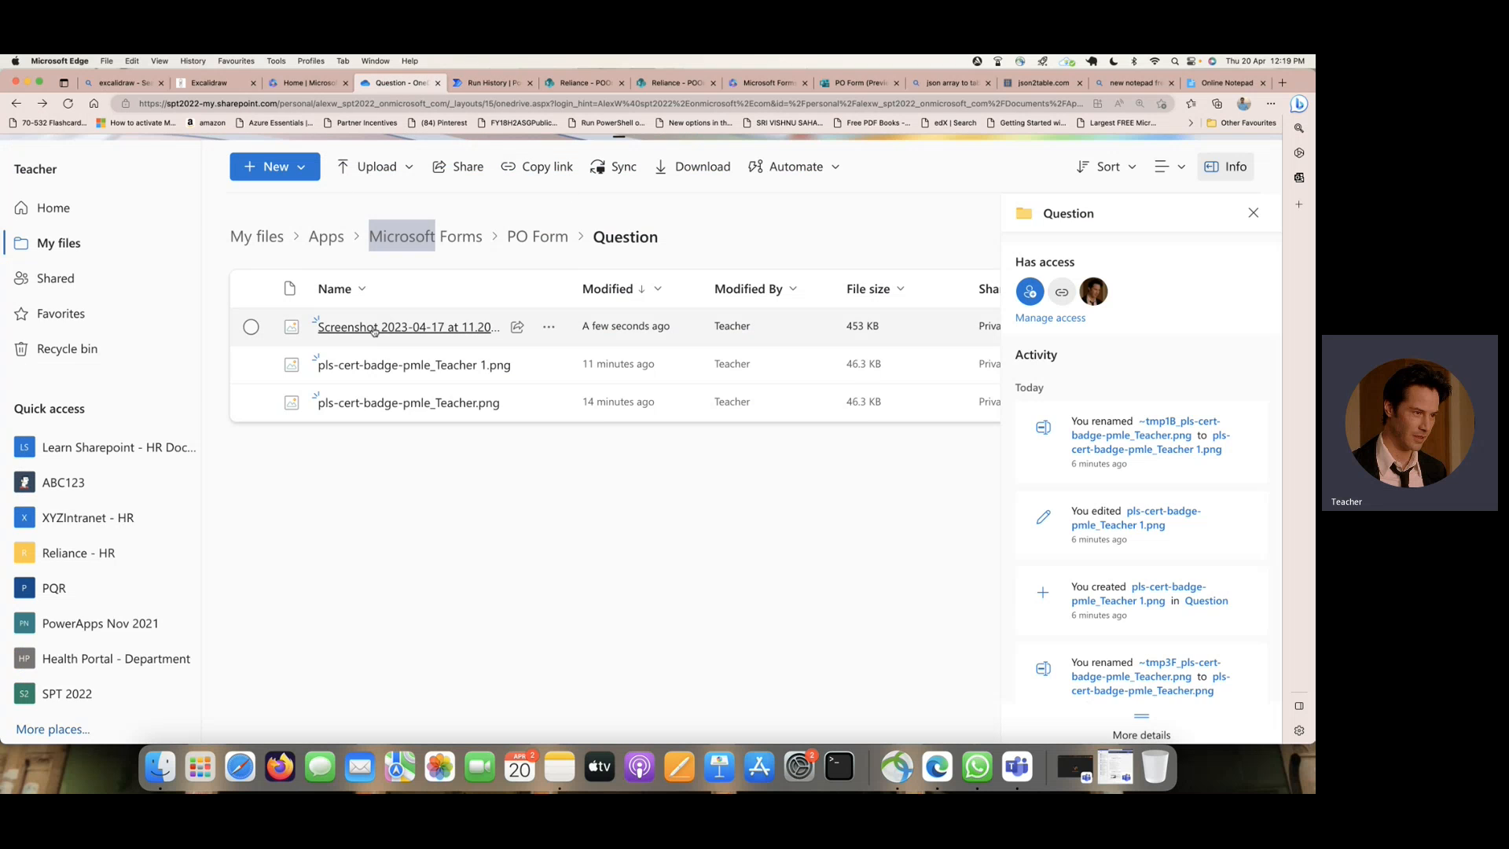
mouse_move(377, 331)
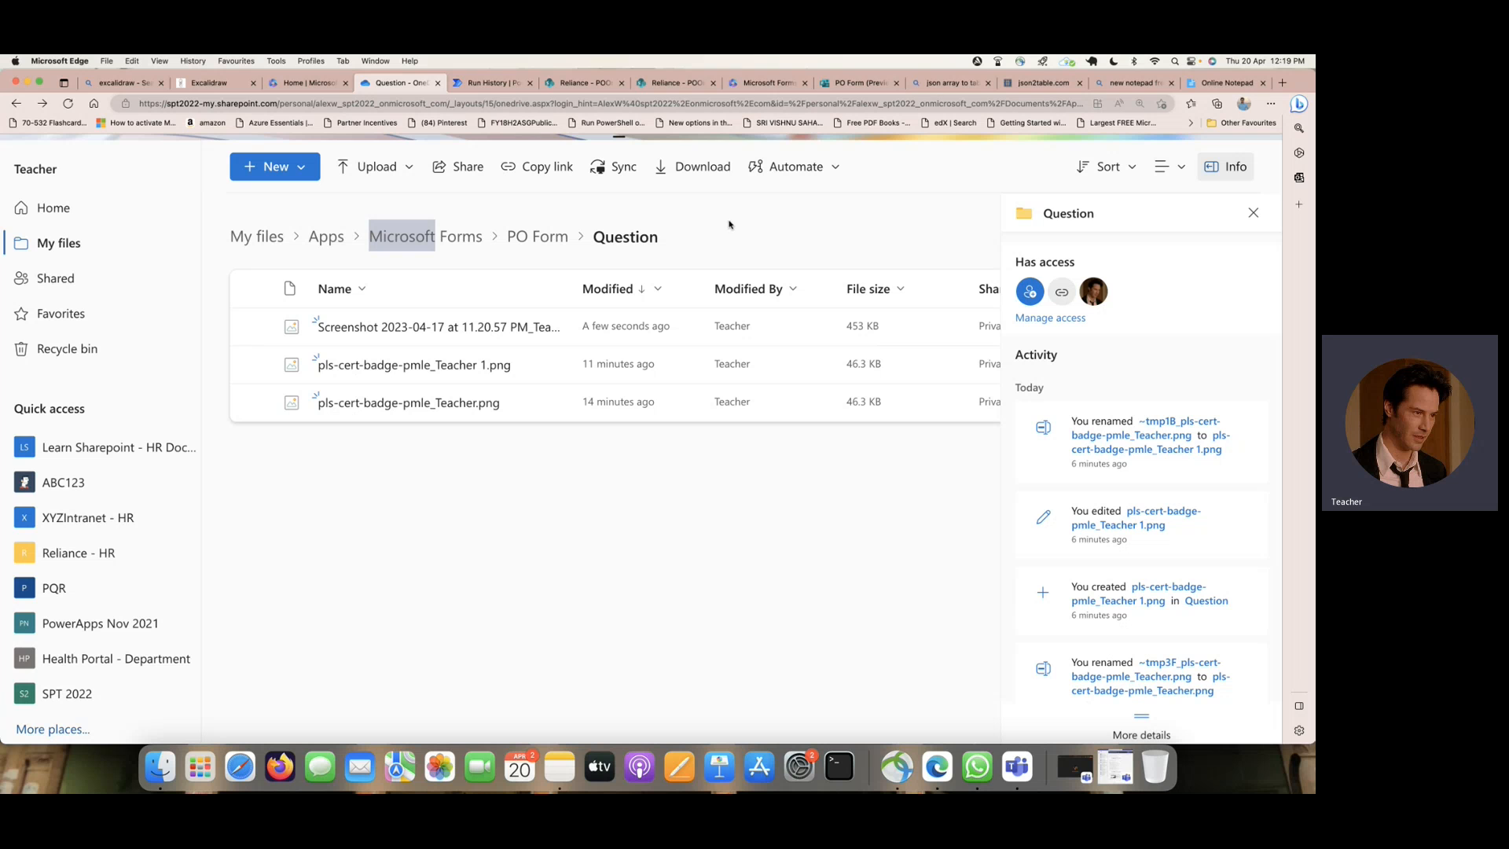
- Switch to the POOrder list in SharePoint and reload it to check for the submitted item and attachment
left_click(676, 82)
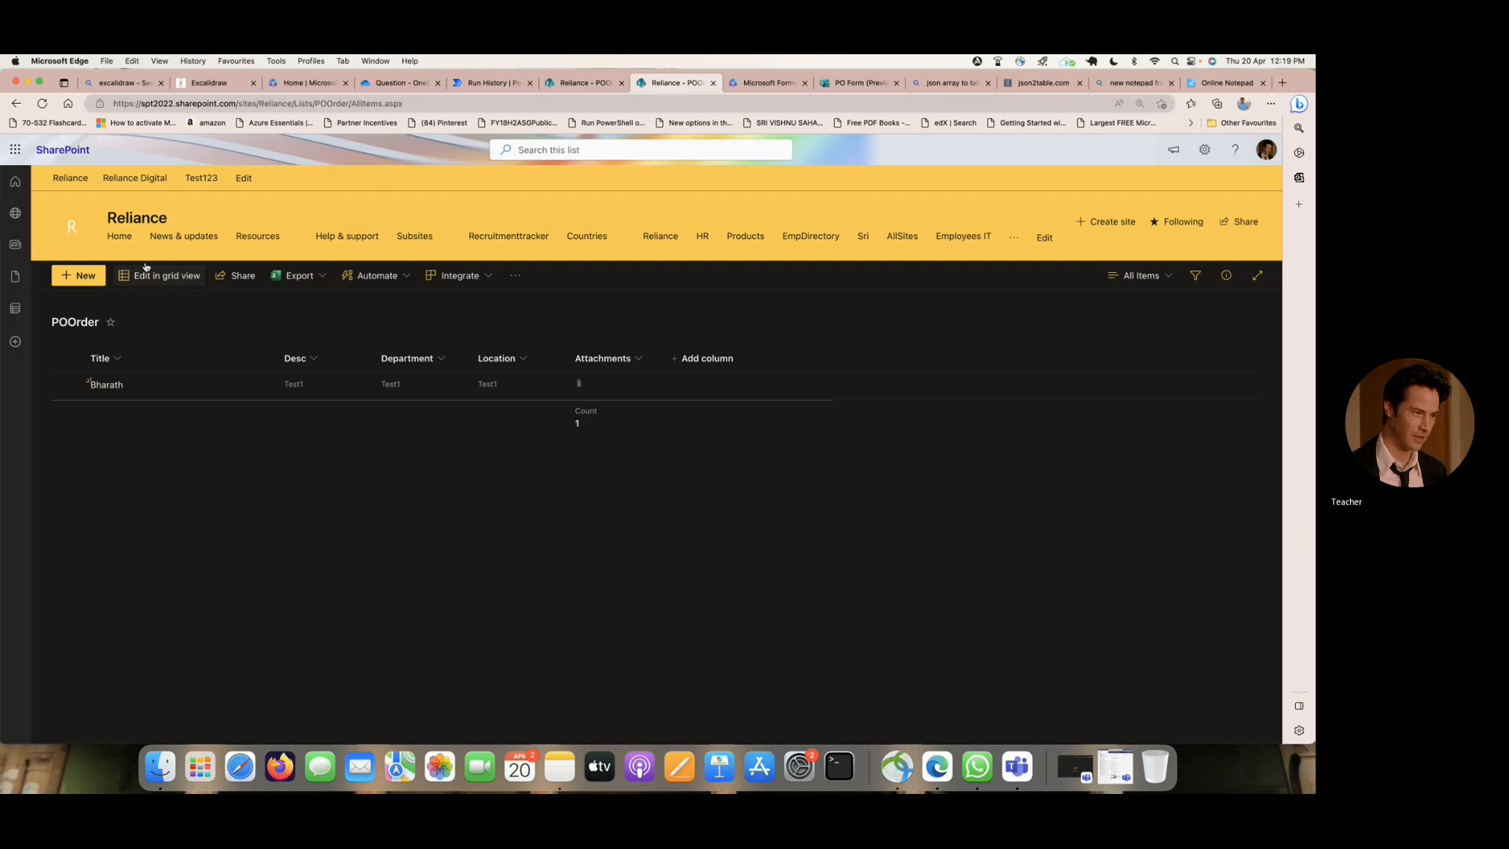
left_click(42, 104)
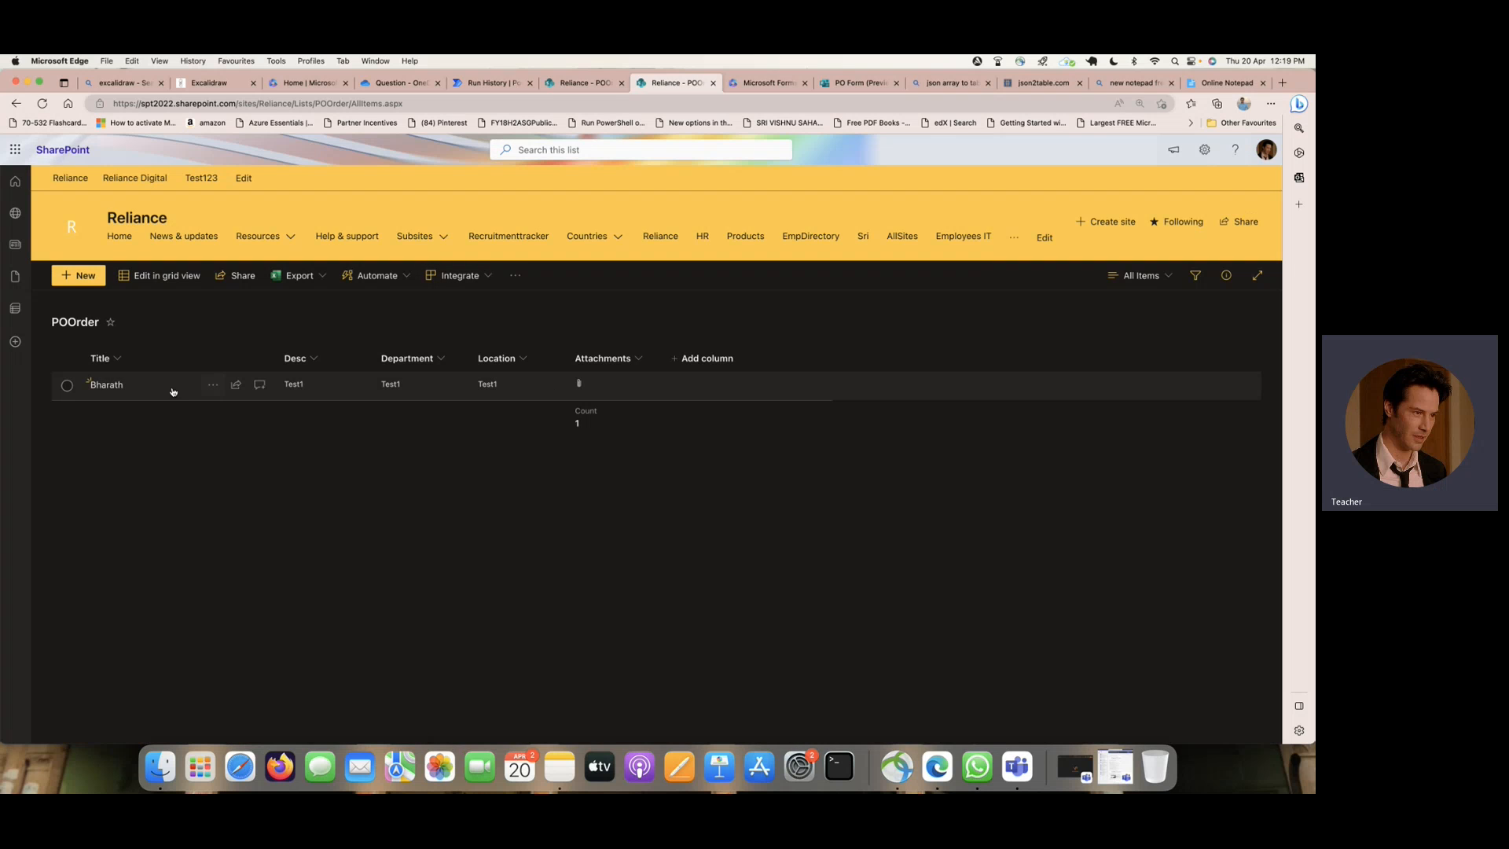
- Open the submitted POOrder item to check its attachment, and tick off items 6 and 7 on the Excalidraw board in red
left_click(108, 385)
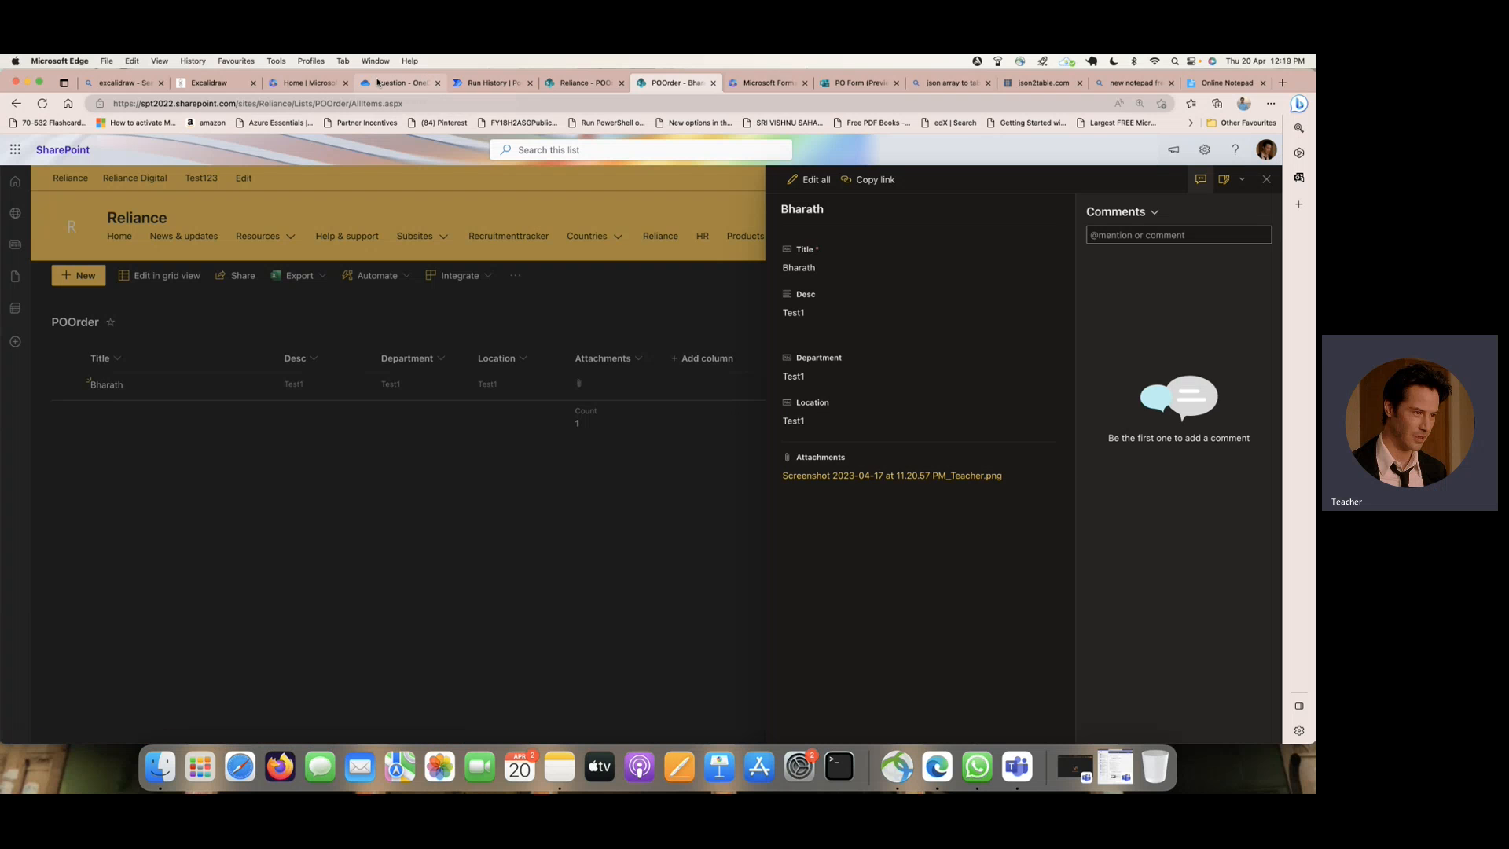
left_click(210, 84)
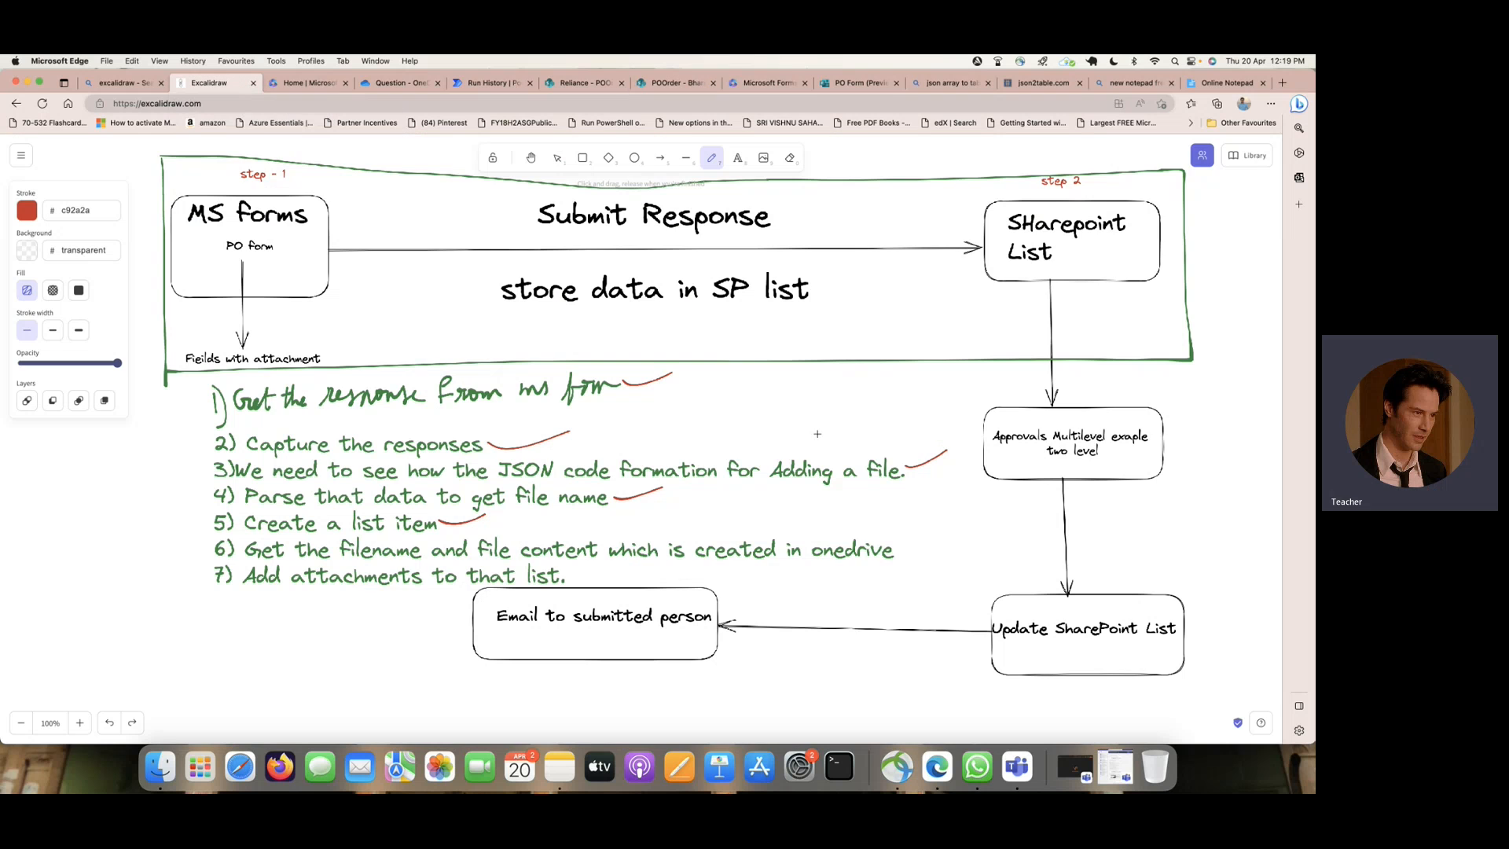
left_click_drag(902, 552, 954, 535)
left_click_drag(570, 578, 635, 562)
- Draw red braces around the seven listed items and the approval boxes, handwriting the labels First part and second part beside them
mouse_move(191, 391)
left_mouse_down()
mouse_move(178, 527)
mouse_move(207, 602)
left_mouse_up()
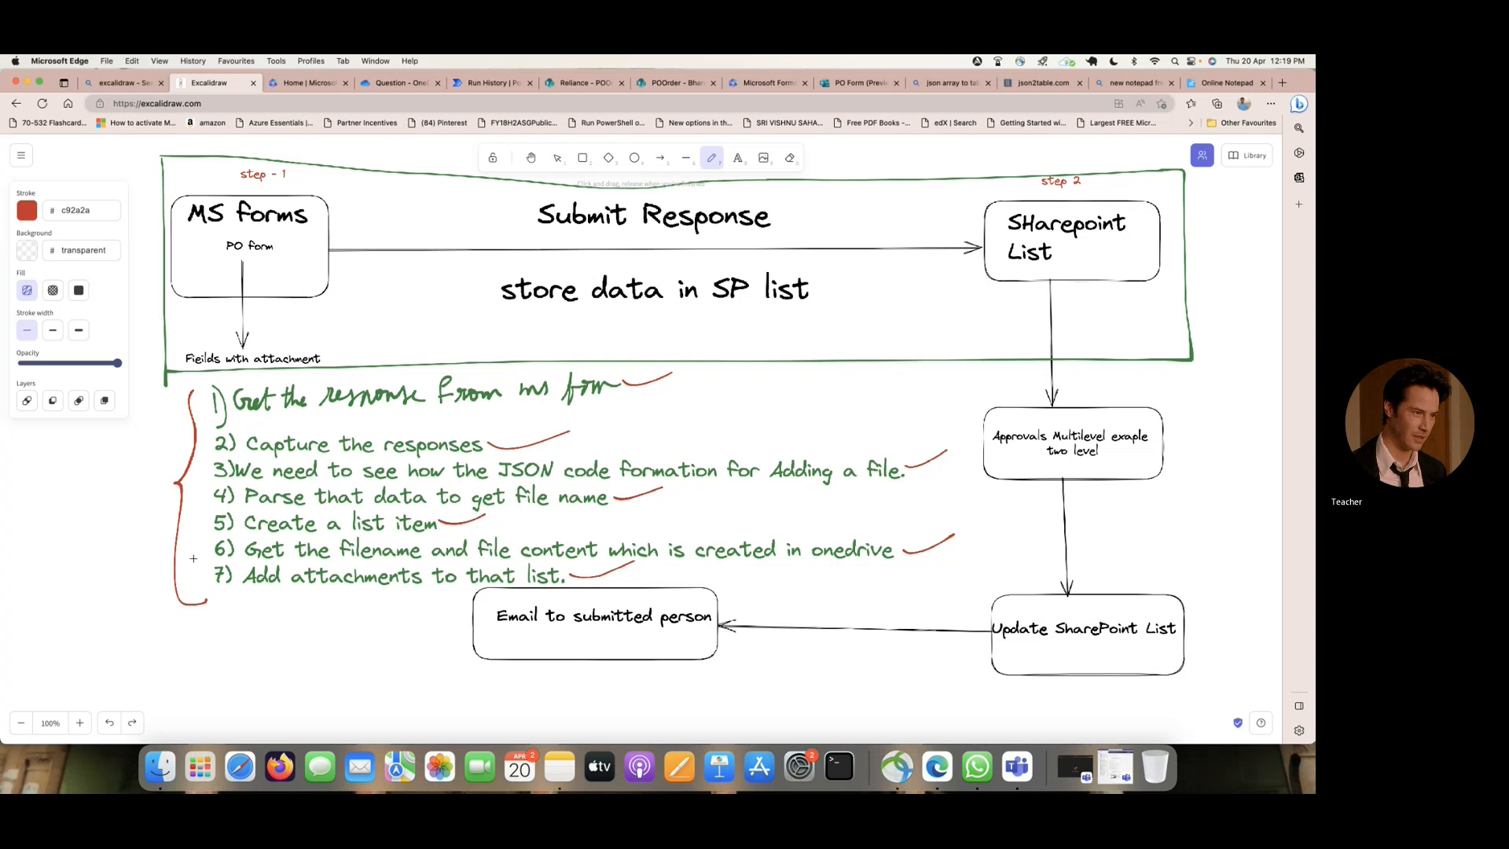
mouse_move(88, 462)
left_mouse_down()
mouse_move(70, 462)
mouse_move(66, 482)
mouse_move(112, 482)
mouse_move(70, 548)
left_mouse_up()
left_click_drag(74, 516, 123, 507)
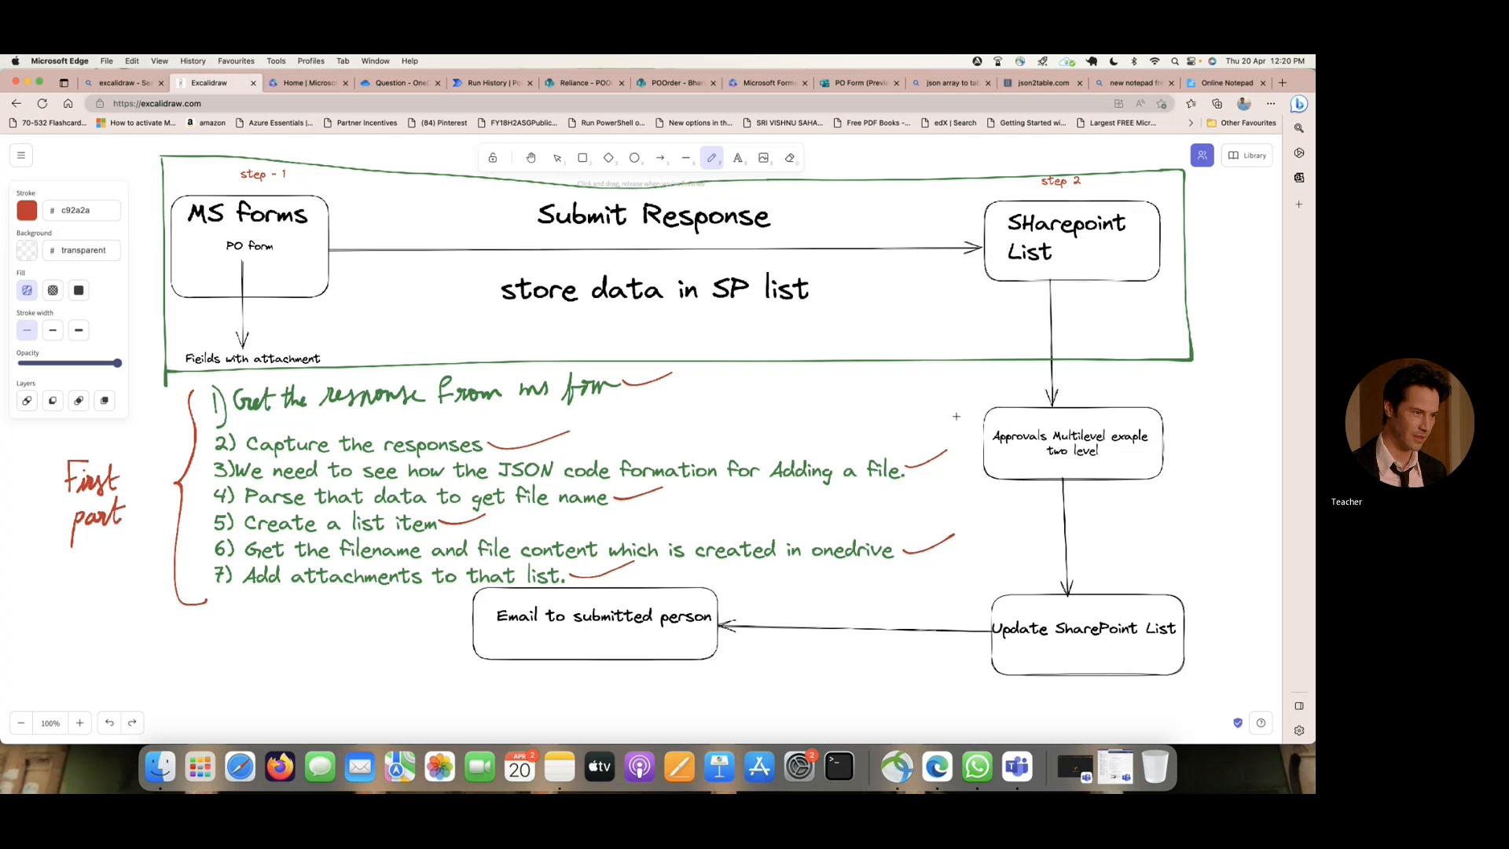
mouse_move(1177, 395)
left_mouse_down()
mouse_move(1200, 427)
mouse_move(1204, 481)
mouse_move(1183, 689)
left_mouse_up()
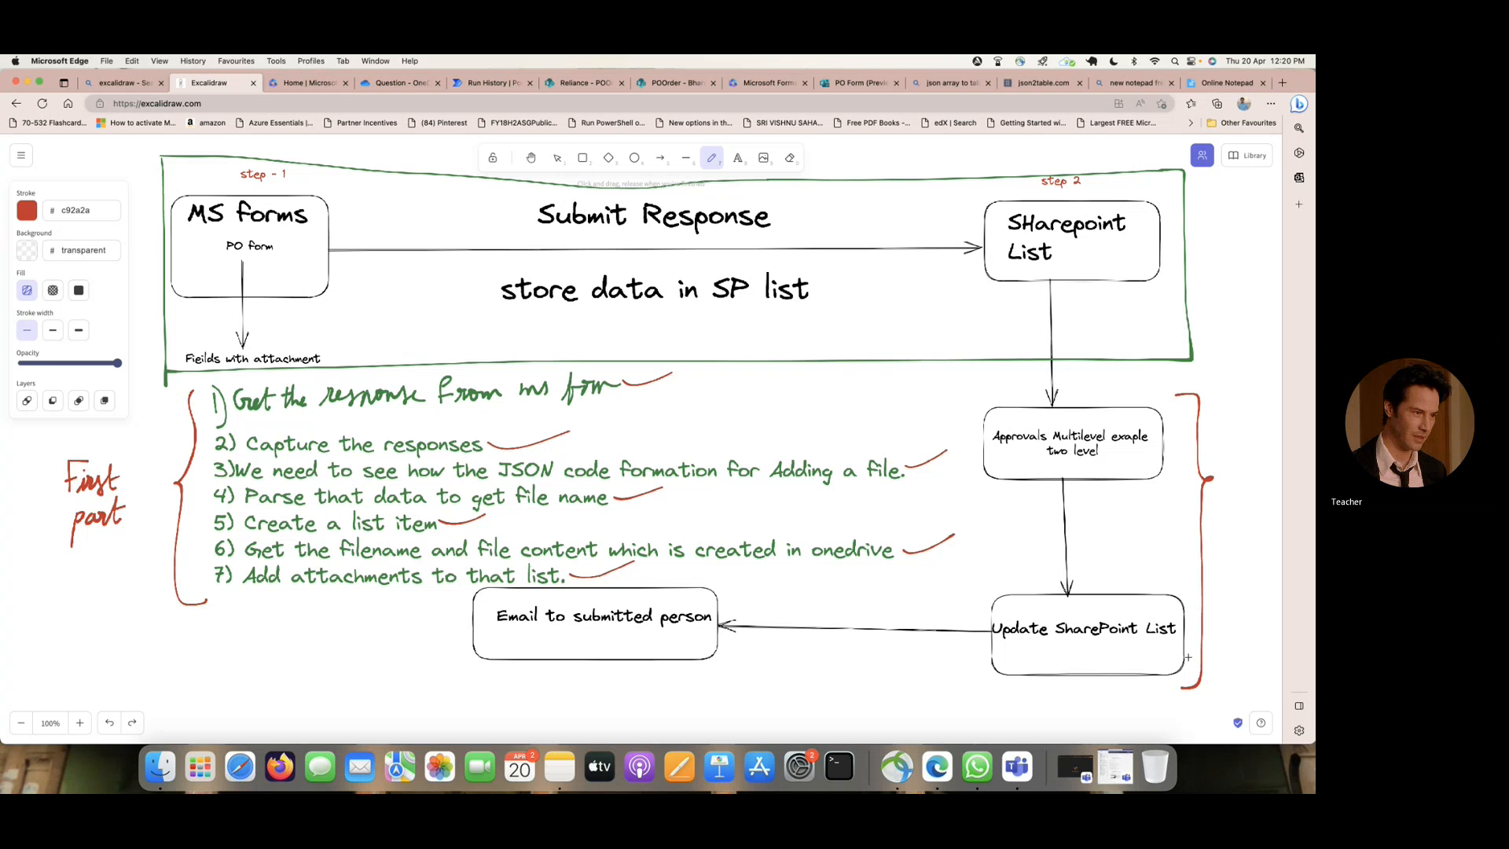
mouse_move(1093, 531)
left_mouse_down()
mouse_move(1108, 509)
mouse_move(1168, 527)
mouse_move(1171, 513)
mouse_move(1171, 534)
mouse_move(1108, 569)
mouse_move(1124, 549)
mouse_move(1137, 556)
mouse_move(1141, 533)
mouse_move(1145, 560)
mouse_move(1163, 552)
left_mouse_up()
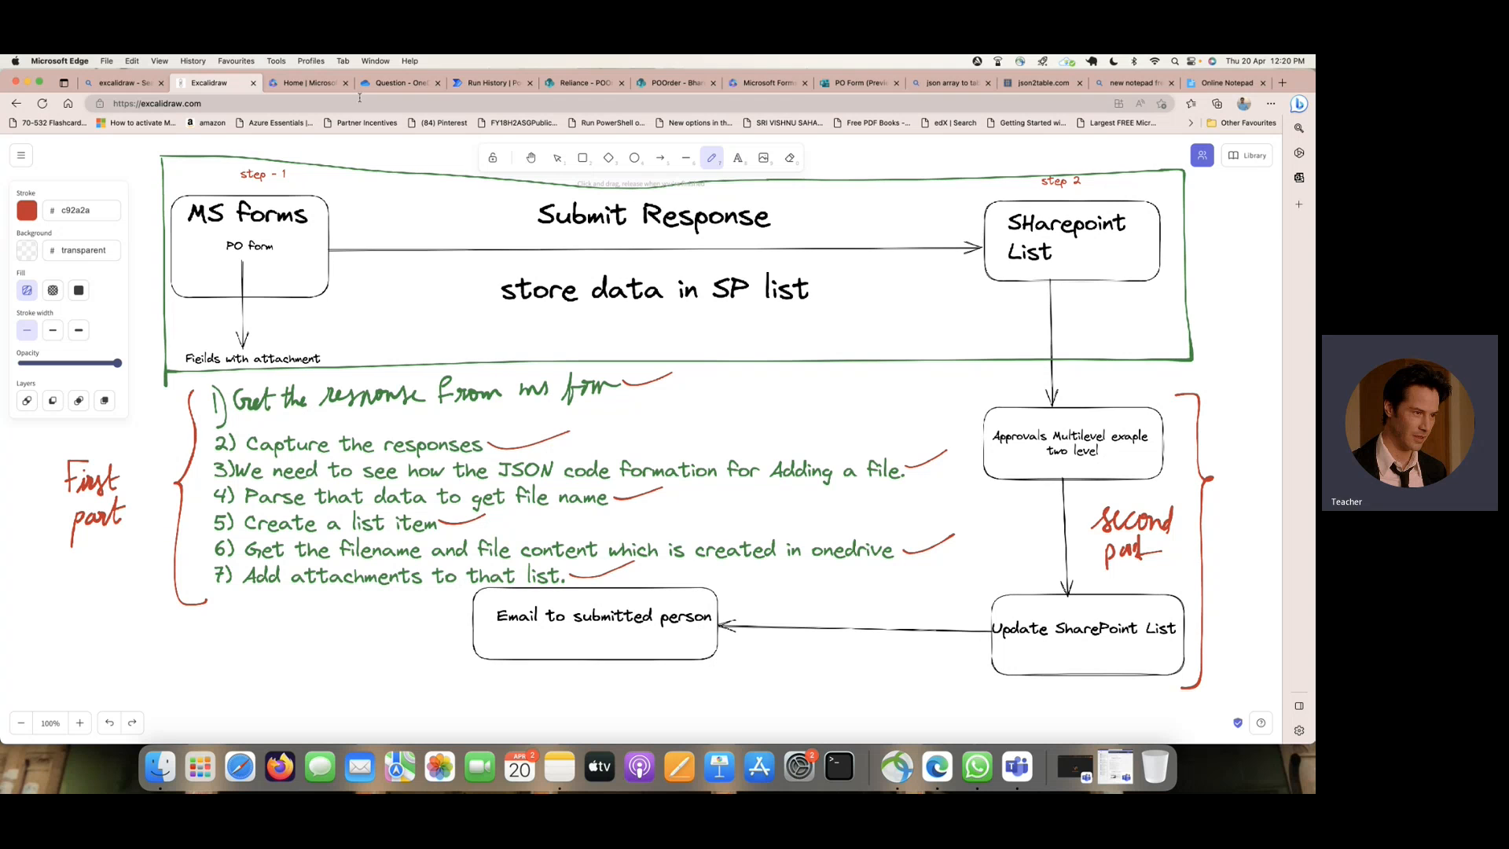
- Switch to the flow in Power Automate, reopen it for editing and append a Start and wait for an approval action
left_click(315, 86)
left_click(384, 86)
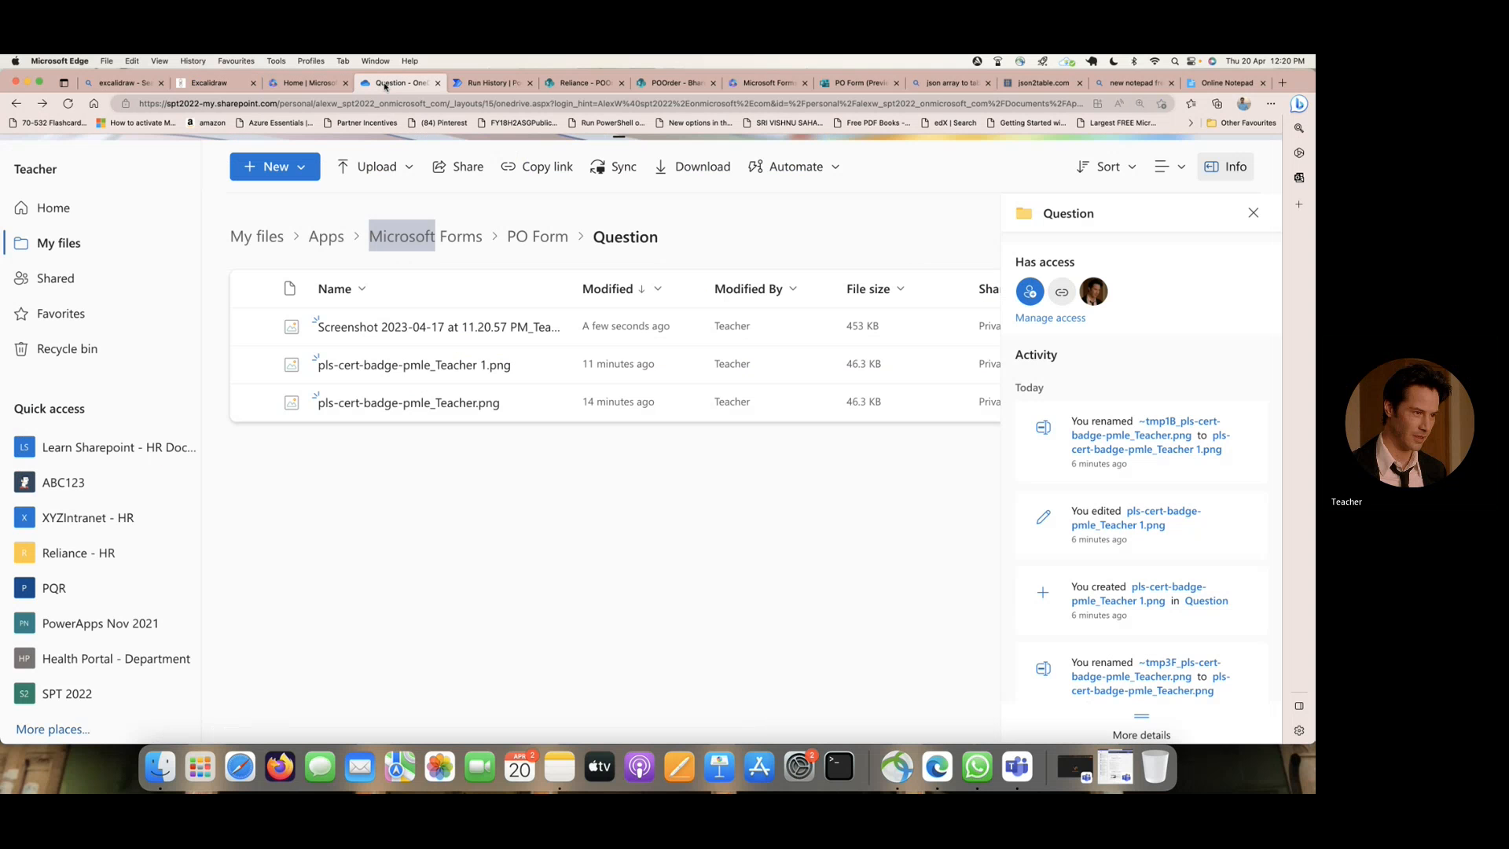
left_click(489, 85)
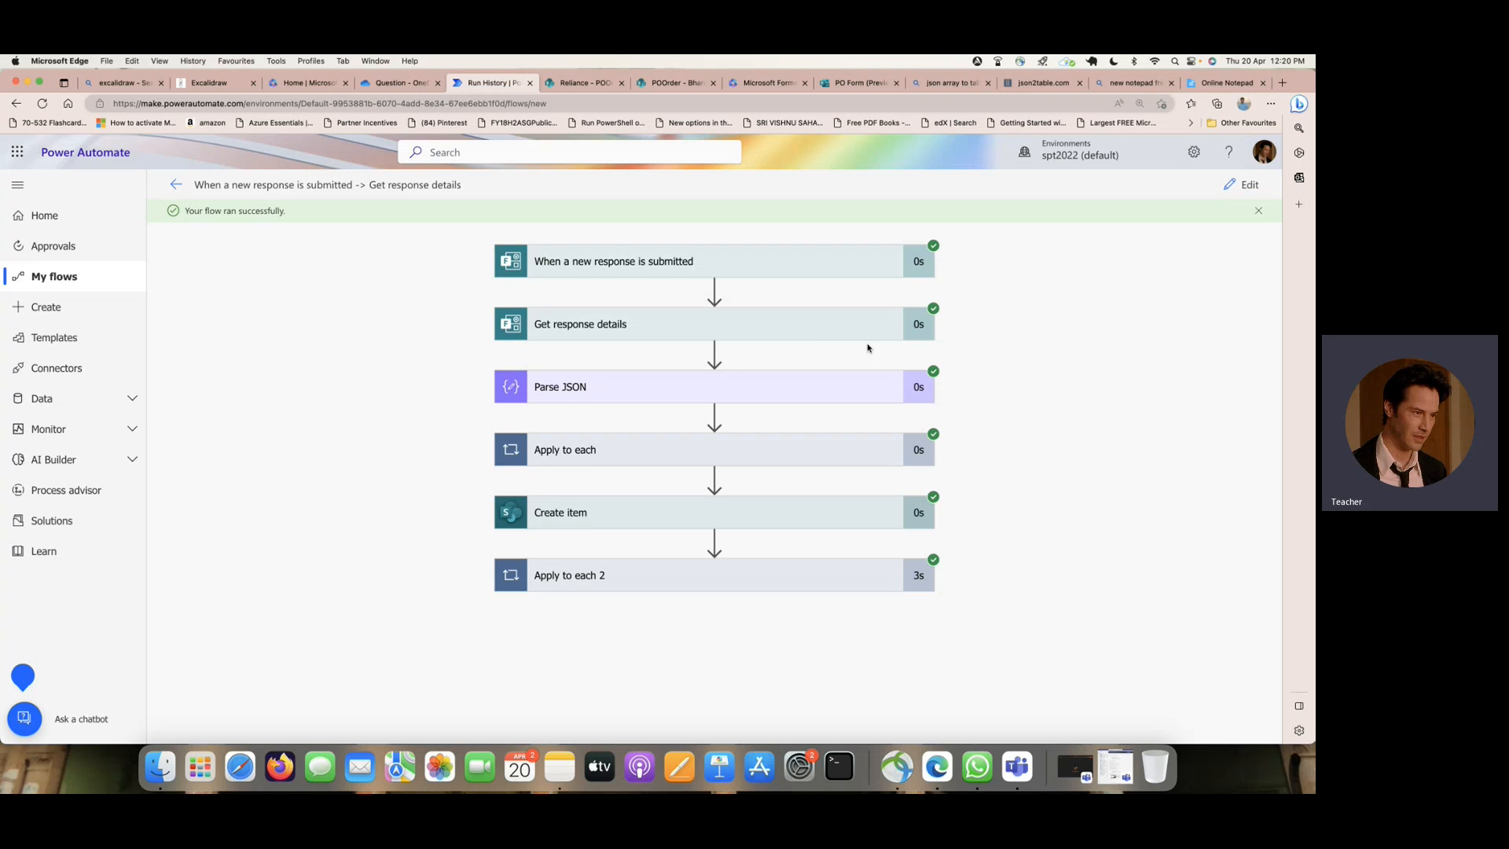
left_click(1242, 185)
scroll(886, 316, "down", 5)
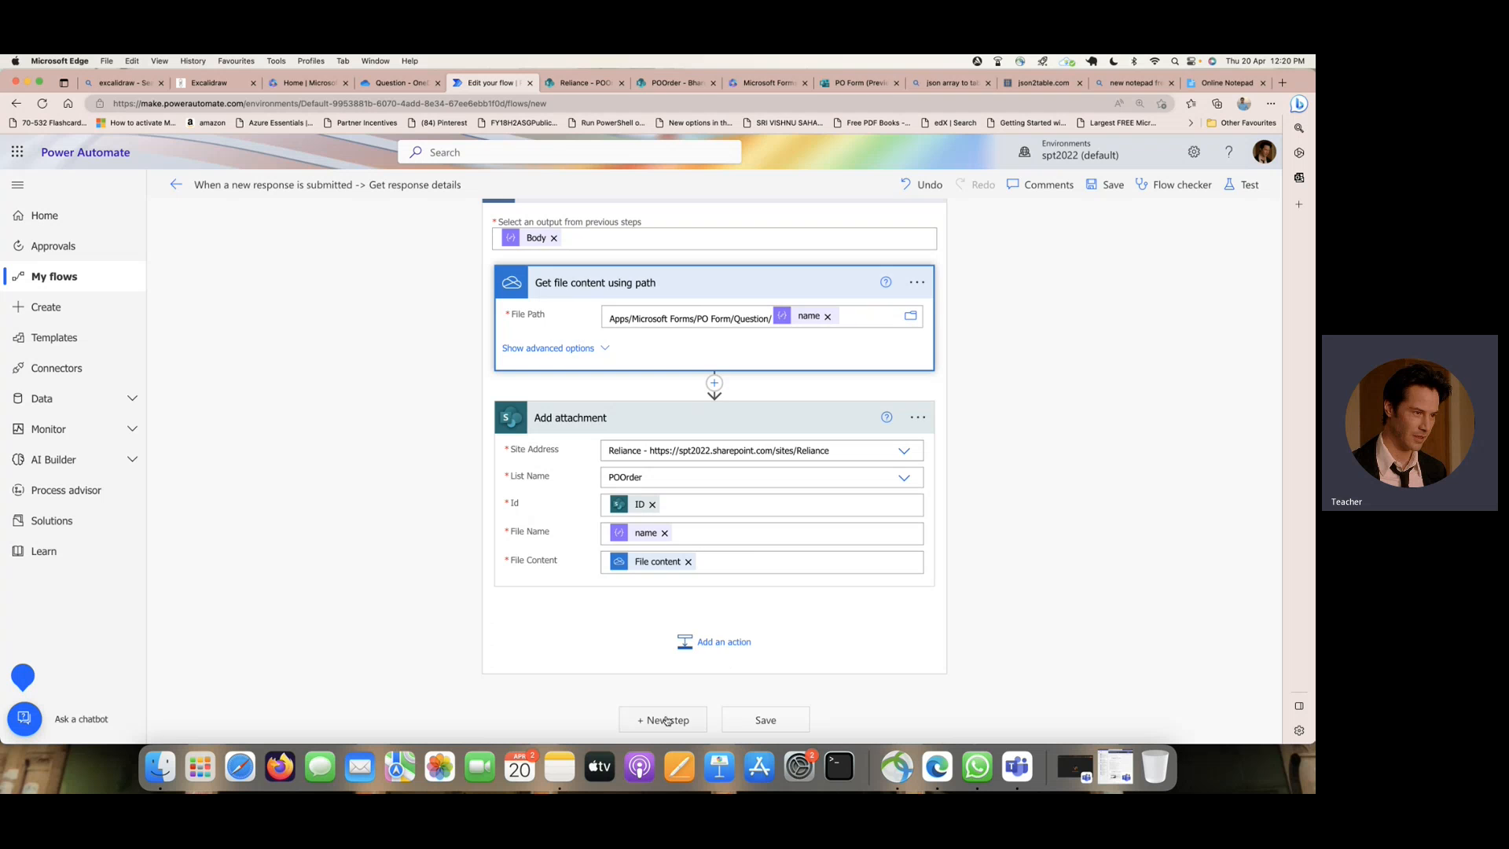
left_click(672, 720)
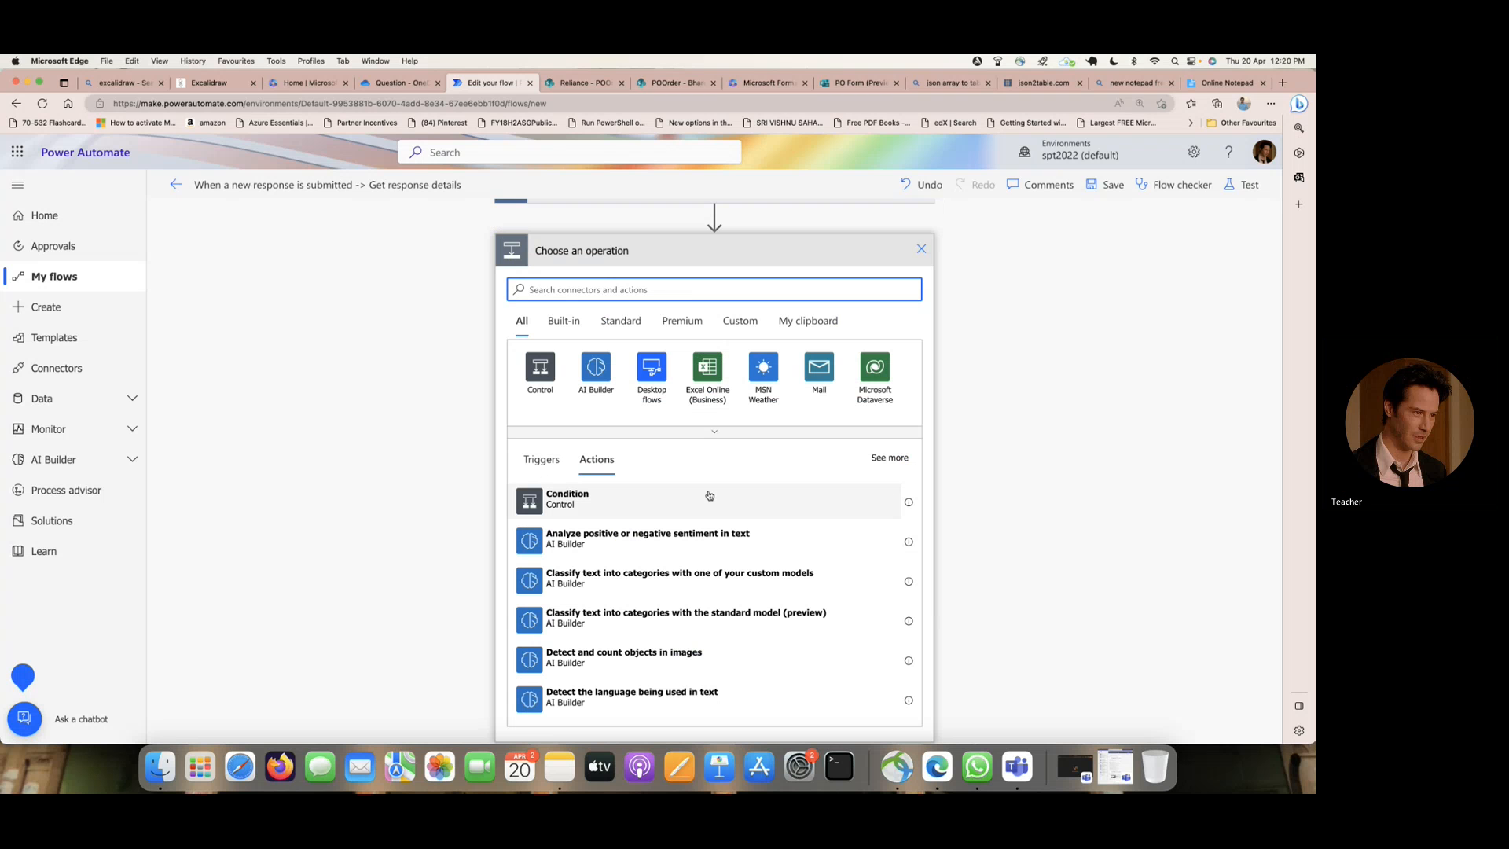
type("approvals")
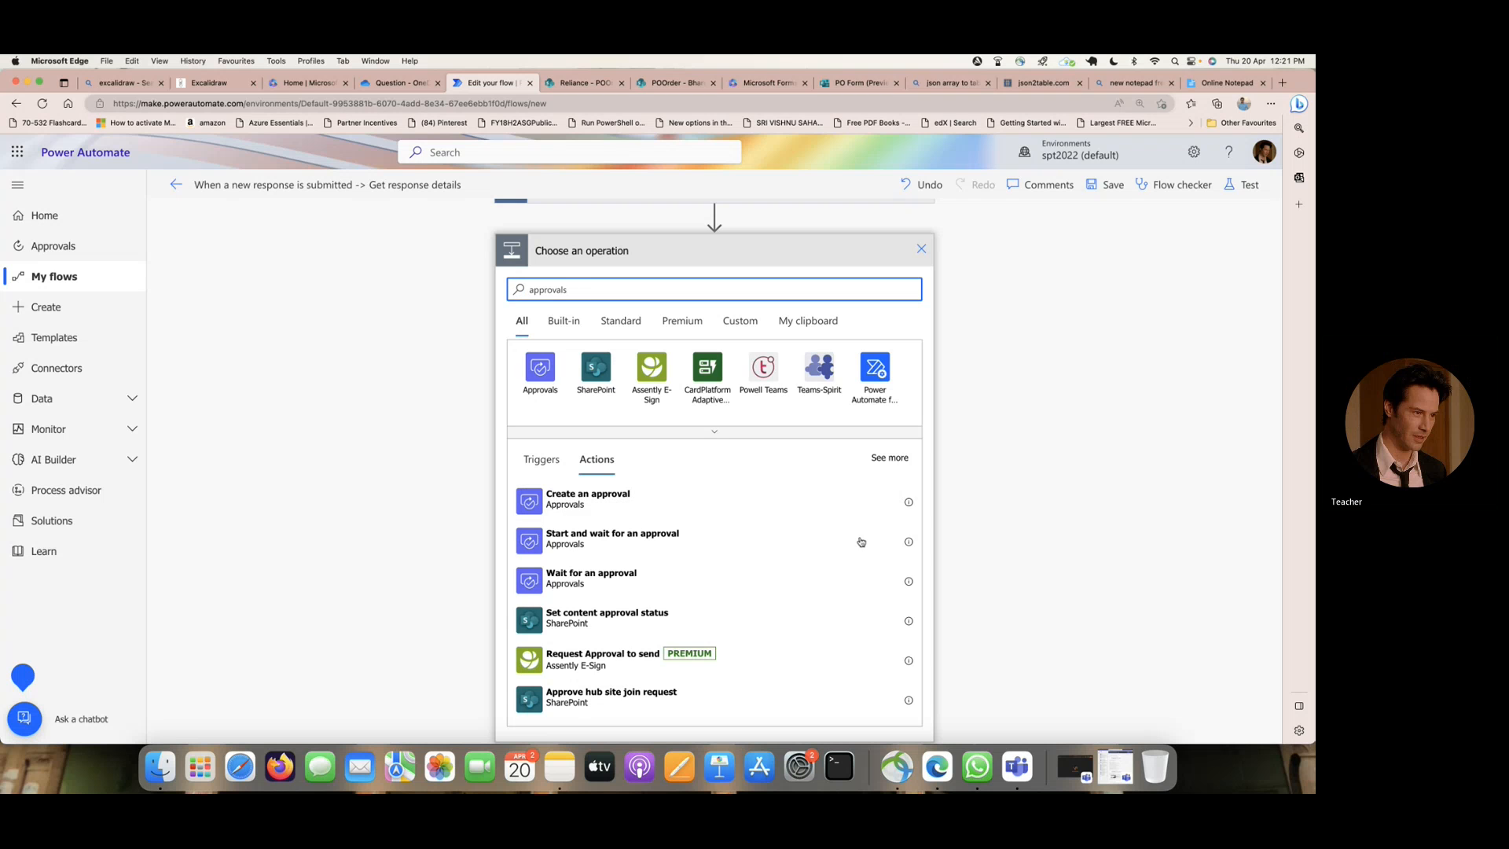
left_click(688, 542)
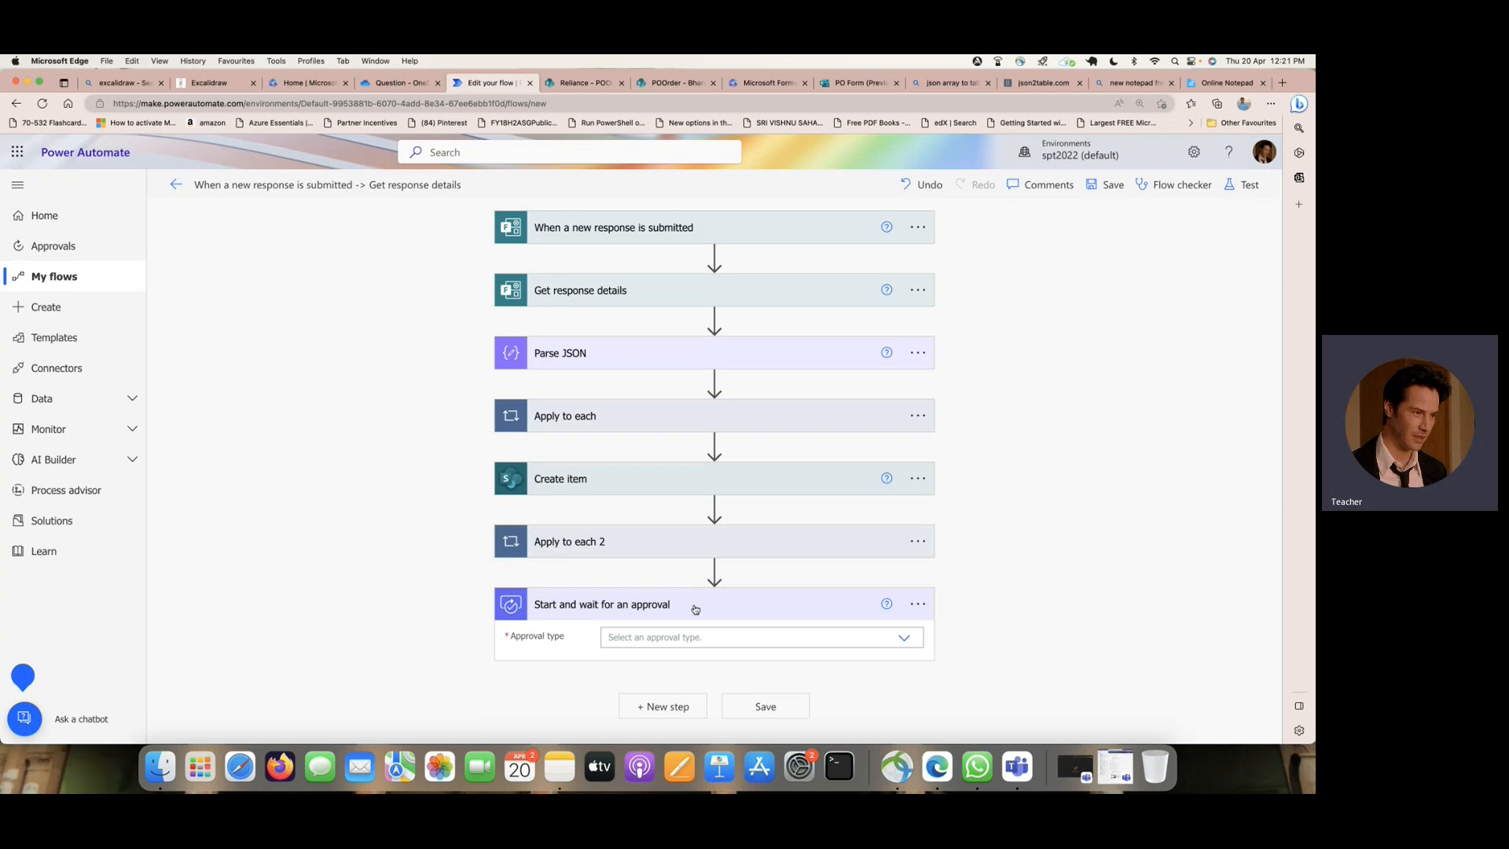
- Set the approval type to Approve/Reject - First to respond, use the Create item Title as its title, and assign it to the approver
left_click(903, 639)
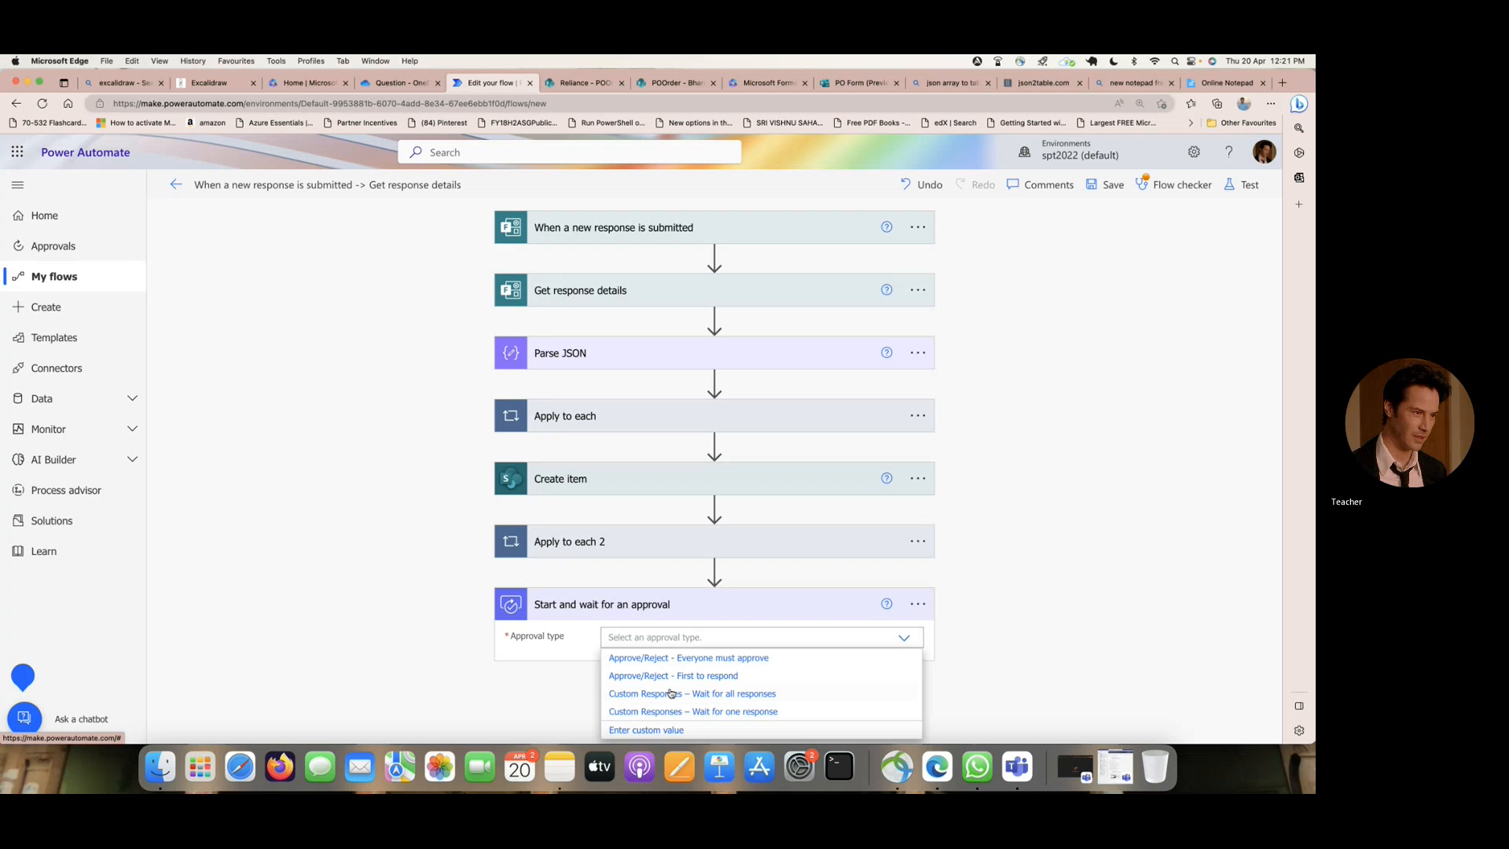
left_click(711, 676)
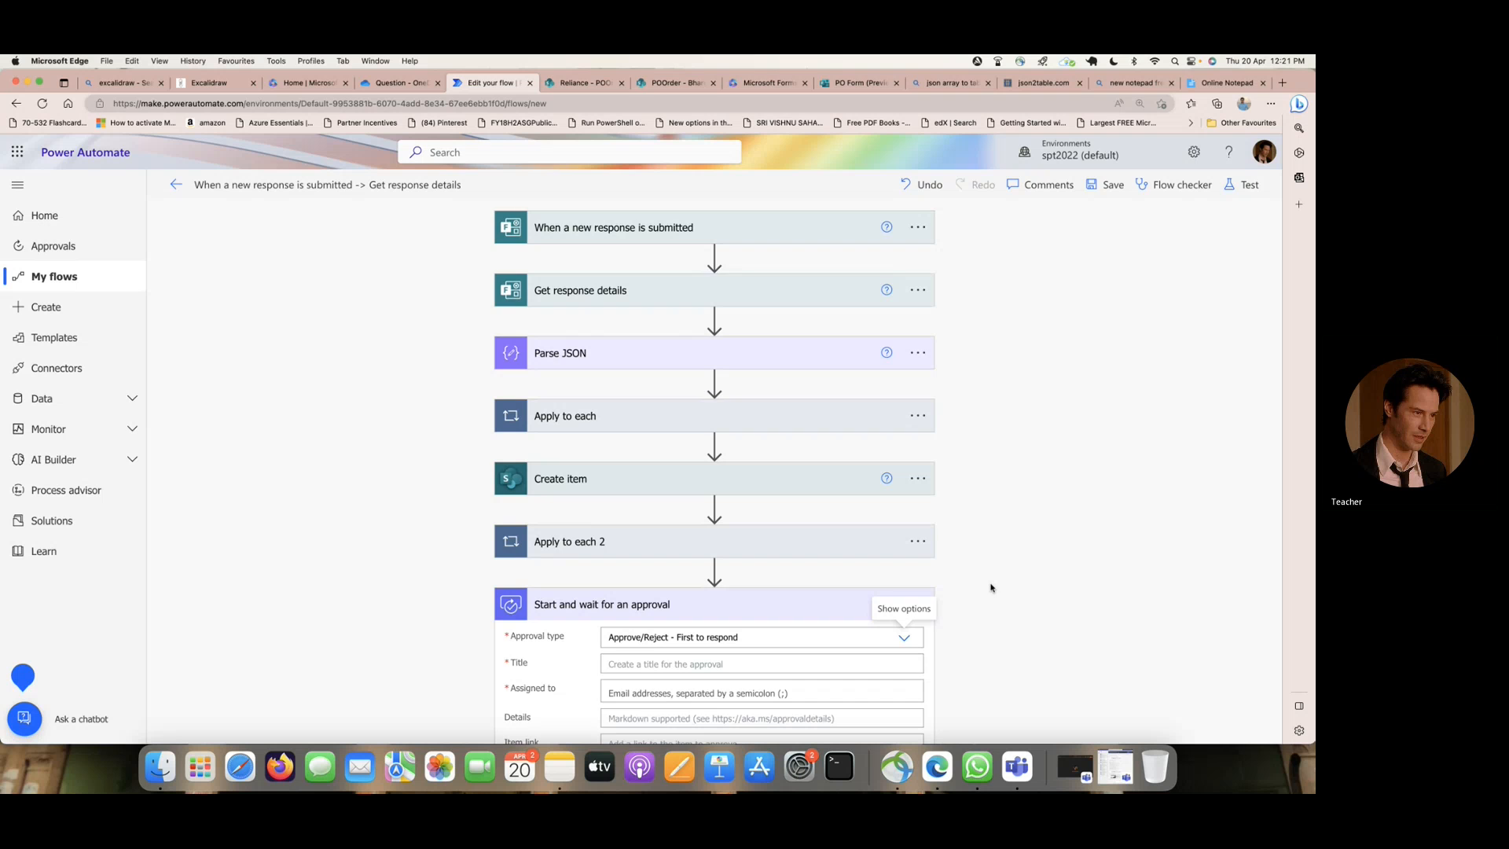
scroll(992, 588, "down", 4)
left_click(685, 514)
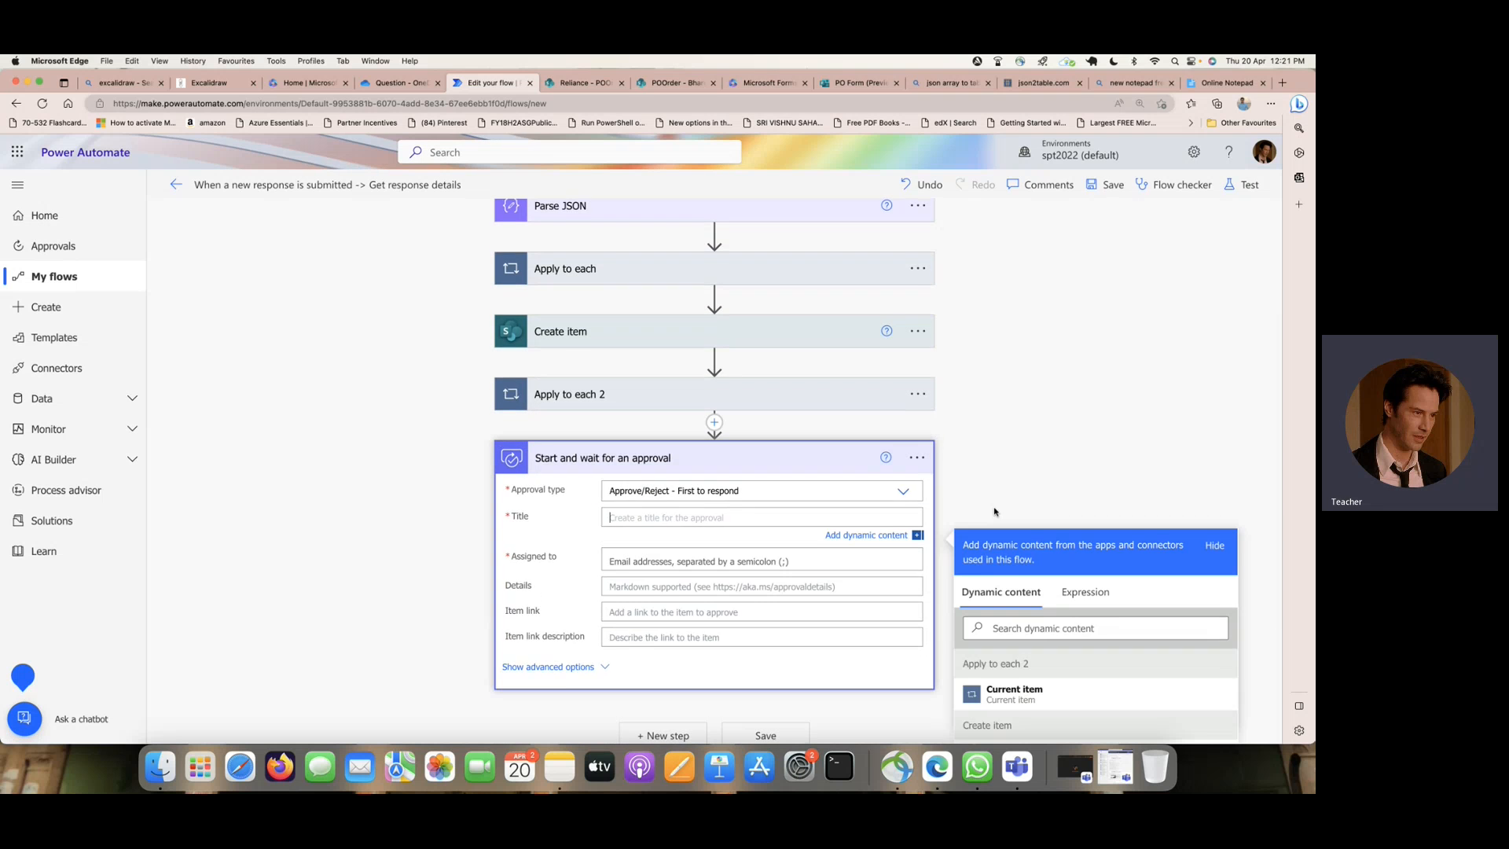
scroll(1022, 550, "down", 5)
left_click(1088, 602)
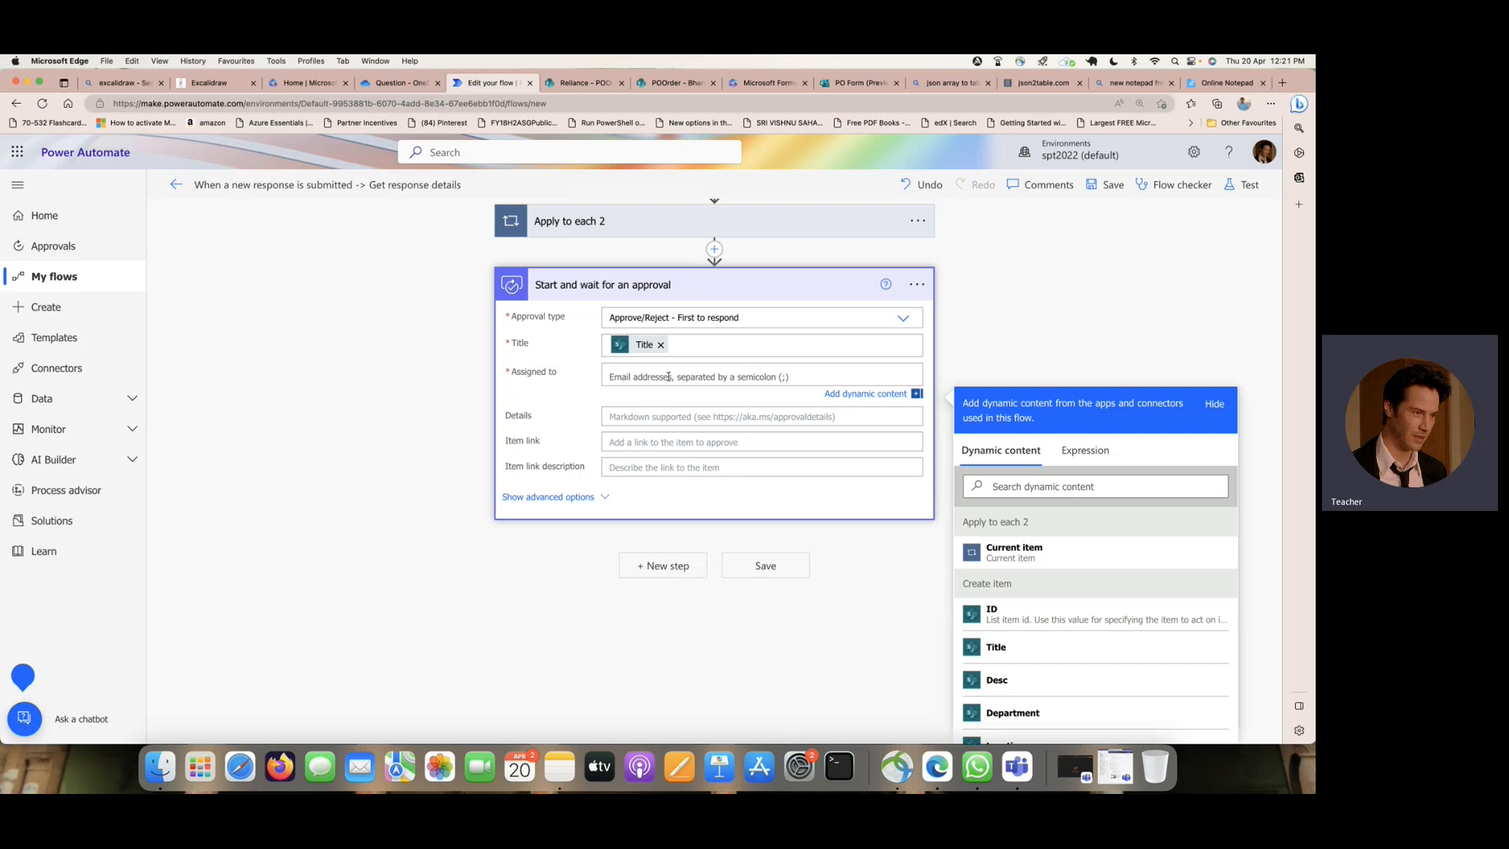
type("miriam")
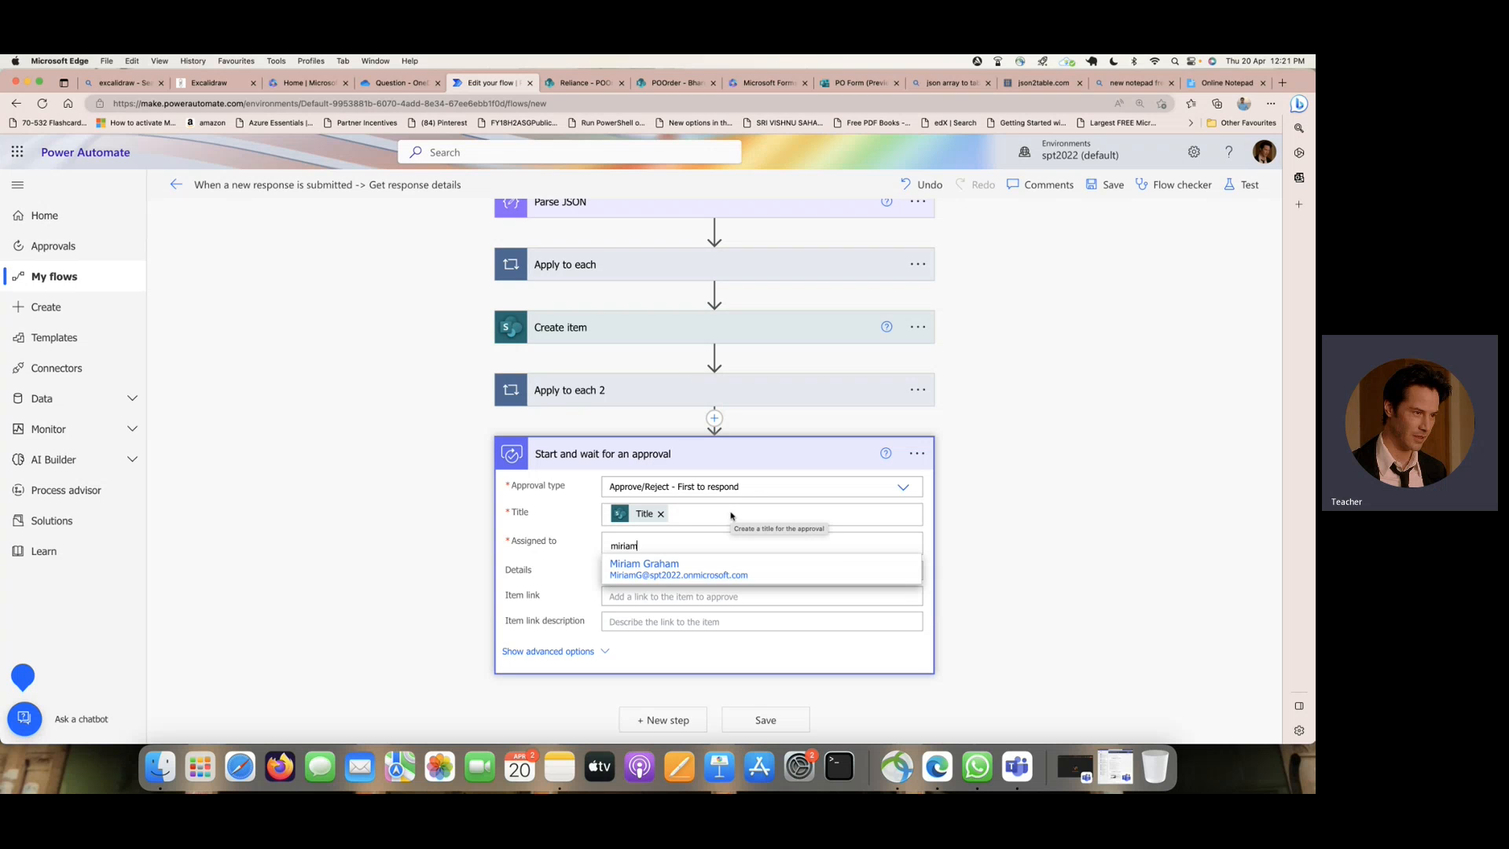
left_click(657, 566)
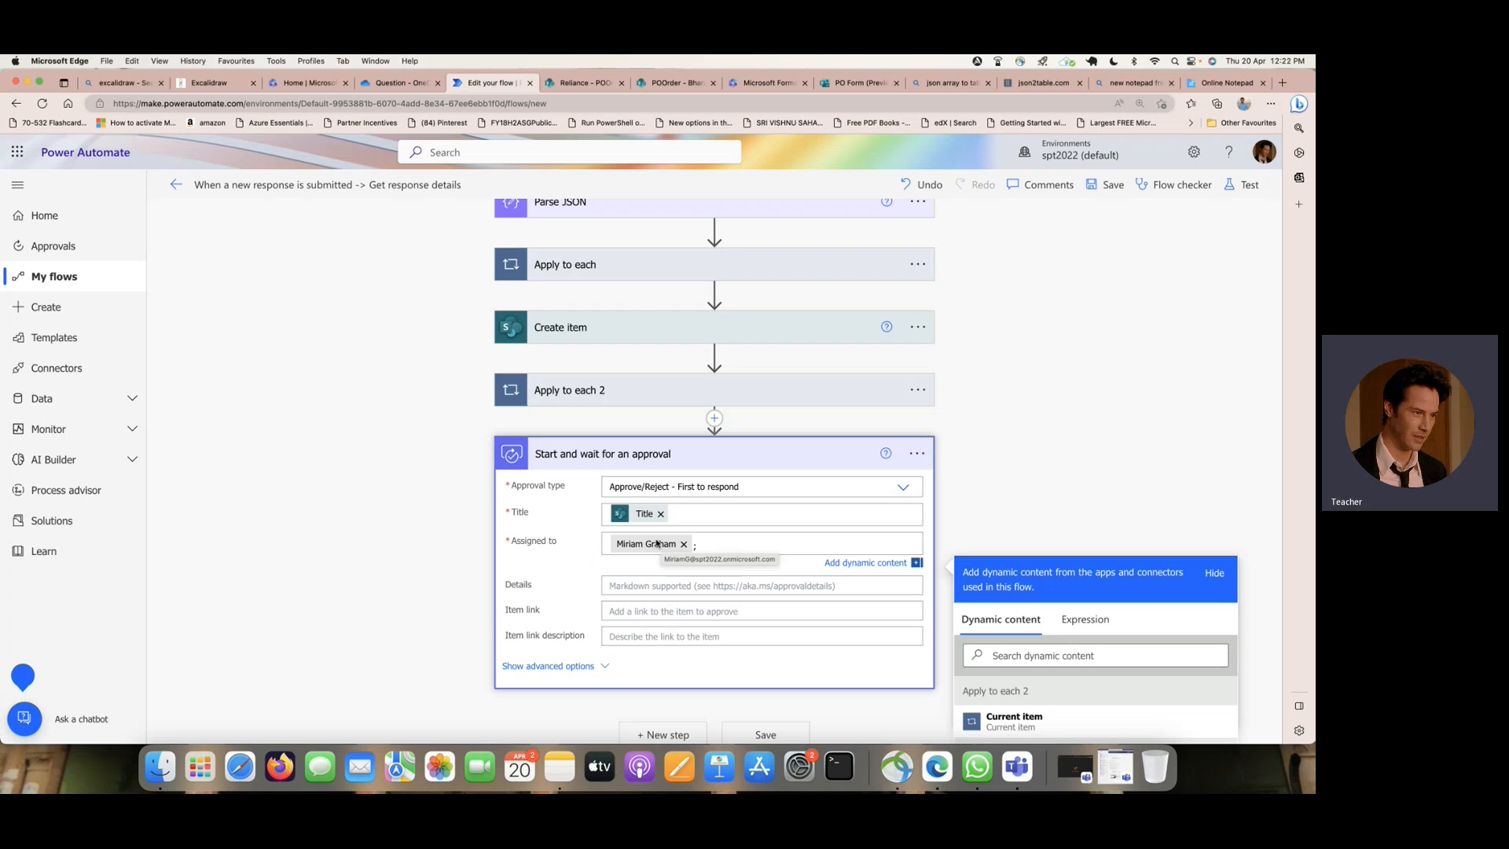
- Enter the heading Details of the Purchase Order in the approval's Details, underlined with a row of equals signs and followed by blank lines
left_click(687, 585)
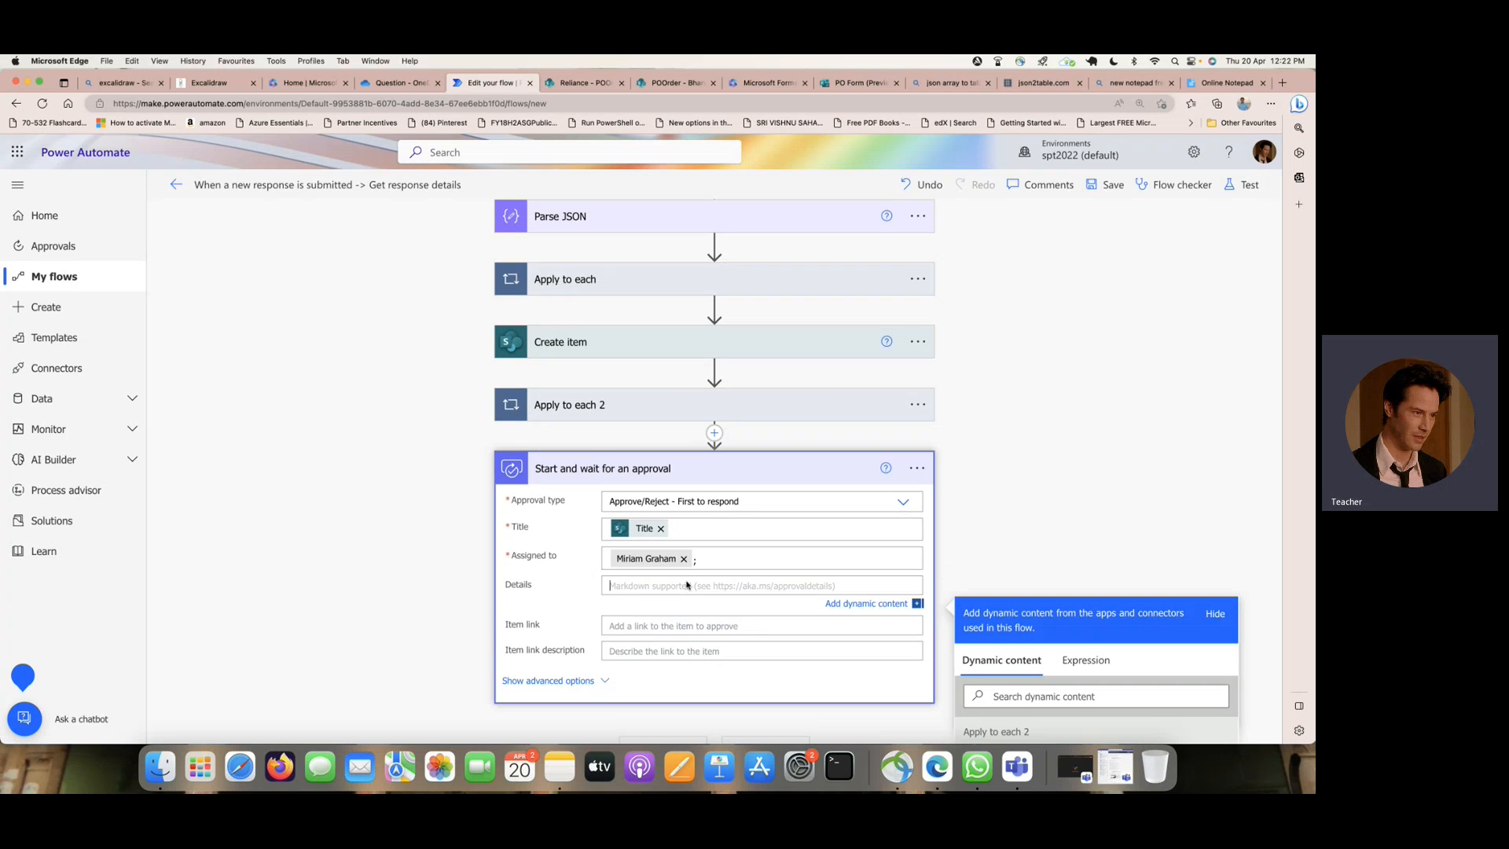
type("Details ")
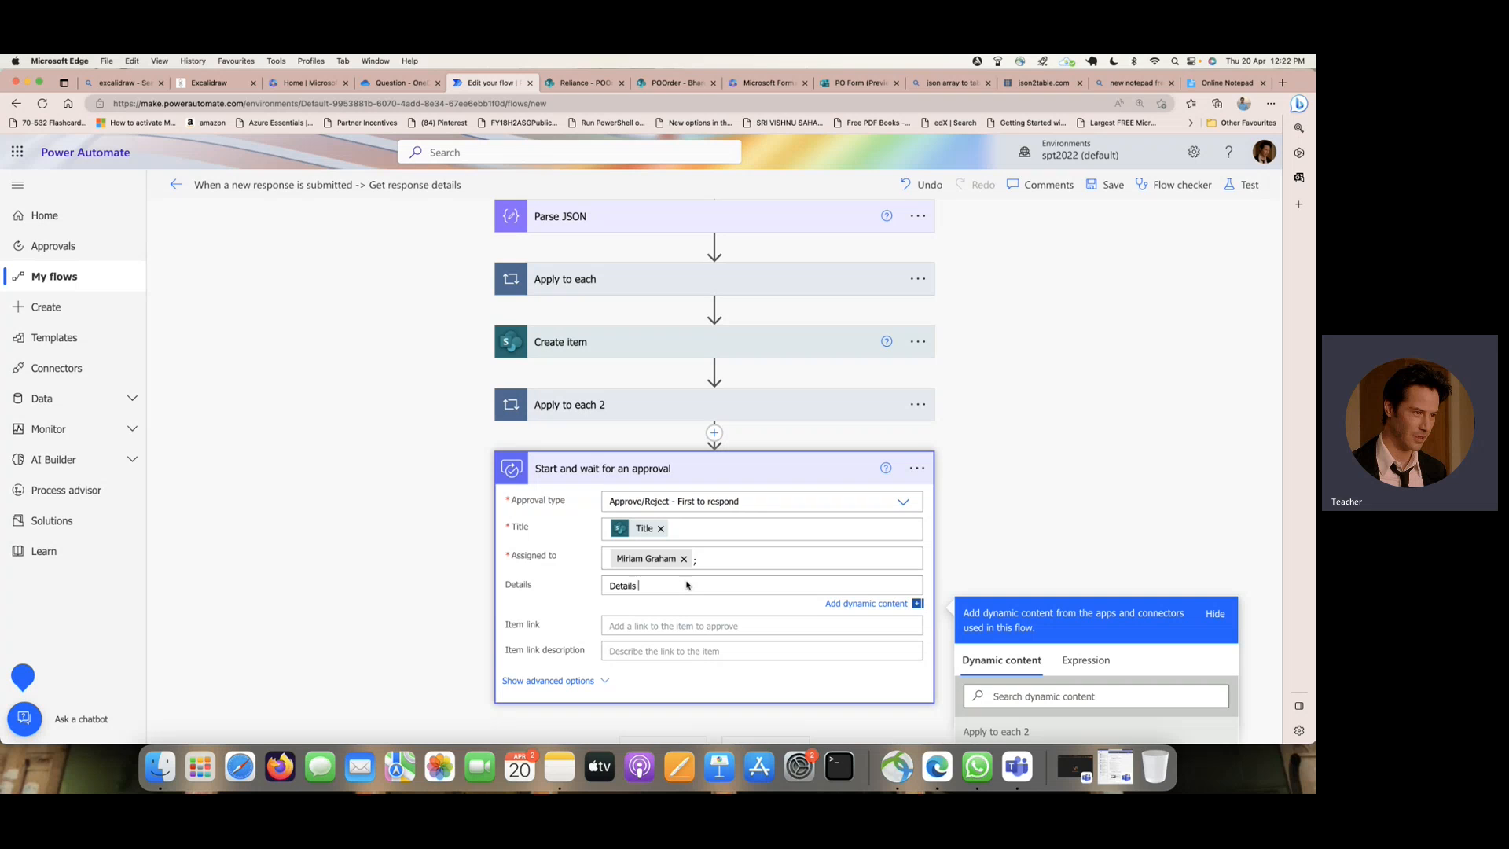
type("of the P")
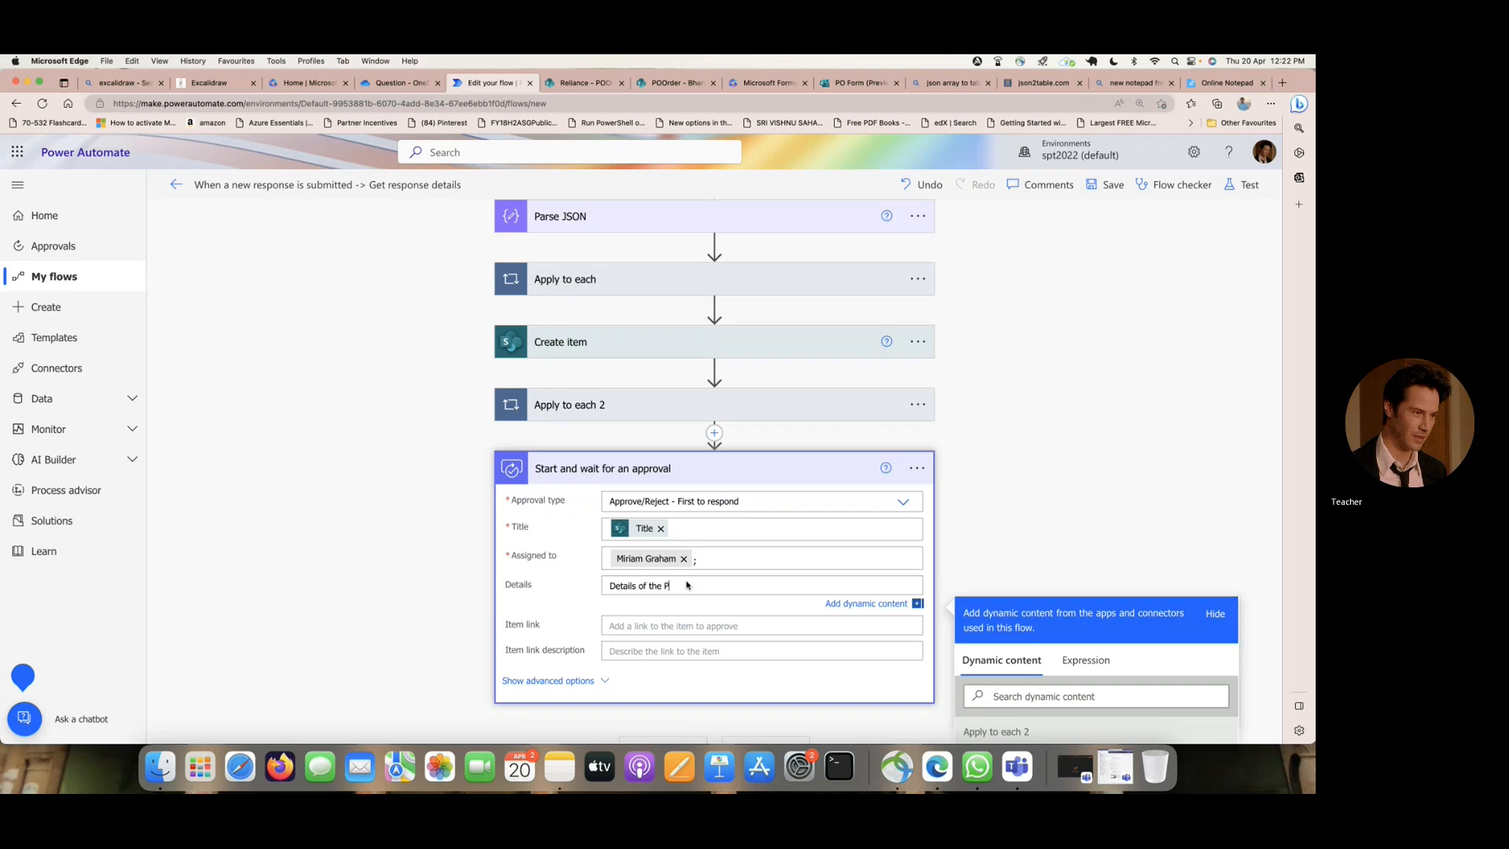
type("urchase Order")
key("Return")
type("==================")
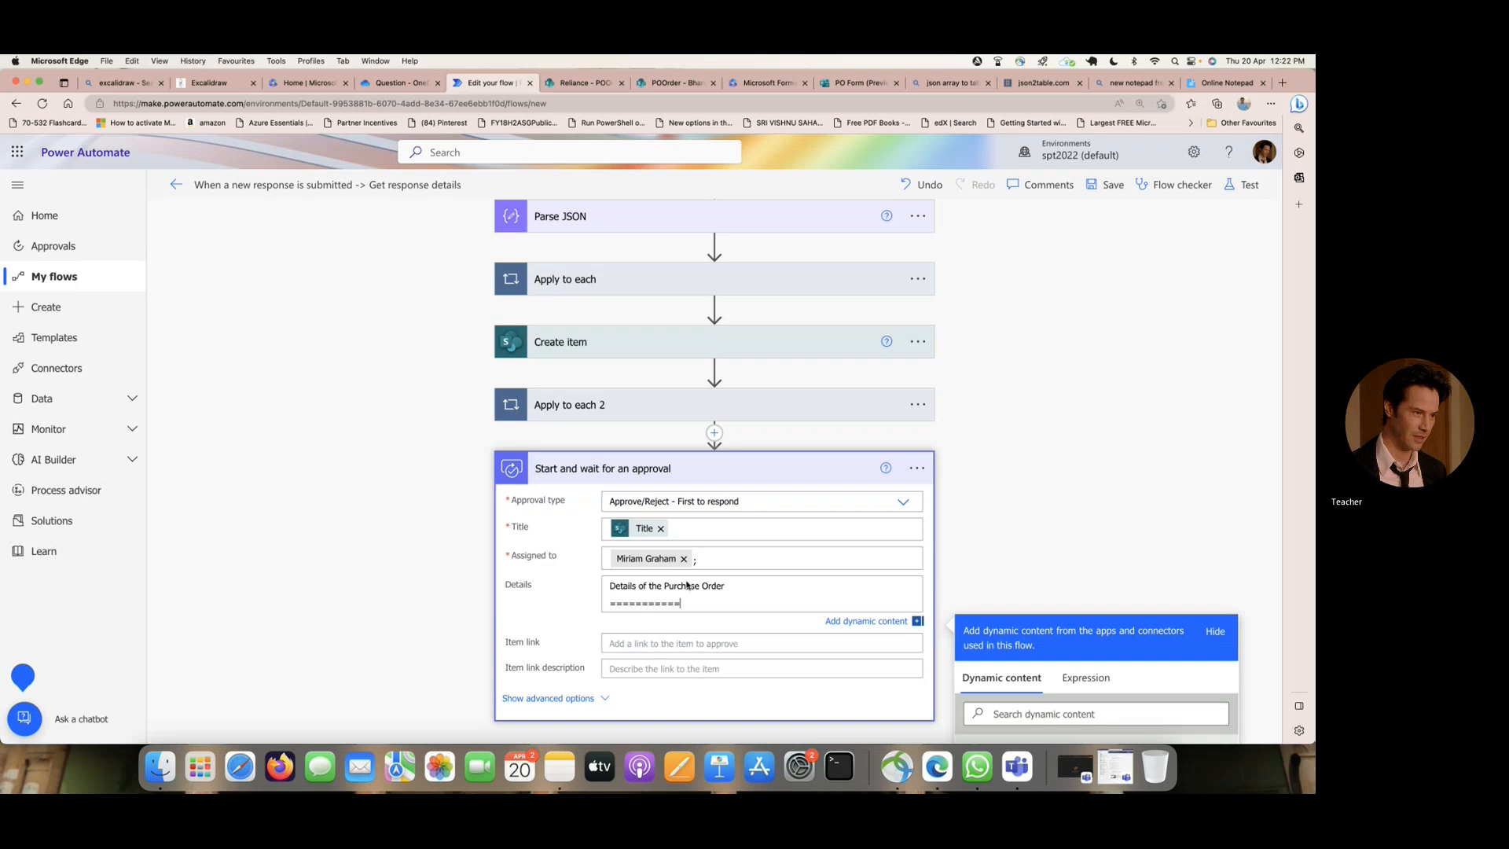
key("Return")
key("Return")
key("Return")
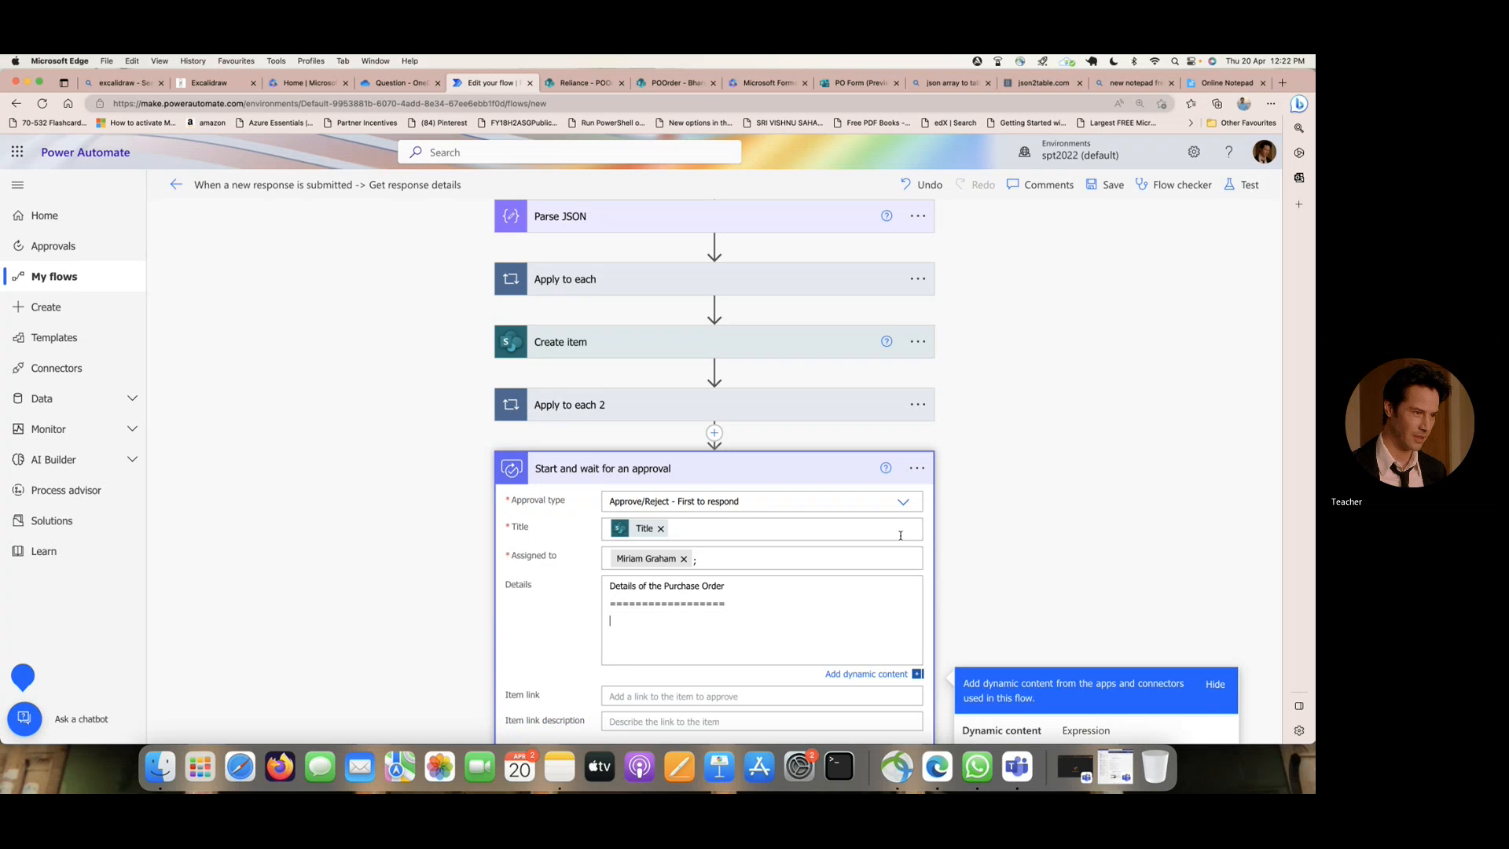
- Insert the EMPName and Description form answers on separate lines beneath the heading in the approval's Details
scroll(900, 536, "down", 5)
scroll(1078, 558, "down", 2)
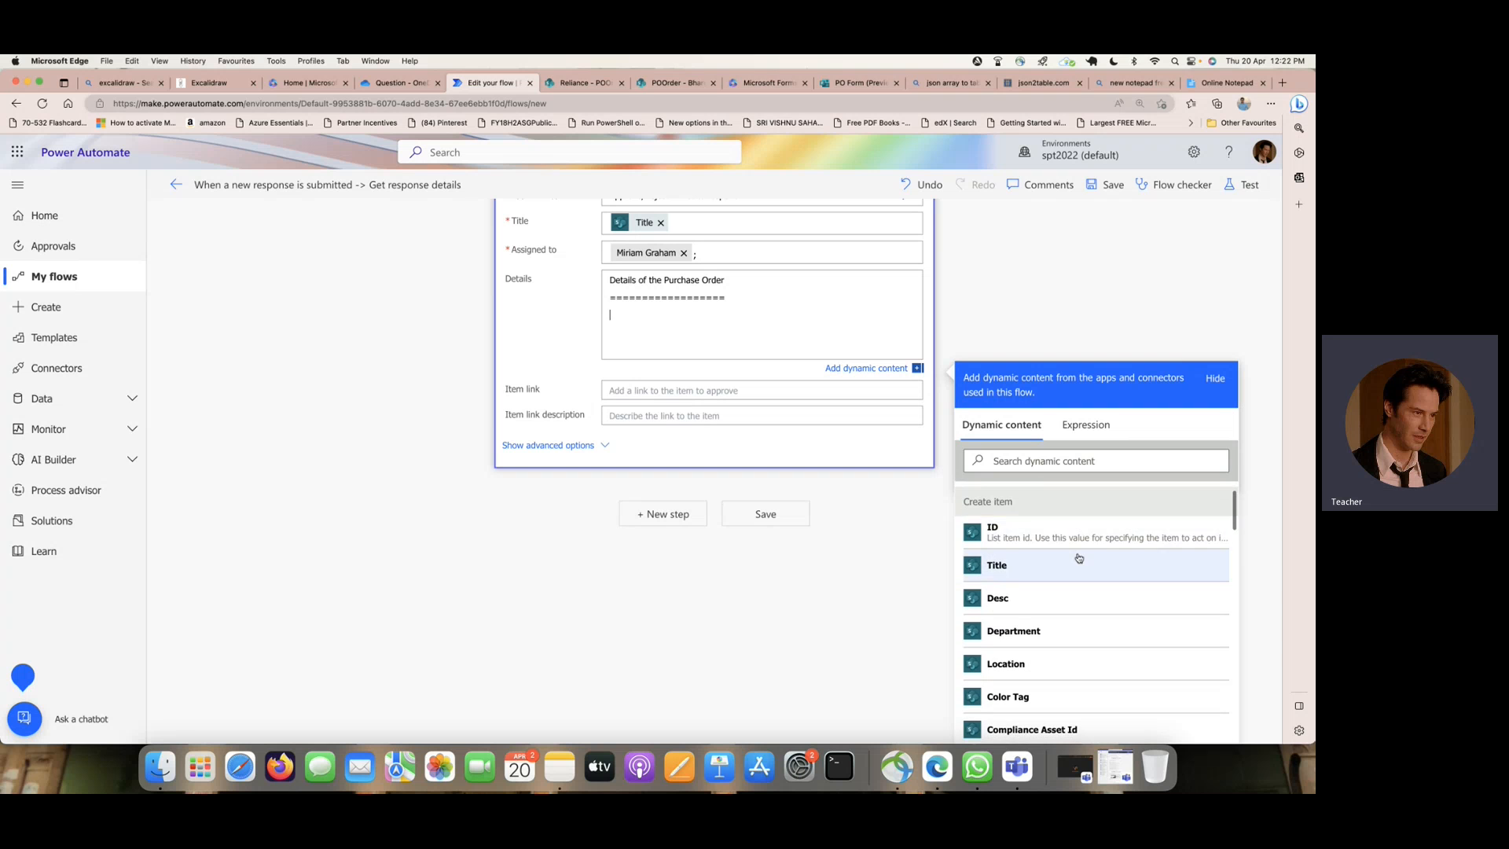
scroll(1066, 560, "down", 10)
scroll(1065, 560, "down", 12)
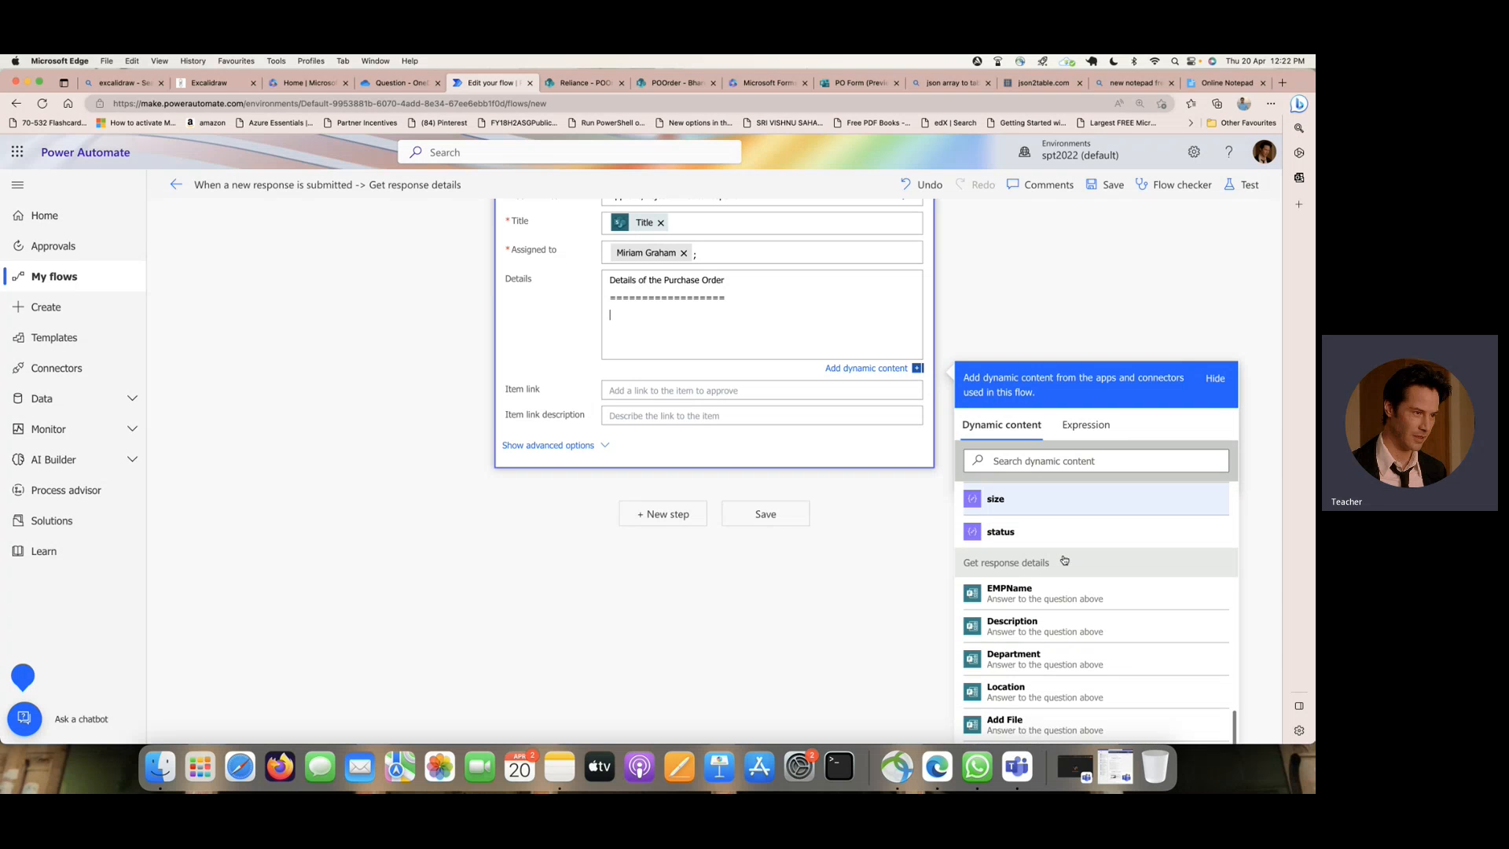
left_click(1065, 560)
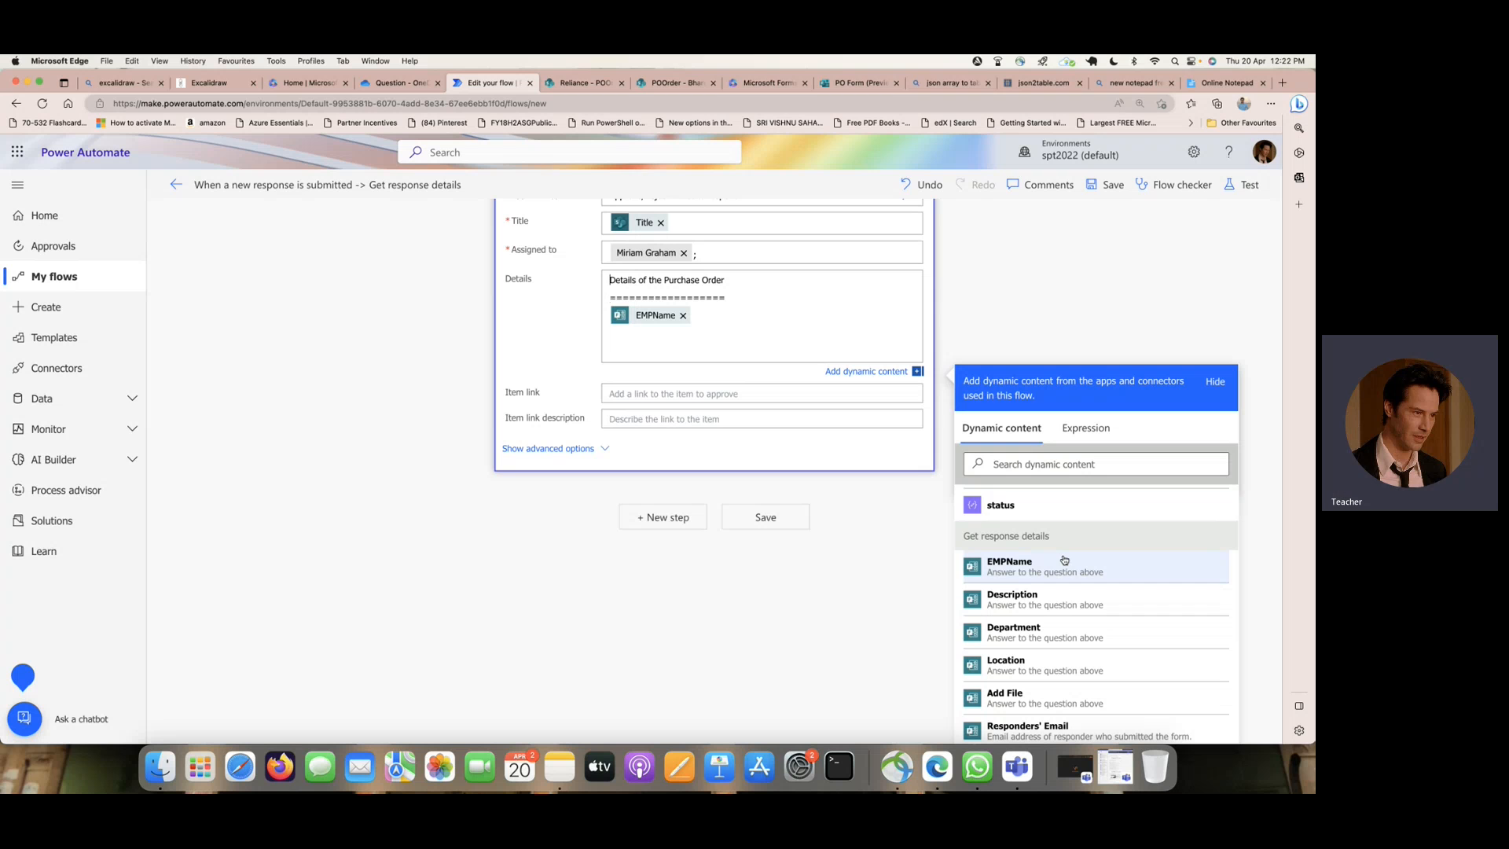
left_click(713, 314)
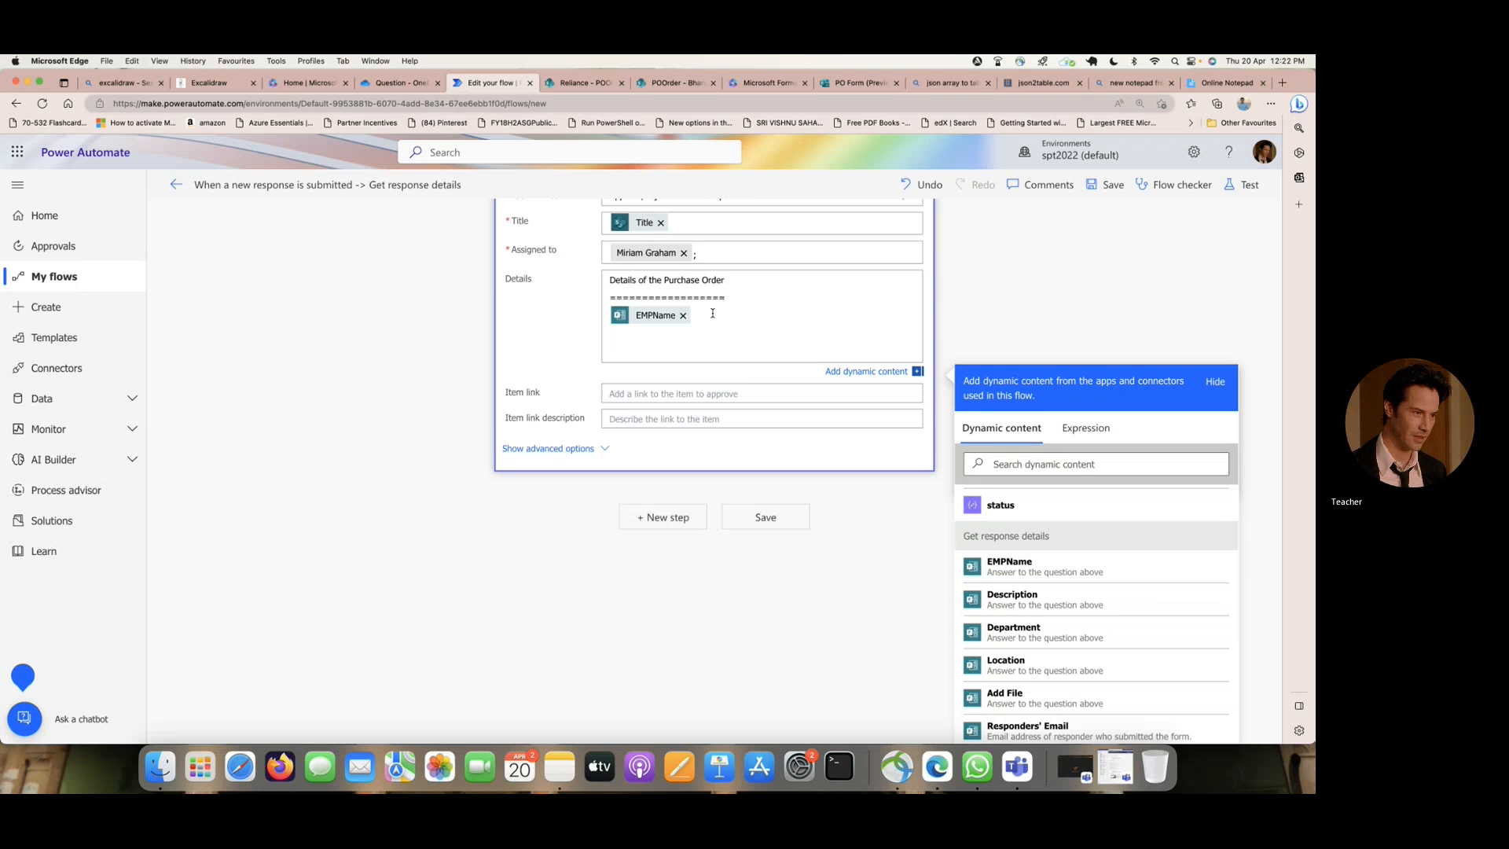
key("Return")
left_click(1057, 613)
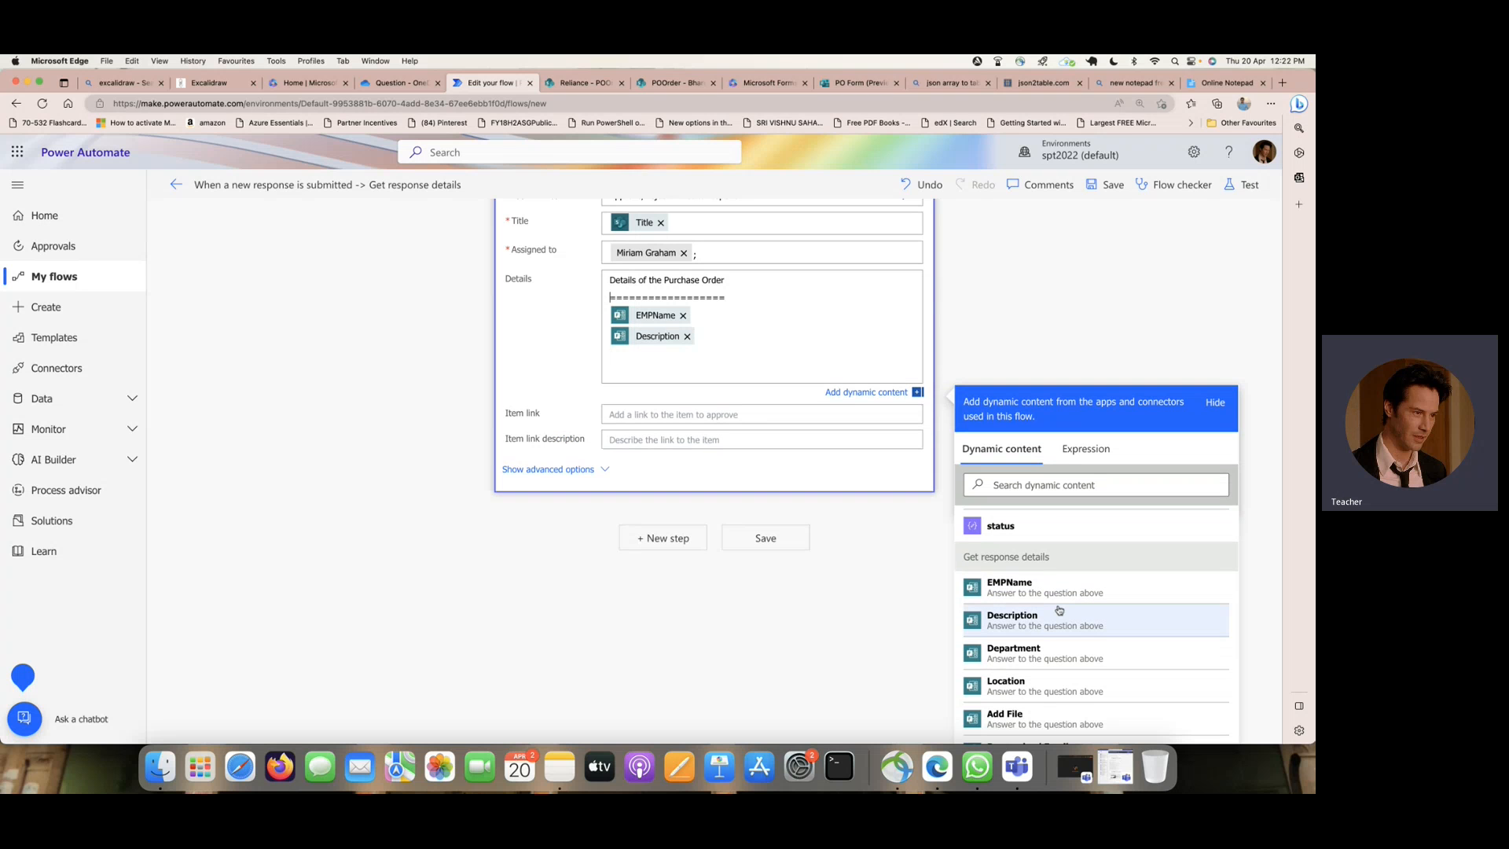
- Add the Department and Location form answers on their own lines in Details, keeping no blank line above the heading
key("Return")
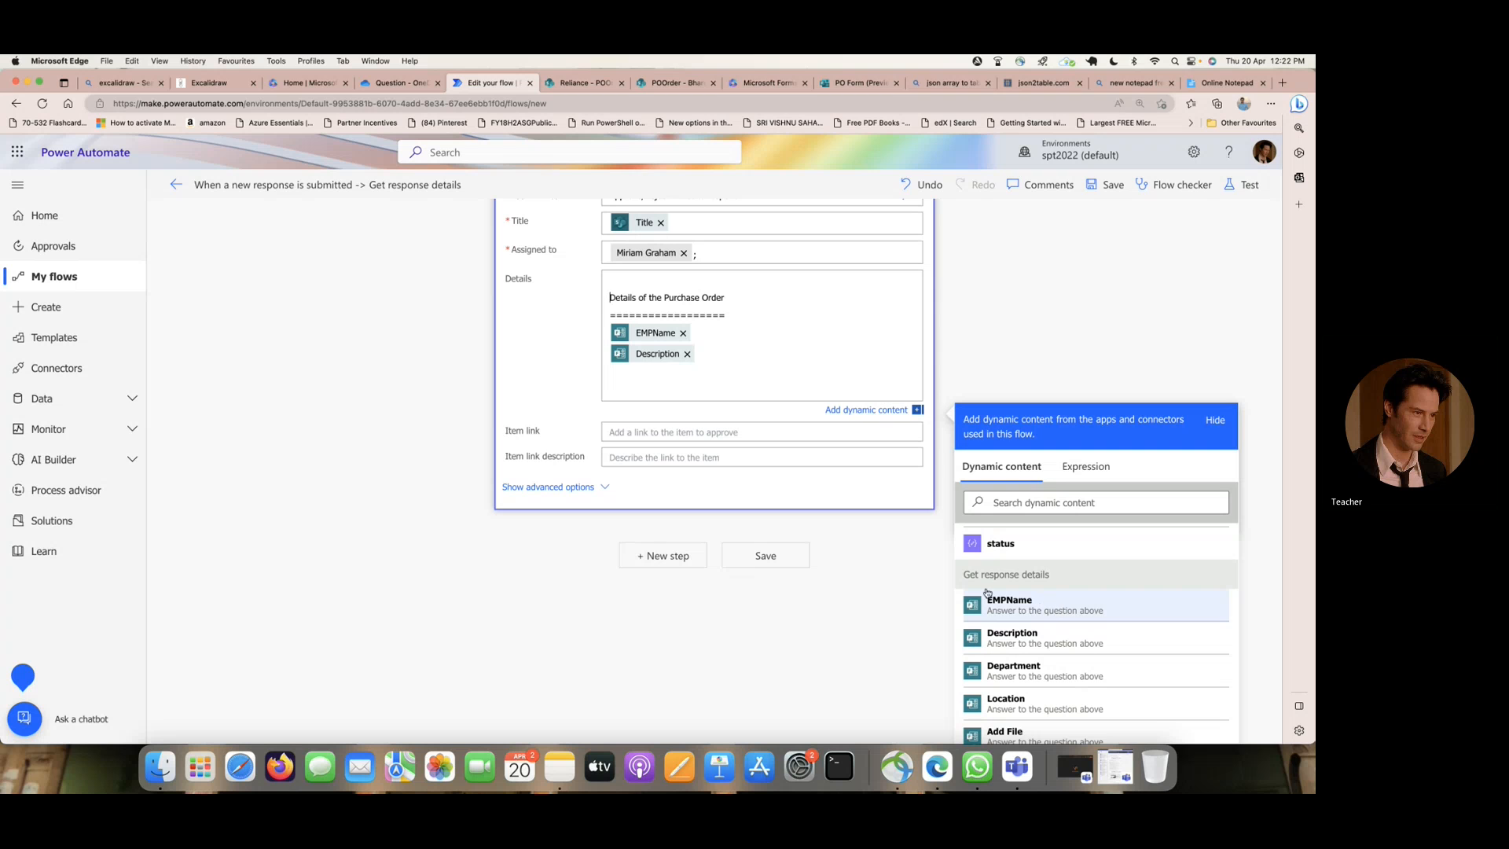
left_click(717, 356)
key("Return")
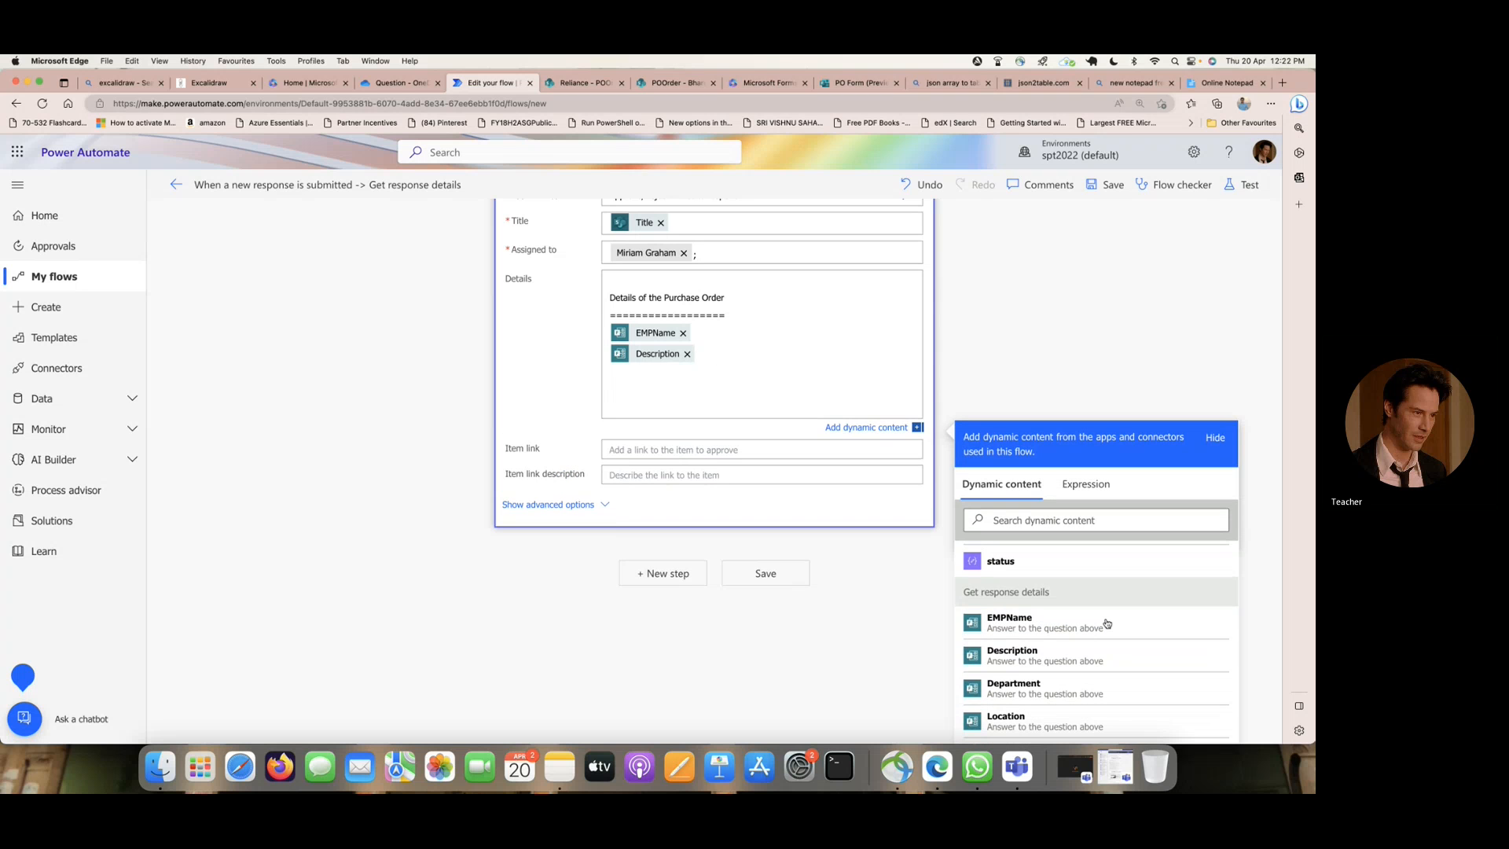
left_click(1042, 691)
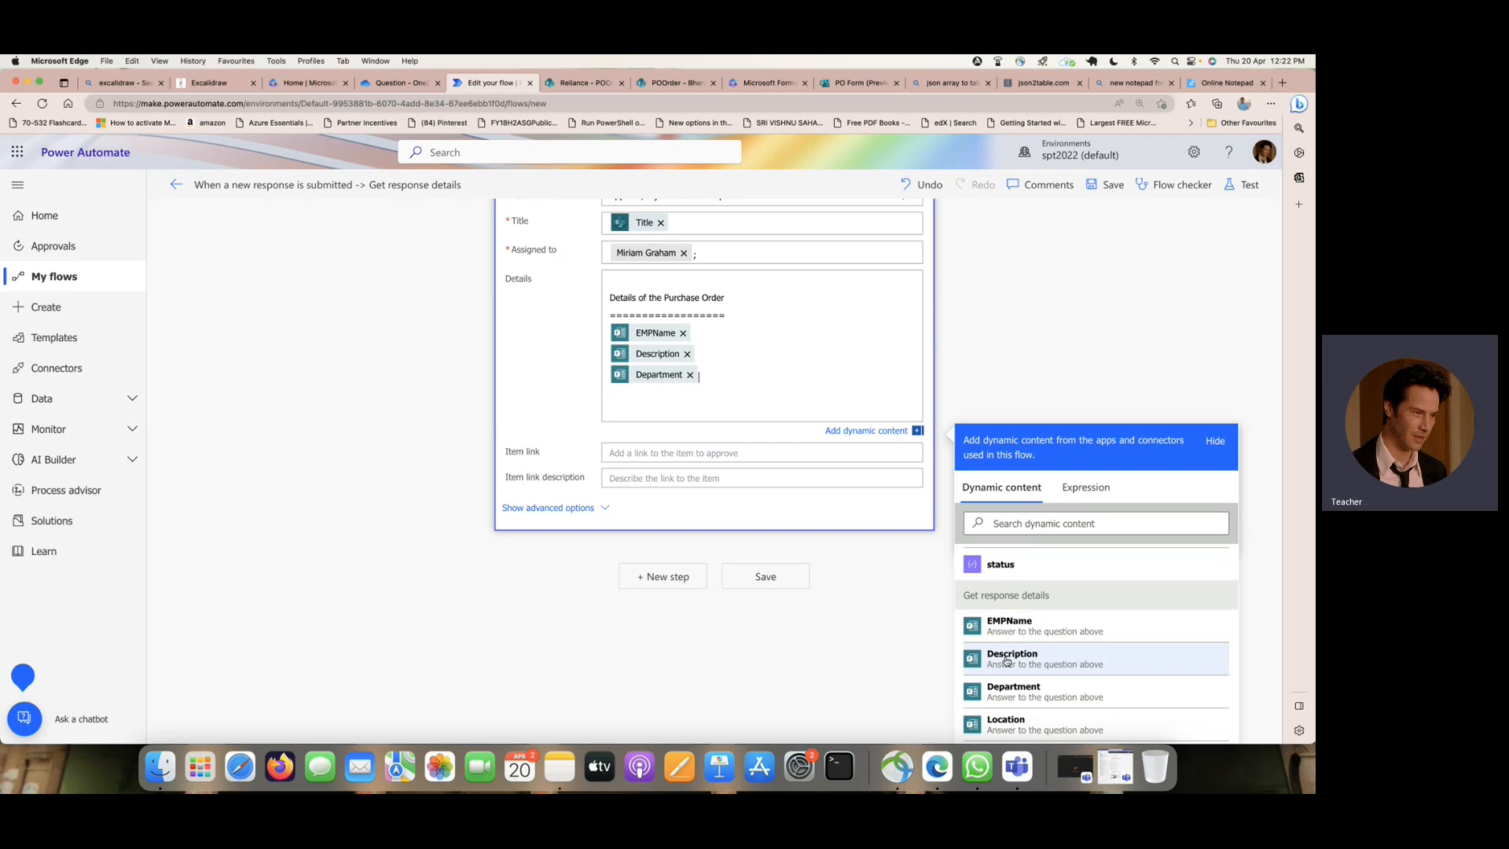
left_click(741, 382)
key("Return")
scroll(1018, 673, "down", 1)
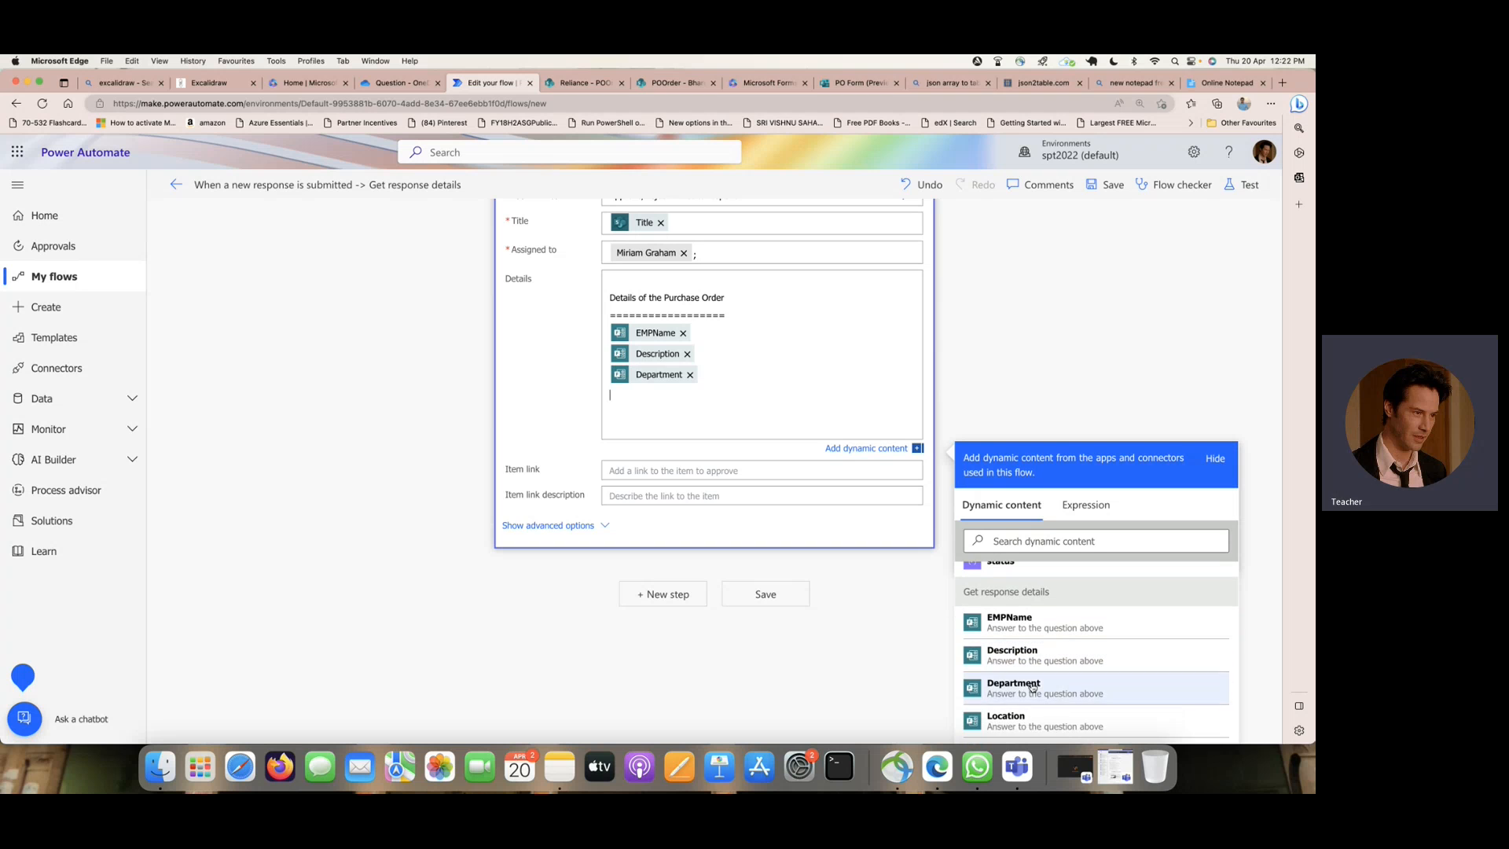
left_click(1014, 717)
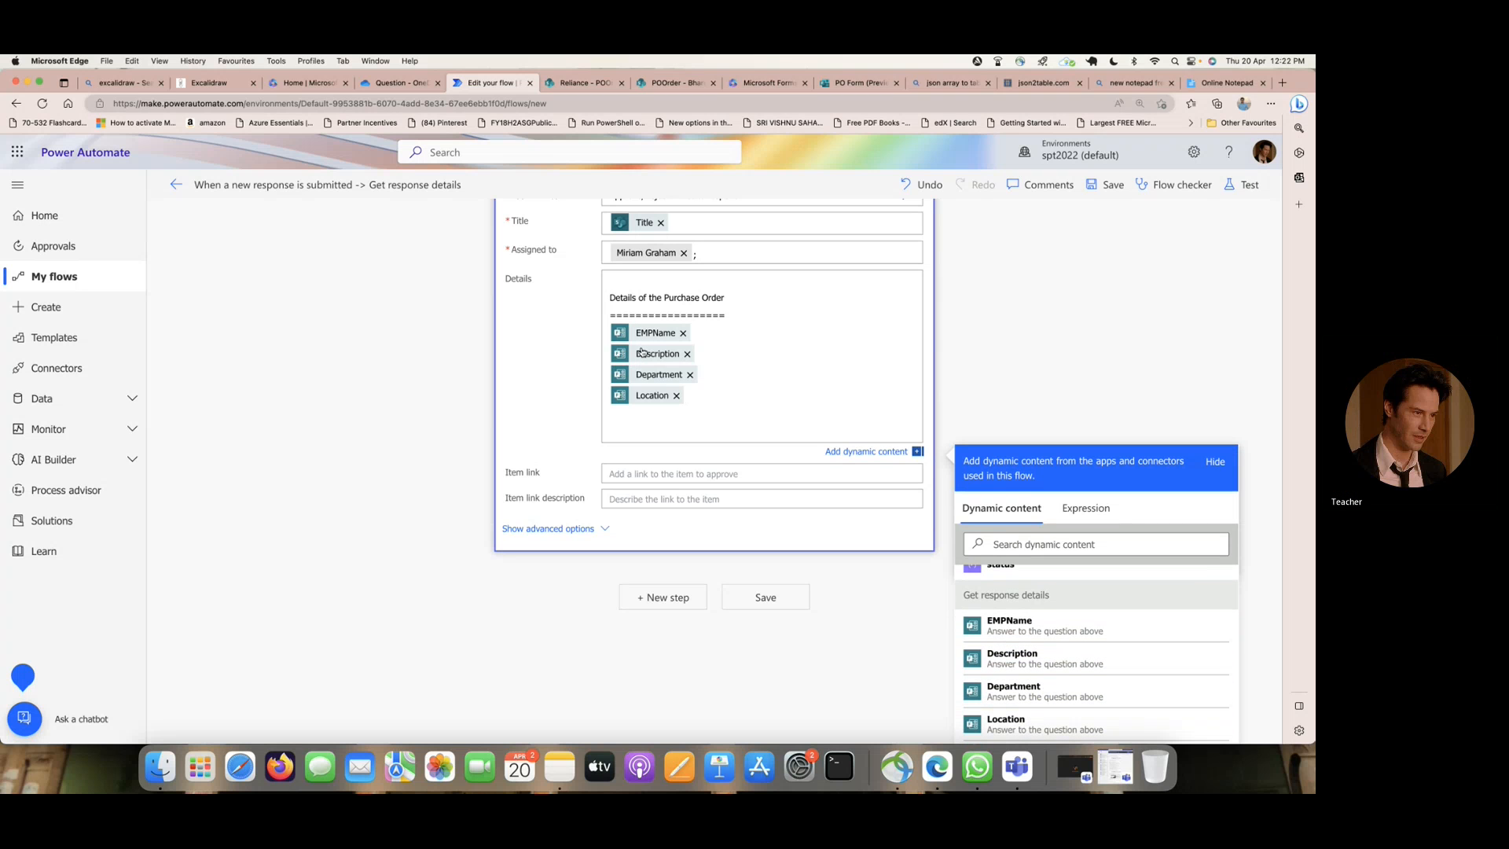
key("Delete")
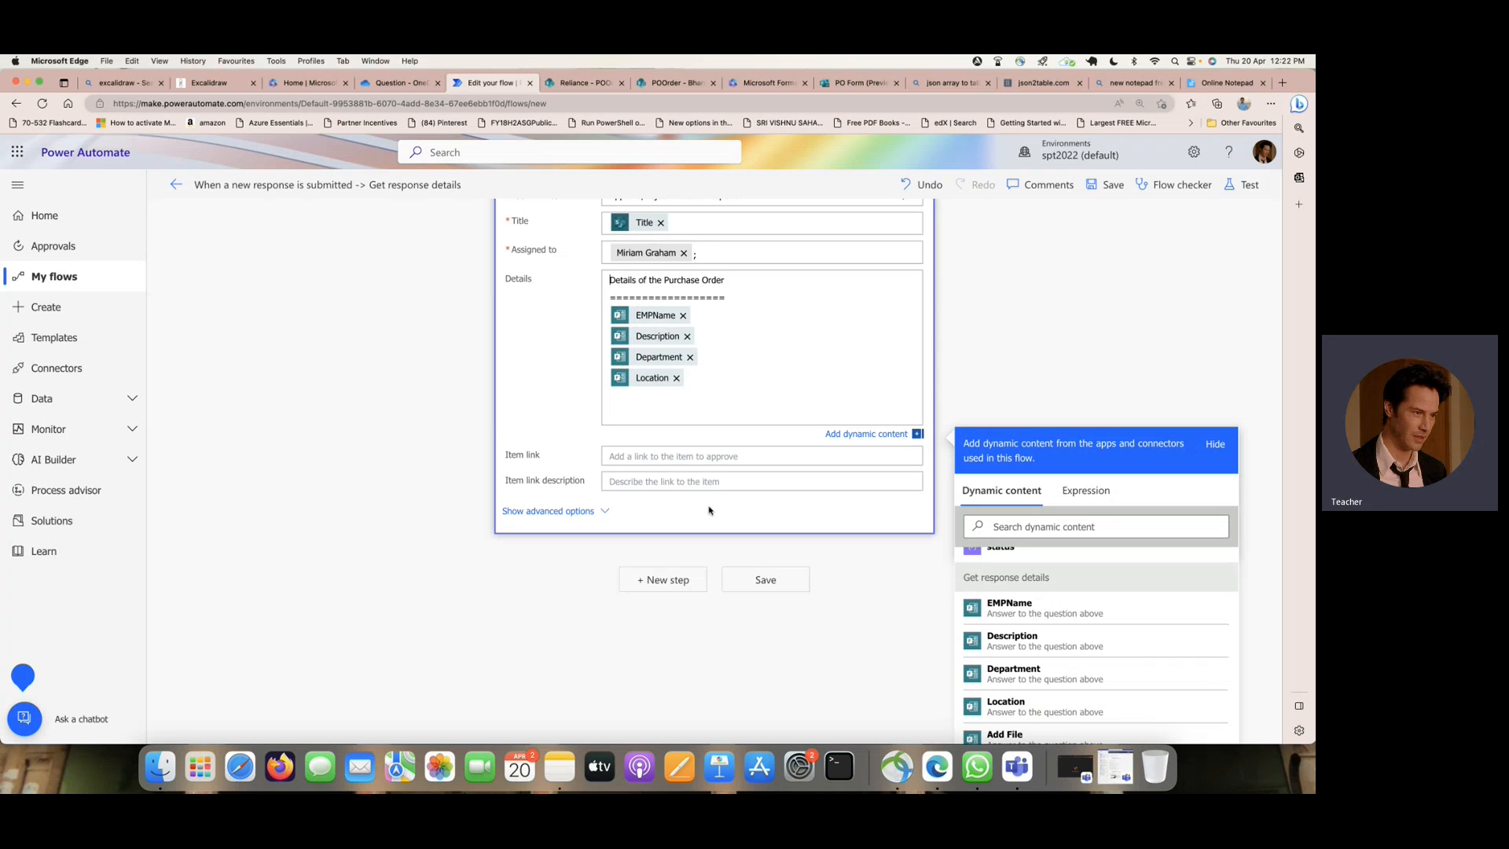
- Enter the closing line Please Approve the request beneath the form answers in the approval's Details
left_click(695, 409)
type("********")
key("BackSpace")
key("BackSpace")
key("BackSpace")
key("BackSpace")
key("BackSpace")
key("BackSpace")
type("Please a")
key("BackSpace")
key("BackSpace")
key("BackSpace")
key("BackSpace")
key("BackSpace")
key("BackSpace")
key("BackSpace")
type("lease Approve the")
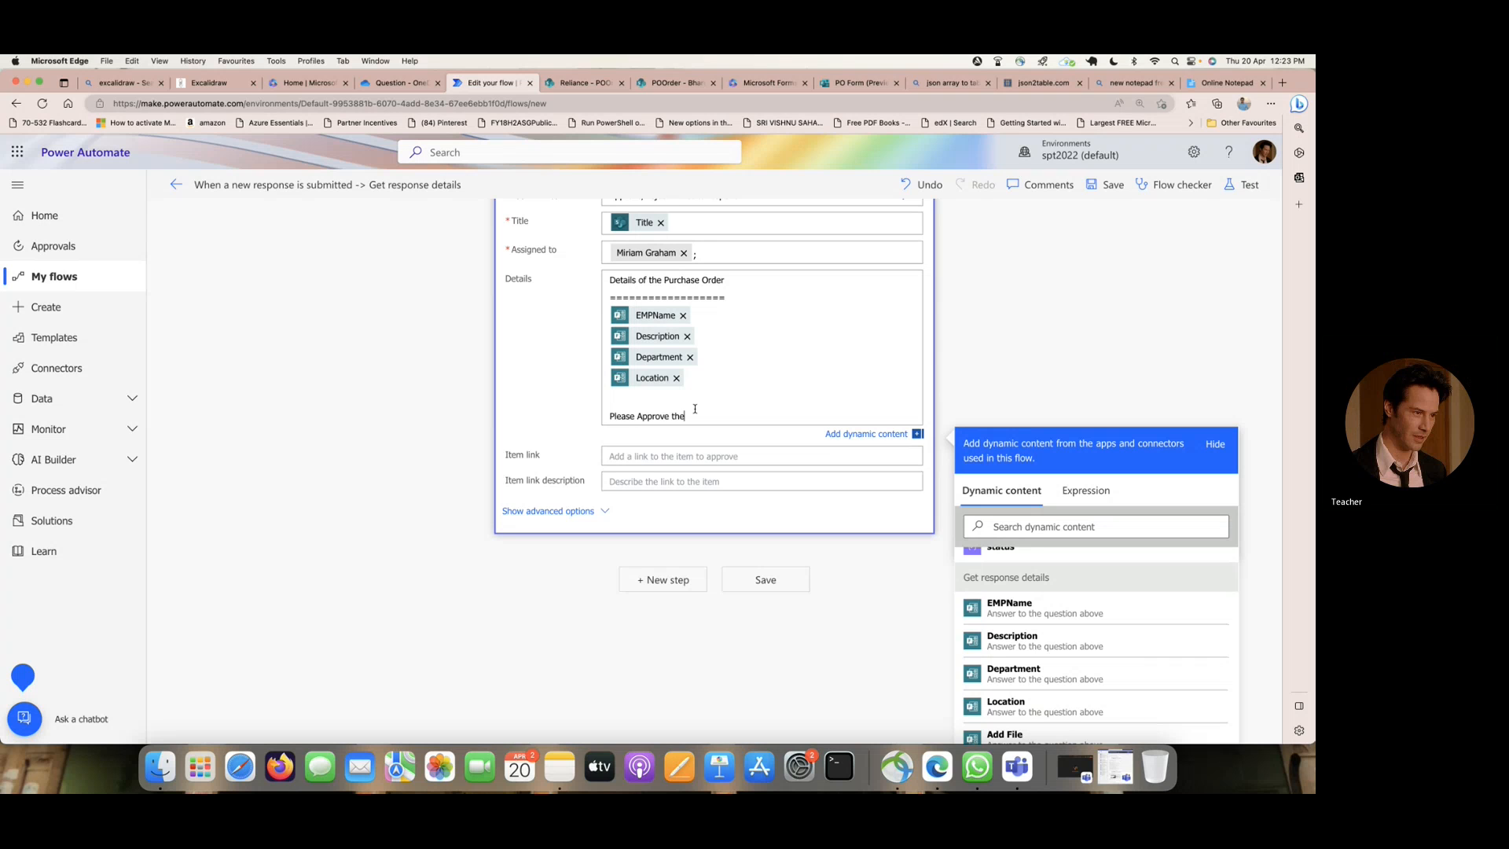
type(" re")
type("quest")
type("*")
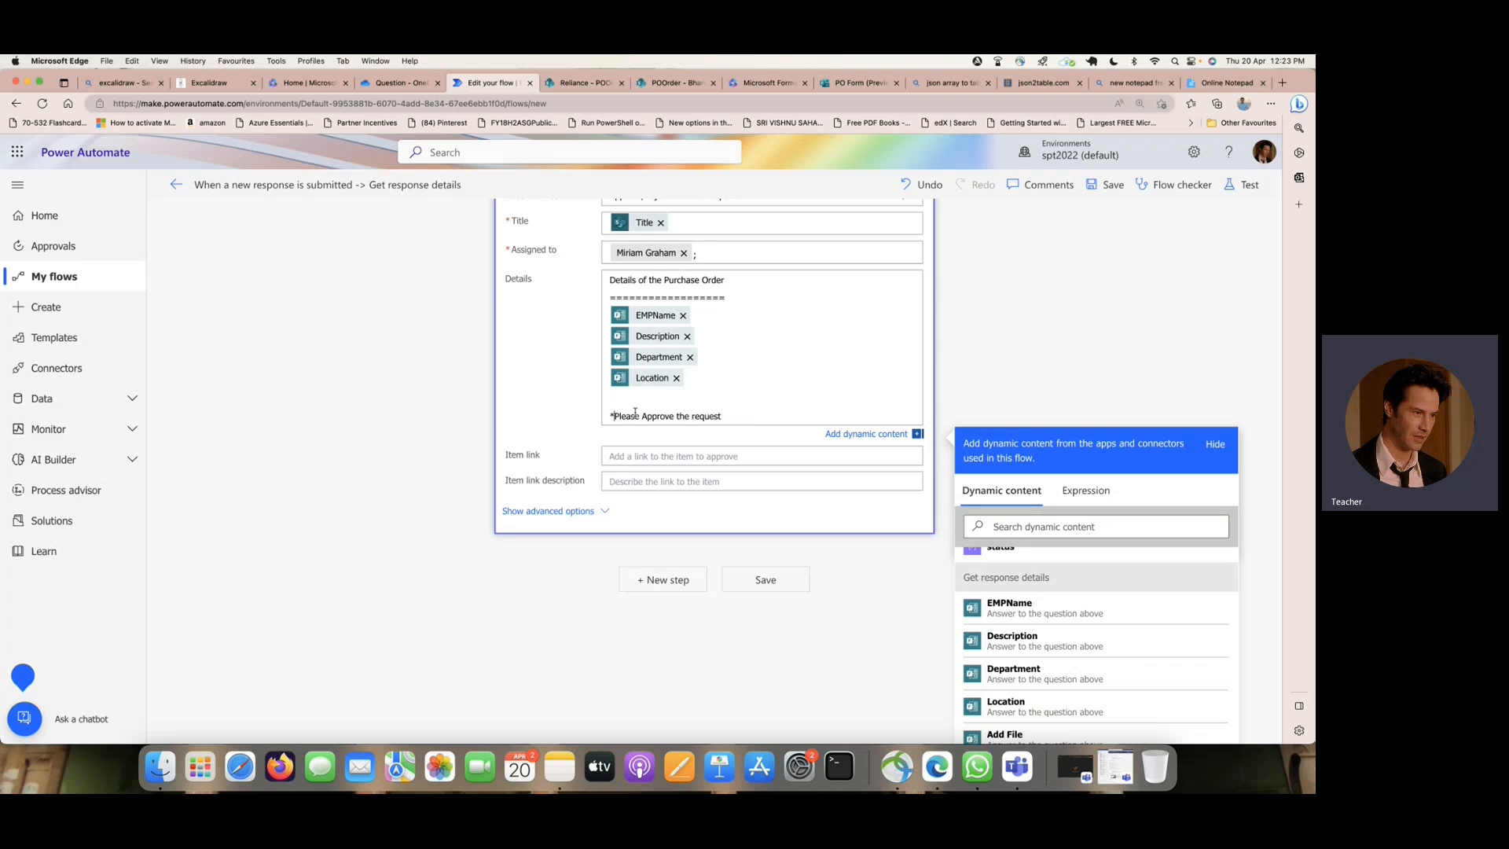
- Enclose the closing line of Details in single asterisks
triple_click(730, 416)
left_click(730, 416)
- Search the web for markdown language for approvals and open the Microsoft article on using markdown to format Power Automate approvals
left_click(1284, 83)
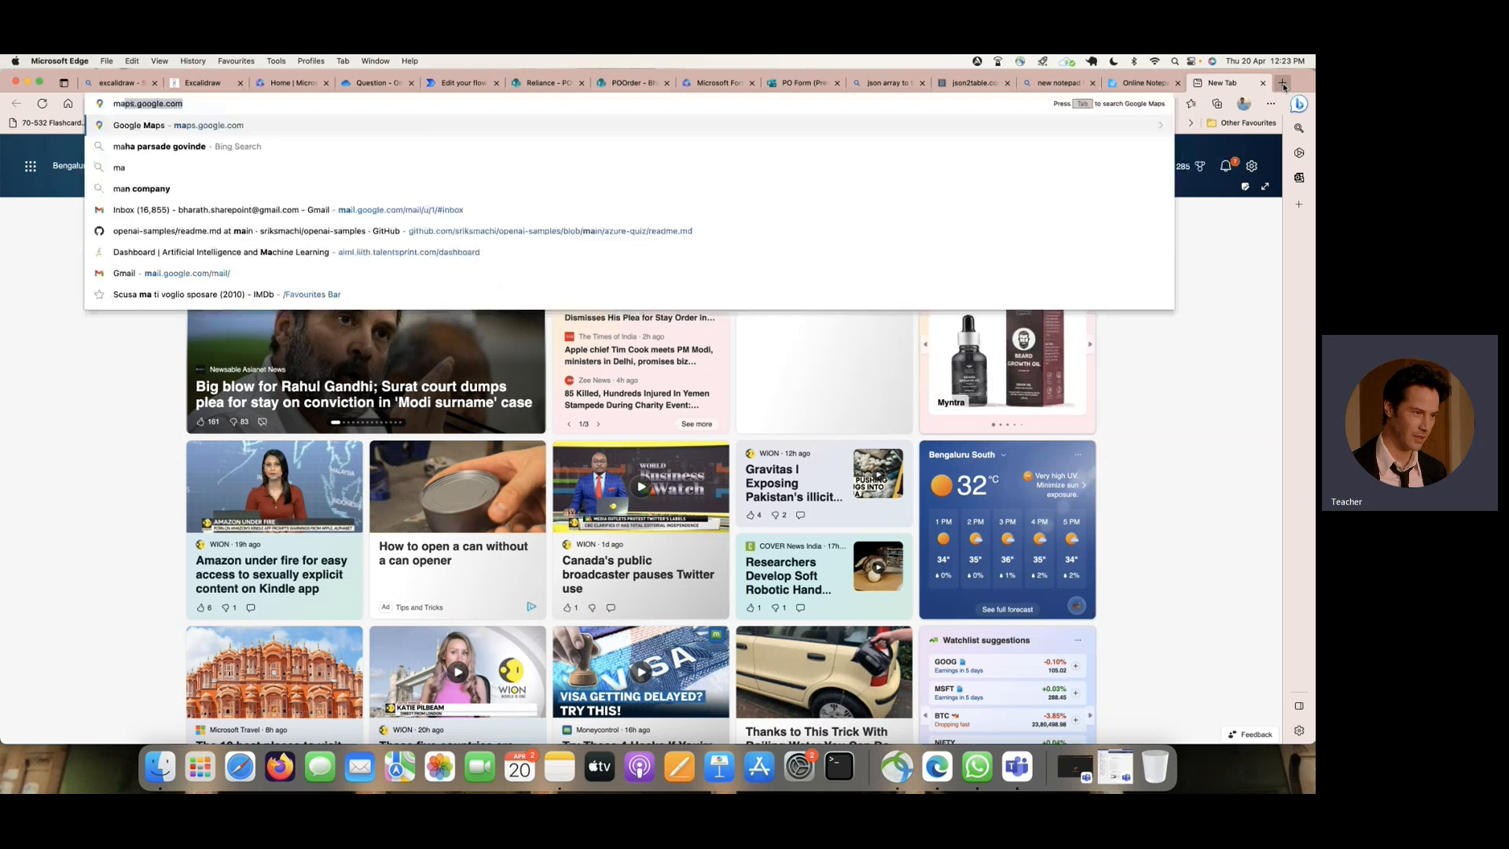
type("markdown ")
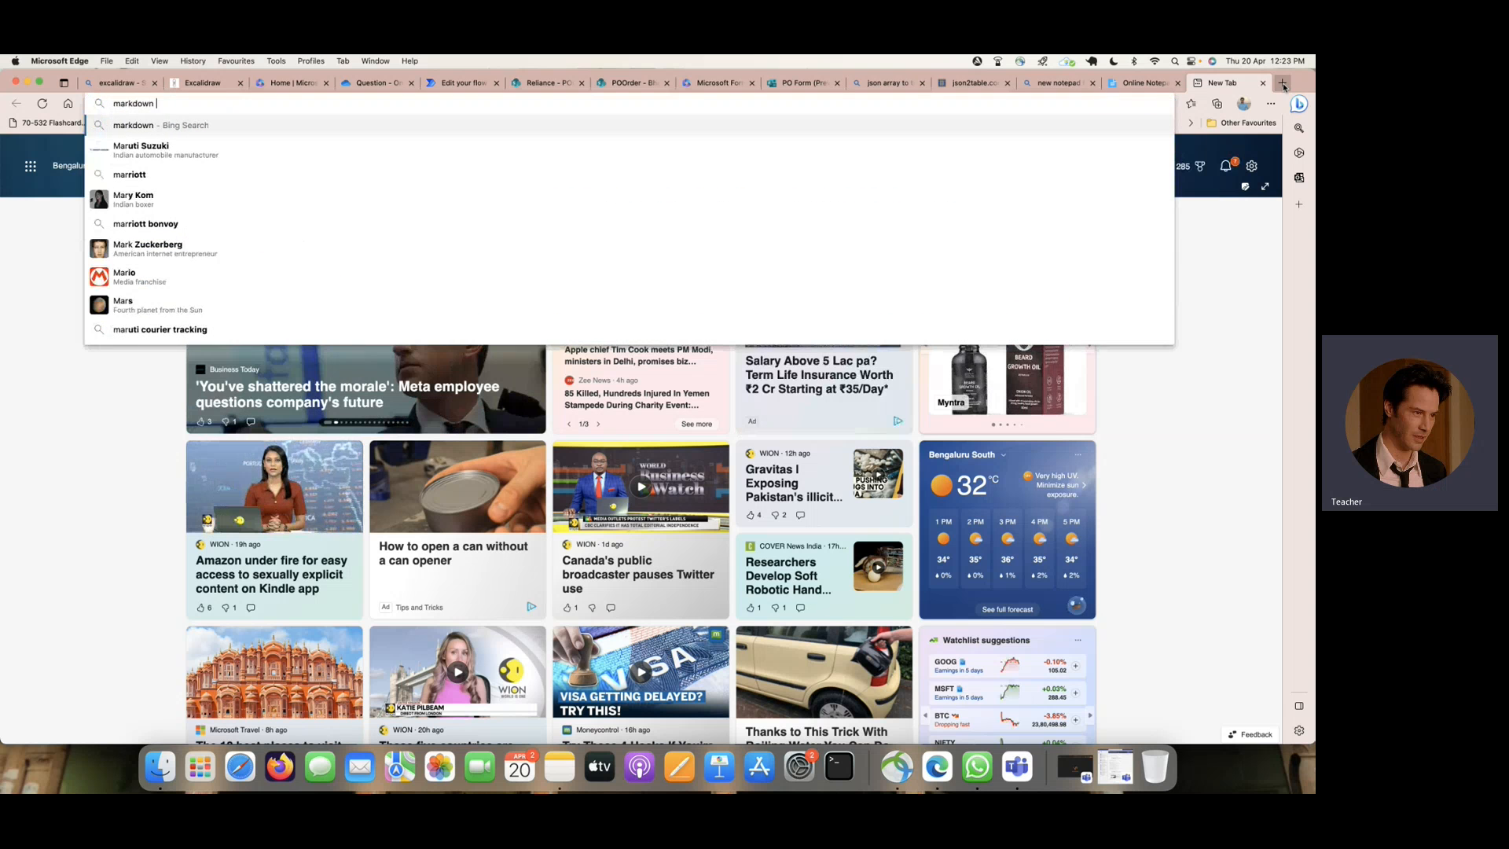
type("language ")
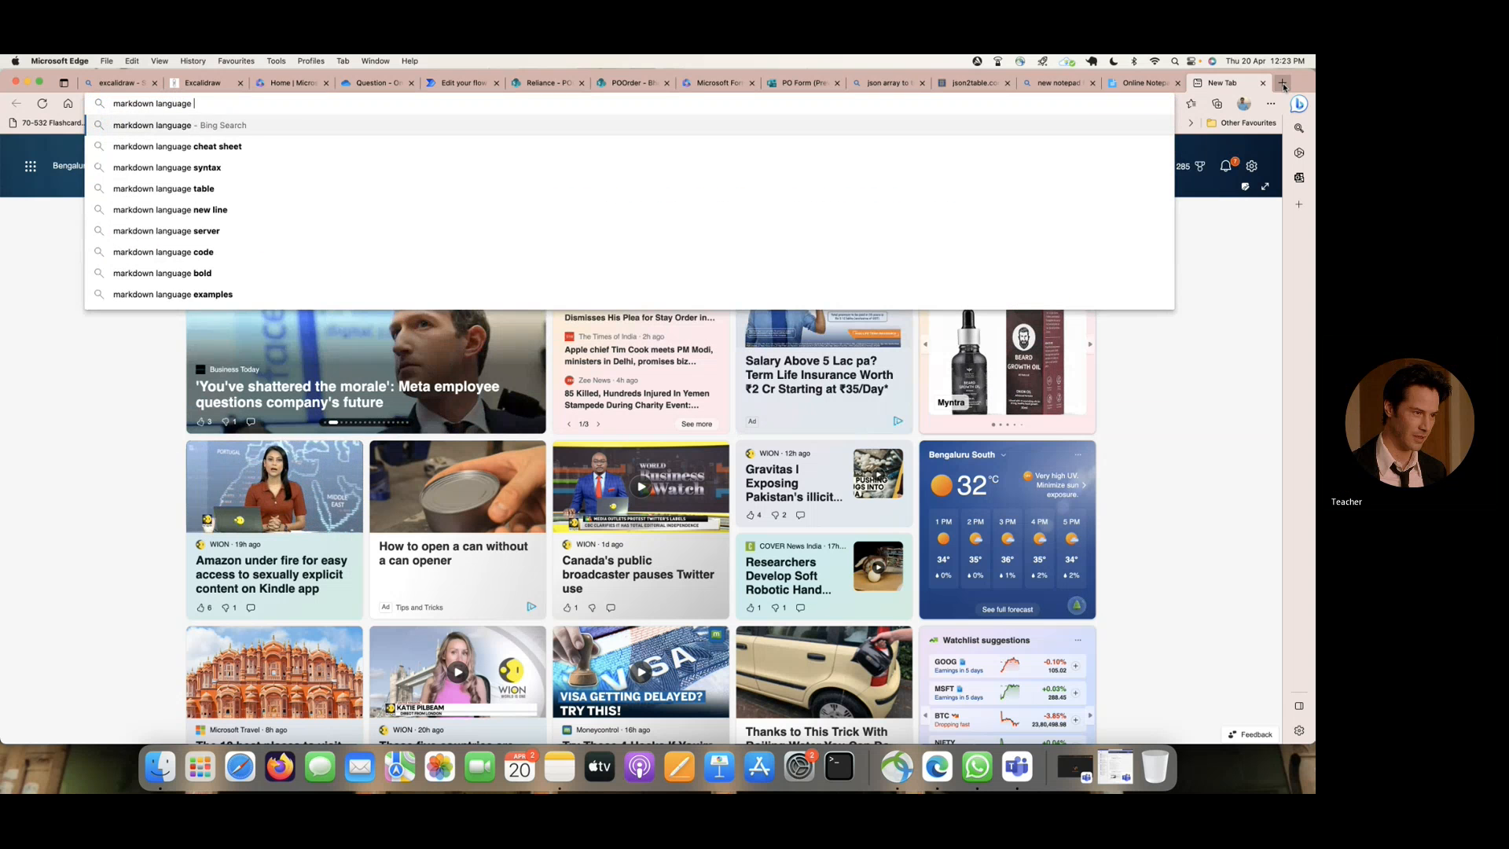
type("for approvals")
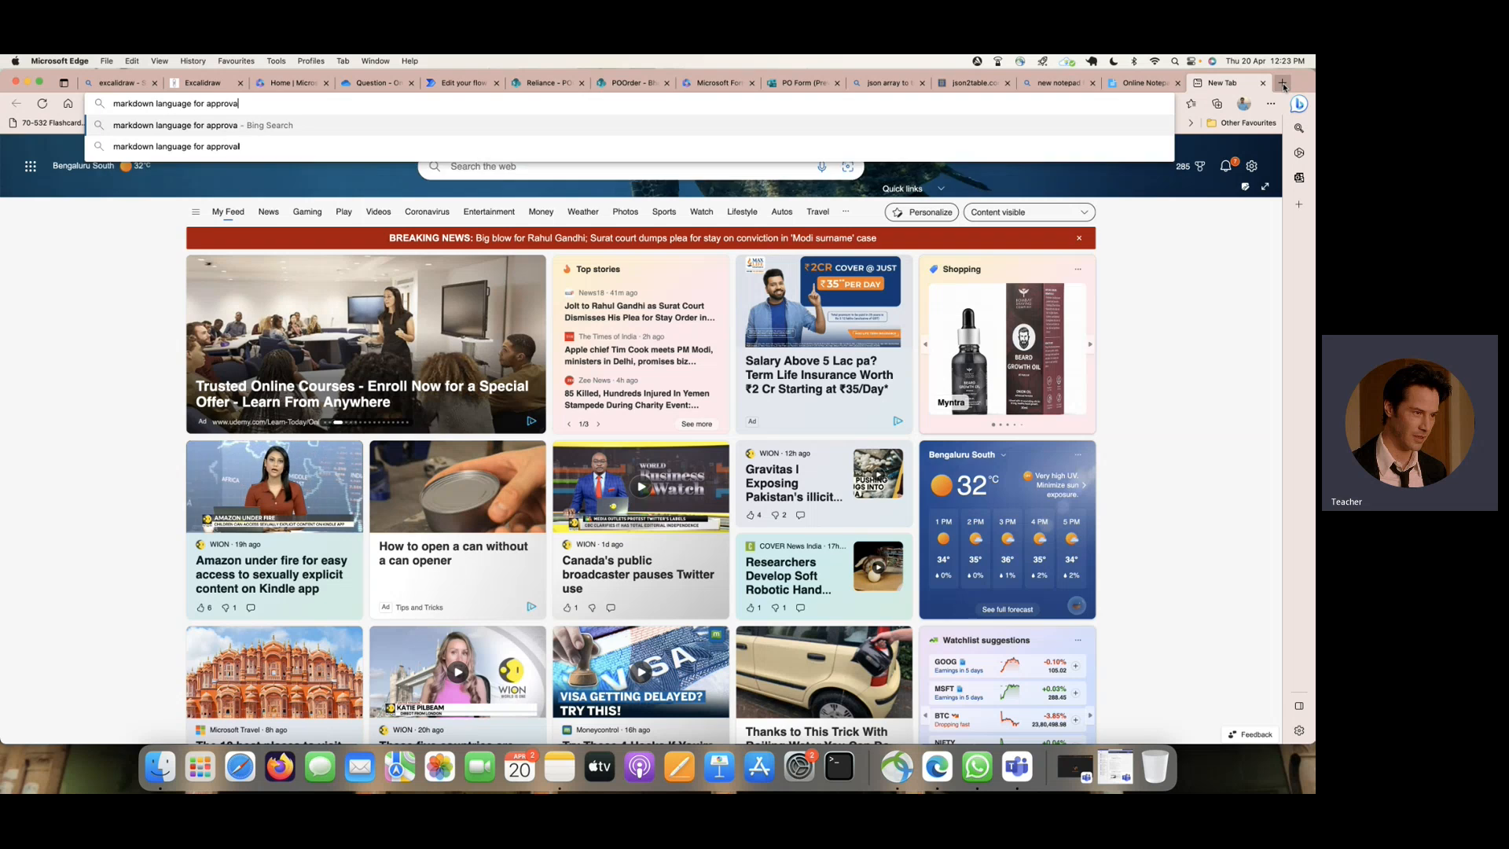
key("Return")
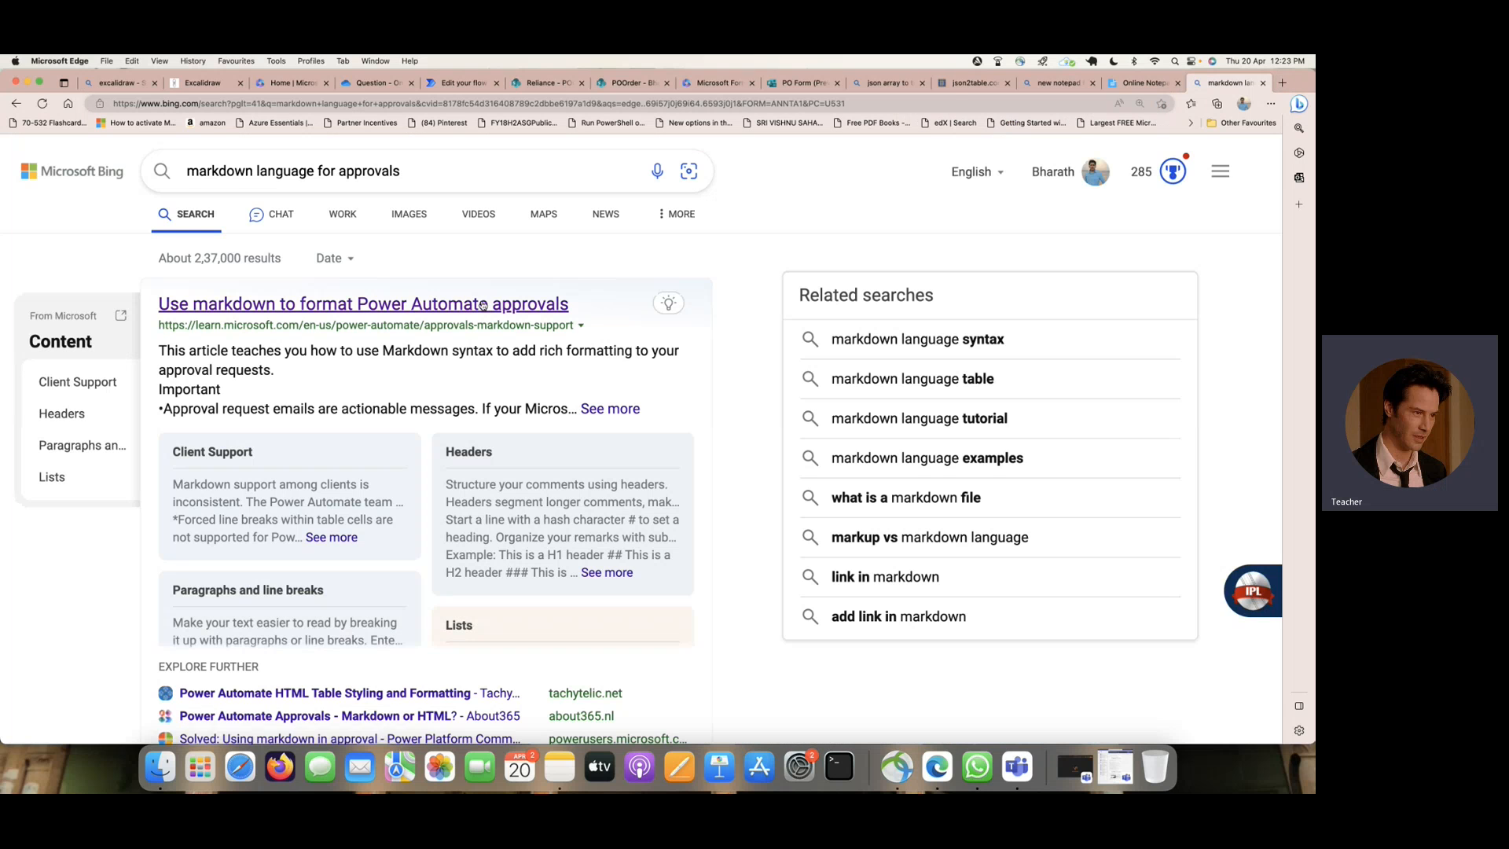
left_click(481, 304)
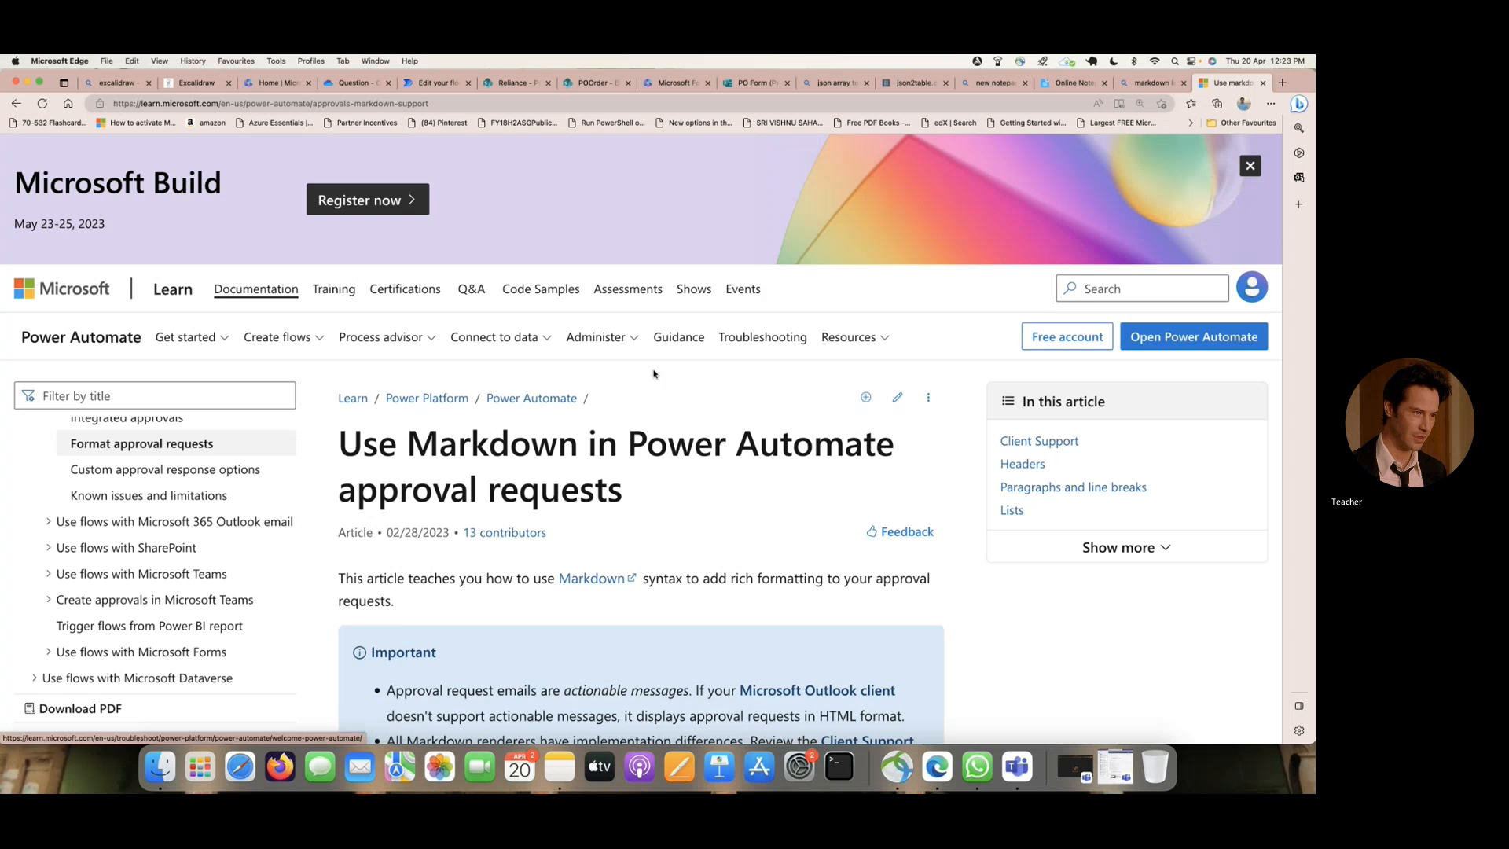
- Examine the article's Markdown syntax for headers, lists, links, tables and emphasis, looking for how to make text bold
scroll(608, 386, "down", 3)
scroll(607, 387, "down", 10)
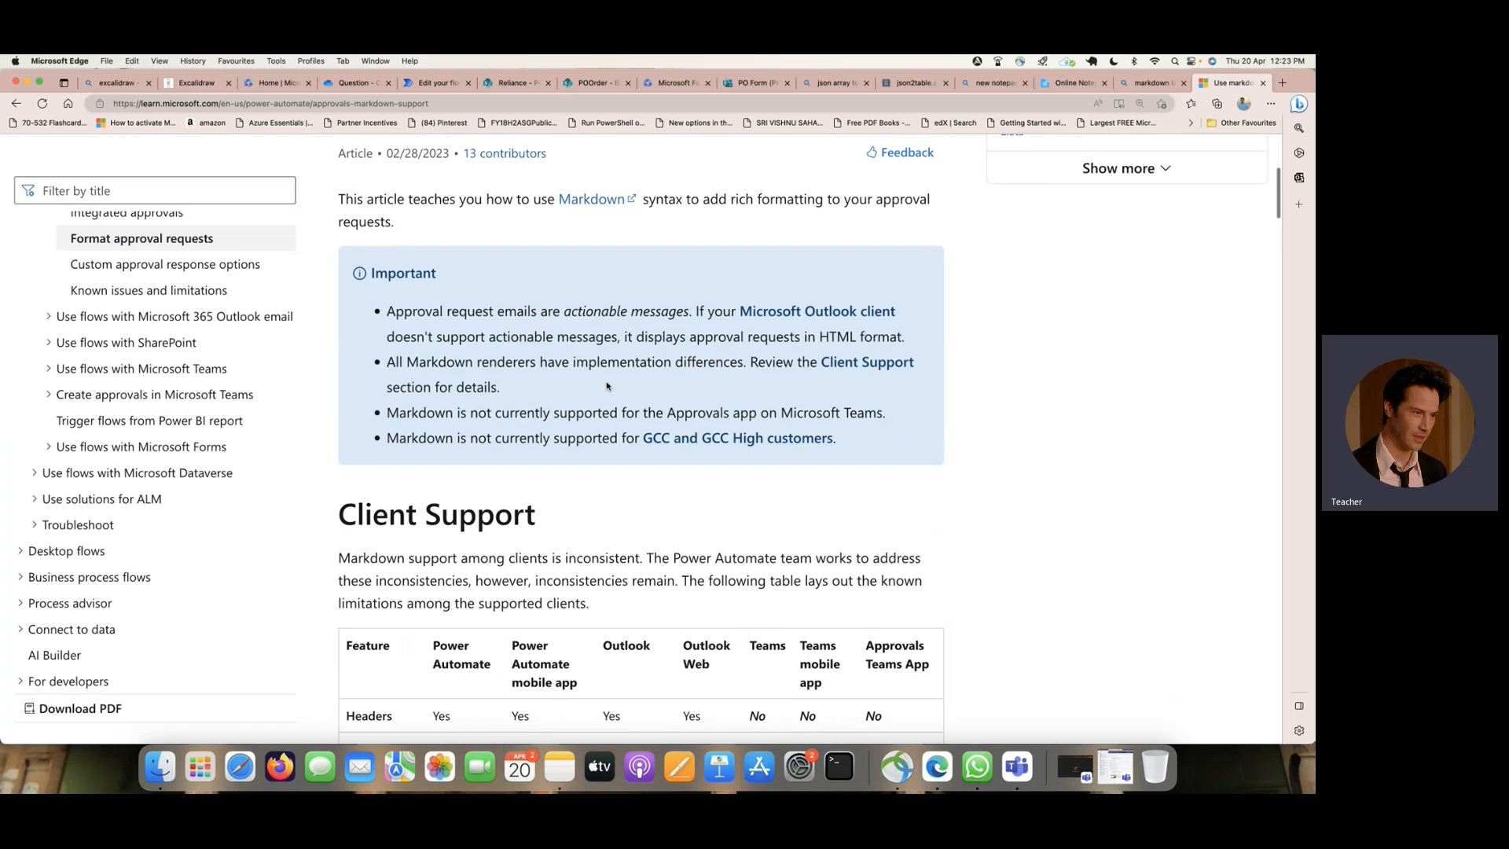
scroll(608, 387, "down", 12)
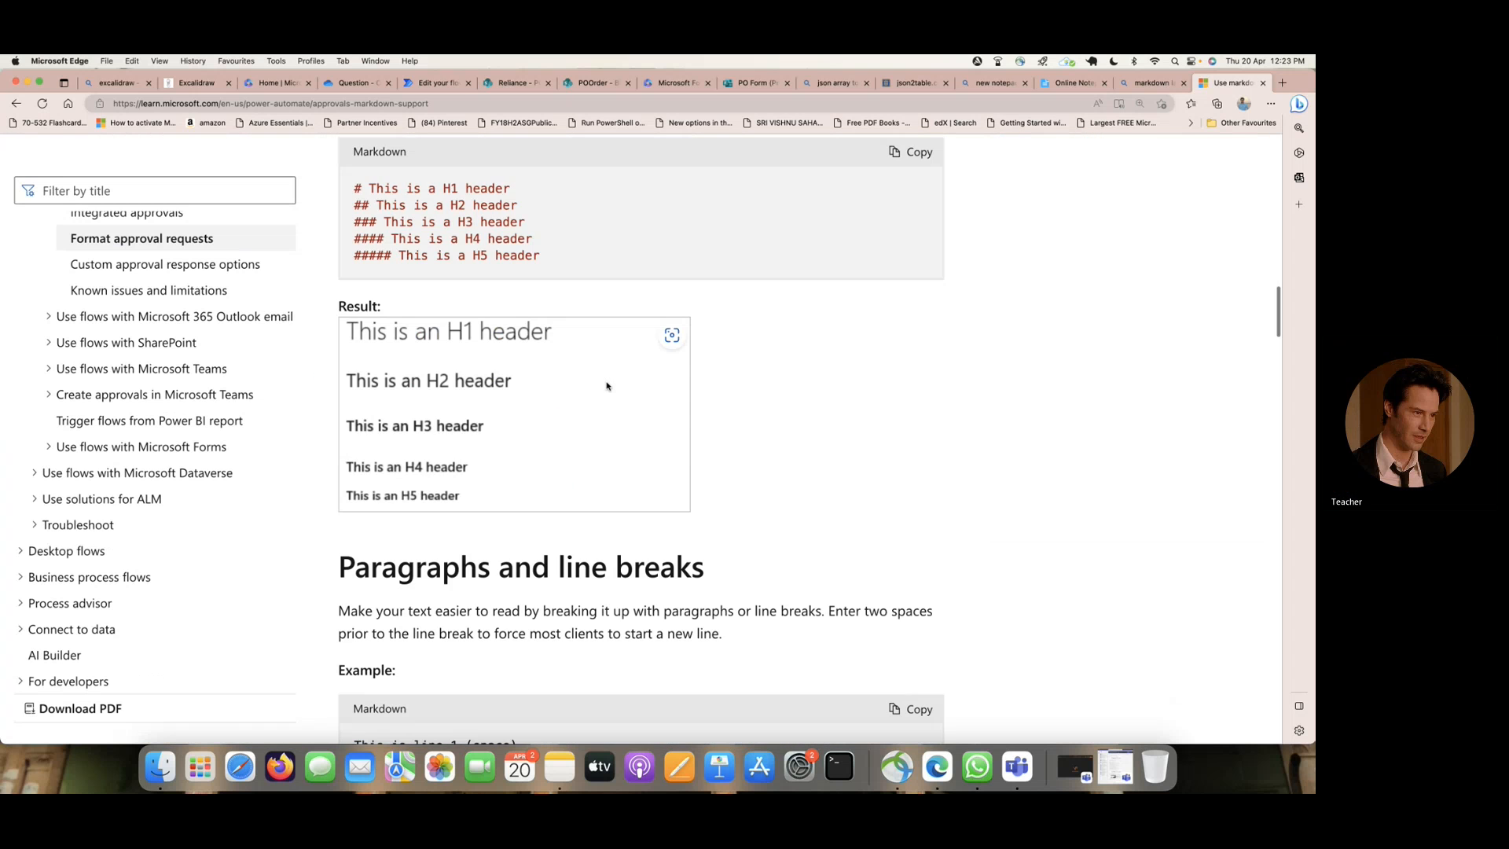
scroll(608, 387, "down", 15)
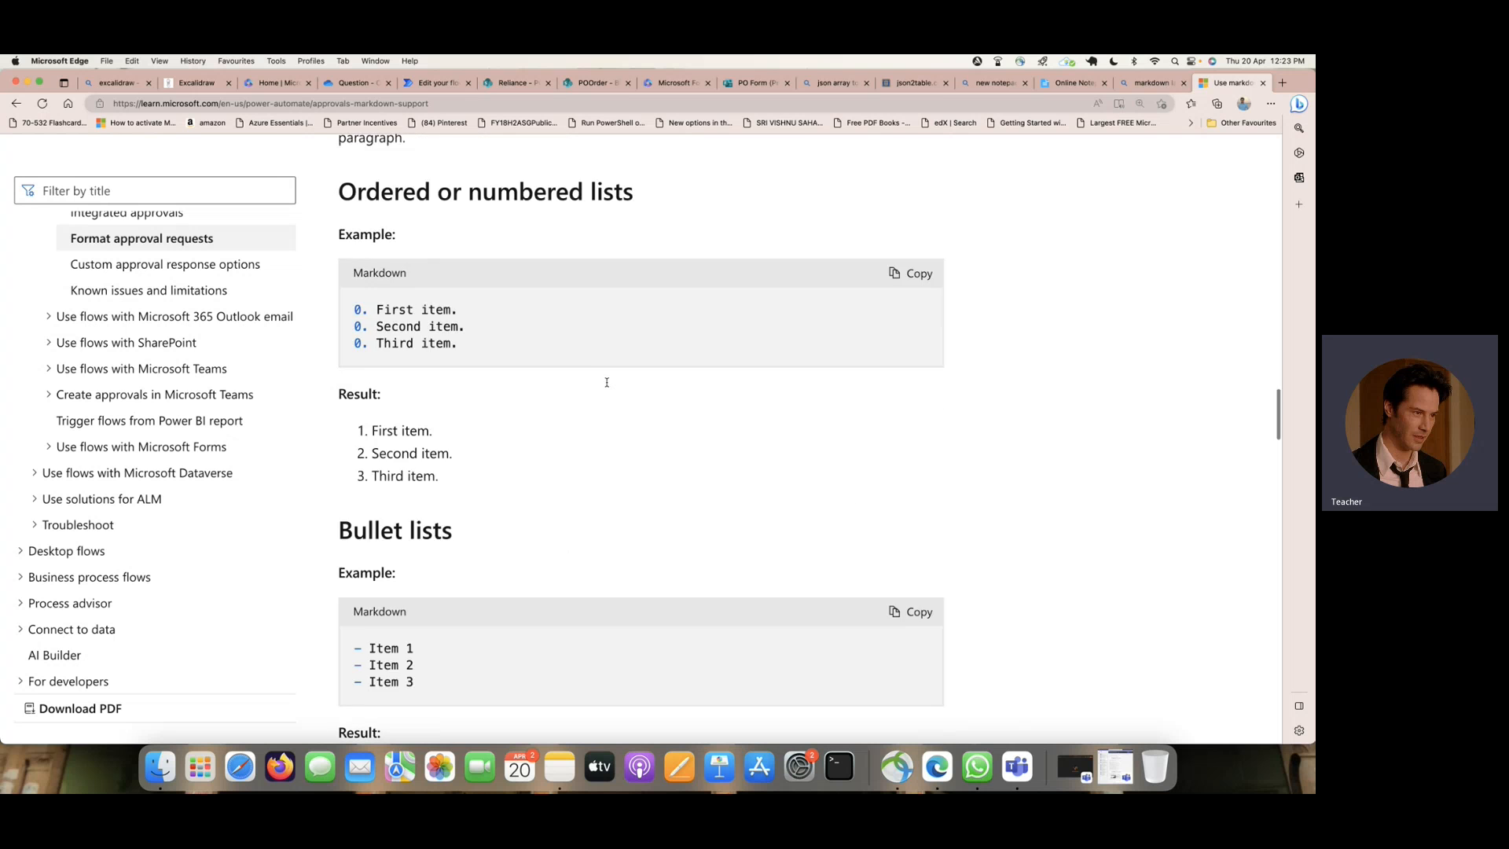
scroll(608, 387, "down", 15)
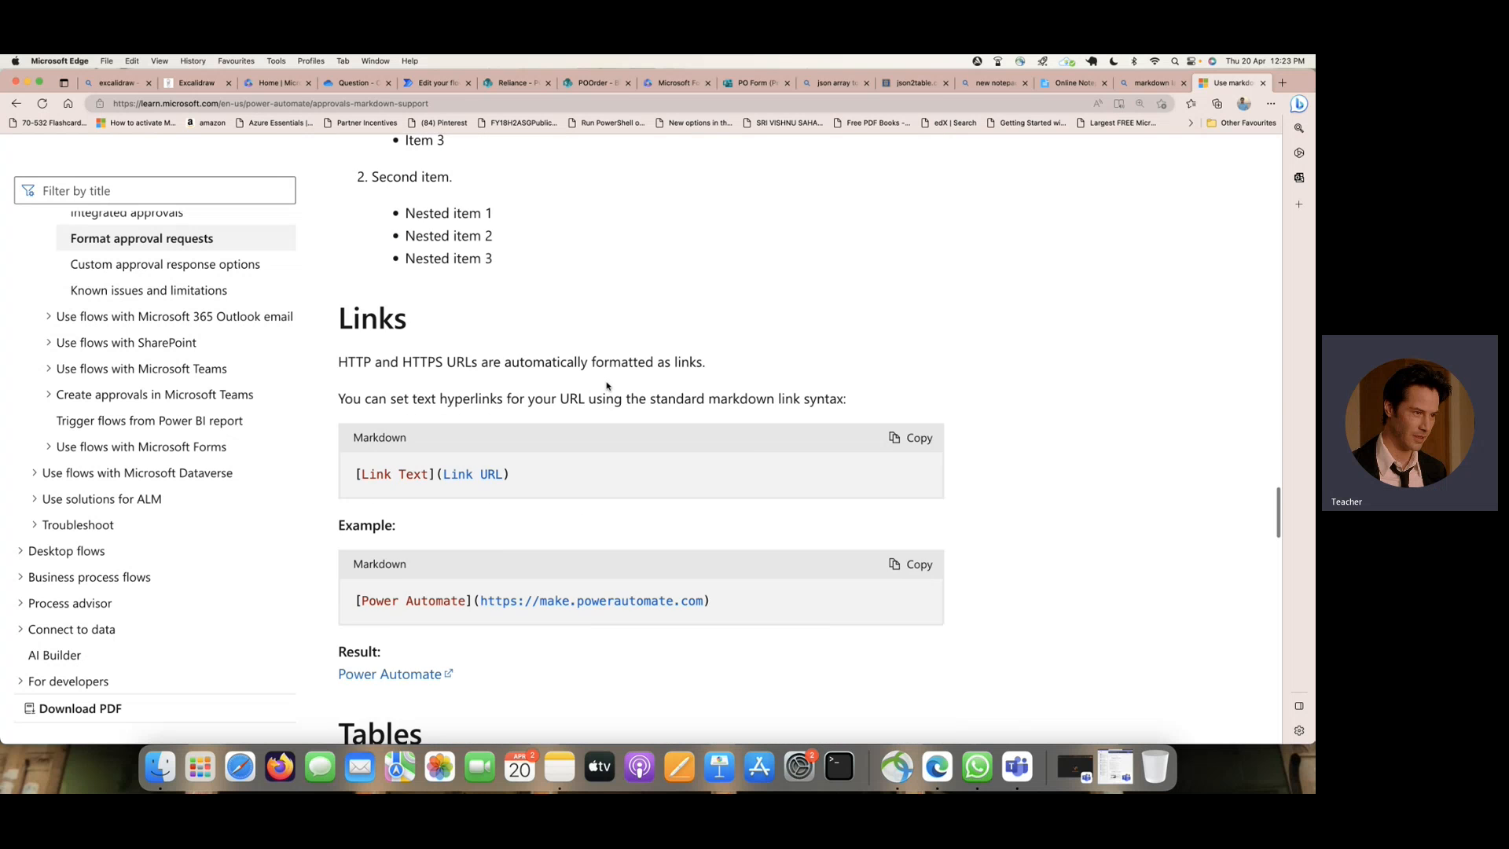
scroll(607, 387, "down", 5)
scroll(607, 387, "up", 4)
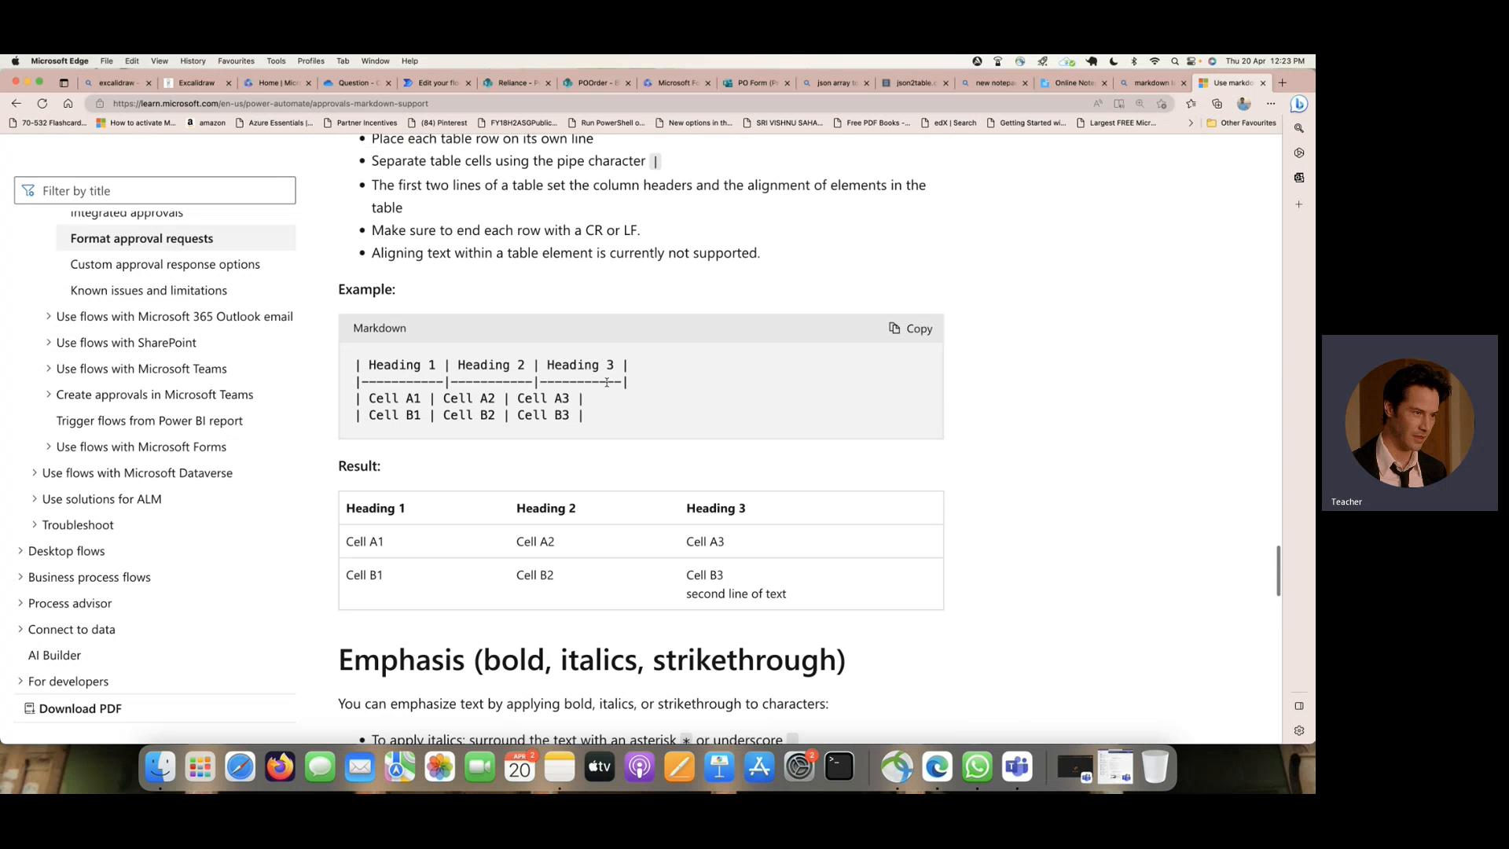
scroll(607, 385, "down", 7)
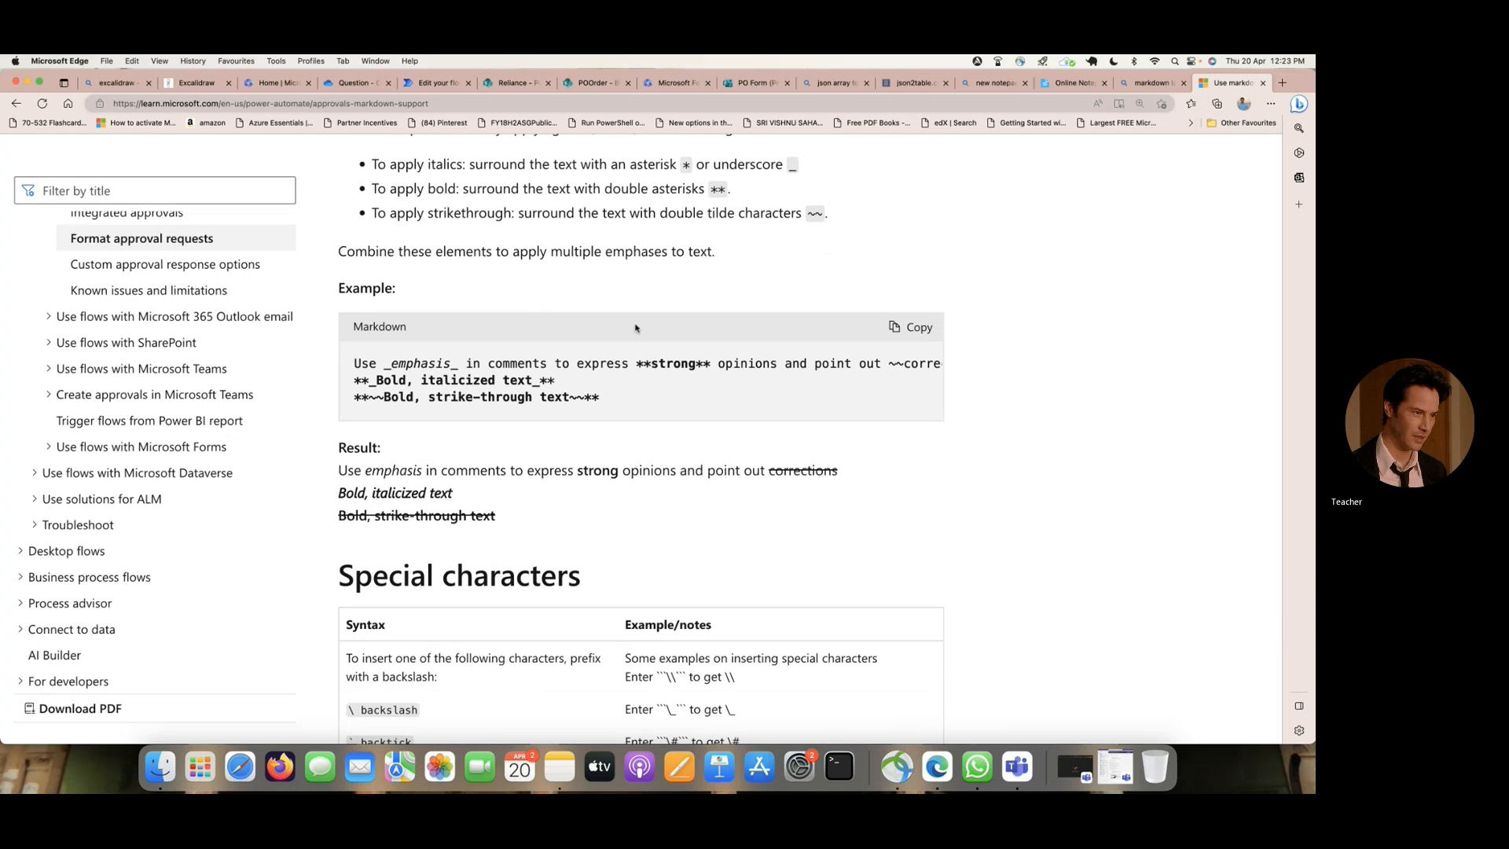
- Return to the flow and make the closing line of Details bold by enclosing it in double asterisks
left_click(436, 82)
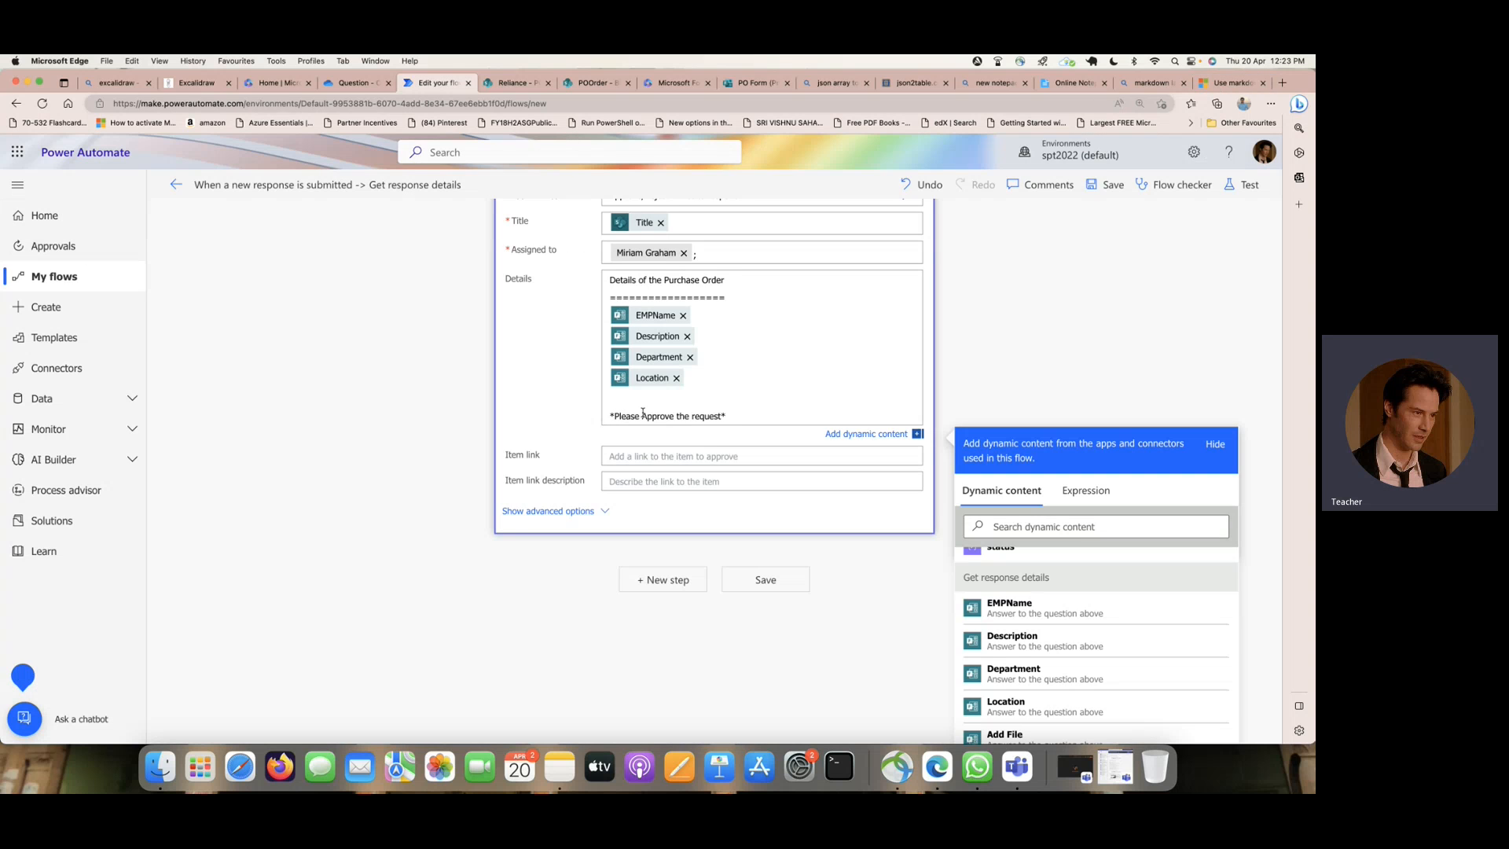
type("*")
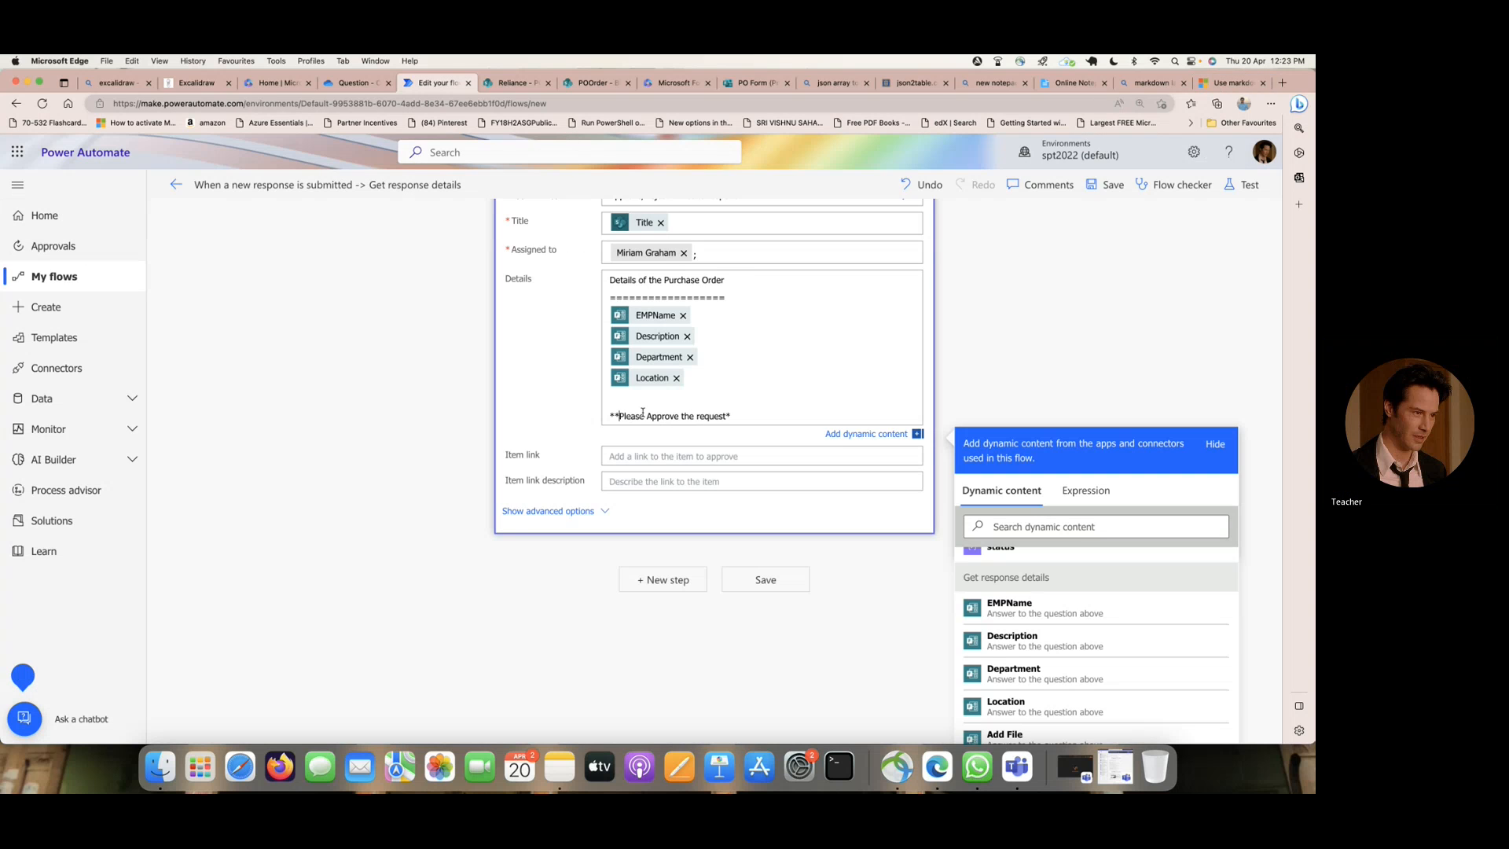
type("*")
scroll(767, 333, "up", 2)
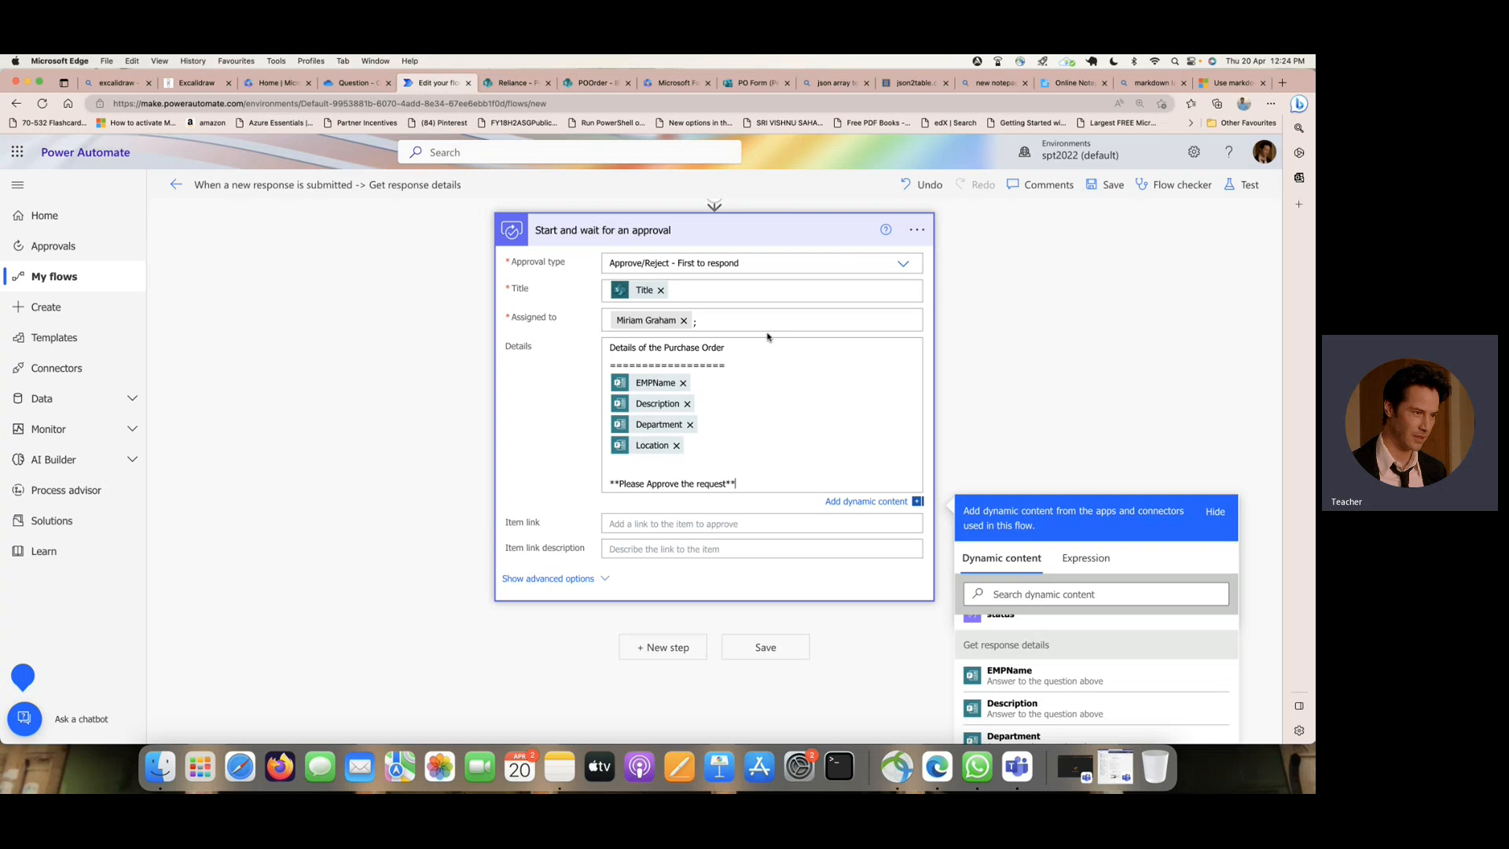
- Switch to the POOrder list in SharePoint and create a single-line text column named Manager-1-Comments
left_click(515, 82)
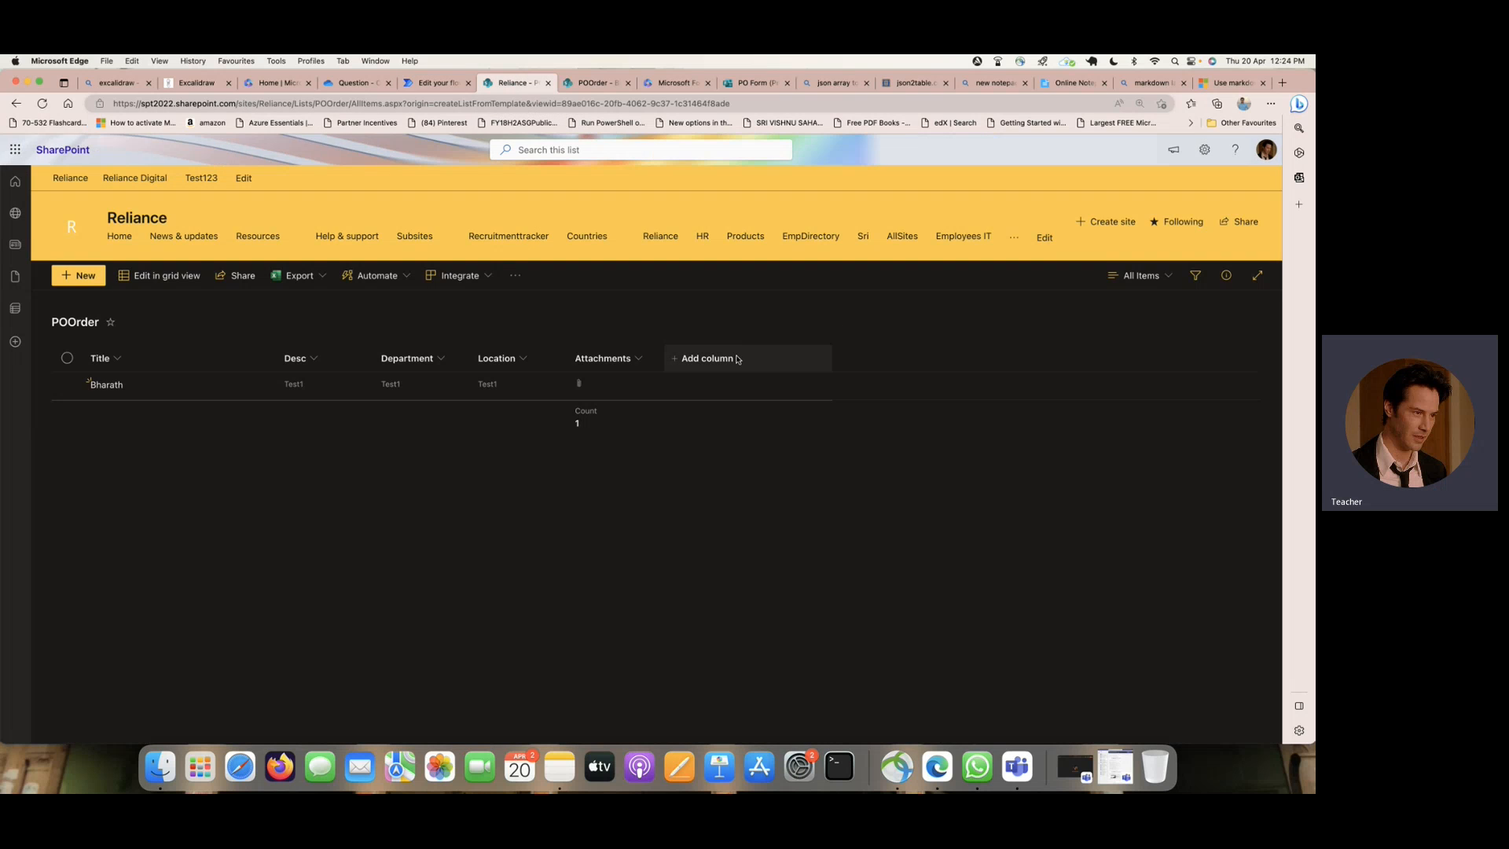
left_click(725, 358)
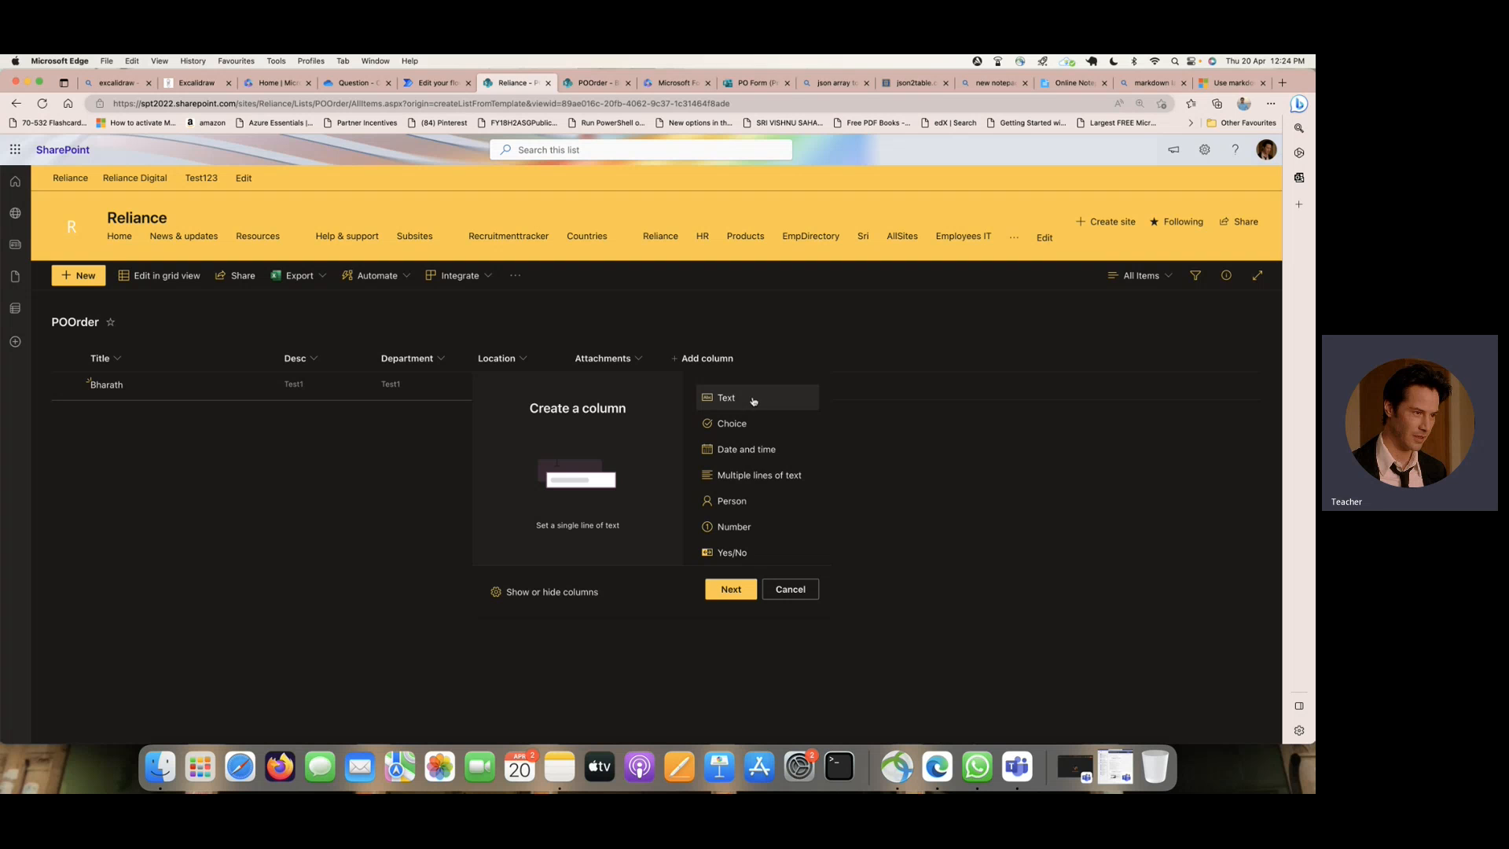
left_click(732, 589)
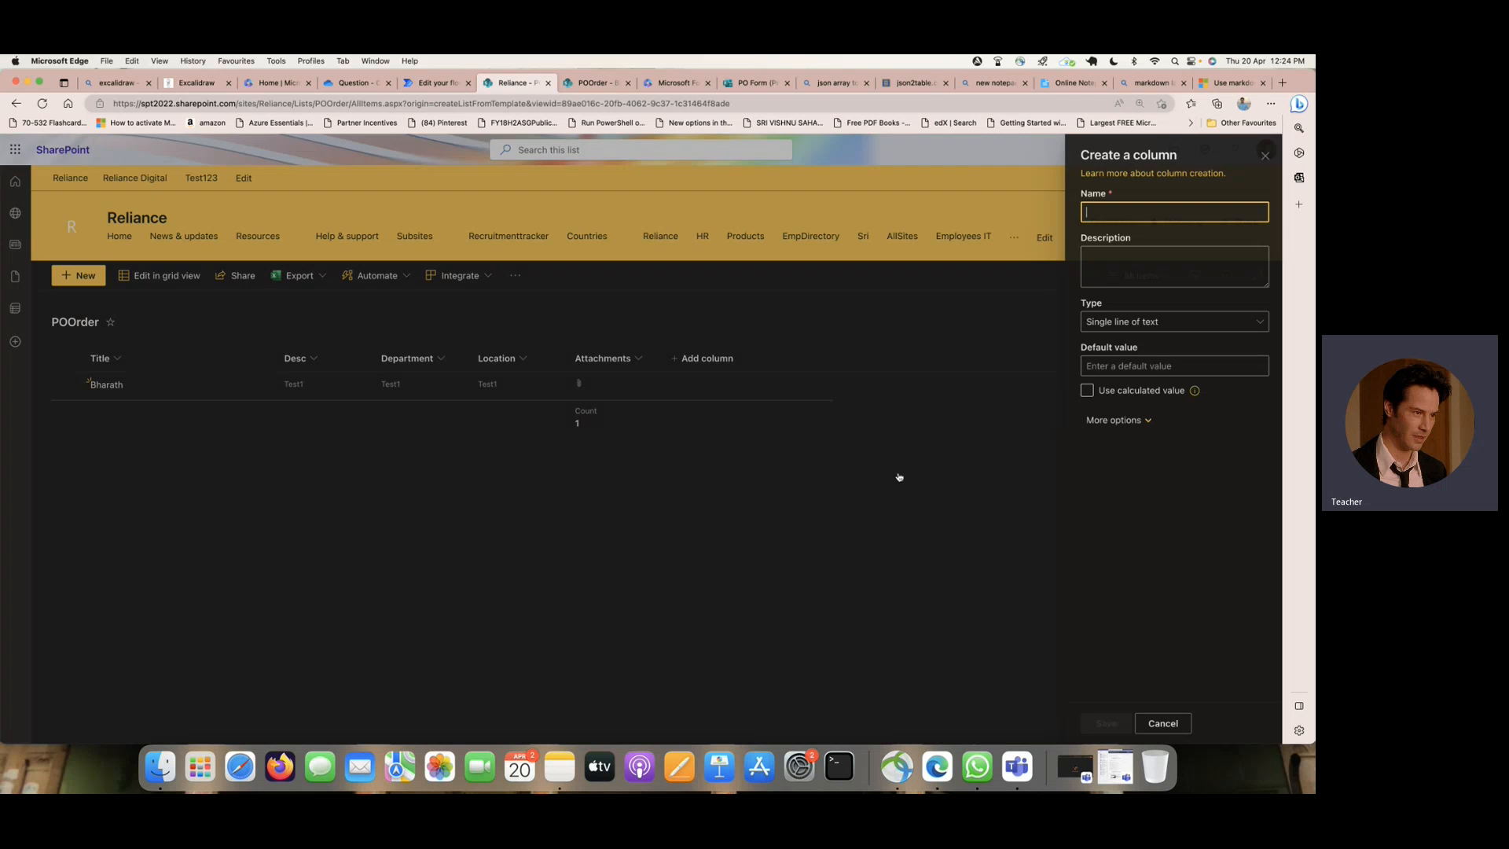
type("Mana")
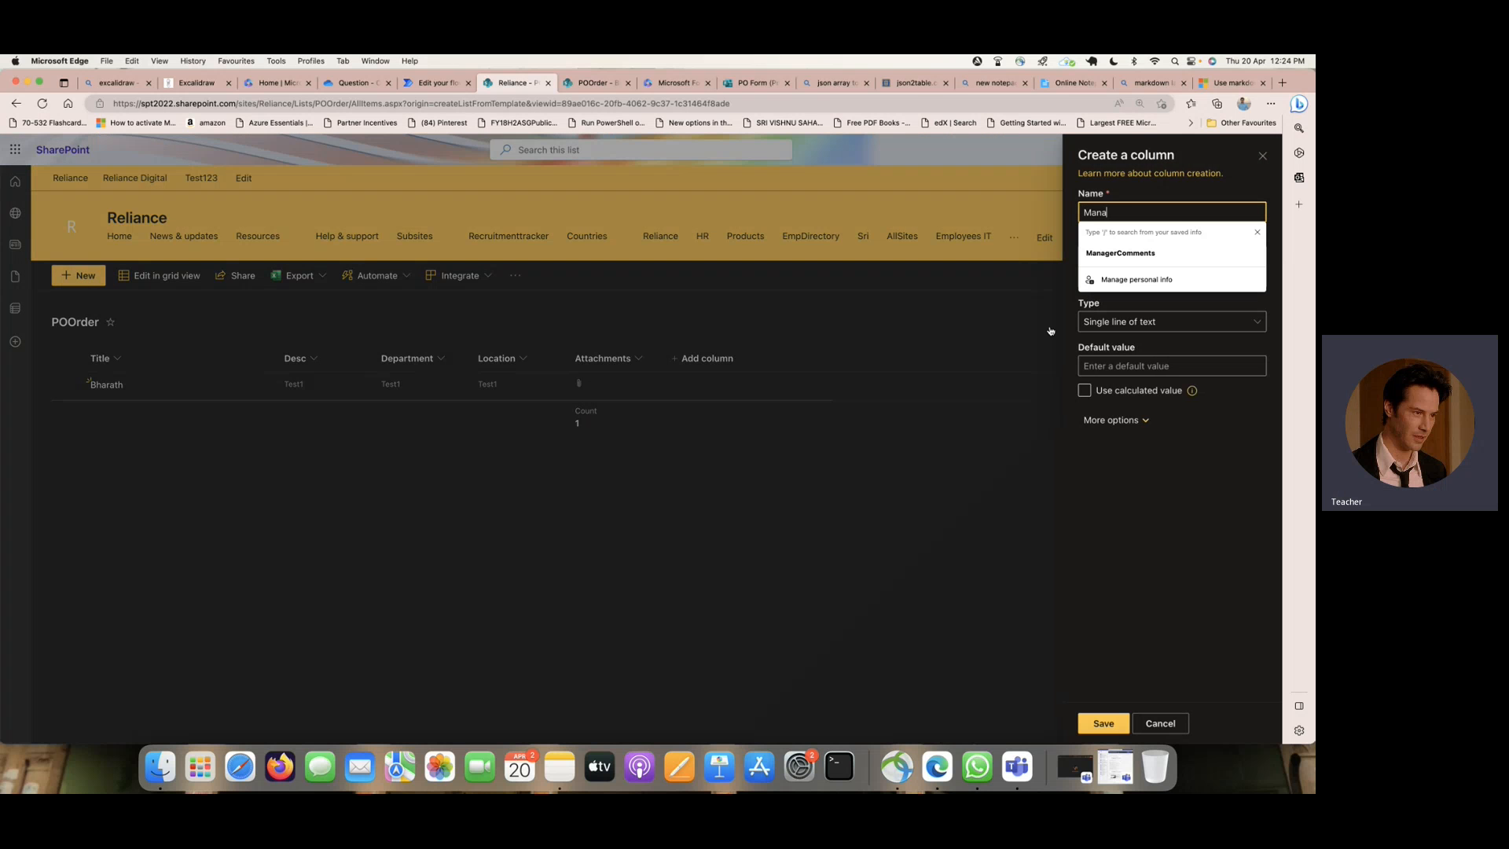
type("ger-1-")
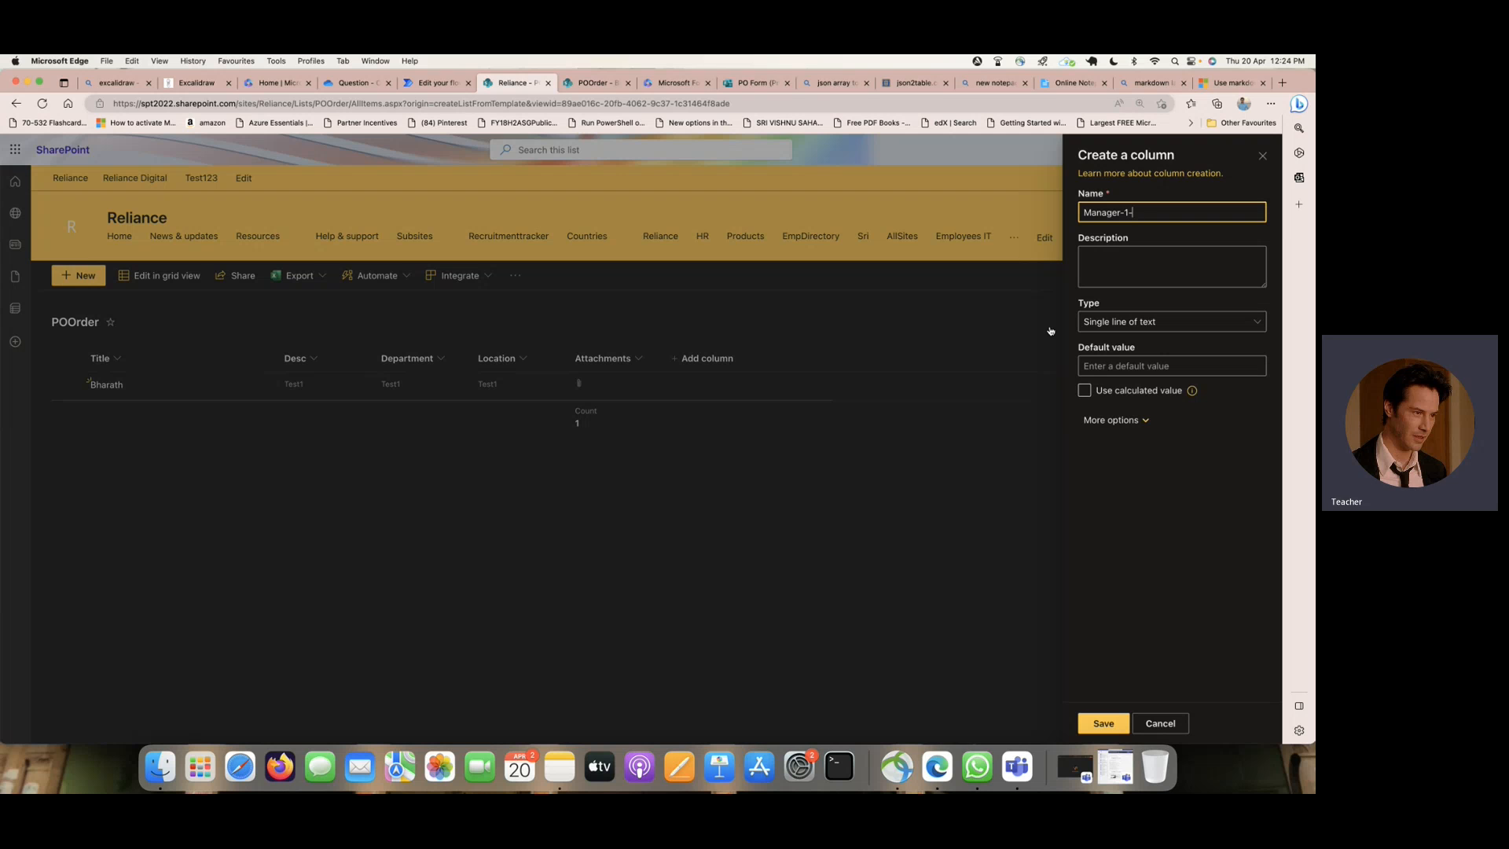
type("Comments")
left_click(1090, 724)
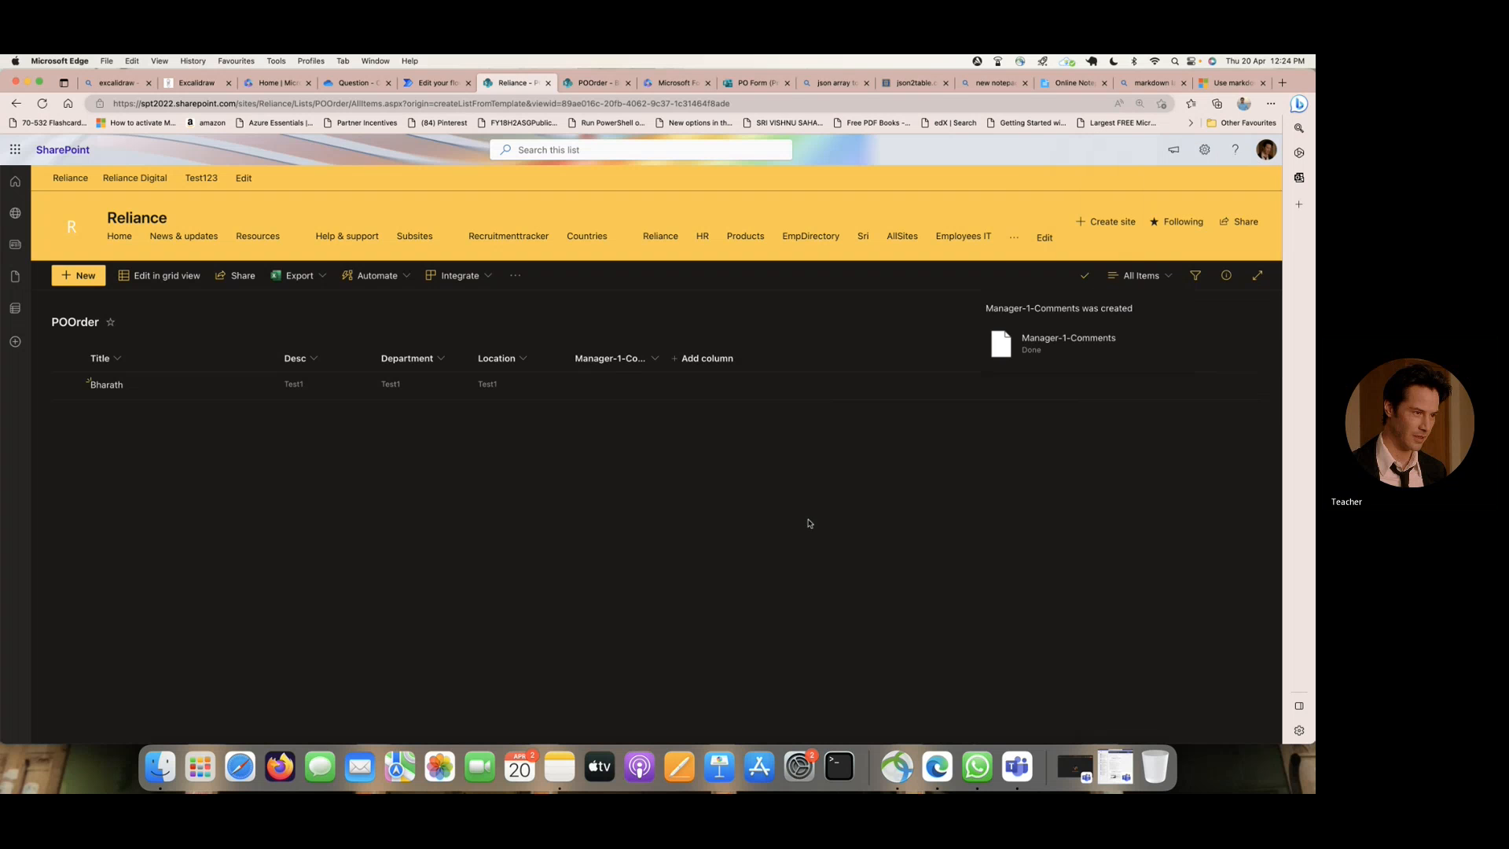
- Create another single-line text column named Manager-2-Comments in the POOrder list
left_click(730, 362)
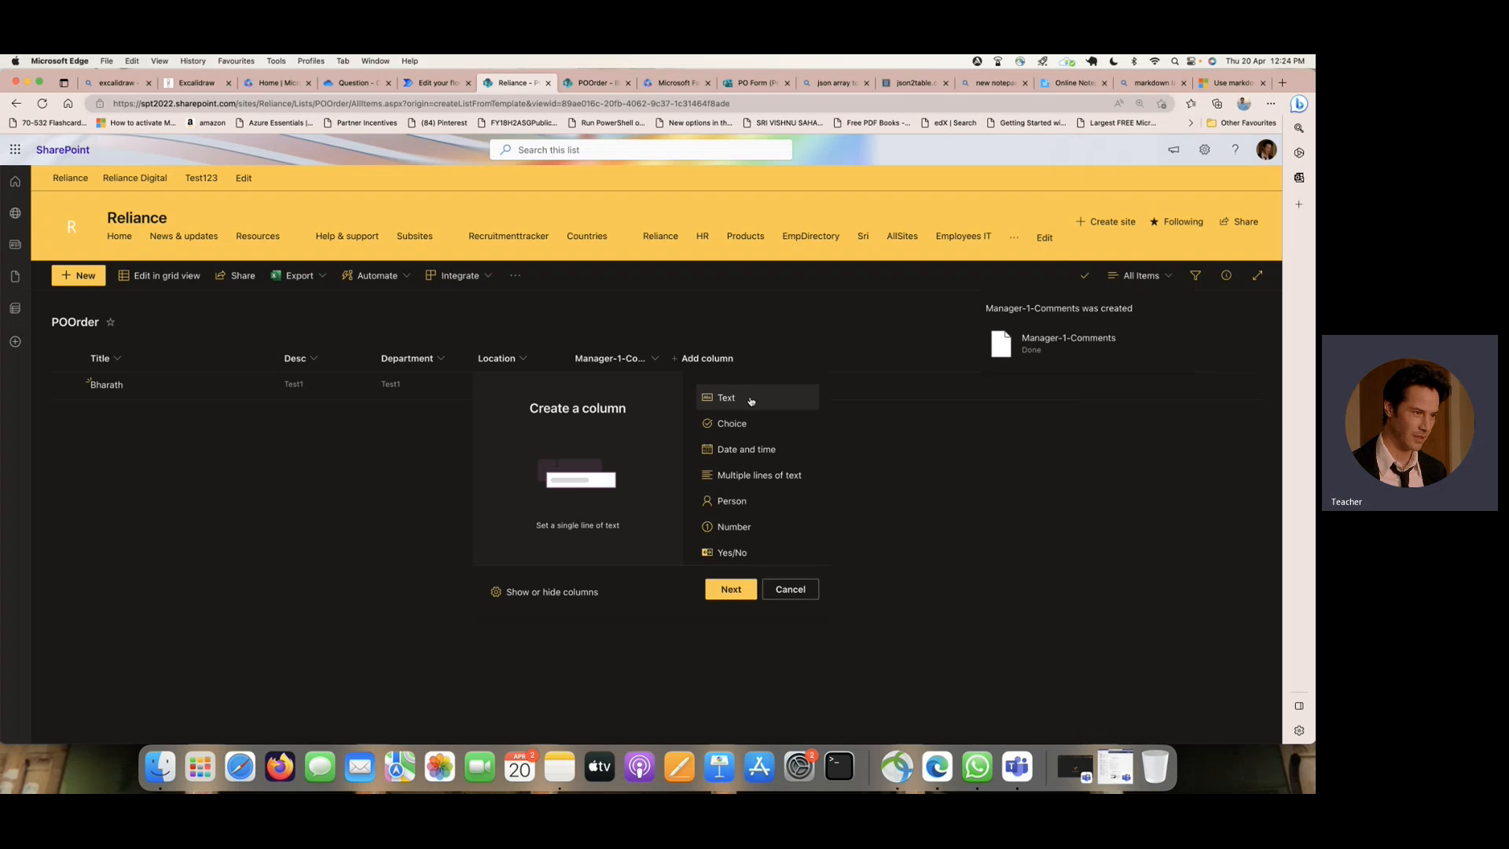
left_click(738, 590)
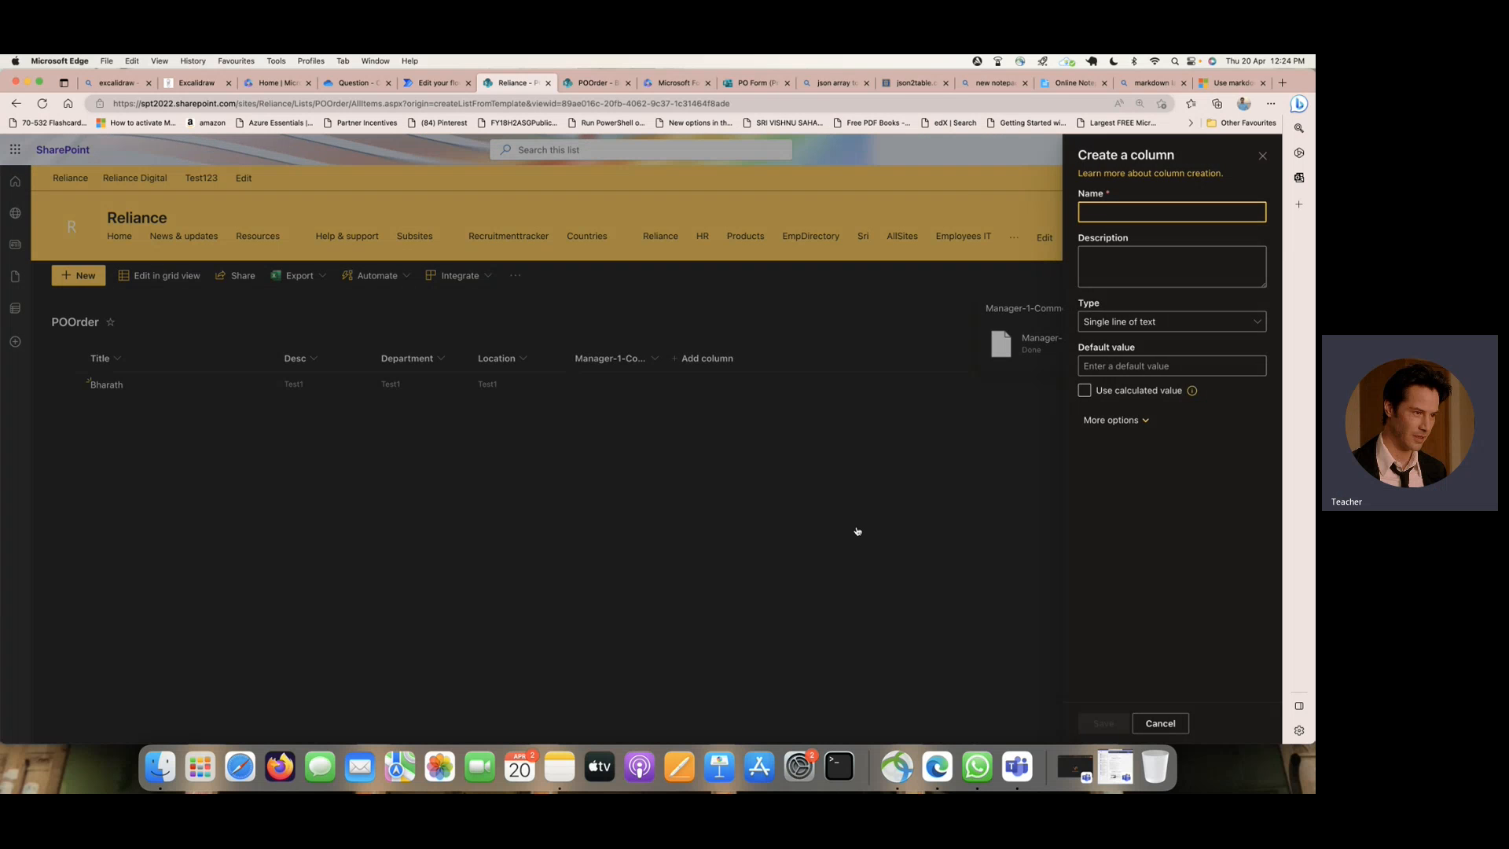
type("Manager-2-")
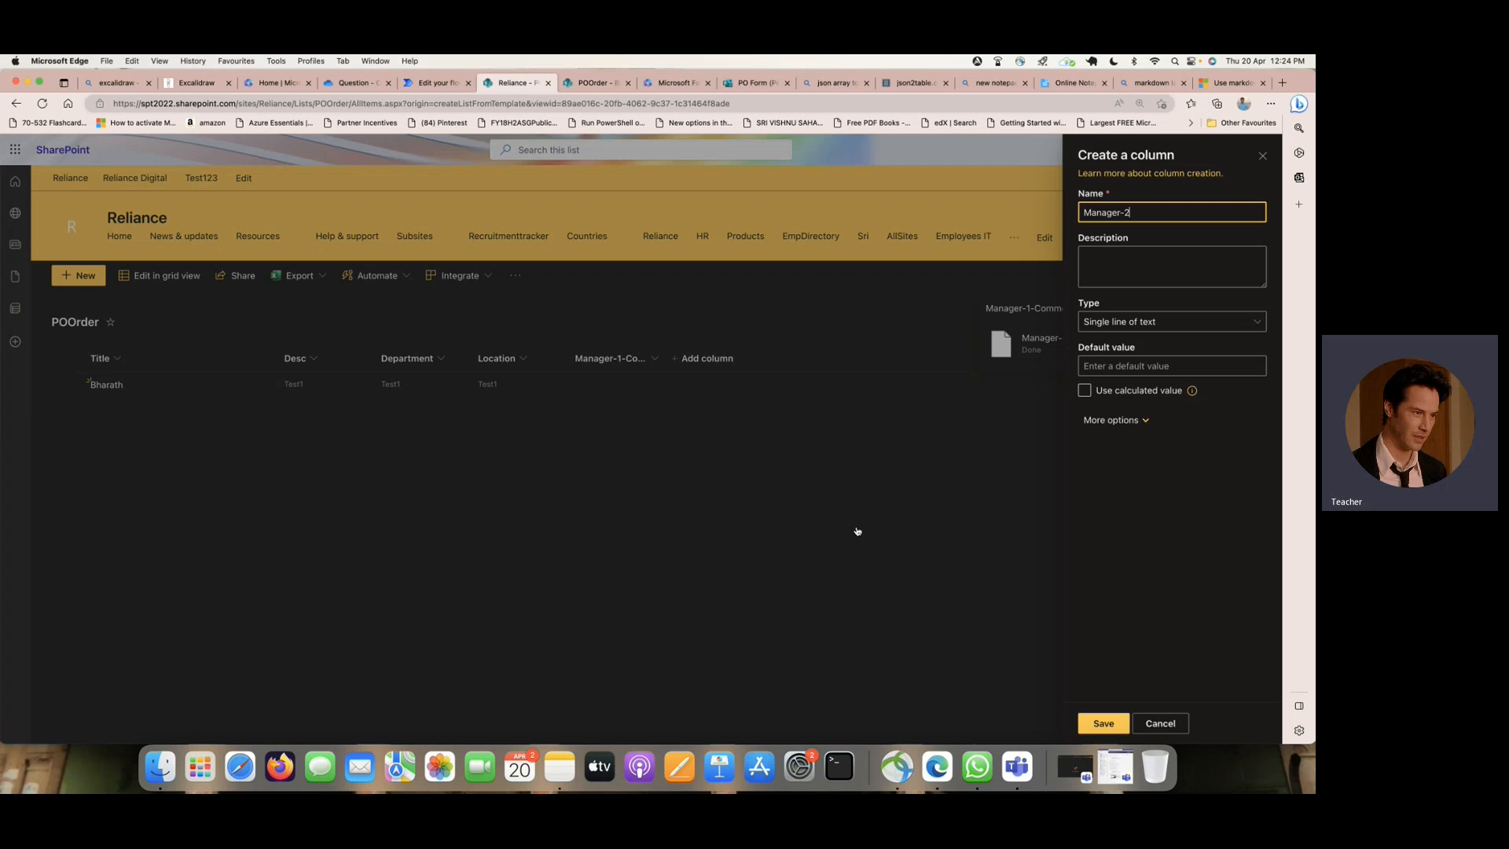
type("ments")
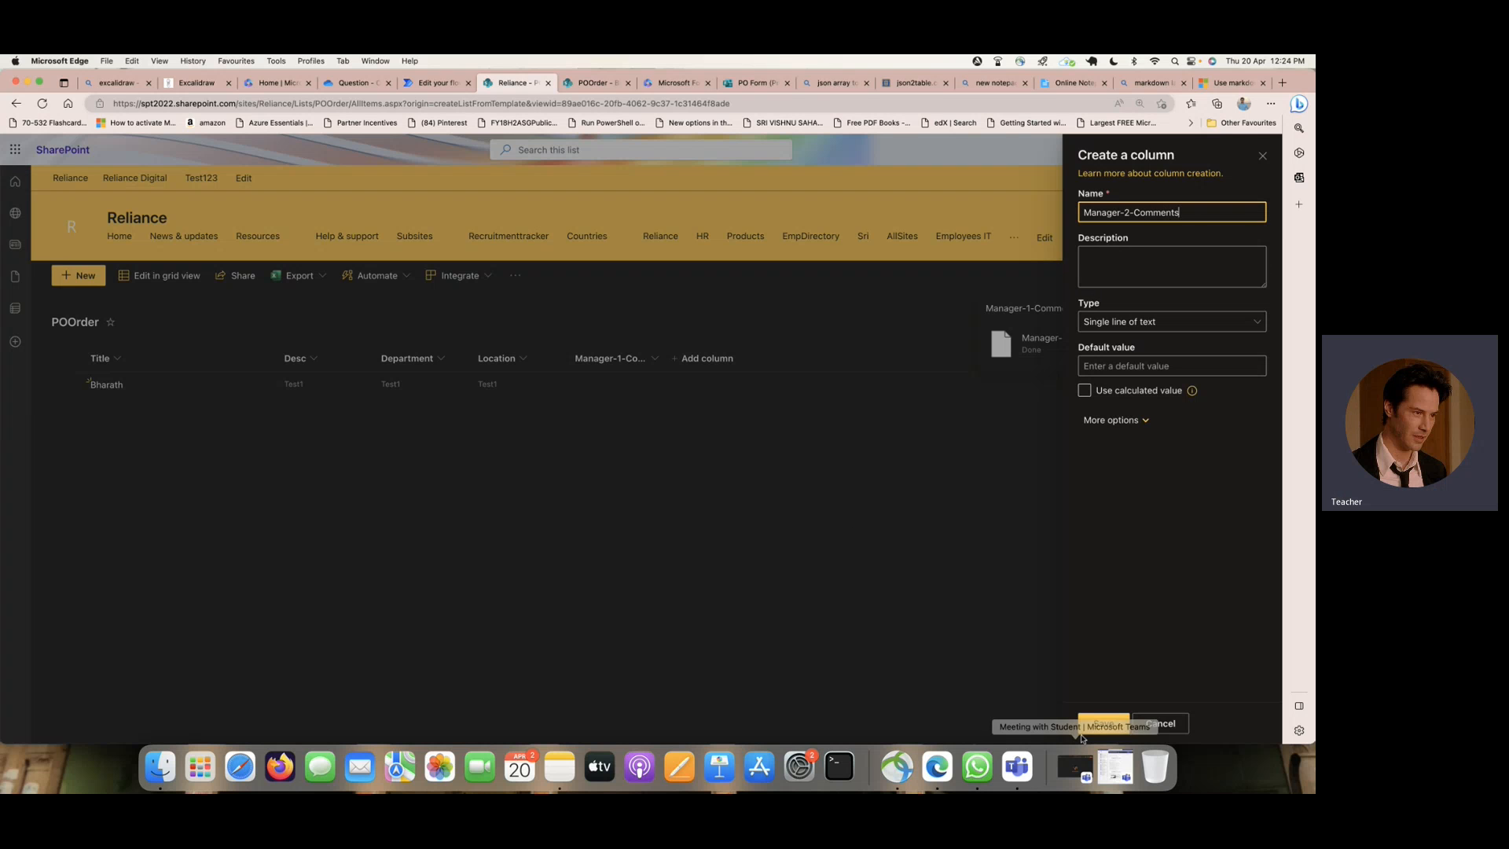
left_click(1104, 723)
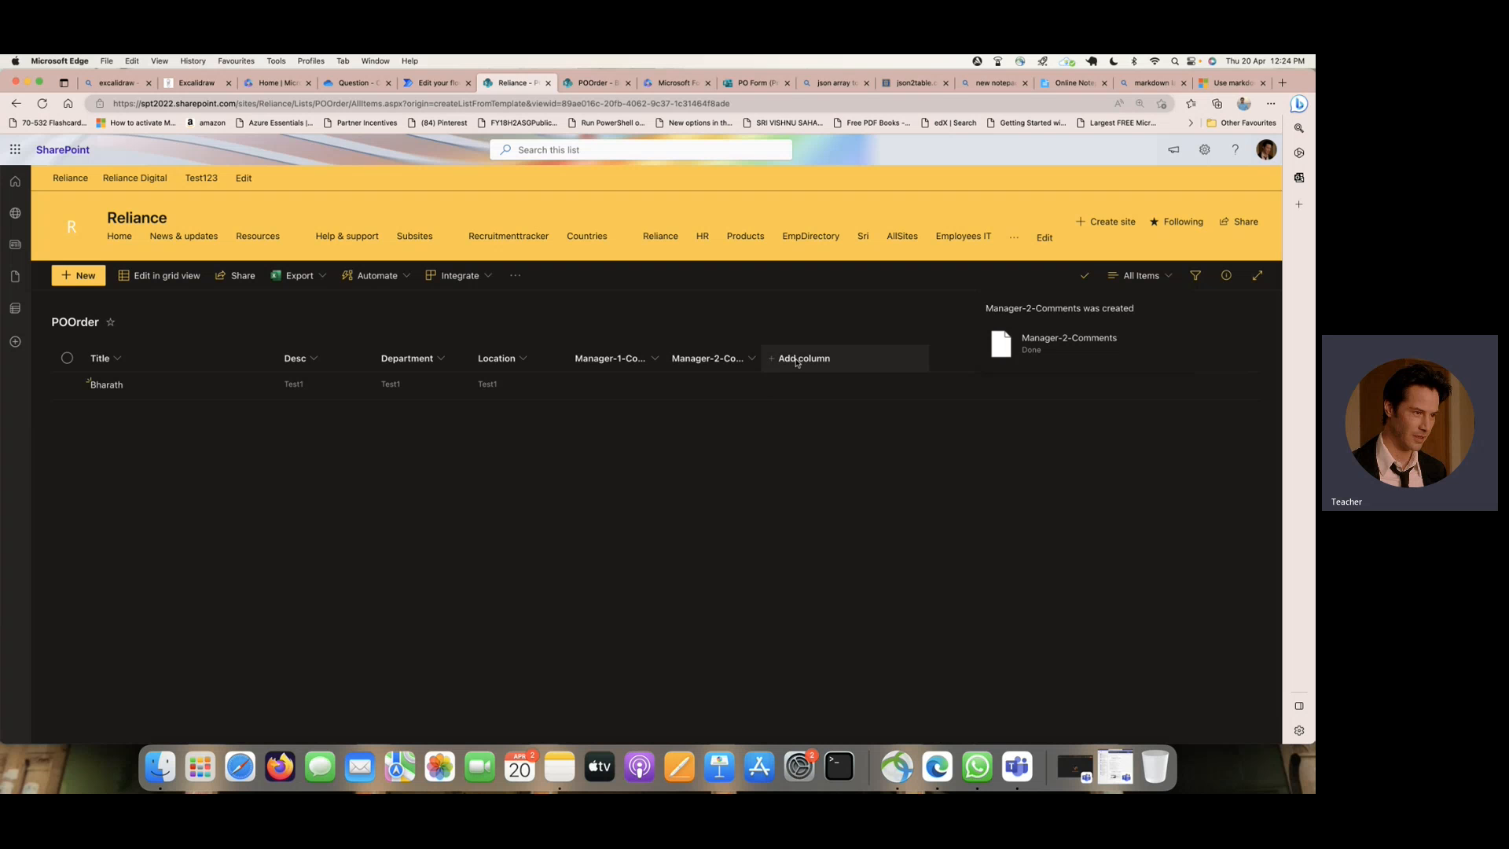
- Create a single-line text column named Status with a default value in the POOrder list
left_click(801, 358)
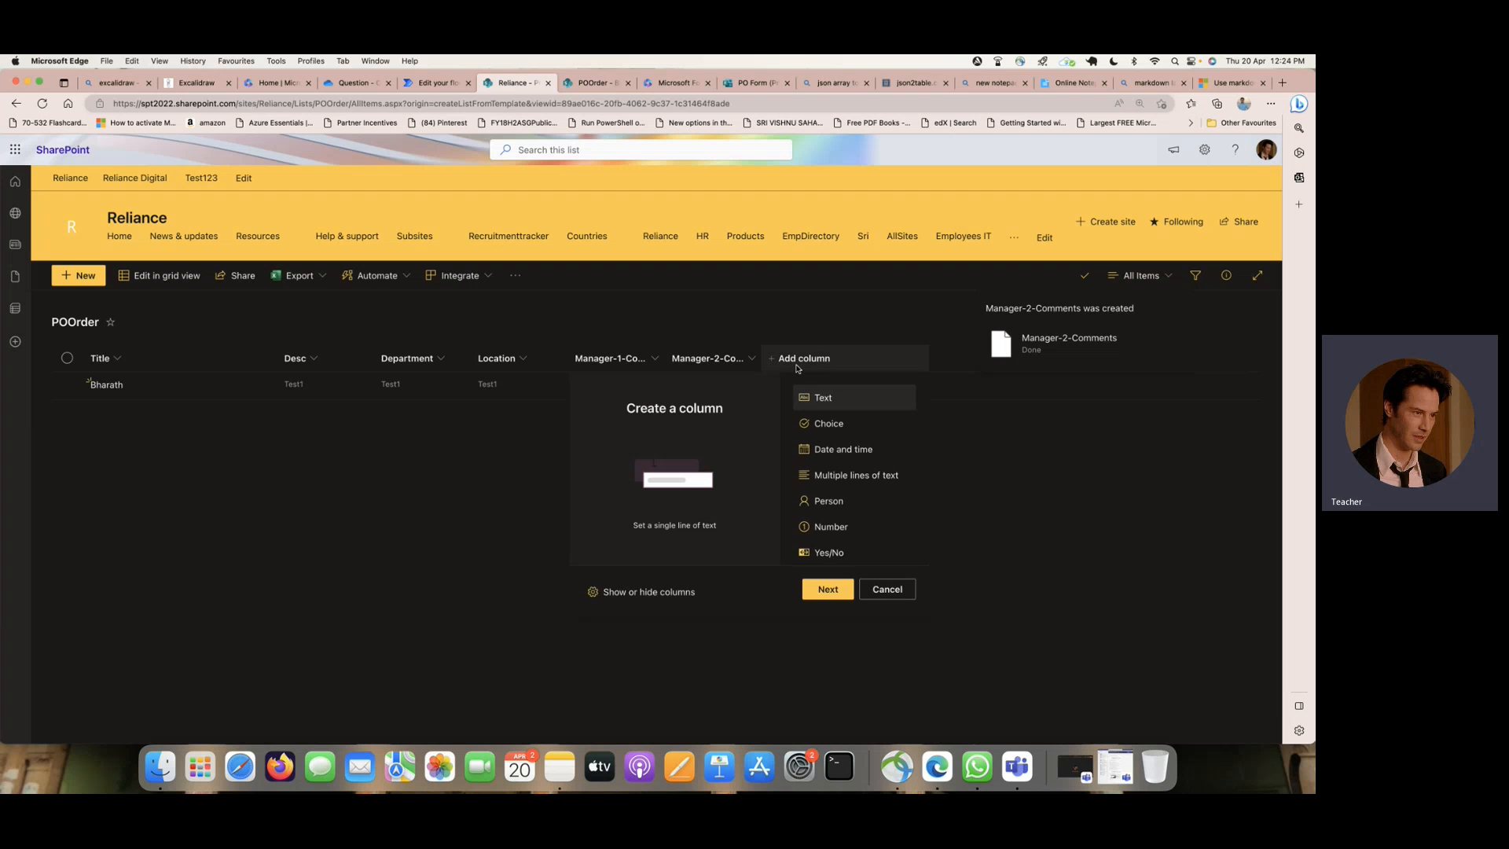
left_click(830, 586)
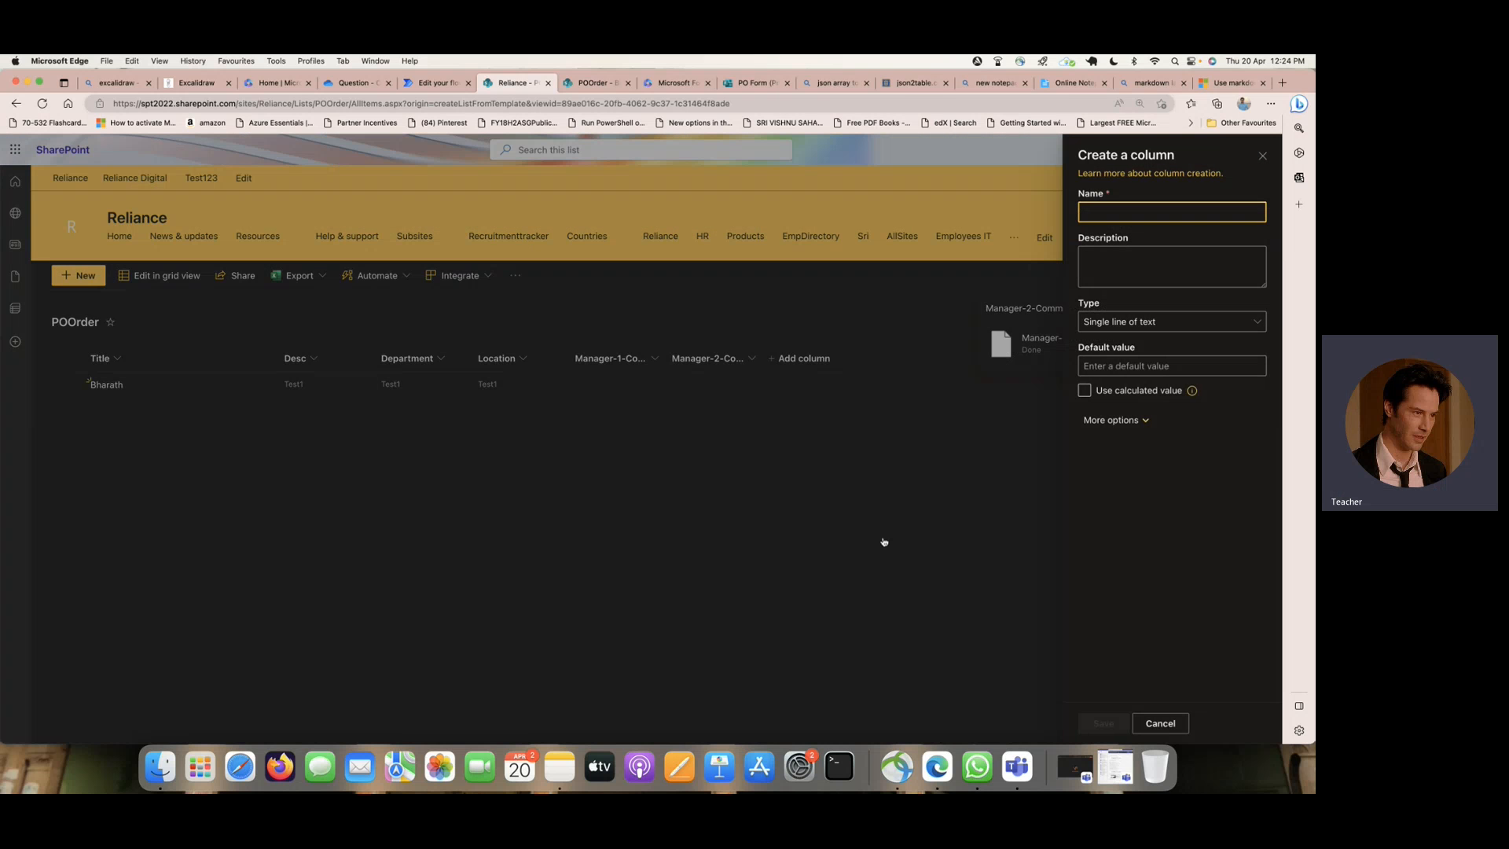
type("Status")
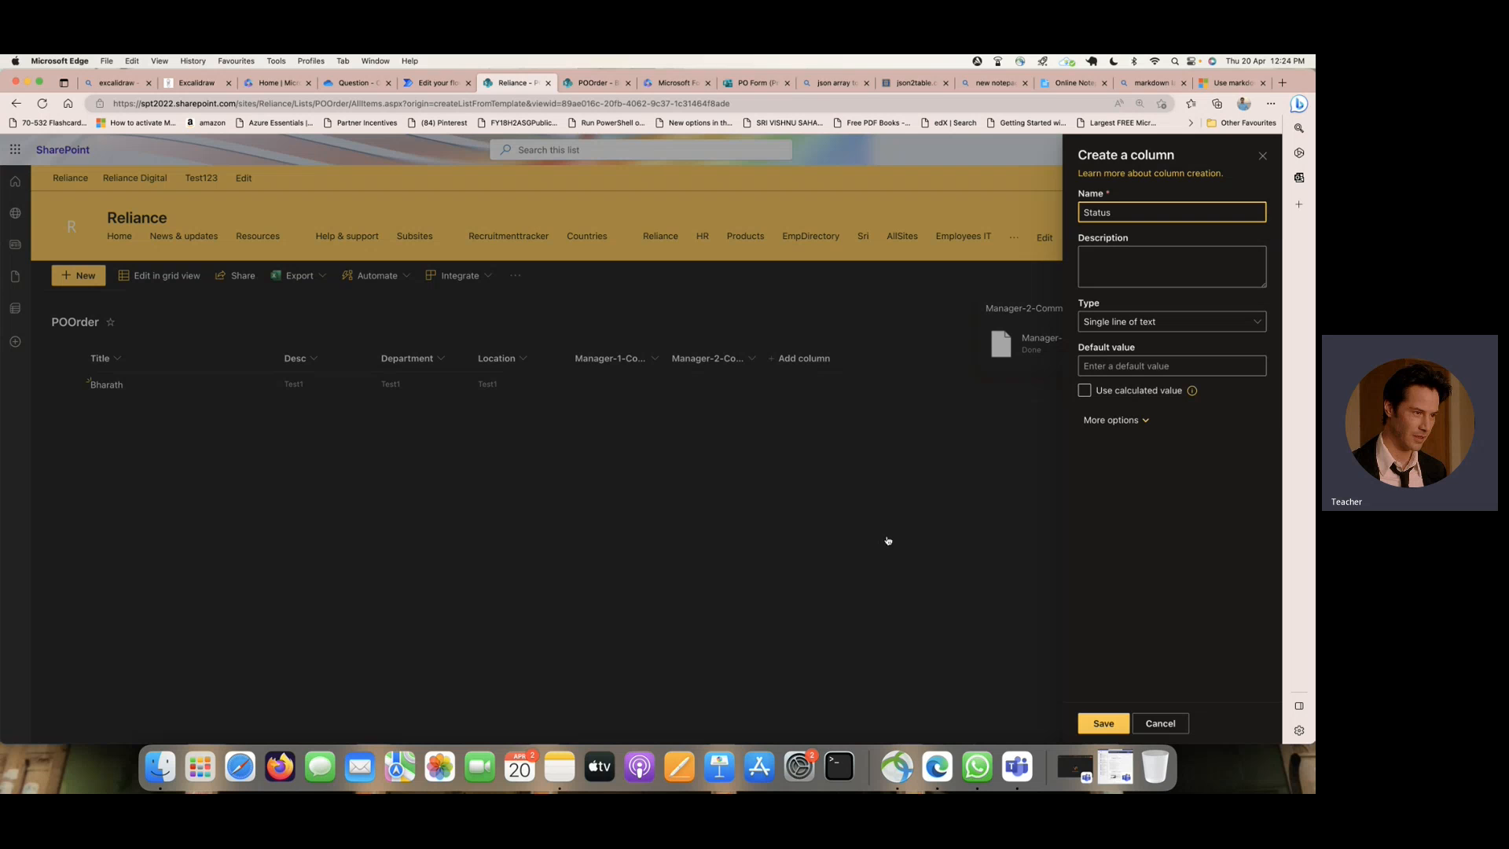
left_click(1121, 366)
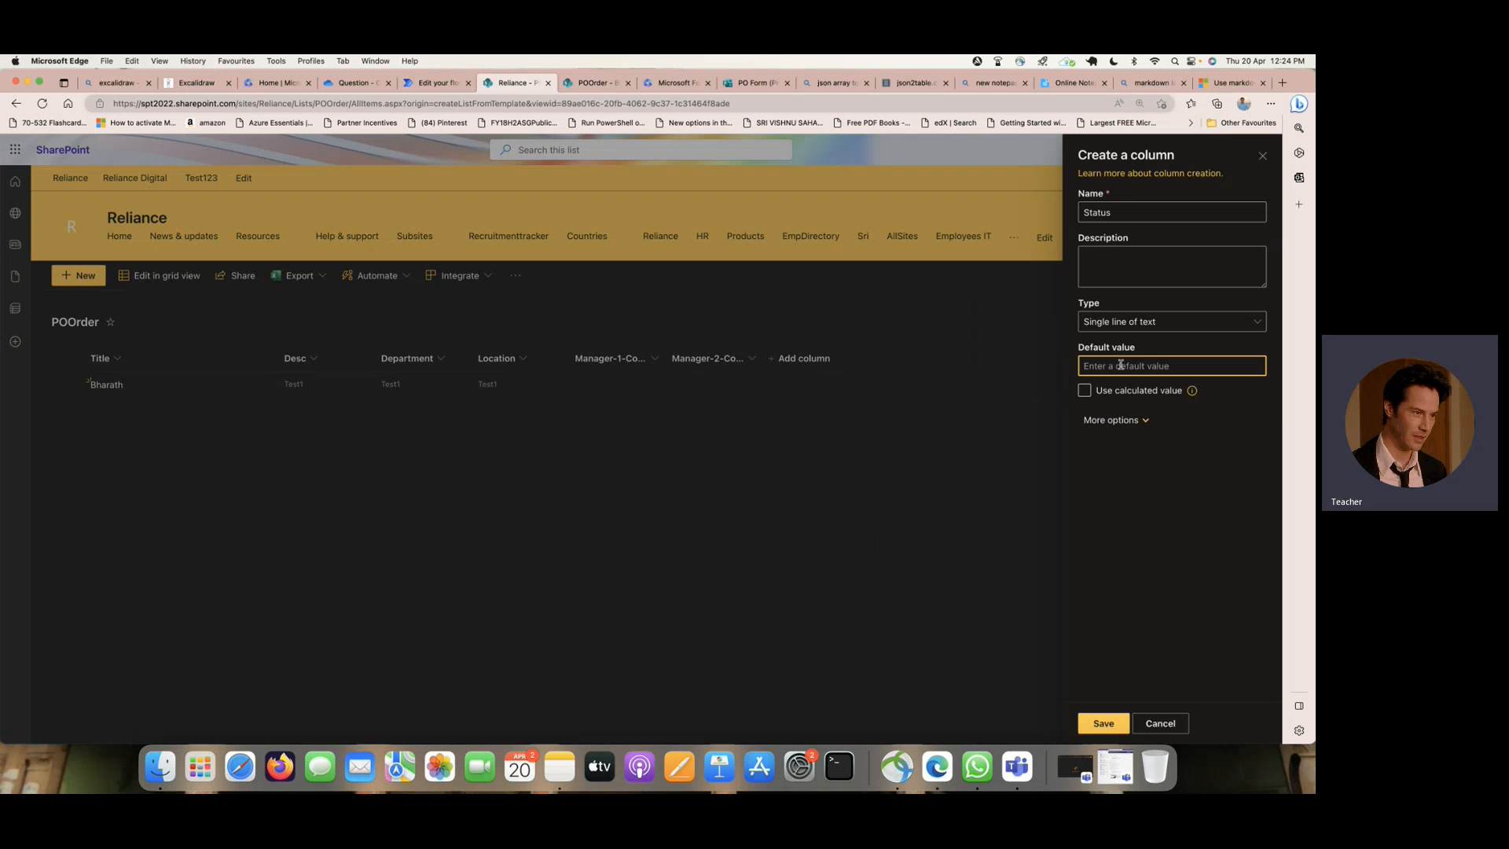
type("Pending")
left_click(1099, 724)
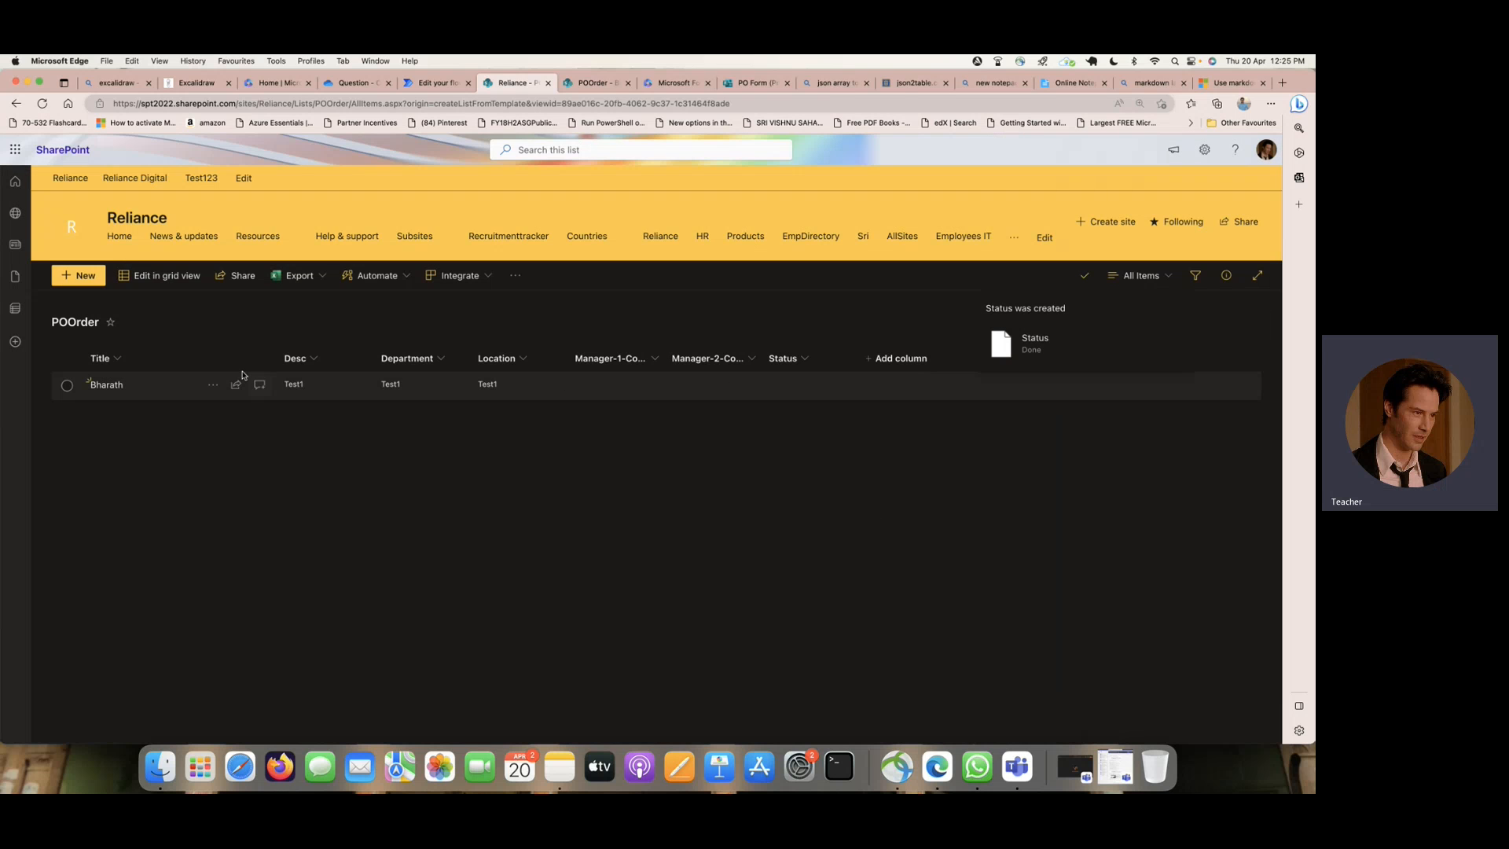
- Delete the existing test item from the POOrder list
left_click(68, 386)
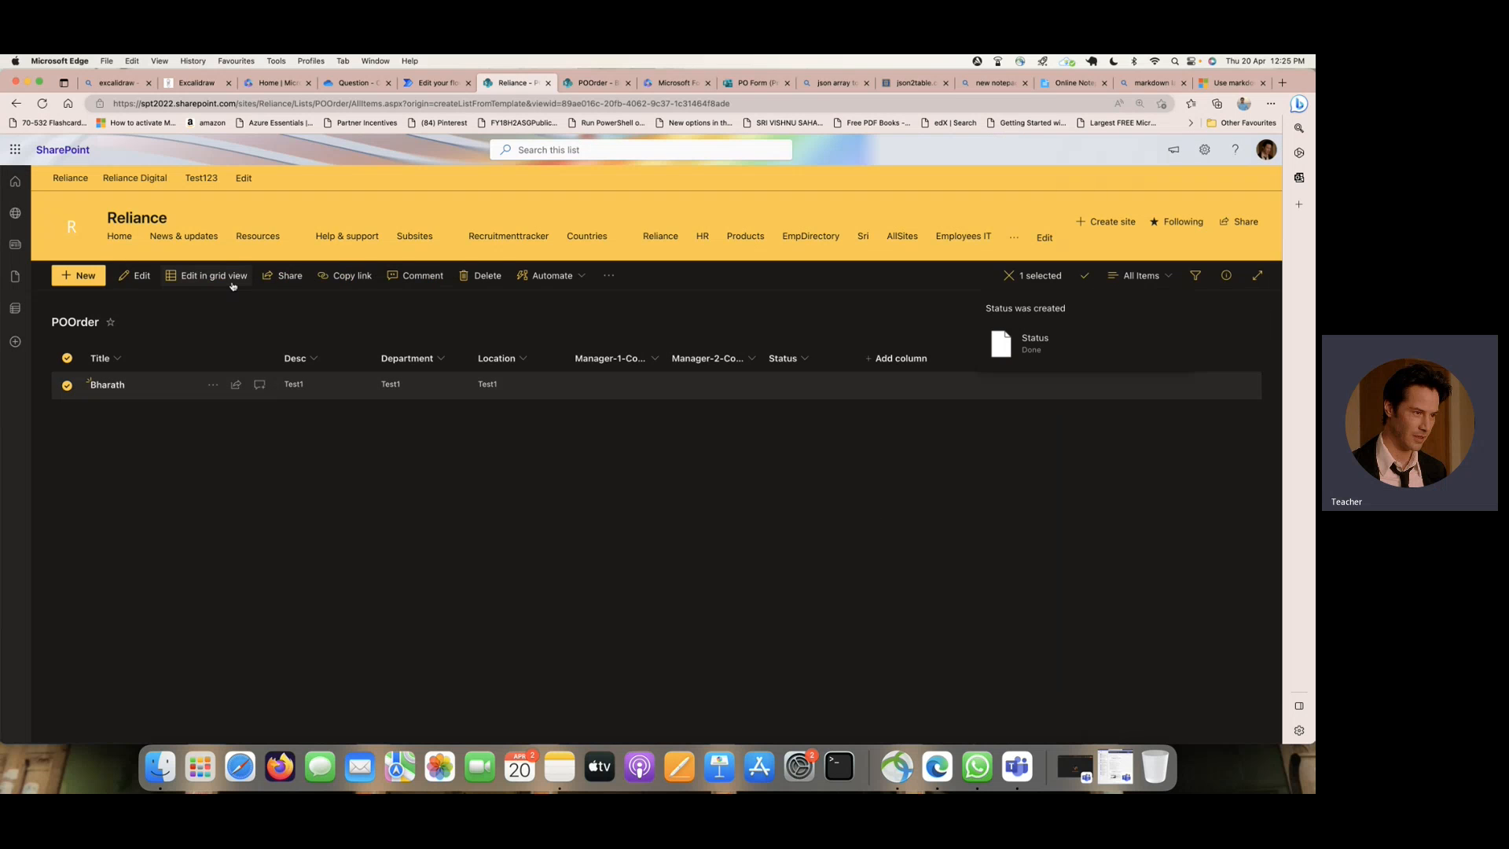
left_click(485, 276)
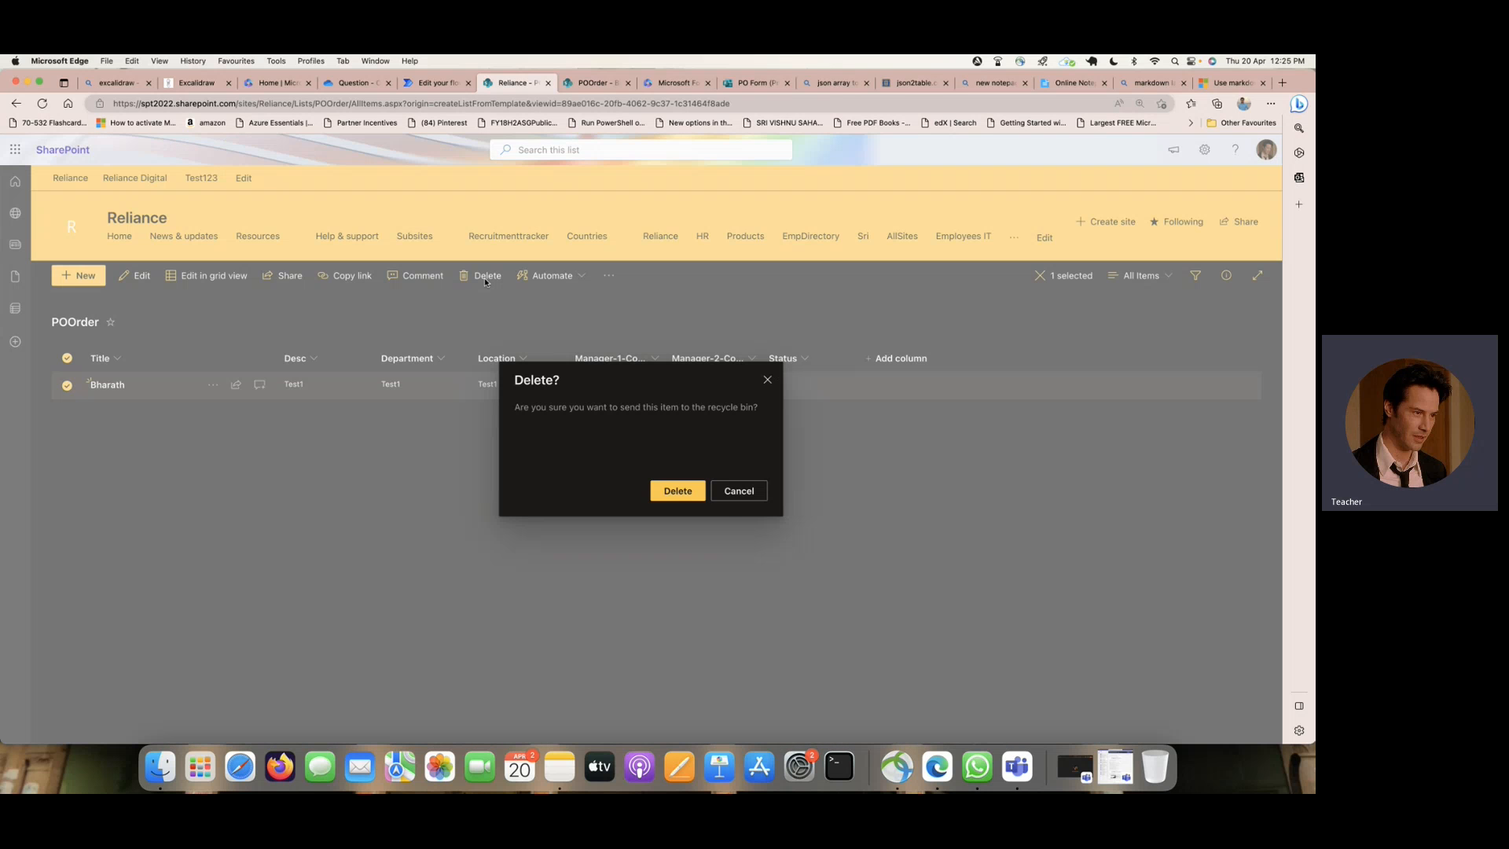
left_click(665, 493)
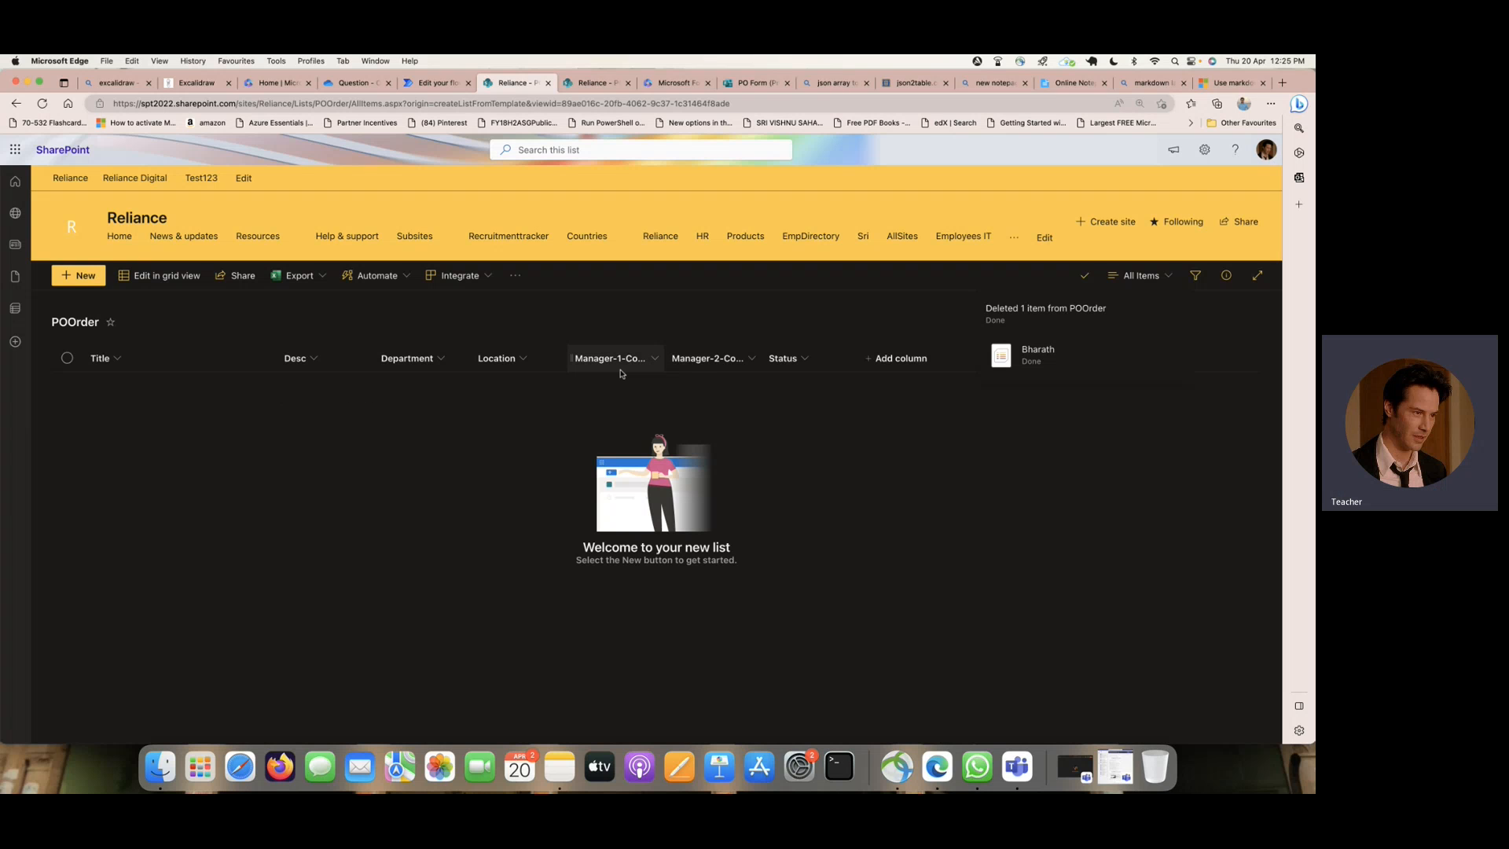
- Review the POOrder list's columns and return to the approval action in the Power Automate flow
left_click(424, 82)
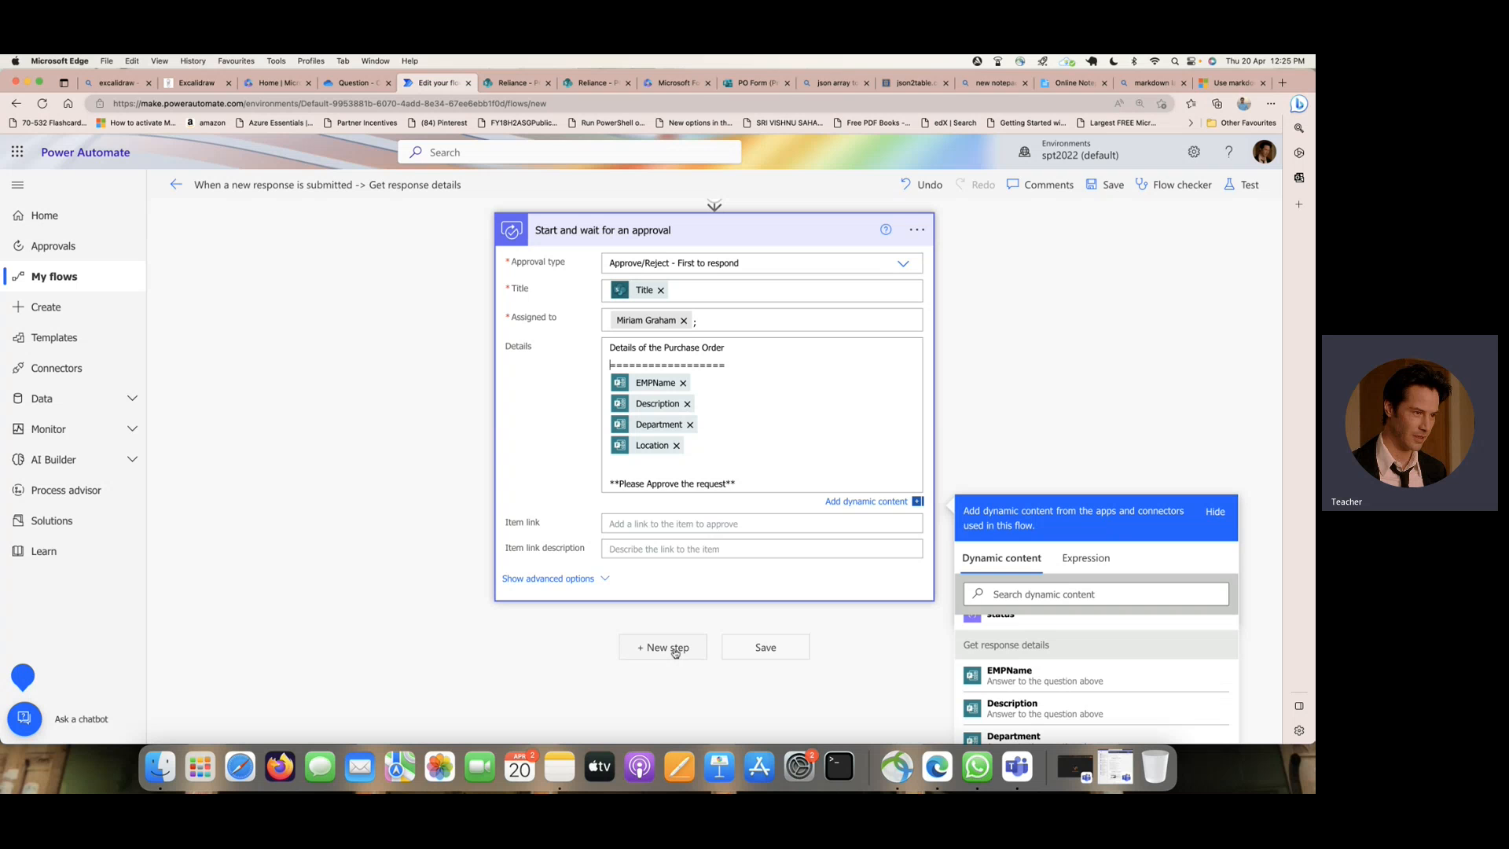
left_click(275, 83)
left_click(526, 85)
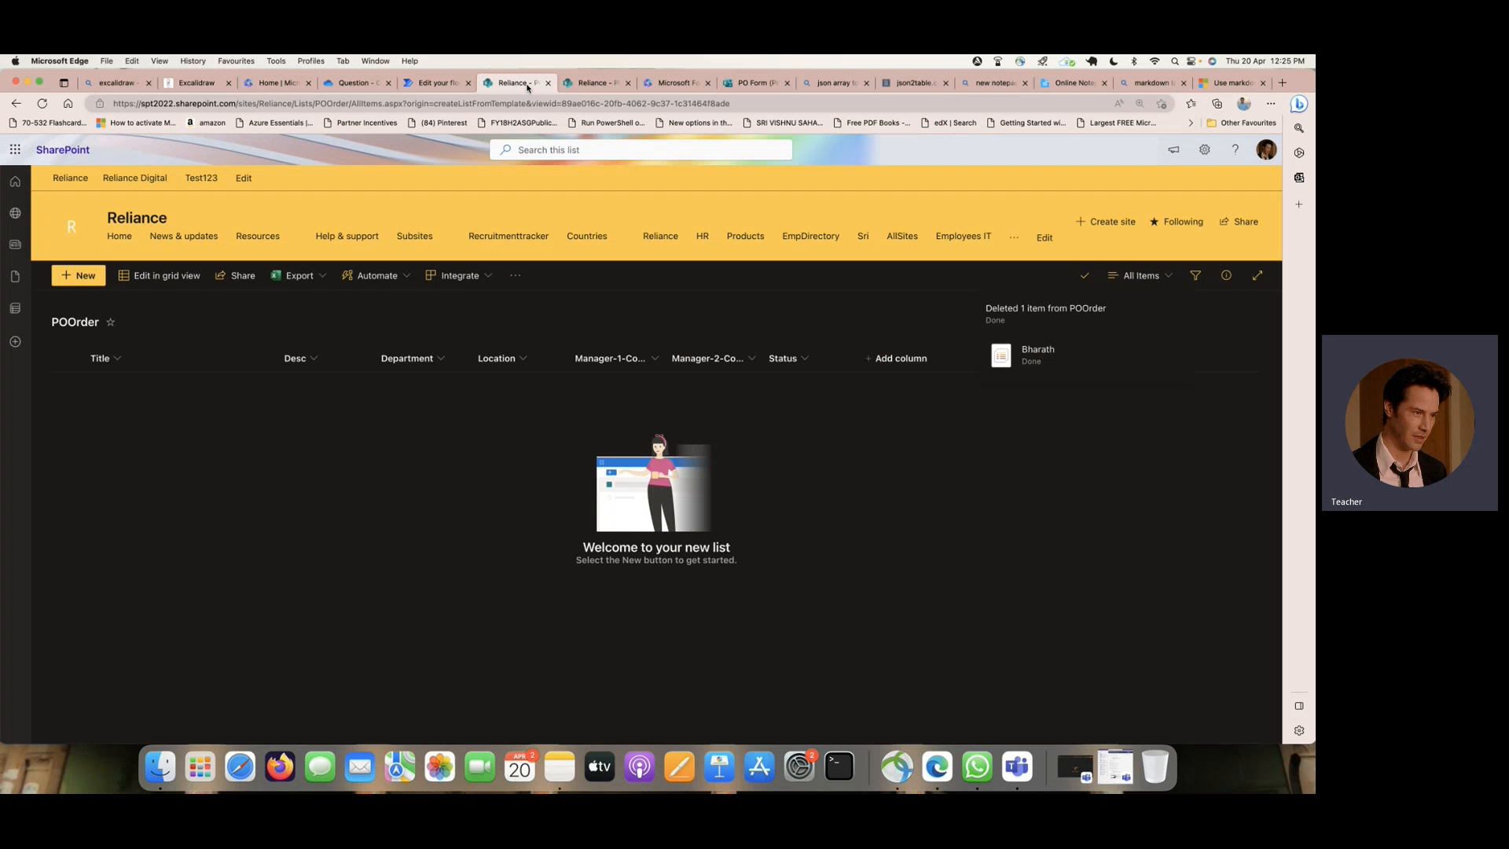
left_click(437, 85)
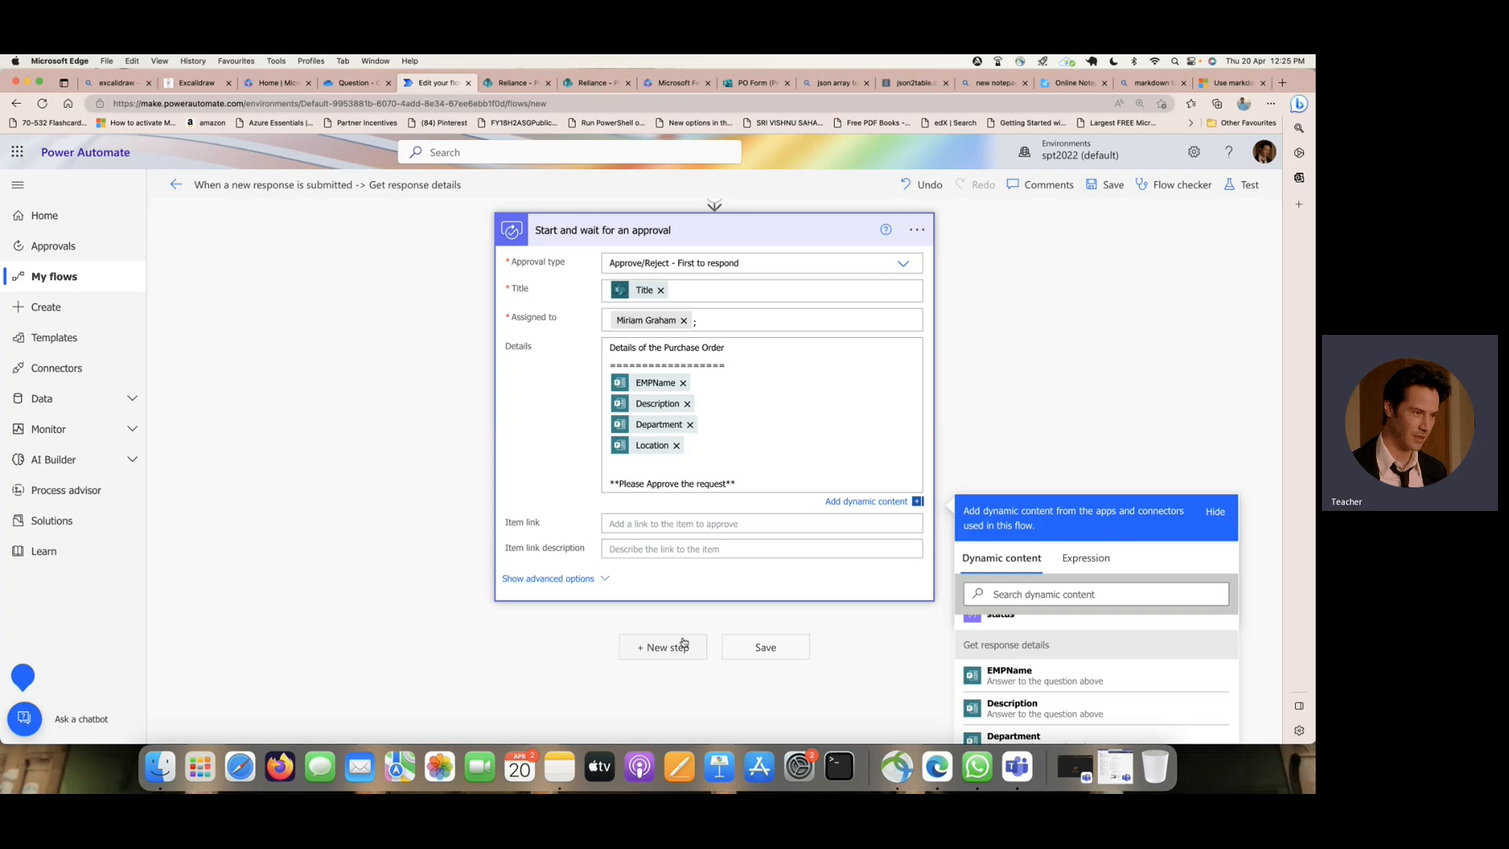
- Add a Condition control as a new step after the approval action
left_click(683, 643)
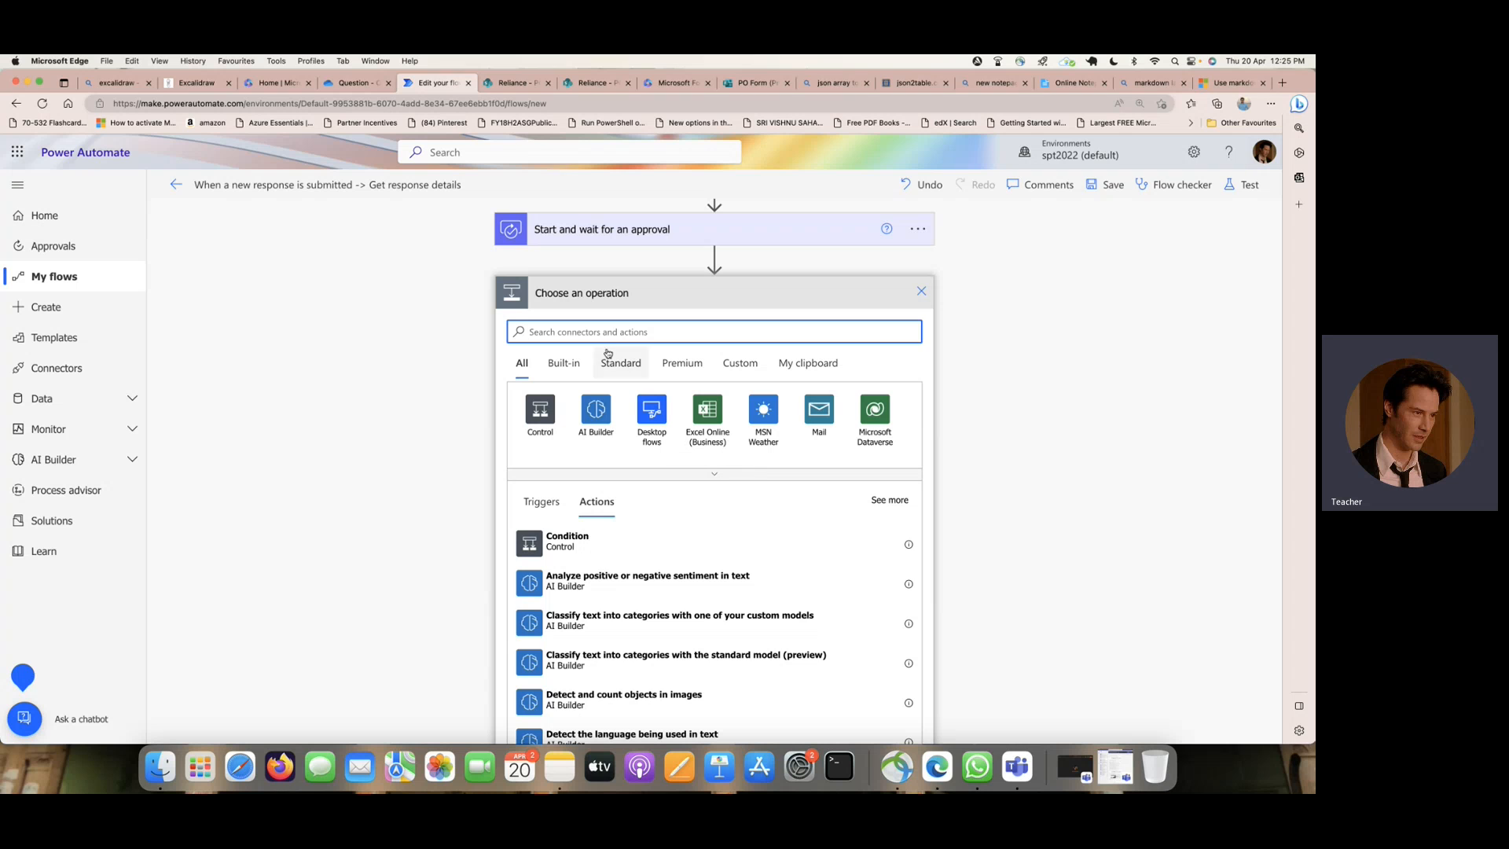
left_click(574, 541)
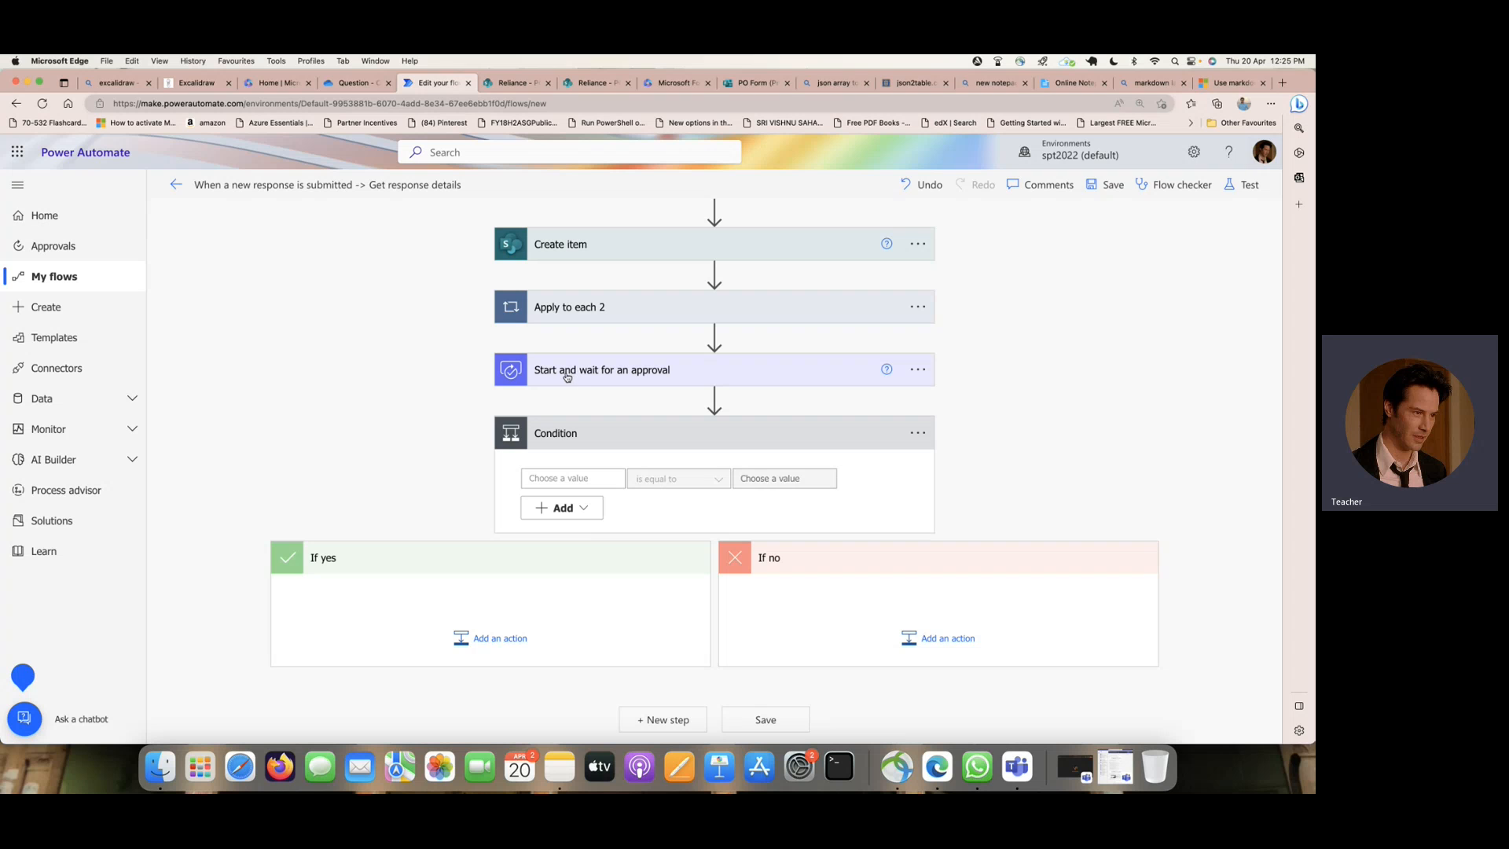
- Rename the "Start and wait for an approval" action as Approval-1
left_click(917, 372)
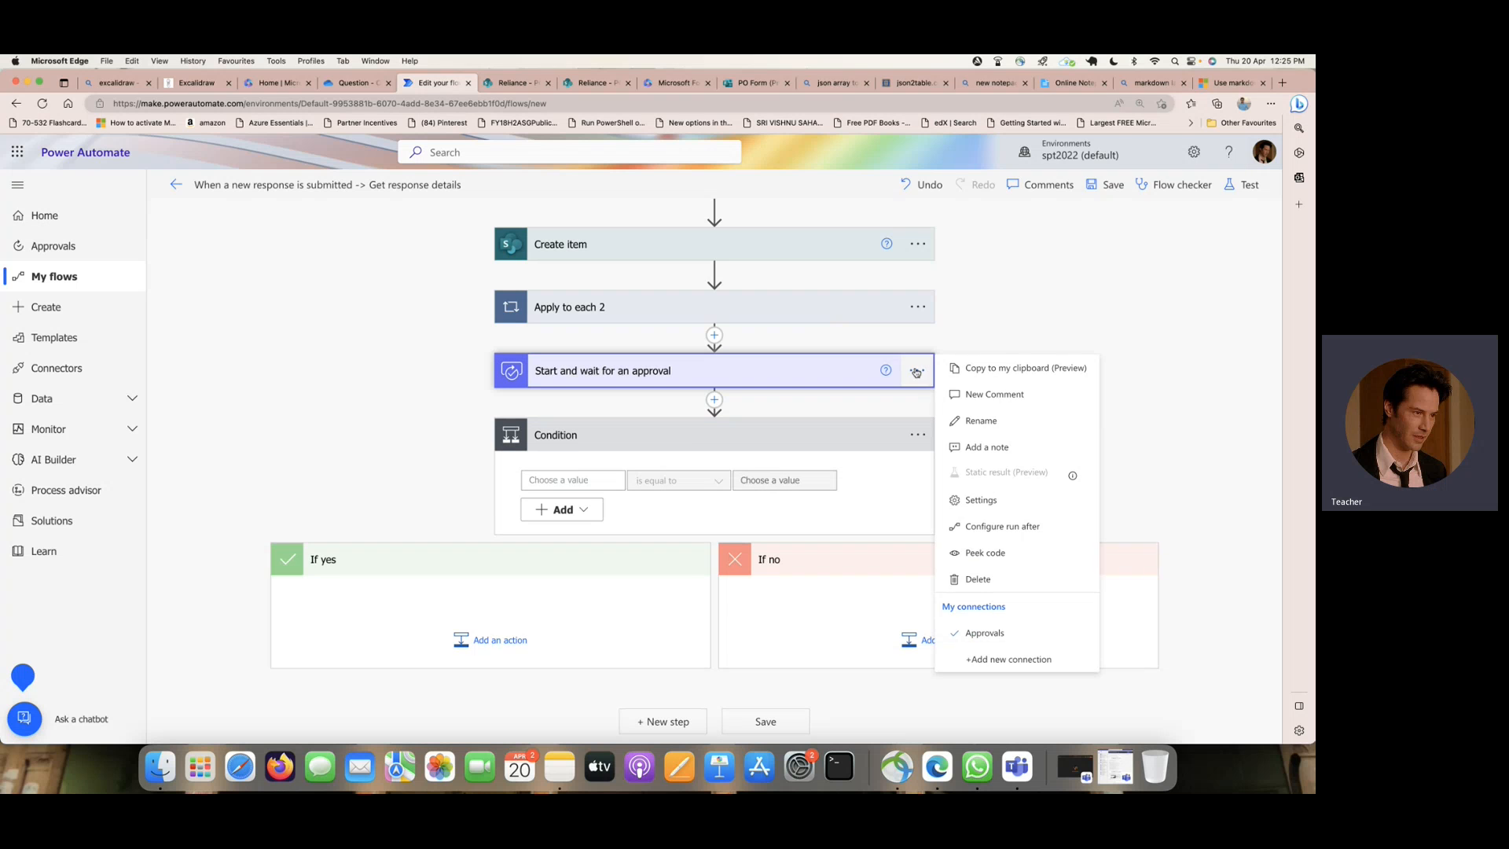
left_click(1014, 425)
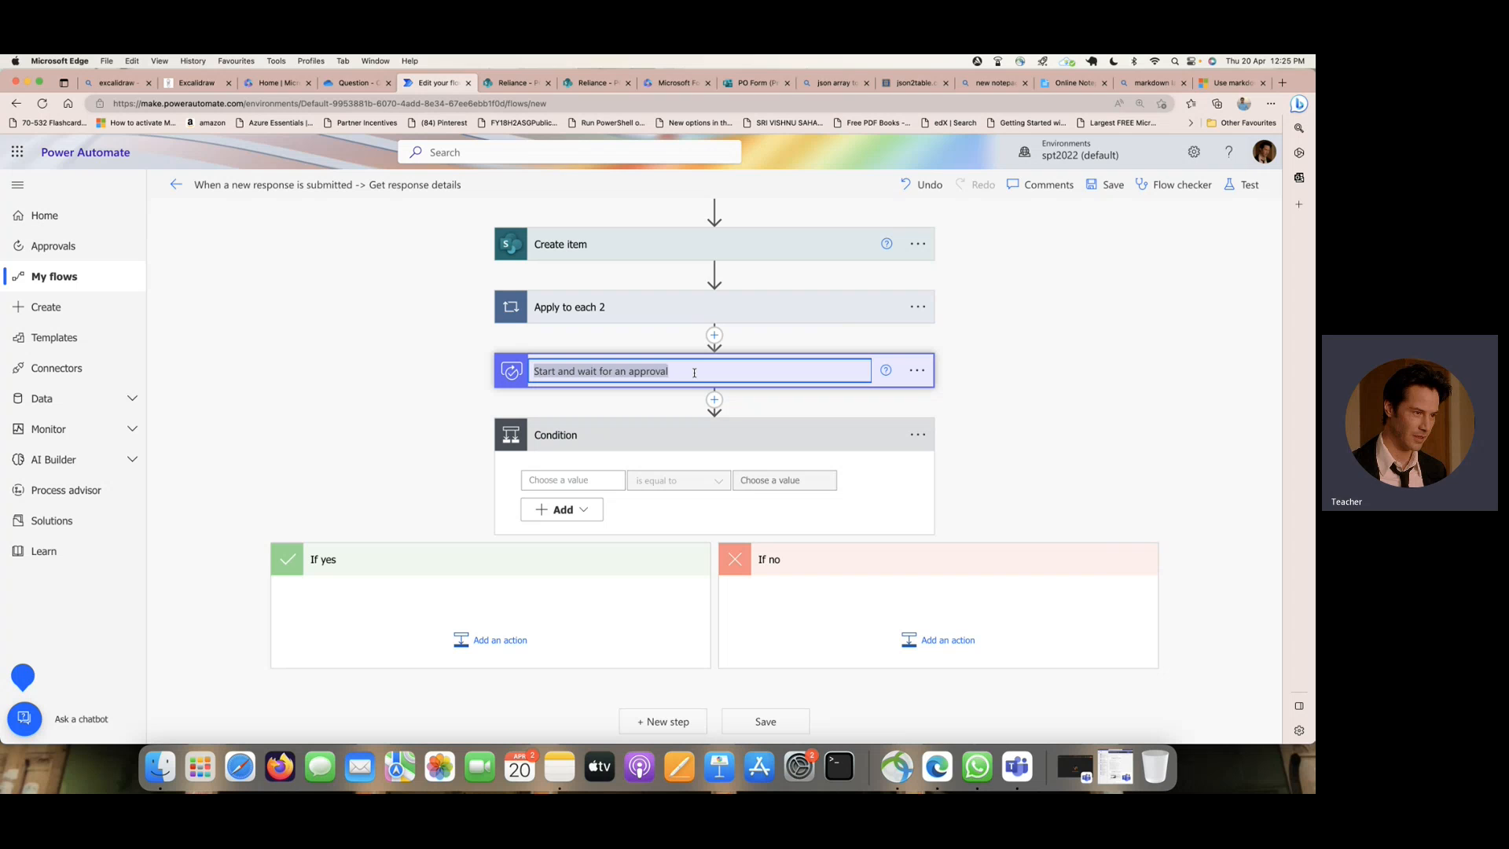
type("Approval-1")
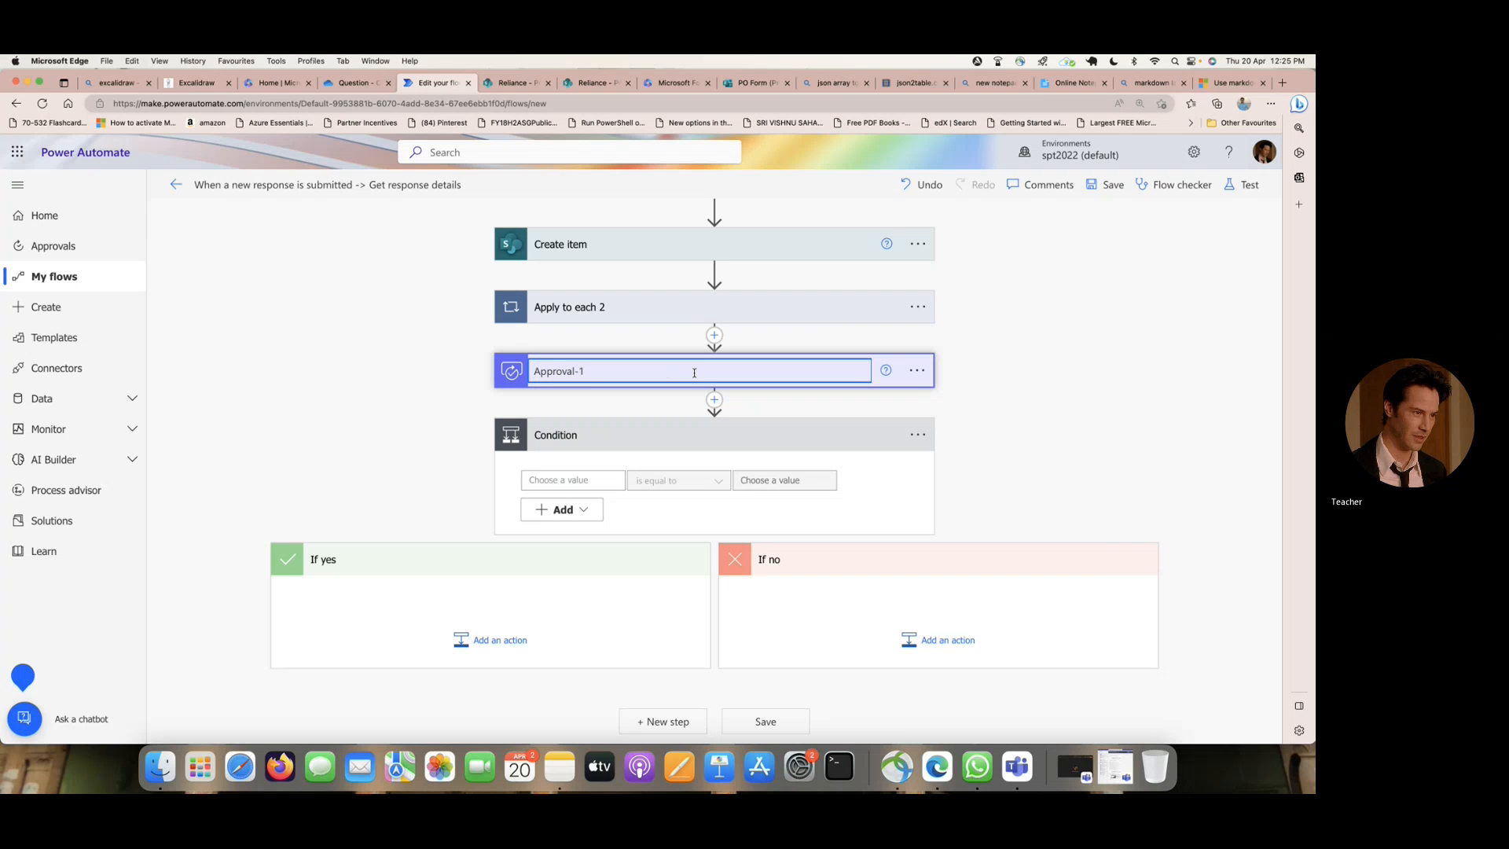
key("BackSpace")
key("BackSpace")
left_click(1046, 375)
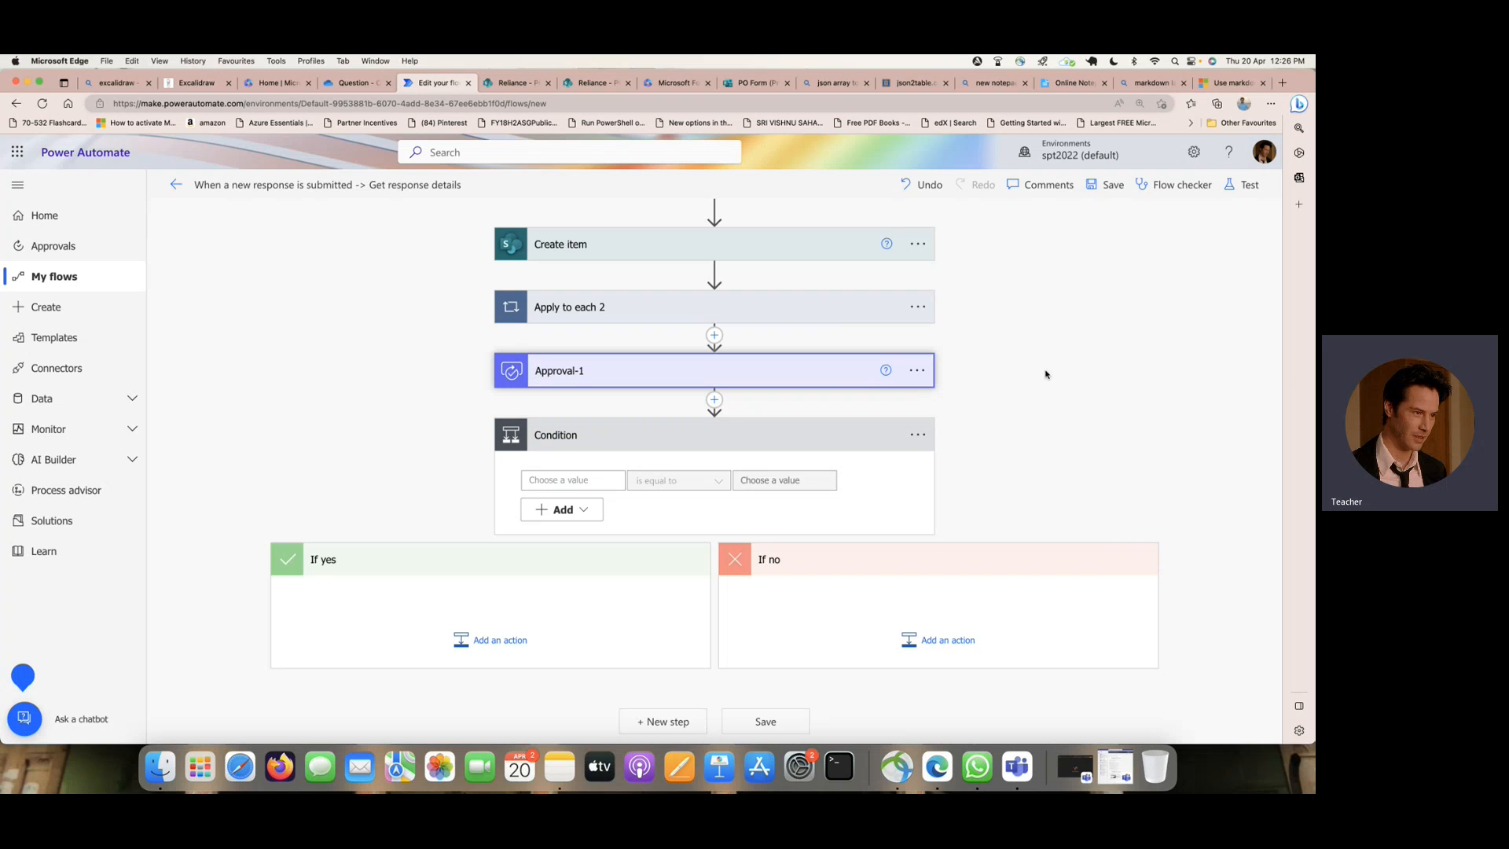
left_click(596, 373)
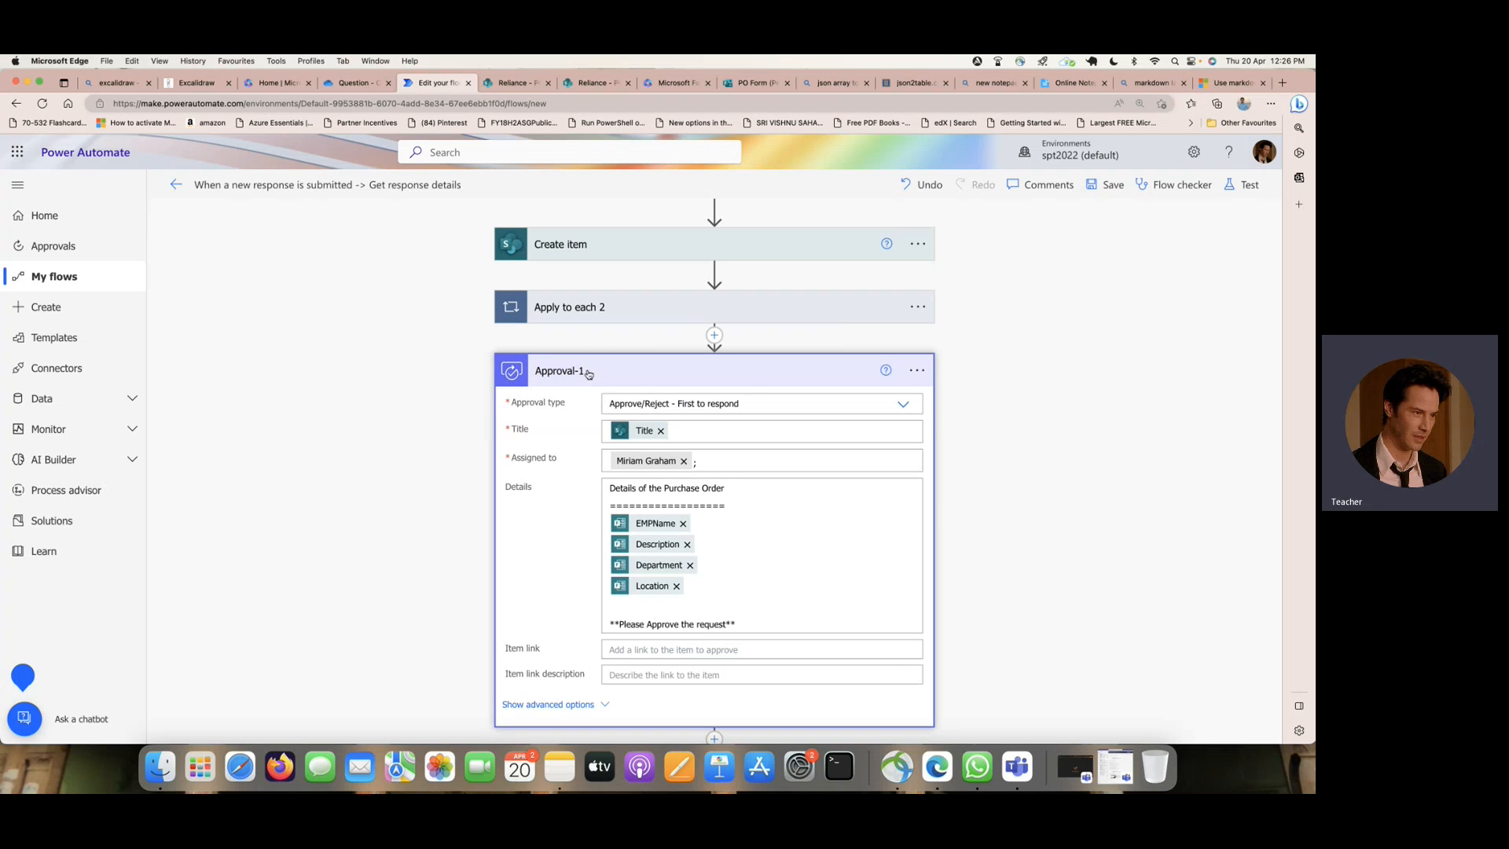
left_click(748, 376)
- Rename the approval action as Manager-1-Approval
left_click(918, 371)
left_click(992, 421)
type("Ma")
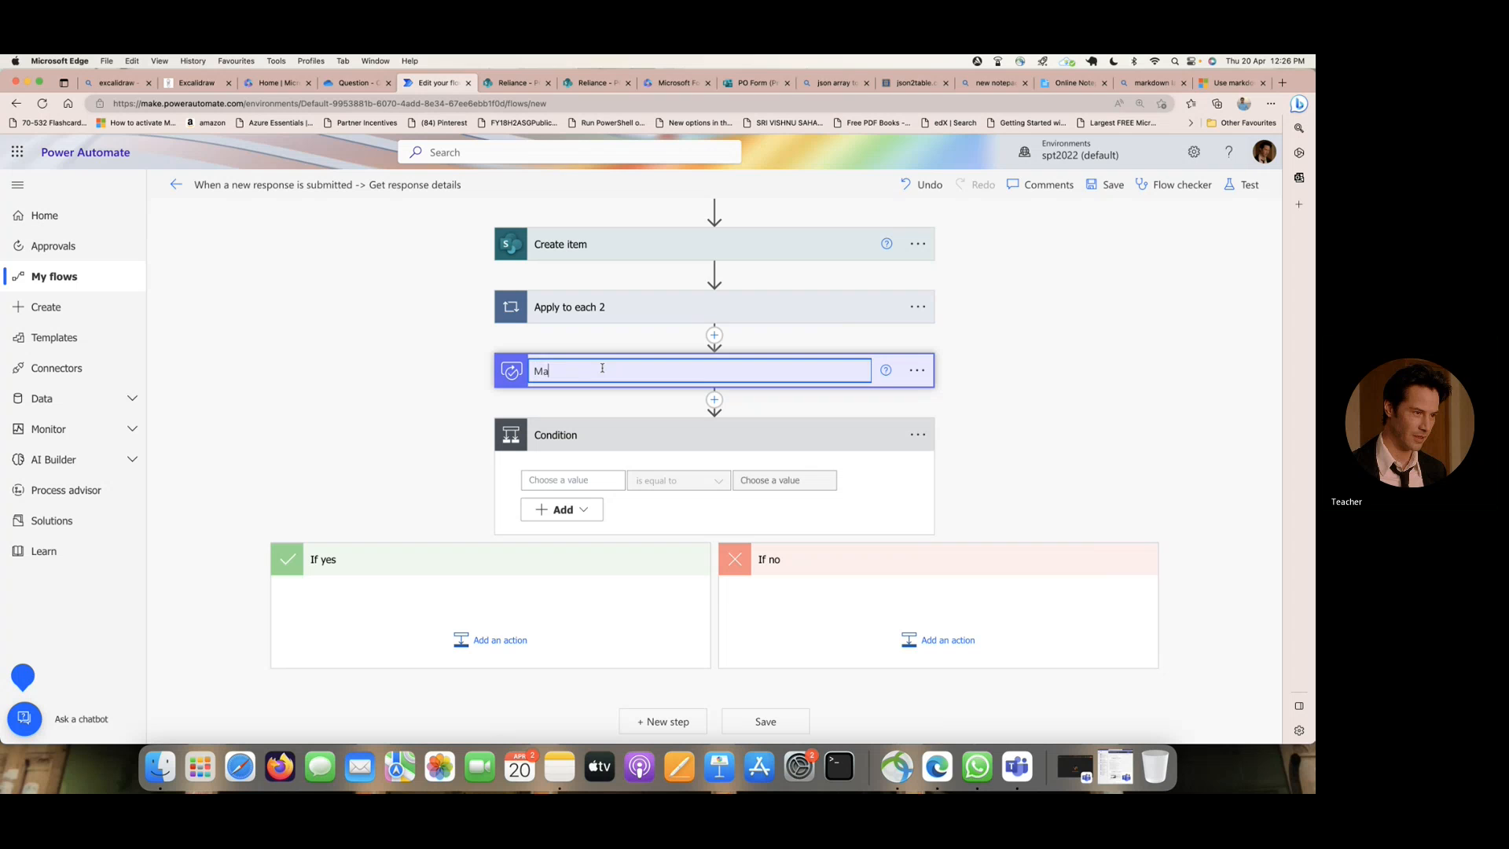
type("nager-Approva")
key("BackSpace")
key("BackSpace")
key("BackSpace")
key("BackSpace")
type("1-Approval")
key("Return")
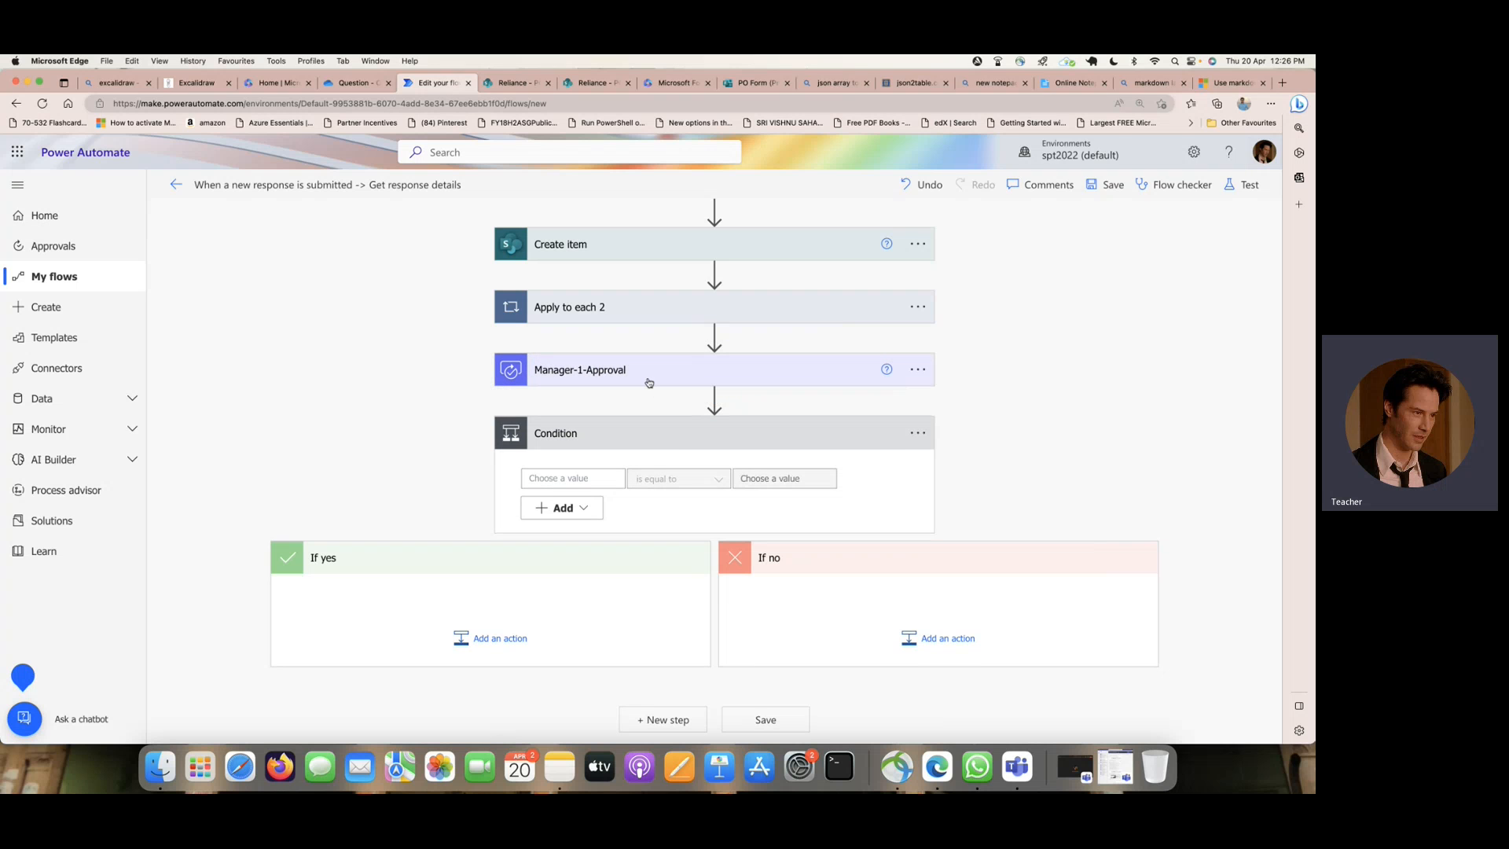
- Set the condition to check that the Outcome of Manager-1-Approval is equal to Approve
left_click(649, 383)
scroll(993, 441, "down", 5)
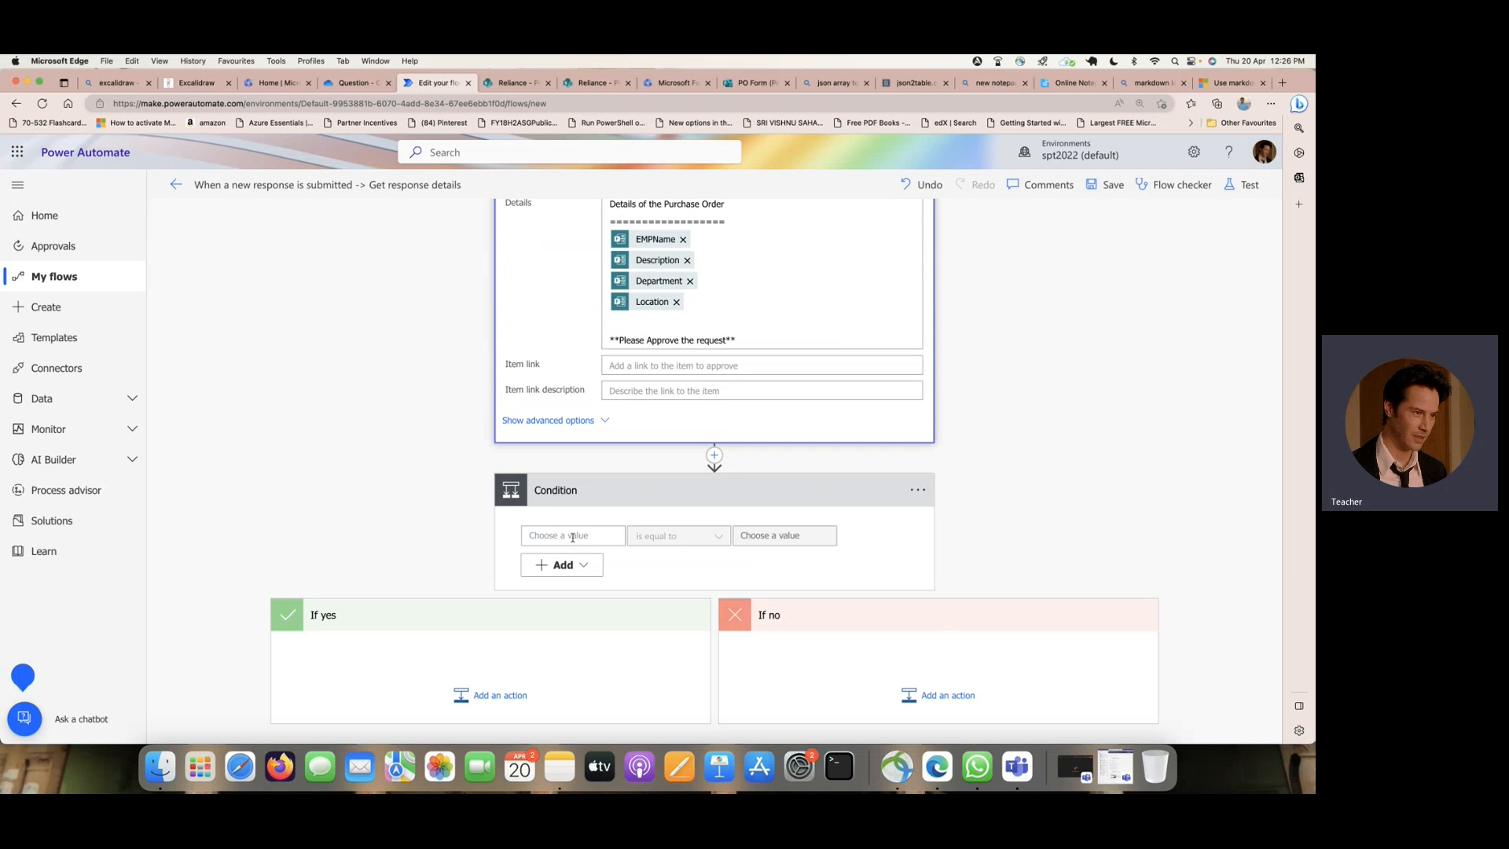
left_click(573, 537)
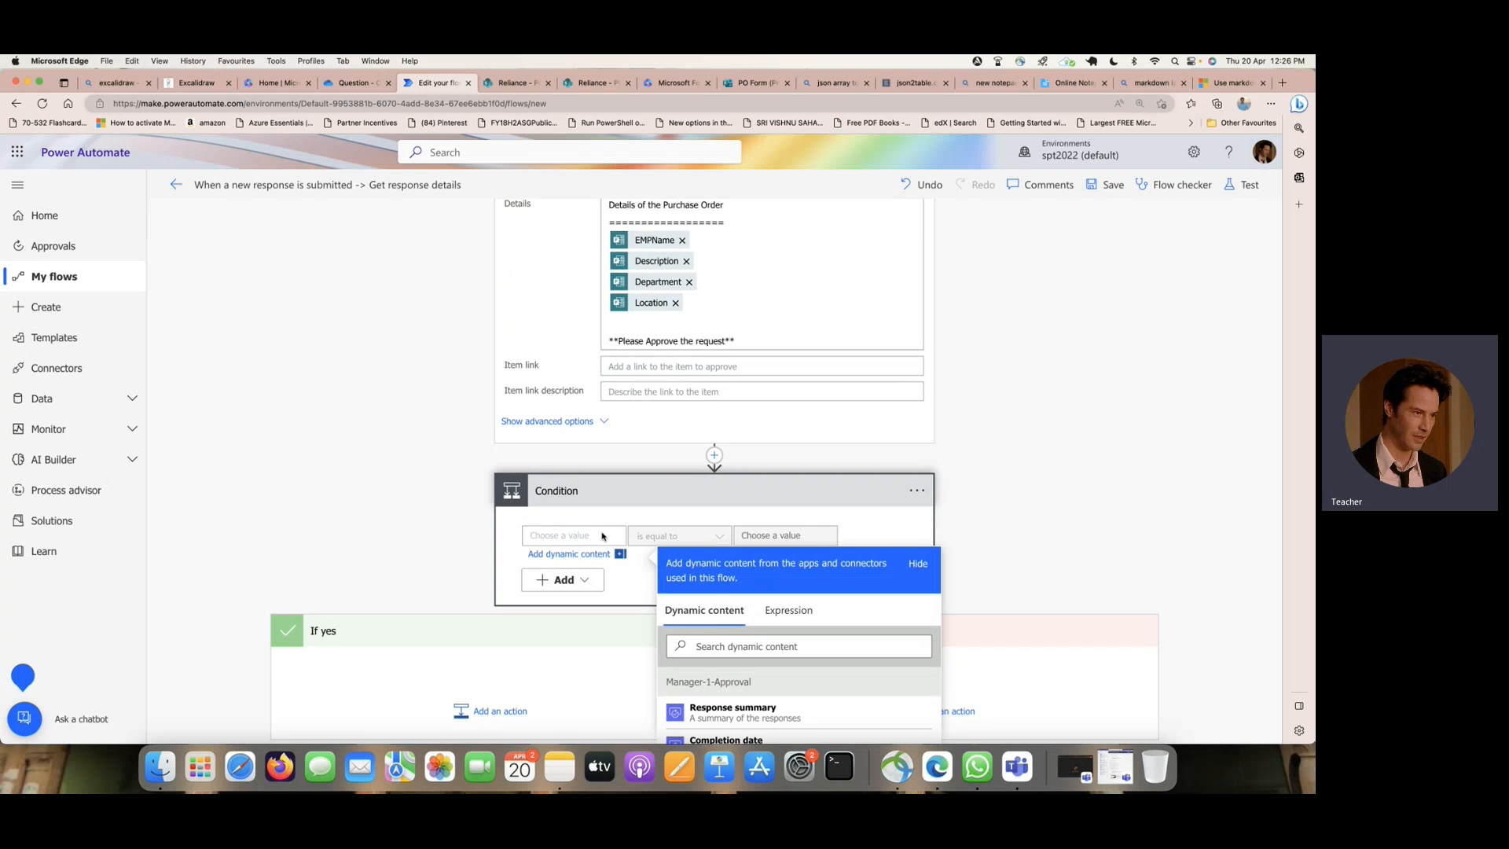
scroll(754, 601, "down", 2)
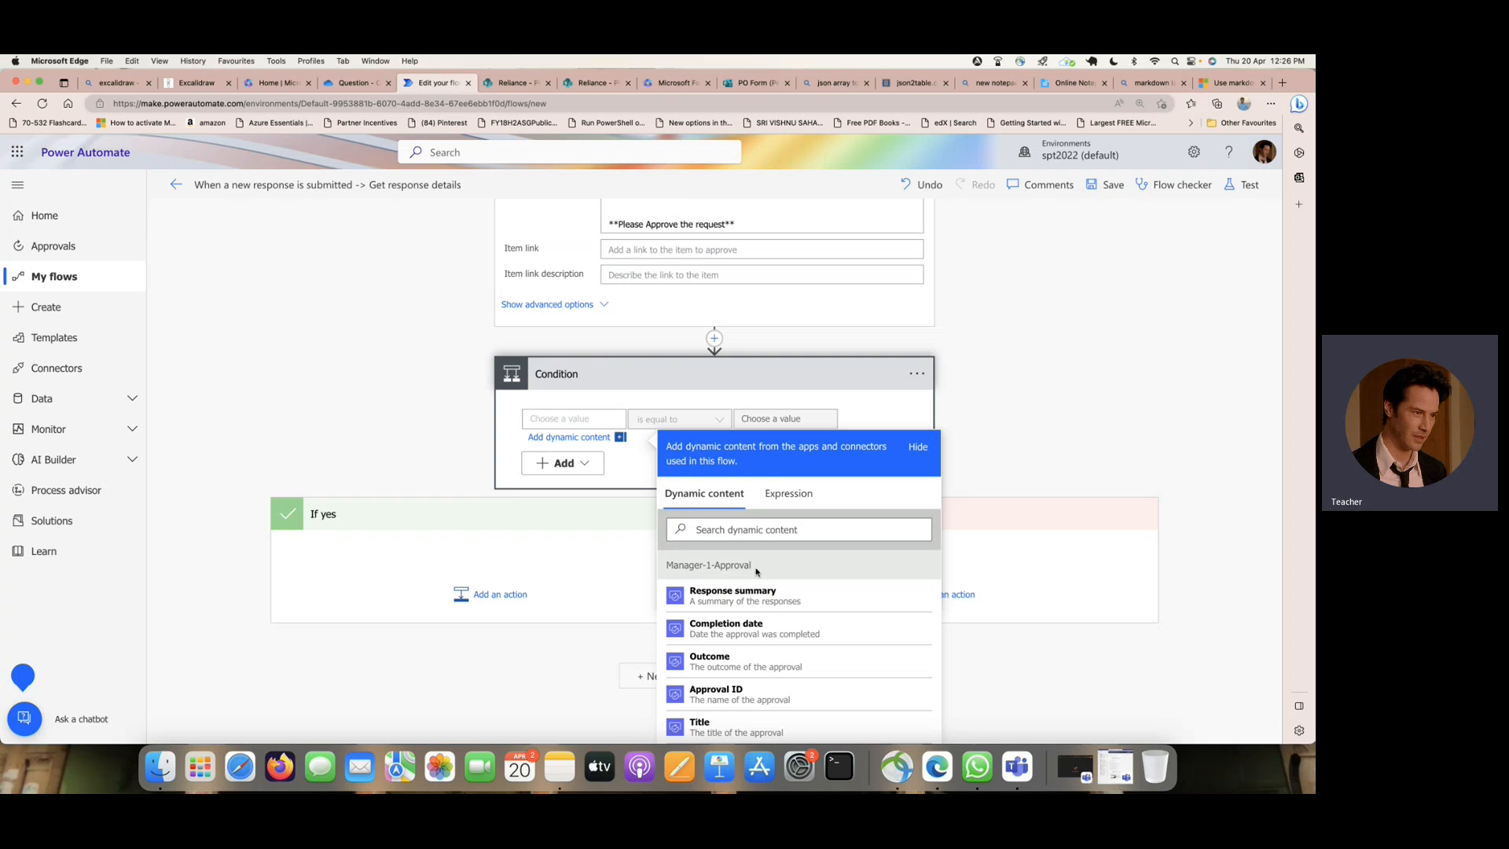
scroll(756, 572, "down", 1)
left_click(746, 625)
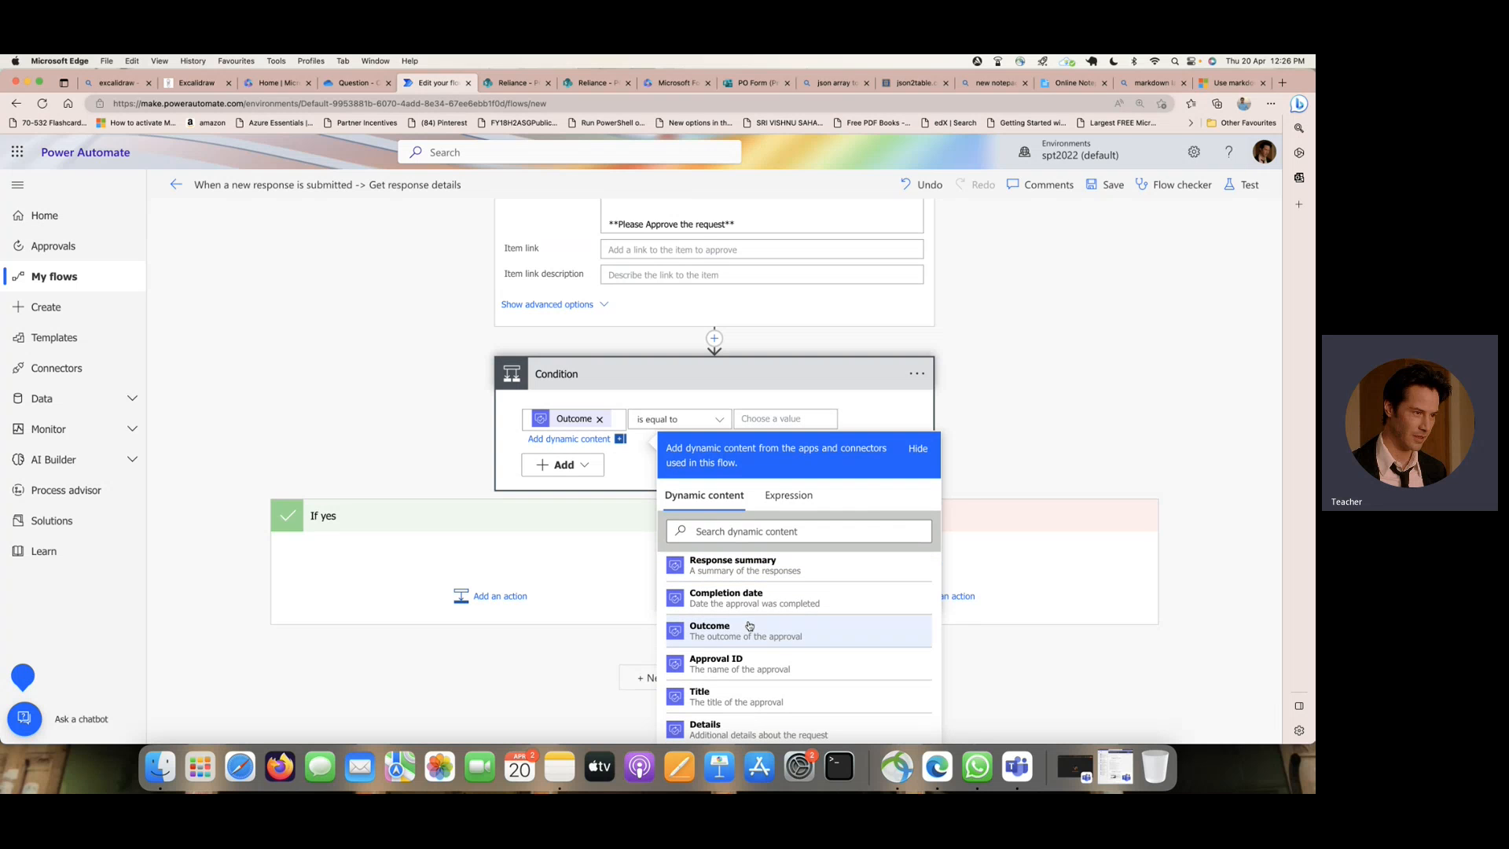
left_click(759, 421)
type("Appr")
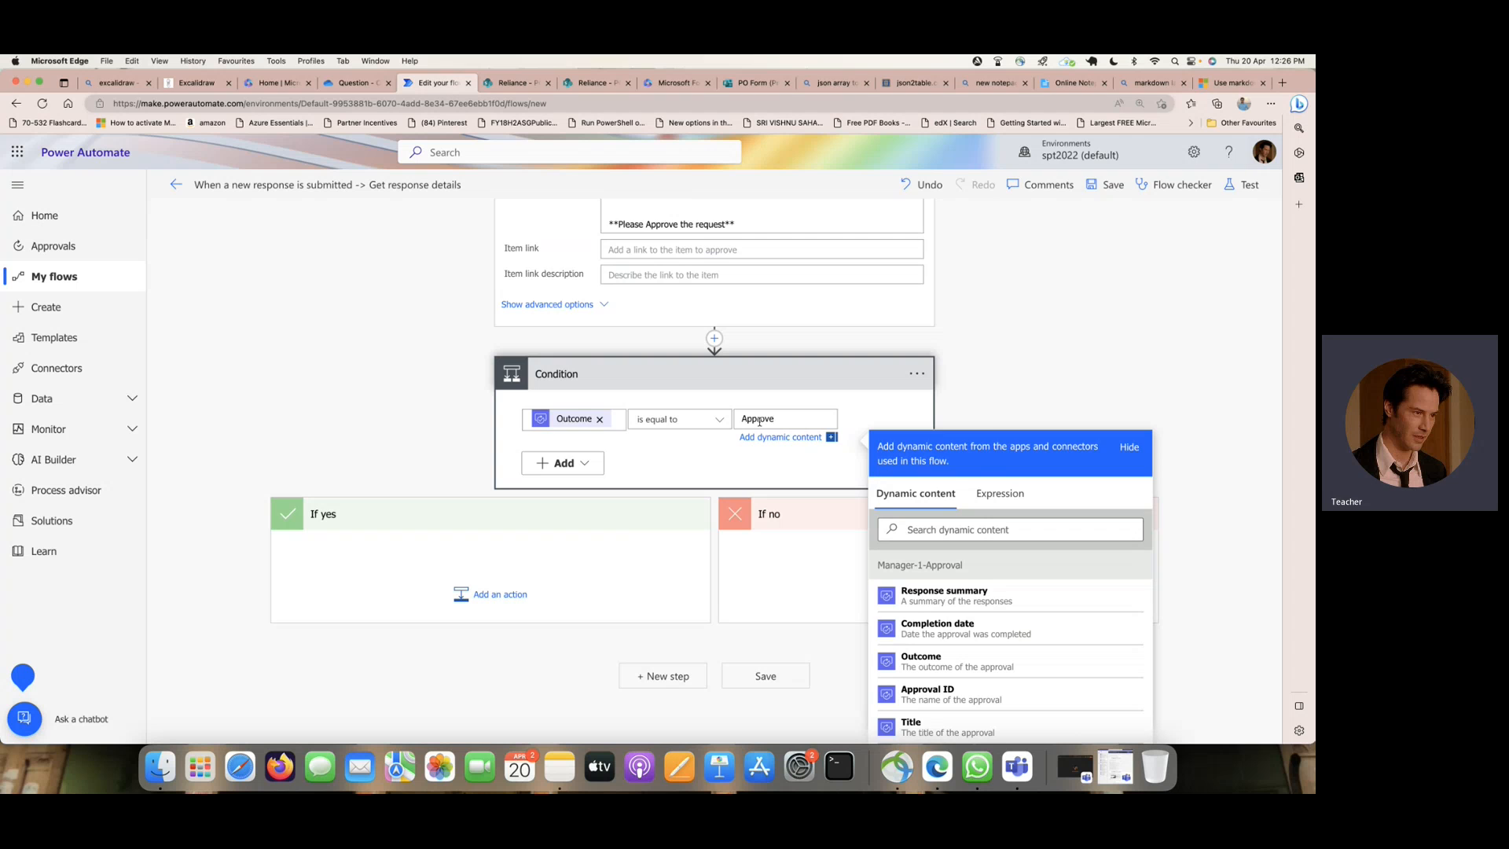
type("ove")
left_click(972, 399)
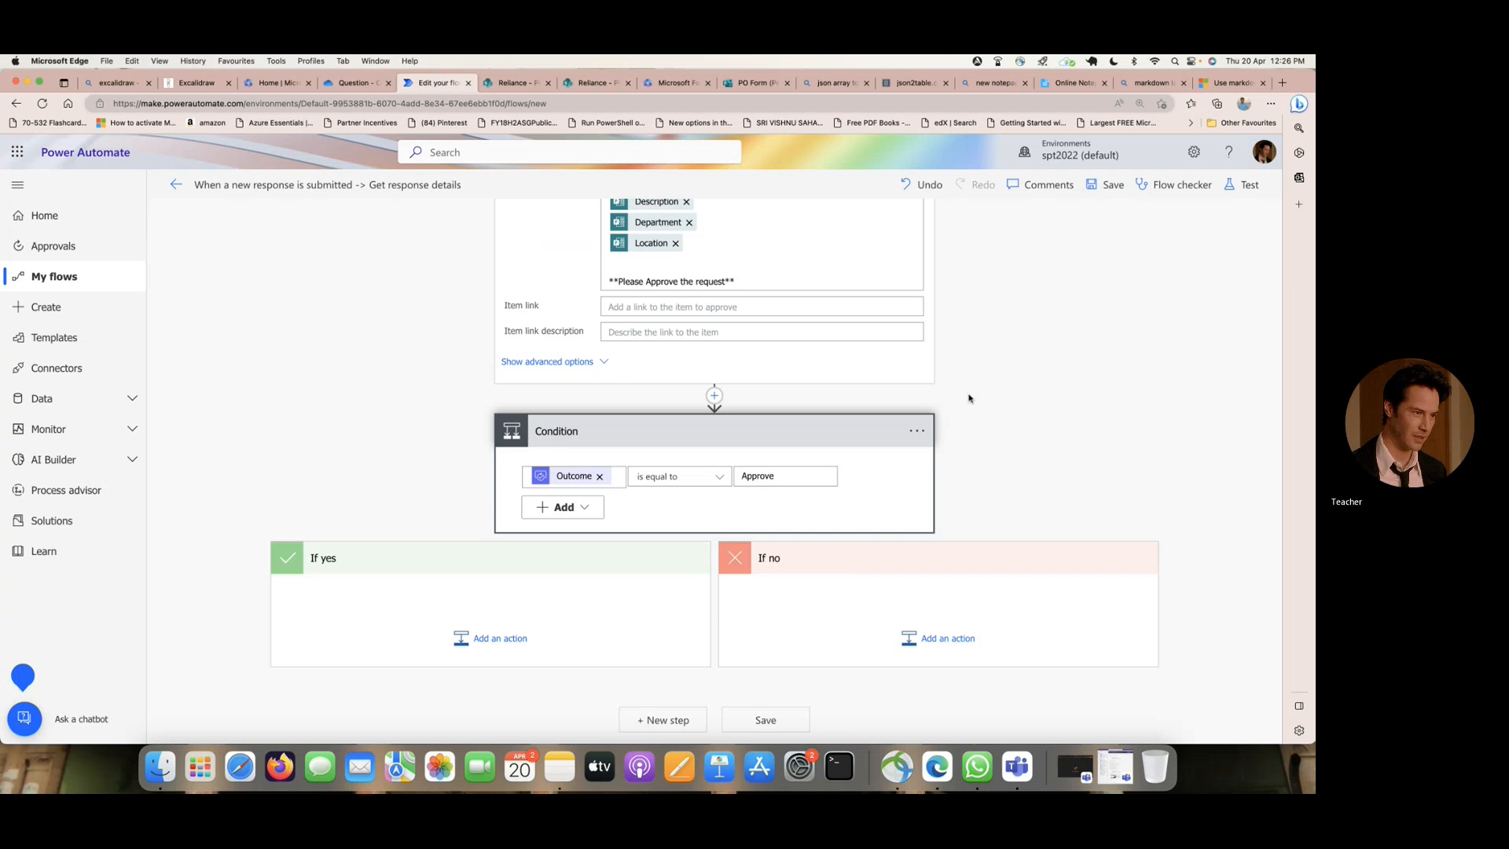
- Add a SharePoint Update item action to the condition's If yes branch
left_click(500, 638)
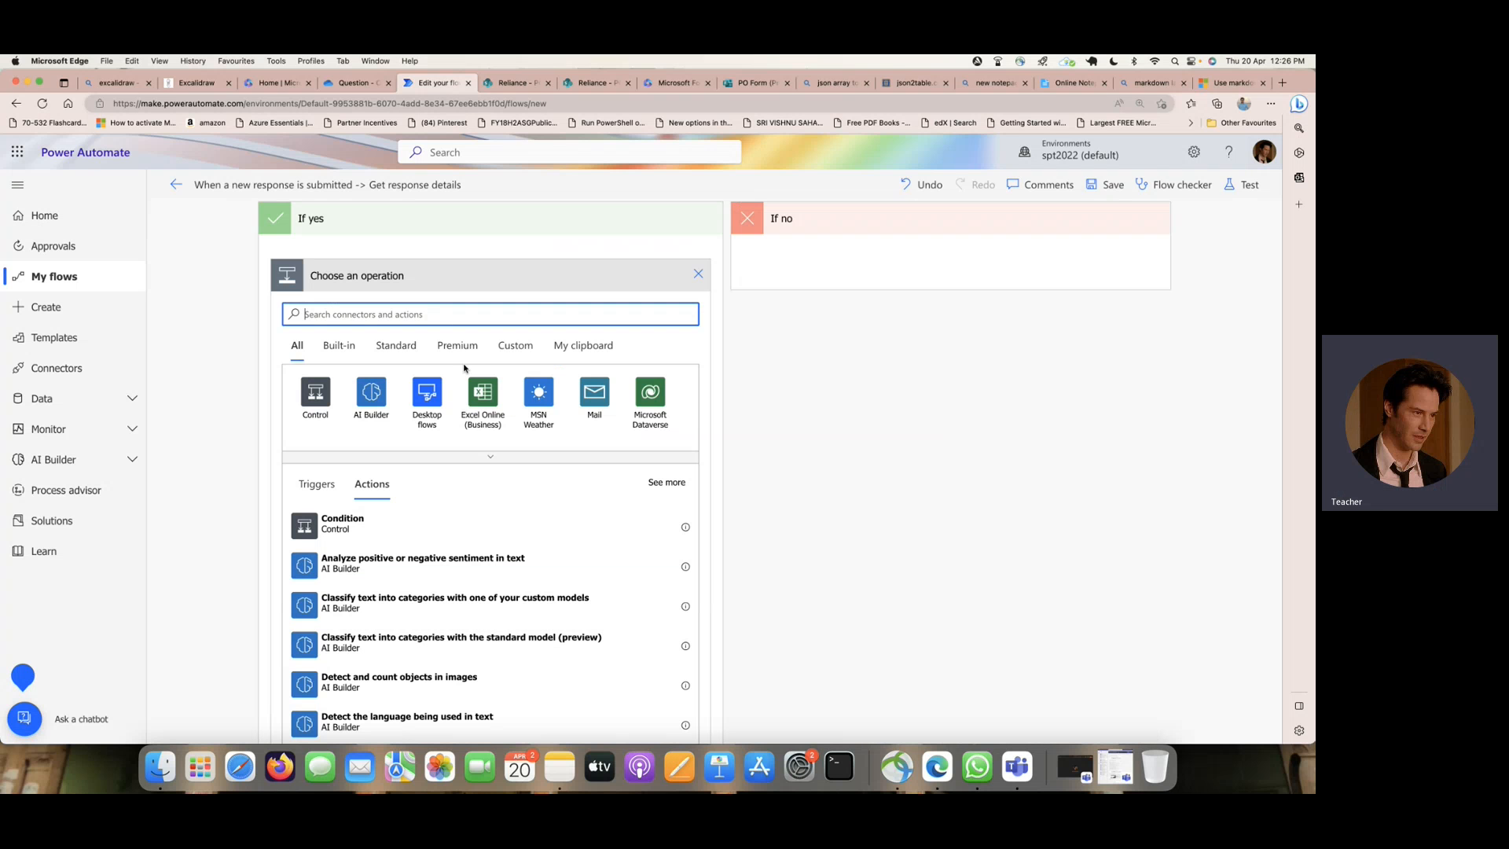
type("update")
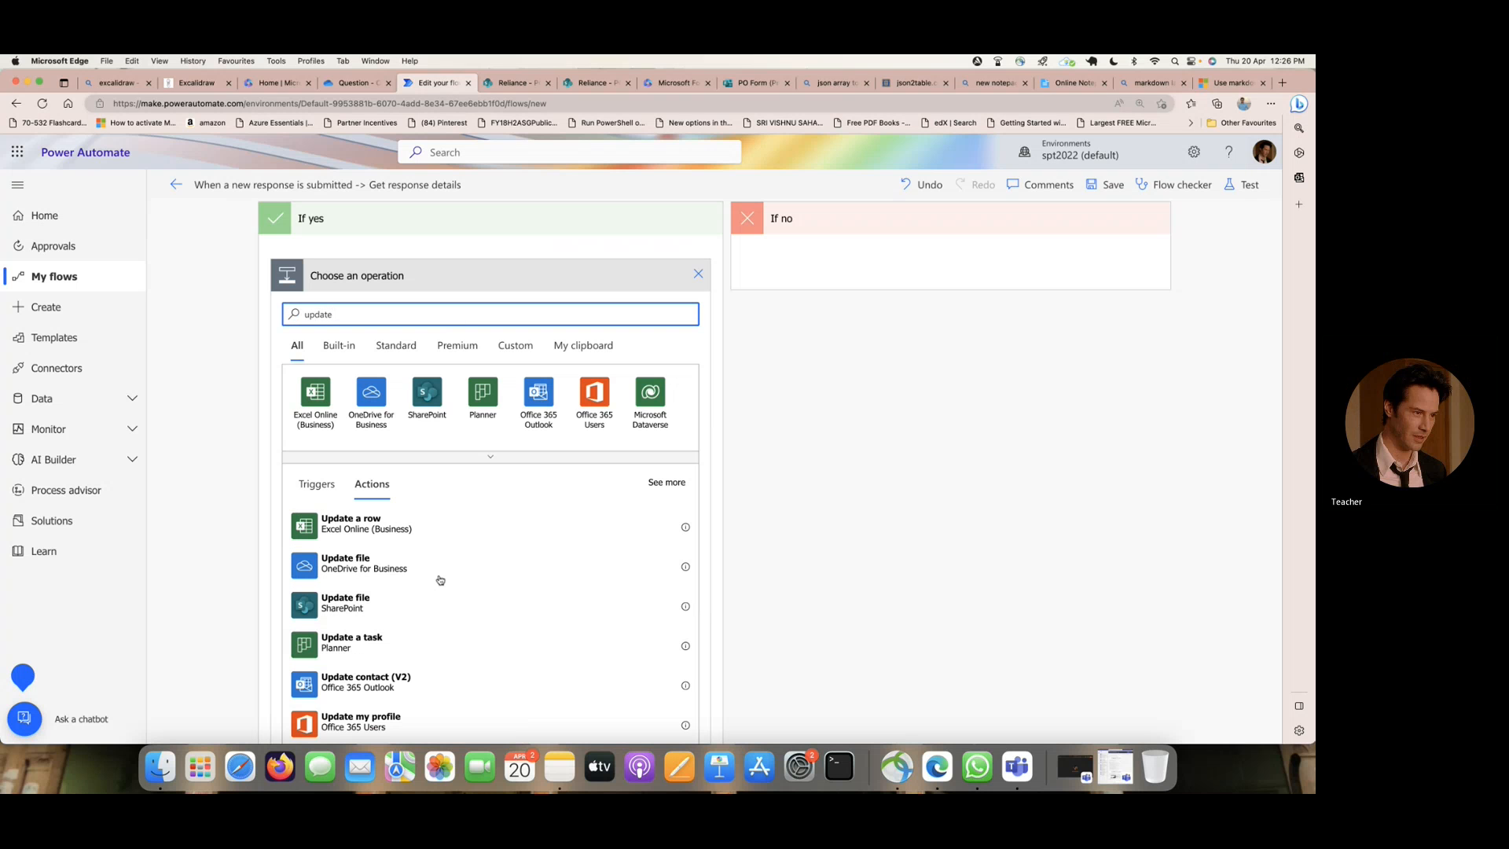
scroll(439, 585, "down", 1)
scroll(440, 586, "down", 3)
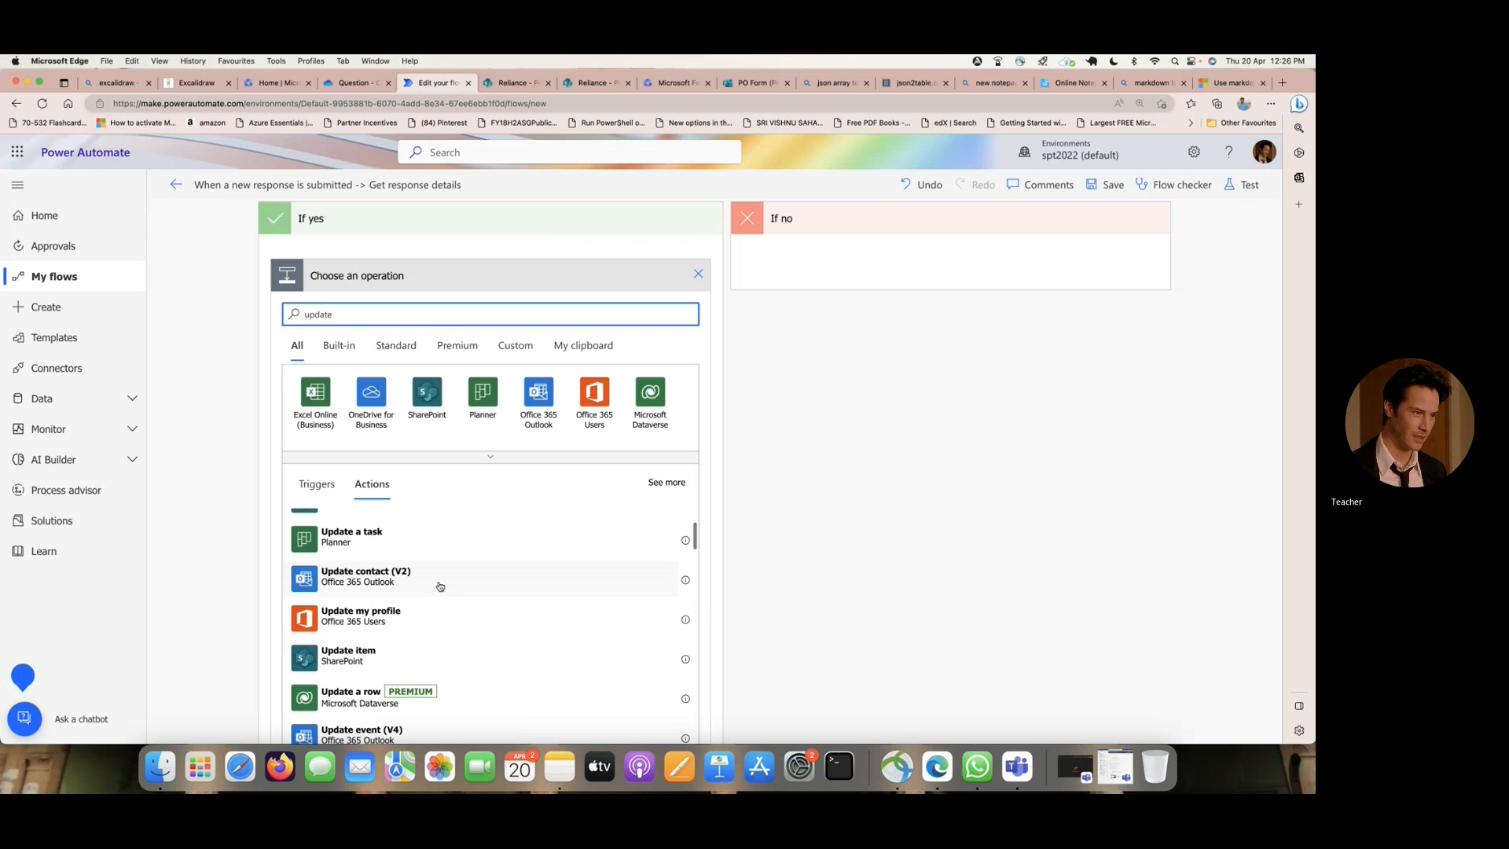
left_click(403, 642)
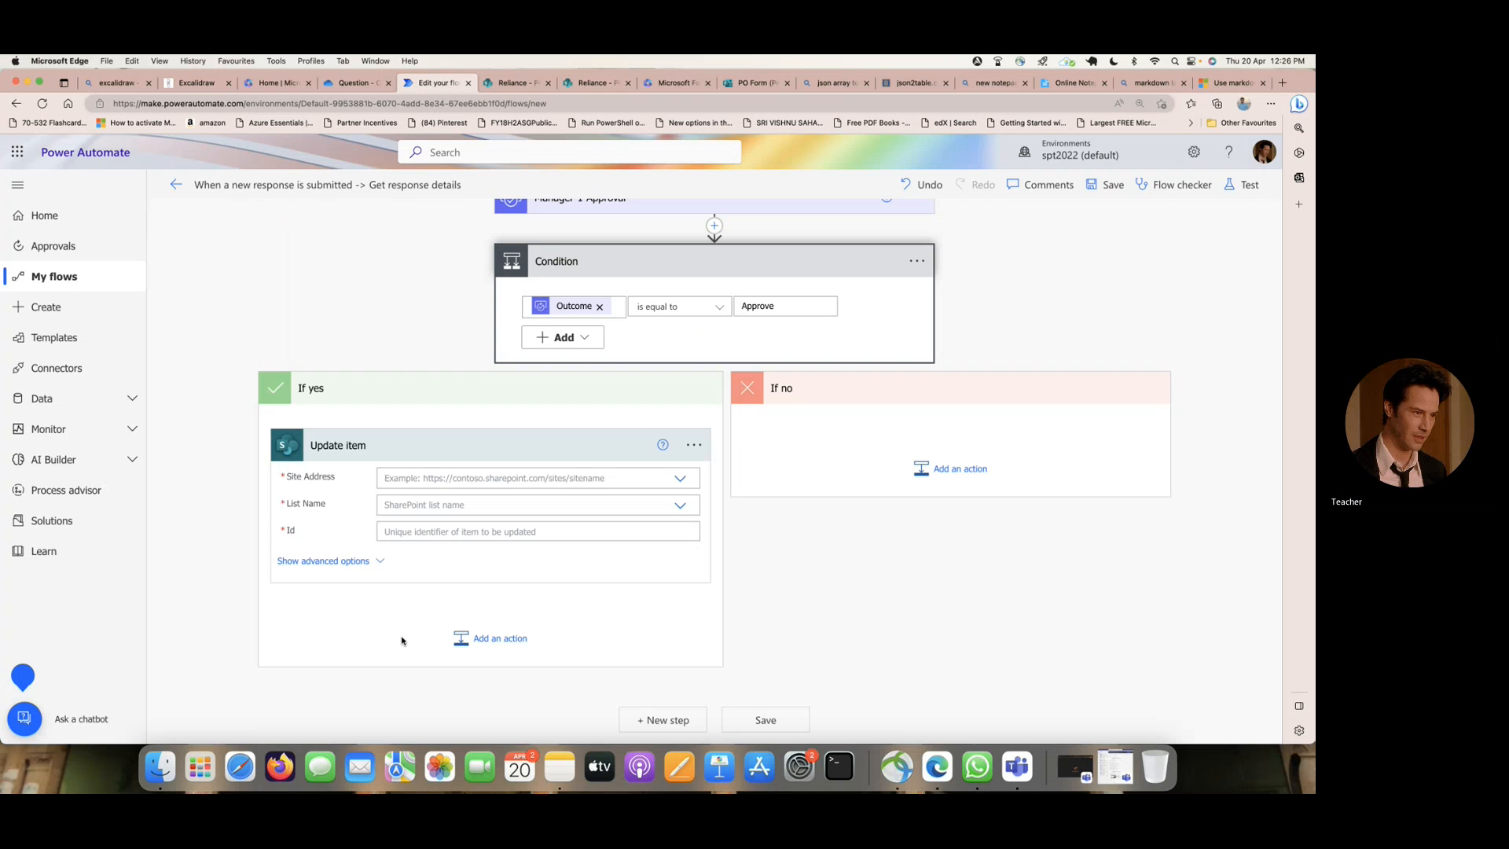
- Point the Update item action at the POOrder list on the Reliance site, with the Create item ID as its Id
left_click(680, 478)
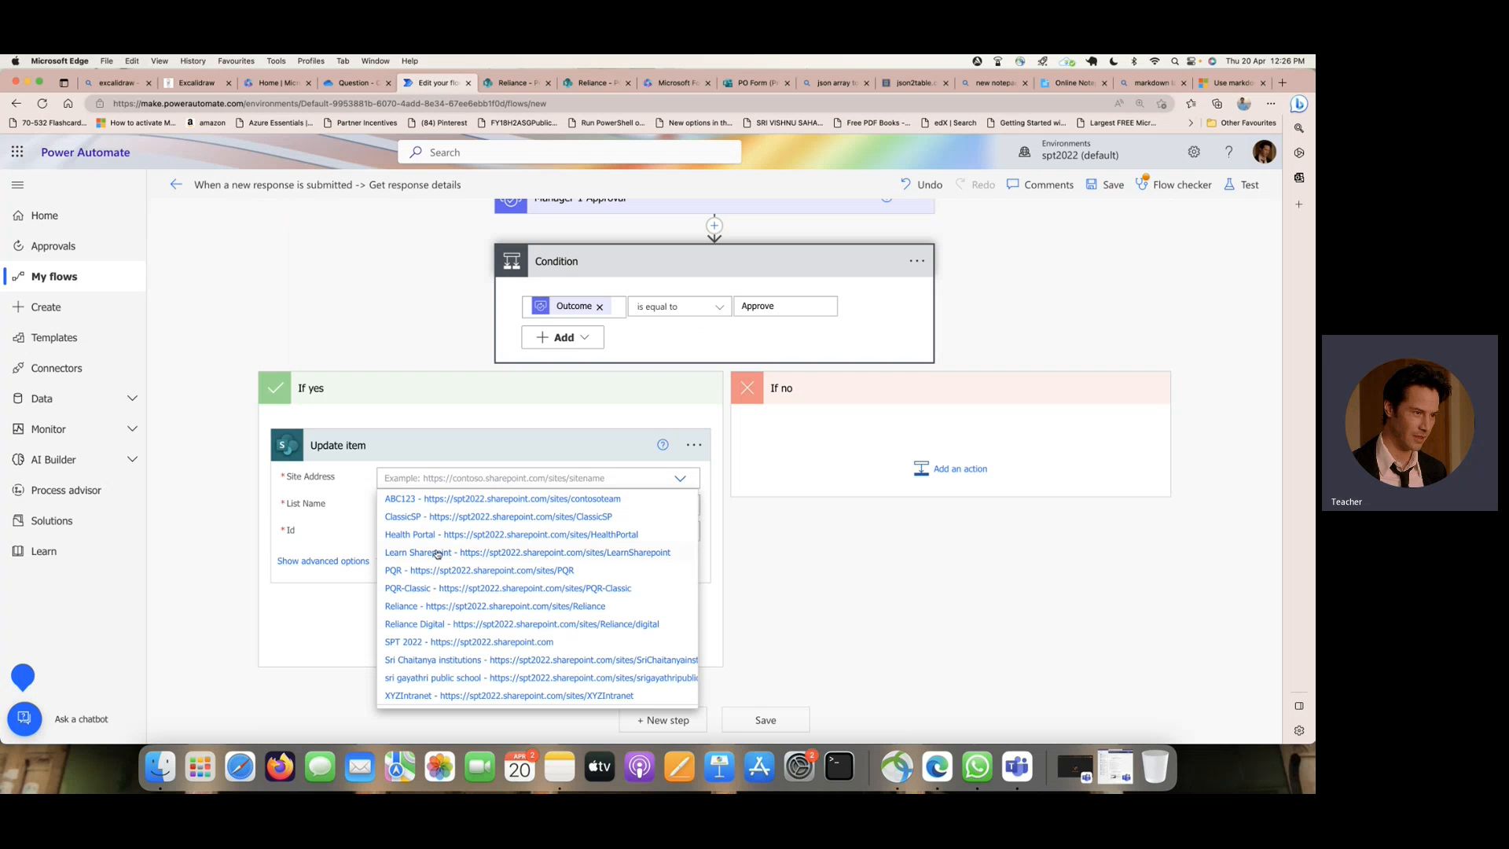
left_click(435, 606)
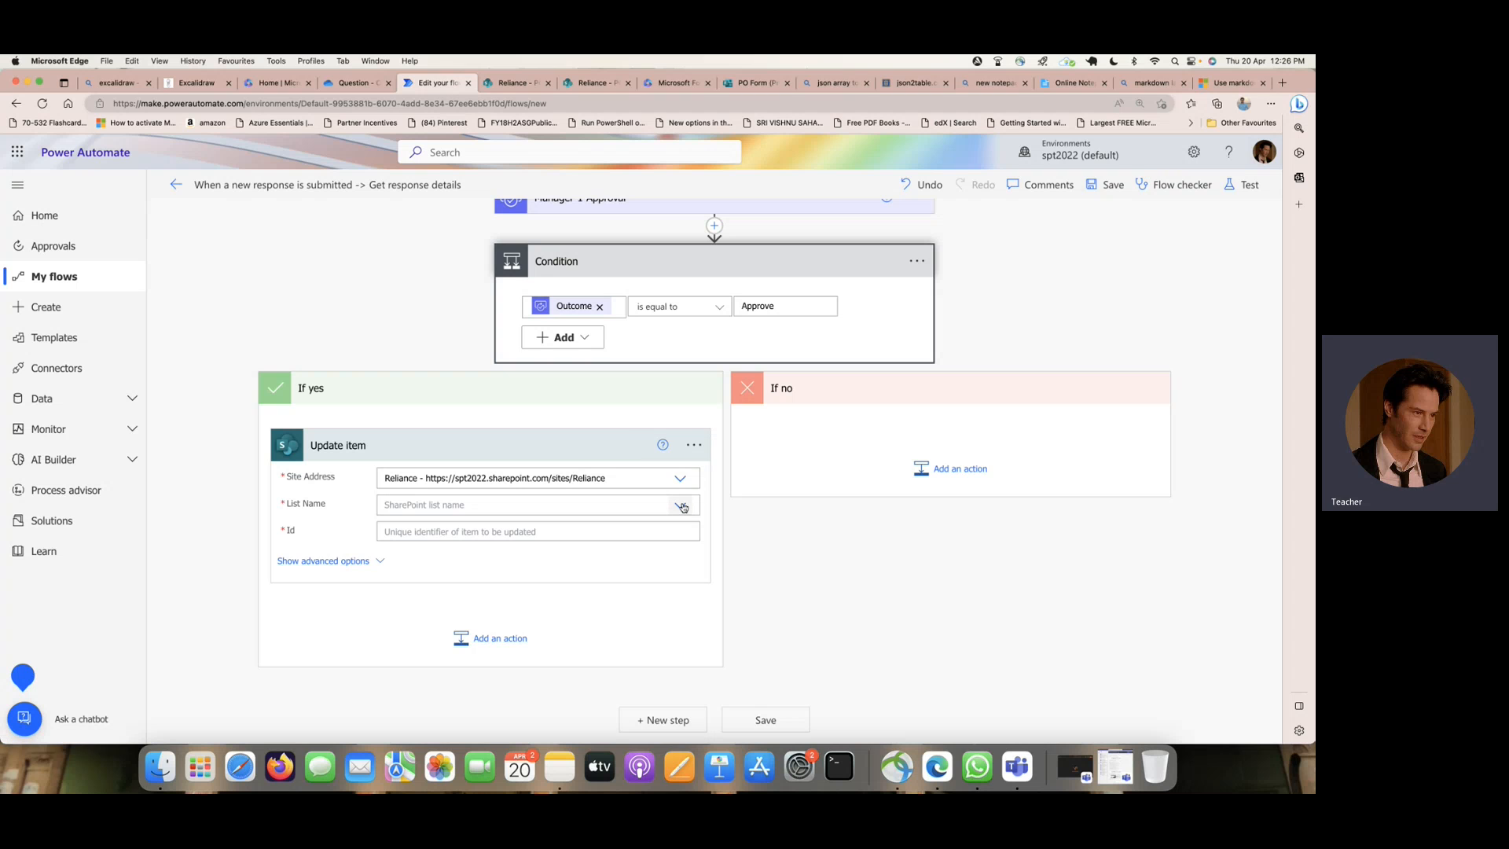
left_click(680, 505)
scroll(549, 557, "down", 5)
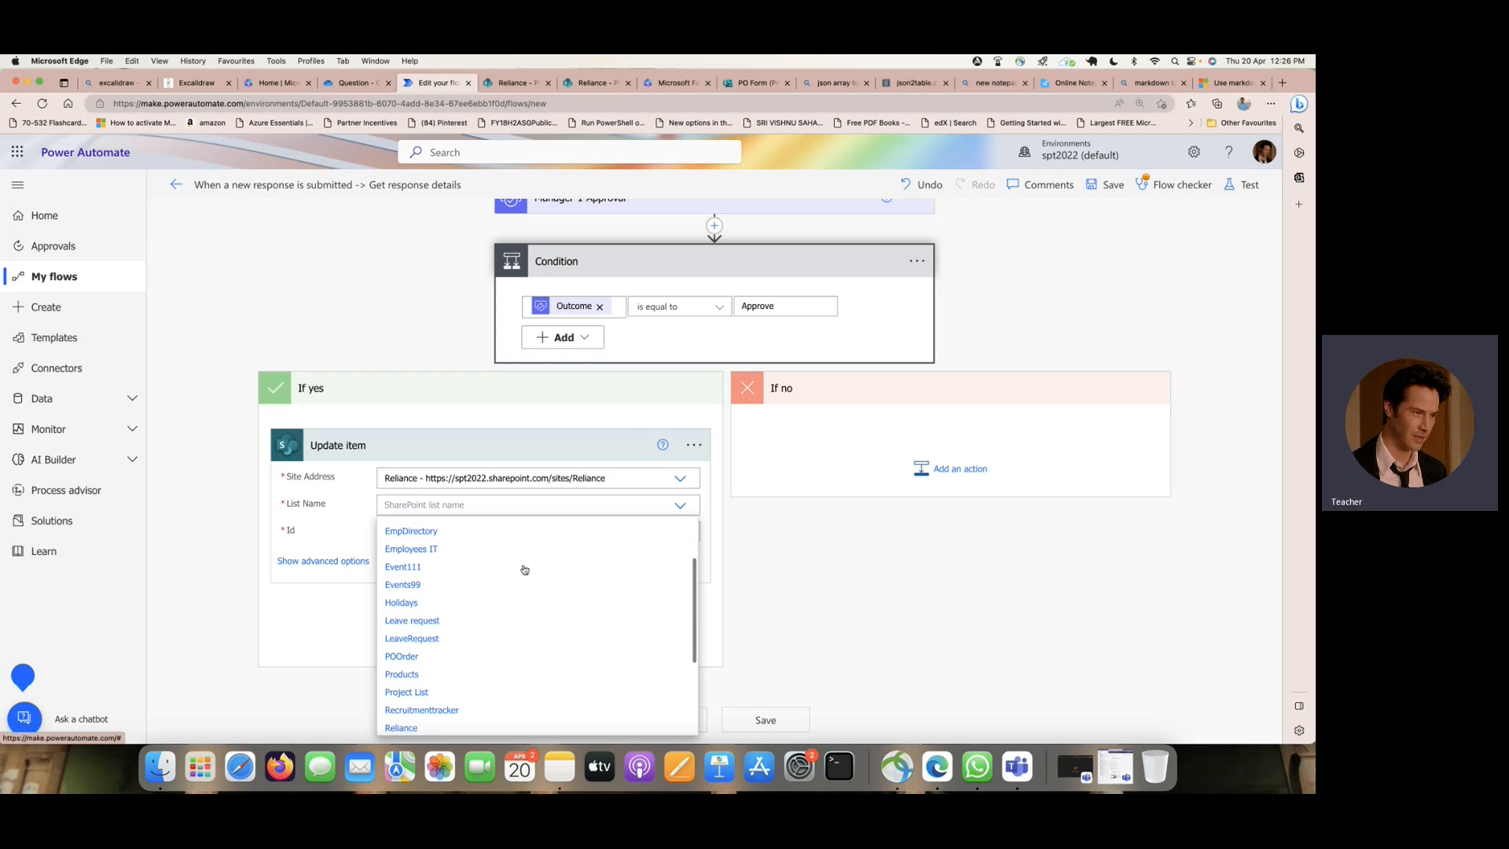
left_click(436, 610)
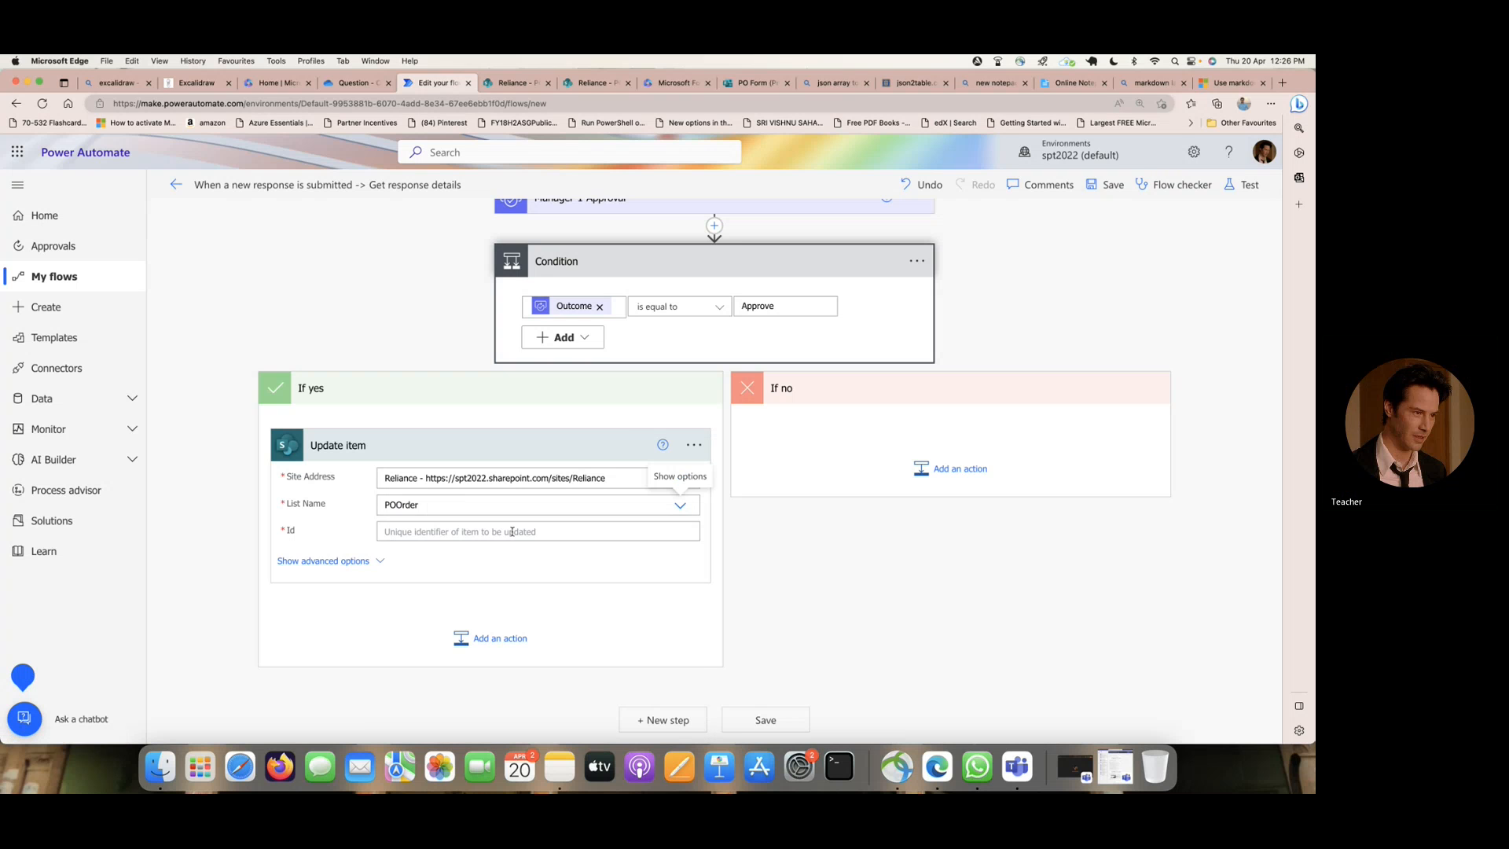
left_click(485, 529)
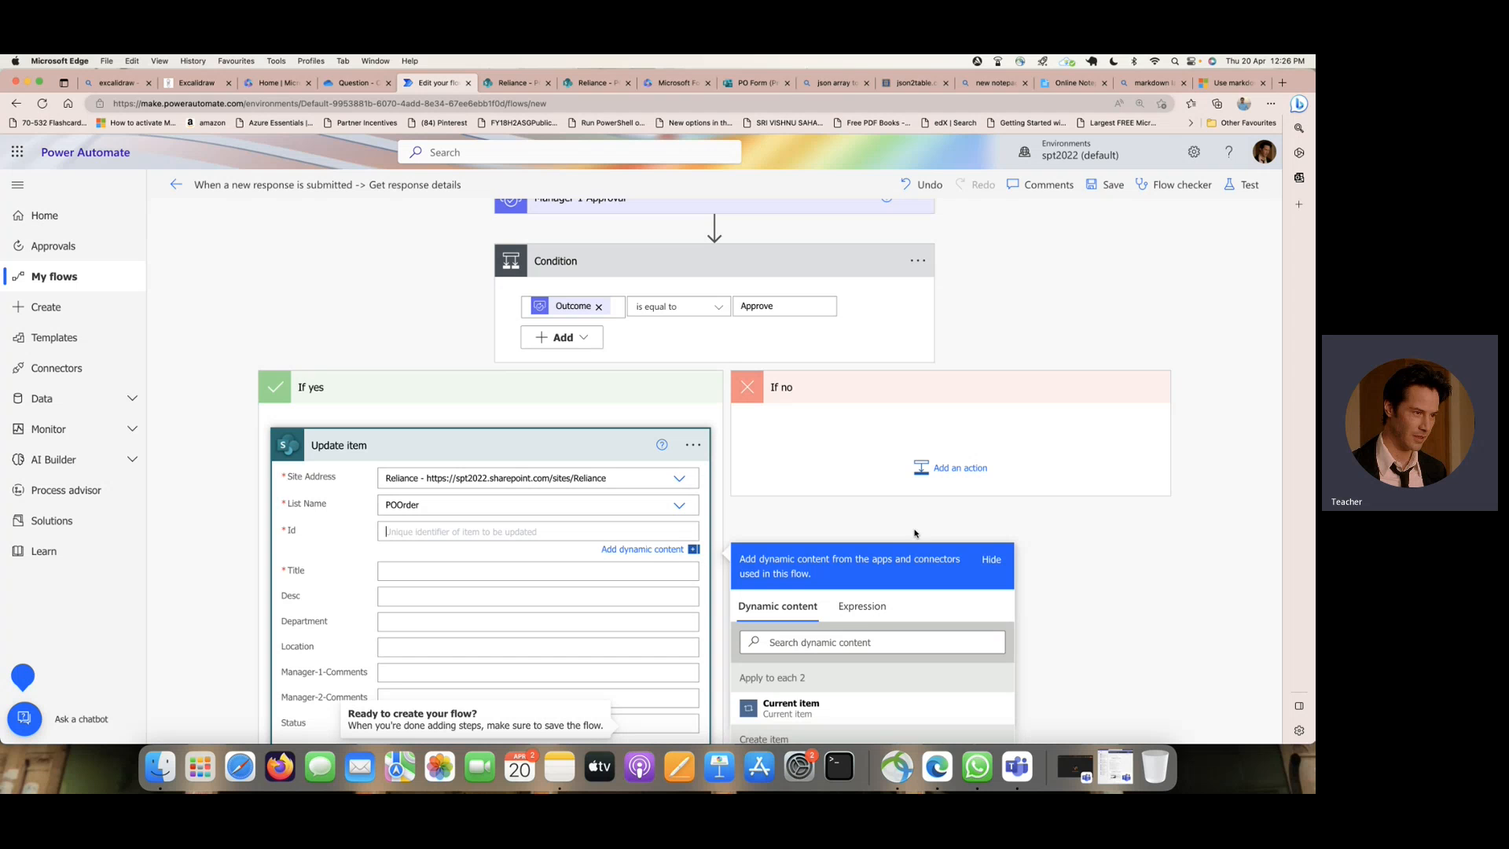
scroll(786, 565, "down", 5)
left_click(855, 569)
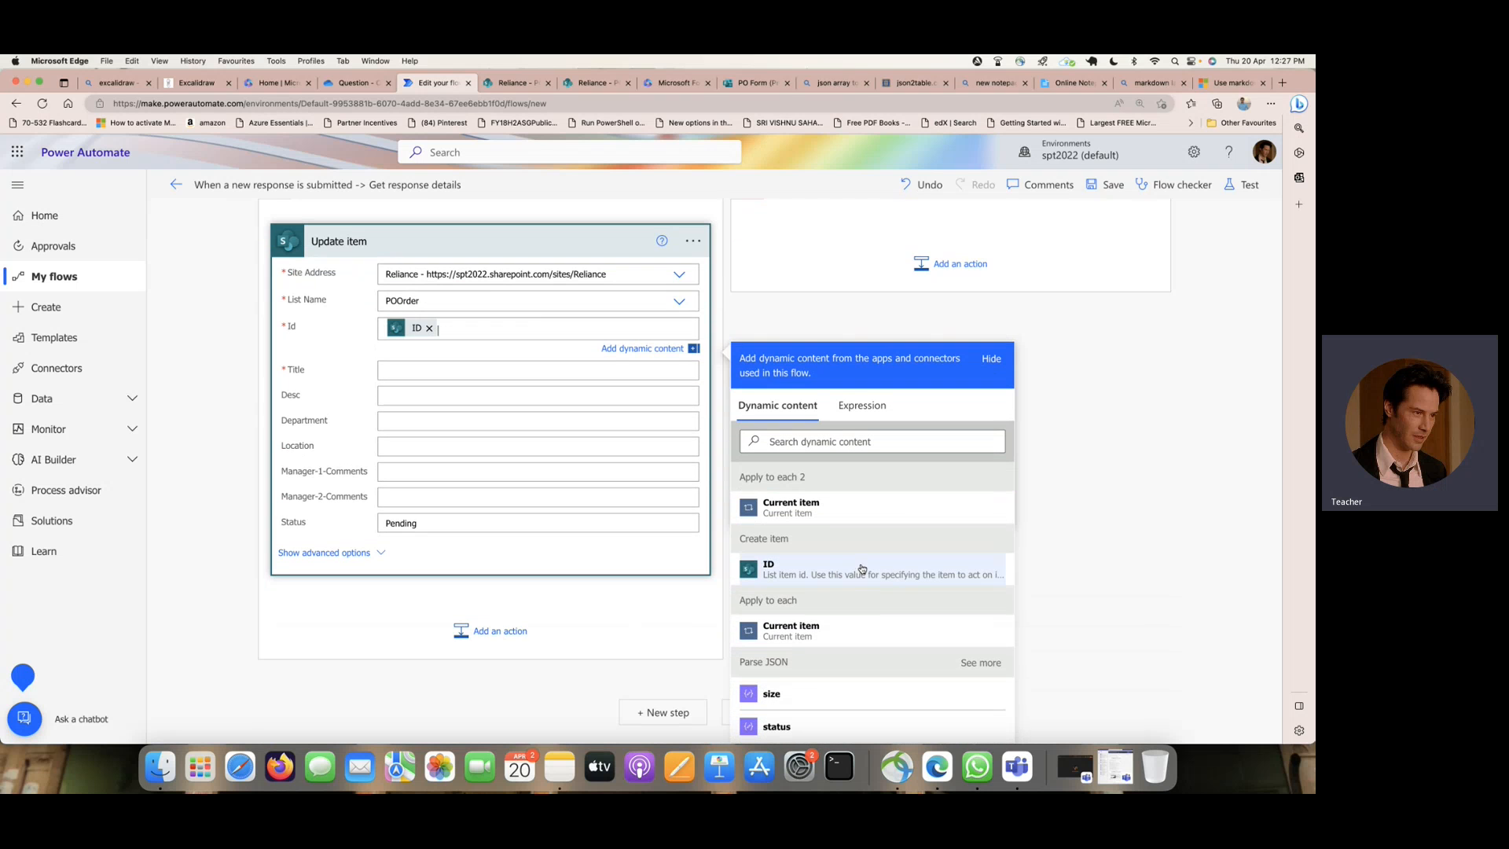
- Fill the Update item's Title with the EMPName answer from Get response details
left_click(442, 371)
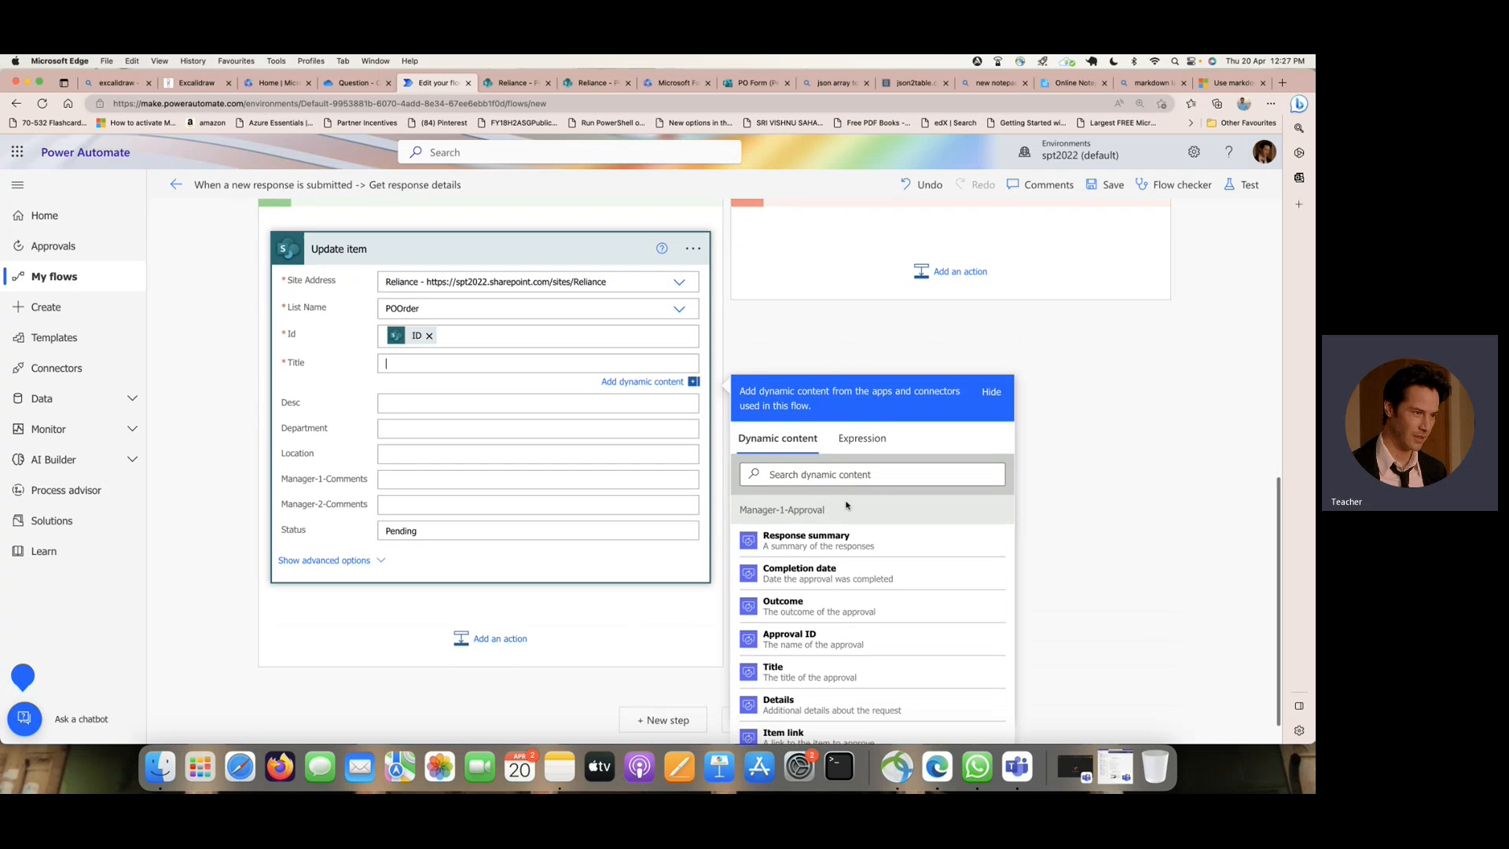
scroll(847, 505, "down", 3)
scroll(847, 506, "down", 5)
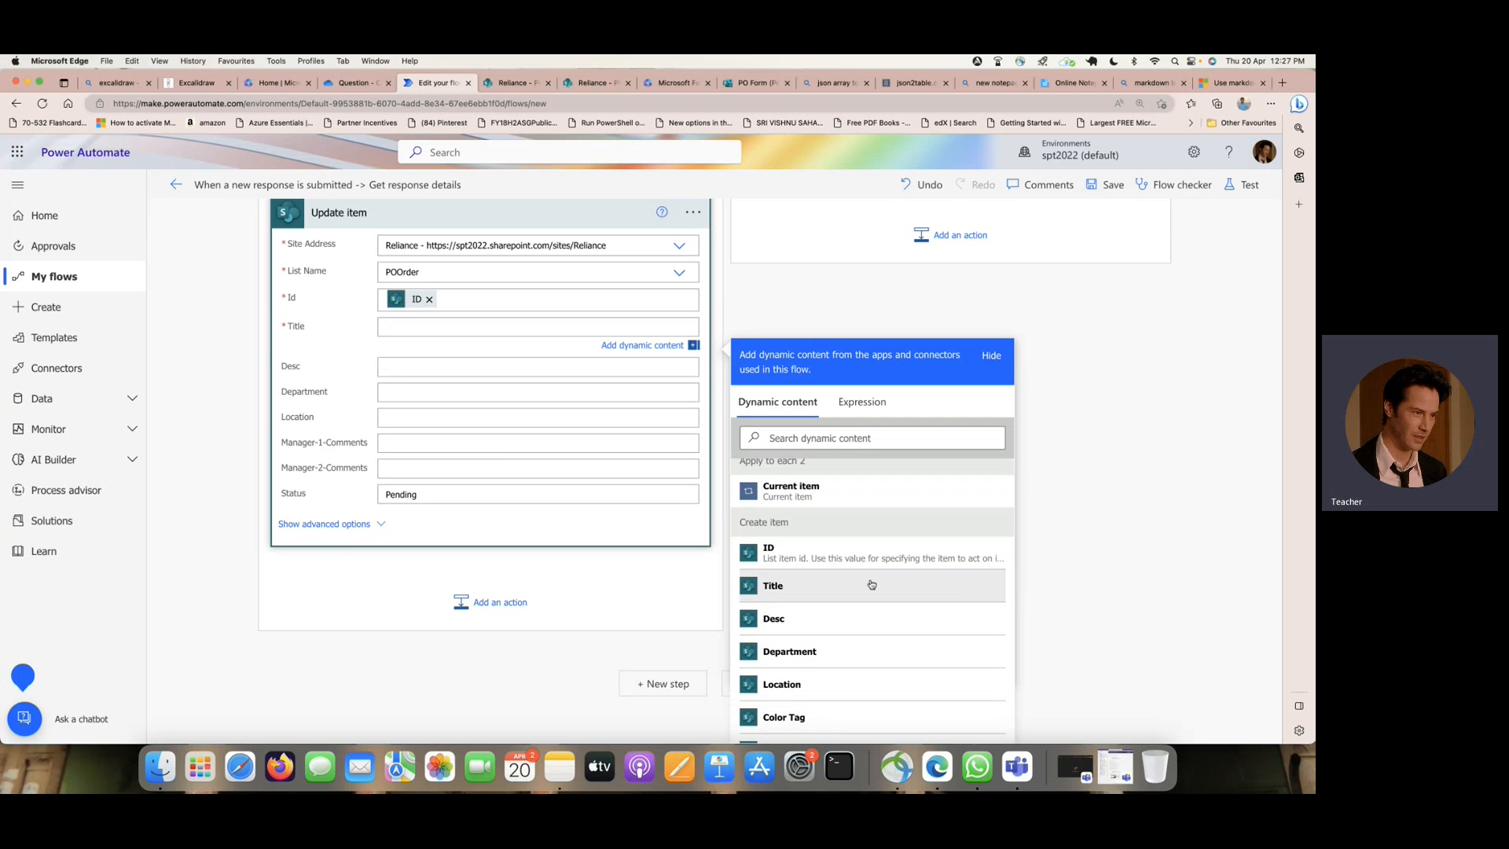
scroll(892, 579, "down", 2)
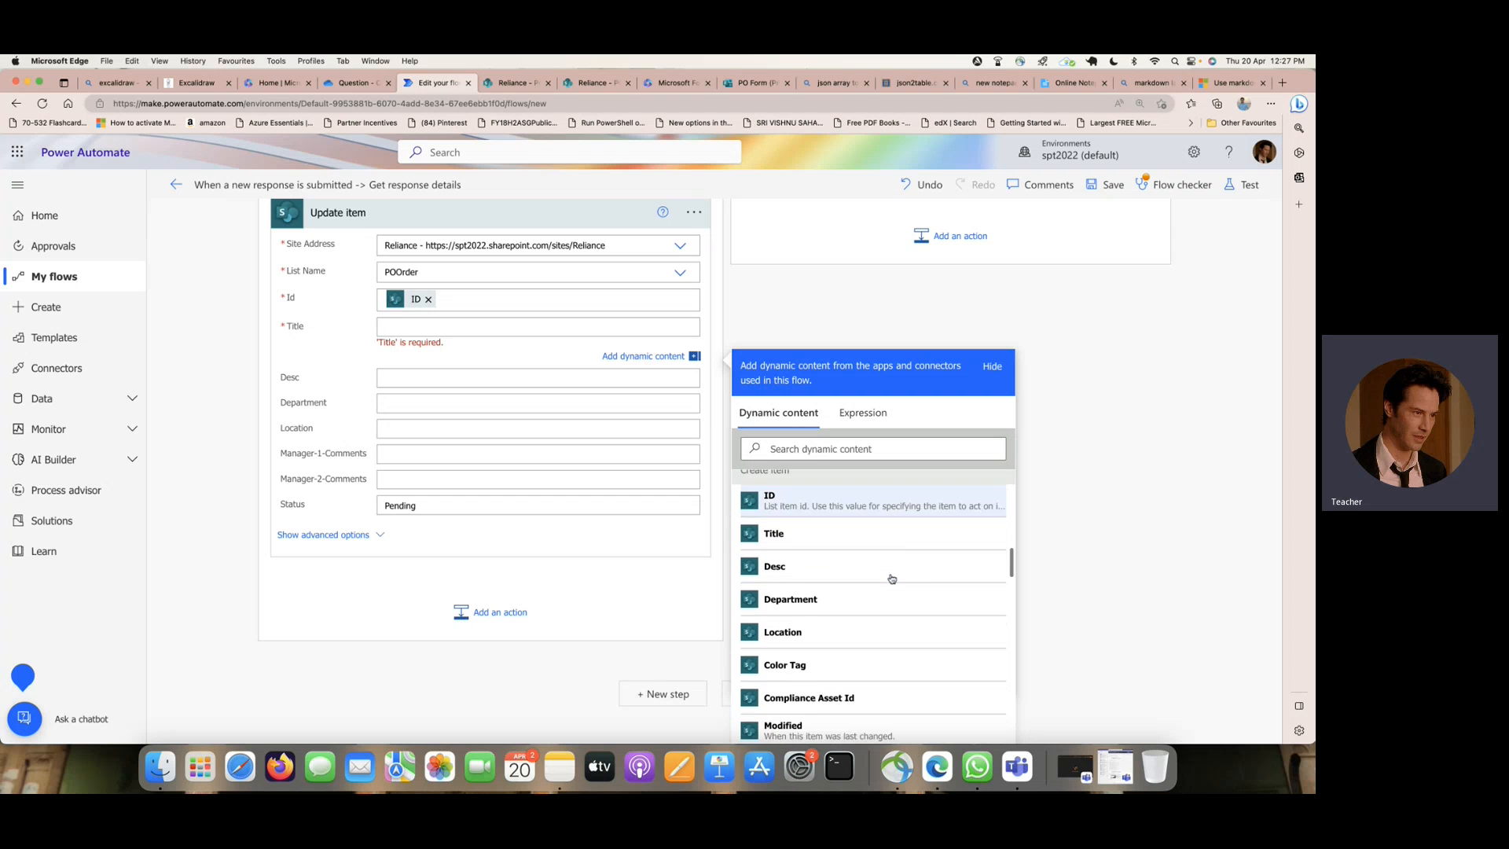
scroll(892, 580, "down", 2)
left_click(494, 326)
scroll(883, 578, "down", 3)
scroll(882, 578, "down", 10)
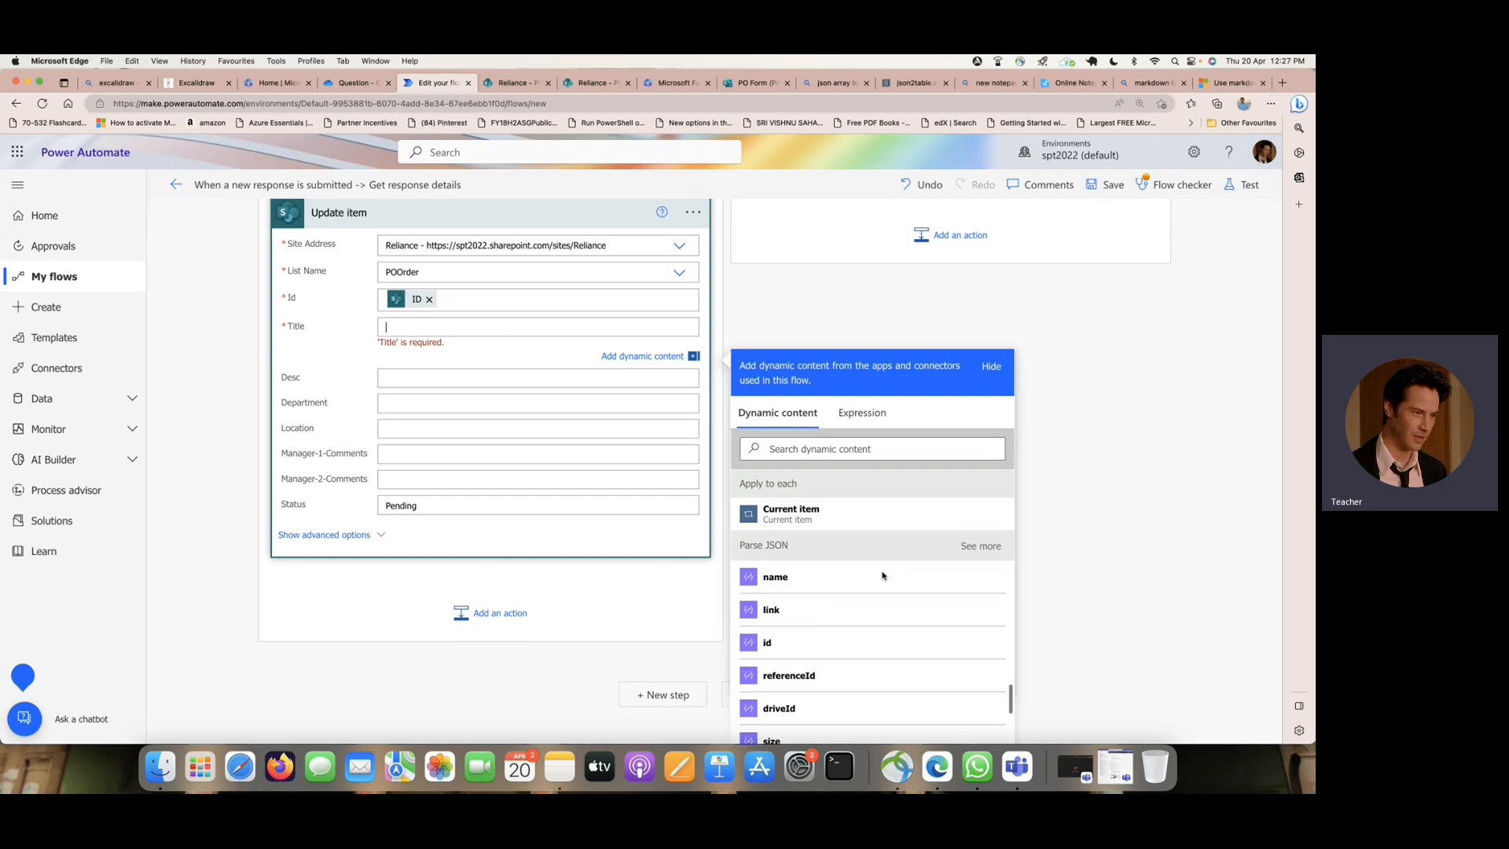
scroll(883, 577, "down", 10)
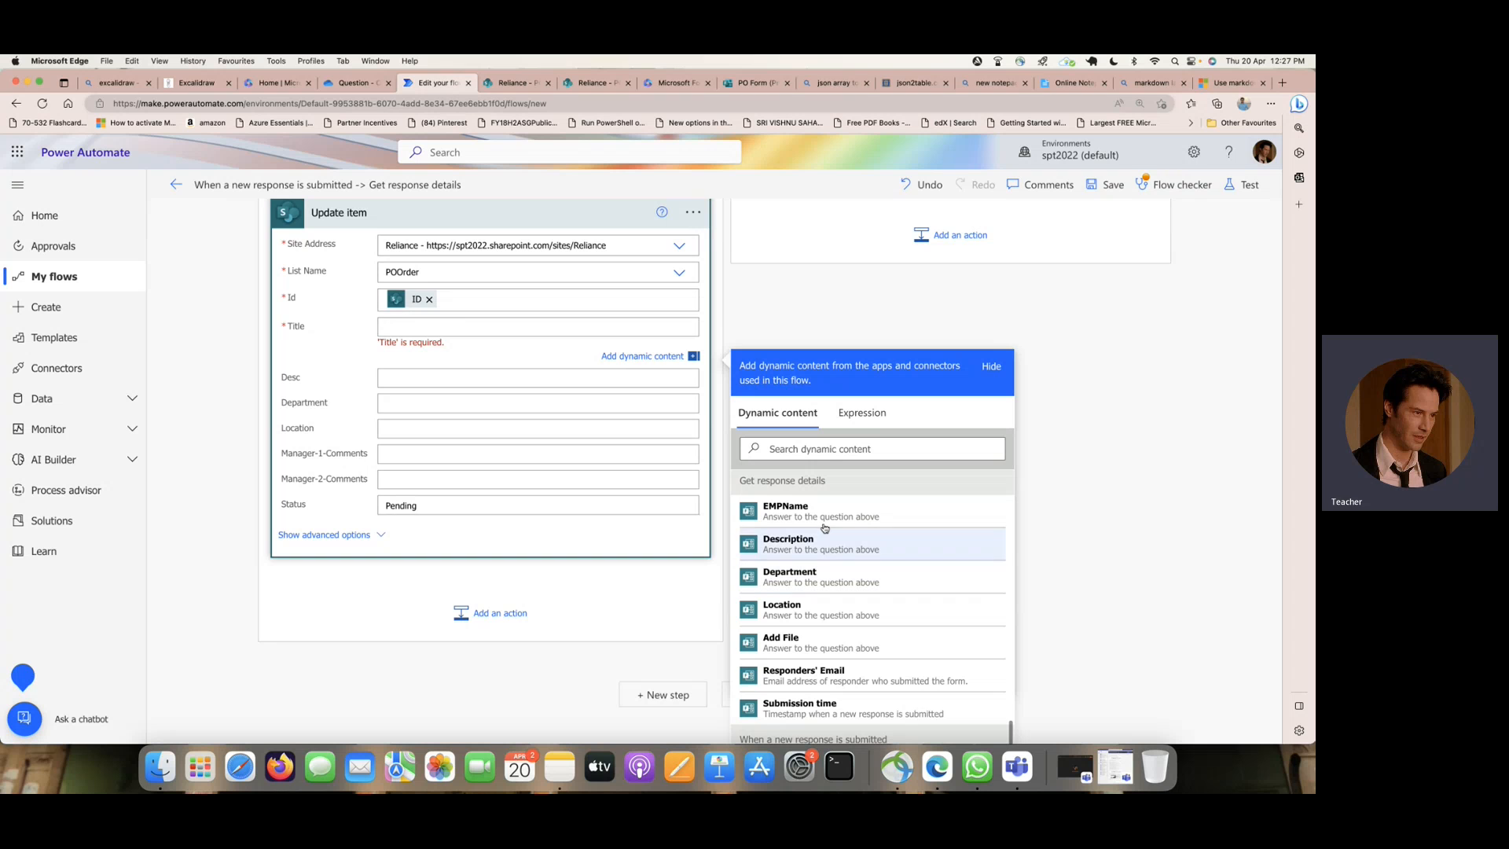
left_click(841, 512)
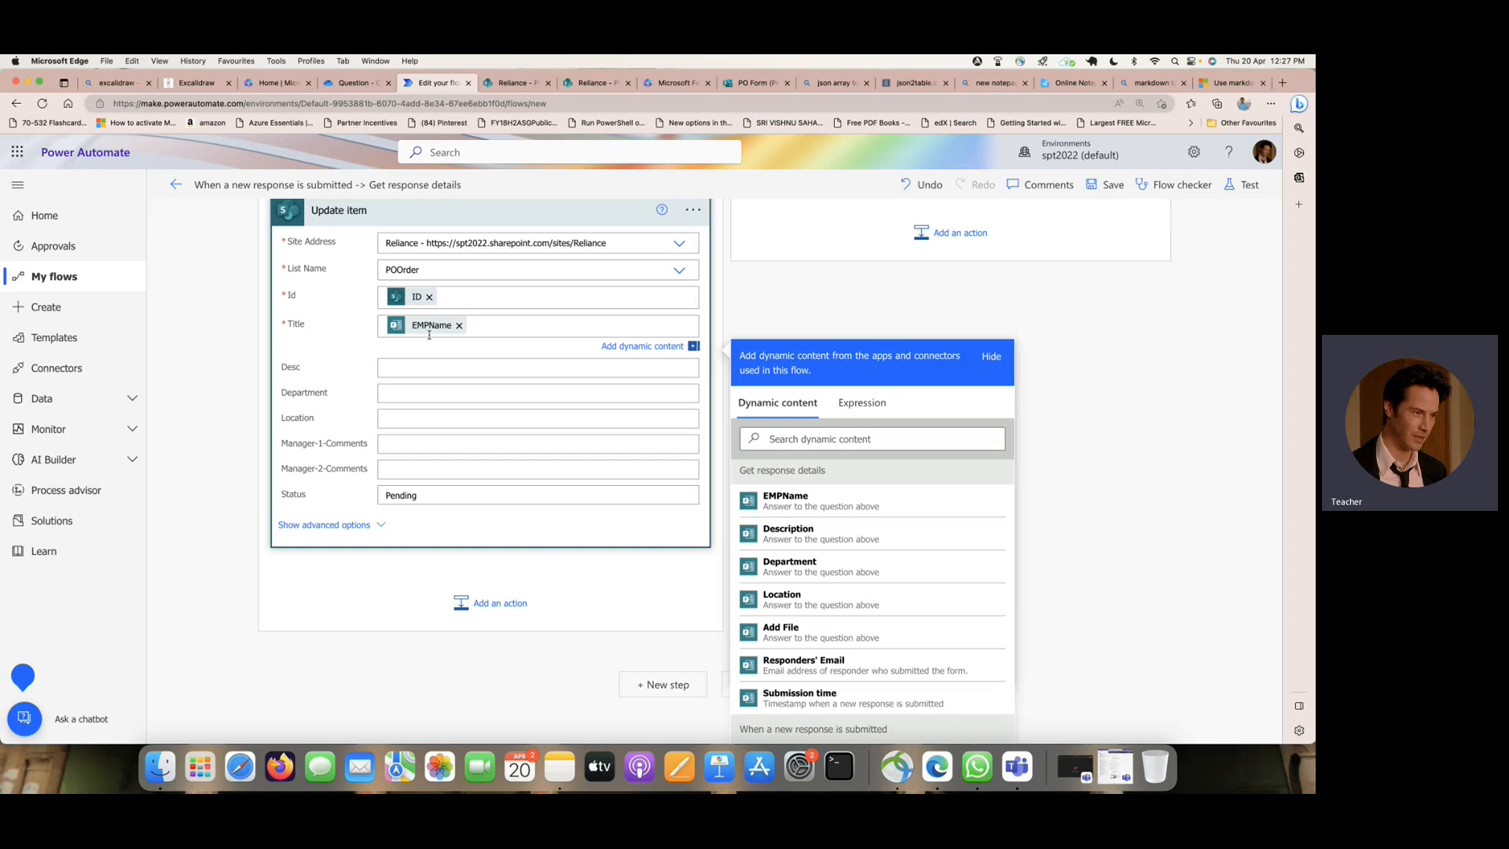
- Fill the Update item's Manager-1-Comments with Responses Comments from Manager-1-Approval and reopen the action's settings
left_click(437, 441)
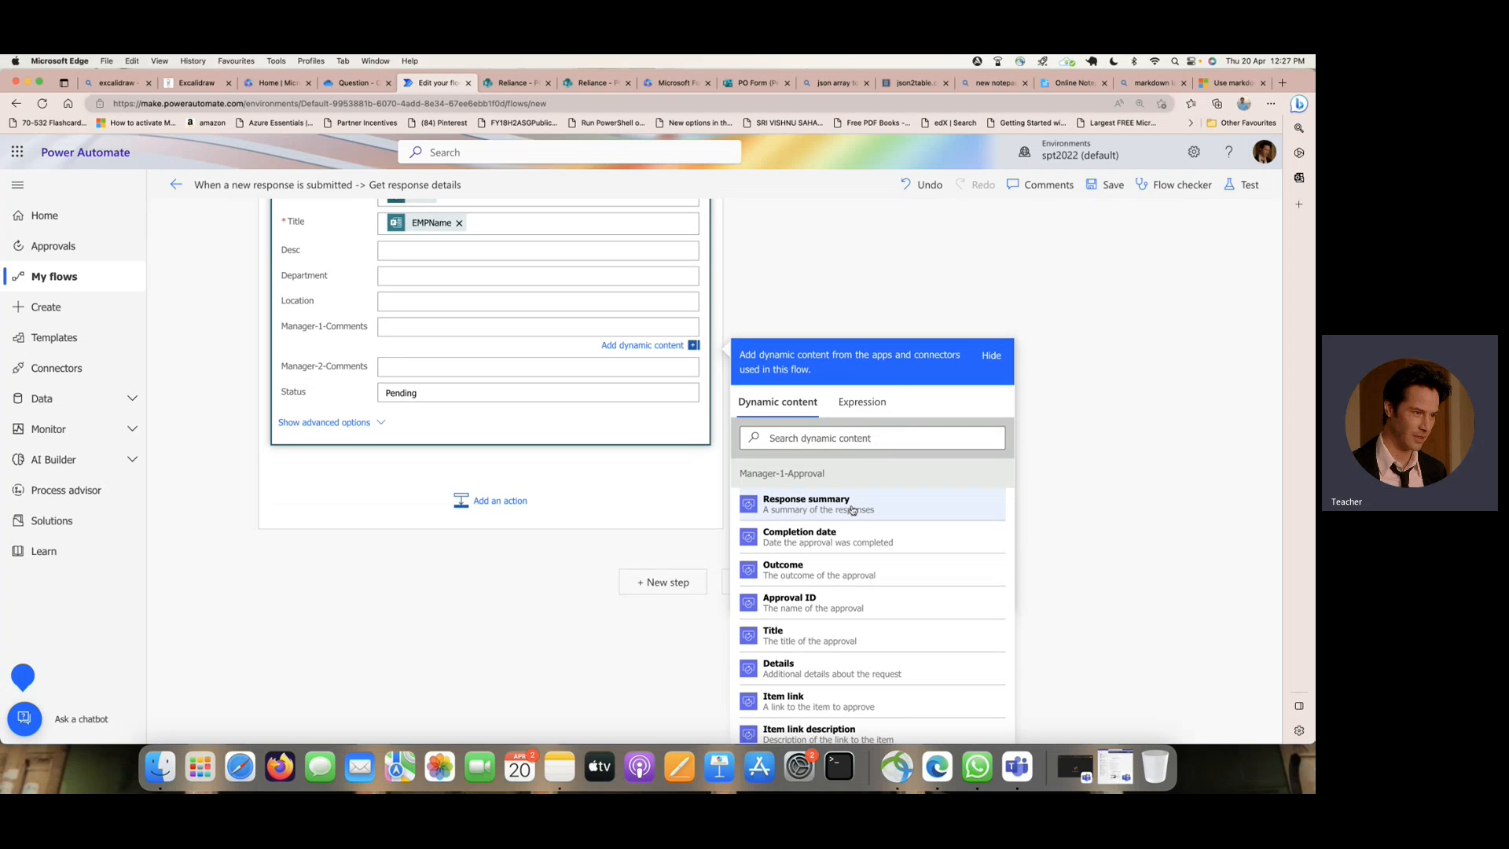
scroll(849, 511, "down", 2)
scroll(852, 510, "down", 5)
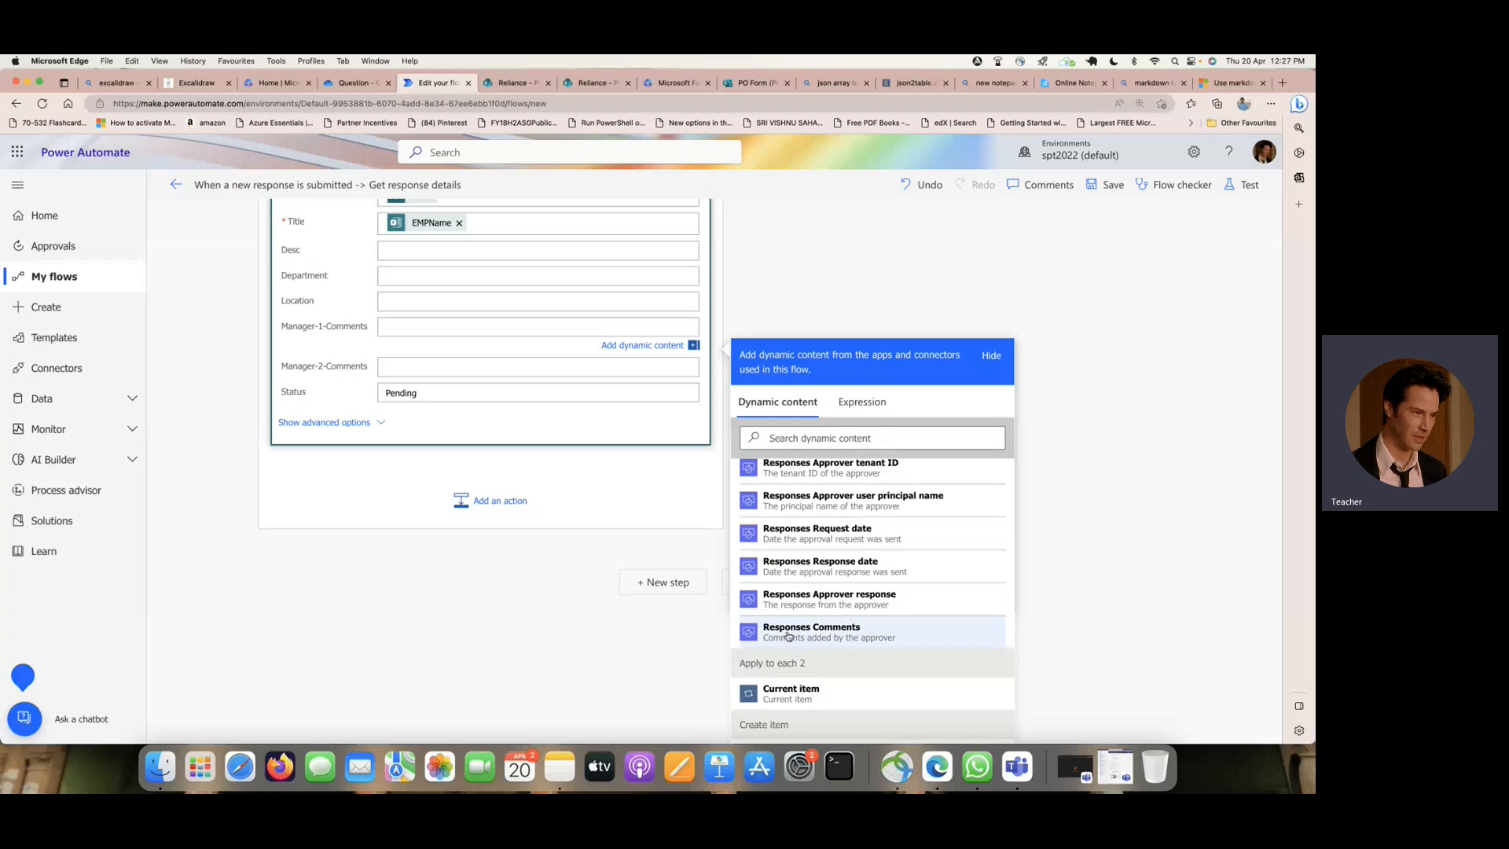
left_click(874, 634)
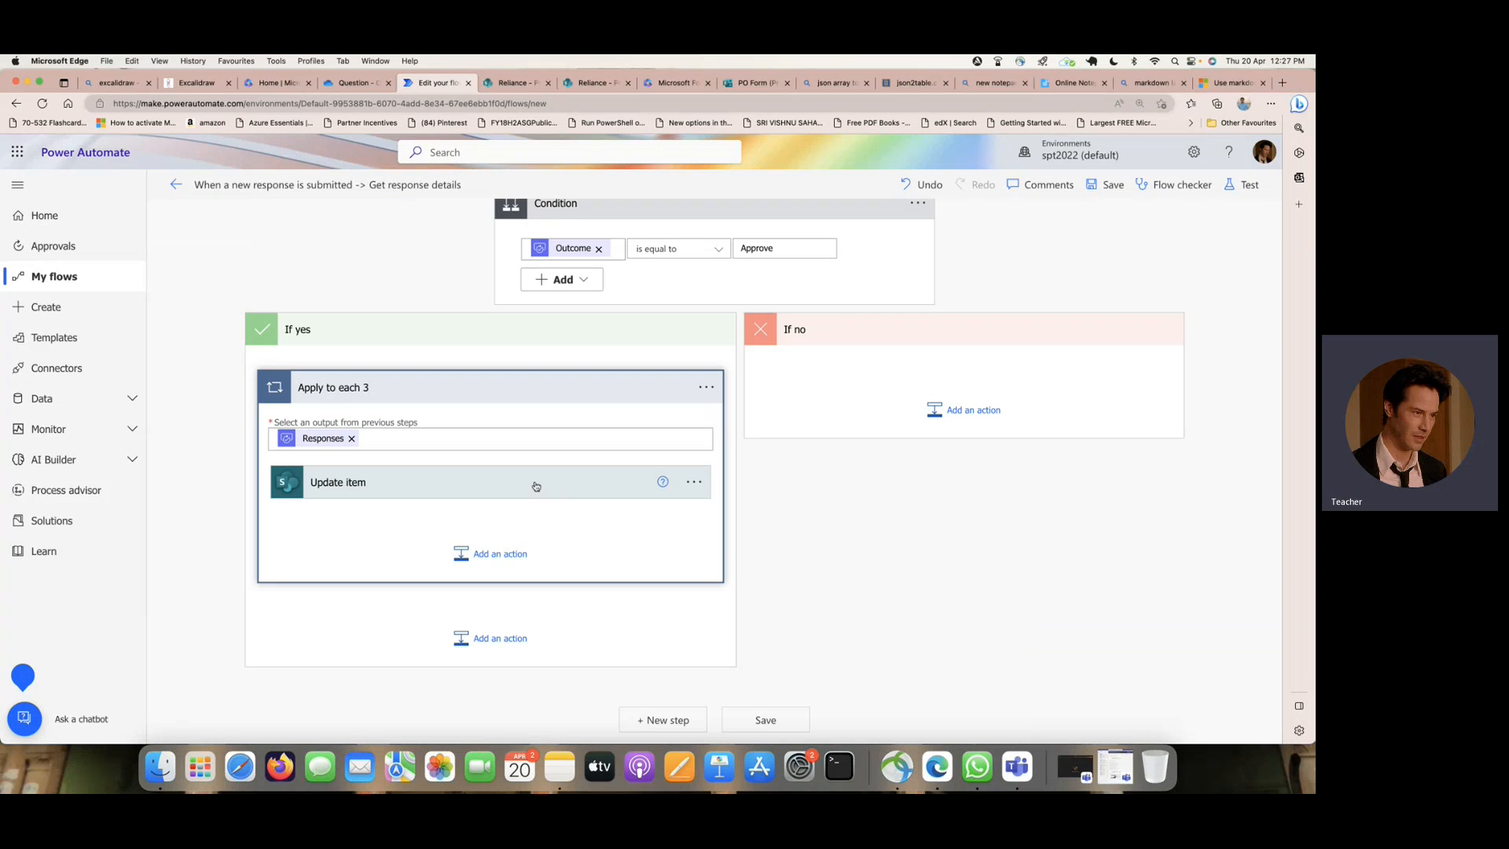
left_click(536, 486)
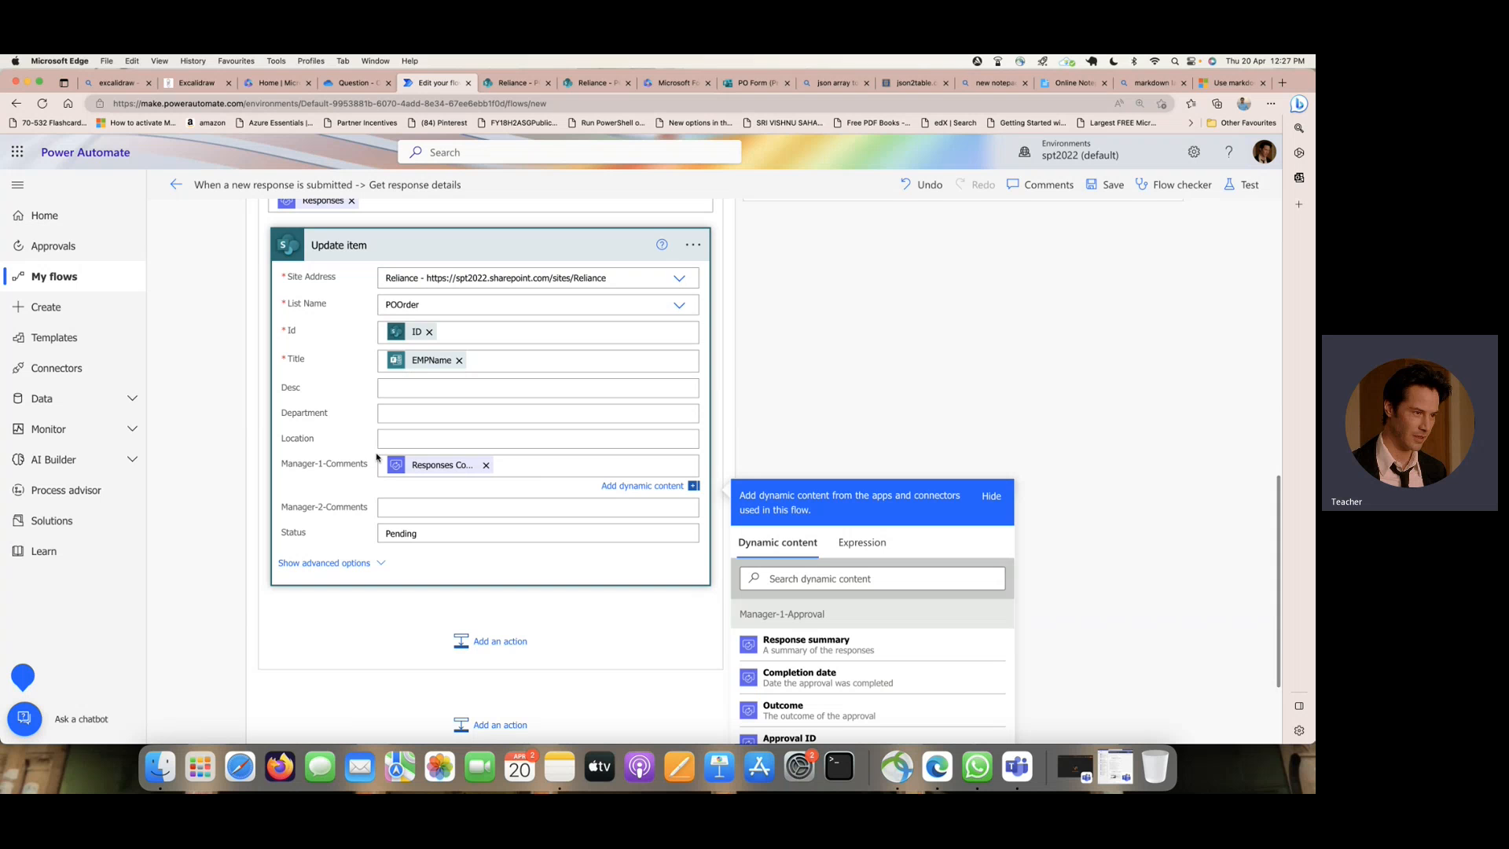
- Set the Status of the If yes branch's Update item action to "Approved by Manager -1"
double_click(455, 533)
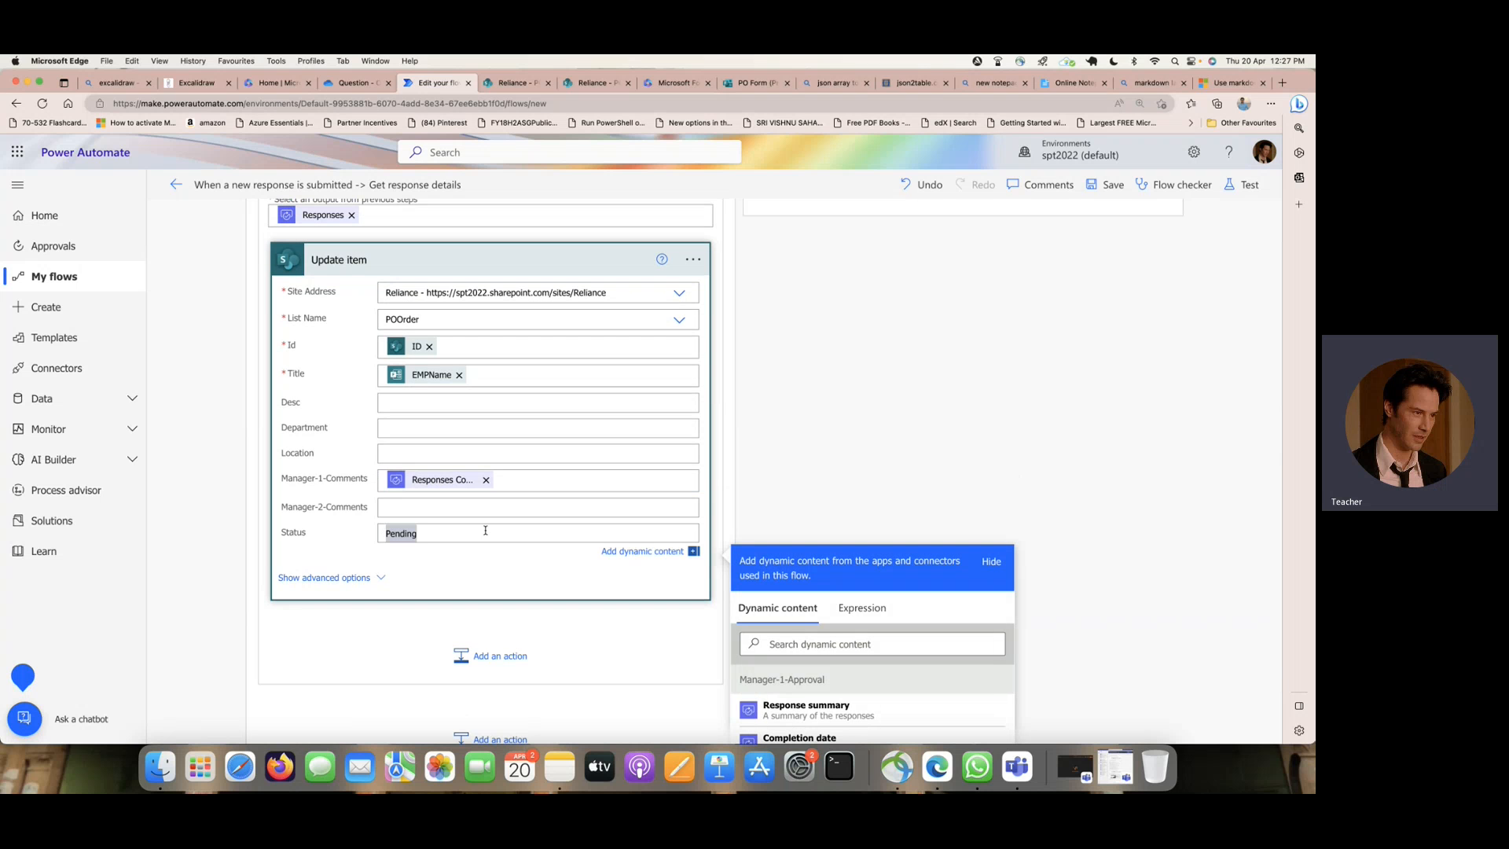
scroll(769, 457, "up", 3)
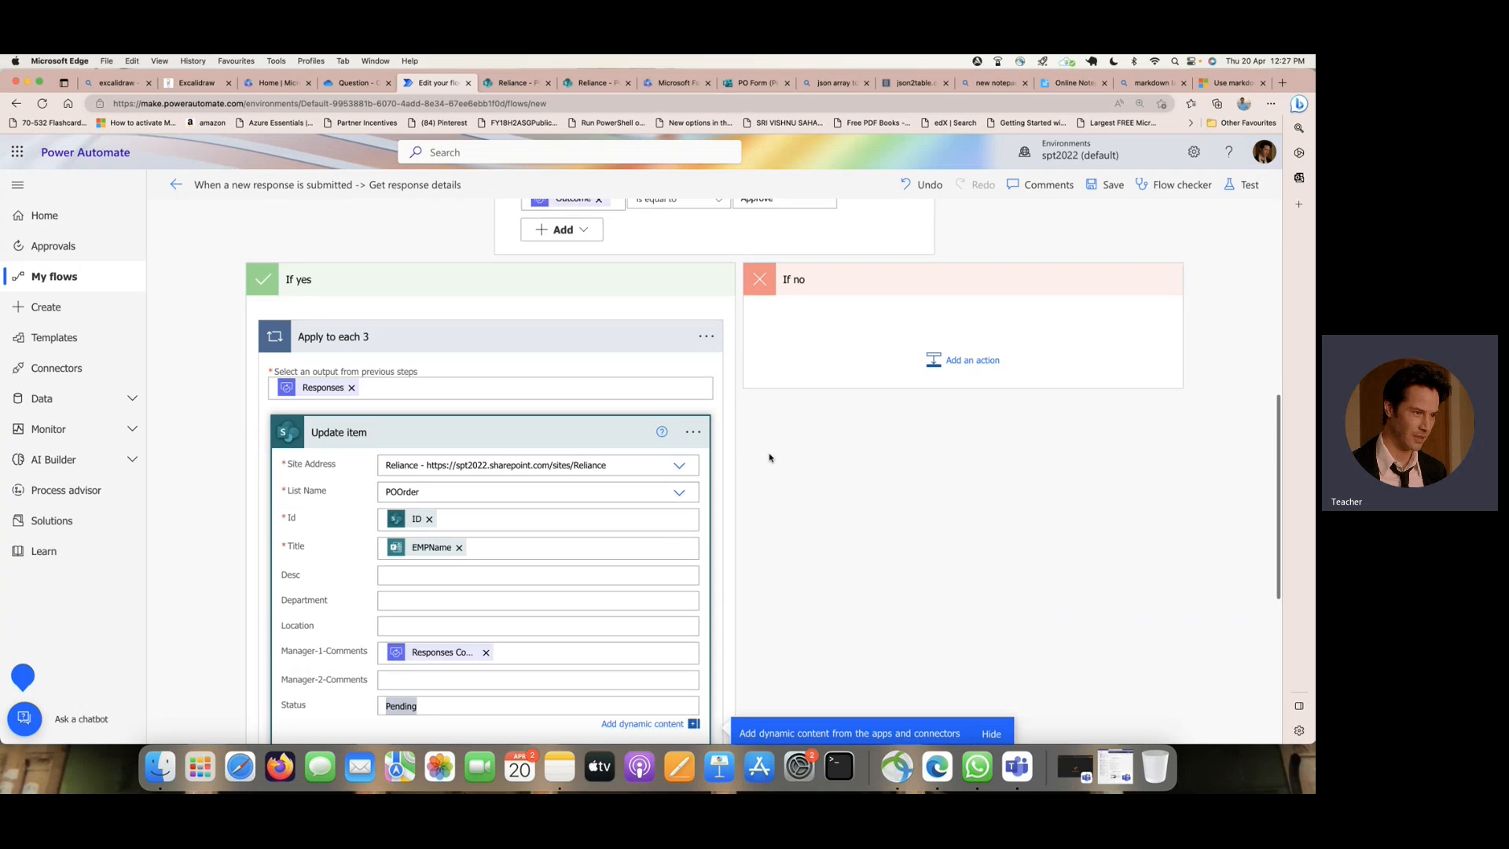
scroll(770, 457, "down", 2)
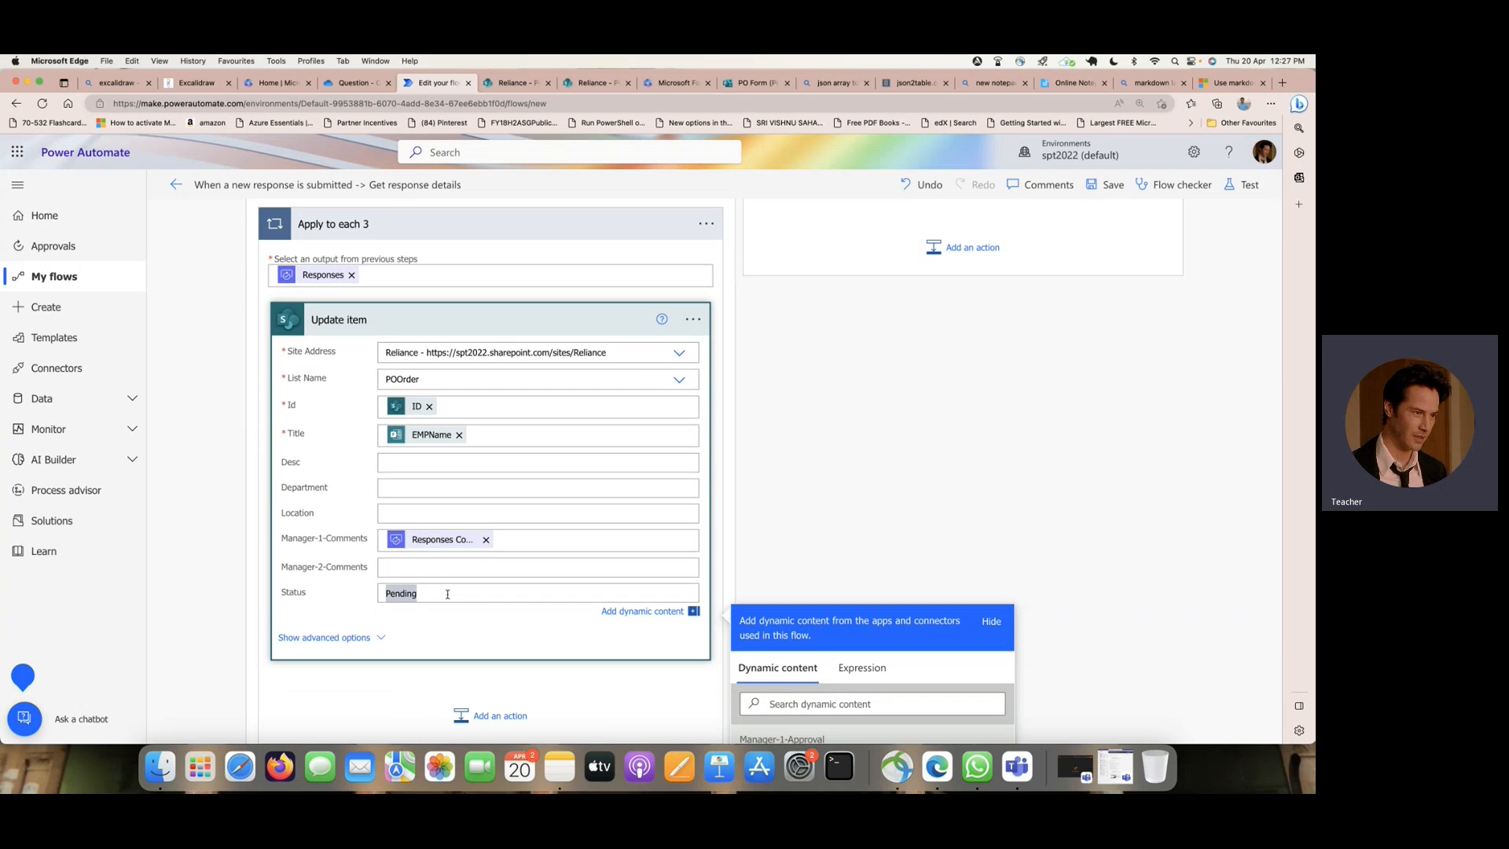
type("Approved b")
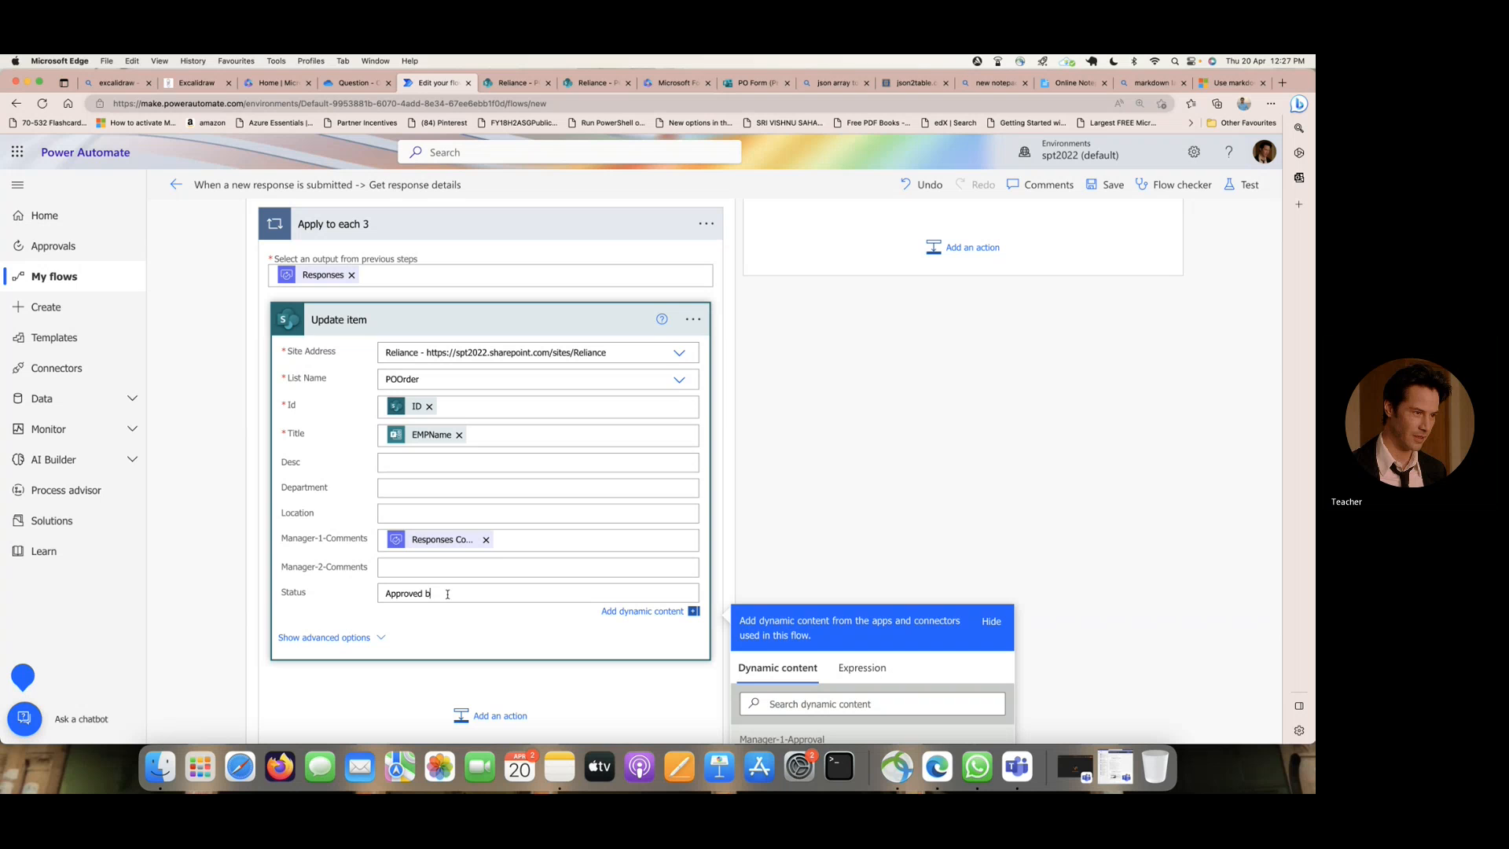
type("y Manager -1")
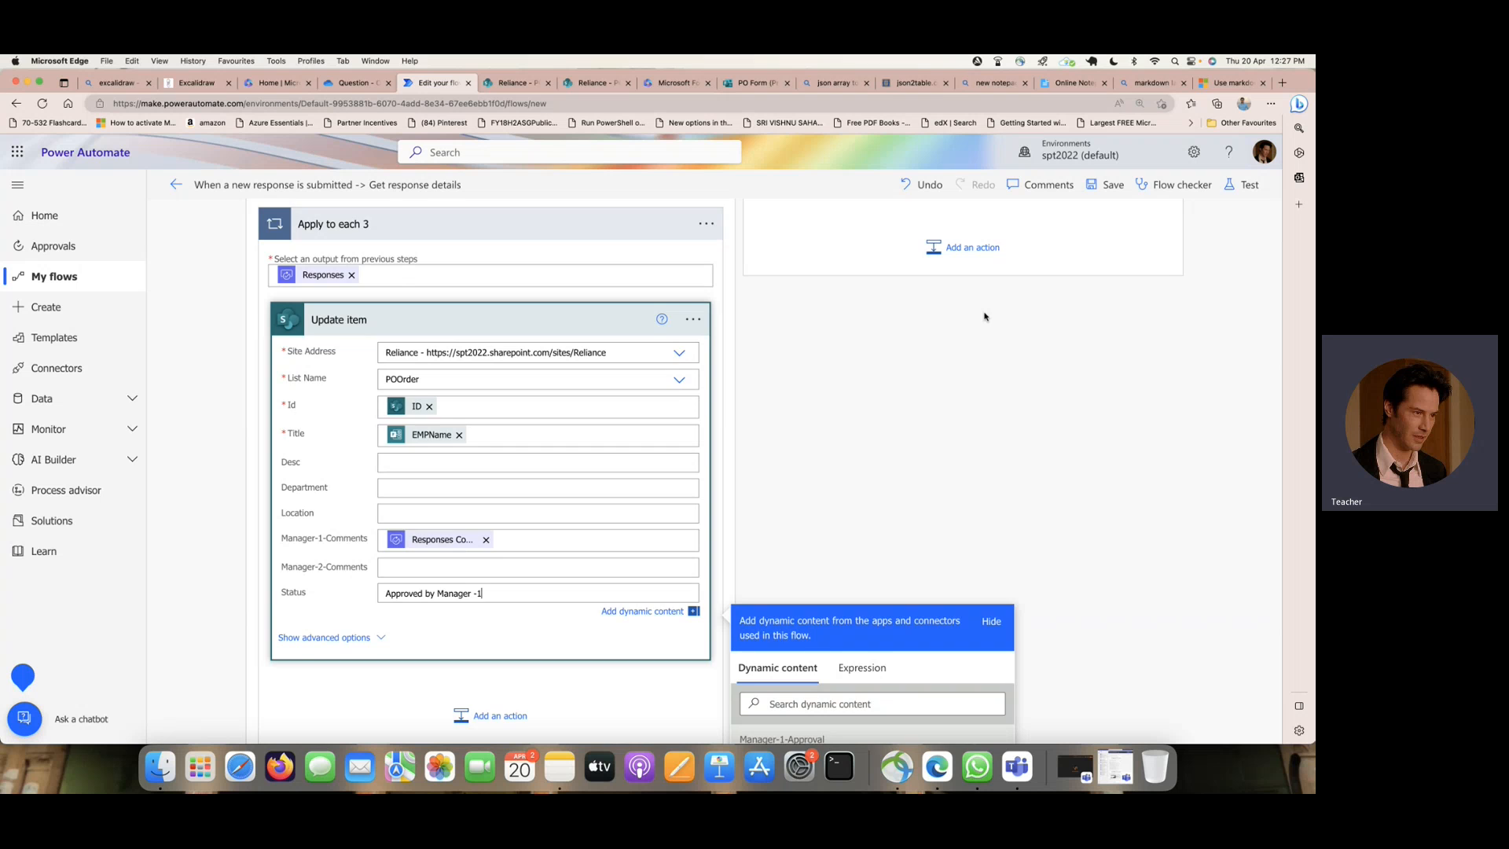
- Add a SharePoint Update item action to the condition's If no branch
scroll(984, 316, "up", 2)
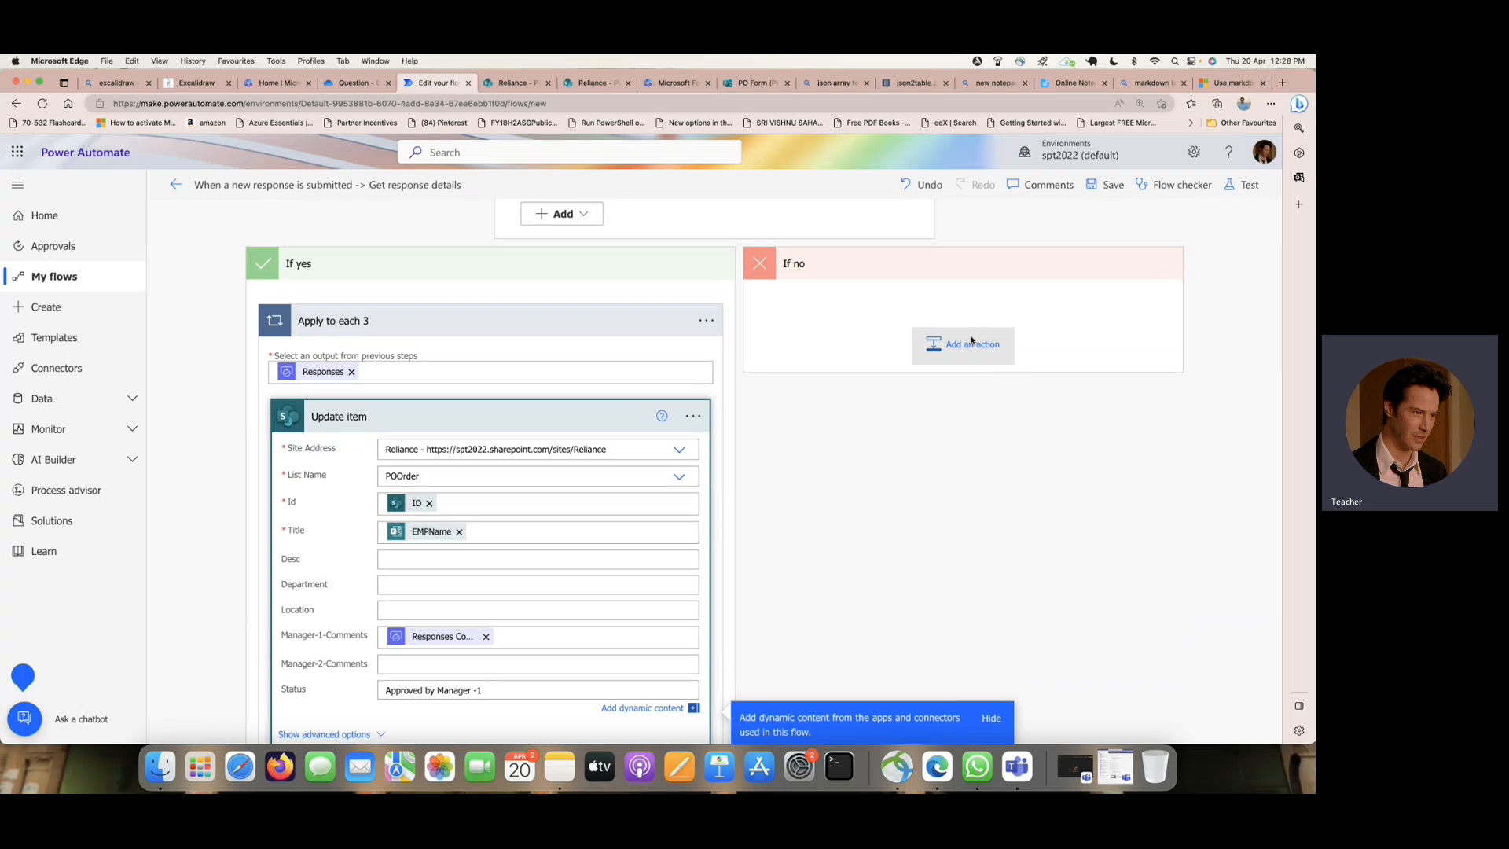
left_click(971, 342)
type("update item")
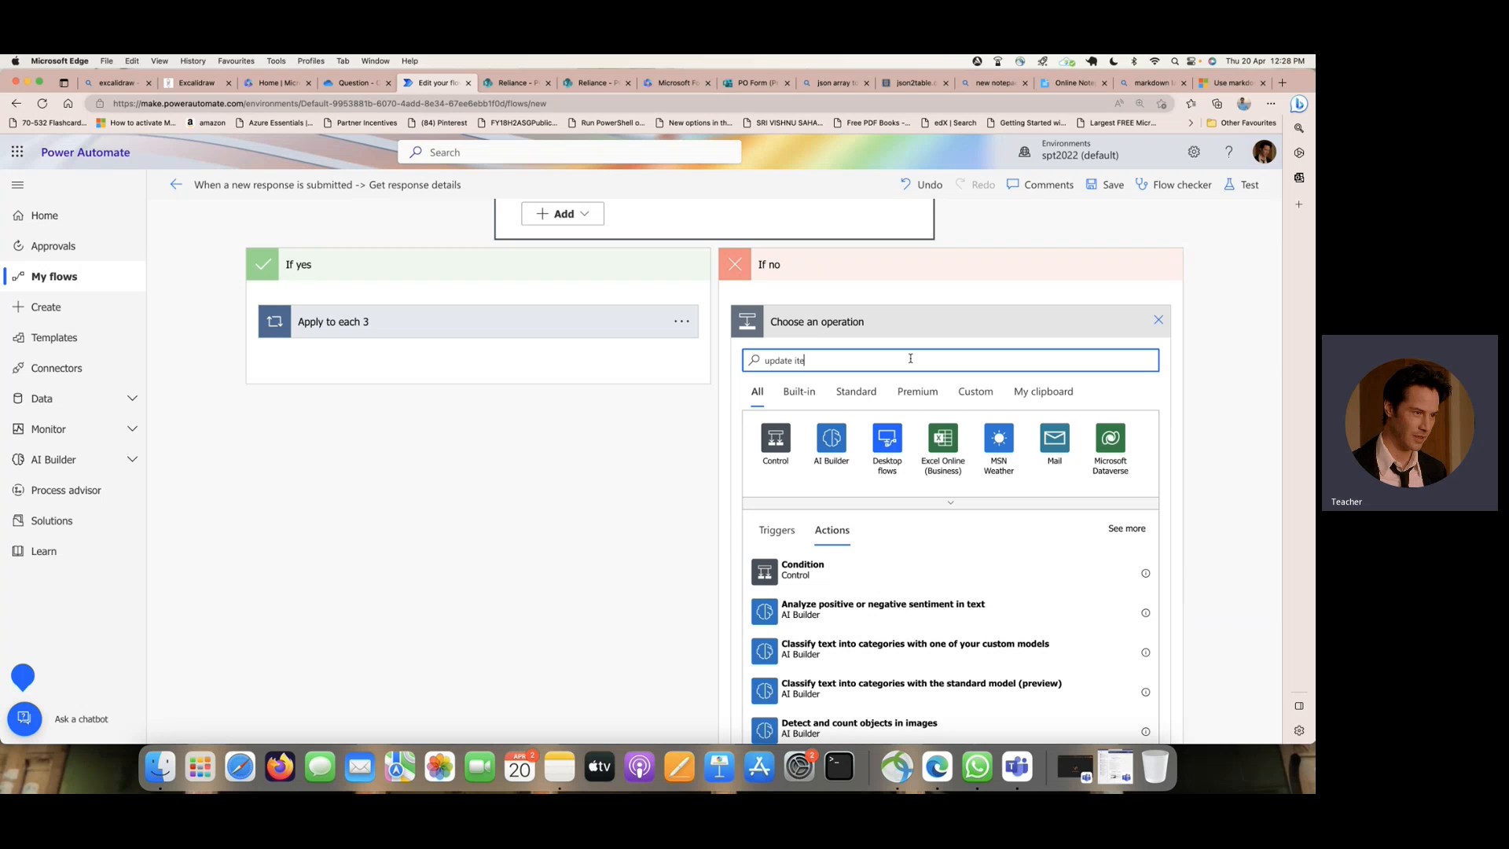
scroll(997, 429, "down", 3)
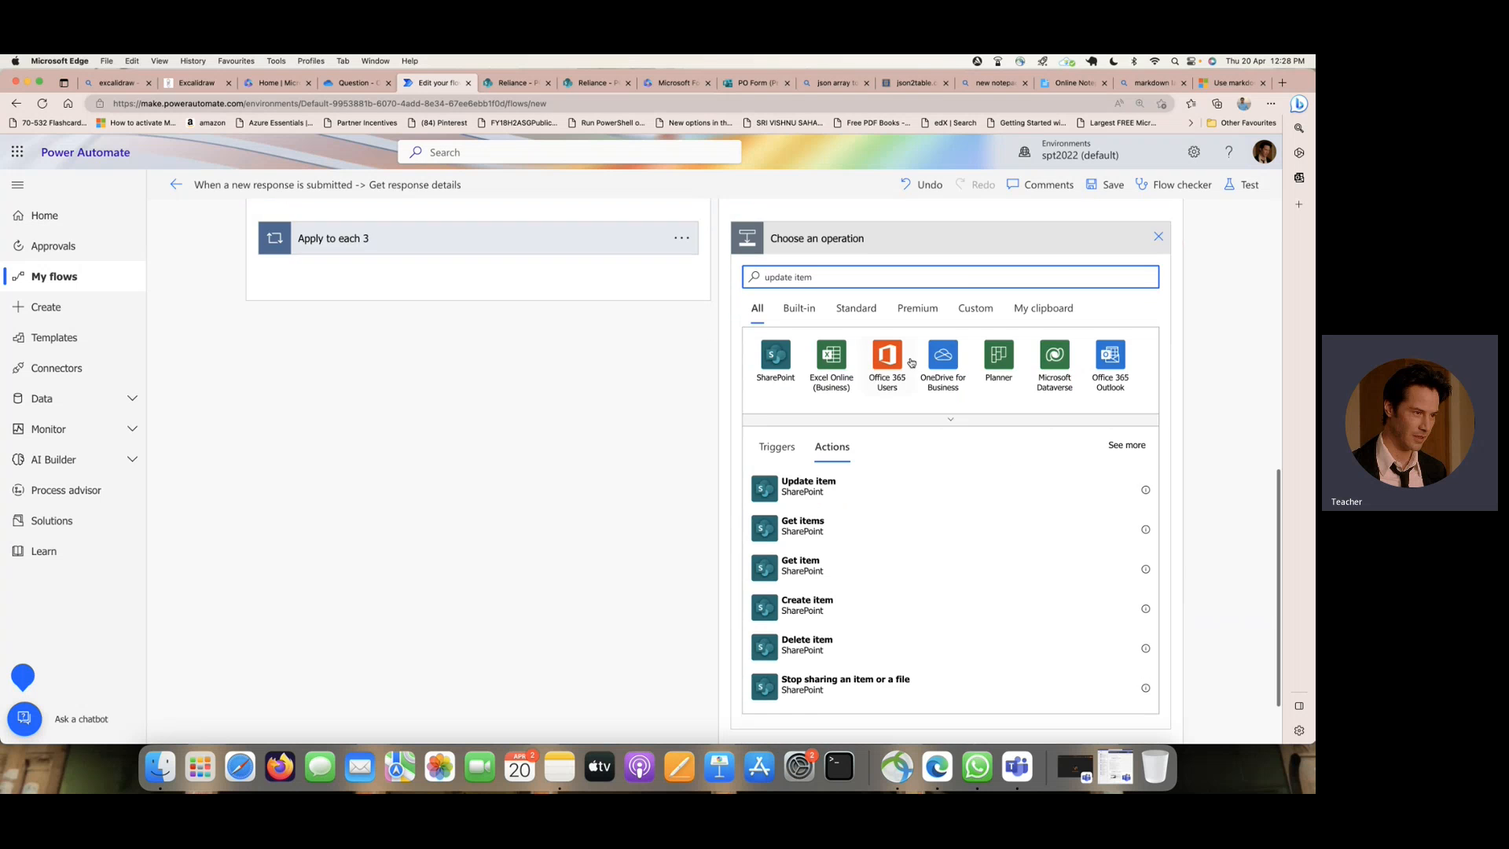
left_click(992, 424)
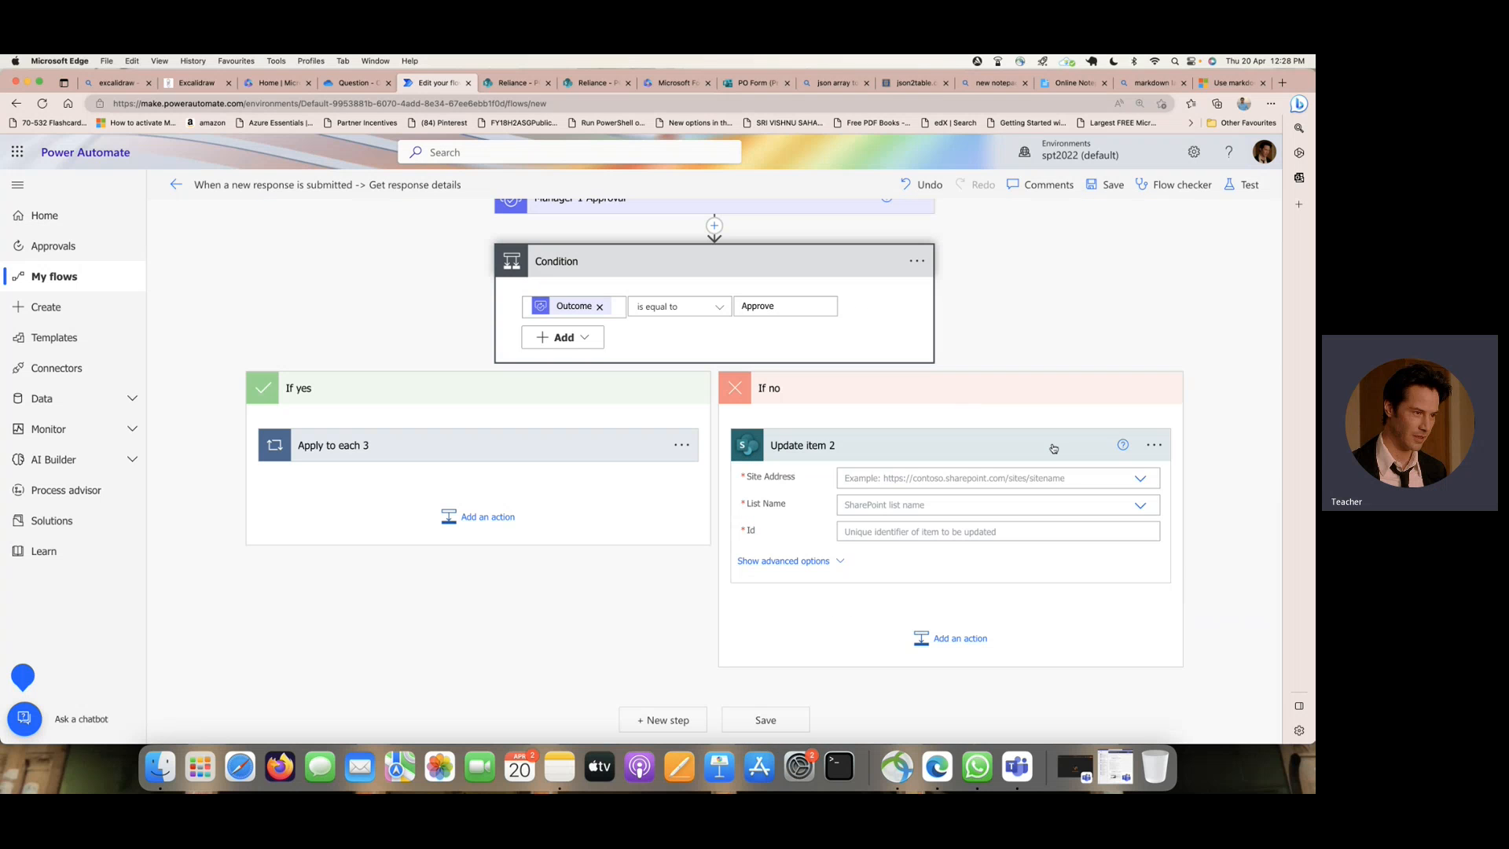
- Point the If no branch's Update item action at the POOrder list on the Reliance site, with the Create item ID as its Id
left_click(1141, 480)
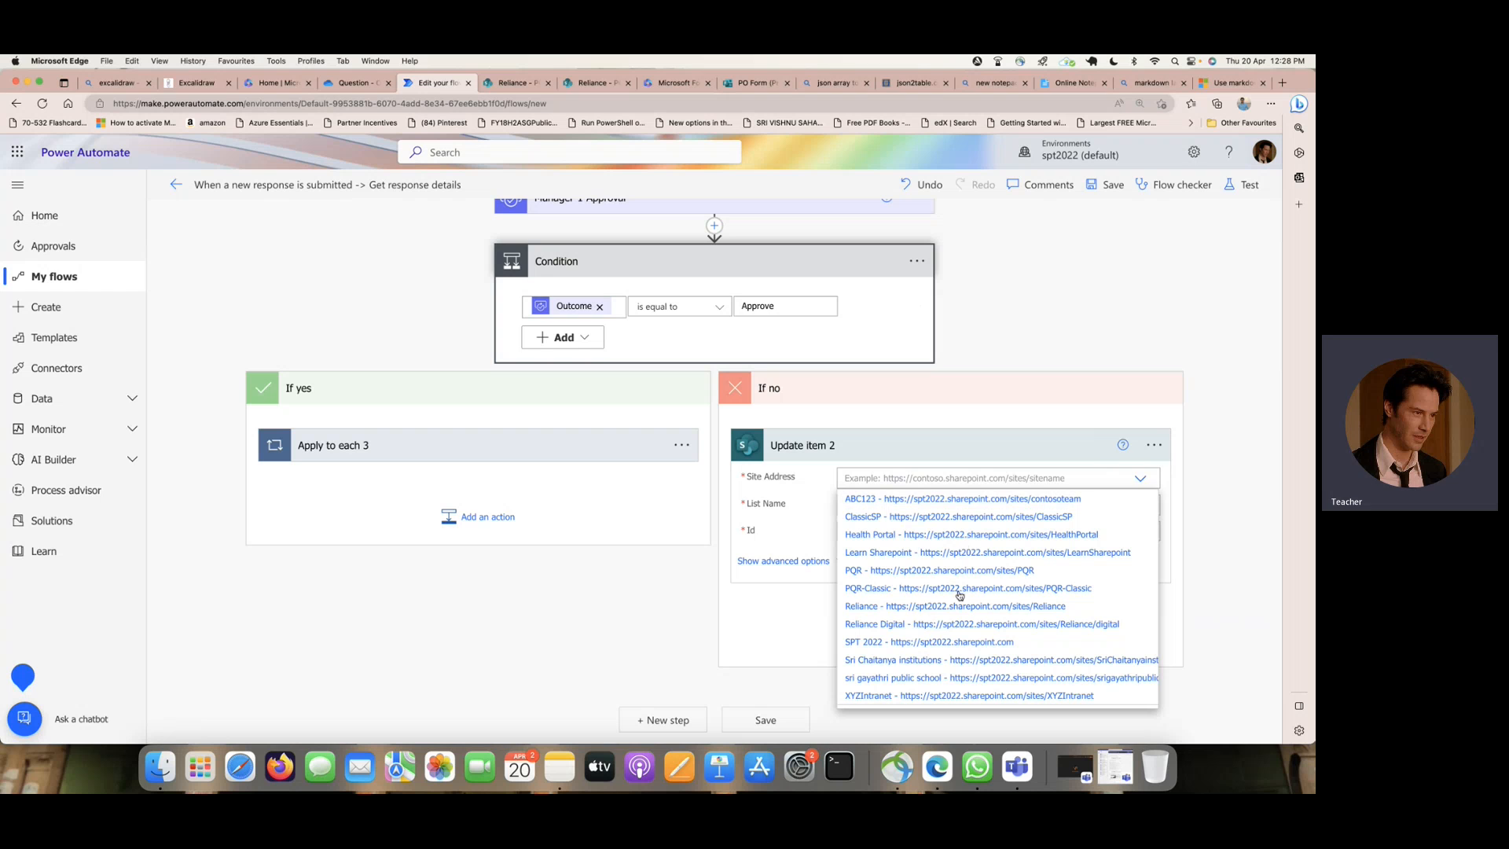
left_click(933, 609)
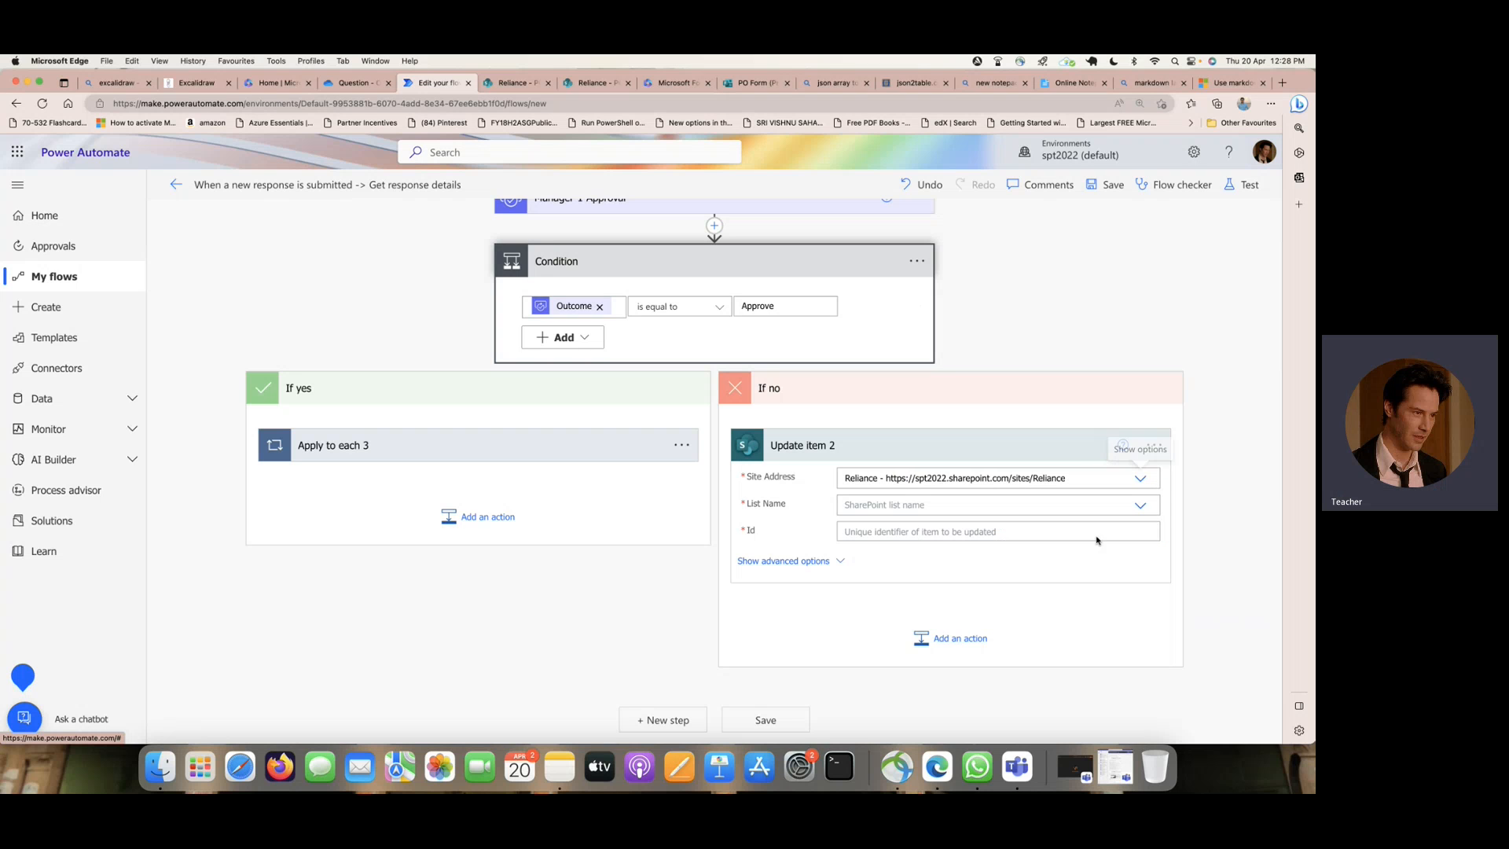
left_click(1144, 509)
scroll(927, 607, "down", 5)
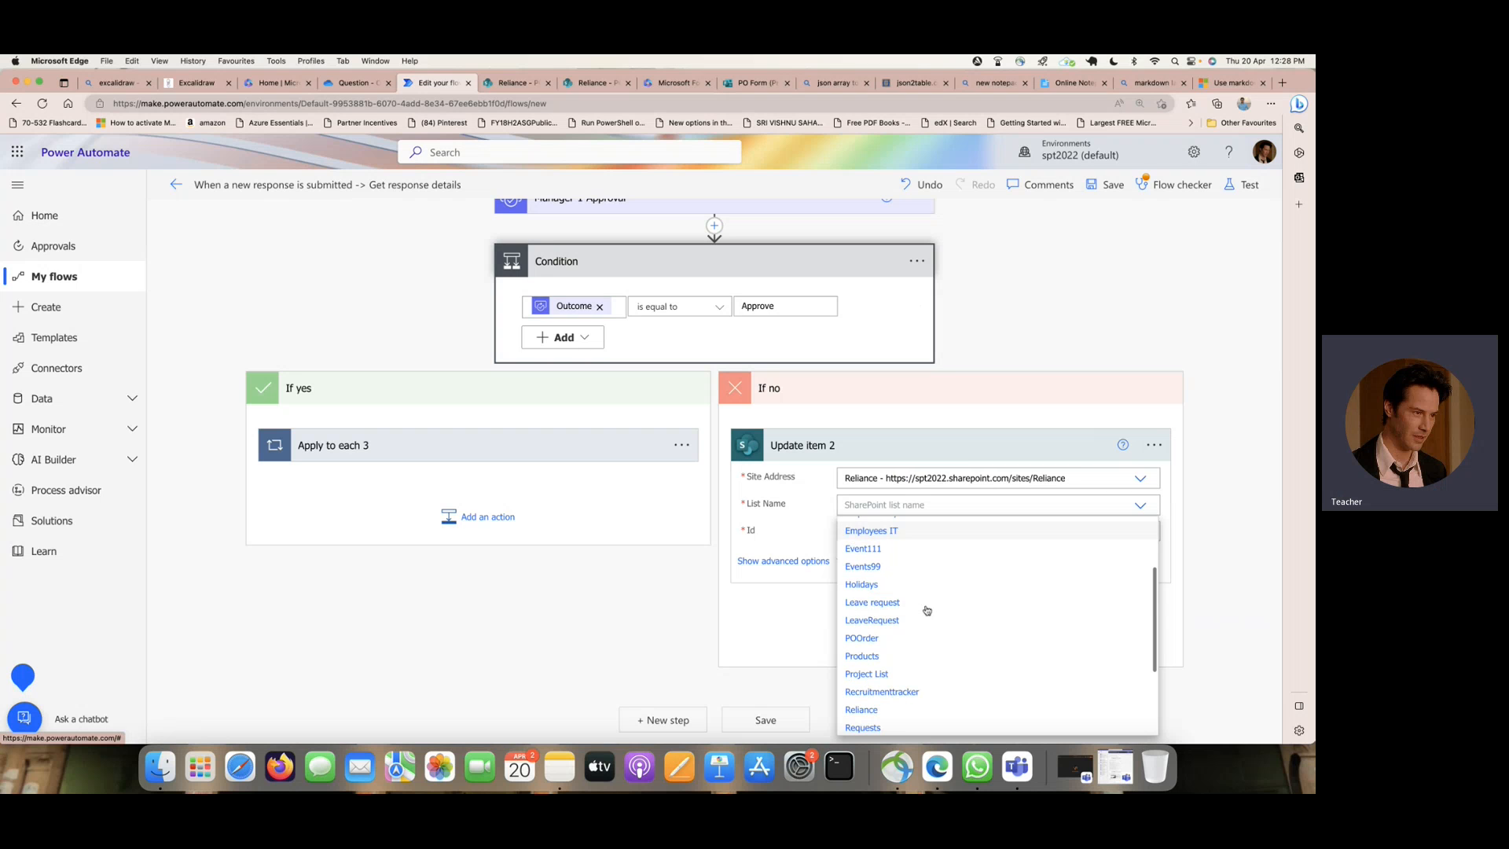
scroll(927, 610, "down", 2)
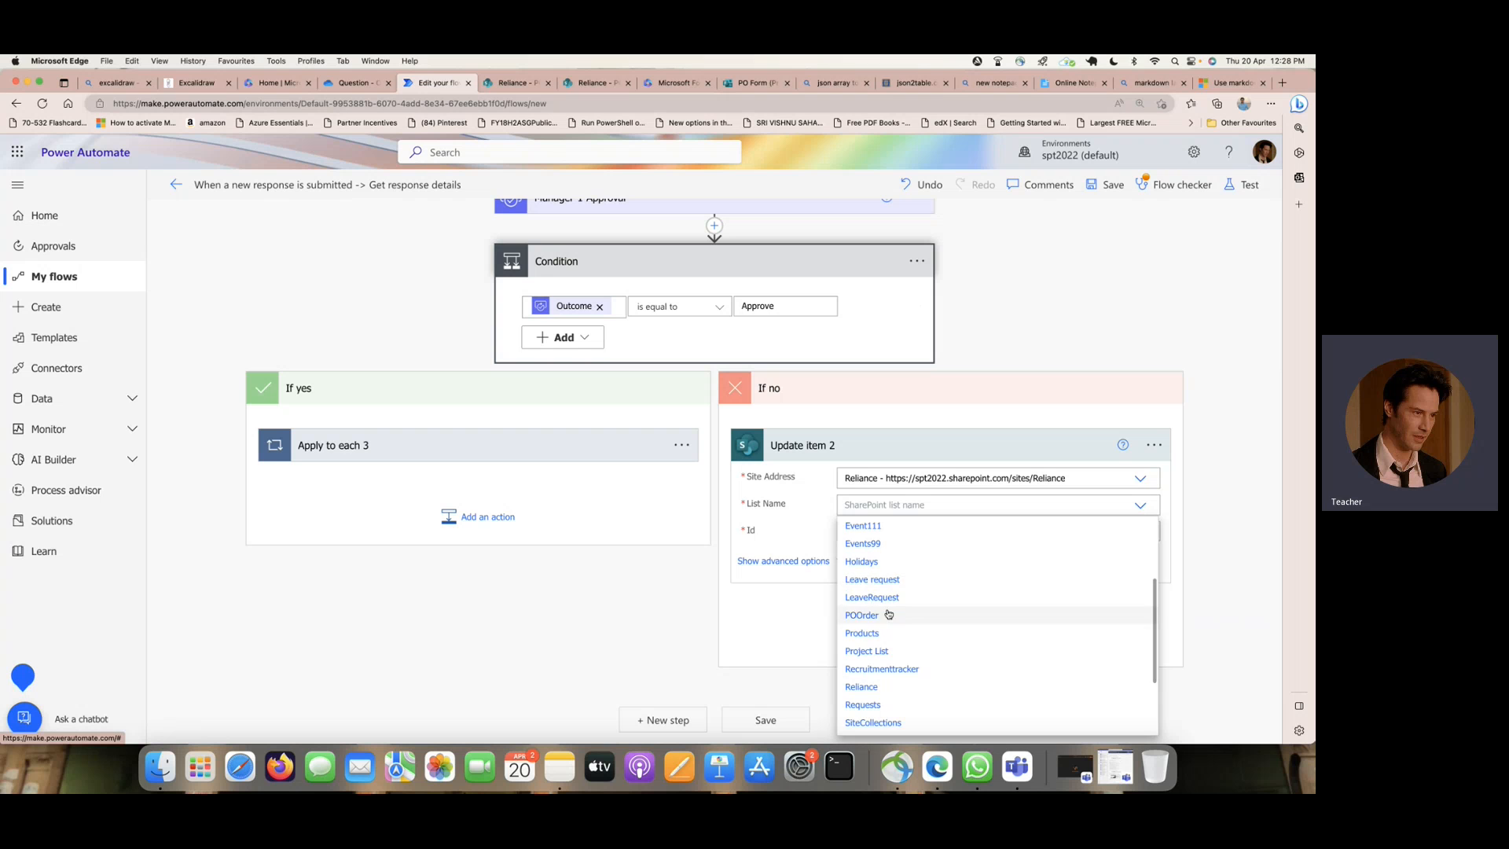
left_click(896, 599)
left_click(994, 532)
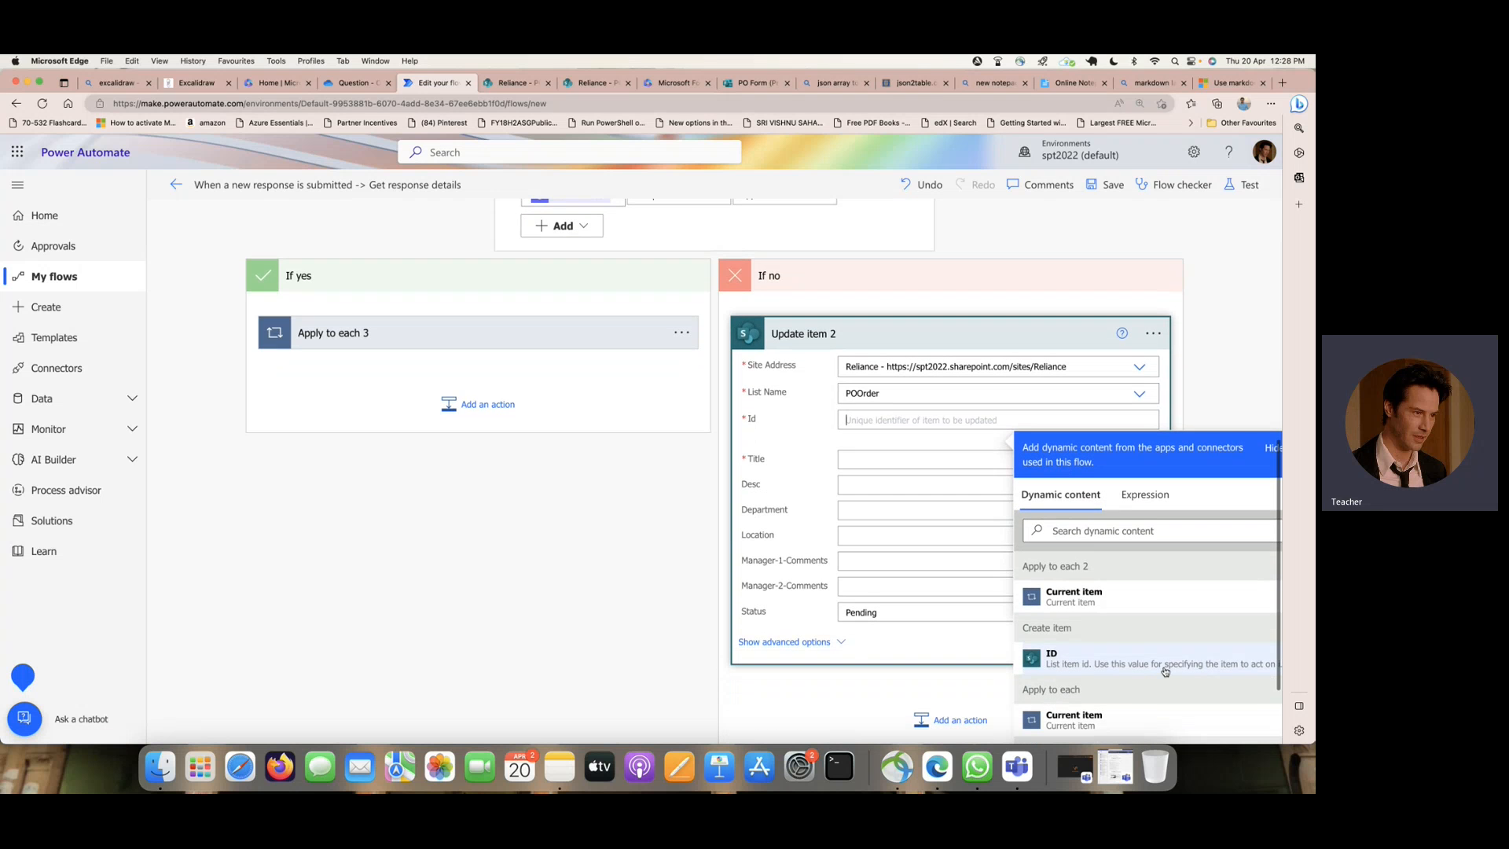
left_click(1163, 672)
- Fill the Title of the If no branch's Update item with the EMPName answer from Get response details
left_click(865, 466)
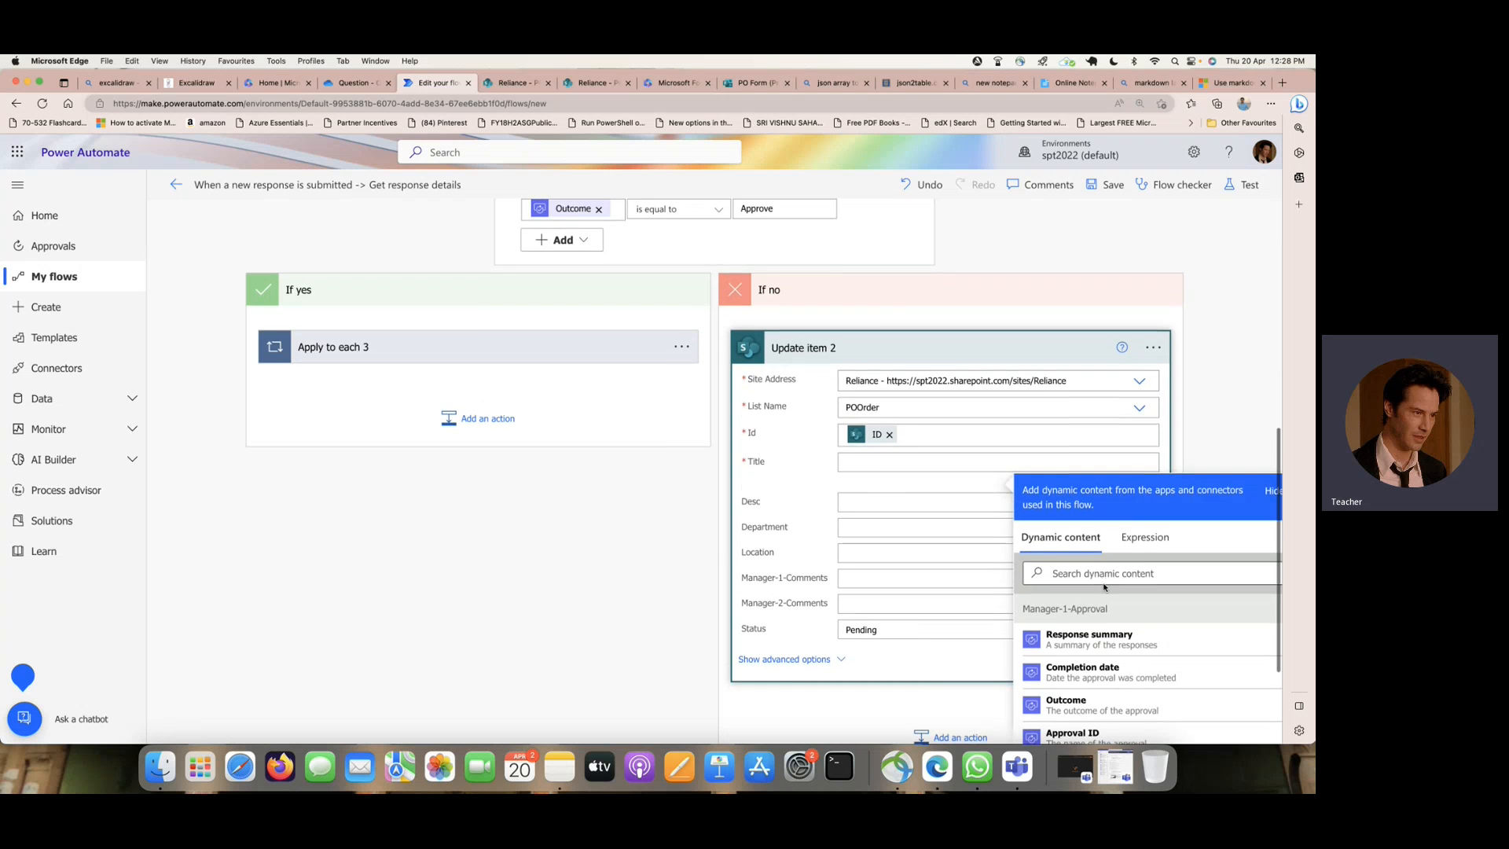
scroll(1104, 586, "down", 10)
scroll(1105, 587, "down", 10)
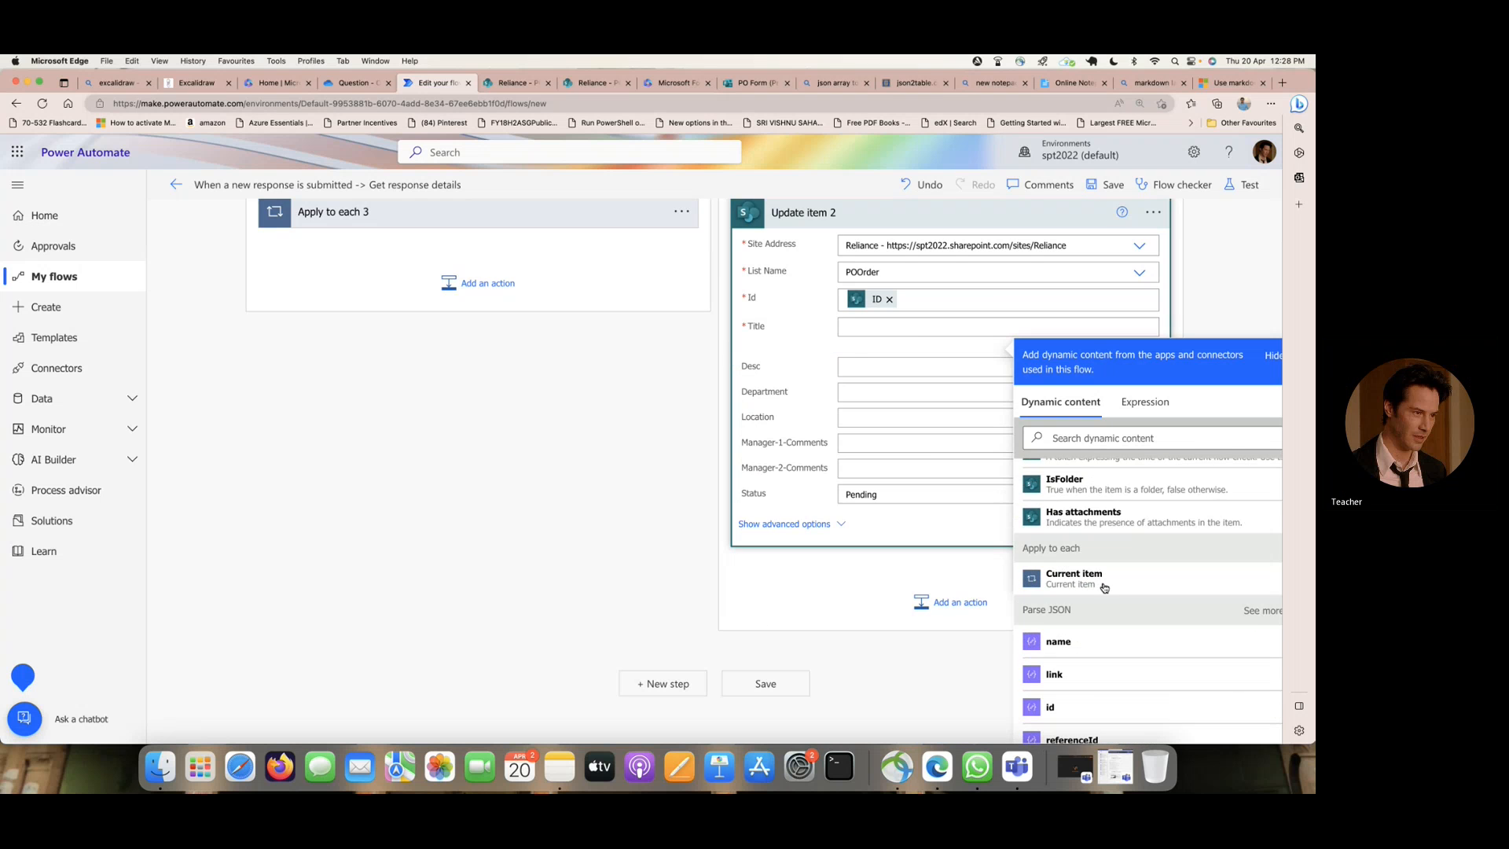
scroll(1105, 588, "down", 2)
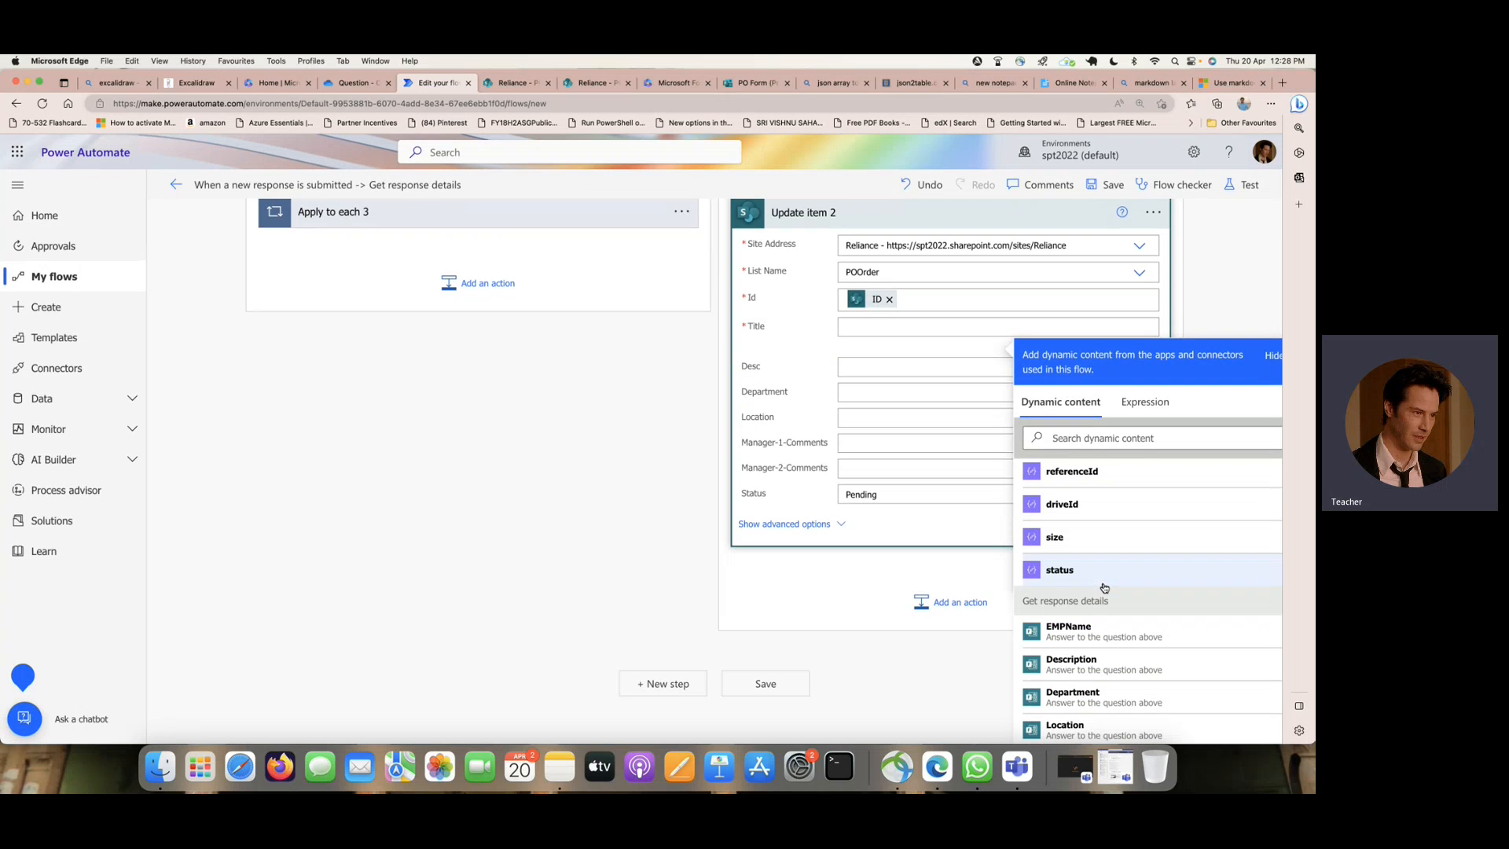
left_click(1108, 626)
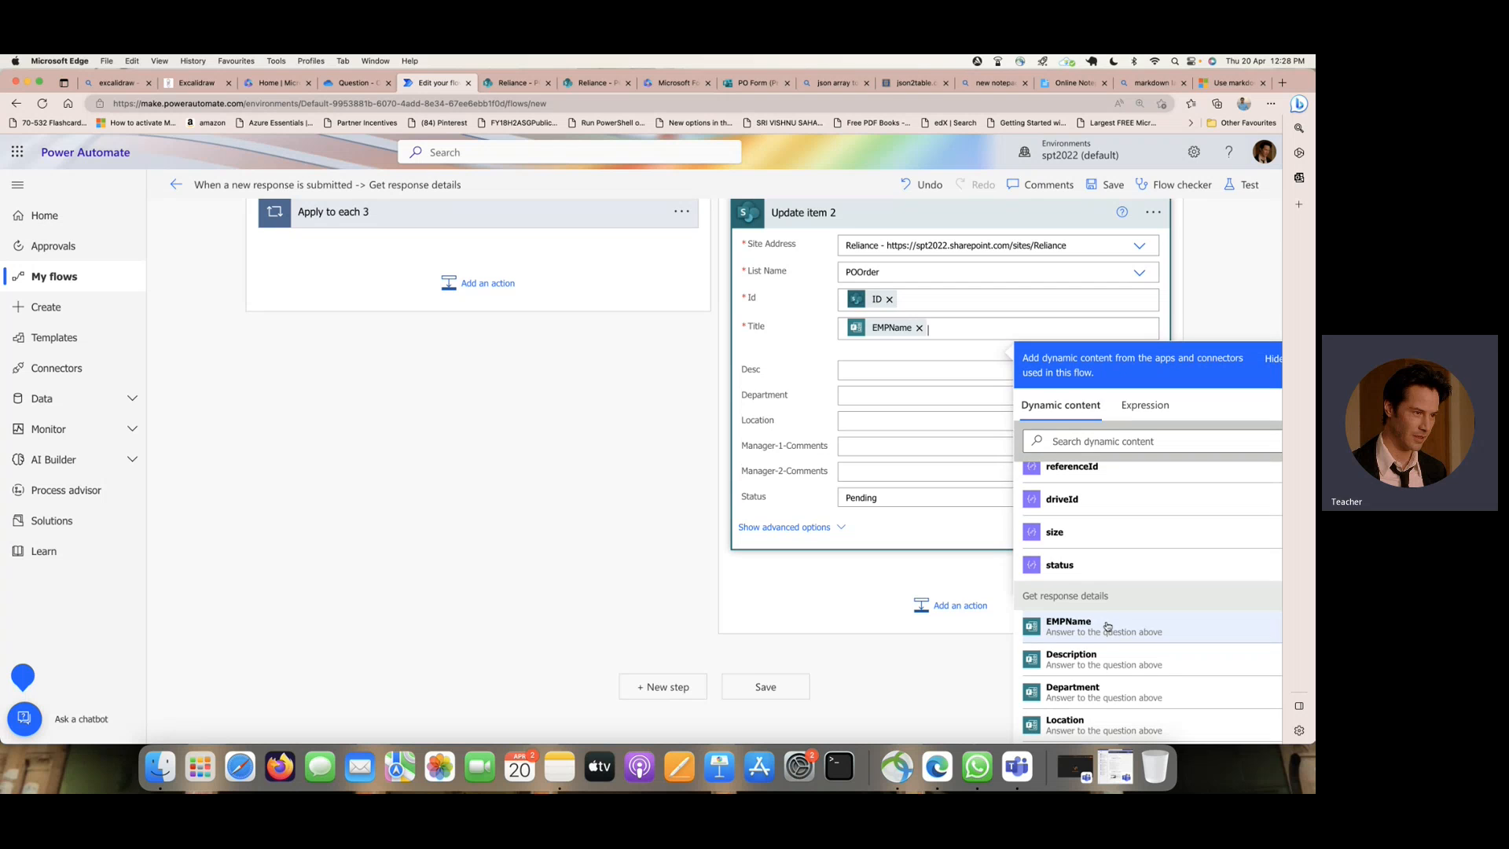
- Fill Manager-1-Comments in the If no branch's Update item with Responses Comments from Manager-1-Approval
left_click(878, 449)
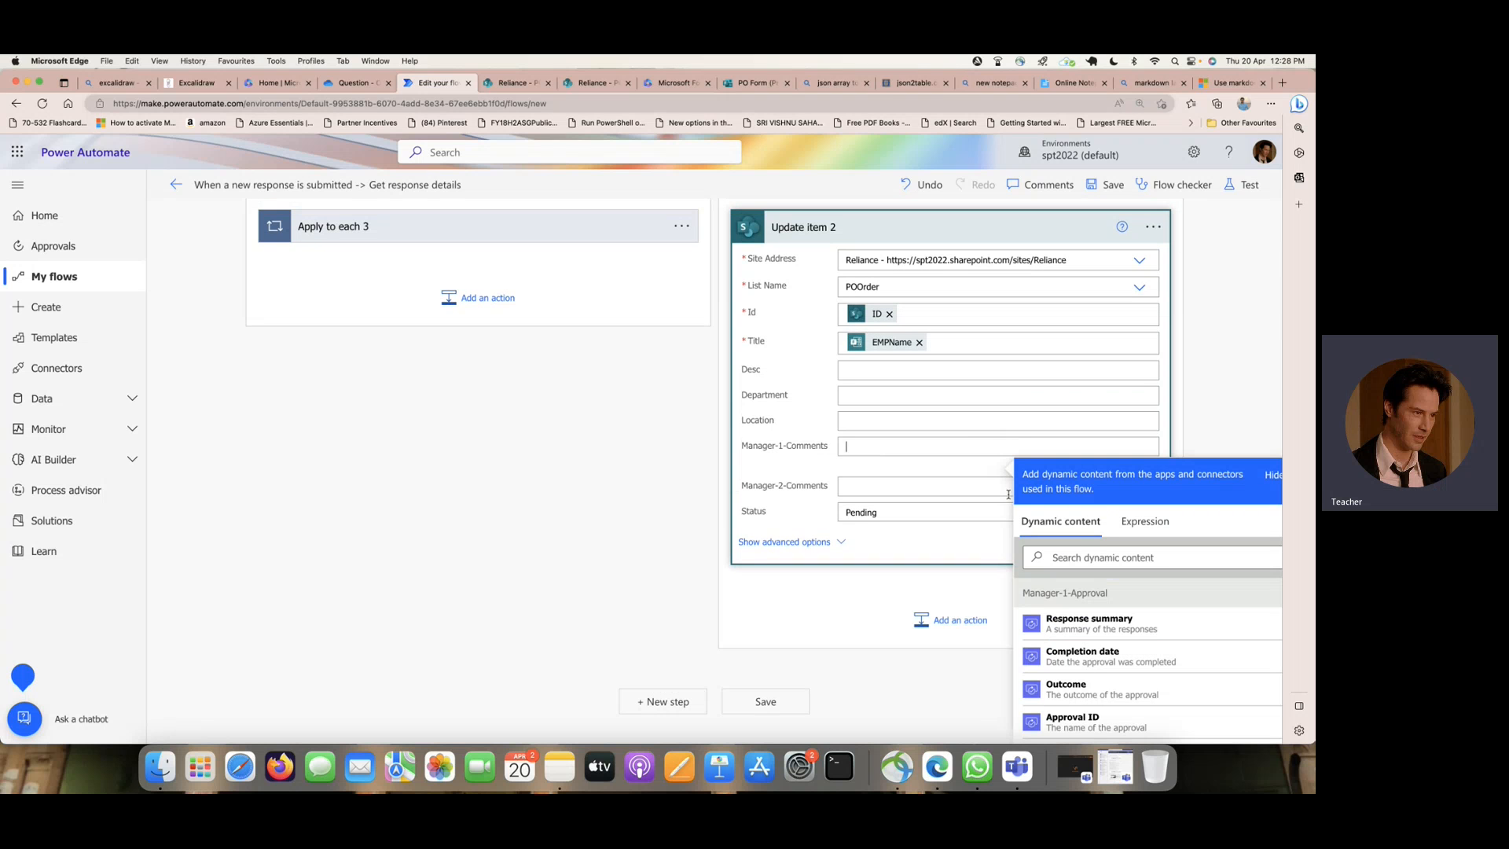
scroll(1085, 597, "down", 2)
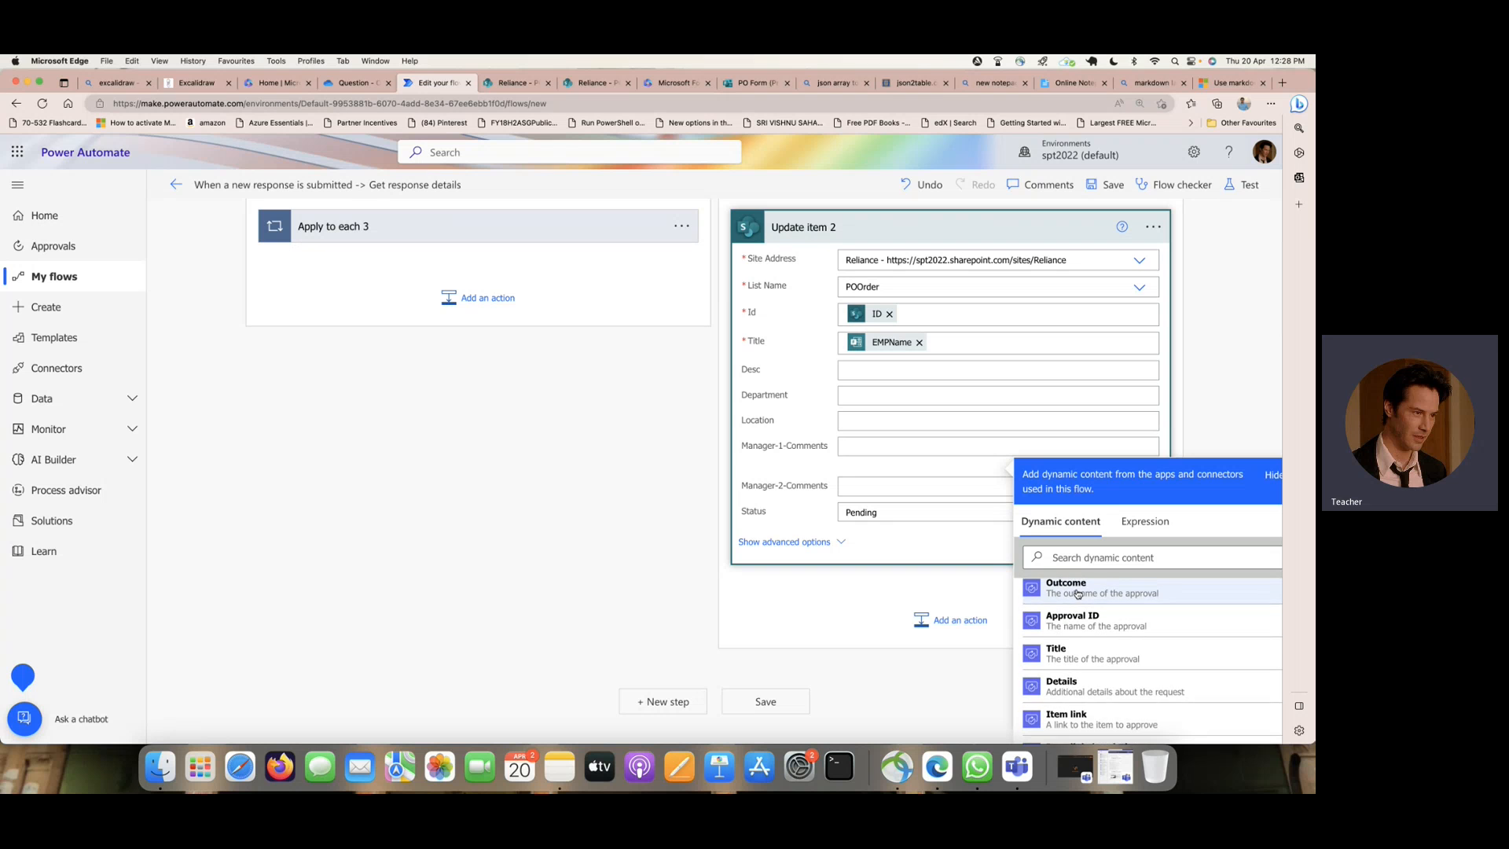
scroll(1079, 593, "down", 5)
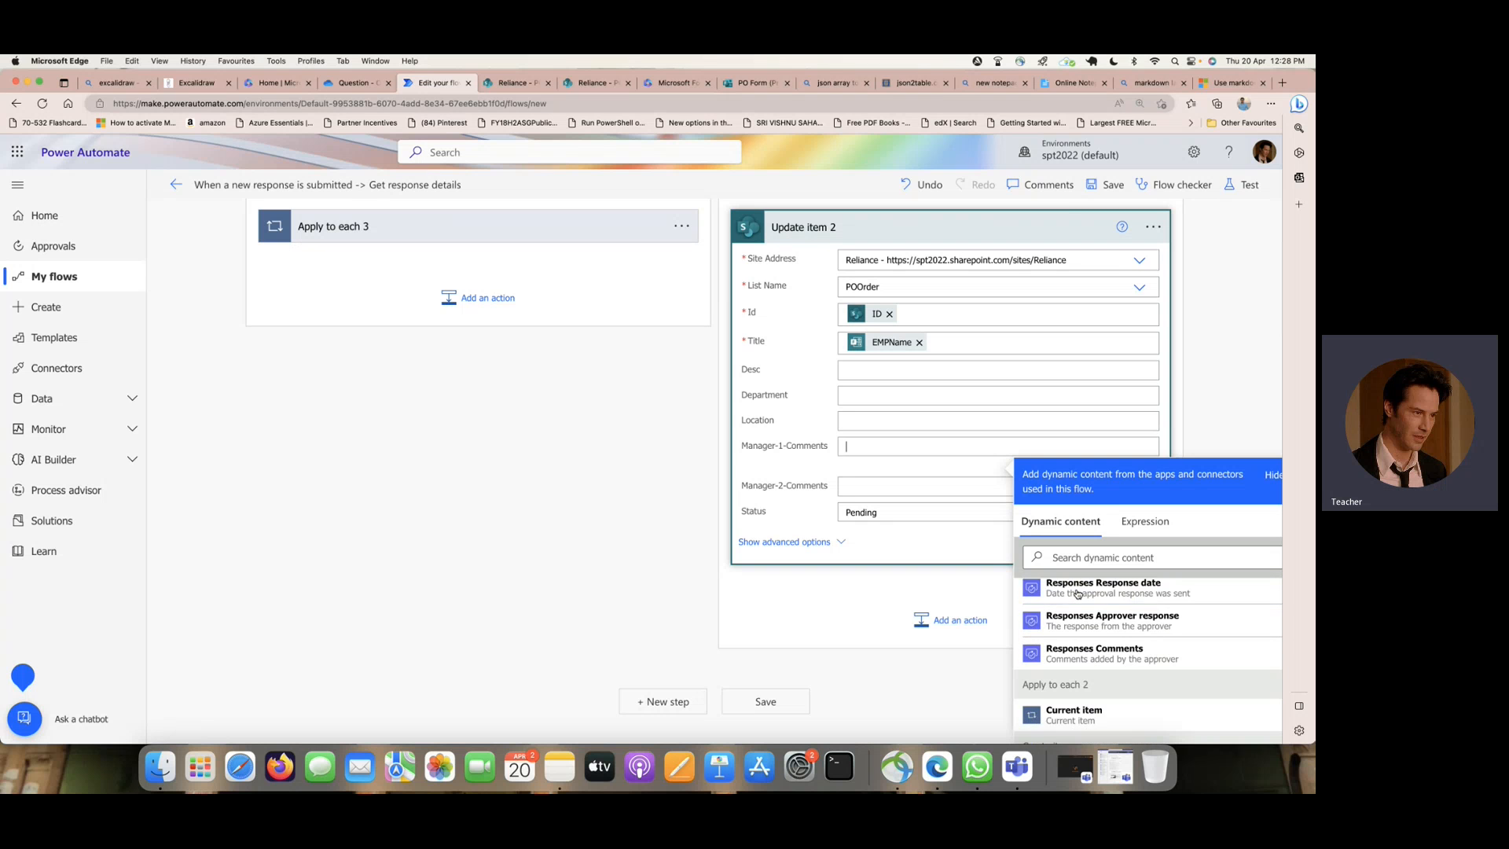
left_click(1084, 601)
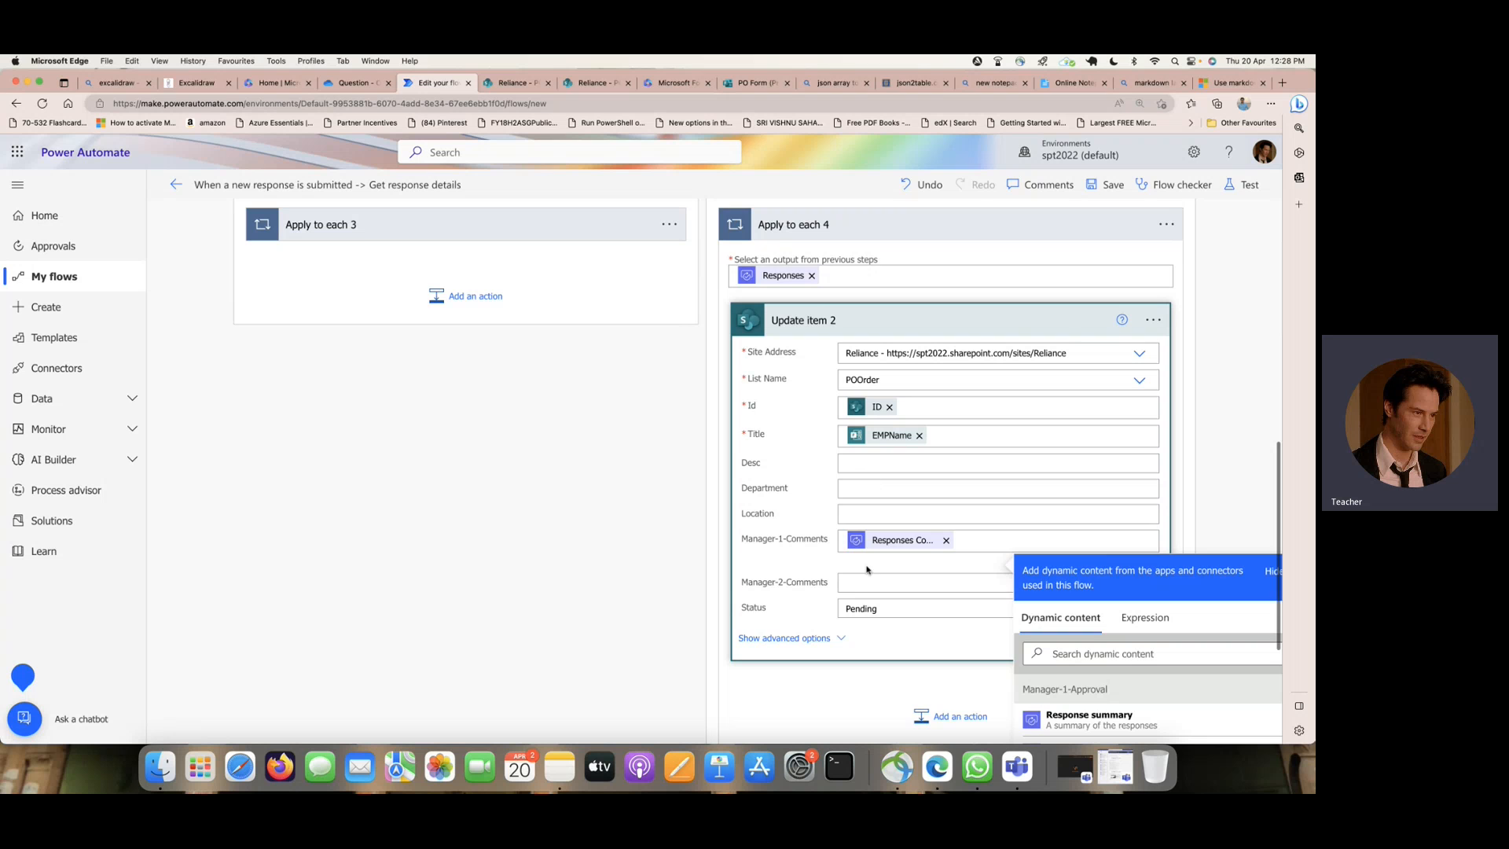
- Set the Status of the If no branch's Update item action to "Rejected by Manager-1"
double_click(861, 608)
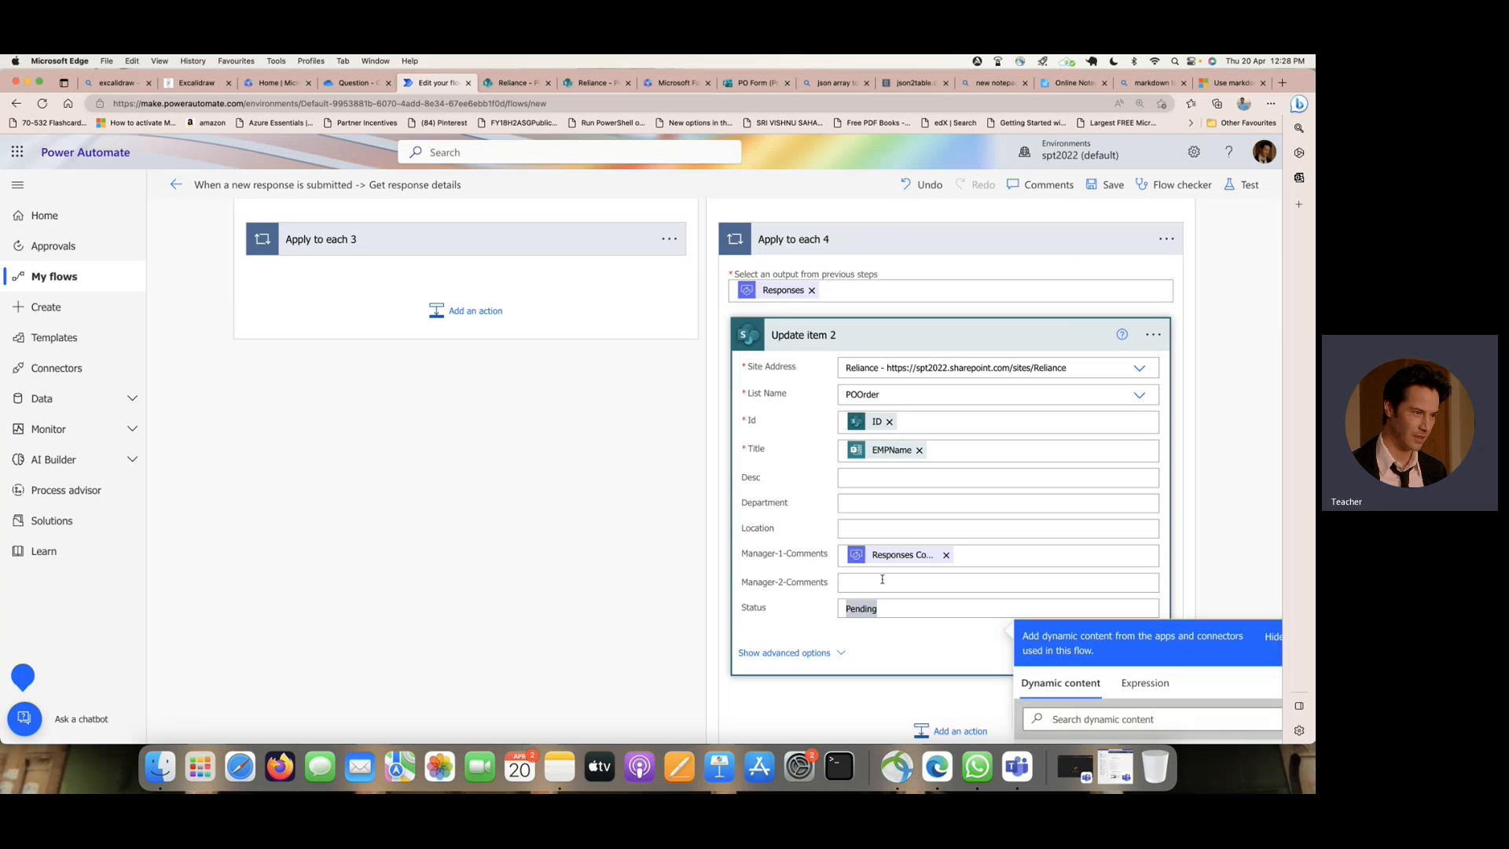
type("Rejected by Manager-1")
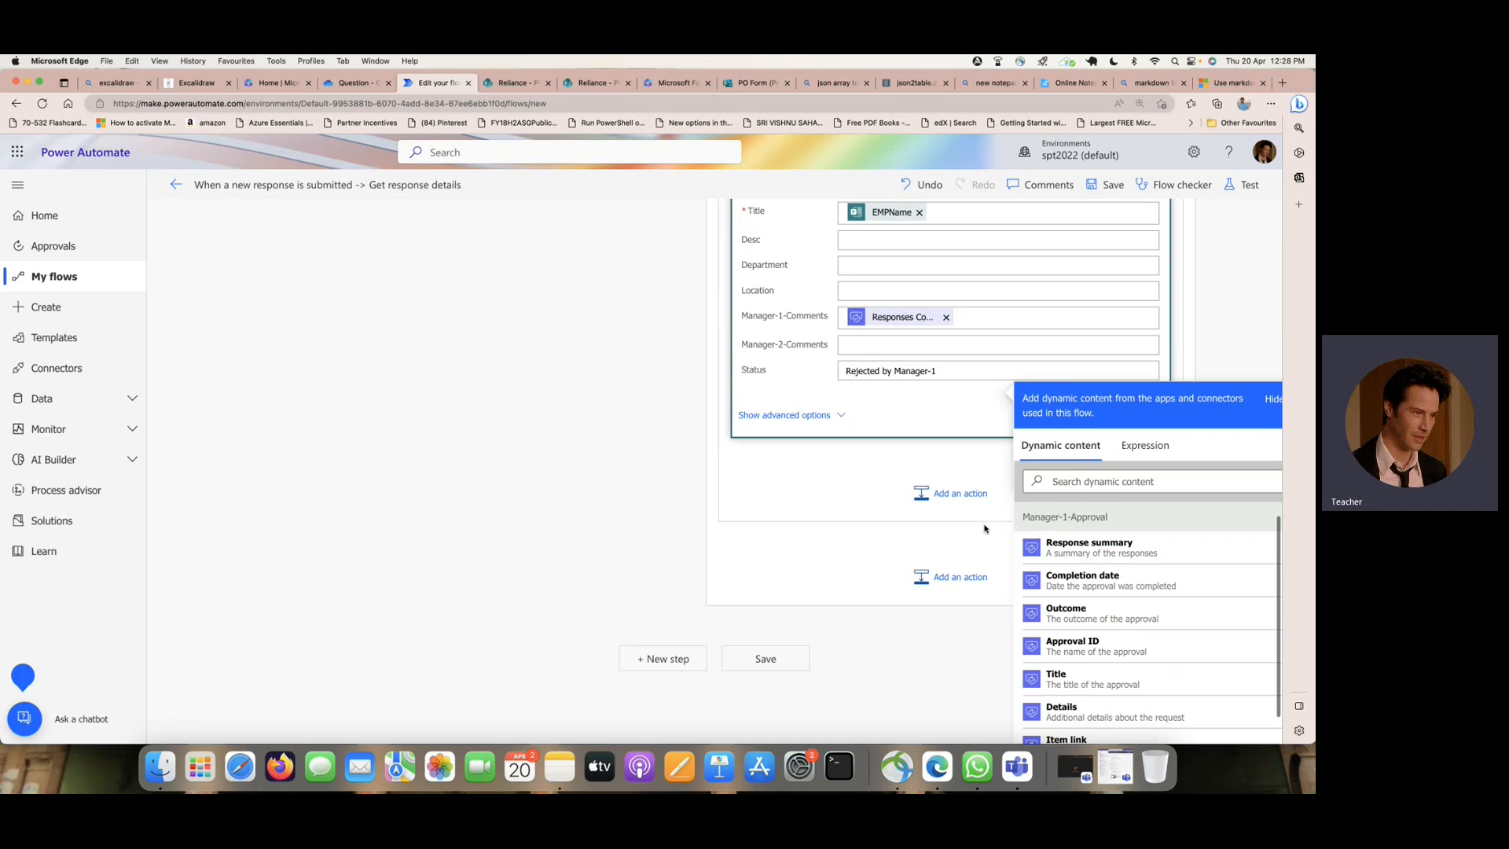
- Save the flow and expand the Manager-1-Approval action to show its settings
scroll(984, 526, "up", 15)
scroll(984, 528, "up", 2)
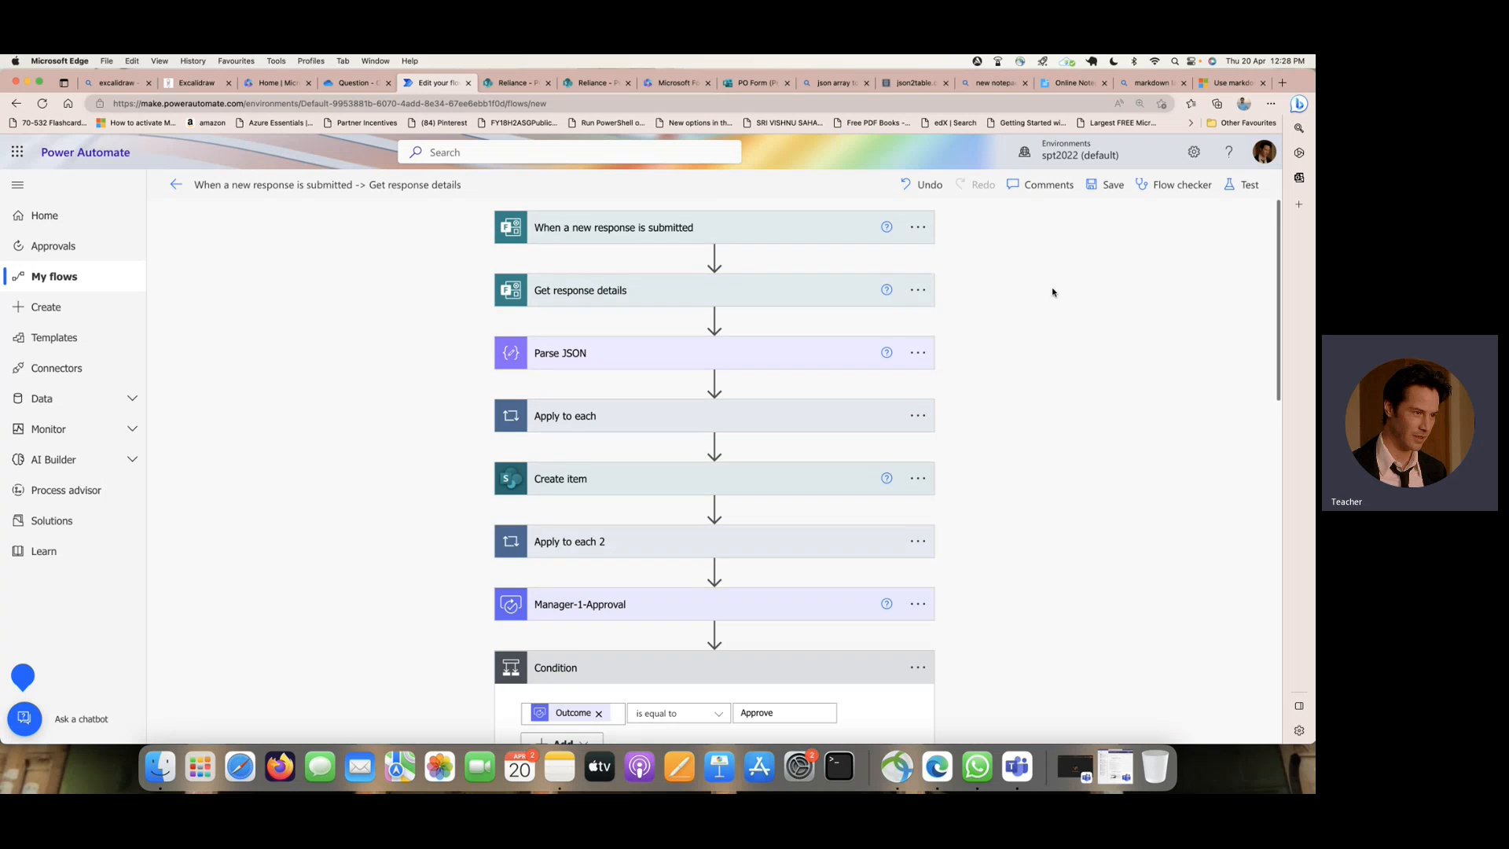
left_click(1112, 186)
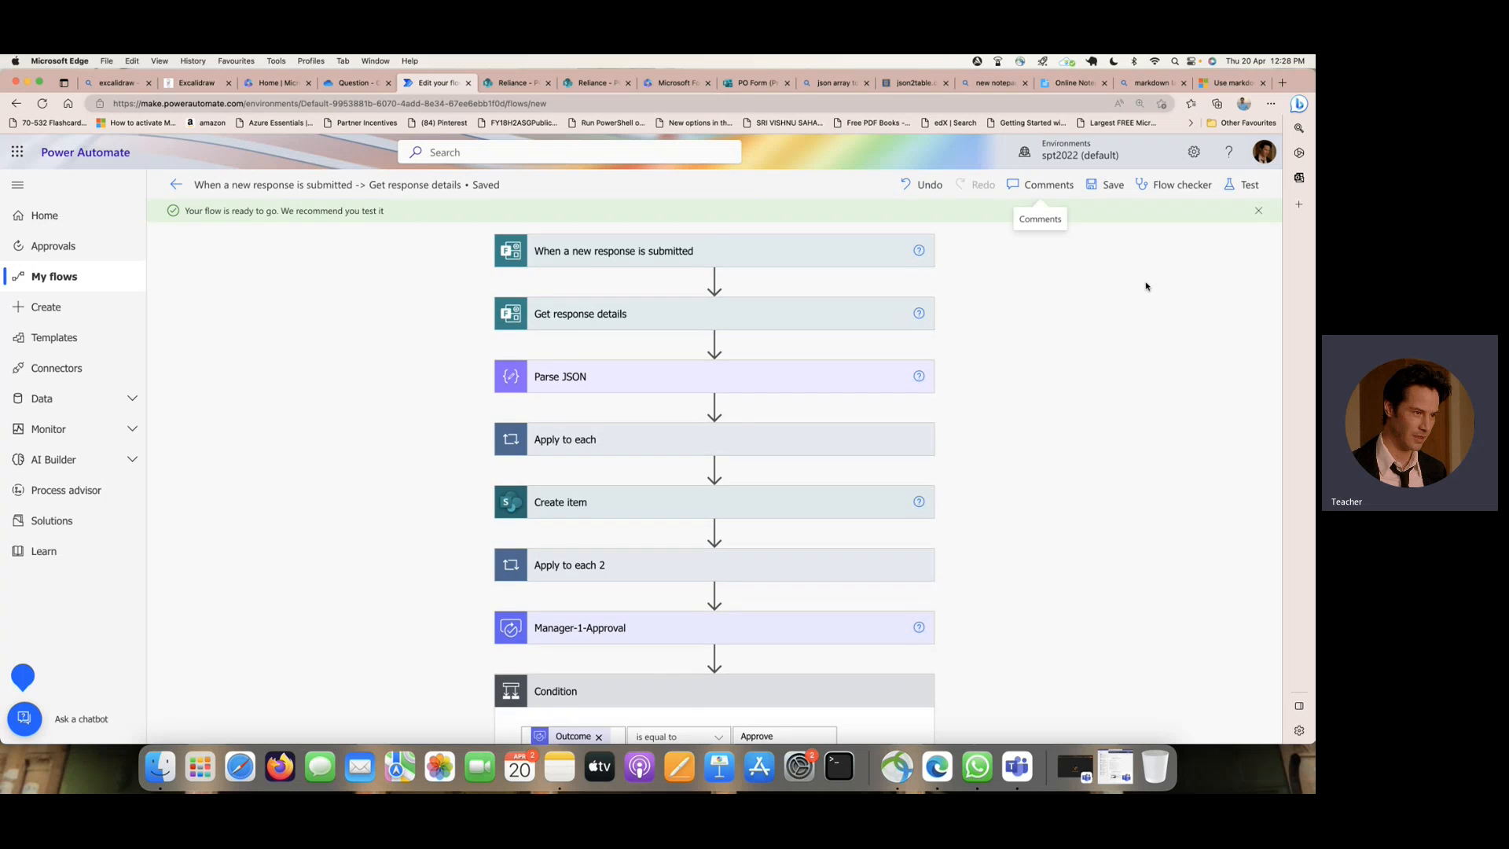
scroll(1145, 283, "down", 3)
left_click(772, 444)
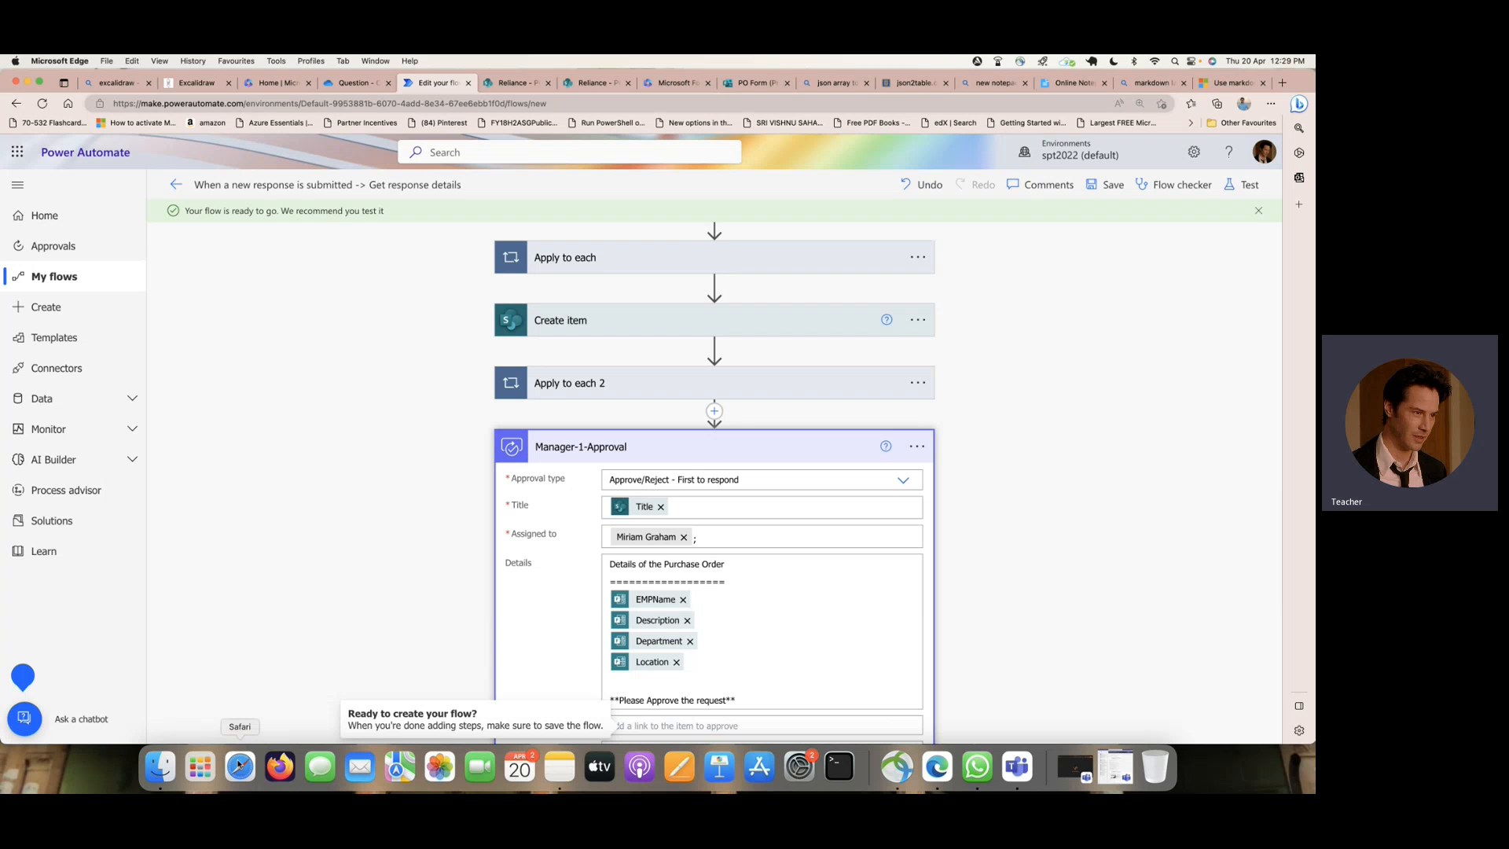
- Switch to Safari, open a private browsing window and go to office.com
left_click(239, 764)
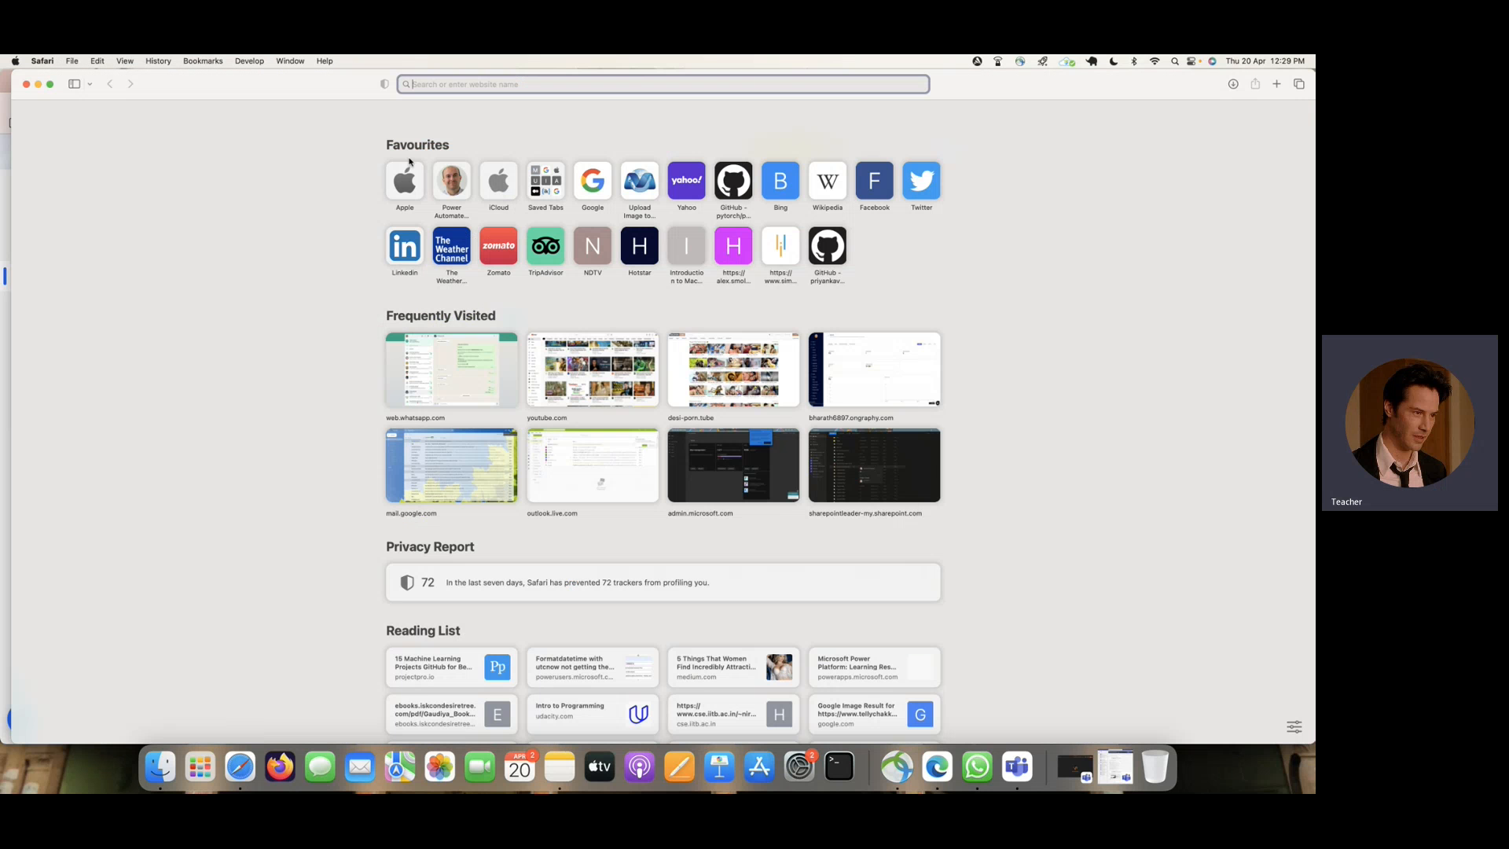
type("off")
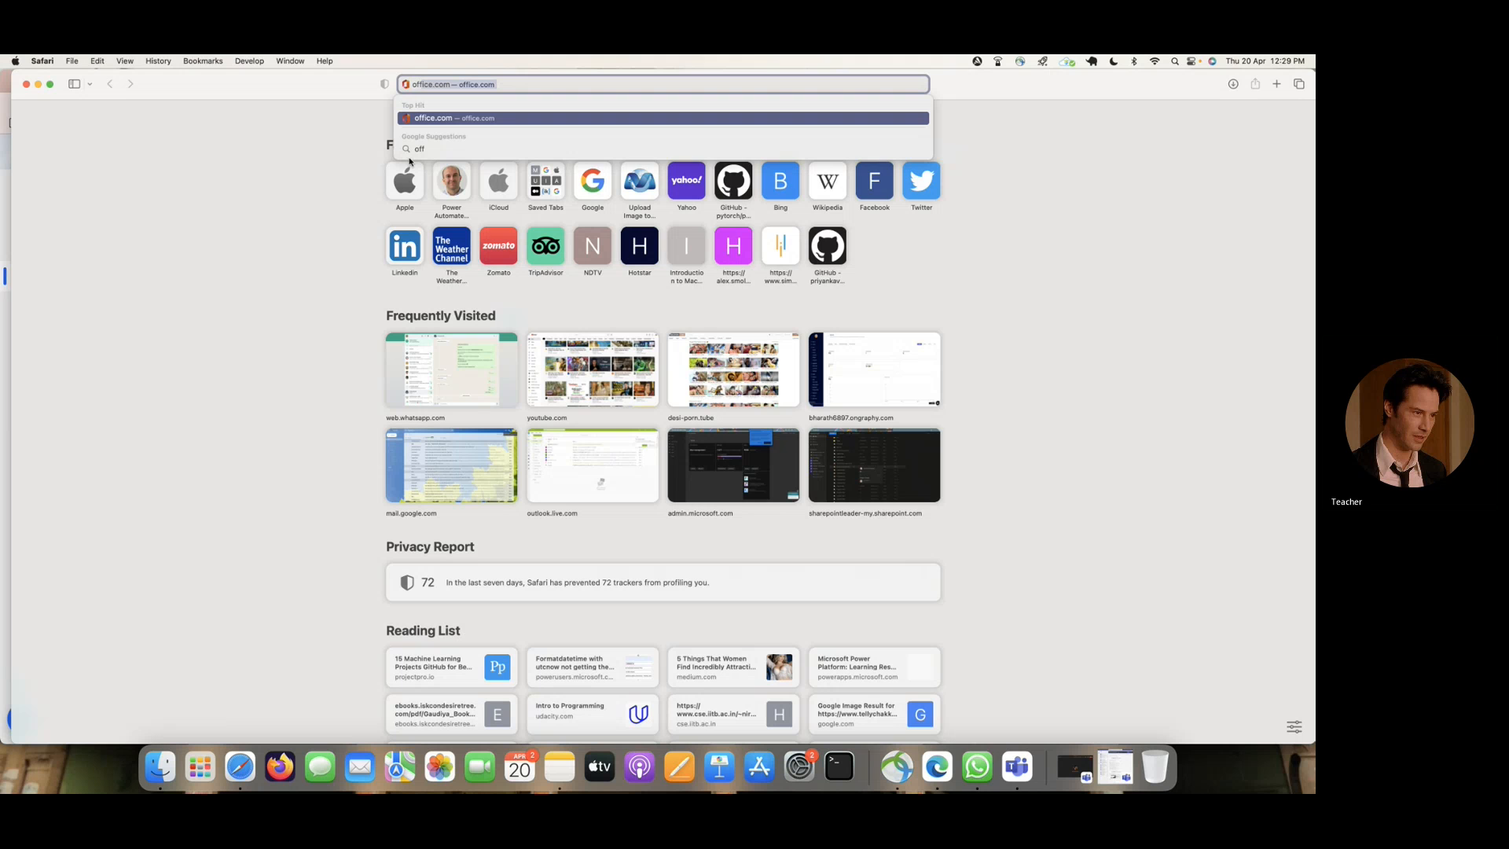
left_click(71, 60)
left_click(112, 92)
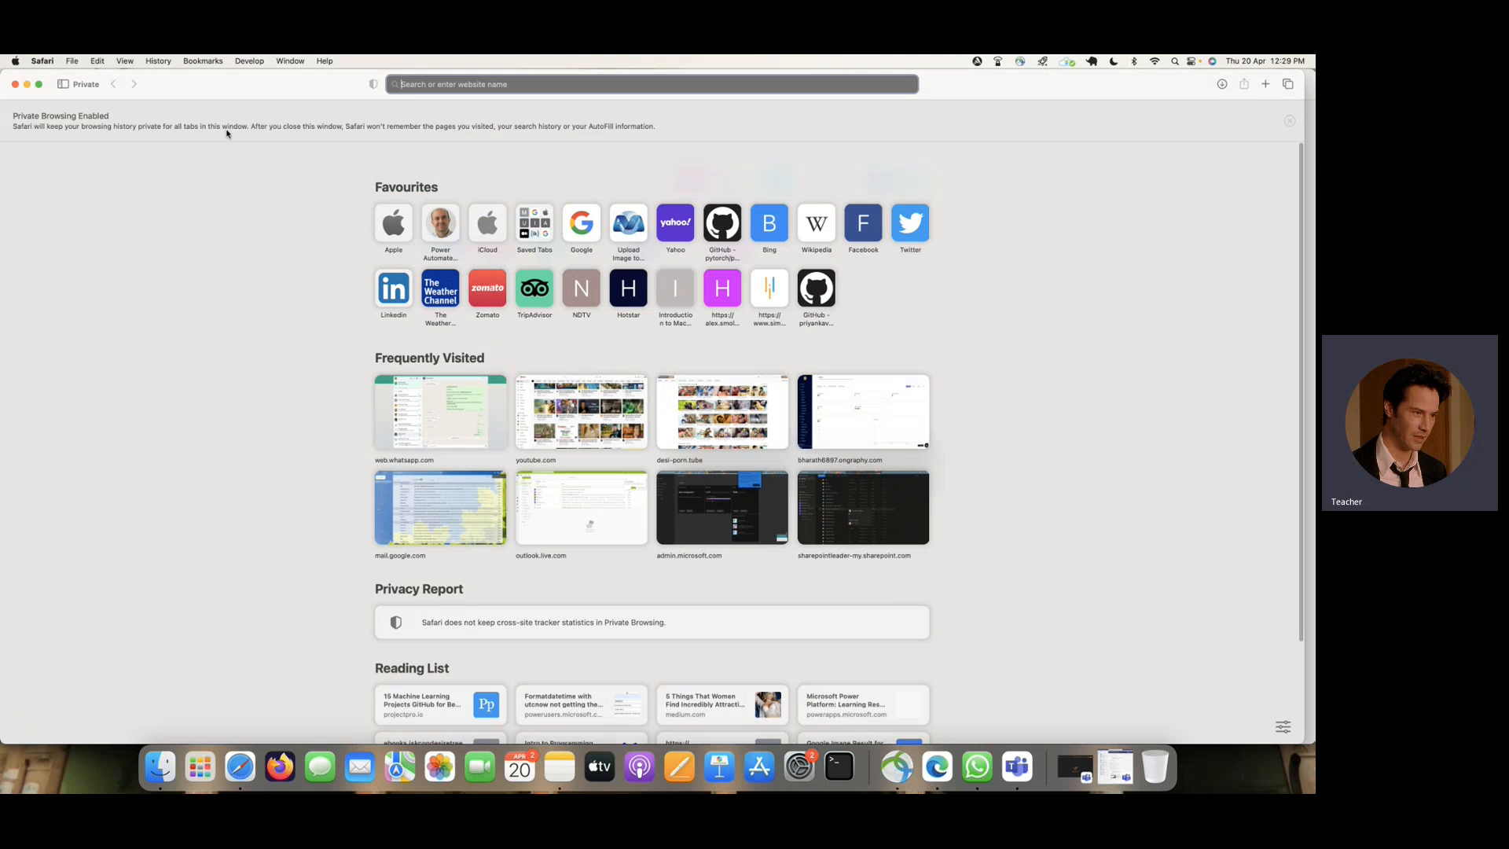
type("office")
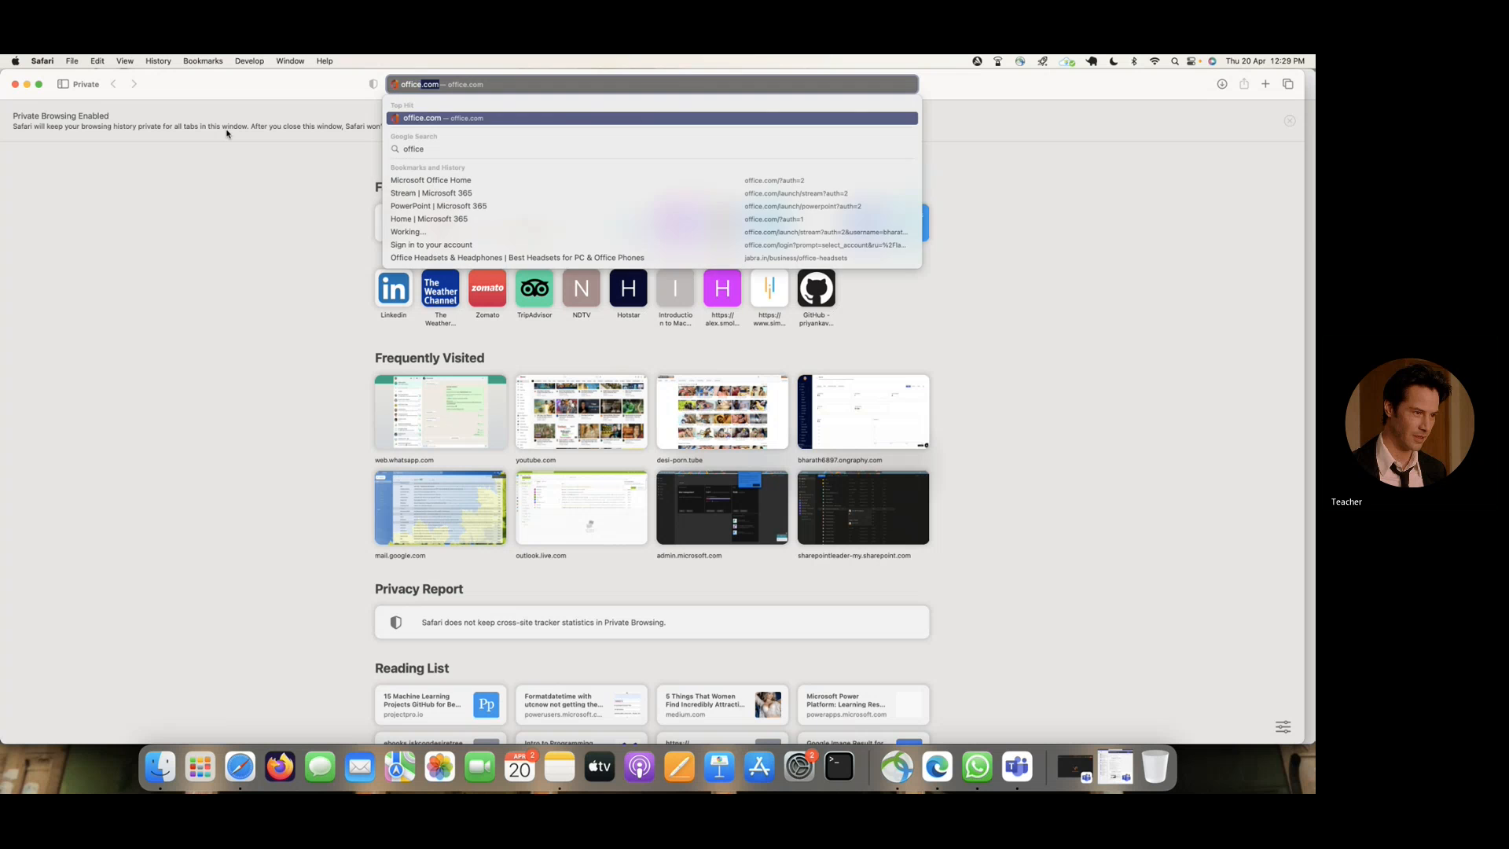
key("Return")
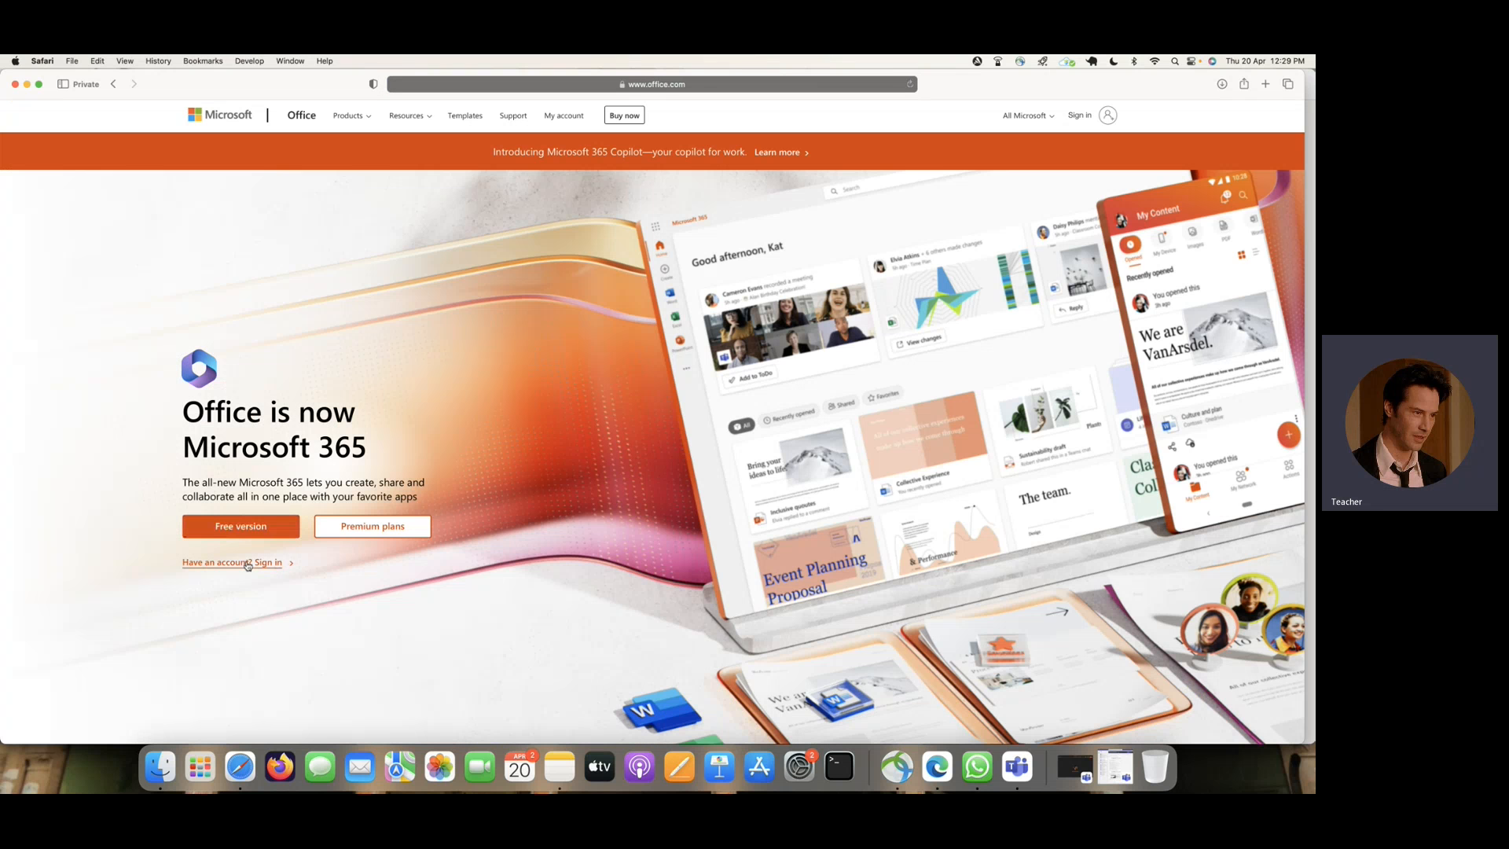
- Open the Microsoft sign-in form from office.com, begin entering the approver's e-mail, and narrow the Safari window
left_click(248, 563)
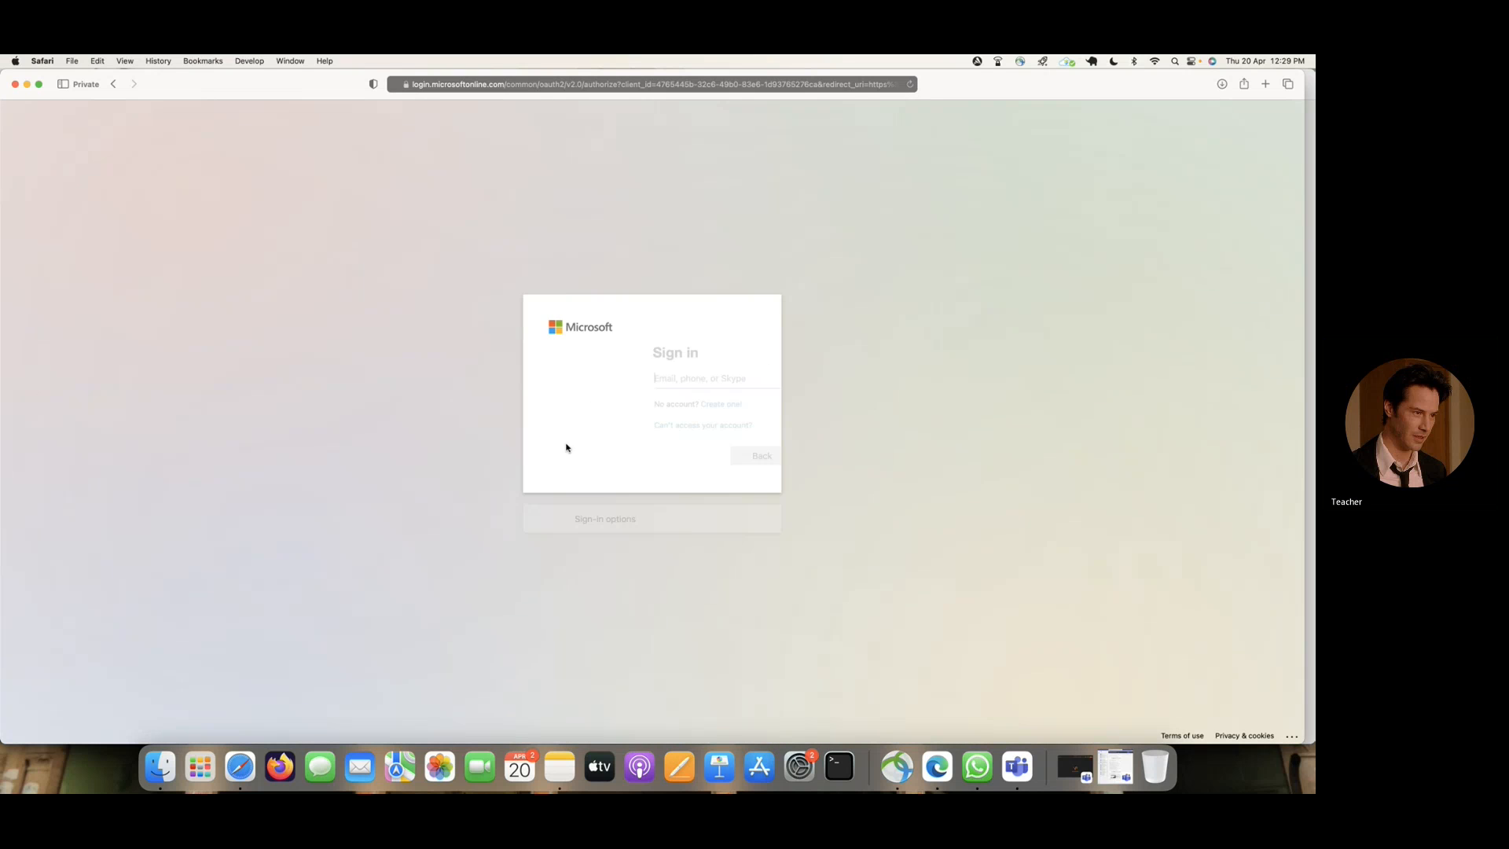
left_click(610, 379)
type("miri")
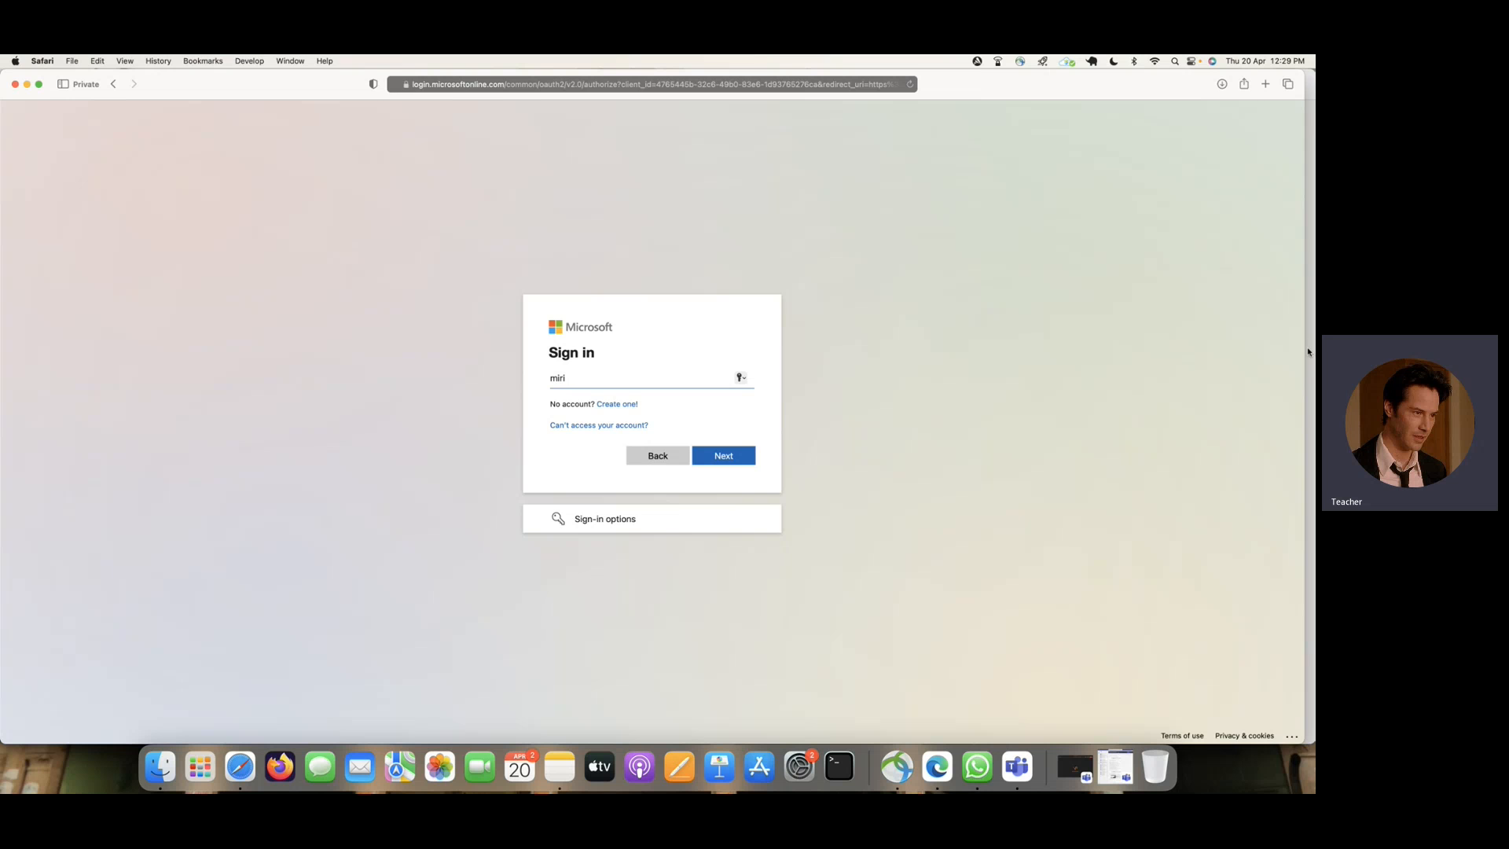
left_click_drag(1303, 350, 986, 381)
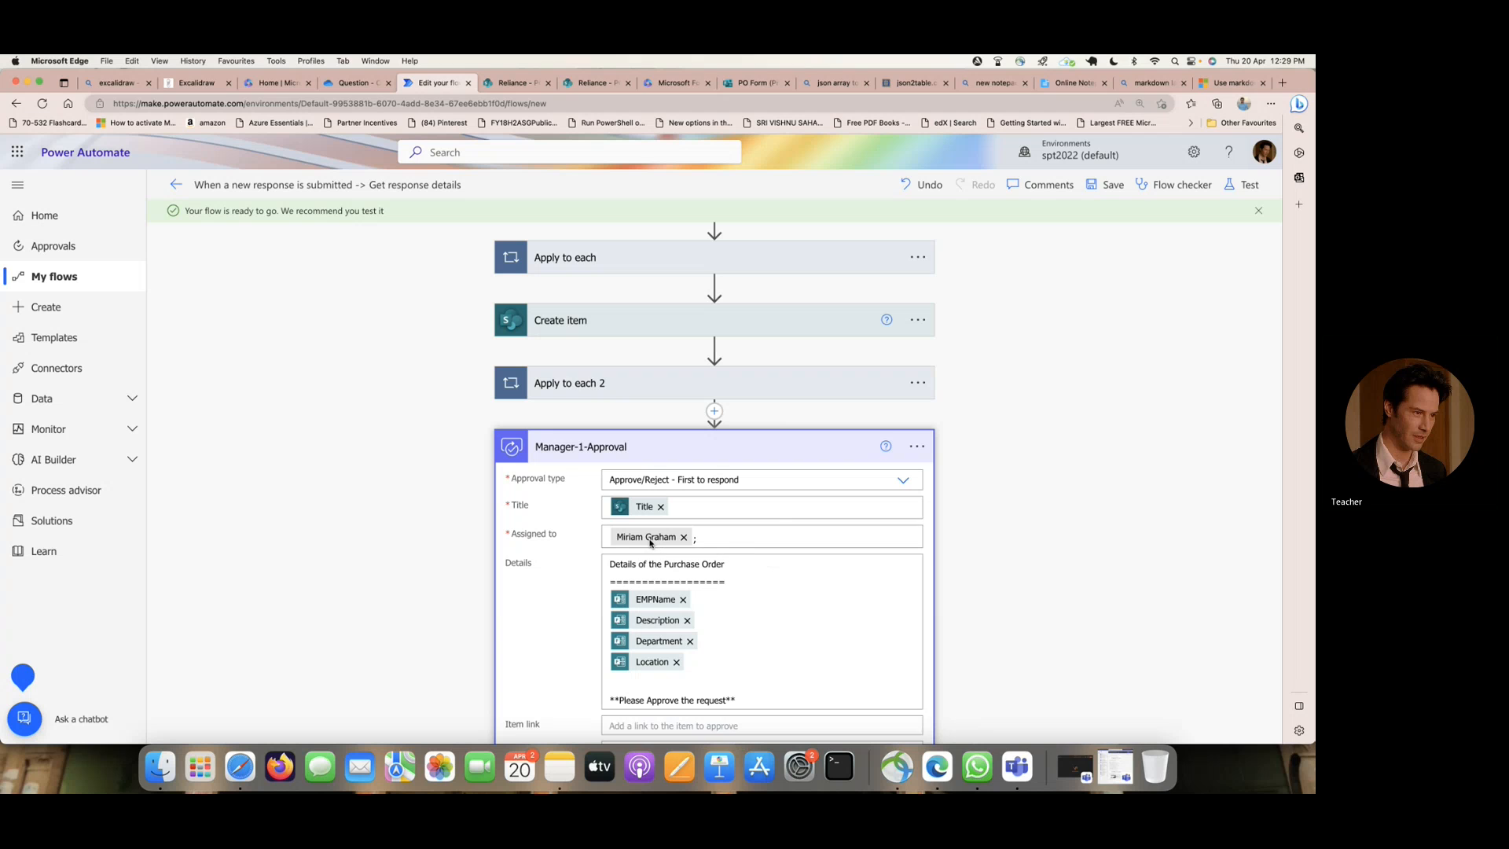
- Look up the approver's e-mail address through the Assigned to field of Manager-1-Approval in Edge and clear the extra search text
left_click(653, 543)
type(";miria")
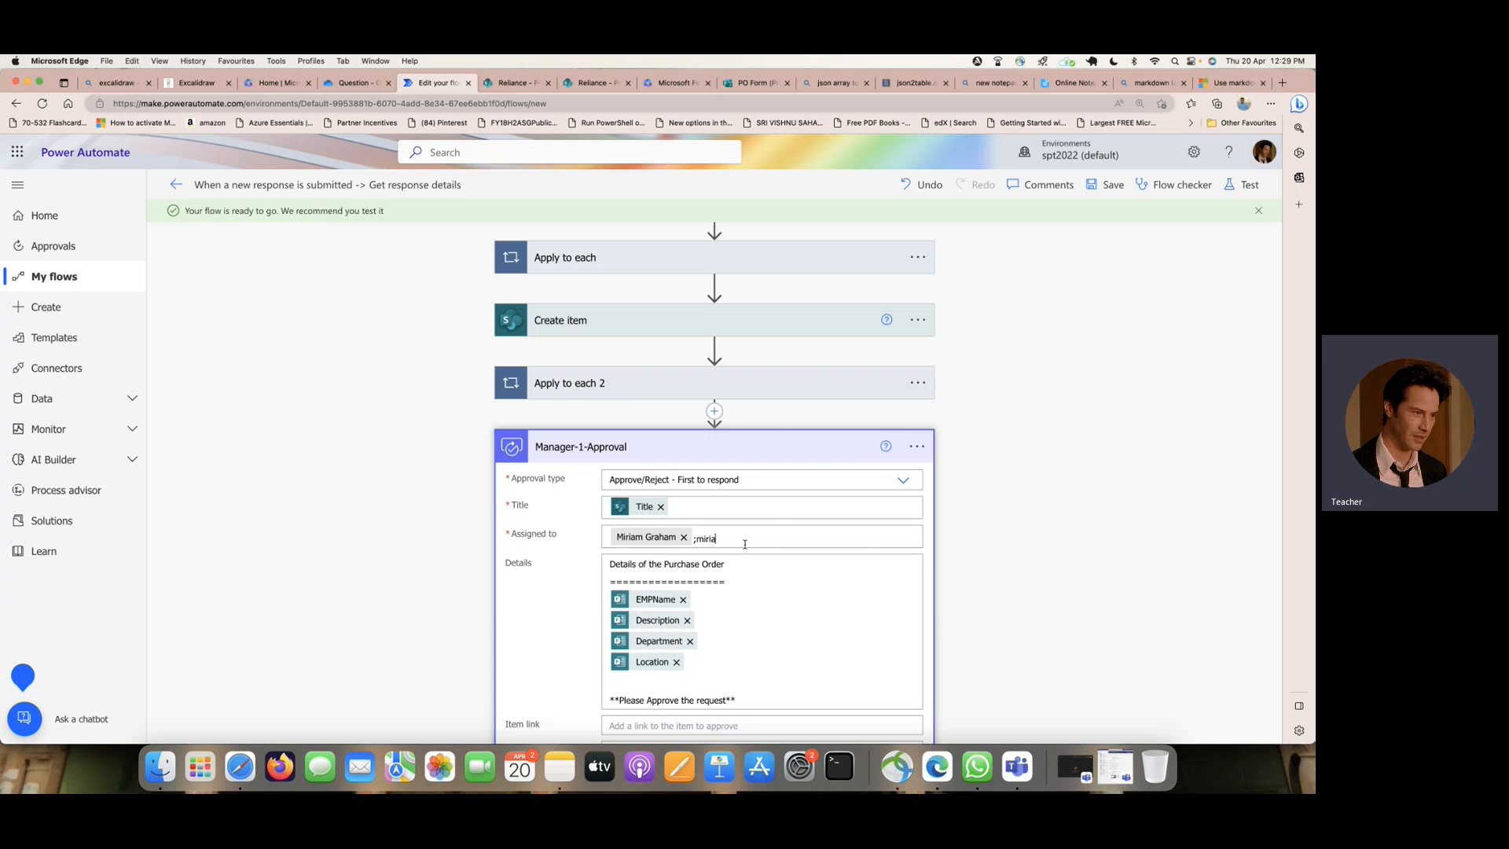
type("mg")
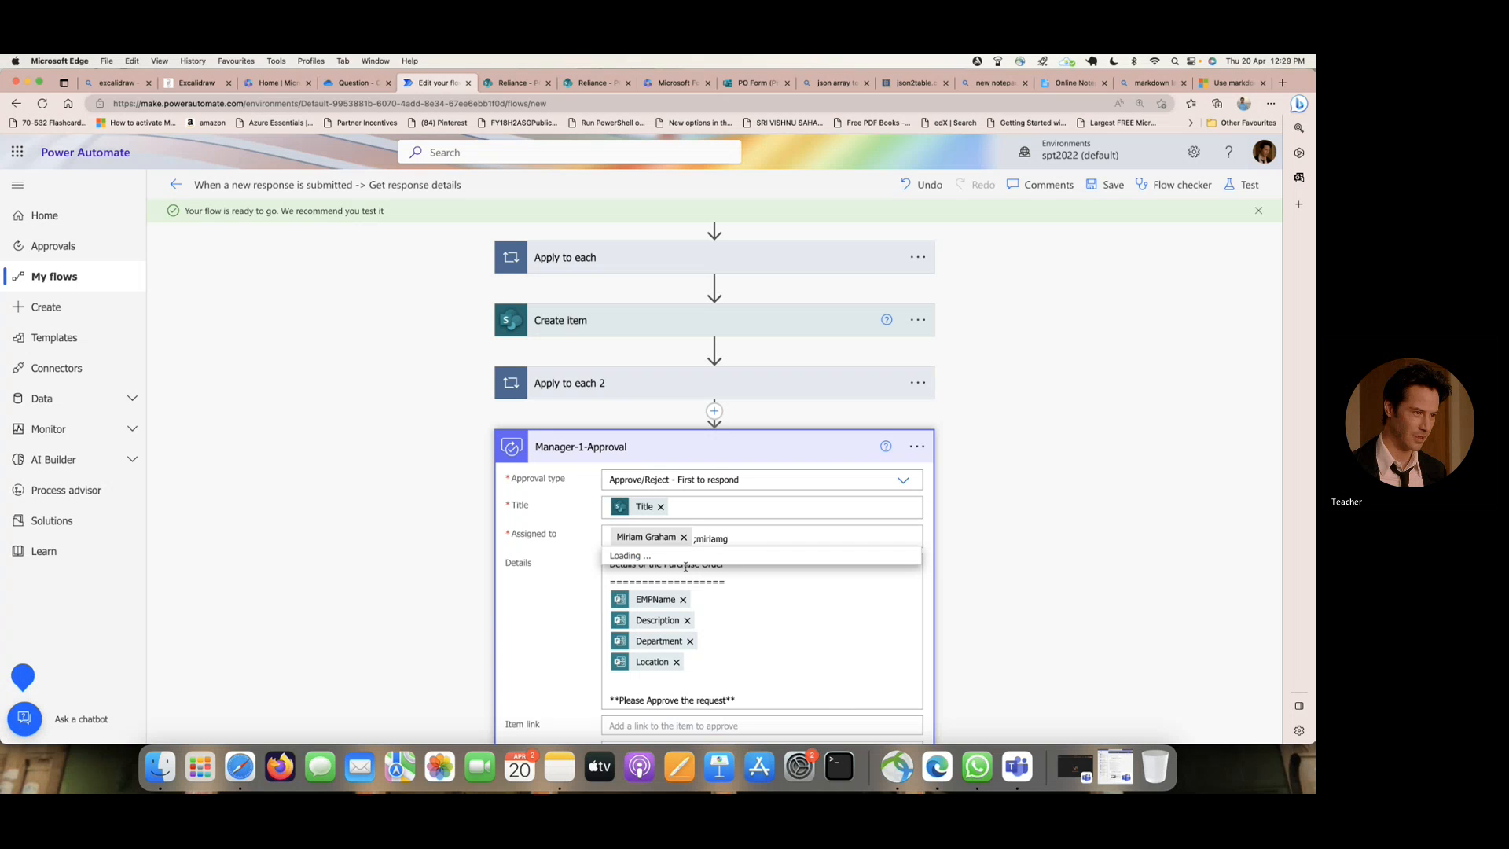
left_click(740, 554)
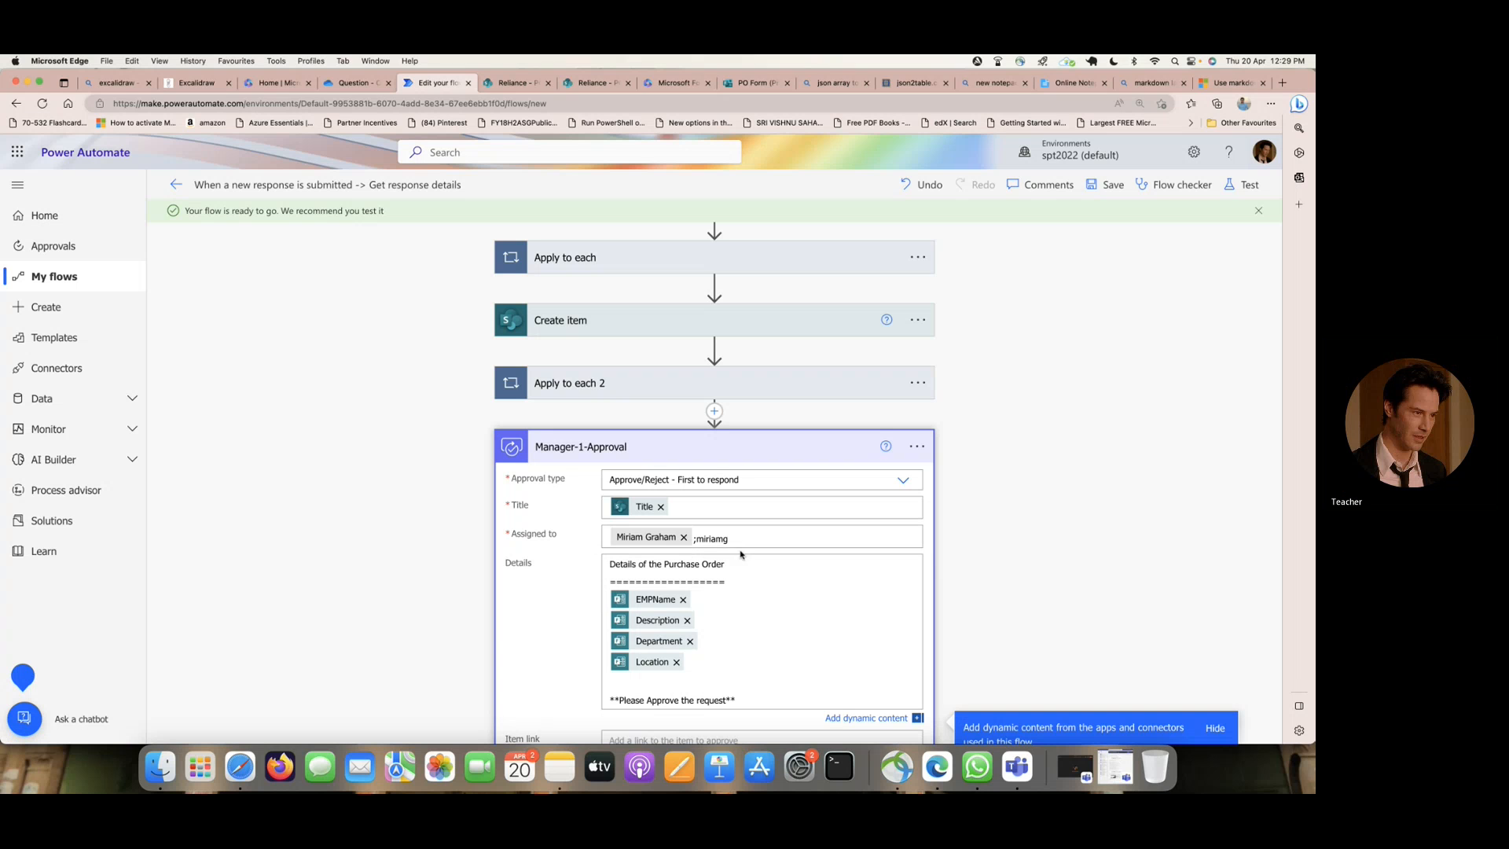
left_click_drag(734, 540, 693, 540)
left_click(741, 540)
key("BackSpace")
key("BackSpace")
key("BackSpace")
key("BackSpace")
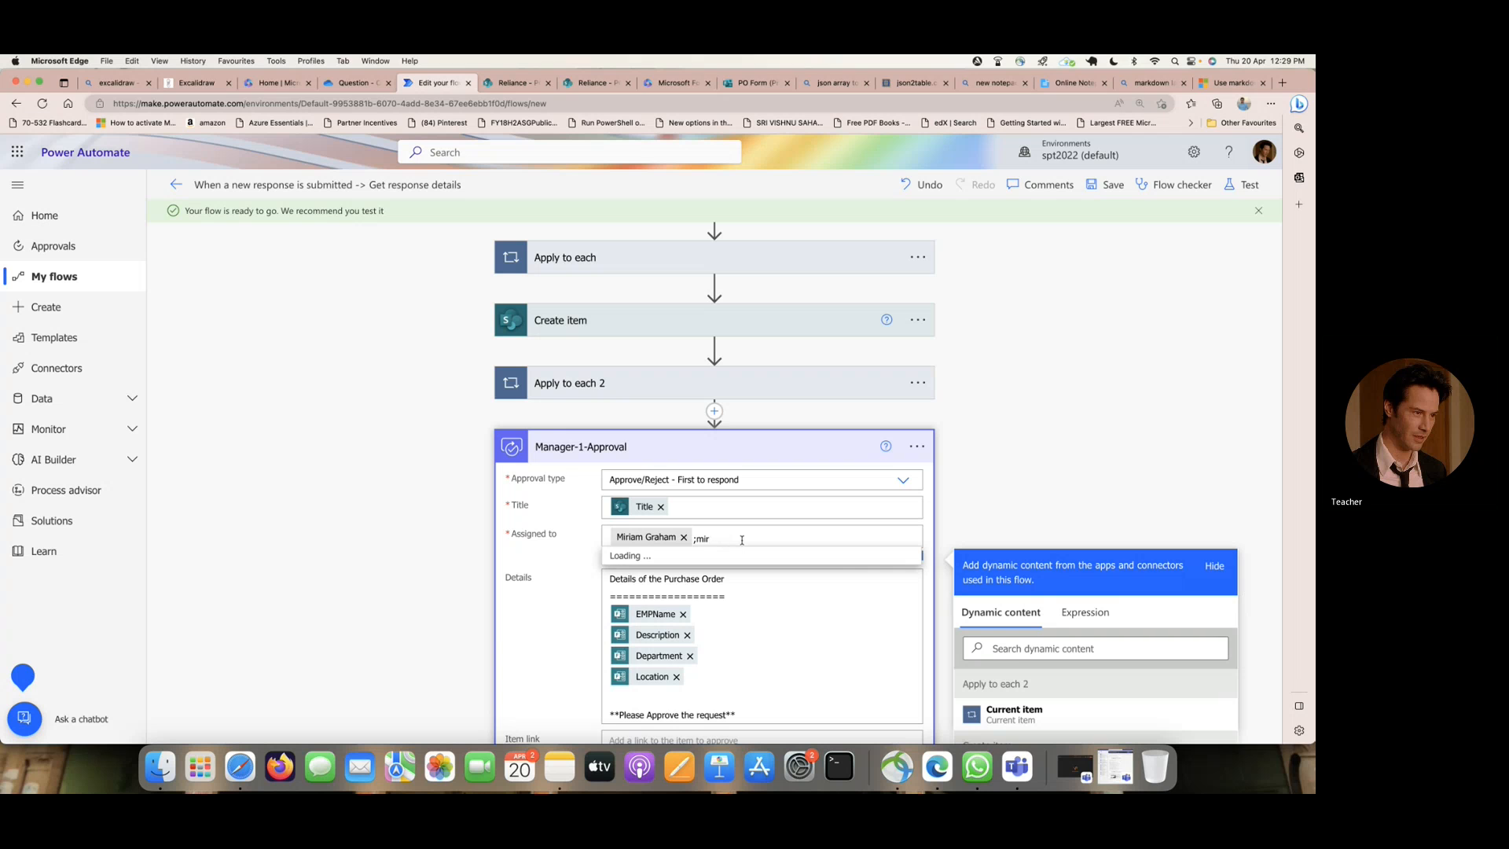
scroll(742, 540, "up", 1)
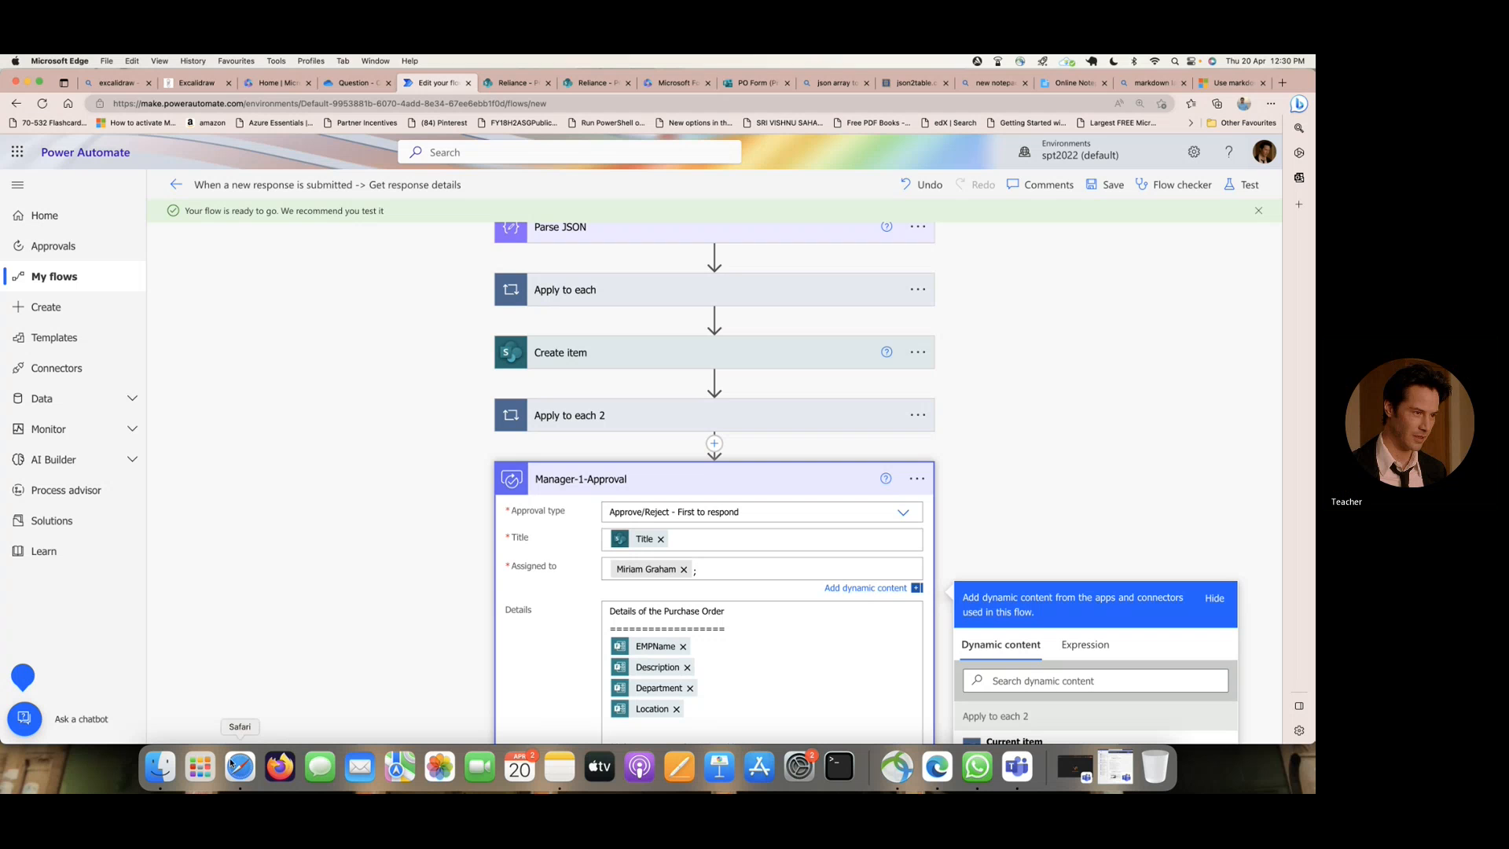
- Narrow the Edge window, return to the Safari sign-in form, and complete and submit the approver's e-mail address
left_click_drag(1314, 588, 805, 564)
left_click(887, 522)
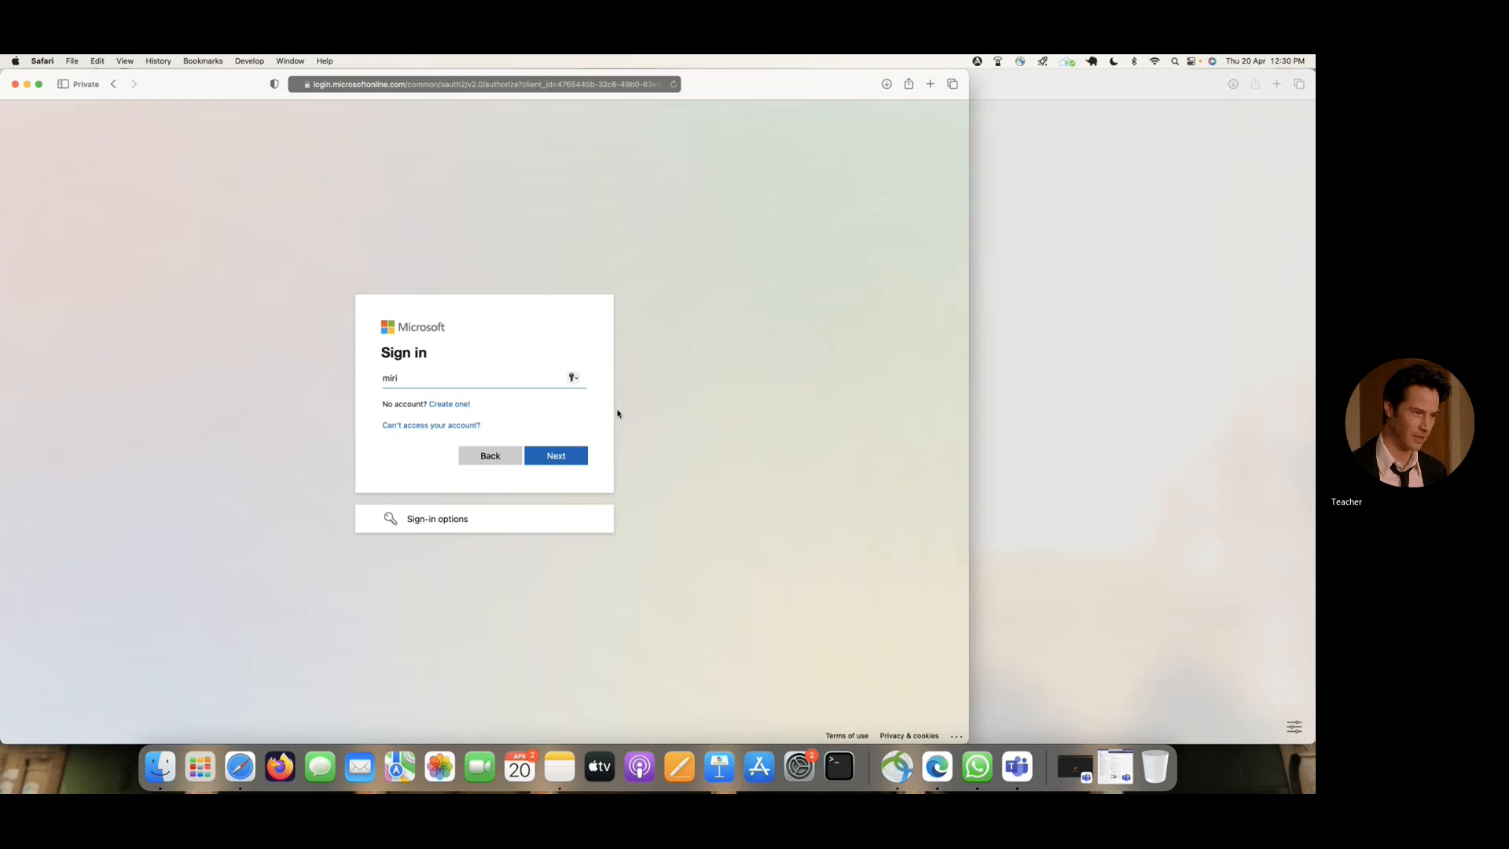
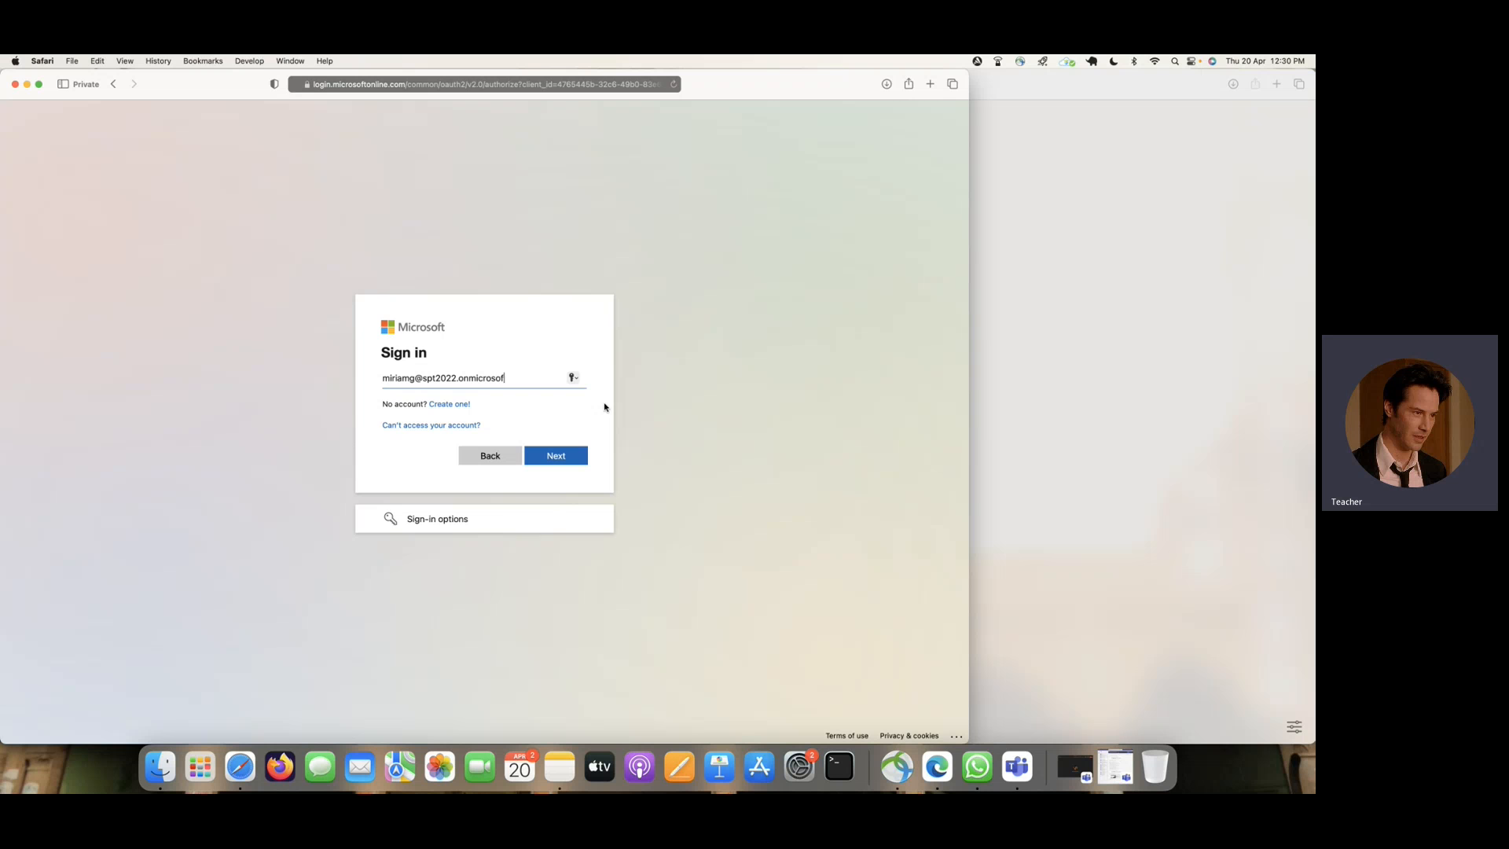
key("Return")
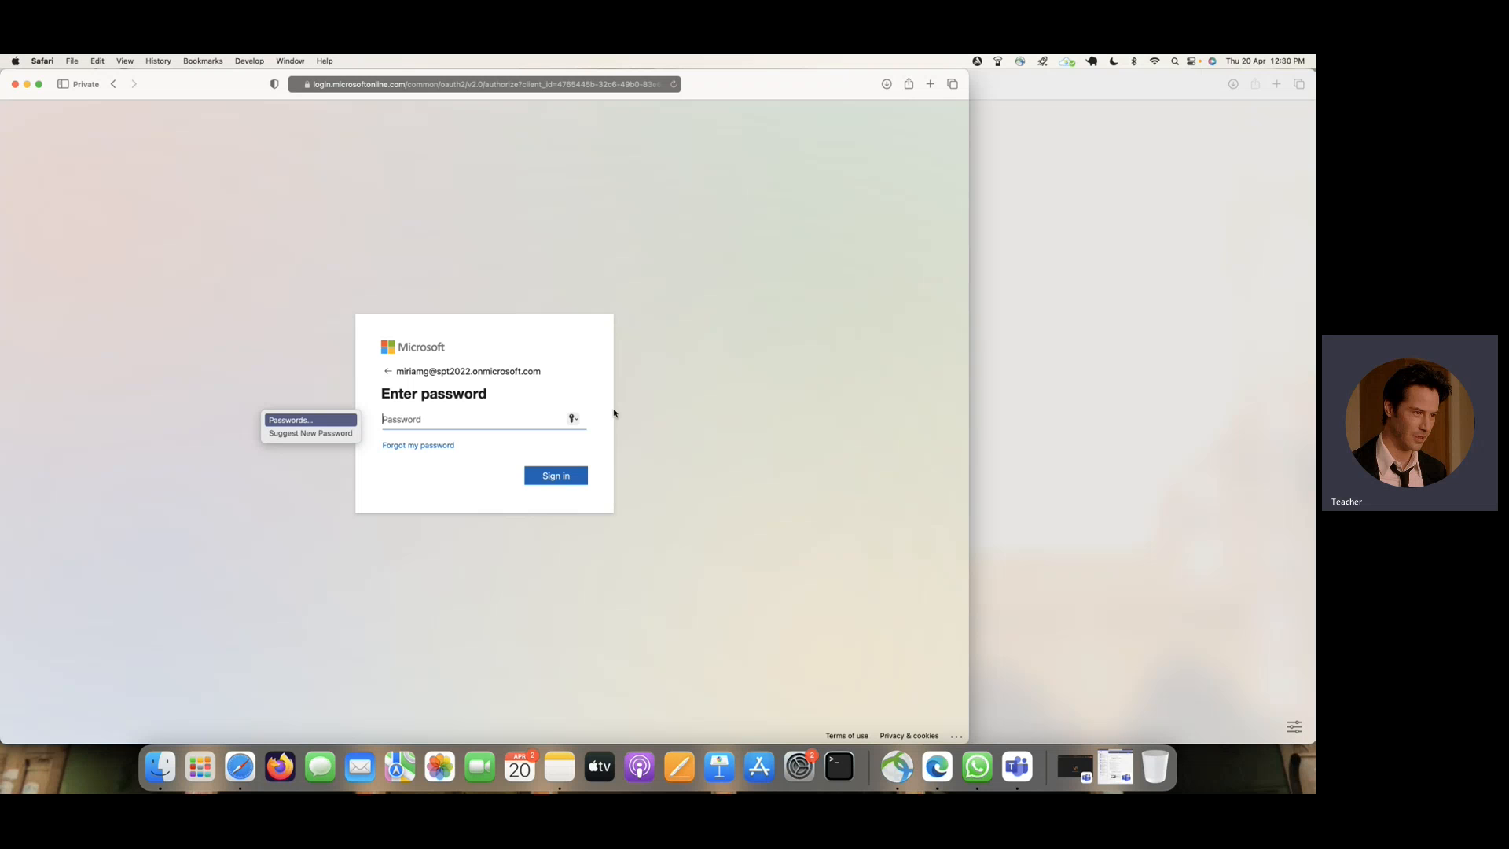
- Try to sign in to the approver's account by entering the account password
type("•••••")
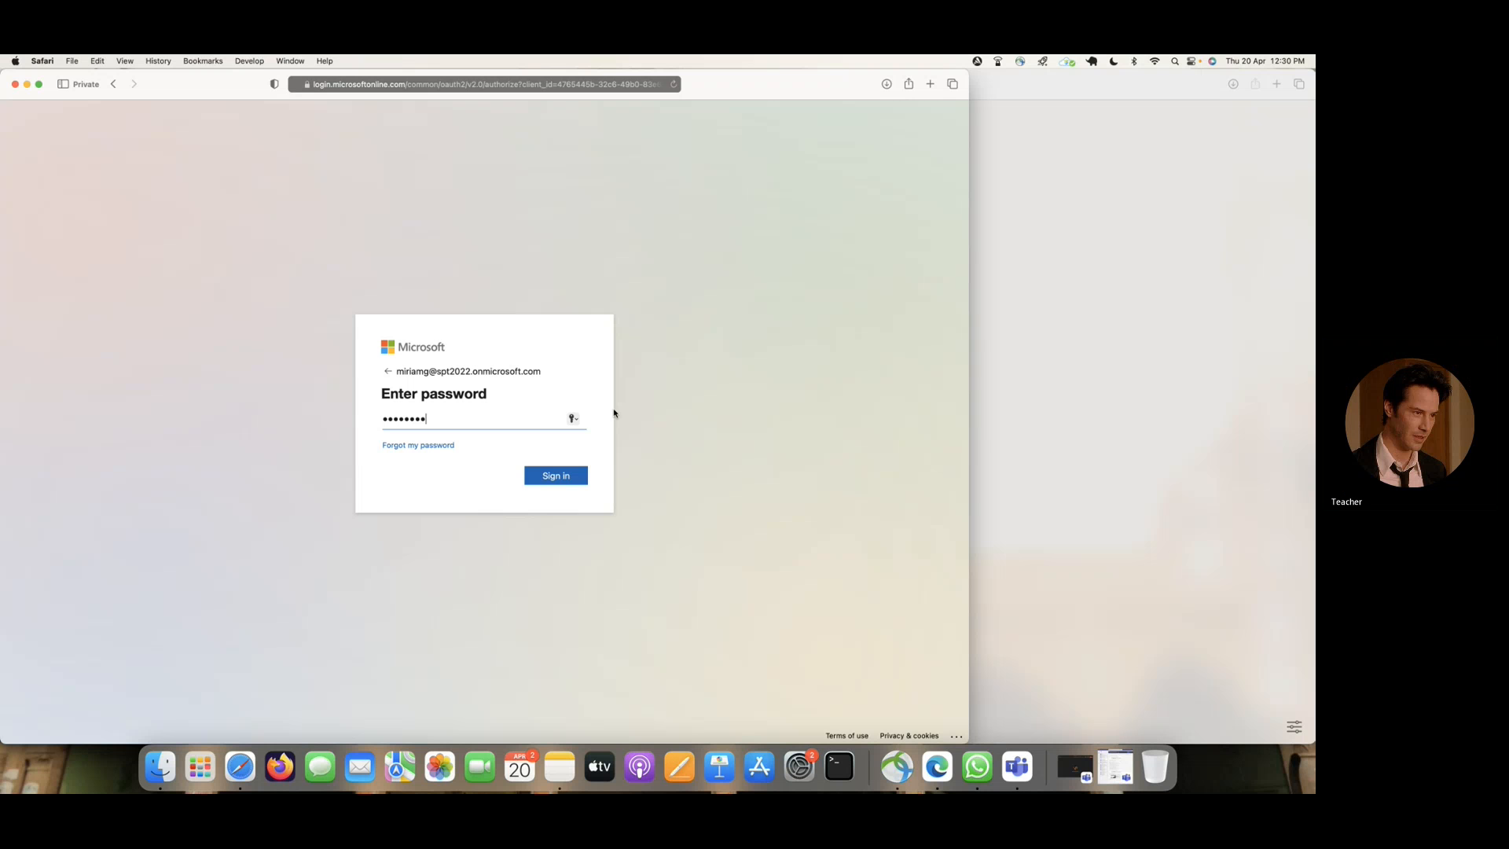
type("••••")
key("Return")
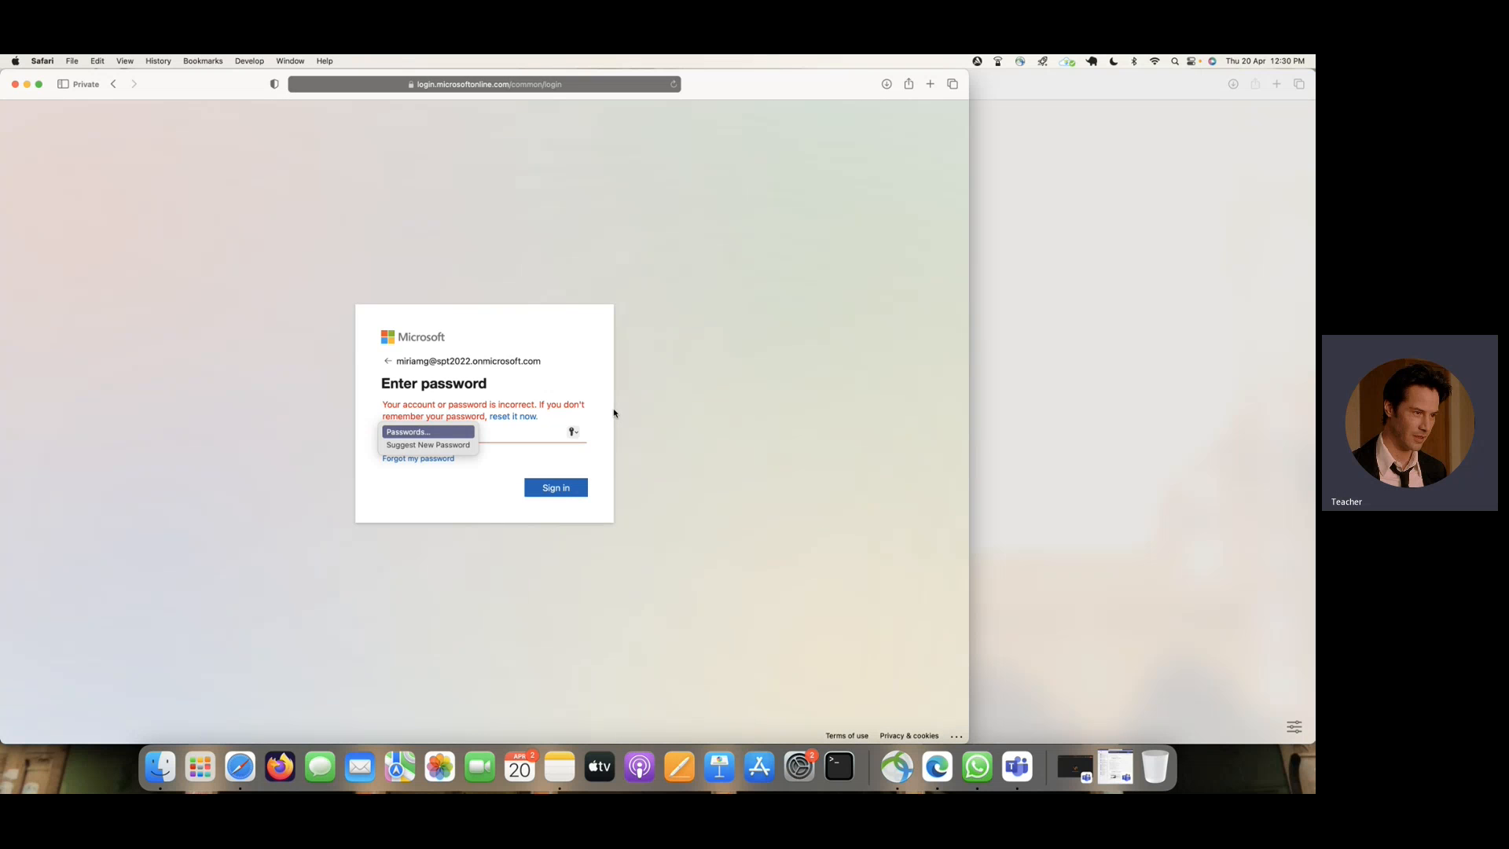
left_click(528, 434)
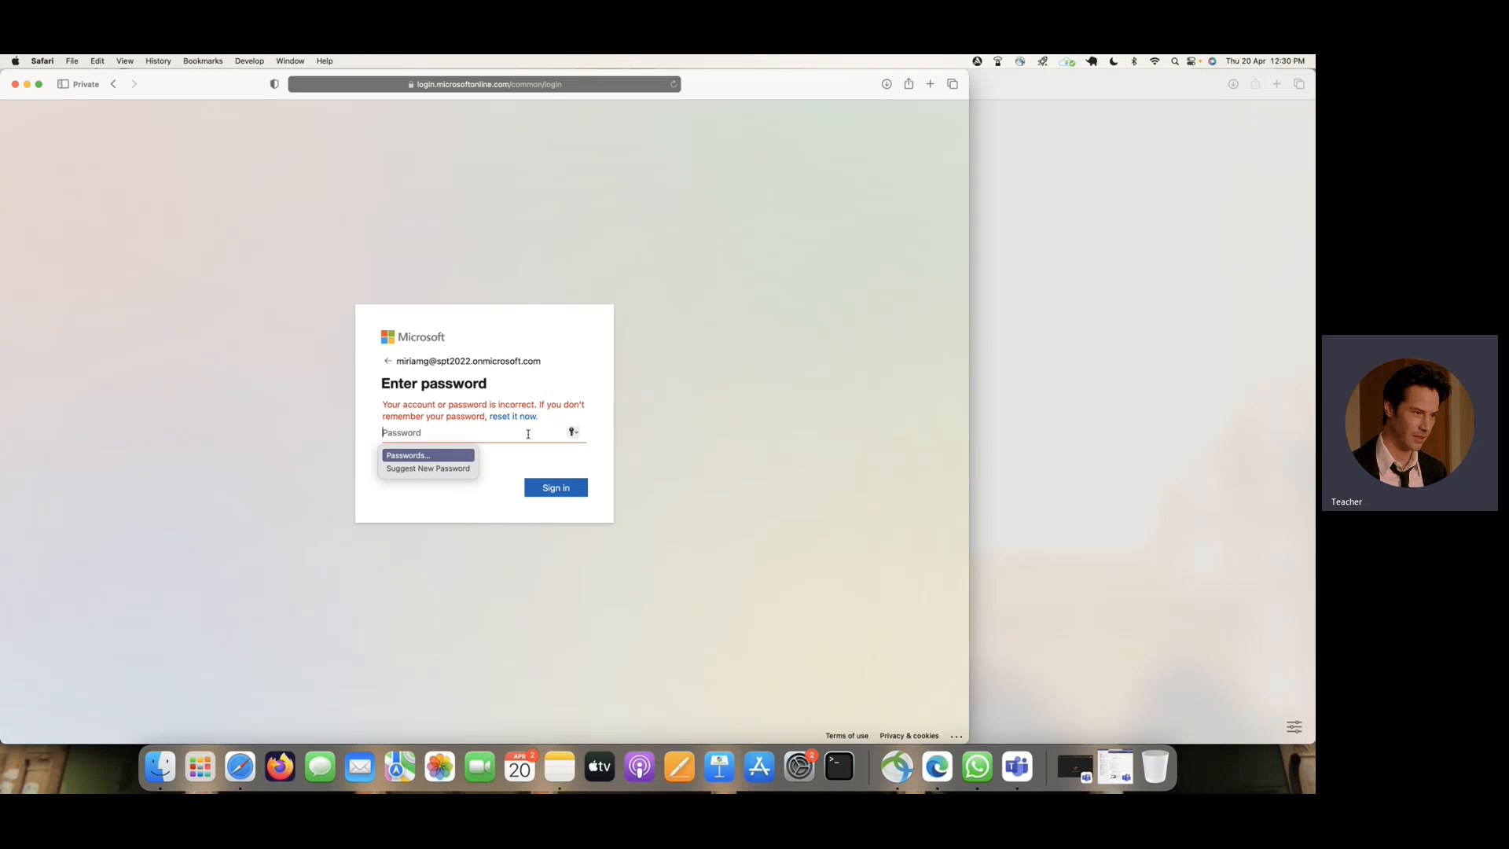
type("•")
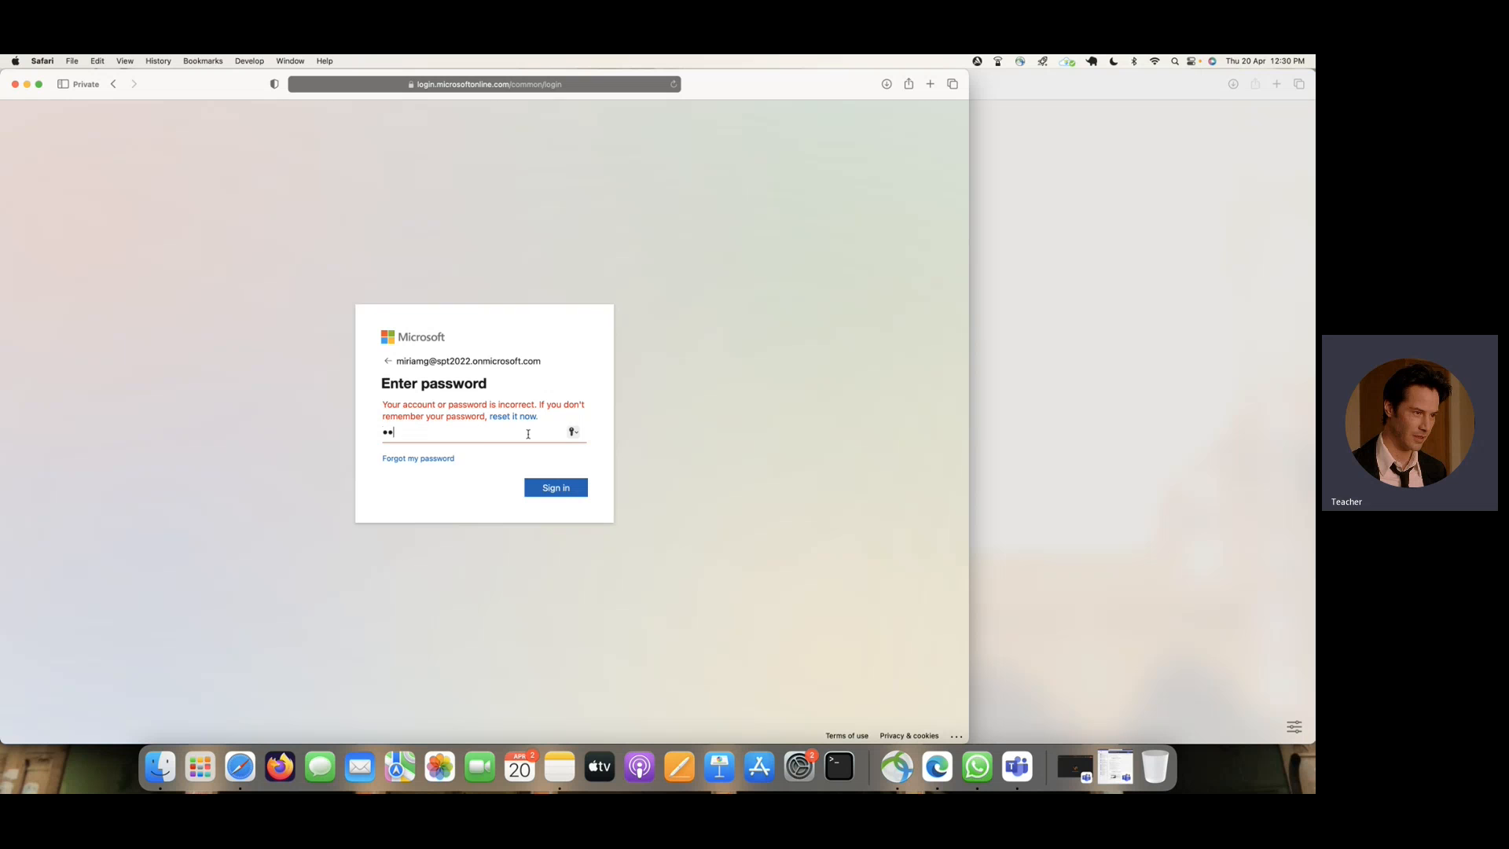
type("•••••••")
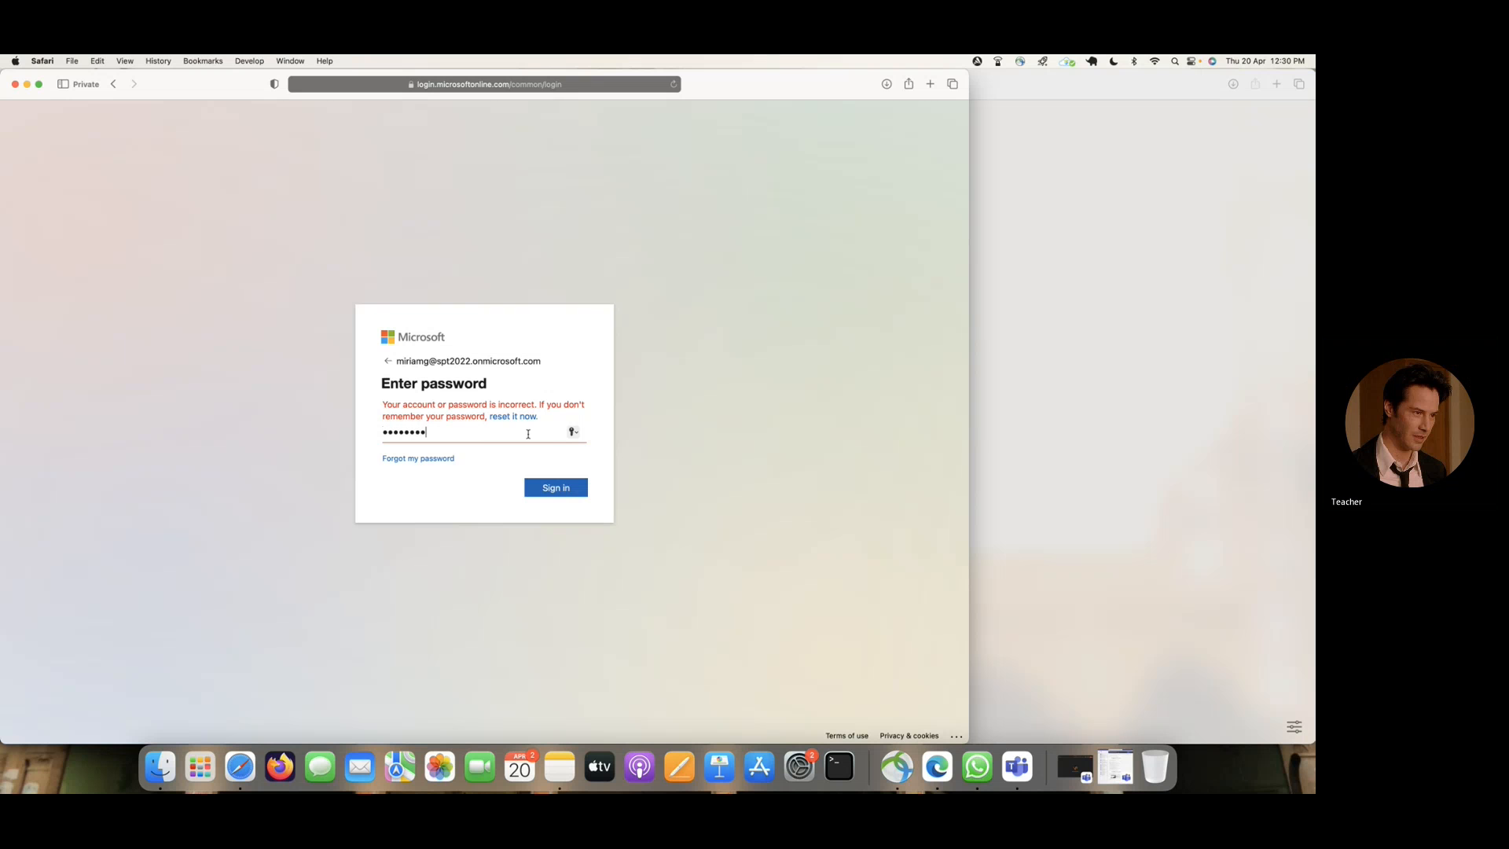
key("Return")
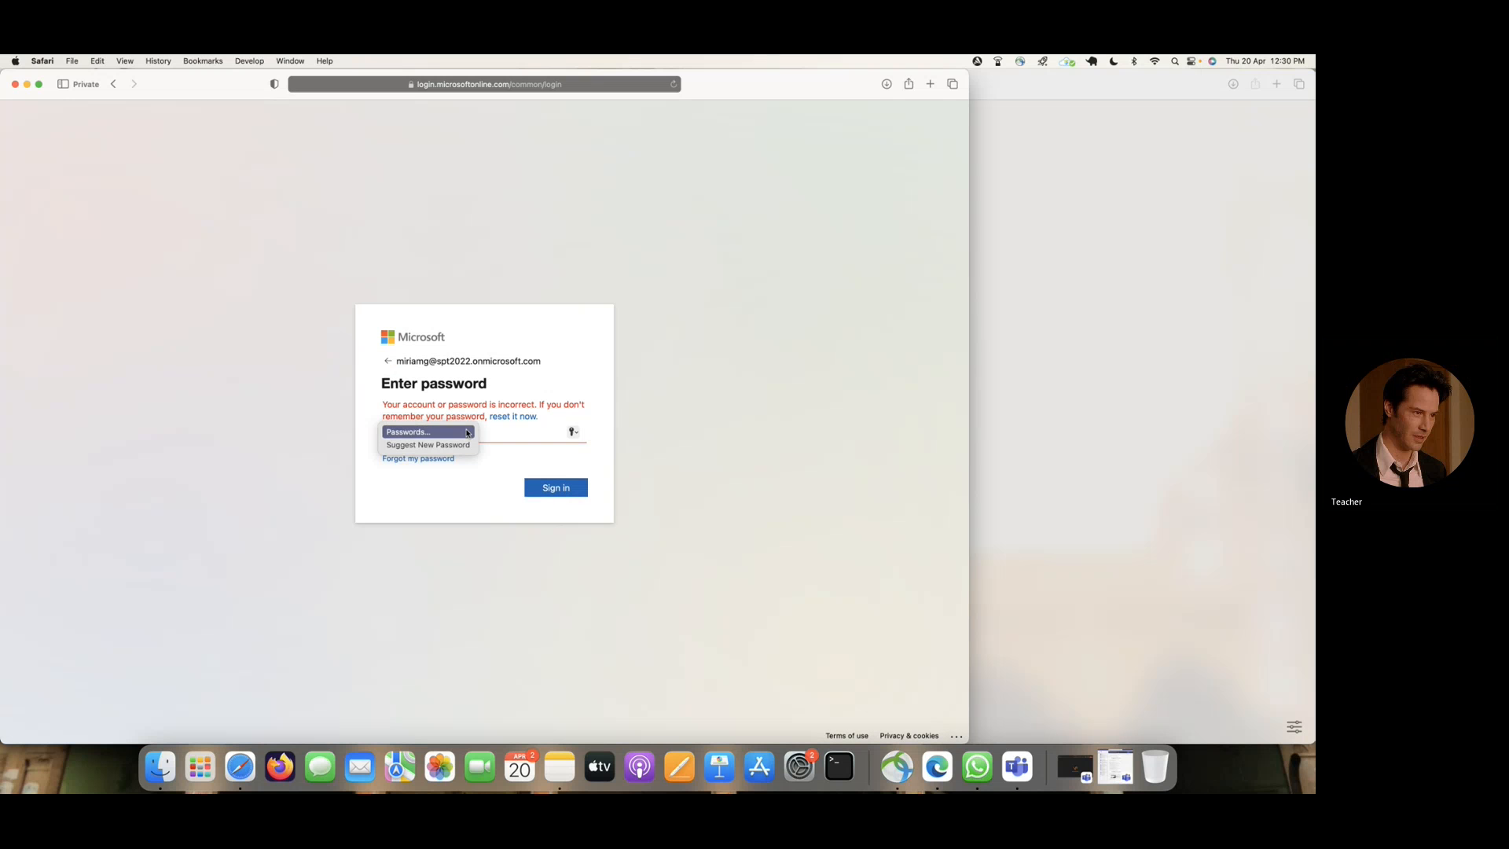
type("•")
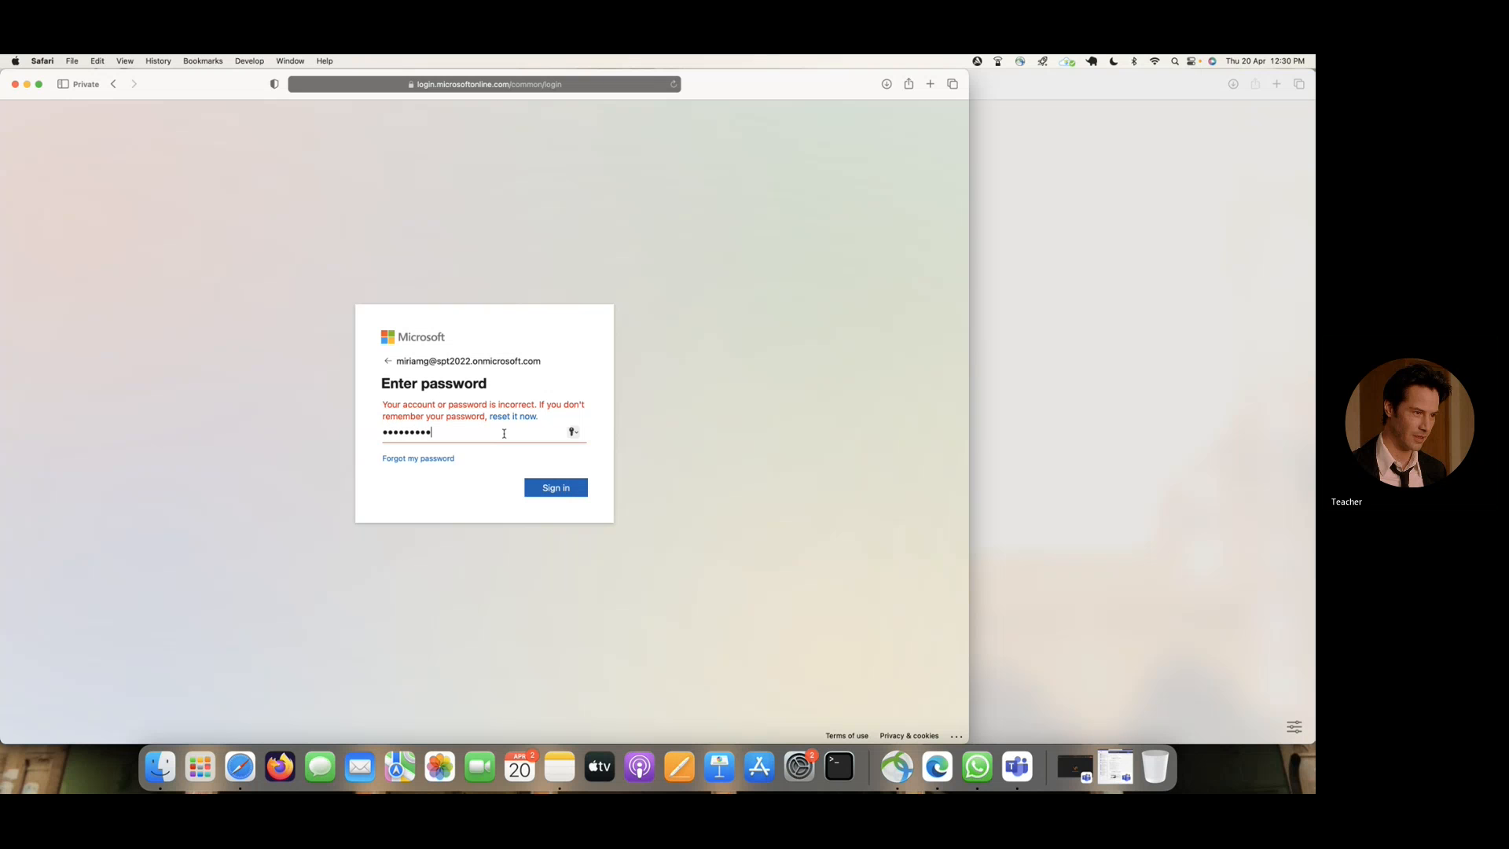
key("Return")
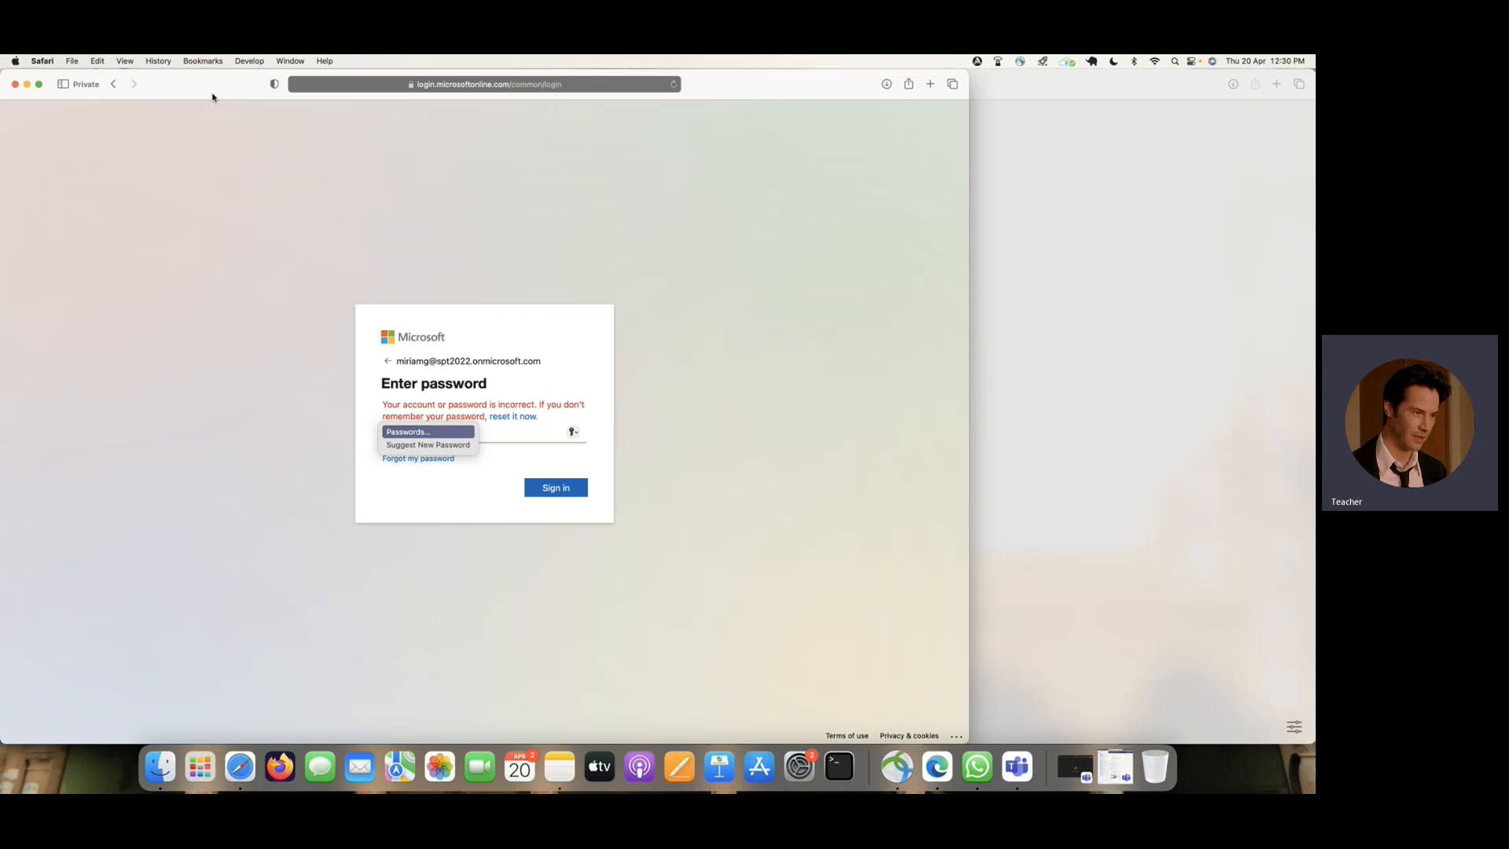
- Move the Safari window aside and open the Microsoft 365 admin center from the Microsoft 365 home page in Edge
left_click_drag(213, 98, 527, 109)
left_click(180, 84)
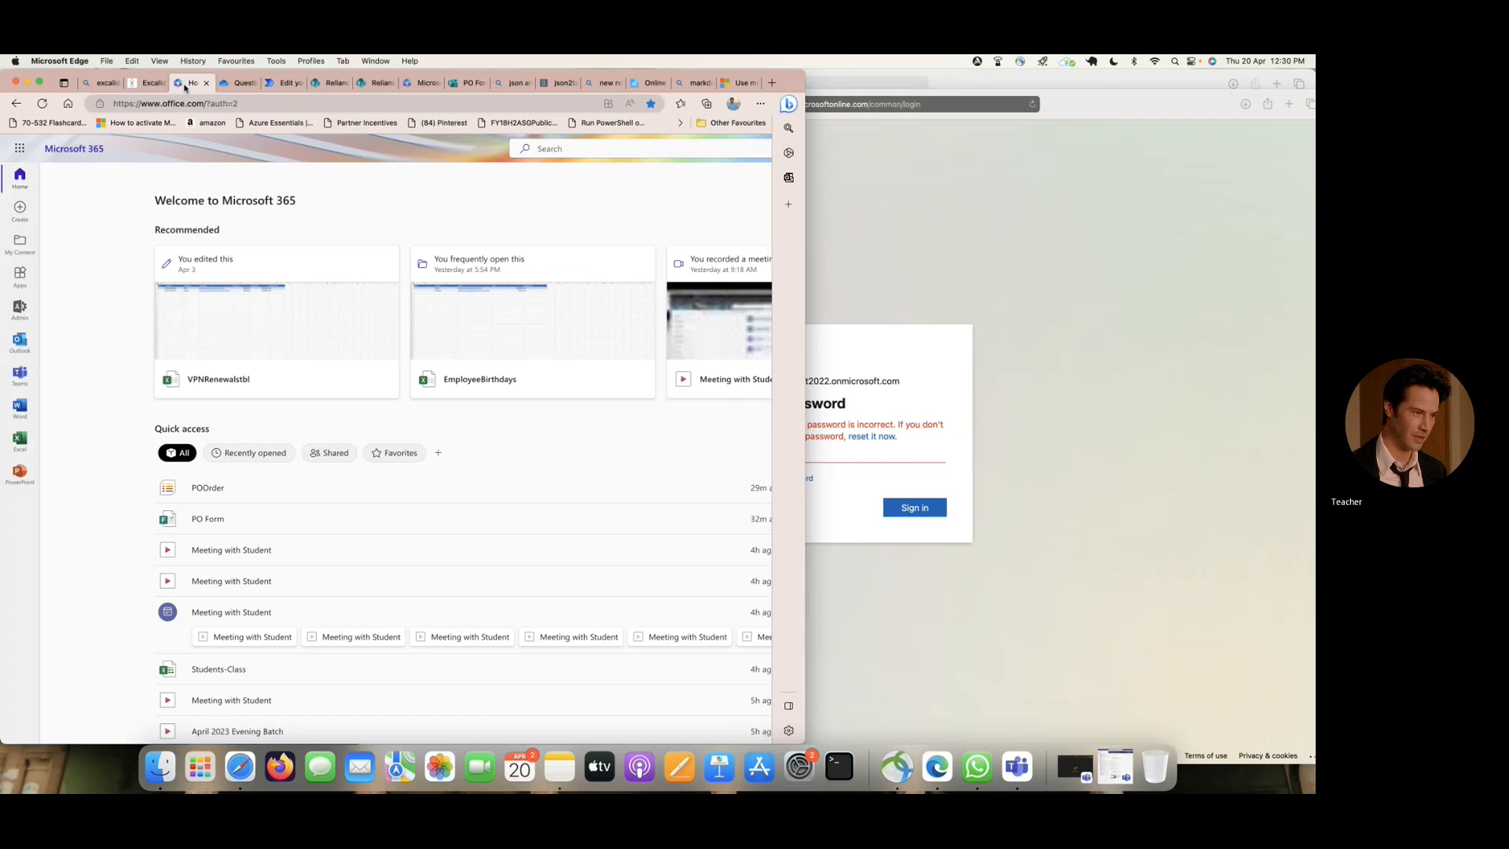
left_click(22, 153)
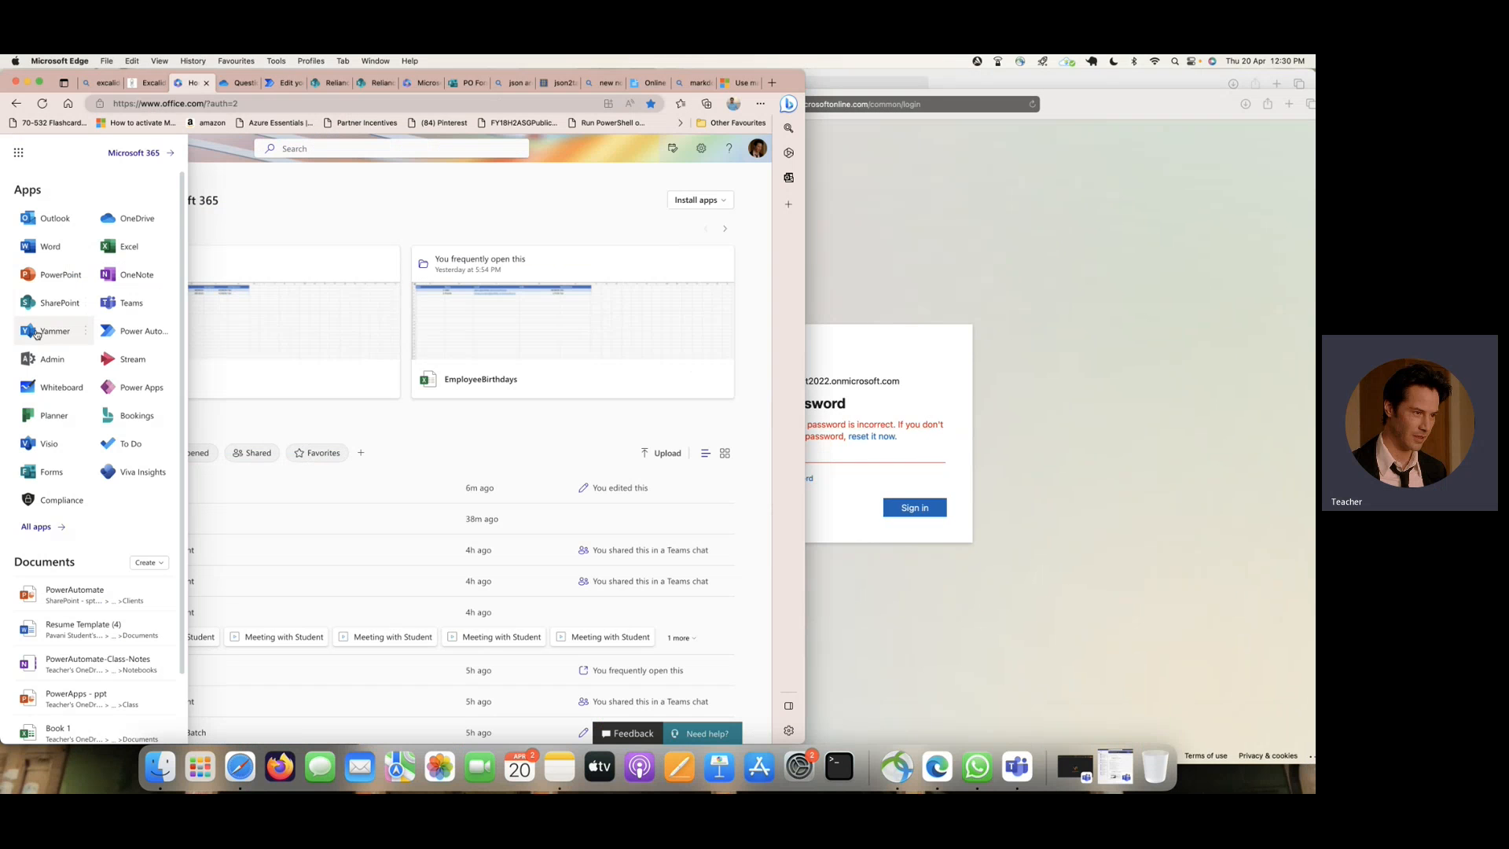
left_click(38, 362)
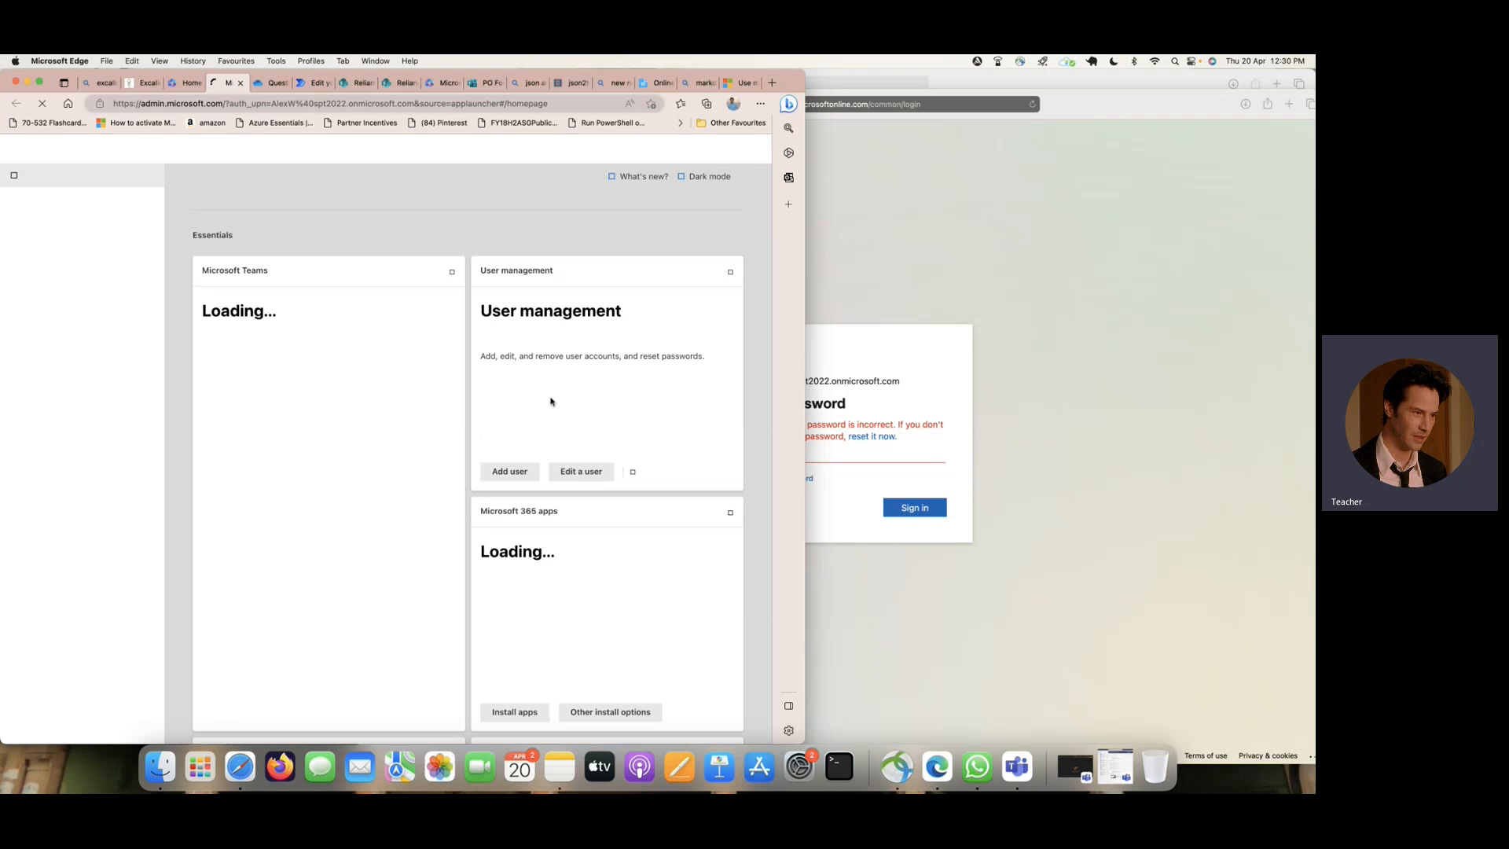
- Search for the approver among the users to edit and open that account's details
left_click(603, 478)
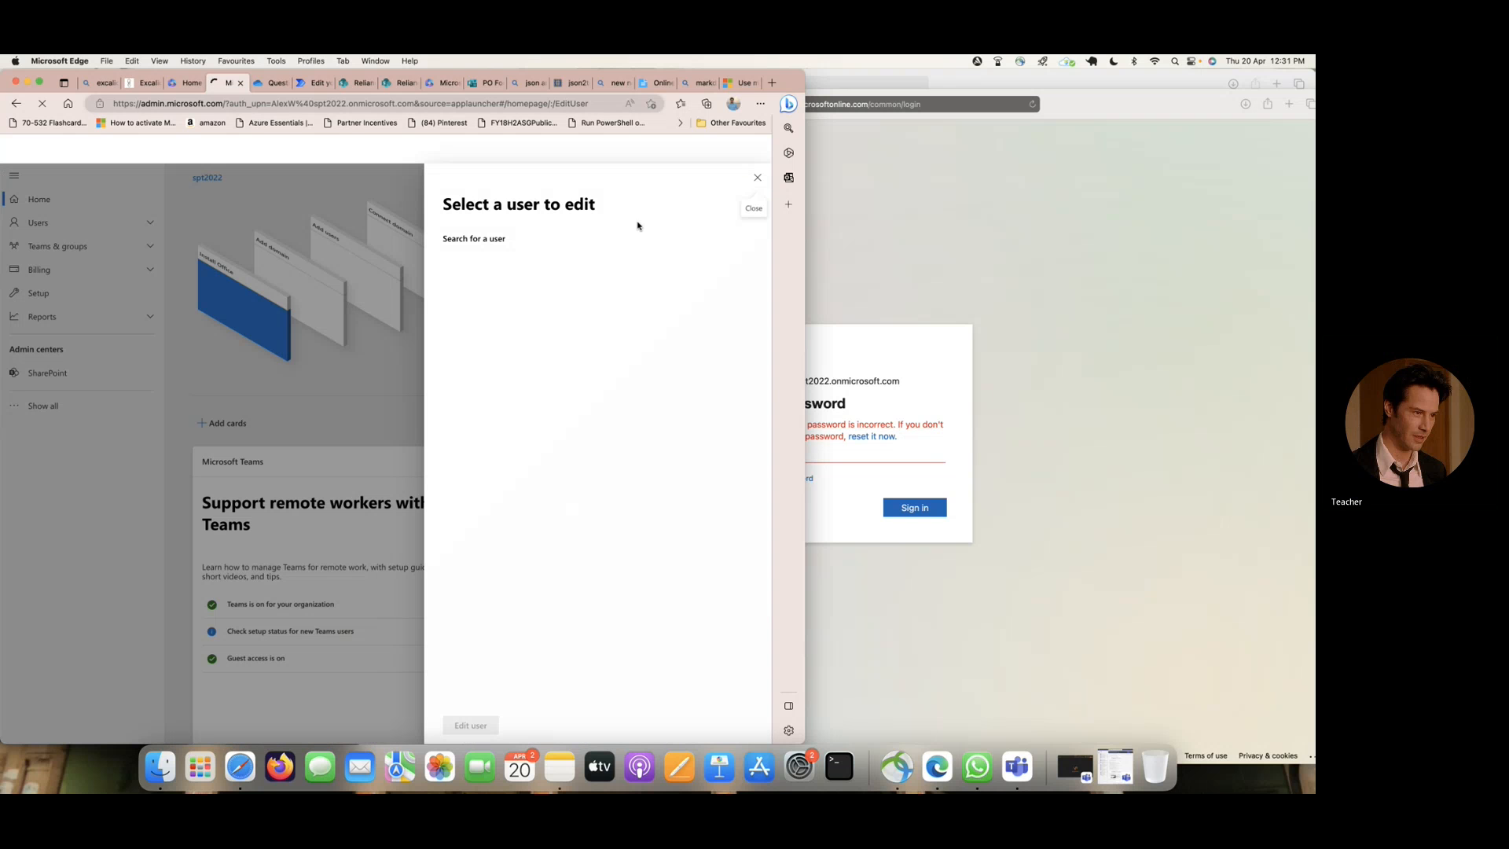
left_click(504, 256)
type("mi")
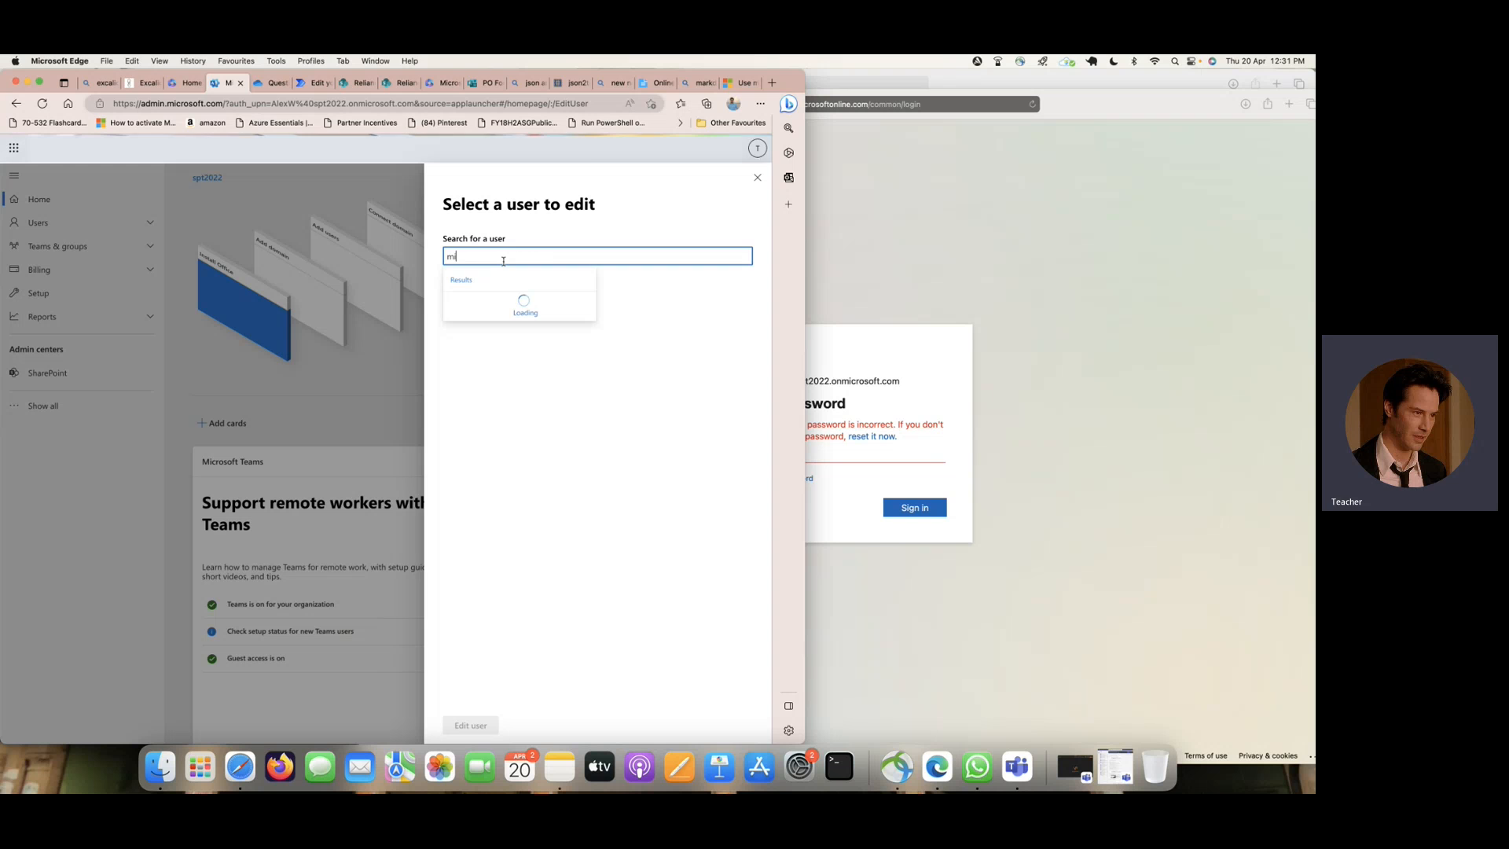
type("riam")
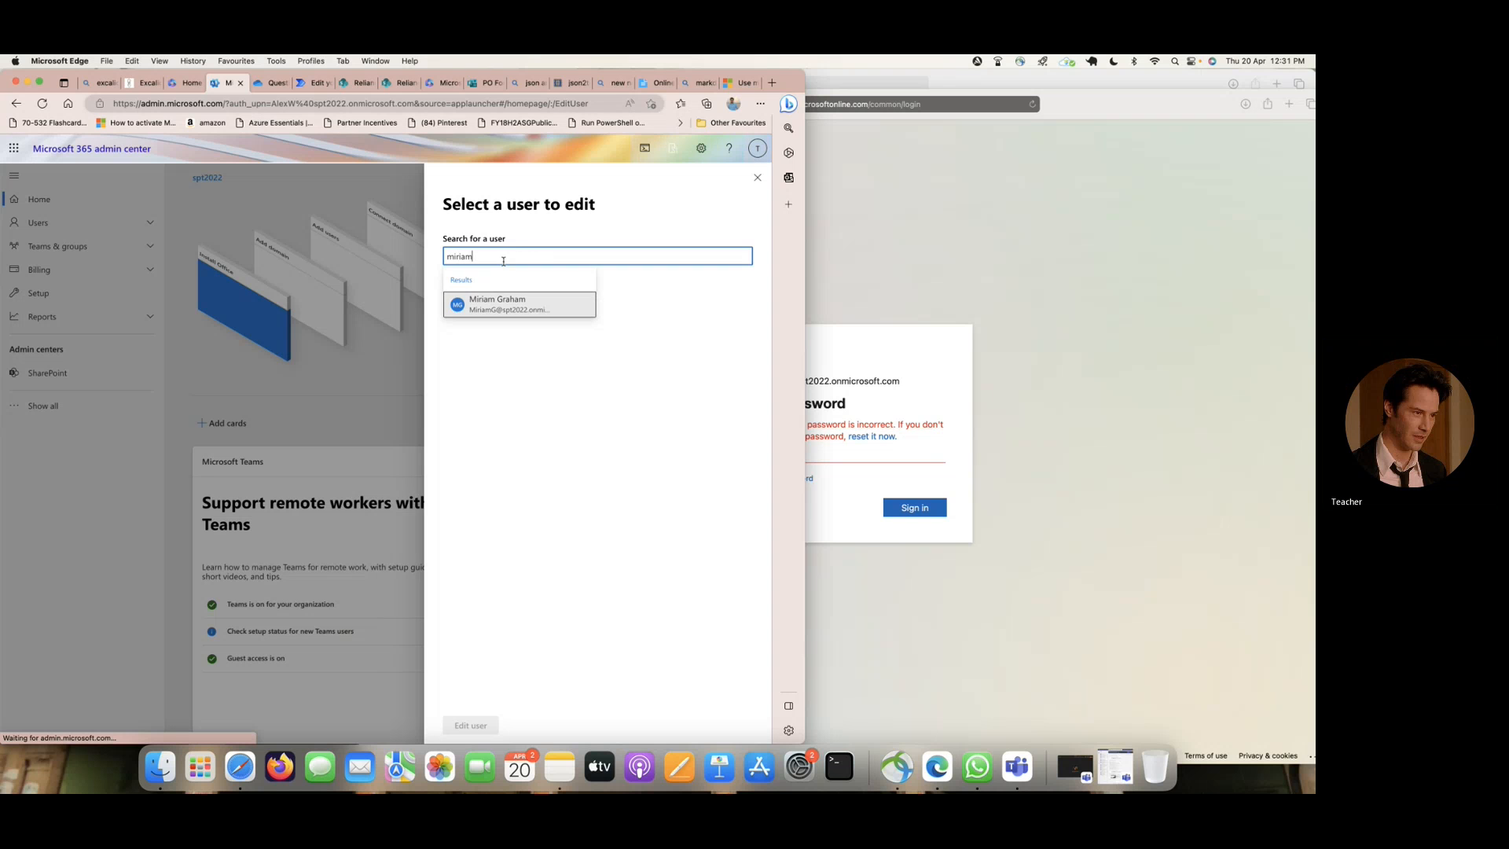
left_click(507, 304)
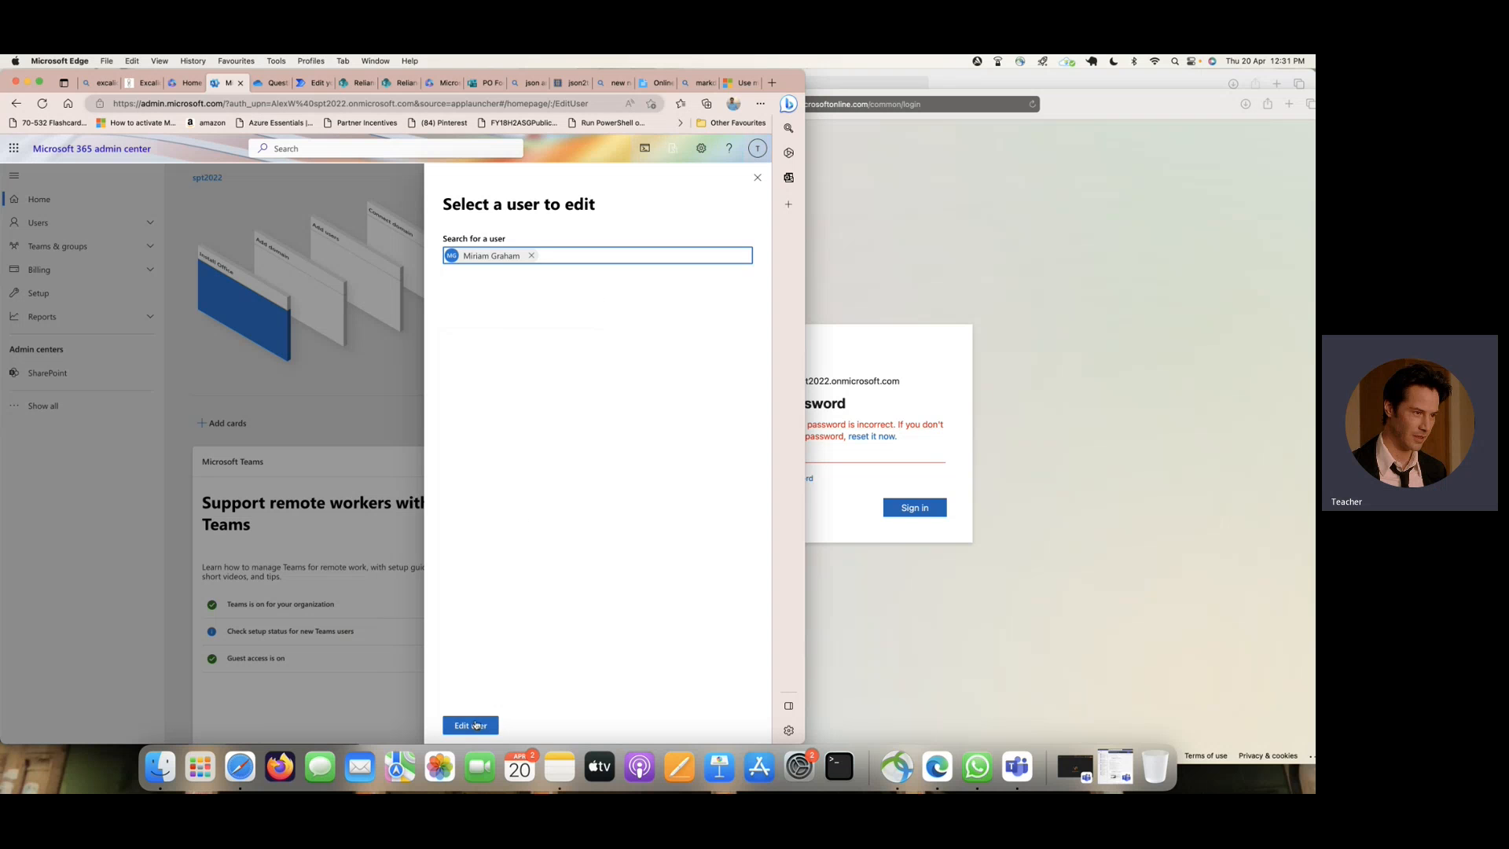
left_click(471, 725)
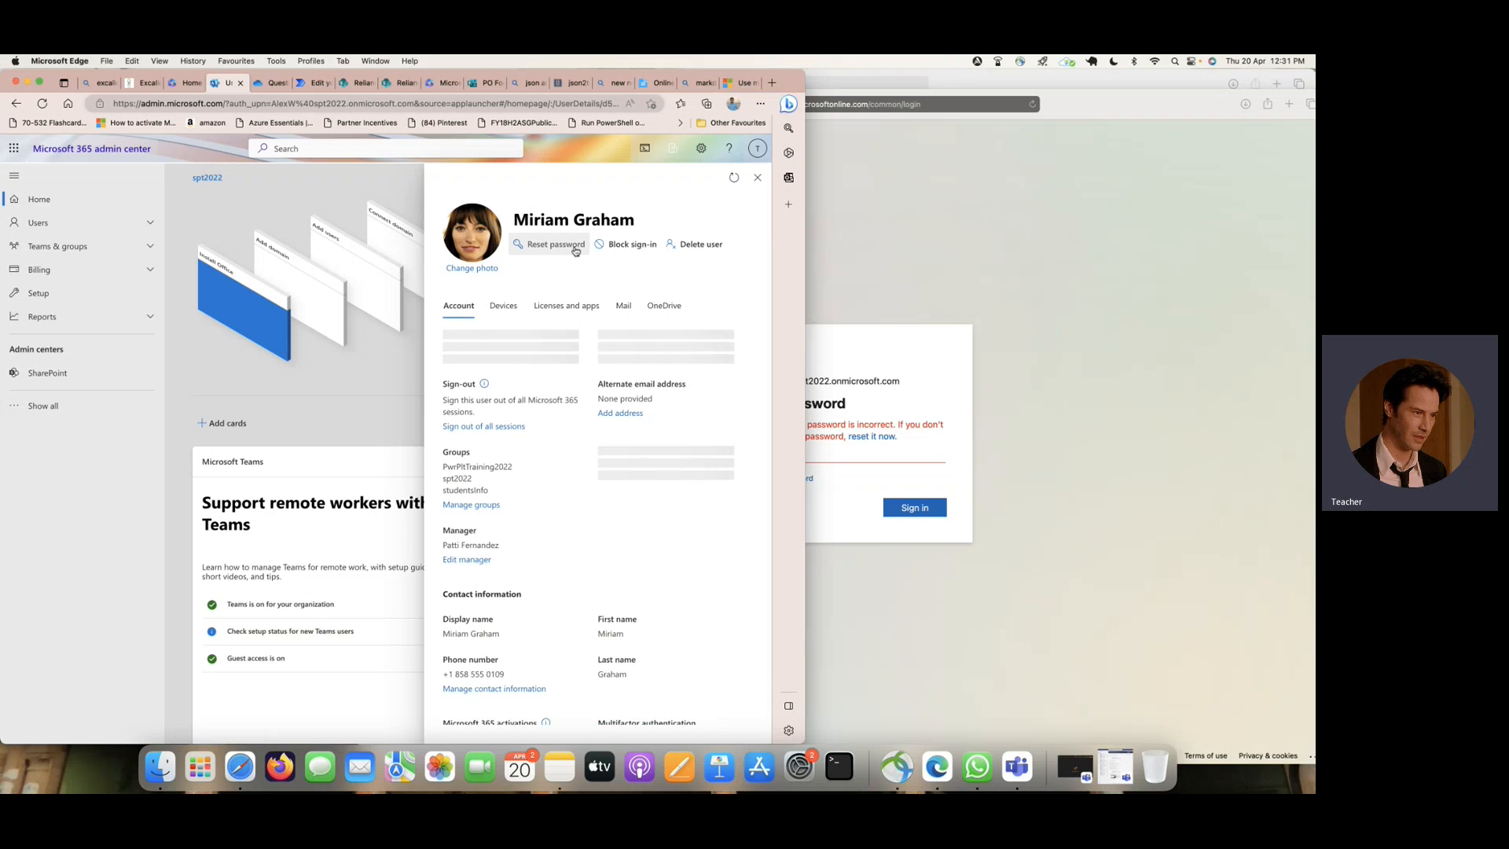
- Reset the approver's password to an automatically created one and copy the new password
left_click(575, 245)
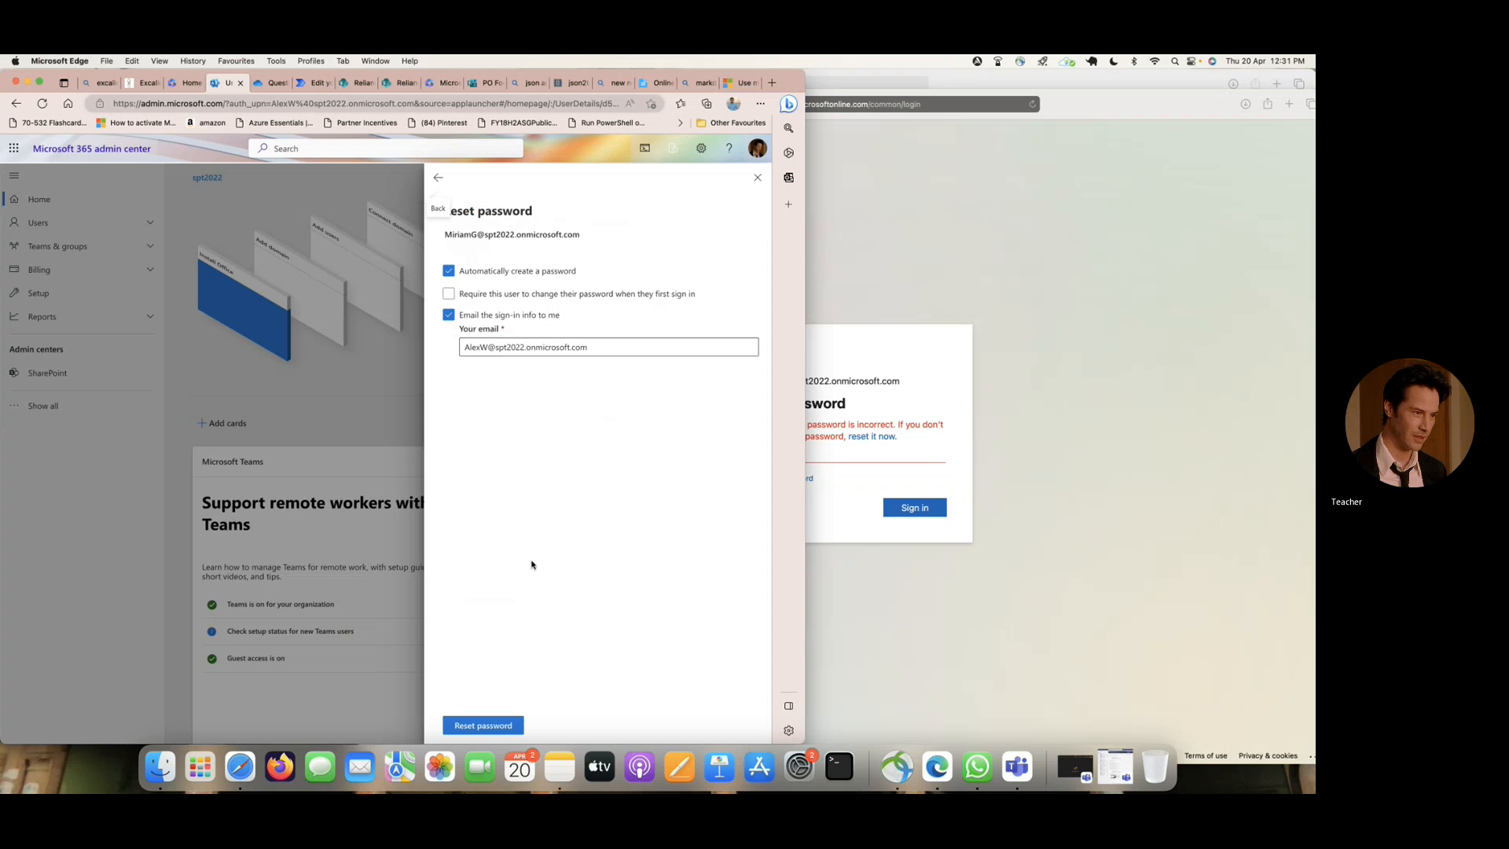
left_click(506, 726)
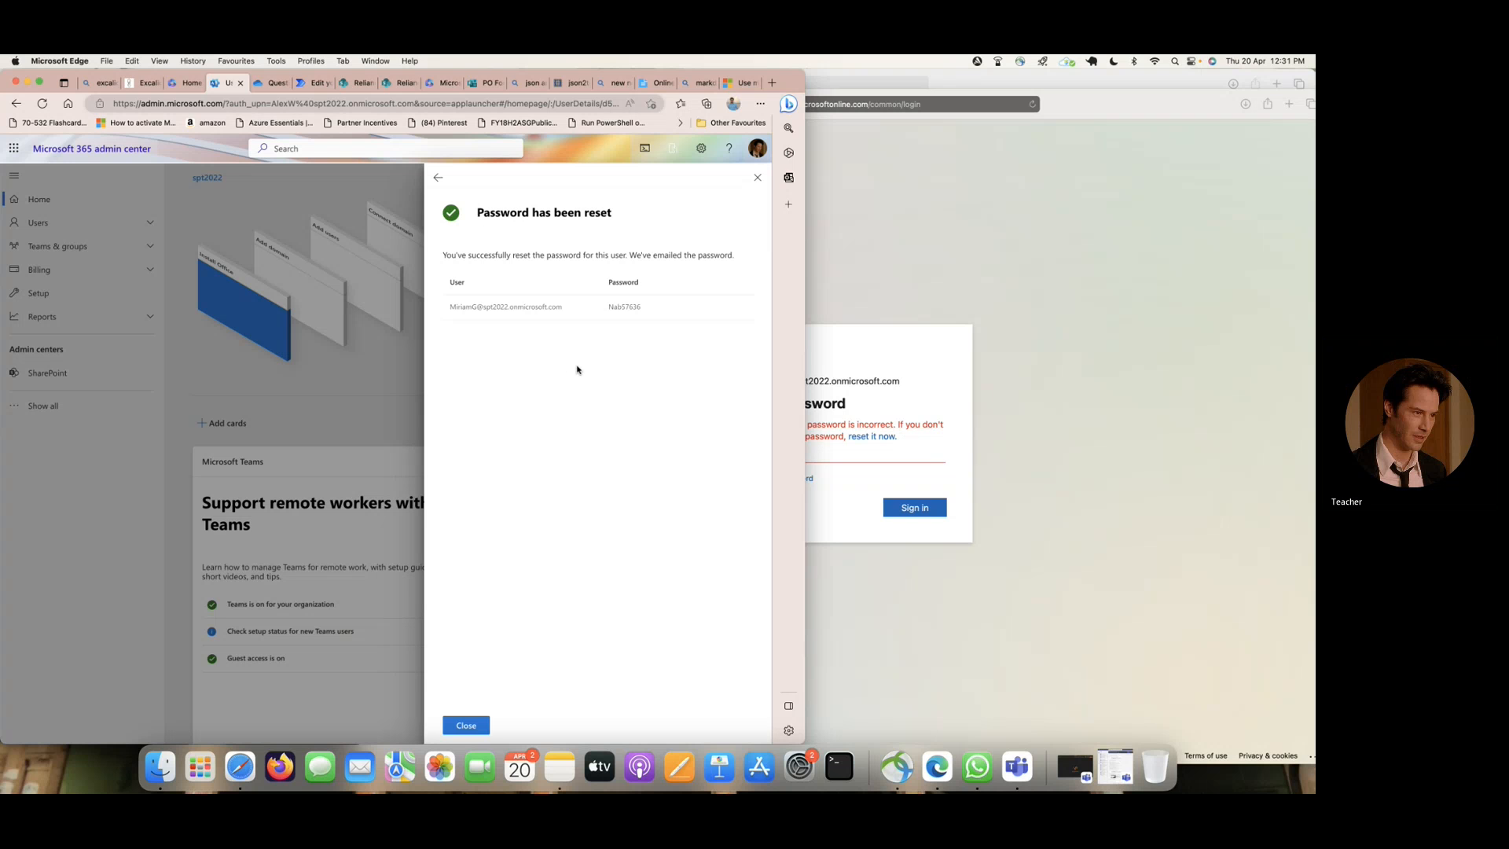
double_click(610, 307)
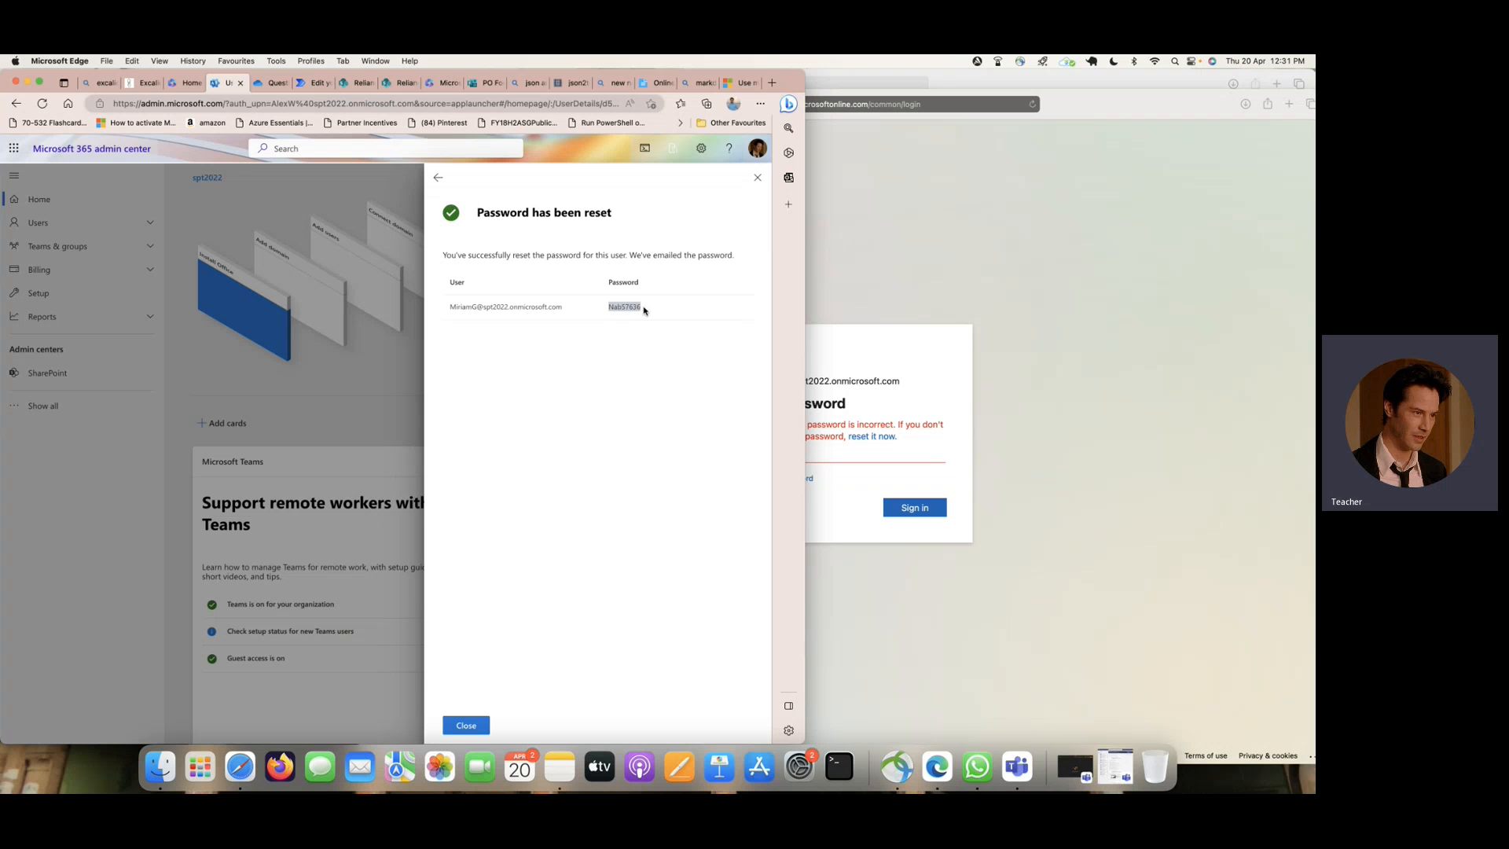
right_click(623, 306)
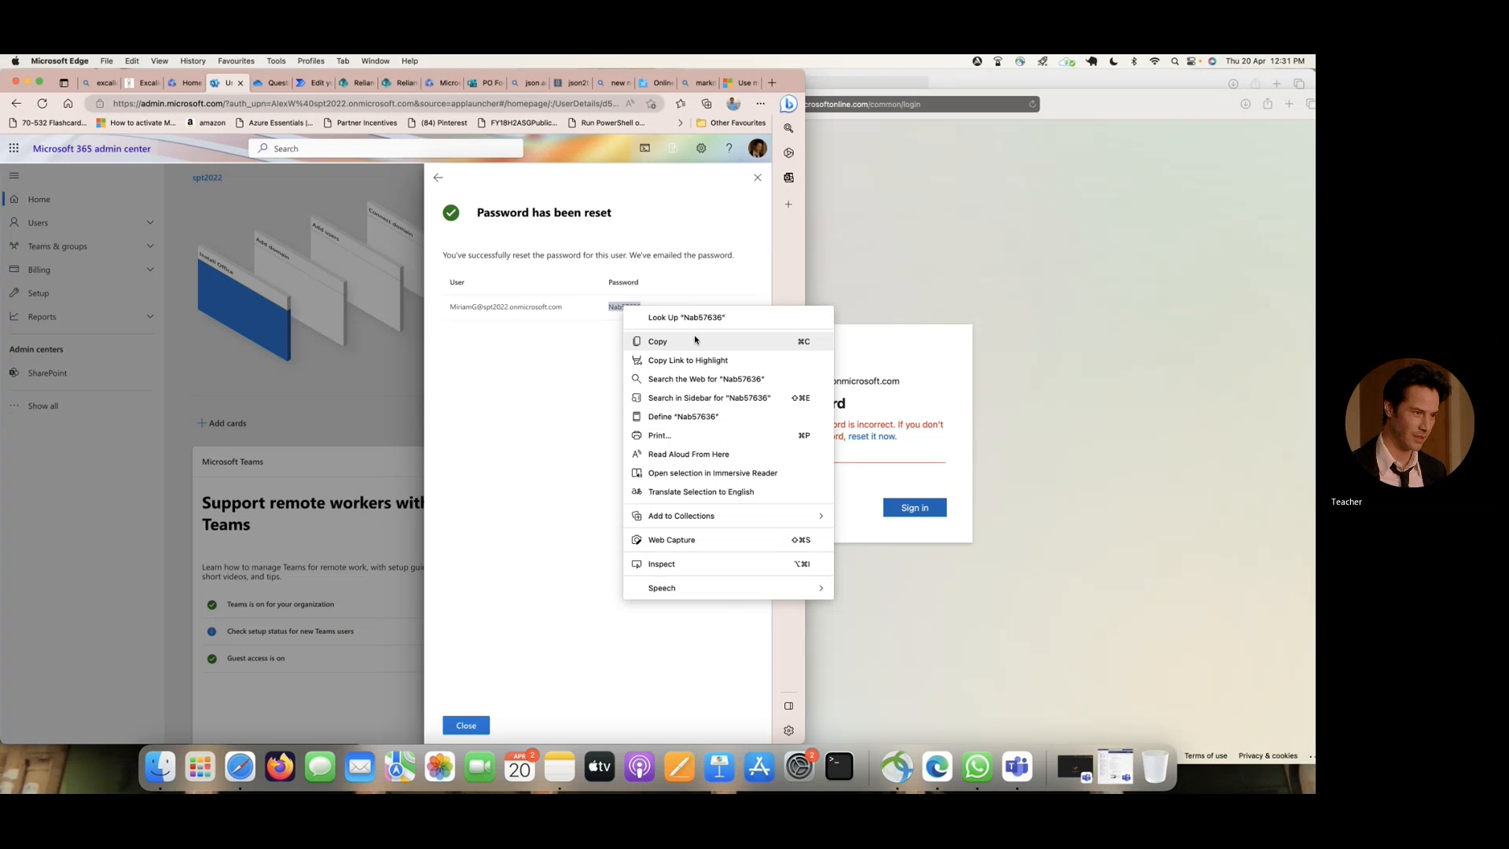
left_click(695, 340)
- Paste the new account password into the Safari sign-in form, sign in as the approver and choose to stay signed in
left_click(900, 364)
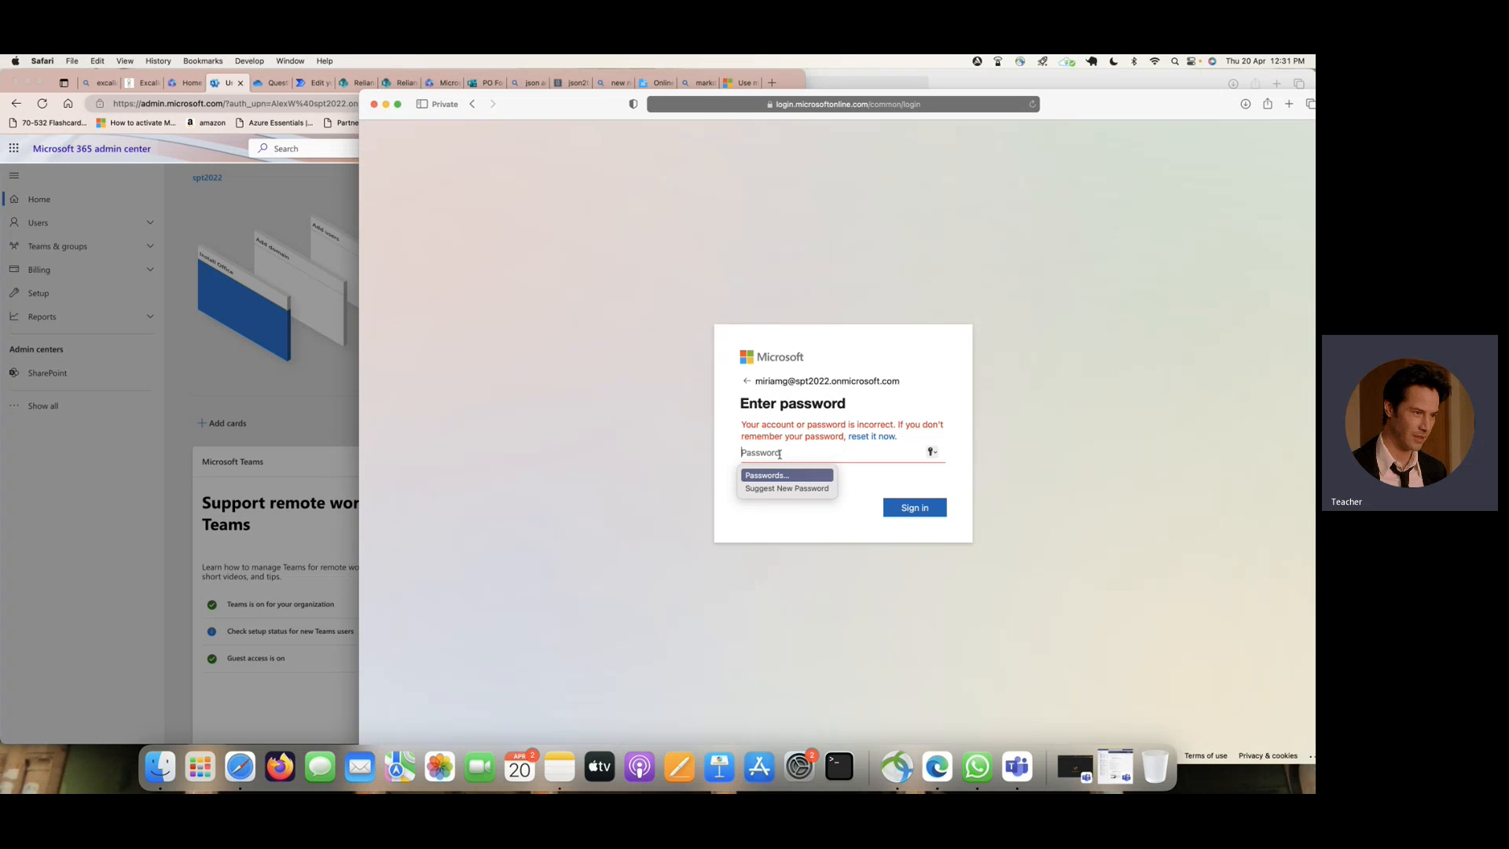
key("super+v")
left_click(922, 508)
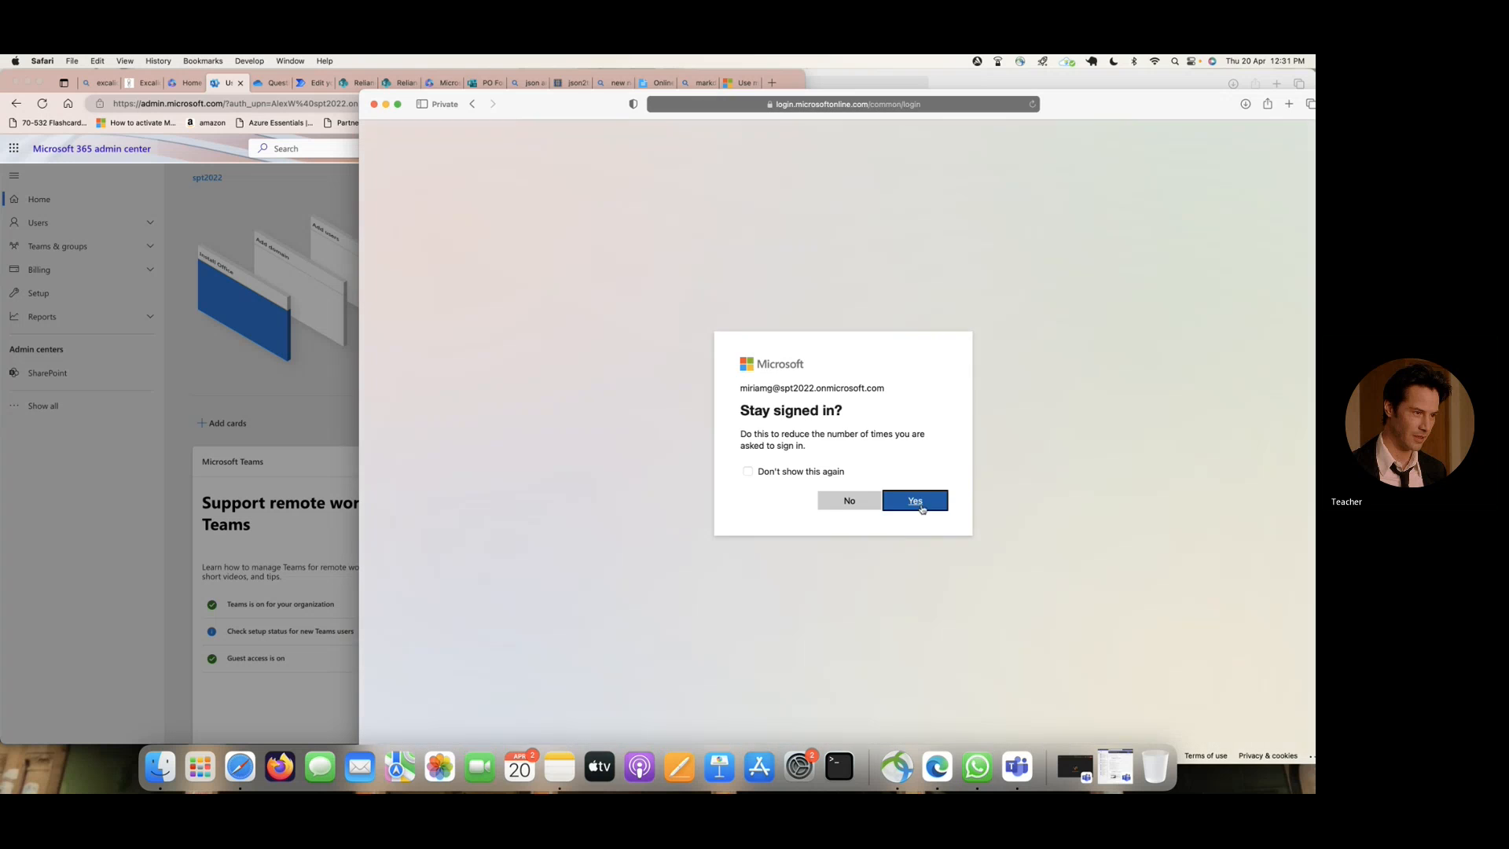
left_click(910, 501)
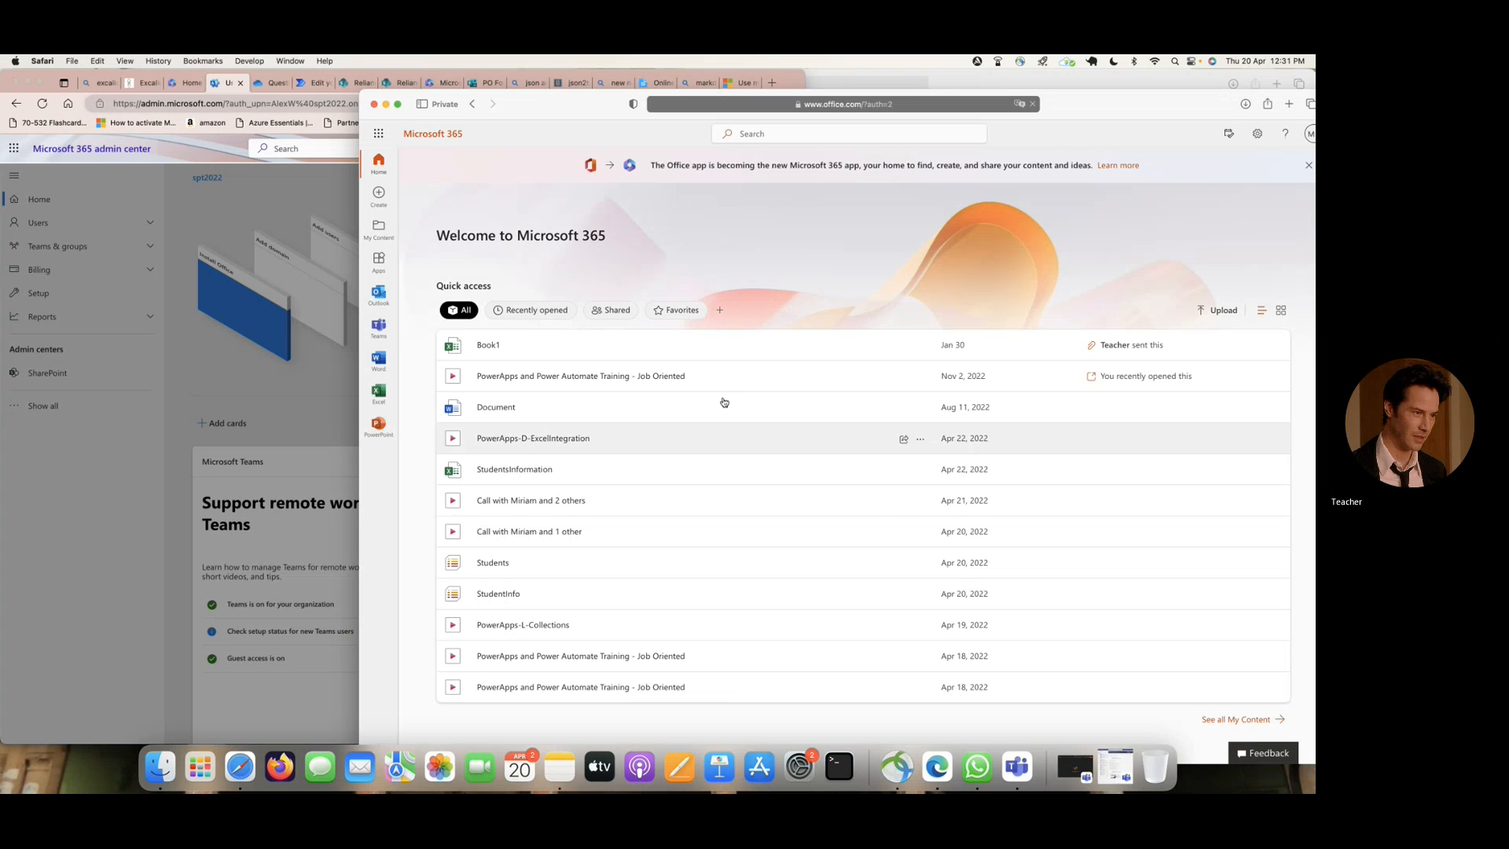
- Switch to Edge, dismiss the password reset confirmation, and open the fourth user's details from the active users list
left_click(213, 198)
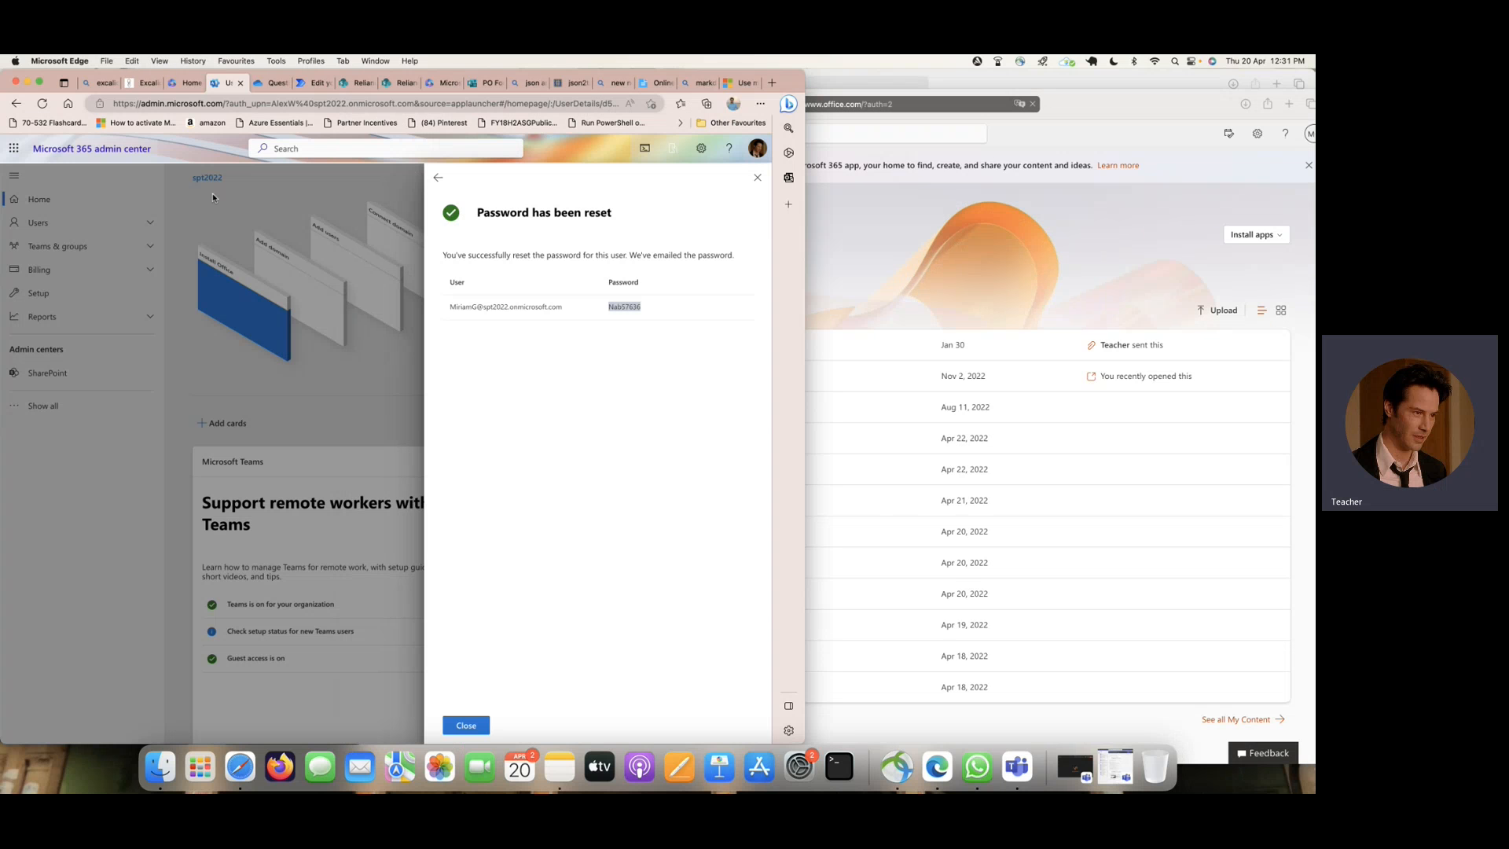
left_click(758, 177)
left_click(35, 223)
left_click(71, 247)
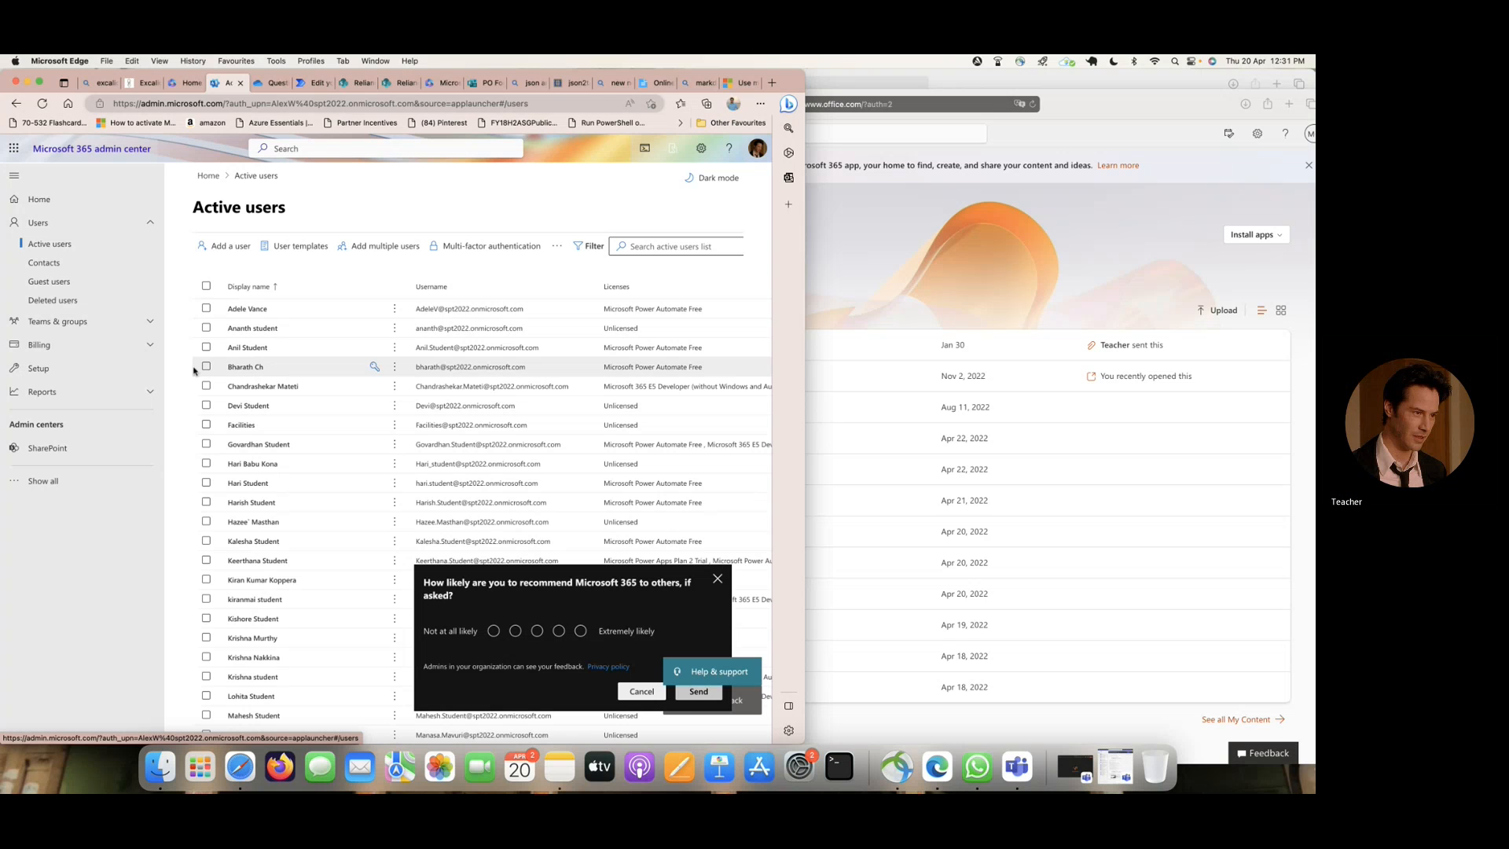
left_click(250, 368)
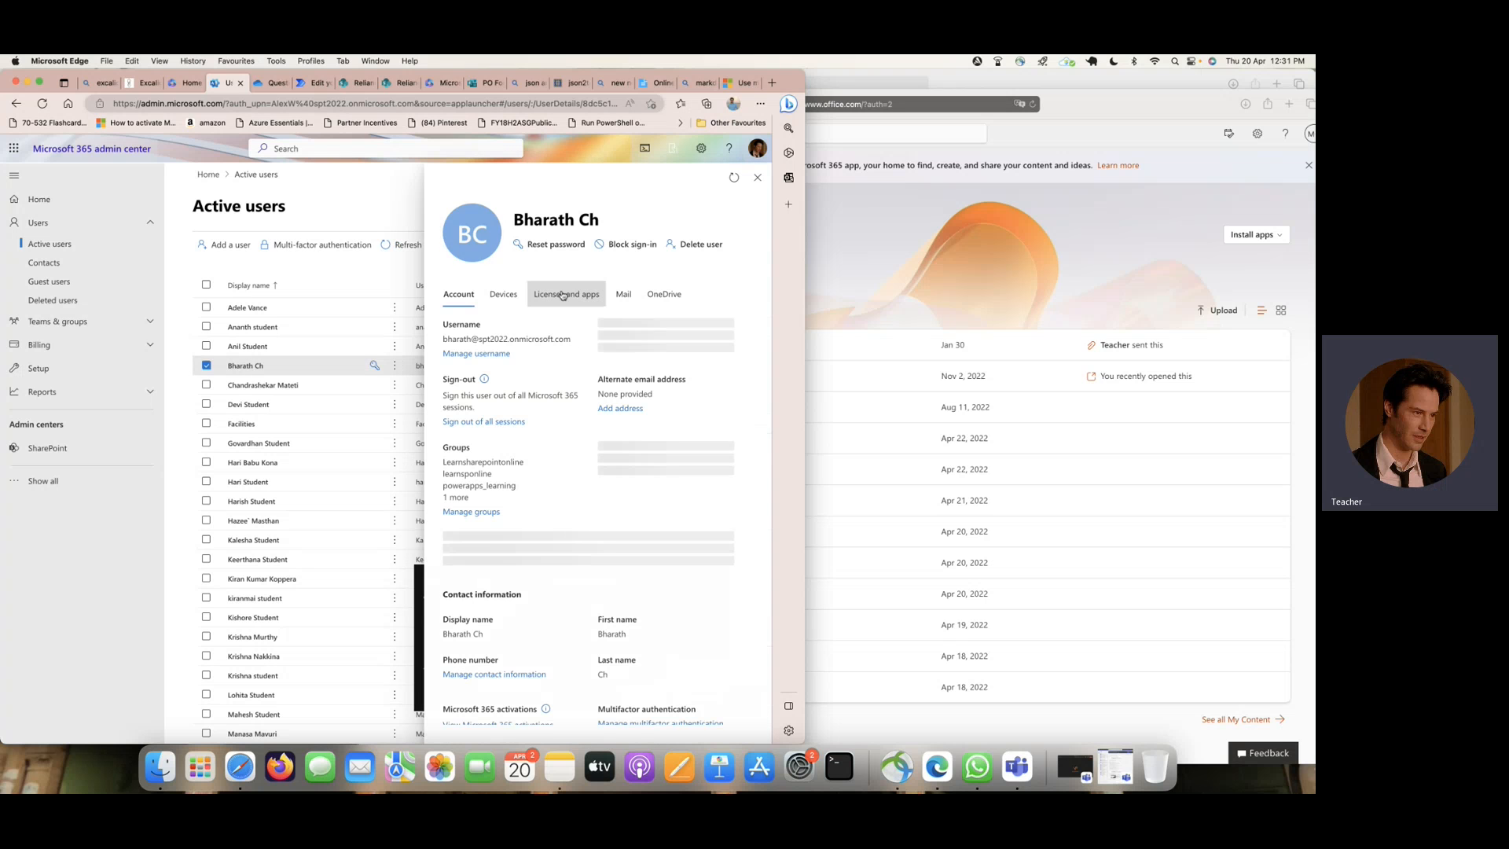
- Copy this user's username and reset the password to an automatically created one, with no change required at first sign-in
left_click_drag(442, 338, 566, 339)
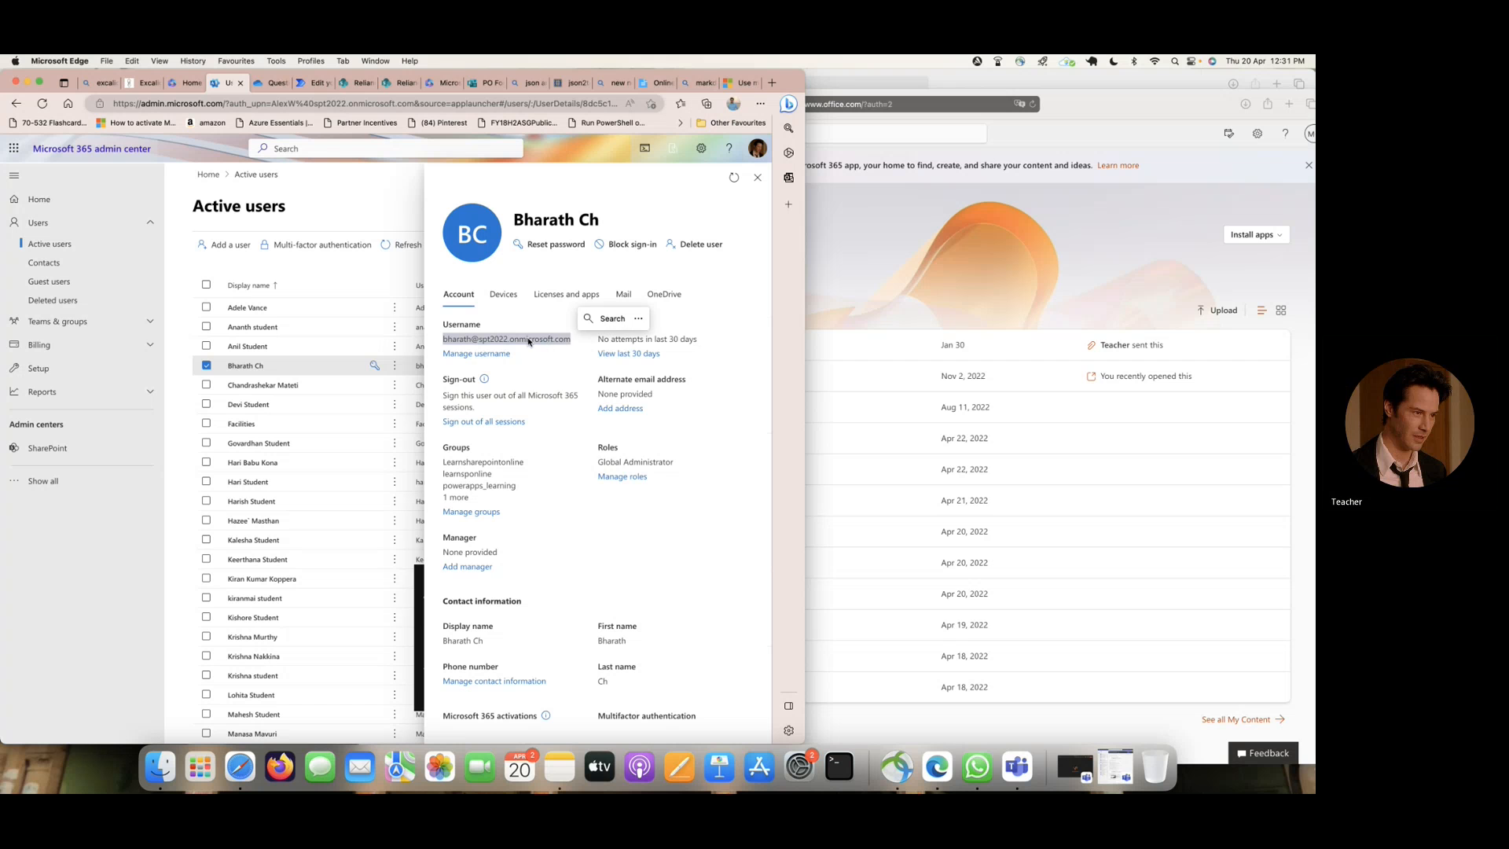
right_click(527, 339)
left_click(626, 375)
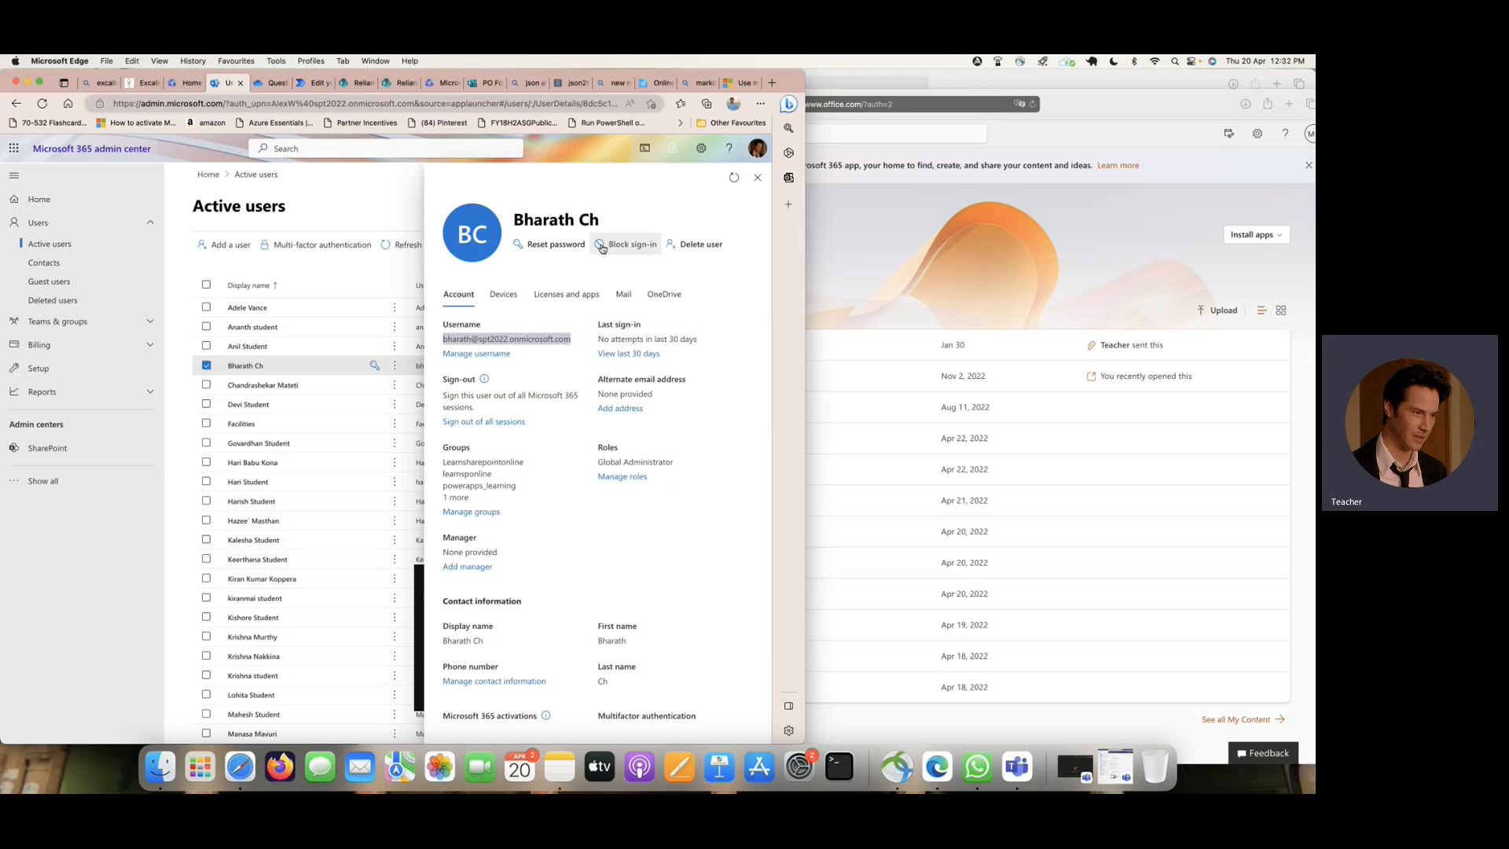
left_click(554, 244)
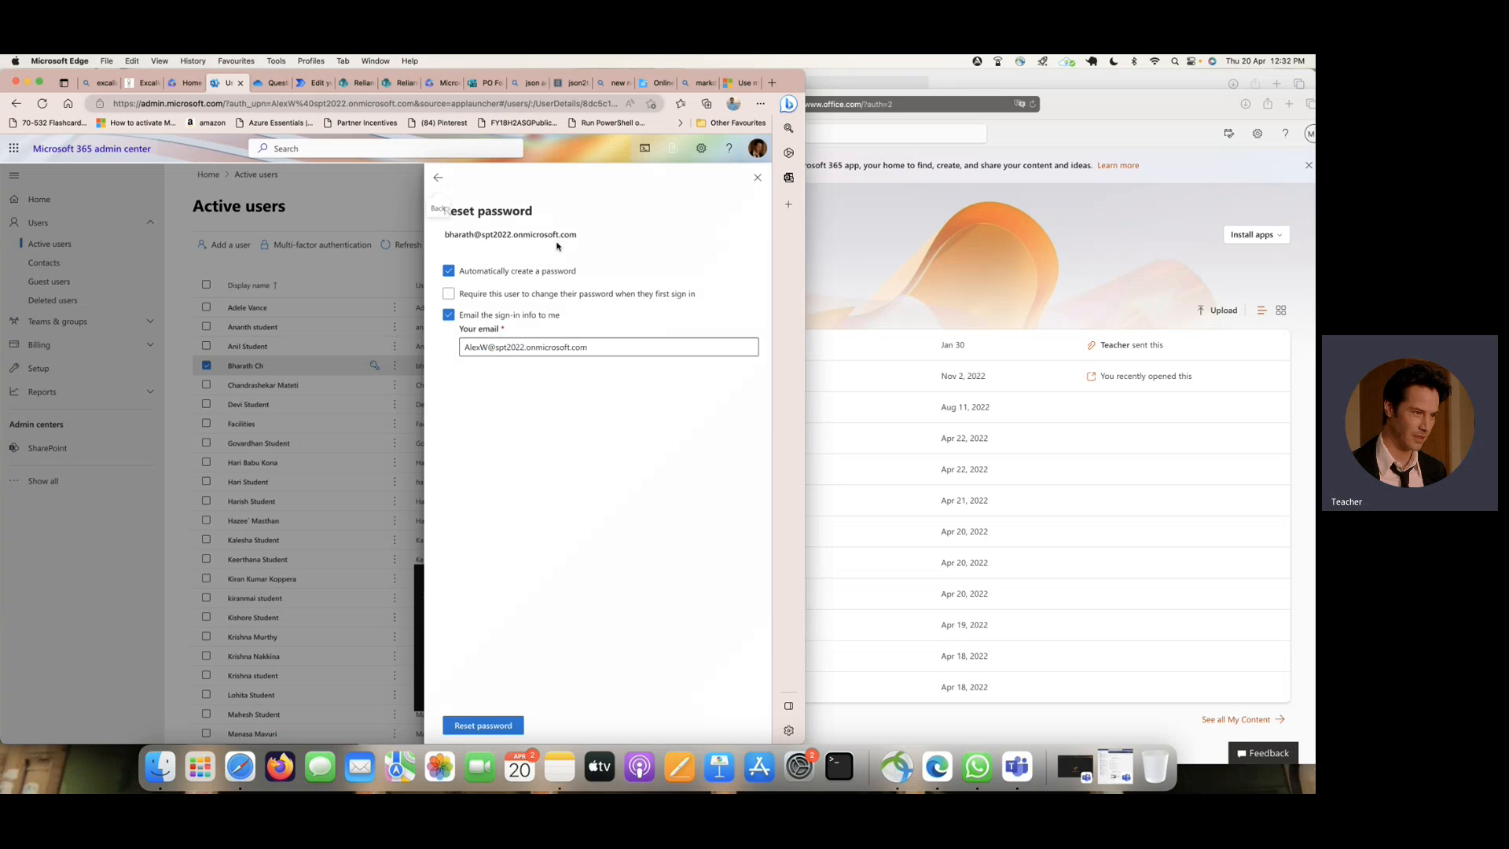
left_click(488, 725)
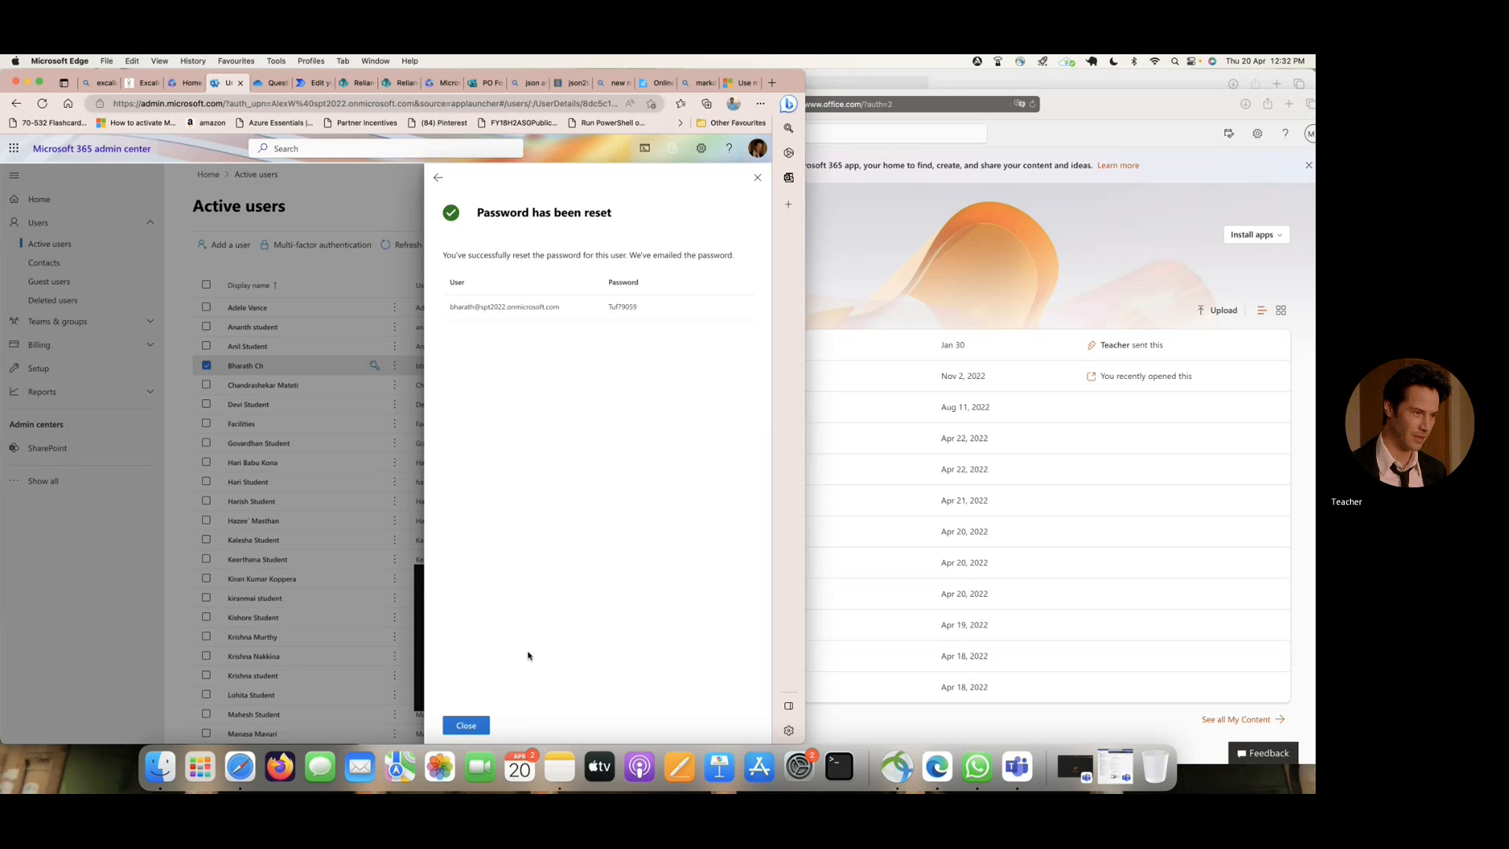
- Launch the Brave browser and open a new private window
left_click(200, 766)
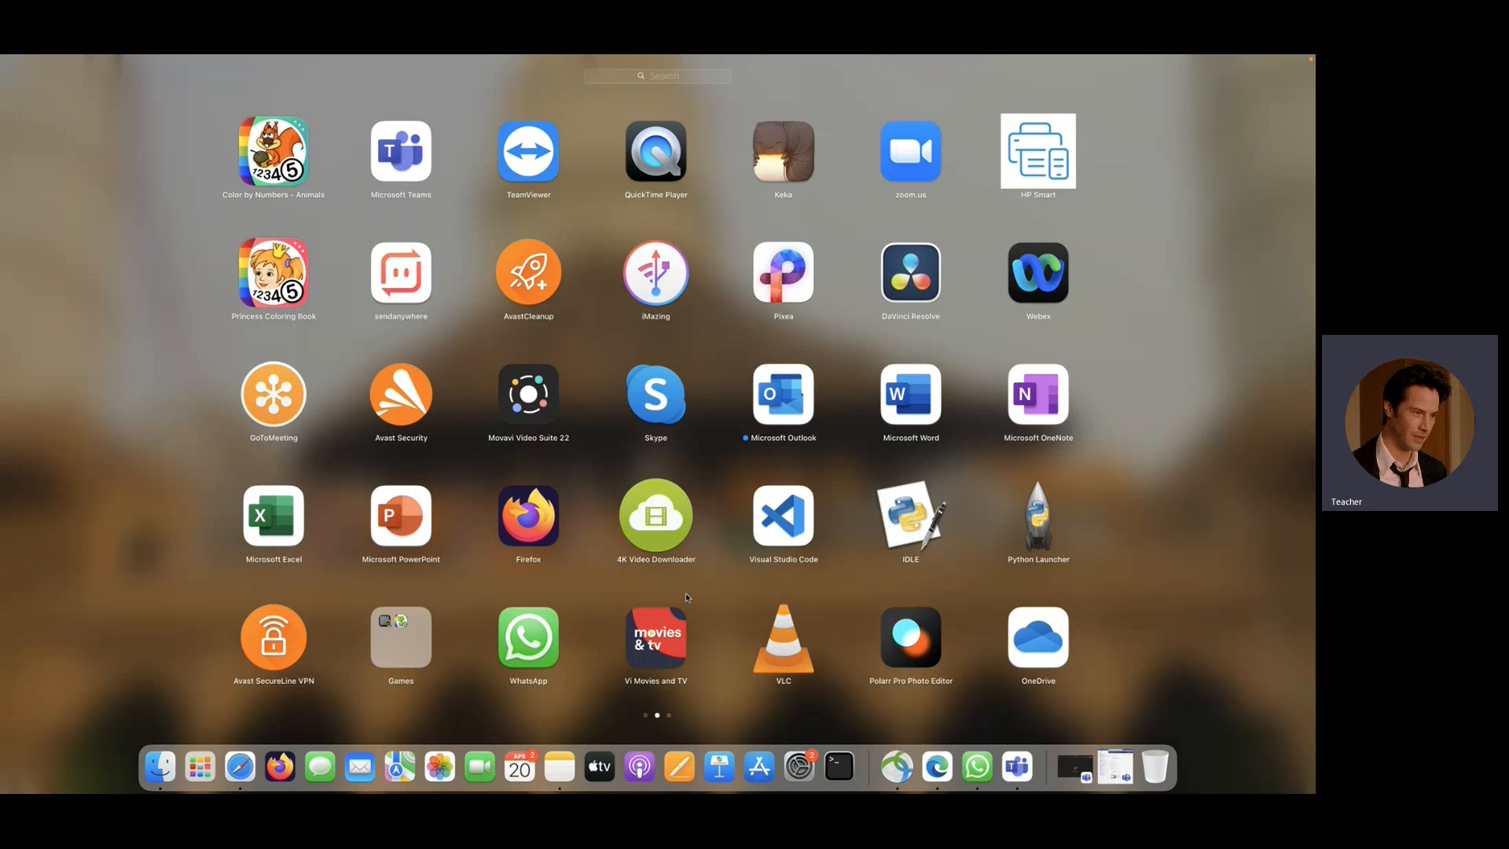
type("brave")
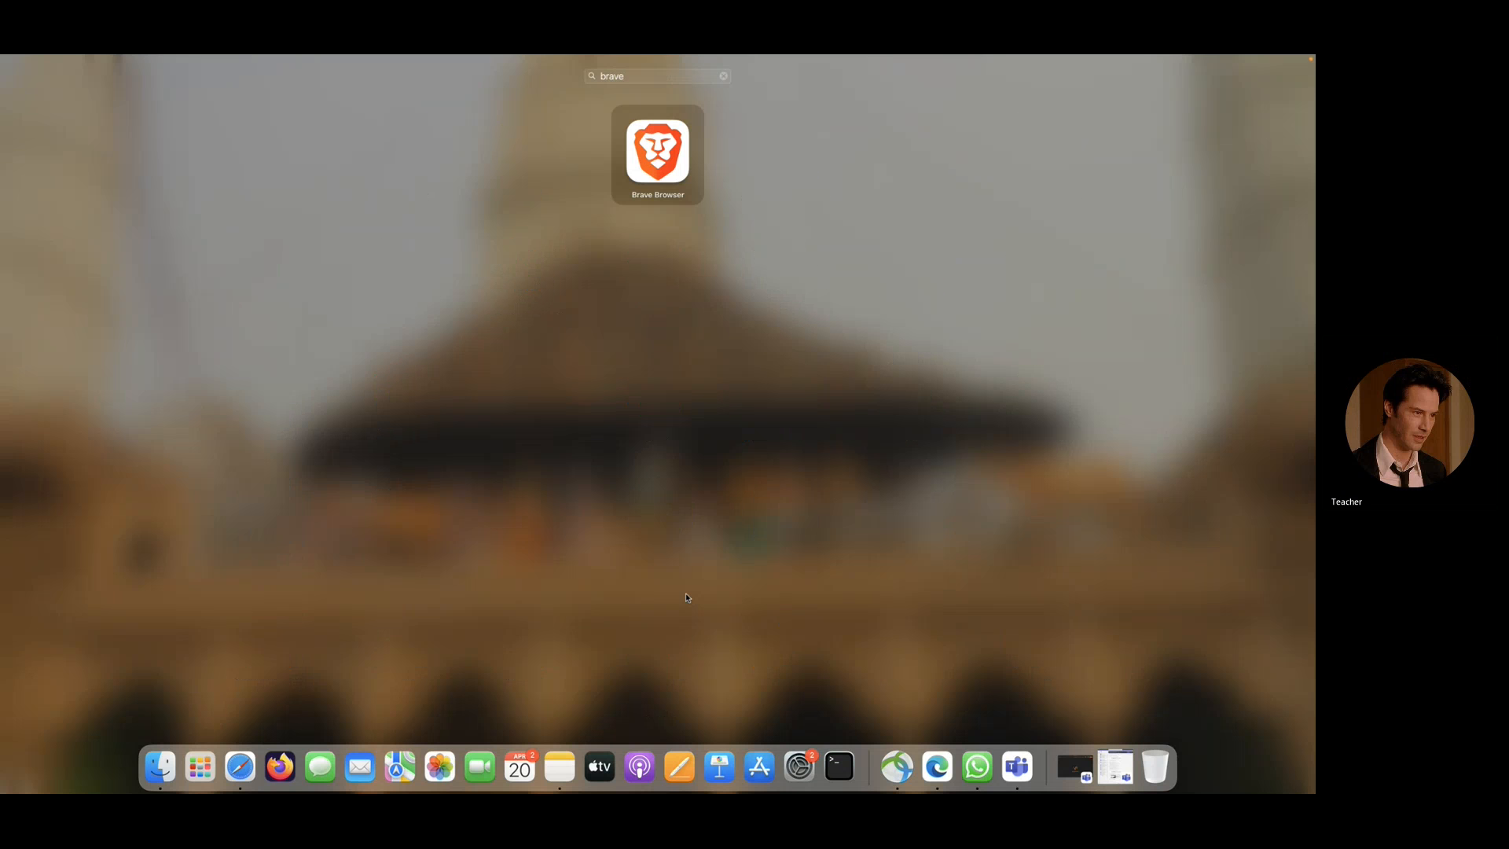
key("Return")
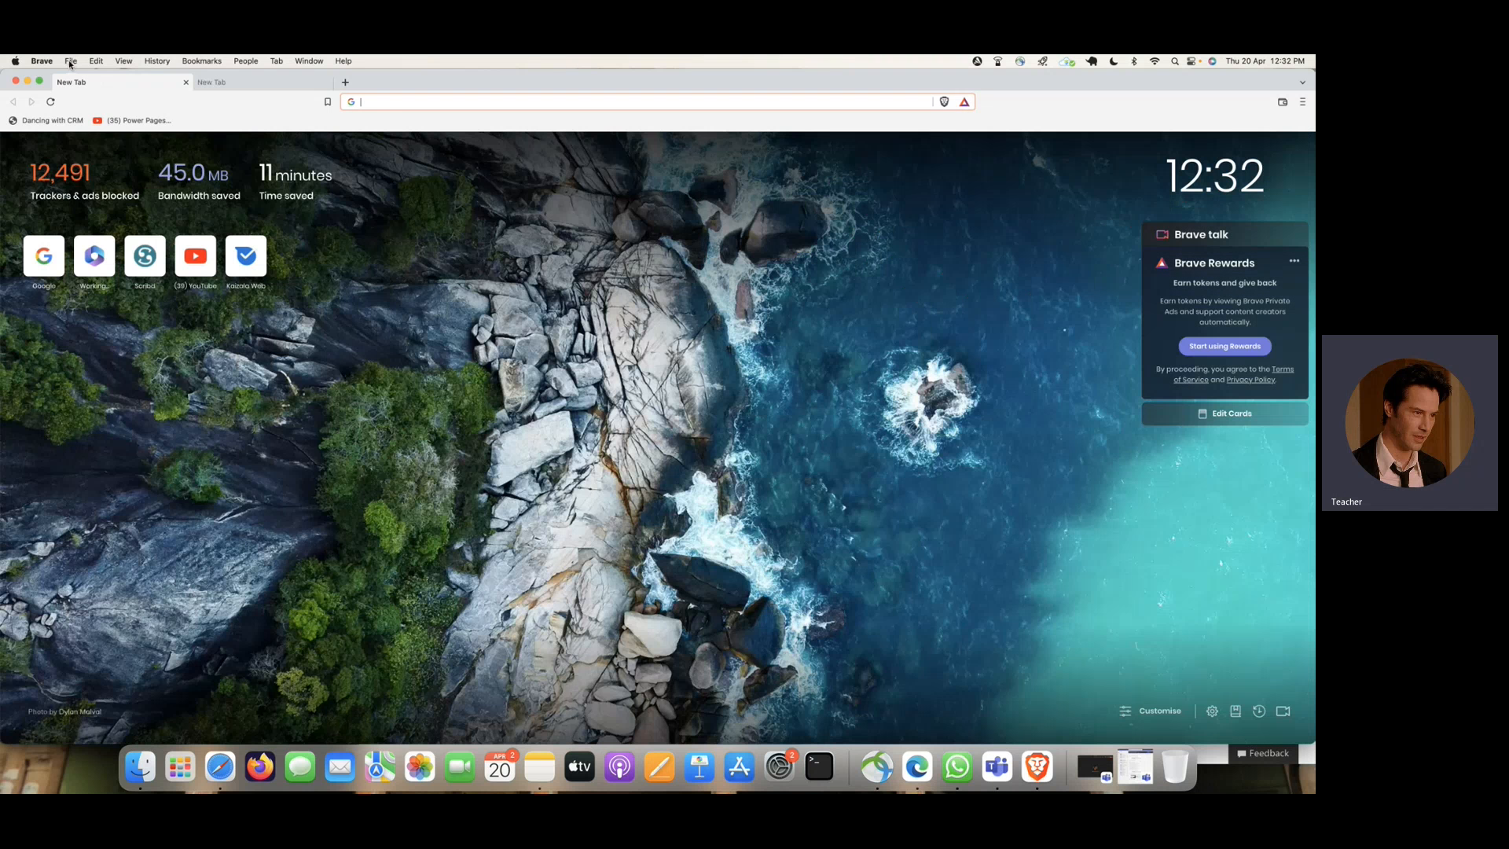
left_click(70, 61)
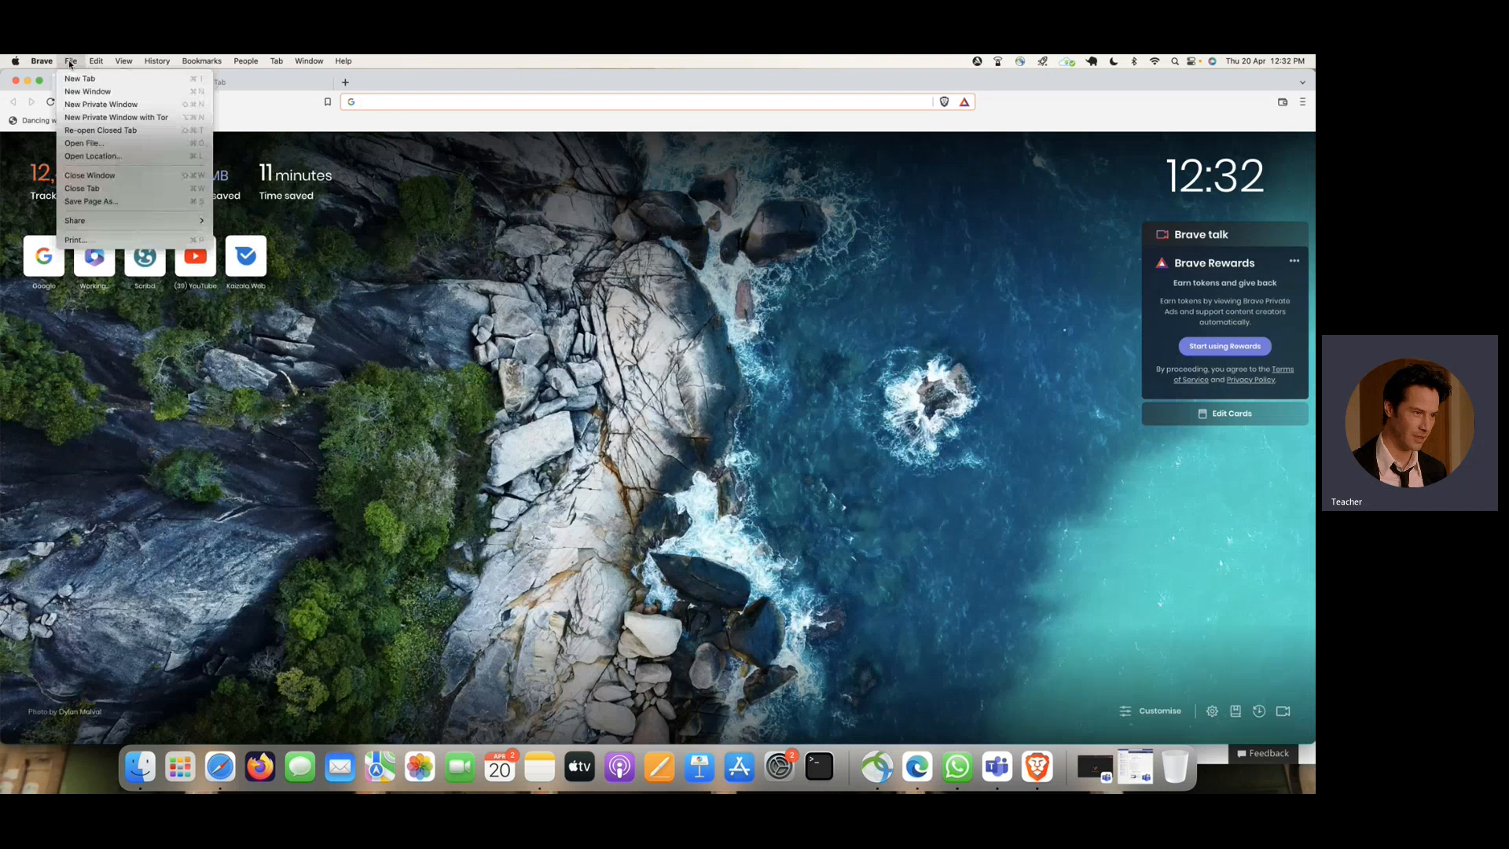
left_click(101, 104)
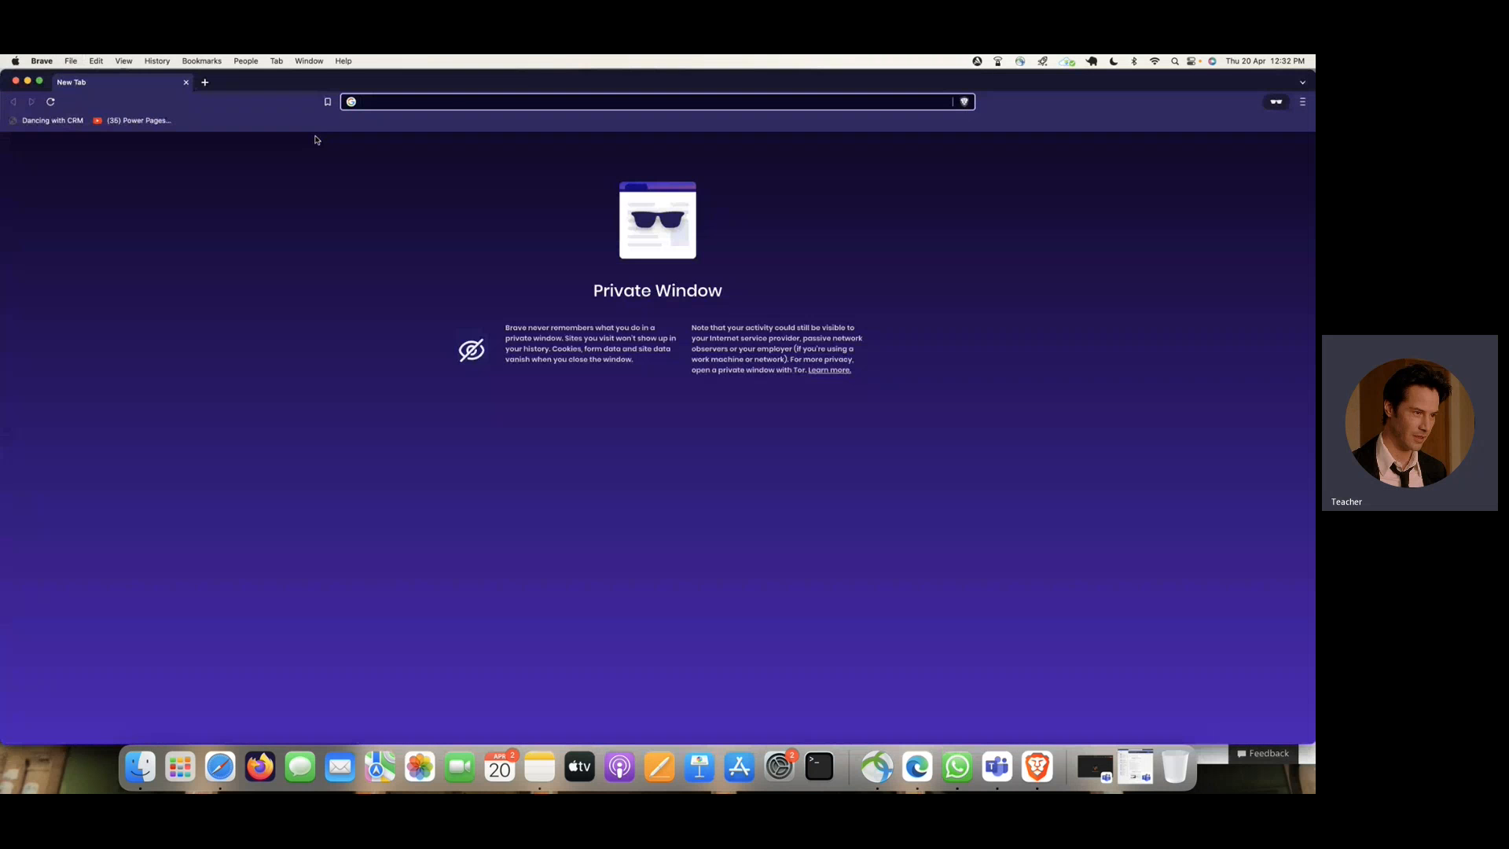
- Go to office.com in the private window, start signing in and submit the copied username
type("office")
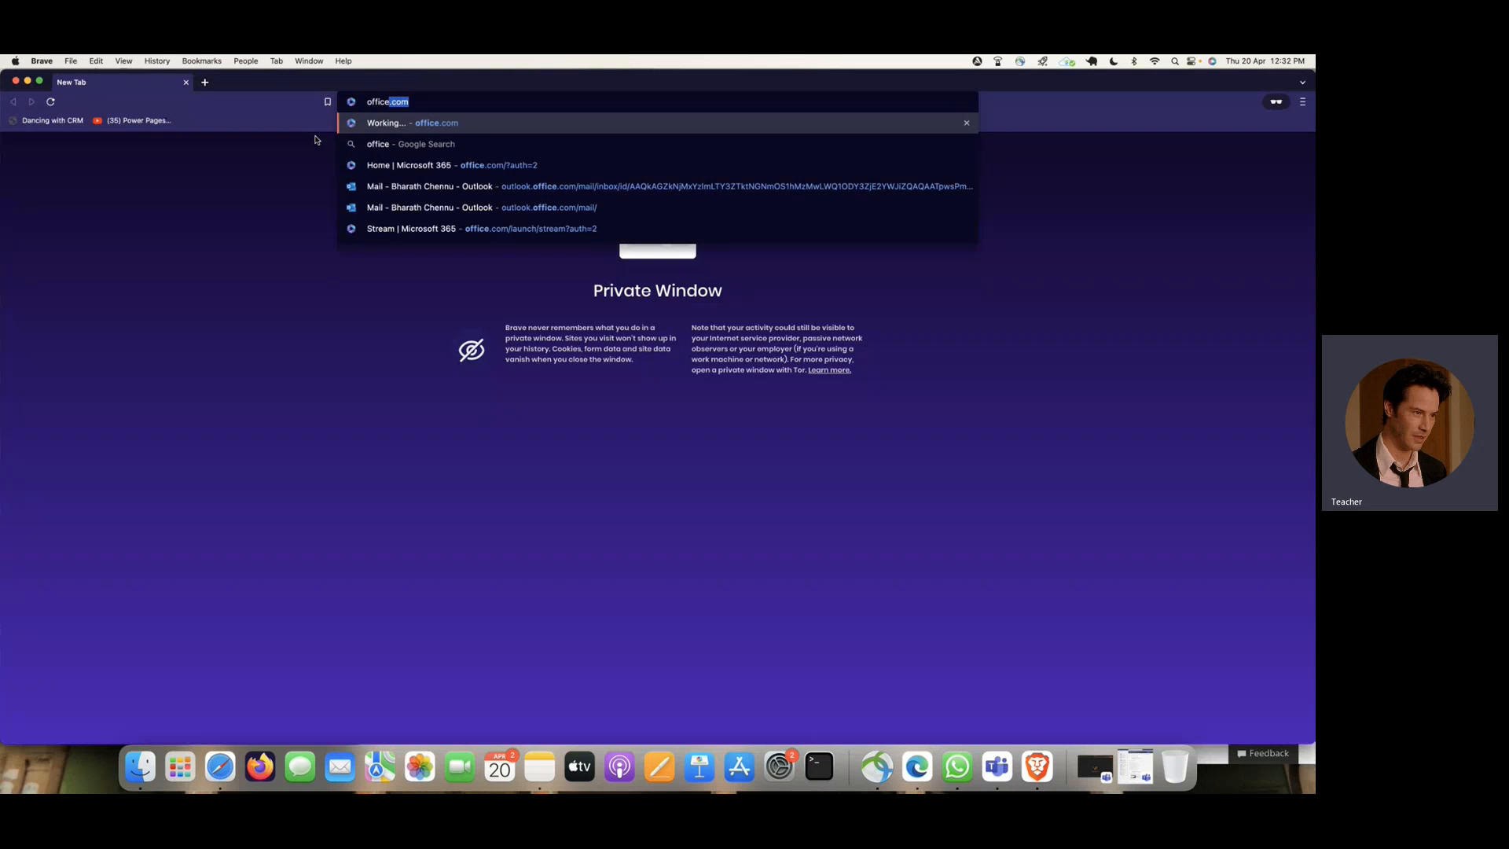
key("Return")
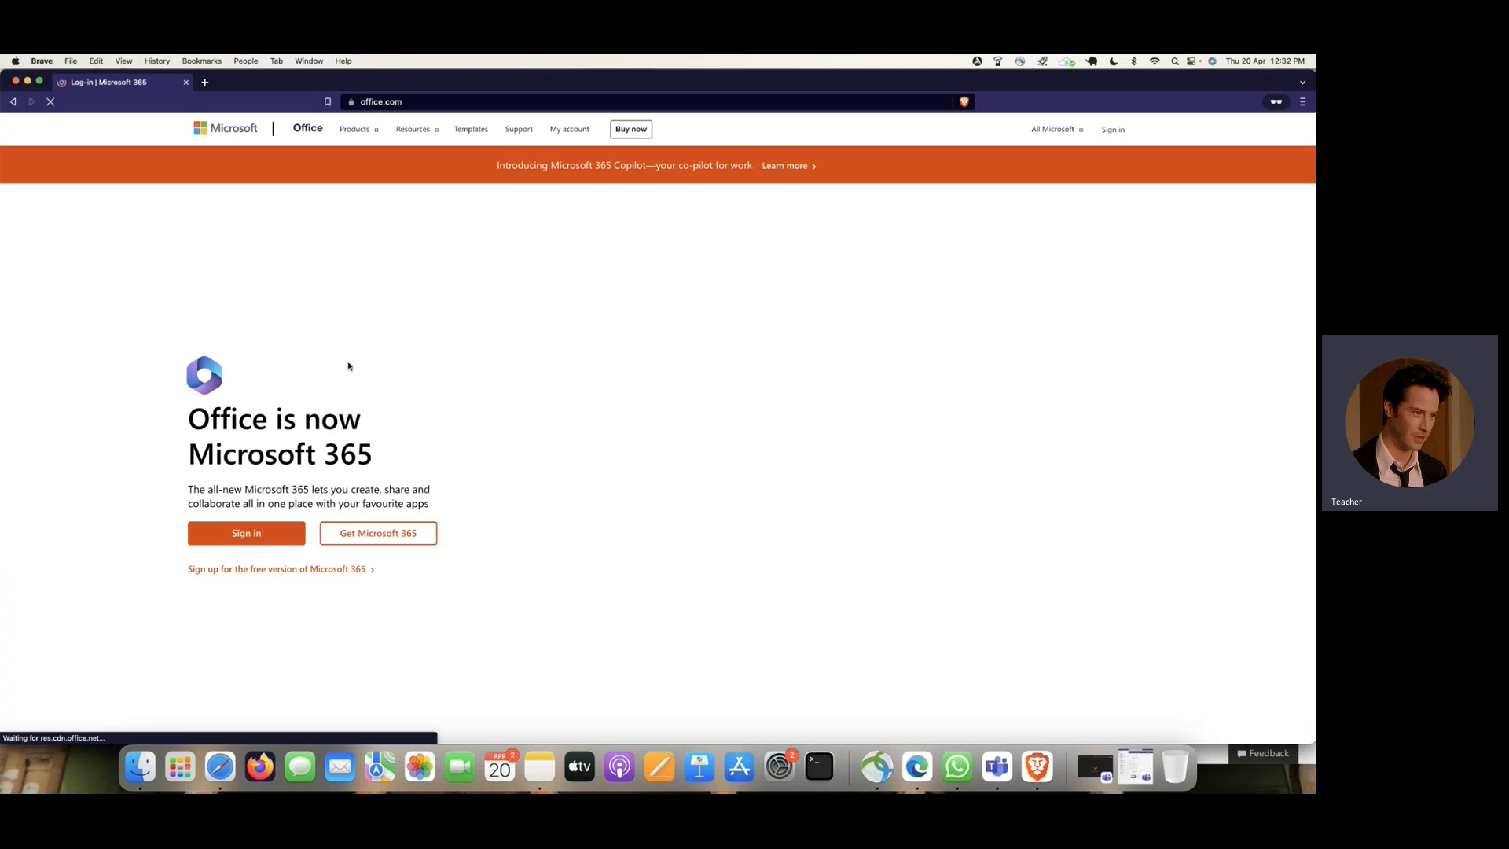
left_click(252, 537)
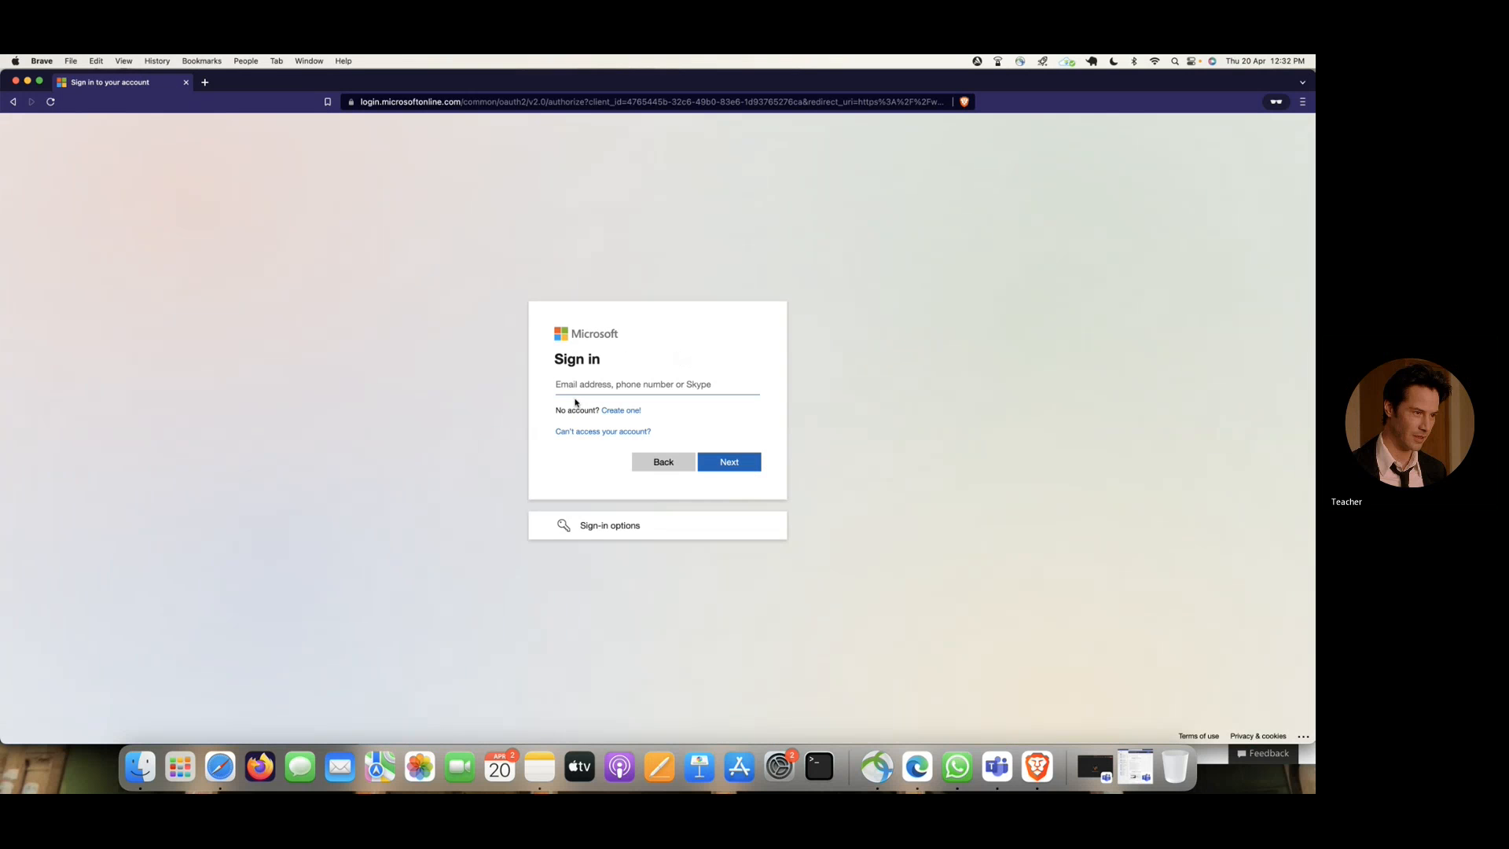
key("super+v")
left_click(731, 463)
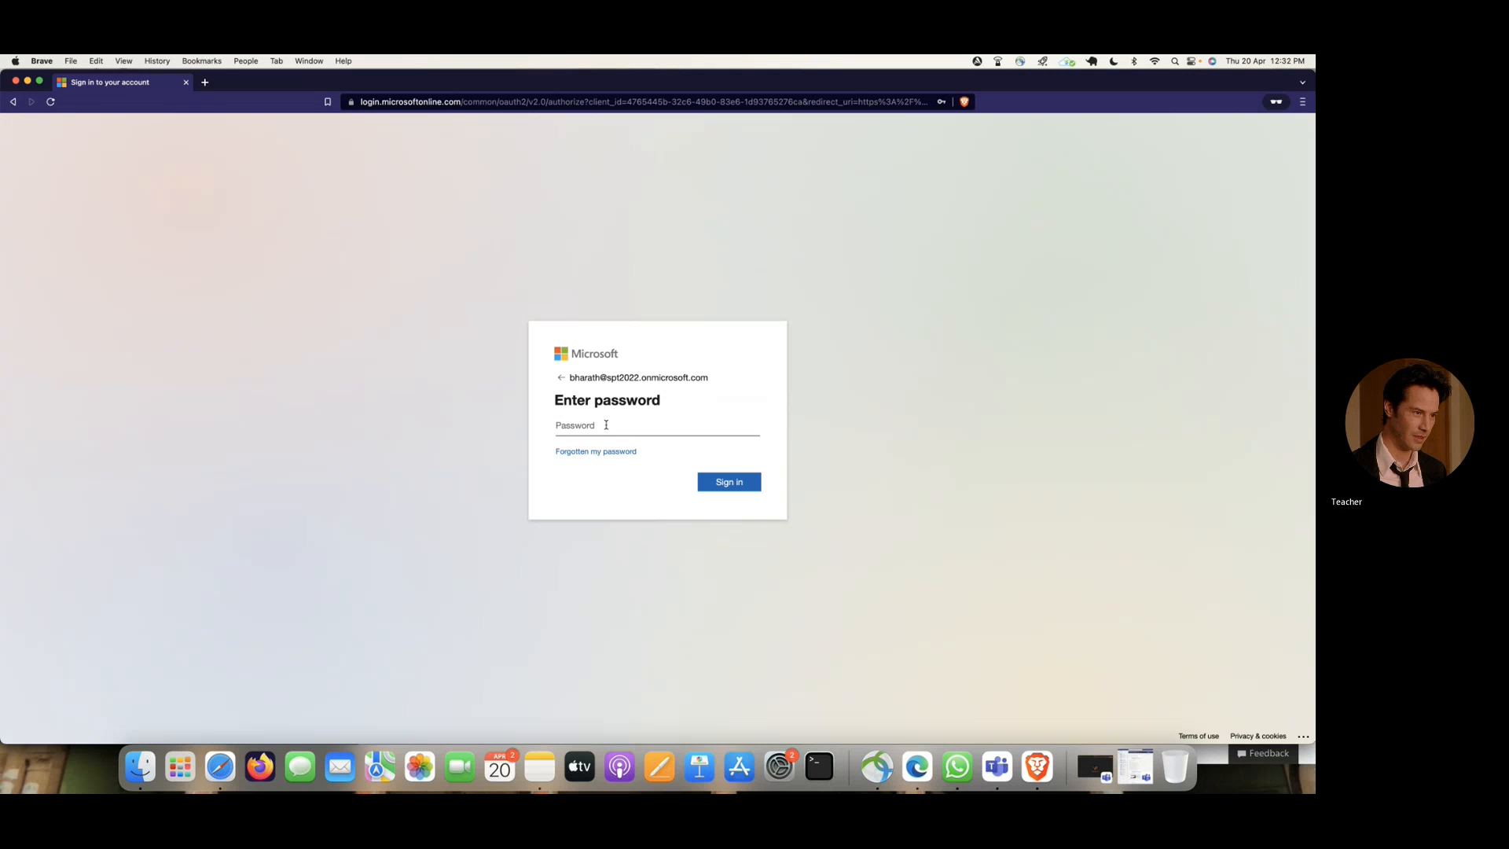
- Narrow the private sign-in window, move it aside to uncover the admin center, and minimize the other Brave window
left_click_drag(1313, 391, 770, 419)
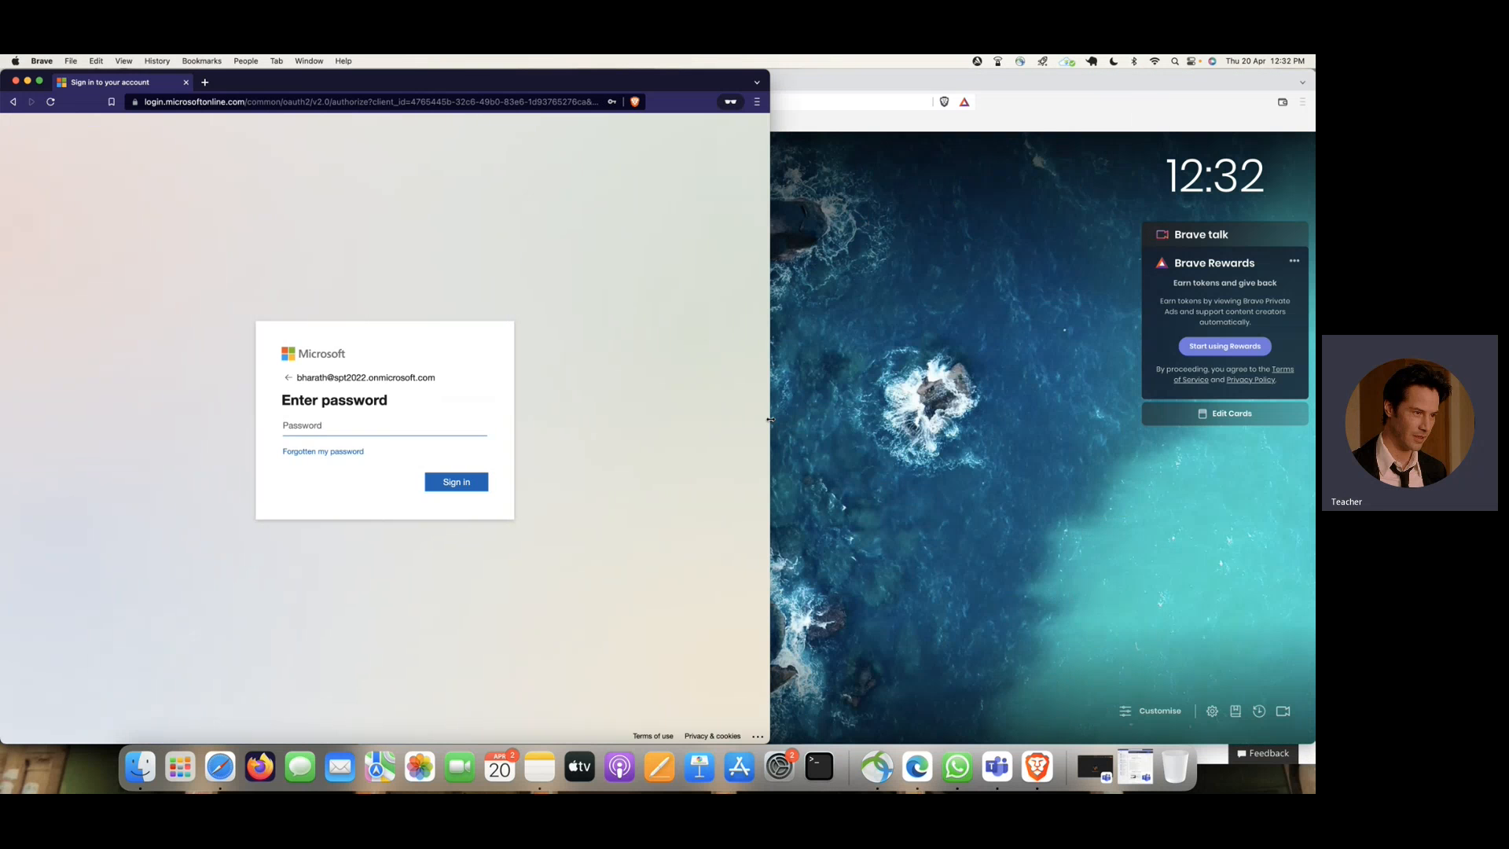
left_click_drag(366, 90, 759, 127)
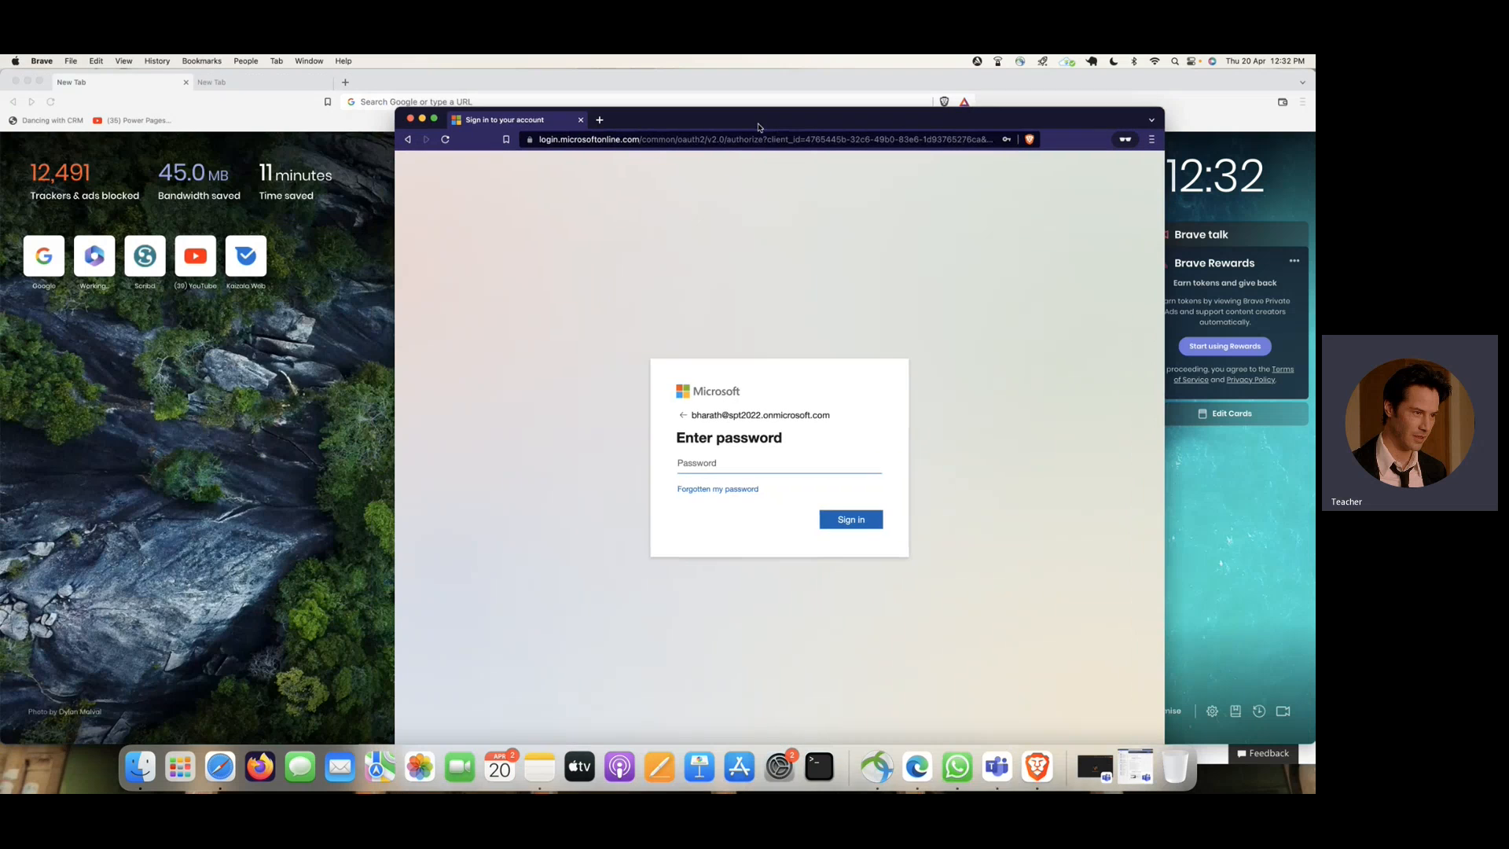
left_click(27, 81)
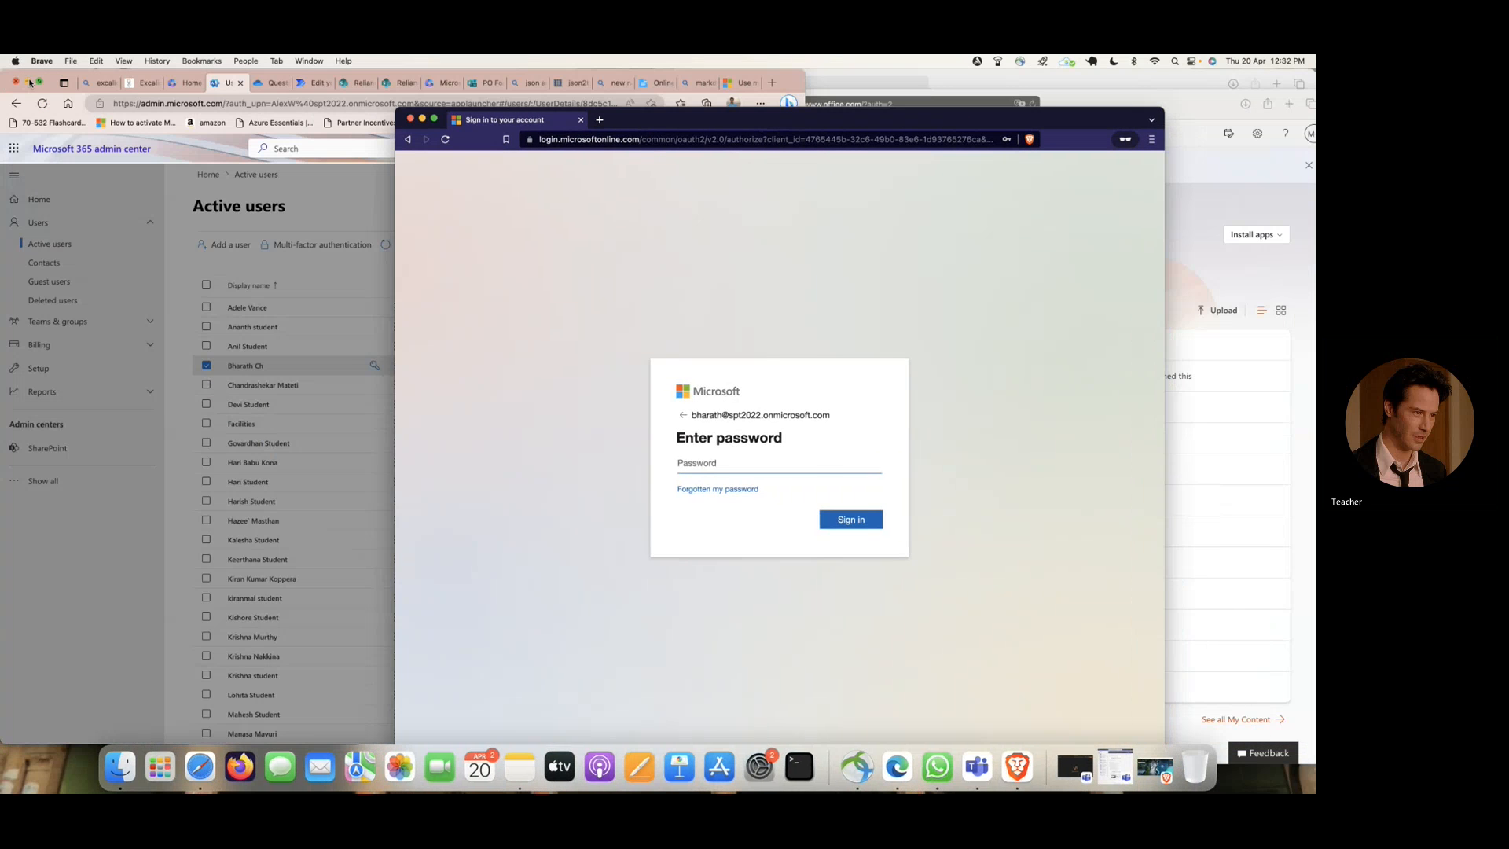
- Copy the new account password from the admin center in Edge, paste it into the Brave sign-in form and sign in
left_click(175, 213)
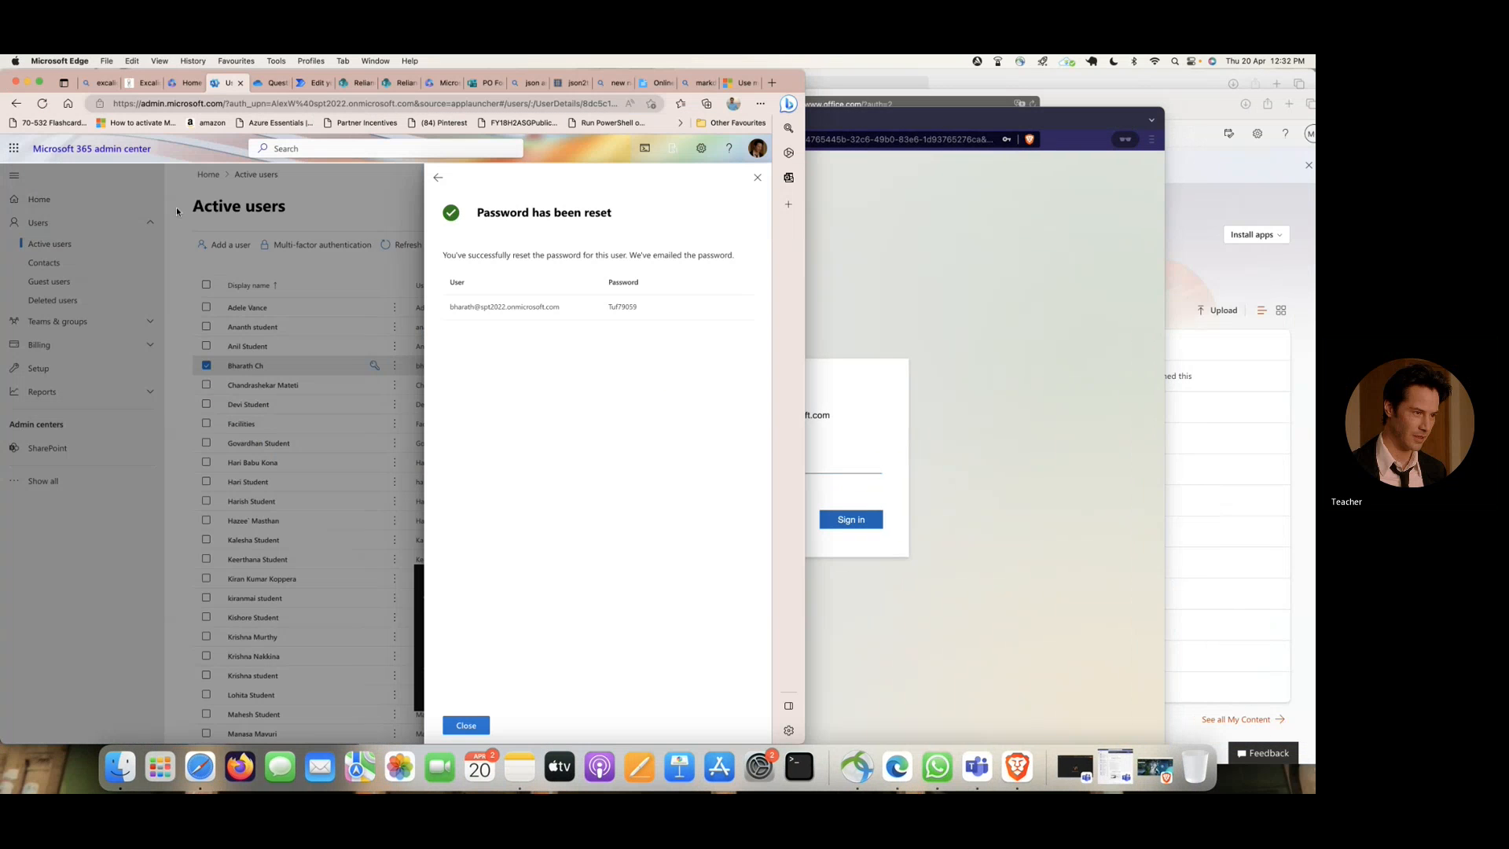
double_click(622, 306)
right_click(621, 308)
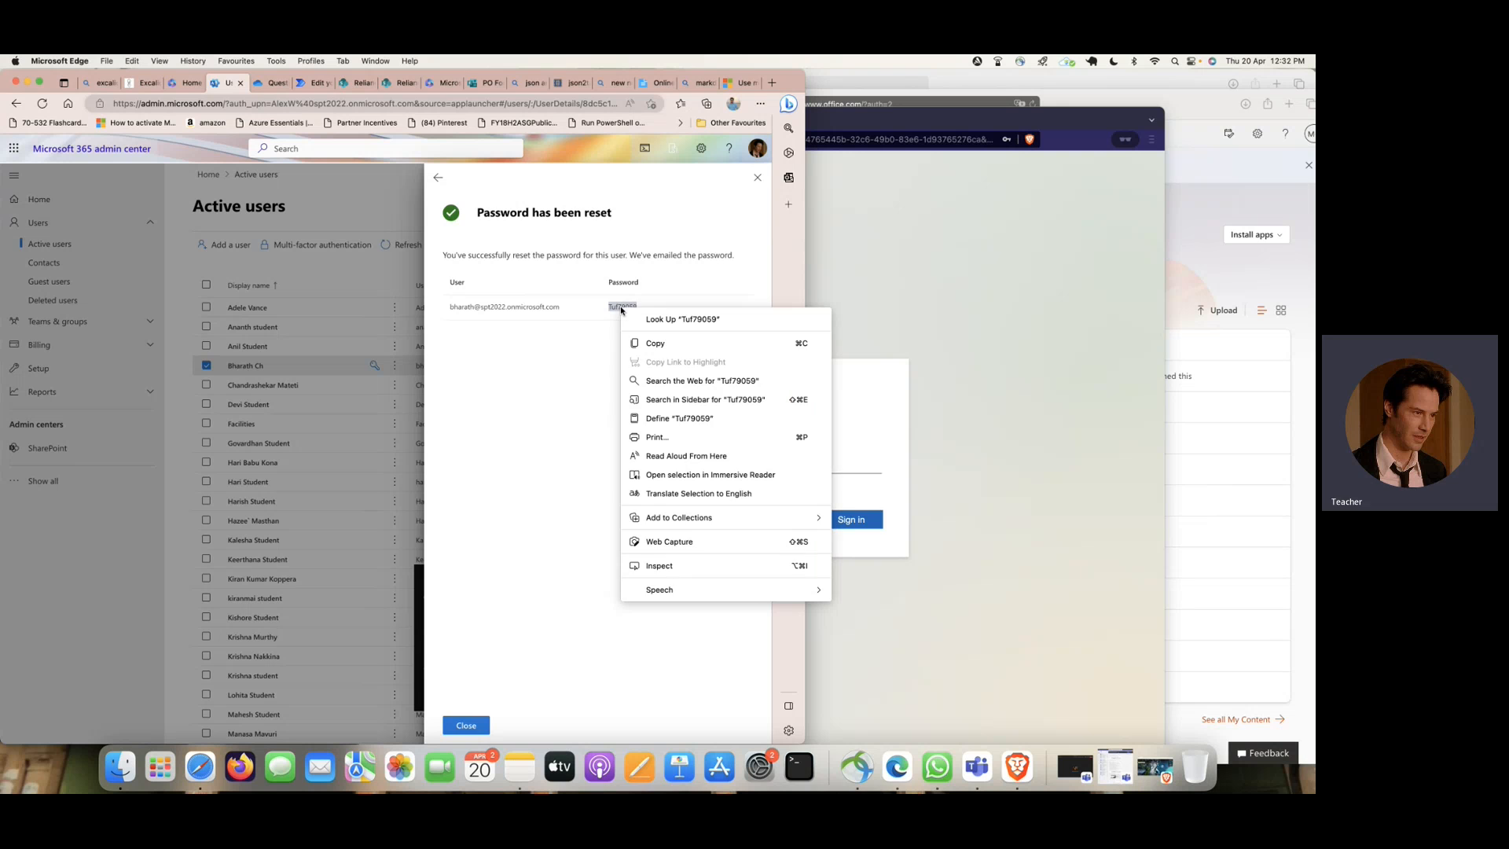
left_click(654, 344)
left_click(839, 398)
key("super+v")
left_click(847, 516)
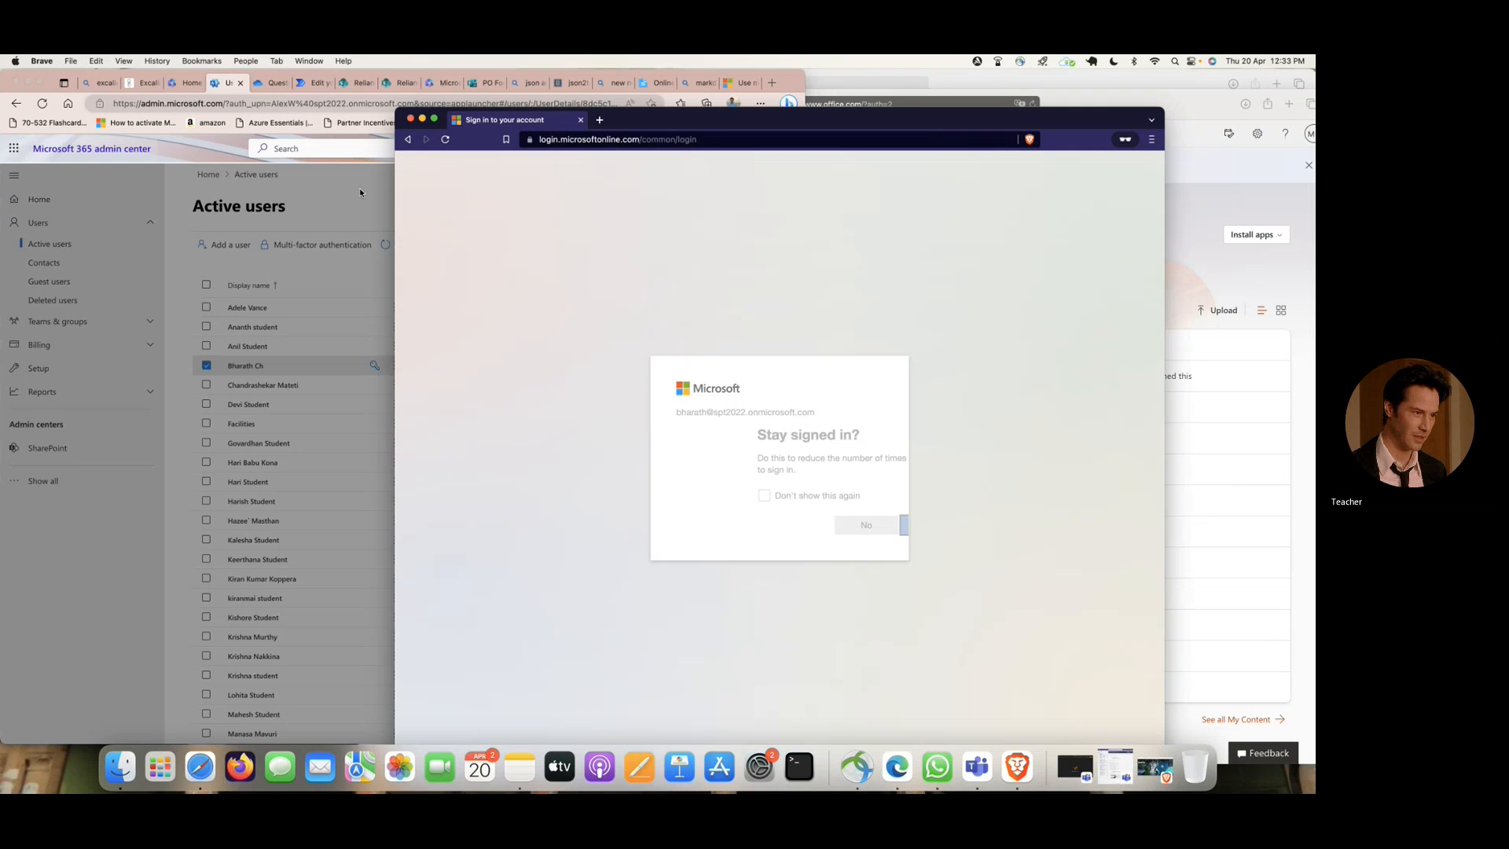
- Close the password reset confirmation in Edge, return to its Microsoft 365 home page, and choose to stay signed in in Brave
left_click(350, 181)
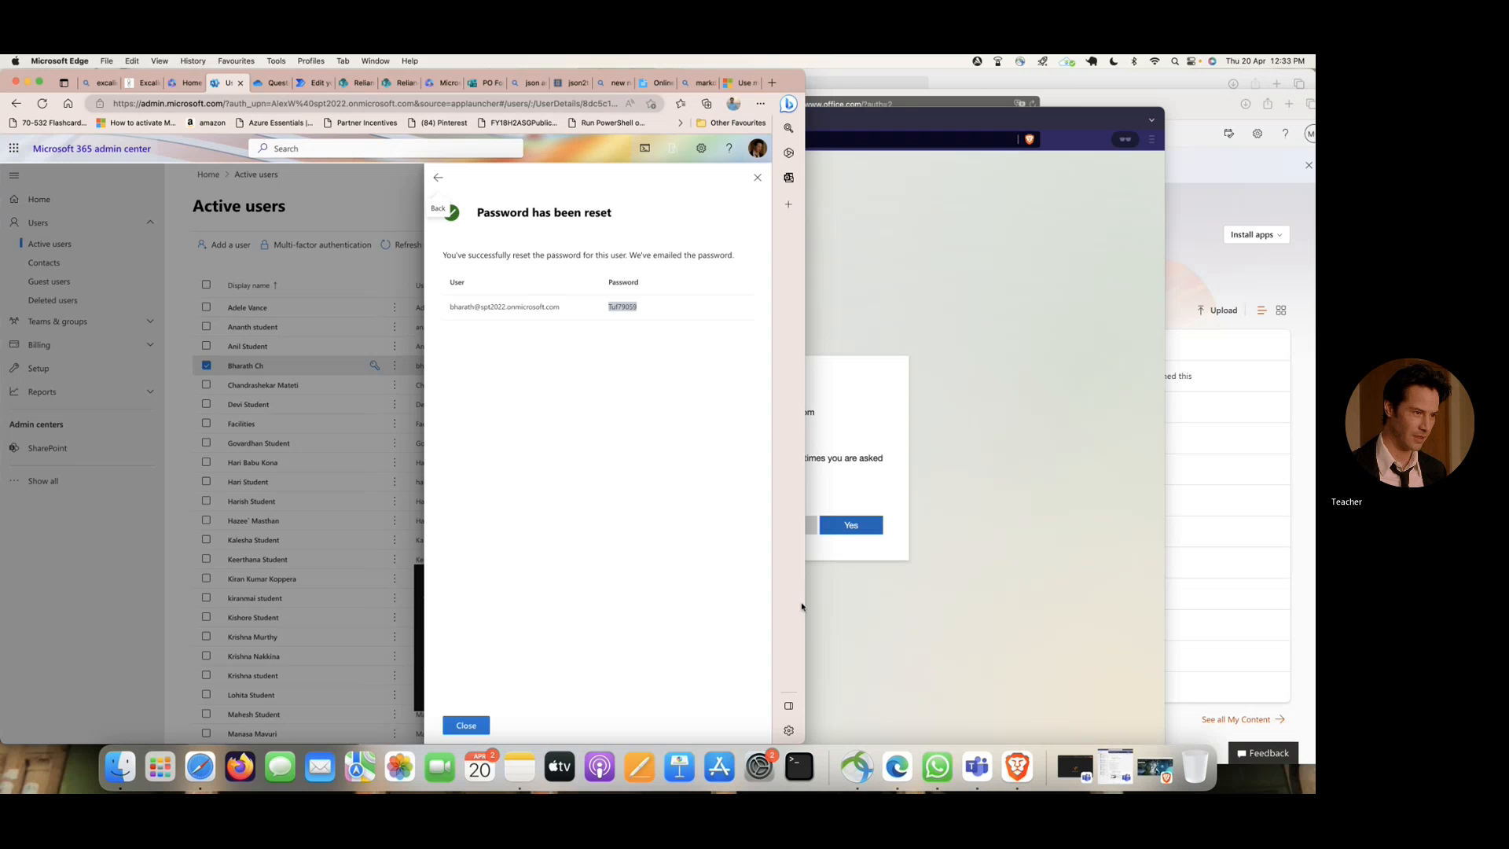
left_click(466, 725)
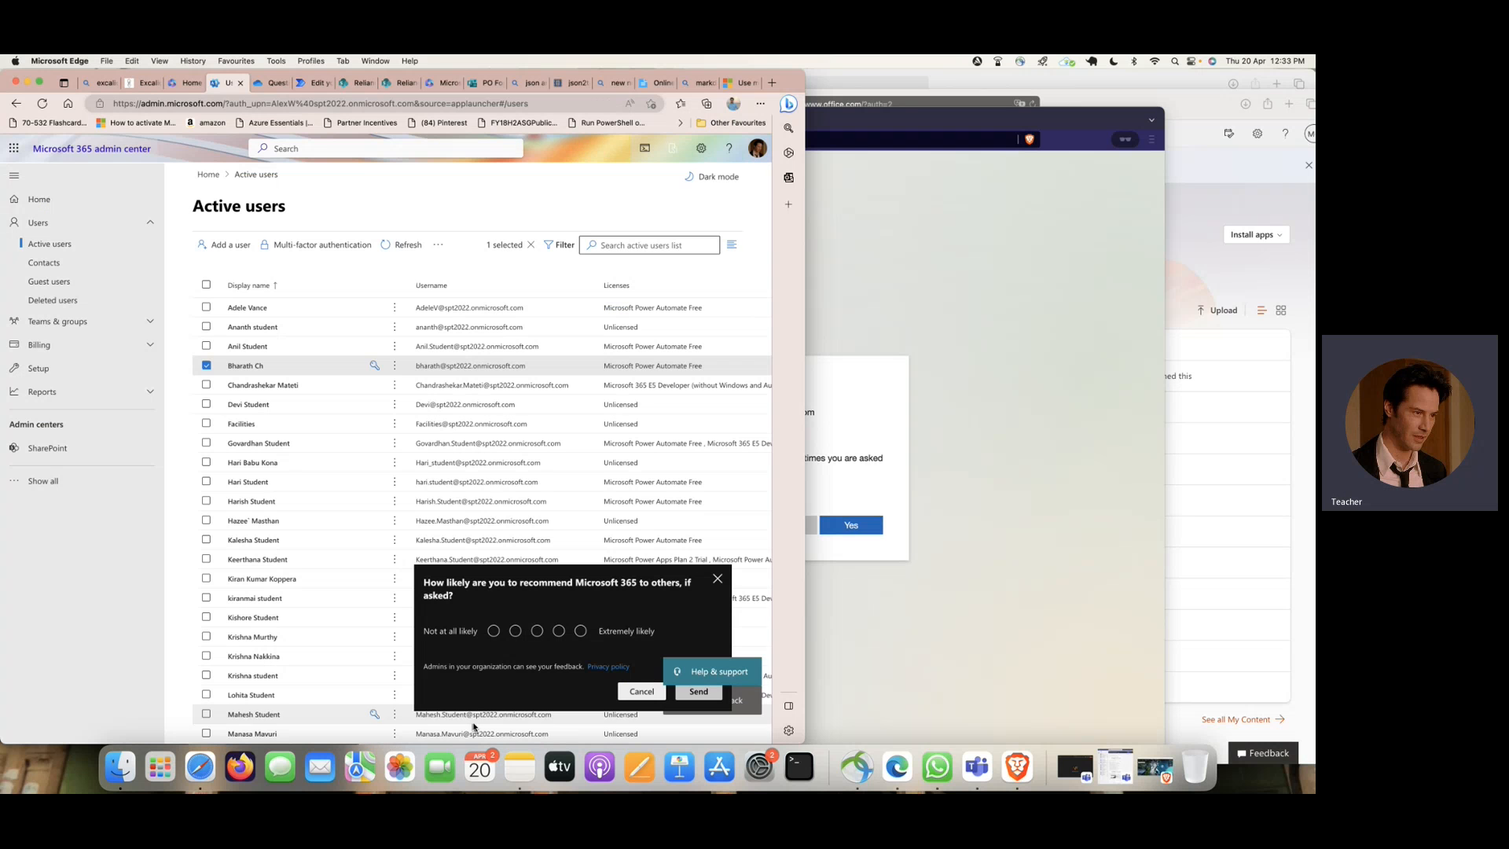
left_click(865, 442)
left_click(148, 206)
left_click(239, 83)
left_click(867, 428)
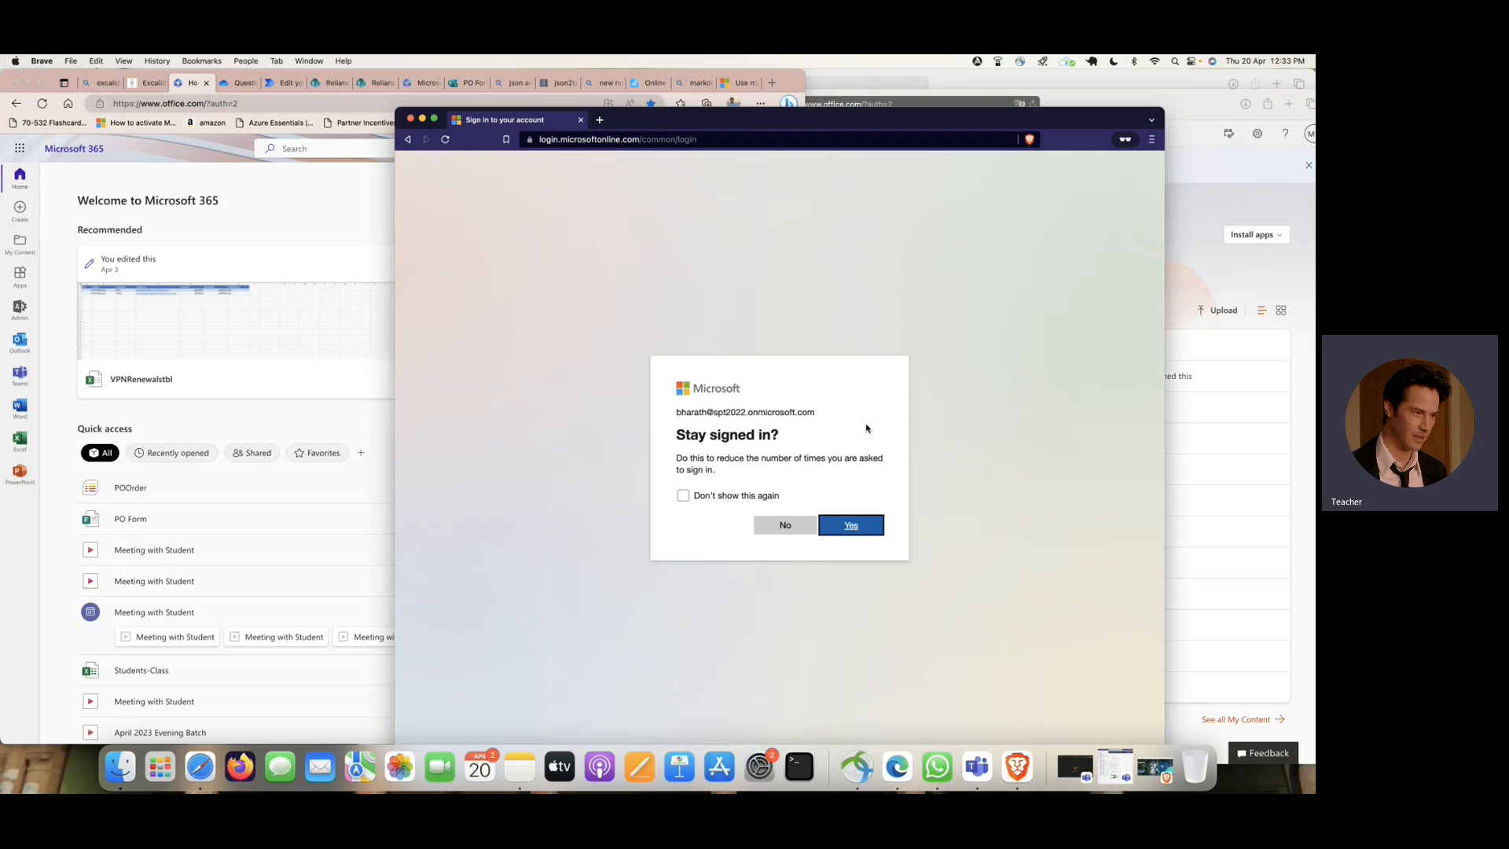
left_click(853, 526)
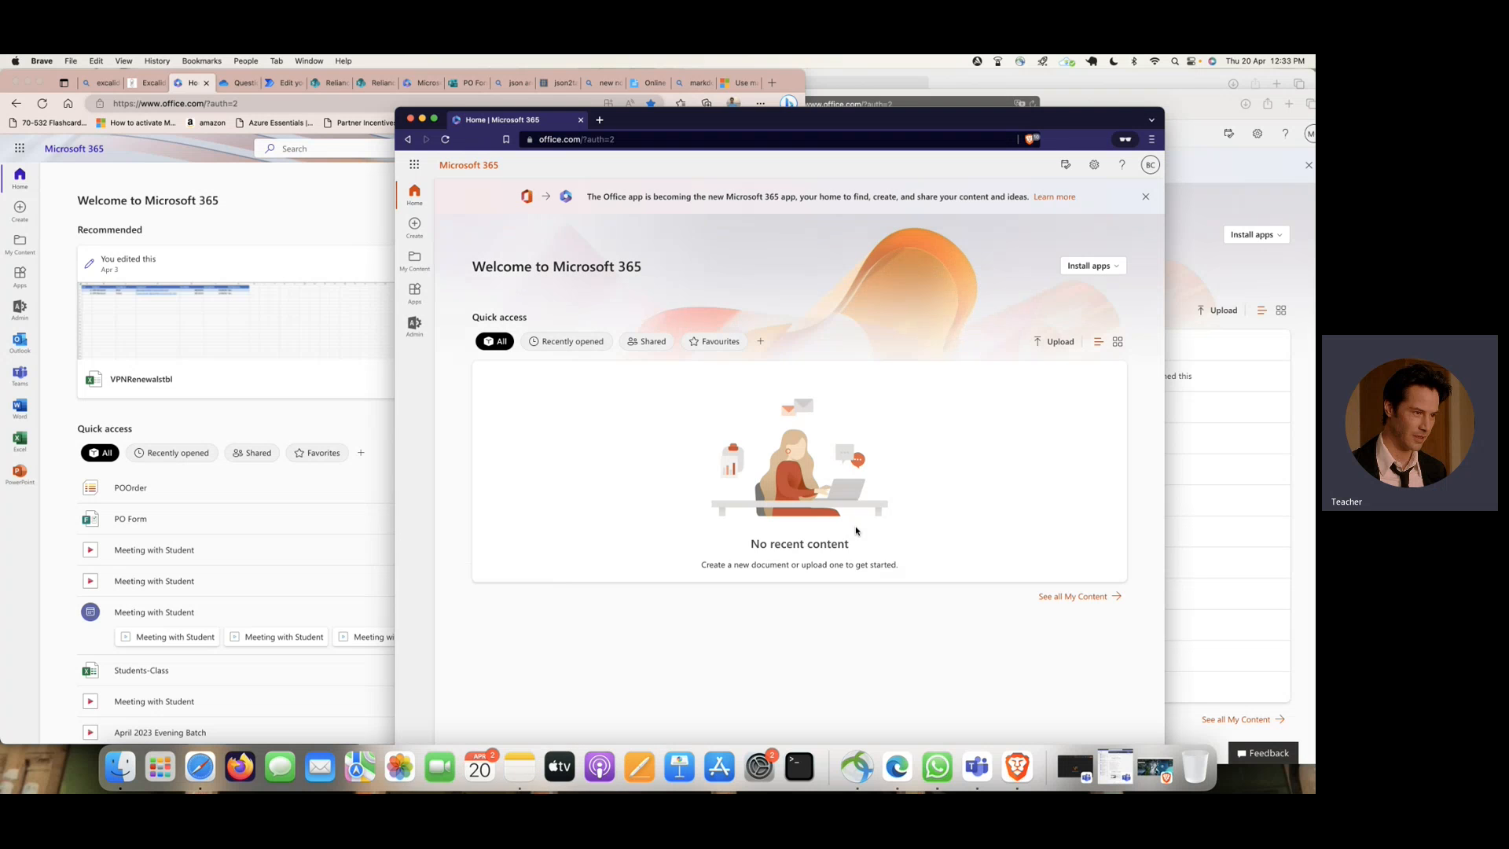
- Check which apps the newly signed-in account offers in Brave, reload the page and check the app list again
left_click(416, 166)
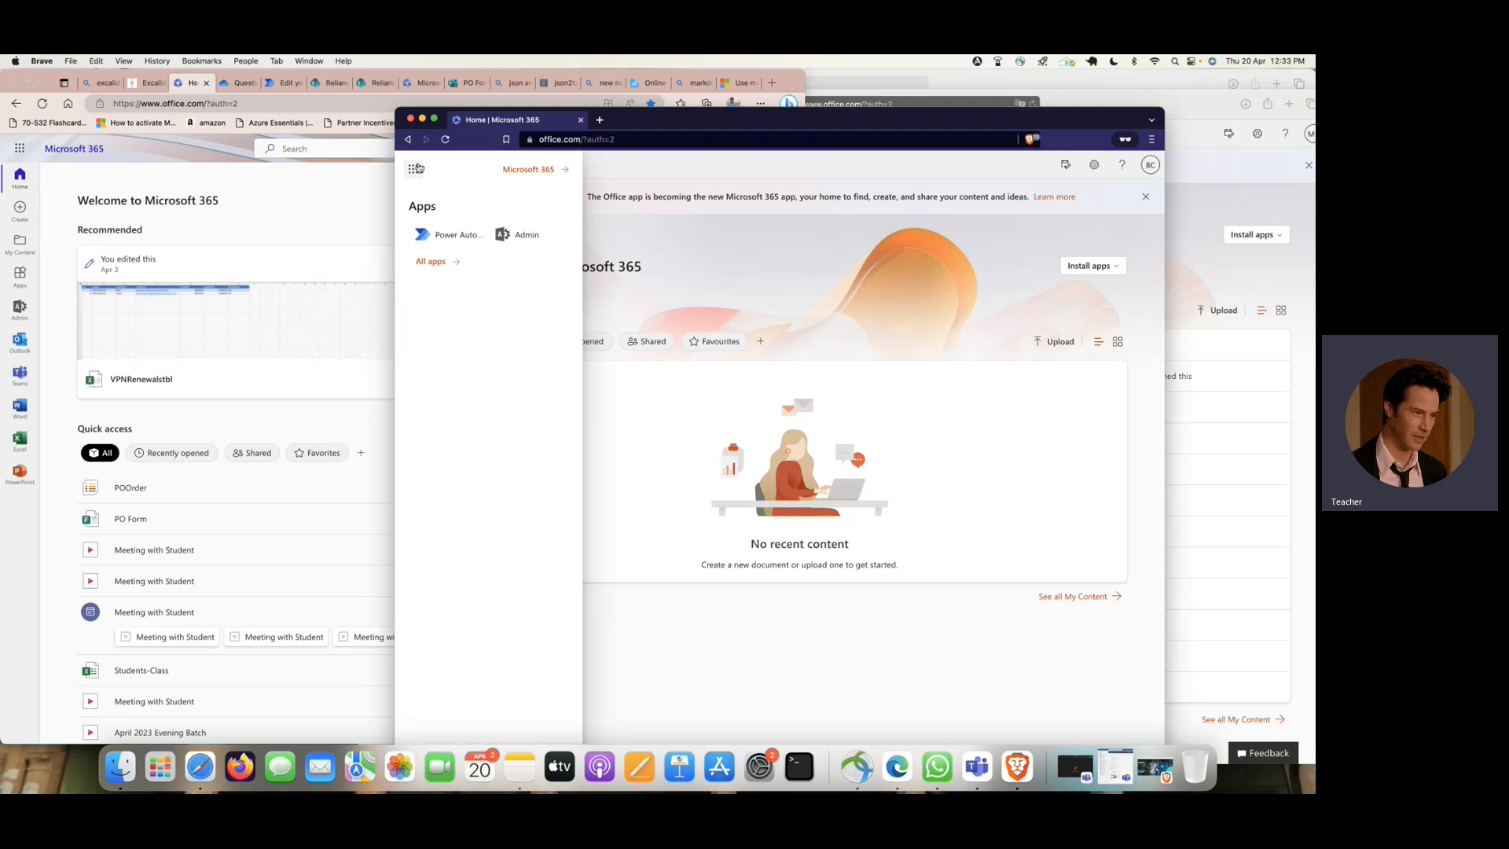
left_click(437, 262)
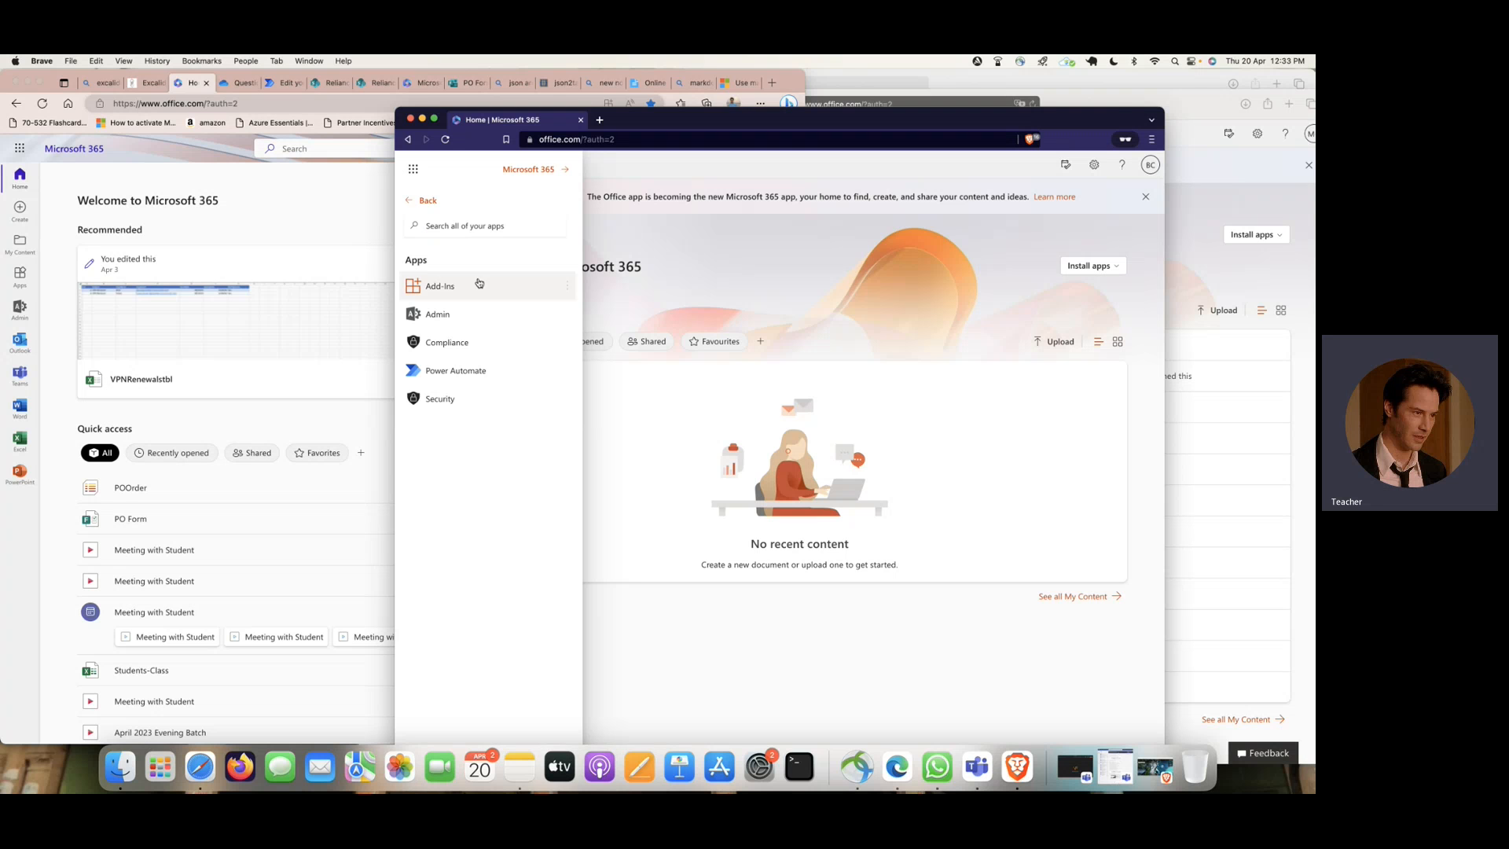
left_click(446, 140)
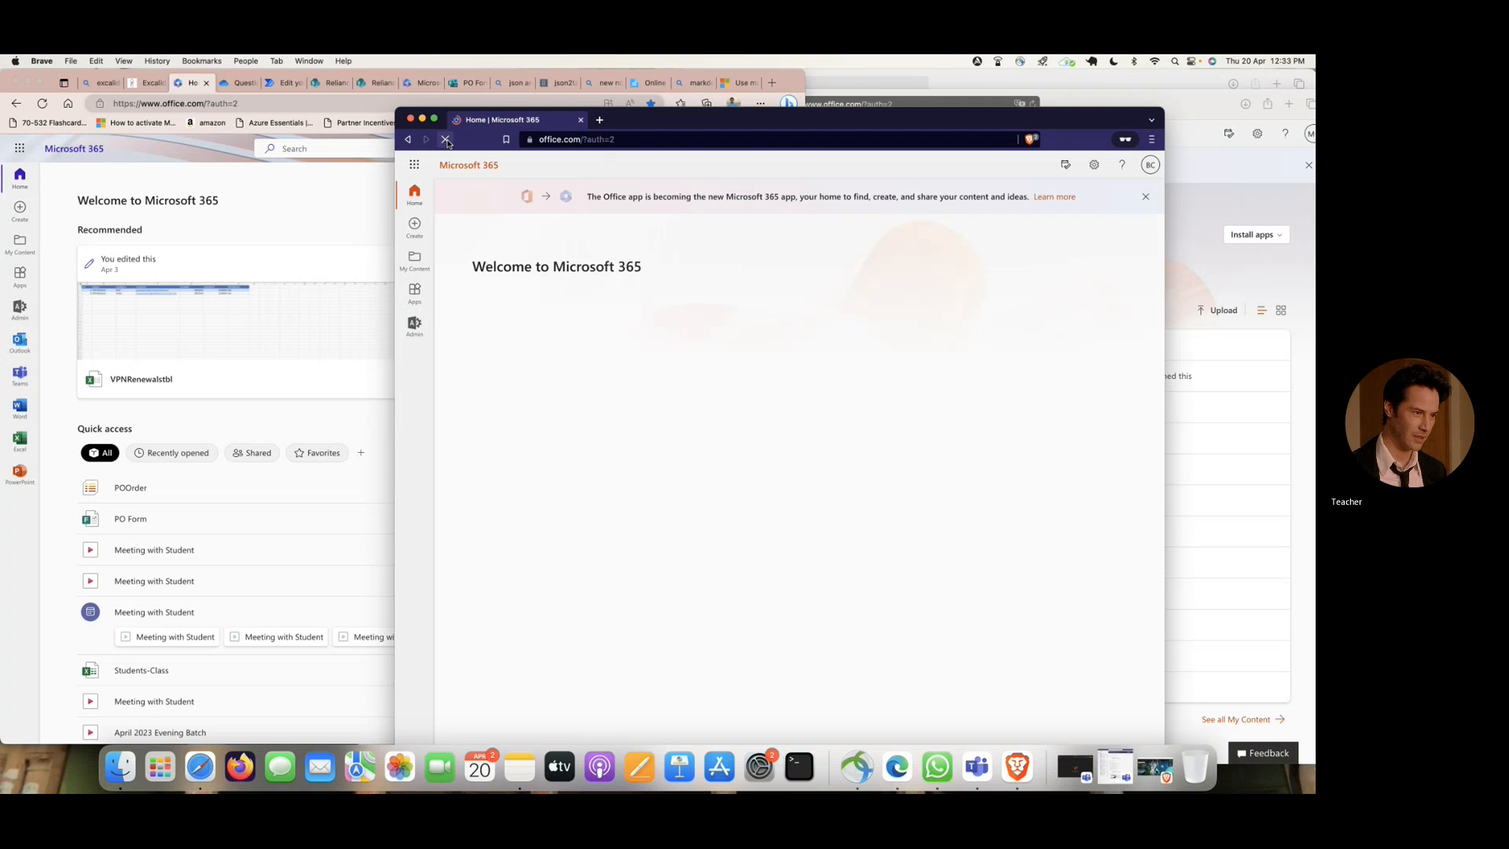
left_click(414, 165)
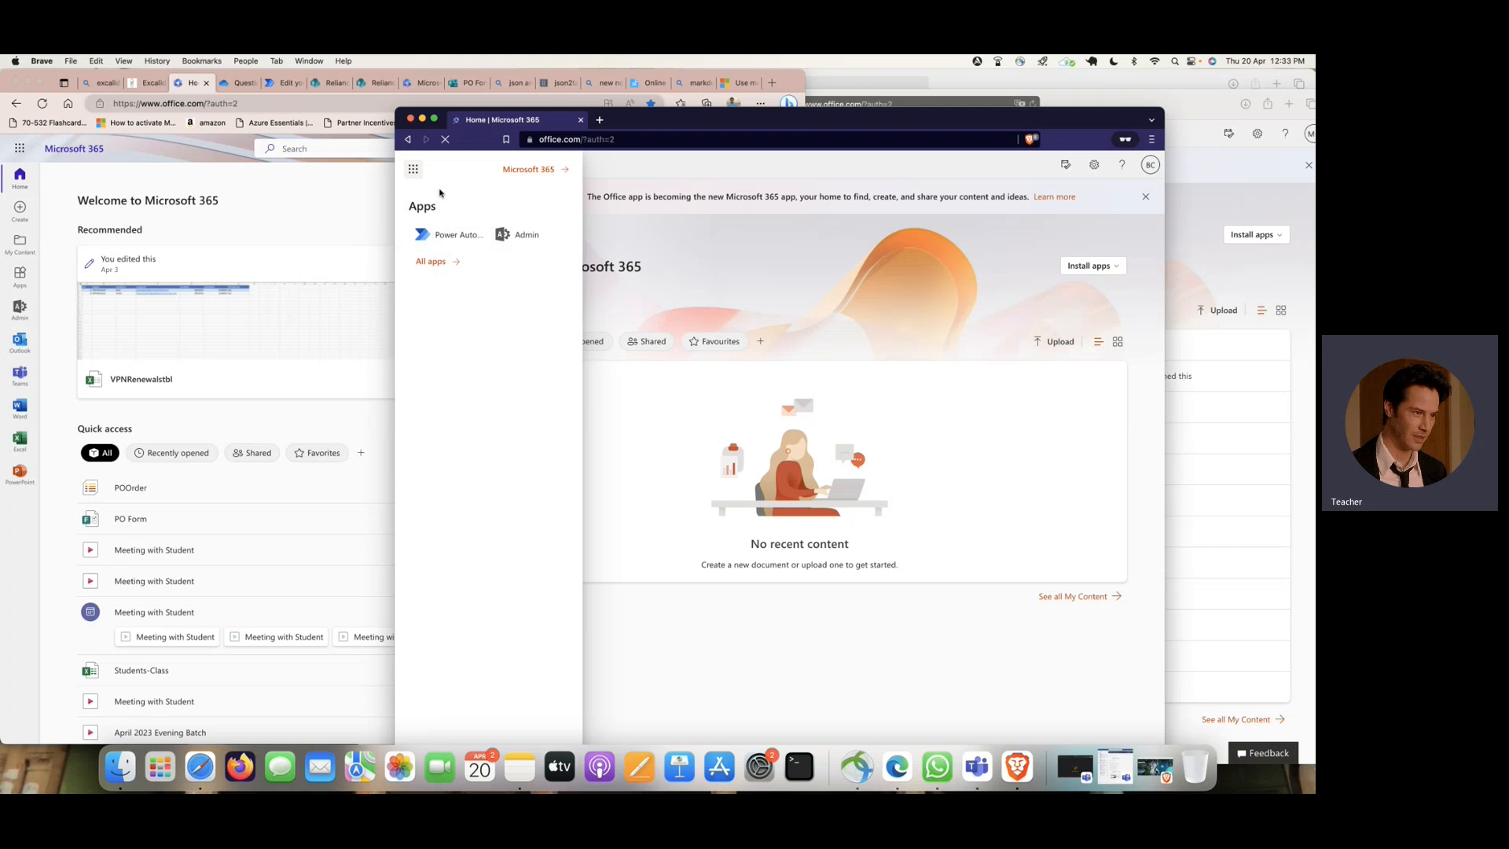
- Switch to Edge, open the Microsoft 365 admin center and show its Active users list
left_click(20, 309)
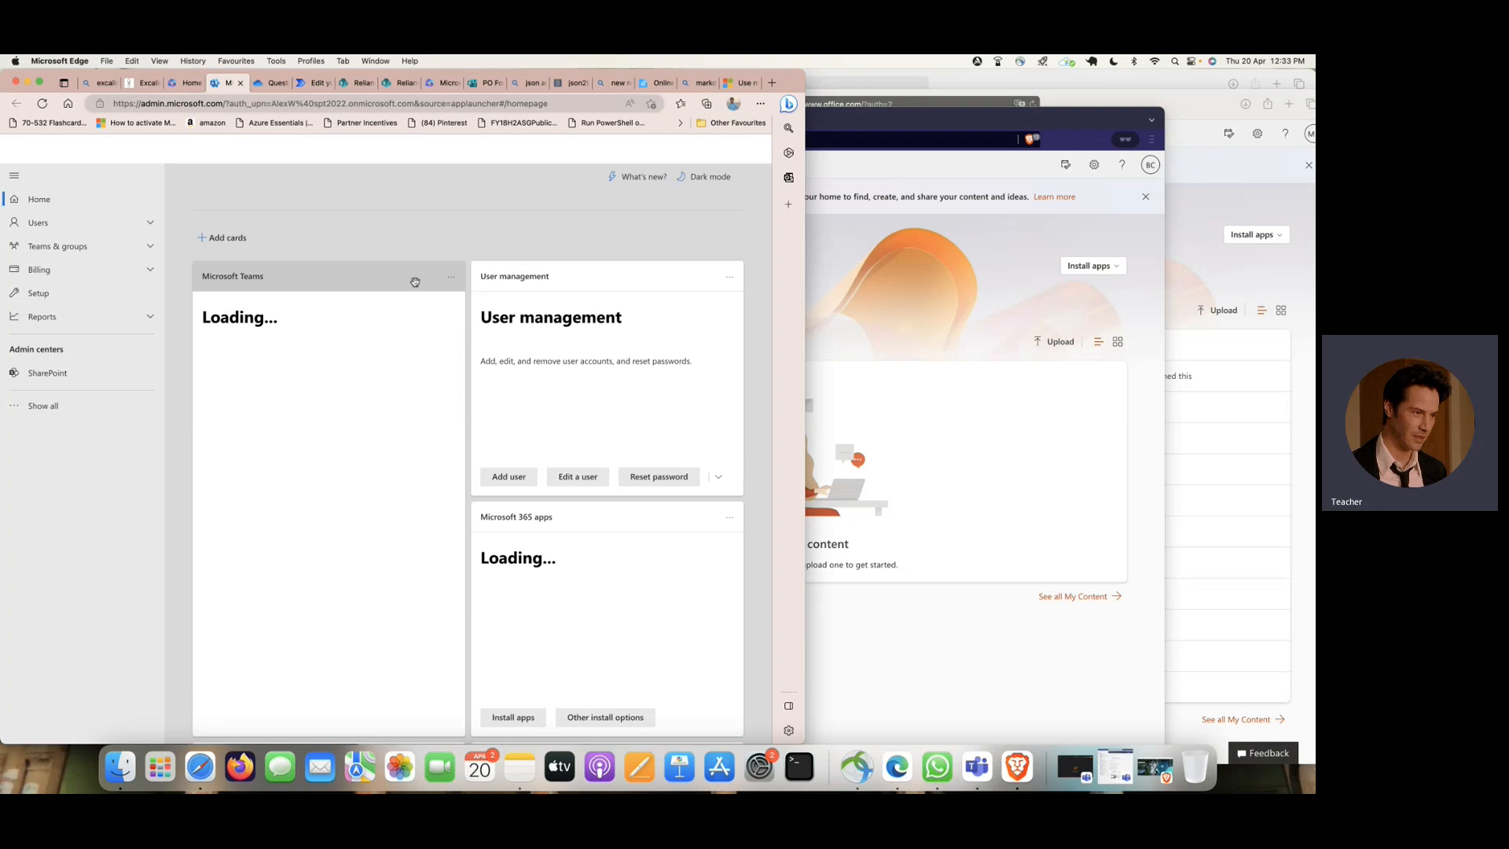
scroll(595, 435, "down", 3)
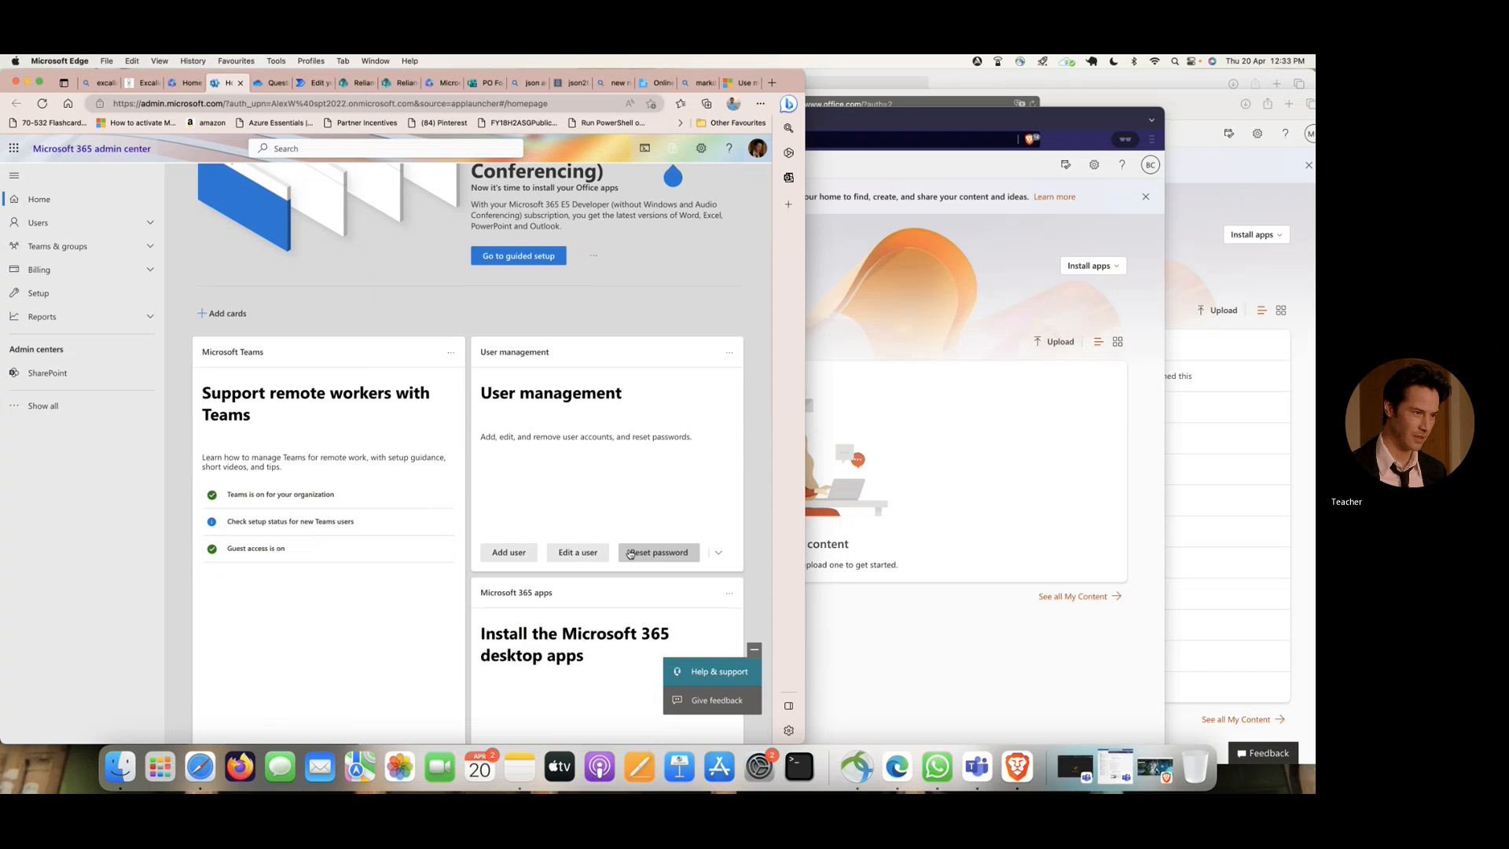
left_click(580, 553)
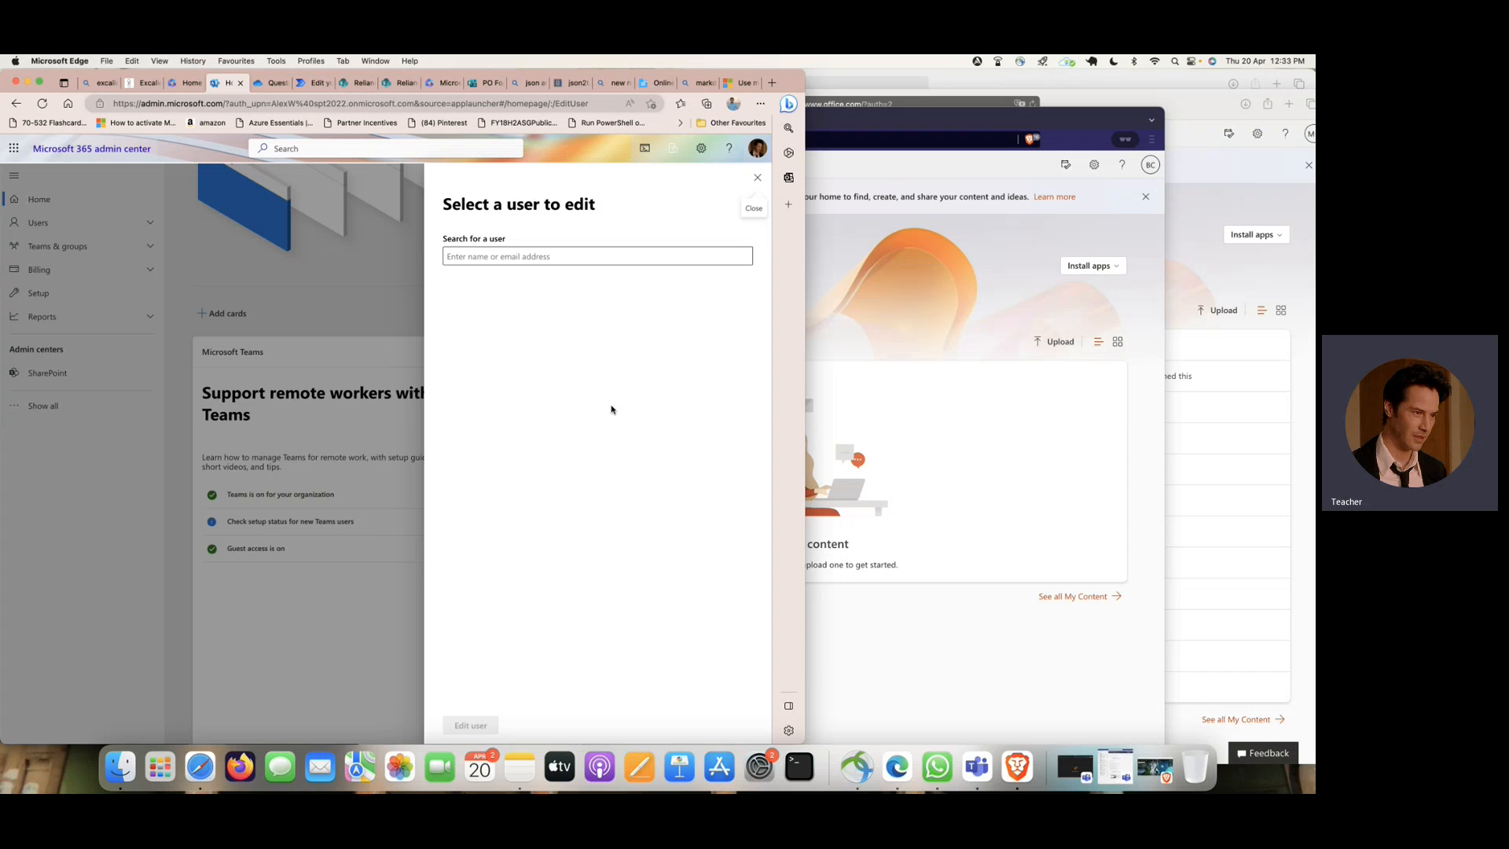
left_click(758, 179)
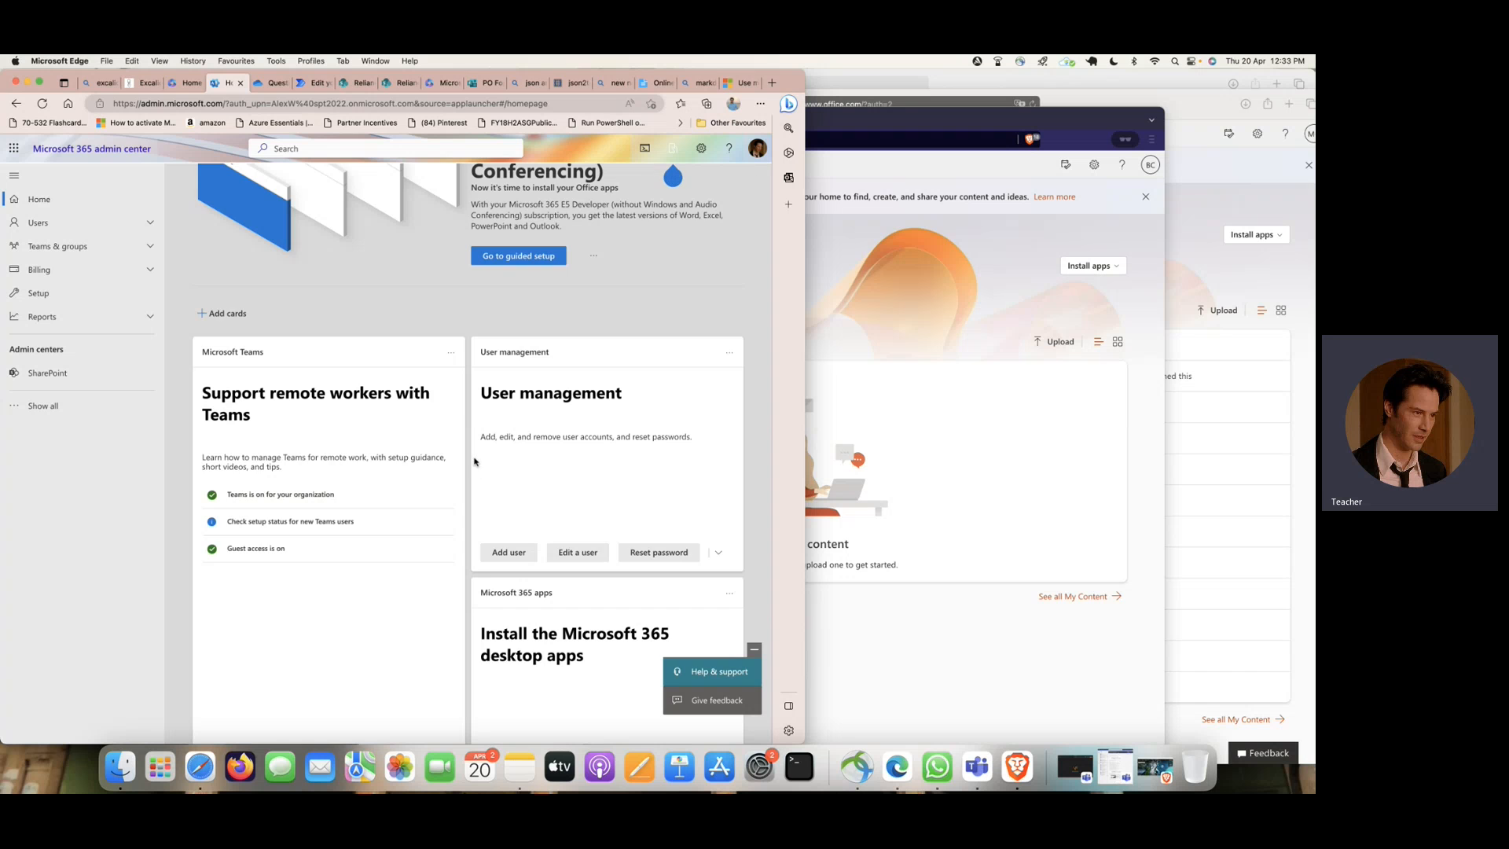
scroll(478, 468, "down", 4)
left_click(67, 227)
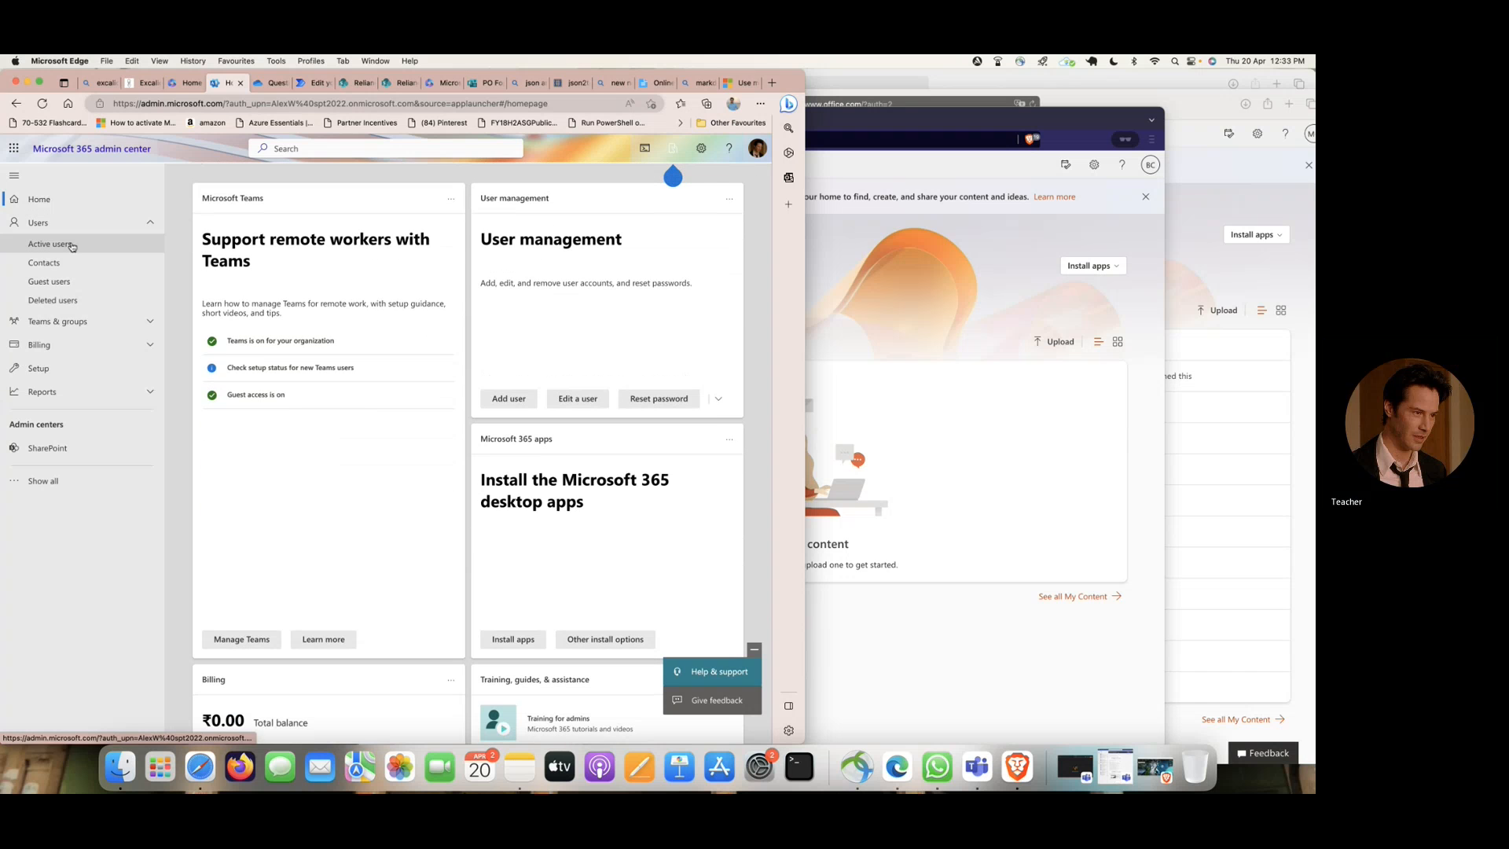
left_click(70, 245)
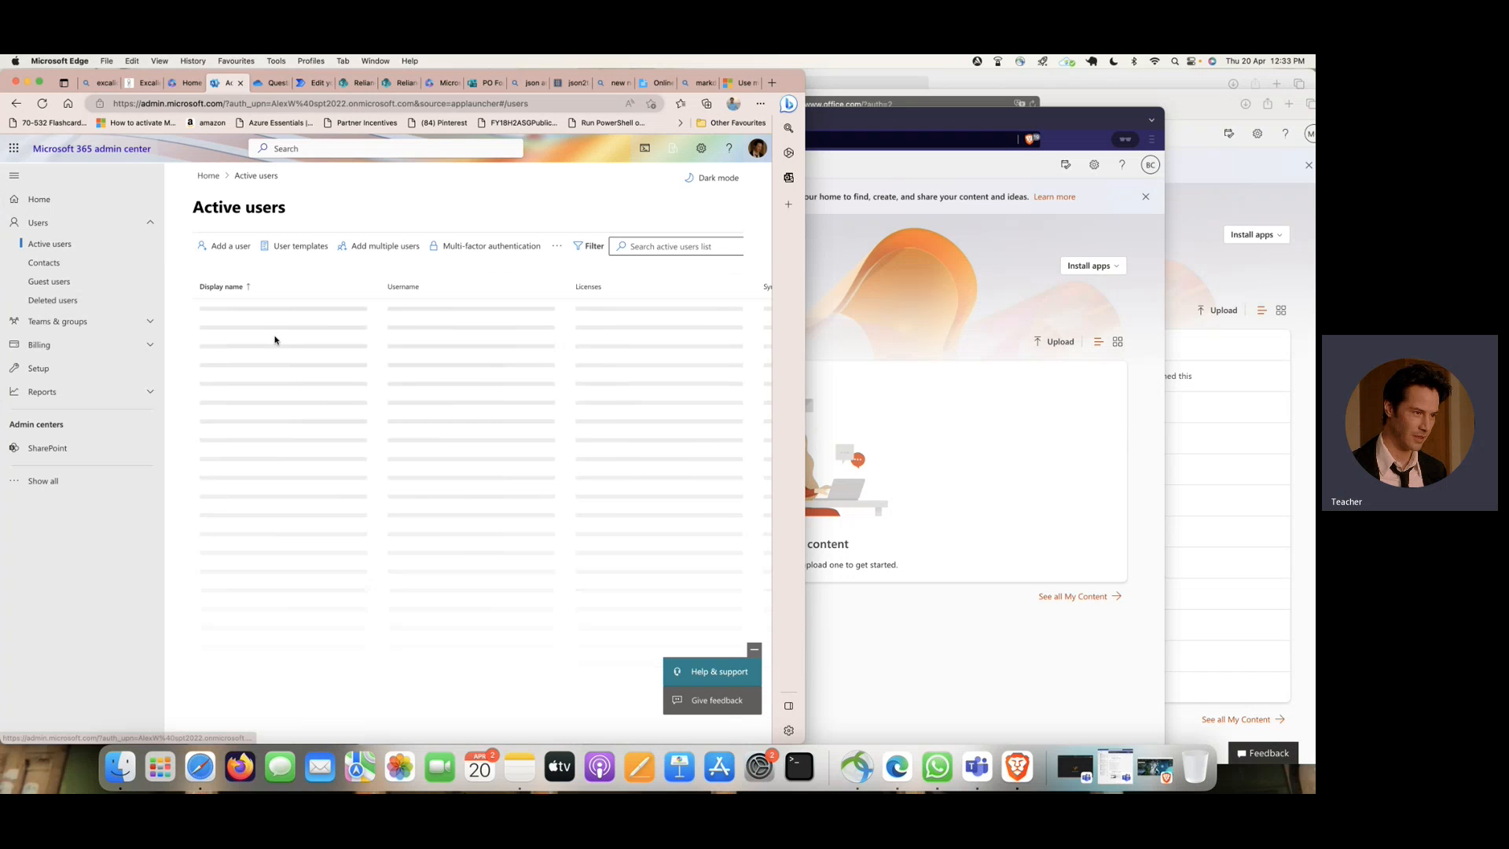
- Search the active users for a student account, examine its licenses and apps, and close and deselect it
left_click(679, 246)
type("sree")
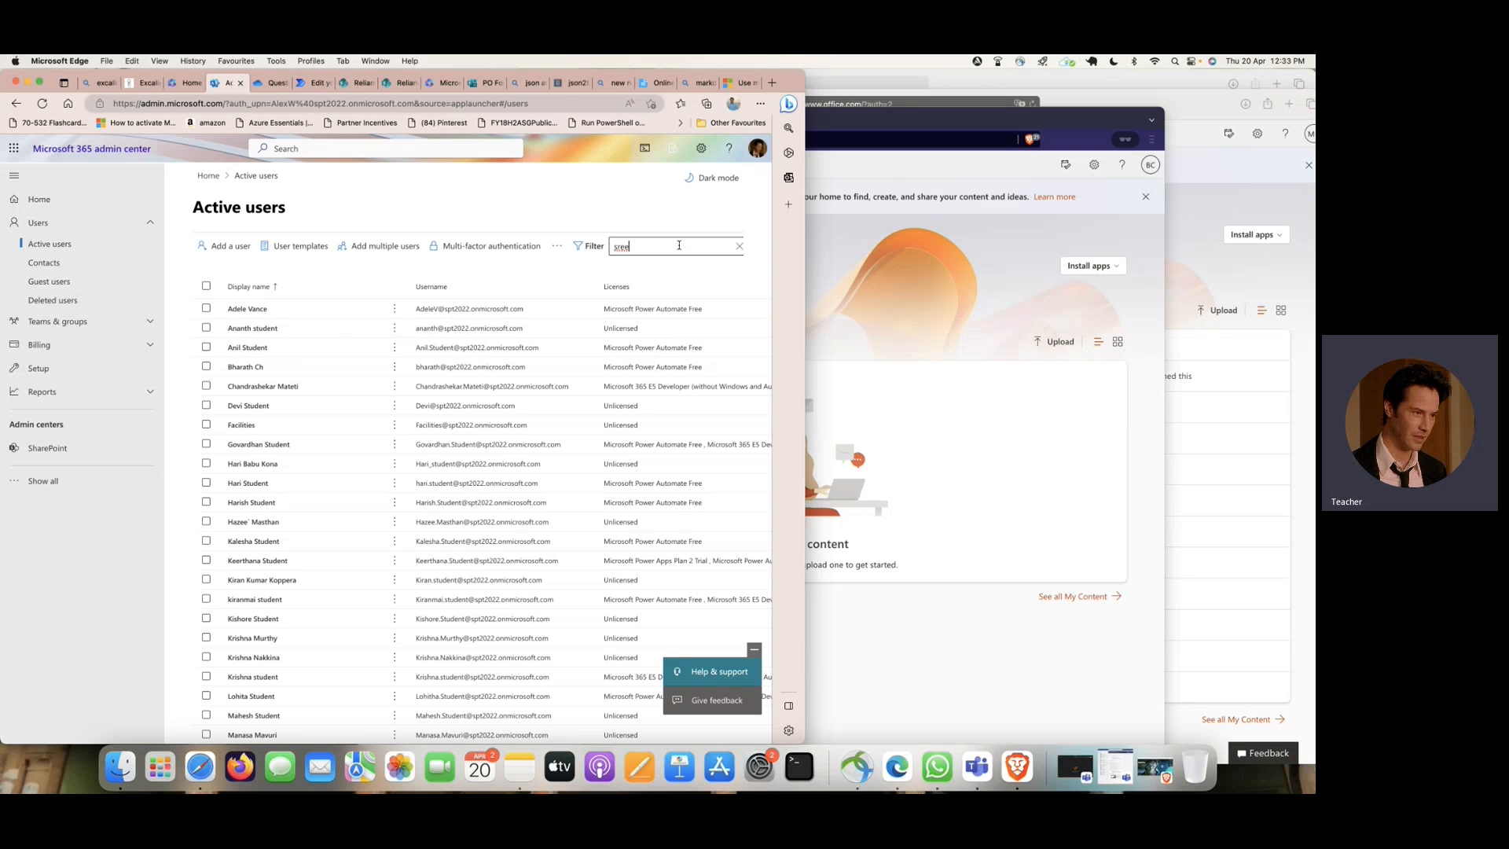
key("Return")
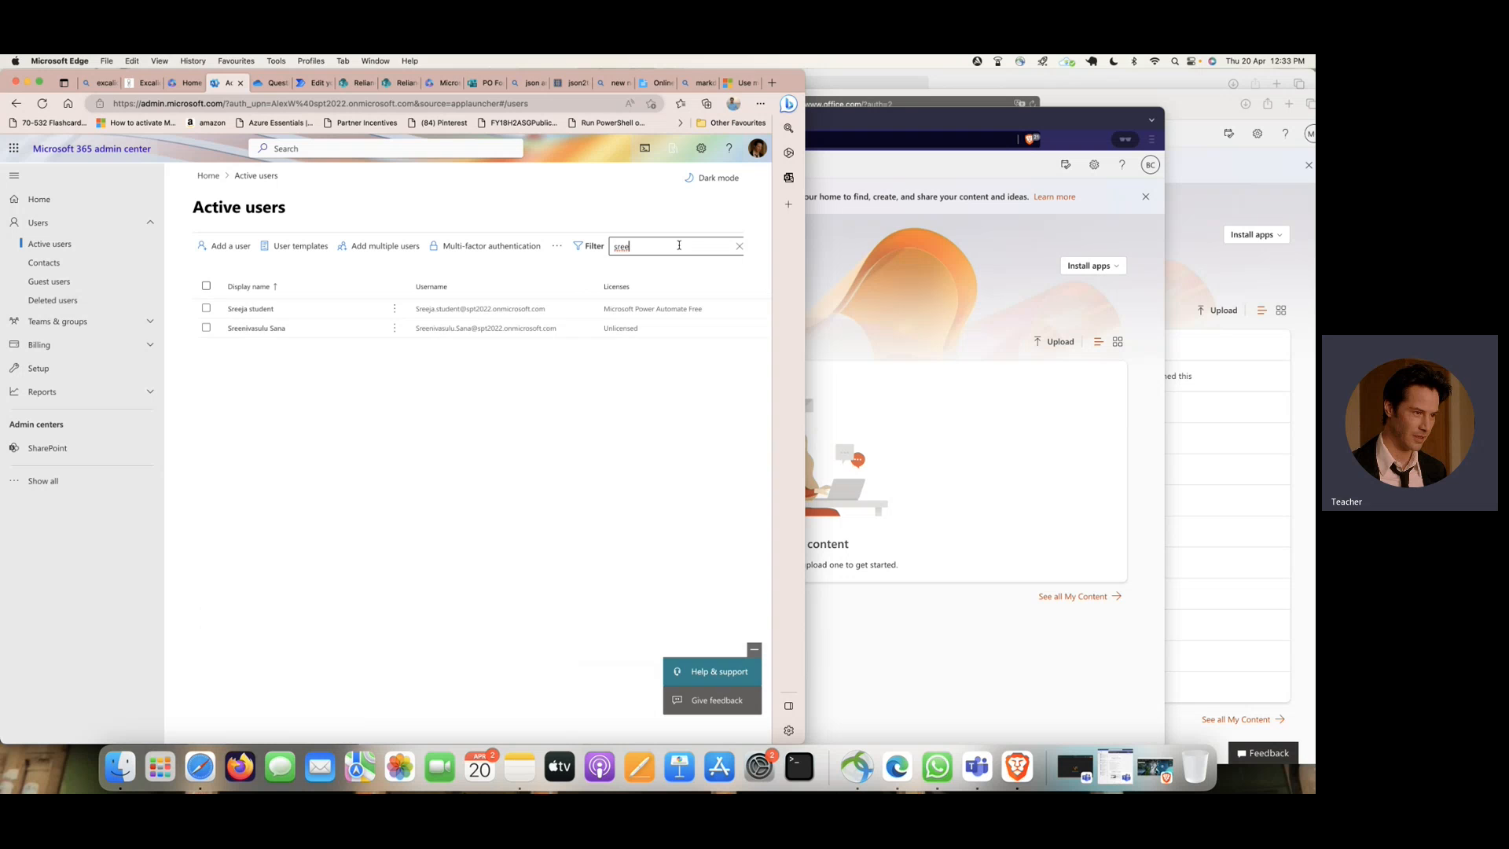
left_click(241, 312)
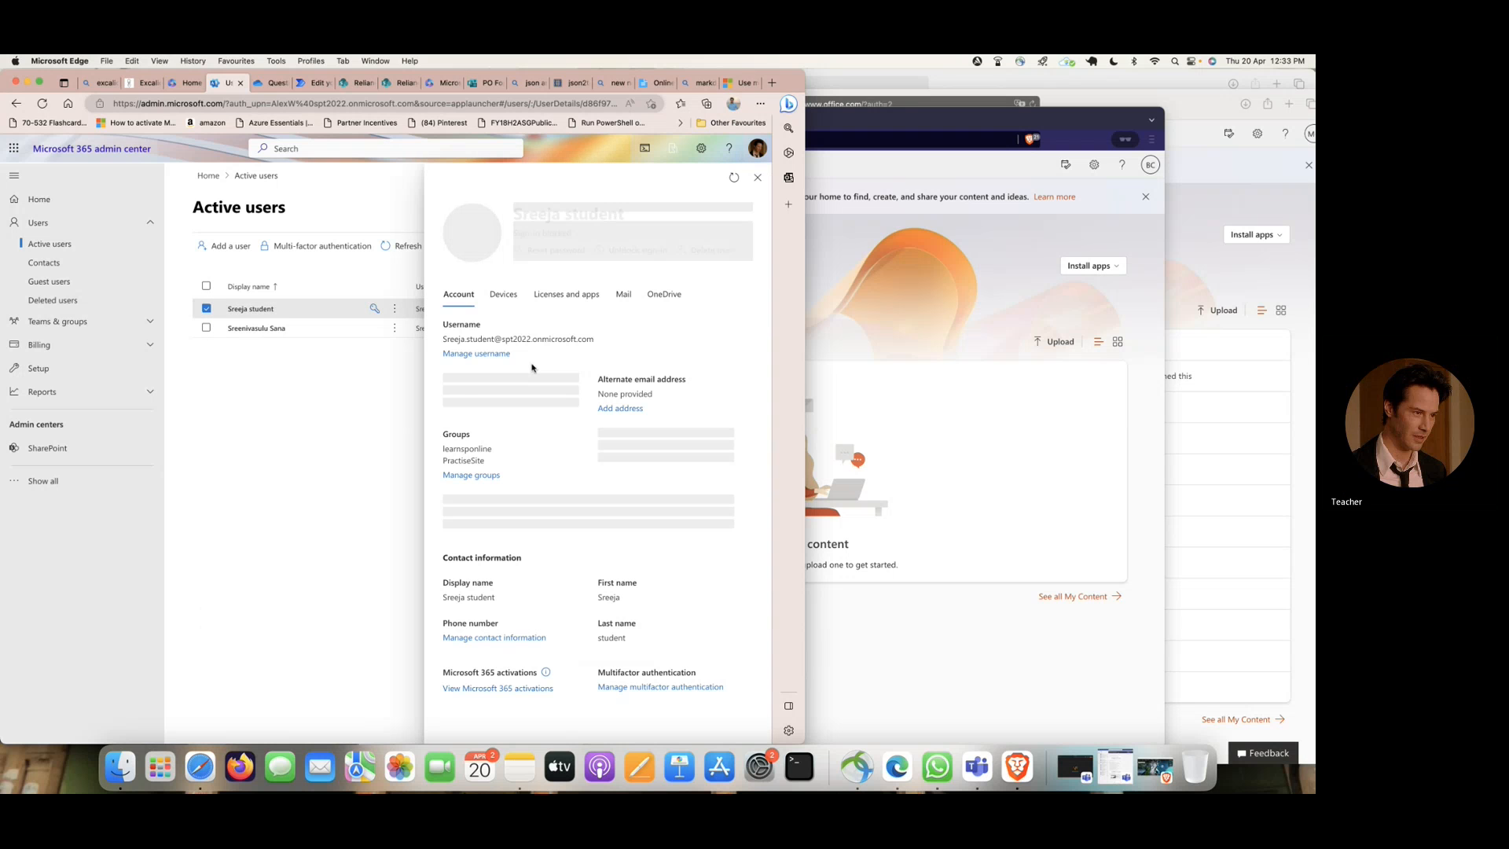
left_click(581, 300)
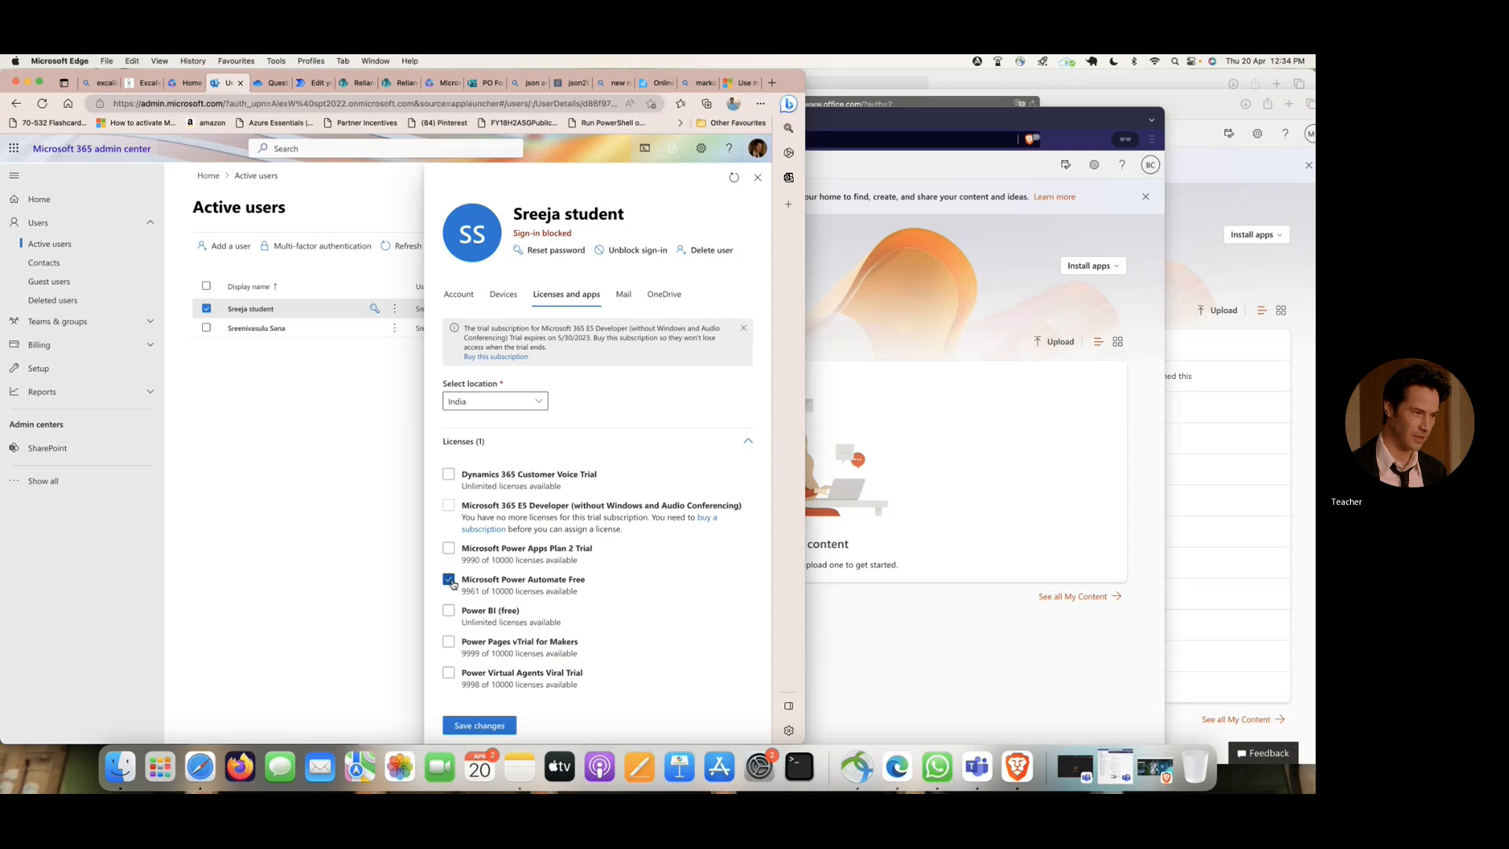
left_click(758, 177)
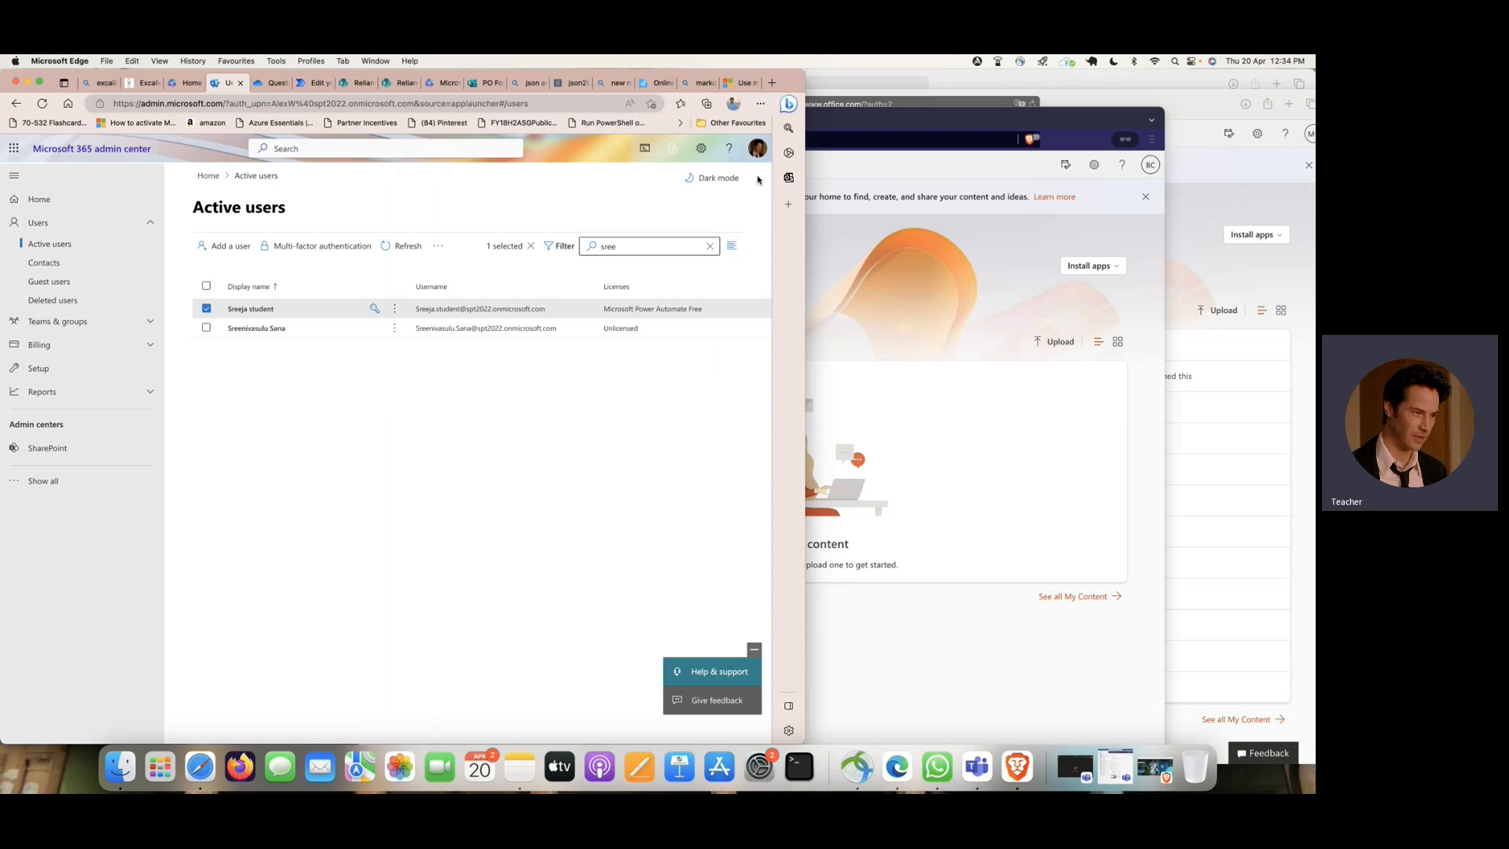
left_click(206, 308)
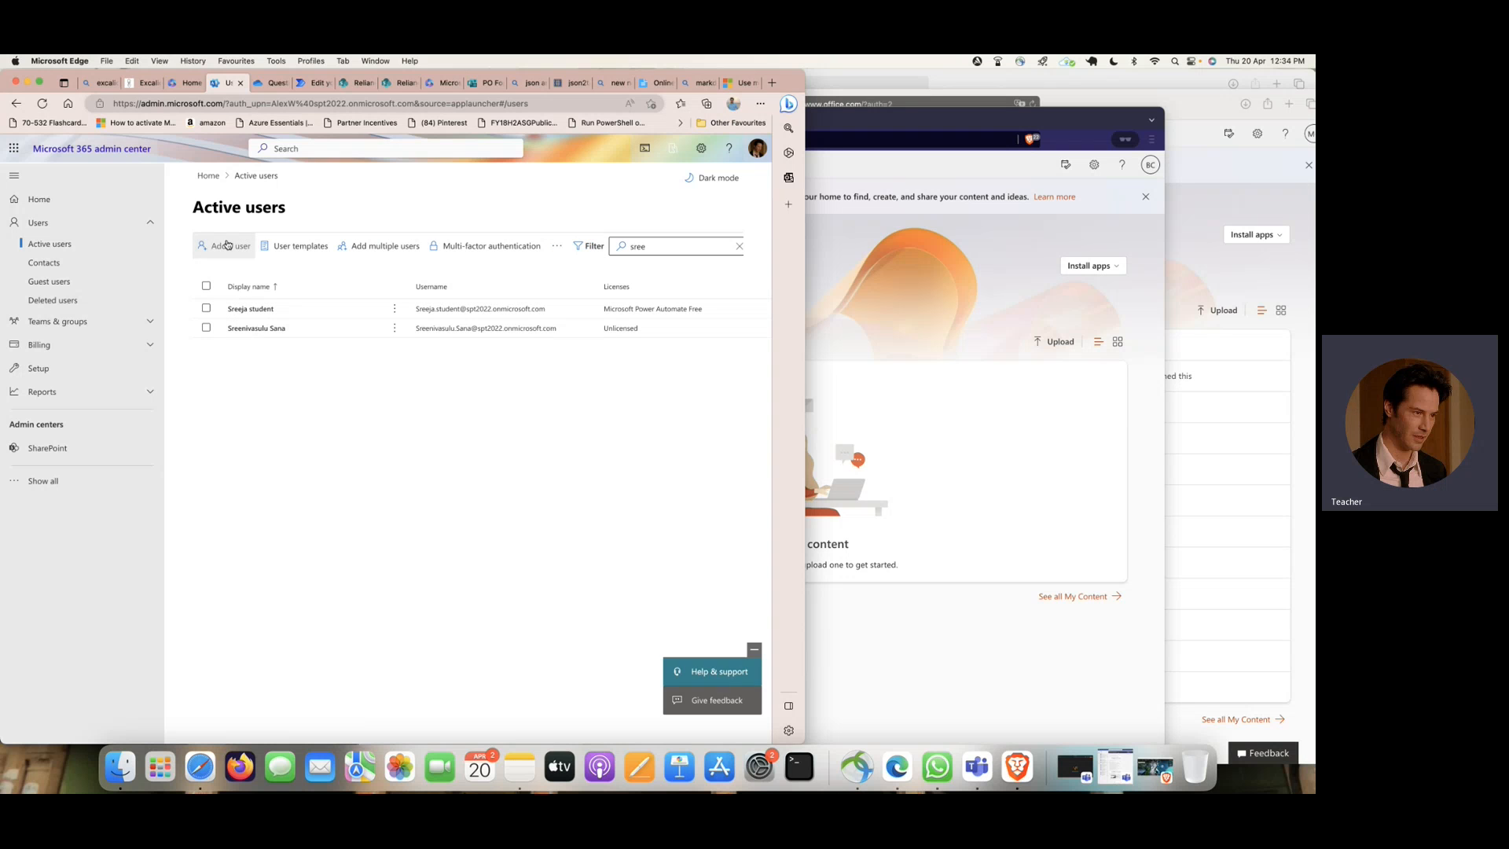
- Return to the admin center home page and reopen the unfiltered Active users list
left_click(16, 104)
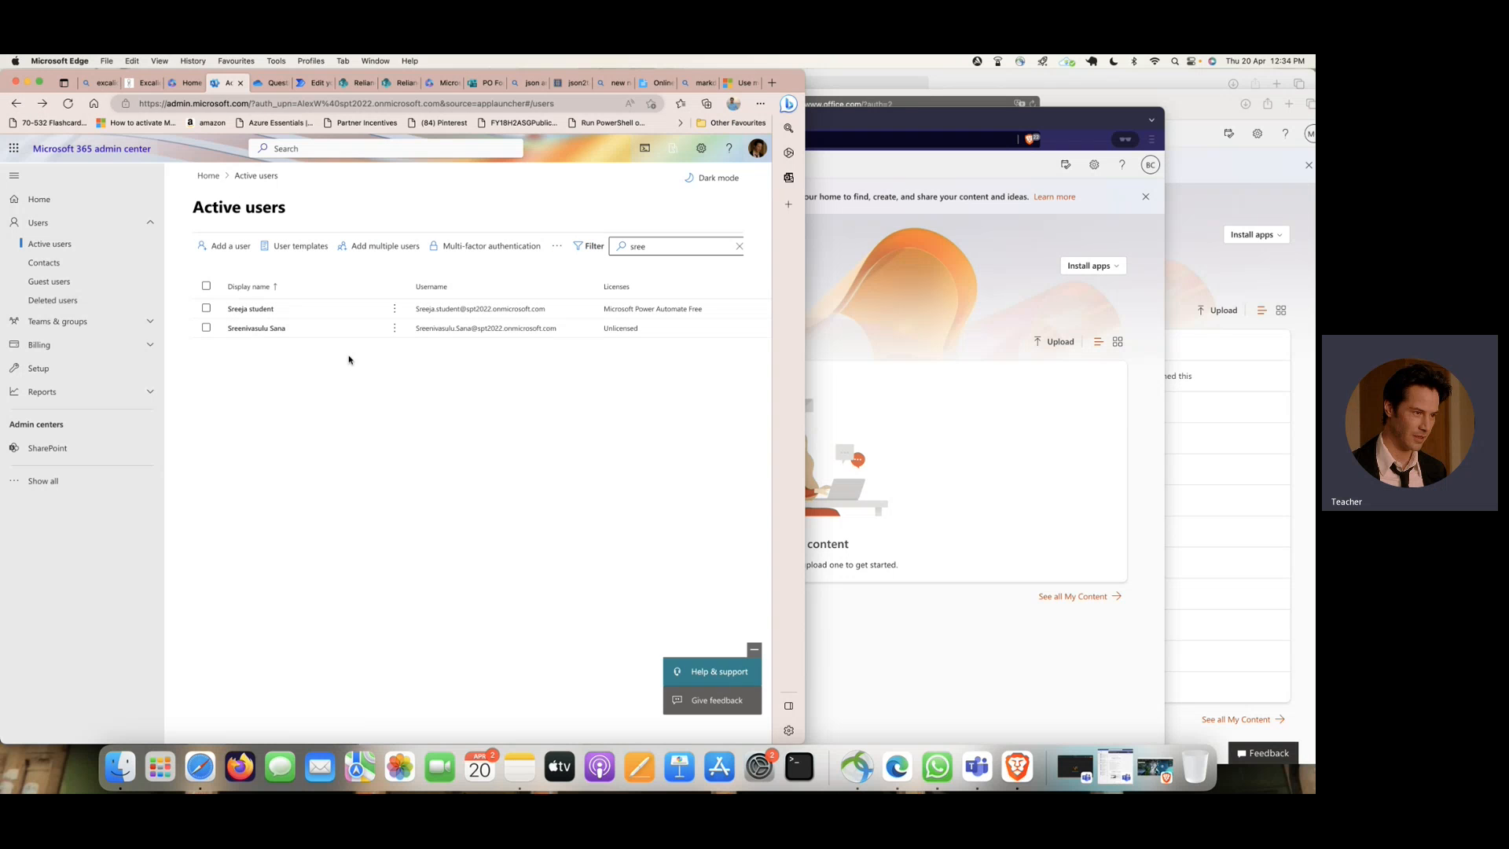
left_click(15, 103)
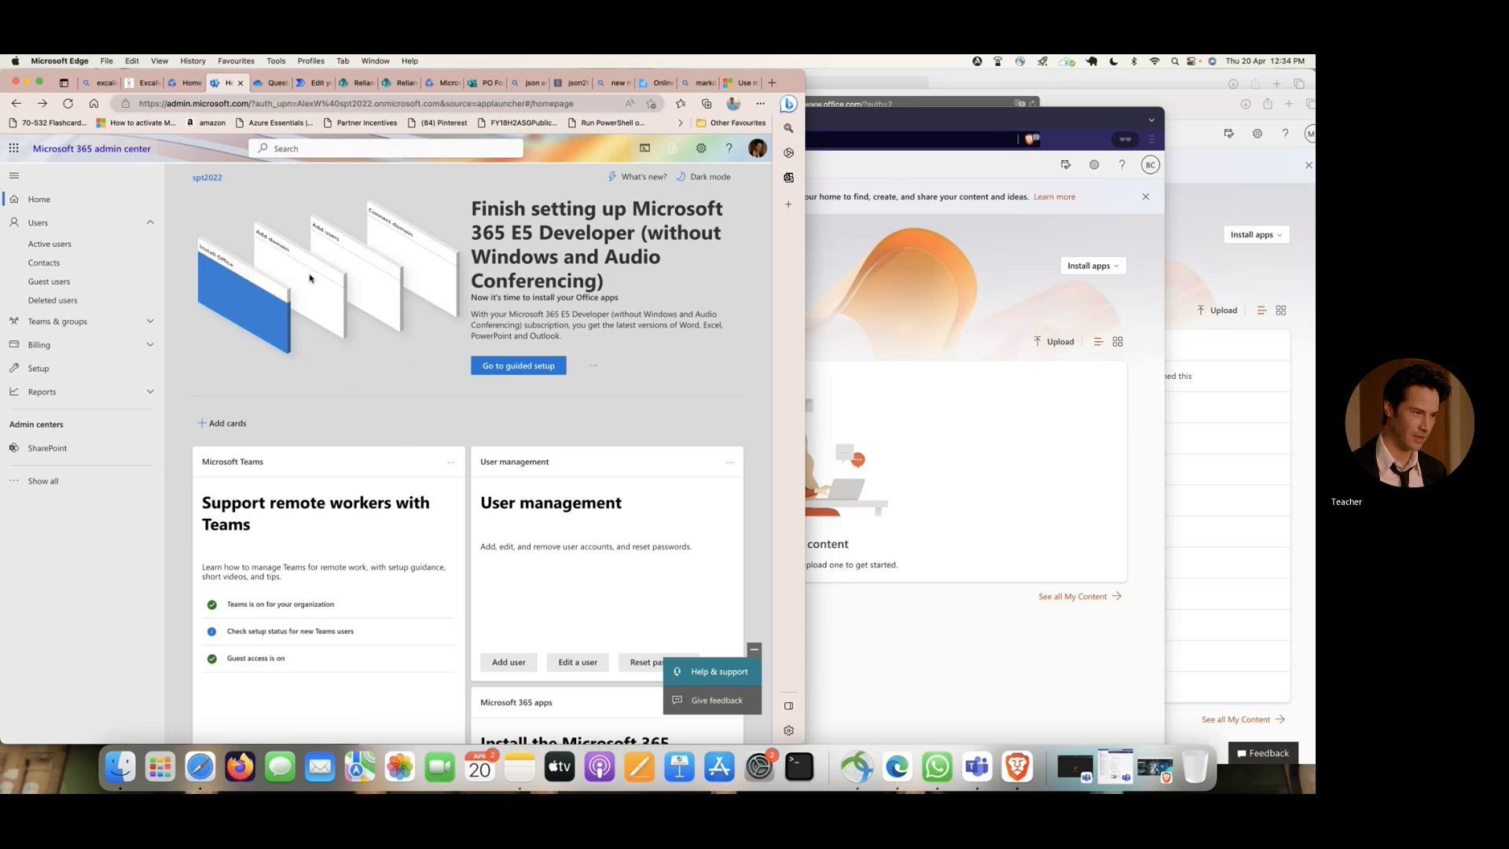
left_click(72, 261)
left_click(49, 244)
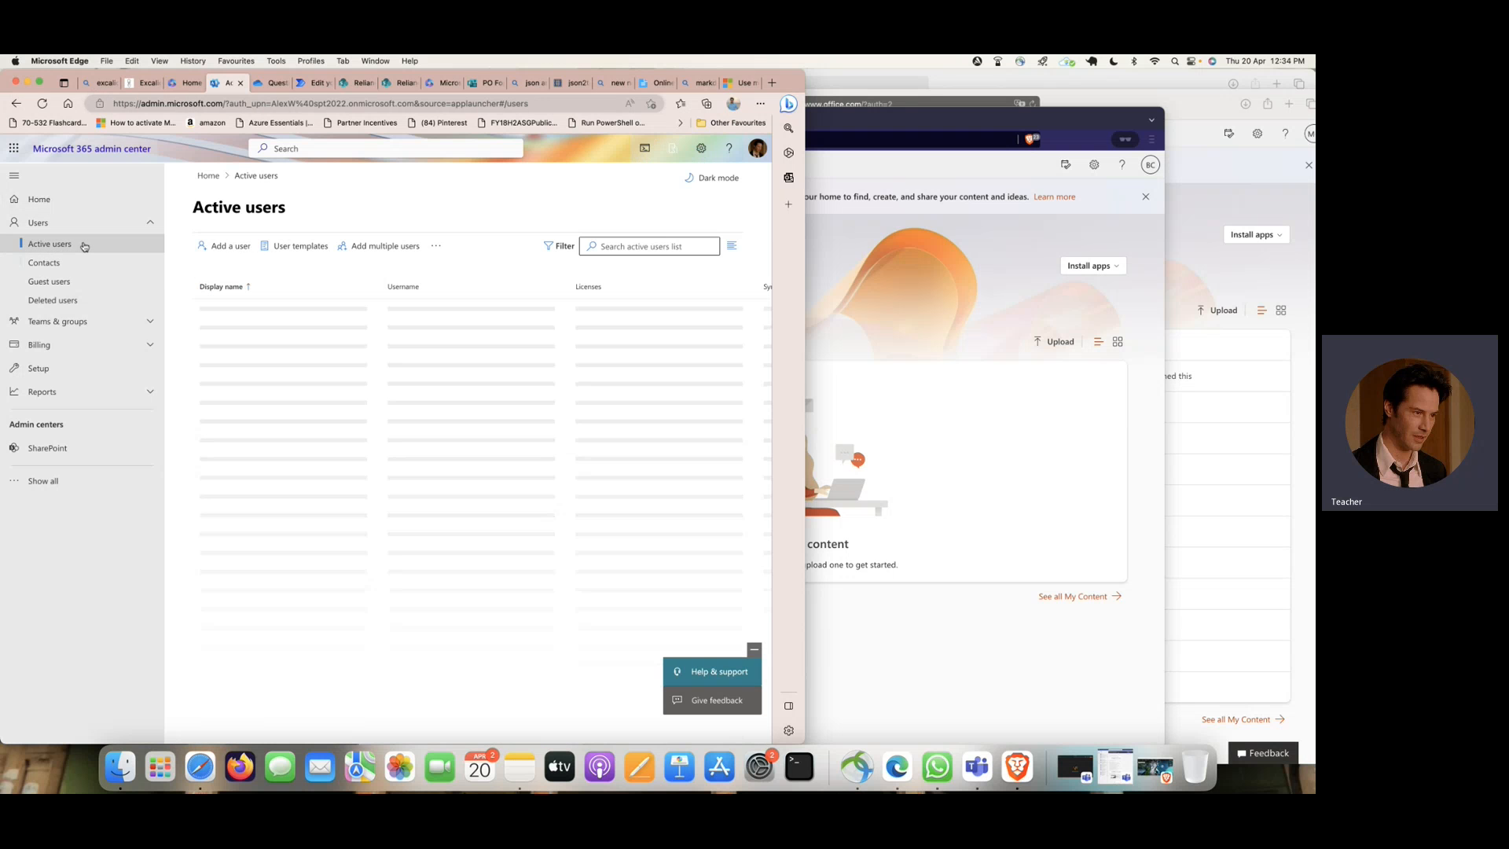
left_click(644, 246)
type("lo")
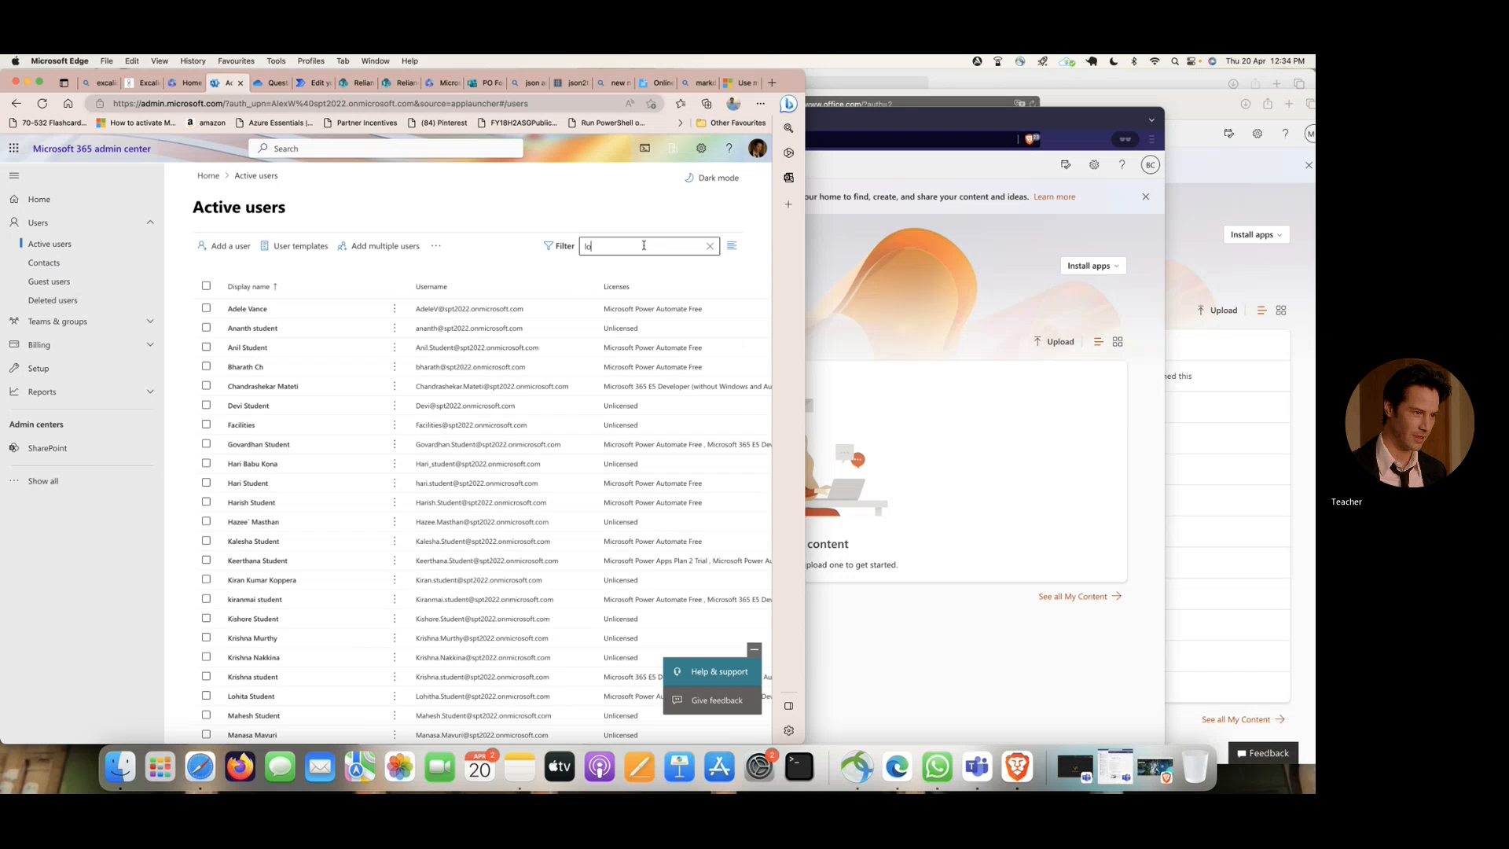
type("hitha")
left_click_drag(654, 246, 529, 244)
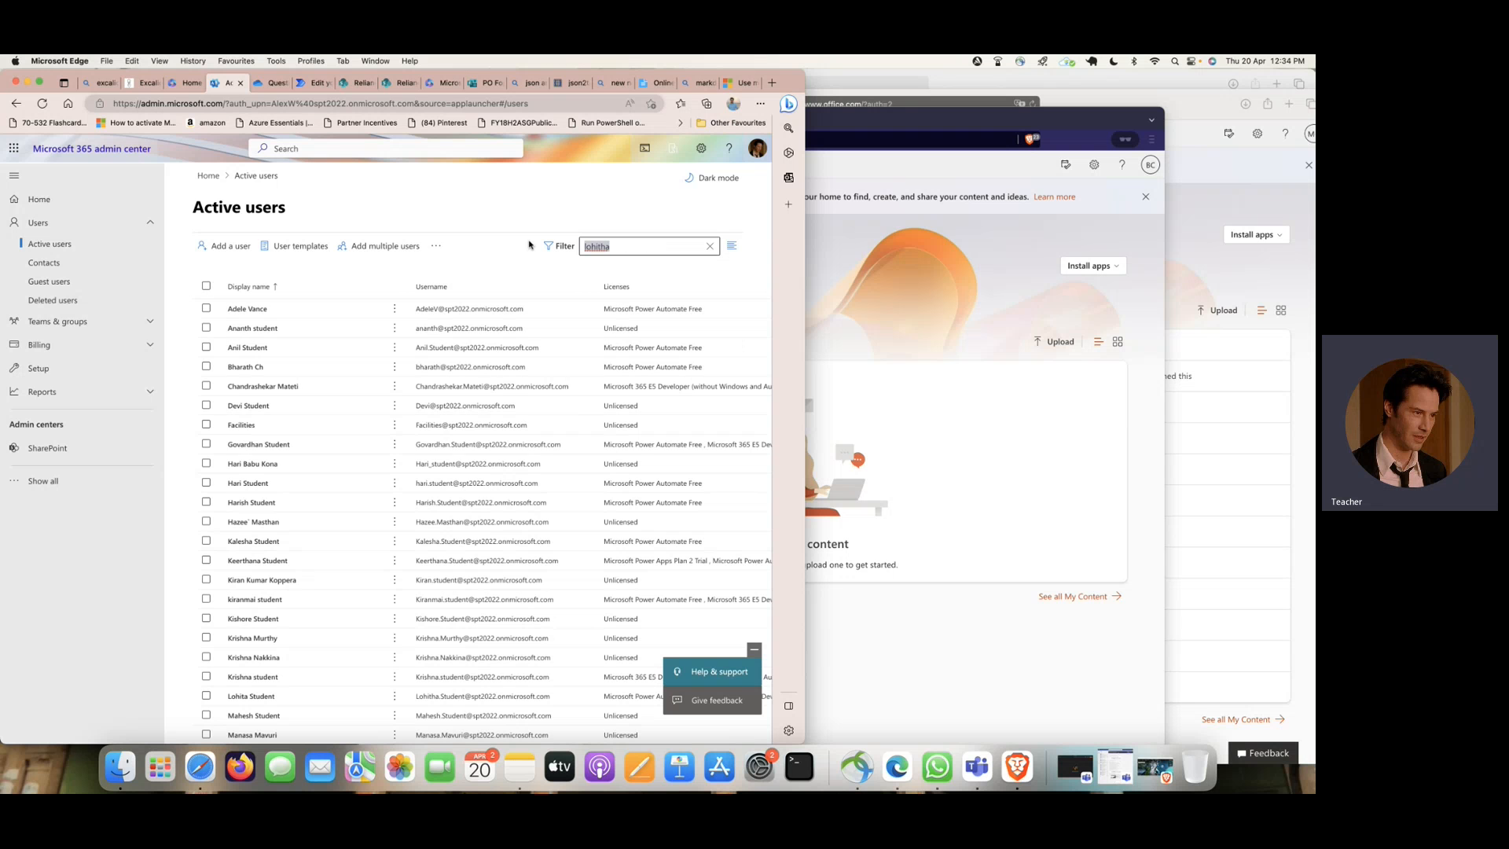
type("shanti")
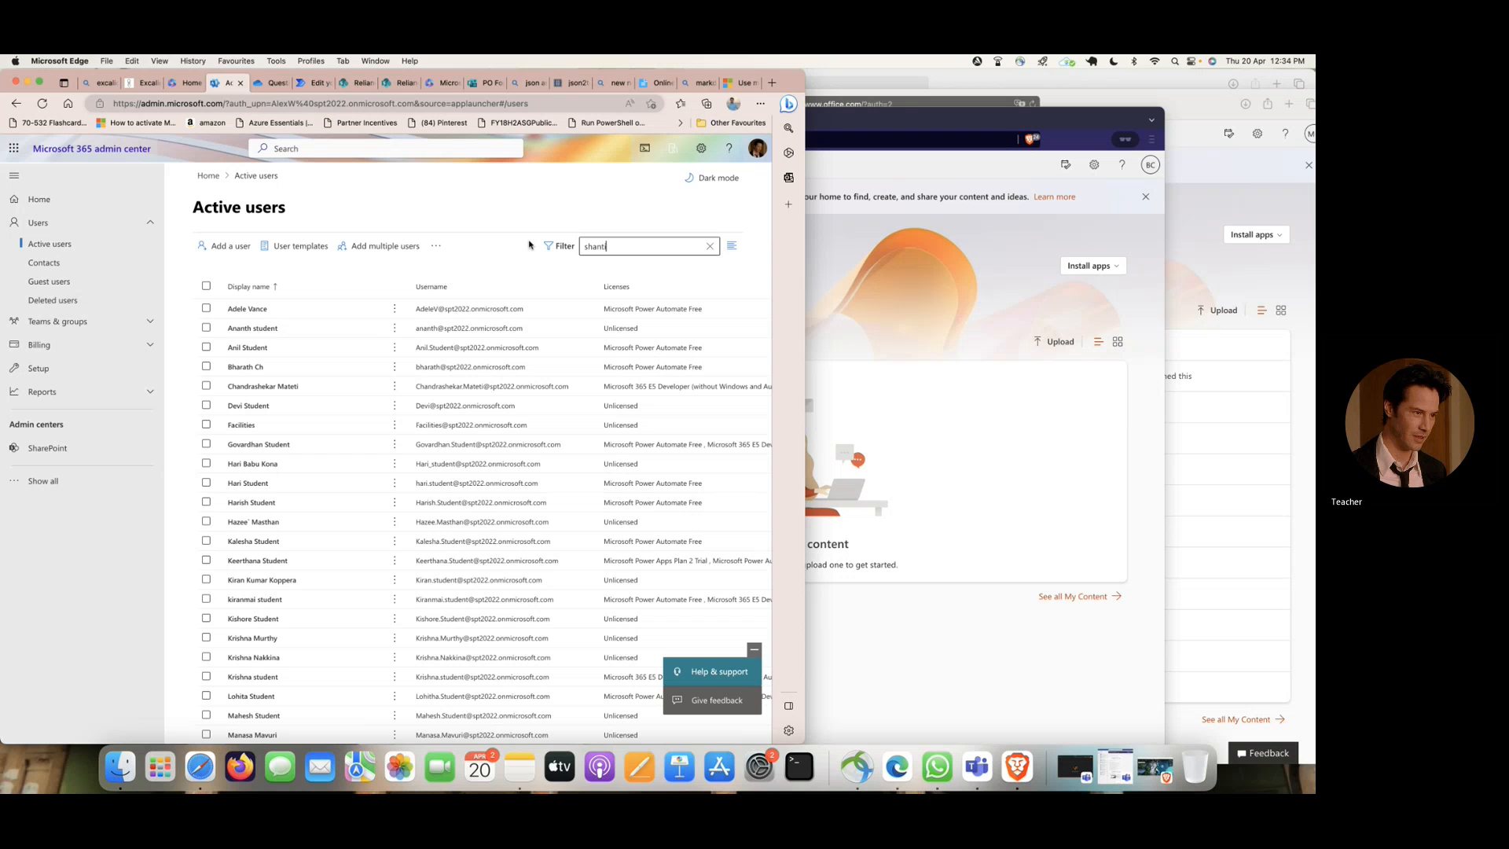
key("BackSpace")
key("BackSpace")
key("BackSpace")
key("BackSpace")
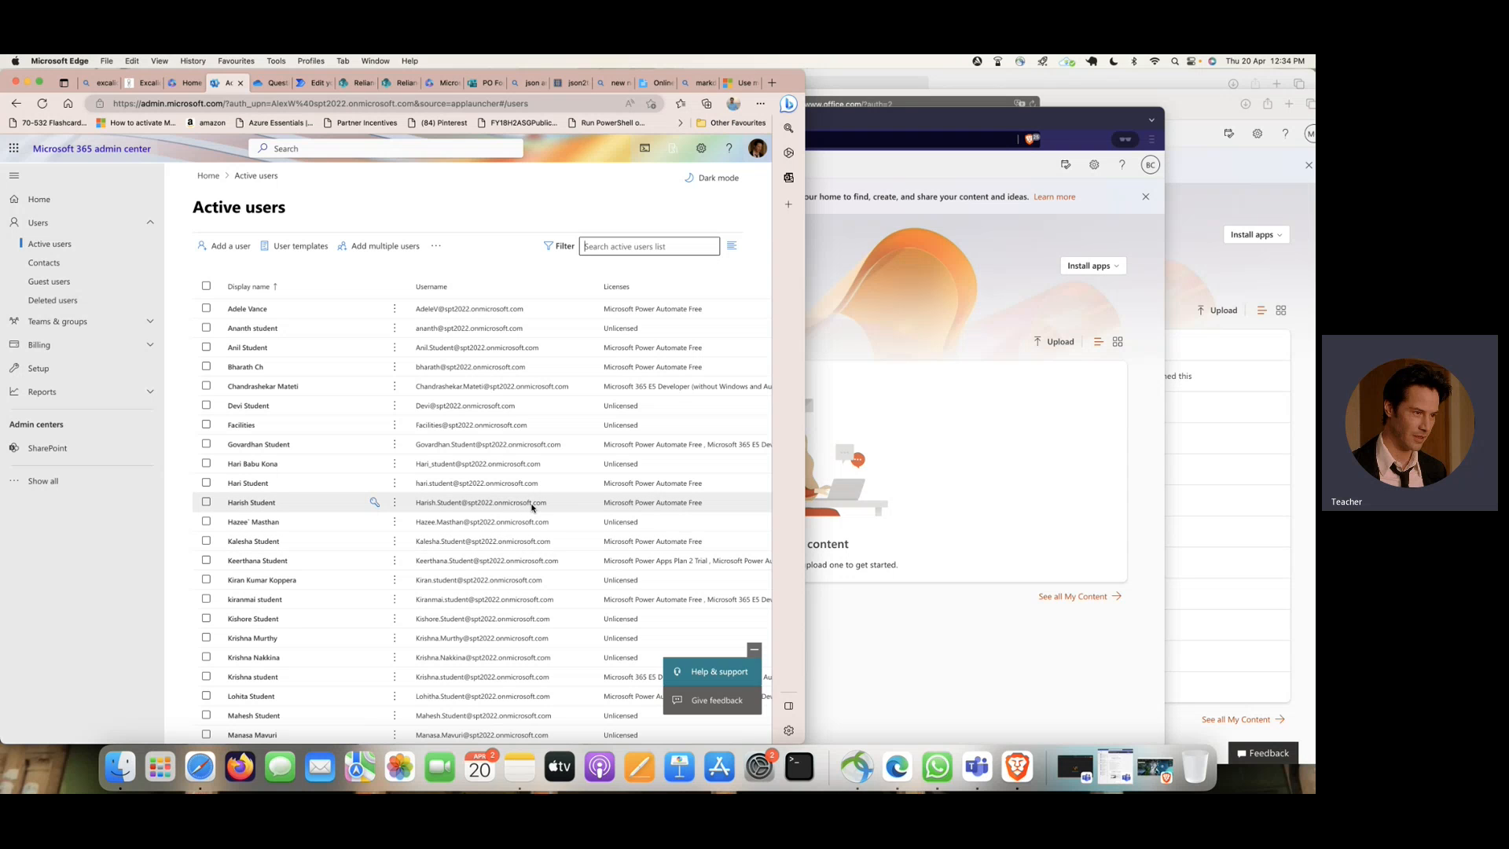
- Remove the Microsoft 365 E5 Developer and Microsoft Power Automate Free licenses from the user listed directly below Facilities, and save
left_click(250, 445)
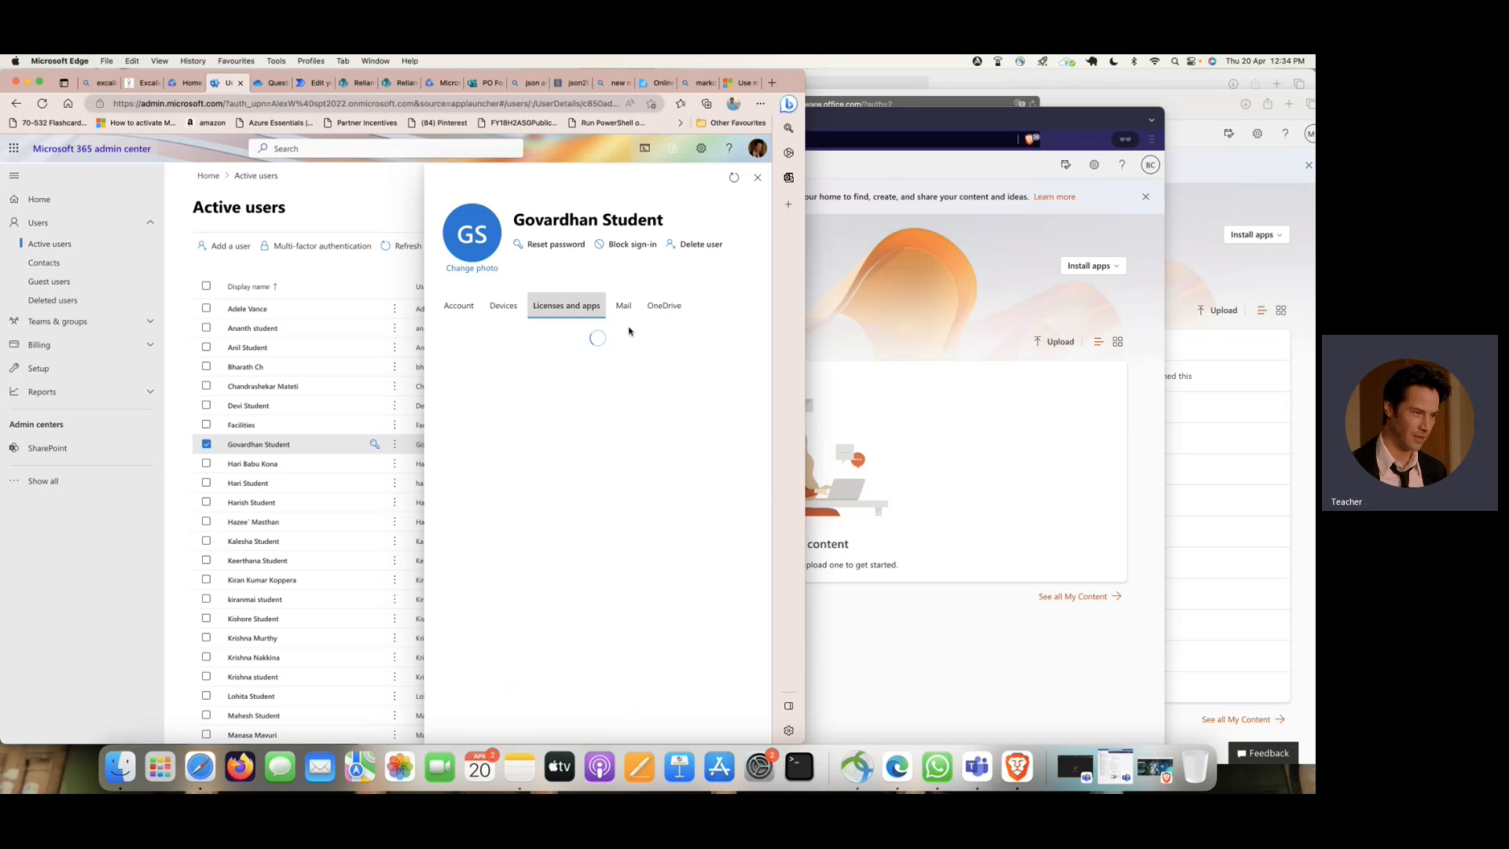
left_click(448, 516)
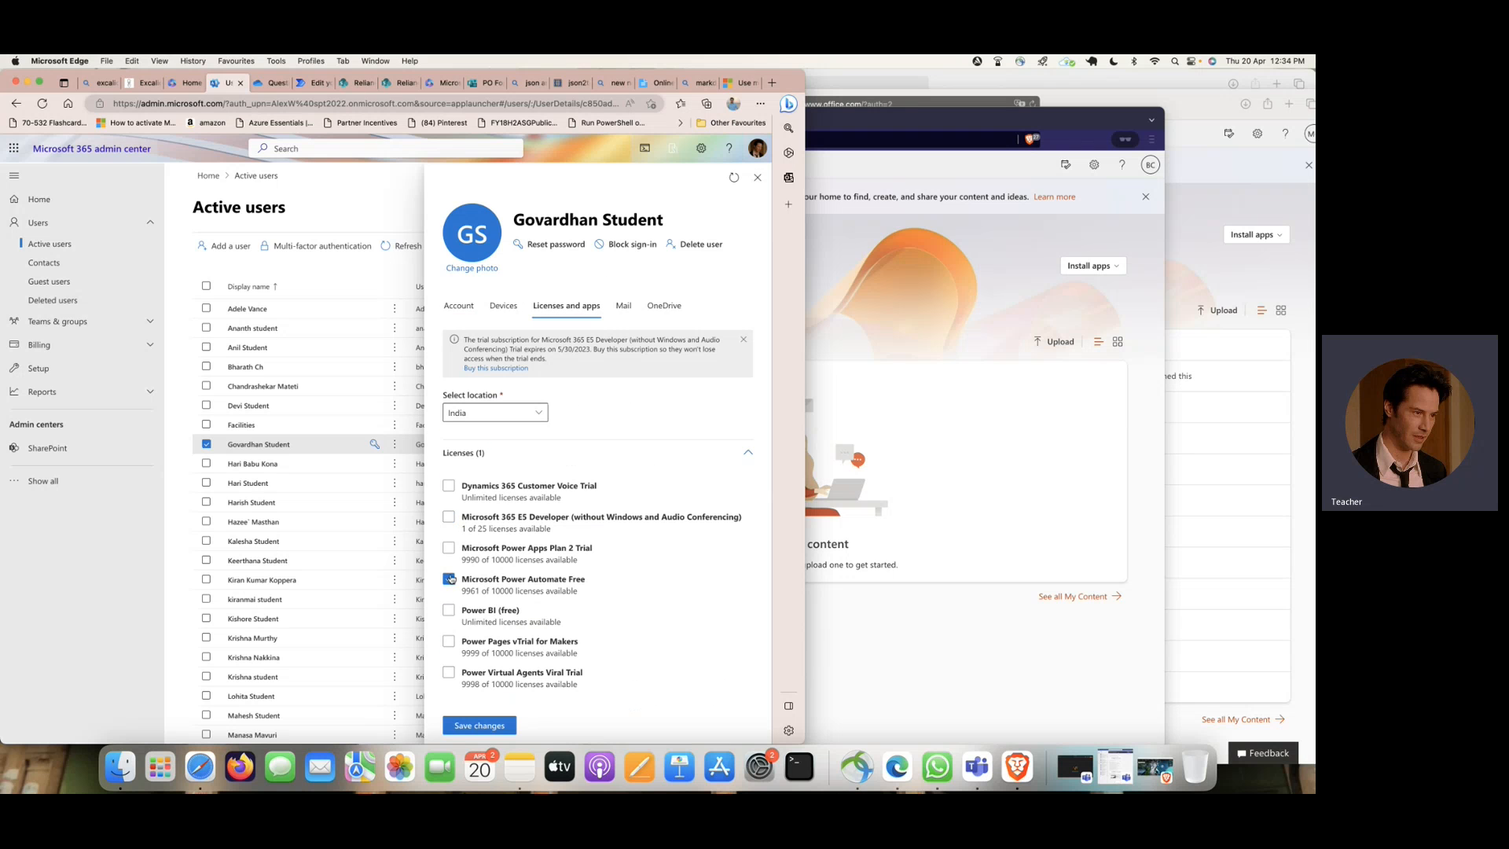
left_click(481, 725)
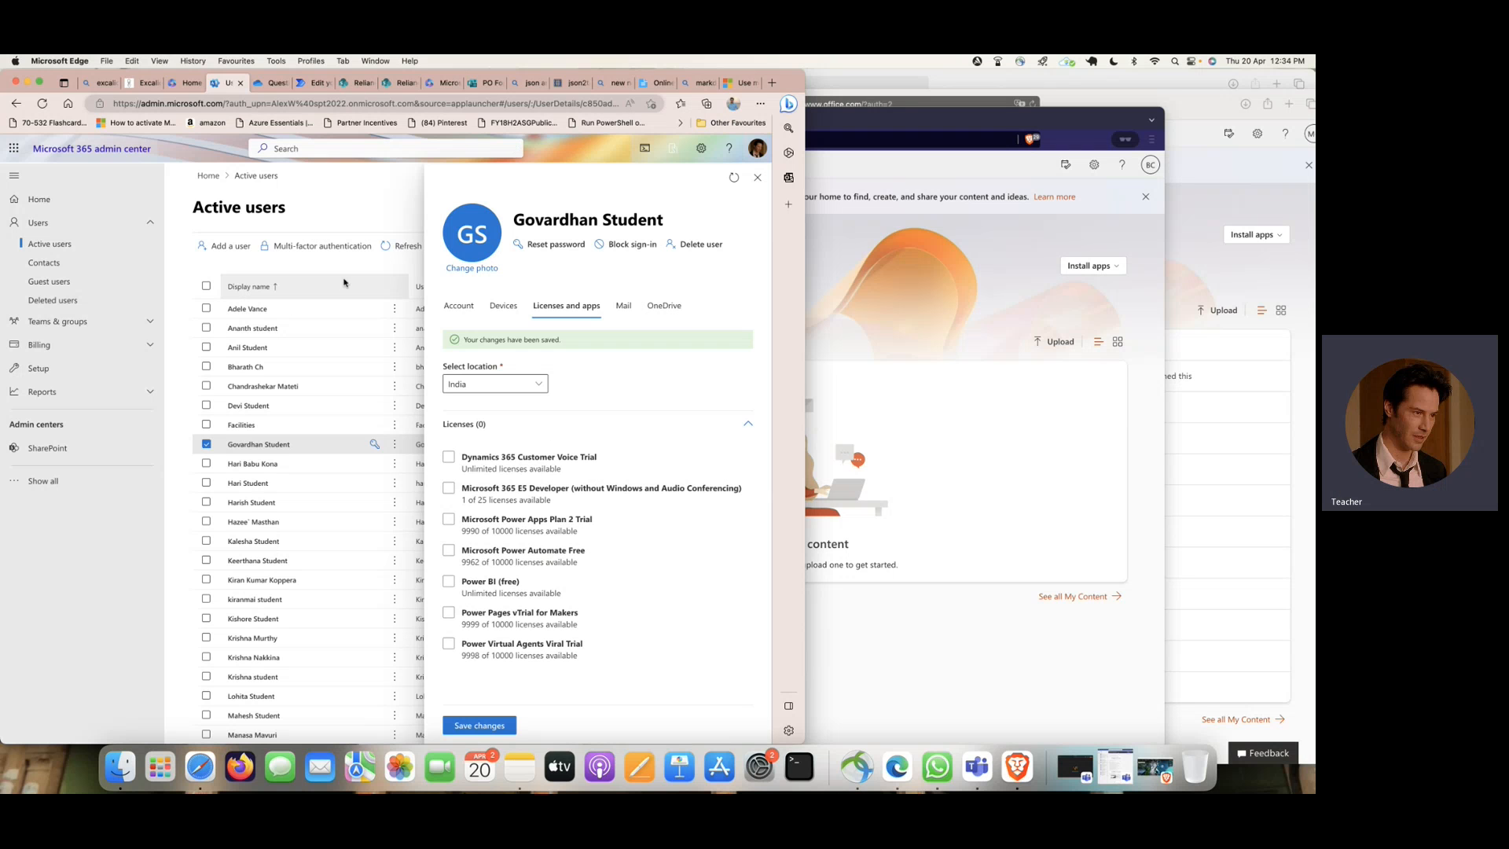
- Assign the Microsoft 365 E5 Developer license to the account signed in in Brave, and save the license changes
left_click(291, 366)
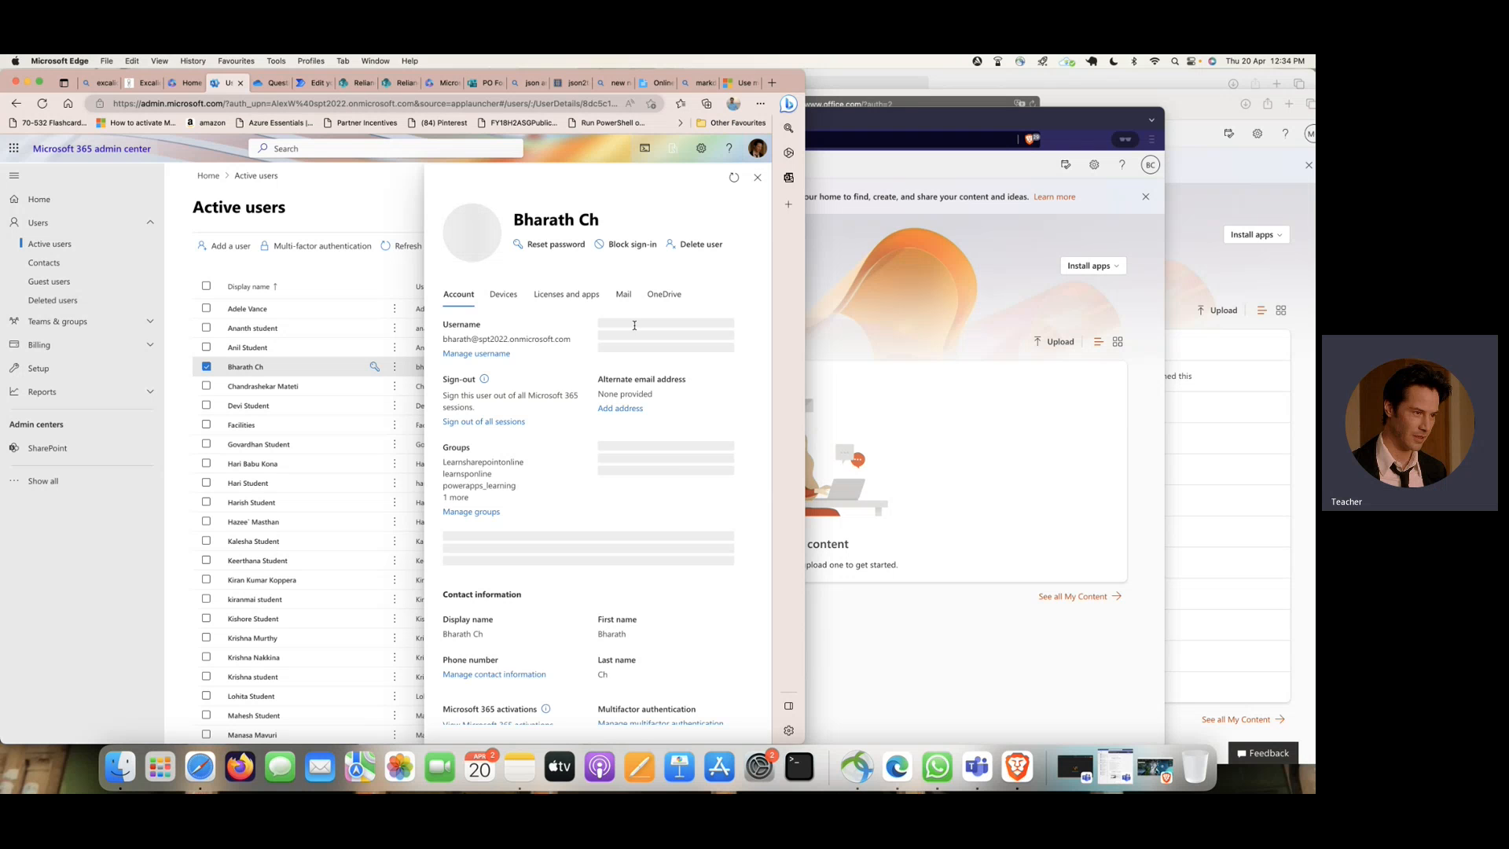
left_click(573, 293)
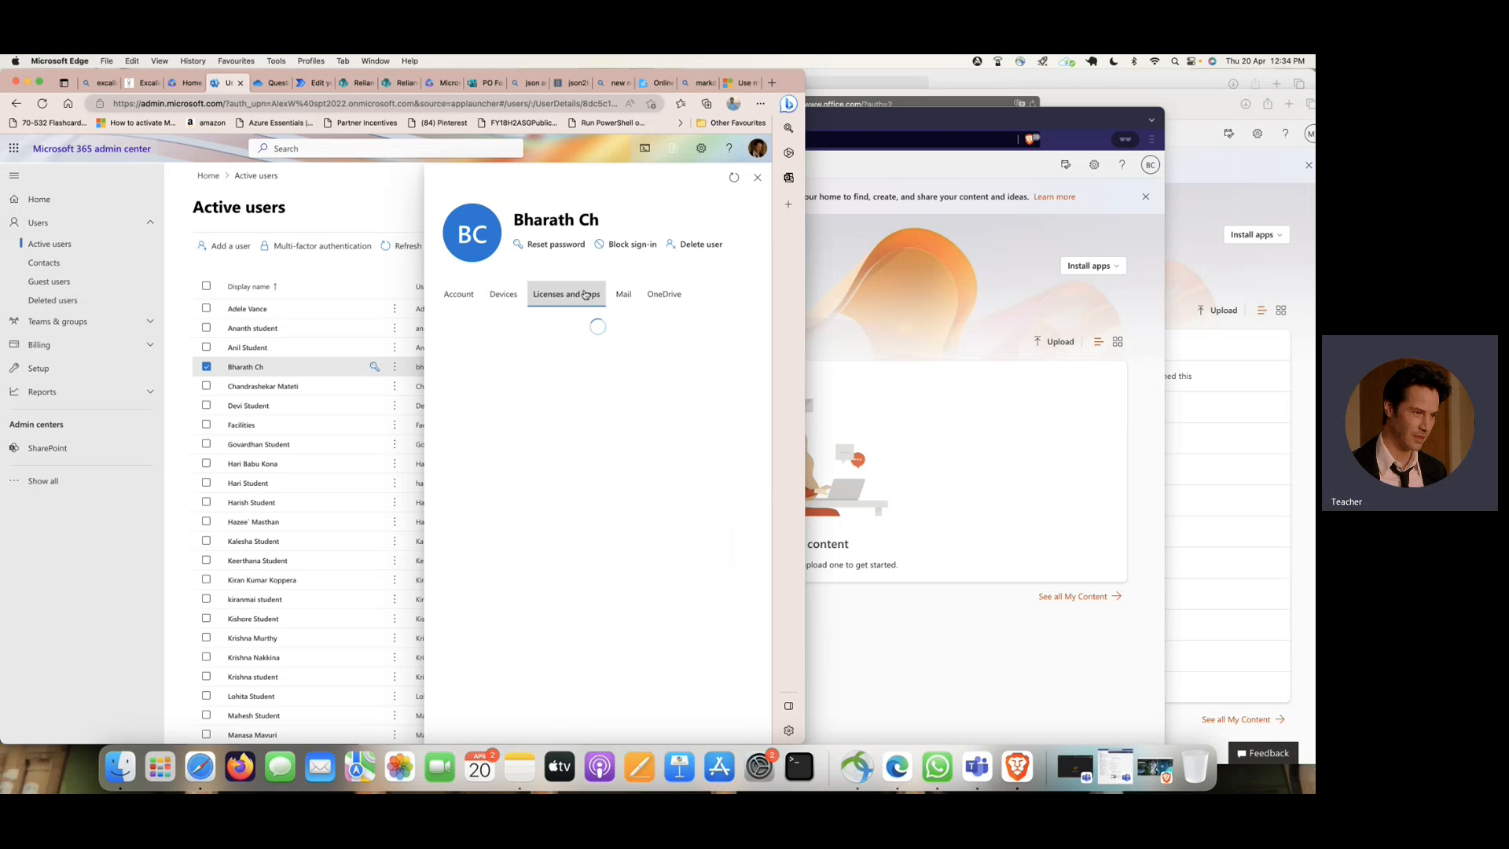
left_click(507, 506)
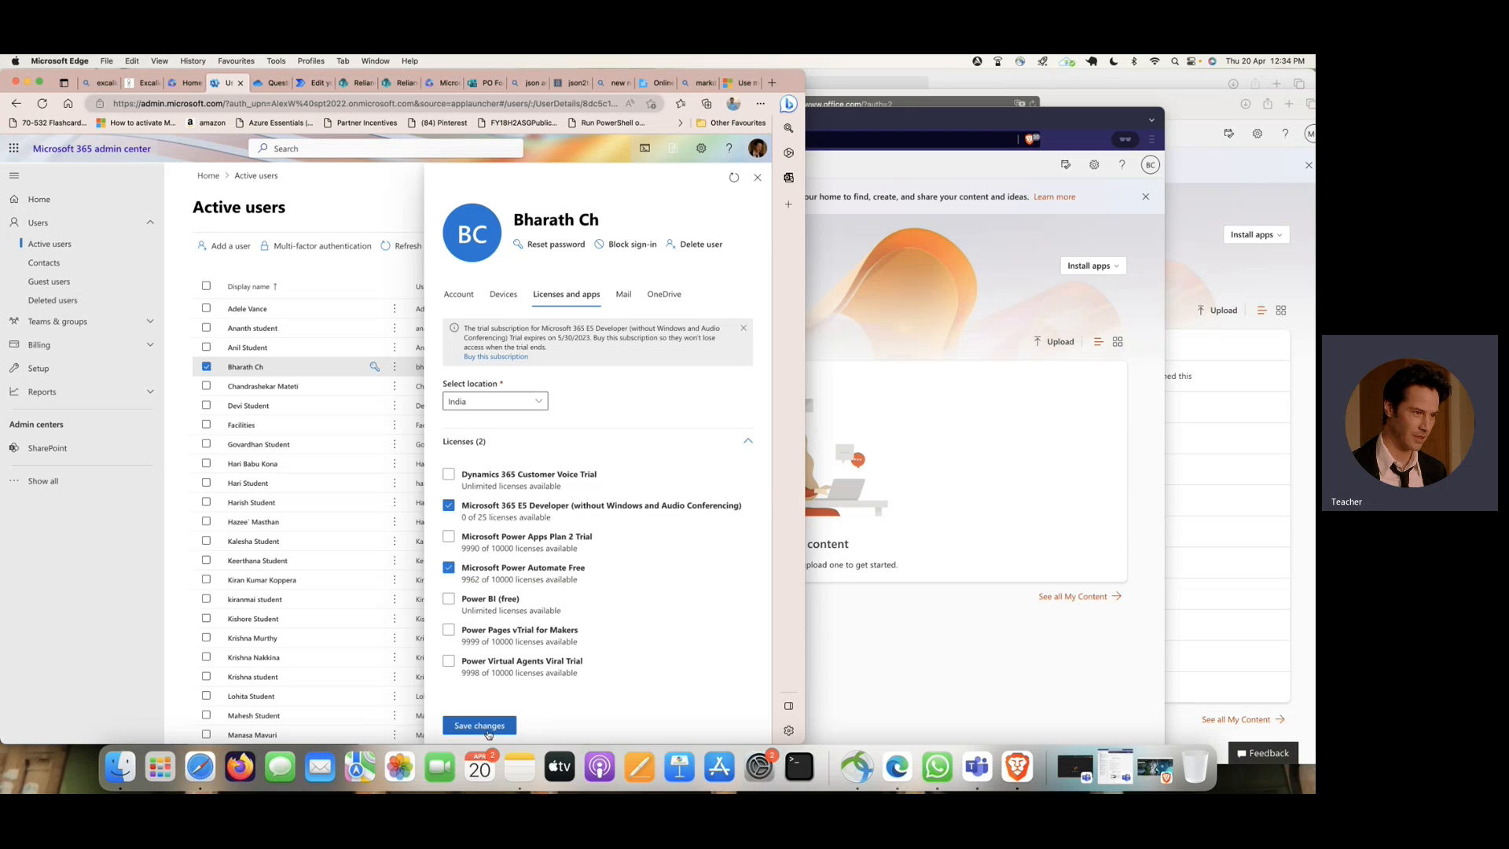
left_click(490, 727)
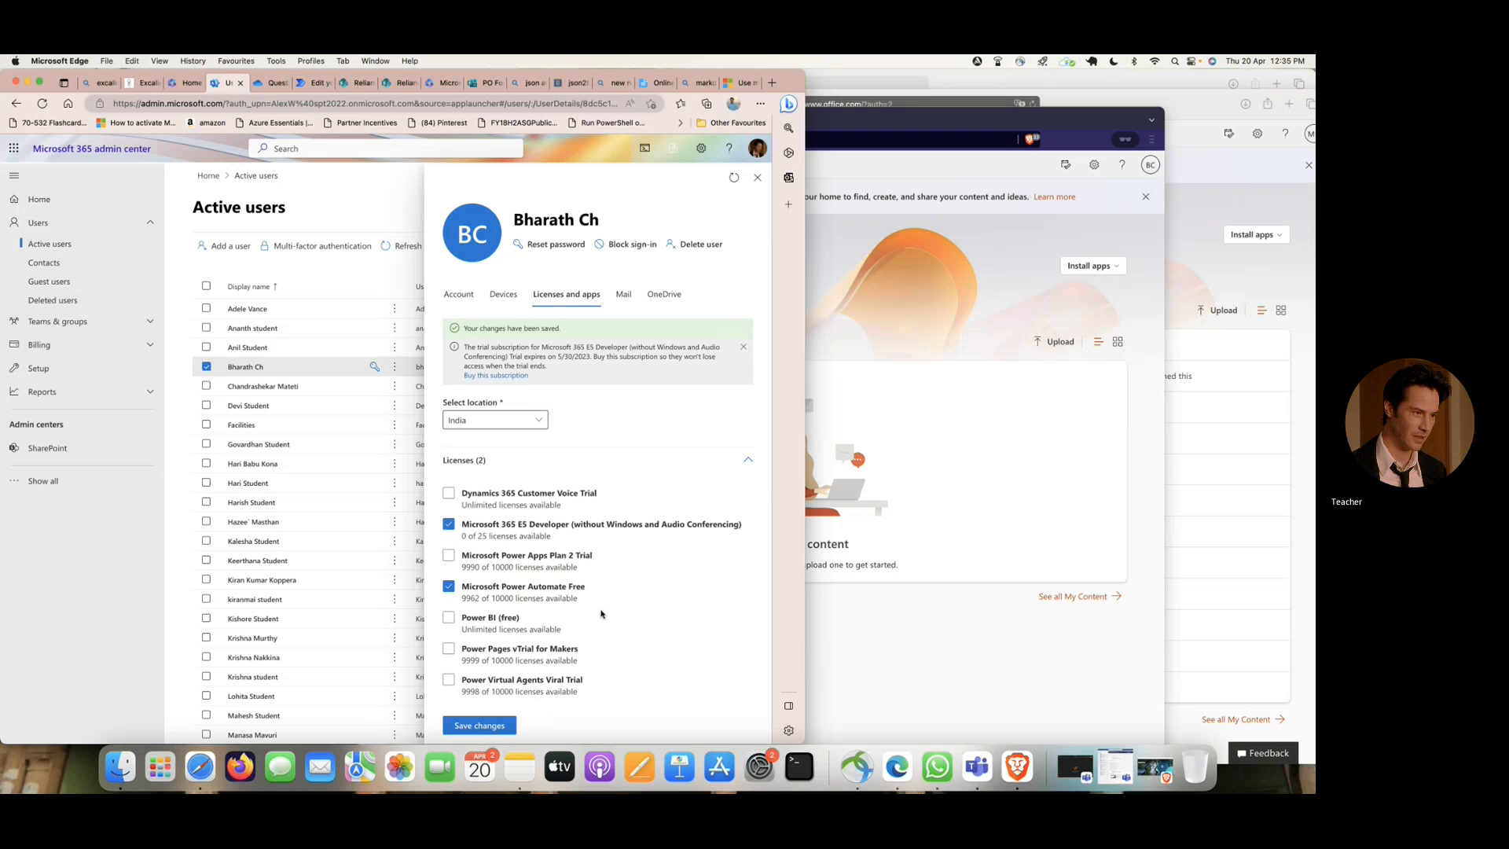
left_click(491, 723)
- Switch to Brave, reload the Microsoft 365 home page repeatedly and check the account's full list of apps
left_click(920, 254)
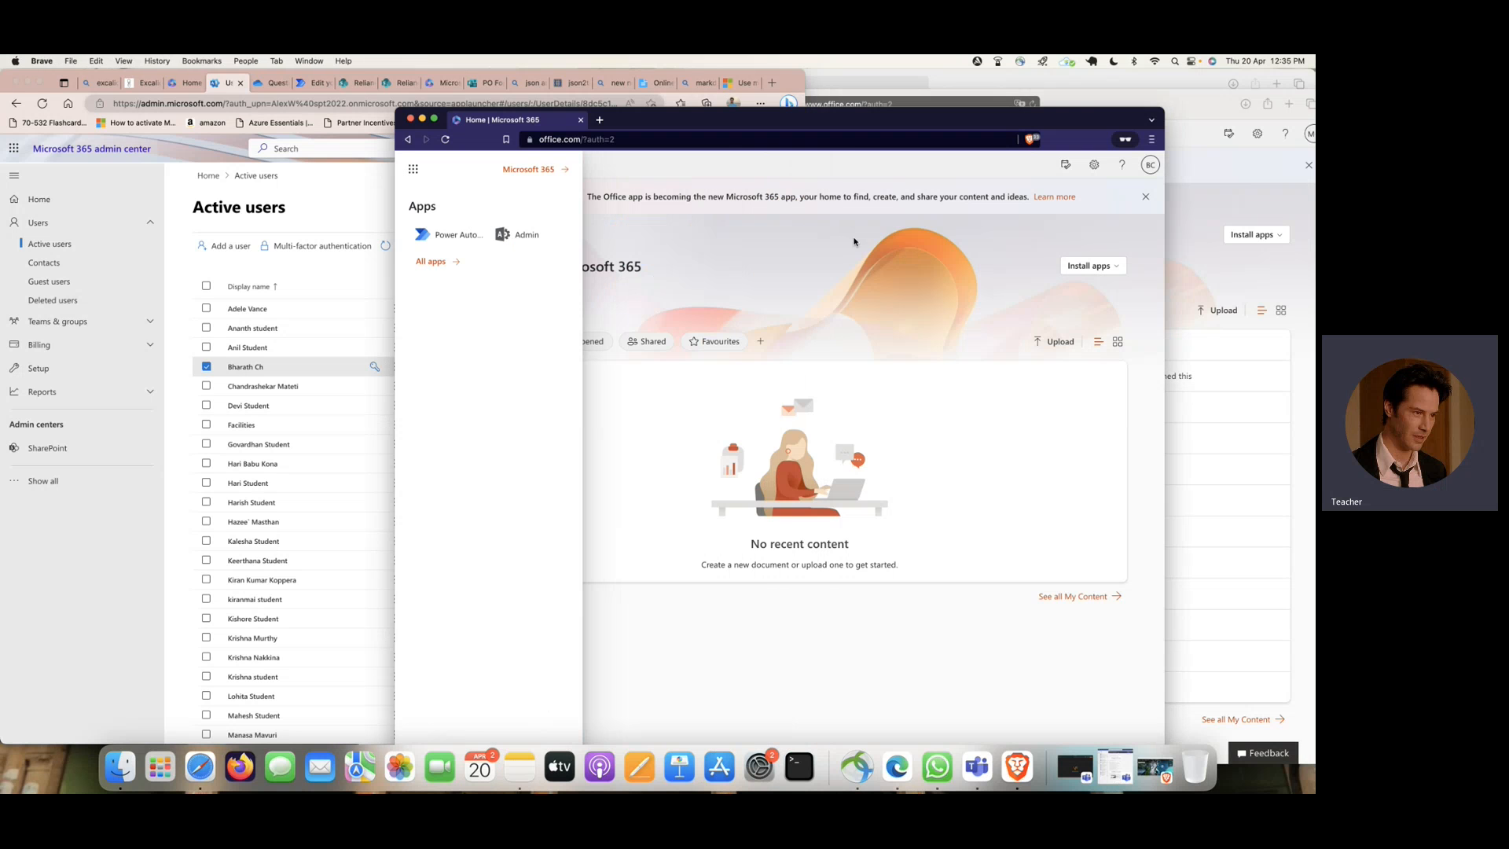
left_click(445, 141)
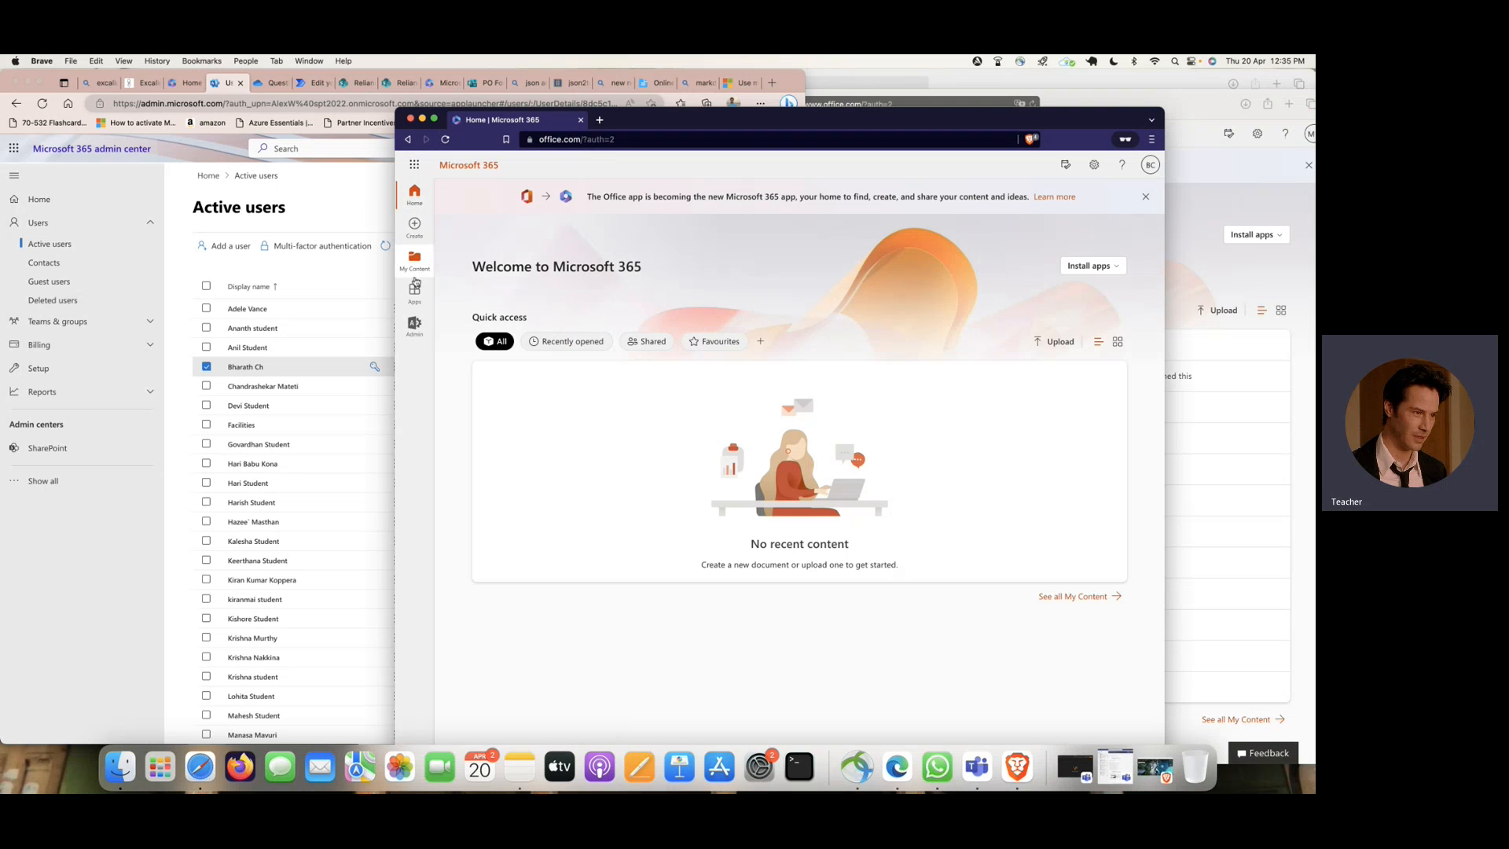
left_click(416, 167)
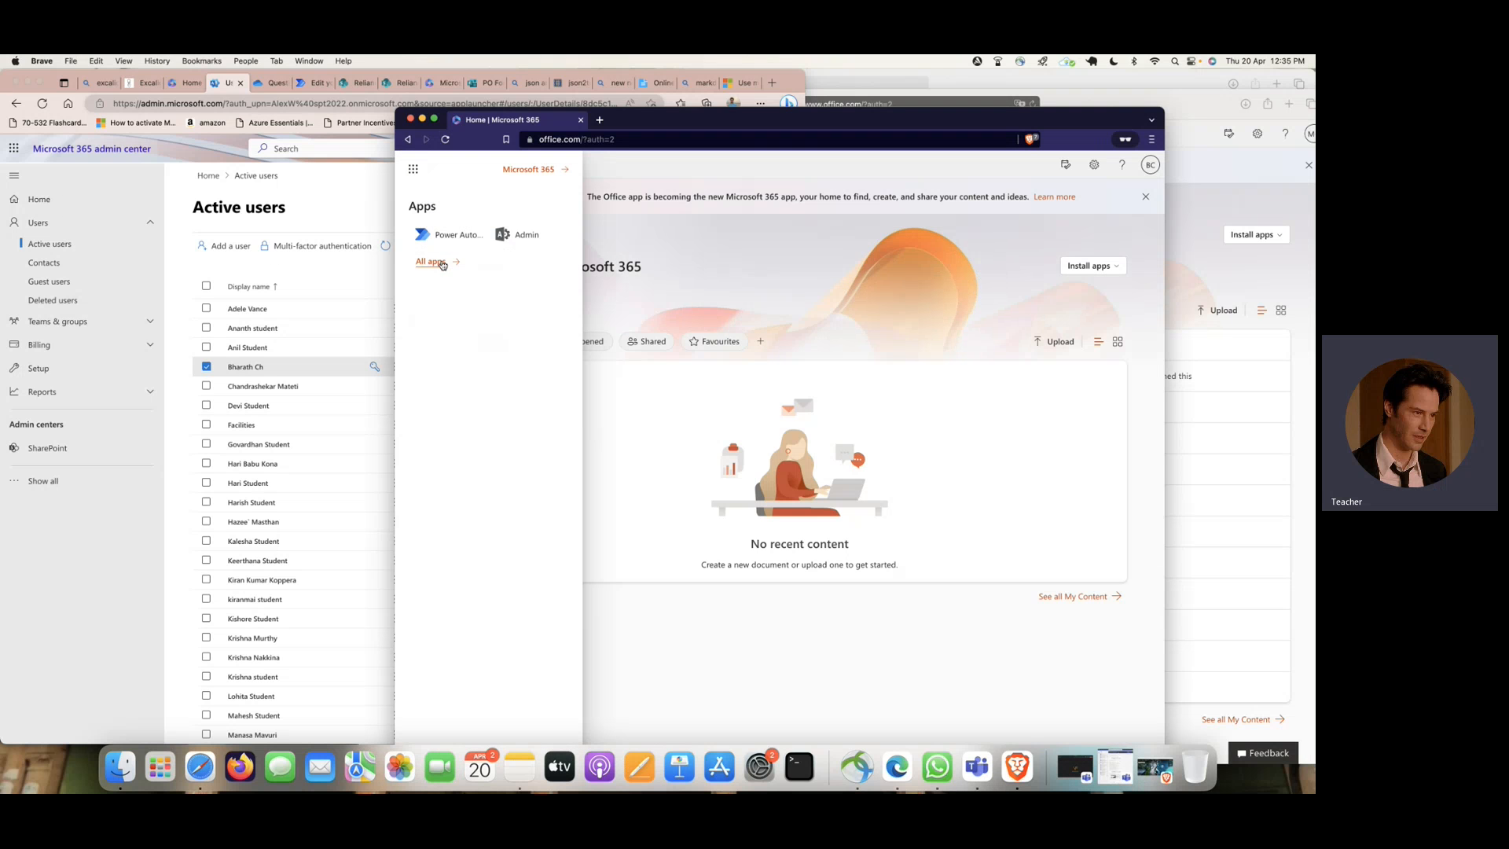
left_click(433, 260)
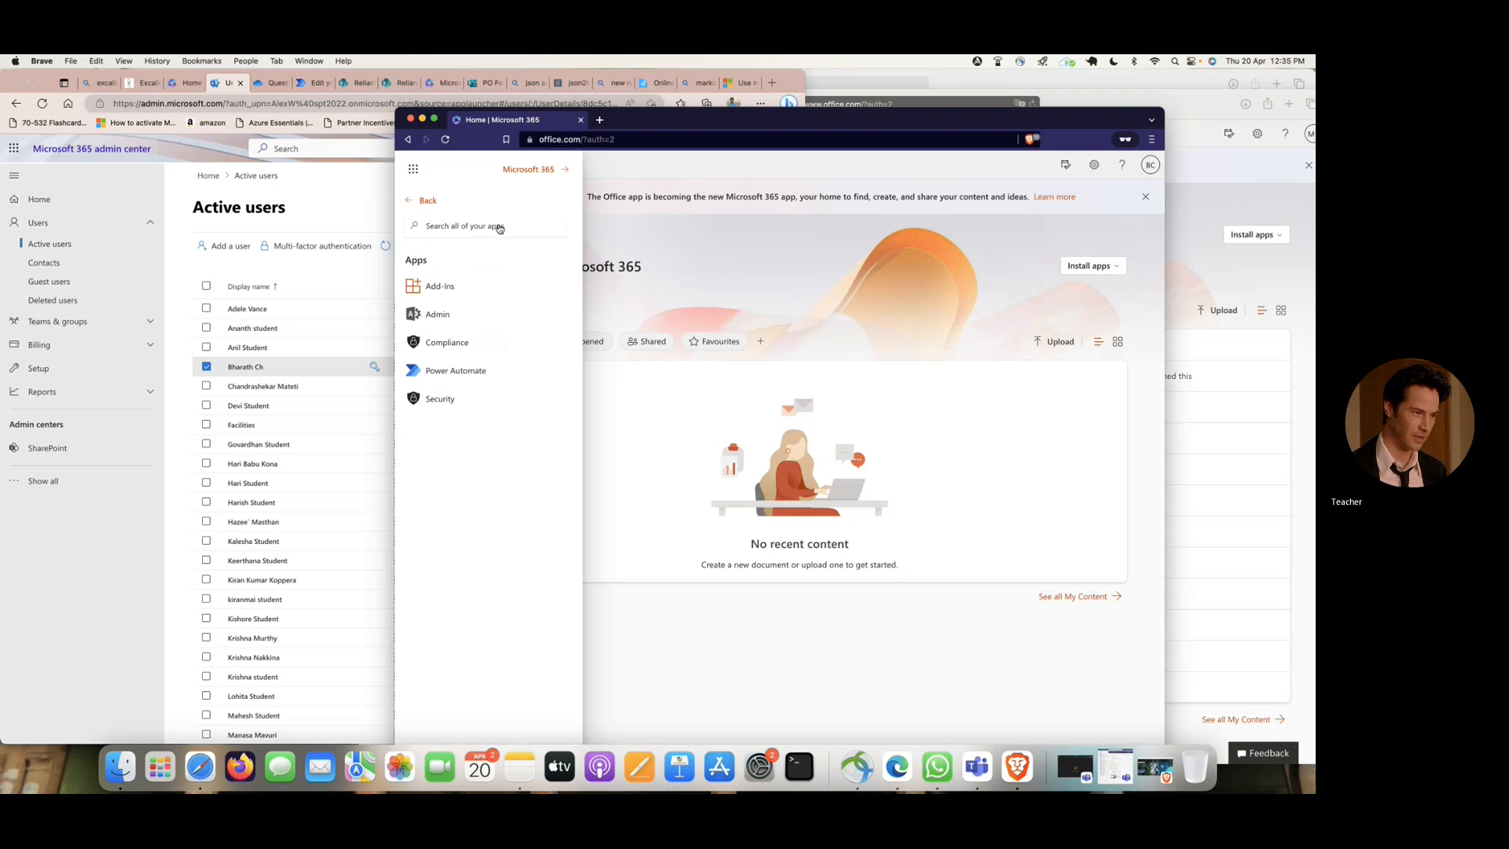
left_click(446, 139)
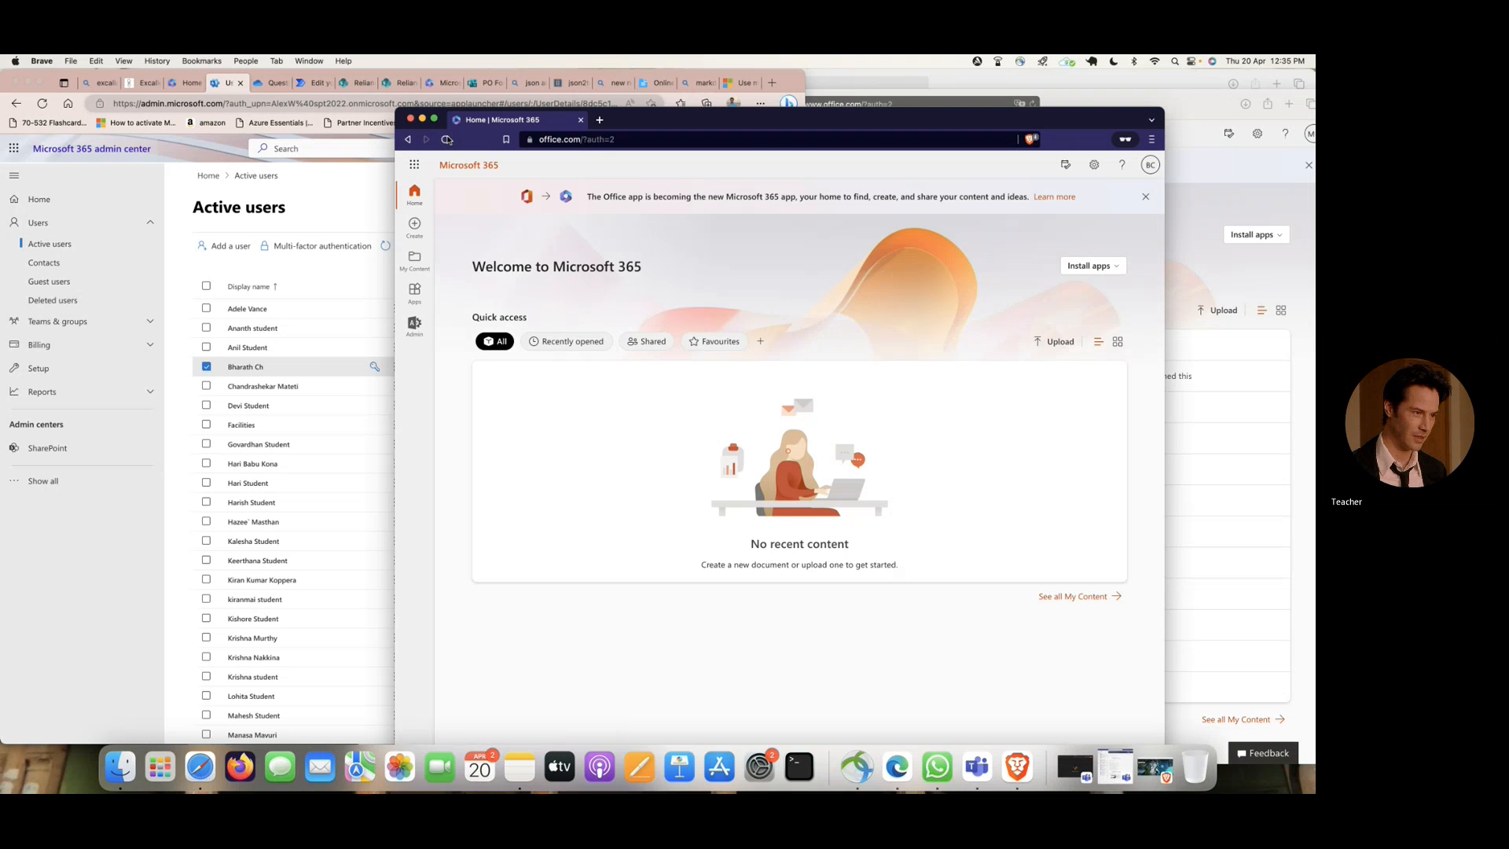
left_click(653, 142)
key("Return")
left_click(414, 165)
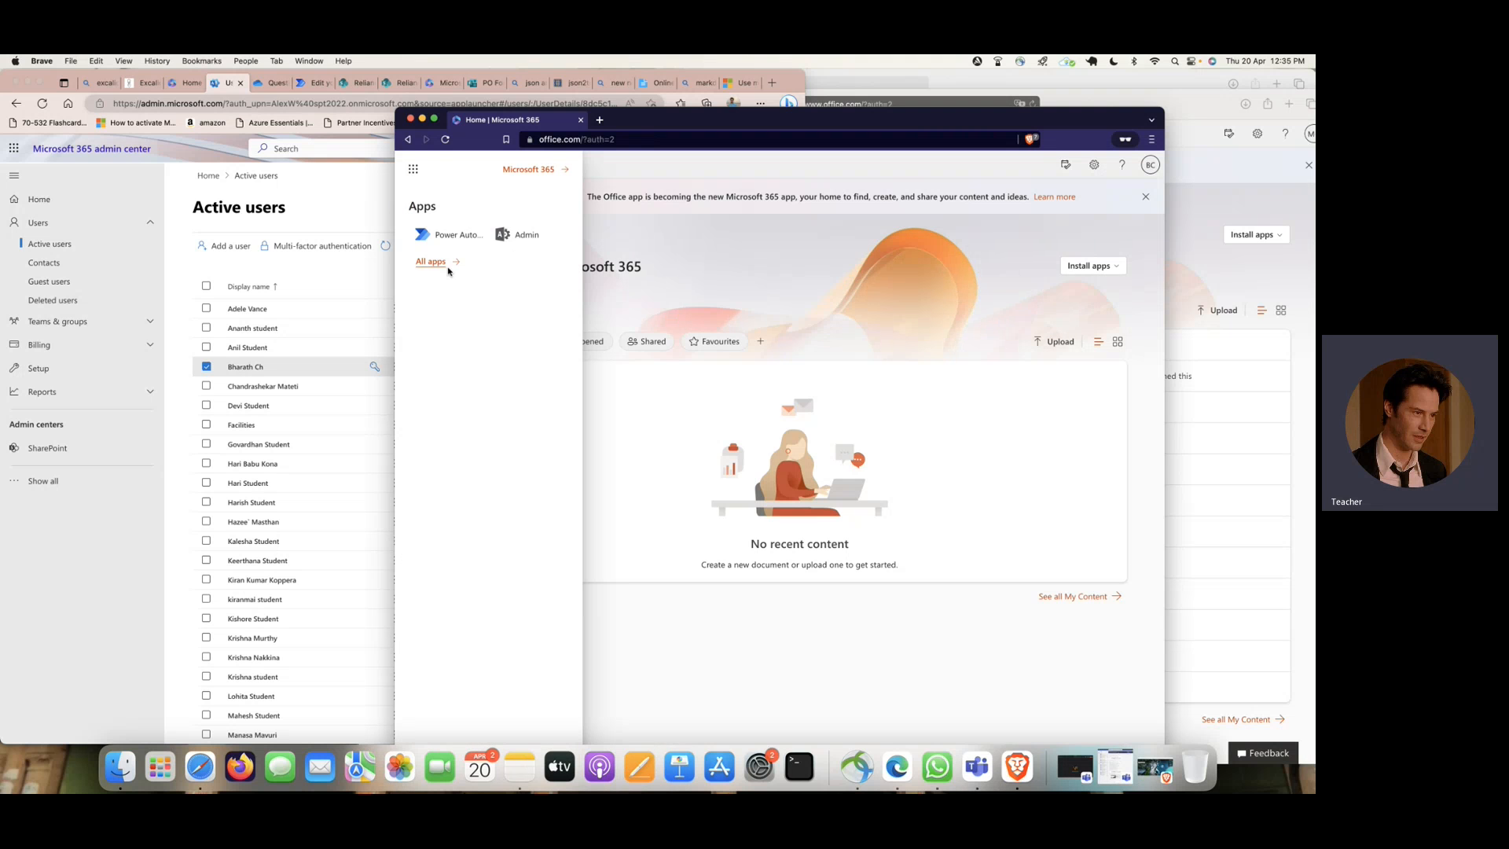
left_click(447, 264)
- Close the user's license details in the Edge admin center and return to the Brave window
left_click(322, 269)
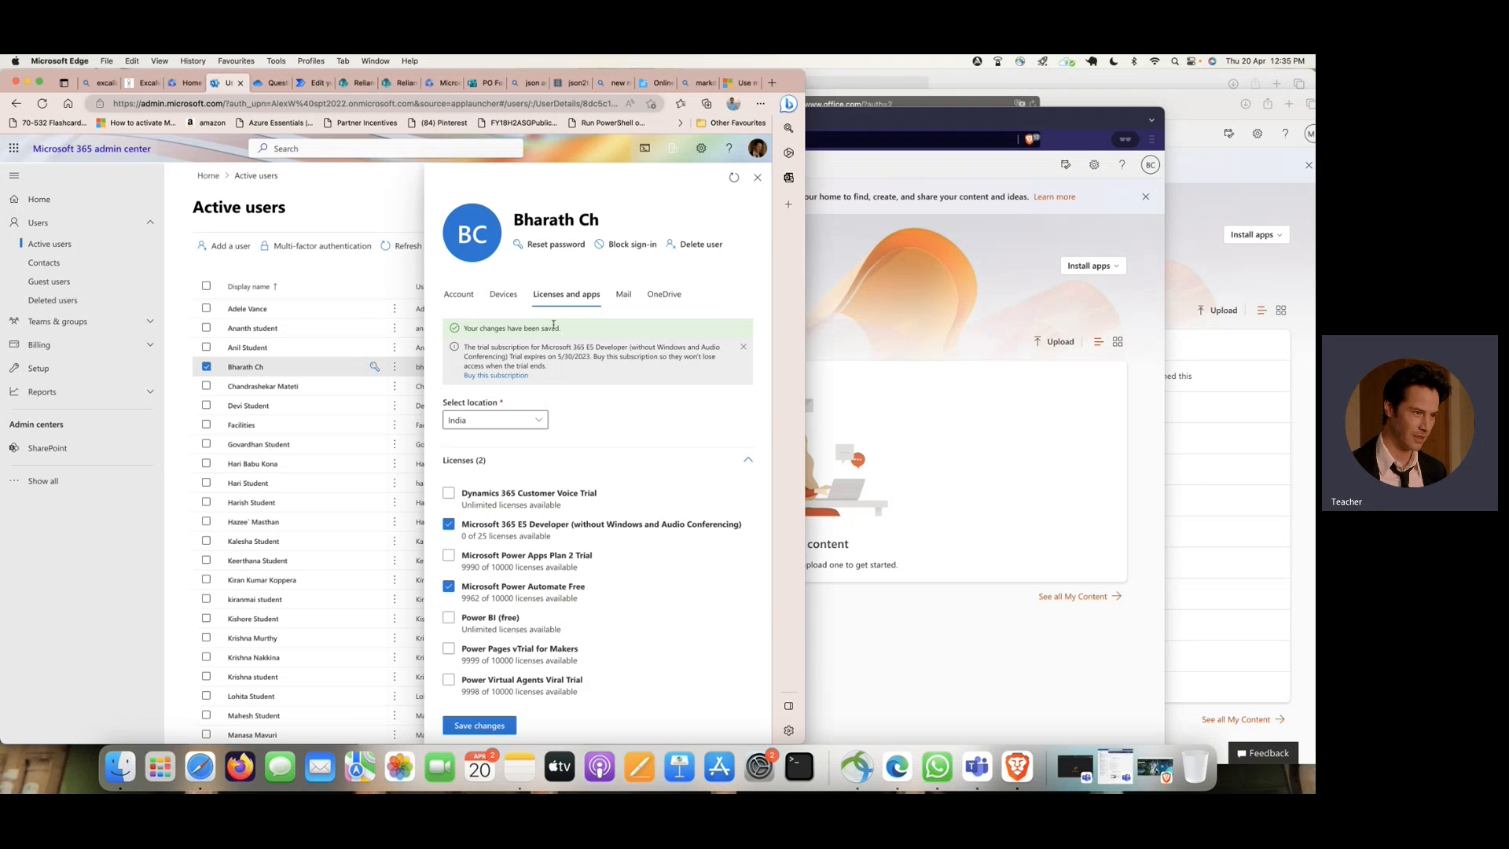
left_click(757, 181)
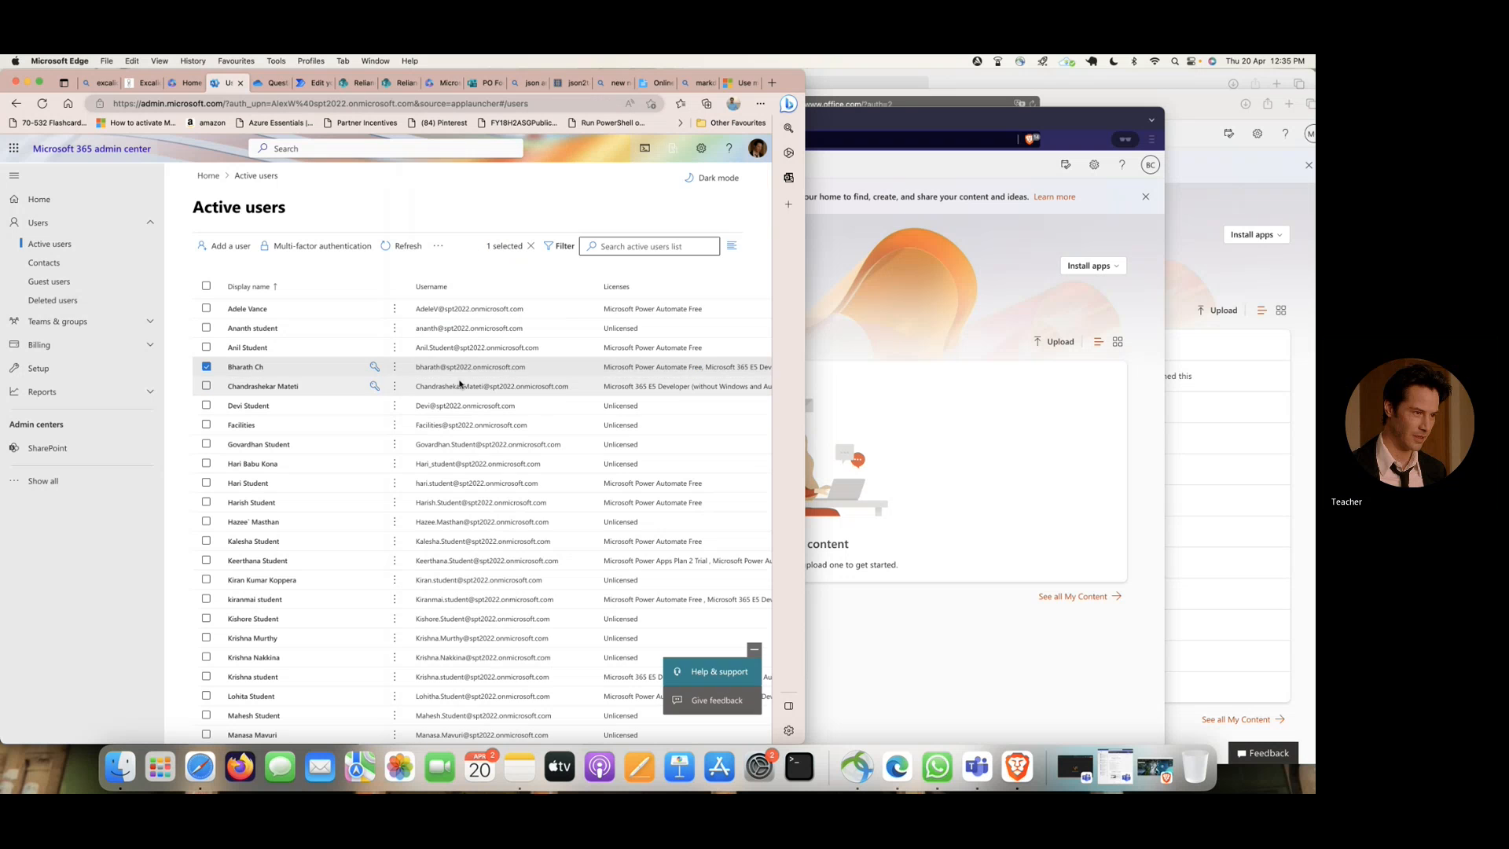
left_click(814, 326)
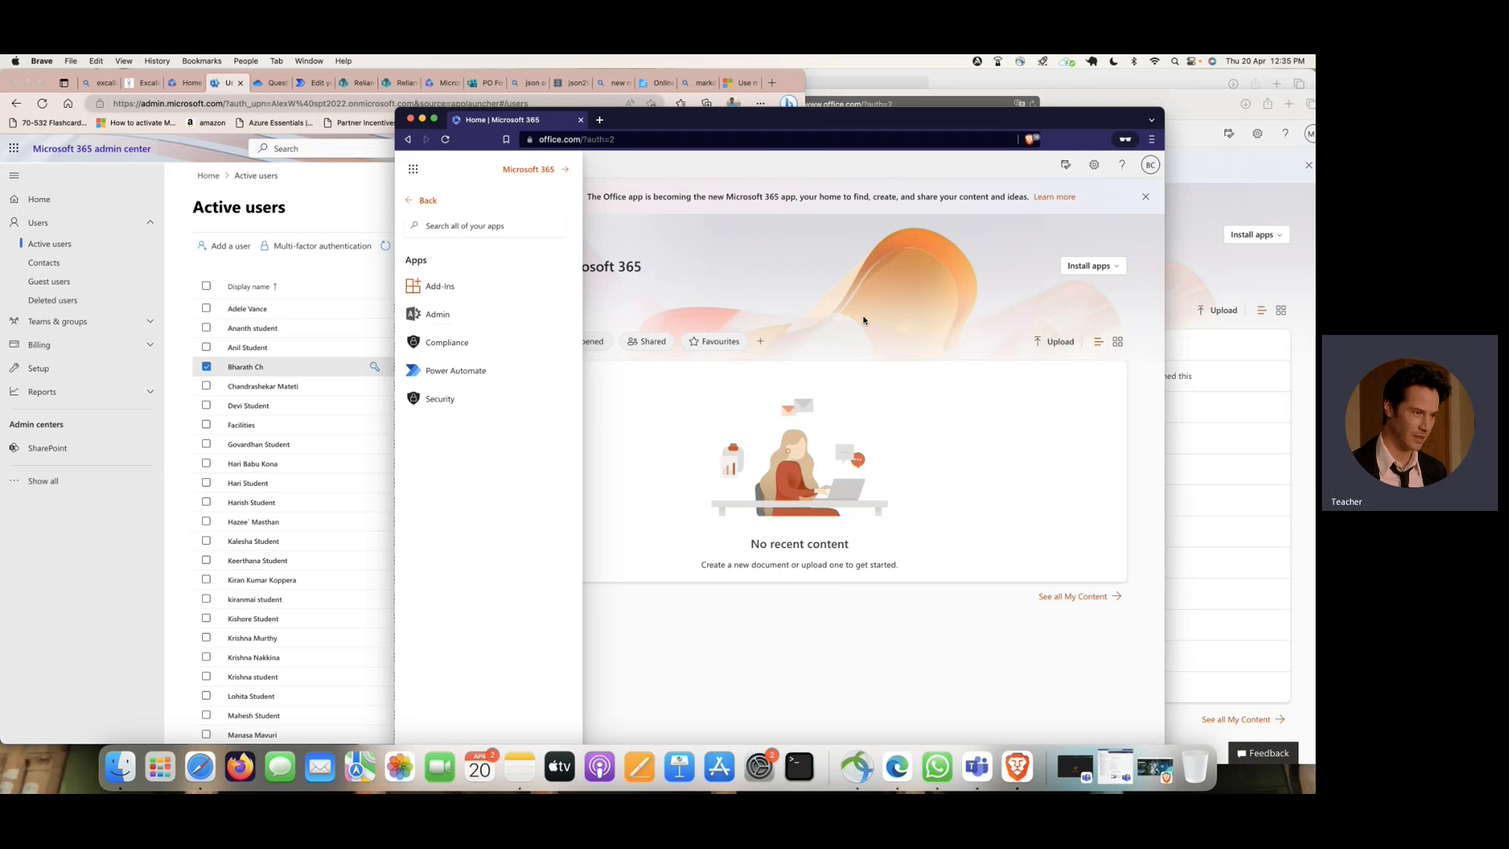
- Check which account is signed in in Brave, reload the Microsoft 365 home page and review its full list of apps
left_click_drag(661, 121, 388, 93)
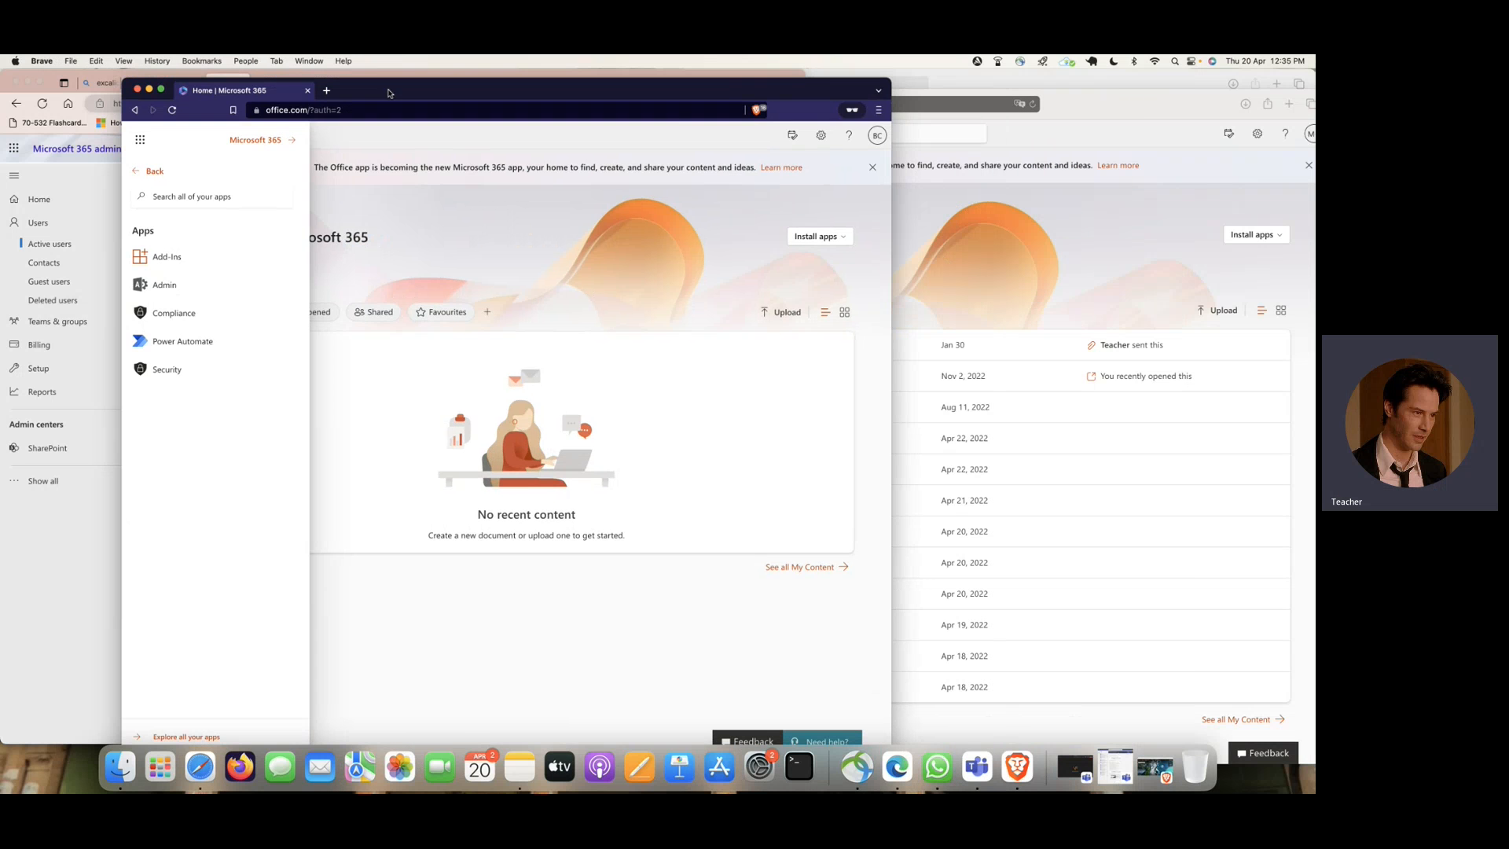
left_click(875, 137)
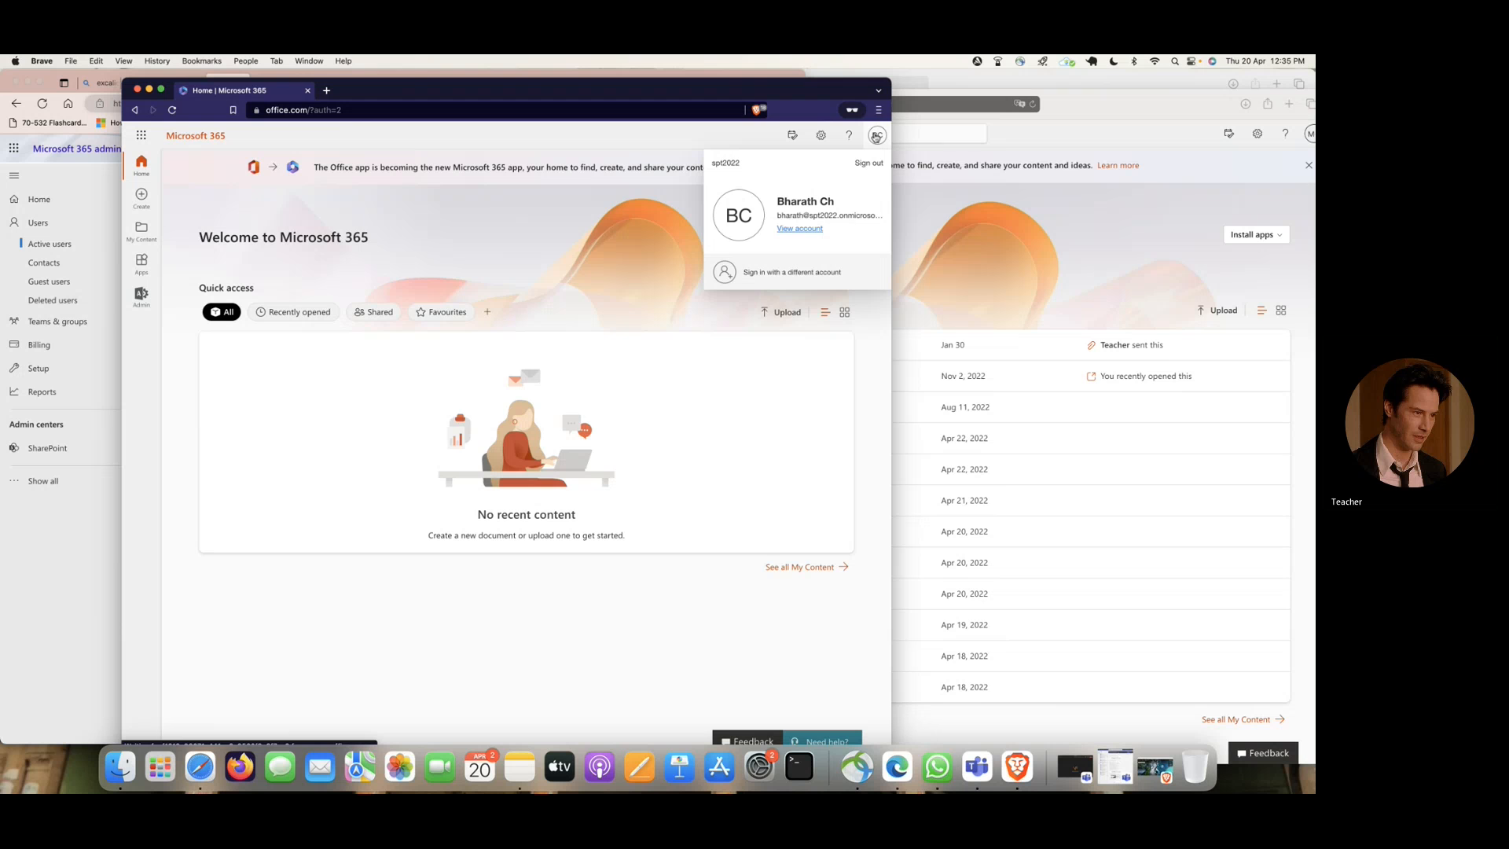
left_click(875, 137)
left_click(171, 110)
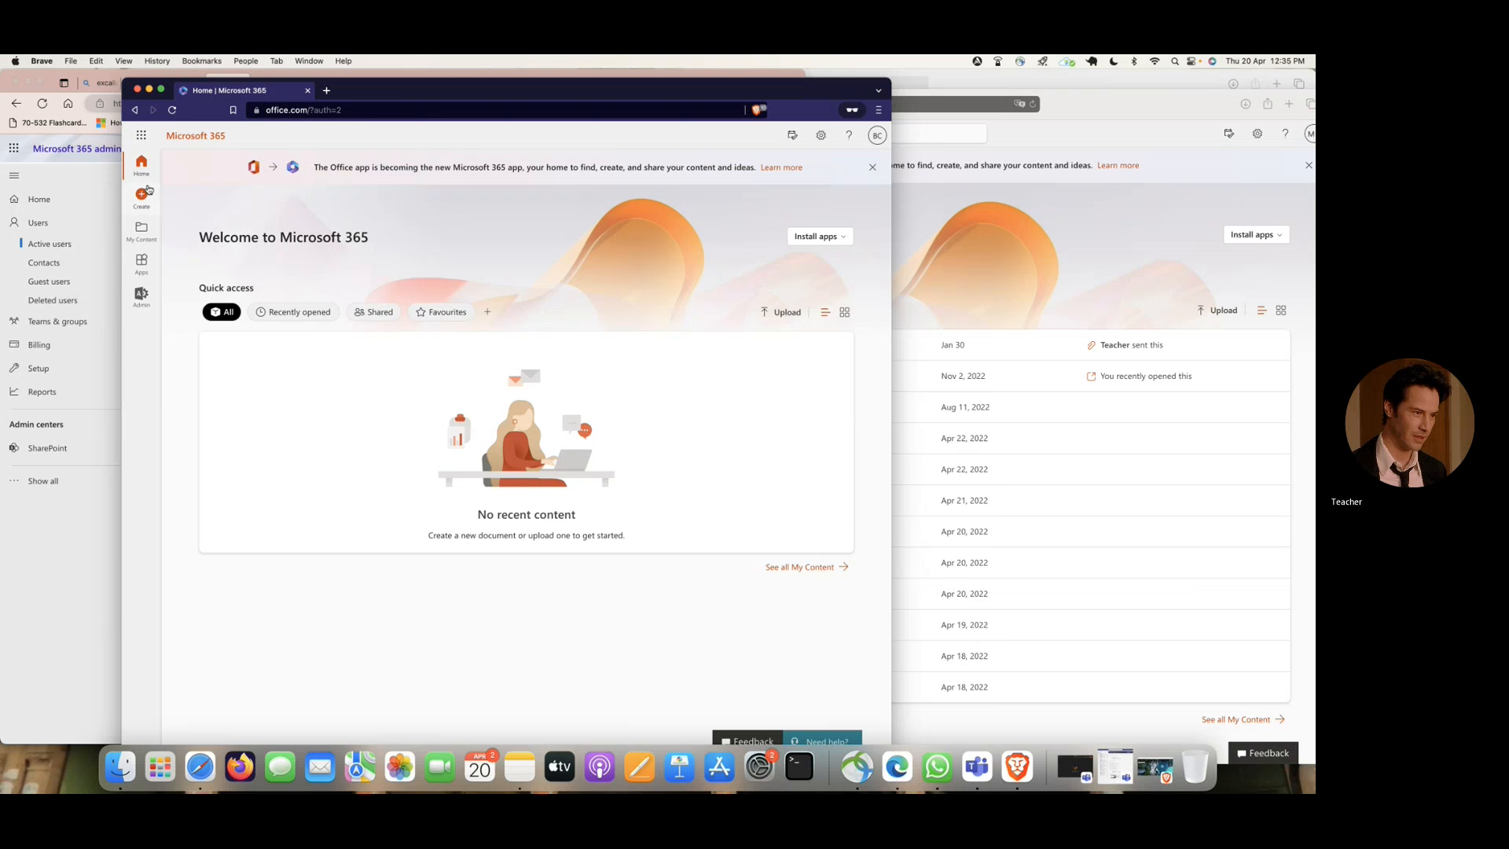
left_click(141, 135)
left_click(158, 233)
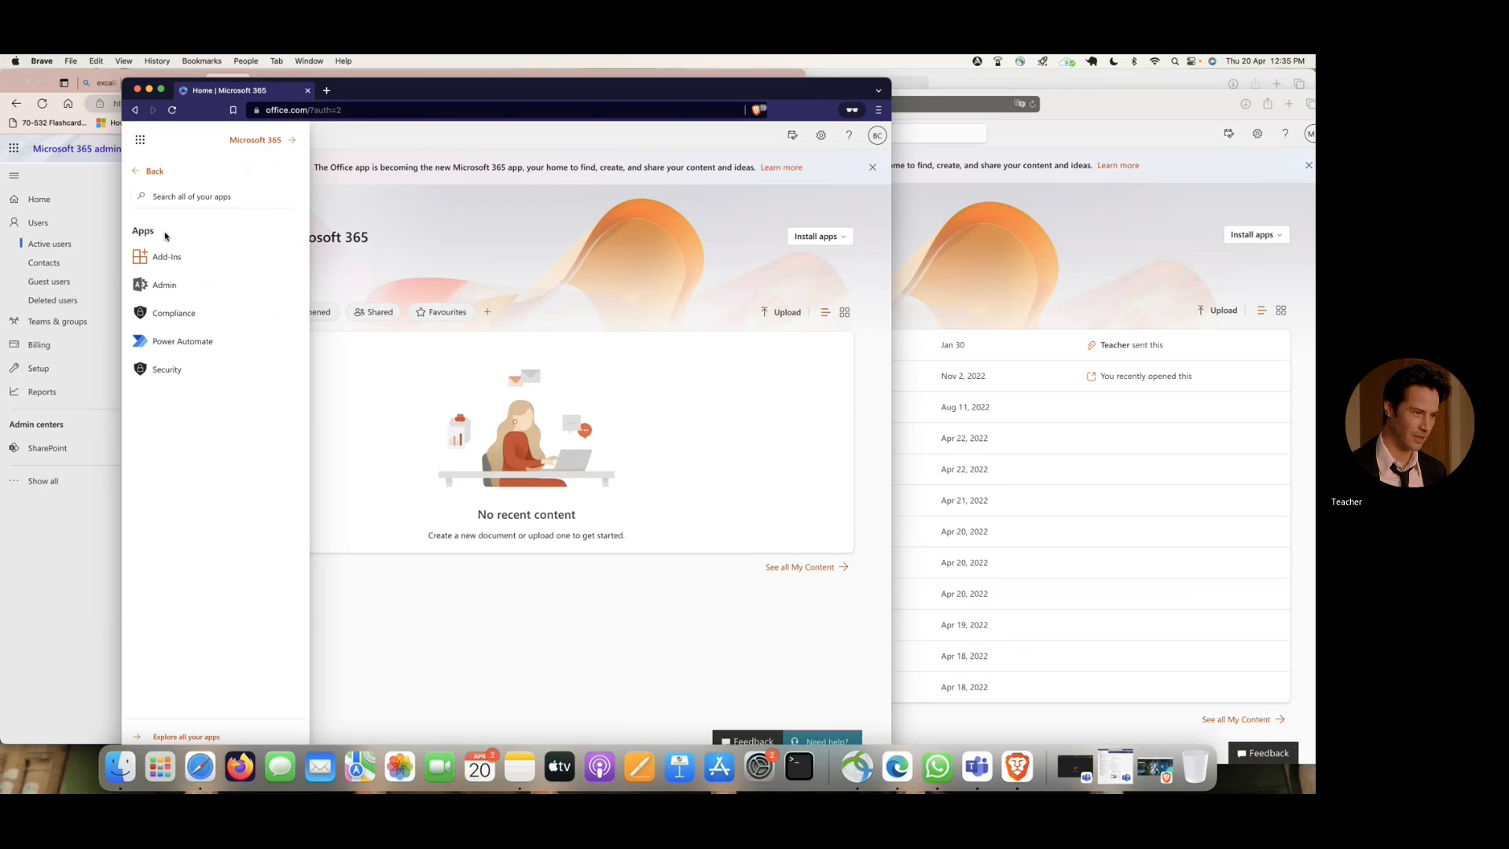
- Switch to the Edge admin center and review the licenses assigned to the account signed in in Brave
left_click(114, 208)
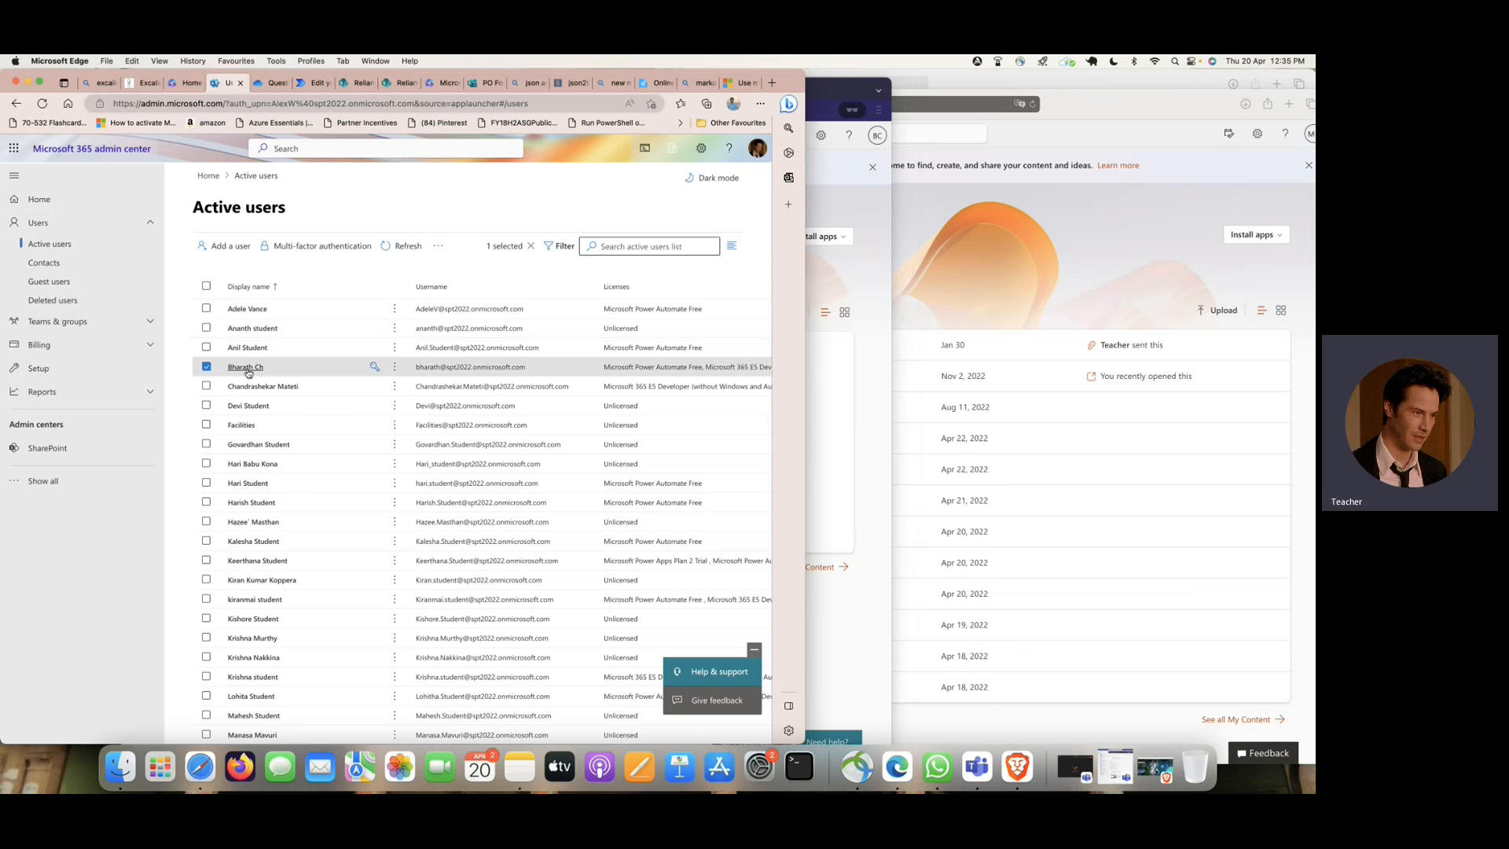
left_click(248, 366)
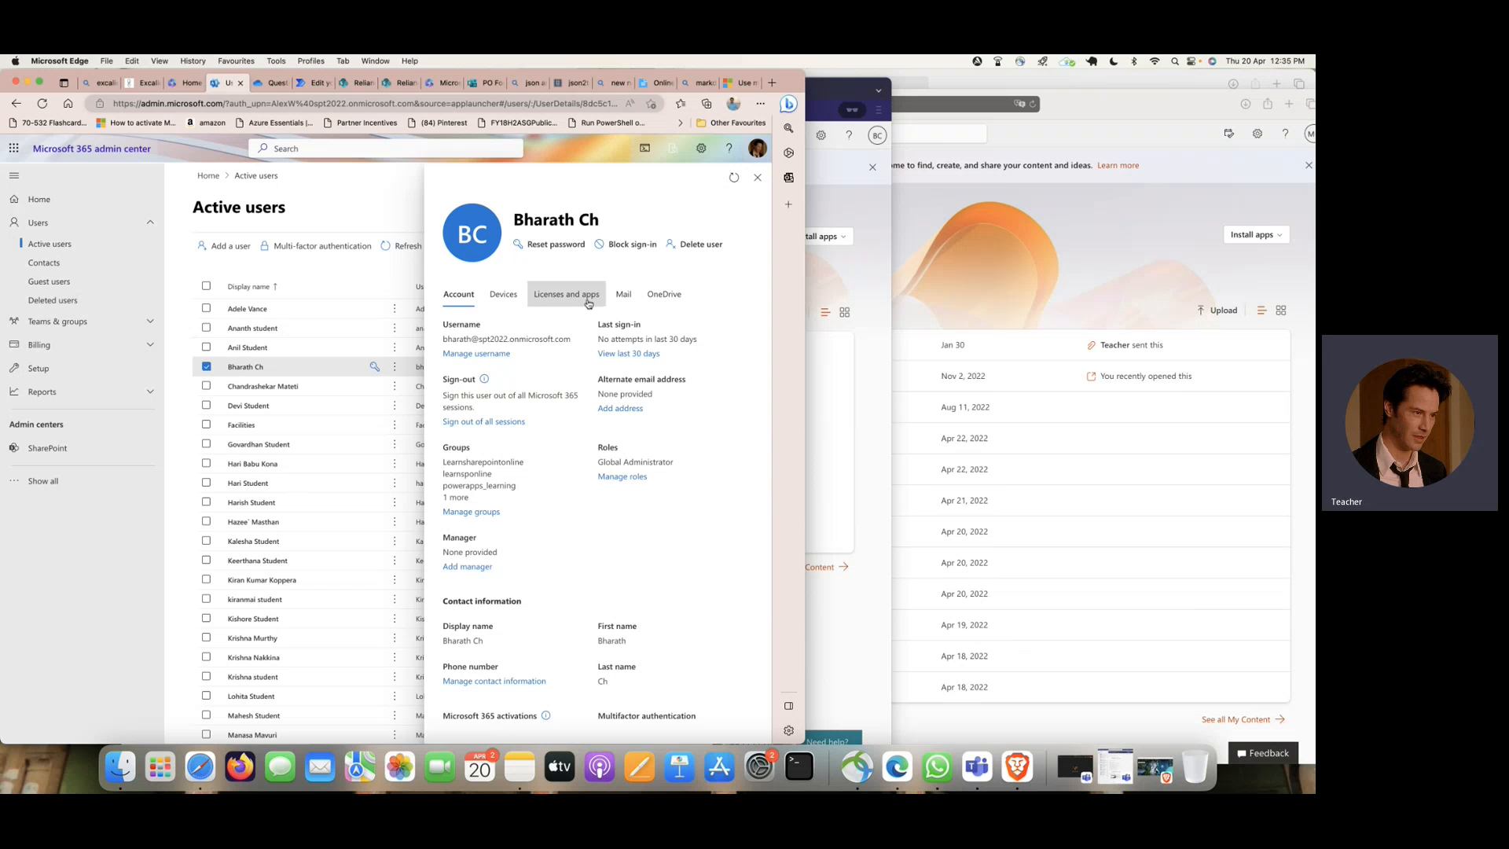
left_click(589, 305)
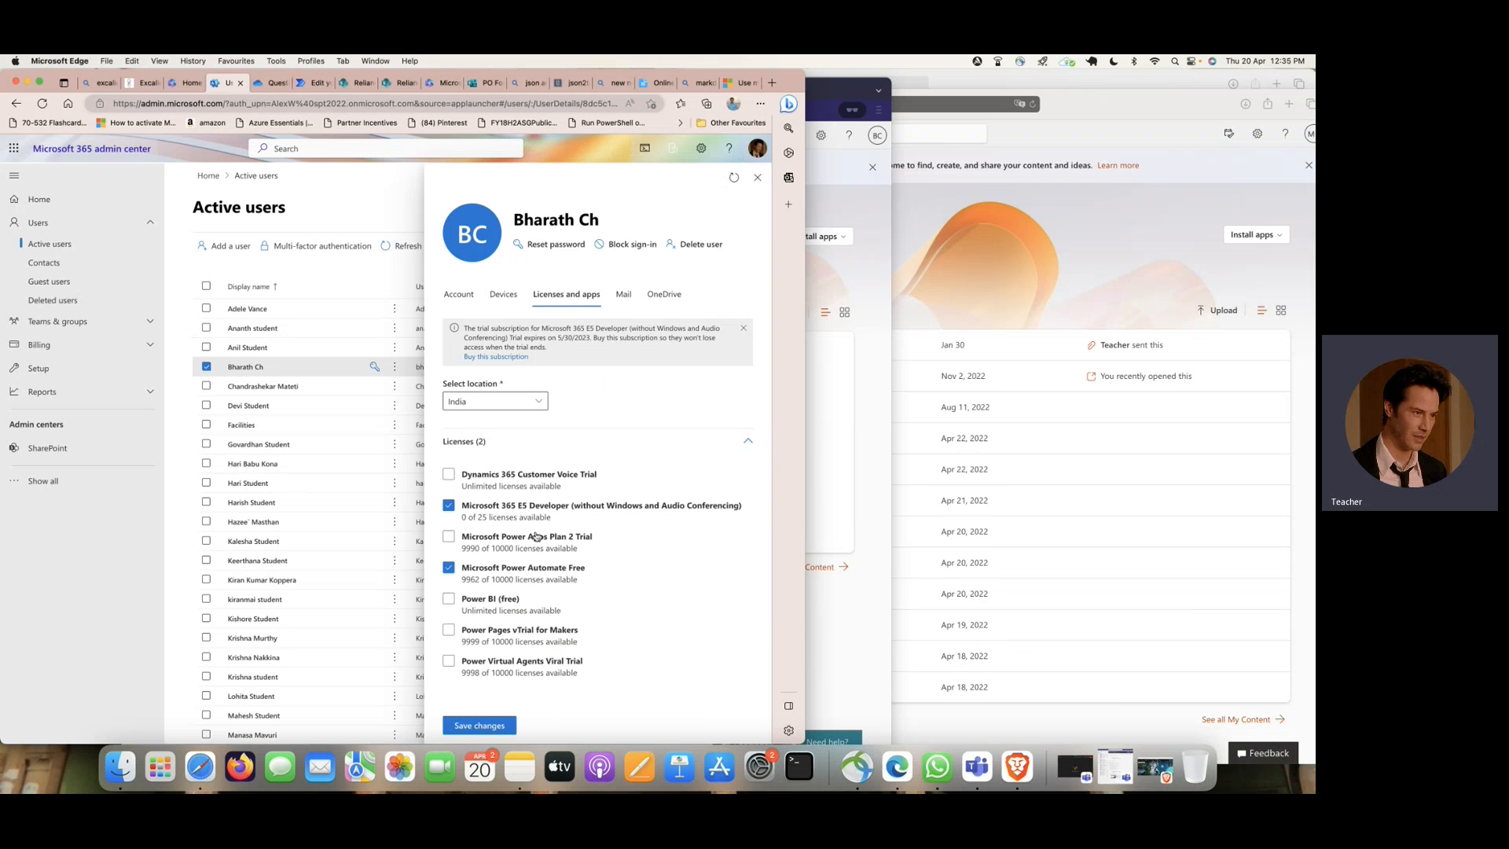
left_click(757, 176)
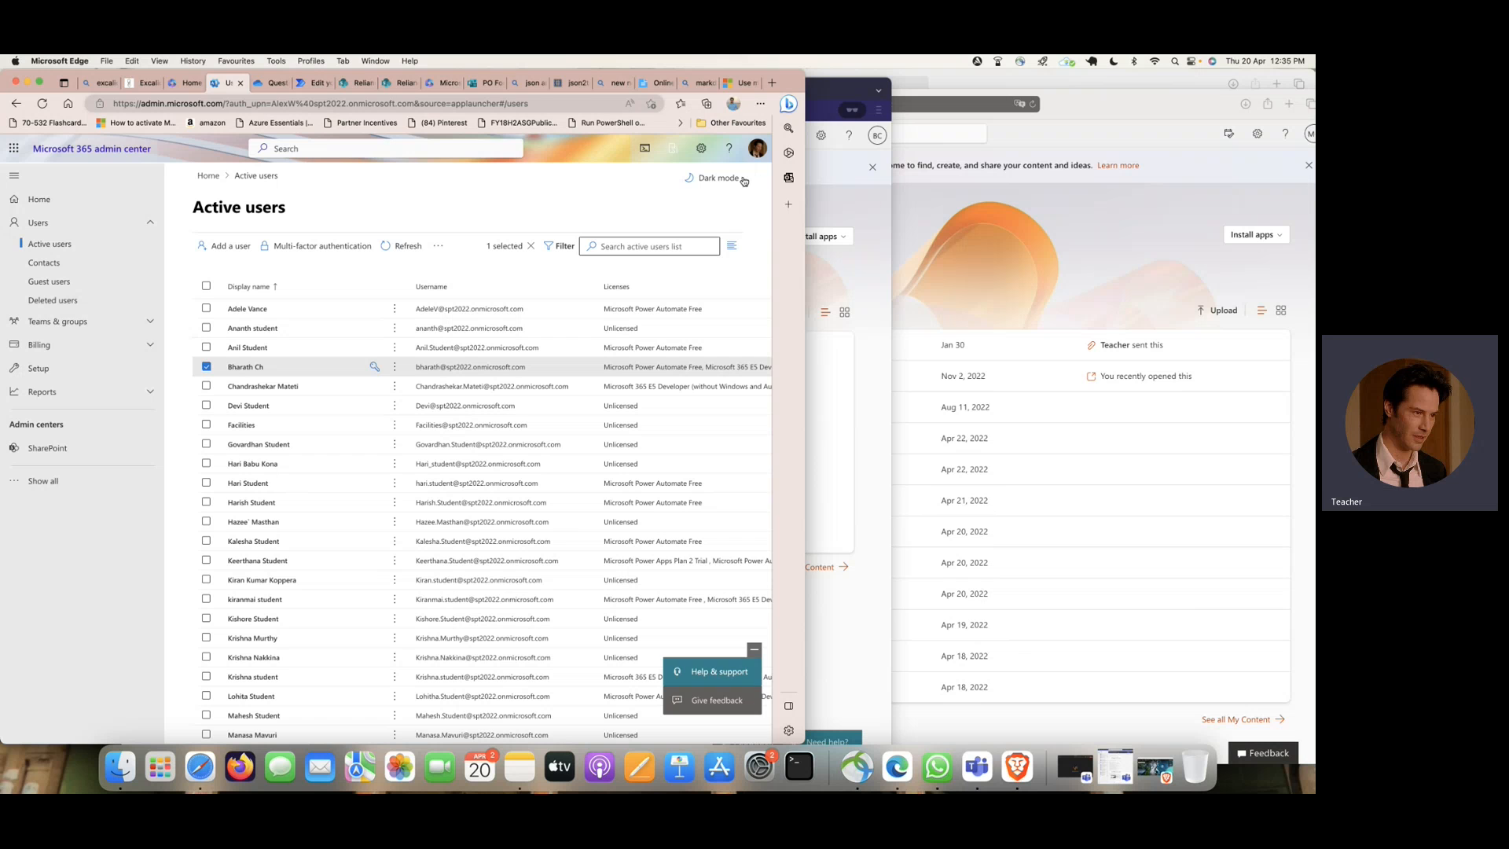
left_click(870, 206)
left_click(85, 176)
- Return to the purchase order flow in Power Automate and widen the Edge window across the full screen
left_click(299, 83)
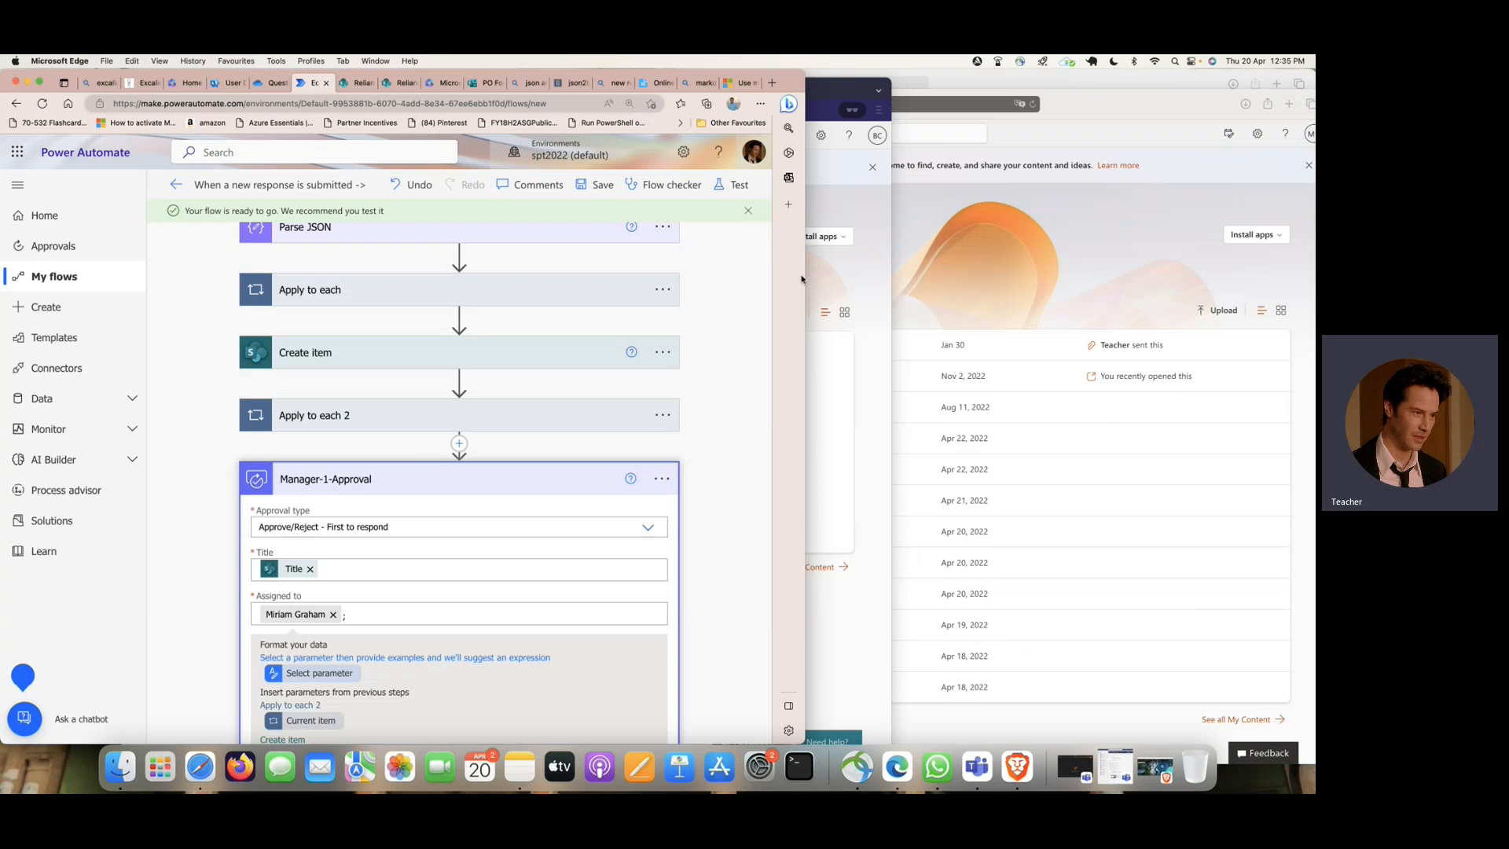
left_click_drag(804, 276, 1126, 338)
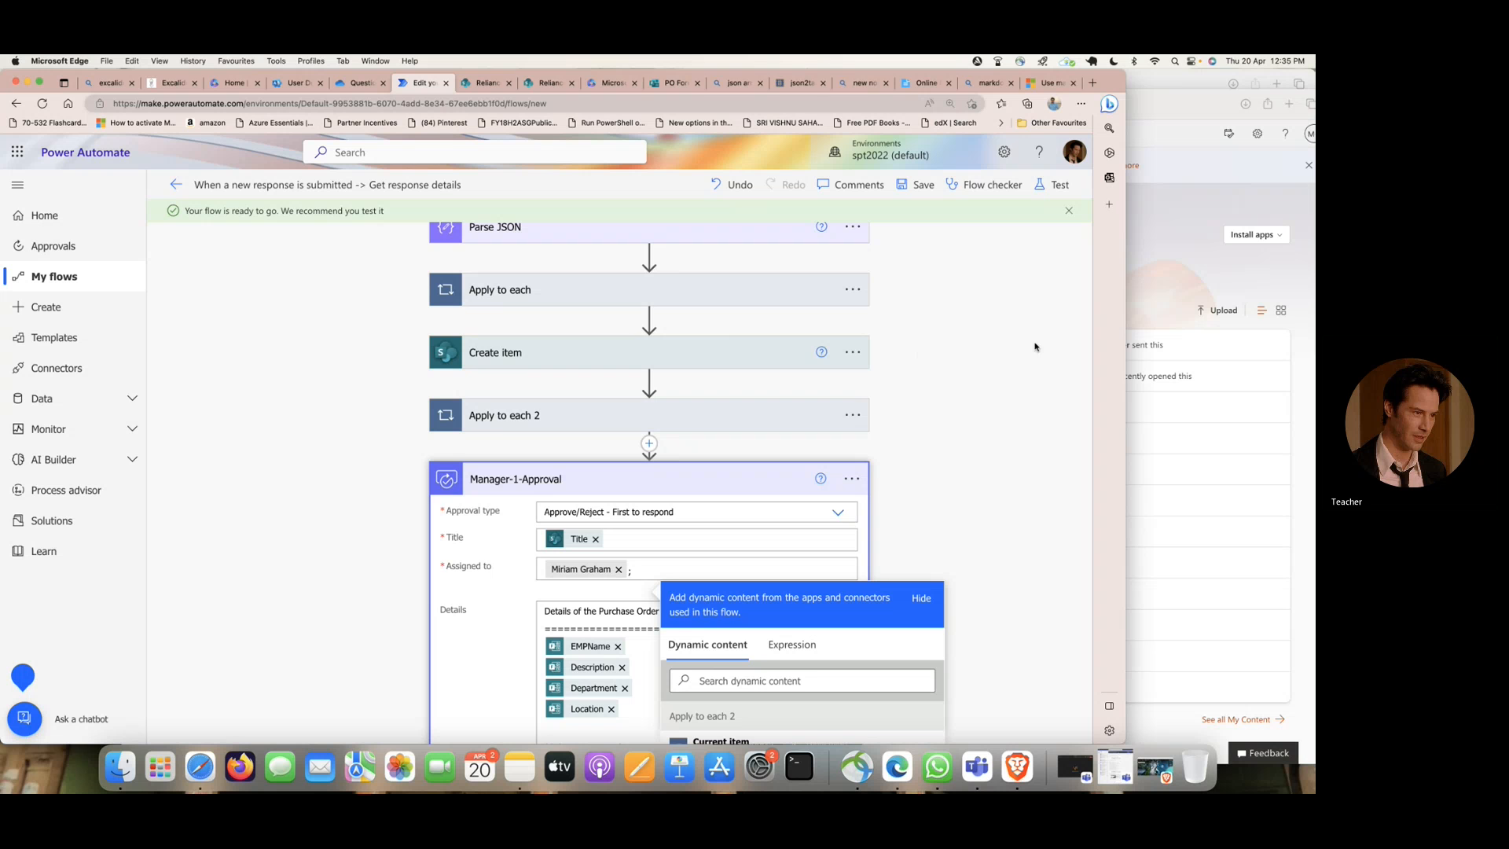
left_click_drag(1127, 335, 1313, 331)
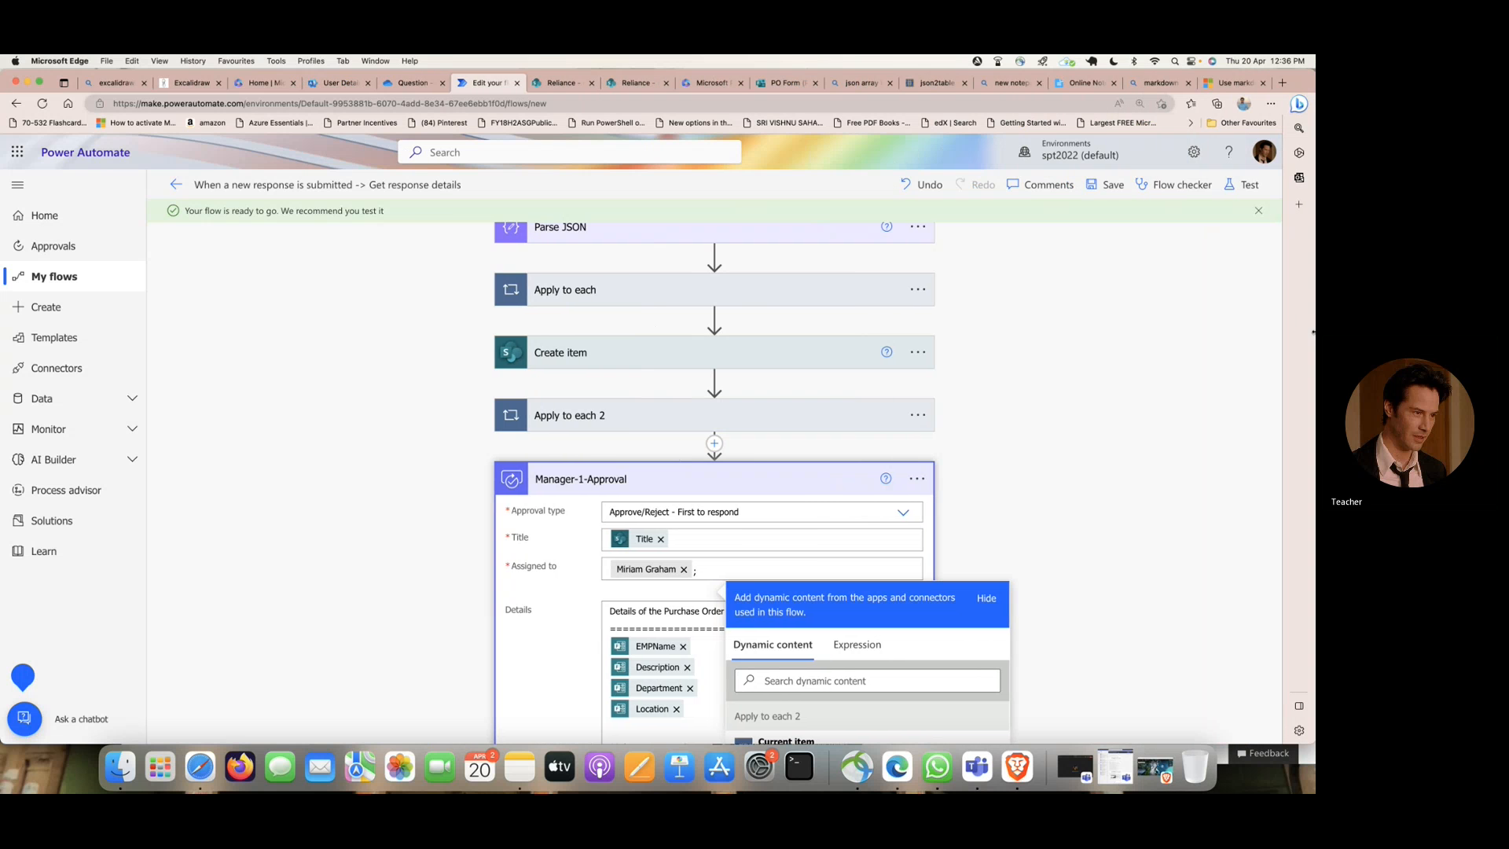
- Add a "Start and wait for an approval" action after Apply to each 3 in the condition's If yes branch
scroll(1065, 354, "down", 10)
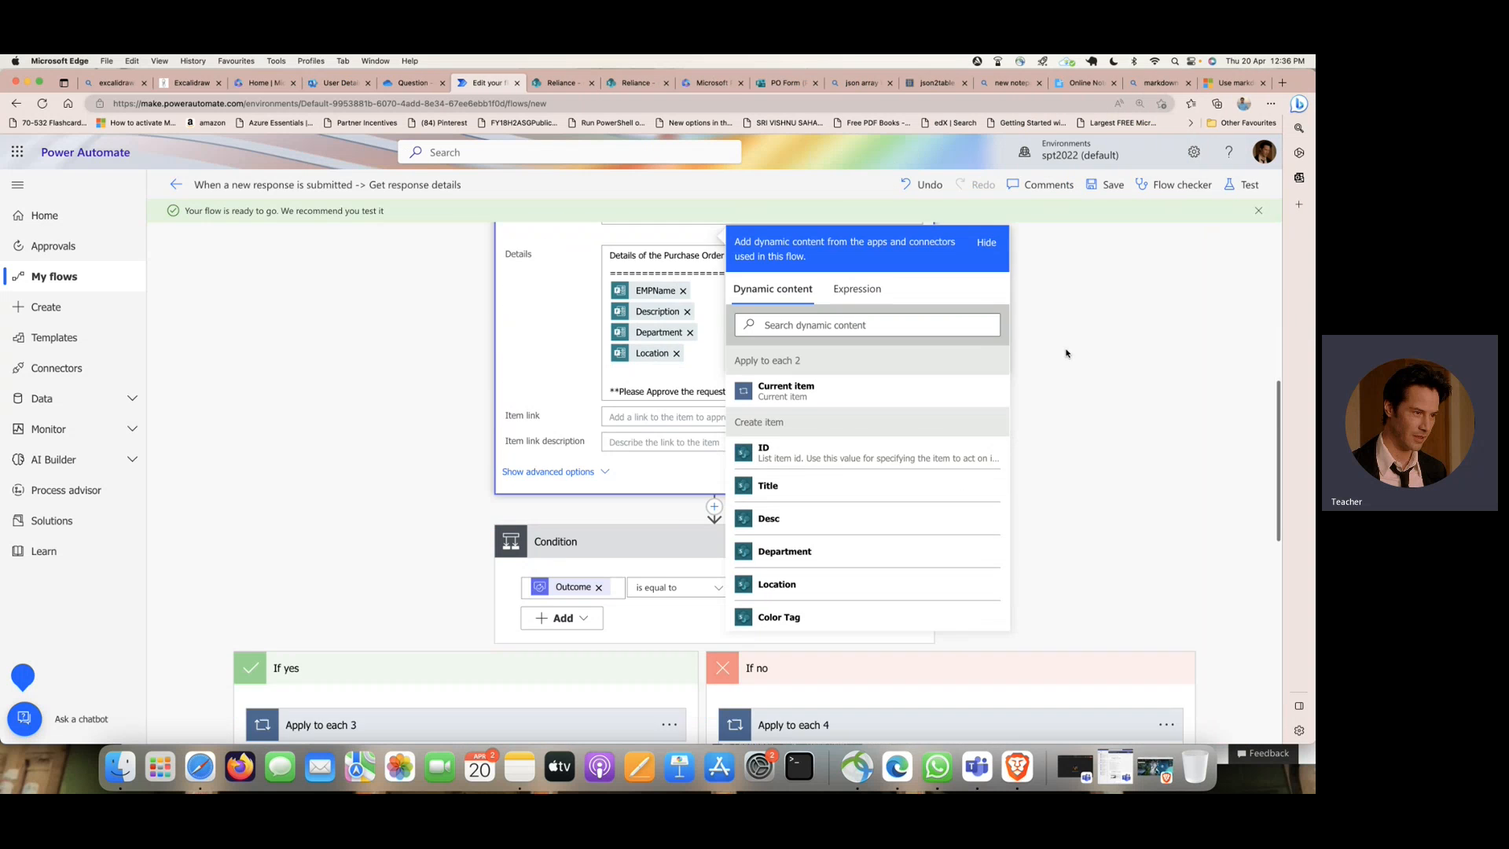
scroll(1066, 353, "up", 5)
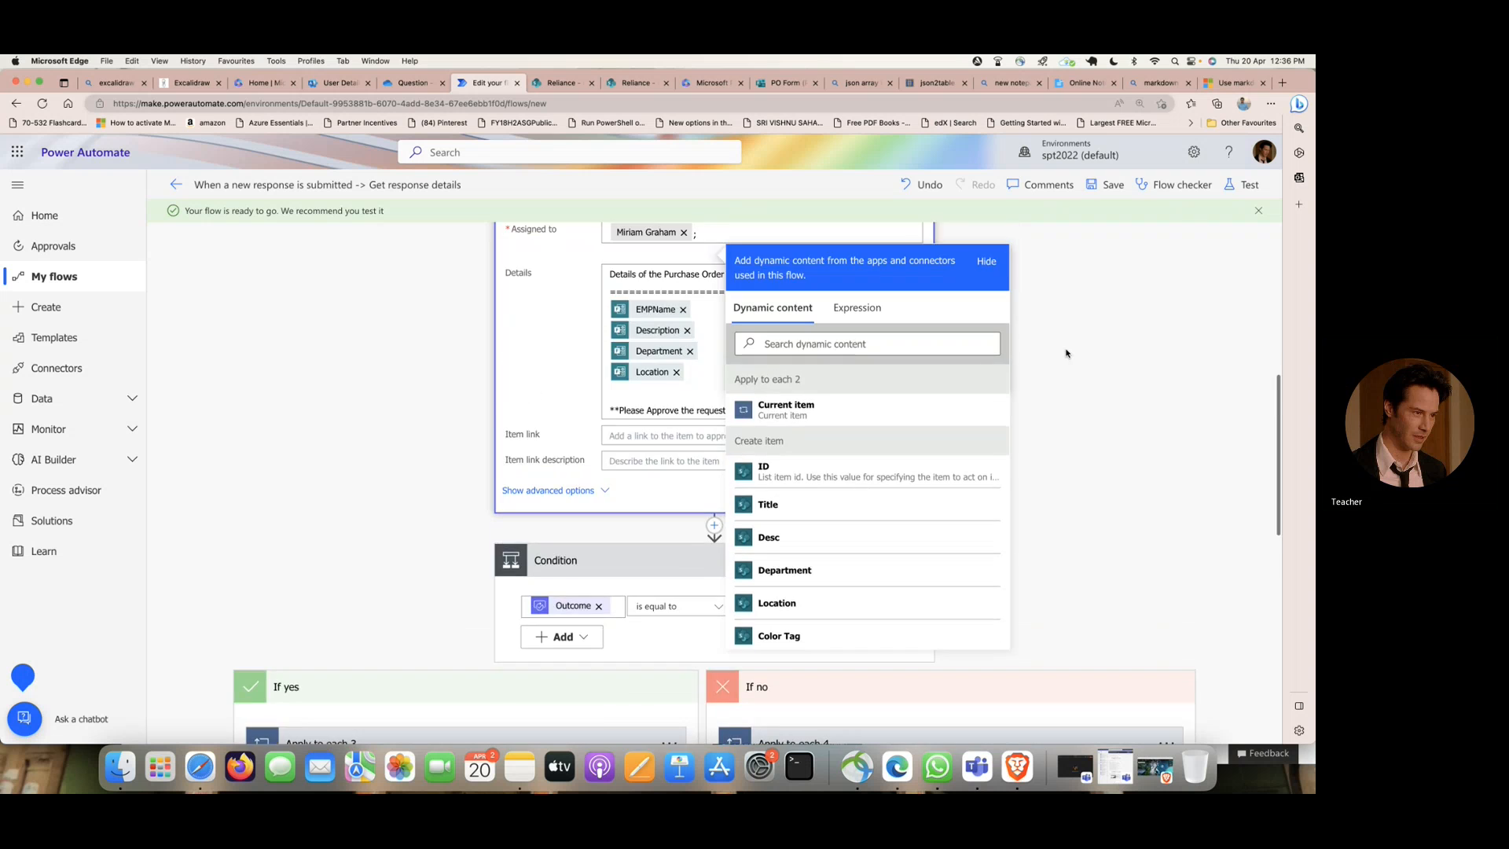
left_click(1067, 352)
scroll(408, 308, "up", 1)
scroll(410, 306, "down", 3)
scroll(409, 306, "down", 4)
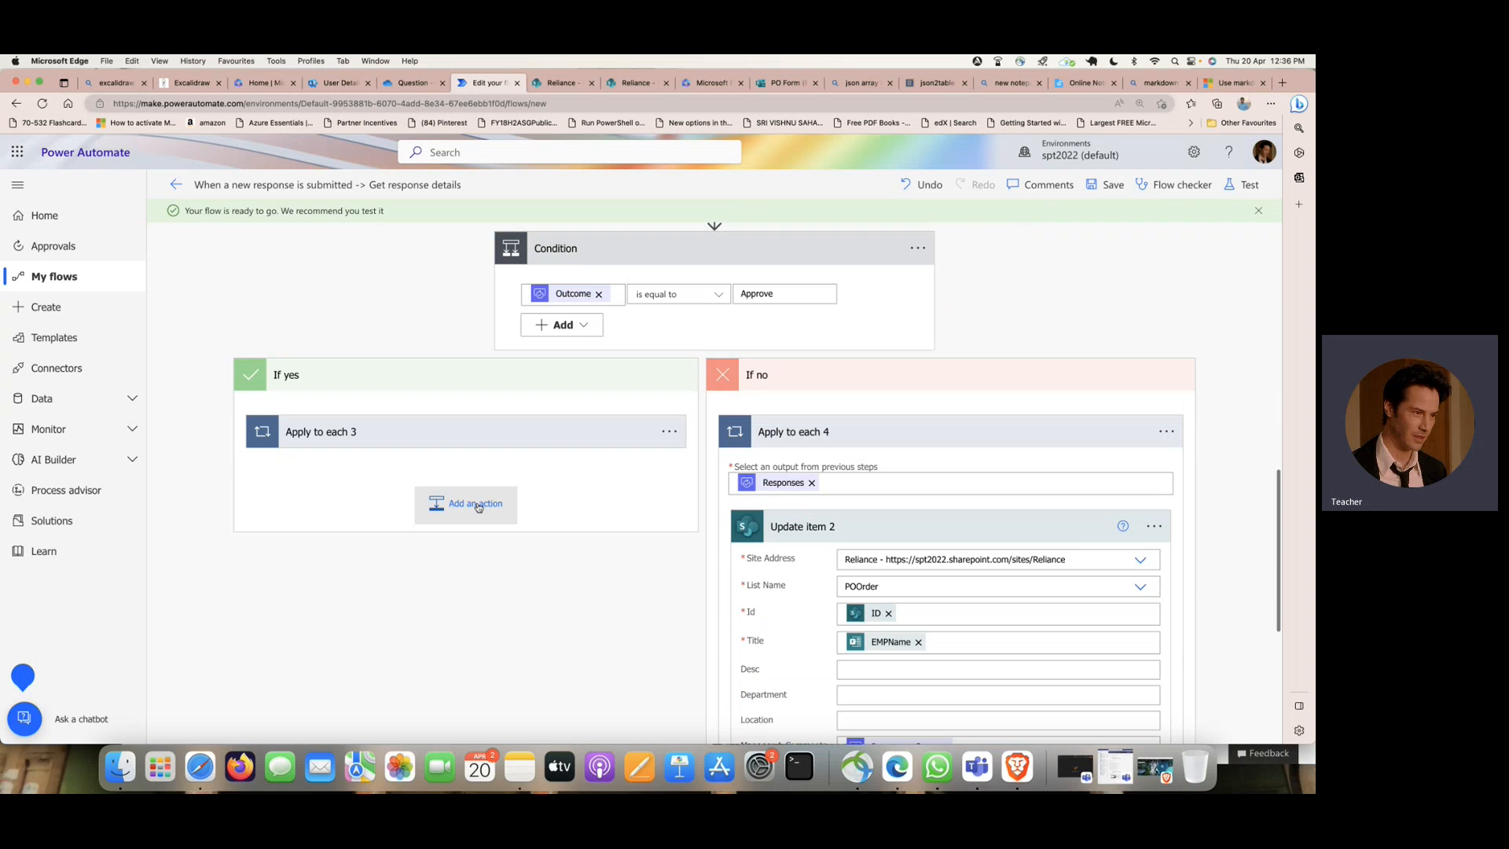
left_click(476, 504)
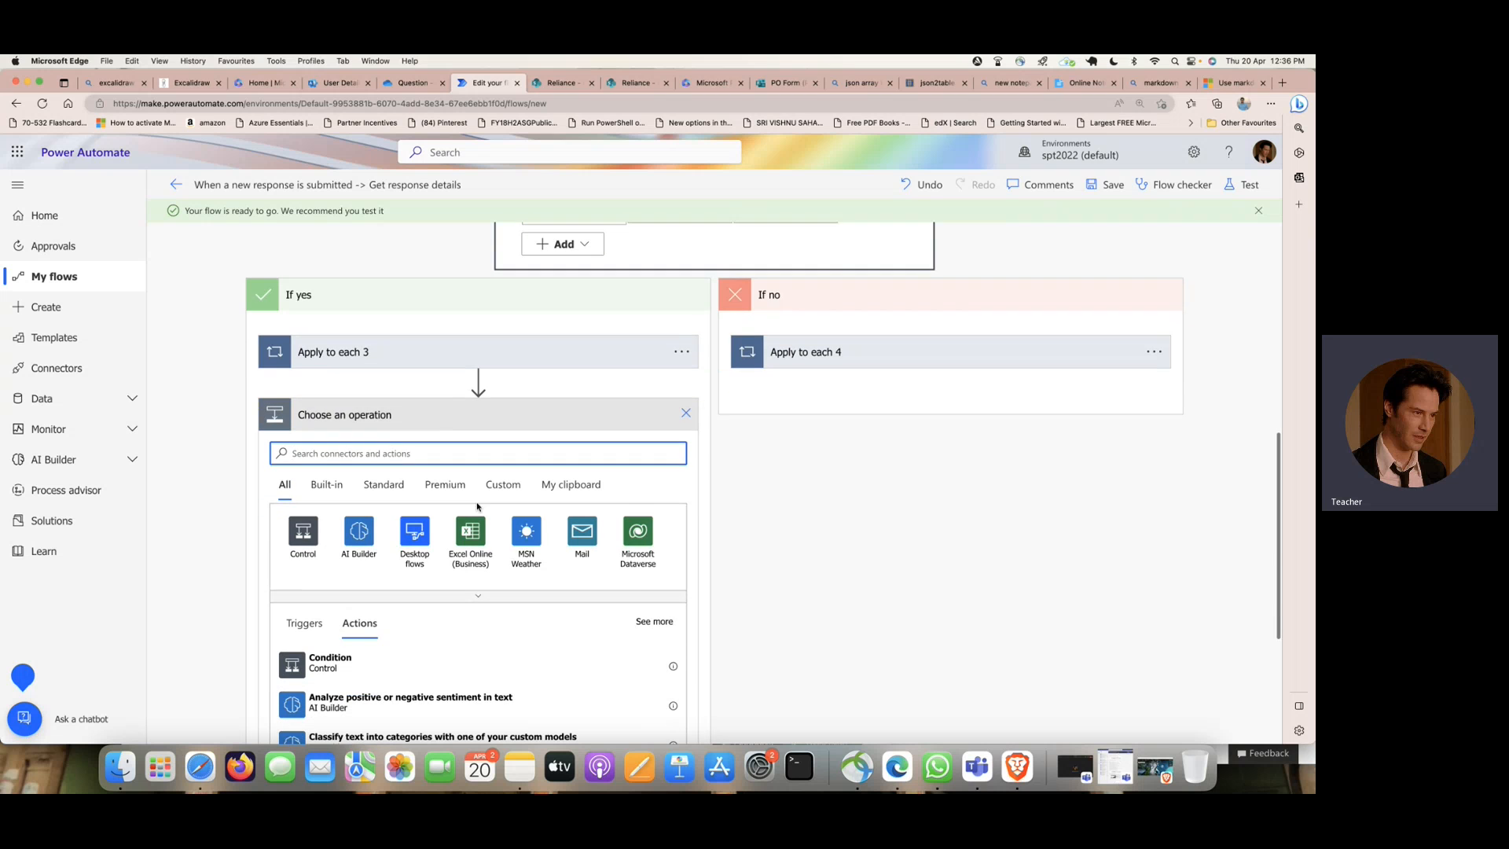
type("approva")
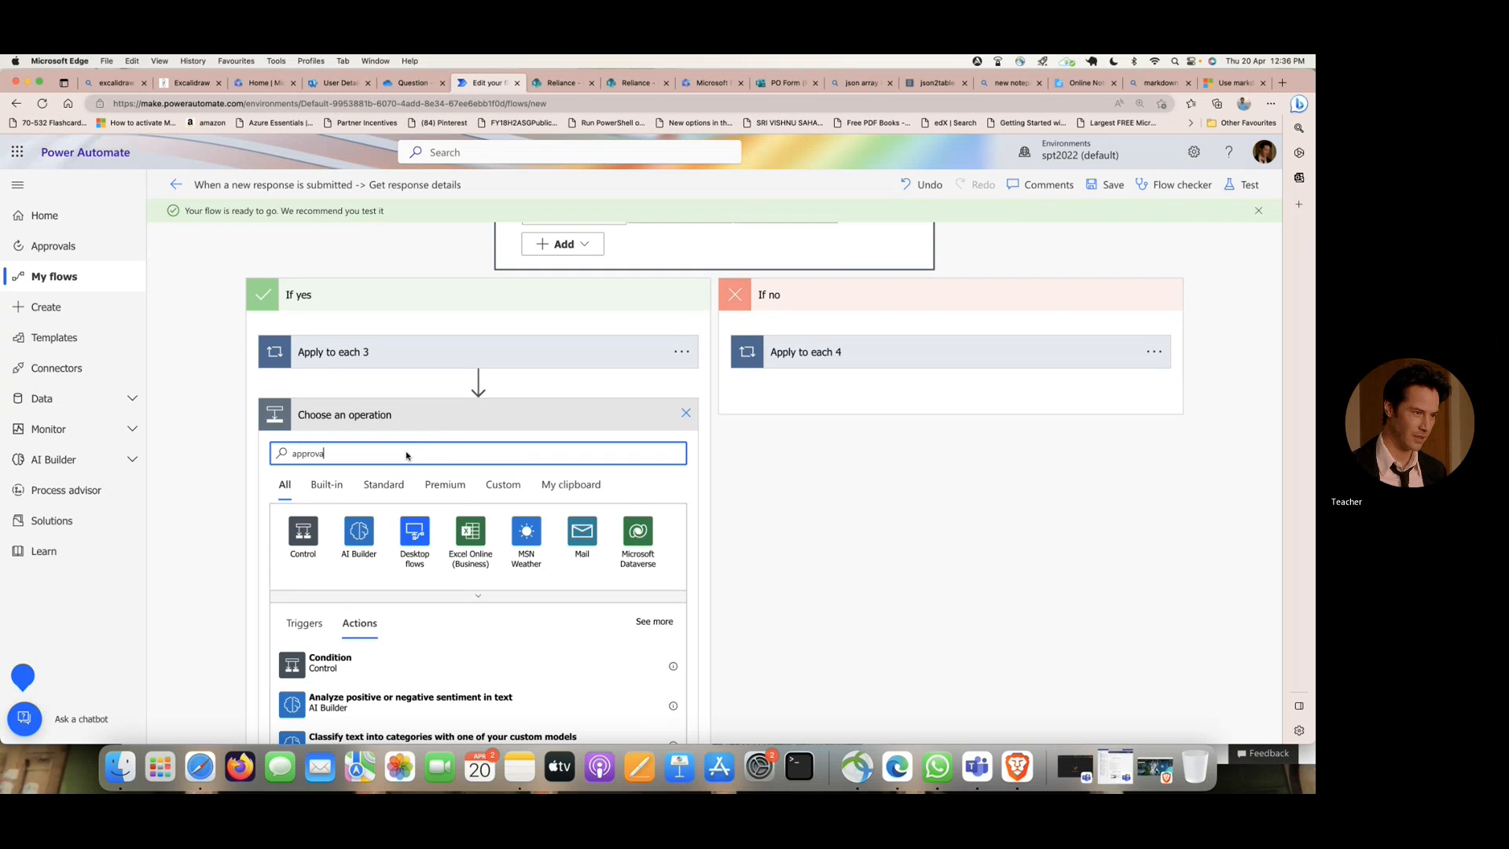
scroll(409, 684, "down", 2)
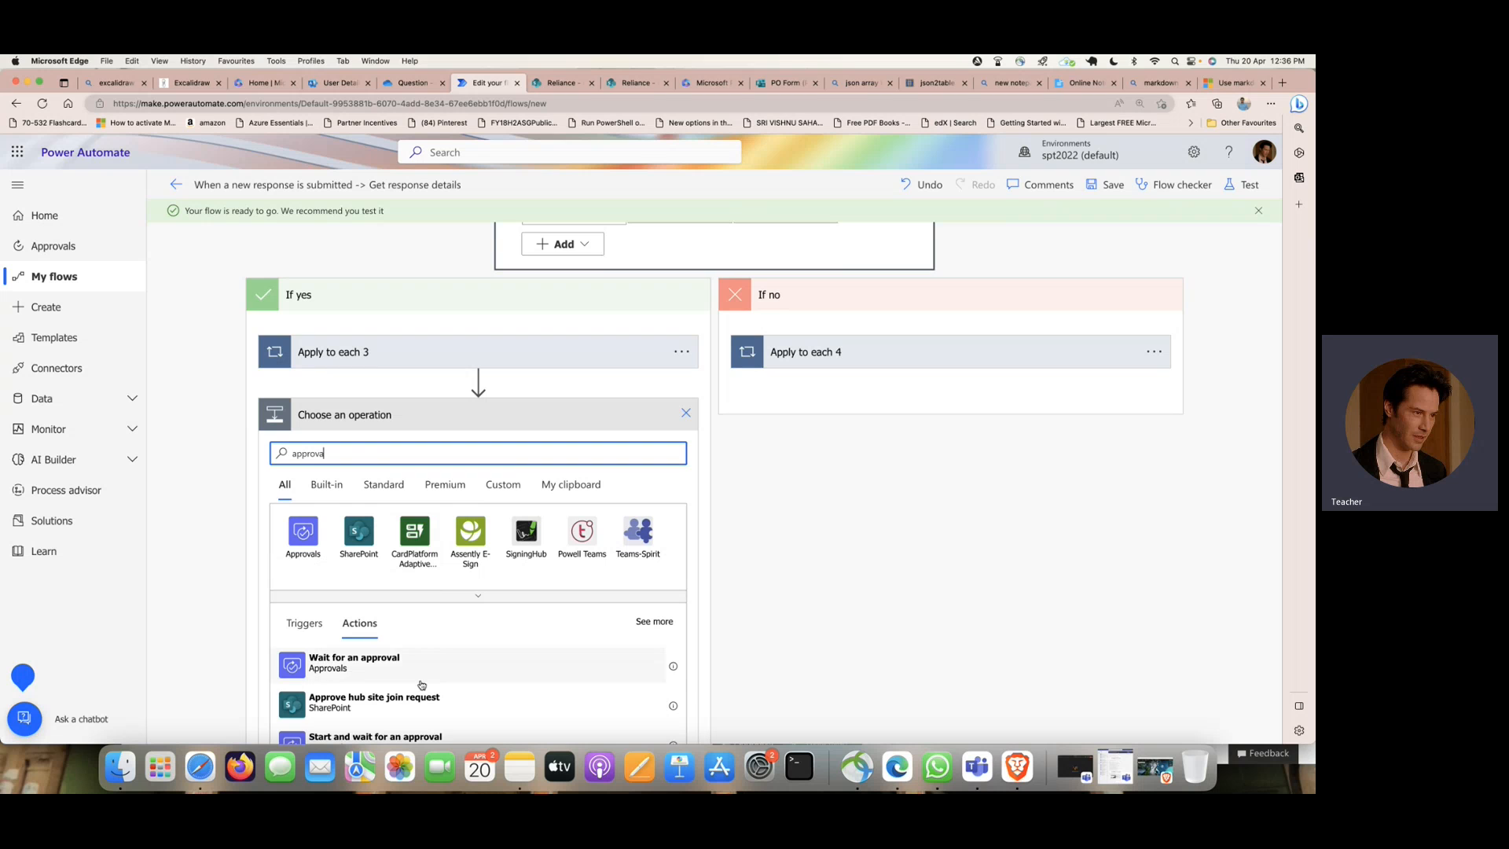
left_click(393, 690)
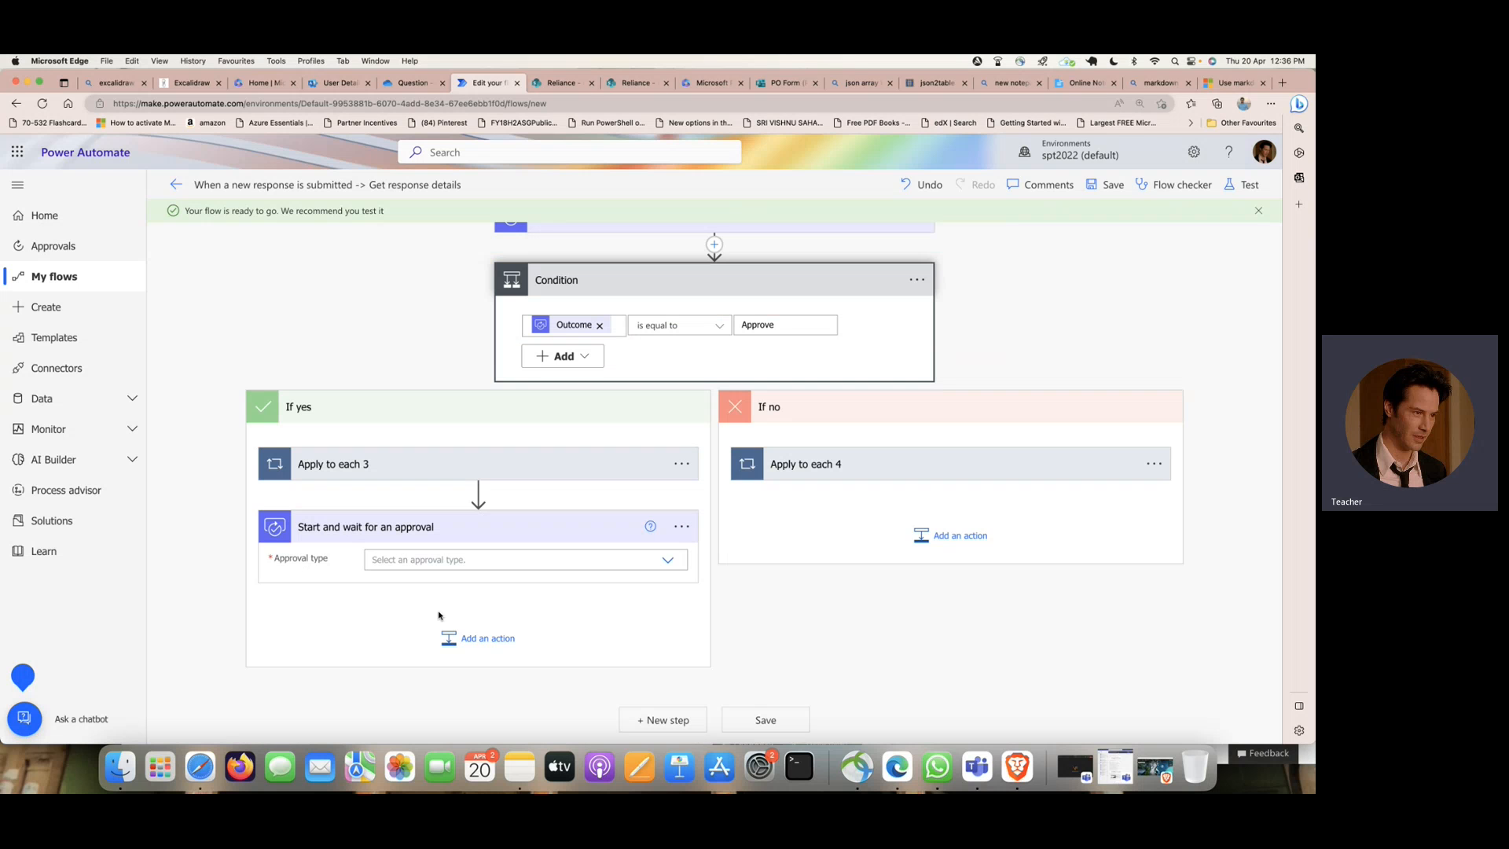
- Set the new approval's type to "Approve/Reject - First to respond" and its title to "Purchase Order"
left_click(668, 560)
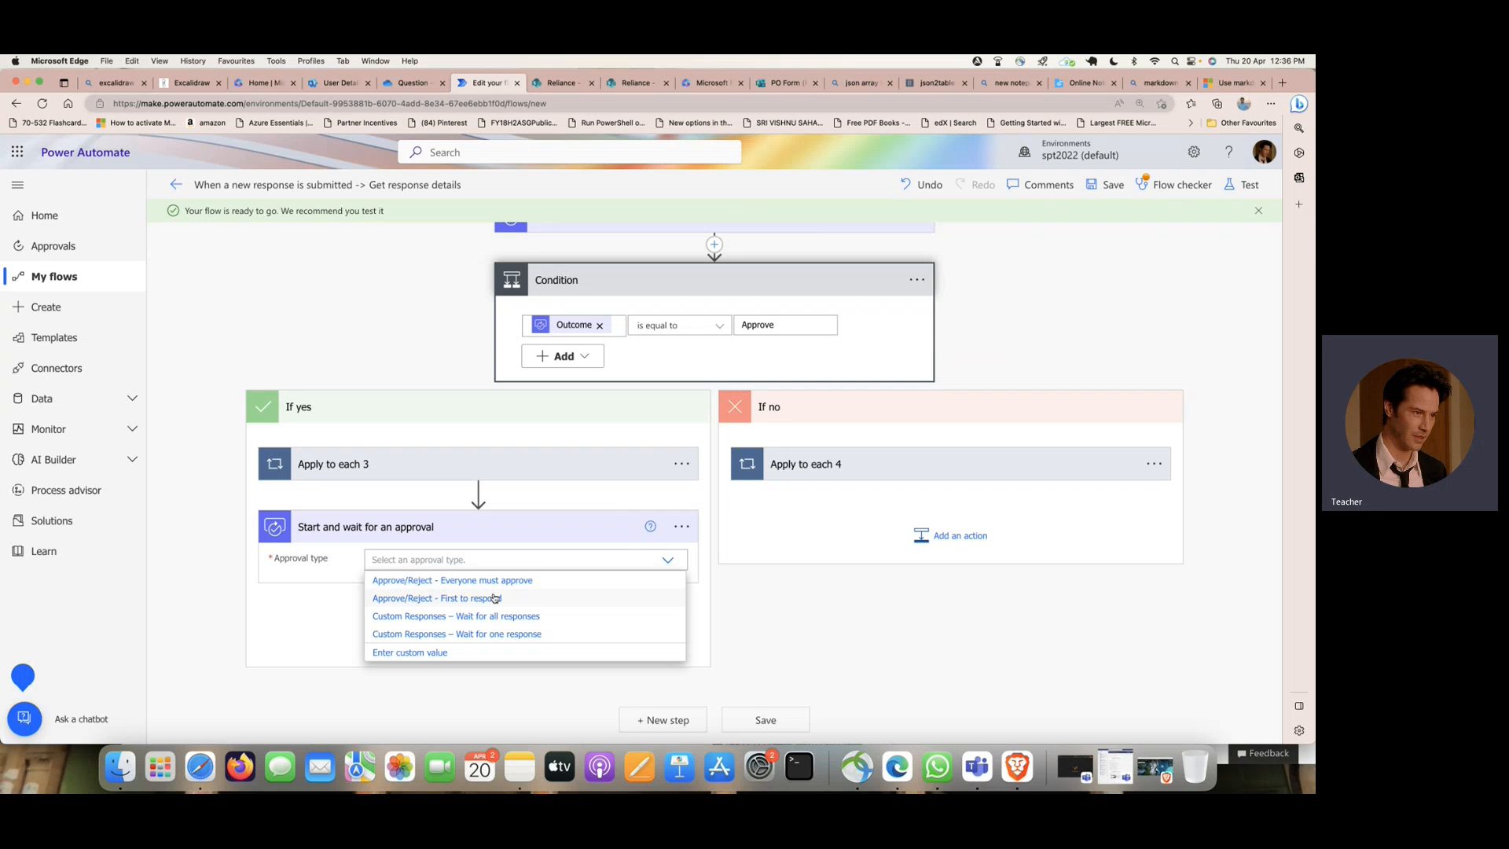
left_click(476, 597)
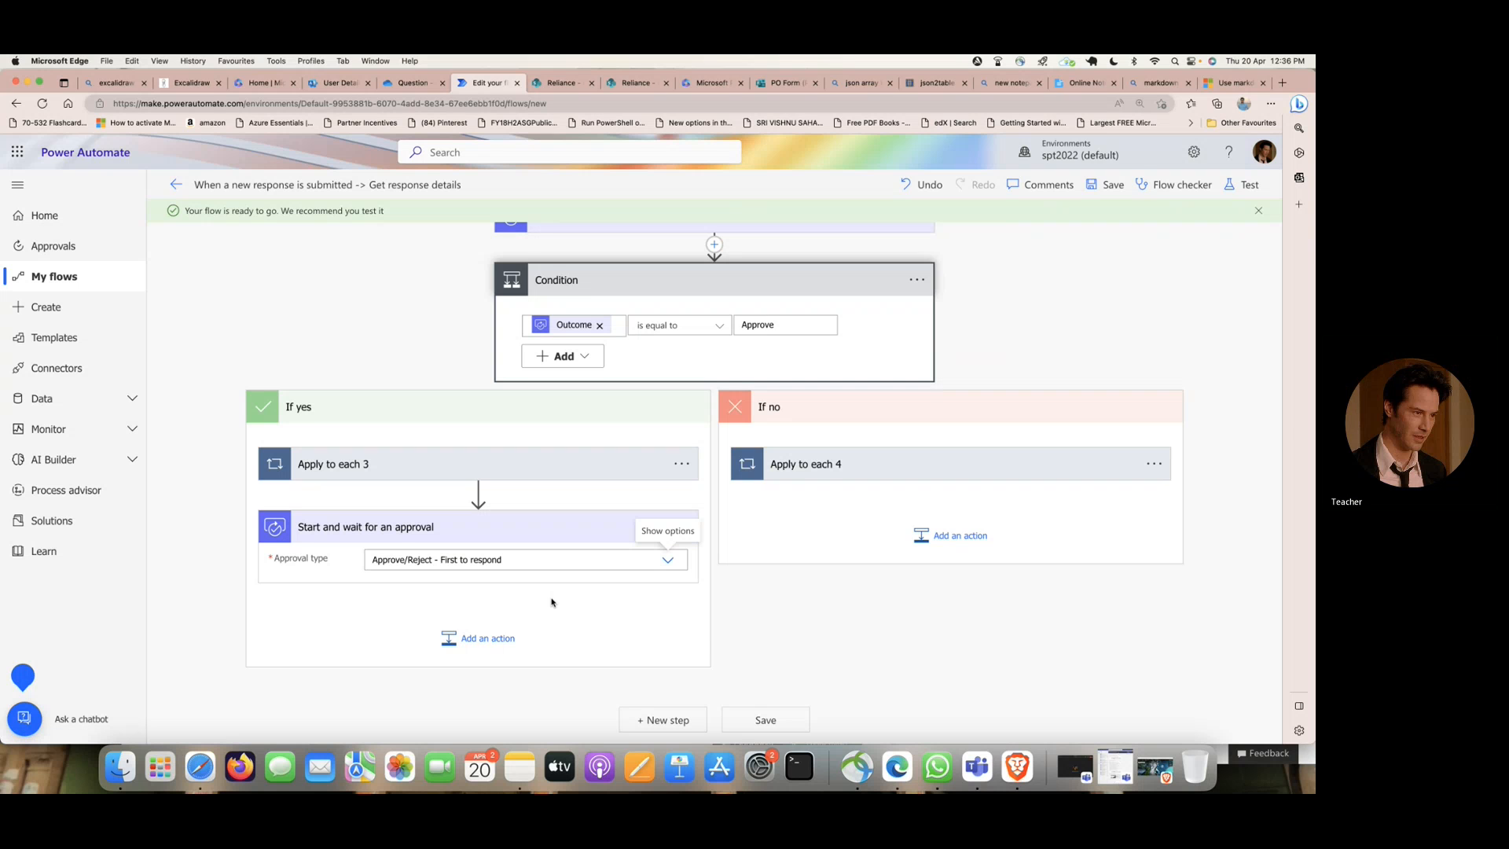
left_click(572, 570)
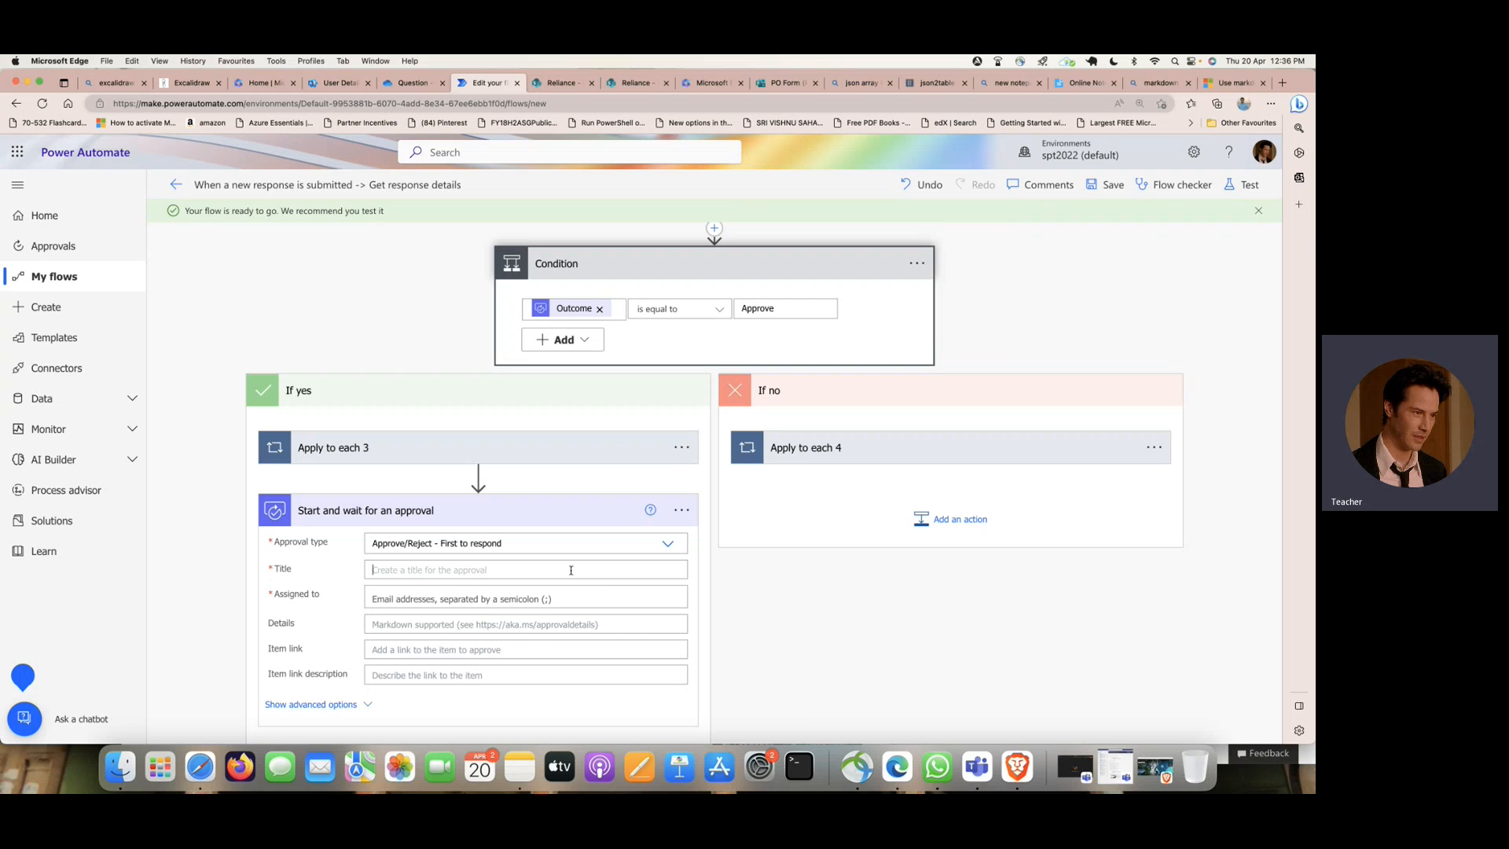
type("De")
key("BackSpace")
key("BackSpace")
type("P")
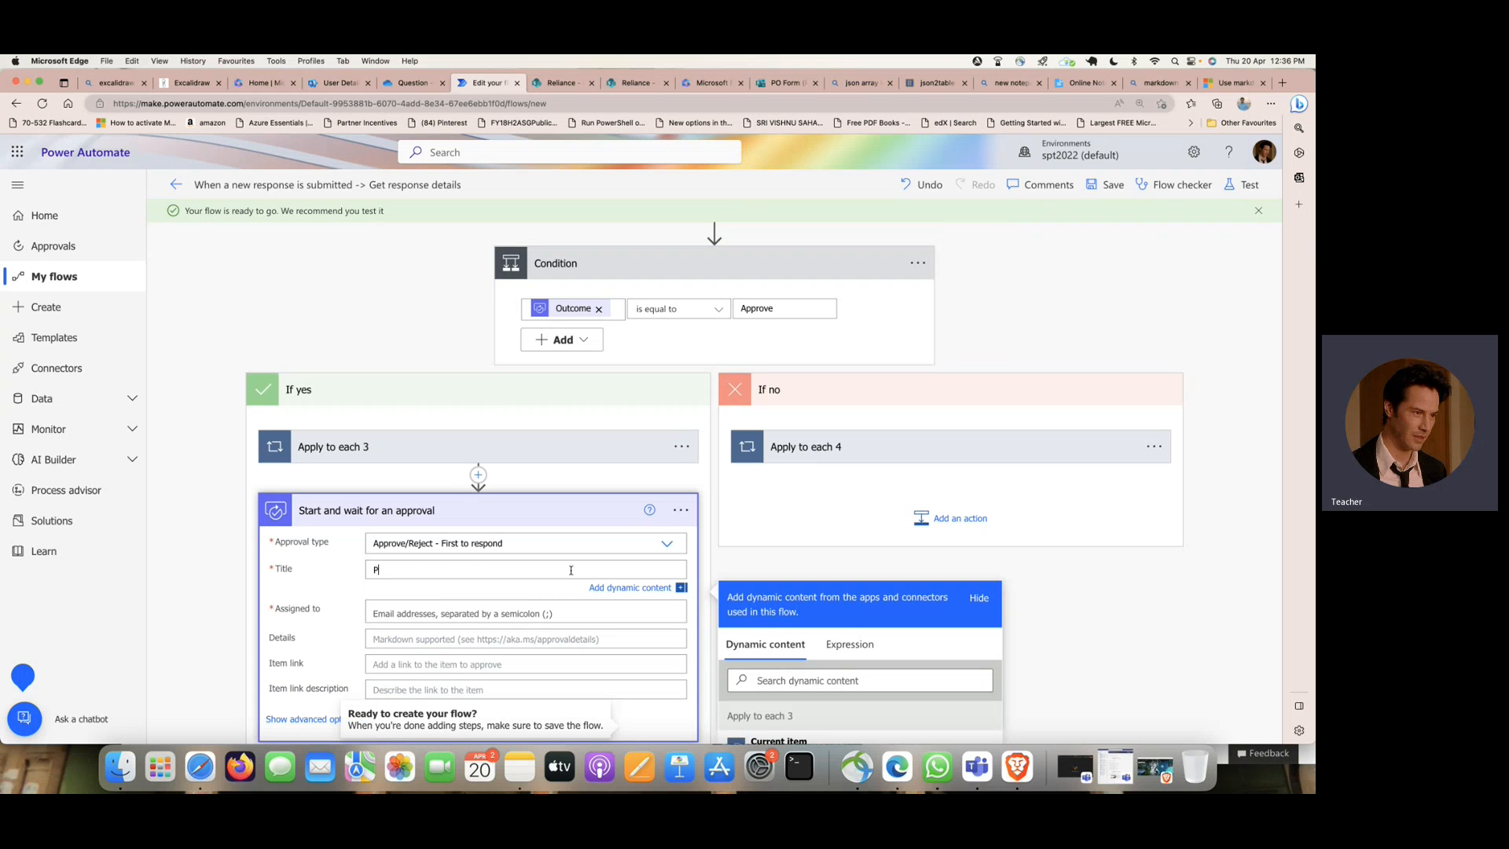
type("urchase Order")
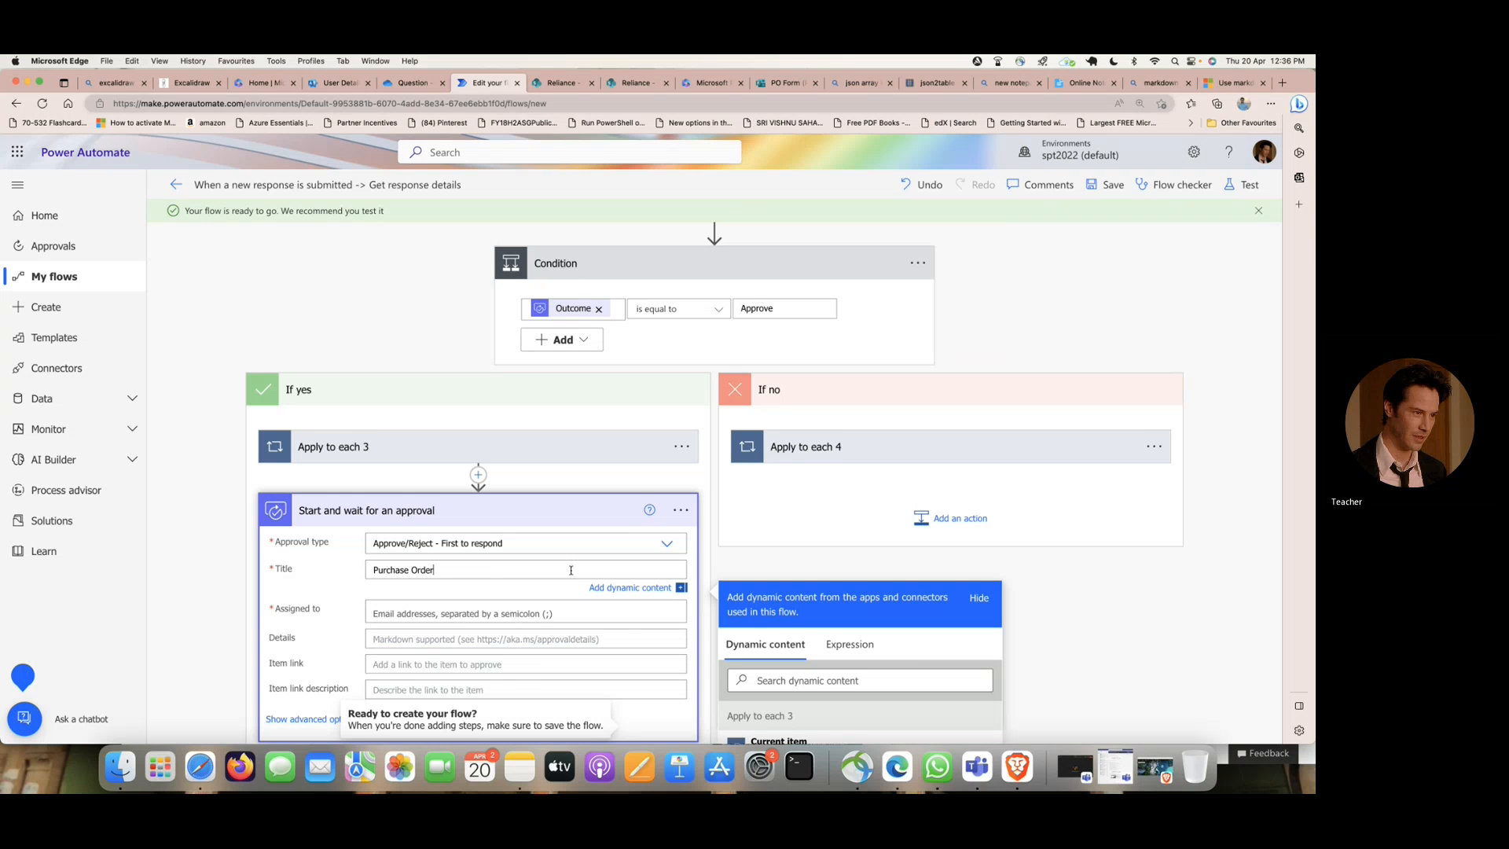
- Assign the new approval to the account signed in in Brave and start its details with "Details of PO" followed by a blank line
scroll(572, 570, "down", 1)
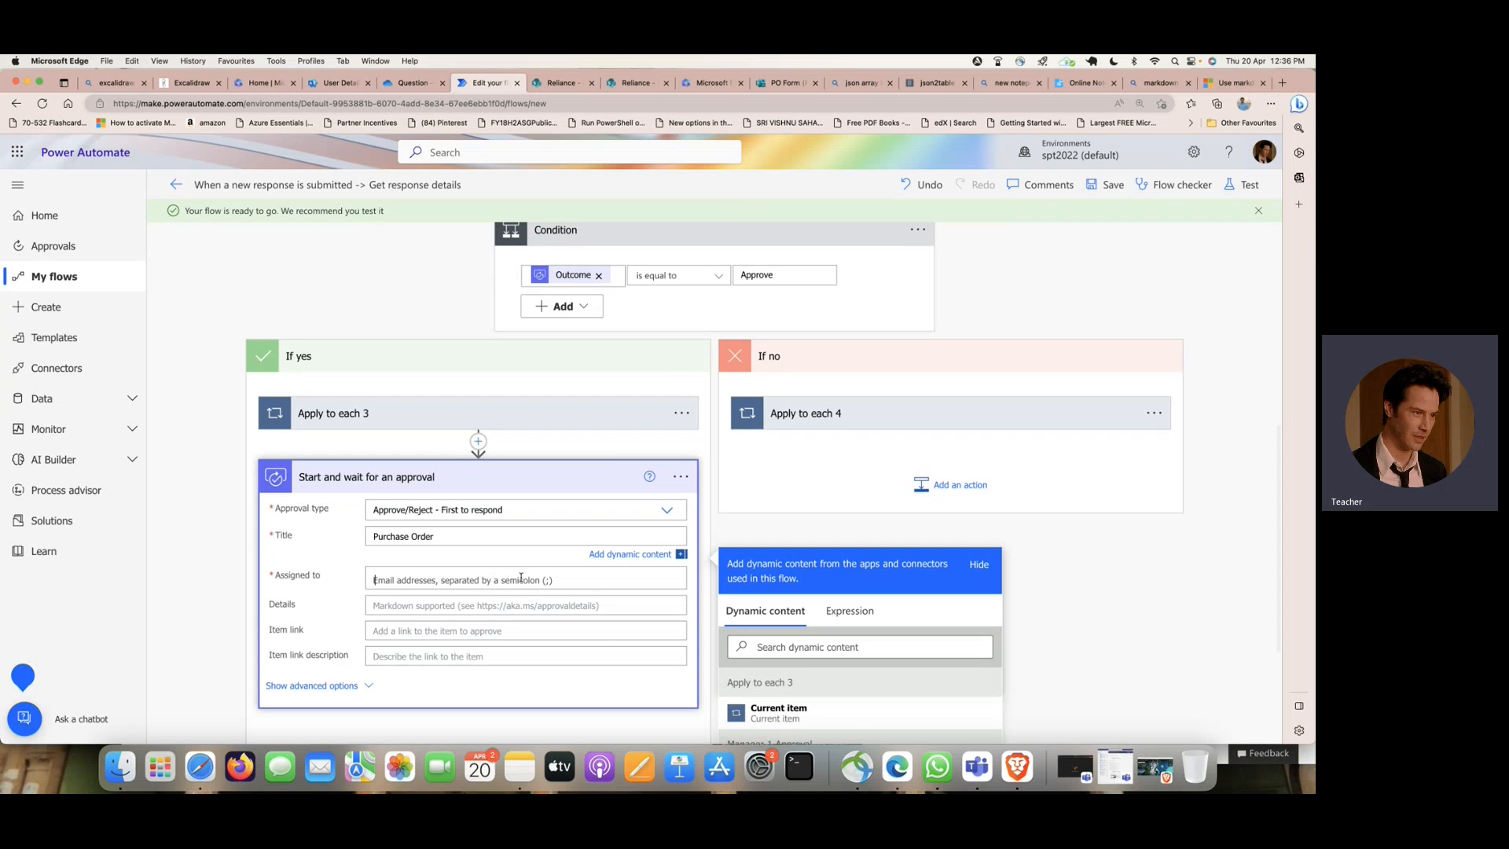
left_click(521, 579)
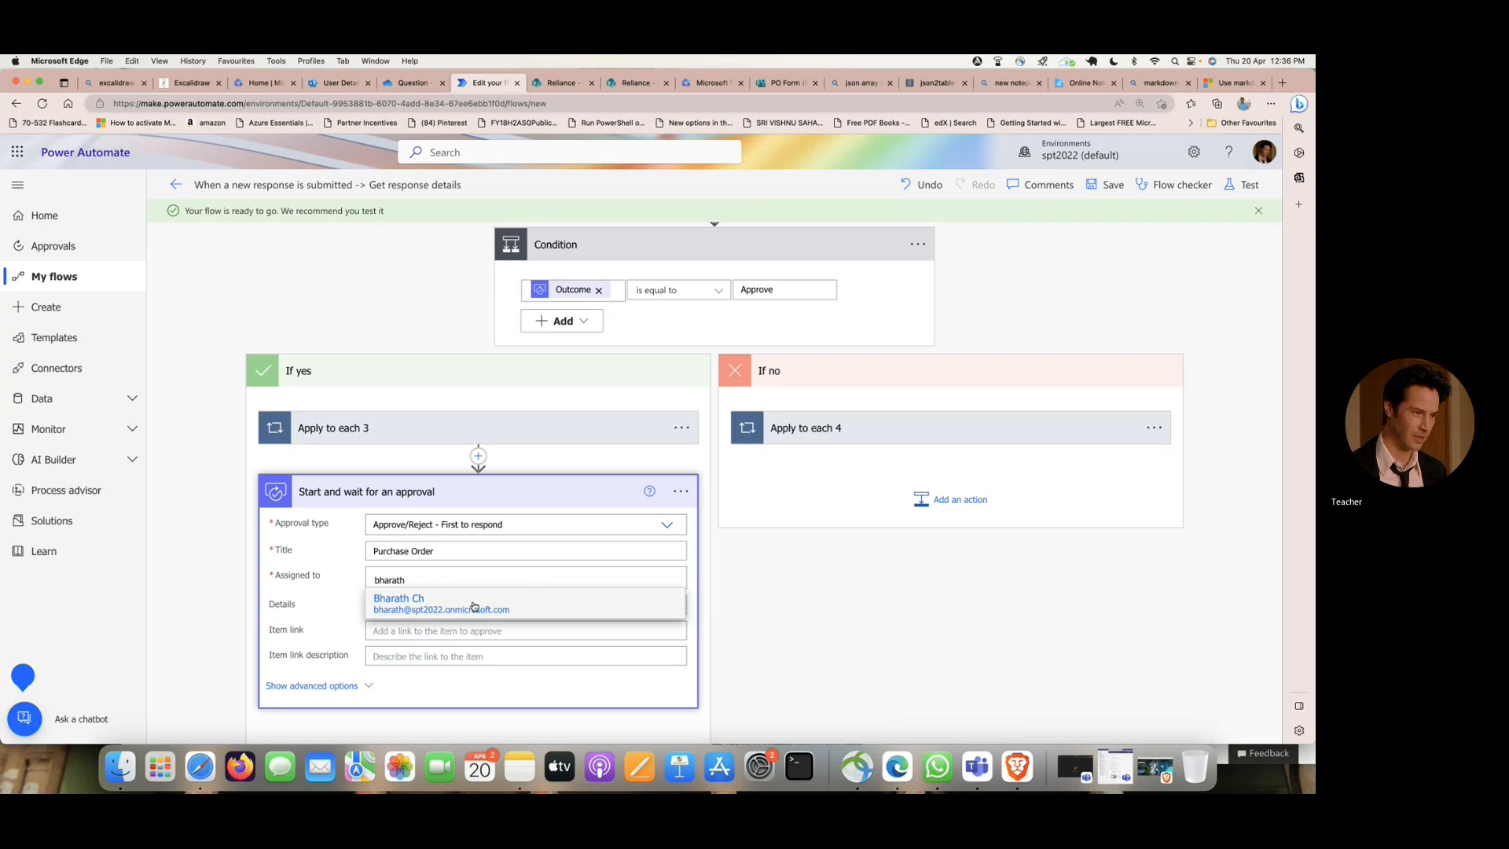
left_click(465, 606)
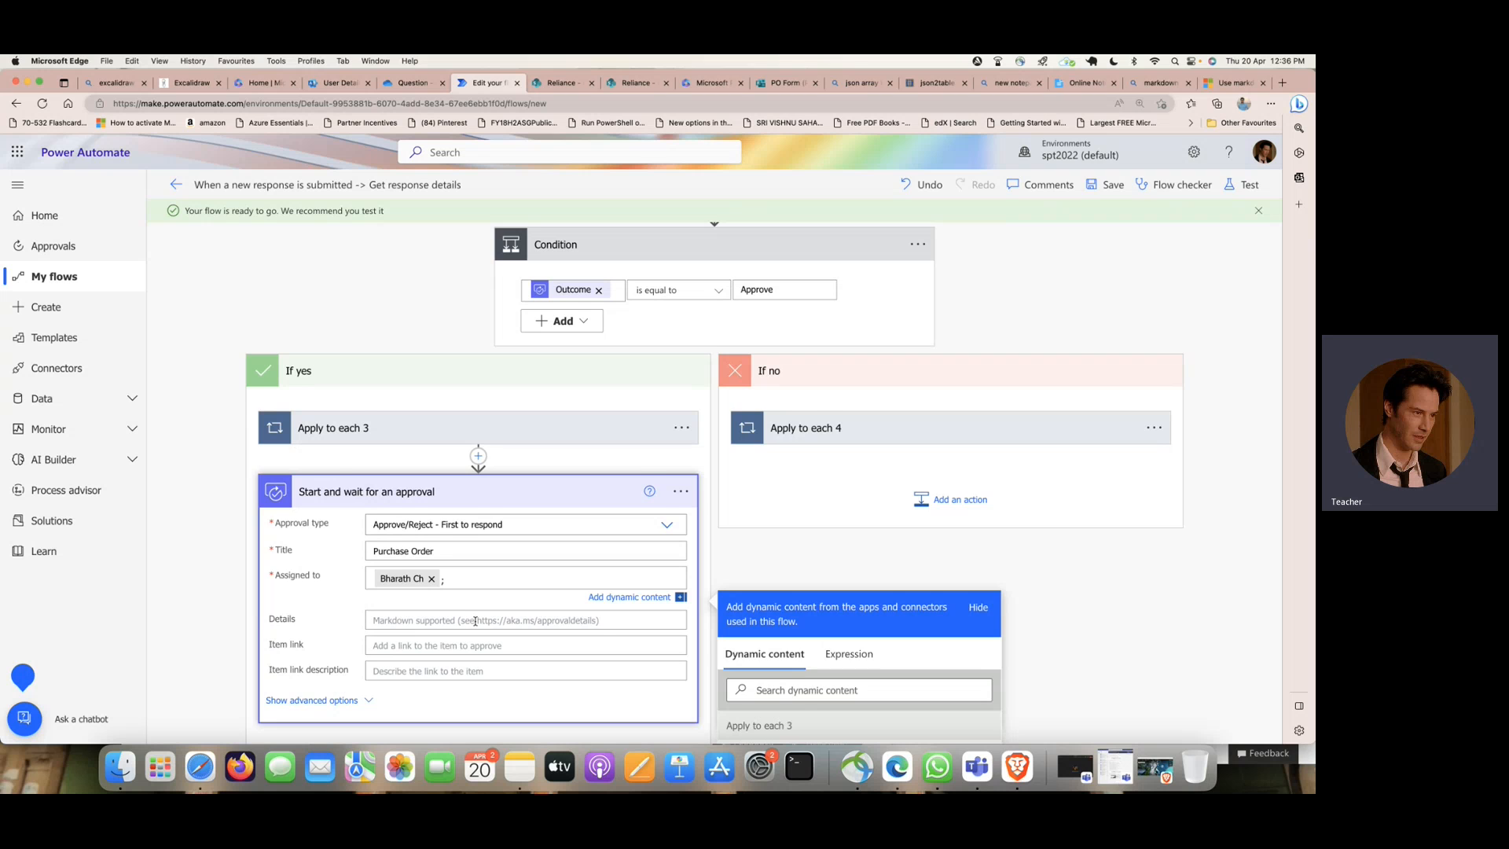
left_click(475, 621)
type("Details of")
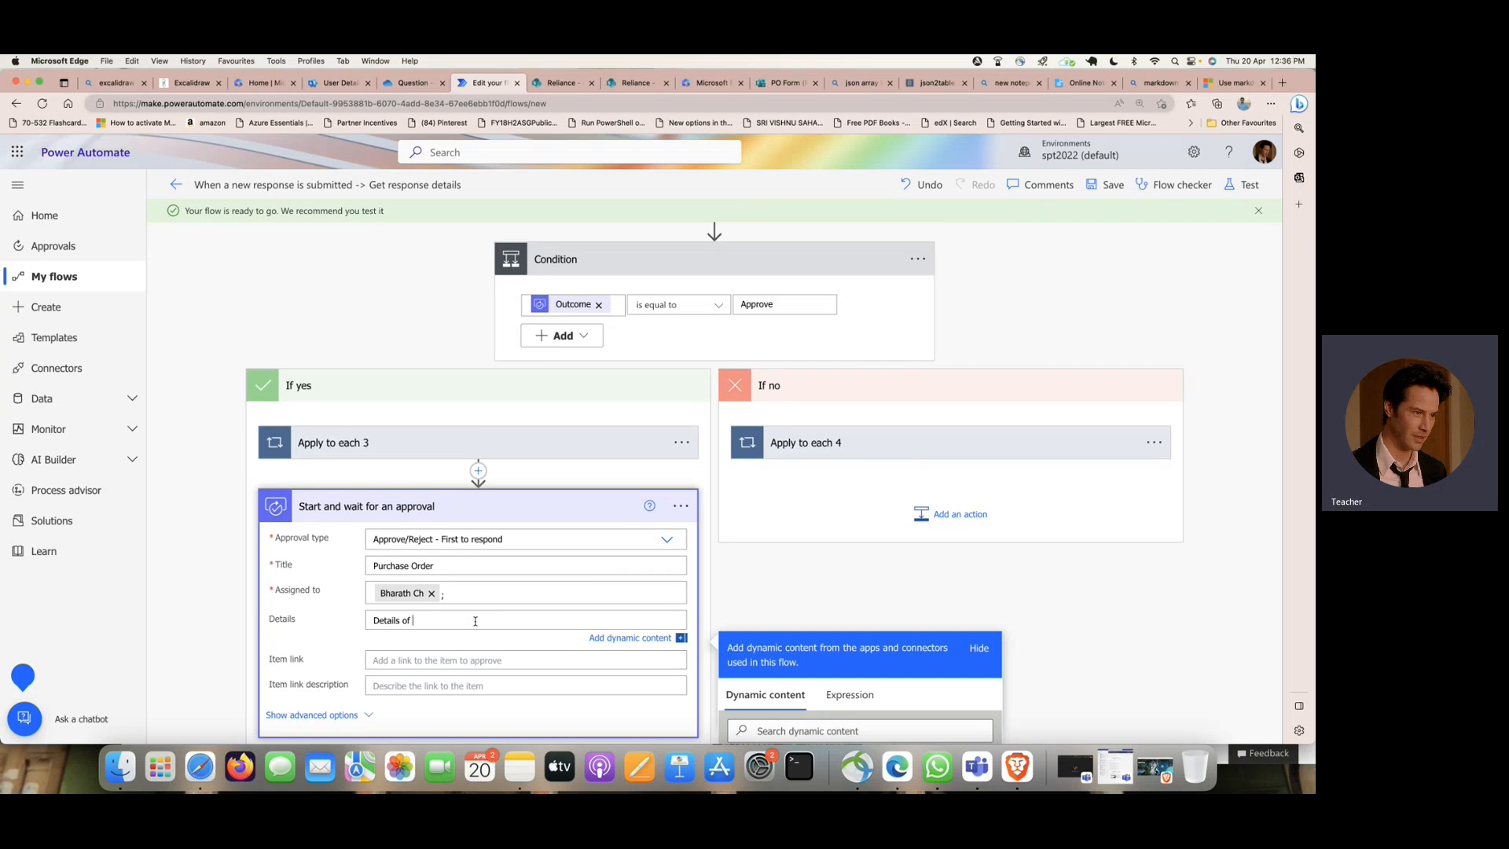
type(" PO")
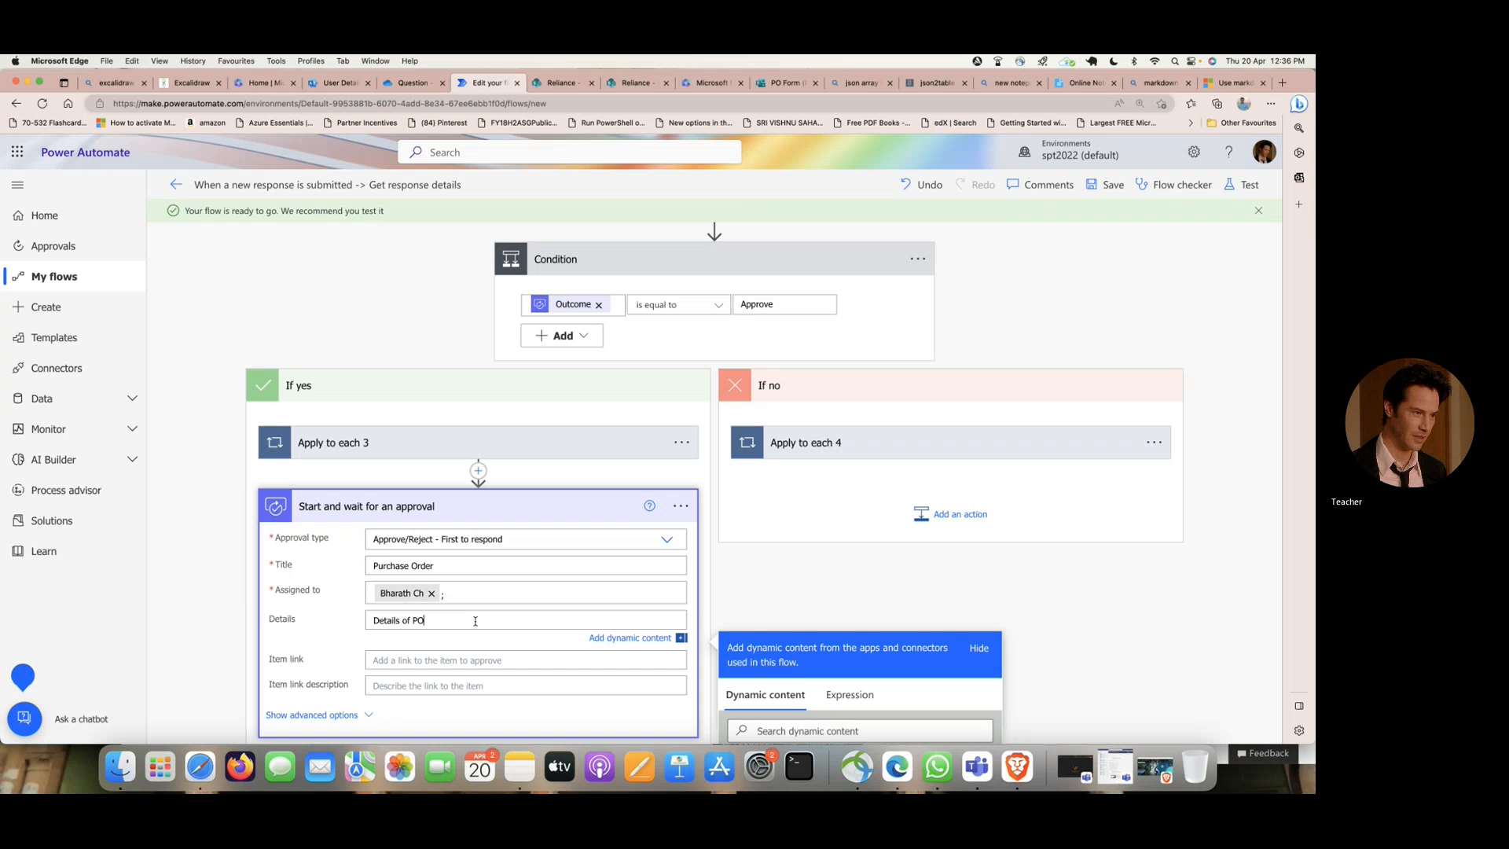
key("Return")
key("Return")
- Insert the form answers EMPName, Description, Department and Location on separate lines in the new approval's details
scroll(476, 621, "down", 5)
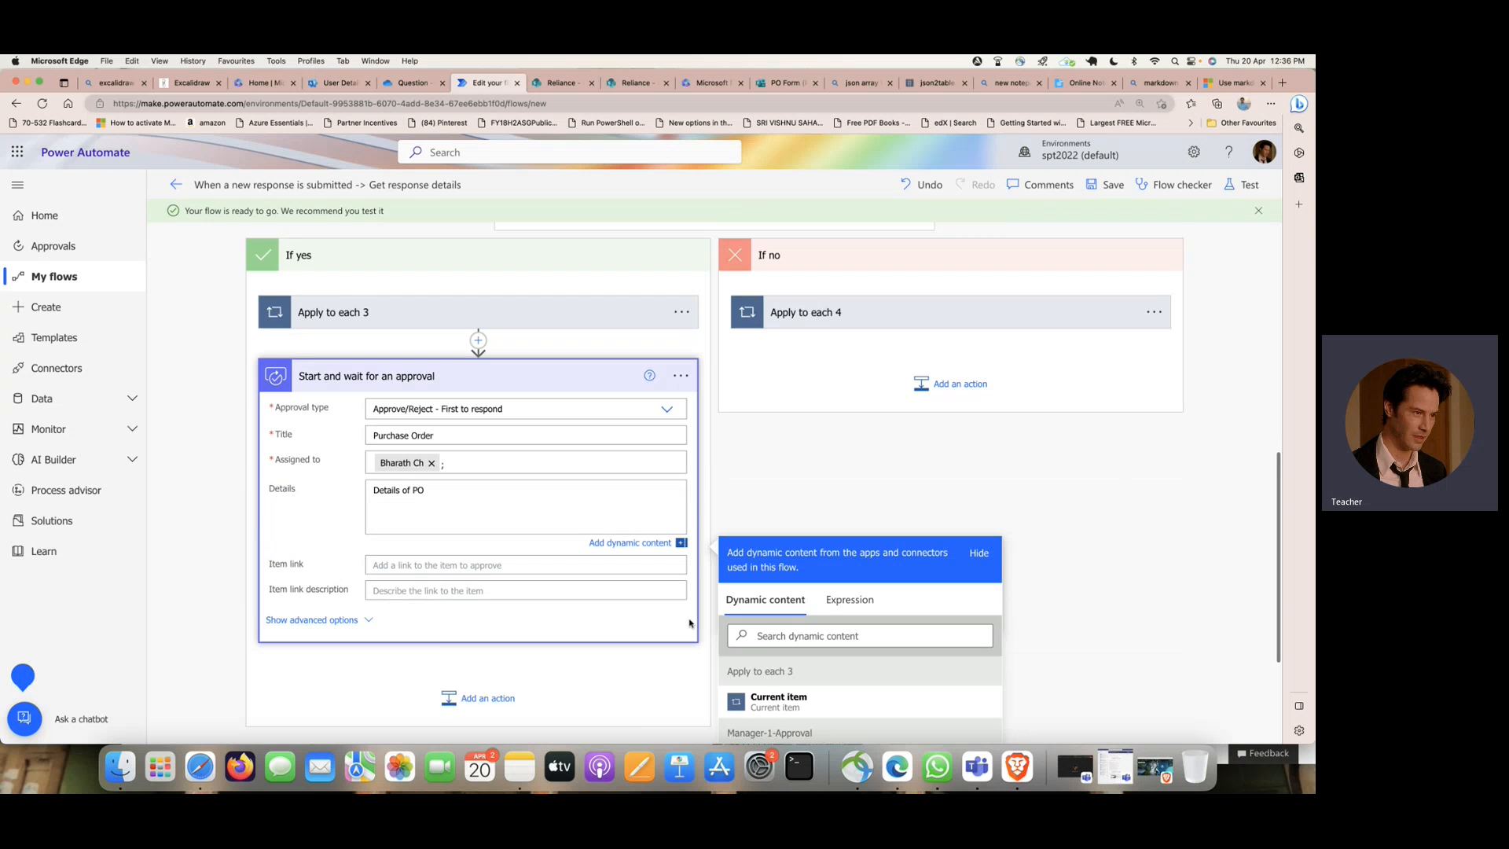
scroll(846, 620, "down", 15)
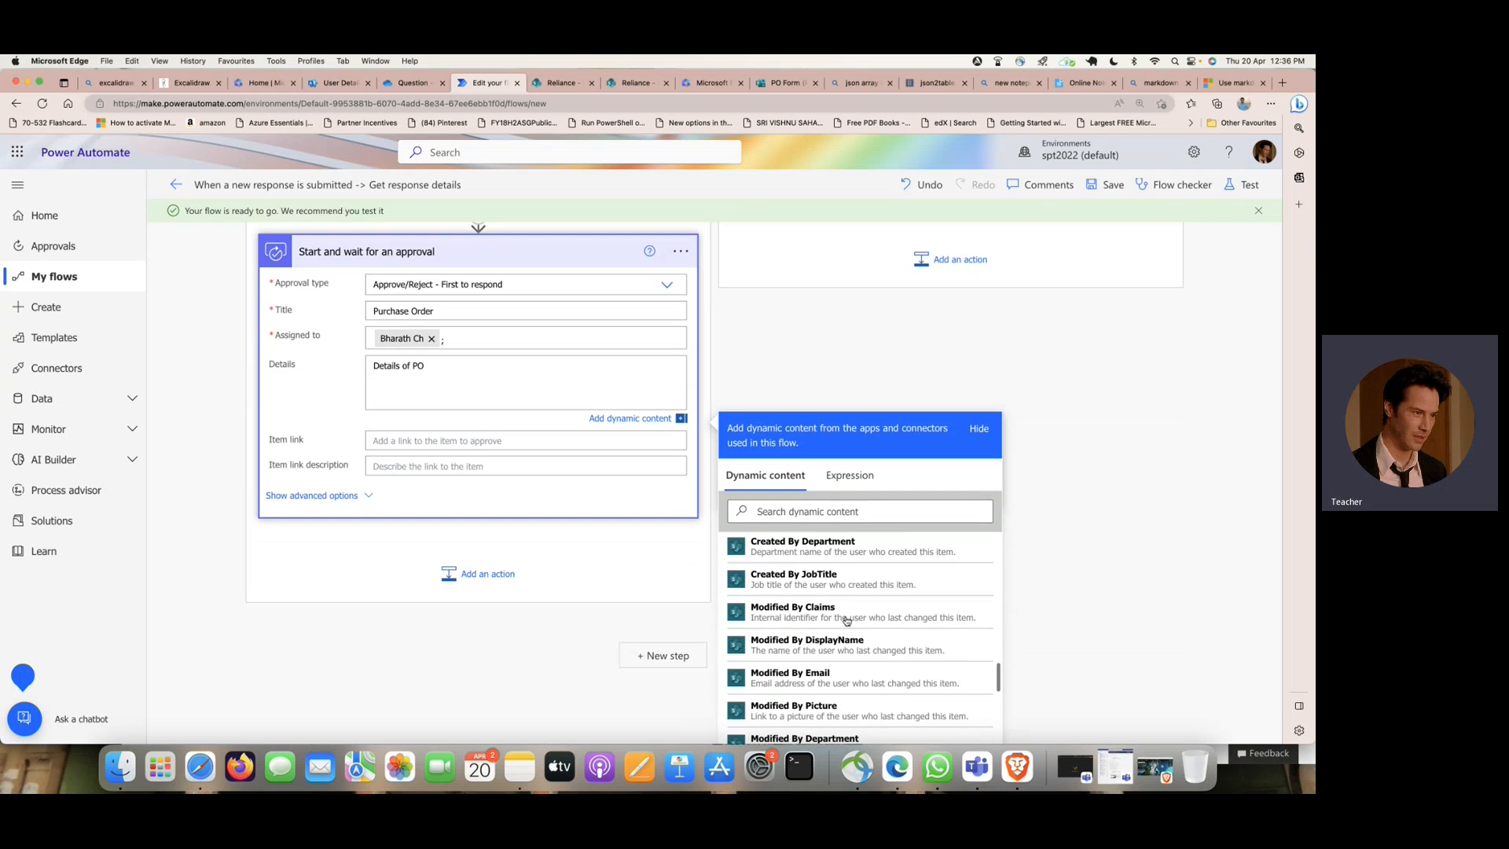
scroll(846, 621, "up", 10)
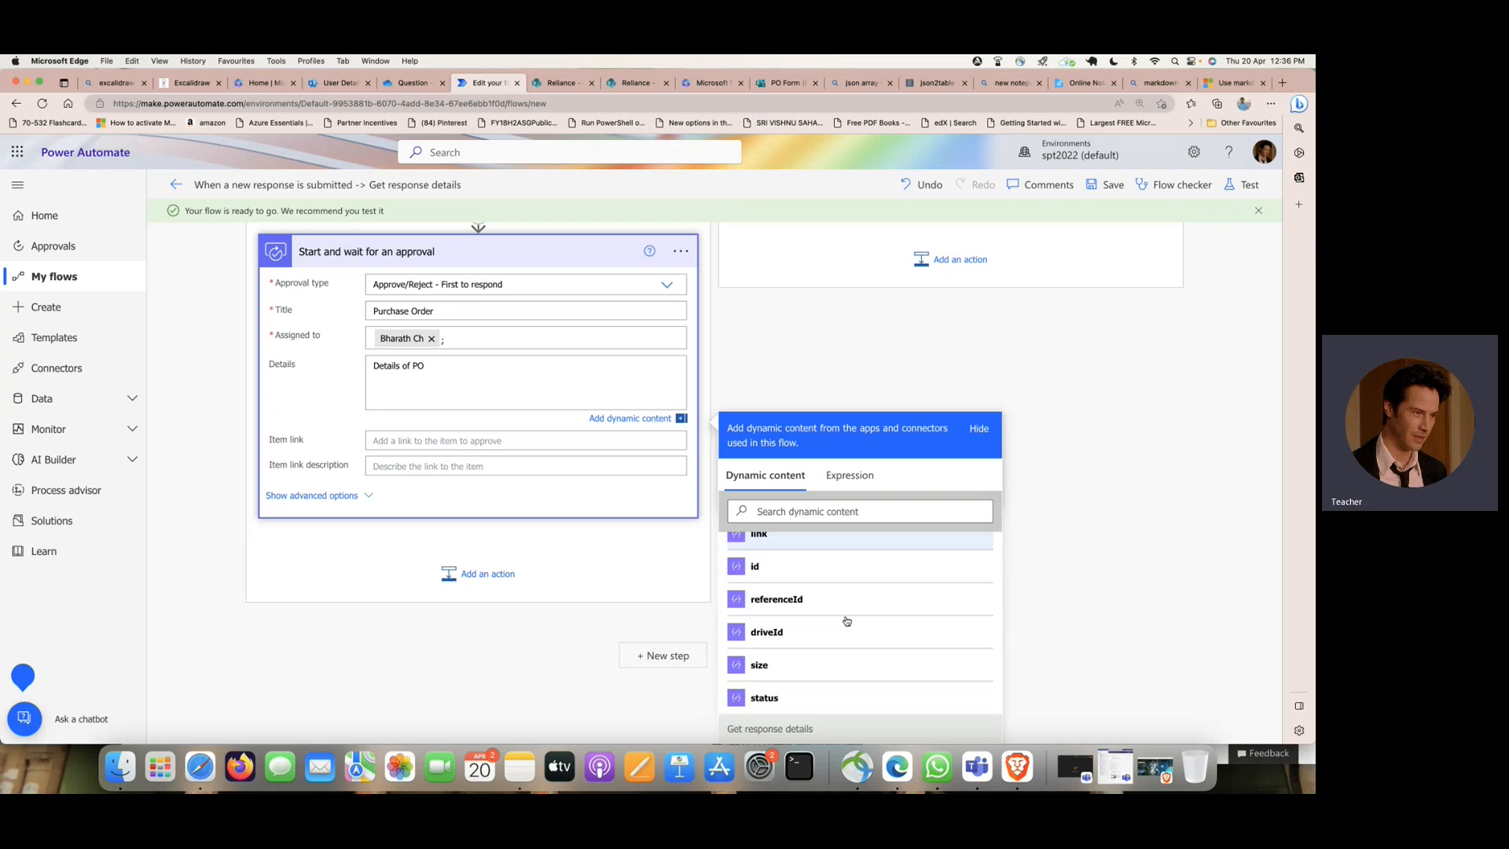
left_click(782, 566)
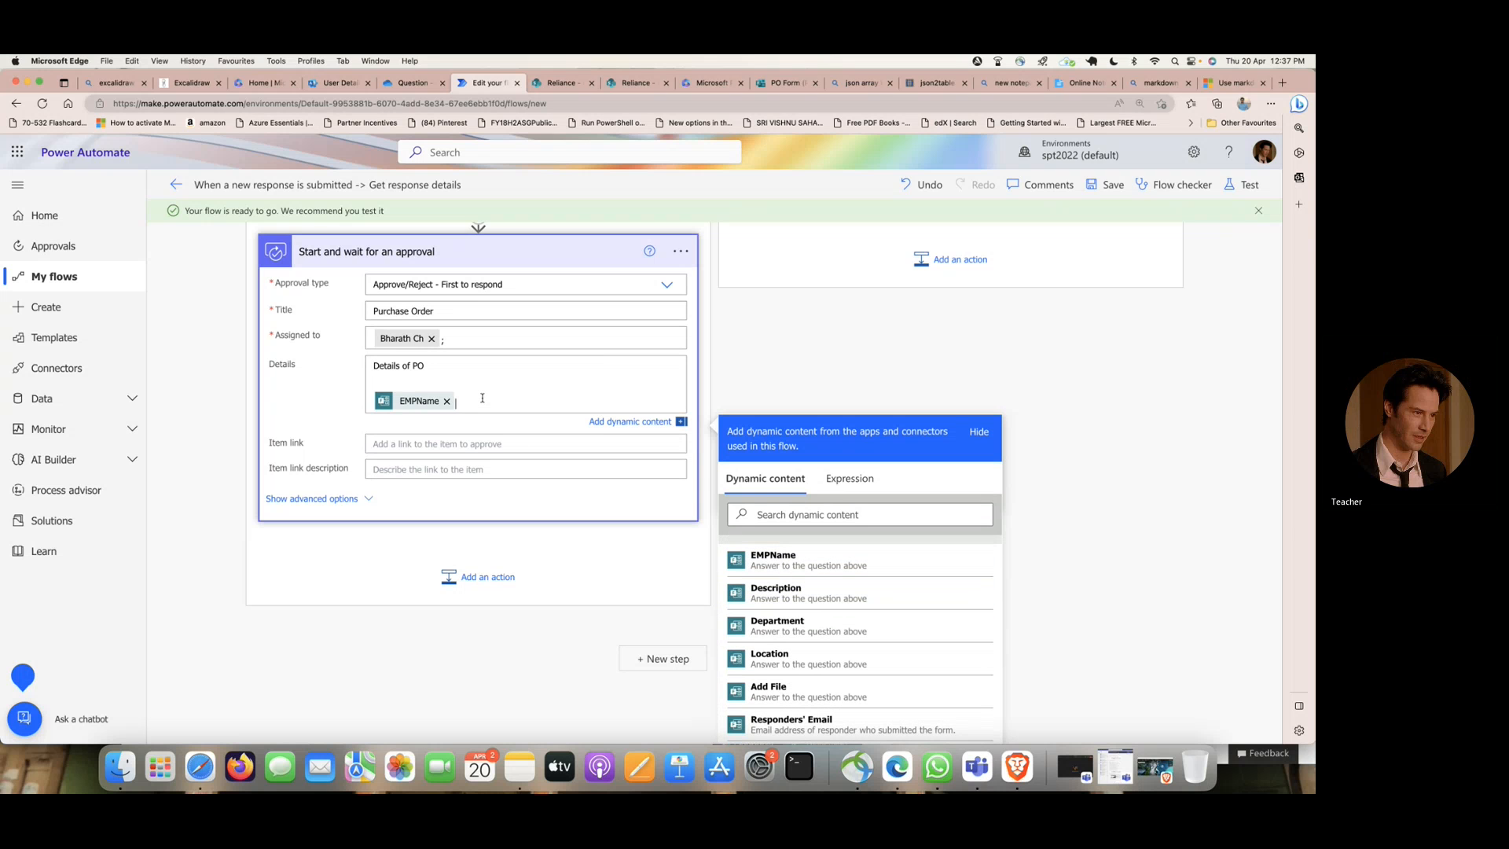
left_click(786, 593)
left_click(467, 428)
key("Return")
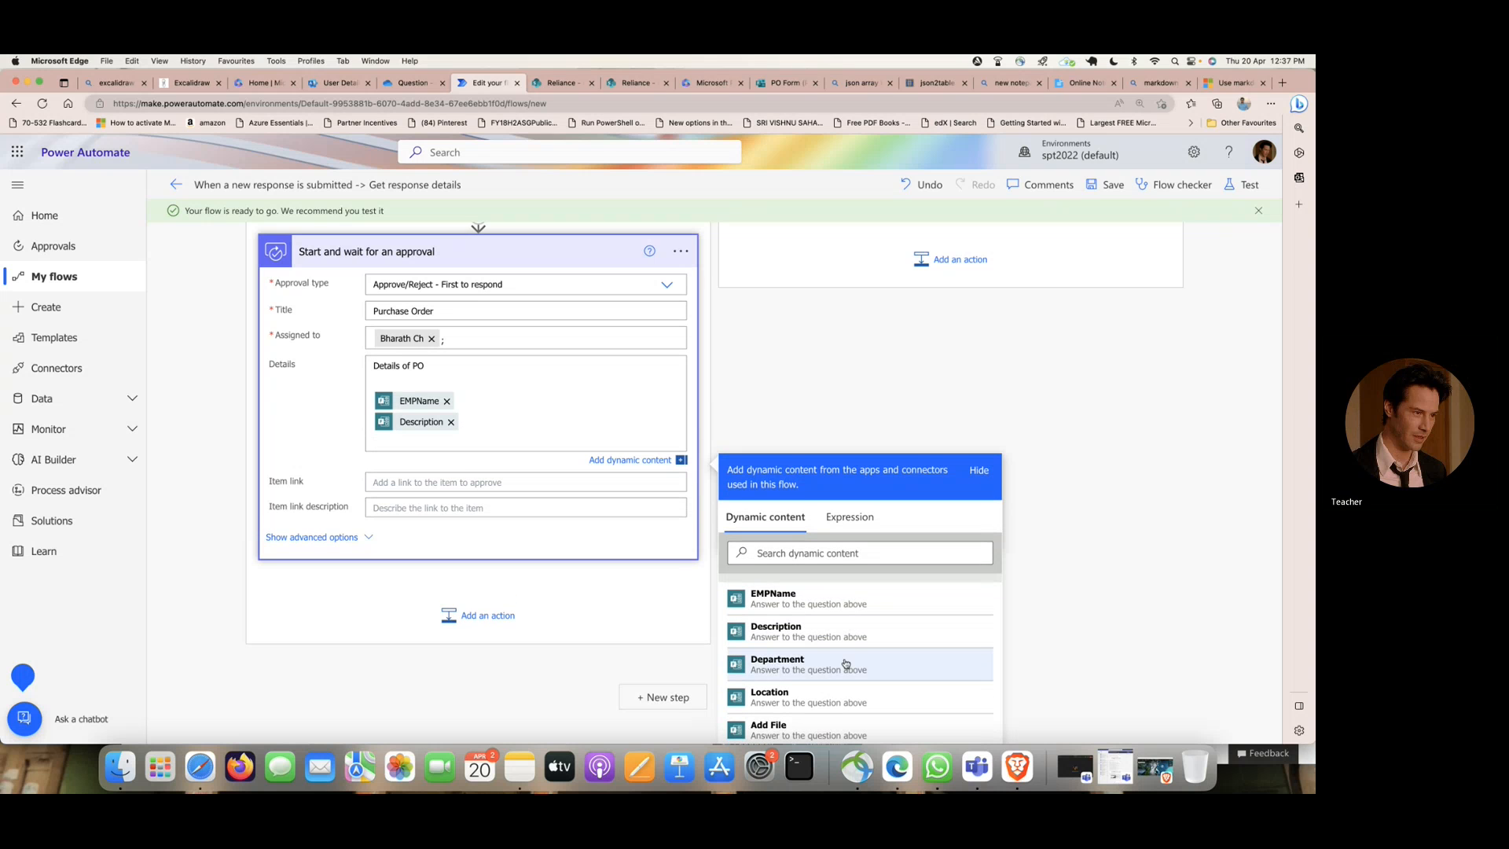
left_click(818, 666)
key("Return")
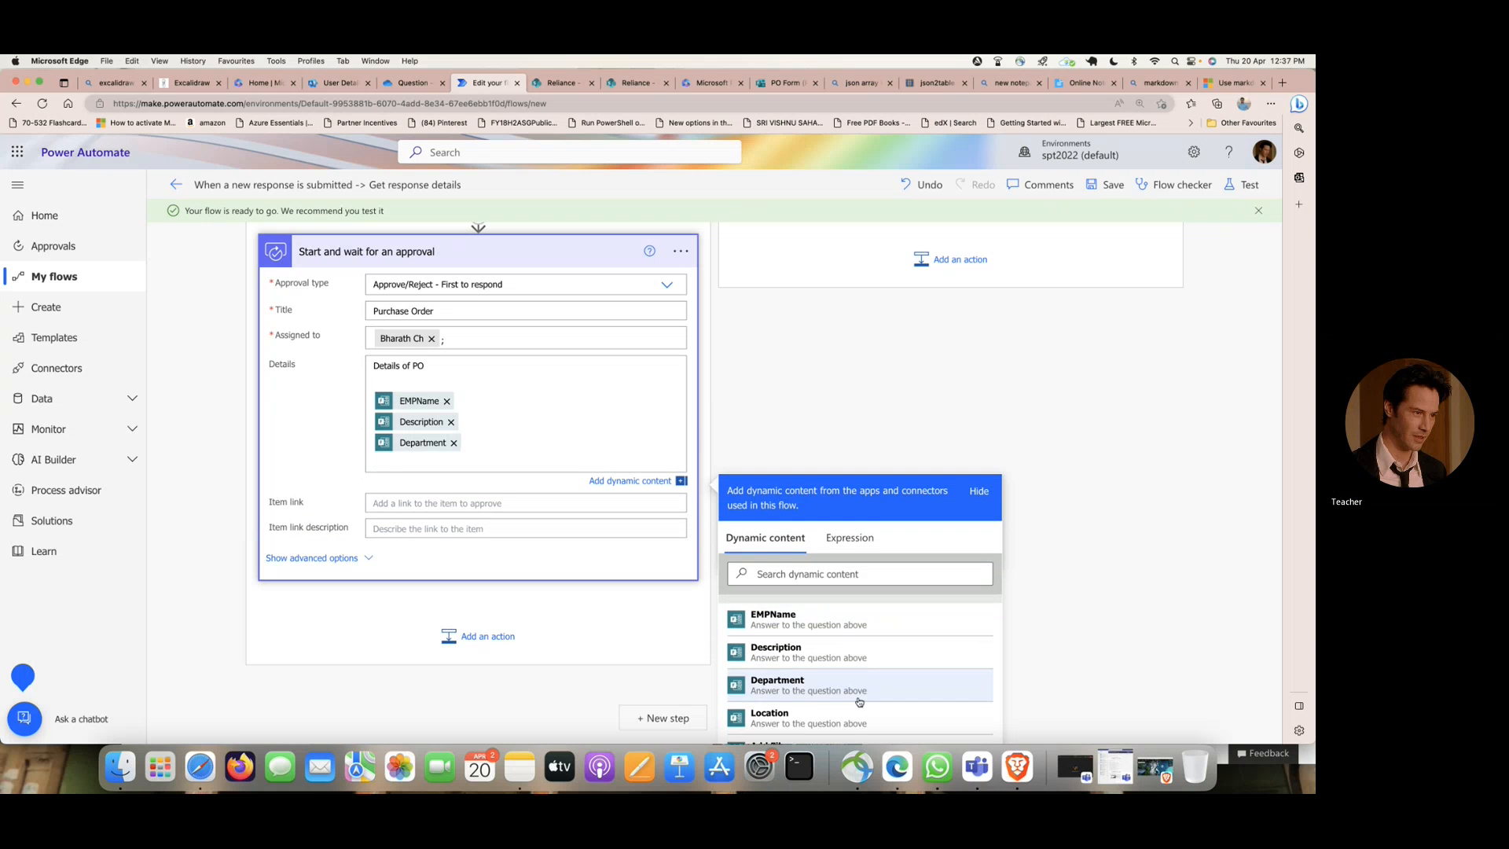
left_click(787, 716)
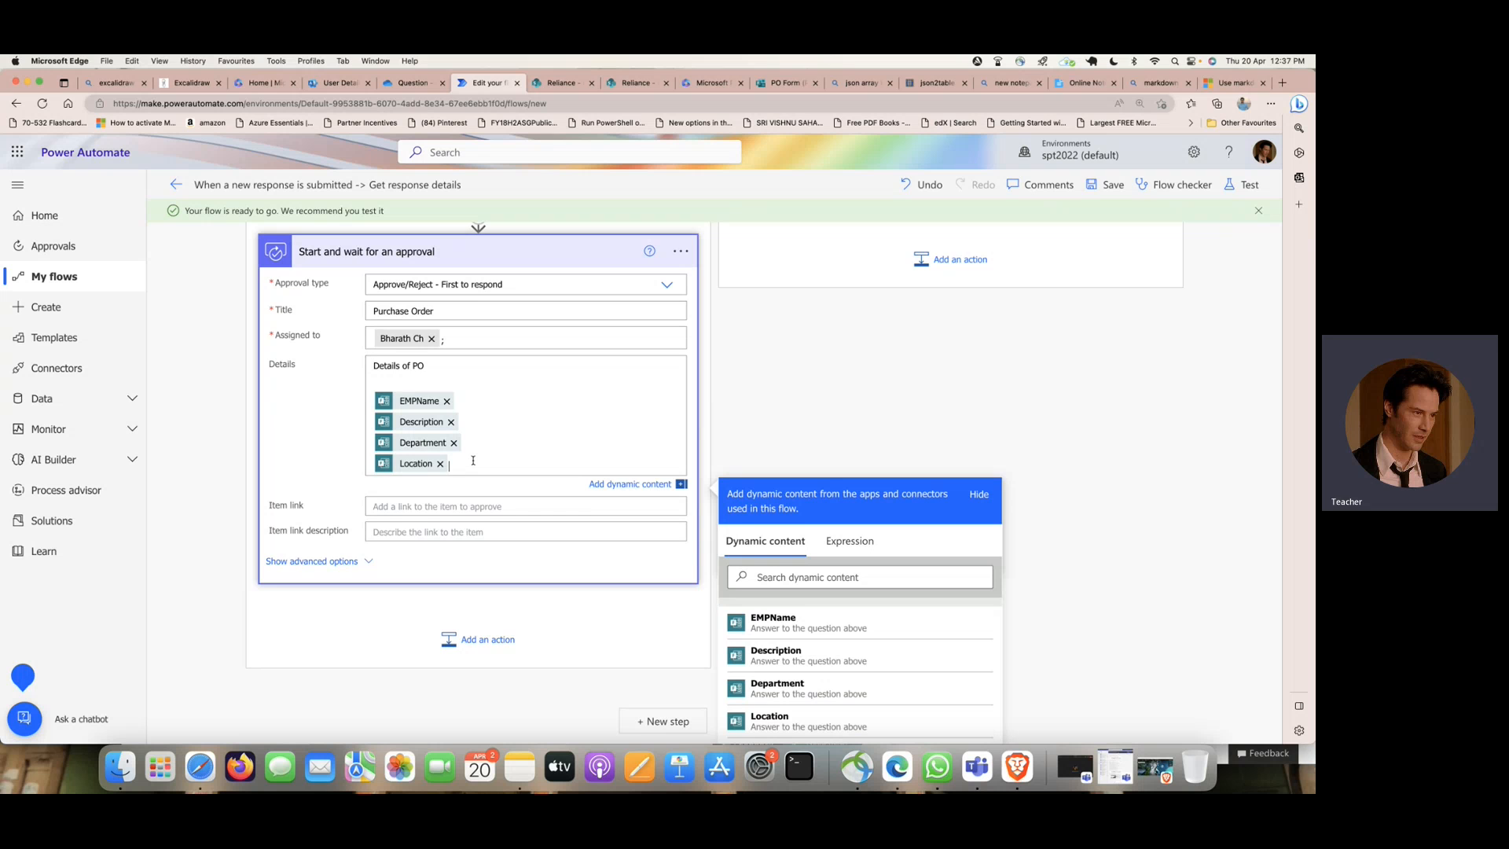
- Add a trailing line break to the new approval's details and rename the action "Manager-2-Approval"
key("Return")
scroll(881, 552, "down", 2)
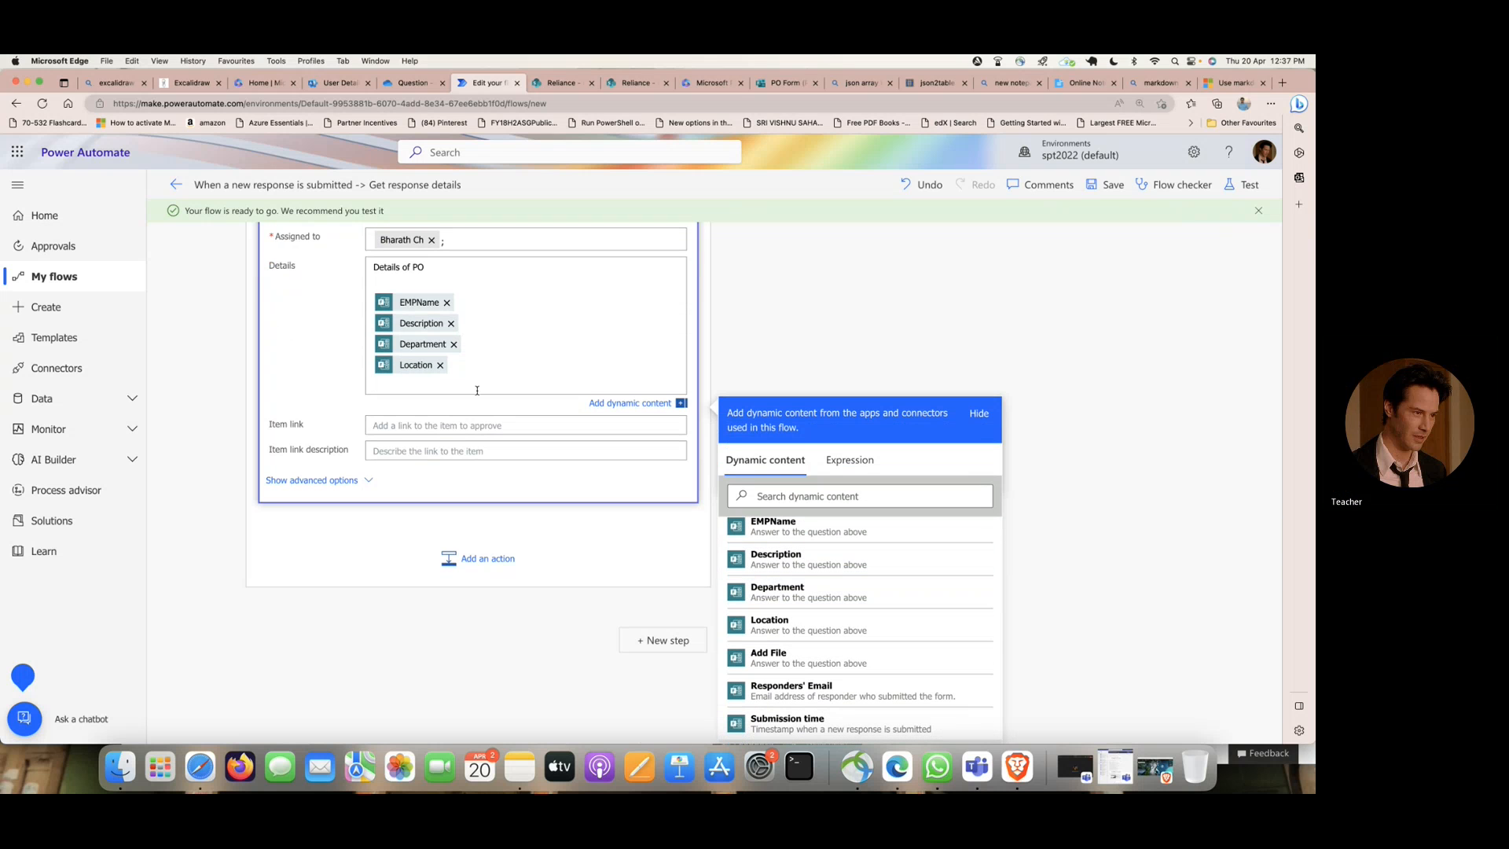
scroll(484, 406, "up", 3)
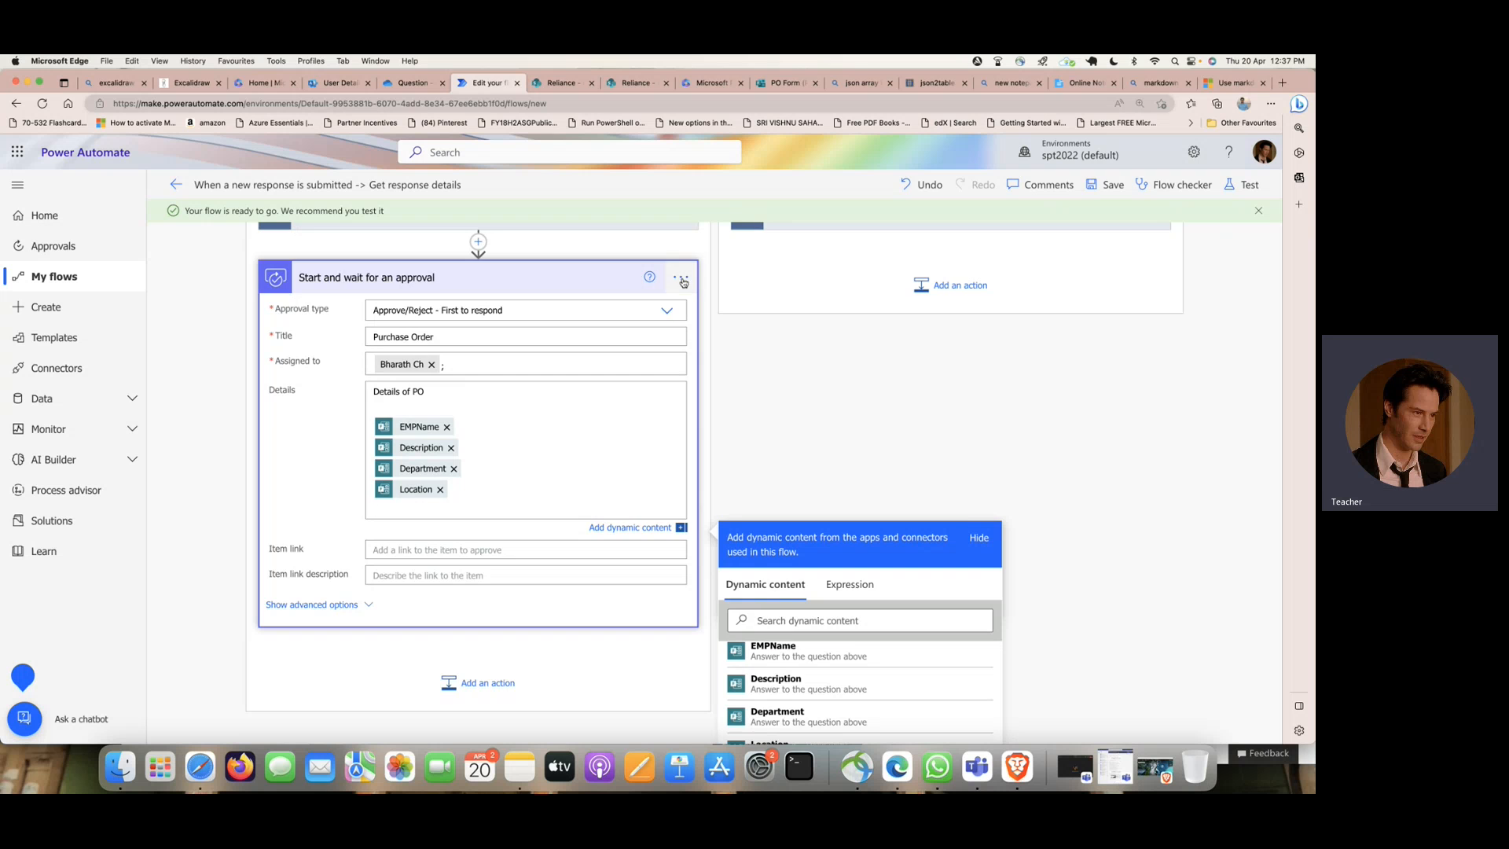
left_click(637, 277)
scroll(529, 401, "up", 2)
scroll(529, 401, "down", 10)
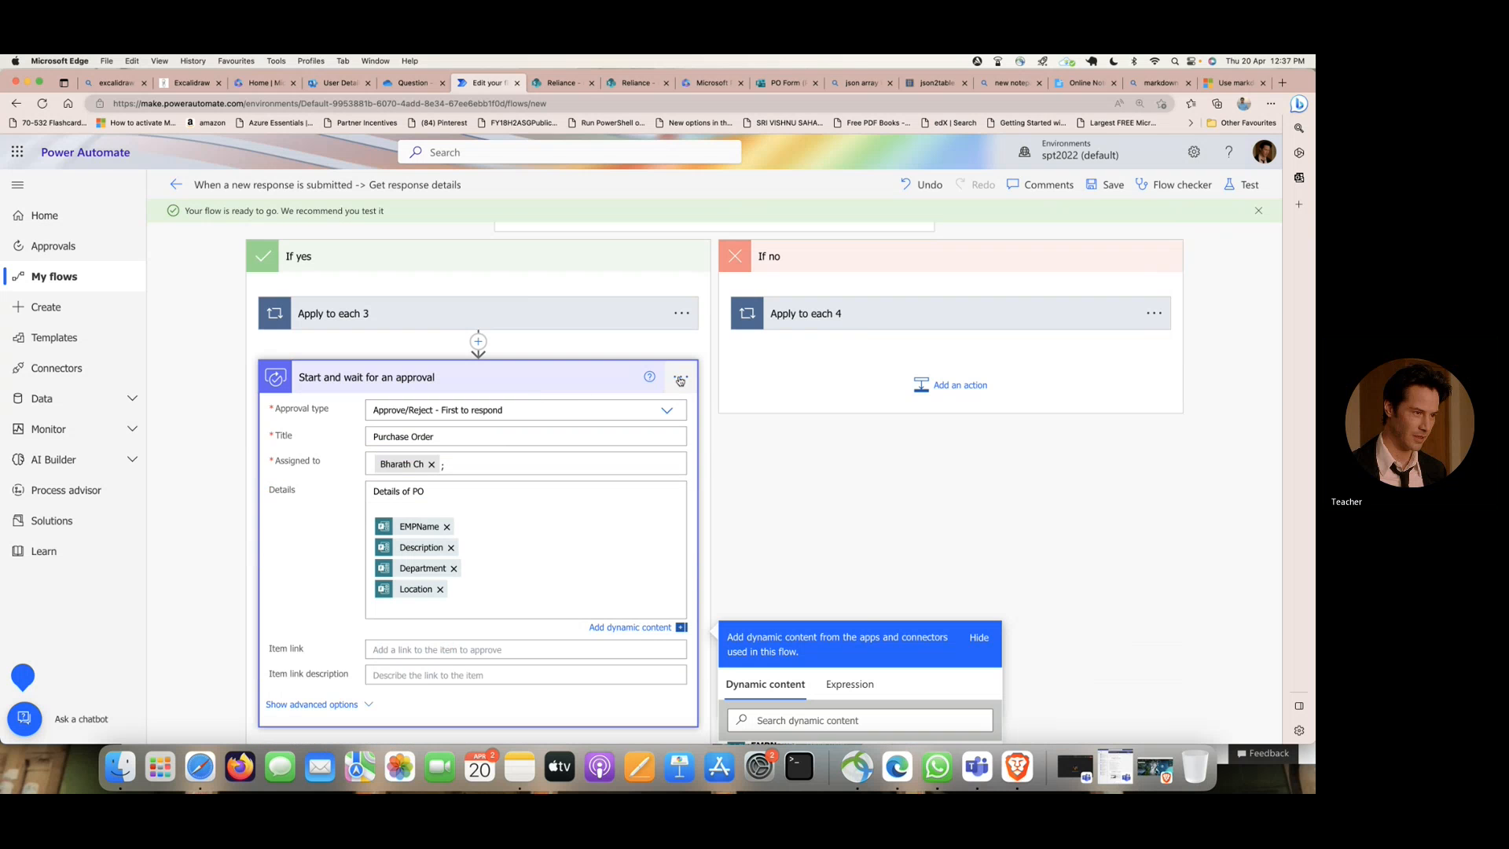
left_click(680, 377)
left_click(775, 428)
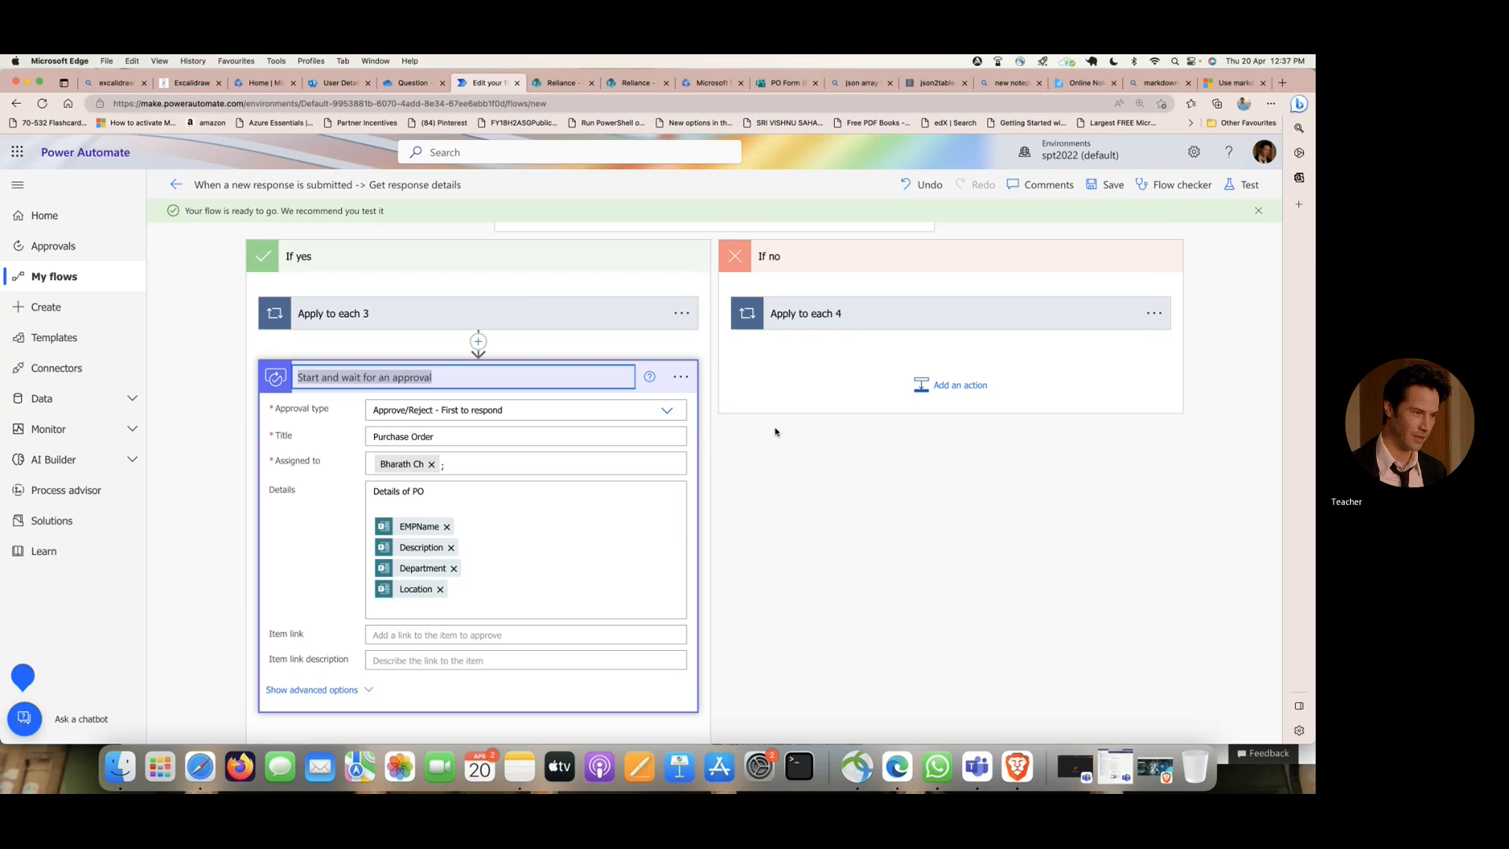
type("Manager-")
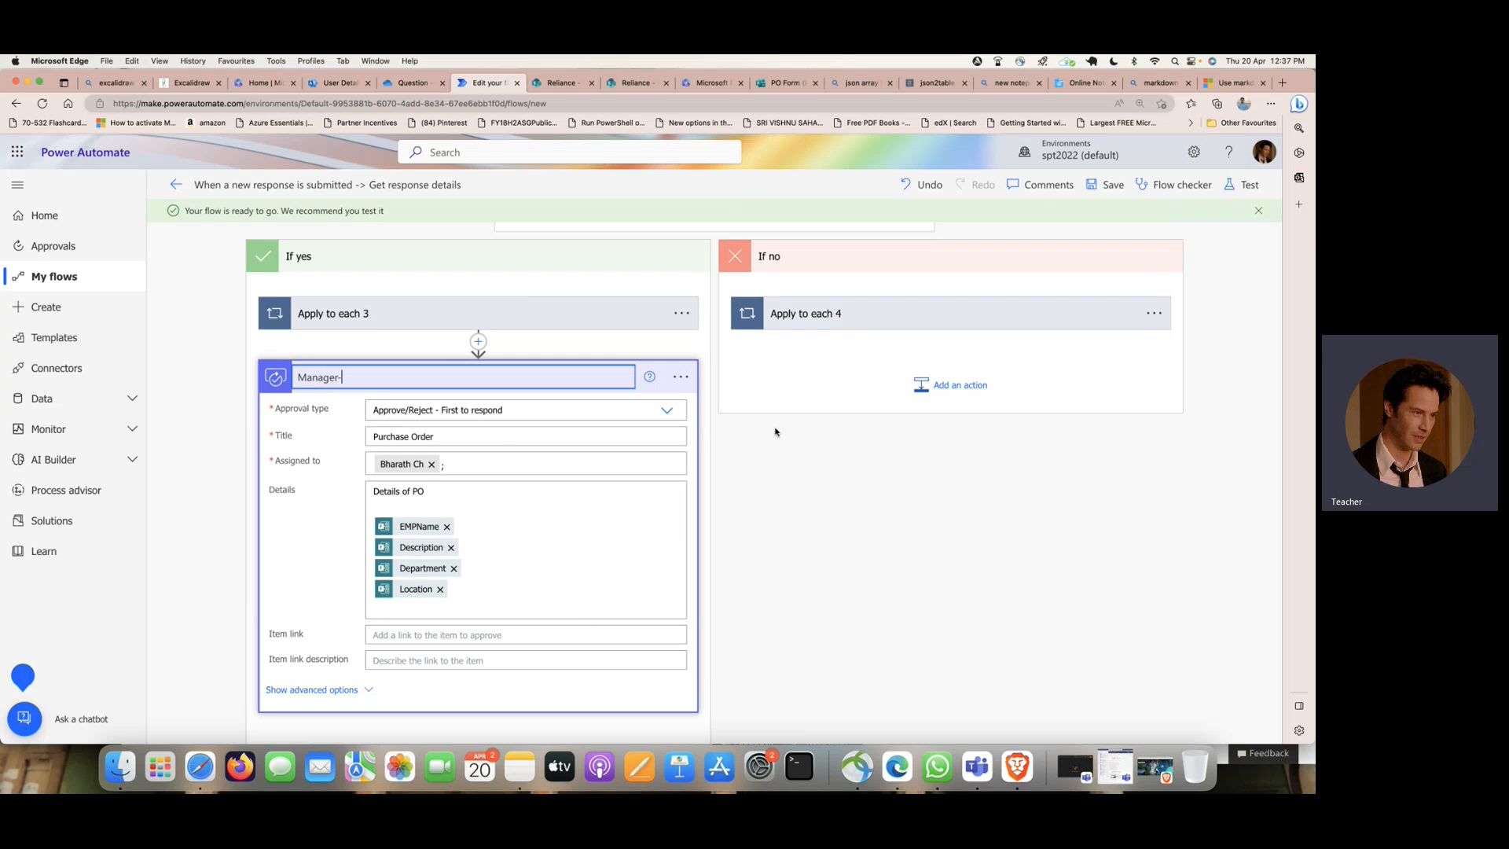
type("2-Appro")
left_click(720, 487)
- Add a Condition control directly after the Manager-2-Approval action in the If yes branch
scroll(510, 507, "down", 3)
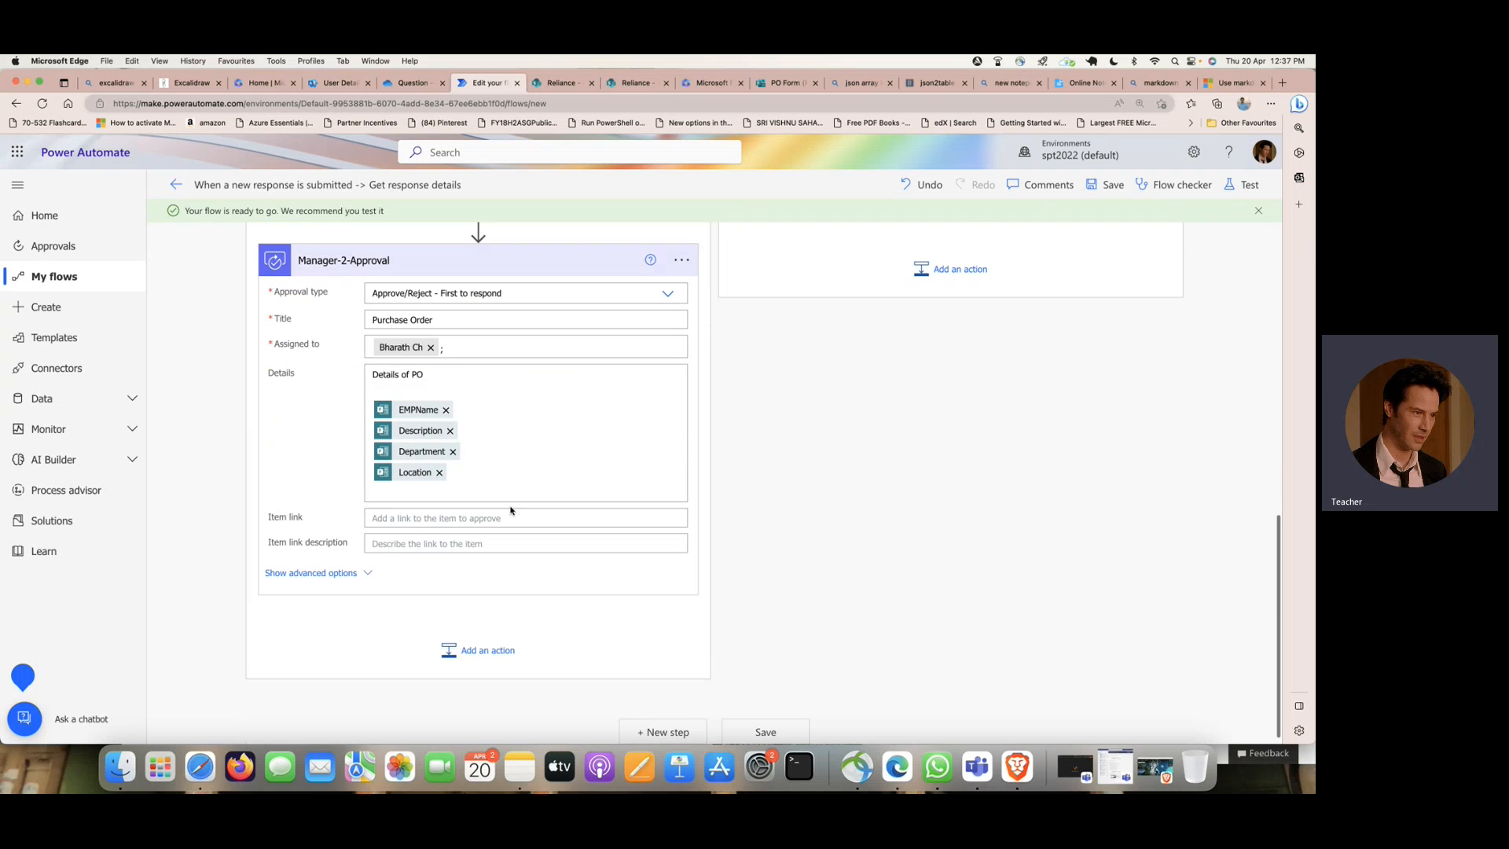
left_click(487, 641)
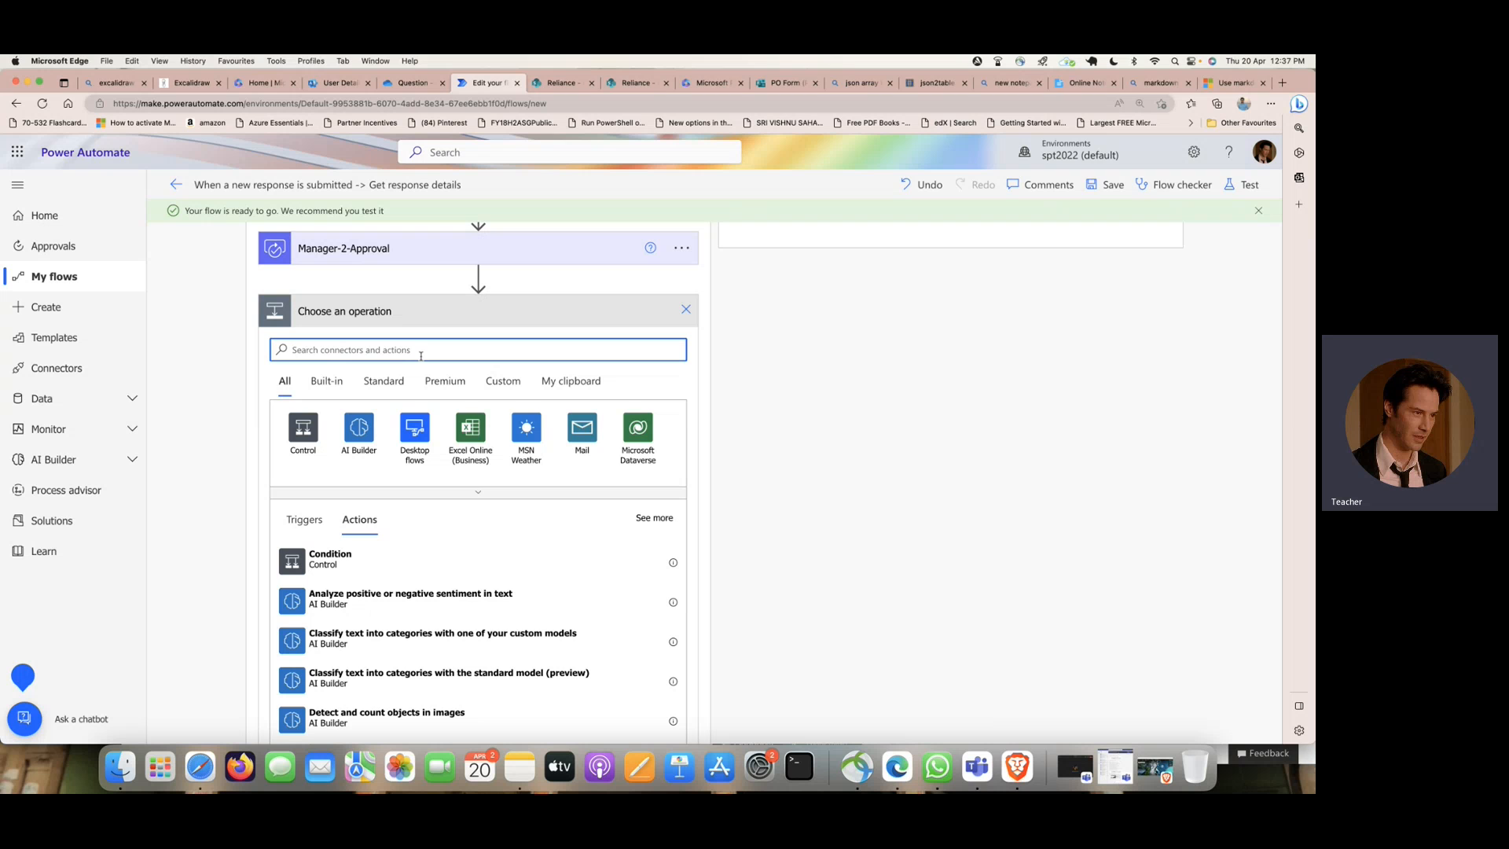
type("condi")
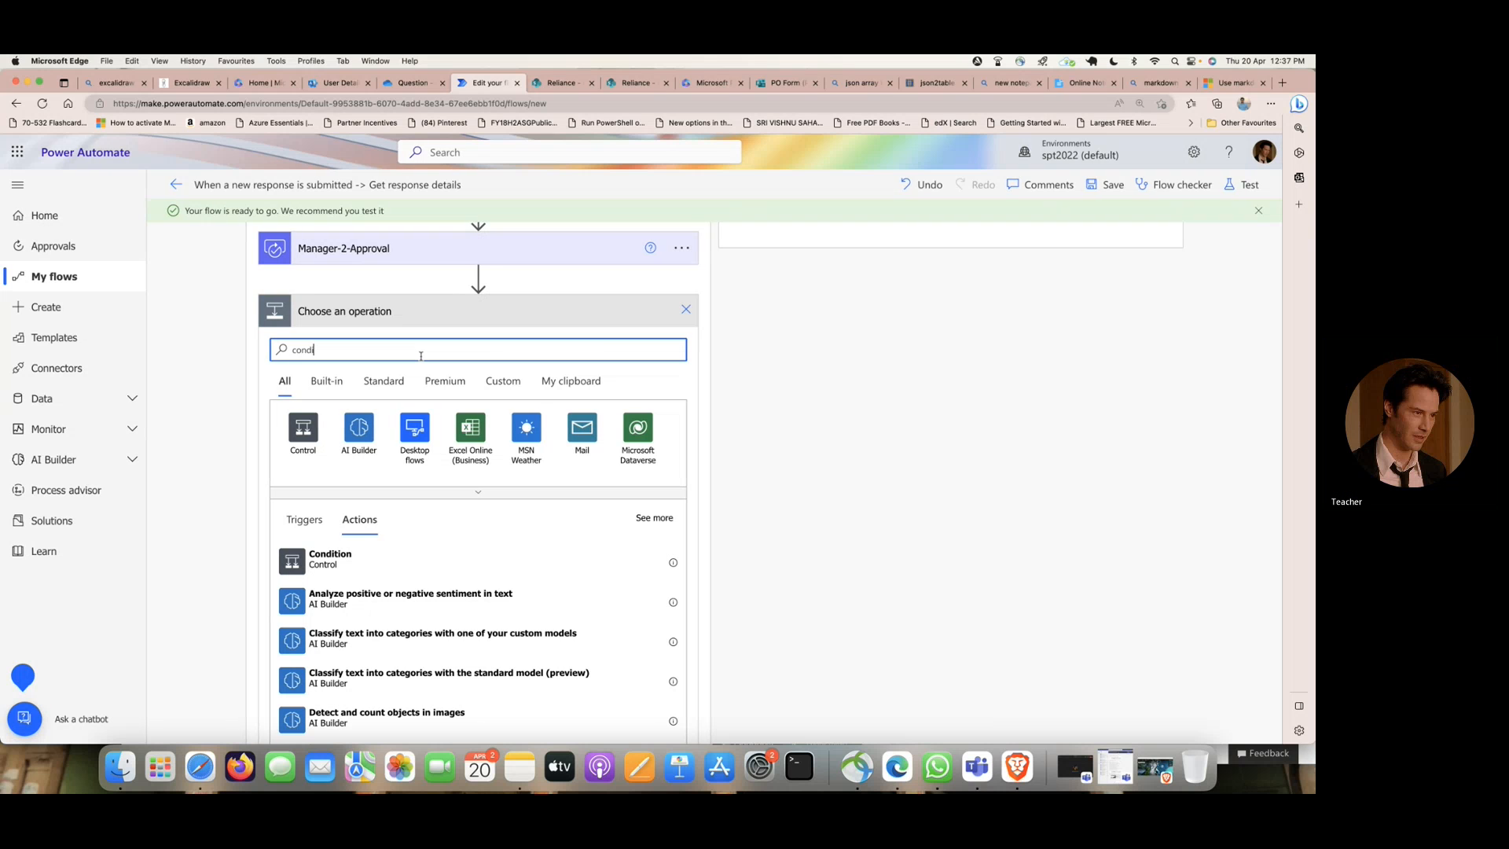
type("tion")
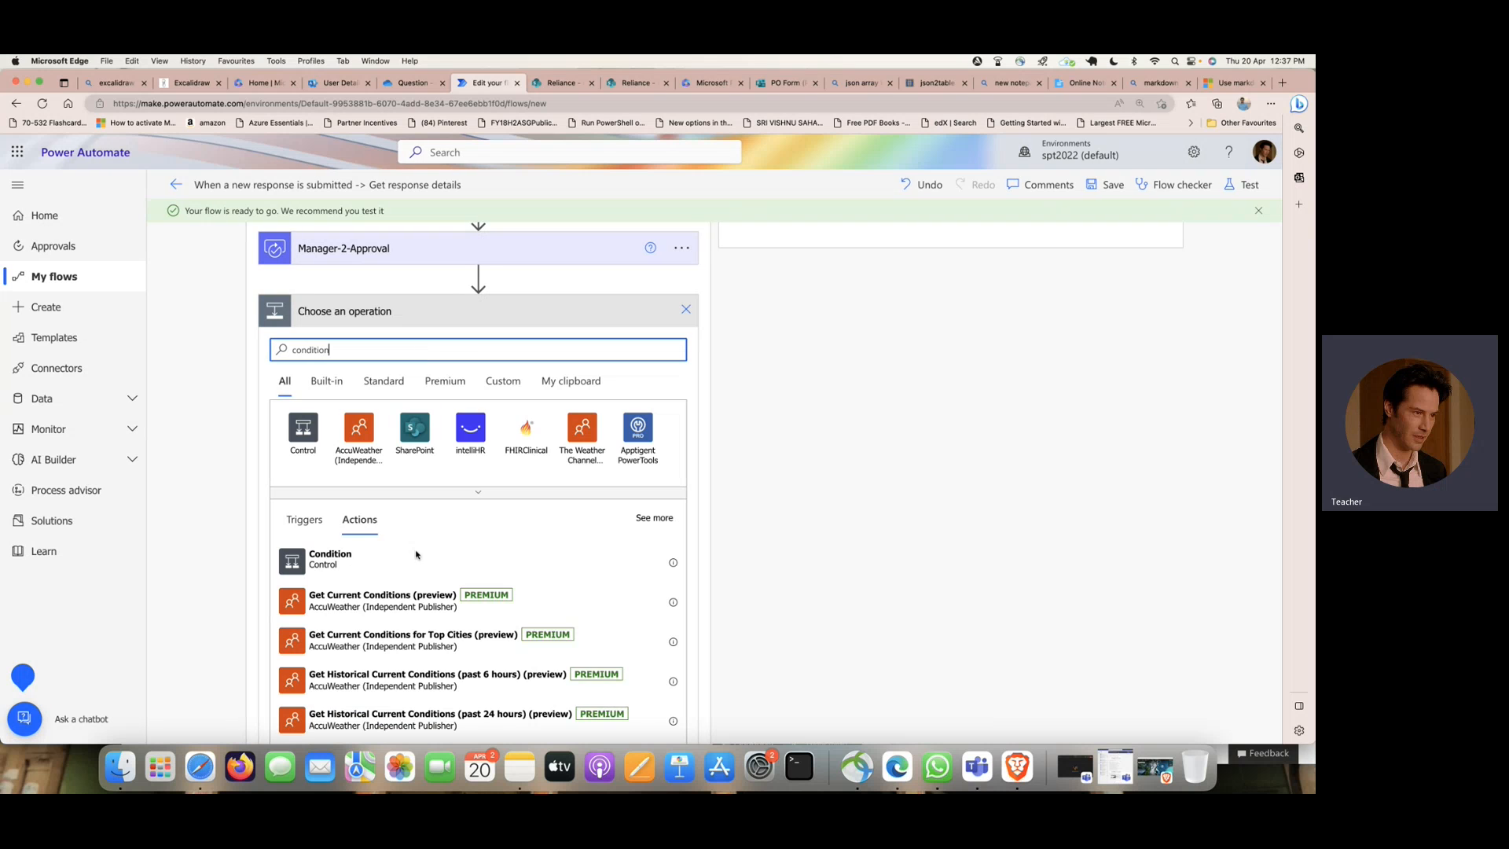
left_click(364, 564)
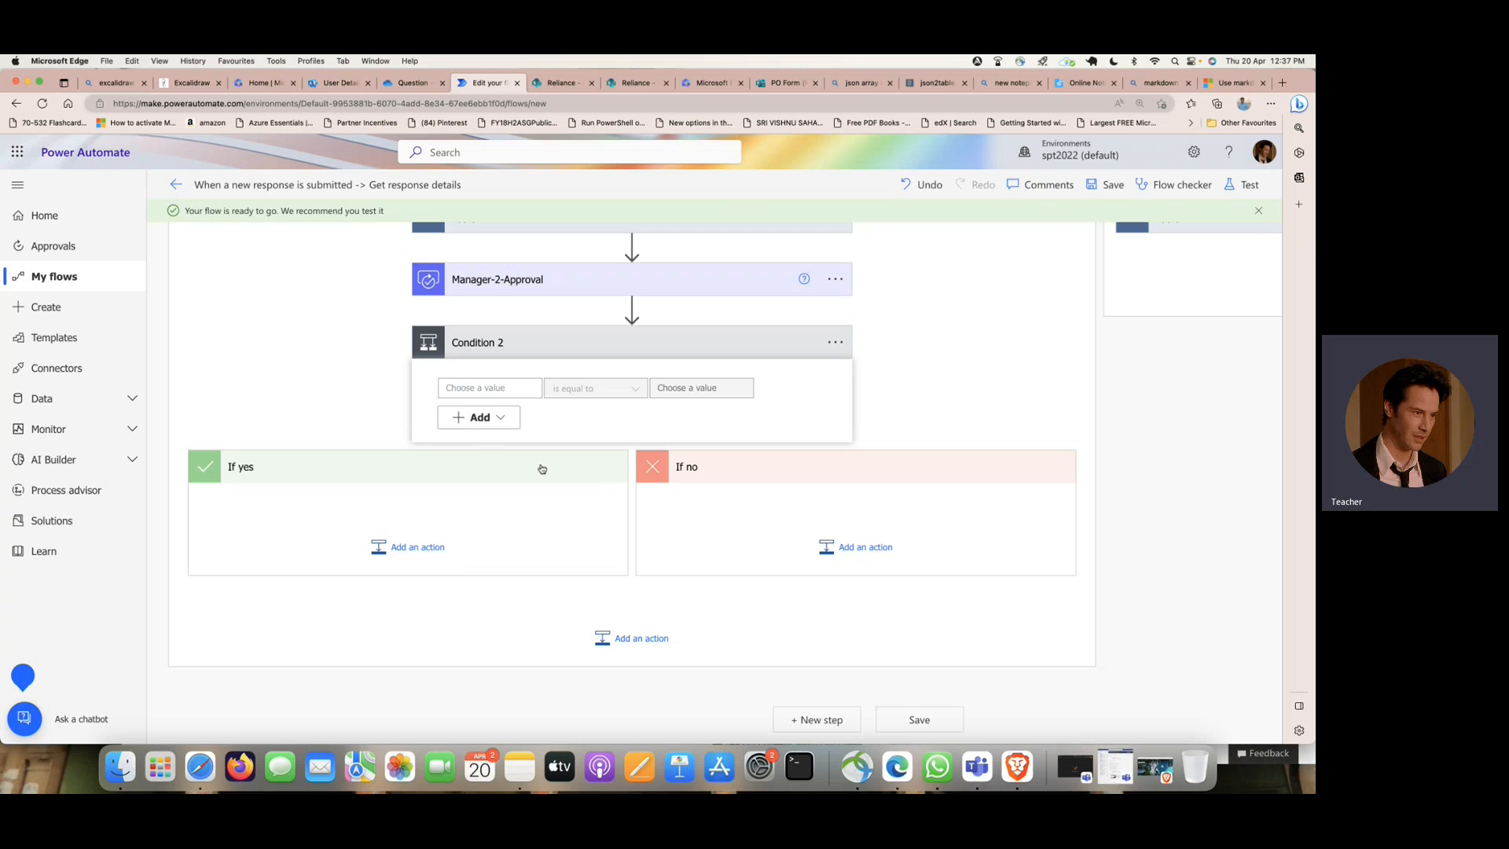
- Set the new condition to check that the Manager-2-Approval Outcome is equal to "Approve"
left_click(495, 386)
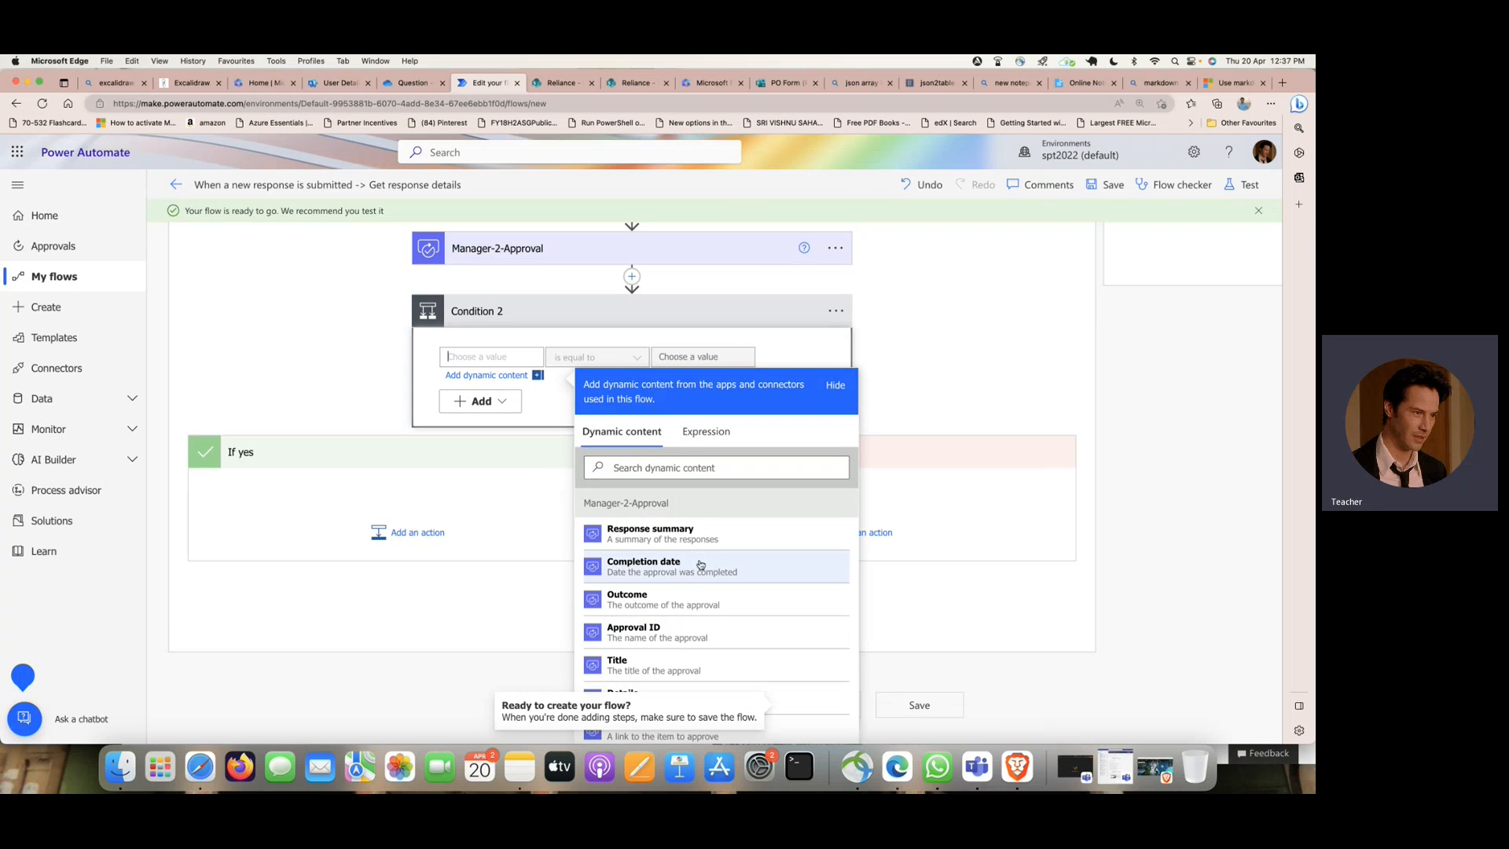
left_click(700, 597)
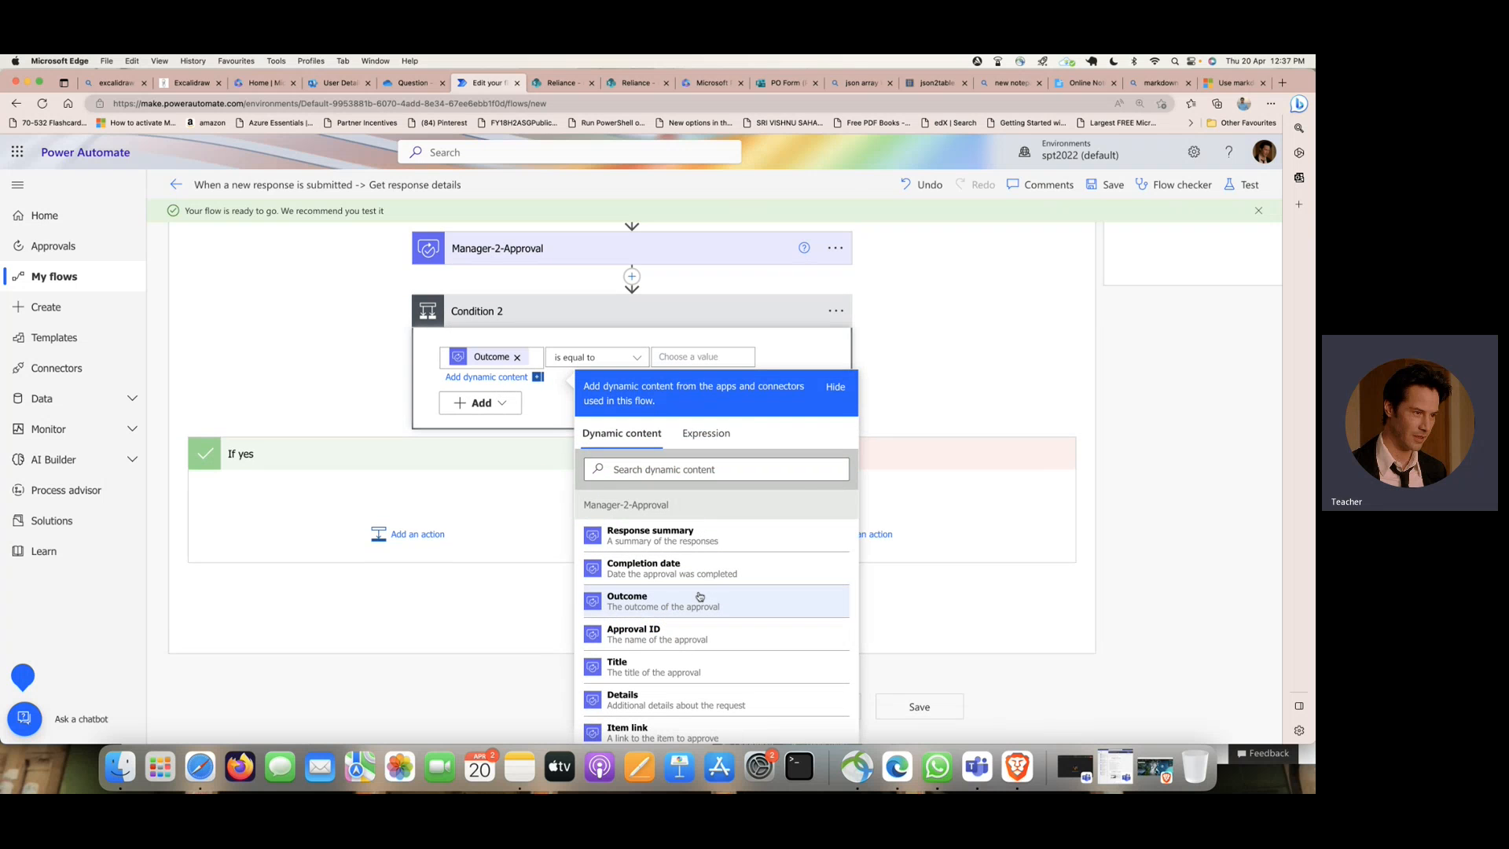
left_click(683, 358)
type("Approve")
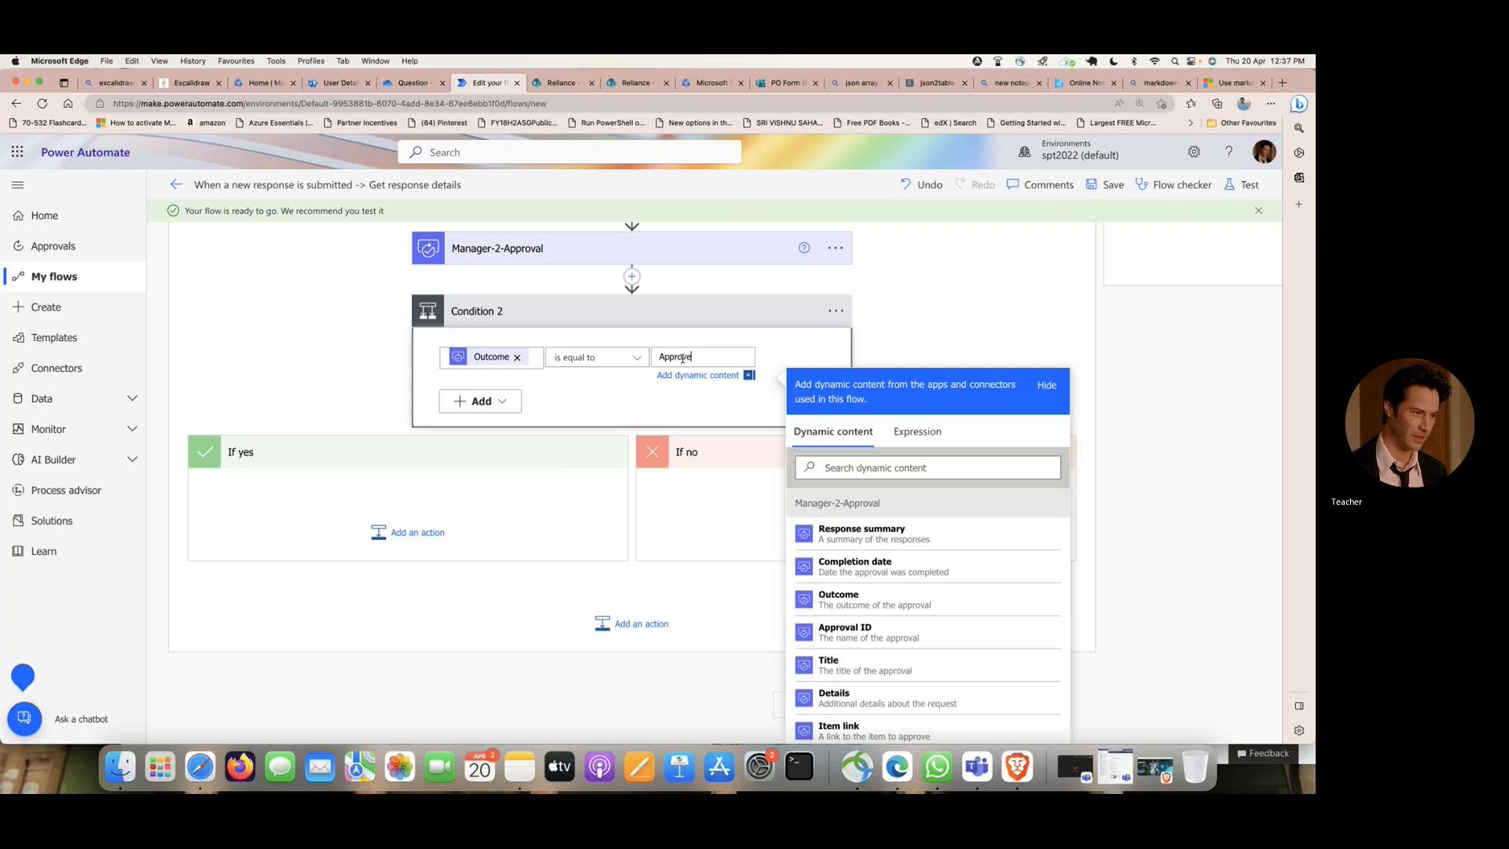
left_click(926, 336)
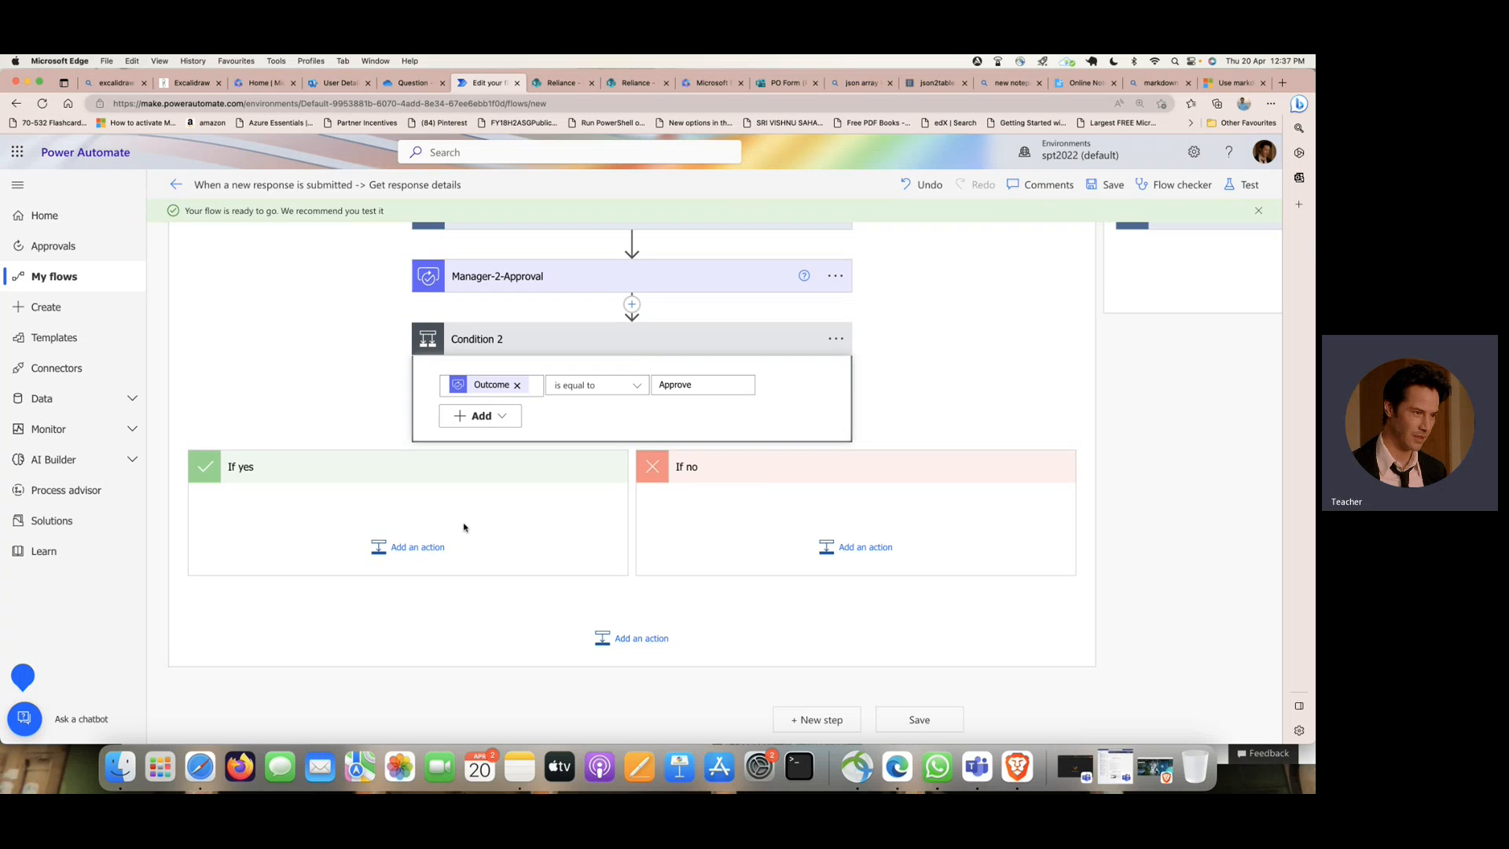
- Start a new action in the If yes branch of Condition 2 and search the operations for "update"
left_click(441, 548)
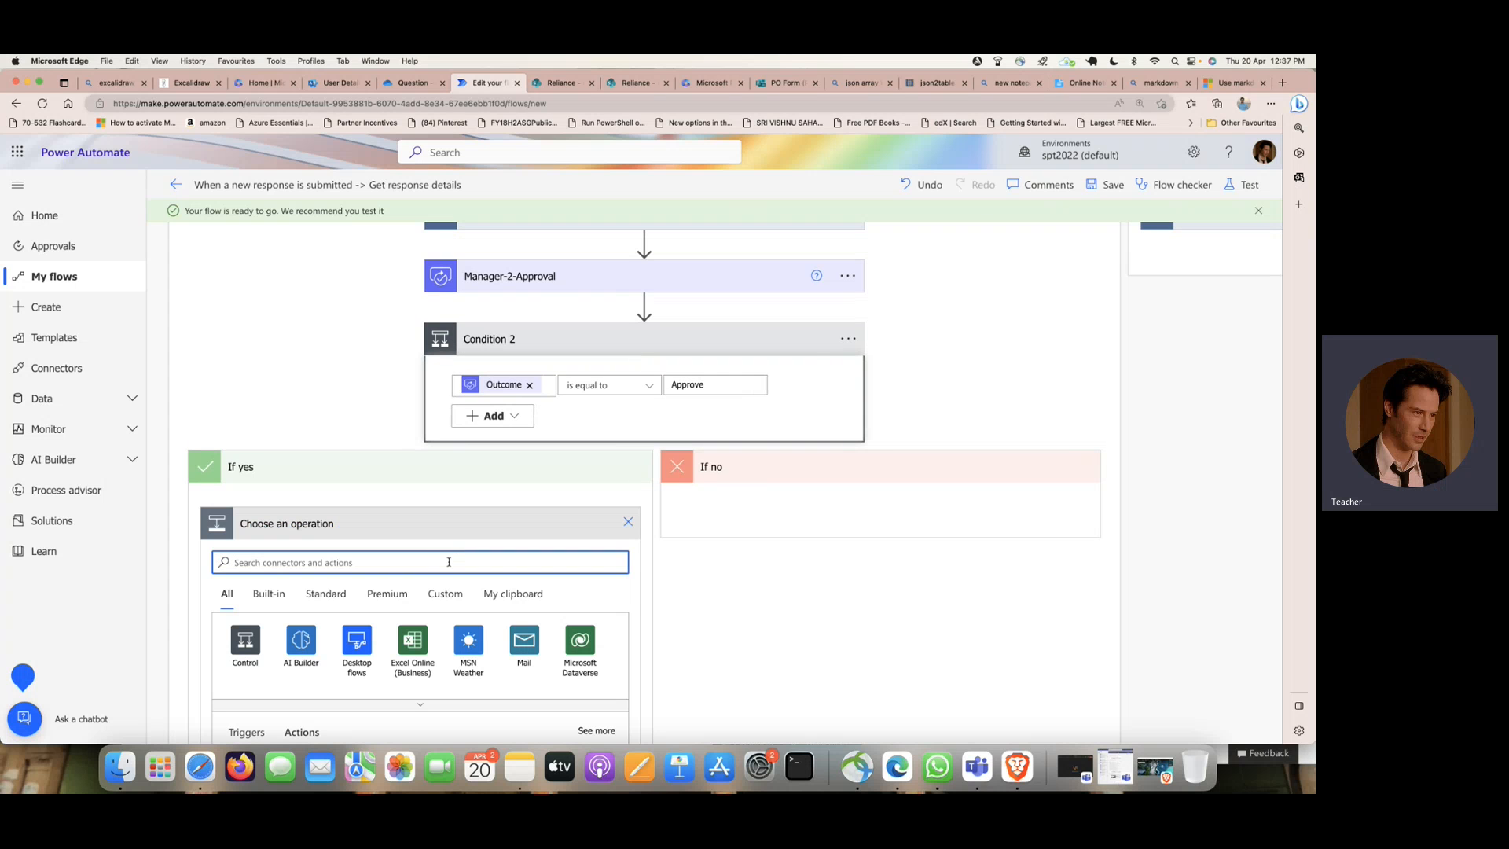
type("update")
- Add the SharePoint Update item action to the If yes branch of Condition 2
scroll(449, 561, "down", 5)
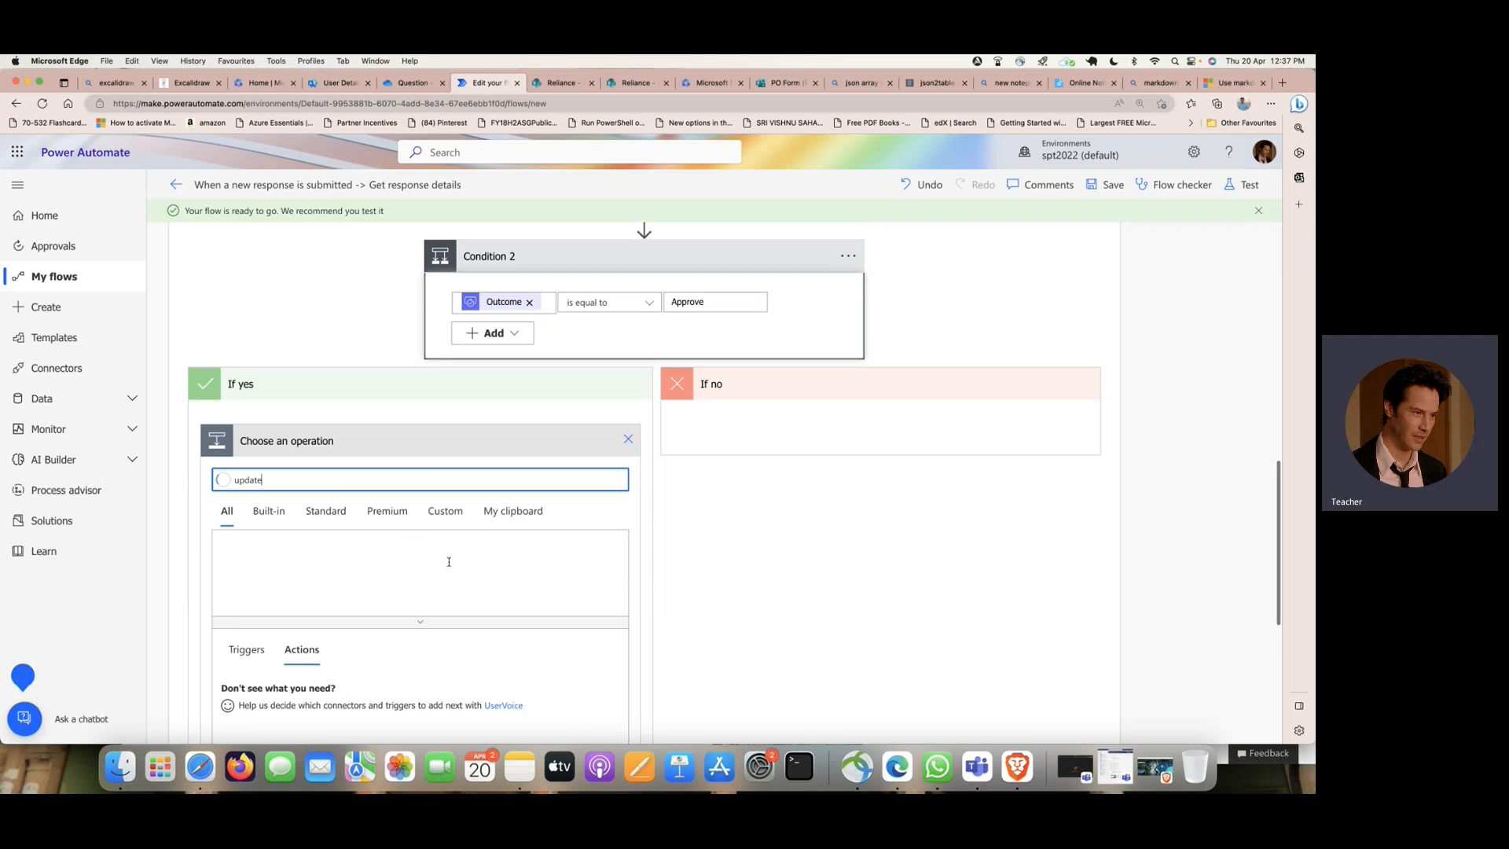
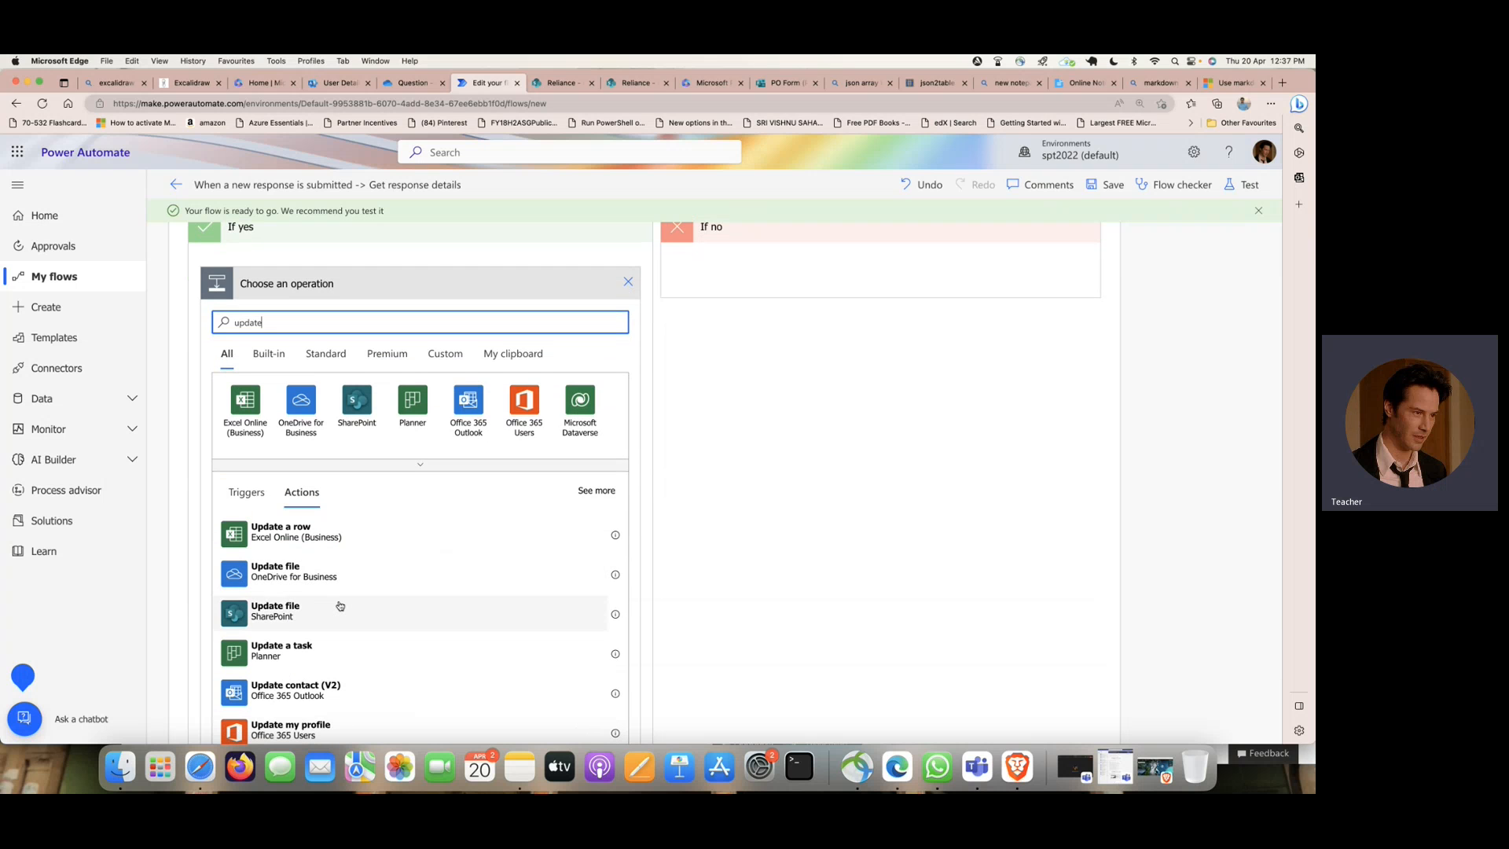
scroll(362, 593, "down", 2)
scroll(362, 594, "down", 2)
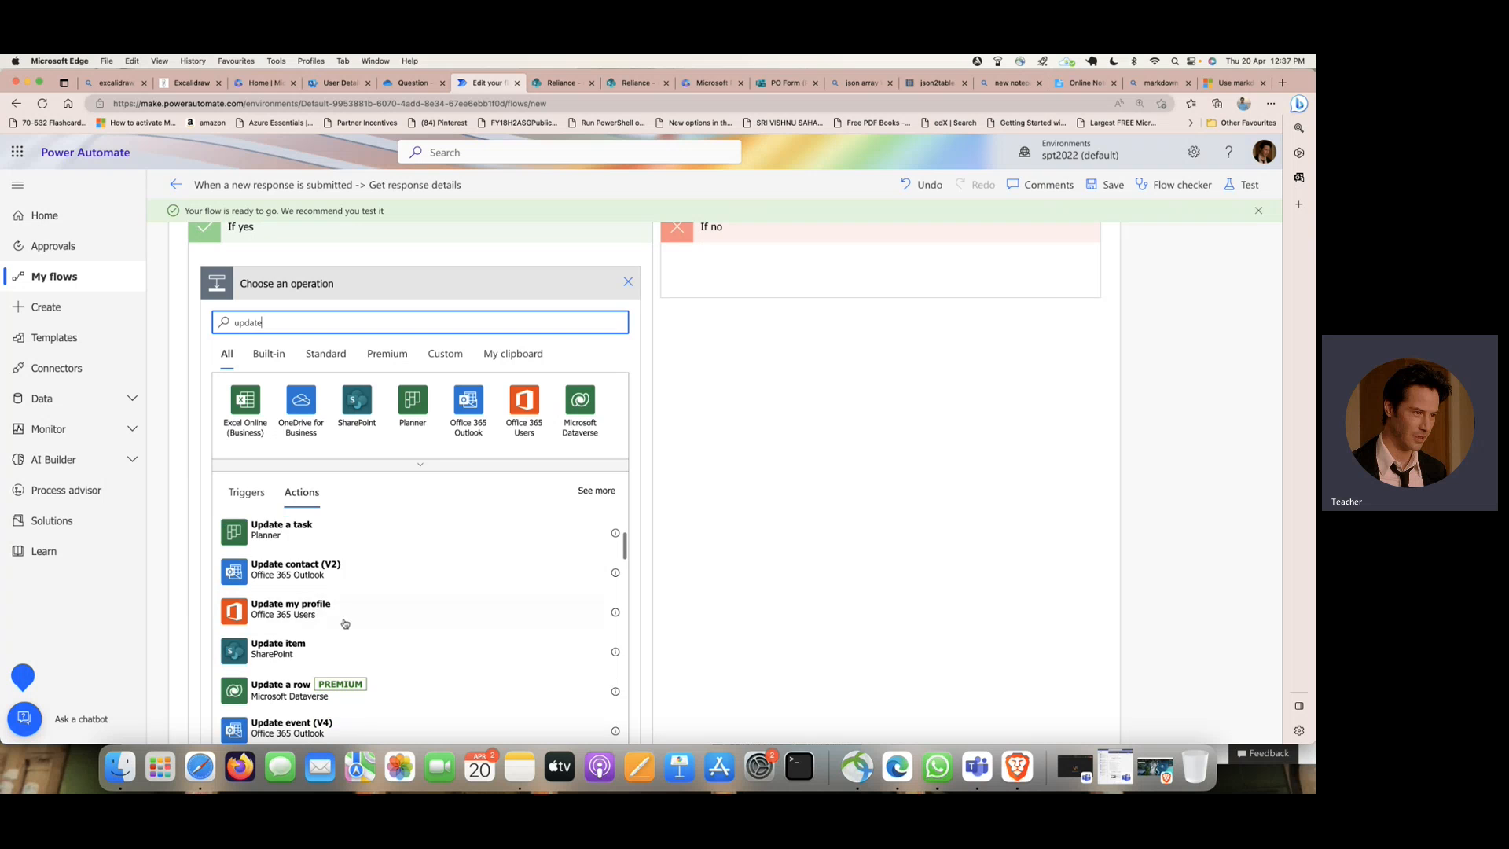
left_click(360, 634)
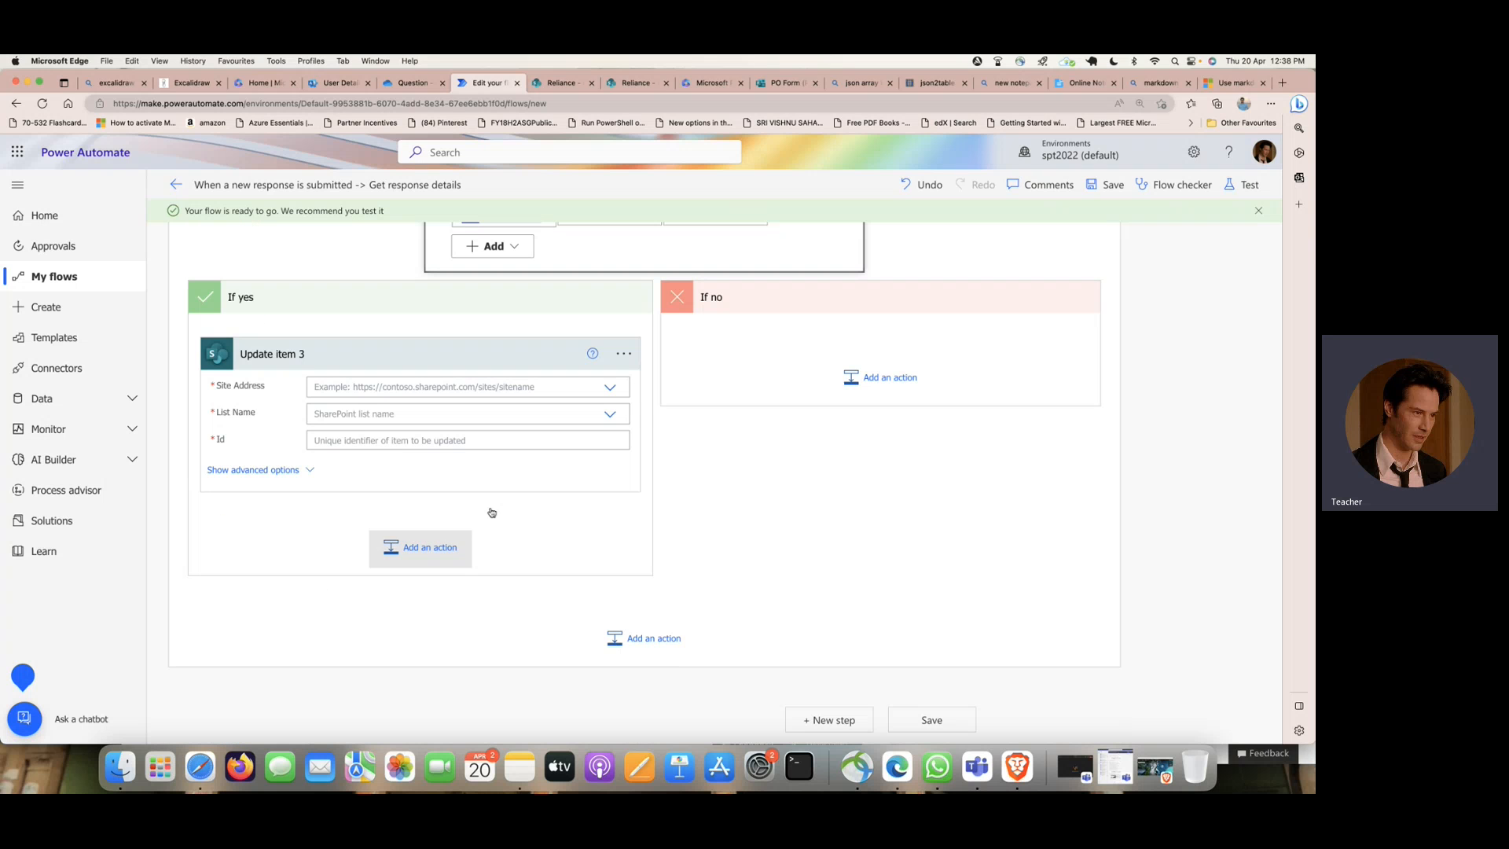
- Point the If yes branch's Update item action to the Reliance site and the POOrder list
left_click(610, 387)
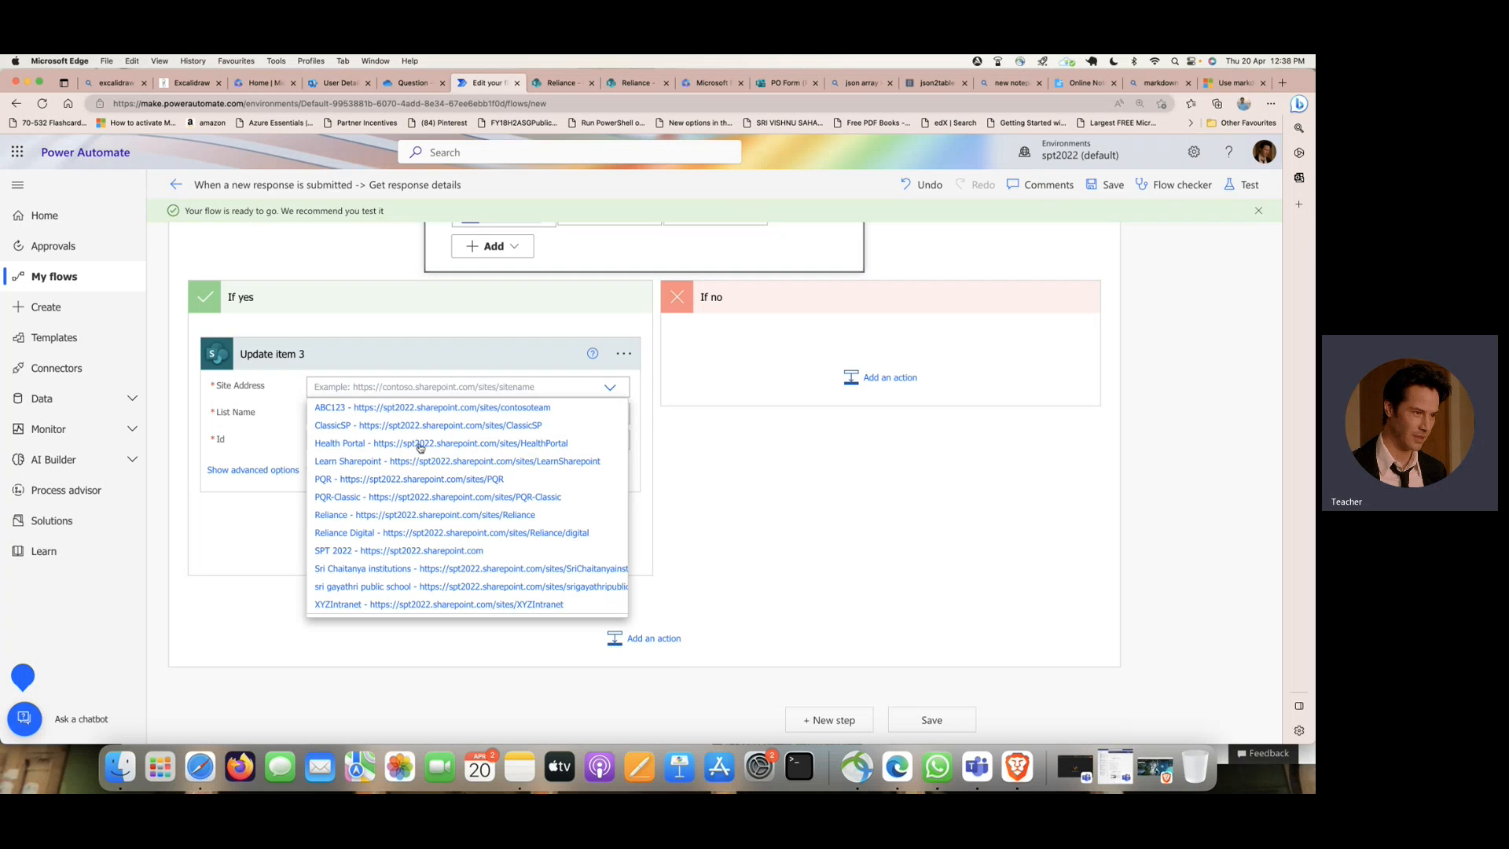
left_click(389, 514)
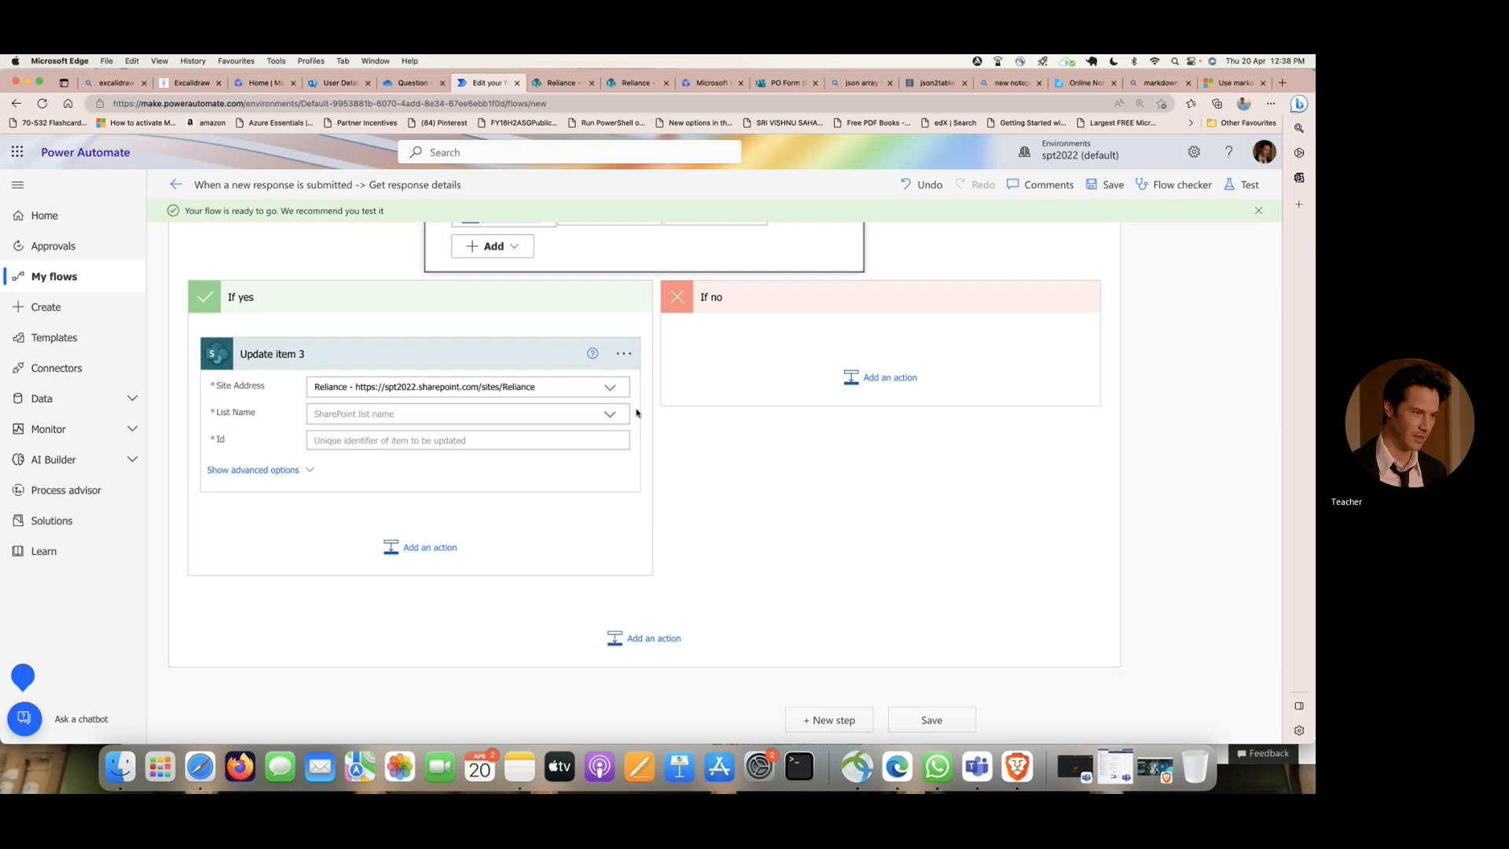
left_click(611, 416)
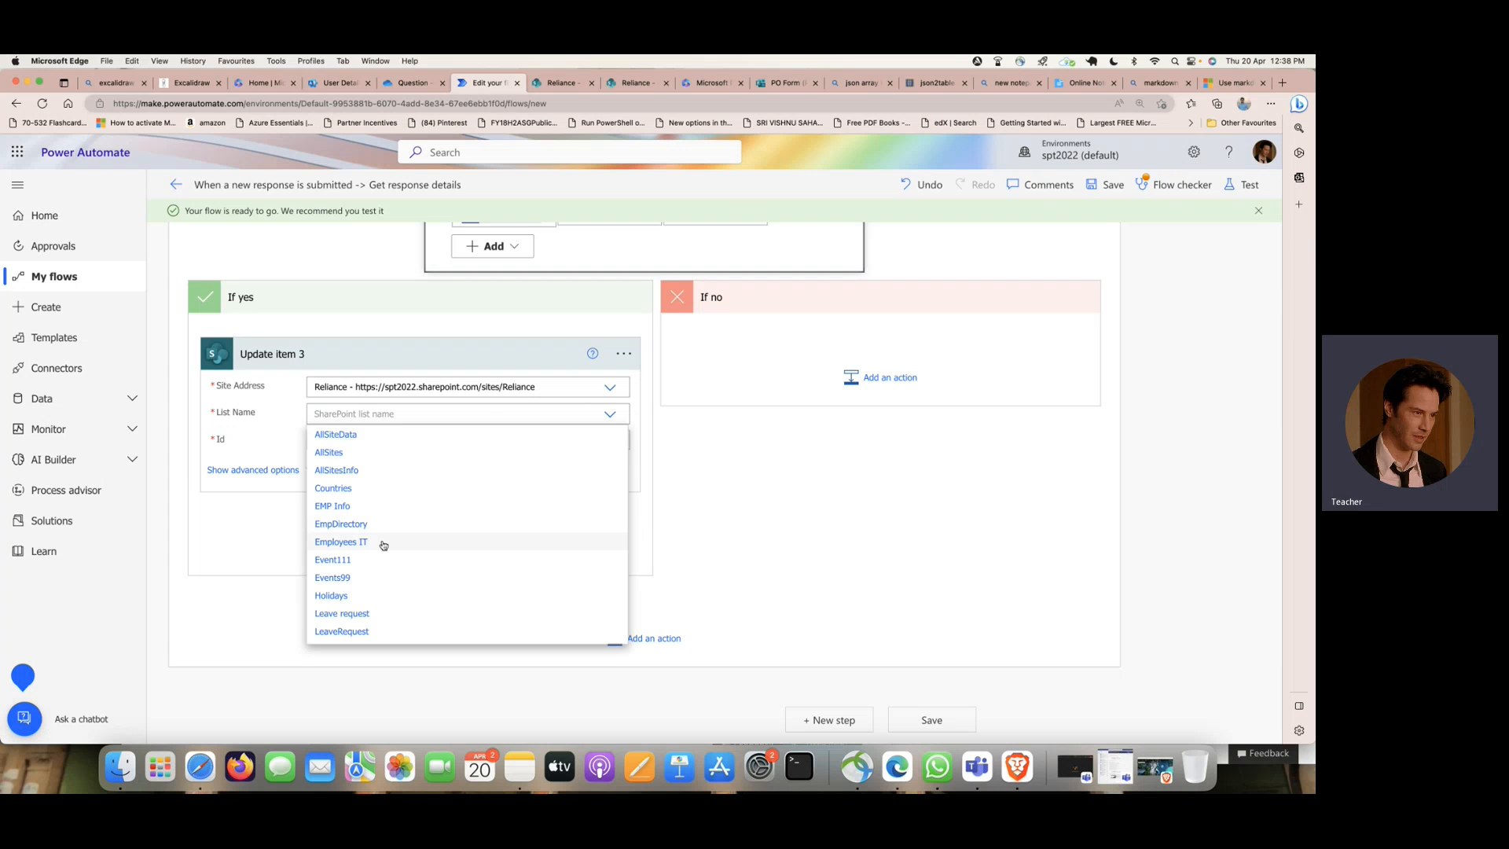
scroll(395, 582, "down", 5)
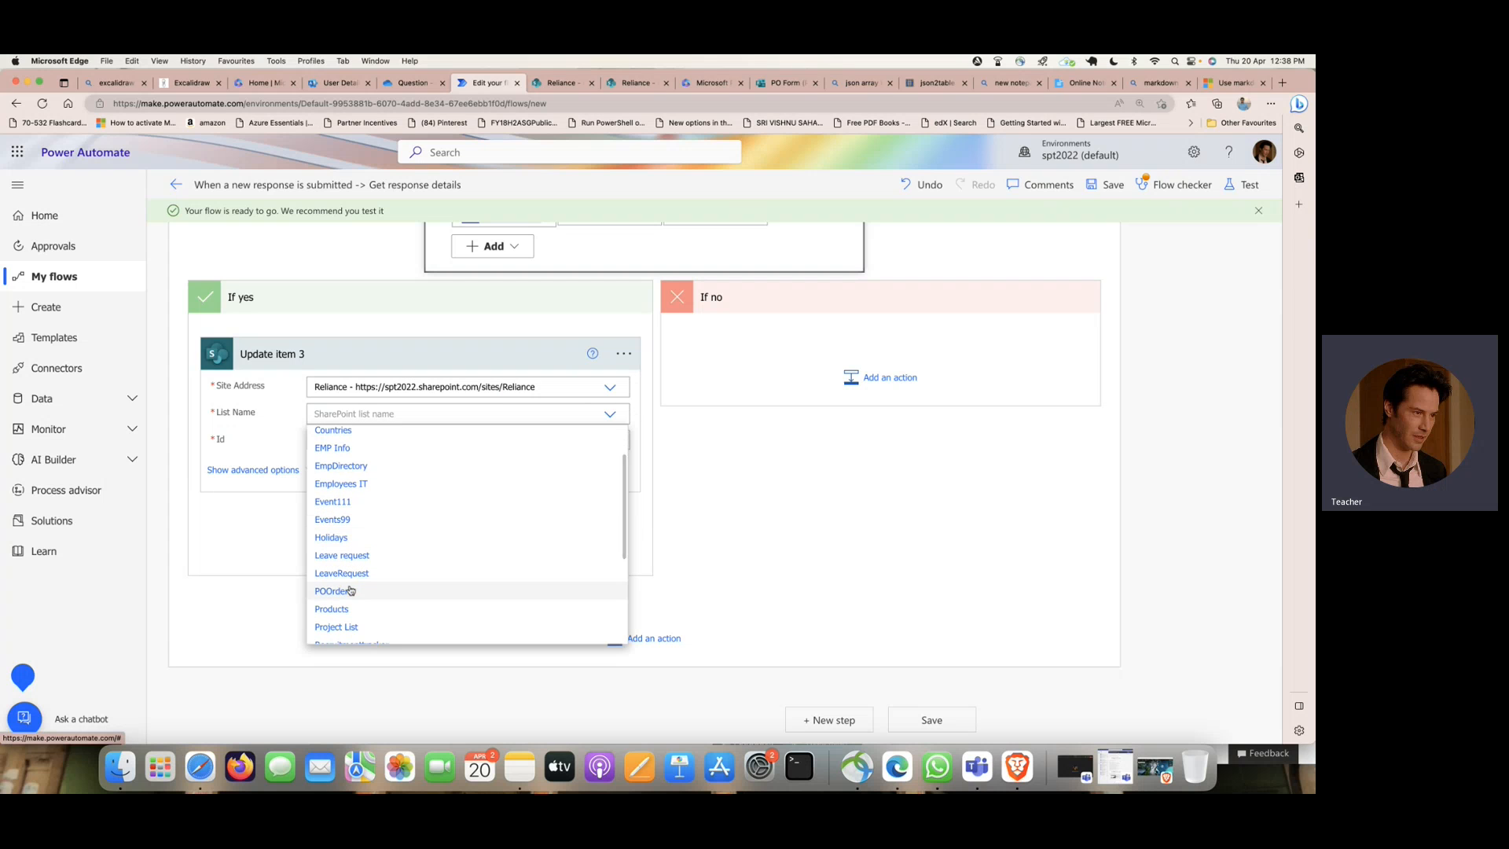
left_click(351, 592)
- Fill Update item 3's Id with the Create item ID and its Title with EMPName from Get response details
left_click(460, 441)
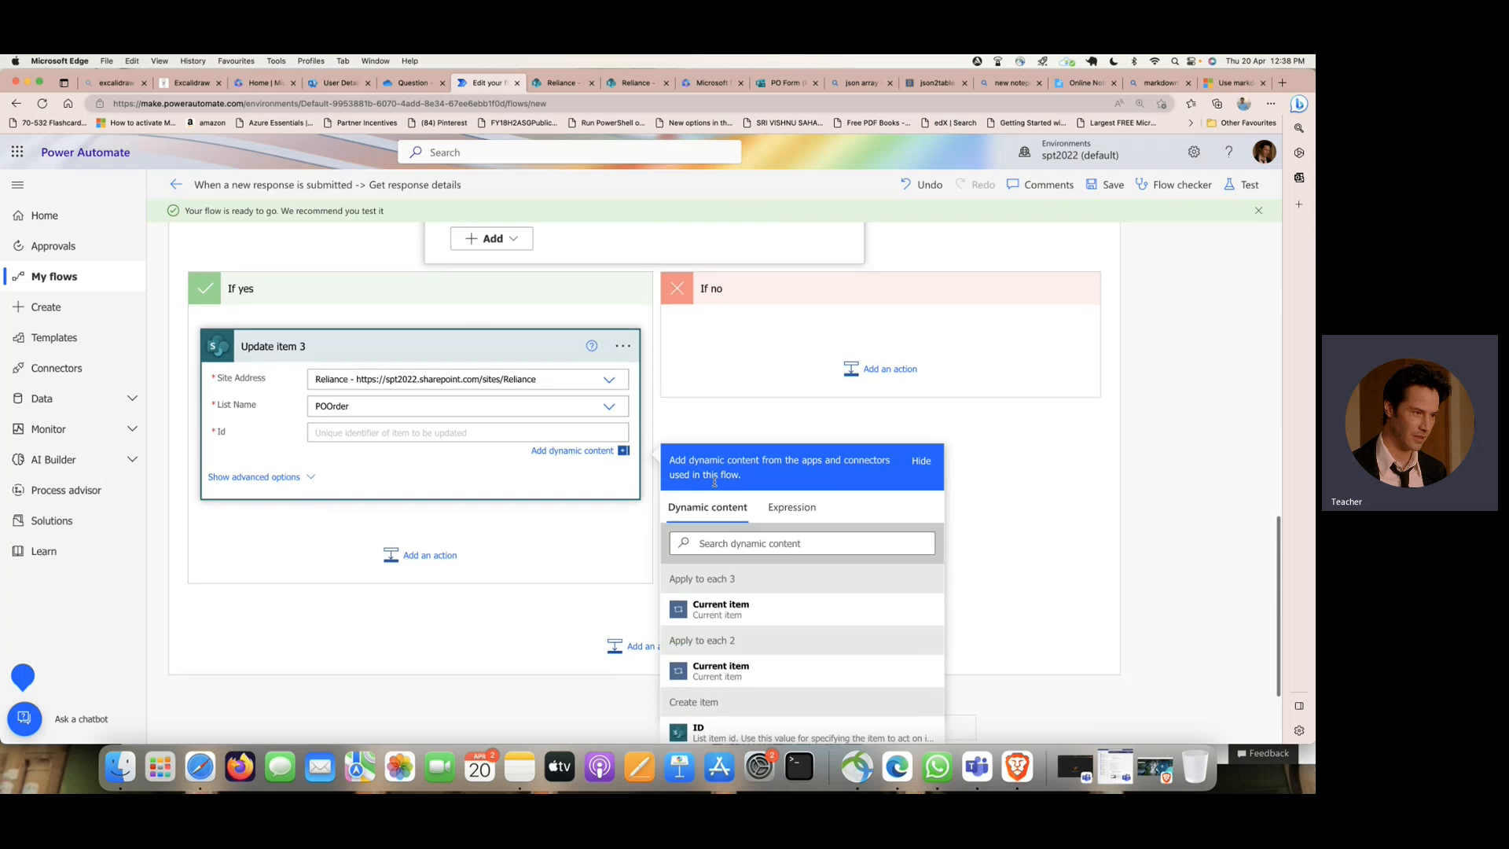
left_click(699, 573)
left_click(341, 327)
scroll(778, 516, "down", 10)
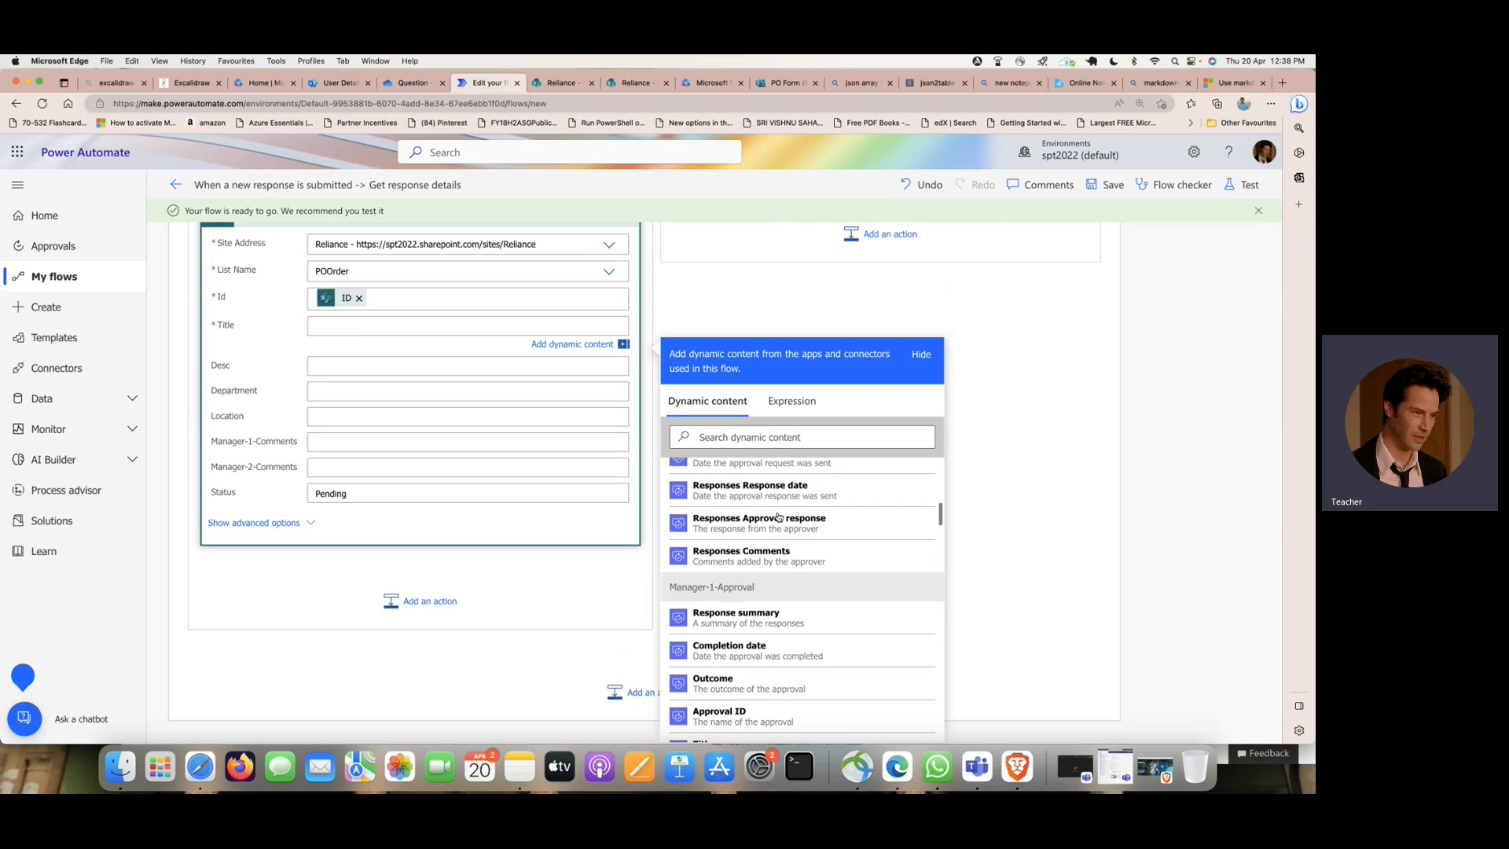
scroll(778, 517, "down", 10)
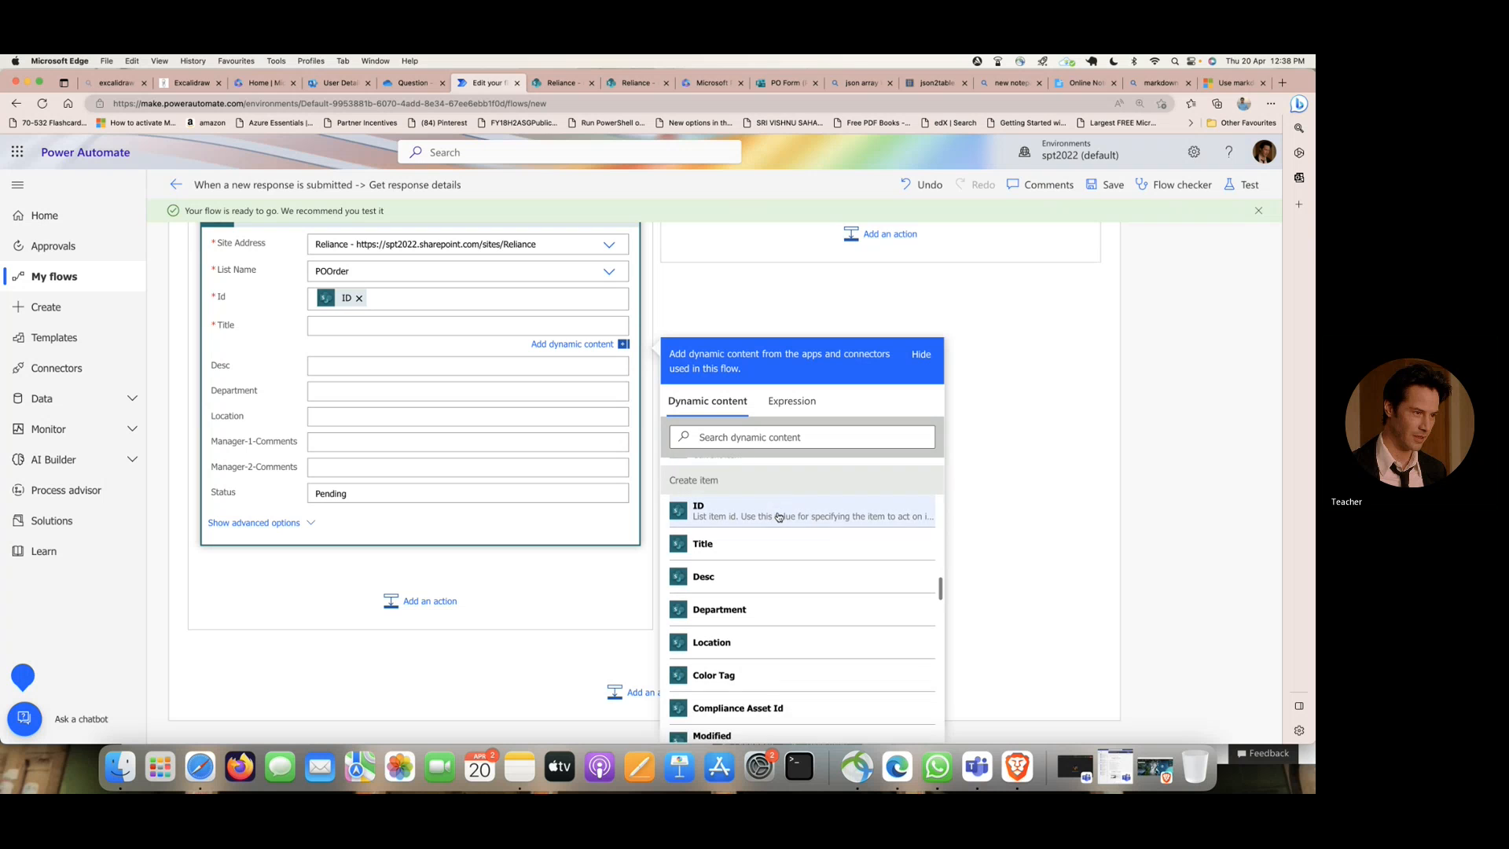
scroll(778, 516, "down", 15)
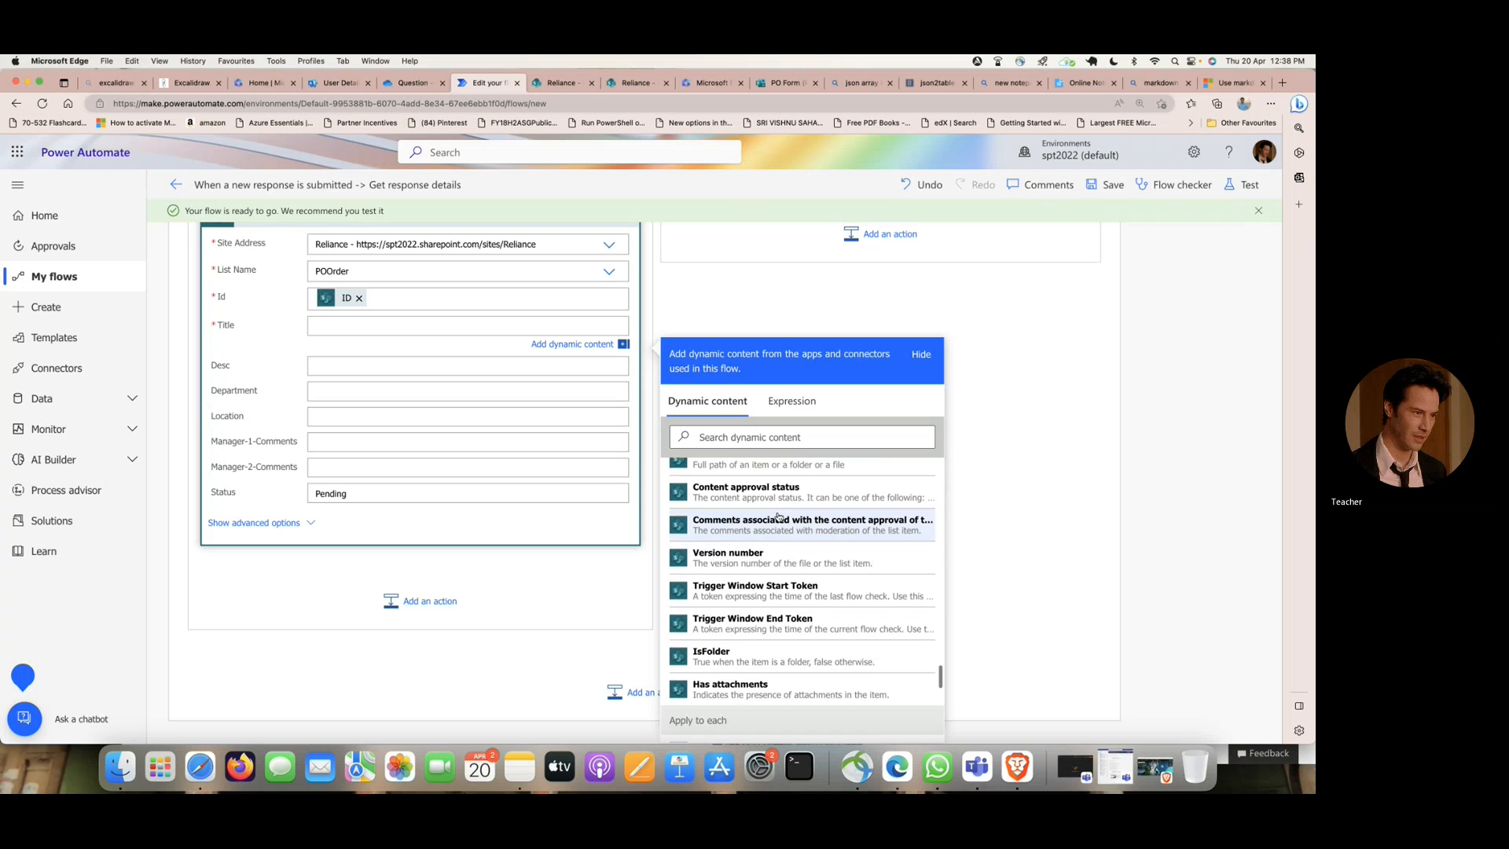
scroll(778, 516, "down", 5)
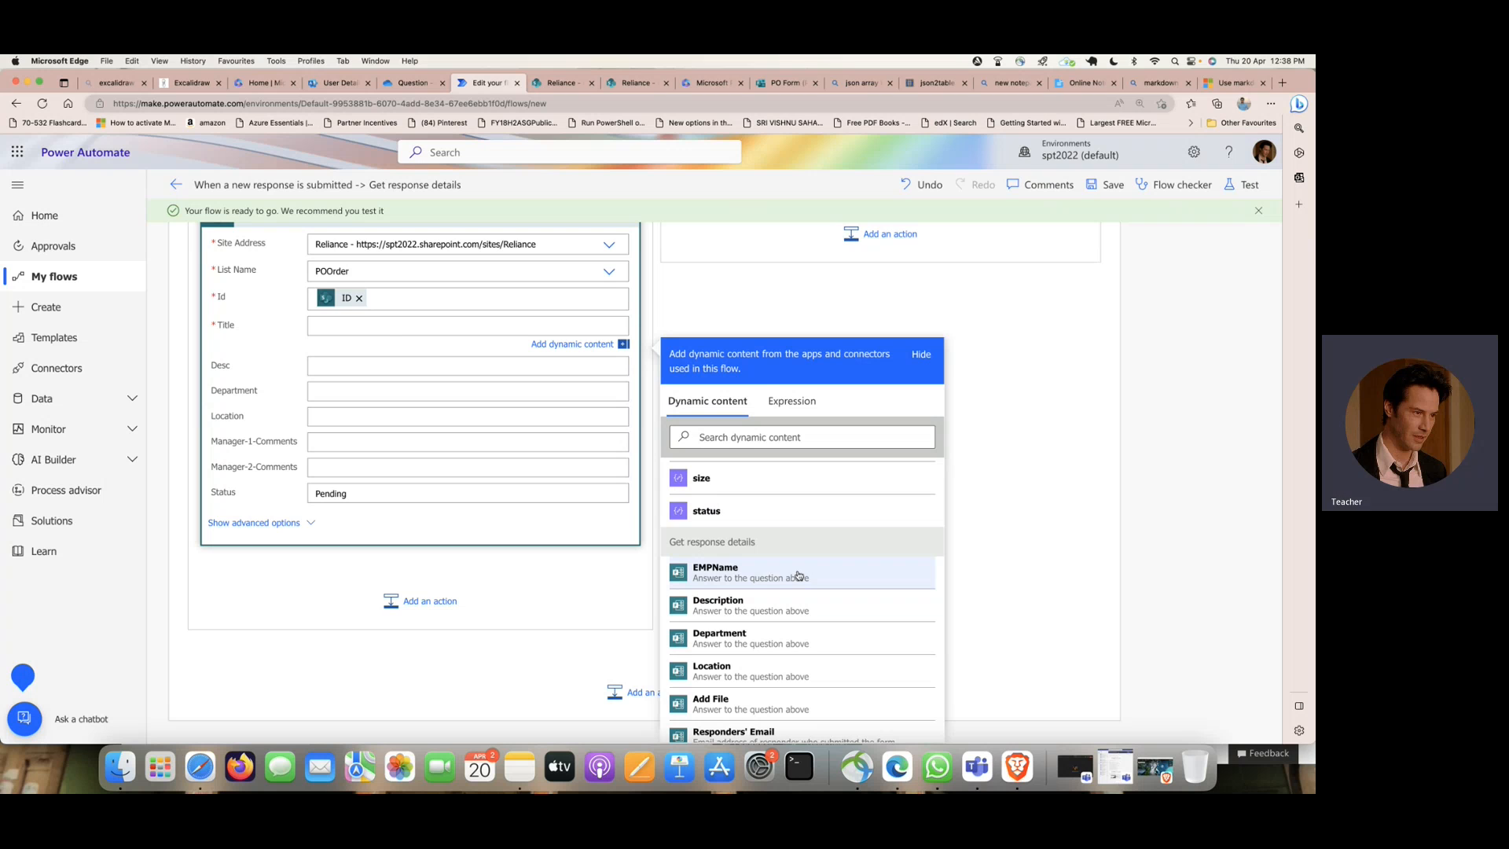
left_click(798, 574)
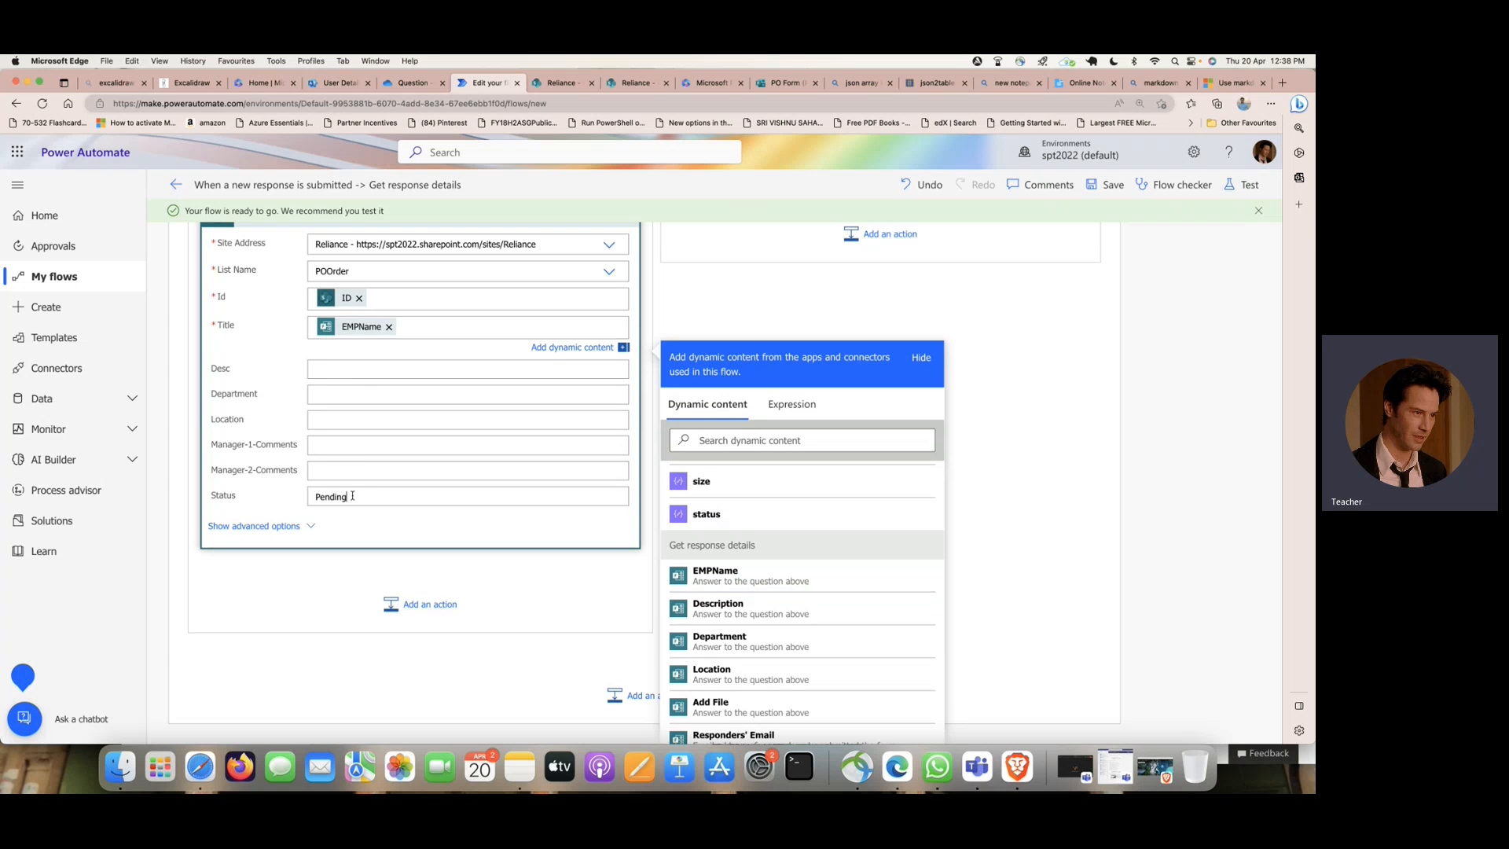
- Replace Update item 3's default Status with "Approved by manager -2"
left_click_drag(352, 496, 312, 493)
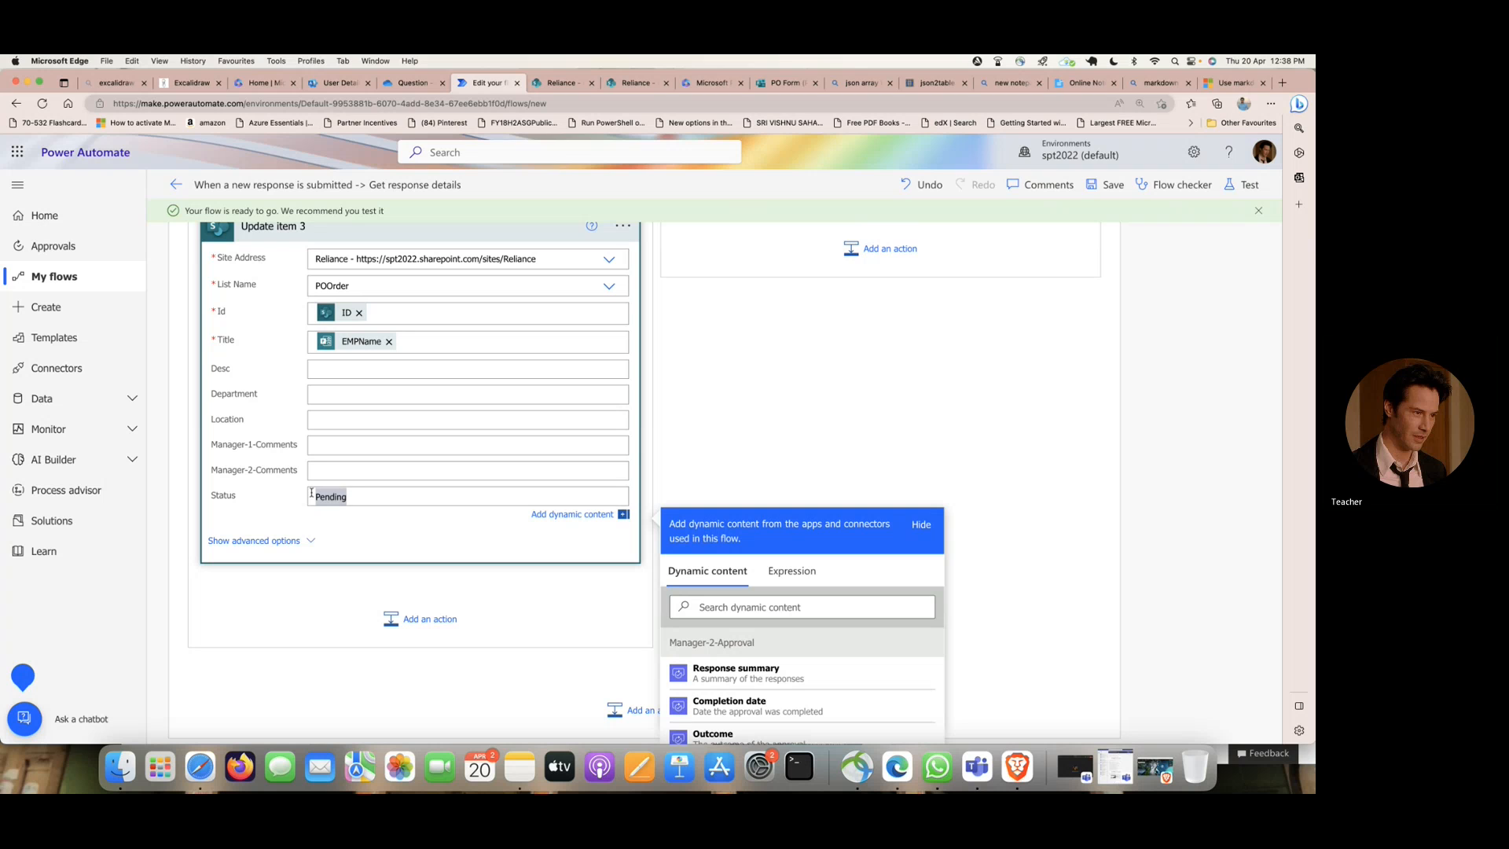
type("App")
key("BackSpace")
type("ed ")
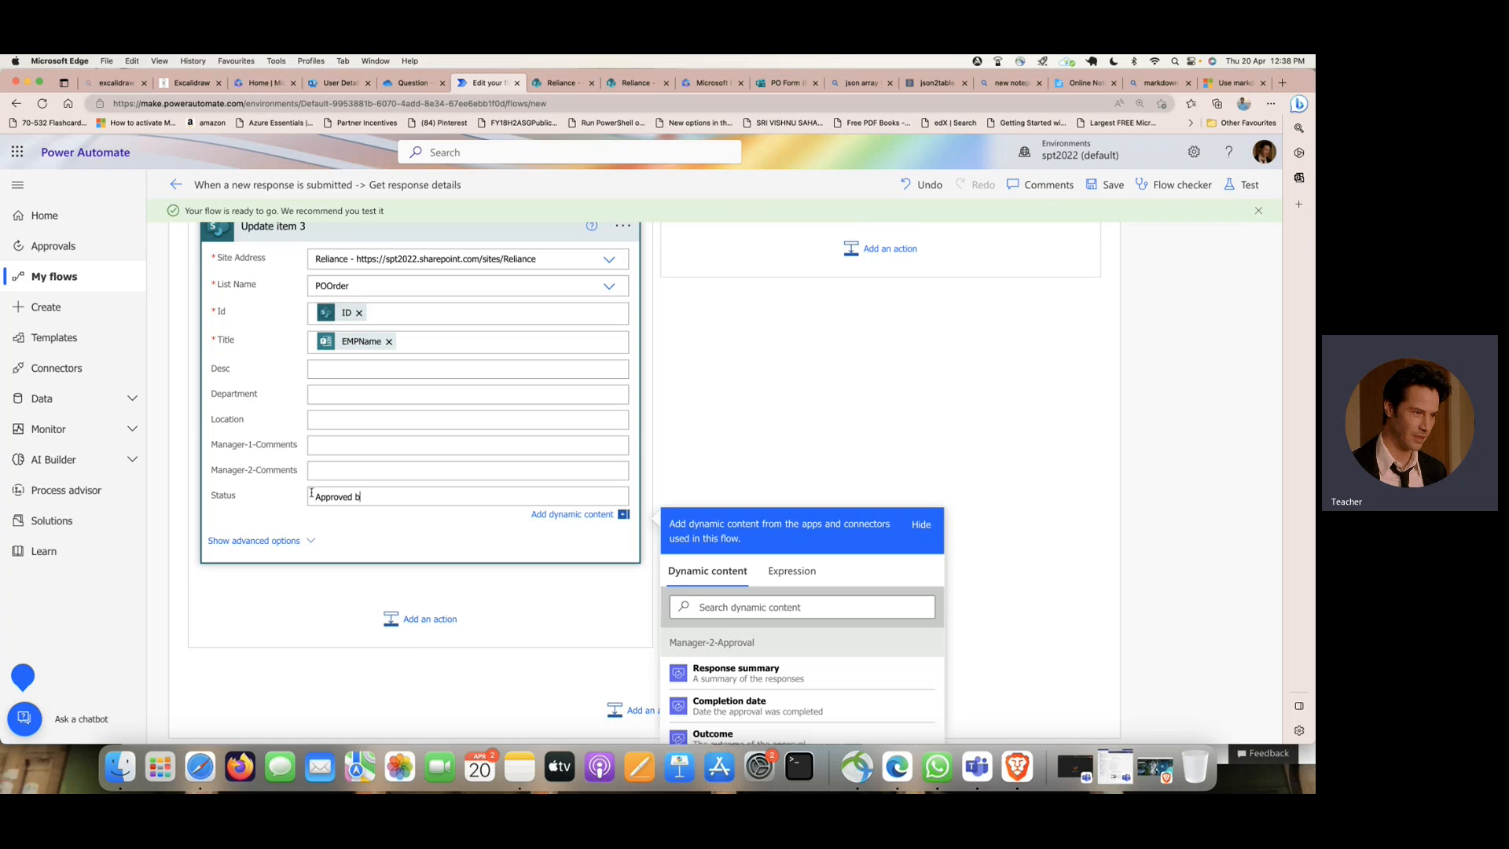
type("by manager -2")
- Map Update item 3's Manager-2-Comments to Responses Comments from Manager-2-Approval and expand the action inside its loop to check it
left_click(343, 467)
scroll(829, 504, "down", 4)
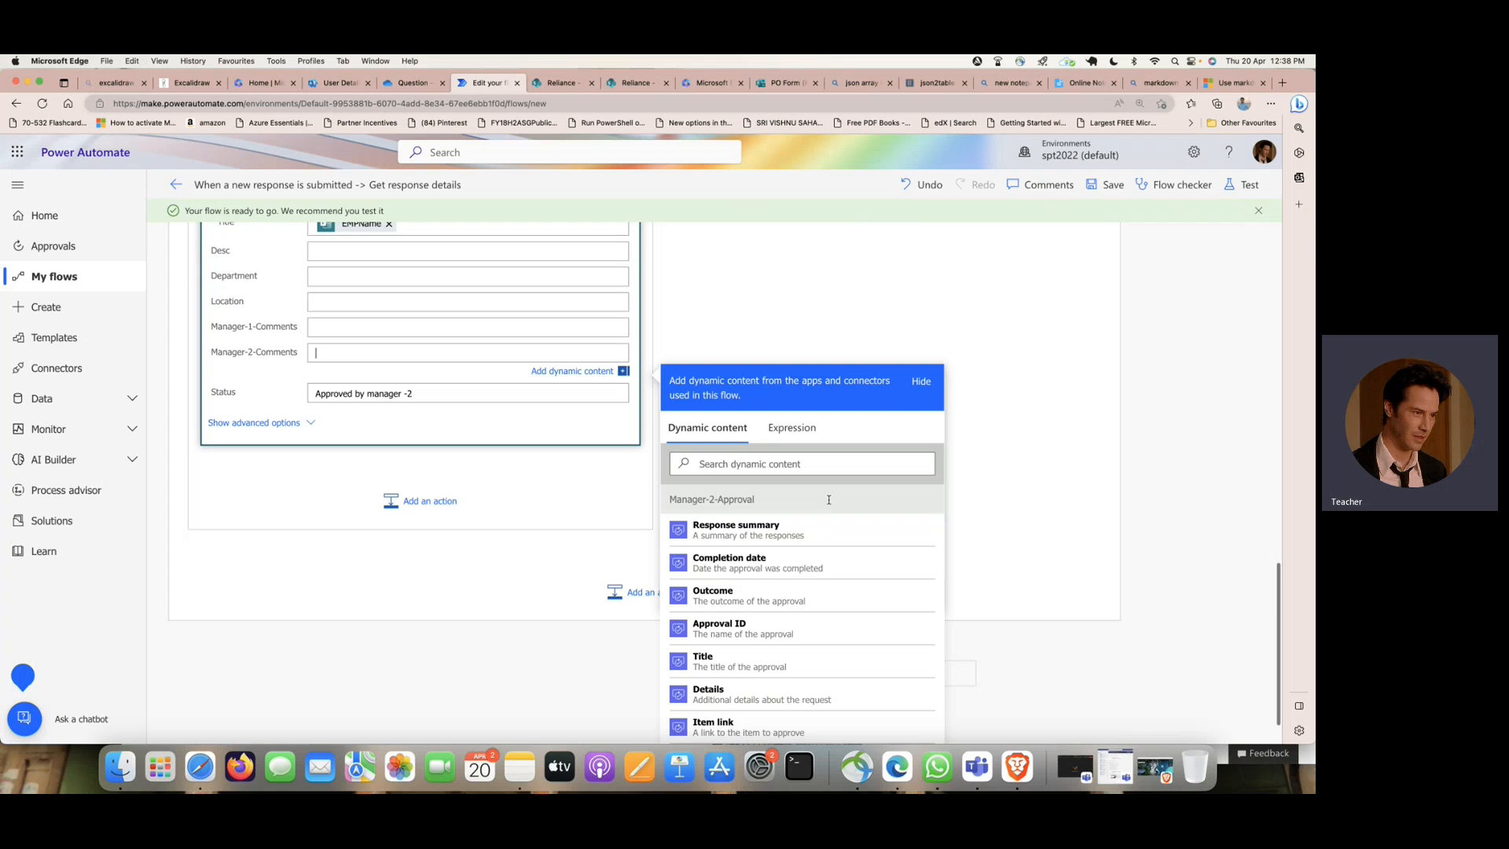
scroll(825, 505, "down", 1)
scroll(808, 505, "up", 1)
scroll(800, 525, "down", 1)
scroll(800, 525, "down", 10)
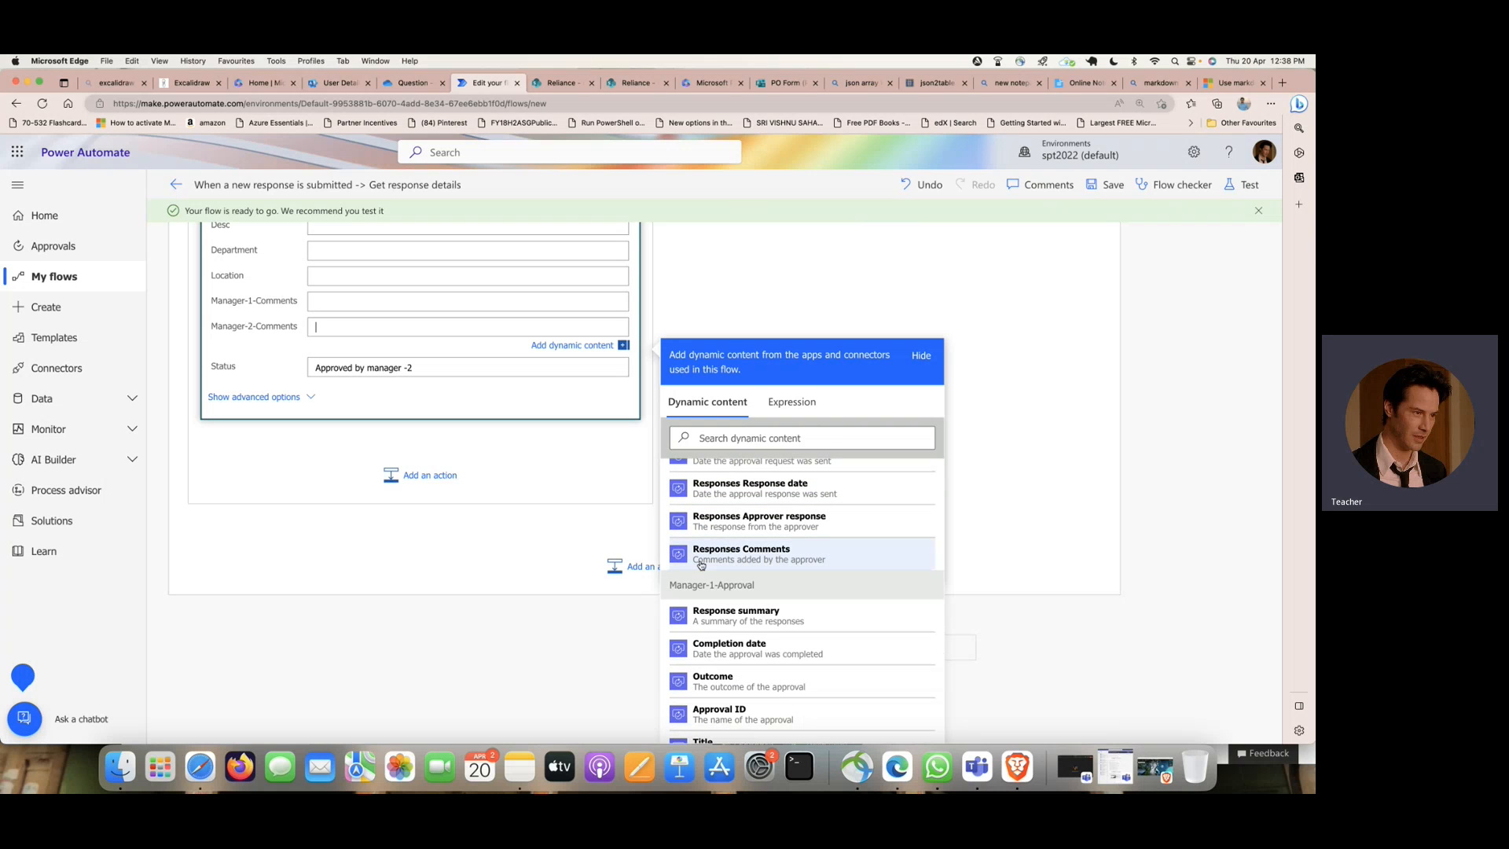
left_click(823, 563)
left_click(516, 555)
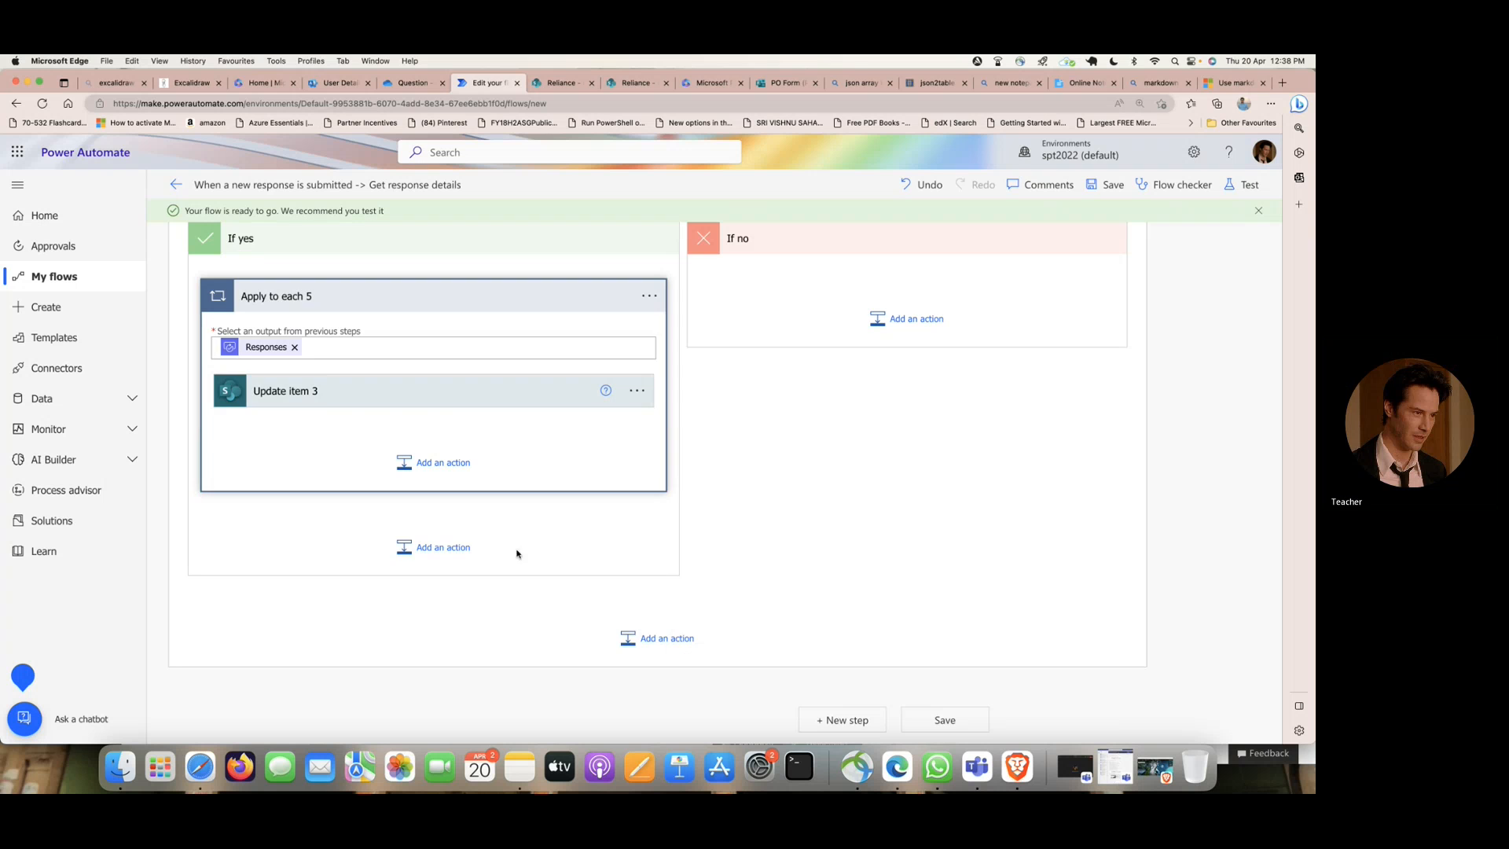
left_click(449, 397)
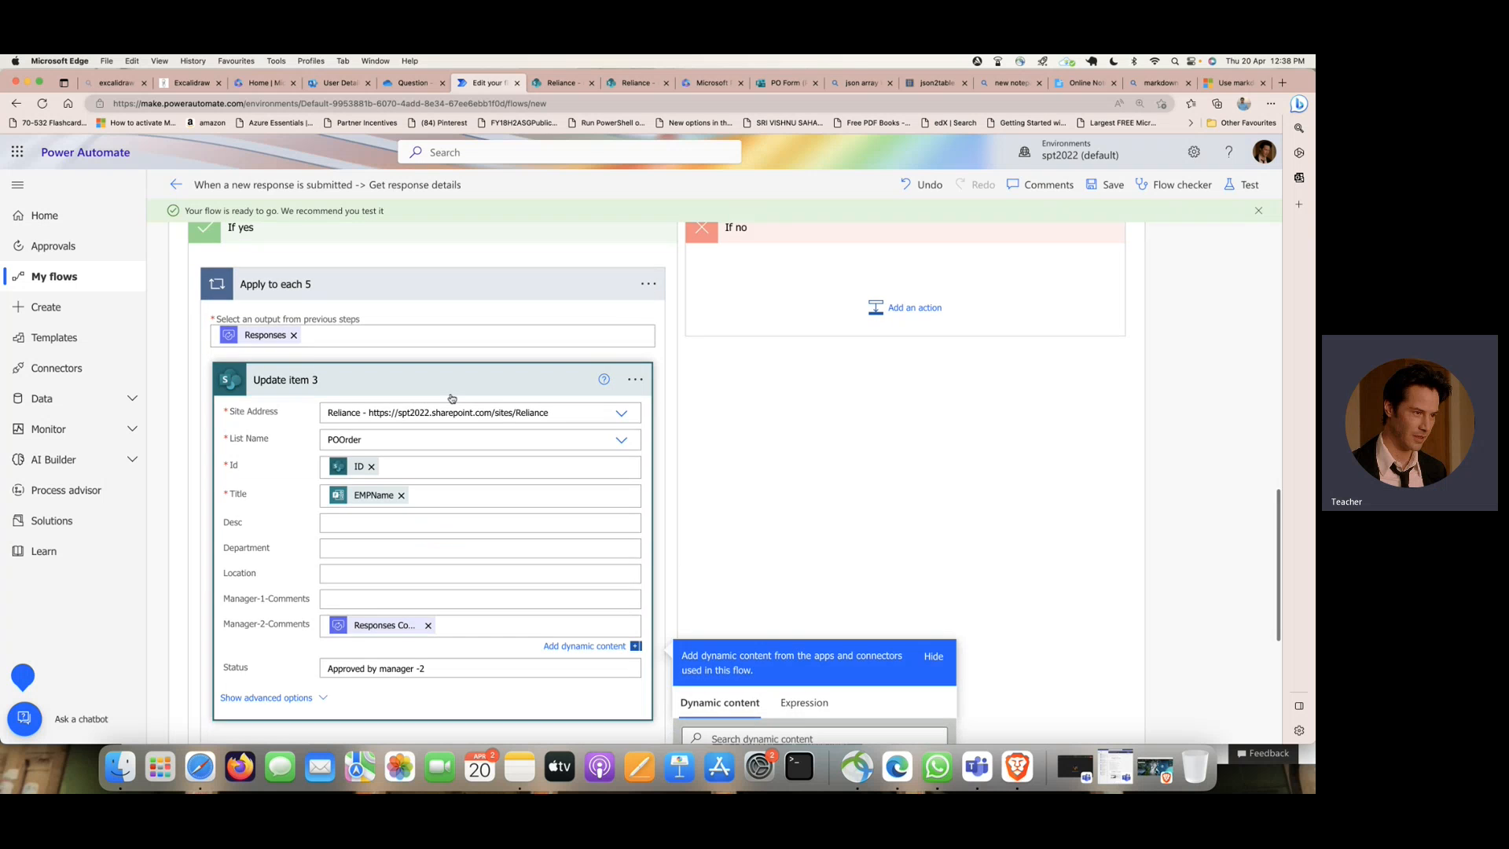
- Search the operations for "update item" and add the SharePoint Update item action to Condition 2's If no branch
scroll(451, 394, "up", 2)
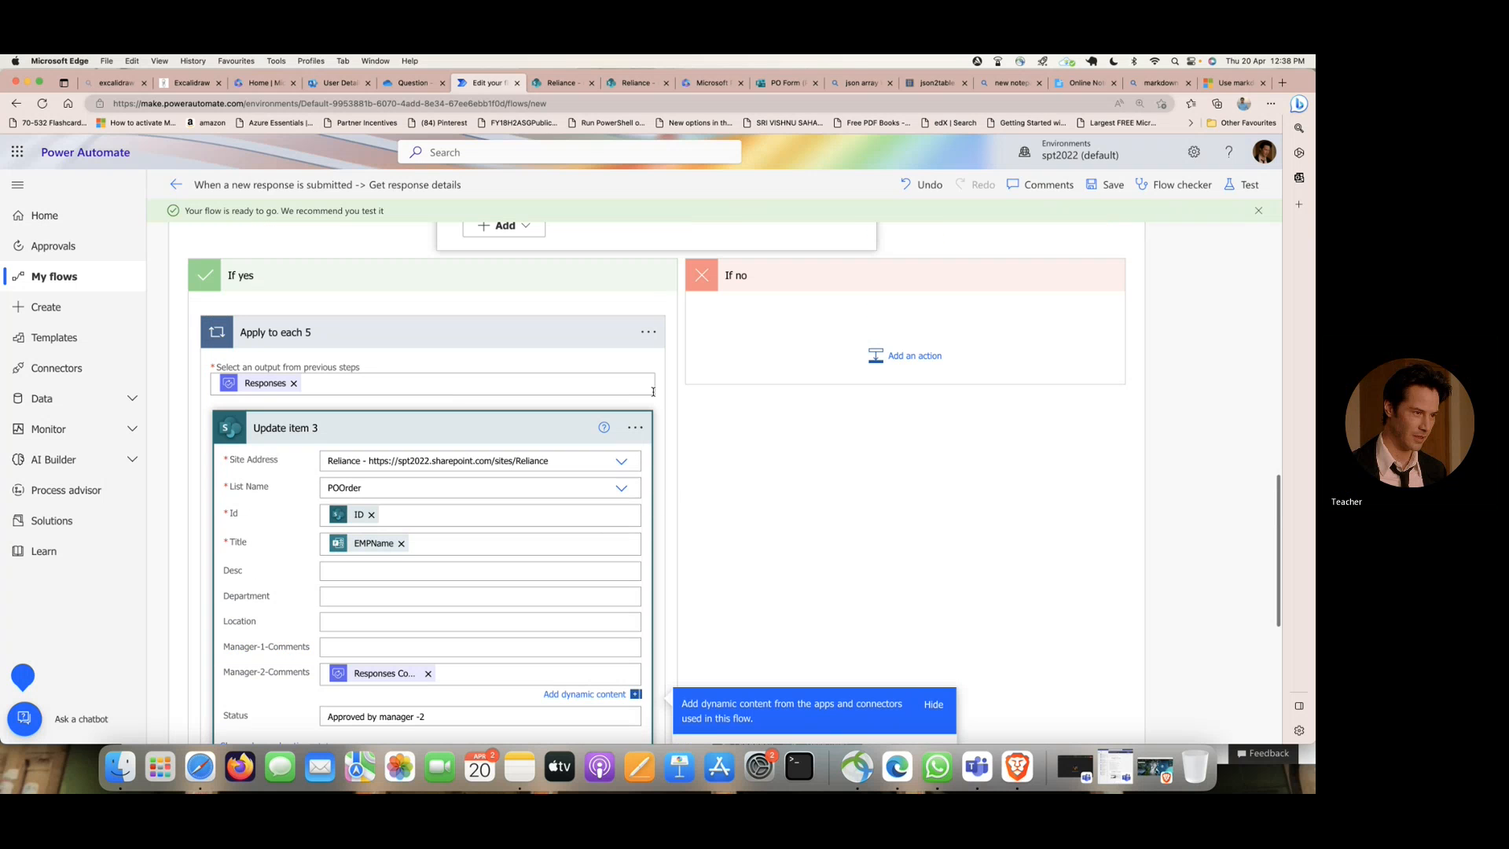
left_click(915, 358)
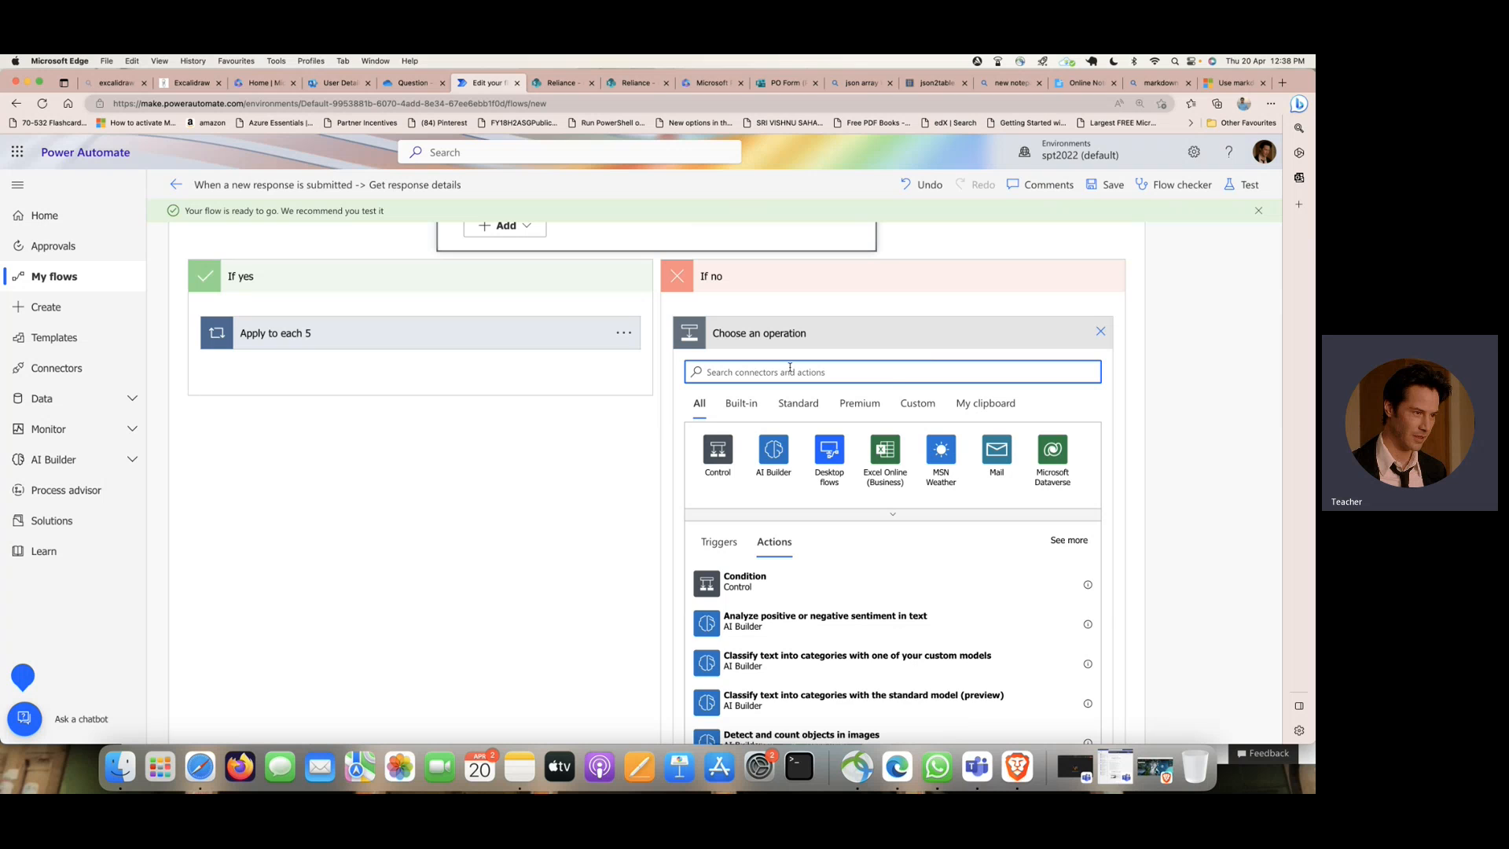
type("update i")
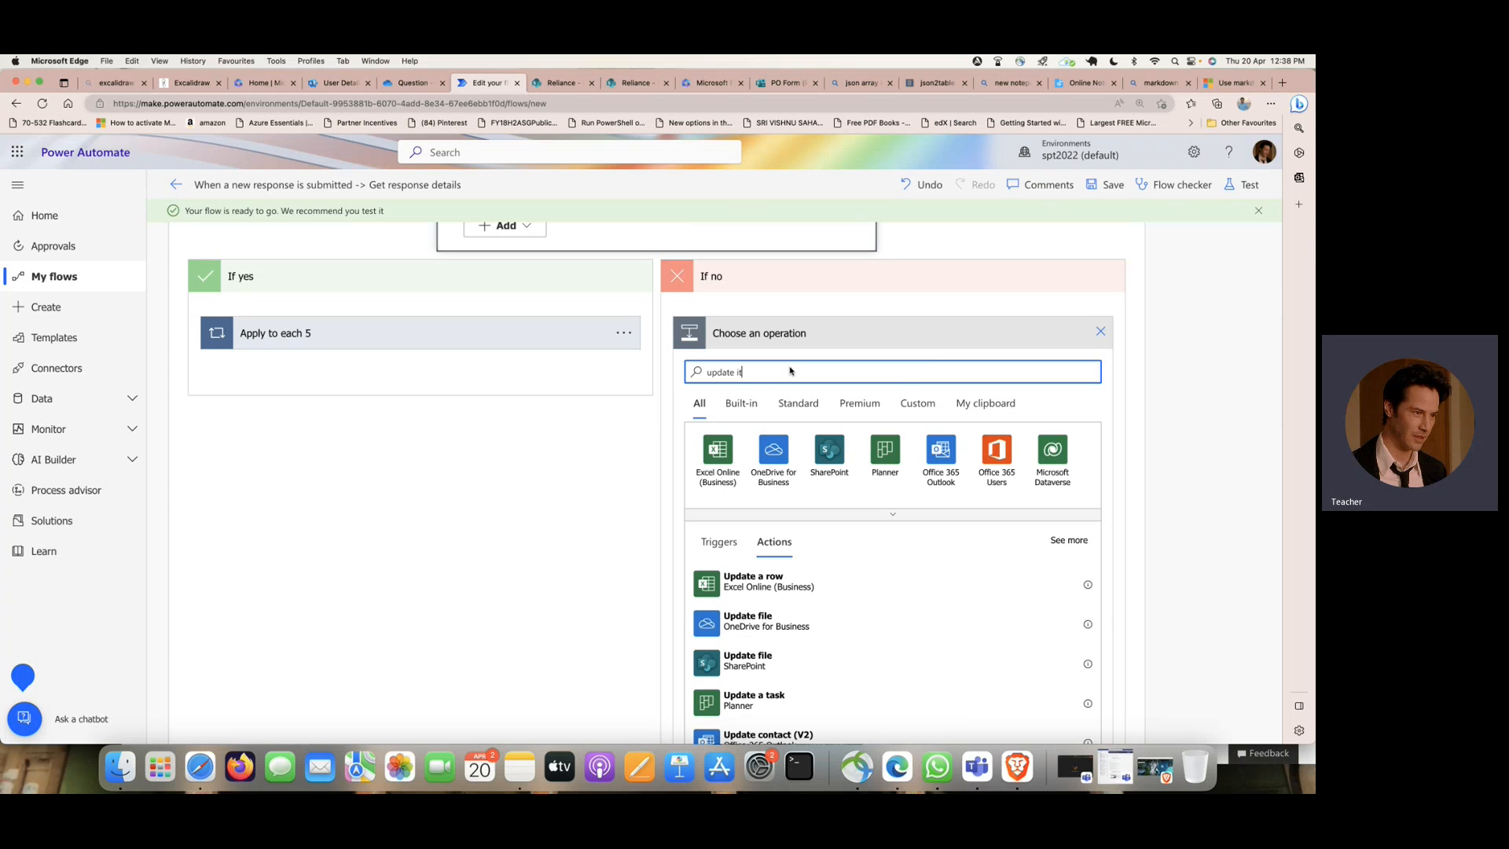
type("tem")
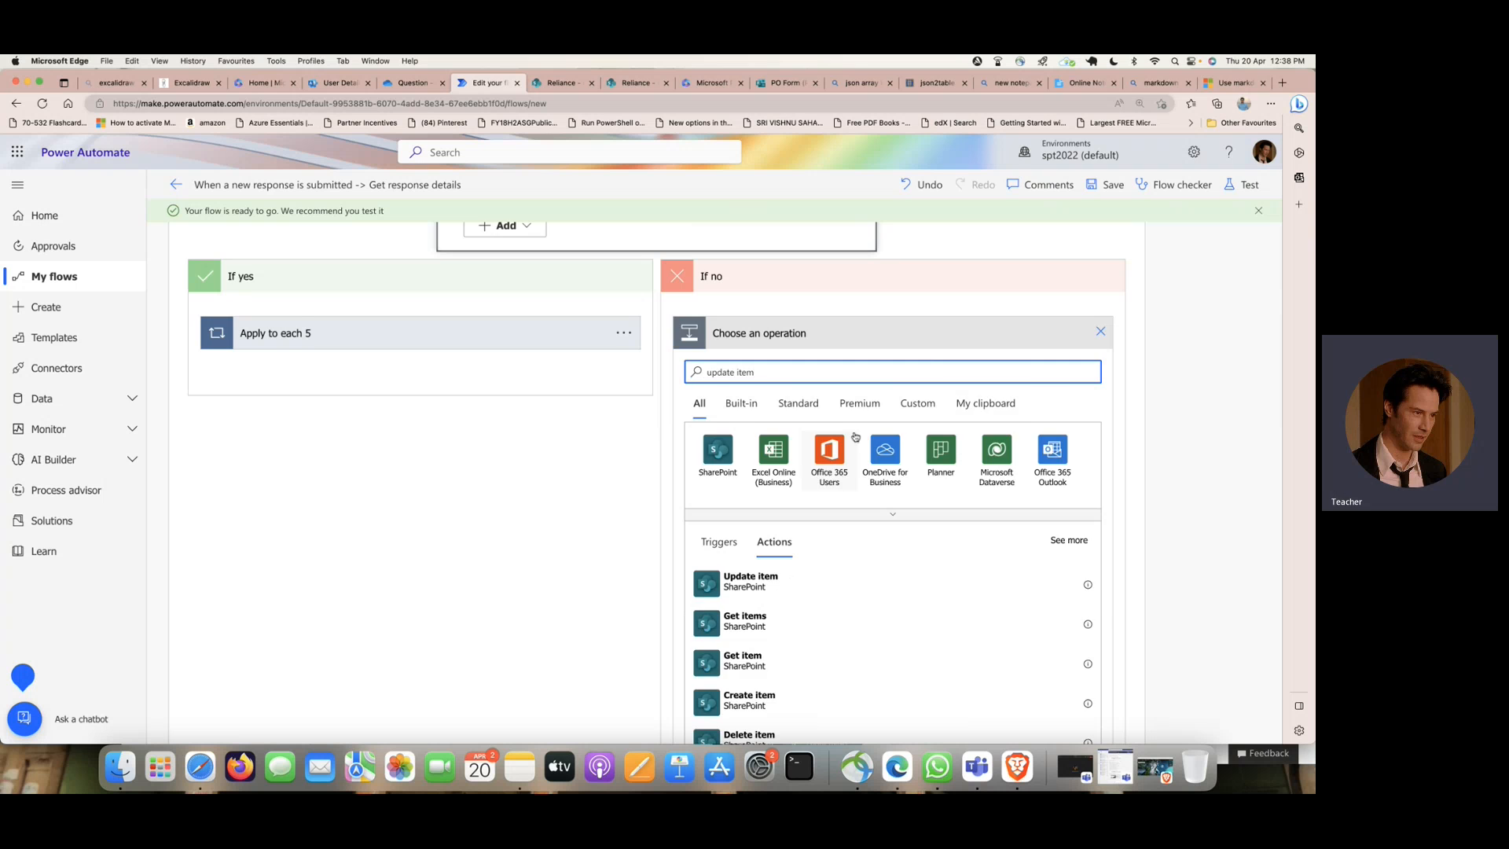
scroll(855, 437, "down", 1)
left_click(795, 515)
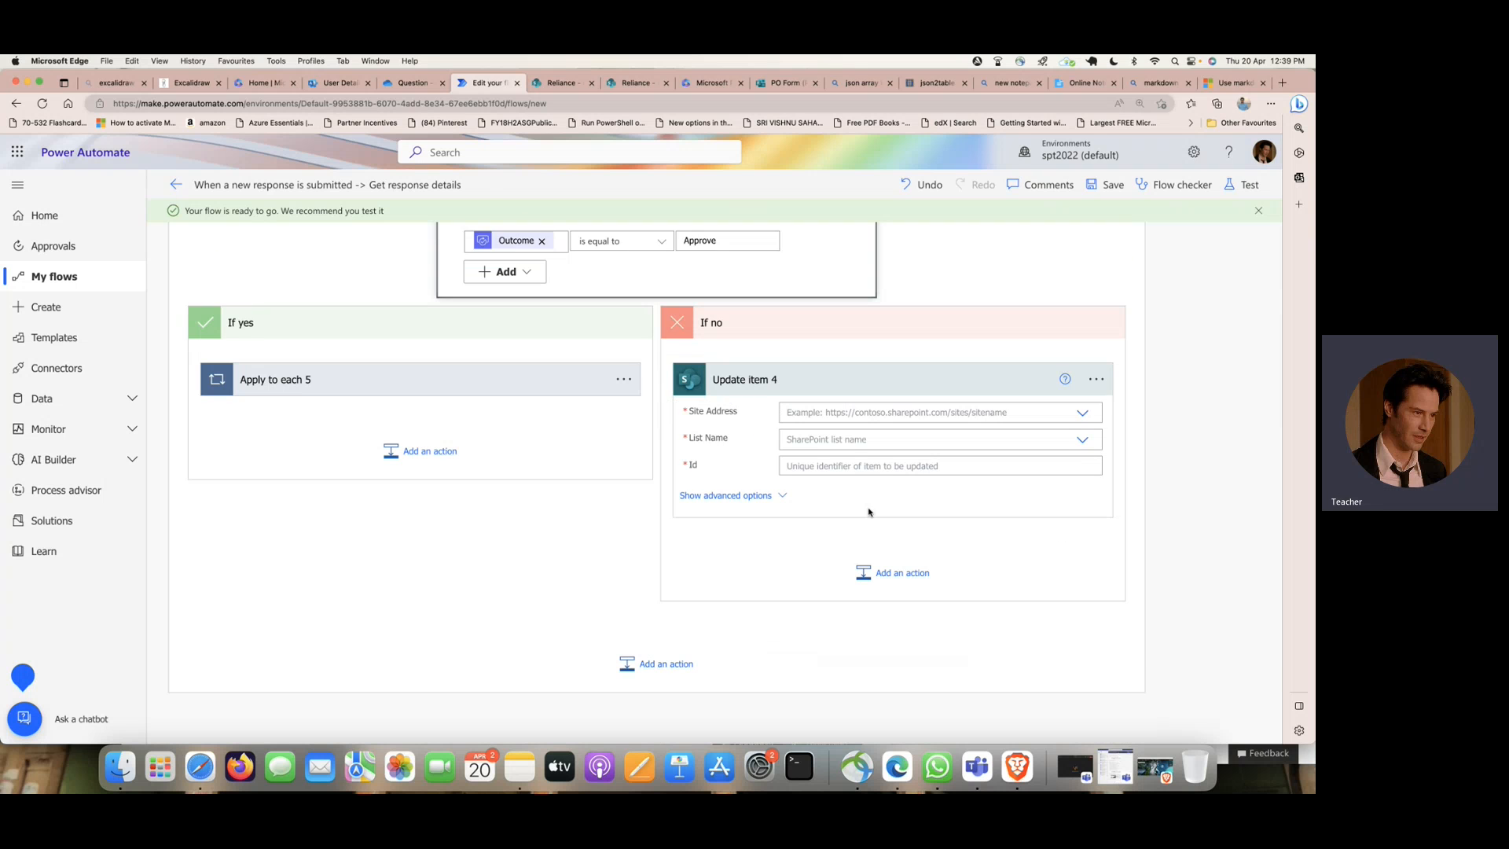
- Point the If no branch's Update item action to the Reliance site and the POOrder list
scroll(869, 512, "down", 1)
left_click(1085, 390)
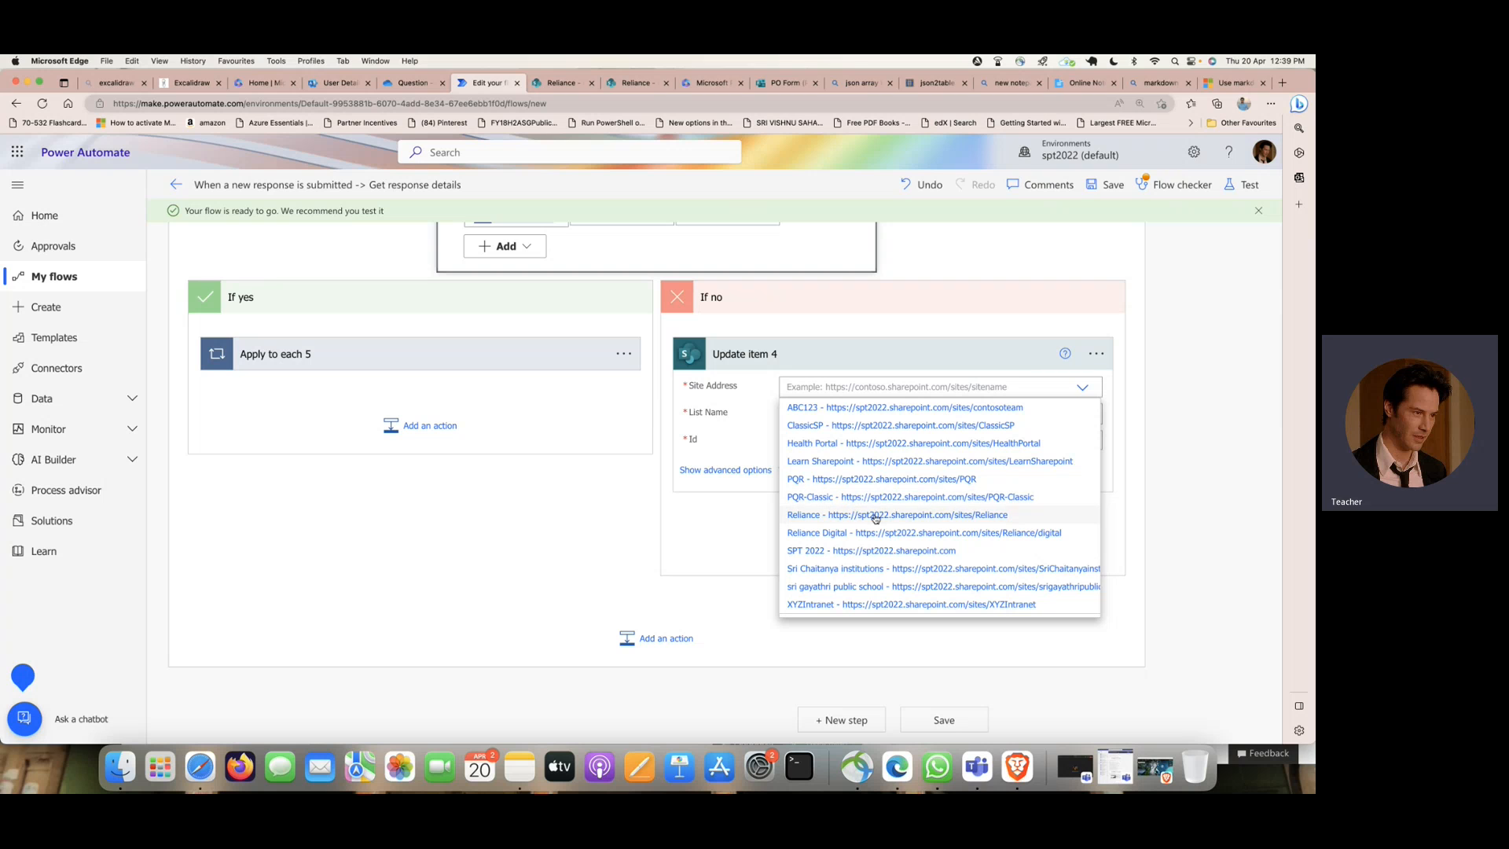
left_click(872, 515)
left_click(1084, 414)
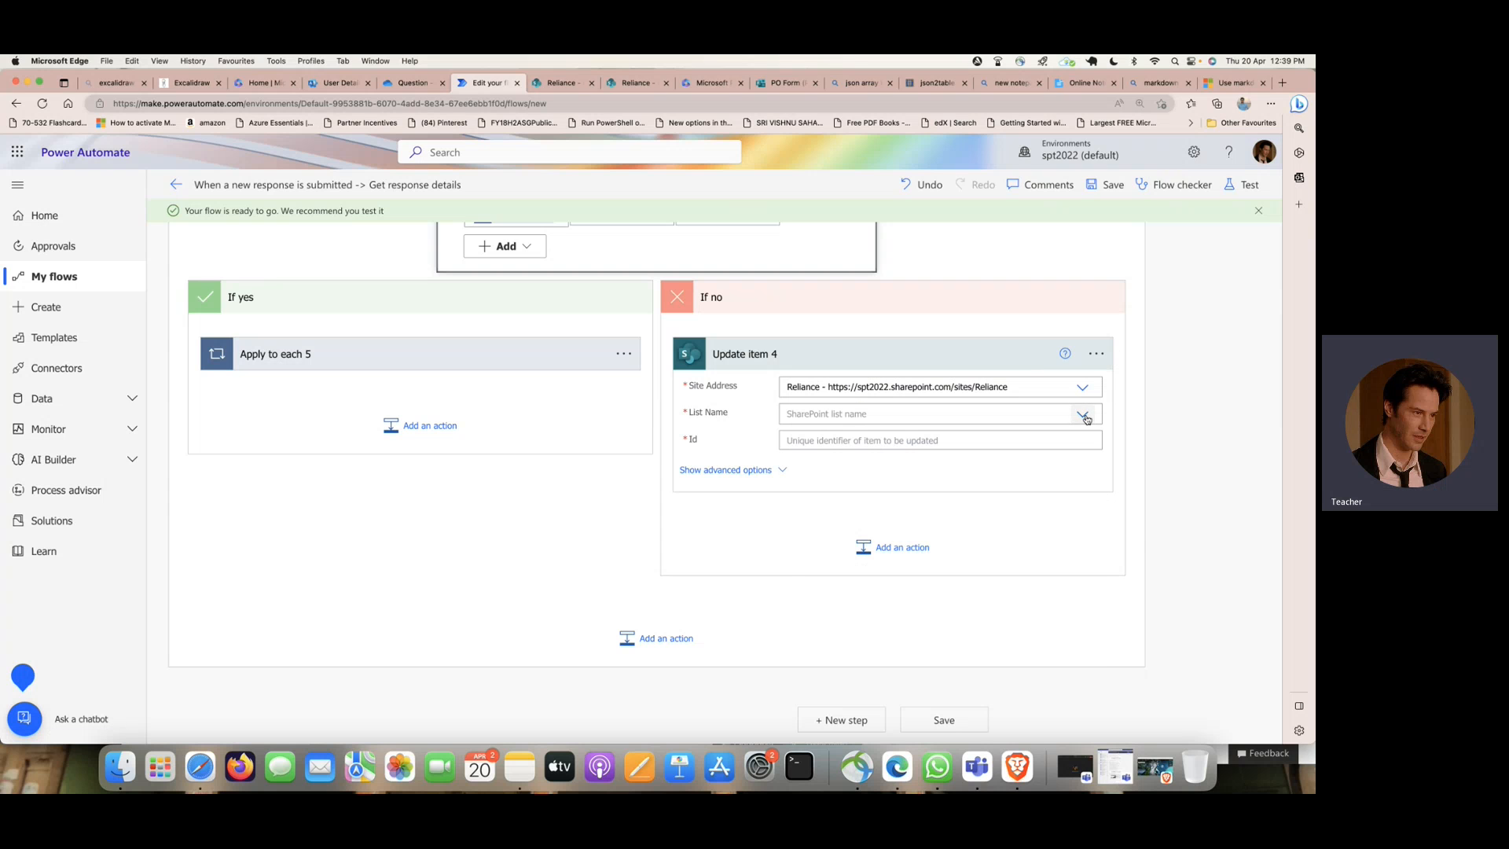
scroll(863, 535, "down", 3)
scroll(852, 559, "down", 1)
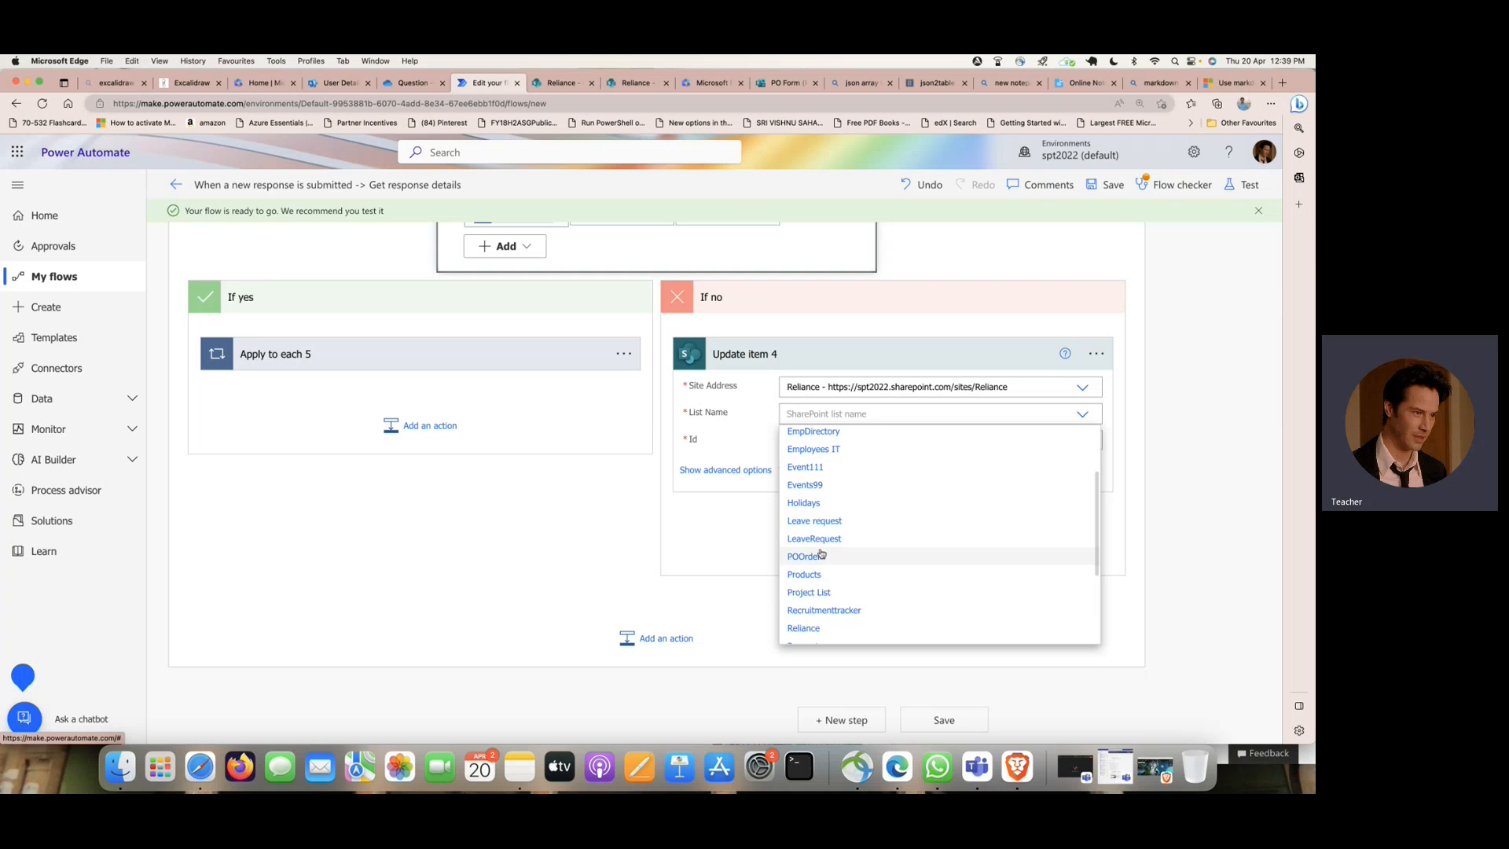
left_click(821, 555)
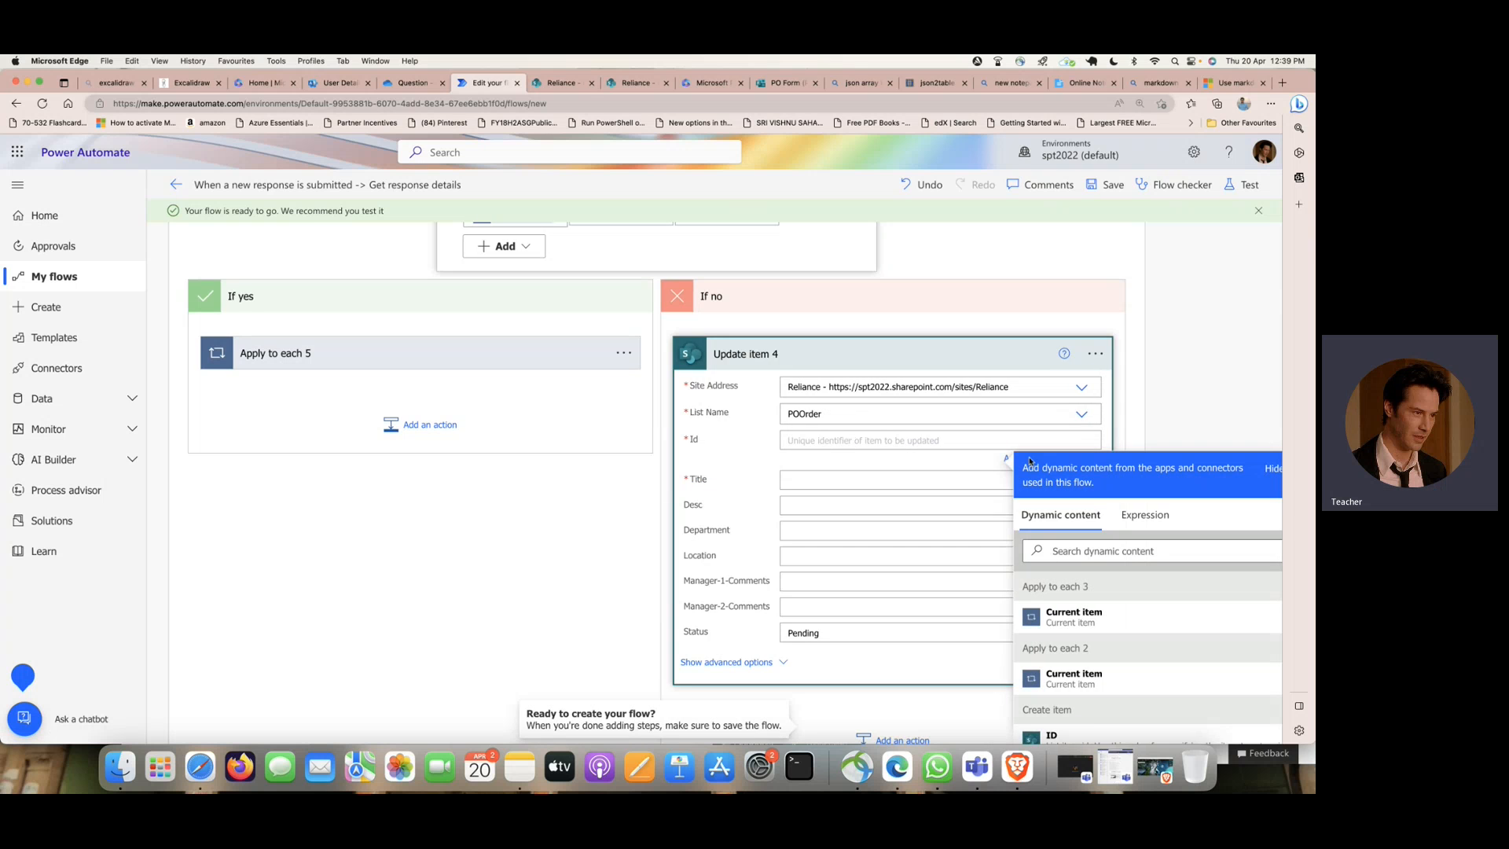
- Fill Update item 4's Id with the Create item ID and its Title with EMPName from Get response details
scroll(1029, 461, "down", 5)
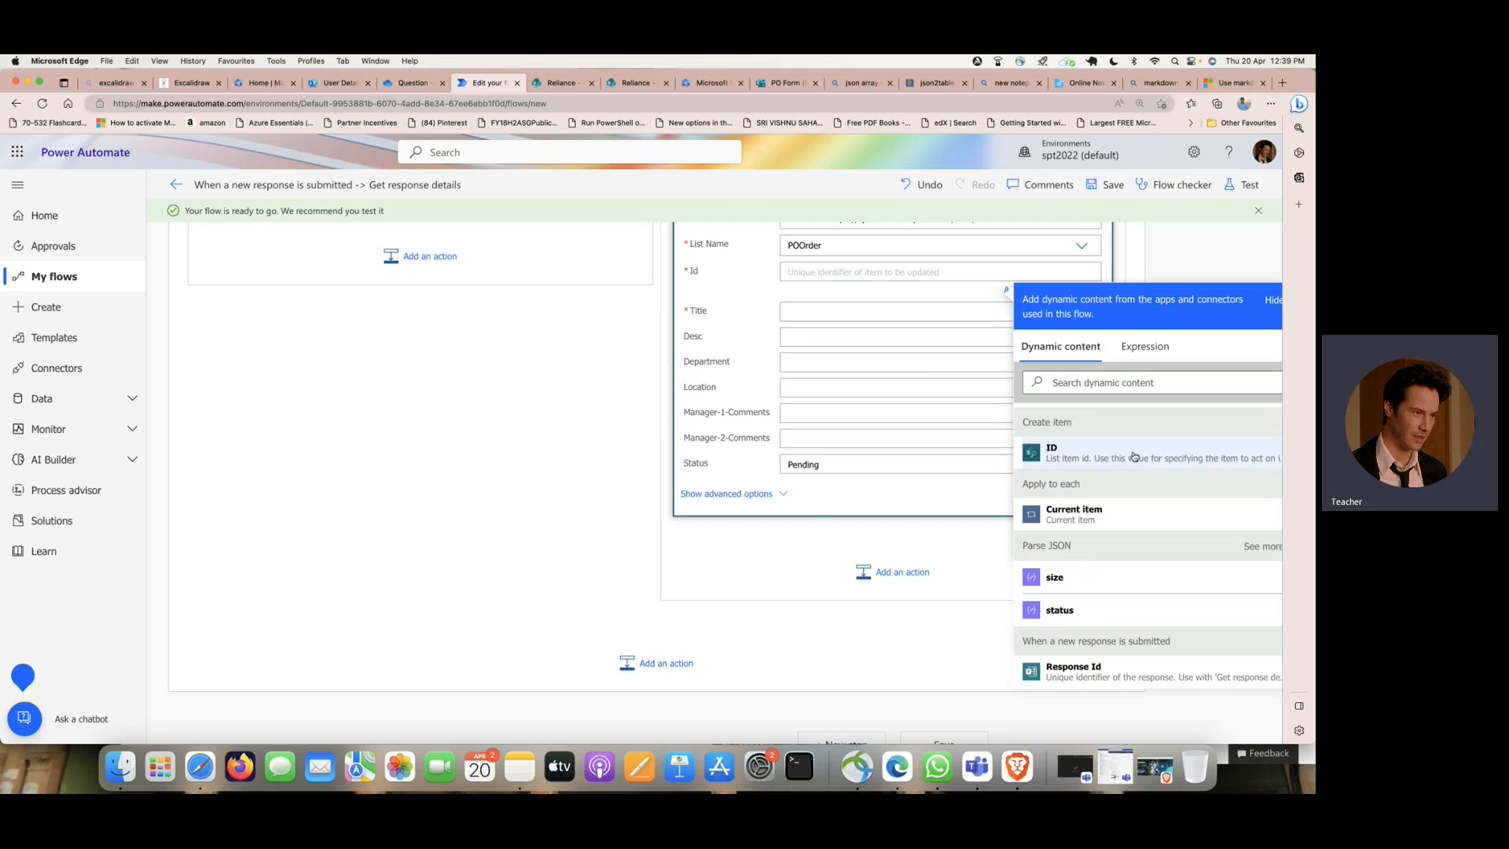
left_click(1135, 456)
left_click(808, 315)
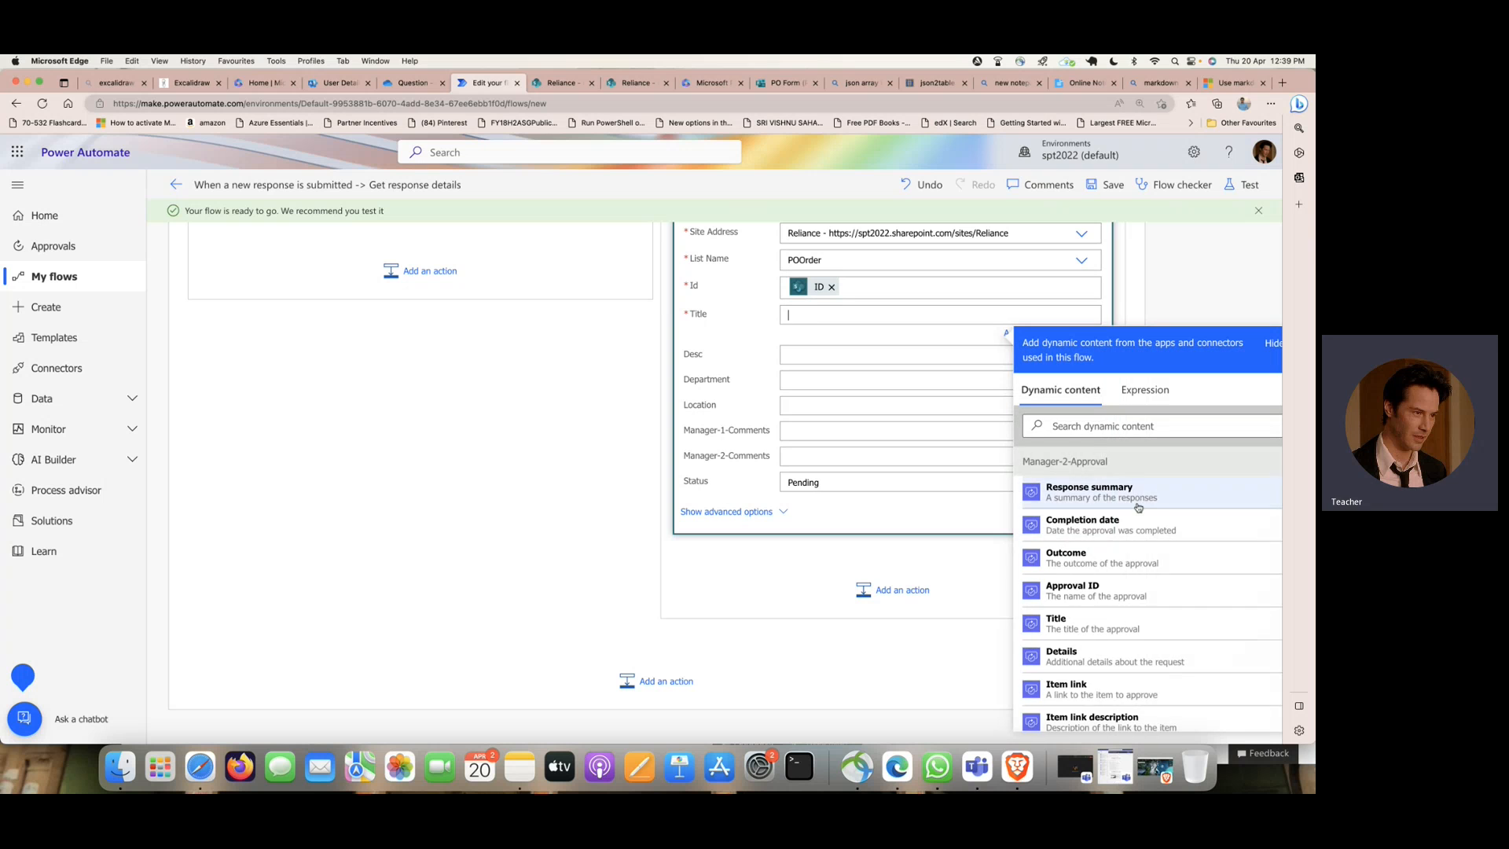
scroll(1139, 507, "down", 5)
scroll(1139, 507, "down", 10)
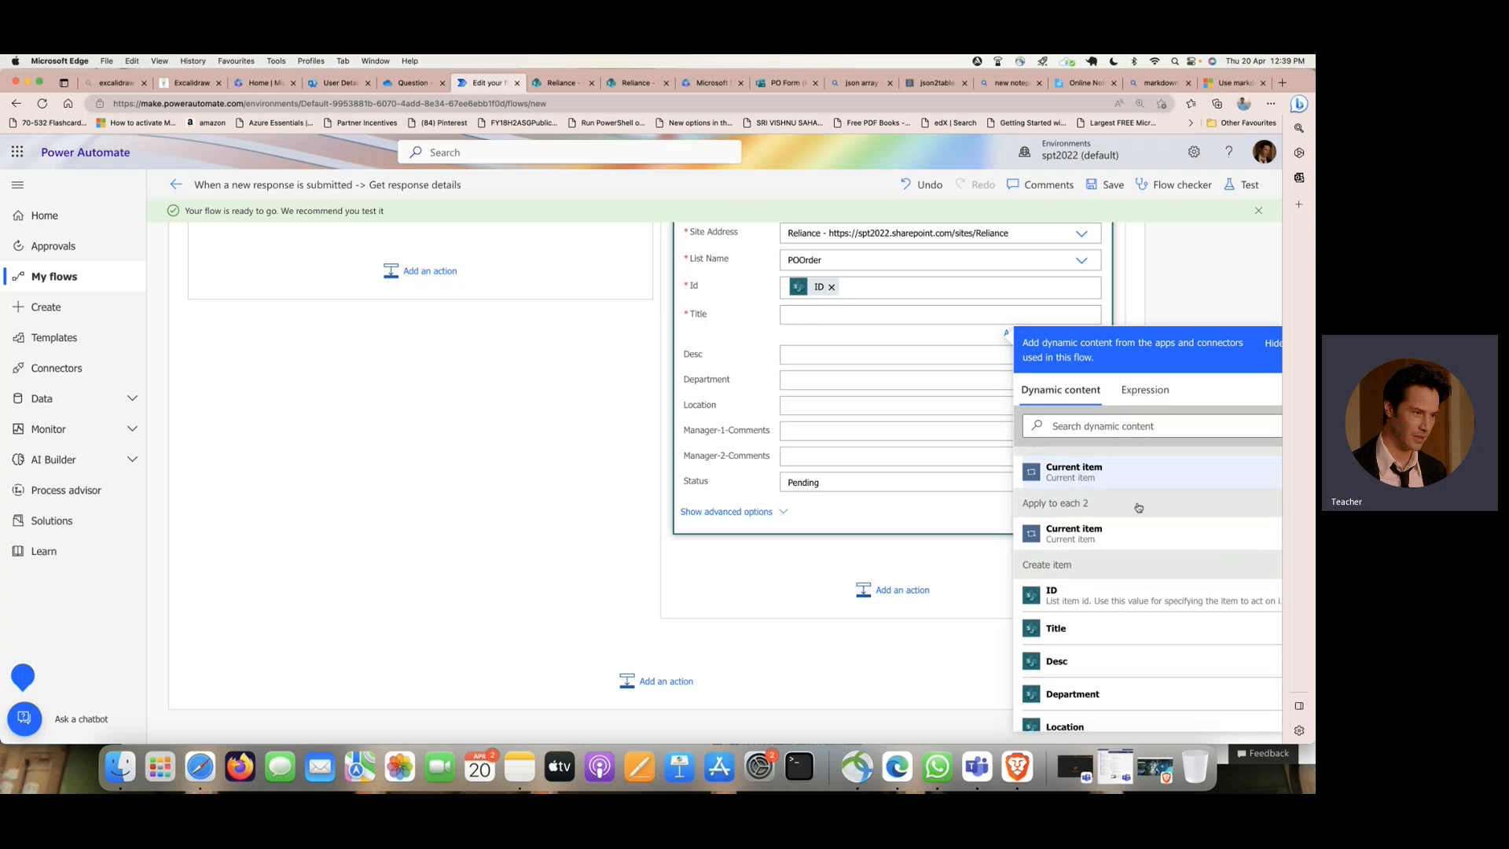
scroll(1139, 507, "down", 15)
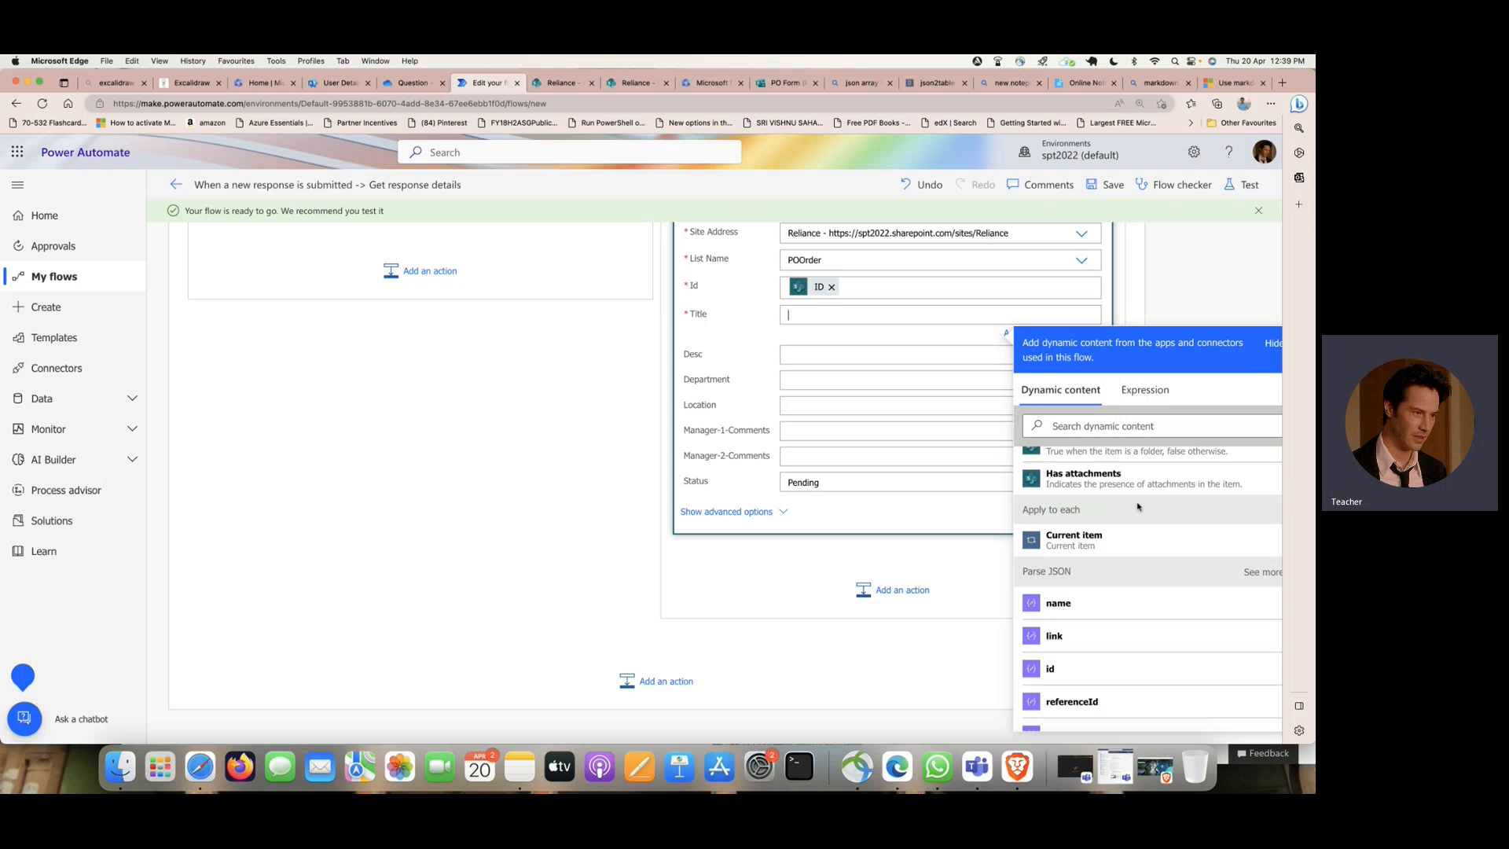
scroll(1139, 507, "down", 3)
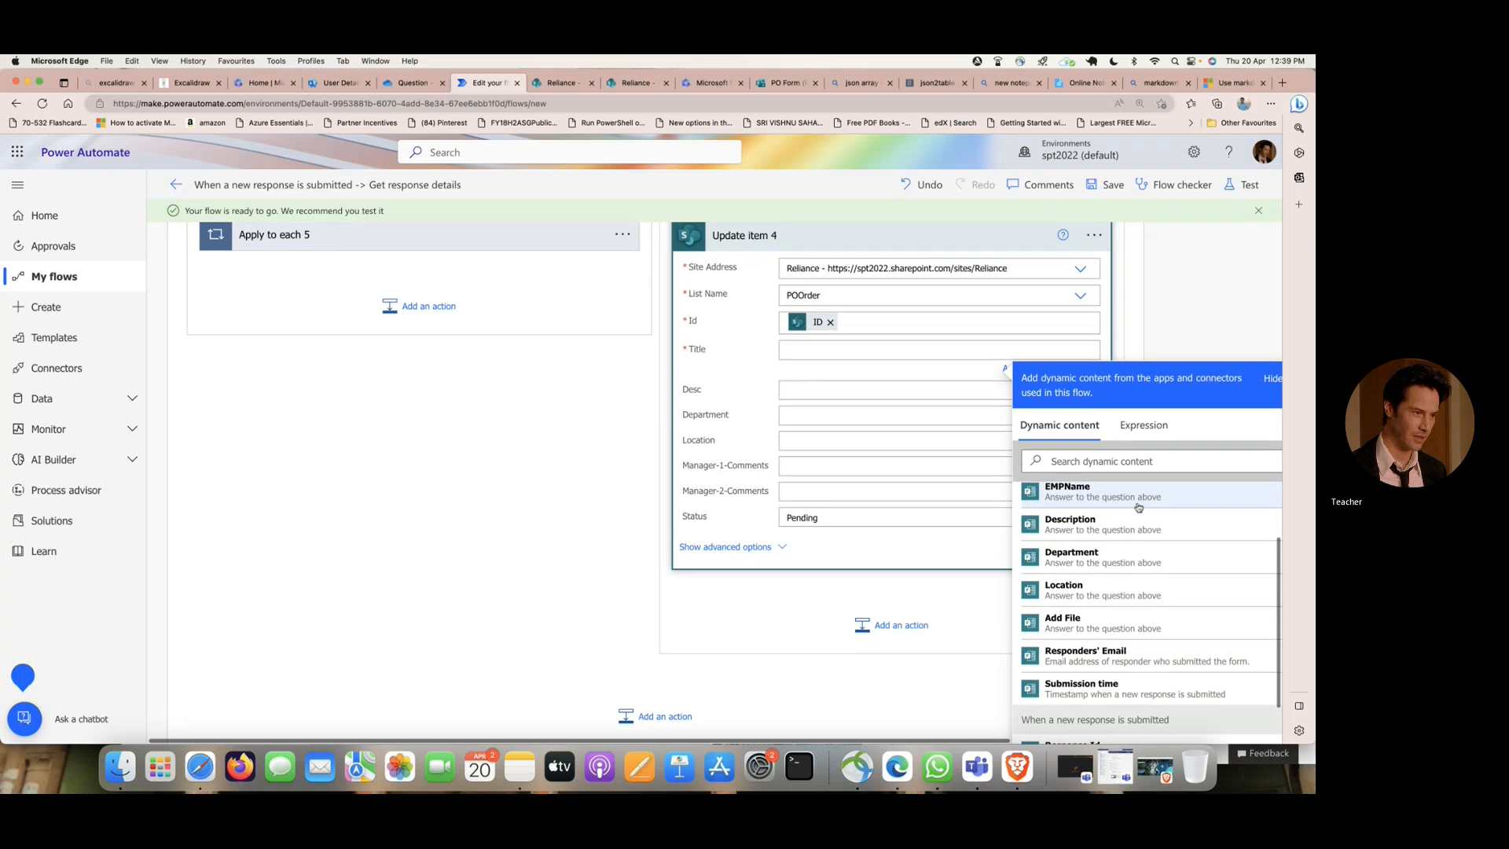
left_click(1109, 504)
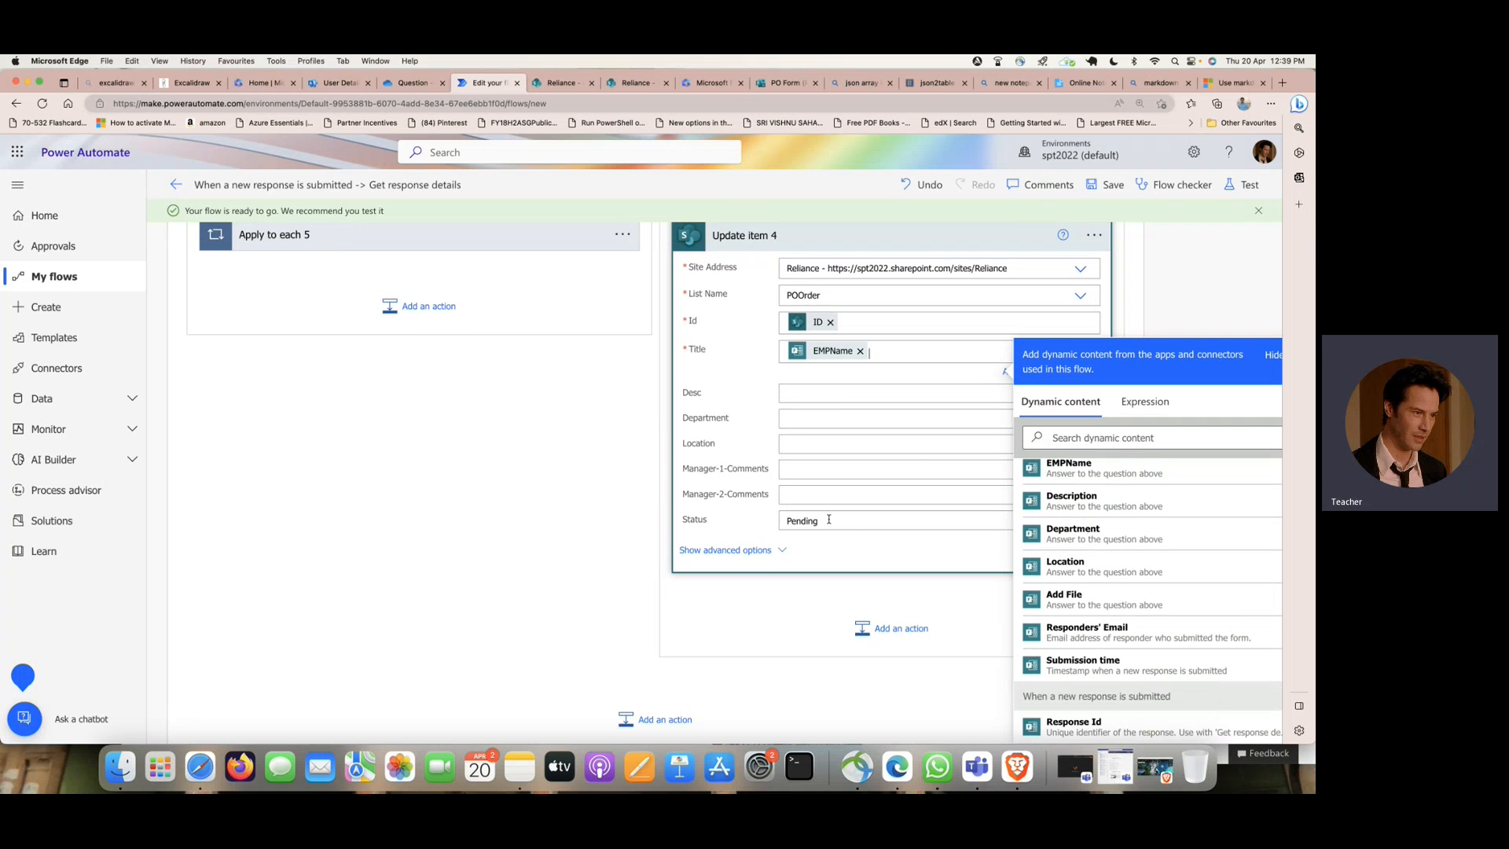
- Set Update item 4's Status to "Rejected by manager-2"
left_click_drag(828, 519, 787, 518)
type("R")
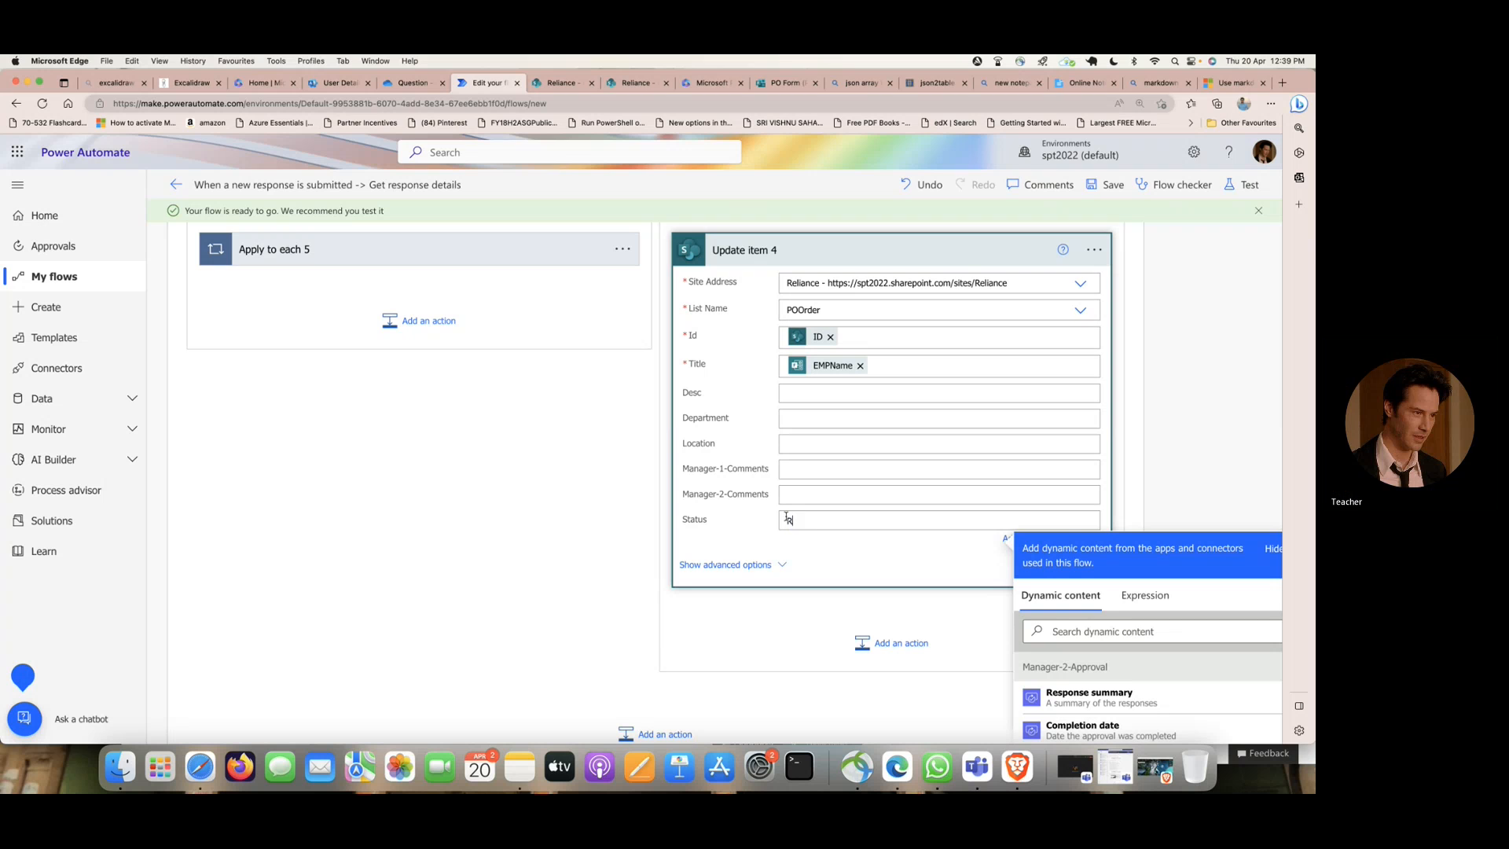
type("ejected by manager")
- Map Update item 4's Manager-2-Comments to Responses Comments from Manager-2-Approval
left_click(797, 492)
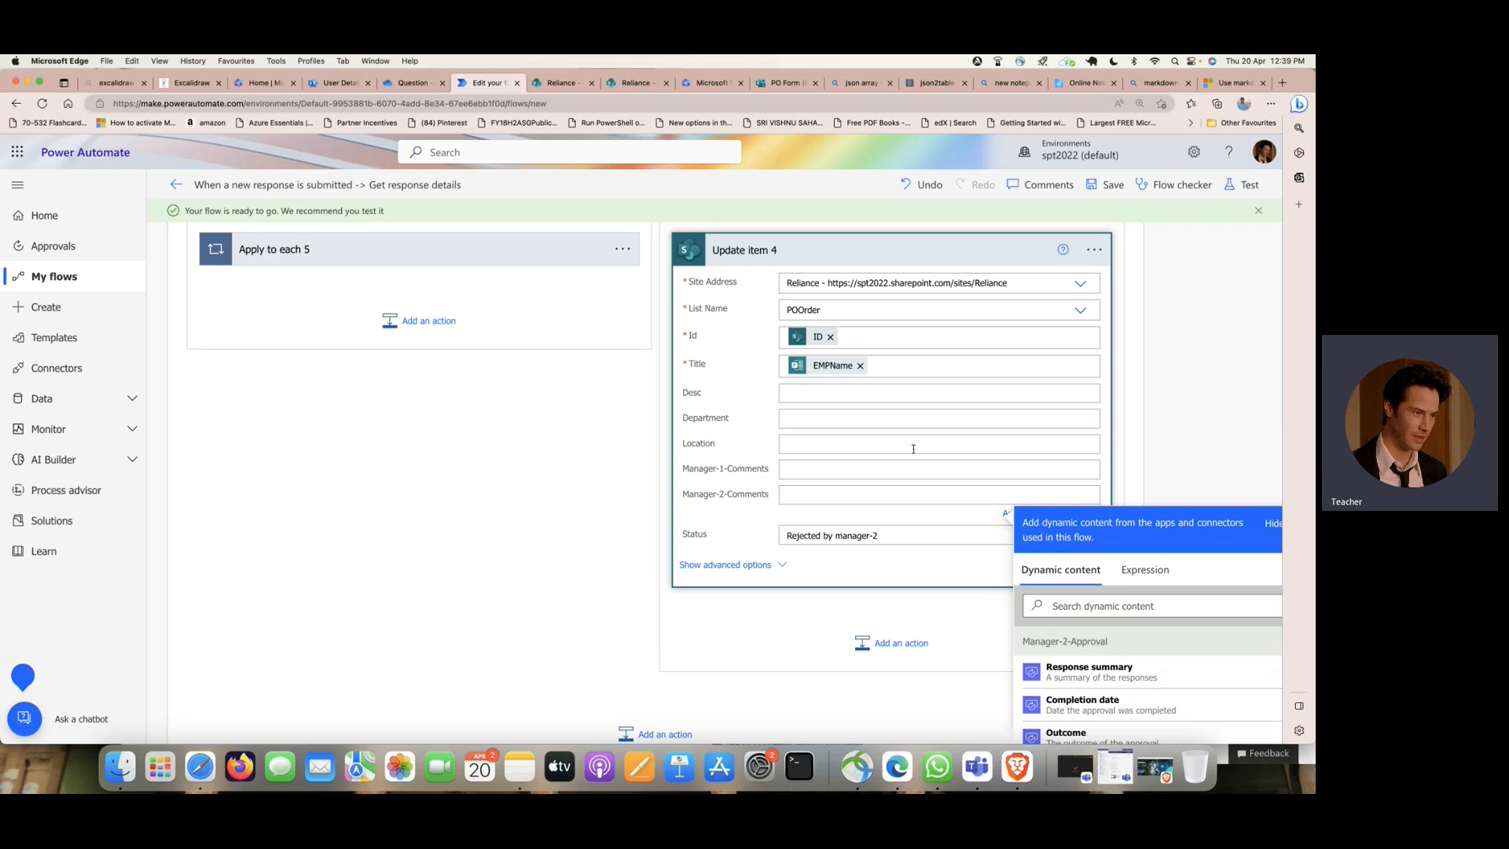
scroll(913, 449, "down", 2)
scroll(1095, 538, "down", 3)
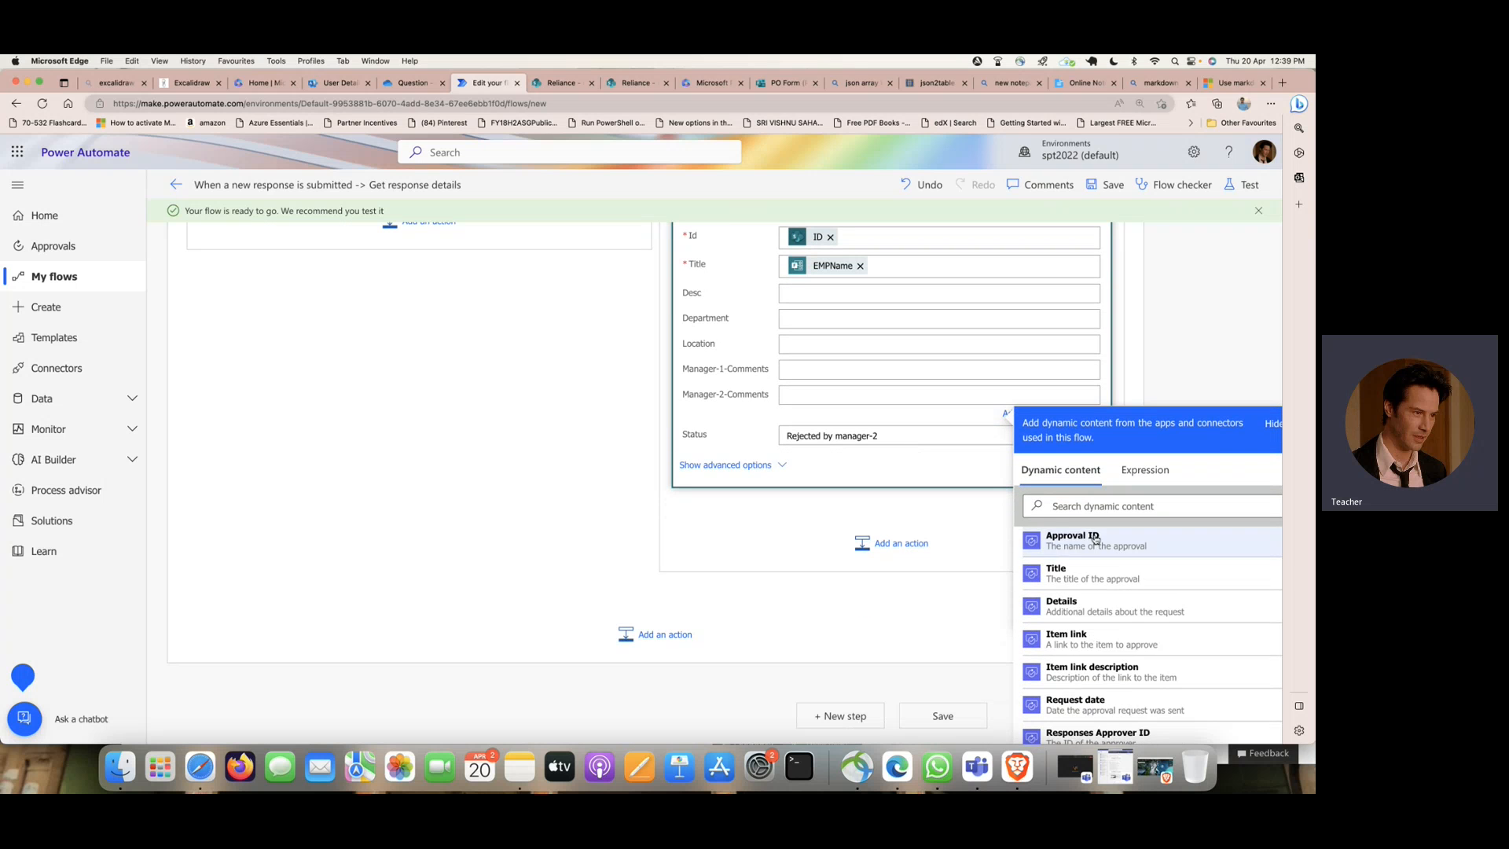
scroll(1095, 539, "down", 4)
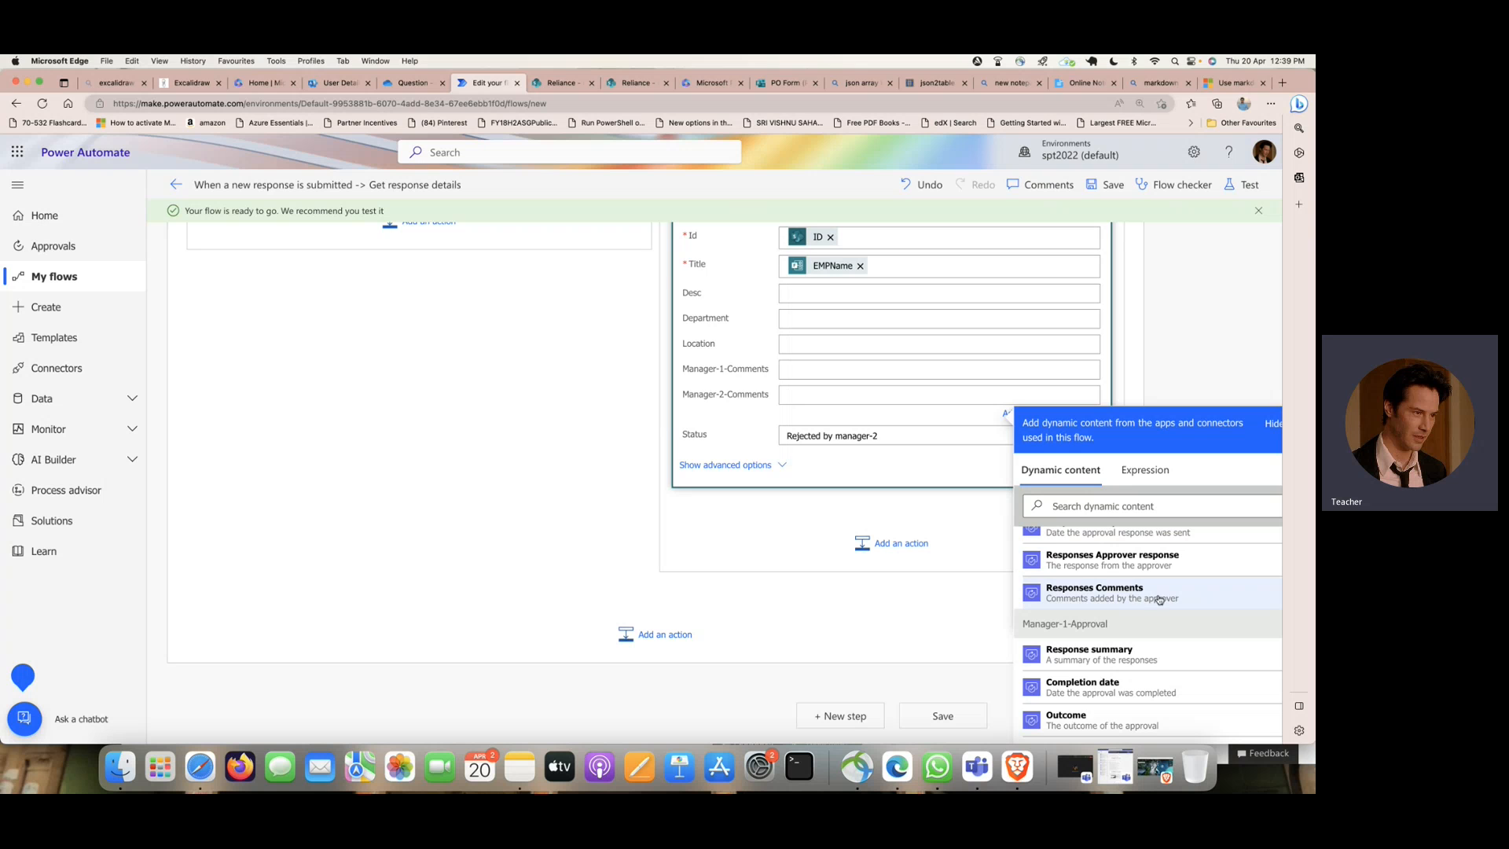
left_click(1160, 595)
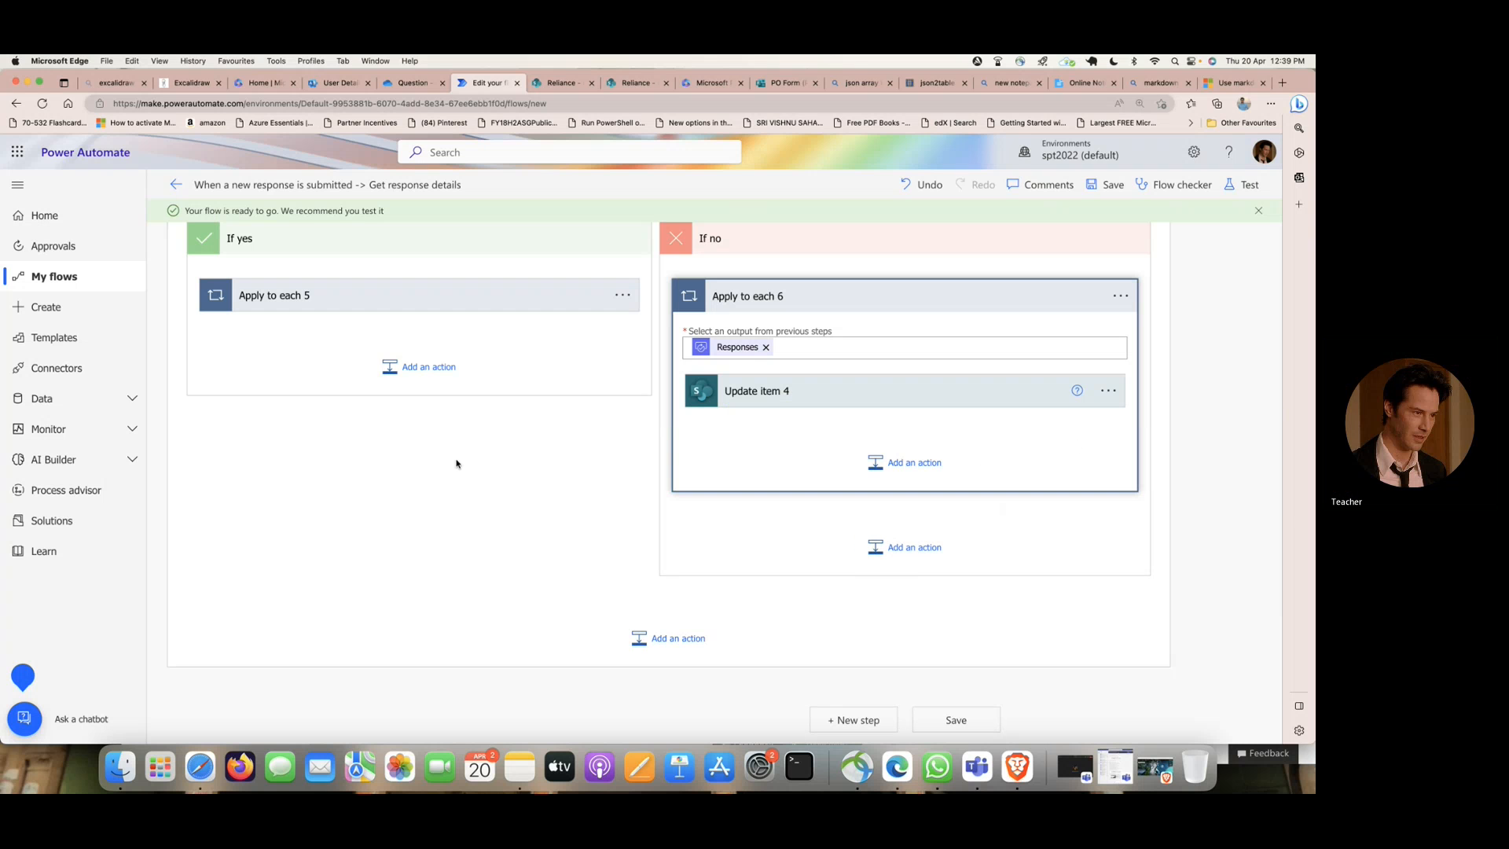
- Review Condition 2 and its branches, expanding Apply to each 5 and Update item 3 to check their field mappings
scroll(456, 464, "up", 3)
scroll(455, 463, "down", 1)
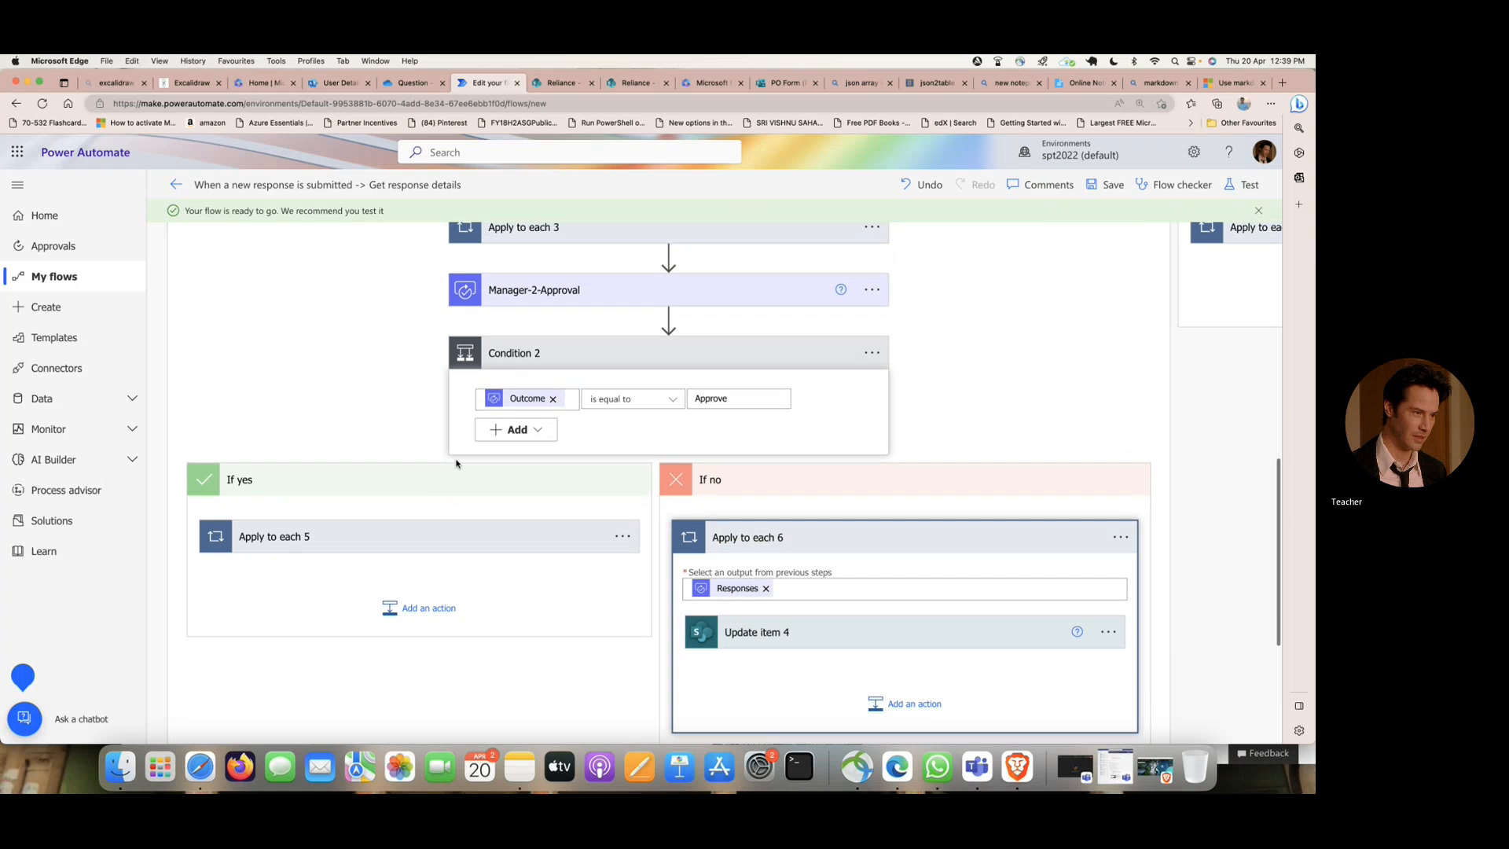
scroll(456, 464, "up", 2)
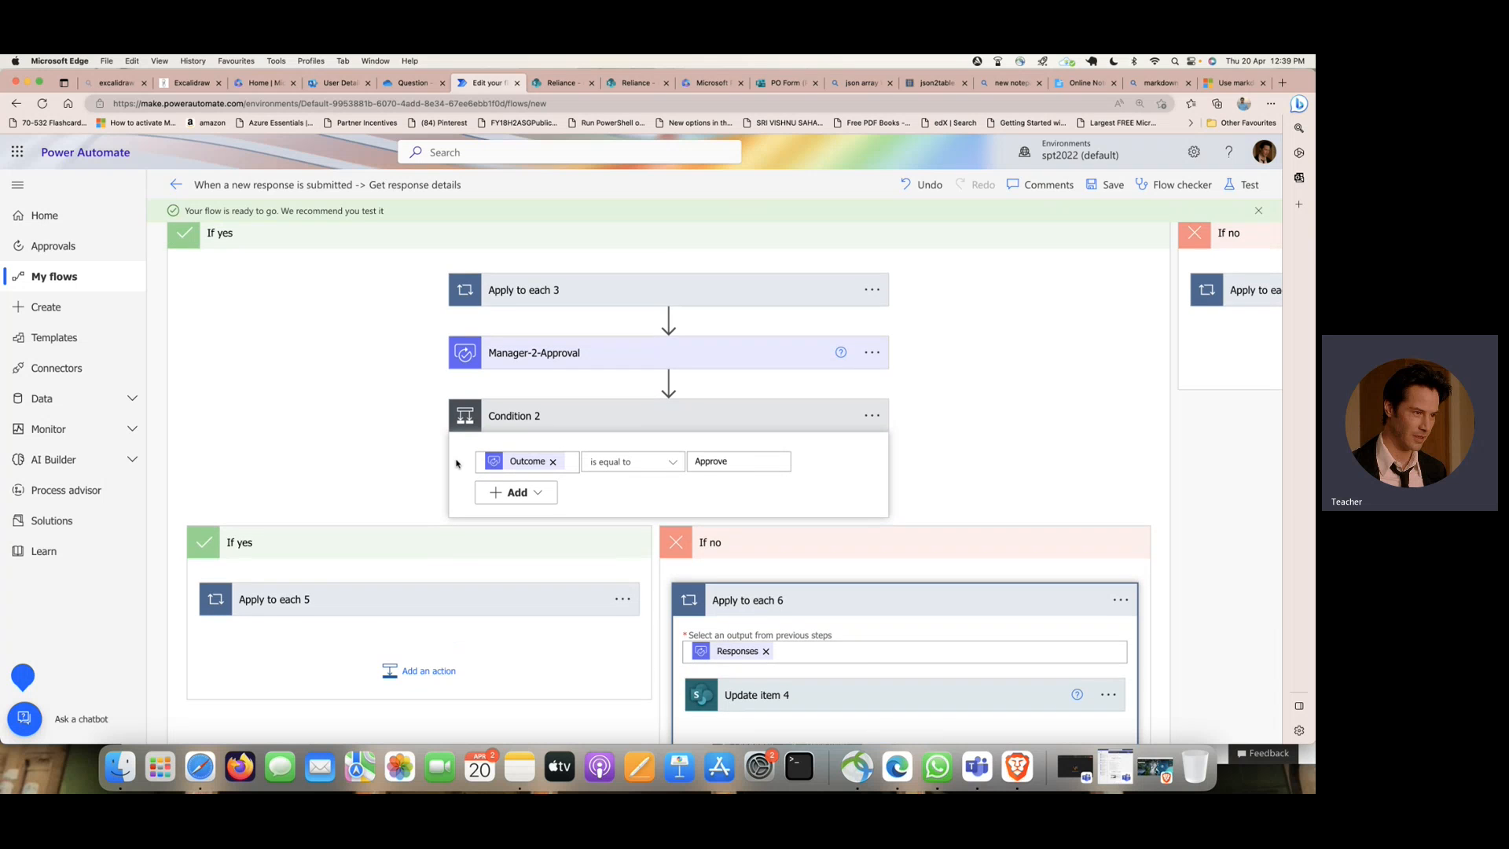
scroll(456, 463, "down", 3)
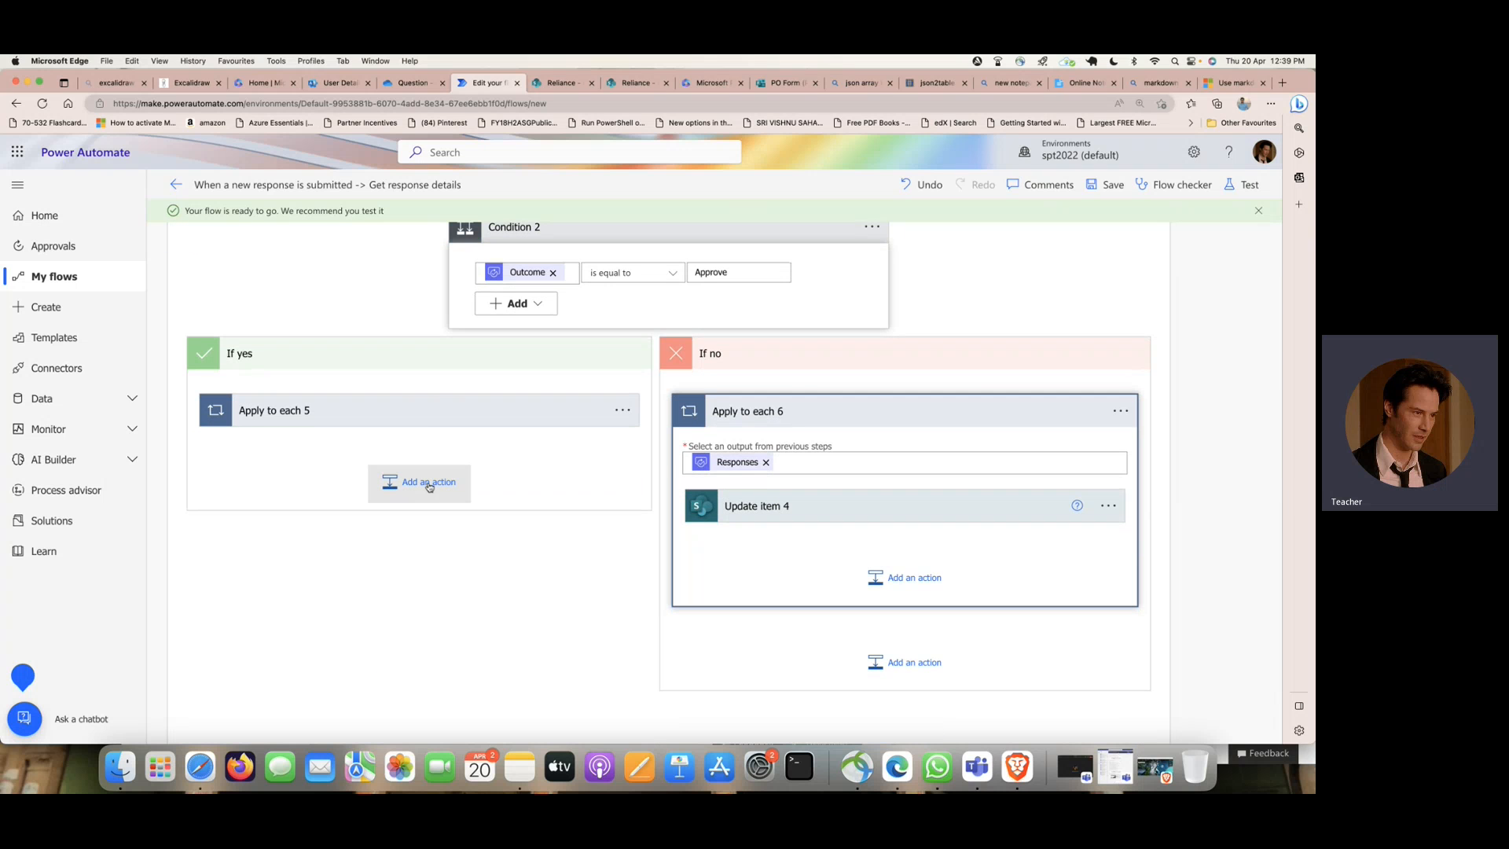
scroll(433, 507, "down", 2)
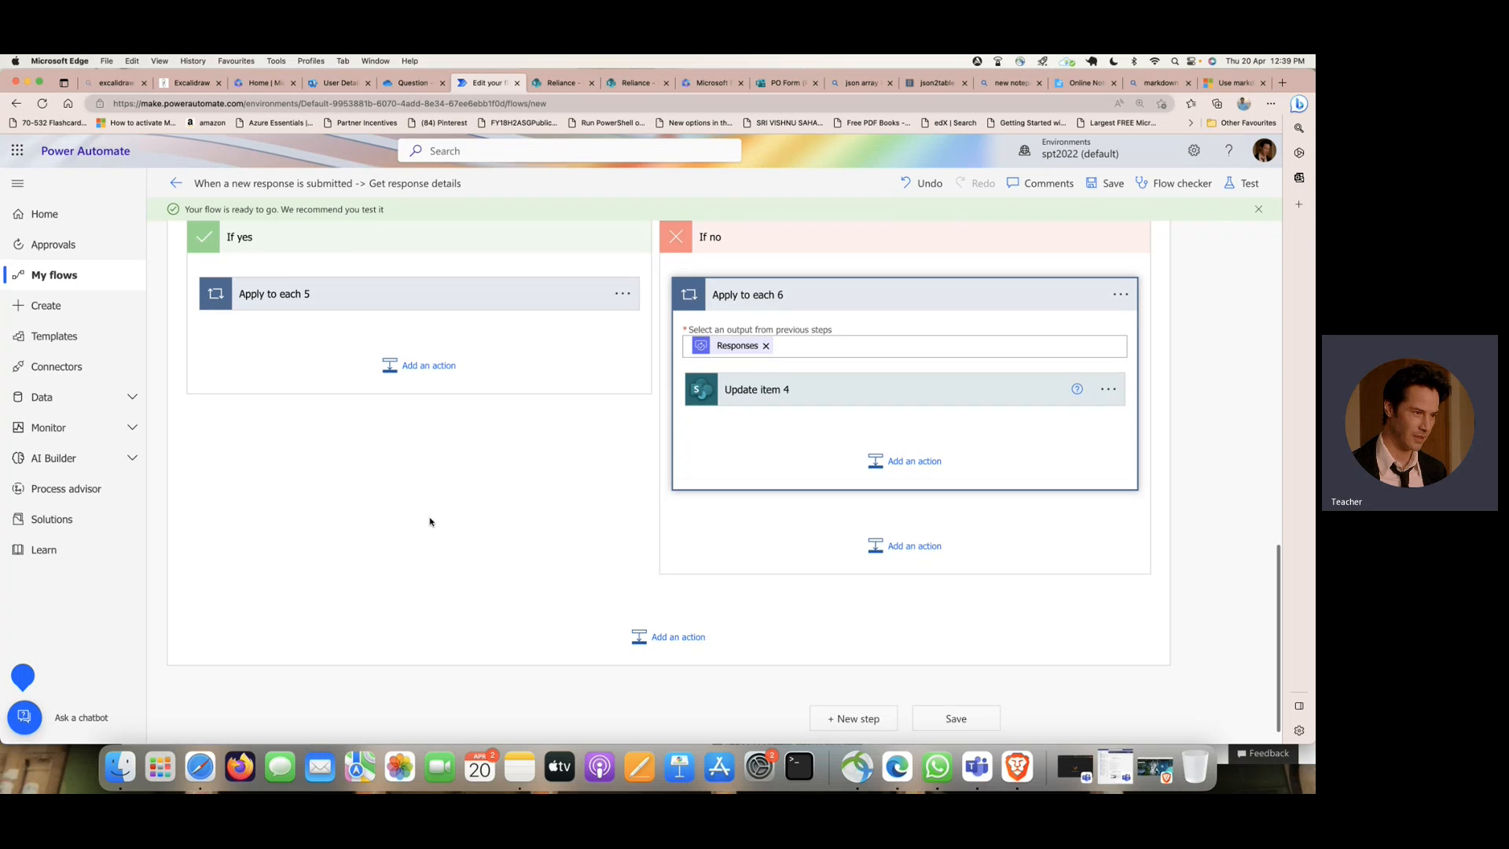
scroll(444, 511, "up", 2)
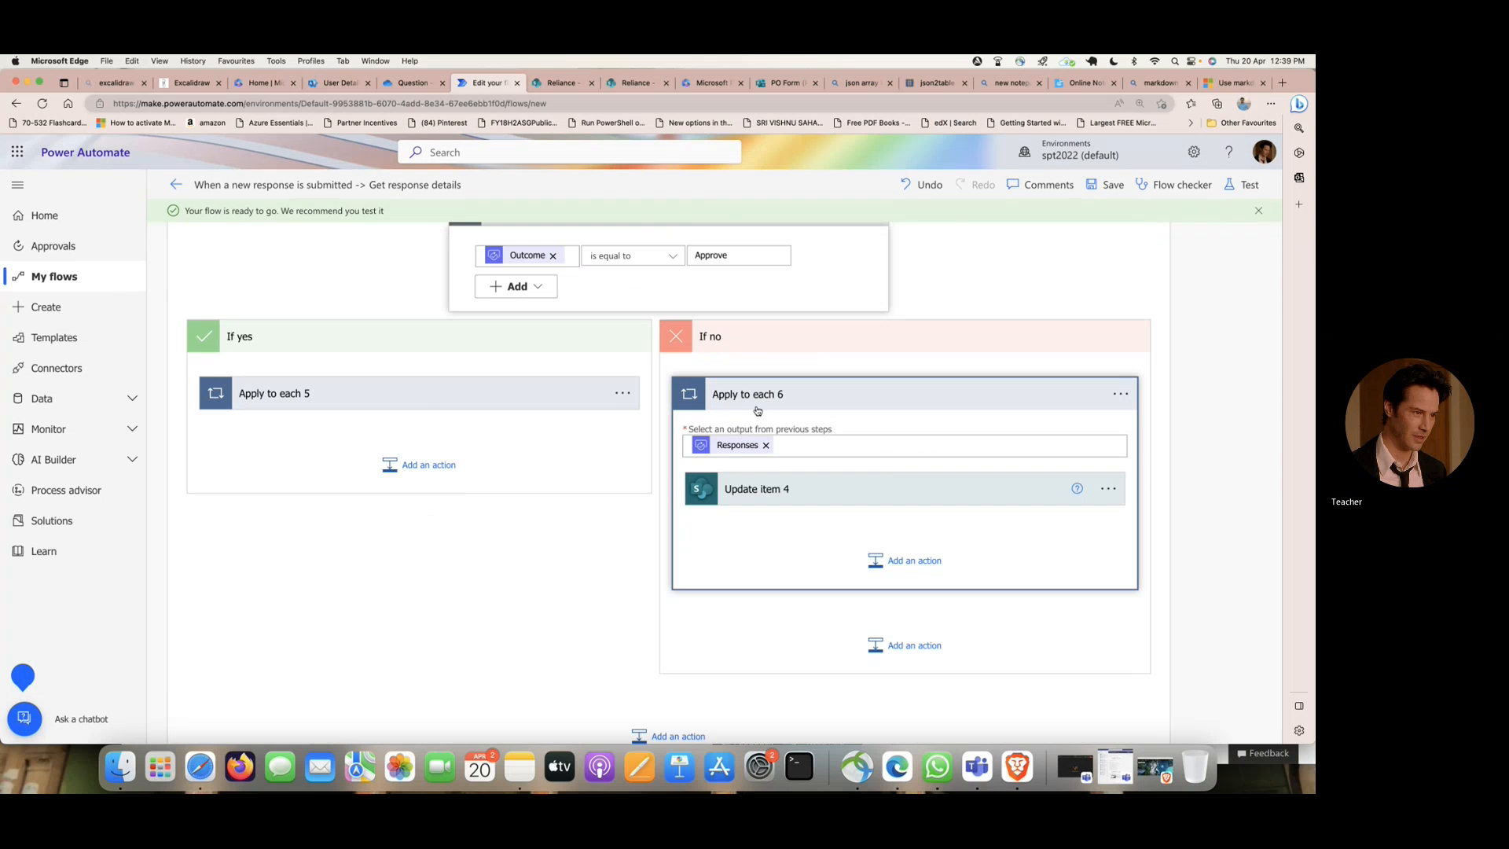
left_click(442, 393)
scroll(438, 395, "down", 2)
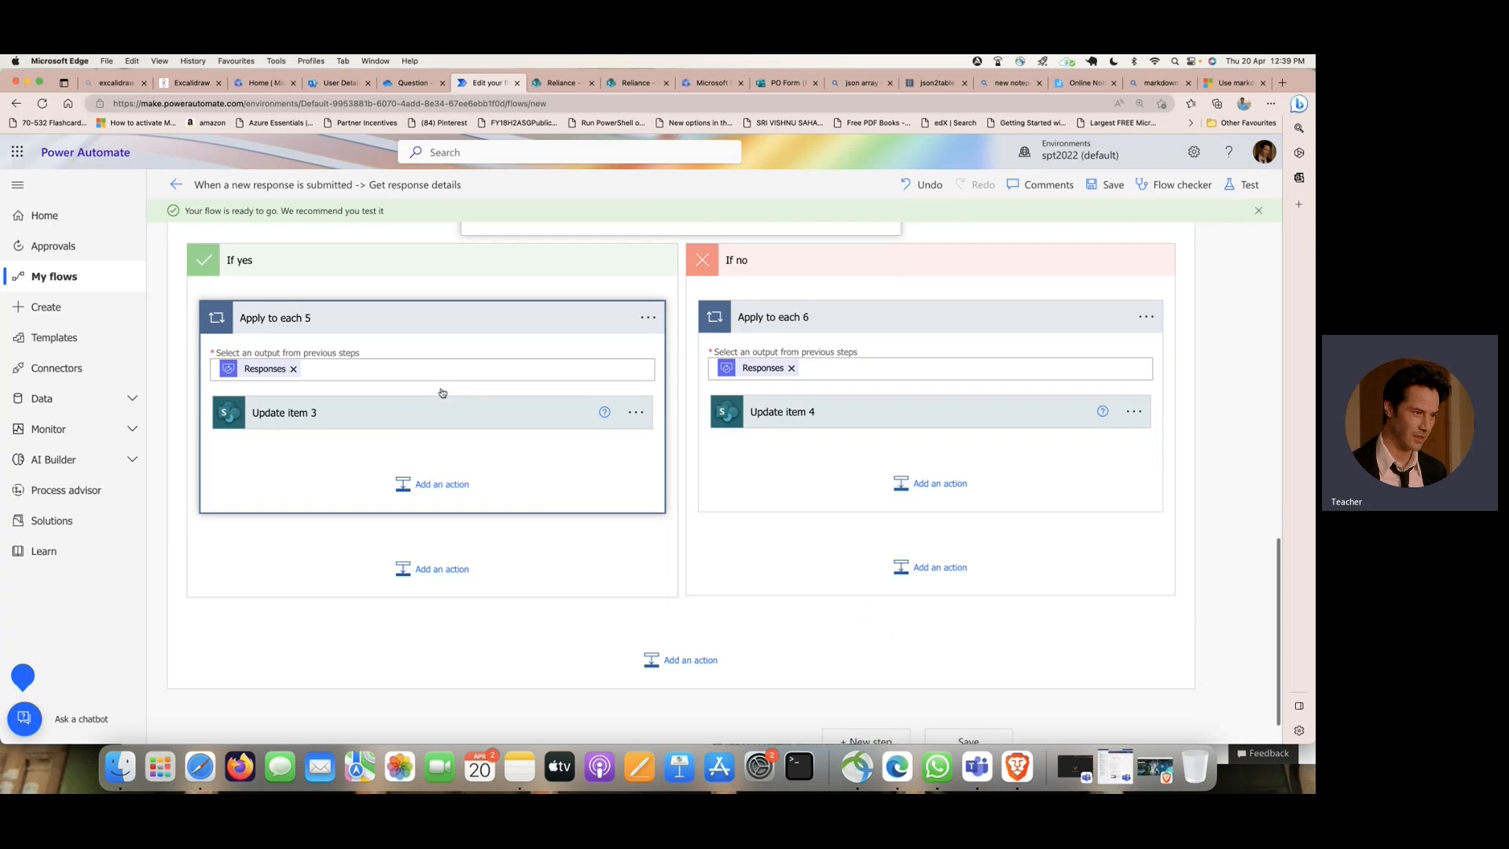
left_click(396, 393)
scroll(396, 398, "down", 3)
scroll(396, 397, "down", 1)
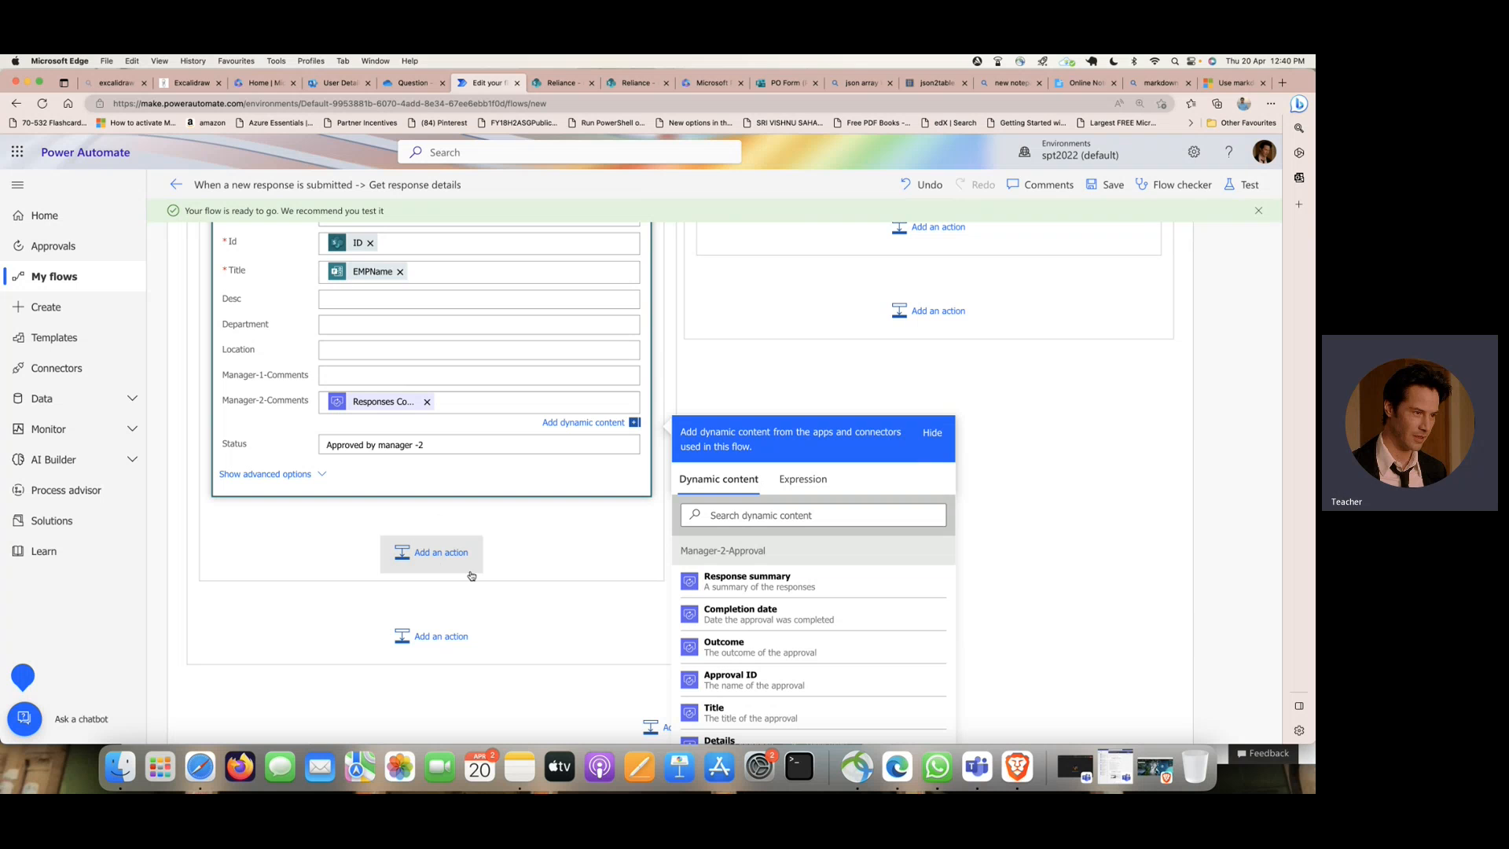
scroll(443, 557, "up", 6)
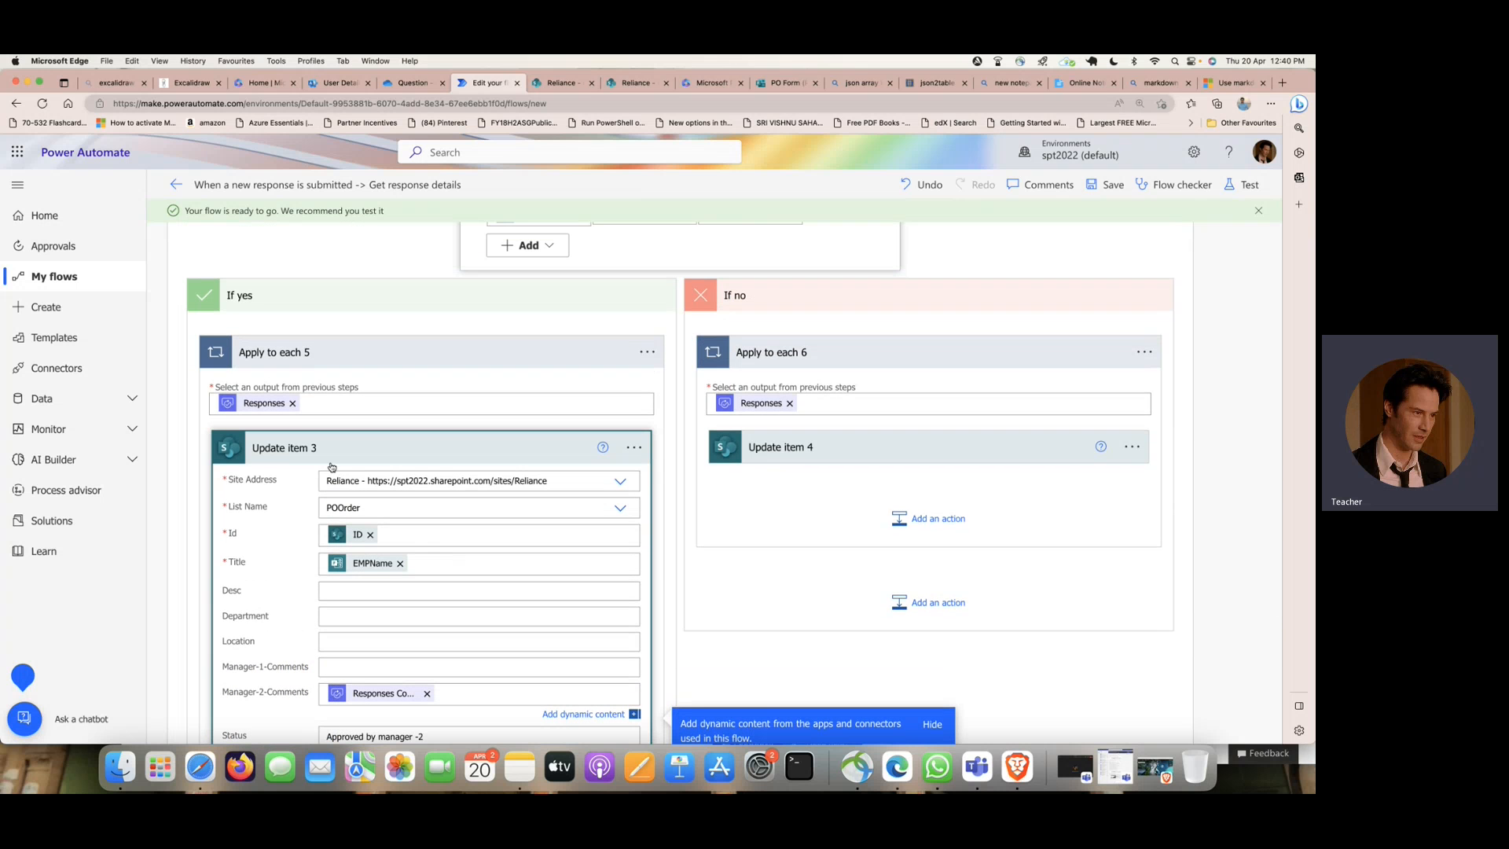
scroll(472, 500, "down", 5)
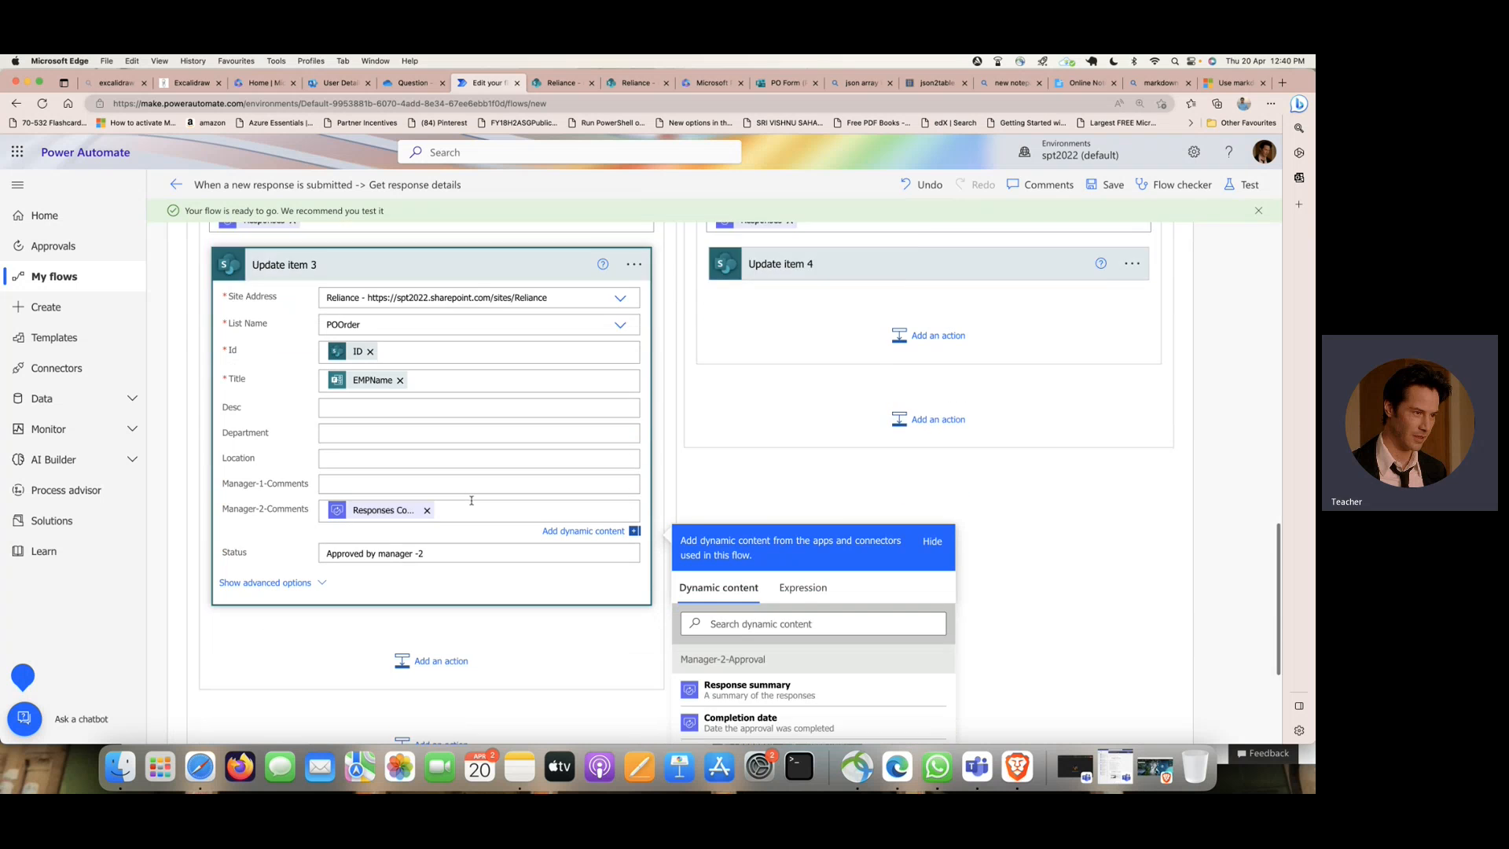
scroll(486, 543, "down", 2)
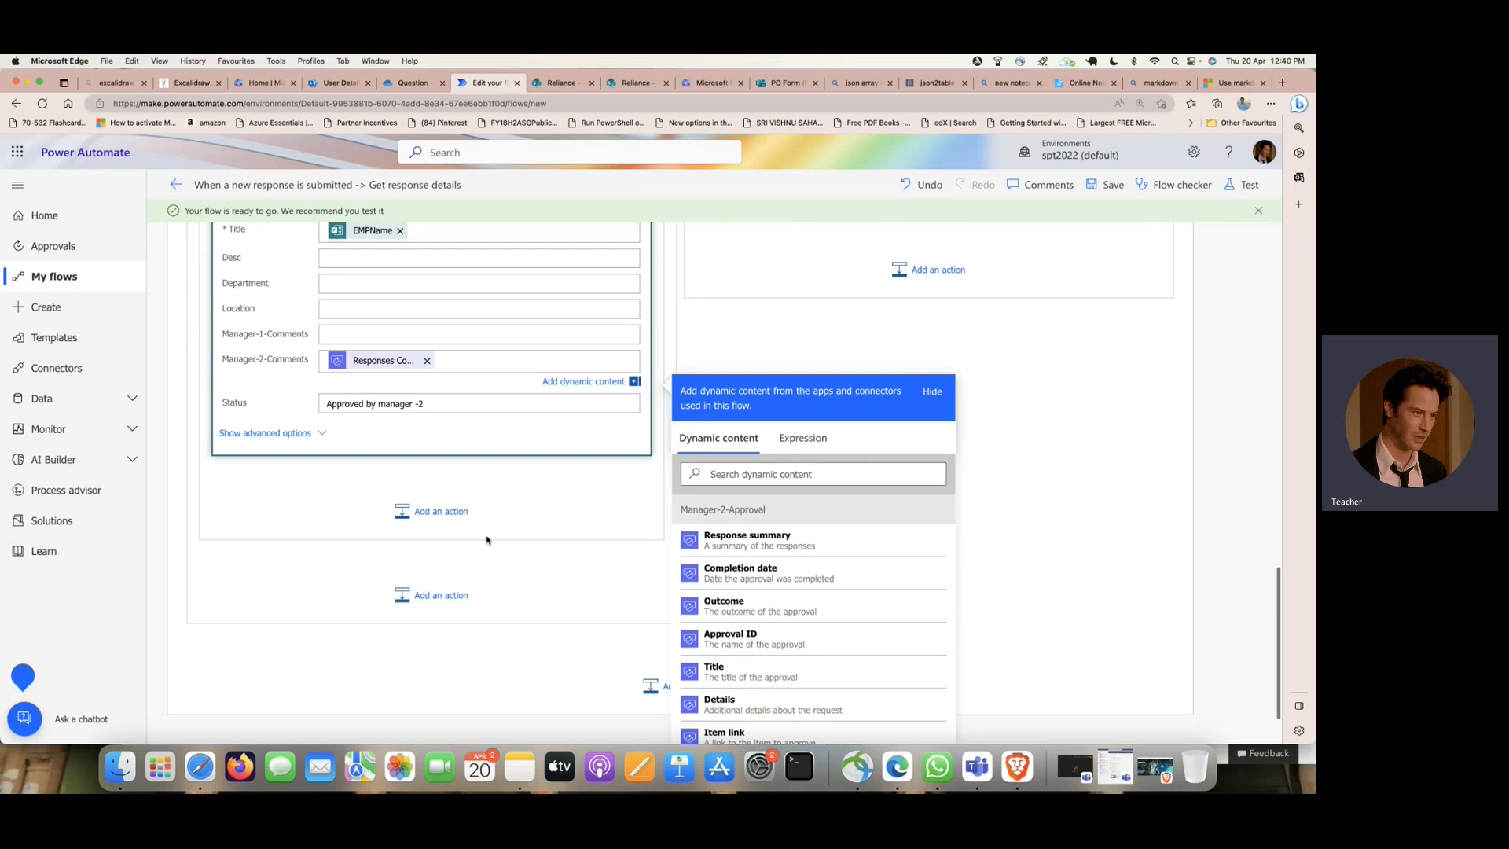
scroll(486, 539, "up", 6)
scroll(487, 536, "up", 1)
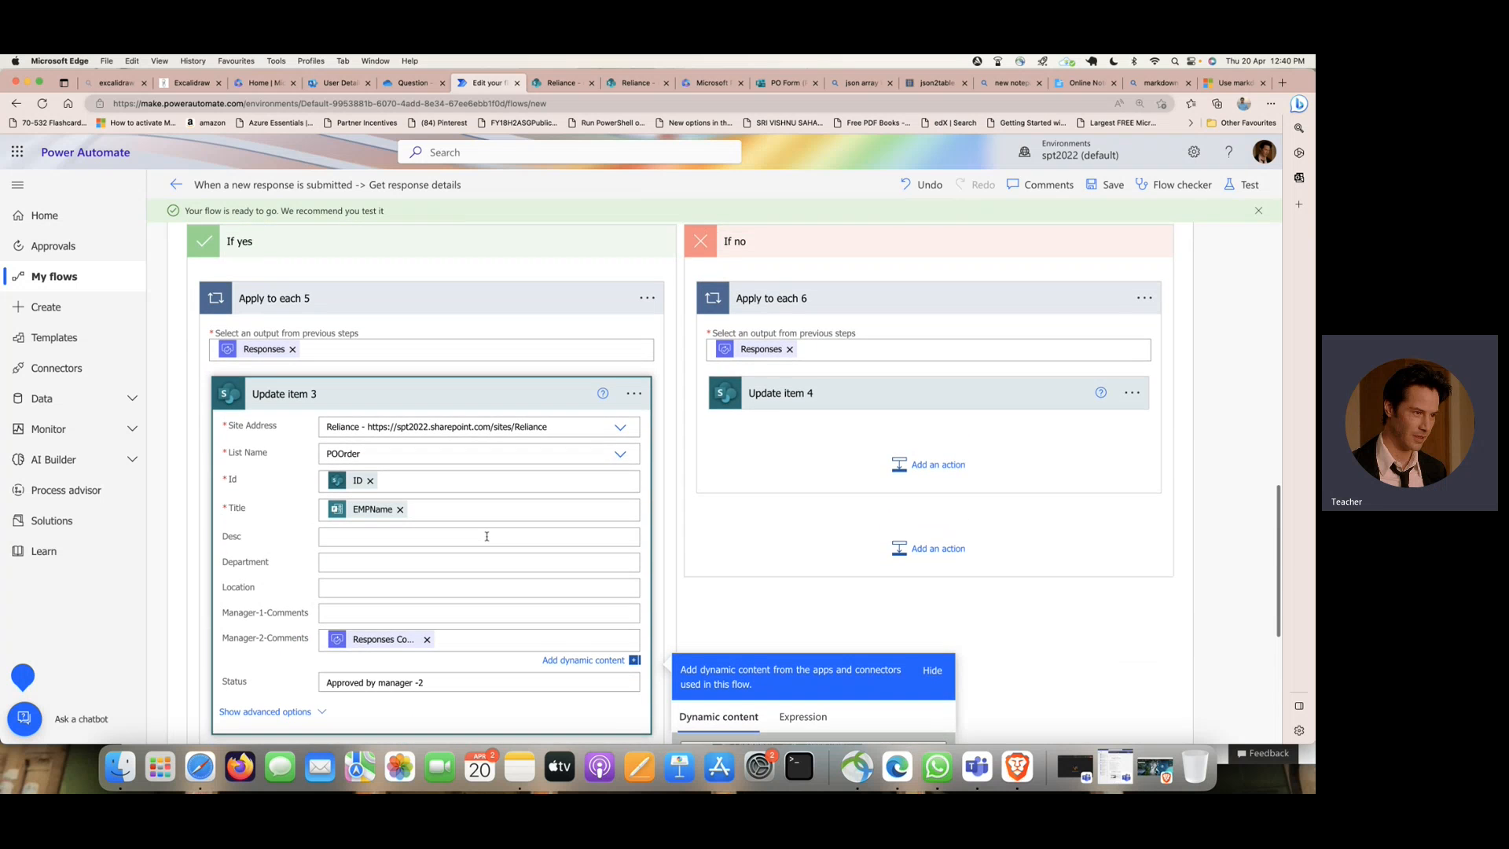
scroll(486, 537, "up", 3)
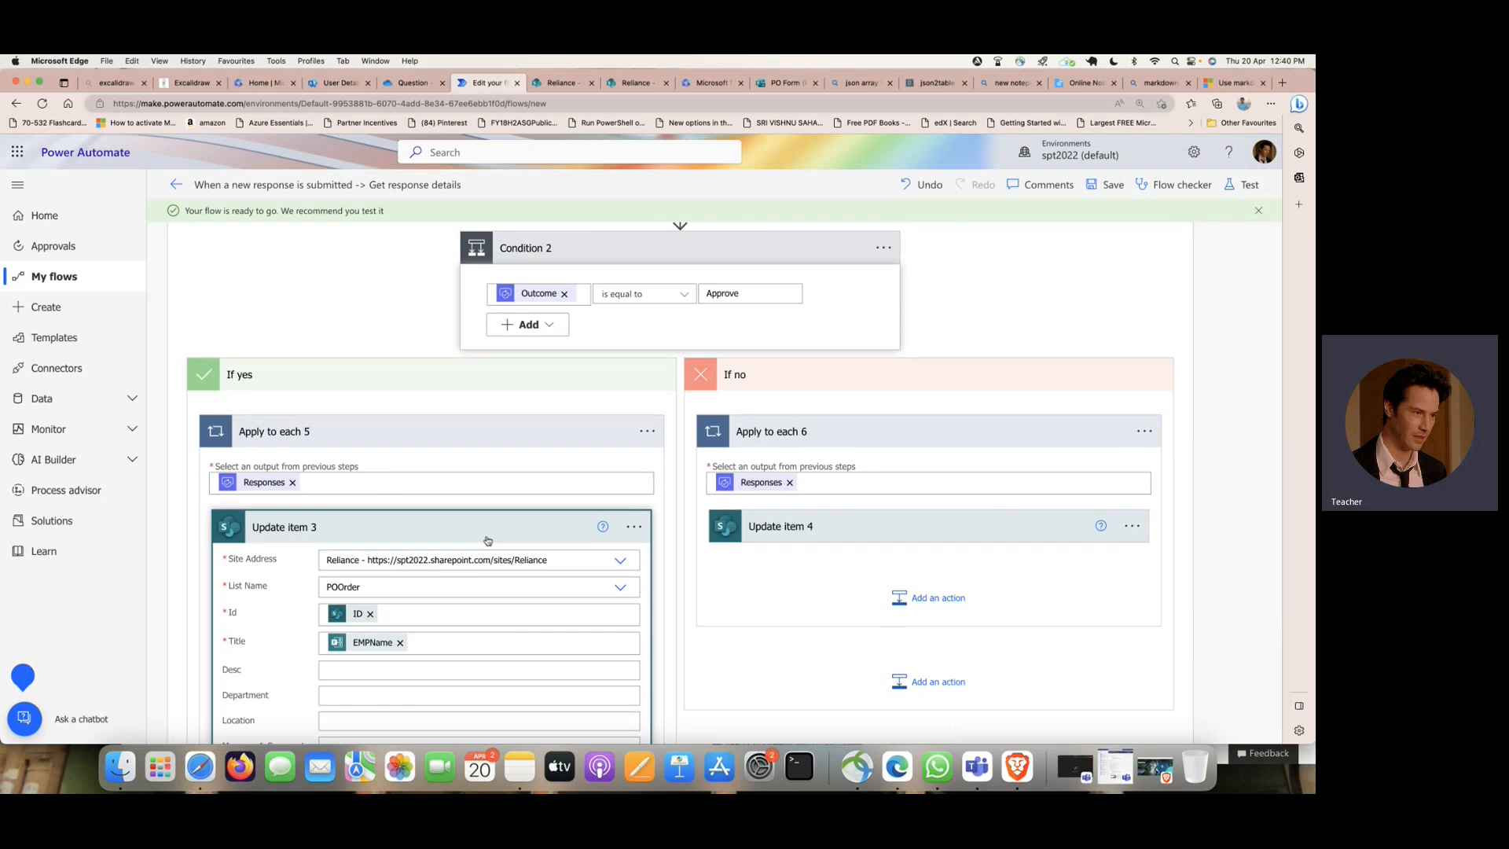
scroll(487, 541, "down", 7)
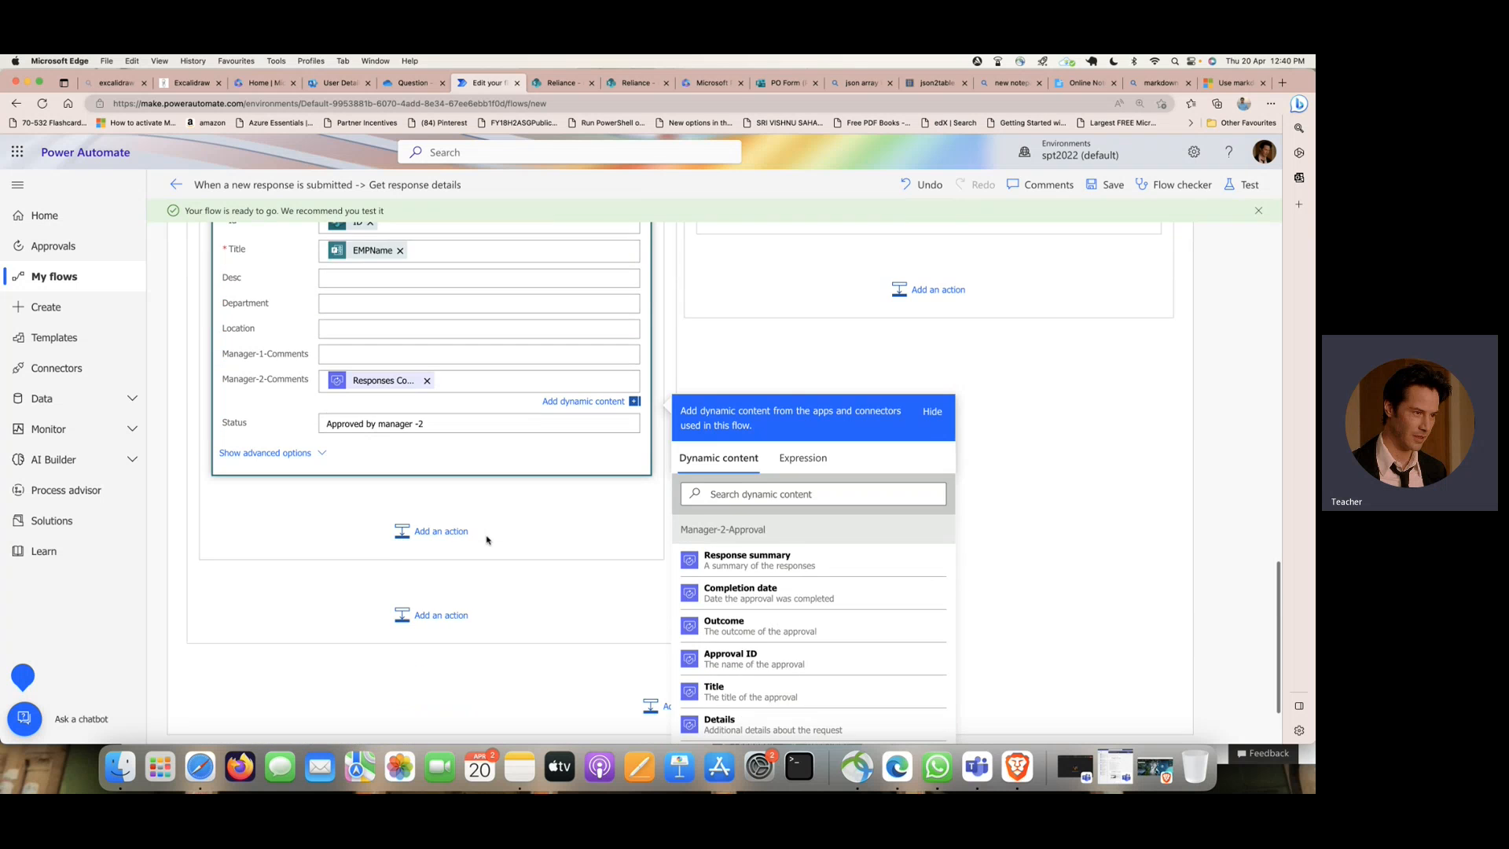
scroll(486, 540, "up", 3)
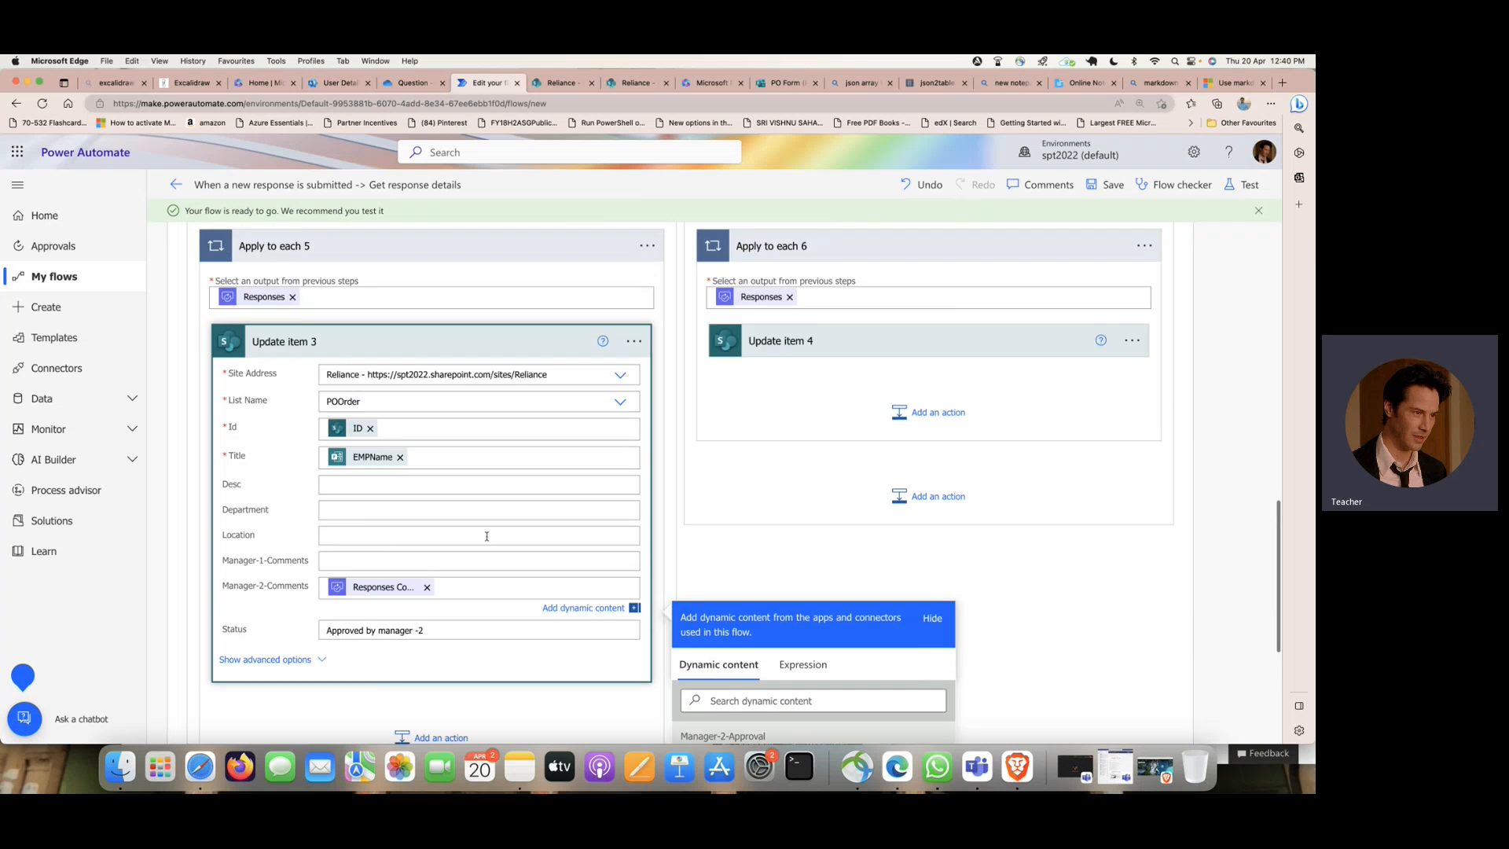
scroll(485, 539, "down", 3)
- Search the operations for "send" and add the Office 365 Outlook Send an email (V2) action after Update item 3 inside Apply to each 5
left_click(498, 599)
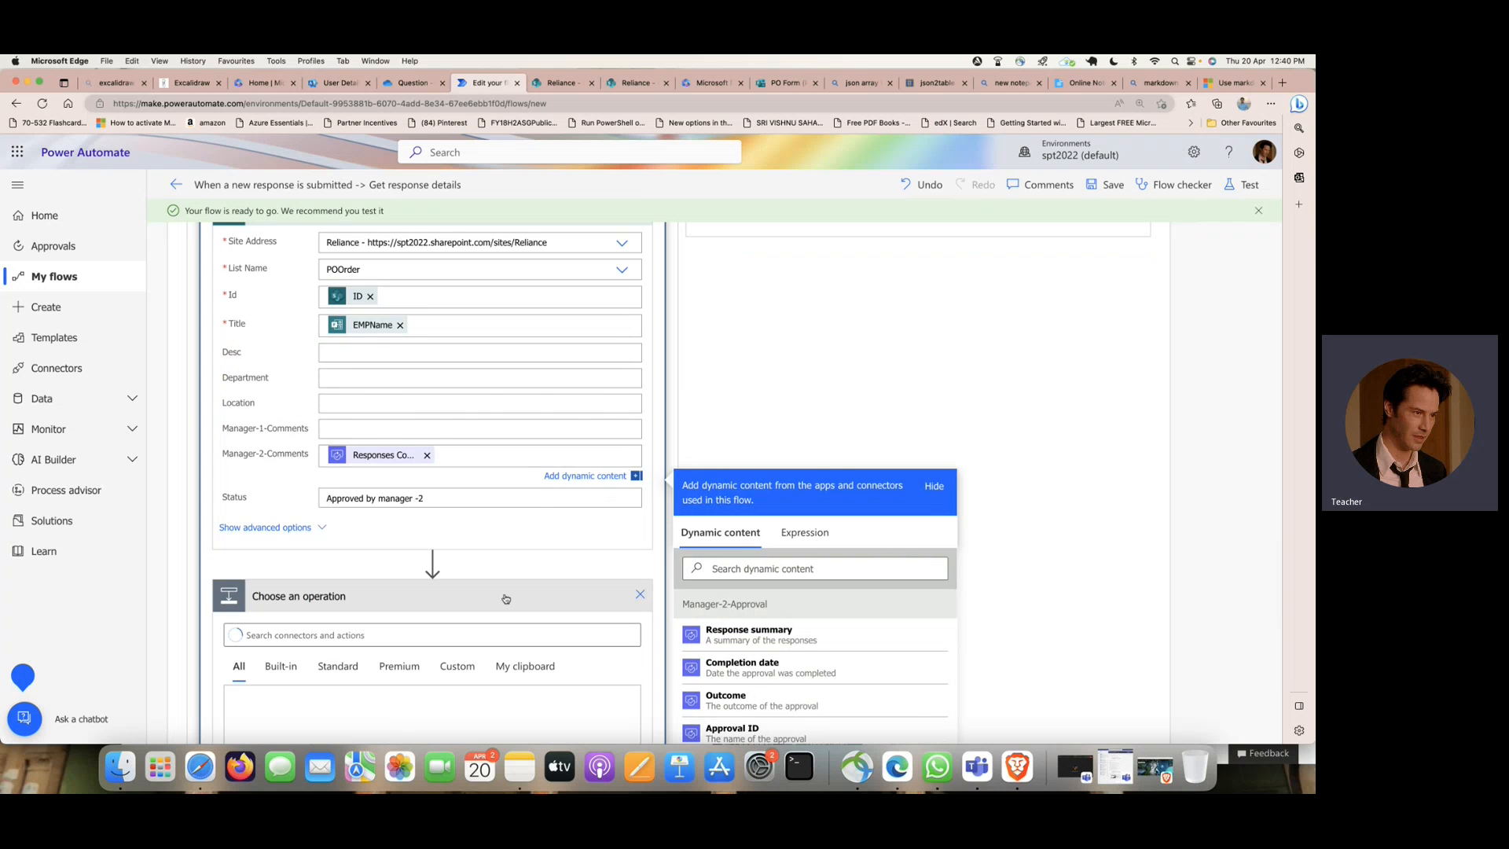
type("send")
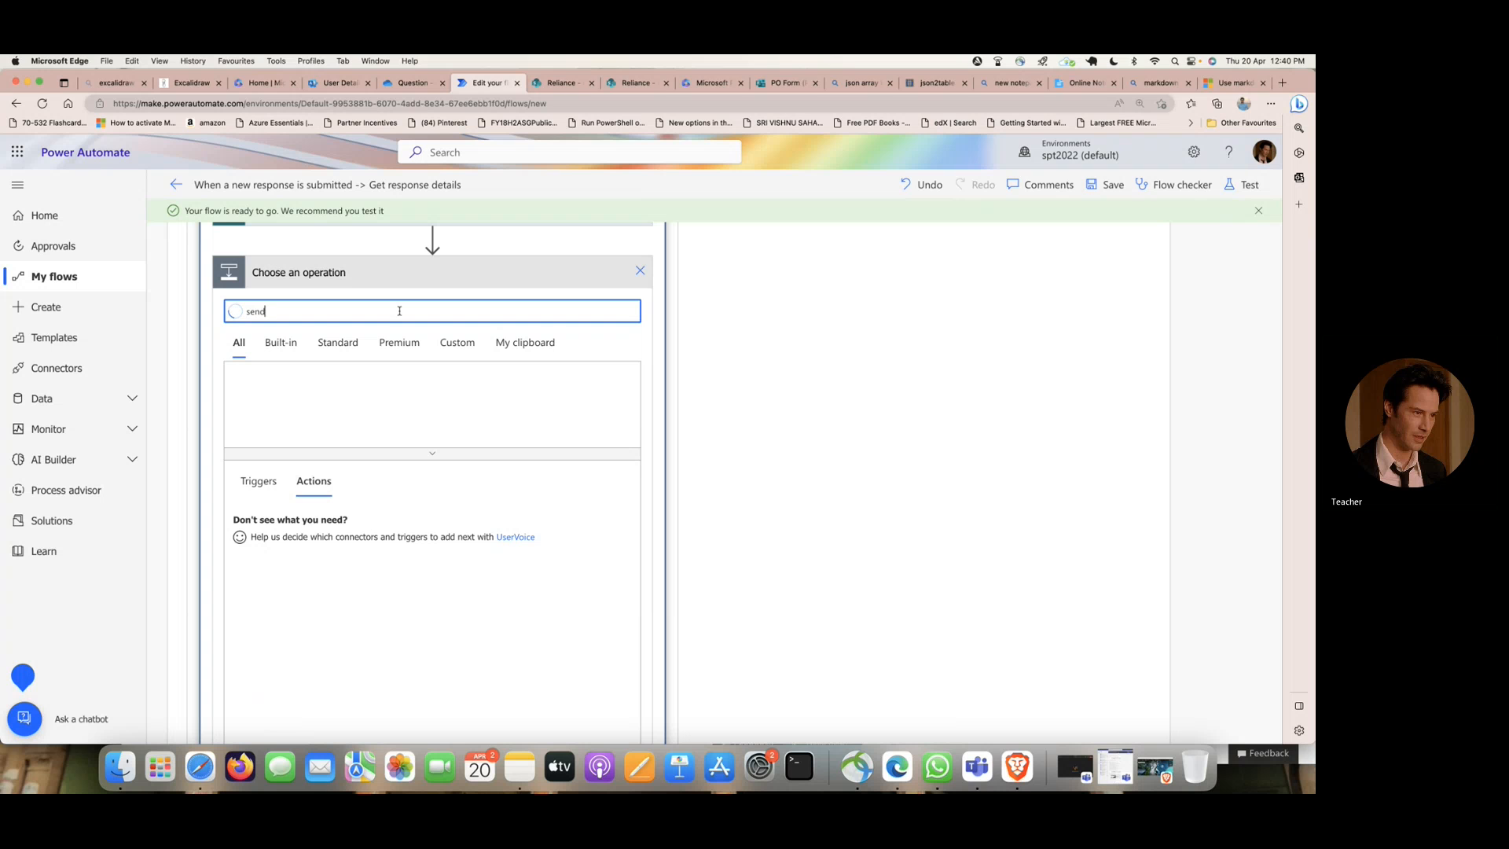
scroll(346, 550, "down", 2)
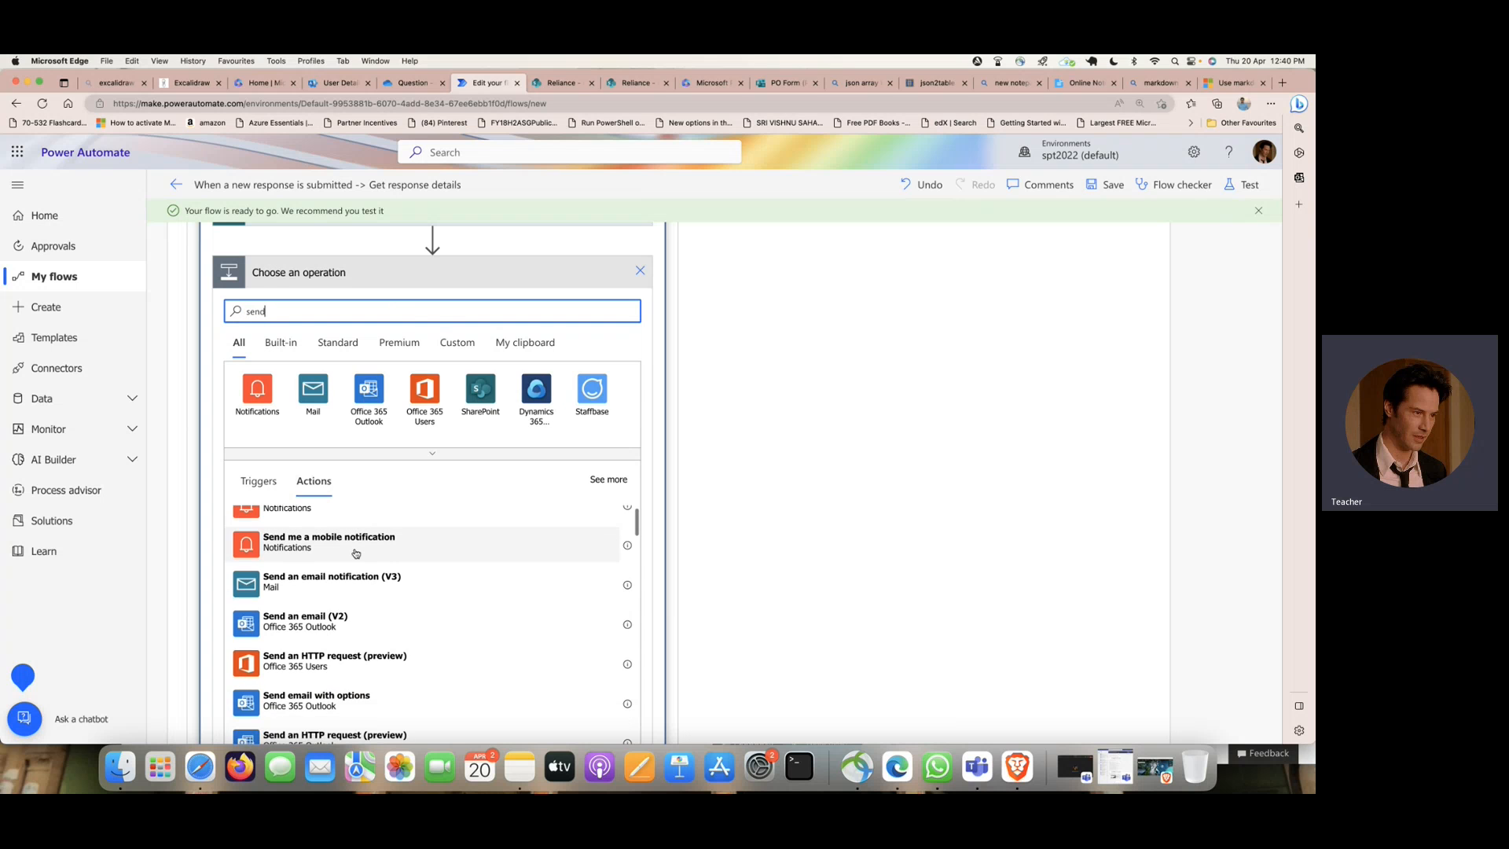
left_click(398, 597)
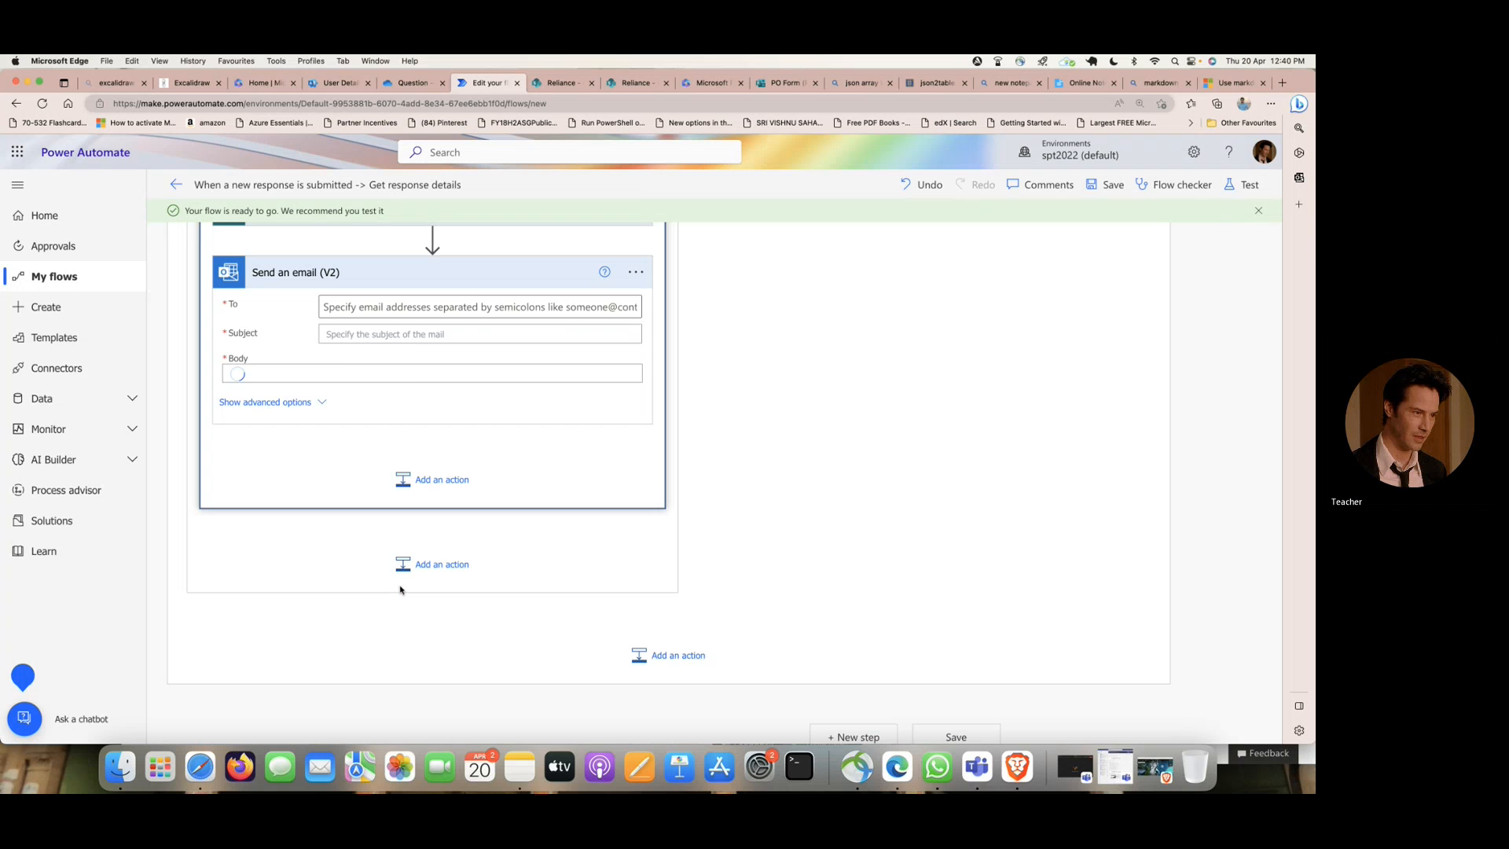
- Address the email to Update item 3's Created By Email and set its subject to "PO Order with" followed by Update item 3's ID
left_click(414, 312)
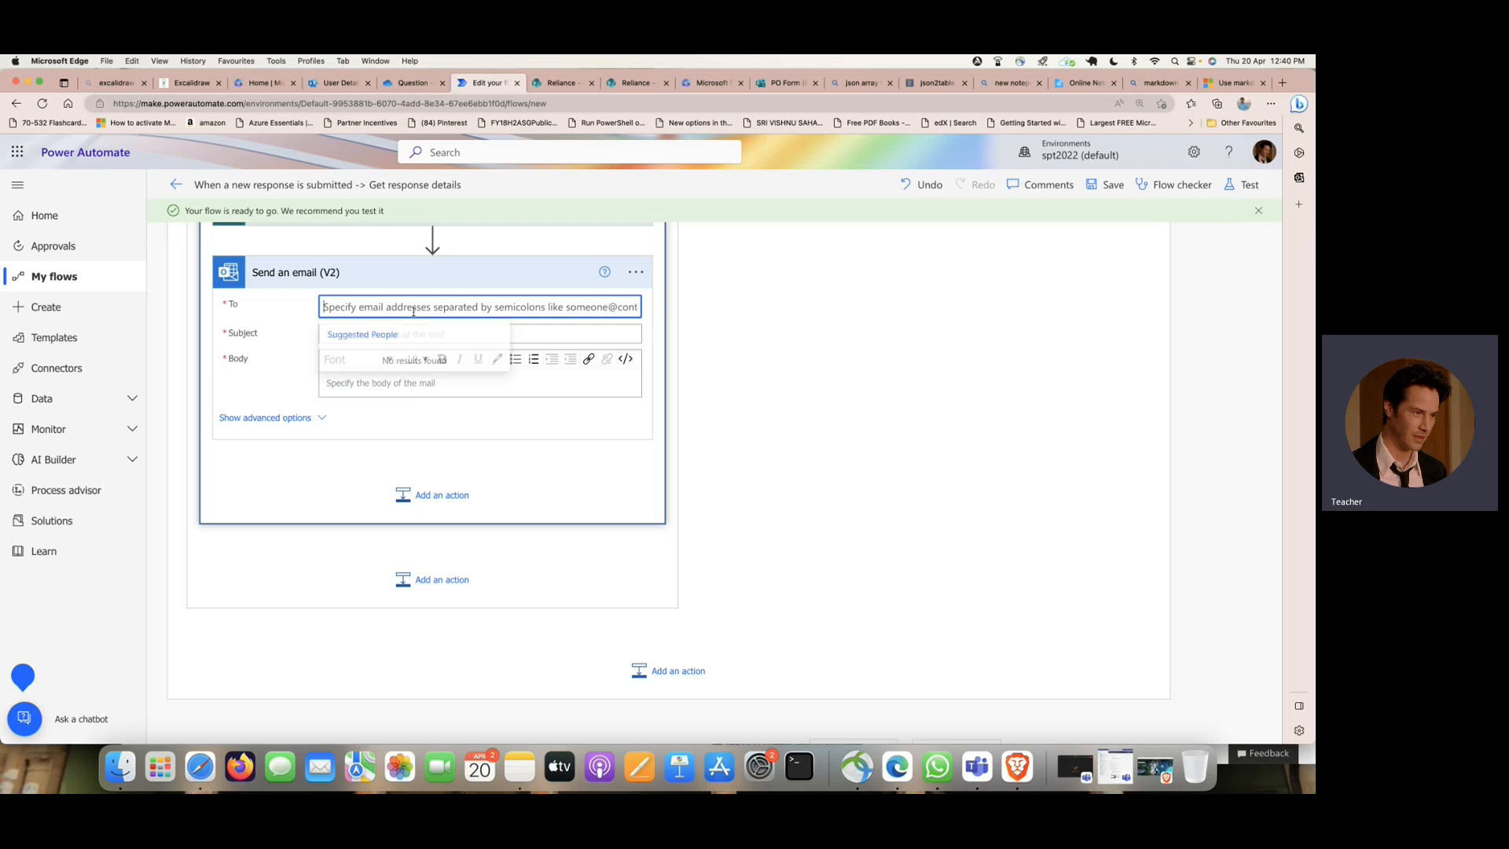
left_click(606, 350)
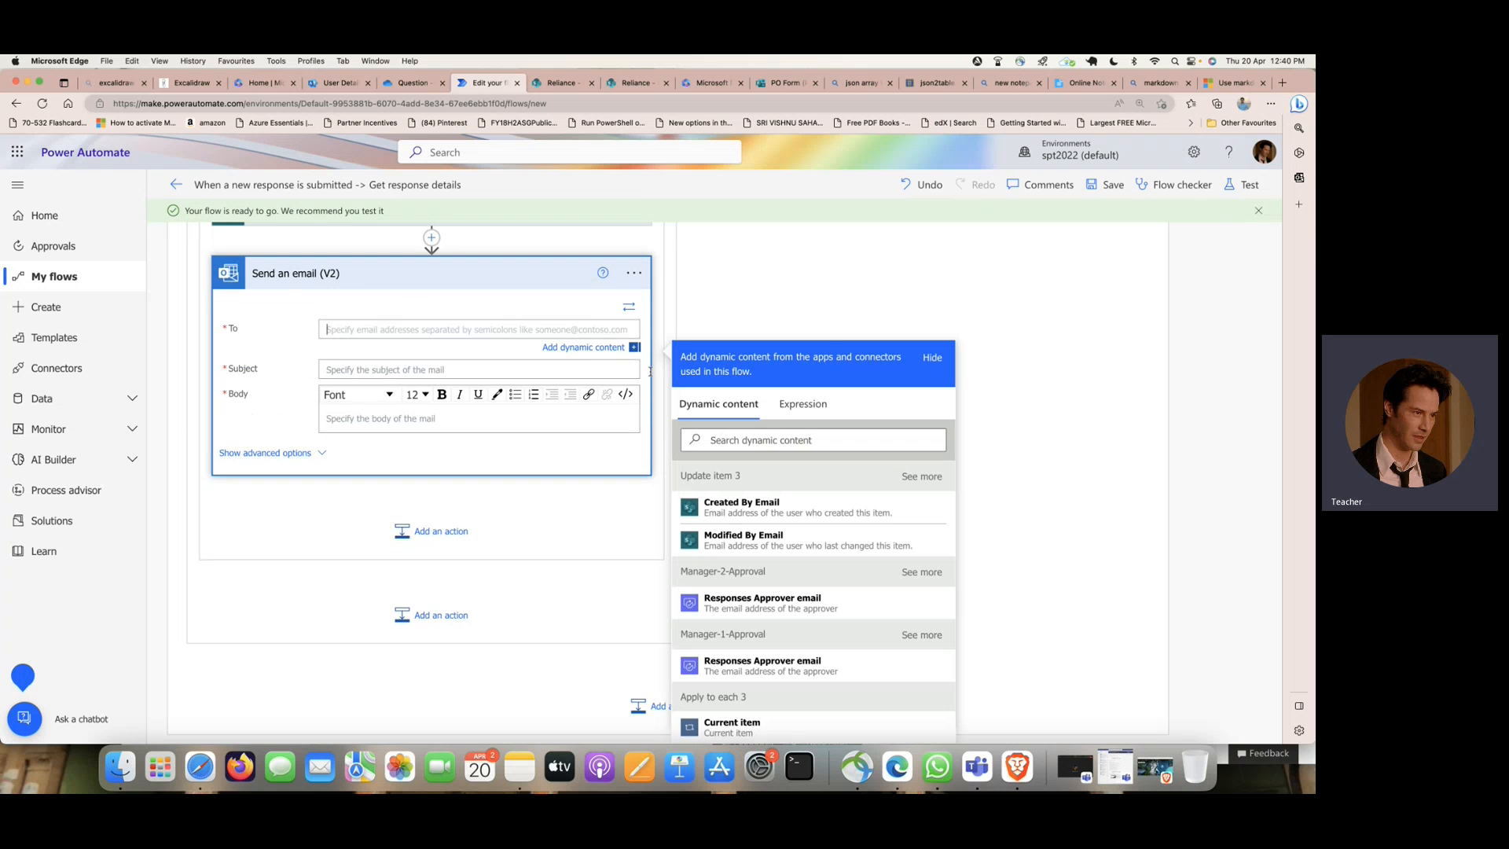
left_click(809, 510)
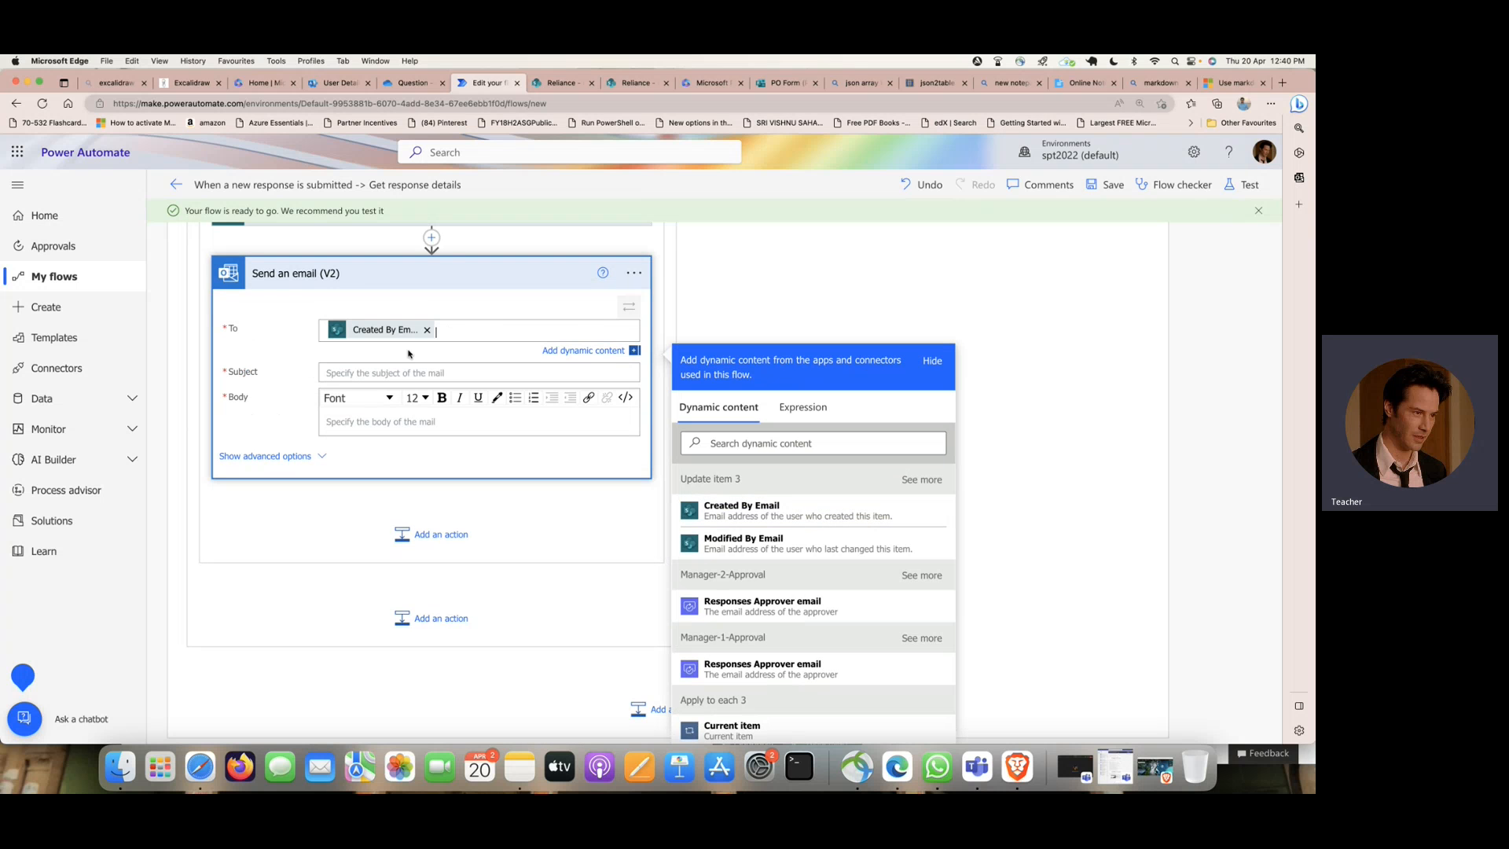
left_click(390, 373)
type("PO")
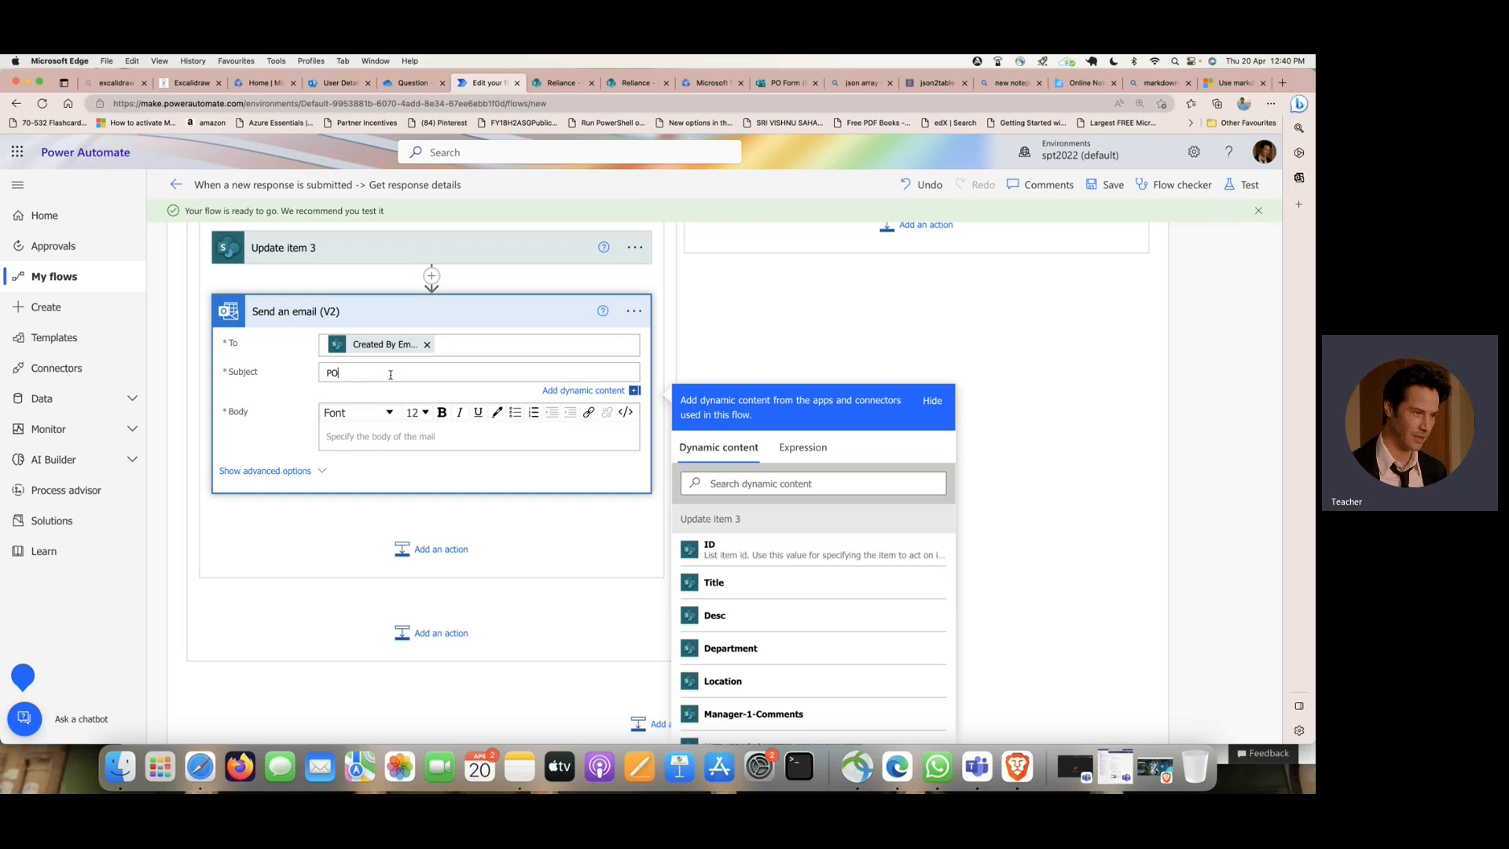
type(" Order with")
left_click(817, 549)
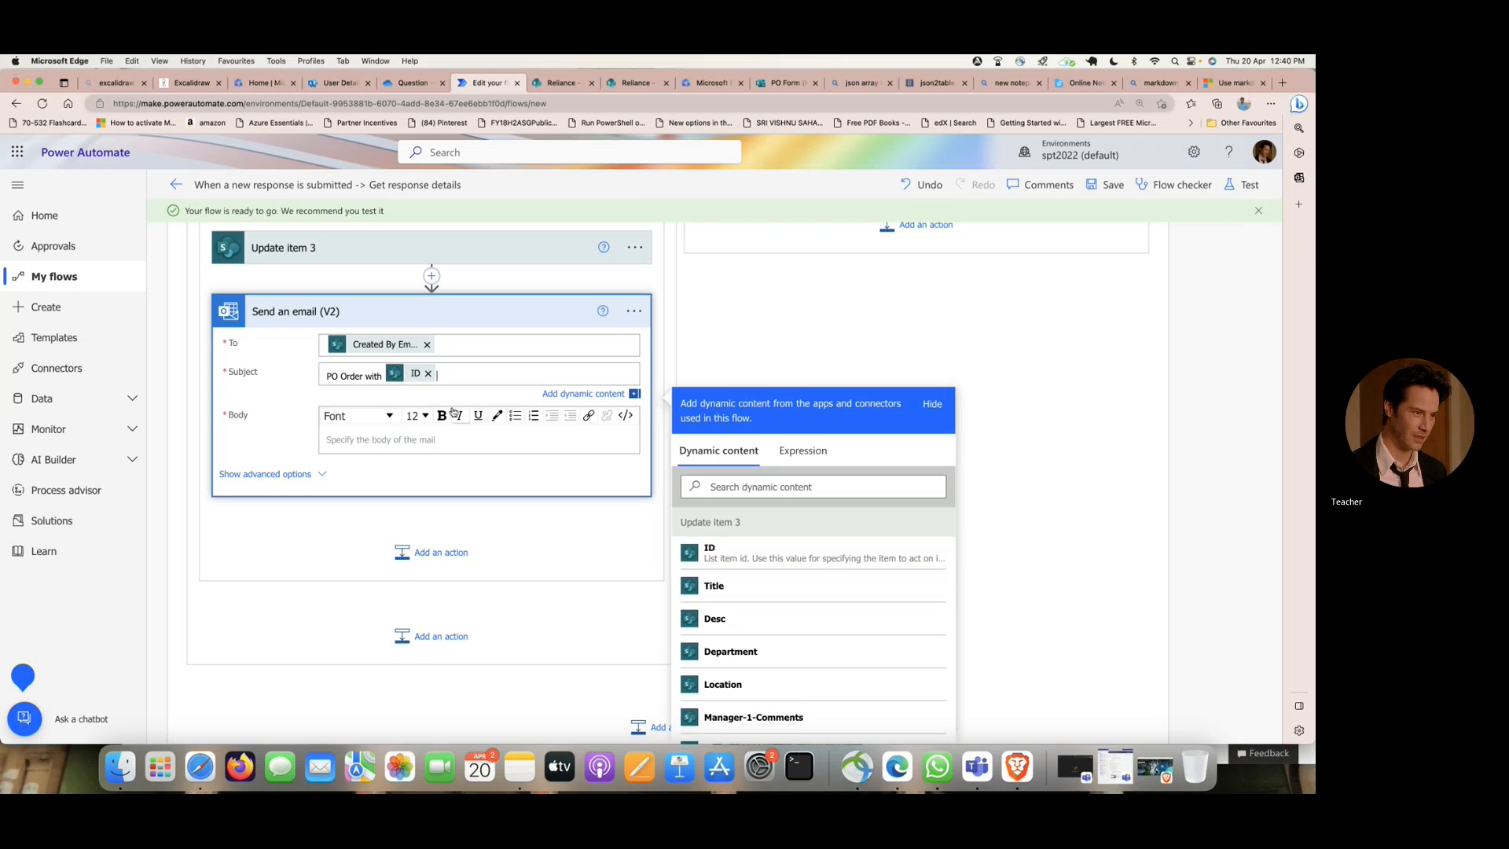
- Write the email body as "Status of PO Order:" followed by the Outcome from Manager-2-Approval, searching the dynamic content for "out"
left_click(401, 437)
type("sta")
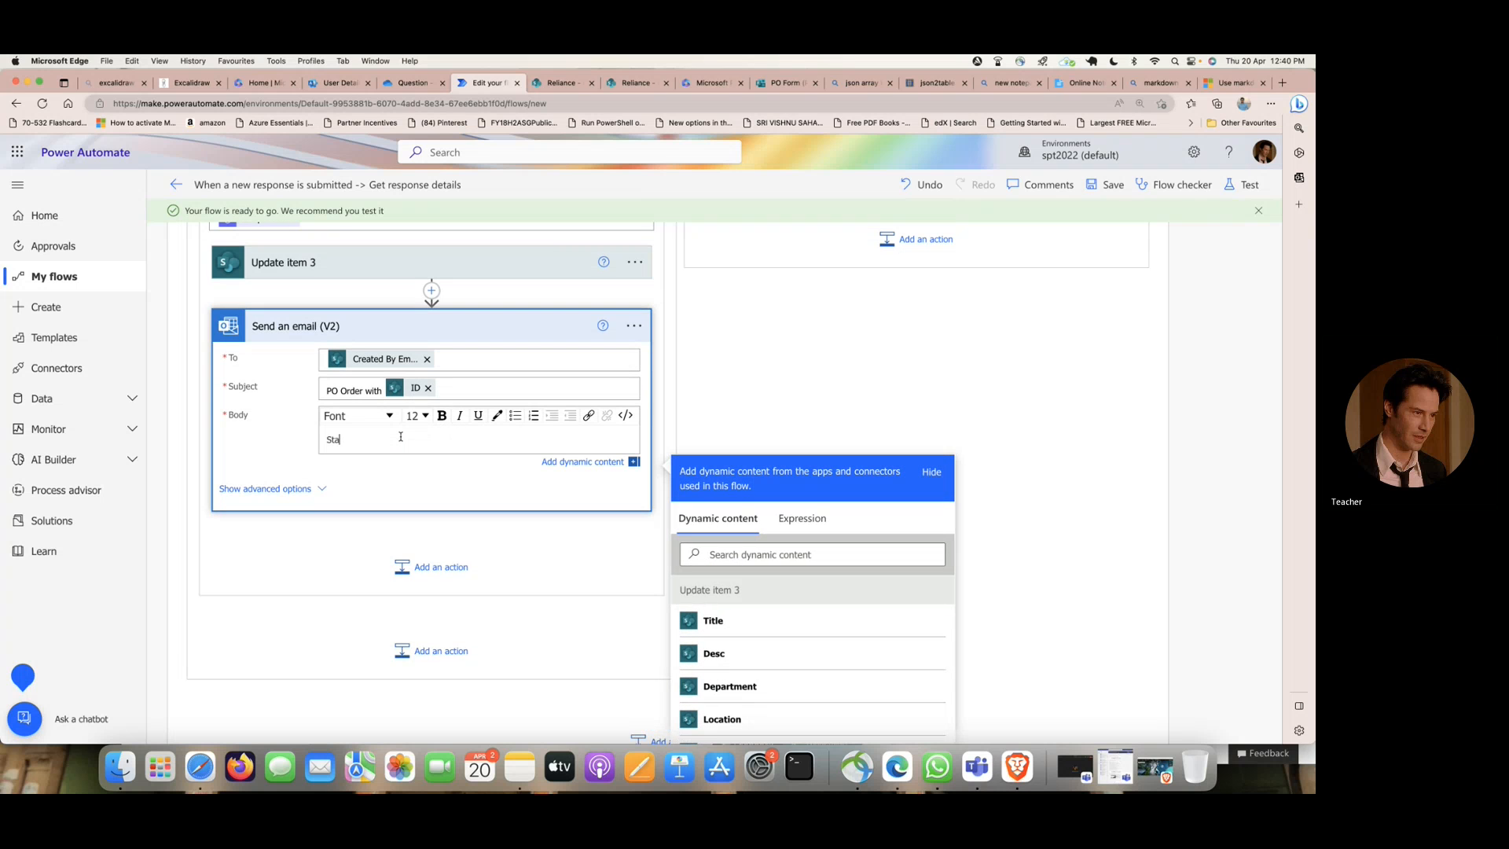
type("tus of PO Order")
scroll(760, 616, "down", 8)
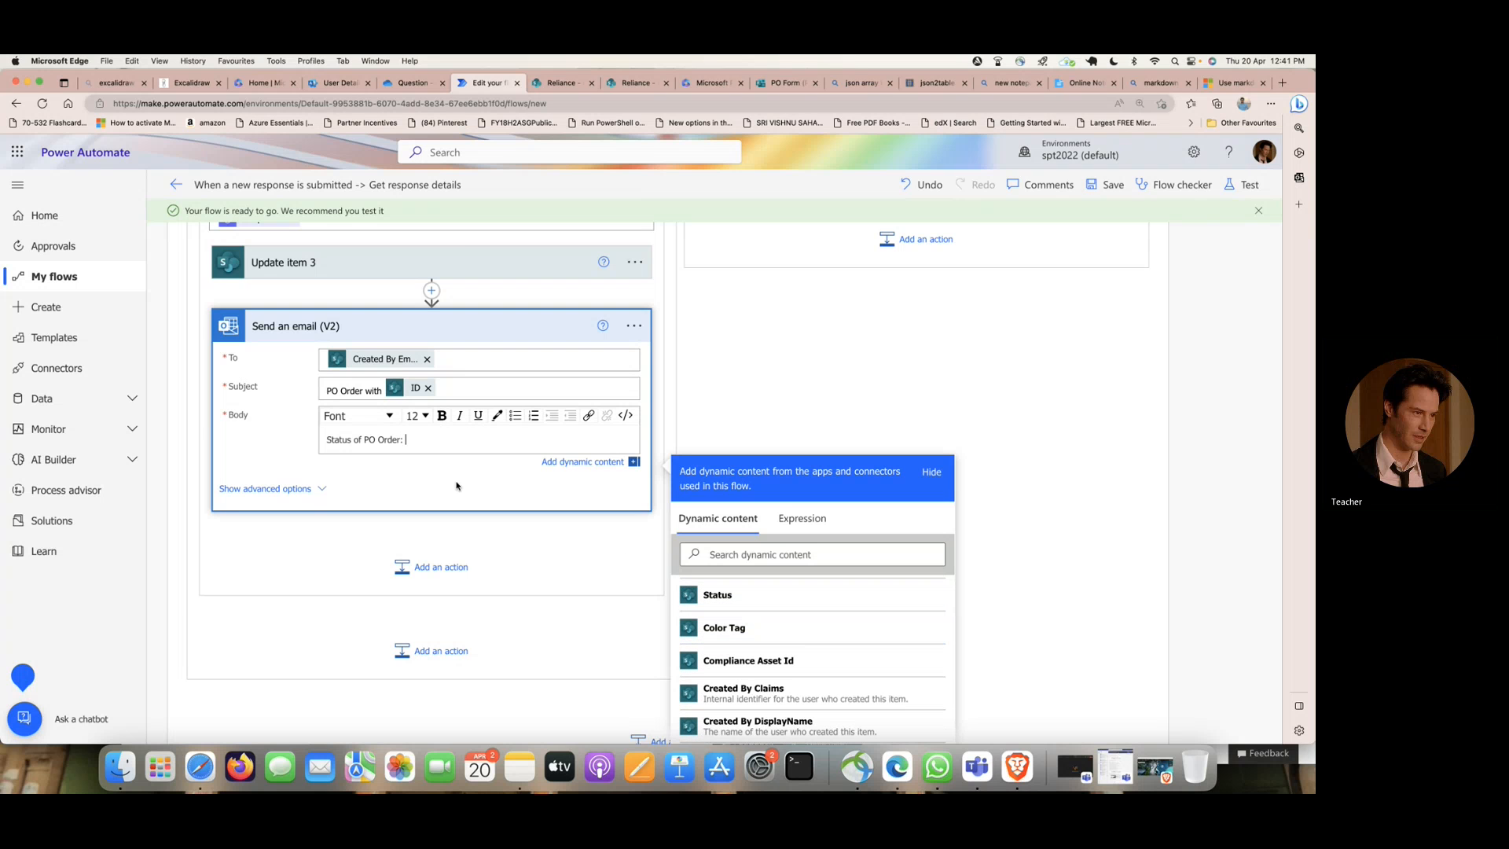
left_click(726, 556)
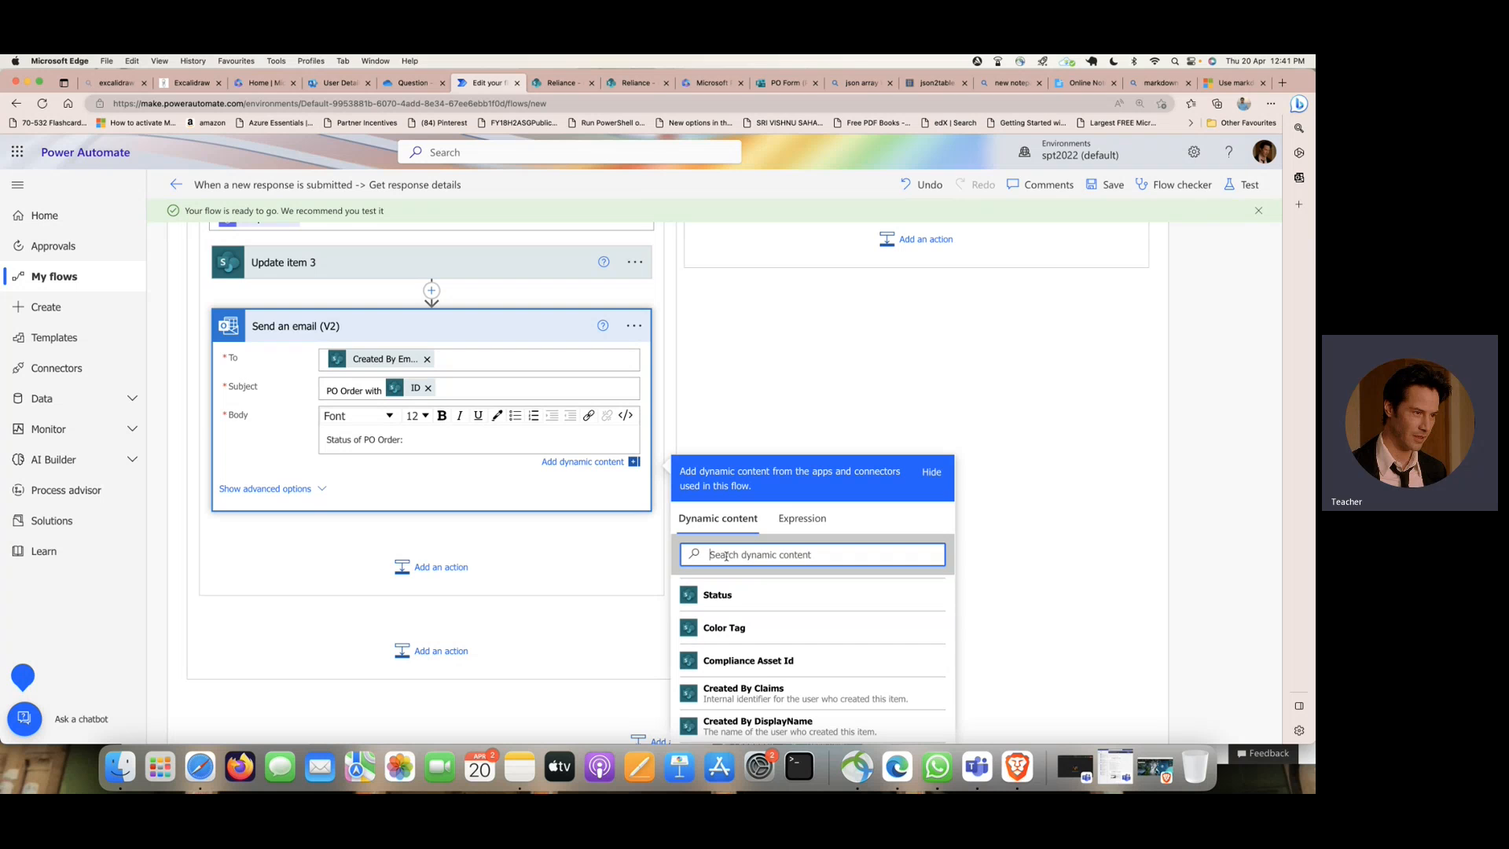
type("out")
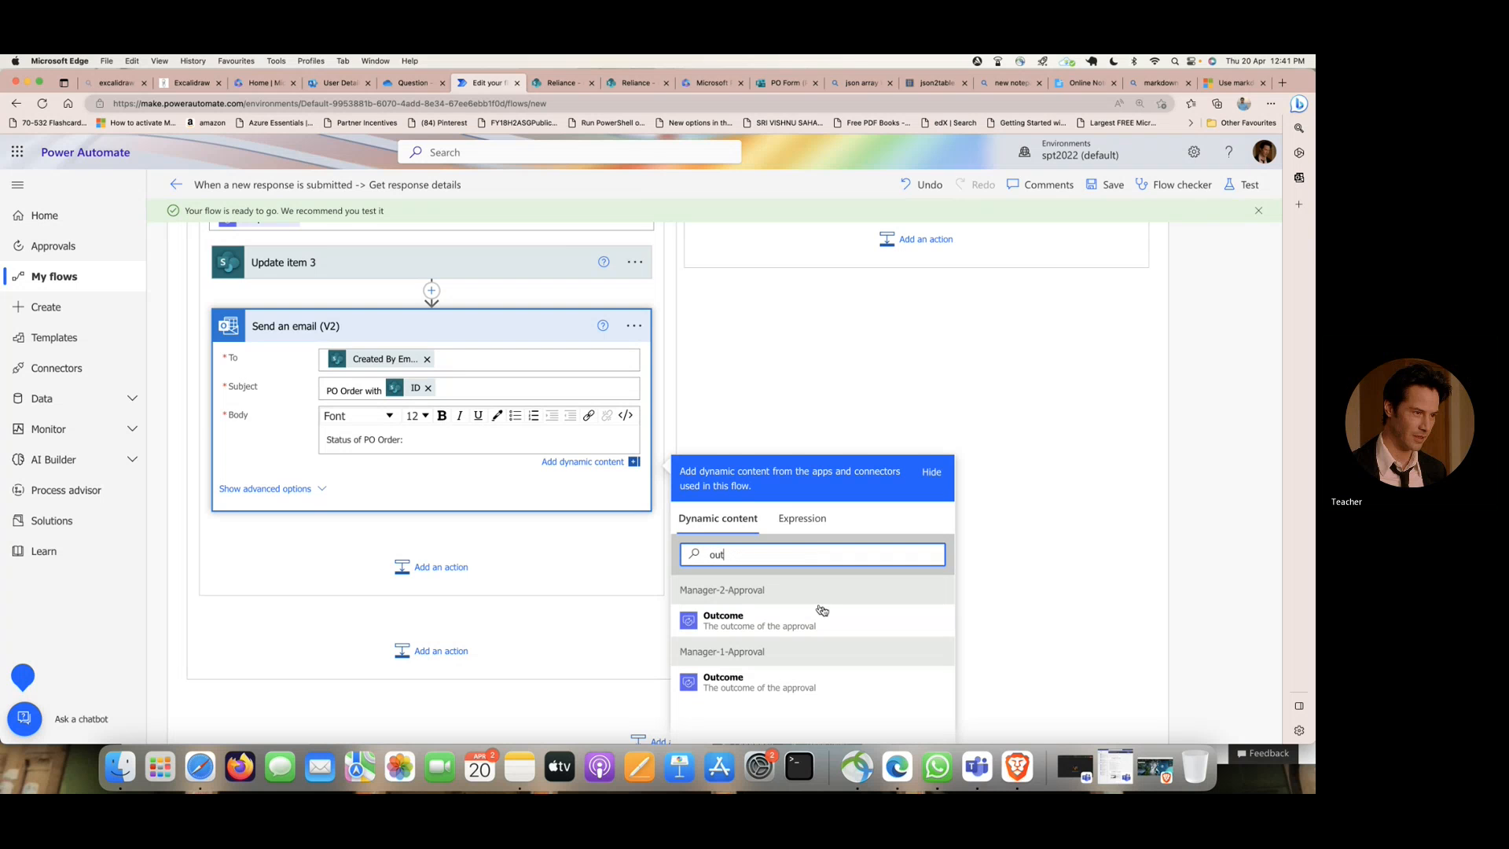
left_click(837, 619)
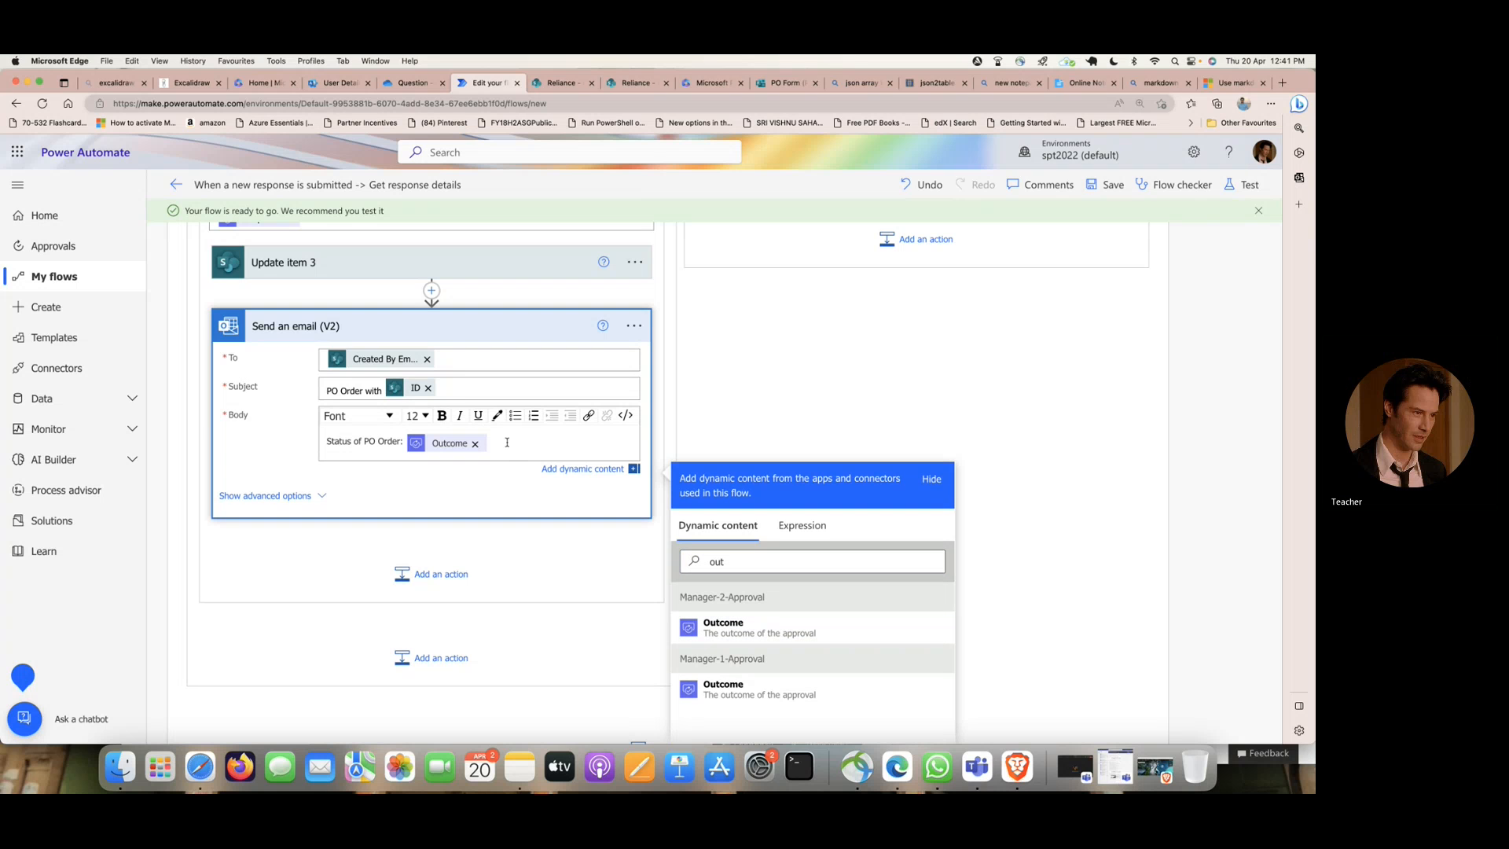
scroll(507, 442, "up", 6)
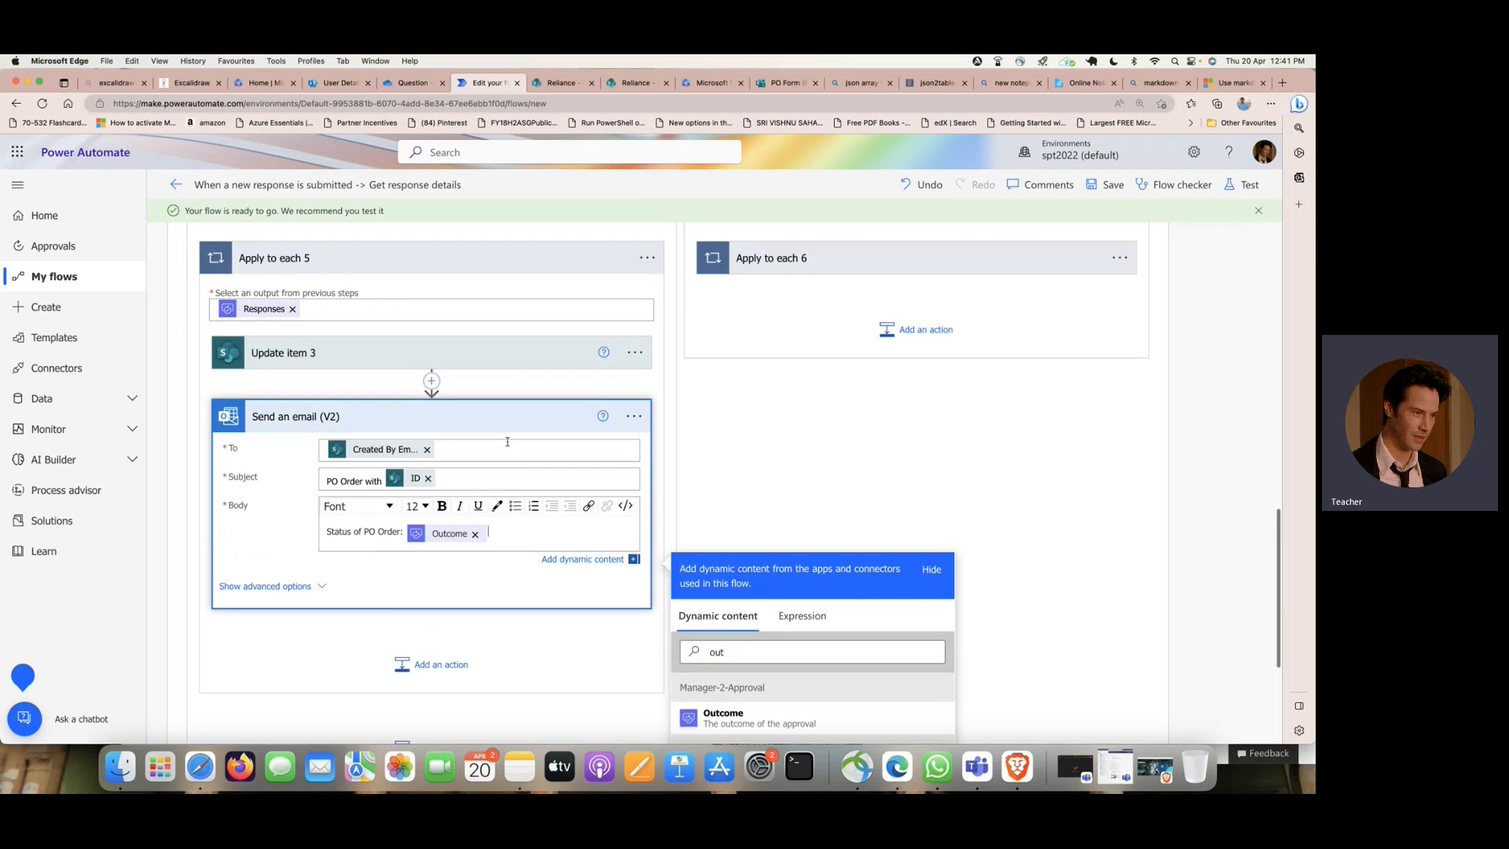
scroll(508, 445, "down", 6)
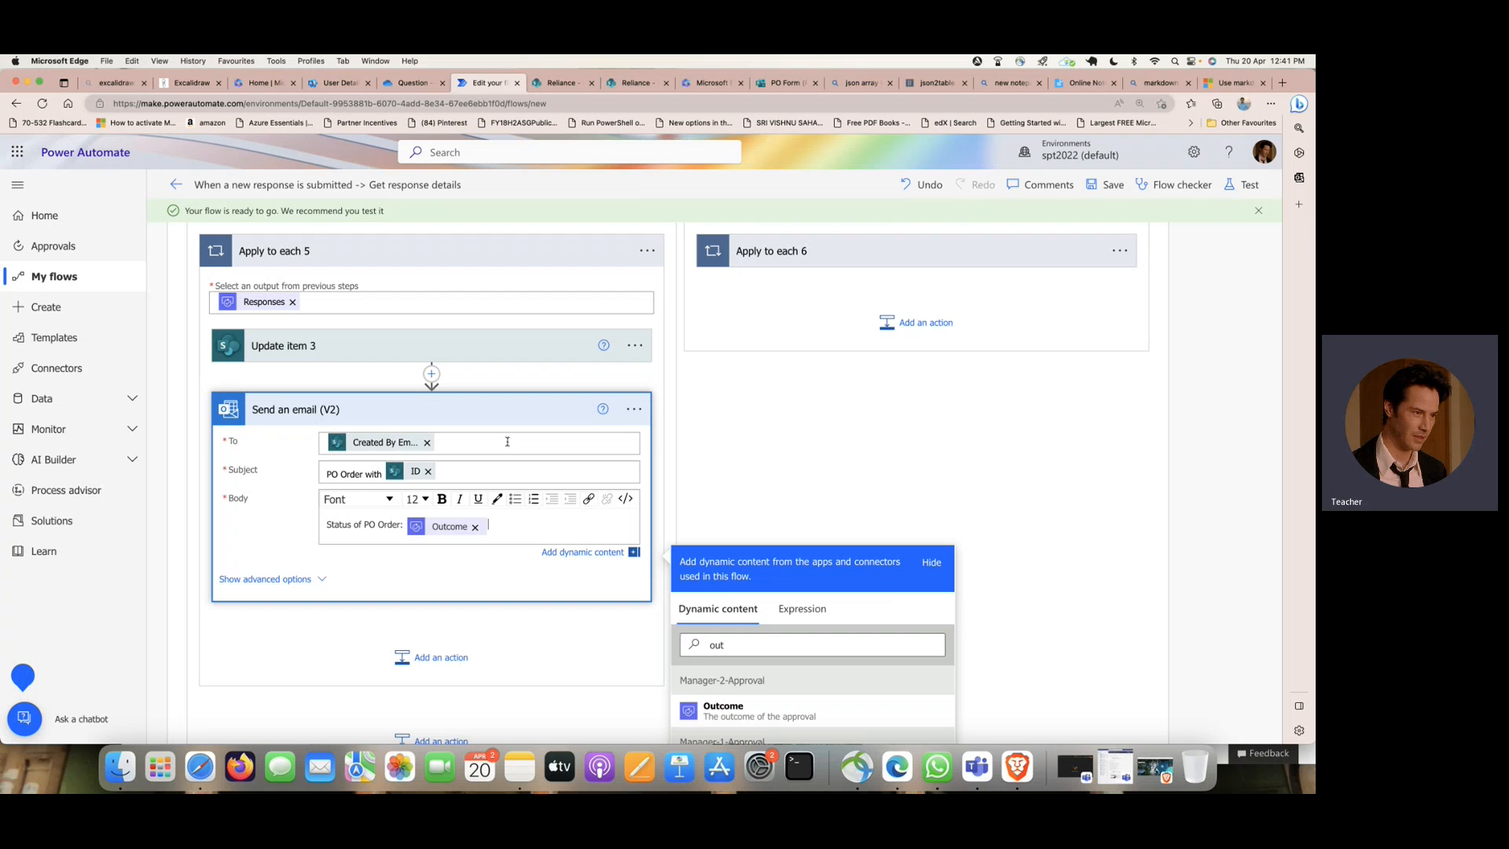
- Switch the email body to its HTML code view and add blank lines after the closing paragraph tag
key("Return")
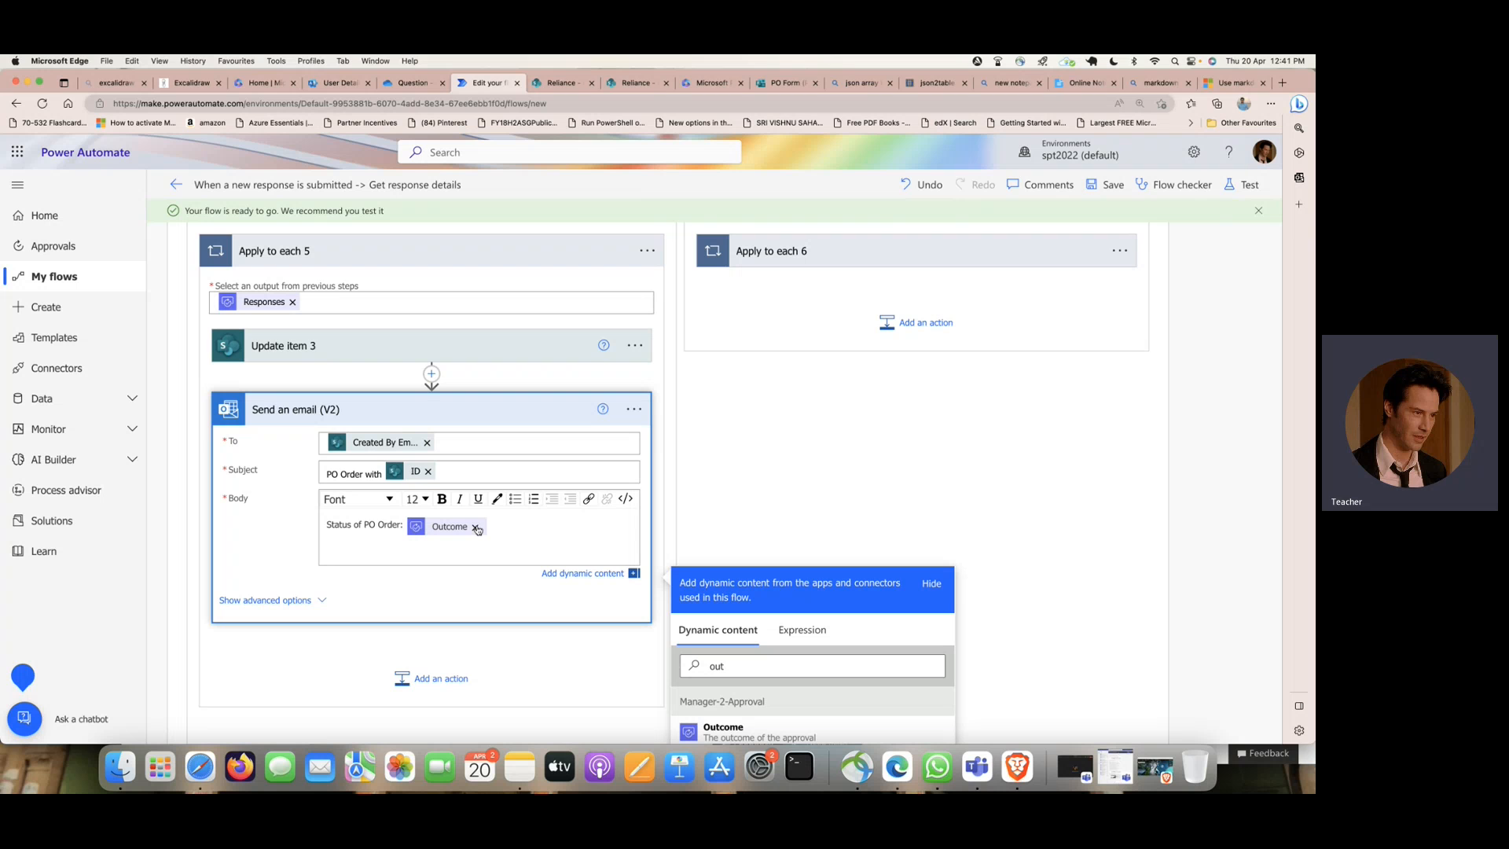
left_click(627, 500)
scroll(287, 551, "down", 1)
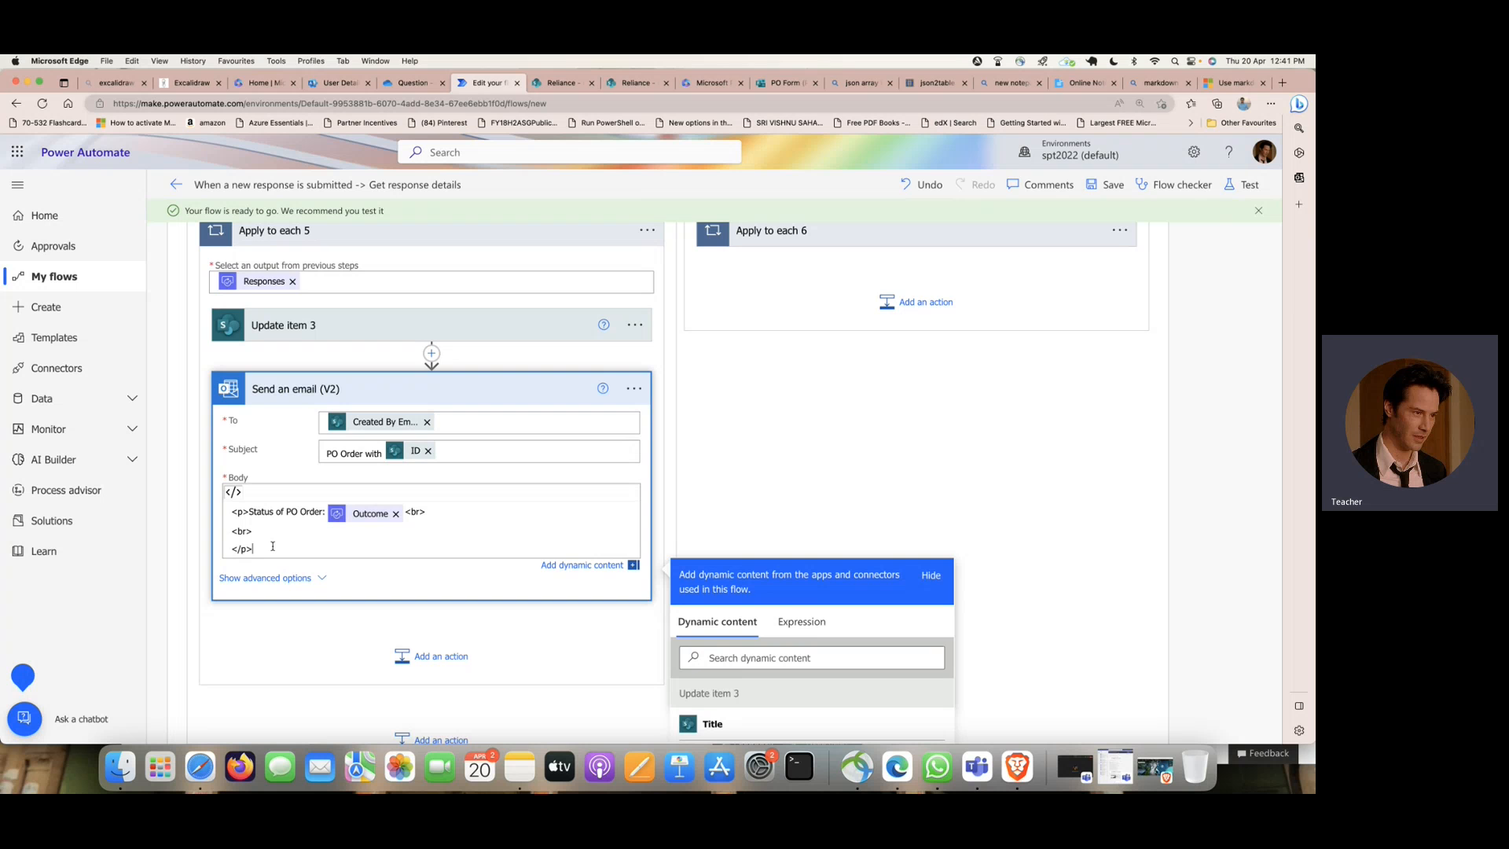
key("Return")
key("Return")
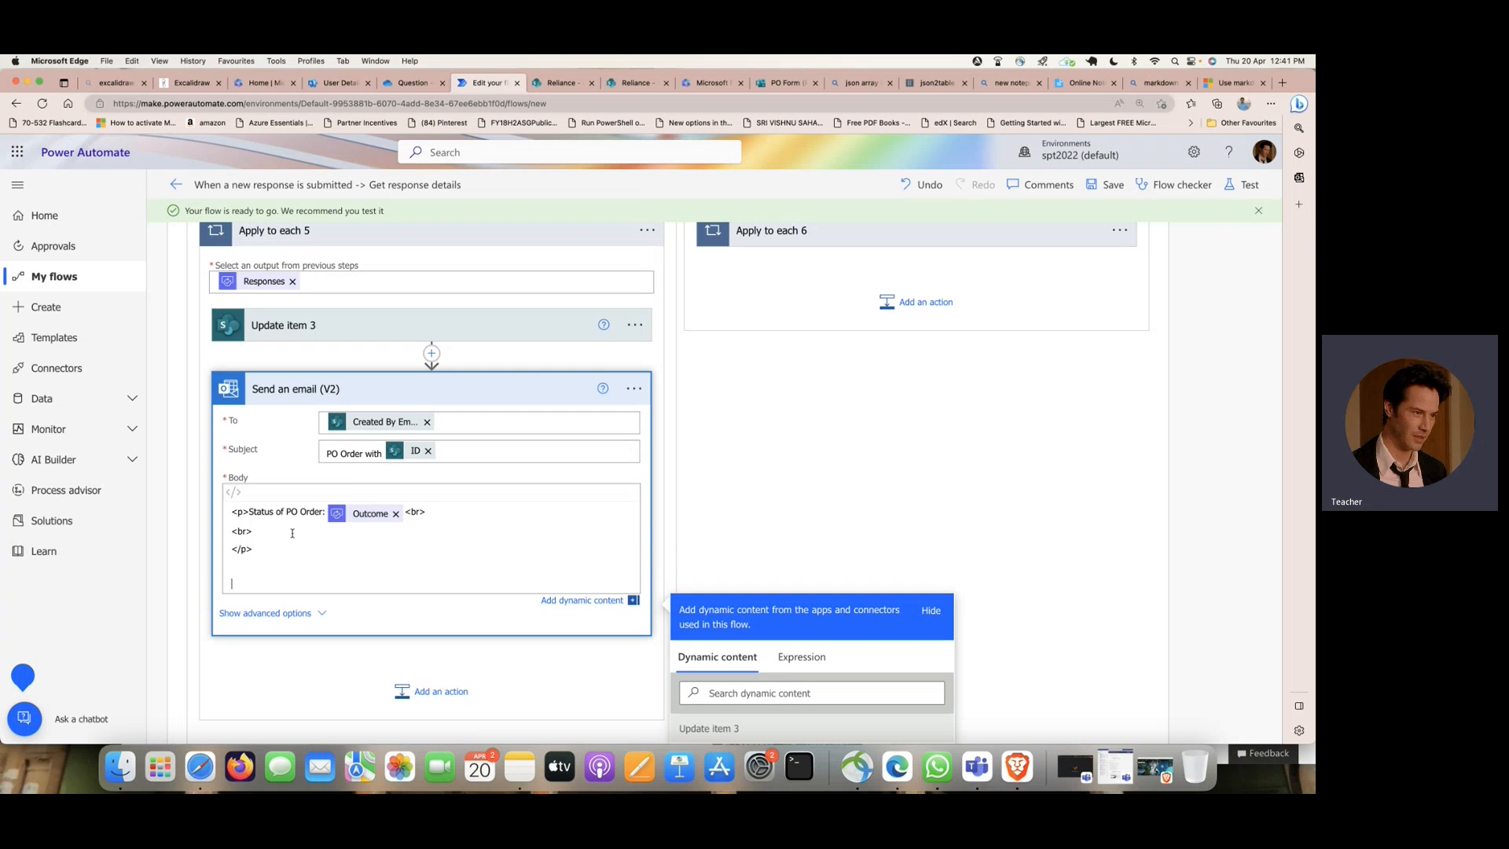
- Search the web for "html table simple" in a new browser tab
left_click(1281, 83)
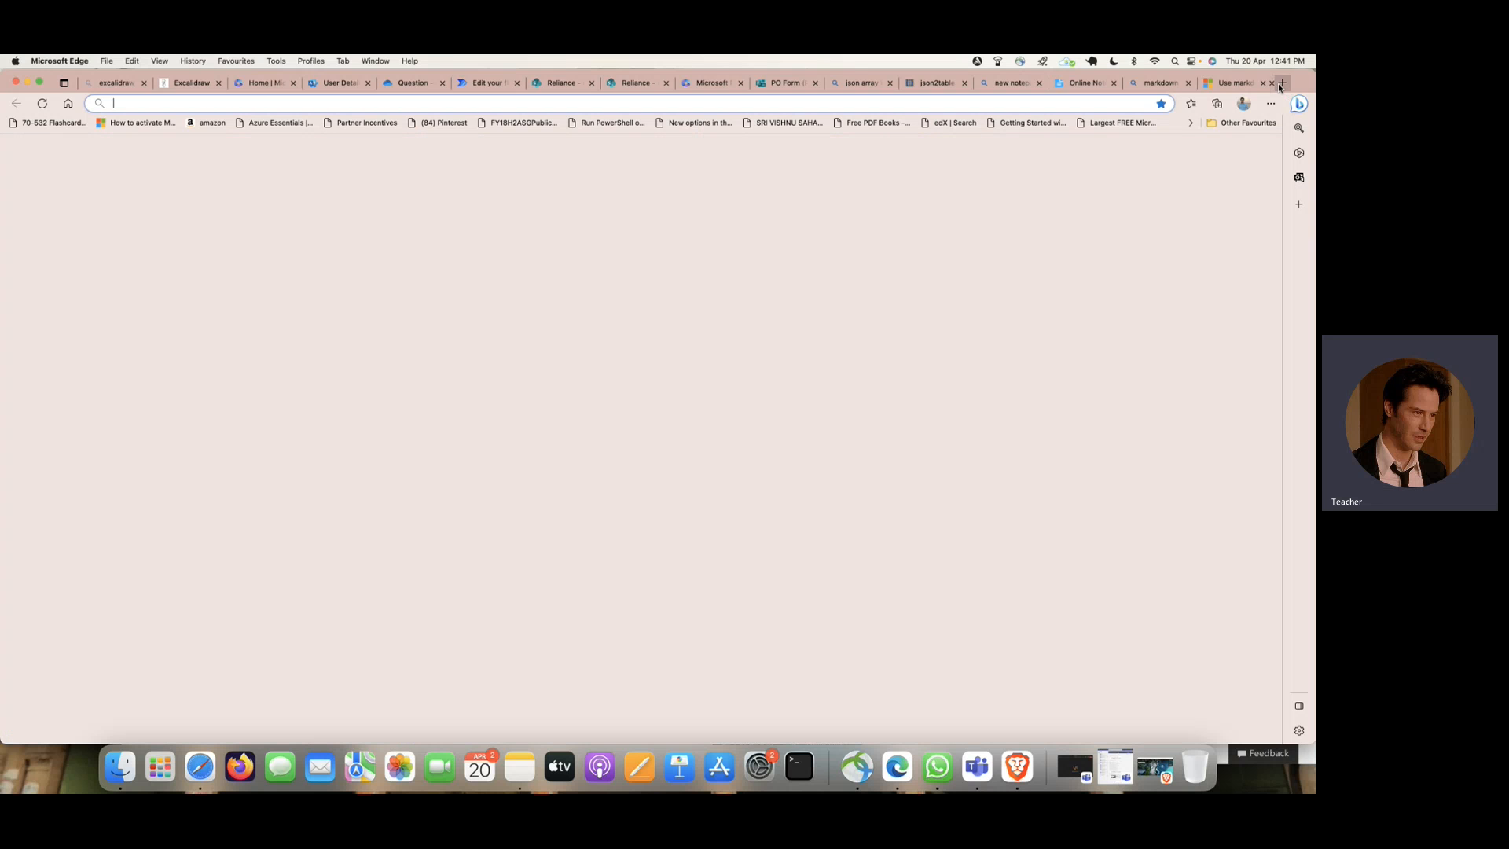
type("html table simple")
key("Return")
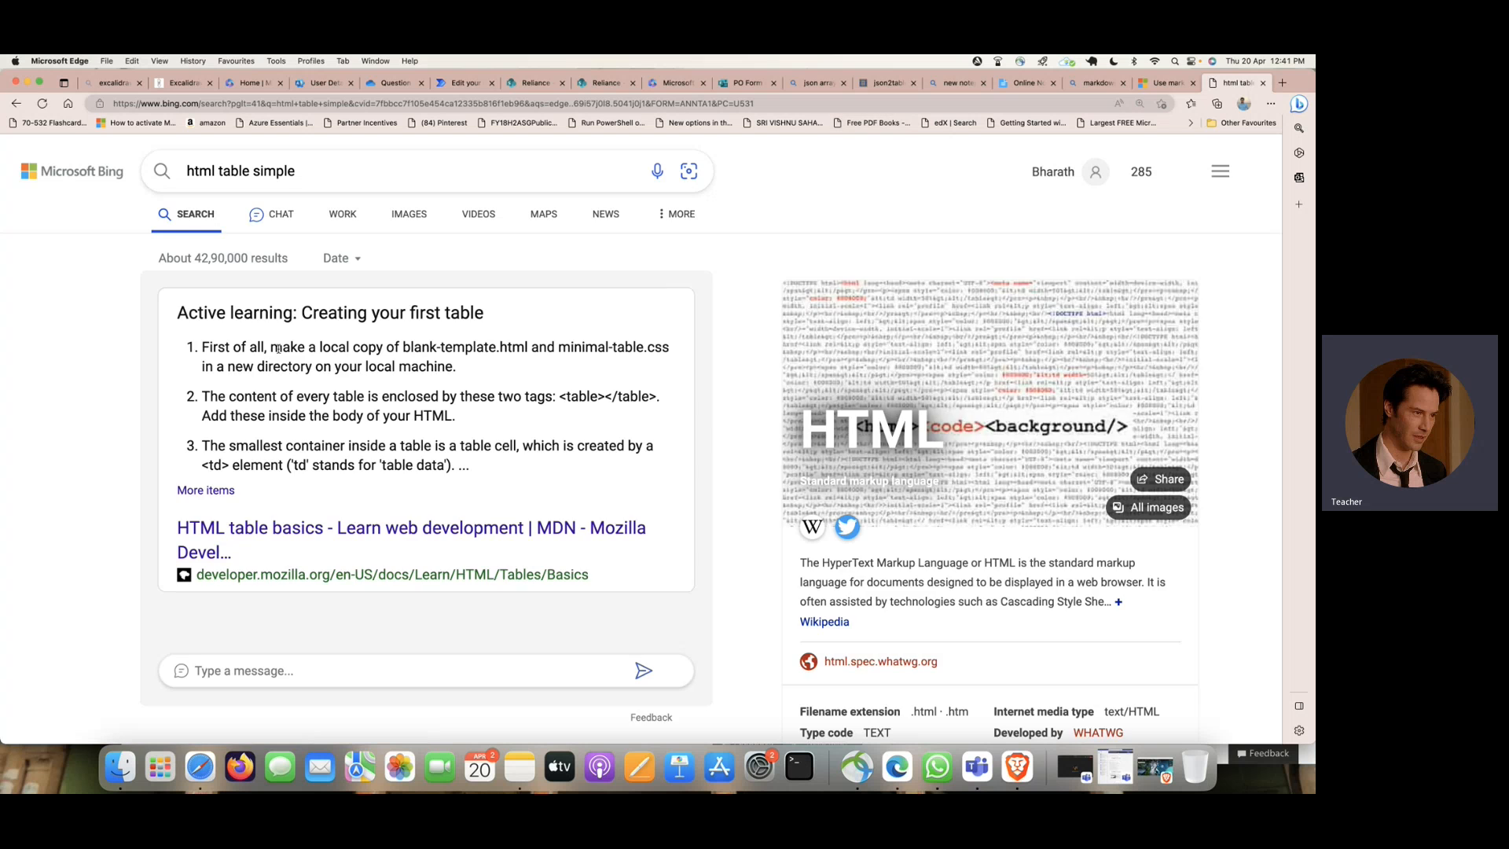
- Open the W3Schools HTML Tables page from the results and launch its first table example in the Tryit editor
scroll(278, 349, "down", 10)
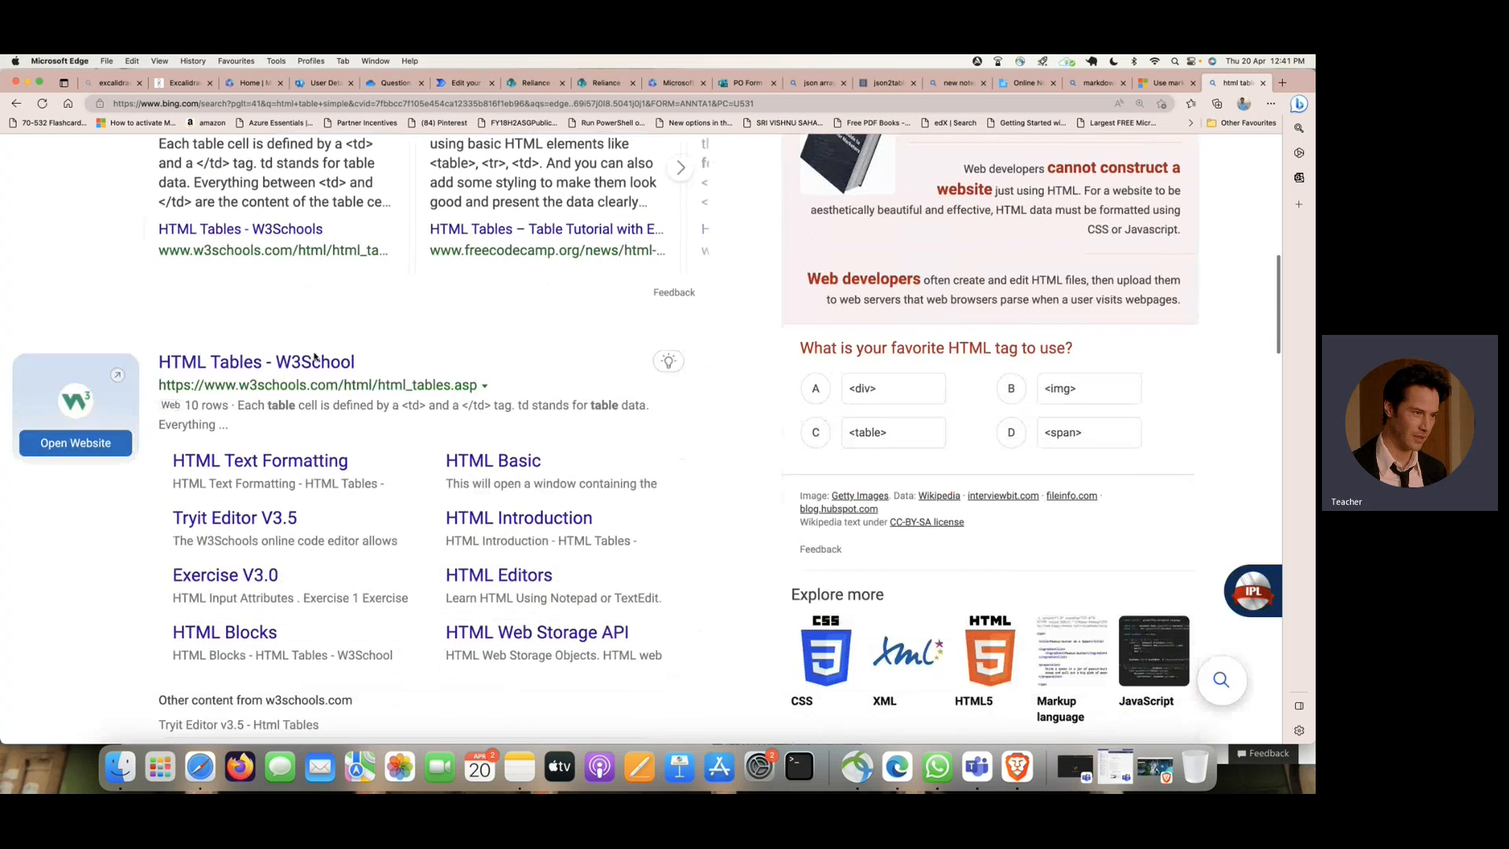
left_click(311, 363)
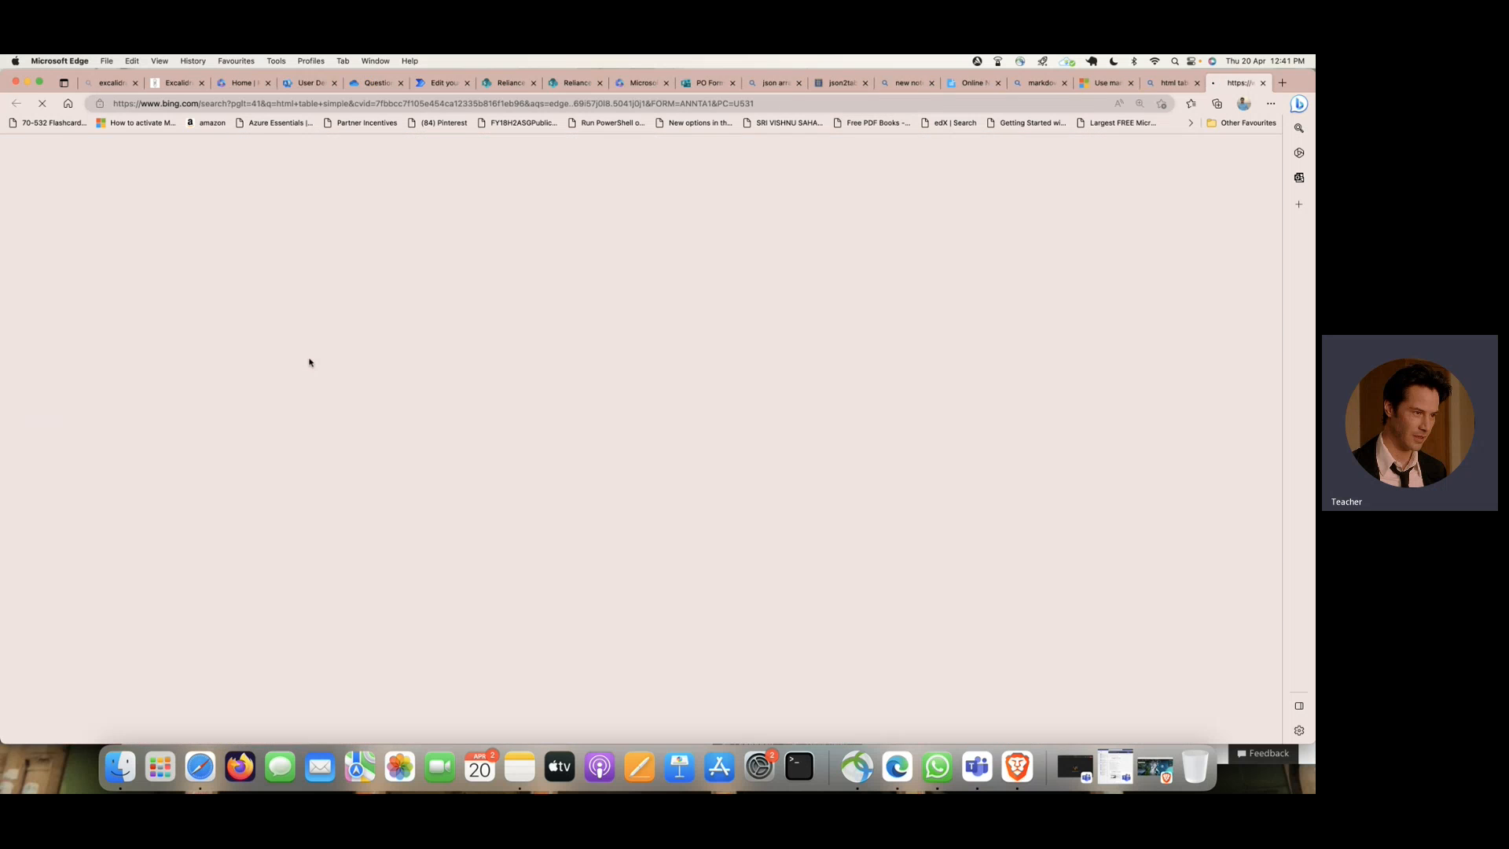
scroll(566, 380, "down", 6)
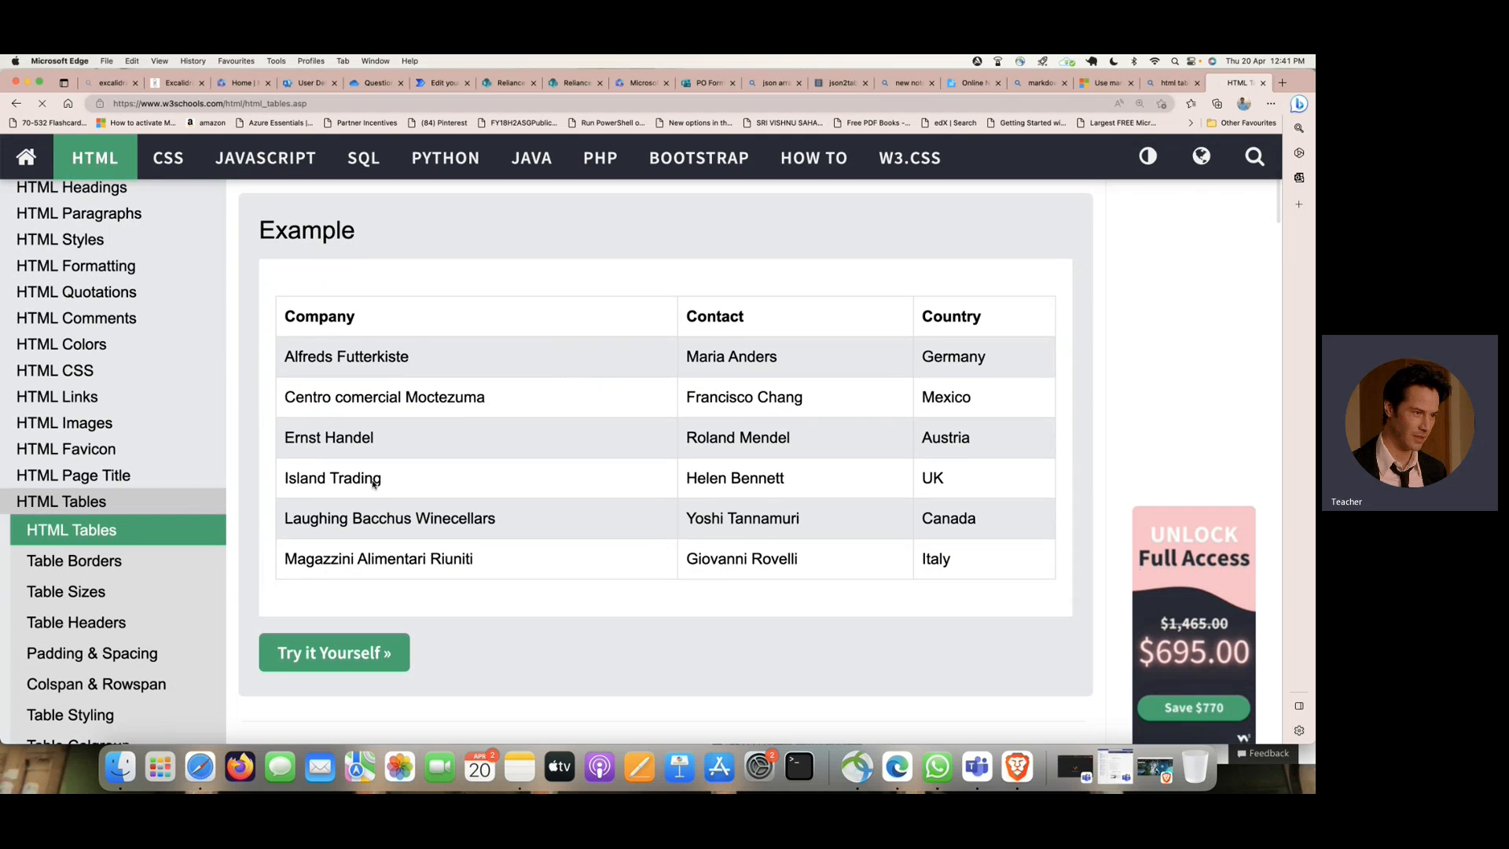
left_click(343, 653)
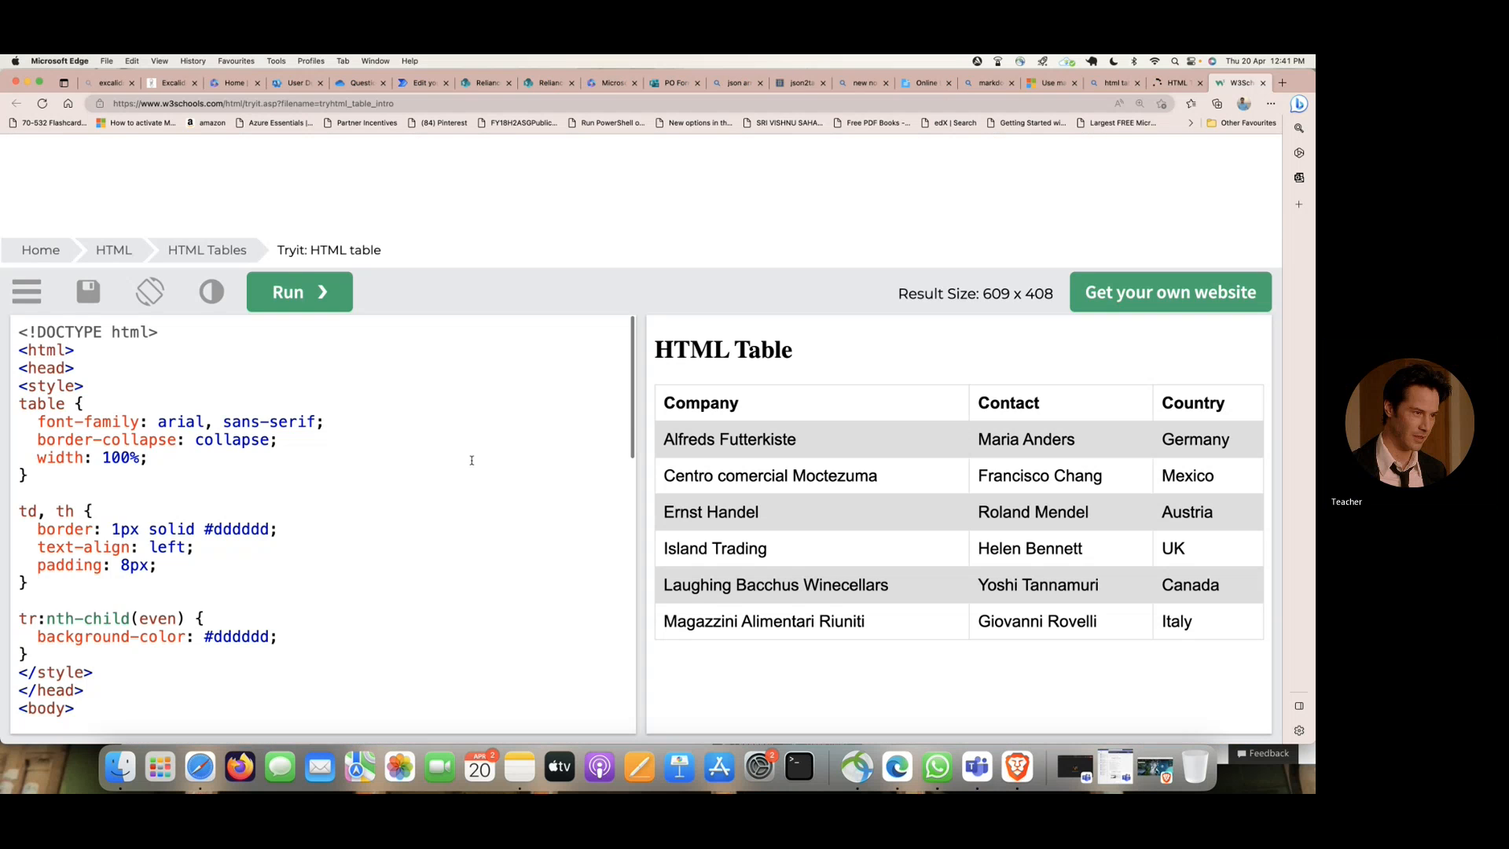
- Look through the example table's code and copy it from the opening to the closing html tag
scroll(209, 452, "down", 3)
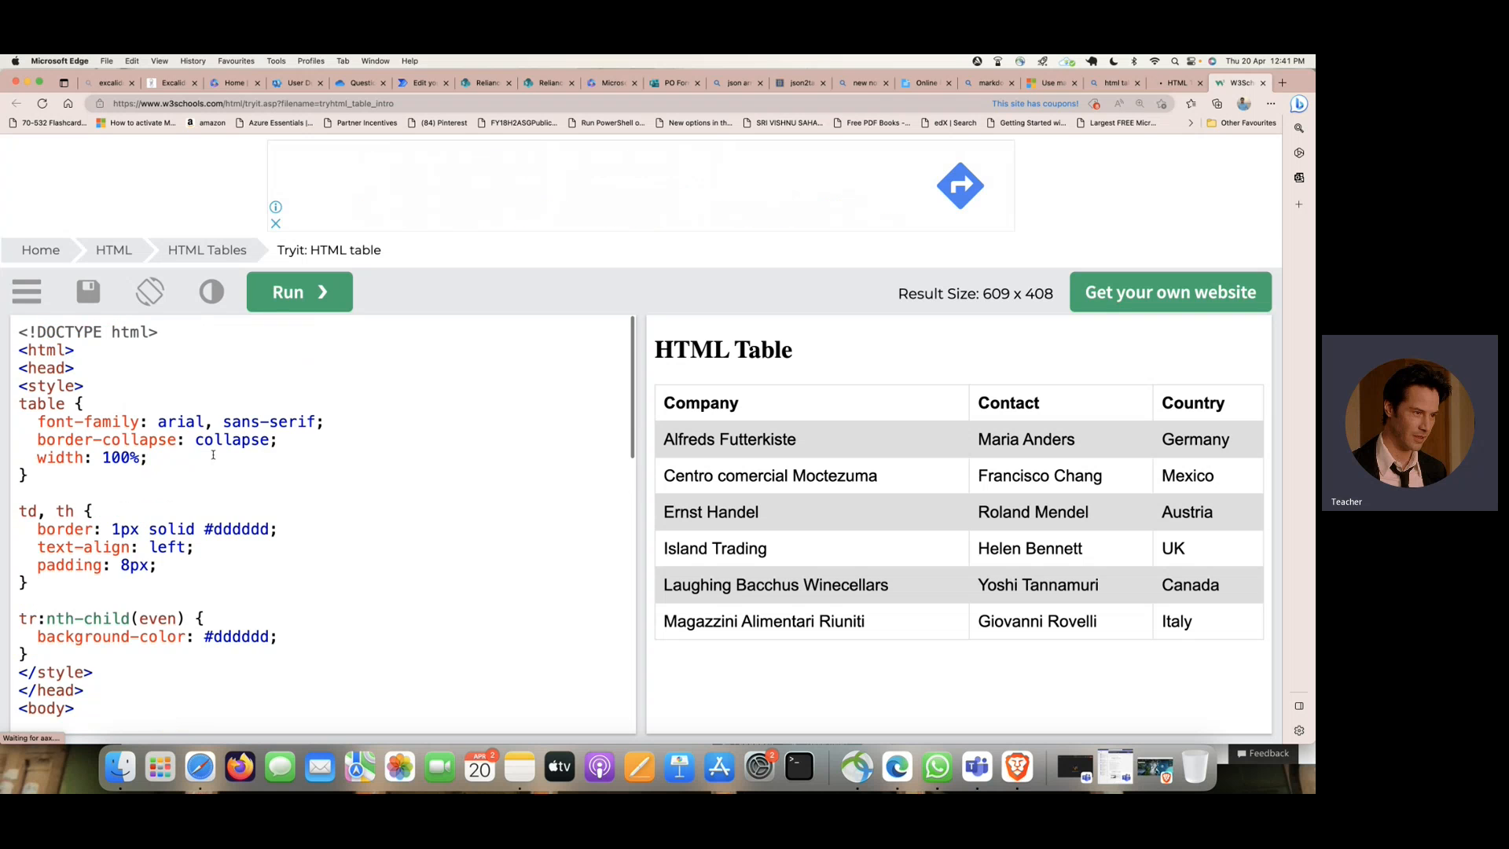
scroll(213, 454, "down", 3)
scroll(213, 455, "down", 10)
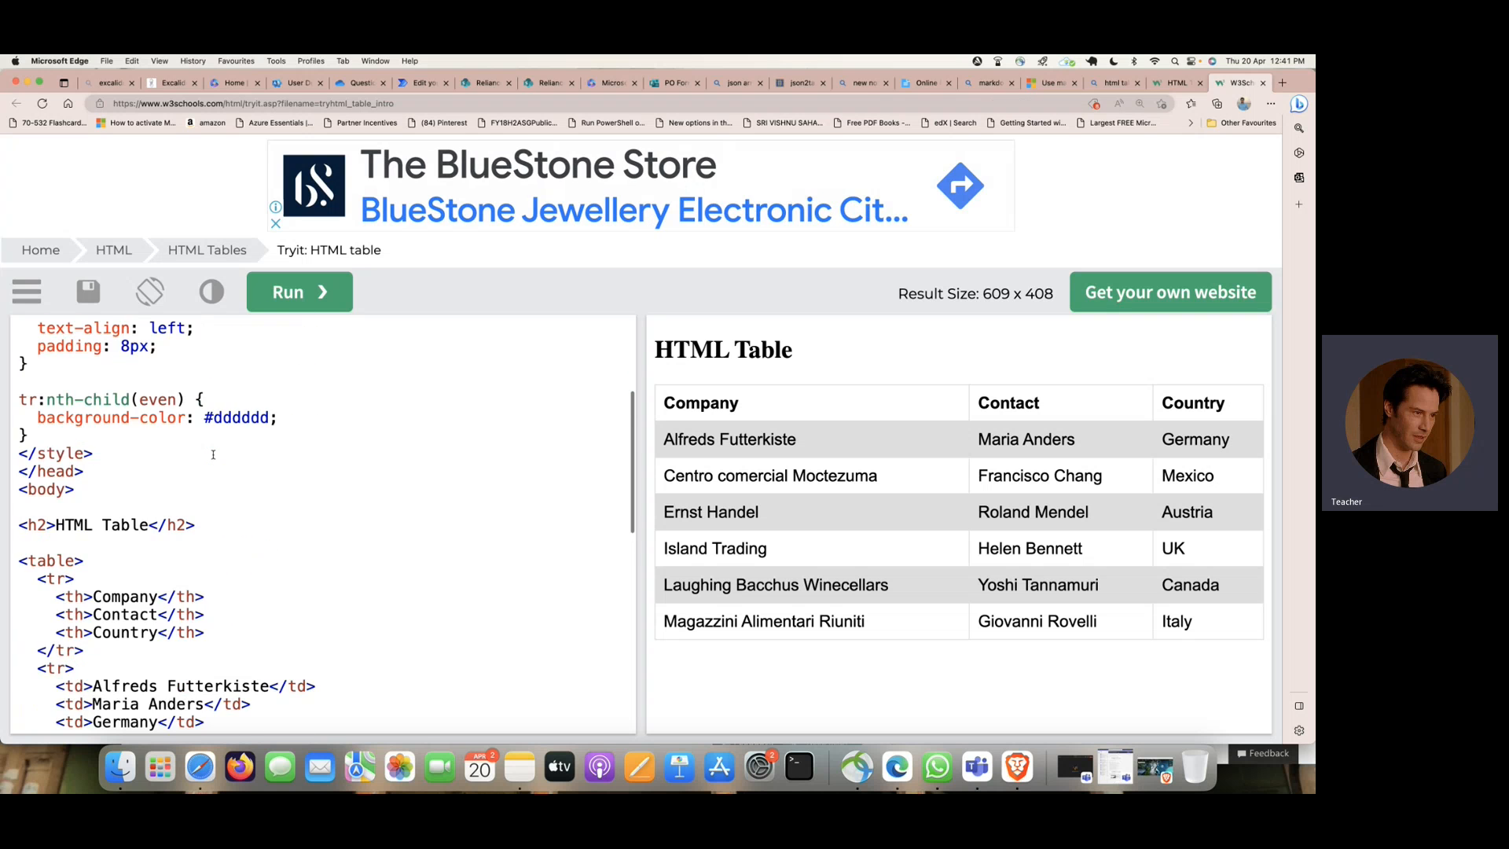
scroll(213, 454, "down", 3)
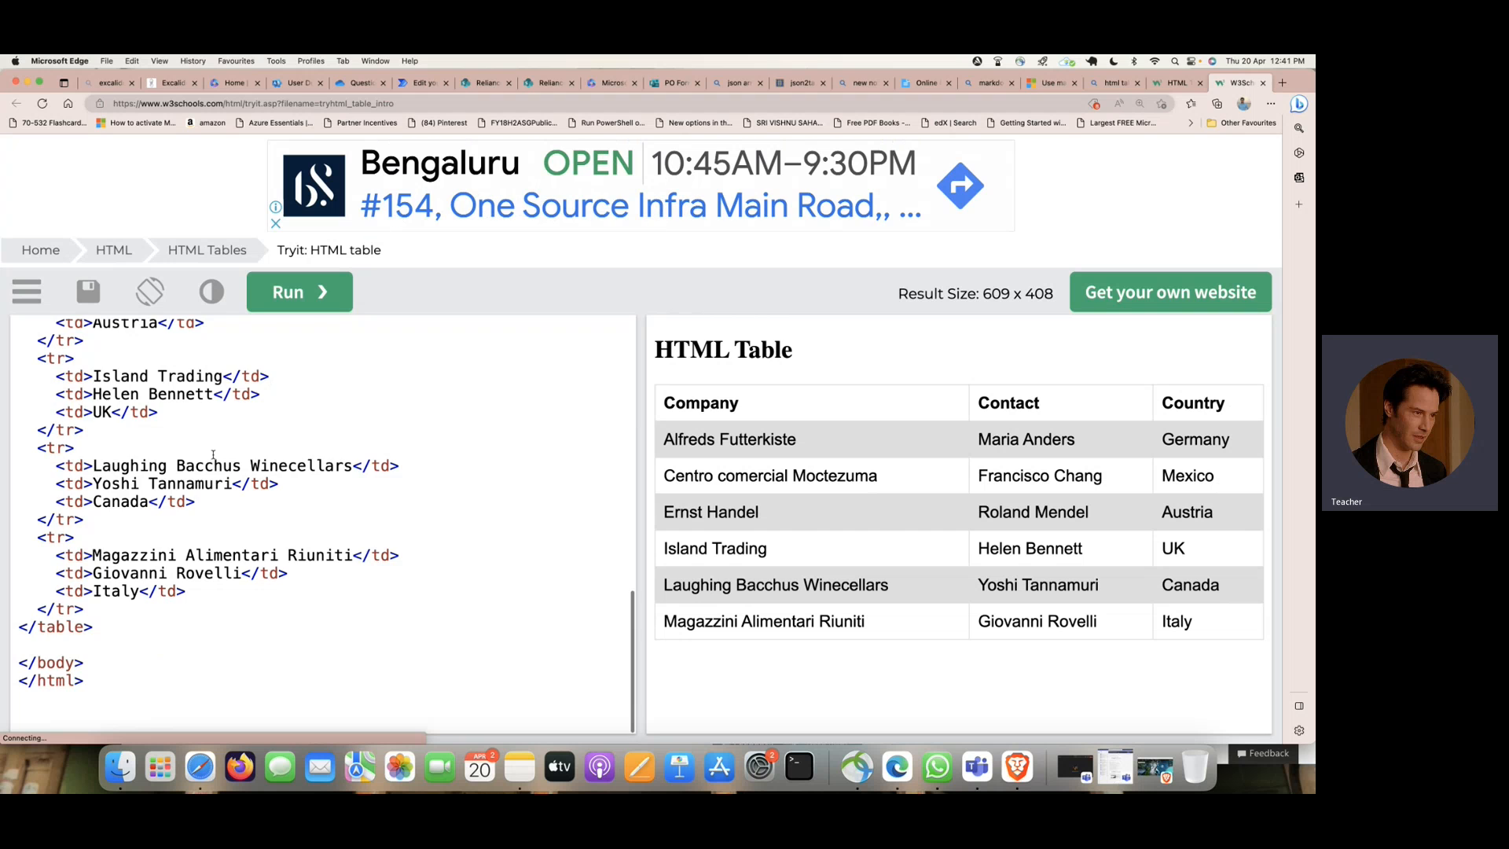
scroll(213, 454, "up", 15)
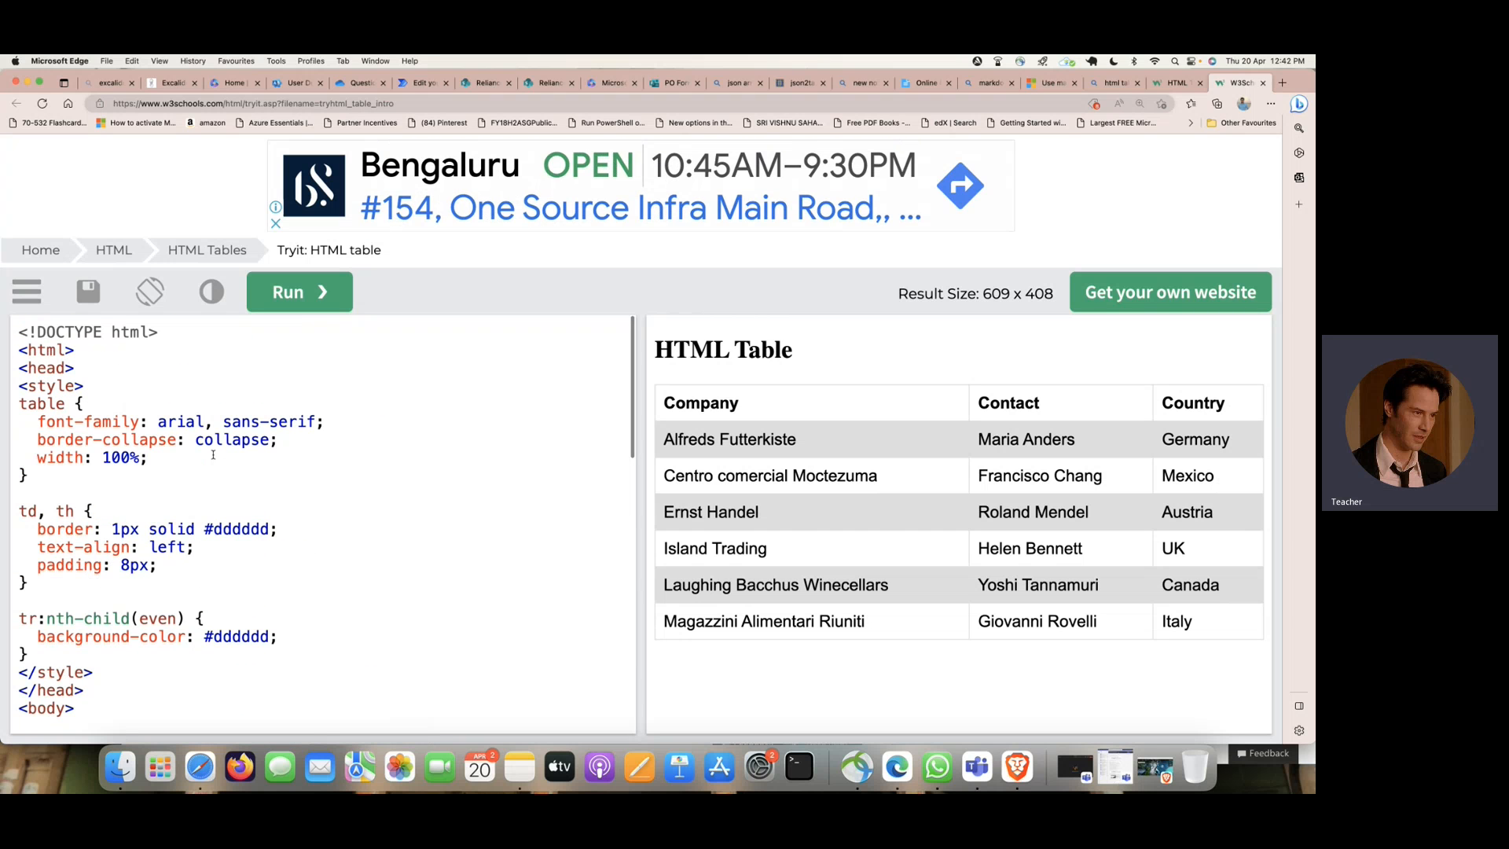
left_click_drag(19, 350, 154, 681)
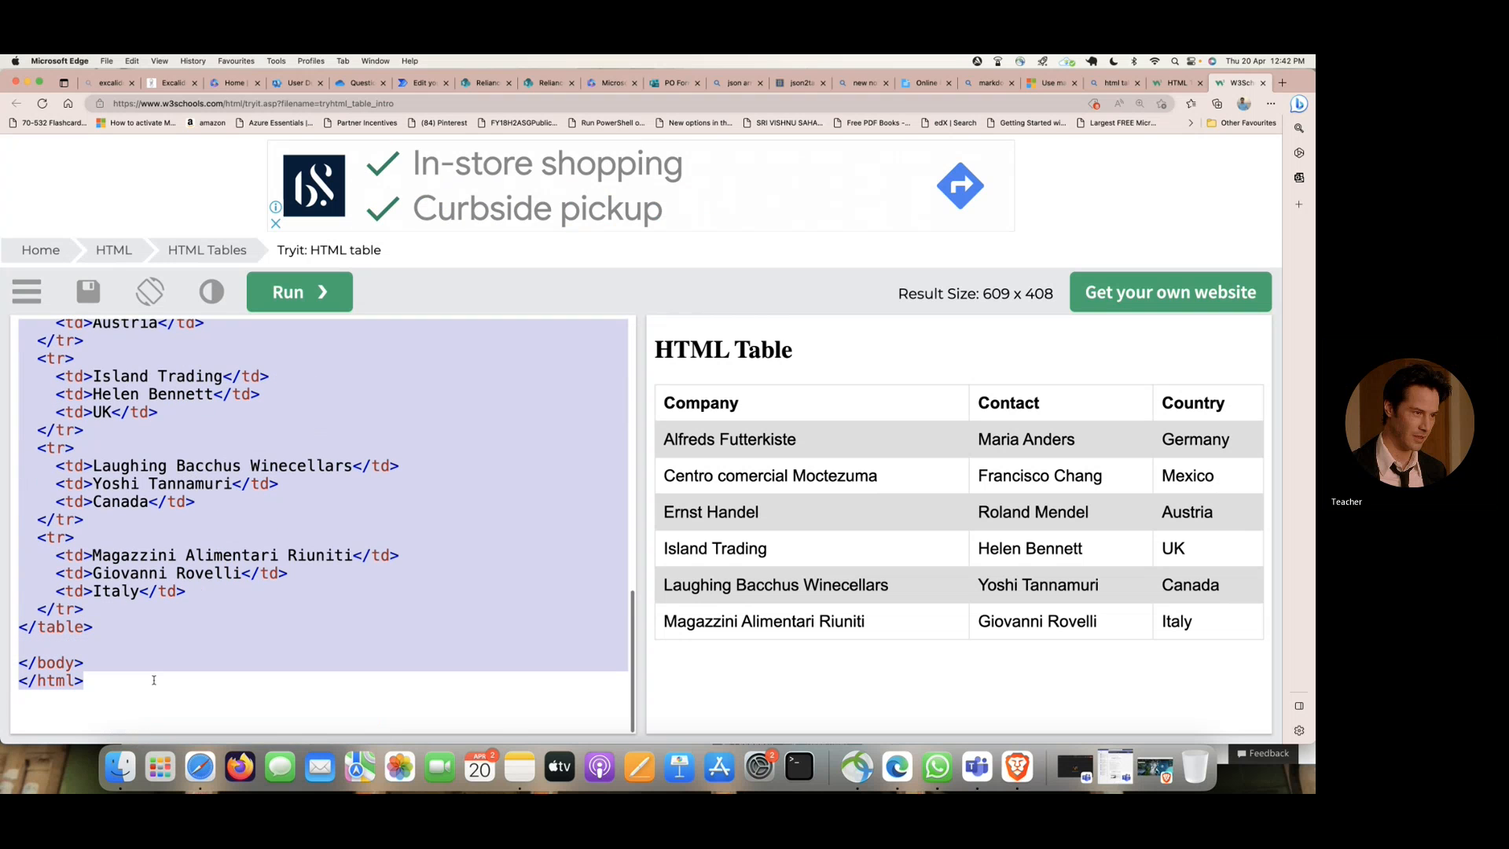
right_click(218, 437)
left_click(304, 519)
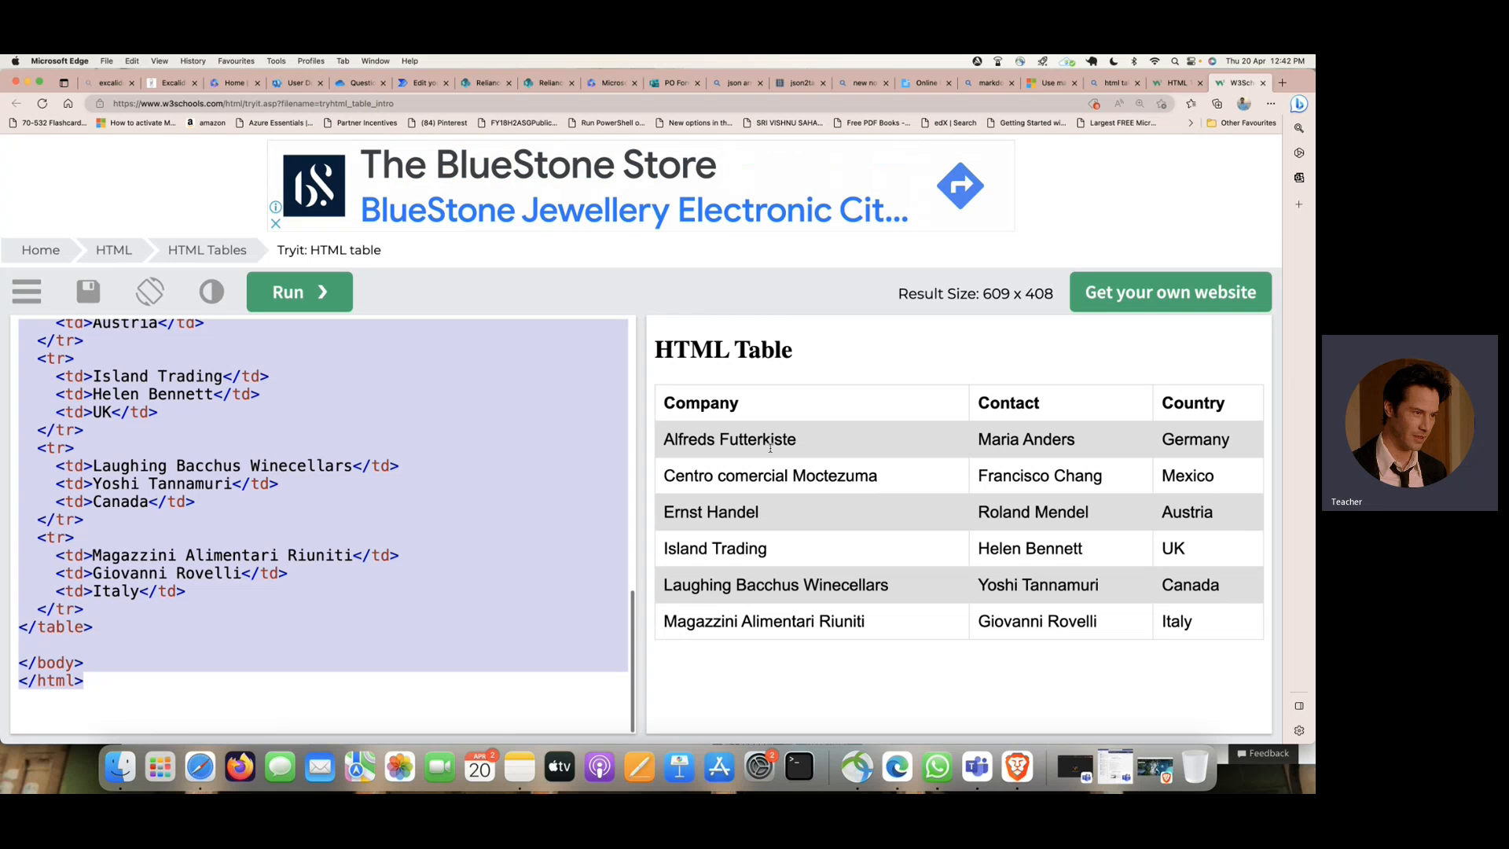
left_click(305, 440)
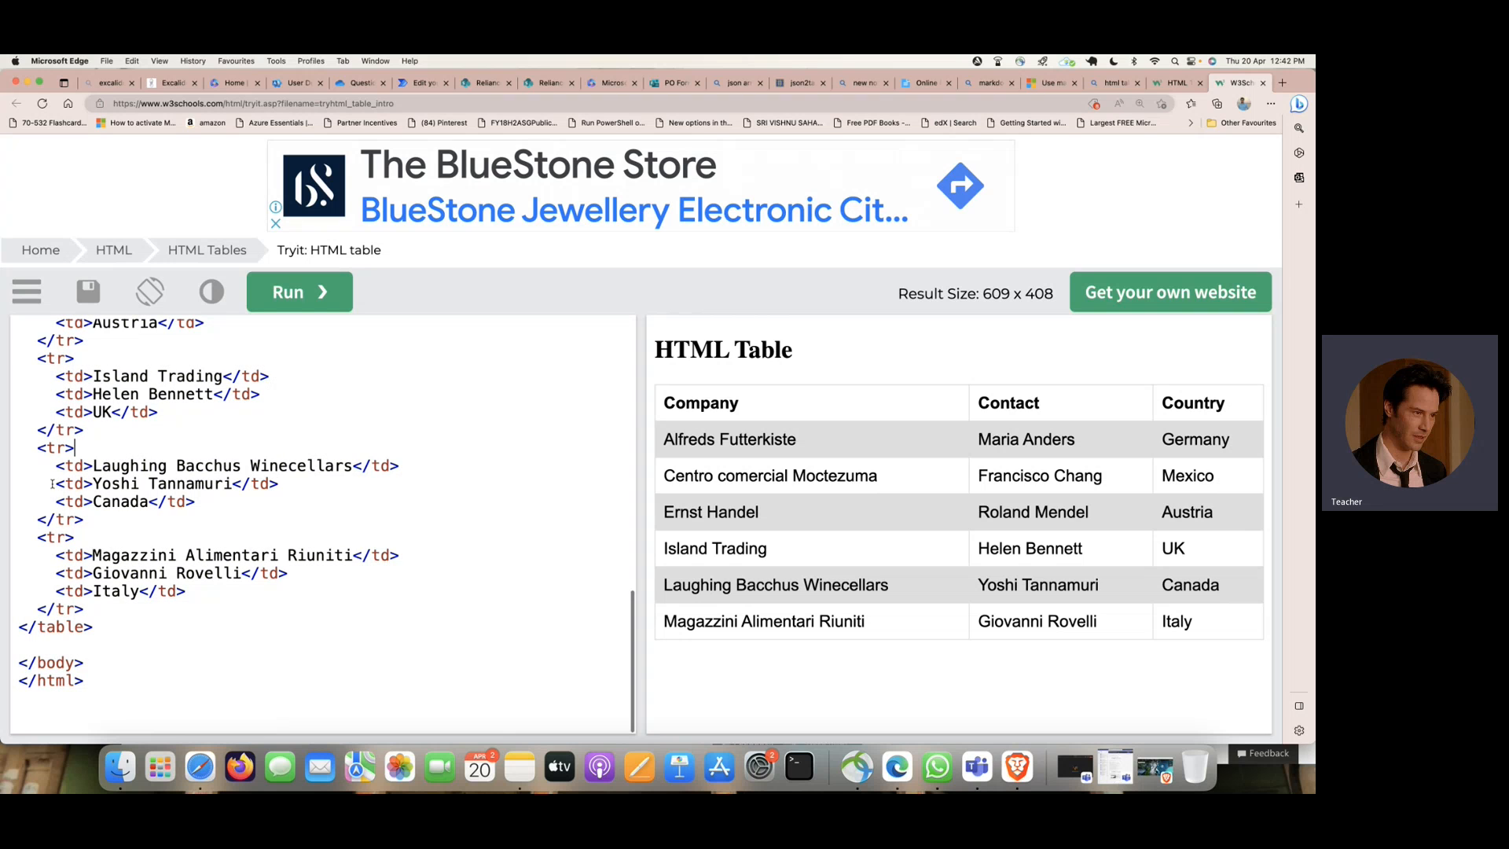
- Delete the contact and country cells from the Laughing Bacchus Winecellars and Magazzini Alimentari Riuniti rows
left_click_drag(52, 483, 350, 484)
key("BackSpace")
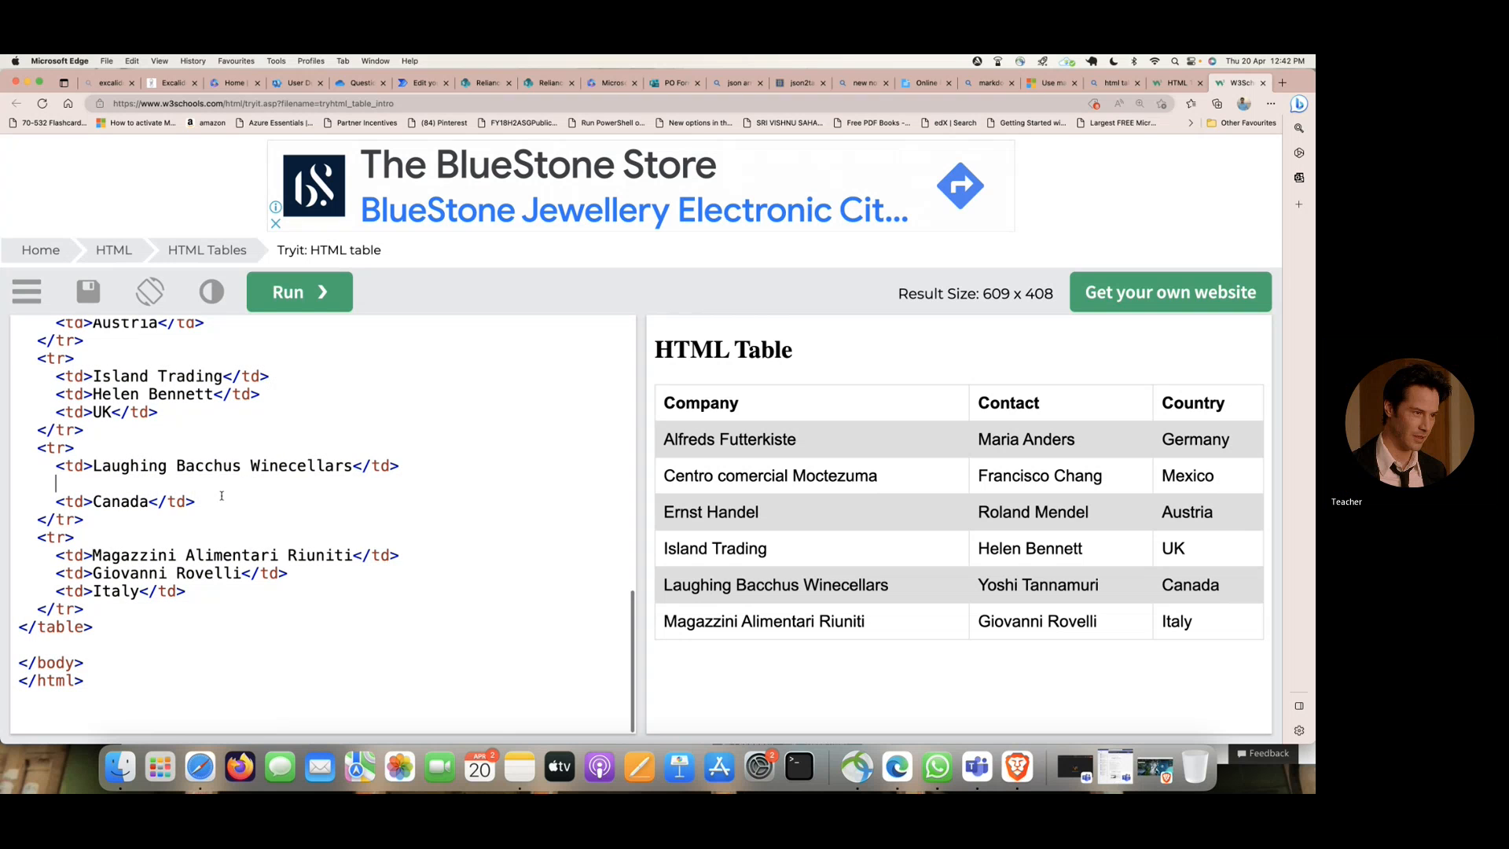
left_click_drag(52, 501, 245, 502)
key("BackSpace")
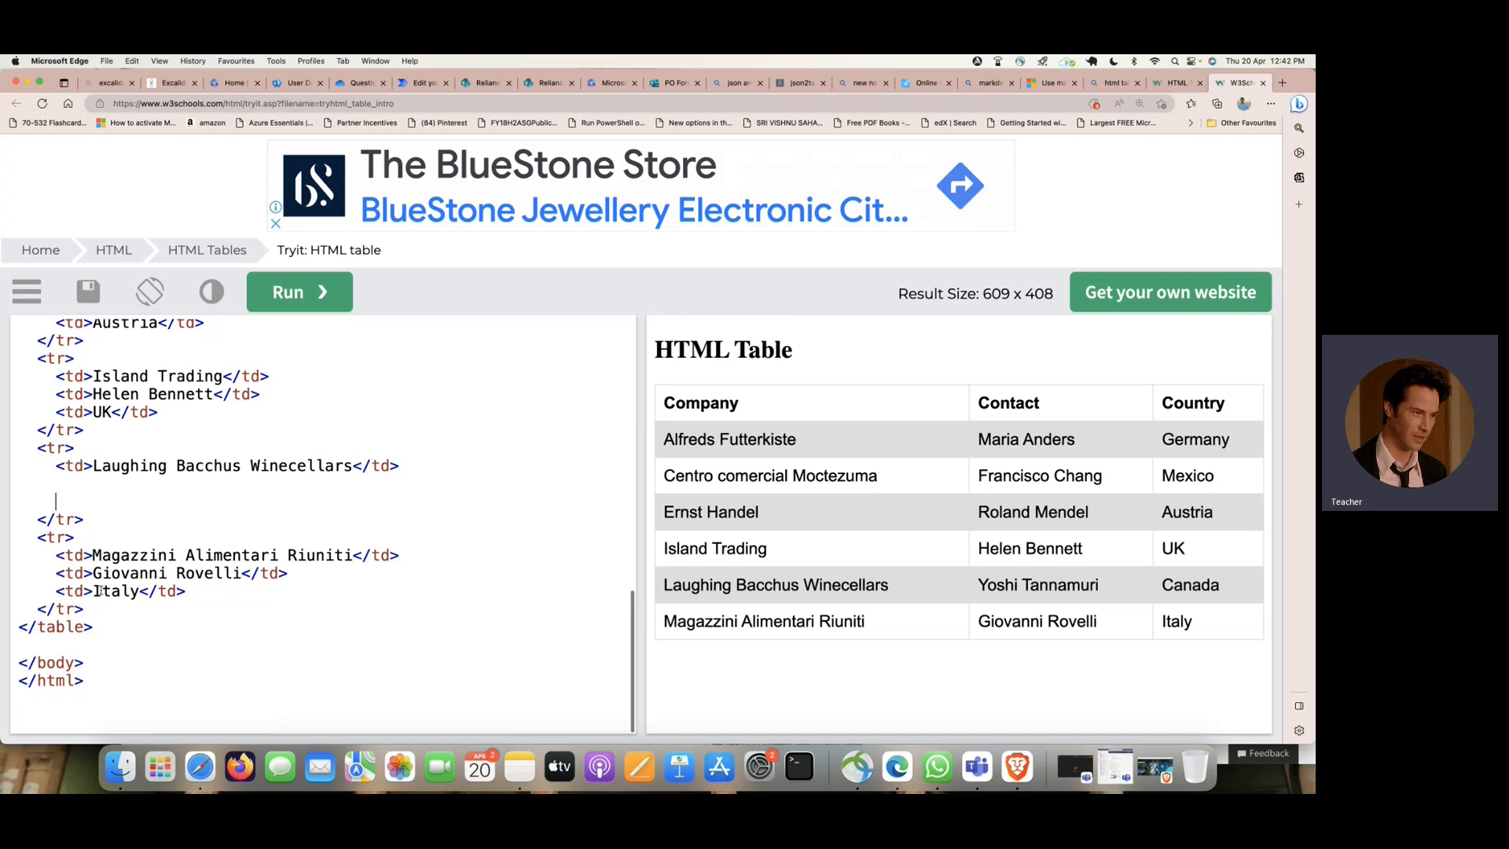
left_click_drag(55, 573, 376, 579)
key("BackSpace")
left_click_drag(55, 590, 186, 594)
key("BackSpace")
- Delete the contact and country cells from the Island Trading, Ernst Handel, Centro comercial Moctezuma and Alfreds Futterkiste rows
scroll(179, 601, "up", 3)
left_click_drag(47, 517, 374, 529)
key("BackSpace")
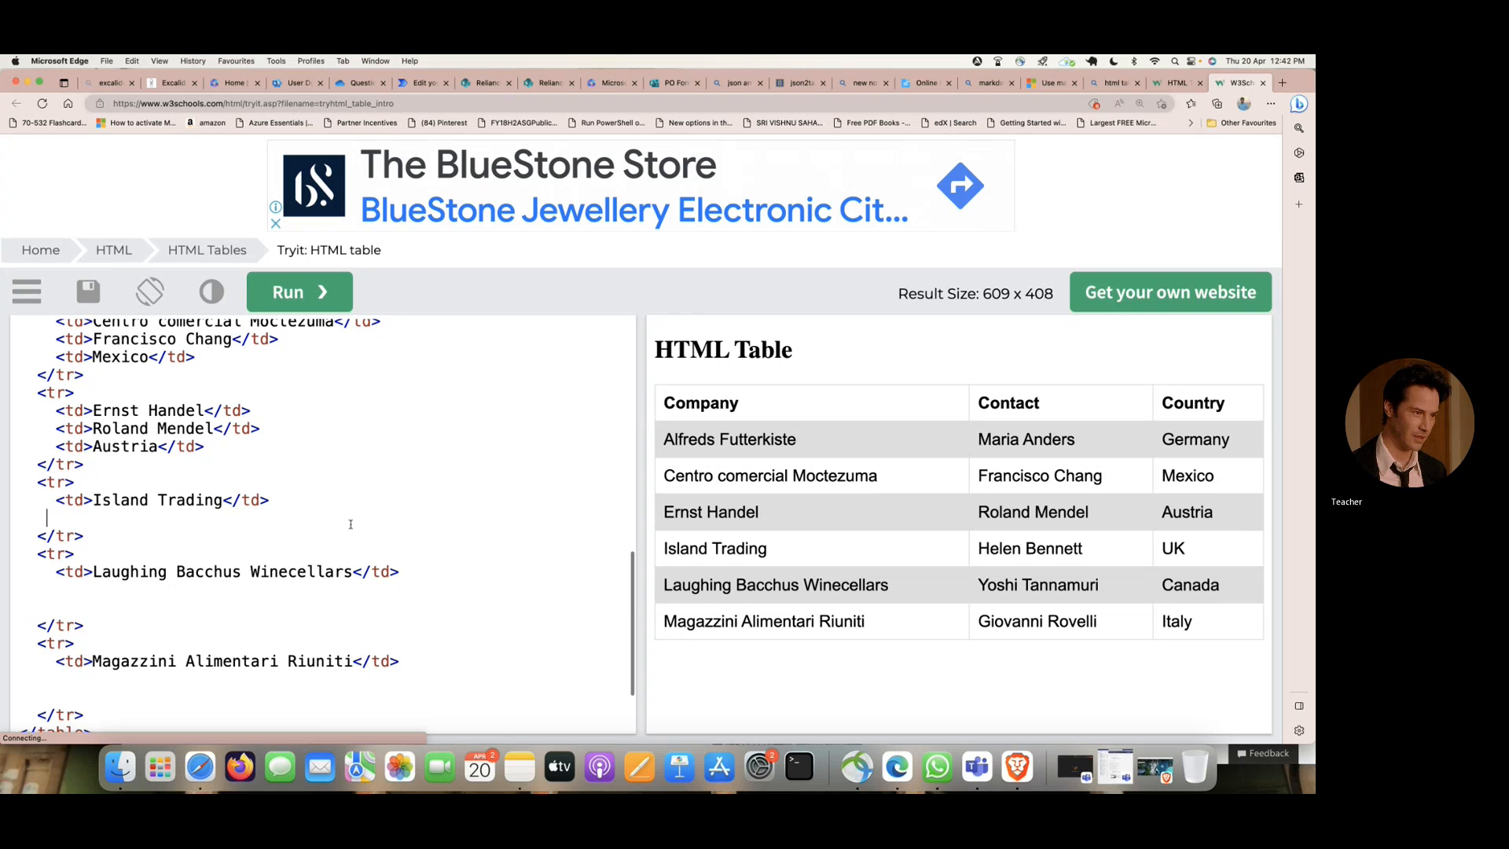
scroll(350, 525, "up", 3)
left_click_drag(48, 527, 287, 546)
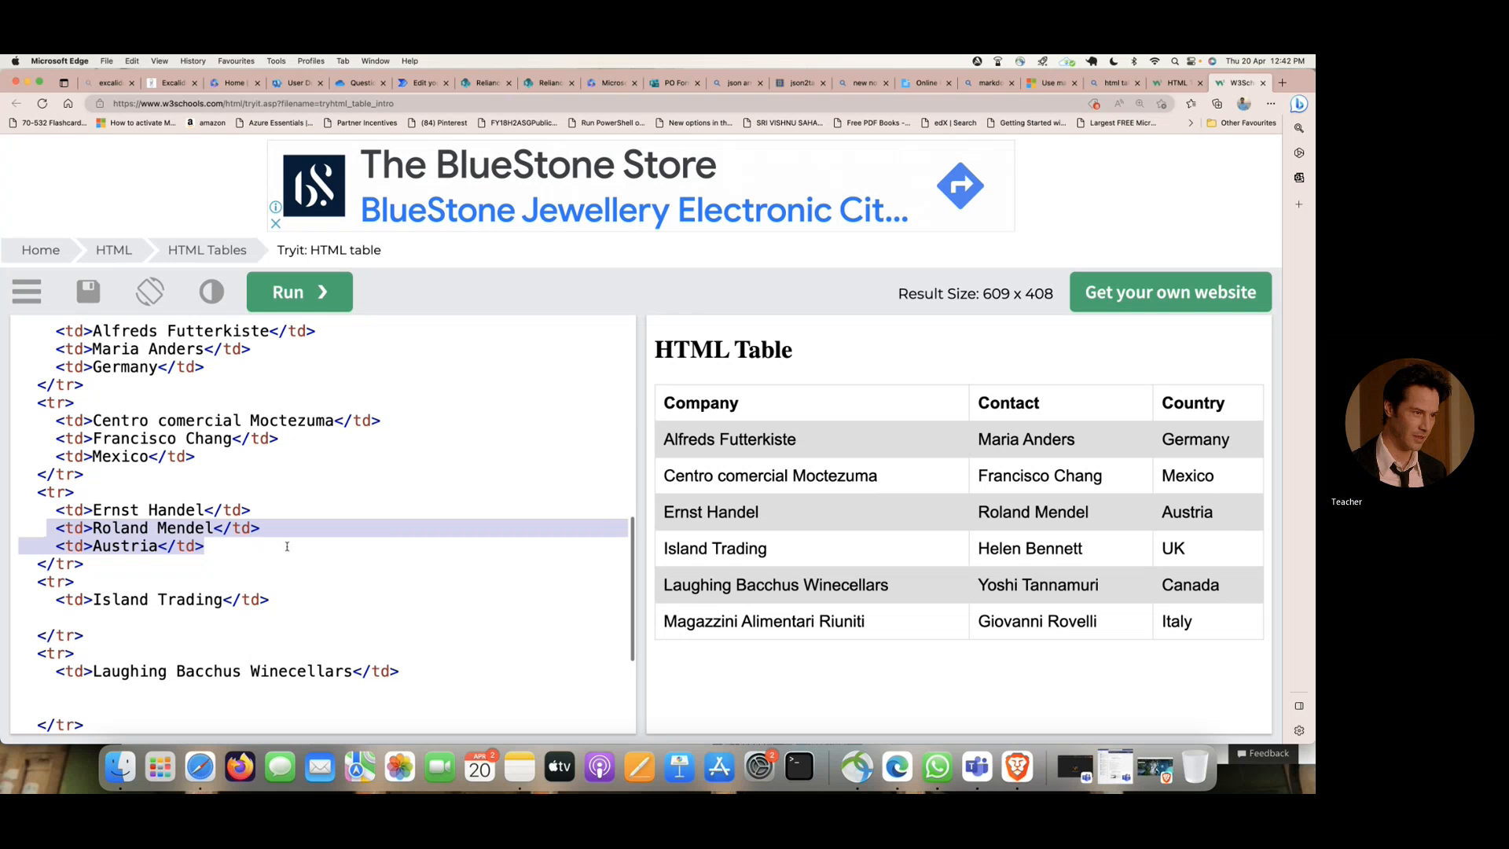
key("BackSpace")
left_click_drag(52, 442, 262, 462)
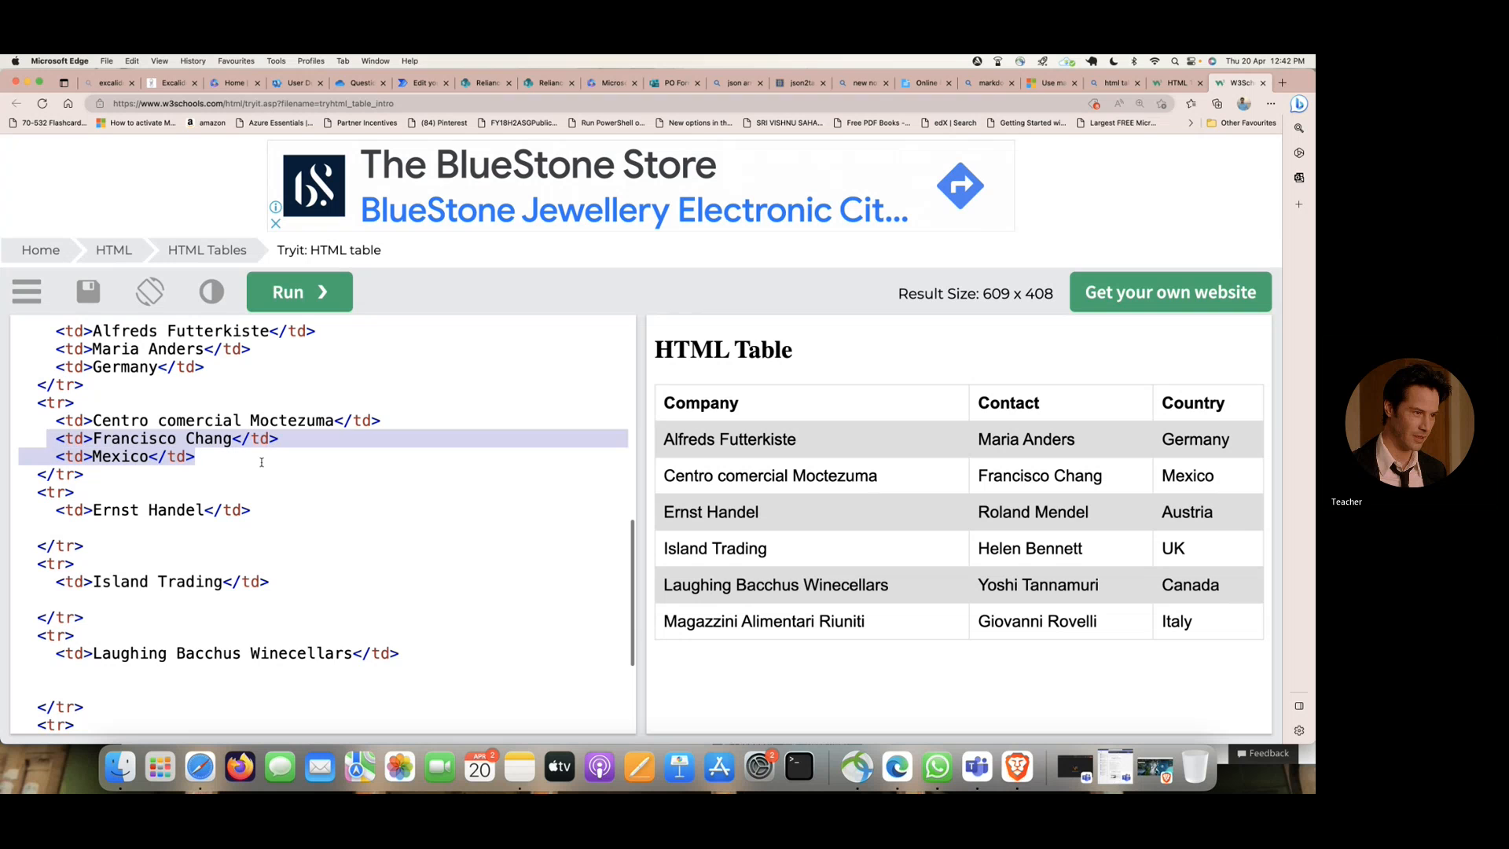
key("BackSpace")
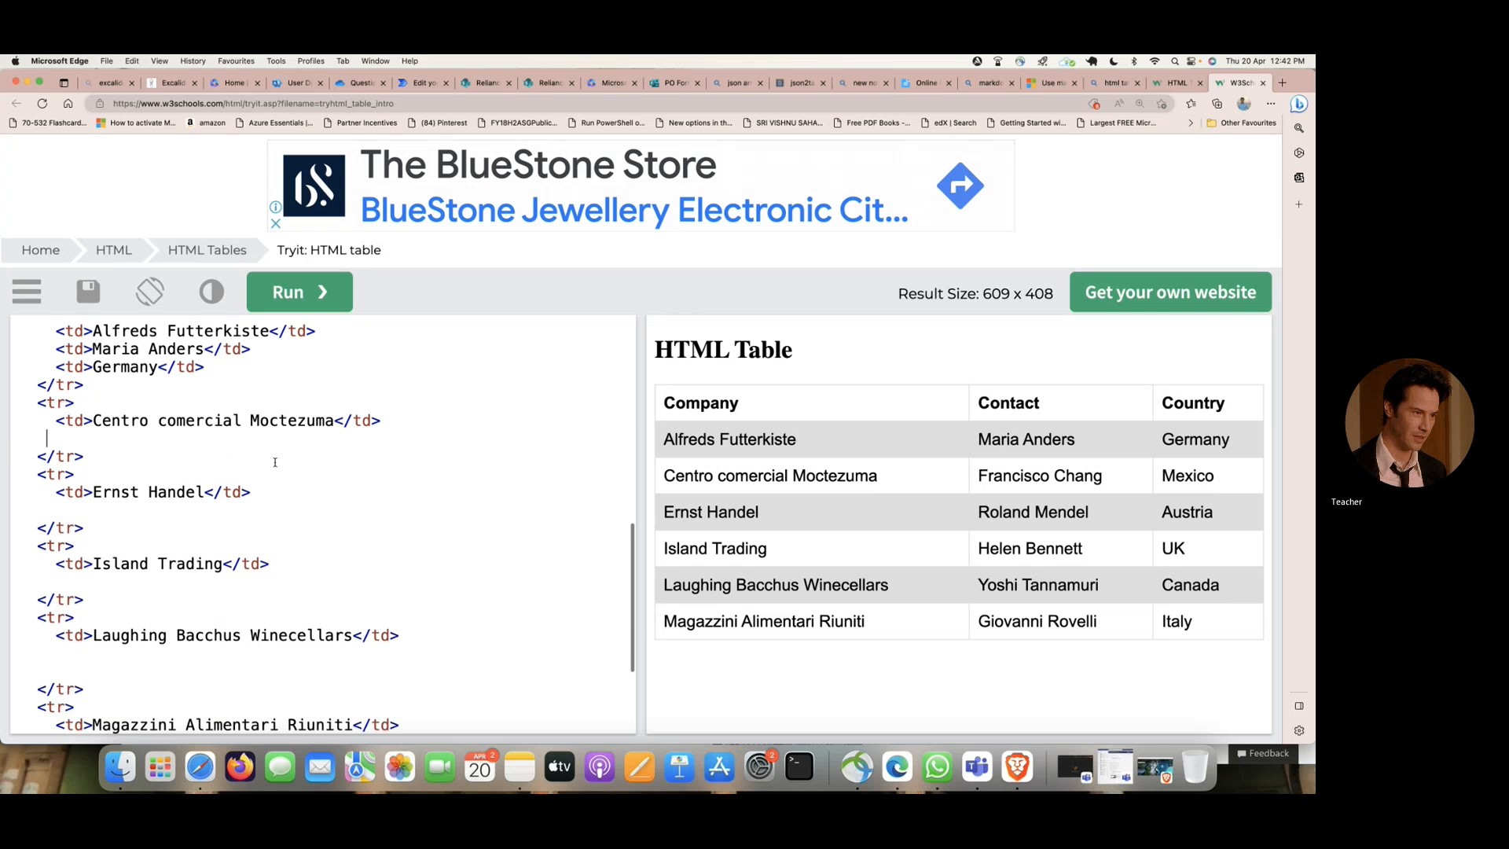
scroll(55, 415, "up", 2)
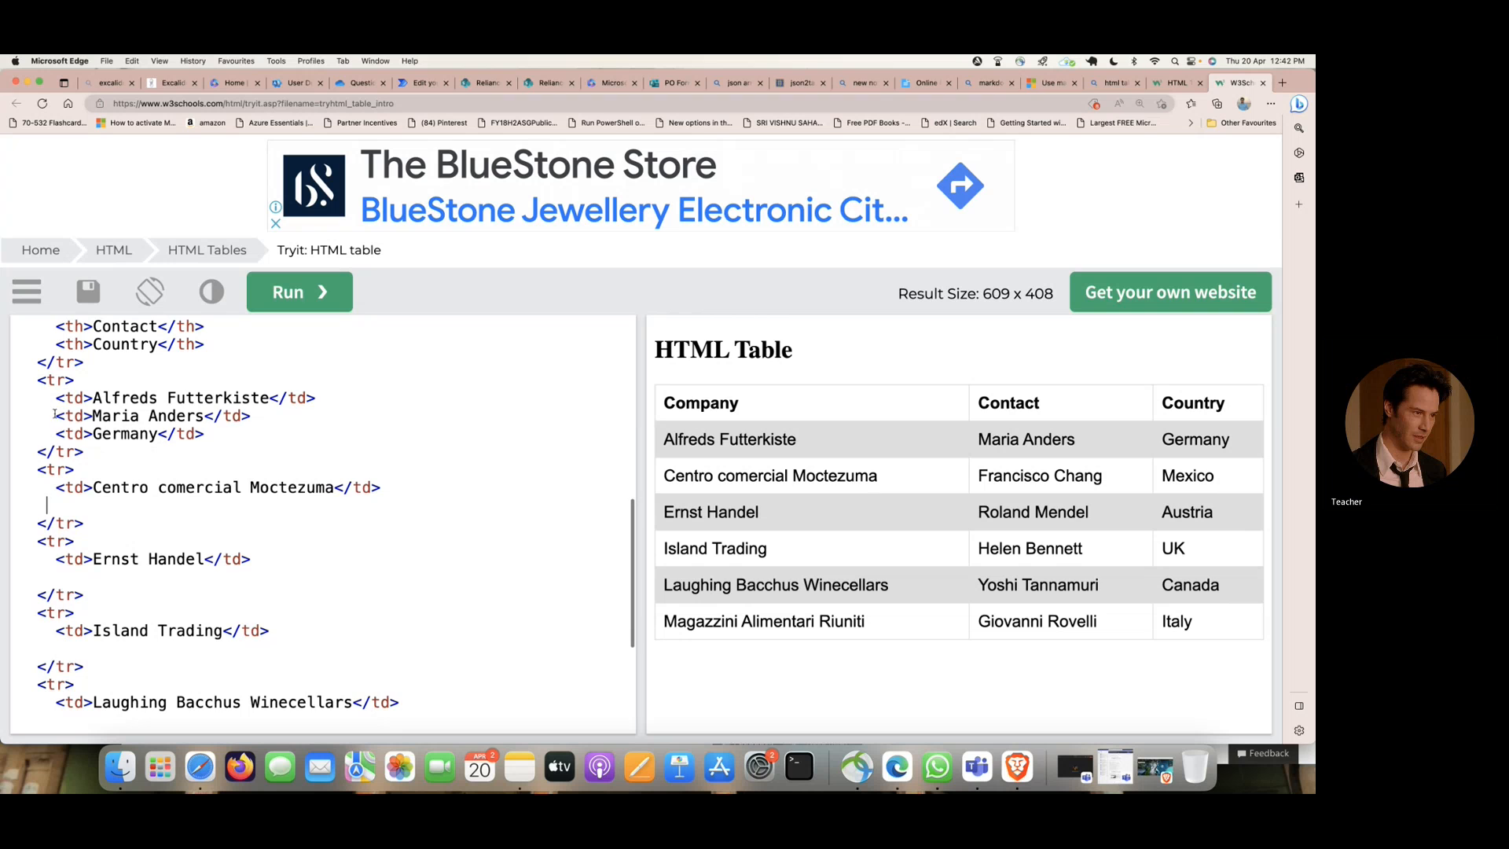
left_click_drag(55, 415, 309, 433)
key("BackSpace")
scroll(315, 433, "up", 3)
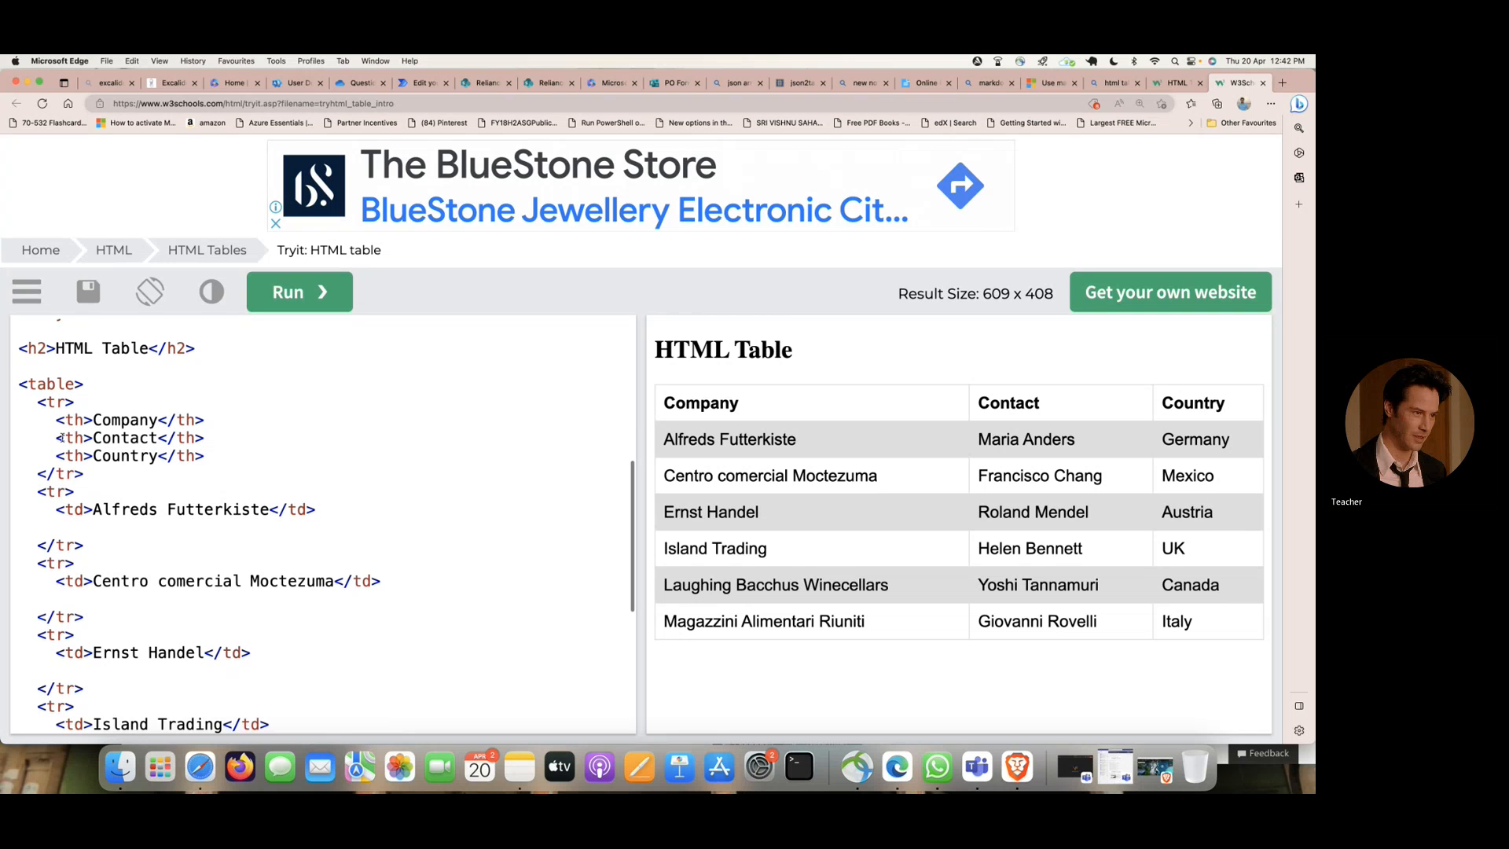
- Undo the recent cell deletions in the table code
scroll(61, 438, "down", 2)
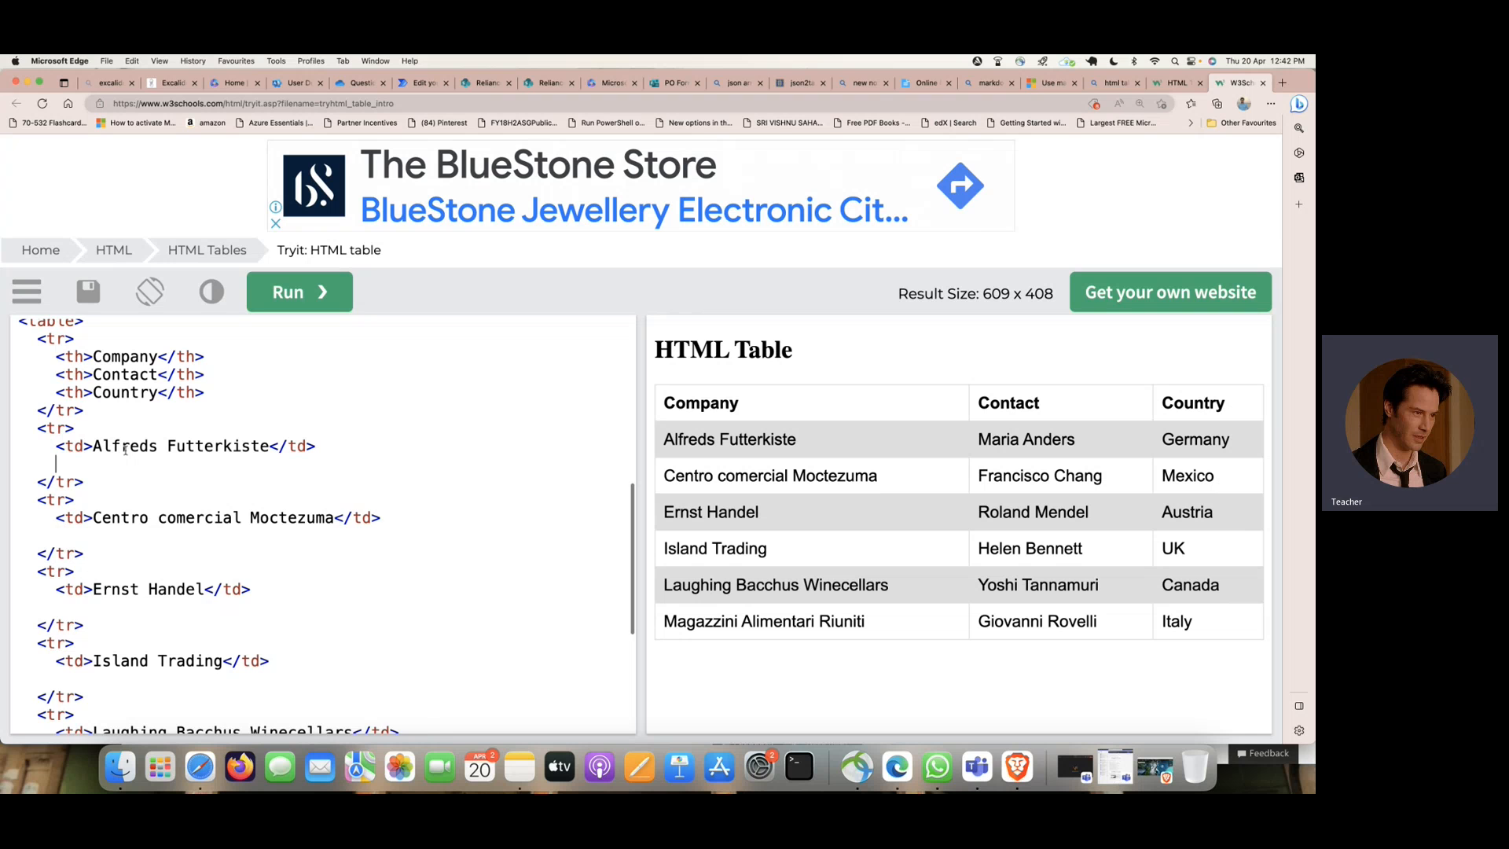
key("super+z")
key("super+z")
key("super+z")
key("super+z")
key("super+z")
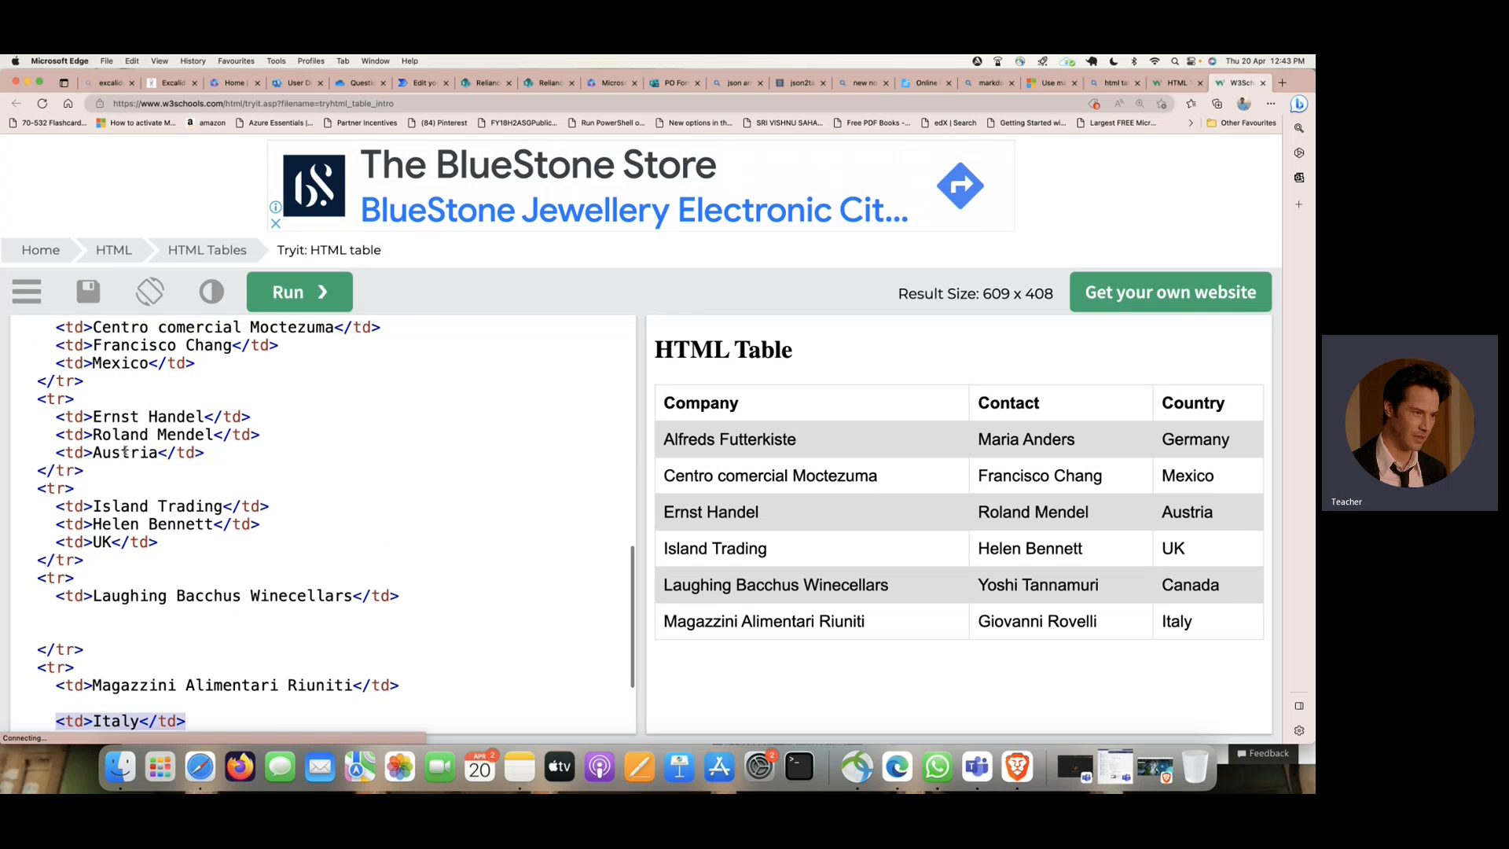
- Delete every table row after the Alfreds Futterkiste row and run the code to refresh the preview
scroll(125, 450, "up", 4)
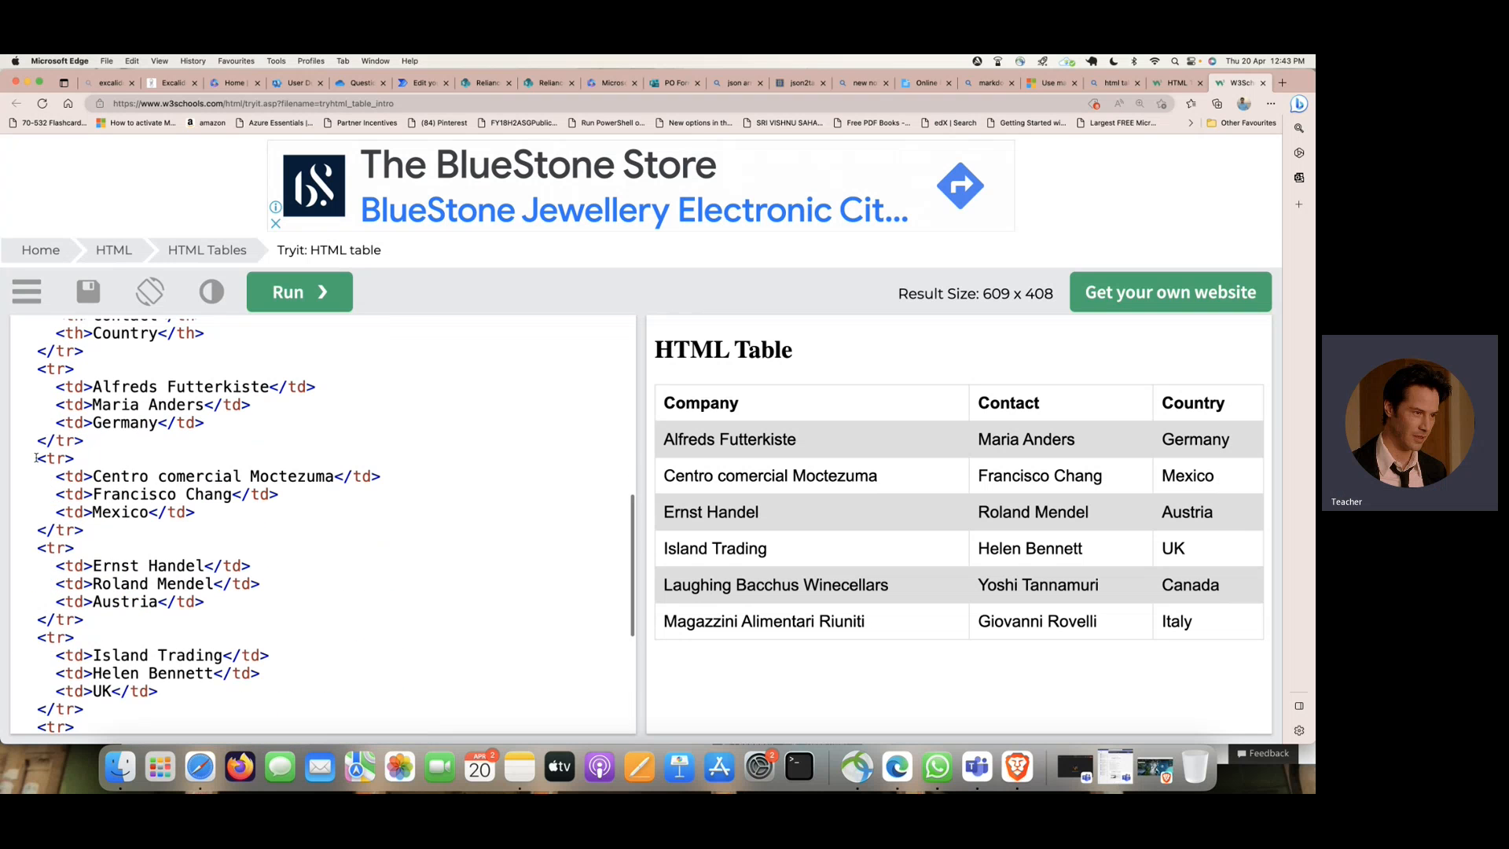
left_click_drag(36, 459, 186, 529)
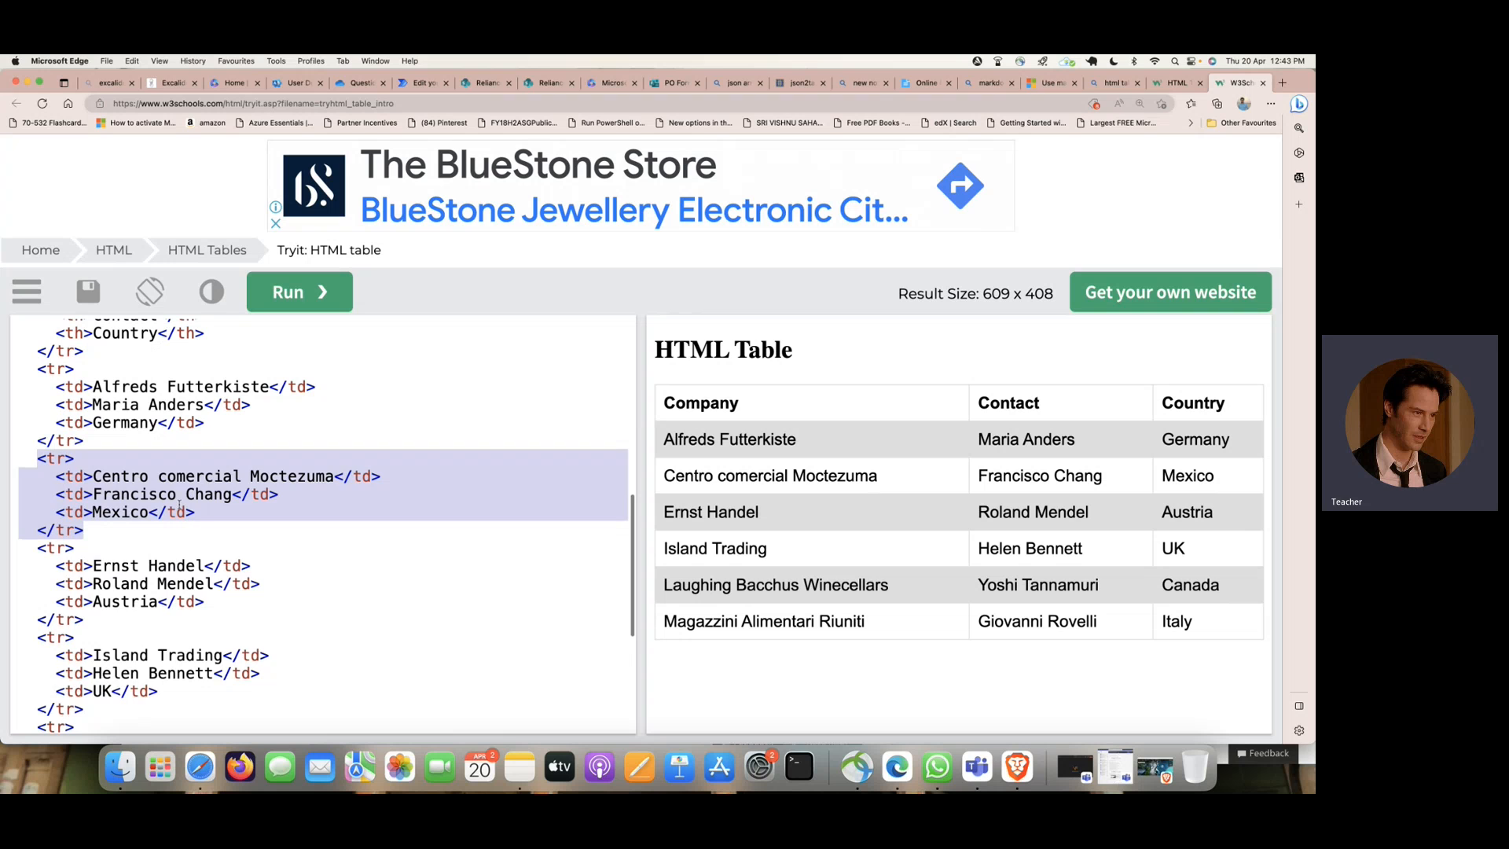
key("BackSpace")
left_click_drag(37, 476, 84, 549)
key("BackSpace")
left_click_drag(37, 493, 164, 560)
key("BackSpace")
left_click_drag(37, 512, 167, 570)
key("BackSpace")
left_click_drag(36, 531, 189, 603)
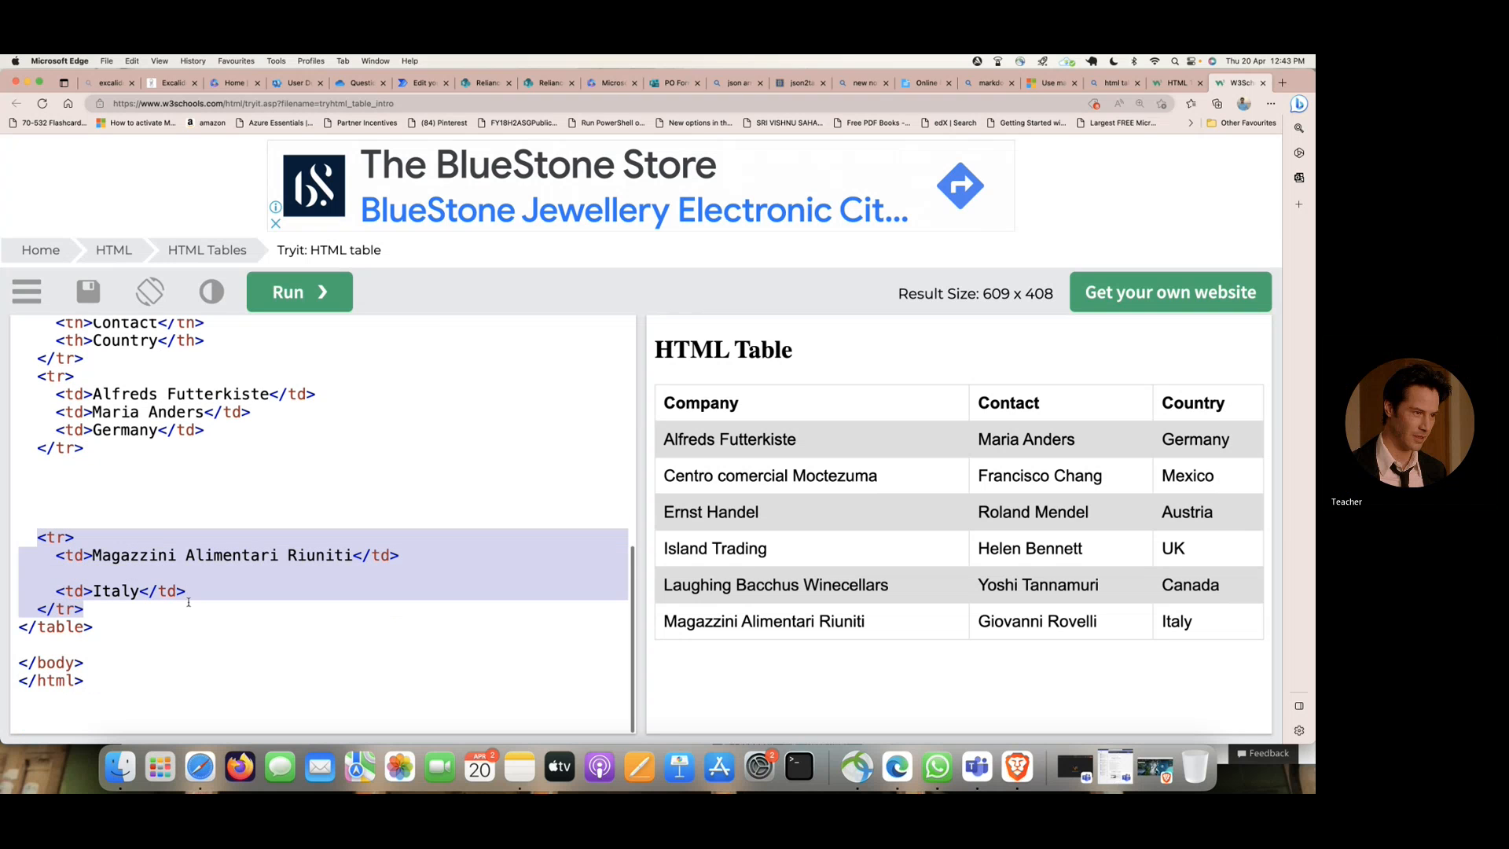
key("BackSpace")
left_click(291, 295)
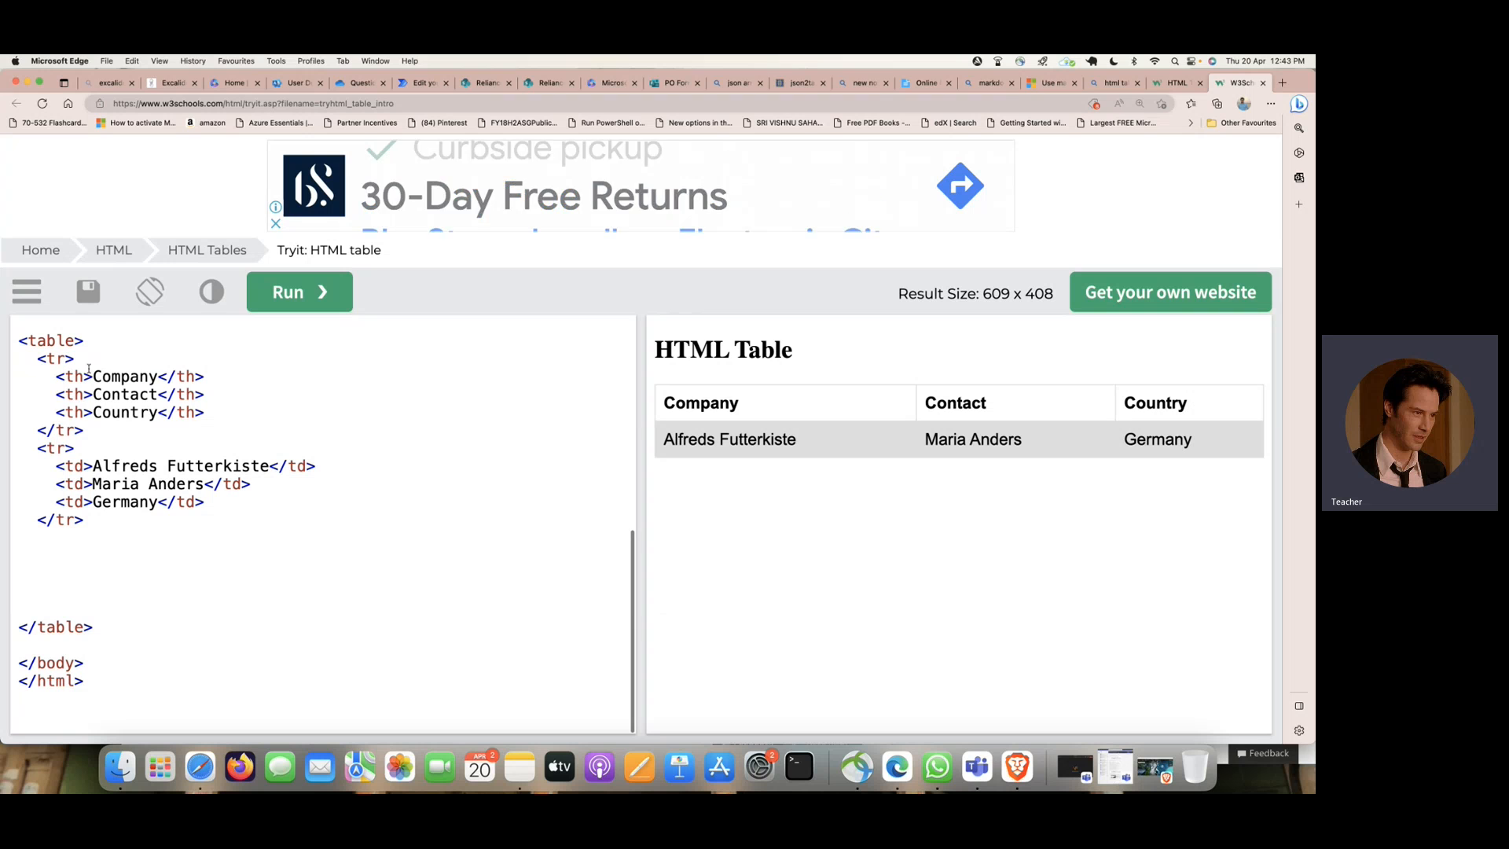
- Rename the three table headers to Title, Description and Department
left_click_drag(92, 376, 157, 379)
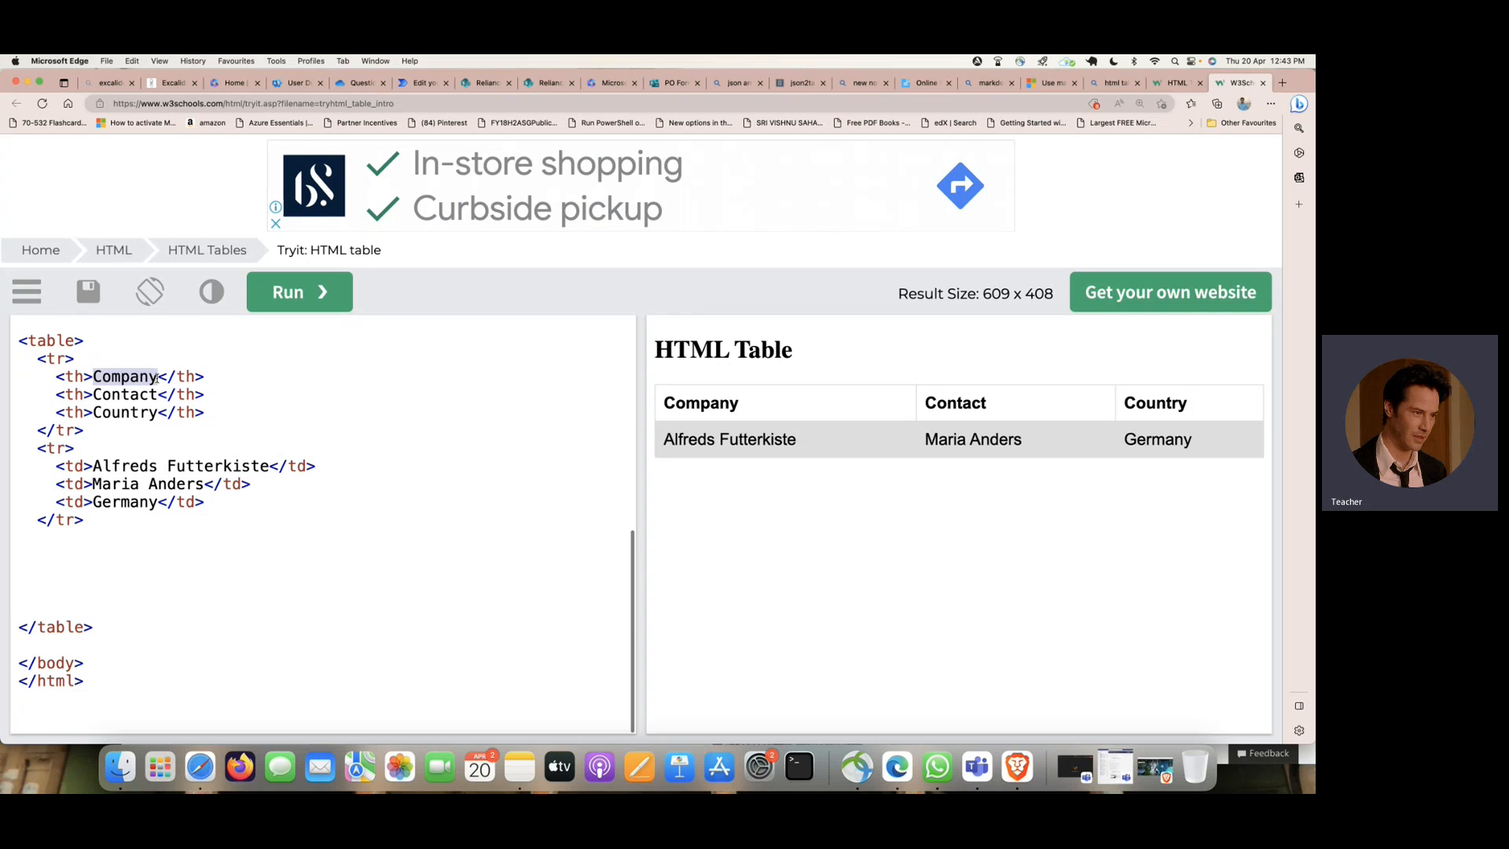
type("Title")
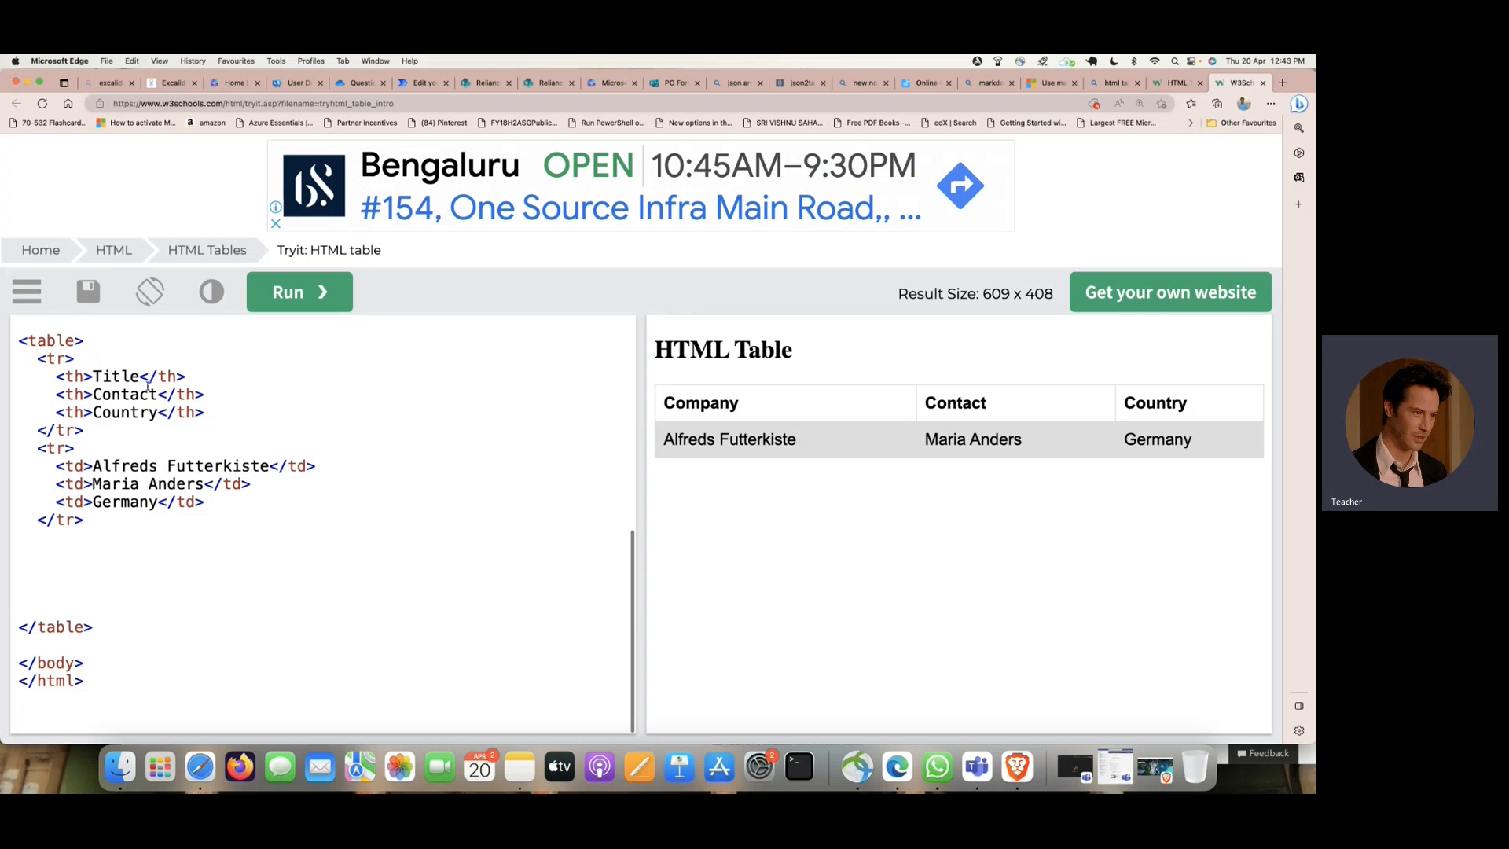
left_click_drag(93, 394, 157, 395)
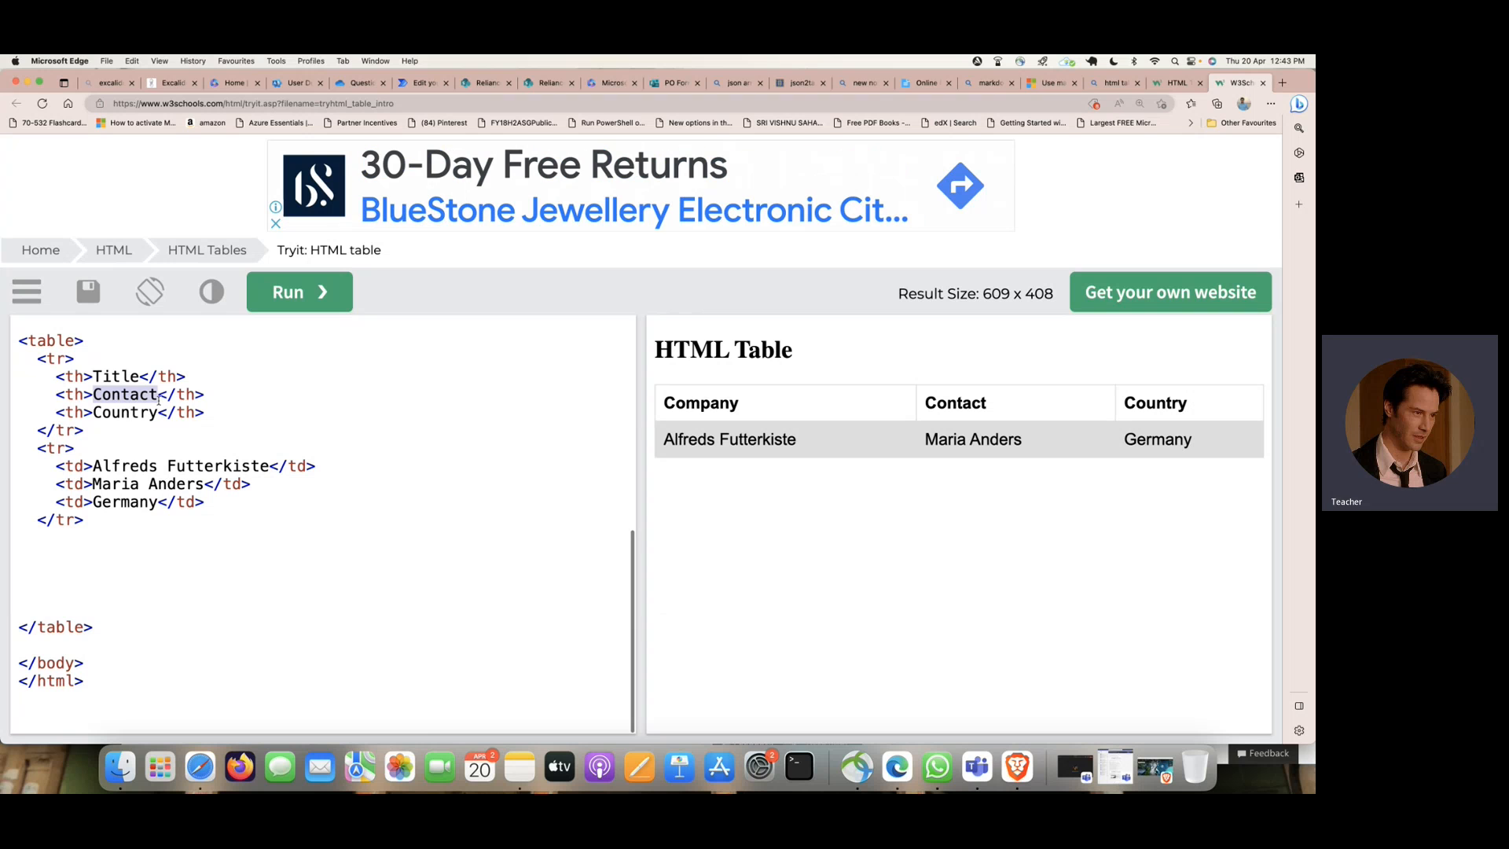
type("Description")
left_click_drag(93, 412, 160, 416)
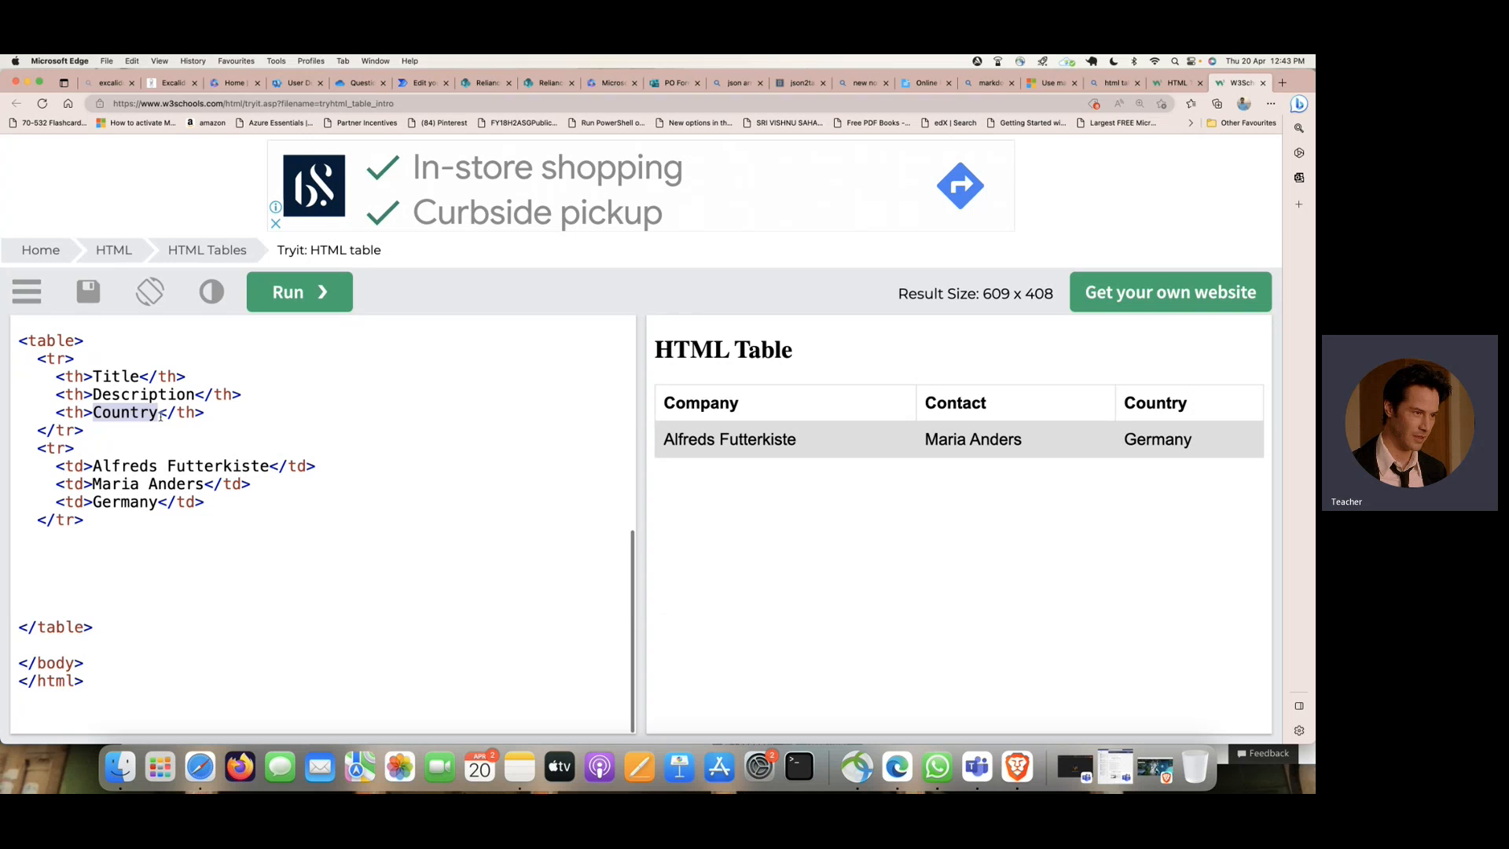
type("Department")
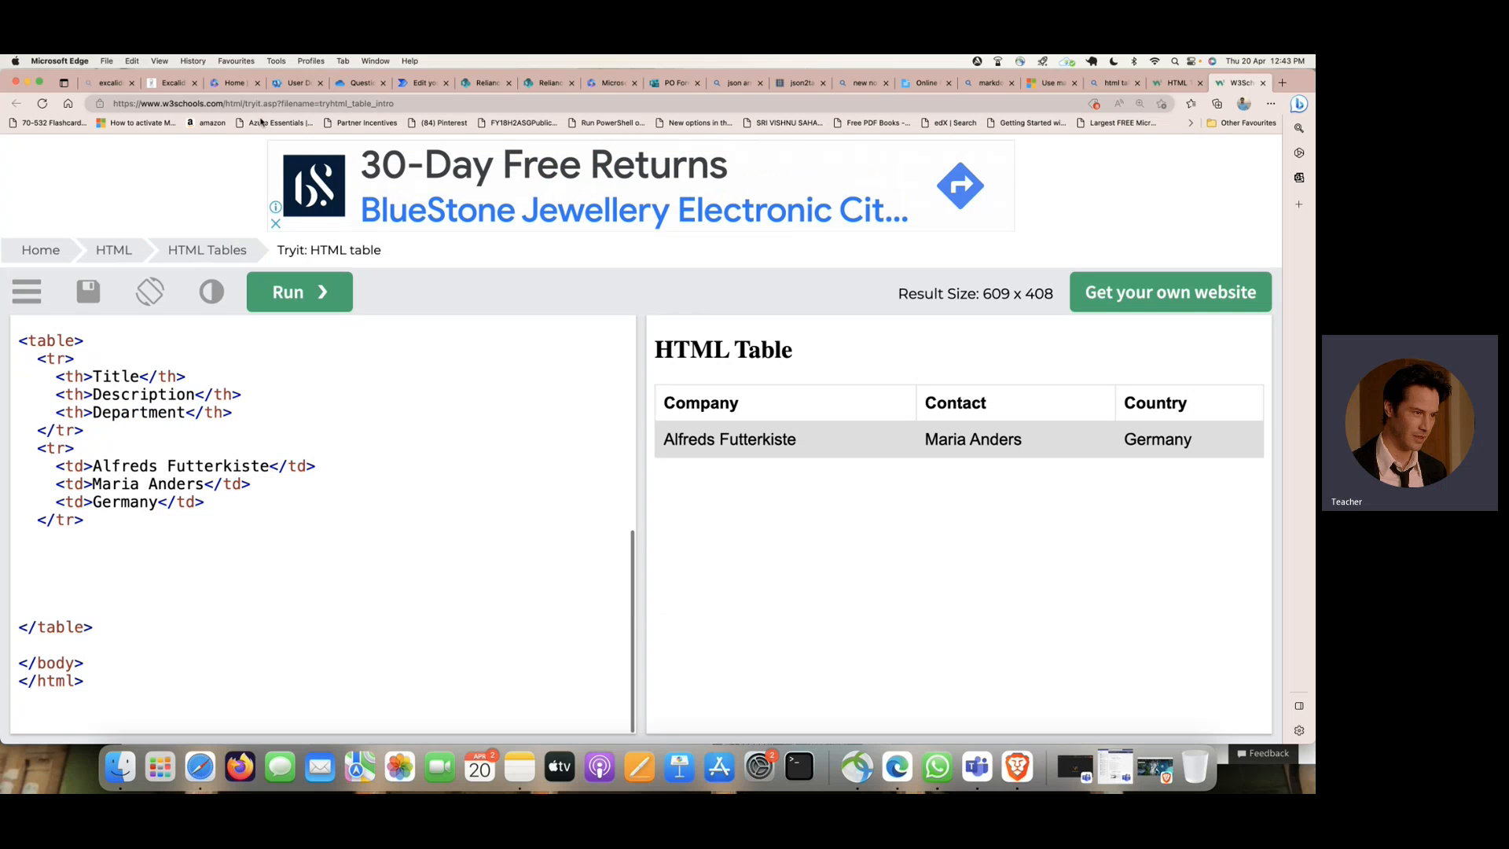
- Check the columns of the POOrder list in SharePoint and add a Location header cell after Department in the W3Schools table code
left_click(427, 84)
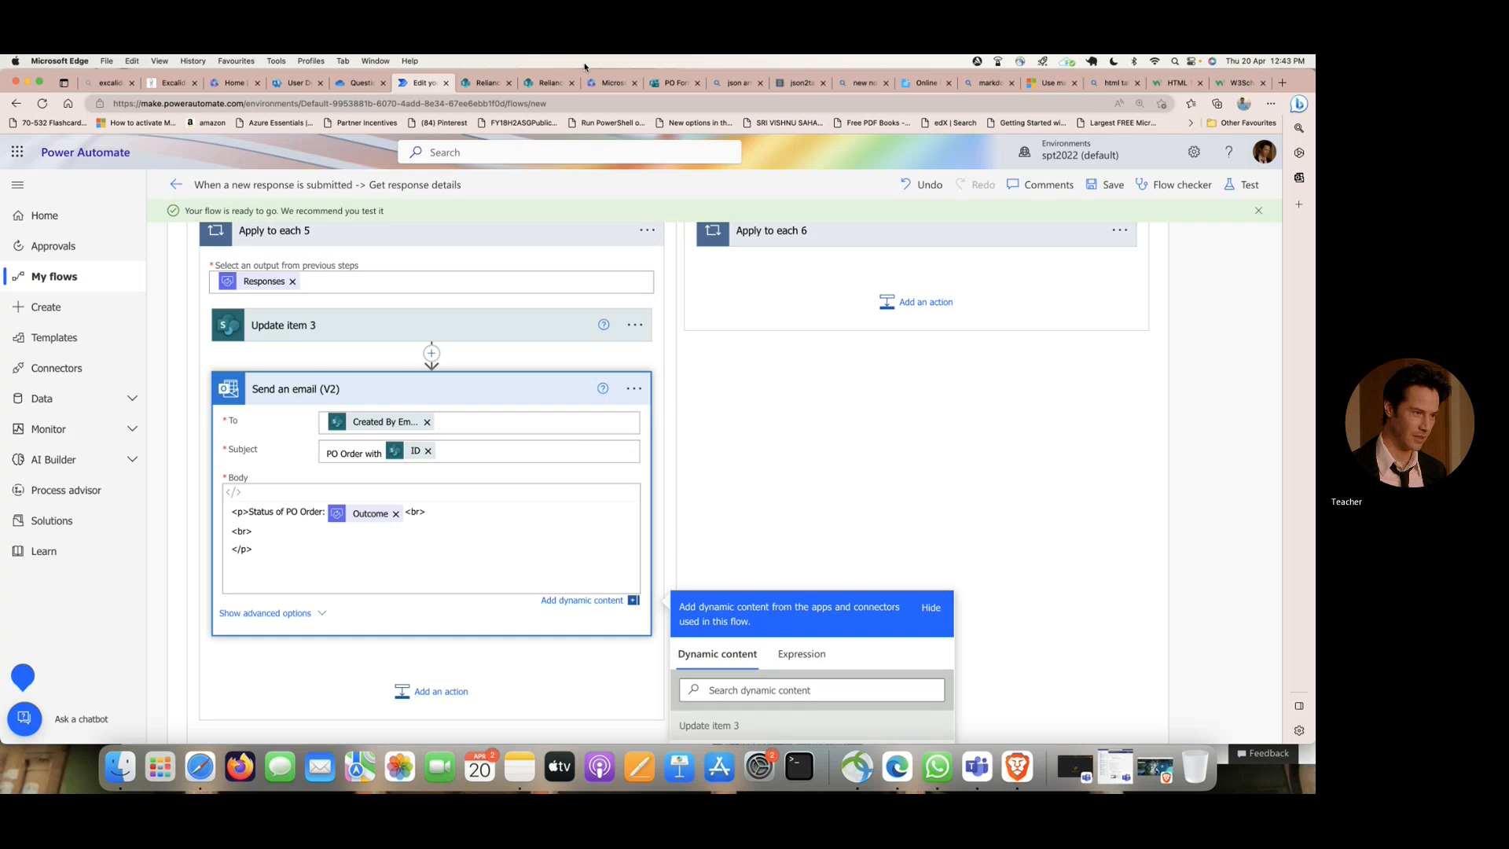
left_click(483, 83)
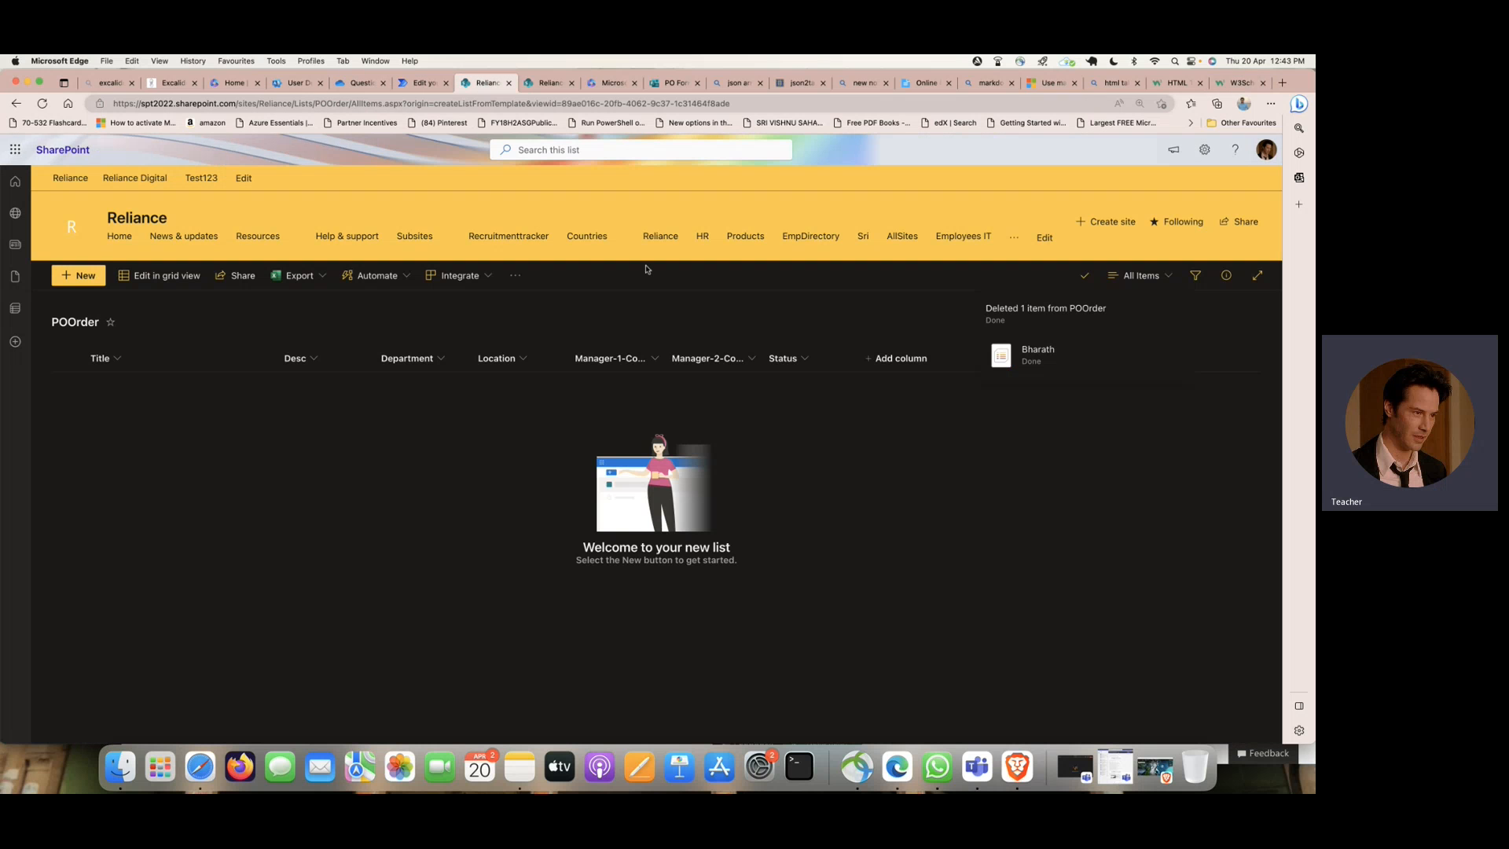
left_click(295, 84)
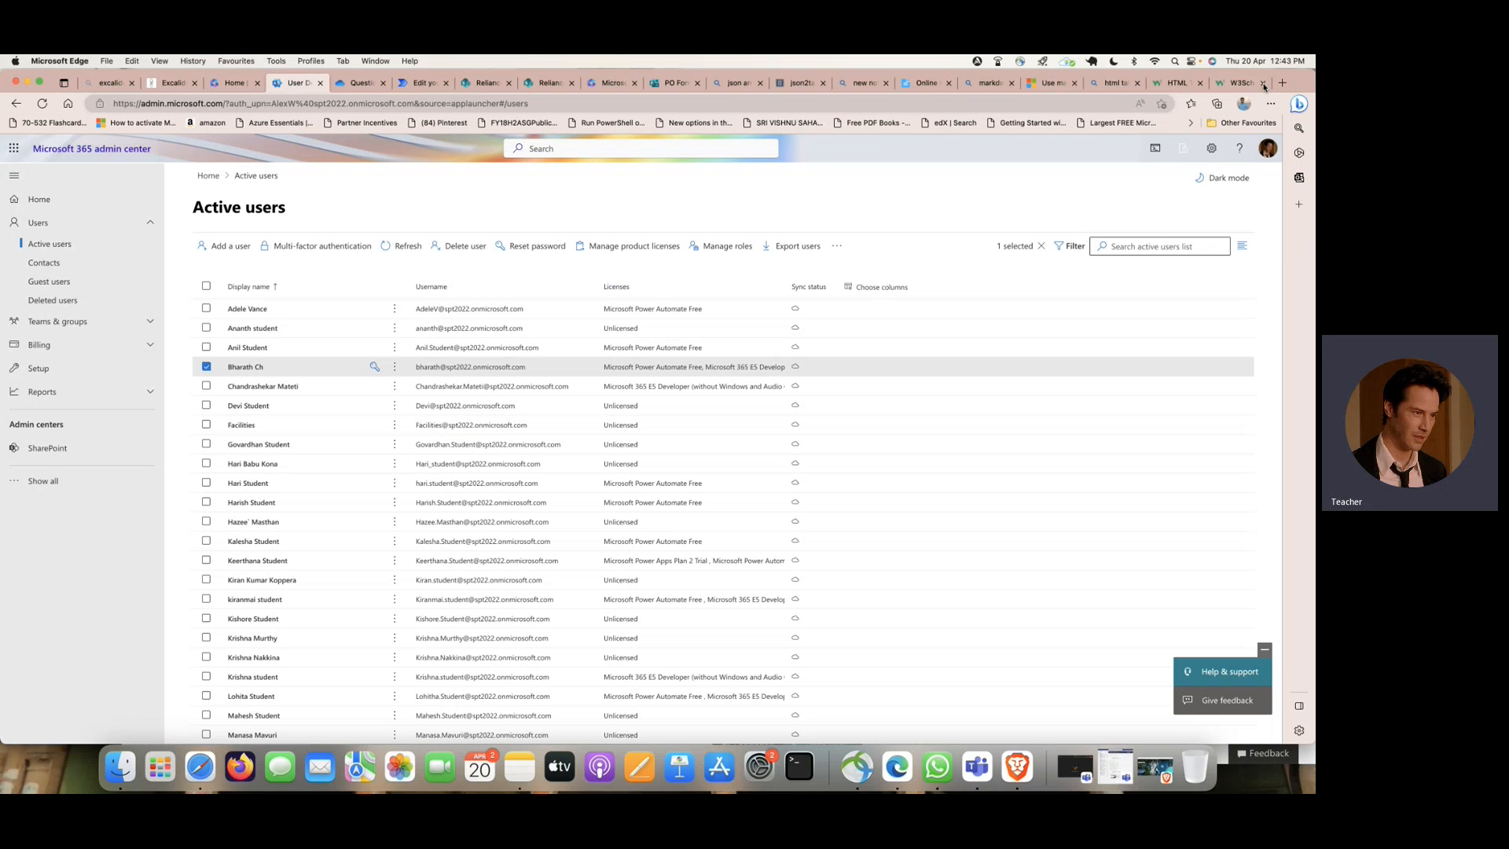
left_click(1255, 83)
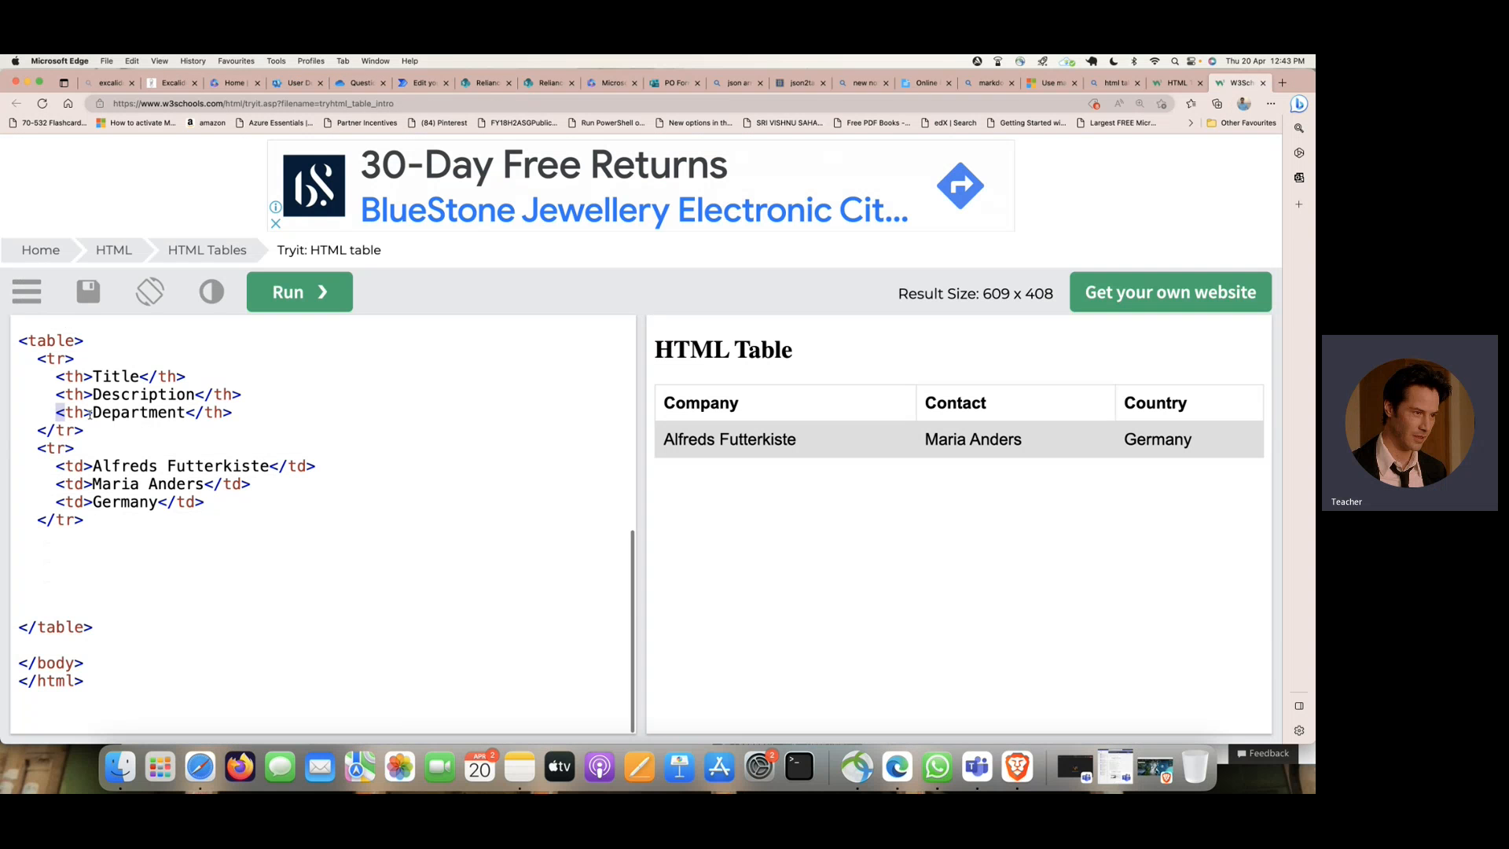
left_click_drag(57, 412, 280, 415)
key("super+c")
left_click(252, 416)
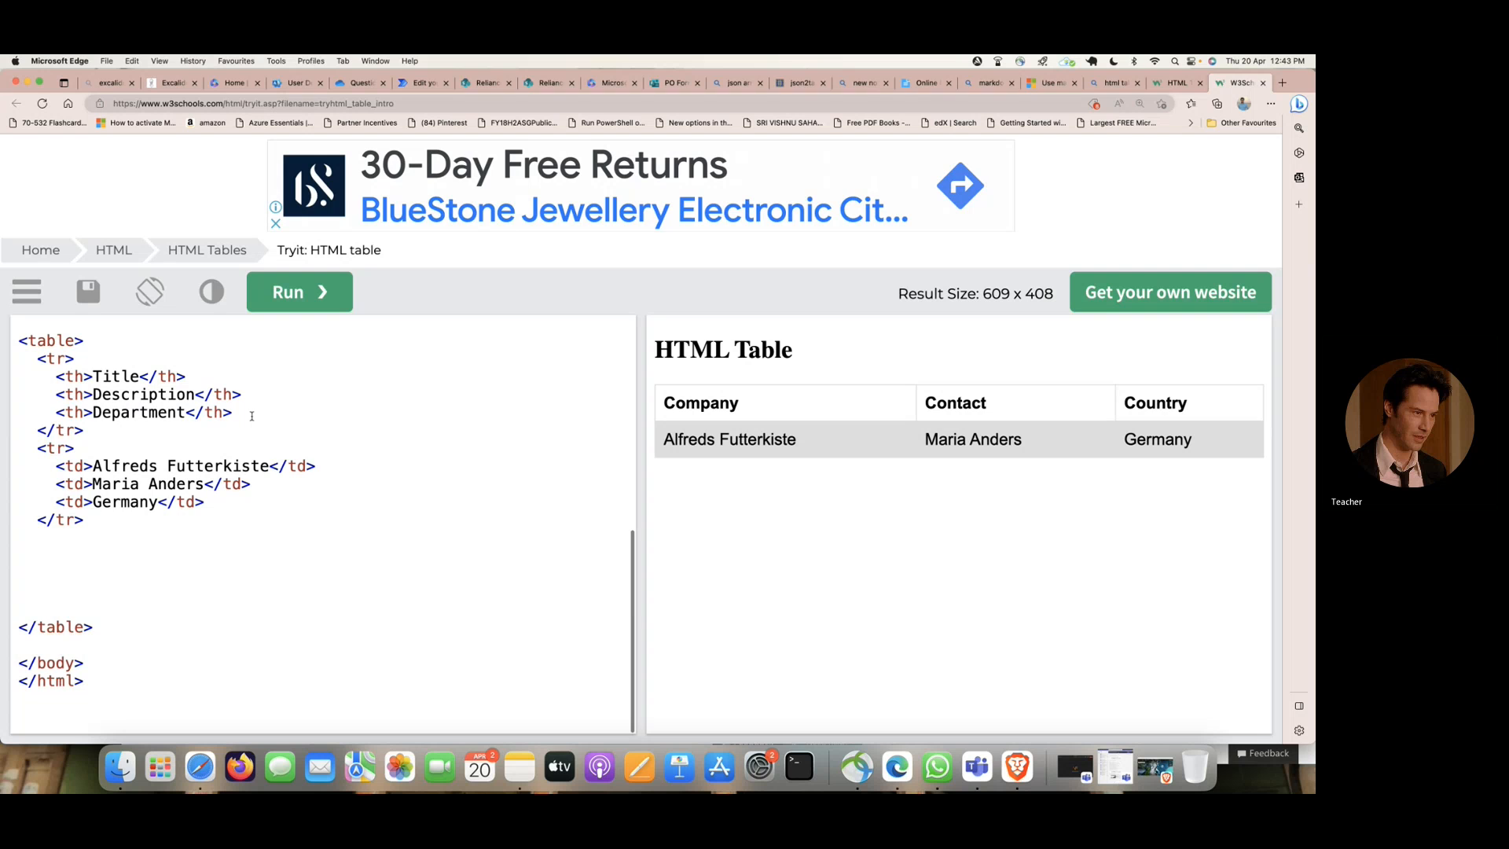
key("Return")
key("super+v")
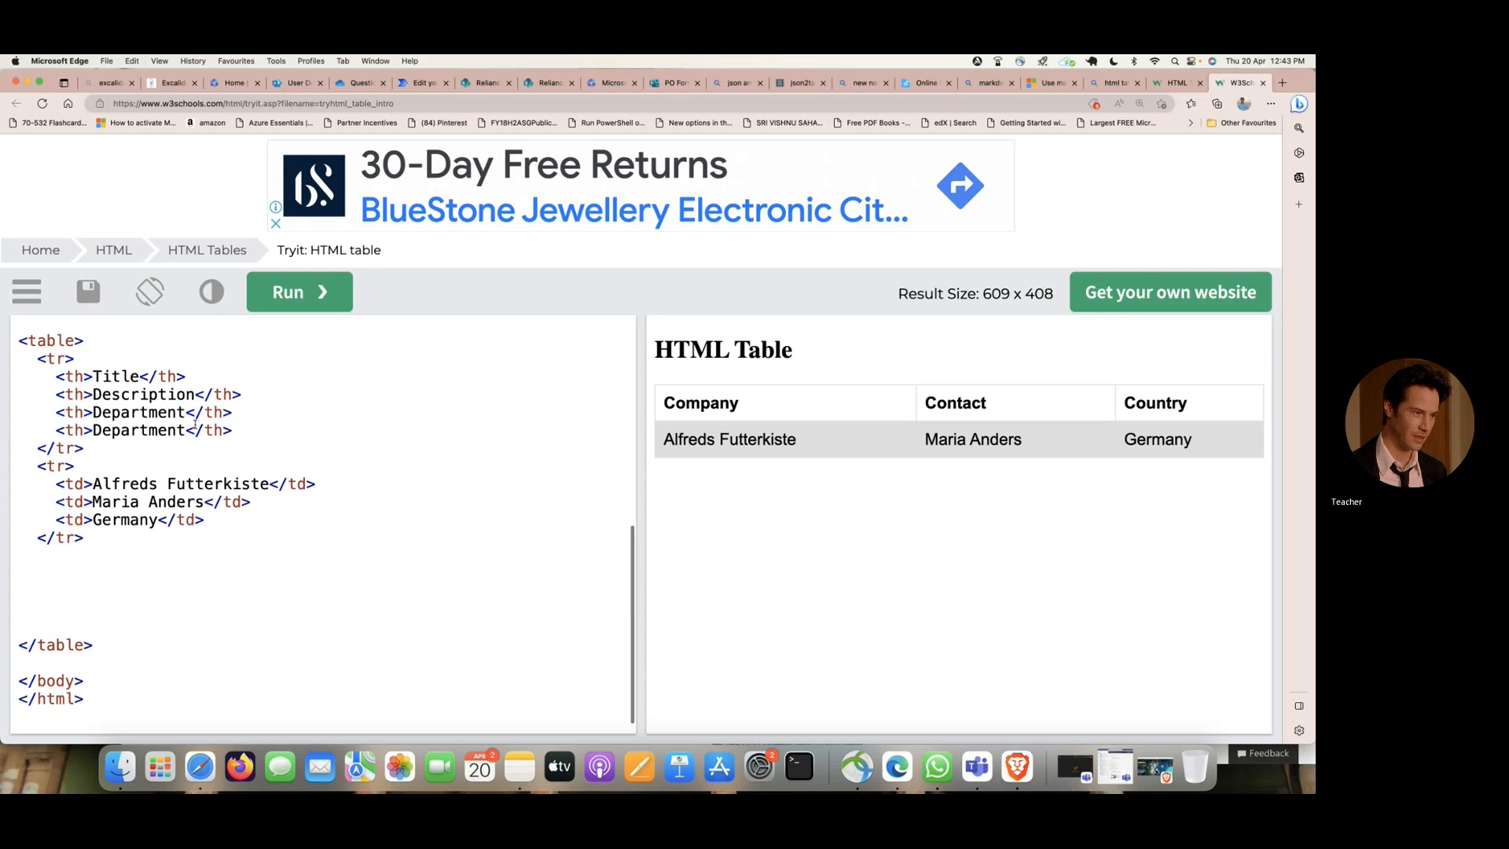
left_click_drag(186, 430, 95, 430)
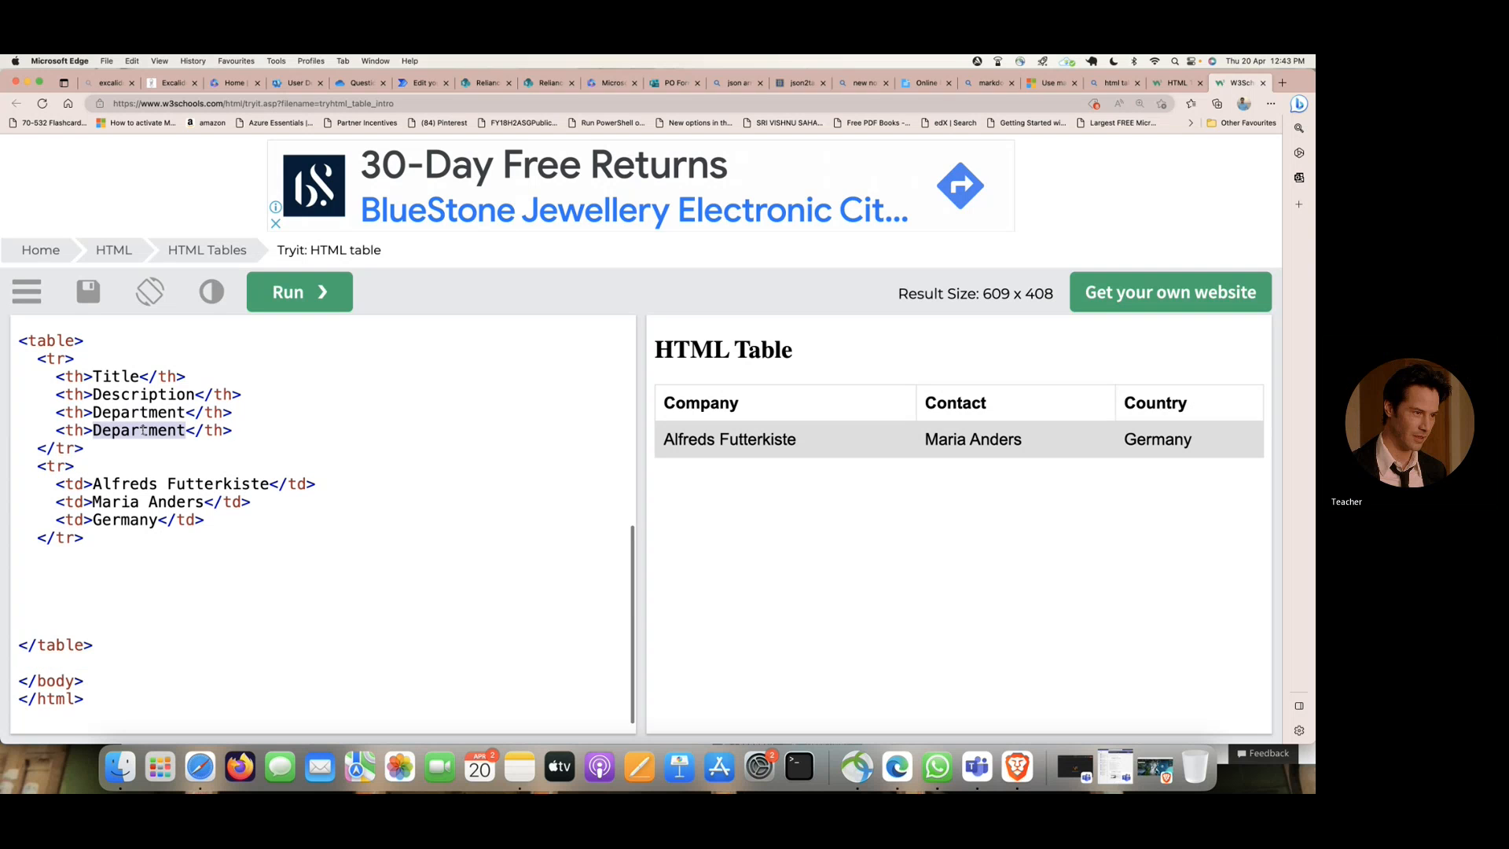
type("Location")
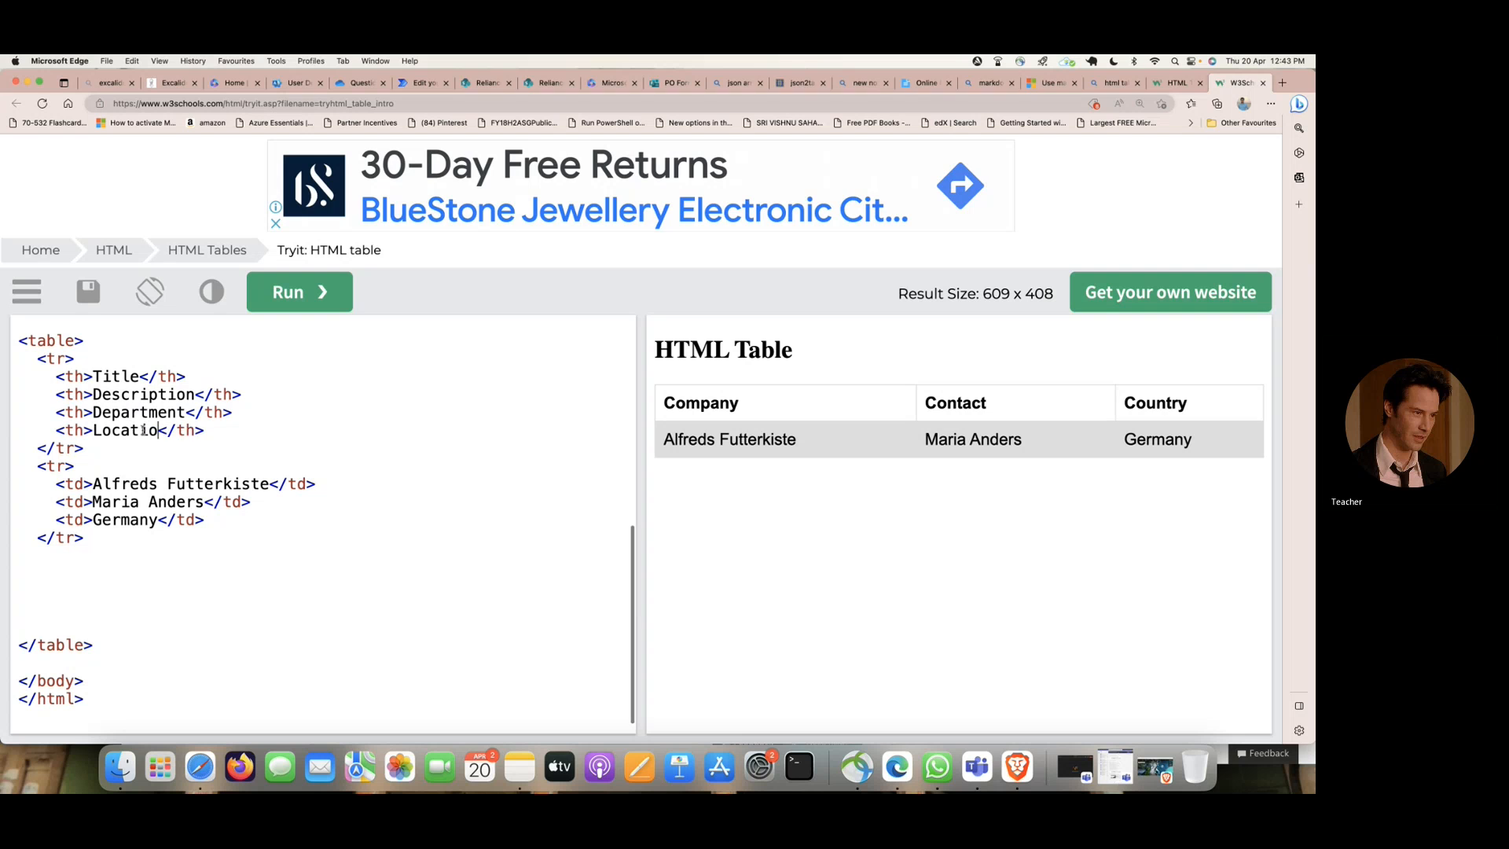
- Add a Files header cell after Location in the table's header row
left_click(231, 432)
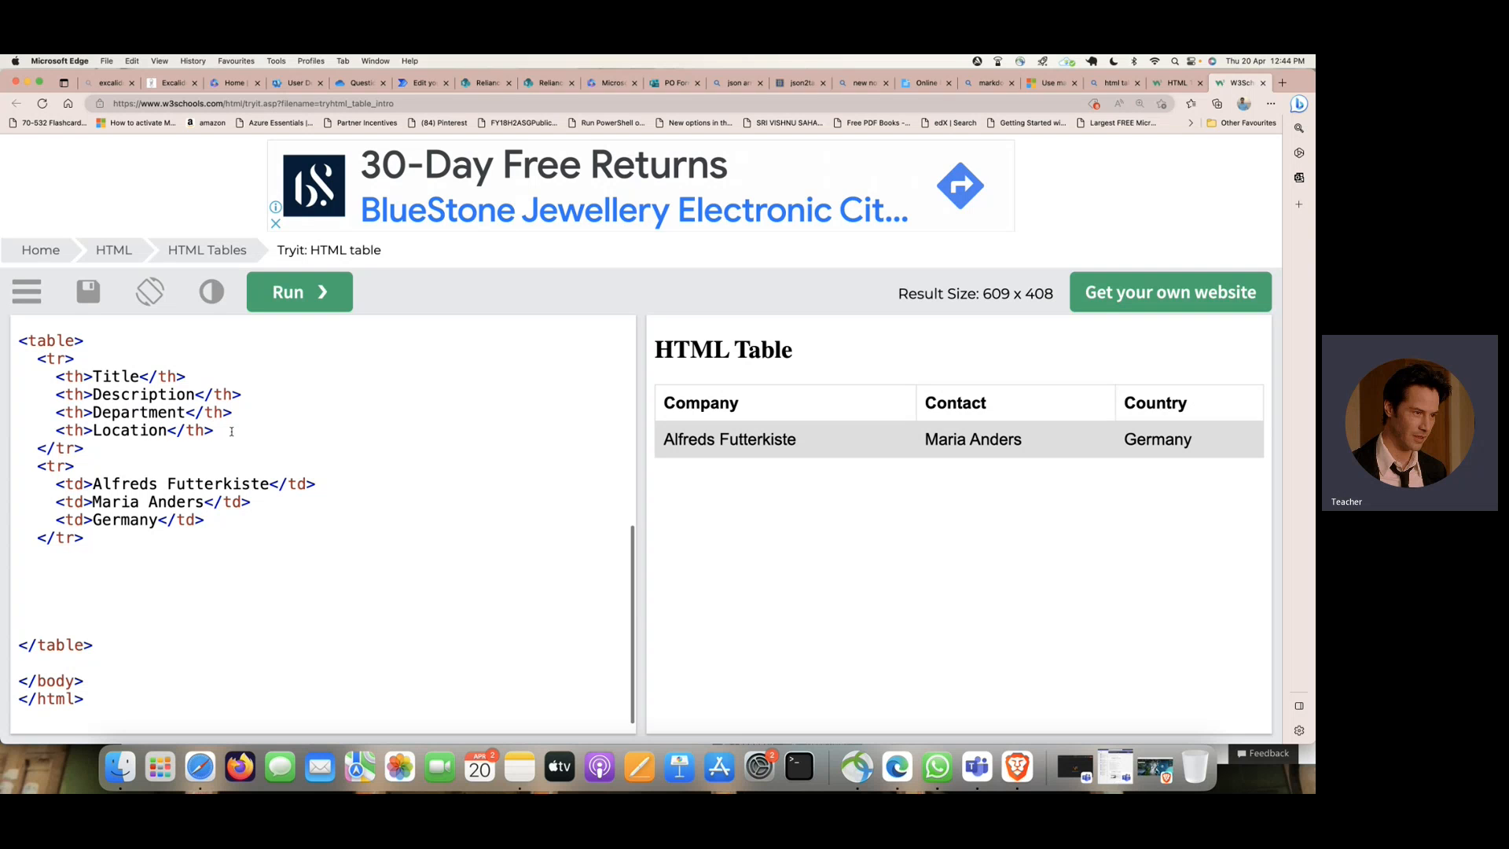
key("Return")
type("<t")
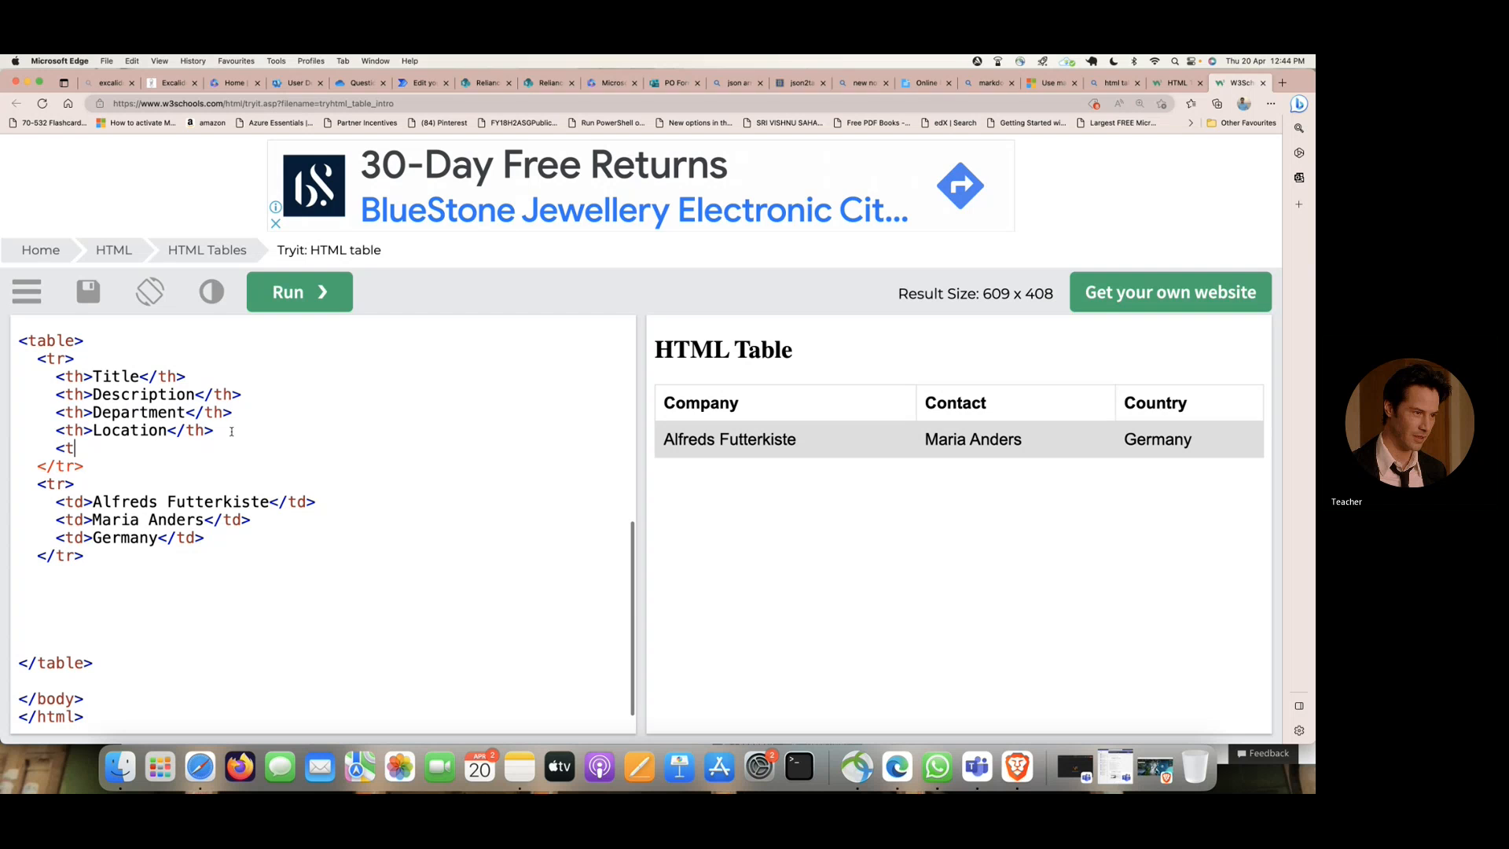
type("h>File n")
key("BackSpace")
key("BackSpace")
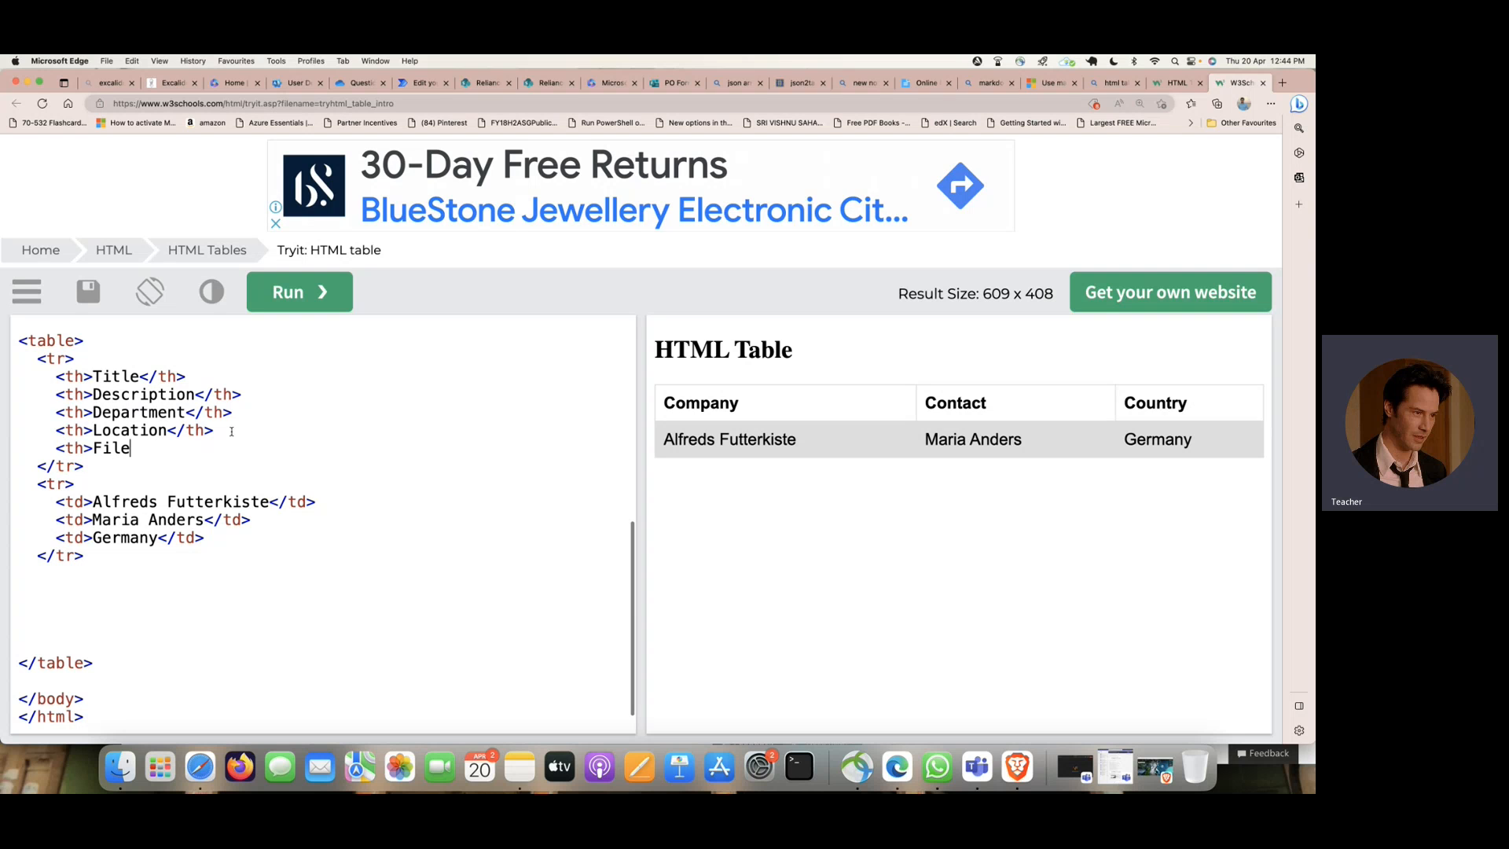
type("</th")
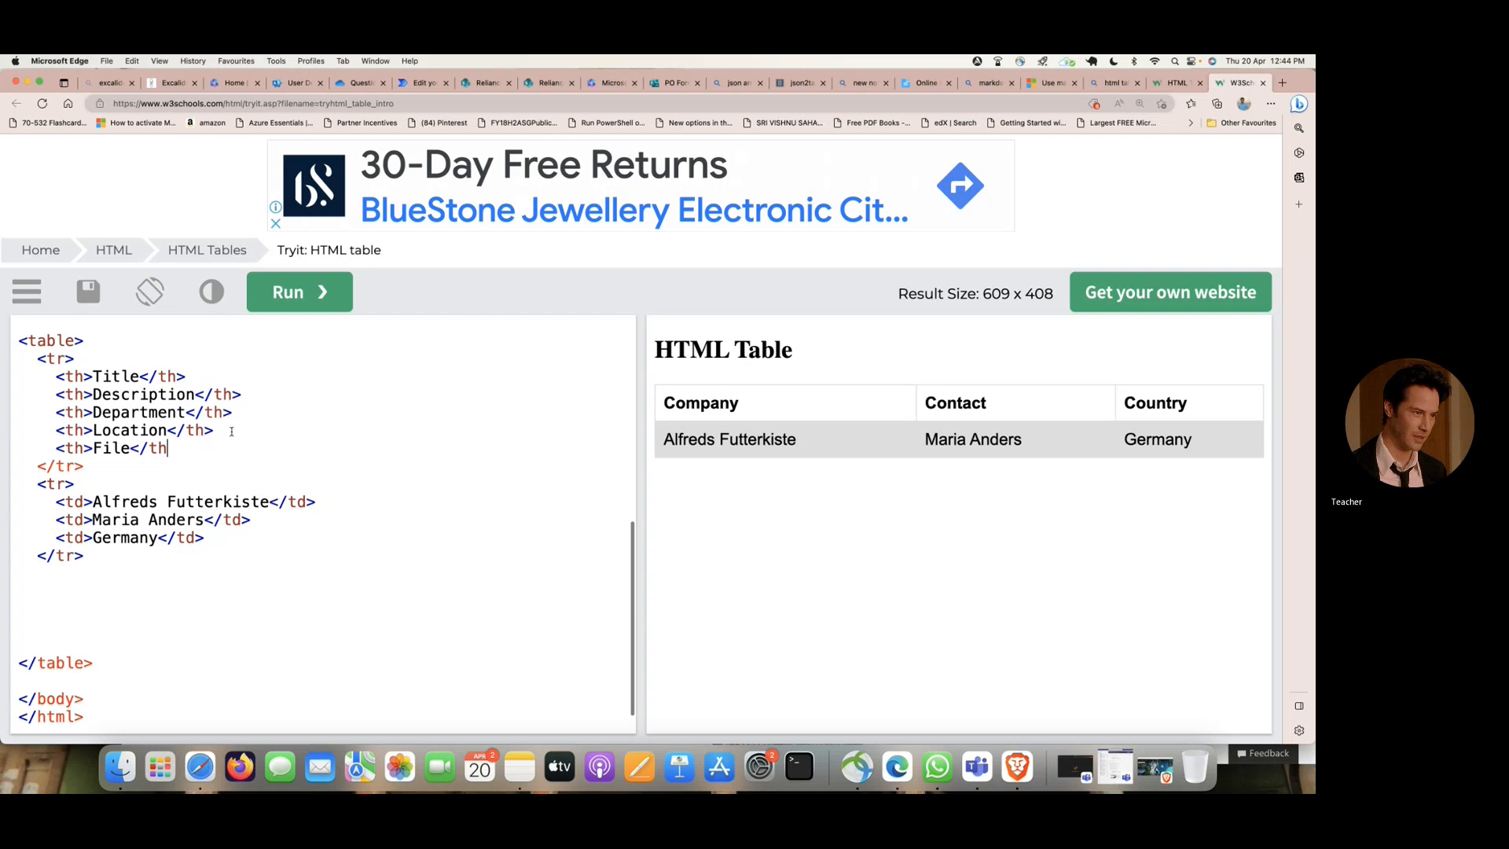
type(">")
key("Left")
key("Left")
type("/s")
key("Left")
key("BackSpace")
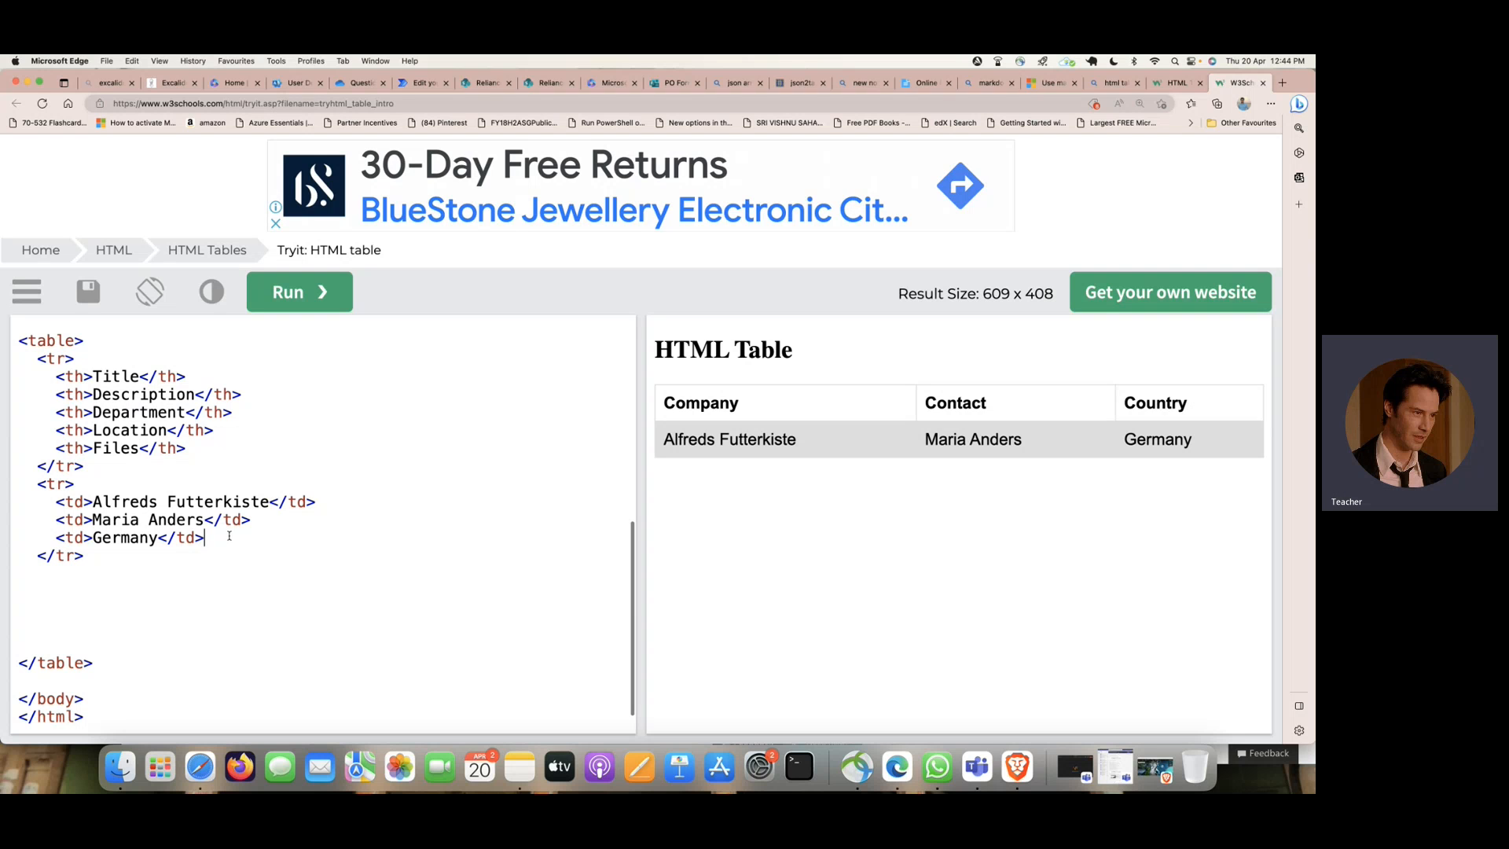
- Add two more copies of the Germany cell to the data row and run the code to refresh the preview
key("Return")
scroll(157, 511, "up", 3)
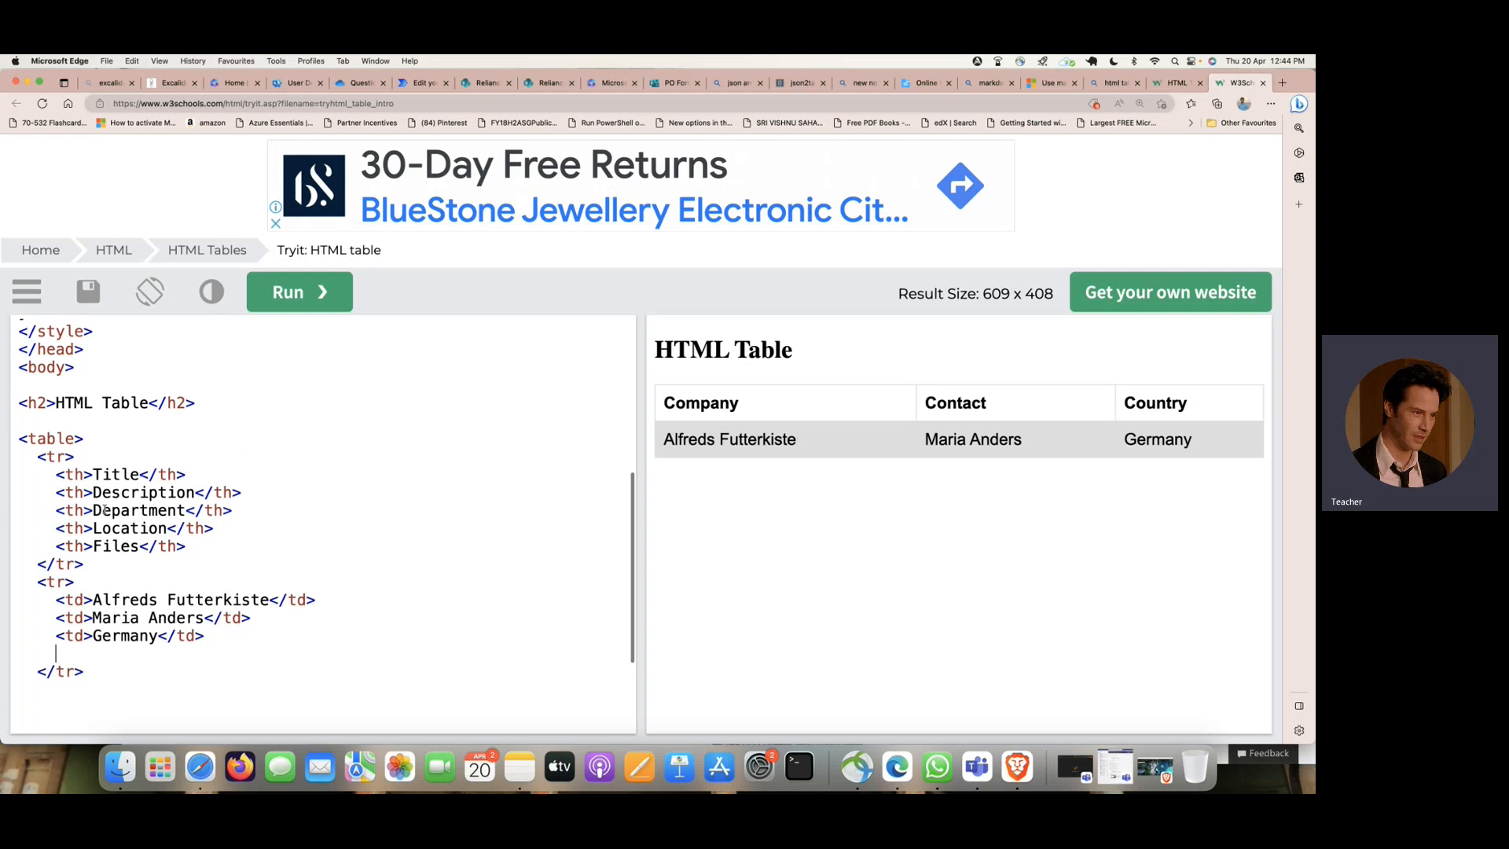
scroll(105, 510, "down", 2)
left_click_drag(55, 590, 227, 589)
key("super+c")
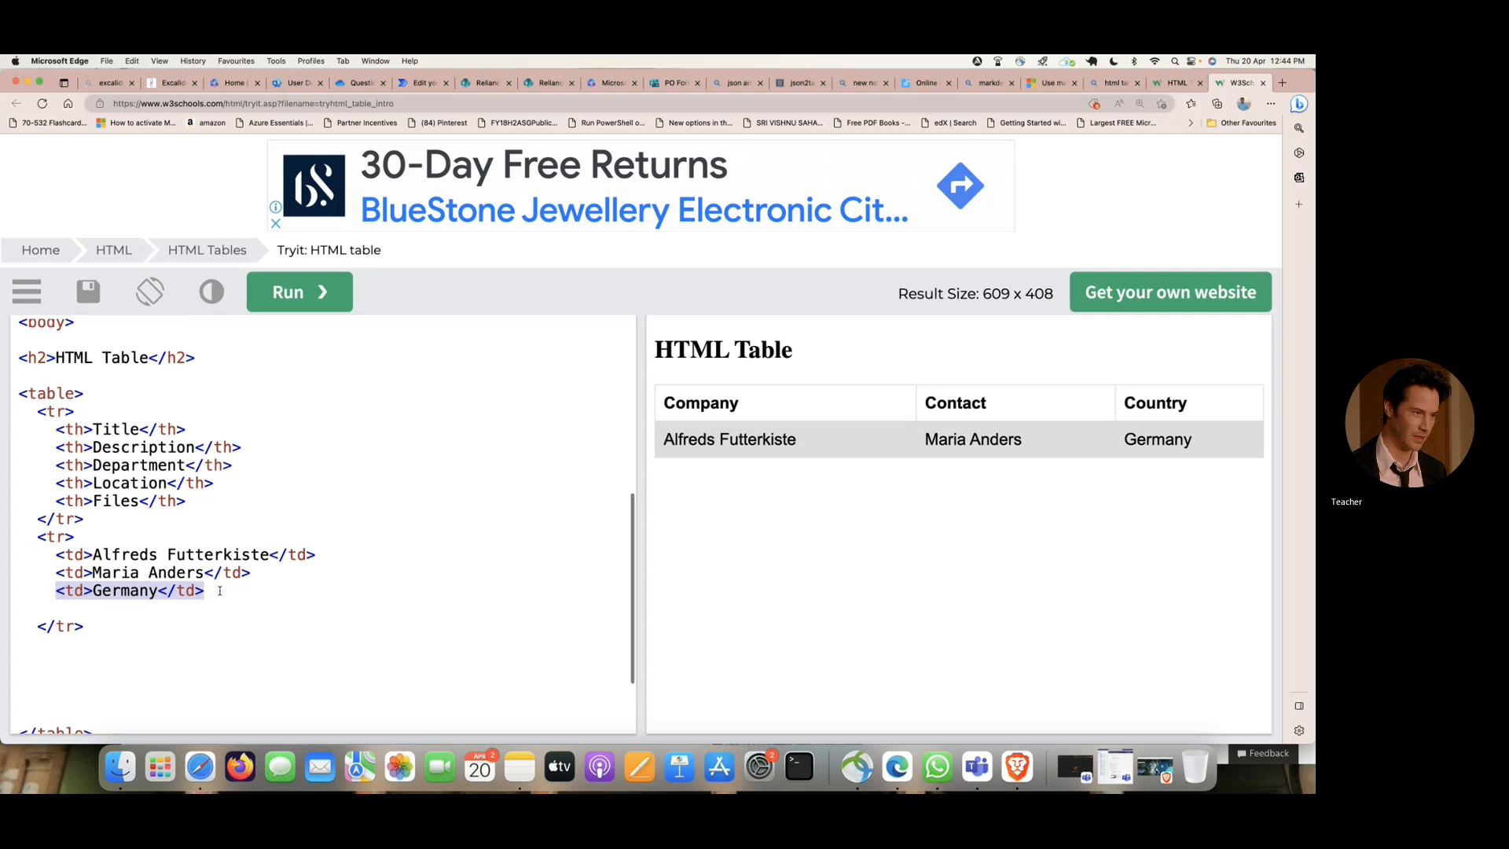
left_click(218, 591)
key("super+v")
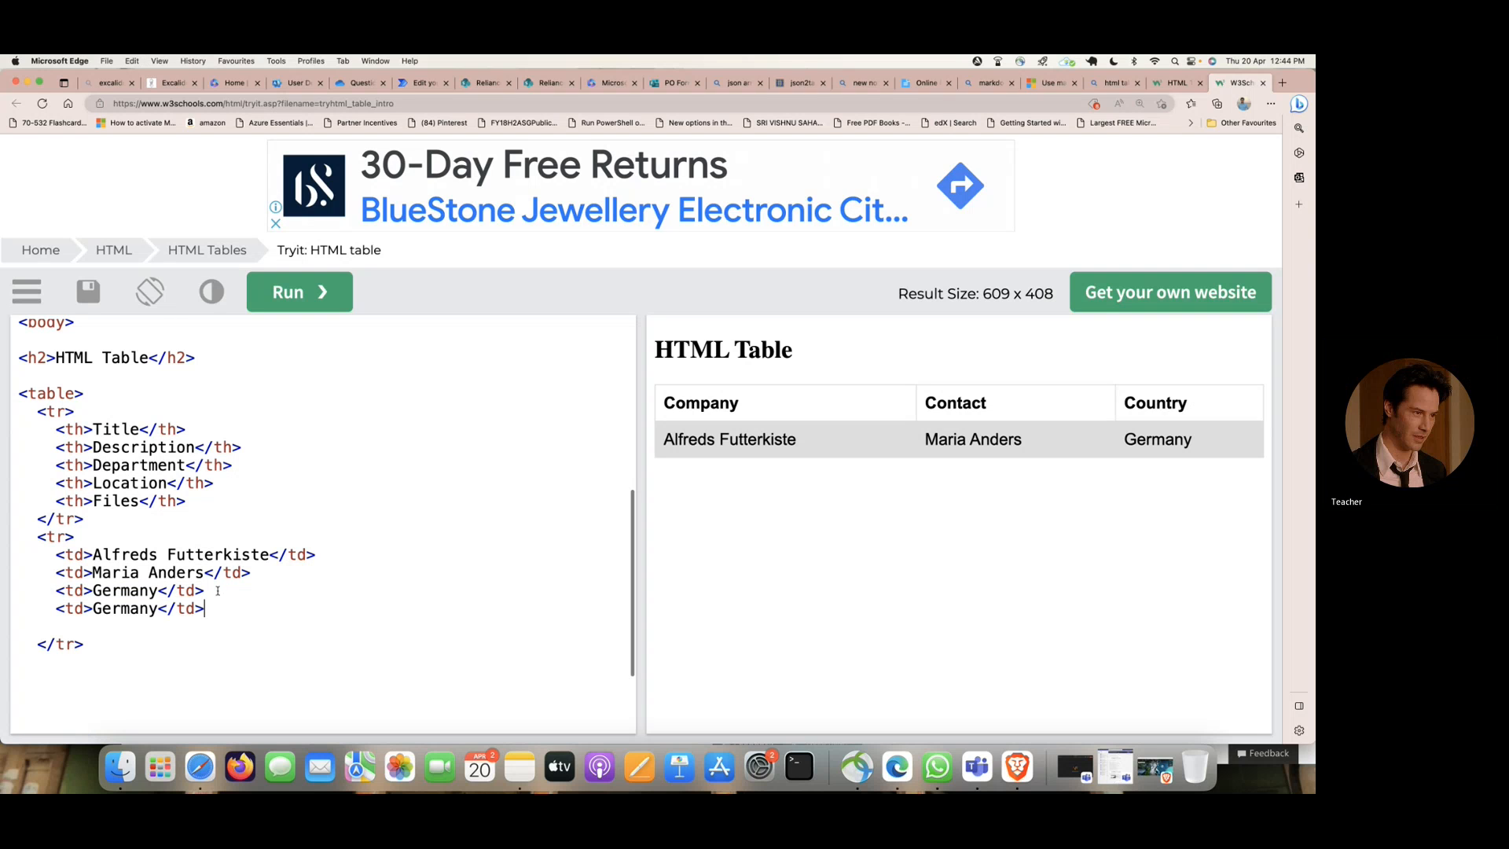
key("Return")
key("super+v")
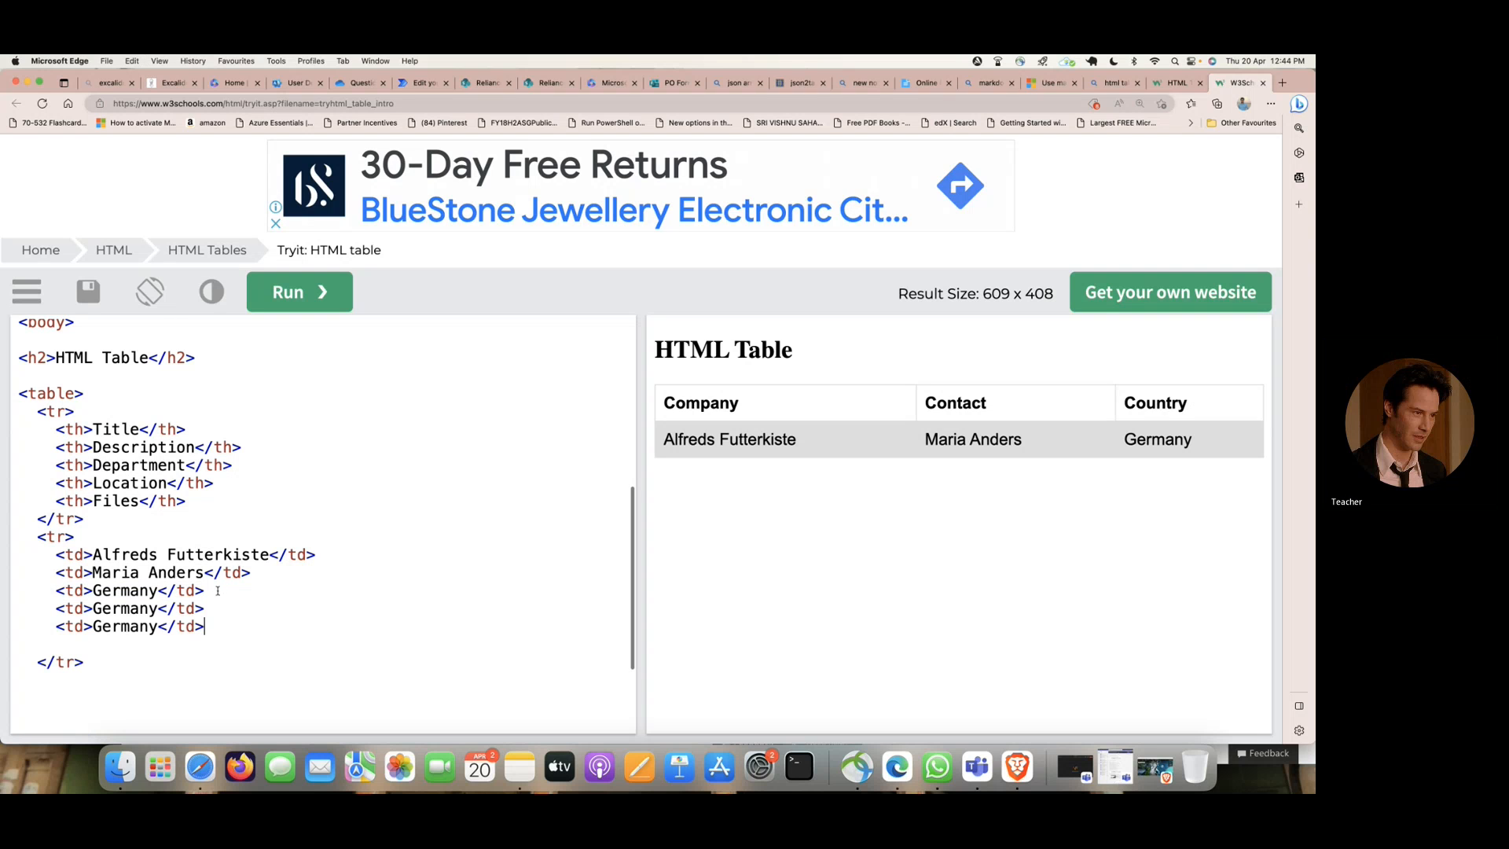
left_click(300, 296)
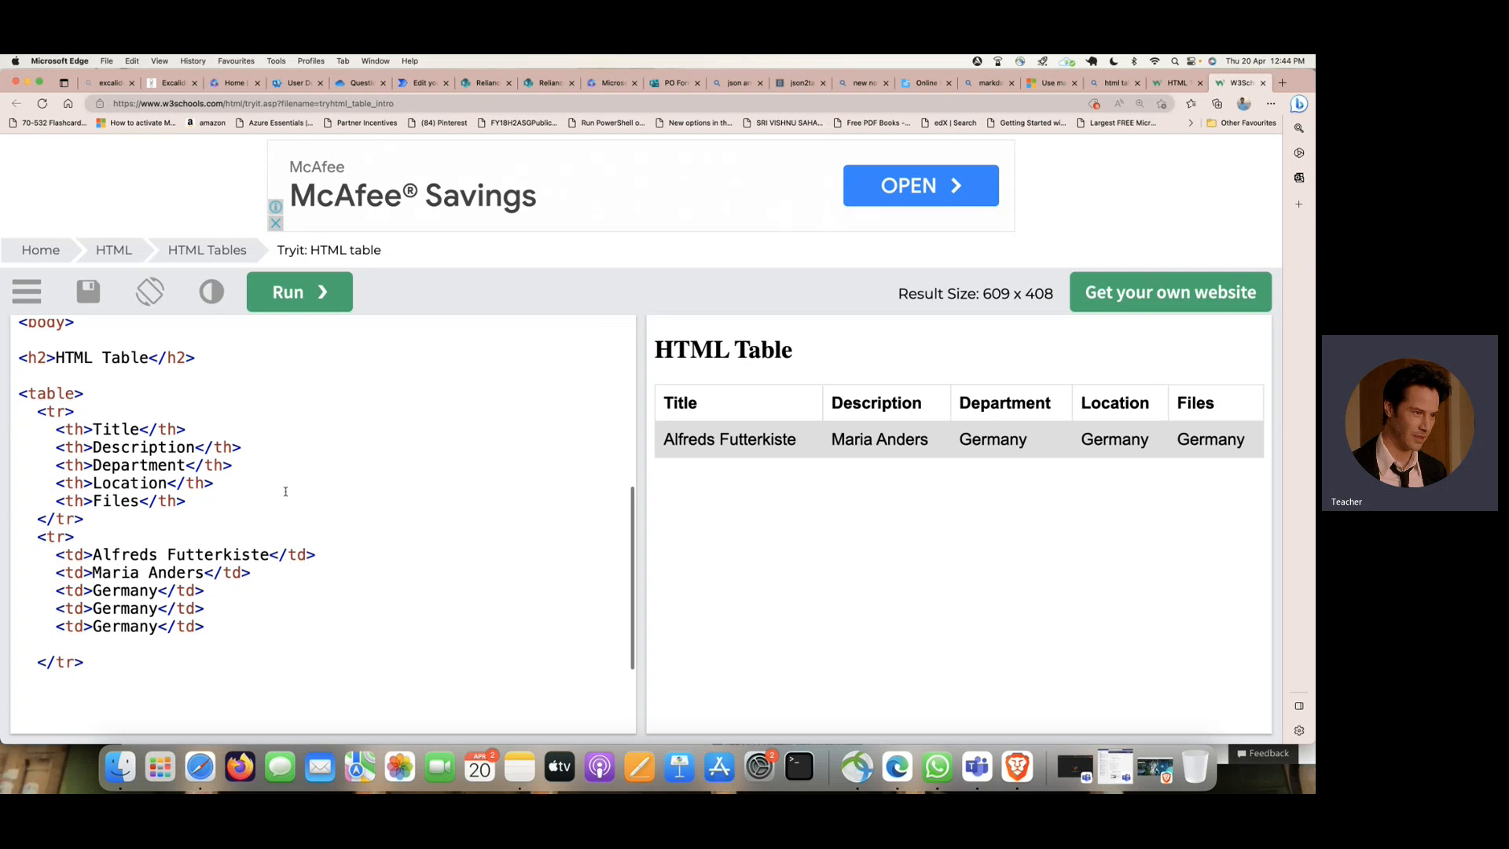
- Copy the complete HTML table code into the email body in Power Automate, below the closing paragraph tag
scroll(59, 374, "up", 10)
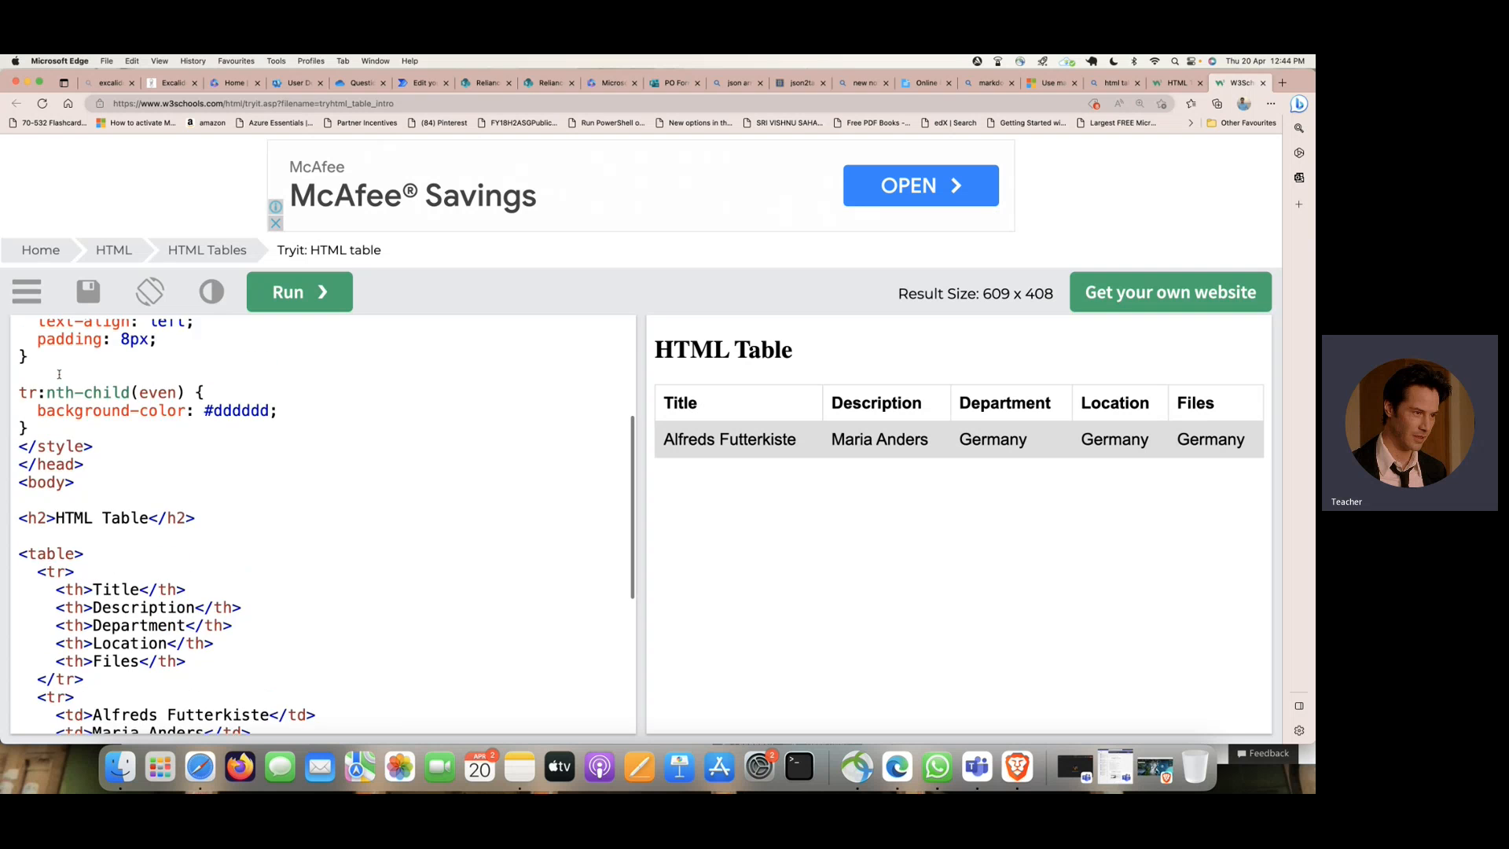
key("super+a")
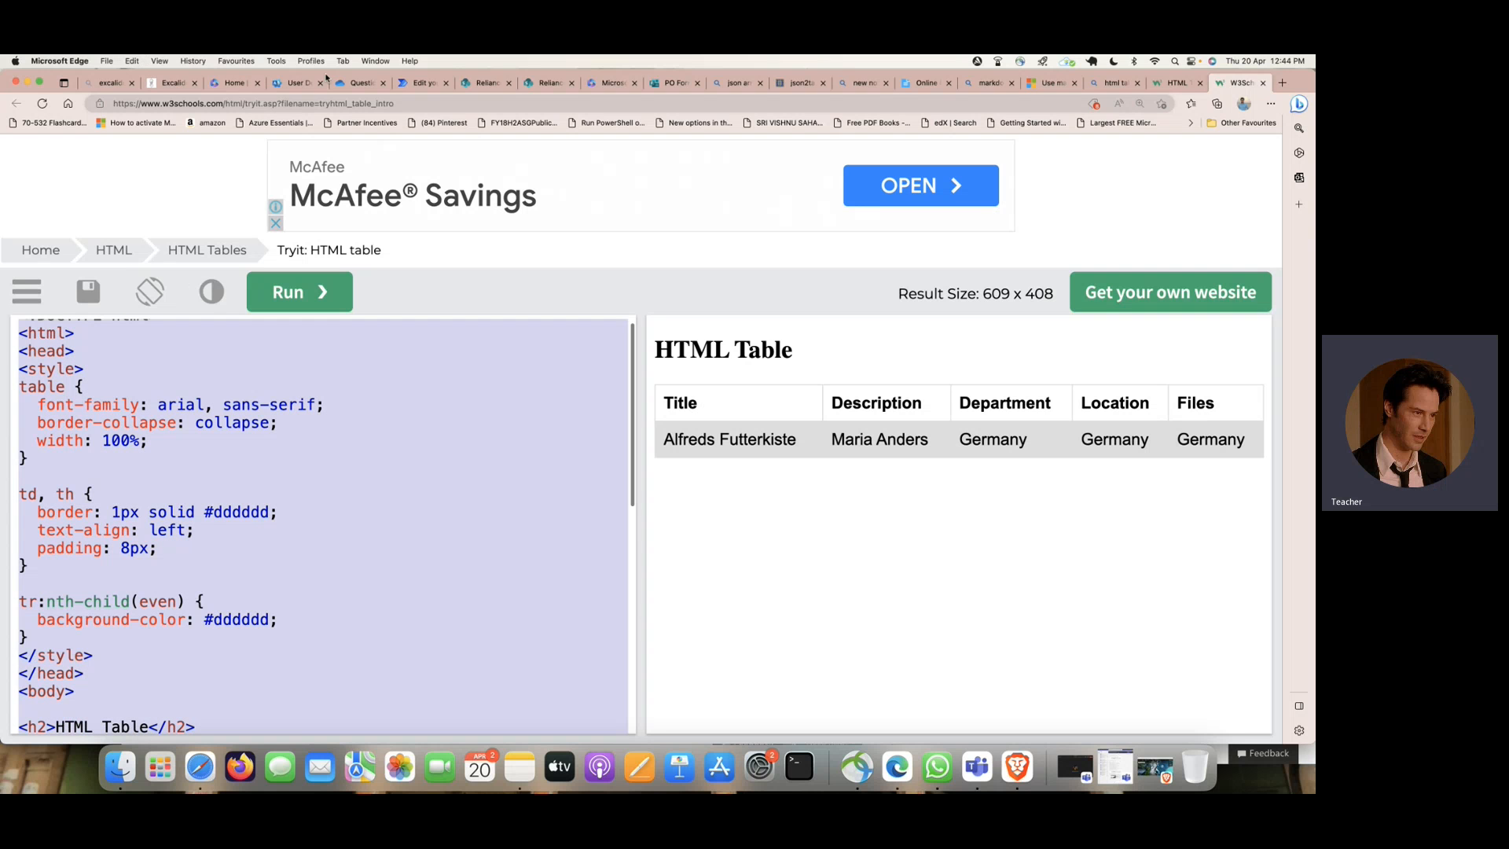
left_click(423, 82)
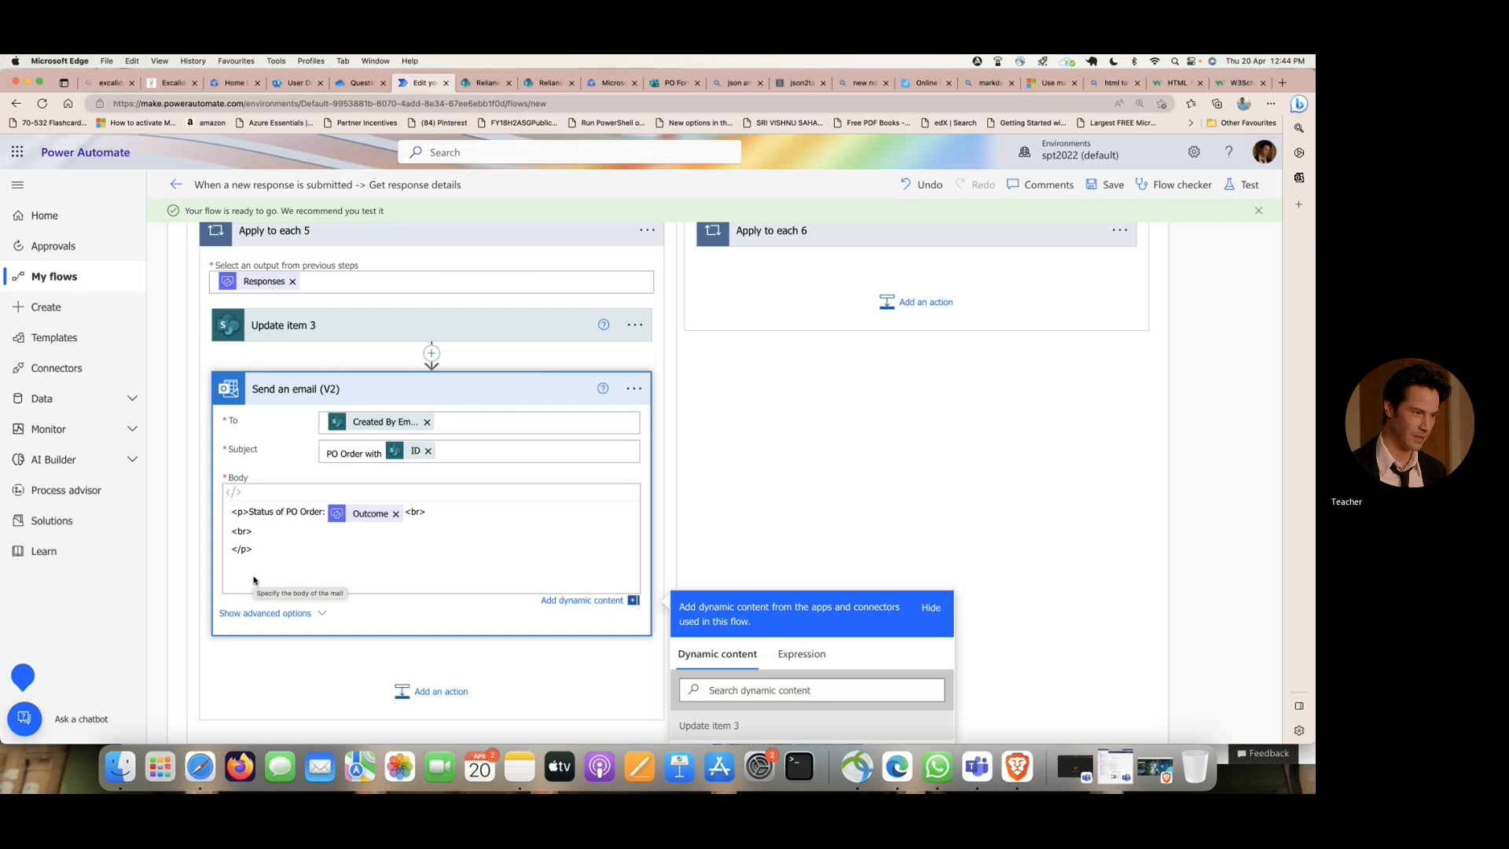
key("super+v")
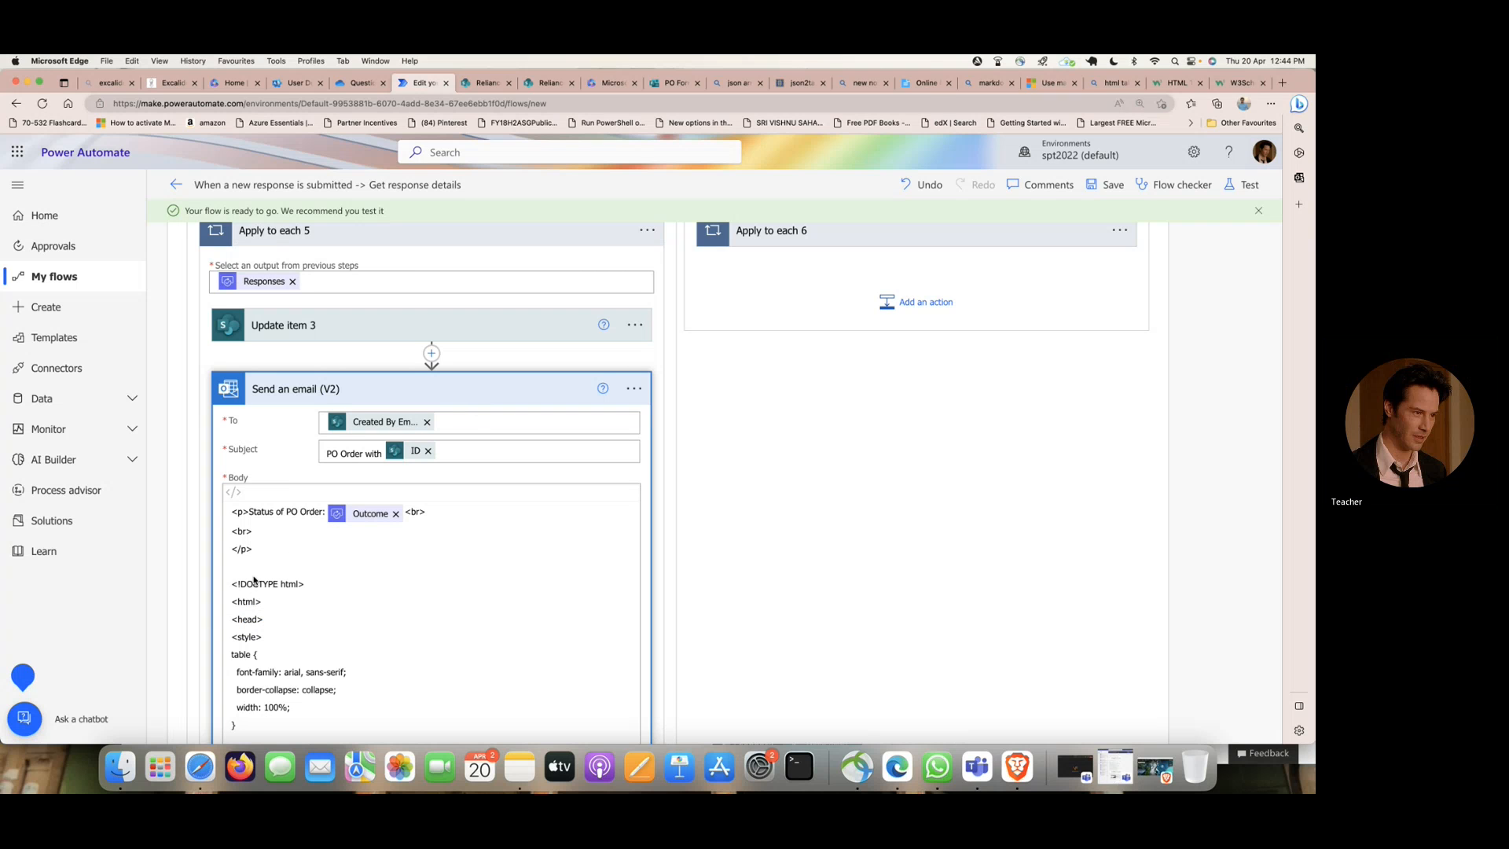
- Replace the Alfreds Futterkiste text in the email table's first data cell with the Title value from Update item 3
scroll(254, 580, "down", 12)
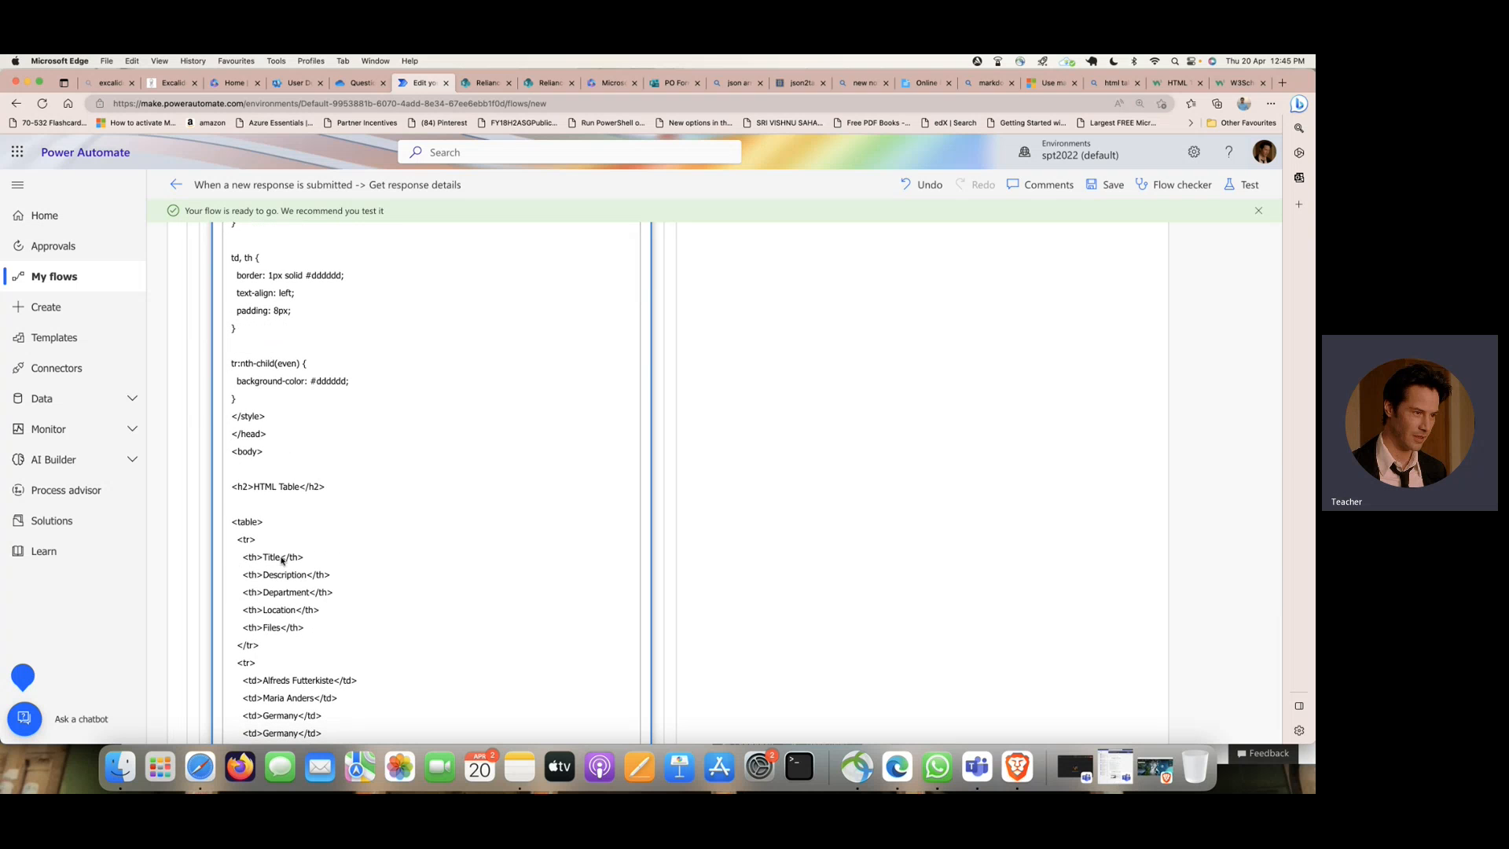
scroll(290, 578, "down", 3)
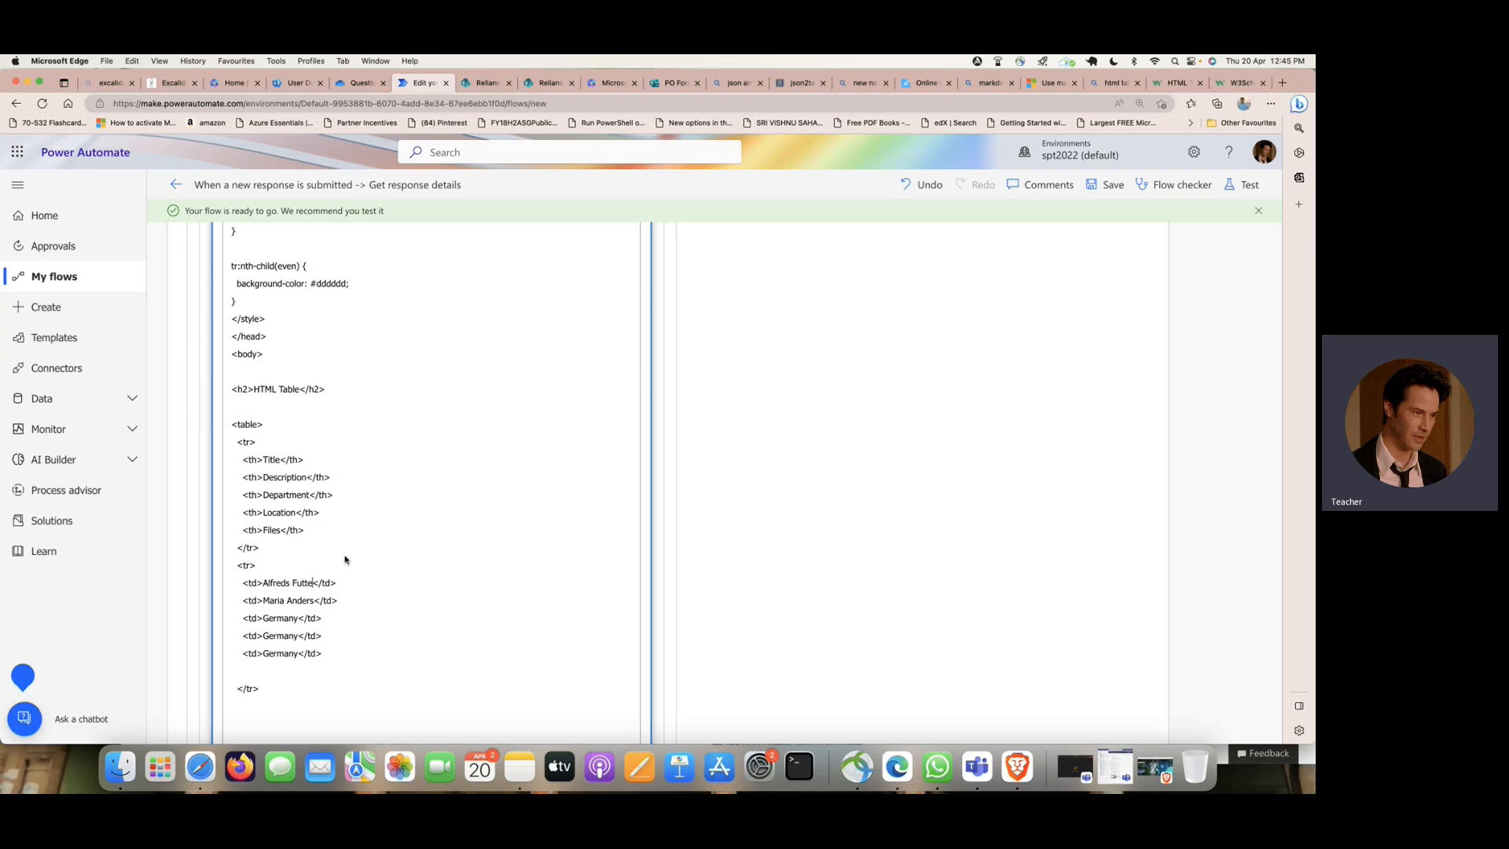
key("BackSpace")
key("BackSpace")
key("BackSpace")
scroll(524, 552, "down", 8)
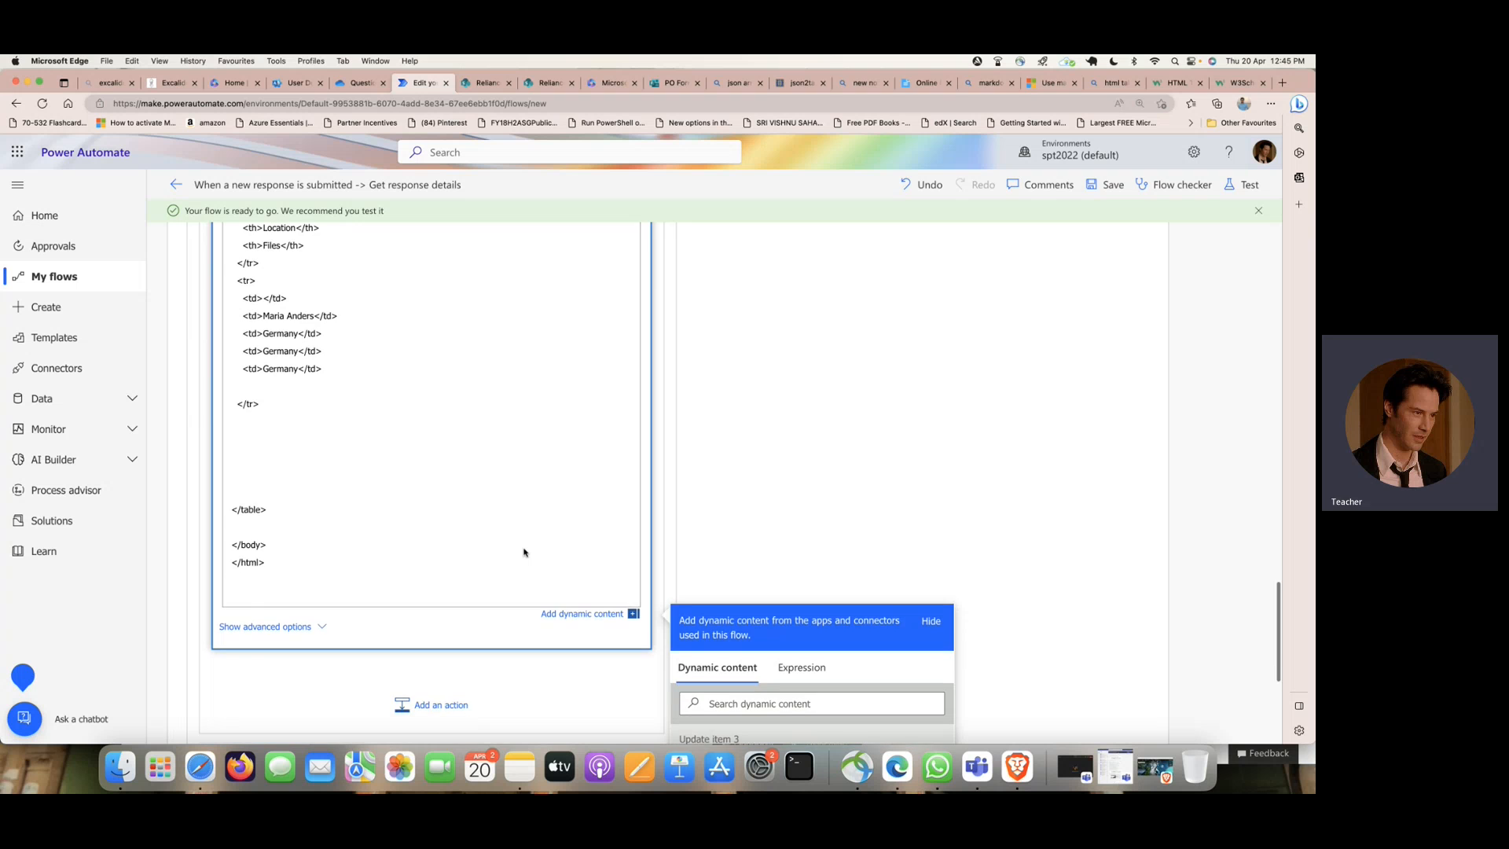
scroll(523, 552, "down", 4)
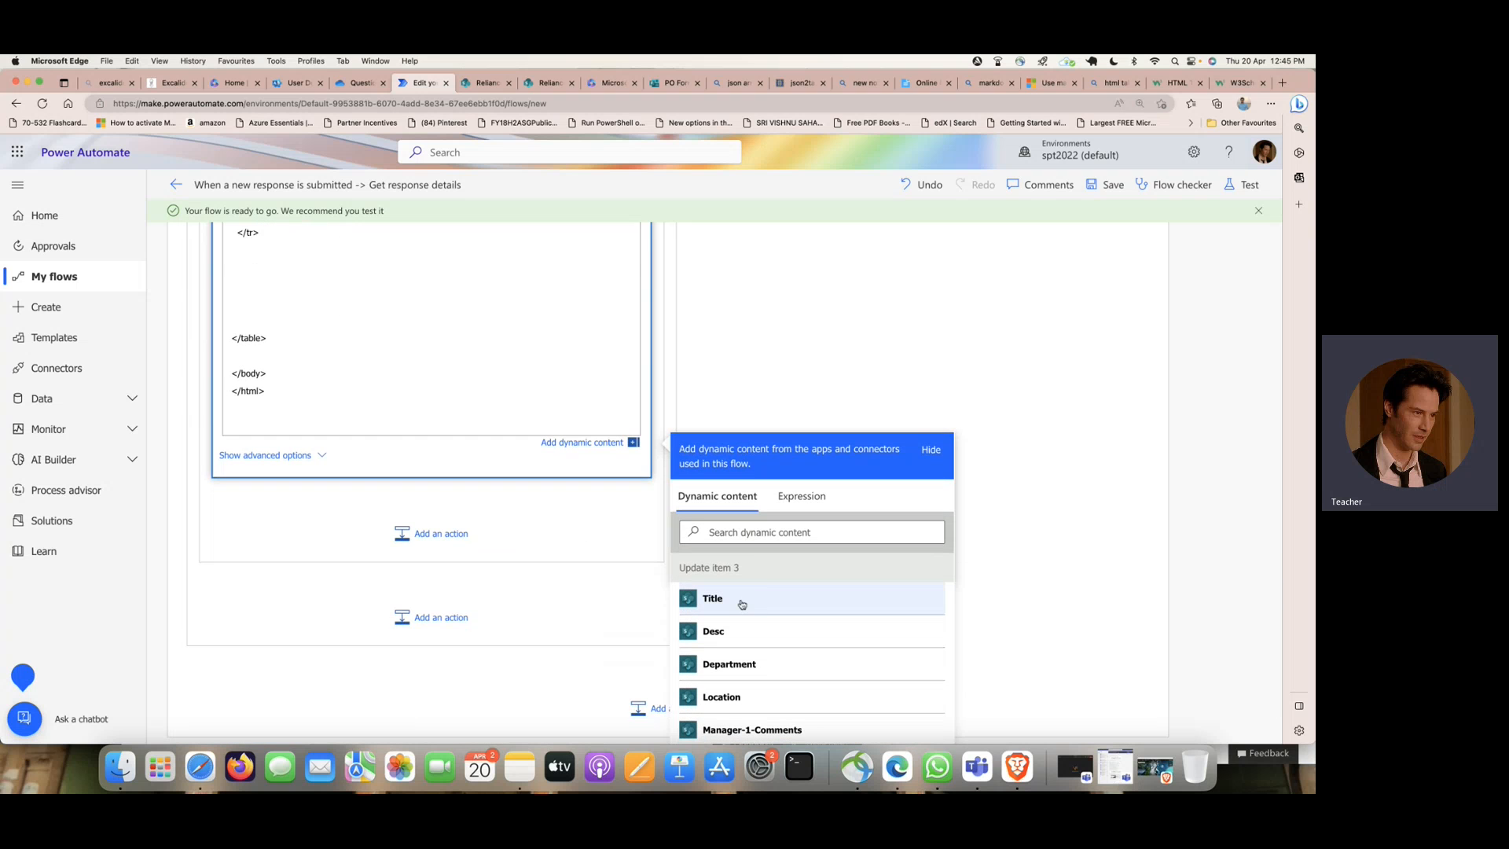
left_click(742, 604)
- Replace the sample contact name in the second data cell with the Desc value from Update item 3
scroll(427, 448, "up", 5)
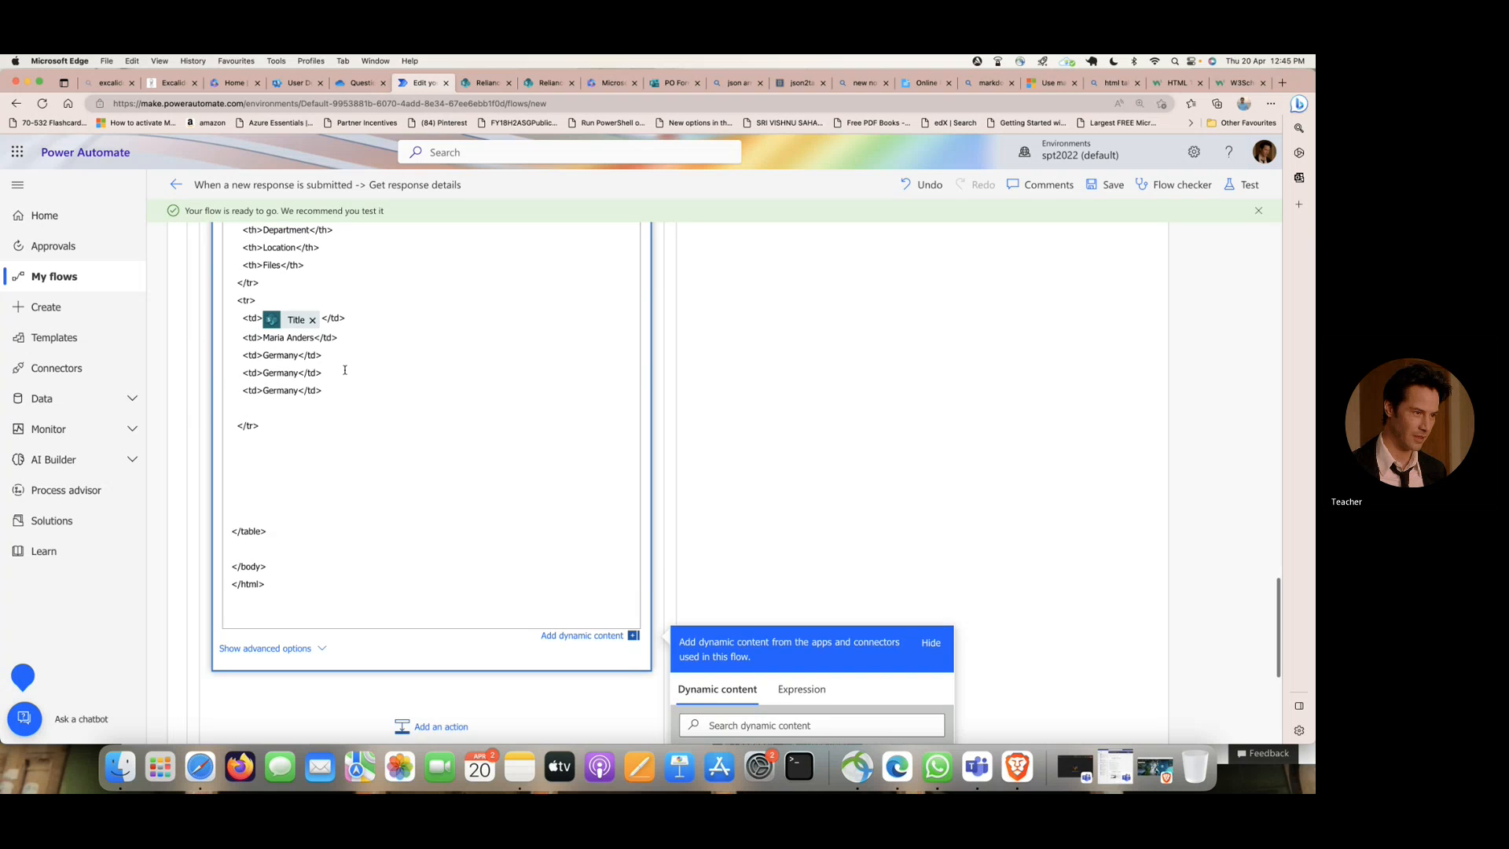
scroll(315, 340, "up", 2)
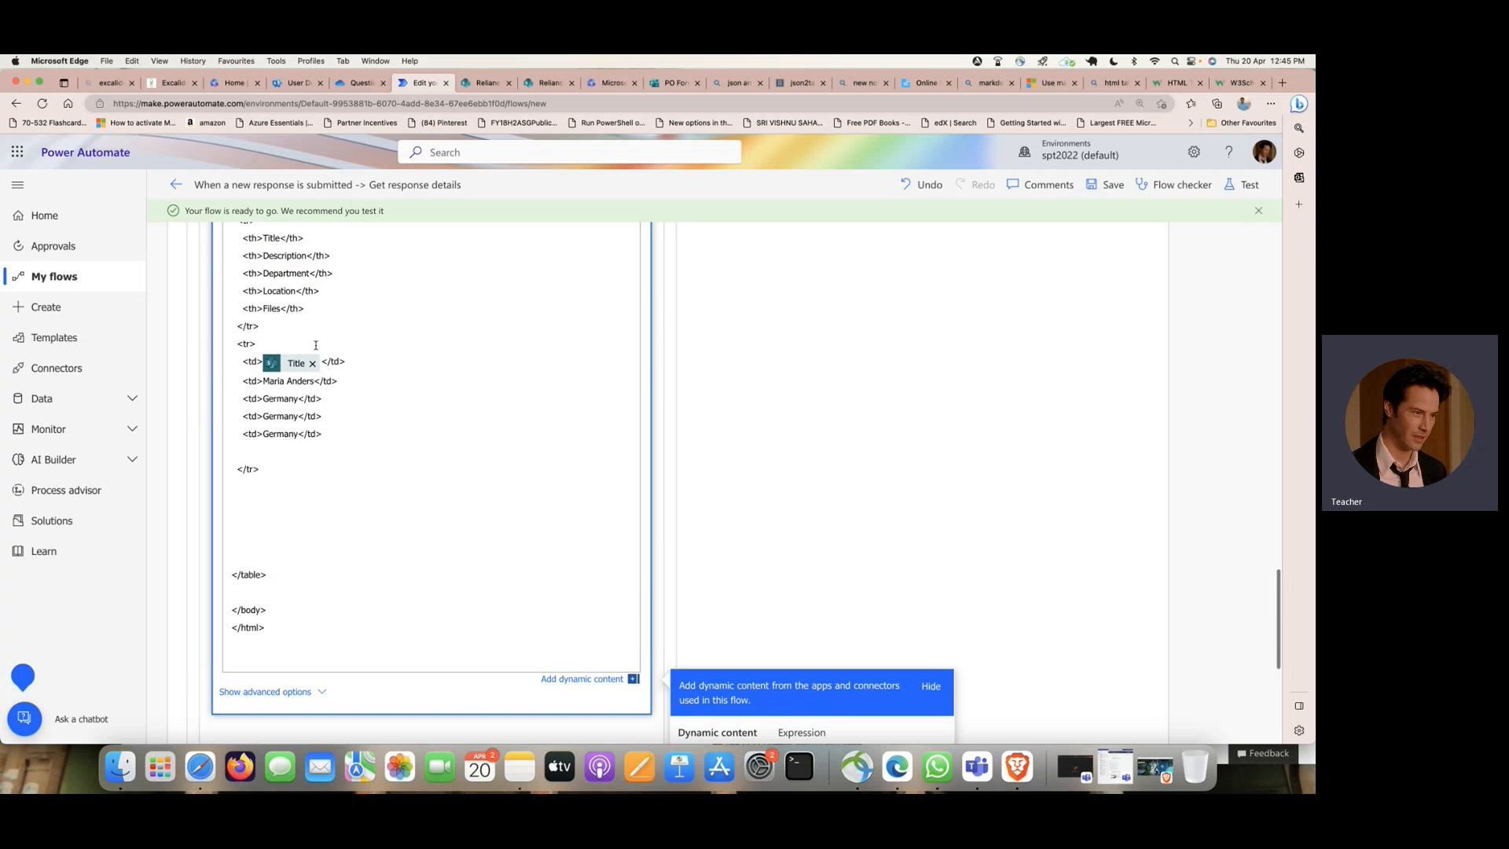
left_click_drag(314, 381, 266, 381)
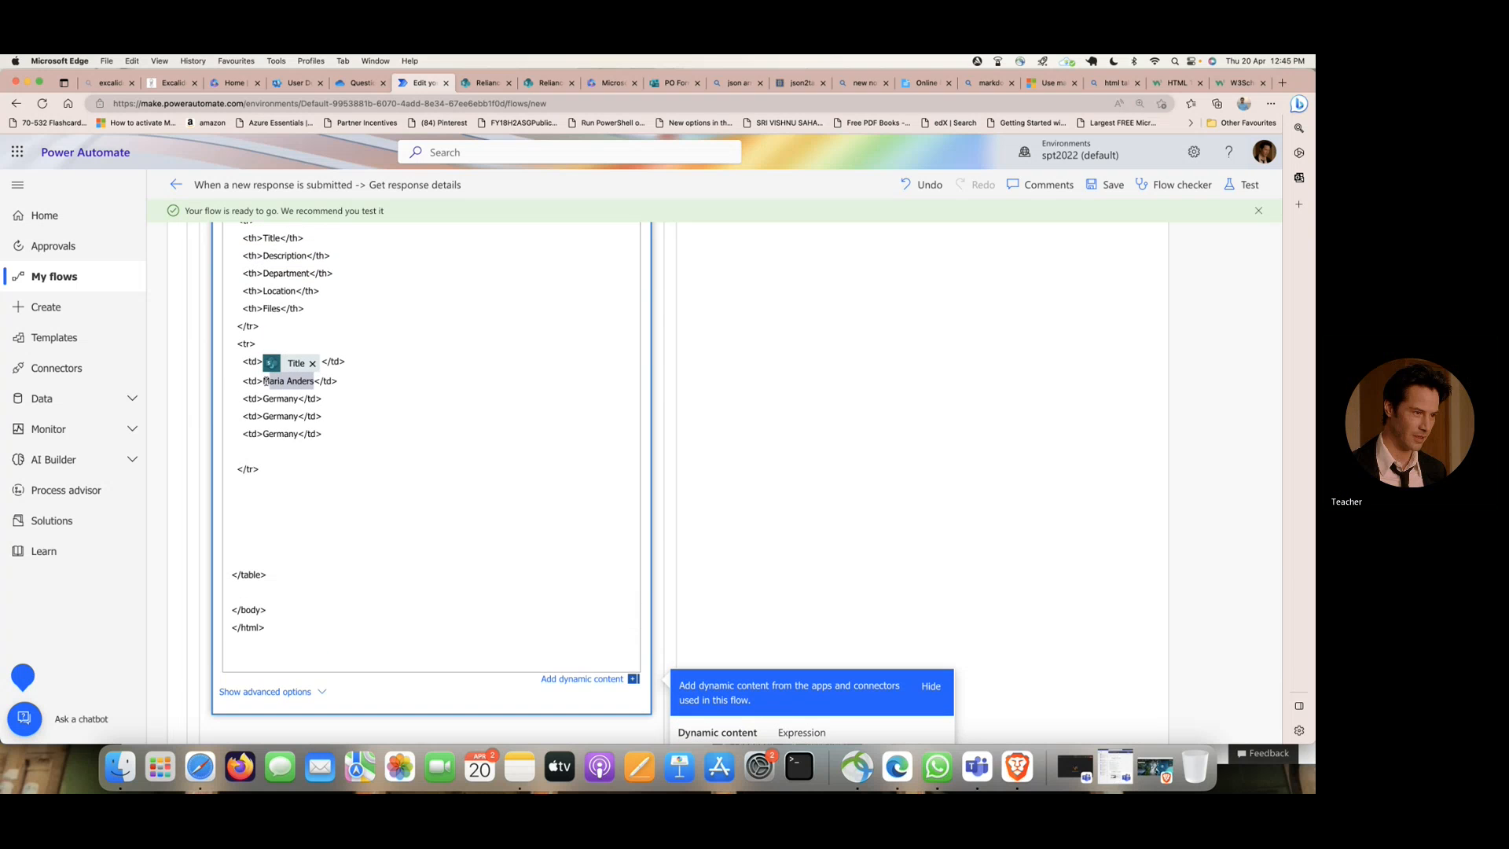
left_click(271, 381)
scroll(412, 368, "down", 5)
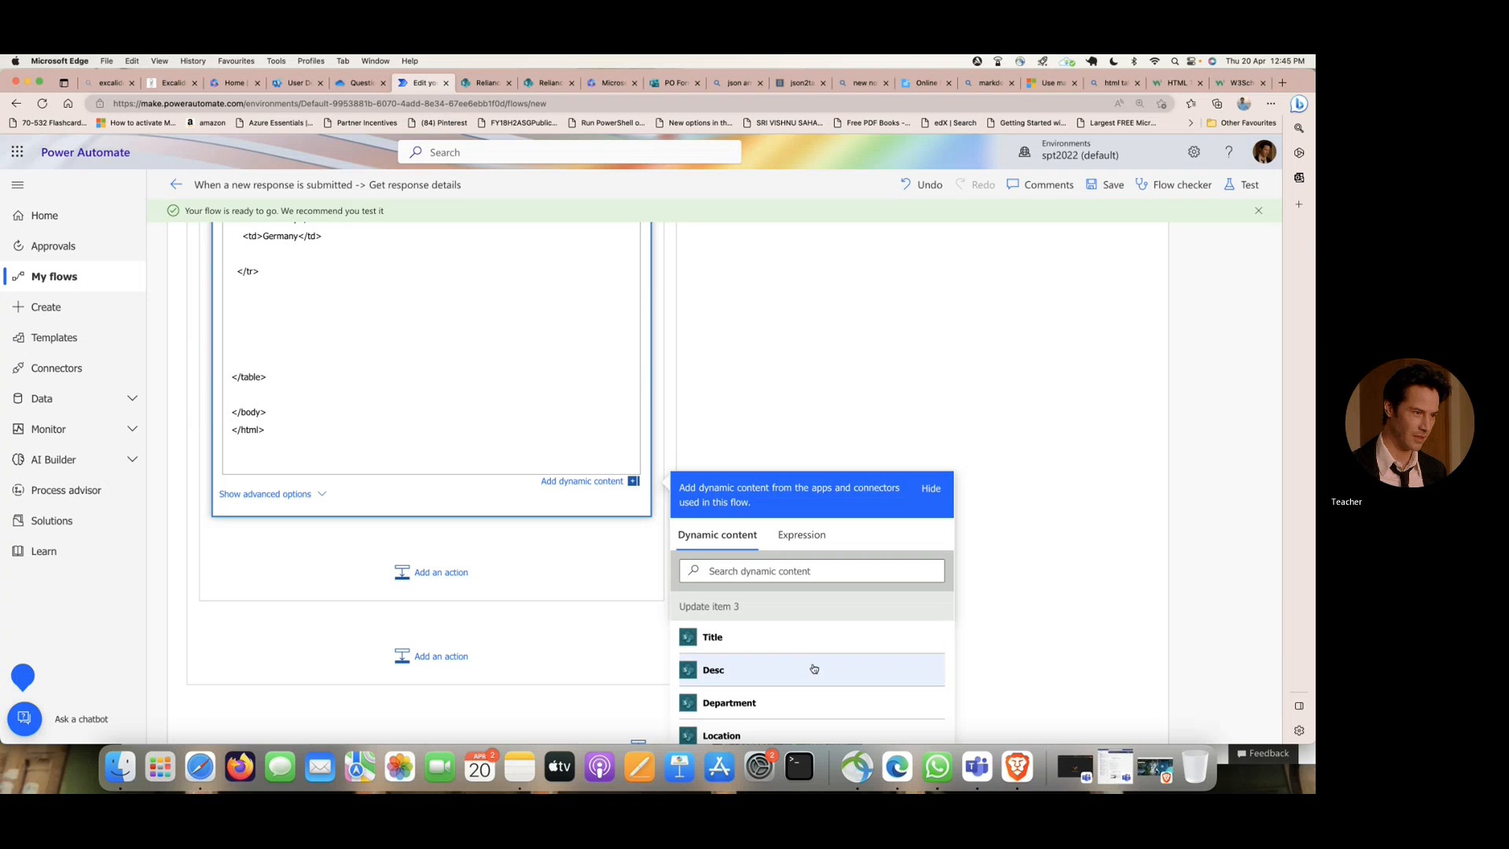
- Replace Germany in the third data cell with the Department value from Update item 3
scroll(412, 367, "up", 4)
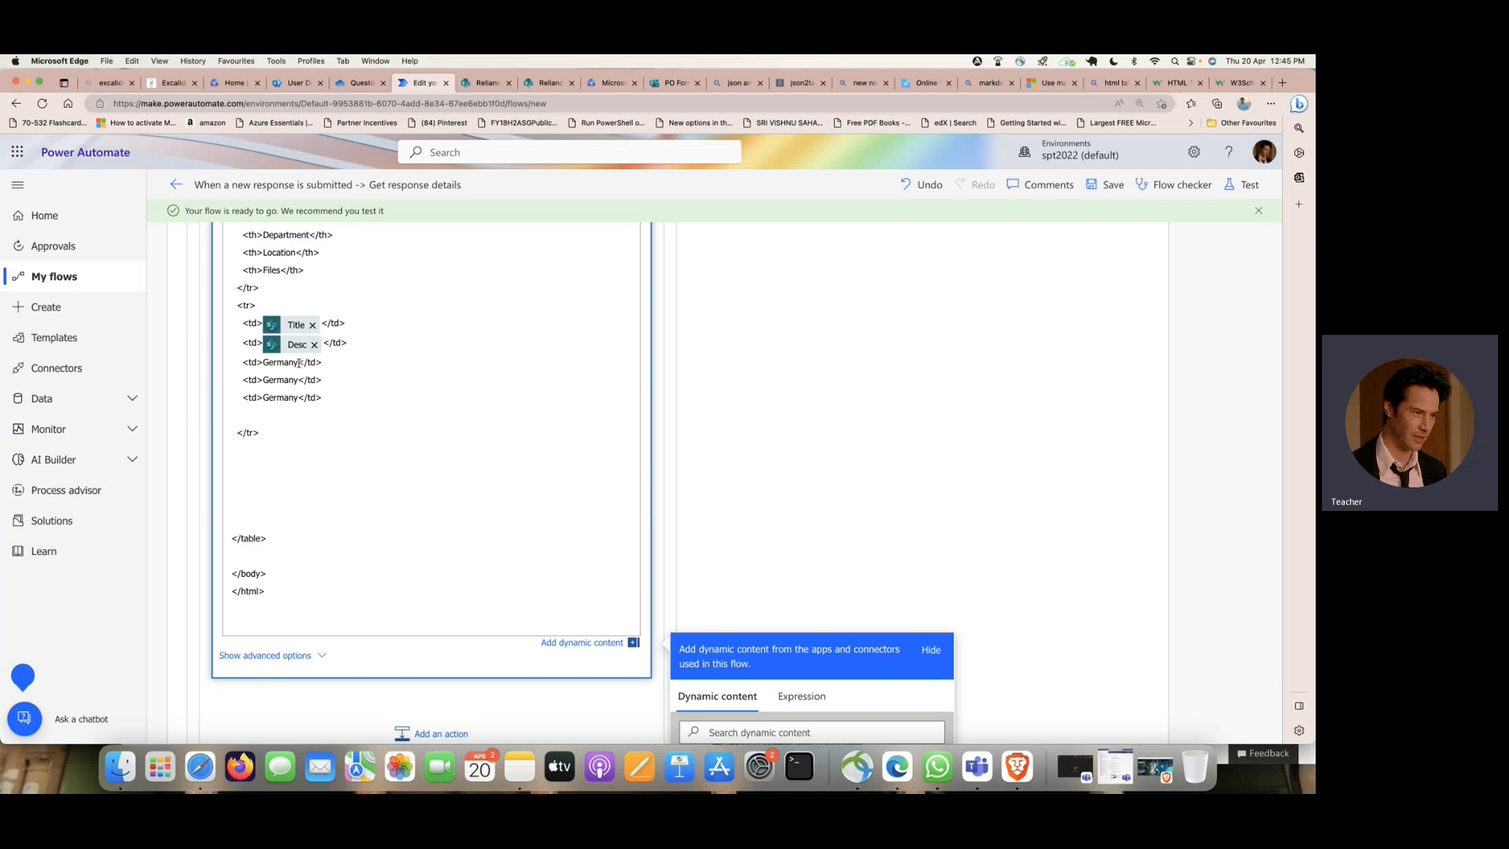
left_click_drag(289, 362, 262, 364)
key("BackSpace")
scroll(536, 417, "down", 6)
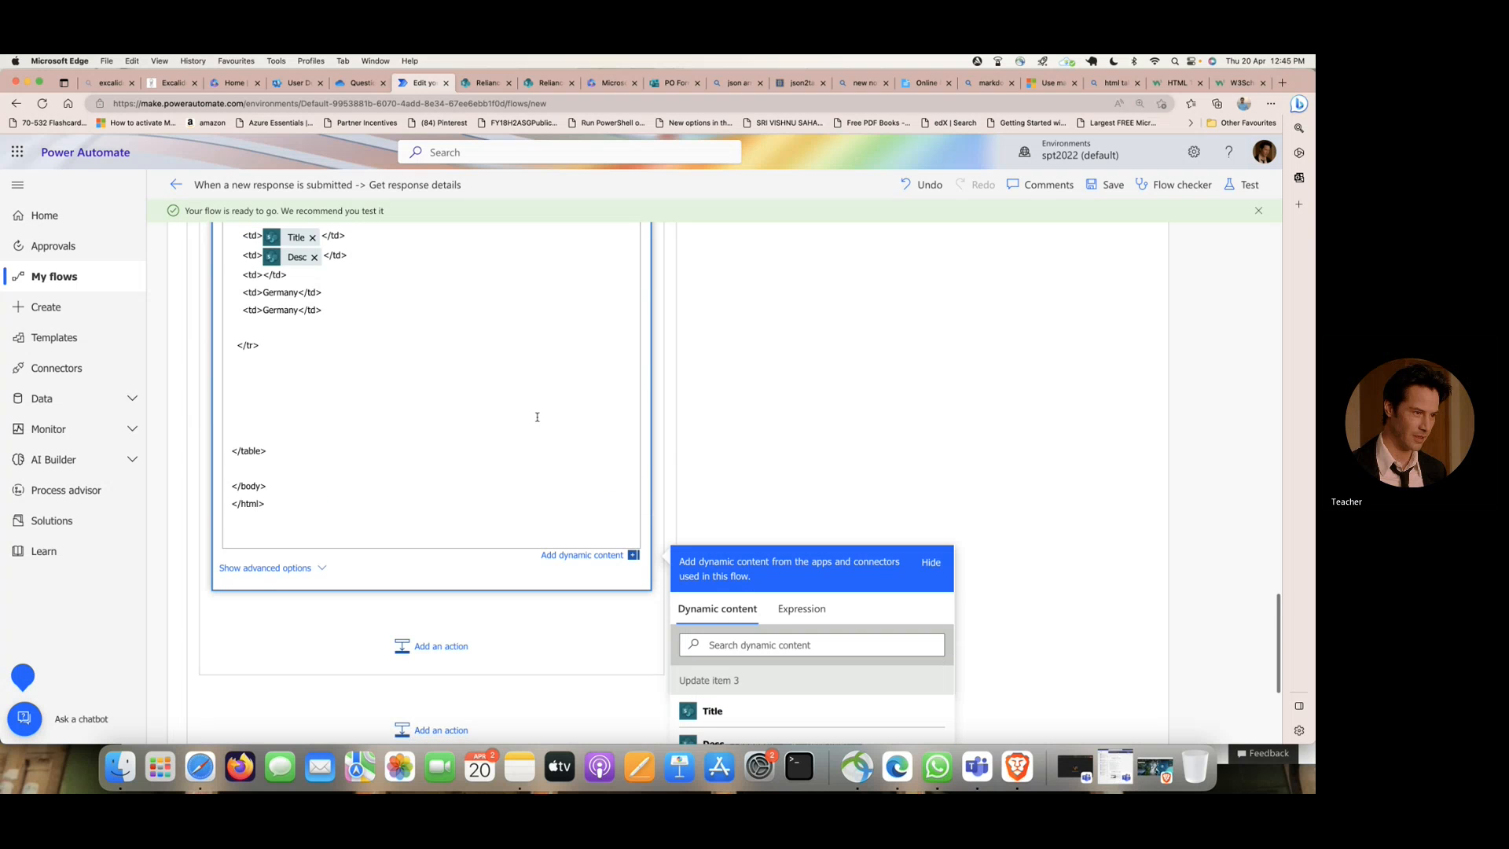
left_click(826, 586)
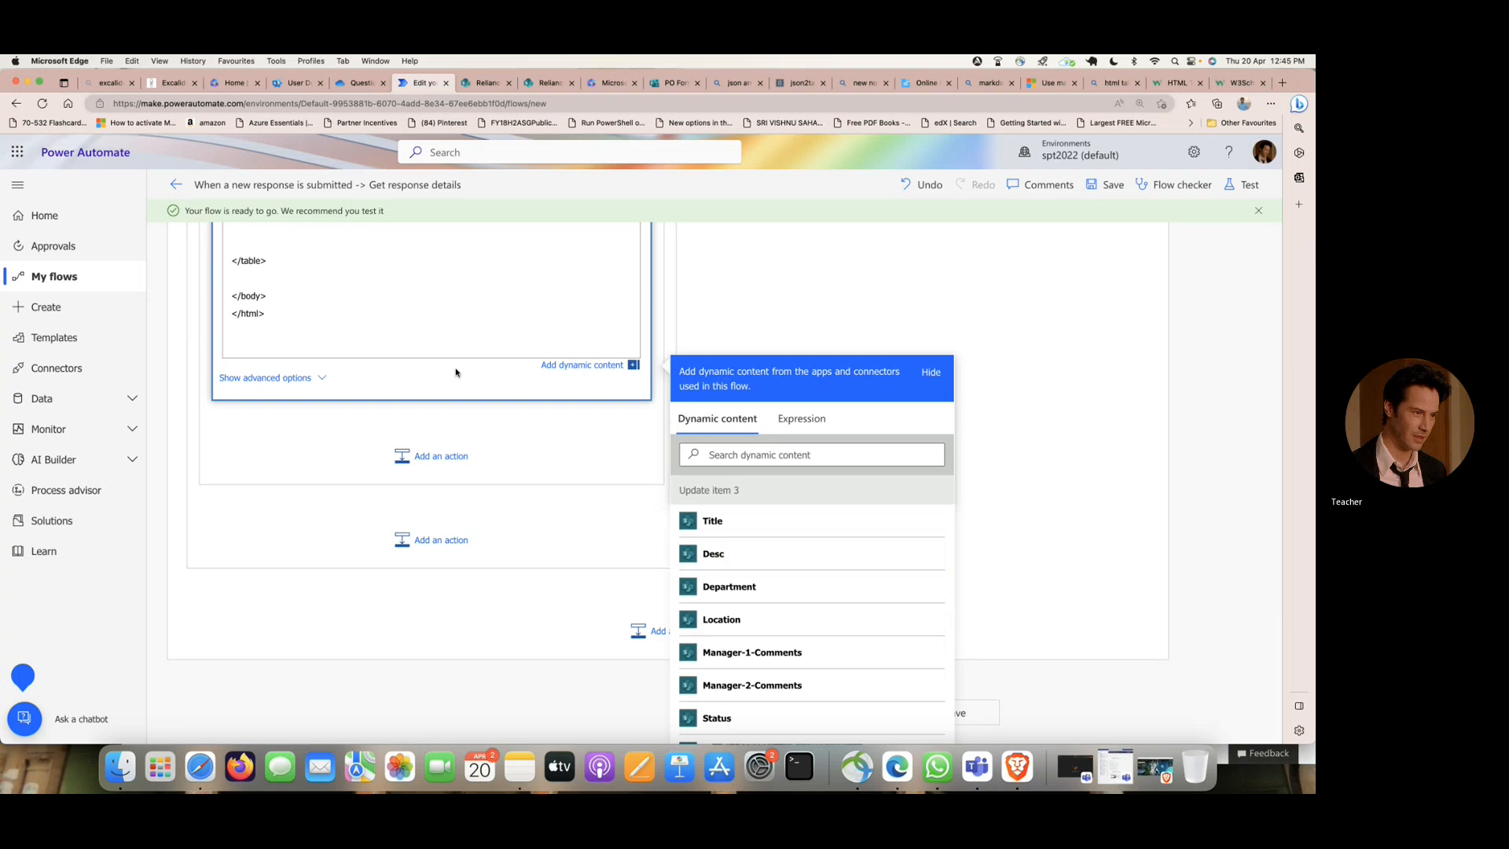
- Replace Germany in the email table's fourth data cell with the Location value from Update item 3
scroll(455, 368, "up", 4)
left_click_drag(299, 275, 266, 275)
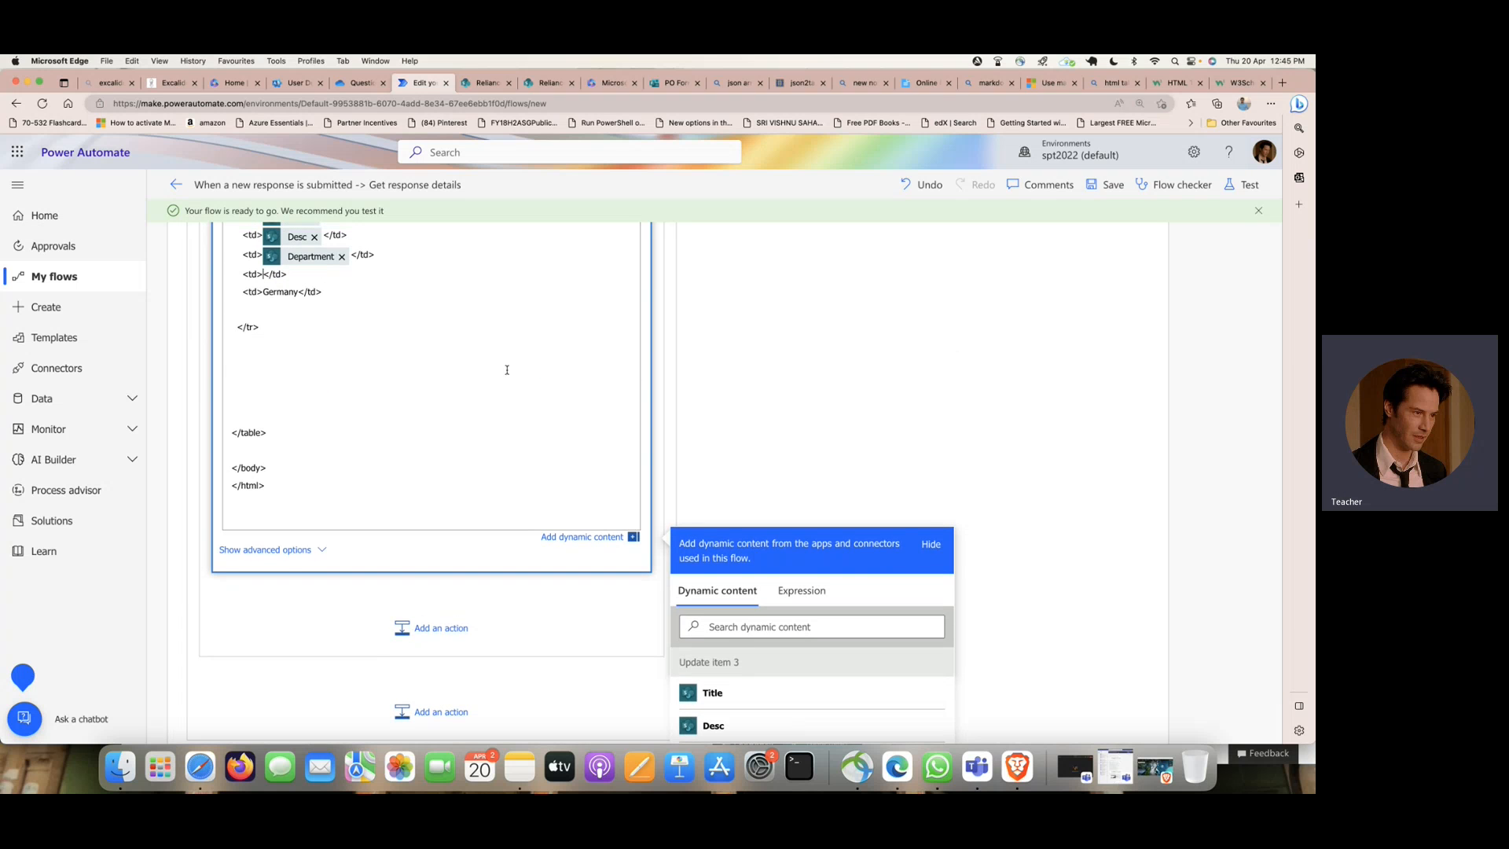
scroll(505, 370, "down", 3)
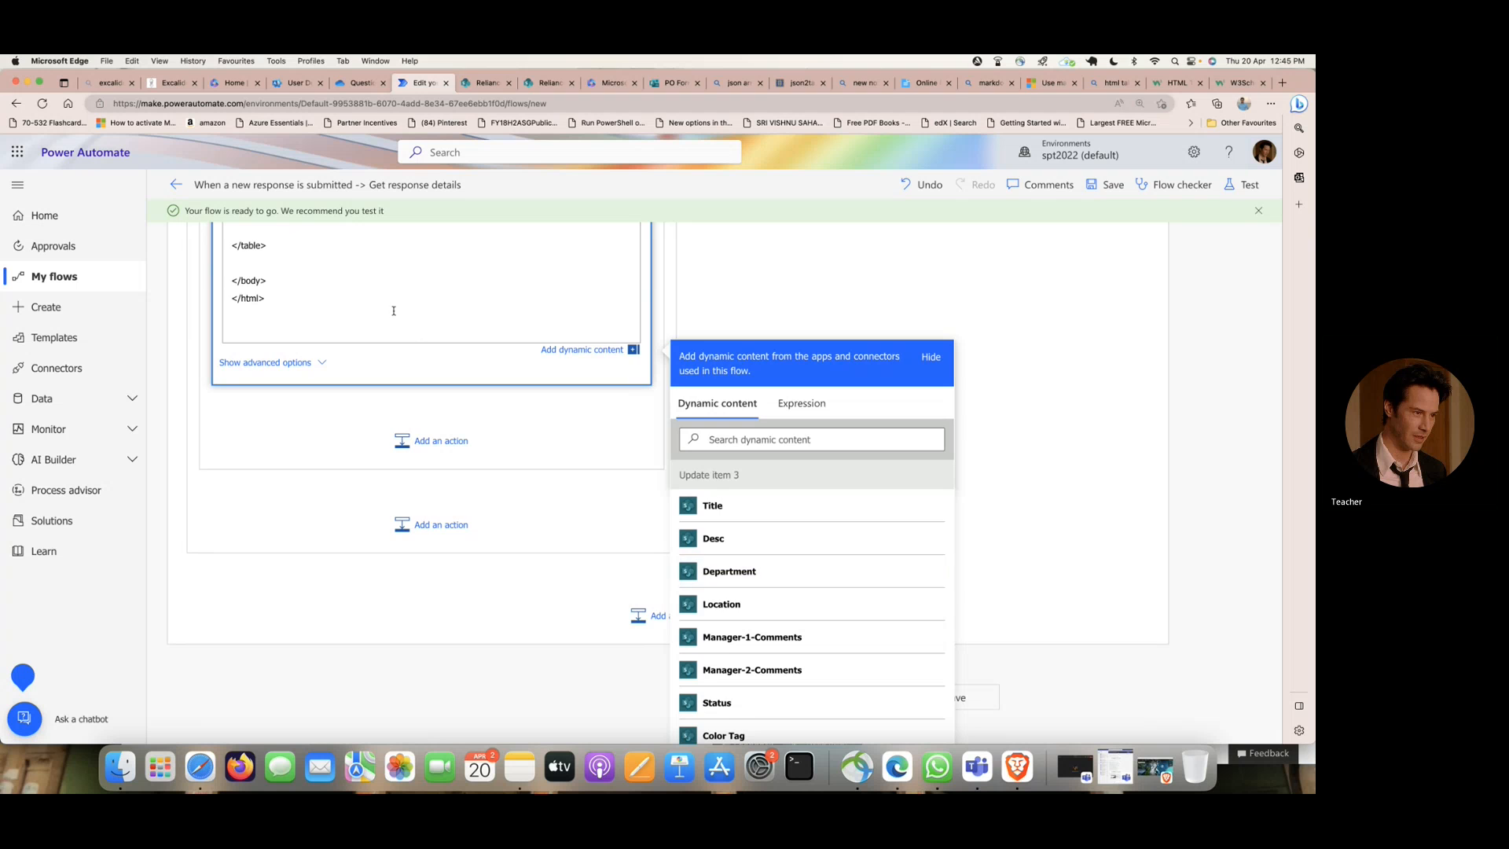
- Clear Germany from the email table's fifth data cell and look through the dynamic content for an attachment value, searching for atta
scroll(420, 335, "up", 4)
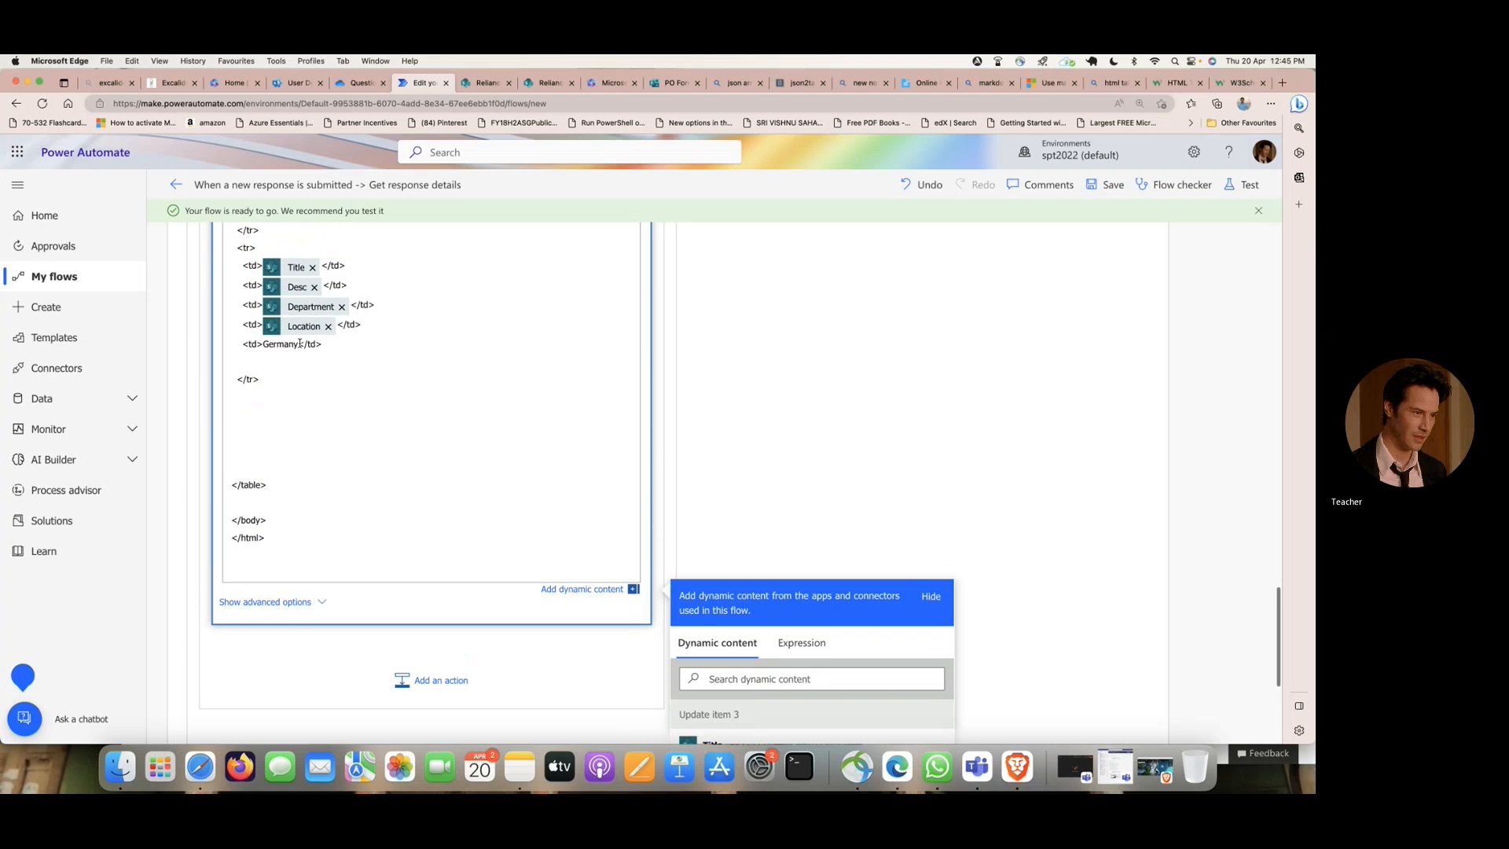
left_click_drag(299, 343, 267, 344)
scroll(540, 354, "down", 4)
scroll(884, 513, "down", 10)
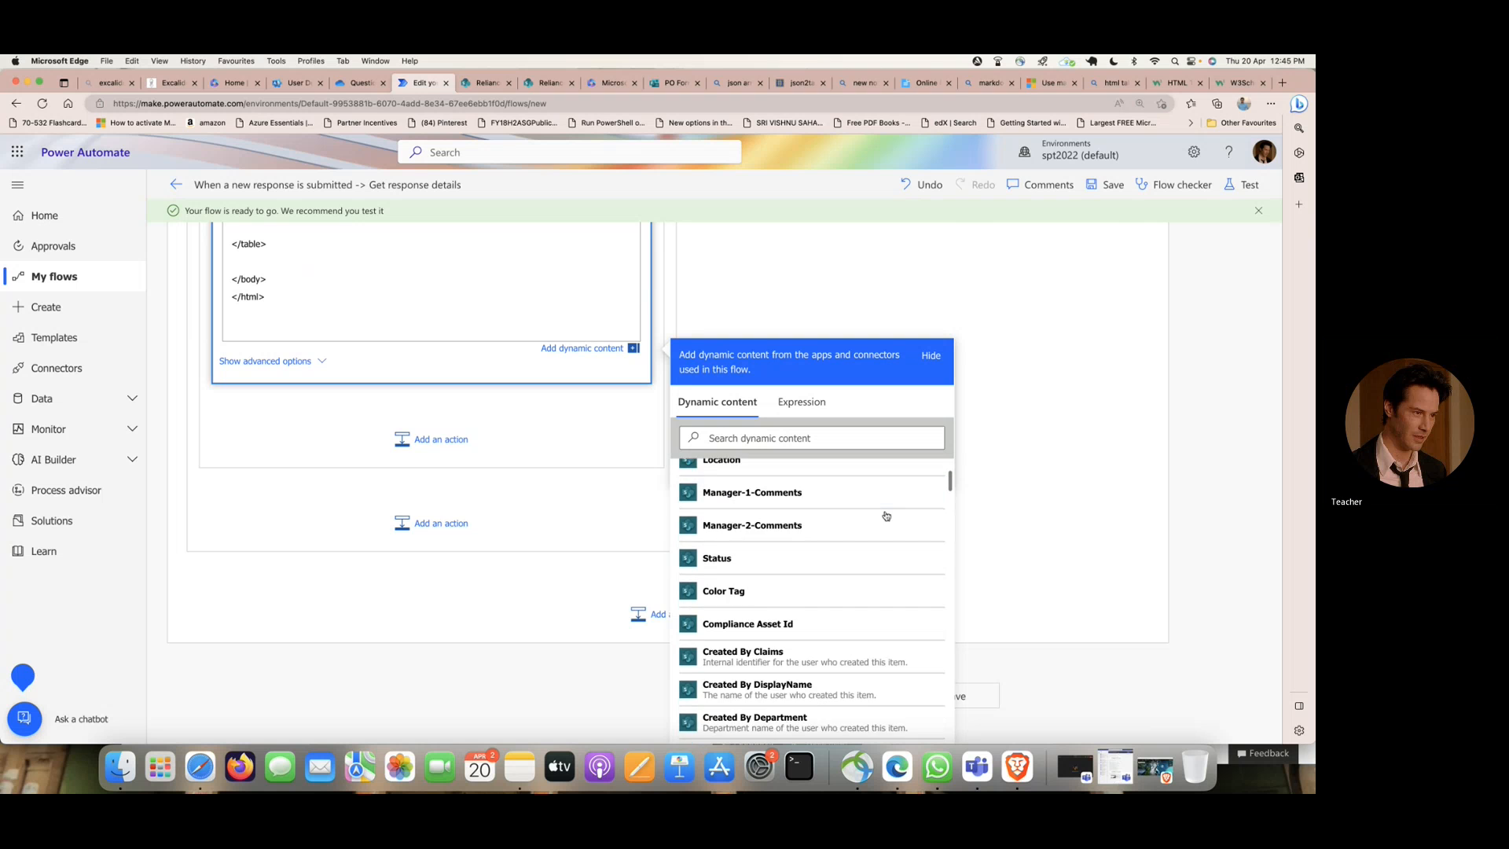
scroll(886, 516, "down", 10)
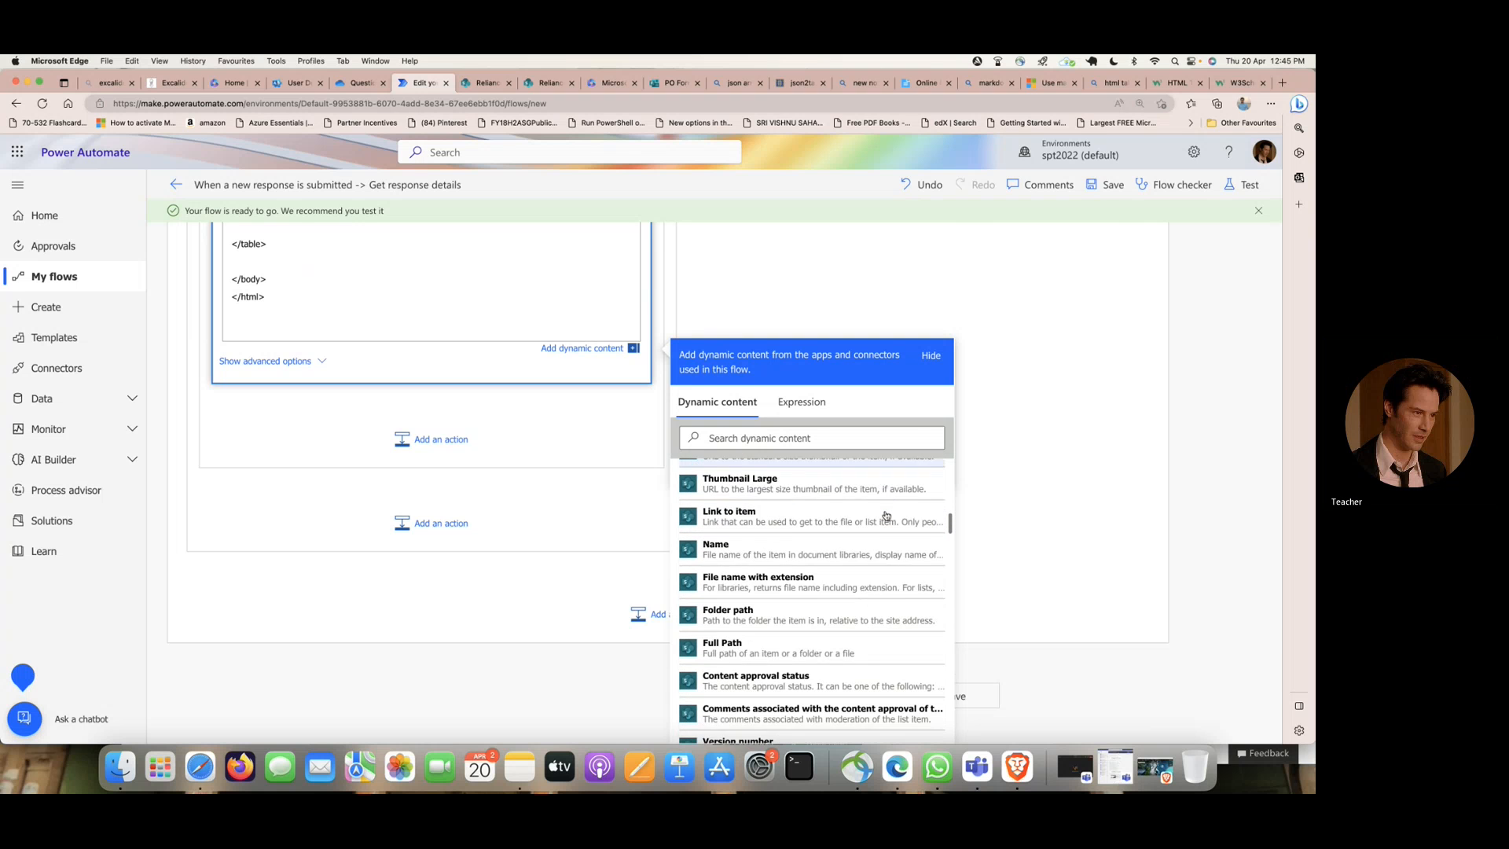
scroll(886, 516, "down", 1)
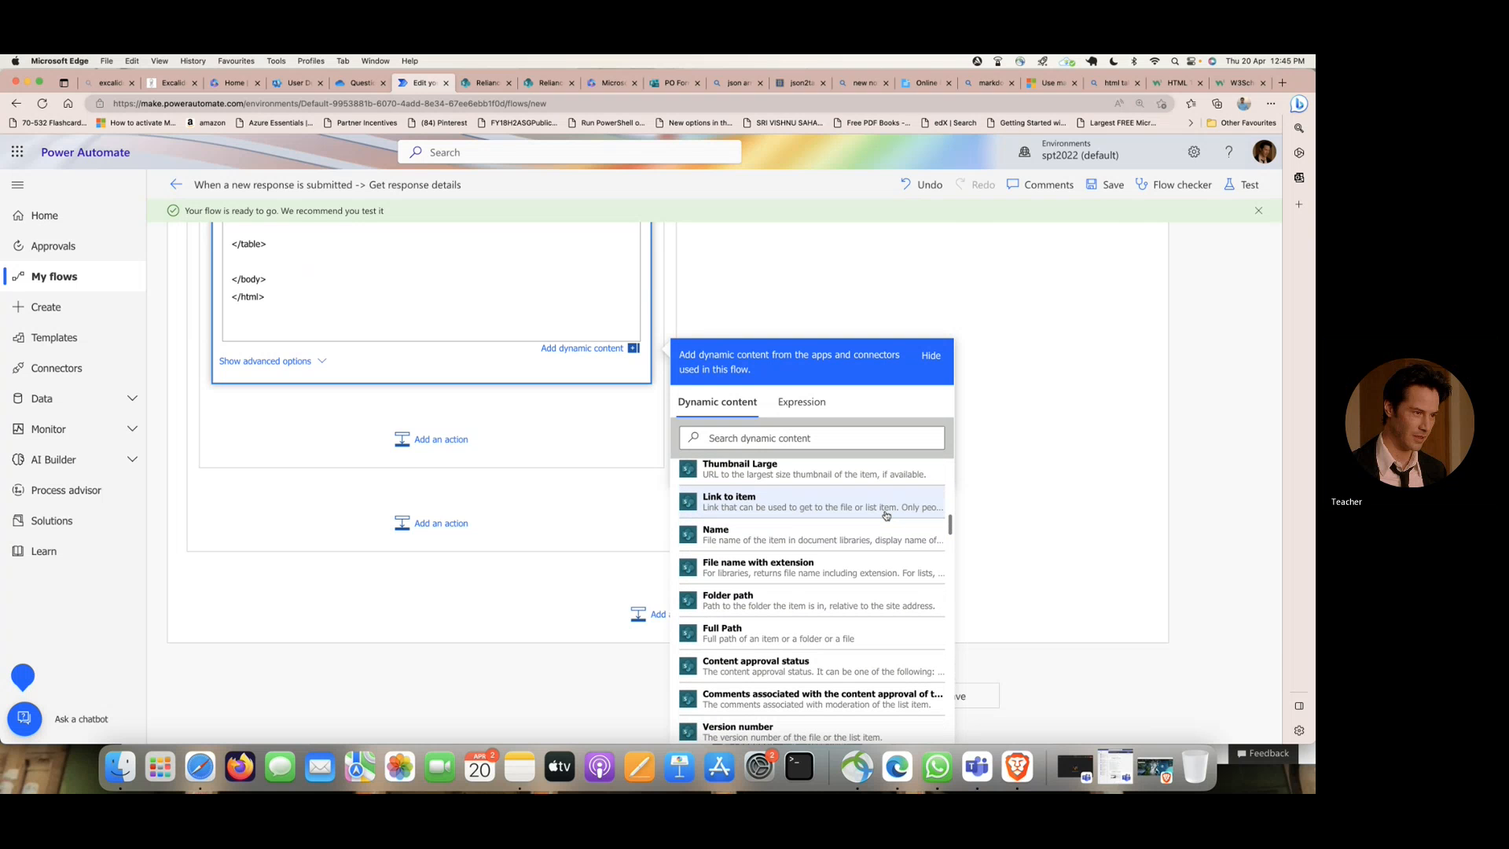
scroll(886, 516, "down", 3)
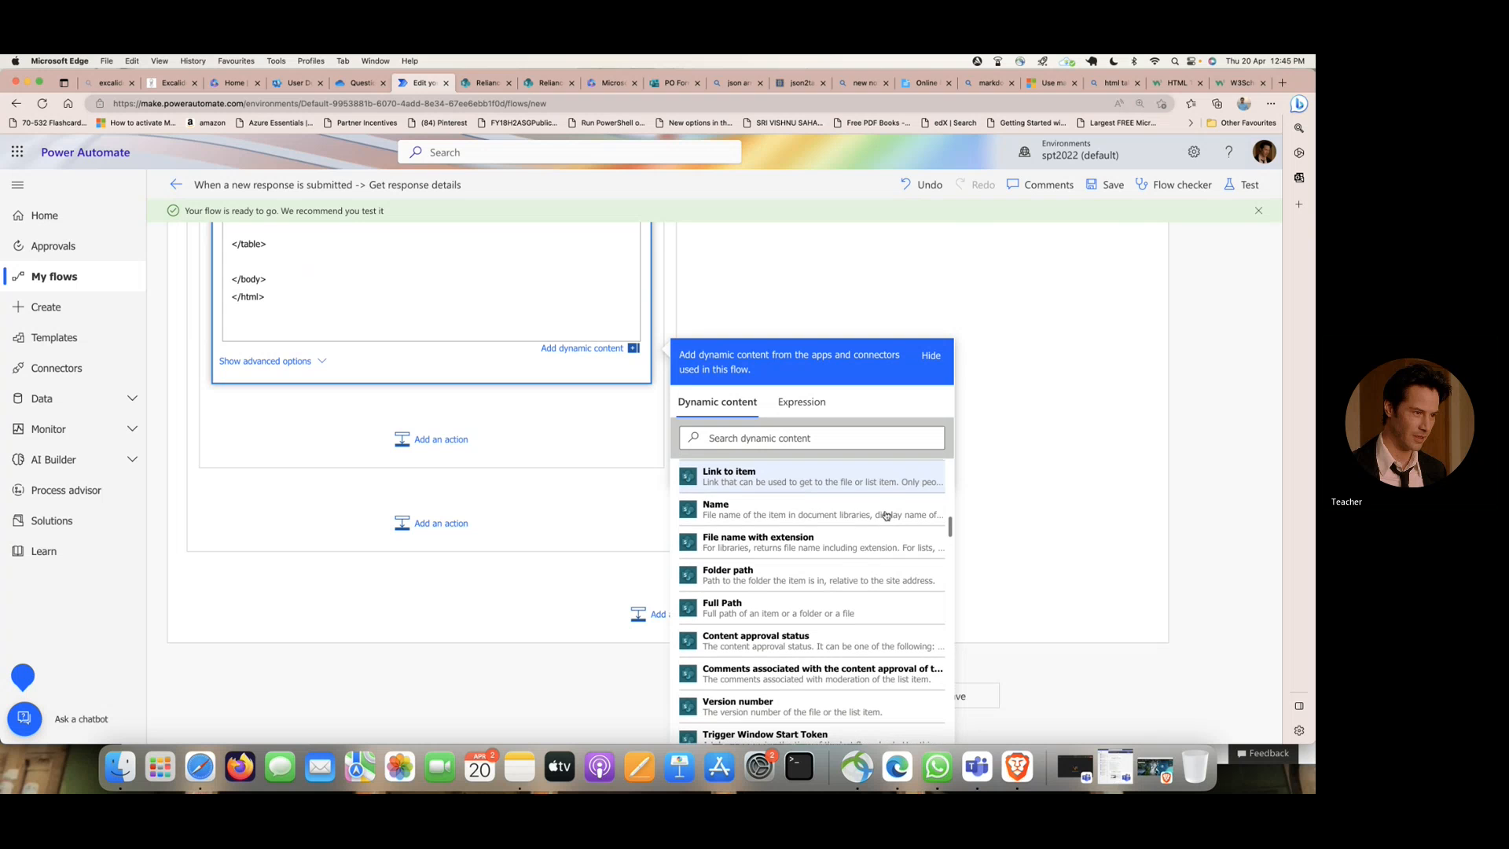
scroll(886, 516, "up", 3)
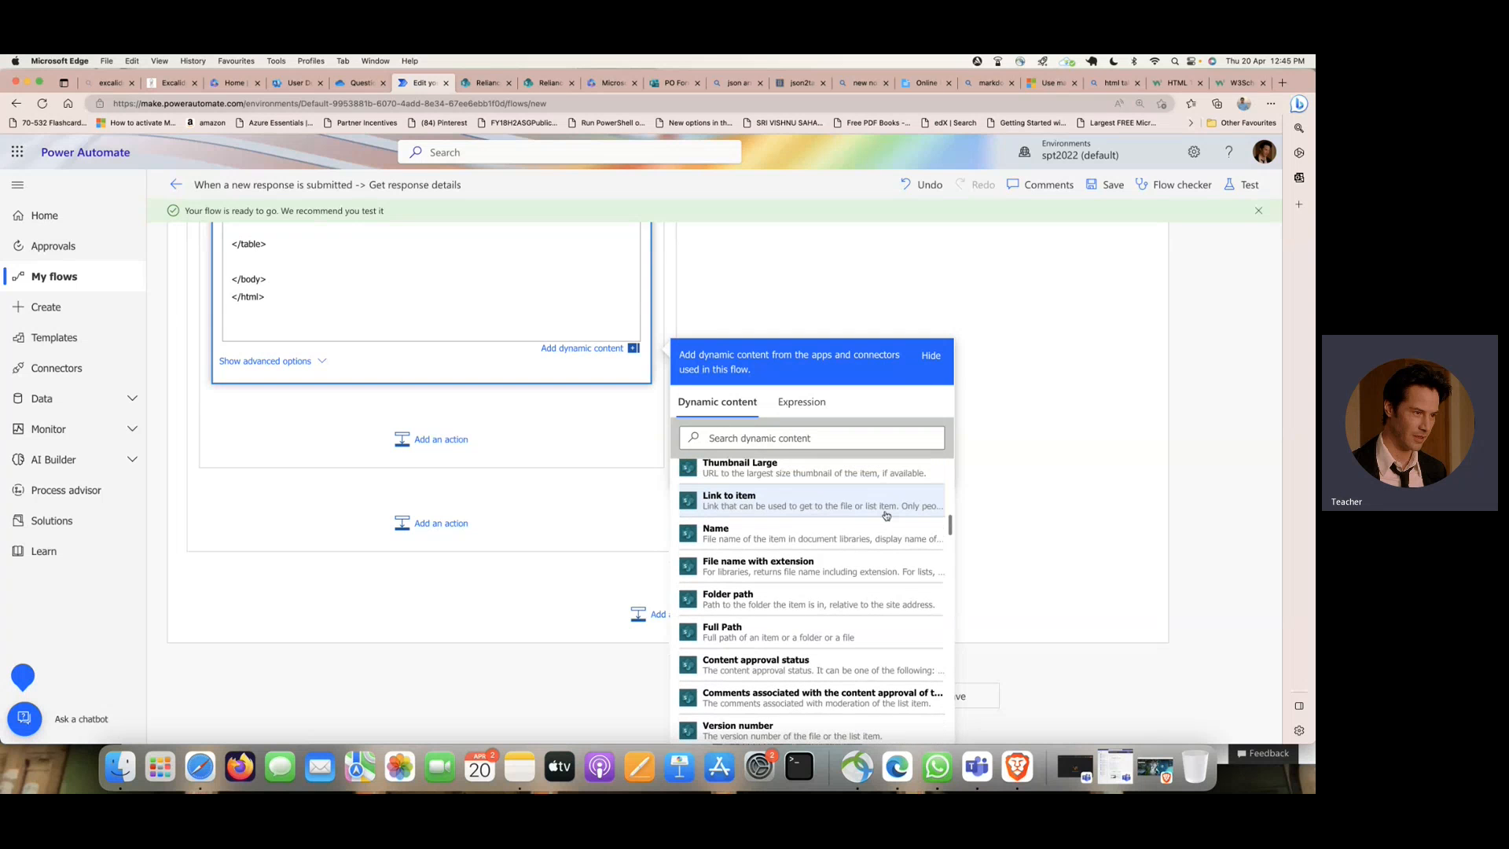
scroll(886, 516, "up", 3)
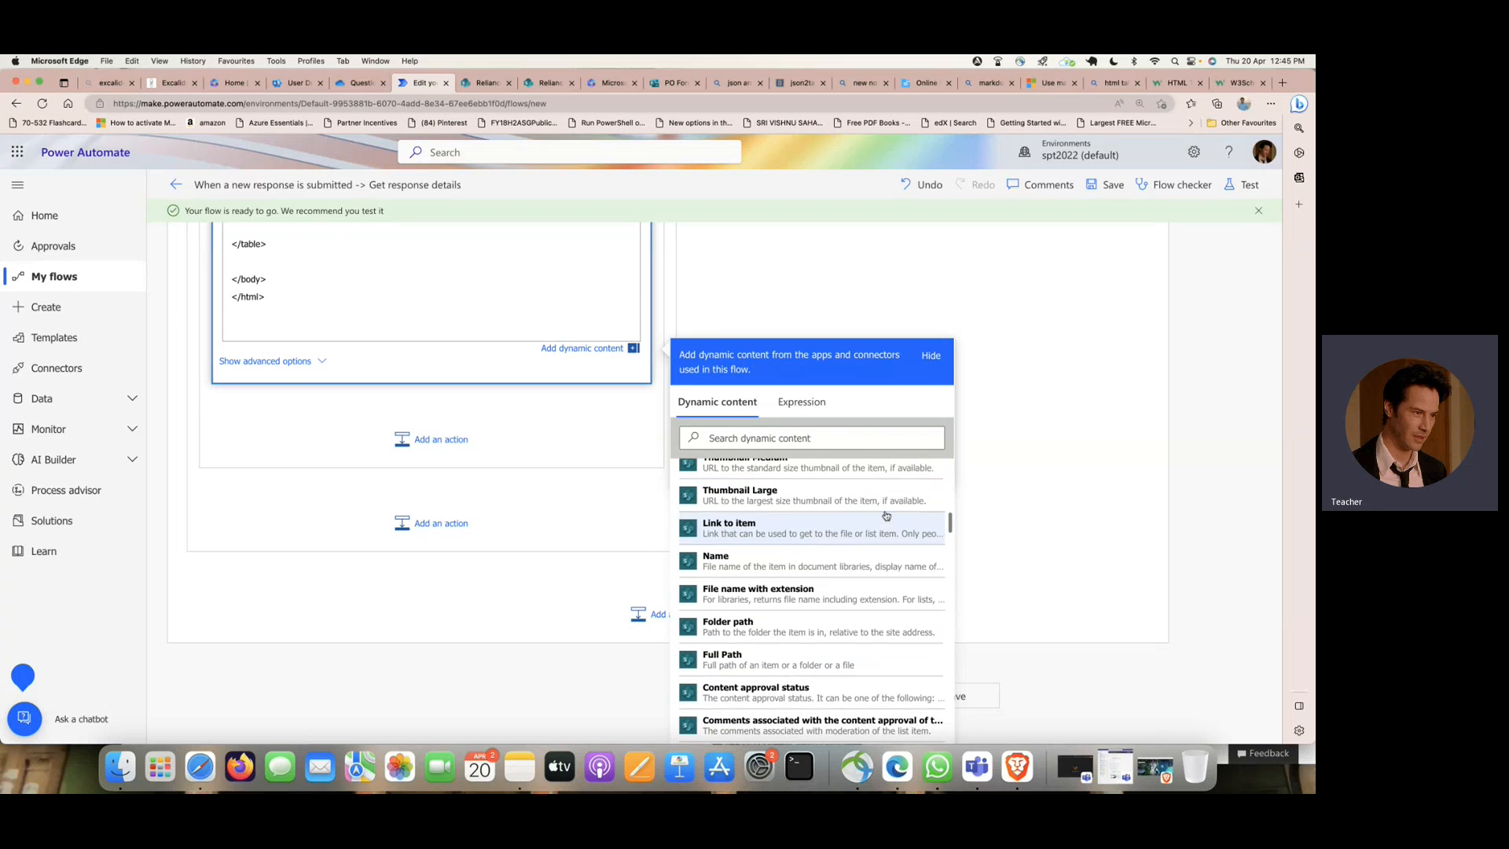
left_click(760, 439)
type("atta")
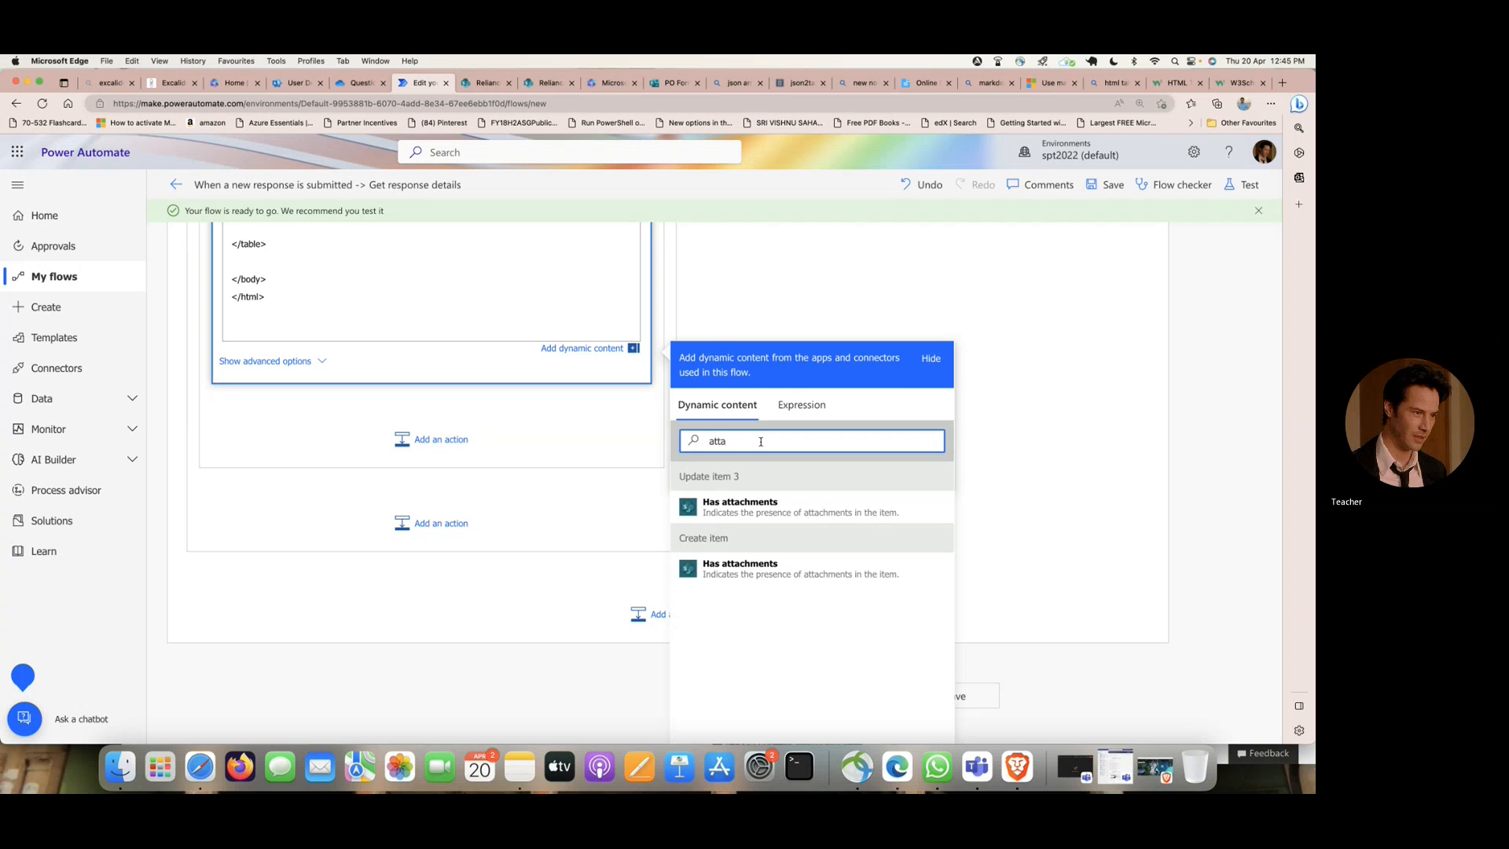
key("BackSpace")
key("BackSpace")
key("BackSpace")
key("BackSpace")
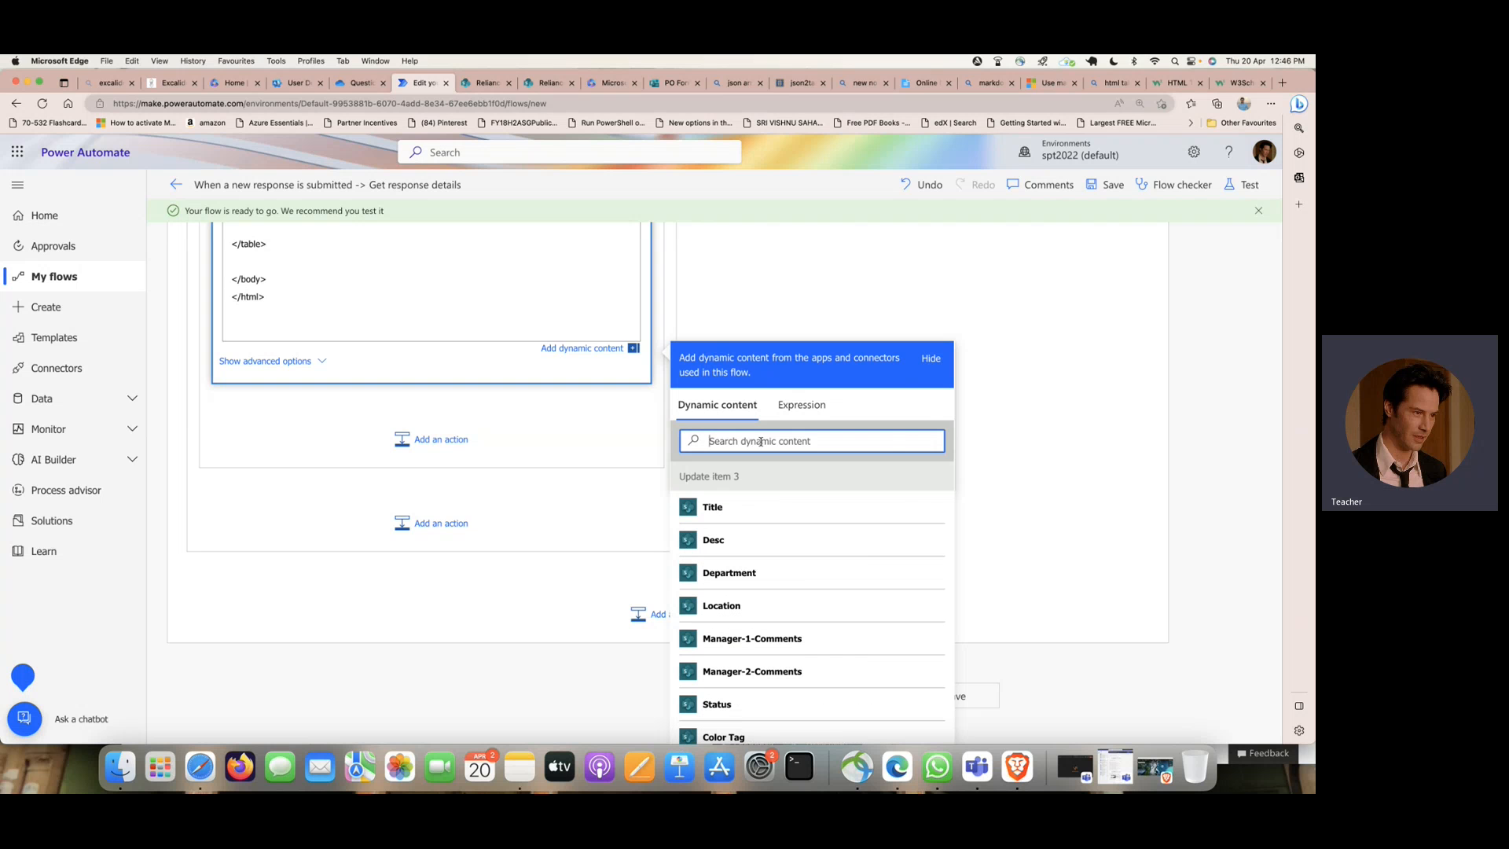
- Search the dynamic content for name and insert the name value from Parse JSON in the fifth data cell
type("name")
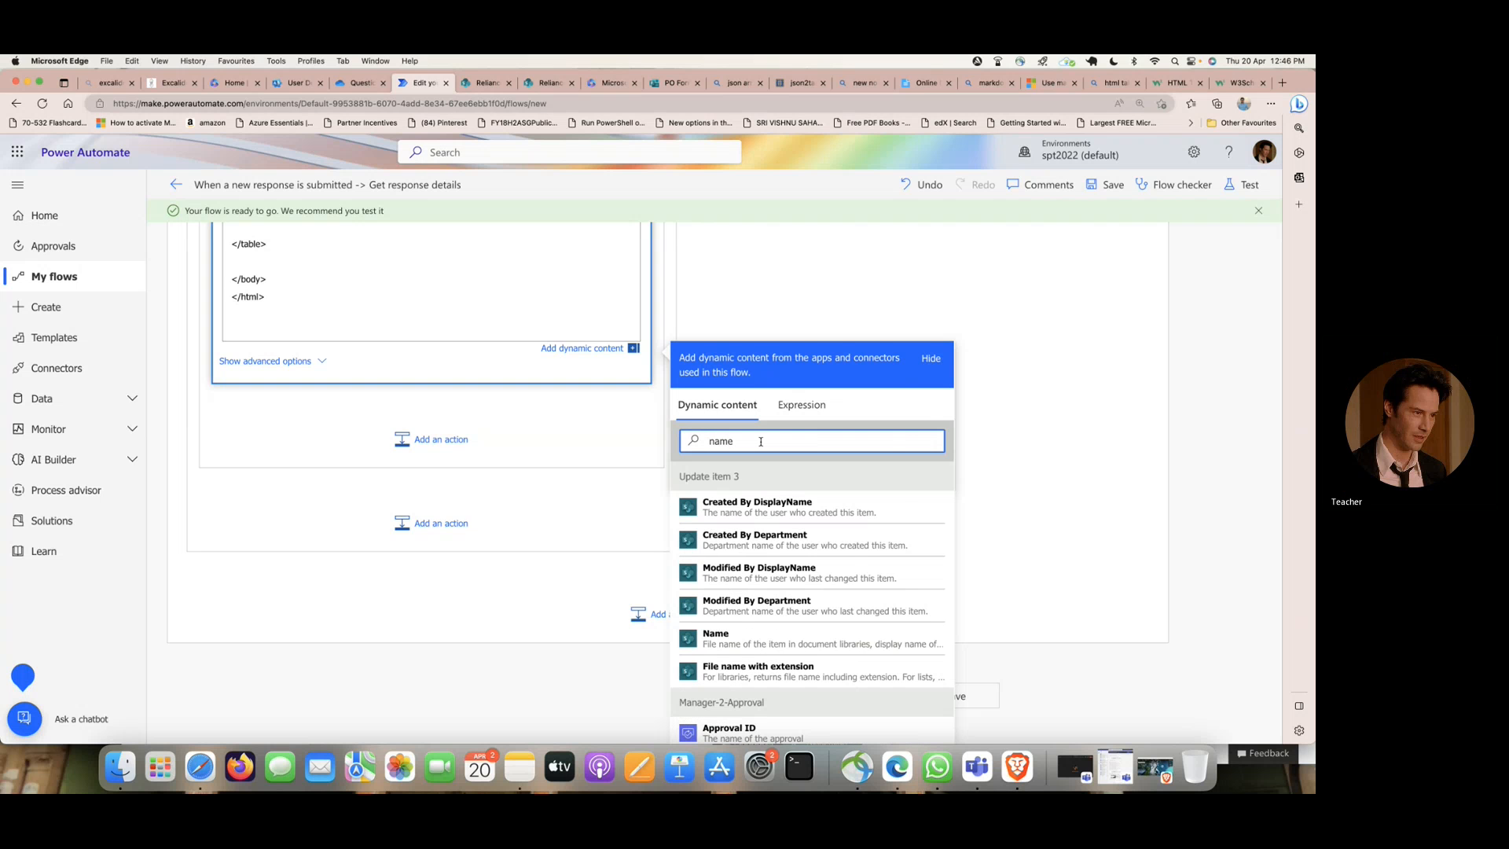
scroll(761, 442, "down", 1)
scroll(812, 512, "down", 10)
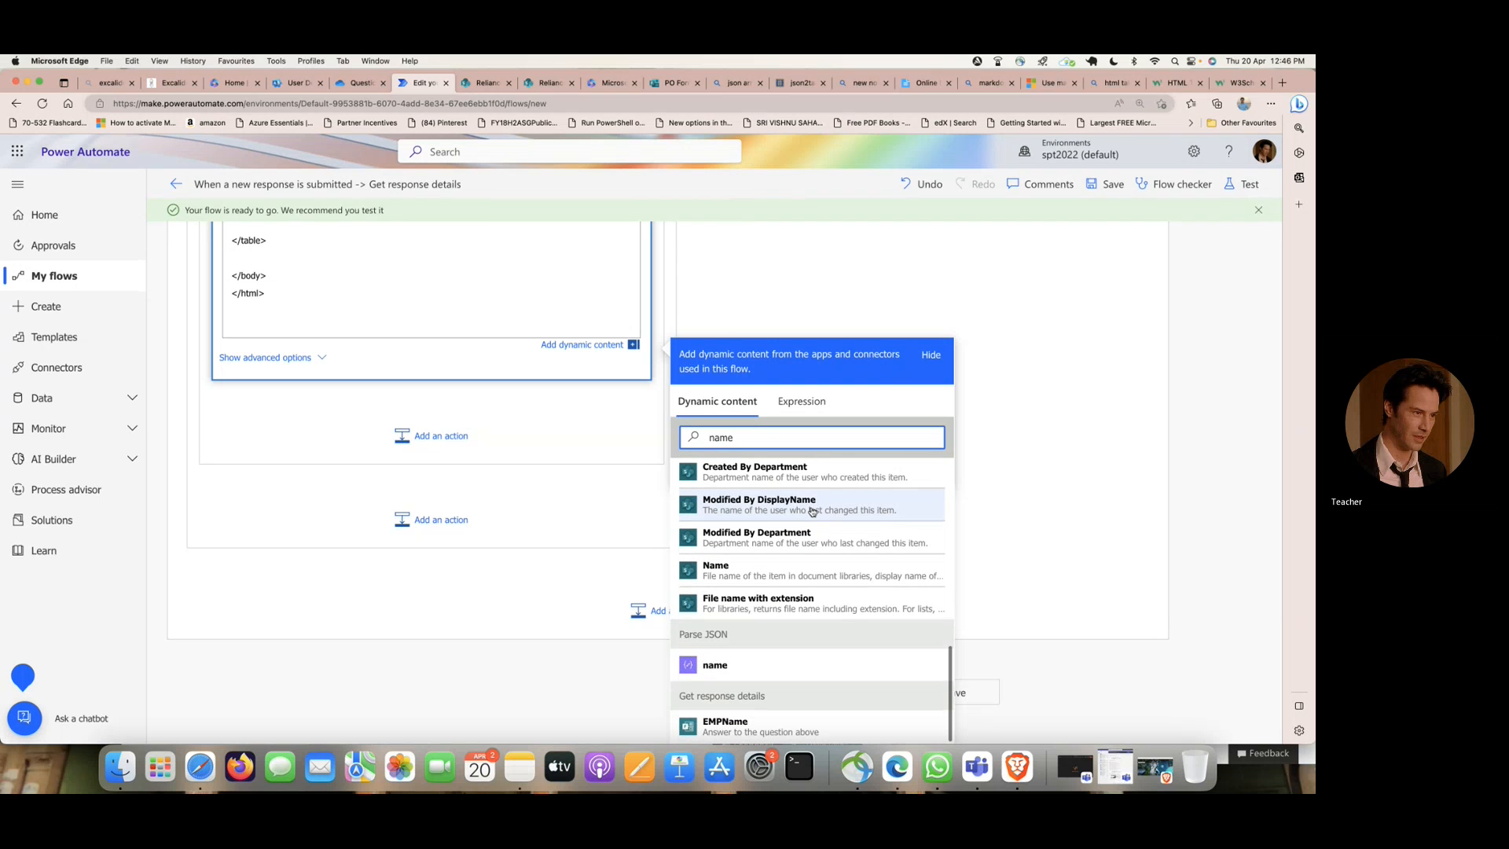
left_click(794, 662)
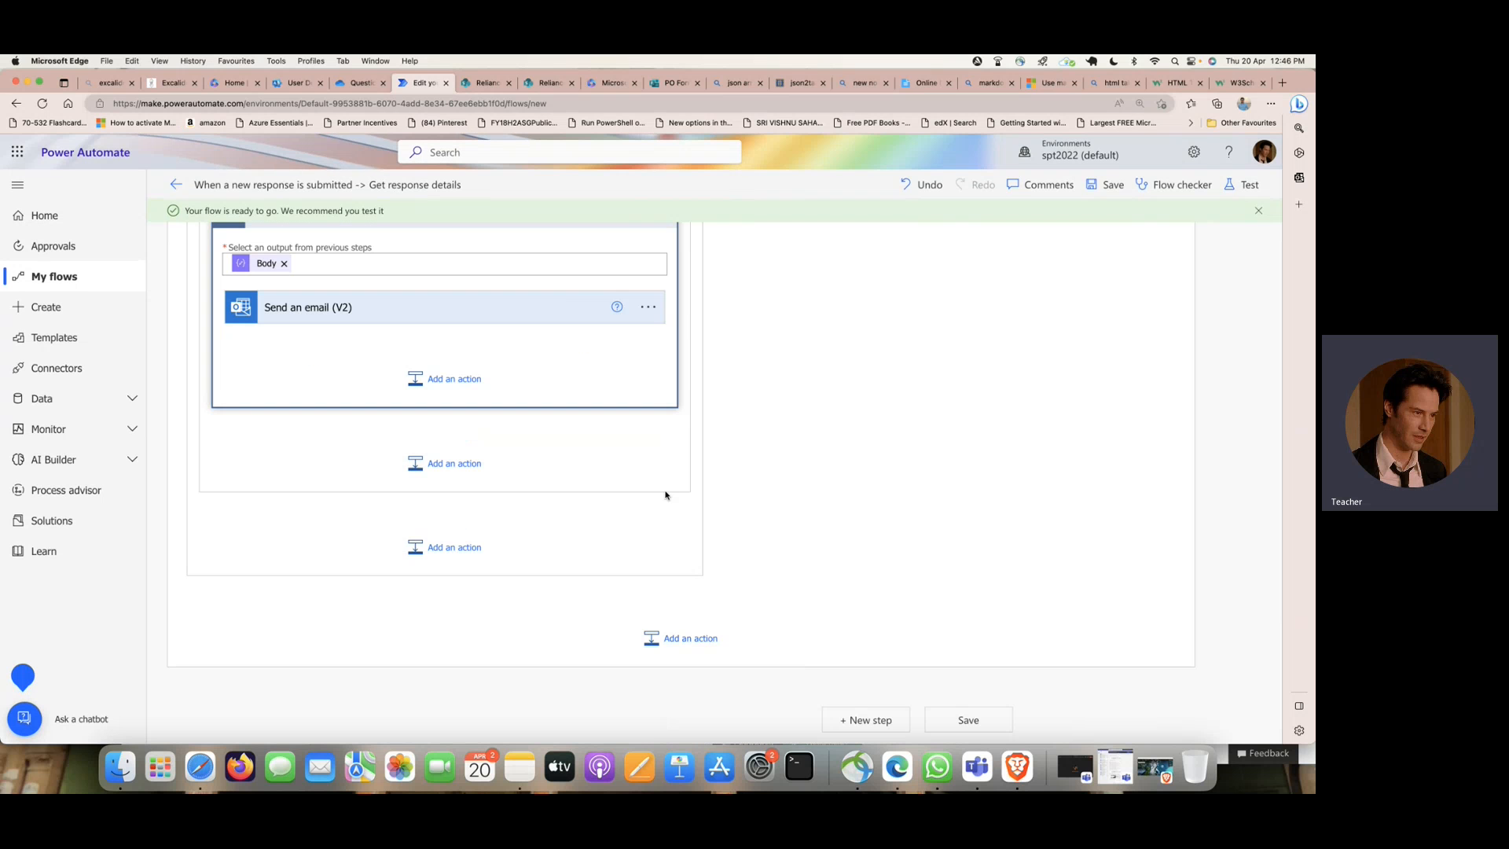
- Reopen the Send an email (V2) action and delete the surplus blank lines between the closing row and closing table tags
left_click(344, 307)
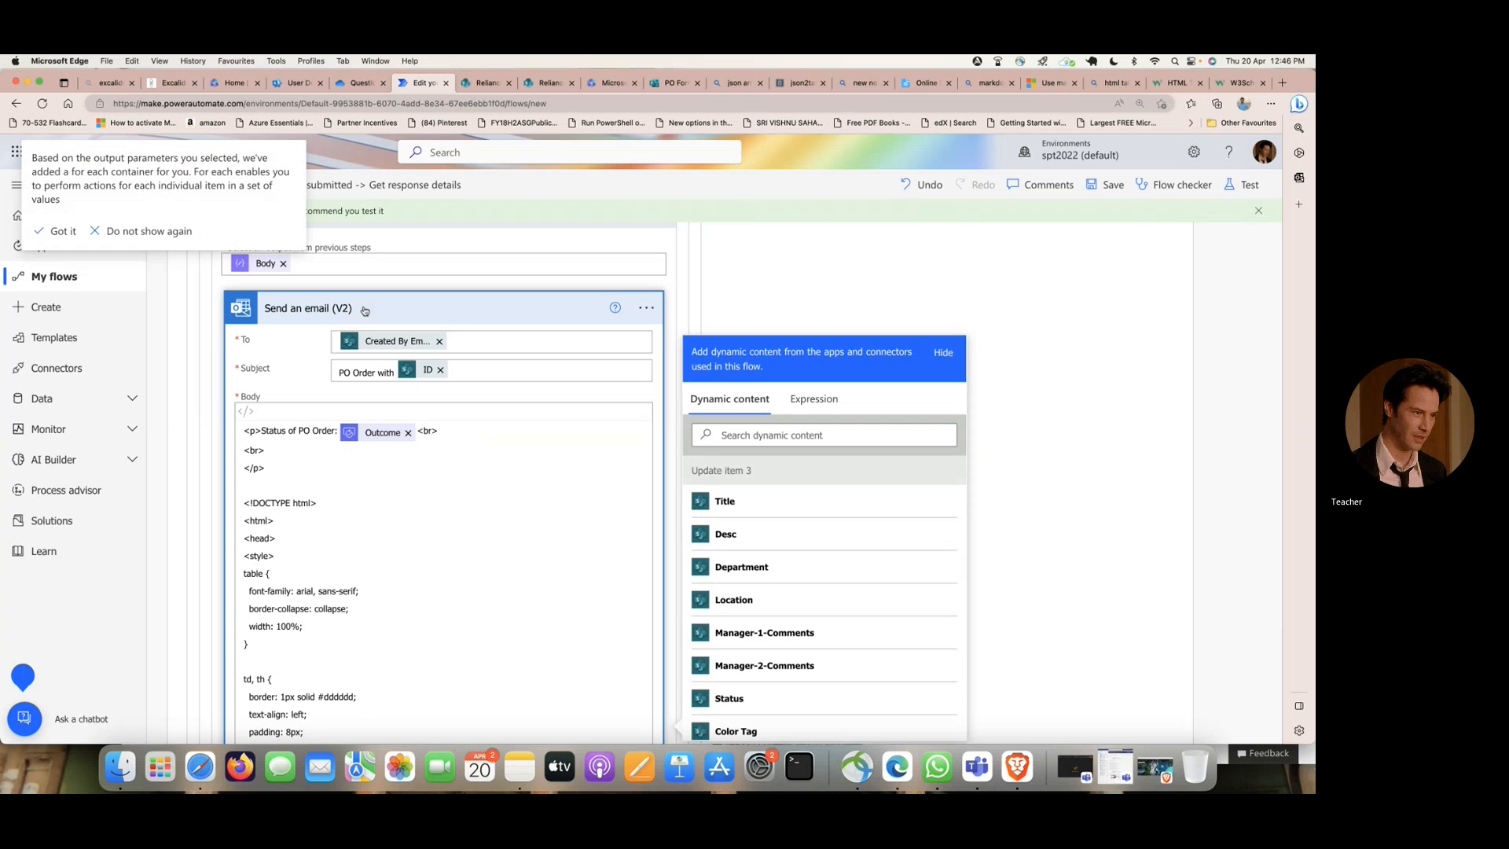
scroll(464, 435, "down", 15)
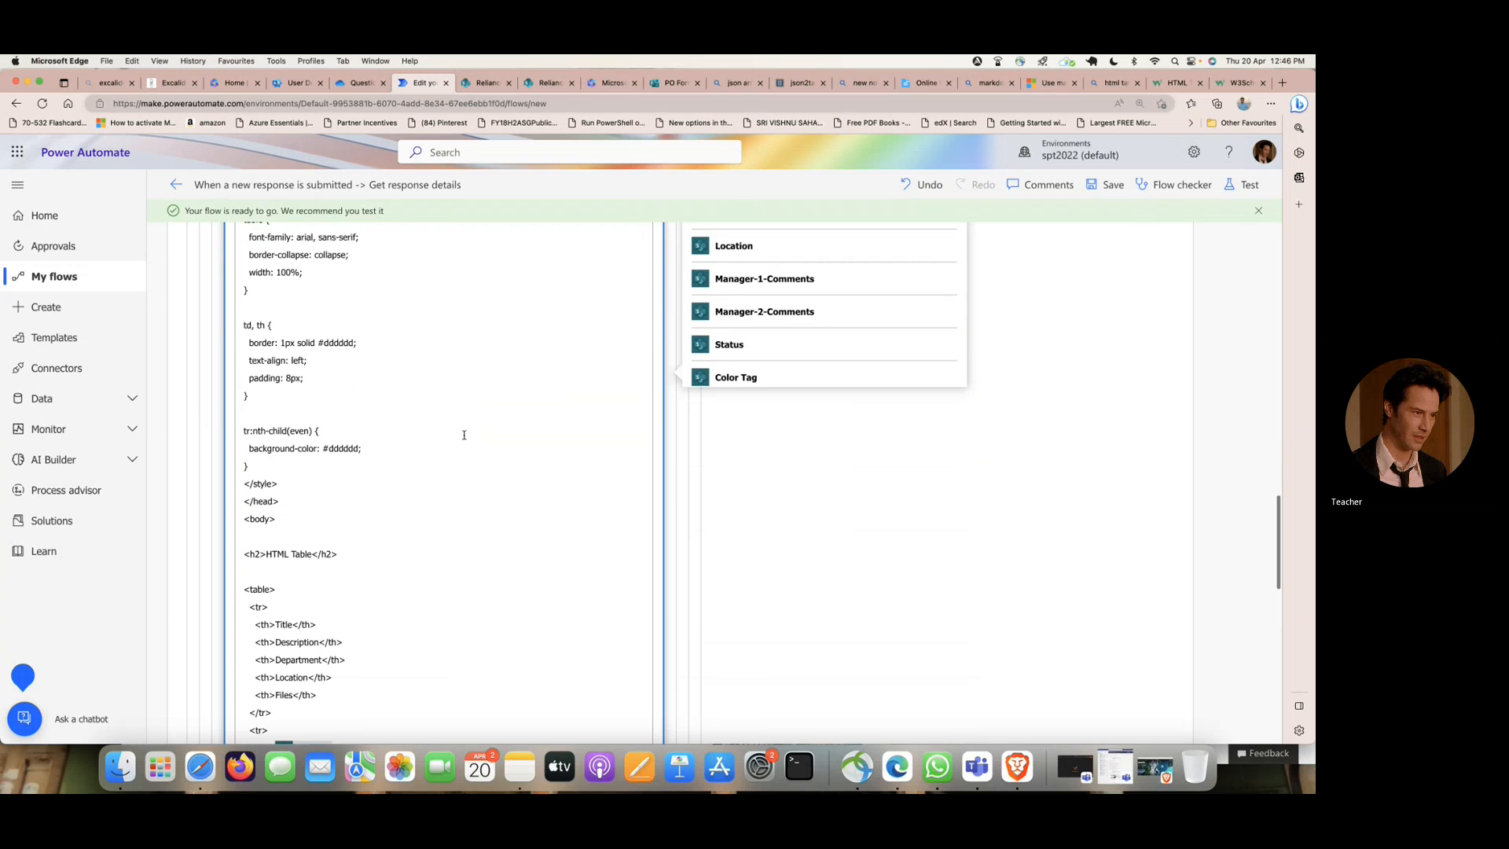
scroll(464, 435, "down", 8)
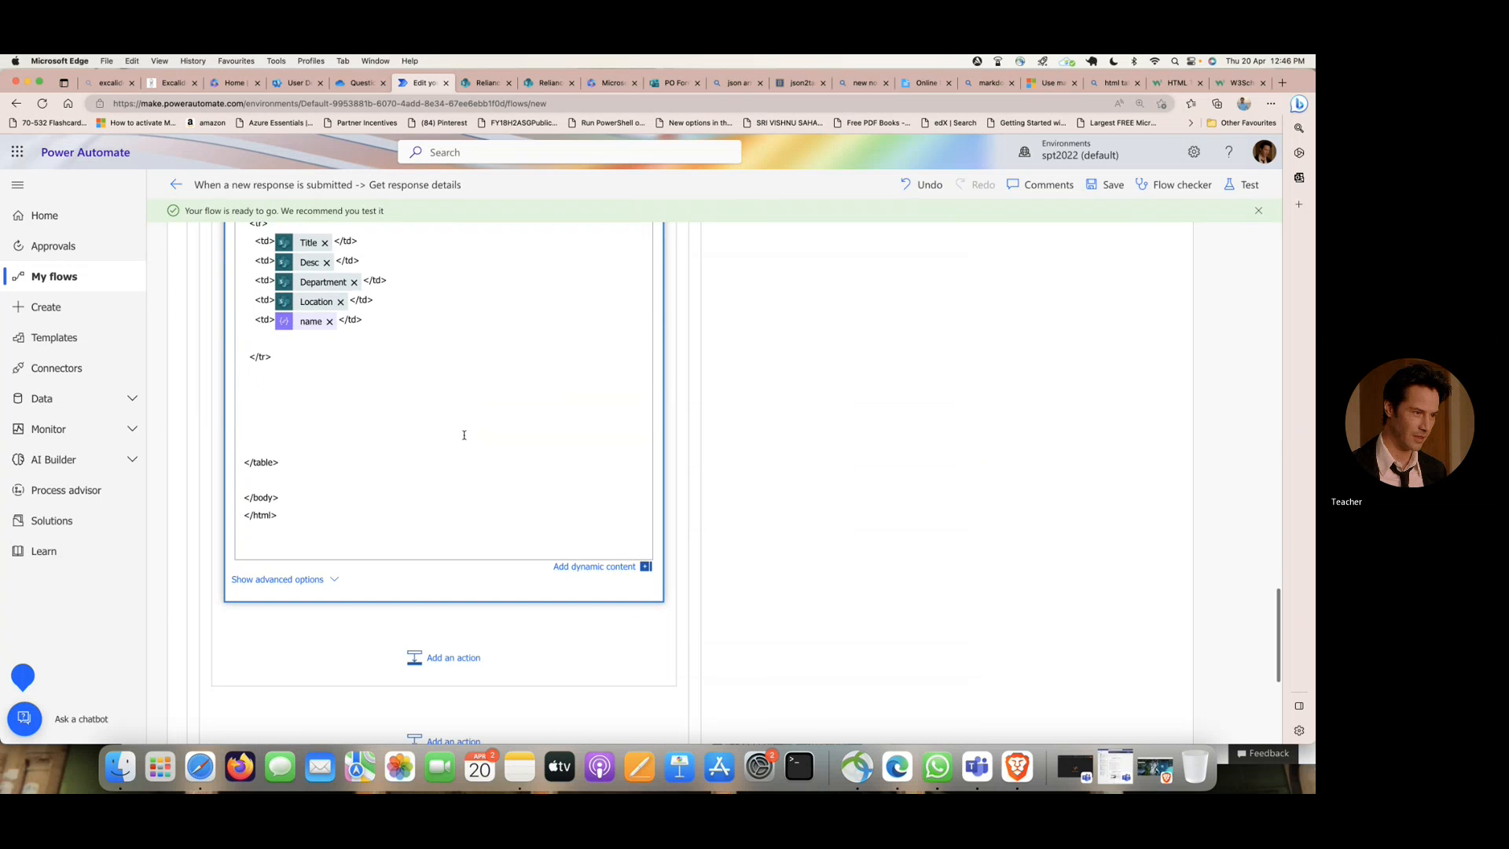
left_click_drag(252, 356, 285, 410)
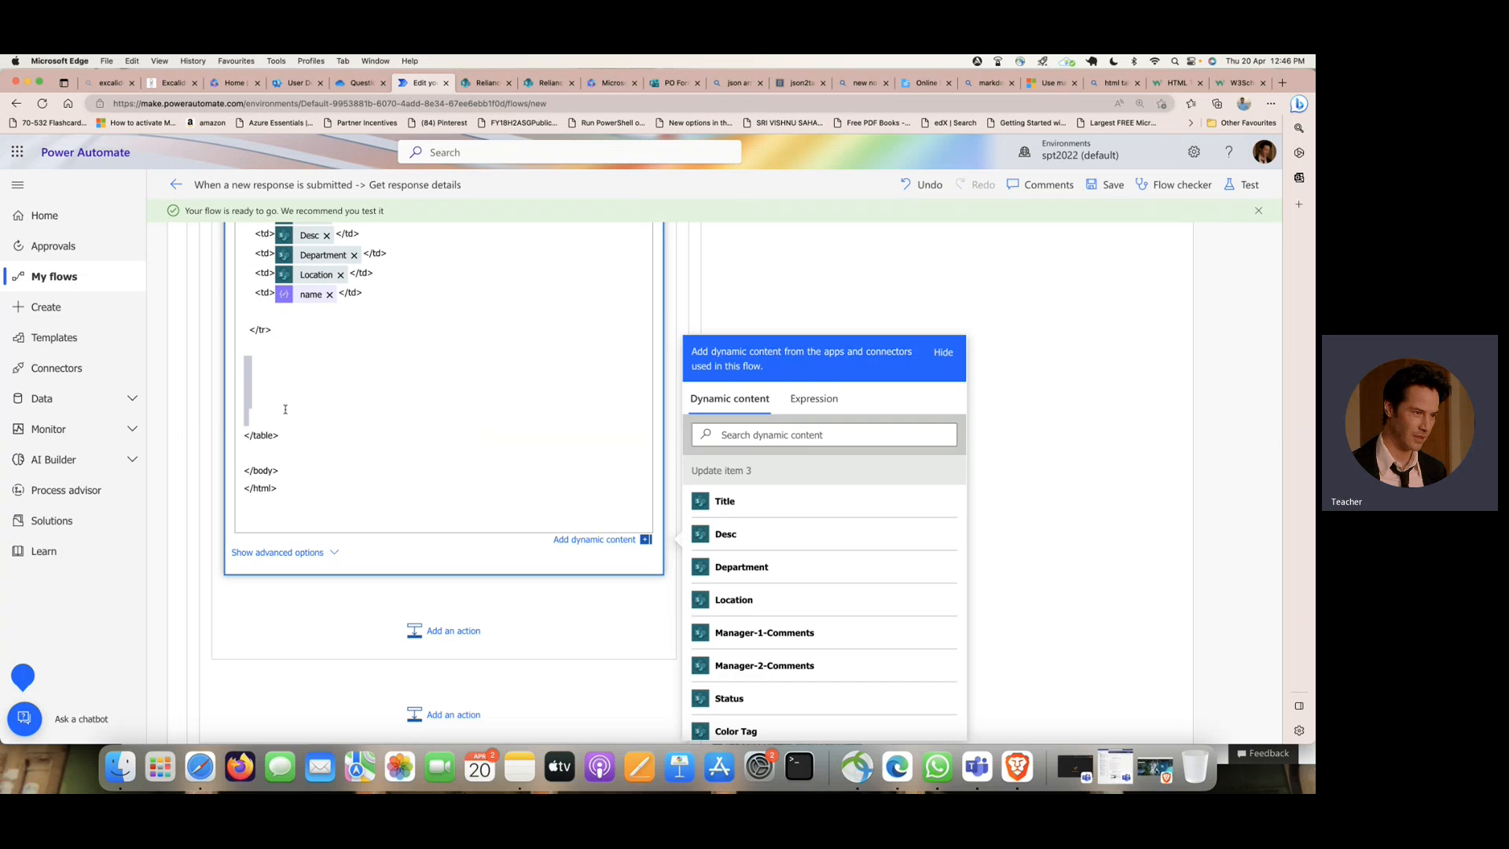
key("BackSpace")
- Check the email body from the table code up to the recipient and save the flow
scroll(441, 336, "up", 4)
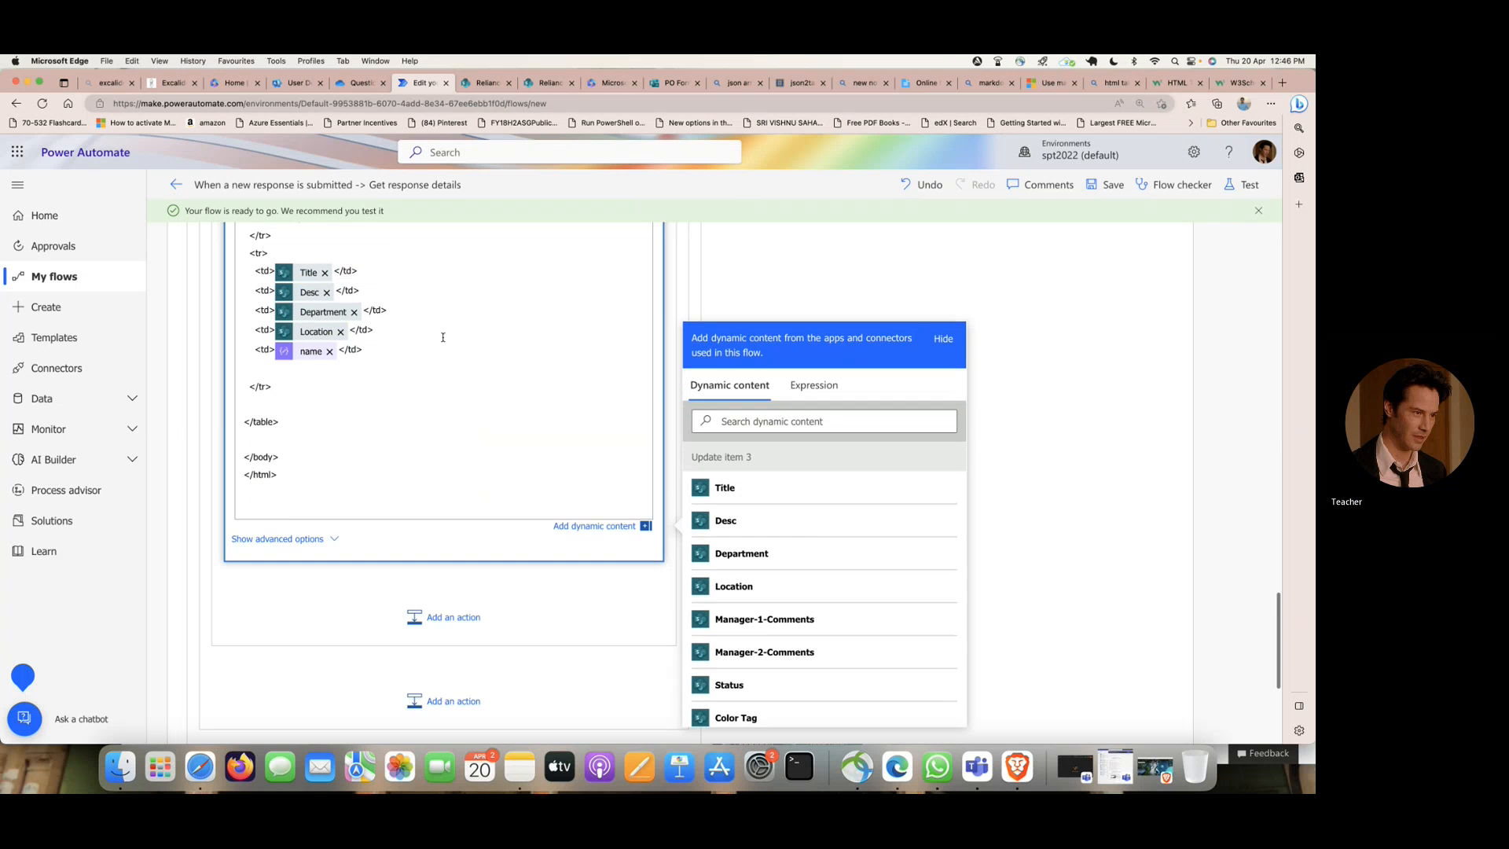
scroll(443, 338, "up", 8)
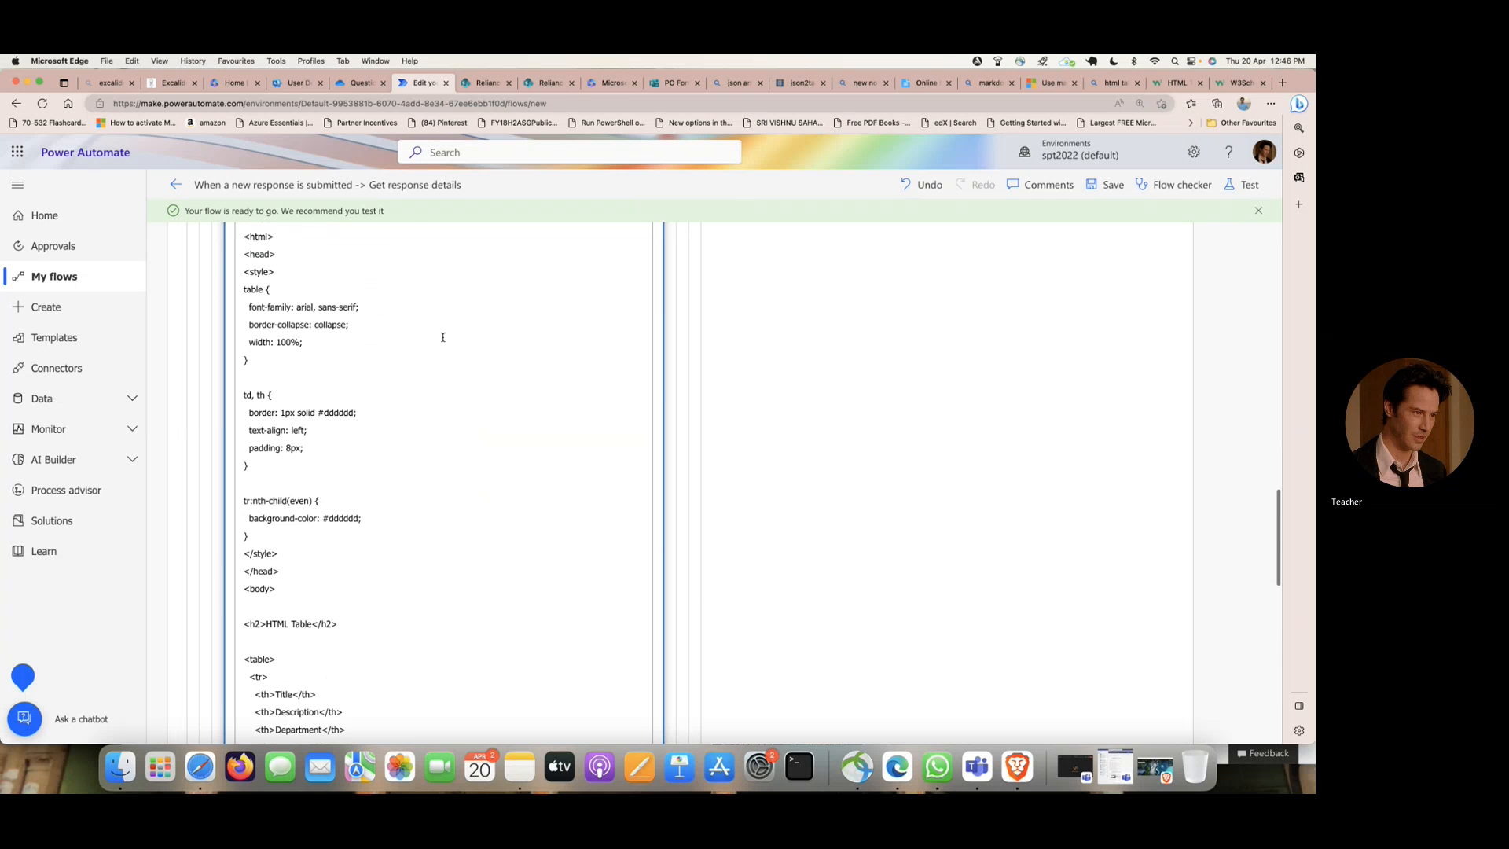
scroll(442, 338, "up", 2)
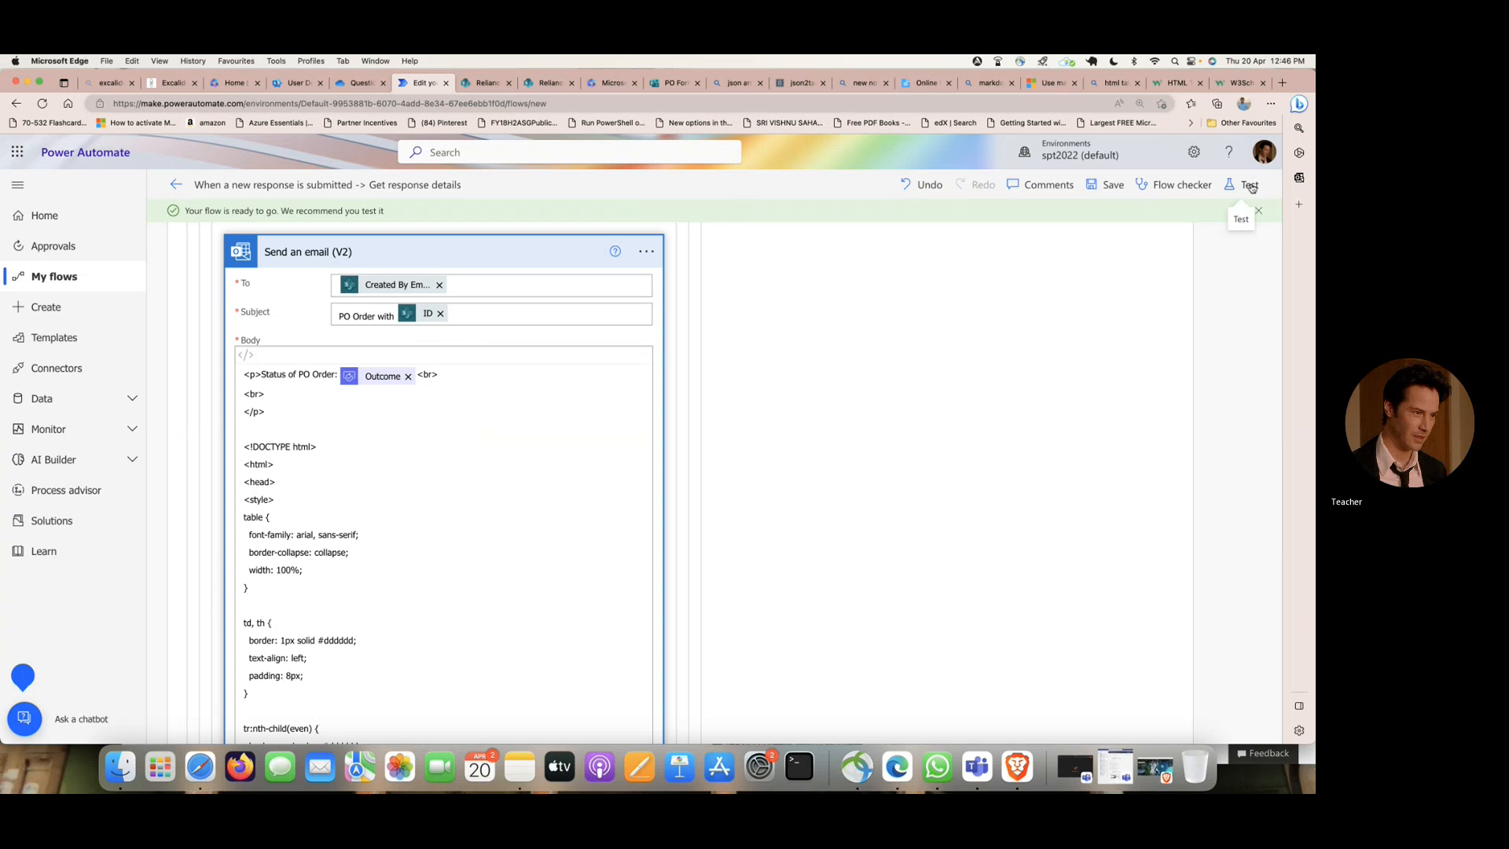
left_click(1107, 186)
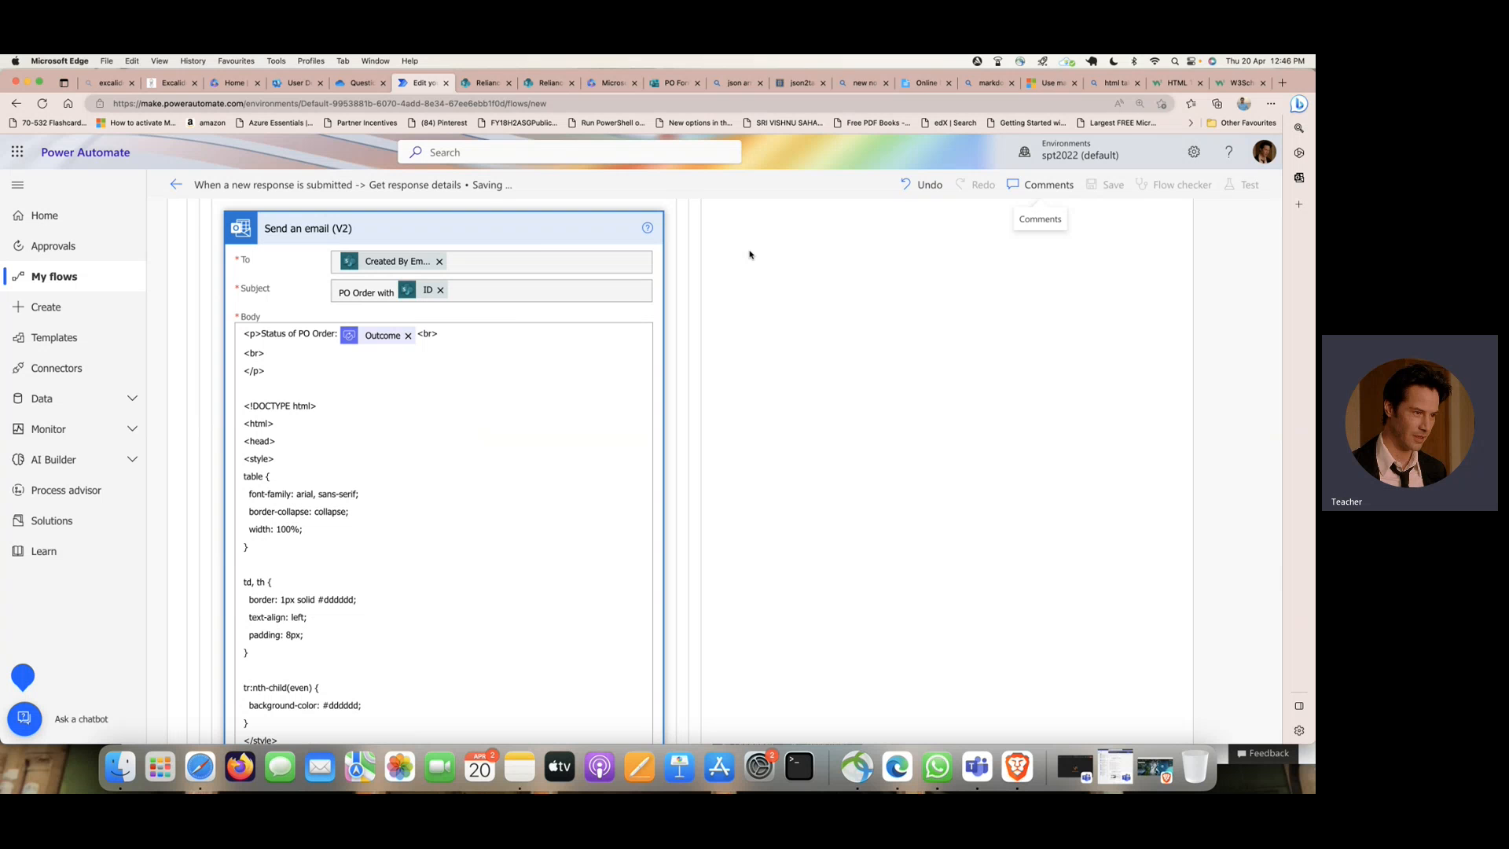
- Start a manual test run of the flow from its form trigger
scroll(749, 255, "up", 11)
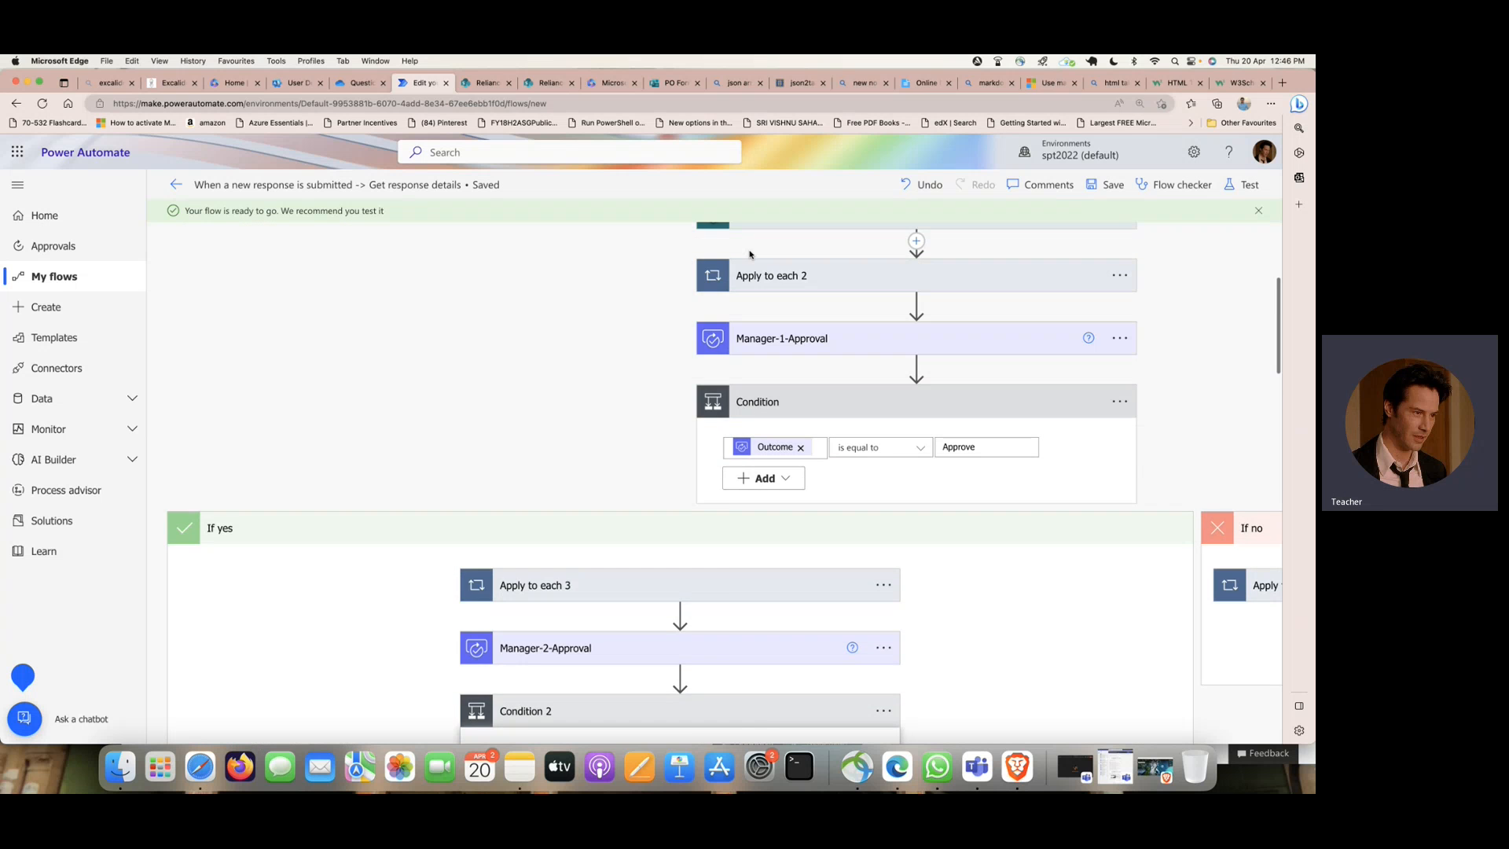
scroll(749, 254, "up", 4)
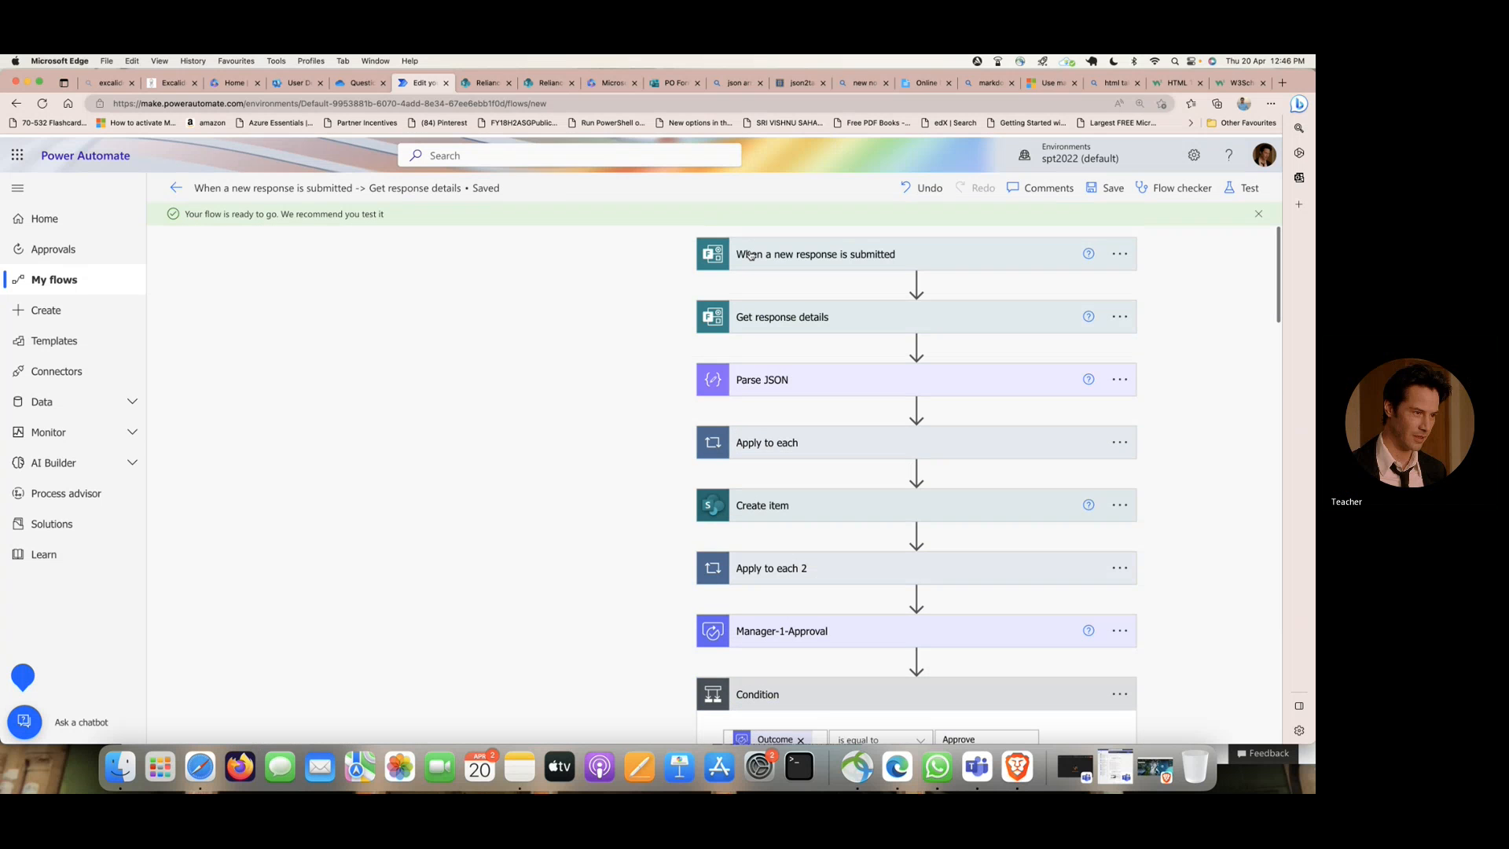
left_click(1249, 186)
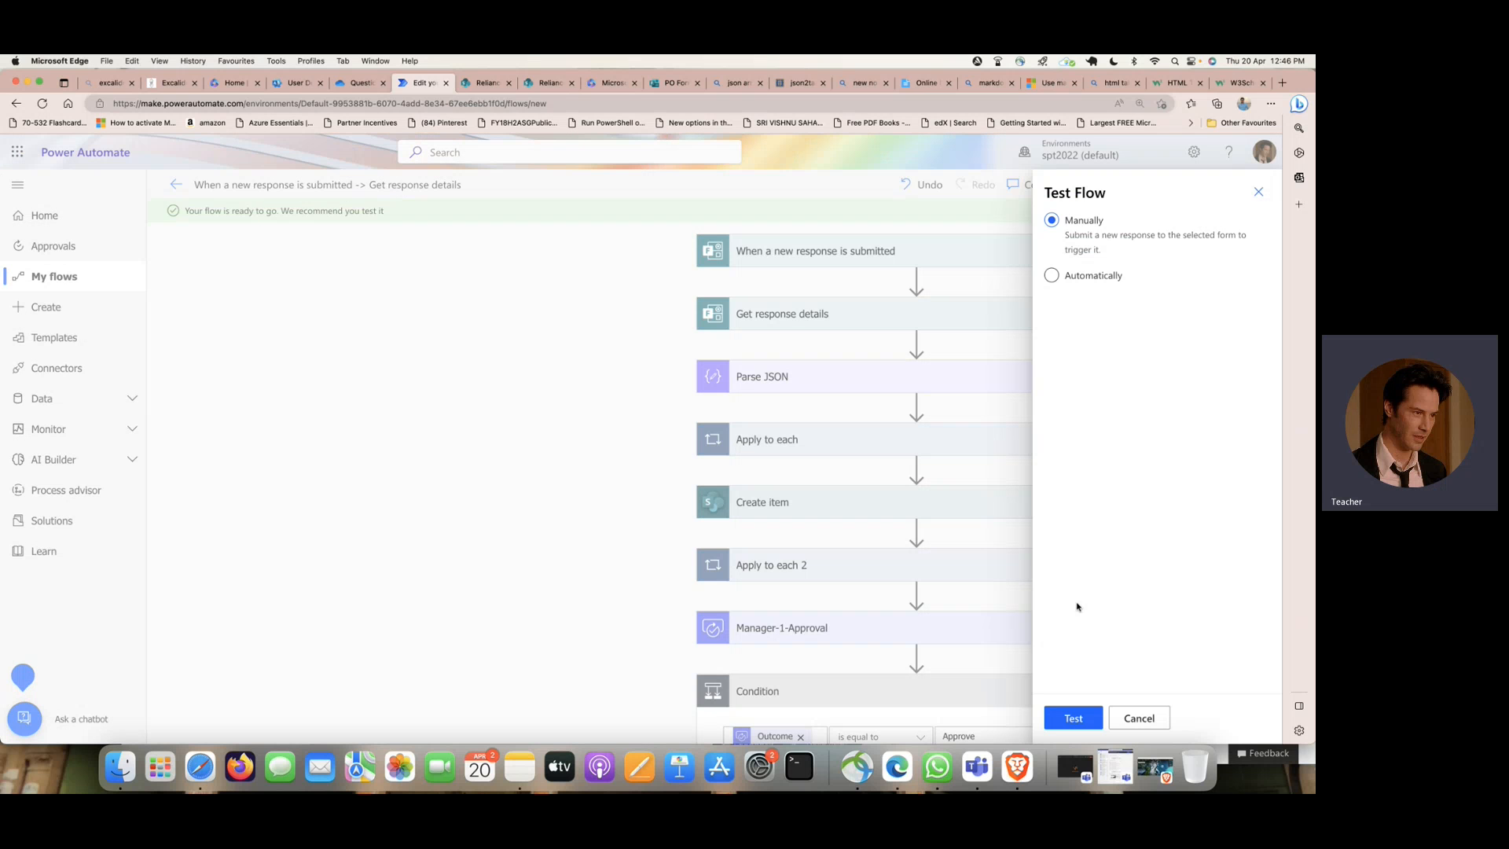
left_click(1073, 718)
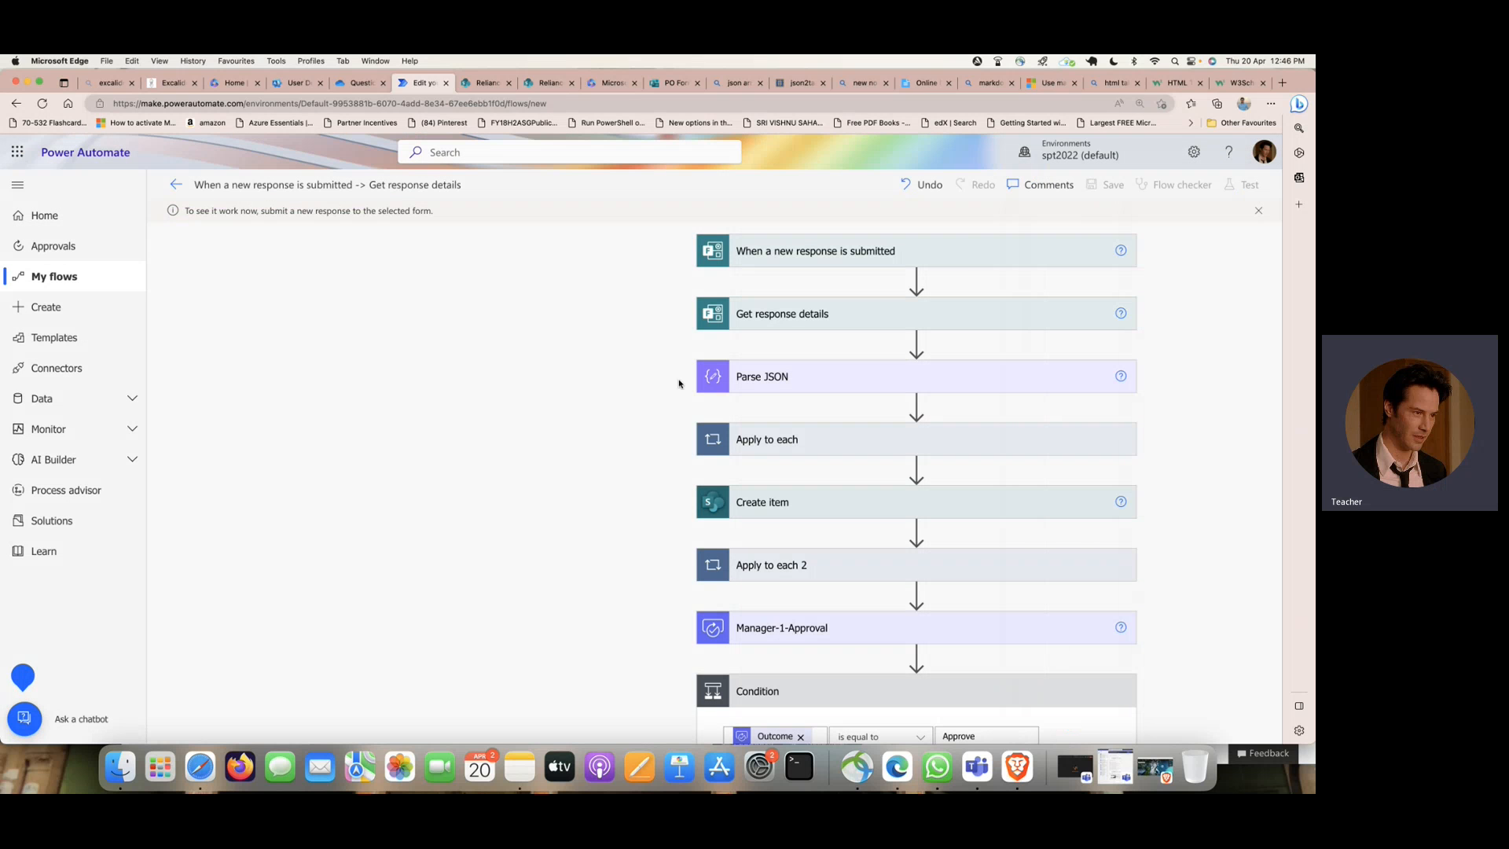
- Narrow the Power Automate browser window, switch to the private Safari window with Microsoft 365, and reposition it beside the flow
left_click_drag(1315, 314, 900, 325)
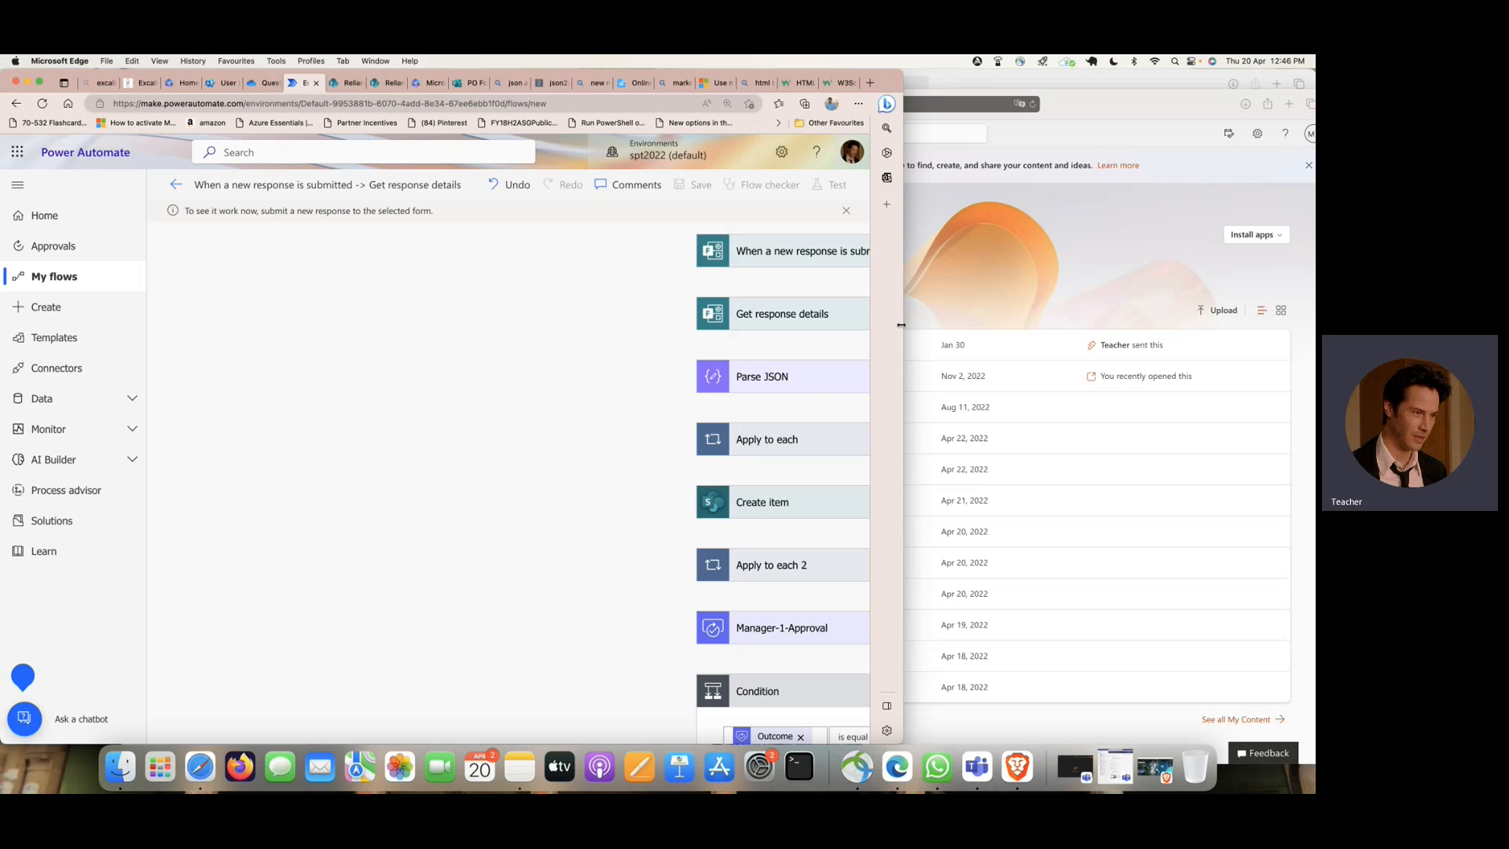
left_click(1041, 288)
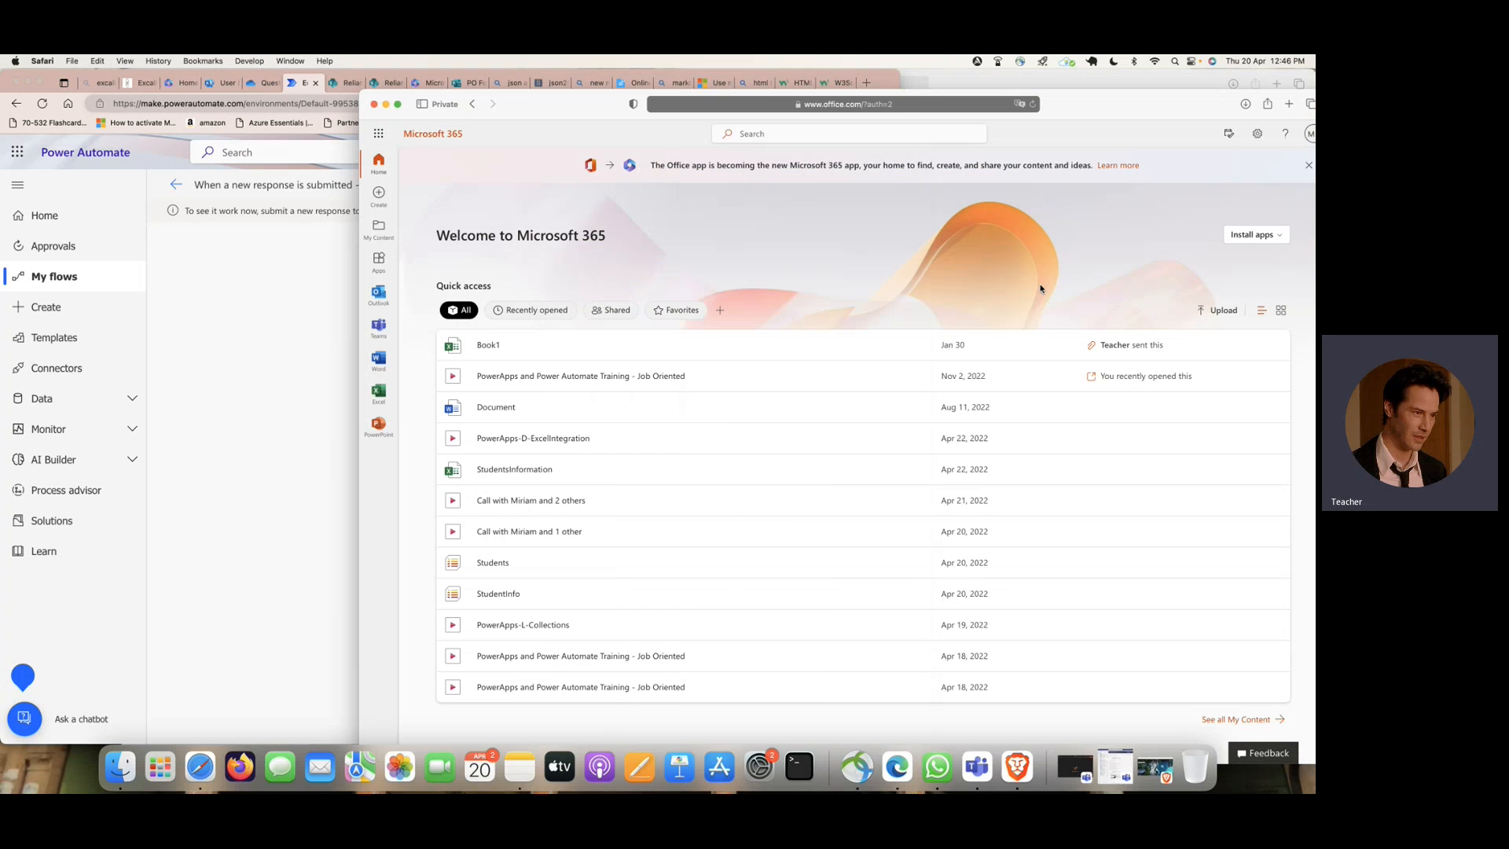
left_click_drag(1188, 105, 1114, 108)
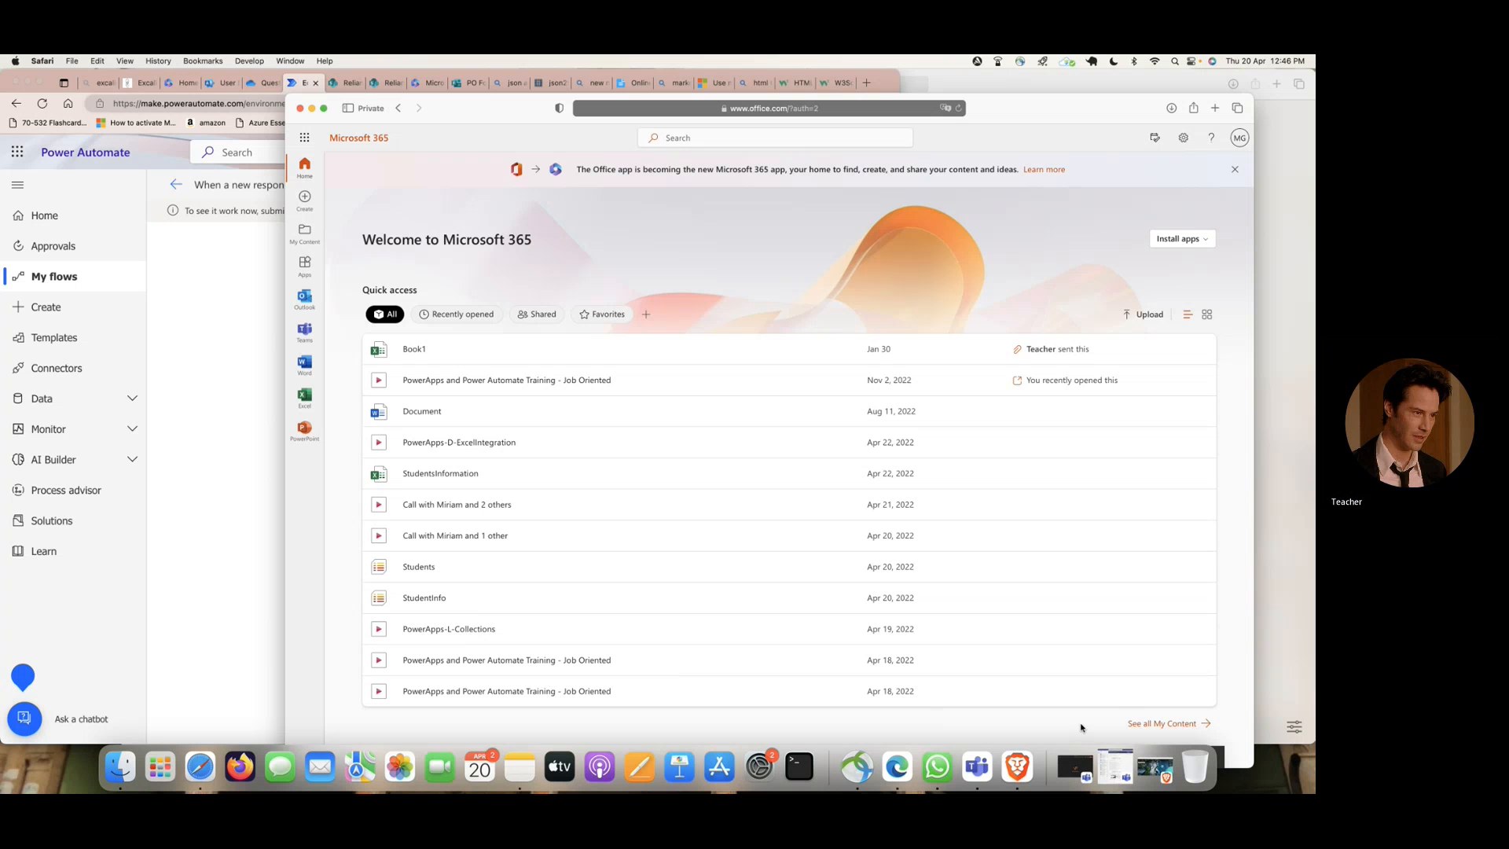
- Minimize the Brave new-tab window and the Safari start-page window, leaving the Microsoft 365 windows open
left_click(1165, 775)
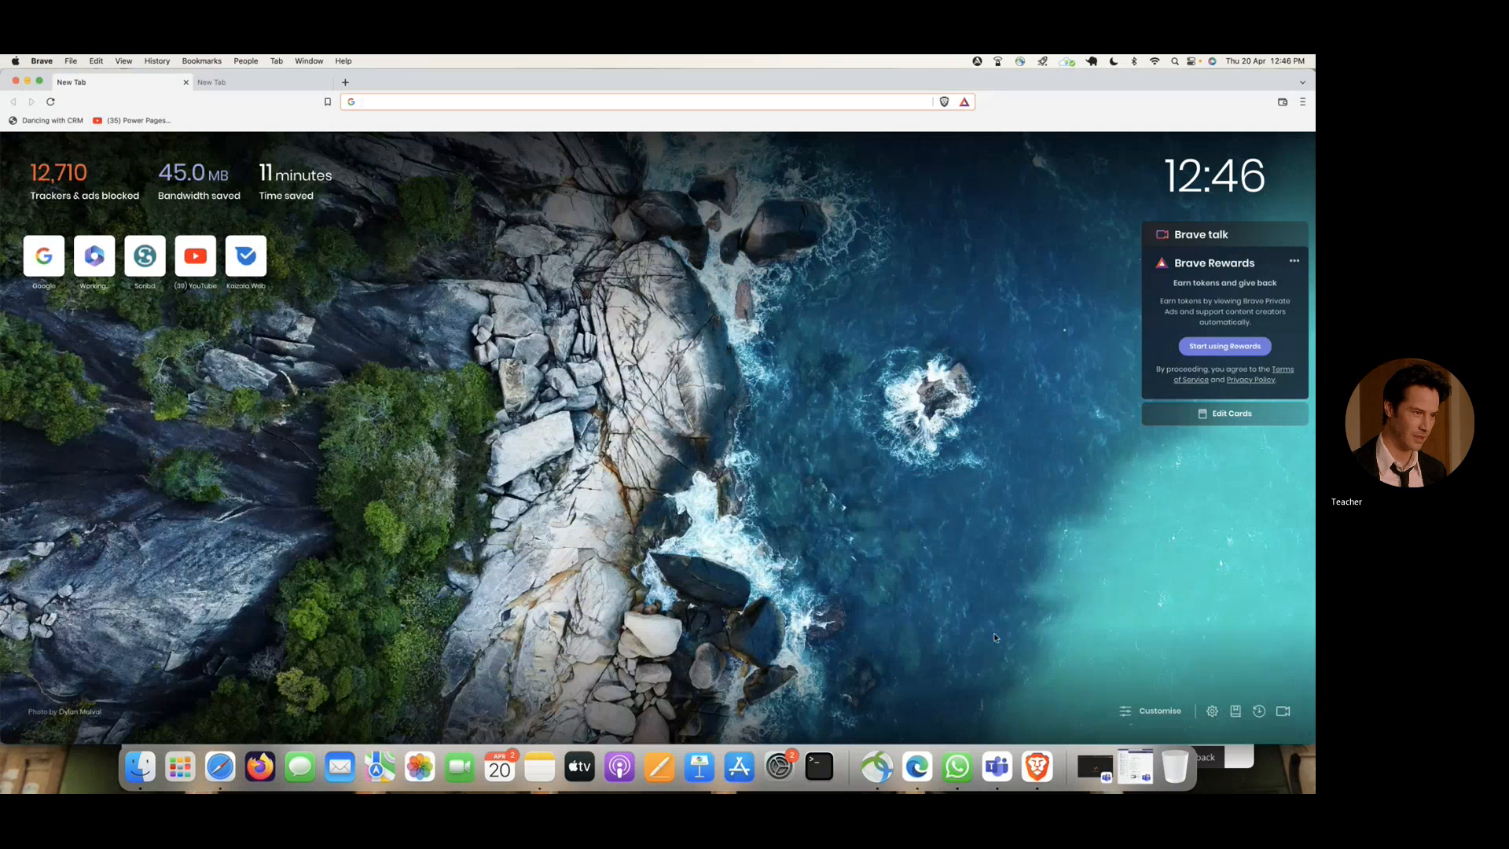
left_click(28, 82)
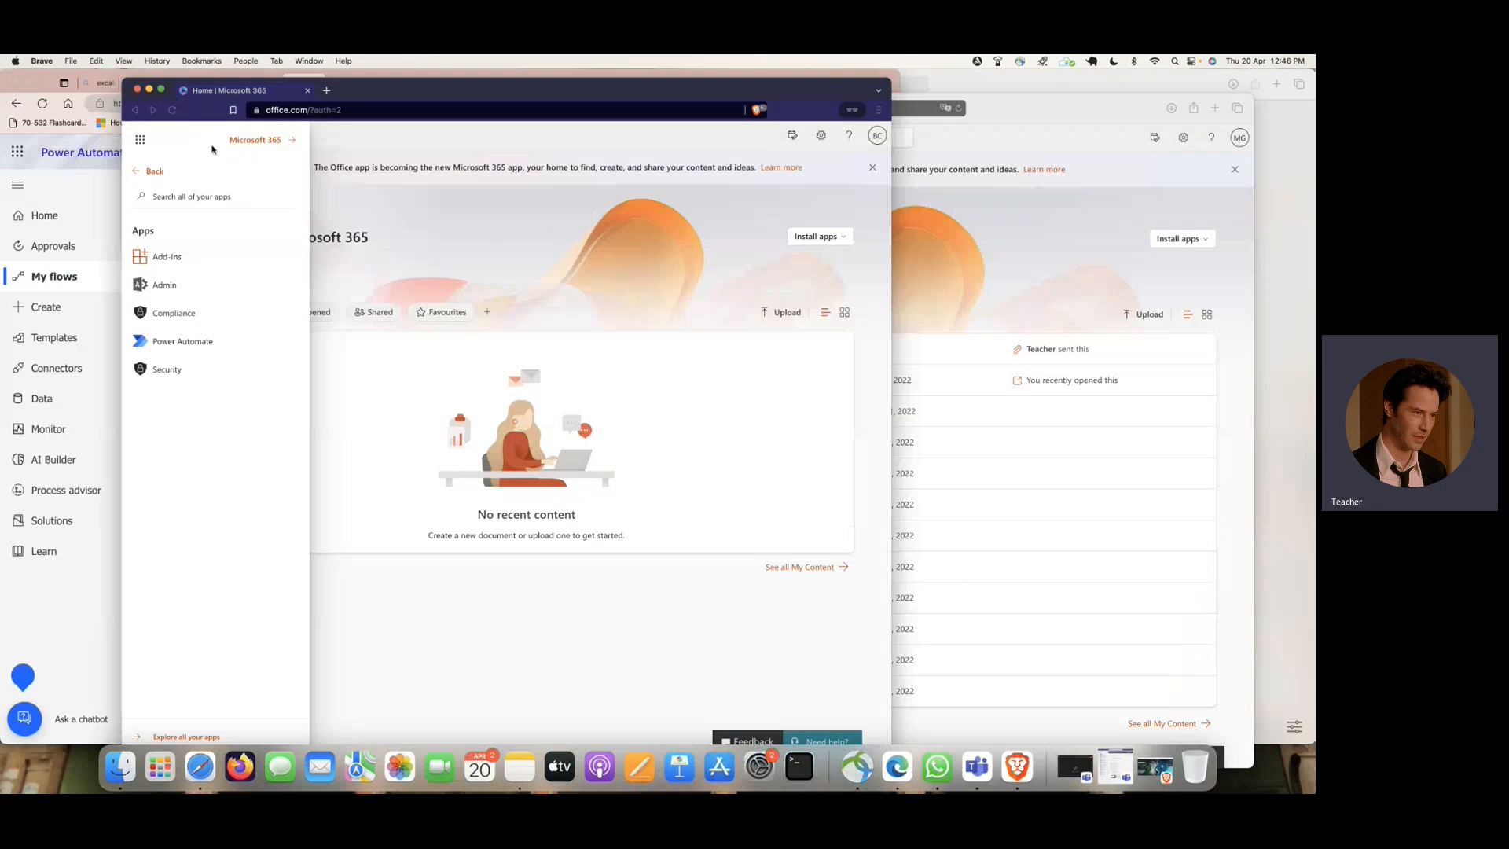
left_click(1261, 432)
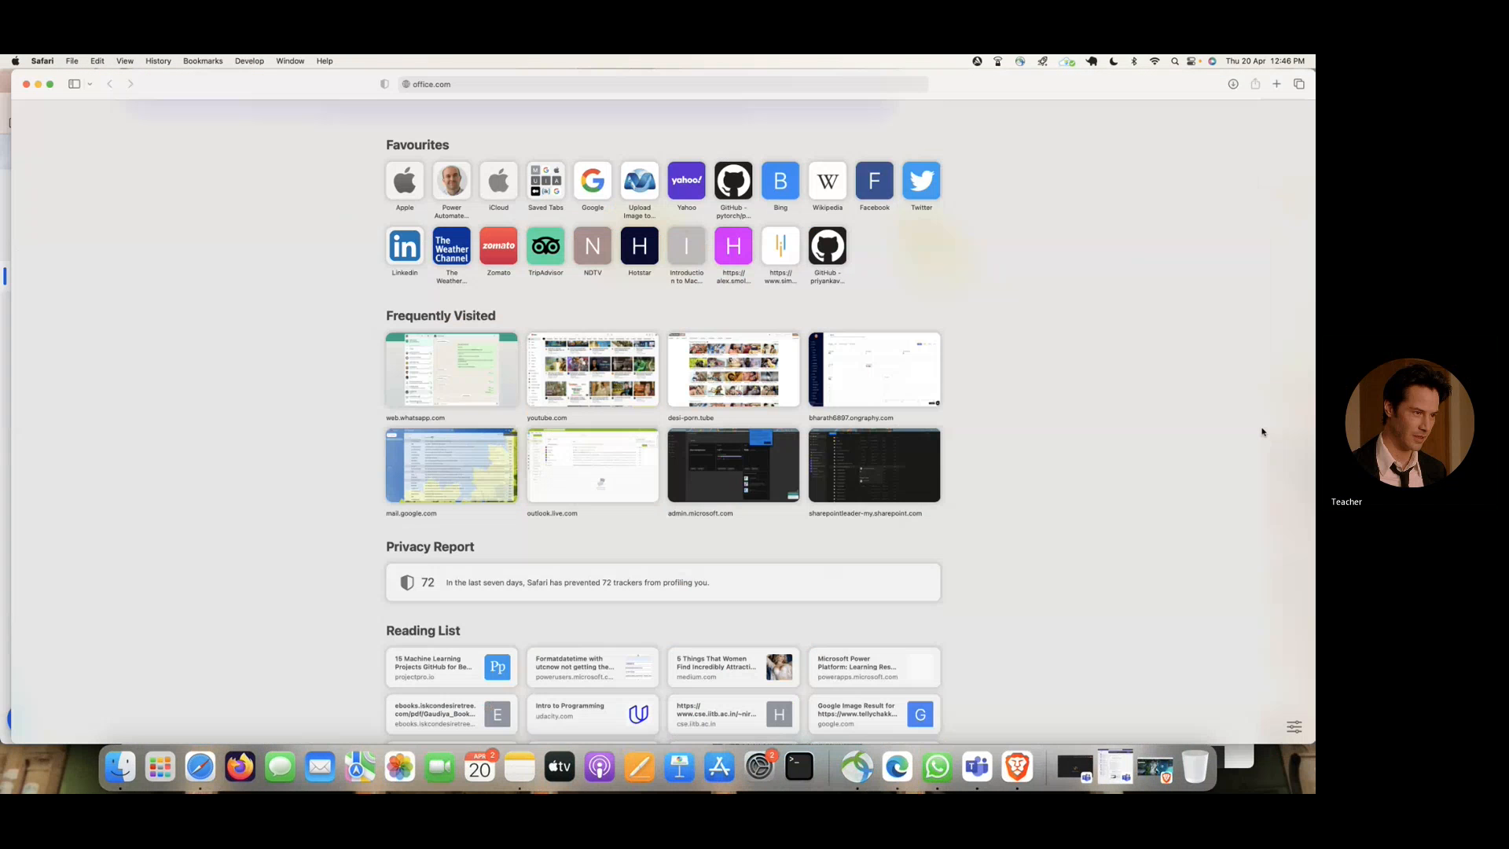
left_click(38, 85)
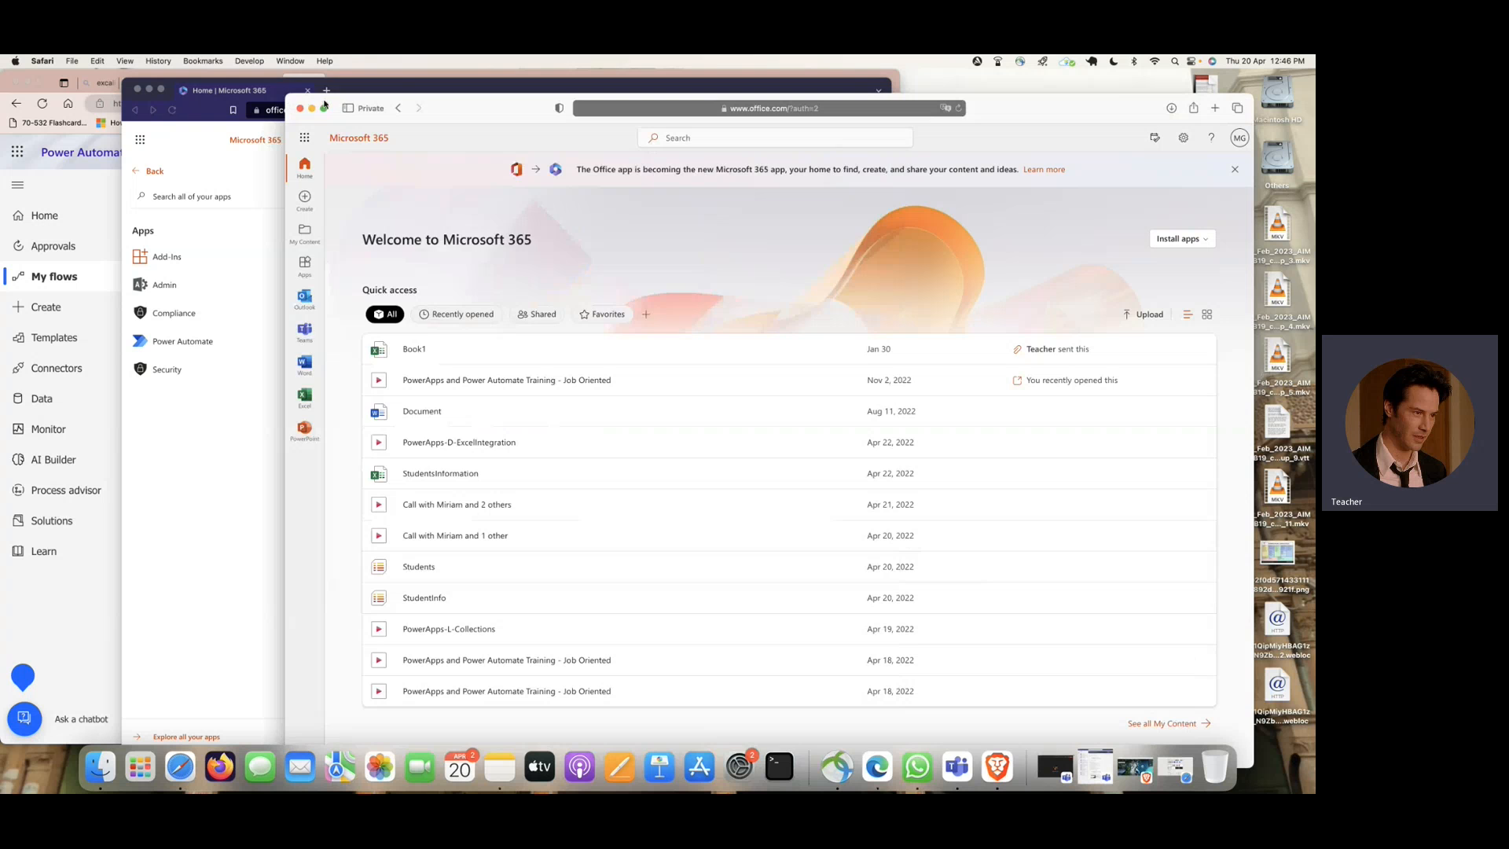
- Switch to the private Brave window with Microsoft 365 and reload its home page
left_click(226, 114)
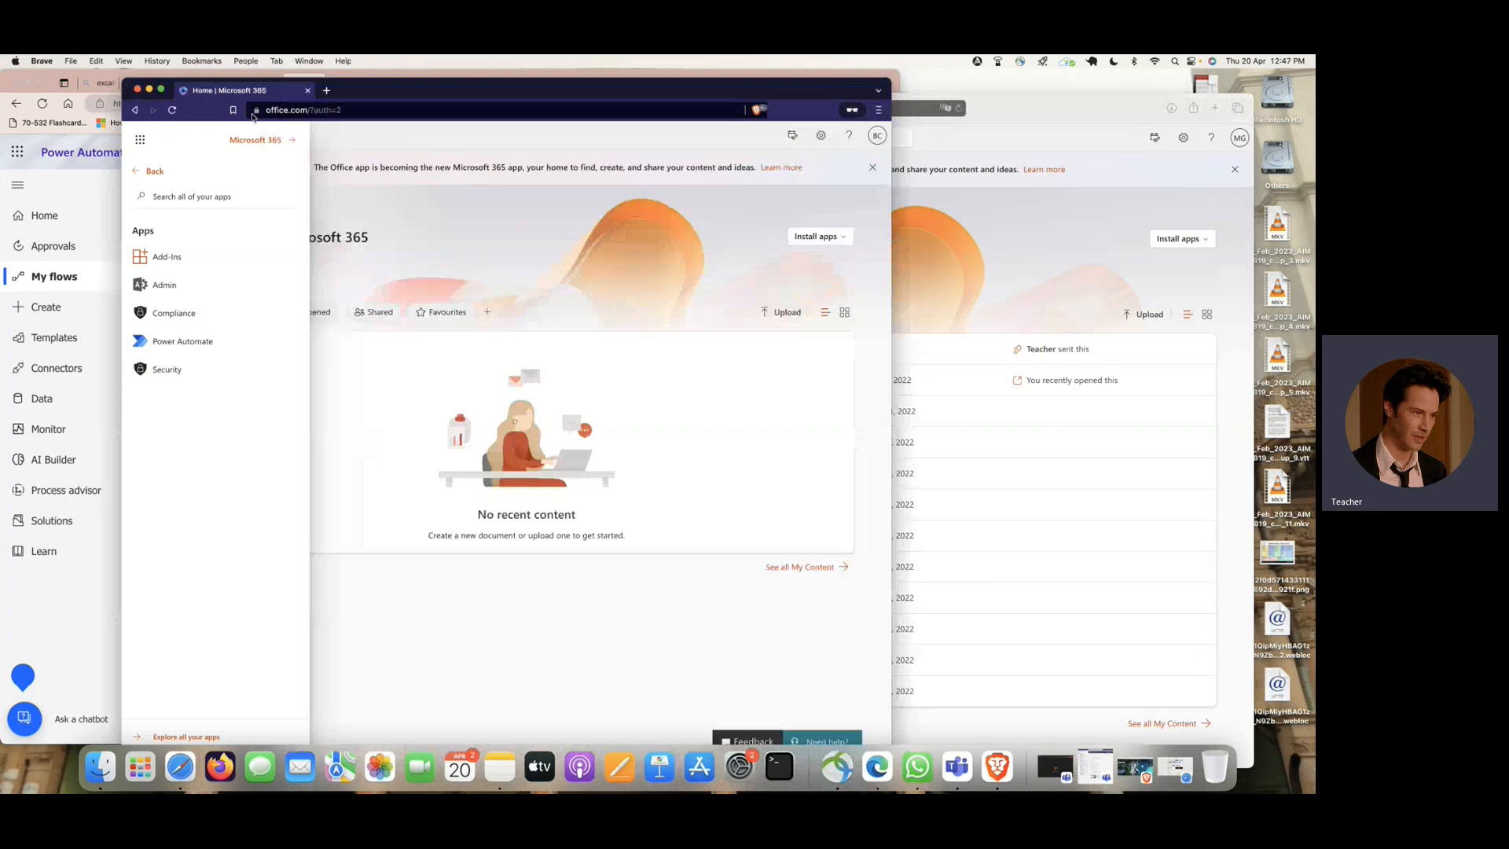
left_click(173, 111)
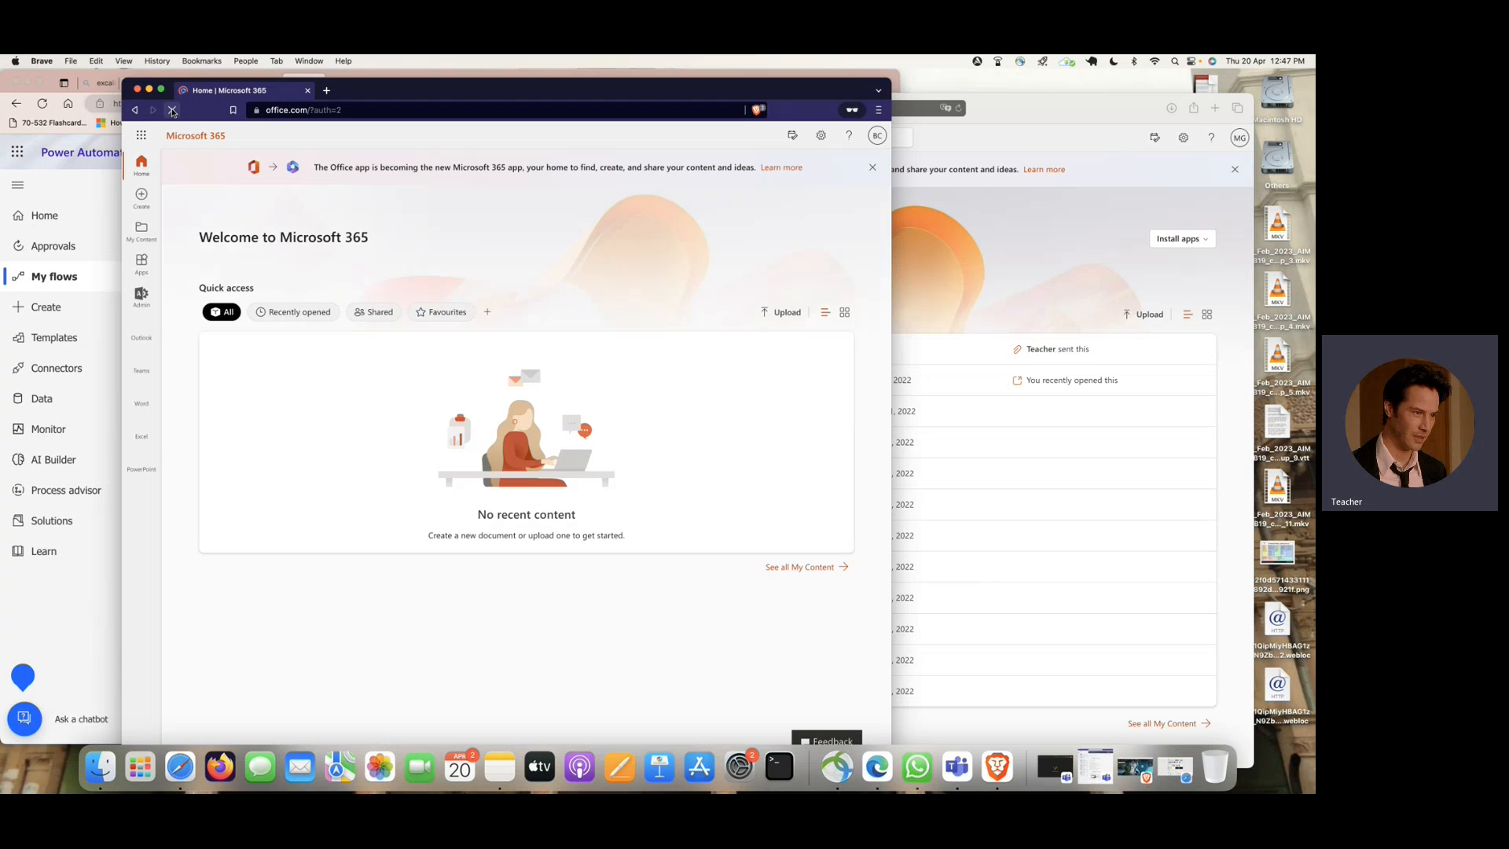
- Open Outlook from Microsoft 365 in the private Brave window, then move and narrow that window so the windows behind are reachable
left_click(141, 329)
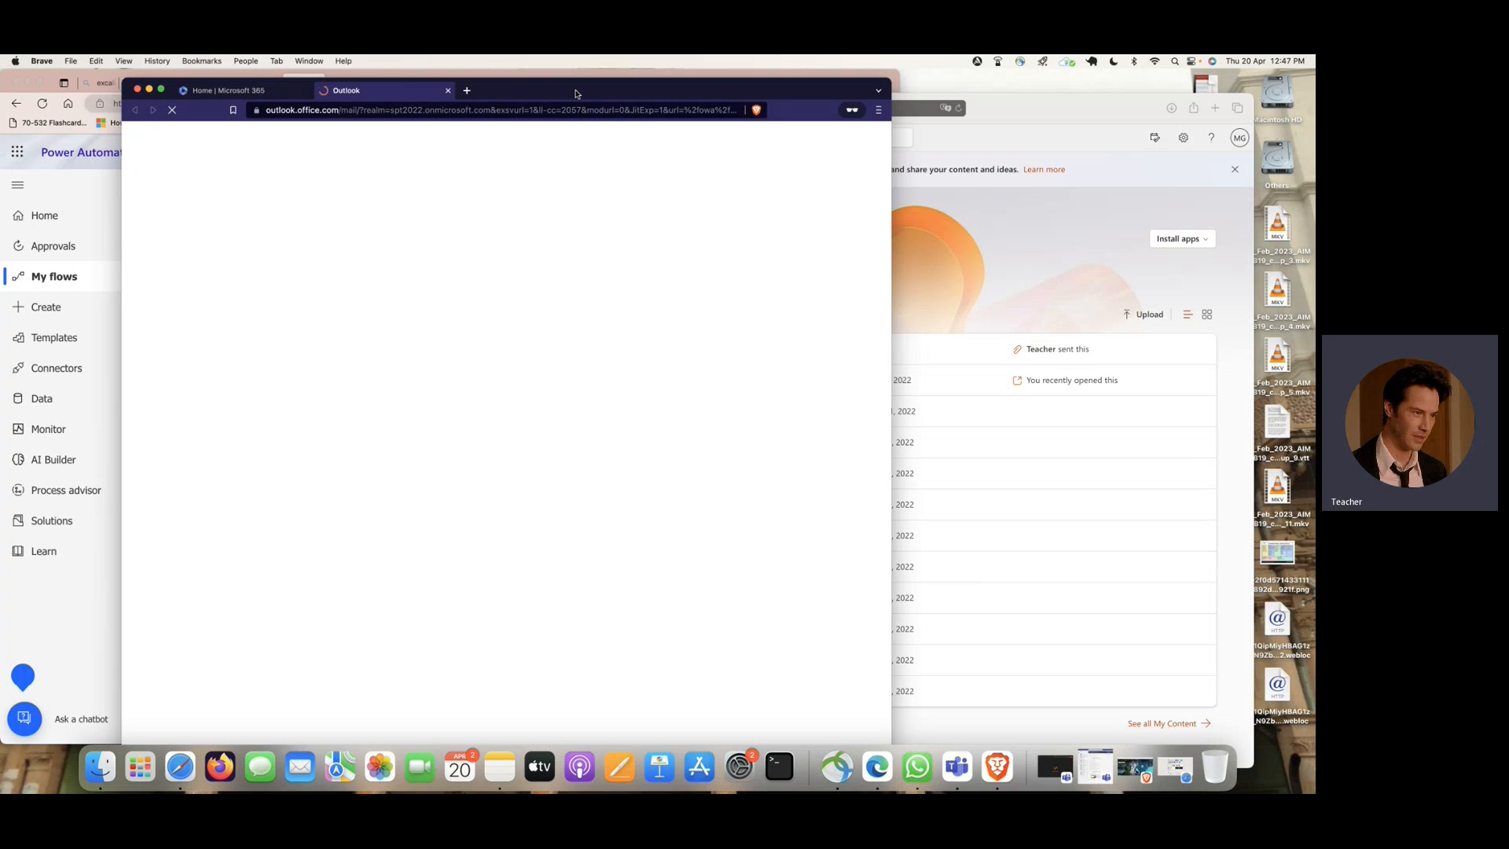
left_click_drag(576, 94, 948, 136)
left_click(385, 191)
left_click_drag(1110, 115, 992, 121)
left_click(1148, 118)
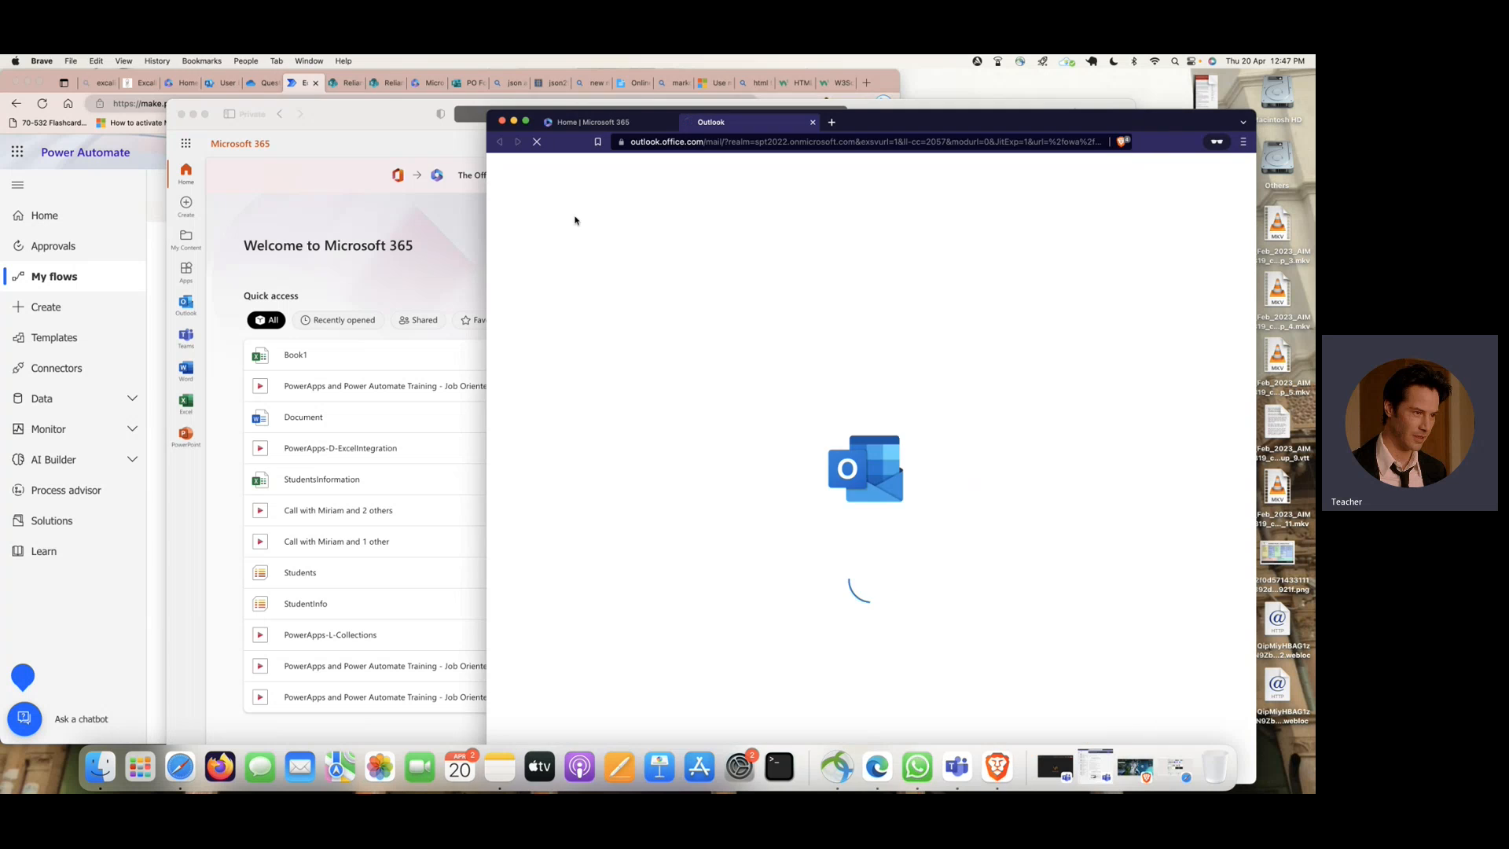
left_click_drag(487, 267, 864, 261)
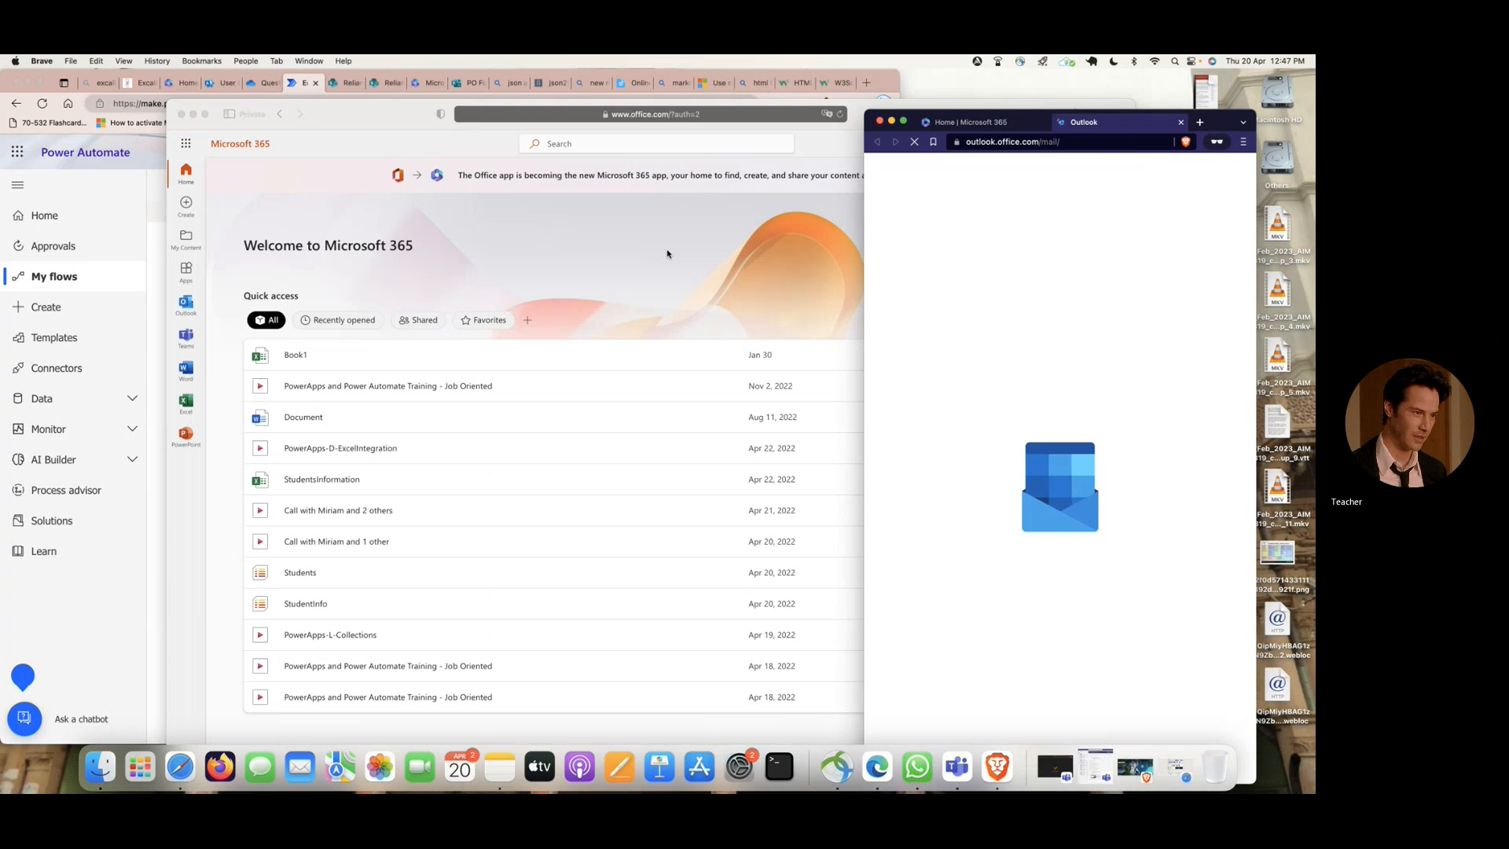
- Narrow the private Safari window, place it beside the Brave window, and open Outlook from its Microsoft 365 home page
left_click(667, 254)
left_click_drag(168, 233, 602, 242)
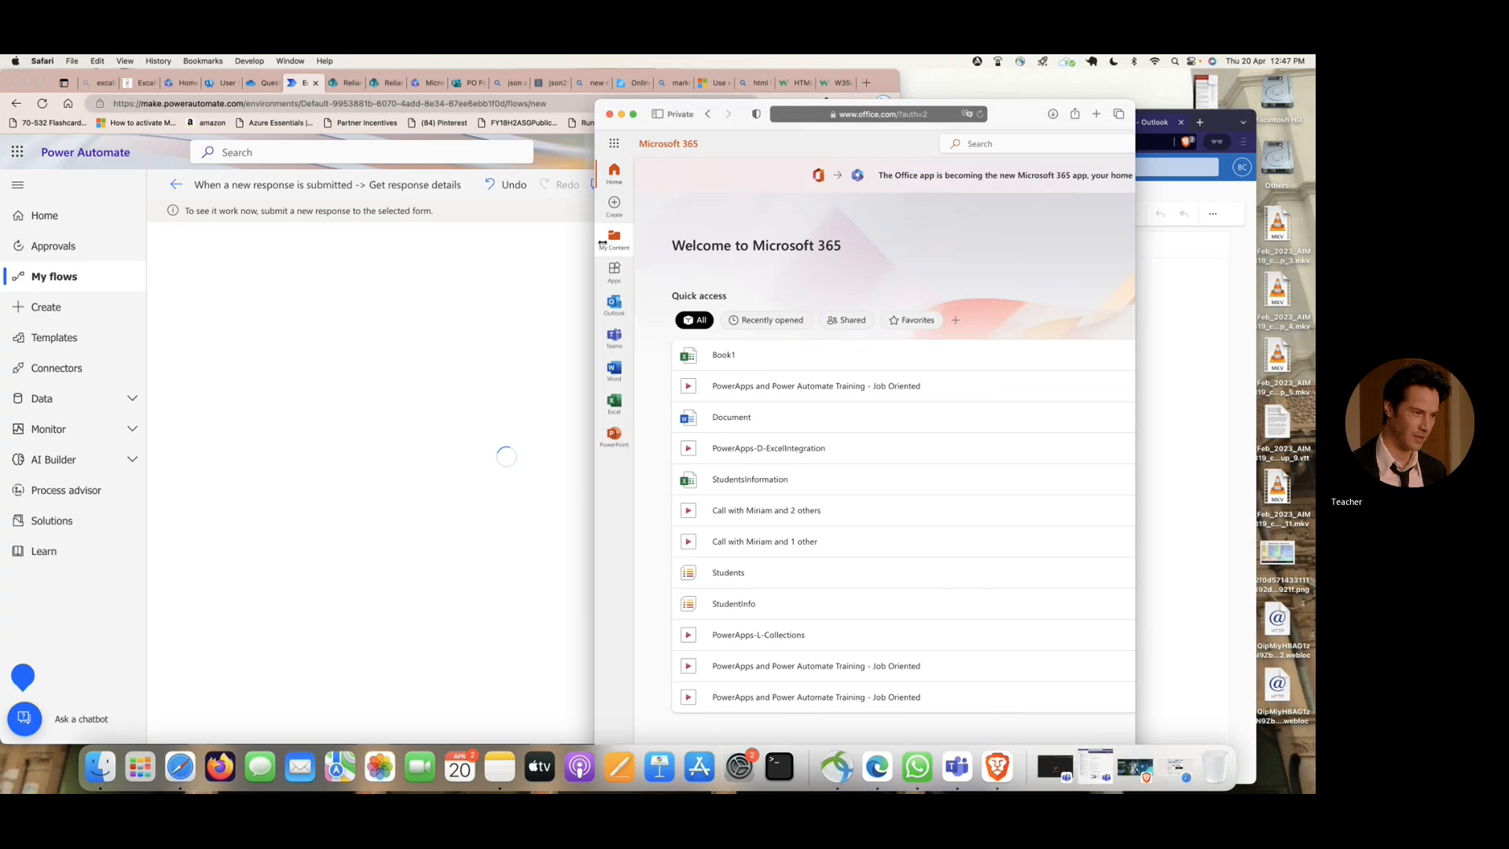
left_click_drag(1014, 120, 751, 122)
left_click(353, 304)
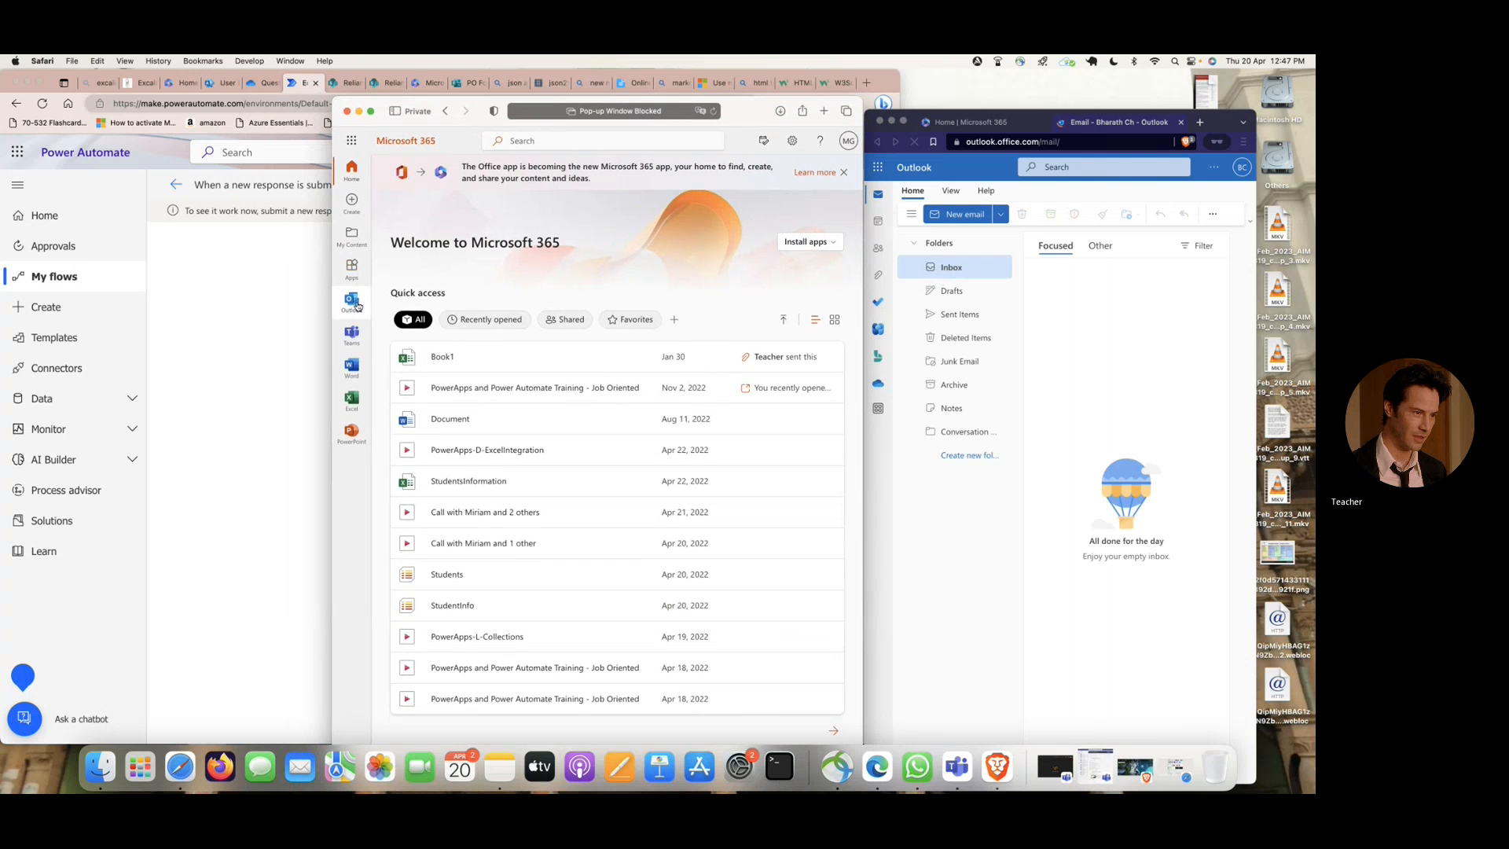
left_click(354, 304)
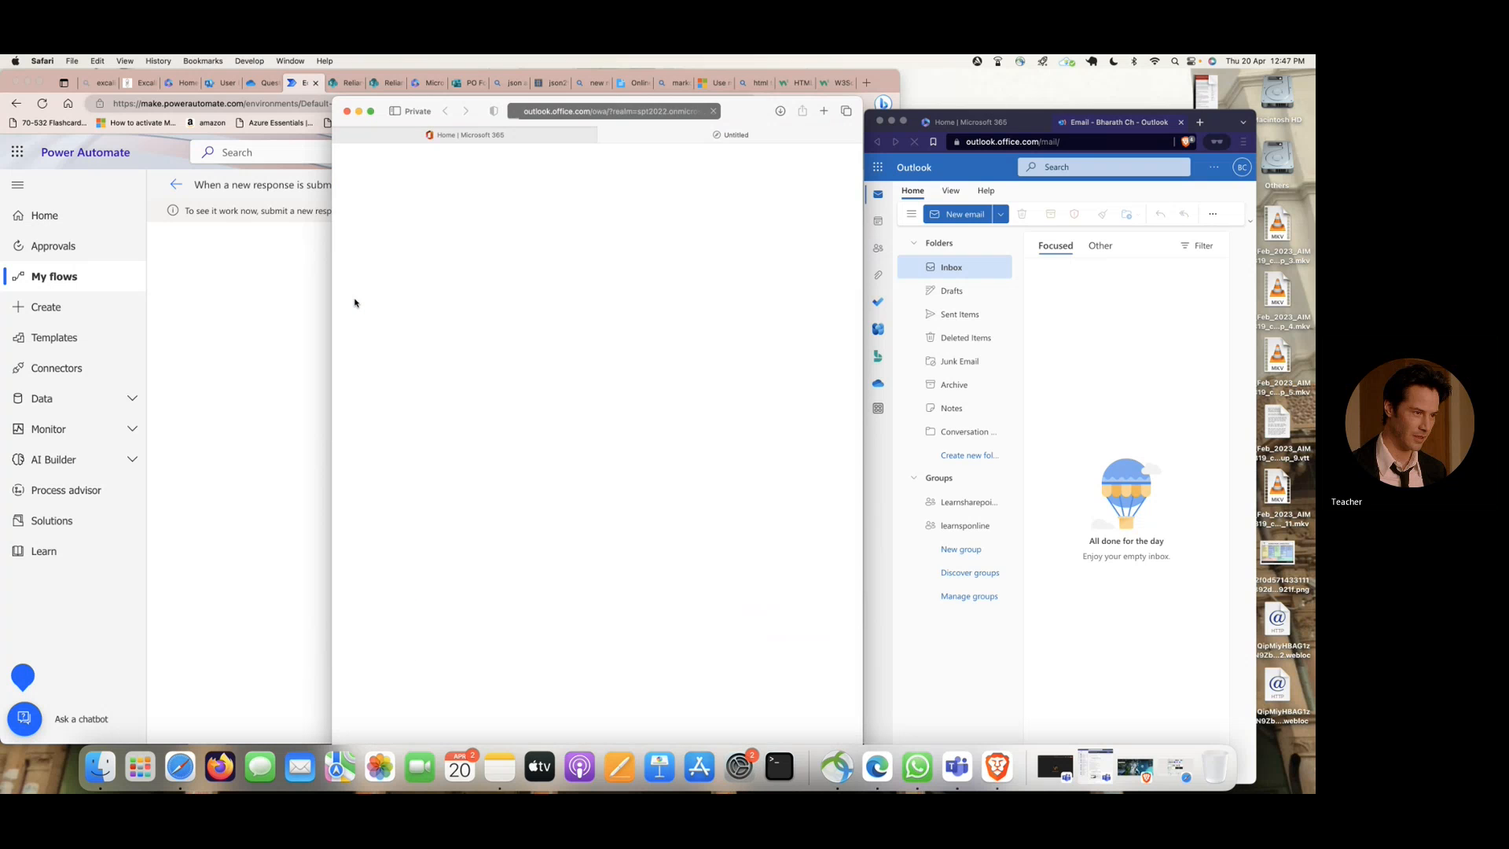
- Return to the Edge window with the flow, widen it, and start another response in the PO Form preview
left_click(243, 290)
left_click_drag(896, 295, 1082, 287)
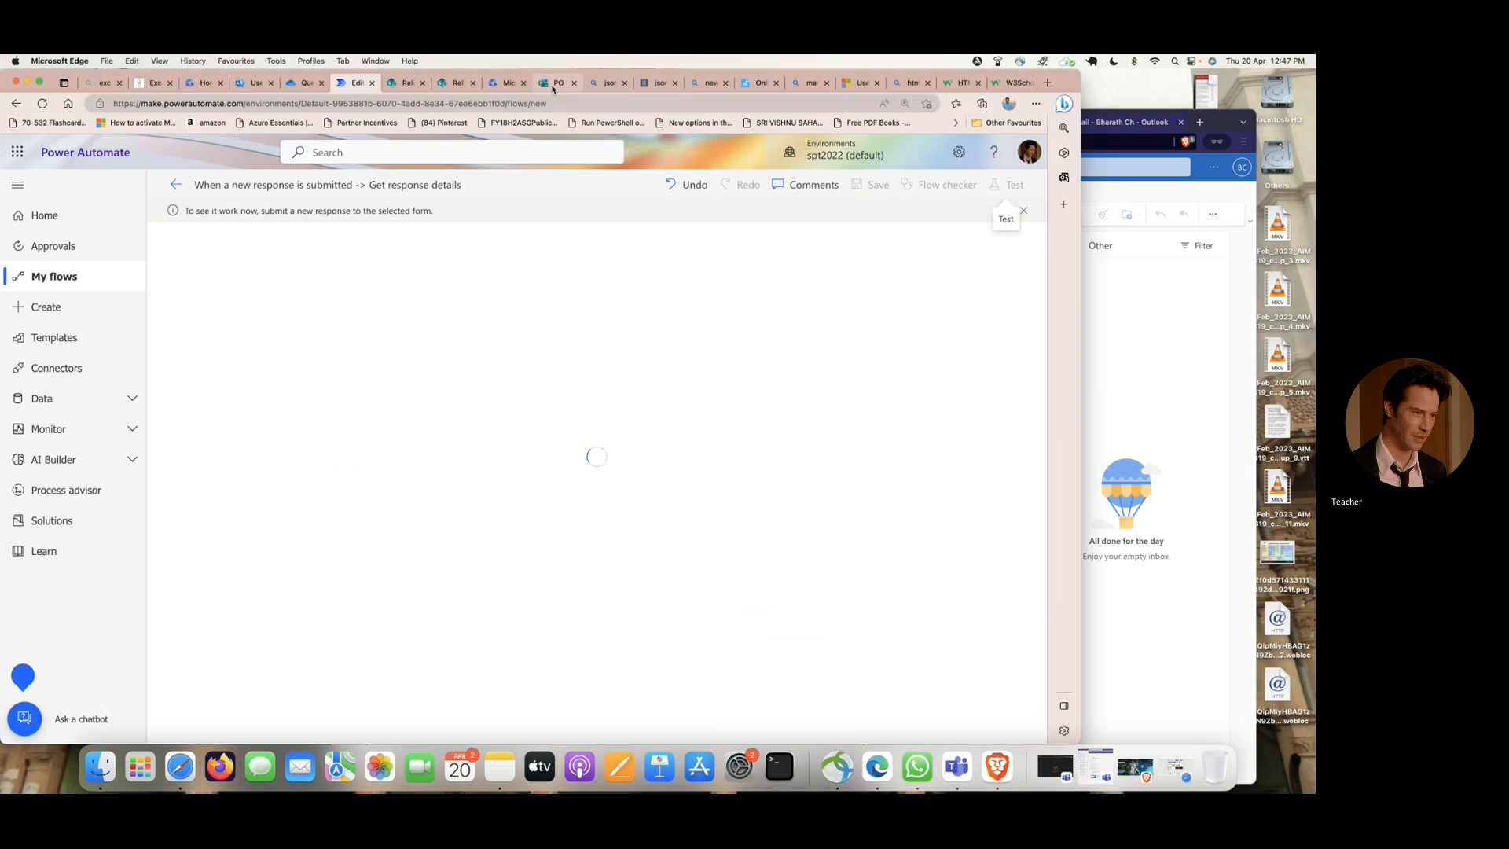
left_click(460, 83)
left_click(556, 83)
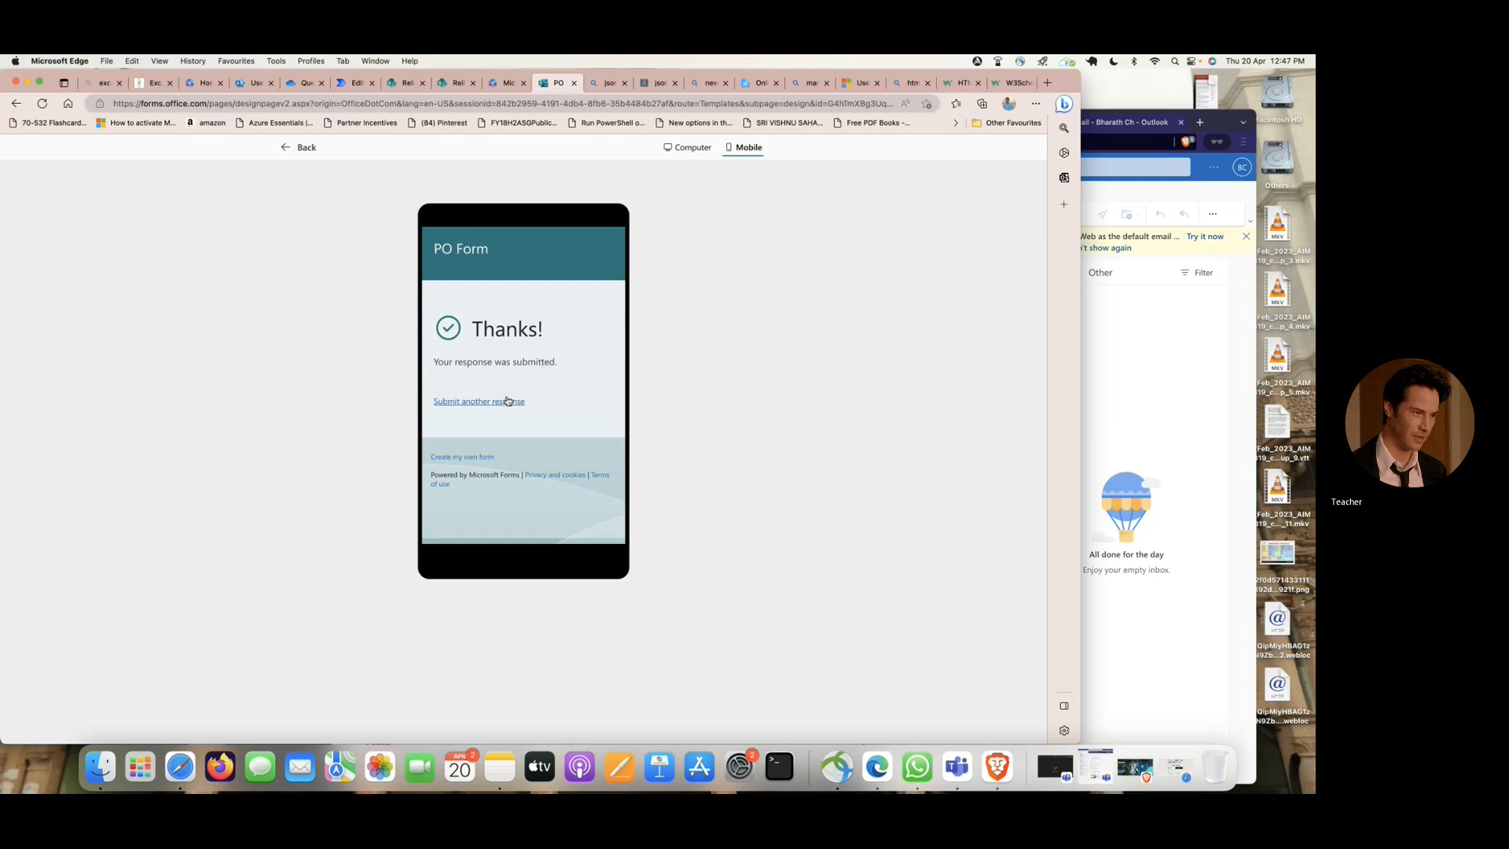
left_click(509, 401)
- Fill in the PO Form with the employee's name and Test3 for Description, Department and Location
left_click(516, 367)
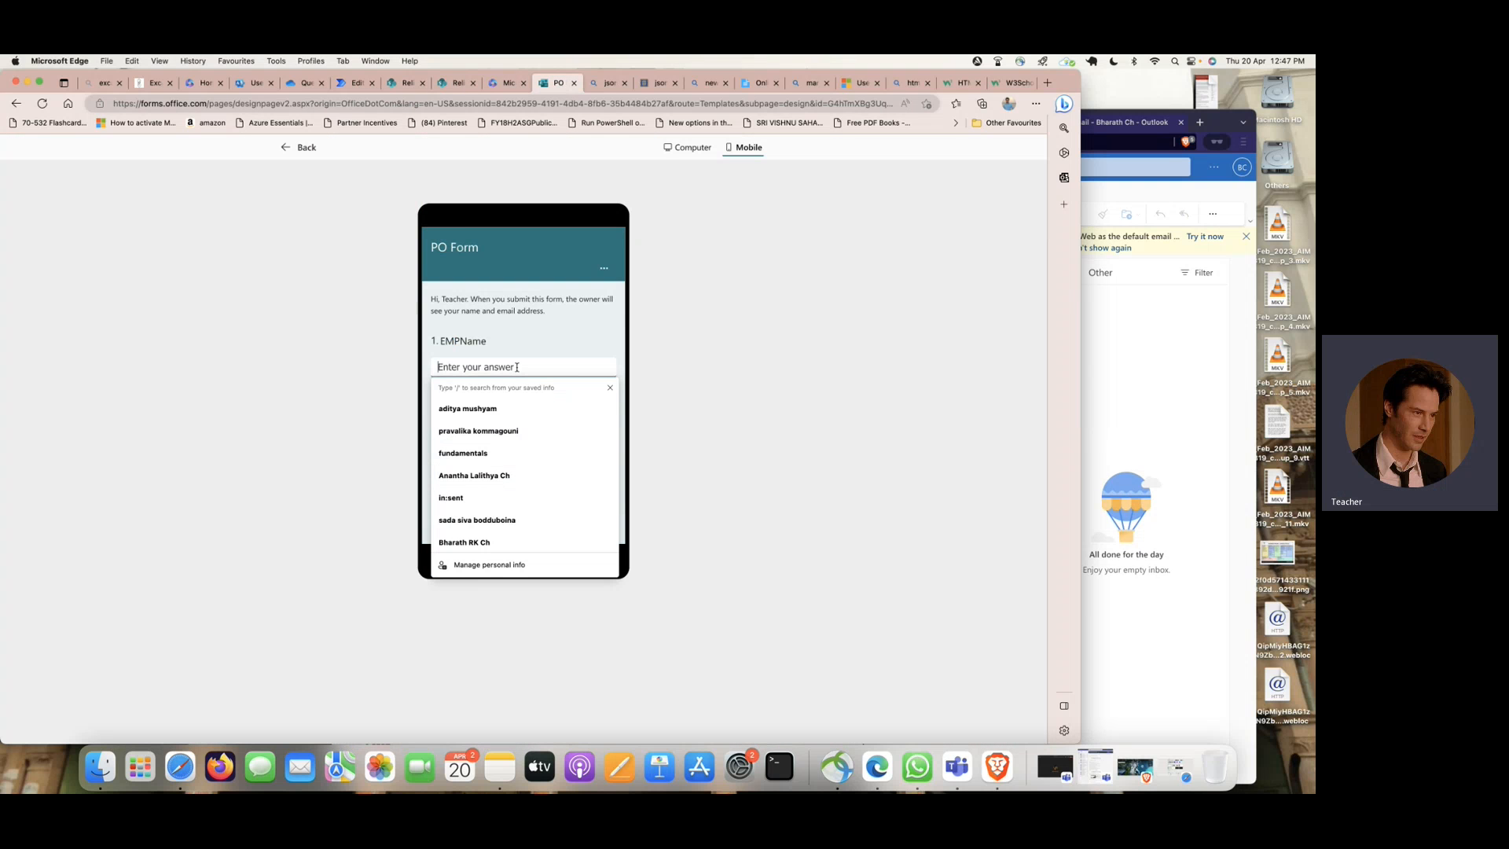
type("Hari")
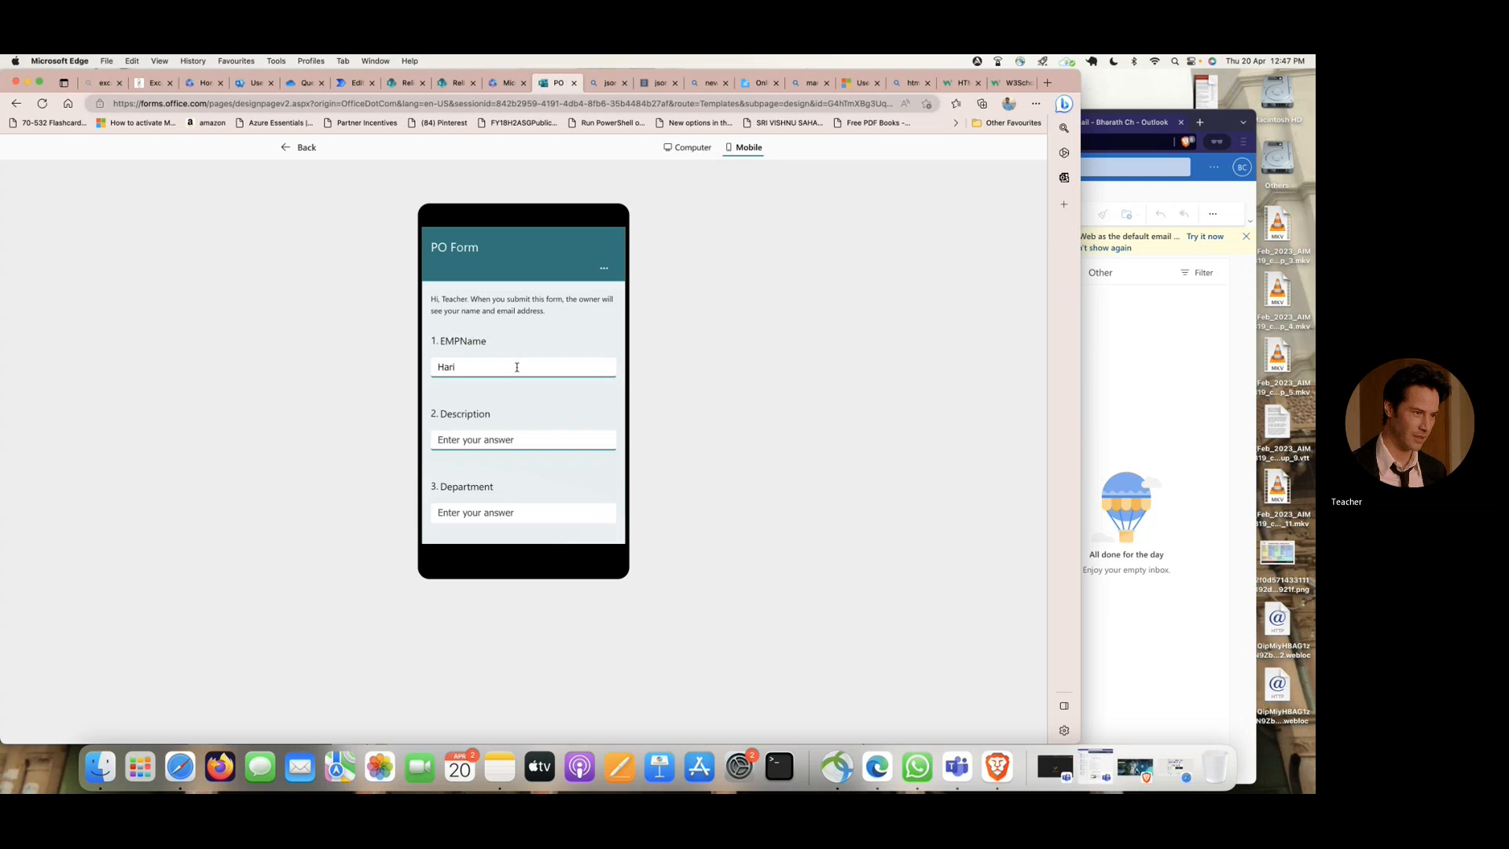
key("Tab")
type("Test3")
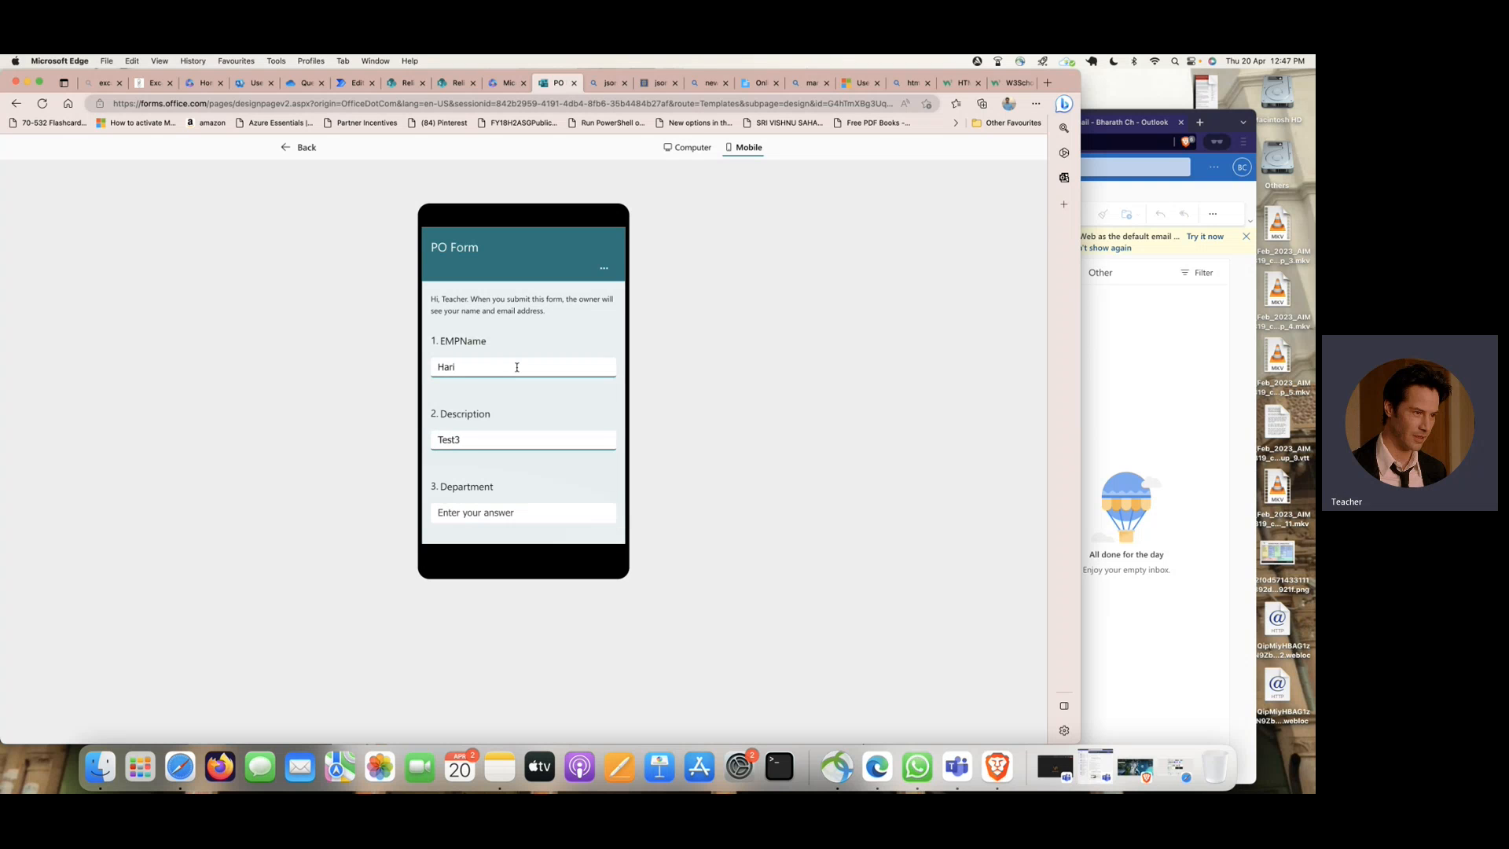
scroll(519, 373, "down", 2)
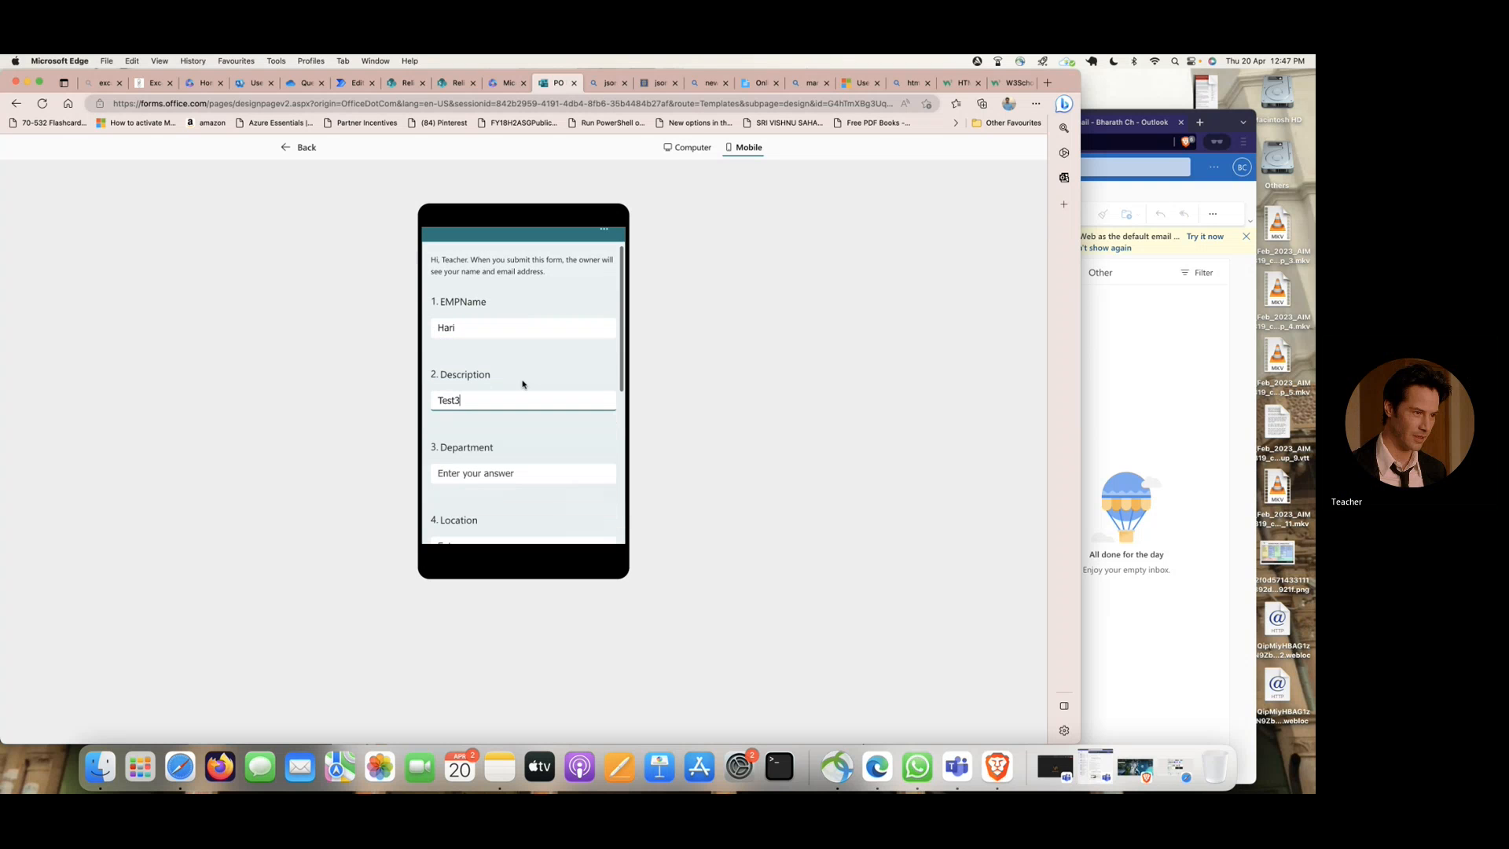
left_click(562, 471)
type("Test")
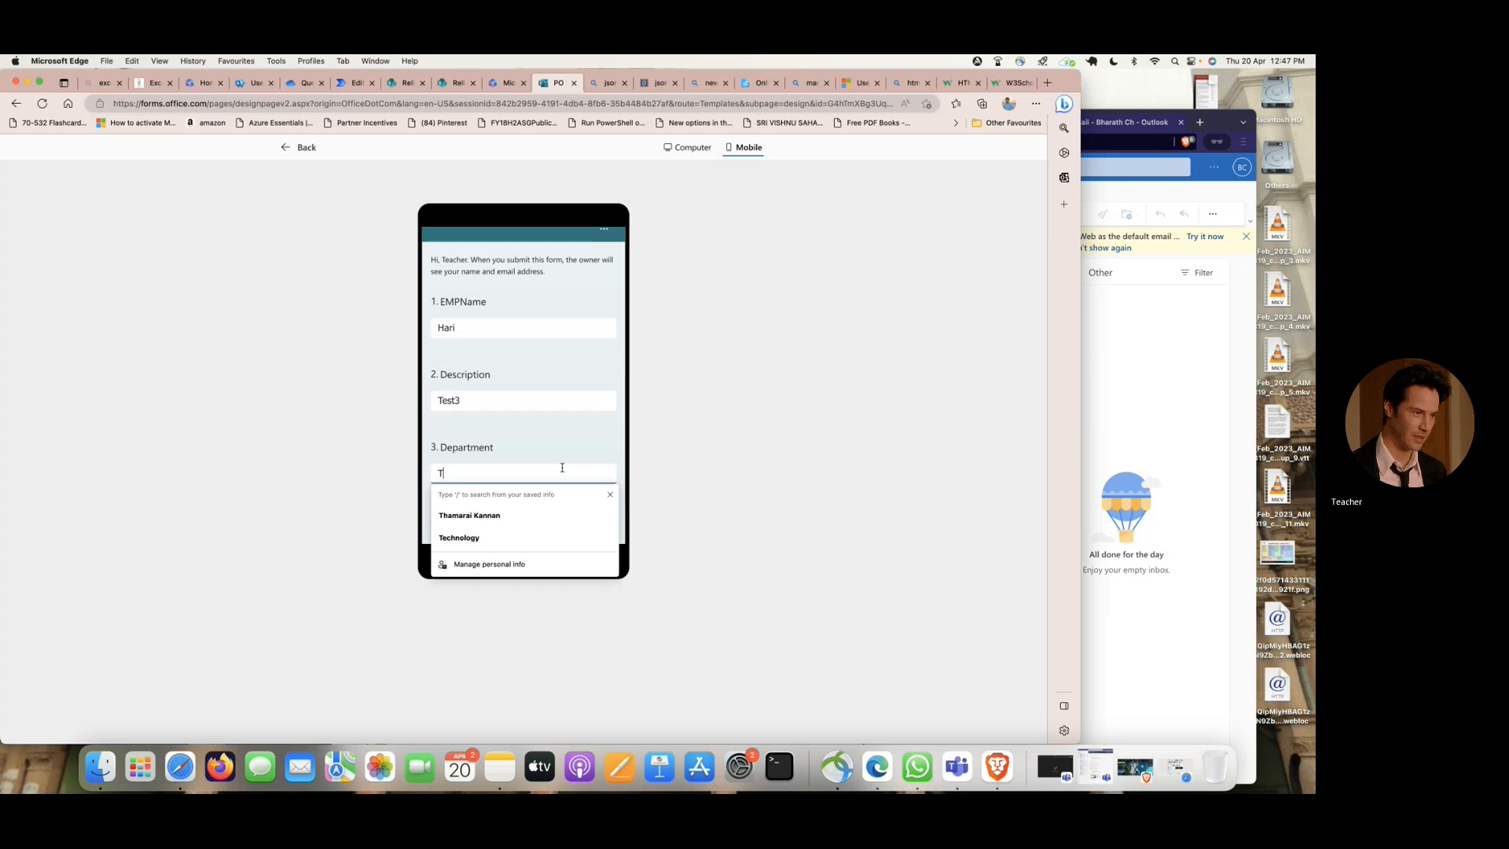
scroll(562, 467, "down", 3)
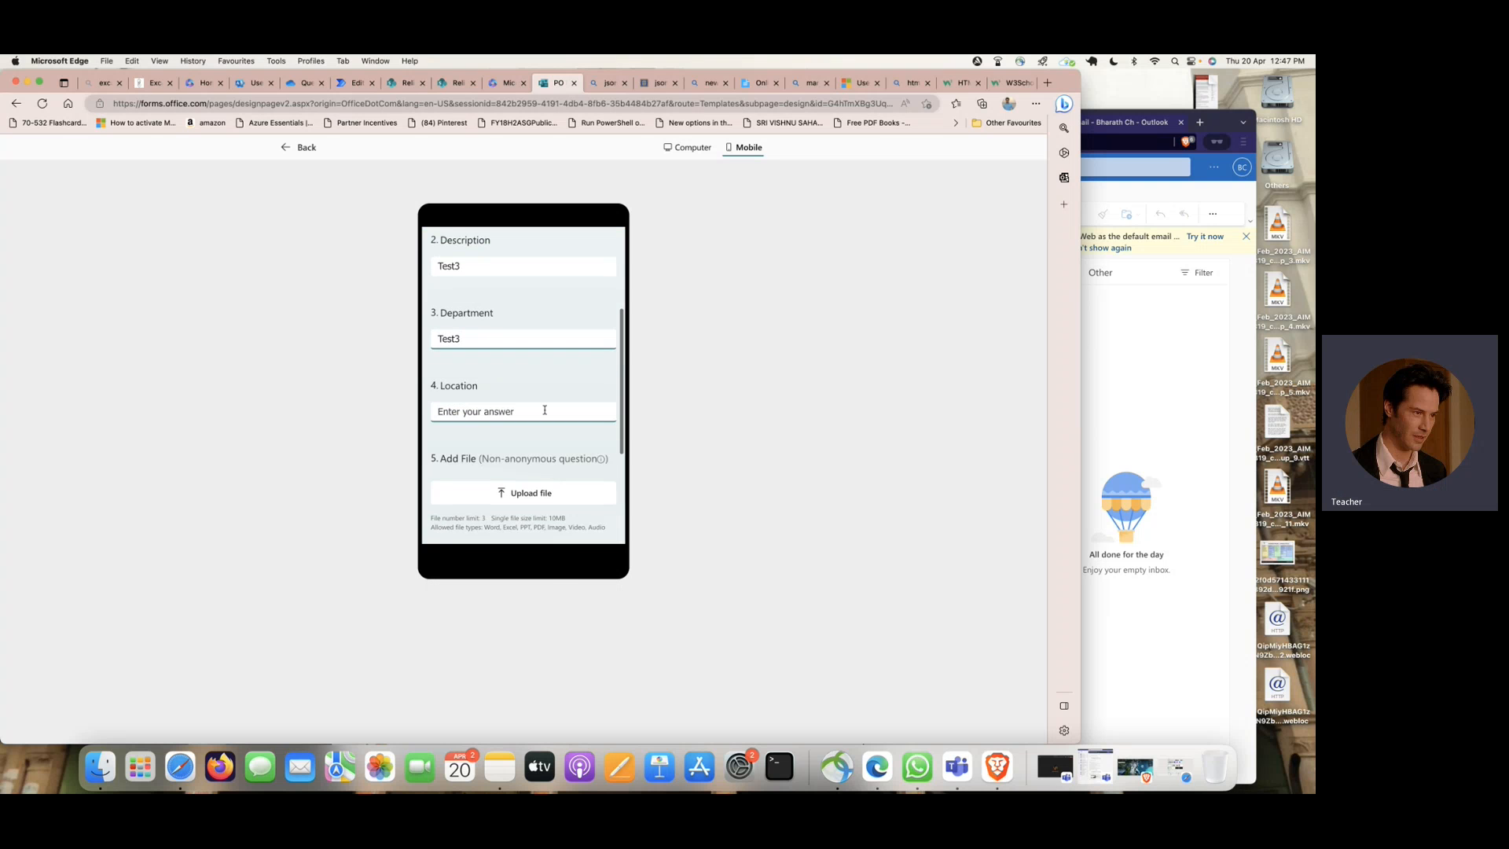
left_click(544, 411)
type("Test3")
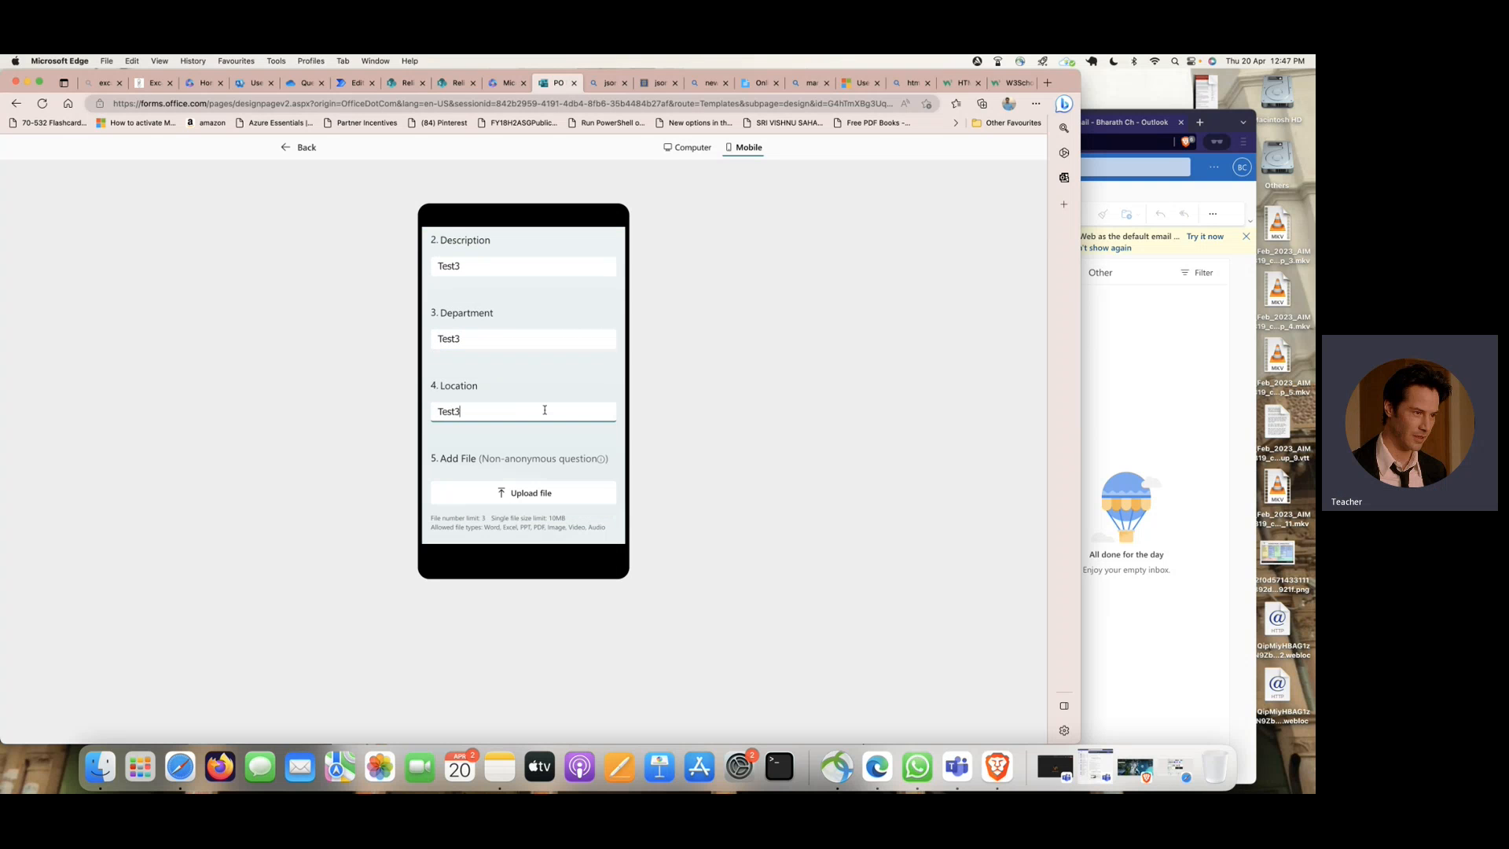
- Attach pls-cert-badge-pmle.png to the PO Form's Add File question and submit the response
scroll(544, 410, "down", 2)
left_click(543, 417)
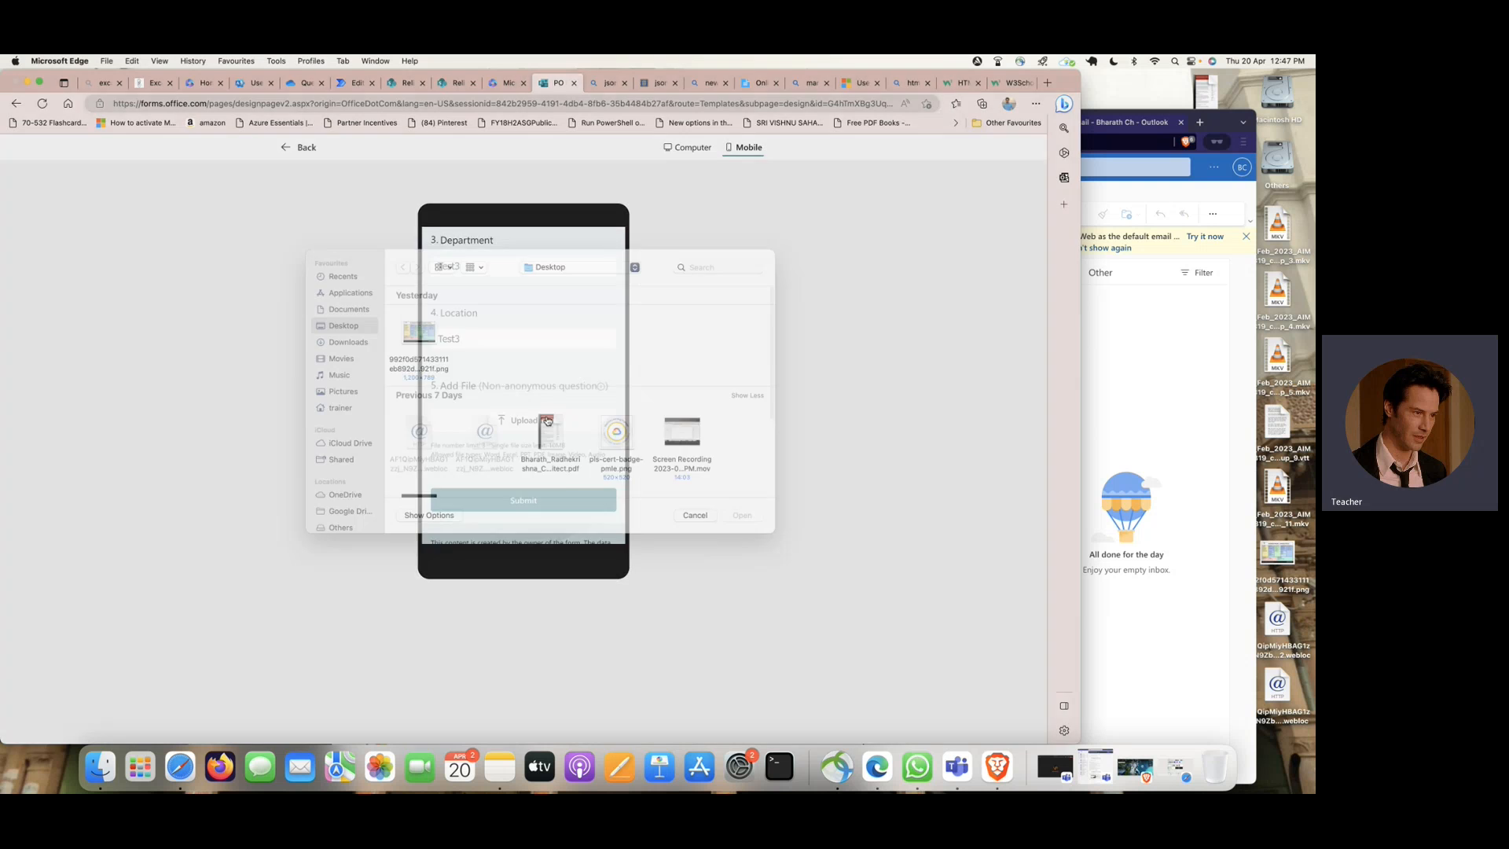
left_click(617, 452)
left_click(742, 531)
scroll(554, 418, "down", 2)
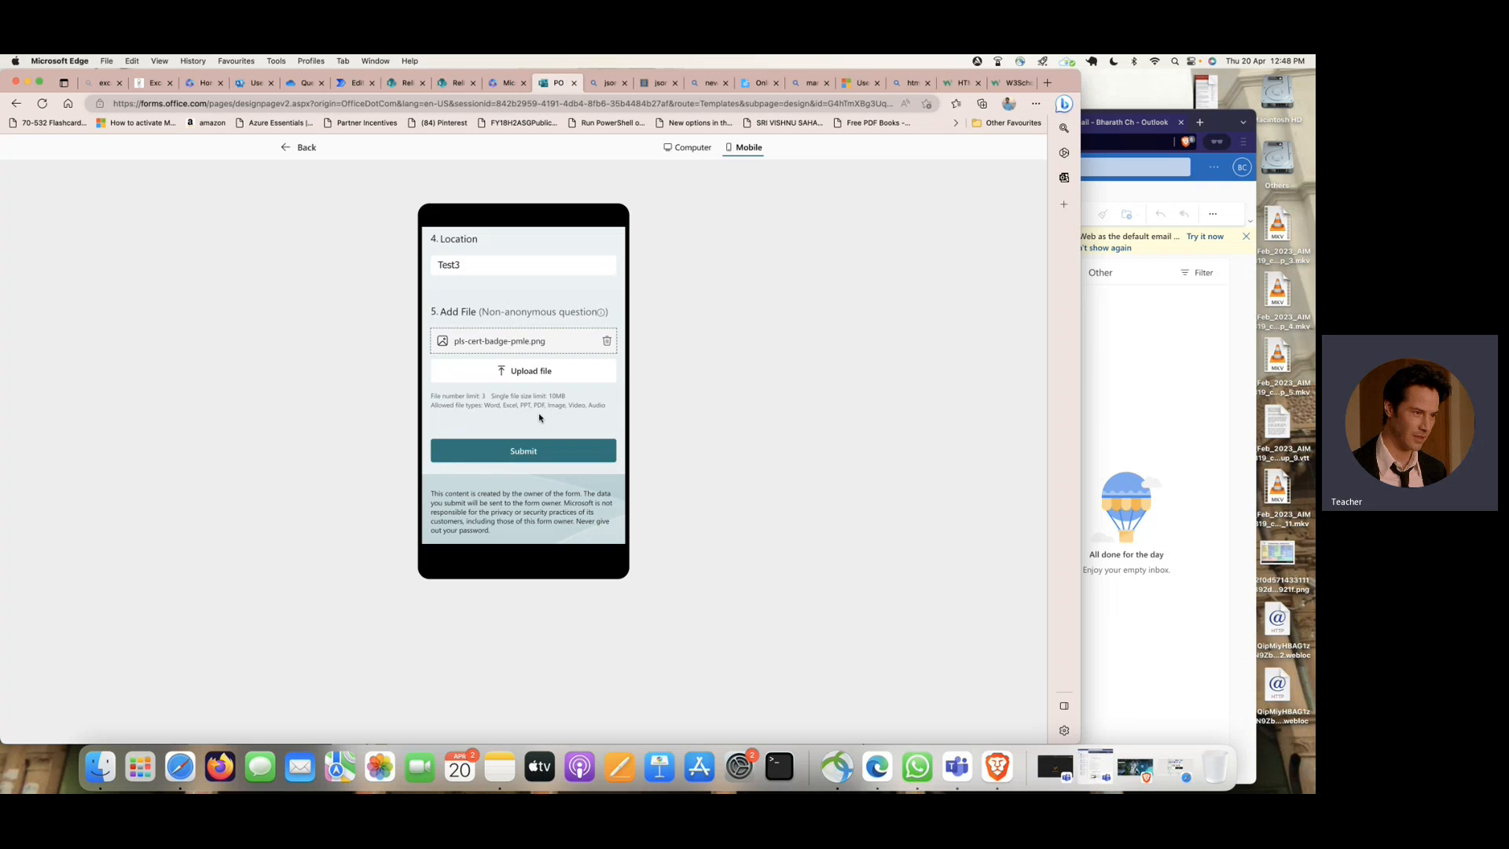
left_click(547, 454)
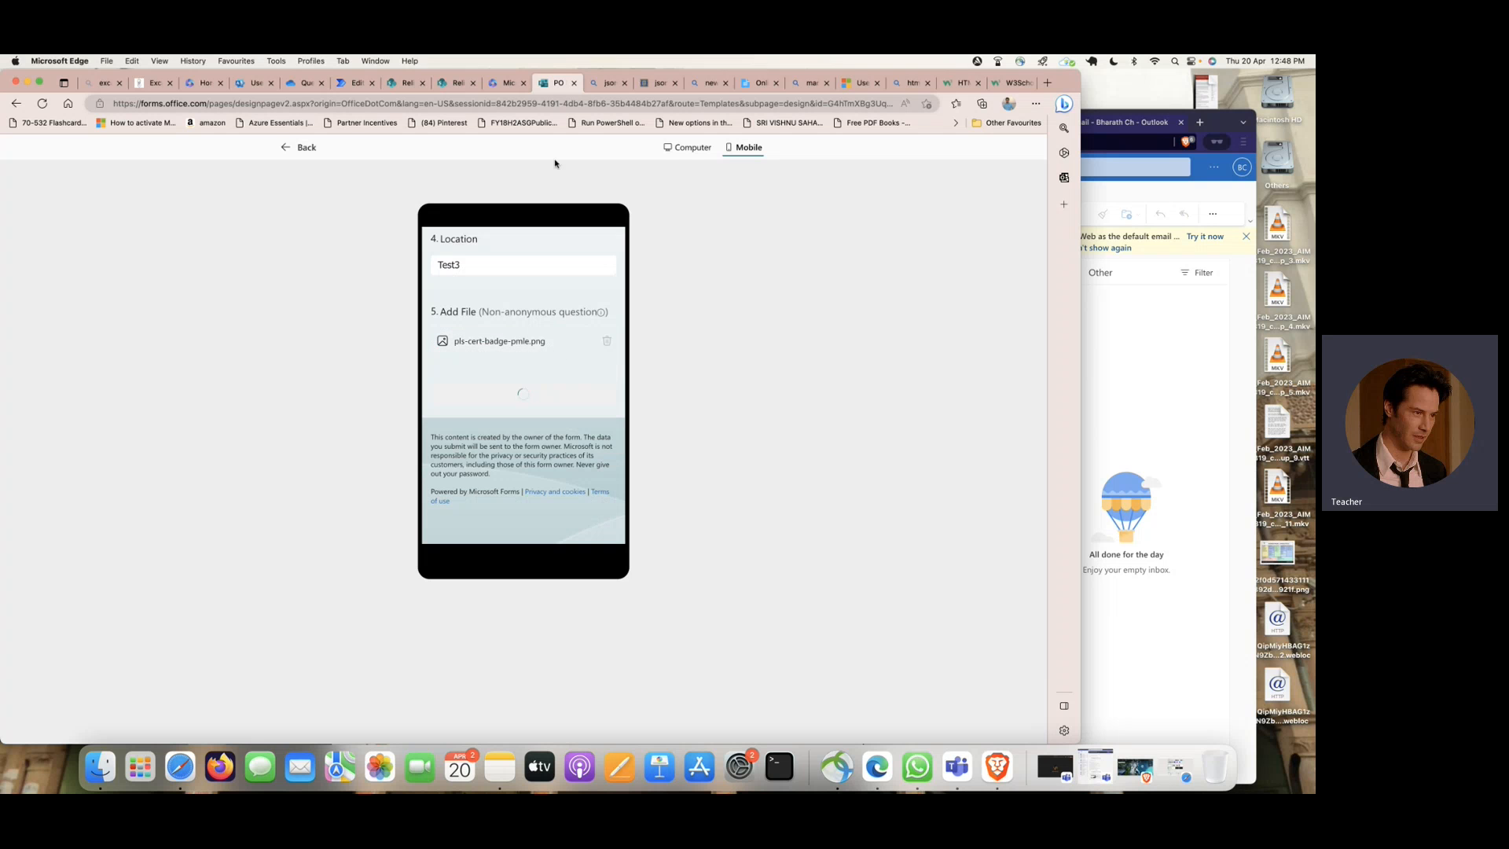
- Check the progress of the running flow and look for the submitted order in the SharePoint POOrder list
left_click(355, 82)
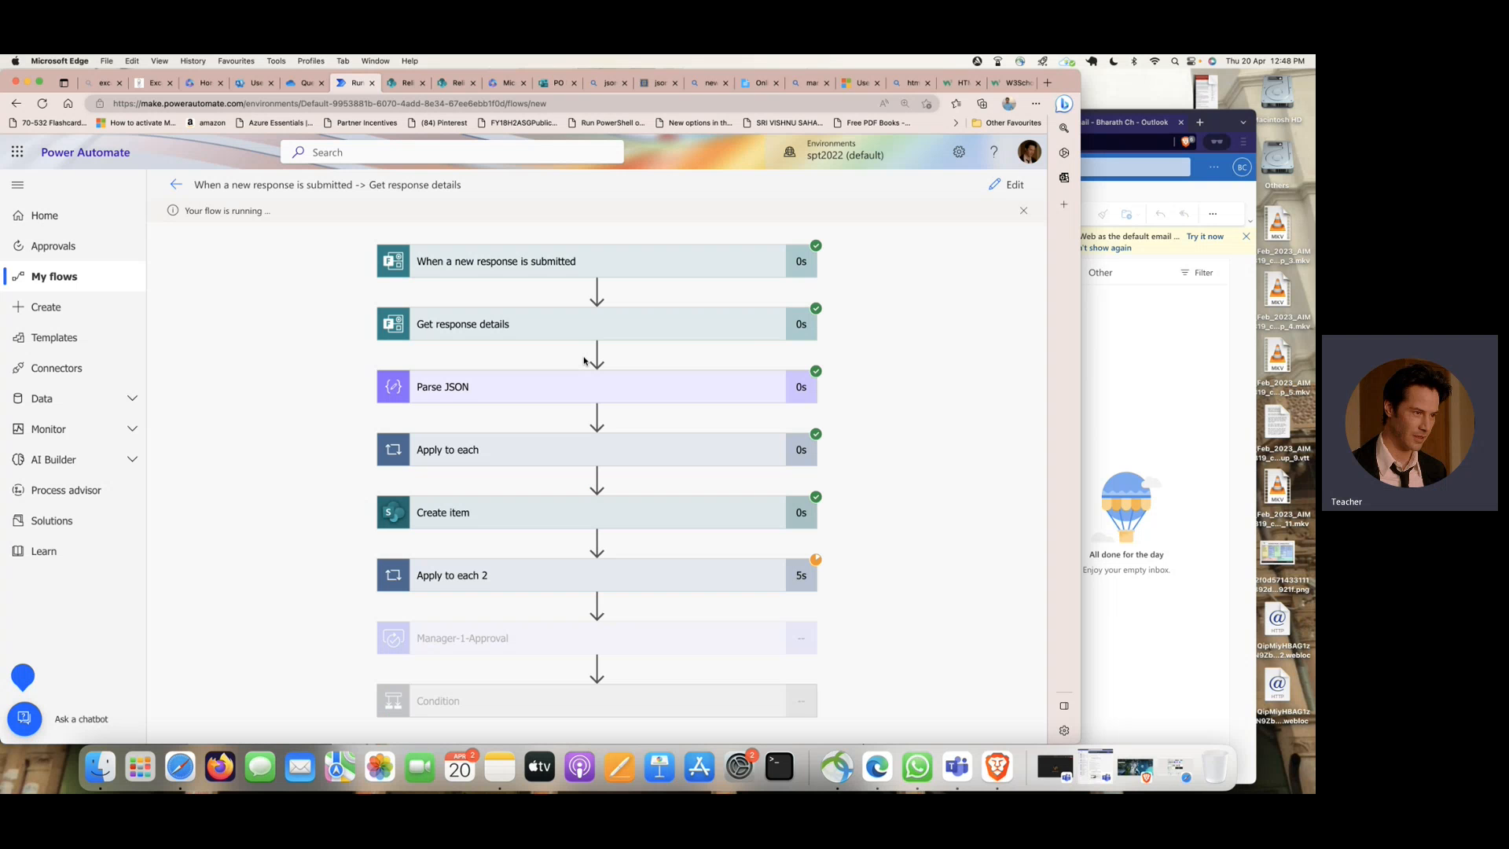
scroll(584, 361, "down", 1)
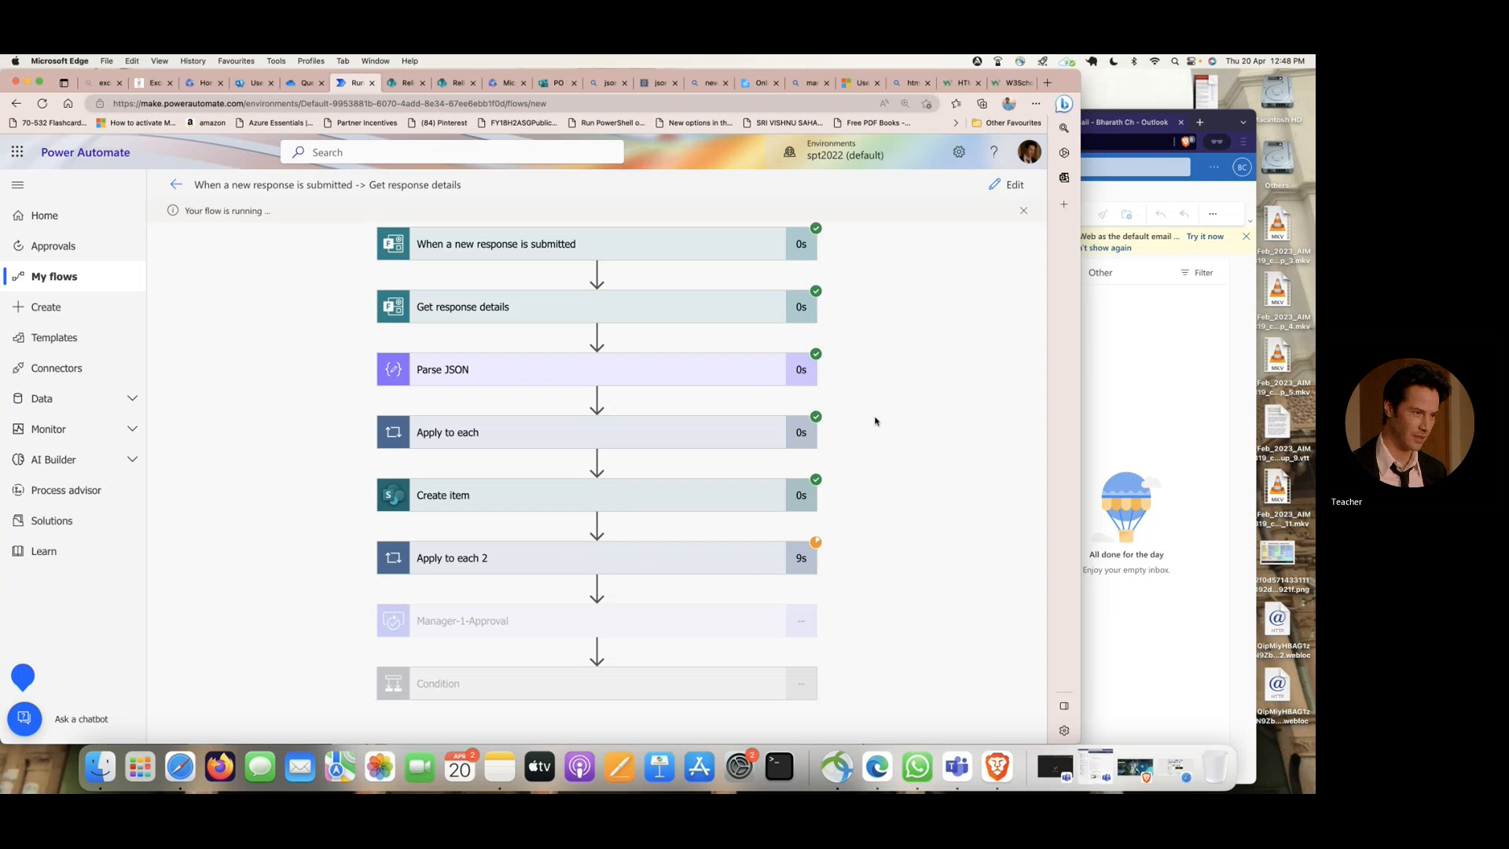
left_click(402, 85)
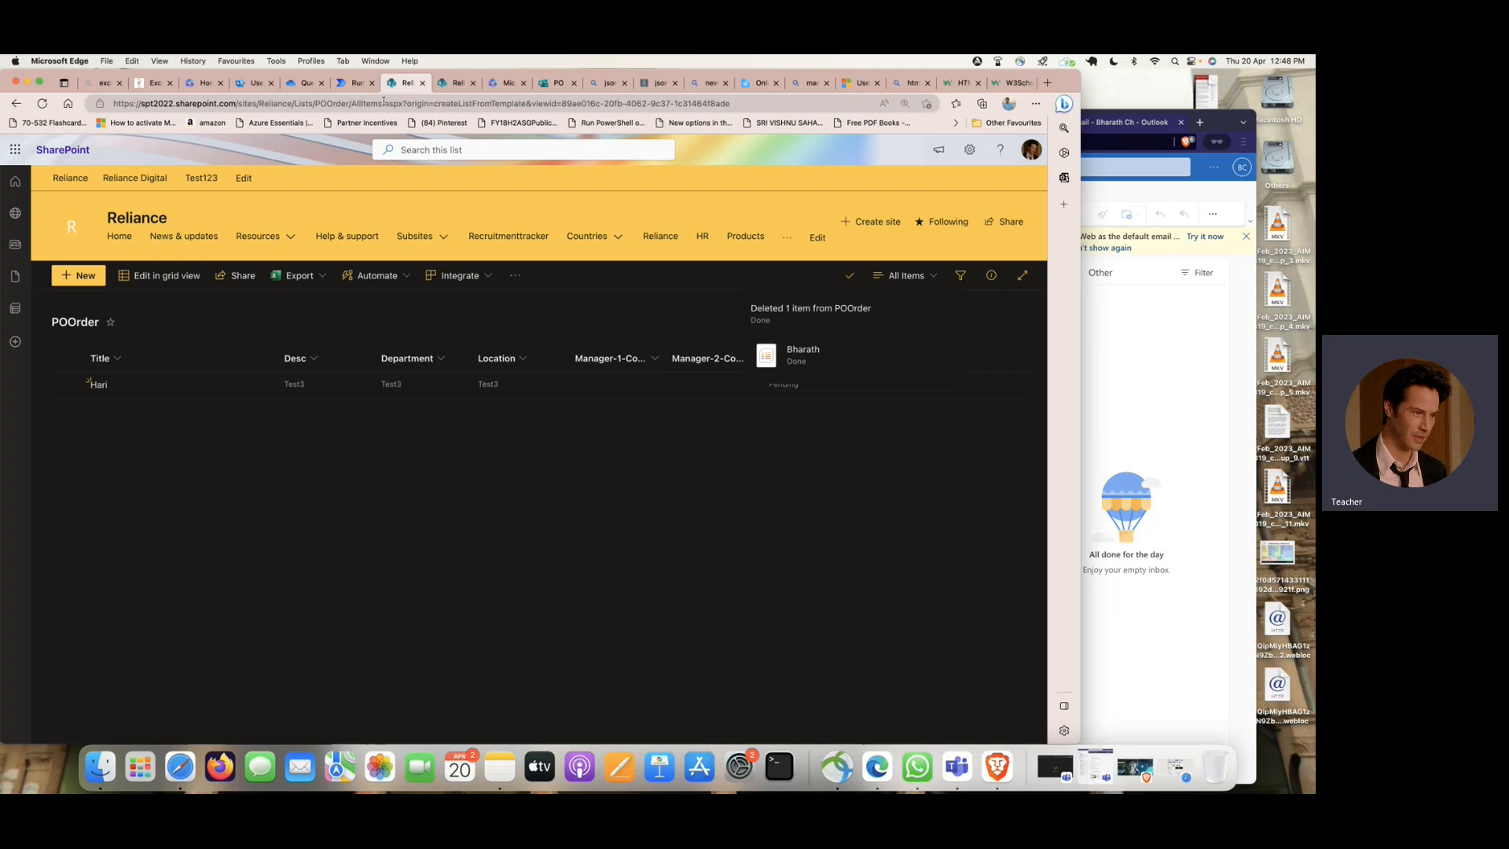
left_click(352, 82)
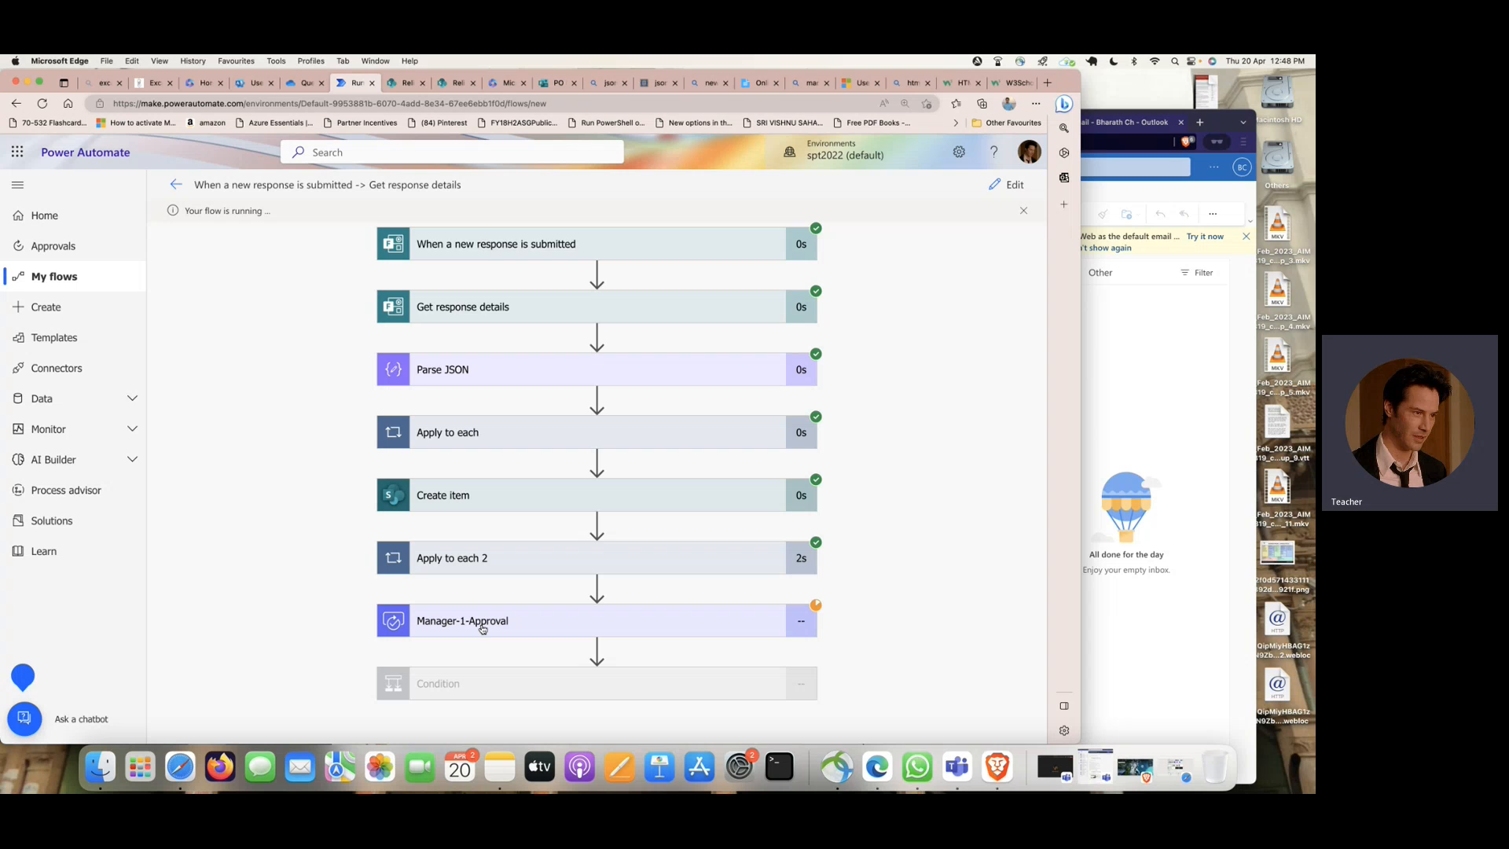
- Narrow the flow's browser window, switch to the private Safari window, and show its Outlook mailbox in full screen
left_click(1156, 329)
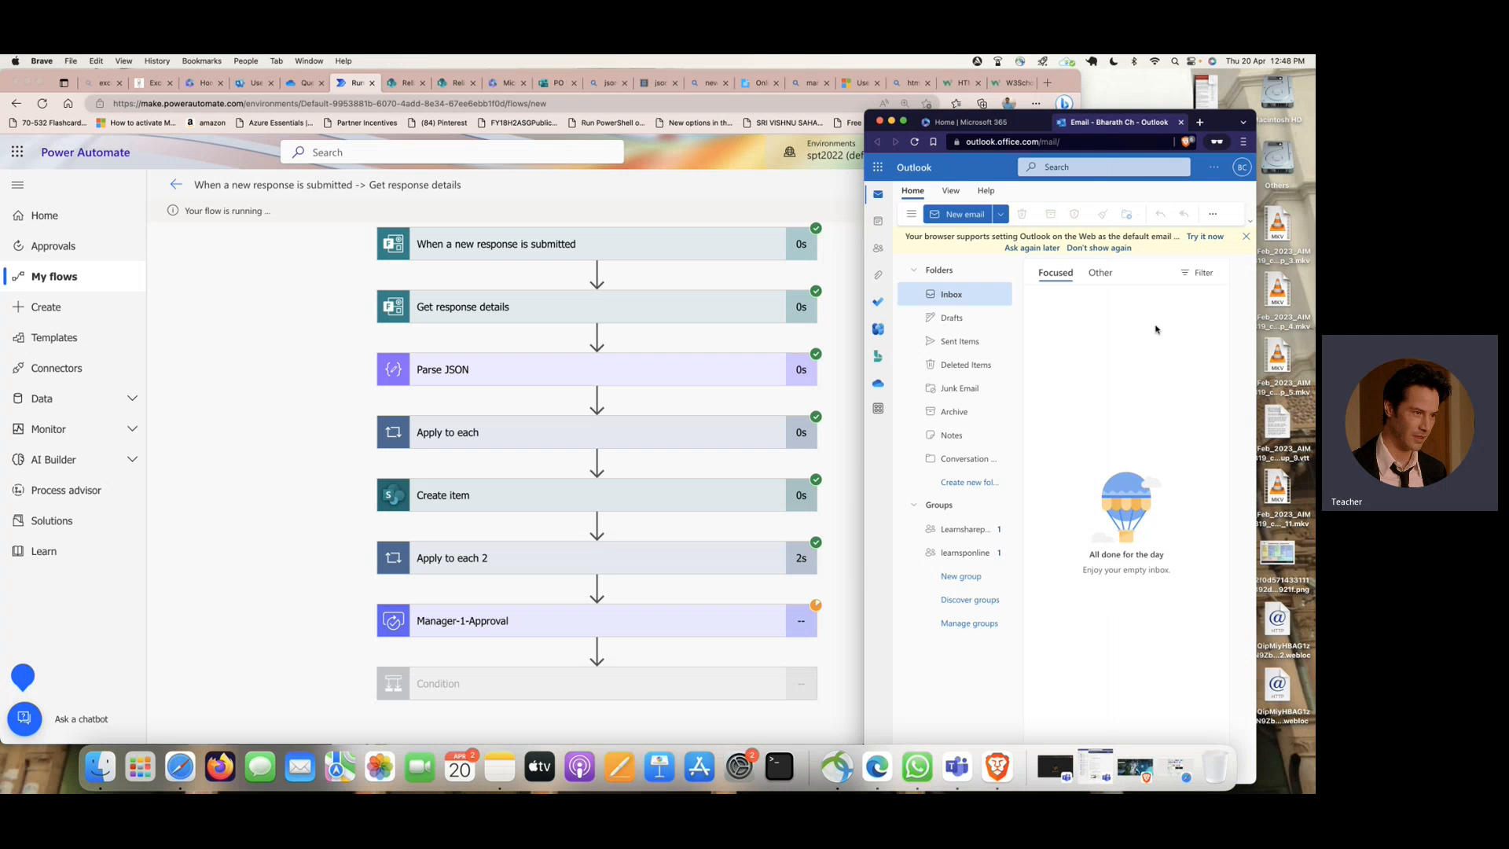
left_click(1100, 97)
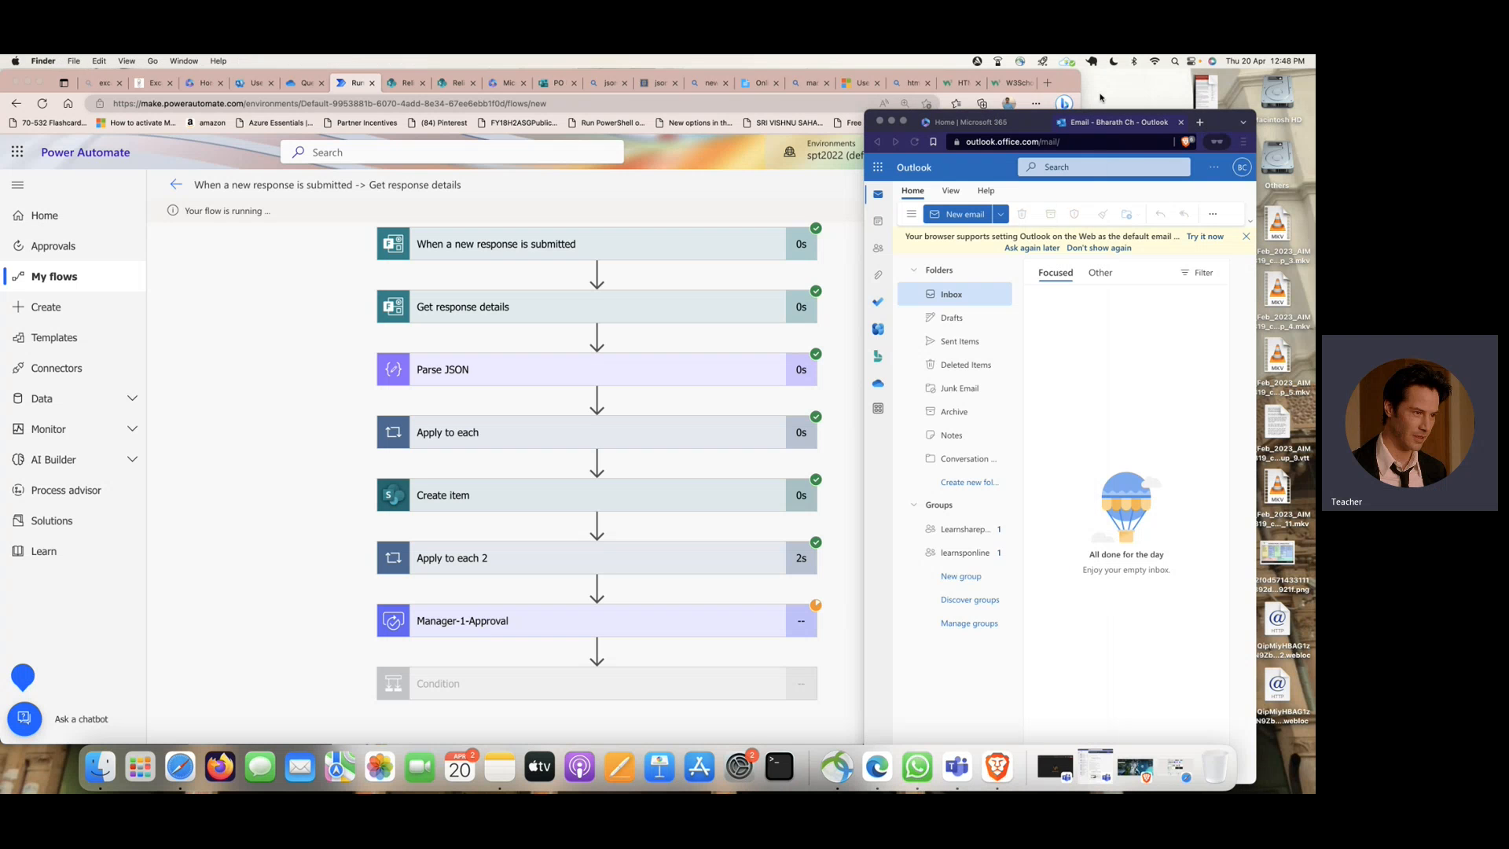
left_click_drag(1077, 89, 524, 92)
left_click(765, 257)
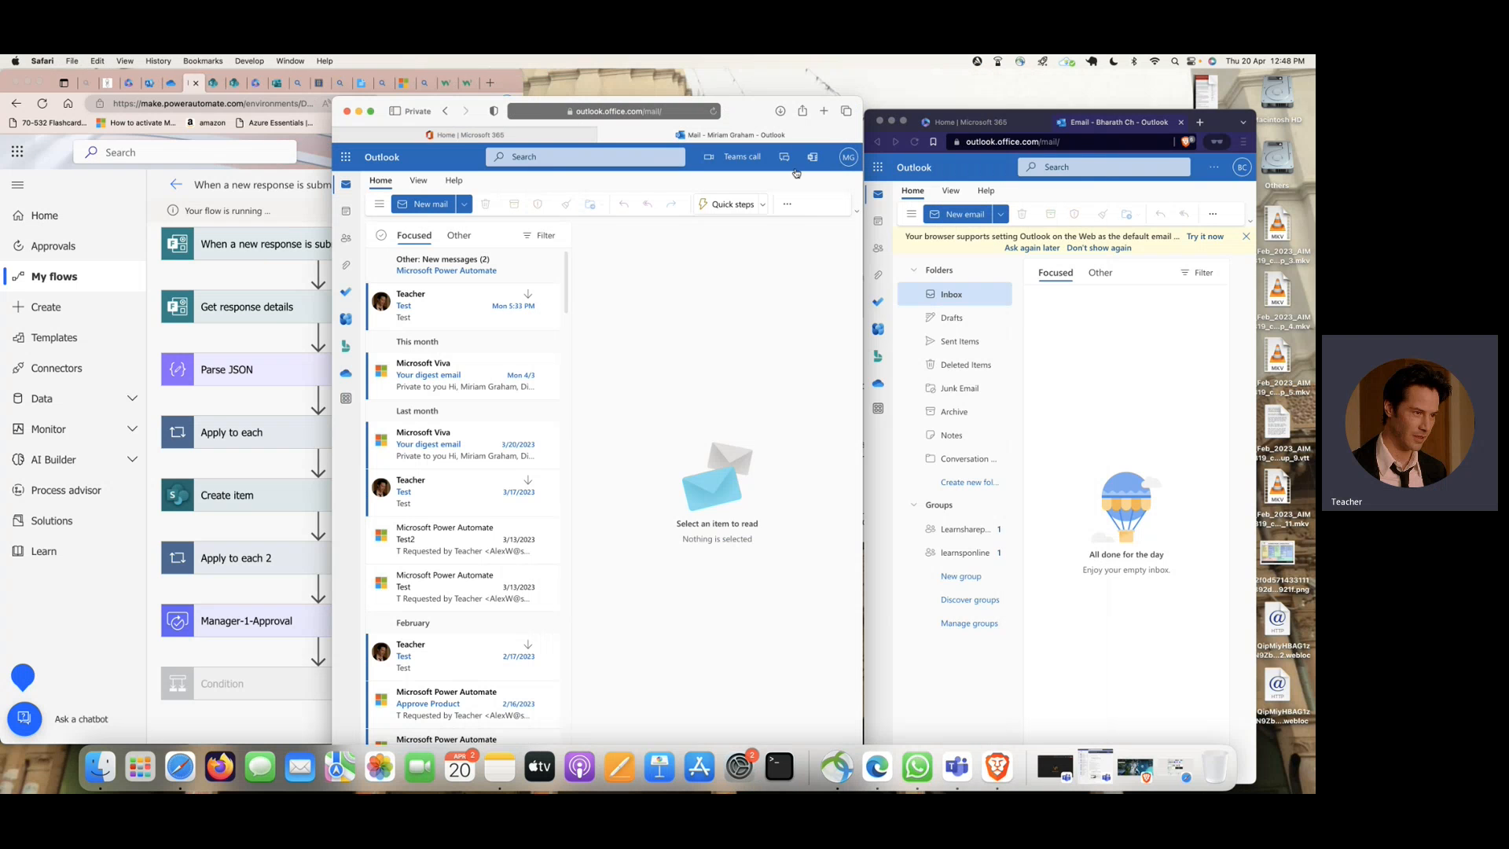
left_click(825, 112)
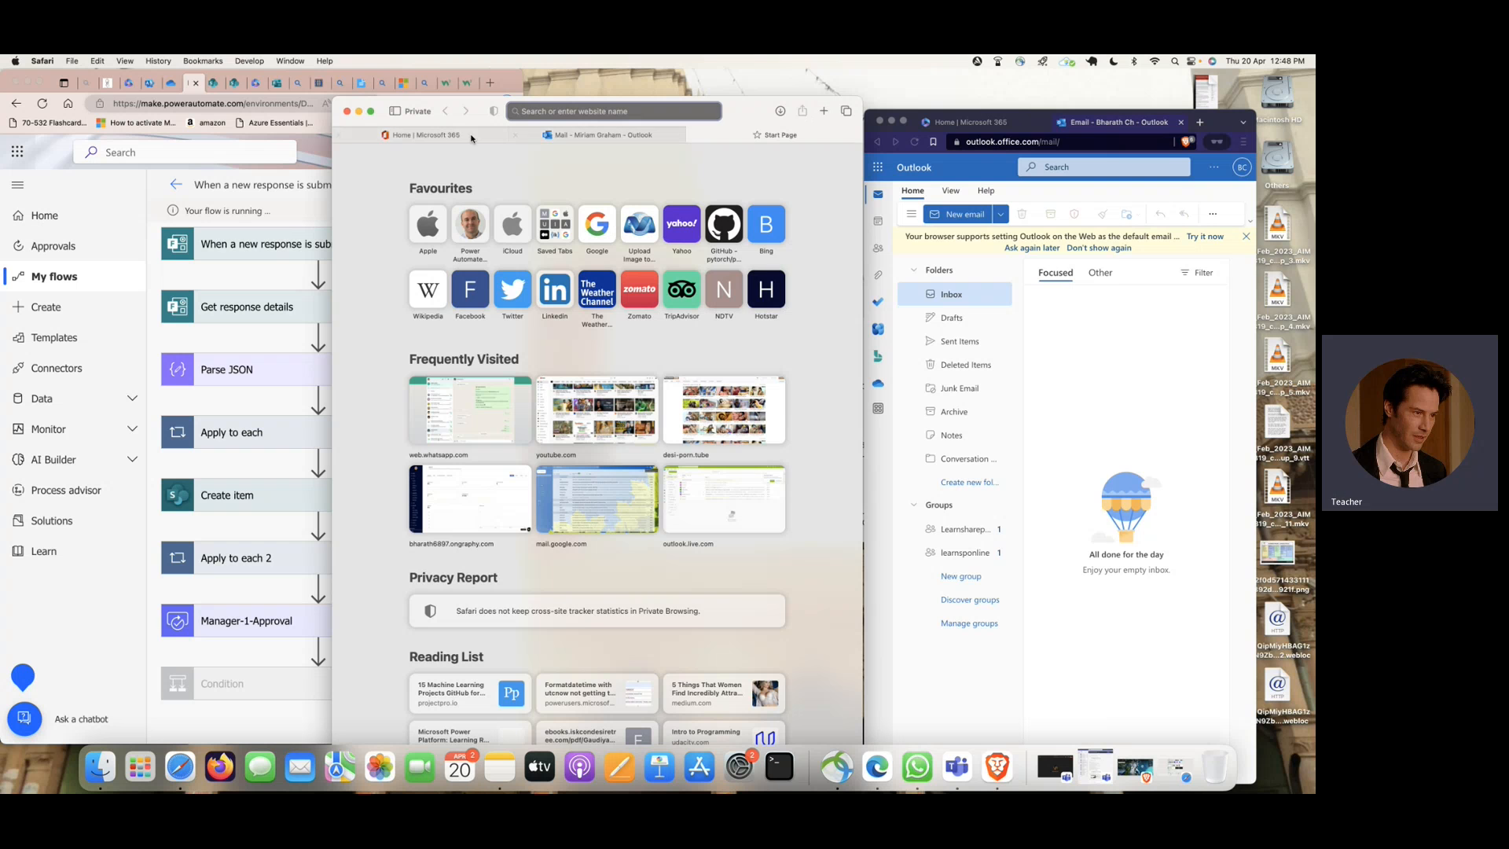
left_click(602, 139)
left_click(370, 111)
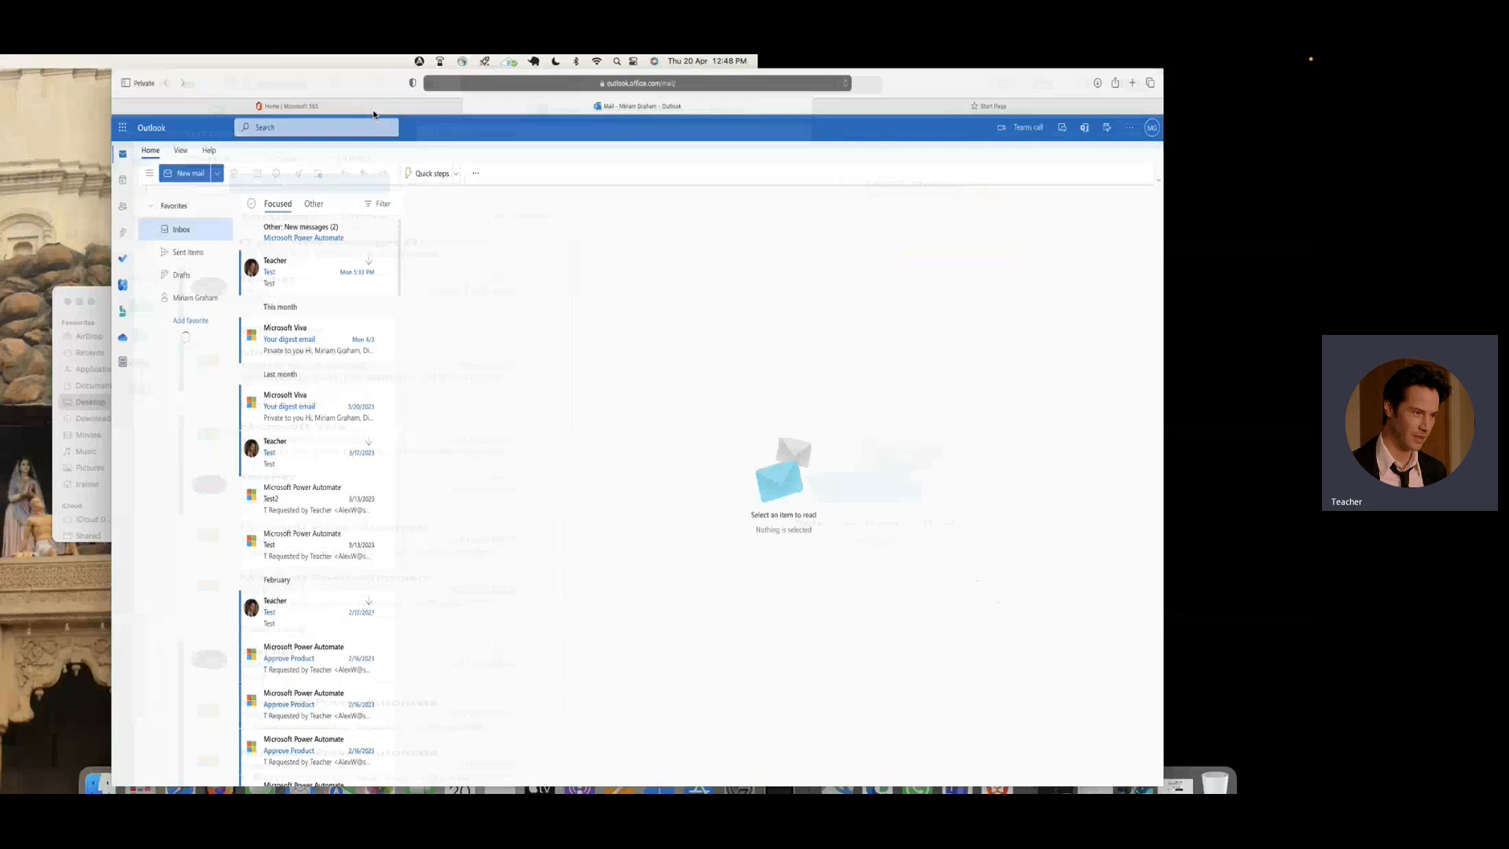
- Find and open the newly received Power Automate approval email for the submitted purchase order in the manager's Outlook inbox
left_click(244, 268)
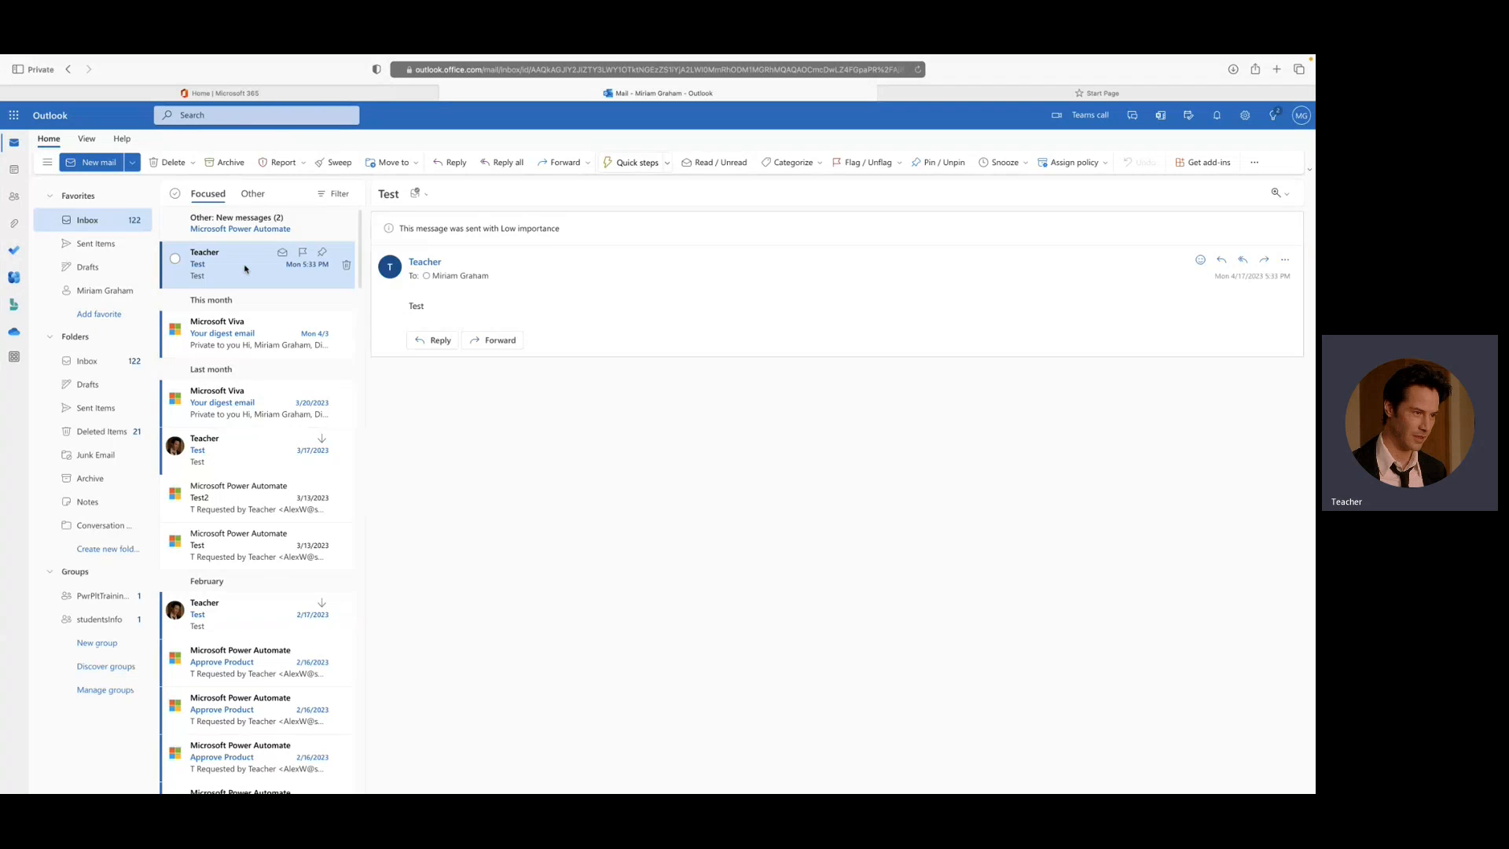
left_click(243, 228)
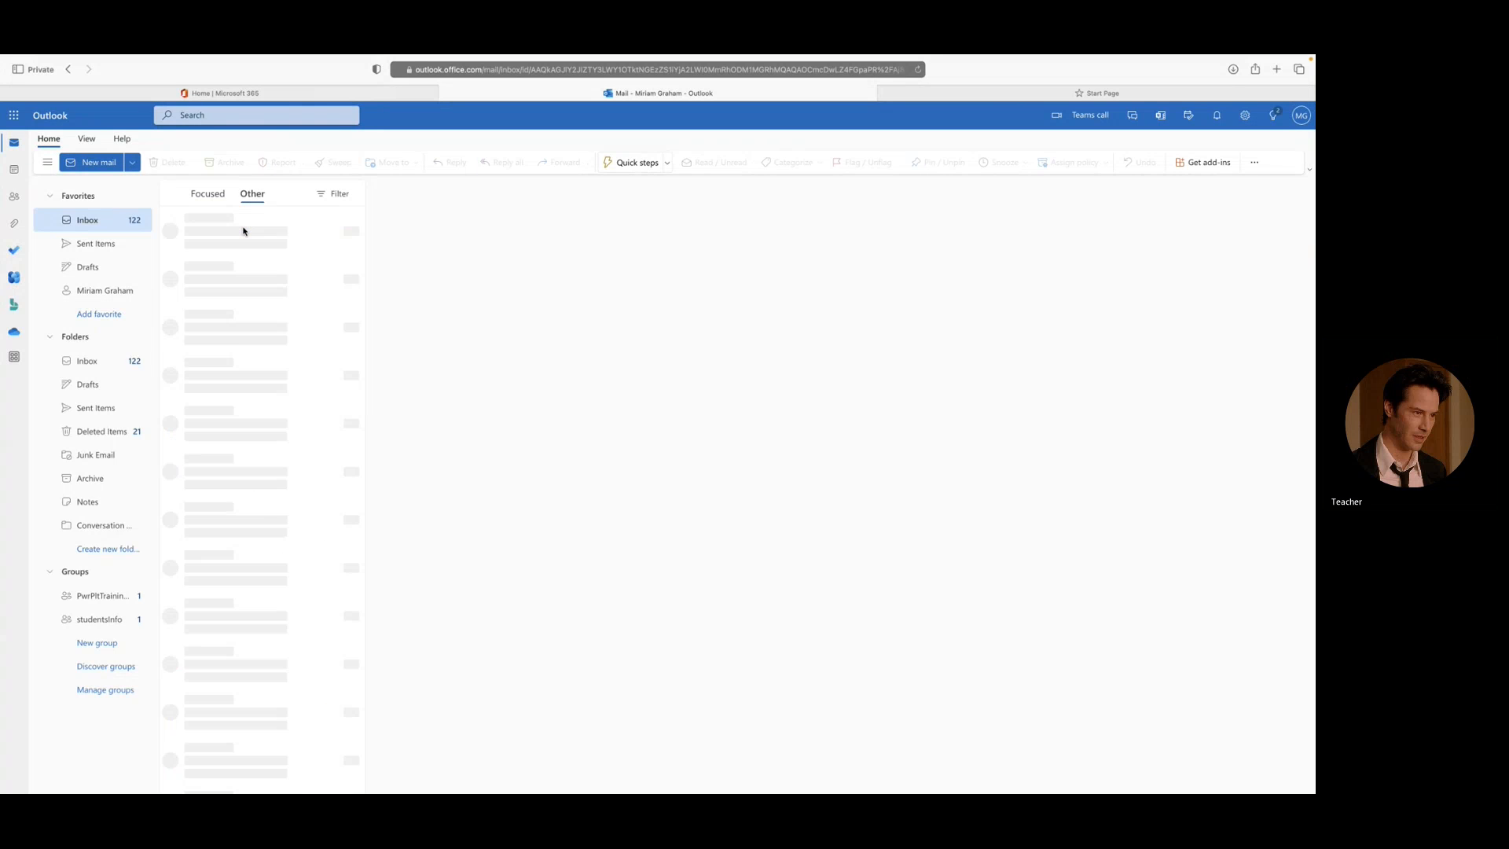
left_click(244, 230)
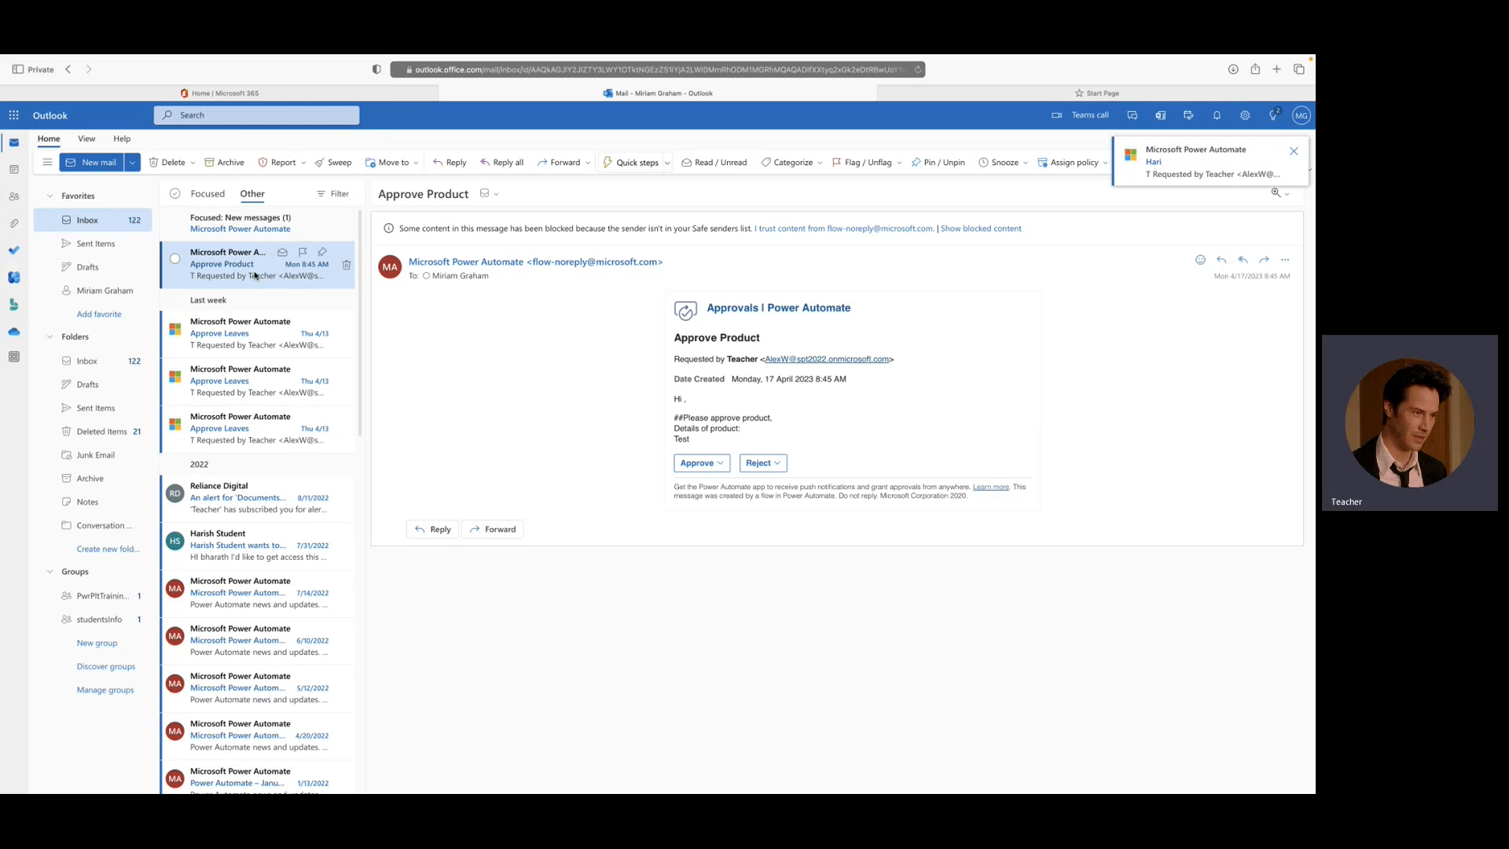
left_click(253, 222)
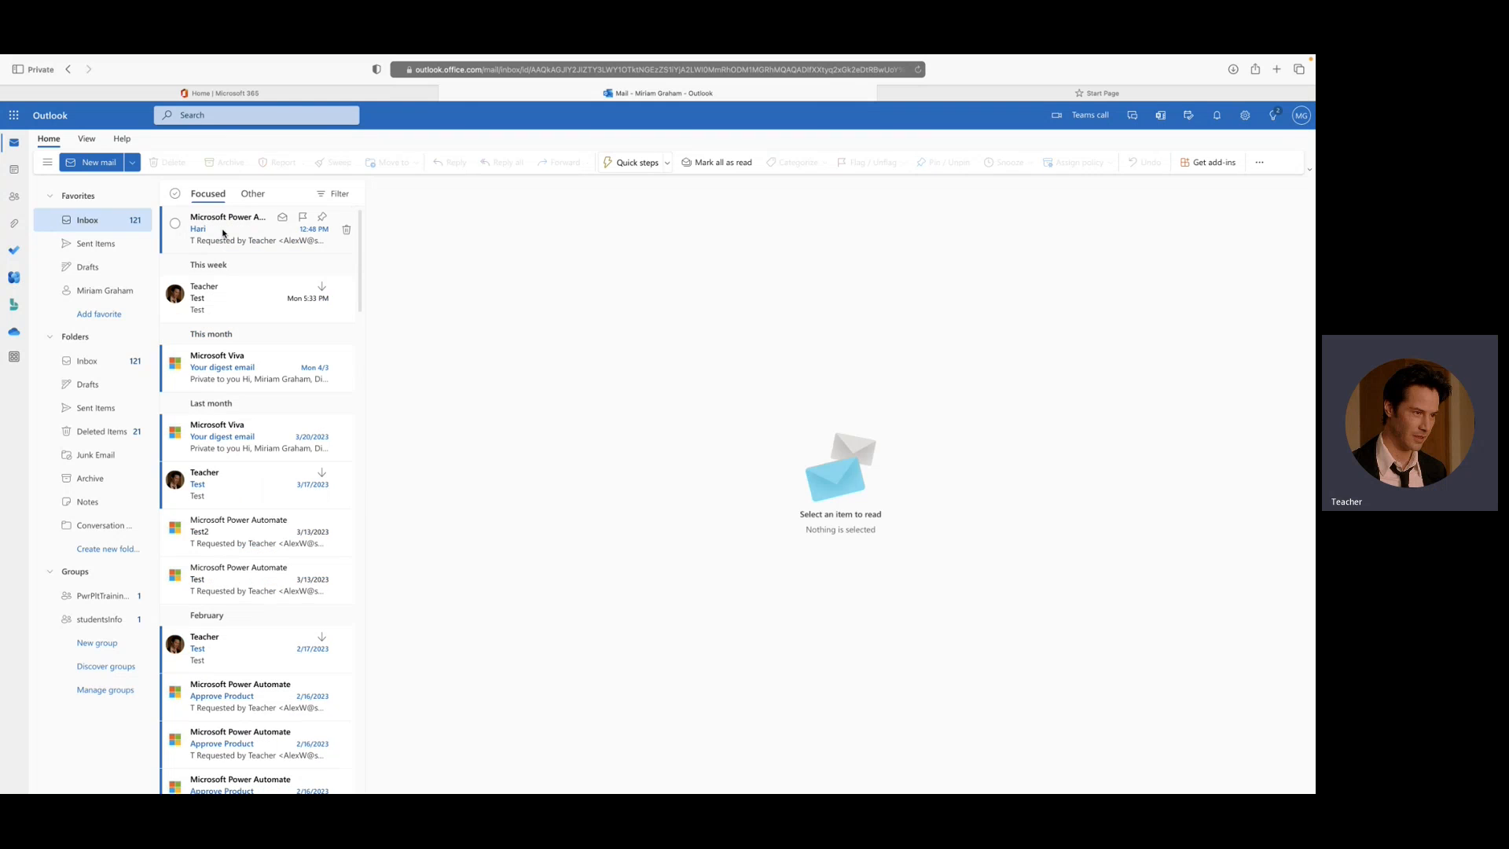
left_click(223, 233)
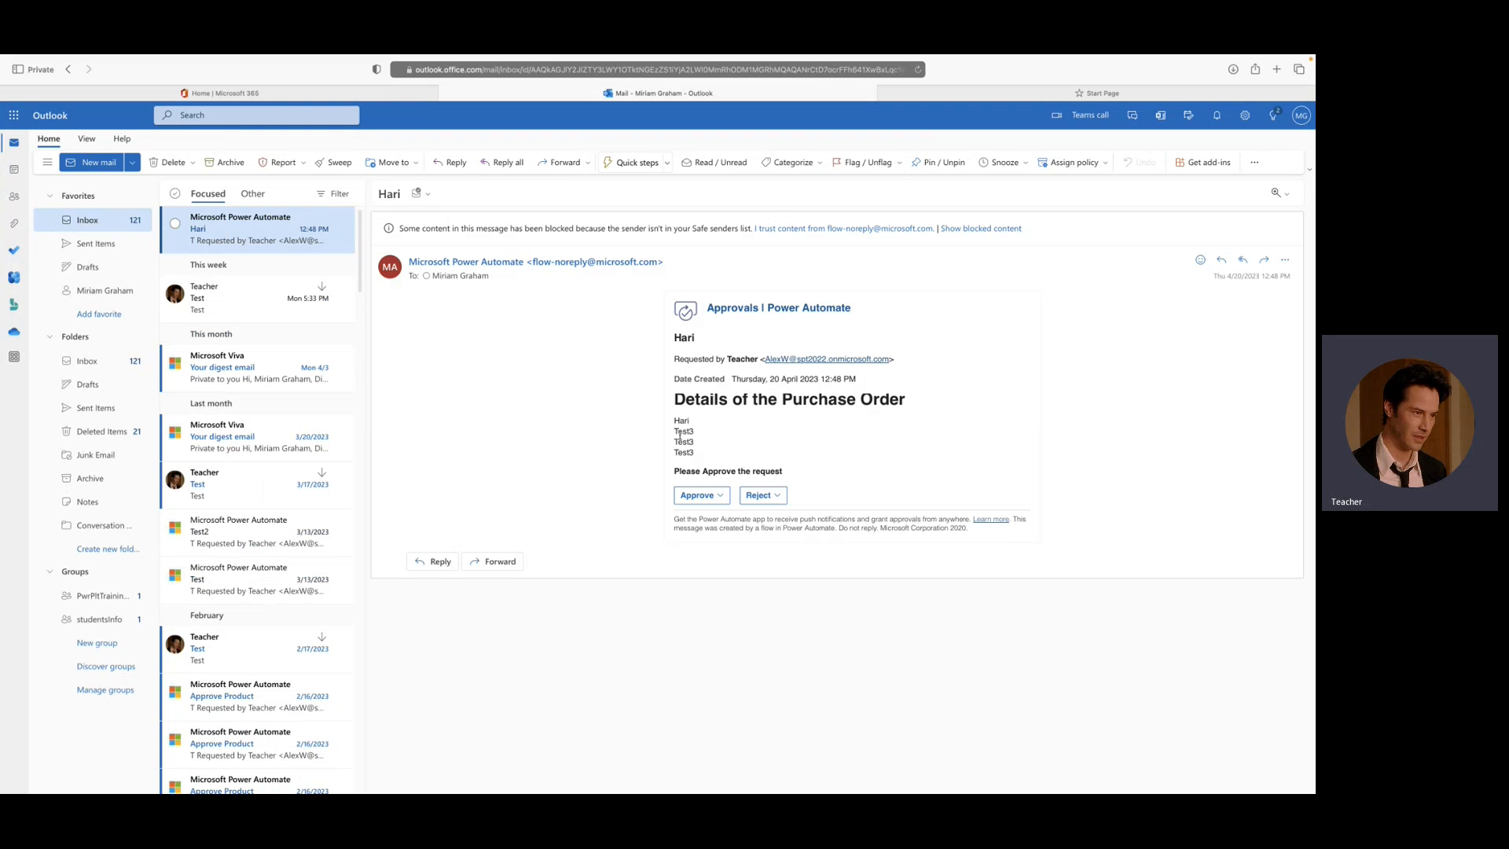
- Approve the purchase order from the email with the comment "I am approving Test3" and submit the response
left_click(730, 502)
left_click(725, 556)
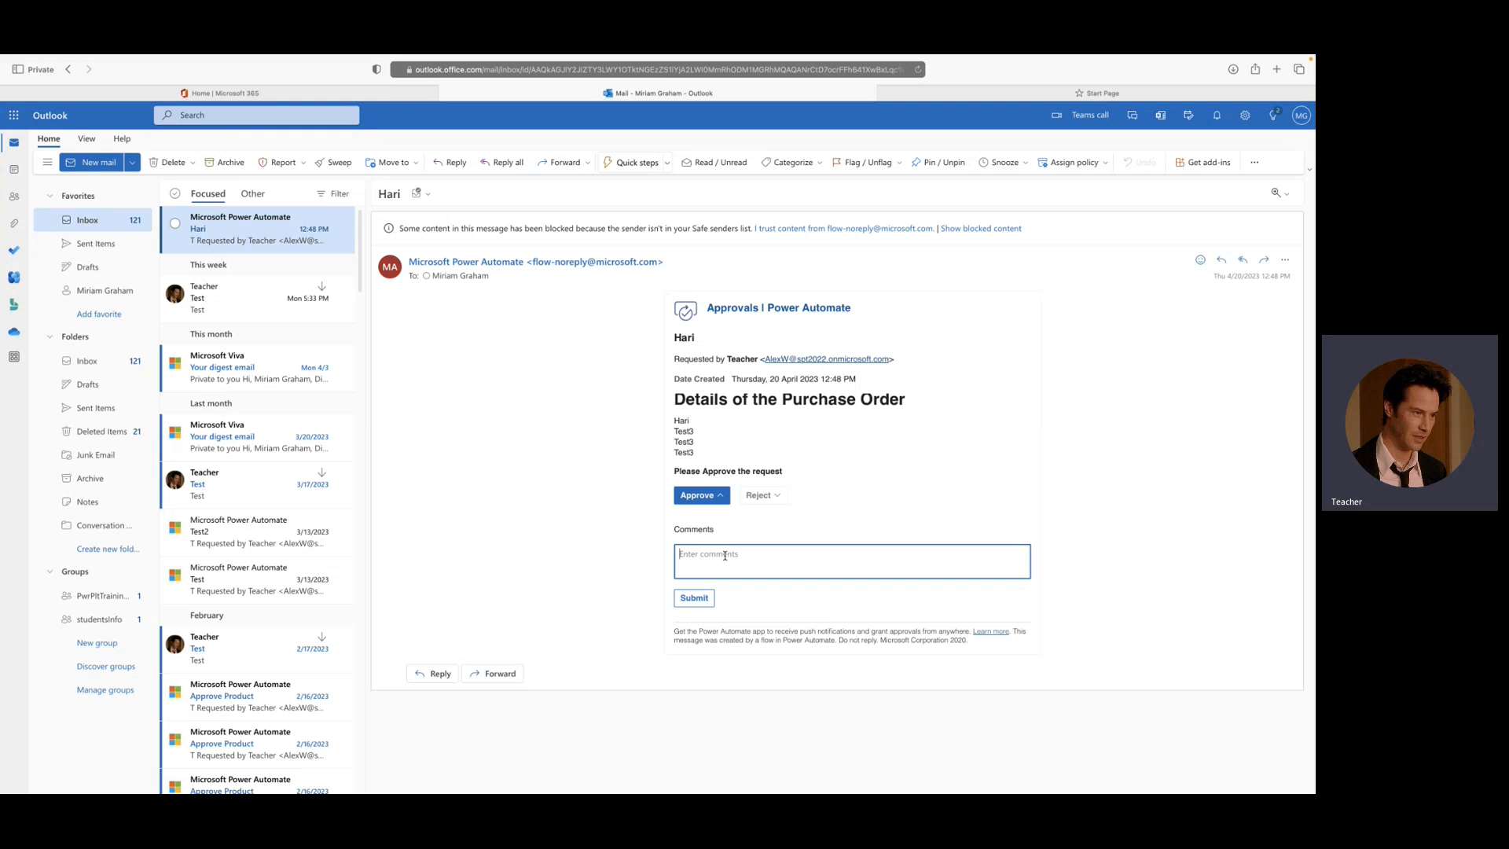
type("I")
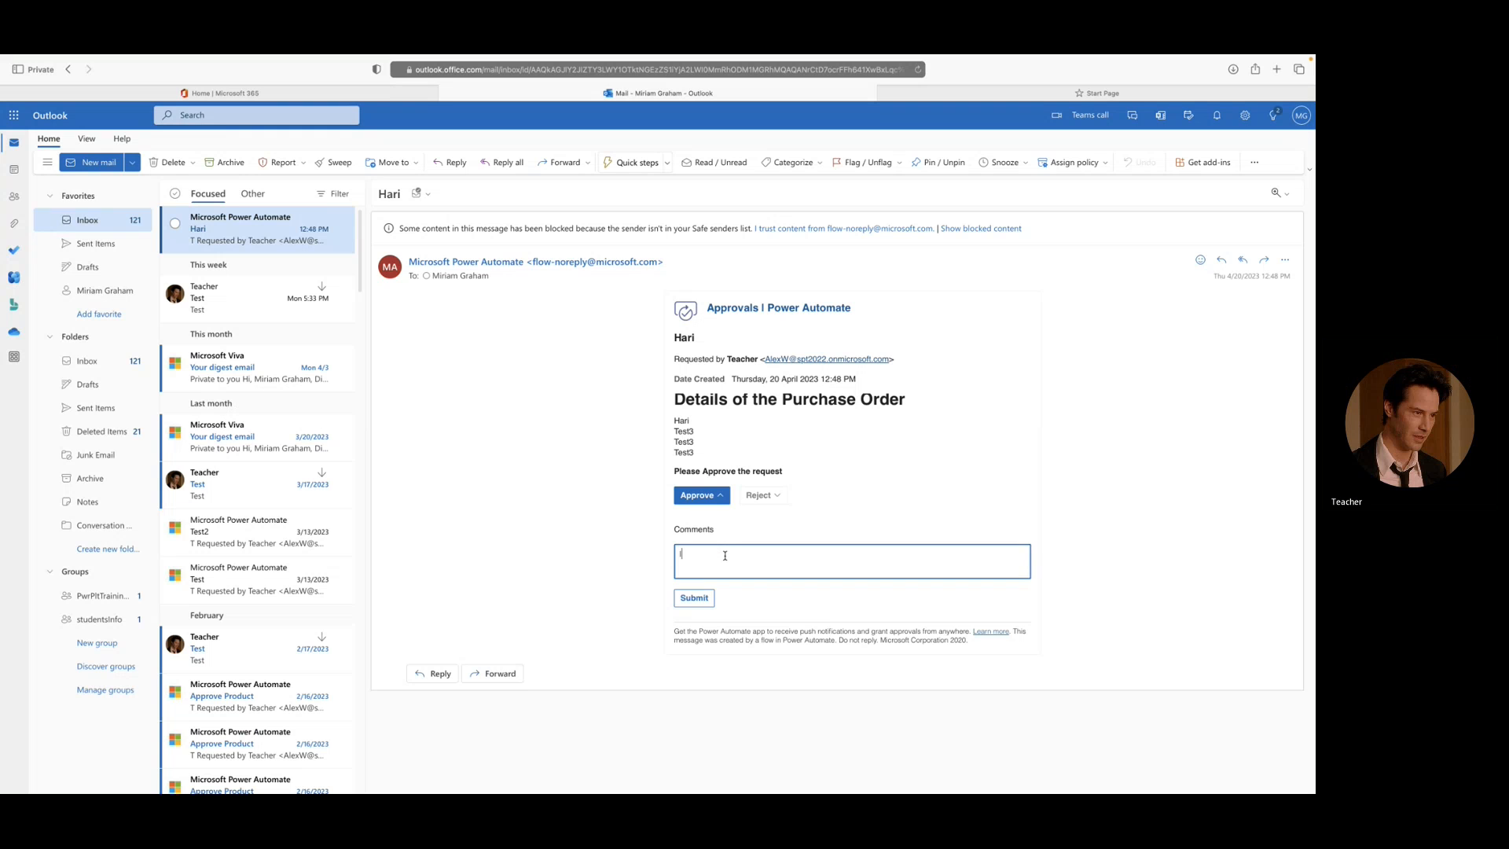
type(" am appr")
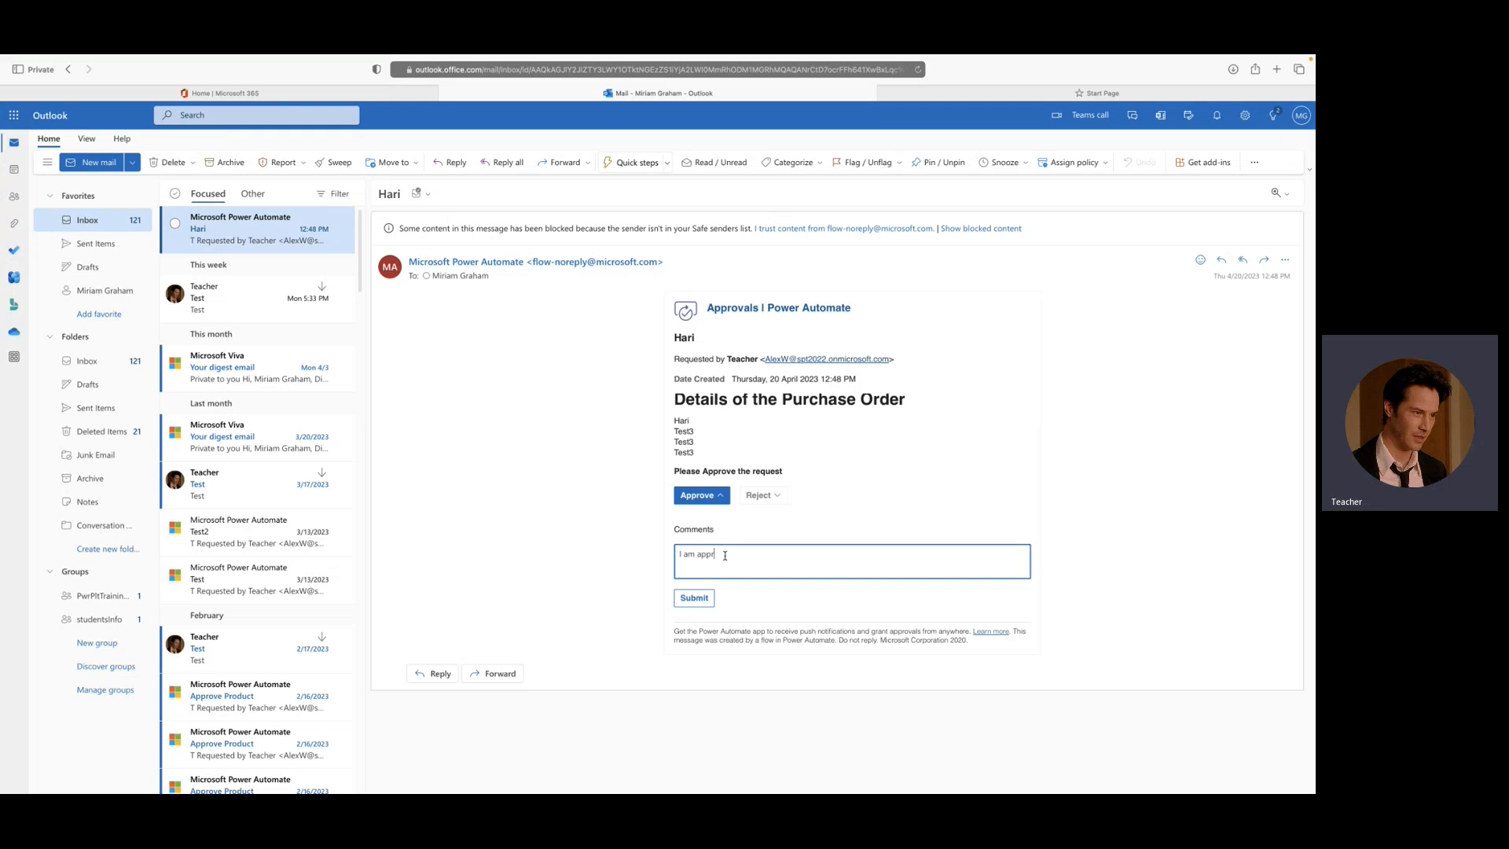
type("oving Test3")
left_click(693, 598)
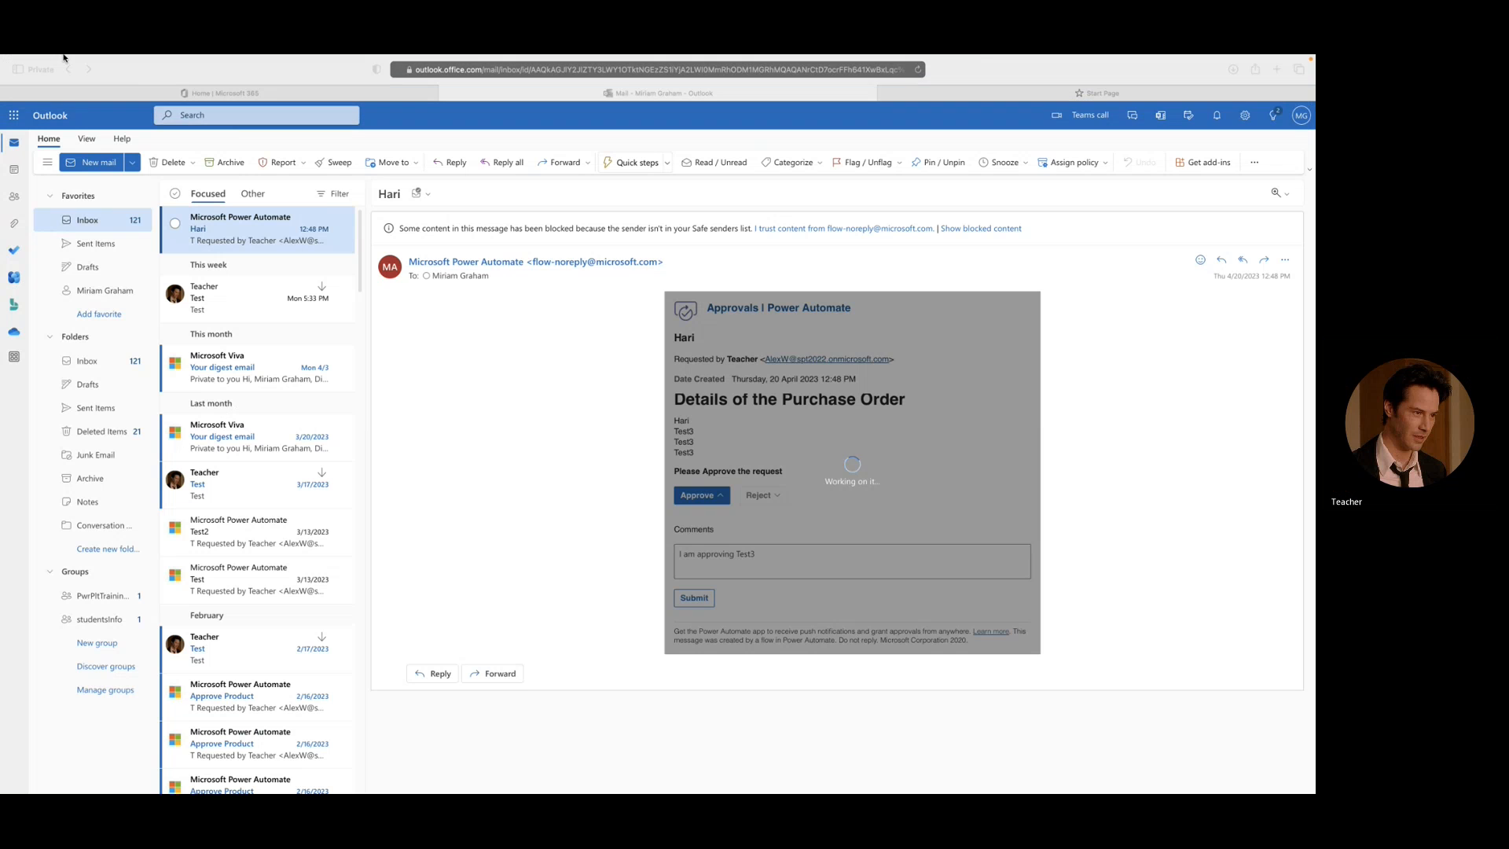
- Return to the flow run in Edge, inspect its Condition step, and refresh the SharePoint POOrder list to check the order's status
mouse_move(1, 58)
left_click(40, 84)
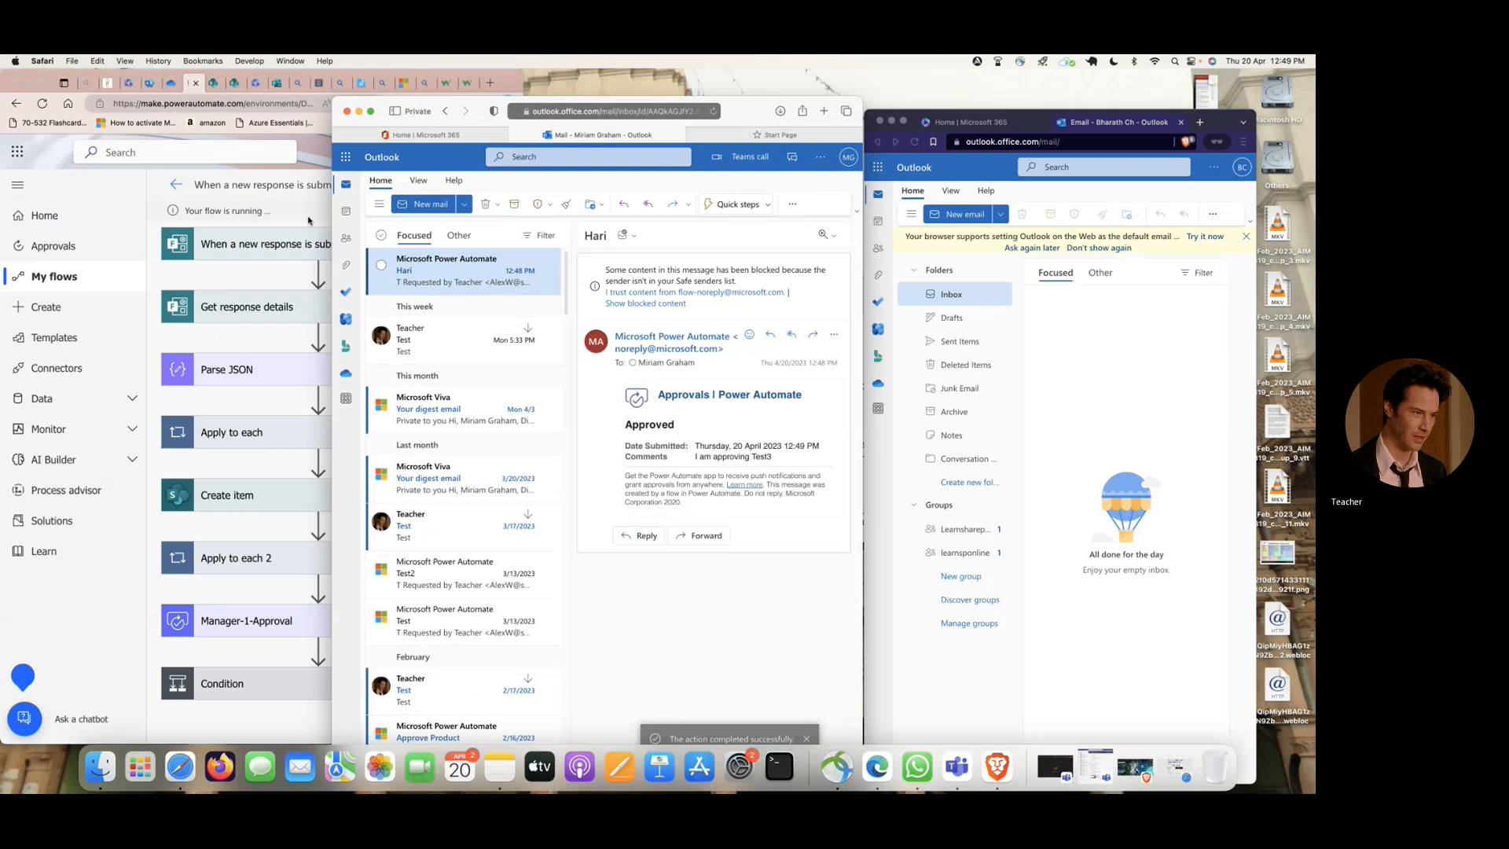
double_click(517, 86)
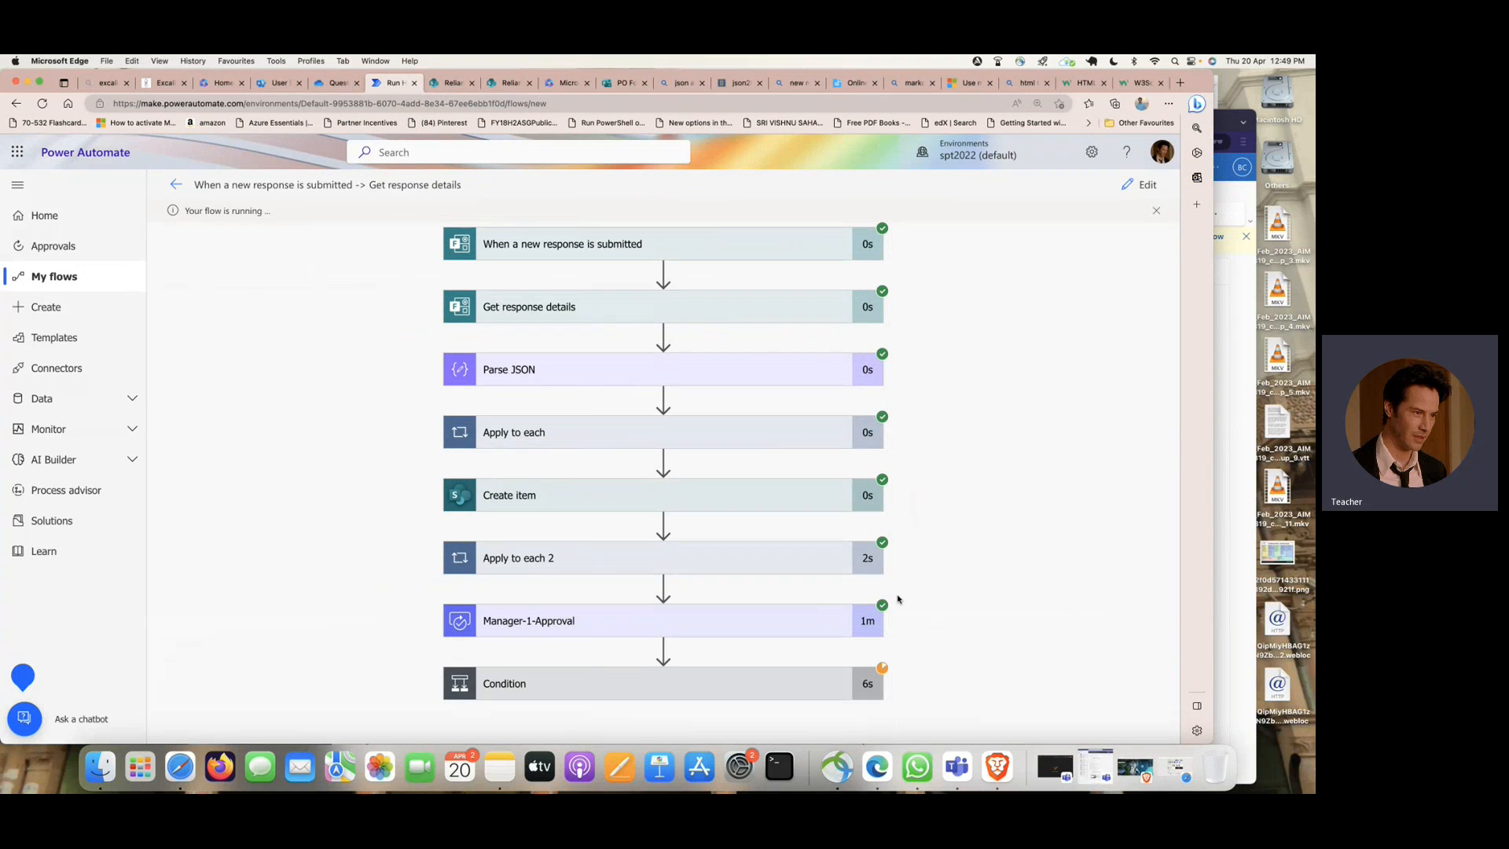
left_click(734, 685)
scroll(653, 568, "down", 5)
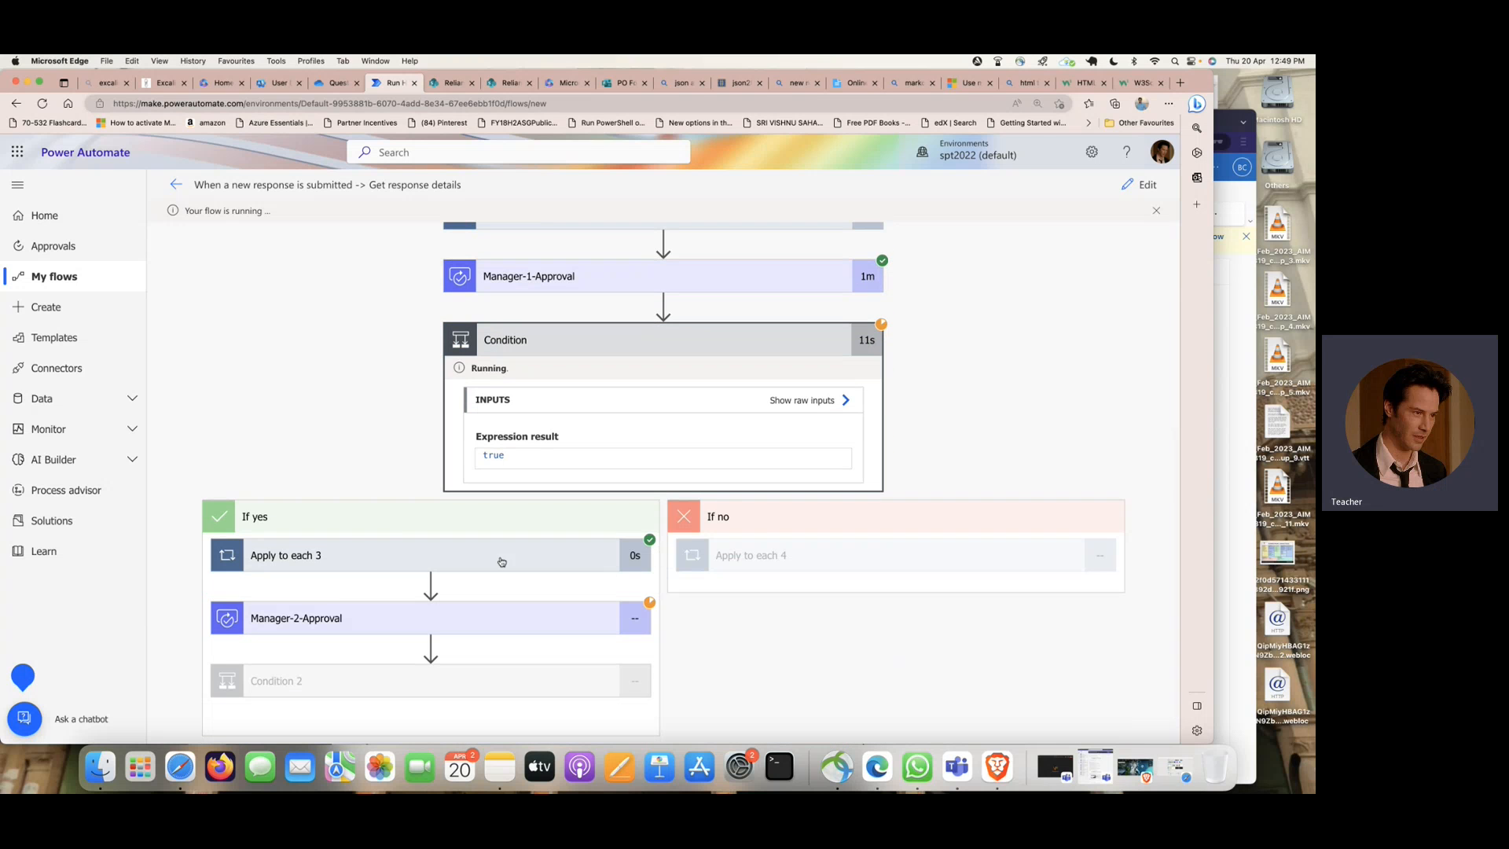
left_click(450, 85)
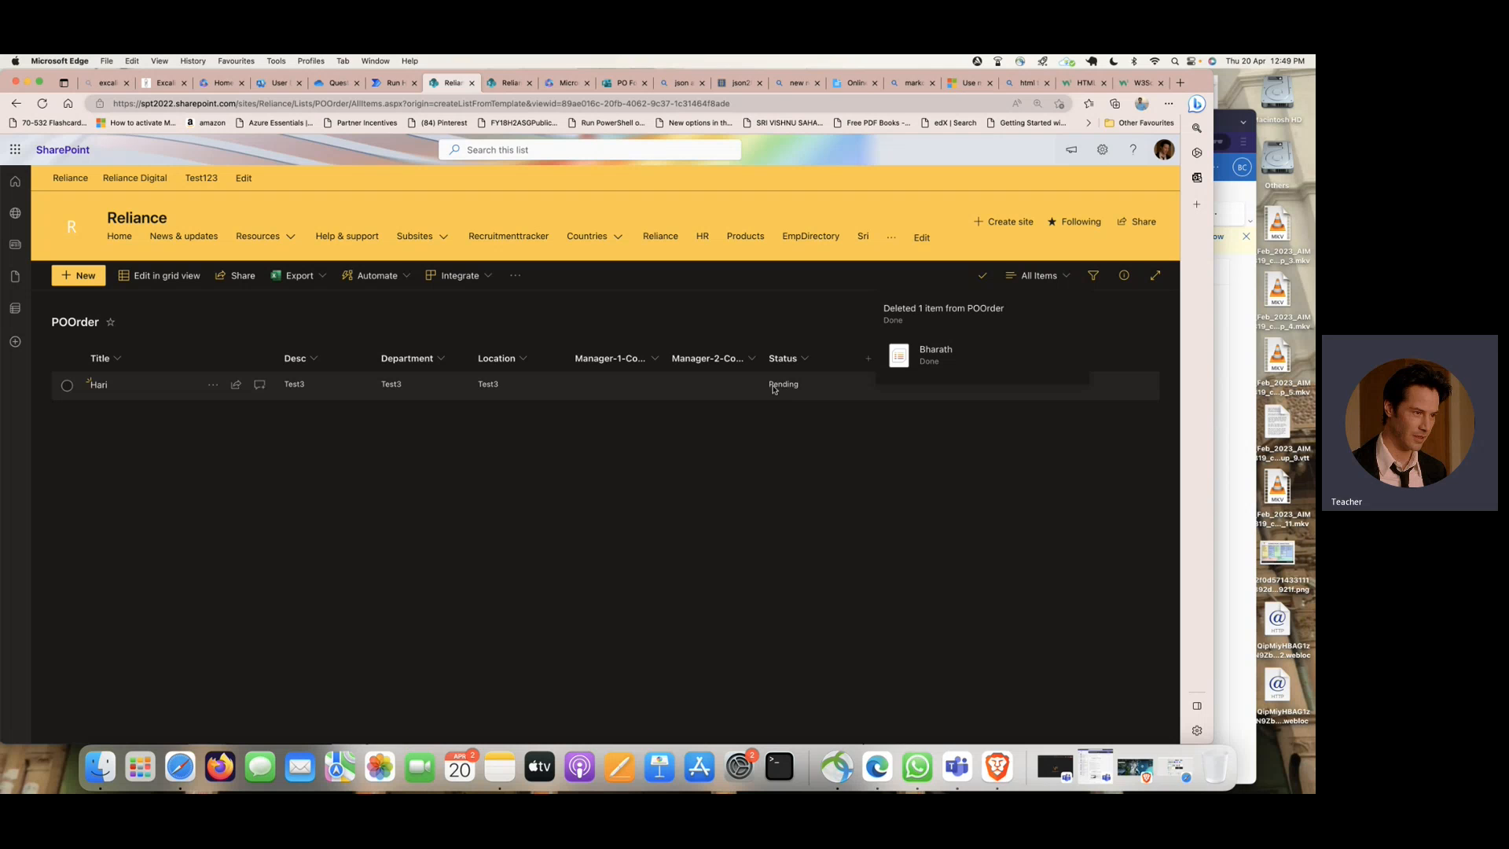
left_click(42, 104)
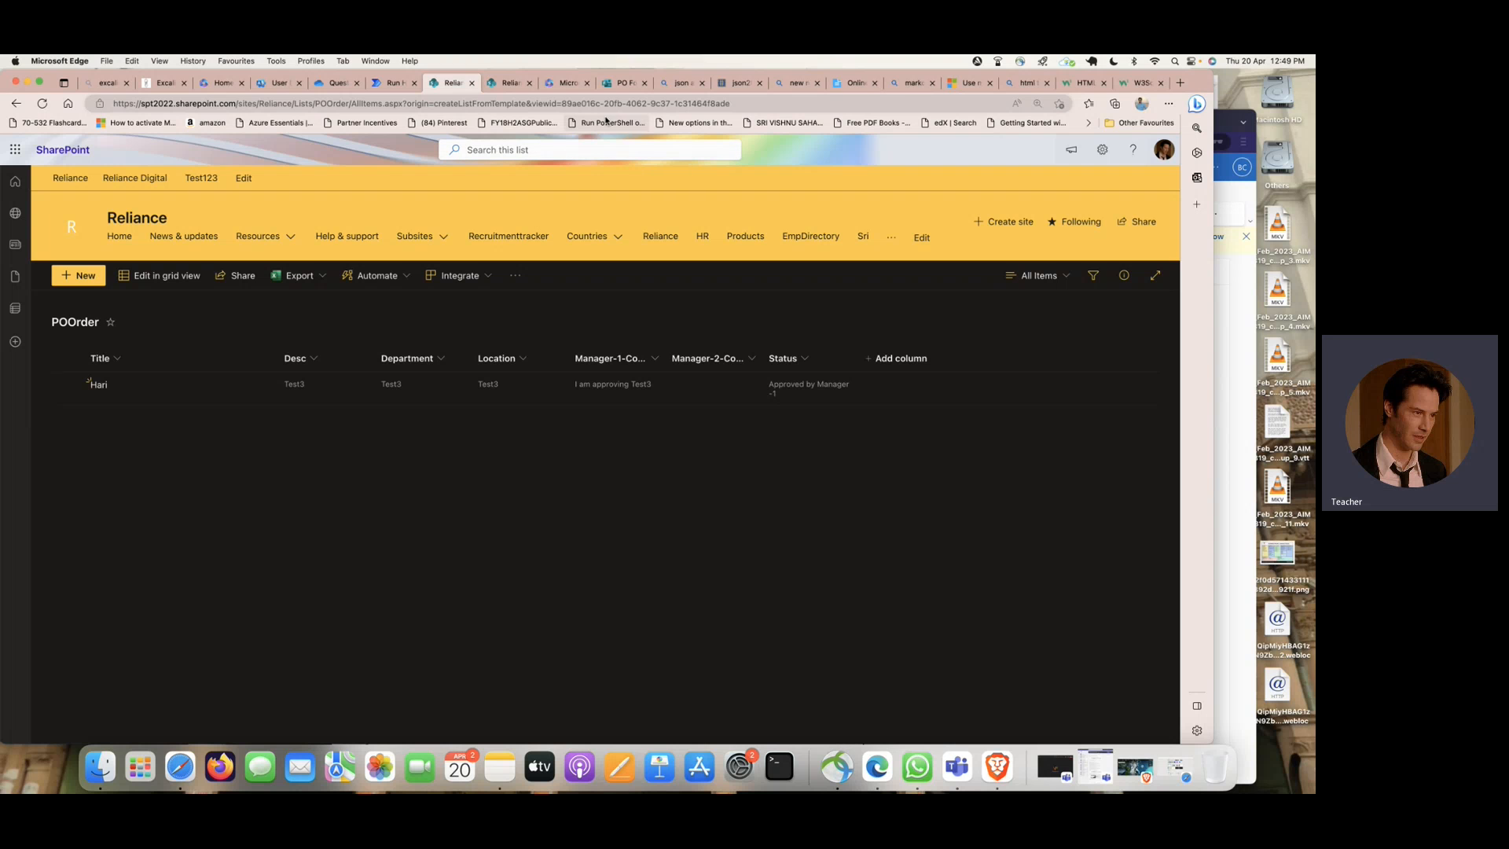
- Switch to the second manager's Outlook in Brave, refresh the inbox, and start approving the Purchase Order request from its email
left_click(1224, 119)
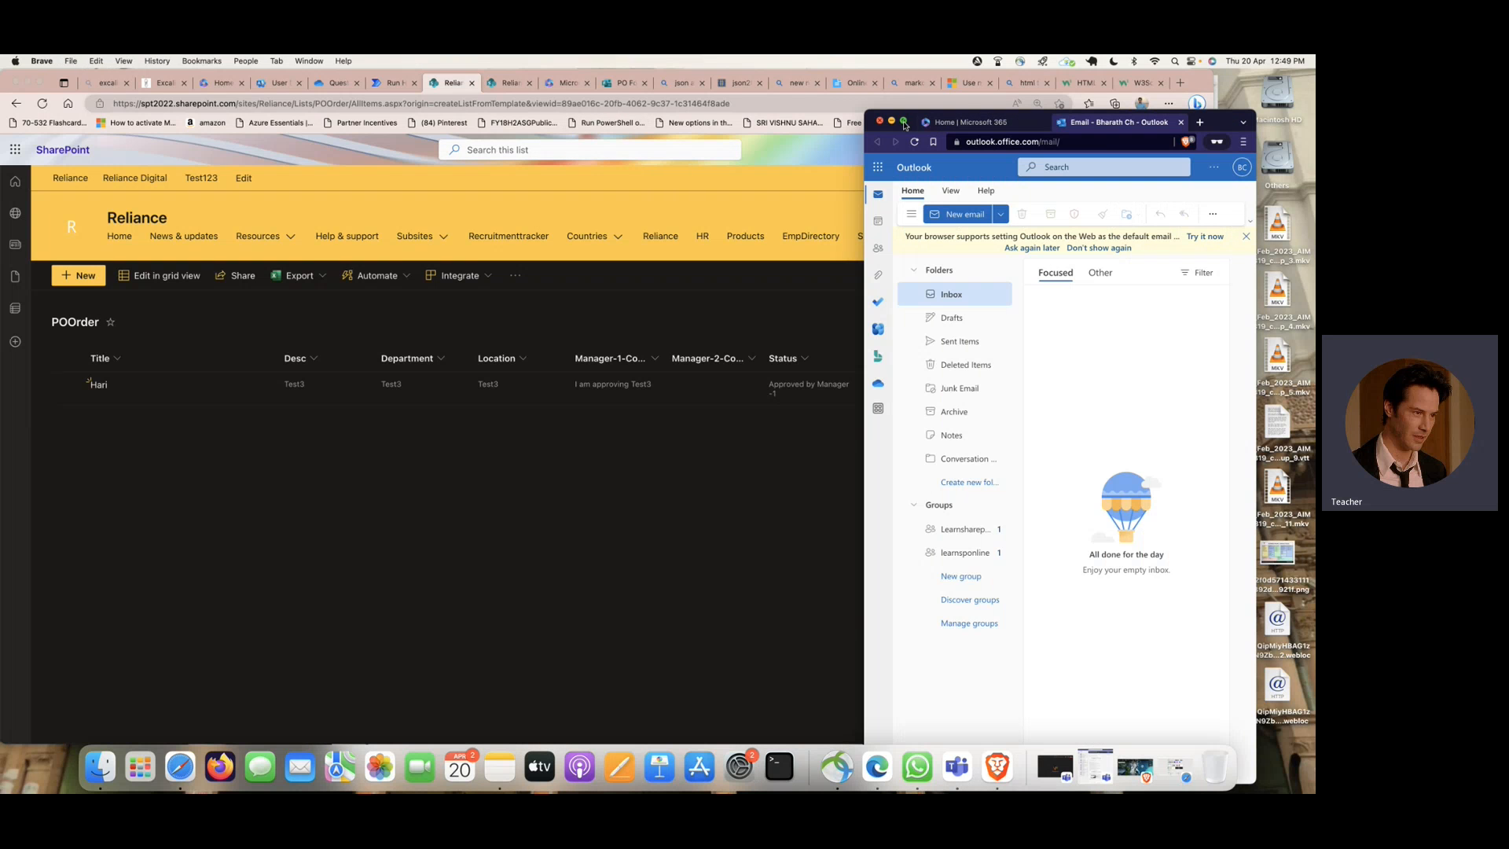
double_click(903, 123)
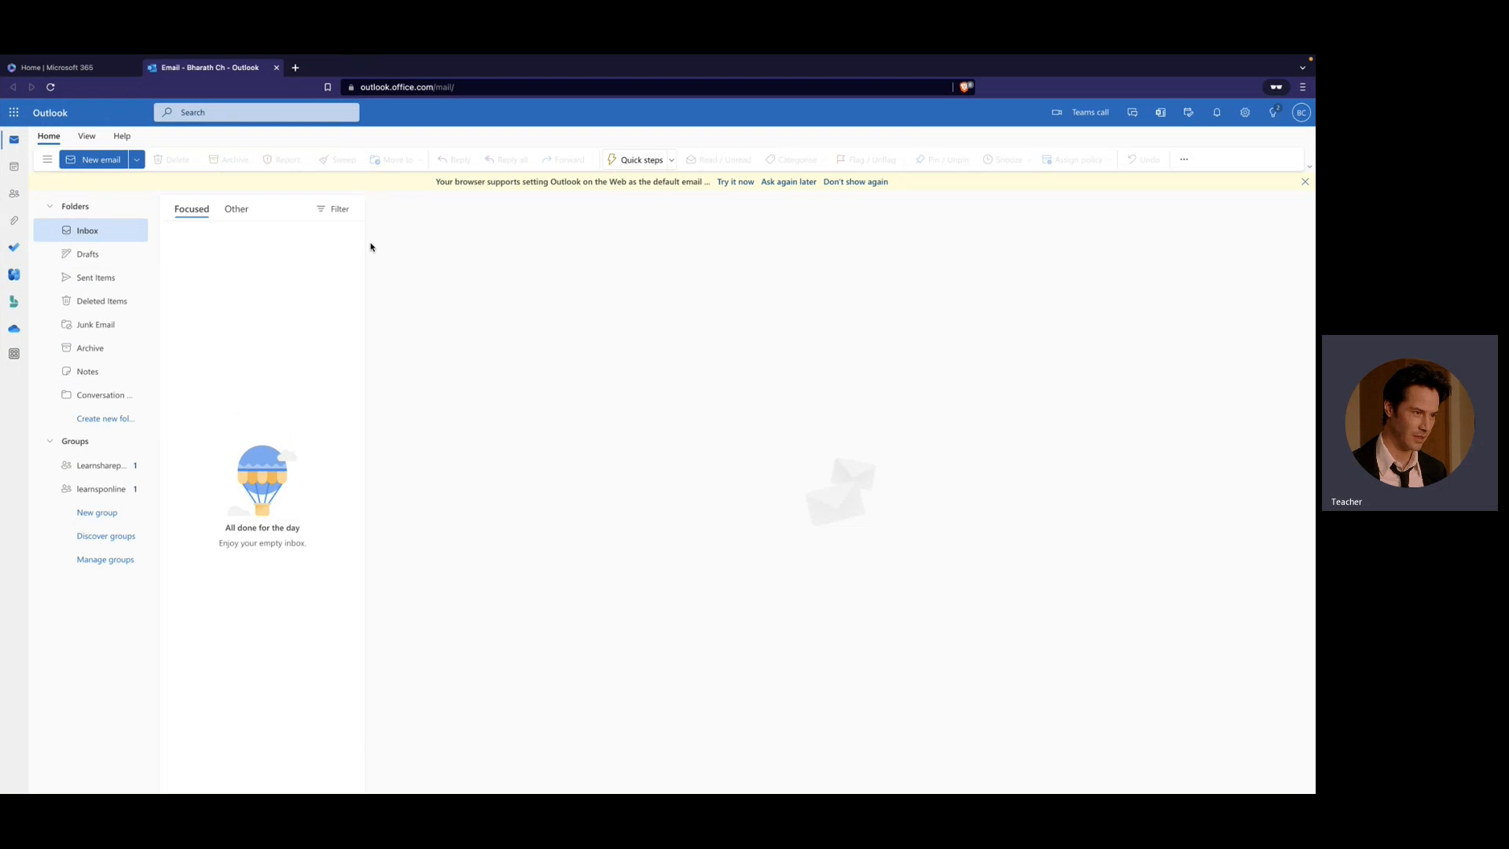
left_click(50, 87)
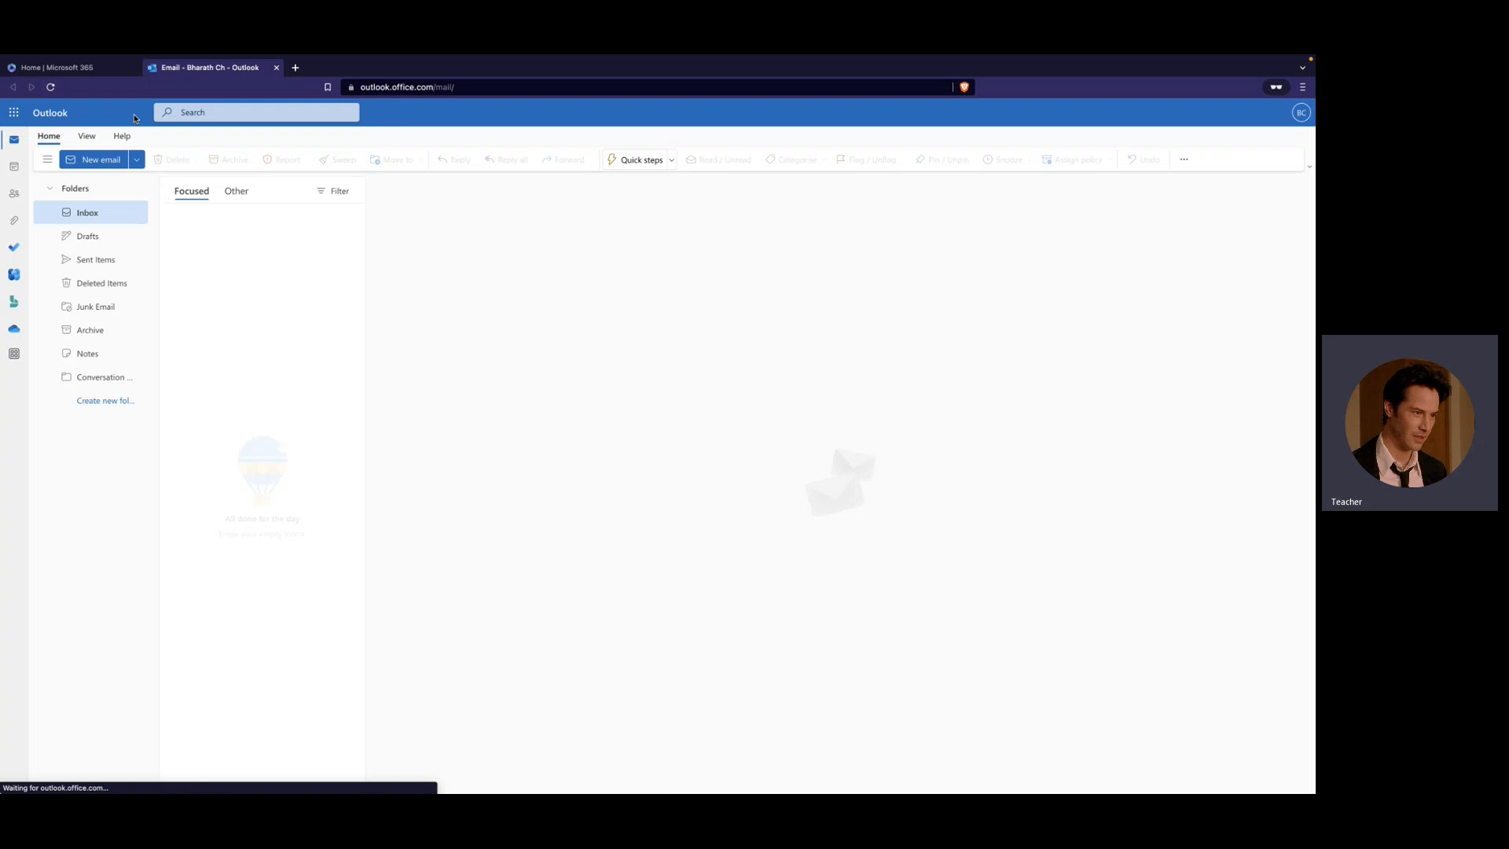
left_click(100, 215)
left_click(239, 227)
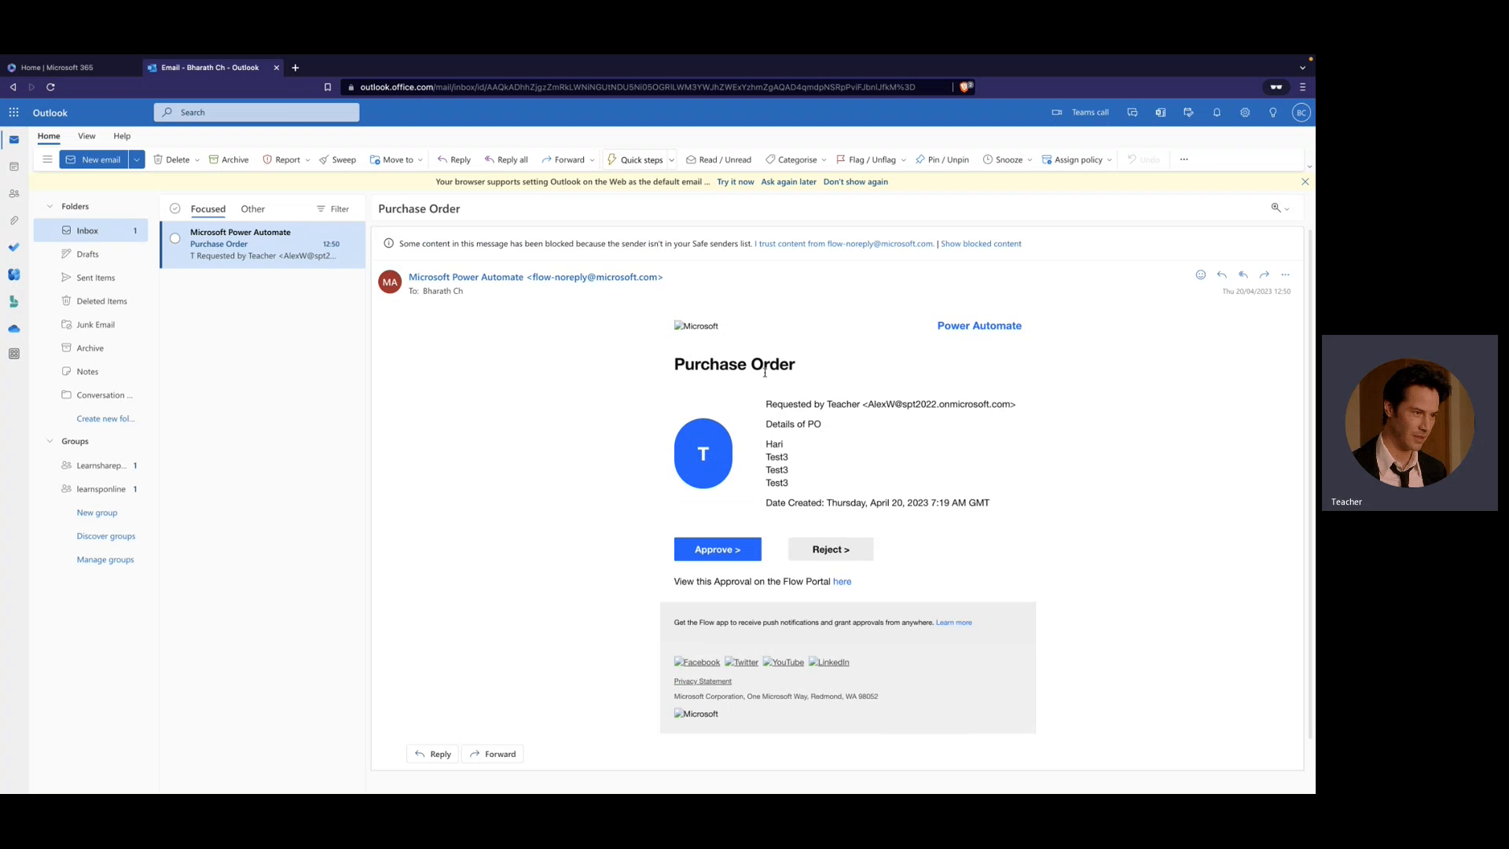
left_click(720, 554)
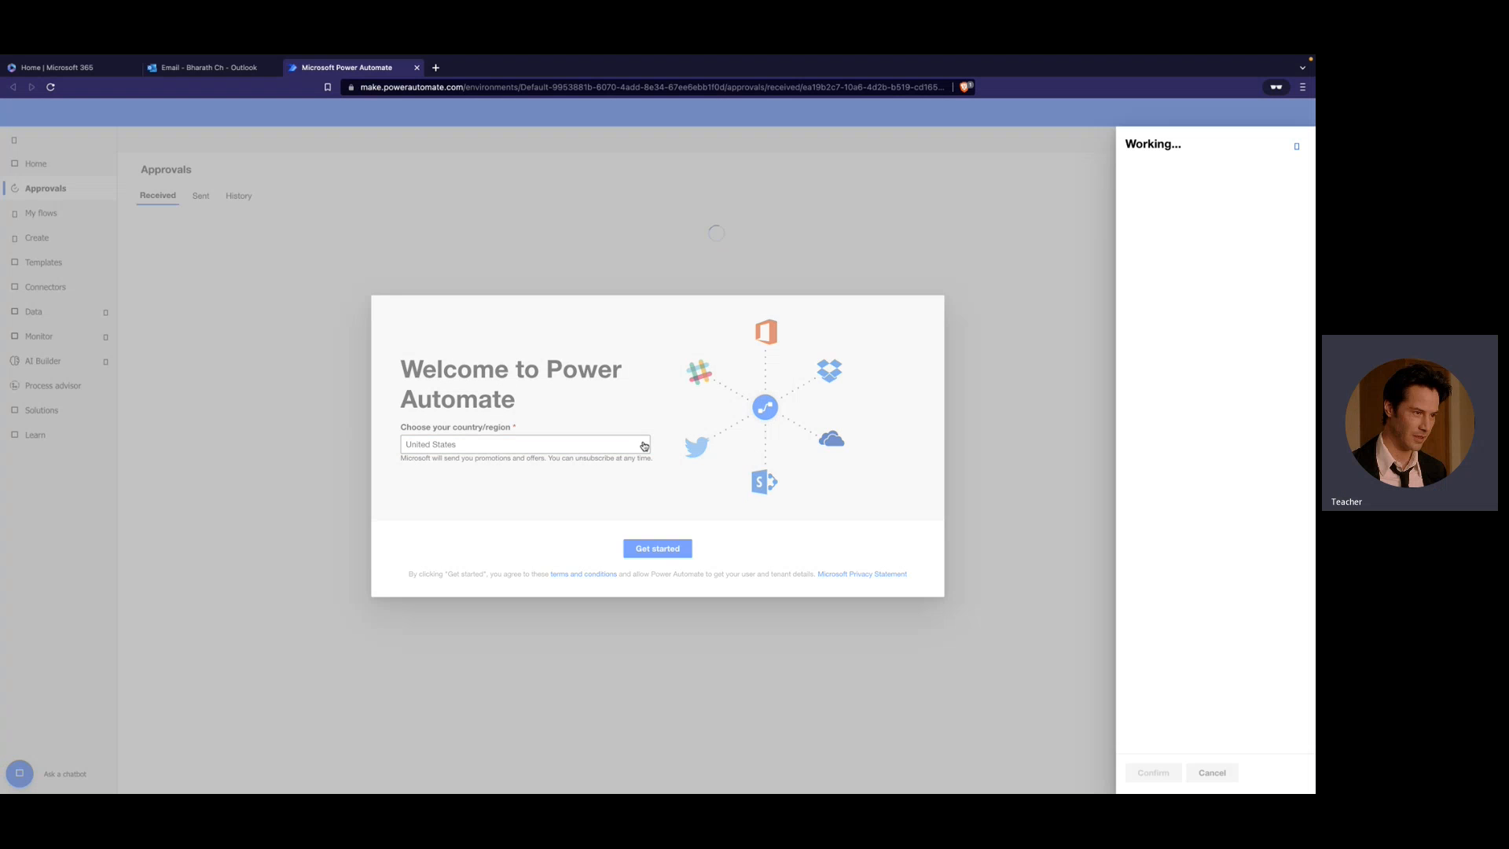
left_click(644, 446)
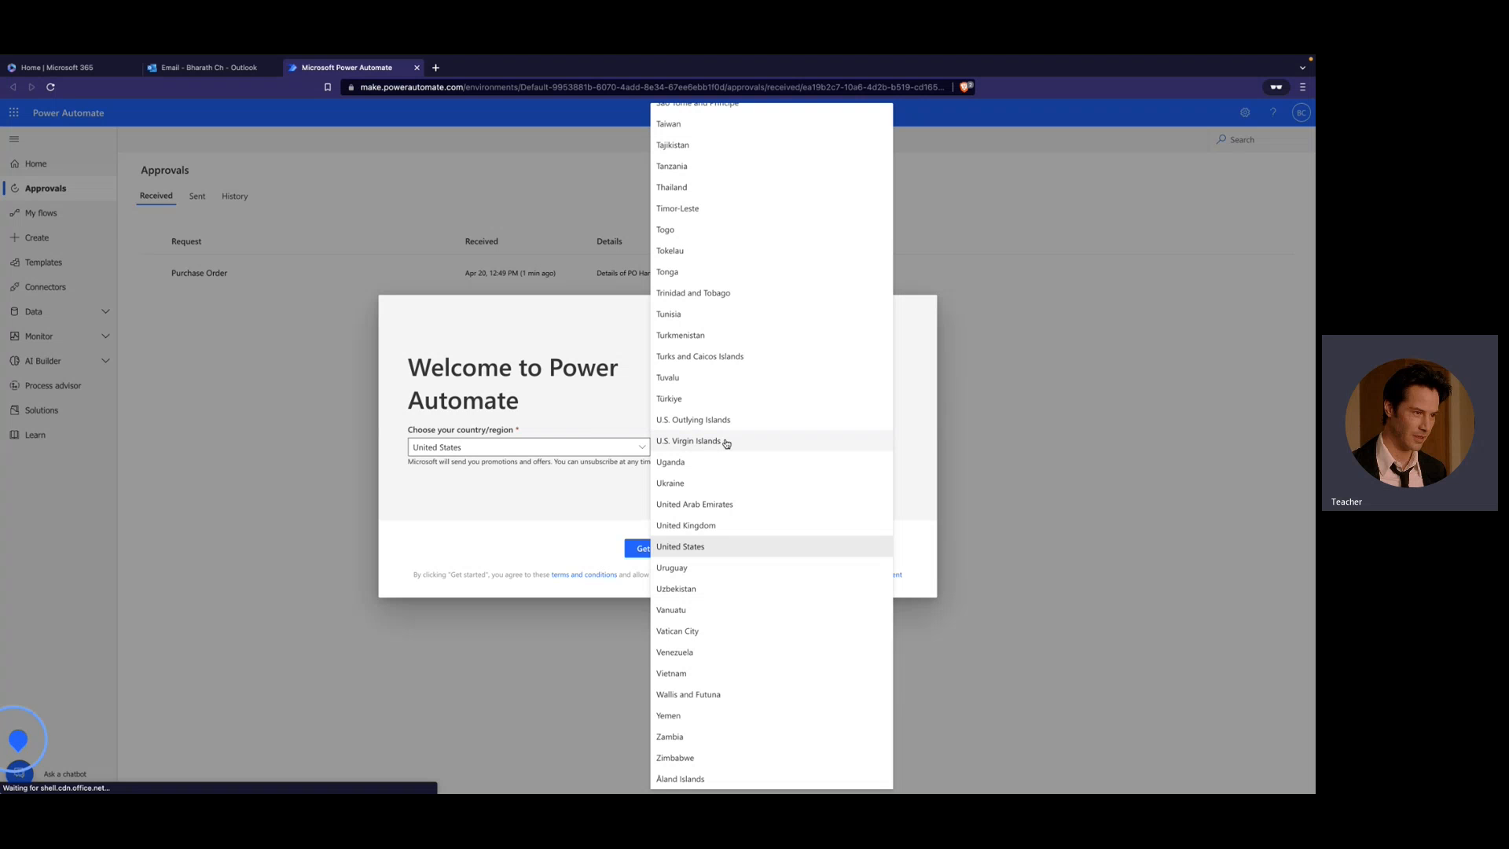
scroll(727, 442, "up", 3)
scroll(727, 445, "up", 20)
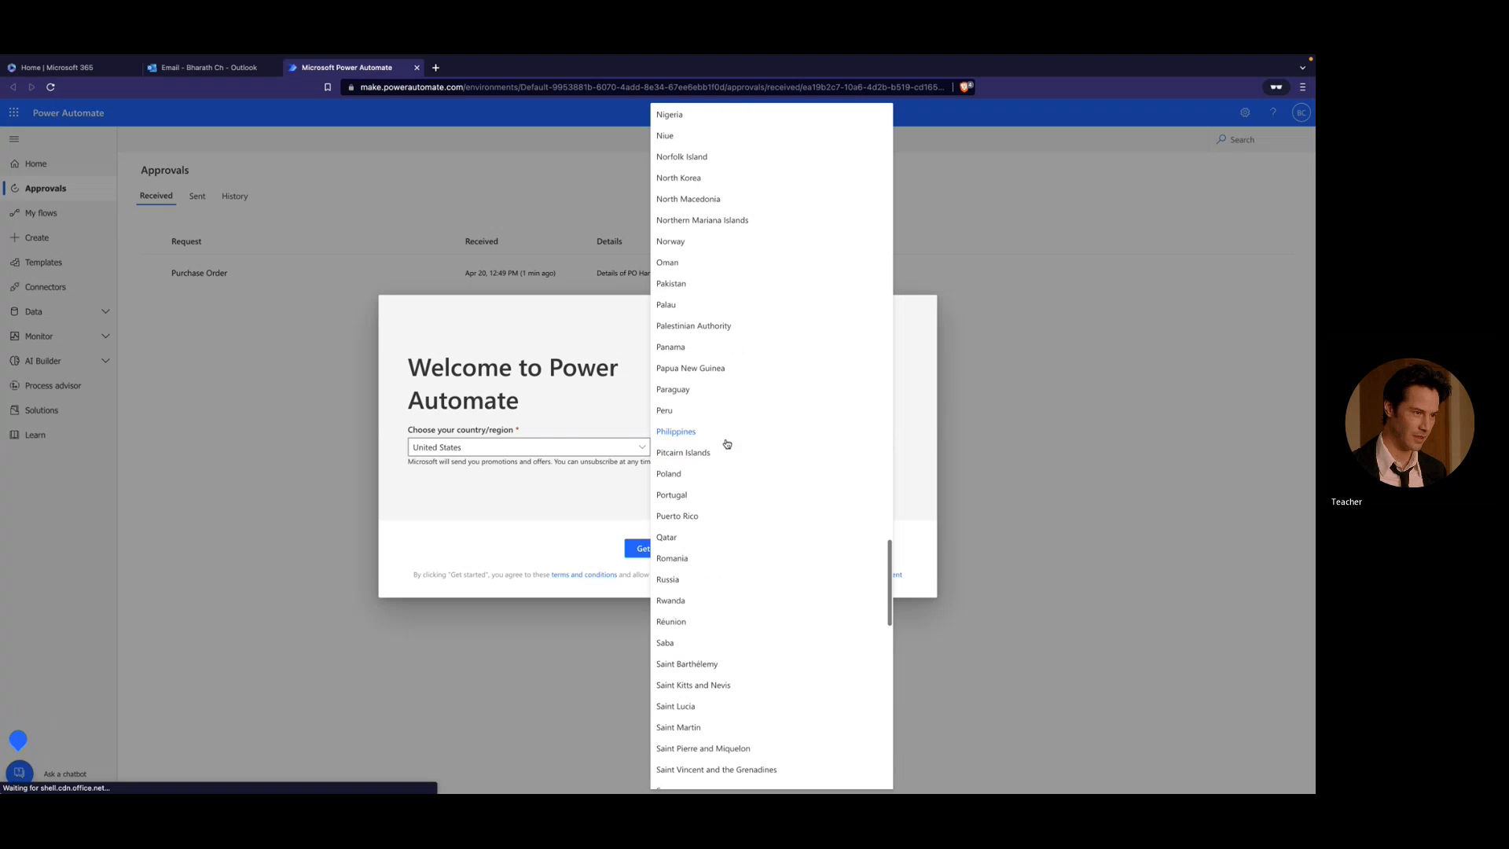
scroll(727, 443, "up", 7)
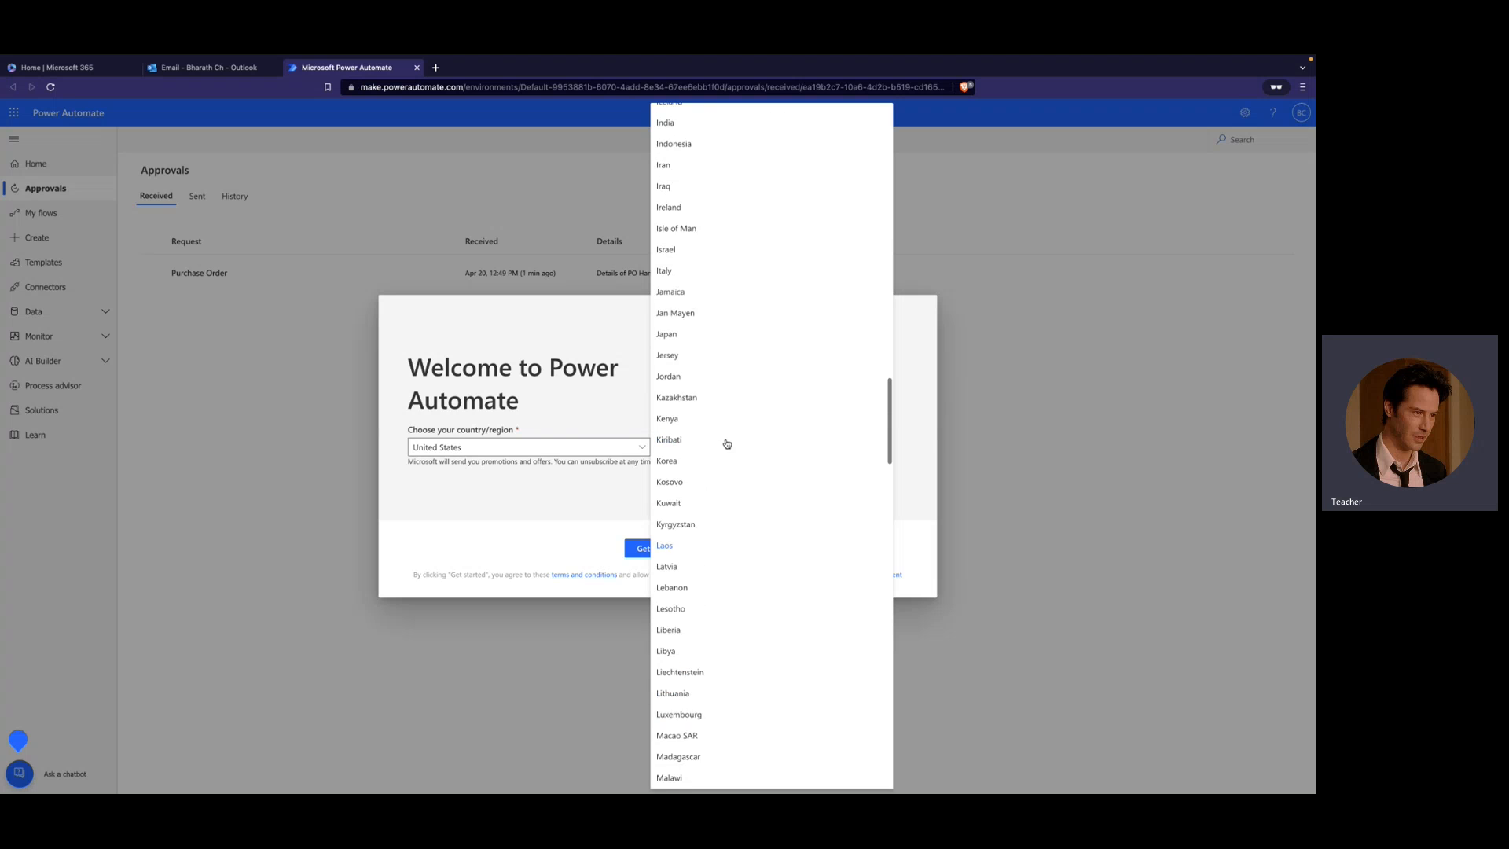
left_click(694, 232)
left_click(663, 548)
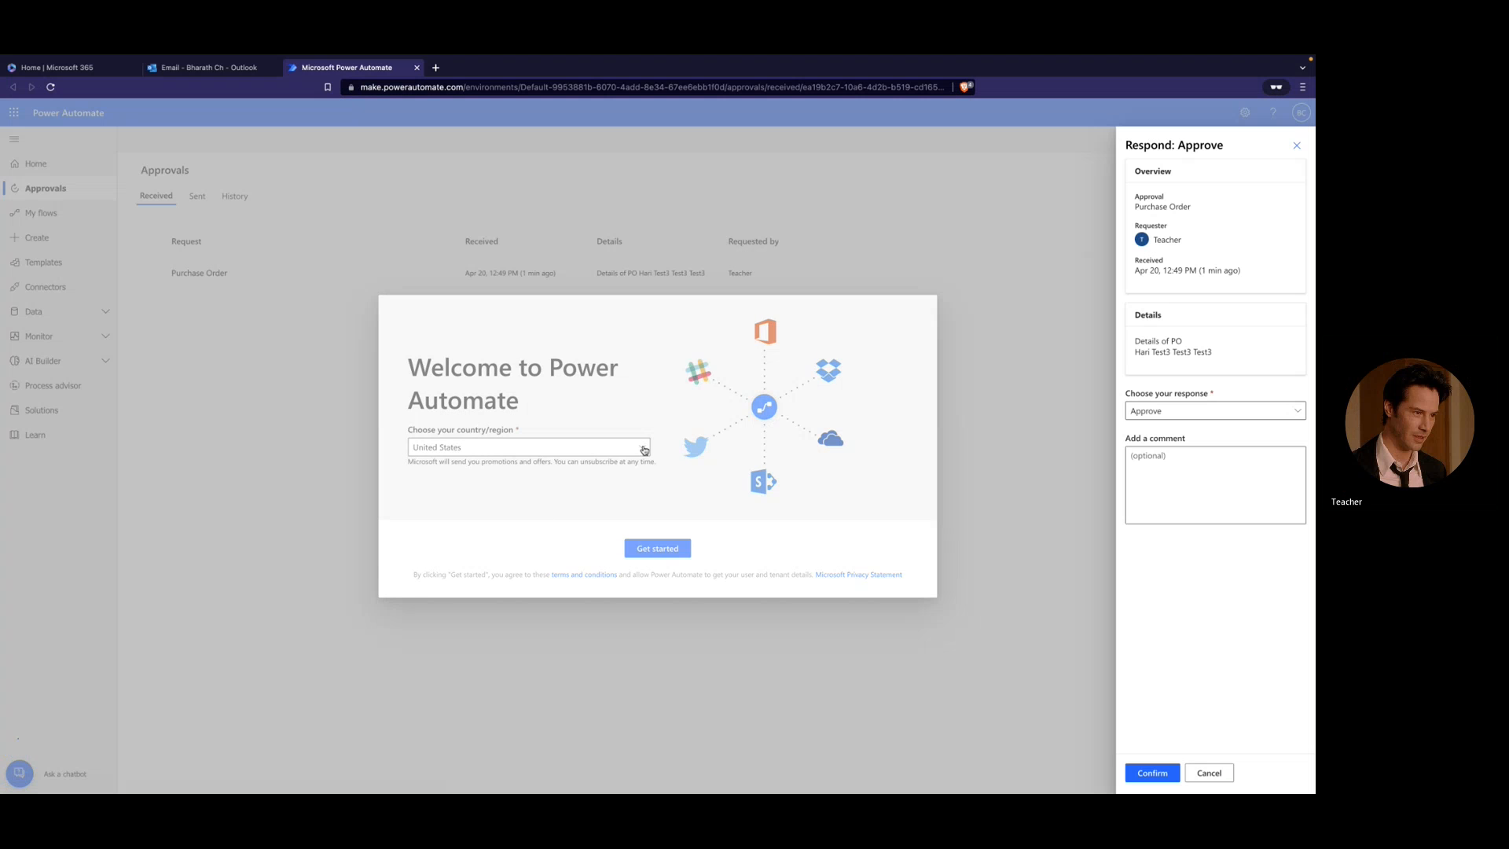
- Add the comment "I am approving test 3" to the Approve response and confirm it
left_click(1159, 455)
type("I am a")
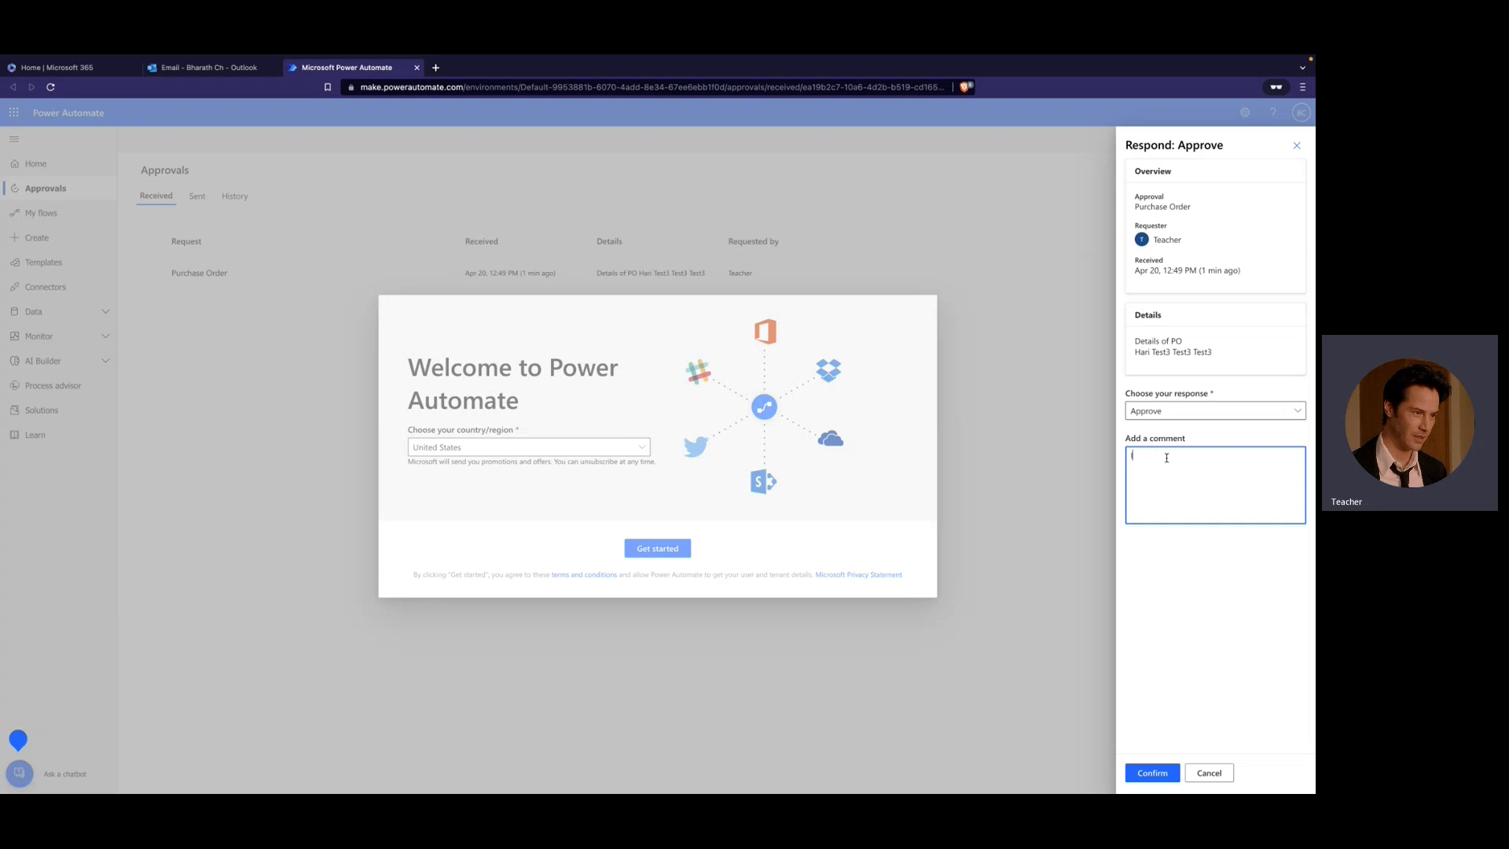
type("pproving test")
left_click(1187, 721)
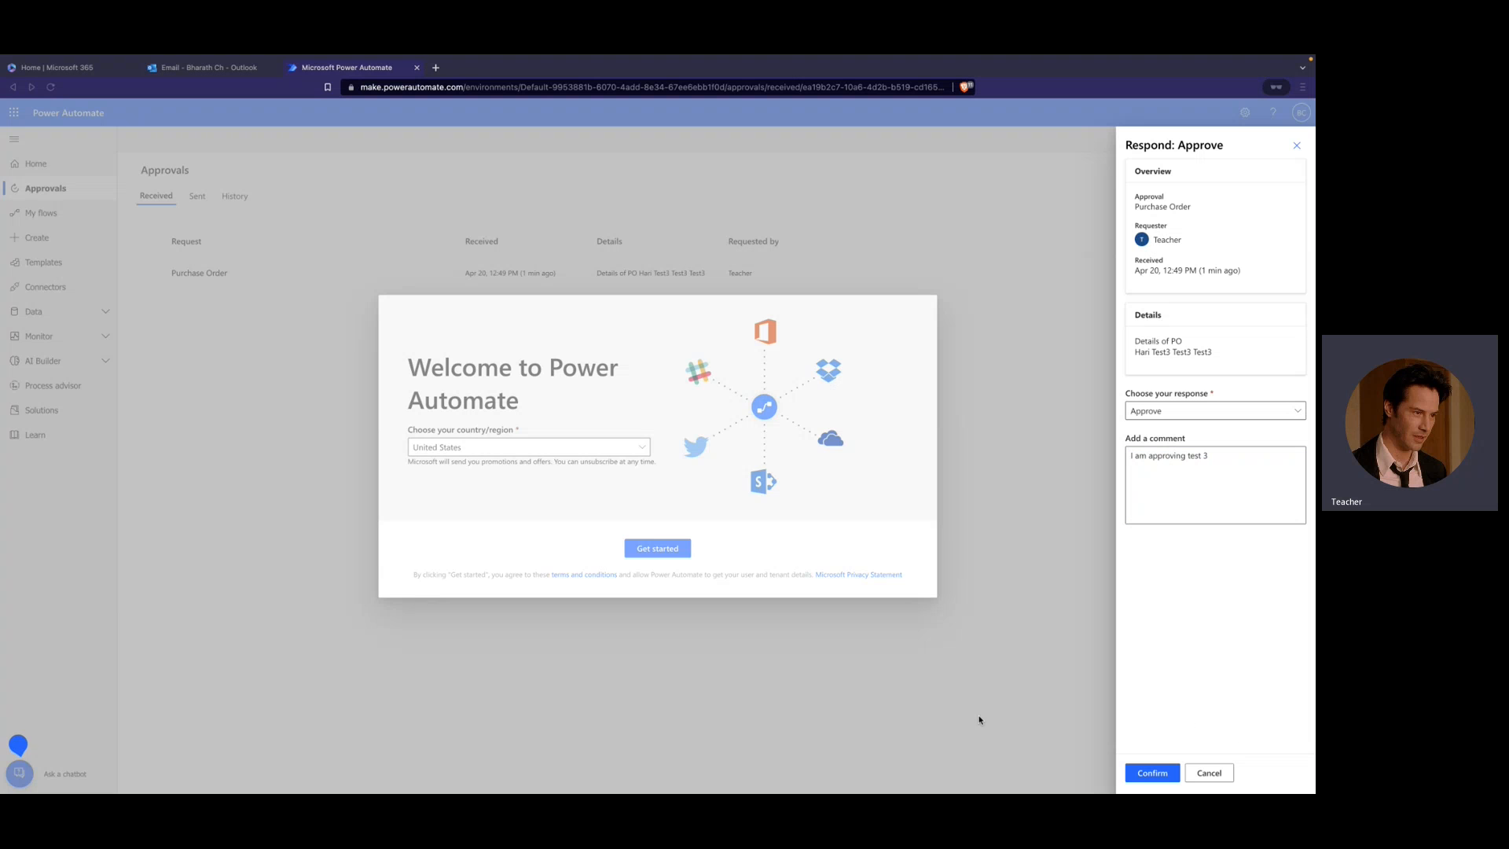
left_click(1149, 773)
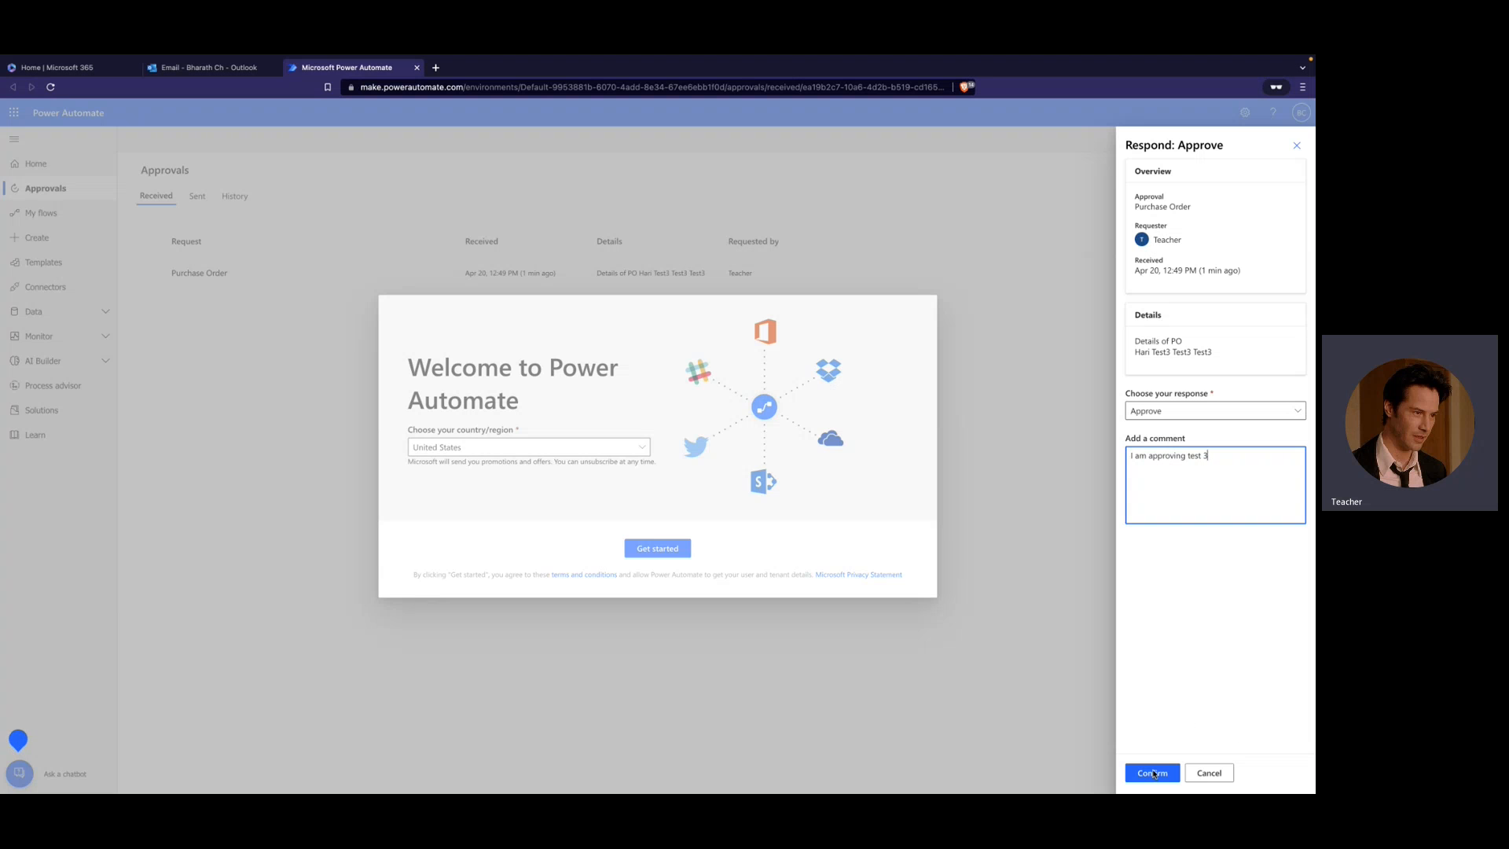
left_click(1154, 773)
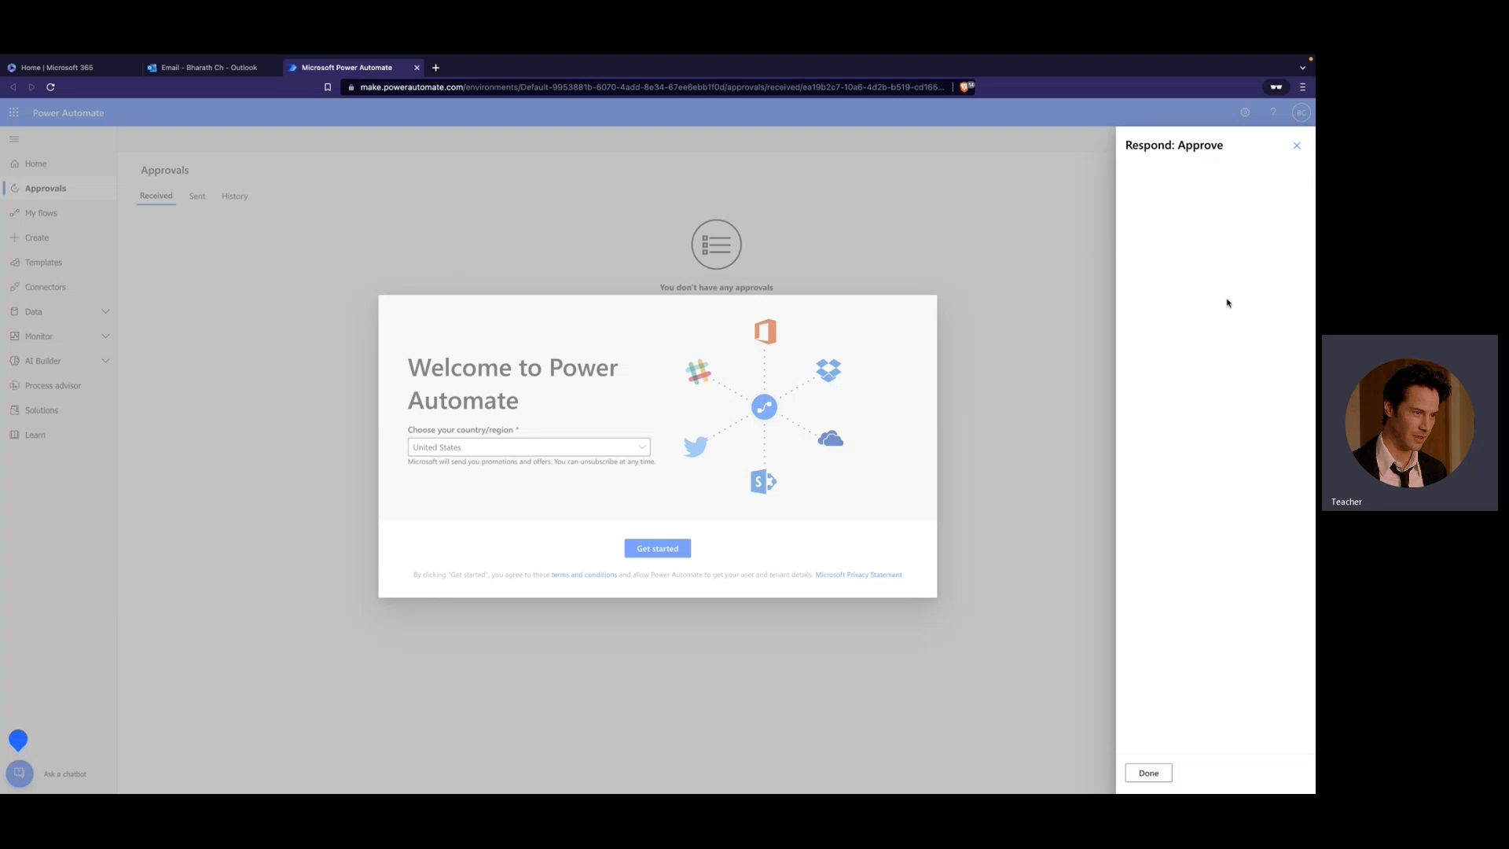
- Return to the flow run in Edge and inspect the outcome of Condition 2 in the If yes branch
mouse_move(10, 59)
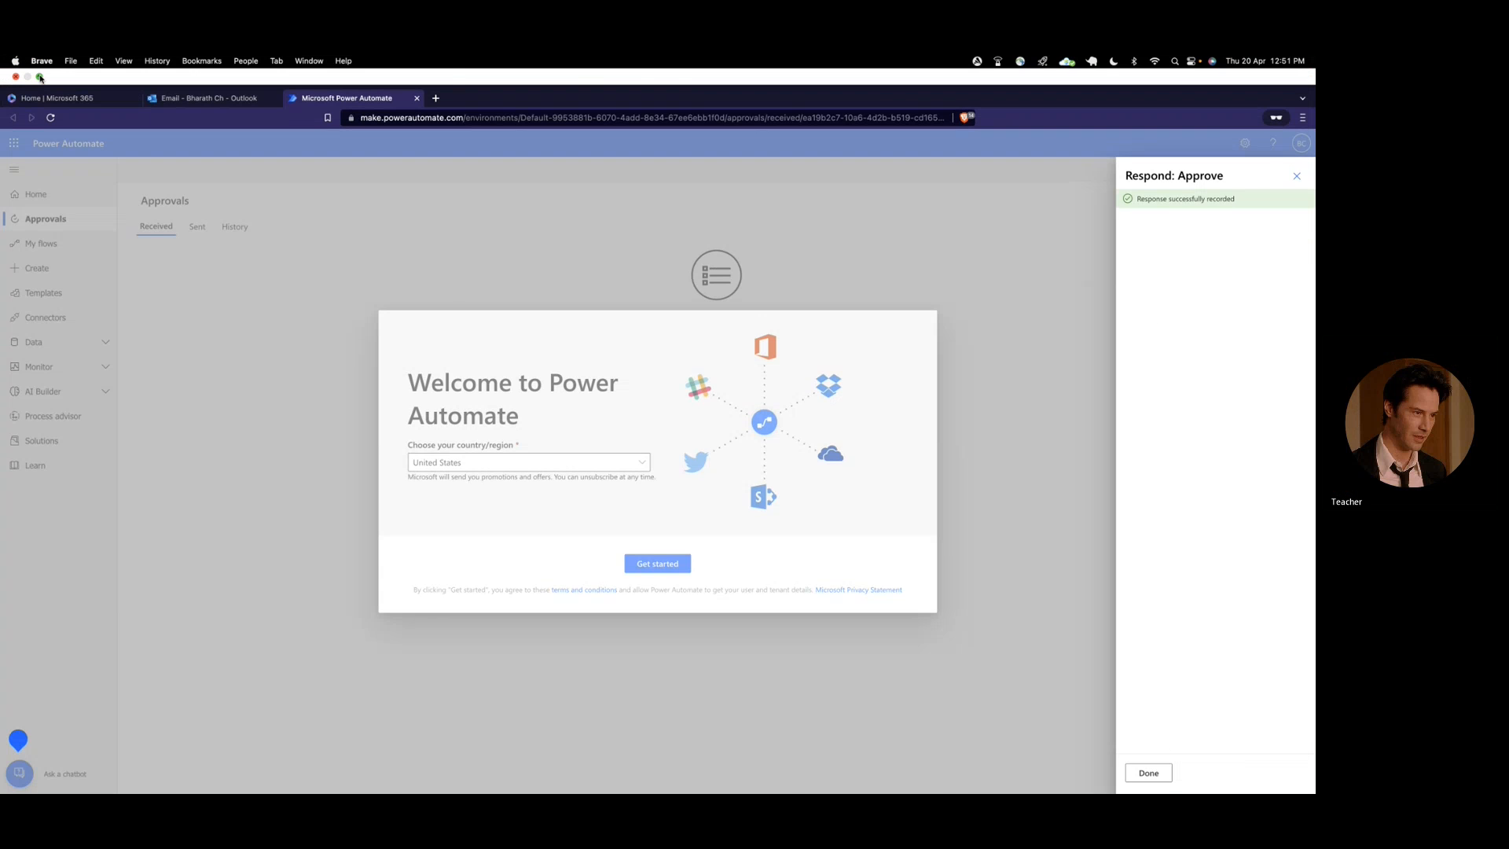
left_click(40, 77)
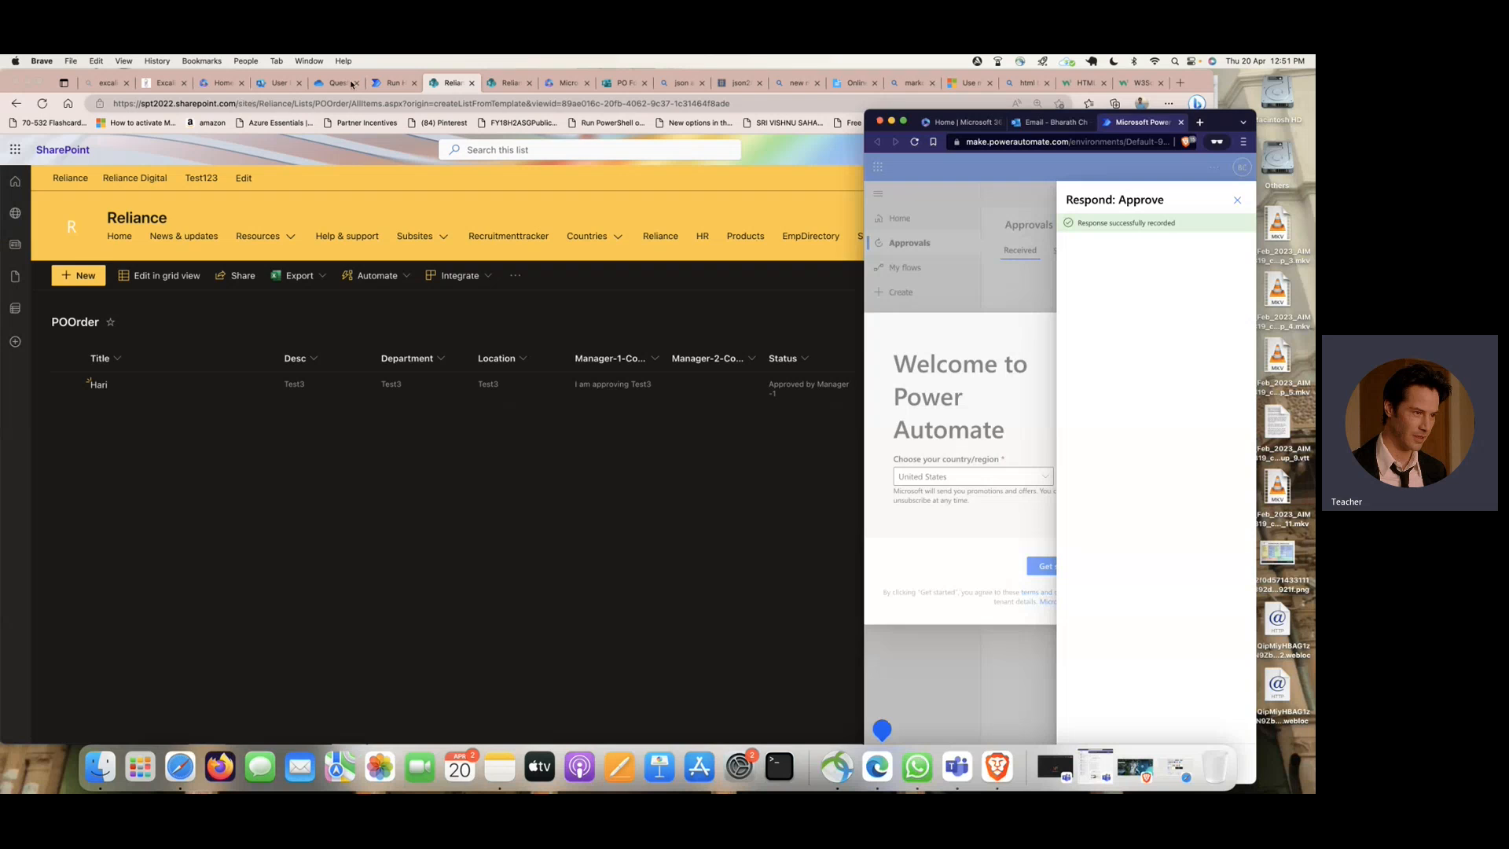
left_click(392, 82)
scroll(989, 348, "down", 1)
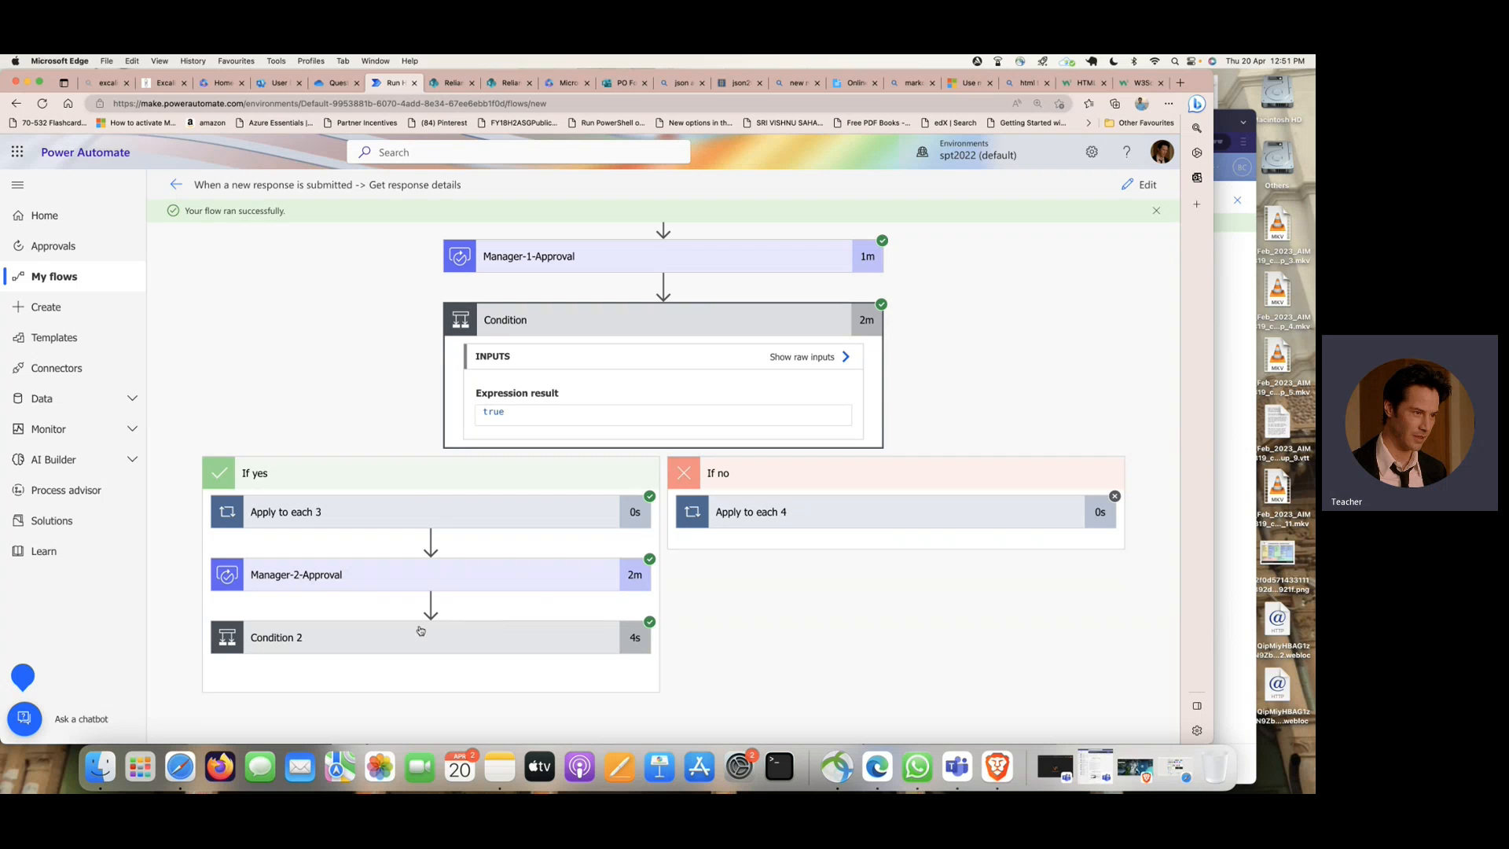
left_click(468, 634)
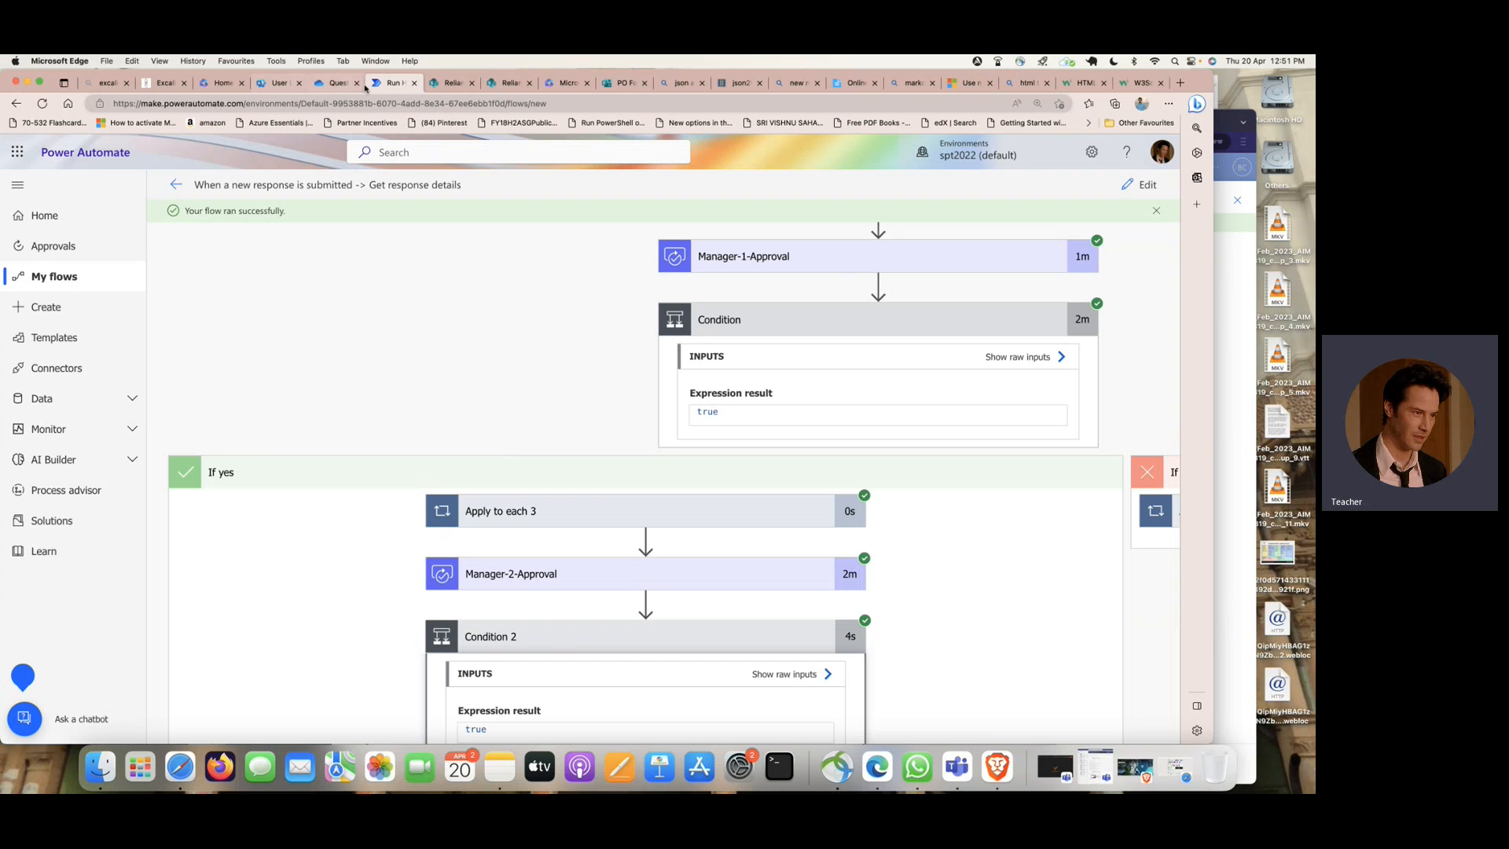
- Open the "PO Order with 2" email in the requester's Outlook and the order's item details in the SharePoint POOrder list
left_click(221, 83)
left_click(18, 151)
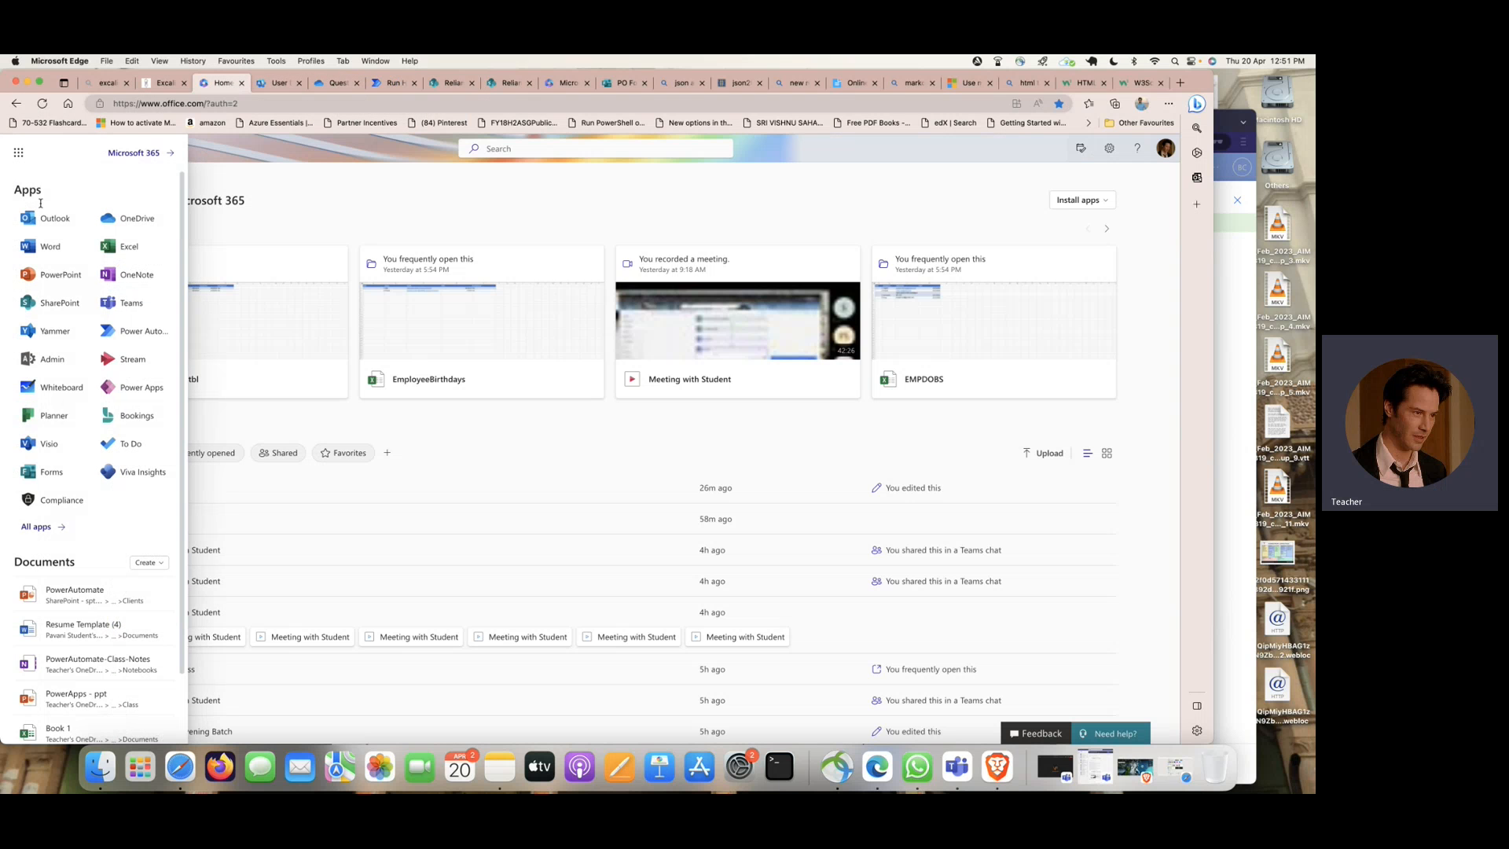
left_click(51, 219)
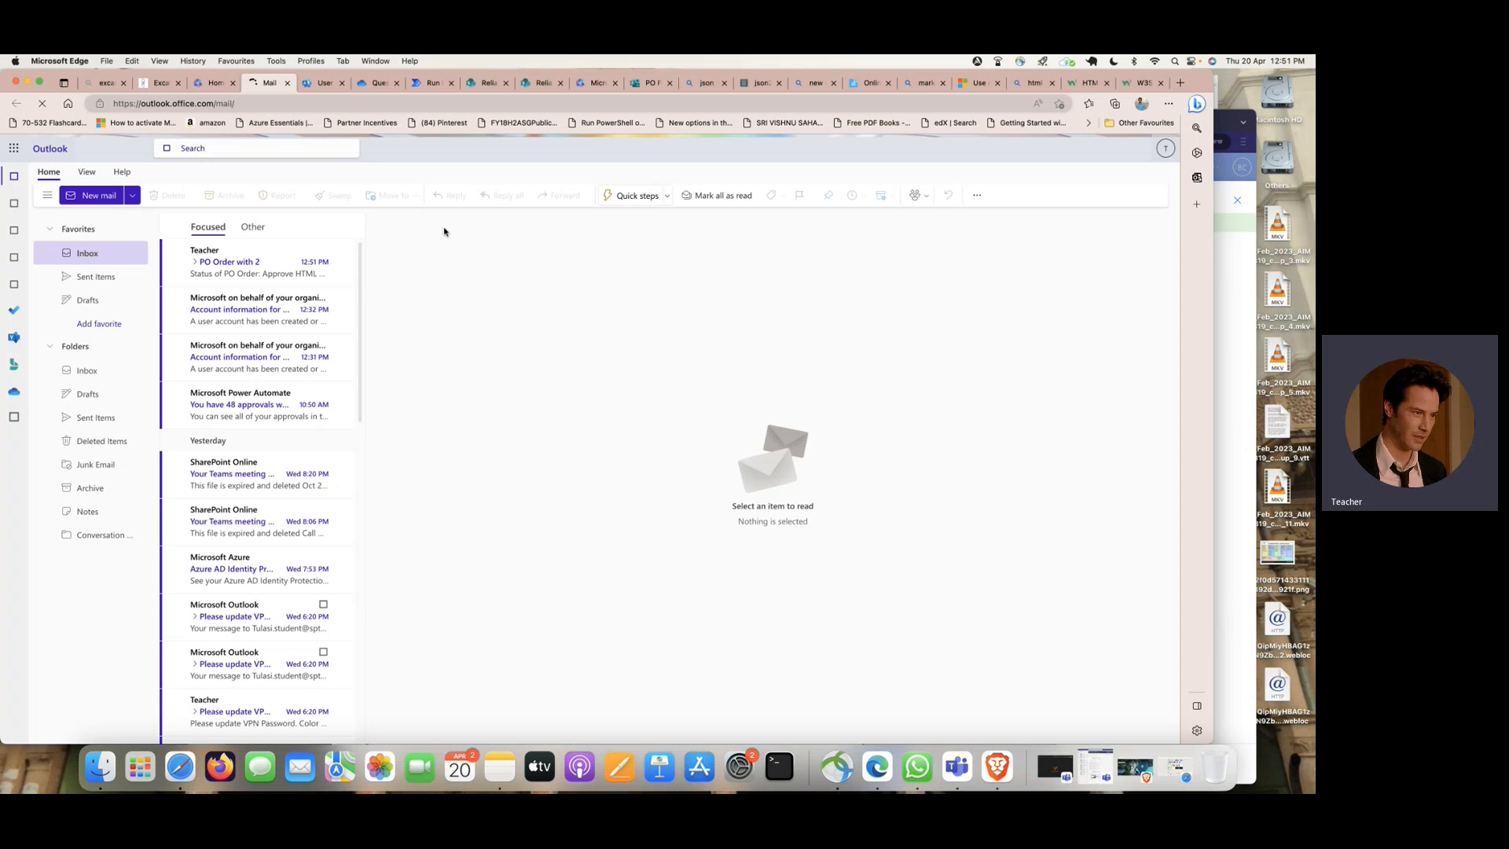
left_click(256, 268)
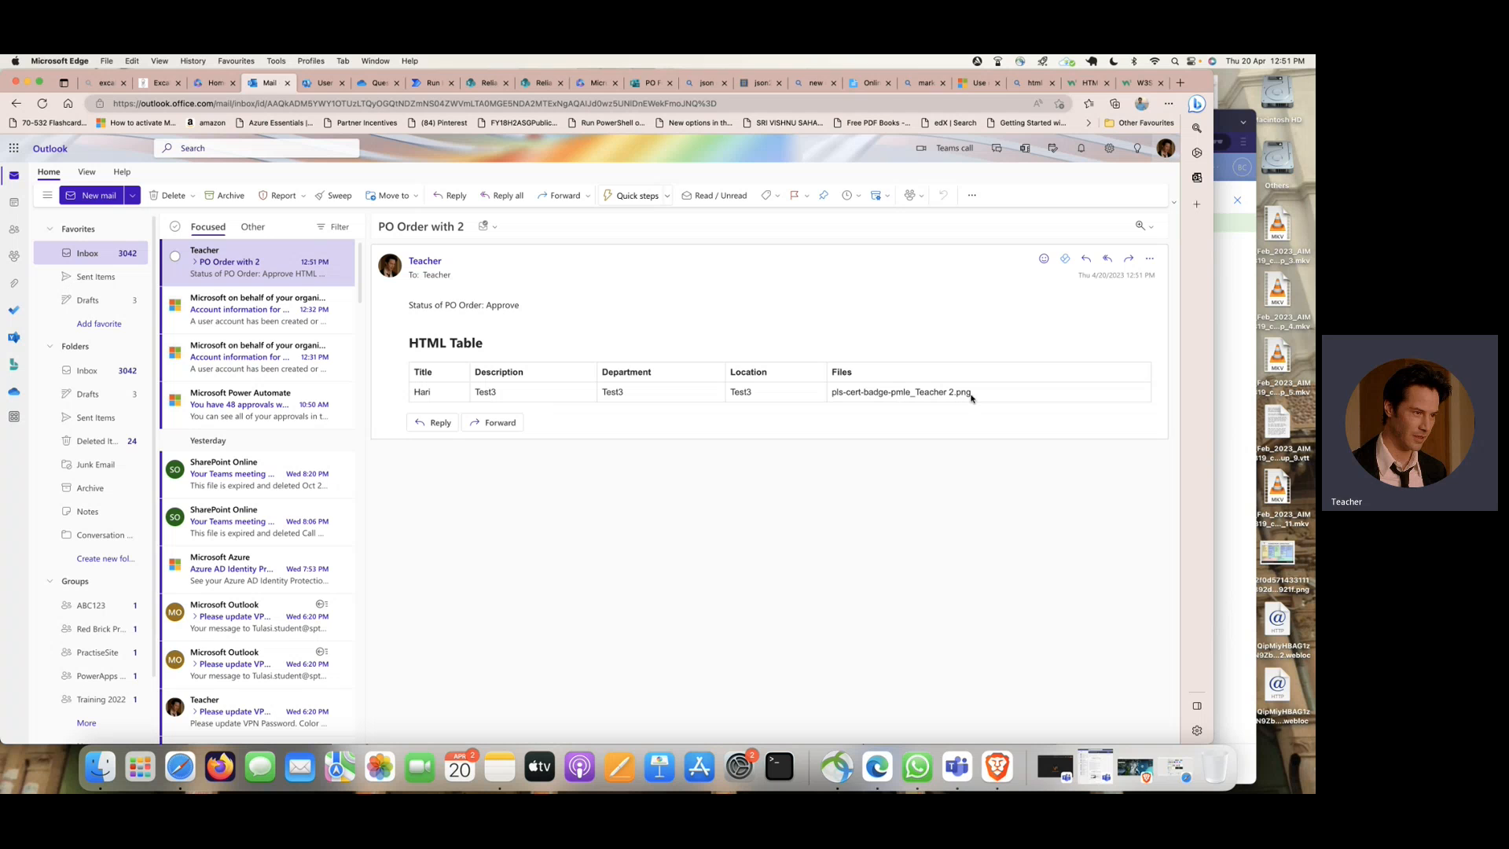
left_click(486, 82)
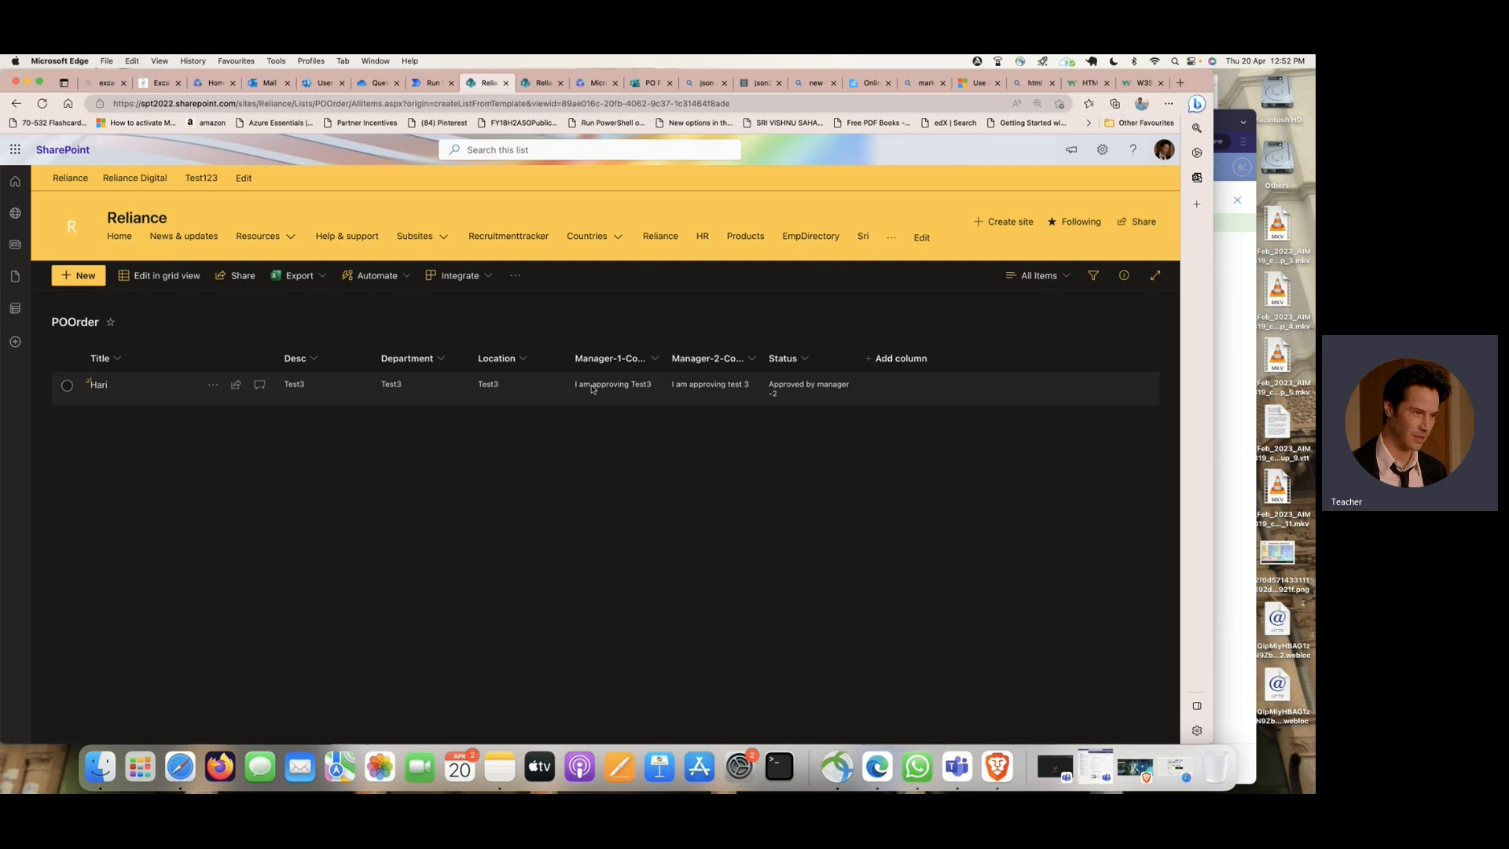
left_click(96, 385)
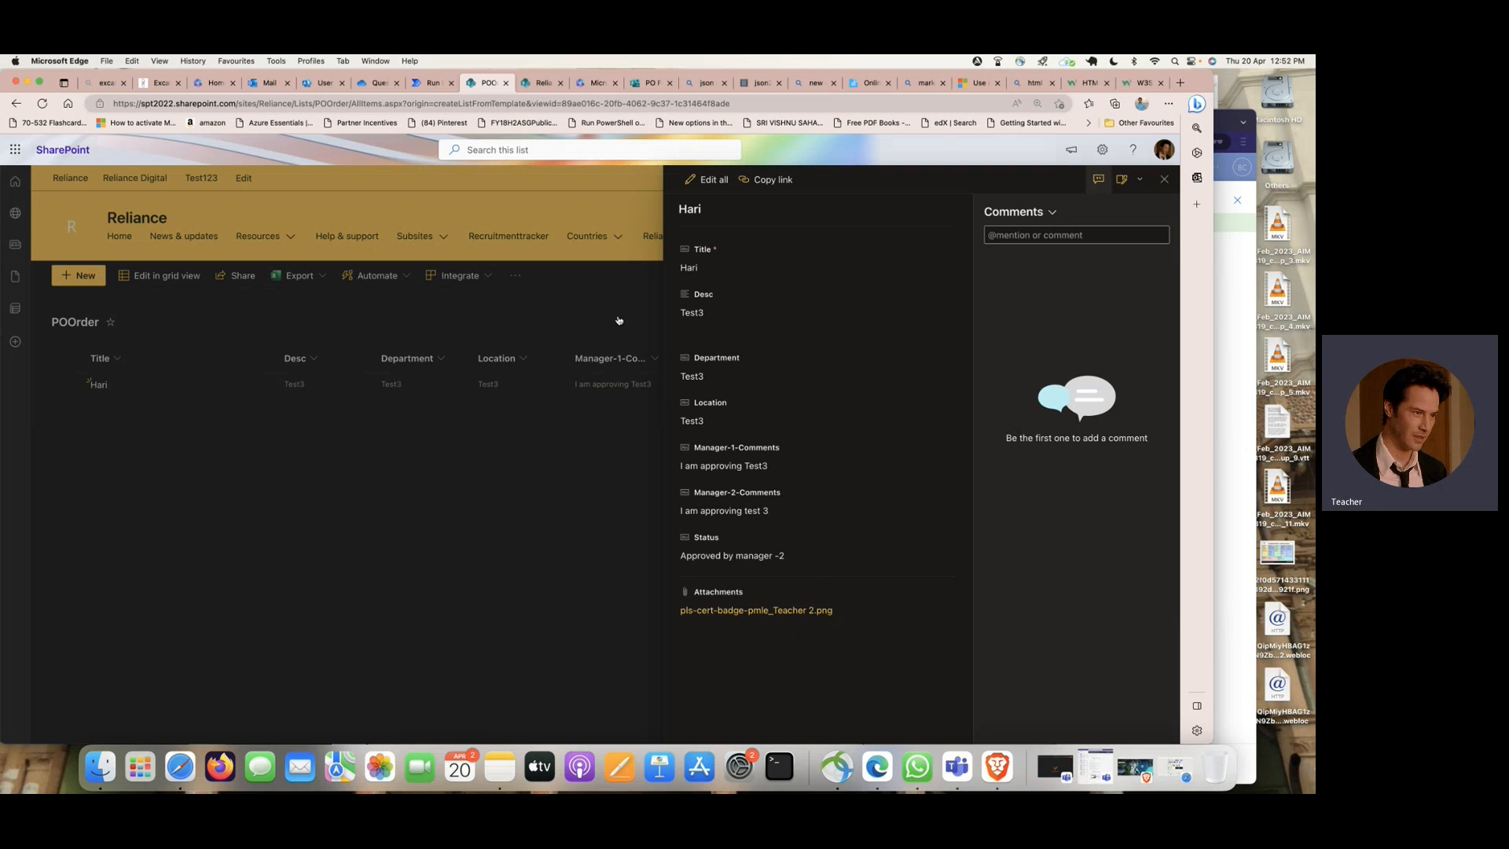
- In the Excalidraw diagram, draw a red bracket beside the second part, tick its approvals, list update and email boxes, and switch to Microsoft Teams
left_click(159, 83)
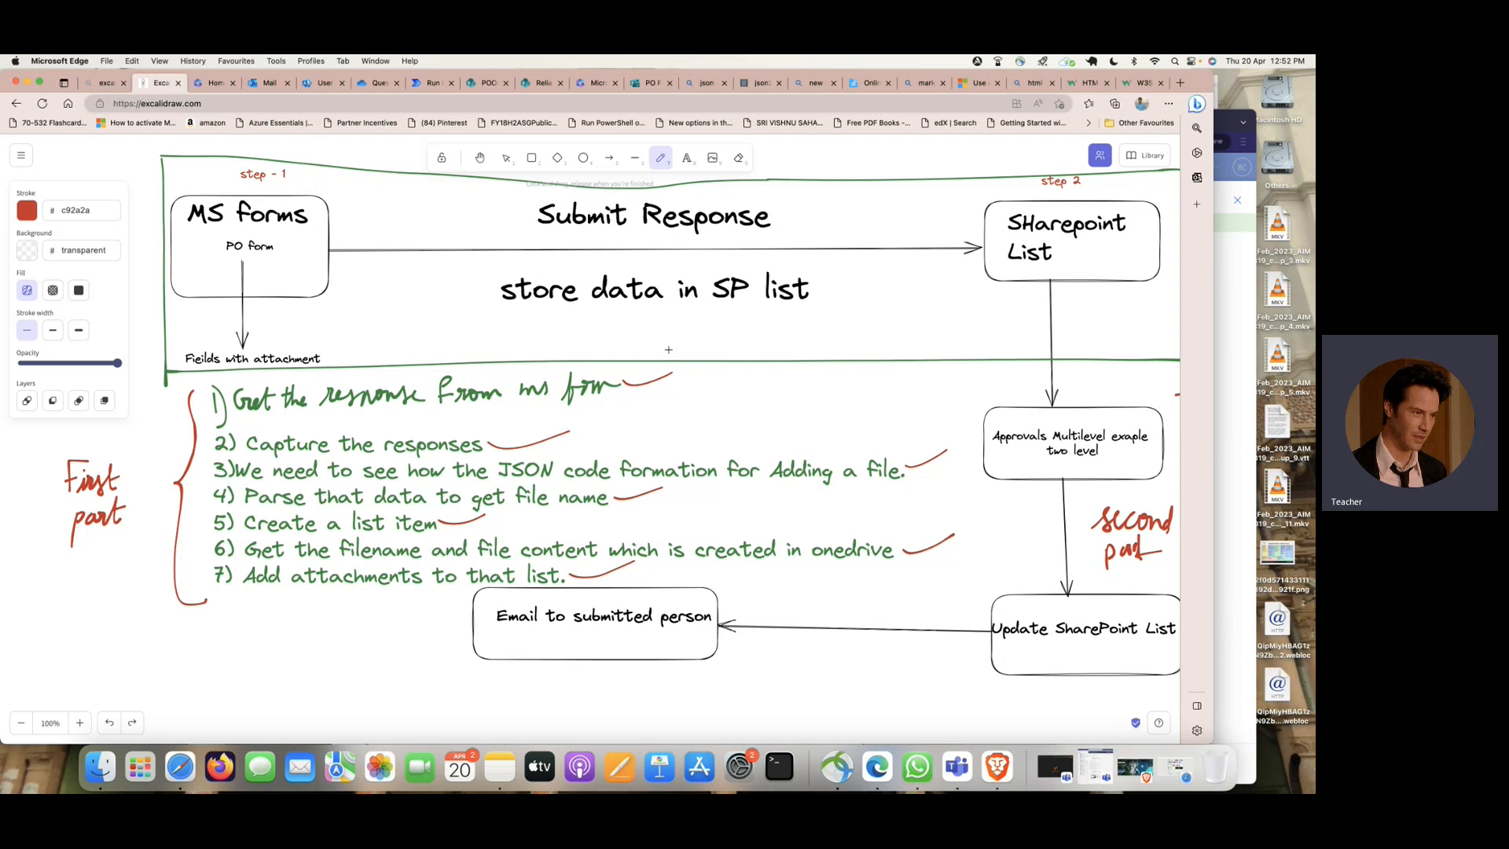
mouse_move(983, 372)
left_mouse_down()
mouse_move(964, 518)
mouse_move(981, 611)
left_mouse_up()
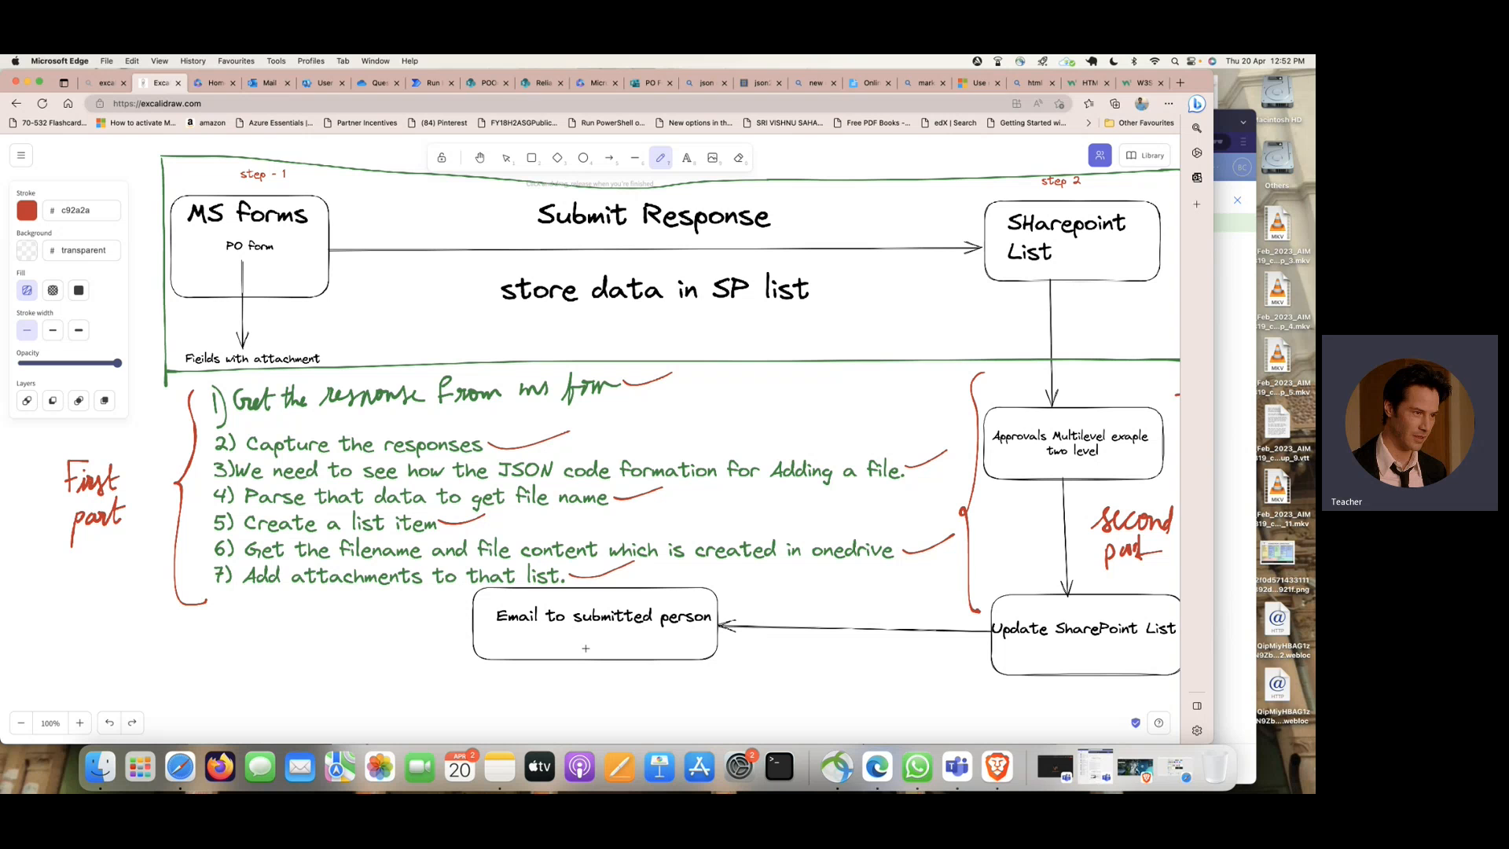
left_click_drag(605, 644, 635, 629)
left_click_drag(1021, 617, 1062, 585)
left_click_drag(1050, 436, 1096, 406)
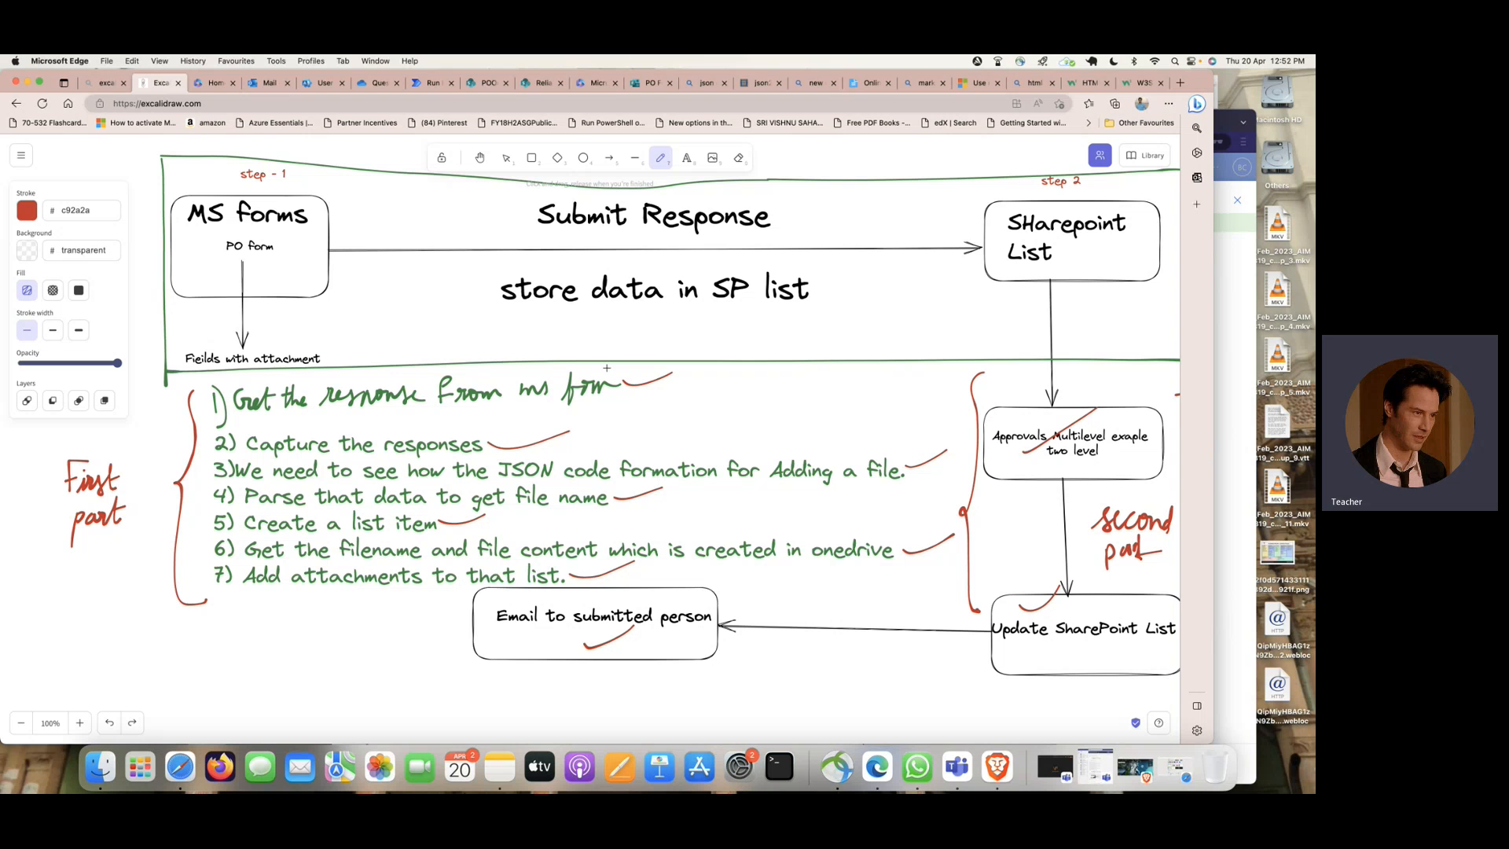
left_click(958, 767)
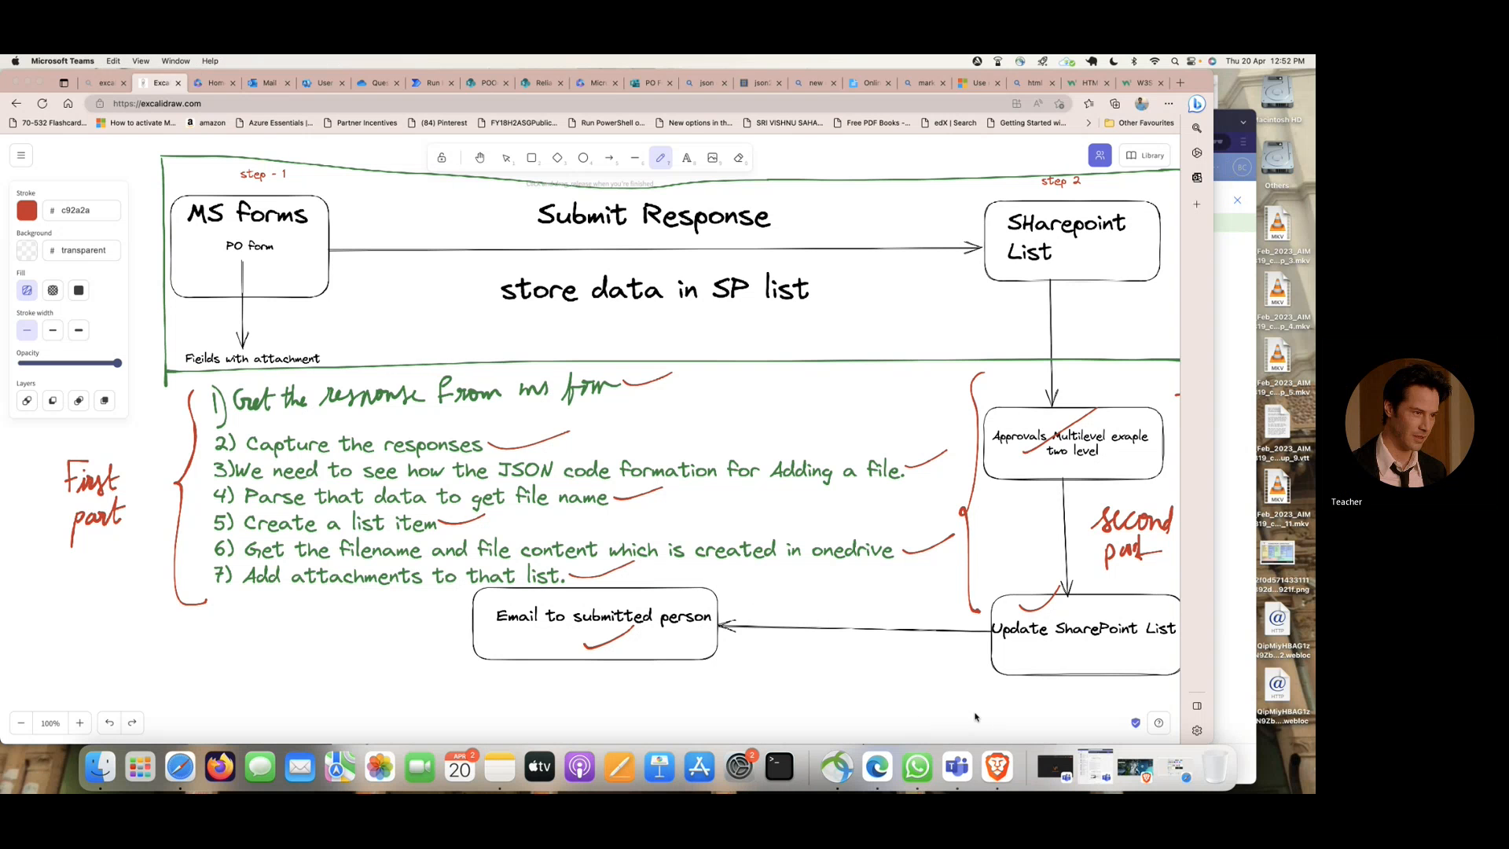